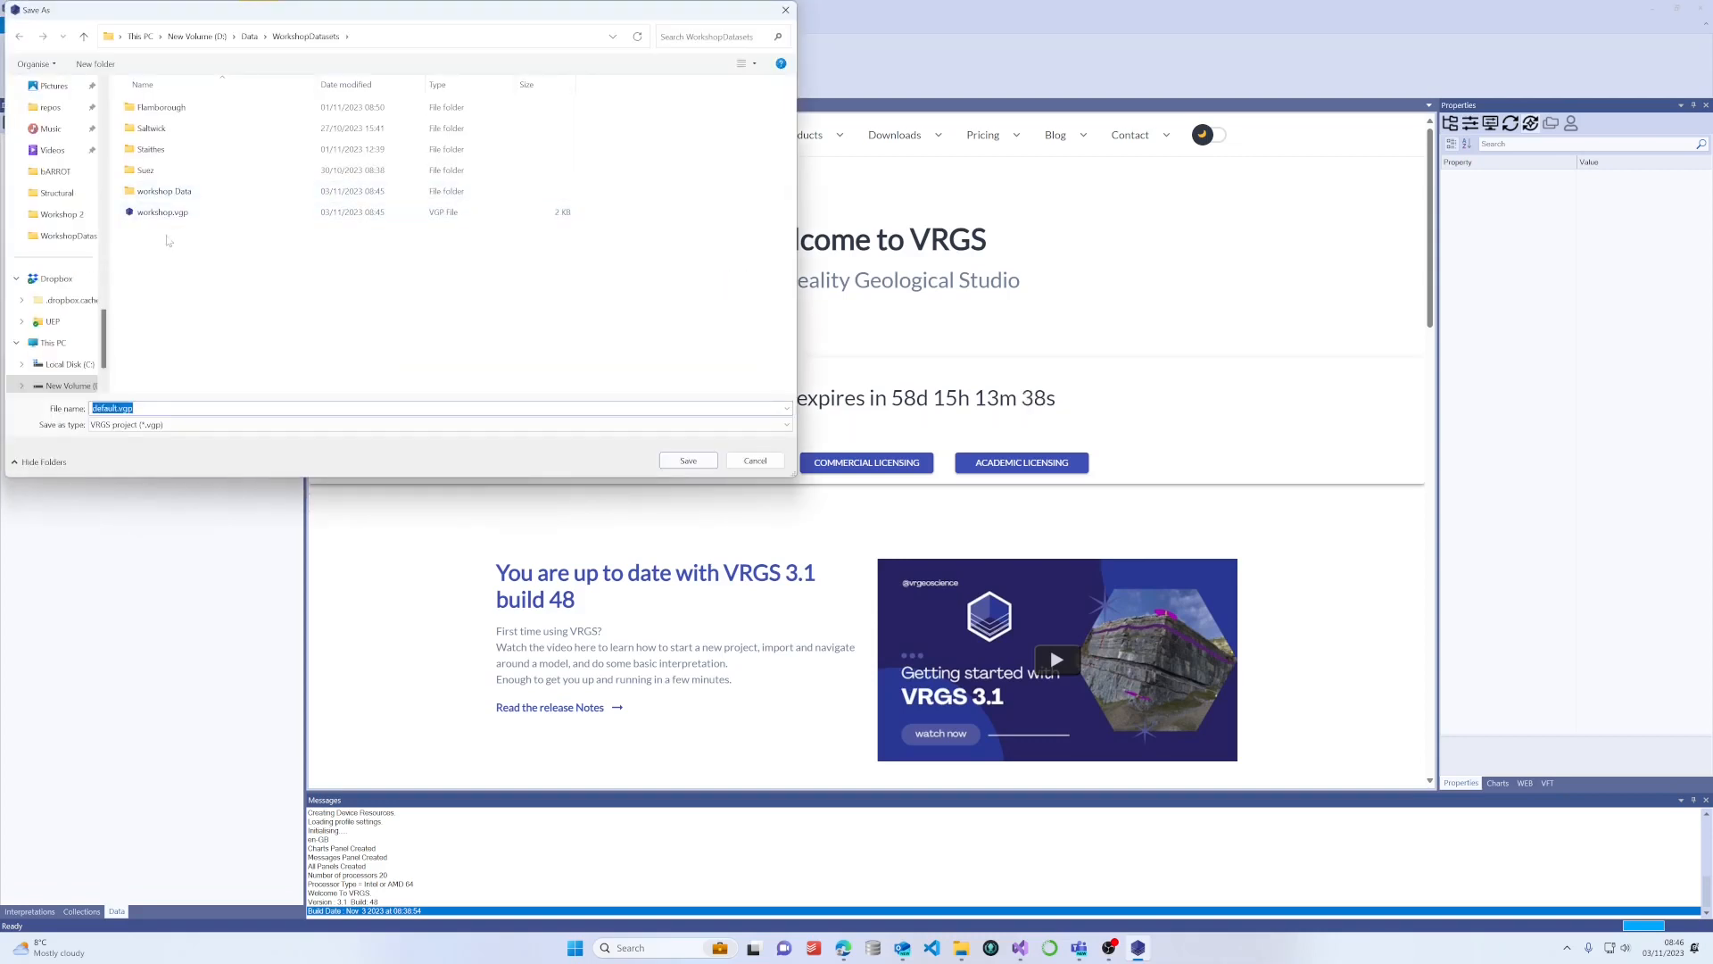
Save the new project as "structural" in the WorkshopDatasets folder.
{"action": "type", "text": "de"}
{"action": "key", "text": "BackSpace"}
{"action": "key", "text": "BackSpace"}
{"action": "key", "text": "BackSpace"}
{"action": "type", "text": "structur"}
{"action": "key", "text": "Return"}
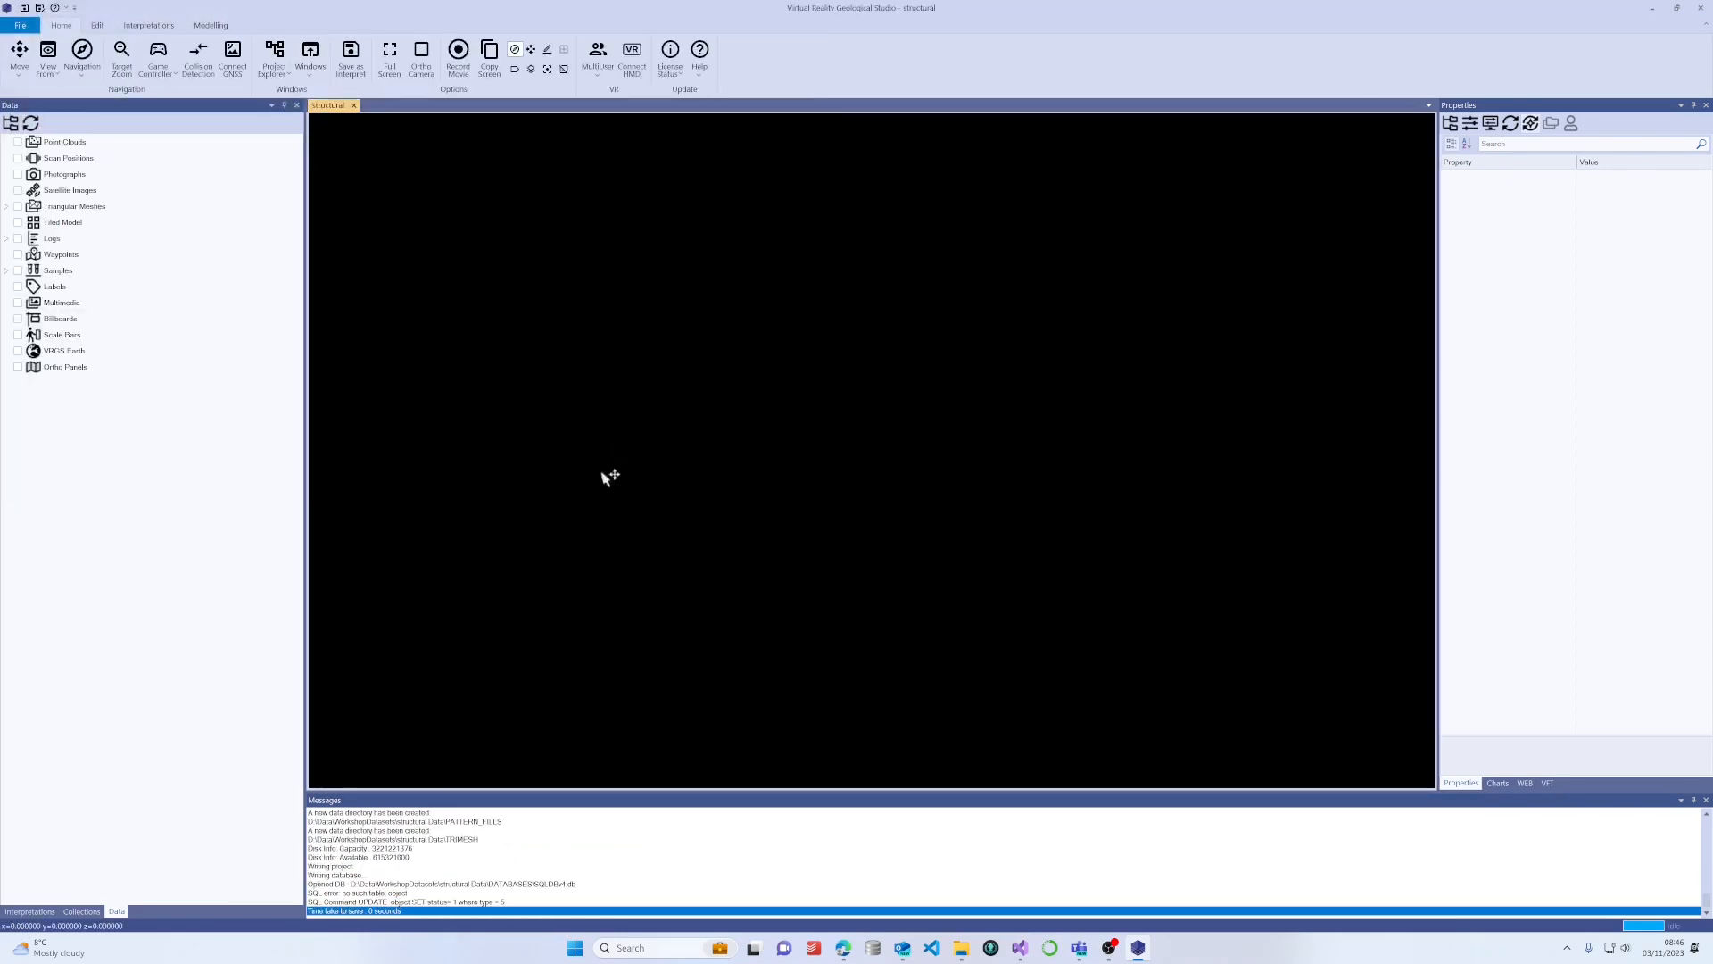
Import StaithesFault.obj from the Staithes folder in File Explorer into the project, and move the folder window out of the way.
{"action": "left_click", "coordinate": [960, 949]}
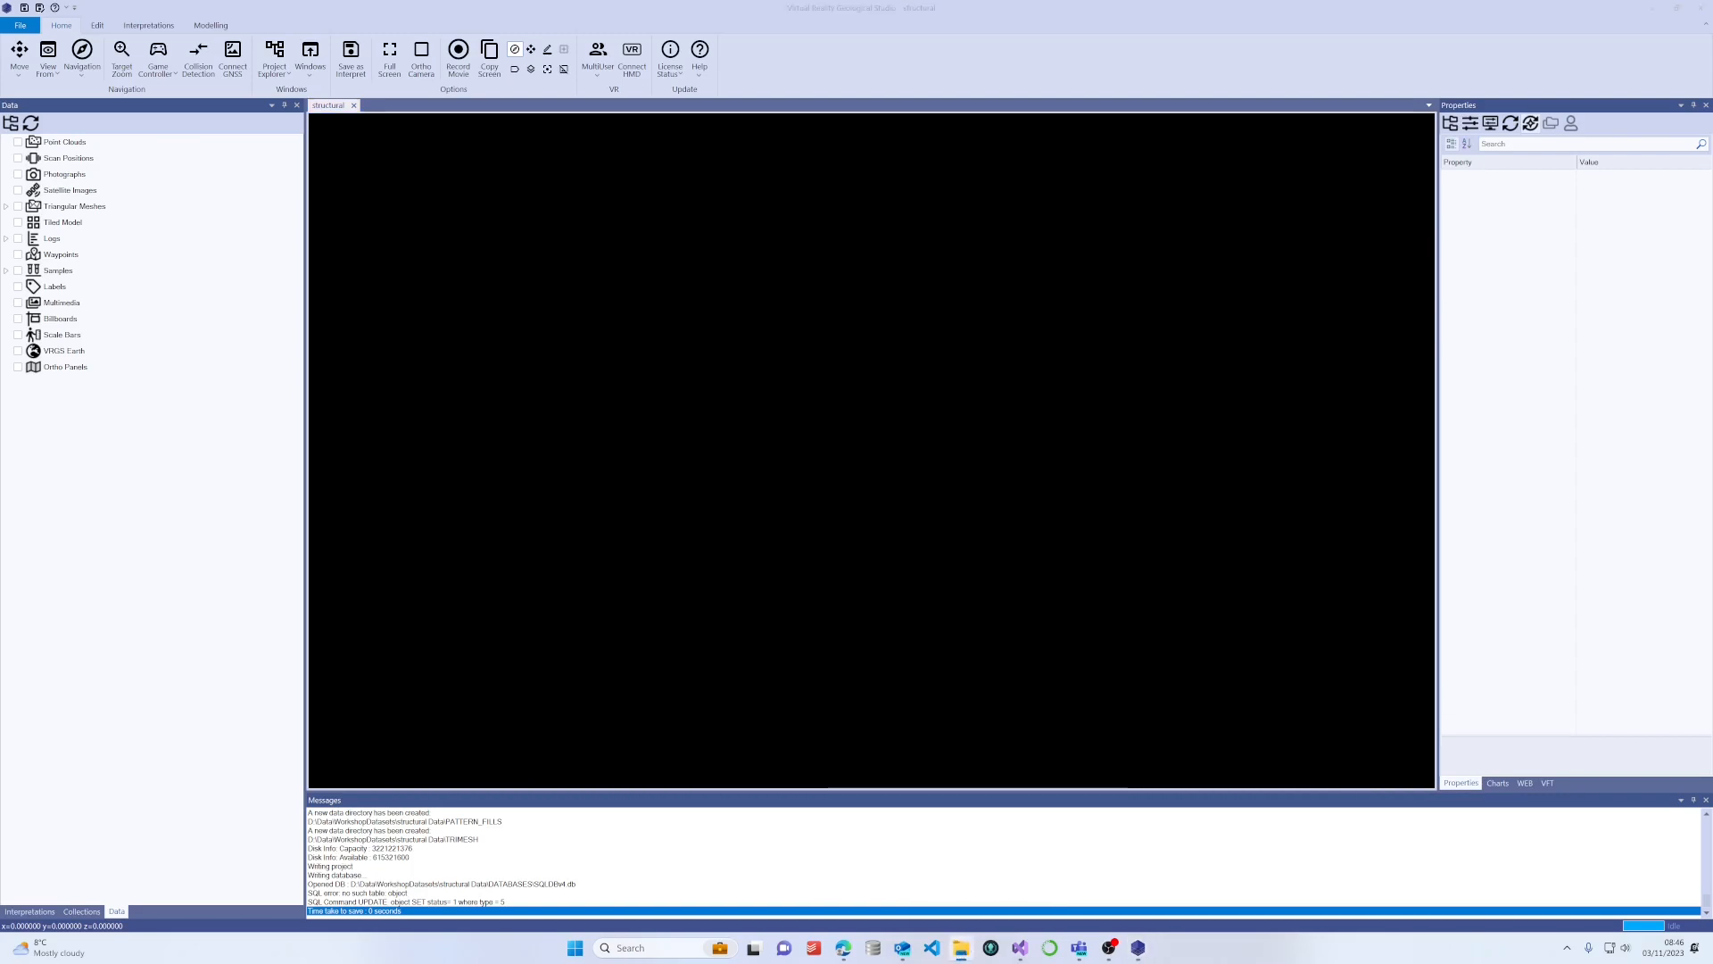
{"action": "left_click_drag", "start_coordinate": [1712, 268], "coordinate": [987, 540]}
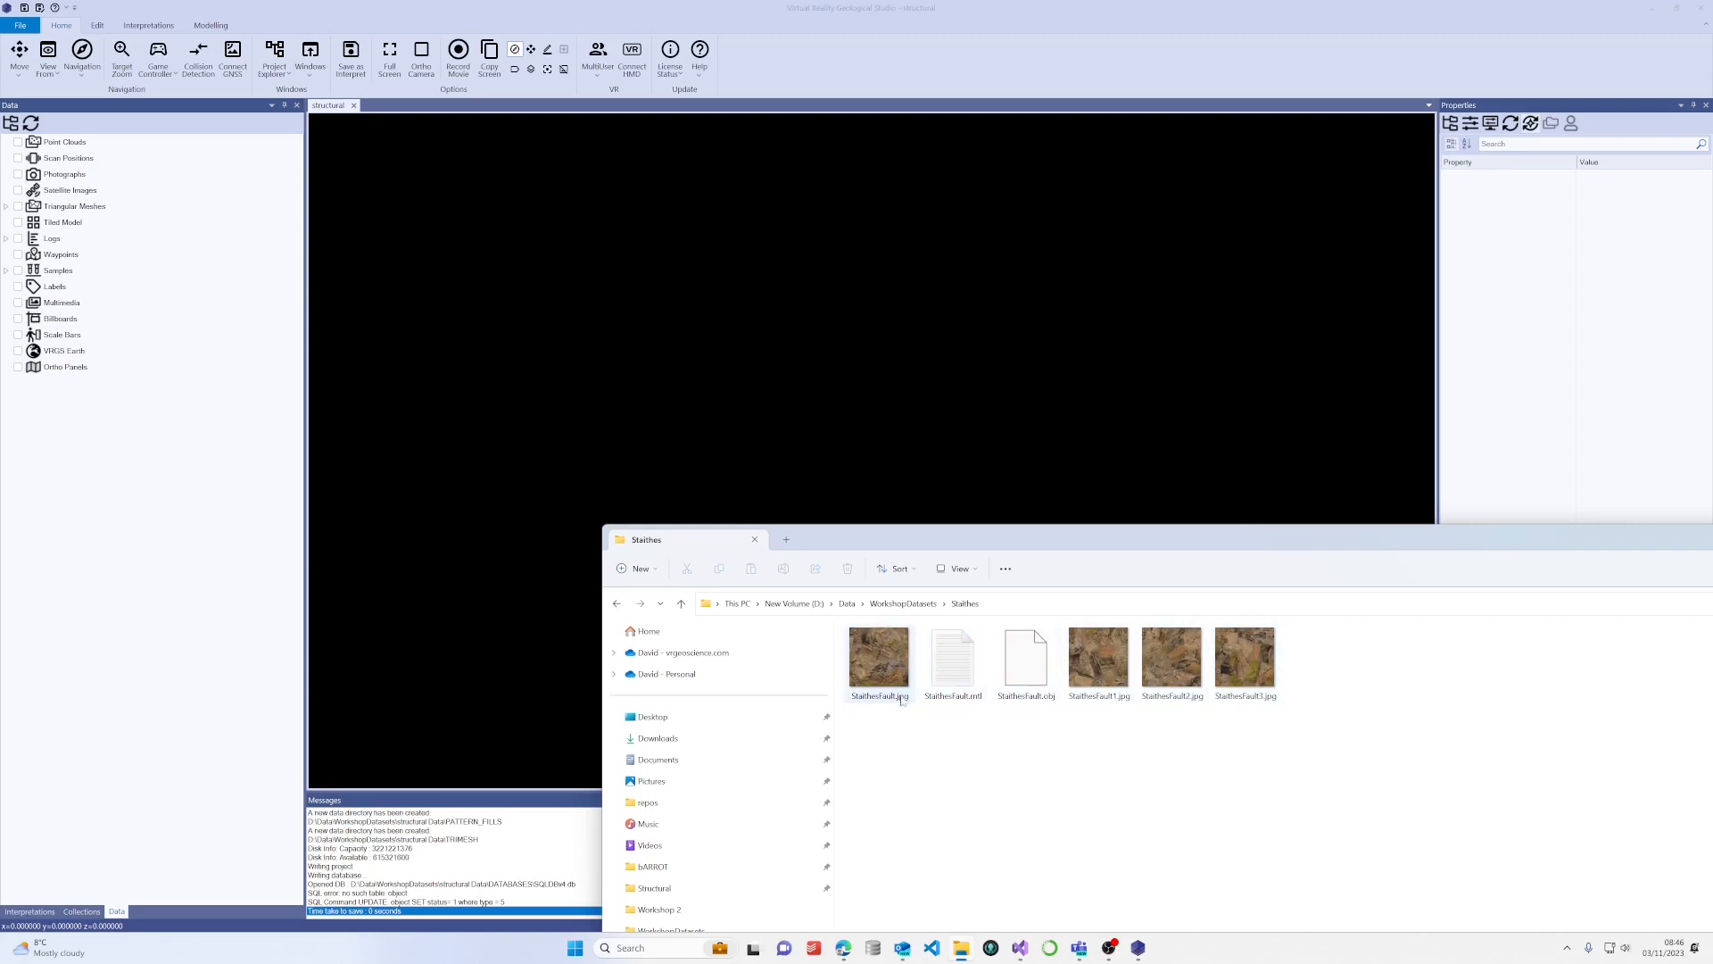
{"action": "left_click_drag", "start_coordinate": [1041, 684], "coordinate": [895, 386]}
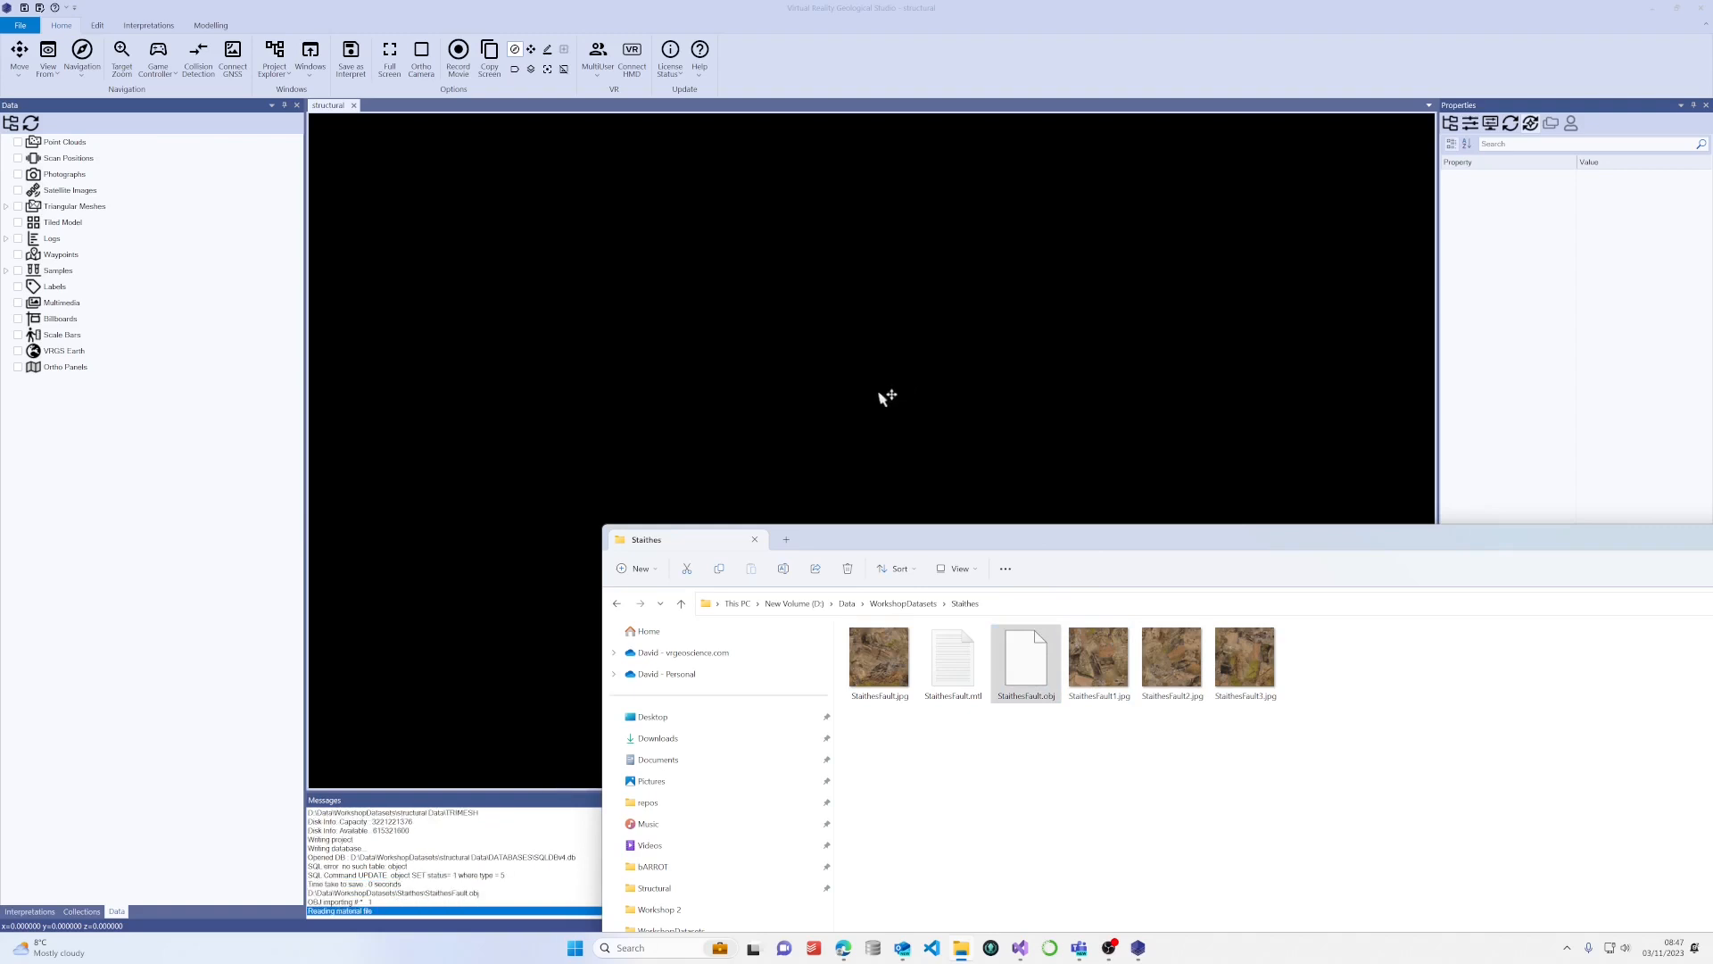
{"action": "left_click_drag", "start_coordinate": [881, 535], "coordinate": [1712, 482]}
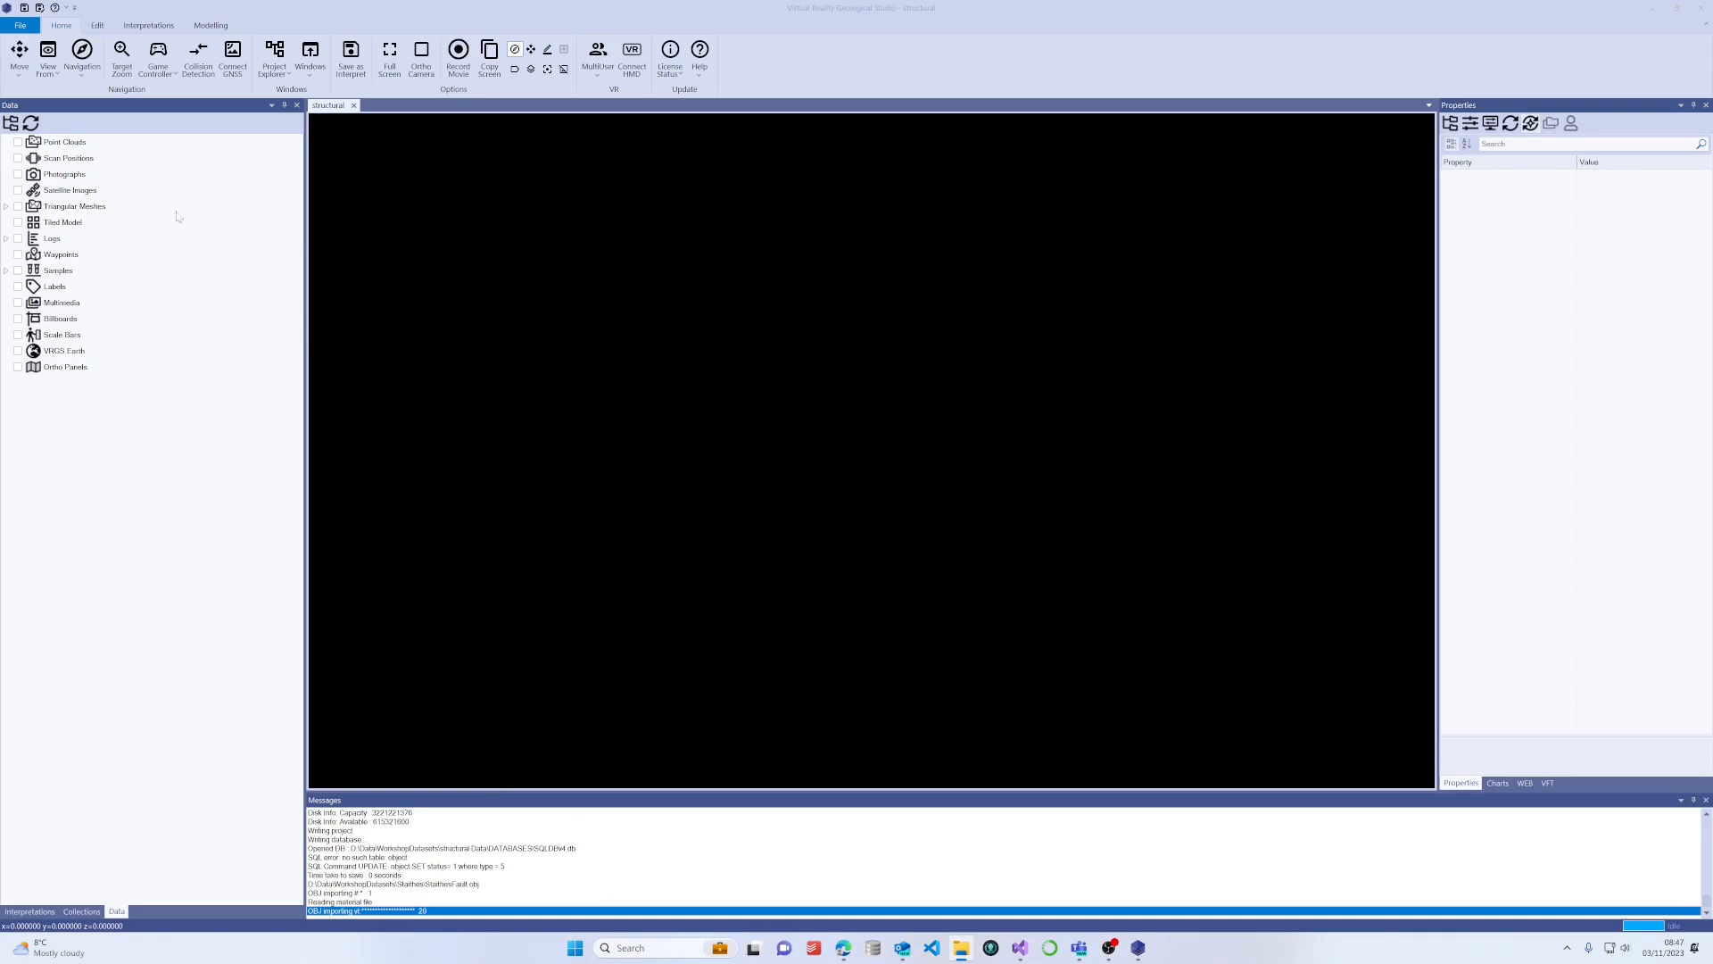
{"action": "right_click", "coordinate": [87, 208]}
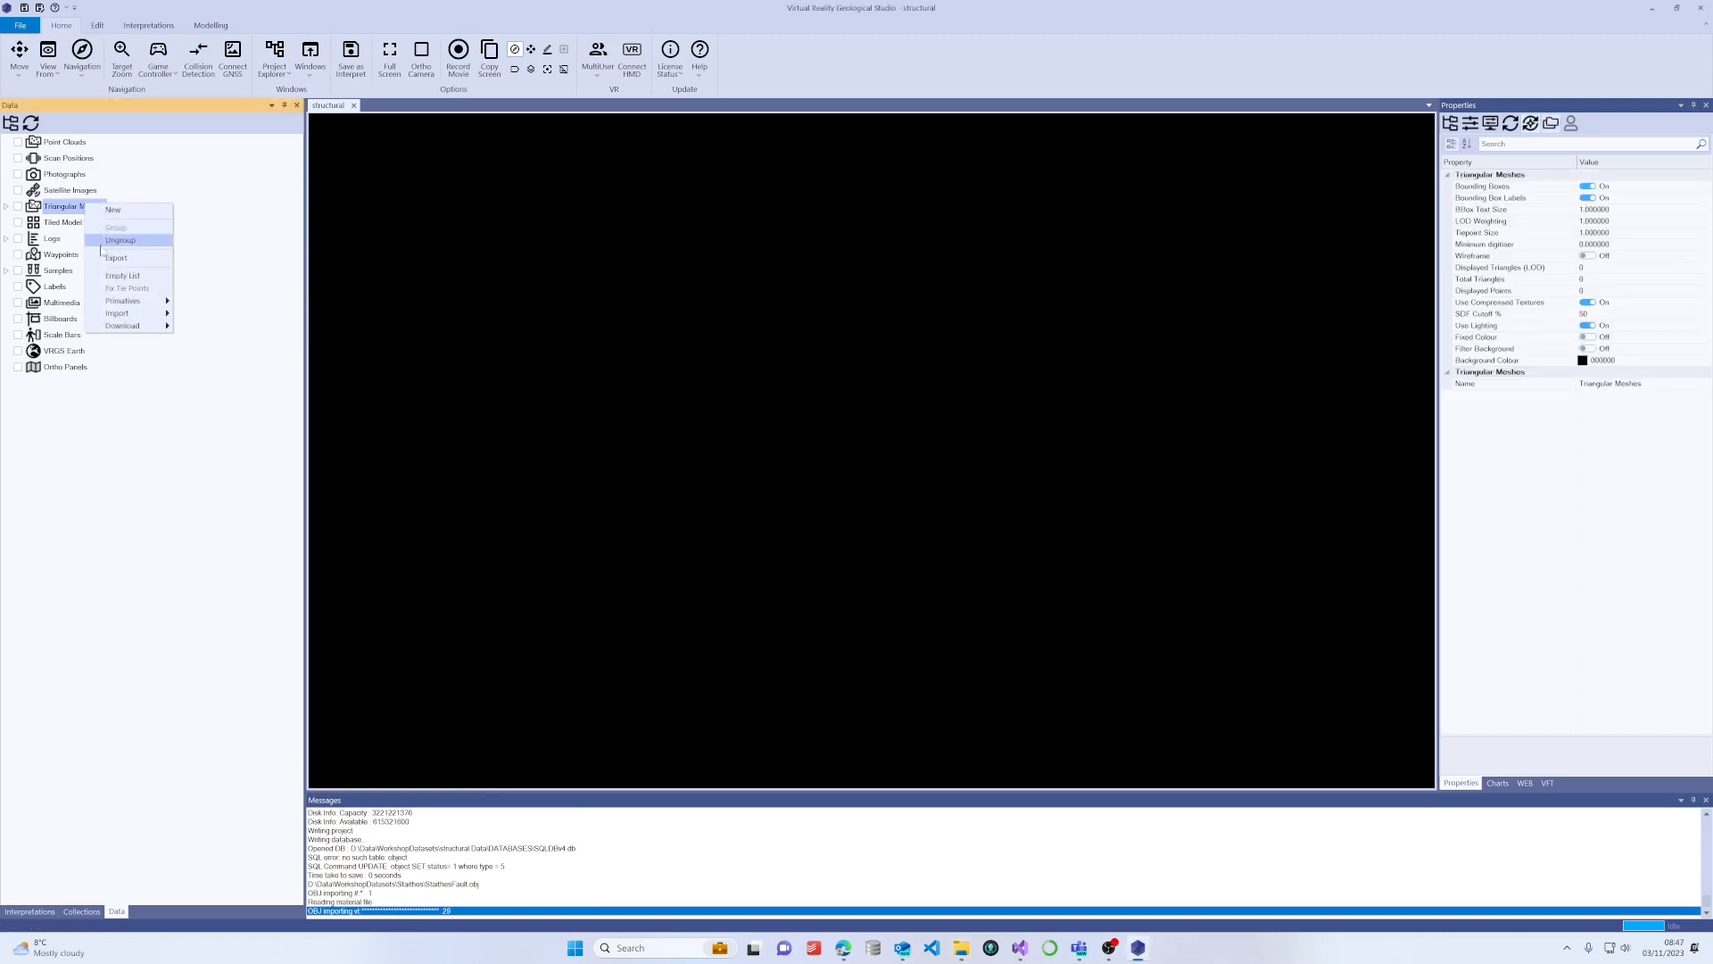
{"action": "mouse_move", "coordinate": [117, 315]}
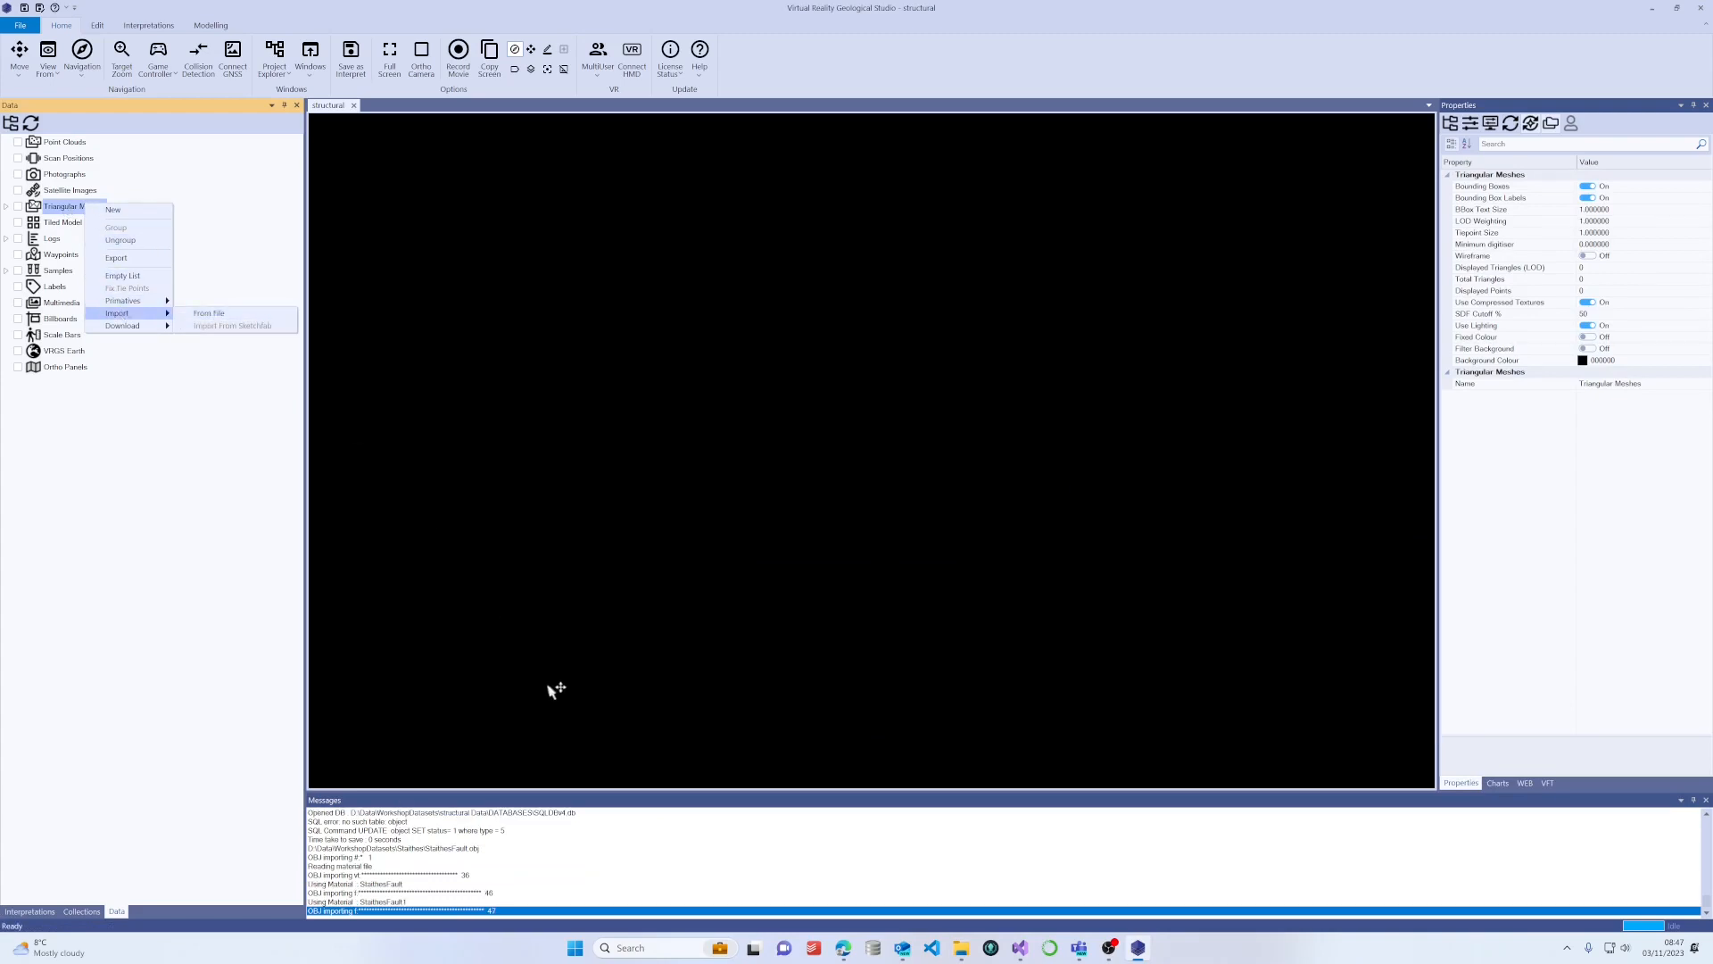
{"action": "left_click", "coordinate": [621, 839]}
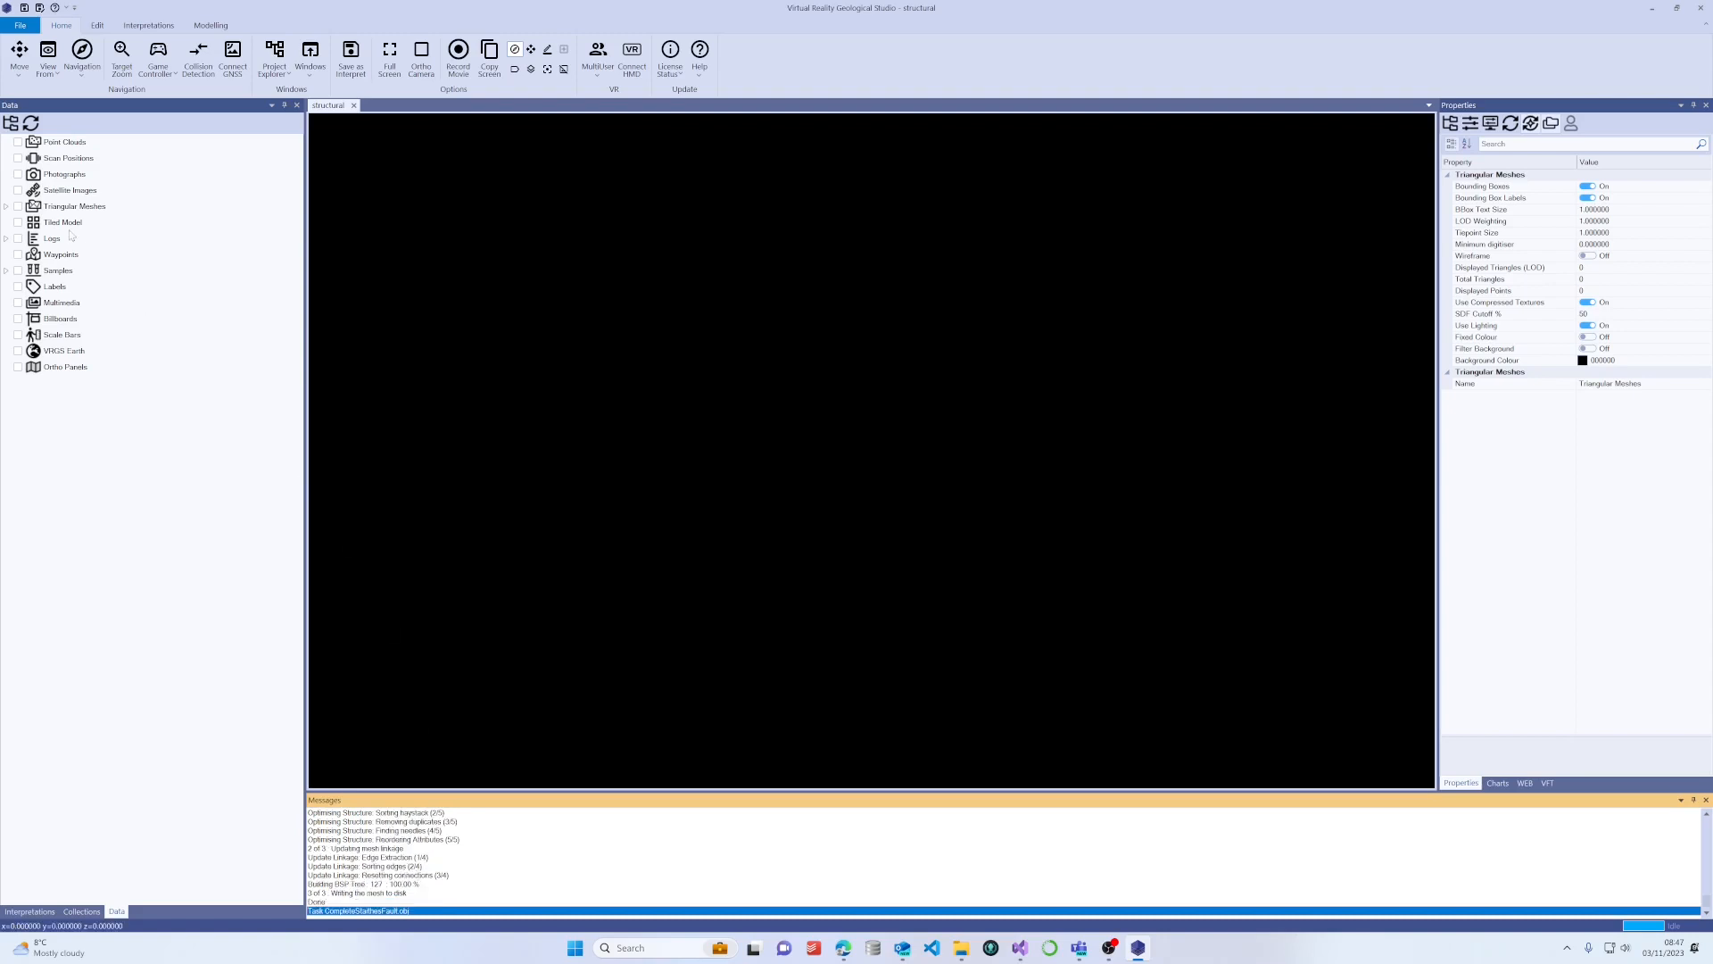
Expand the Triangular Meshes group to show the imported mesh and save the project.
{"action": "left_click", "coordinate": [7, 206]}
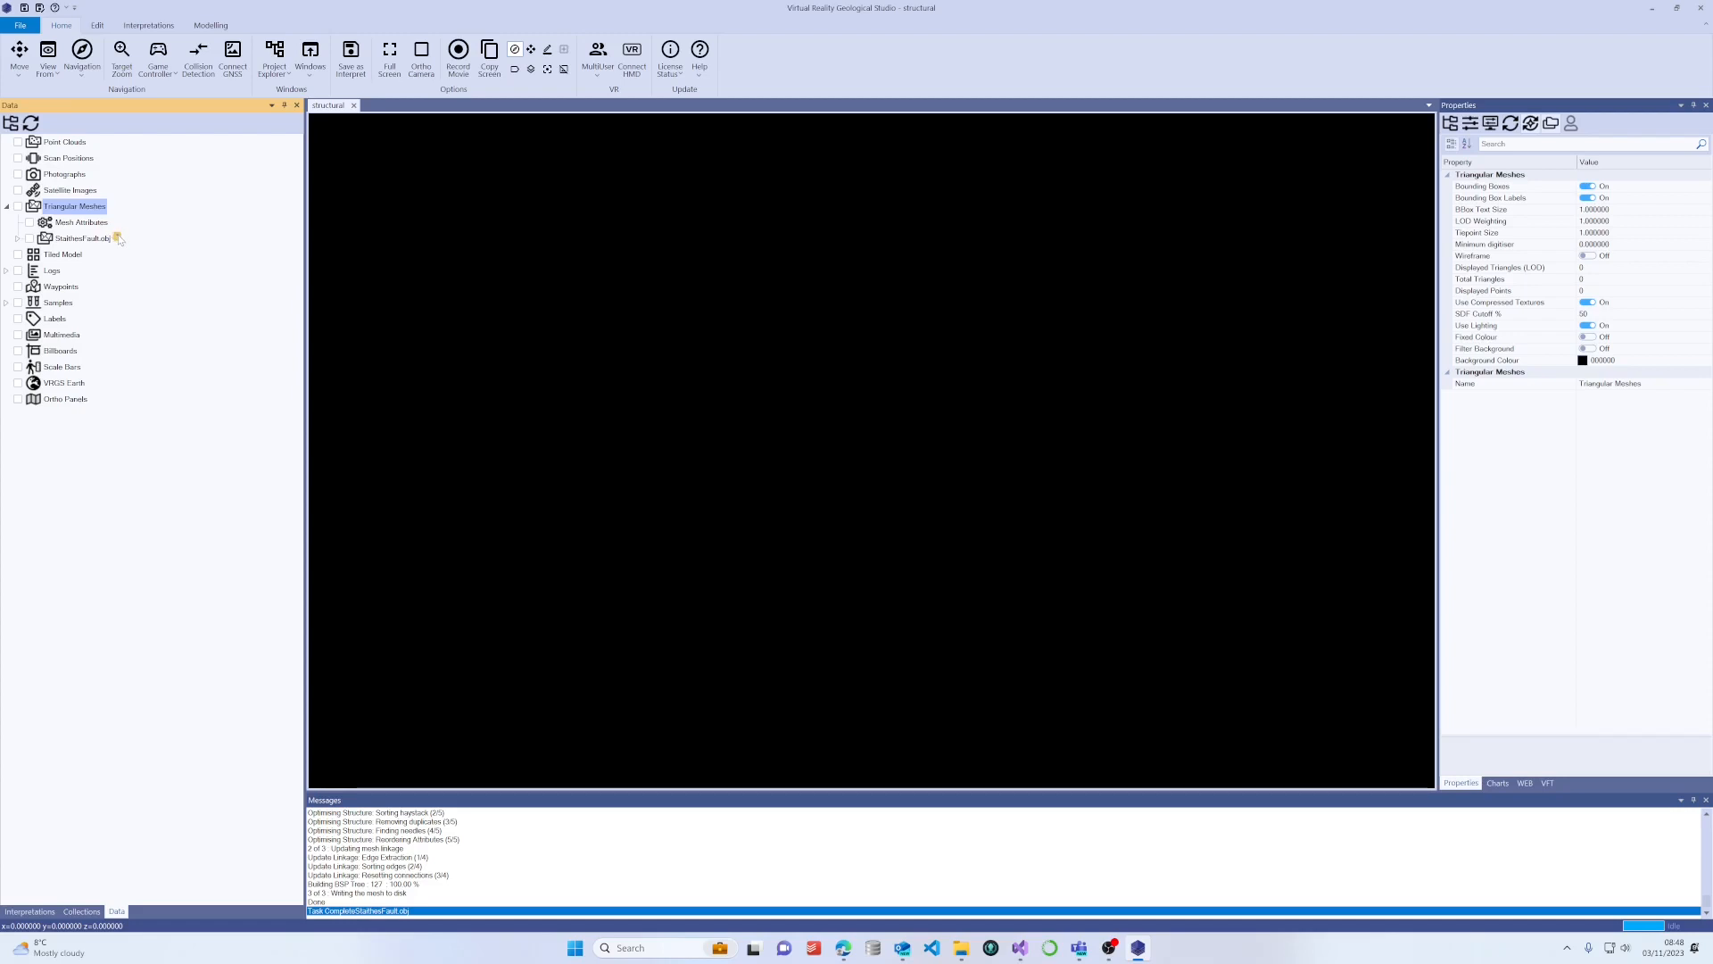
{"action": "left_click", "coordinate": [24, 8]}
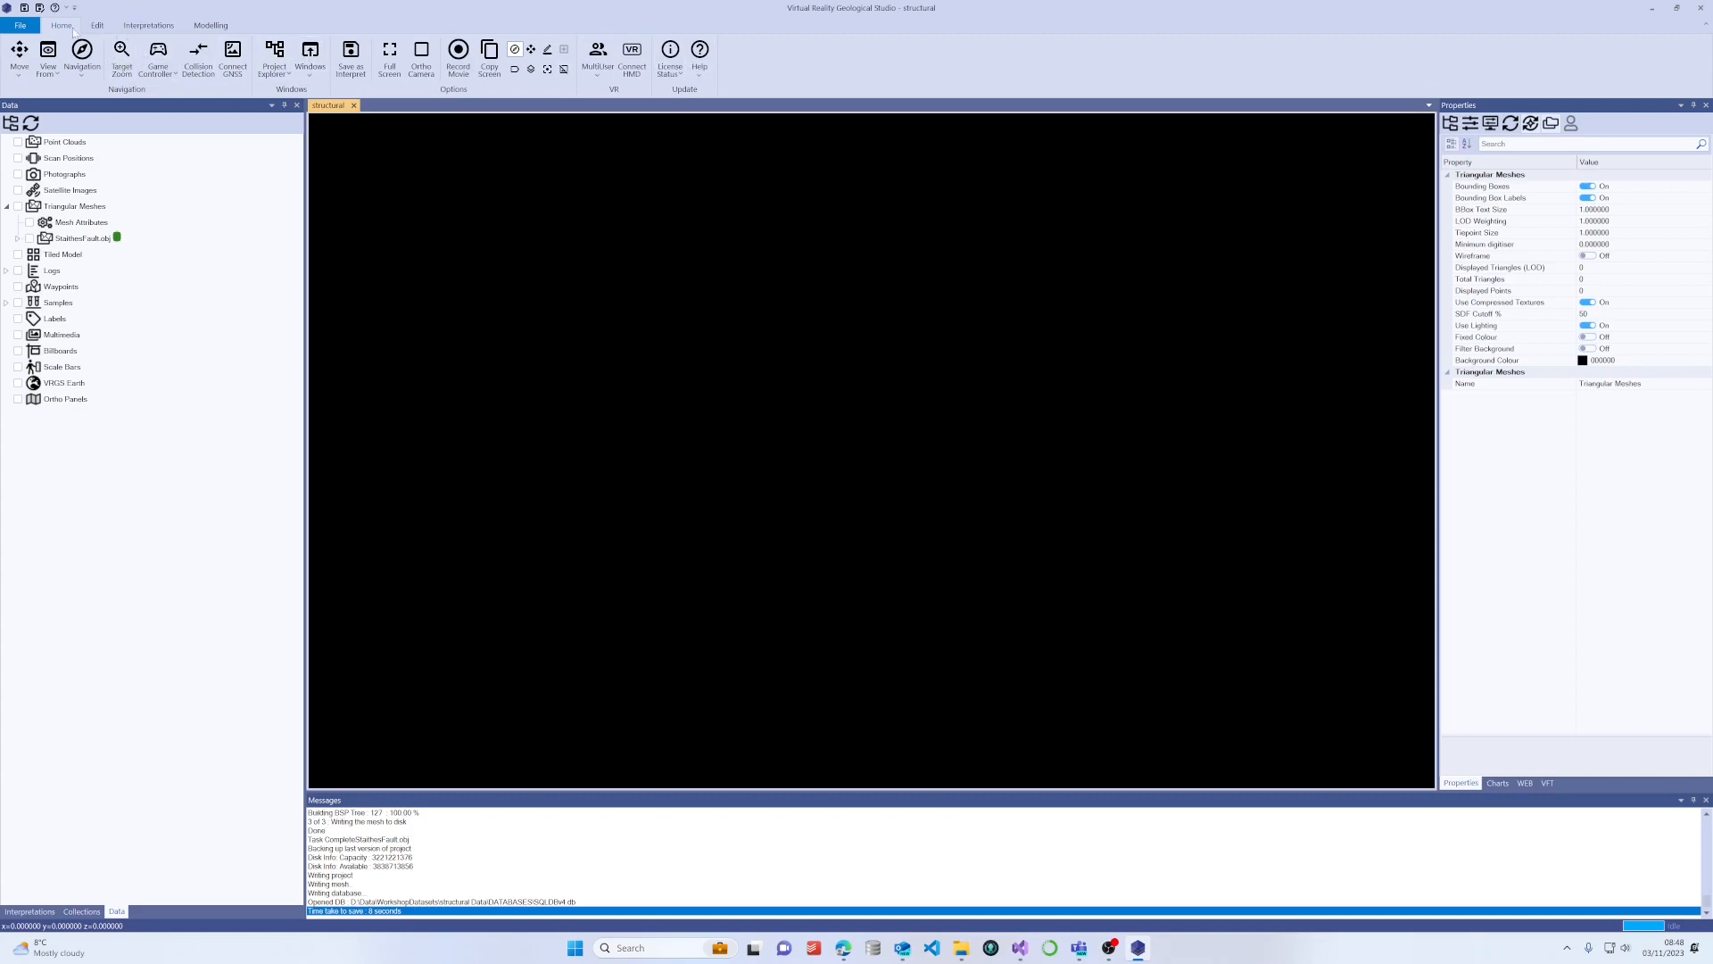
Review the available interpretation tools and the project's Interpretations and Collections trees, returning to the Data tree.
{"action": "left_click", "coordinate": [140, 30]}
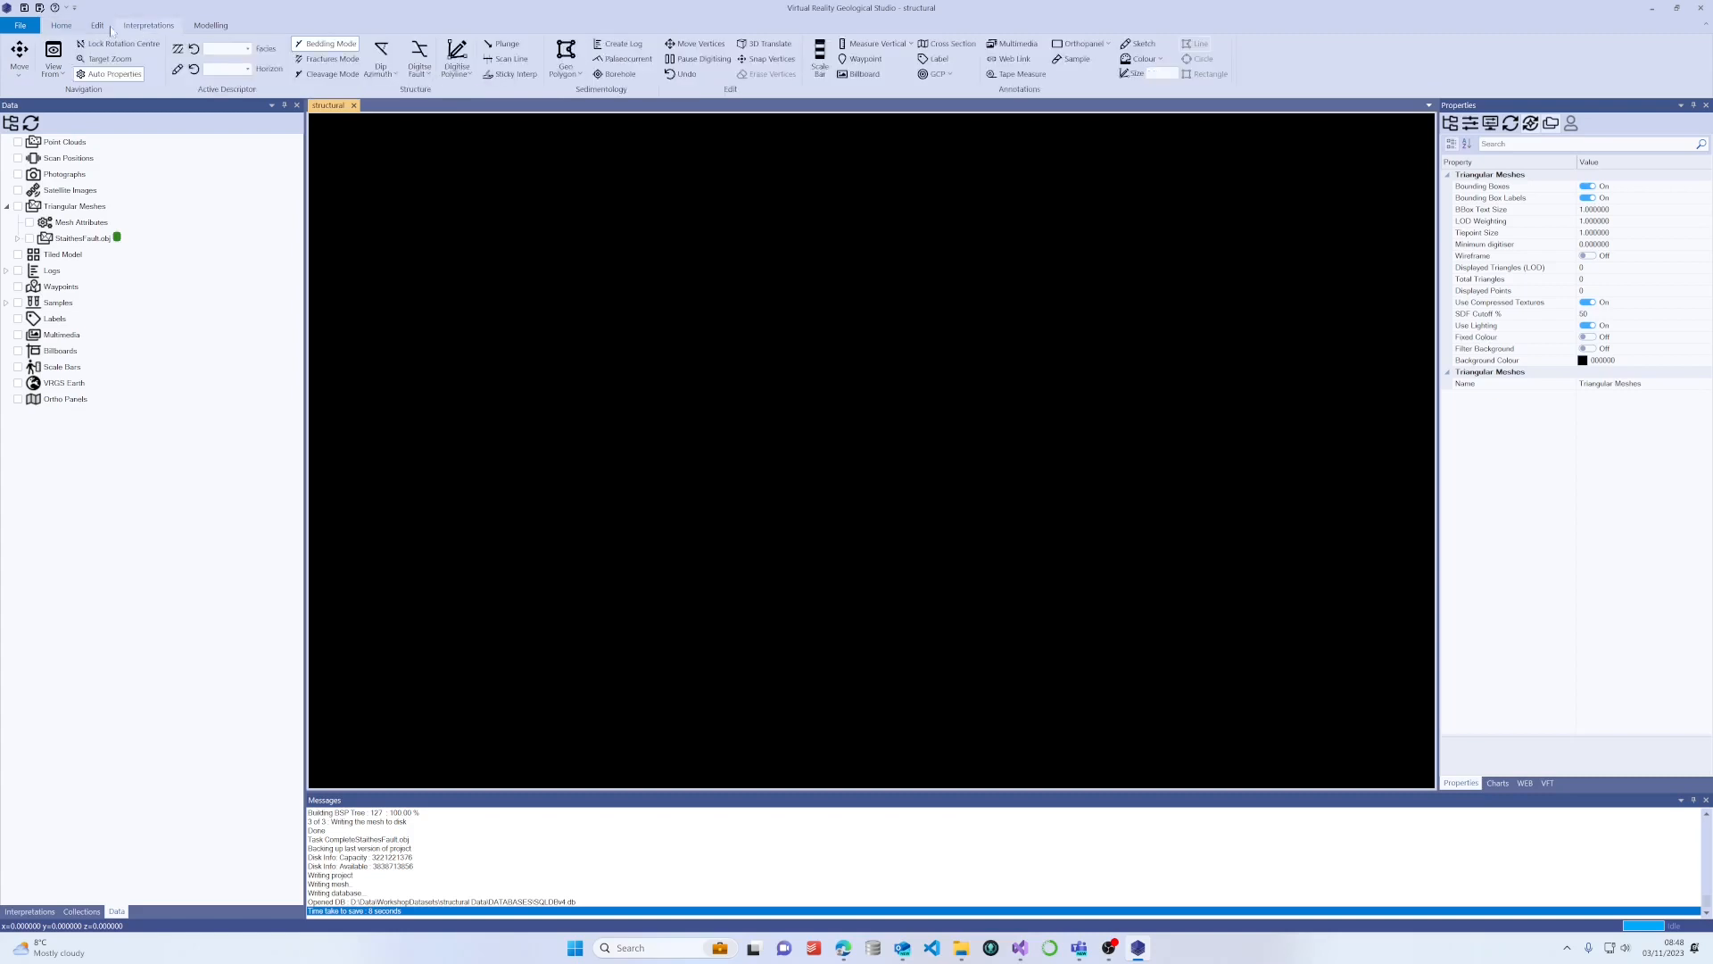
{"action": "left_click", "coordinate": [65, 26]}
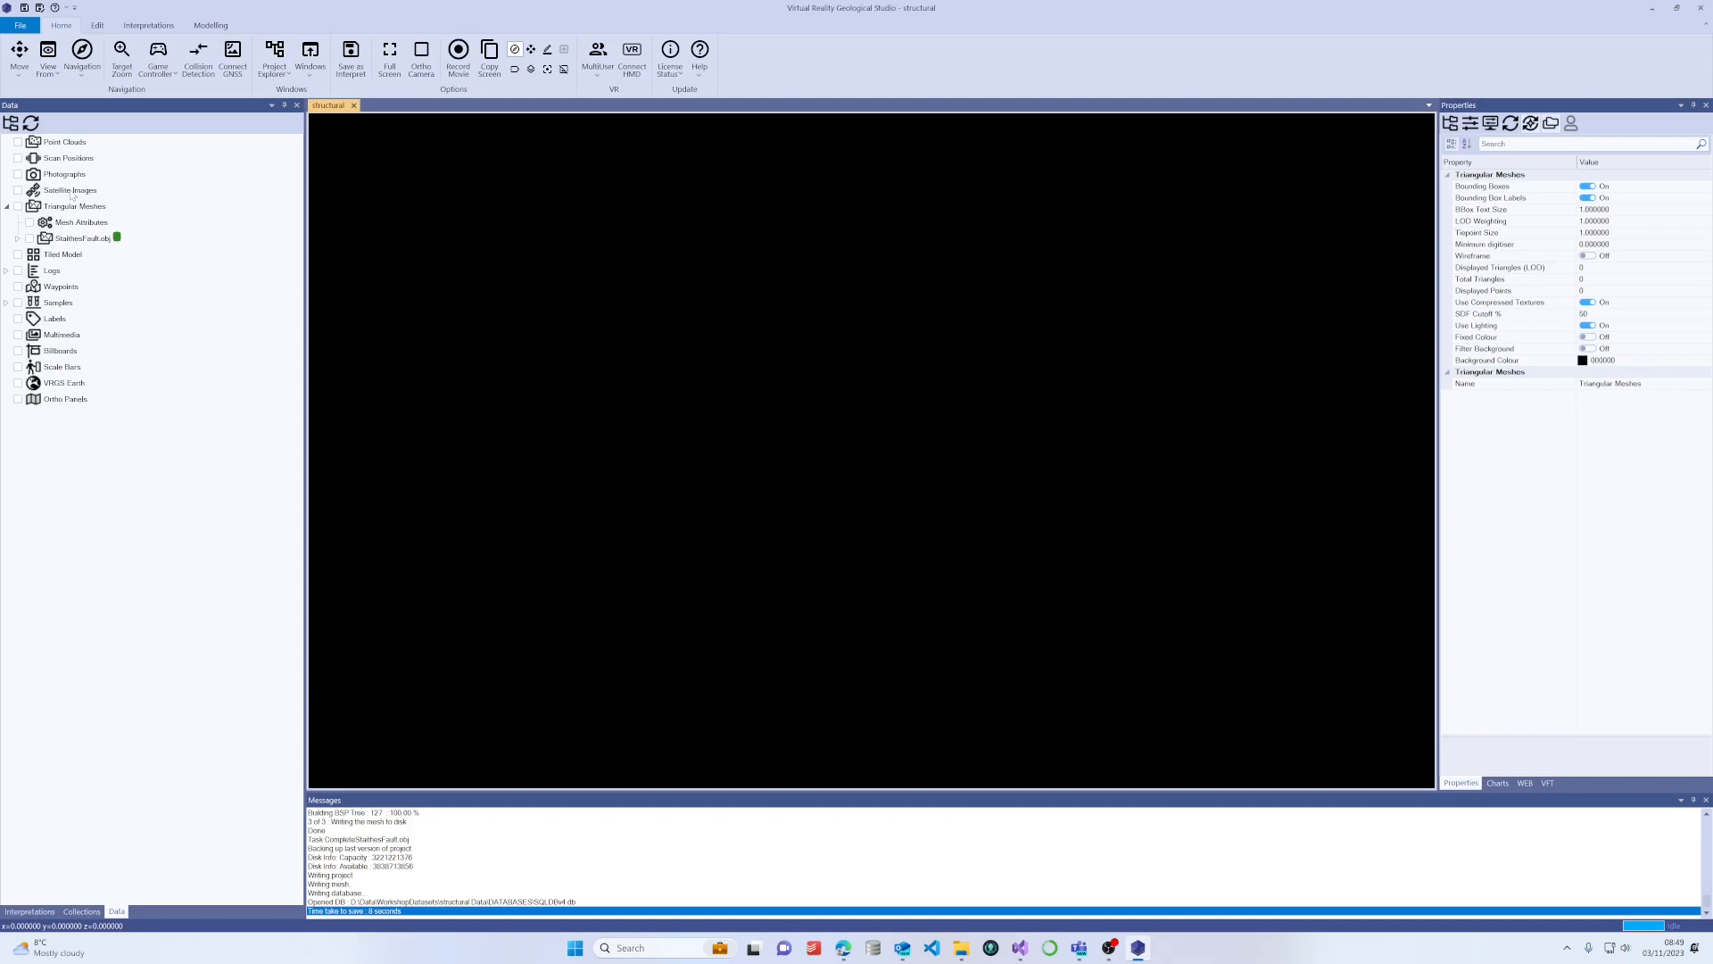
{"action": "left_click", "coordinate": [29, 911]}
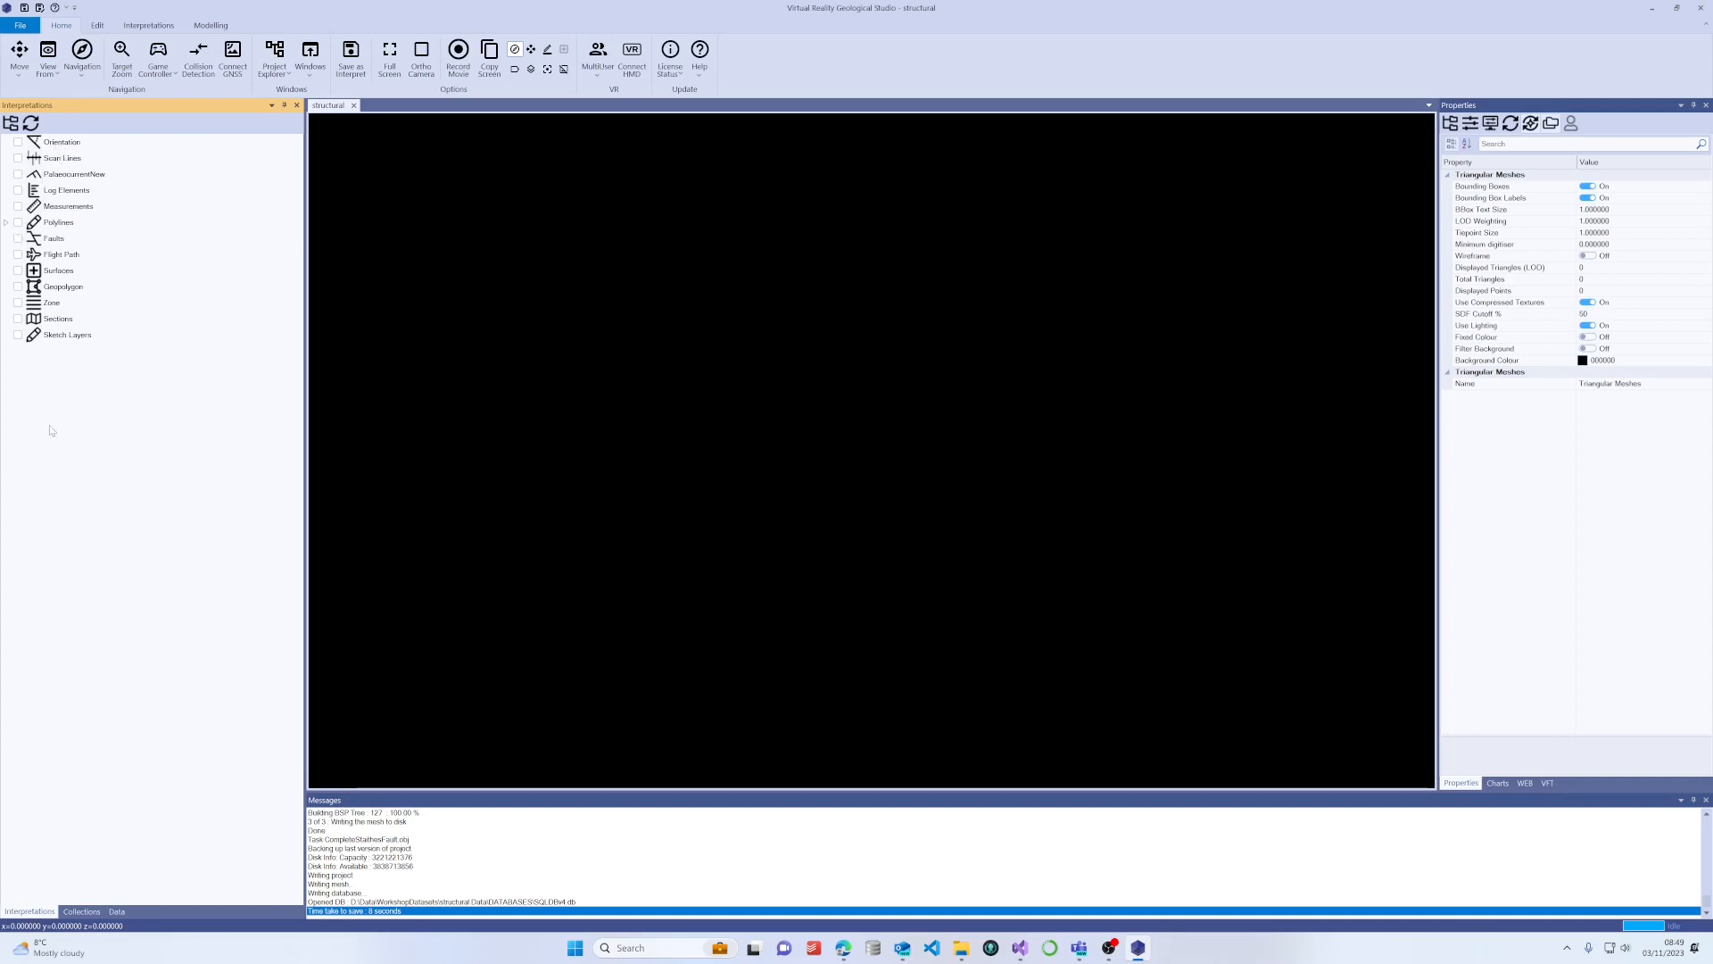
{"action": "left_click", "coordinate": [73, 912]}
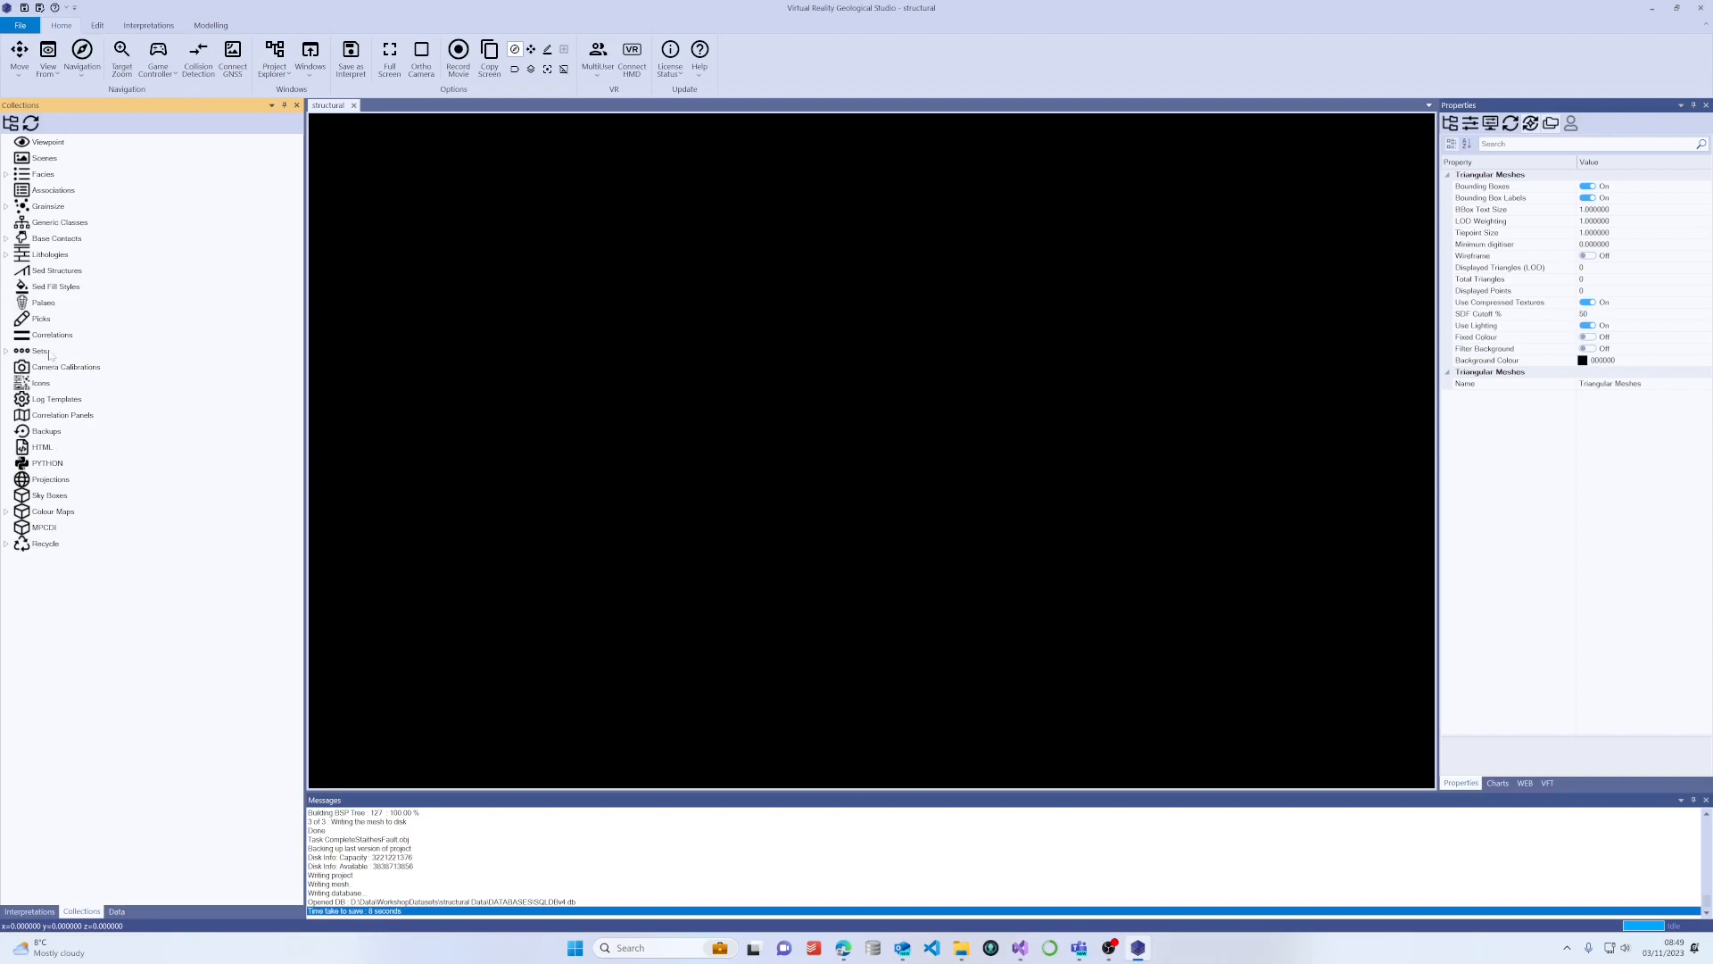
{"action": "left_click", "coordinate": [31, 913]}
{"action": "left_click", "coordinate": [113, 913]}
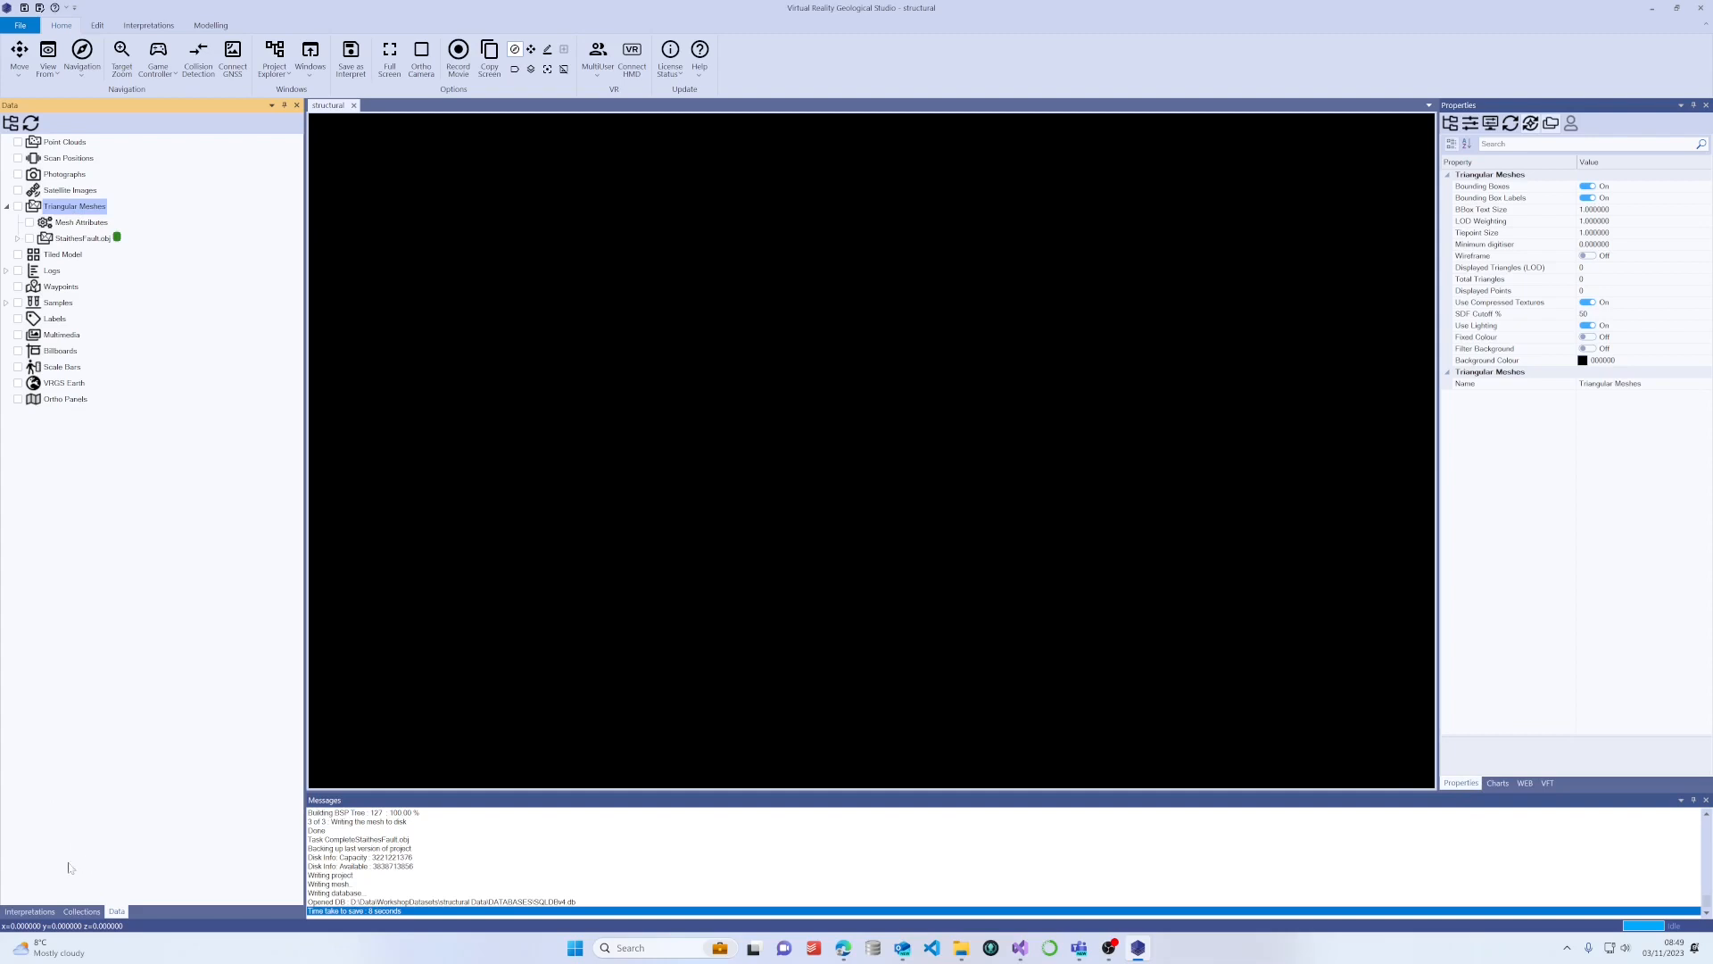
Examine the properties of the StaithesFault.obj mesh and the Triangular Meshes group, and view the chart area.
{"action": "left_click", "coordinate": [81, 238]}
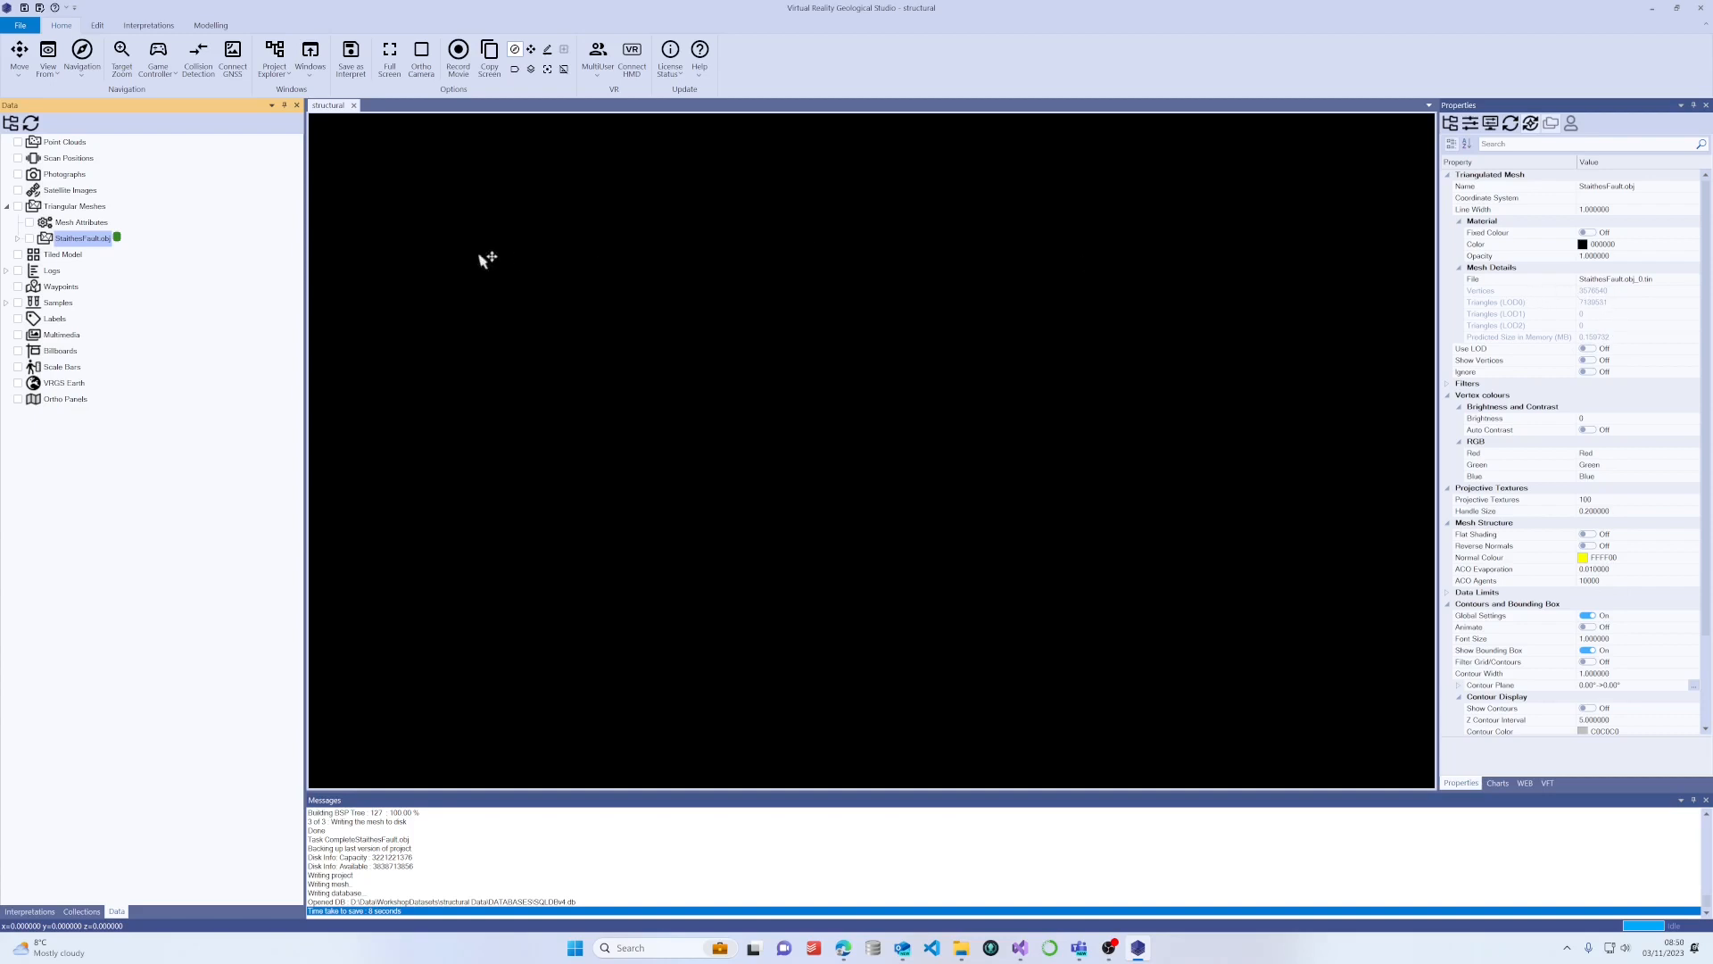
{"action": "left_click", "coordinate": [78, 207]}
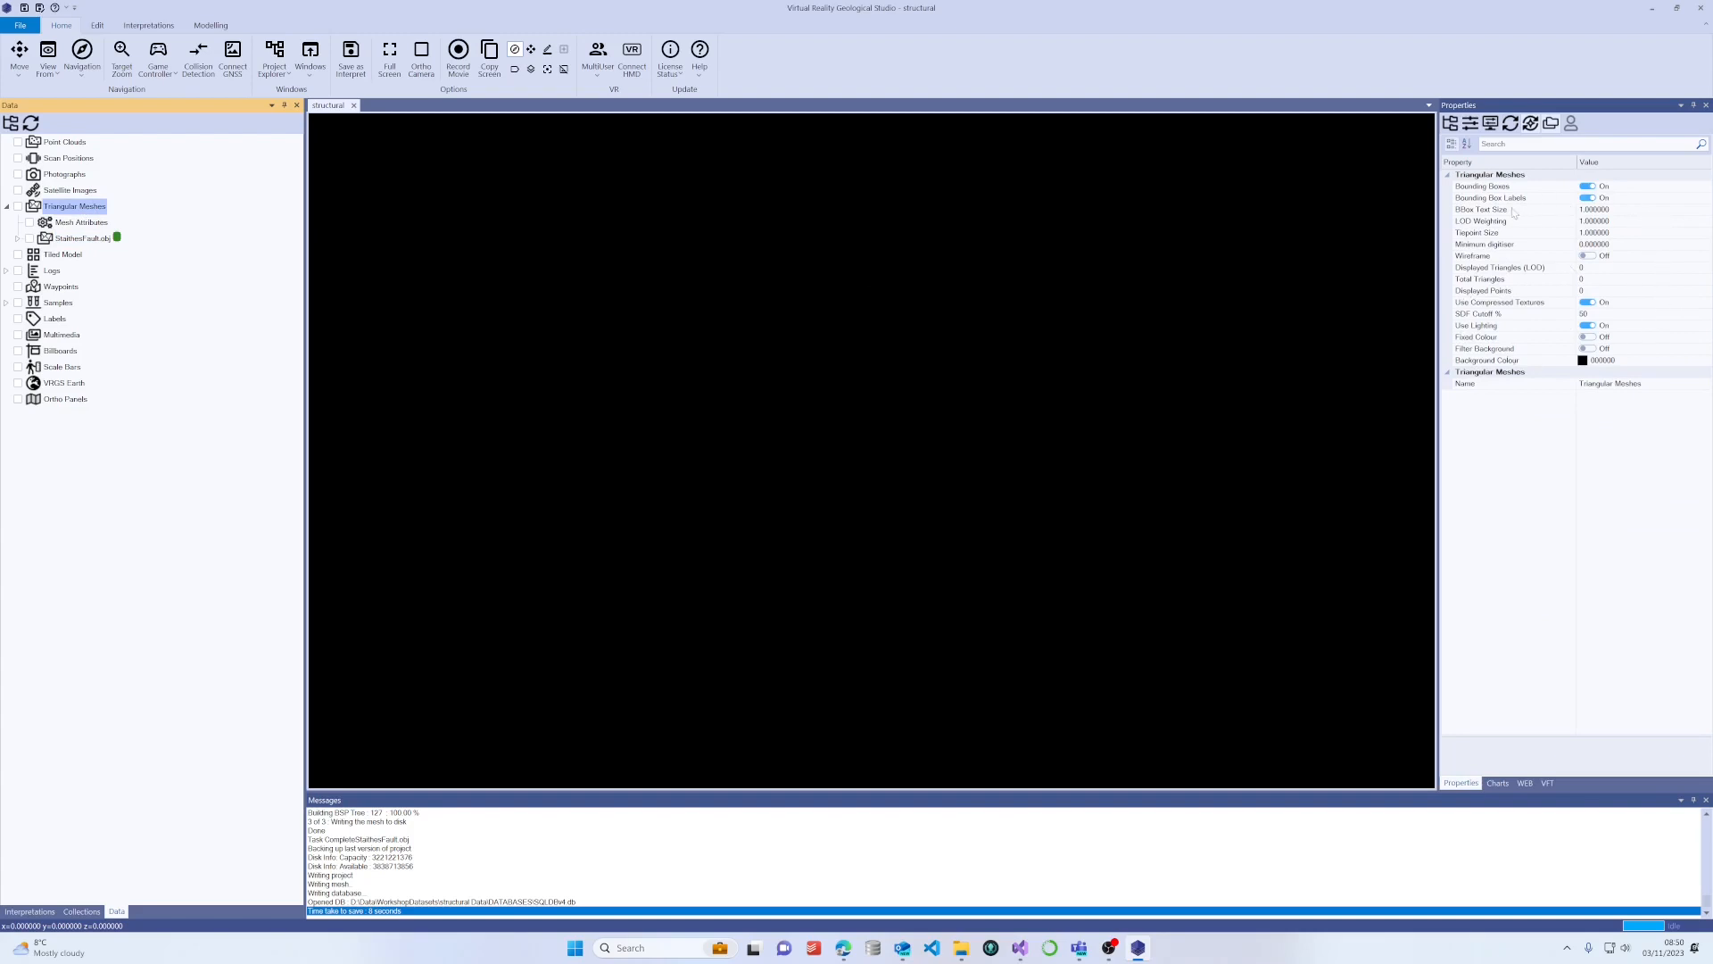
{"action": "left_click", "coordinate": [82, 239]}
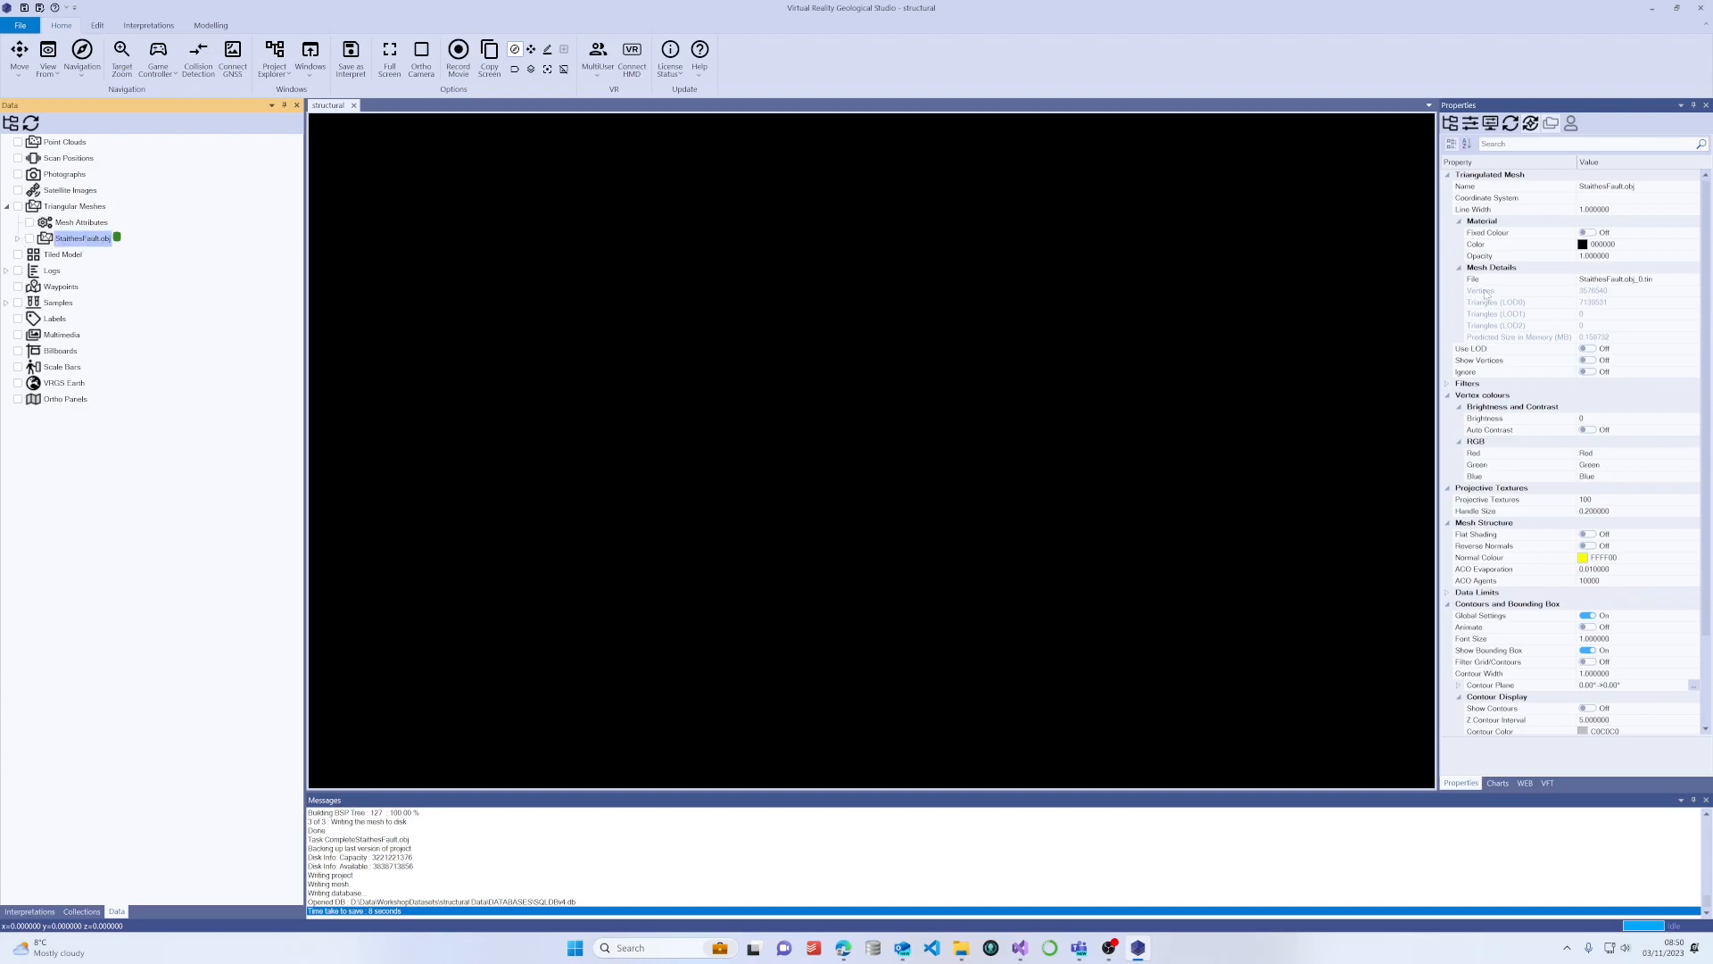
{"action": "scroll", "coordinate": [1555, 601], "scroll_direction": "down", "scroll_amount": 3}
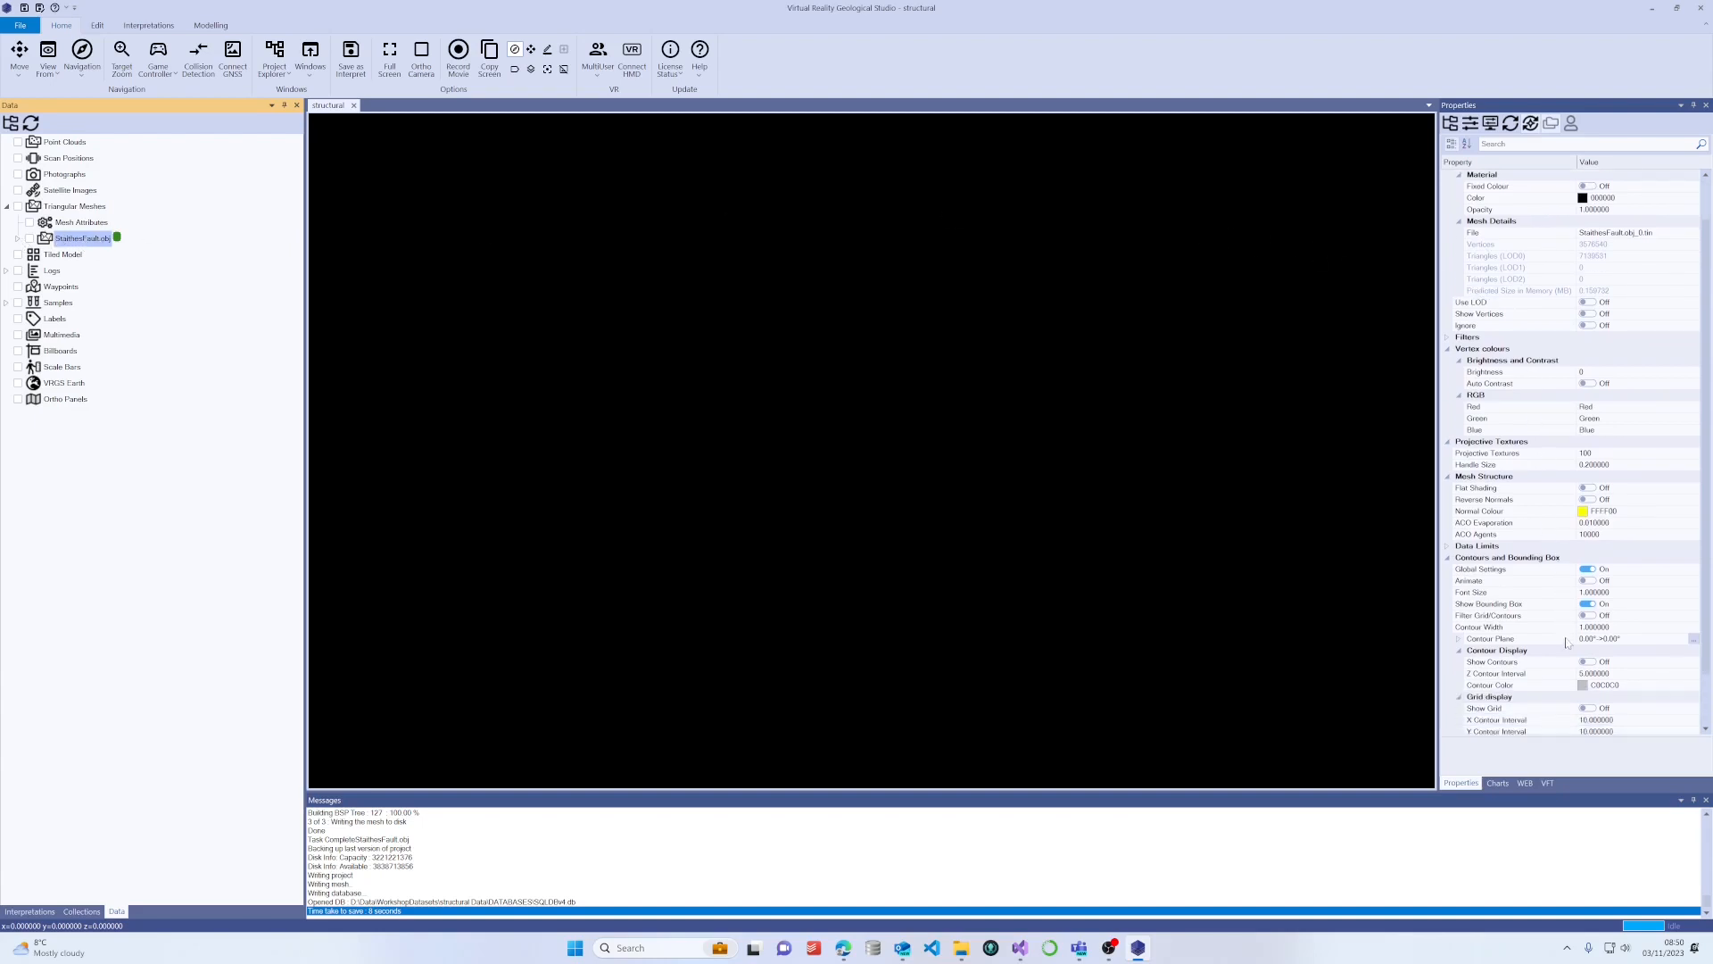
{"action": "scroll", "coordinate": [1568, 644], "scroll_direction": "up", "scroll_amount": 3}
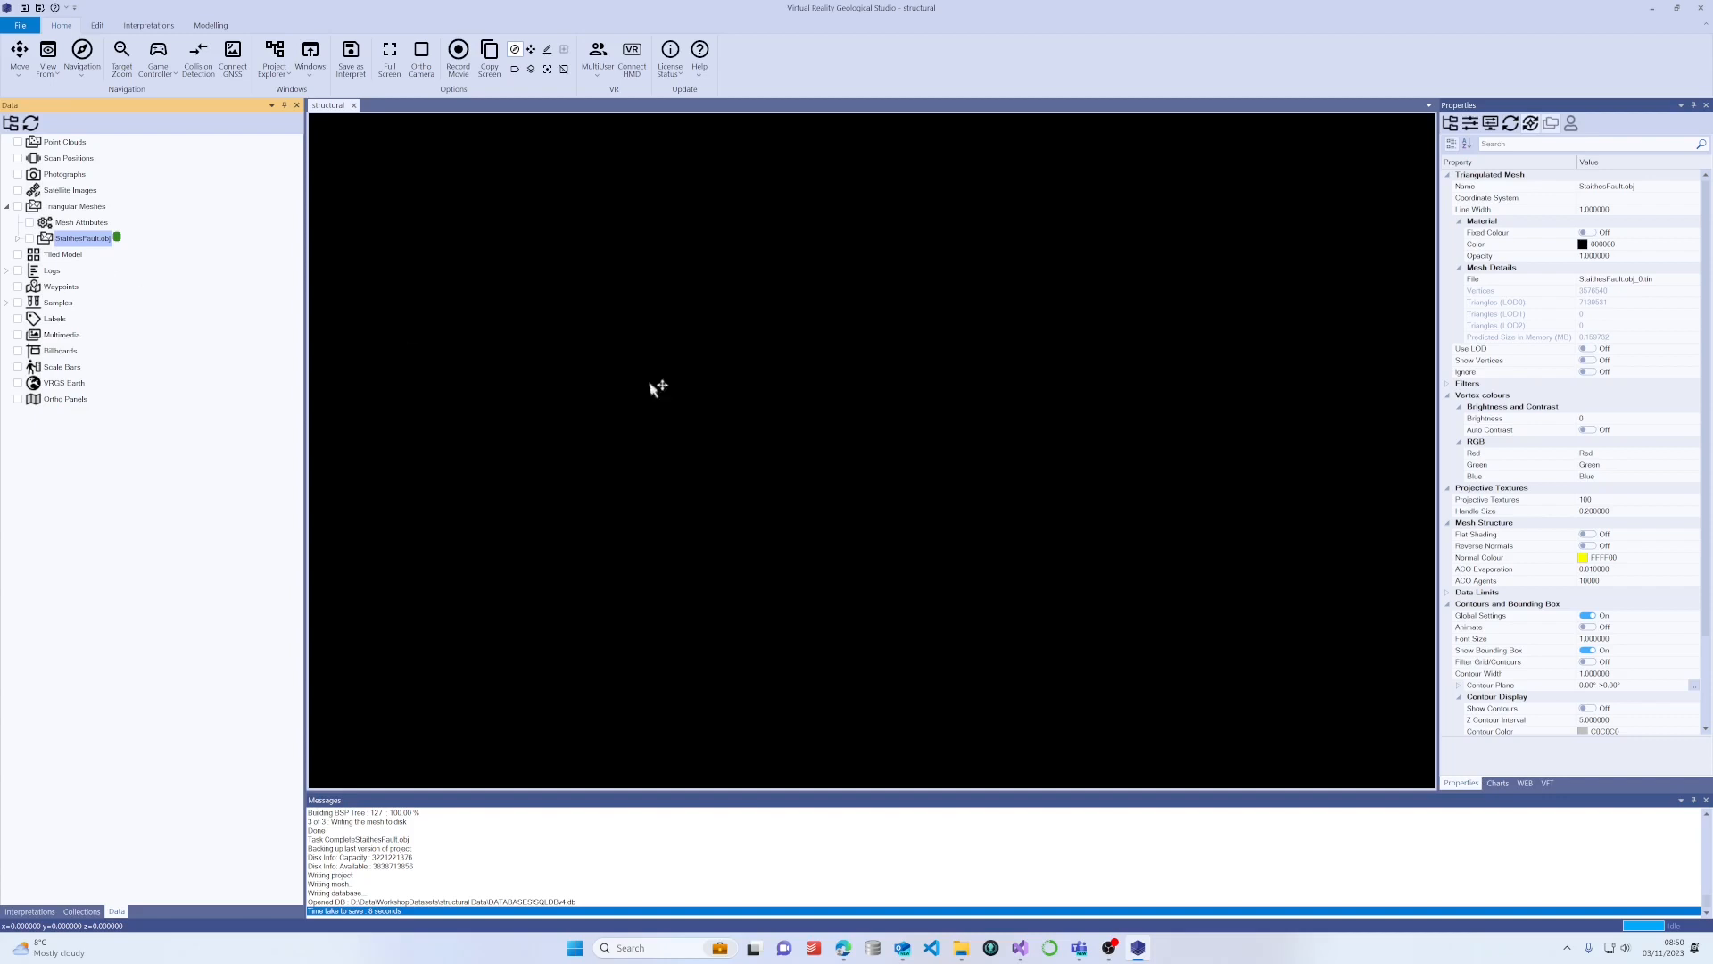
{"action": "left_click", "coordinate": [1497, 783]}
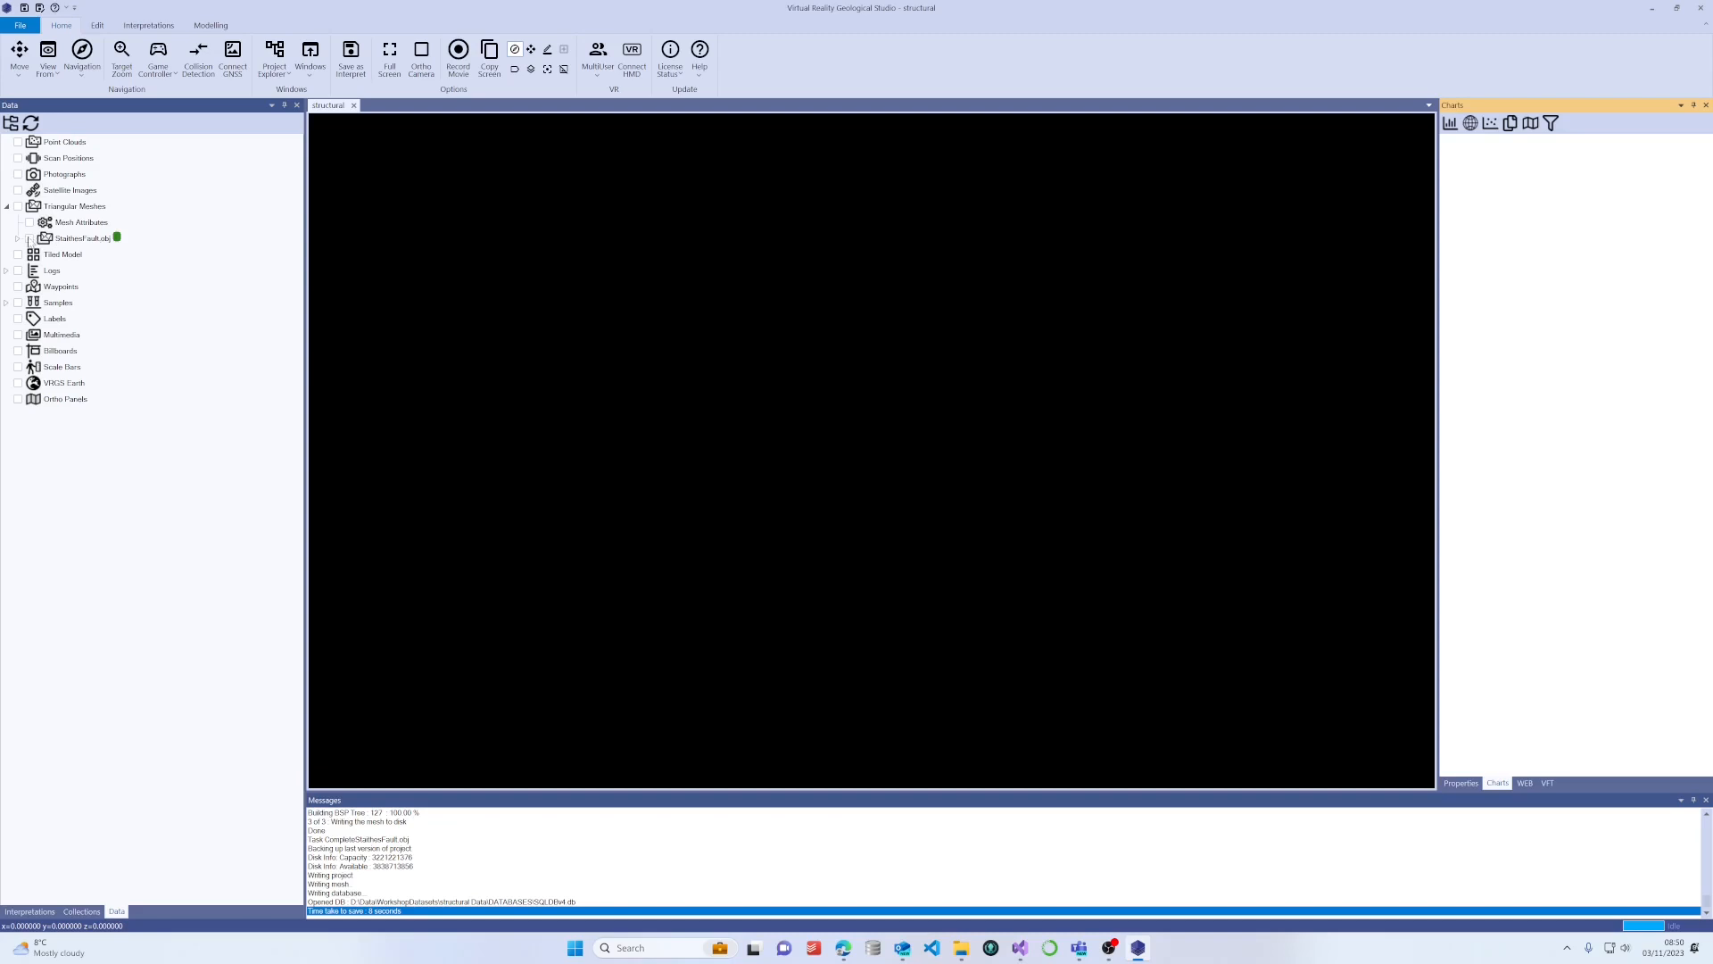
Display the StaithesFault.obj mesh in the 3D view and inspect the cliff face from several angles.
{"action": "left_click", "coordinate": [29, 241]}
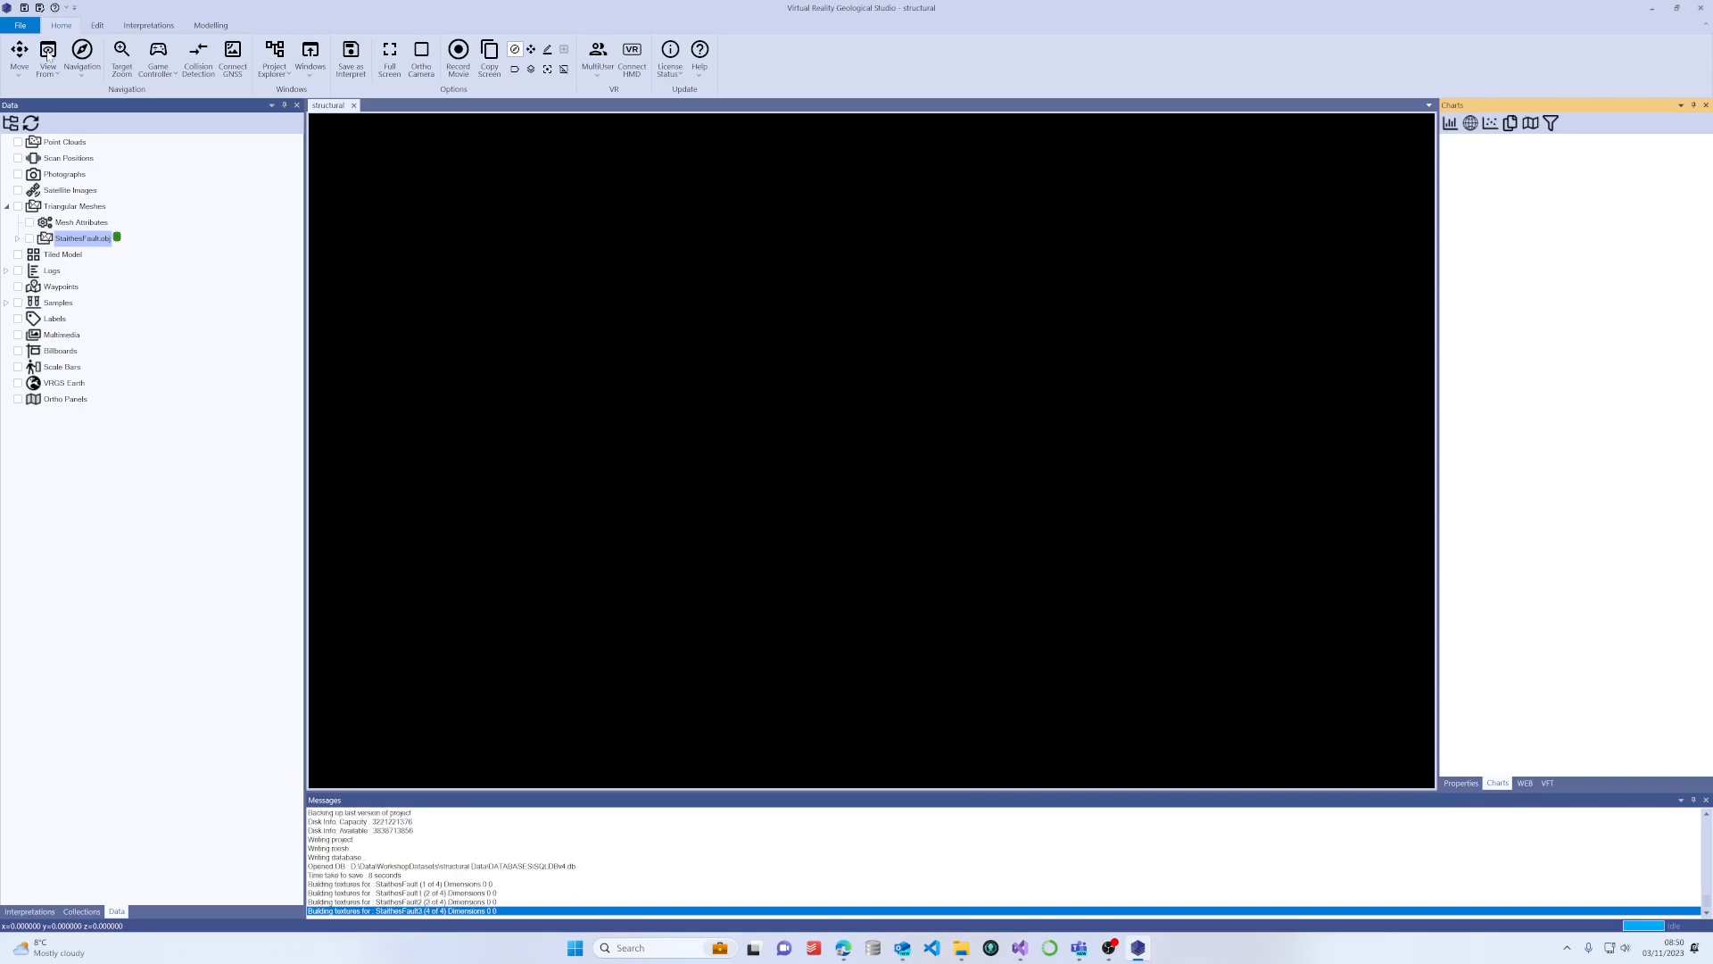
{"action": "left_click_drag", "start_coordinate": [969, 475], "coordinate": [695, 312]}
{"action": "scroll", "coordinate": [822, 318], "scroll_direction": "up", "scroll_amount": 4}
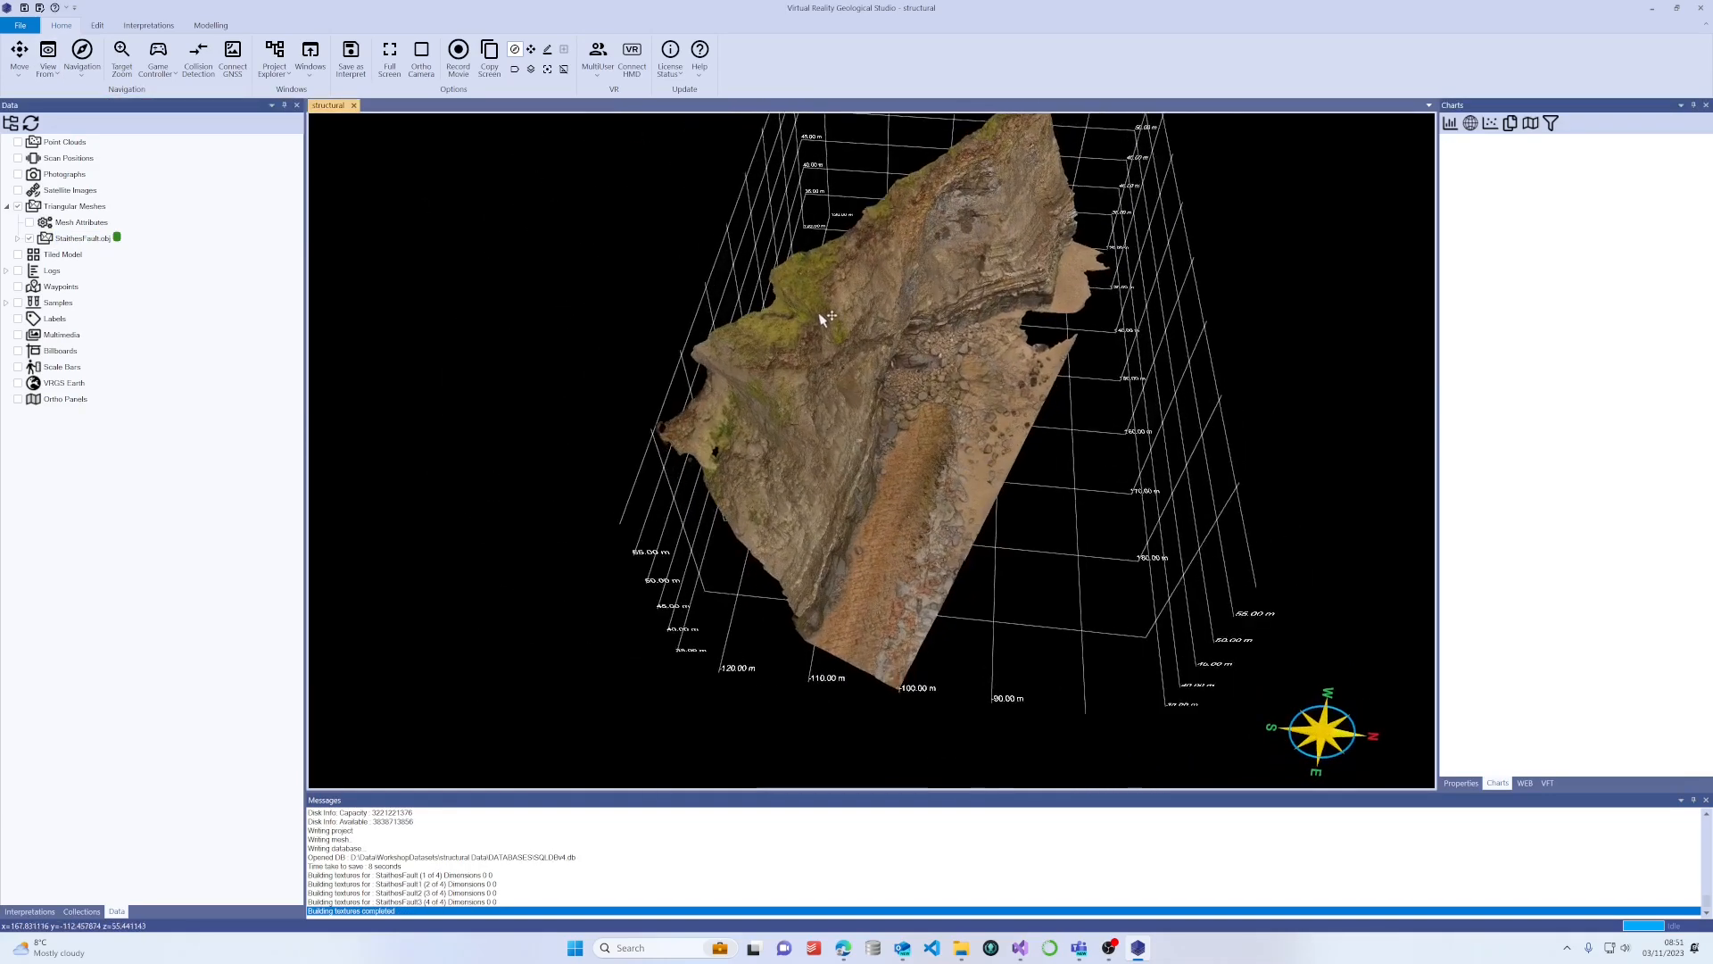
{"action": "left_click_drag", "start_coordinate": [823, 318], "coordinate": [880, 349]}
{"action": "scroll", "coordinate": [947, 387], "scroll_direction": "up", "scroll_amount": 4}
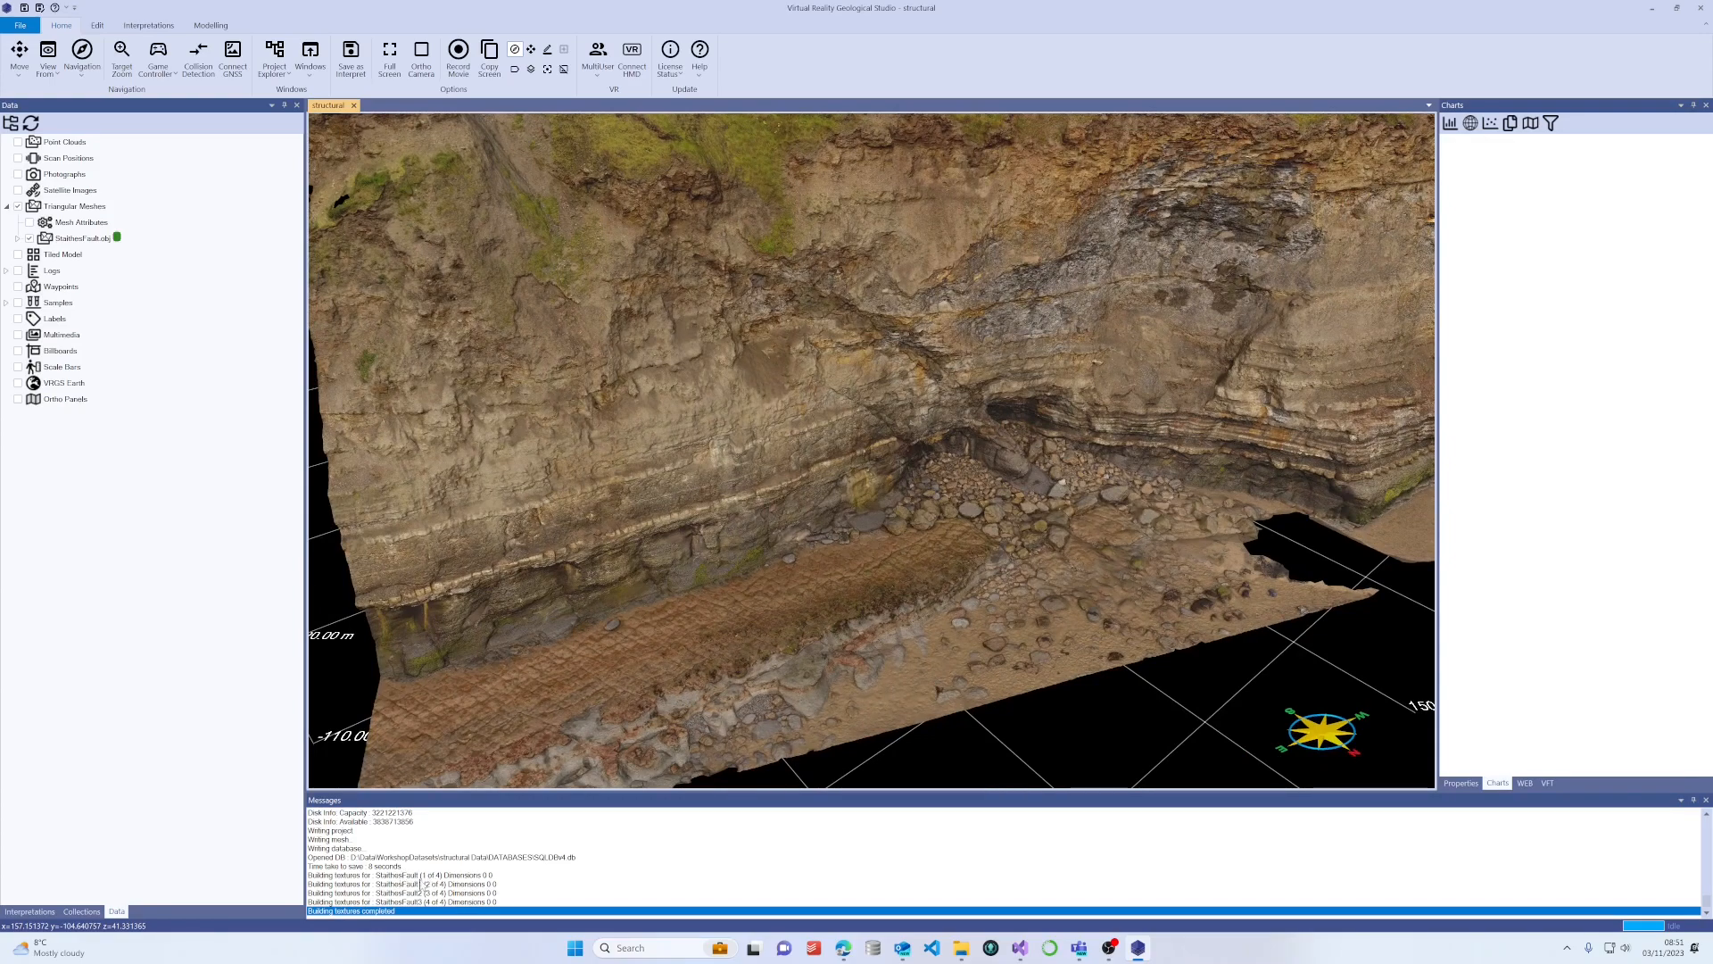
{"action": "left_click_drag", "start_coordinate": [809, 476], "coordinate": [704, 442]}
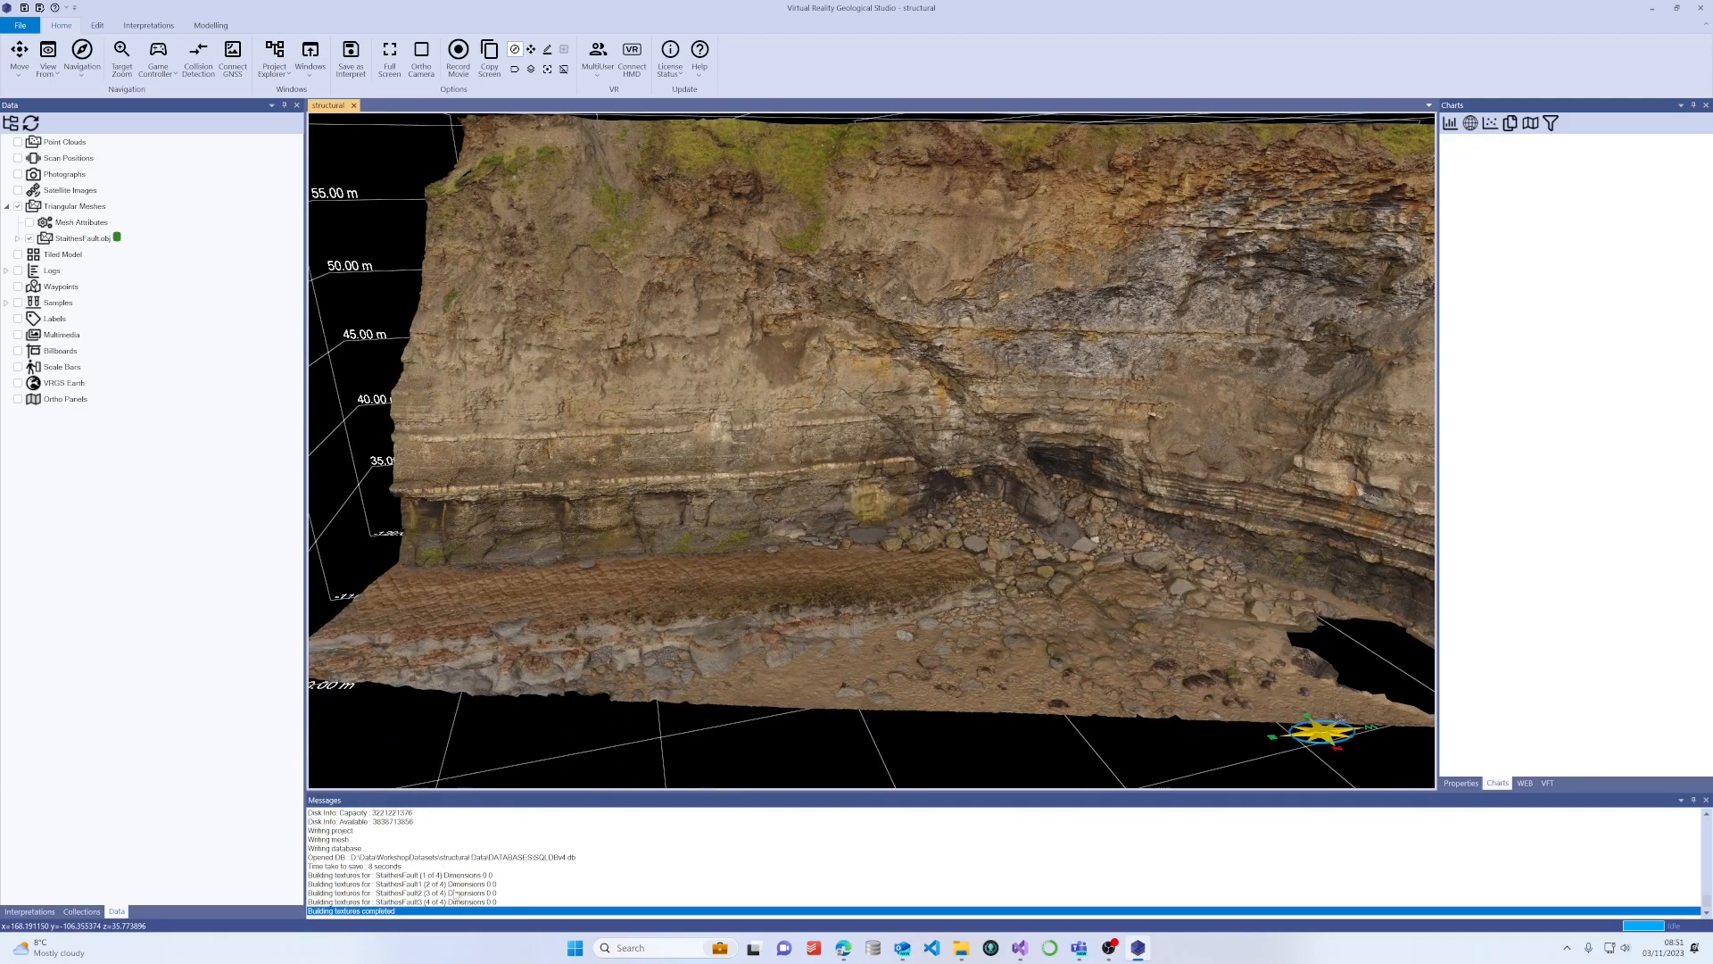
{"action": "left_click_drag", "start_coordinate": [796, 575], "coordinate": [945, 574]}
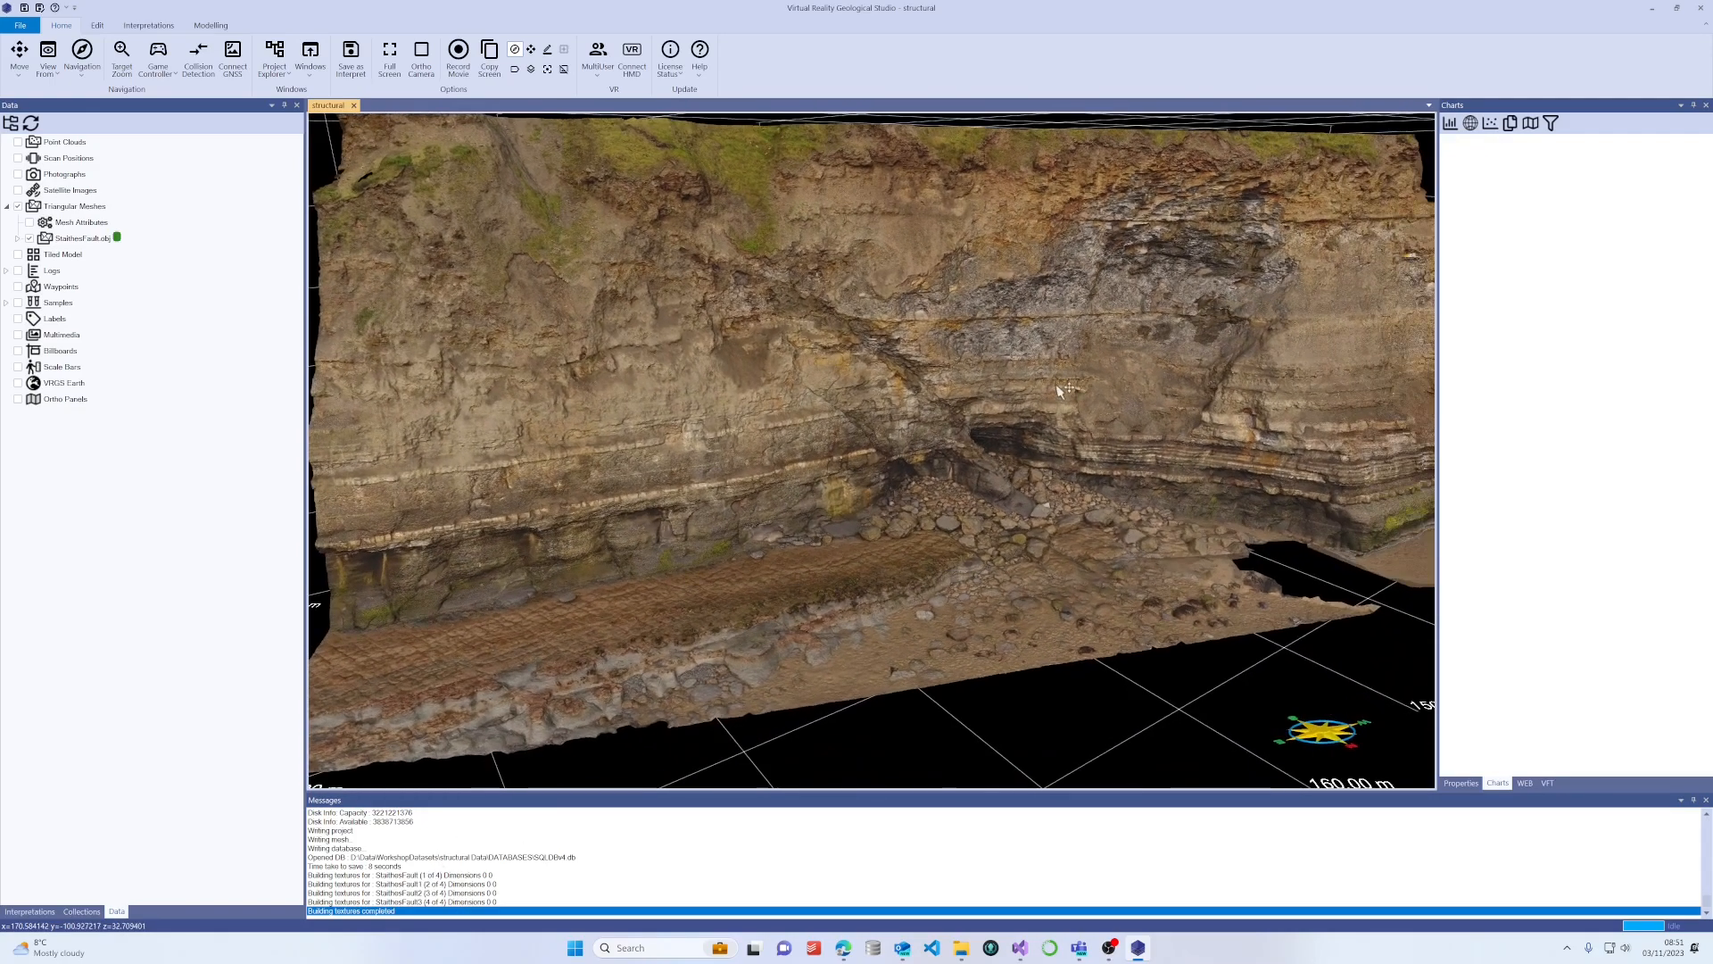
{"action": "left_click_drag", "start_coordinate": [1056, 387], "coordinate": [939, 423]}
{"action": "scroll", "coordinate": [939, 423], "scroll_direction": "down", "scroll_amount": 3}
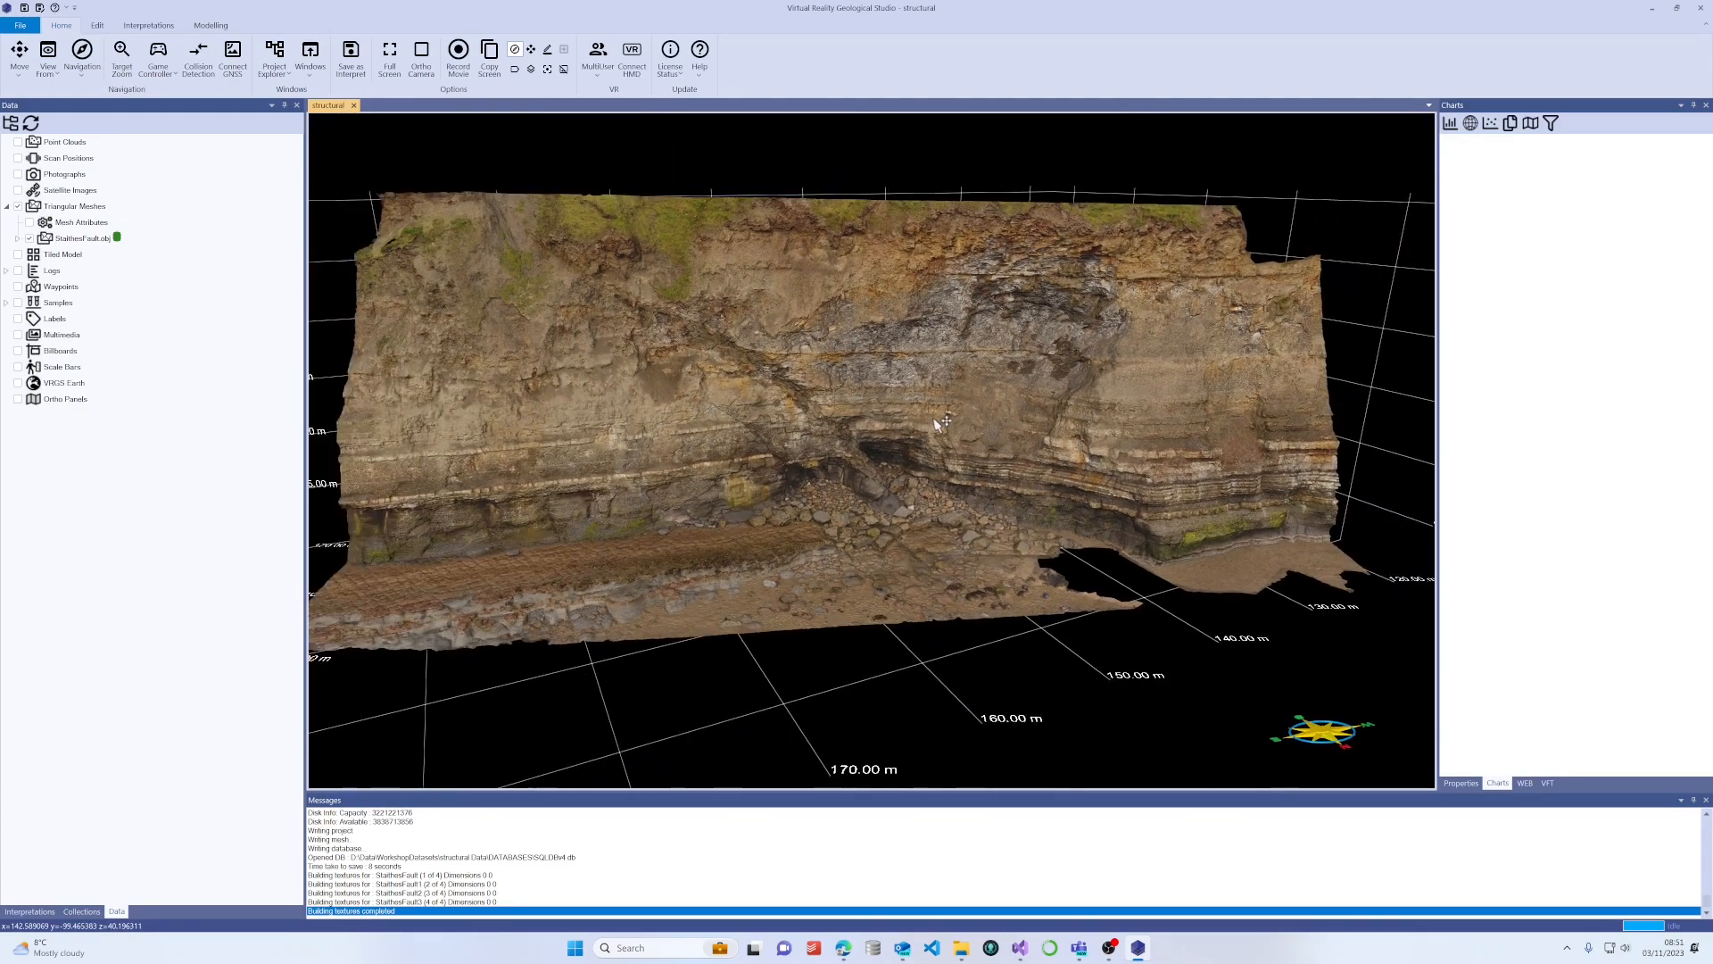
Place a scale bar on the beach at the foot of the cliff, near the model's right-hand end.
{"action": "left_click", "coordinate": [149, 26]}
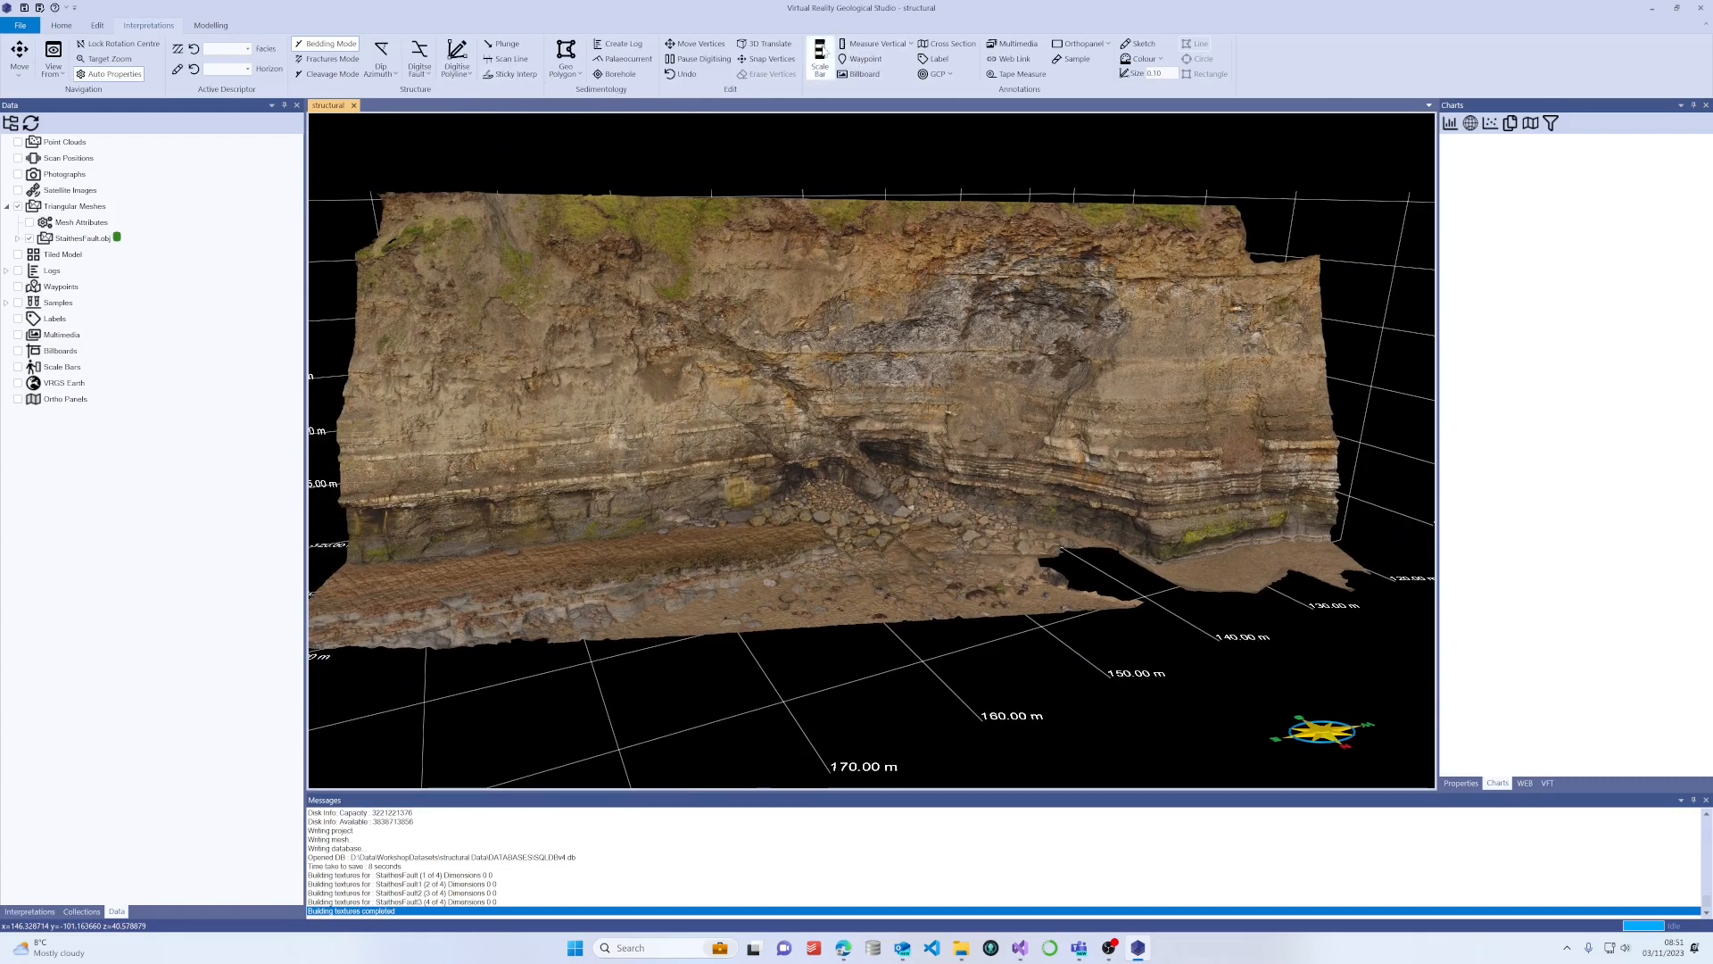
{"action": "left_click", "coordinate": [1300, 553]}
{"action": "scroll", "coordinate": [1312, 555], "scroll_direction": "up", "scroll_amount": 3}
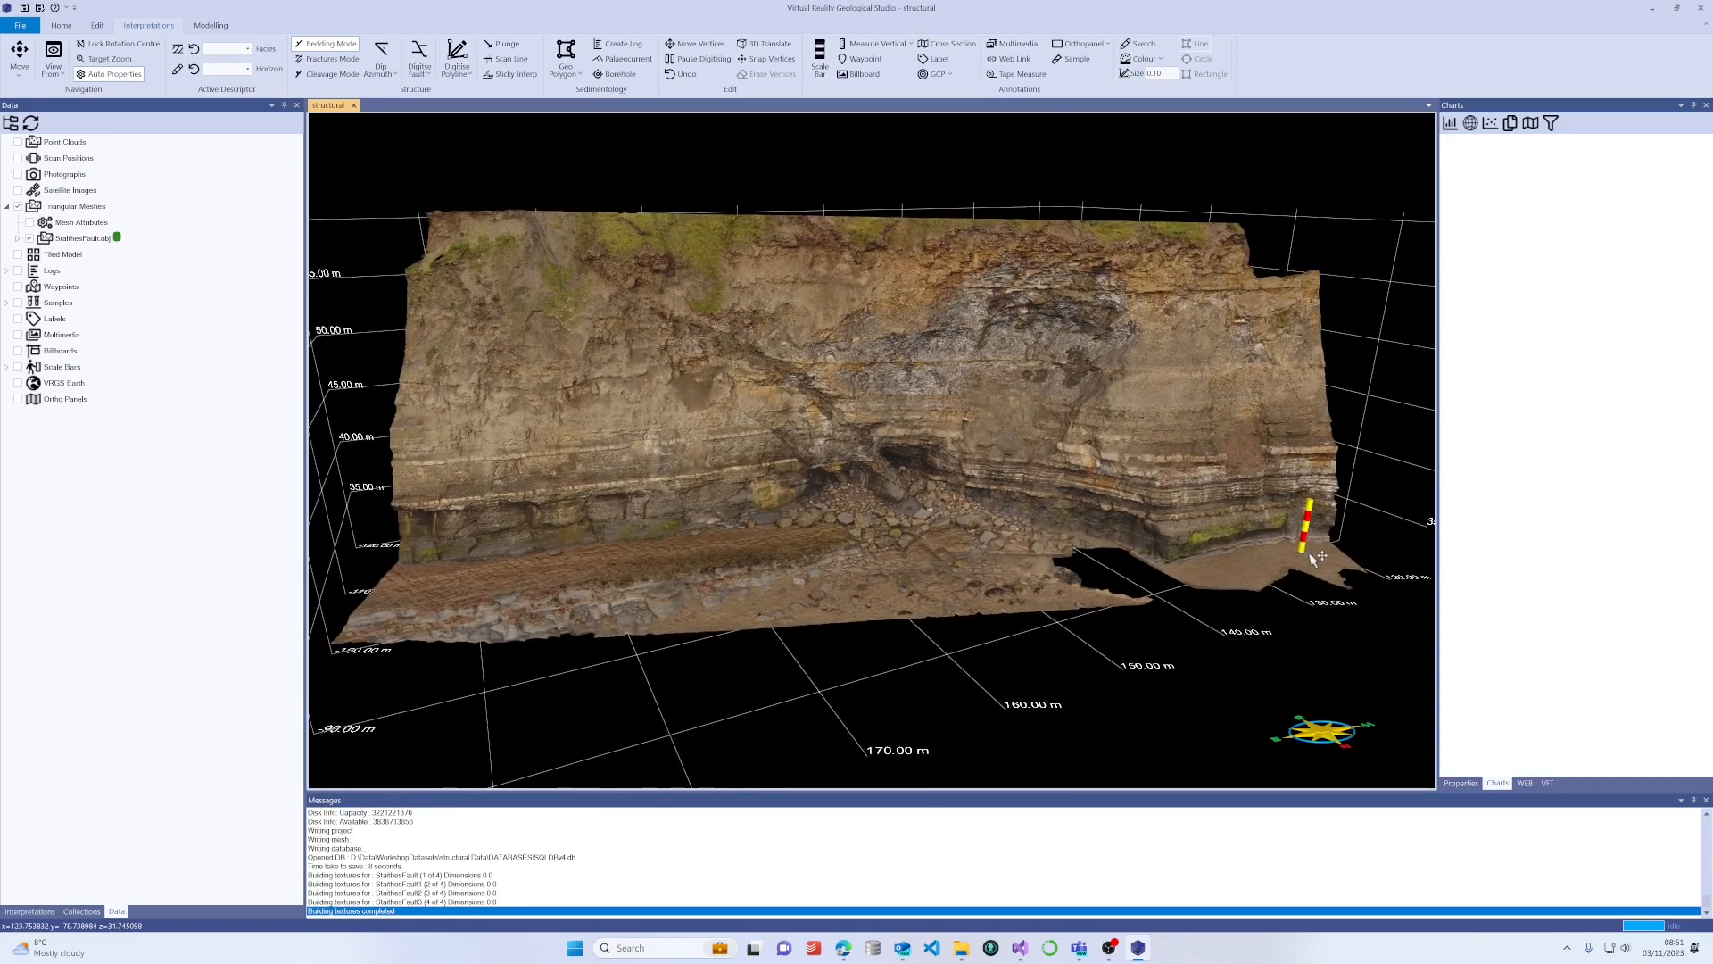
{"action": "scroll", "coordinate": [1330, 557], "scroll_direction": "up", "scroll_amount": 5}
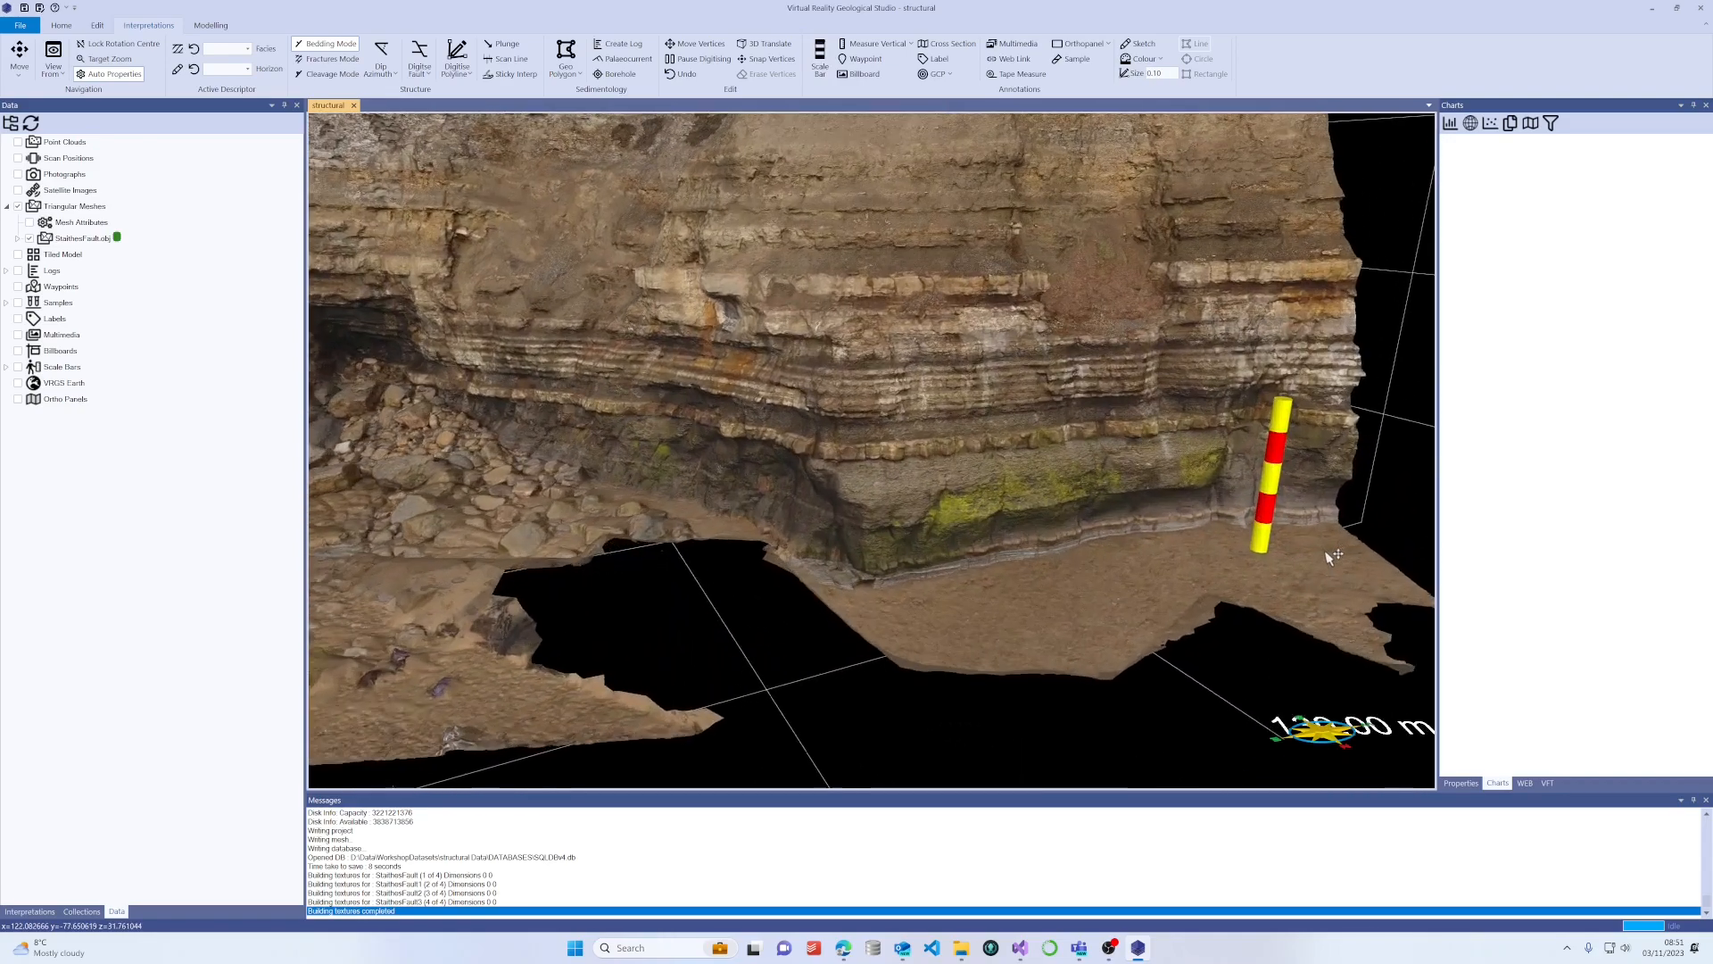
Set the height of the scale bar at the cliff foot to 10 metres.
{"action": "left_click", "coordinate": [1461, 783]}
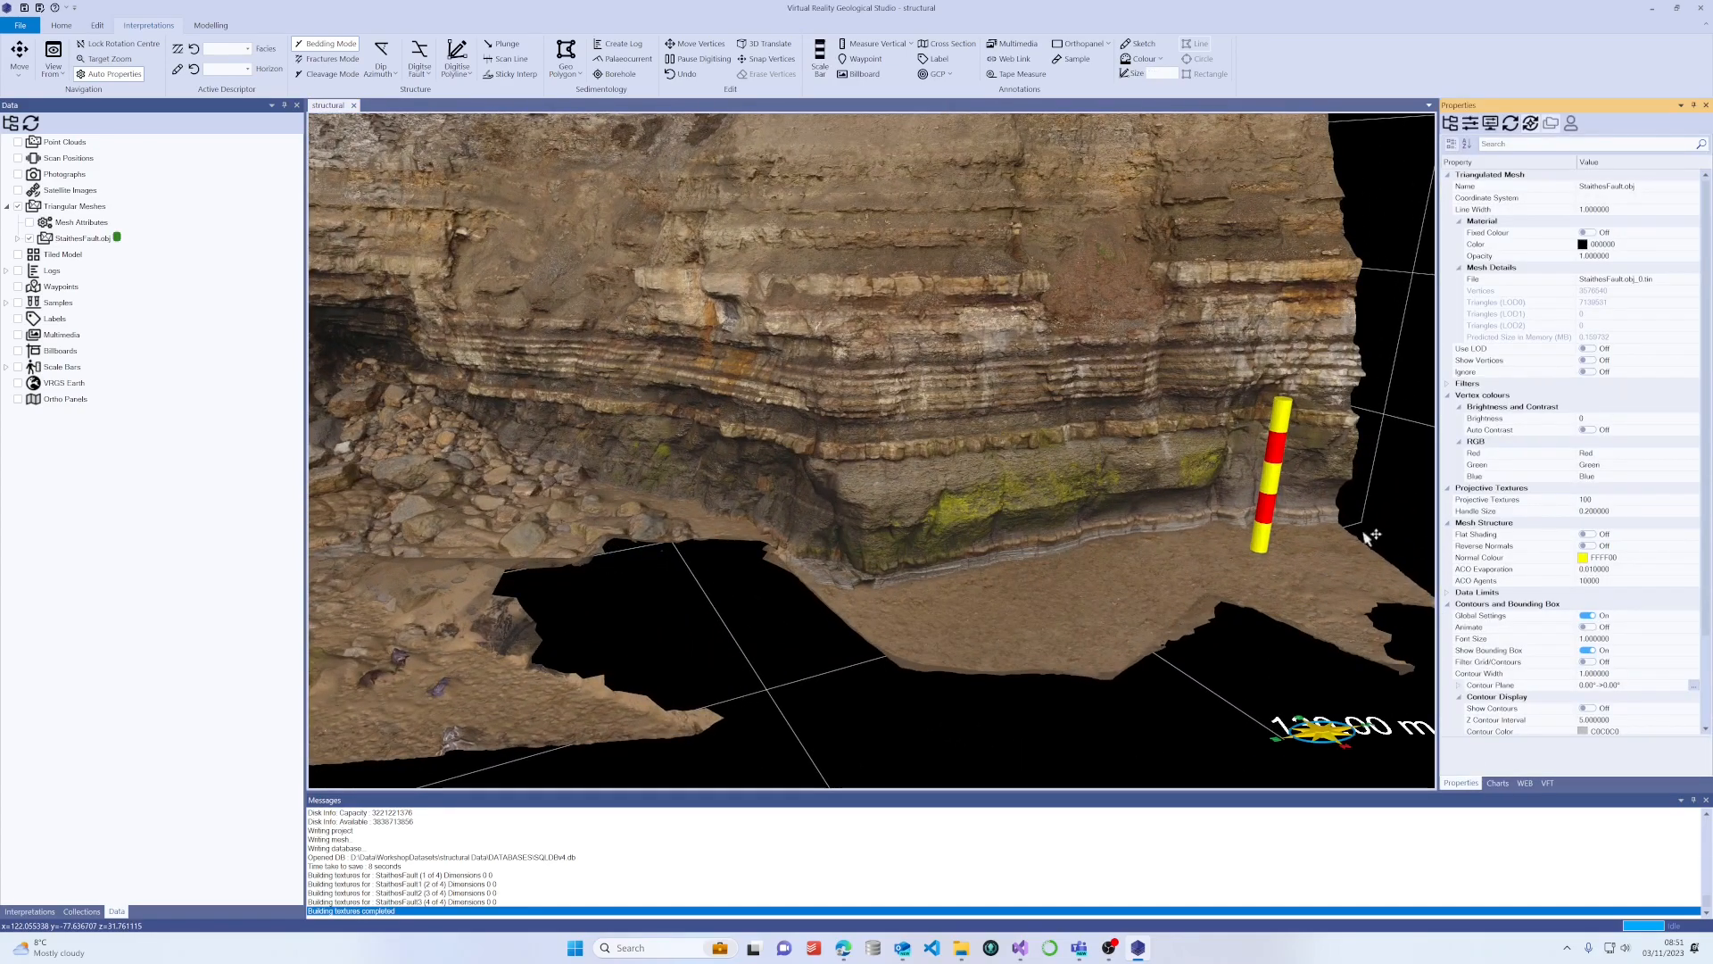
{"action": "left_click", "coordinate": [1276, 474]}
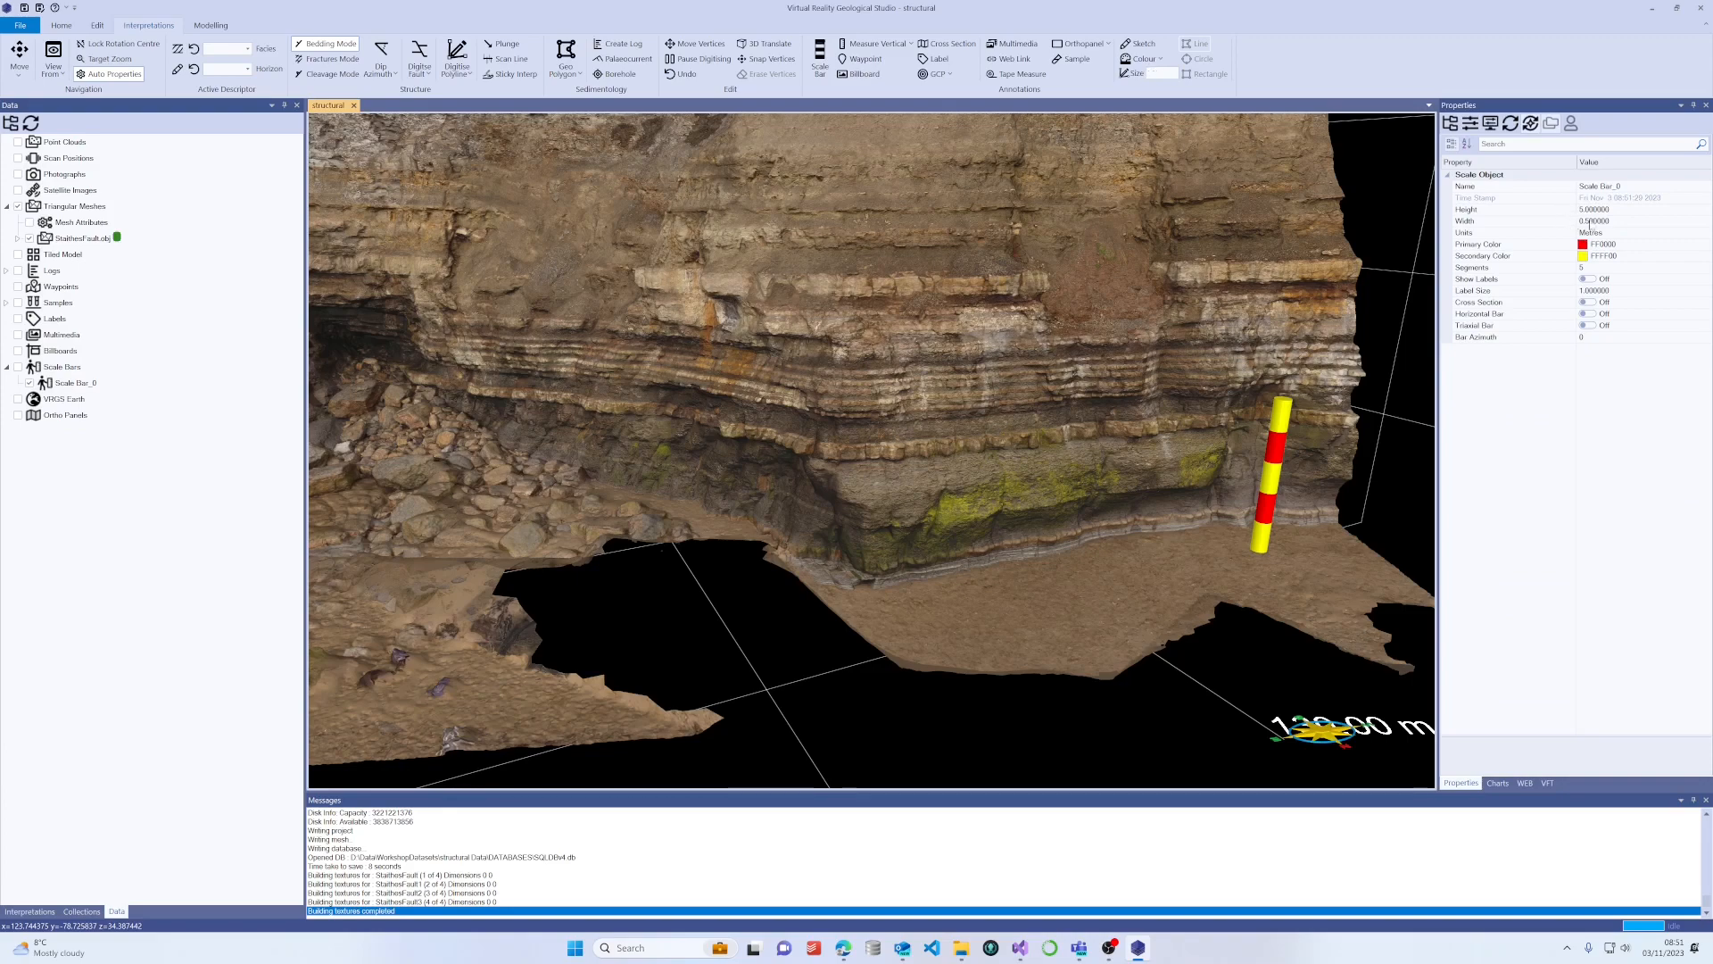
{"action": "left_click", "coordinate": [1567, 212]}
{"action": "type", "text": "10"}
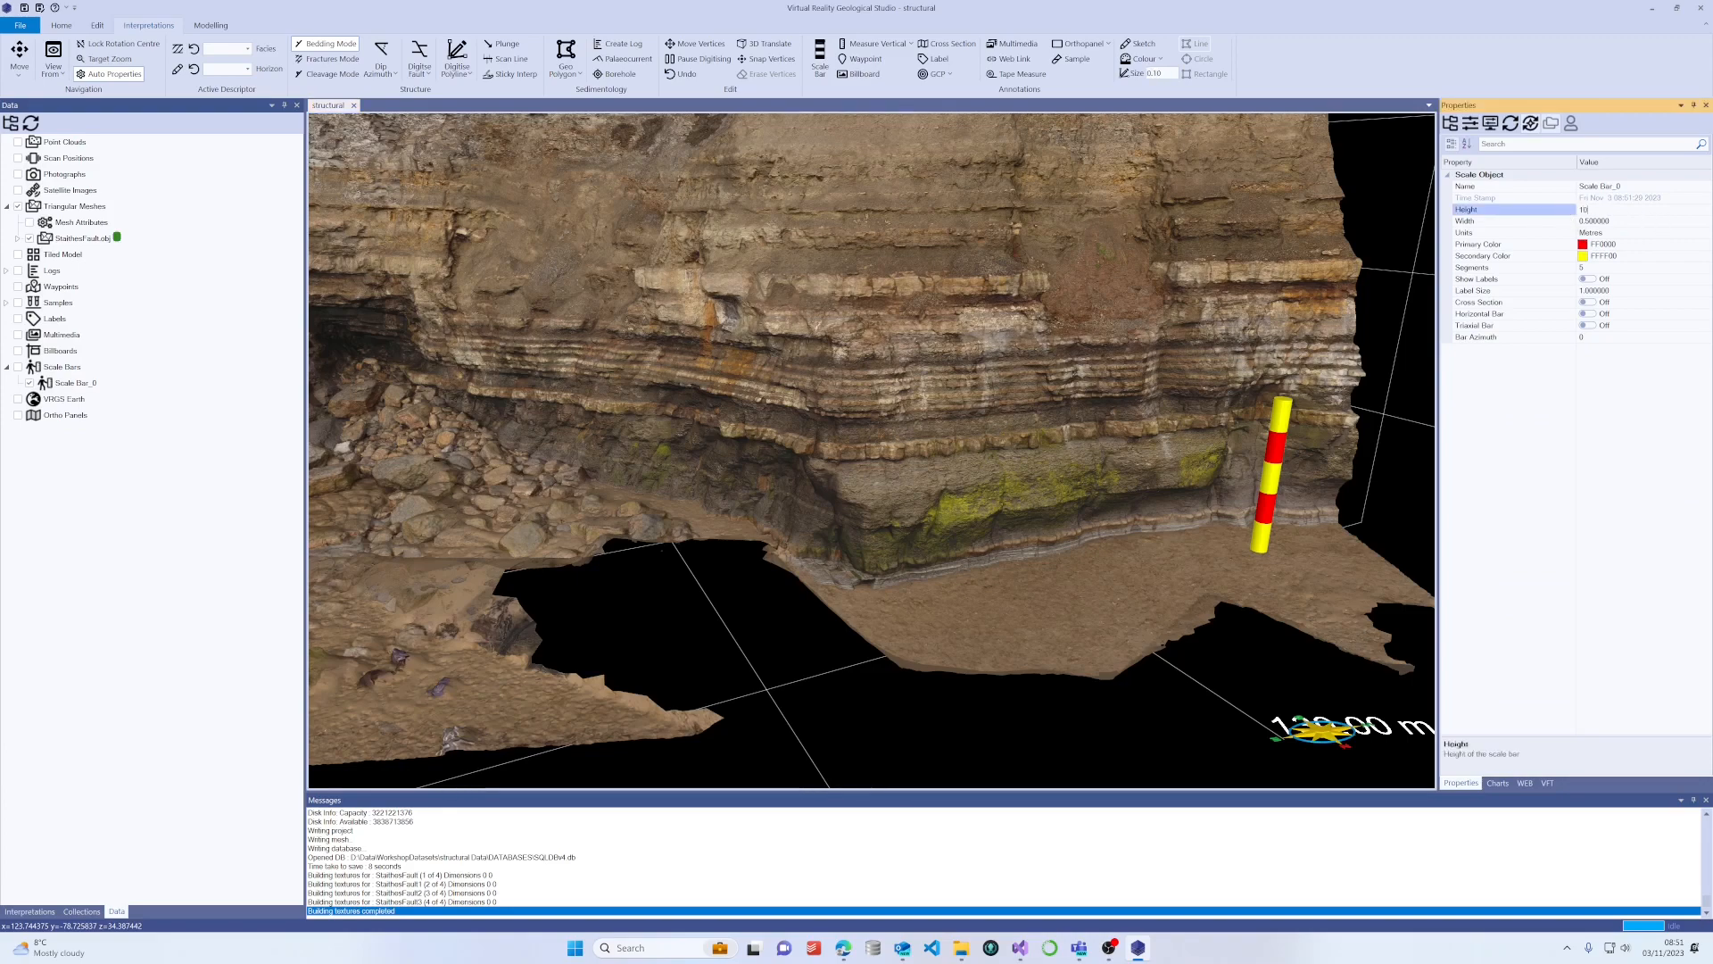
{"action": "key", "text": "Return"}
Divide the 10-metre scale bar into 10 segments.
{"action": "left_click", "coordinate": [1609, 232]}
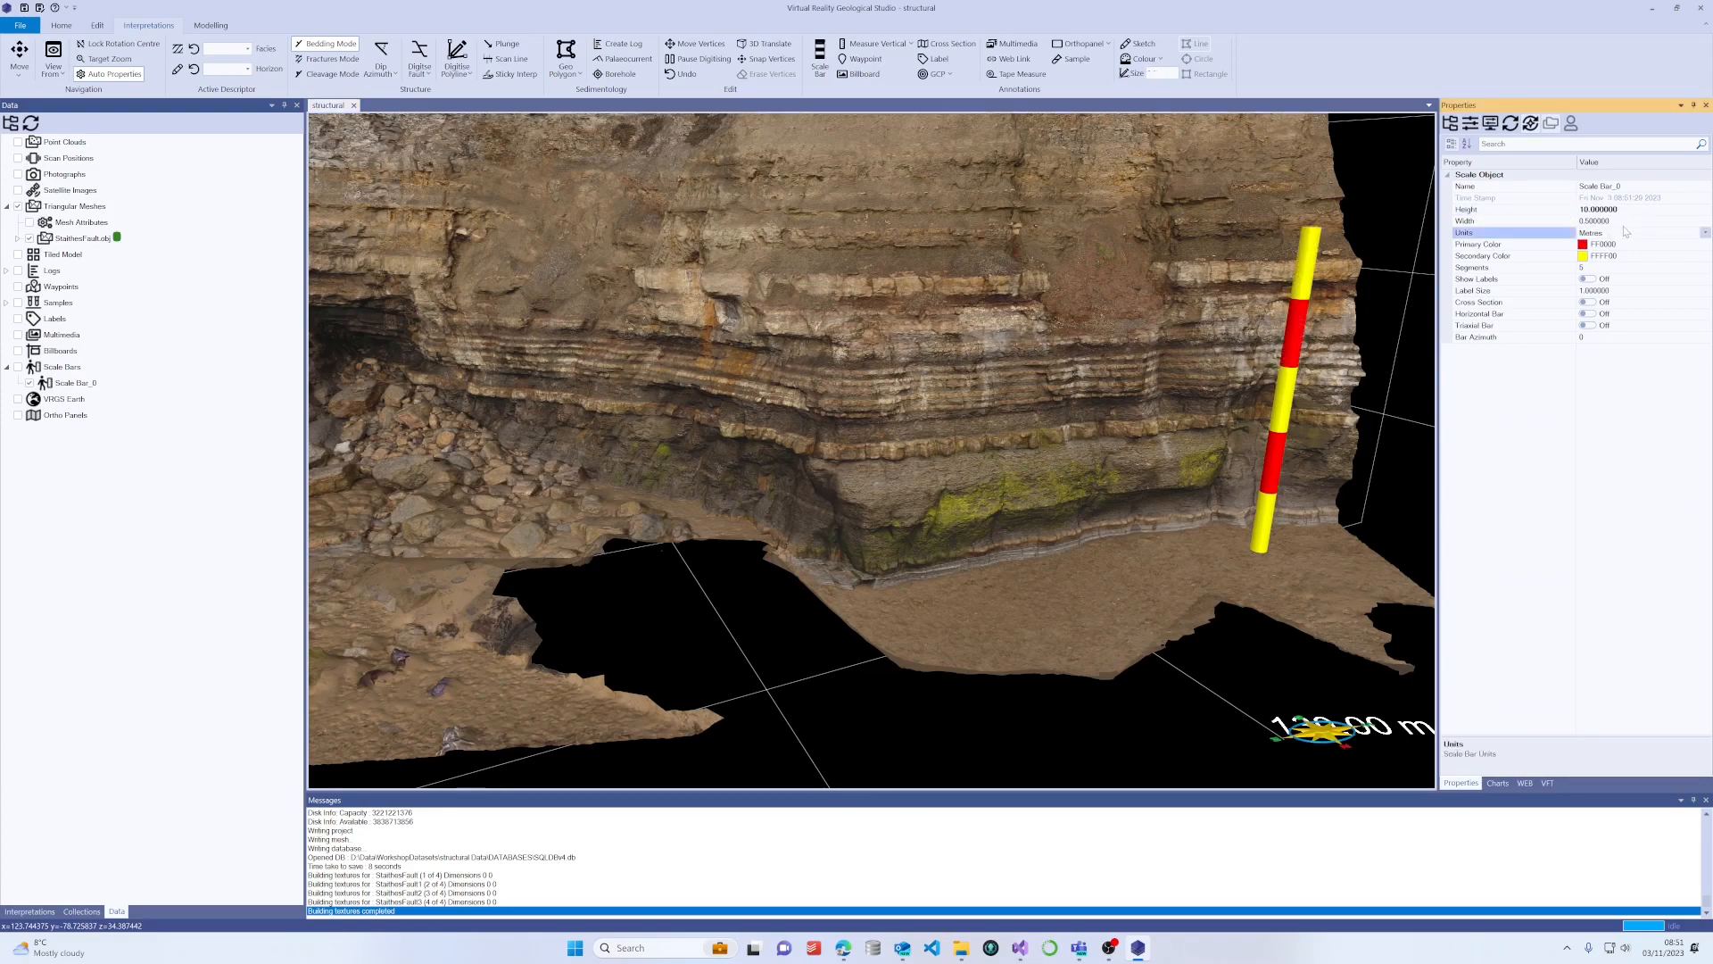
{"action": "left_click", "coordinate": [1572, 268]}
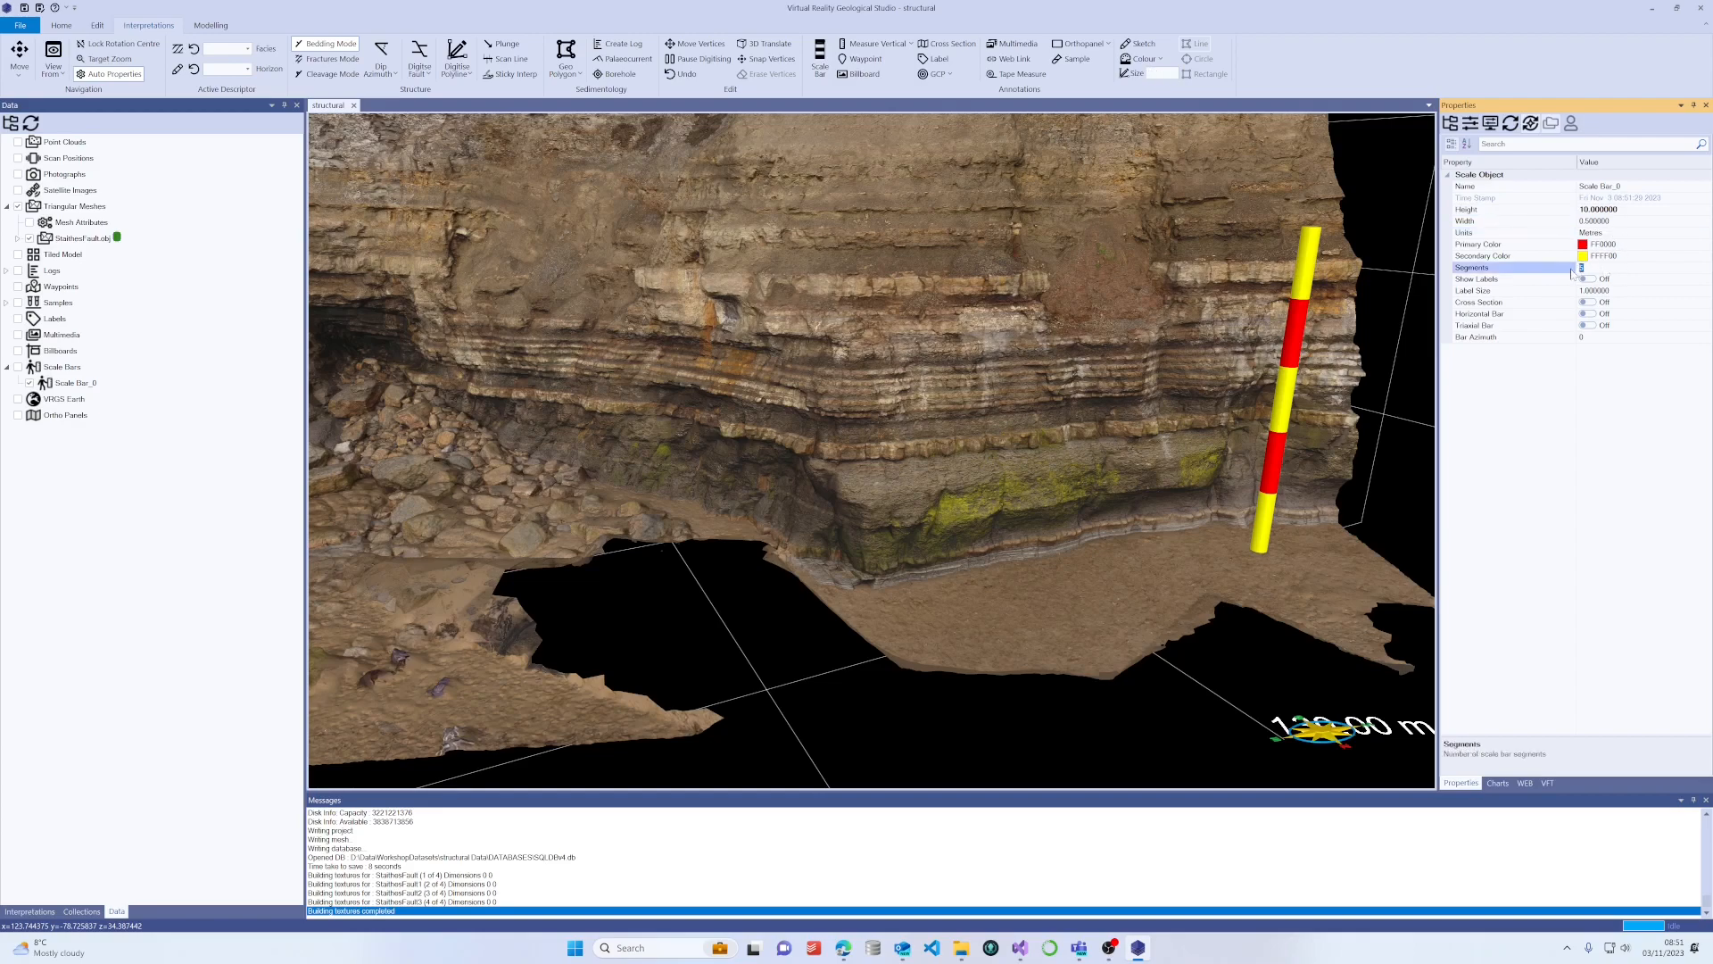
{"action": "key", "text": "Return"}
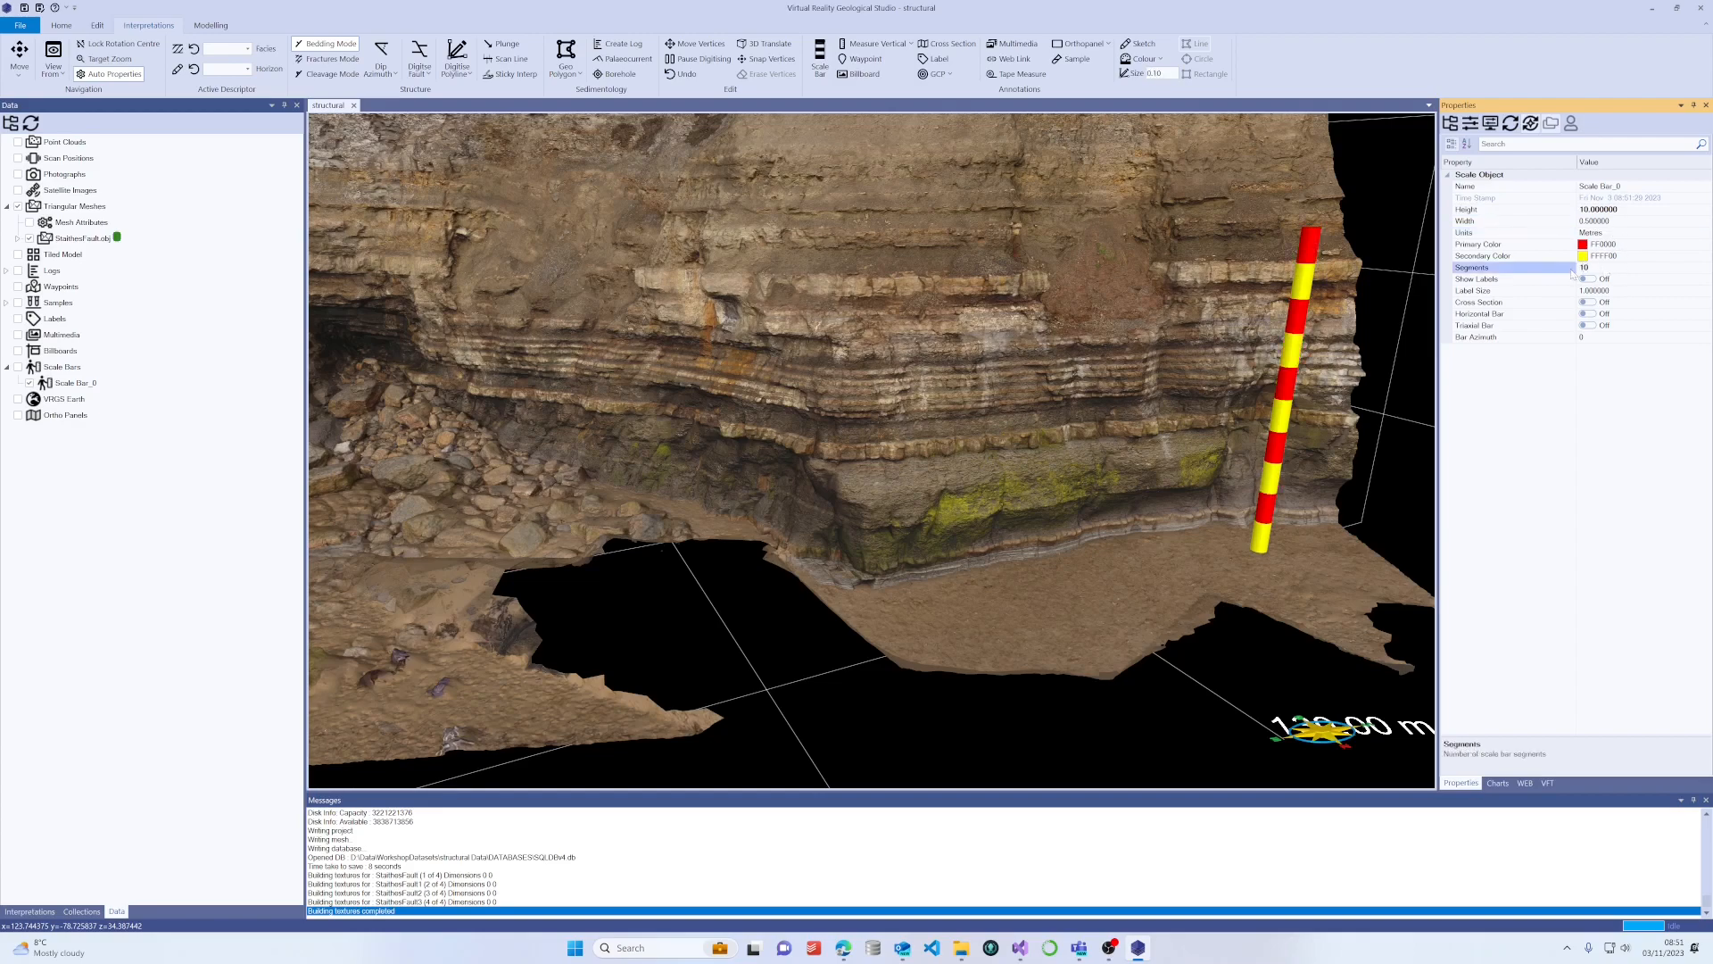
Change the scale bar's secondary colour to a near-white shade.
{"action": "left_click", "coordinate": [1624, 258]}
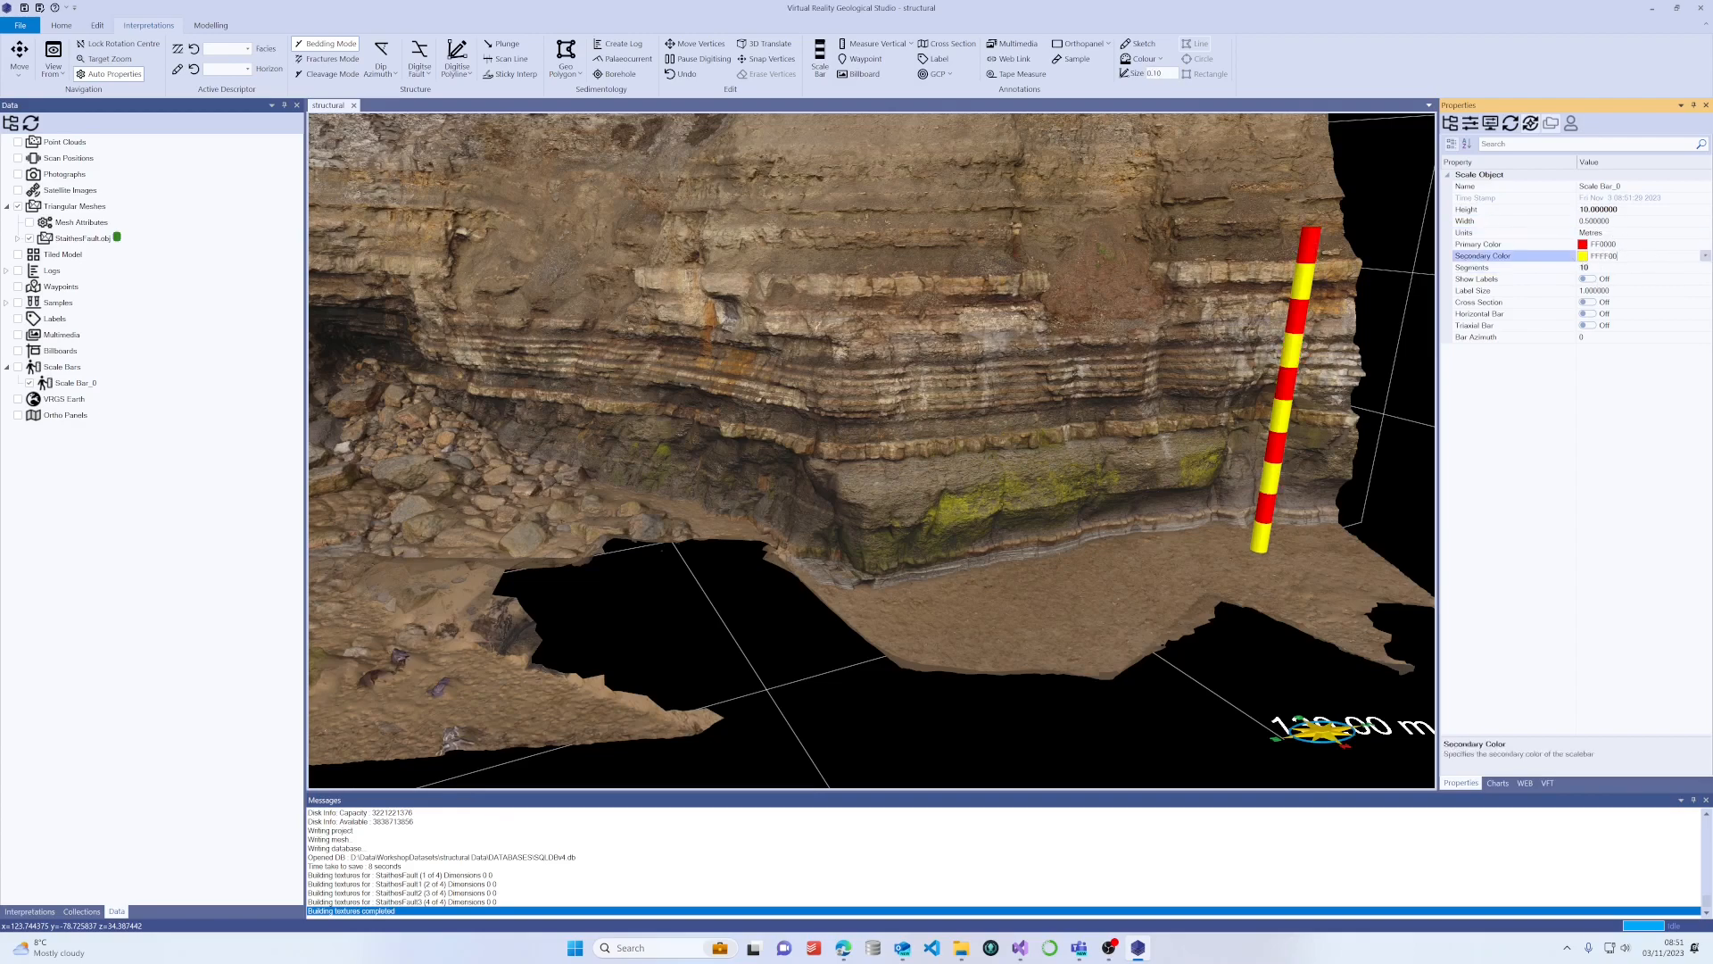
{"action": "left_click", "coordinate": [1704, 257]}
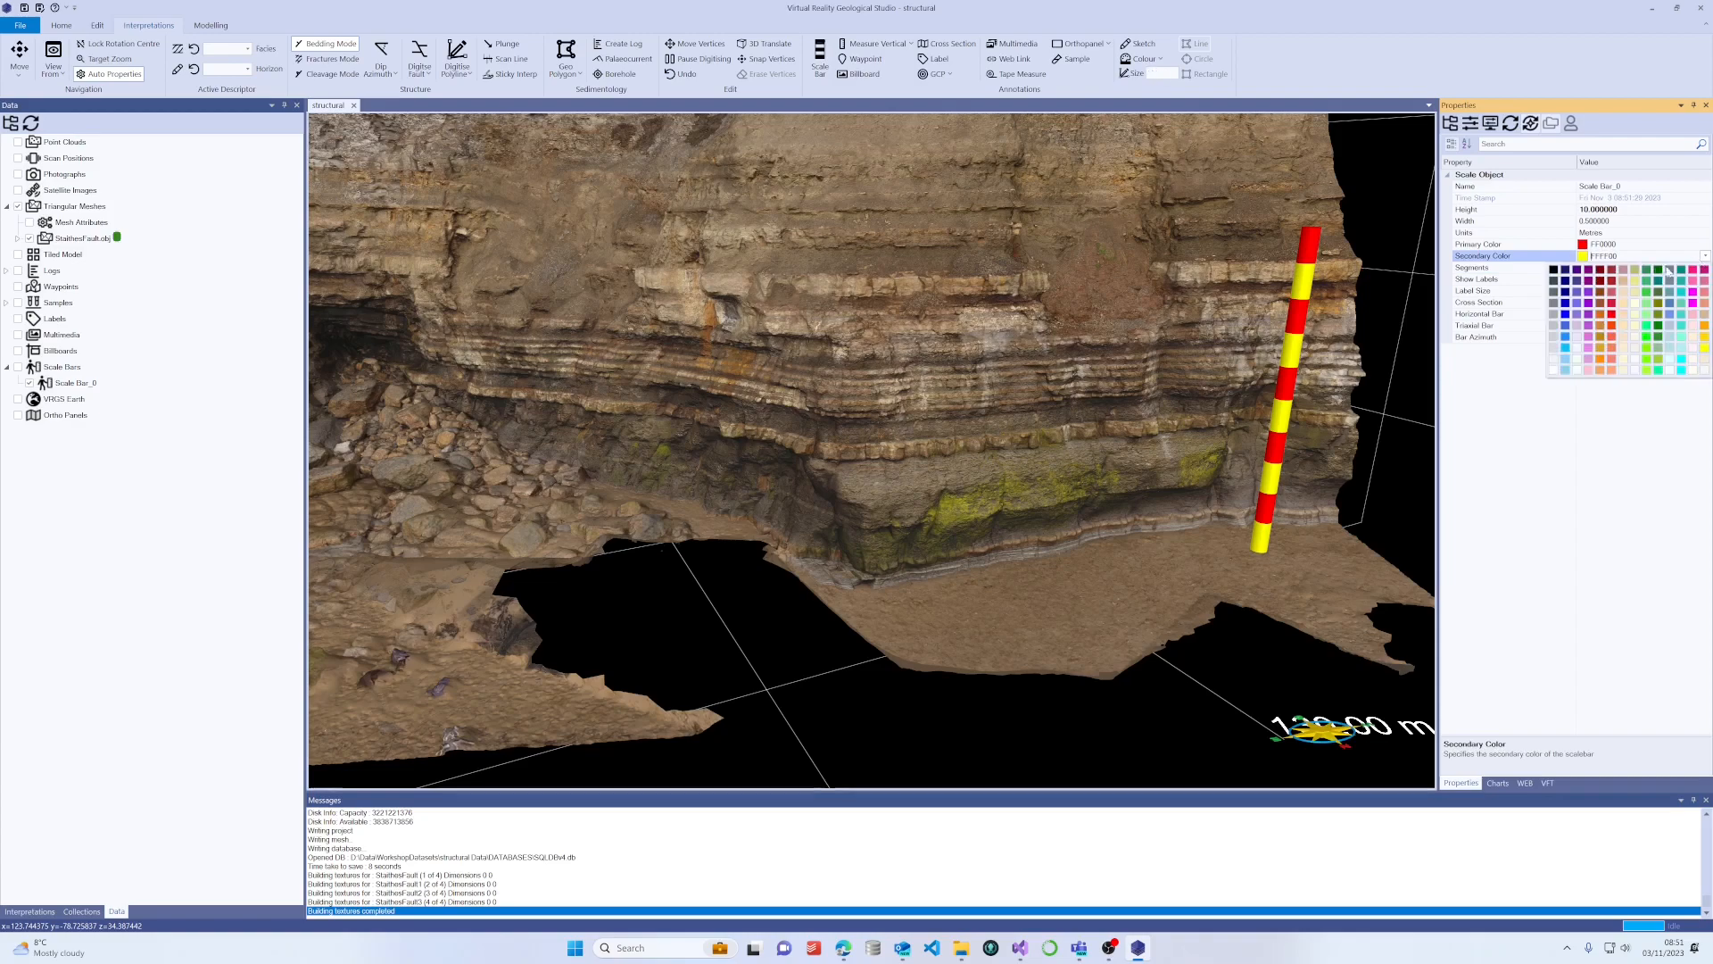
{"action": "left_click", "coordinate": [1600, 329]}
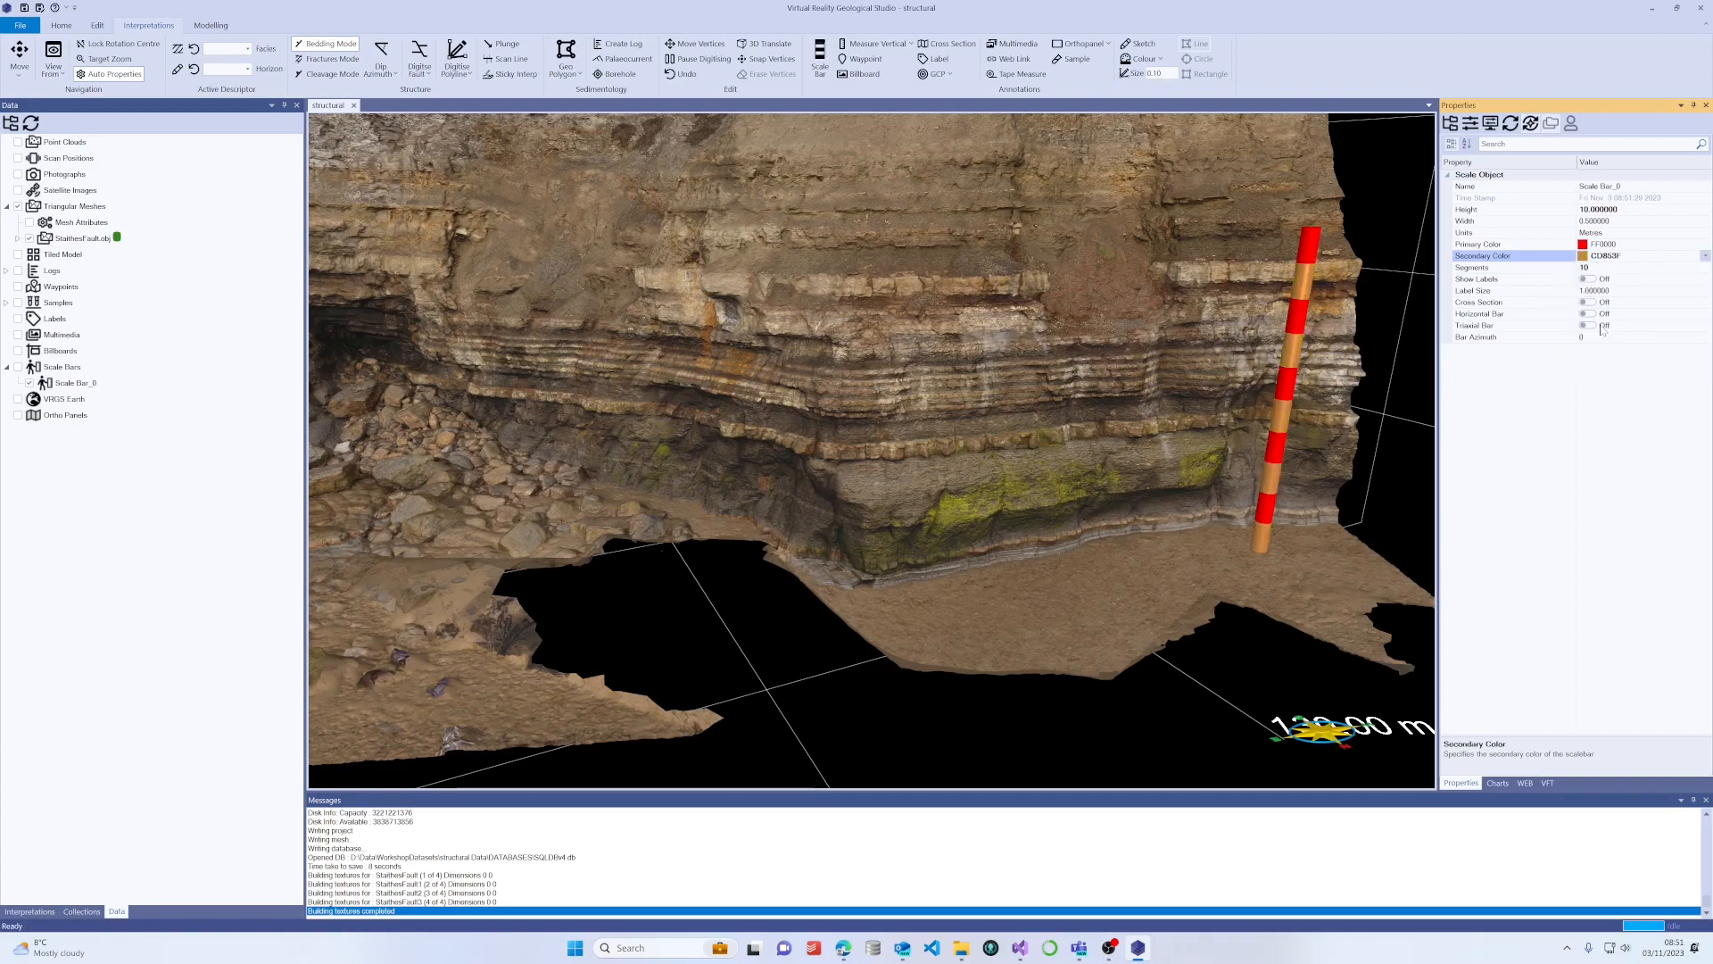
{"action": "left_click", "coordinate": [1704, 257]}
{"action": "left_click", "coordinate": [1588, 359]}
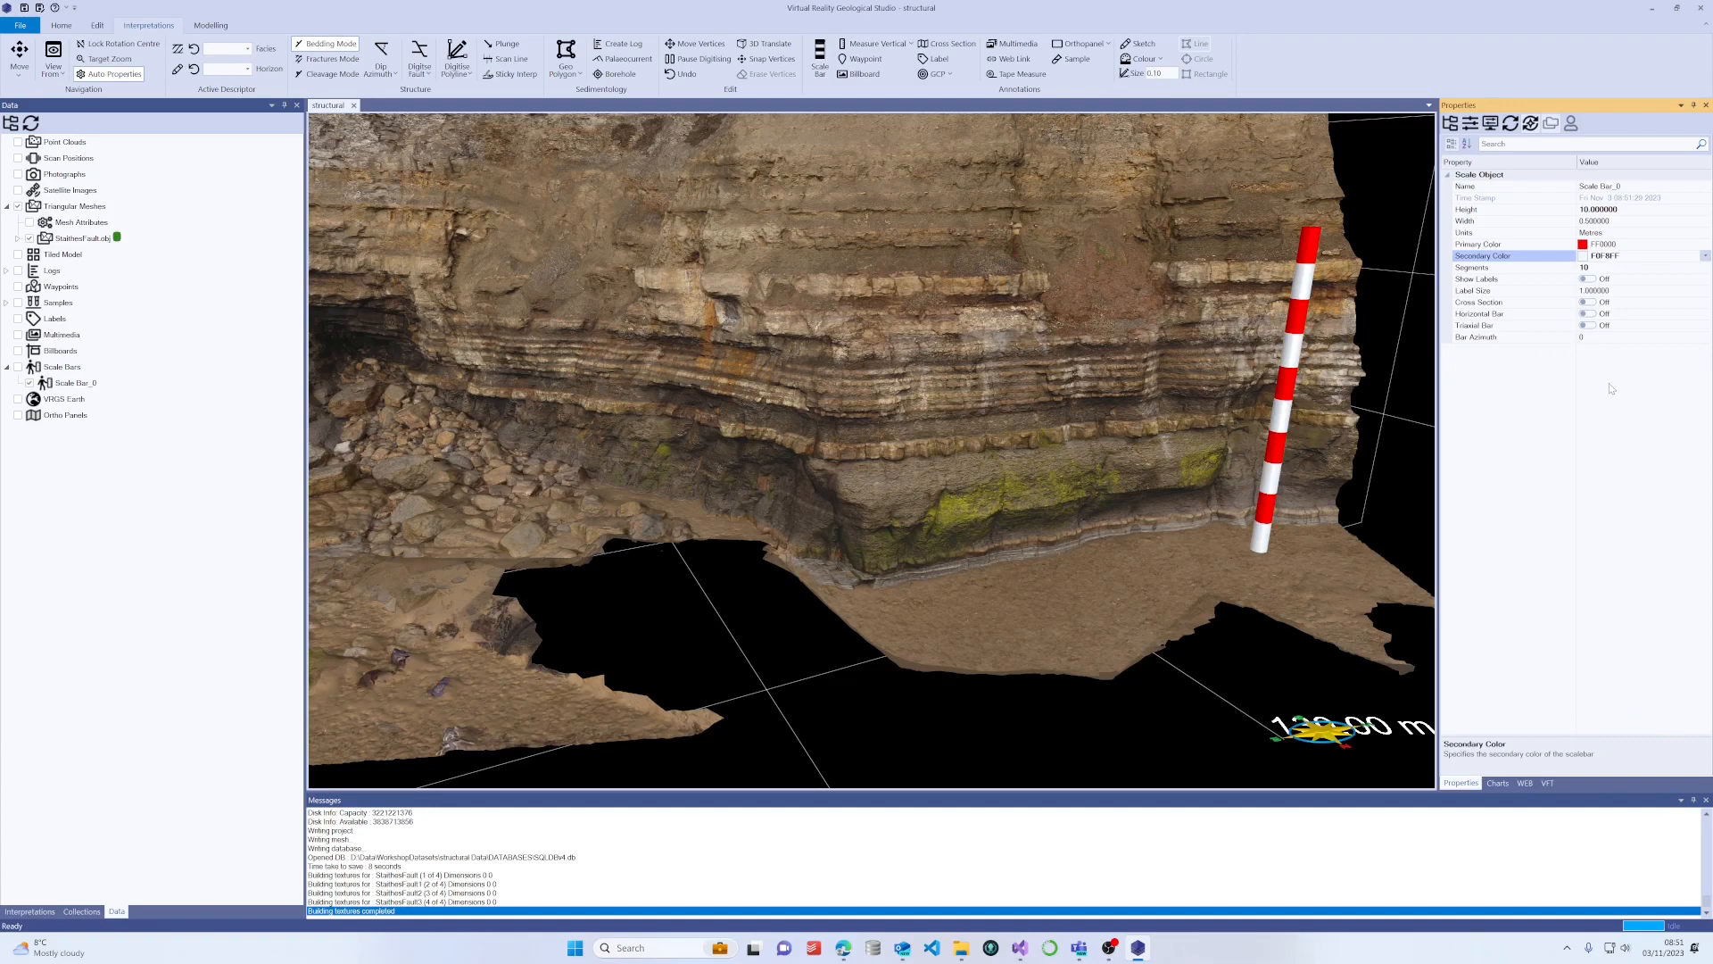
Try the scale bar as horizontal and as triaxial with a bar azimuth of 12, ending with the single vertical bar.
{"action": "left_click", "coordinate": [1587, 313]}
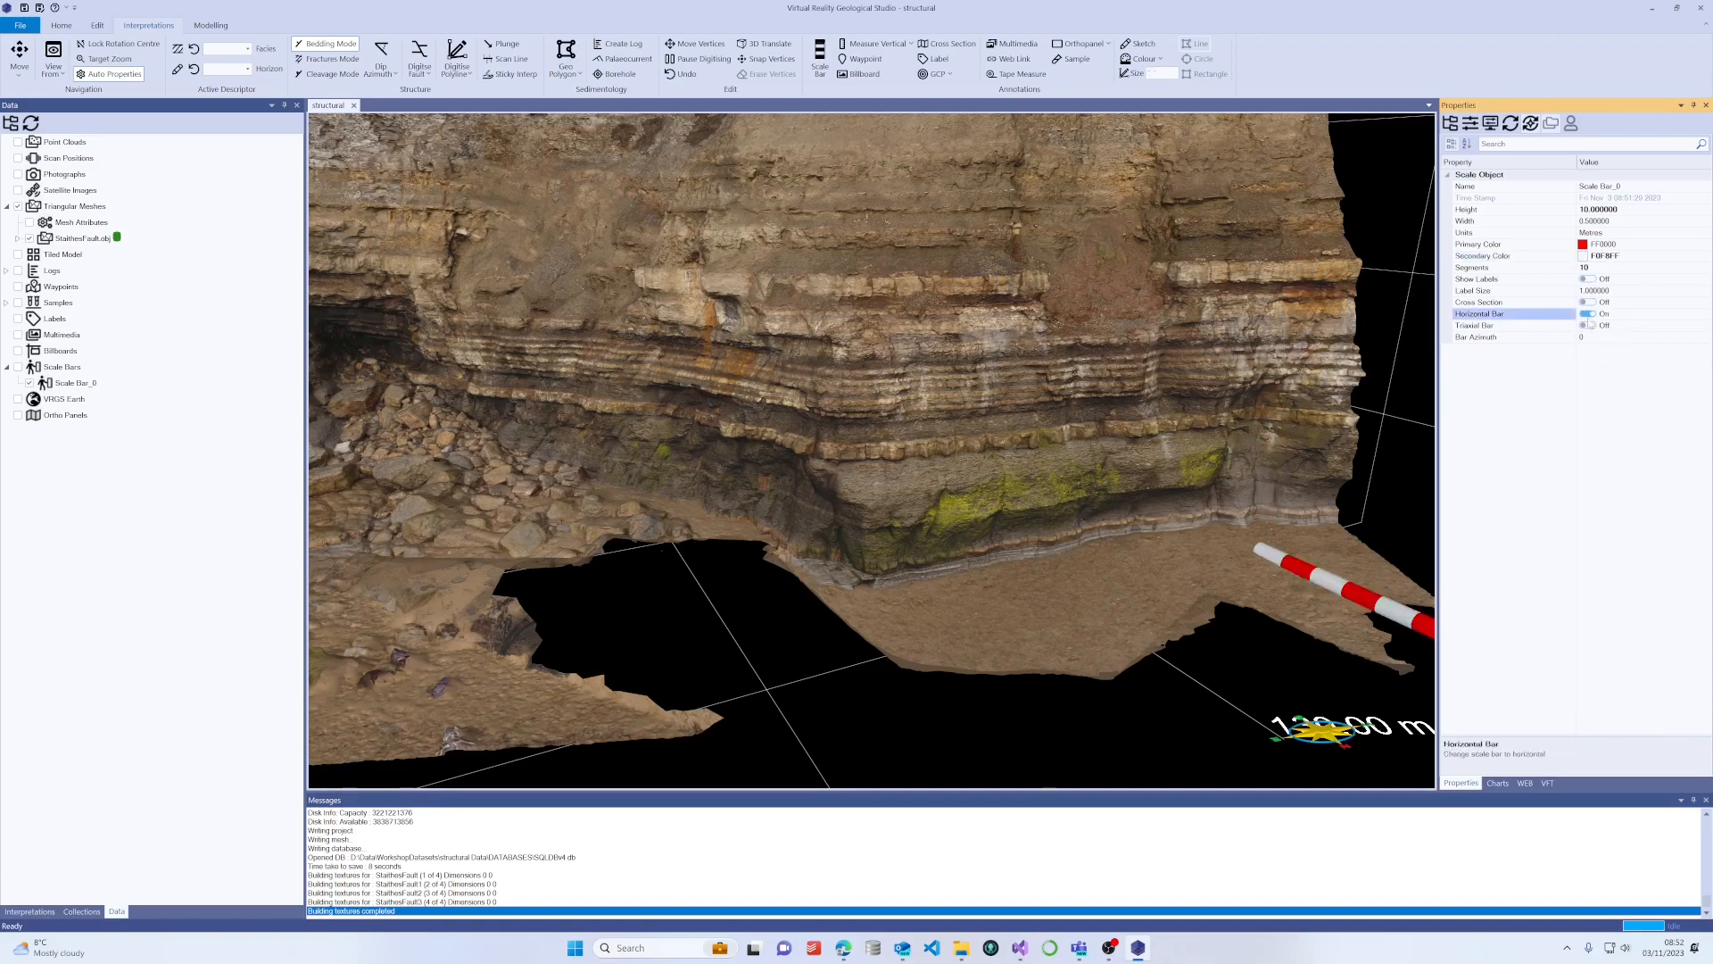
{"action": "left_click", "coordinate": [1587, 325]}
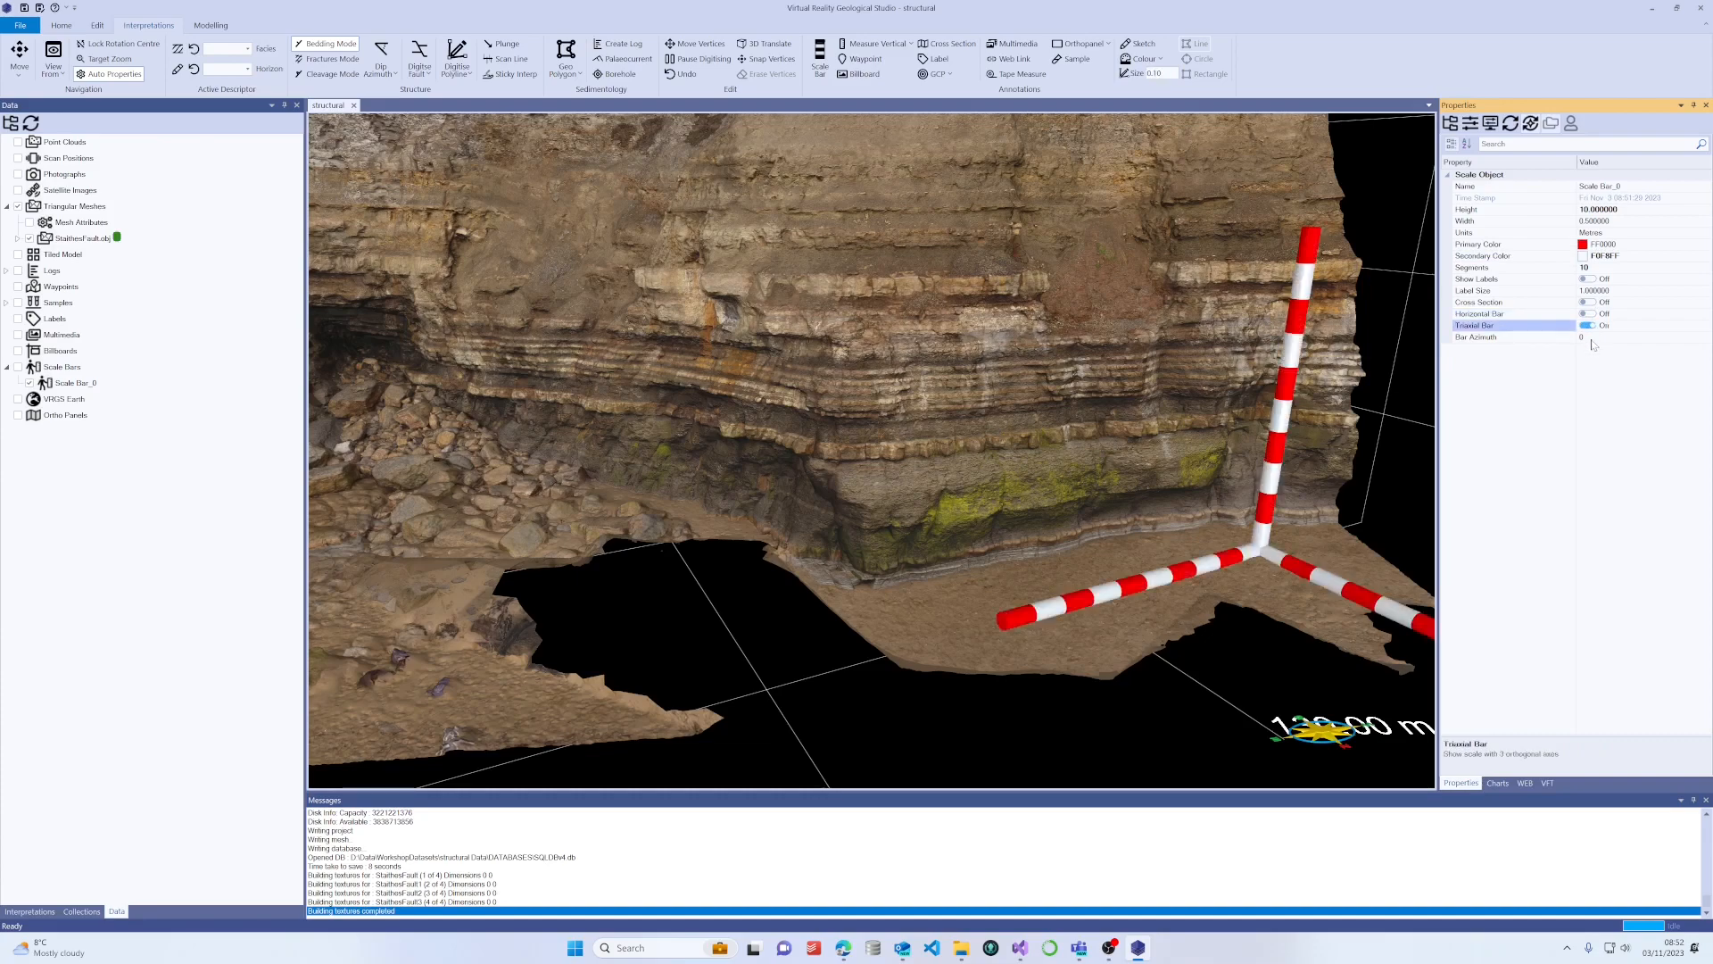
{"action": "left_click", "coordinate": [1591, 338]}
{"action": "mouse_move", "coordinate": [1598, 338]}
{"action": "left_mouse_down"}
{"action": "mouse_move", "coordinate": [1631, 340]}
{"action": "mouse_move", "coordinate": [1603, 340]}
{"action": "left_mouse_up"}
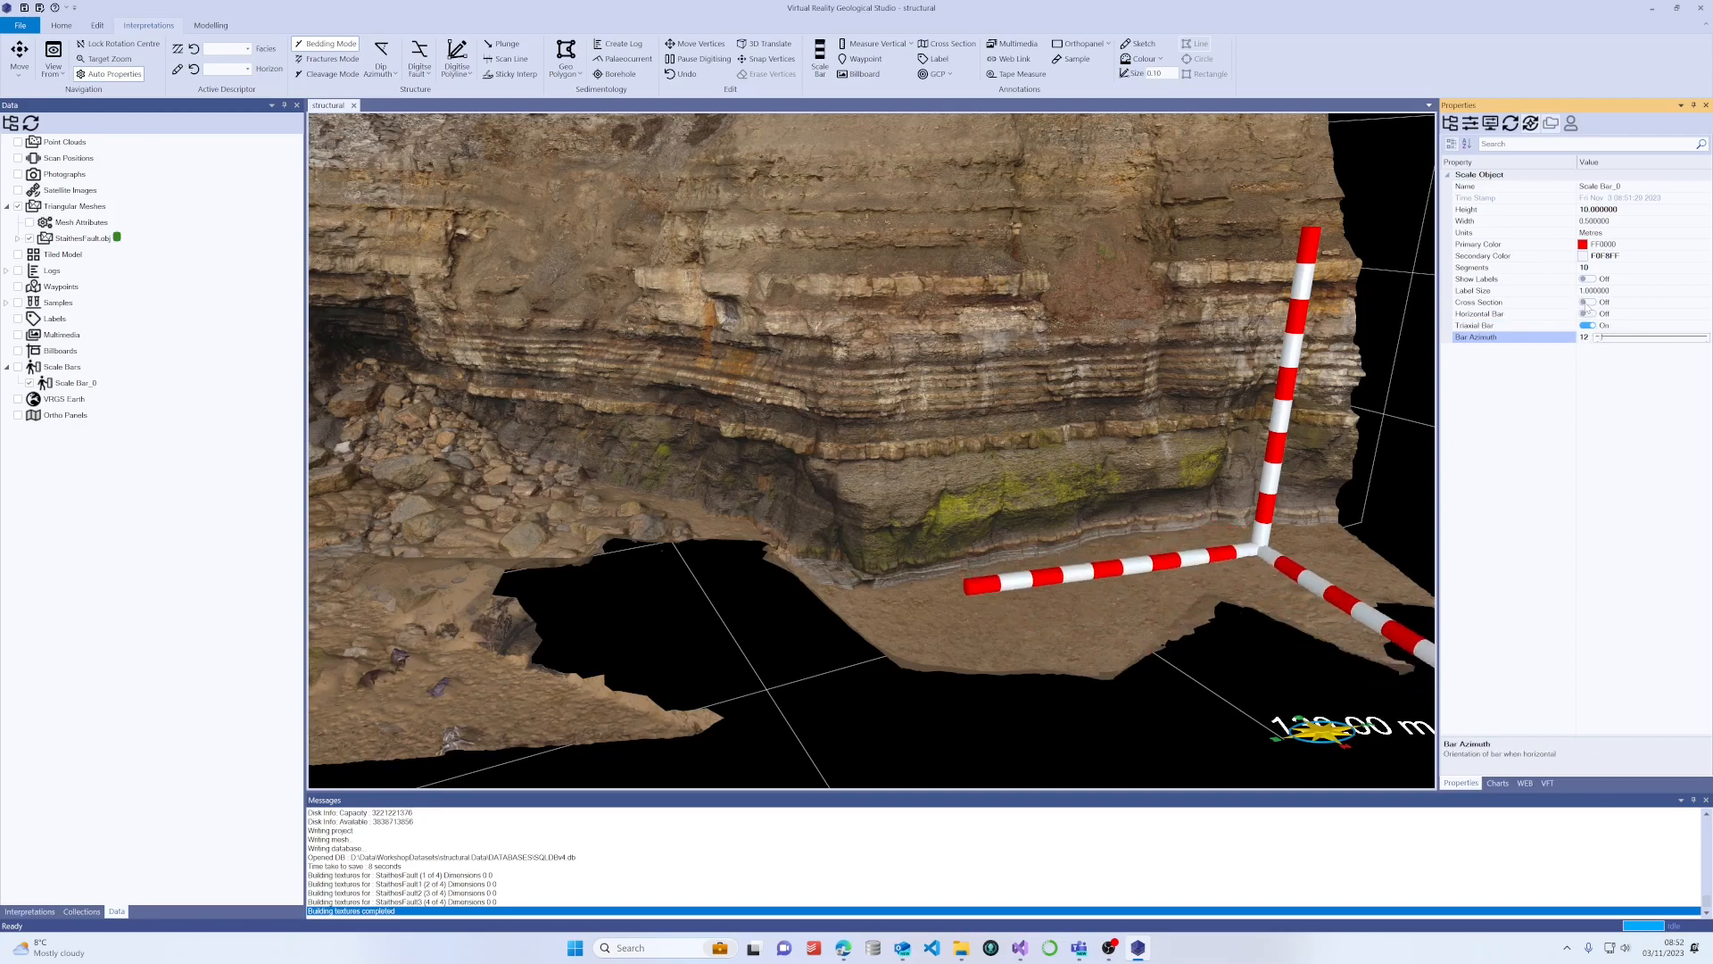
{"action": "left_click", "coordinate": [1589, 324]}
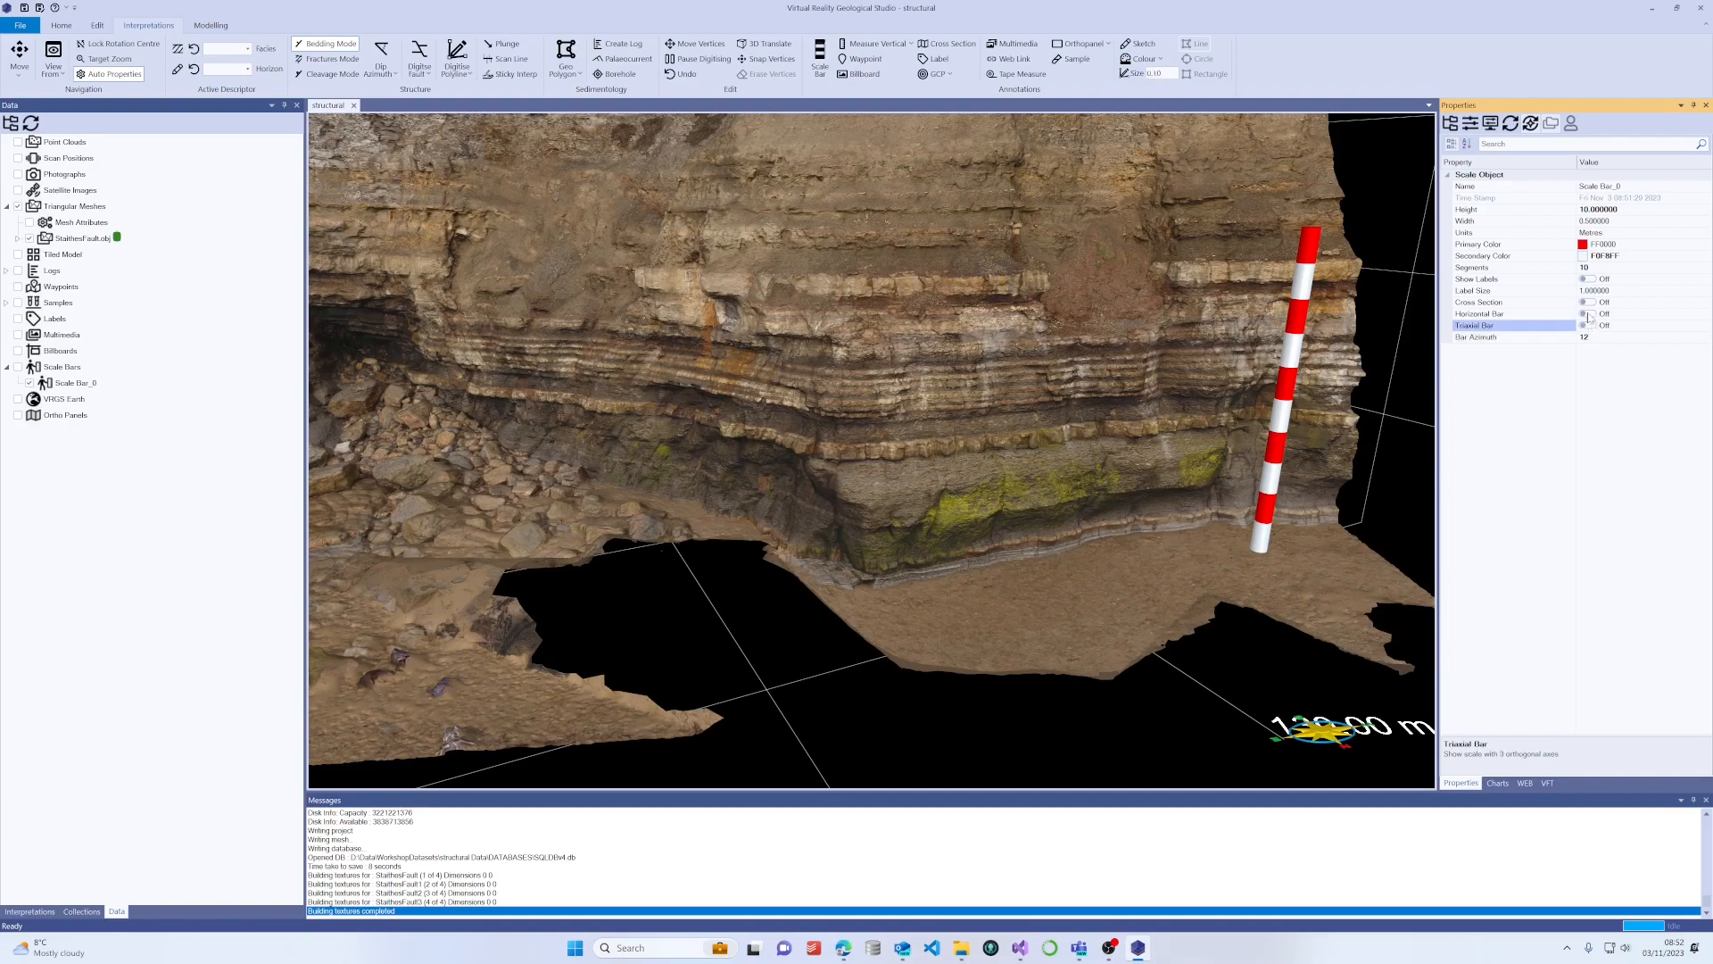
Examine the whole cliff face and move in on the layered bedding between the boulders and the scale bar.
{"action": "left_click_drag", "start_coordinate": [1338, 321], "coordinate": [1302, 411]}
{"action": "scroll", "coordinate": [1147, 328], "scroll_direction": "down", "scroll_amount": 8}
{"action": "scroll", "coordinate": [1089, 360], "scroll_direction": "up", "scroll_amount": 10}
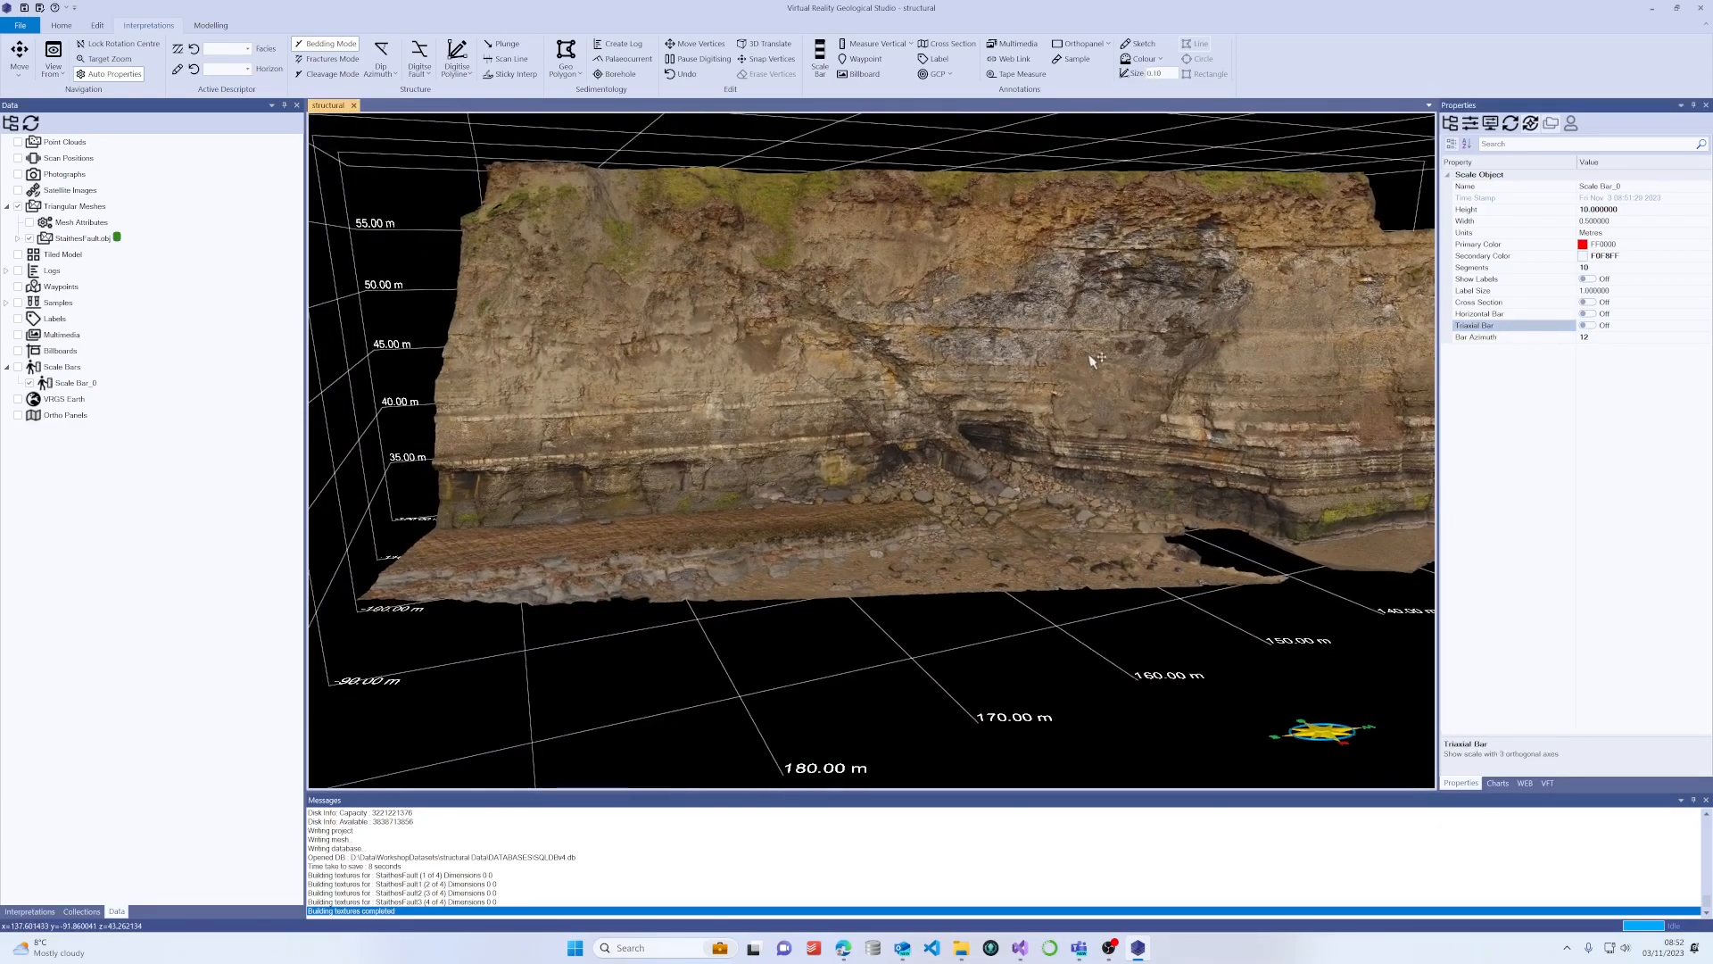
{"action": "scroll", "coordinate": [993, 359], "scroll_direction": "up", "scroll_amount": 8}
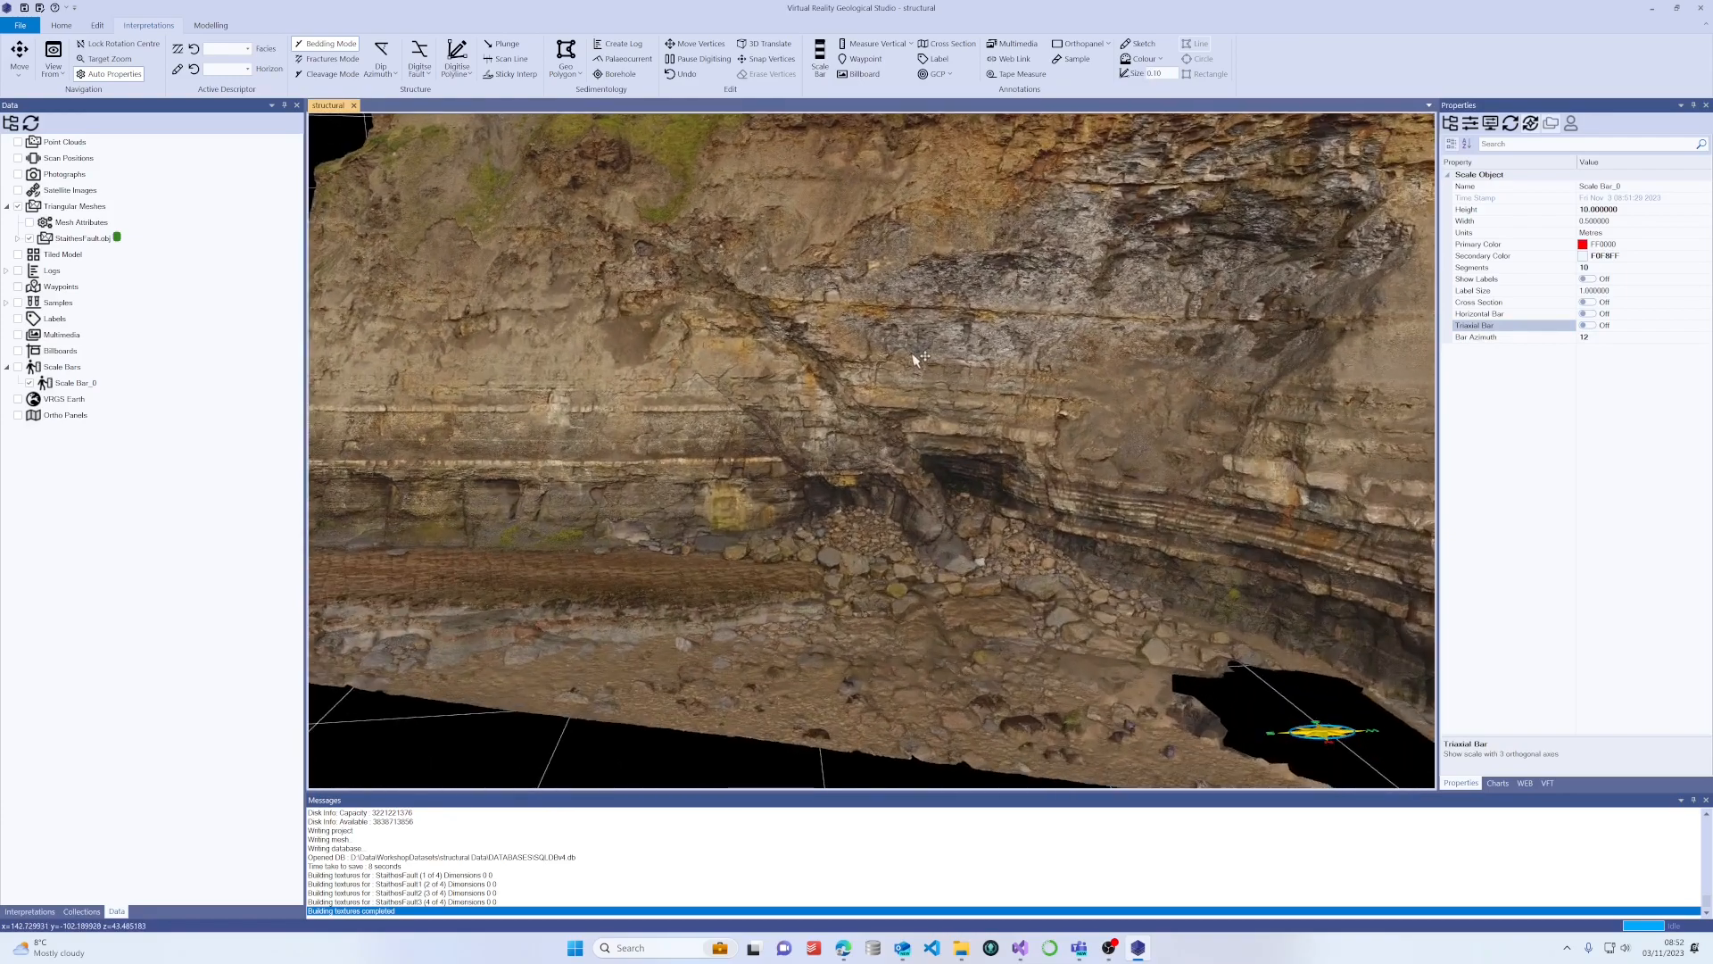
{"action": "scroll", "coordinate": [1077, 390], "scroll_direction": "up", "scroll_amount": 8}
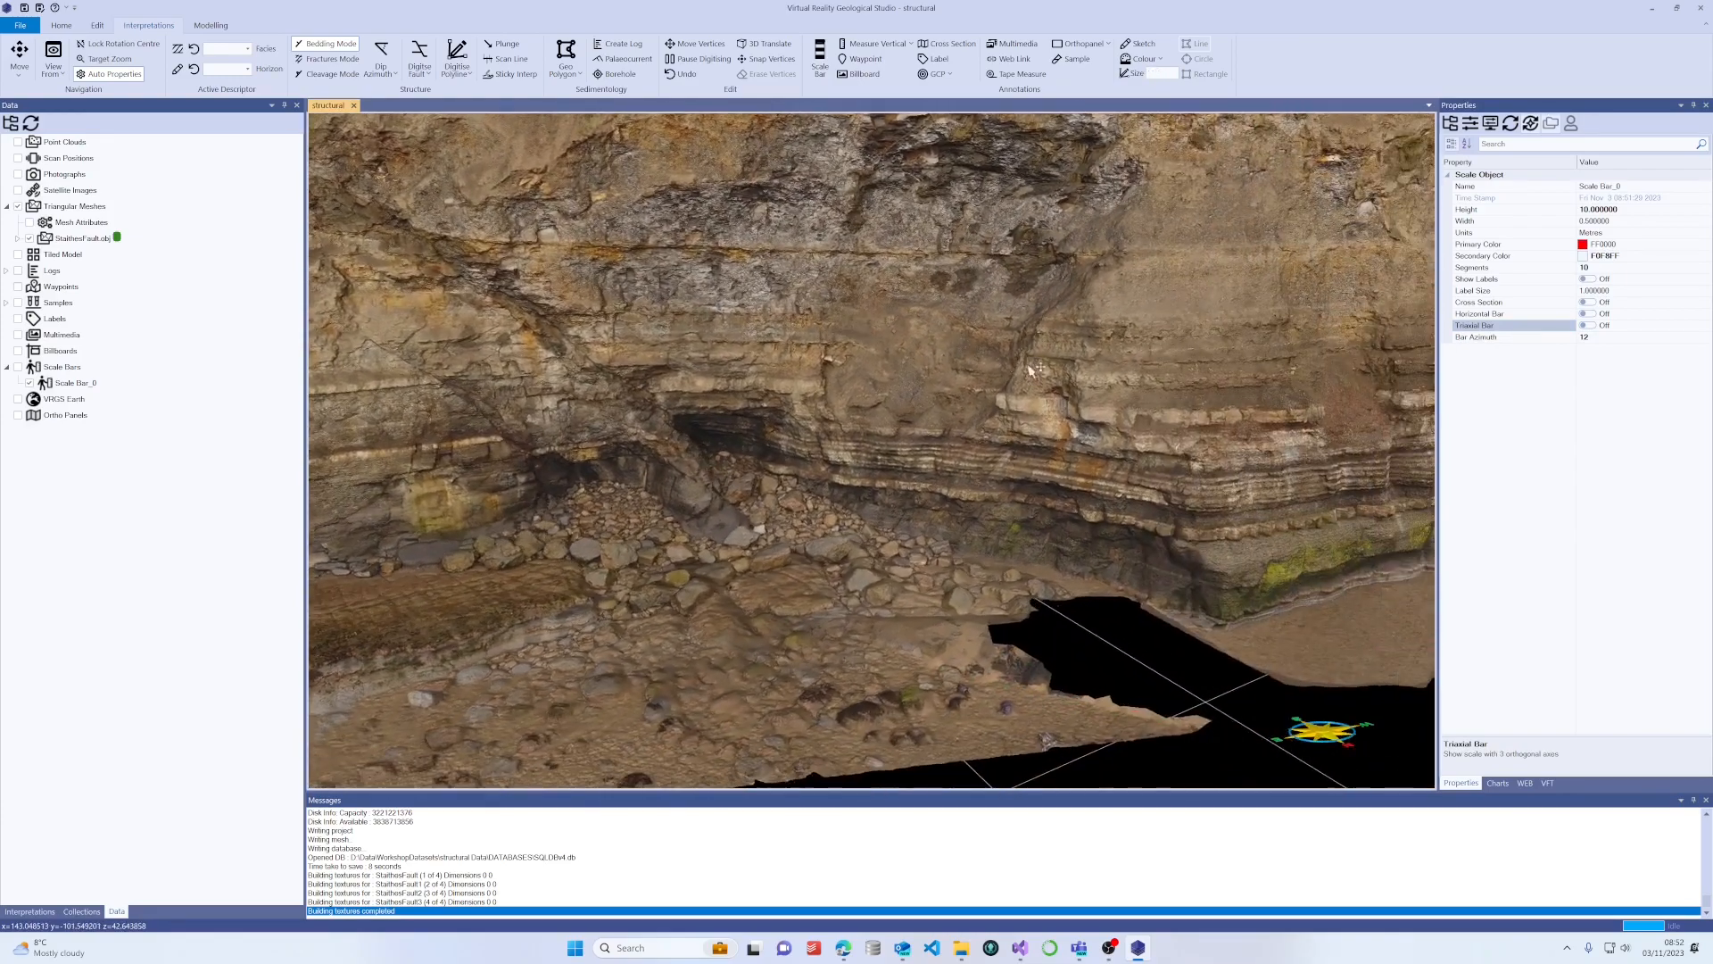
{"action": "scroll", "coordinate": [1100, 379], "scroll_direction": "up", "scroll_amount": 8}
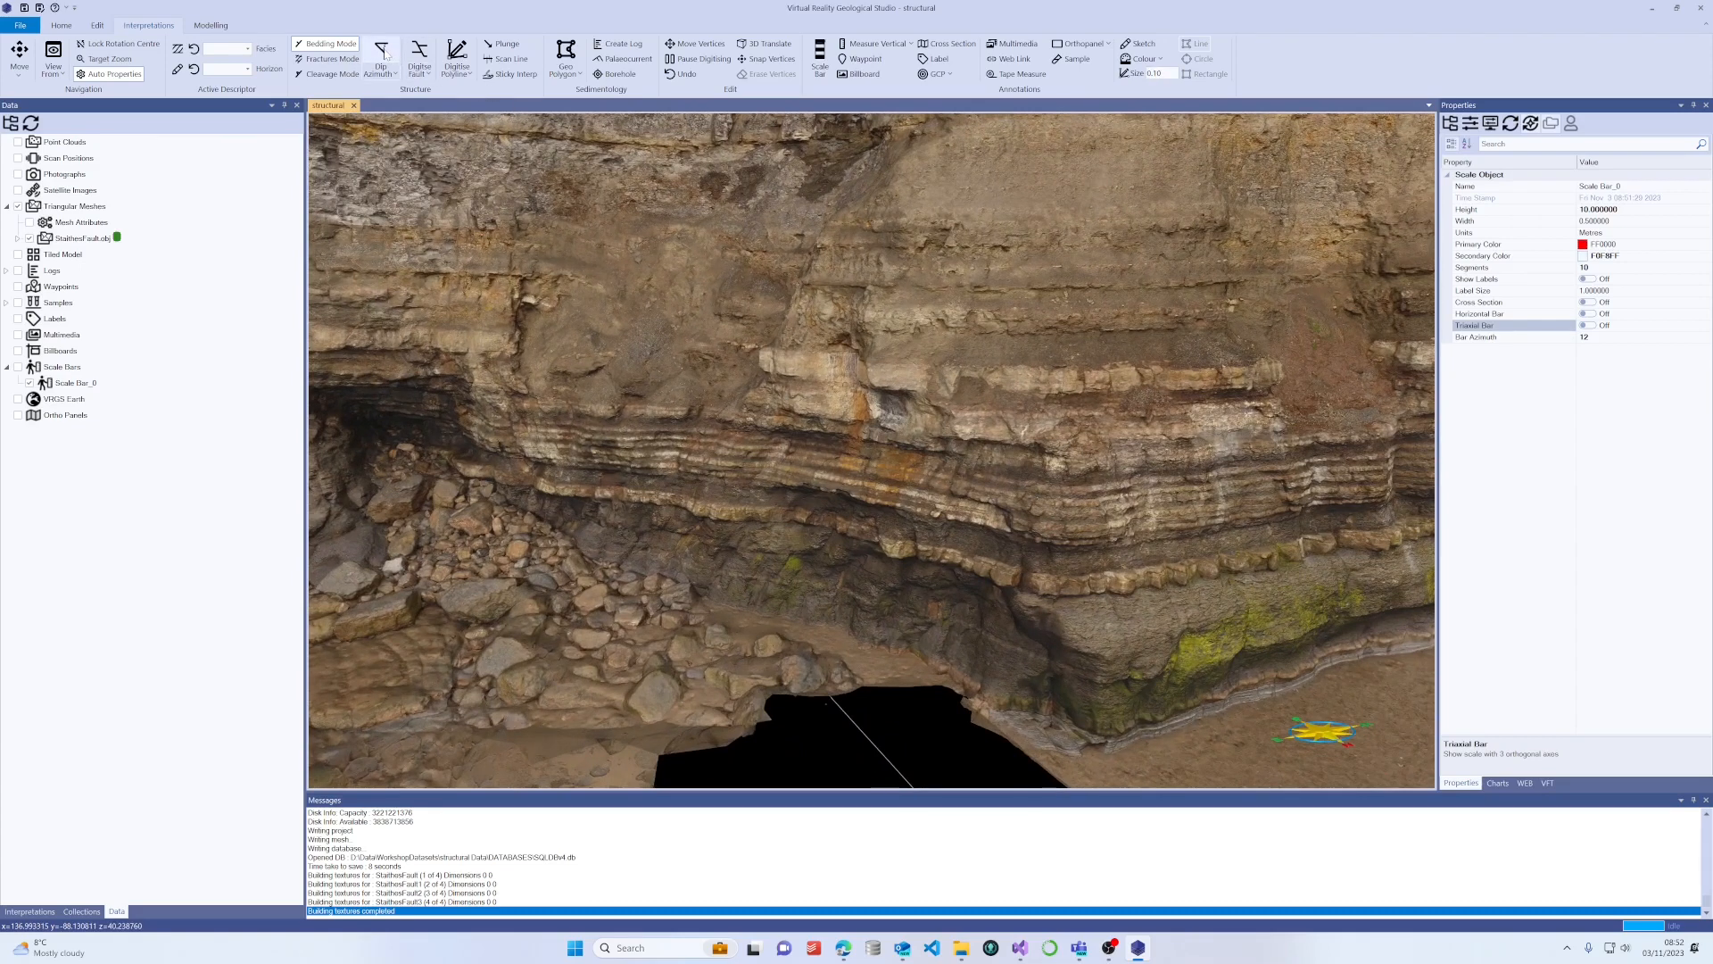
{"action": "left_click", "coordinate": [385, 53]}
{"action": "scroll", "coordinate": [874, 348], "scroll_direction": "up", "scroll_amount": 3}
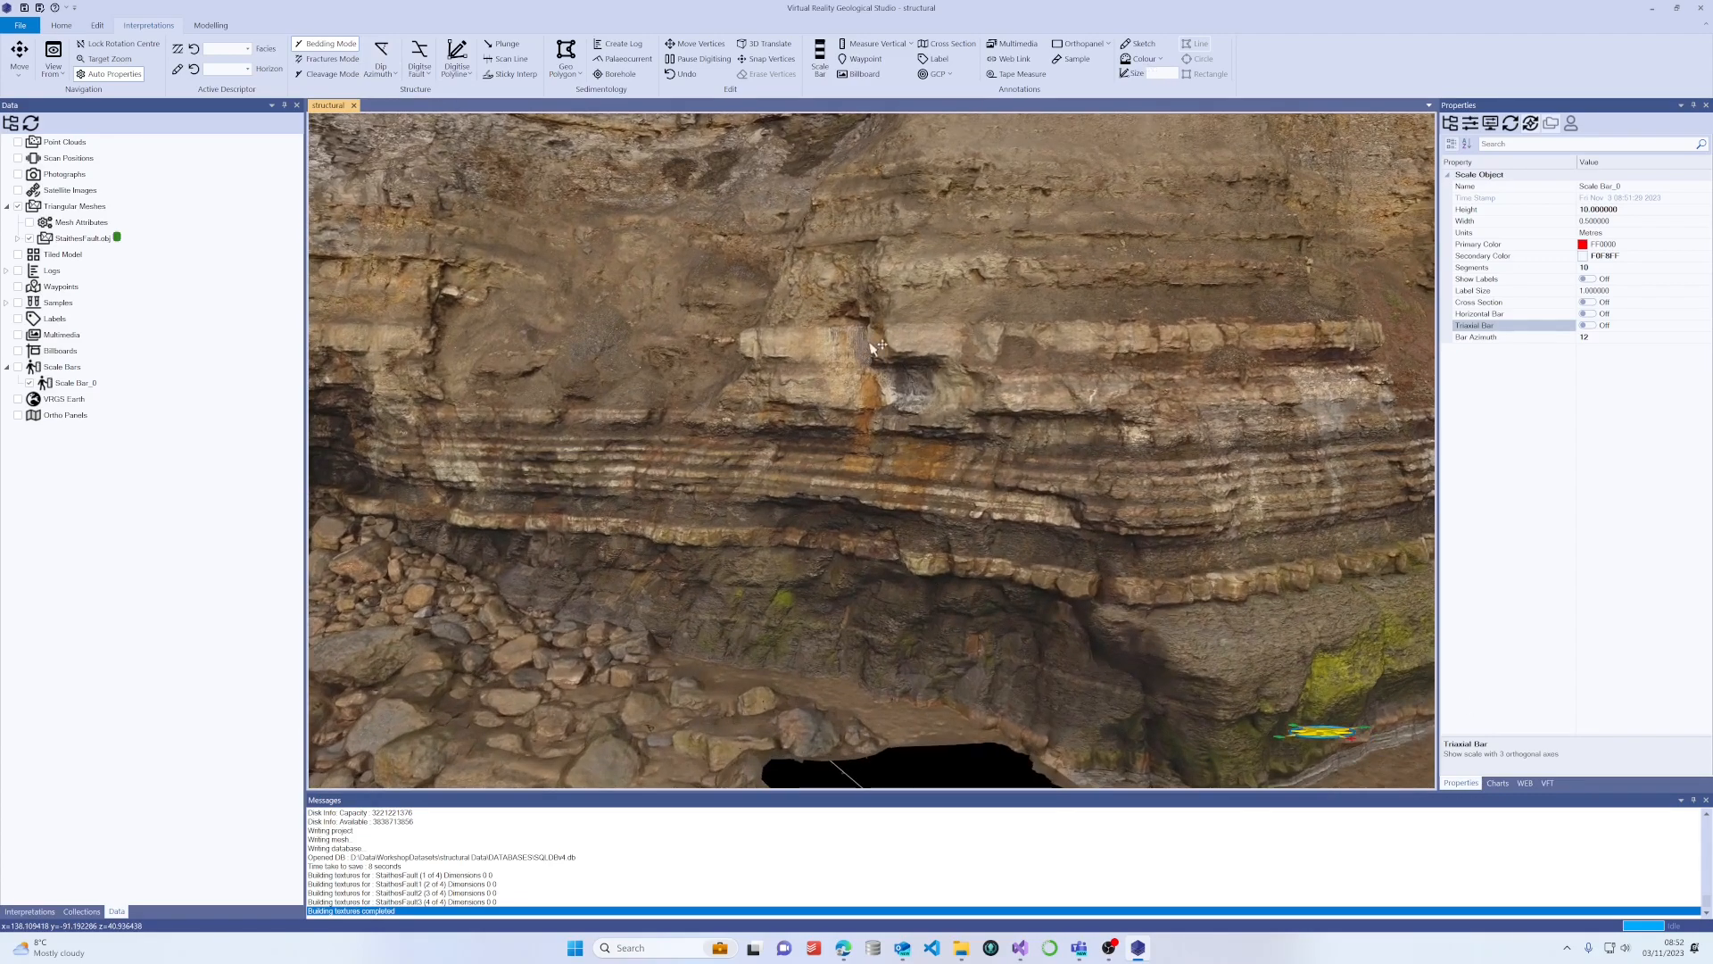
{"action": "left_click_drag", "start_coordinate": [874, 348], "coordinate": [656, 308]}
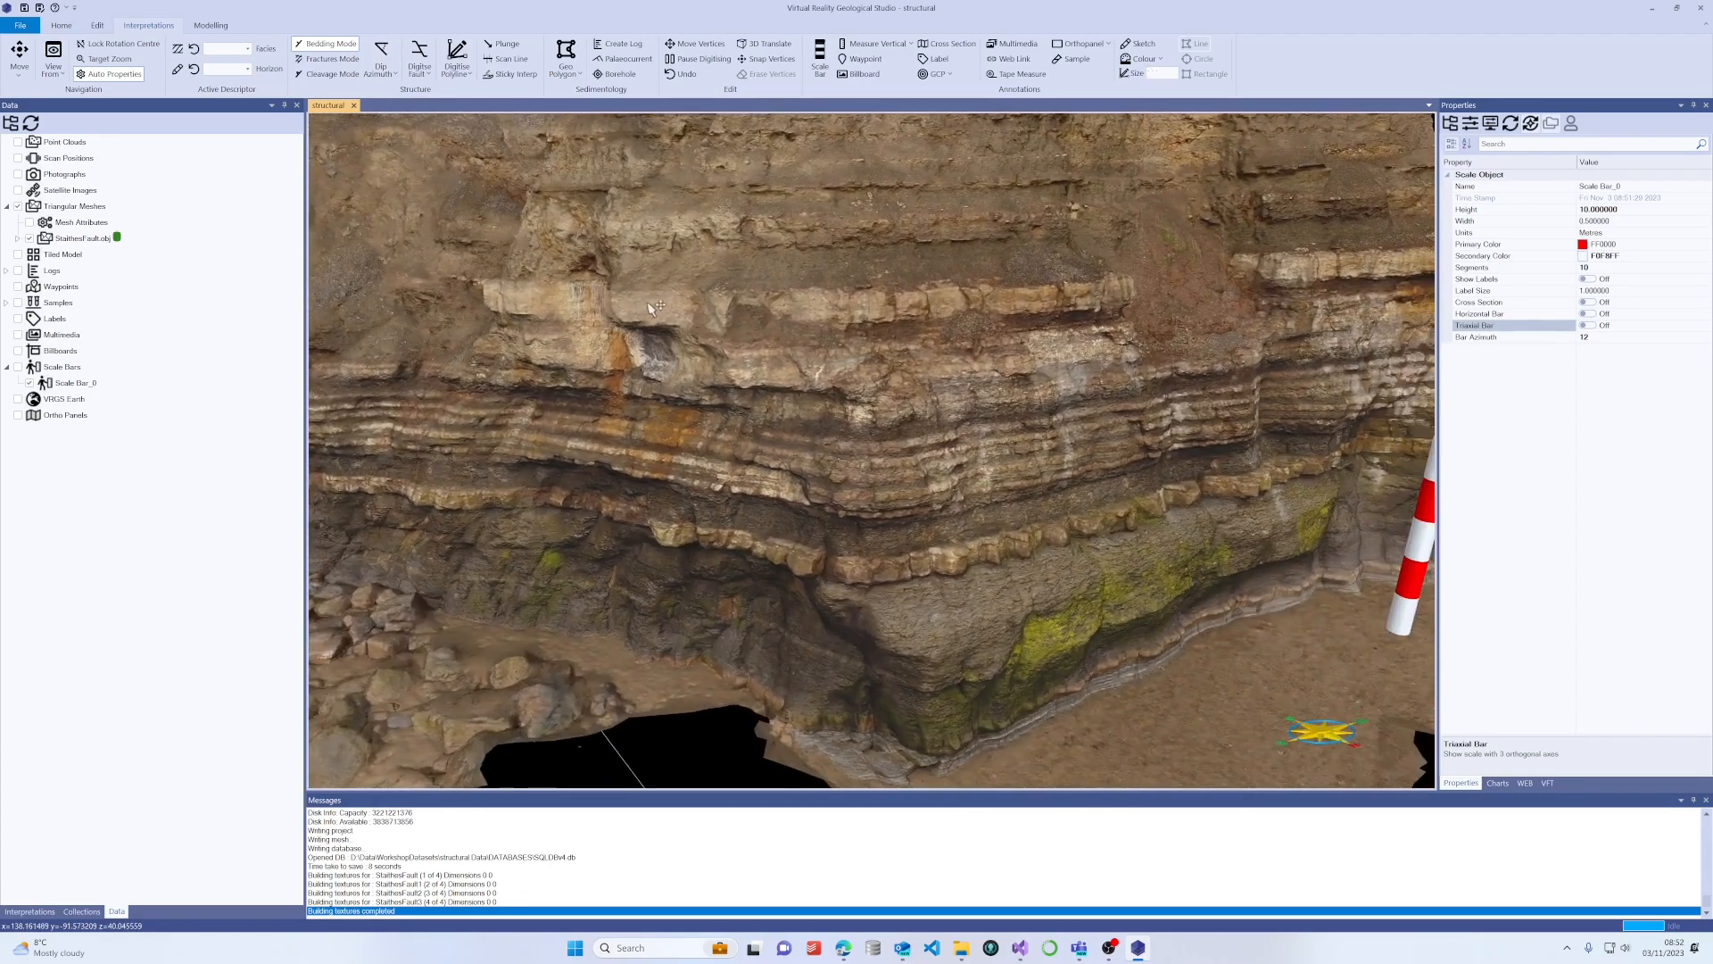
{"action": "scroll", "coordinate": [656, 316], "scroll_direction": "up", "scroll_amount": 3}
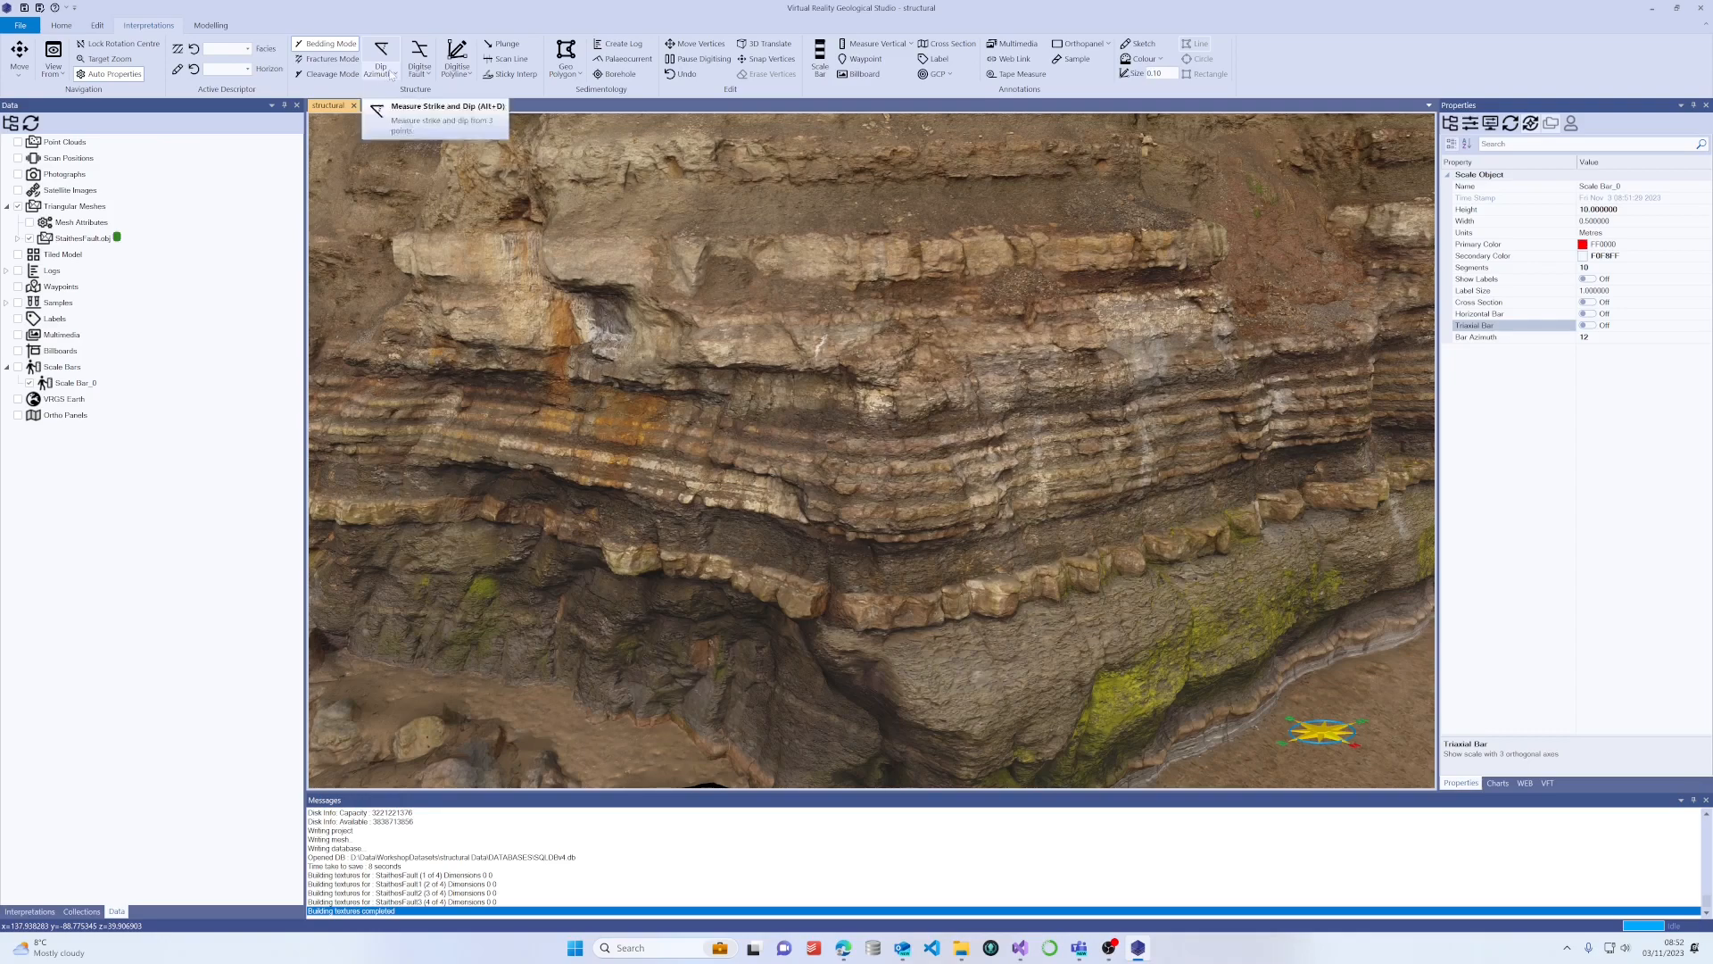
Measure the dip and azimuth of a bedding plane in the middle of the layered cliff face from three points.
{"action": "left_click", "coordinate": [392, 75]}
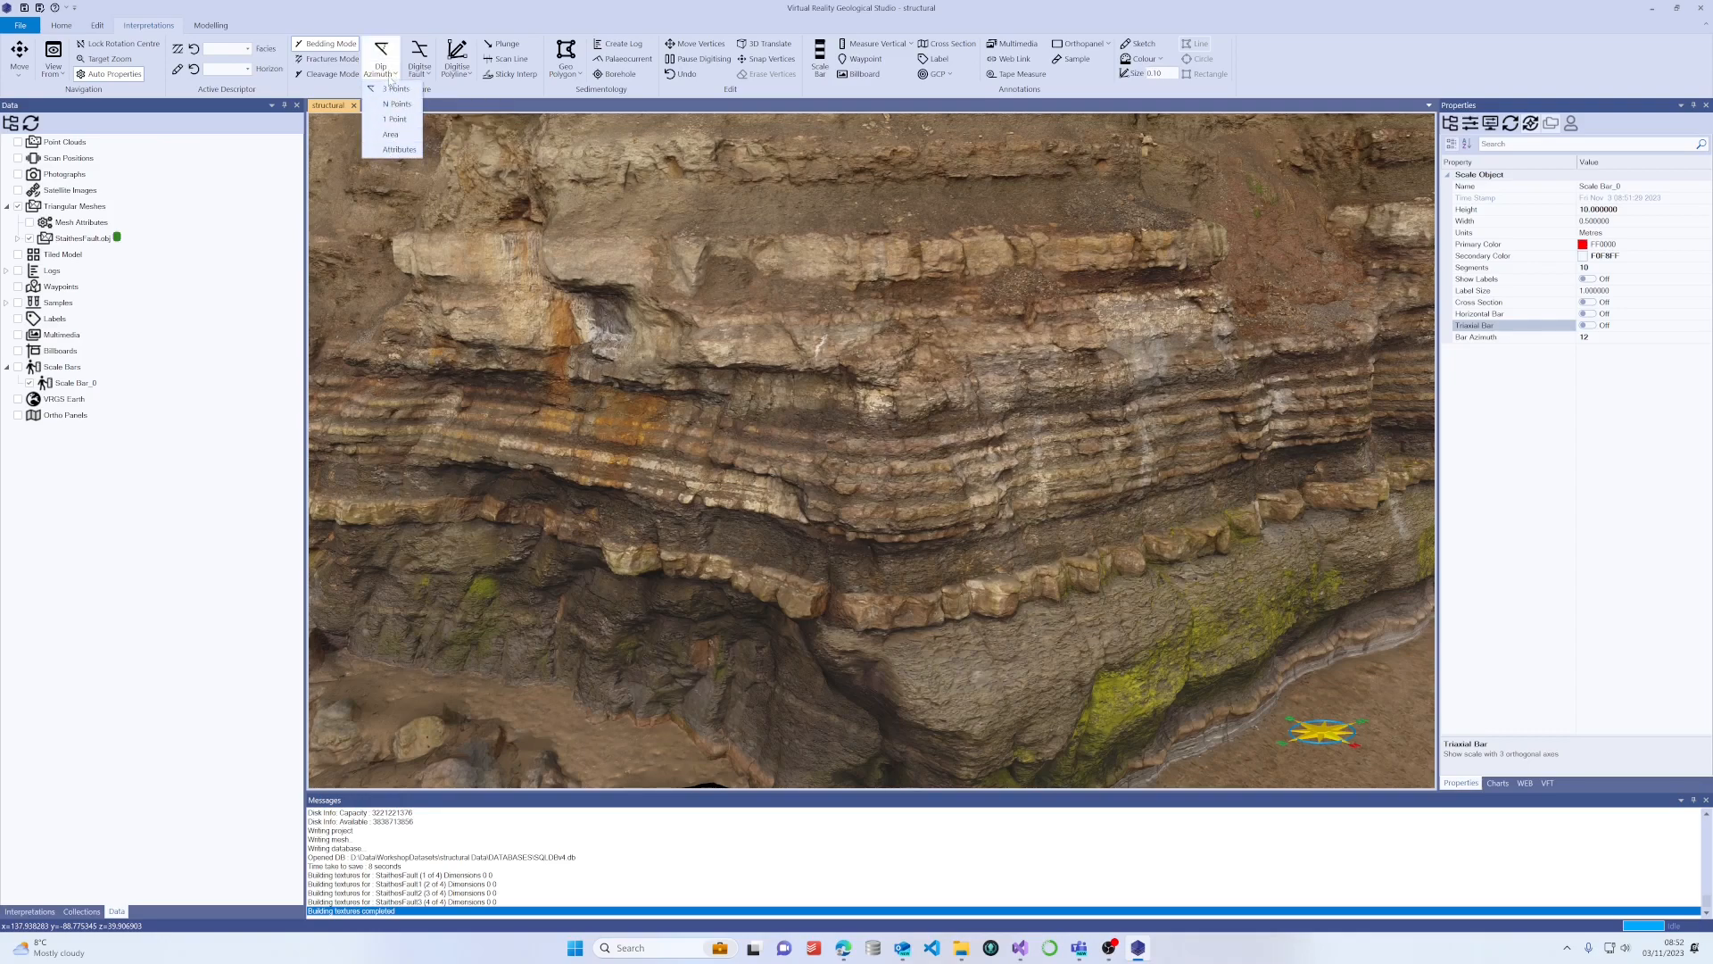
{"action": "left_click", "coordinate": [384, 58]}
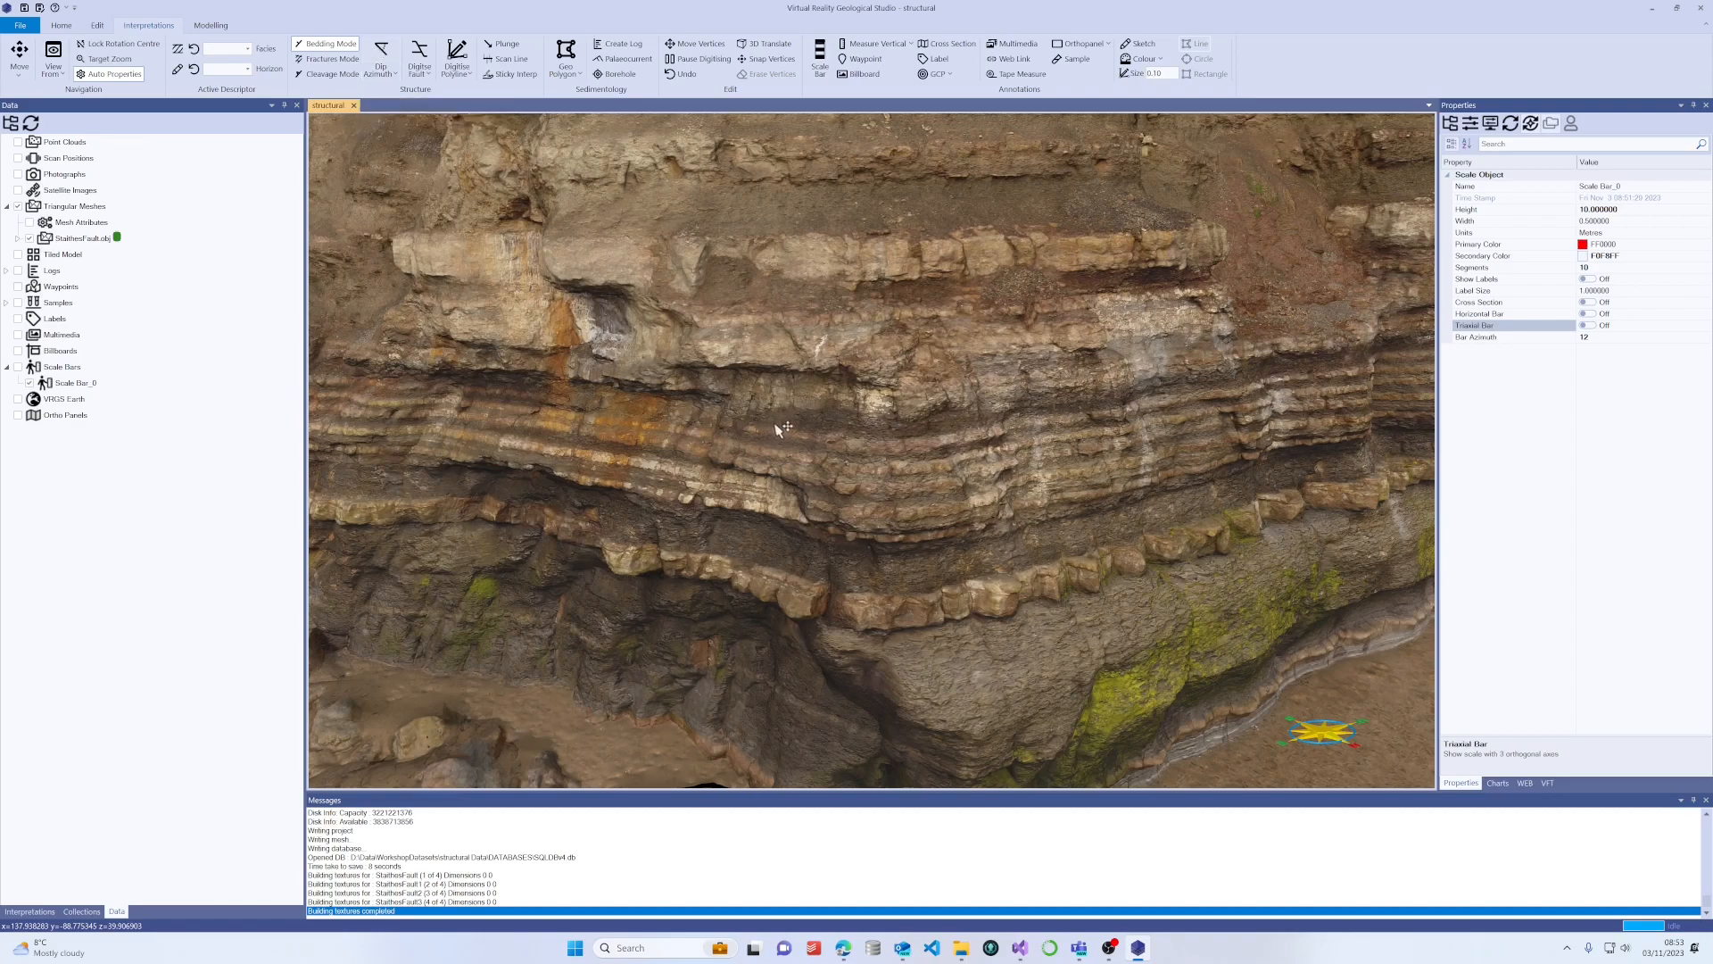
{"action": "scroll", "coordinate": [787, 426], "scroll_direction": "up", "scroll_amount": 5}
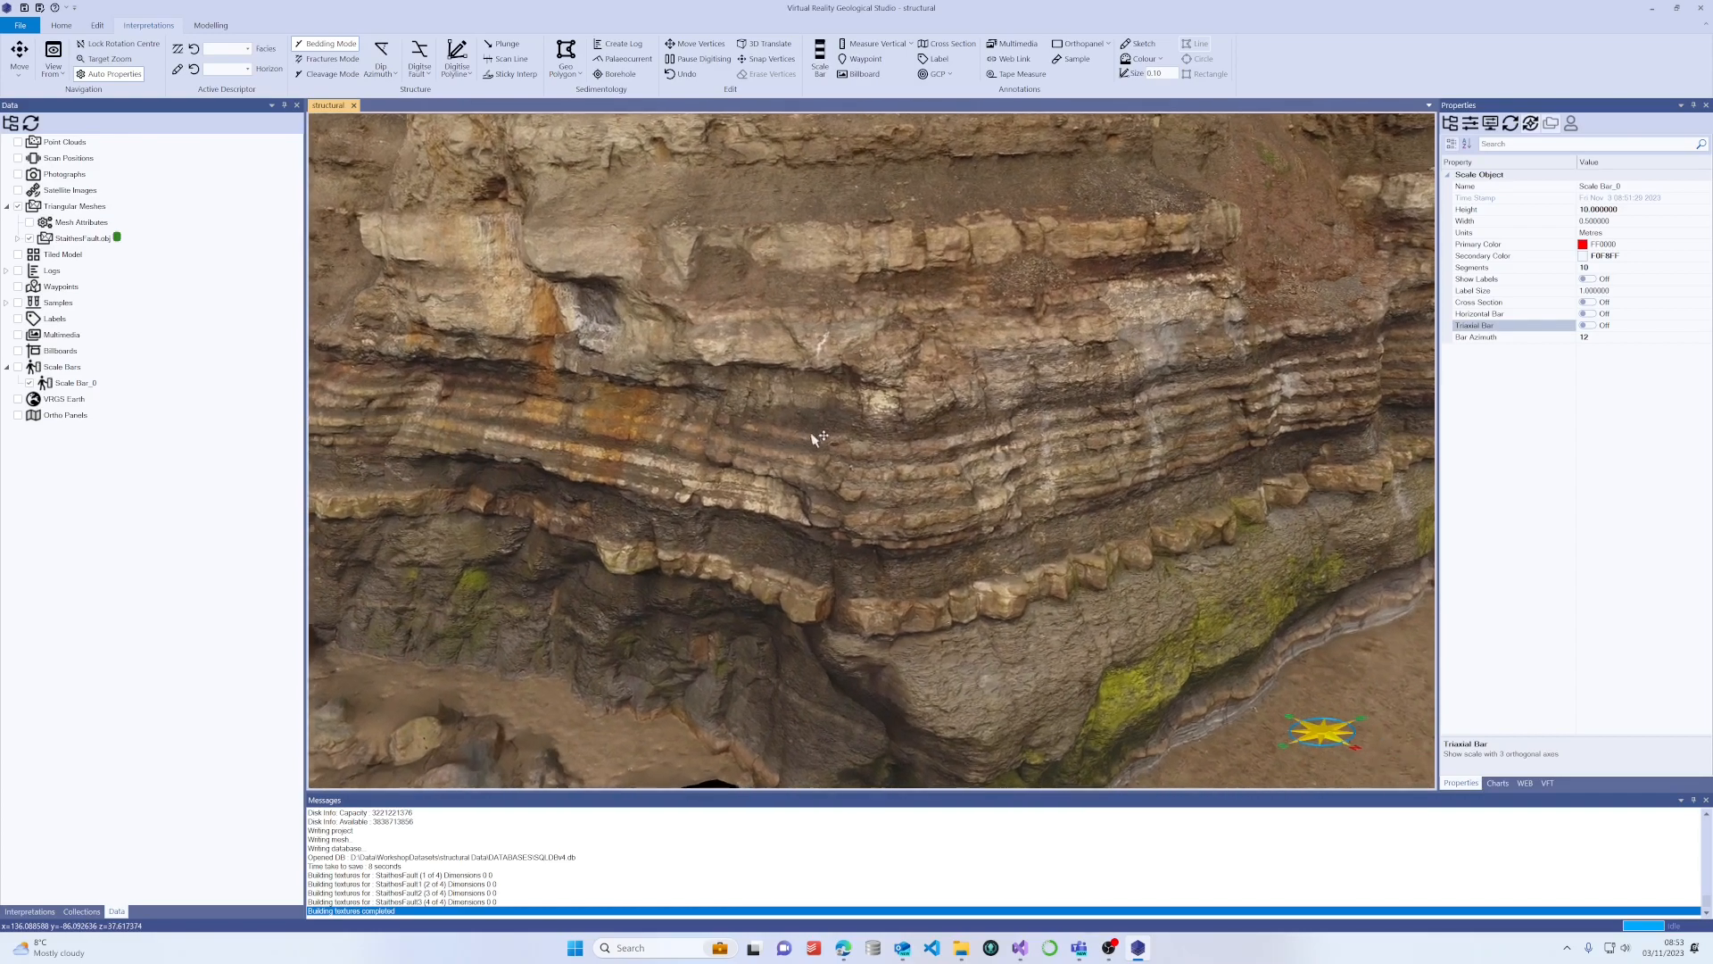
{"action": "scroll", "coordinate": [826, 456], "scroll_direction": "up", "scroll_amount": 4}
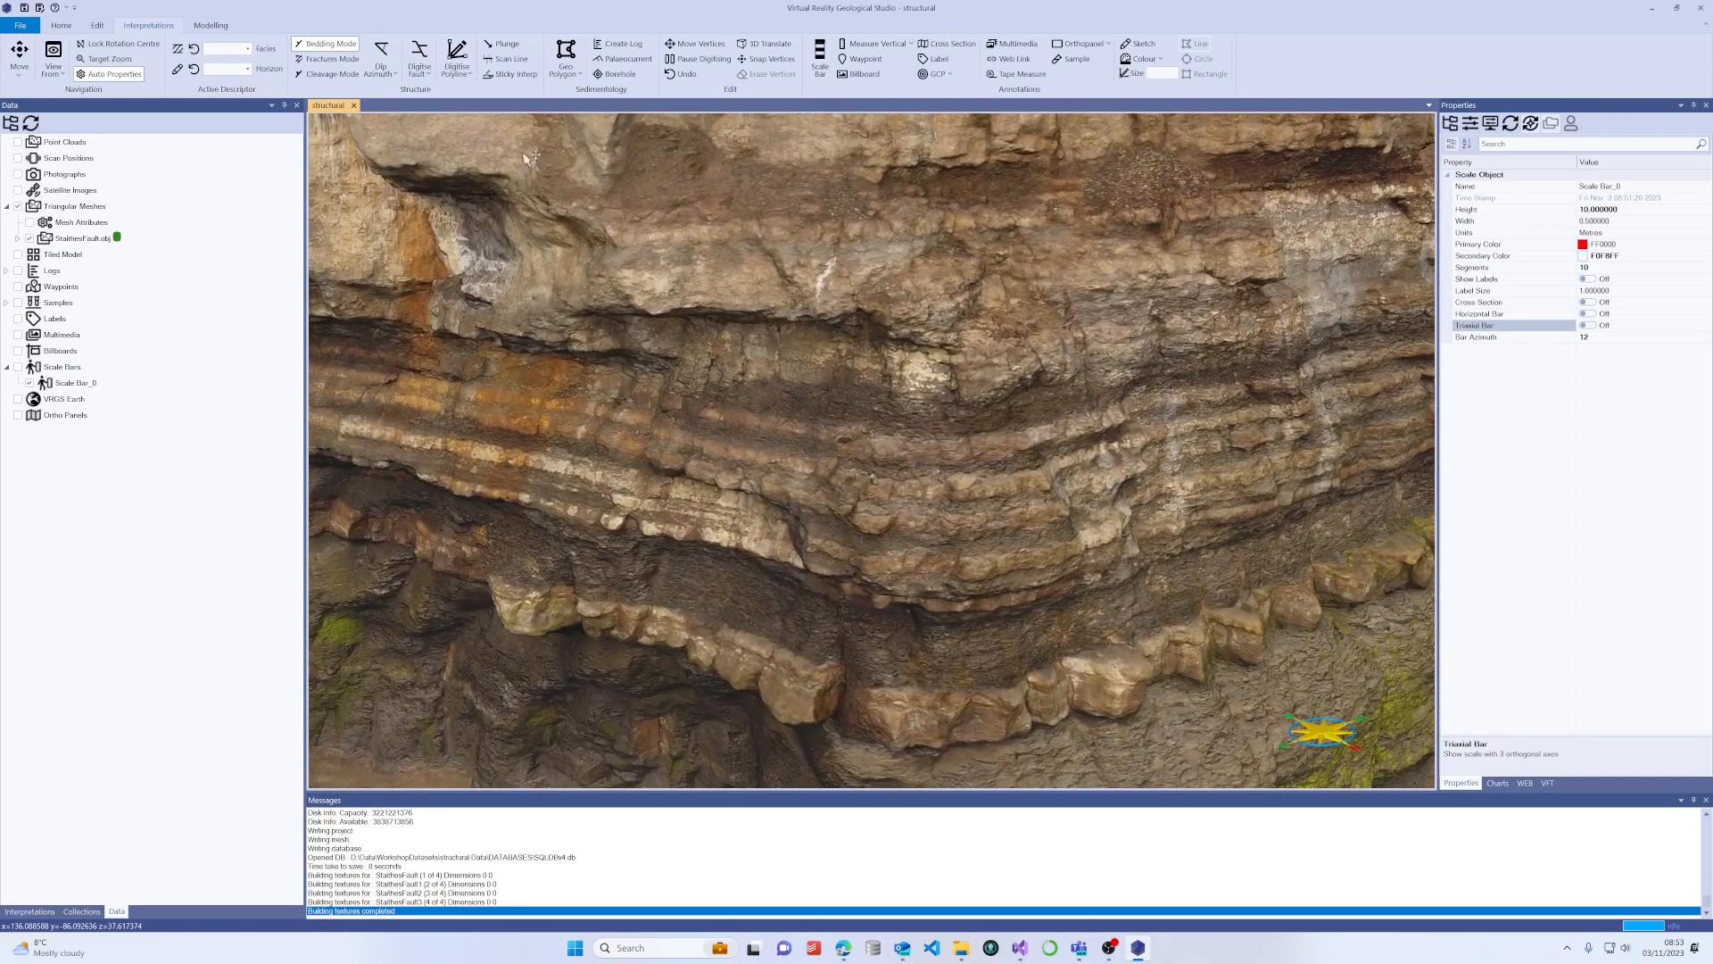
{"action": "left_click", "coordinate": [383, 56]}
{"action": "left_click", "coordinate": [797, 420]}
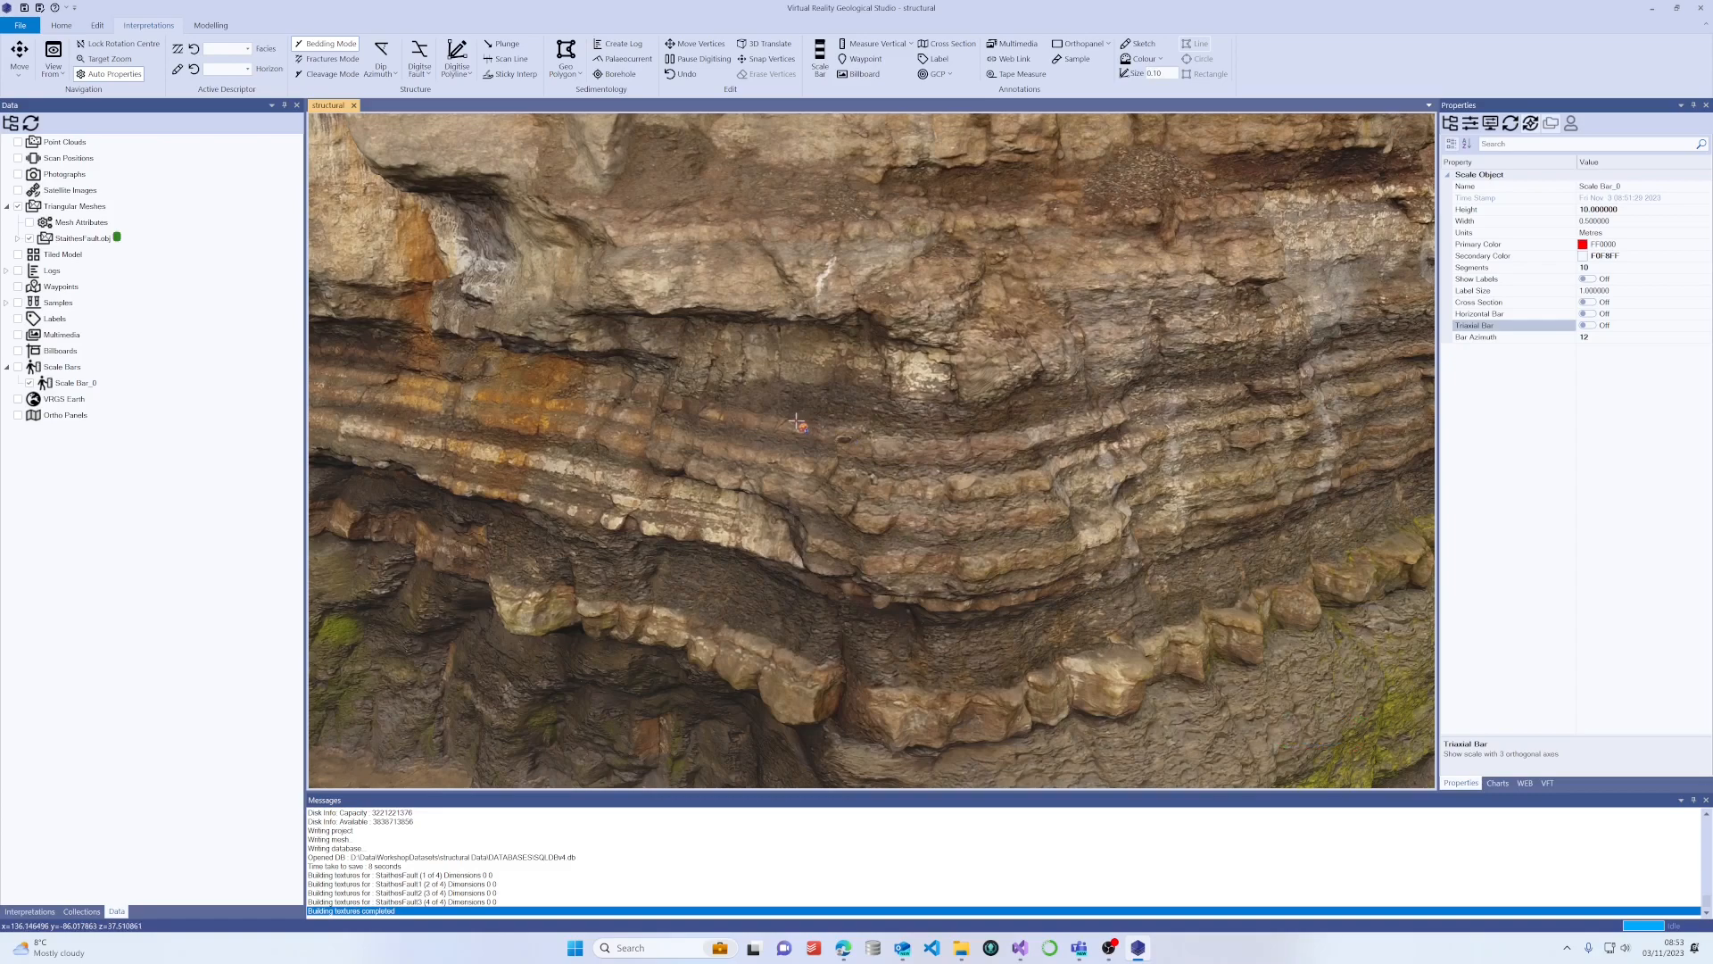
{"action": "left_click", "coordinate": [1074, 421]}
Select the new bedding orientation disc on the cliff and view its properties.
{"action": "scroll", "coordinate": [1073, 421], "scroll_direction": "up", "scroll_amount": 4}
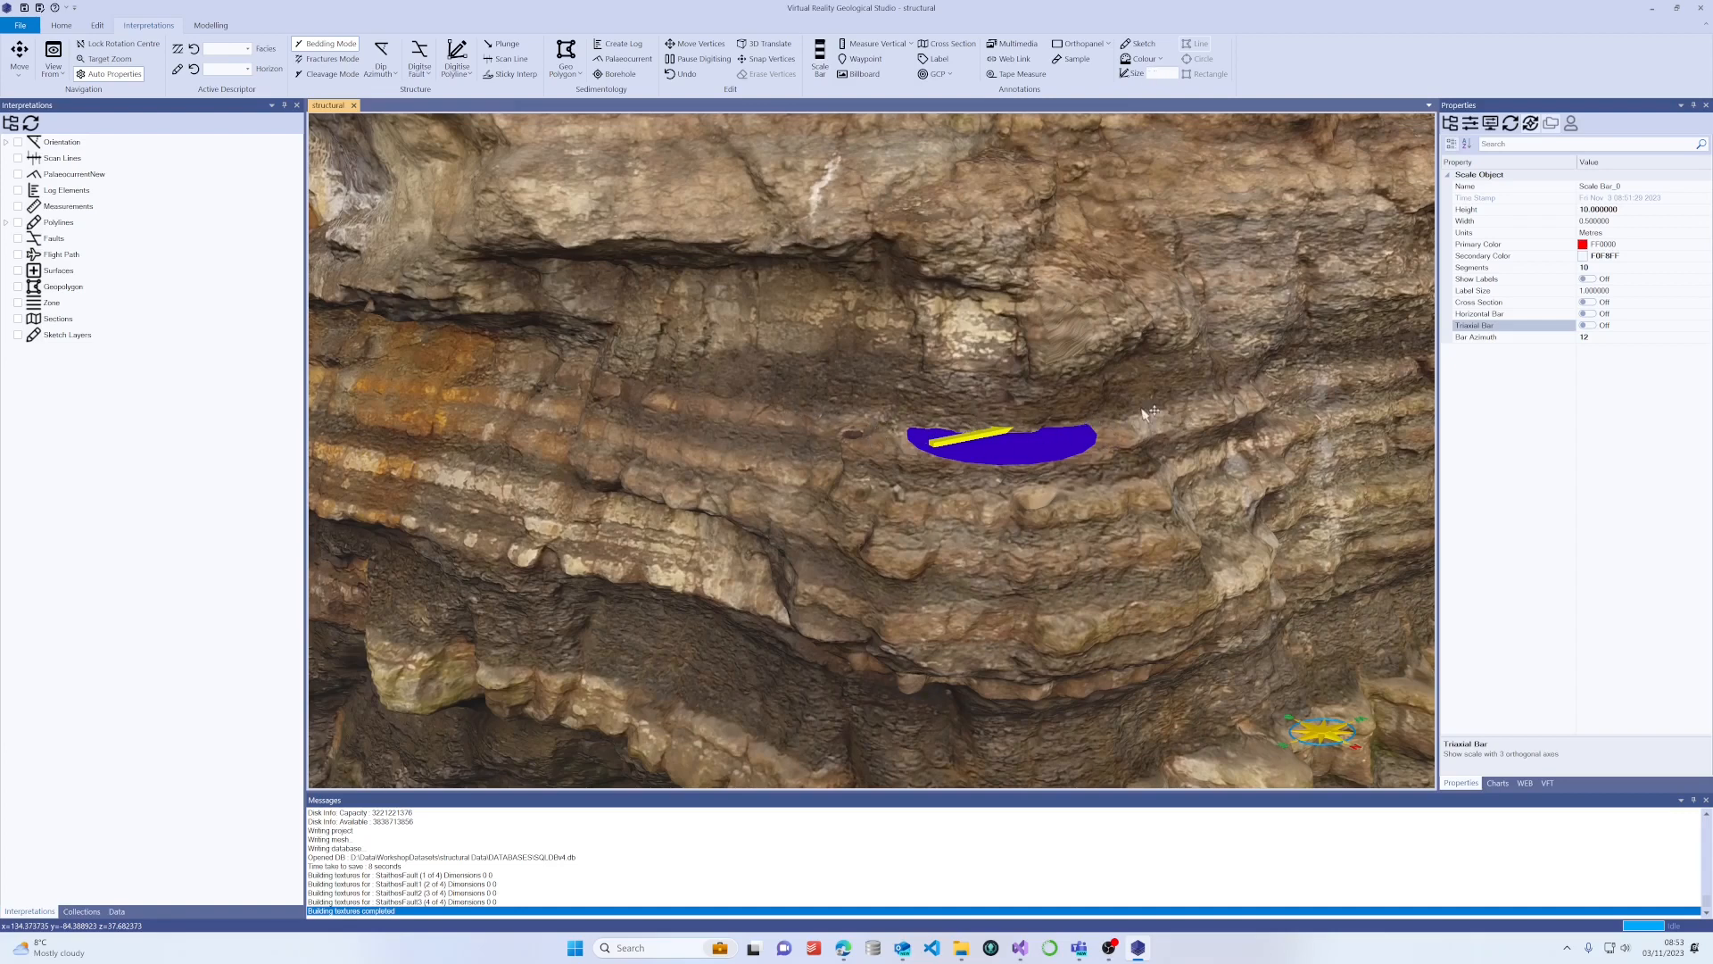
{"action": "left_click_drag", "start_coordinate": [1183, 409], "coordinate": [948, 467]}
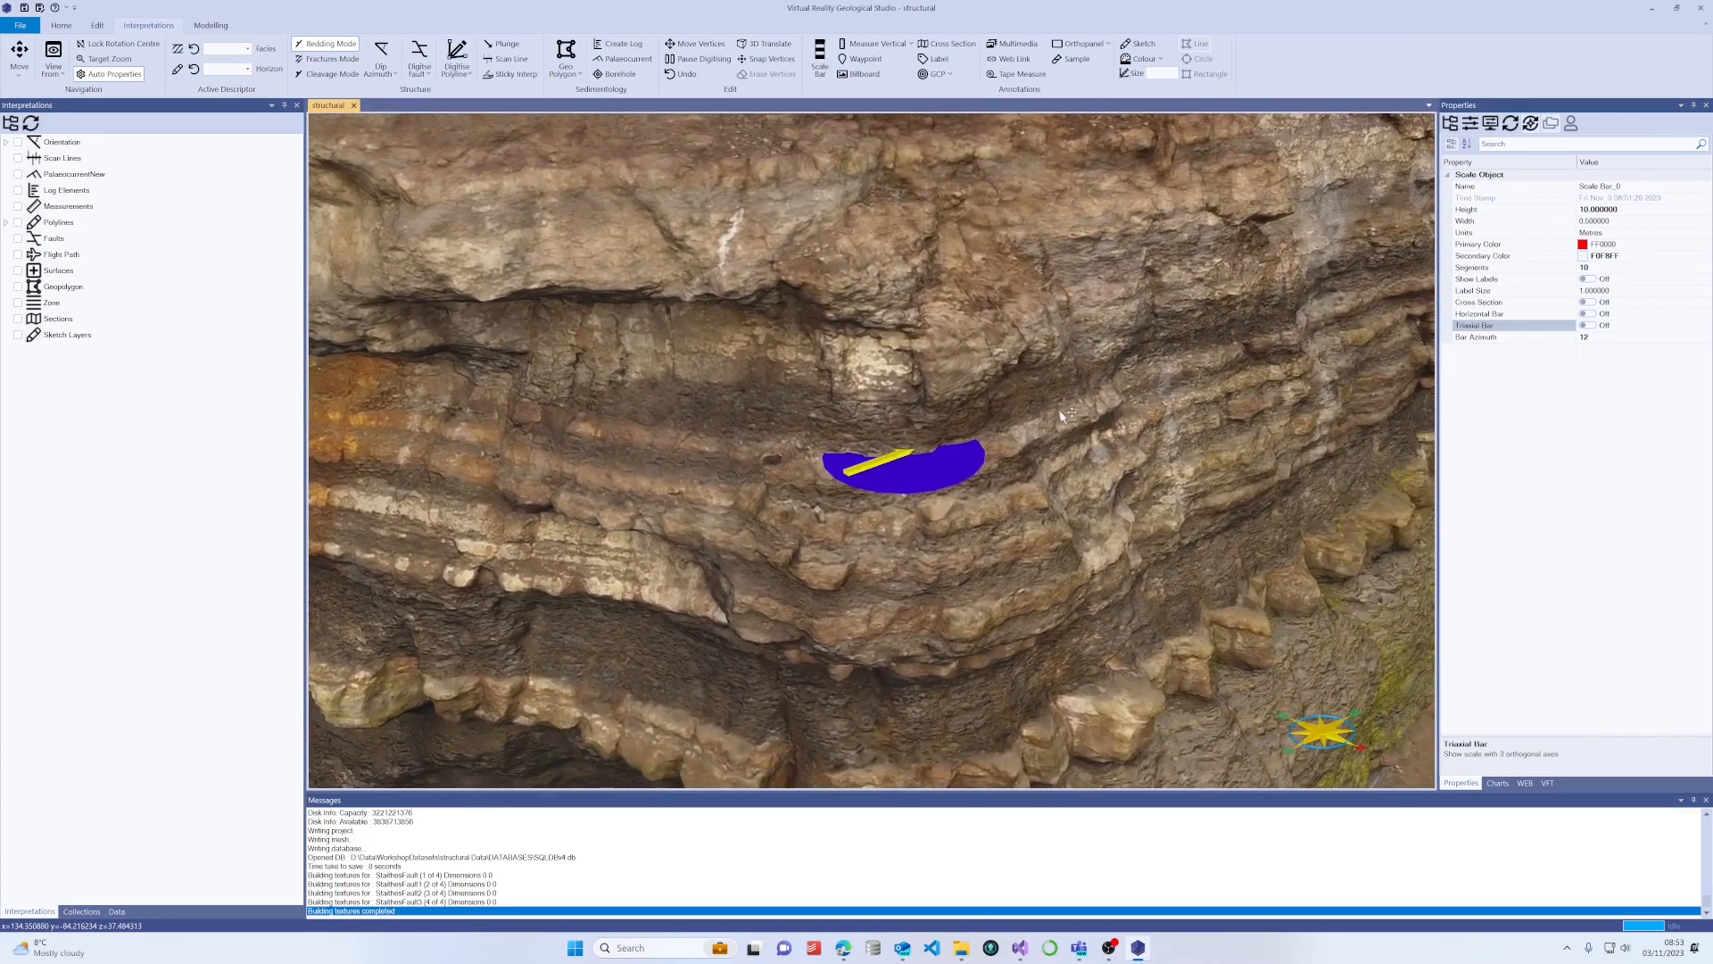
{"action": "left_click", "coordinate": [951, 468]}
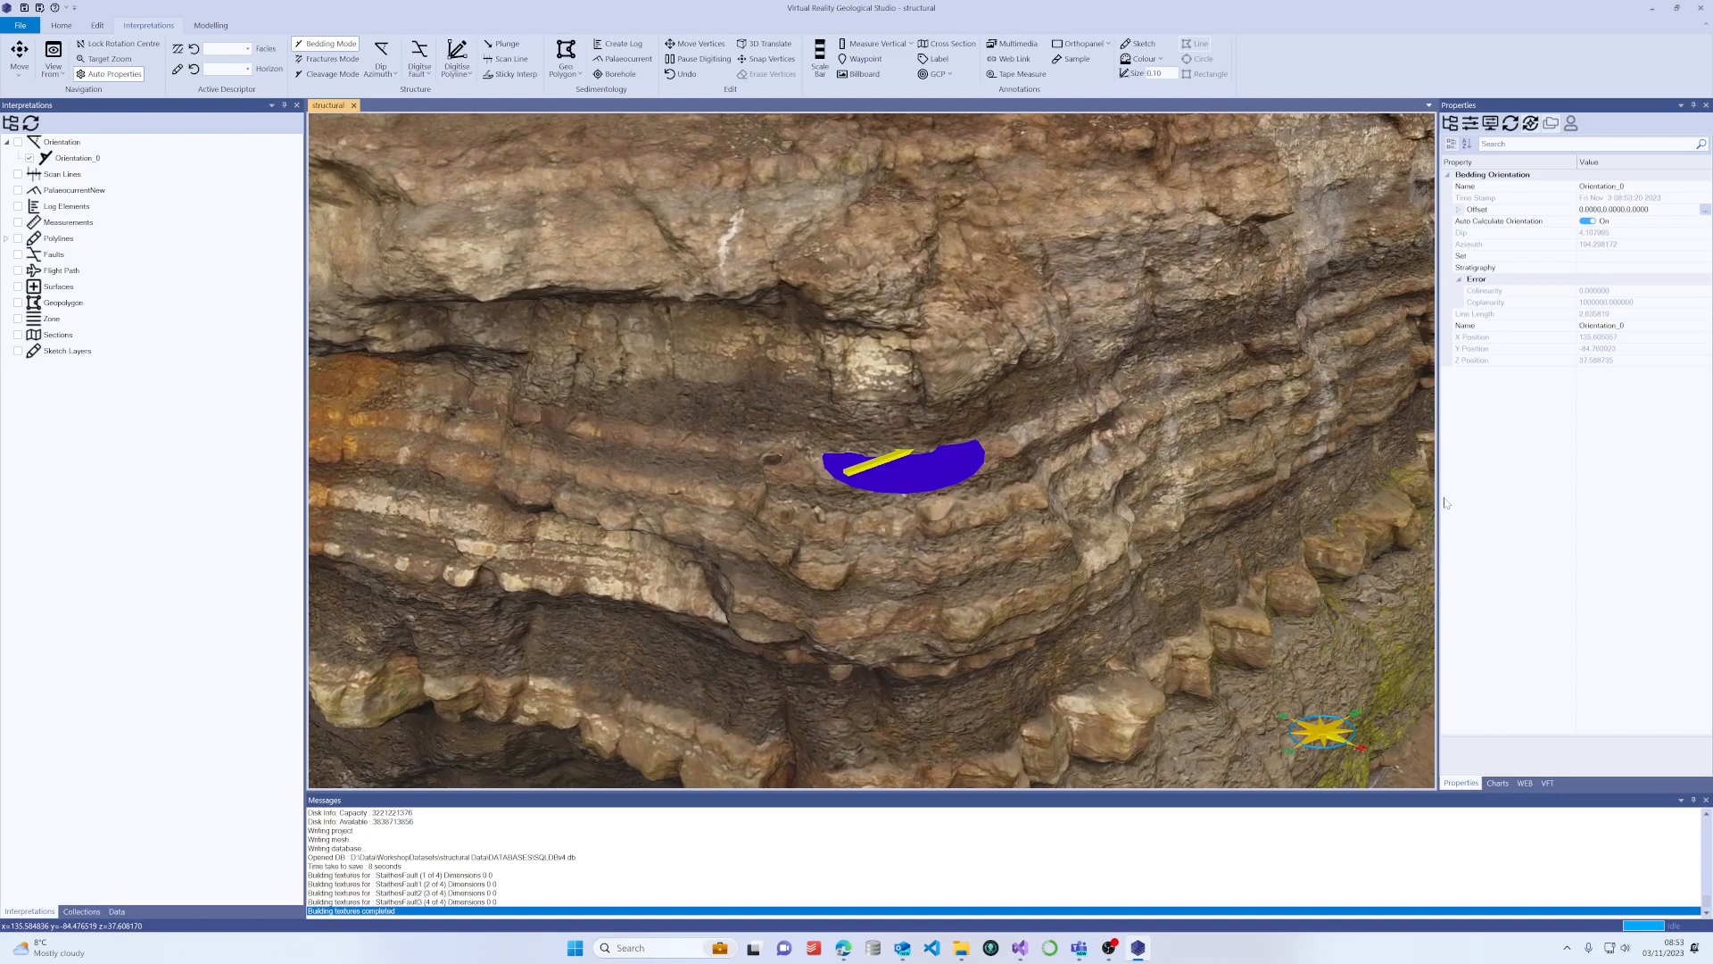
Widen the side panel and plot the bedding measurement on a stereonet in the chart area.
{"action": "left_click_drag", "start_coordinate": [1439, 497], "coordinate": [1413, 497]}
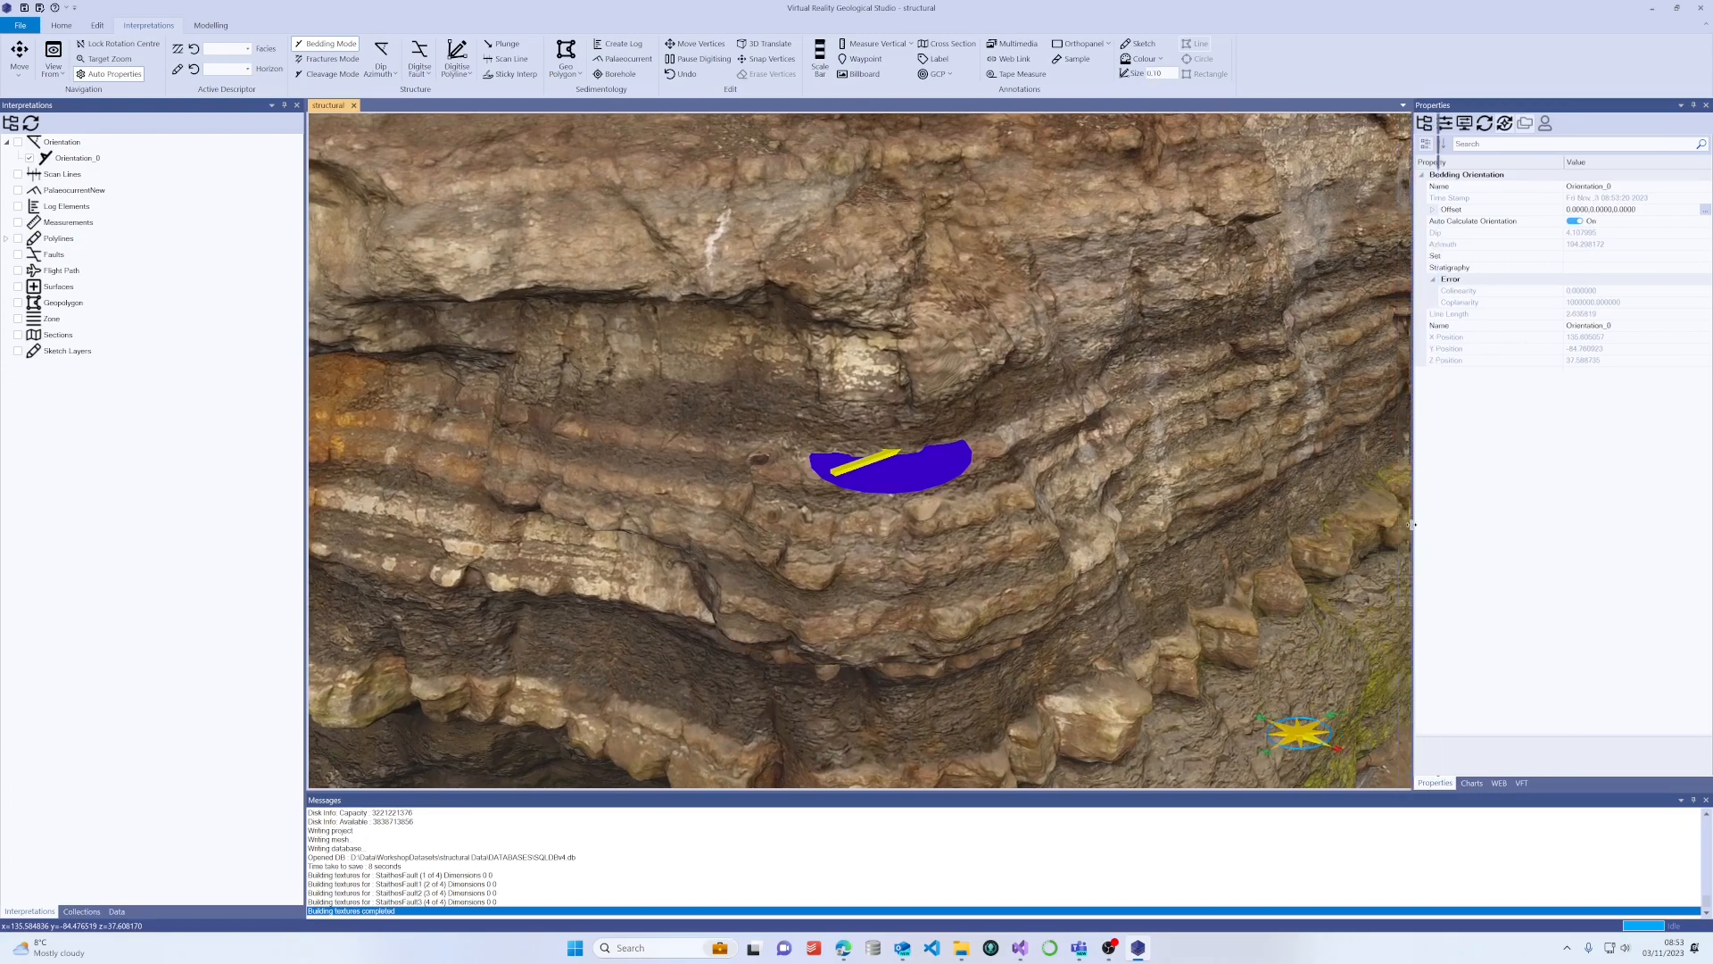
{"action": "left_click", "coordinate": [1472, 783]}
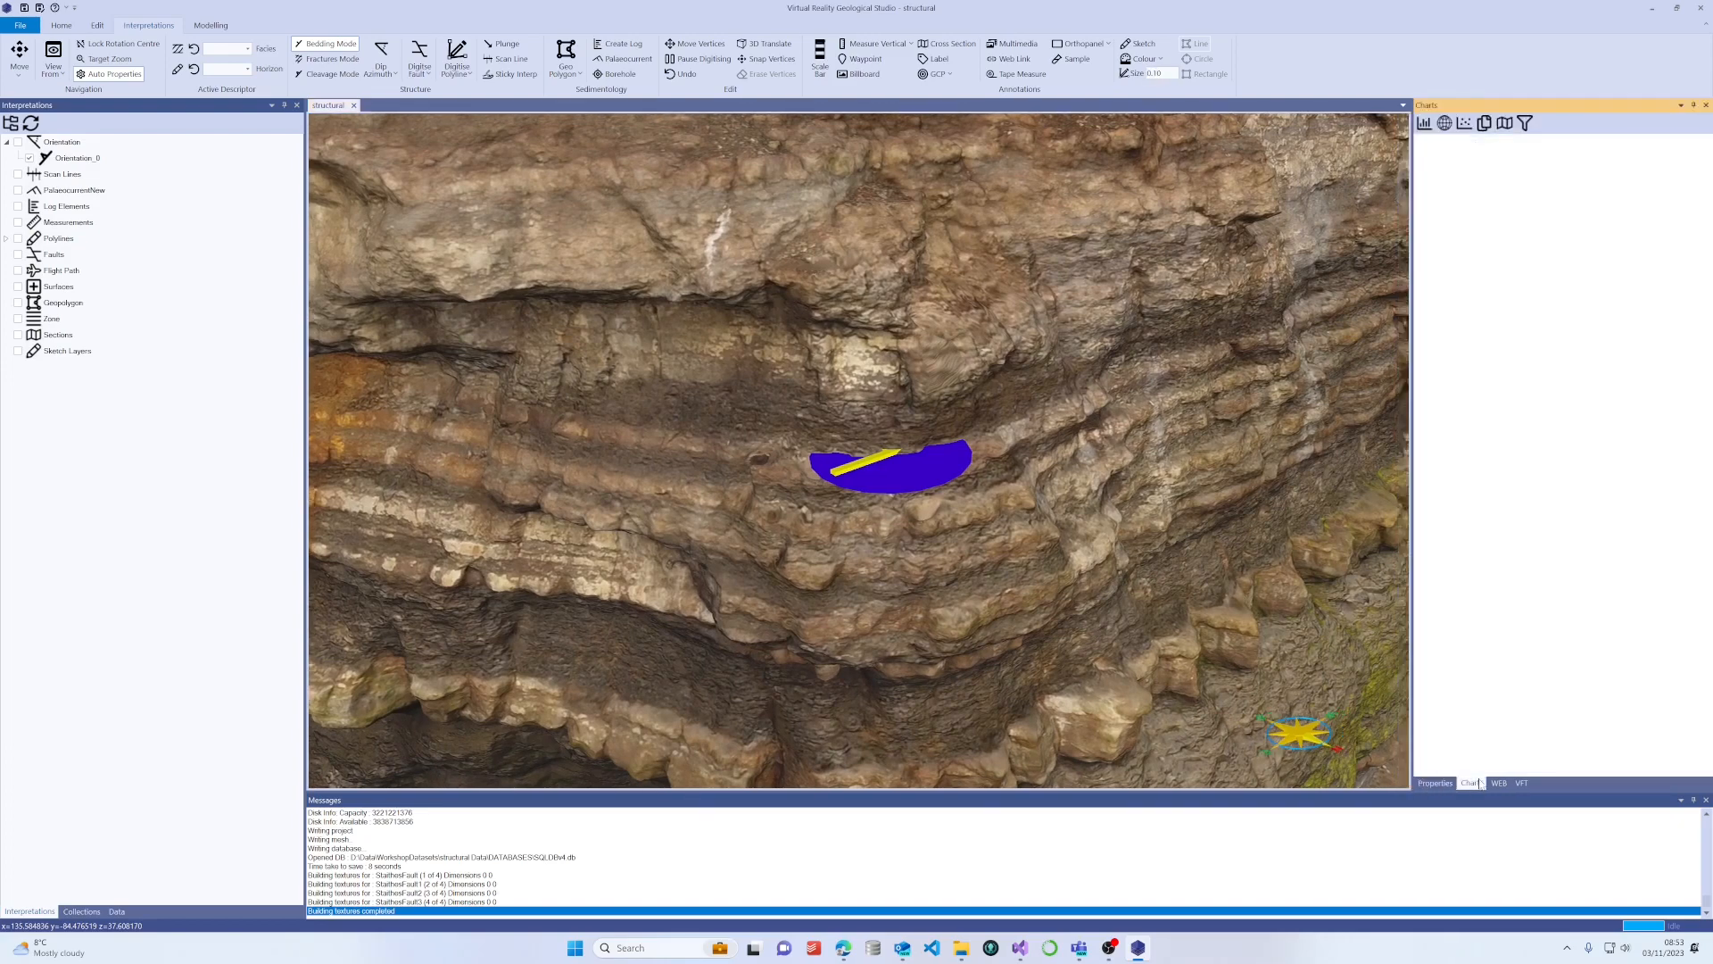
{"action": "left_click", "coordinate": [1445, 125]}
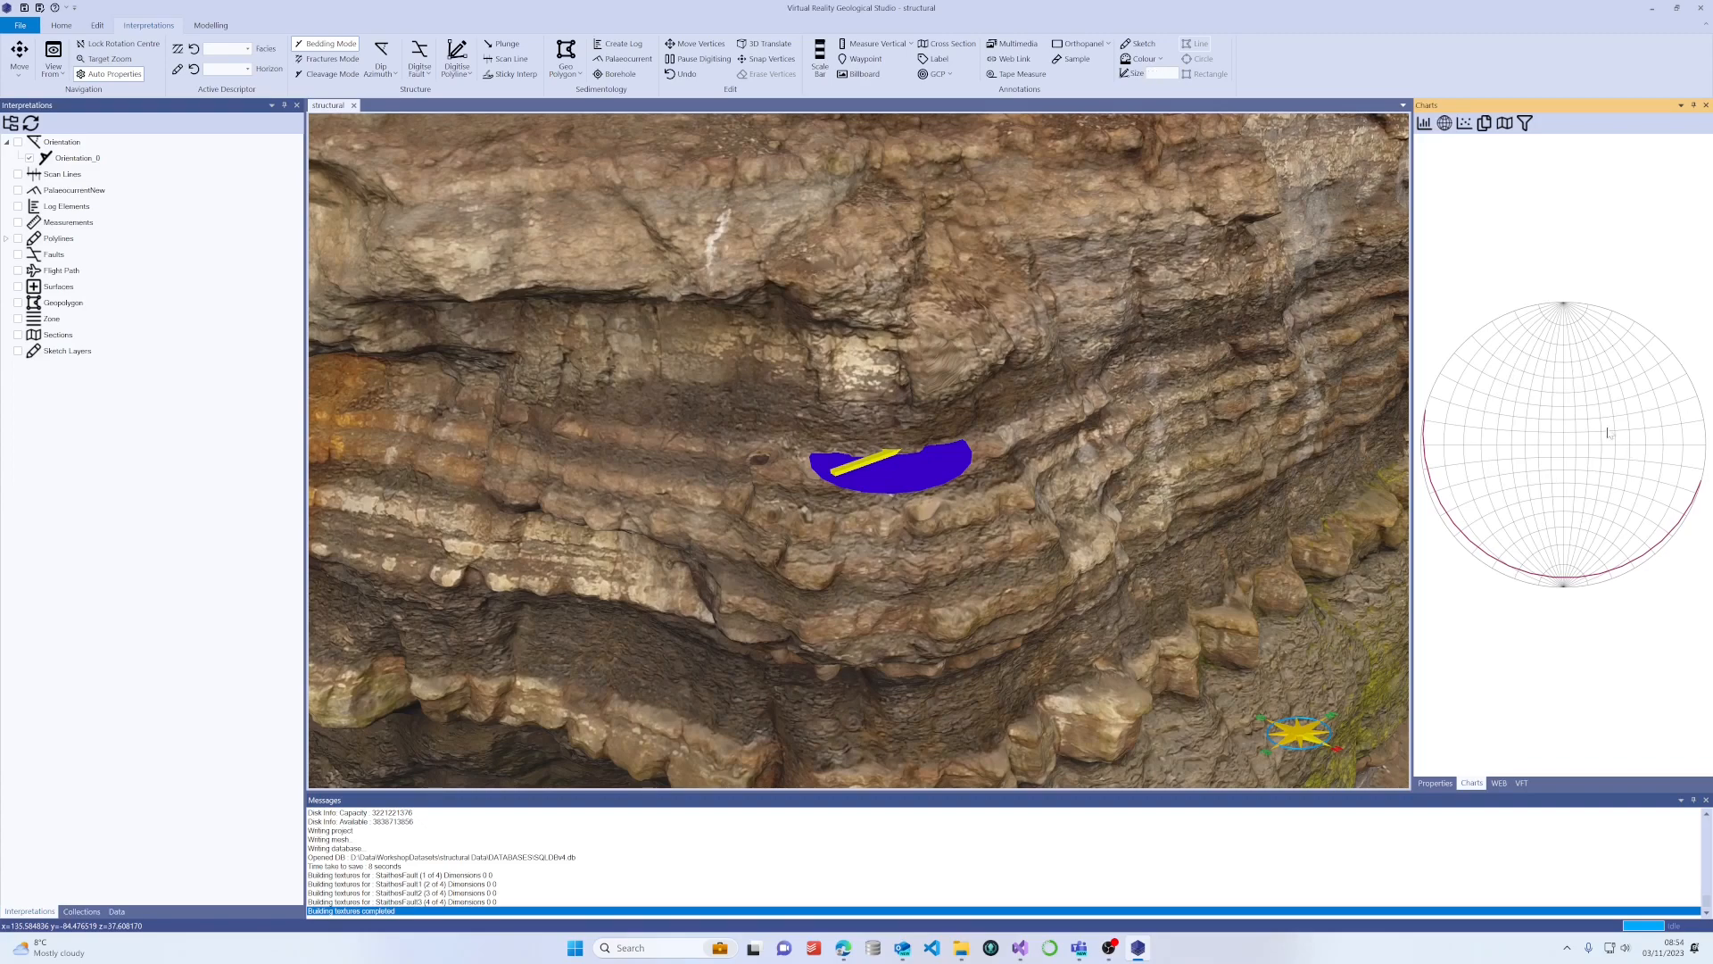
Inspect the first orientation disc edge-on and measure a second bedding plane from three points on the layer just below it.
{"action": "left_click_drag", "start_coordinate": [909, 422], "coordinate": [968, 348]}
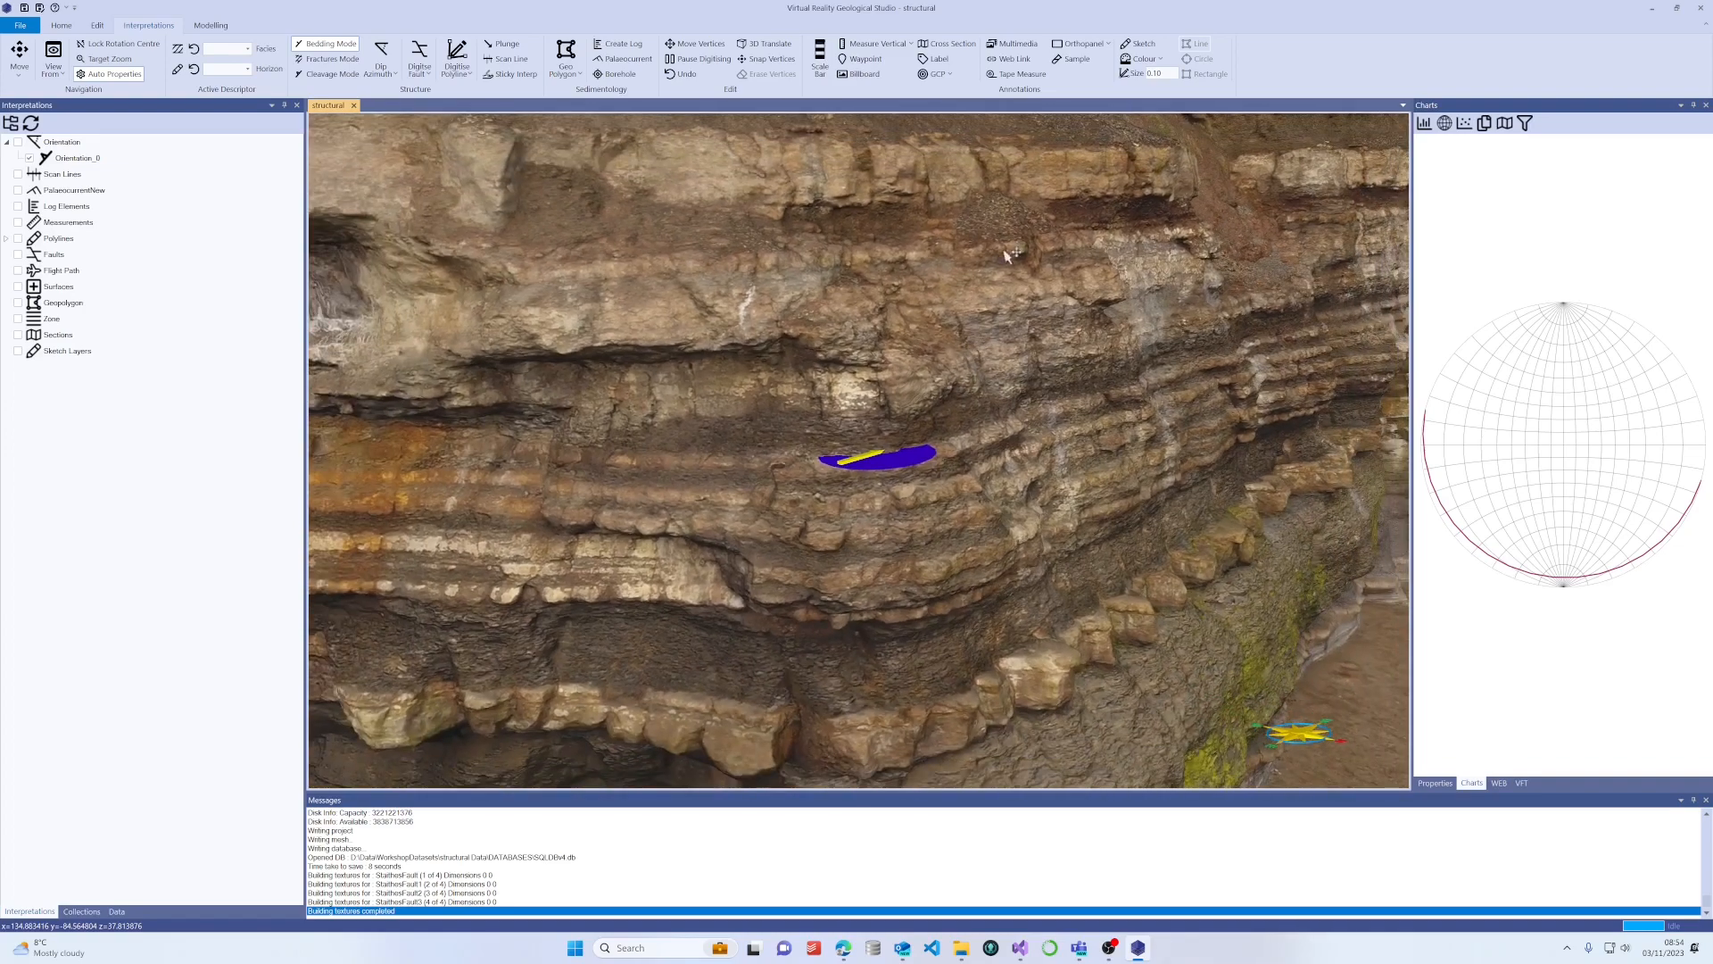
{"action": "left_click_drag", "start_coordinate": [1008, 256], "coordinate": [857, 198]}
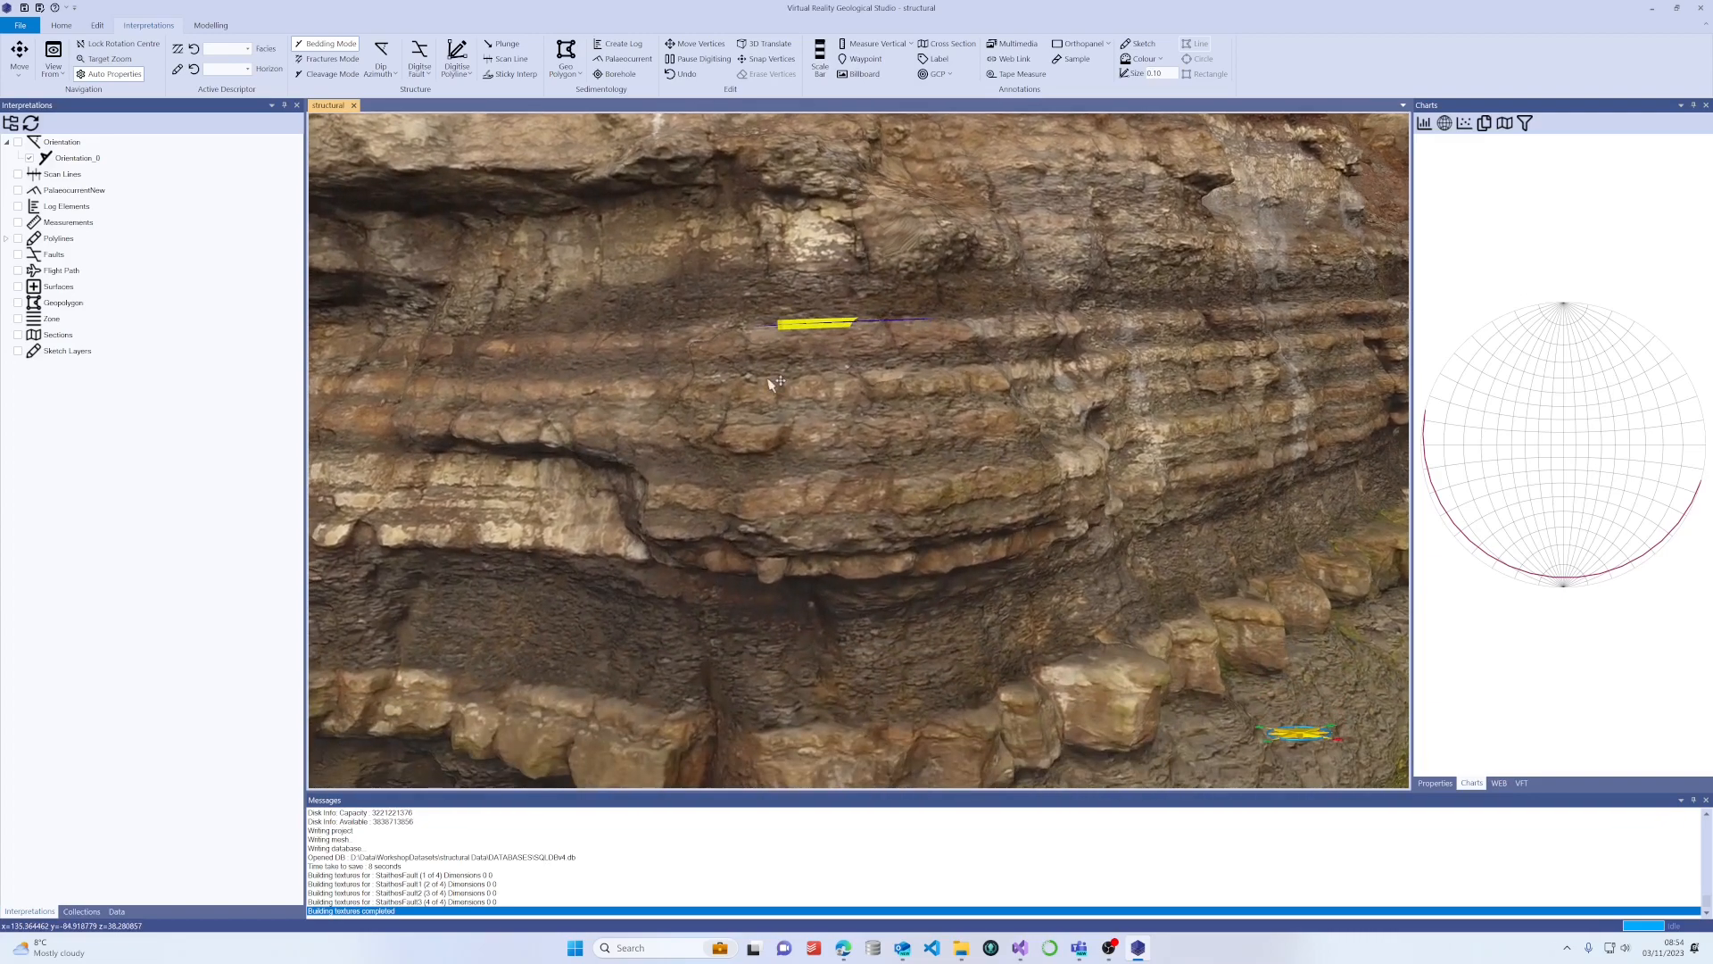
{"action": "left_click_drag", "start_coordinate": [948, 376], "coordinate": [945, 406]}
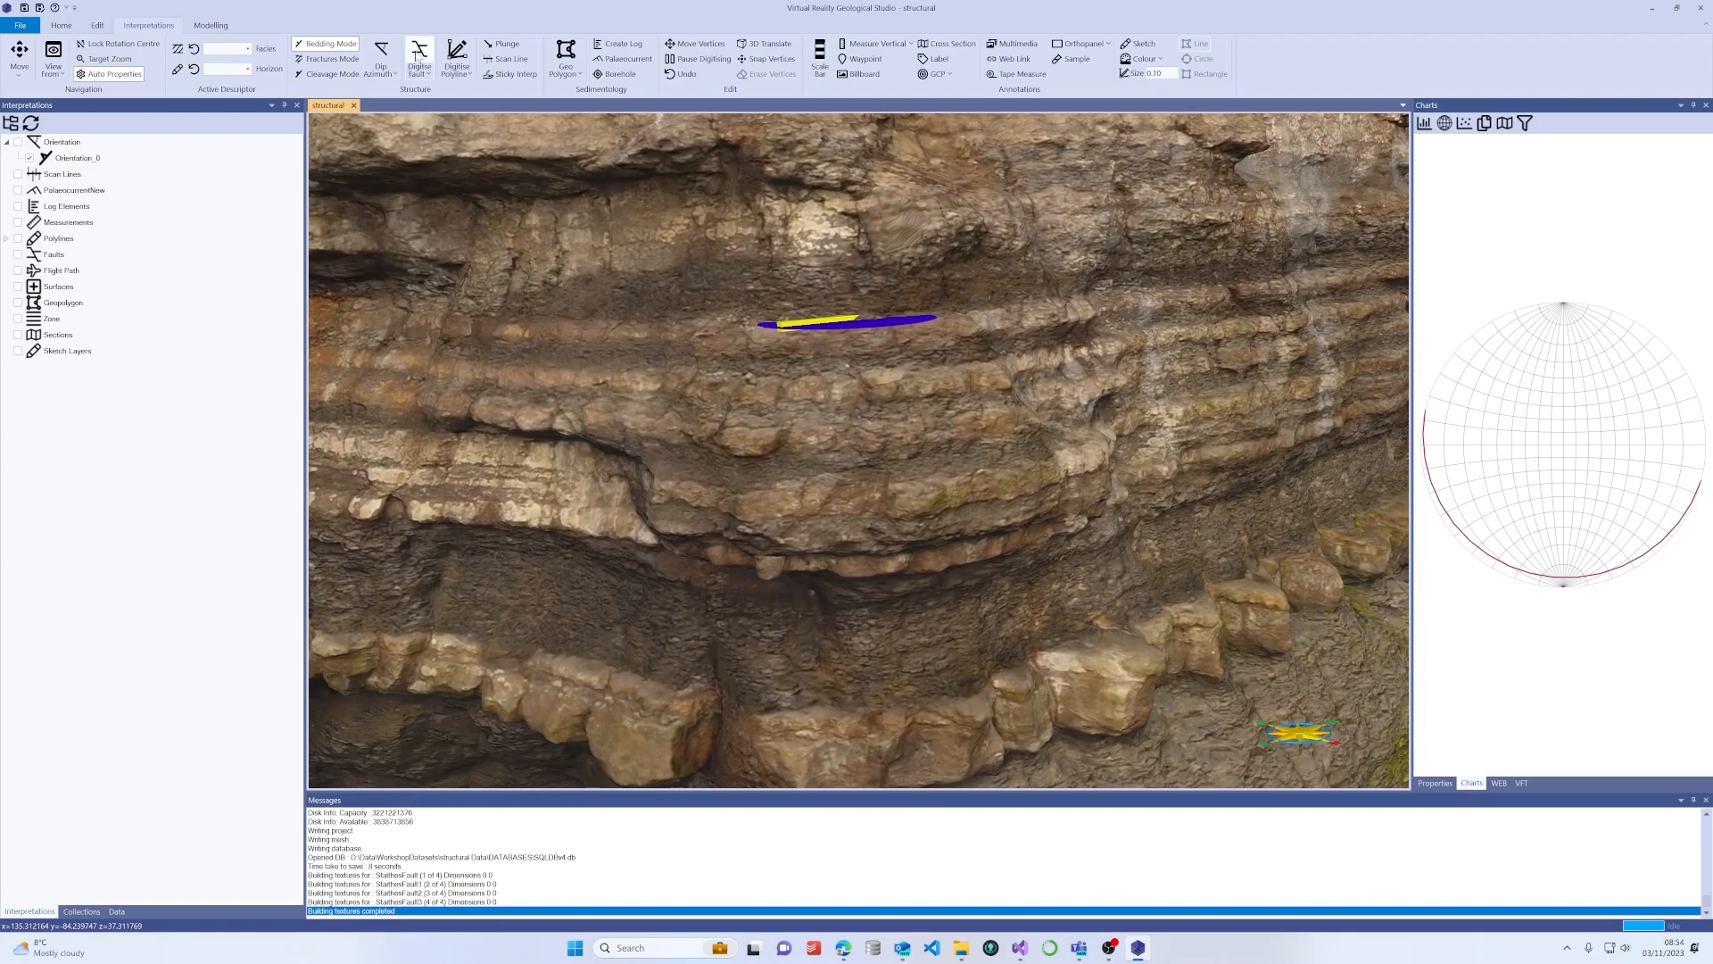
{"action": "left_click", "coordinate": [381, 55]}
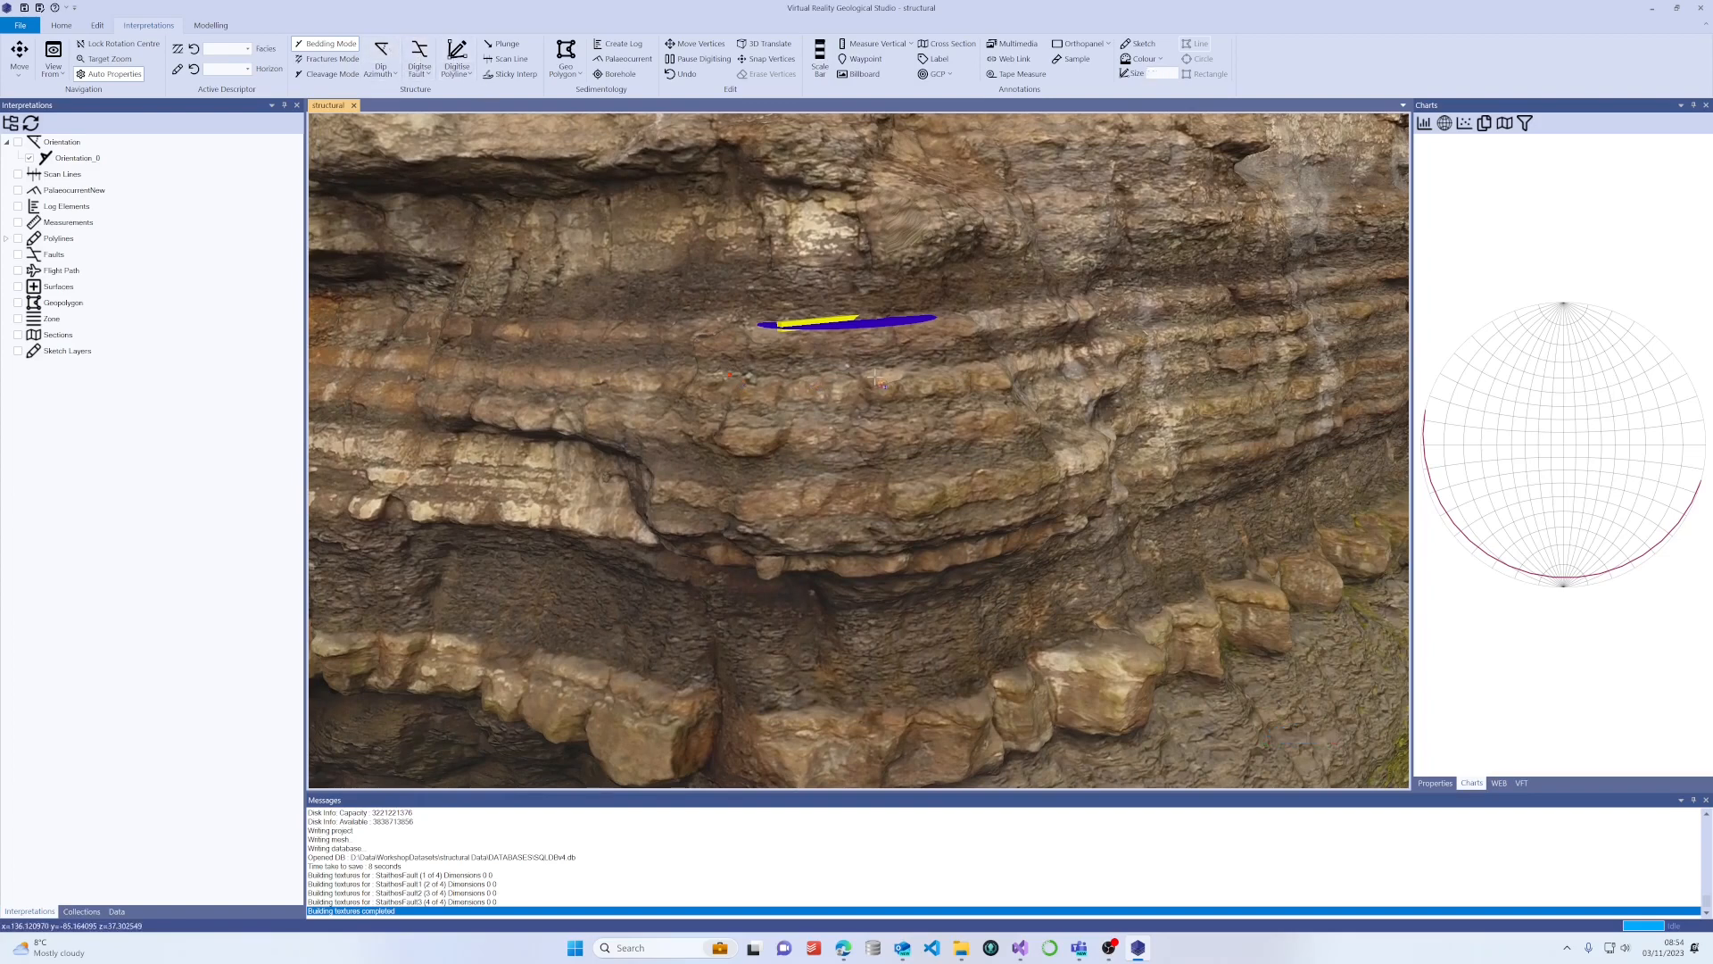
{"action": "left_click", "coordinate": [1024, 357]}
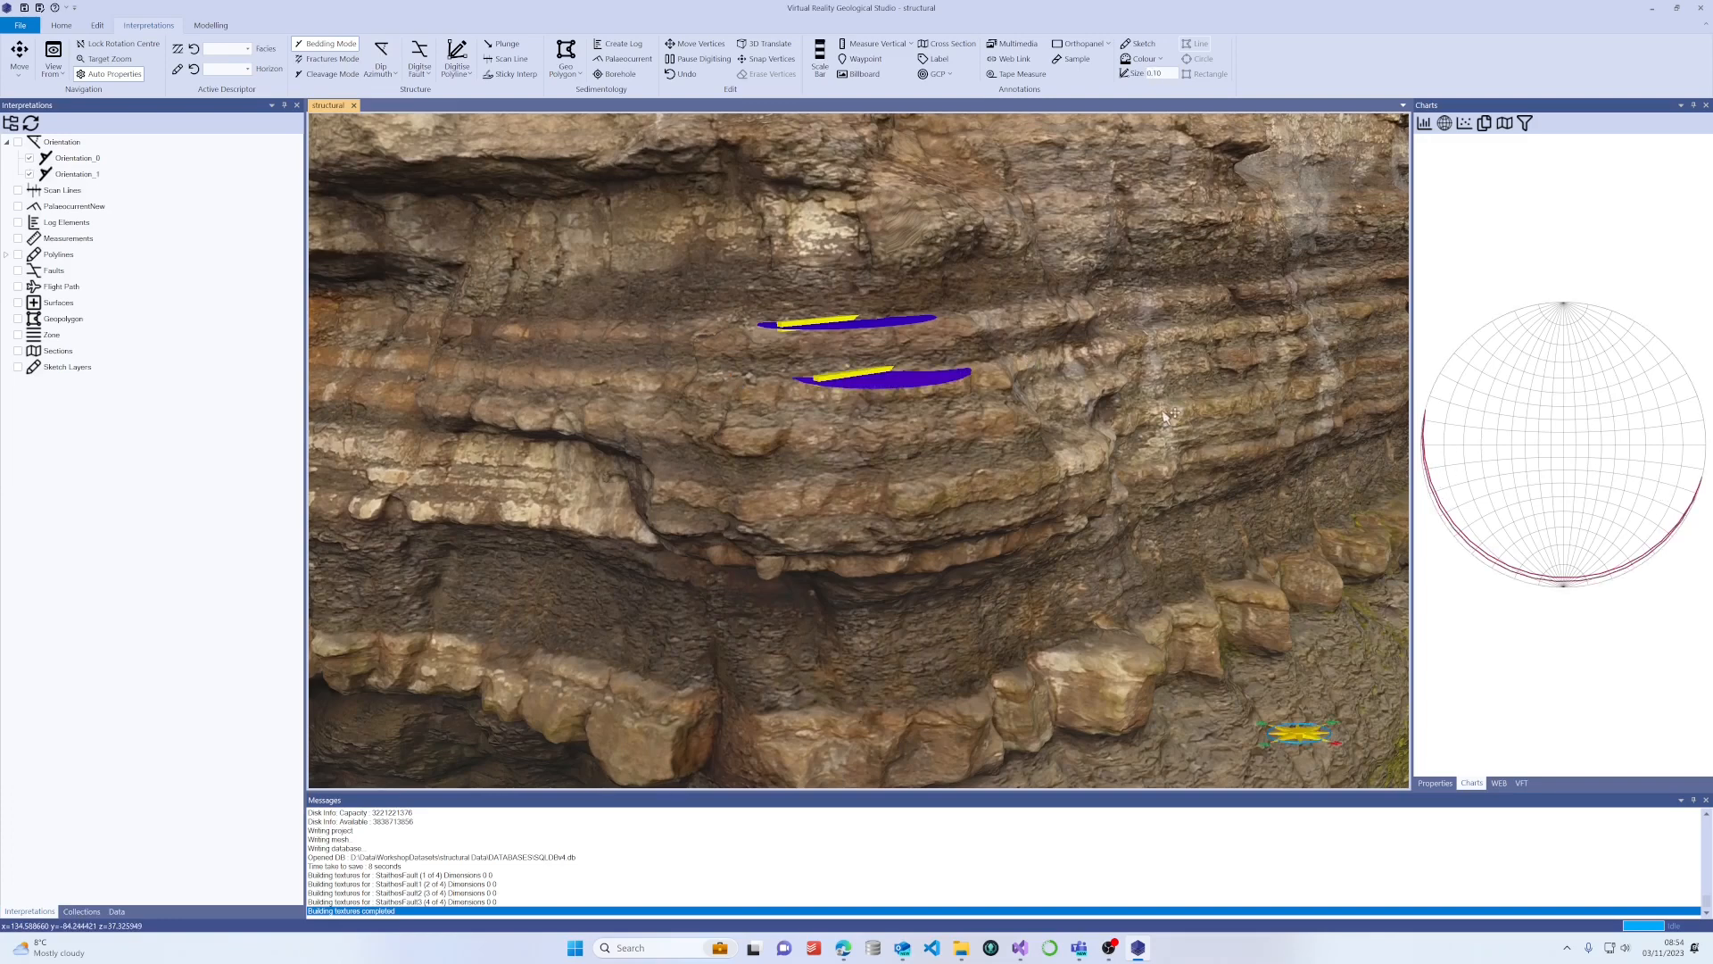
{"action": "mouse_move", "coordinate": [1136, 401]}
{"action": "left_mouse_down"}
{"action": "mouse_move", "coordinate": [1130, 435]}
{"action": "mouse_move", "coordinate": [1124, 404]}
{"action": "left_mouse_up"}
{"action": "scroll", "coordinate": [1128, 432], "scroll_direction": "up", "scroll_amount": 2}
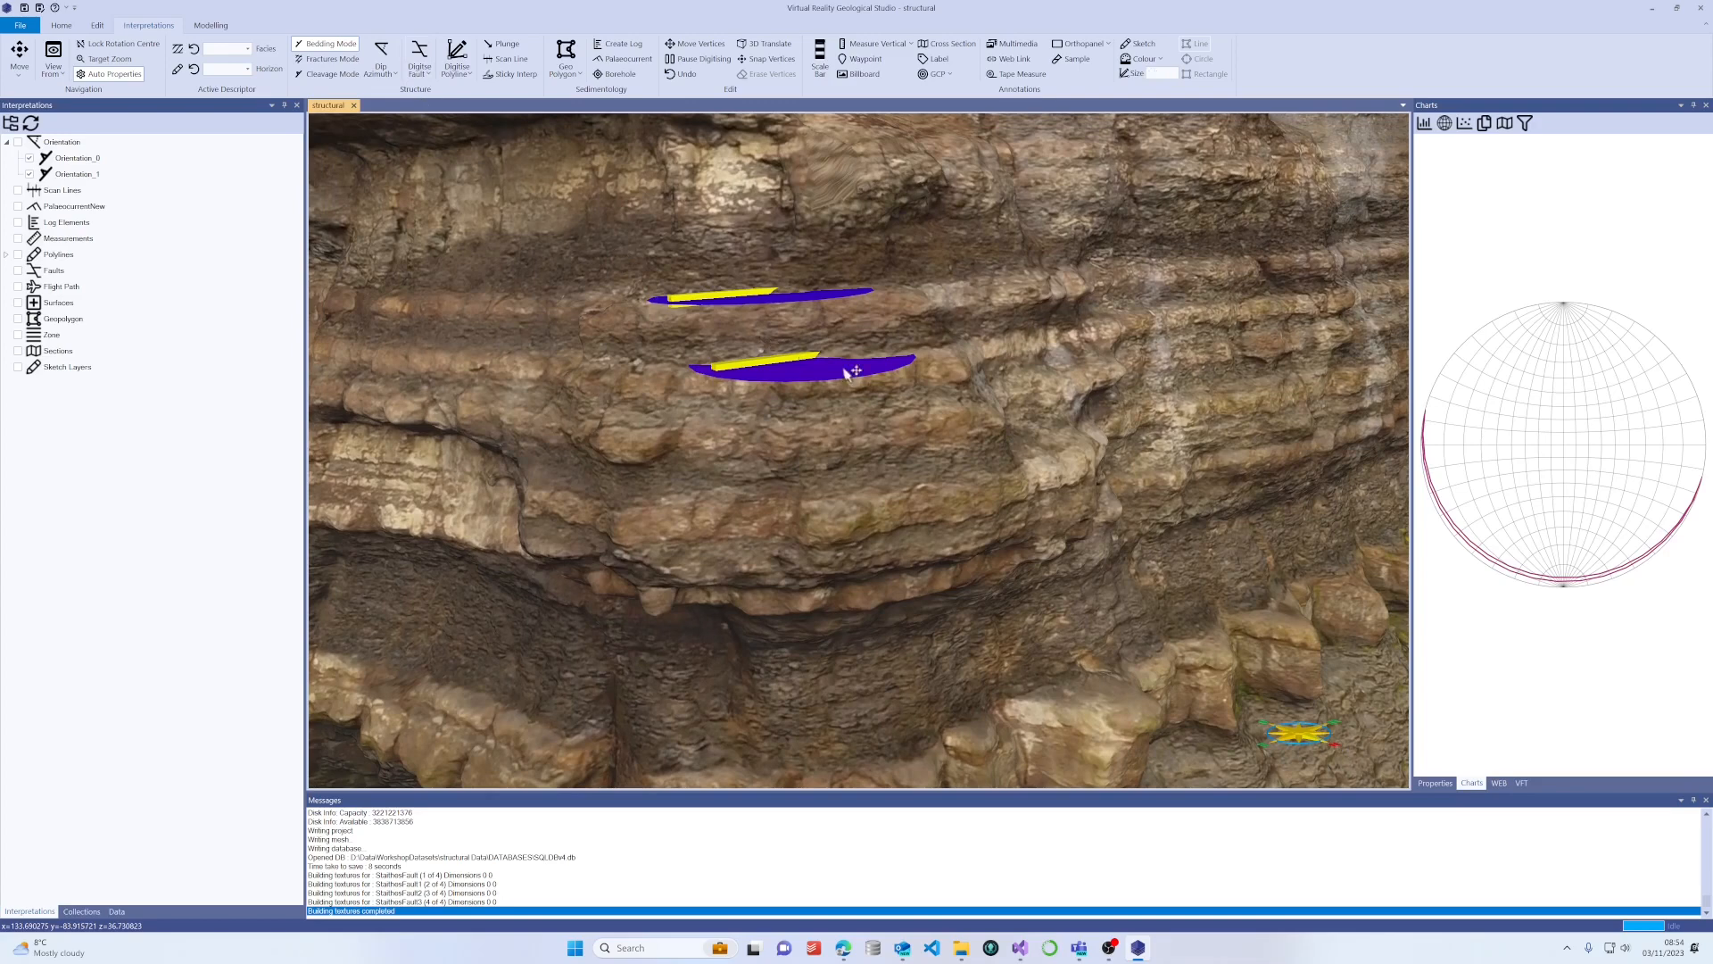
Select the lower of the two bedding orientation discs and view its dip and azimuth properties.
{"action": "left_click_drag", "start_coordinate": [846, 373], "coordinate": [1223, 703]}
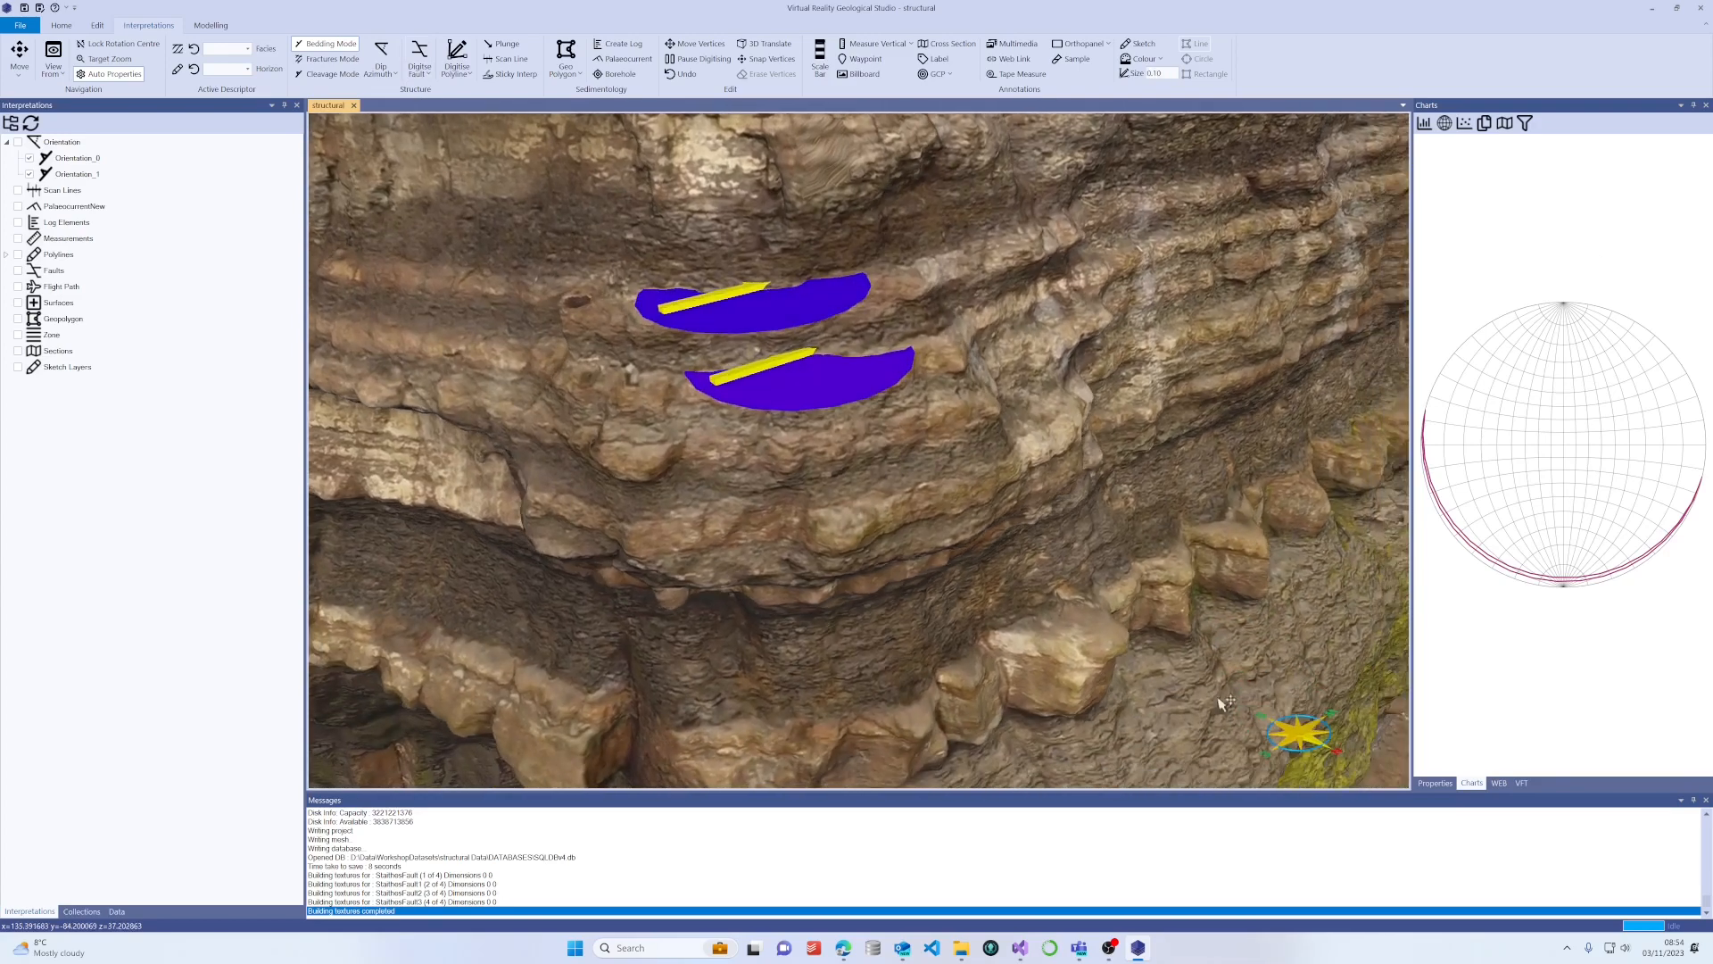
{"action": "left_click", "coordinate": [1430, 784]}
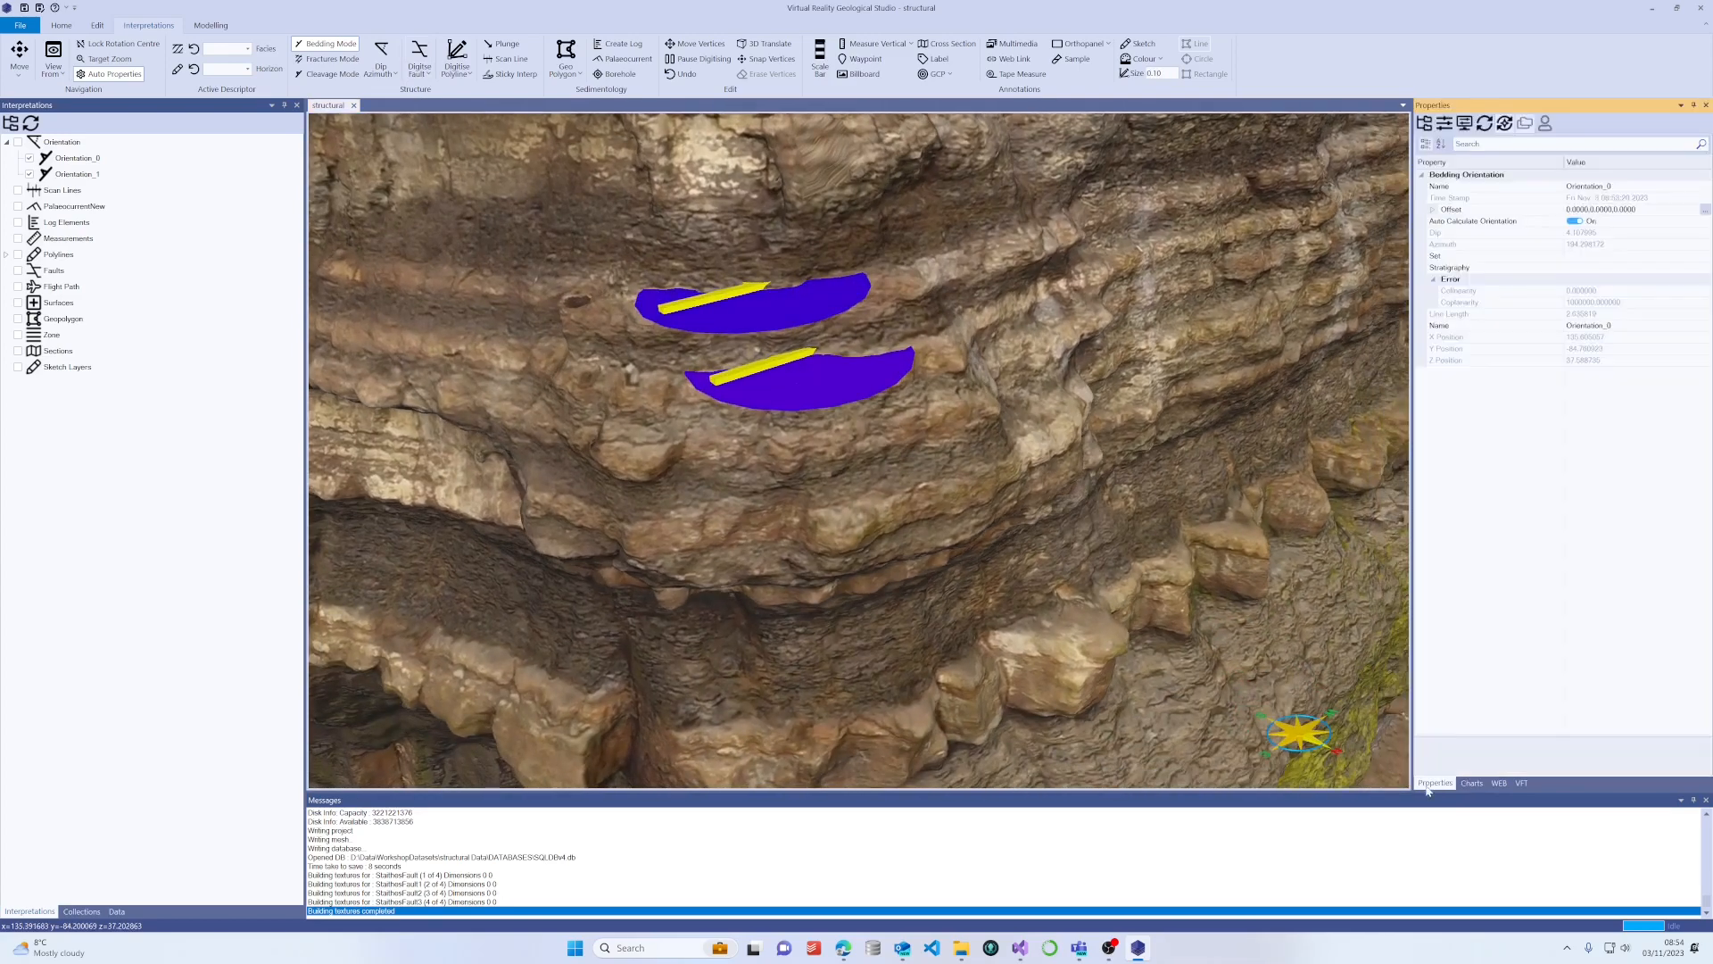
{"action": "left_click", "coordinate": [805, 377]}
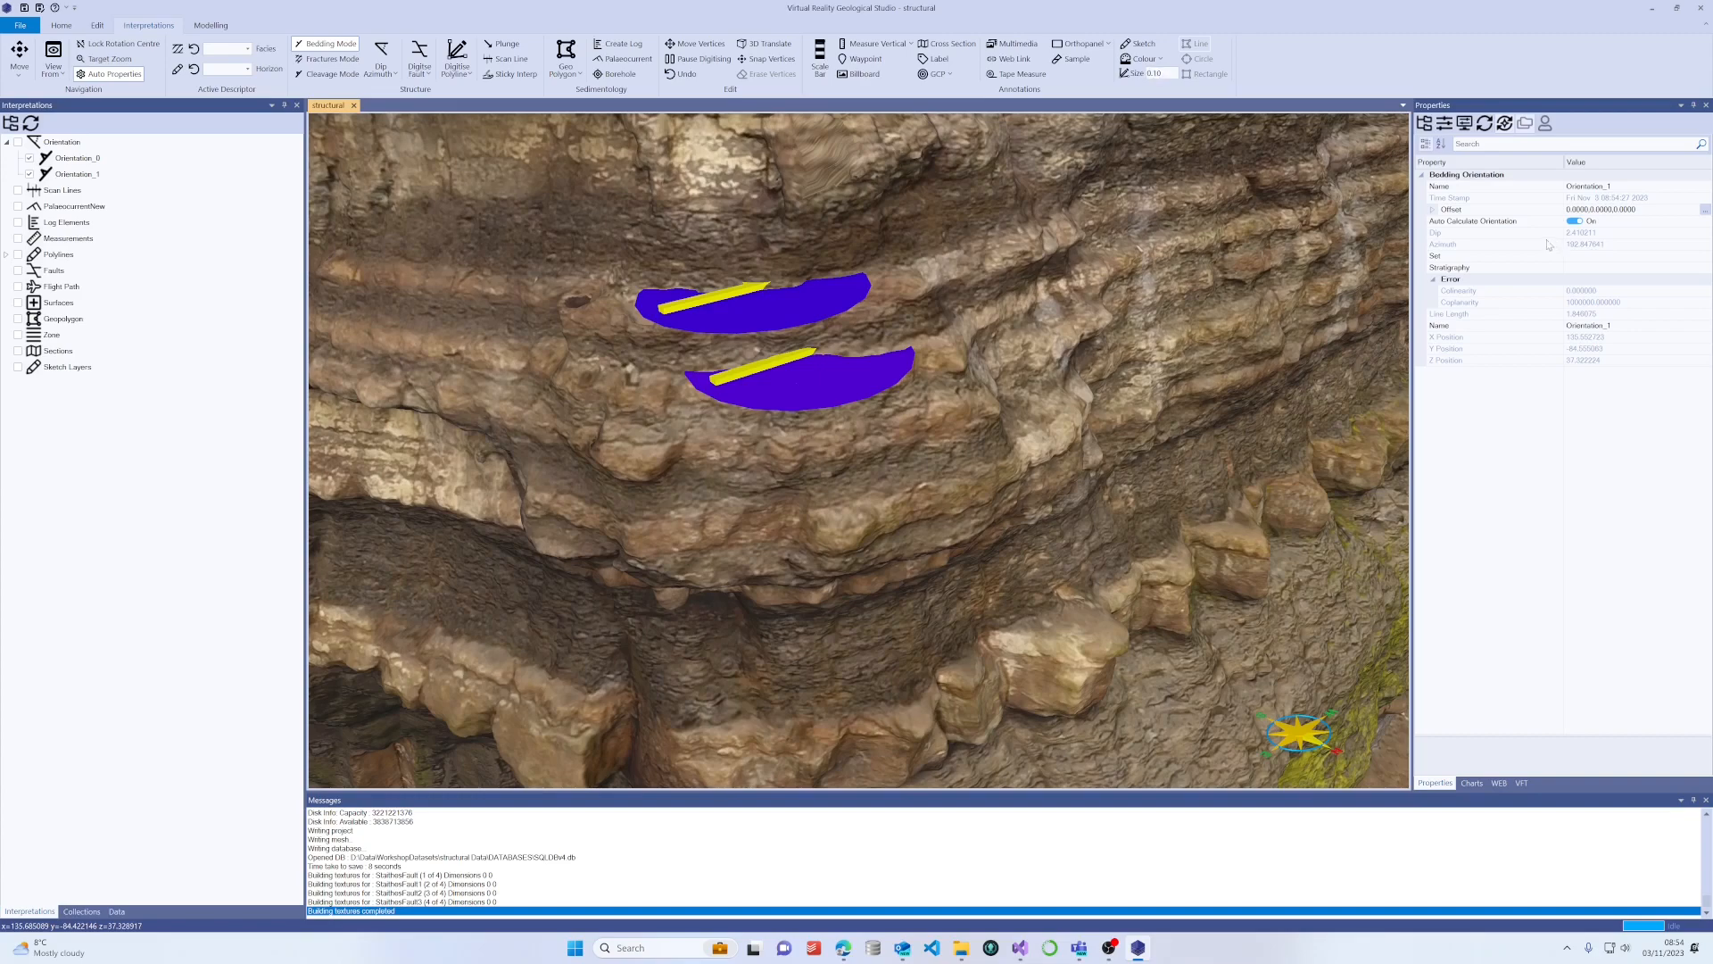
Measure a third bedding orientation with the N Points method, placing points along the top edge of the blocky bed below the existing discs.
{"action": "left_click_drag", "start_coordinate": [1201, 299], "coordinate": [1176, 259]}
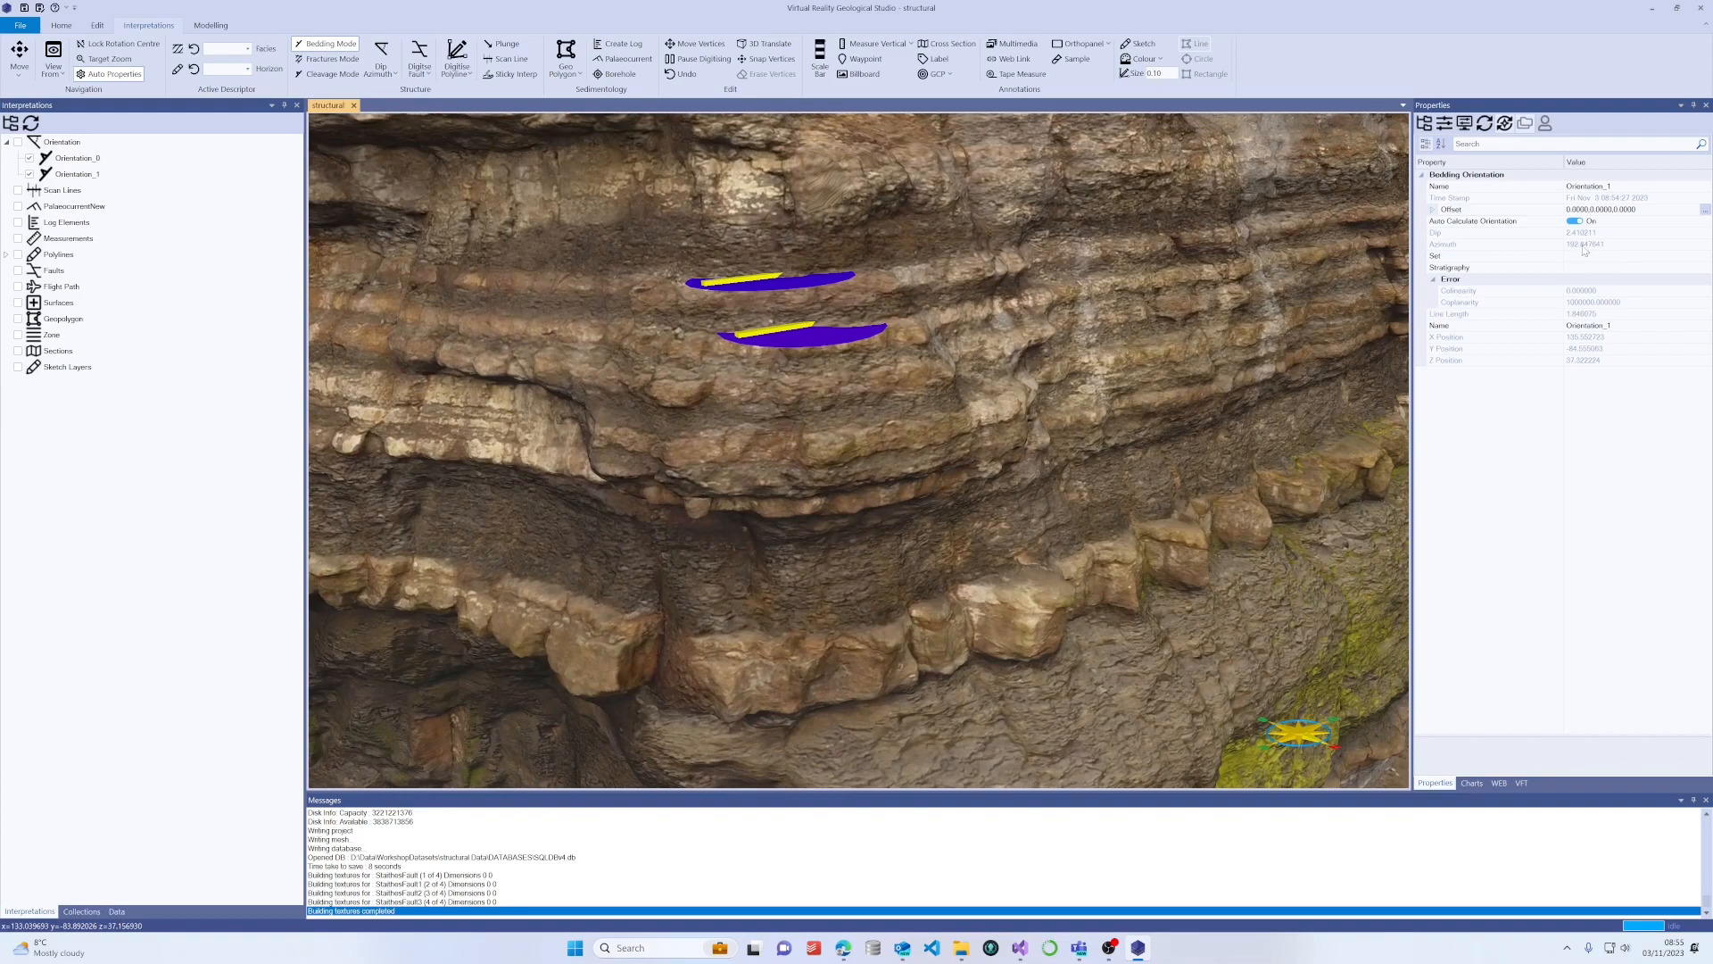
{"action": "scroll", "coordinate": [1232, 292], "scroll_direction": "up", "scroll_amount": 5}
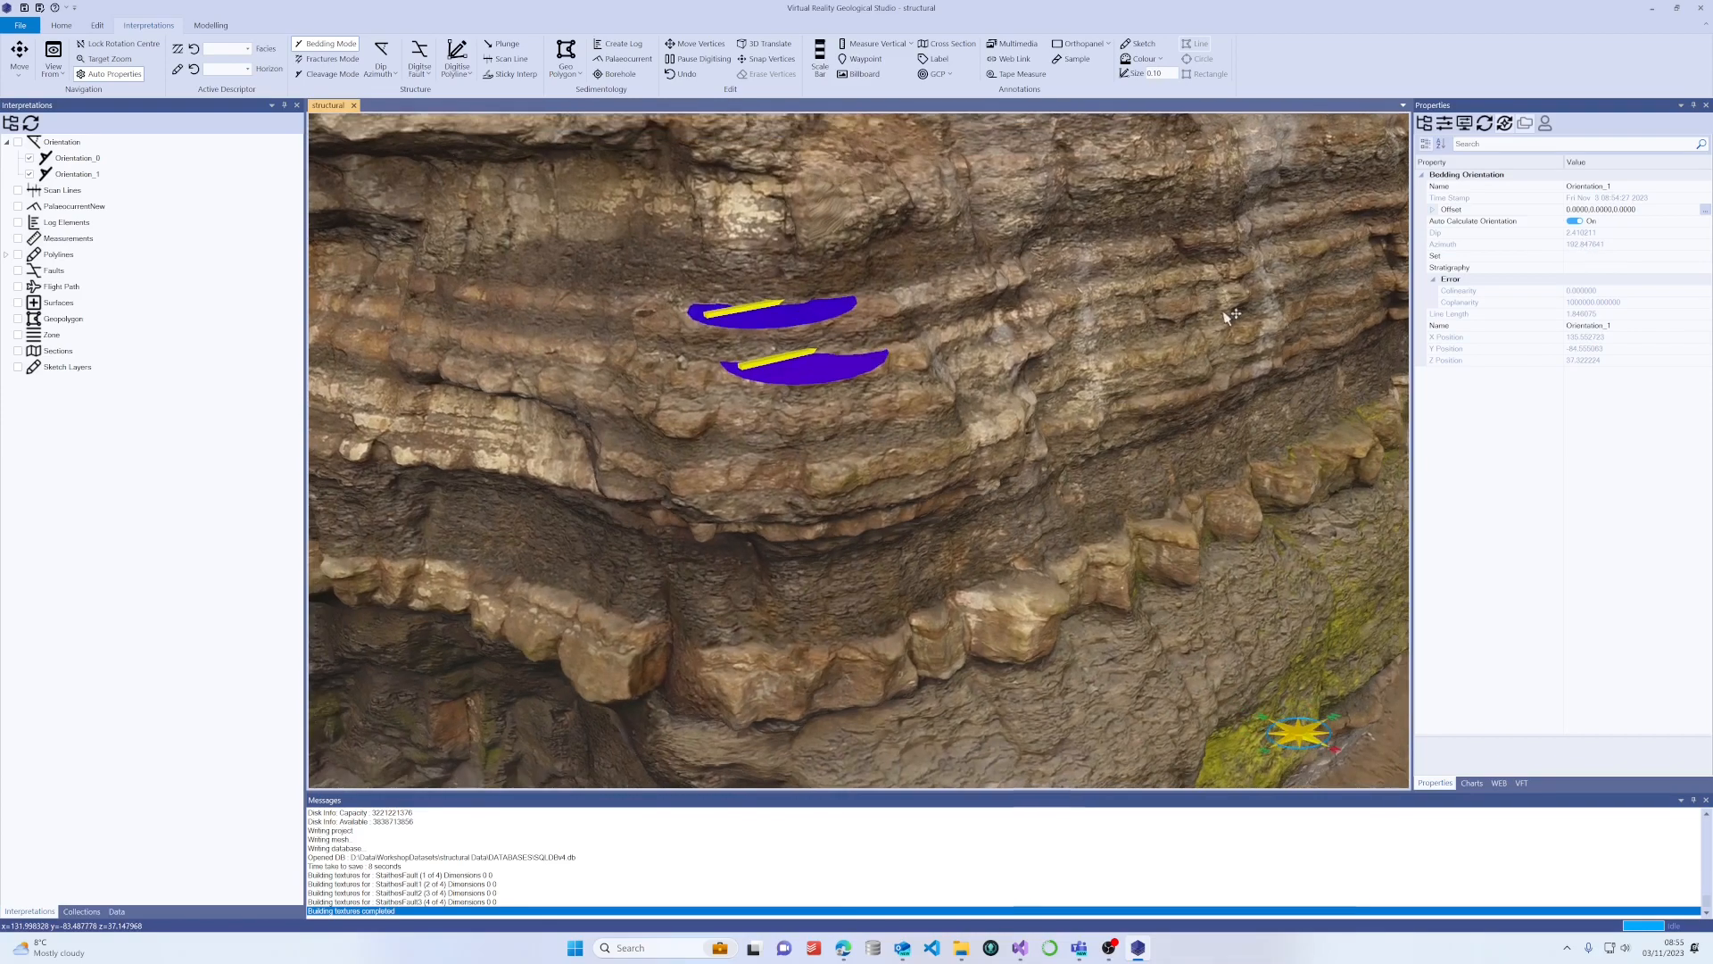
{"action": "scroll", "coordinate": [1236, 245], "scroll_direction": "up", "scroll_amount": 3}
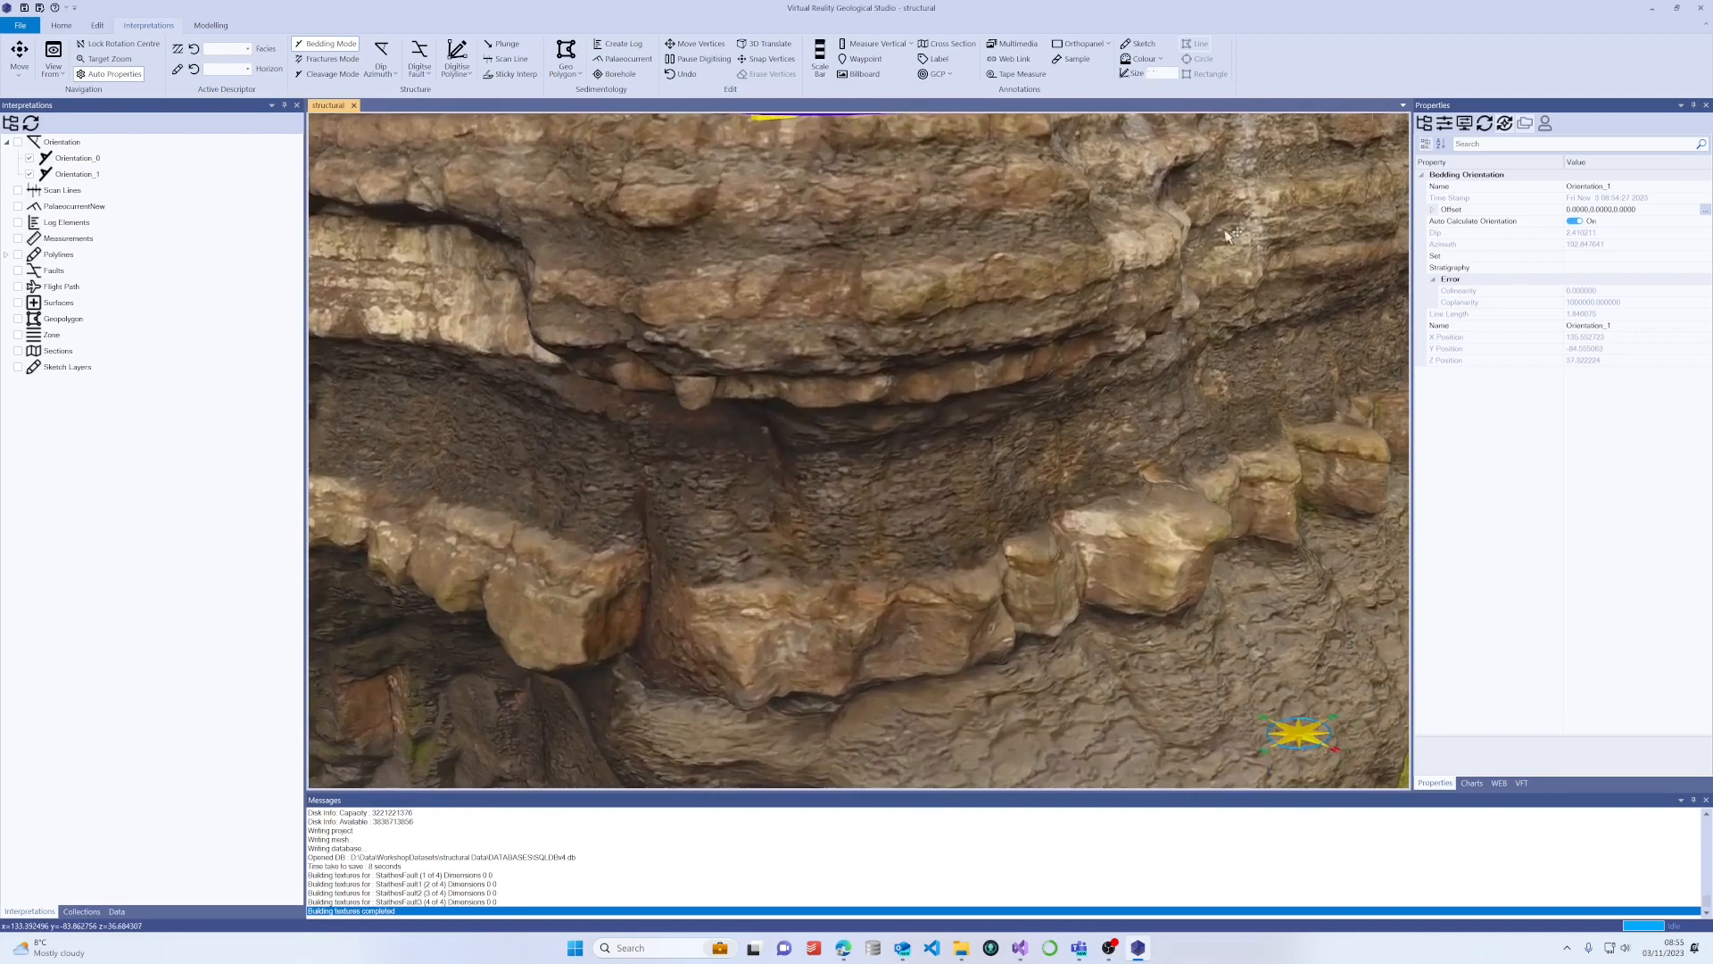
{"action": "scroll", "coordinate": [1241, 374], "scroll_direction": "down", "scroll_amount": 6}
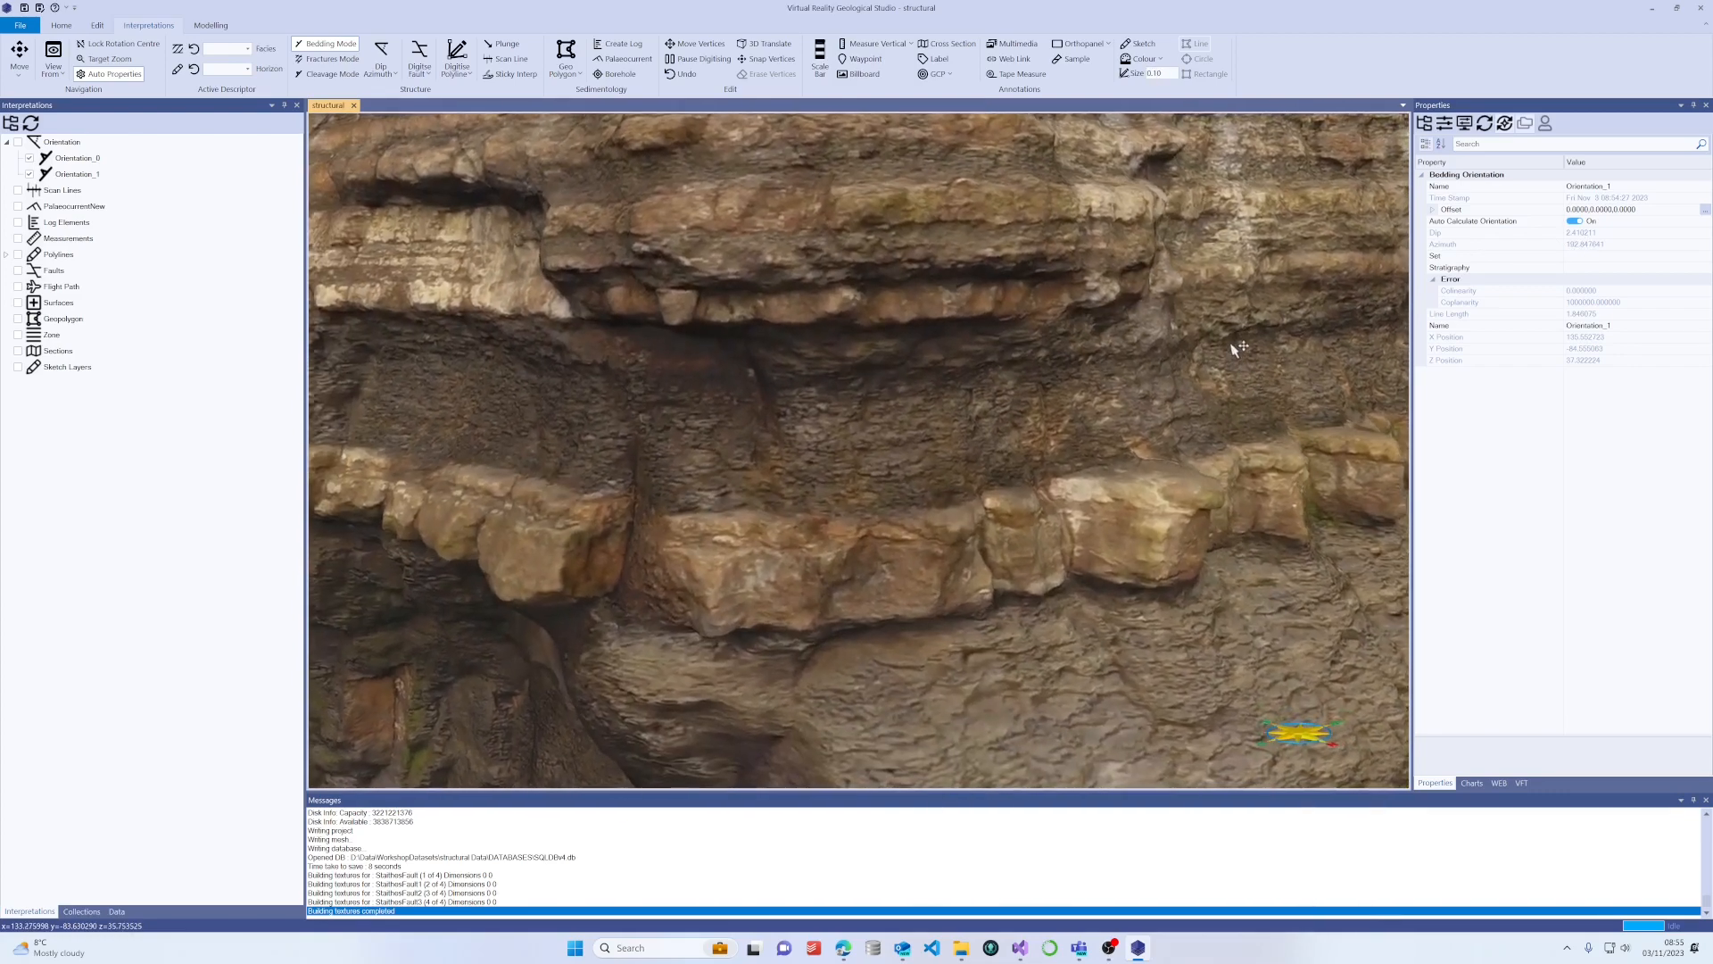
{"action": "scroll", "coordinate": [1187, 270], "scroll_direction": "down", "scroll_amount": 1}
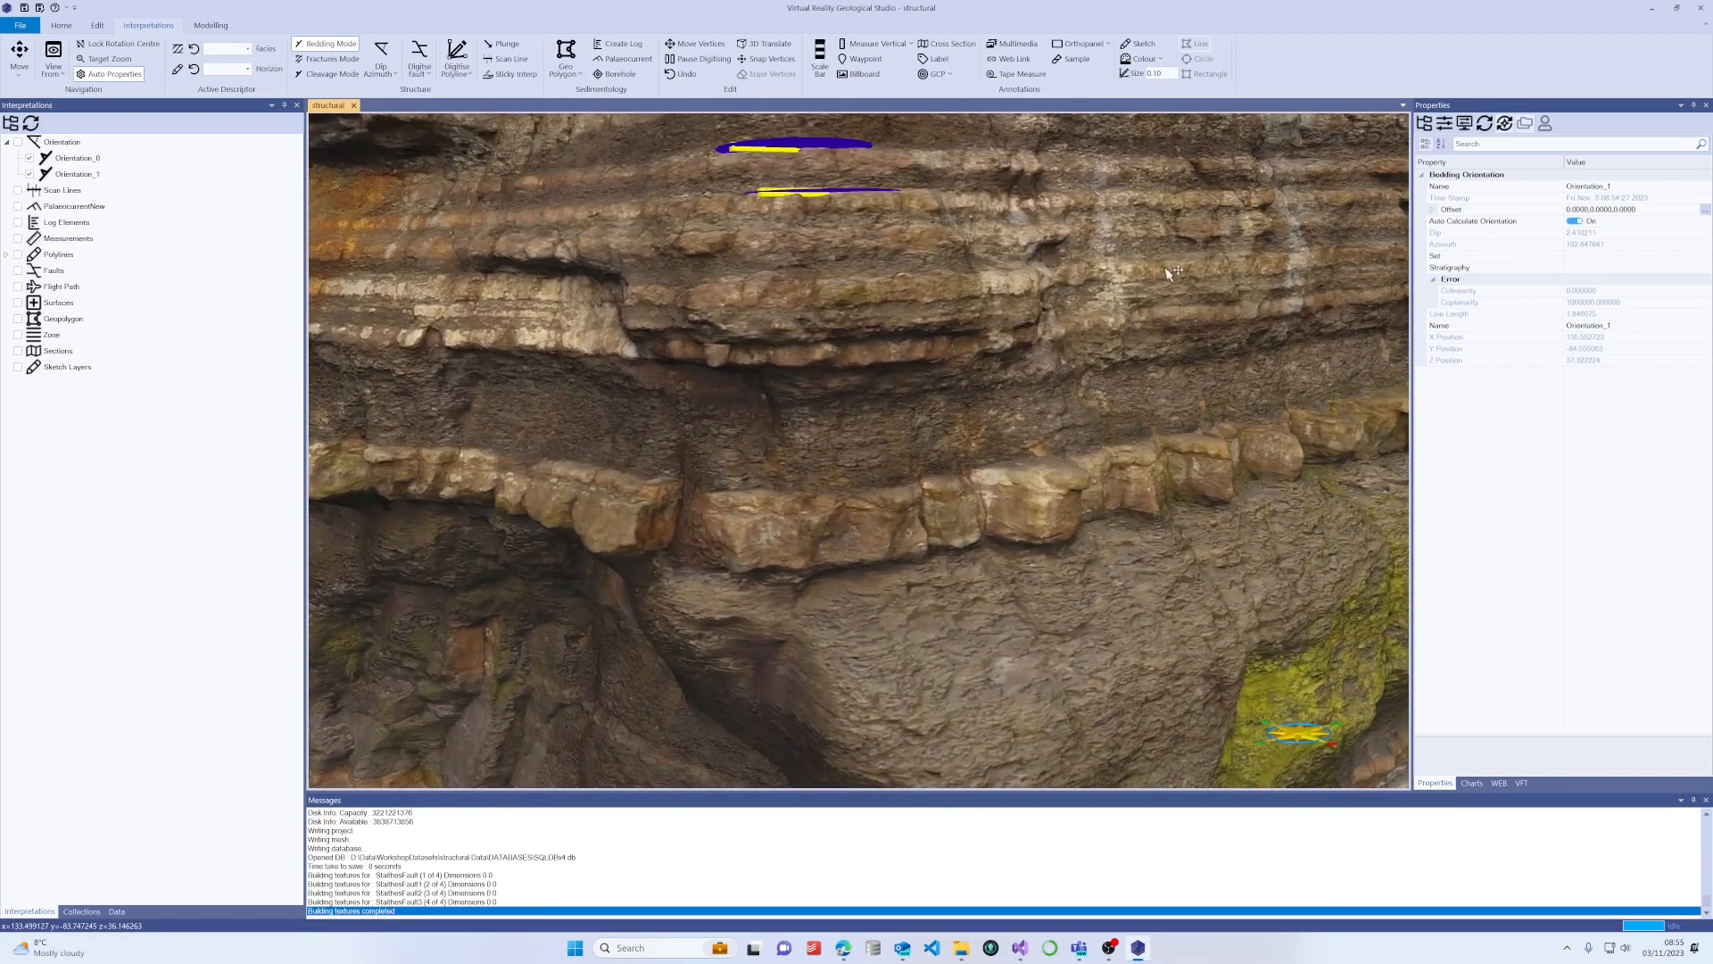
{"action": "scroll", "coordinate": [1138, 299], "scroll_direction": "up", "scroll_amount": 2}
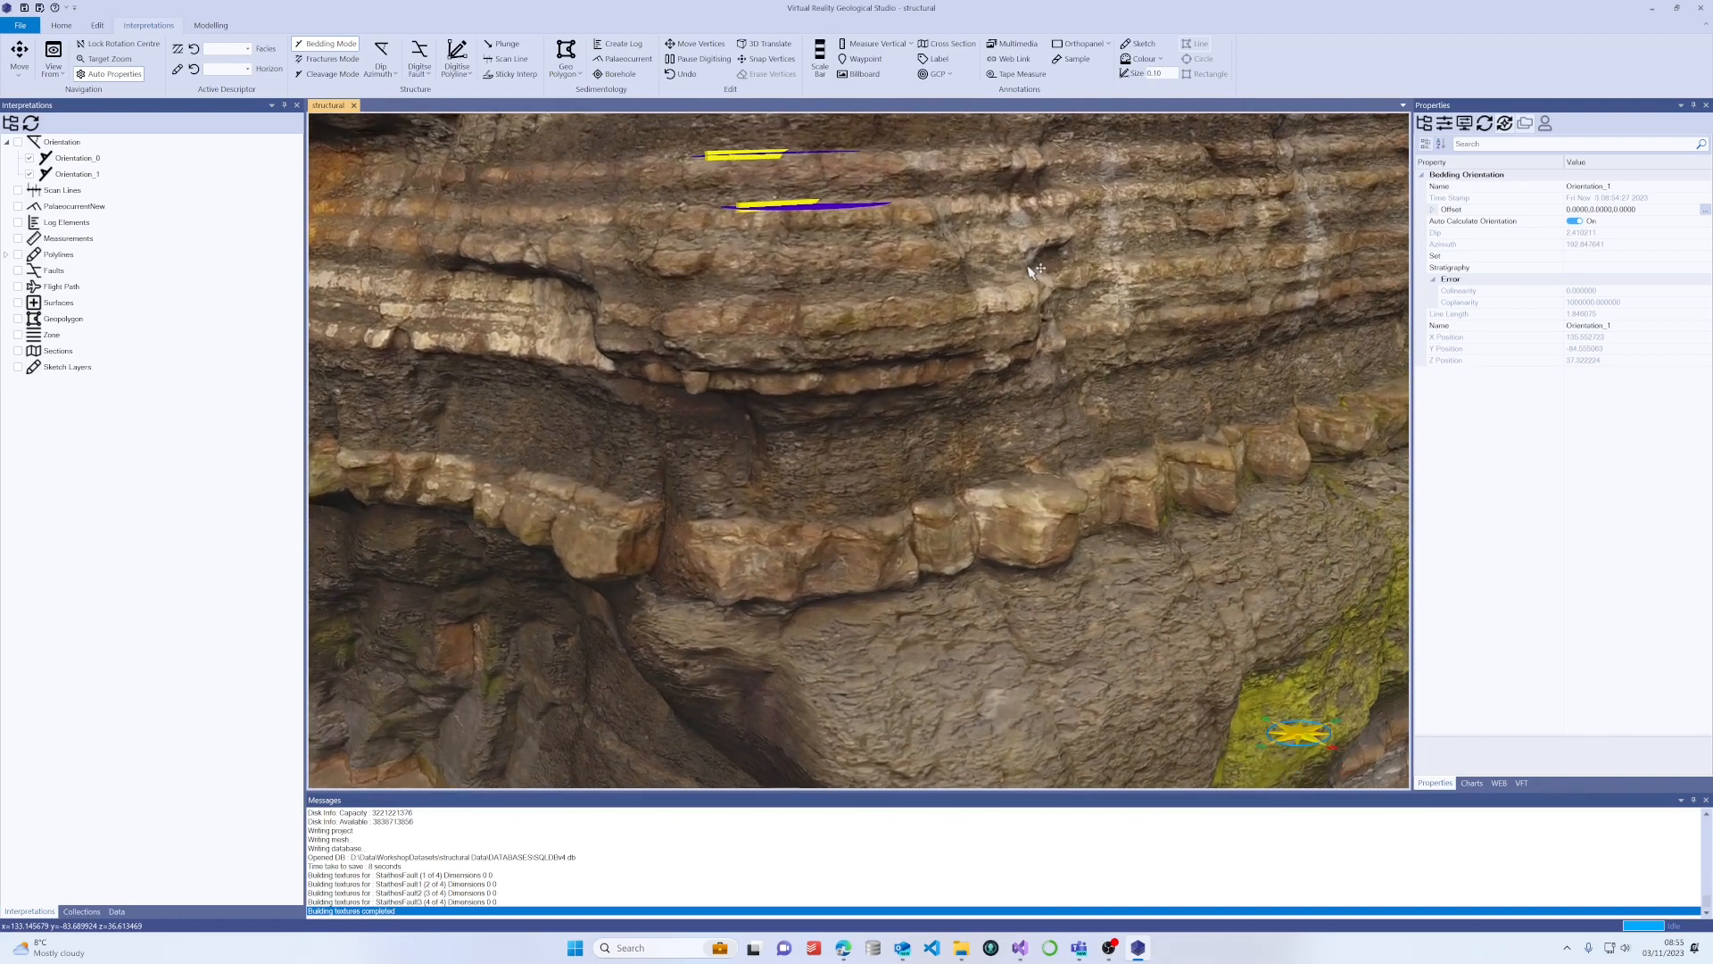
{"action": "left_click", "coordinate": [387, 77]}
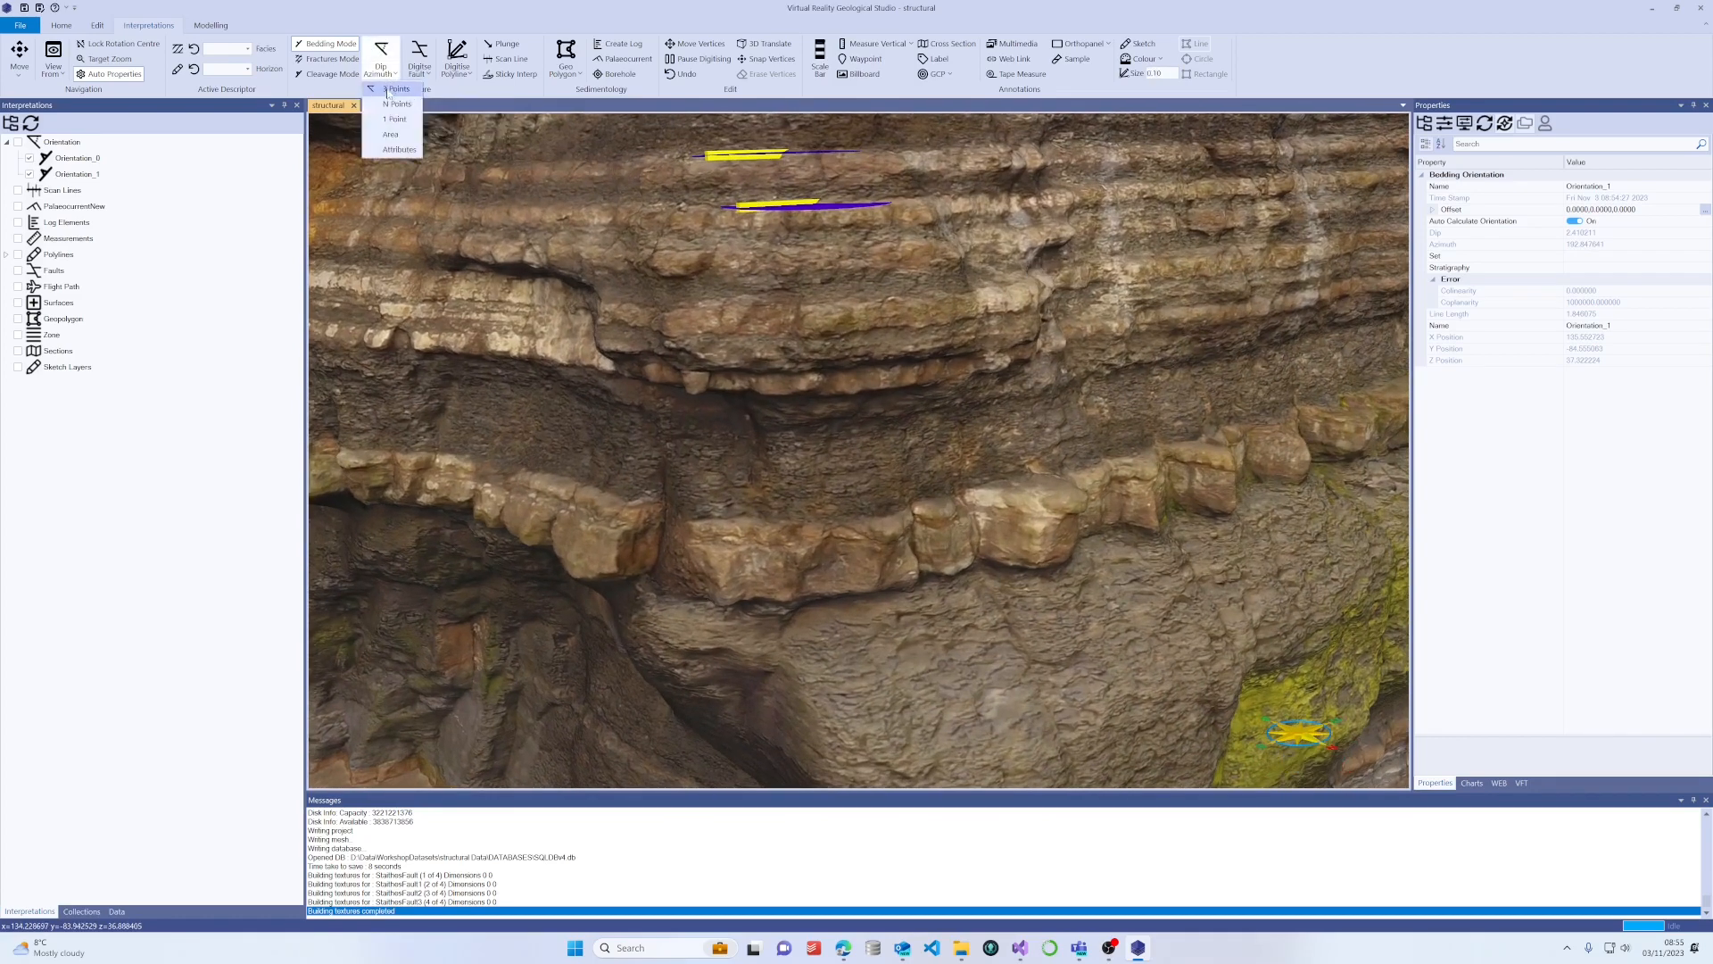
{"action": "left_click", "coordinate": [393, 105]}
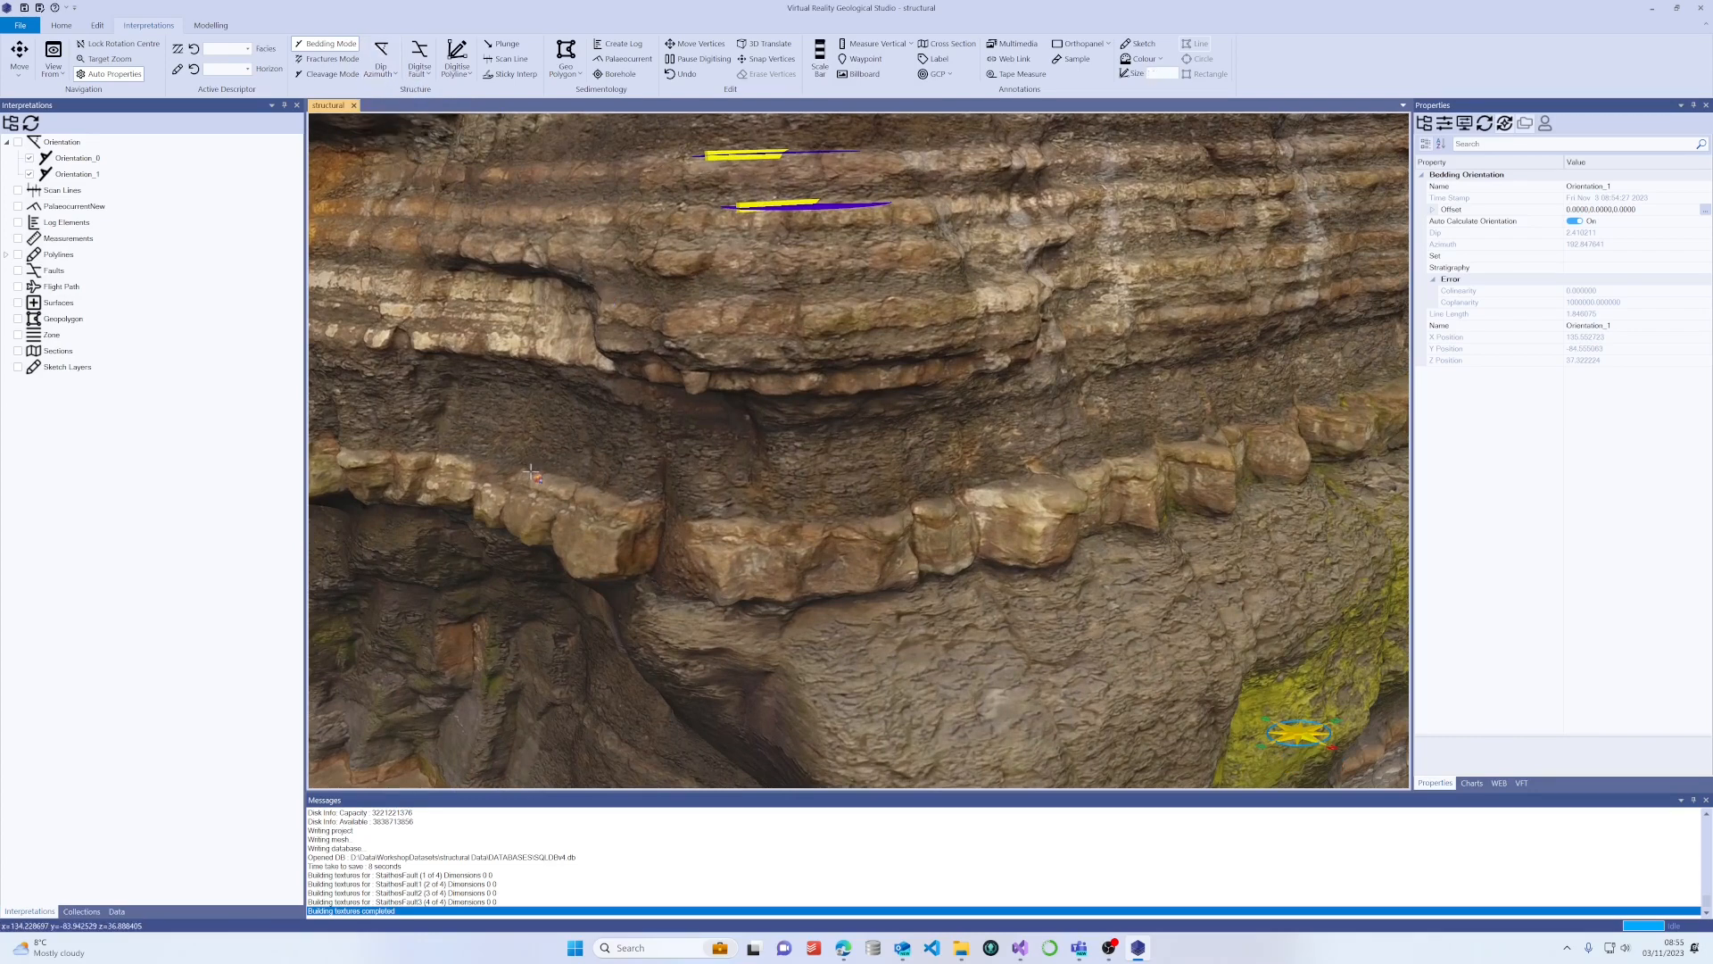
{"action": "mouse_move", "coordinate": [535, 469]}
{"action": "left_mouse_down"}
{"action": "mouse_move", "coordinate": [719, 518]}
{"action": "mouse_move", "coordinate": [873, 522]}
{"action": "mouse_move", "coordinate": [1108, 460]}
{"action": "mouse_move", "coordinate": [1057, 393]}
{"action": "left_mouse_up"}
{"action": "double_click", "coordinate": [1139, 455]}
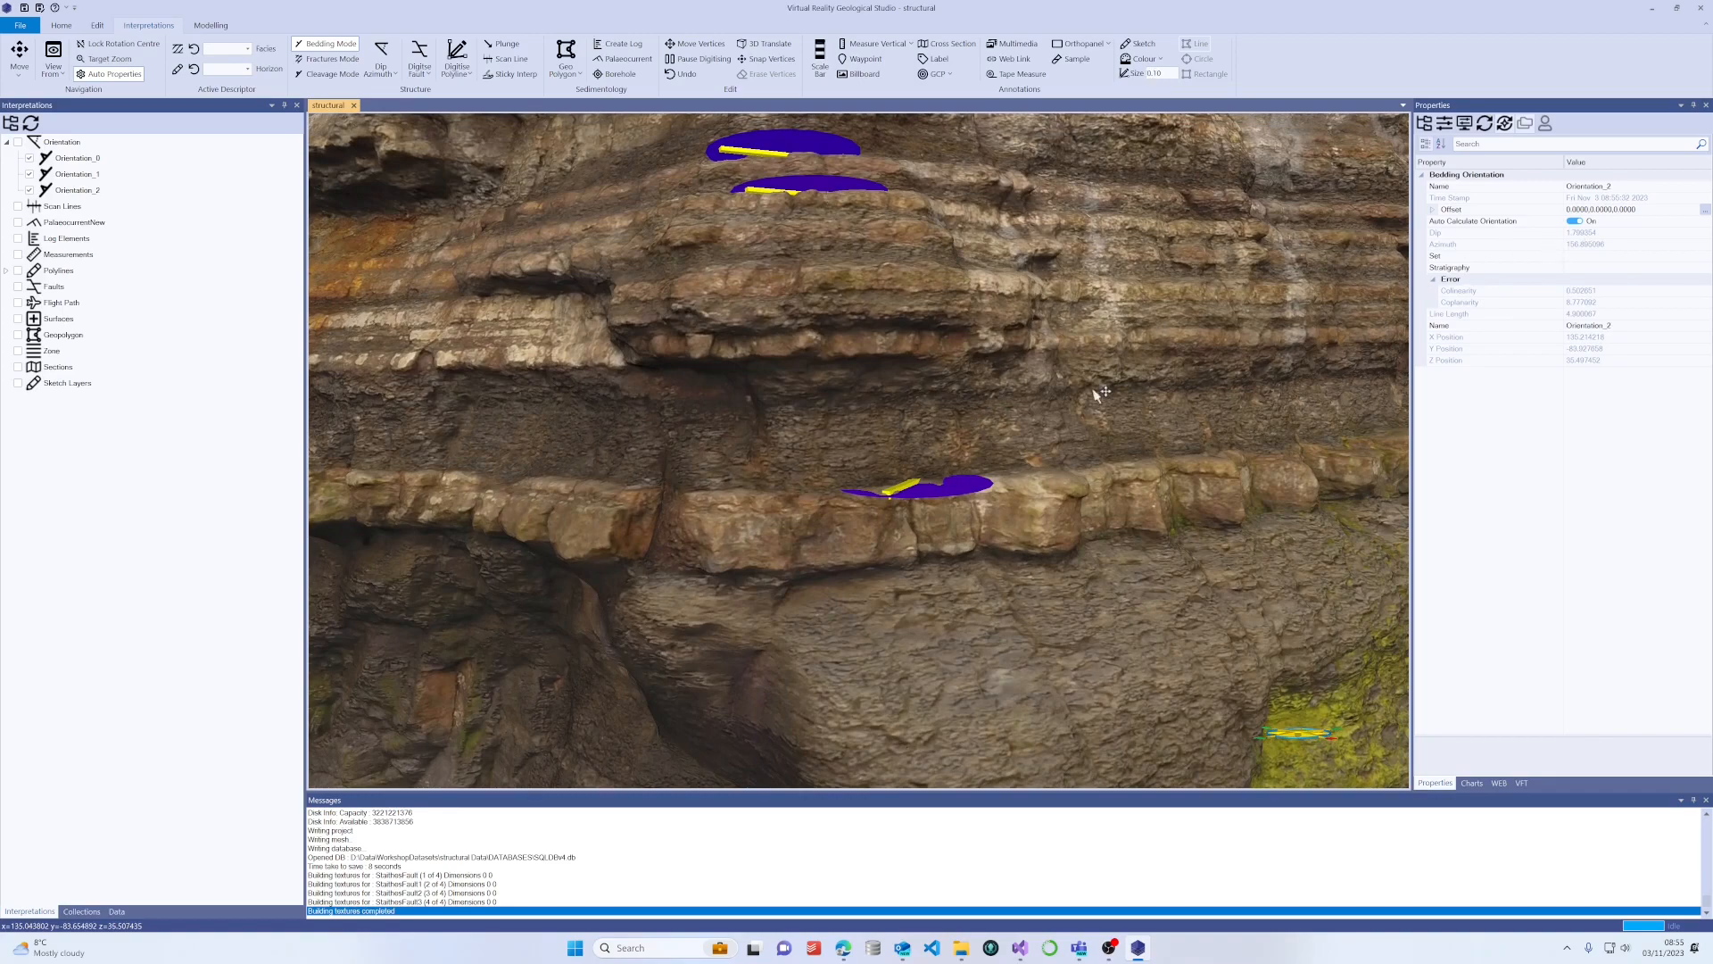
Compare the new disc on the blocky bed with the two discs above it, and view the bedding measurements on the stereonet.
{"action": "left_click_drag", "start_coordinate": [1095, 388], "coordinate": [1125, 431]}
{"action": "scroll", "coordinate": [991, 370], "scroll_direction": "down", "scroll_amount": 1}
{"action": "scroll", "coordinate": [991, 369], "scroll_direction": "down", "scroll_amount": 2}
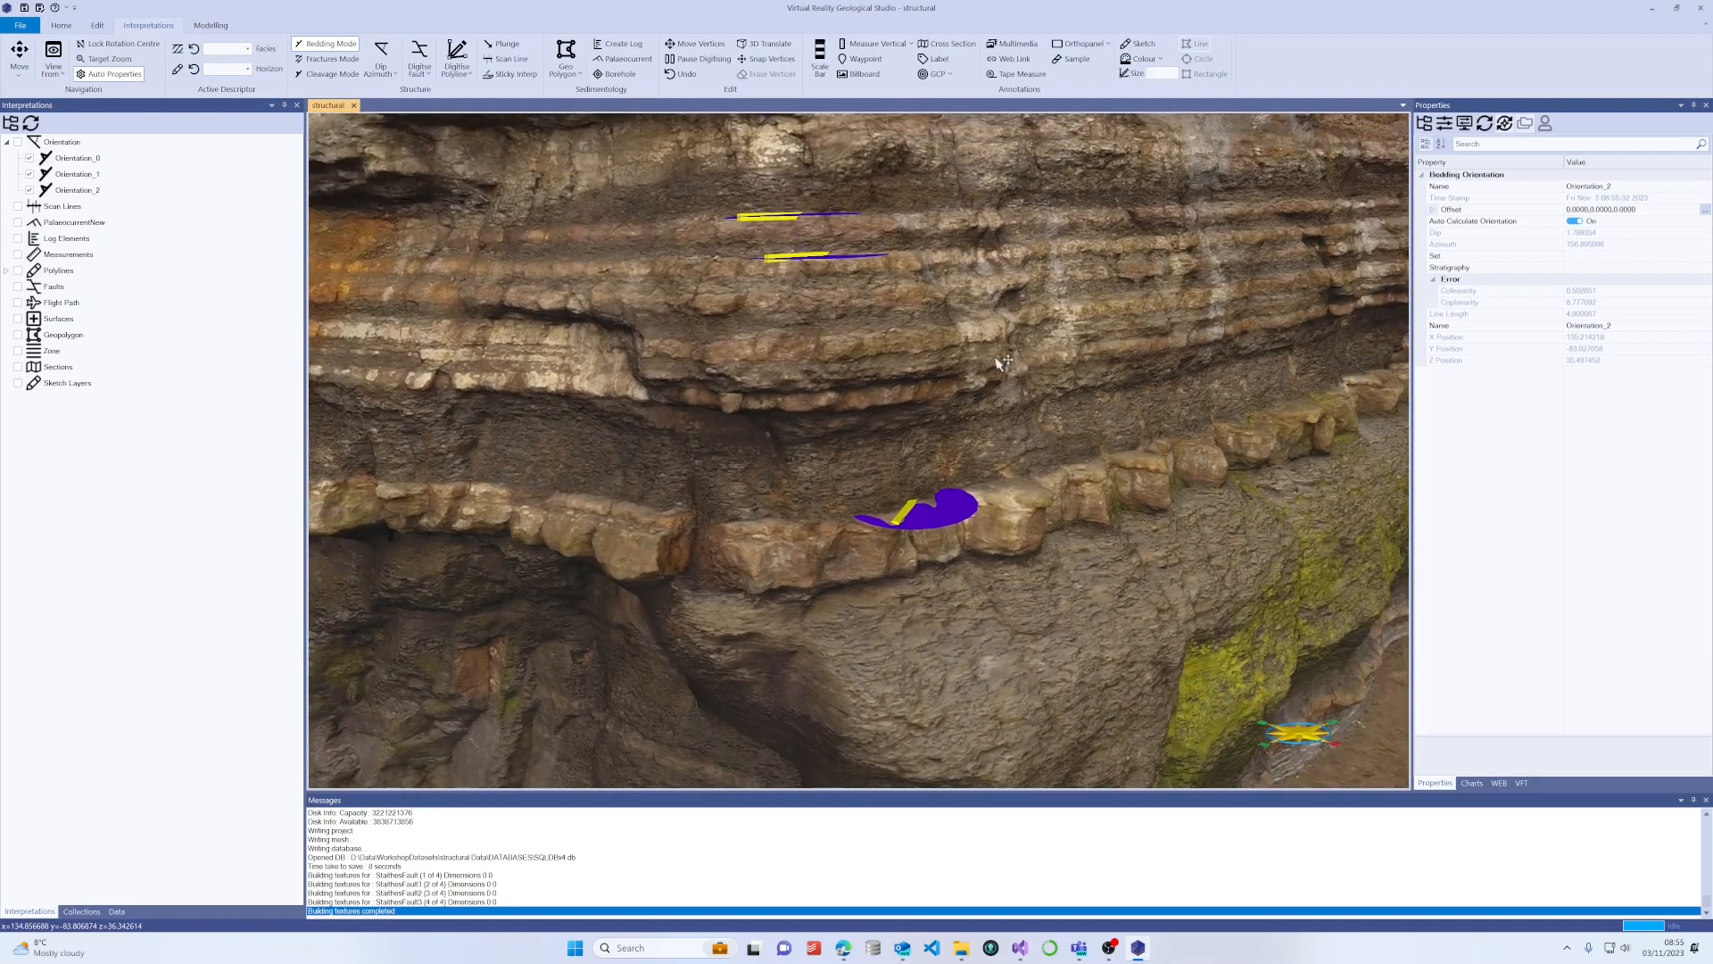
{"action": "left_click_drag", "start_coordinate": [1017, 366], "coordinate": [962, 376]}
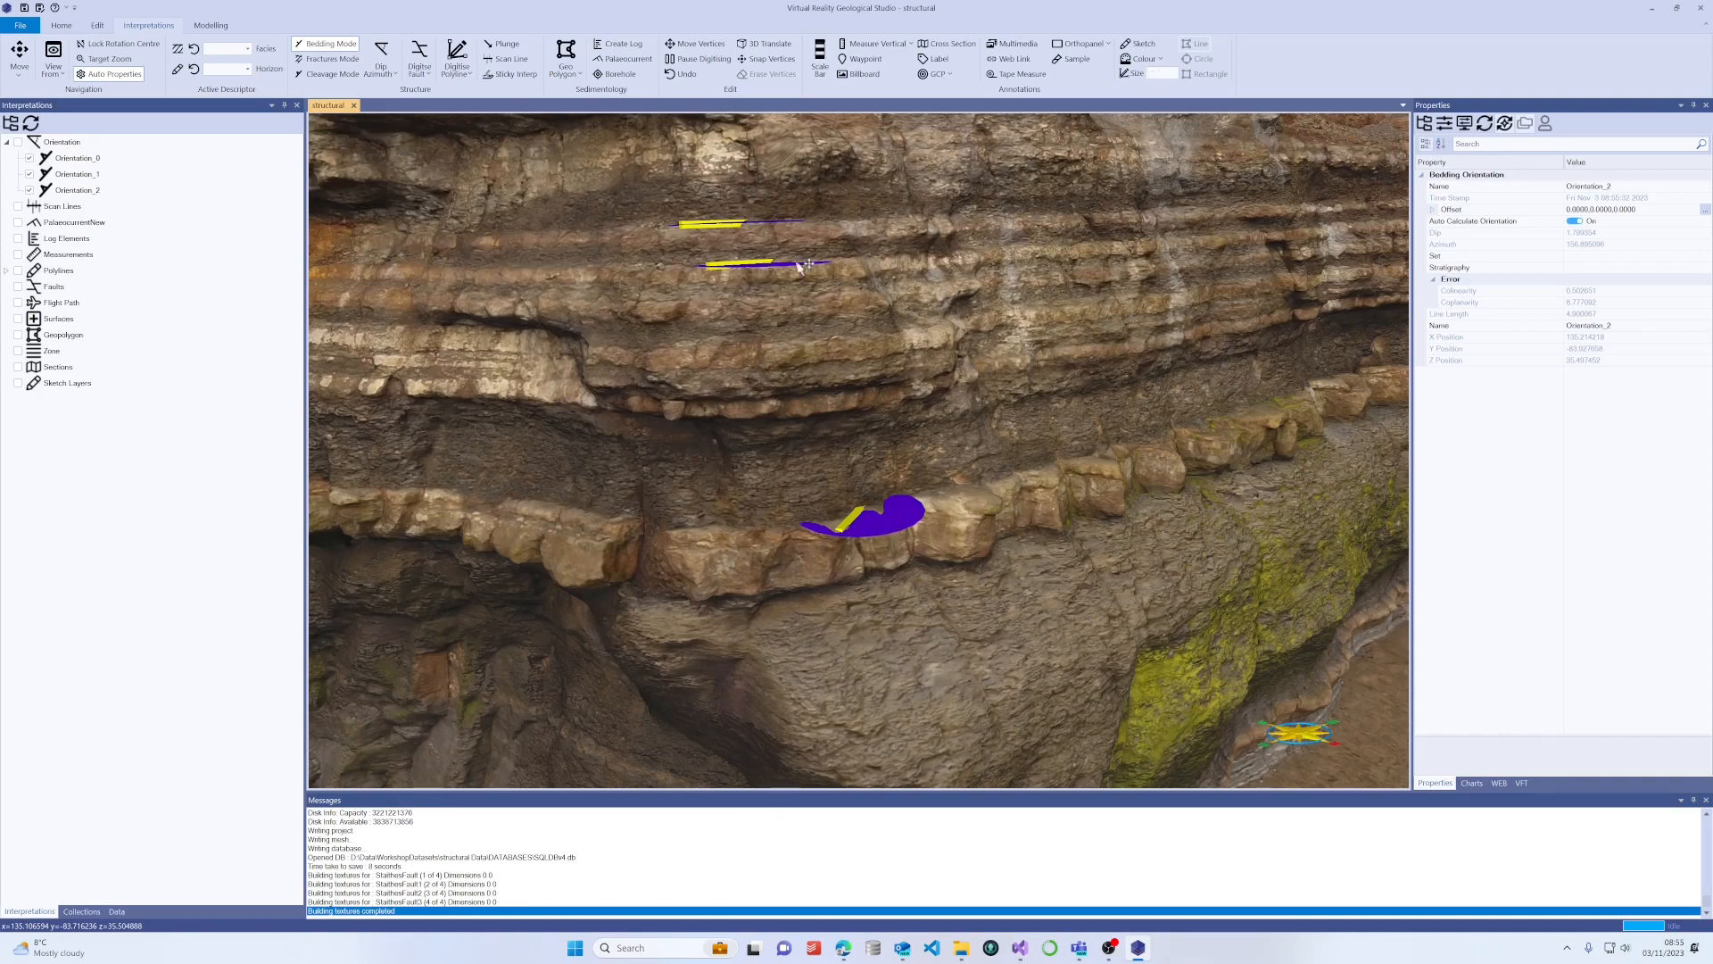
{"action": "left_click_drag", "start_coordinate": [786, 291], "coordinate": [798, 305]}
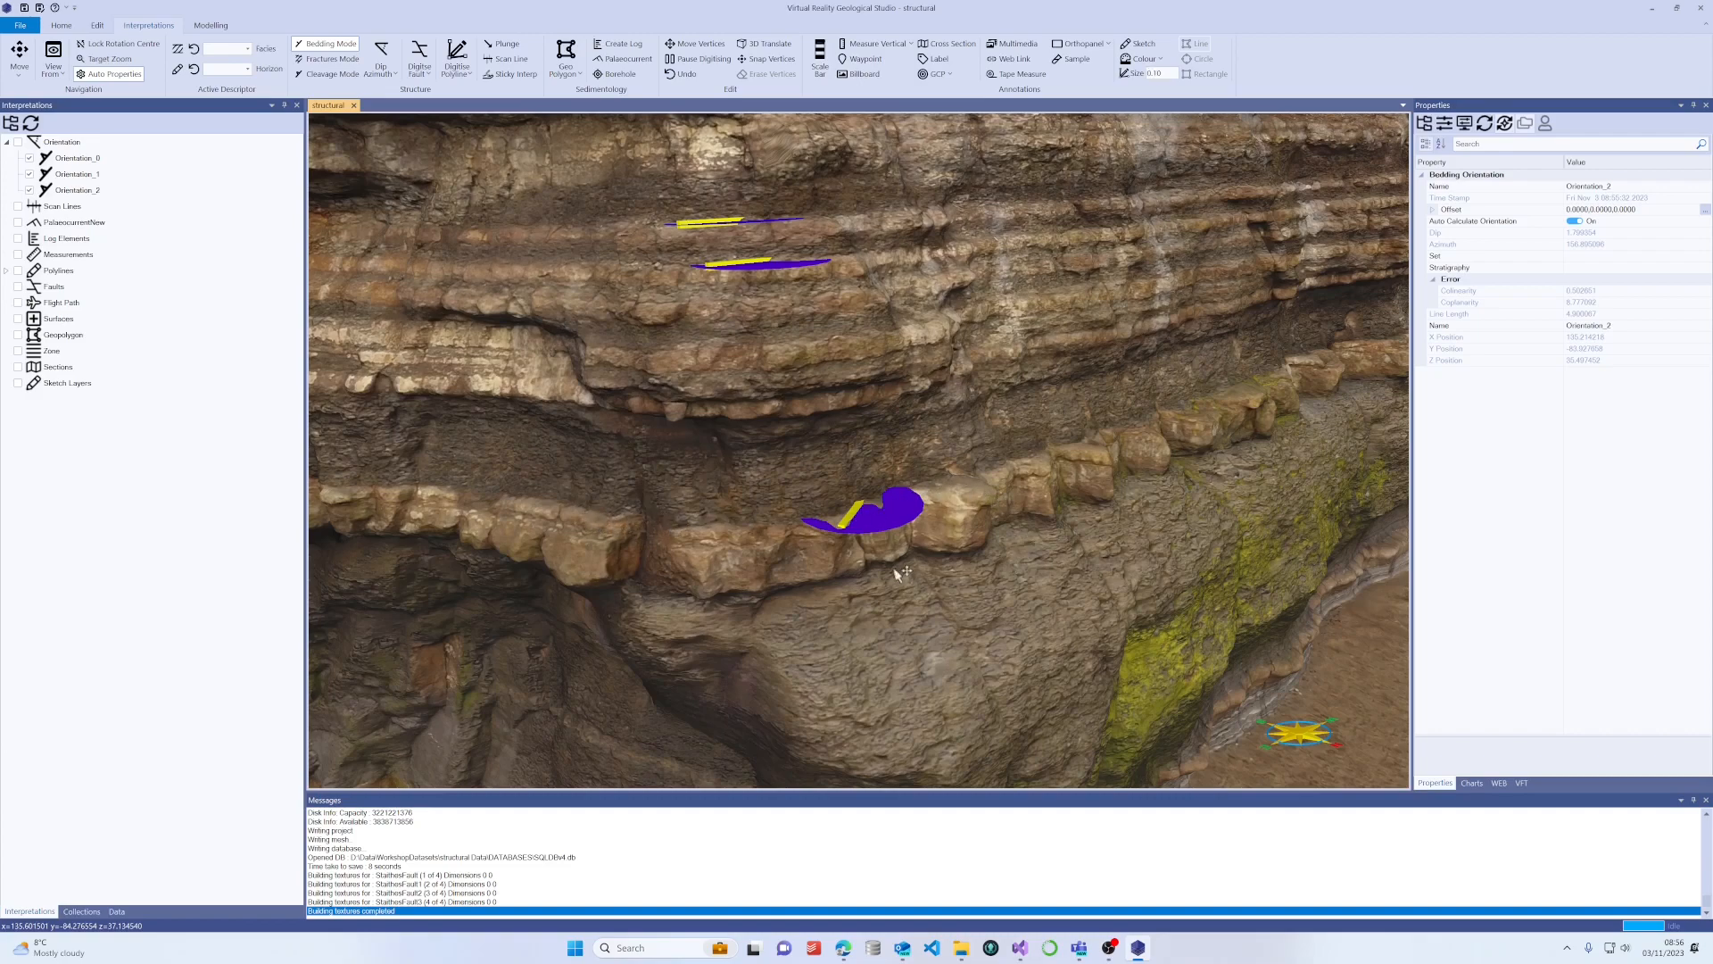
{"action": "left_click_drag", "start_coordinate": [903, 566], "coordinate": [816, 528]}
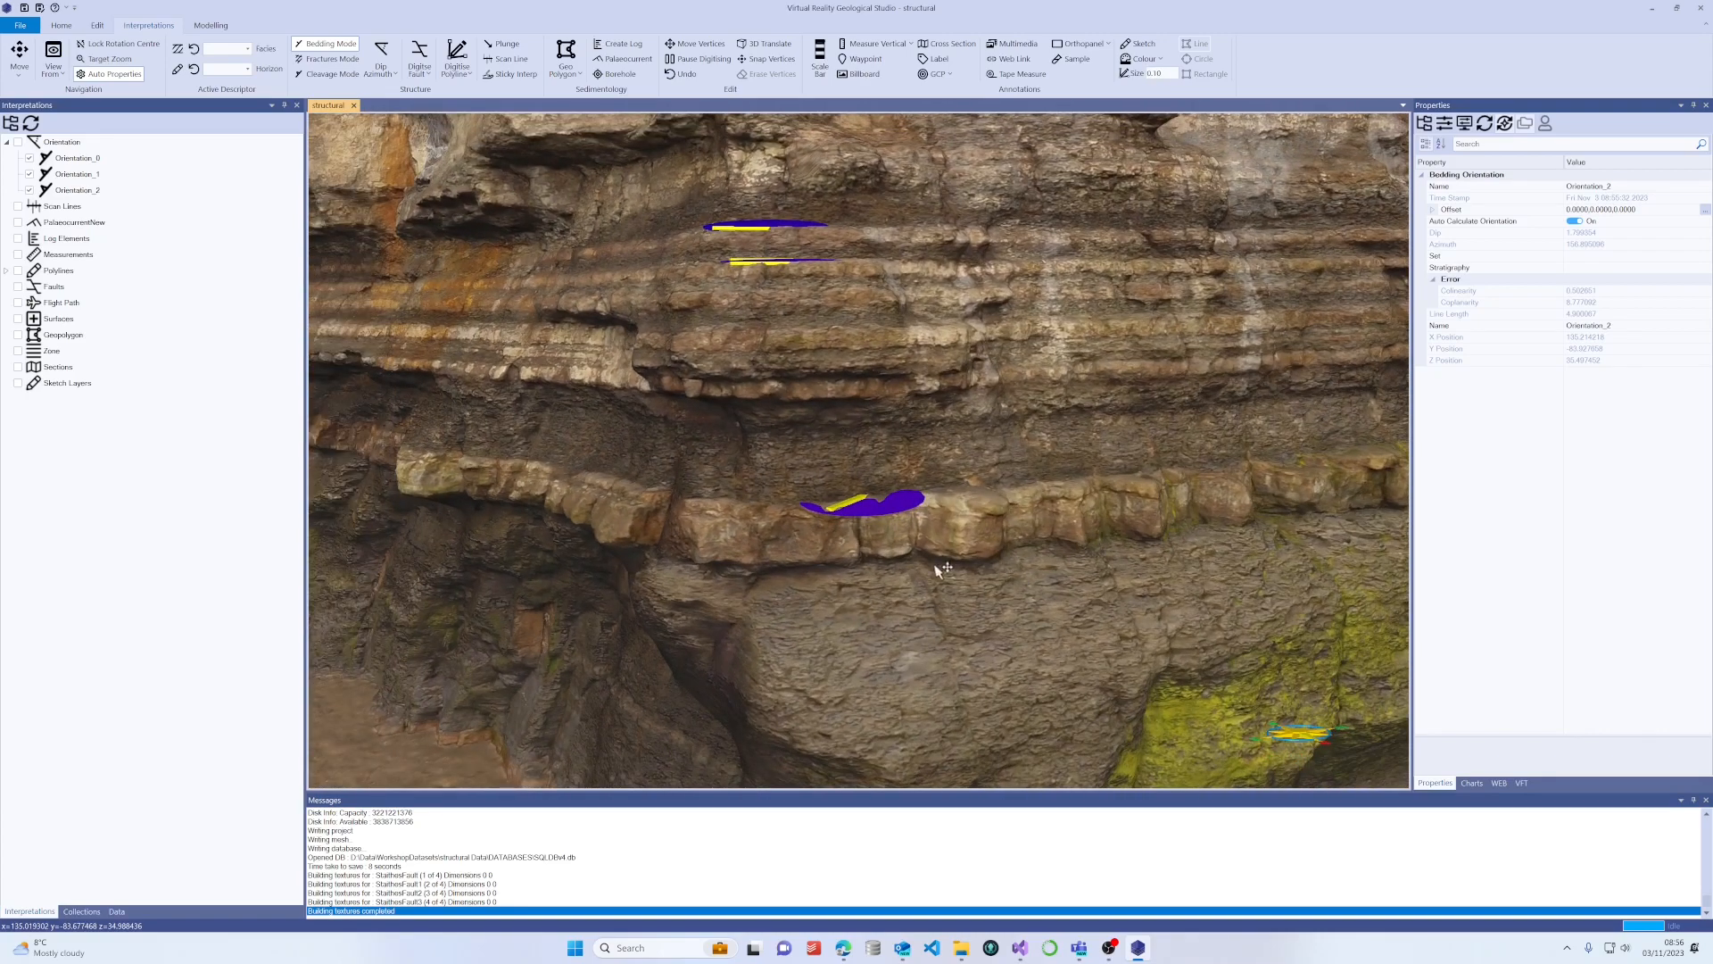
{"action": "right_click_drag", "start_coordinate": [922, 582], "coordinate": [853, 378]}
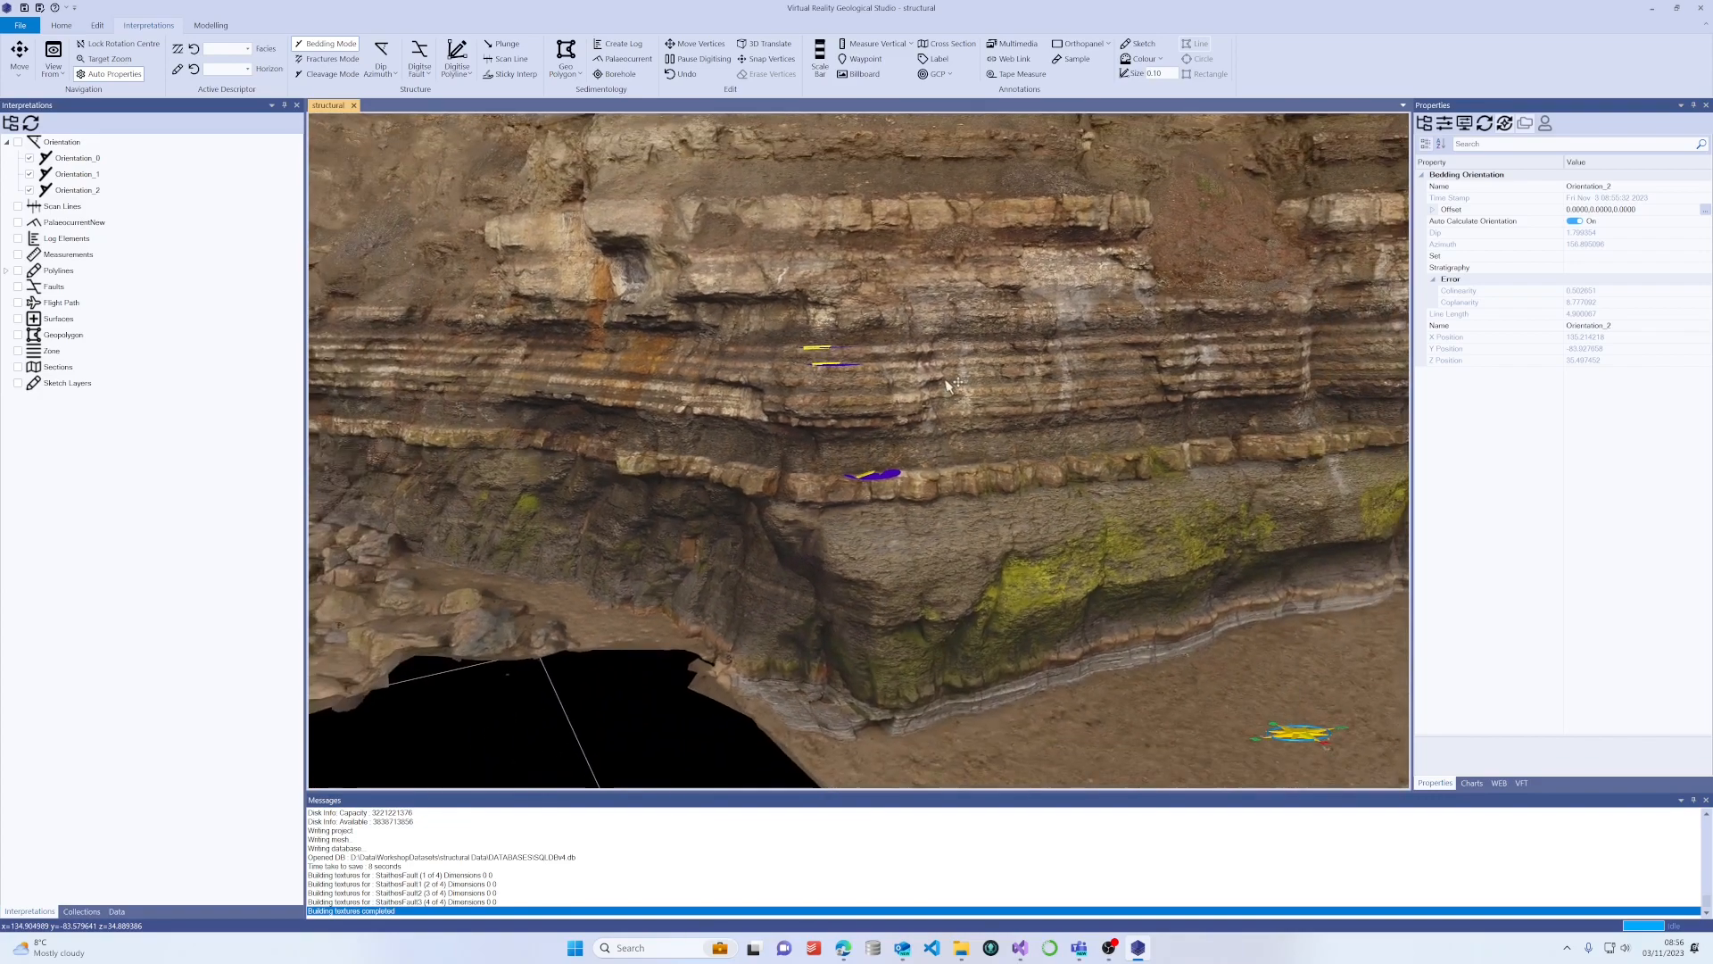
{"action": "middle_click_drag", "start_coordinate": [853, 379], "coordinate": [1112, 354]}
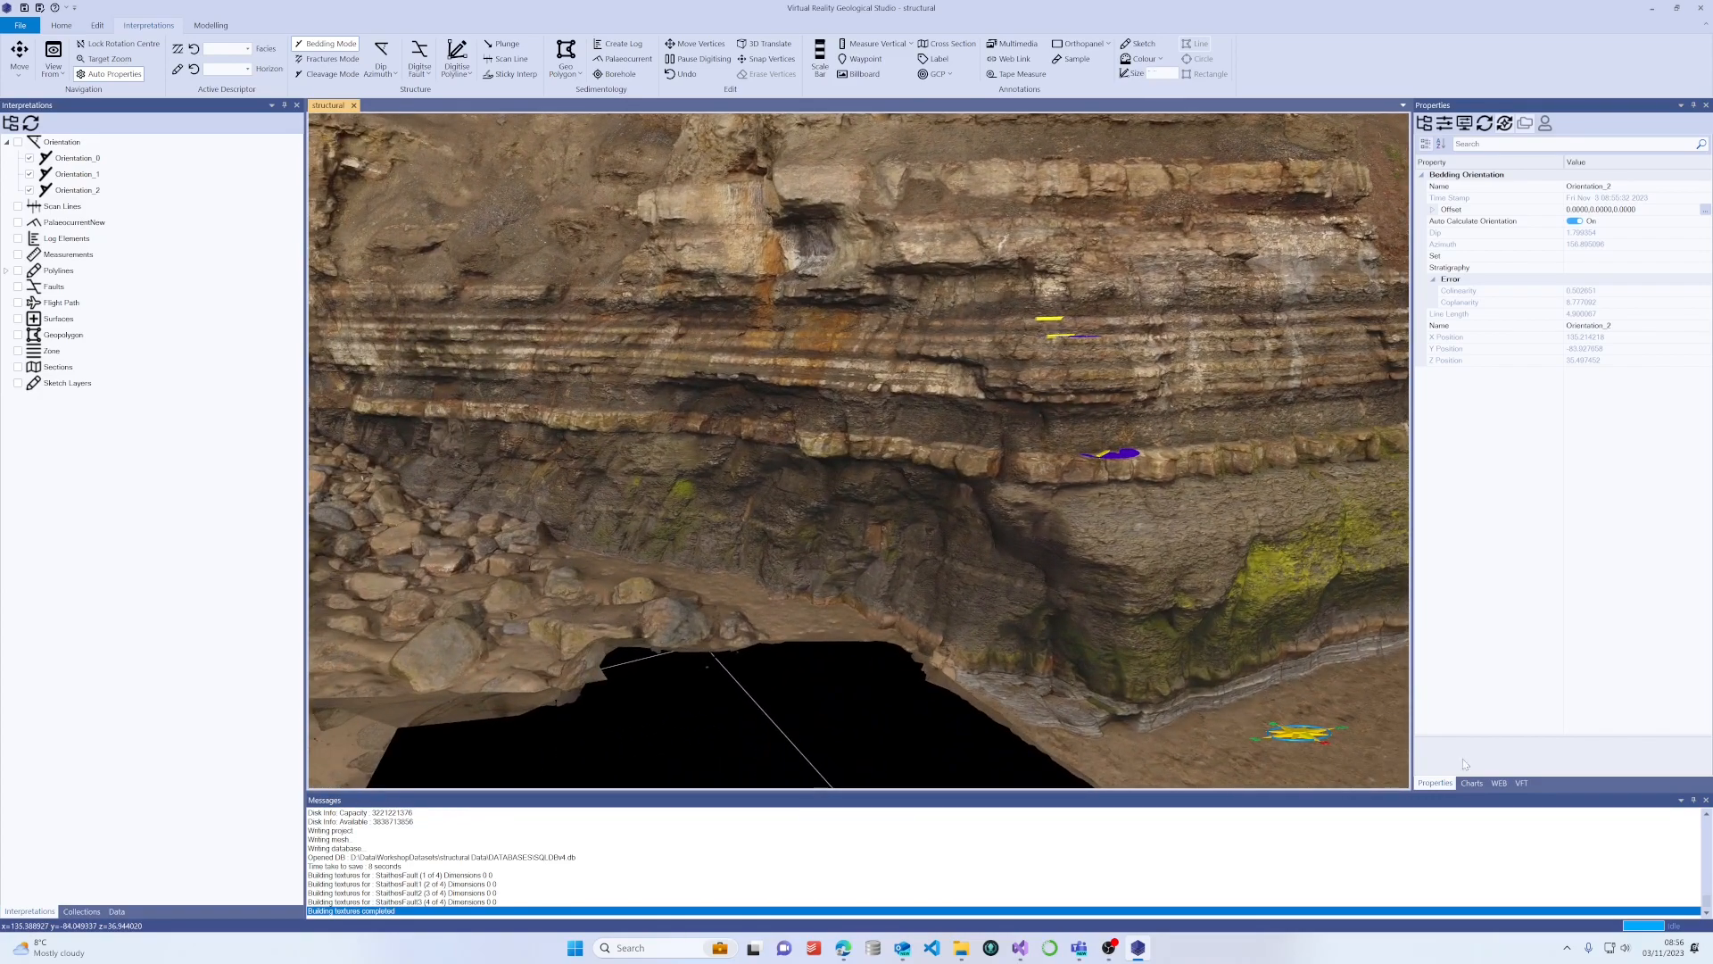
{"action": "left_click", "coordinate": [1473, 784]}
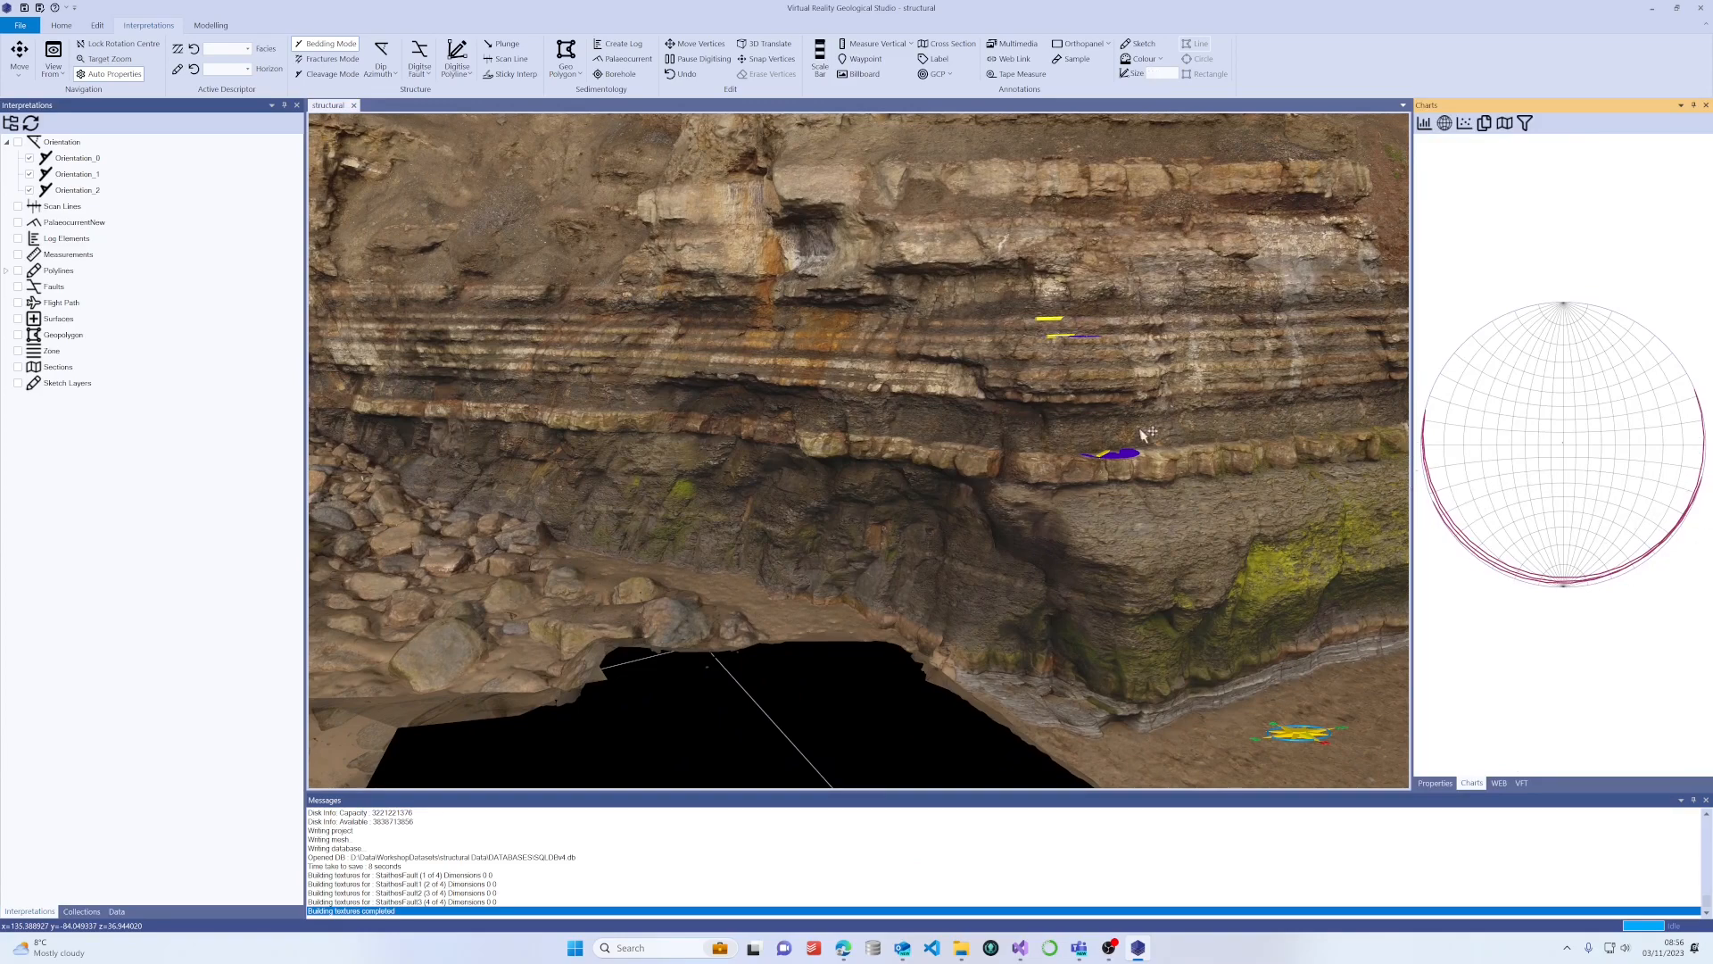
Follow the cliff face along to the fault zone beside the cave and examine how it cuts the layers.
{"action": "left_click_drag", "start_coordinate": [997, 406], "coordinate": [1316, 441]}
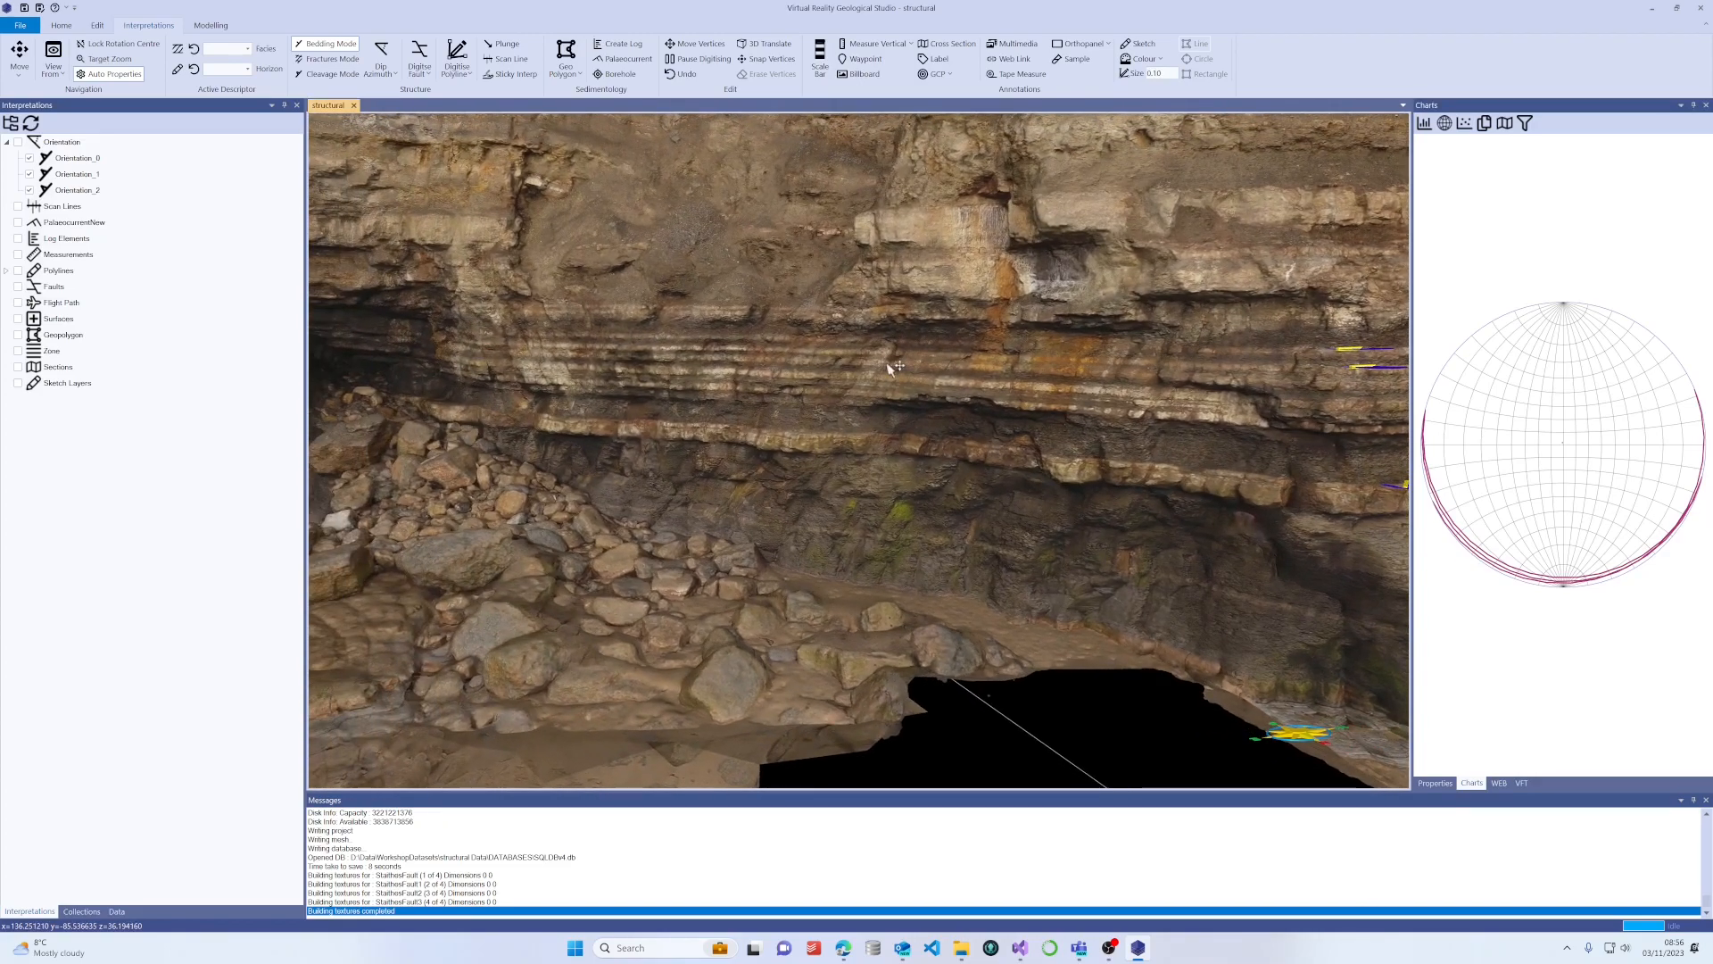
{"action": "left_click_drag", "start_coordinate": [891, 367], "coordinate": [1208, 406]}
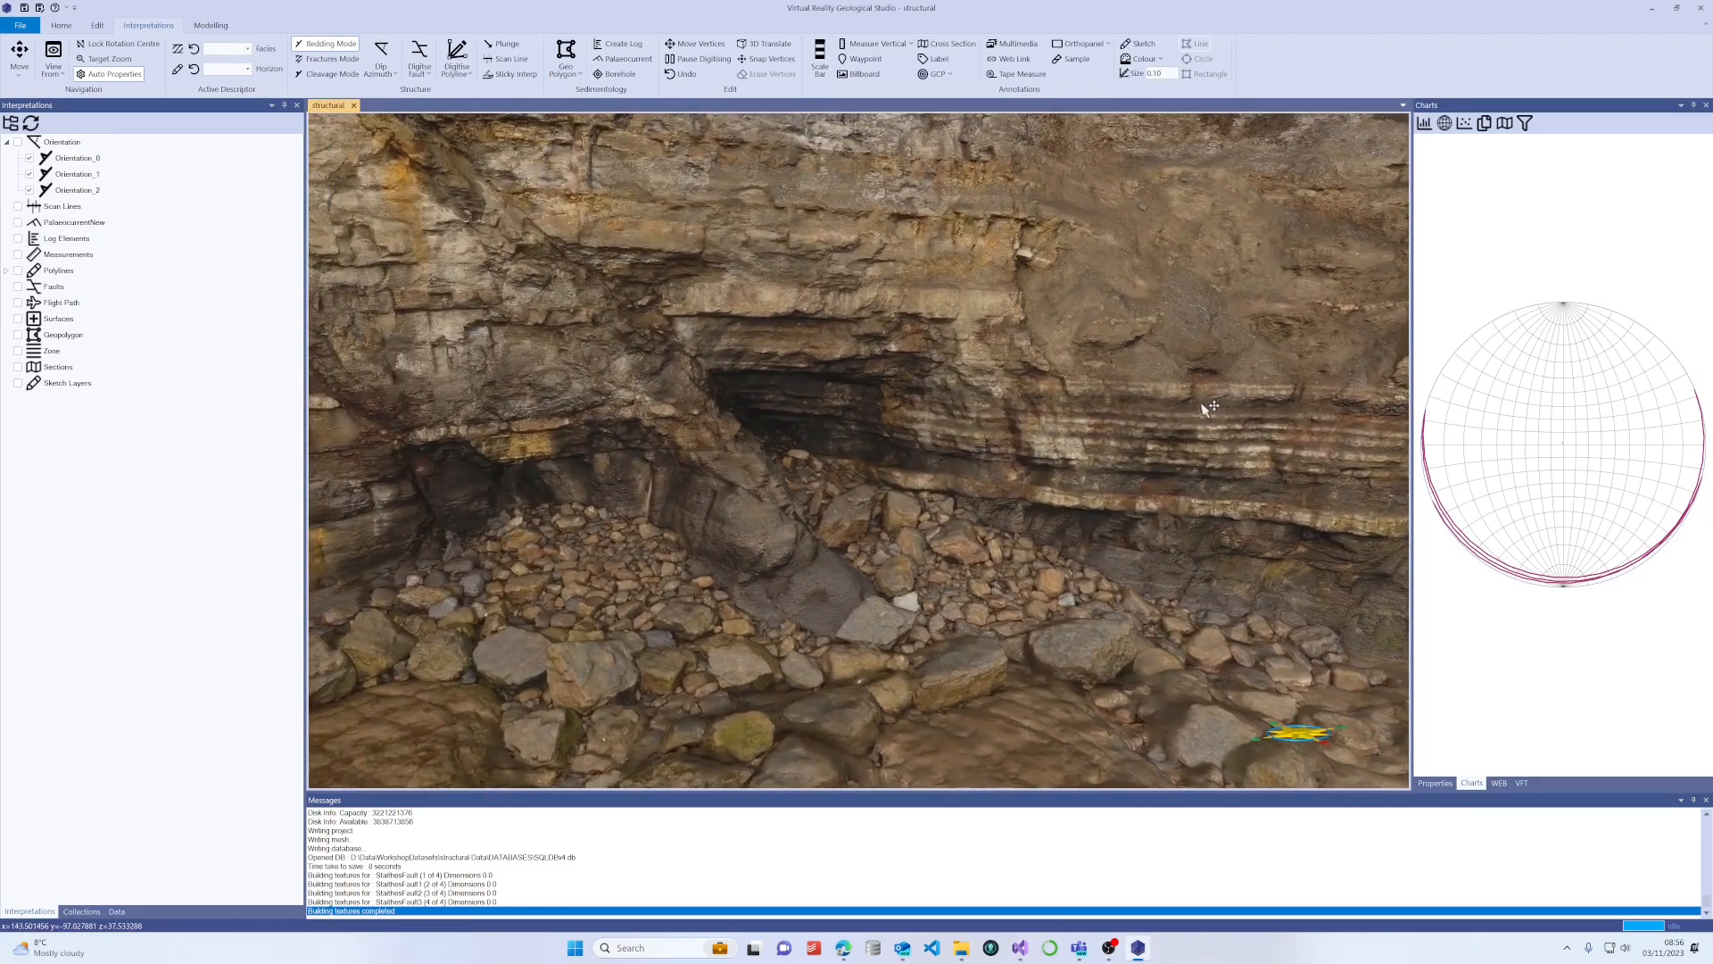
{"action": "right_click_drag", "start_coordinate": [1208, 405], "coordinate": [847, 327]}
{"action": "left_click_drag", "start_coordinate": [793, 321], "coordinate": [1035, 409]}
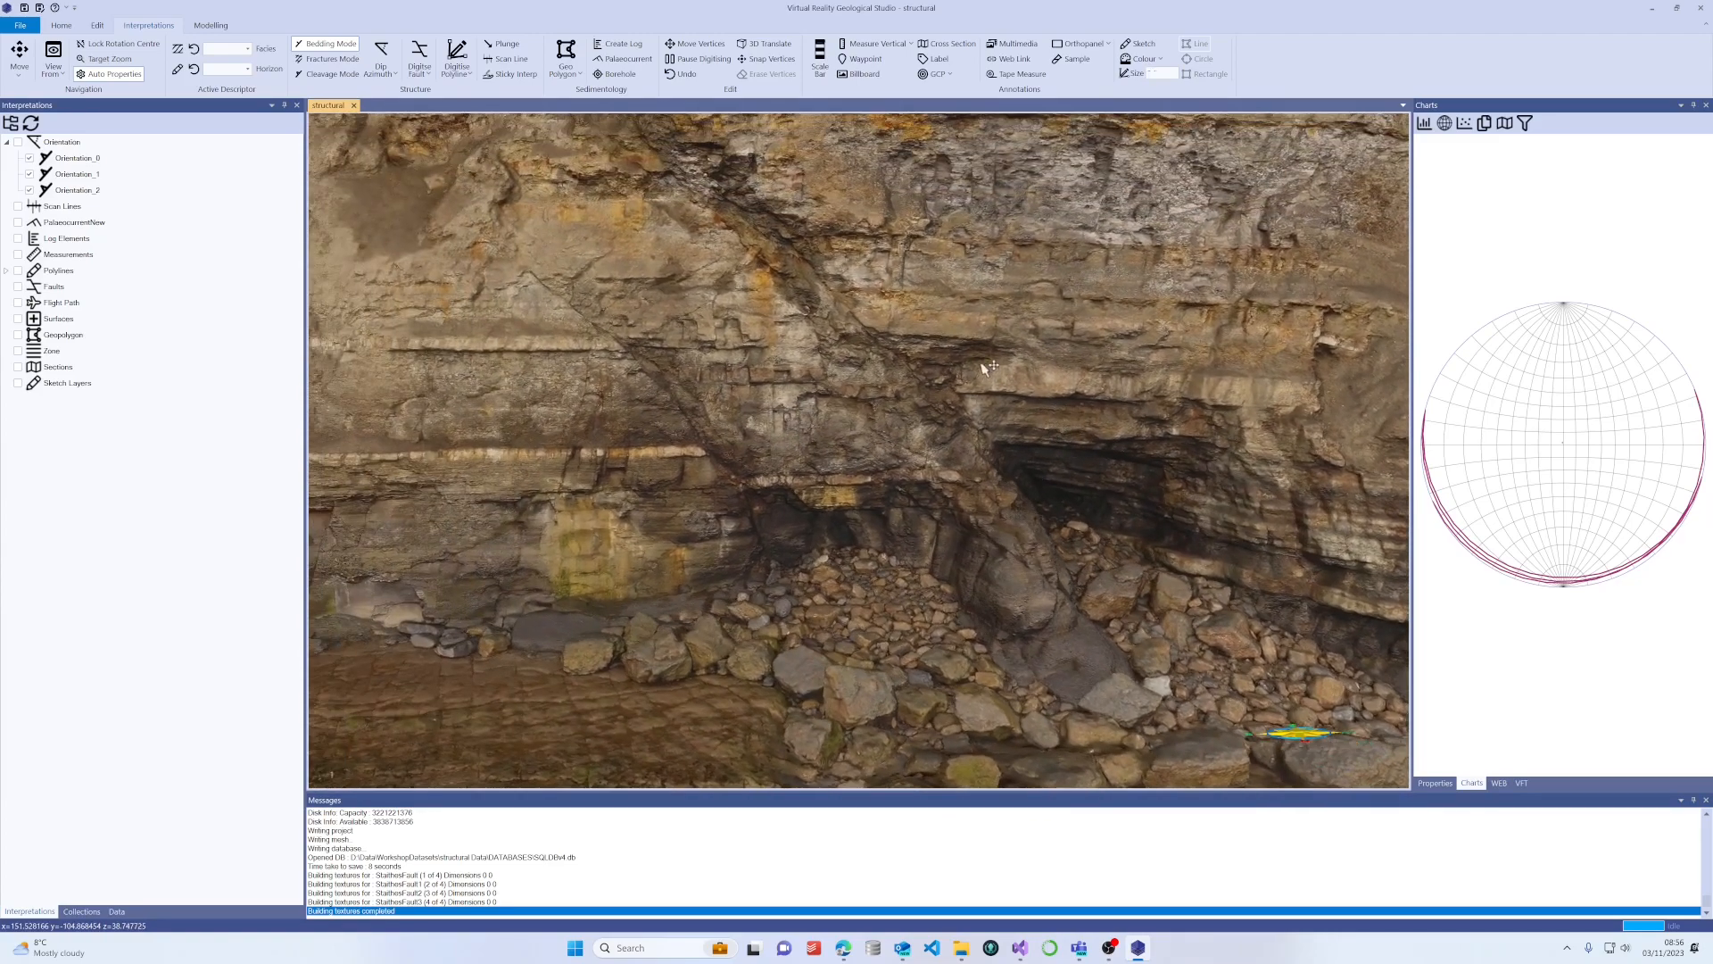
{"action": "scroll", "coordinate": [994, 387], "scroll_direction": "up", "scroll_amount": 2}
{"action": "right_click_drag", "start_coordinate": [994, 387], "coordinate": [917, 344]}
{"action": "scroll", "coordinate": [912, 333], "scroll_direction": "up", "scroll_amount": 2}
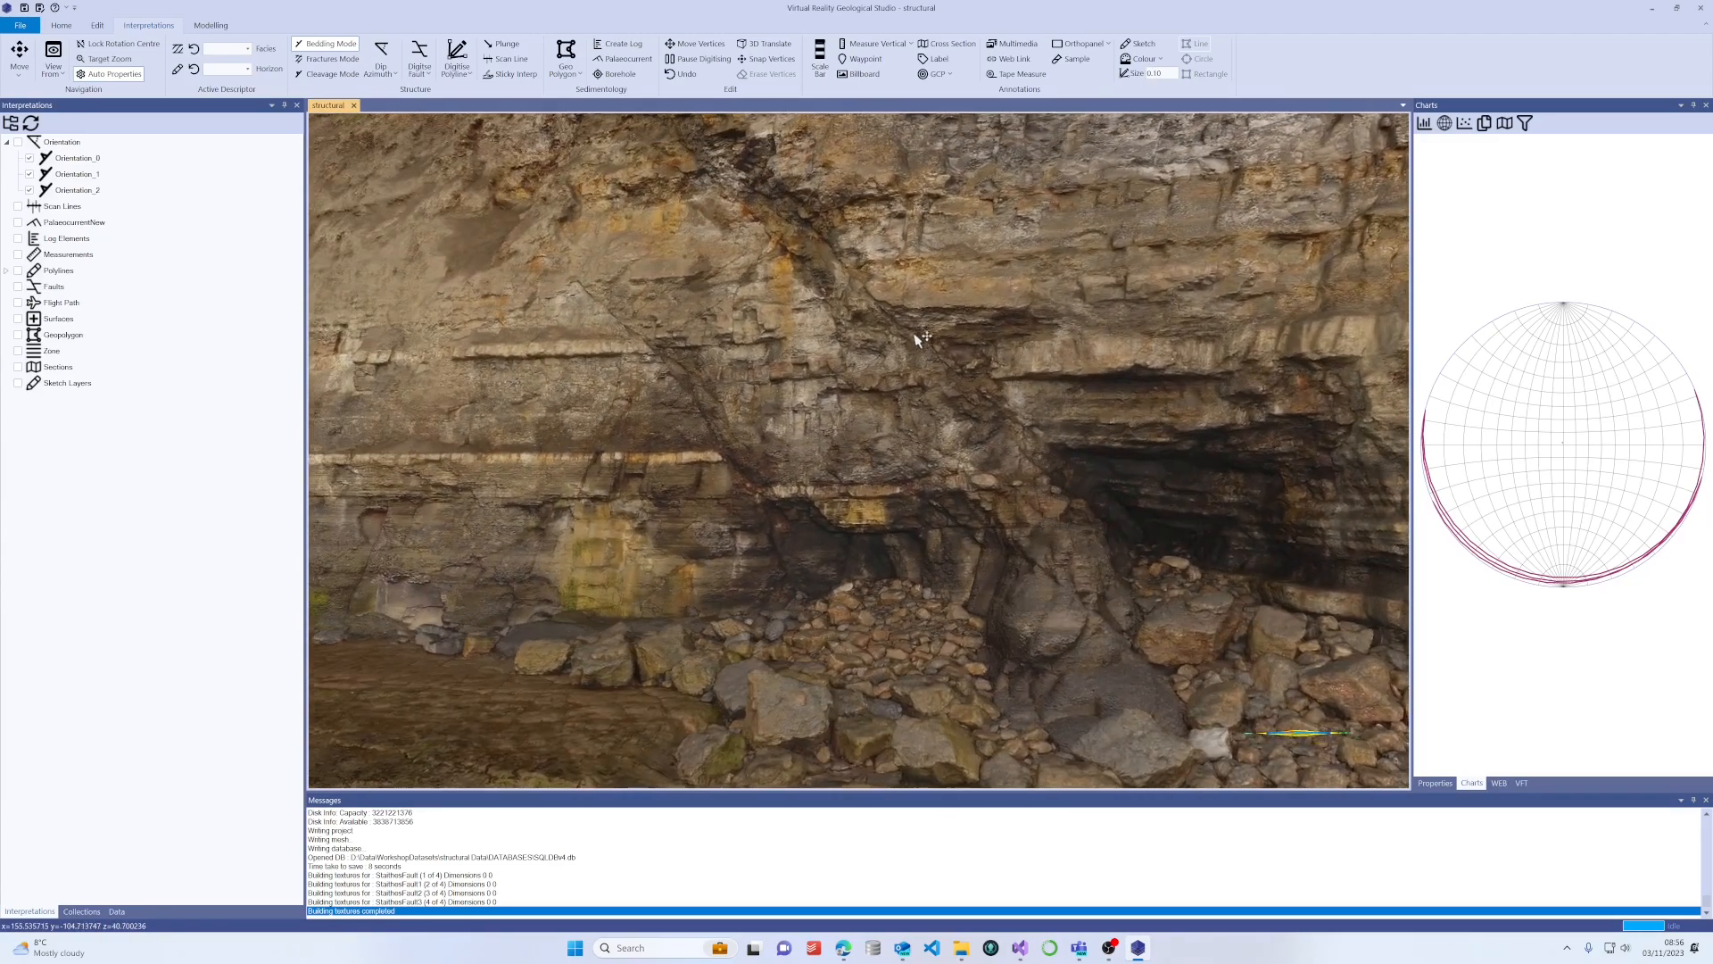
{"action": "left_click_drag", "start_coordinate": [911, 335], "coordinate": [883, 443]}
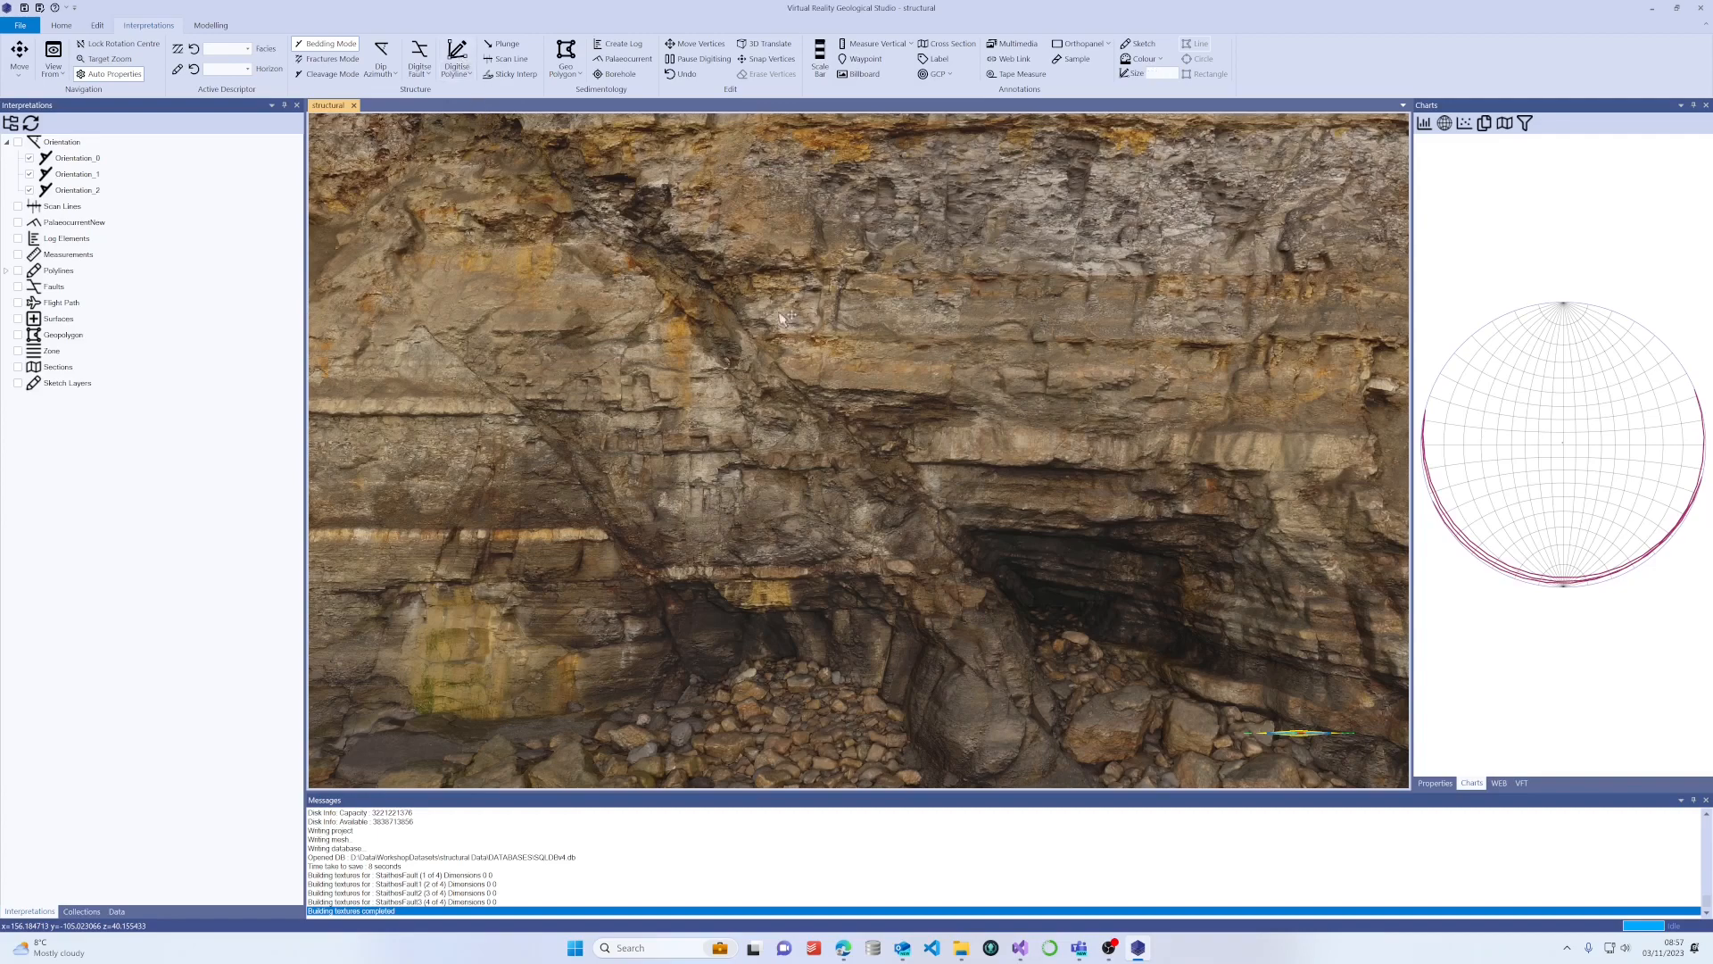
Start digitising a polyline along the inclined fault trace, placing points from its upper part down towards the cave.
{"action": "scroll", "coordinate": [781, 317], "scroll_direction": "up", "scroll_amount": 5}
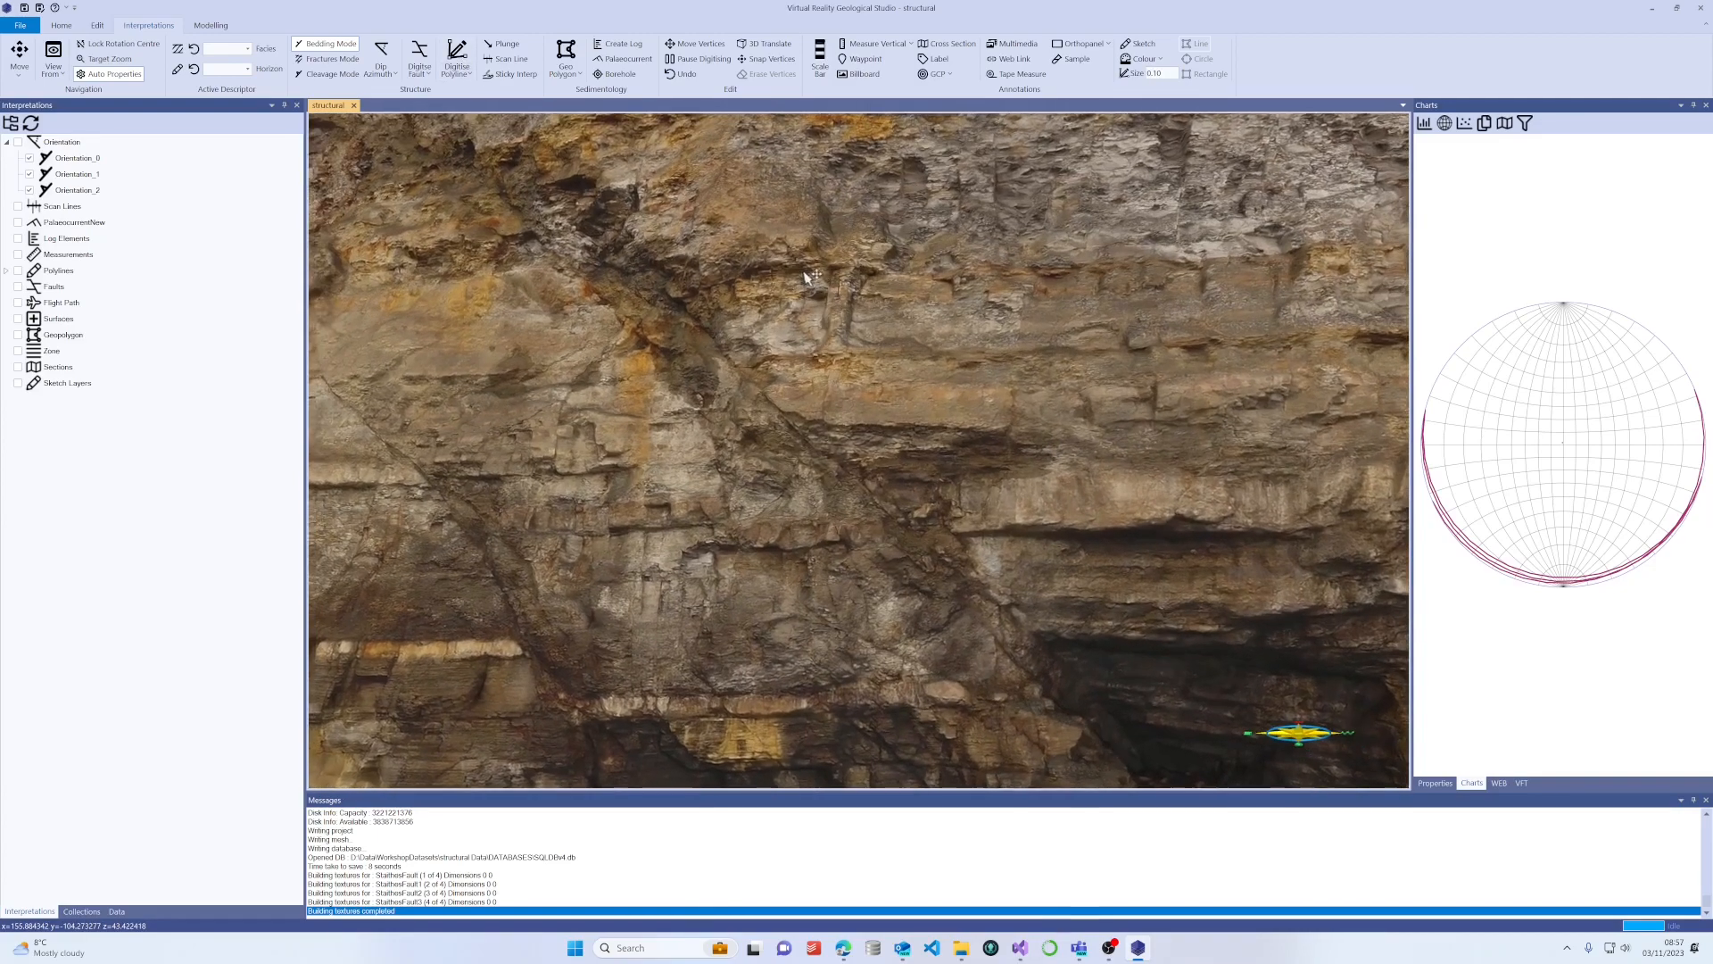
{"action": "left_click_drag", "start_coordinate": [804, 273], "coordinate": [793, 268]}
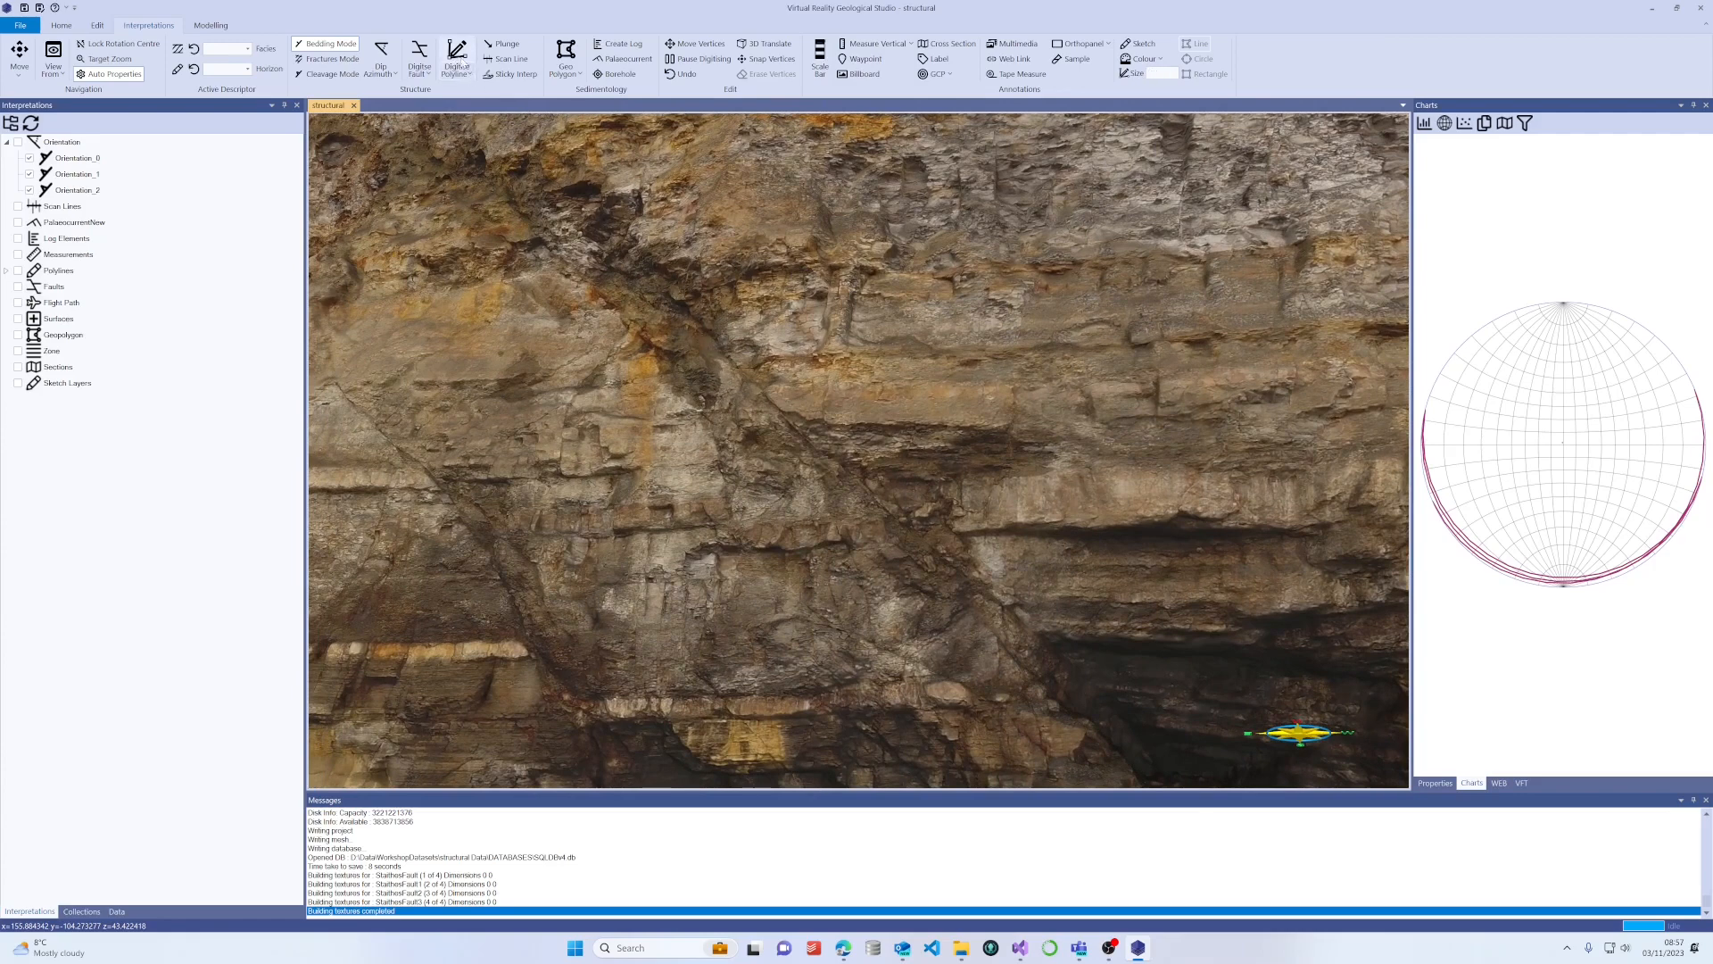
{"action": "left_click", "coordinate": [458, 57]}
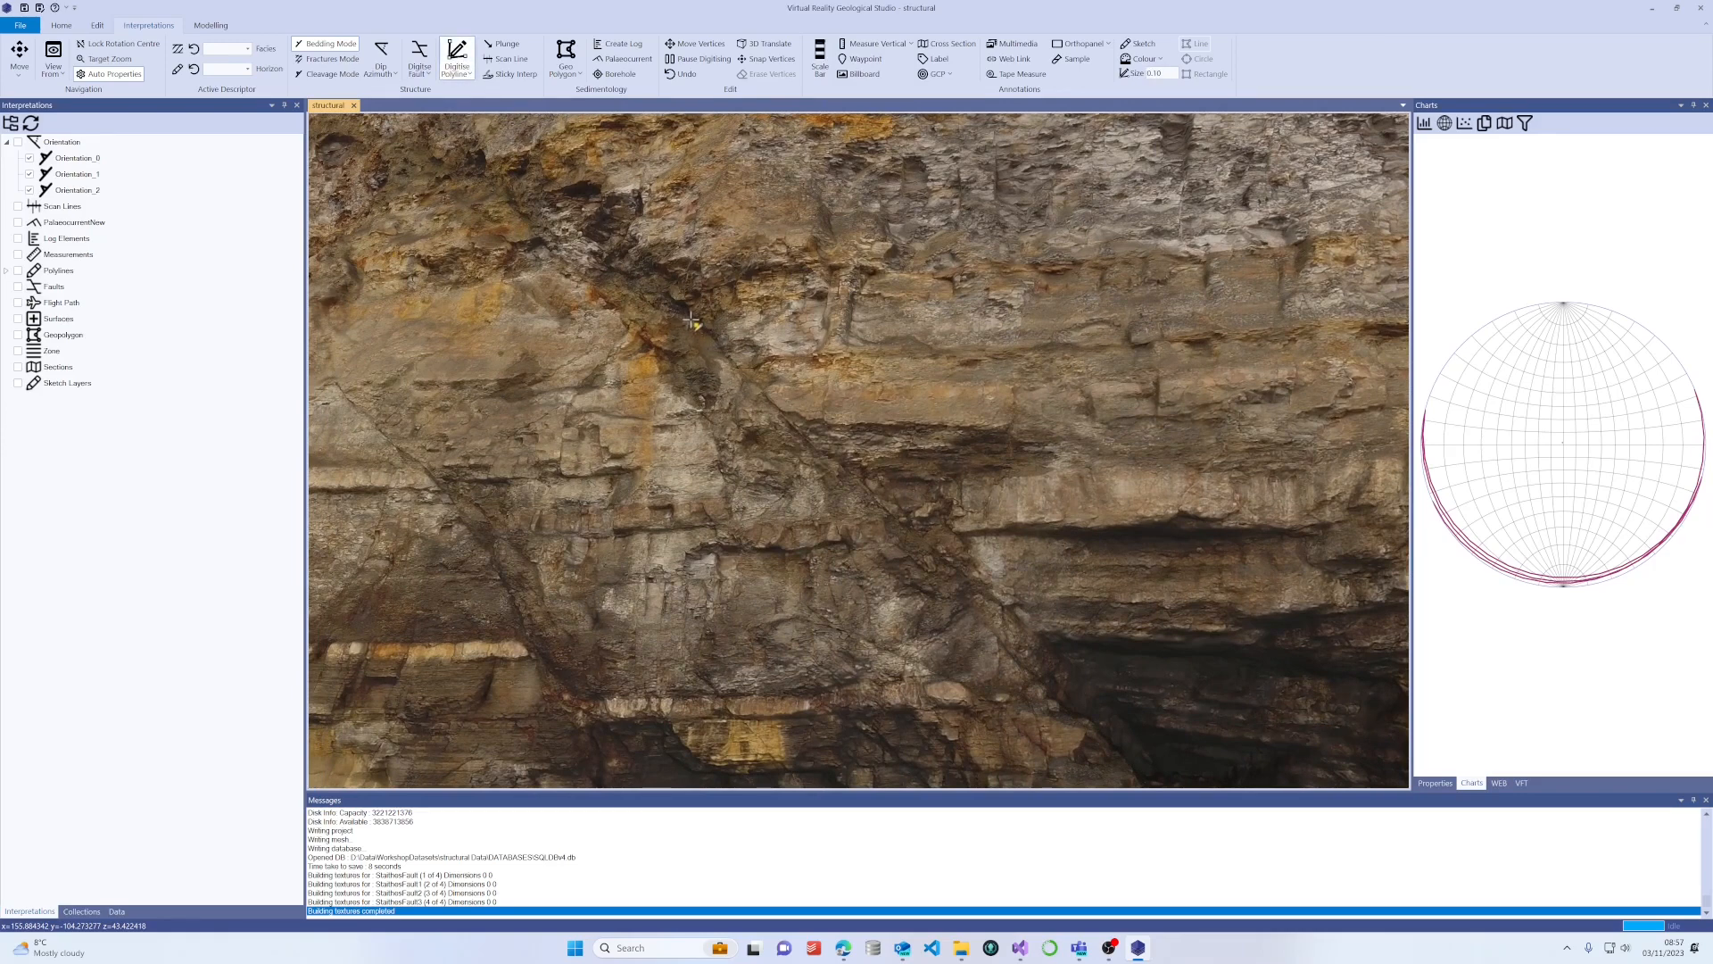
{"action": "left_click_drag", "start_coordinate": [692, 320], "coordinate": [921, 538]}
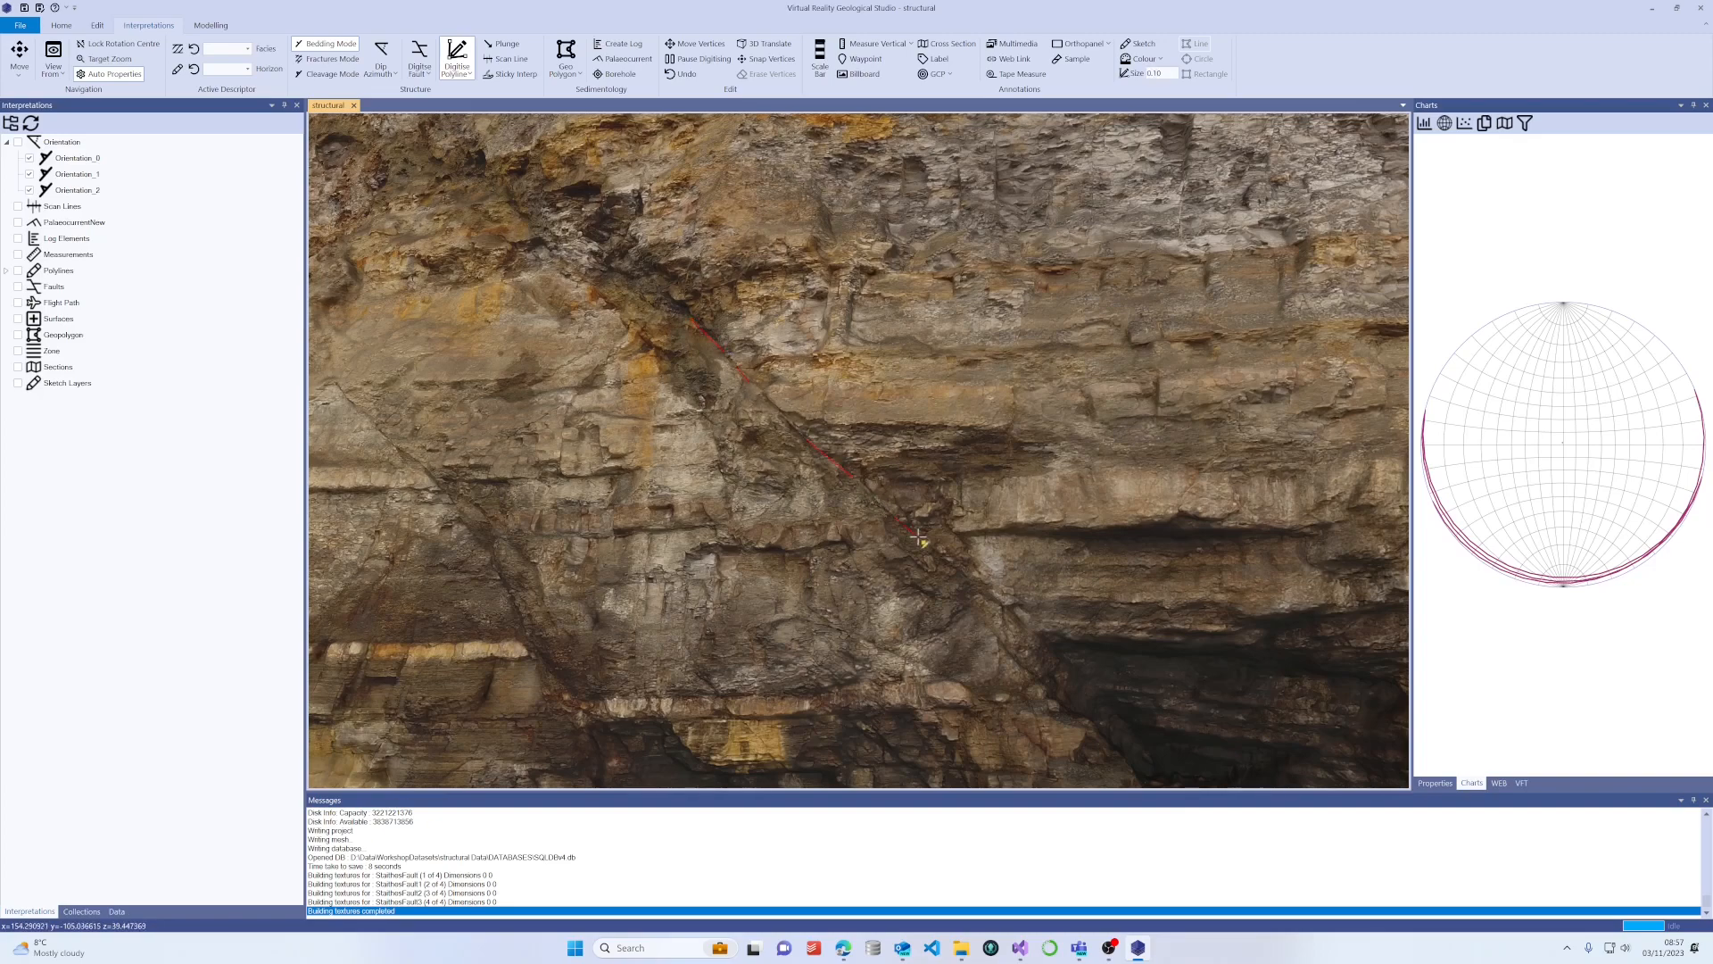
{"action": "left_click", "coordinate": [998, 596]}
{"action": "left_click", "coordinate": [1025, 623]}
Extend the fault polyline down the trace into the dark cave recess and finish it there.
{"action": "mouse_move", "coordinate": [1054, 635]}
{"action": "middle_mouse_down"}
{"action": "mouse_move", "coordinate": [989, 507]}
{"action": "mouse_move", "coordinate": [875, 390]}
{"action": "mouse_move", "coordinate": [900, 439]}
{"action": "mouse_move", "coordinate": [834, 448]}
{"action": "mouse_move", "coordinate": [763, 420]}
{"action": "mouse_move", "coordinate": [826, 494]}
{"action": "middle_mouse_up"}
{"action": "scroll", "coordinate": [903, 420], "scroll_direction": "up", "scroll_amount": 3}
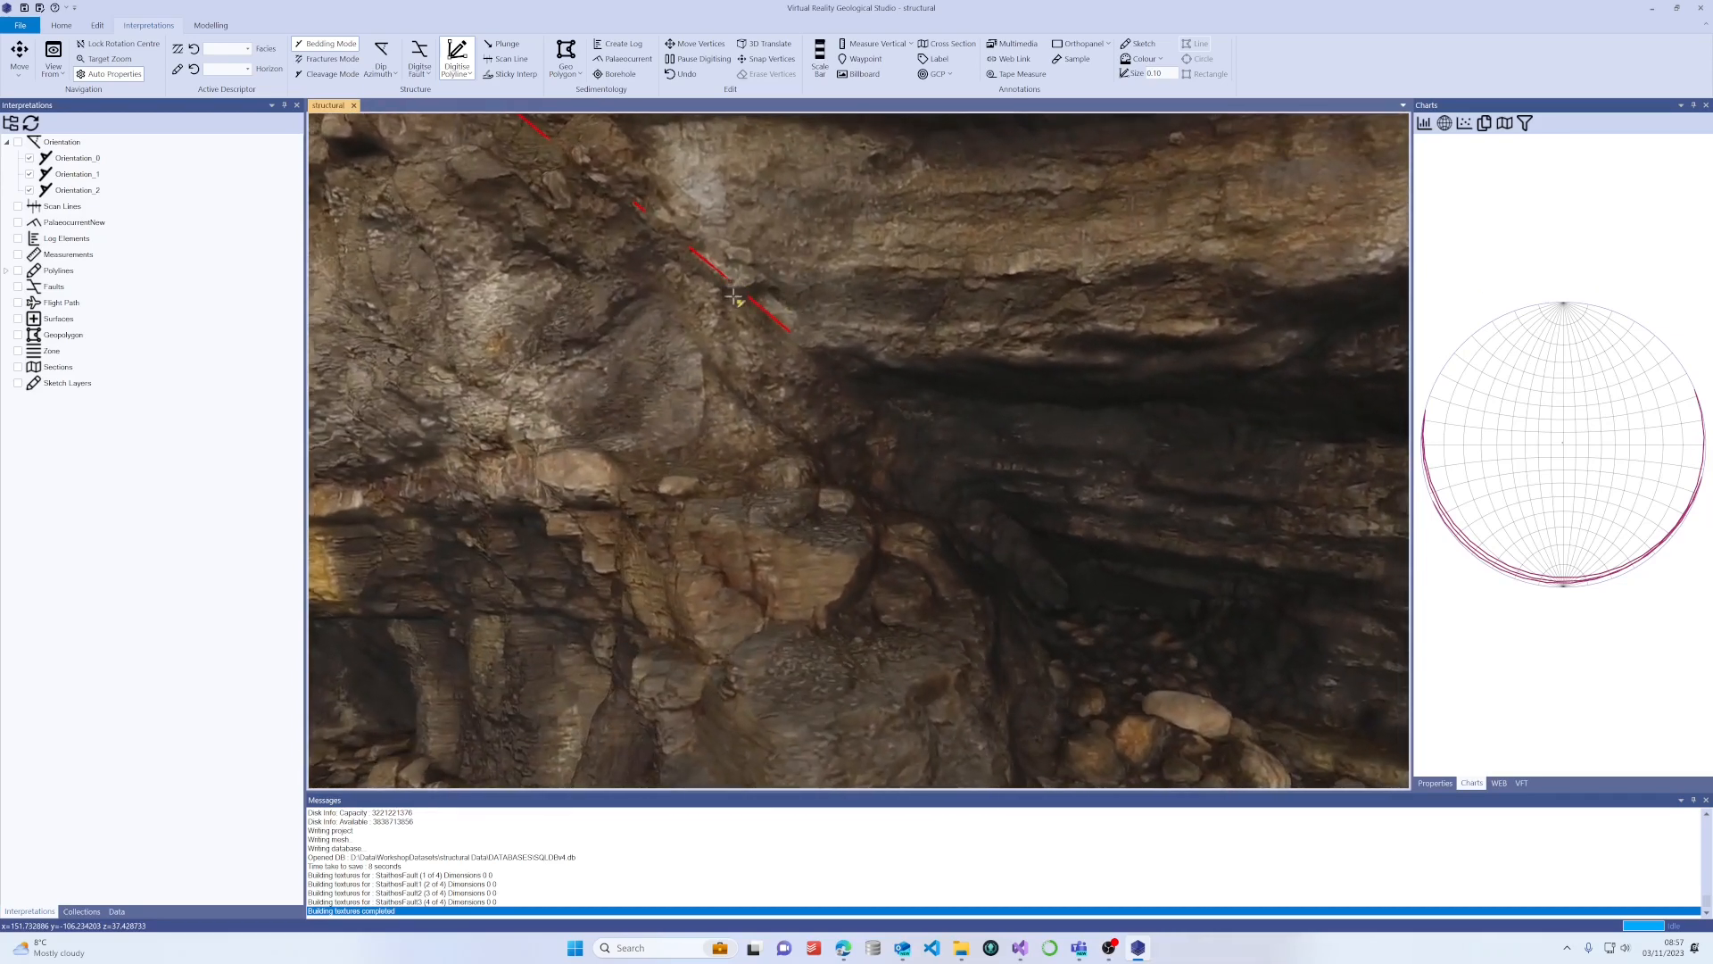
{"action": "mouse_move", "coordinate": [781, 344]}
{"action": "middle_mouse_down"}
{"action": "mouse_move", "coordinate": [739, 305]}
{"action": "mouse_move", "coordinate": [715, 309]}
{"action": "mouse_move", "coordinate": [760, 335]}
{"action": "mouse_move", "coordinate": [651, 322]}
{"action": "mouse_move", "coordinate": [713, 347]}
{"action": "mouse_move", "coordinate": [697, 345]}
{"action": "middle_mouse_up"}
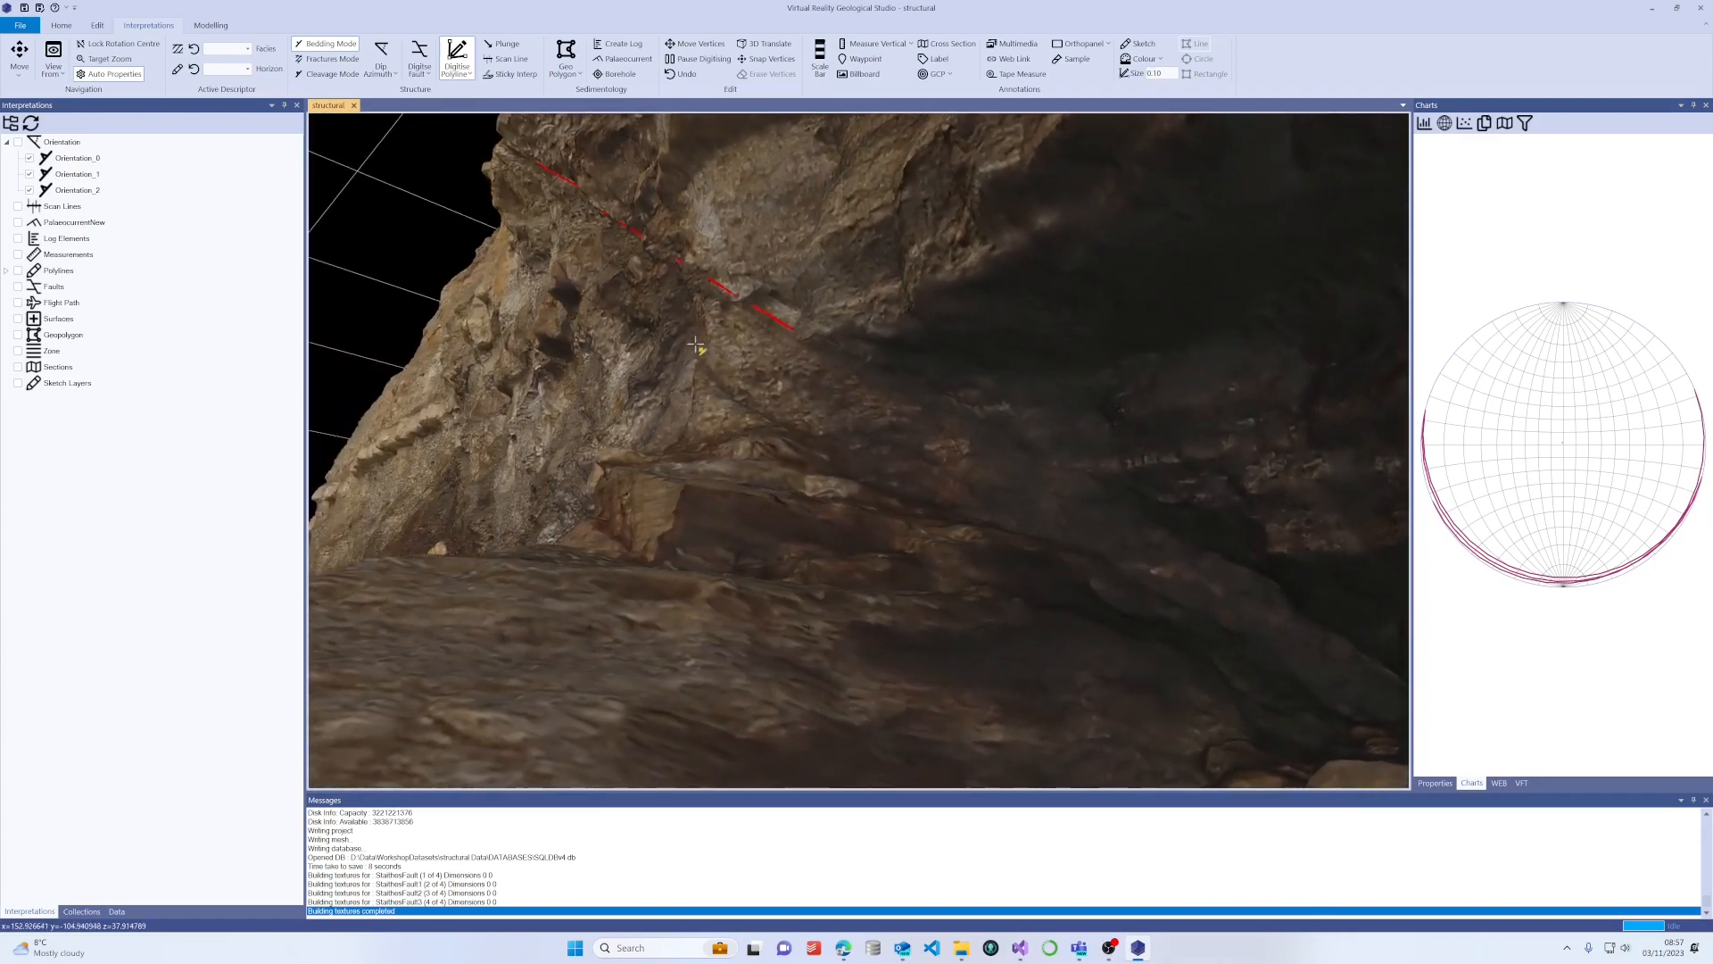
{"action": "left_click", "coordinate": [933, 388]}
{"action": "left_click", "coordinate": [1096, 483]}
{"action": "left_click", "coordinate": [1191, 539]}
{"action": "scroll", "coordinate": [1191, 539], "scroll_direction": "up", "scroll_amount": 1}
{"action": "left_click", "coordinate": [1250, 568]}
{"action": "double_click", "coordinate": [1294, 589]}
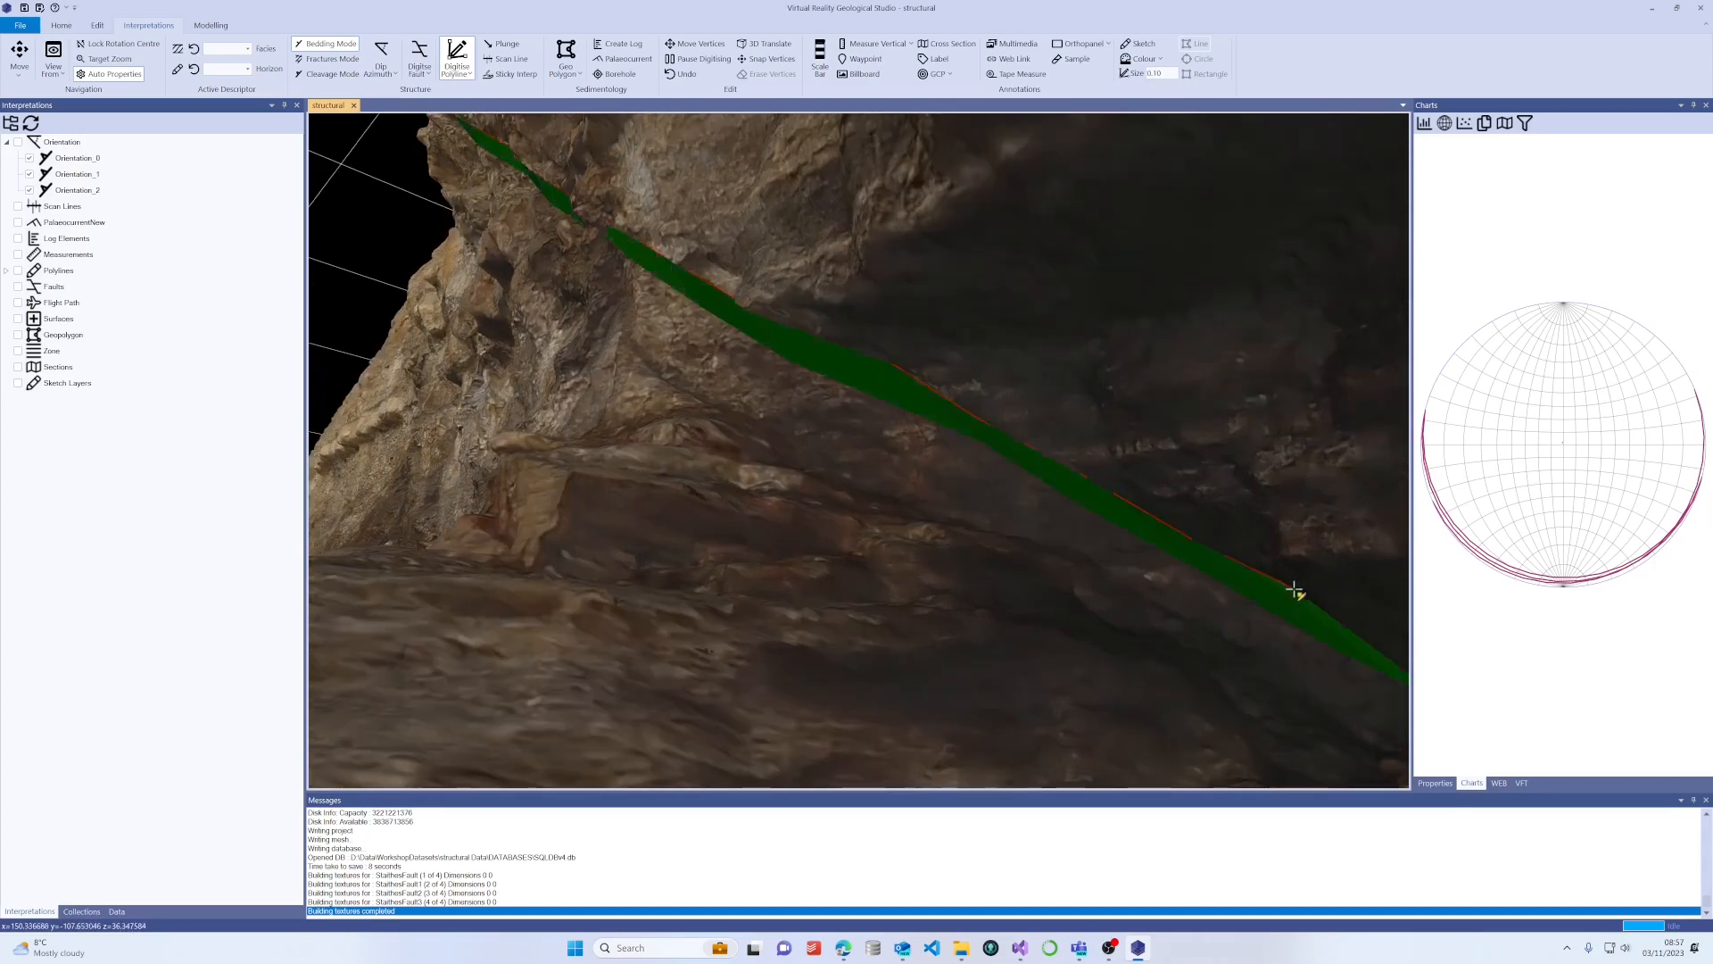
Inspect the fitted plane of the fault polyline from several angles against the cliff and its great circle on the stereonet.
{"action": "mouse_move", "coordinate": [1059, 484]}
{"action": "middle_mouse_down"}
{"action": "mouse_move", "coordinate": [1180, 571]}
{"action": "mouse_move", "coordinate": [1049, 472]}
{"action": "middle_mouse_up"}
{"action": "scroll", "coordinate": [1049, 472], "scroll_direction": "down", "scroll_amount": 3}
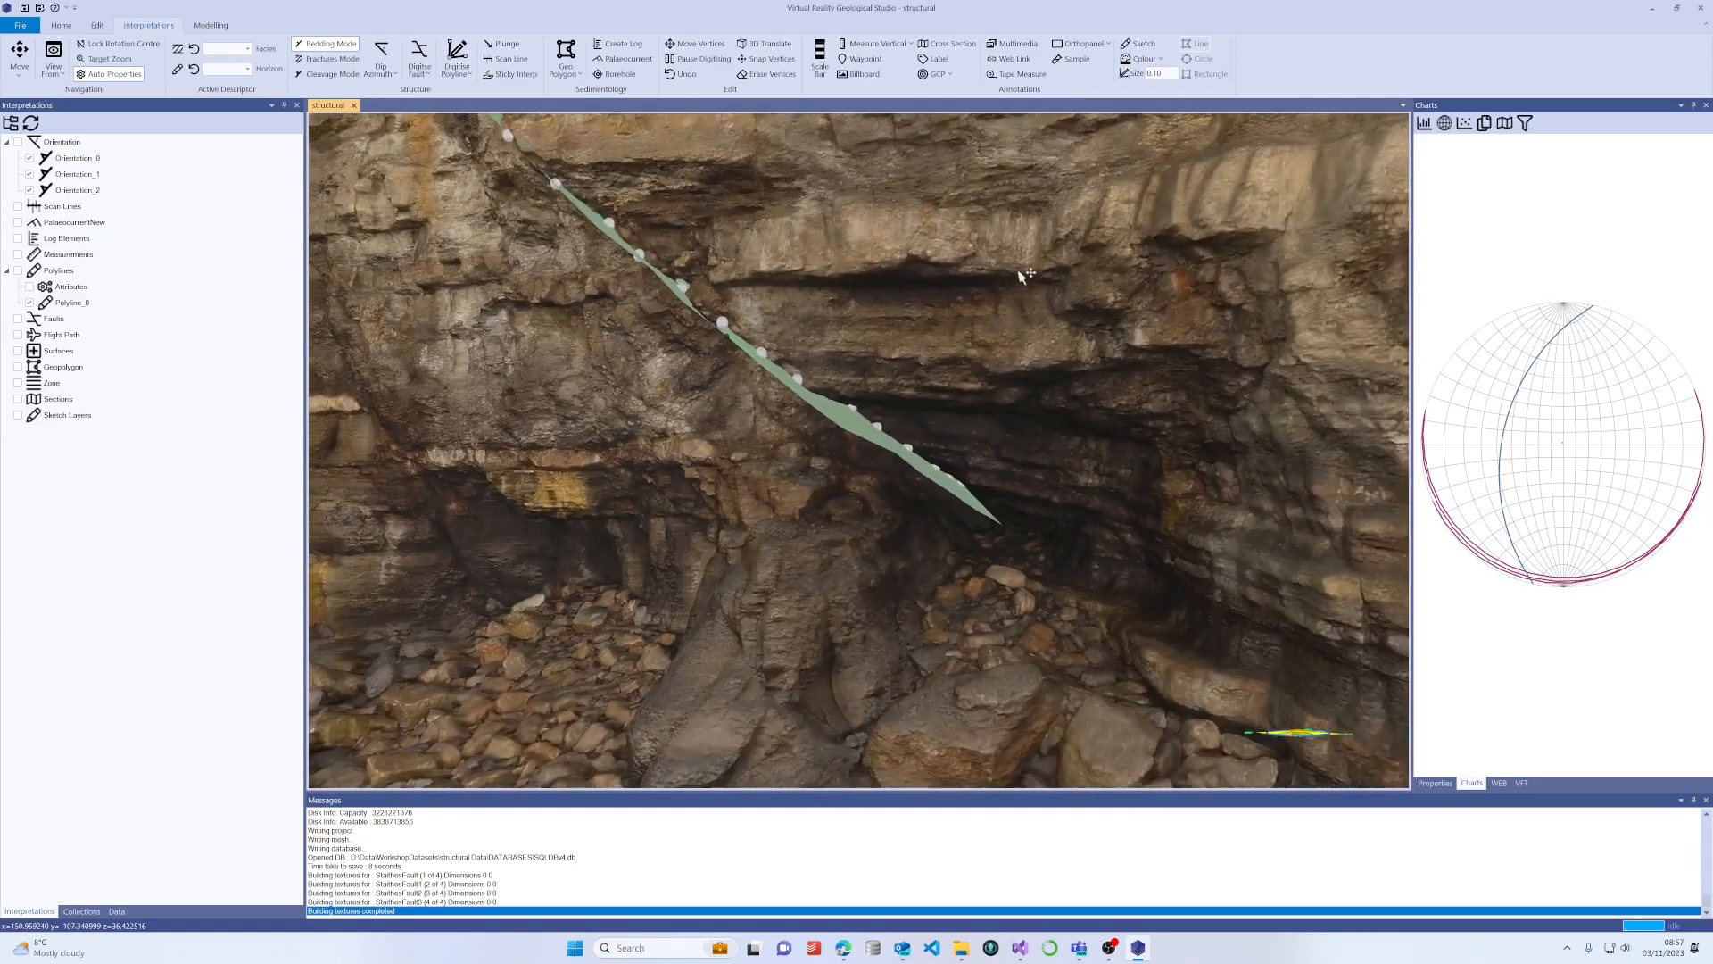
{"action": "middle_click_drag", "start_coordinate": [1021, 275], "coordinate": [1035, 313]}
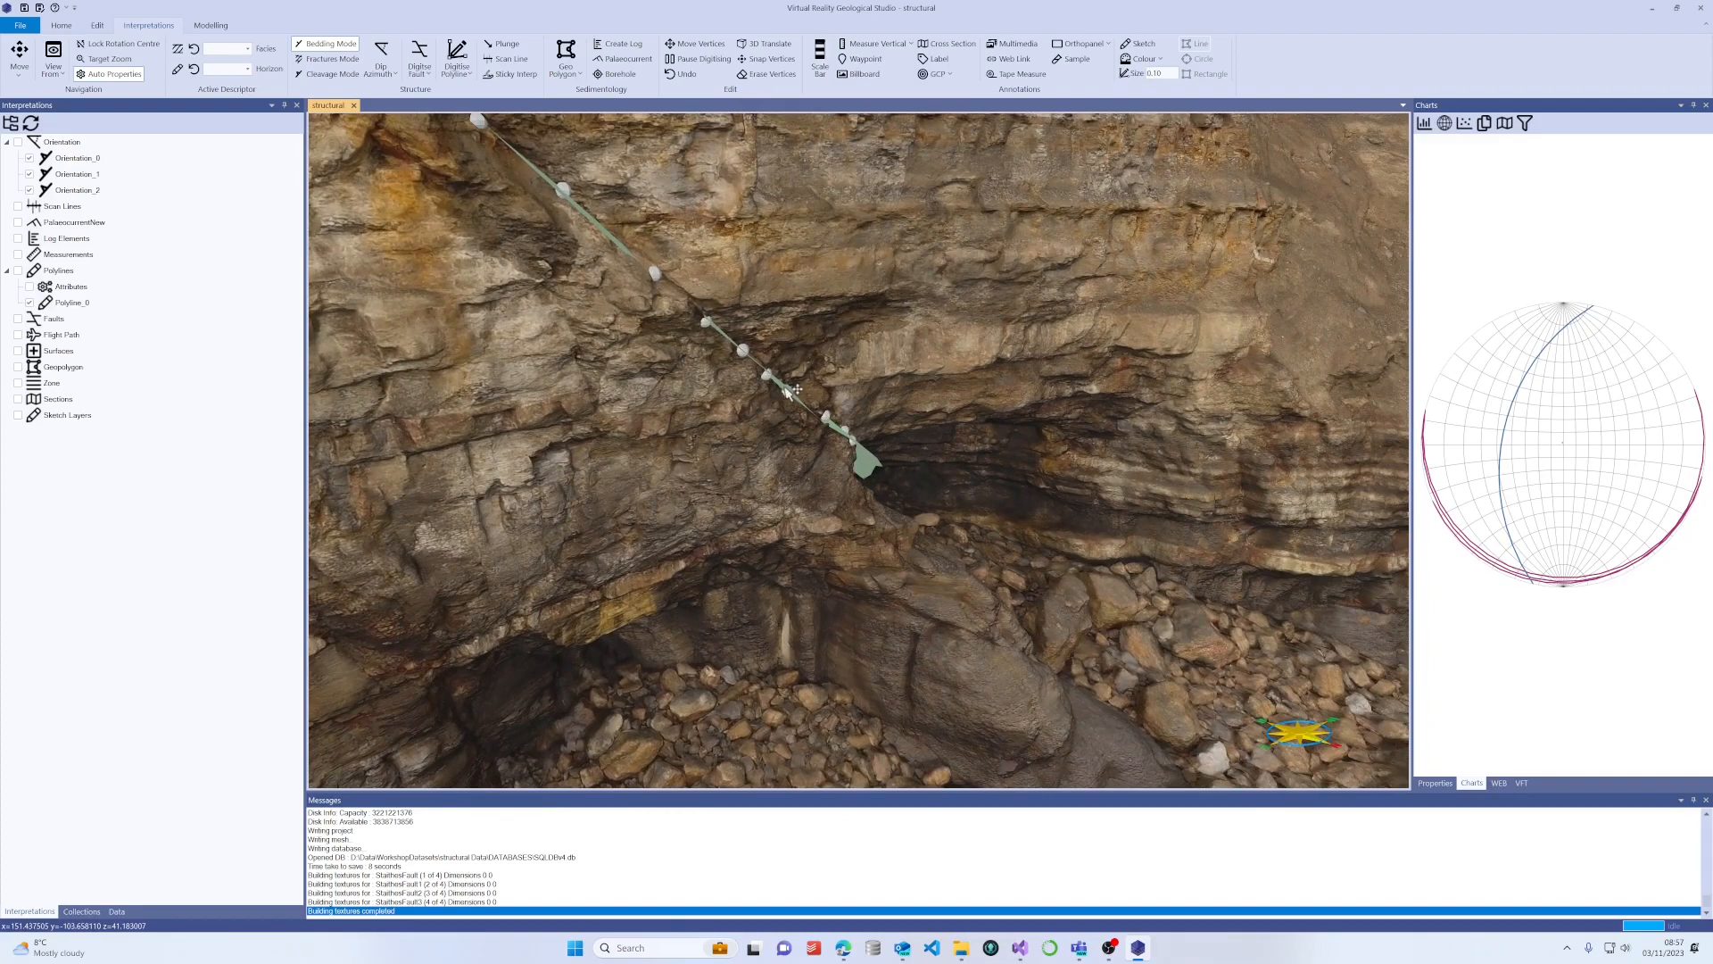
{"action": "middle_click_drag", "start_coordinate": [864, 400], "coordinate": [873, 375]}
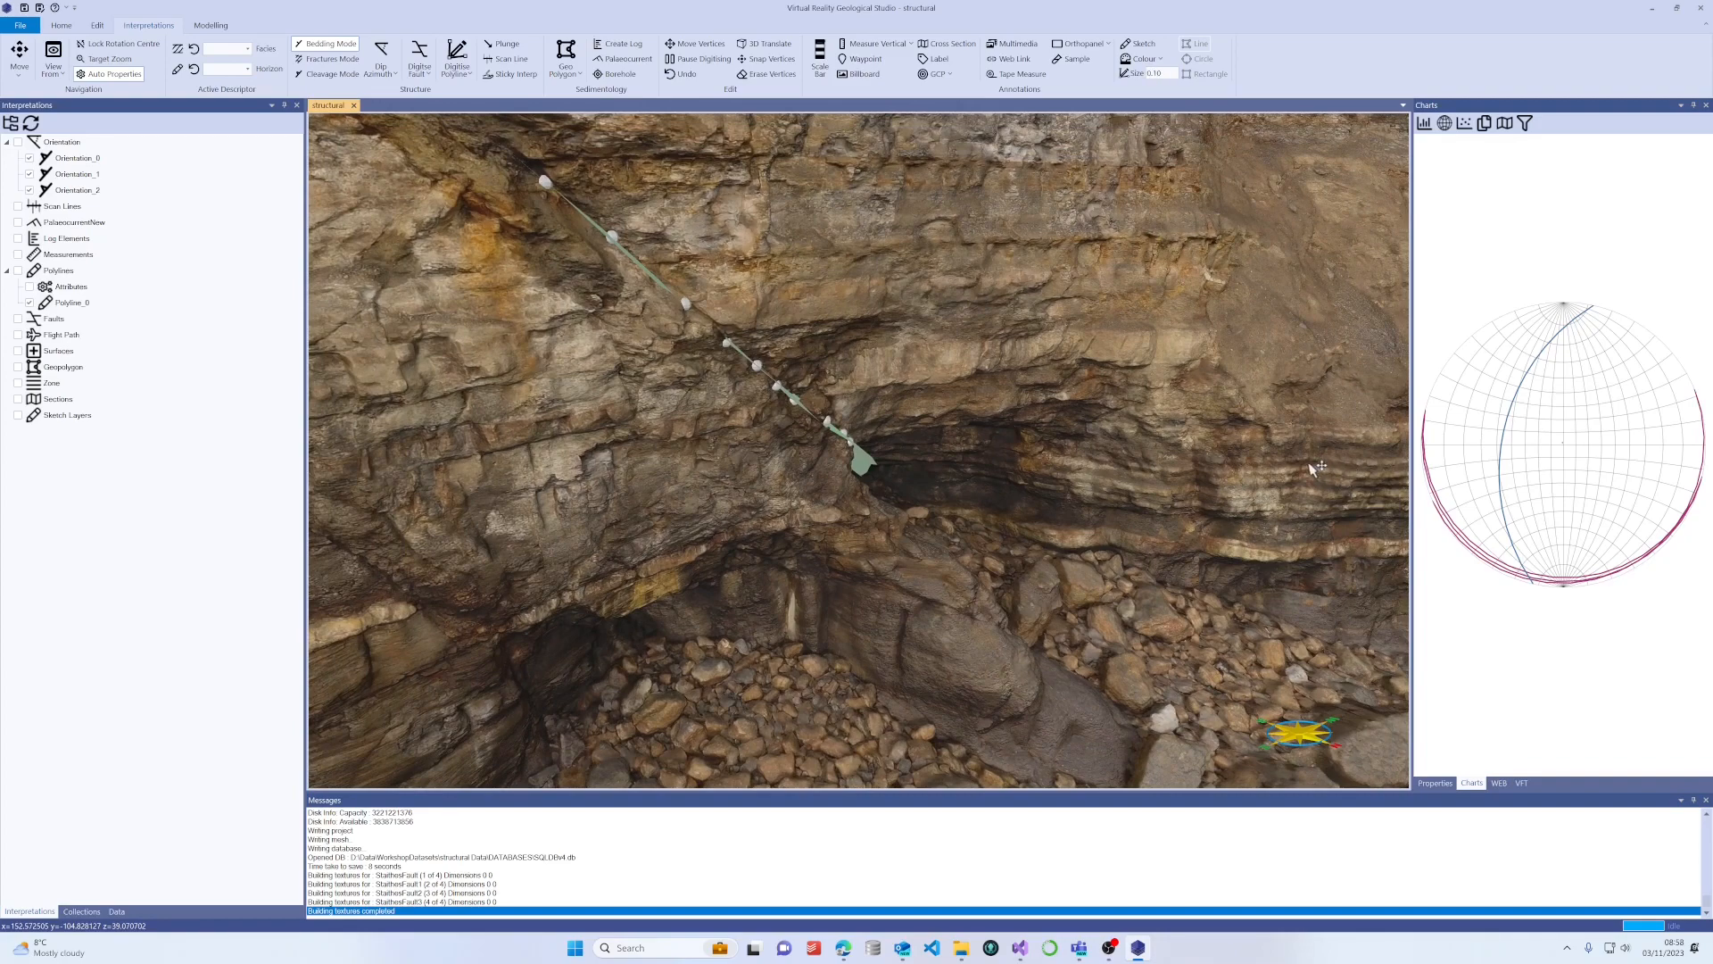
{"action": "left_click_drag", "start_coordinate": [1310, 465], "coordinate": [1068, 454]}
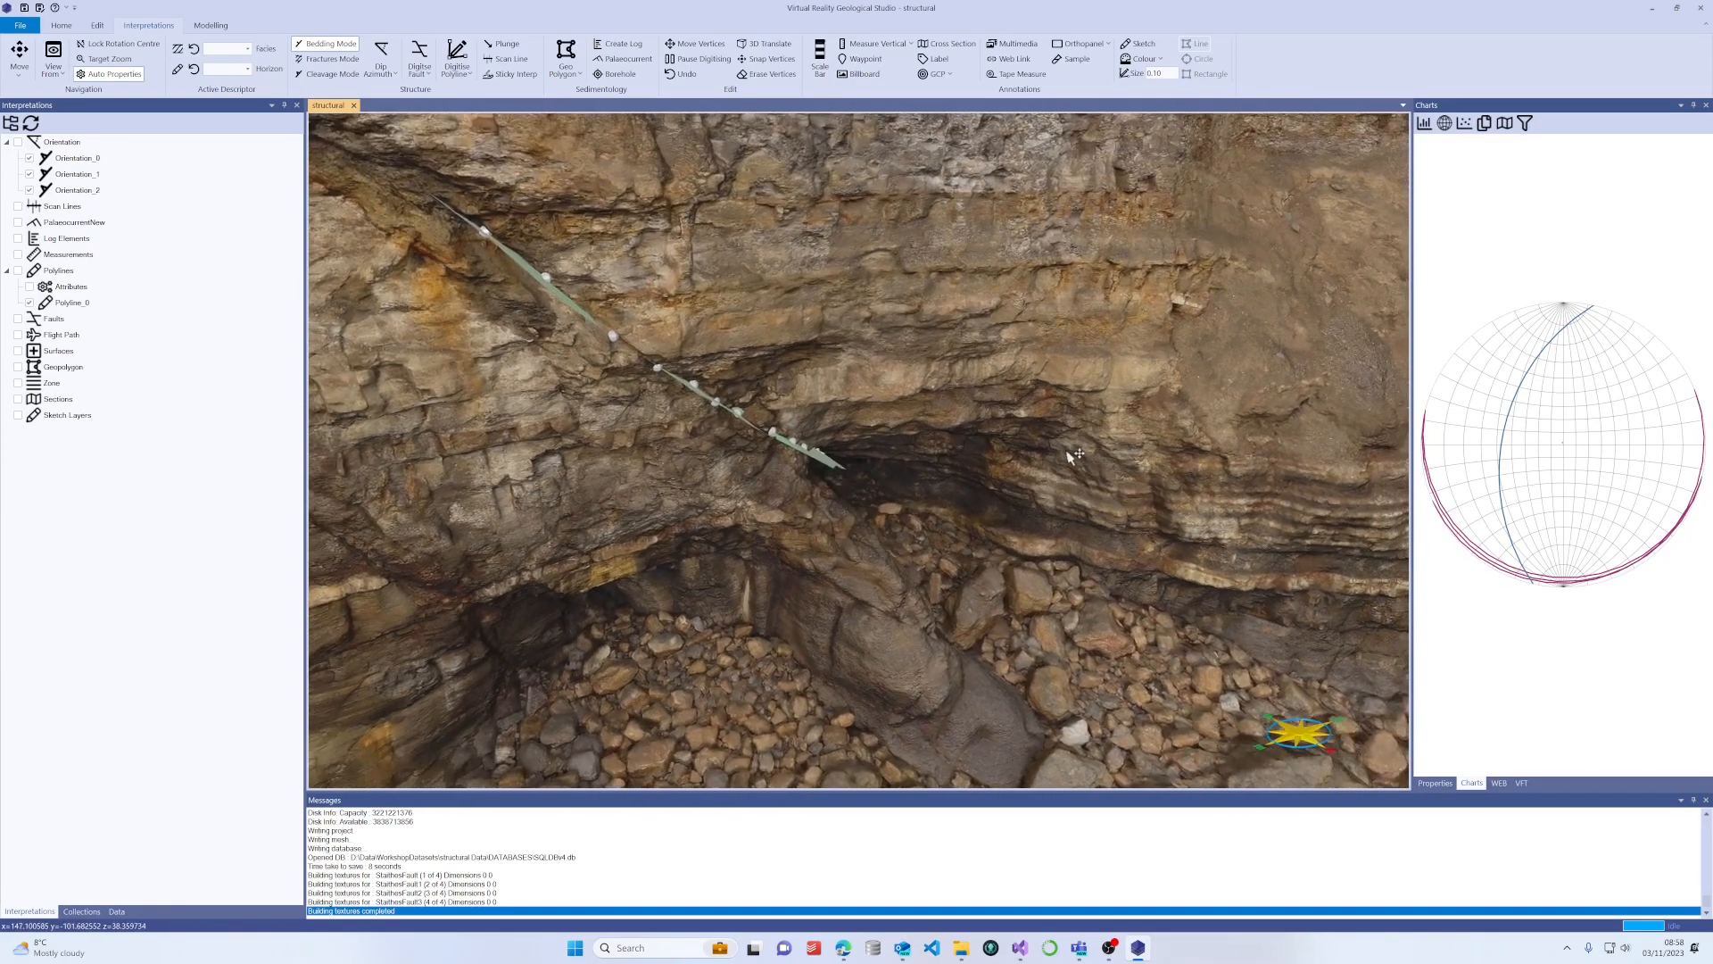
Show the properties of the fault polyline above the cave to read its dip and azimuth.
{"action": "left_click", "coordinate": [835, 456]}
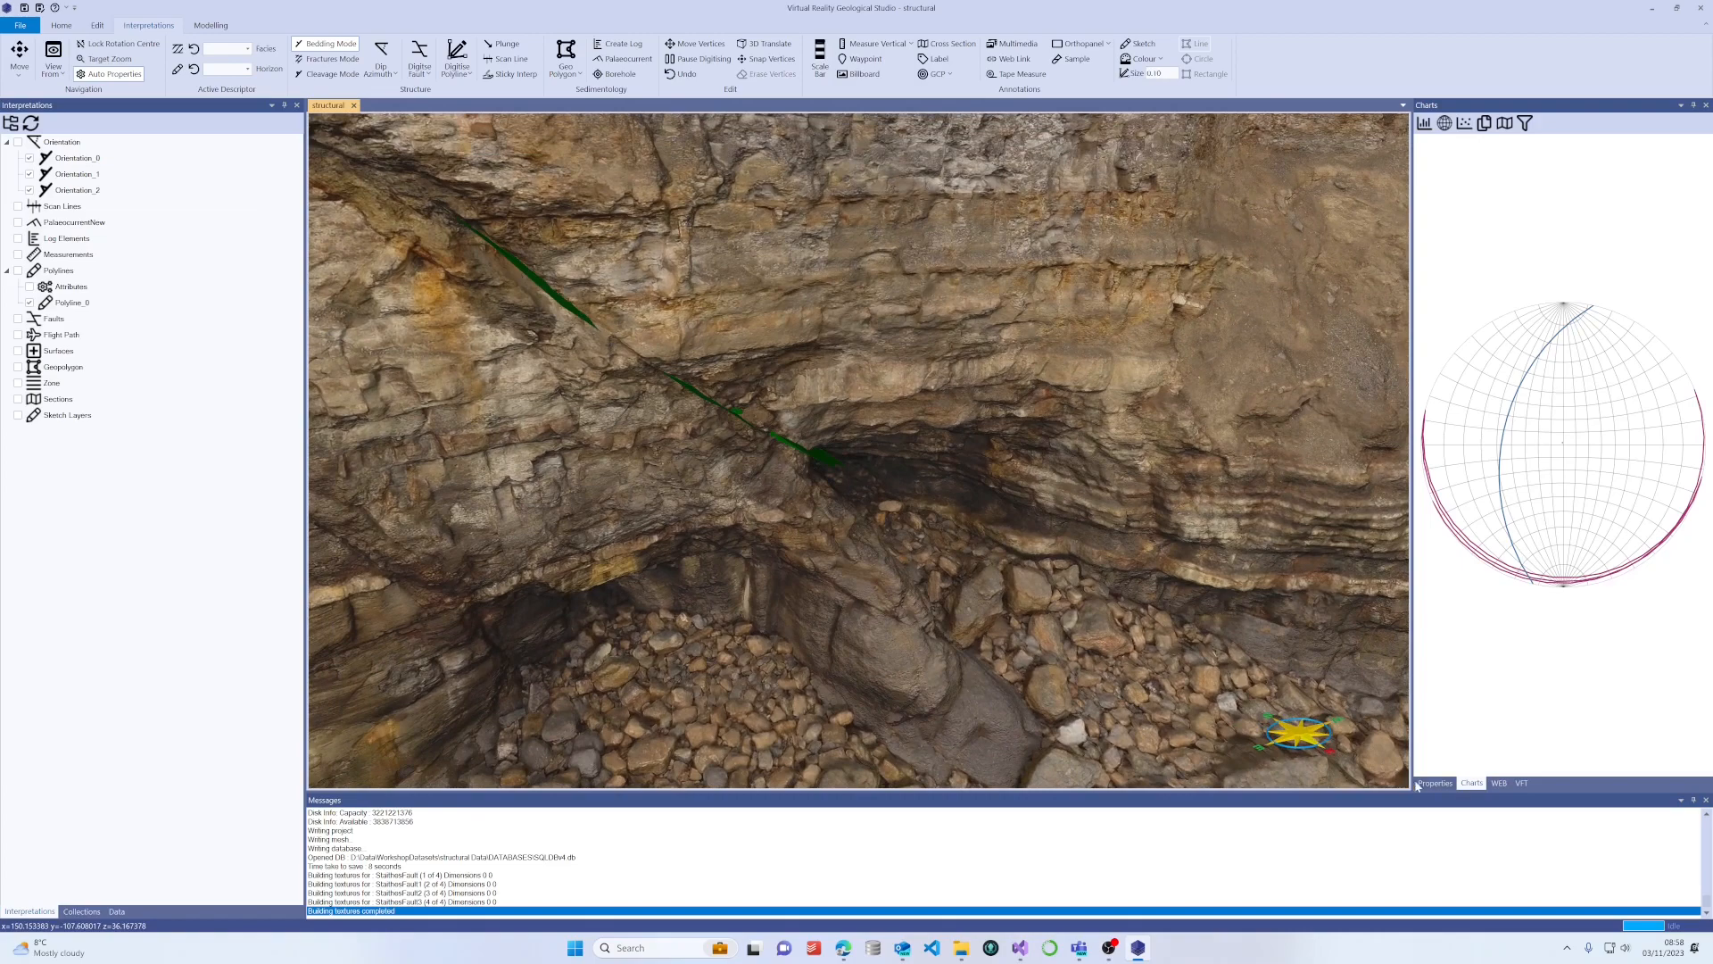
{"action": "left_click", "coordinate": [1420, 783]}
{"action": "left_click", "coordinate": [778, 440]}
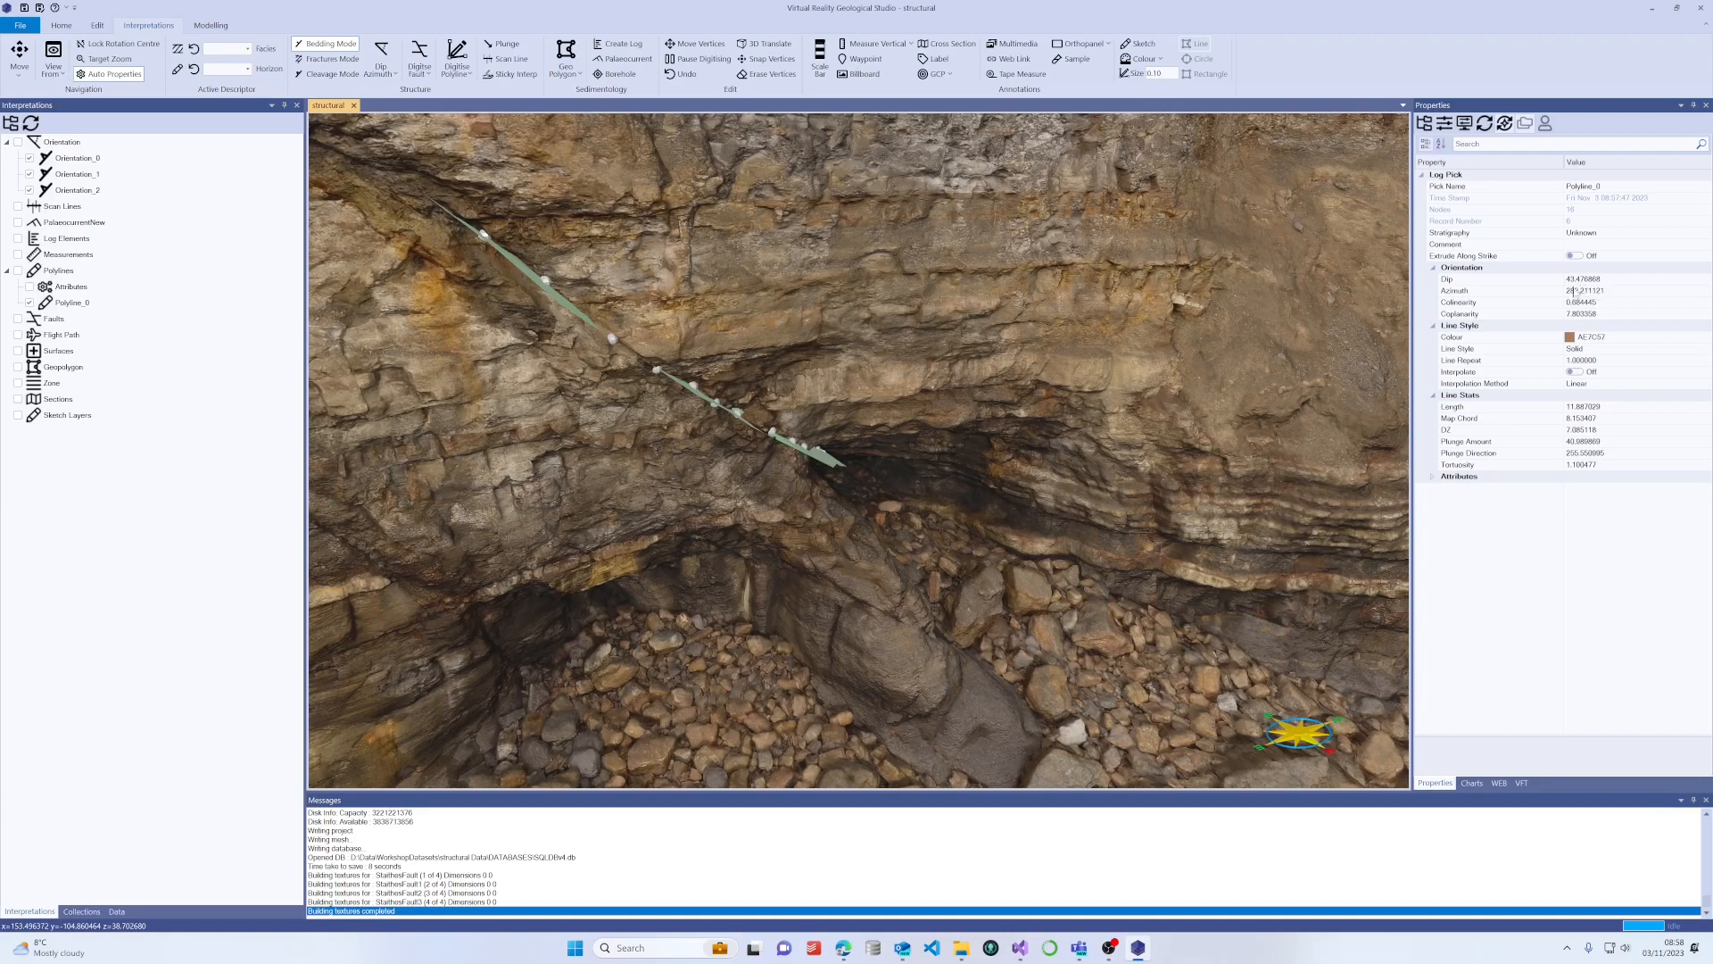
Examine how well the fault polyline's strip follows the trace by viewing the cliff from both sides and closer up.
{"action": "left_click_drag", "start_coordinate": [1014, 317], "coordinate": [801, 214]}
{"action": "left_click_drag", "start_coordinate": [996, 375], "coordinate": [819, 339]}
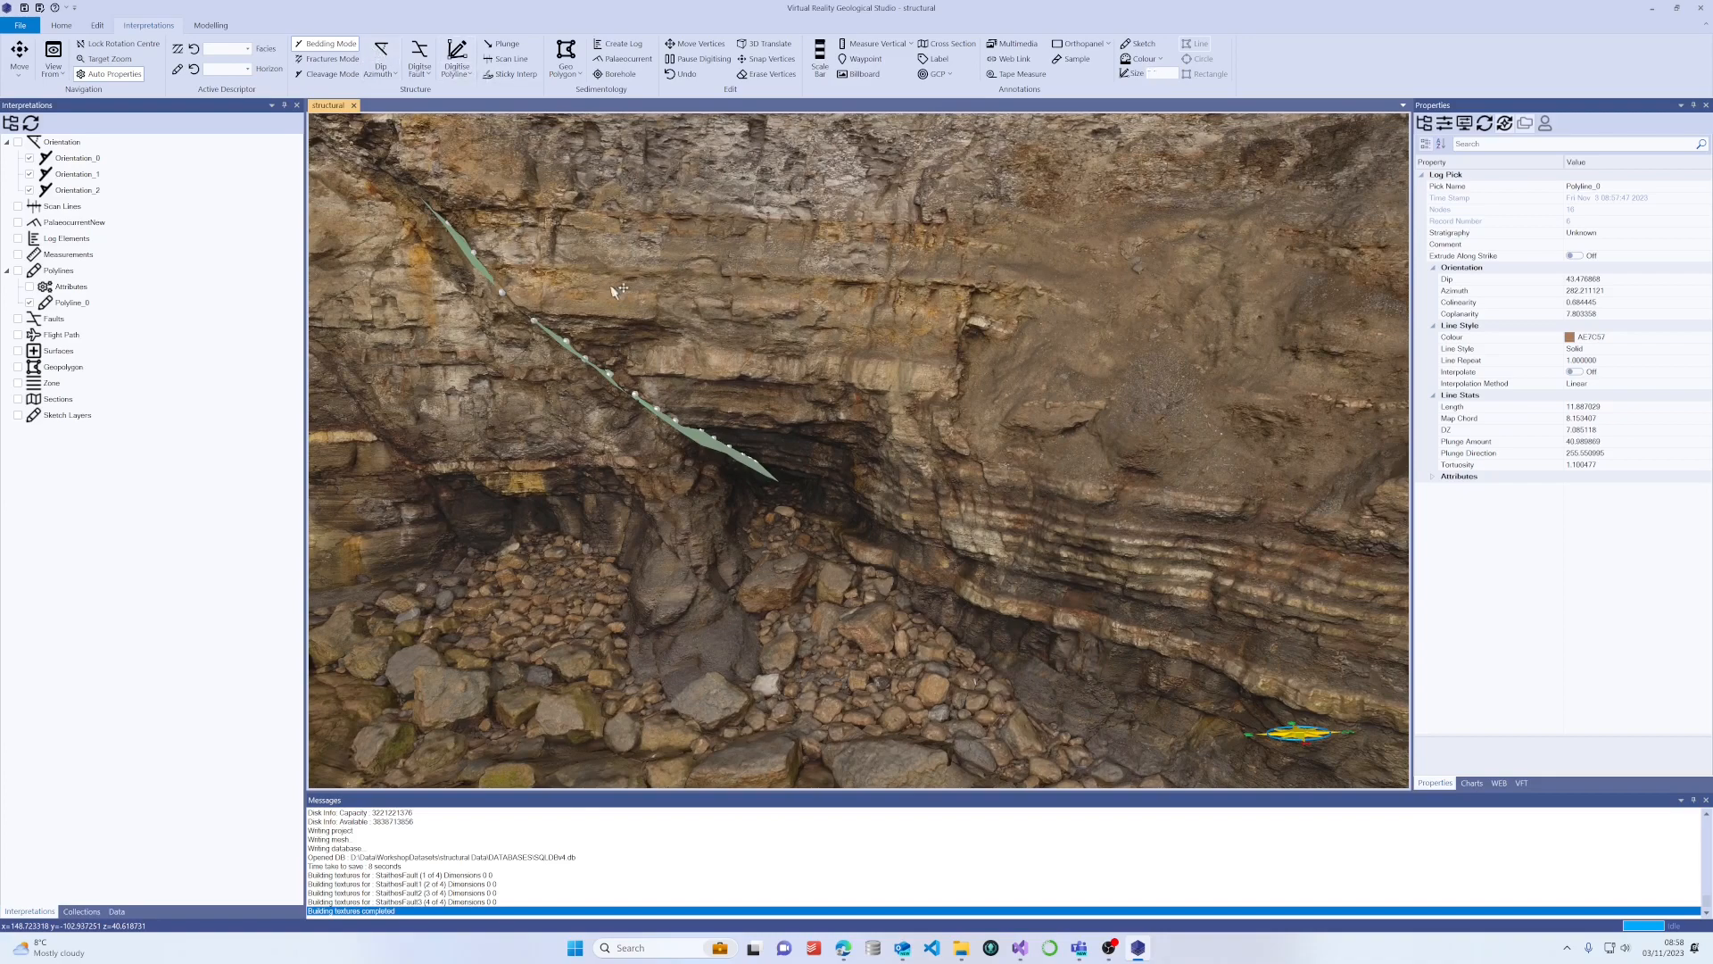
{"action": "left_click_drag", "start_coordinate": [644, 310], "coordinate": [686, 337]}
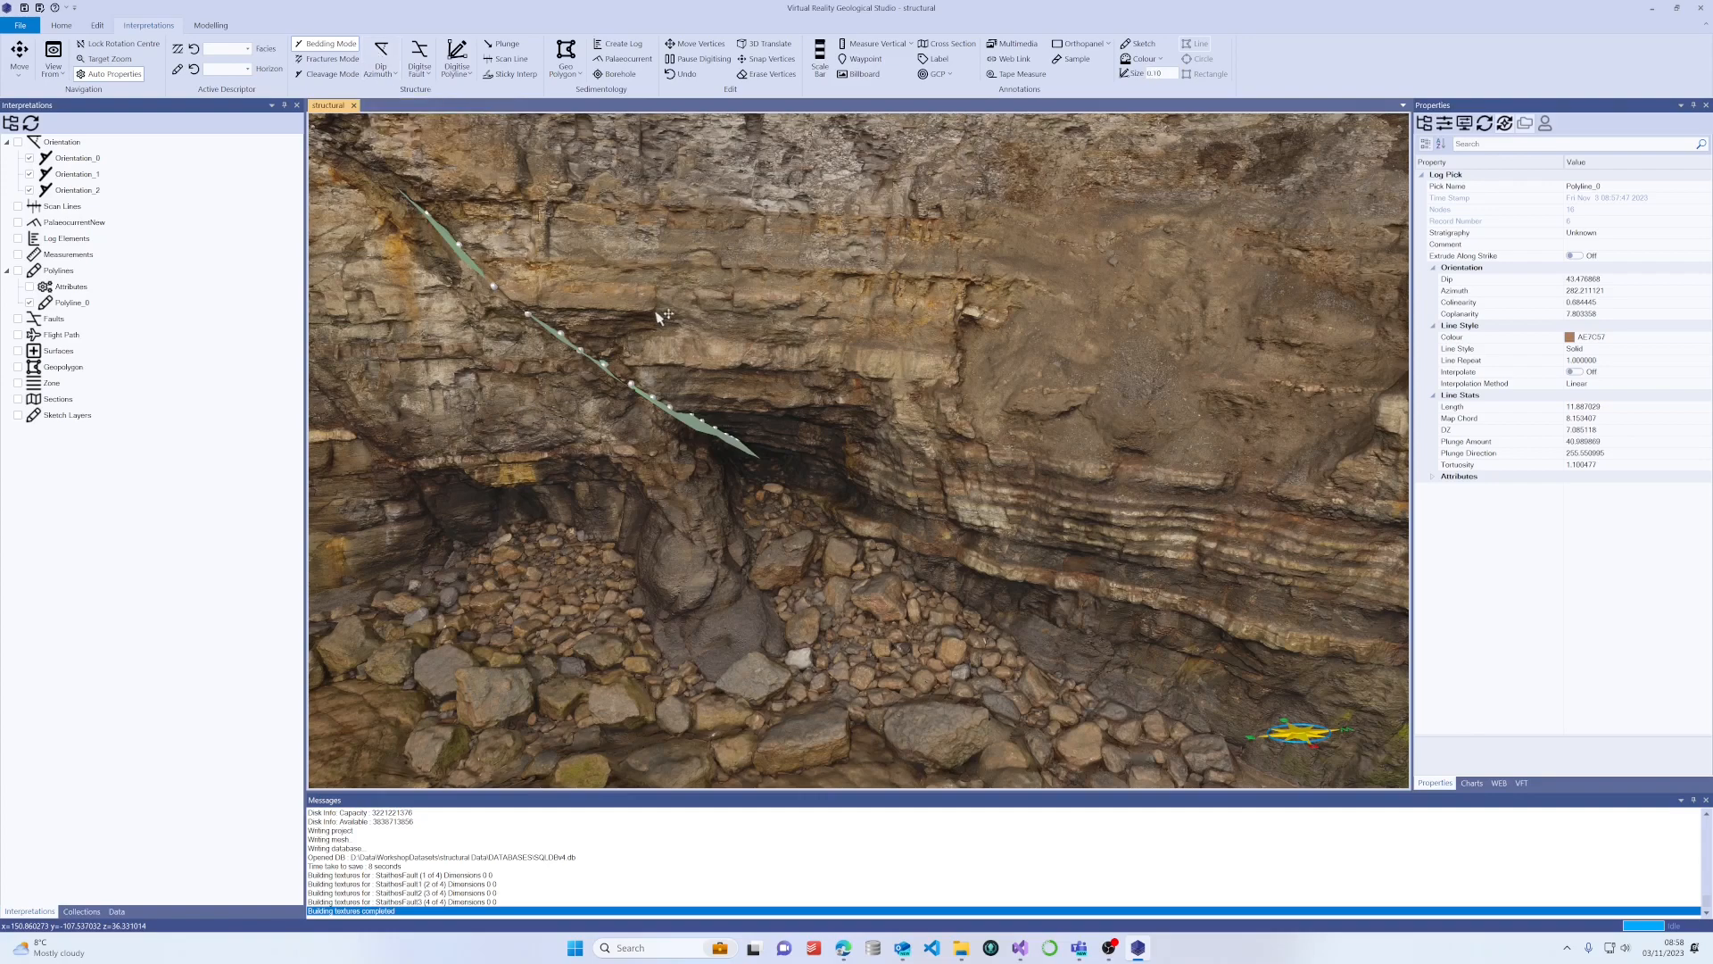
{"action": "left_click_drag", "start_coordinate": [657, 312], "coordinate": [742, 310]}
{"action": "right_click_drag", "start_coordinate": [697, 301], "coordinate": [801, 315]}
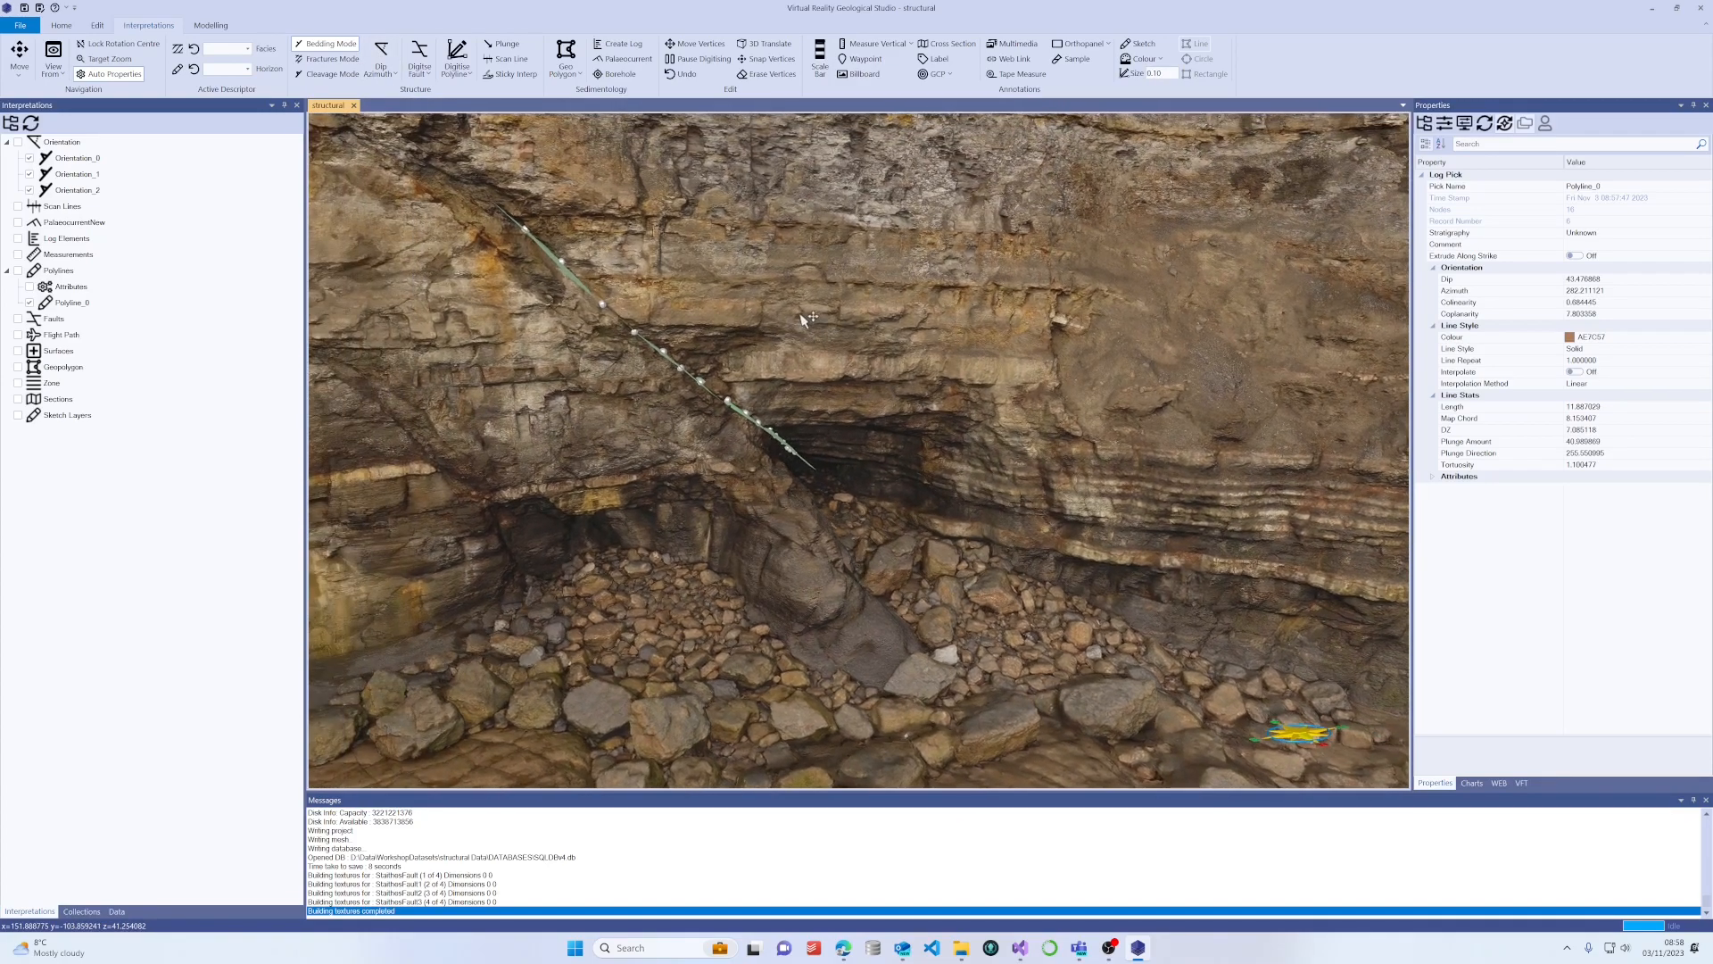
{"action": "scroll", "coordinate": [803, 319], "scroll_direction": "up", "scroll_amount": 2}
{"action": "left_click_drag", "start_coordinate": [641, 378], "coordinate": [641, 407]}
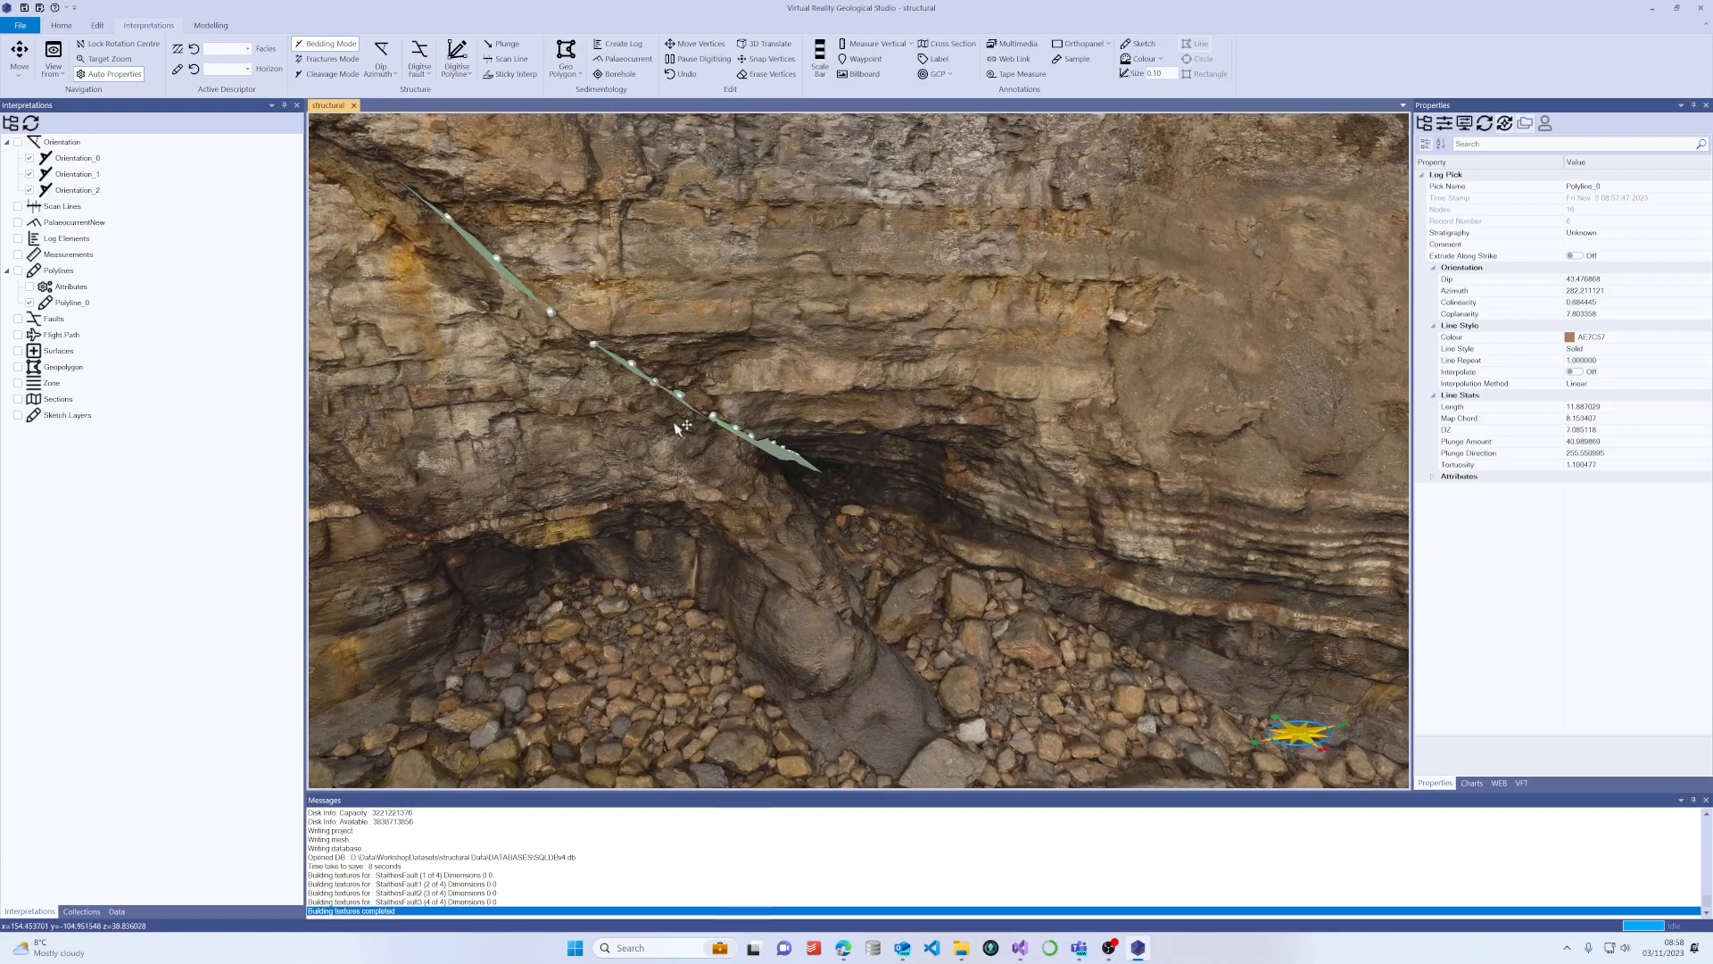
{"action": "left_click_drag", "start_coordinate": [676, 426], "coordinate": [628, 393]}
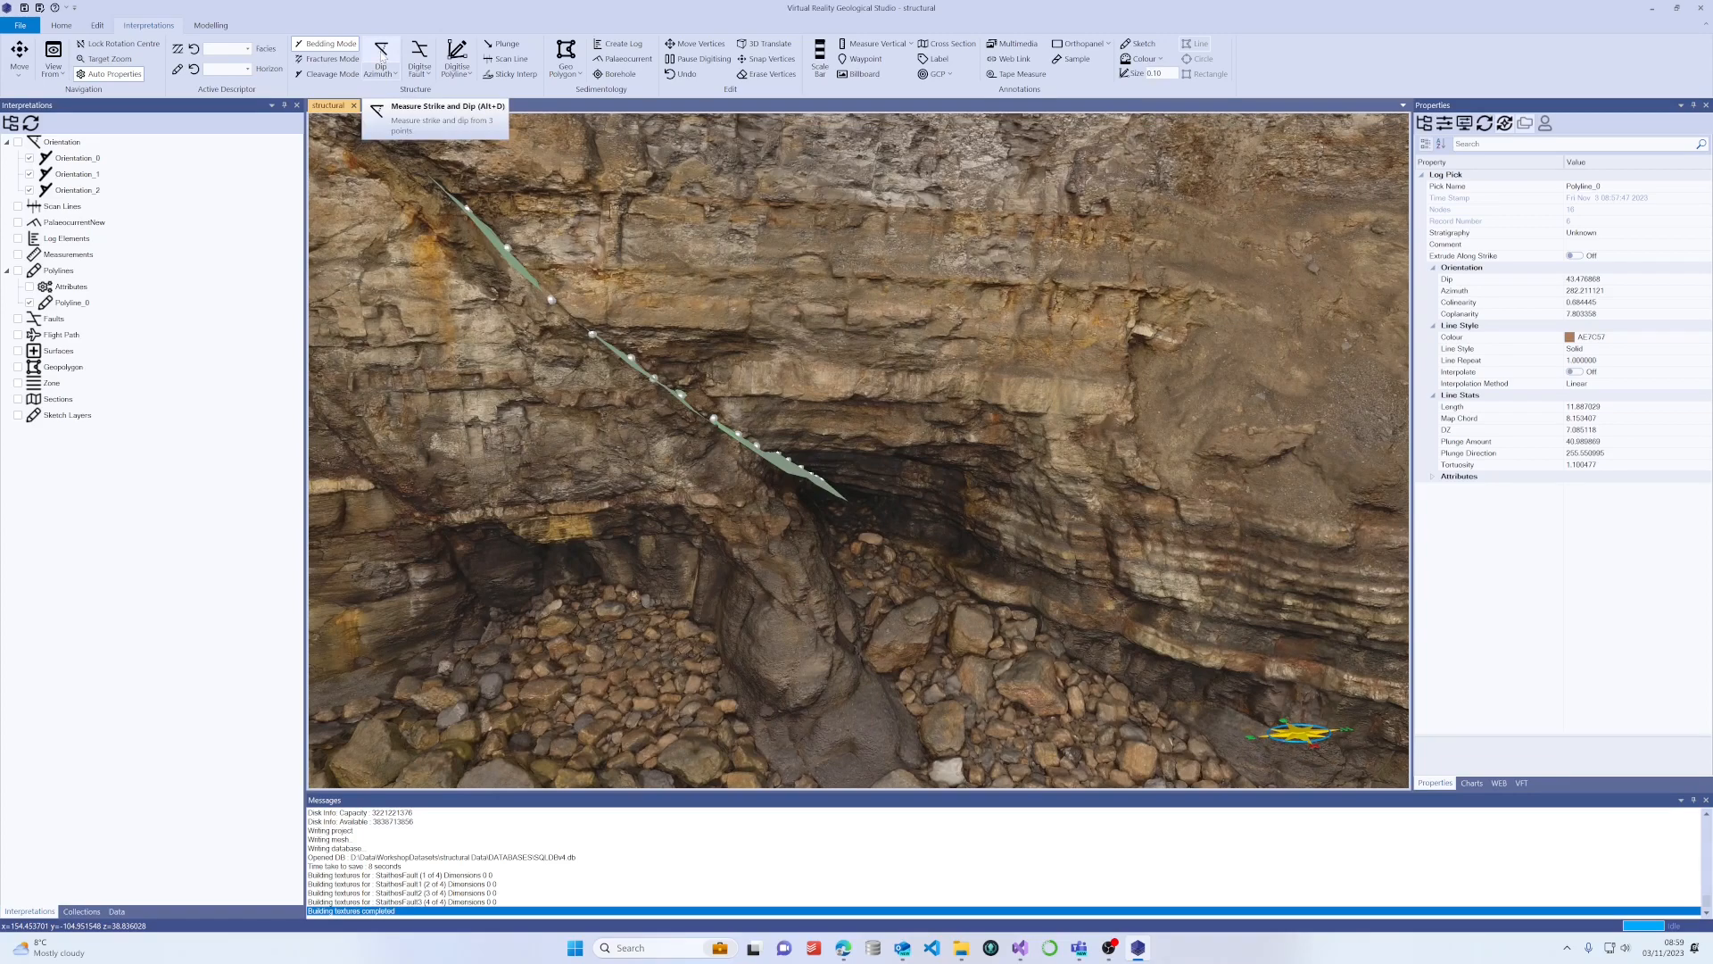
{"action": "mouse_move", "coordinate": [624, 391]}
{"action": "left_mouse_down"}
{"action": "mouse_move", "coordinate": [629, 406]}
{"action": "mouse_move", "coordinate": [634, 392]}
{"action": "left_mouse_up"}
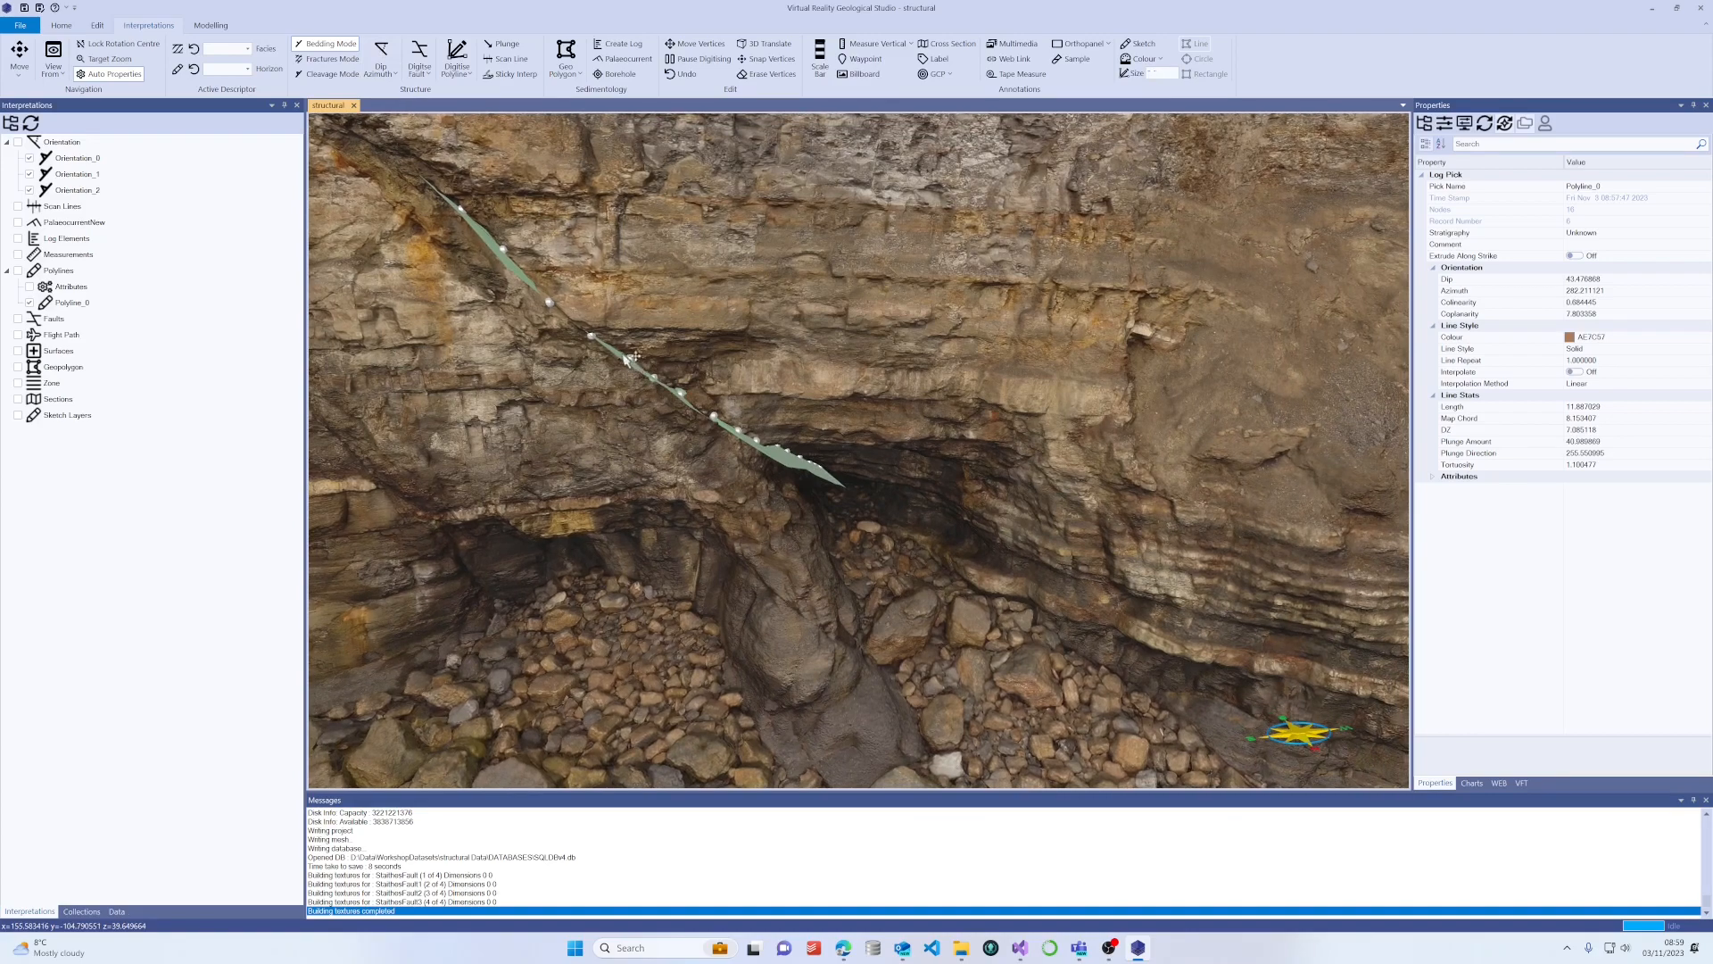
Draw a second polyline with continuous digitising down the neighbouring inclined fault trace, past the pale bed to just above the boulders.
{"action": "left_click_drag", "start_coordinate": [574, 386], "coordinate": [779, 359]}
{"action": "scroll", "coordinate": [688, 345], "scroll_direction": "up", "scroll_amount": 2}
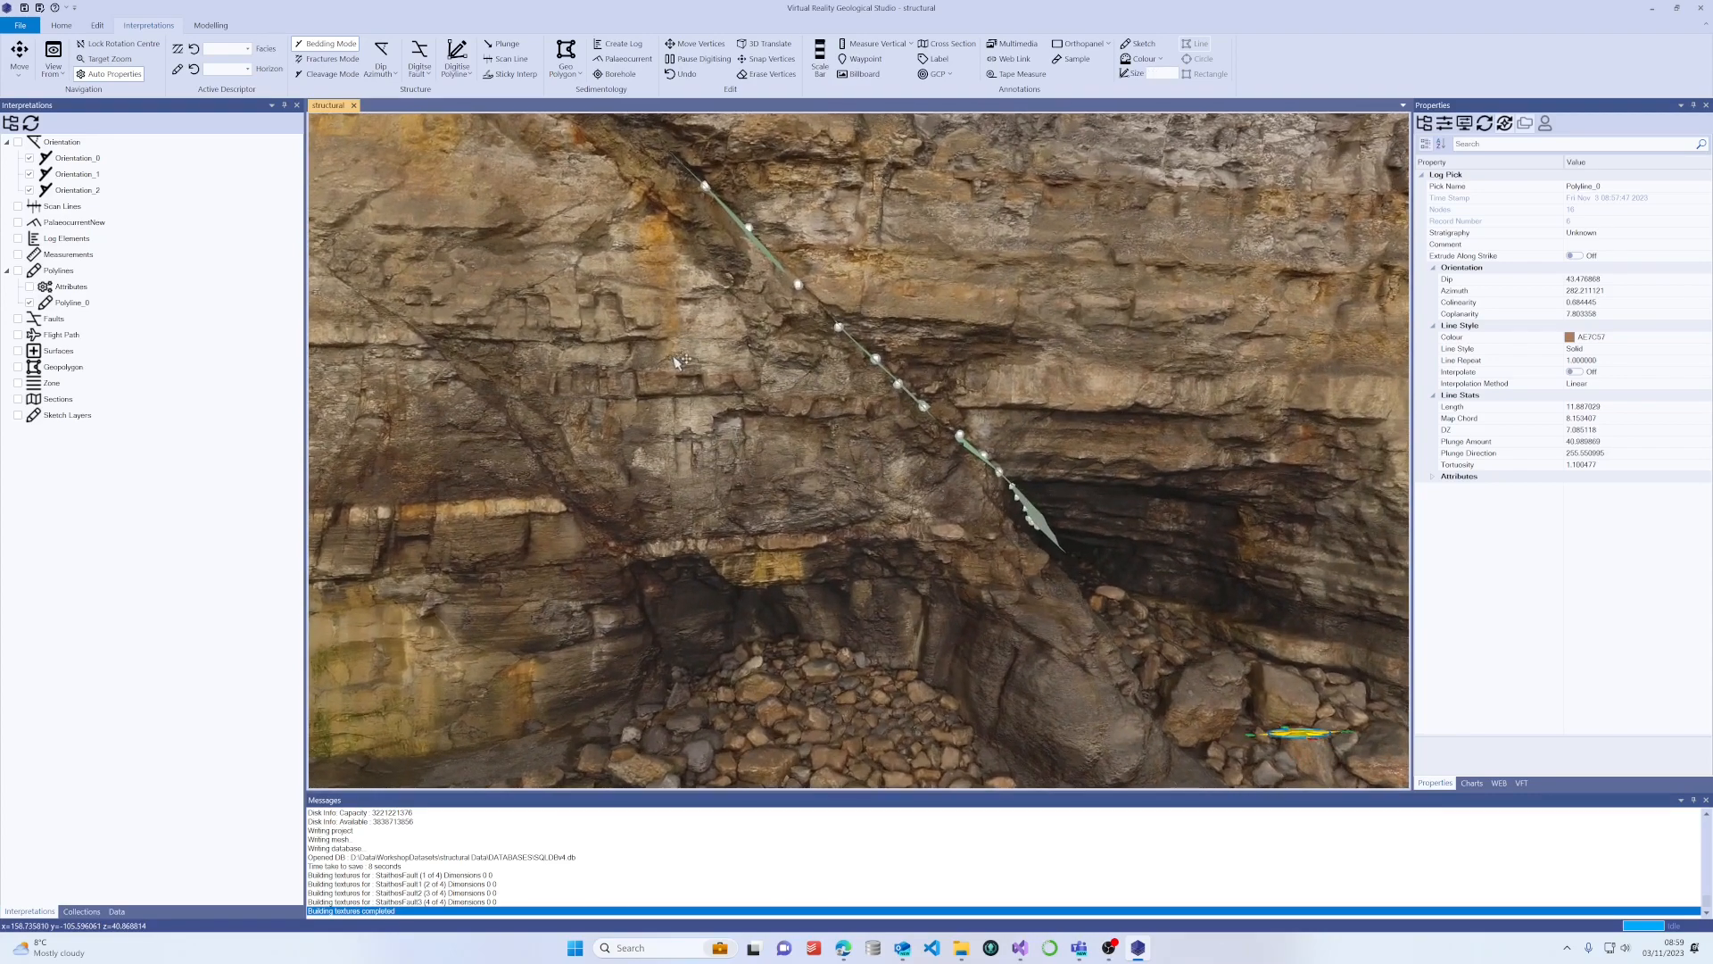
{"action": "left_click_drag", "start_coordinate": [676, 357], "coordinate": [725, 350]}
{"action": "scroll", "coordinate": [757, 353], "scroll_direction": "up", "scroll_amount": 1}
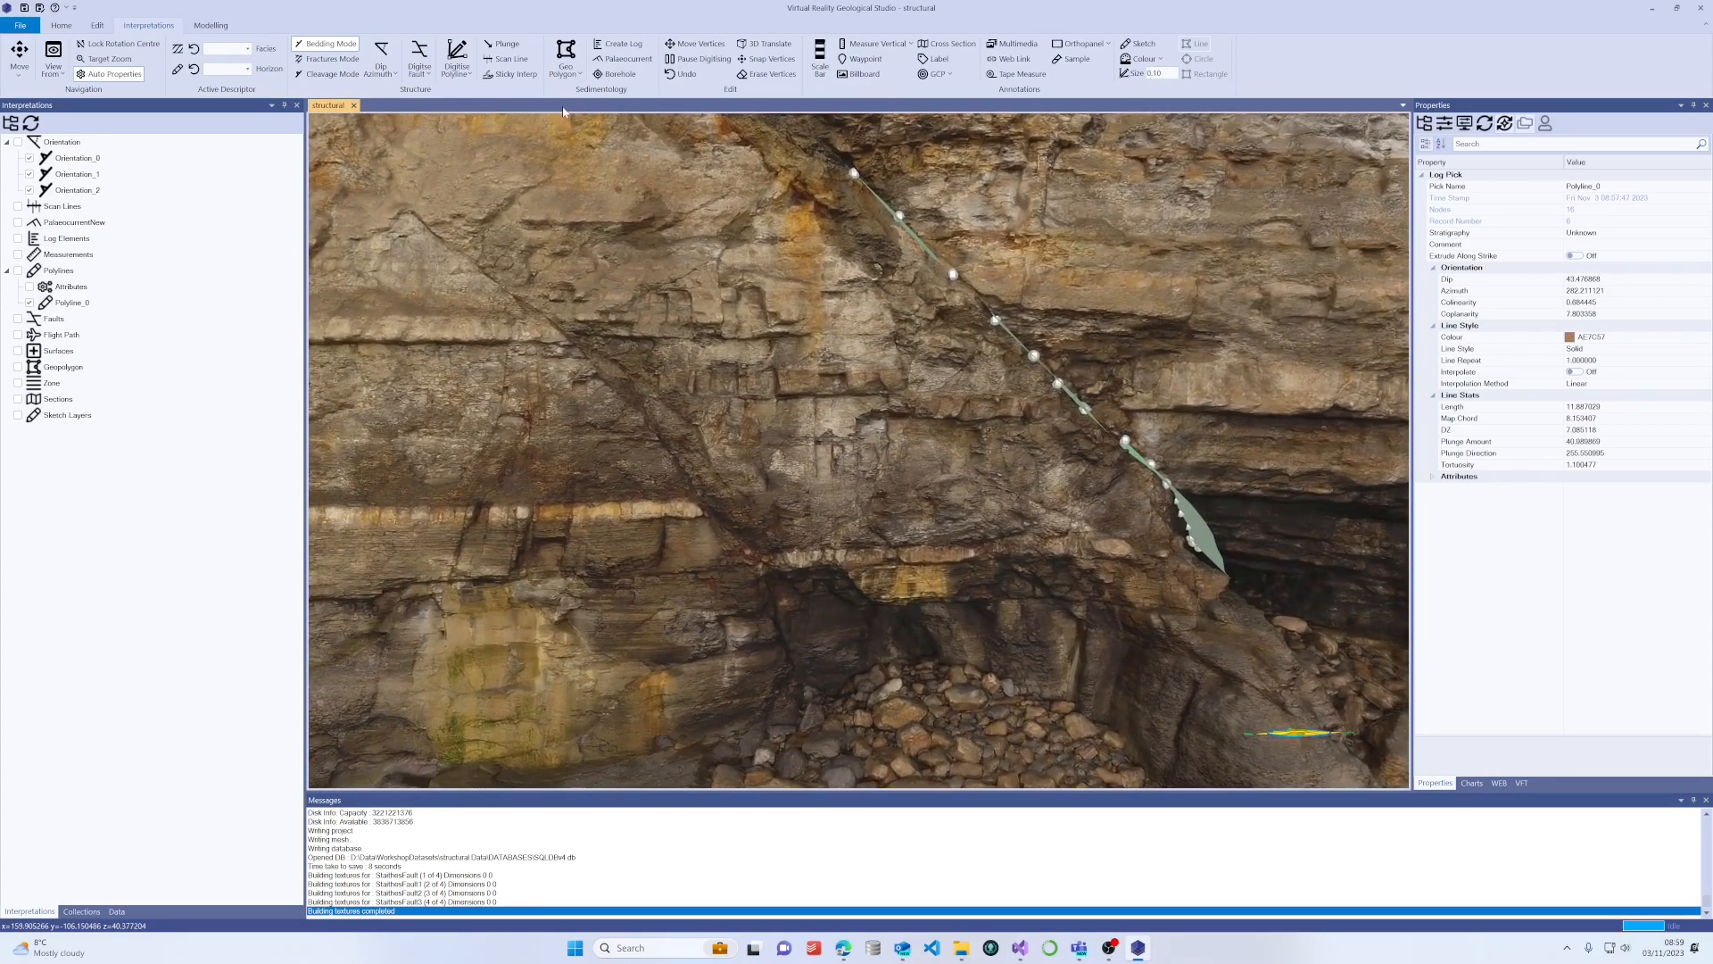
{"action": "left_click", "coordinate": [466, 74]}
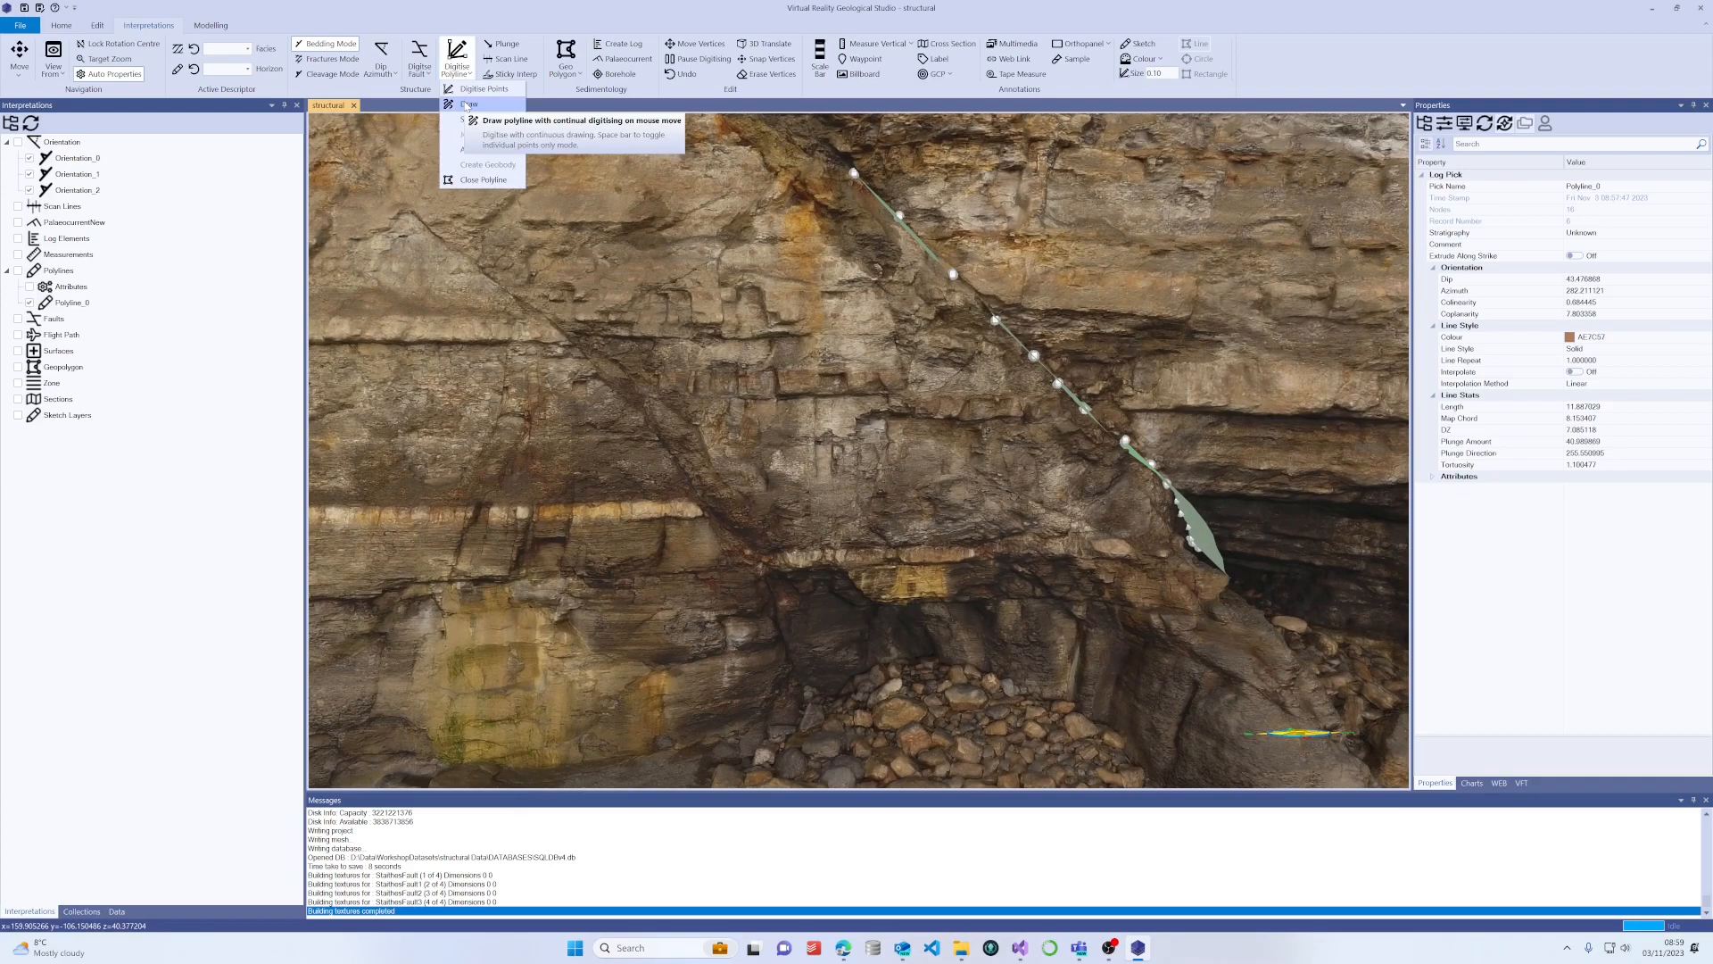
{"action": "left_click", "coordinate": [467, 105]}
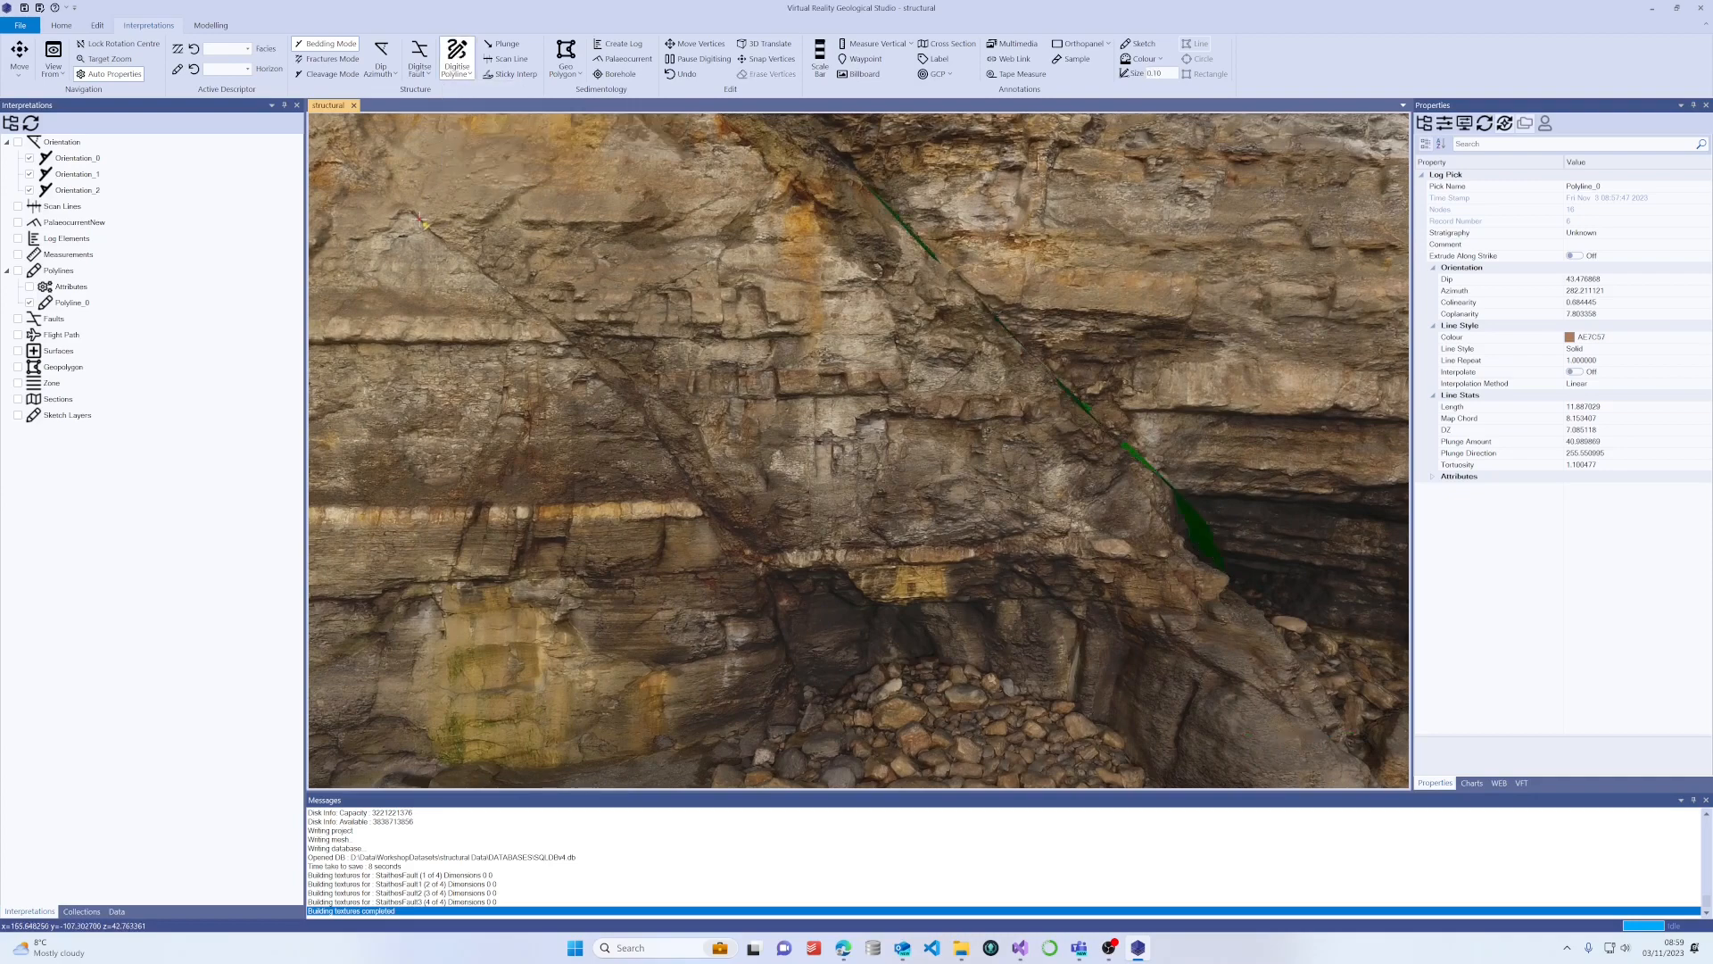
{"action": "left_click_drag", "start_coordinate": [419, 218], "coordinate": [645, 407]}
{"action": "left_click_drag", "start_coordinate": [690, 492], "coordinate": [735, 537]}
{"action": "left_click", "coordinate": [748, 548]}
{"action": "left_click_drag", "start_coordinate": [768, 584], "coordinate": [790, 685]}
{"action": "double_click", "coordinate": [791, 685]}
Select the newly drawn fault polyline and examine its fitted plane and orientation values against the cliff and the first fault.
{"action": "left_click_drag", "start_coordinate": [773, 427], "coordinate": [495, 398]}
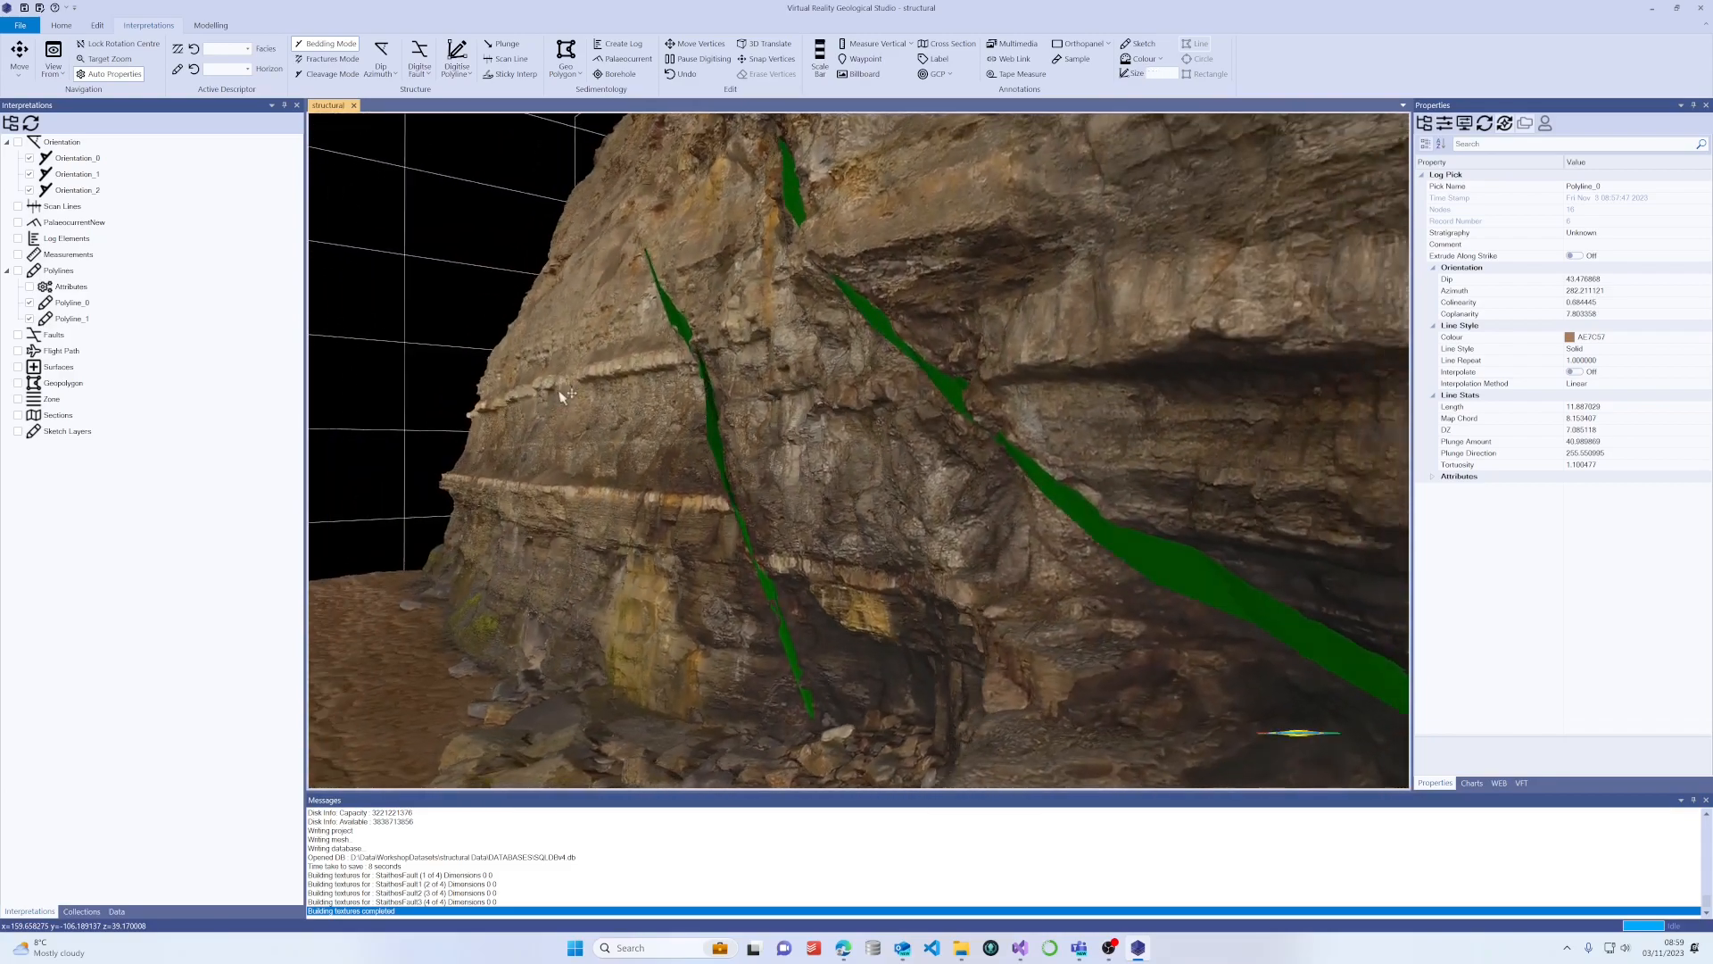
{"action": "left_click_drag", "start_coordinate": [662, 368], "coordinate": [876, 393]}
{"action": "scroll", "coordinate": [900, 382], "scroll_direction": "up", "scroll_amount": 4}
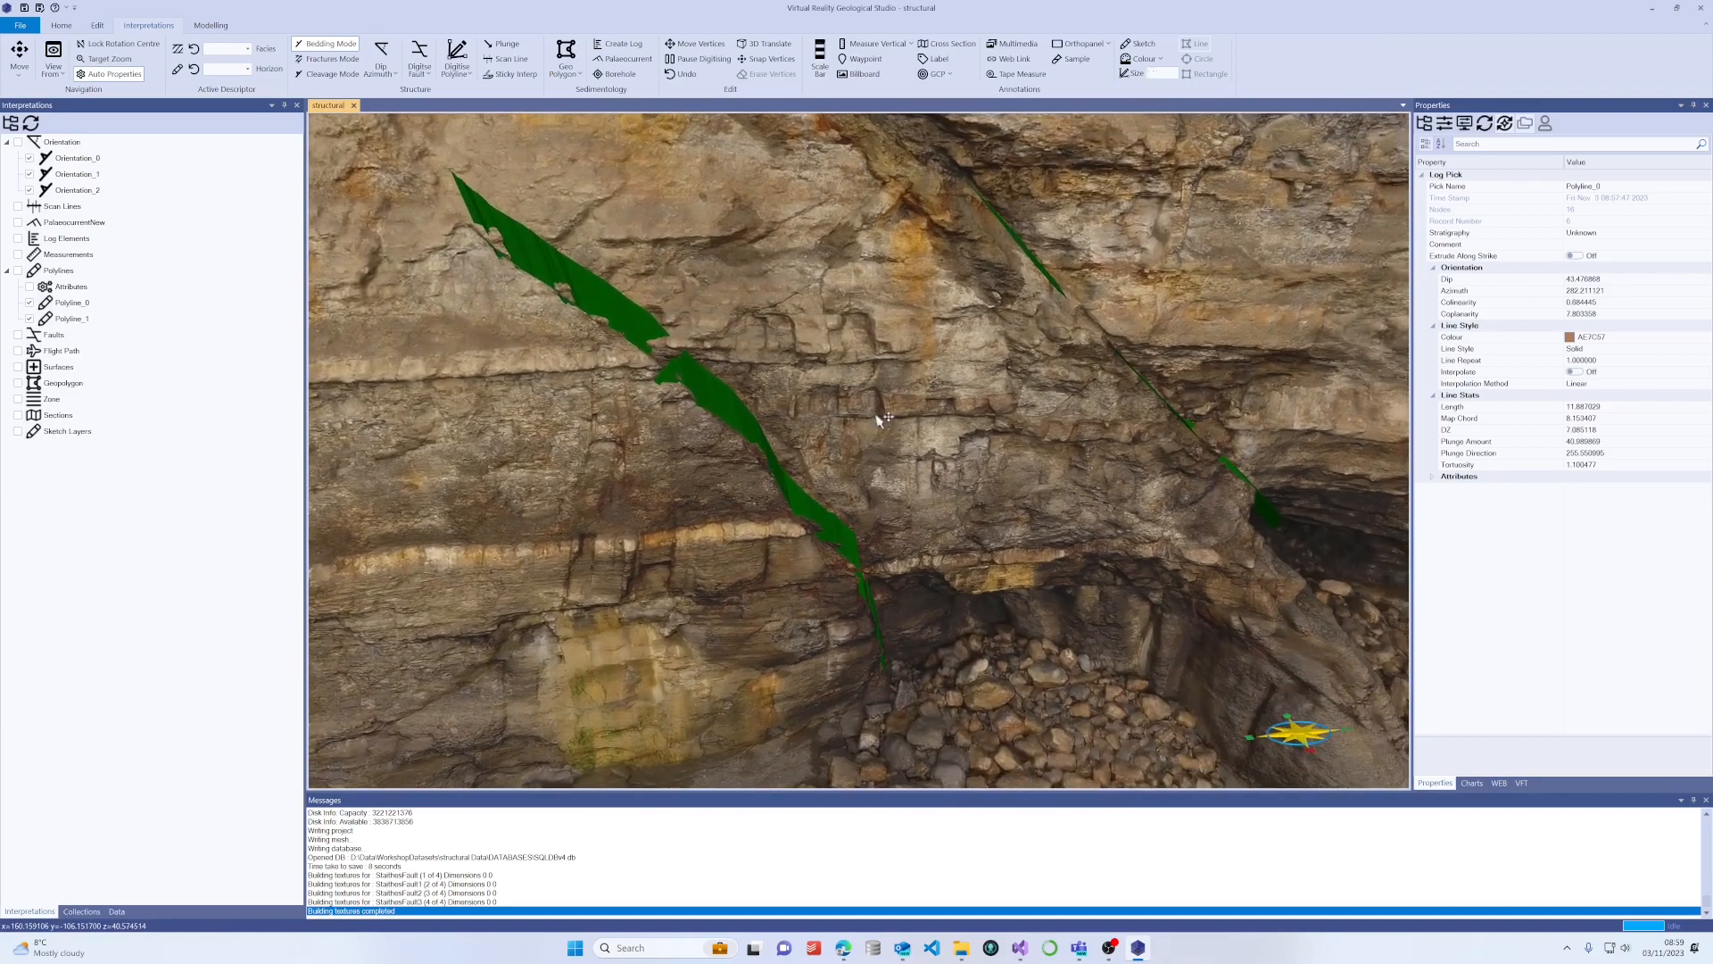
{"action": "left_click", "coordinate": [607, 317]}
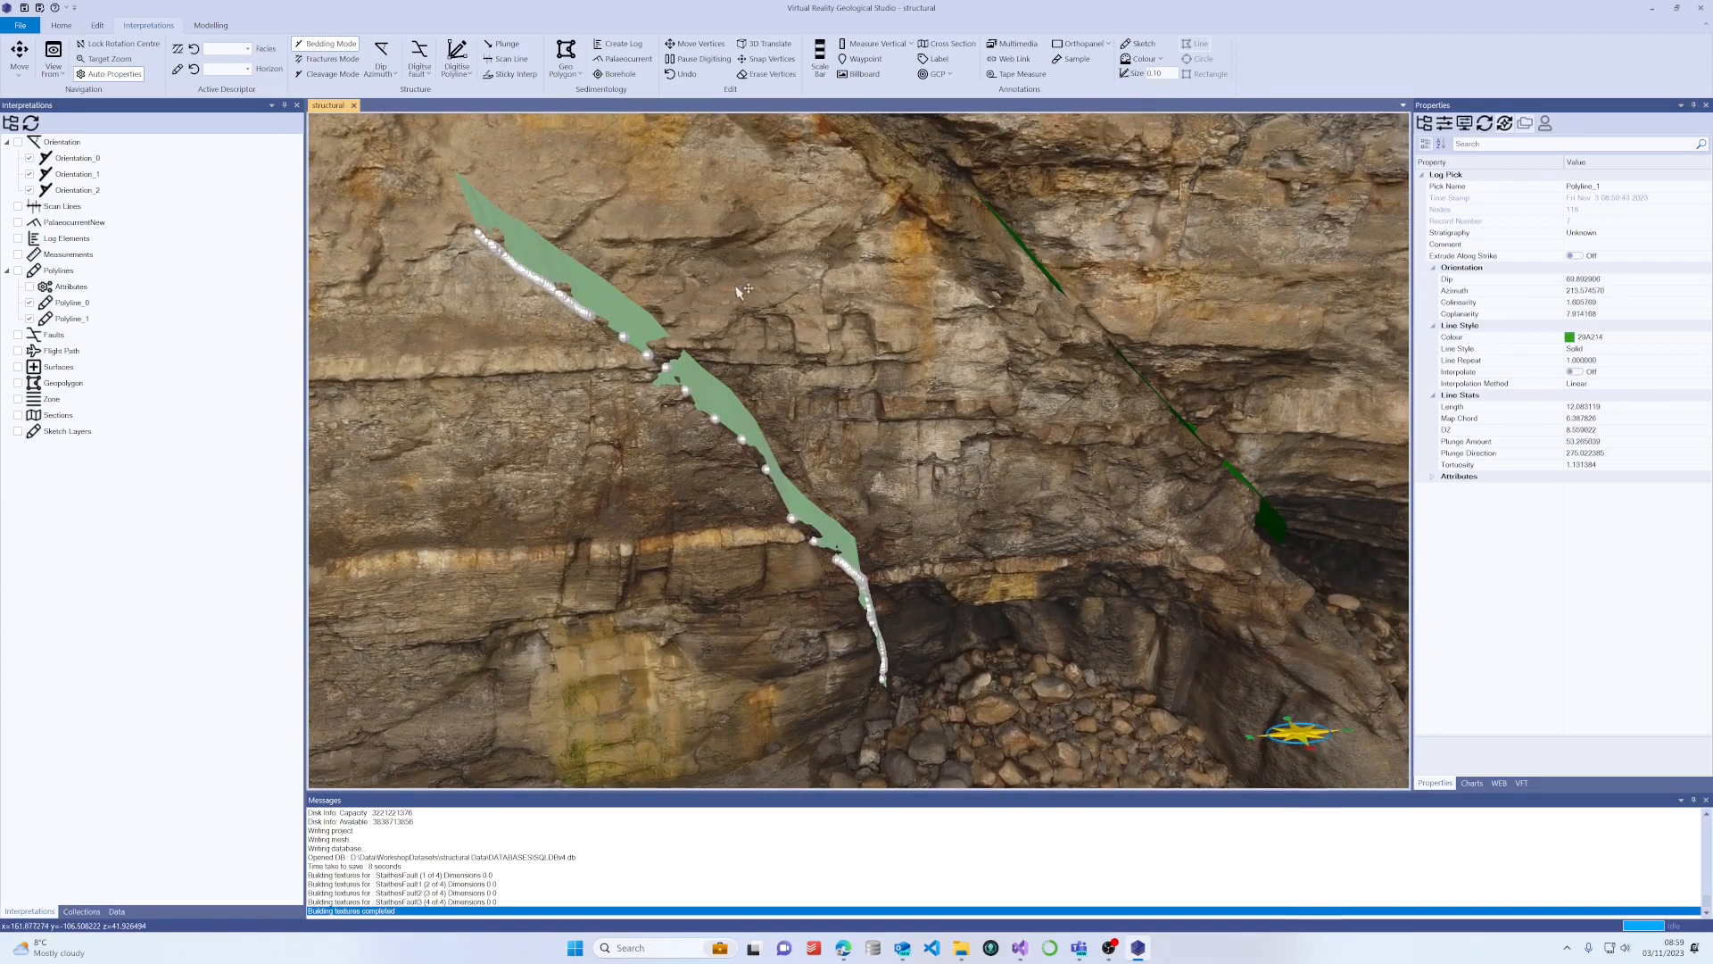
{"action": "left_click_drag", "start_coordinate": [744, 292], "coordinate": [839, 267]}
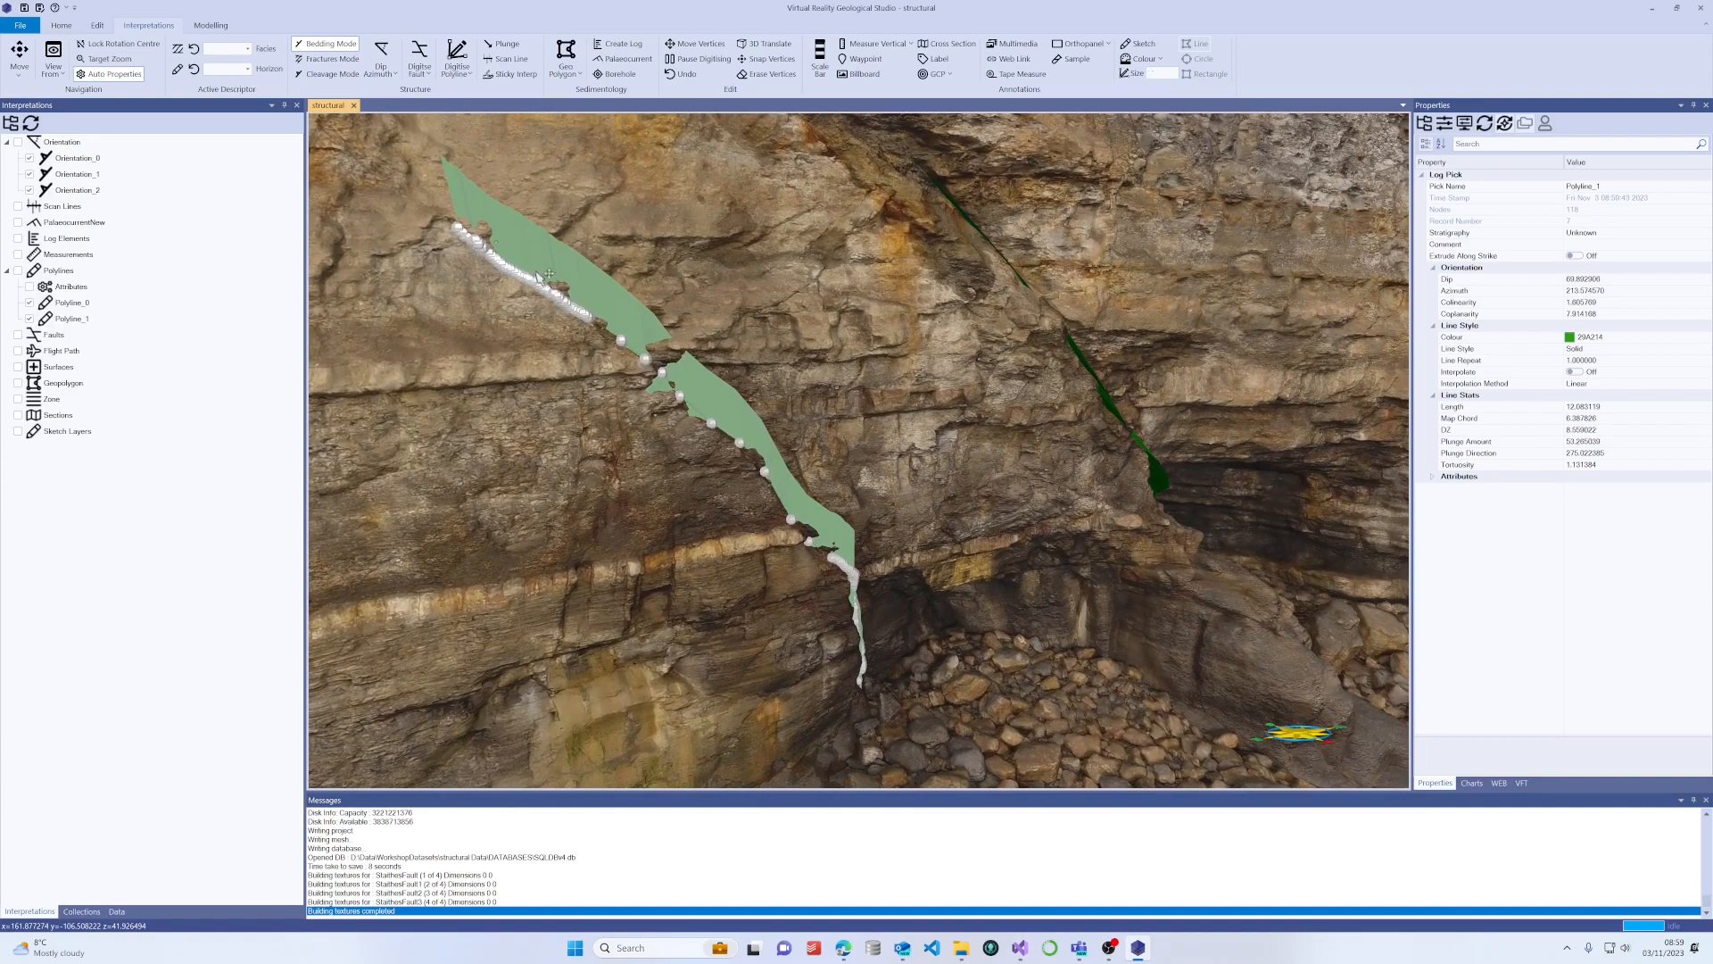
{"action": "left_click_drag", "start_coordinate": [848, 650], "coordinate": [1026, 453]}
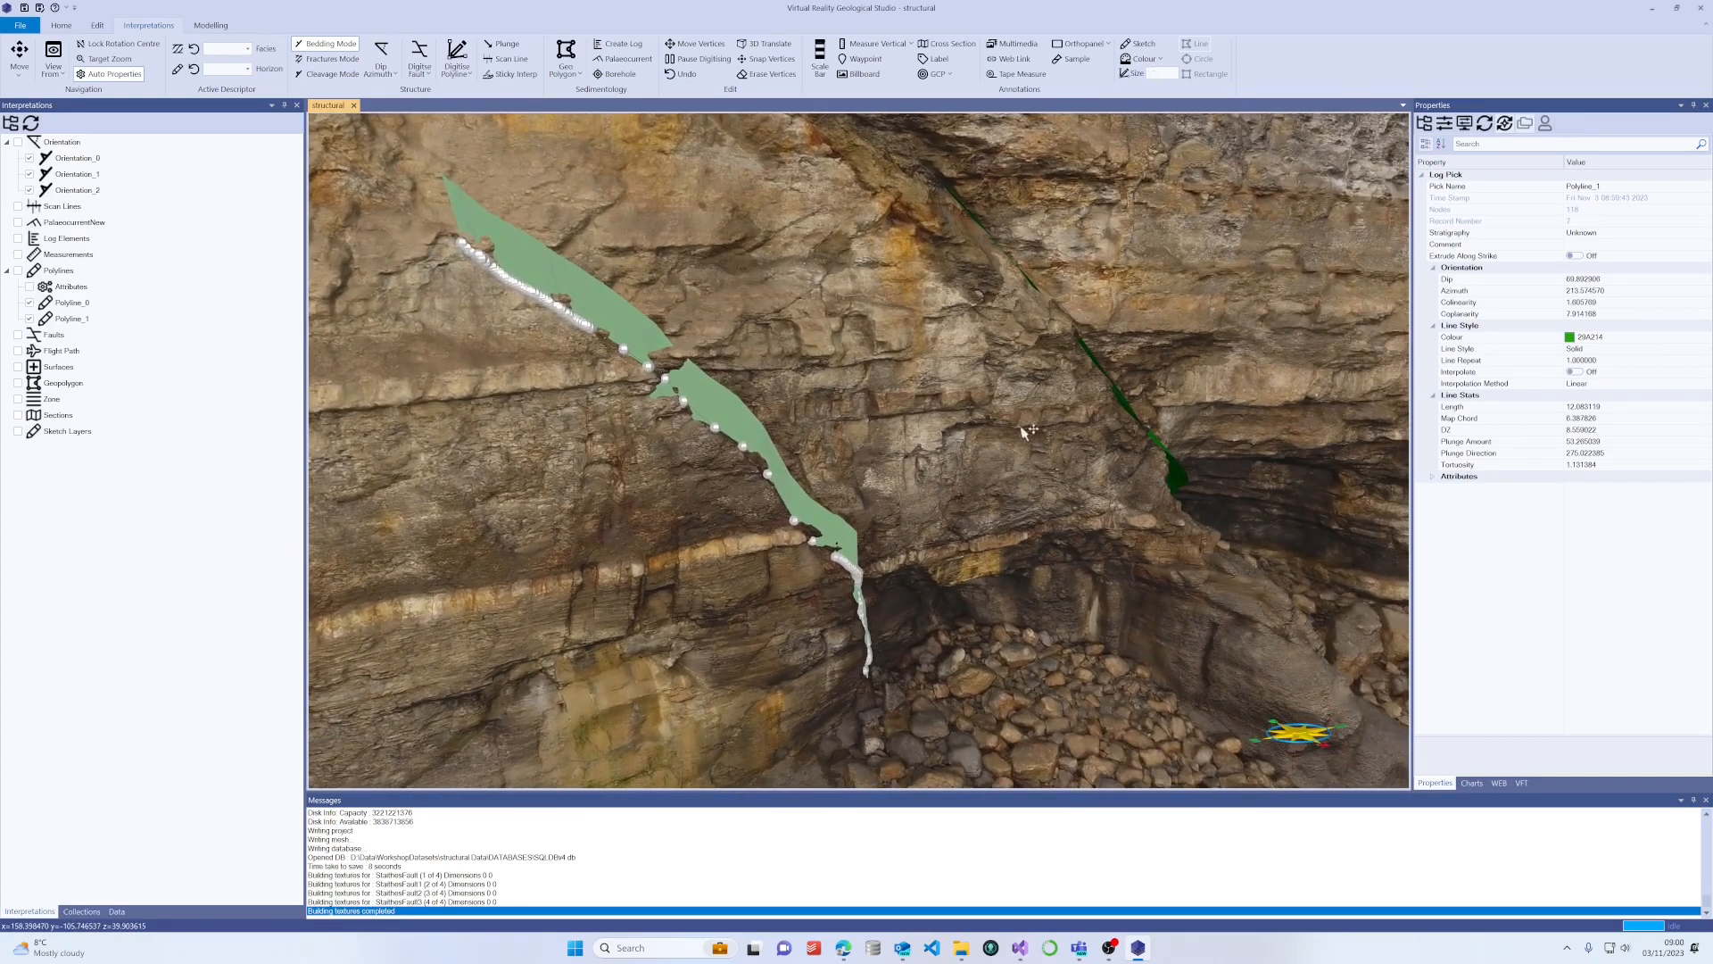
{"action": "scroll", "coordinate": [991, 364], "scroll_direction": "up", "scroll_amount": 3}
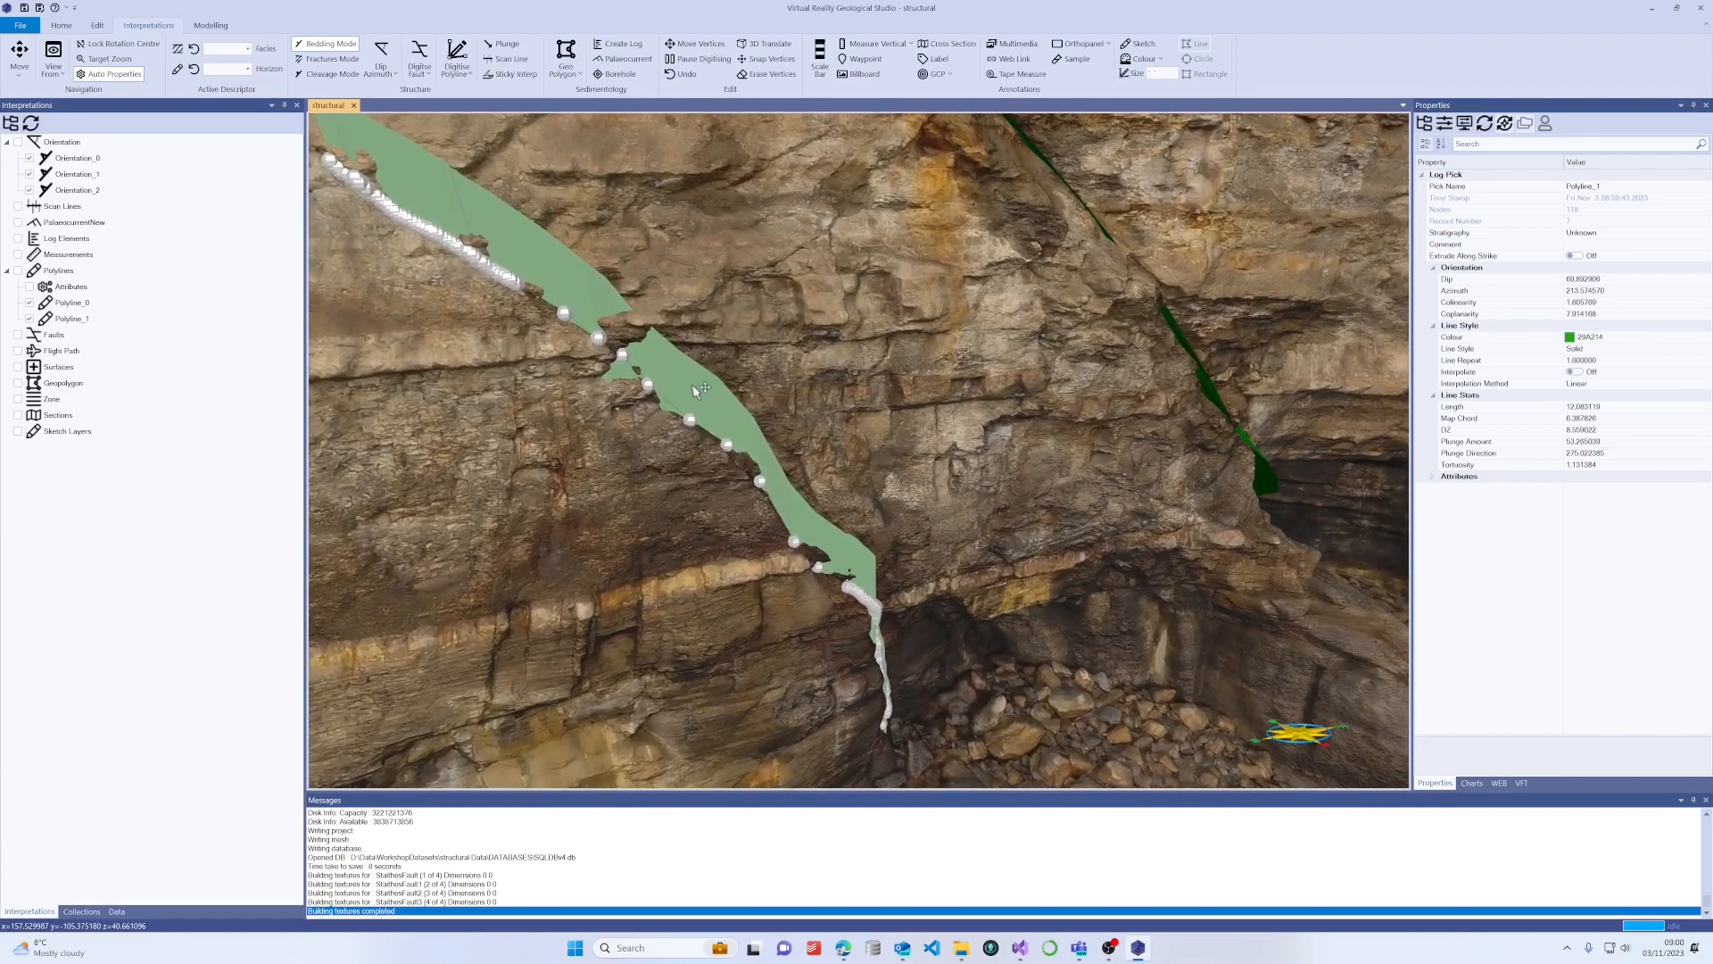
Turn on Extrude Along Strike for the first fault polyline beside the cave and check the resulting strip against the cliff.
{"action": "left_click", "coordinate": [694, 388]}
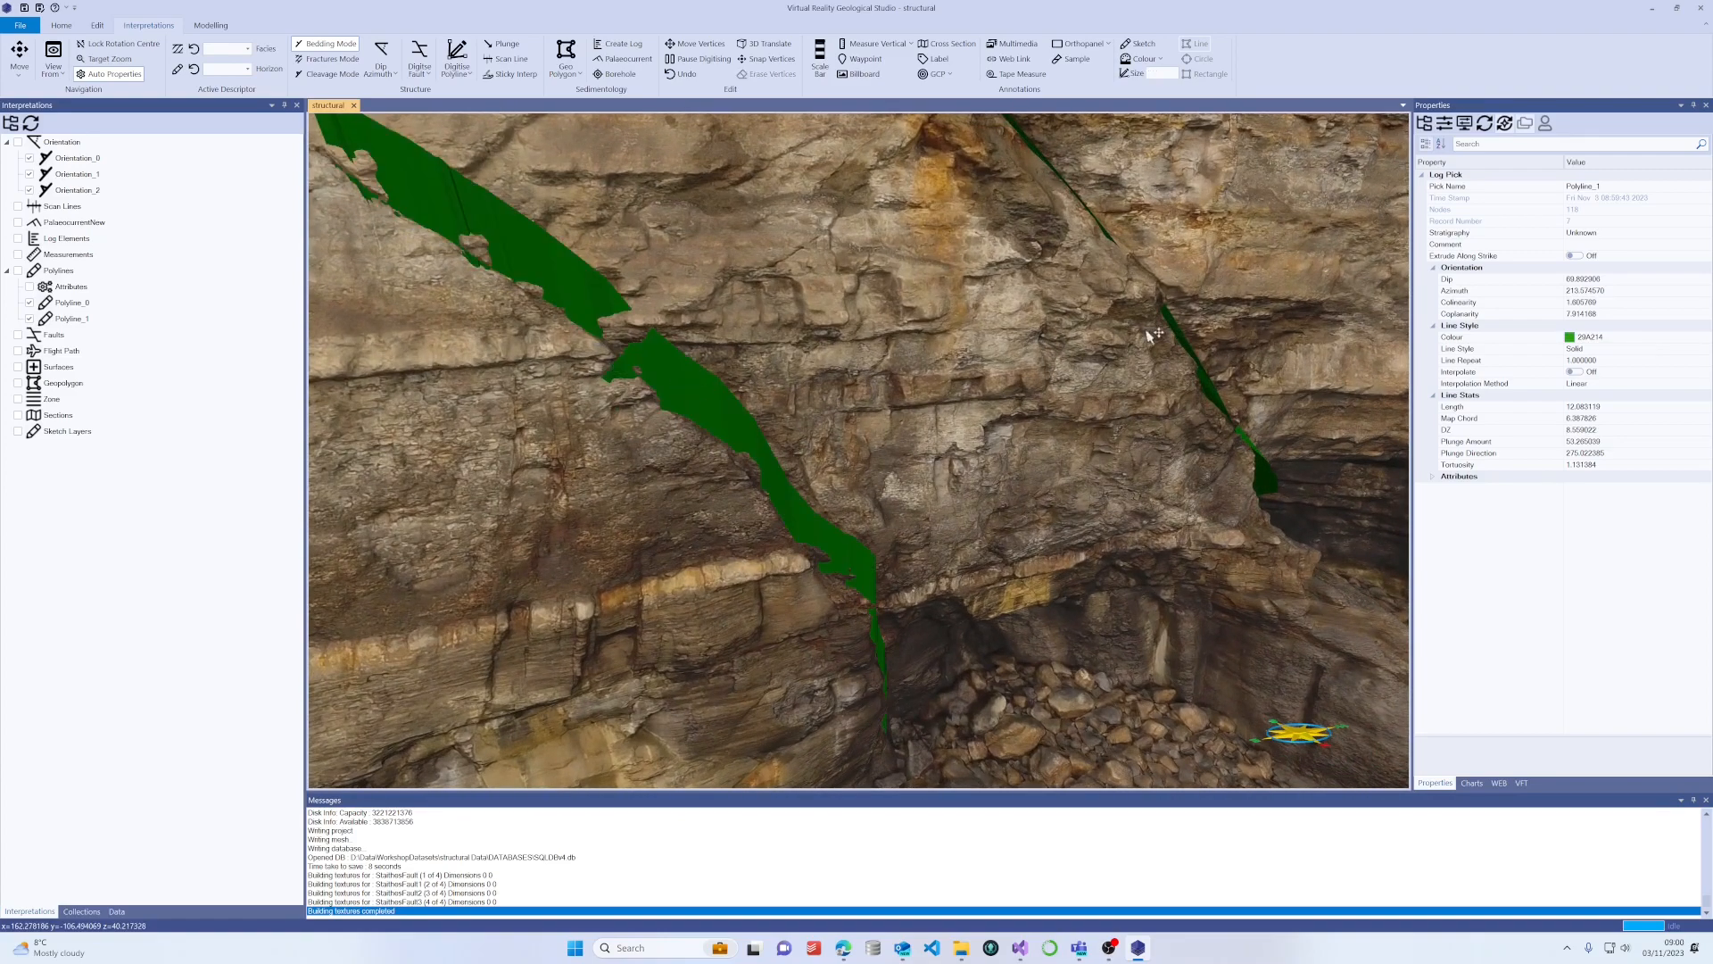
{"action": "left_click", "coordinate": [1174, 330]}
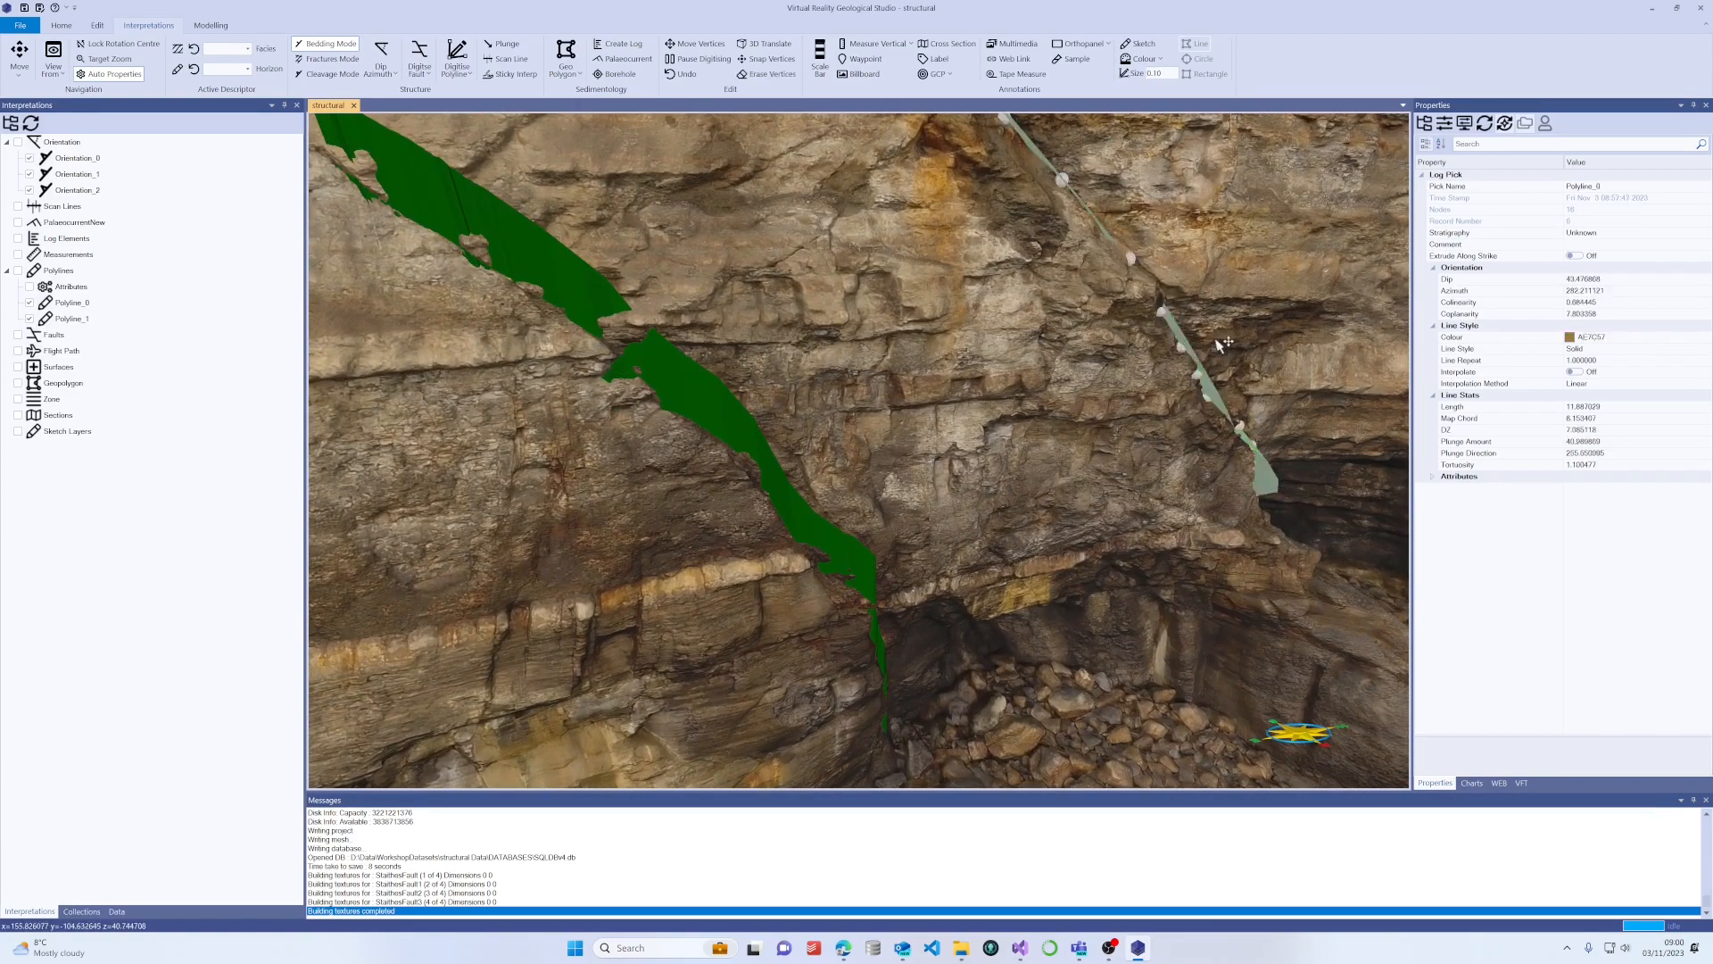
{"action": "left_click_drag", "start_coordinate": [1040, 335], "coordinate": [1049, 300]}
{"action": "right_click_drag", "start_coordinate": [1049, 300], "coordinate": [870, 347]}
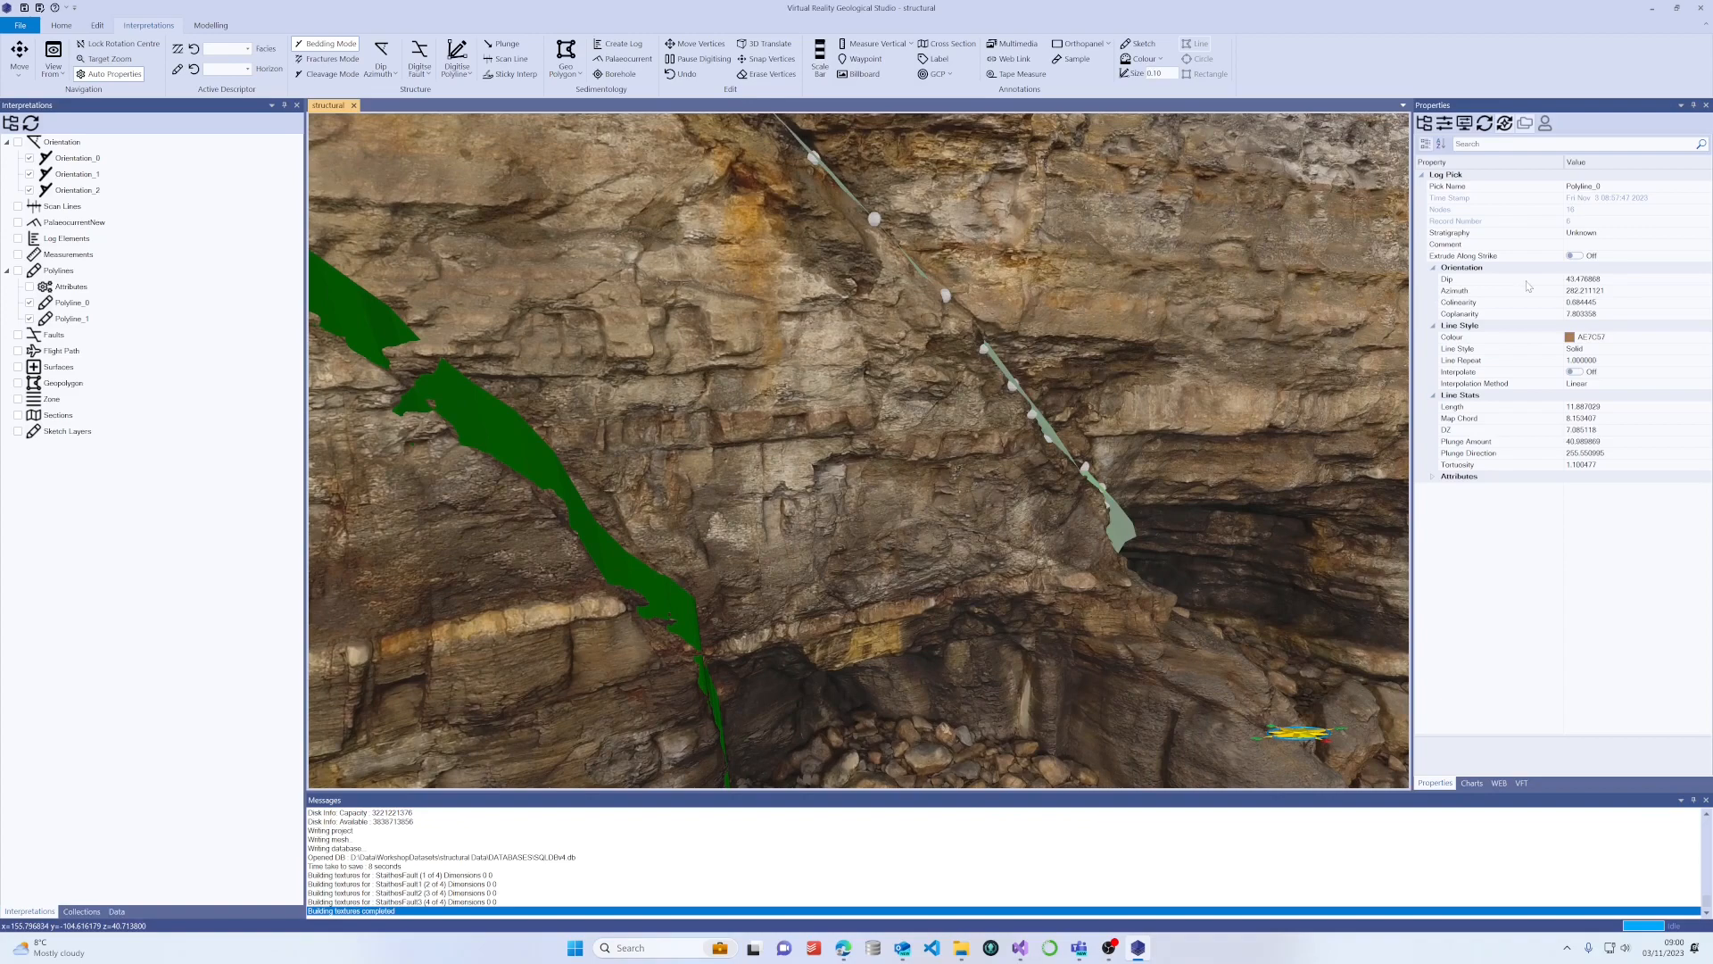
{"action": "left_click", "coordinate": [1576, 256]}
{"action": "left_click_drag", "start_coordinate": [1262, 238], "coordinate": [1009, 264]}
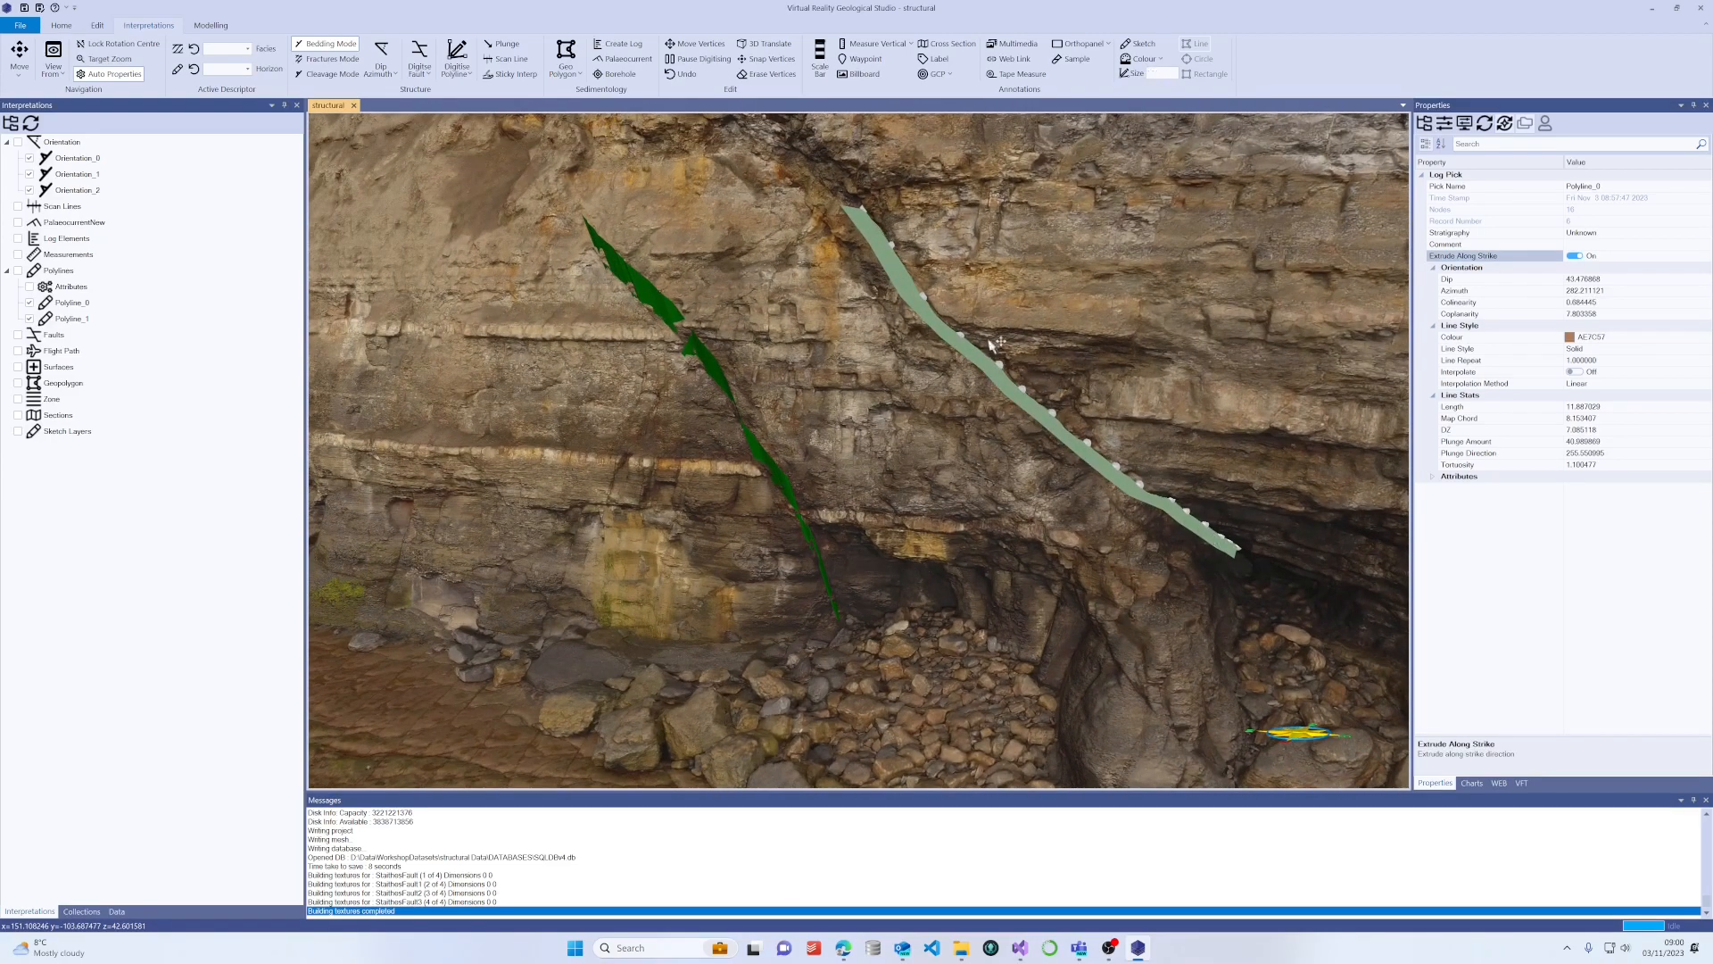
{"action": "left_click_drag", "start_coordinate": [968, 305], "coordinate": [1012, 292]}
{"action": "scroll", "coordinate": [1027, 312], "scroll_direction": "up", "scroll_amount": 1}
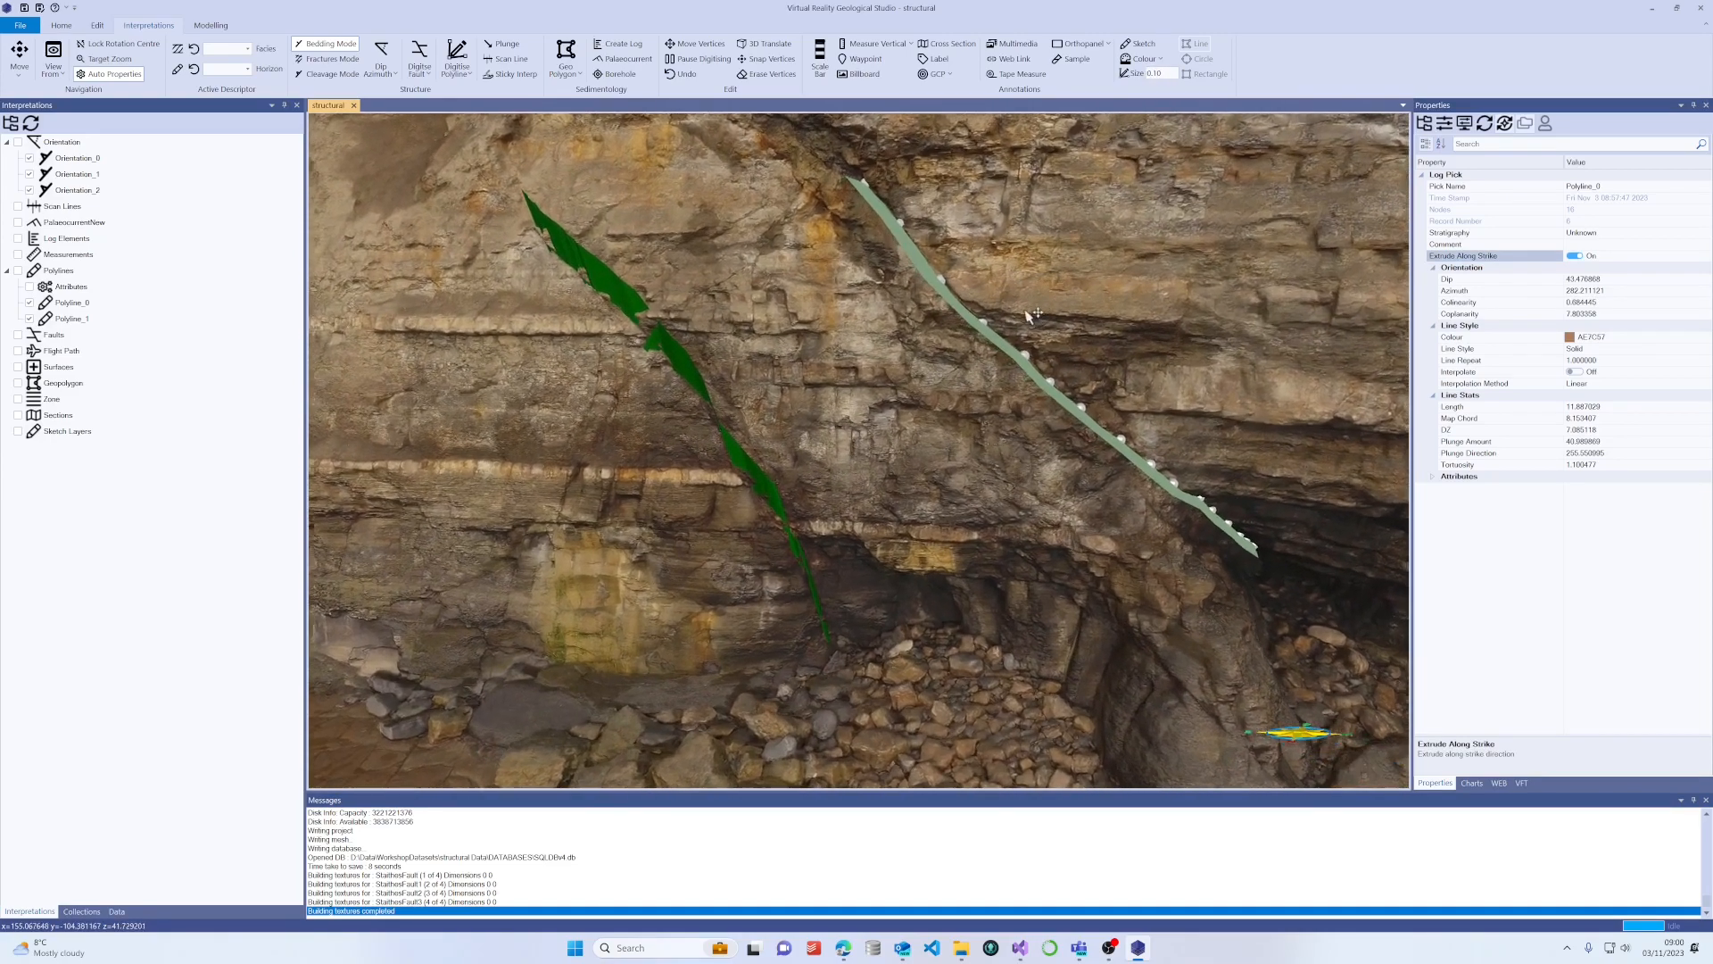
{"action": "scroll", "coordinate": [974, 375], "scroll_direction": "up", "scroll_amount": 2}
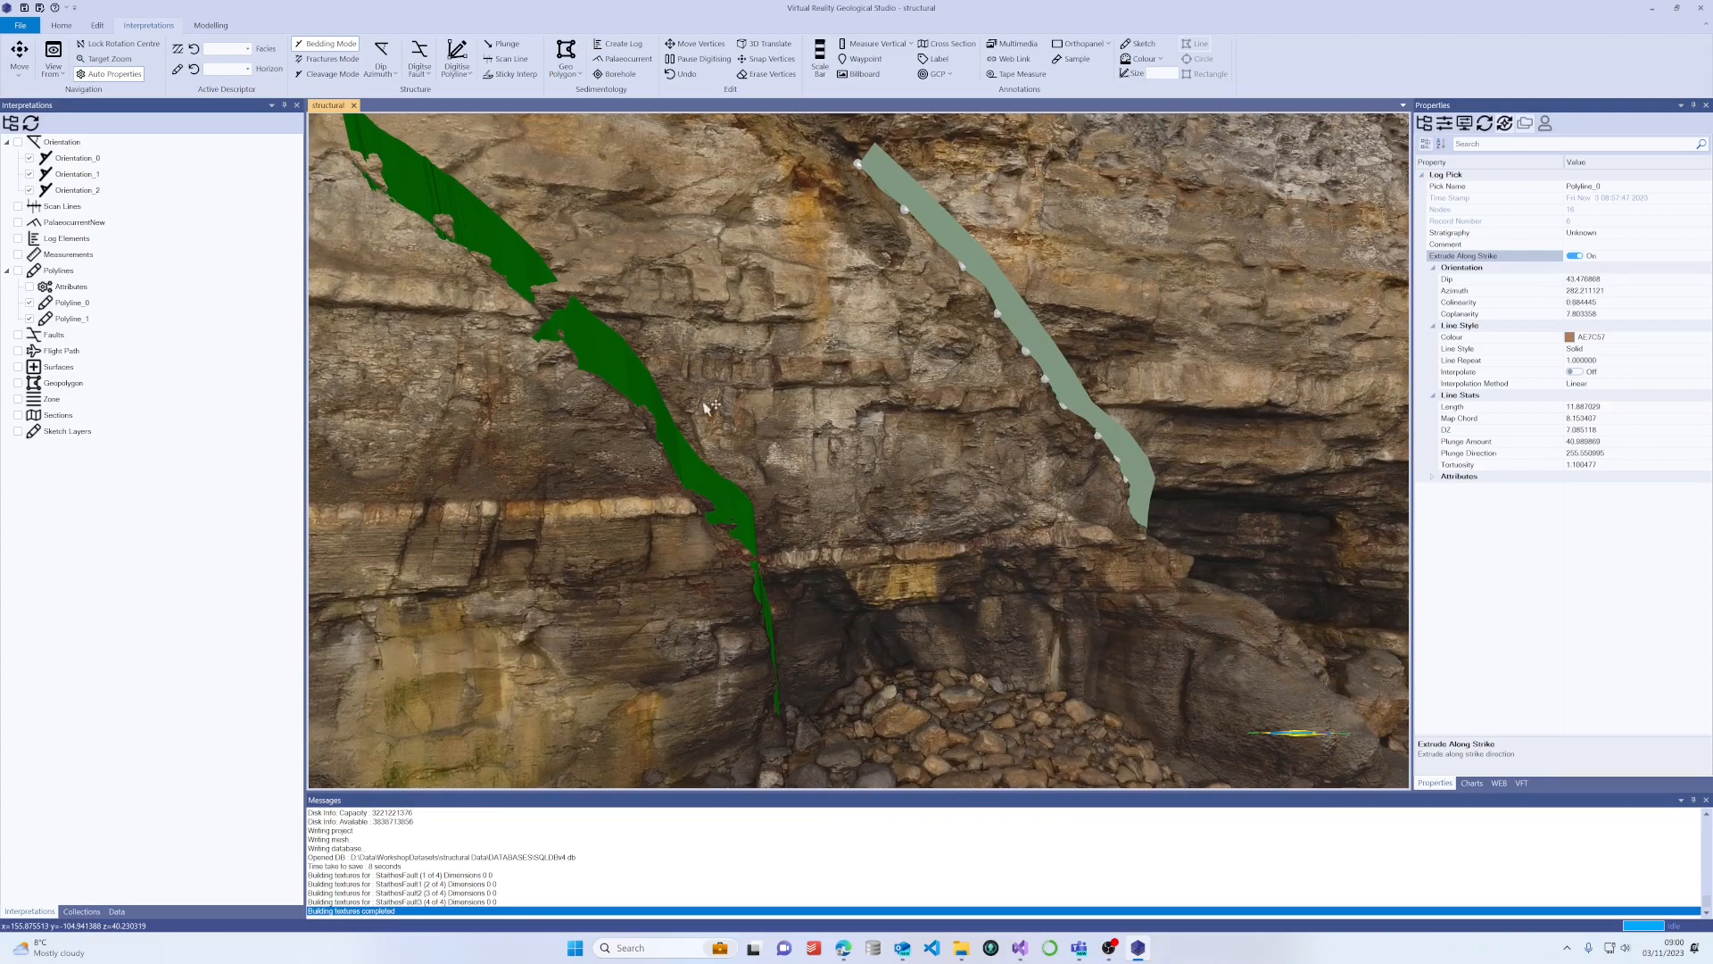
Set the second fault polyline's dip to 43 and its azimuth to 282.
{"action": "left_click", "coordinate": [654, 393]}
{"action": "left_click", "coordinate": [1537, 282]}
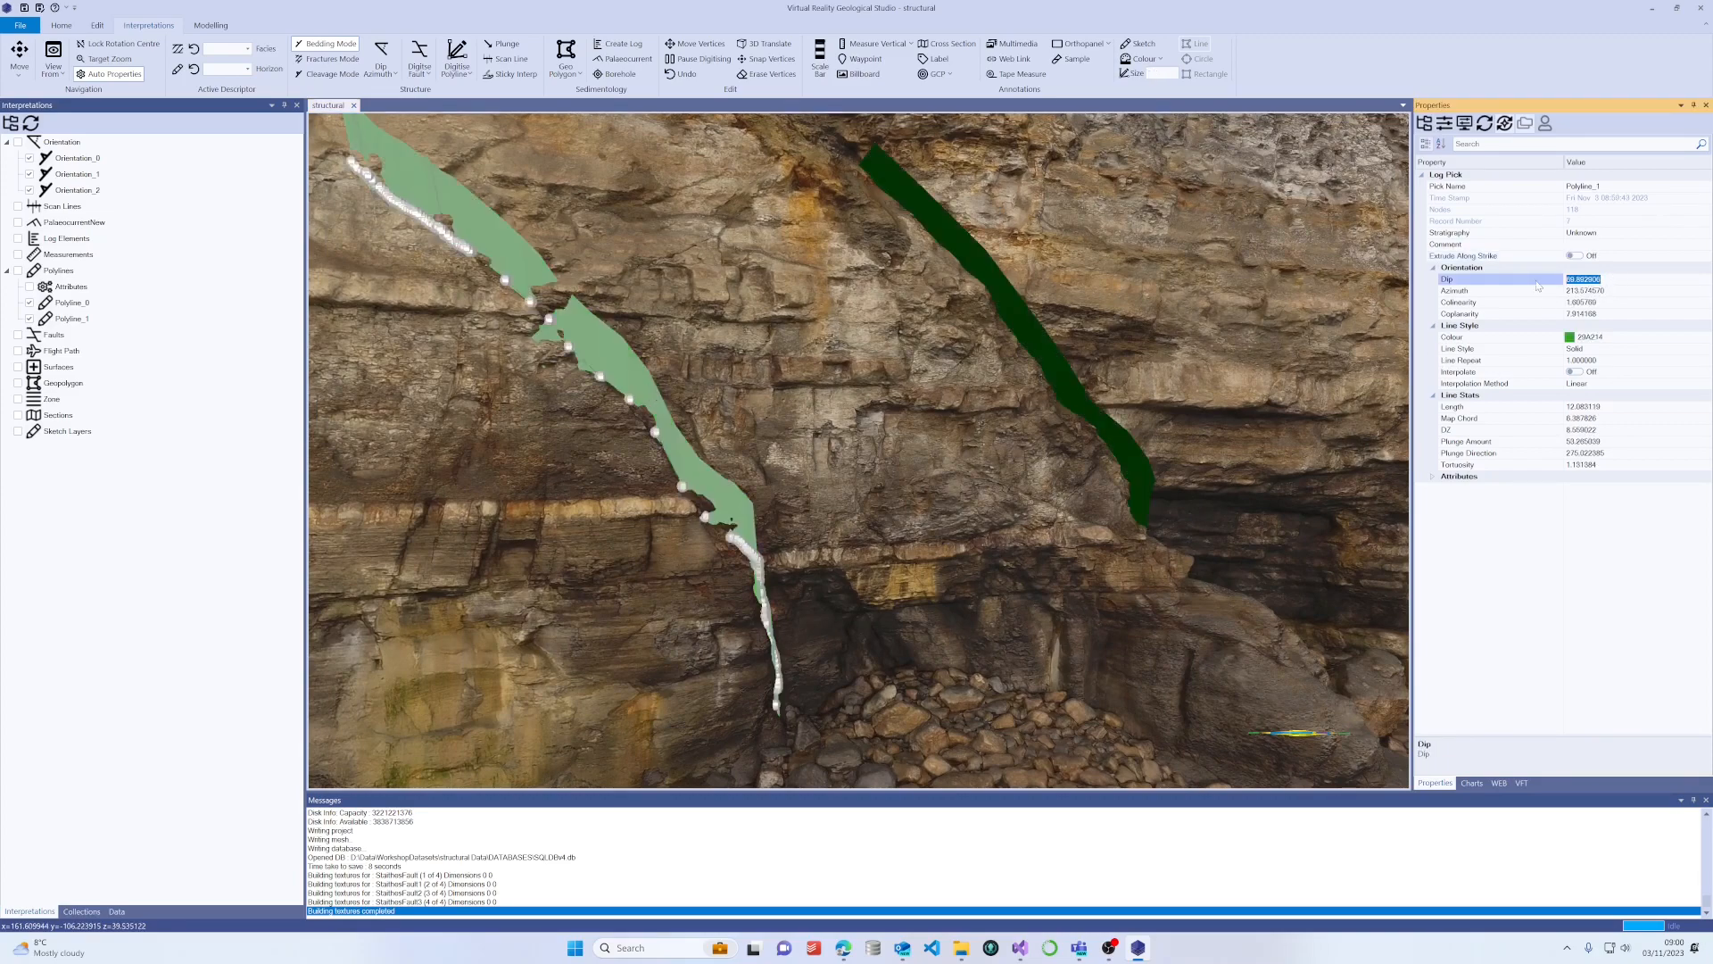
{"action": "type", "text": "43"}
{"action": "left_click", "coordinate": [1616, 293]}
{"action": "left_click_drag", "start_coordinate": [1614, 291], "coordinate": [1578, 292]}
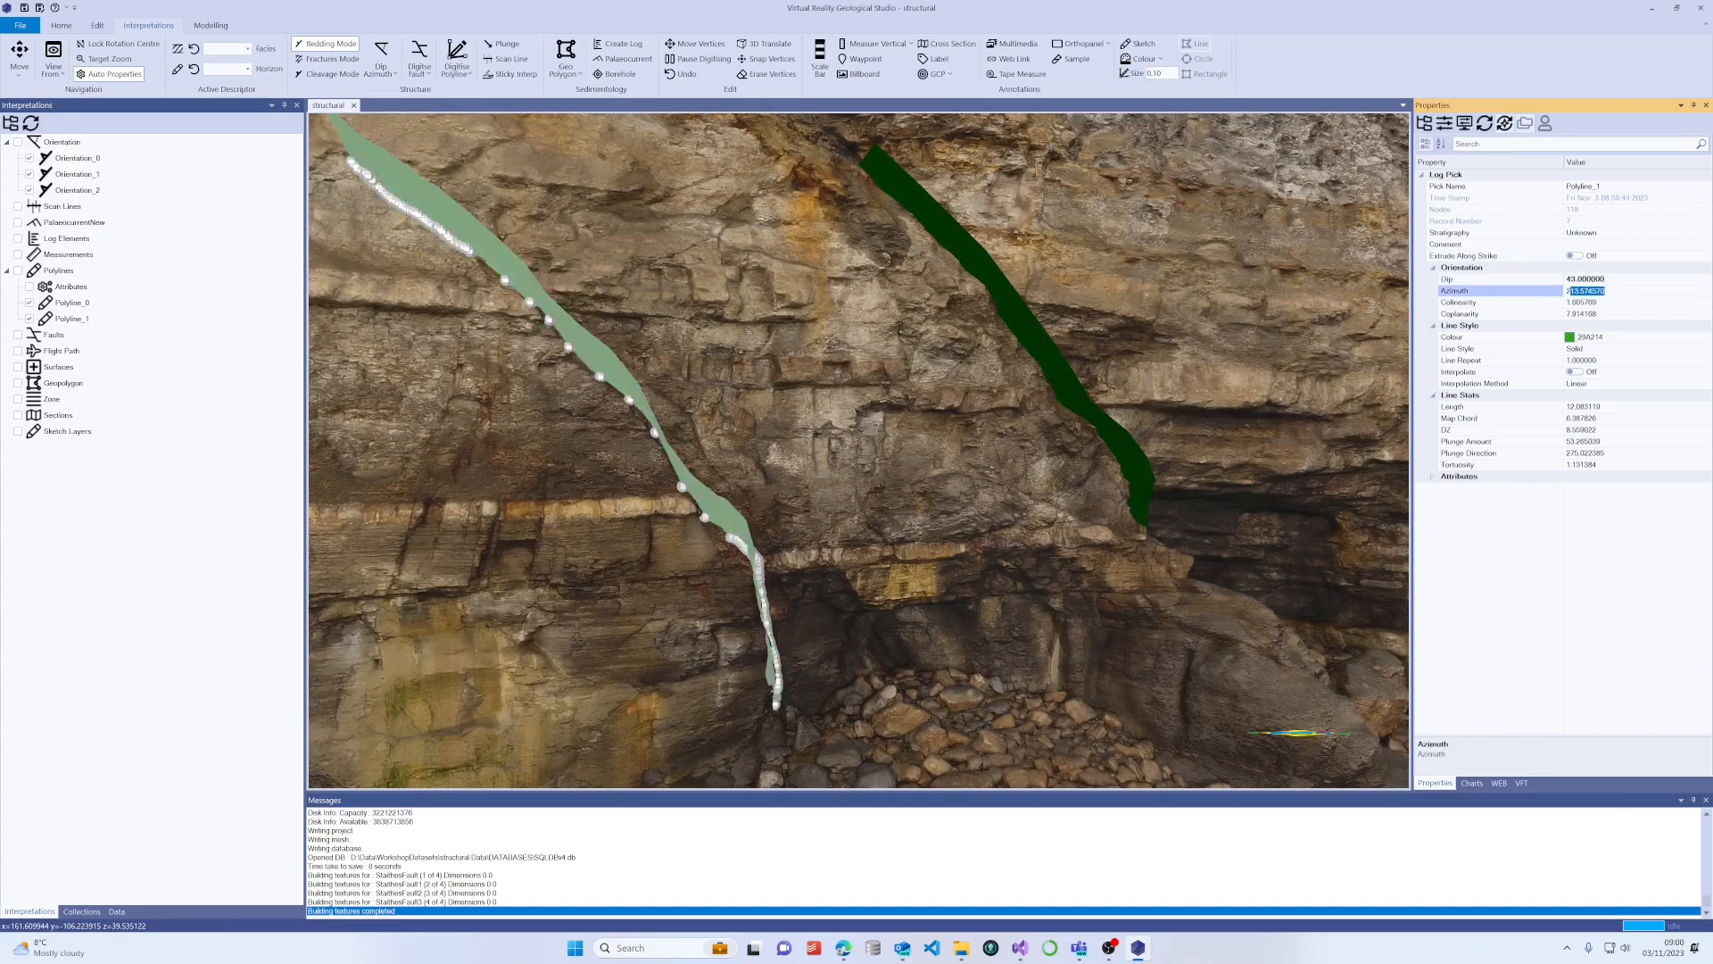
{"action": "type", "text": "82"}
{"action": "key", "text": "Return"}
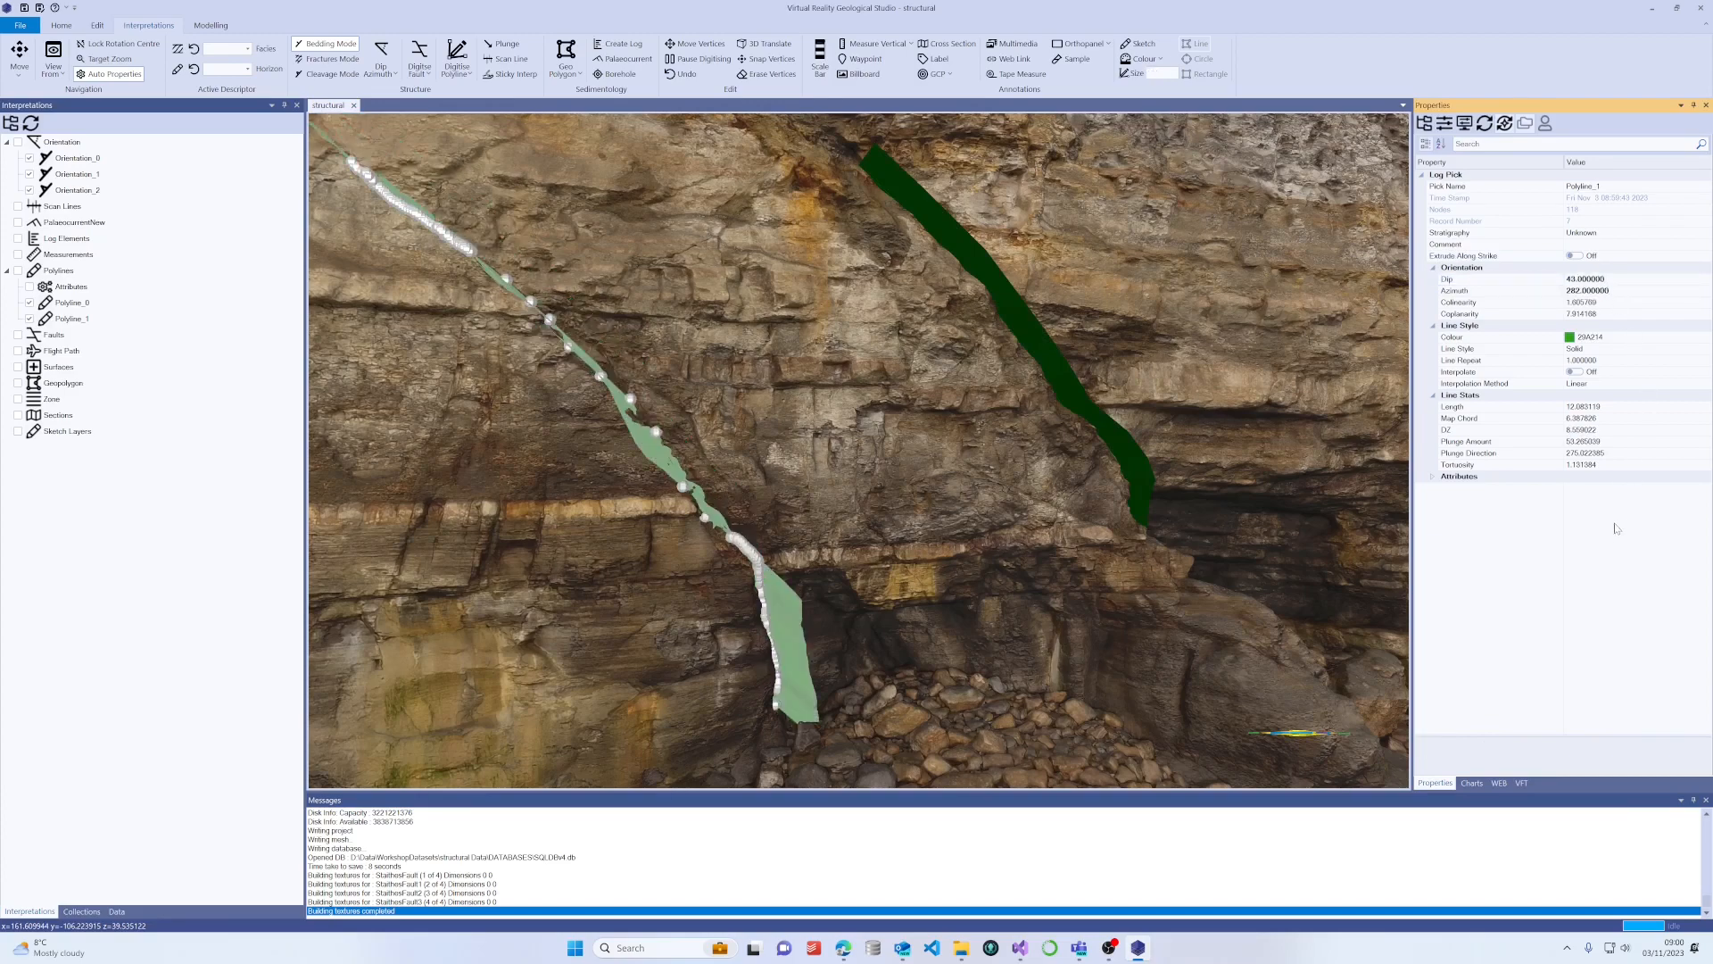
Turn on Extrude Along Strike for the second fault polyline and compare its strip with the first fault's.
{"action": "left_click", "coordinate": [1575, 256]}
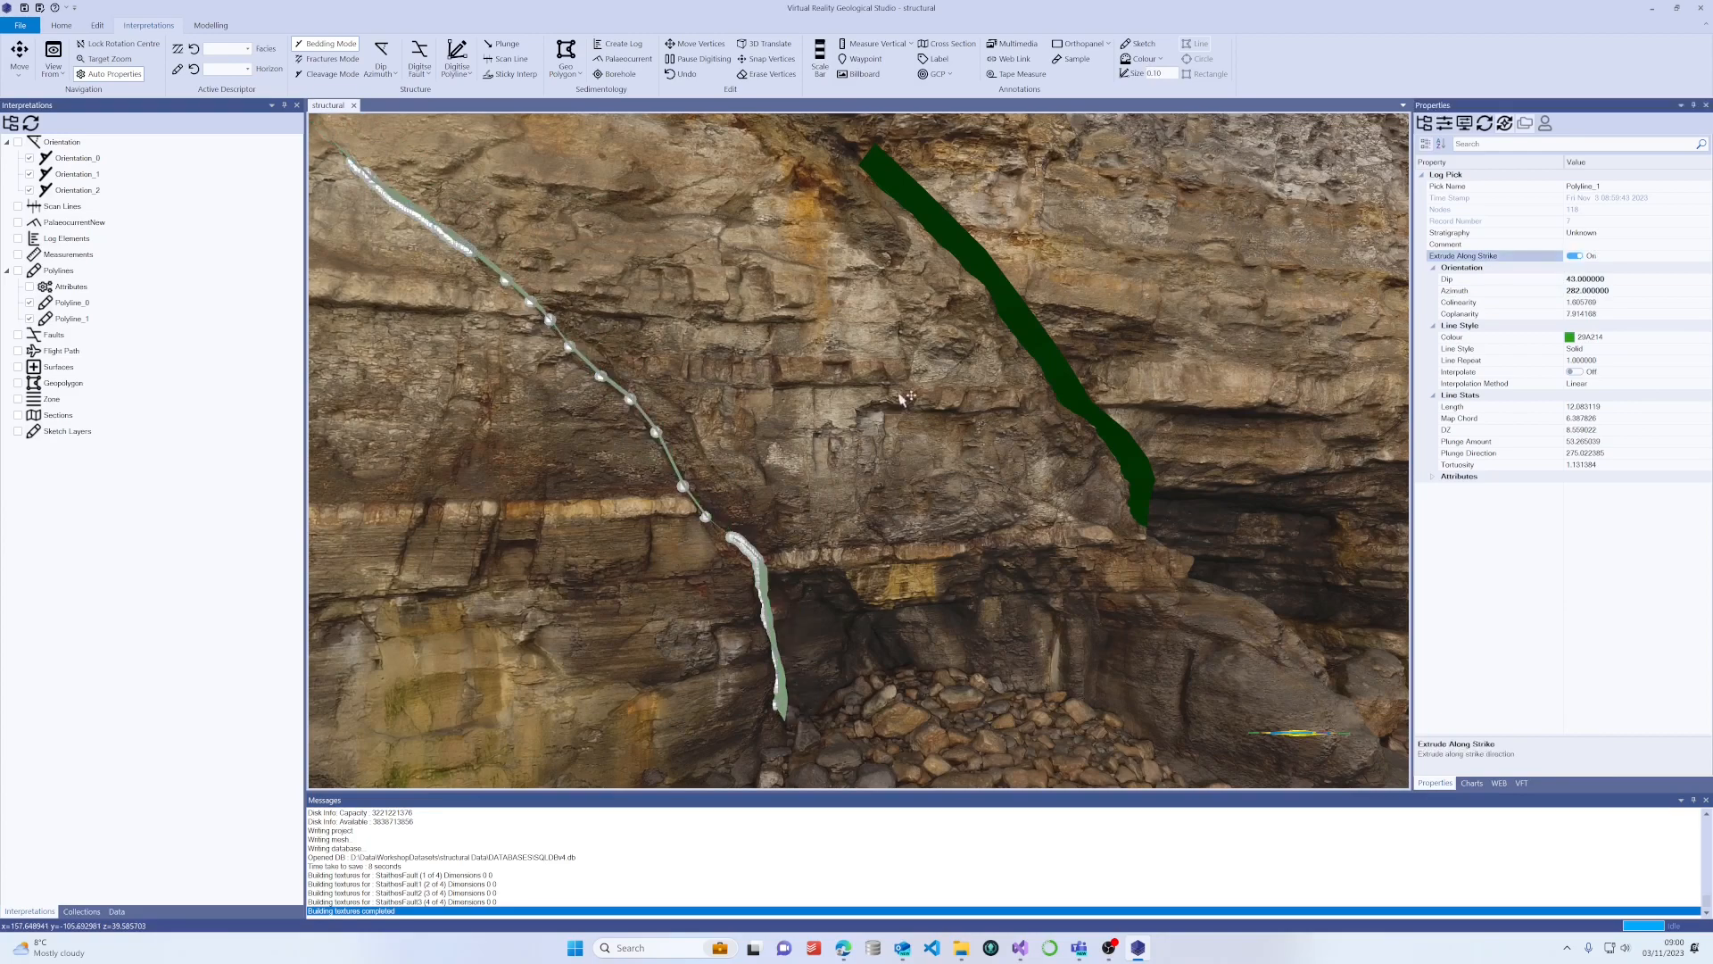
{"action": "left_click_drag", "start_coordinate": [895, 394], "coordinate": [990, 419]}
{"action": "scroll", "coordinate": [988, 417], "scroll_direction": "down", "scroll_amount": 2}
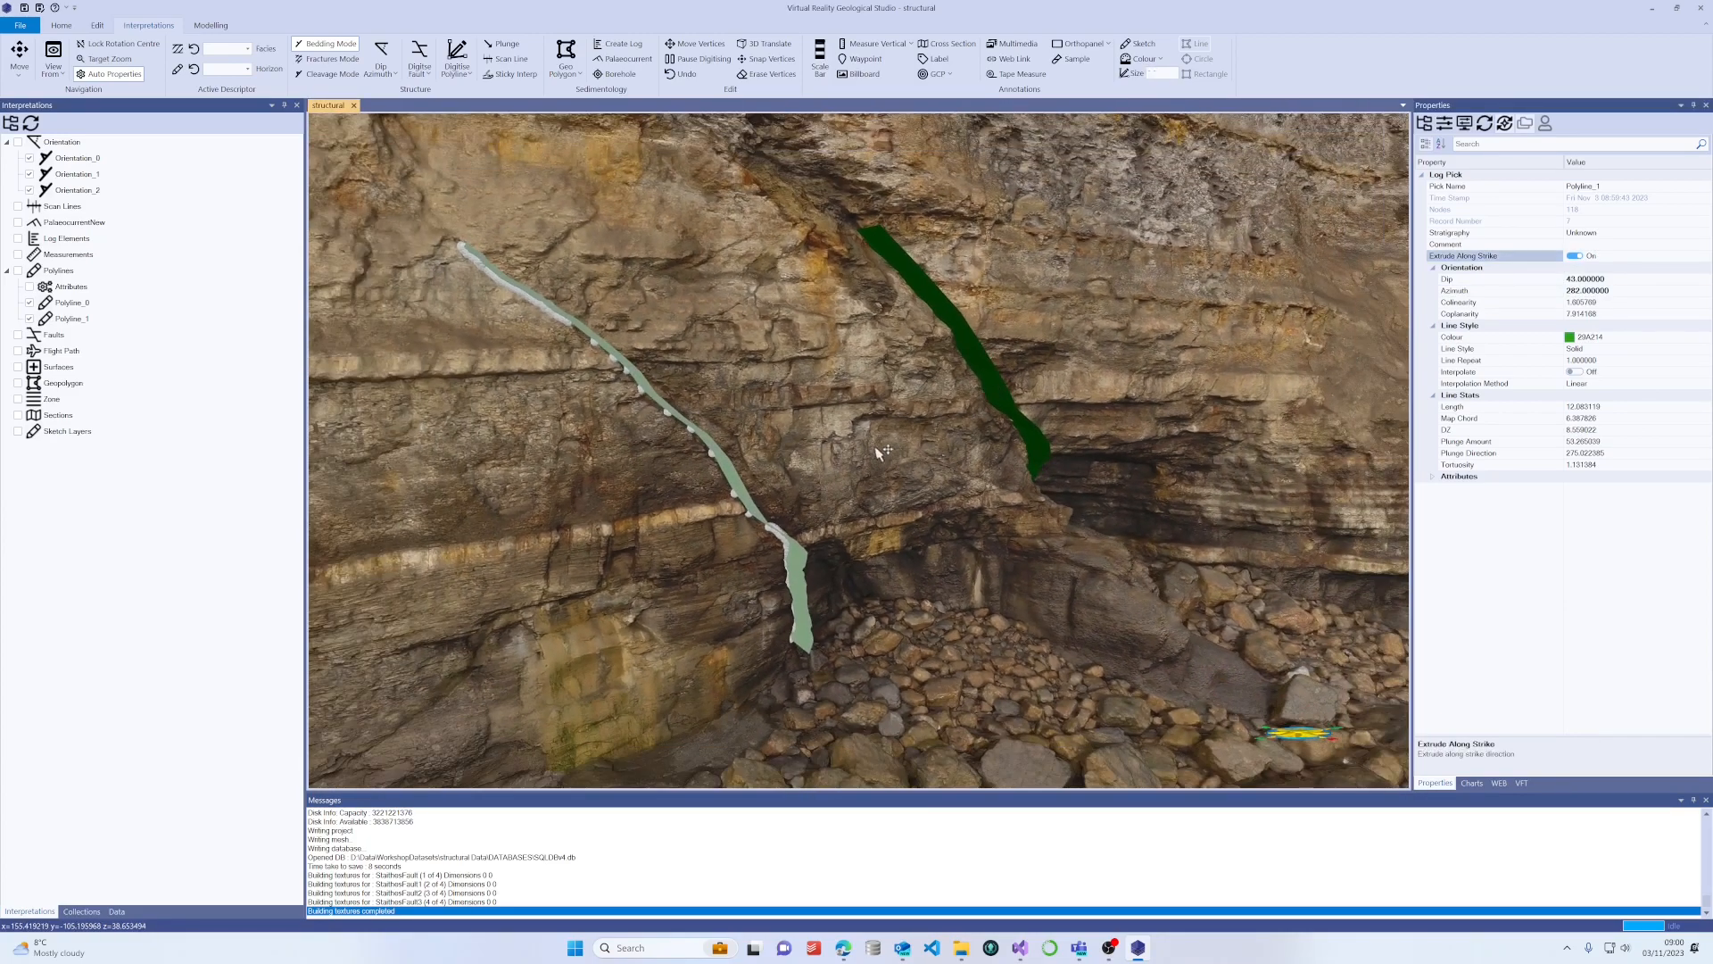
{"action": "left_click_drag", "start_coordinate": [859, 442], "coordinate": [801, 508]}
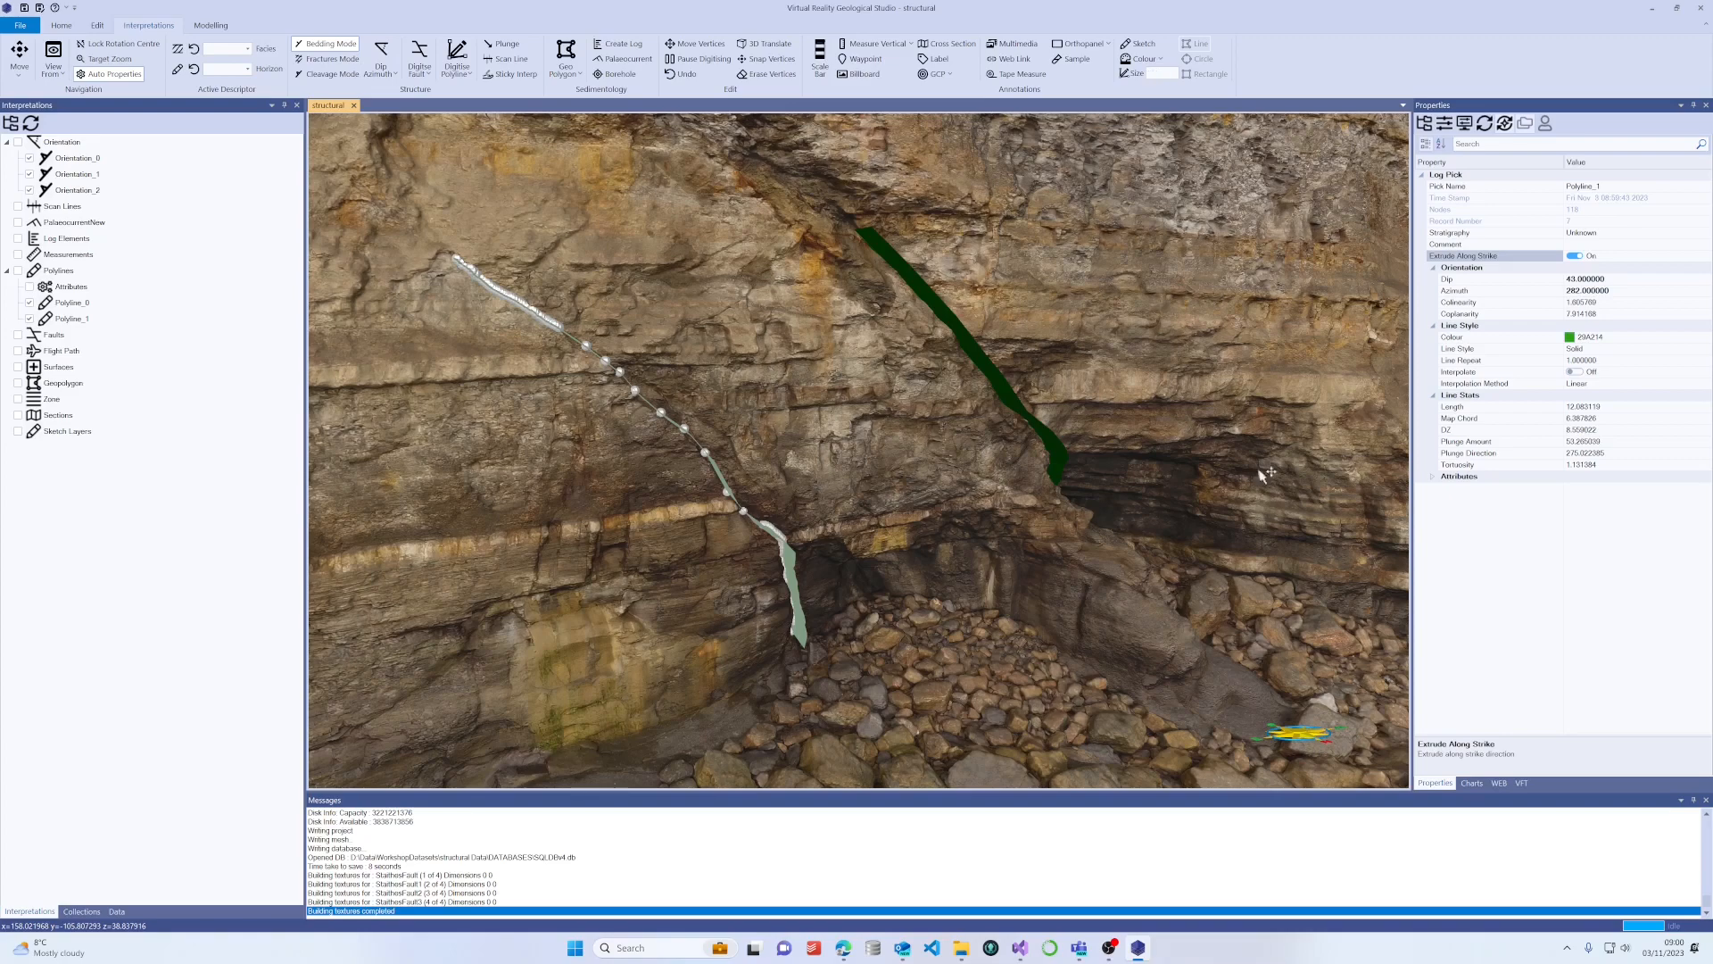
{"action": "left_click_drag", "start_coordinate": [864, 468], "coordinate": [778, 424]}
{"action": "left_click_drag", "start_coordinate": [629, 415], "coordinate": [540, 364]}
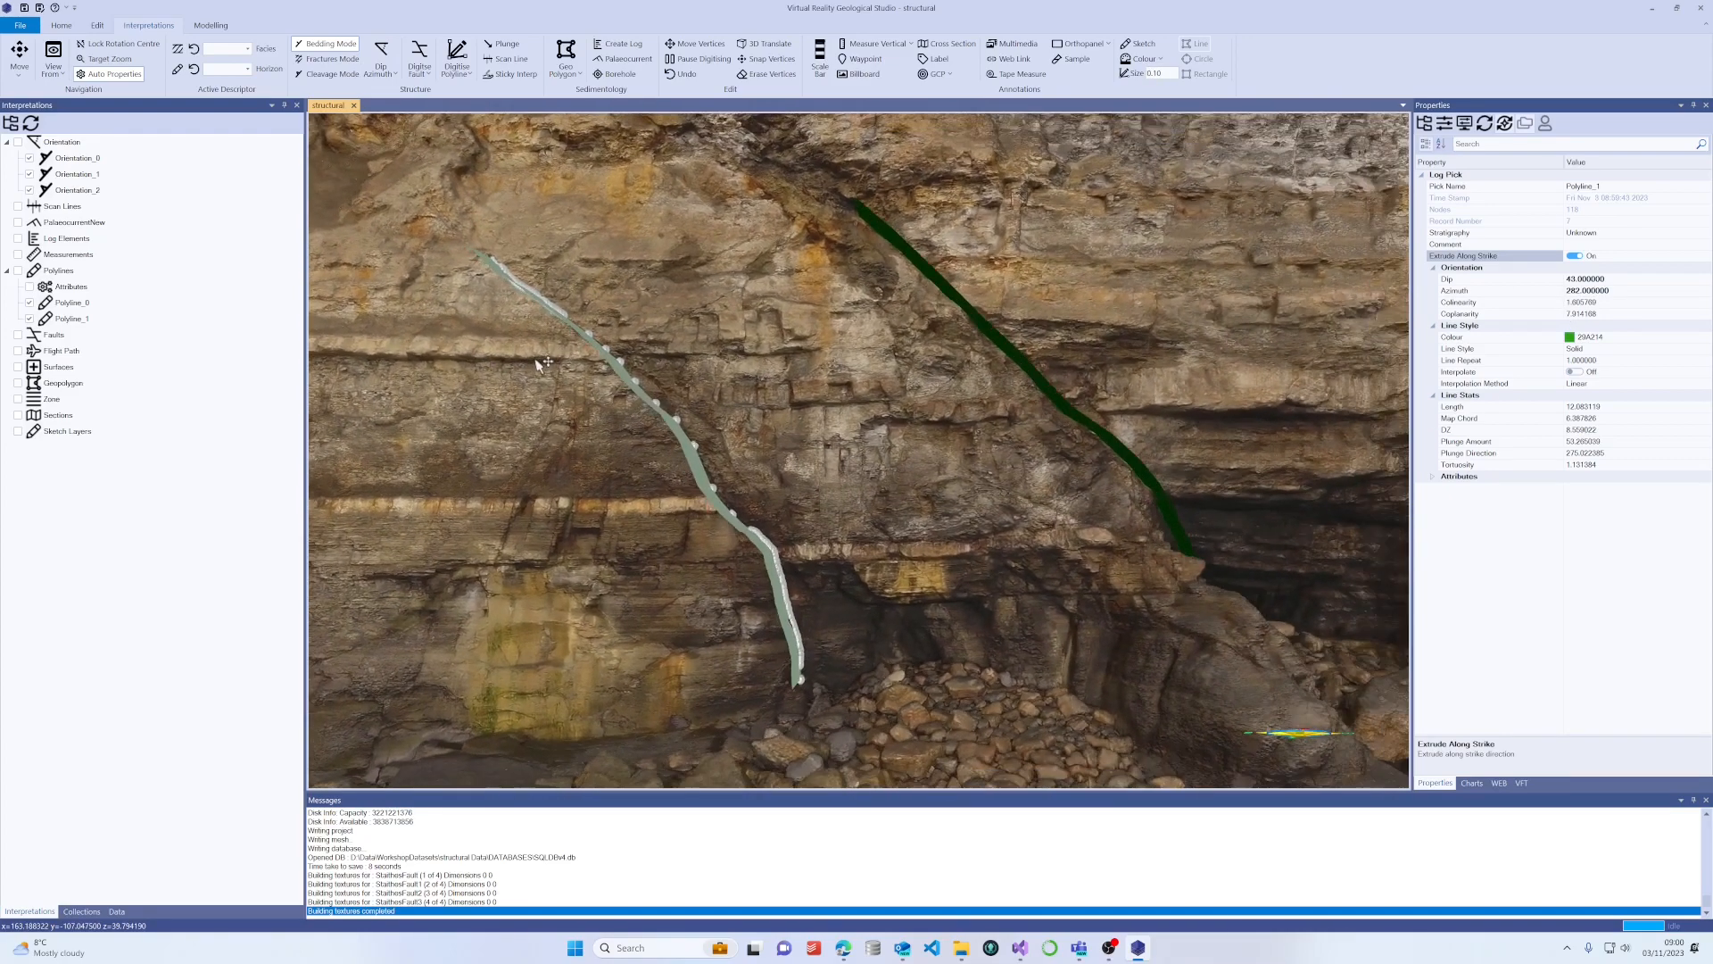
Examine the widely spaced vertices in the middle of the second fault polyline up close against the actual fault trace.
{"action": "scroll", "coordinate": [566, 350], "scroll_direction": "up", "scroll_amount": 5}
{"action": "middle_click_drag", "start_coordinate": [645, 330], "coordinate": [866, 399]}
{"action": "scroll", "coordinate": [865, 399], "scroll_direction": "up", "scroll_amount": 4}
{"action": "left_click_drag", "start_coordinate": [867, 398], "coordinate": [900, 413]}
{"action": "scroll", "coordinate": [905, 419], "scroll_direction": "up", "scroll_amount": 2}
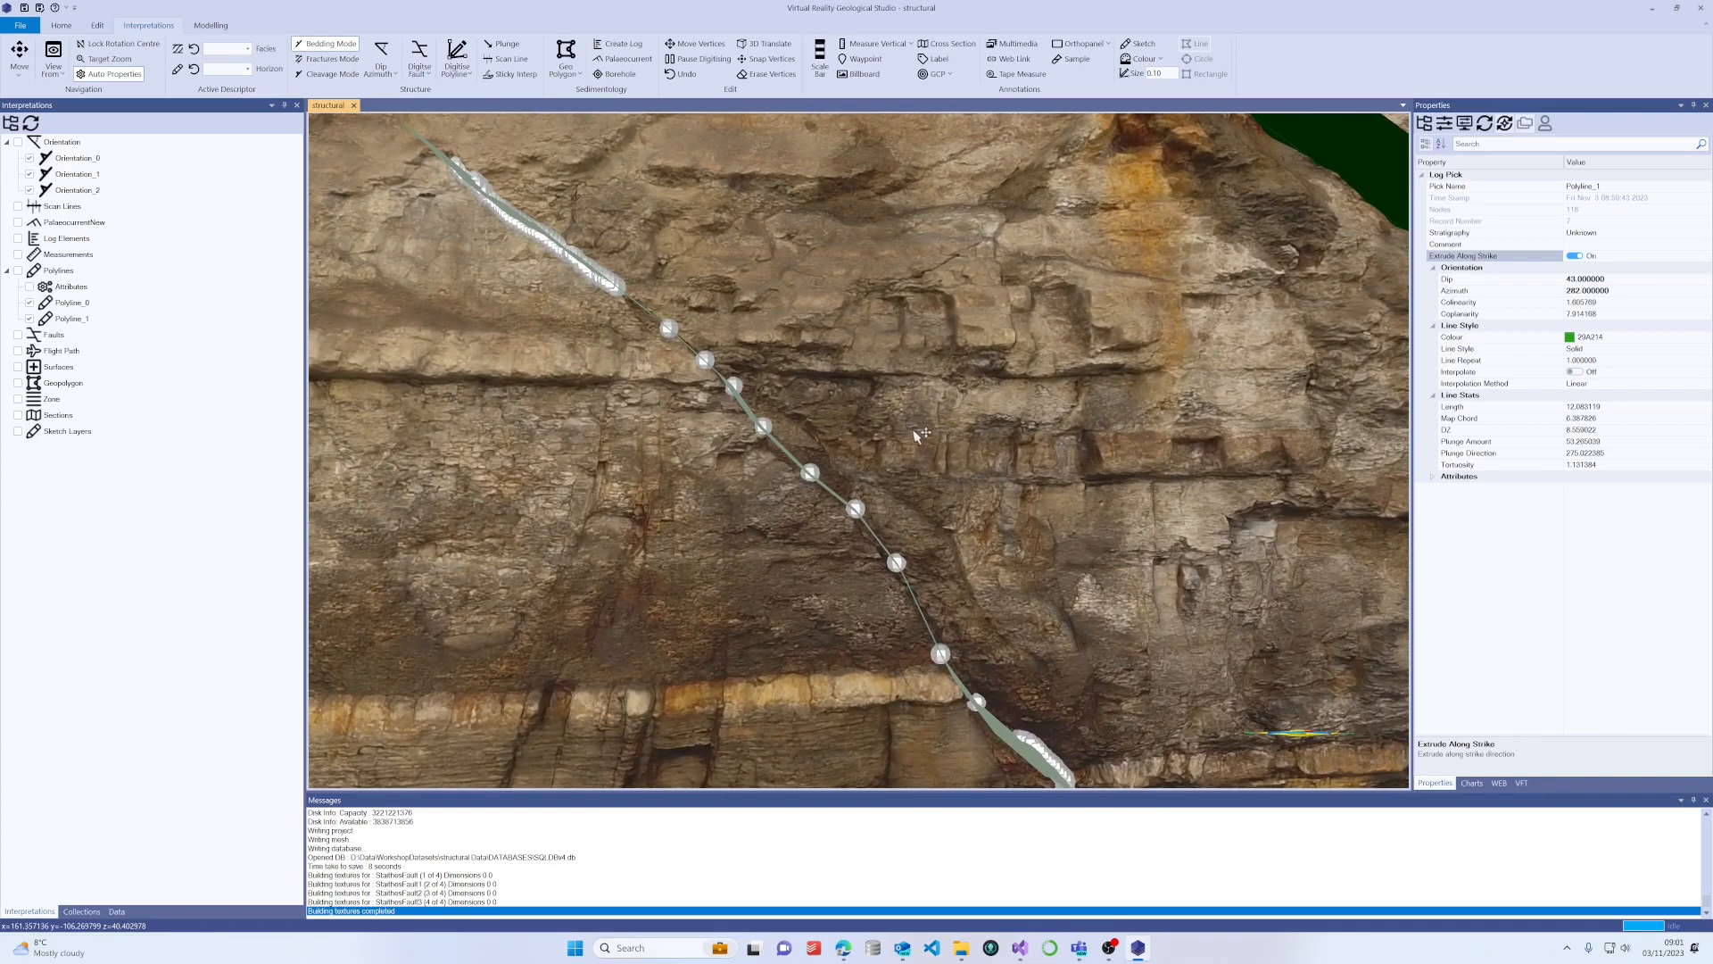
{"action": "middle_click_drag", "start_coordinate": [919, 435], "coordinate": [890, 393]}
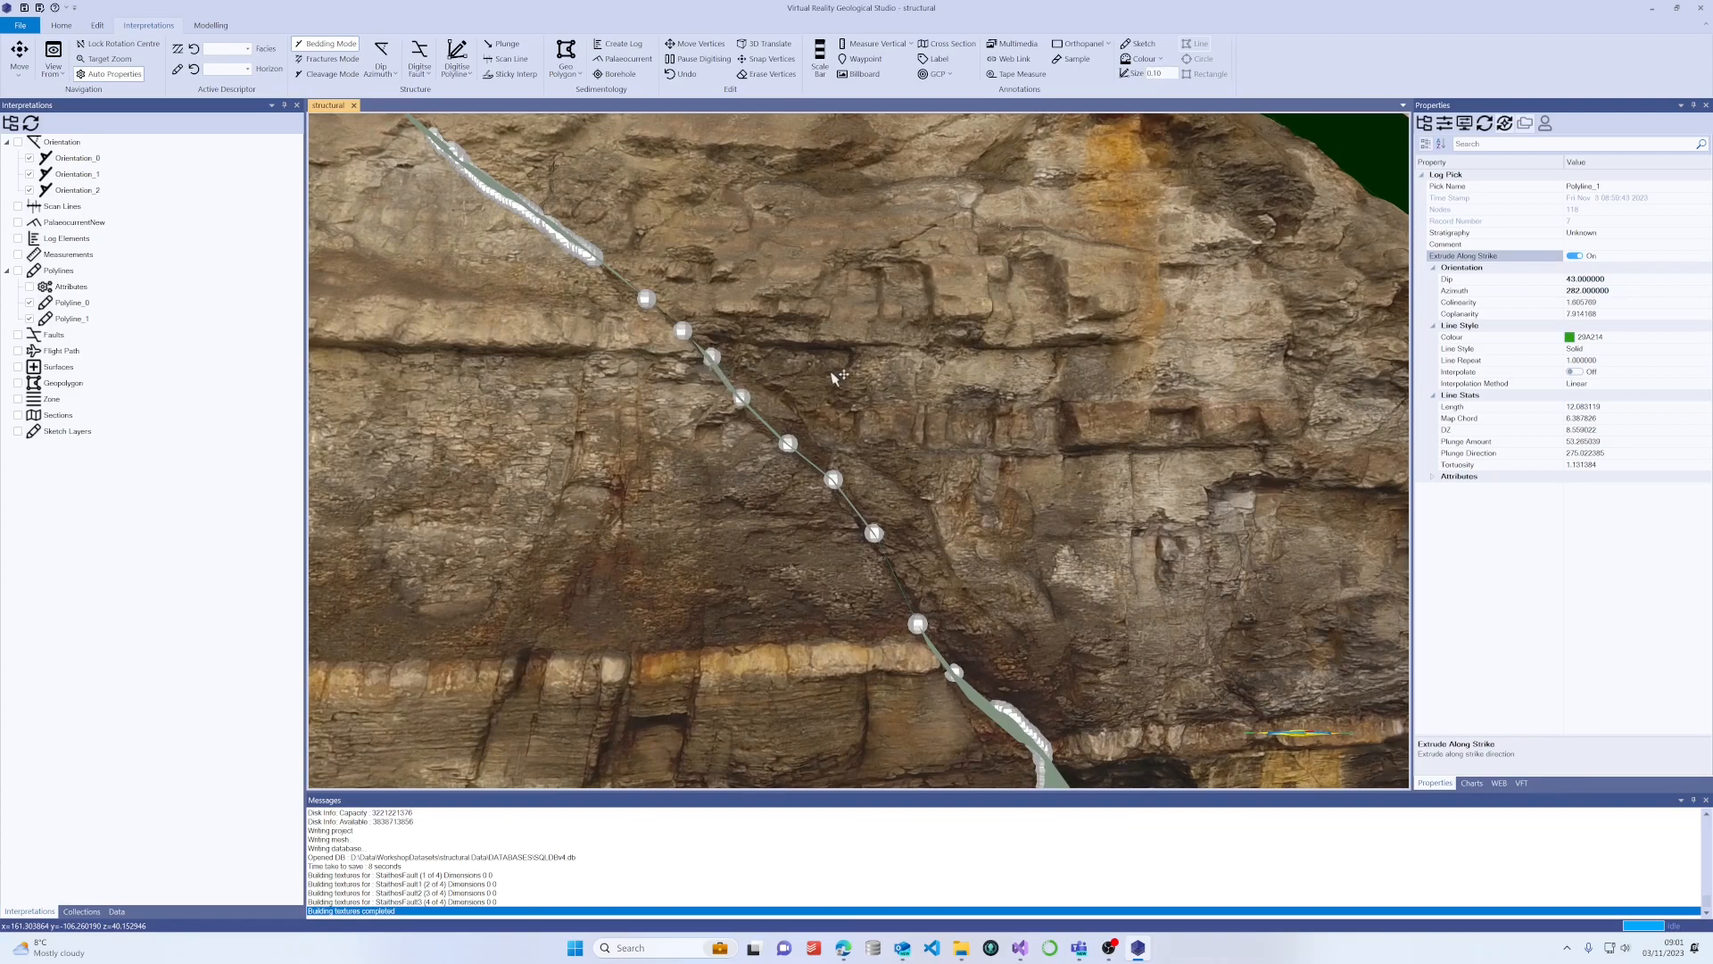
{"action": "scroll", "coordinate": [833, 377], "scroll_direction": "up", "scroll_amount": 2}
{"action": "scroll", "coordinate": [834, 374], "scroll_direction": "up", "scroll_amount": 1}
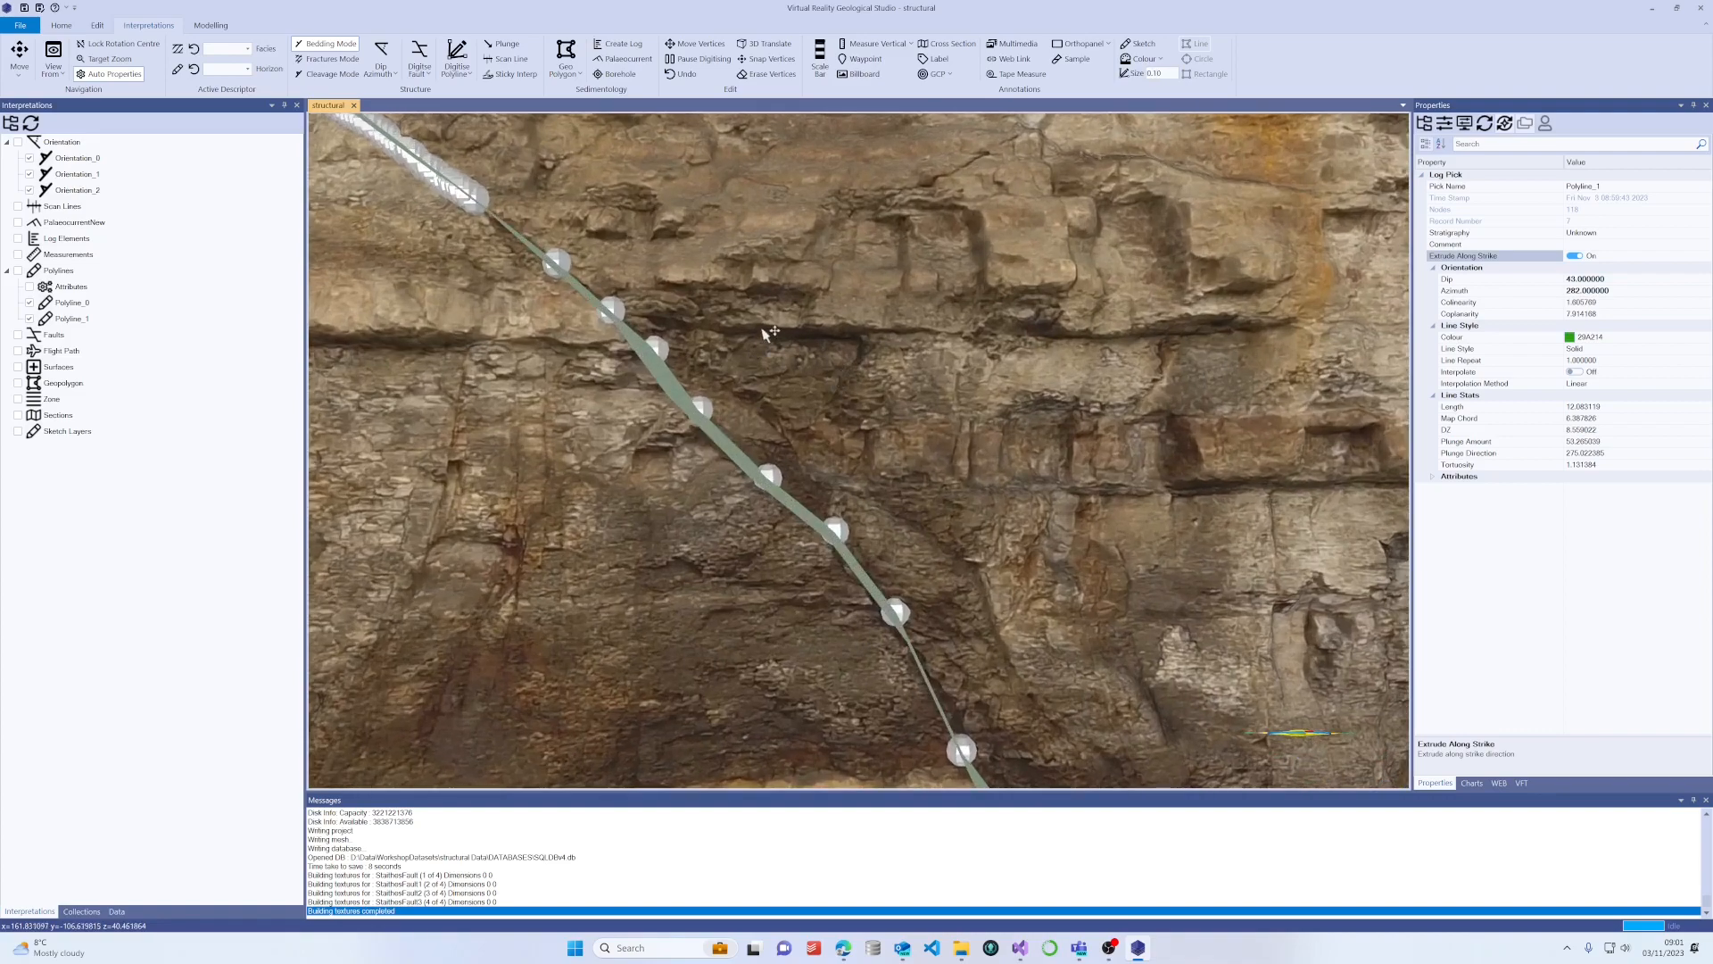
{"action": "scroll", "coordinate": [768, 333], "scroll_direction": "up", "scroll_amount": 1}
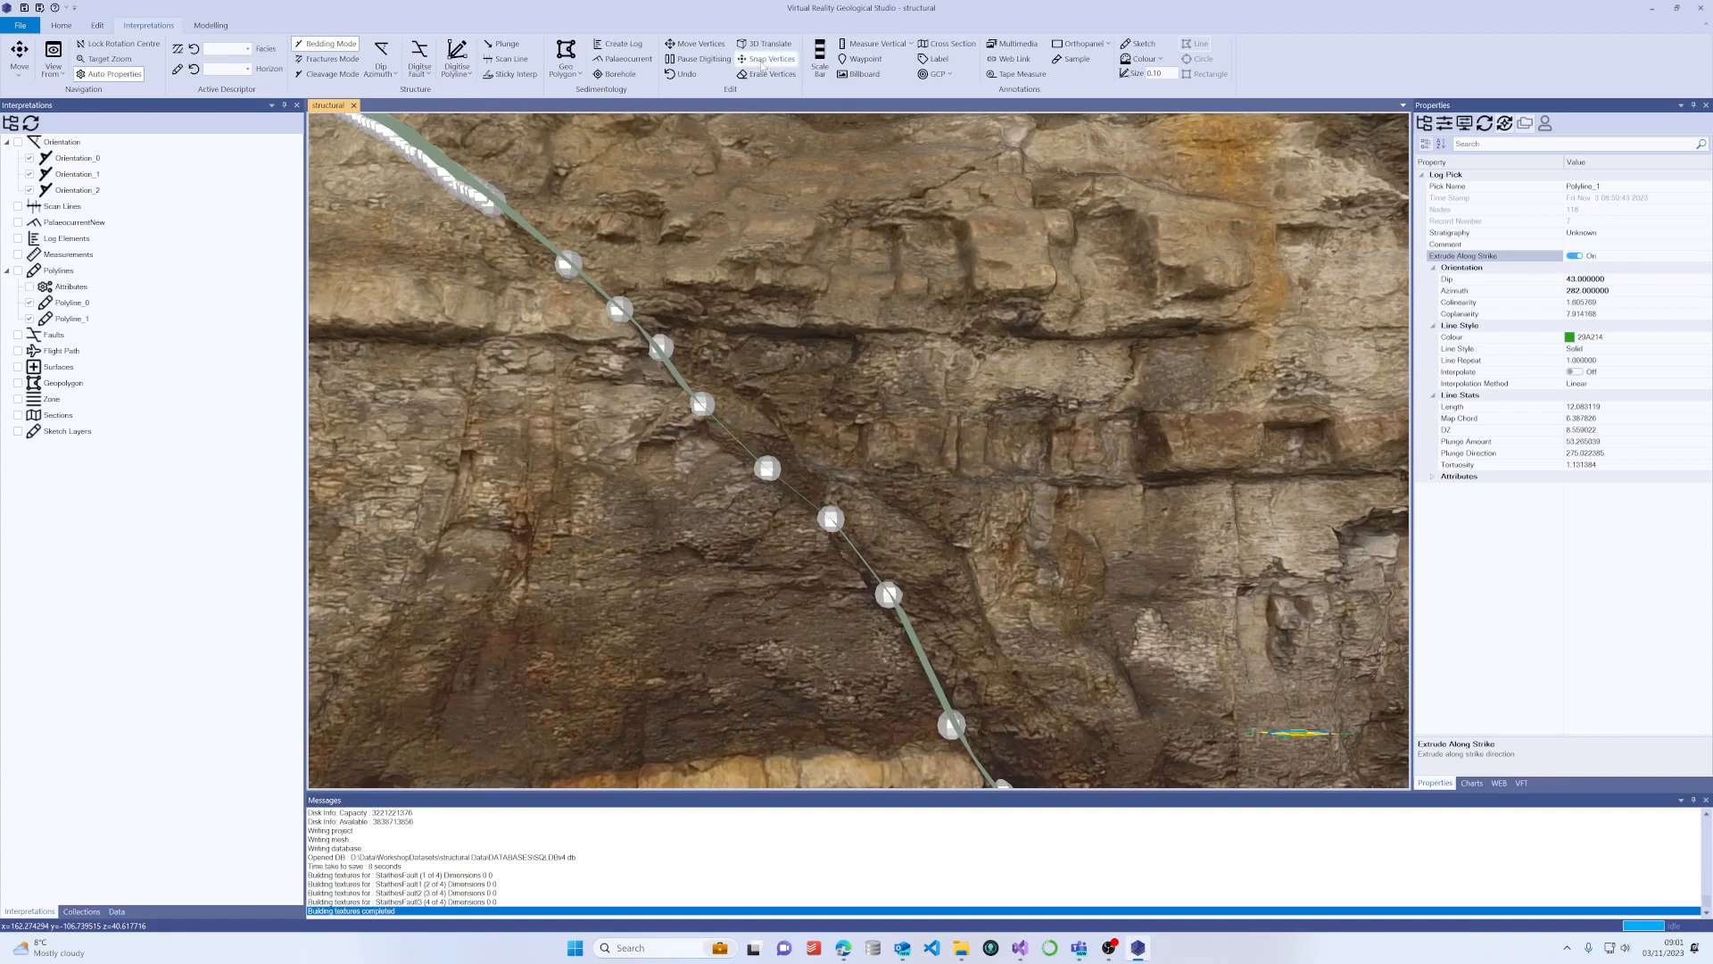
Turn on Snap Vertices and show the nodes of all polylines.
{"action": "left_click", "coordinate": [763, 66]}
{"action": "left_click", "coordinate": [58, 272]}
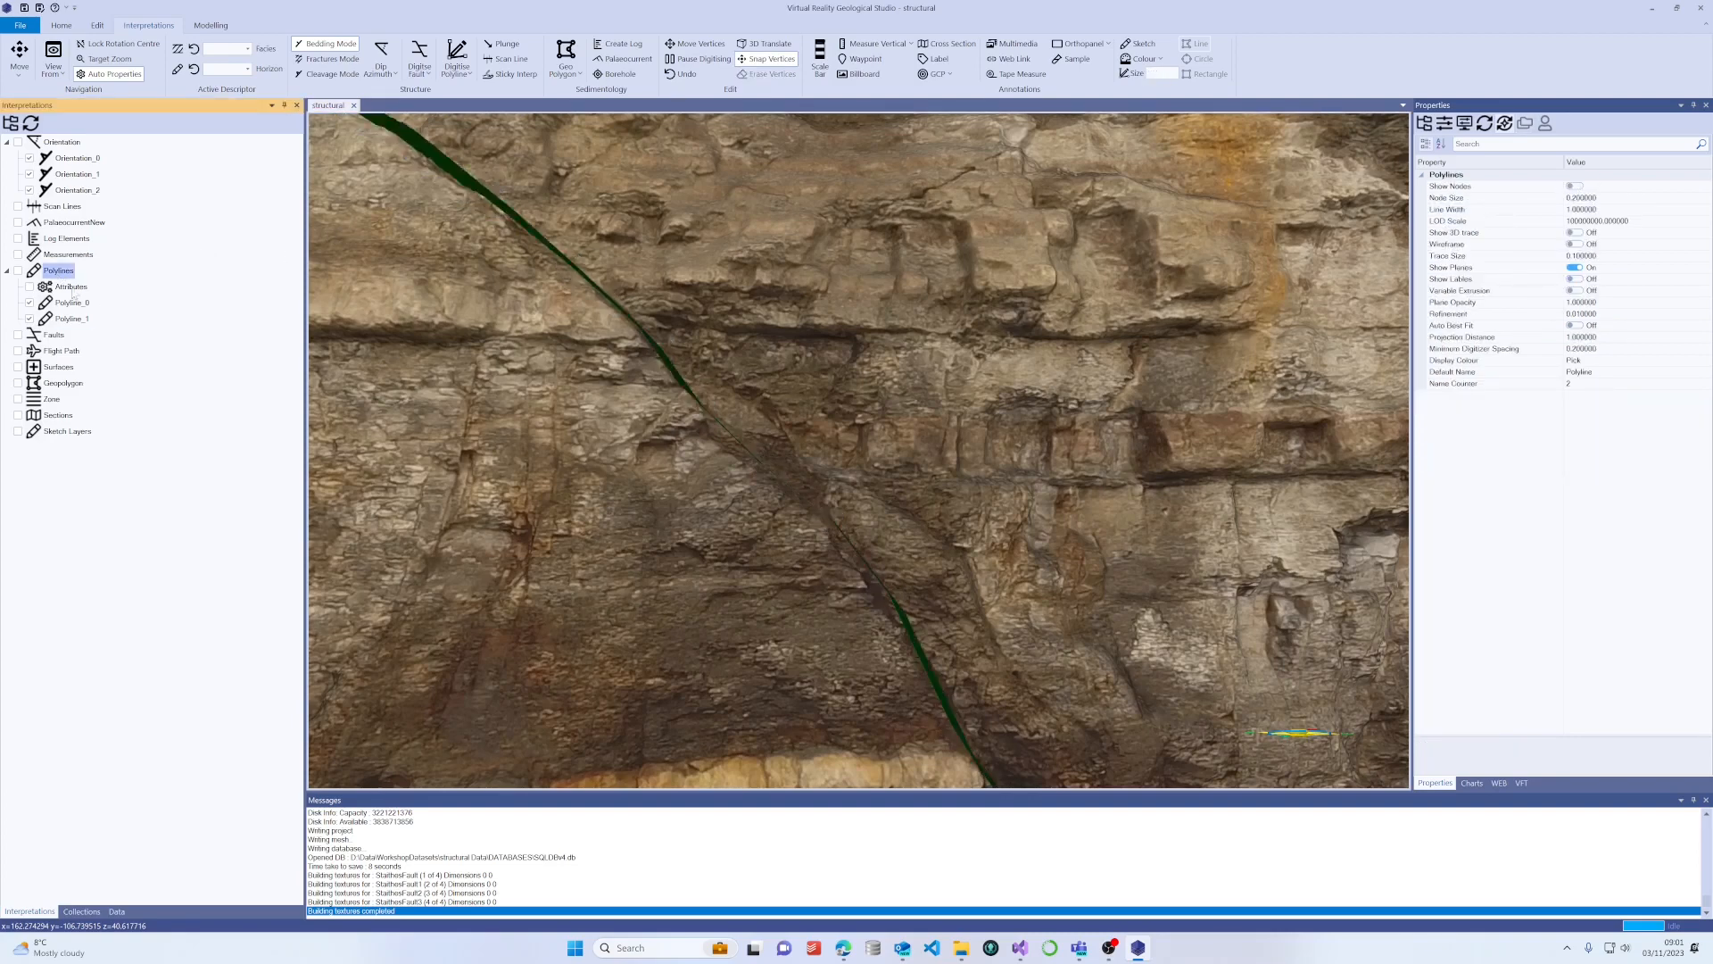
{"action": "left_click", "coordinate": [1575, 187]}
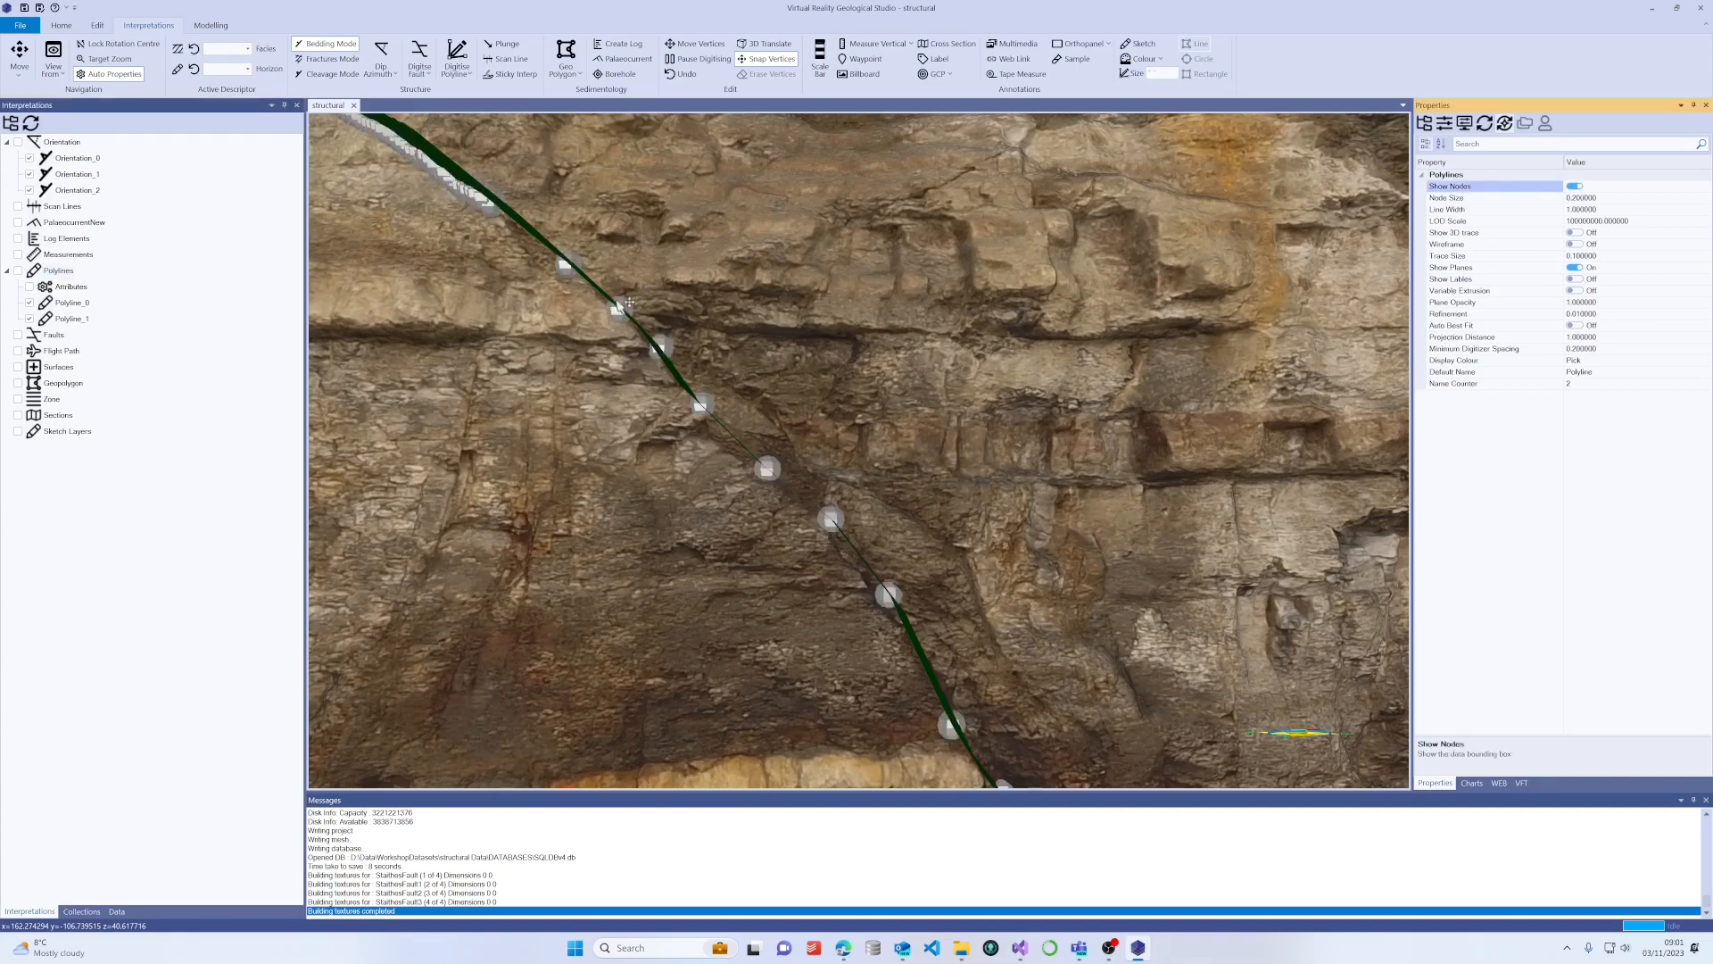
{"action": "left_click_drag", "start_coordinate": [888, 517], "coordinate": [879, 545]}
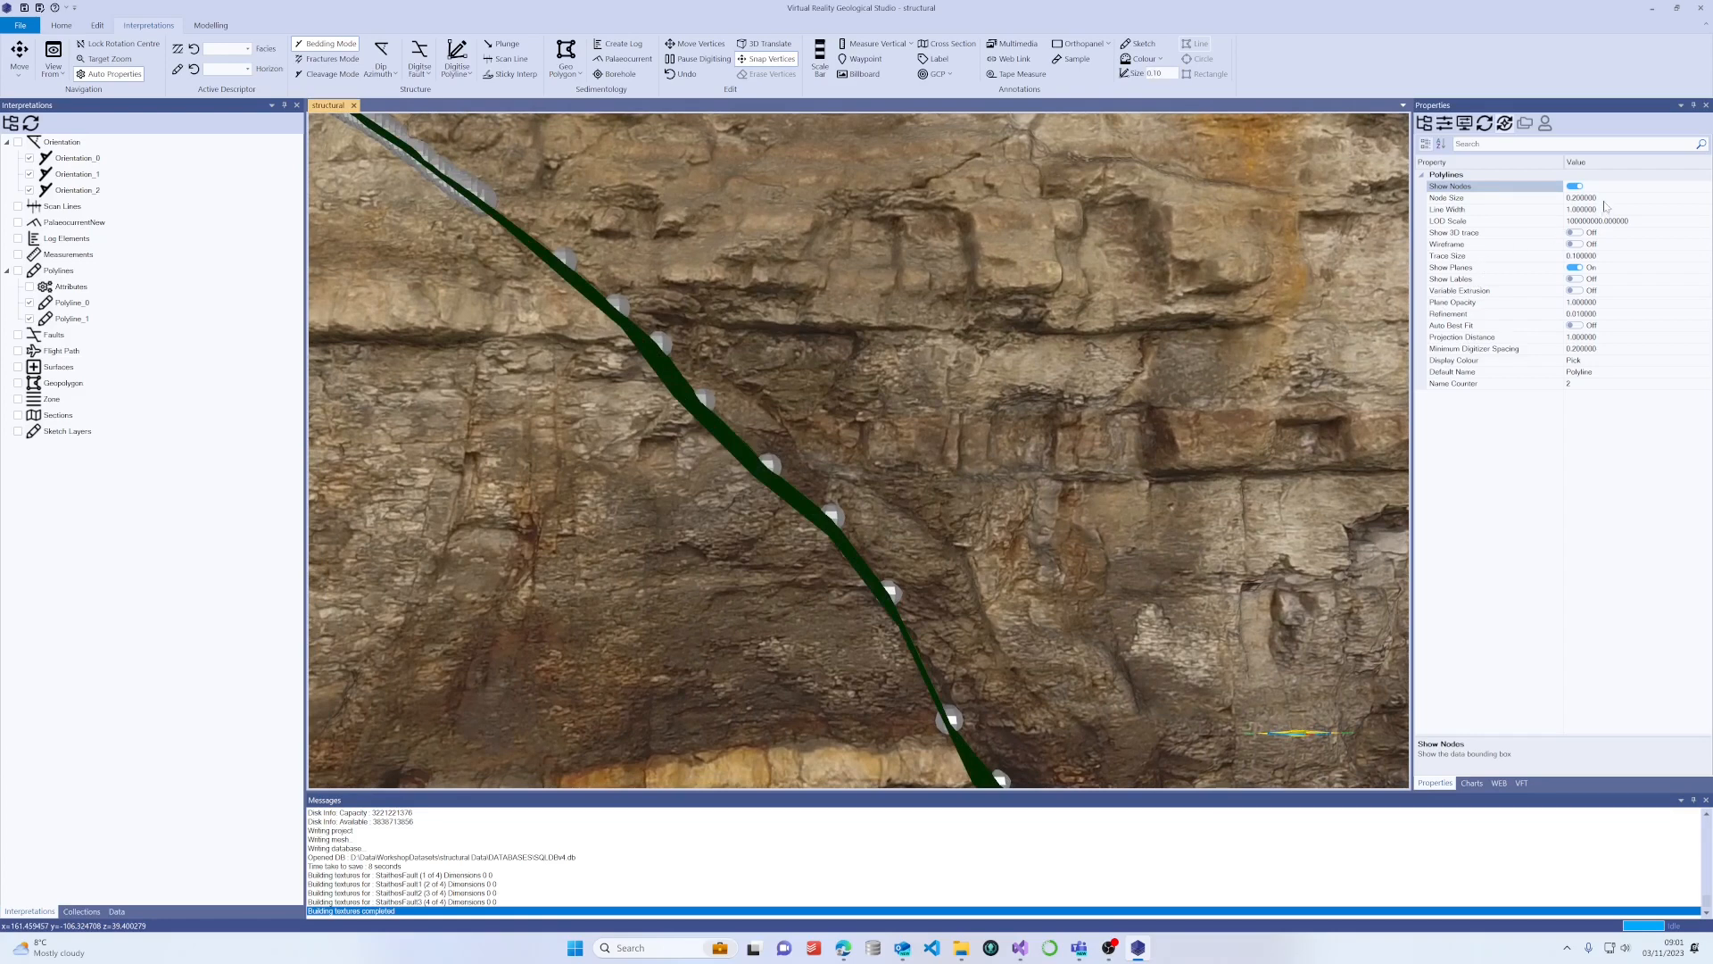
Set the polyline node size to 0.1.
{"action": "double_click", "coordinate": [1590, 198]}
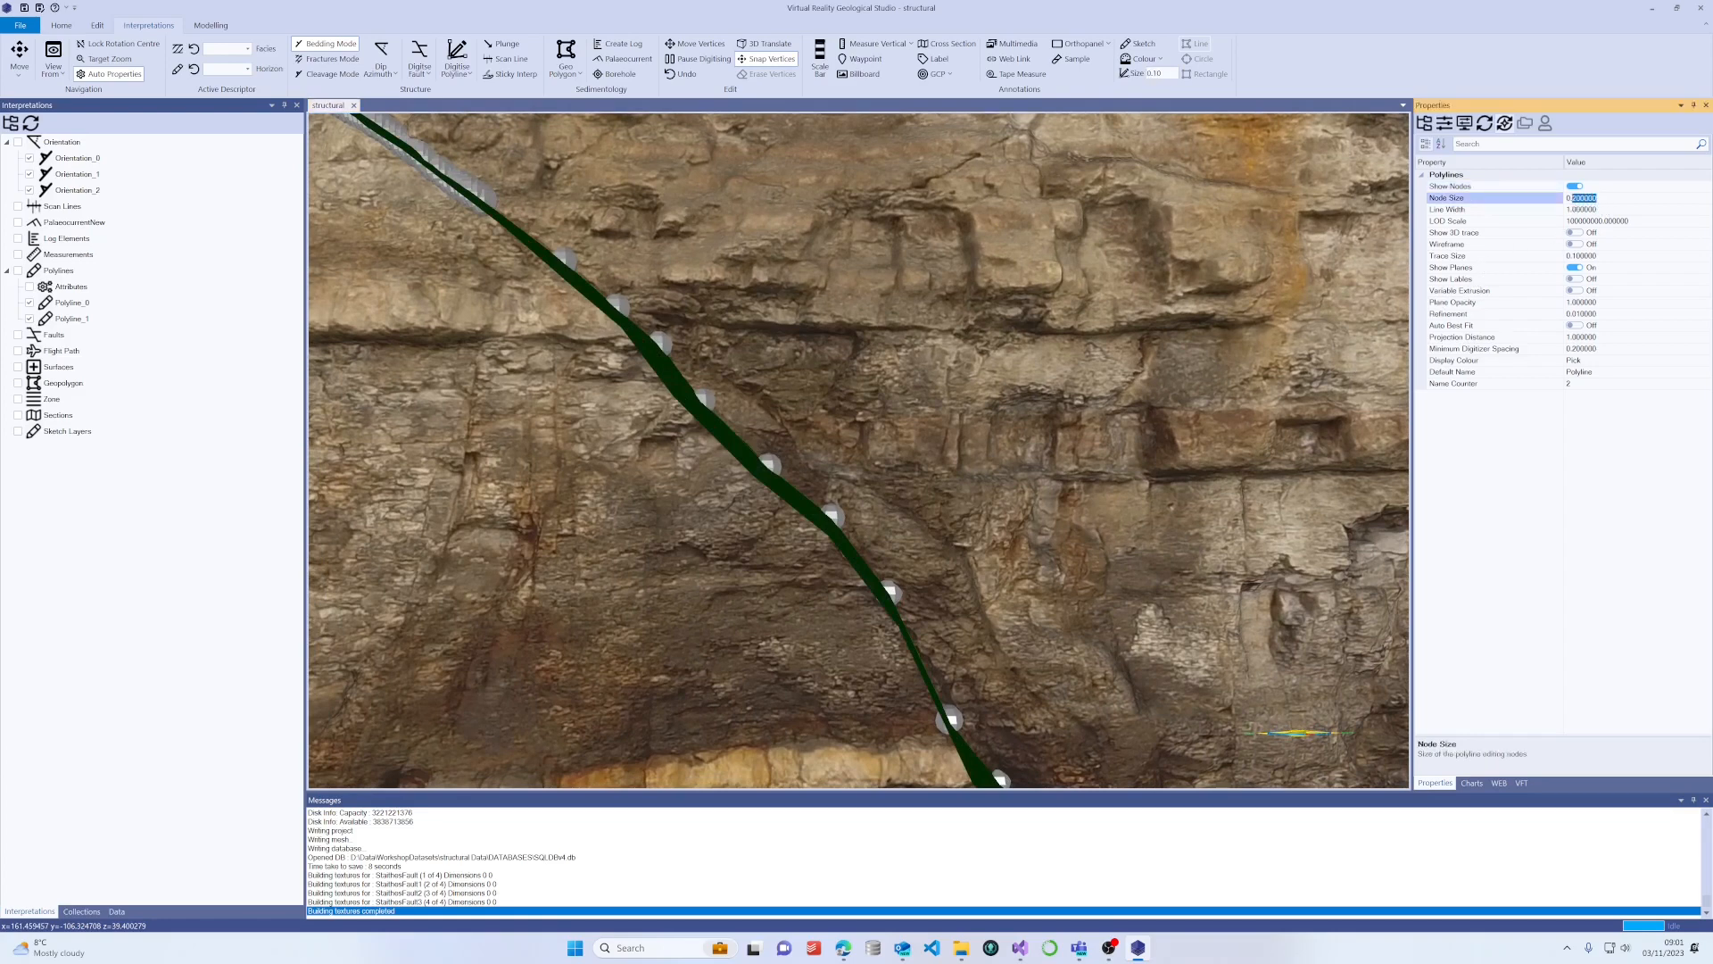
{"action": "key", "text": "Return"}
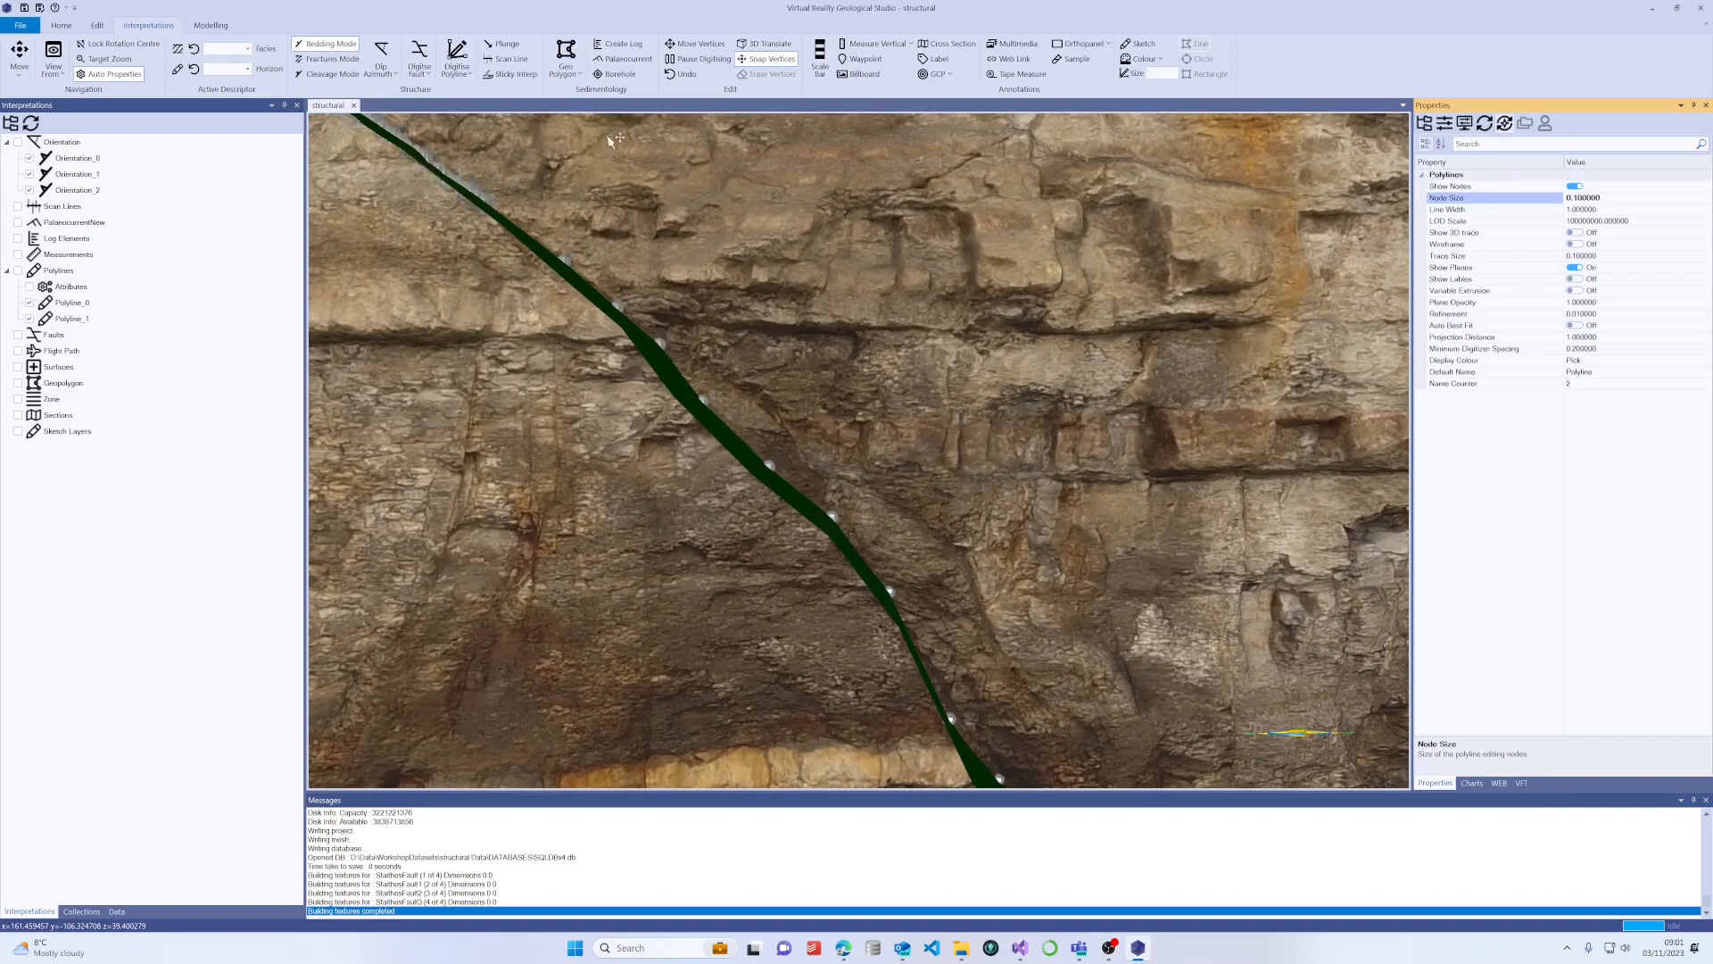
{"action": "scroll", "coordinate": [683, 322], "scroll_direction": "up", "scroll_amount": 4}
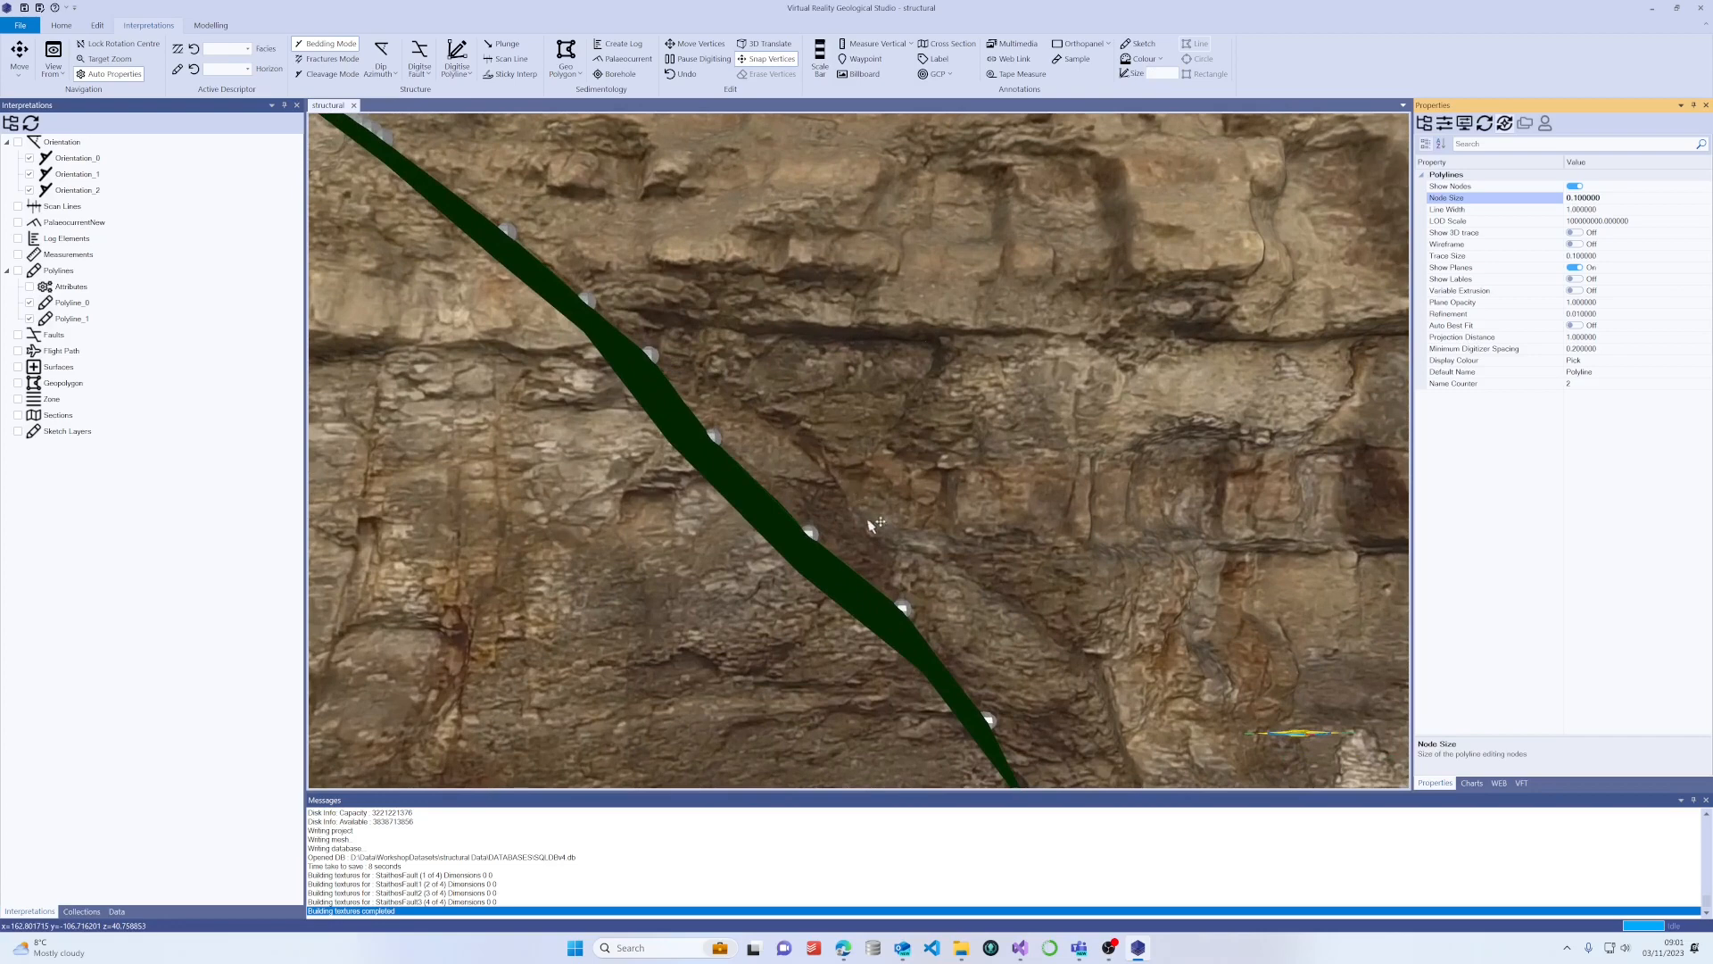
Digitise a new polyline along the curved upper fault branch, starting and ending on existing vertices in the middle of the second fault polyline.
{"action": "left_click", "coordinate": [901, 598]}
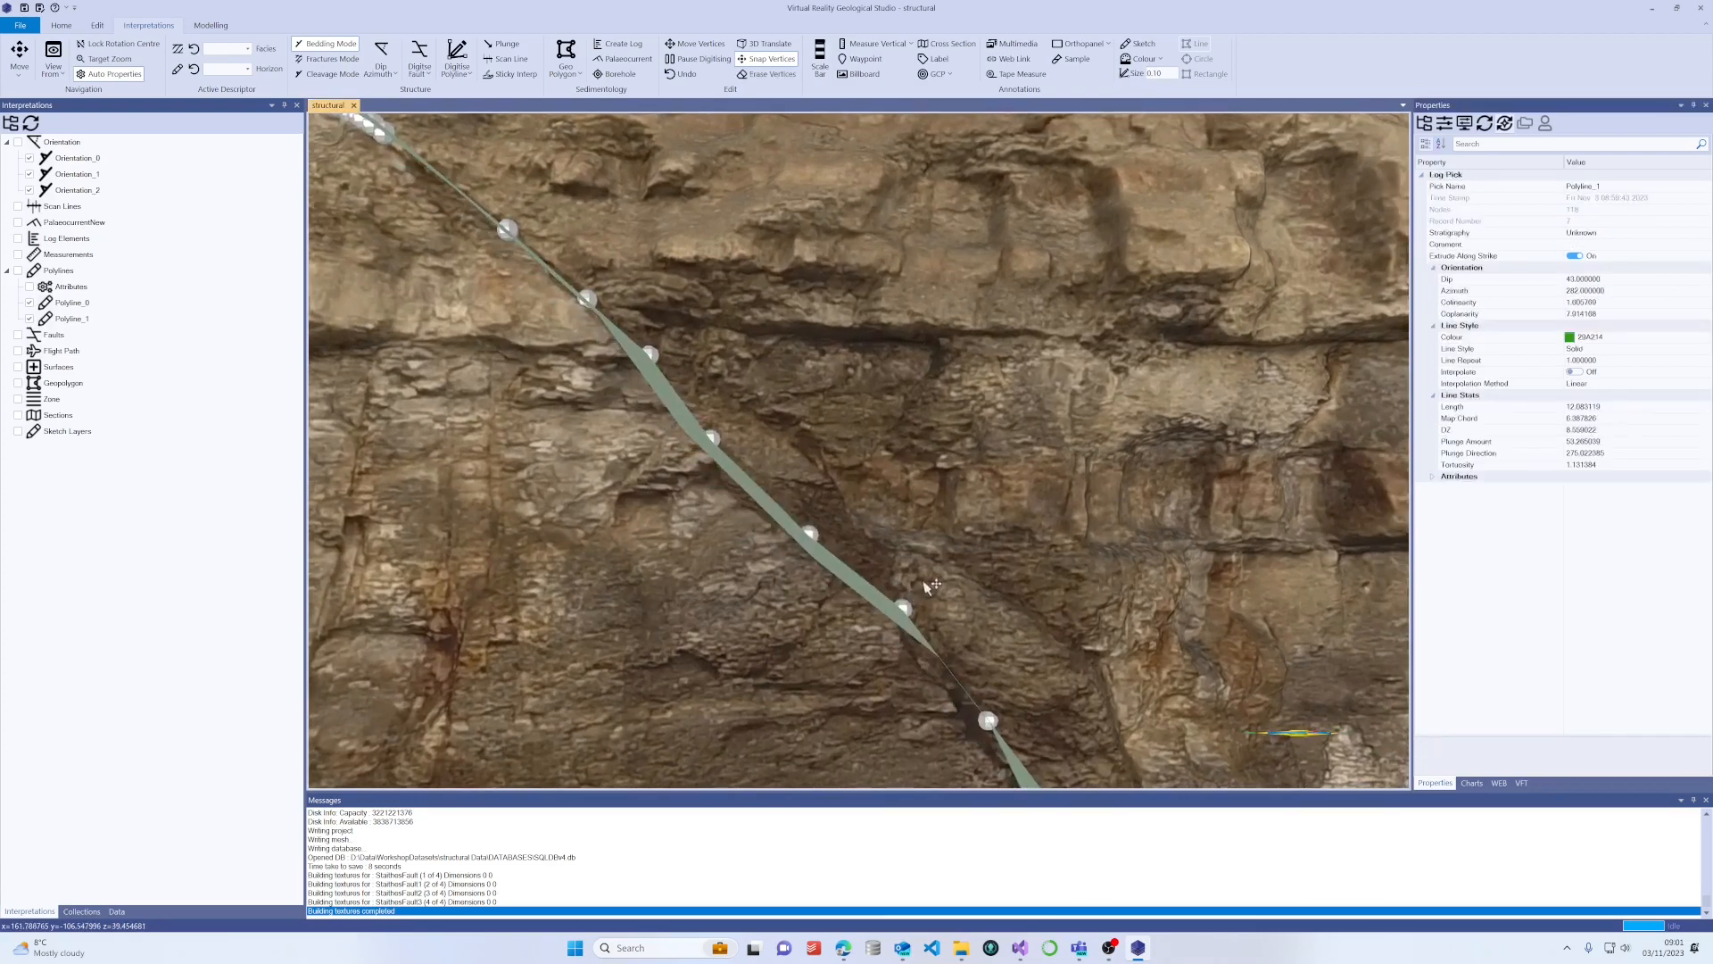
{"action": "scroll", "coordinate": [709, 442], "scroll_direction": "down", "scroll_amount": 2}
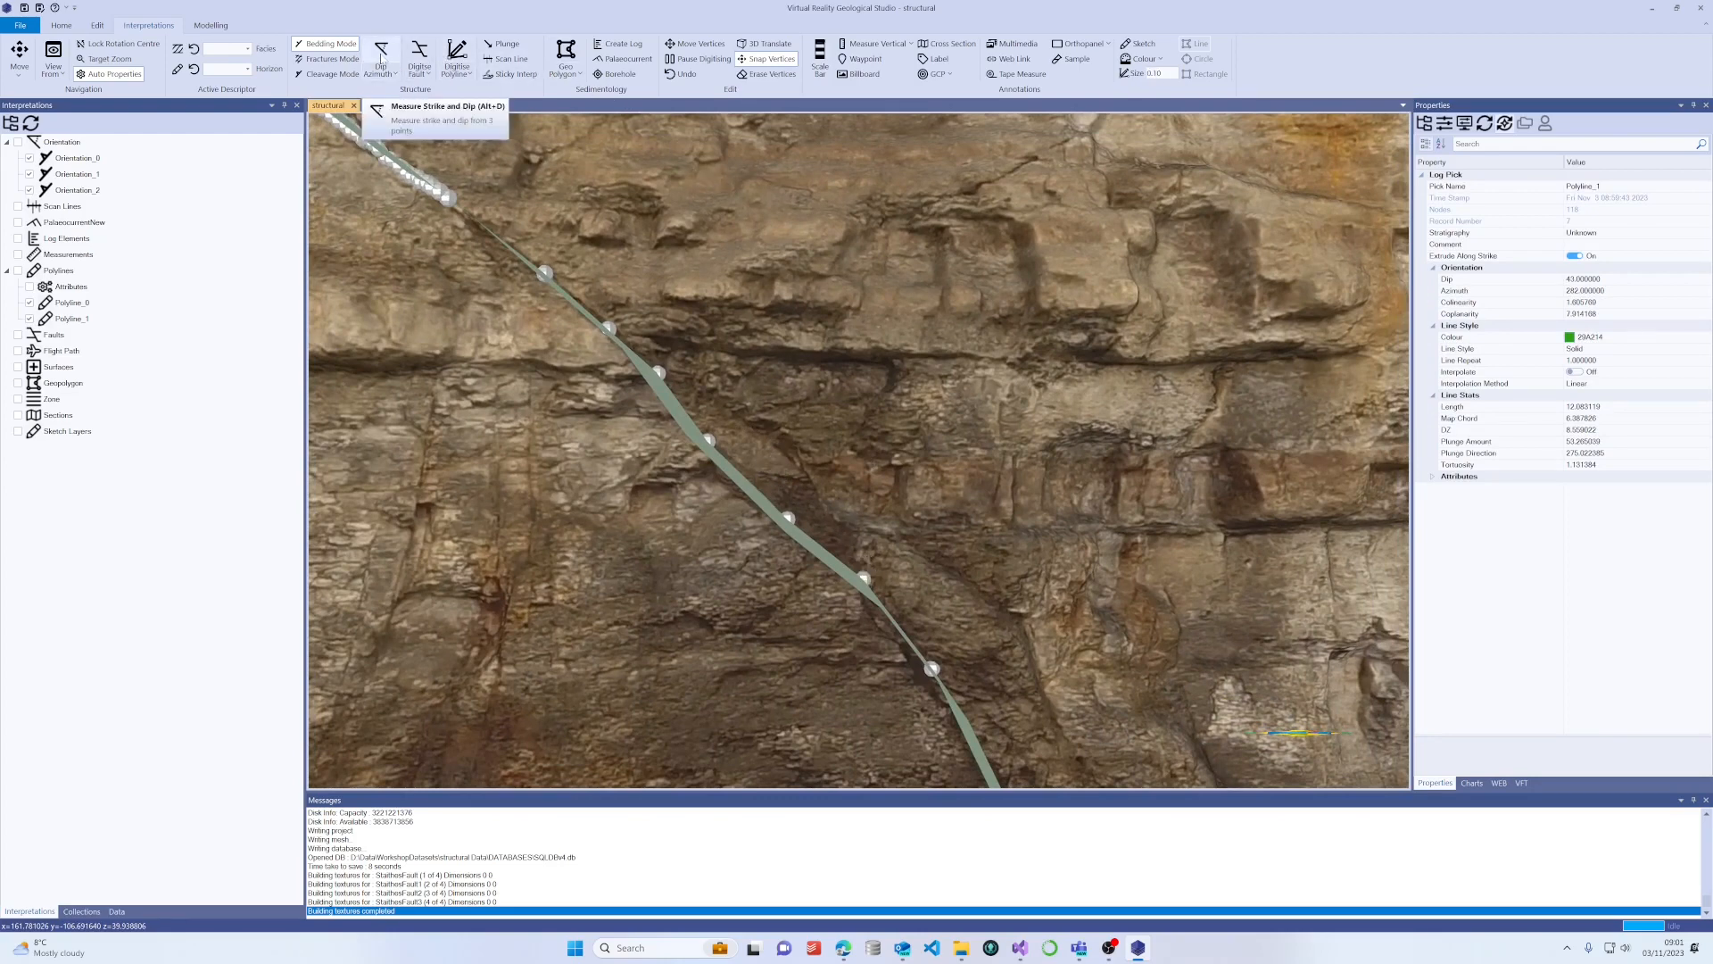
{"action": "left_click", "coordinate": [456, 55]}
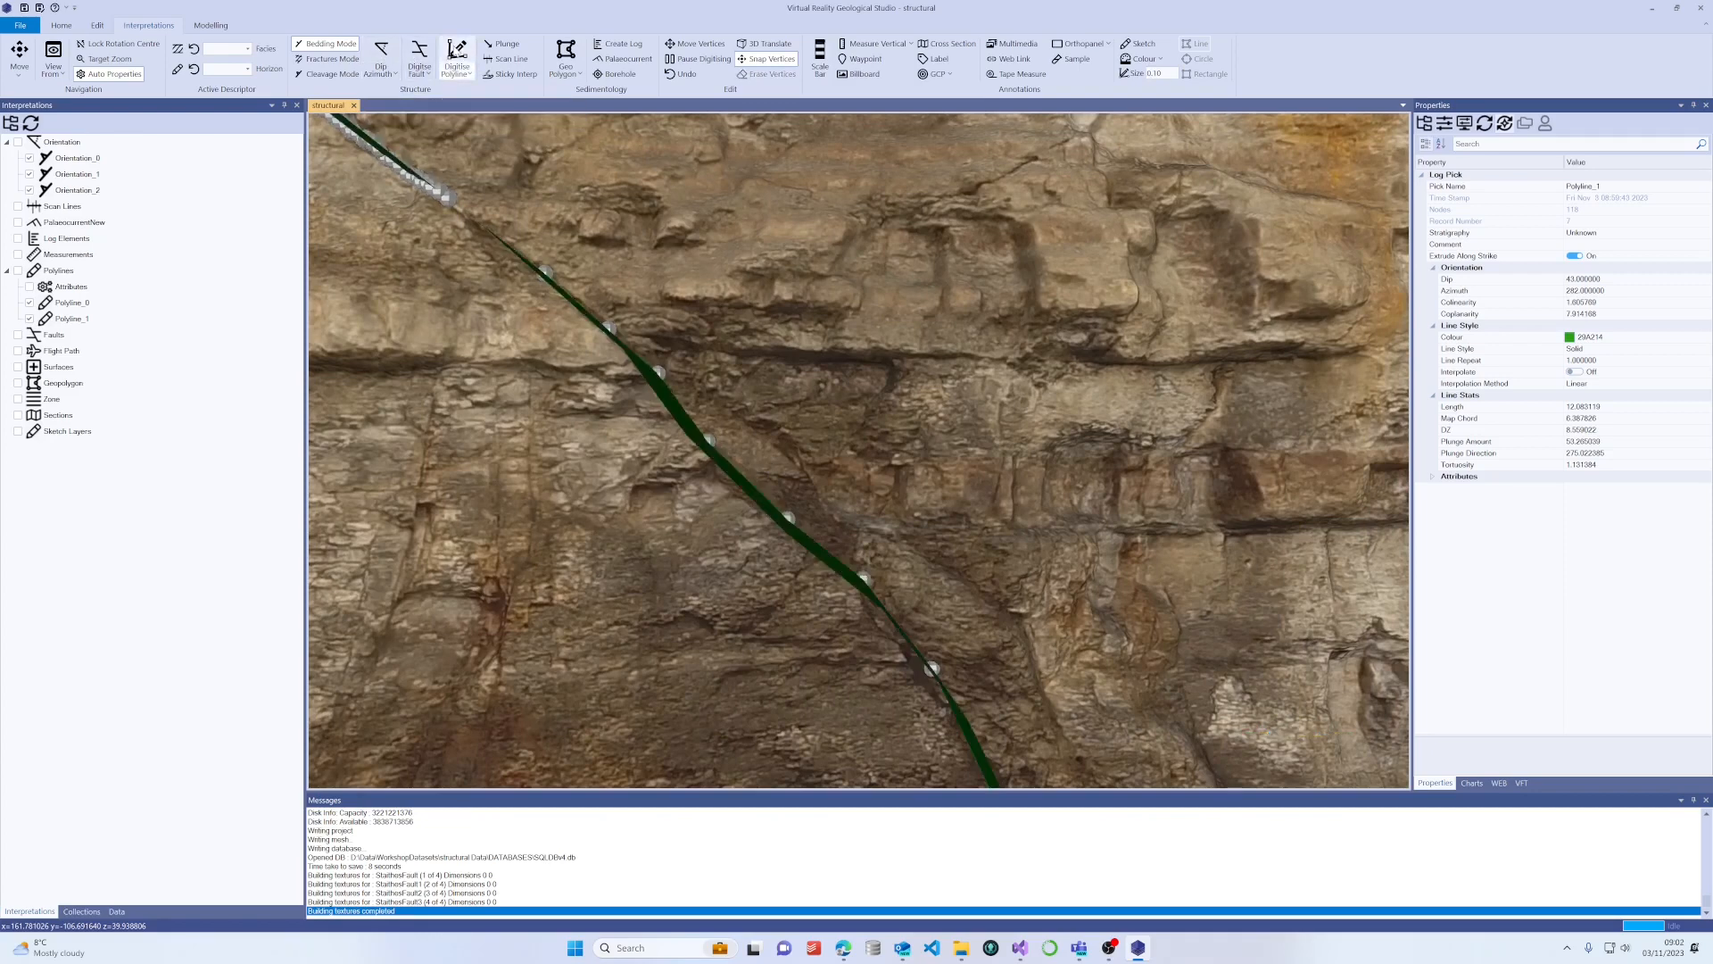
{"action": "left_click", "coordinate": [657, 370]}
{"action": "double_click", "coordinate": [864, 580]}
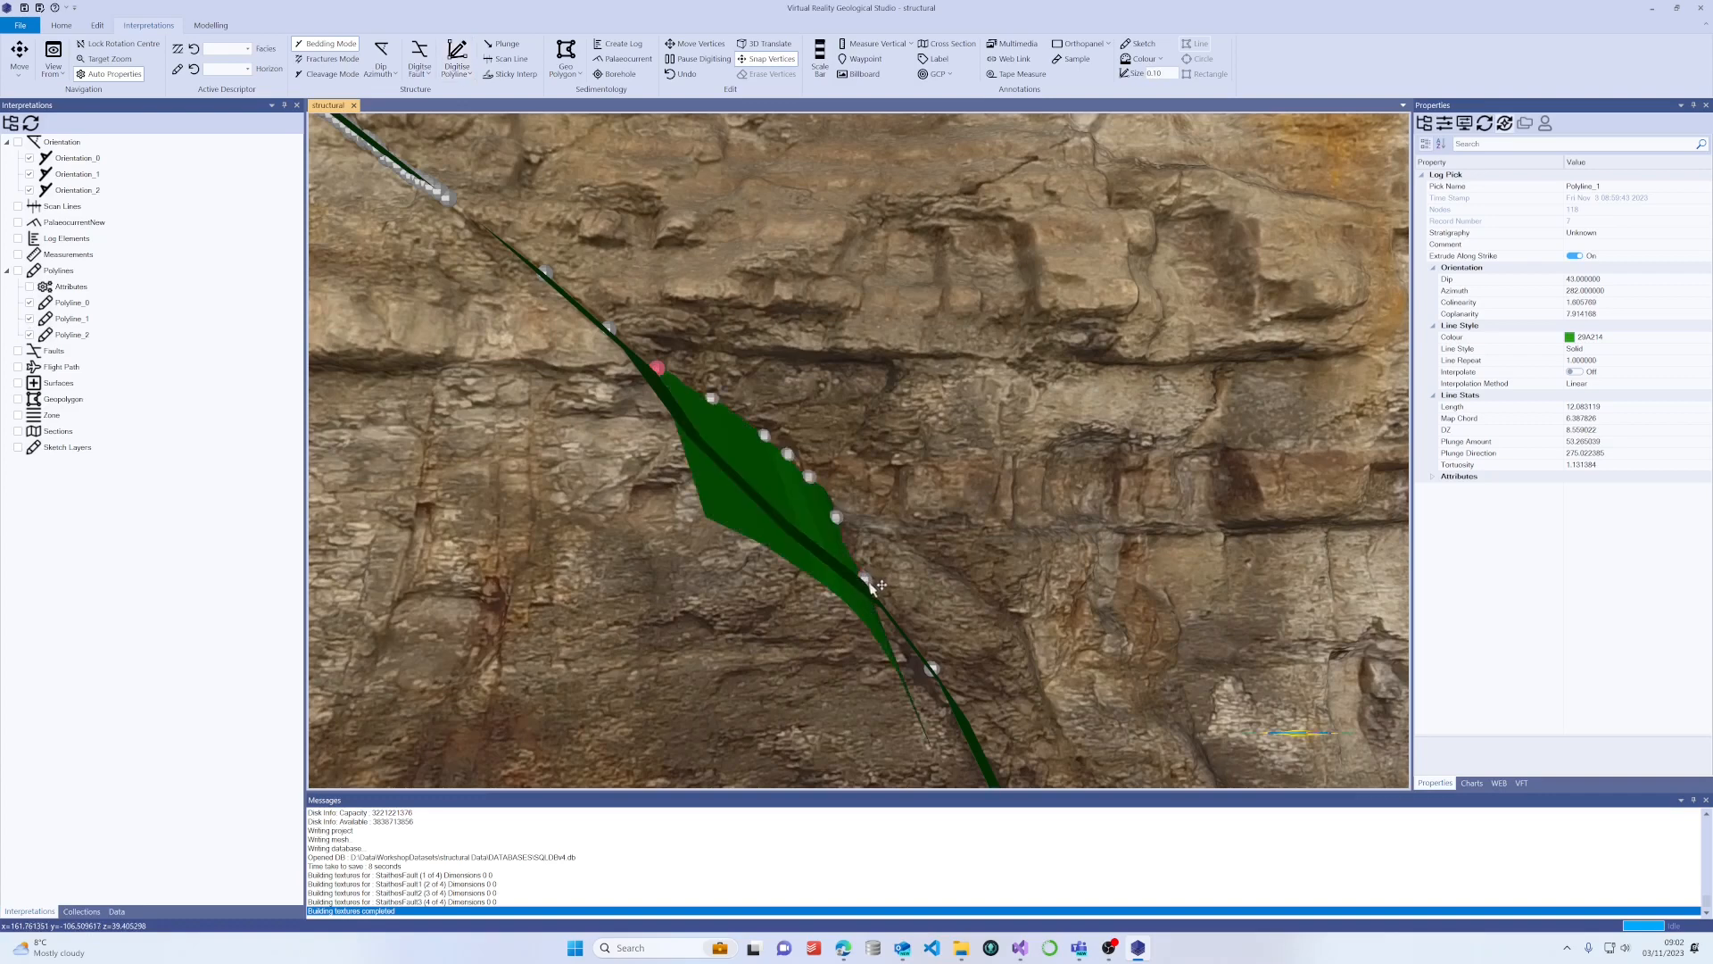
Examine the new branch polyline's plane and end vertices up close against the second fault's strip.
{"action": "scroll", "coordinate": [870, 462], "scroll_direction": "up", "scroll_amount": 3}
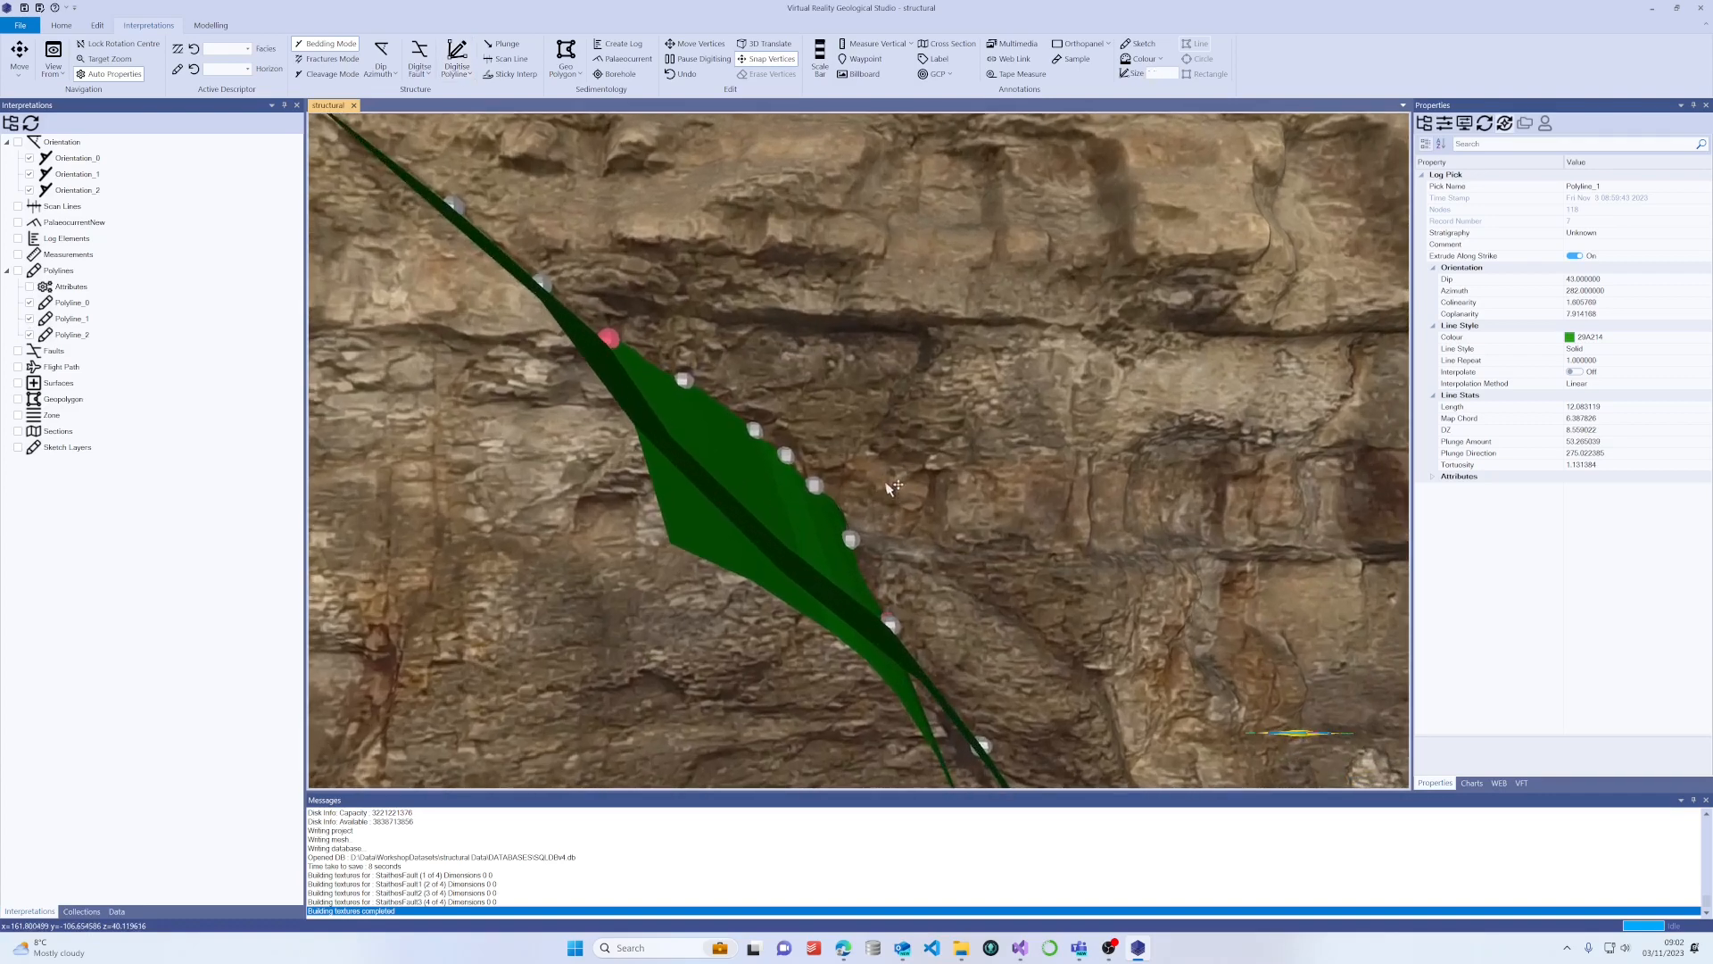
{"action": "left_click_drag", "start_coordinate": [886, 488], "coordinate": [835, 495]}
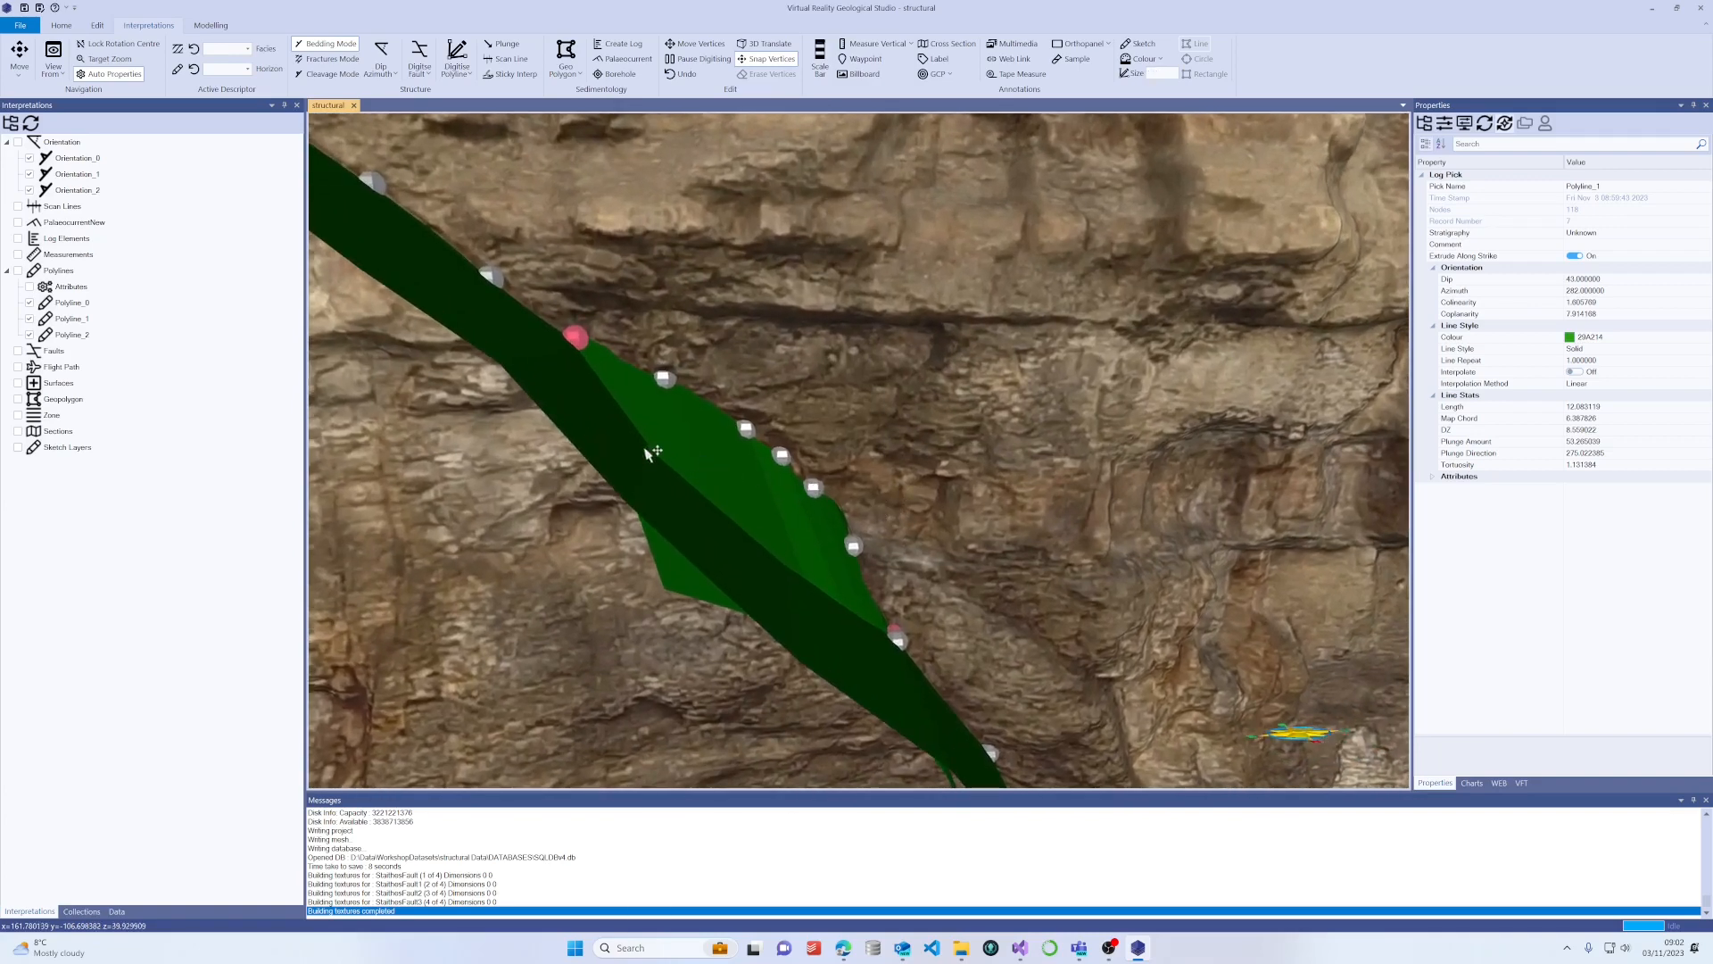
{"action": "left_click", "coordinate": [630, 452]}
{"action": "left_click", "coordinate": [651, 431]}
{"action": "left_click", "coordinate": [602, 410]}
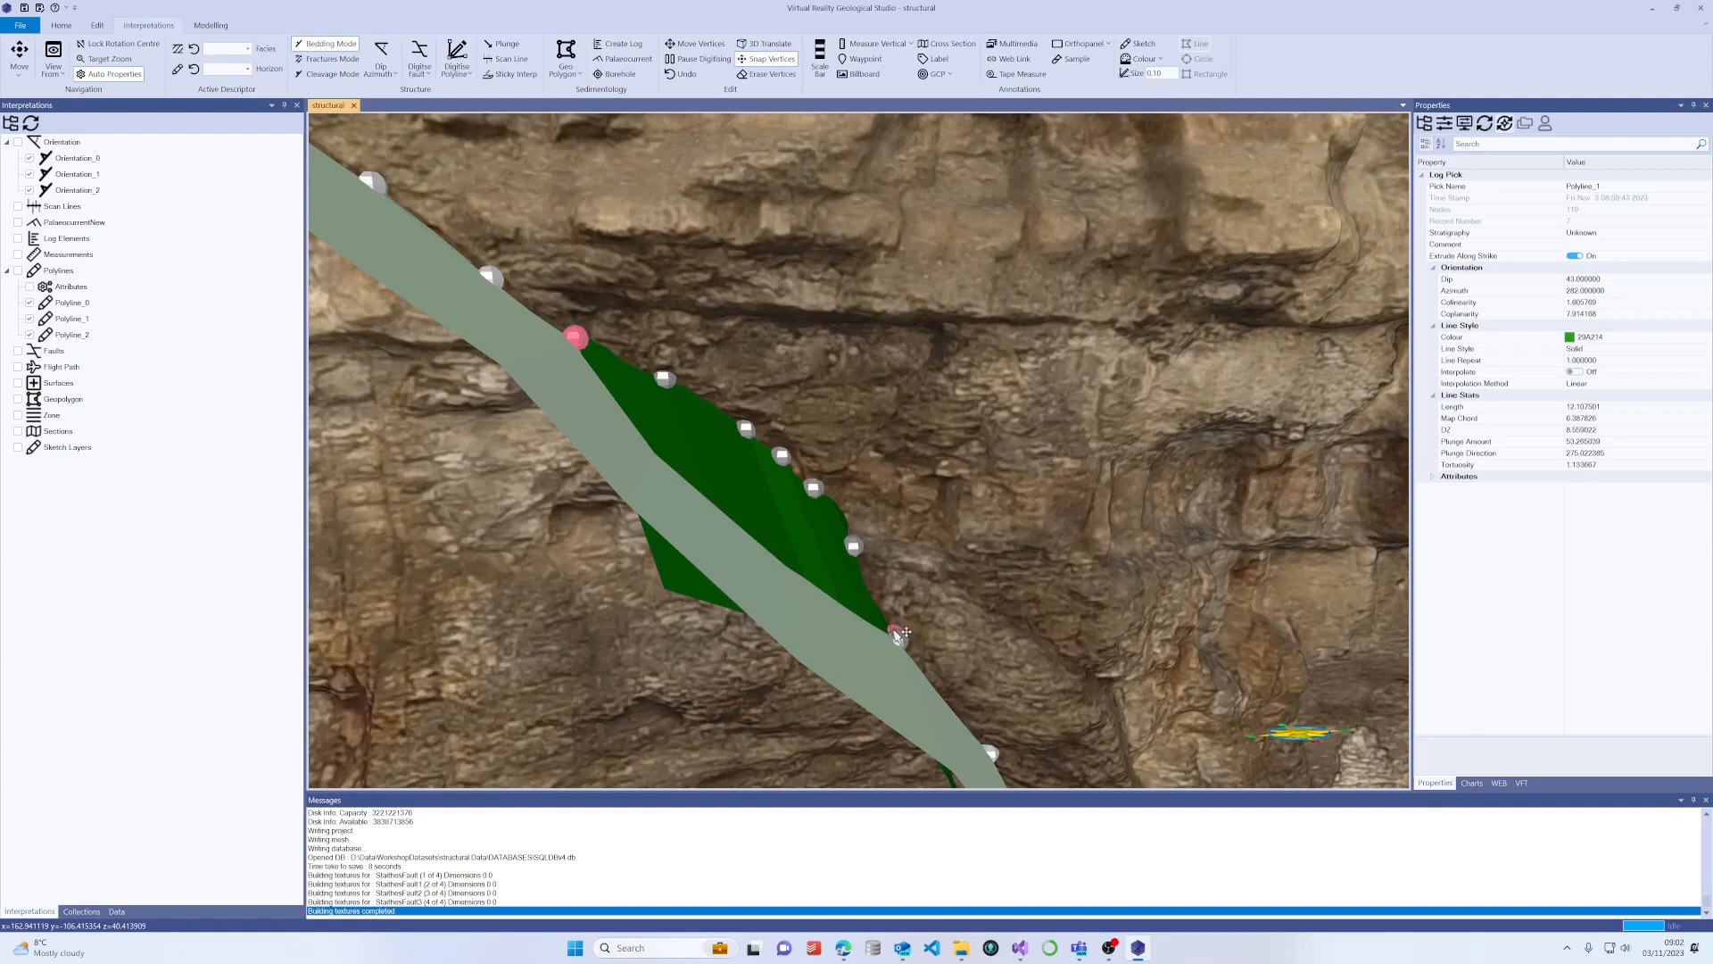
{"action": "left_click", "coordinate": [630, 392]}
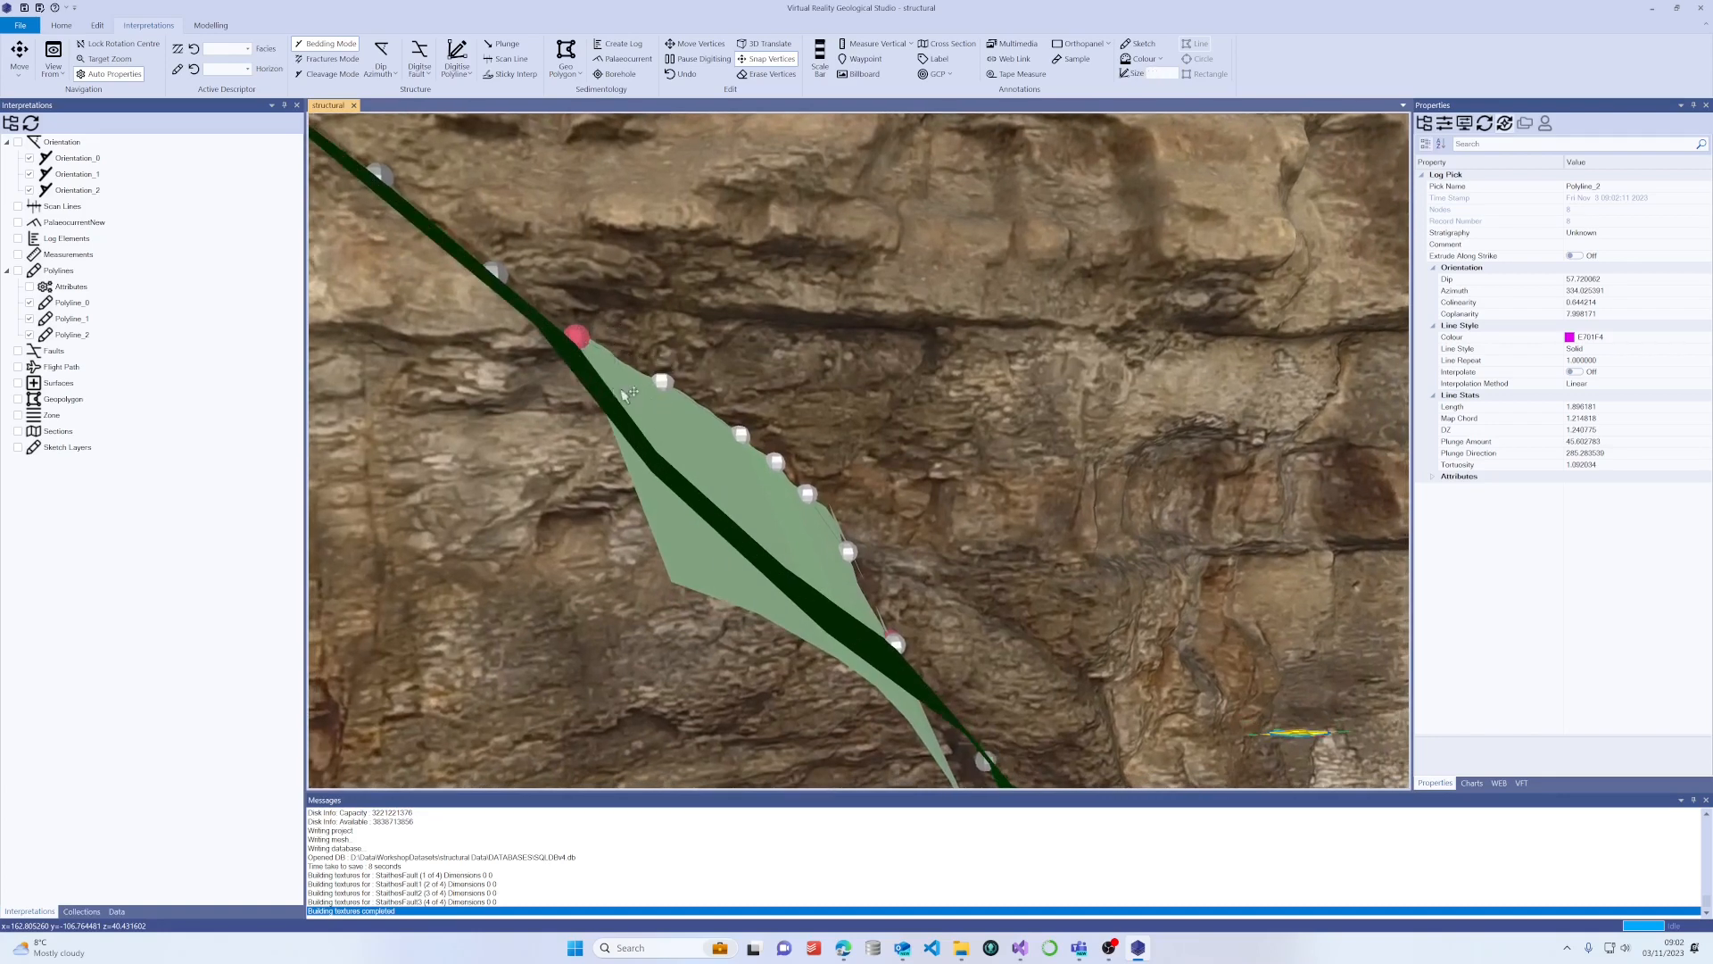
{"action": "scroll", "coordinate": [643, 398], "scroll_direction": "down", "scroll_amount": 5}
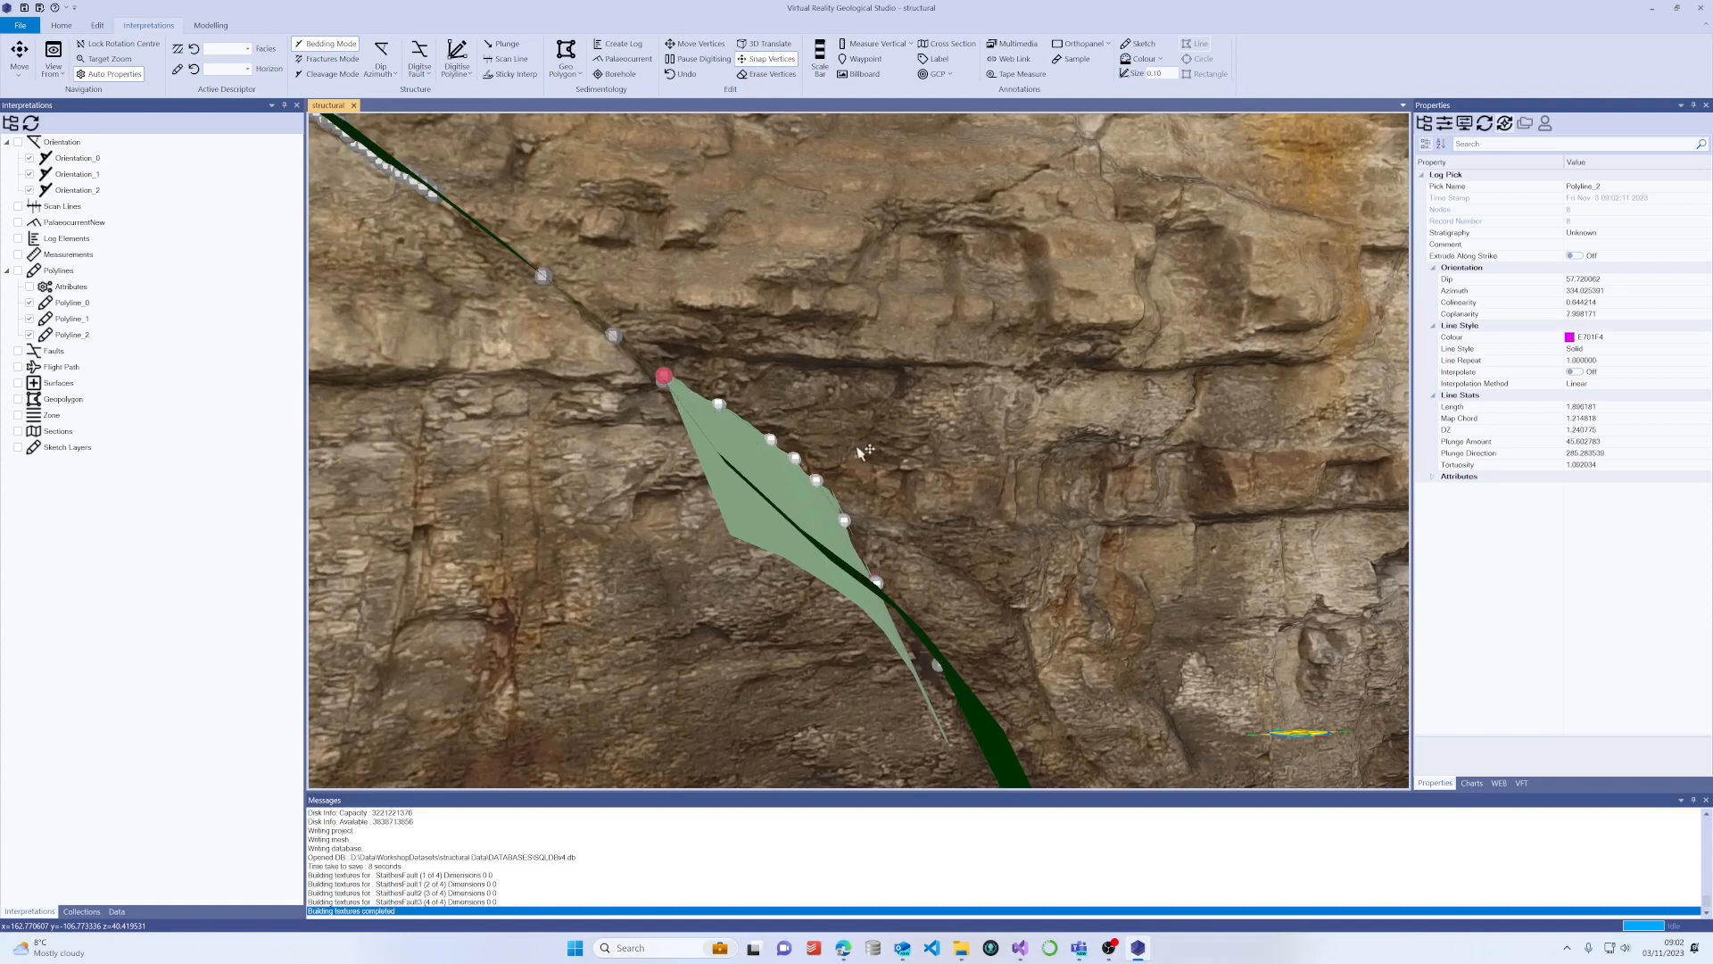
{"action": "left_click_drag", "start_coordinate": [858, 453], "coordinate": [800, 459]}
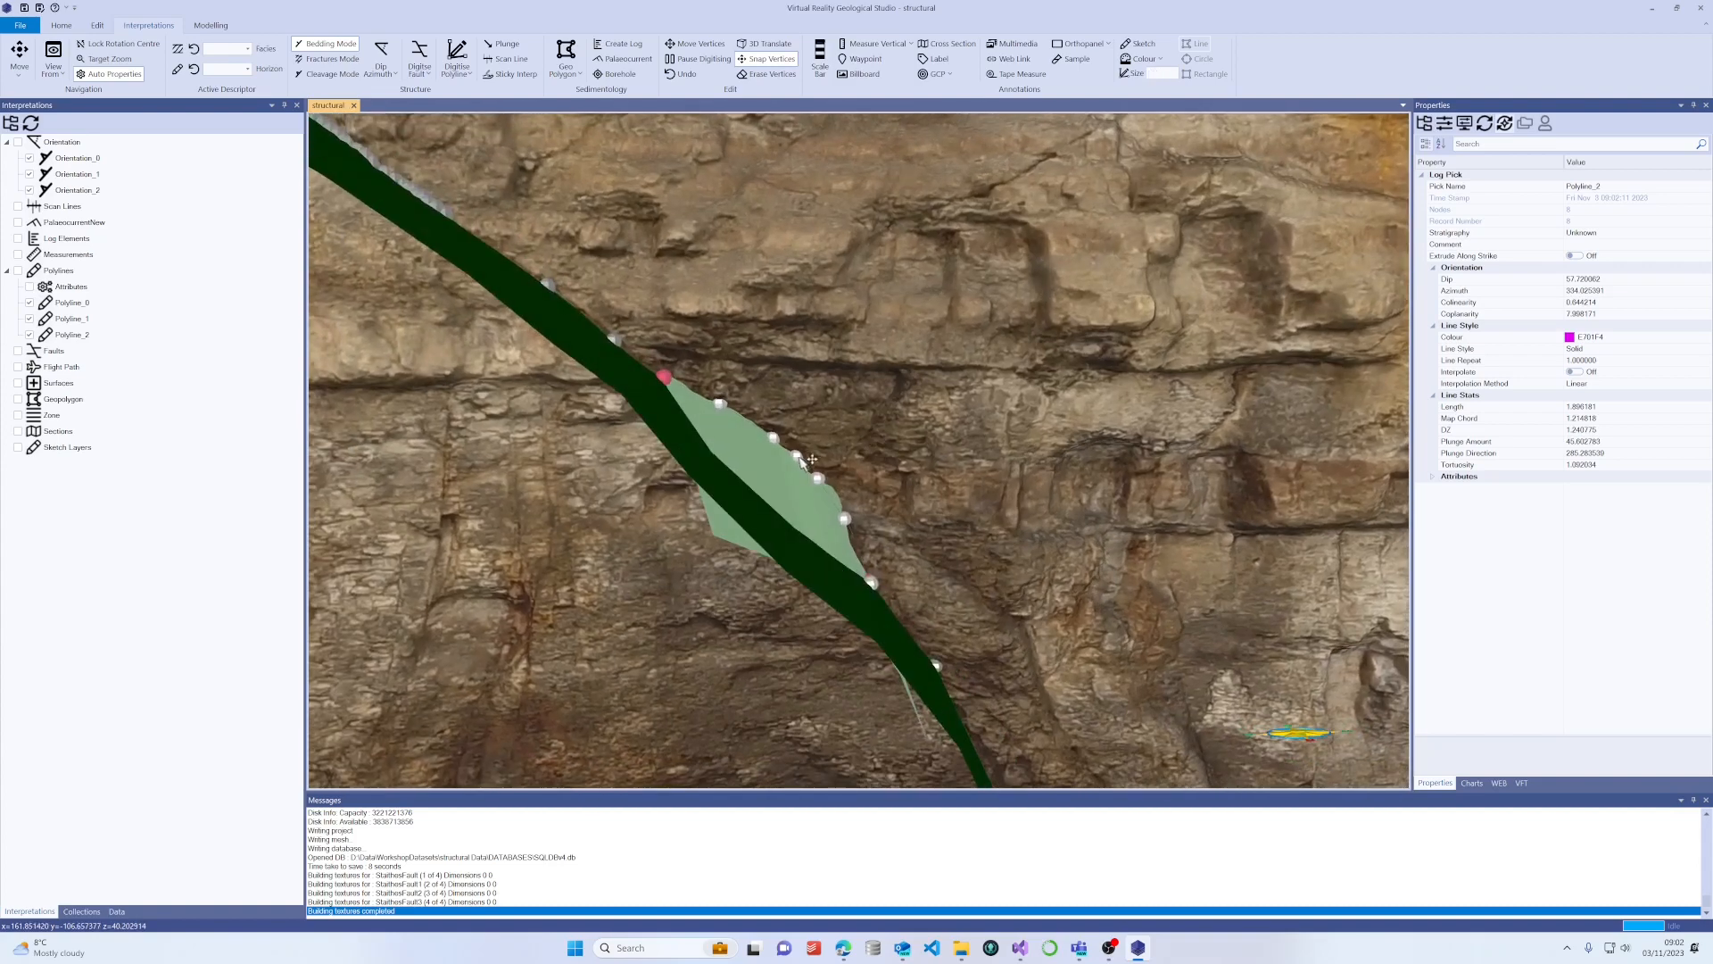
Set the branch polyline's dip to 43 and its azimuth to 282, matching the second fault polyline.
{"action": "left_click", "coordinate": [675, 423]}
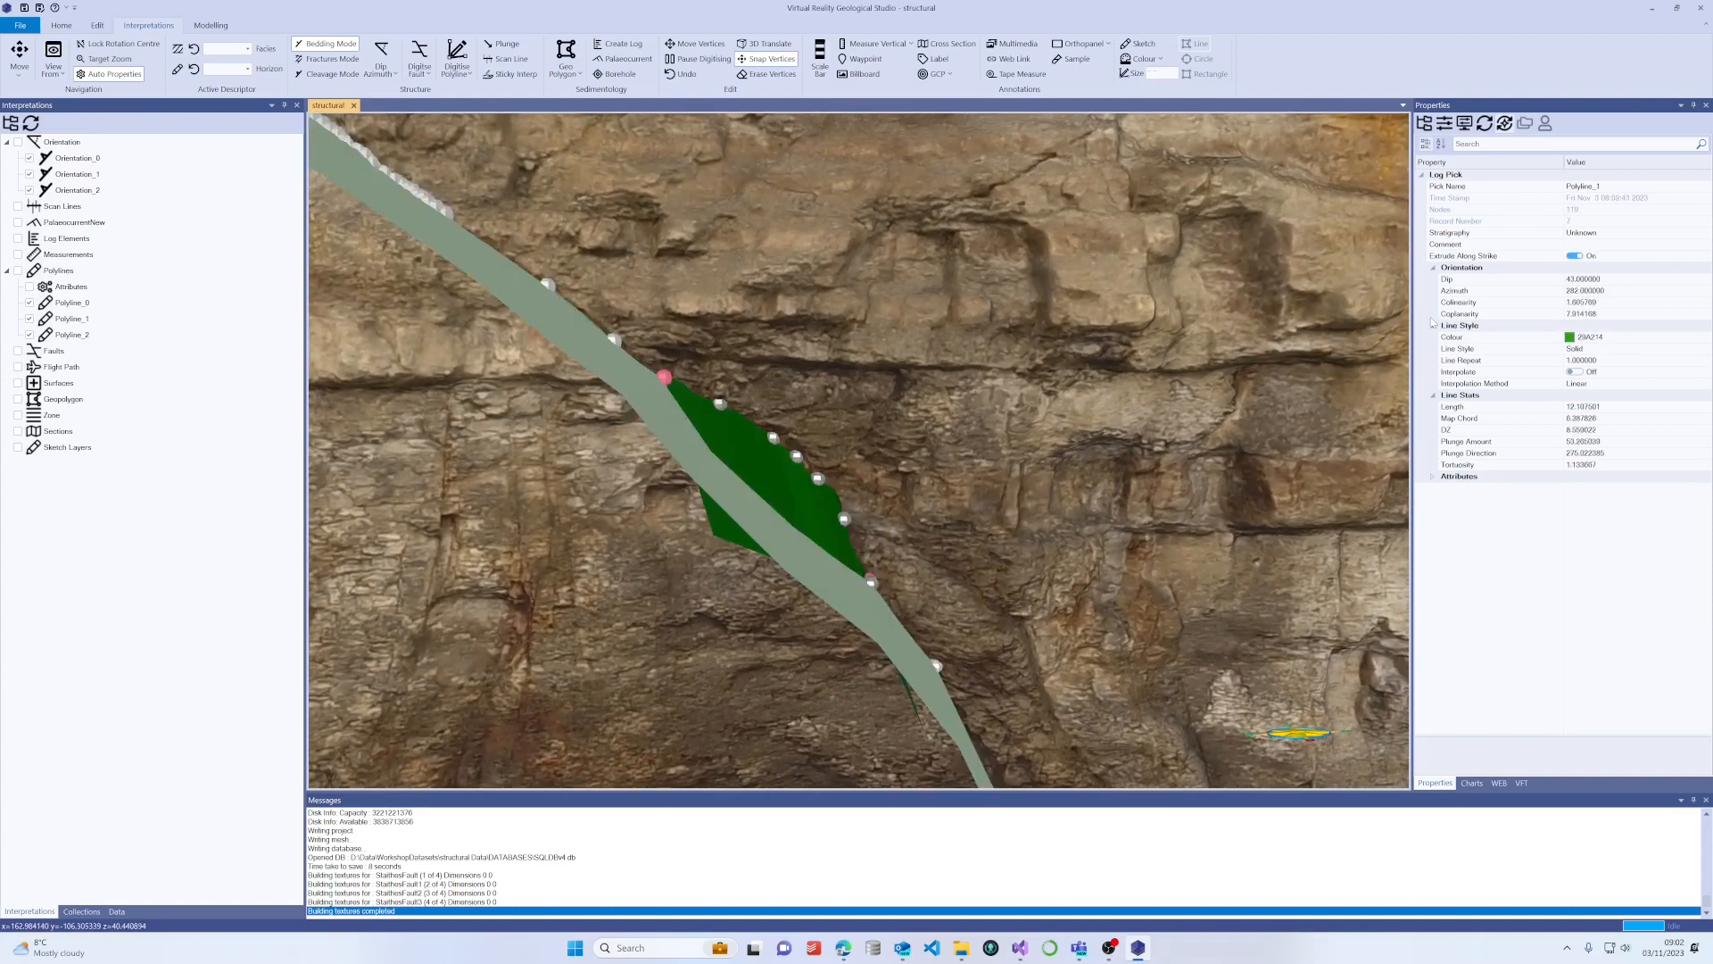
{"action": "left_click", "coordinate": [797, 486]}
{"action": "left_click", "coordinate": [1543, 281]}
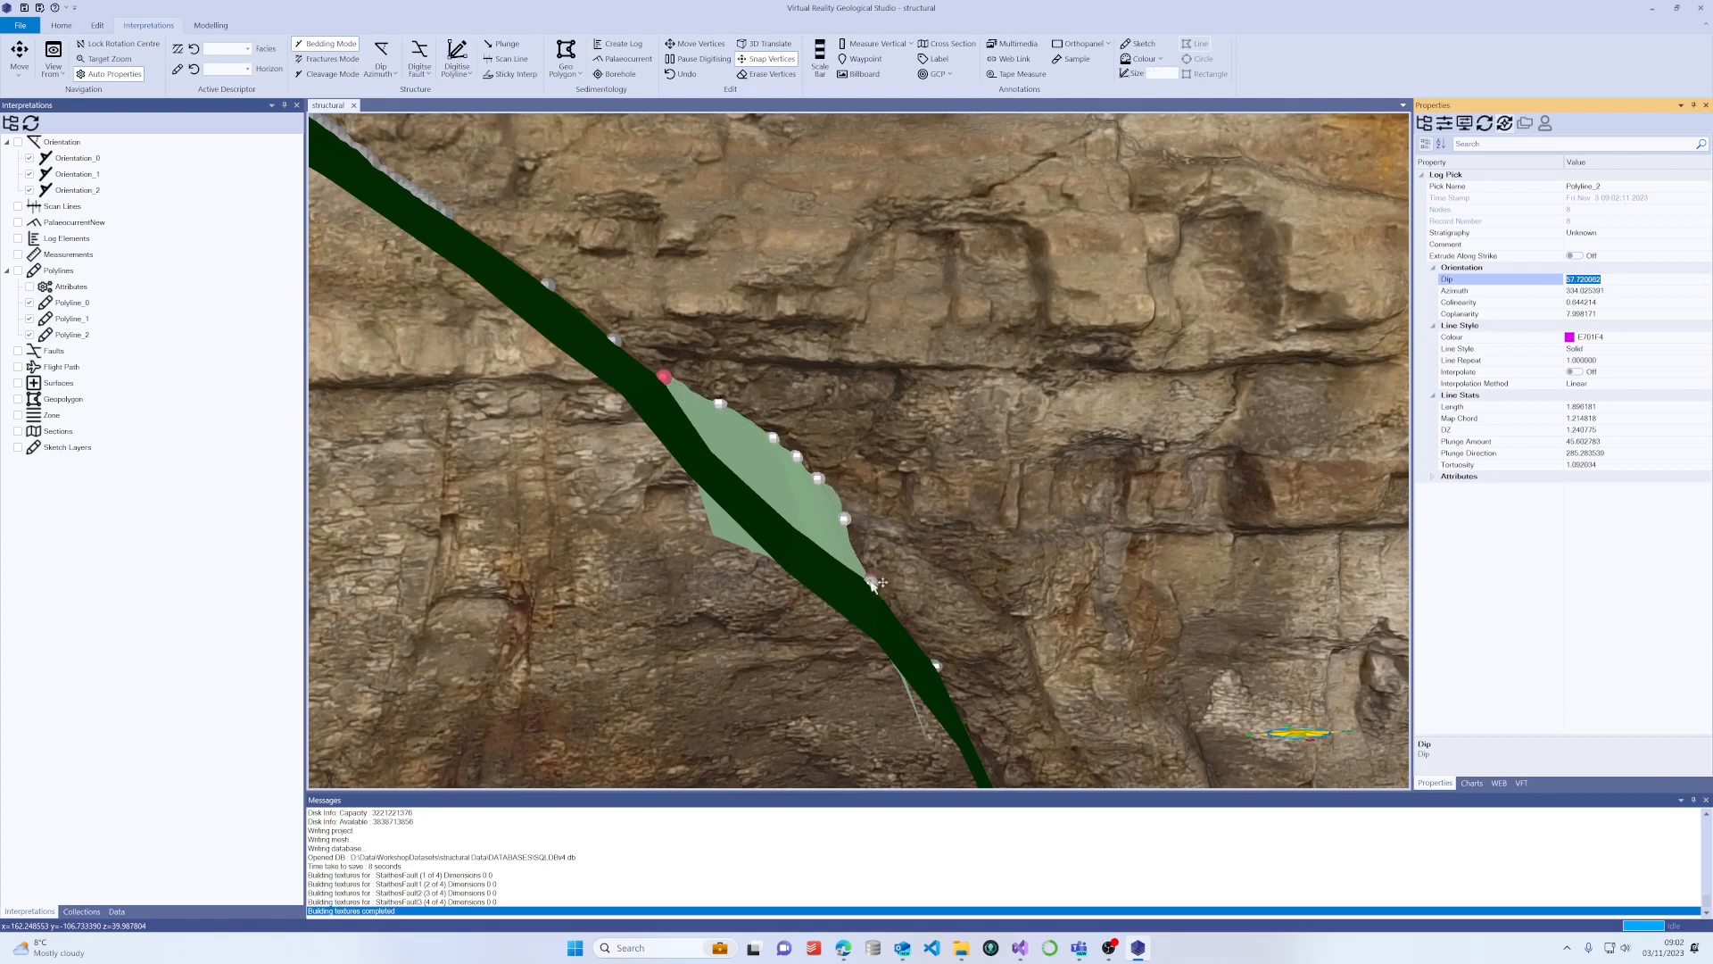
{"action": "type", "text": "42"}
{"action": "left_click", "coordinate": [1615, 296]}
{"action": "left_click", "coordinate": [1573, 280]}
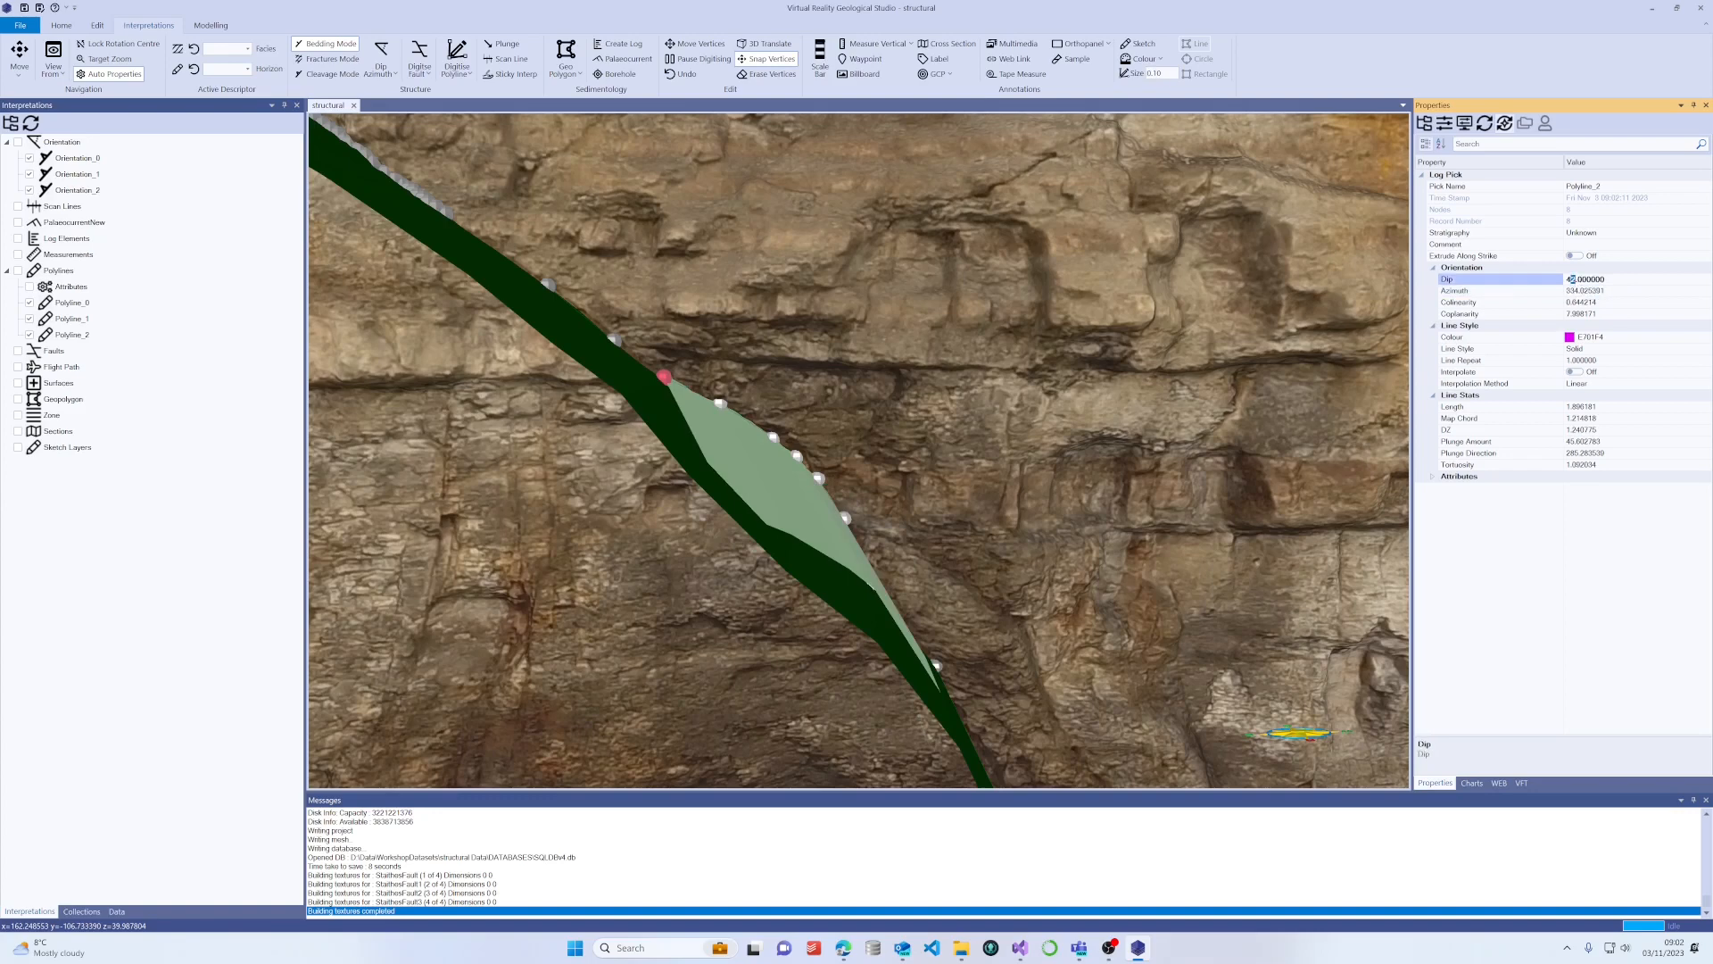
{"action": "left_click", "coordinate": [595, 363]}
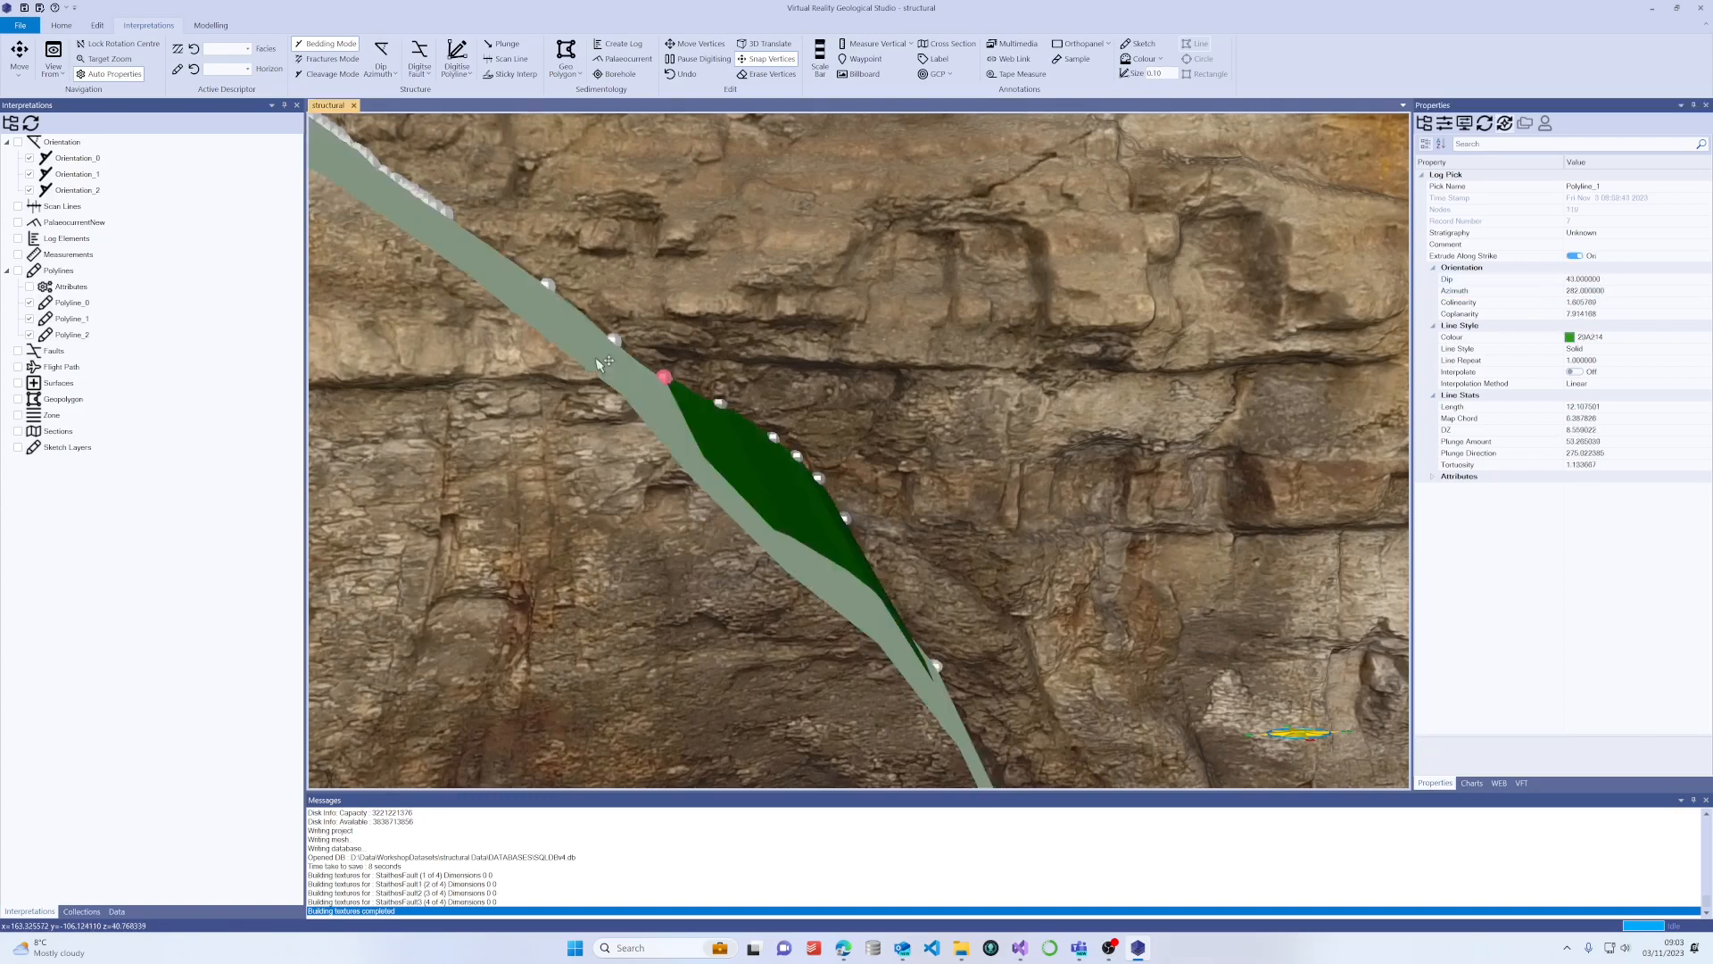
{"action": "left_click", "coordinate": [1551, 292]}
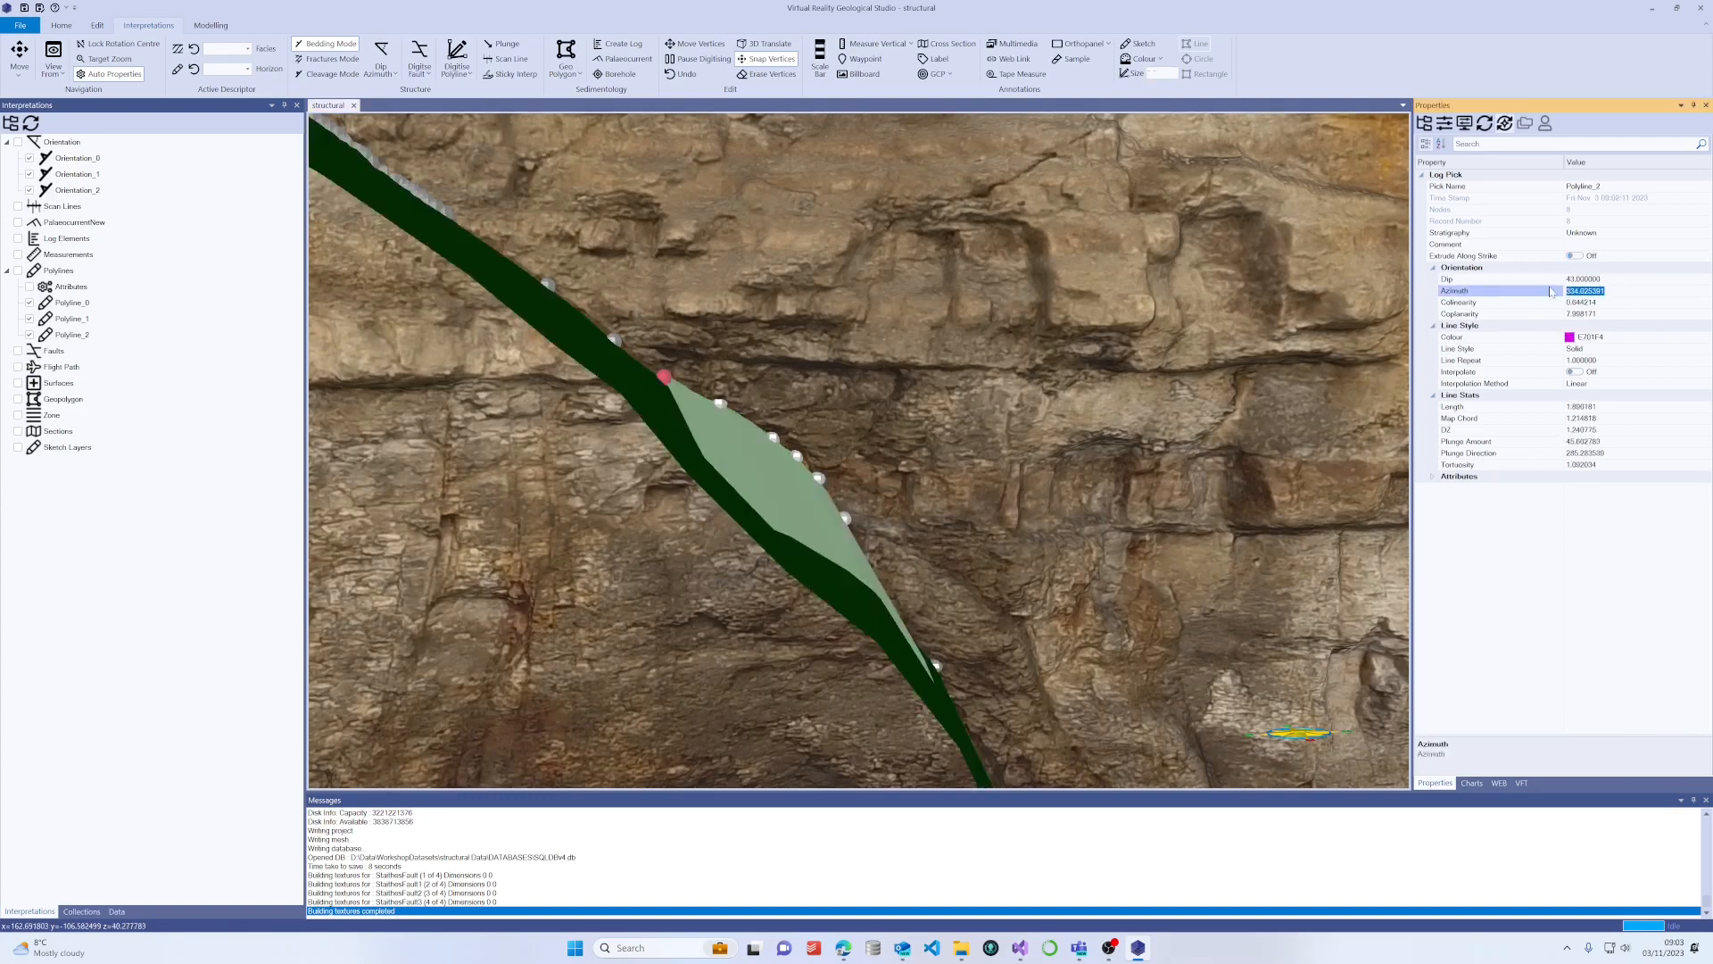
{"action": "type", "text": "282"}
{"action": "left_click", "coordinate": [1367, 334]}
{"action": "scroll", "coordinate": [1060, 478], "scroll_direction": "down", "scroll_amount": 1}
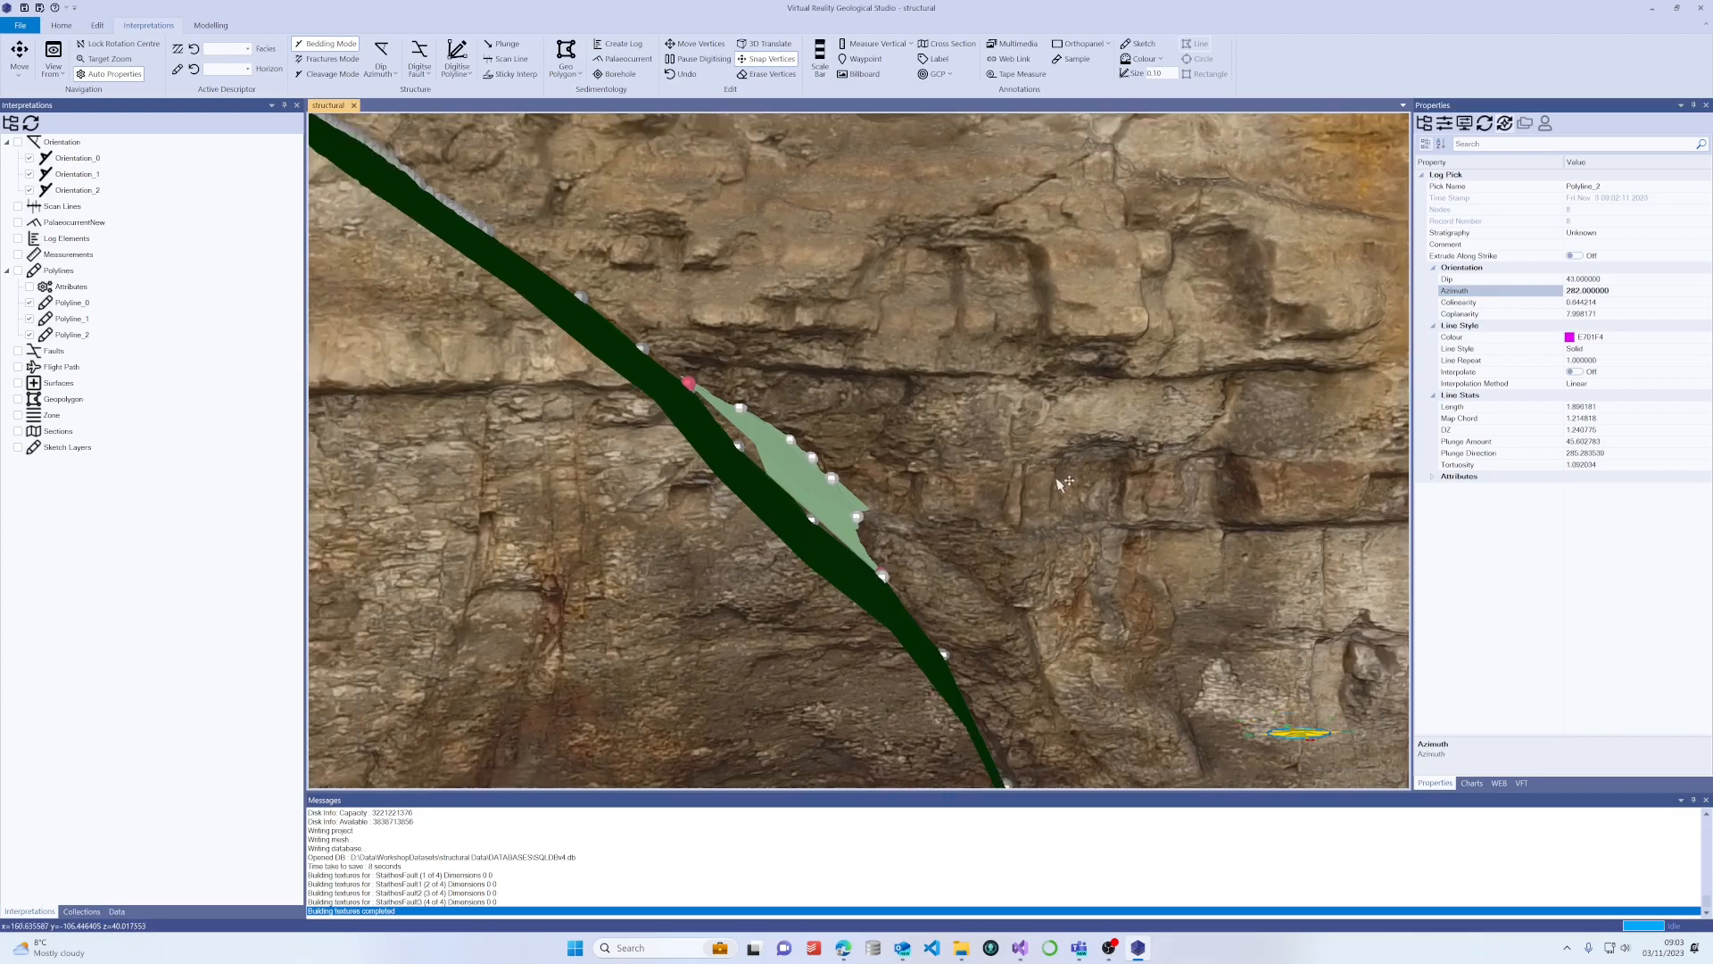
Turn on Extrude Along Strike for the branch polyline and check how its strip meets the second fault's strip.
{"action": "scroll", "coordinate": [1055, 480], "scroll_direction": "up", "scroll_amount": 5}
{"action": "mouse_move", "coordinate": [942, 482]}
{"action": "left_mouse_down"}
{"action": "mouse_move", "coordinate": [970, 446]}
{"action": "mouse_move", "coordinate": [830, 497]}
{"action": "left_mouse_up"}
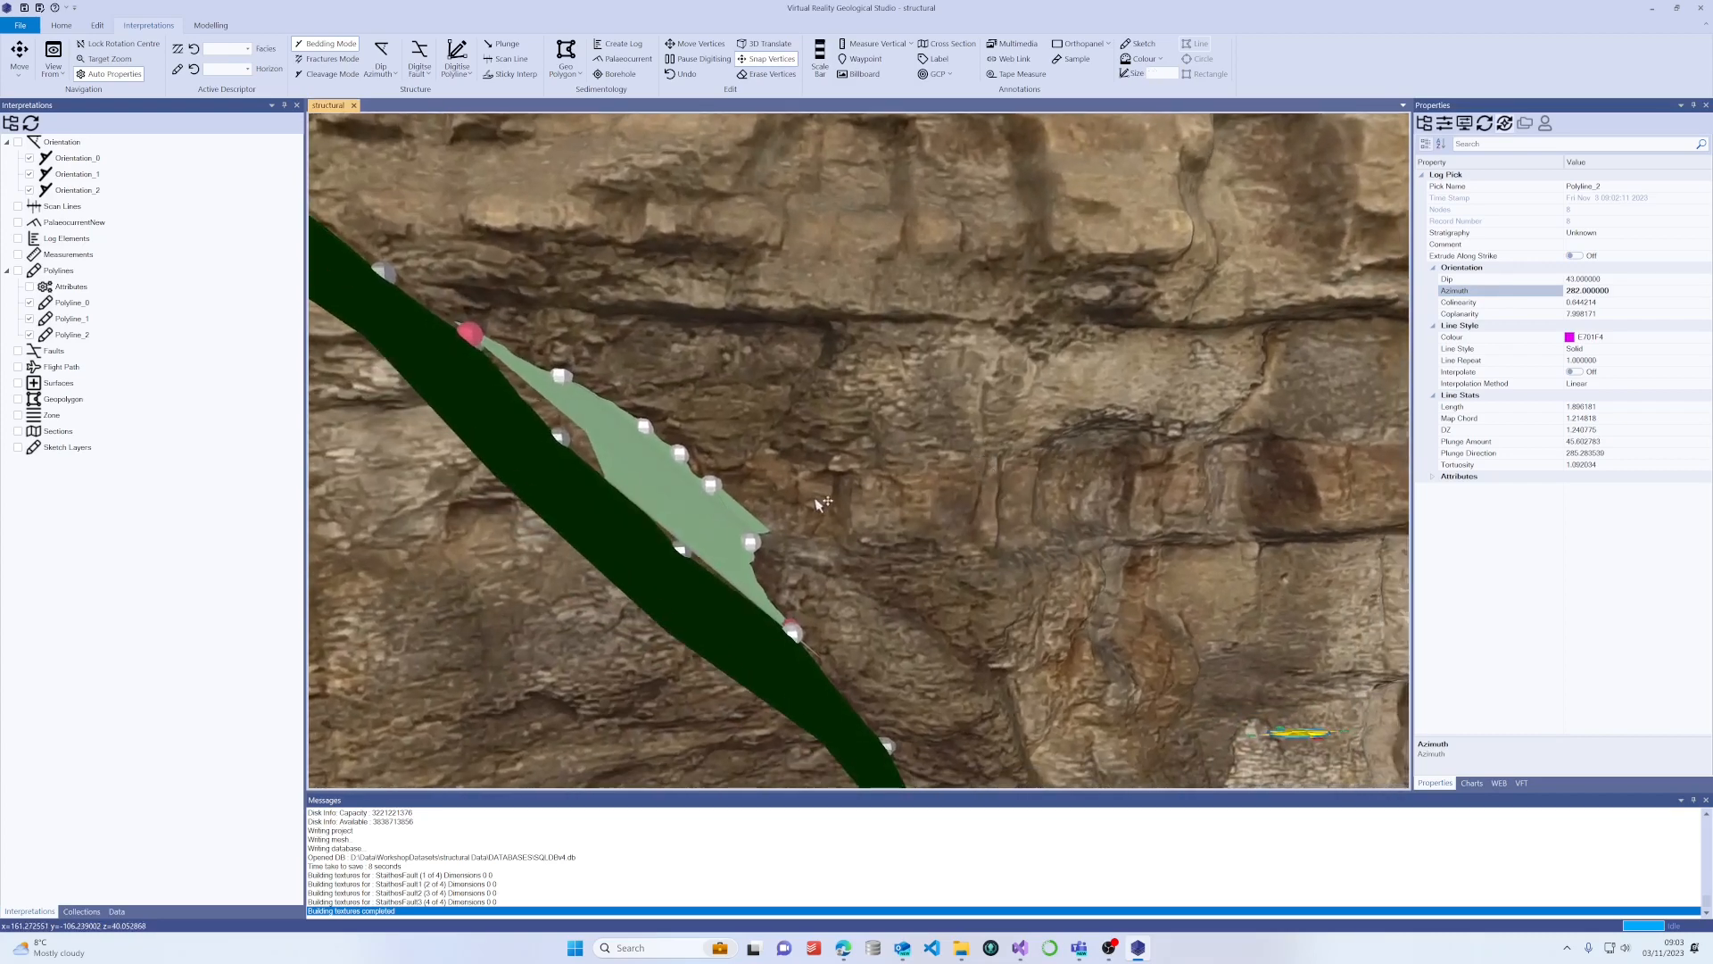
{"action": "left_click", "coordinate": [723, 512]}
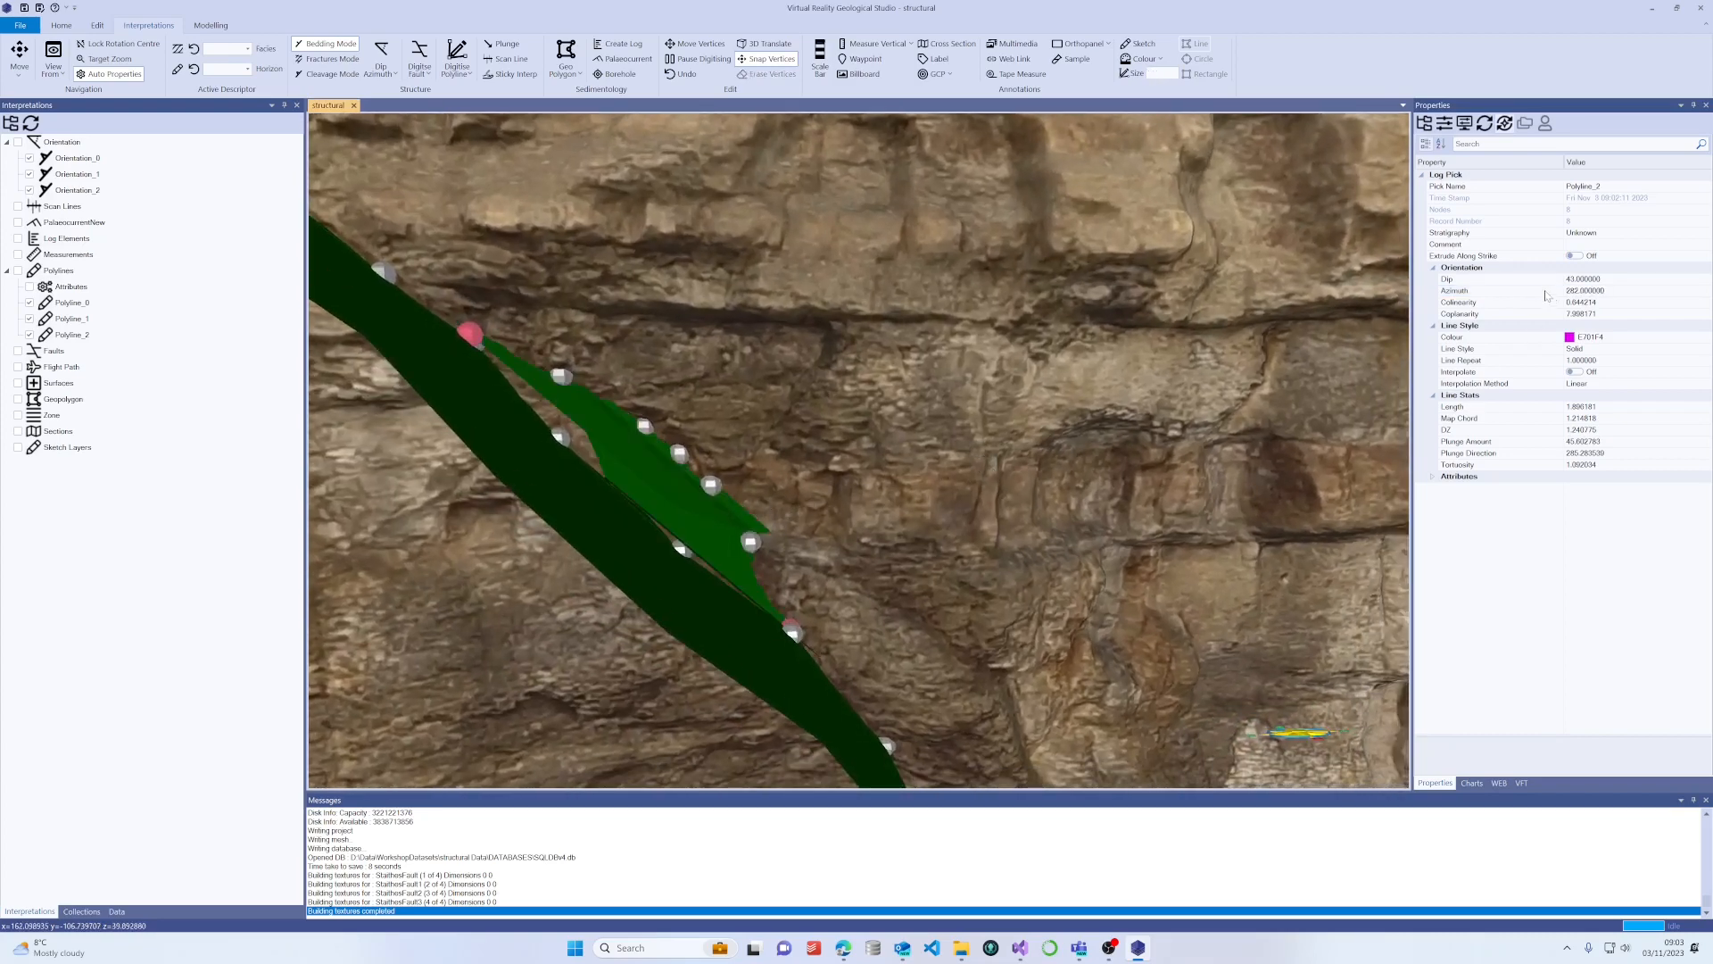
{"action": "left_click", "coordinate": [1574, 256]}
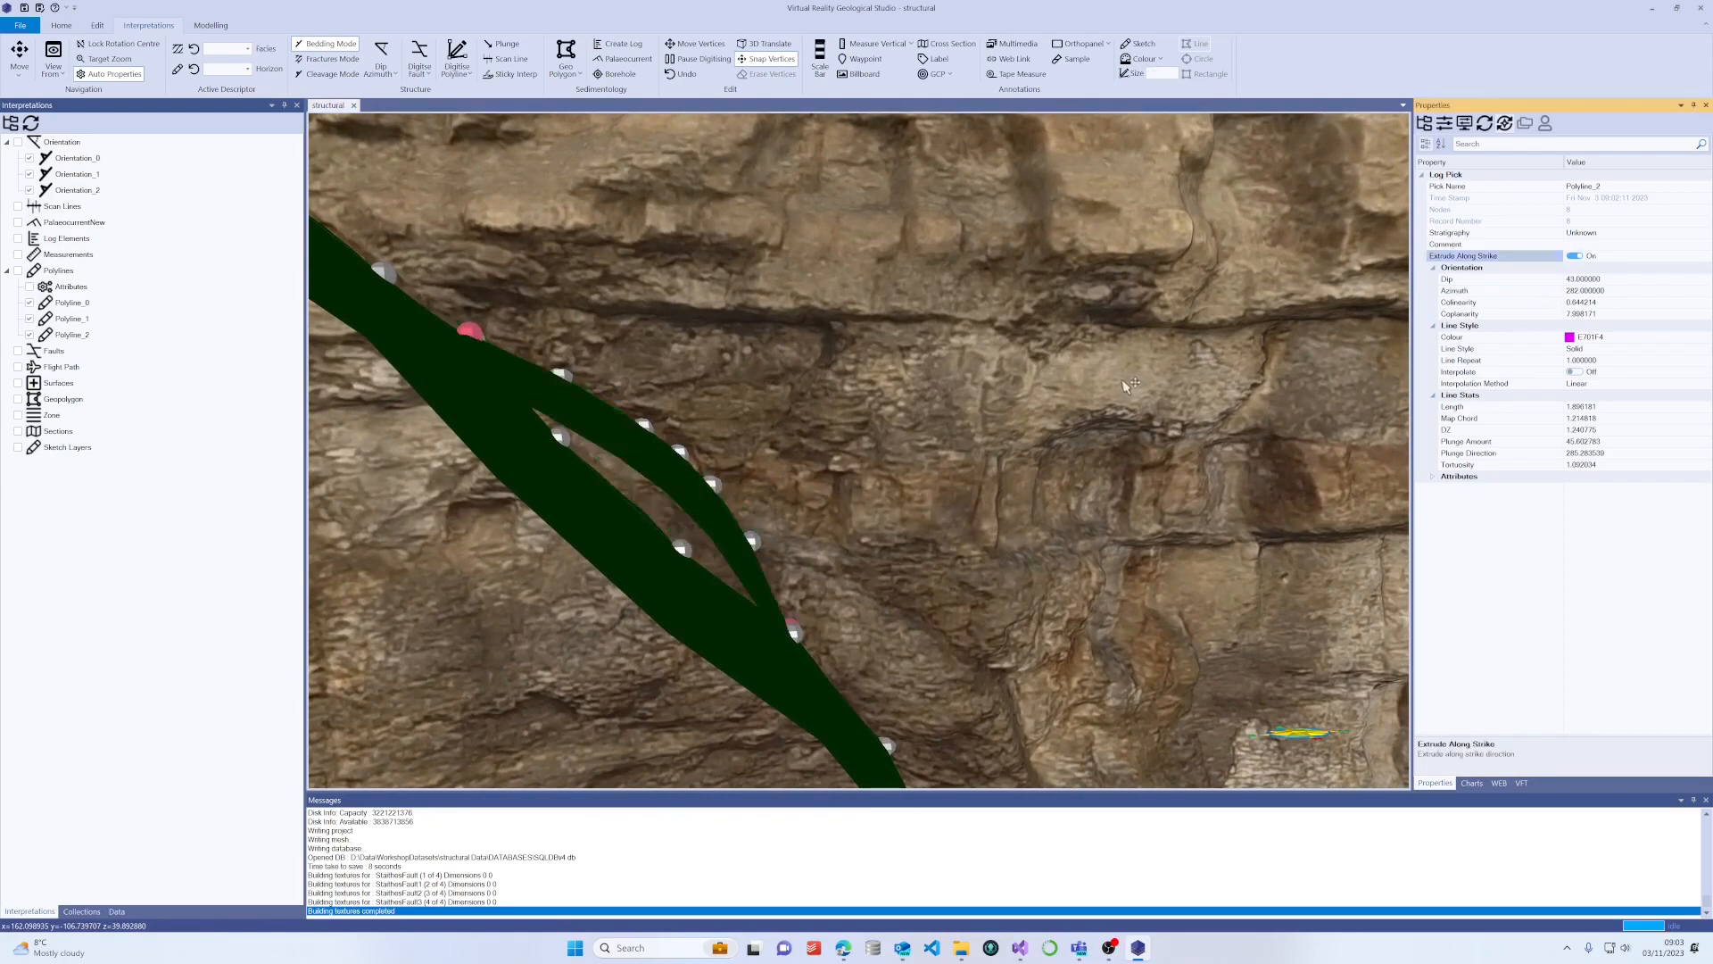
{"action": "left_click_drag", "start_coordinate": [1126, 385], "coordinate": [916, 350]}
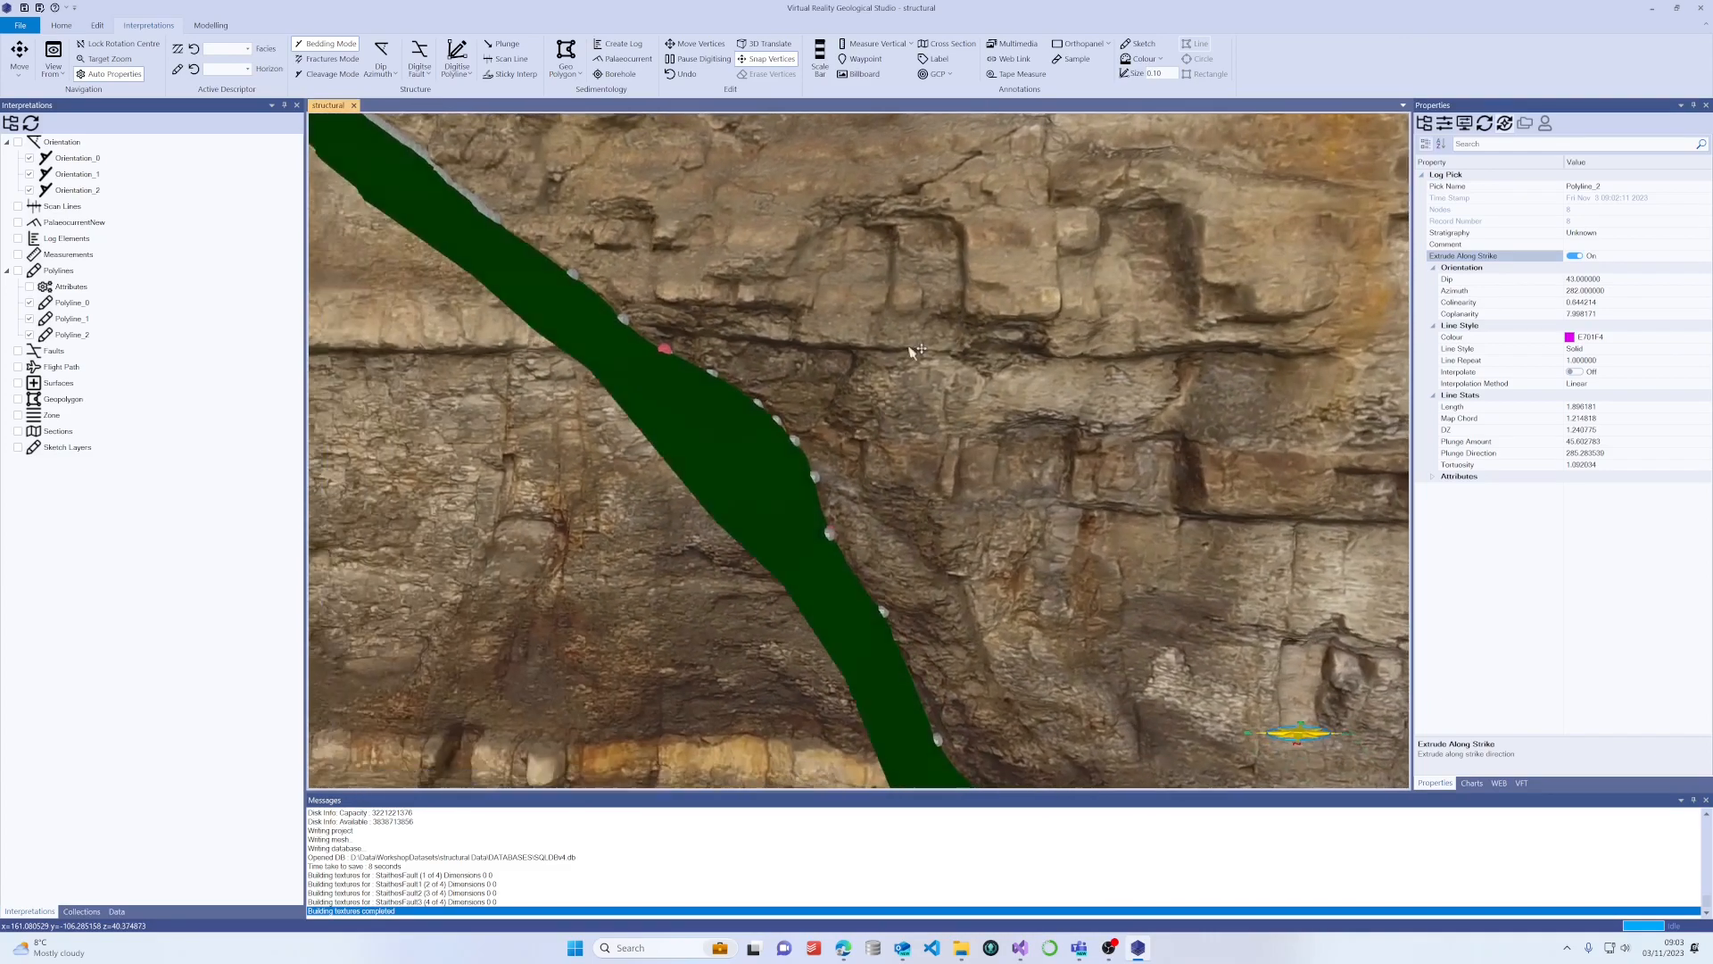
{"action": "scroll", "coordinate": [856, 428], "scroll_direction": "up", "scroll_amount": 10}
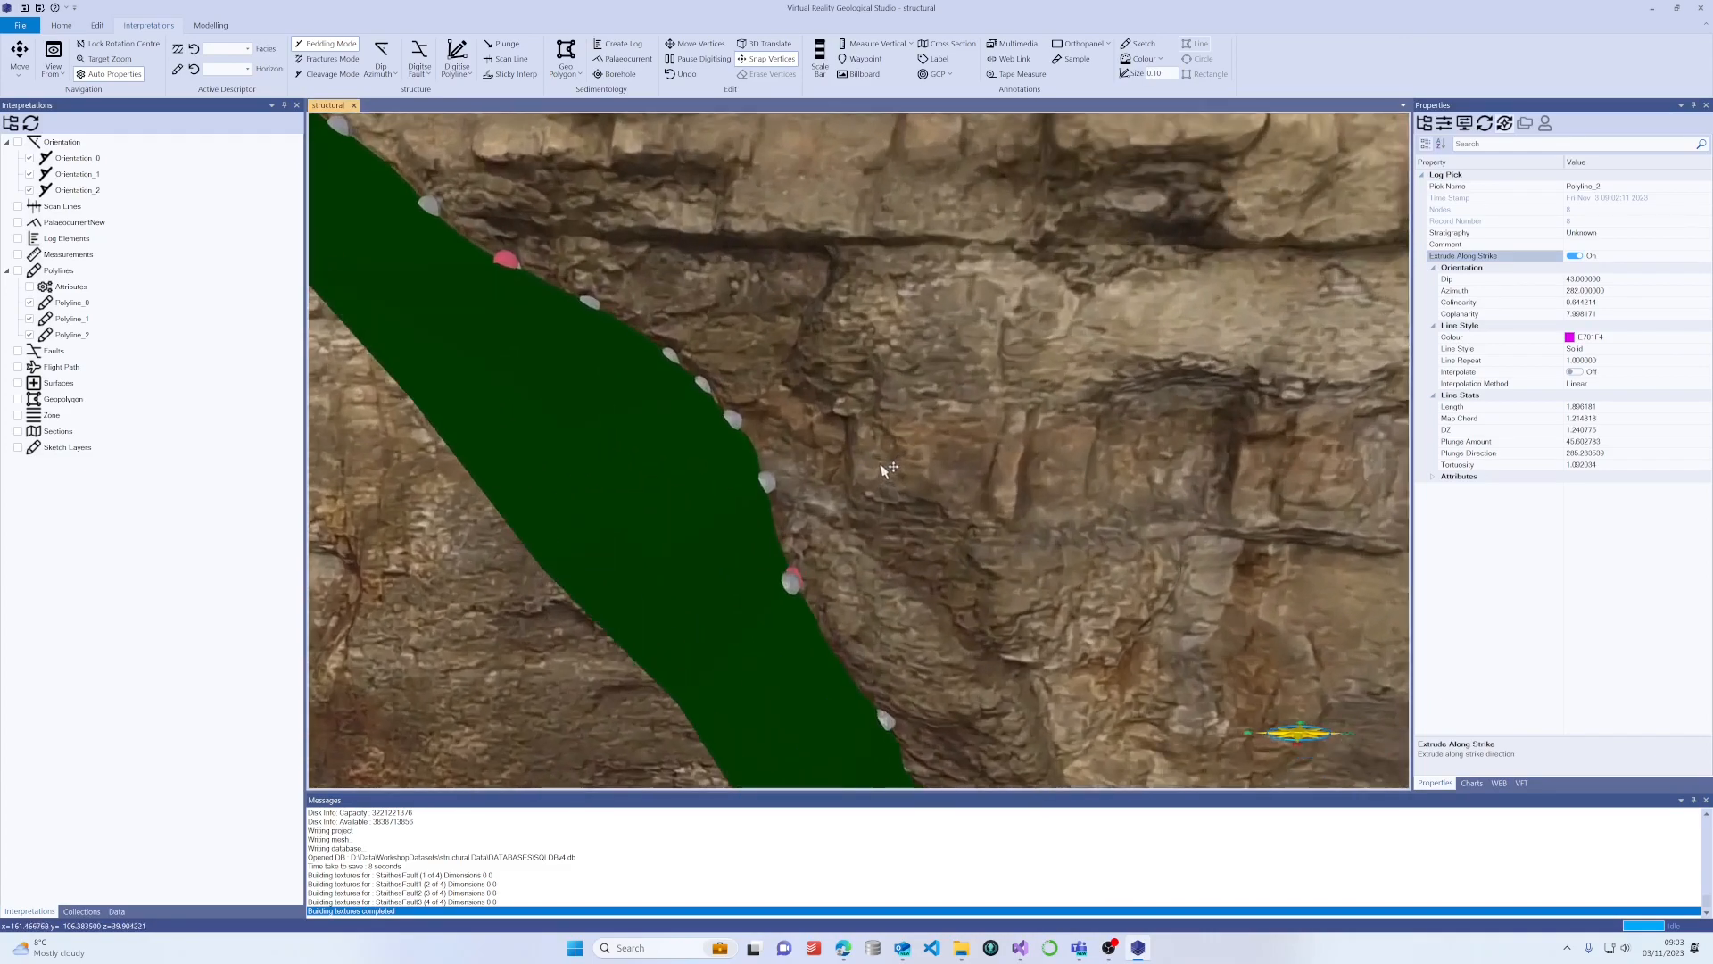
{"action": "left_click_drag", "start_coordinate": [886, 441], "coordinate": [758, 400]}
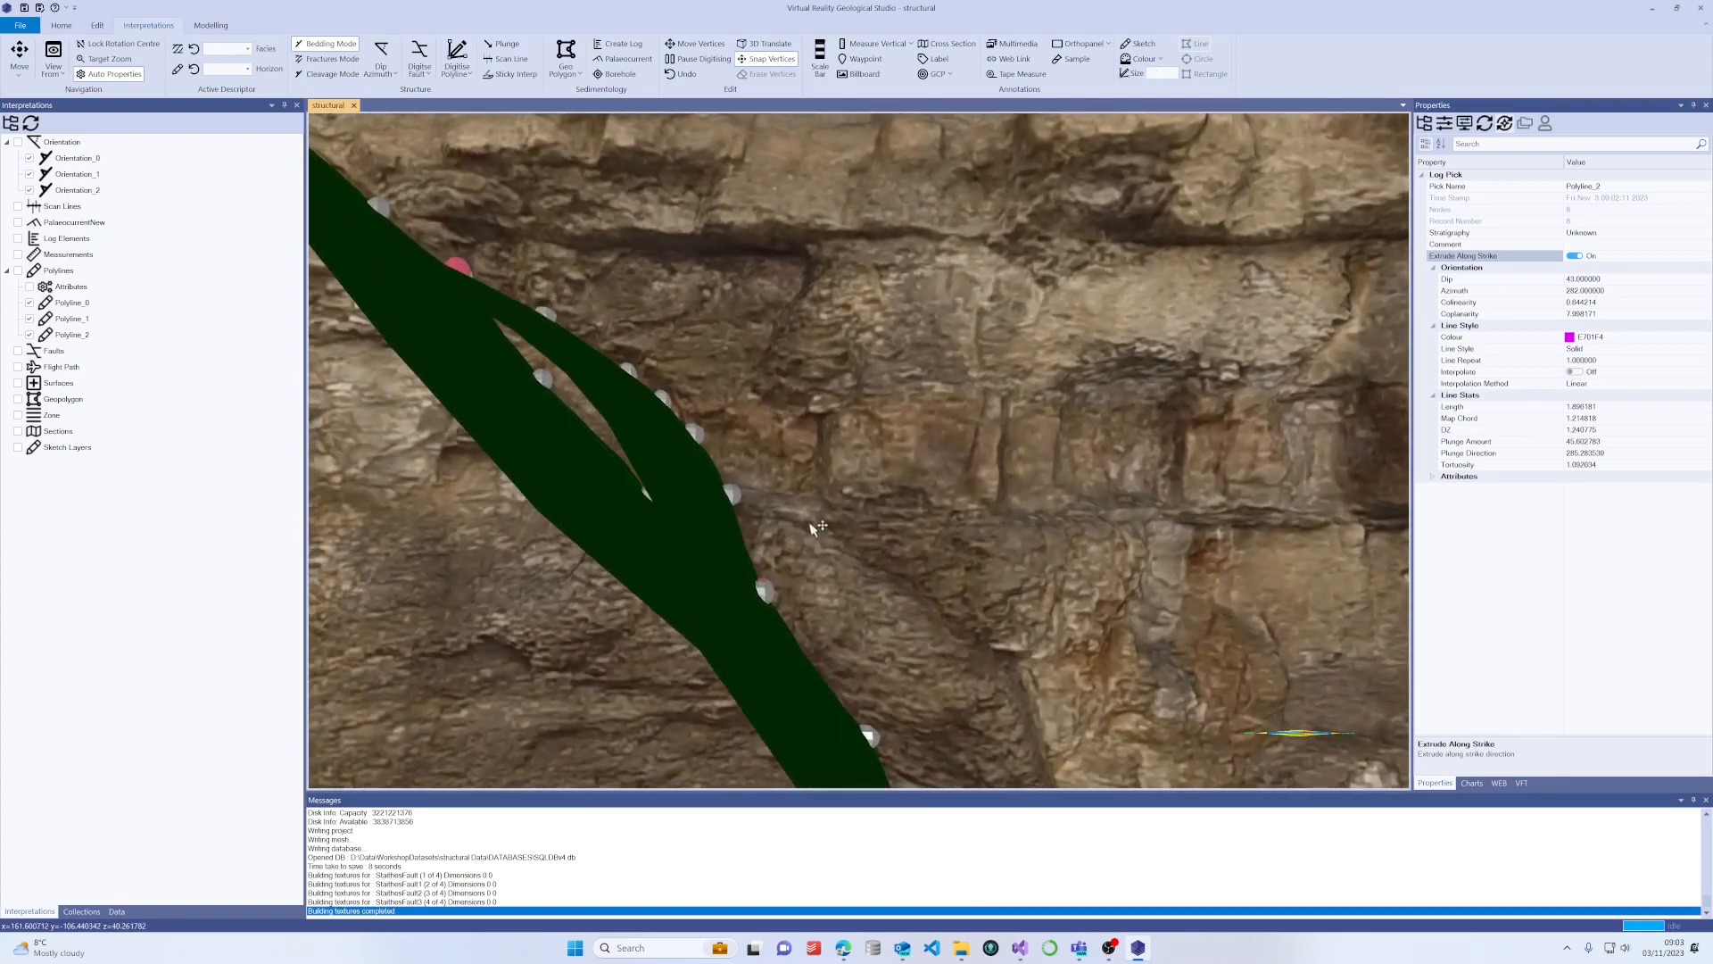
Use Move Vertices to shift the branch polyline's vertex just above its lower end slightly along the fault trace.
{"action": "left_click", "coordinate": [695, 45]}
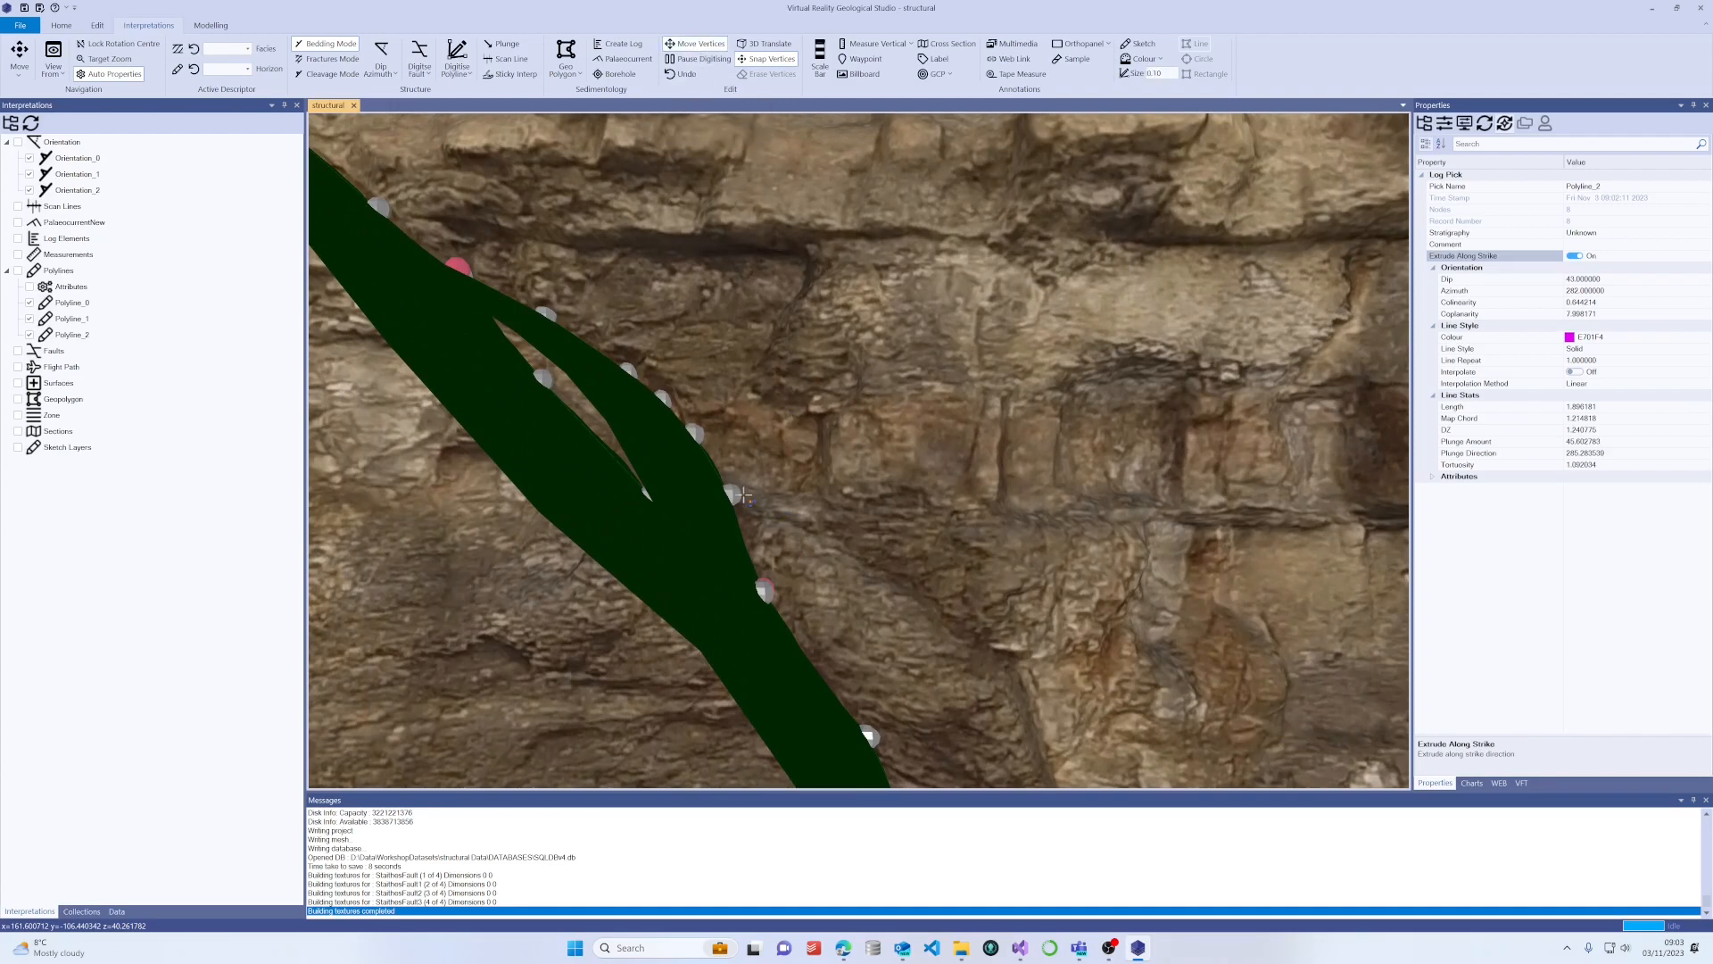
{"action": "mouse_move", "coordinate": [734, 493]}
{"action": "left_mouse_down"}
{"action": "mouse_move", "coordinate": [765, 427]}
{"action": "mouse_move", "coordinate": [724, 496]}
{"action": "mouse_move", "coordinate": [856, 418]}
{"action": "mouse_move", "coordinate": [743, 501]}
{"action": "left_mouse_up"}
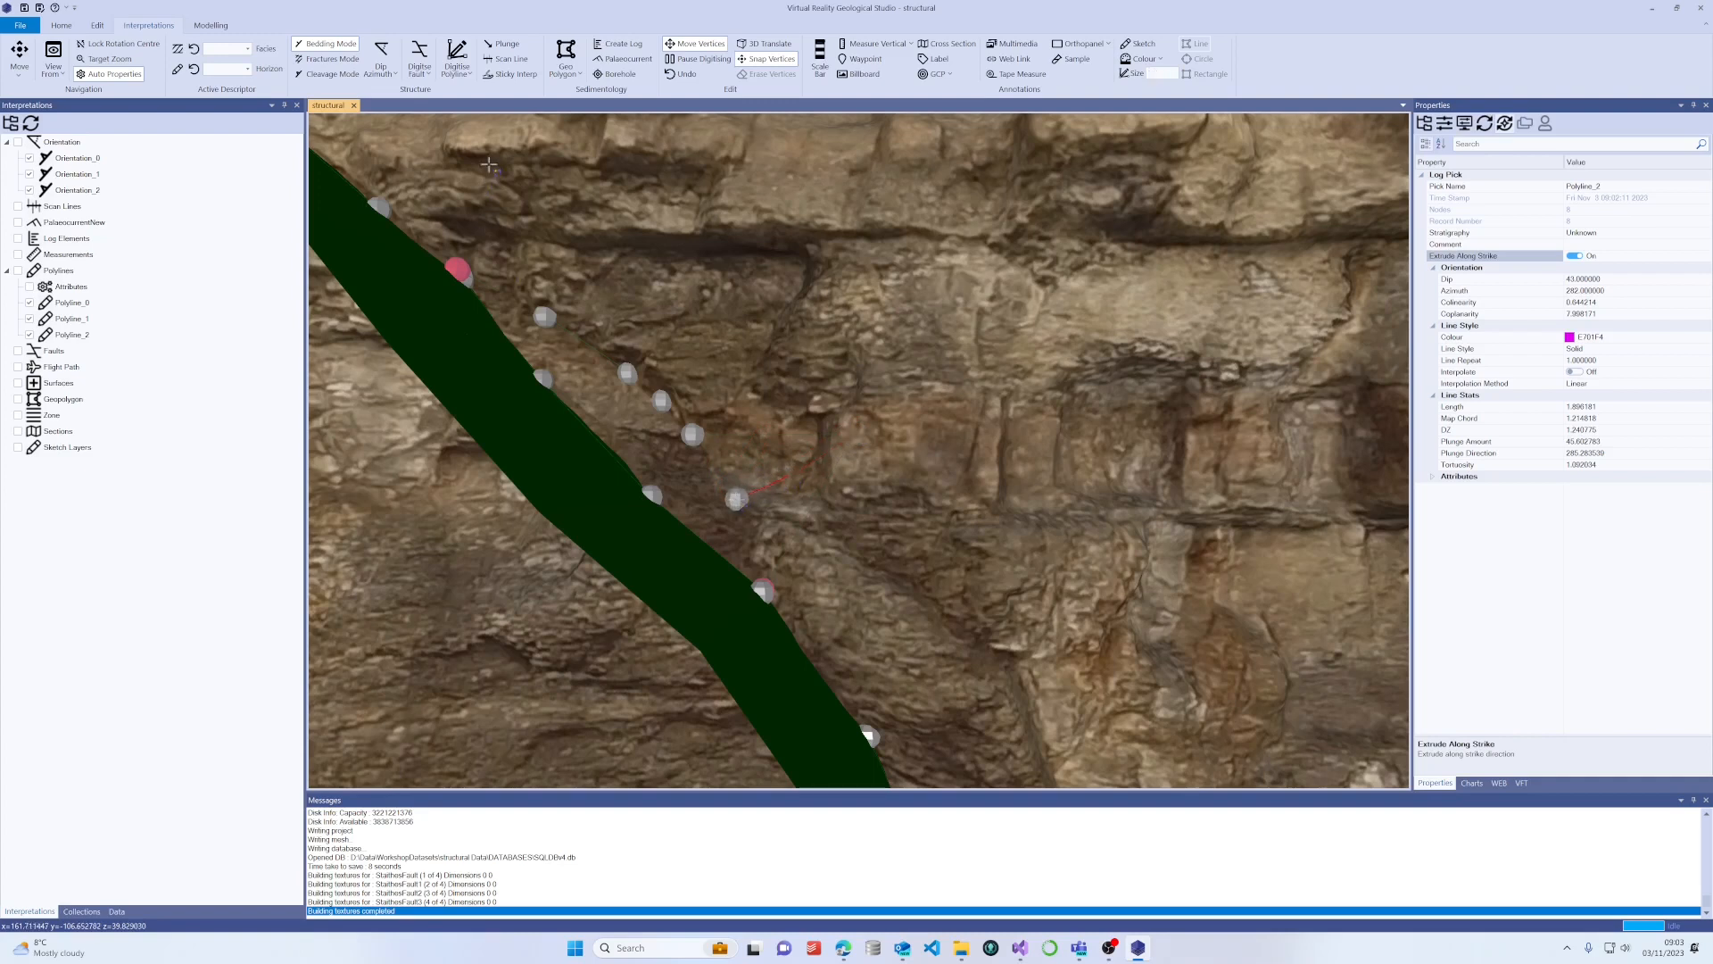
{"action": "left_click", "coordinate": [695, 43]}
{"action": "left_click", "coordinate": [735, 497]}
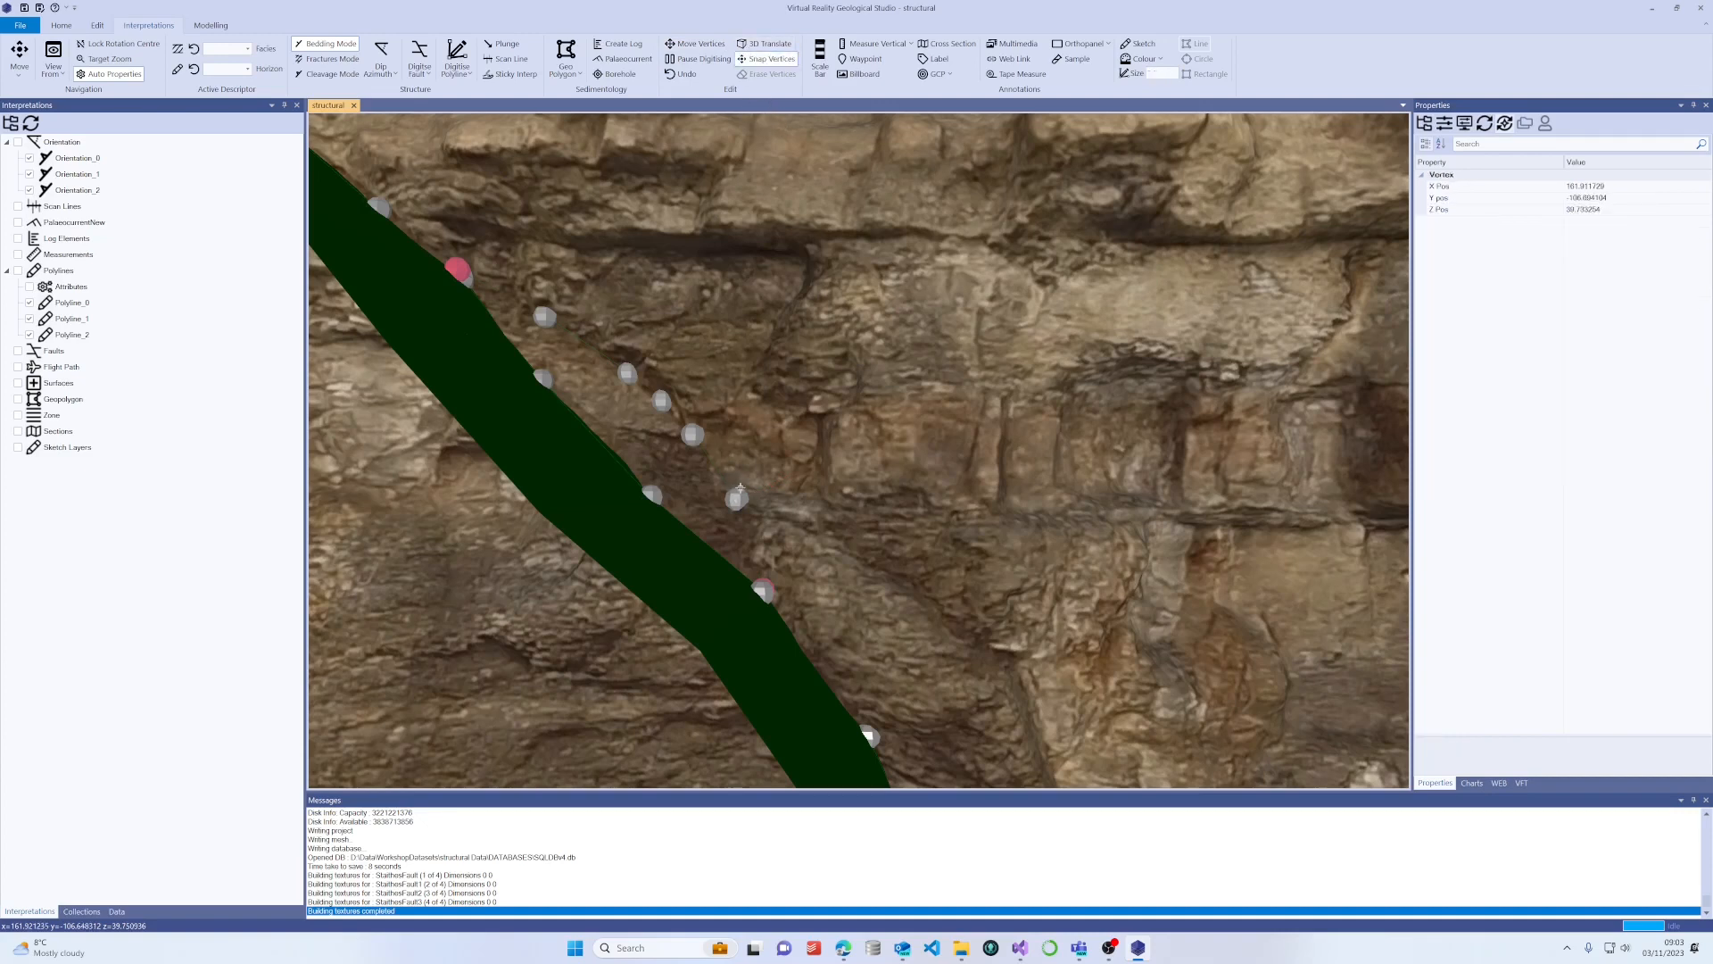
{"action": "left_click", "coordinate": [759, 58]}
{"action": "left_click", "coordinate": [776, 57]}
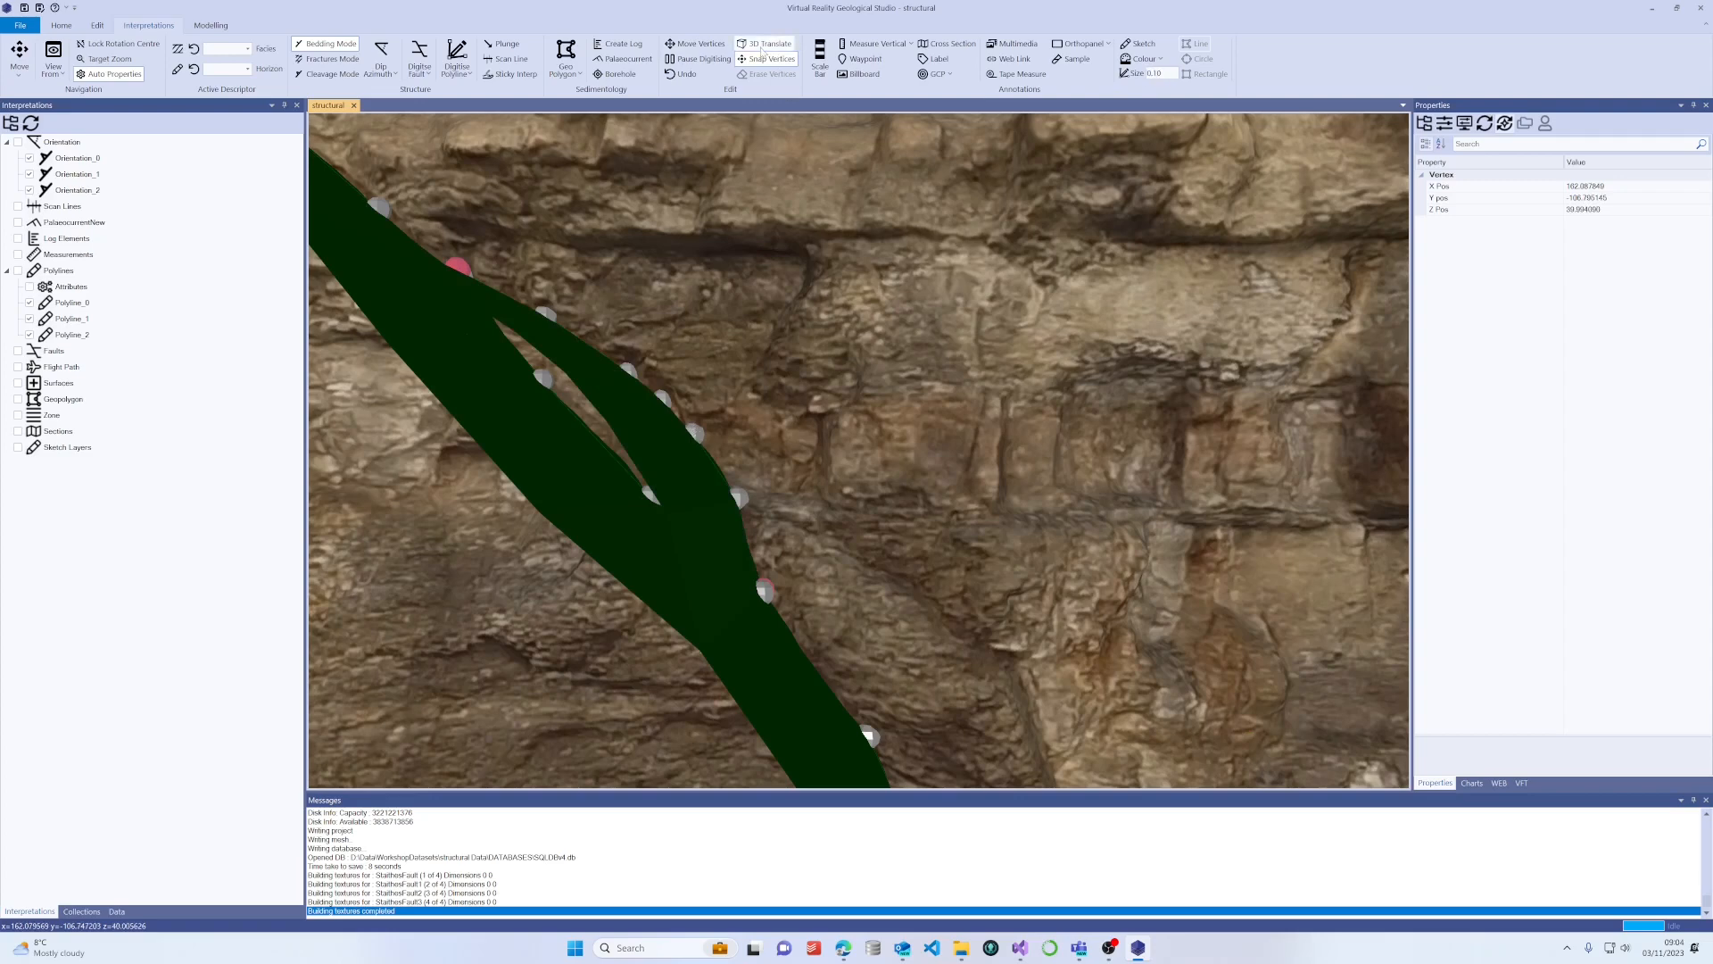
Pick the branch polyline's third vertex from its lower end for 3D Translate and enlarge the translation handles.
{"action": "scroll", "coordinate": [706, 432], "scroll_direction": "up", "scroll_amount": 3}
{"action": "left_click", "coordinate": [700, 435]}
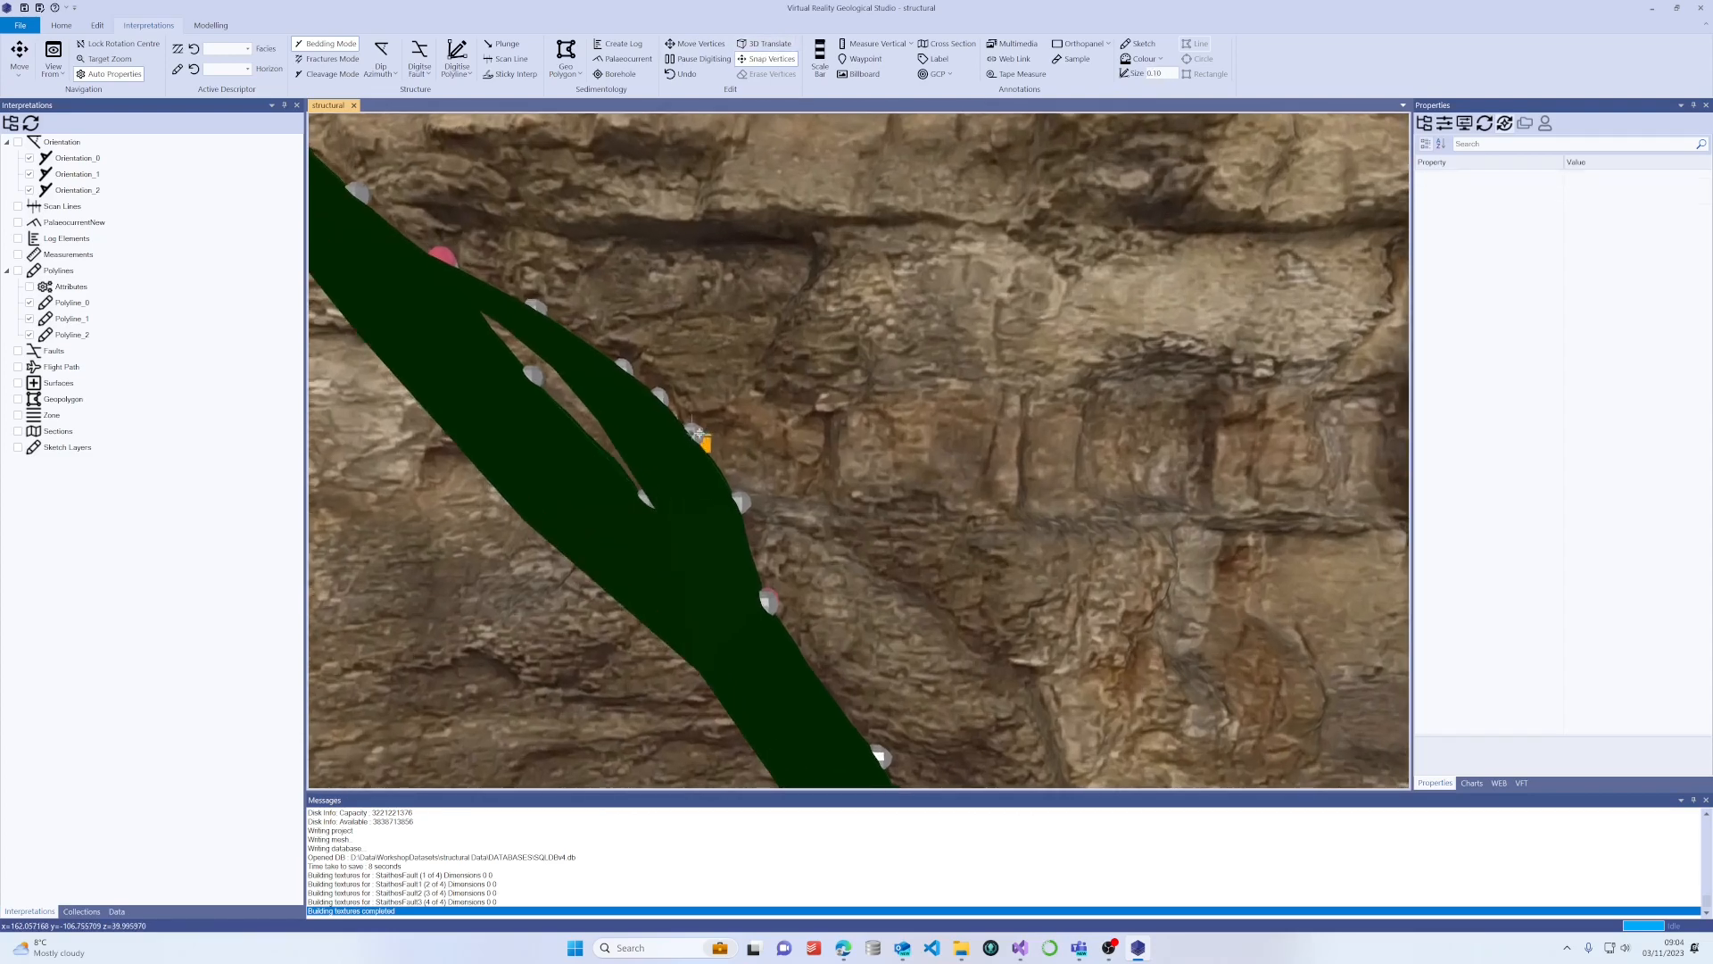
{"action": "key", "text": "plus"}
{"action": "key", "text": "plus"}
{"action": "key", "text": "plus"}
{"action": "key", "text": "plus"}
{"action": "scroll", "coordinate": [740, 398], "scroll_direction": "down", "scroll_amount": 2}
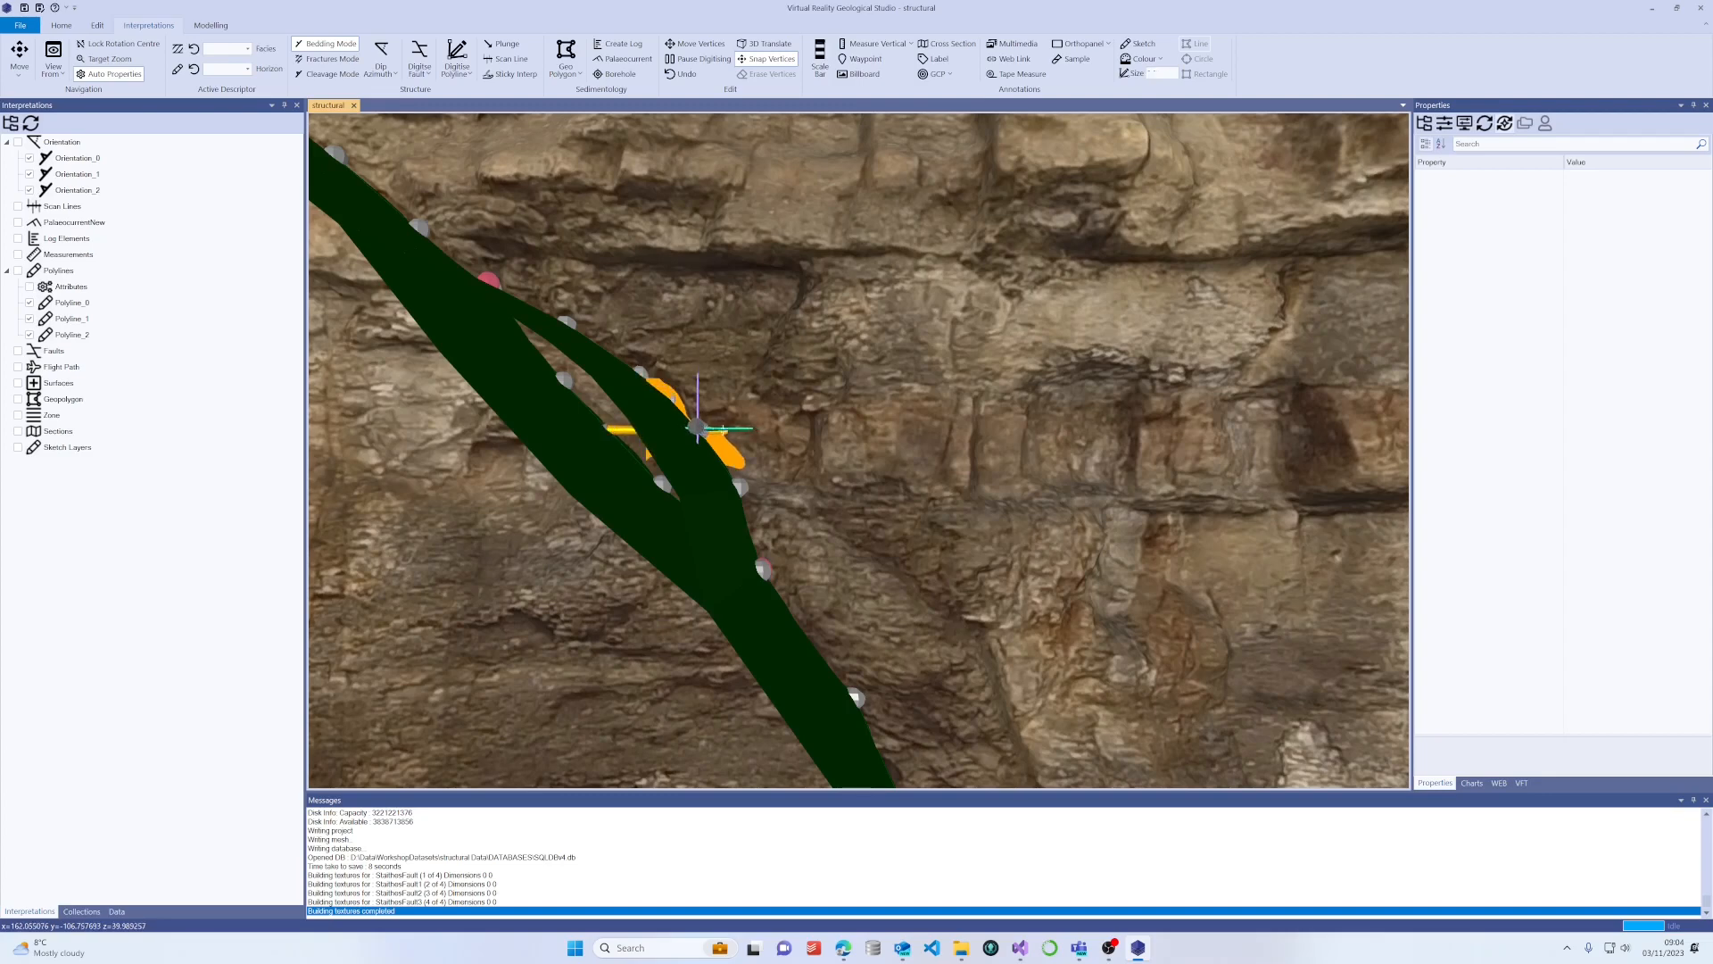
{"action": "left_click_drag", "start_coordinate": [767, 417], "coordinate": [684, 456]}
{"action": "left_click_drag", "start_coordinate": [730, 394], "coordinate": [678, 426]}
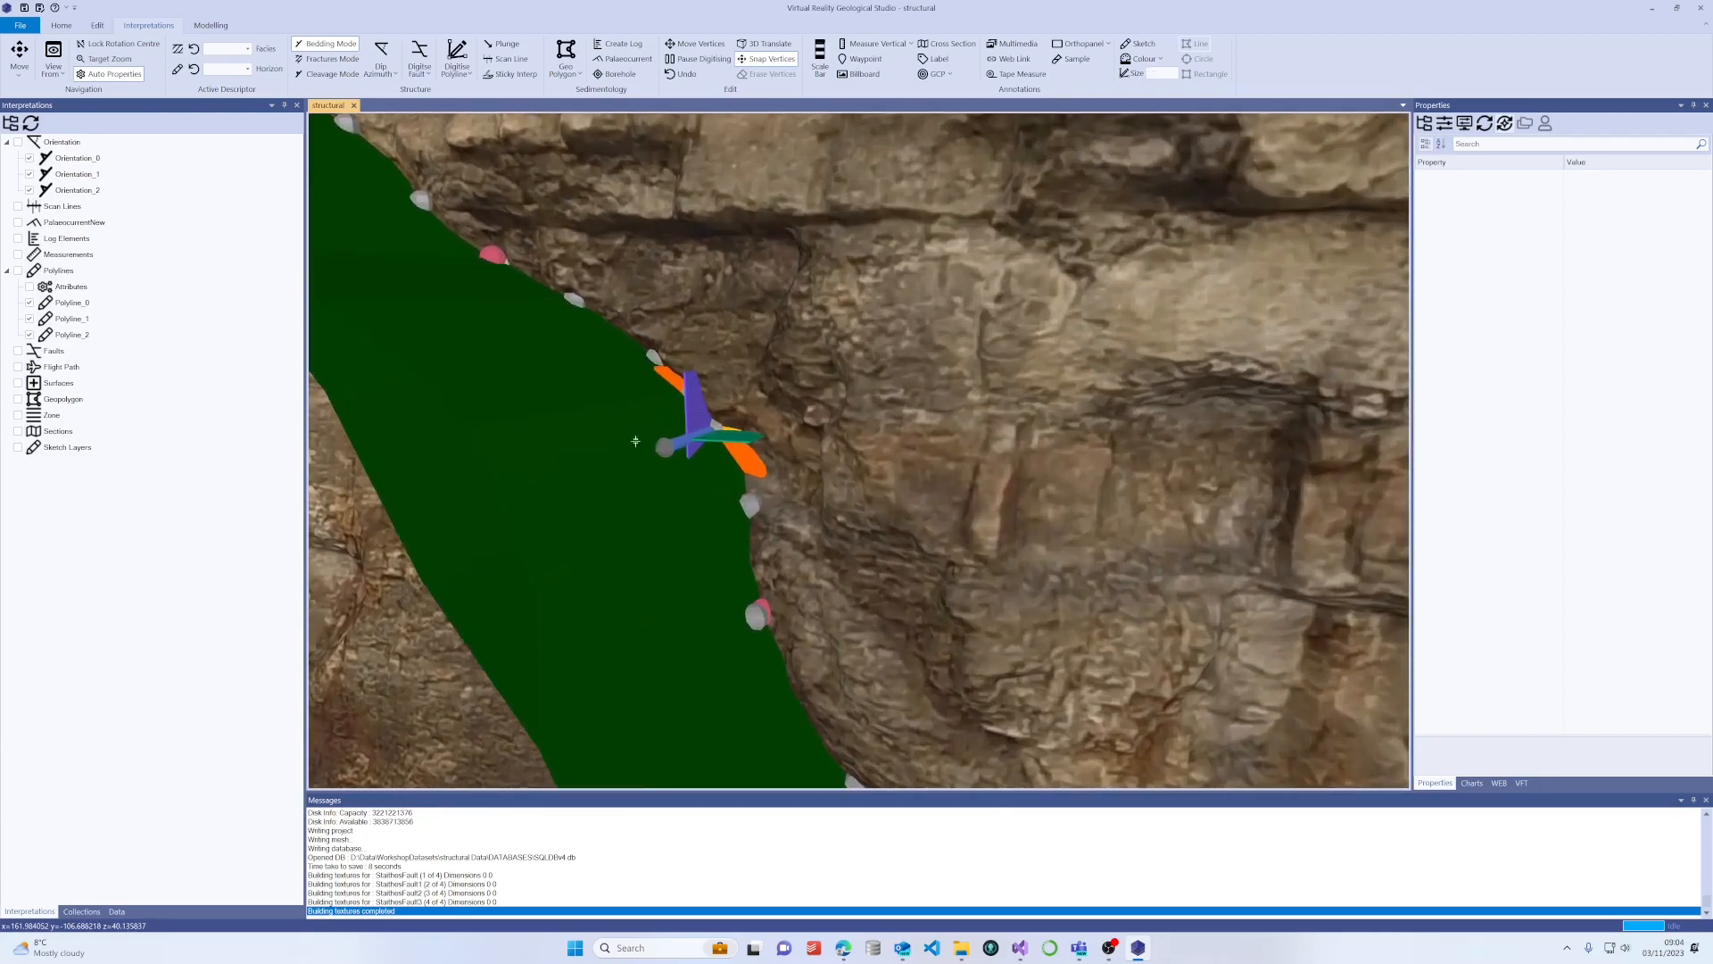
Try to pull the branch vertex off the fault trace with 3D Translate, sideways within a plane and vertically.
{"action": "left_click", "coordinate": [694, 404]}
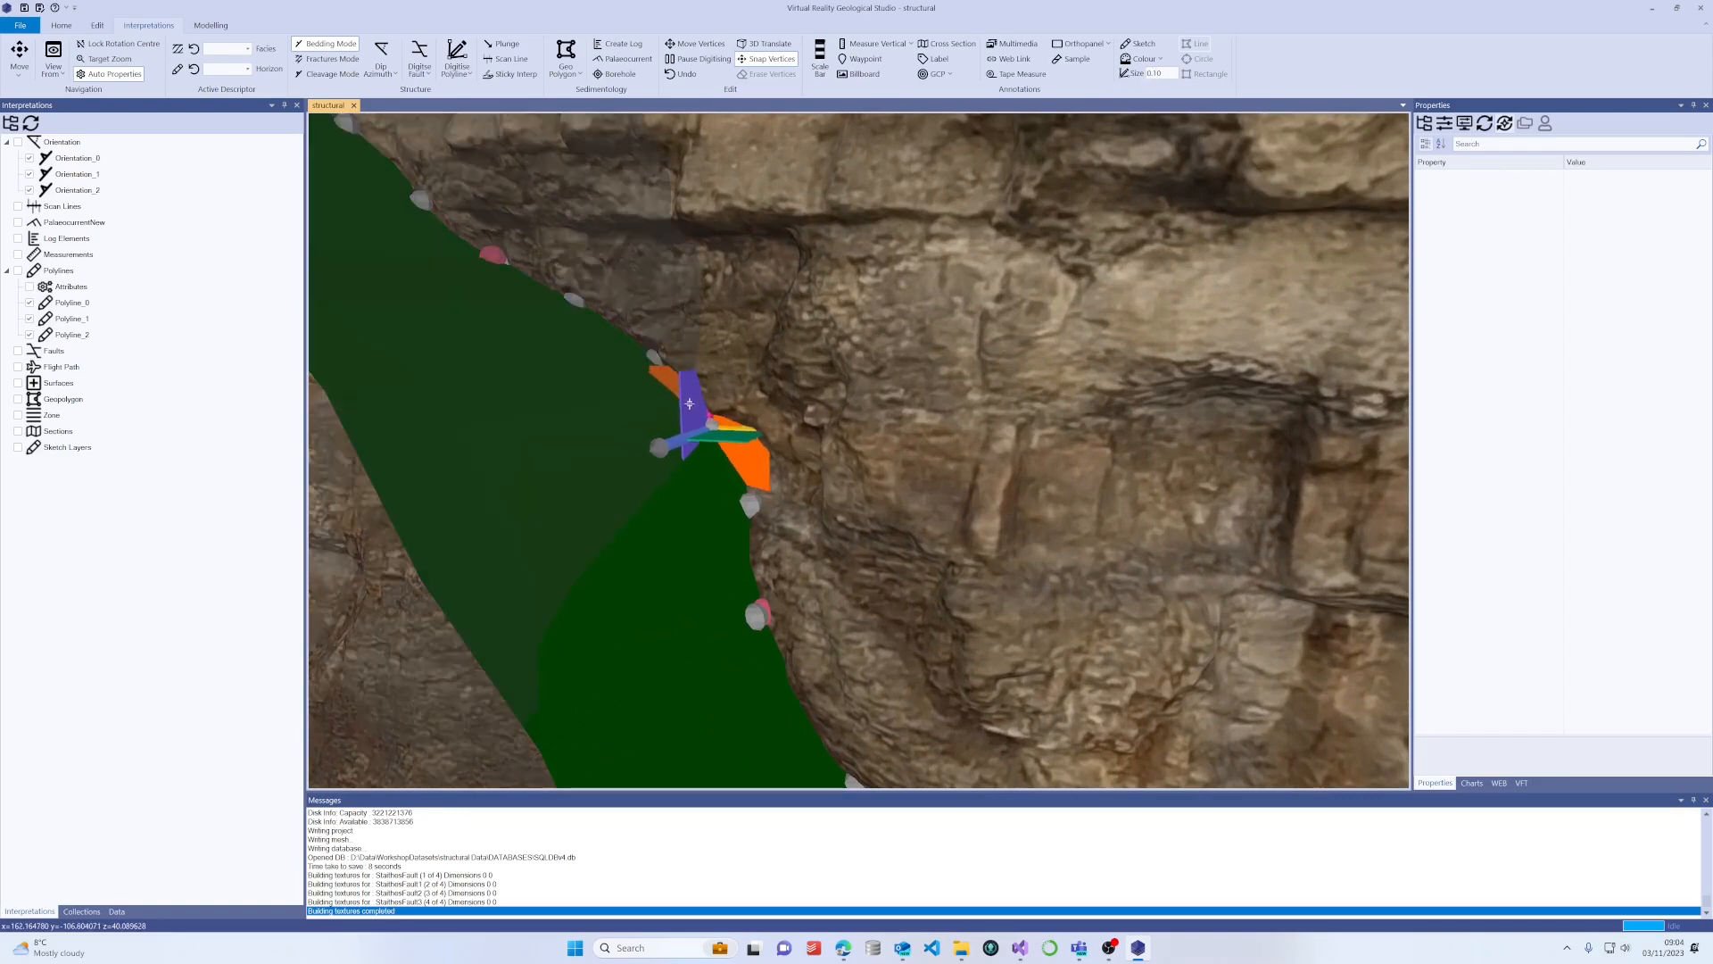
{"action": "left_click_drag", "start_coordinate": [671, 428], "coordinate": [816, 444]}
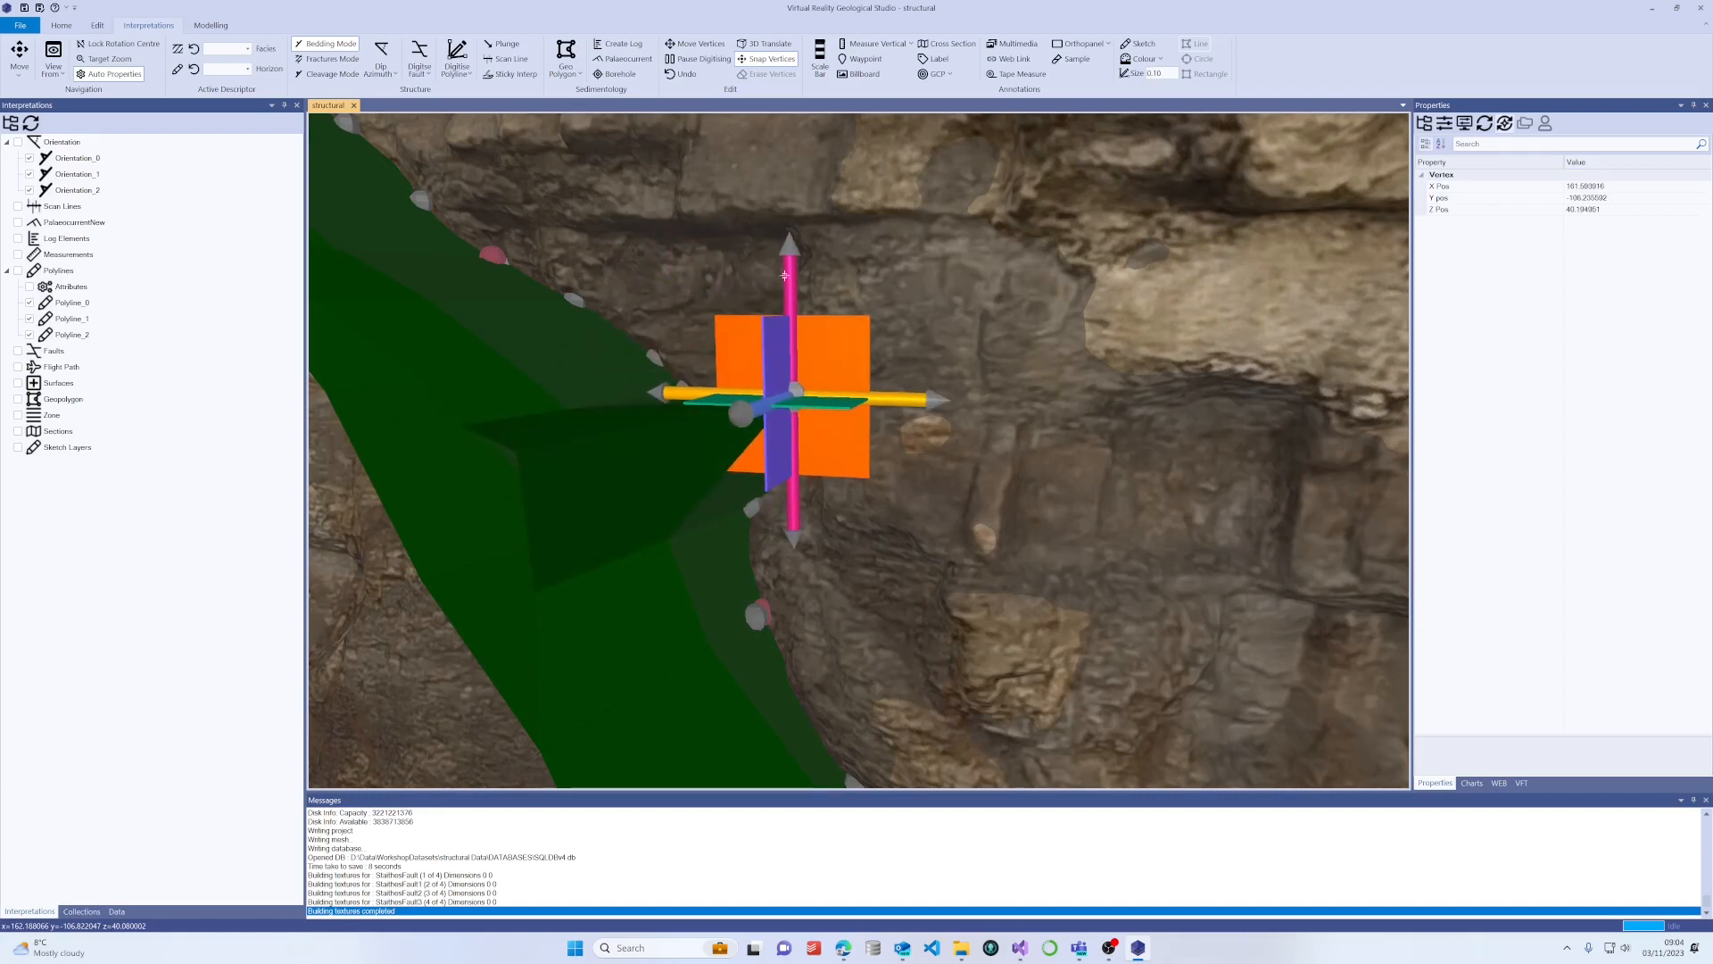
{"action": "left_click_drag", "start_coordinate": [784, 275], "coordinate": [785, 343]}
{"action": "left_click_drag", "start_coordinate": [784, 420], "coordinate": [787, 512]}
Vary the size of the 3D Translate handles on the displaced vertex and leave them small.
{"action": "scroll", "coordinate": [783, 380], "scroll_direction": "up", "scroll_amount": 3}
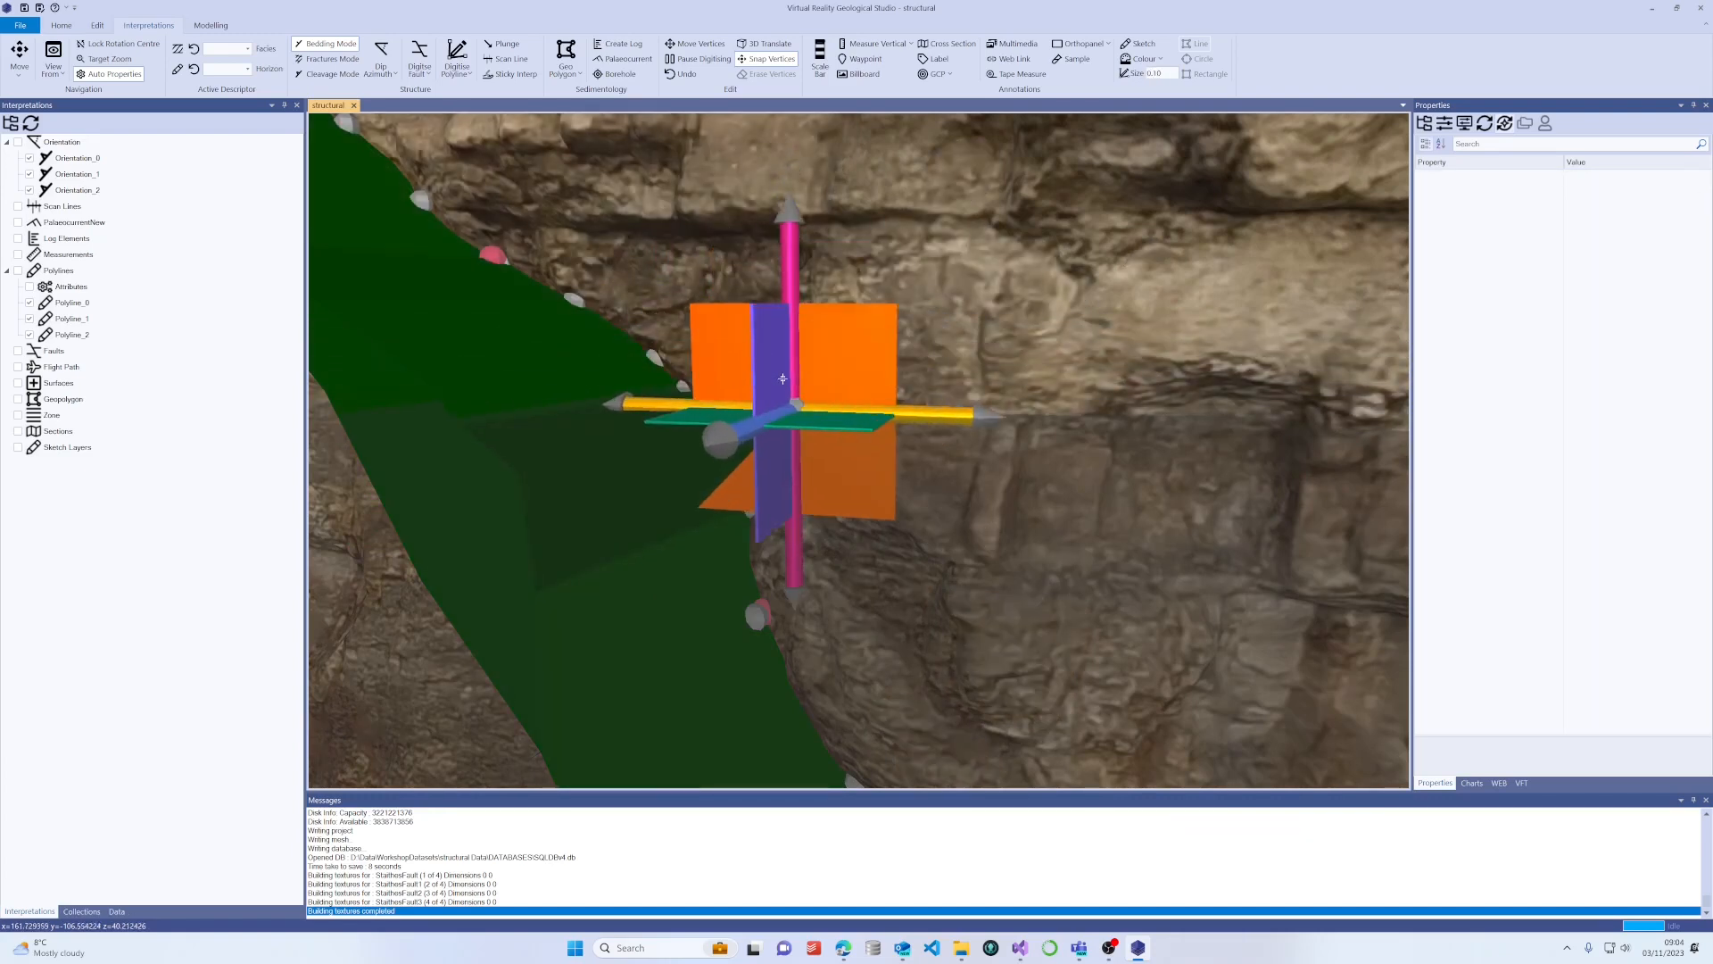
{"action": "scroll", "coordinate": [783, 379], "scroll_direction": "down", "scroll_amount": 5}
{"action": "scroll", "coordinate": [782, 379], "scroll_direction": "up", "scroll_amount": 4}
{"action": "scroll", "coordinate": [782, 379], "scroll_direction": "down", "scroll_amount": 5}
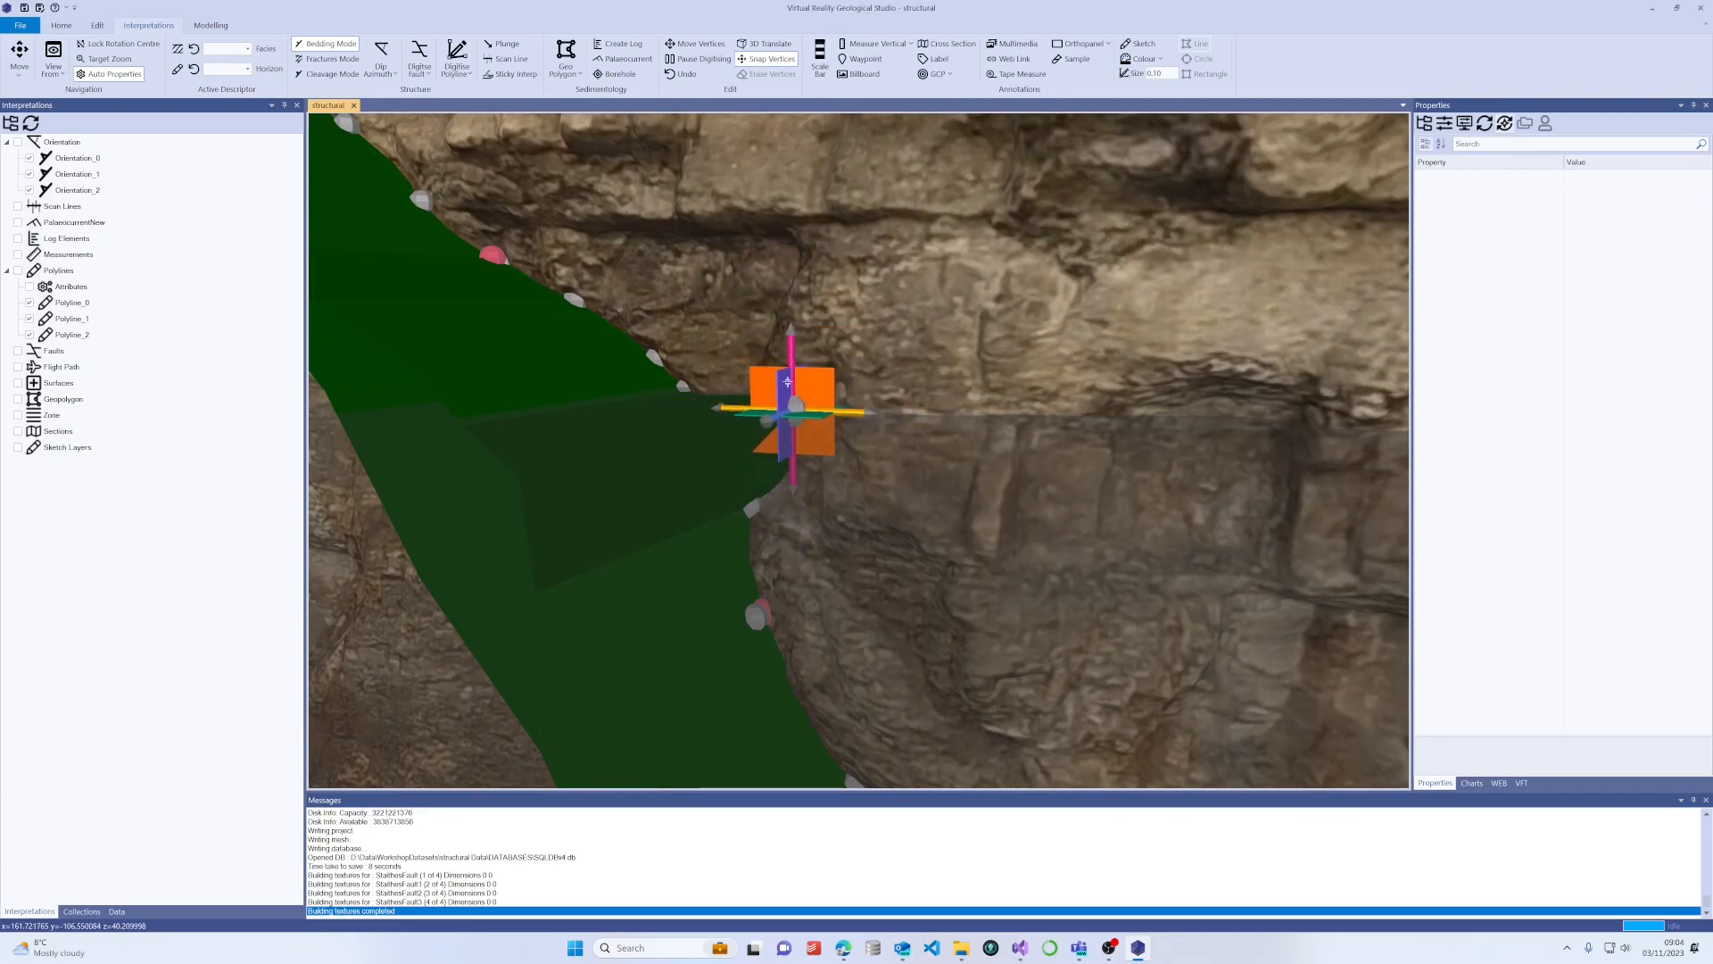
{"action": "scroll", "coordinate": [789, 379], "scroll_direction": "up", "scroll_amount": 3}
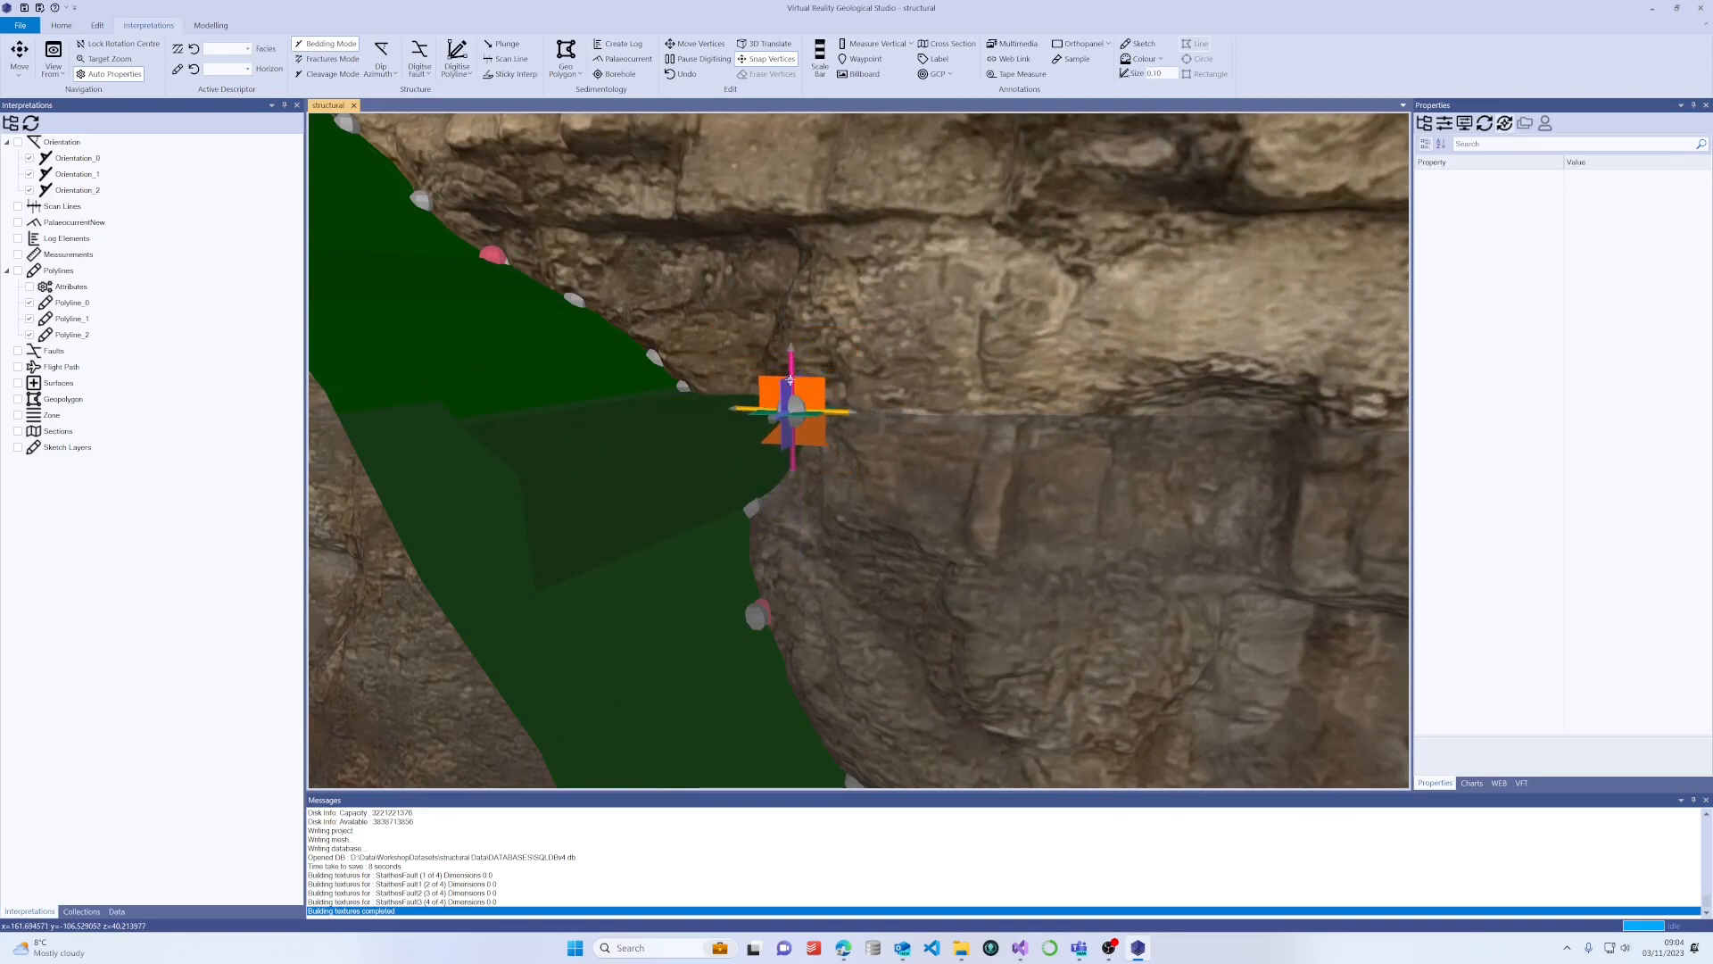
Try small vertical and horizontal shifts of the displaced branch vertex using the reduced 3D Translate handles.
{"action": "left_click_drag", "start_coordinate": [785, 365], "coordinate": [791, 319]}
{"action": "key", "text": "ctrl+z"}
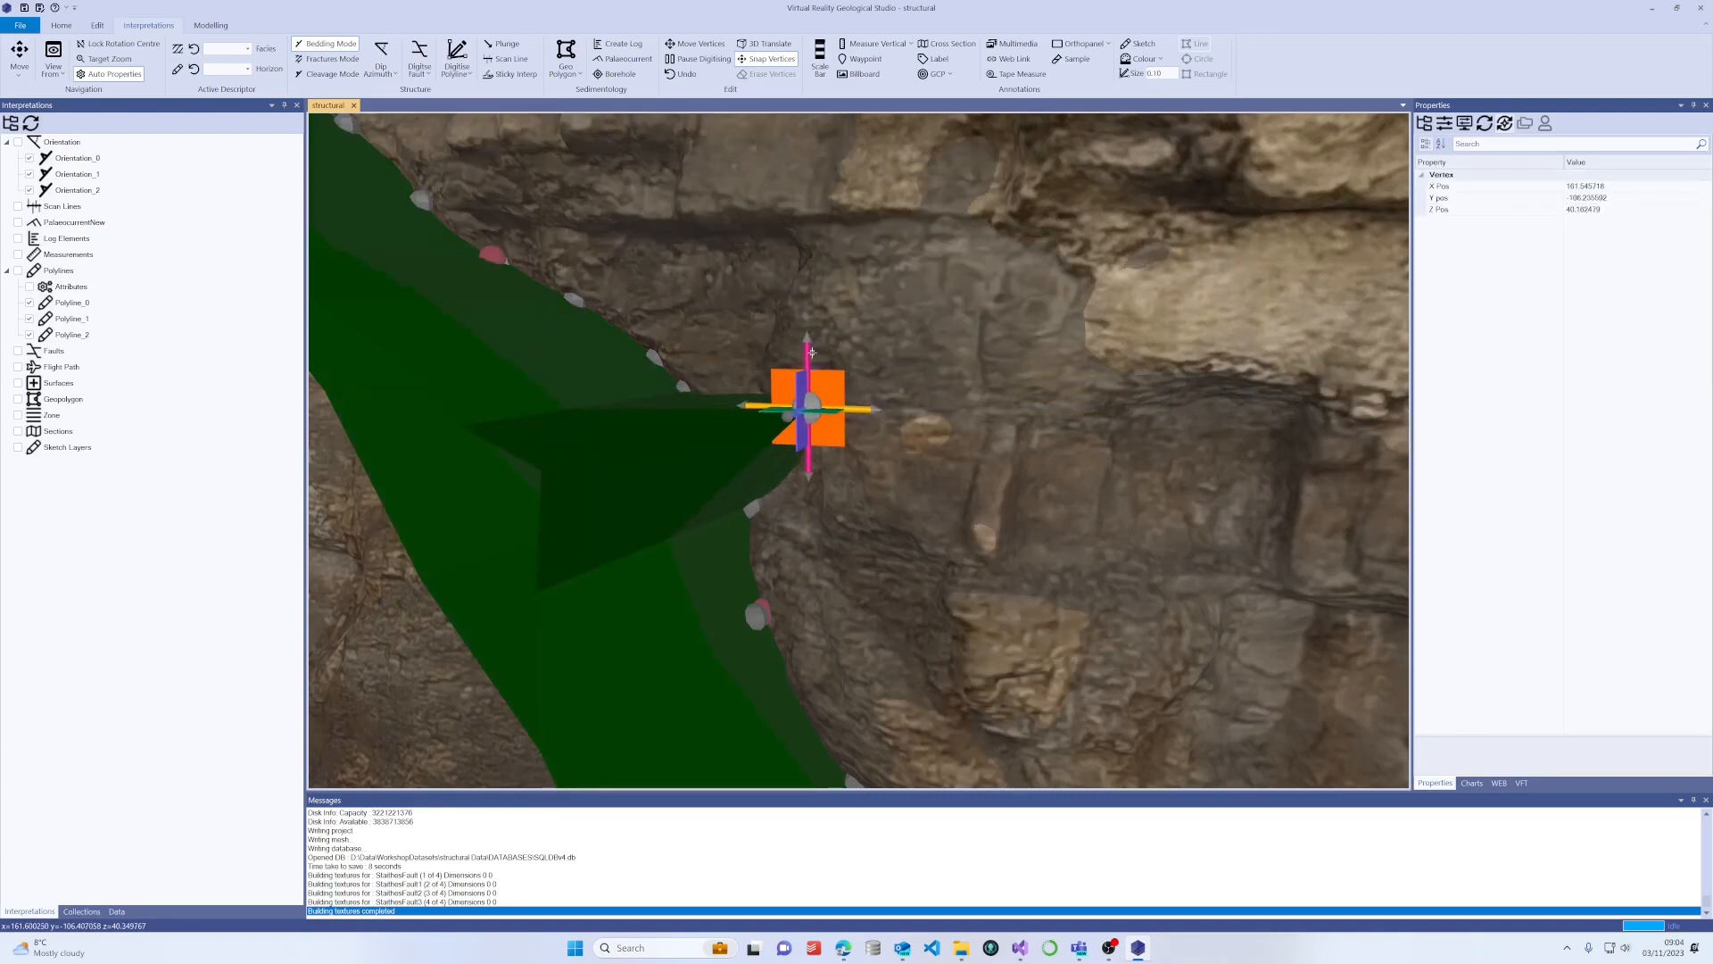
{"action": "mouse_move", "coordinate": [802, 346]}
{"action": "left_mouse_down"}
{"action": "mouse_move", "coordinate": [802, 363]}
{"action": "mouse_move", "coordinate": [801, 333]}
{"action": "left_mouse_up"}
{"action": "left_click_drag", "start_coordinate": [858, 395], "coordinate": [796, 415]}
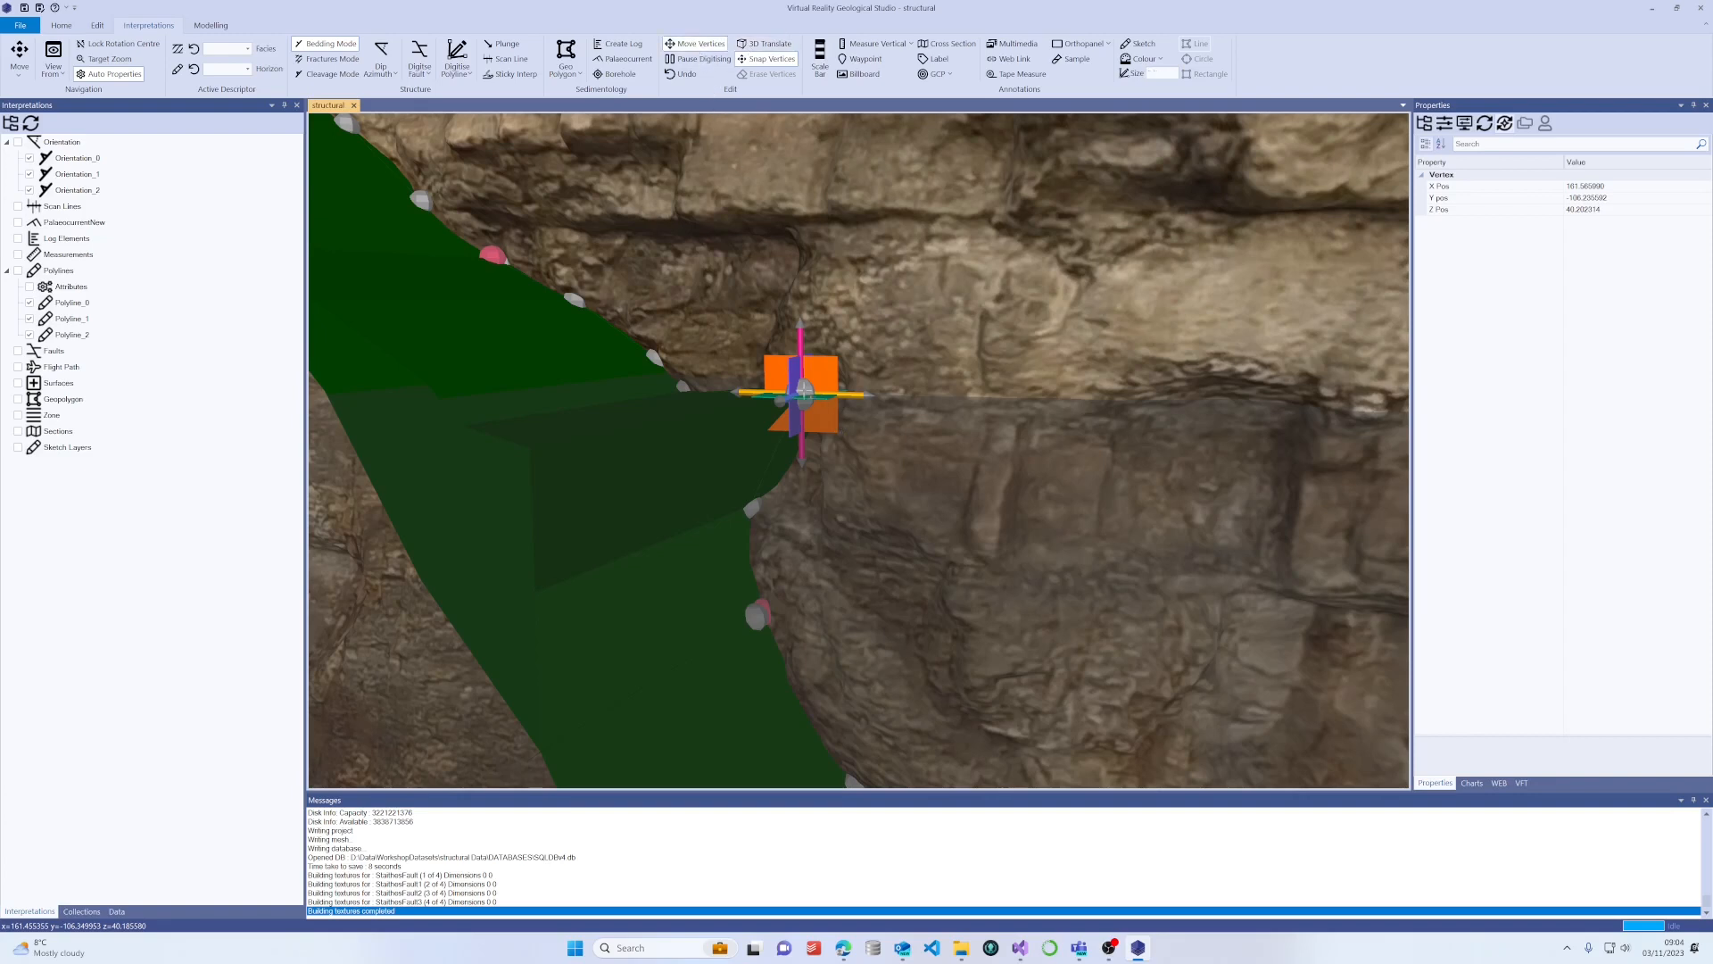
Use Move Vertices to bring the displaced branch vertex back onto the fault trace, in line with its neighbouring vertices.
{"action": "left_click", "coordinate": [803, 386]}
{"action": "left_click", "coordinate": [20, 51]}
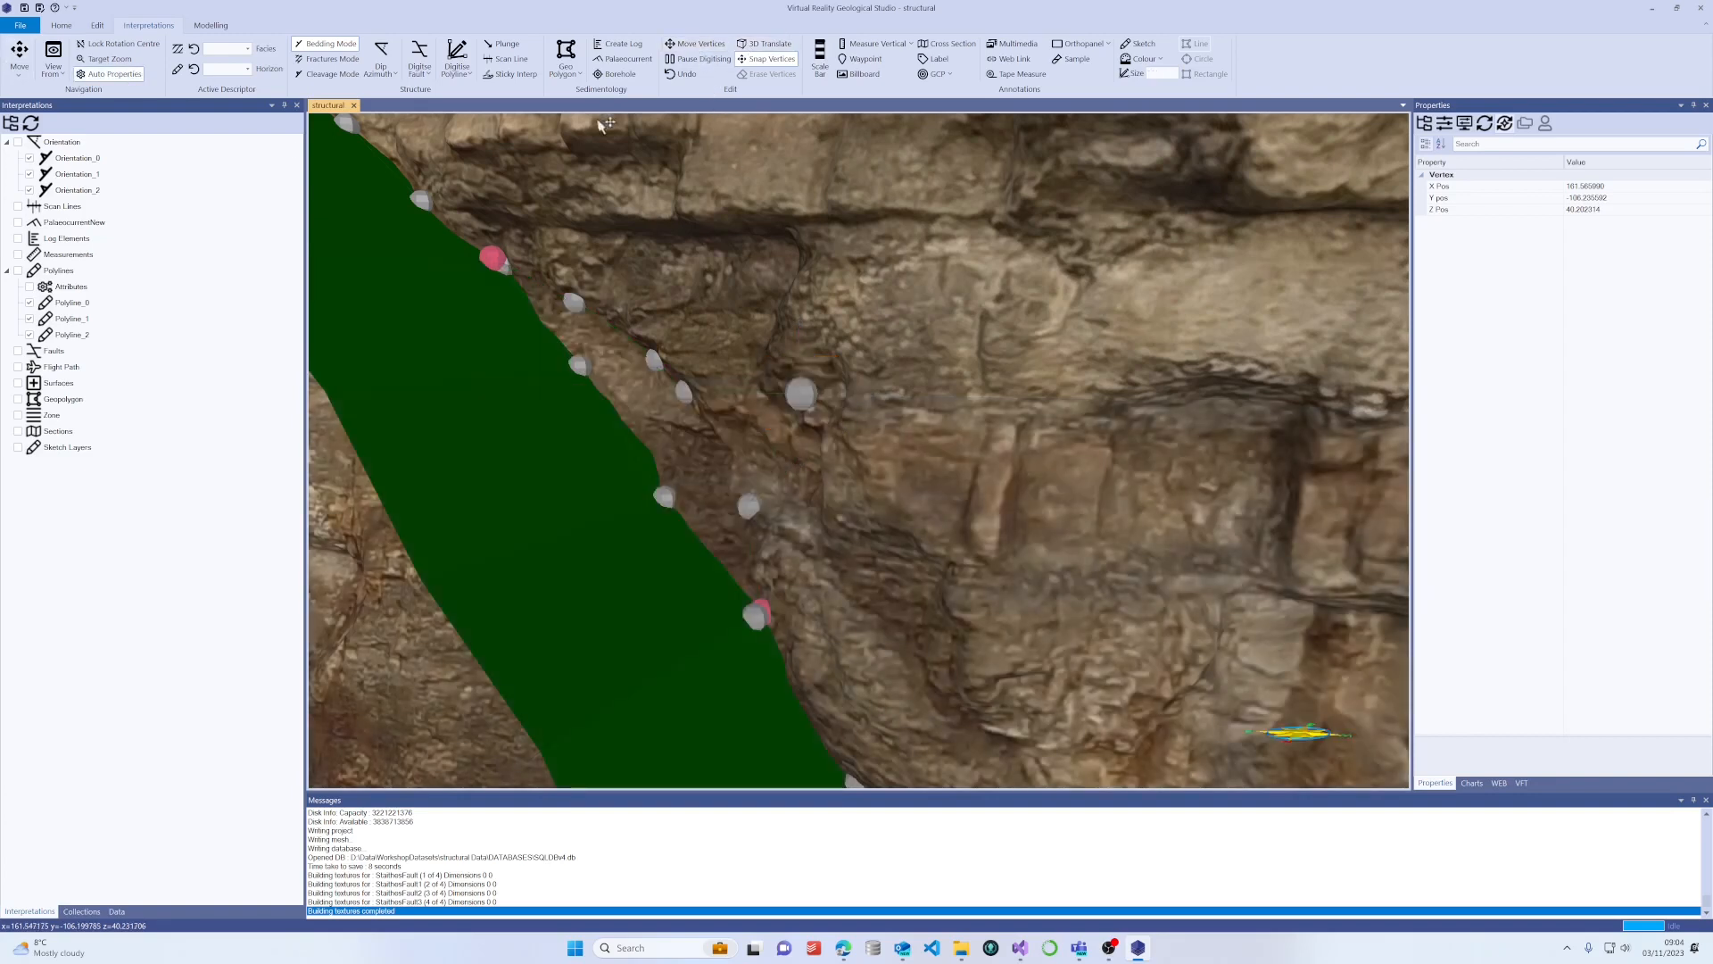
{"action": "left_click", "coordinate": [696, 44]}
{"action": "left_click_drag", "start_coordinate": [797, 389], "coordinate": [725, 440]}
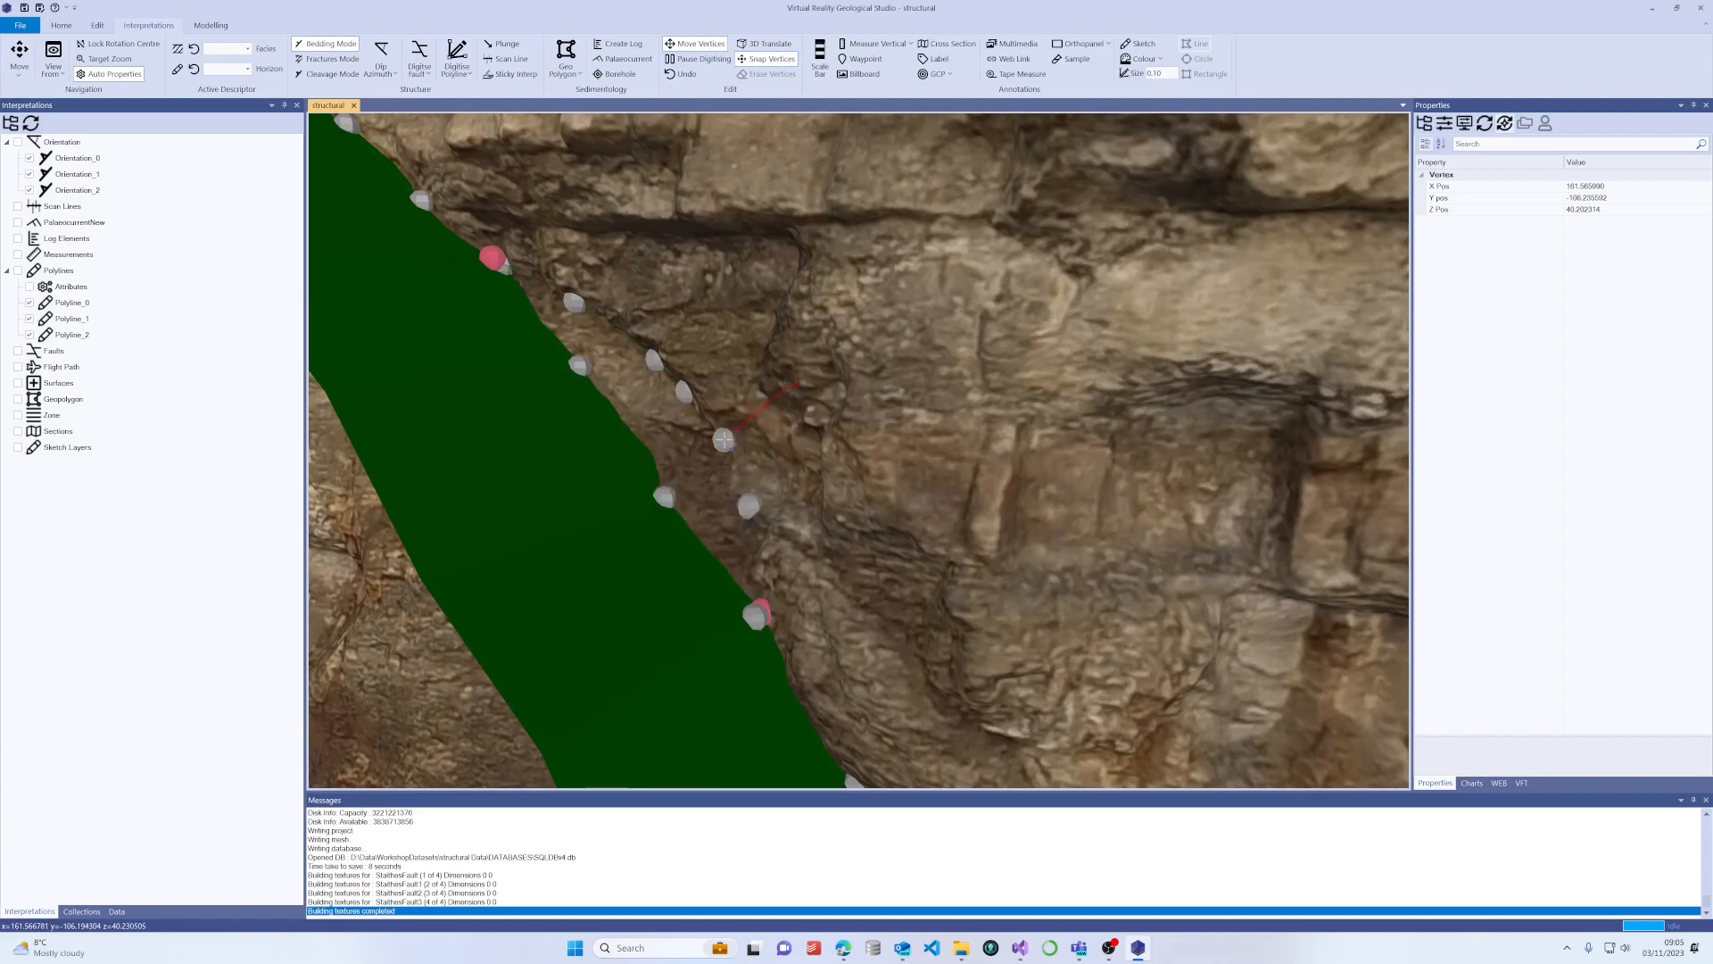
{"action": "left_click", "coordinate": [20, 51]}
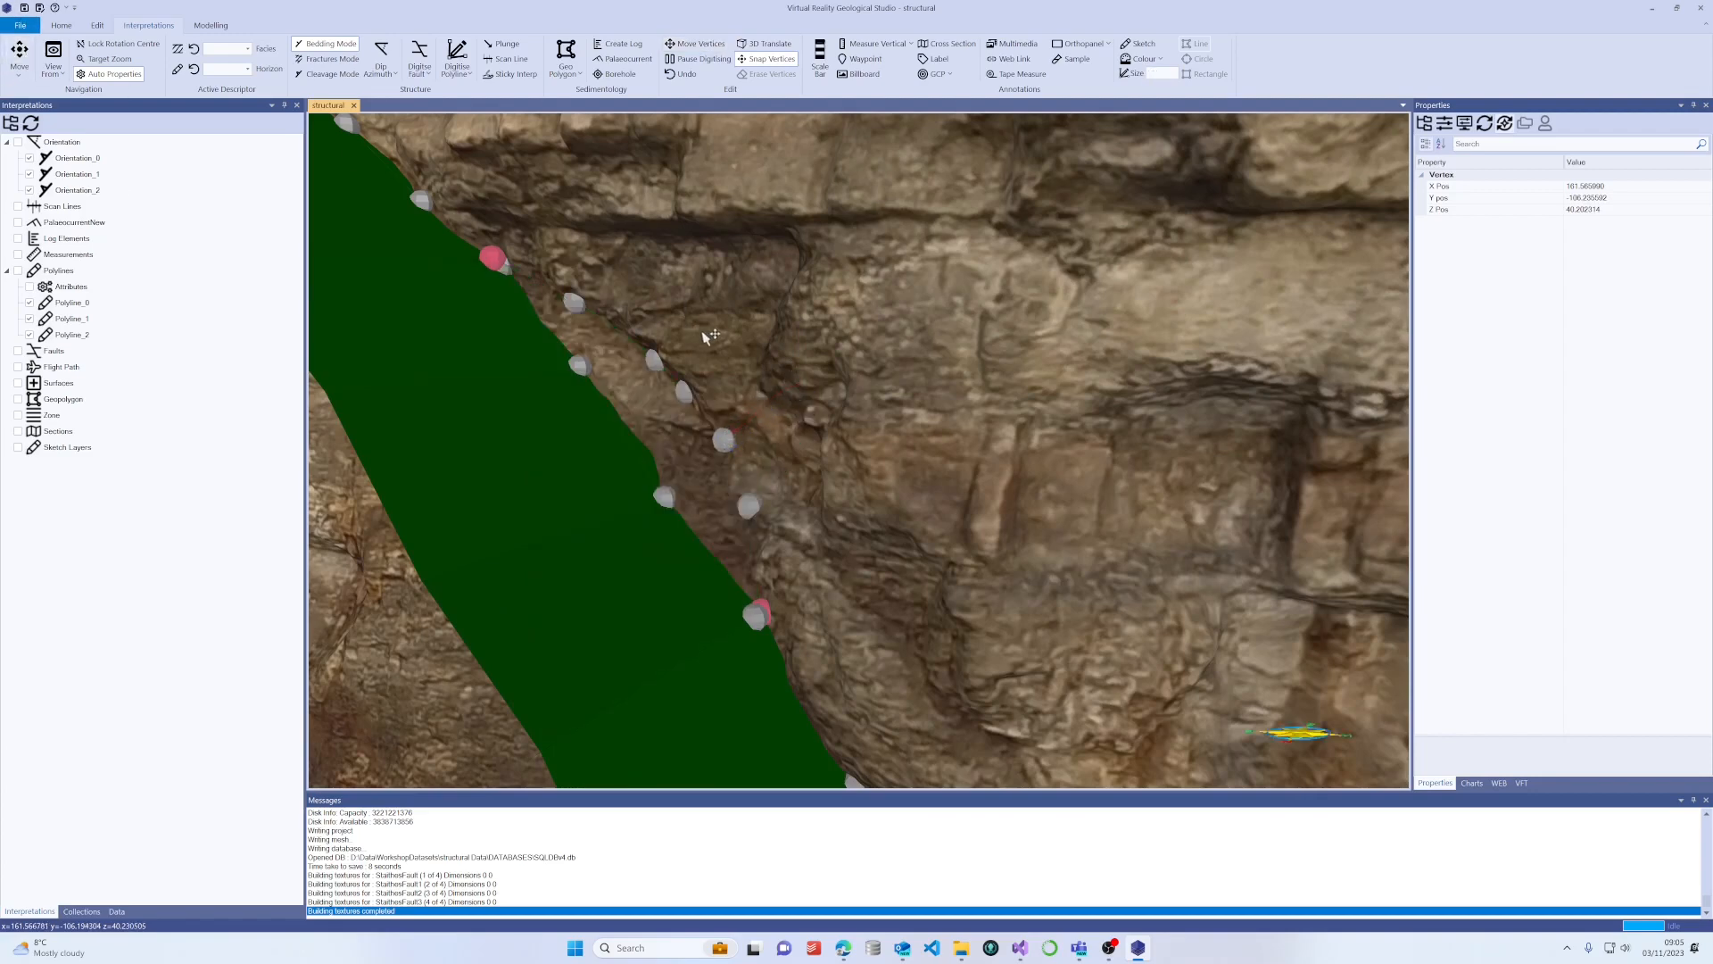
Examine the extruded strips of the branch and both fault polylines from several angles along the outcrop.
{"action": "left_click", "coordinate": [748, 341]}
{"action": "left_click_drag", "start_coordinate": [747, 341], "coordinate": [1014, 363]}
{"action": "right_click_drag", "start_coordinate": [1014, 363], "coordinate": [957, 224]}
{"action": "left_click_drag", "start_coordinate": [953, 360], "coordinate": [947, 299]}
{"action": "right_click_drag", "start_coordinate": [959, 382], "coordinate": [886, 238]}
{"action": "left_click_drag", "start_coordinate": [907, 313], "coordinate": [948, 313]}
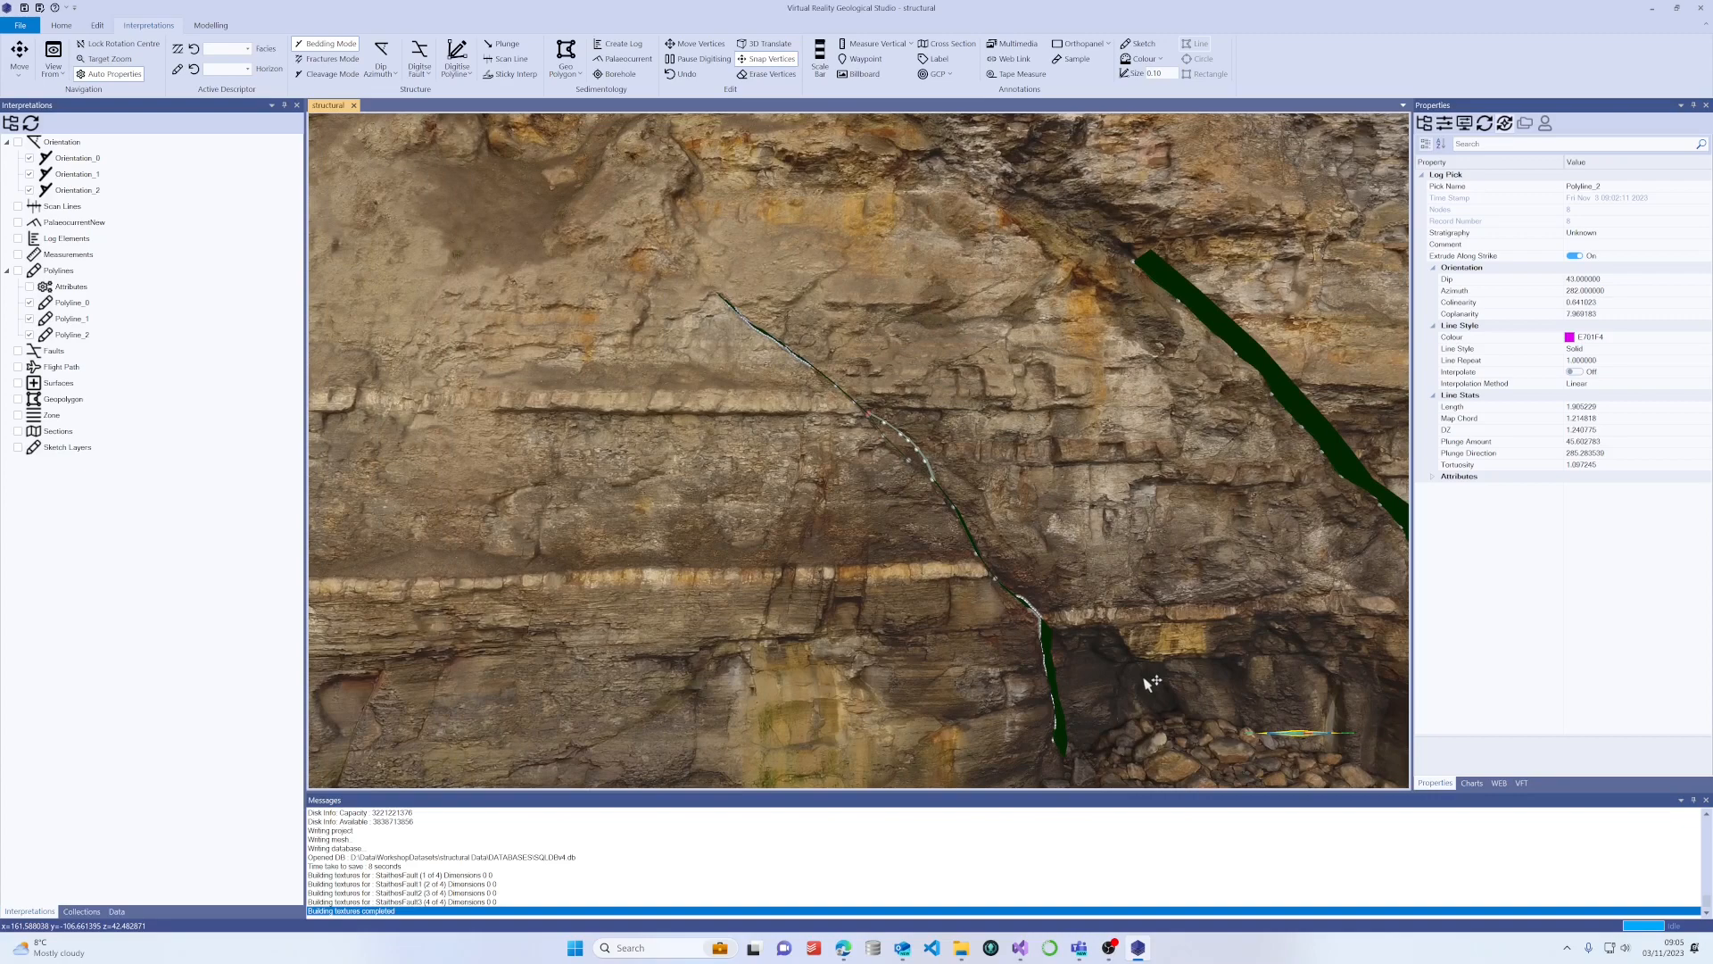
{"action": "left_click_drag", "start_coordinate": [1144, 679], "coordinate": [1088, 614]}
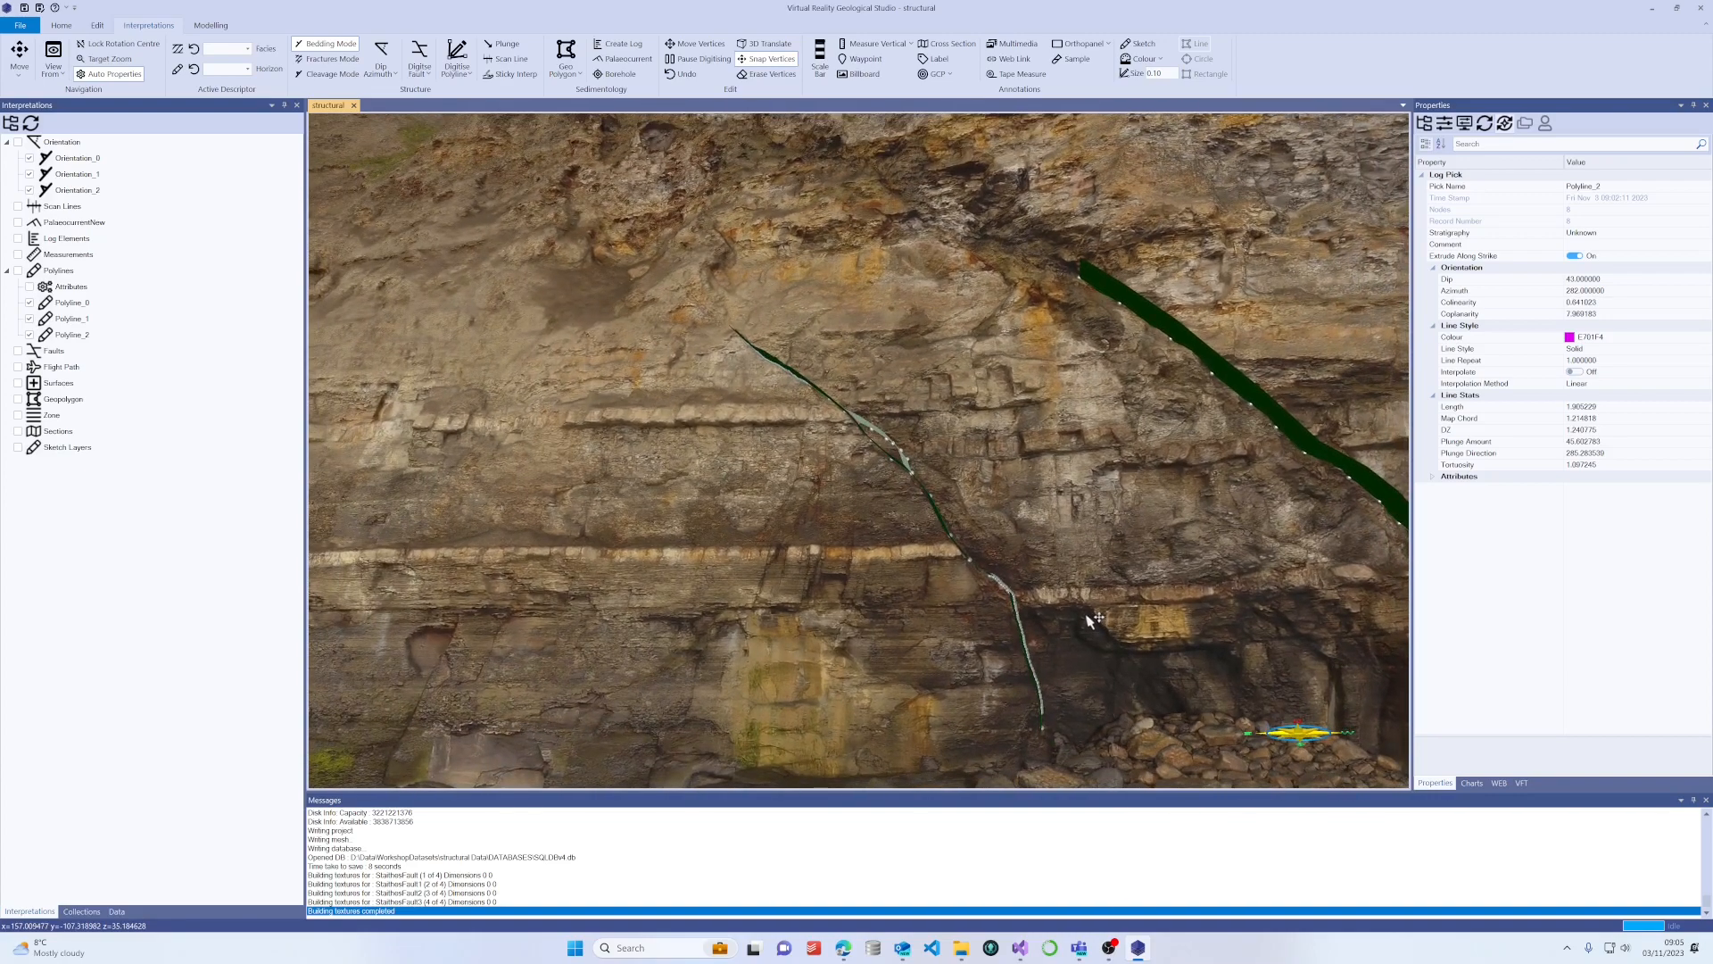
{"action": "left_click_drag", "start_coordinate": [802, 506], "coordinate": [757, 511]}
{"action": "left_click_drag", "start_coordinate": [678, 473], "coordinate": [612, 452]}
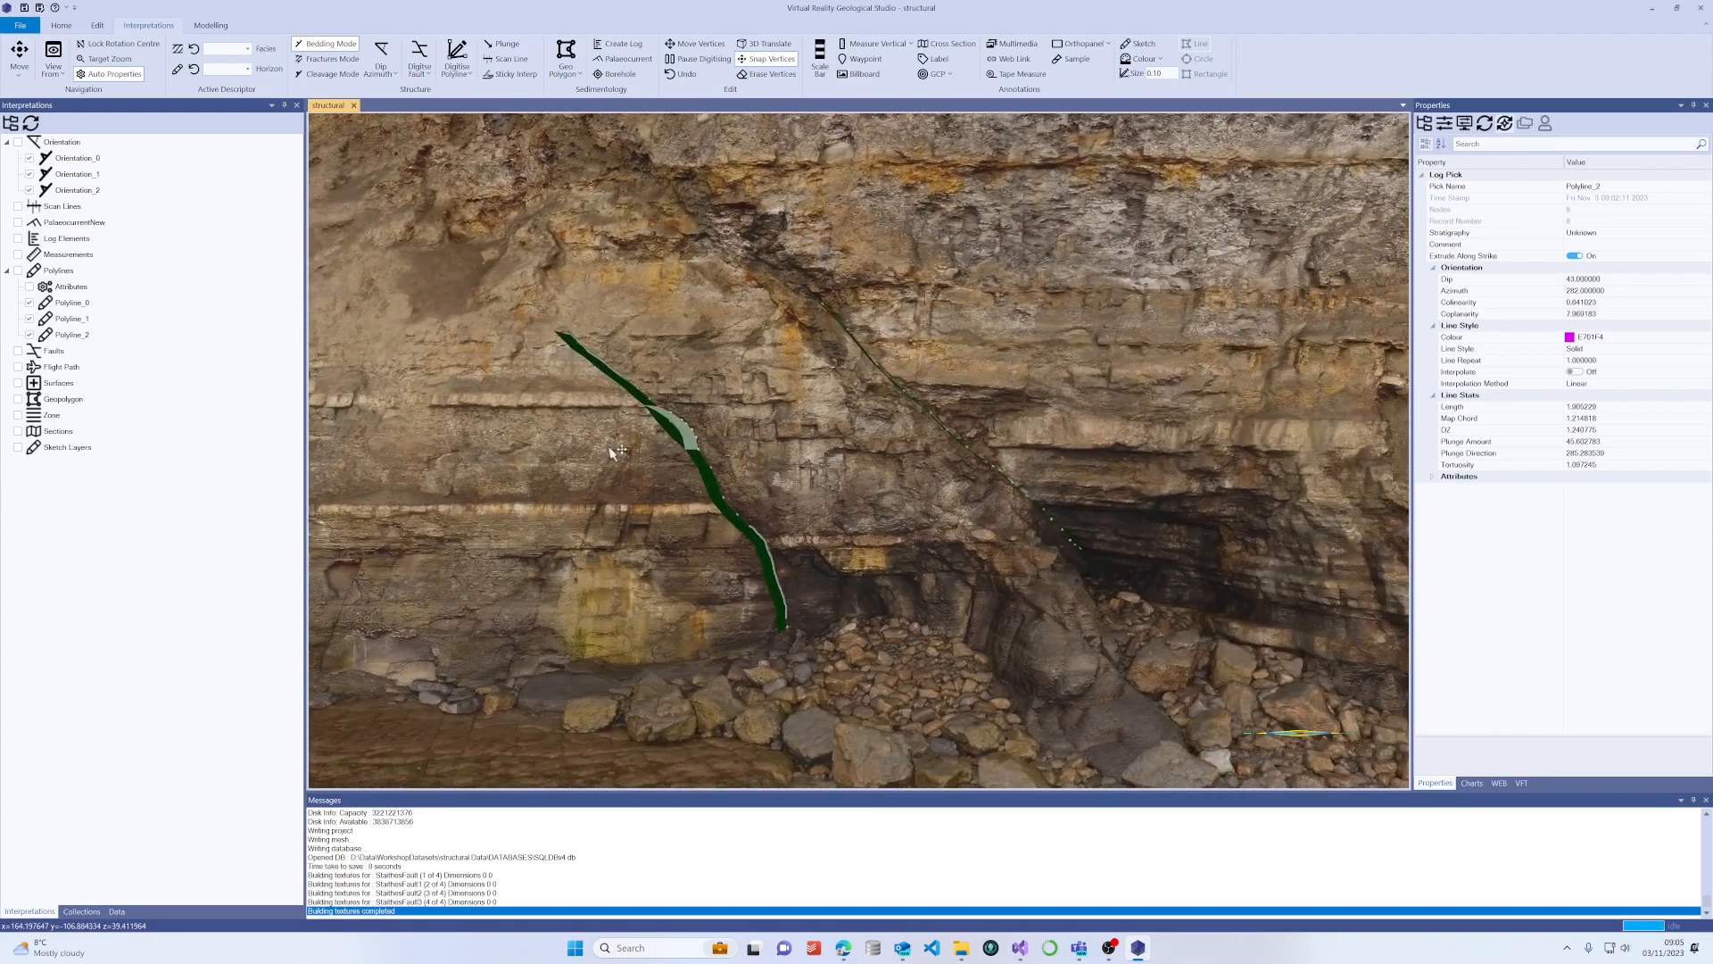
{"action": "left_click_drag", "start_coordinate": [827, 473], "coordinate": [560, 423]}
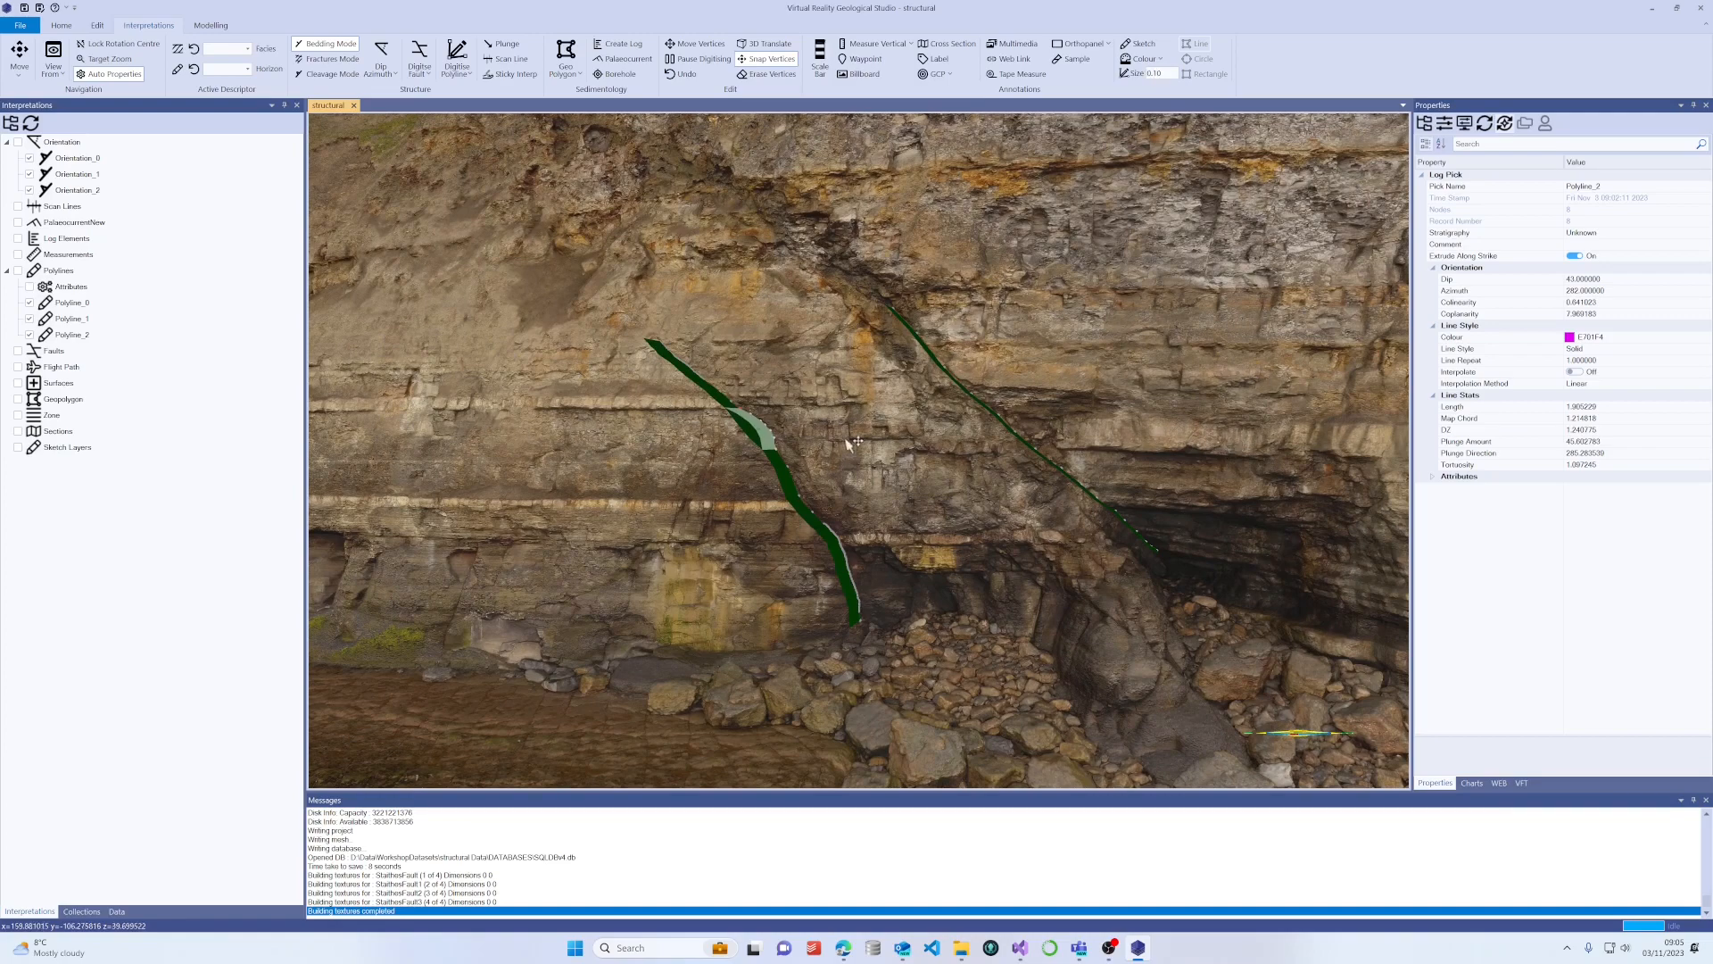
{"action": "left_click_drag", "start_coordinate": [846, 441], "coordinate": [1020, 446]}
{"action": "right_click_drag", "start_coordinate": [1019, 447], "coordinate": [1008, 410]}
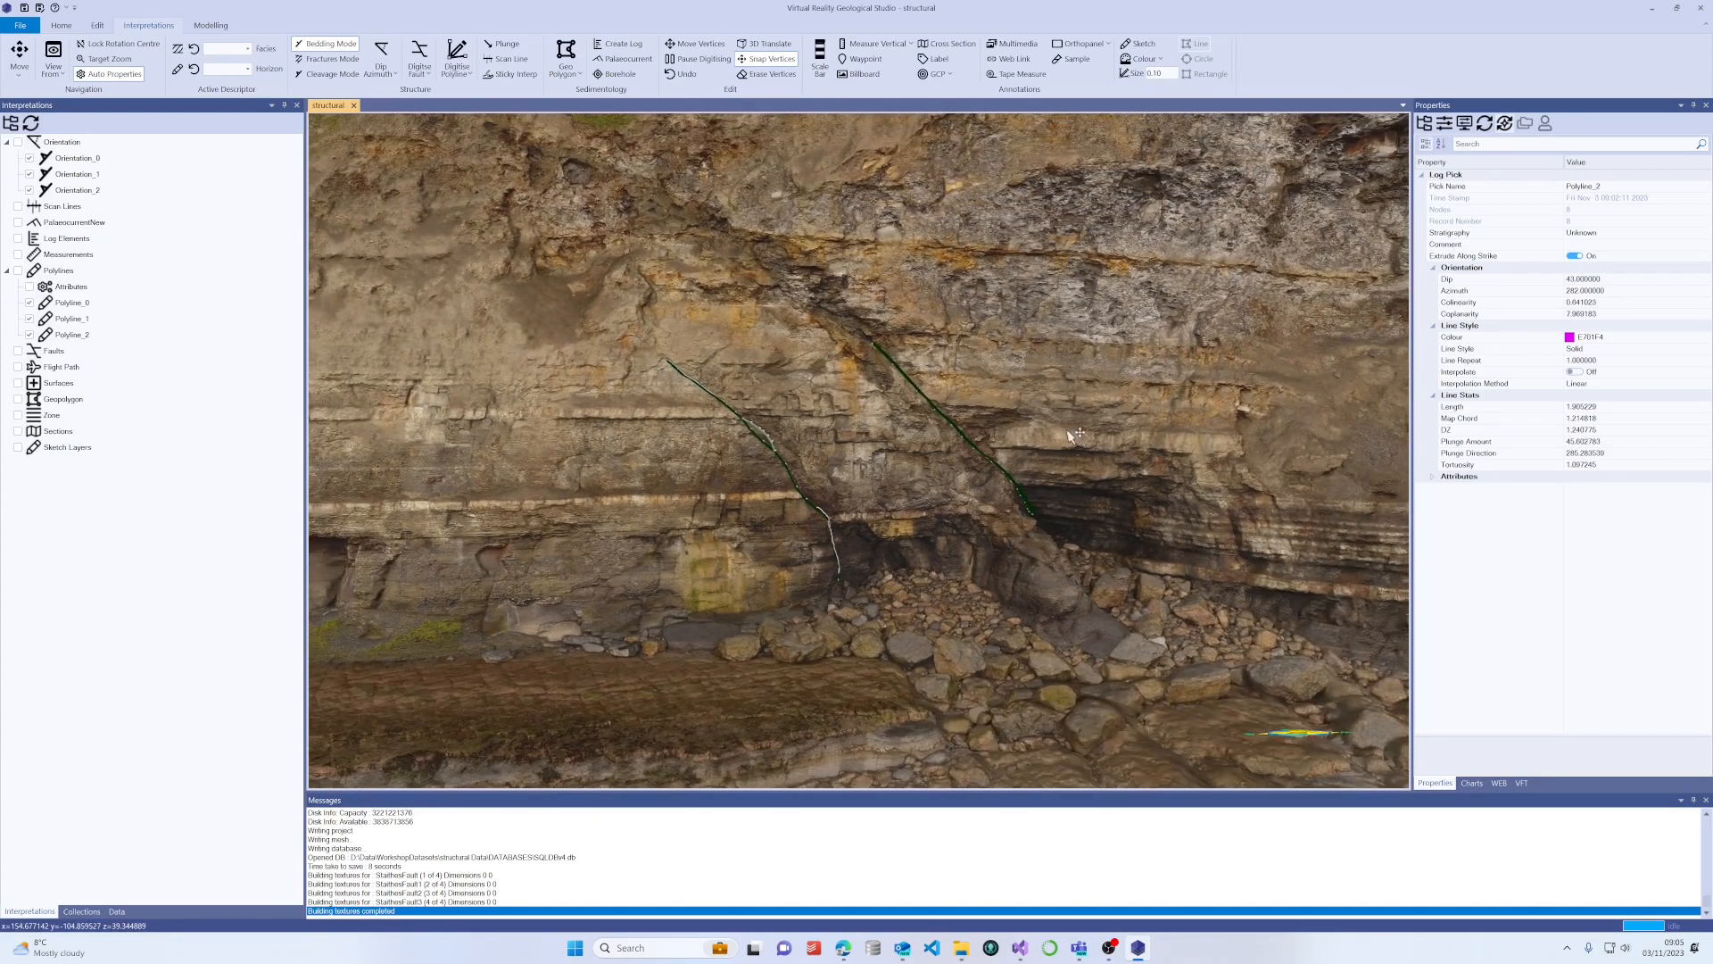
Examine the bedding on both sides of the fault zone, from the layered beds beyond the cave to the cliff's far end.
{"action": "middle_click_drag", "start_coordinate": [1068, 430], "coordinate": [859, 373]}
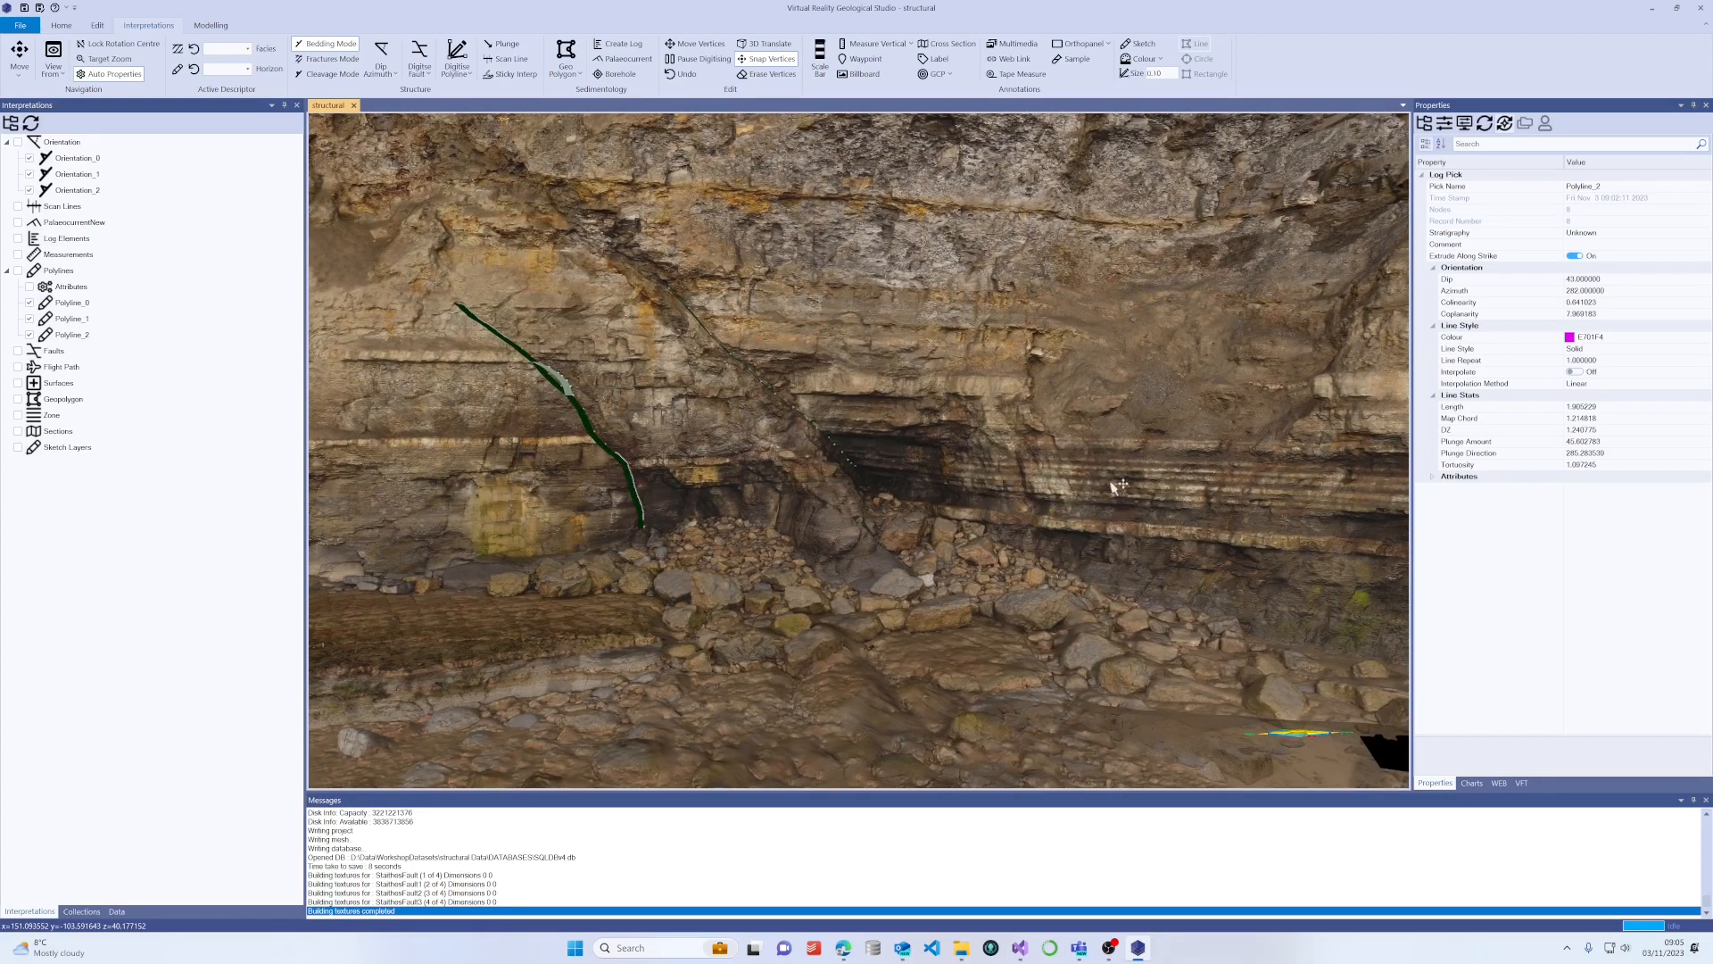
{"action": "scroll", "coordinate": [1106, 476], "scroll_direction": "up", "scroll_amount": 6}
{"action": "scroll", "coordinate": [1116, 478], "scroll_direction": "down", "scroll_amount": 4}
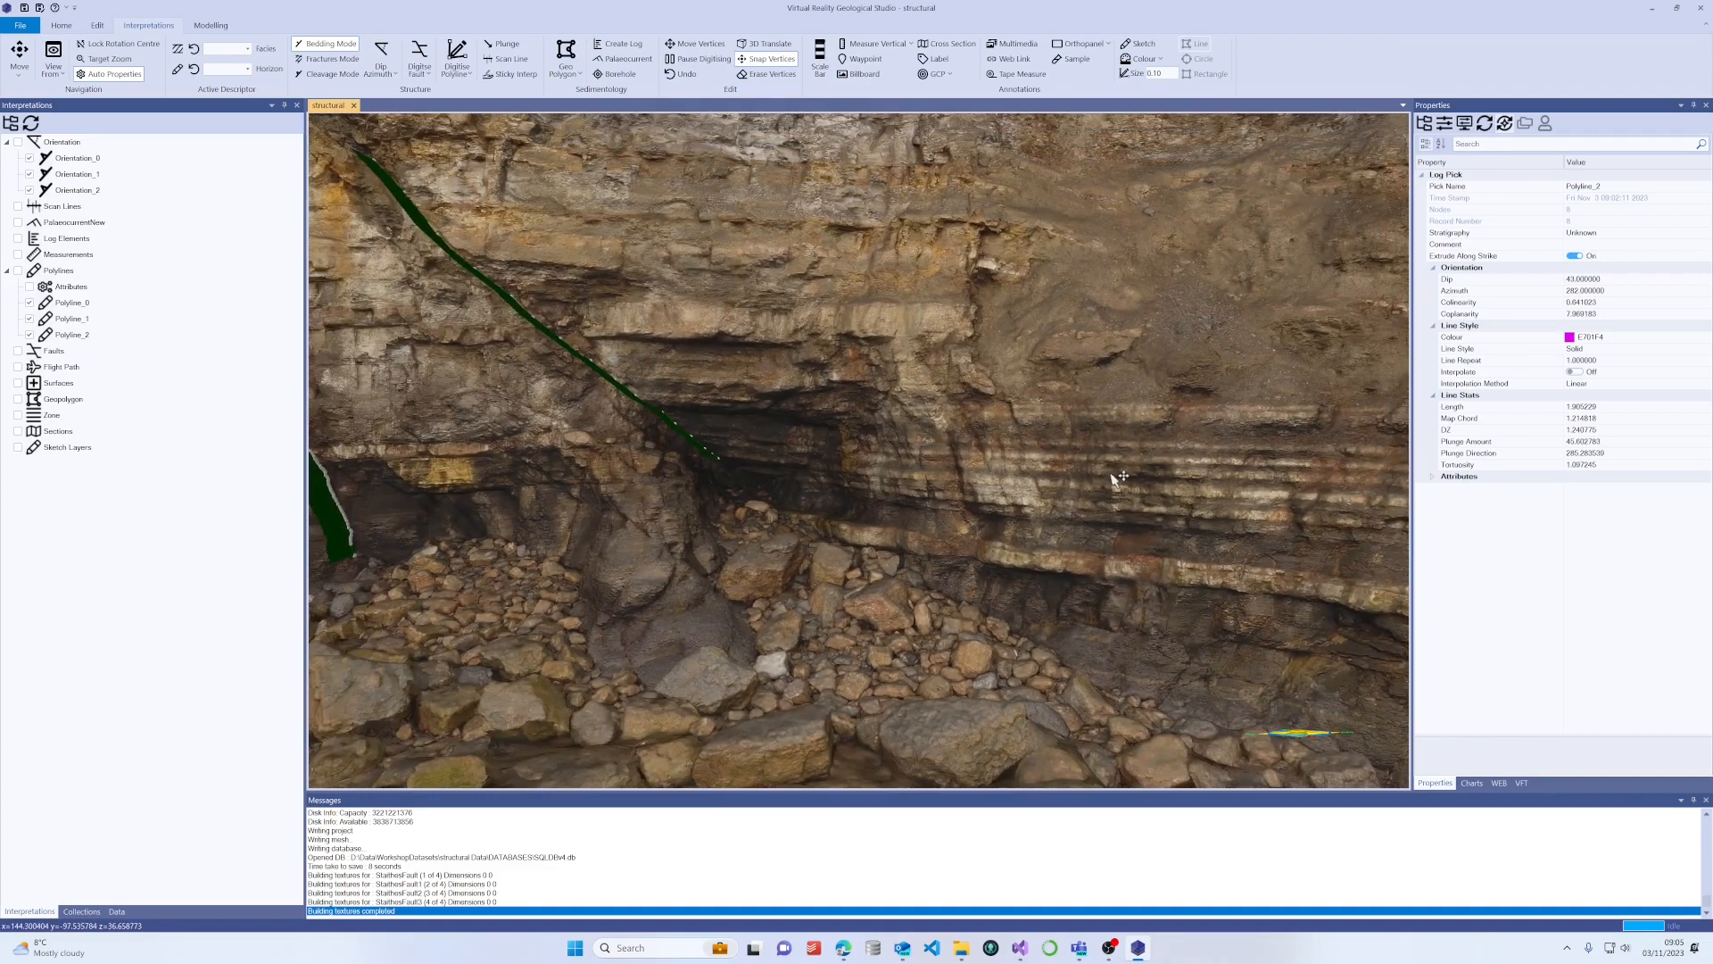
{"action": "left_click_drag", "start_coordinate": [1115, 477], "coordinate": [1211, 482]}
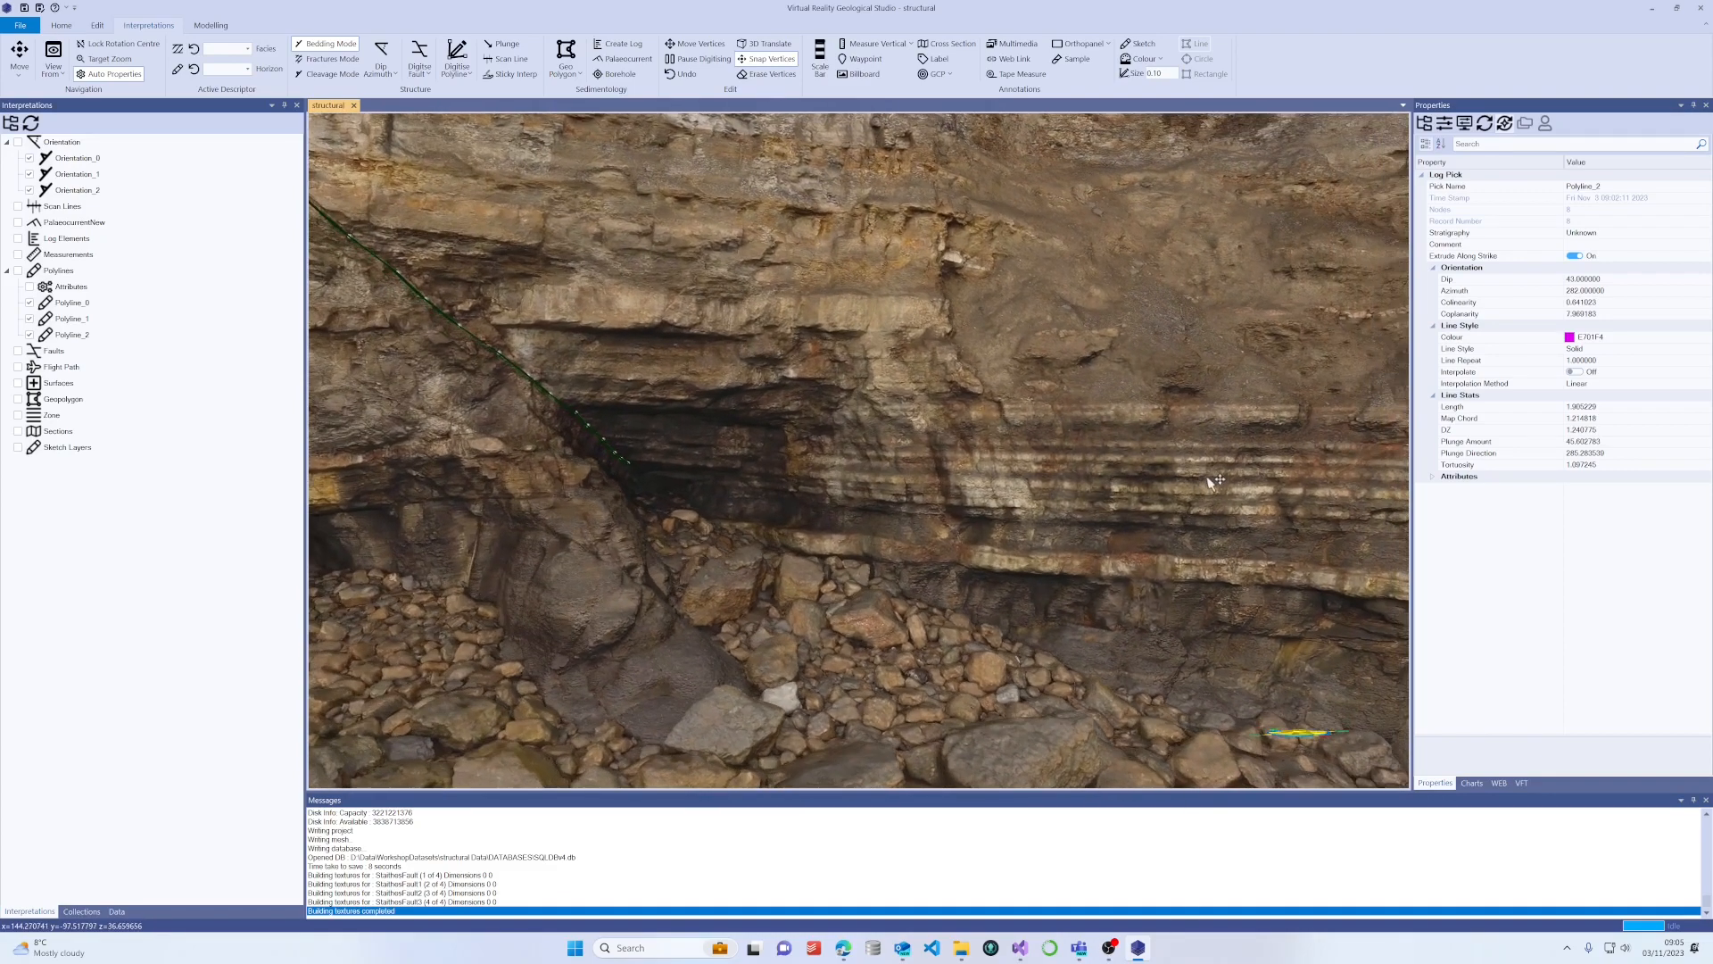
{"action": "left_click_drag", "start_coordinate": [836, 427], "coordinate": [1045, 429]}
{"action": "left_click_drag", "start_coordinate": [845, 385], "coordinate": [1090, 443]}
{"action": "left_click_drag", "start_coordinate": [748, 406], "coordinate": [1096, 475]}
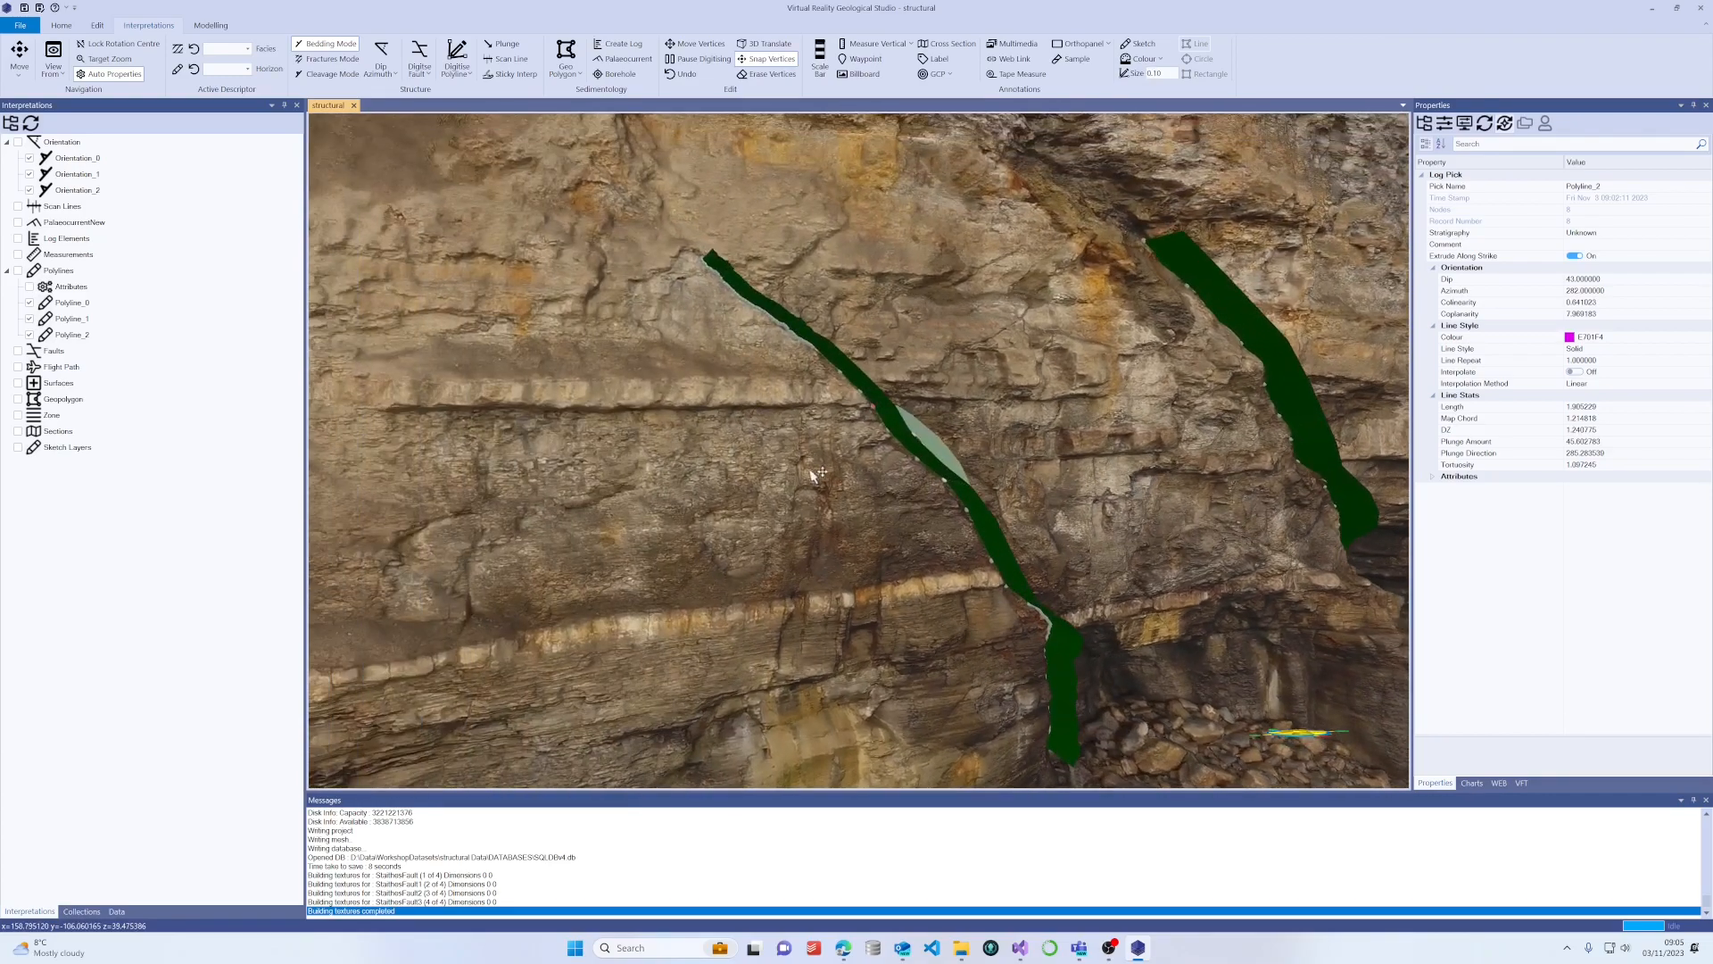
{"action": "scroll", "coordinate": [767, 525], "scroll_direction": "up", "scroll_amount": 2}
{"action": "scroll", "coordinate": [767, 526], "scroll_direction": "down", "scroll_amount": 5}
{"action": "mouse_move", "coordinate": [762, 524]}
{"action": "left_mouse_down"}
{"action": "mouse_move", "coordinate": [574, 497]}
{"action": "mouse_move", "coordinate": [543, 467]}
{"action": "mouse_move", "coordinate": [865, 505]}
{"action": "mouse_move", "coordinate": [772, 476]}
{"action": "left_mouse_up"}
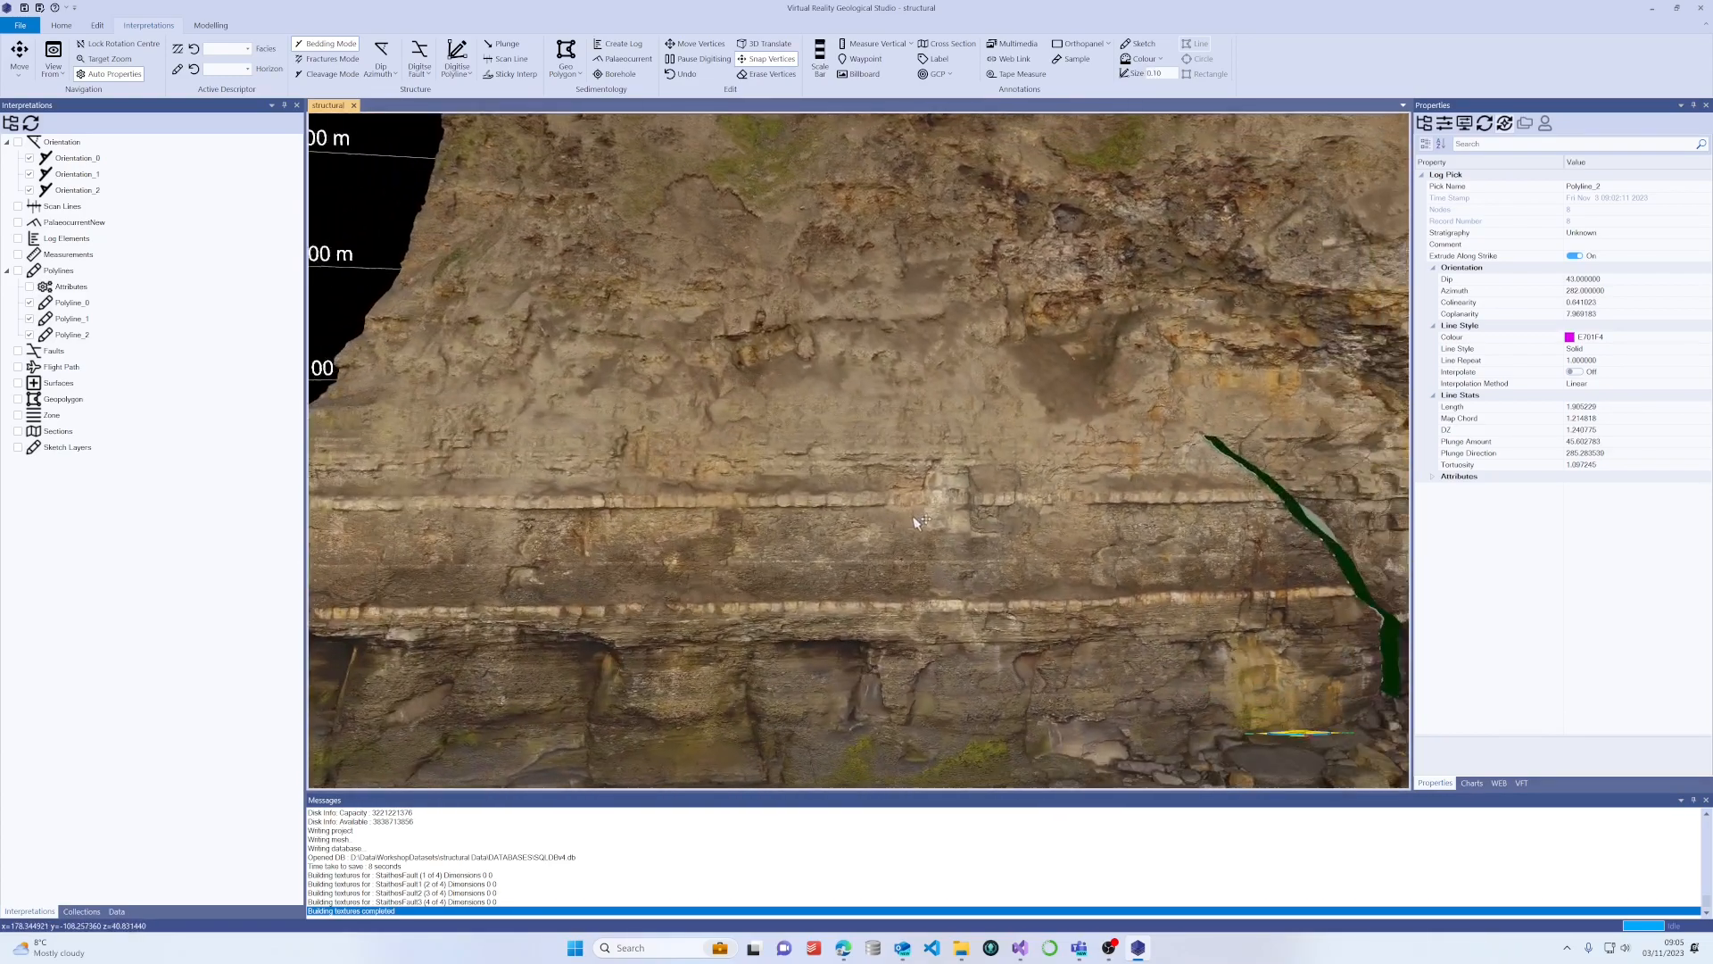
{"action": "scroll", "coordinate": [461, 429], "scroll_direction": "up", "scroll_amount": 3}
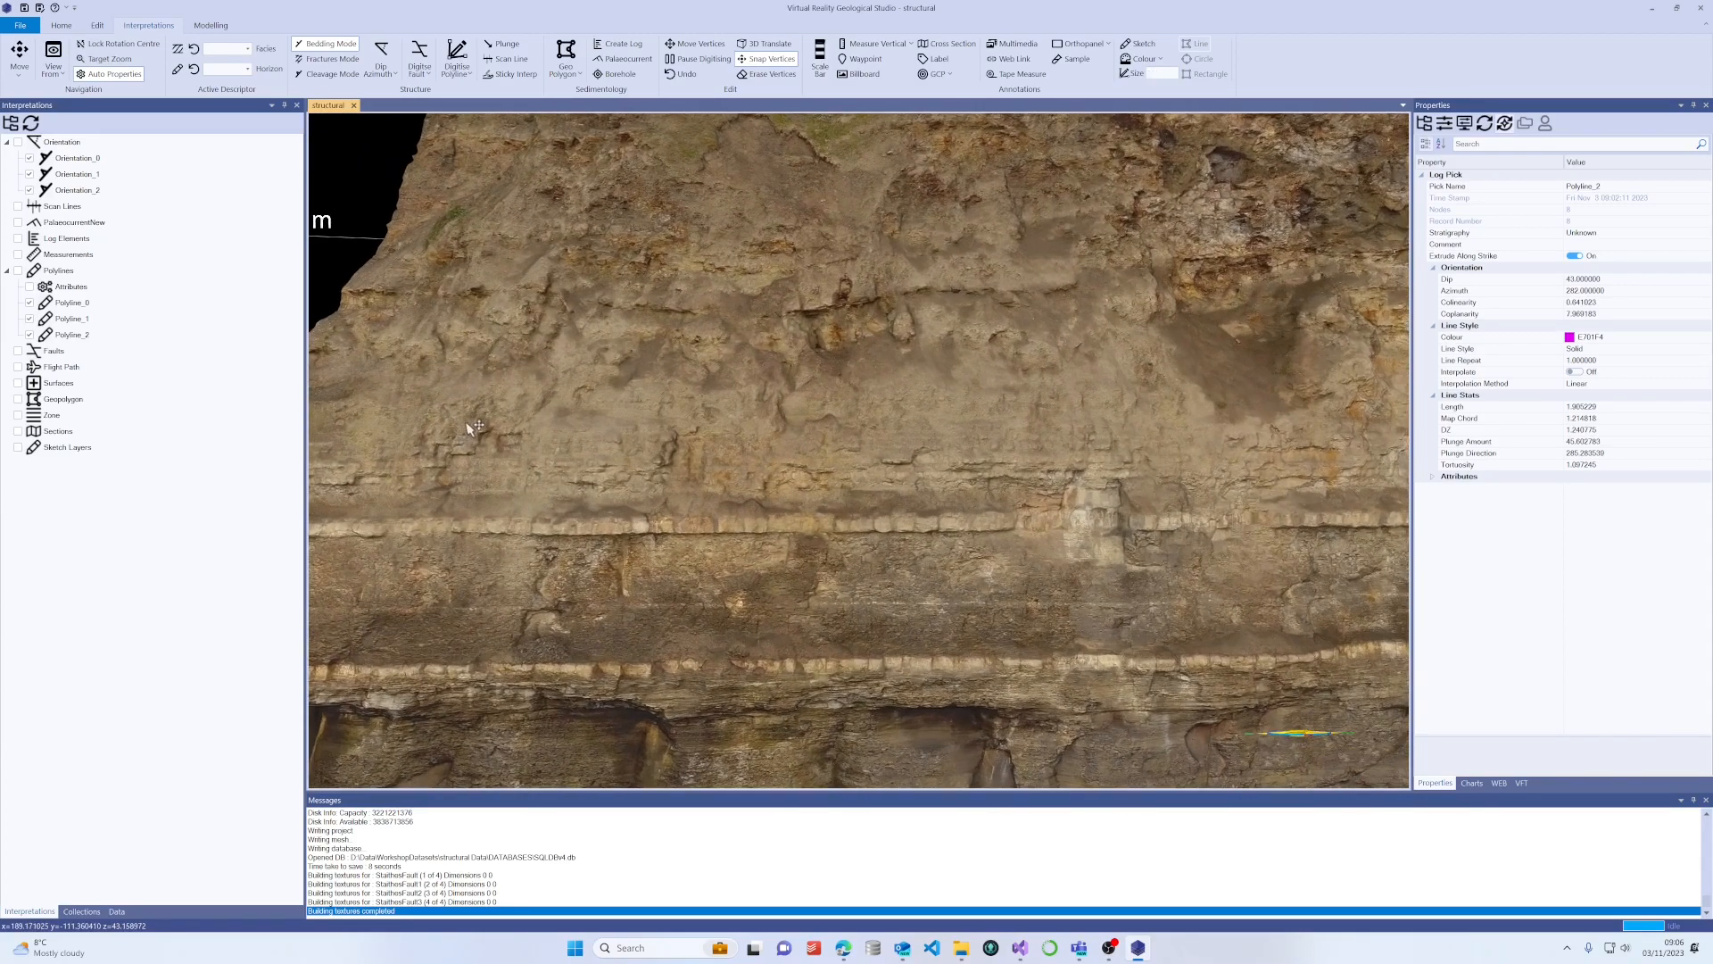
{"action": "left_click_drag", "start_coordinate": [478, 430], "coordinate": [520, 479]}
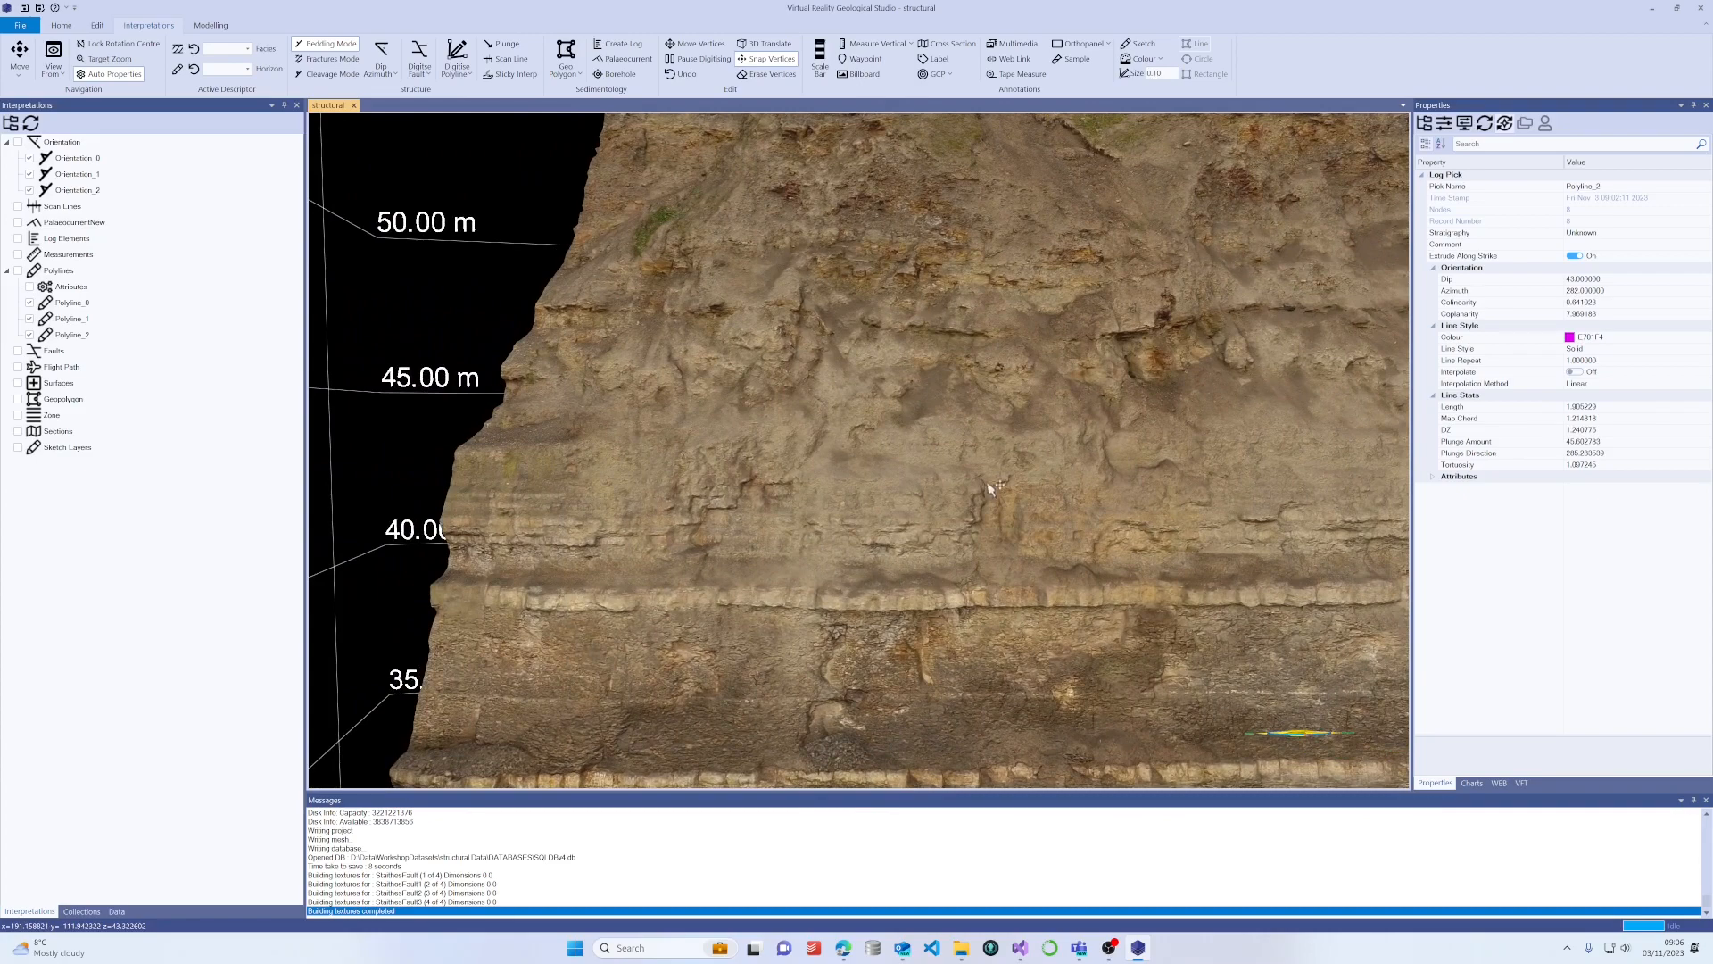
{"action": "left_click_drag", "start_coordinate": [1014, 488], "coordinate": [680, 494]}
{"action": "scroll", "coordinate": [687, 497], "scroll_direction": "down", "scroll_amount": 5}
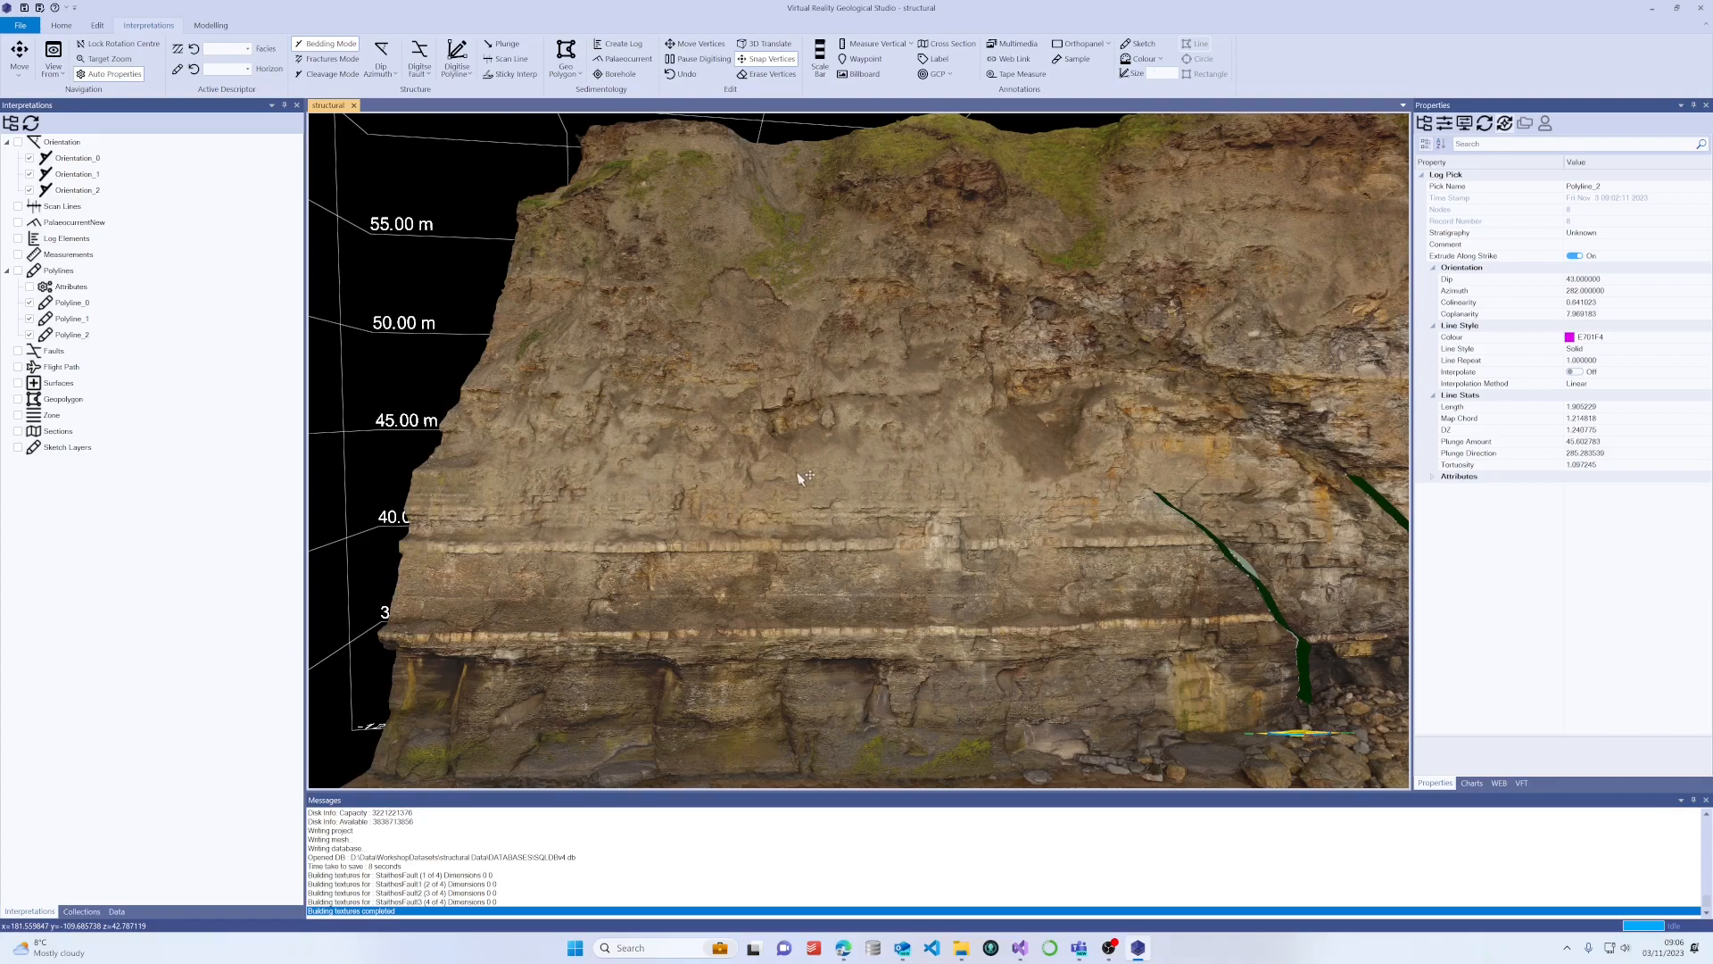
Examine the whole outcrop from a distance, comparing the beds across the two digitised faults.
{"action": "left_click_drag", "start_coordinate": [1127, 455], "coordinate": [623, 377]}
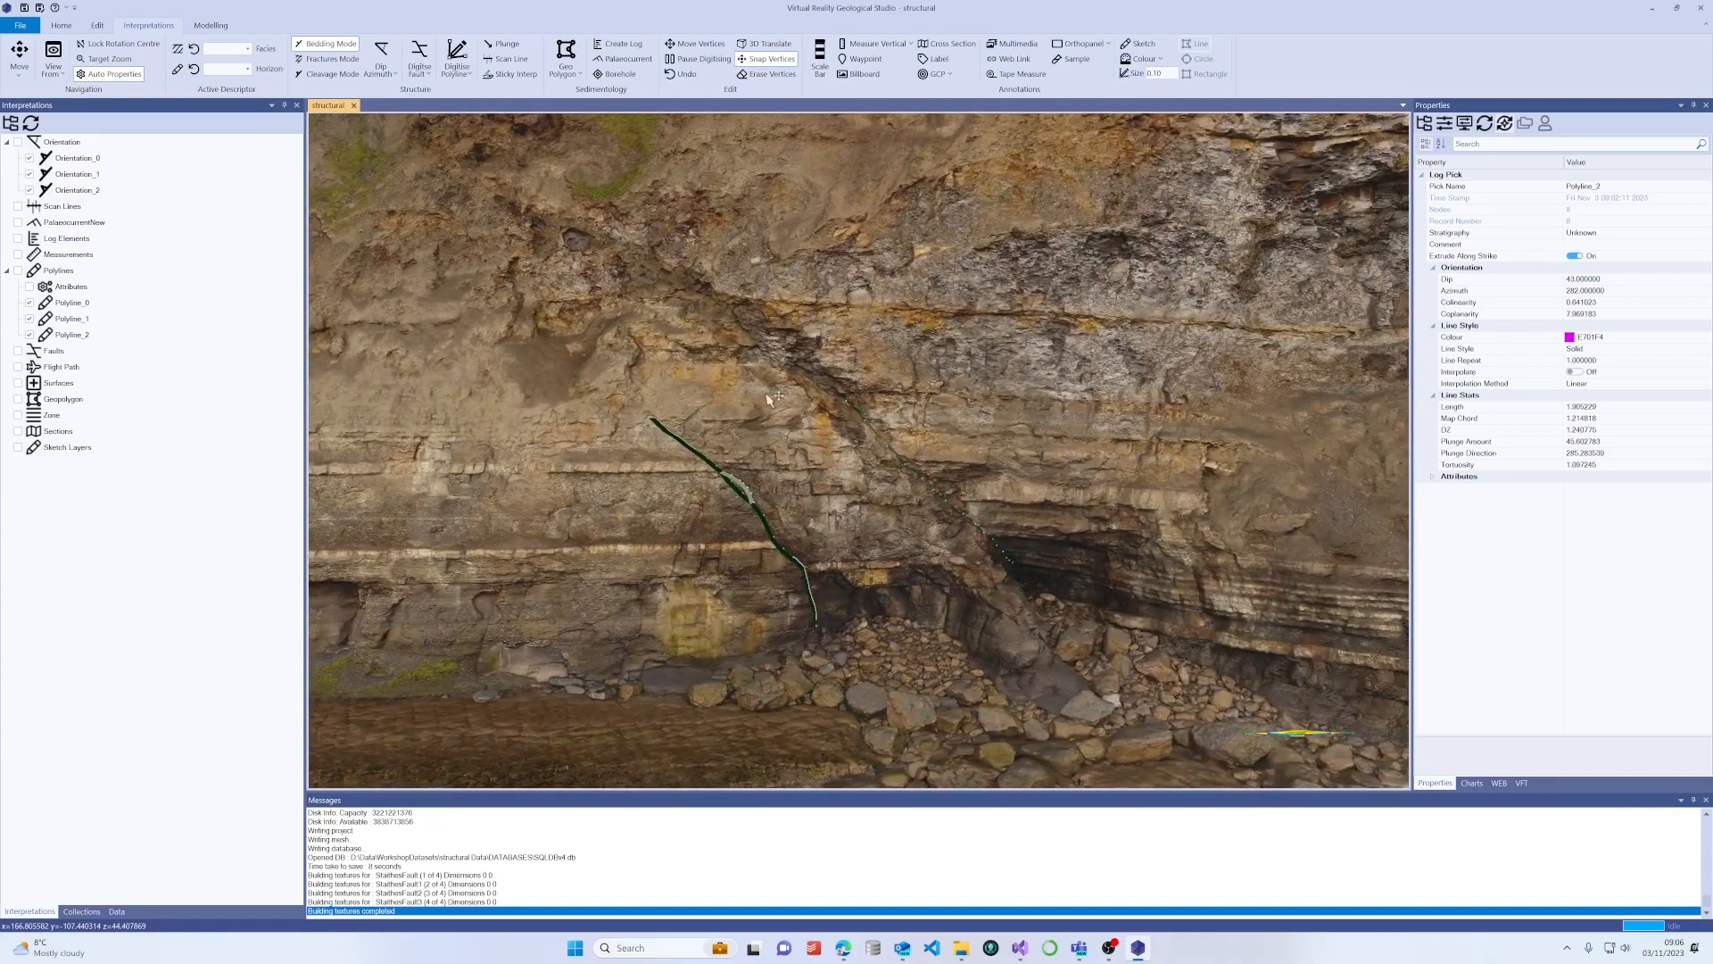
{"action": "left_click_drag", "start_coordinate": [767, 393], "coordinate": [780, 364]}
{"action": "scroll", "coordinate": [779, 360], "scroll_direction": "down", "scroll_amount": 3}
{"action": "scroll", "coordinate": [779, 380], "scroll_direction": "down", "scroll_amount": 1}
{"action": "left_click_drag", "start_coordinate": [917, 389], "coordinate": [742, 357]}
{"action": "scroll", "coordinate": [742, 355], "scroll_direction": "down", "scroll_amount": 1}
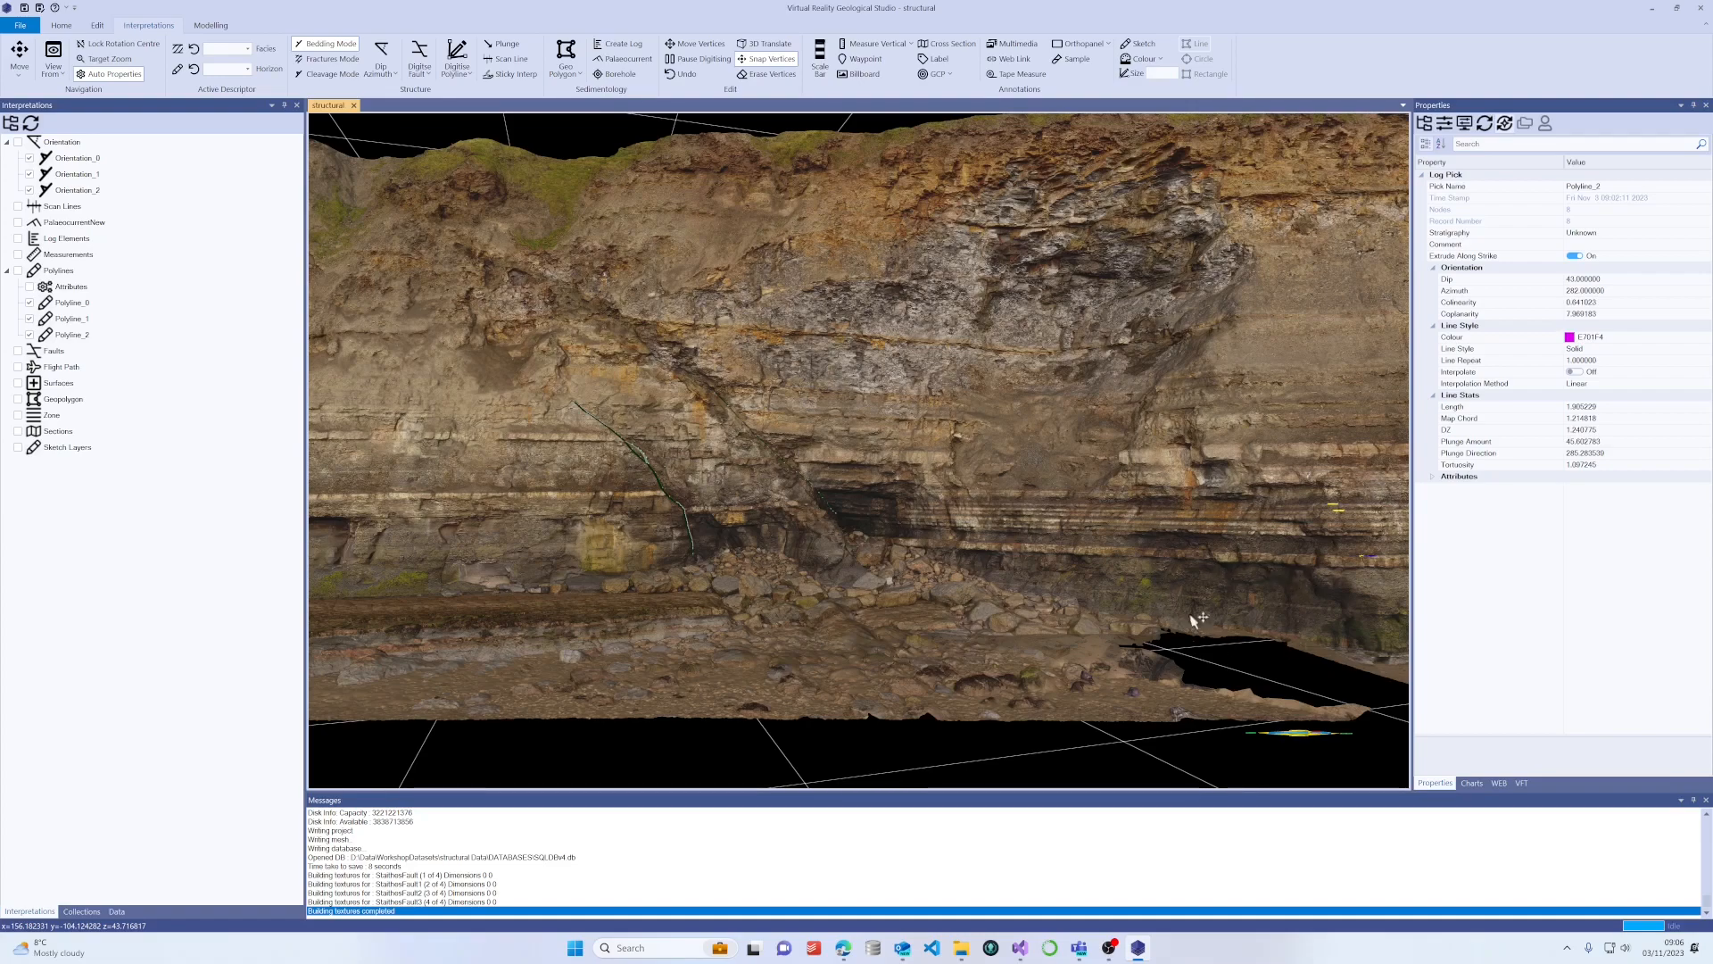
{"action": "scroll", "coordinate": [848, 436], "scroll_direction": "up", "scroll_amount": 5}
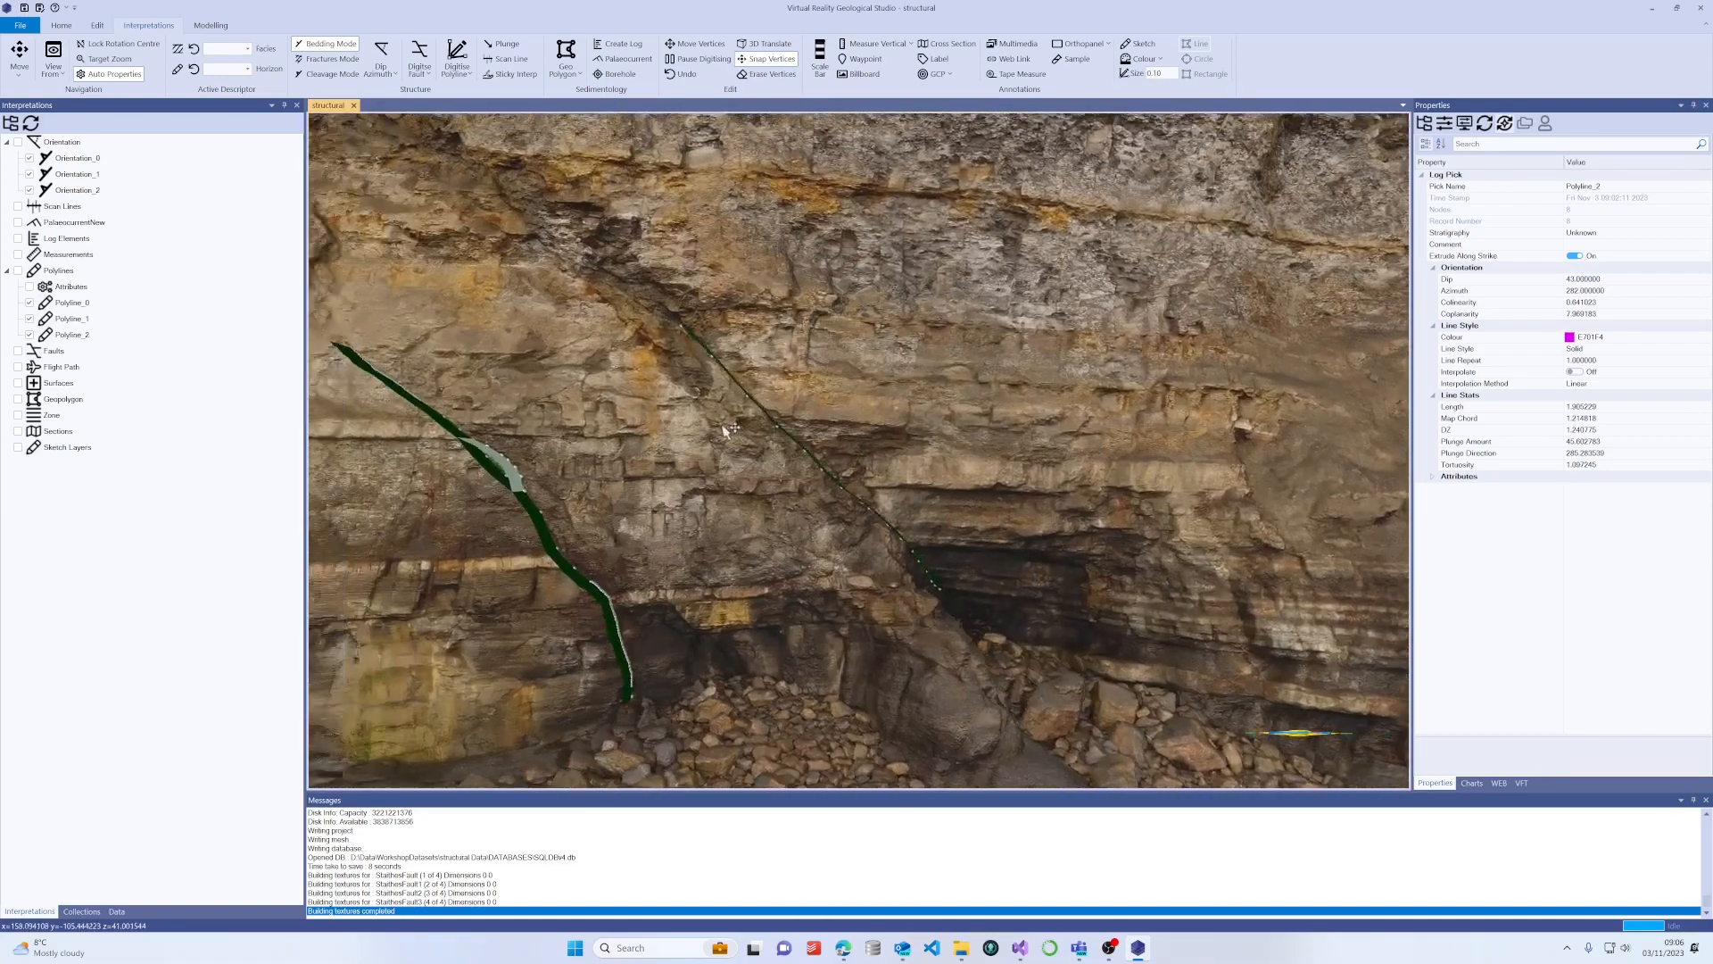
{"action": "middle_click_drag", "start_coordinate": [724, 431], "coordinate": [838, 437]}
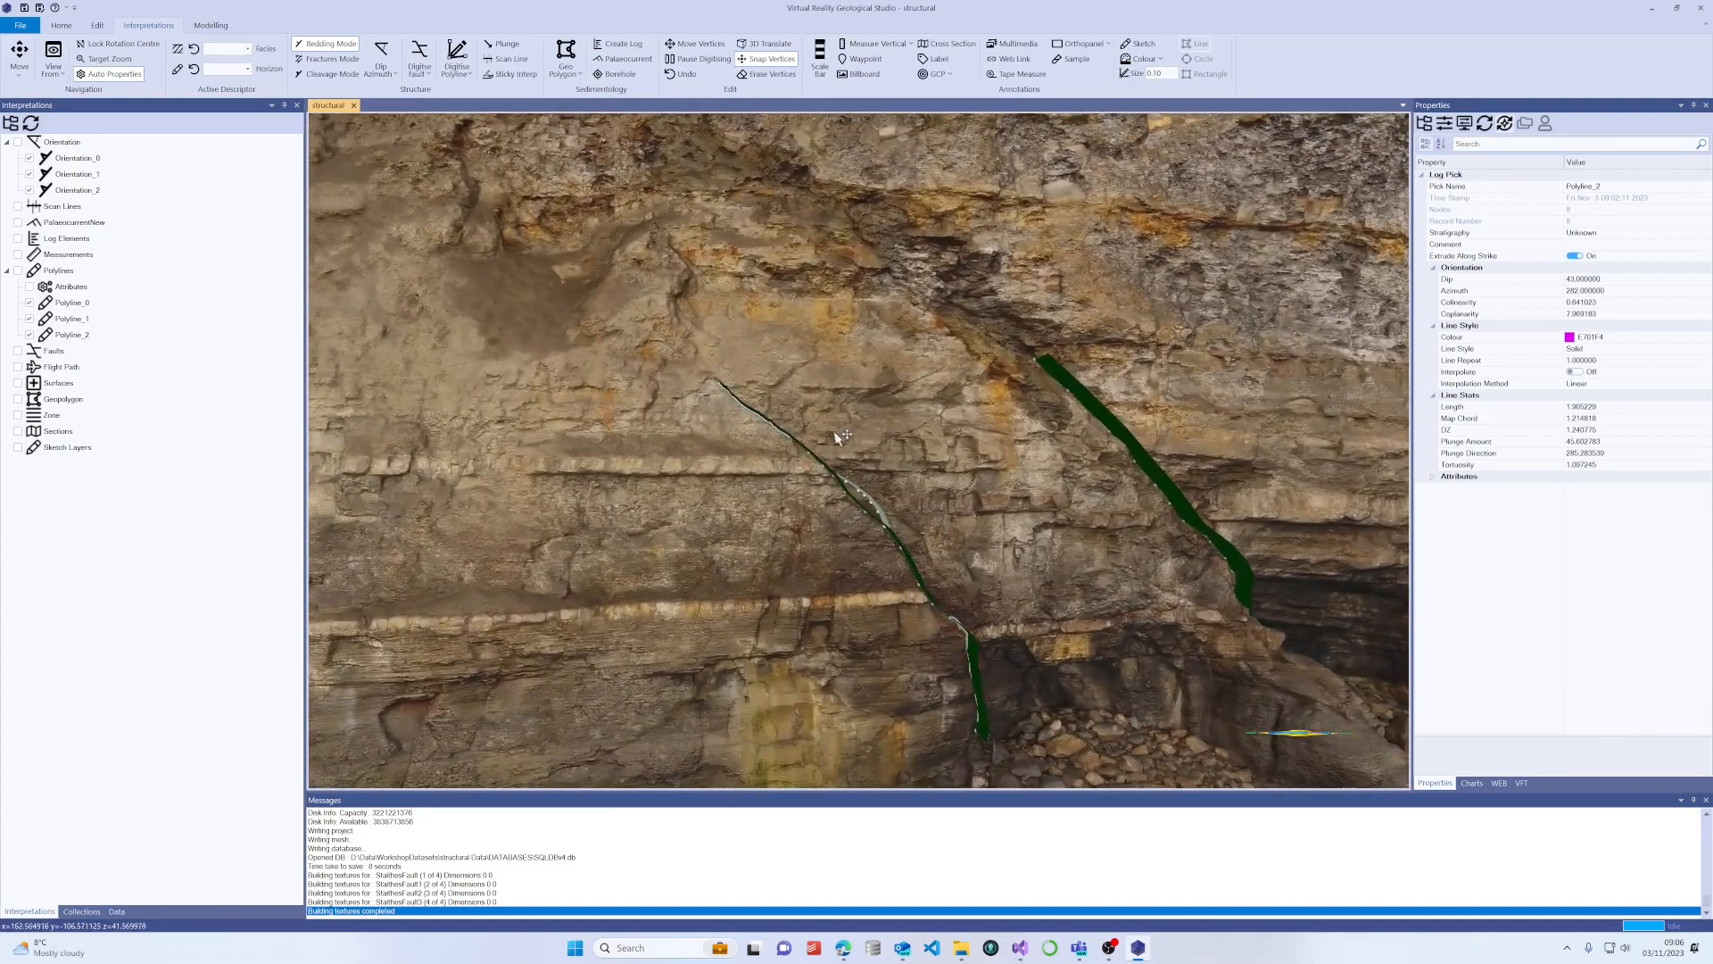
Digitise a polyline along the top of the upper pale bed, ending where it meets the fault with the branch.
{"action": "scroll", "coordinate": [848, 485], "scroll_direction": "up", "scroll_amount": 4}
{"action": "scroll", "coordinate": [801, 507], "scroll_direction": "up", "scroll_amount": 10}
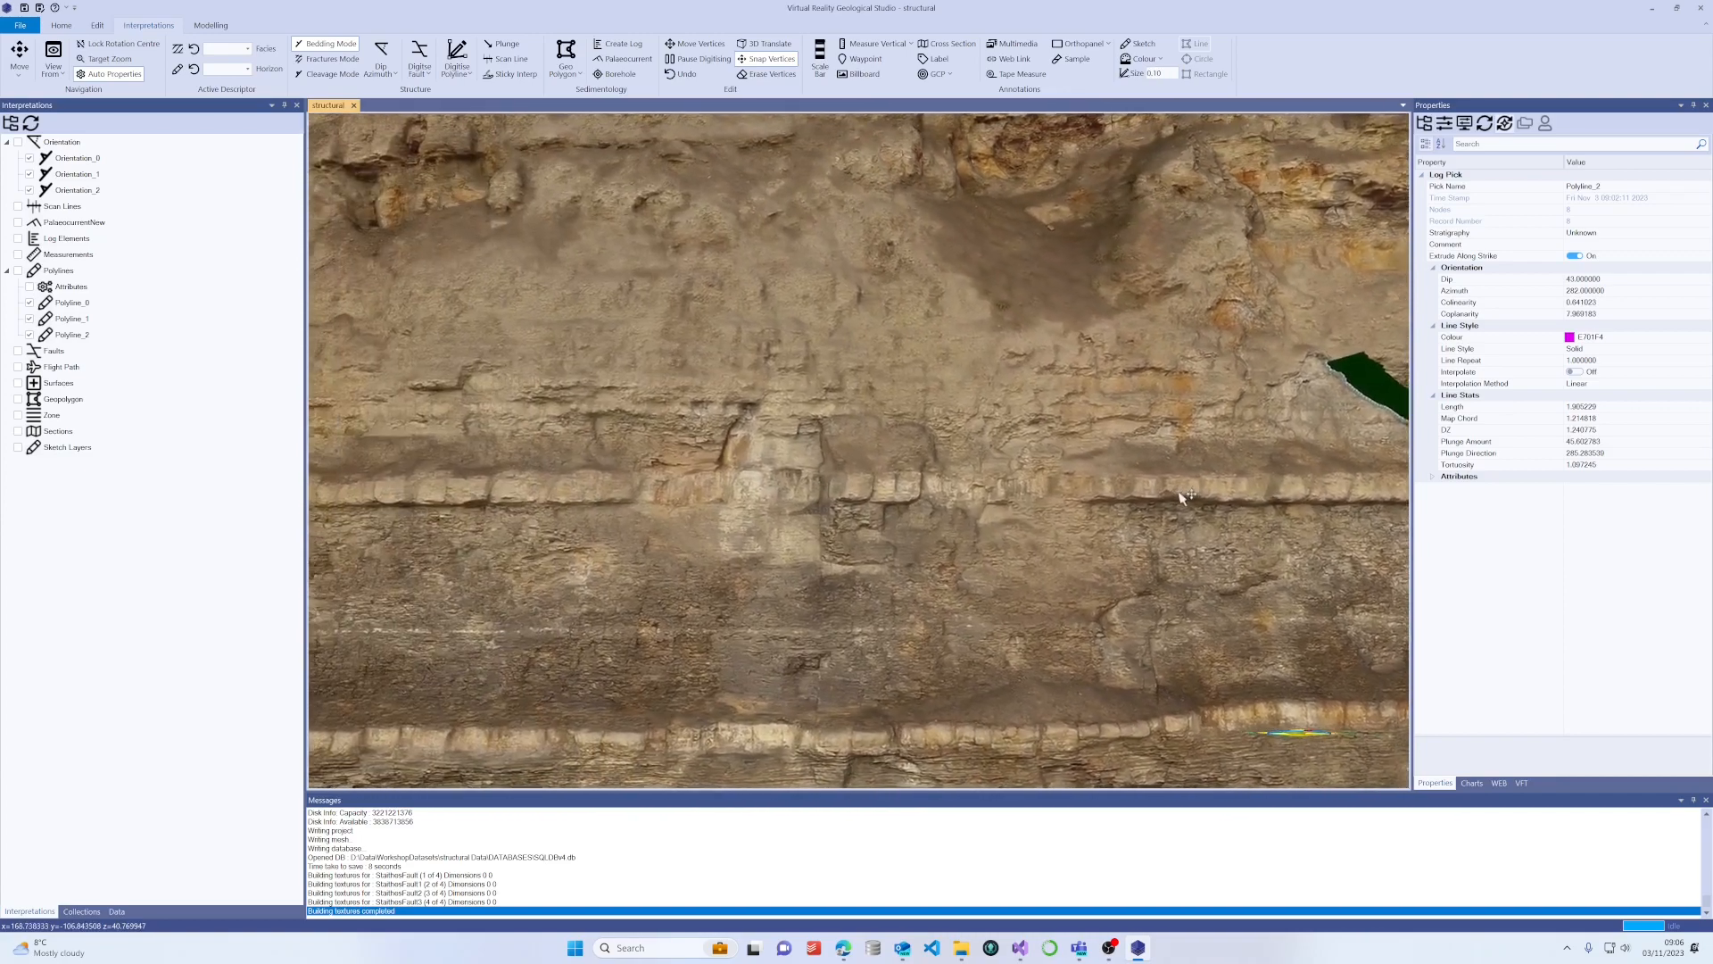
{"action": "middle_click_drag", "start_coordinate": [1179, 492], "coordinate": [1204, 494]}
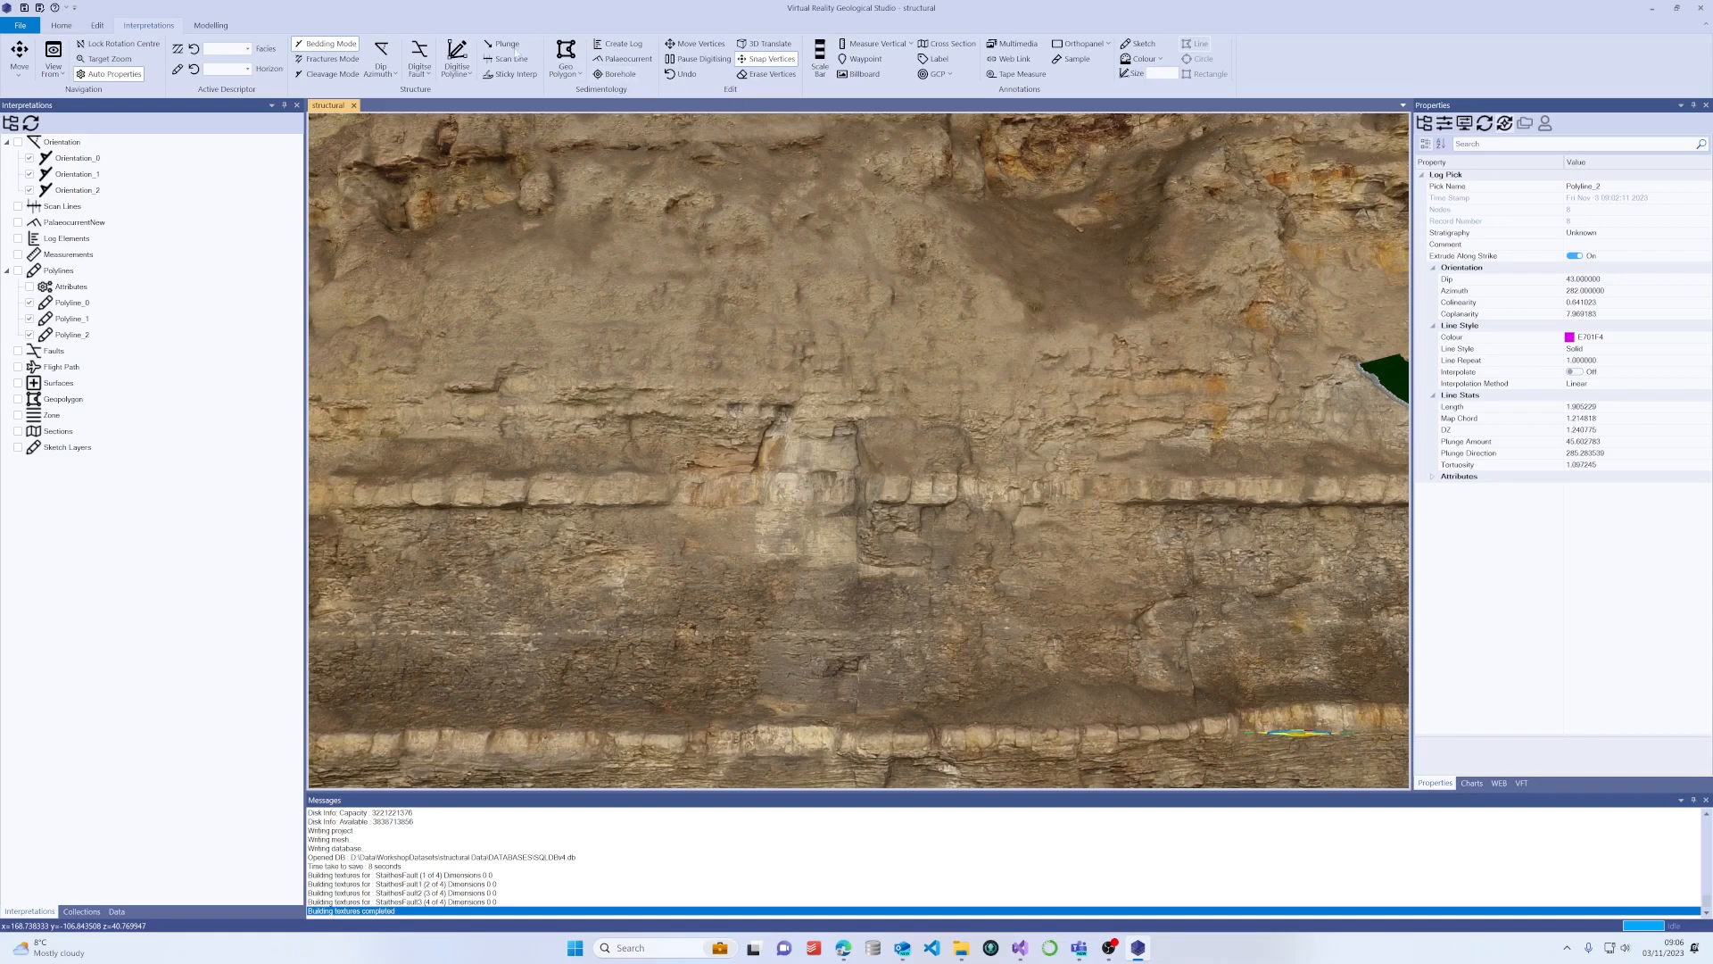
{"action": "left_click", "coordinate": [461, 54]}
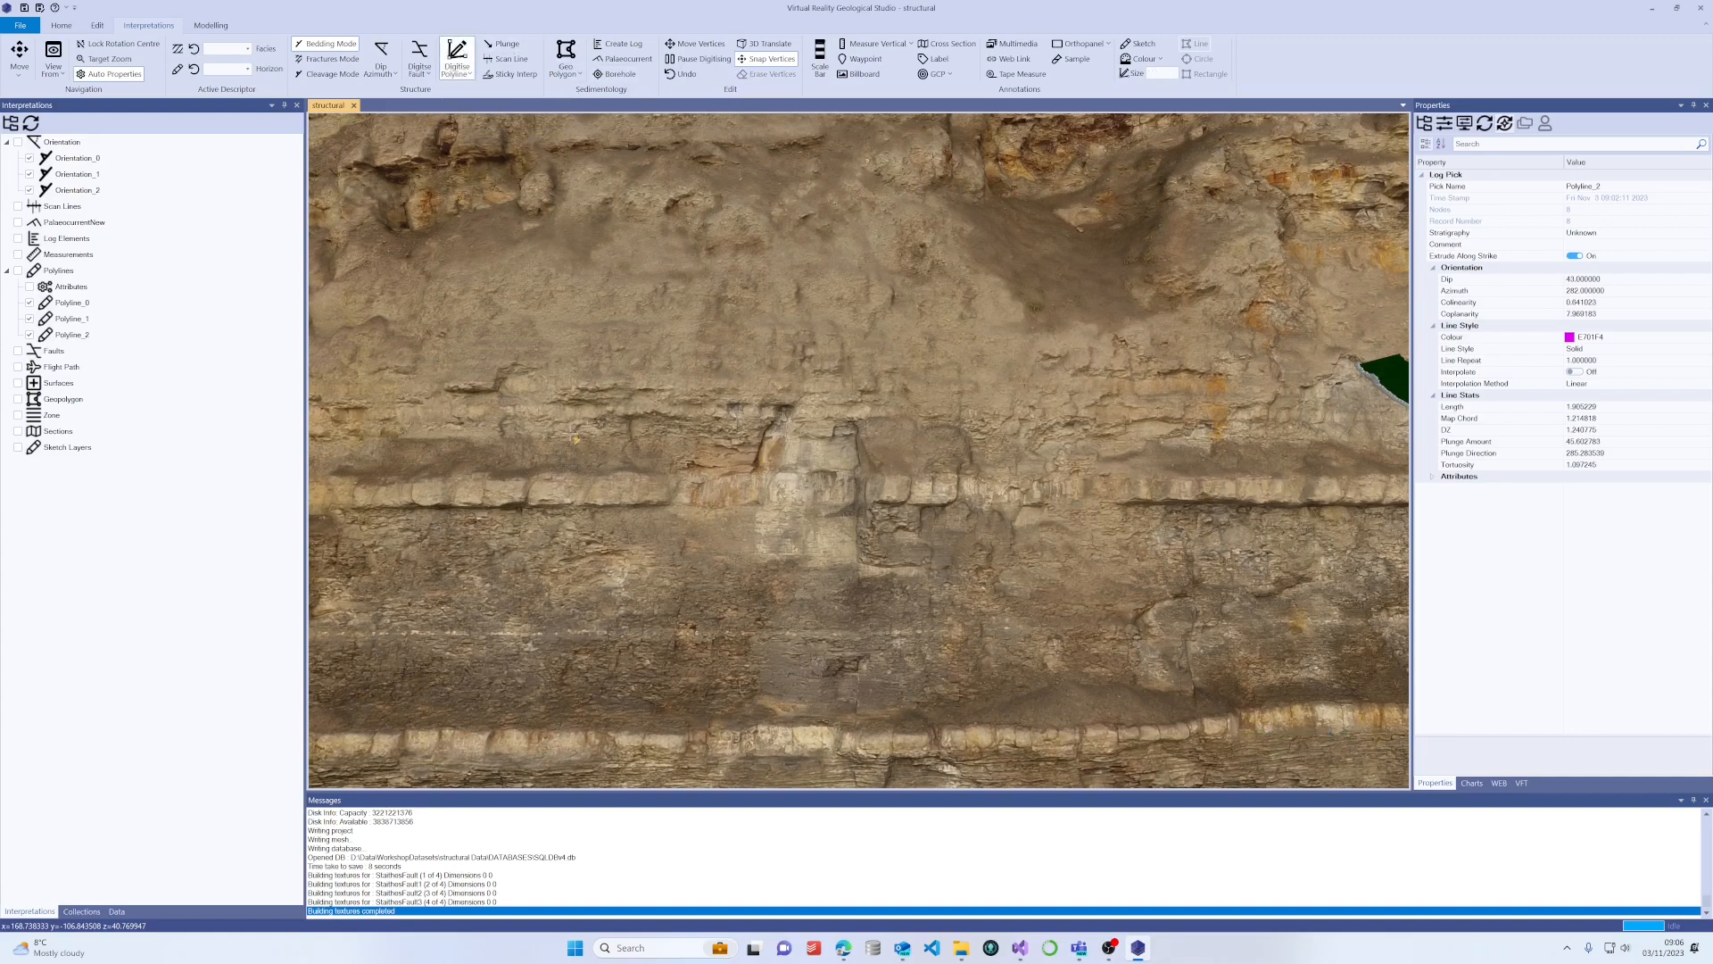
{"action": "left_click", "coordinate": [538, 474]}
{"action": "left_click", "coordinate": [730, 481]}
{"action": "left_click", "coordinate": [906, 478]}
{"action": "left_click", "coordinate": [1006, 479]}
{"action": "left_click", "coordinate": [1116, 474]}
{"action": "left_click", "coordinate": [1203, 478]}
{"action": "middle_click_drag", "start_coordinate": [1268, 477], "coordinate": [837, 474]}
{"action": "left_click", "coordinate": [897, 478]}
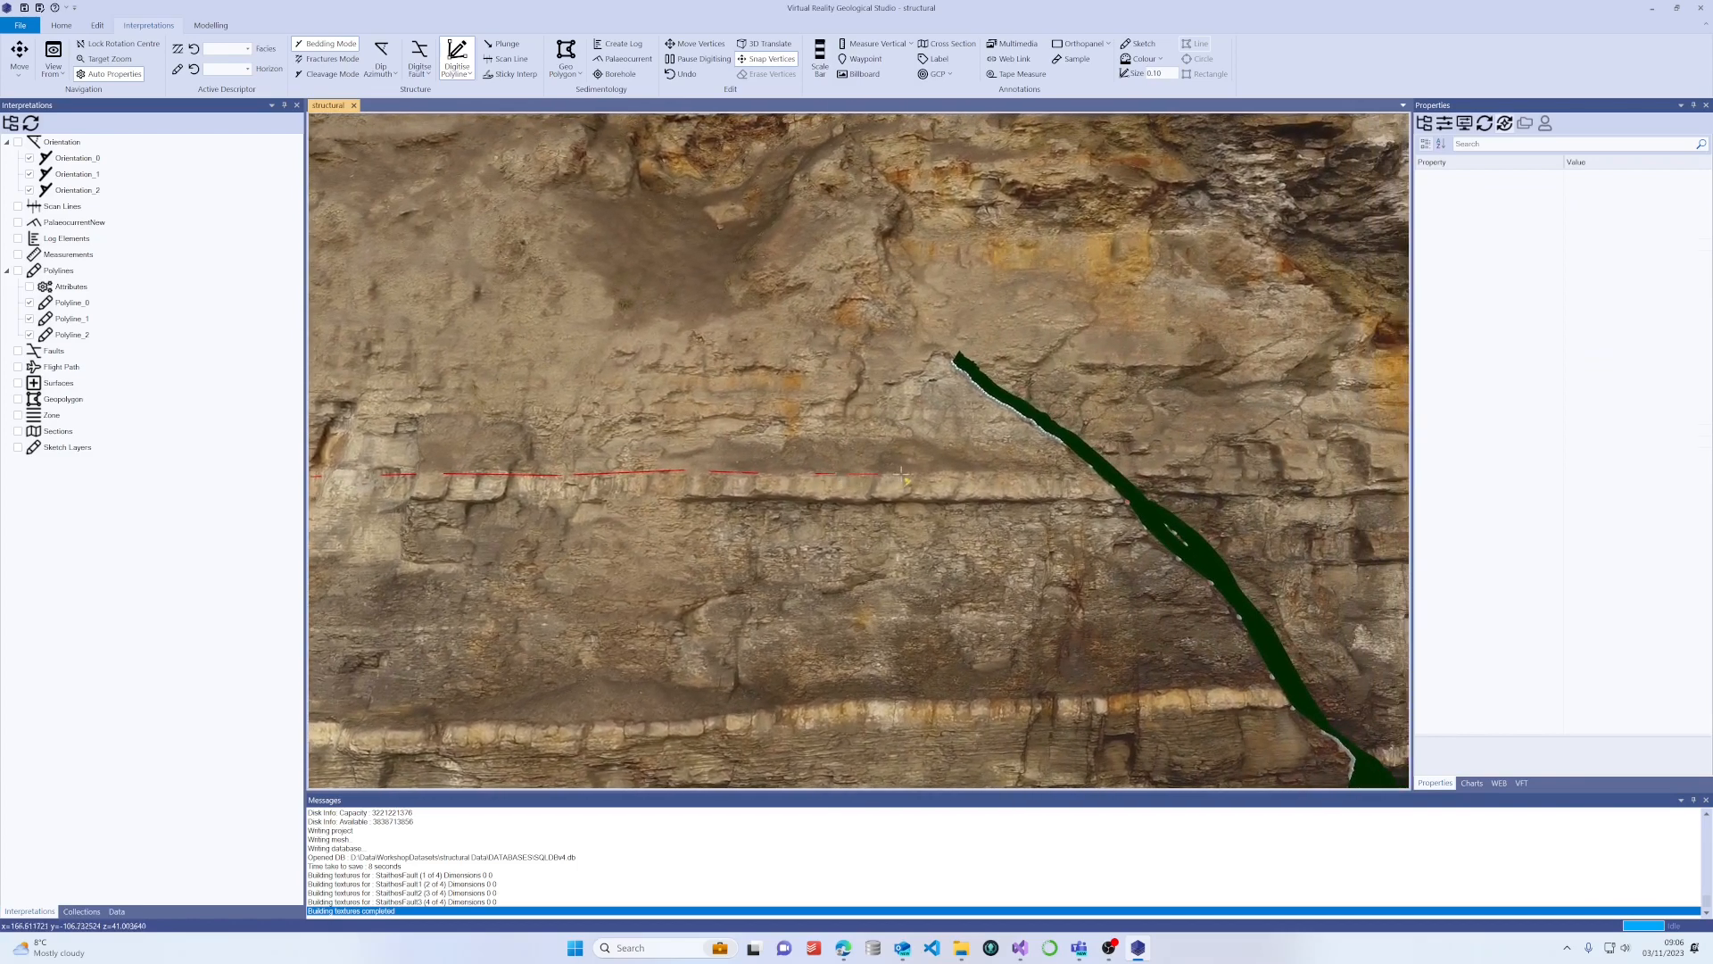
{"action": "left_click", "coordinate": [1007, 475]}
{"action": "double_click", "coordinate": [1095, 473]}
Digitise a polyline along the offset bed top, starting at the fault branch and running partway towards the second fault.
{"action": "left_click_drag", "start_coordinate": [1103, 476], "coordinate": [1086, 548]}
{"action": "left_click_drag", "start_coordinate": [1221, 527], "coordinate": [999, 512]}
{"action": "scroll", "coordinate": [999, 511], "scroll_direction": "up", "scroll_amount": 3}
{"action": "middle_click_drag", "start_coordinate": [999, 511], "coordinate": [863, 468]}
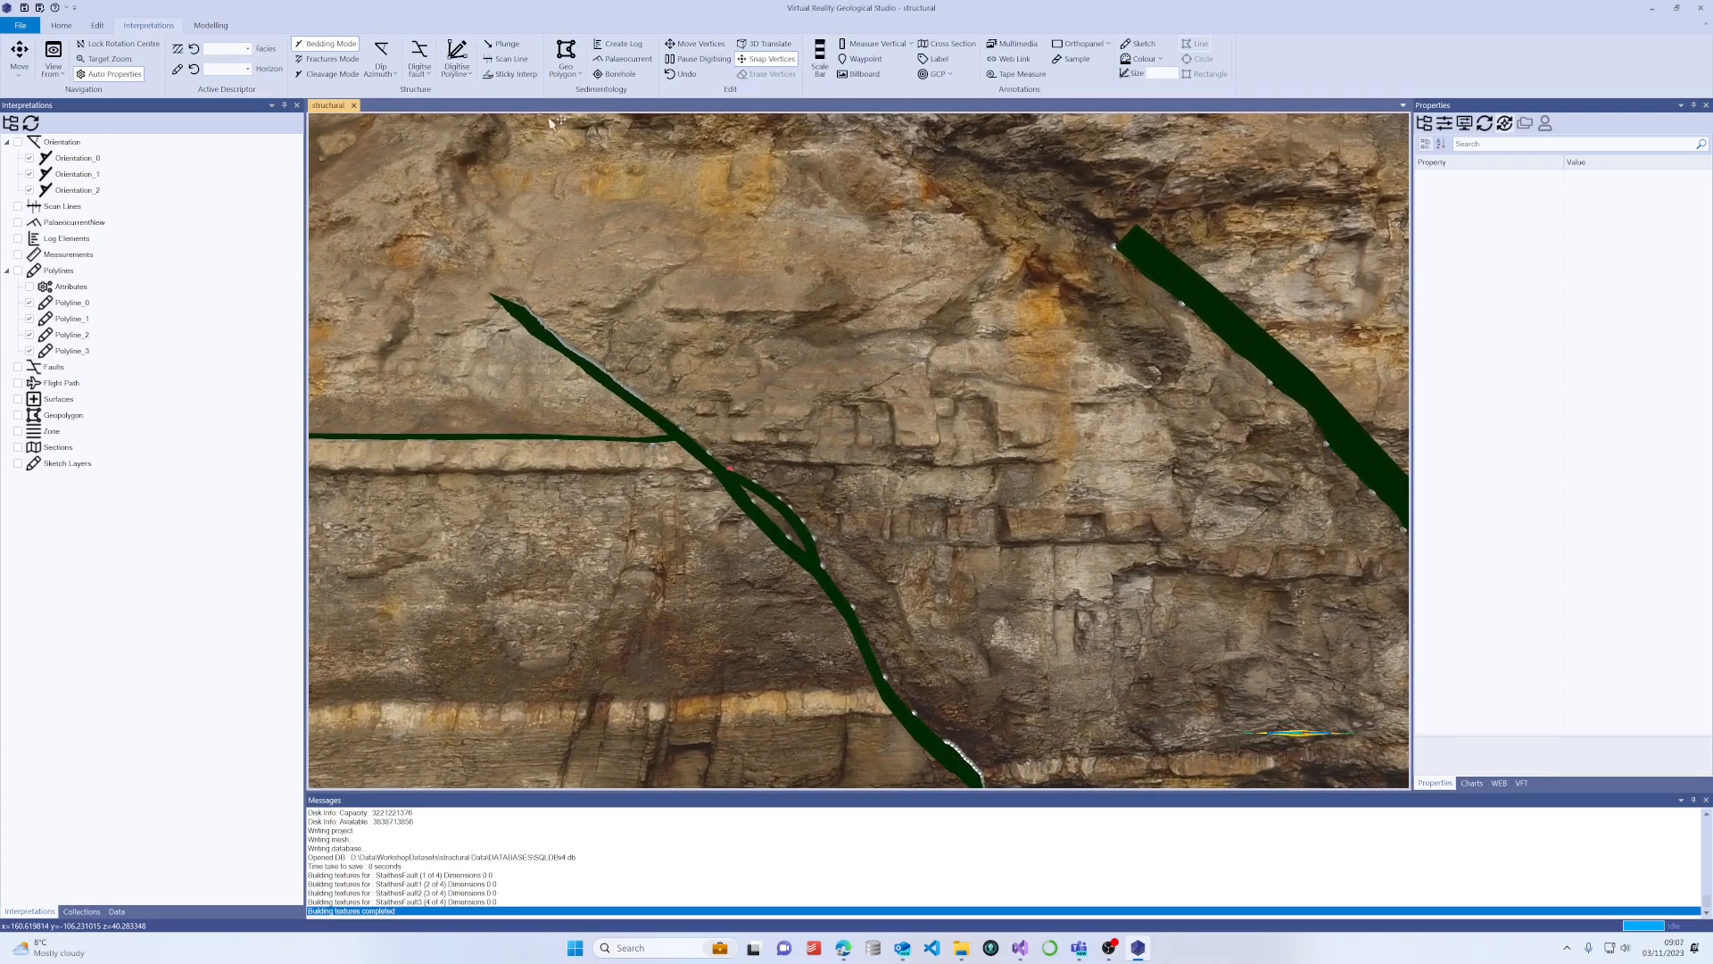
{"action": "left_click", "coordinate": [459, 53]}
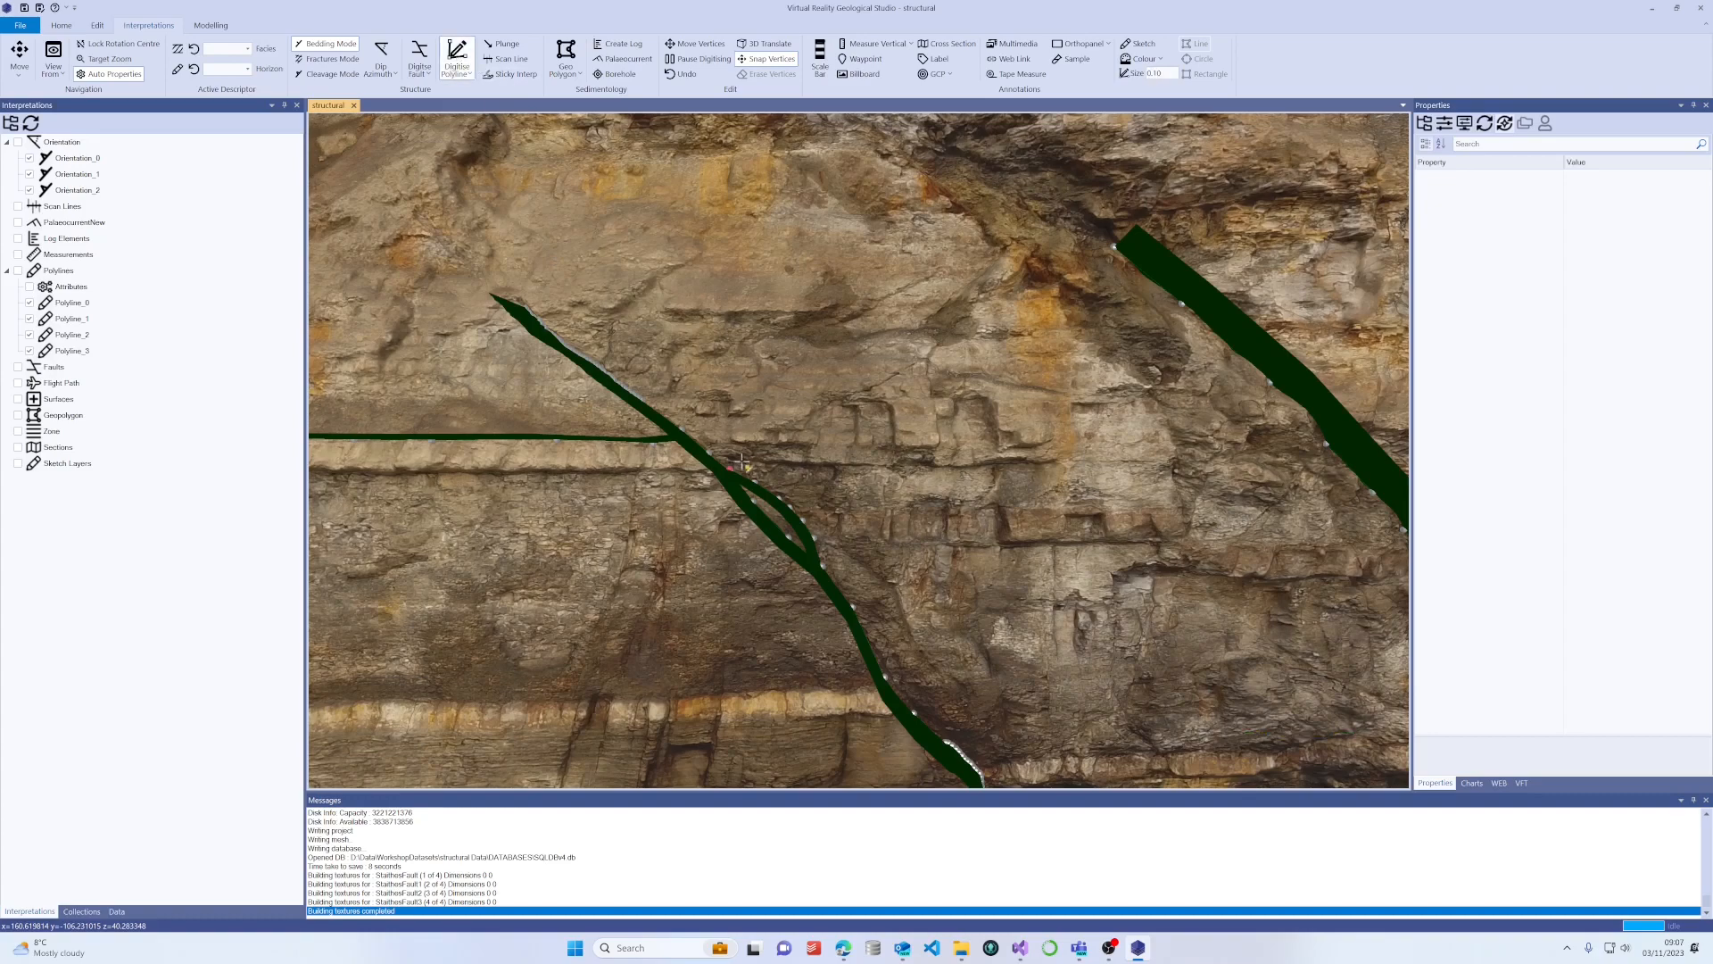
{"action": "left_click", "coordinate": [799, 508]}
{"action": "left_click", "coordinate": [846, 508]}
{"action": "left_click", "coordinate": [968, 509]}
{"action": "left_click", "coordinate": [1039, 510]}
{"action": "left_click", "coordinate": [1132, 512]}
{"action": "double_click", "coordinate": [1194, 509]}
{"action": "left_click_drag", "start_coordinate": [1230, 511], "coordinate": [1224, 491]}
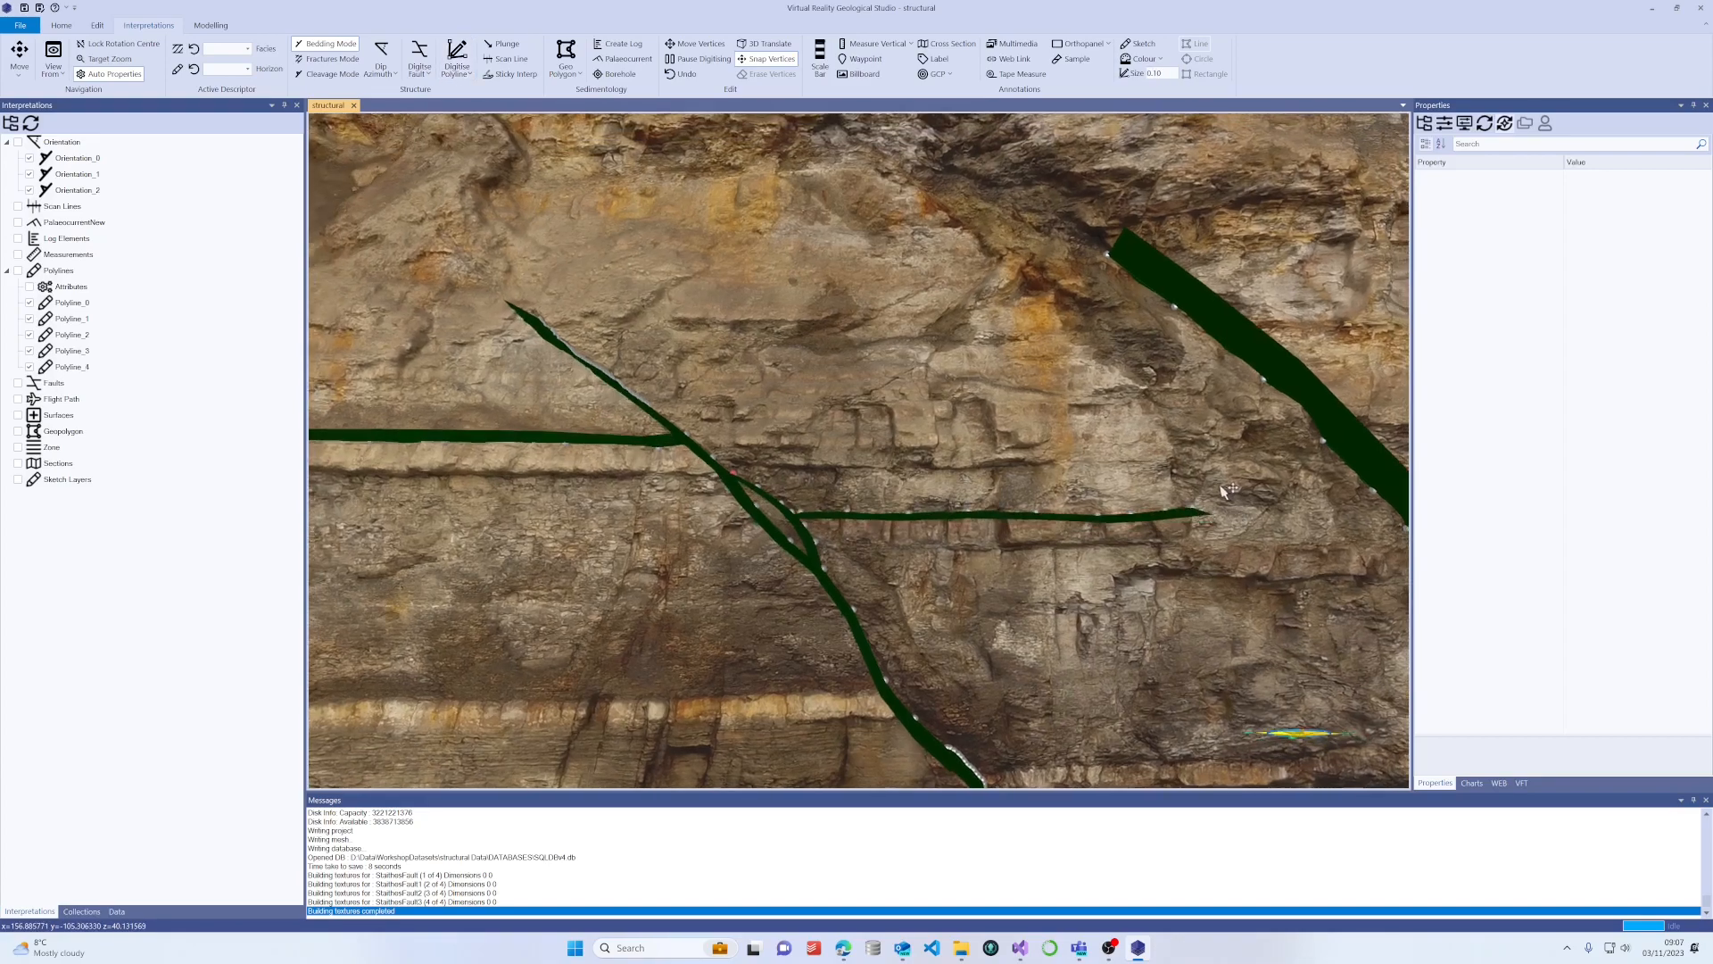
Digitise a short polyline along the slightly lower bed top between the previous bed segment and the second fault.
{"action": "middle_click_drag", "start_coordinate": [1224, 491], "coordinate": [972, 426]}
{"action": "scroll", "coordinate": [1026, 471], "scroll_direction": "up", "scroll_amount": 3}
{"action": "middle_click_drag", "start_coordinate": [1030, 495], "coordinate": [917, 491]}
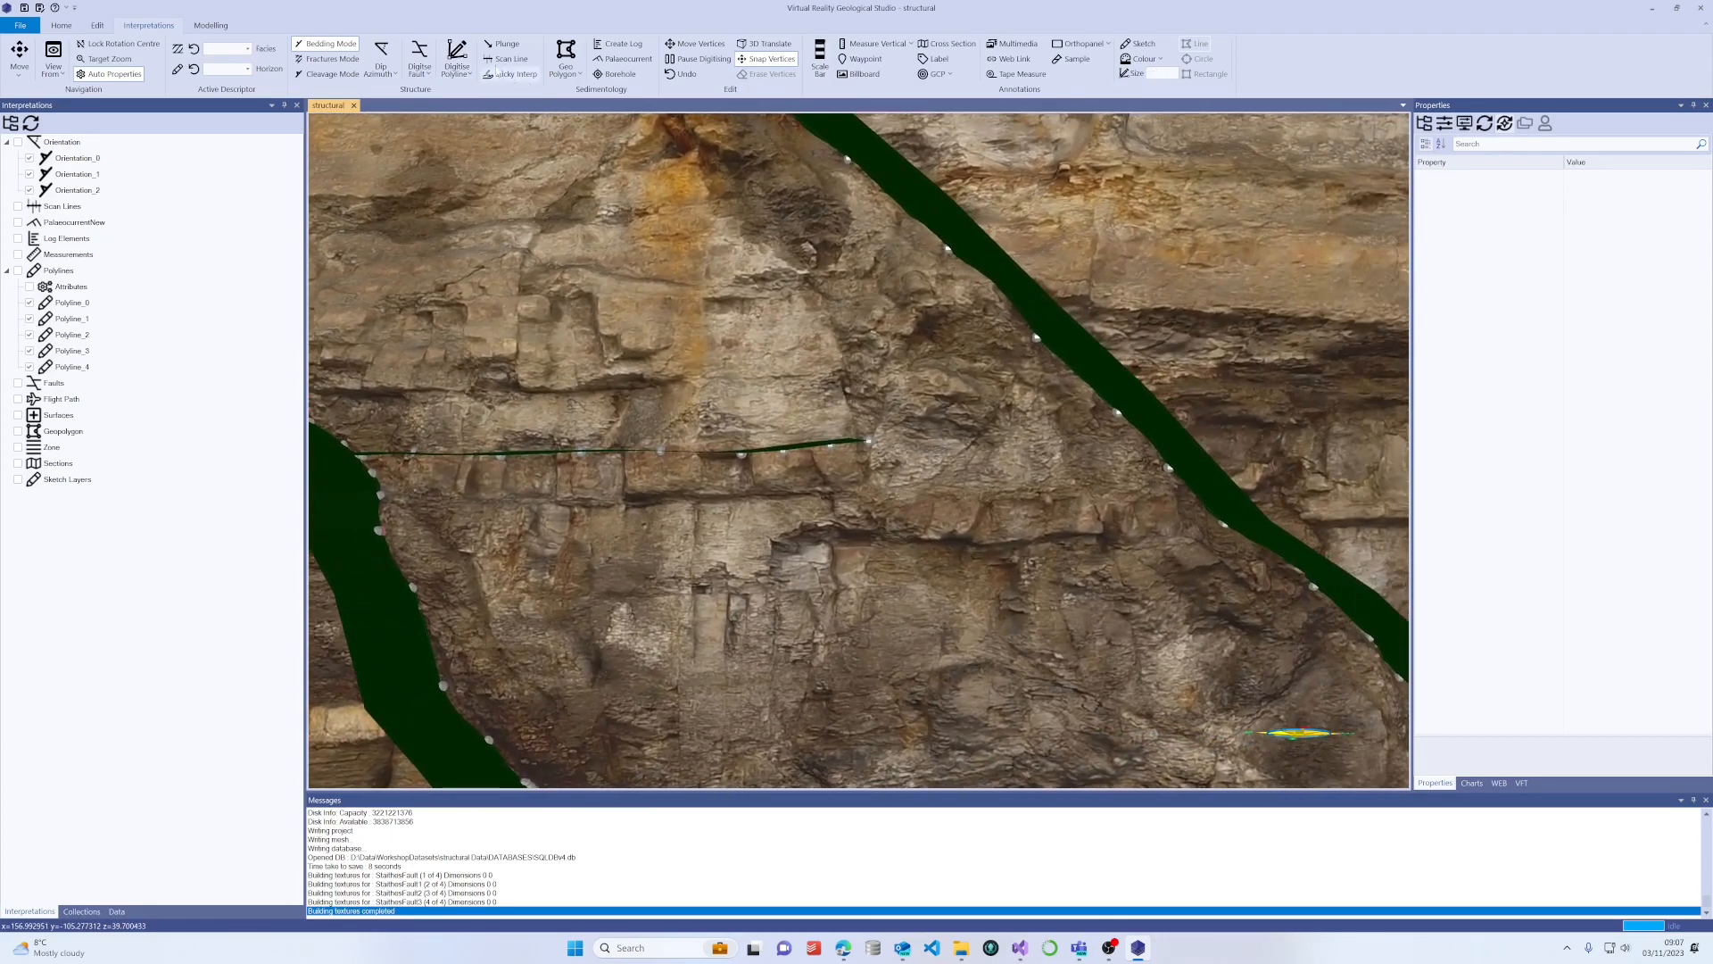
{"action": "left_click", "coordinate": [457, 55]}
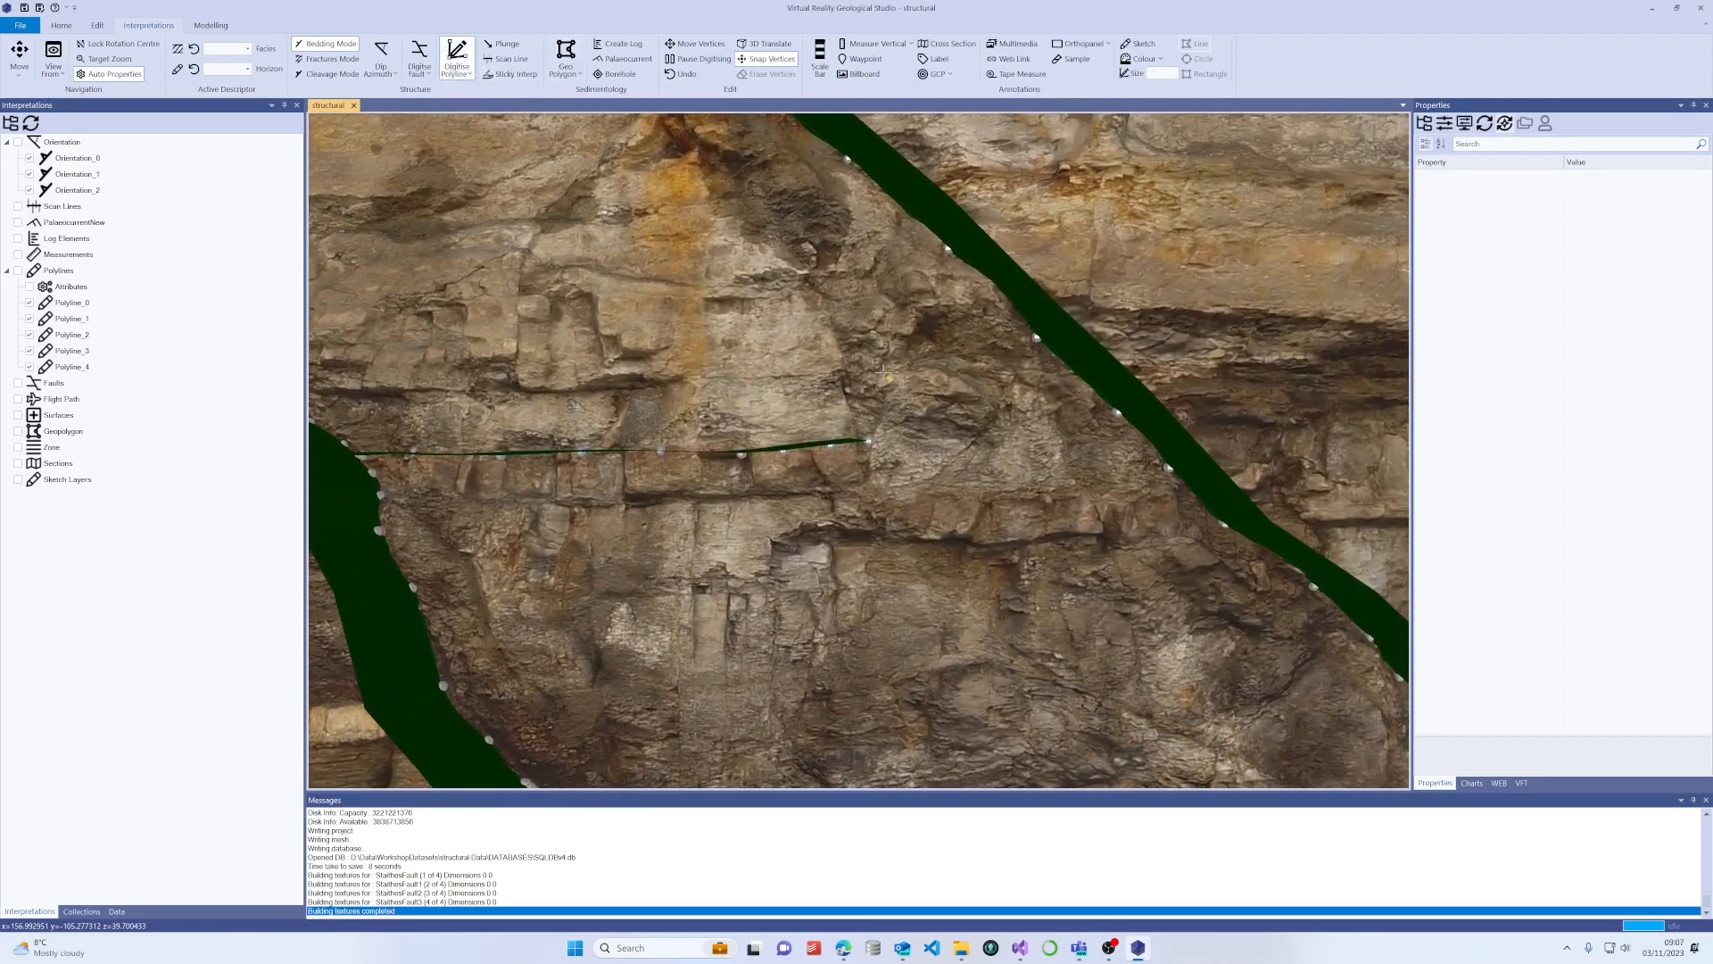
{"action": "left_click", "coordinate": [882, 491]}
{"action": "left_click", "coordinate": [974, 491]}
{"action": "left_click", "coordinate": [1038, 490]}
{"action": "left_click", "coordinate": [1083, 489]}
{"action": "left_click", "coordinate": [1129, 490]}
{"action": "left_click", "coordinate": [1168, 486]}
{"action": "double_click", "coordinate": [1177, 485]}
{"action": "left_click_drag", "start_coordinate": [1169, 509], "coordinate": [1133, 487]}
Digitise a polyline along the top of the lowest pale bed beyond the cave, from above the boulders along the cliff.
{"action": "scroll", "coordinate": [1133, 487], "scroll_direction": "down", "scroll_amount": 4}
{"action": "right_click_drag", "start_coordinate": [1133, 488], "coordinate": [680, 226]}
{"action": "left_click_drag", "start_coordinate": [944, 469], "coordinate": [681, 428]}
{"action": "scroll", "coordinate": [681, 429], "scroll_direction": "up", "scroll_amount": 2}
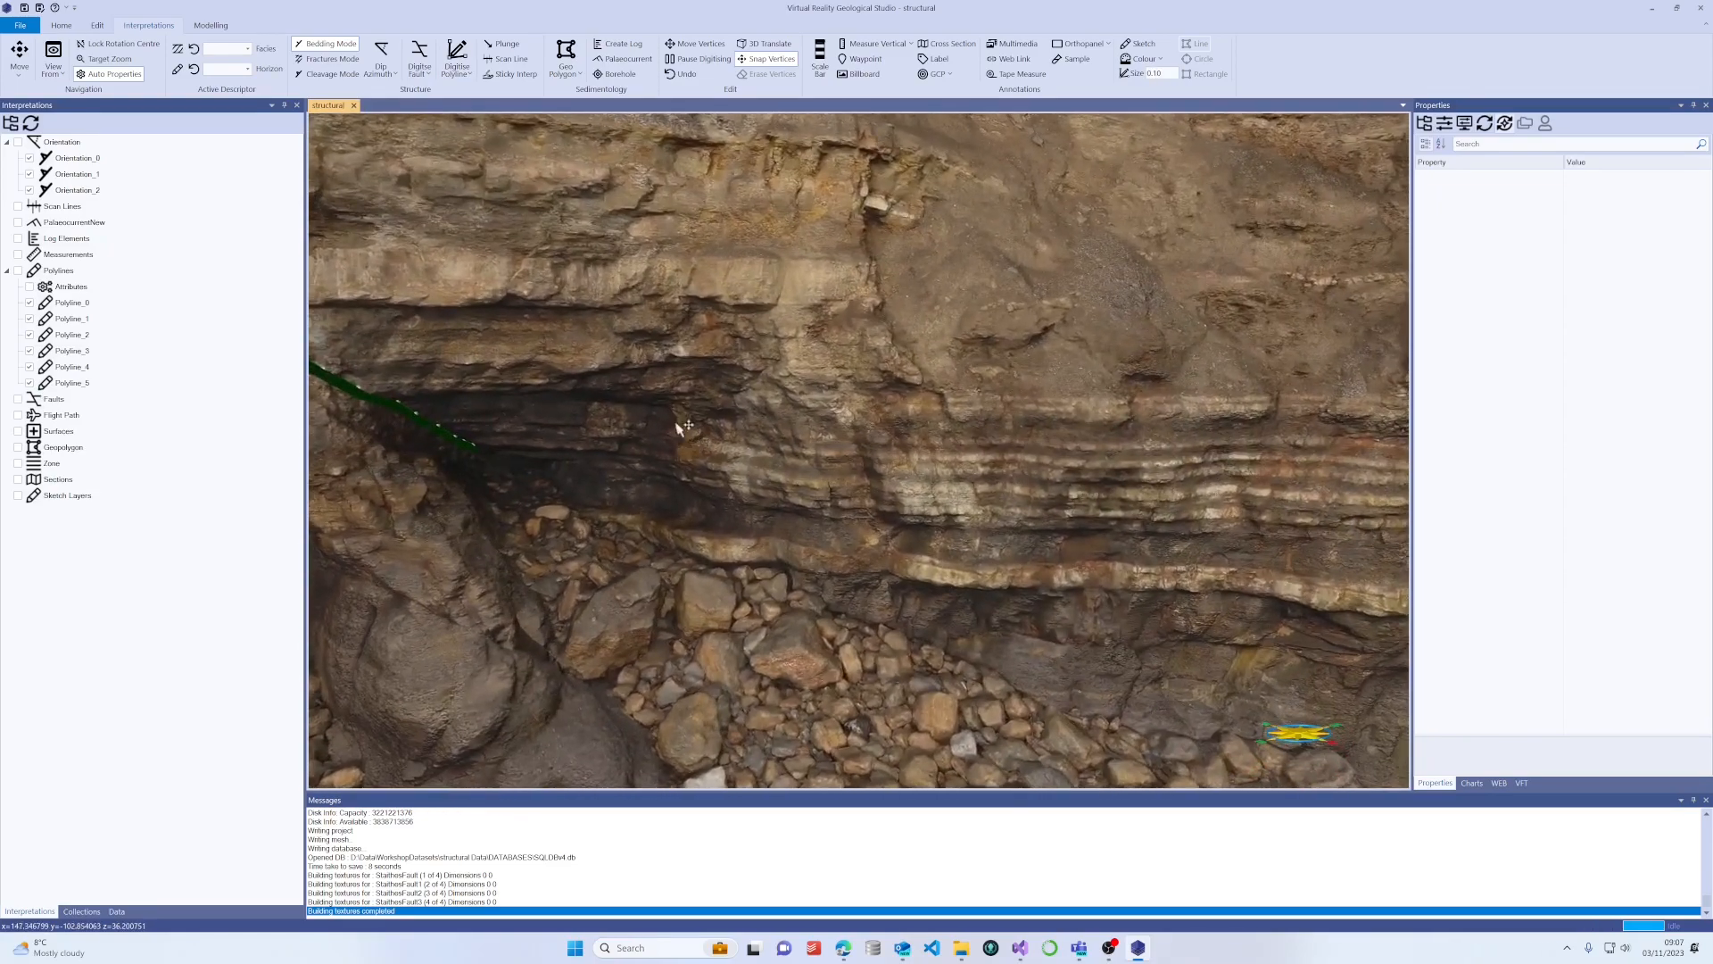
{"action": "left_click", "coordinate": [457, 67]}
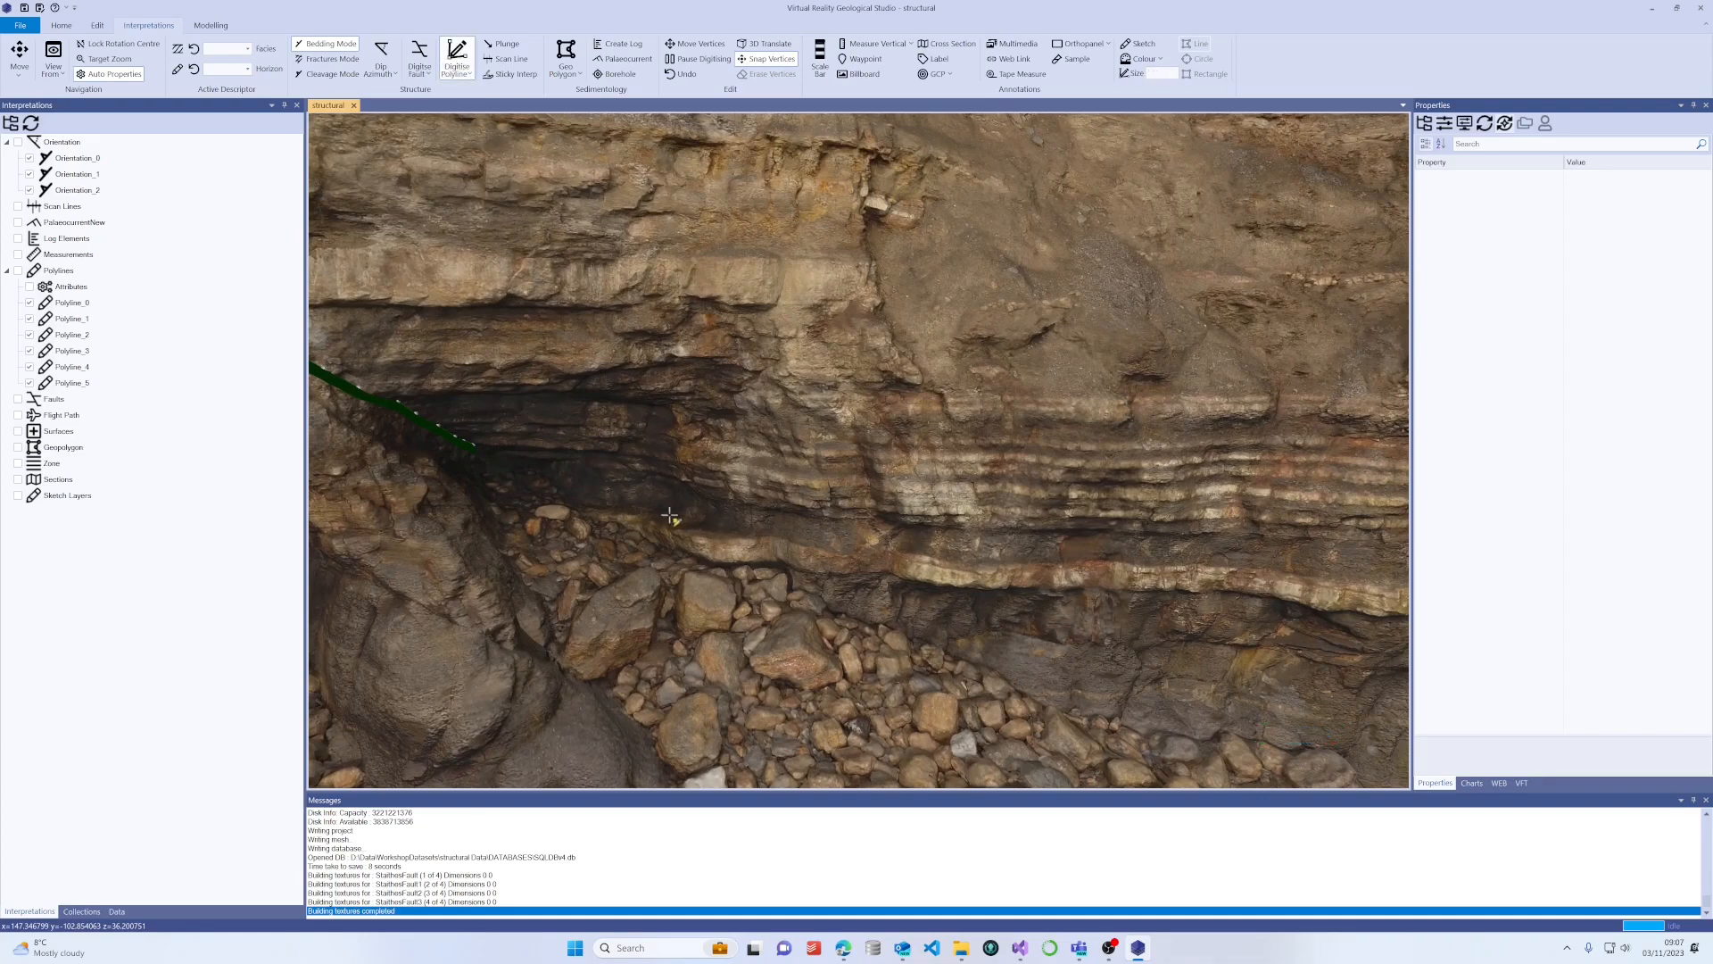
{"action": "left_click", "coordinate": [582, 500]}
{"action": "left_click", "coordinate": [671, 522]}
{"action": "left_click", "coordinate": [763, 543]}
{"action": "left_click", "coordinate": [841, 552]}
{"action": "left_click", "coordinate": [939, 560]}
{"action": "left_click", "coordinate": [1083, 563]}
{"action": "left_click", "coordinate": [1176, 569]}
{"action": "left_click", "coordinate": [1261, 574]}
{"action": "left_click", "coordinate": [1324, 583]}
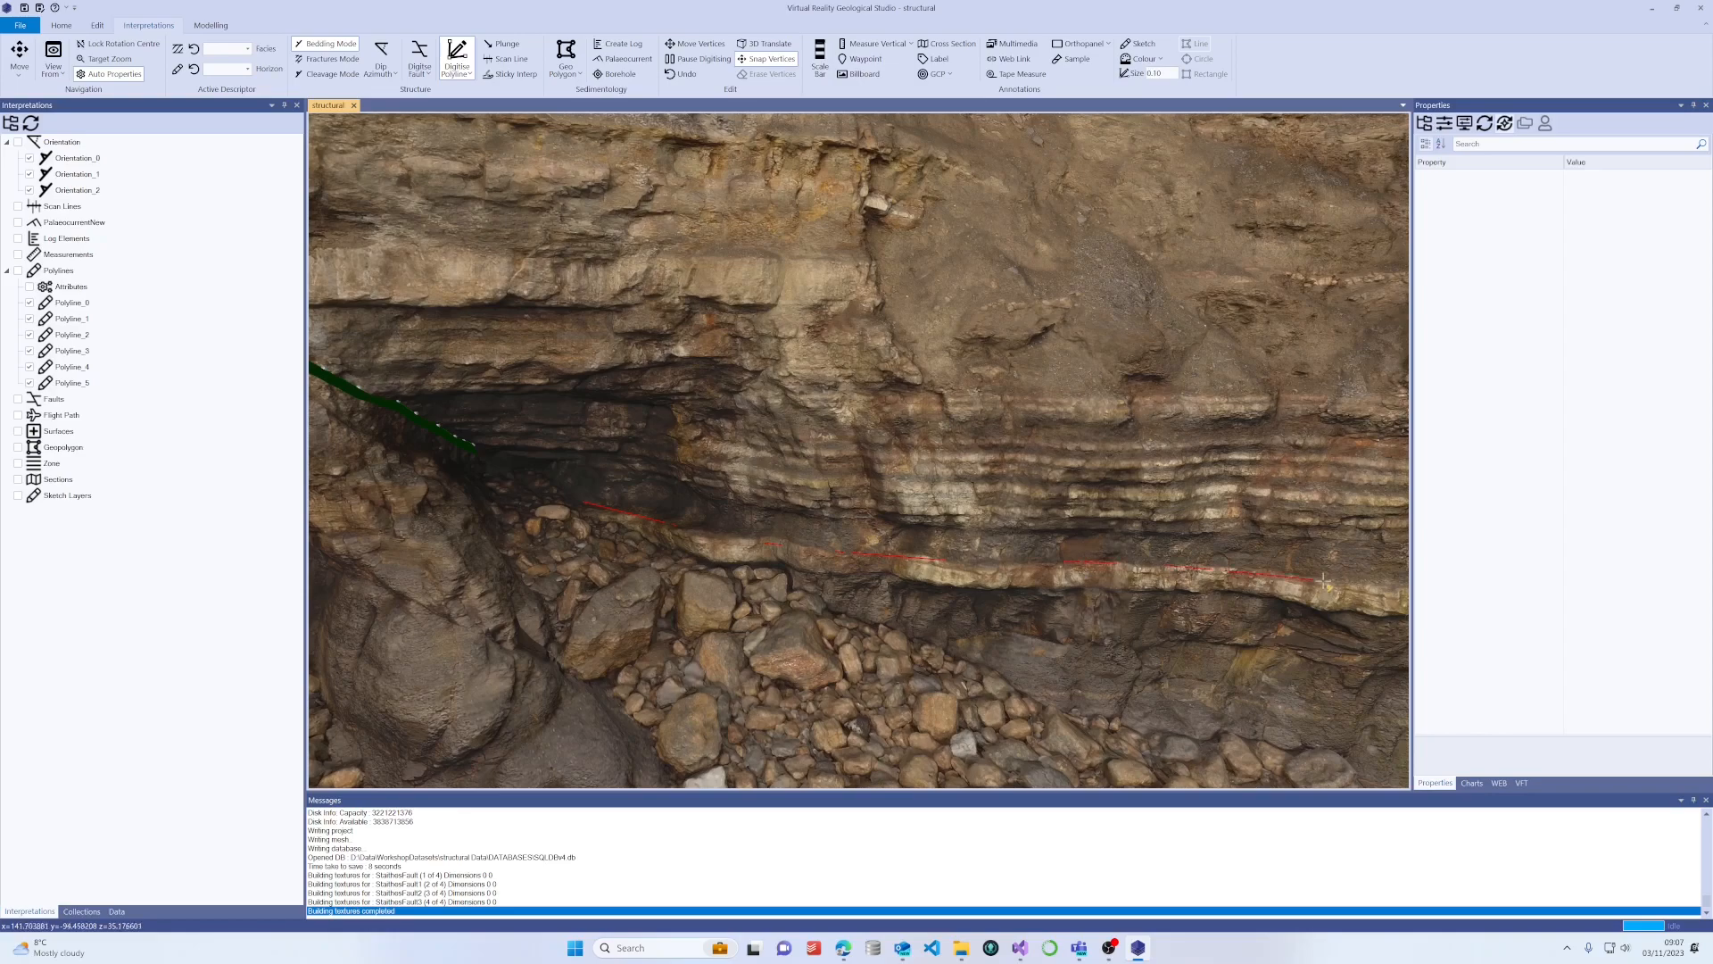
{"action": "double_click", "coordinate": [1372, 583]}
Examine the whole outcrop from a distance, comparing the digitised bed tops across both faults.
{"action": "scroll", "coordinate": [1338, 602], "scroll_direction": "down", "scroll_amount": 4}
{"action": "left_click_drag", "start_coordinate": [1266, 574], "coordinate": [902, 380]}
{"action": "scroll", "coordinate": [821, 336], "scroll_direction": "down", "scroll_amount": 2}
{"action": "scroll", "coordinate": [822, 336], "scroll_direction": "down", "scroll_amount": 2}
{"action": "left_click_drag", "start_coordinate": [810, 340], "coordinate": [1163, 455]}
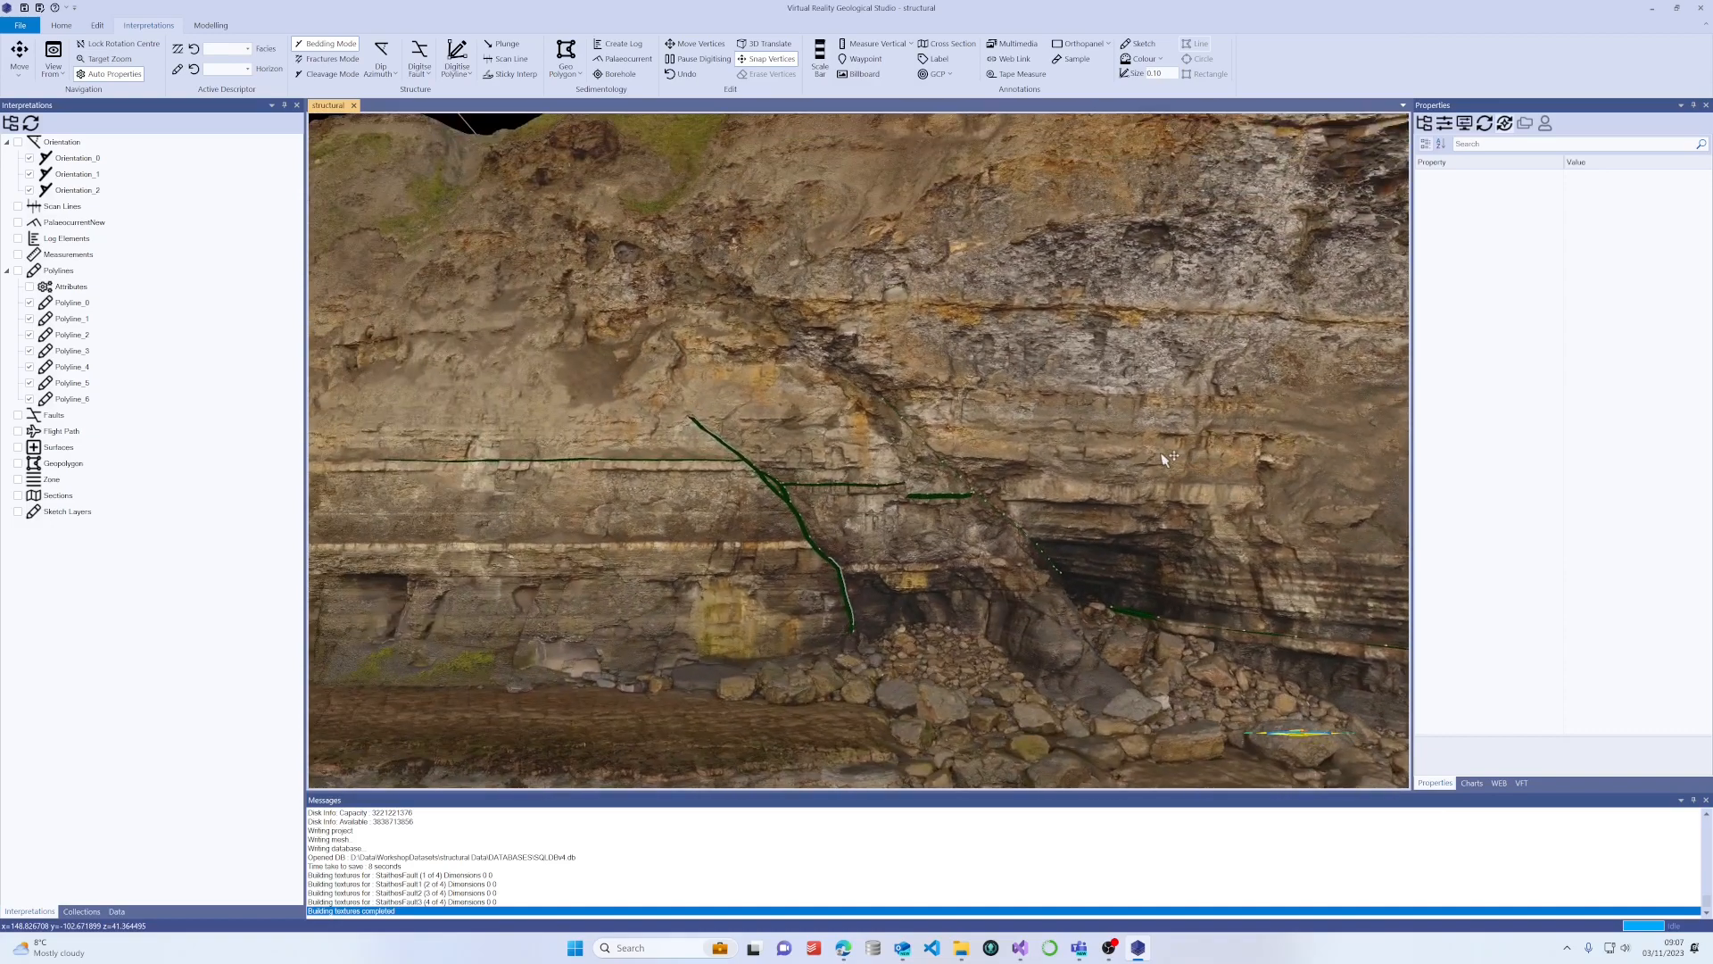
{"action": "scroll", "coordinate": [1176, 492], "scroll_direction": "up", "scroll_amount": 1}
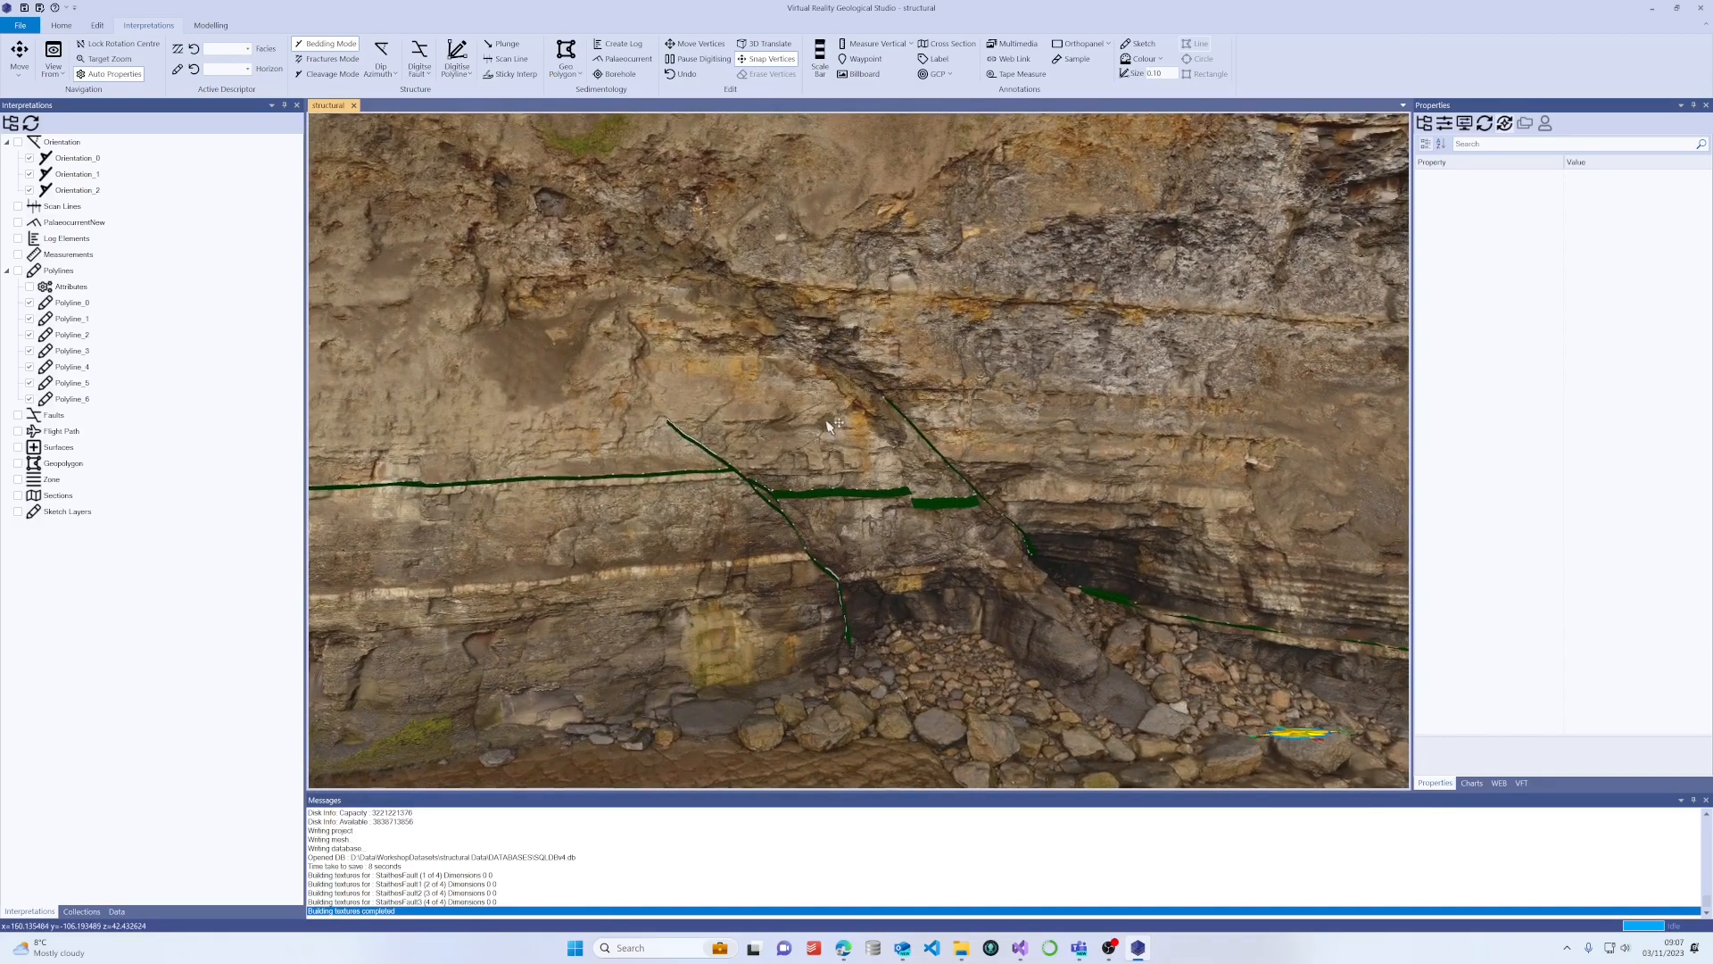
{"action": "left_click_drag", "start_coordinate": [845, 421], "coordinate": [789, 380]}
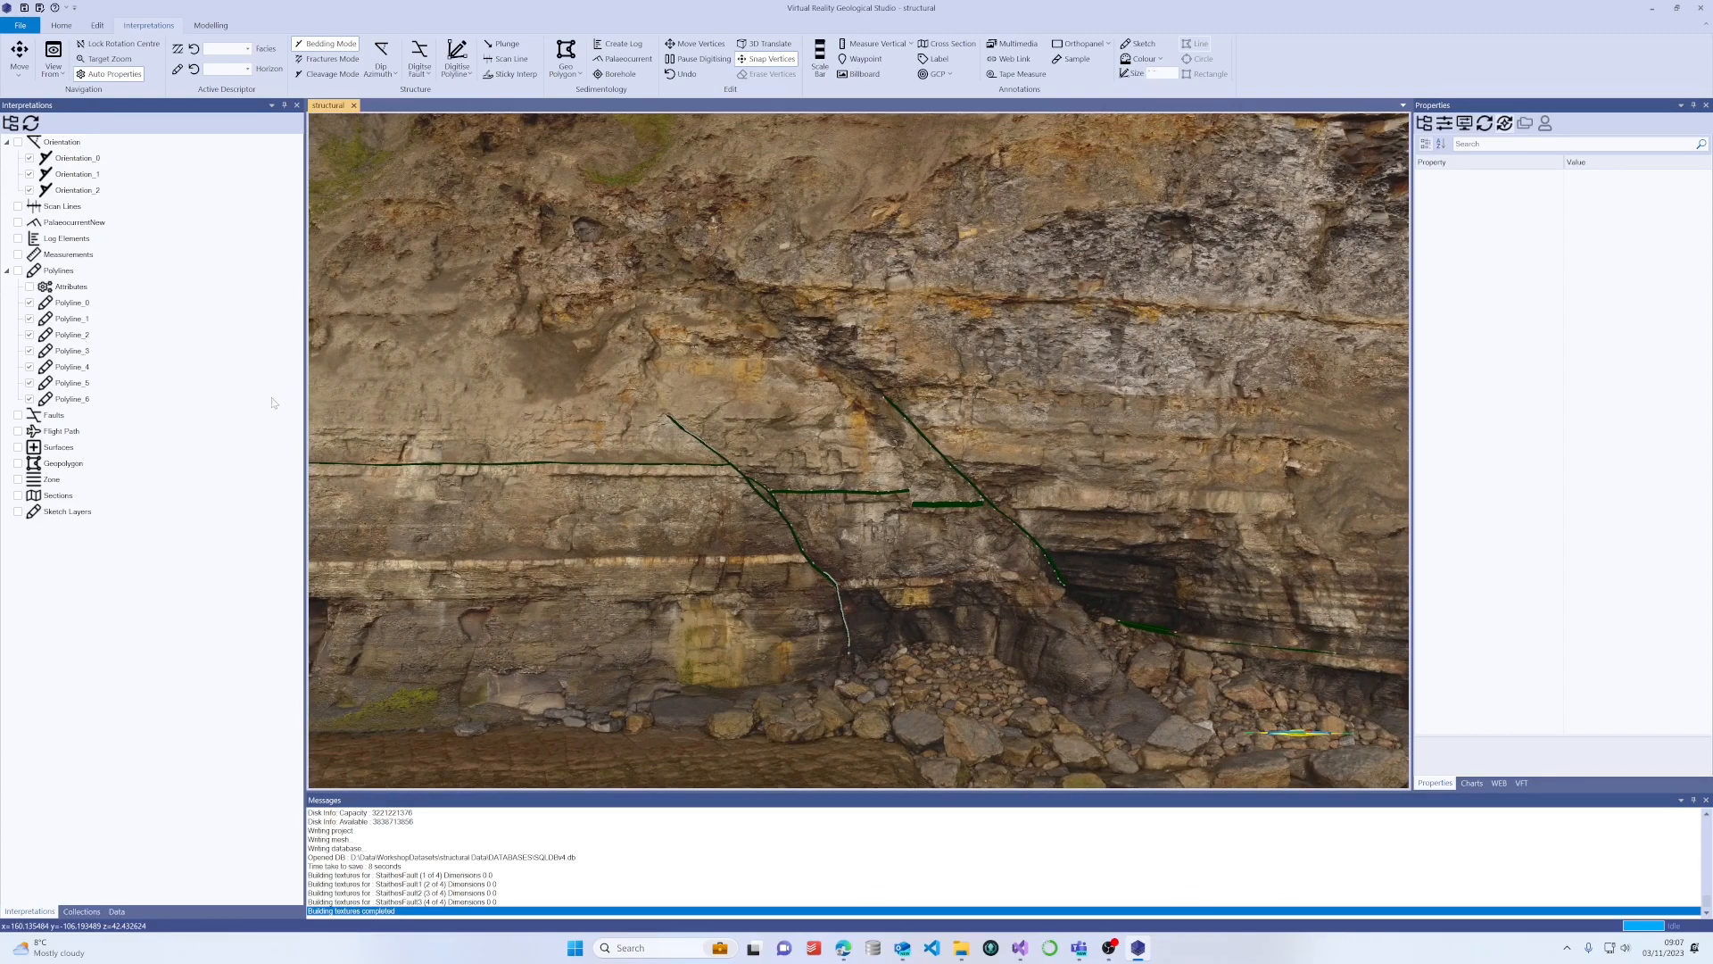
Identify the fault and branch polylines by selecting them and toggling the visibility of individual polylines.
{"action": "left_click", "coordinate": [719, 455]}
{"action": "left_click", "coordinate": [164, 386]}
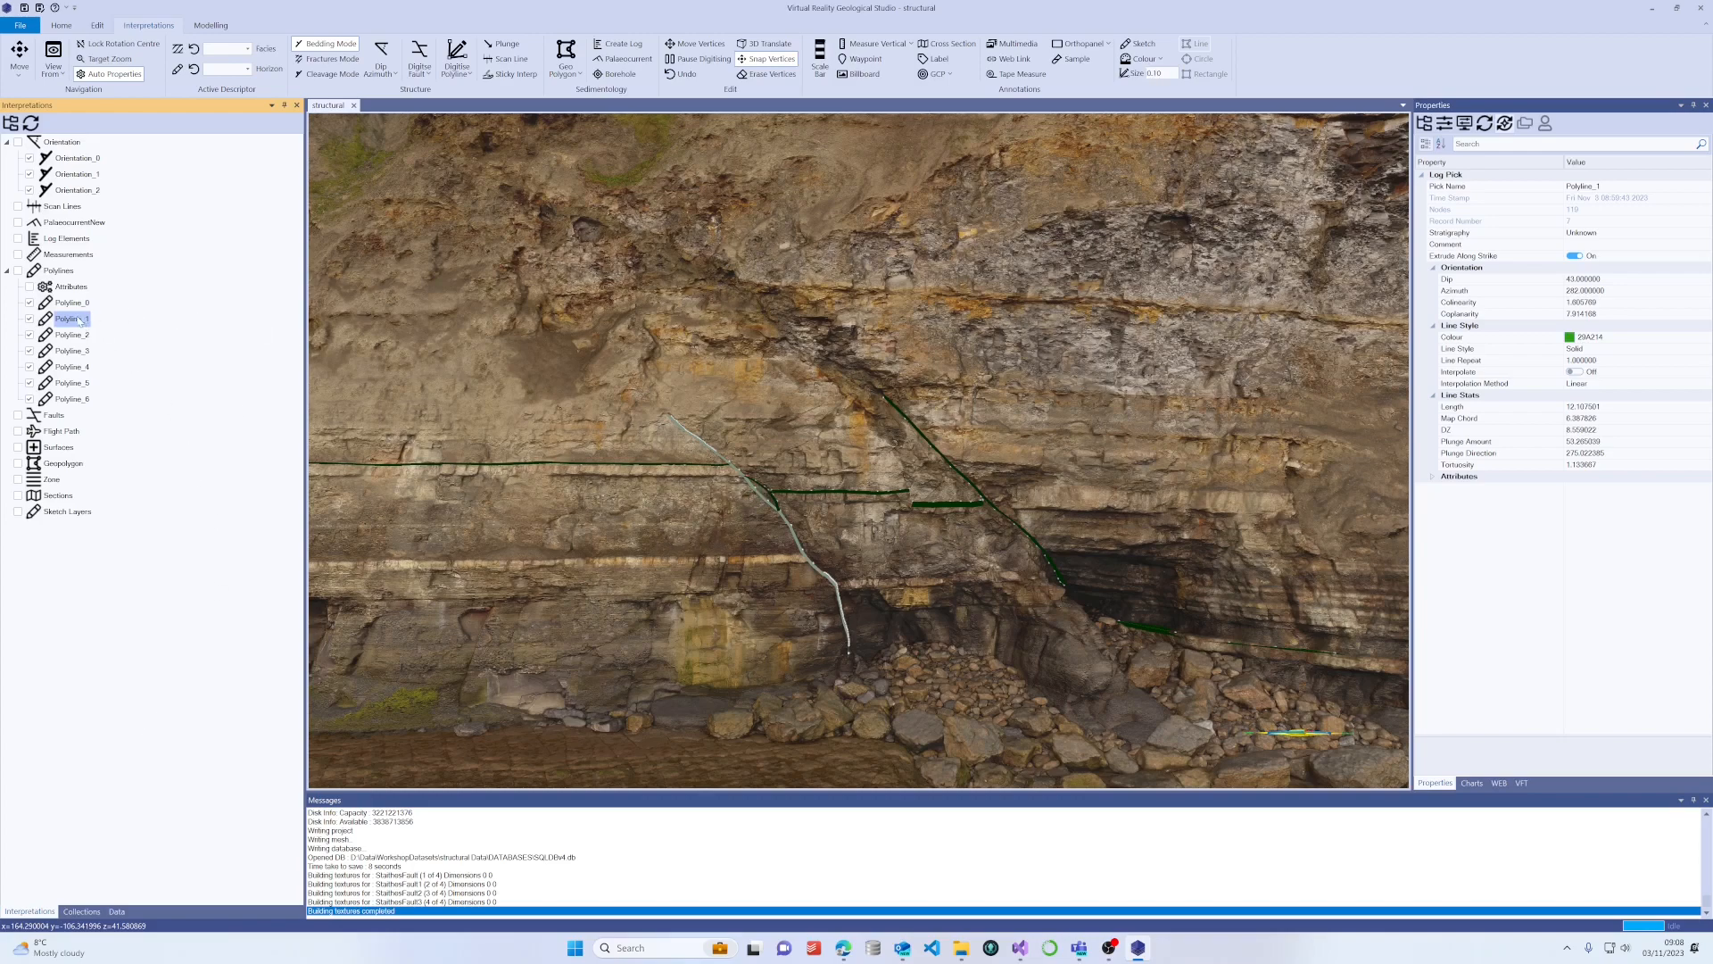
{"action": "scroll", "coordinate": [862, 445], "scroll_direction": "up", "scroll_amount": 2}
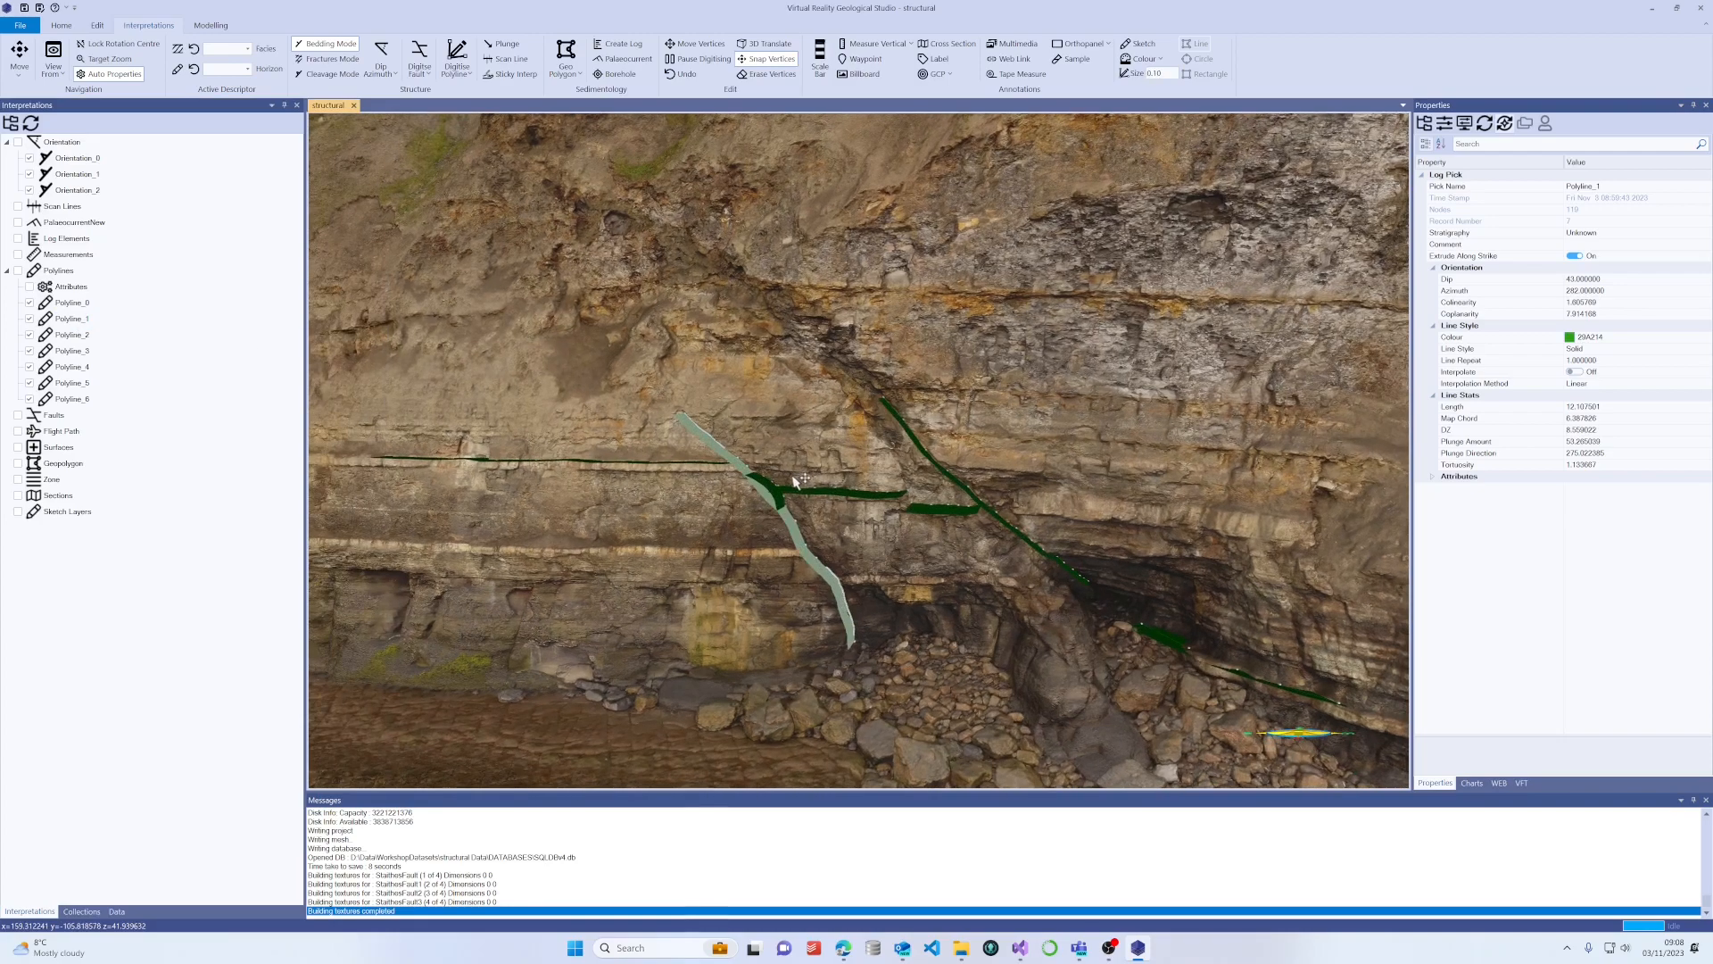
{"action": "left_click", "coordinate": [930, 456]}
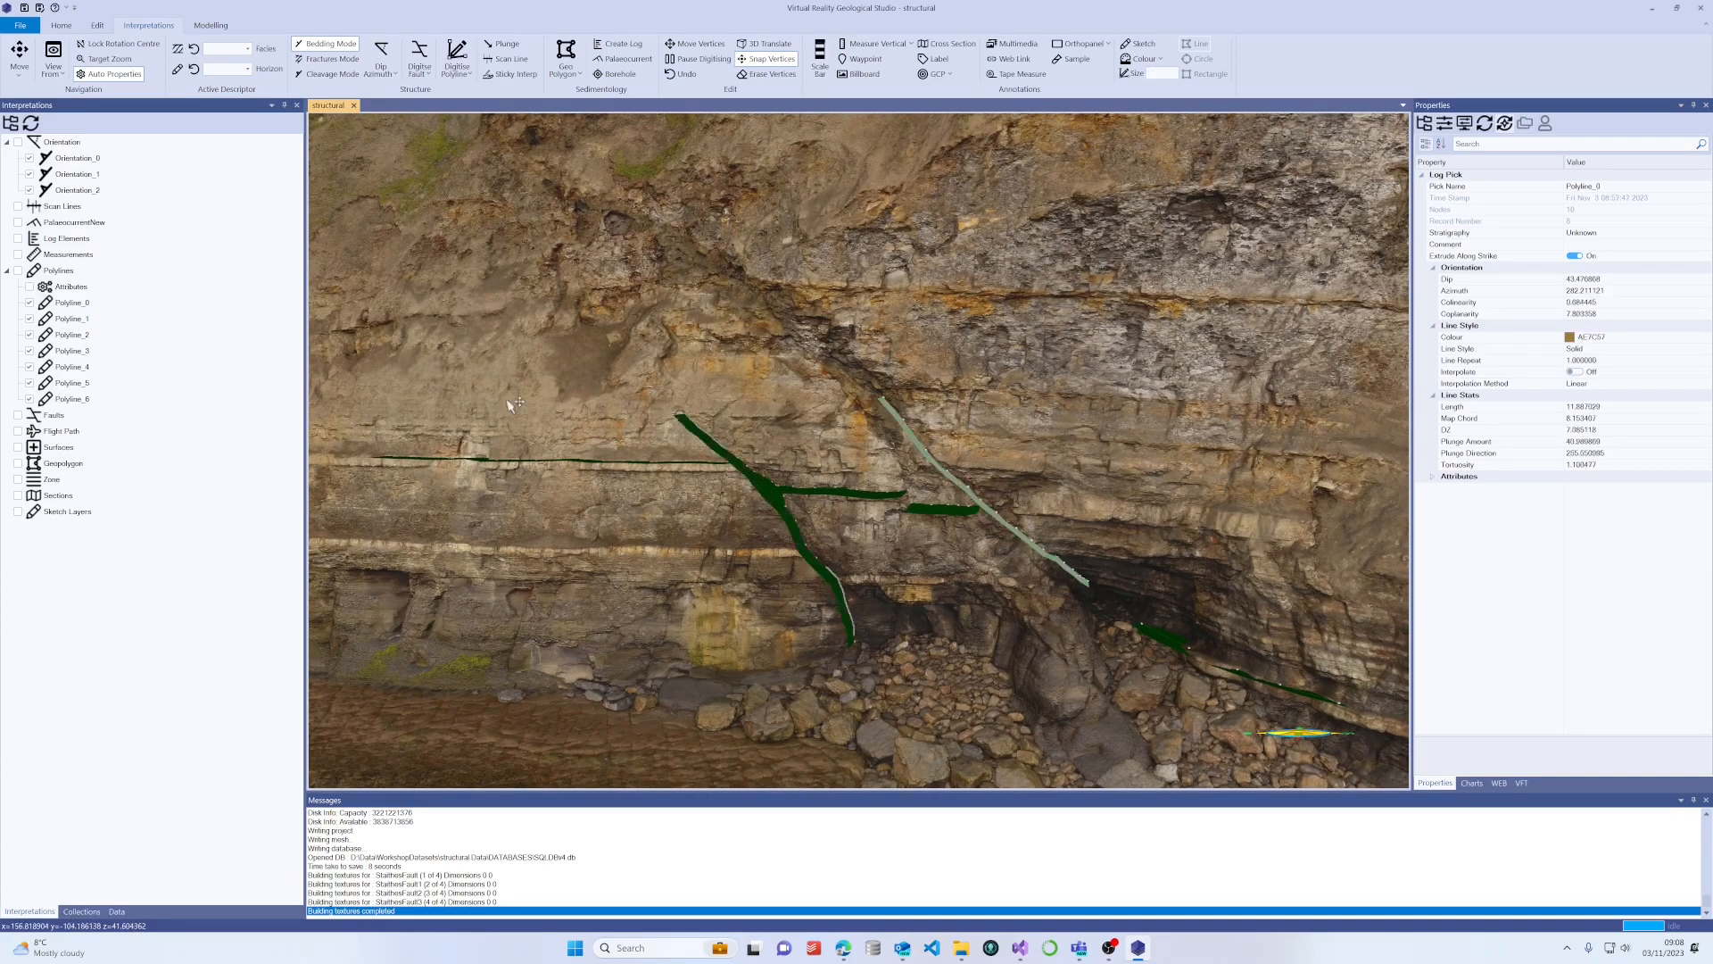
{"action": "left_click", "coordinate": [249, 378]}
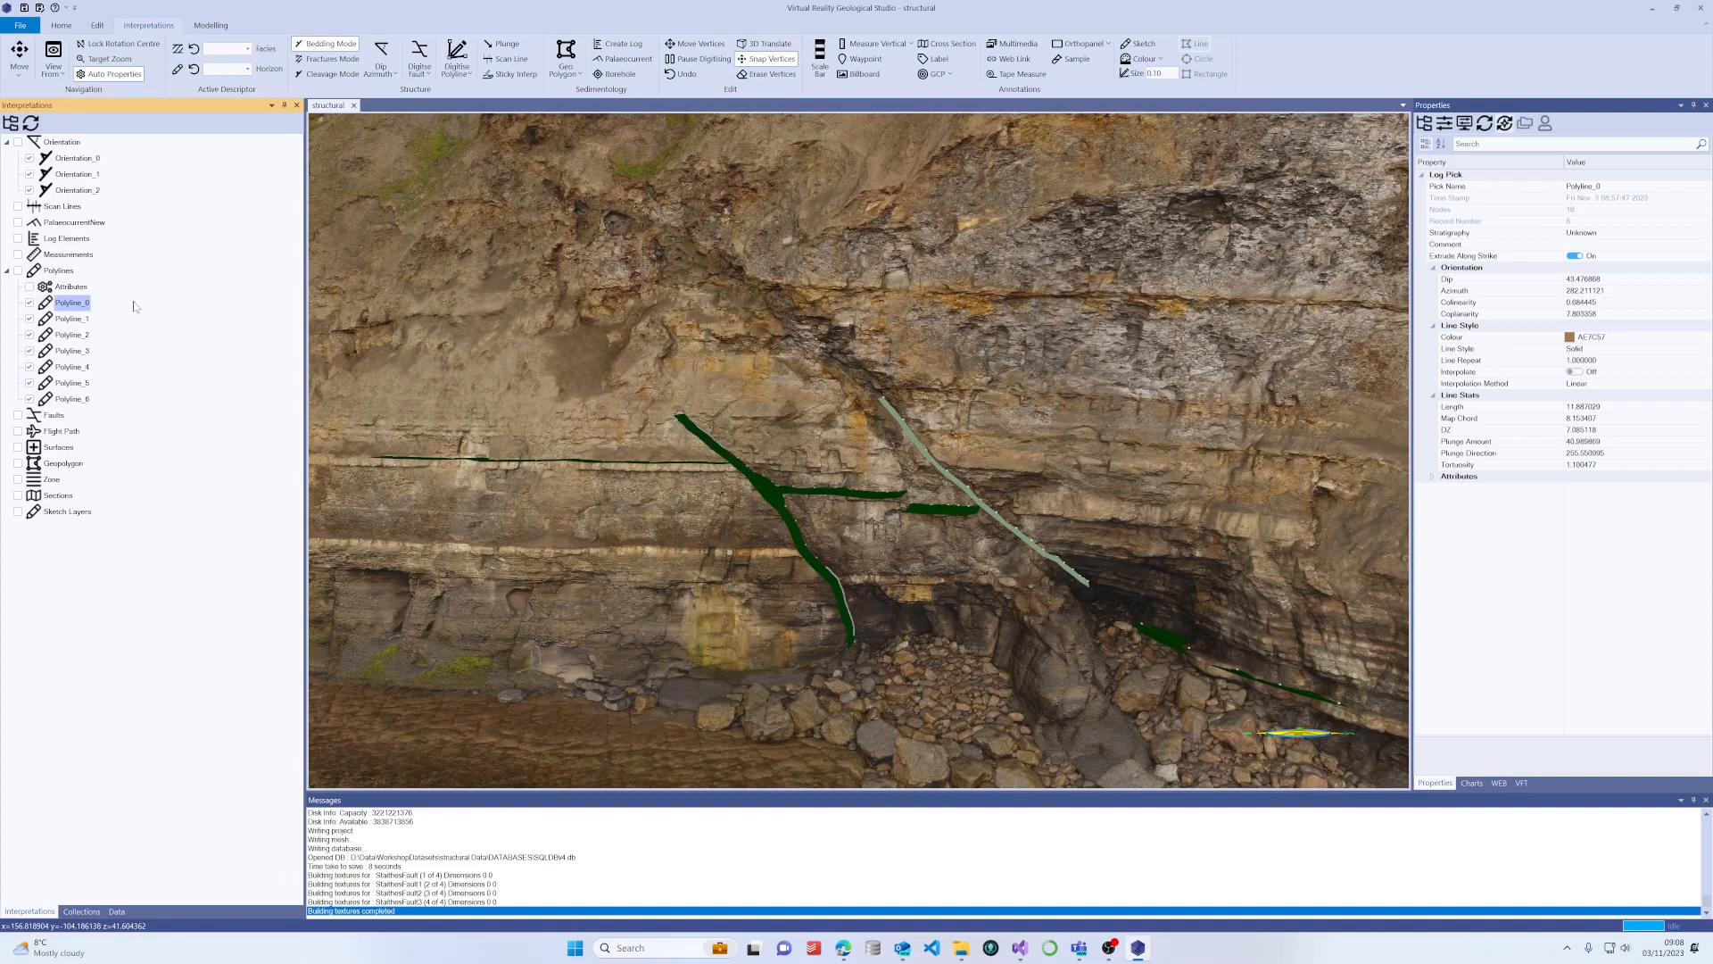
{"action": "left_click", "coordinate": [30, 304]}
{"action": "left_click", "coordinate": [29, 303]}
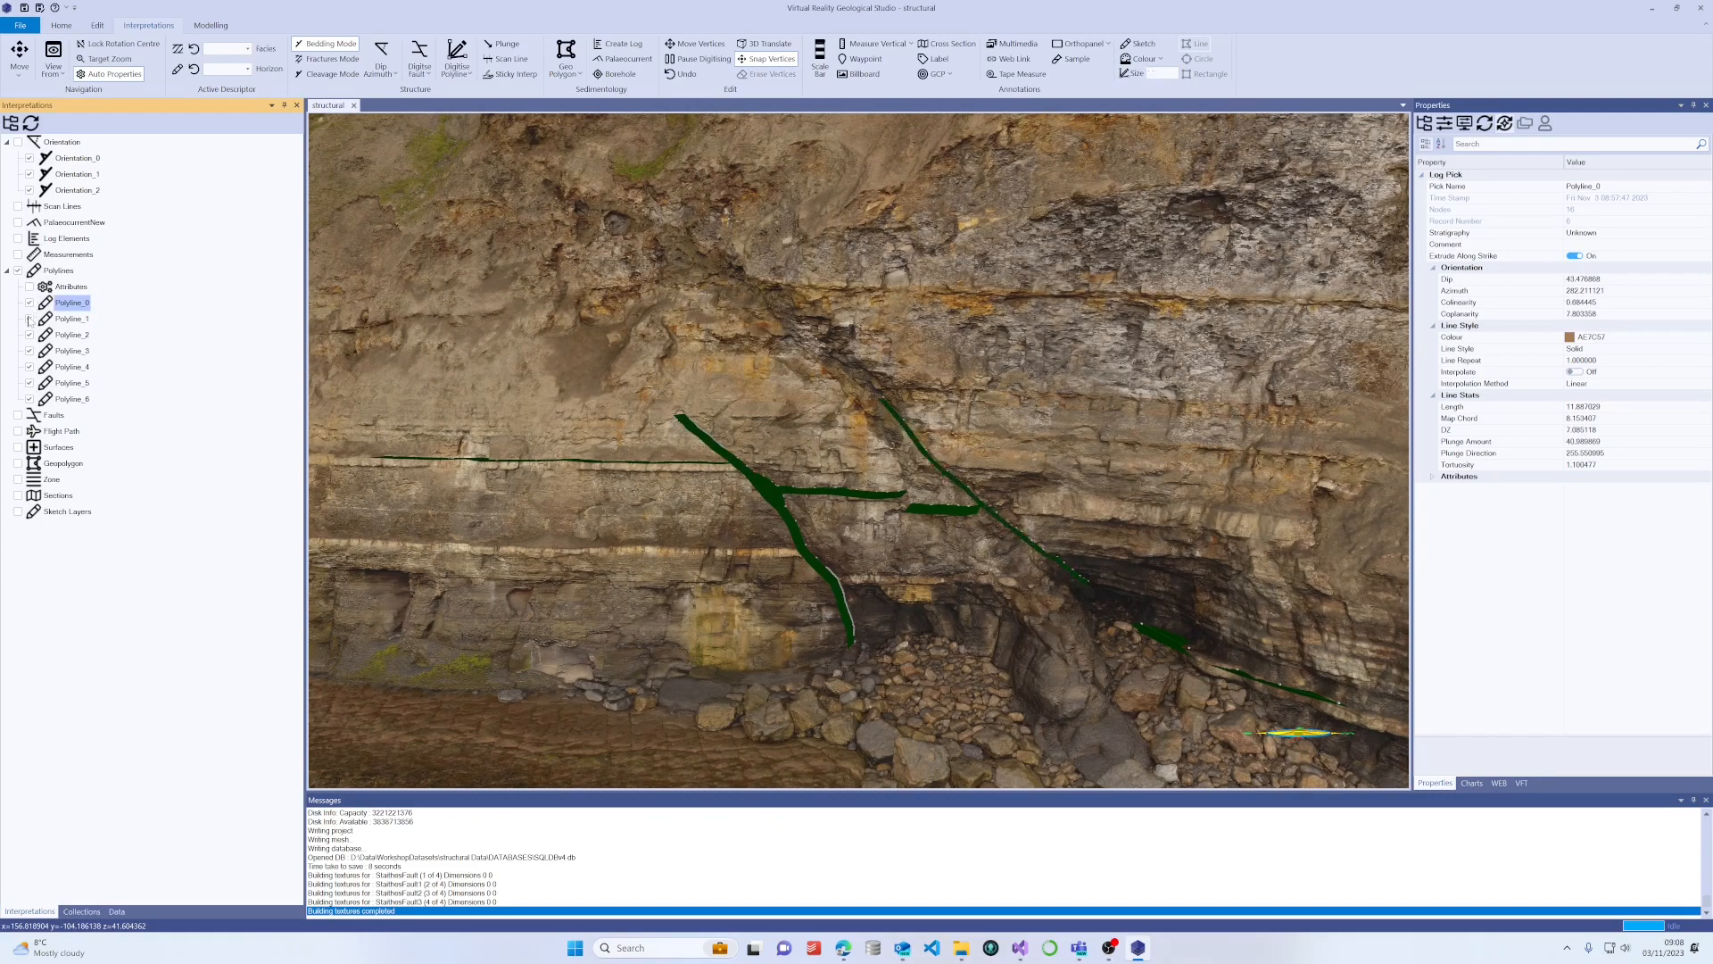
{"action": "left_click", "coordinate": [30, 319]}
{"action": "left_click", "coordinate": [29, 320]}
{"action": "left_click", "coordinate": [29, 335]}
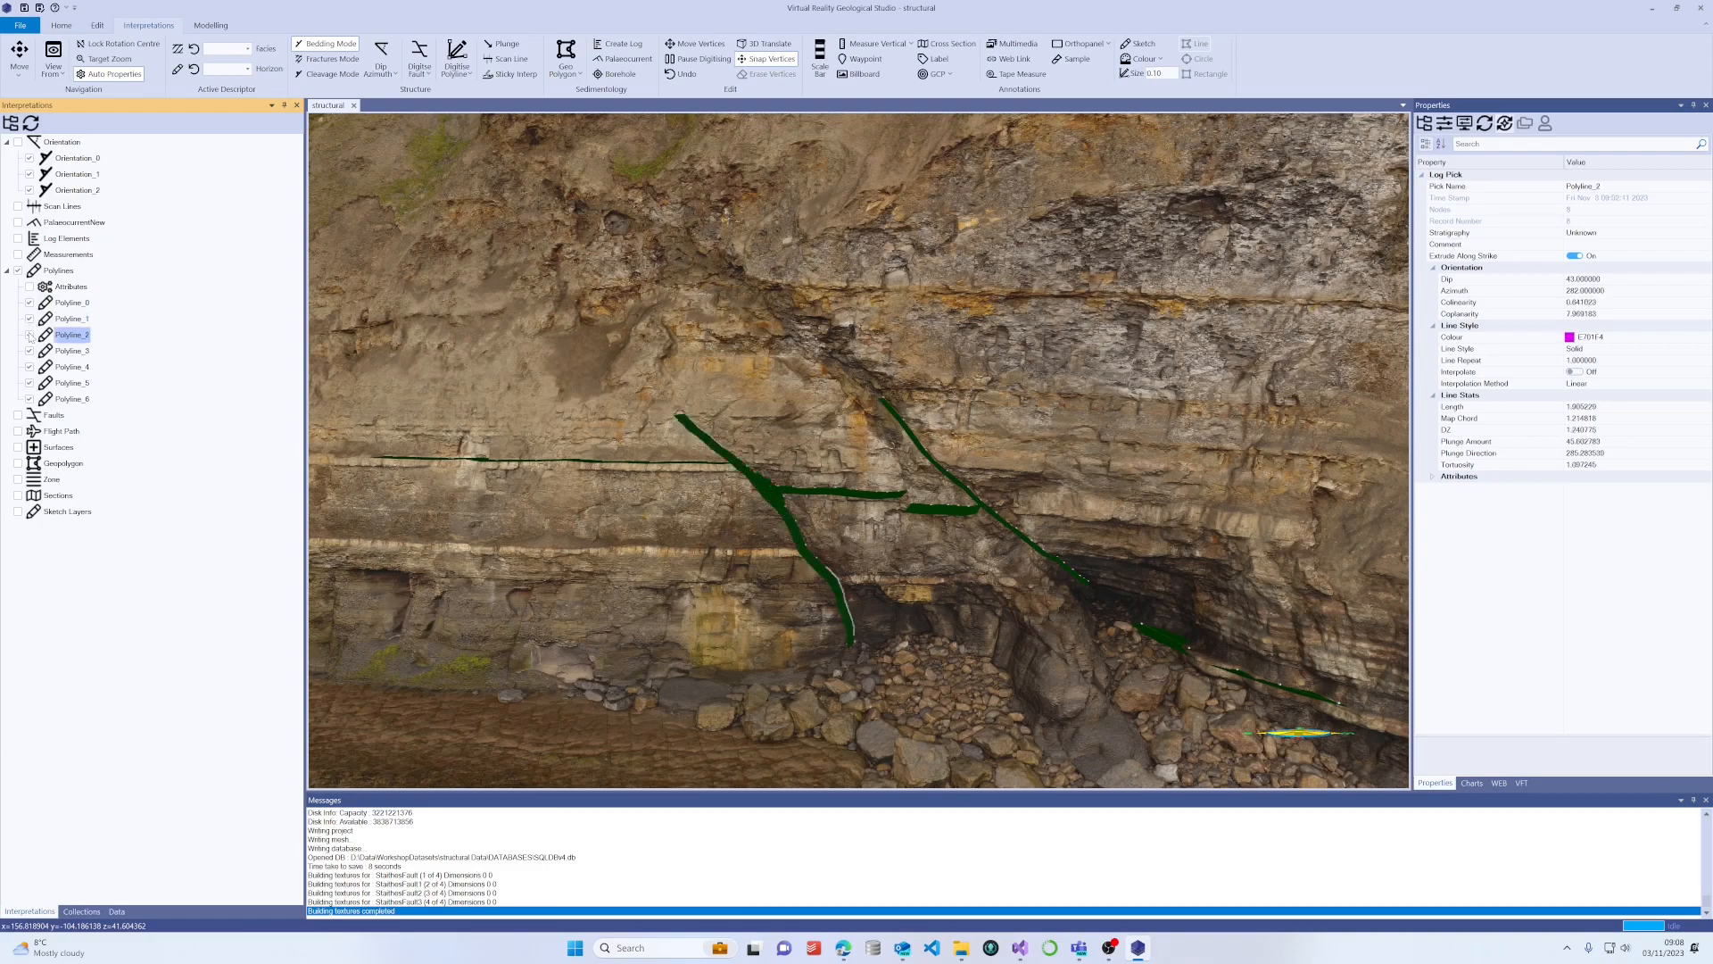
Go to Polyline_0 in the scene and examine it together with the surrounding faults and bed tops.
{"action": "left_click", "coordinate": [67, 303]}
{"action": "right_click", "coordinate": [67, 305]}
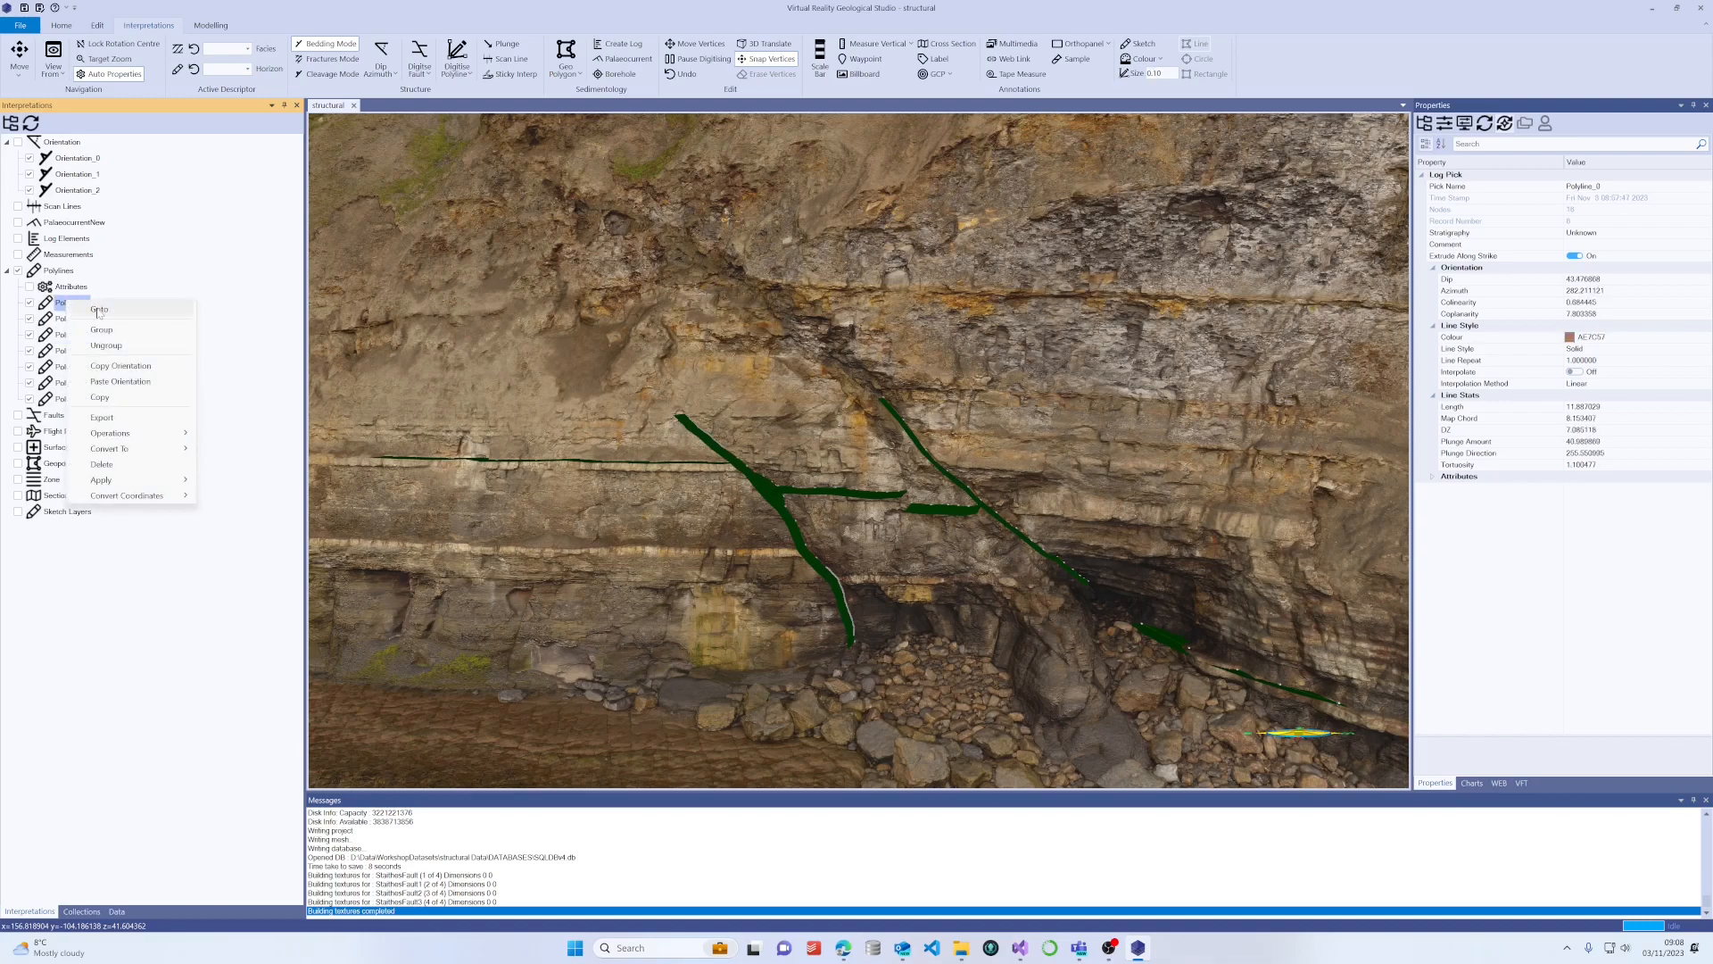
{"action": "left_click", "coordinate": [99, 310]}
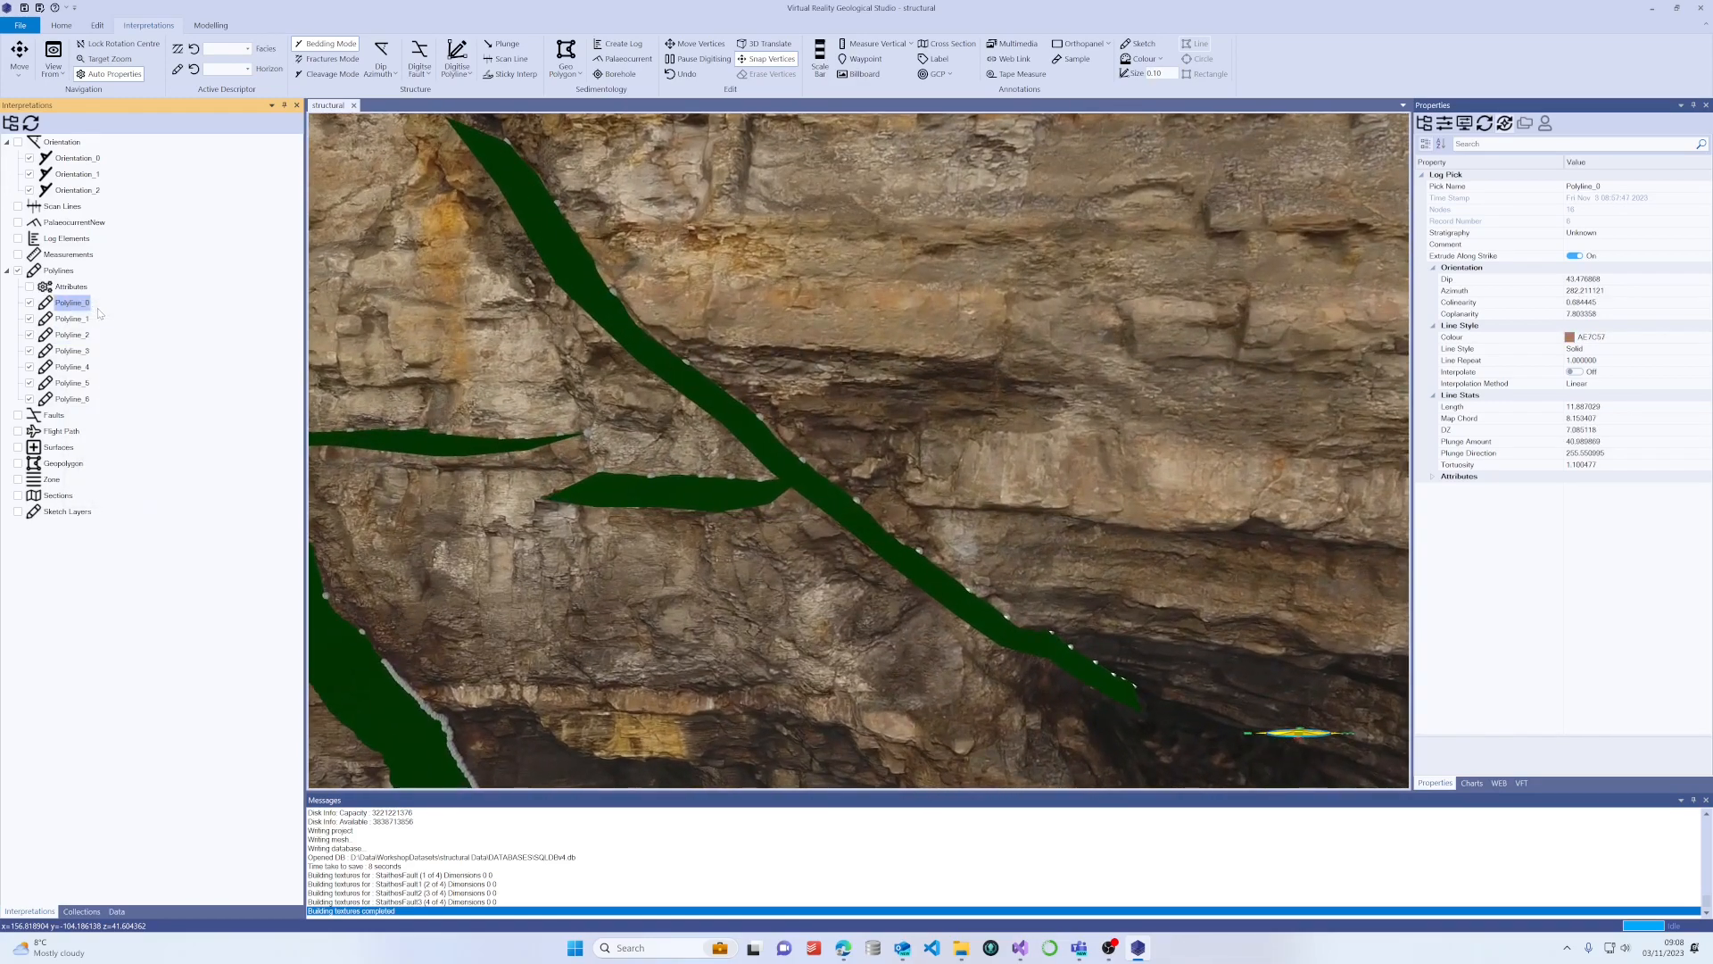
{"action": "left_click_drag", "start_coordinate": [779, 430], "coordinate": [874, 446]}
{"action": "scroll", "coordinate": [879, 451], "scroll_direction": "down", "scroll_amount": 5}
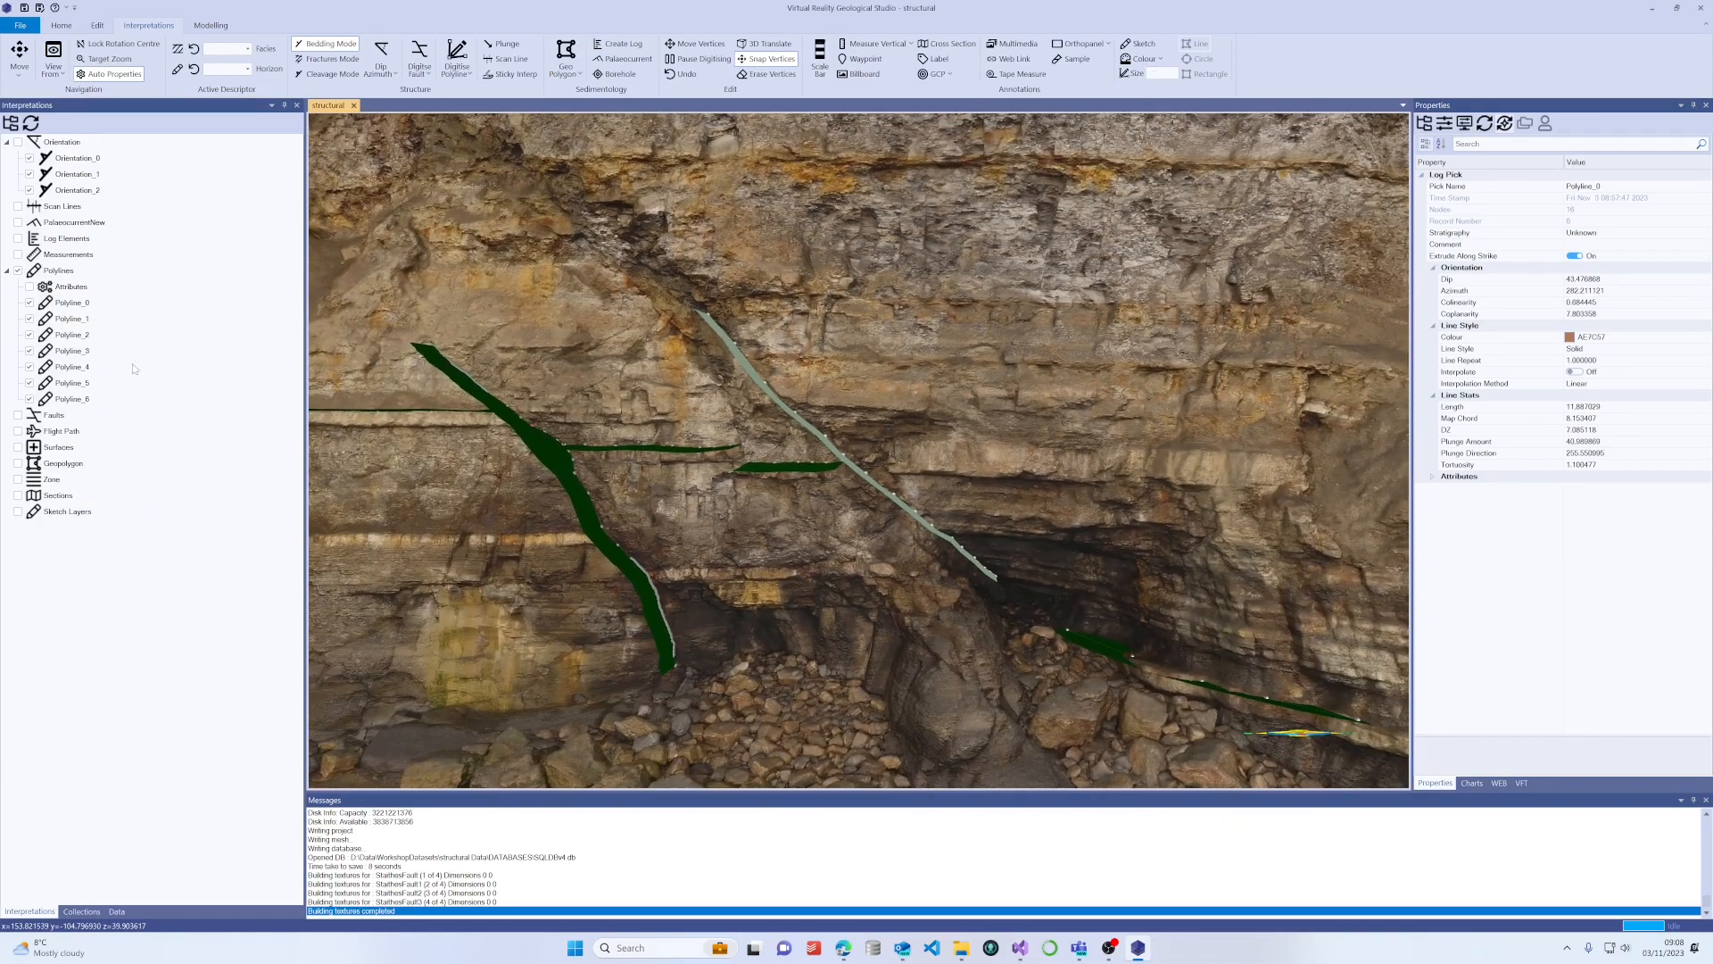
Group the two fault polylines and the branch polyline, and name the group Faults.
{"action": "left_click", "coordinate": [71, 308]}
{"action": "left_click", "coordinate": [71, 319], "text": "ctrl"}
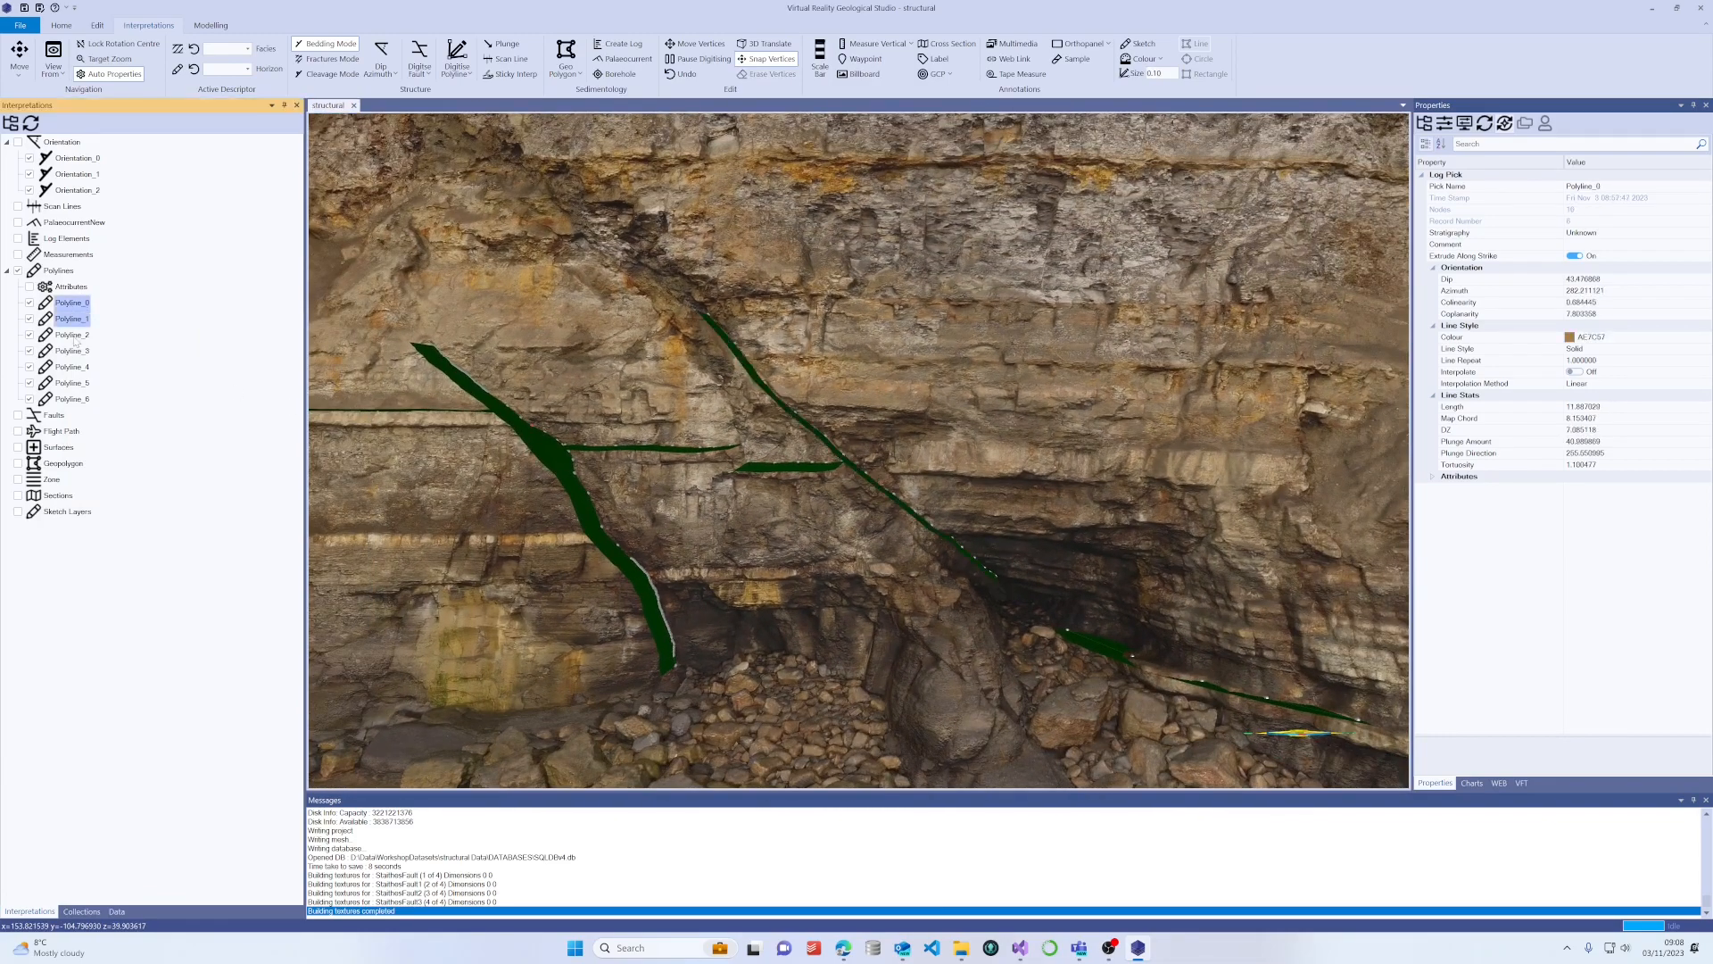
{"action": "left_click", "coordinate": [71, 335], "text": "ctrl"}
{"action": "right_click", "coordinate": [77, 335]}
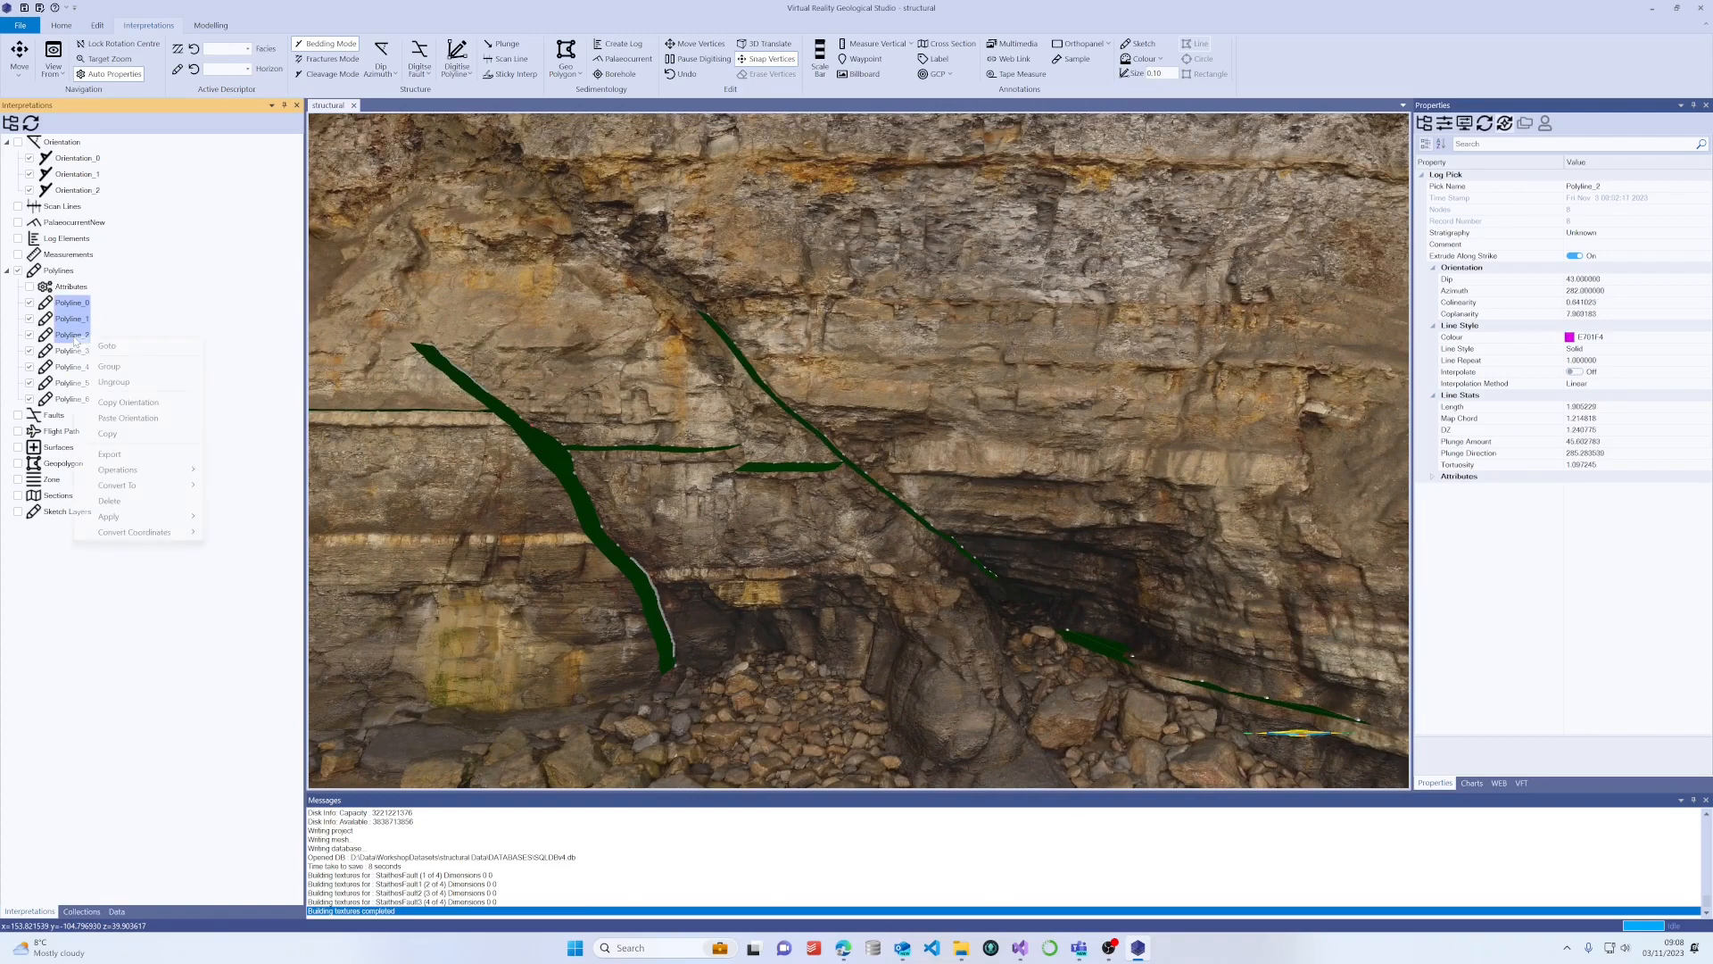
{"action": "left_click", "coordinate": [109, 367]}
{"action": "left_click", "coordinate": [74, 367]}
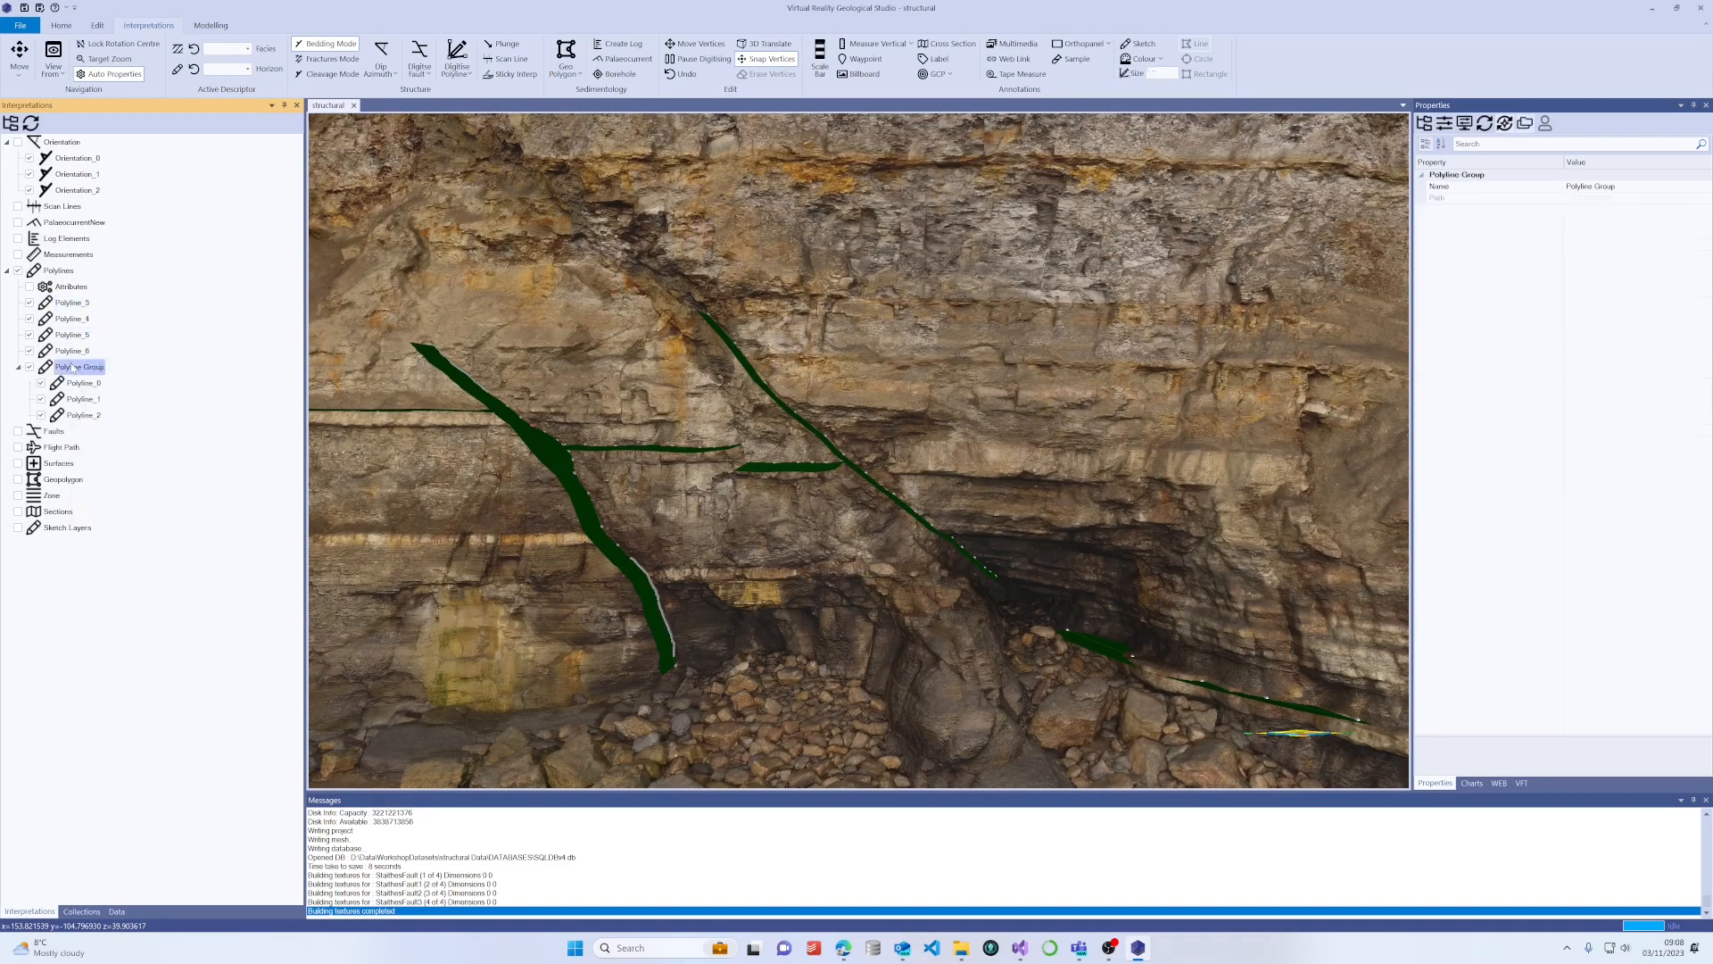
{"action": "left_click", "coordinate": [1649, 185]}
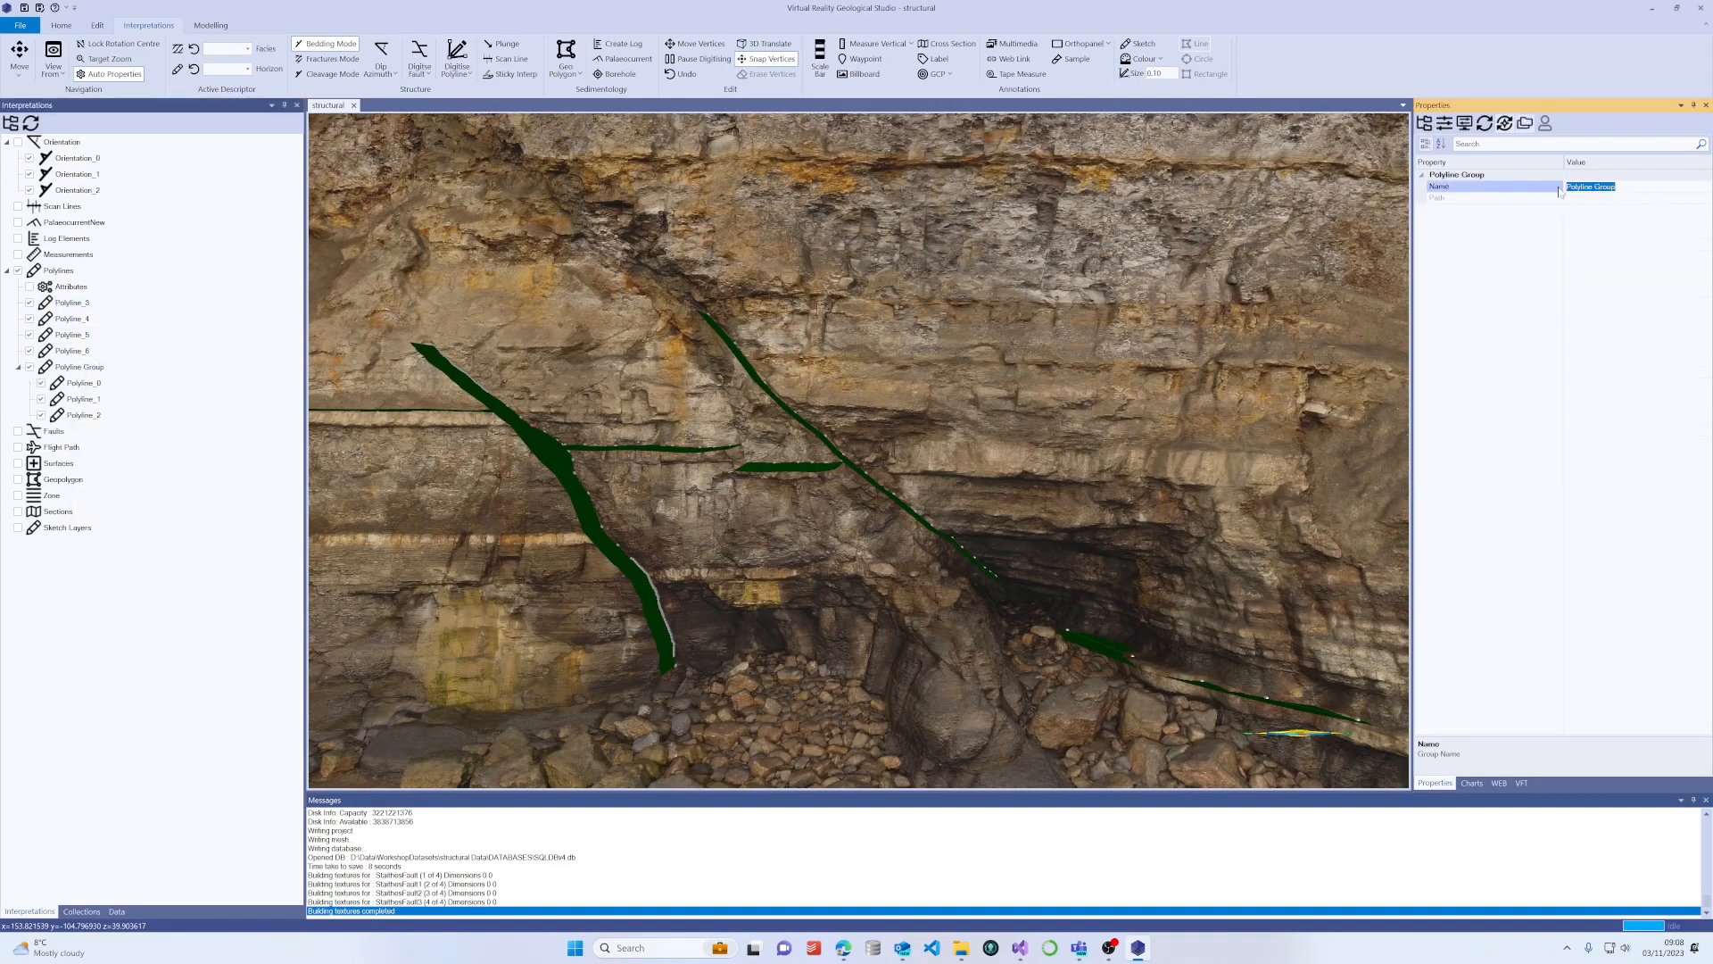
{"action": "type", "text": "Faults"}
{"action": "key", "text": "Return"}
Group the four bed-top polylines, Polyline_3 to Polyline_6, and name the group Beds.
{"action": "left_click", "coordinate": [75, 306]}
{"action": "left_click", "coordinate": [84, 350], "text": "shift"}
{"action": "right_click", "coordinate": [85, 351]}
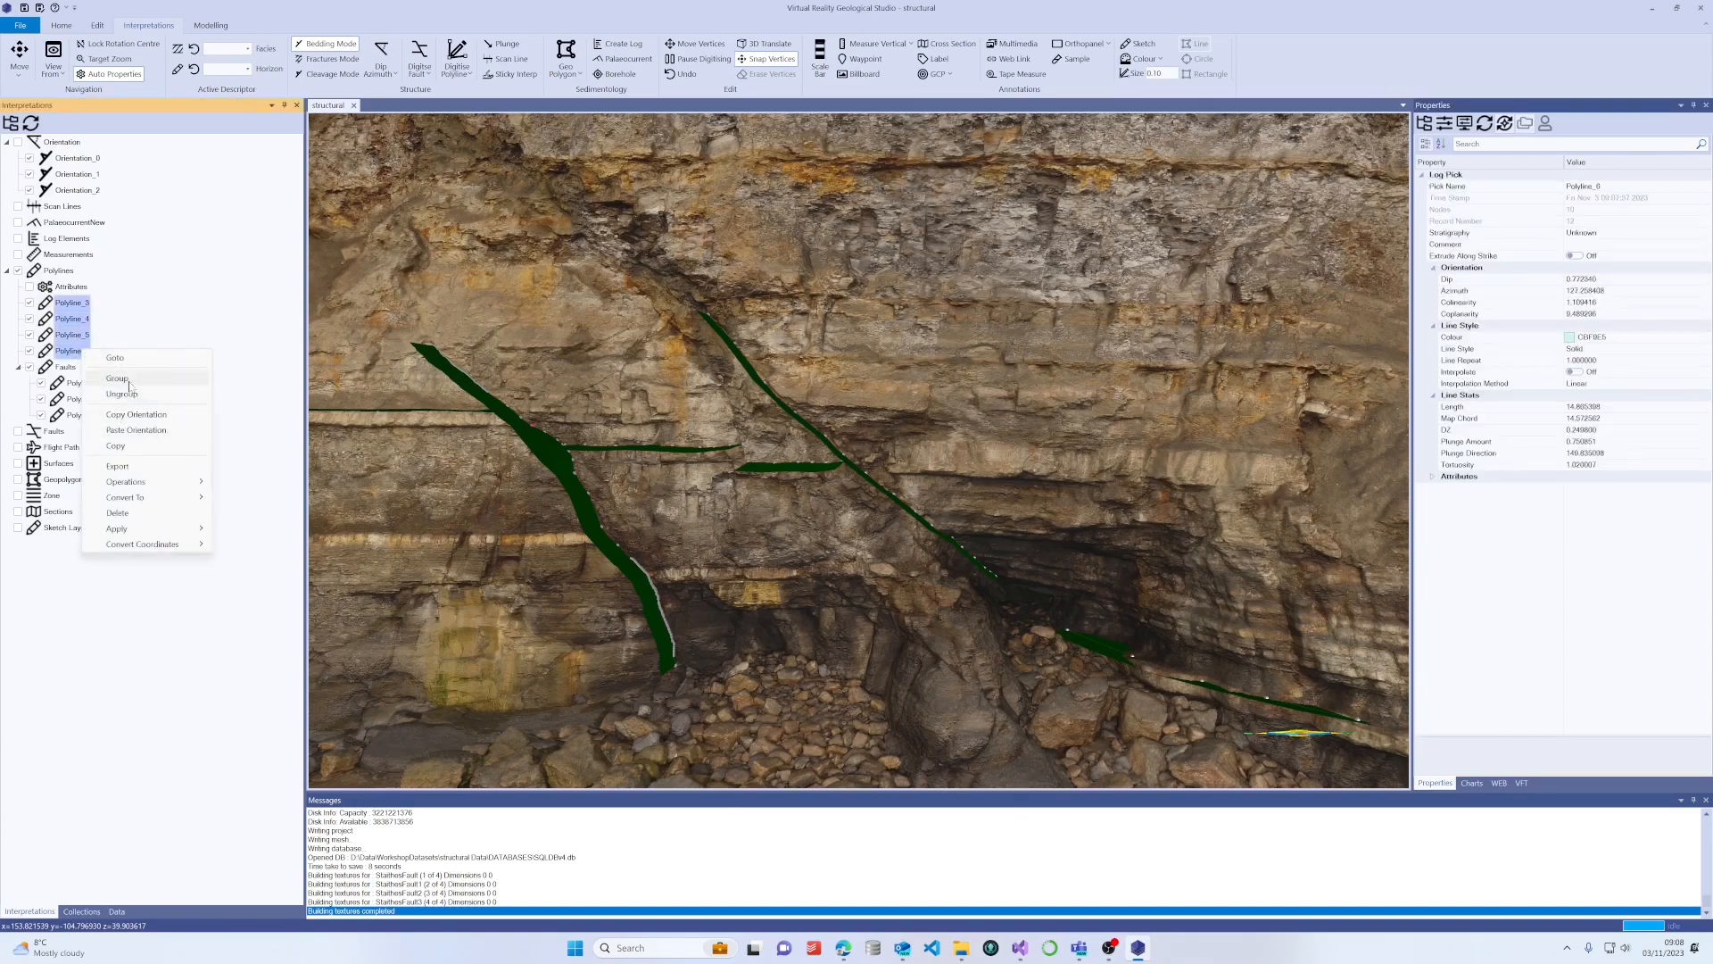
{"action": "left_click", "coordinate": [118, 379]}
{"action": "left_click", "coordinate": [94, 371]}
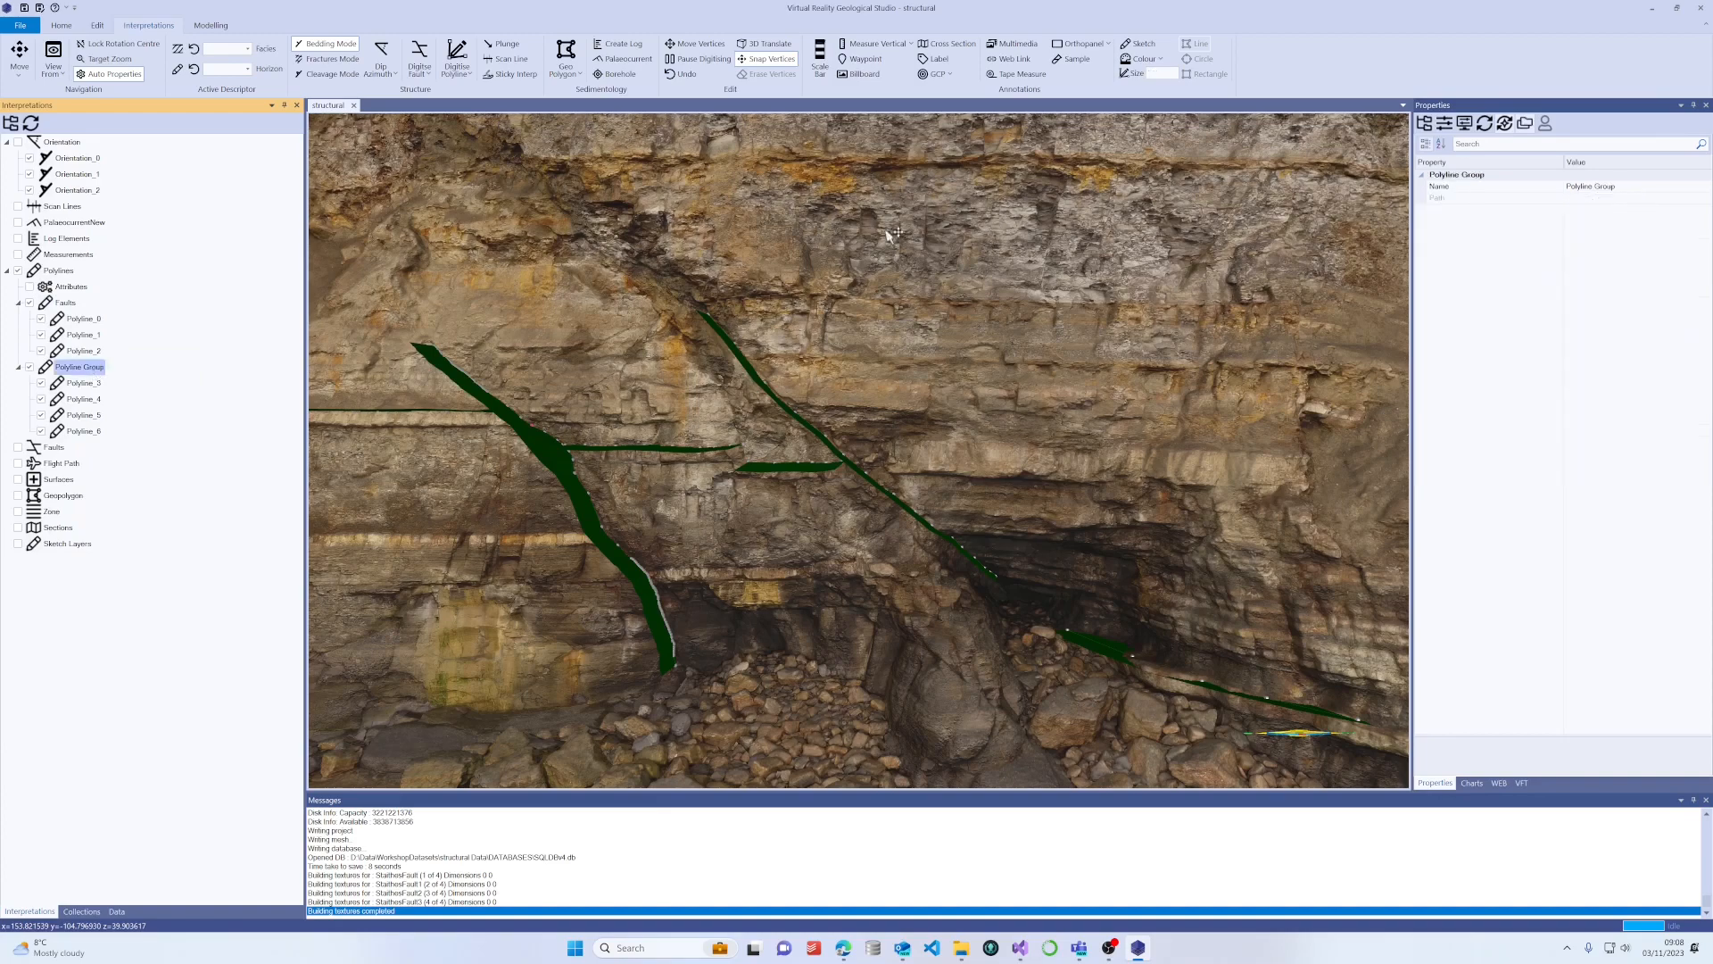
{"action": "left_click", "coordinate": [1545, 190]}
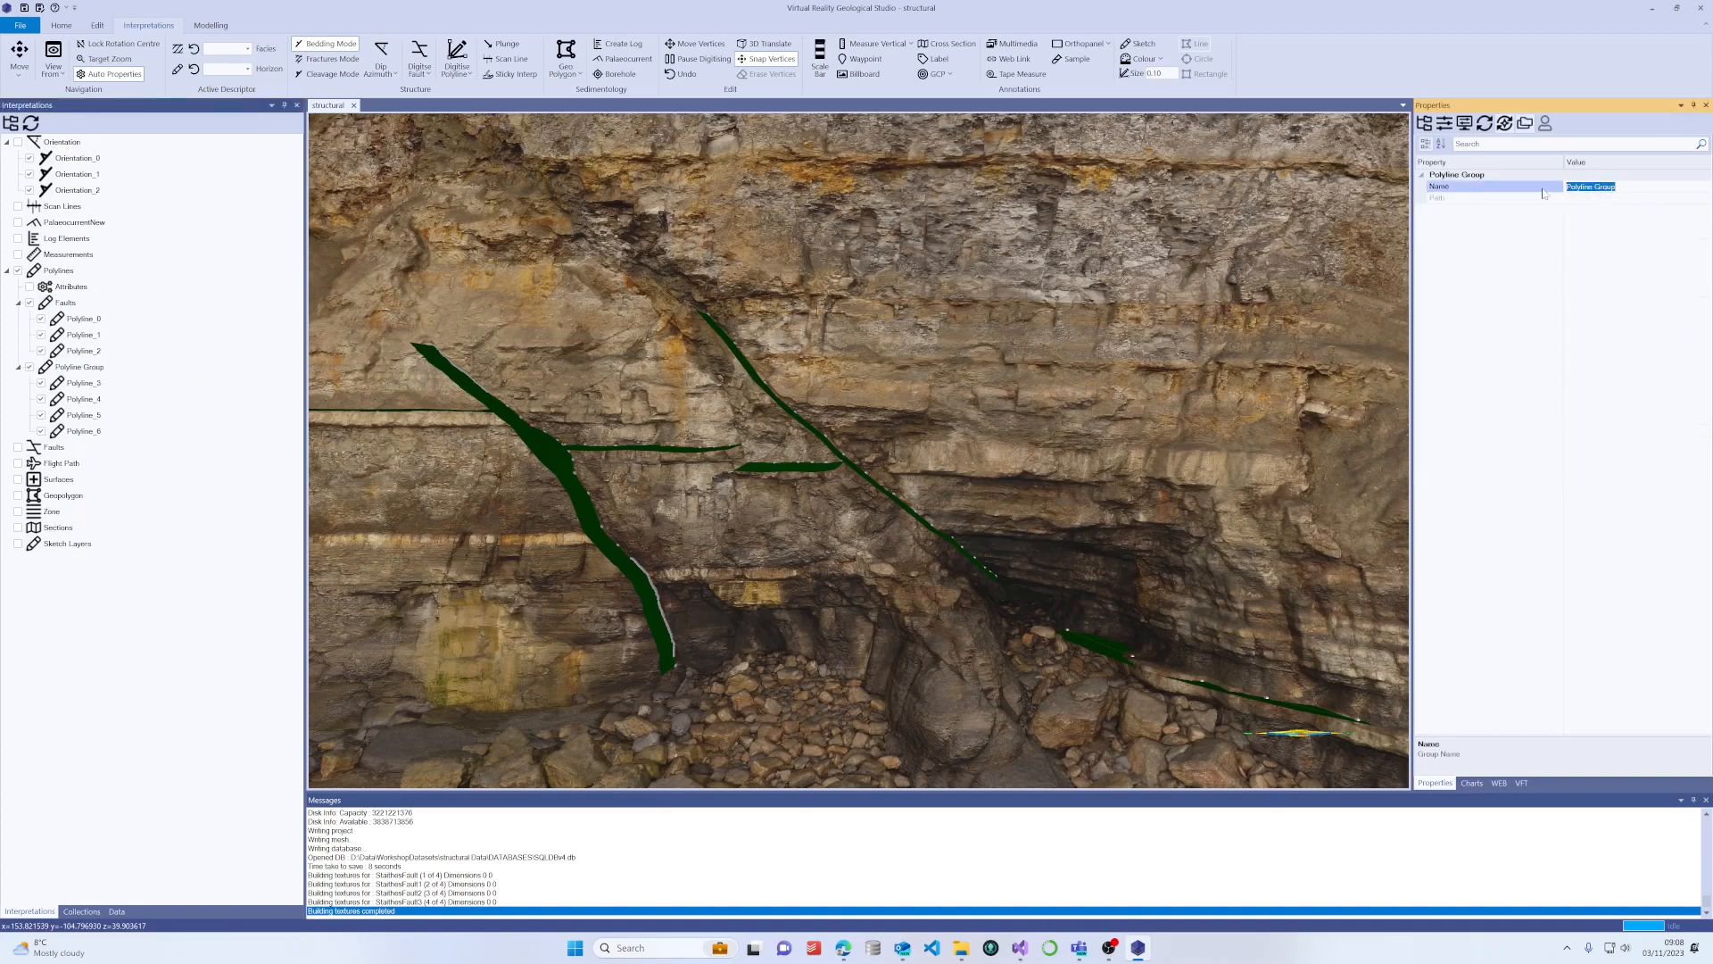
{"action": "type", "text": "Bes"}
{"action": "key", "text": "Return"}
Create two new horizon picks, accepting the default name and settings for each.
{"action": "scroll", "coordinate": [650, 375], "scroll_direction": "down", "scroll_amount": 2}
{"action": "left_click_drag", "start_coordinate": [652, 375], "coordinate": [932, 440]}
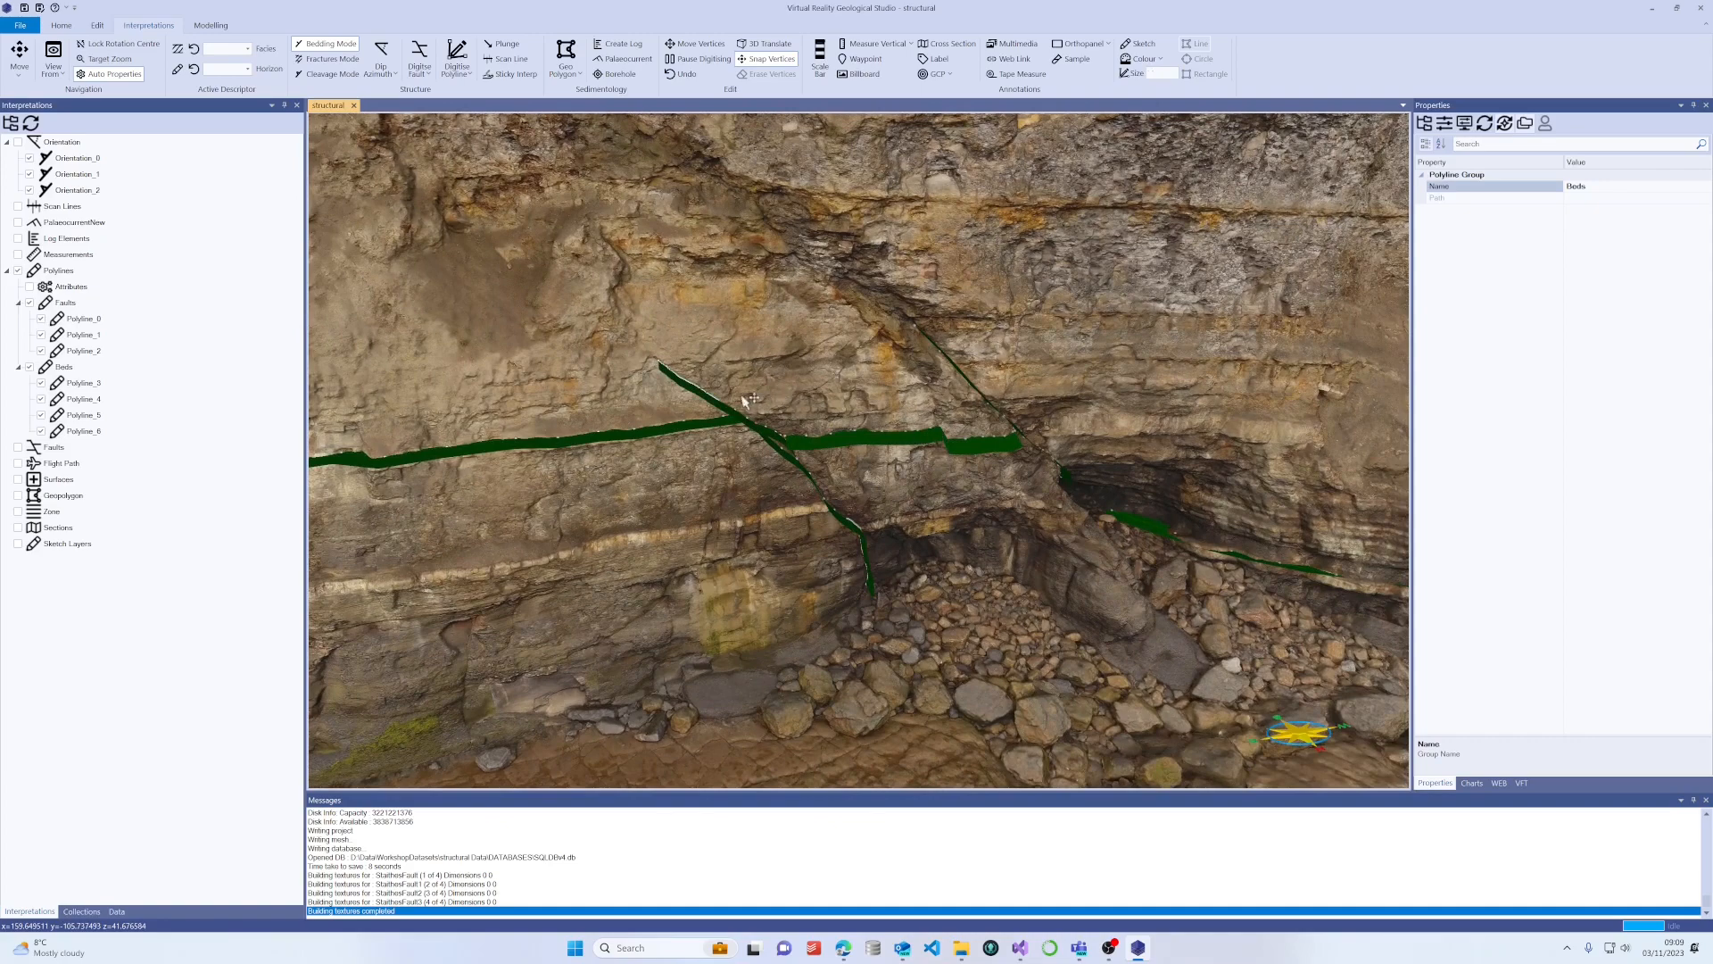
{"action": "left_click", "coordinate": [249, 69]}
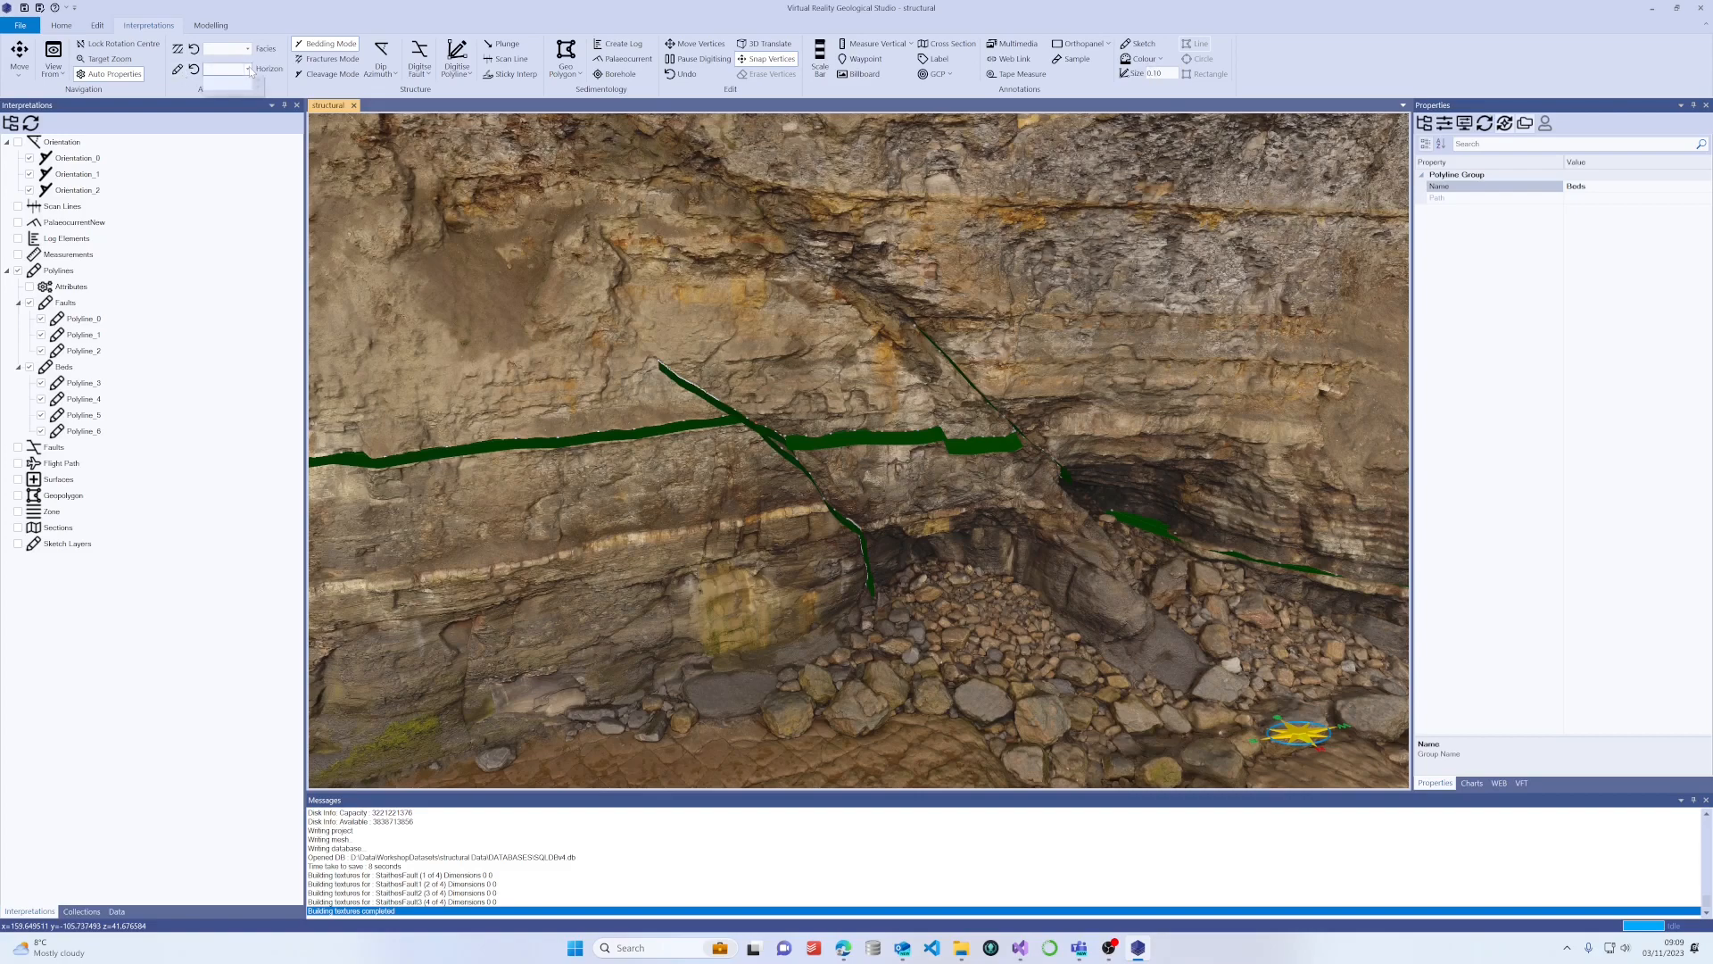
{"action": "left_click", "coordinate": [177, 69]}
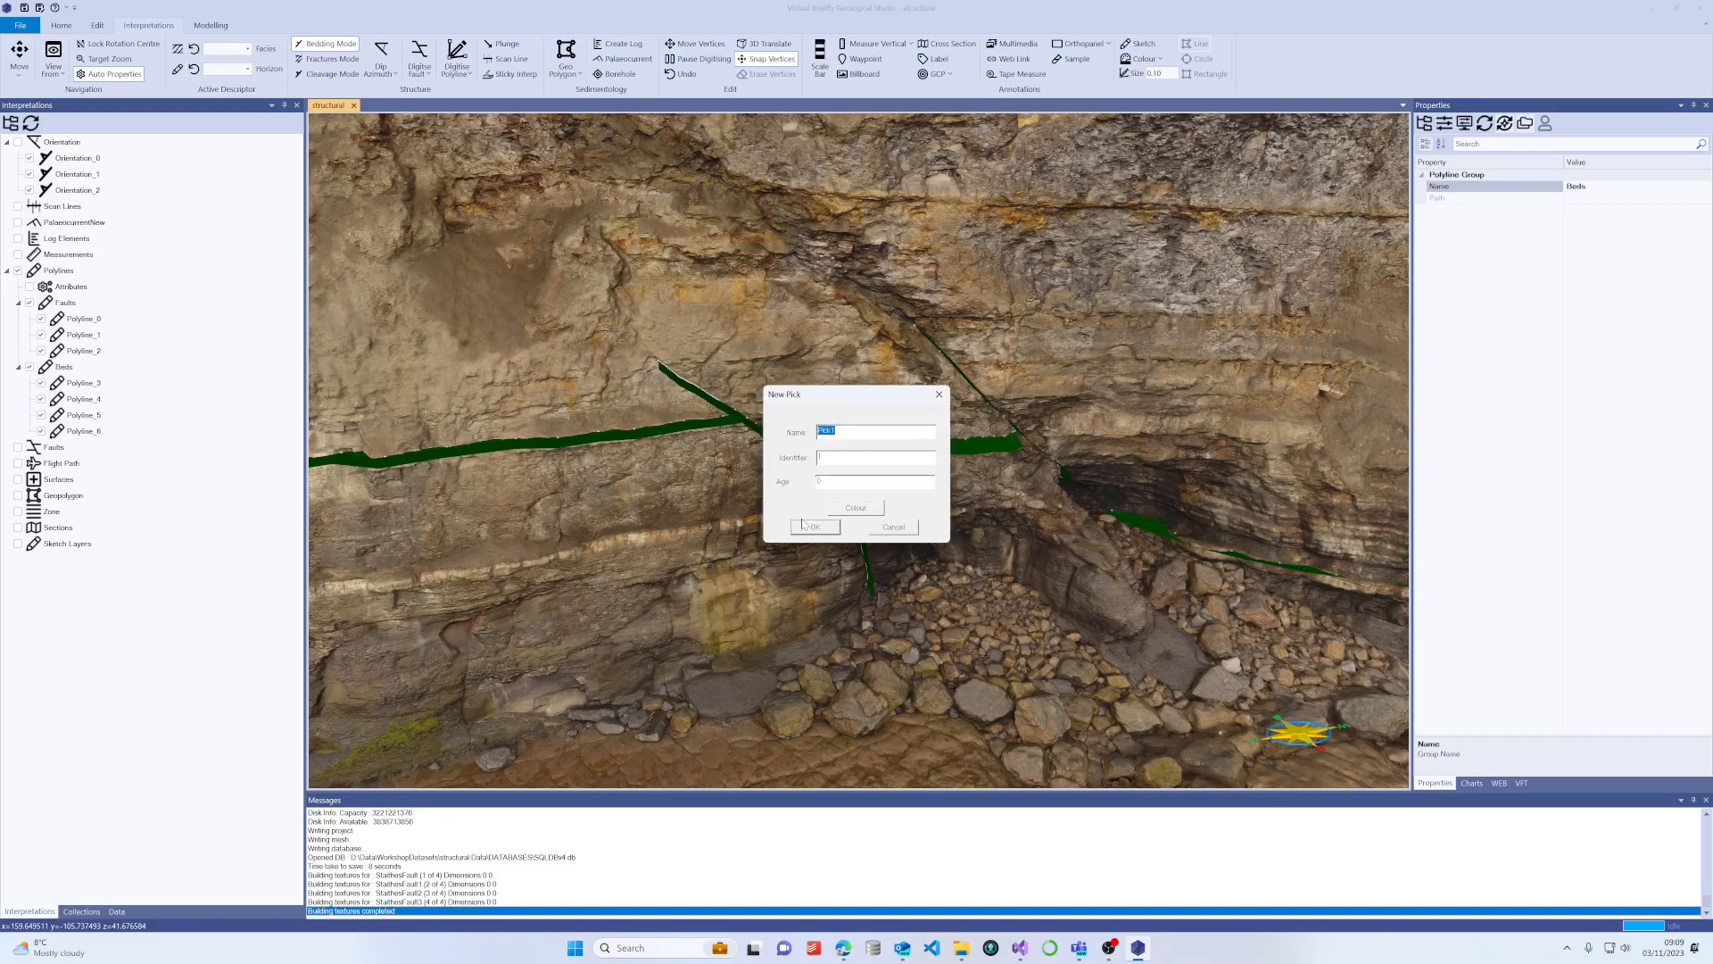
{"action": "left_click", "coordinate": [813, 527]}
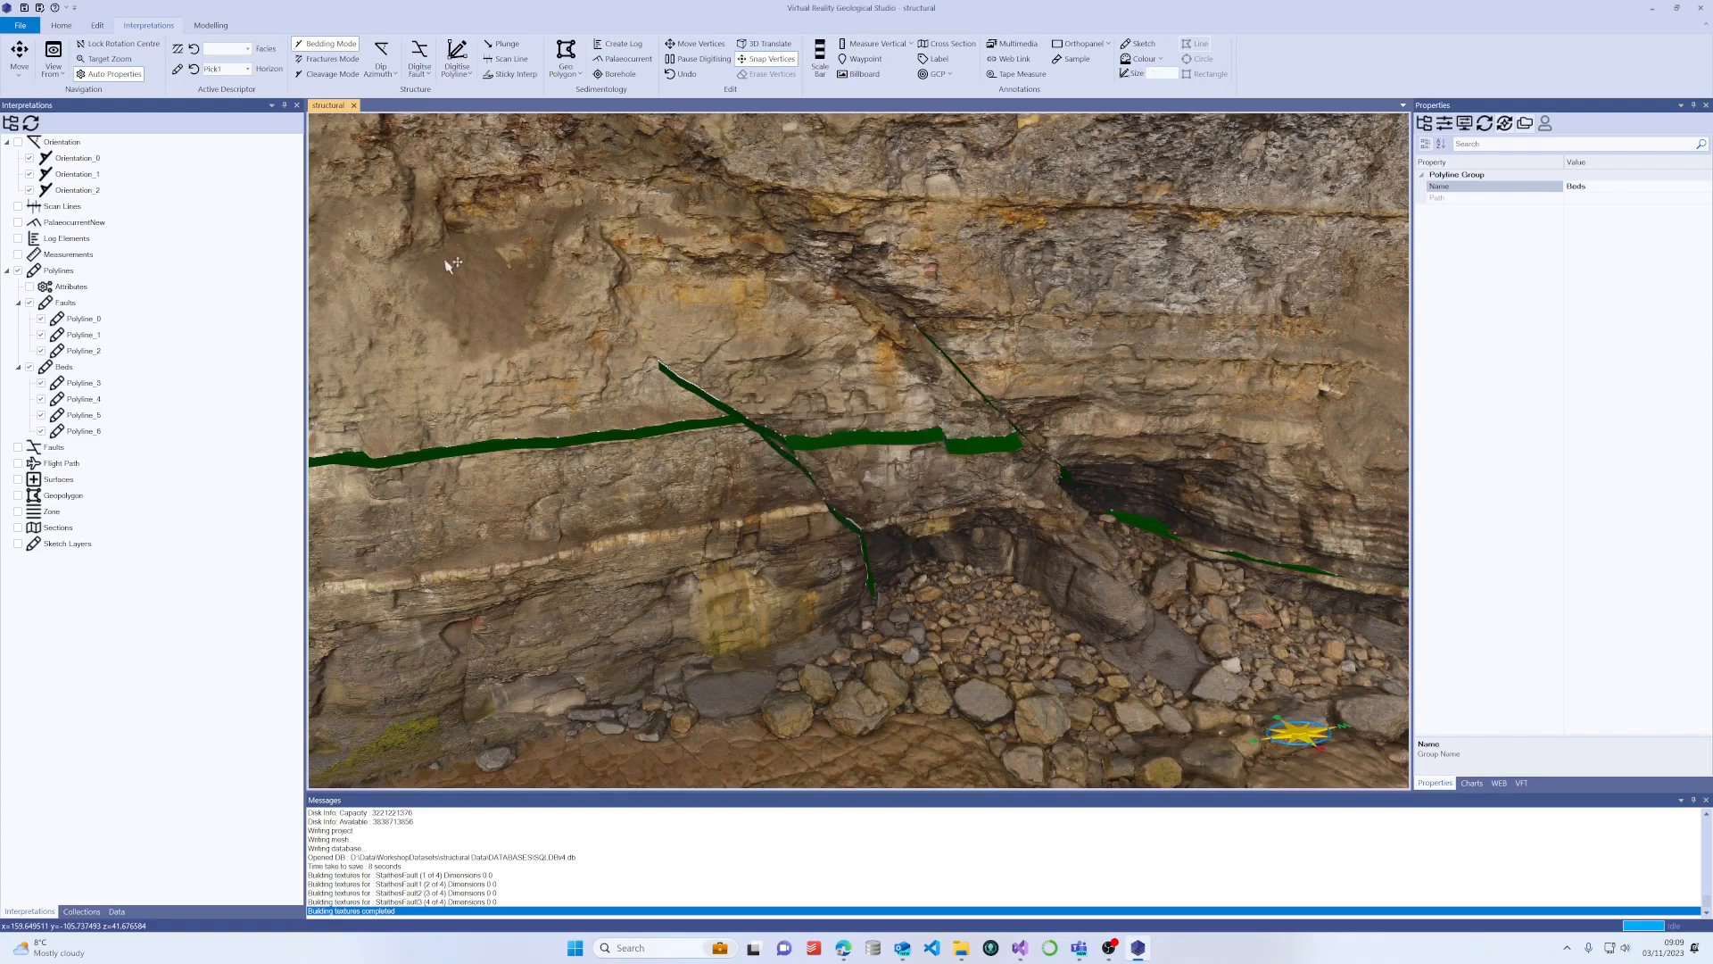
{"action": "left_click", "coordinate": [179, 69]}
{"action": "left_click", "coordinate": [810, 527]}
Set the stratigraphy of Polyline_3, the long bed top ending at the first fault, to Pick1.
{"action": "left_click", "coordinate": [83, 383]}
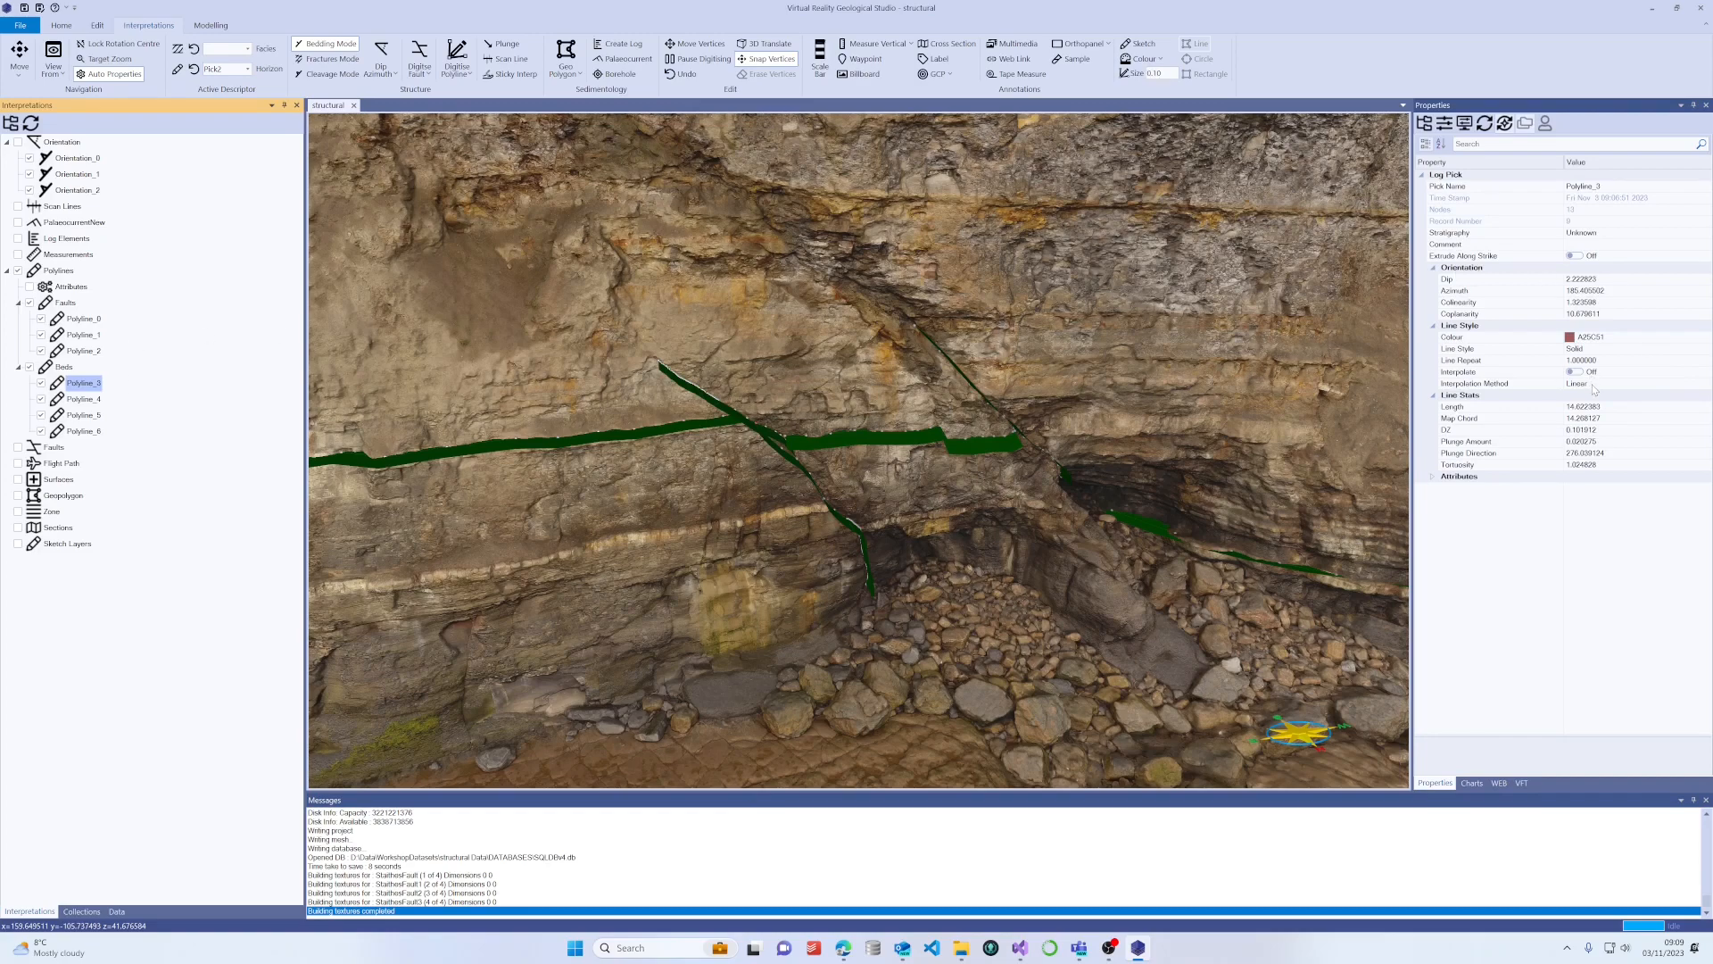
{"action": "left_click", "coordinate": [1603, 234]}
{"action": "left_click", "coordinate": [1705, 234]}
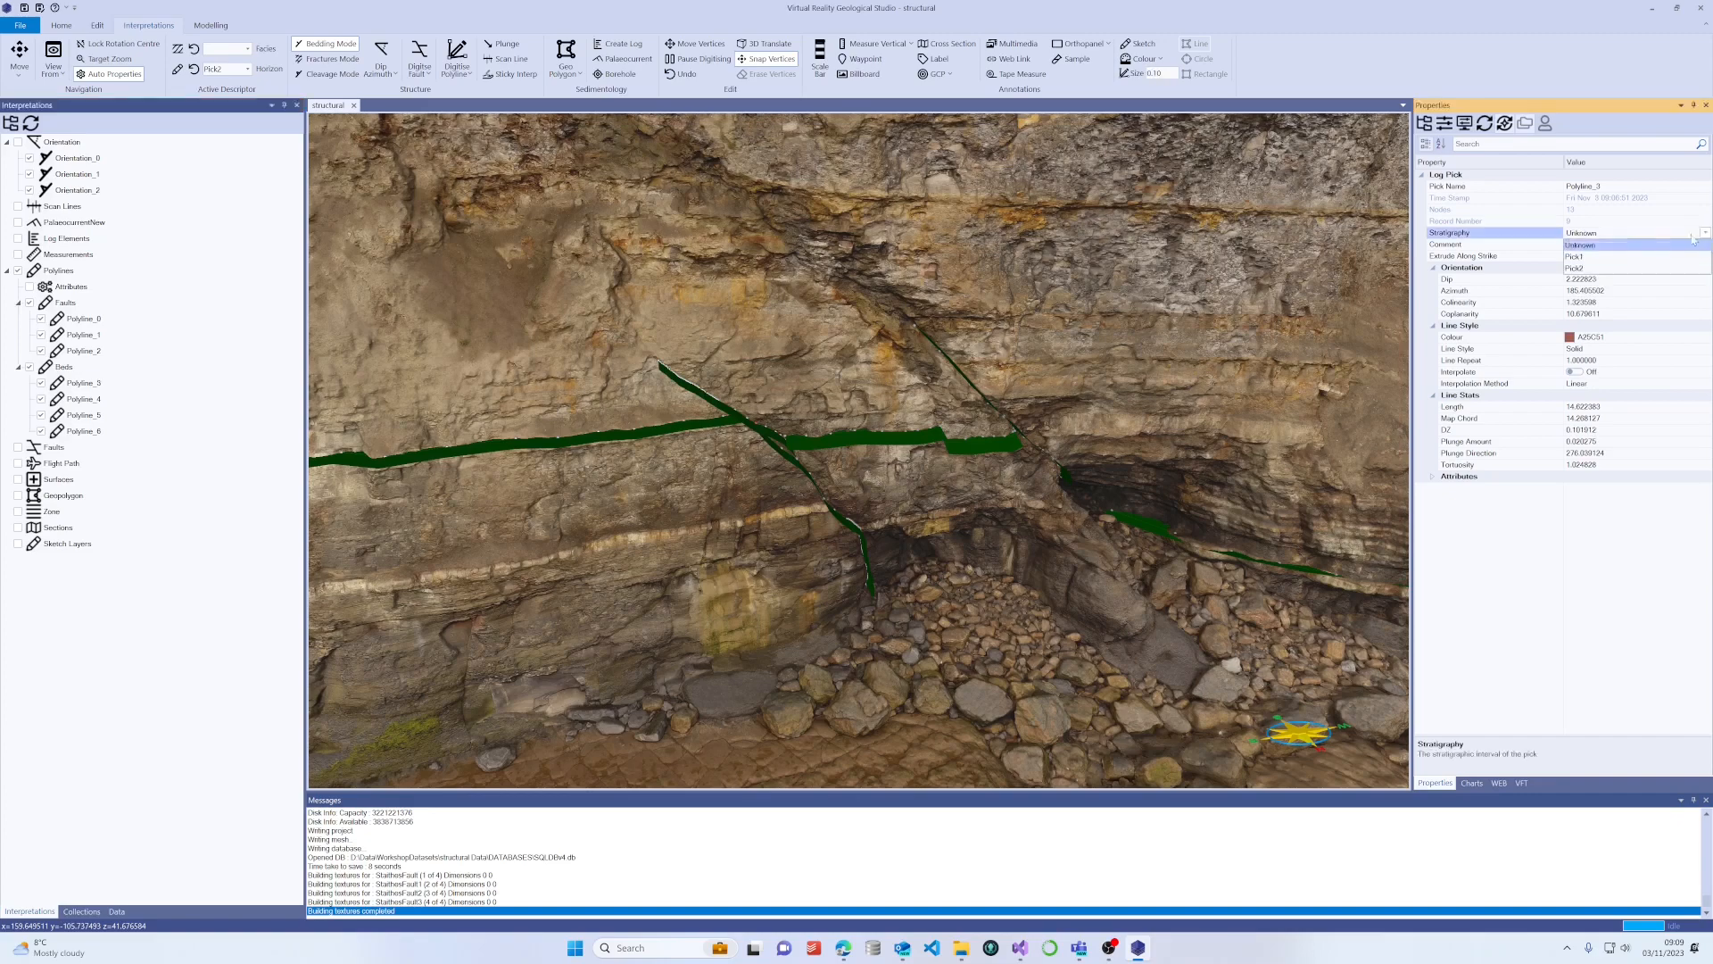
{"action": "left_click", "coordinate": [1603, 256]}
Set the stratigraphy of Polyline_4, the bed top just past the first fault, to Pick1.
{"action": "left_click", "coordinate": [94, 400]}
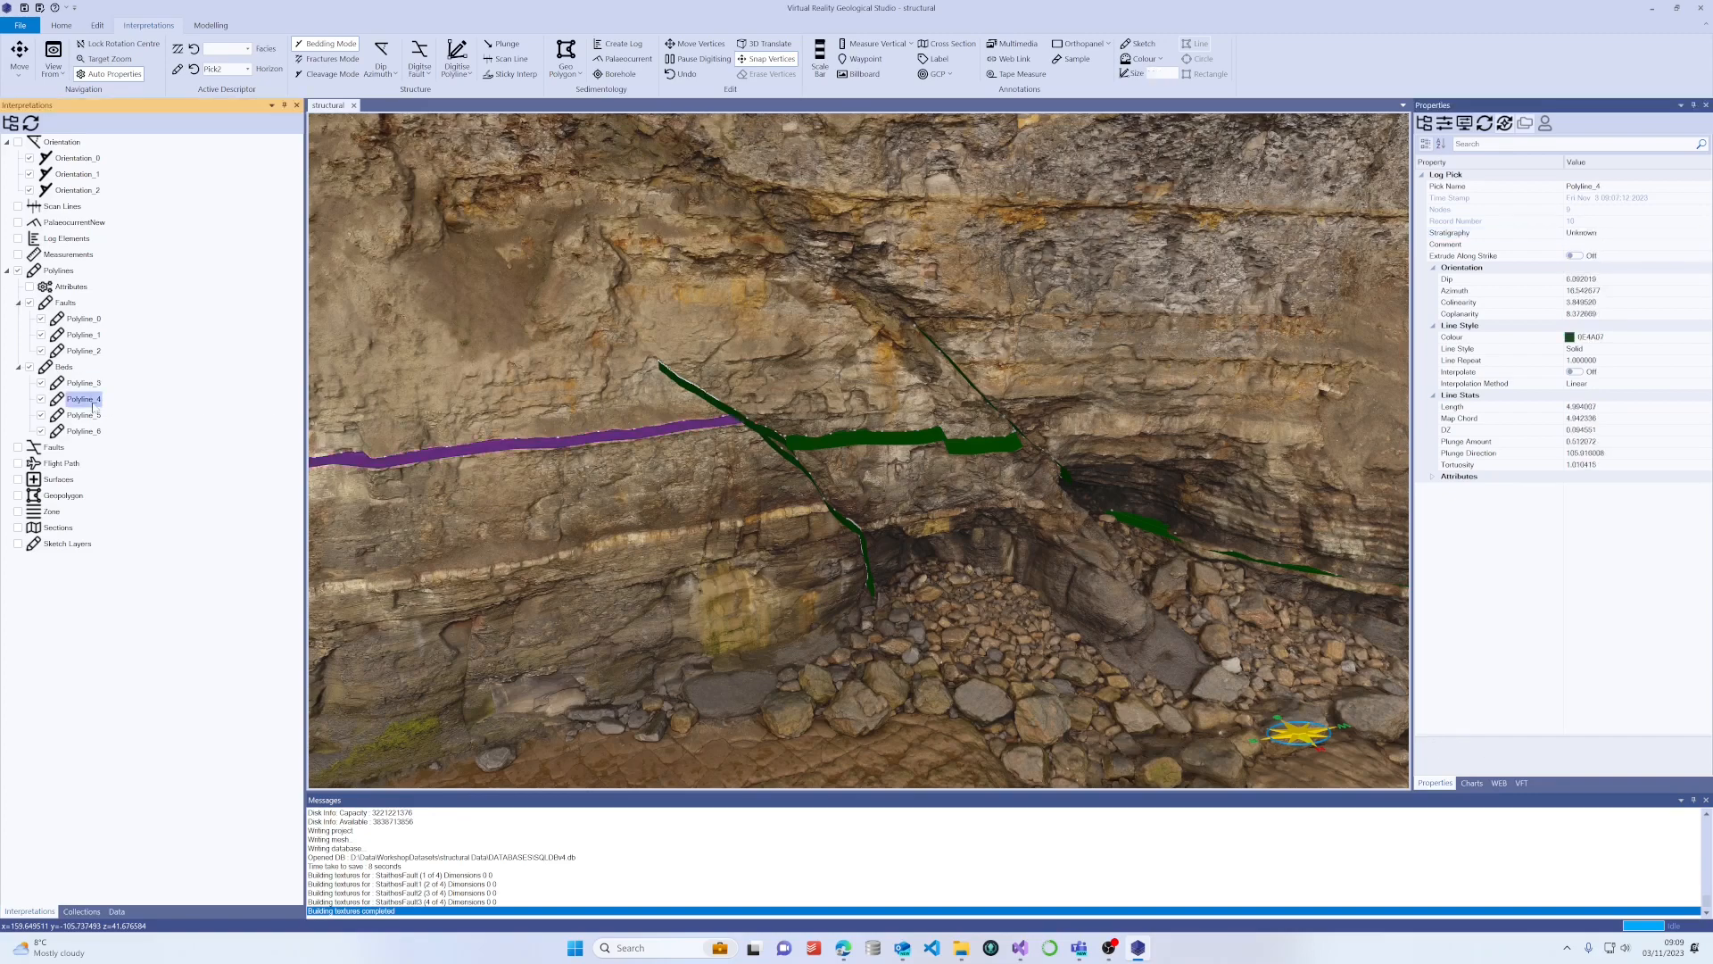
{"action": "left_click", "coordinate": [1669, 234]}
{"action": "left_click", "coordinate": [1700, 233]}
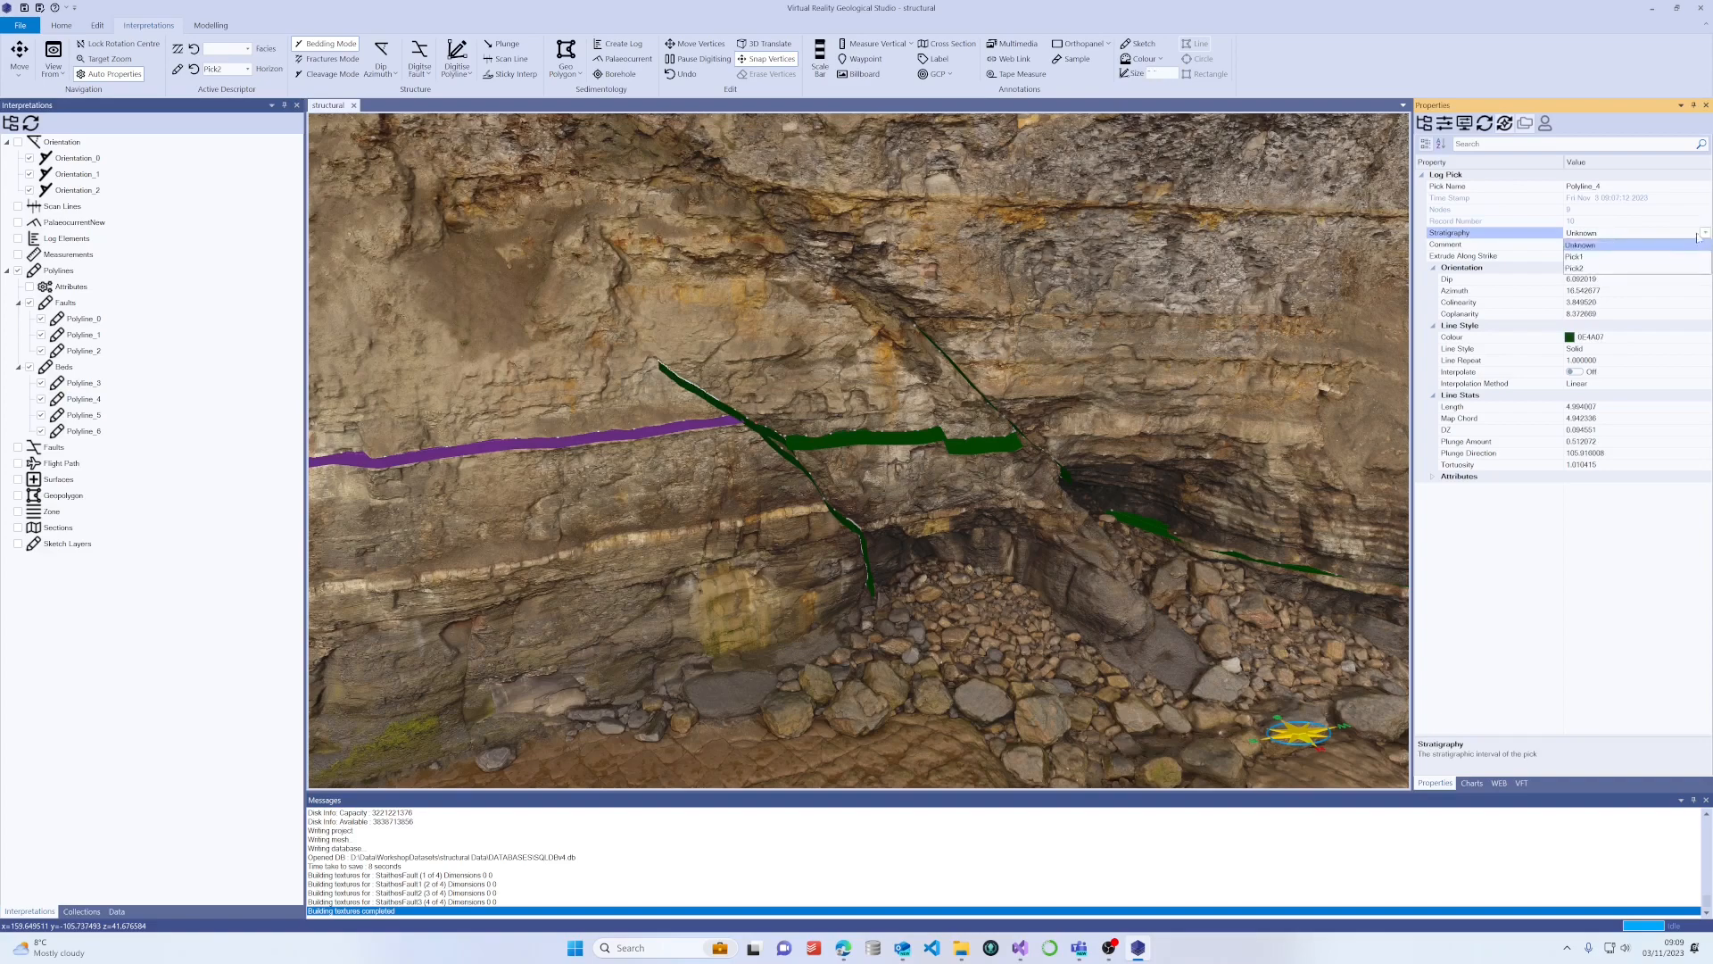
{"action": "left_click", "coordinate": [1587, 257]}
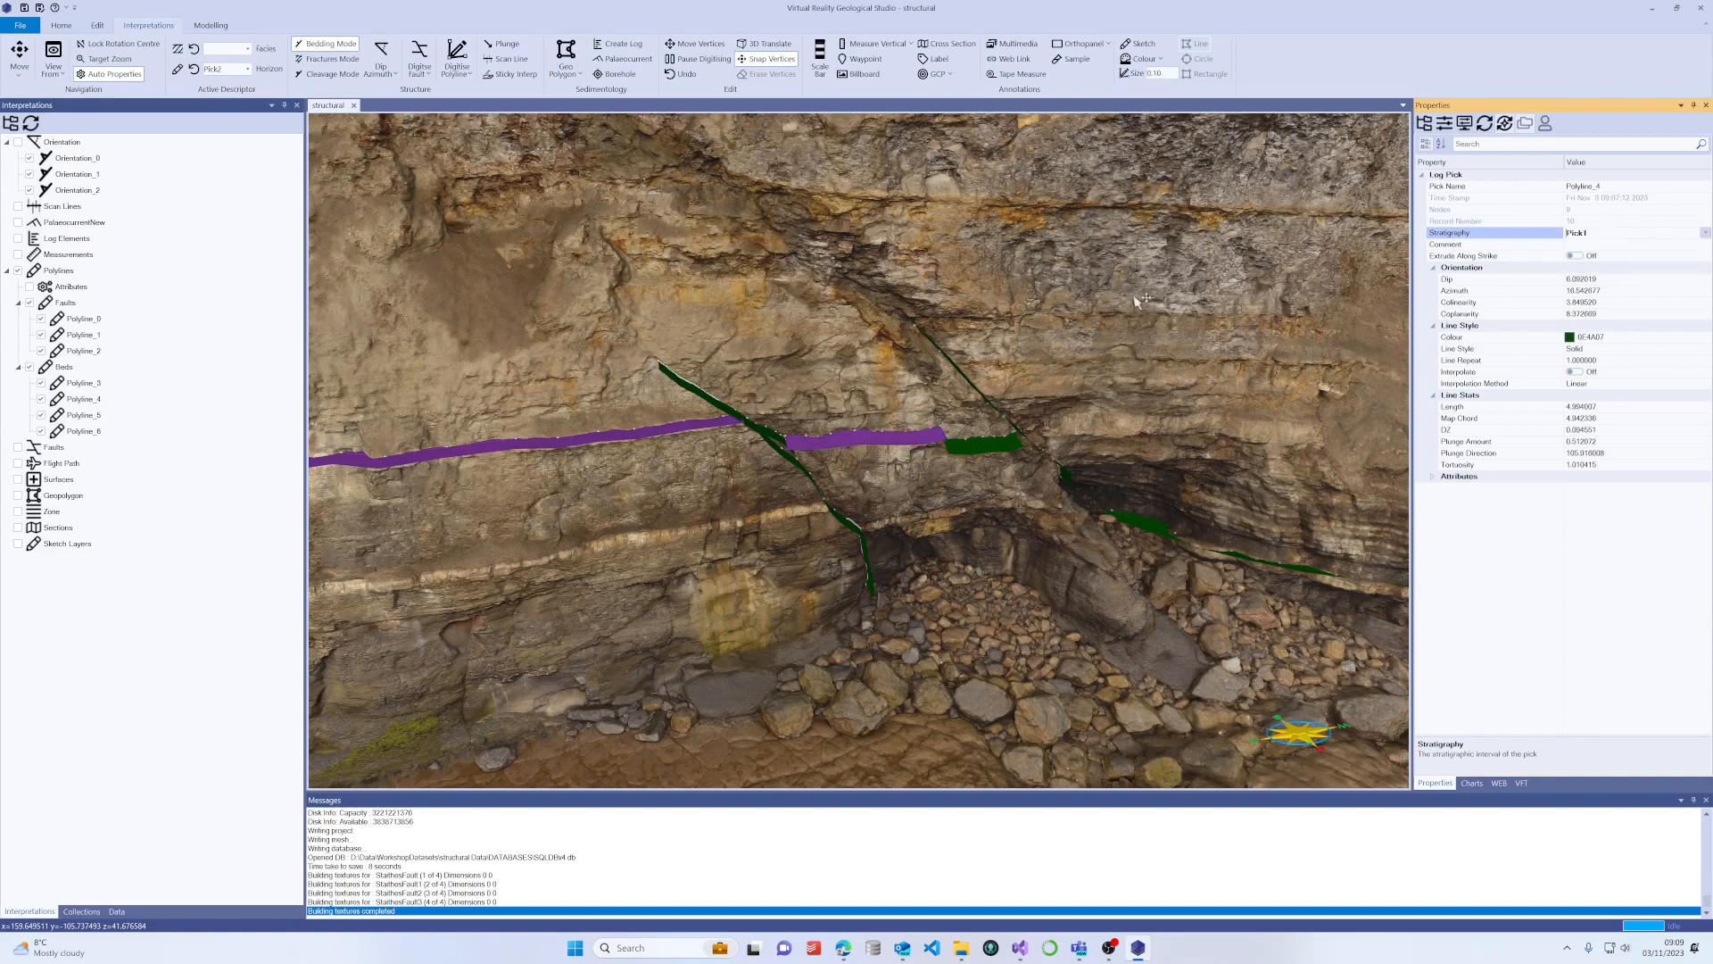
Set the stratigraphy of the remaining two bed tops in the Beds group, Polyline_5 and Polyline_6, to Pick1.
{"action": "left_click", "coordinate": [83, 416]}
{"action": "left_click", "coordinate": [1628, 234]}
{"action": "left_click", "coordinate": [1629, 234]}
{"action": "left_click", "coordinate": [1596, 257]}
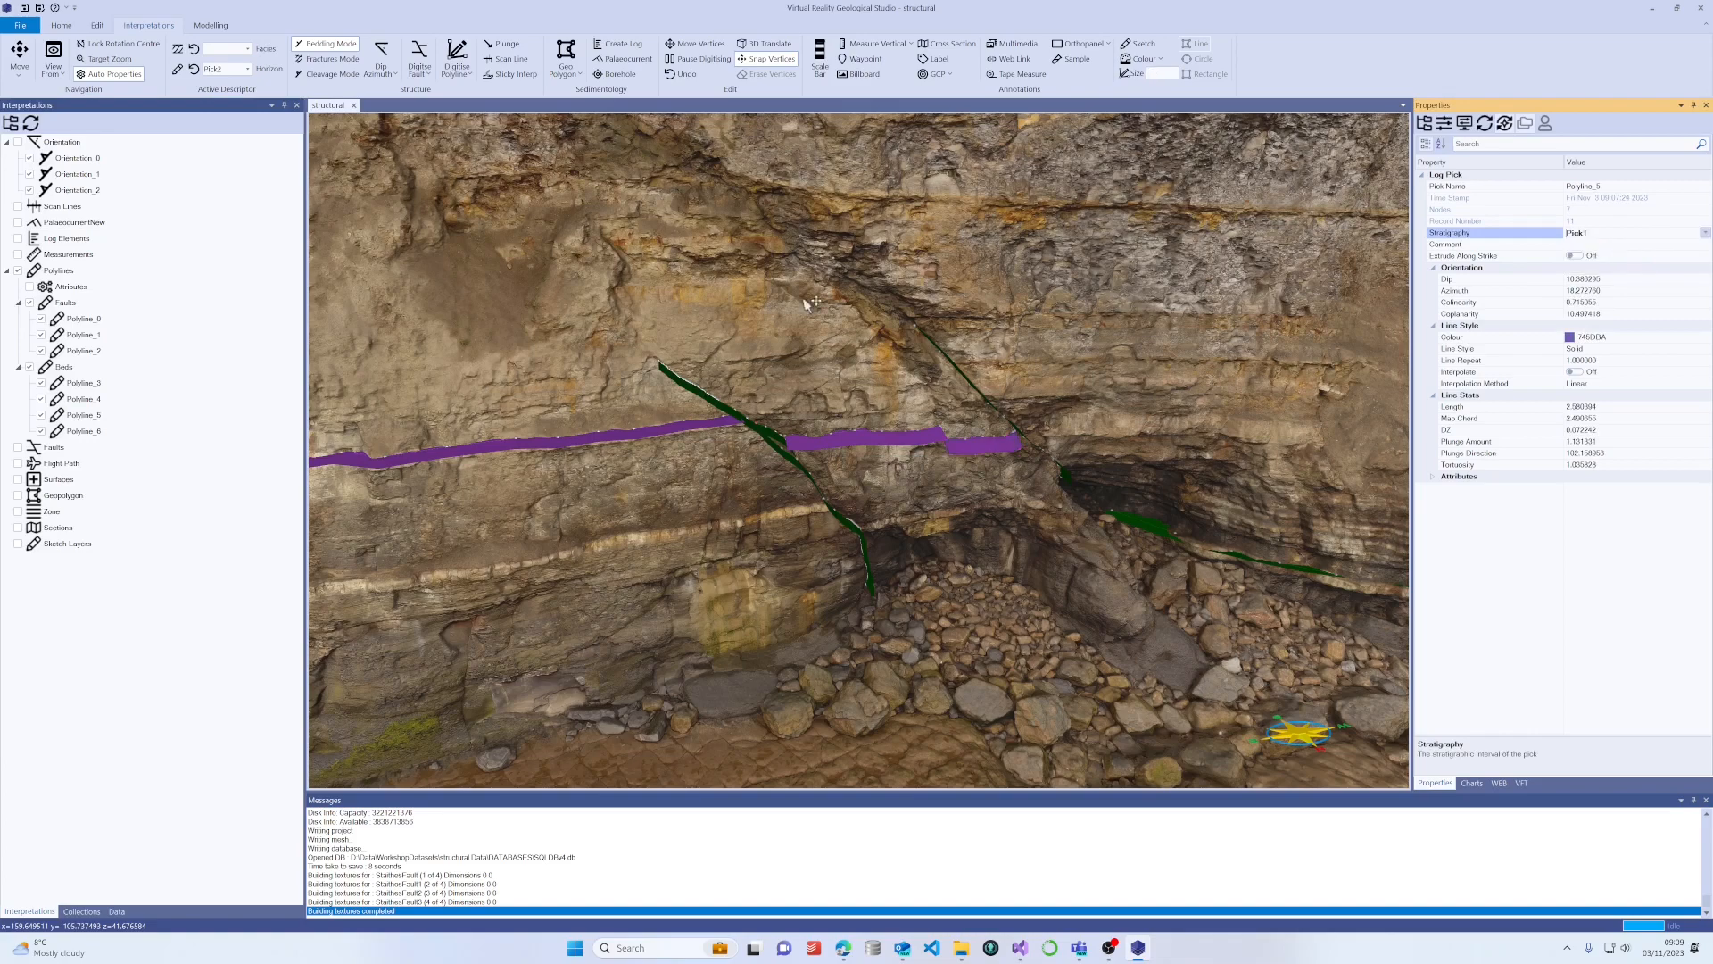
{"action": "left_click", "coordinate": [1593, 233]}
{"action": "left_click", "coordinate": [1706, 235]}
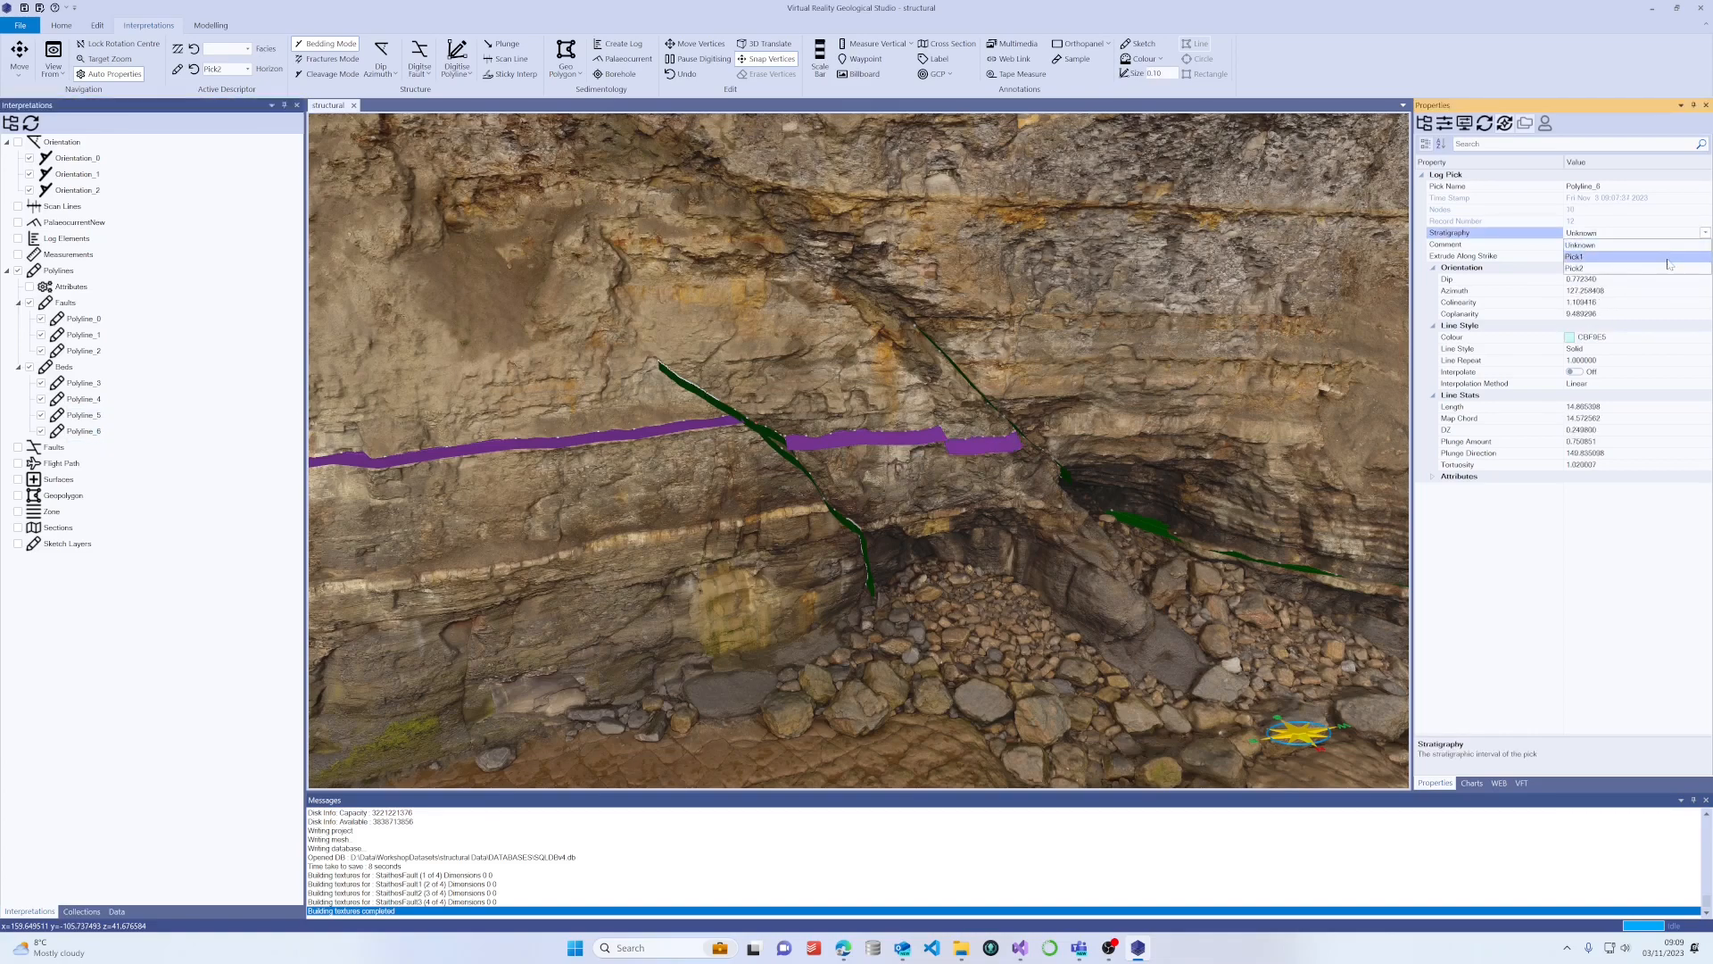
{"action": "left_click", "coordinate": [1667, 256]}
Make Pick2 the active horizon for digitising the lower pale bed.
{"action": "left_click_drag", "start_coordinate": [1146, 355], "coordinate": [1079, 229]}
{"action": "right_click_drag", "start_coordinate": [1042, 226], "coordinate": [1055, 279]}
{"action": "middle_click_drag", "start_coordinate": [855, 250], "coordinate": [1091, 291]}
{"action": "left_click_drag", "start_coordinate": [1090, 291], "coordinate": [941, 343]}
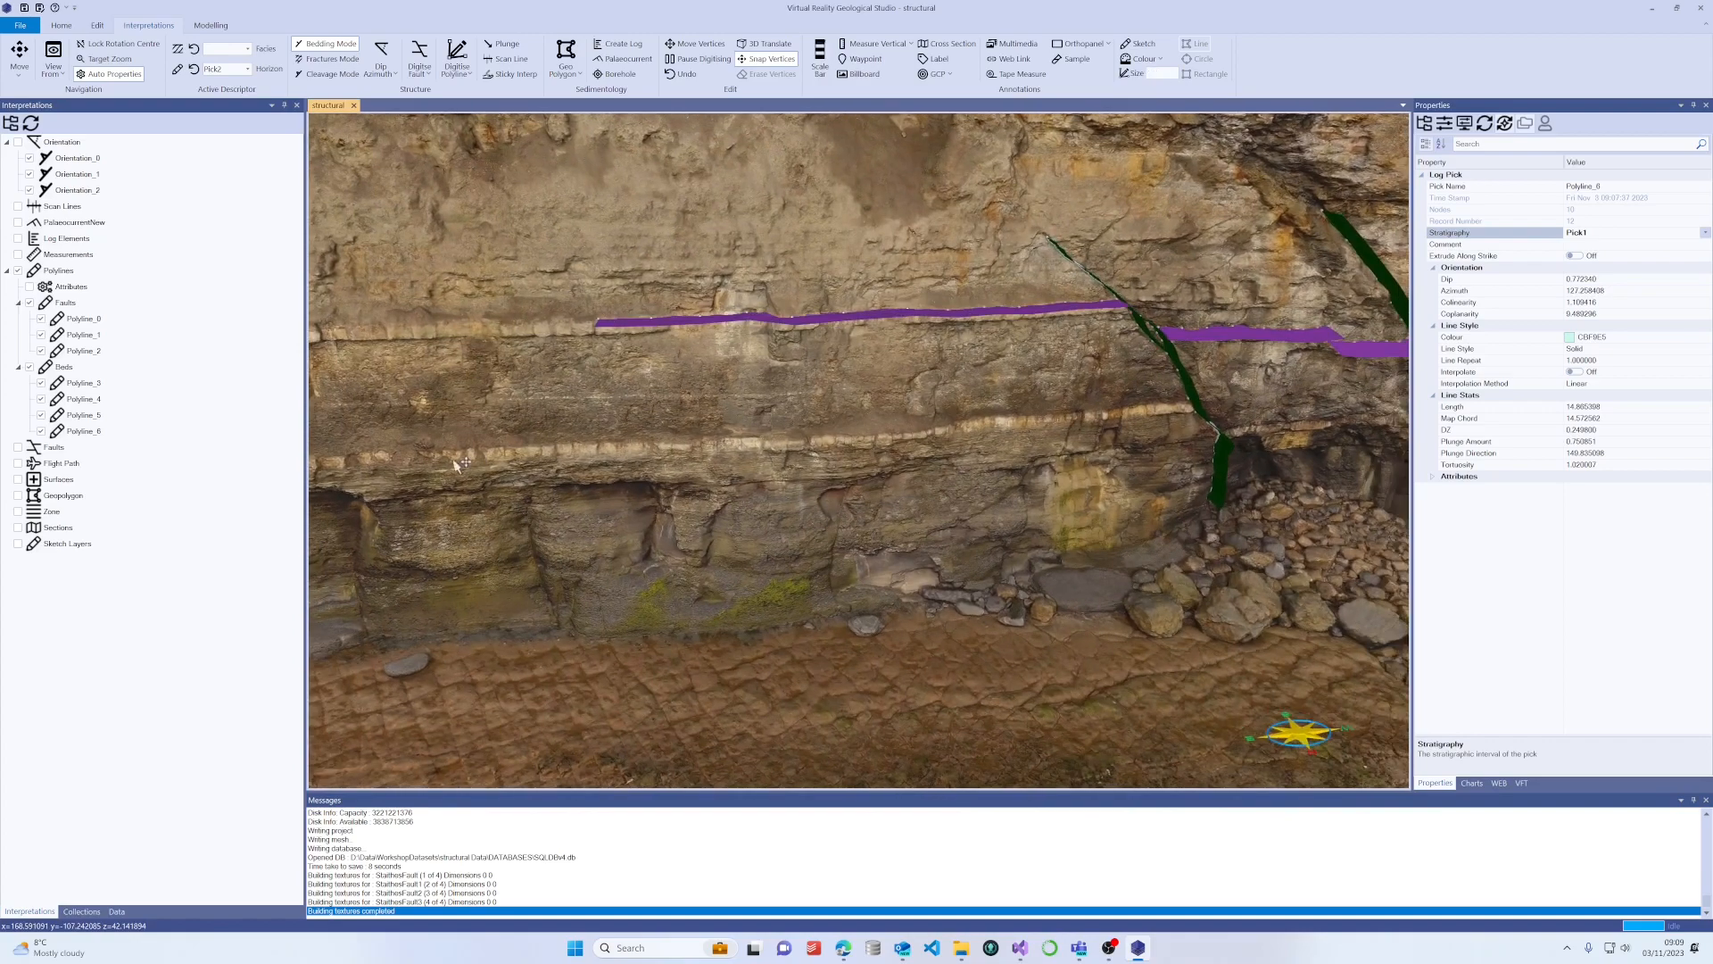
{"action": "right_click_drag", "start_coordinate": [999, 394], "coordinate": [999, 408]}
{"action": "left_click_drag", "start_coordinate": [1000, 408], "coordinate": [958, 399]}
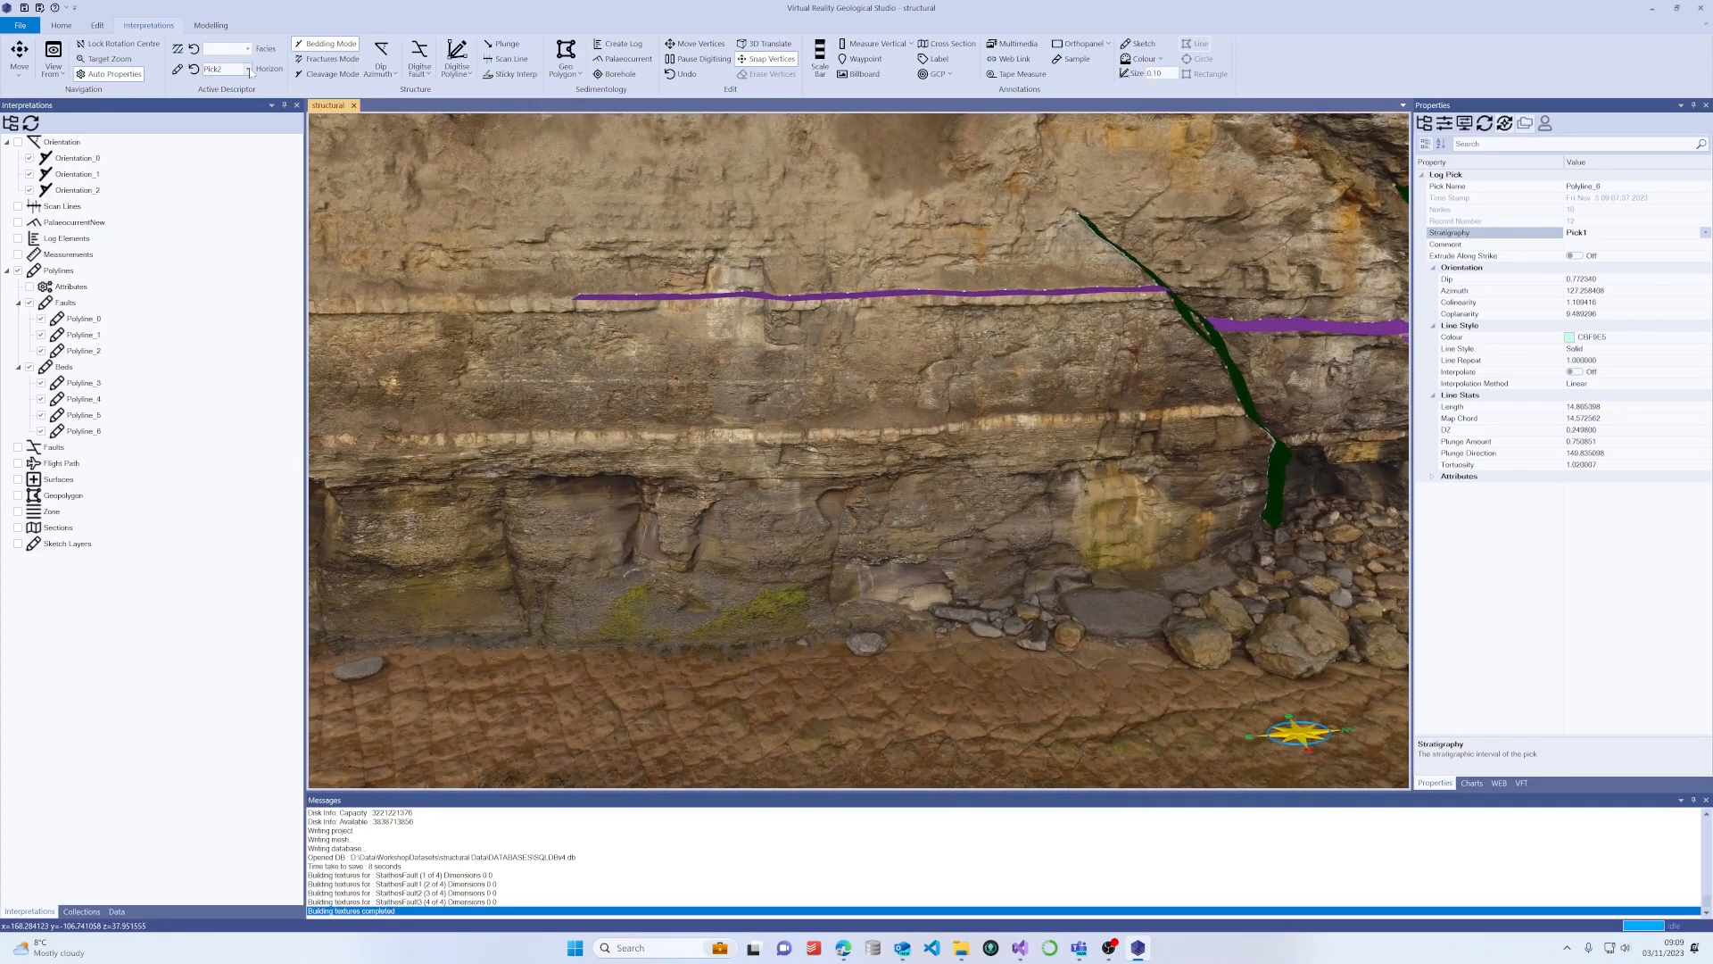
{"action": "left_click", "coordinate": [249, 69]}
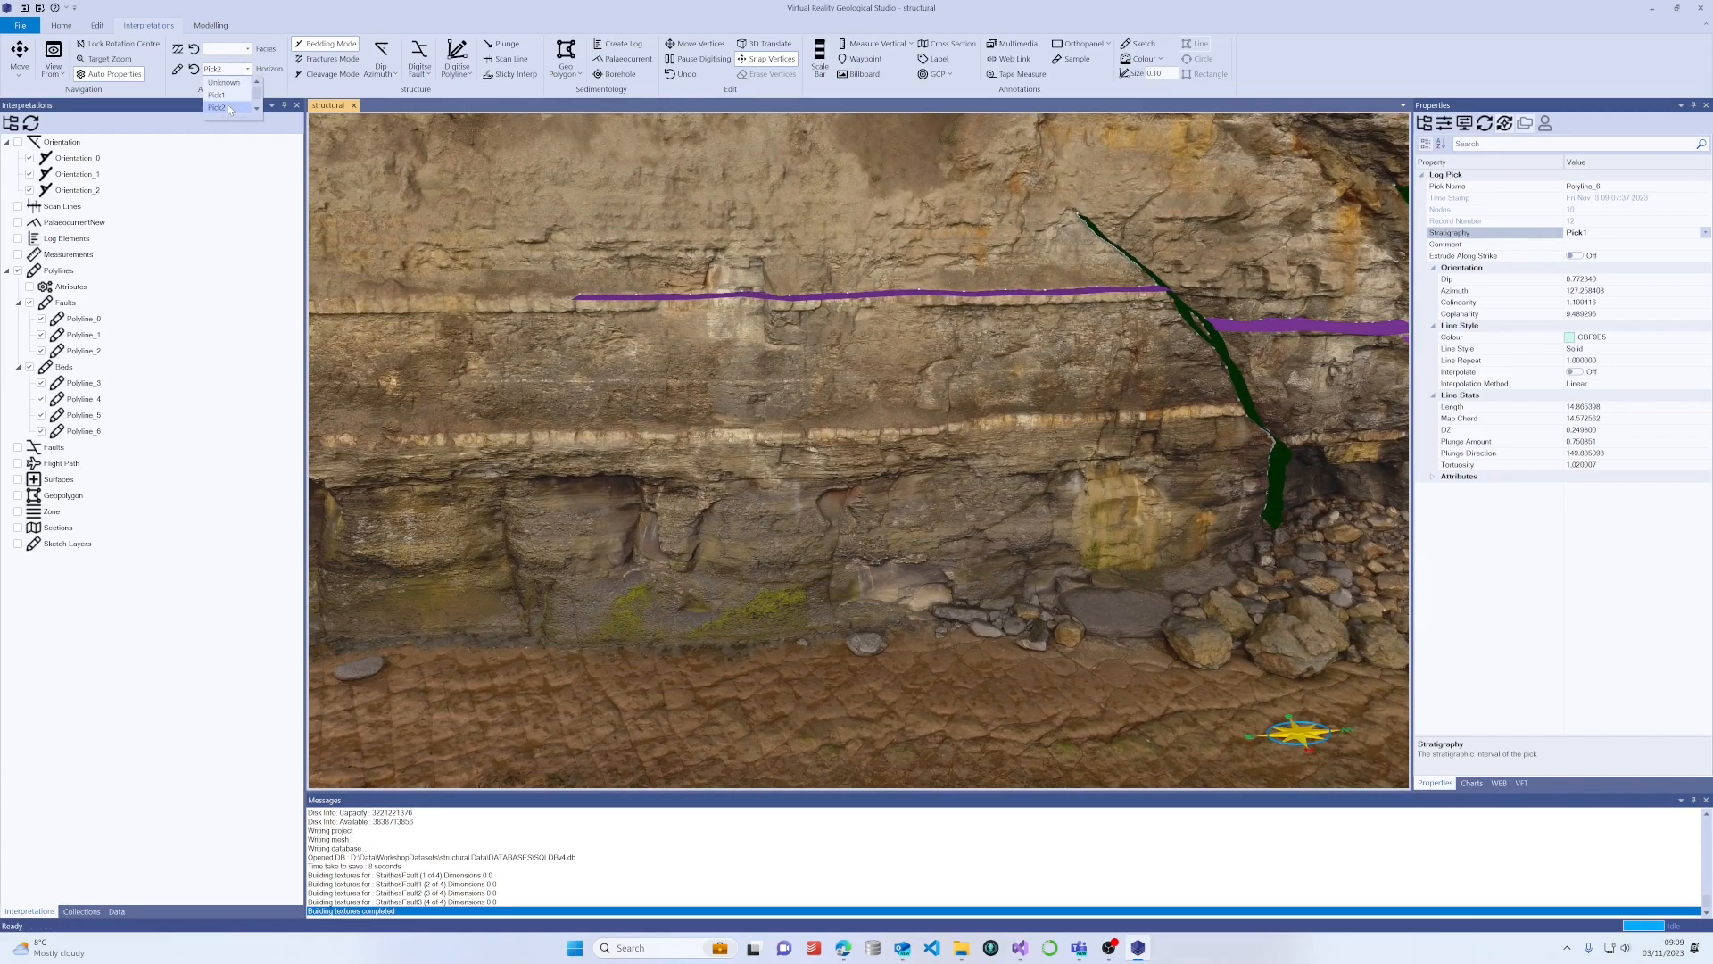
{"action": "left_click", "coordinate": [250, 70]}
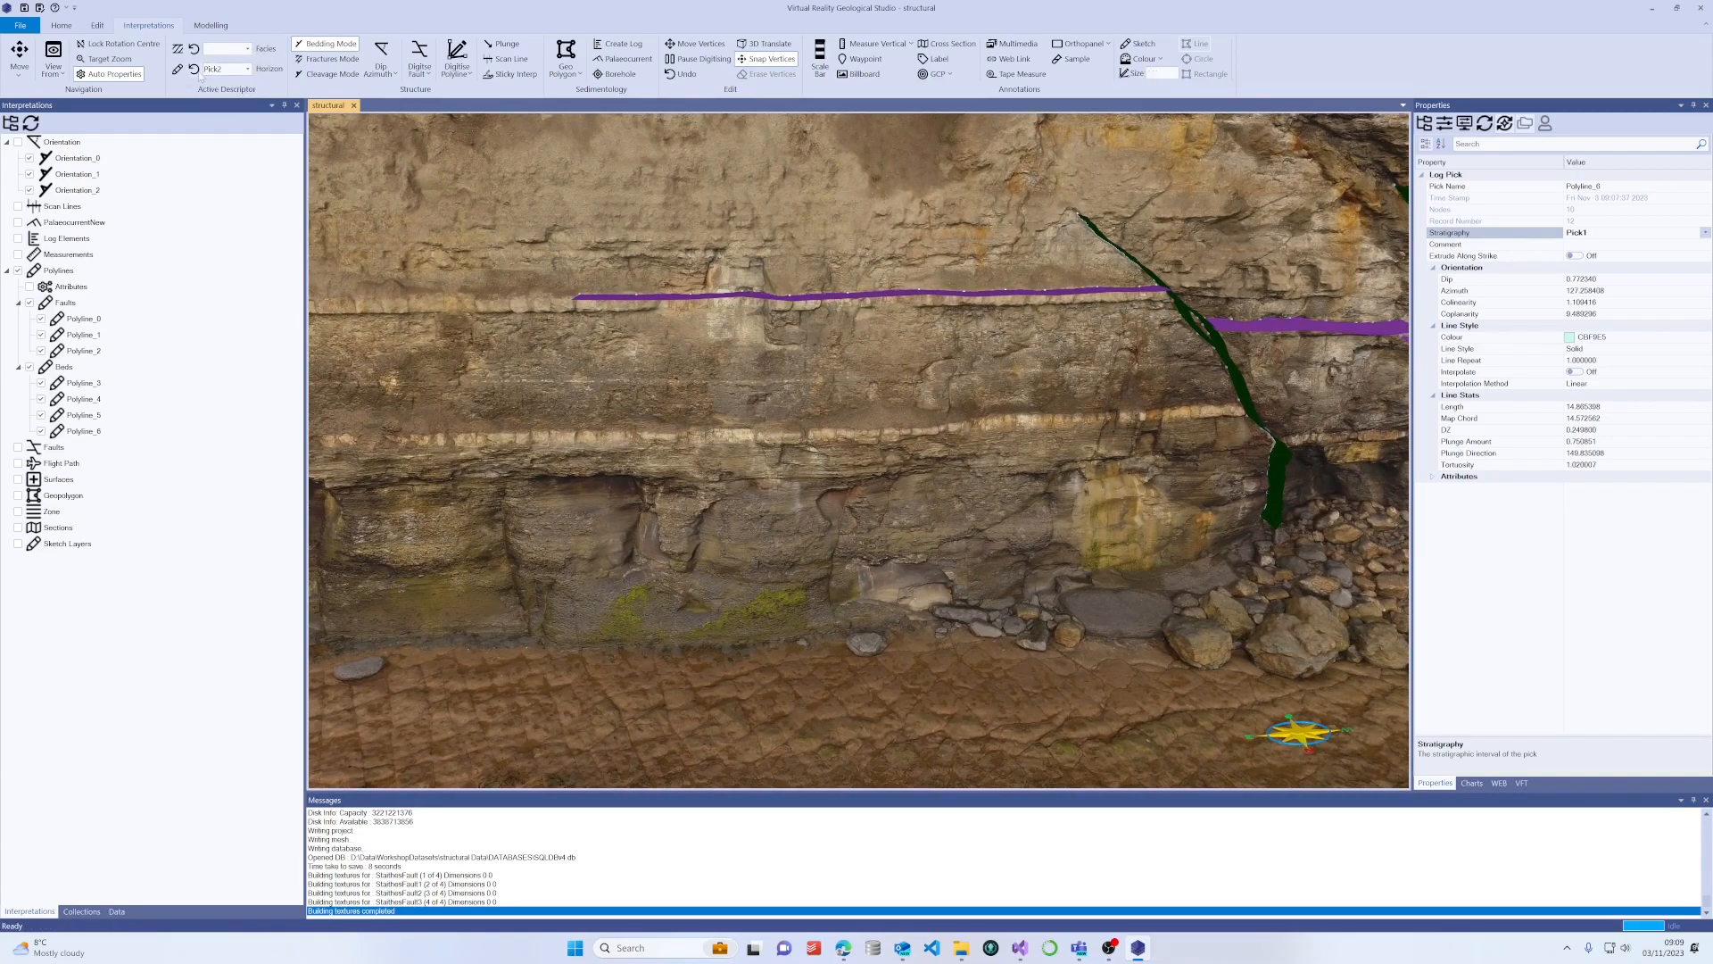
{"action": "left_click", "coordinate": [250, 71]}
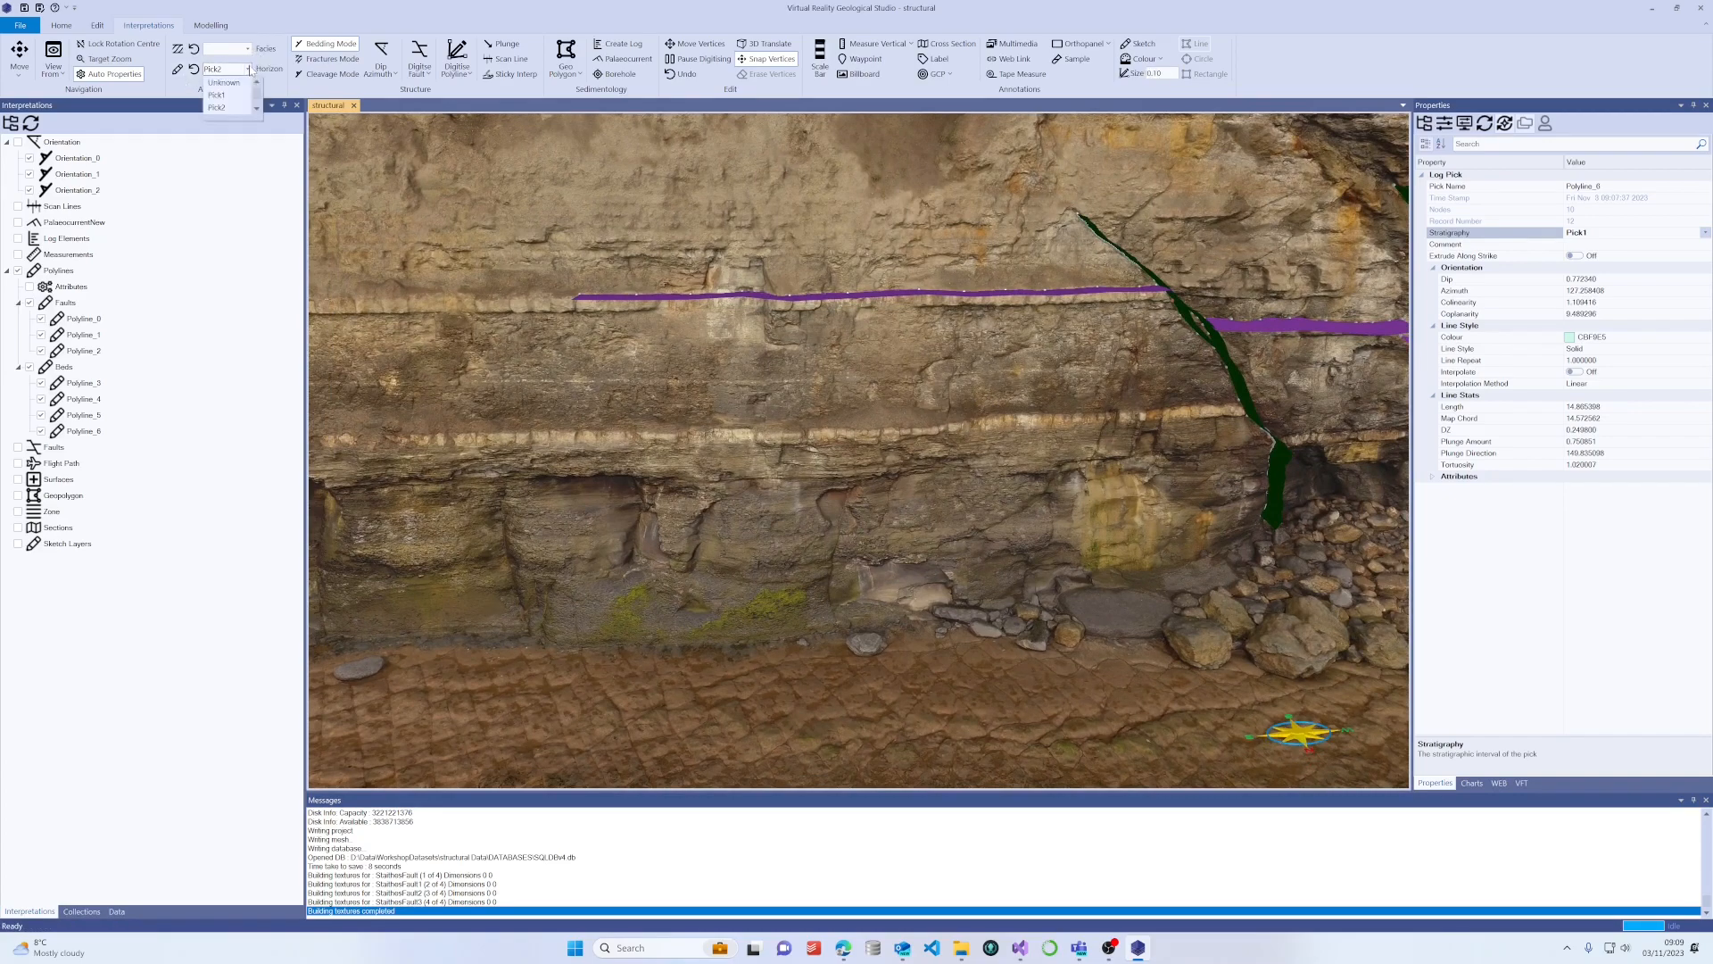
{"action": "left_click", "coordinate": [222, 108]}
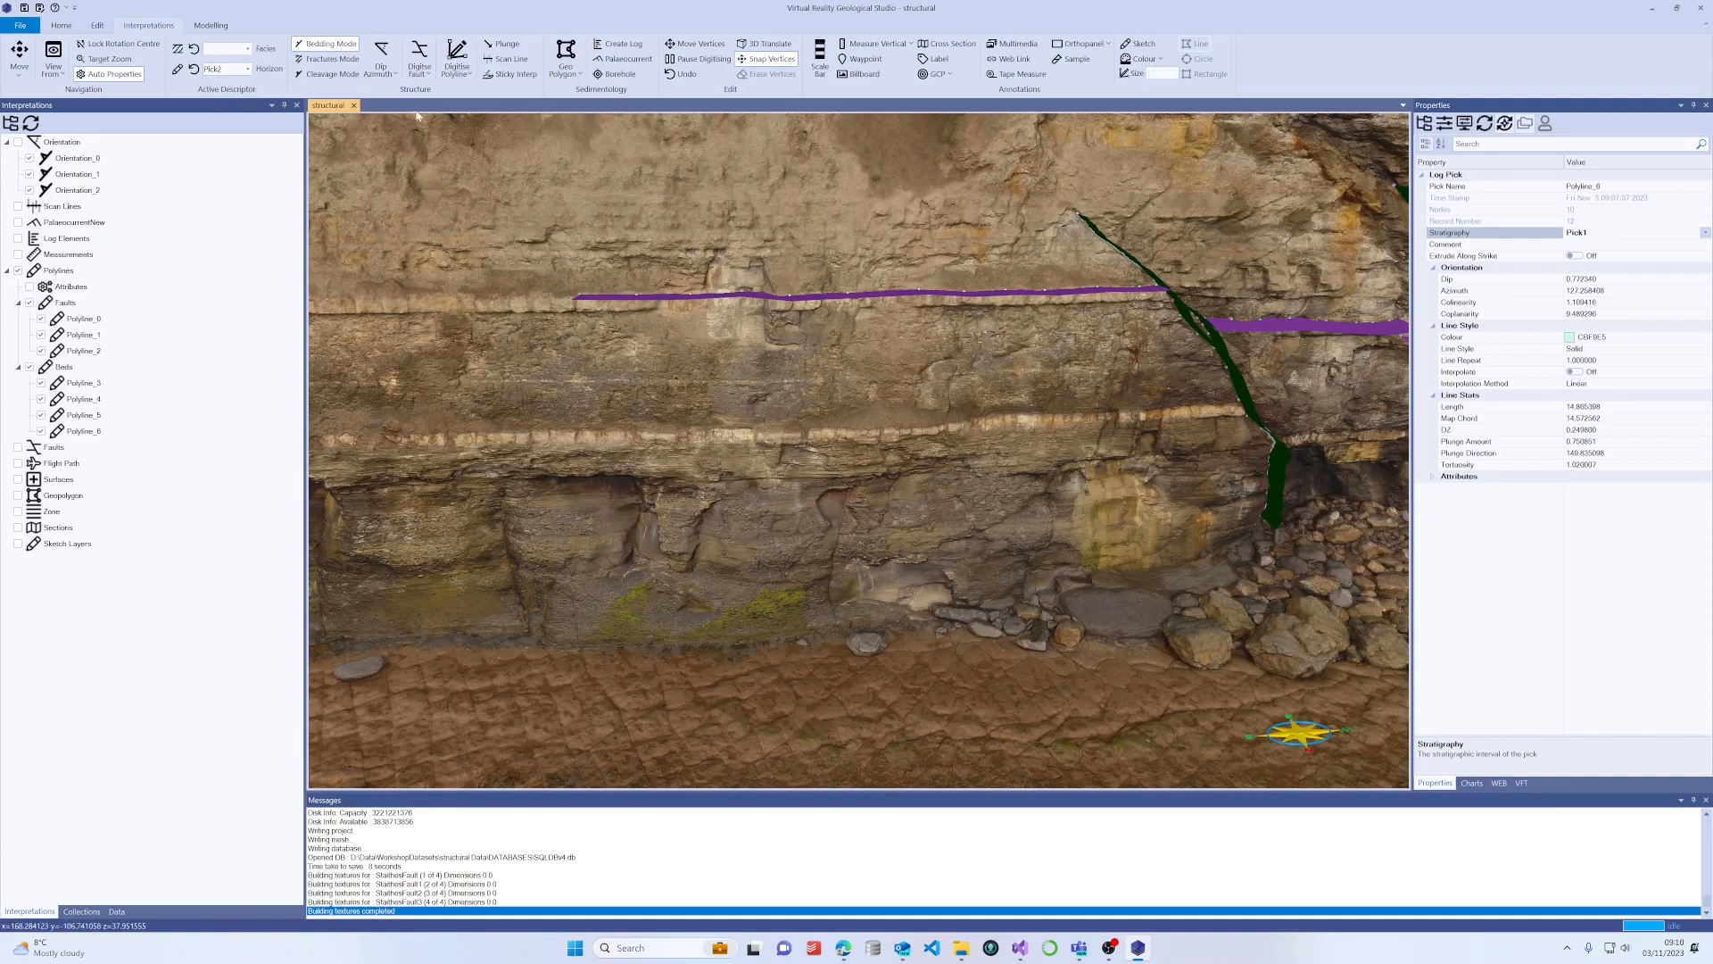
Digitise the top of the lower pale bed as a polyline about 22.5 units long, ending at the first fault.
{"action": "left_click", "coordinate": [458, 56]}
{"action": "left_click", "coordinate": [365, 434]}
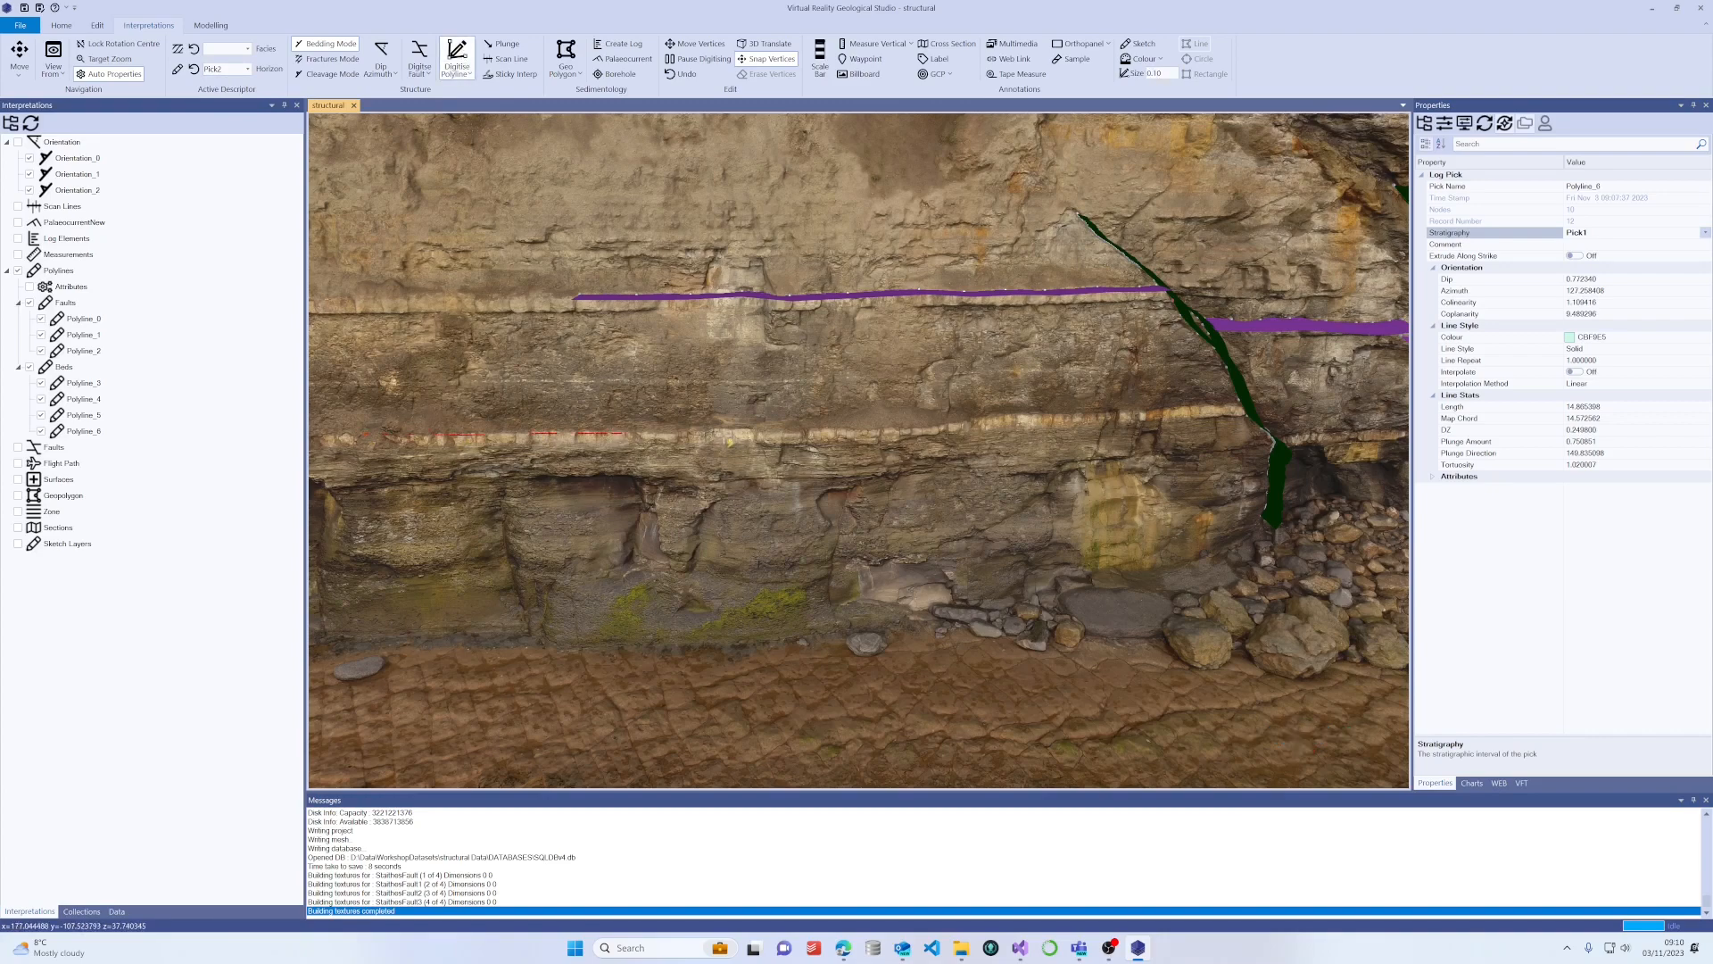
{"action": "left_click", "coordinate": [729, 434]}
{"action": "left_click", "coordinate": [832, 433]}
{"action": "left_click", "coordinate": [914, 430]}
{"action": "left_click", "coordinate": [955, 420]}
{"action": "left_click", "coordinate": [998, 417]}
{"action": "left_click", "coordinate": [1066, 413]}
{"action": "left_click", "coordinate": [1137, 413]}
{"action": "left_click", "coordinate": [1163, 408]}
{"action": "left_click", "coordinate": [1191, 406]}
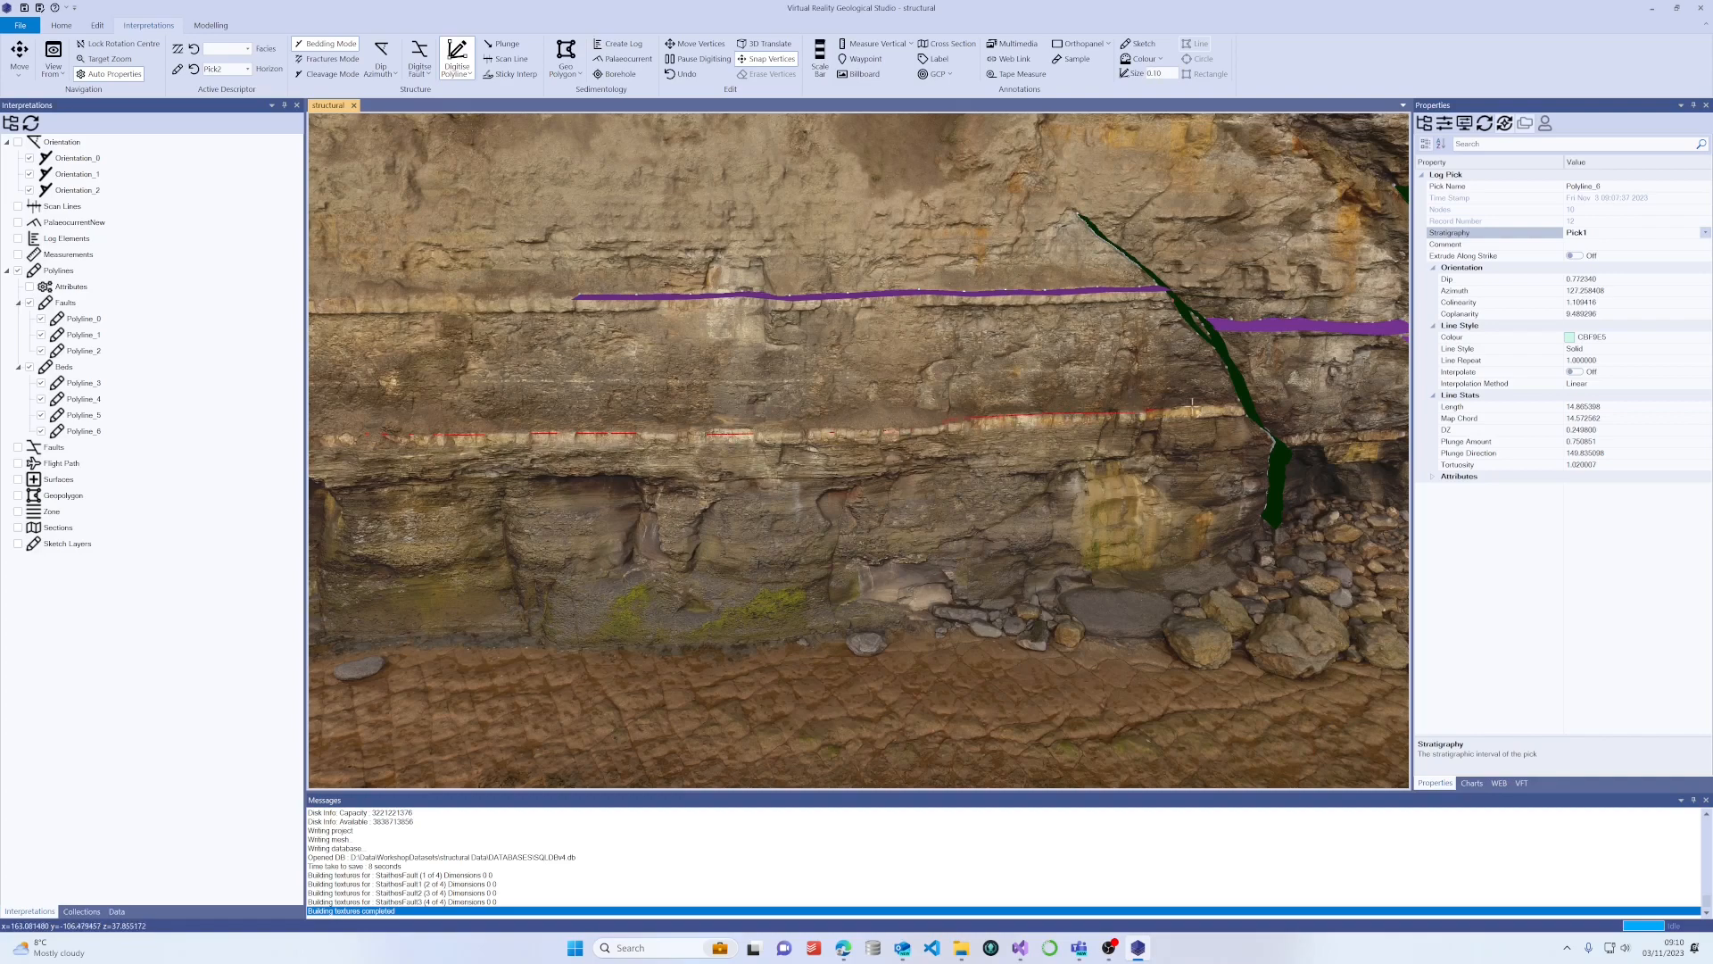
{"action": "double_click", "coordinate": [1241, 408]}
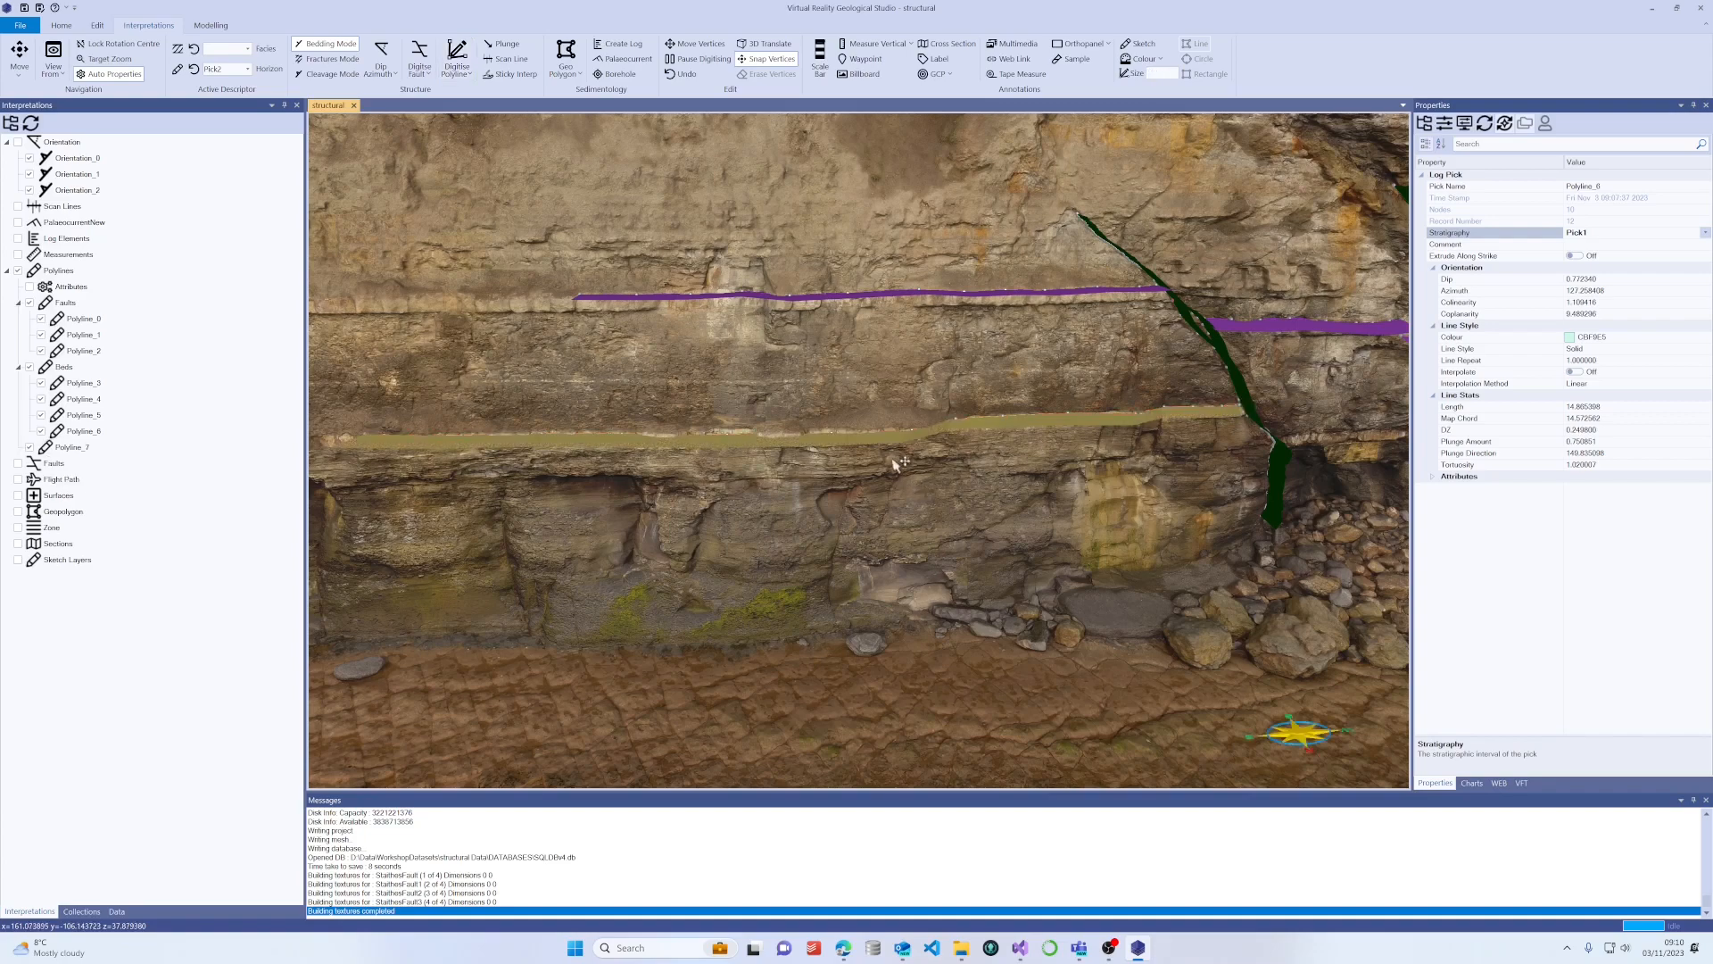
Check the stratigraphy assigned to the new lower bed polyline and compare both horizons across the faulted outcrop.
{"action": "scroll", "coordinate": [895, 446], "scroll_direction": "up", "scroll_amount": 2}
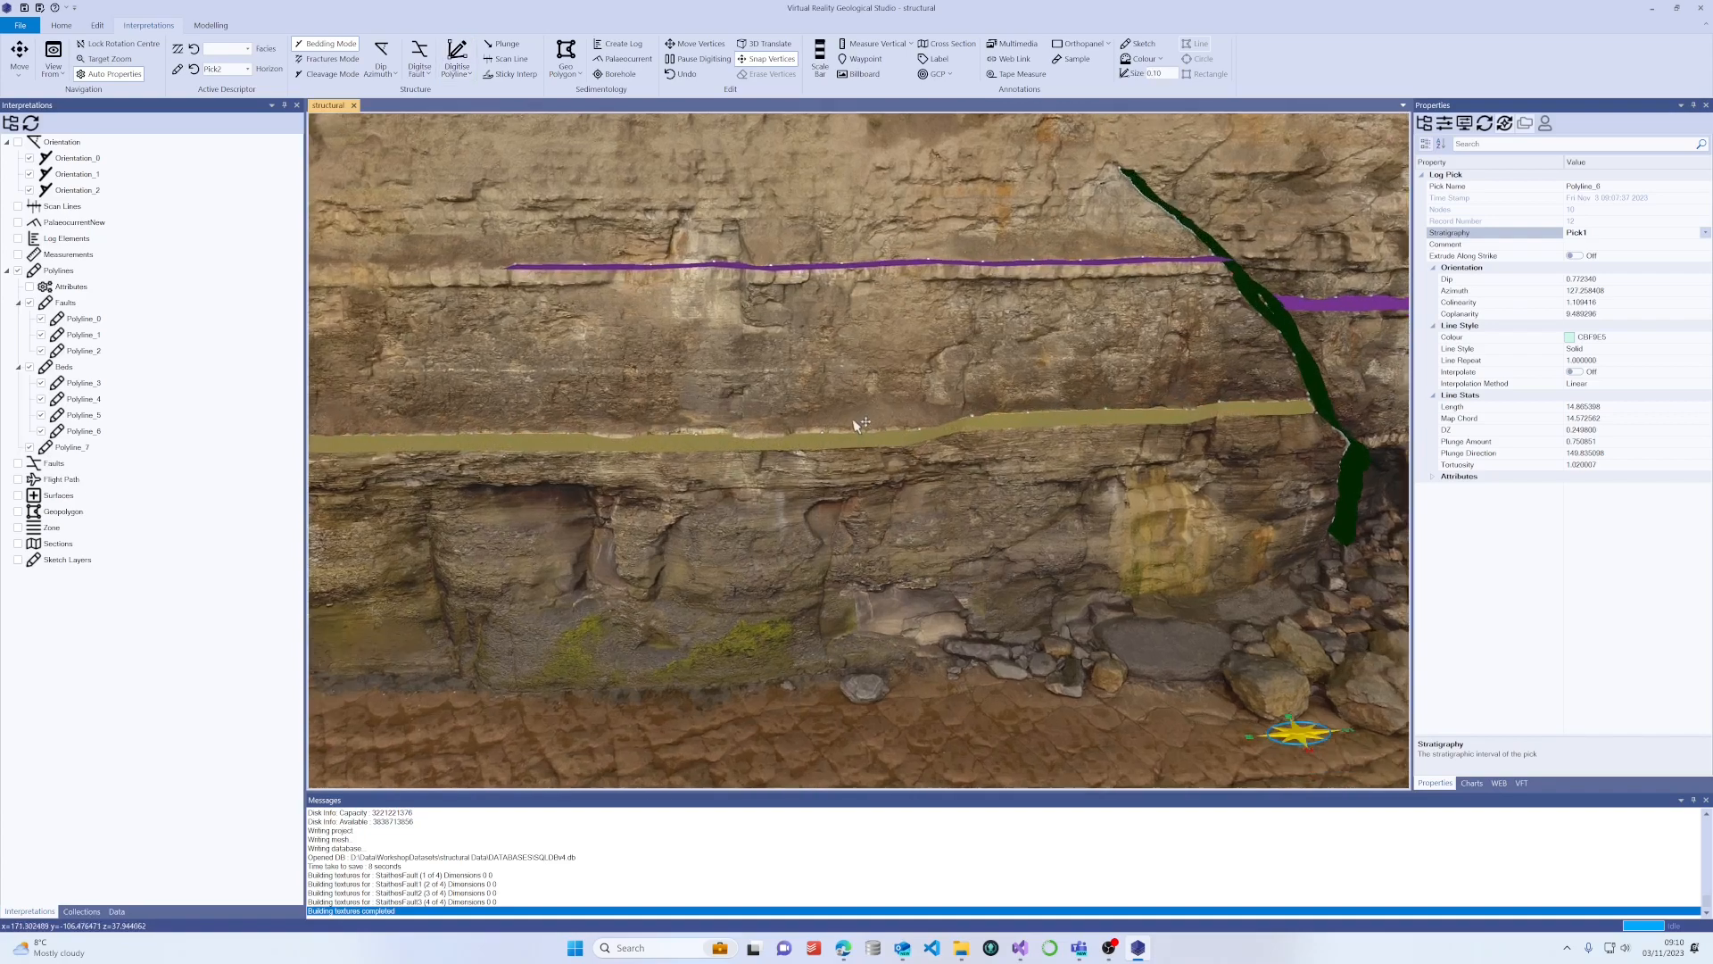
{"action": "left_click", "coordinate": [225, 68]}
{"action": "left_click", "coordinate": [71, 447]}
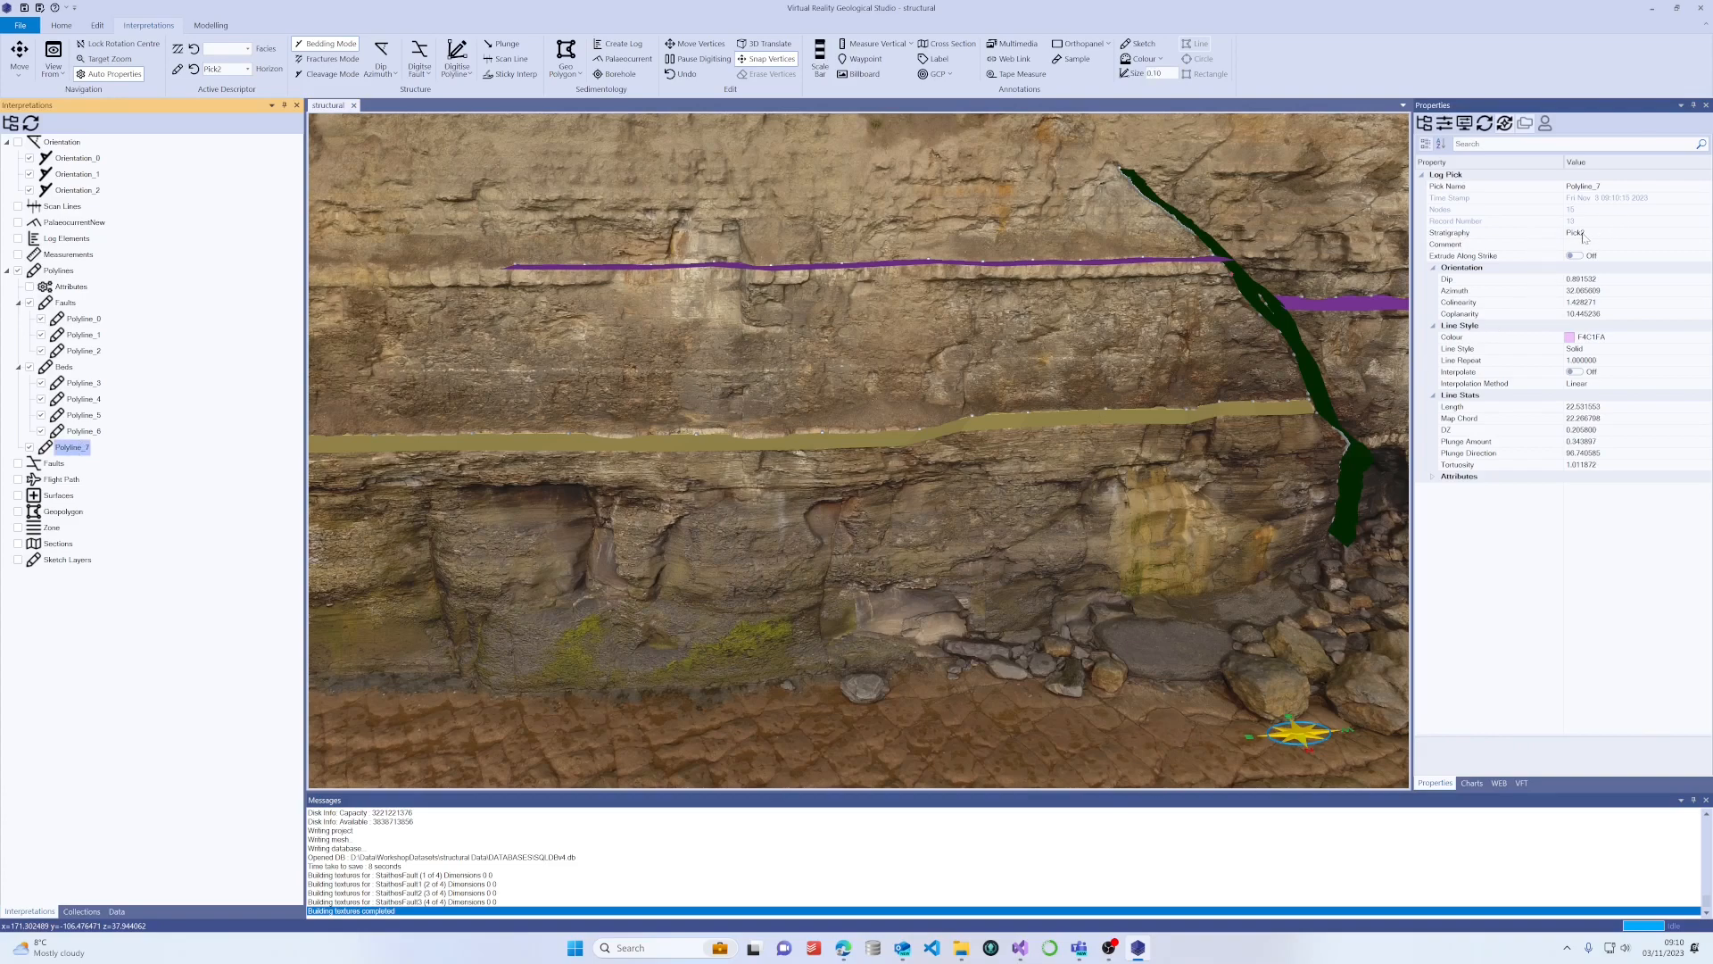
{"action": "scroll", "coordinate": [1106, 321], "scroll_direction": "up", "scroll_amount": 5}
{"action": "scroll", "coordinate": [1174, 357], "scroll_direction": "down", "scroll_amount": 5}
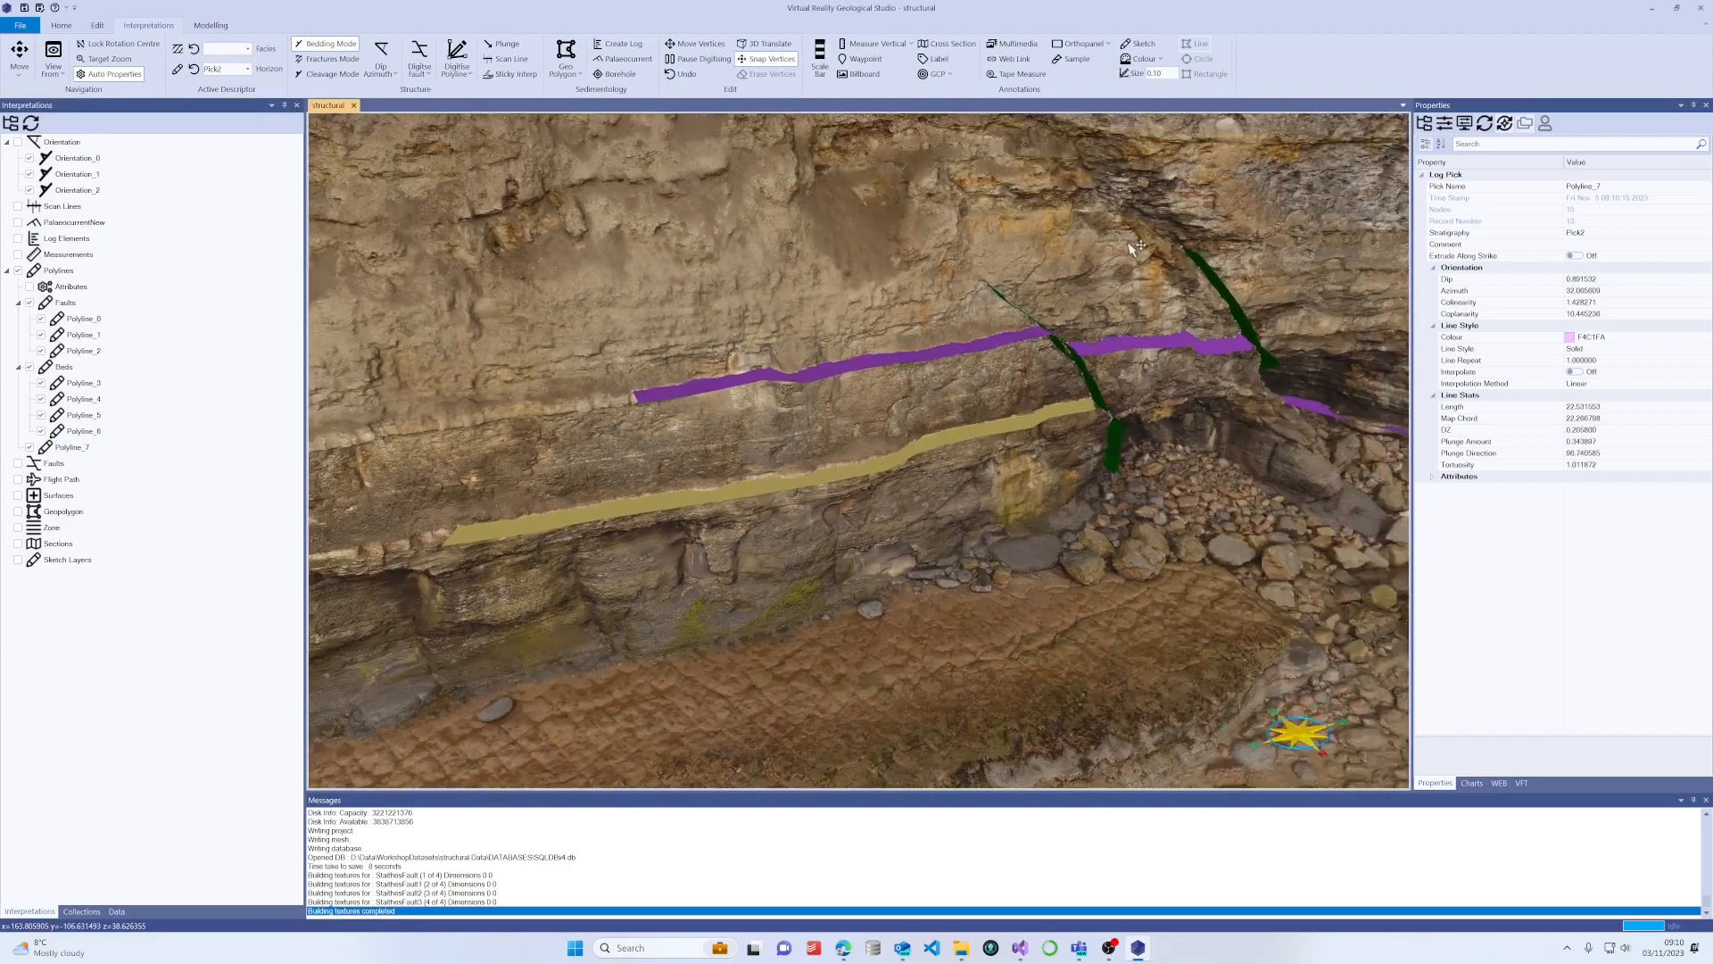
{"action": "left_click_drag", "start_coordinate": [1121, 244], "coordinate": [998, 323]}
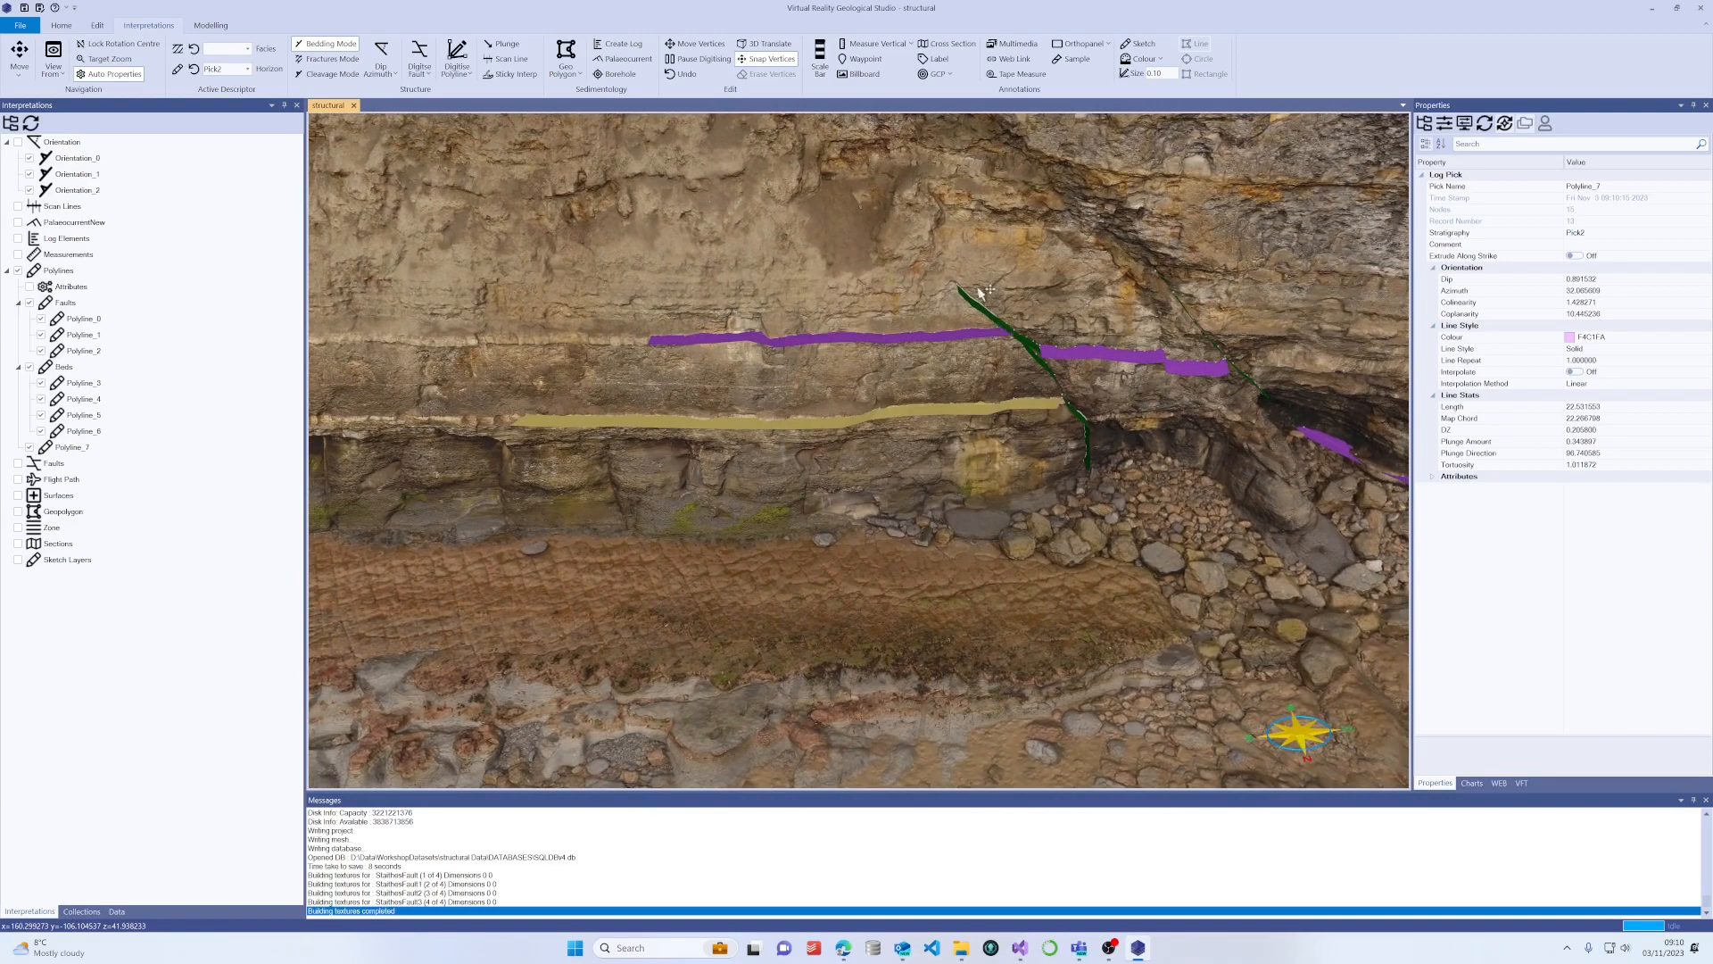
{"action": "scroll", "coordinate": [1025, 369], "scroll_direction": "up", "scroll_amount": 5}
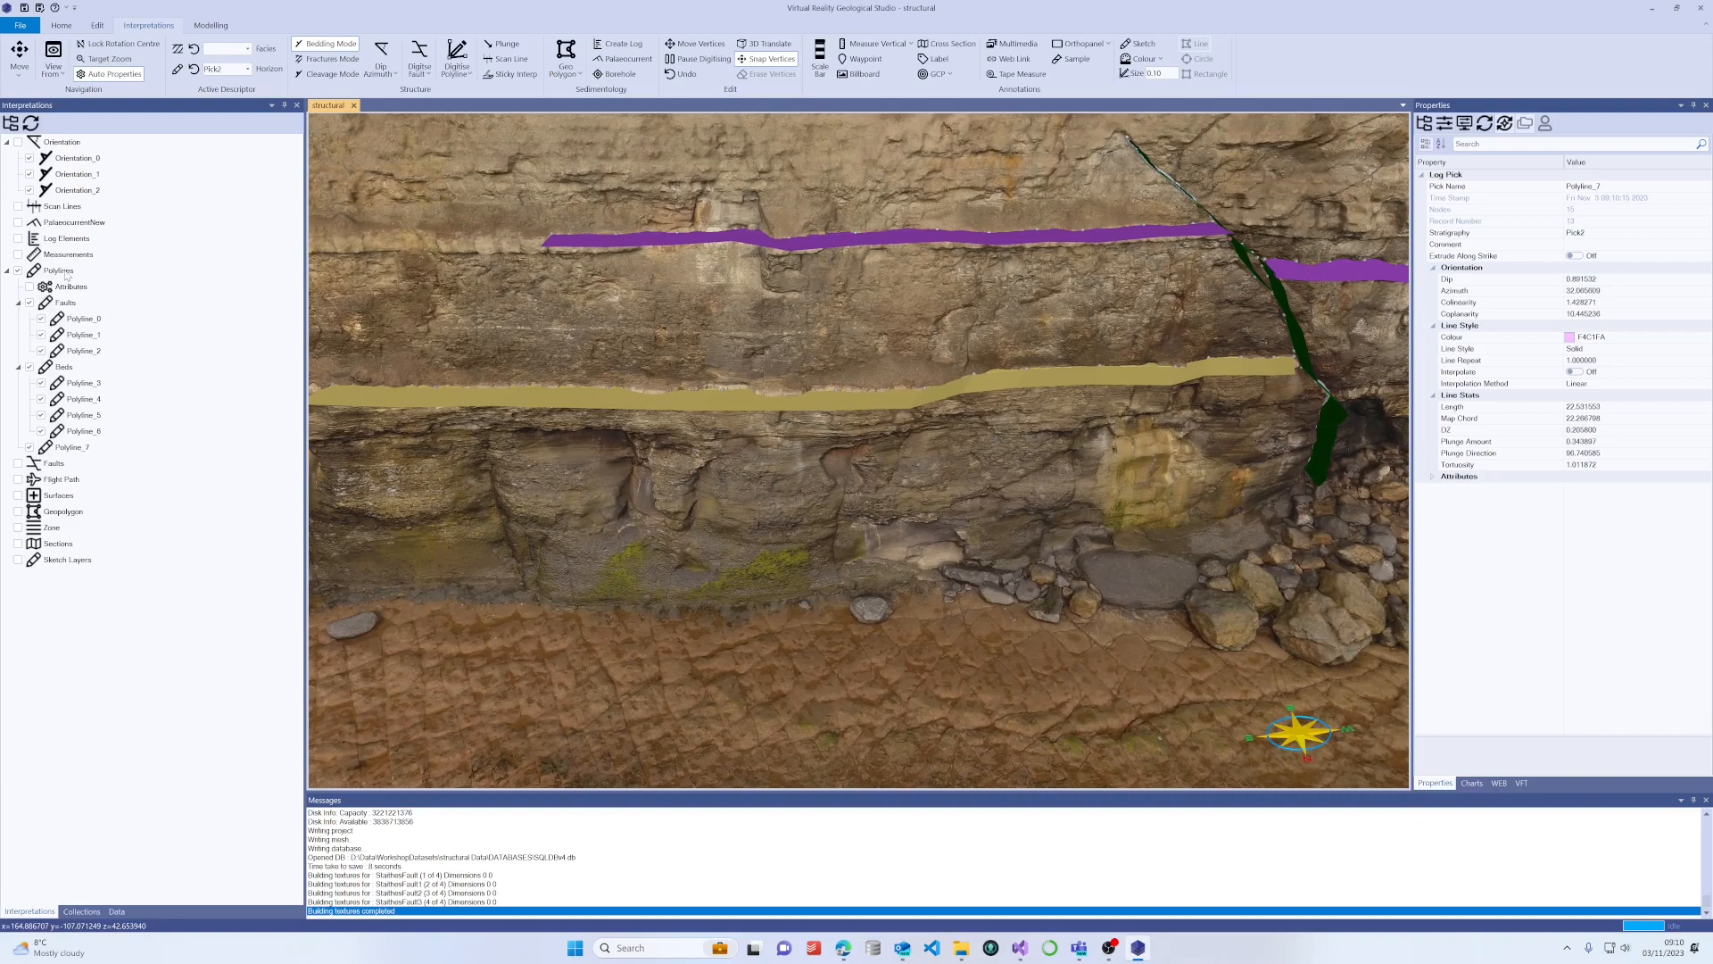
Set the default name for new polylines to Bedding {$DATE} and the name counter to 0.
{"action": "left_click", "coordinate": [59, 270]}
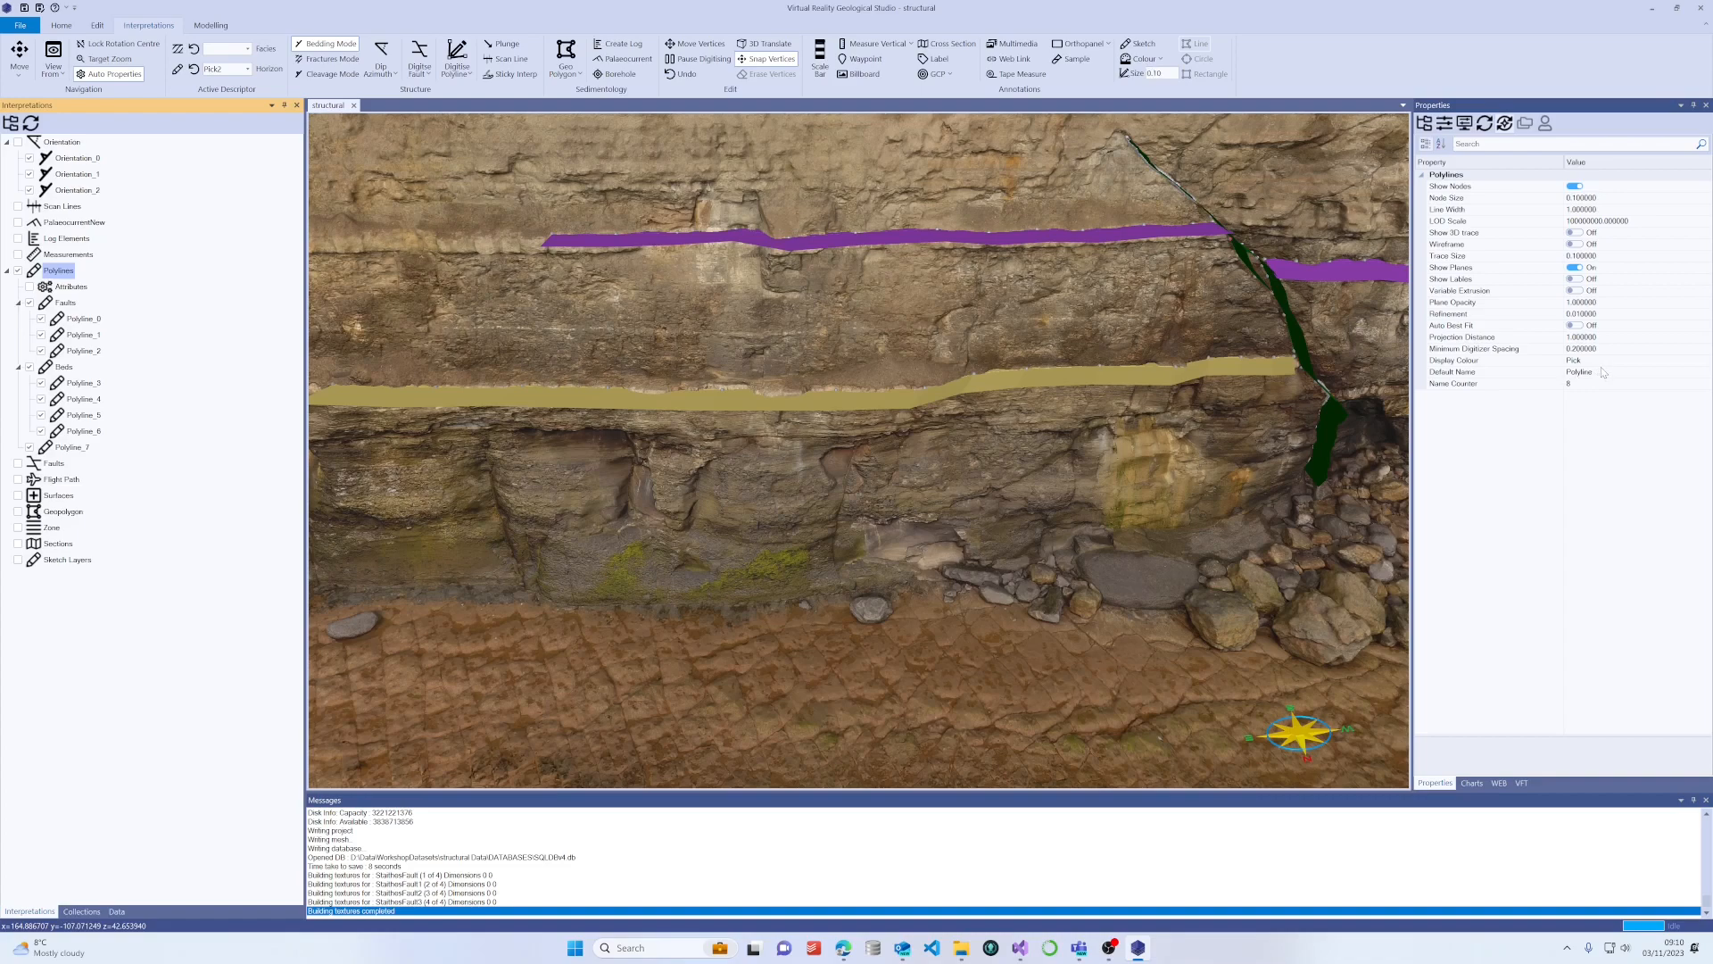
{"action": "left_click", "coordinate": [1603, 372]}
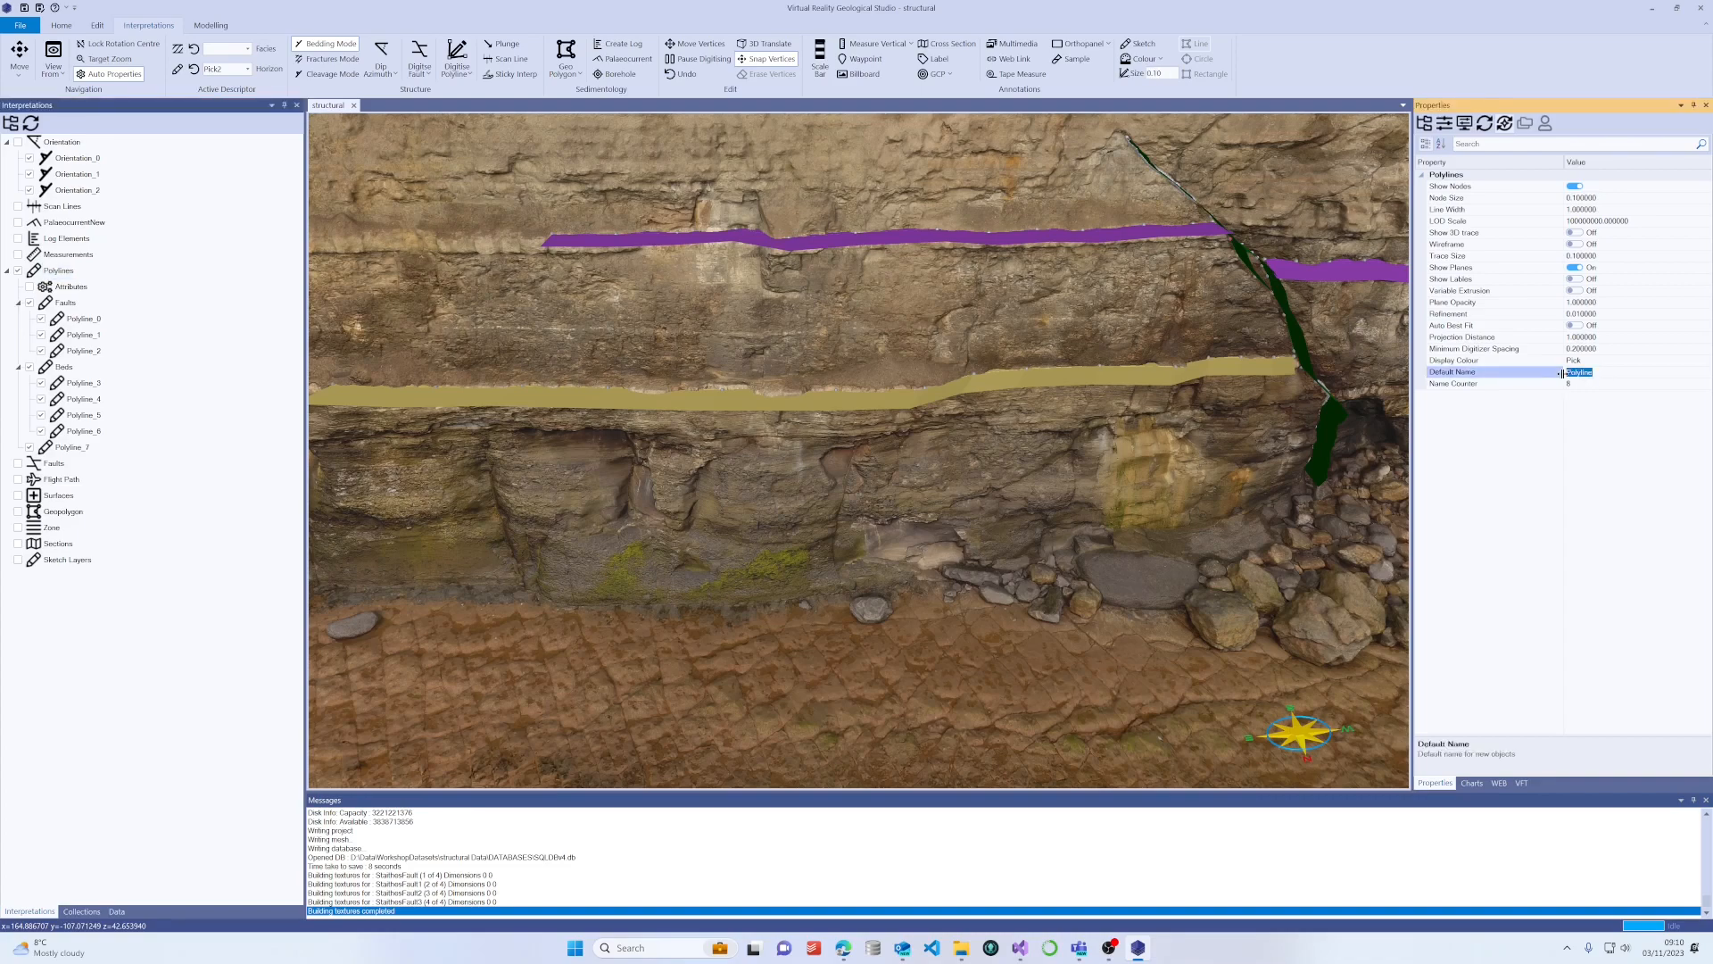
{"action": "type", "text": "Bedding ($DATE"}
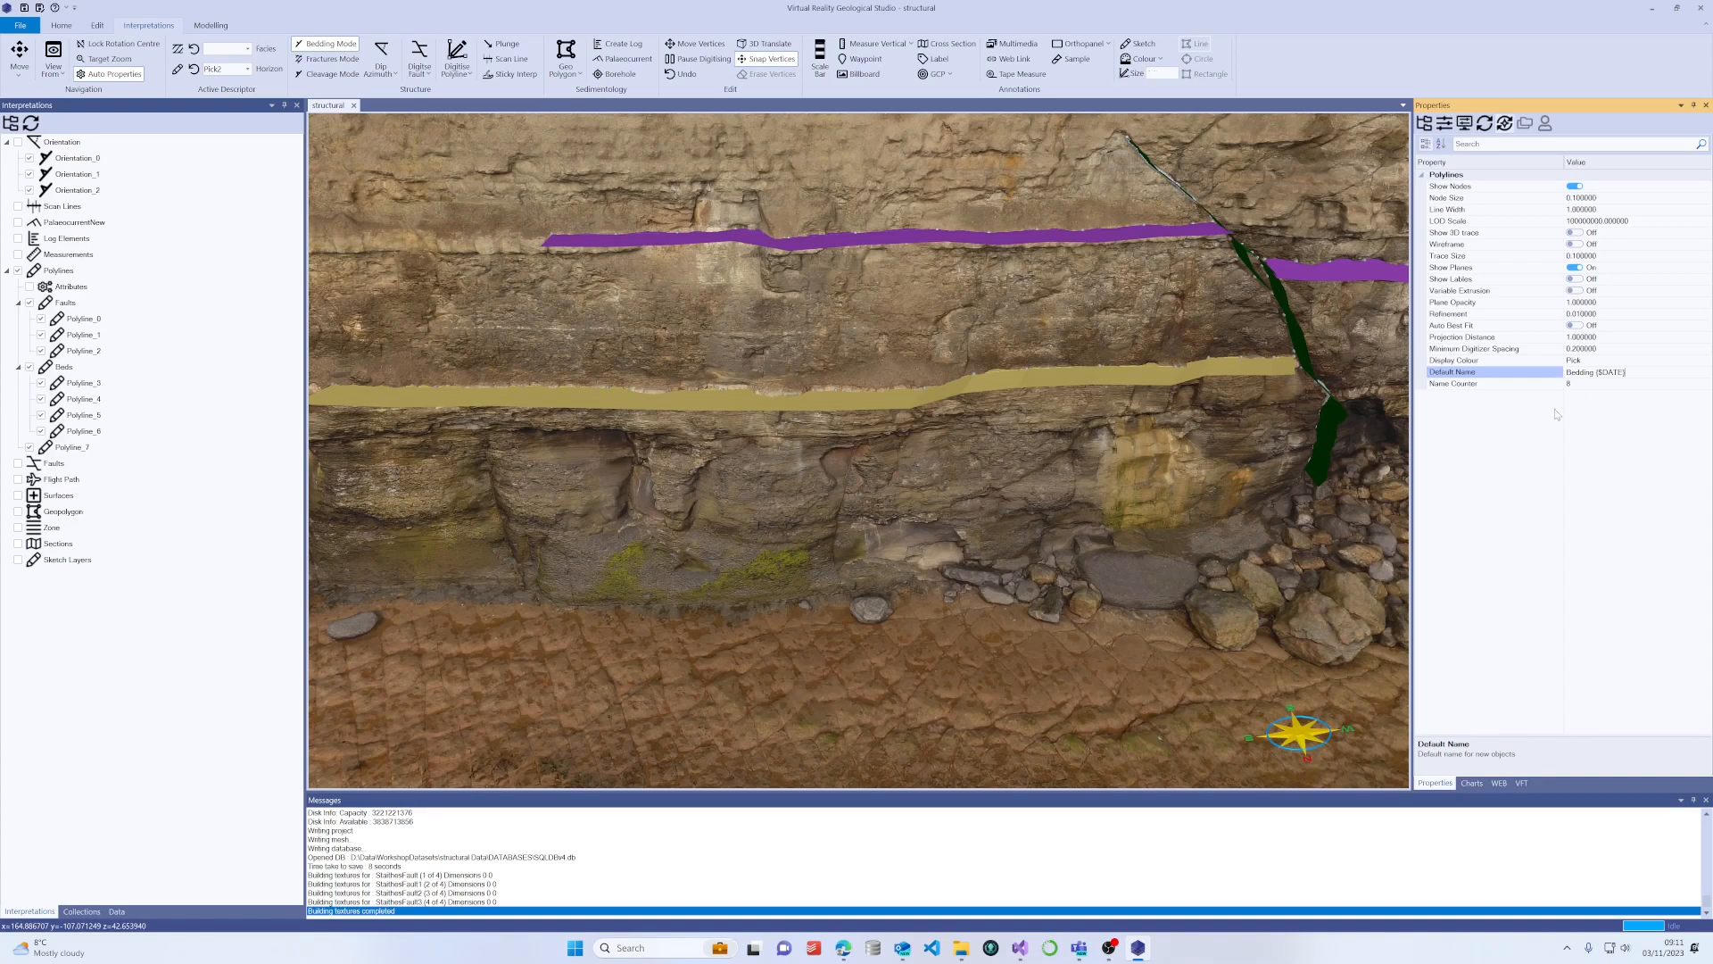
{"action": "left_click", "coordinate": [1544, 385]}
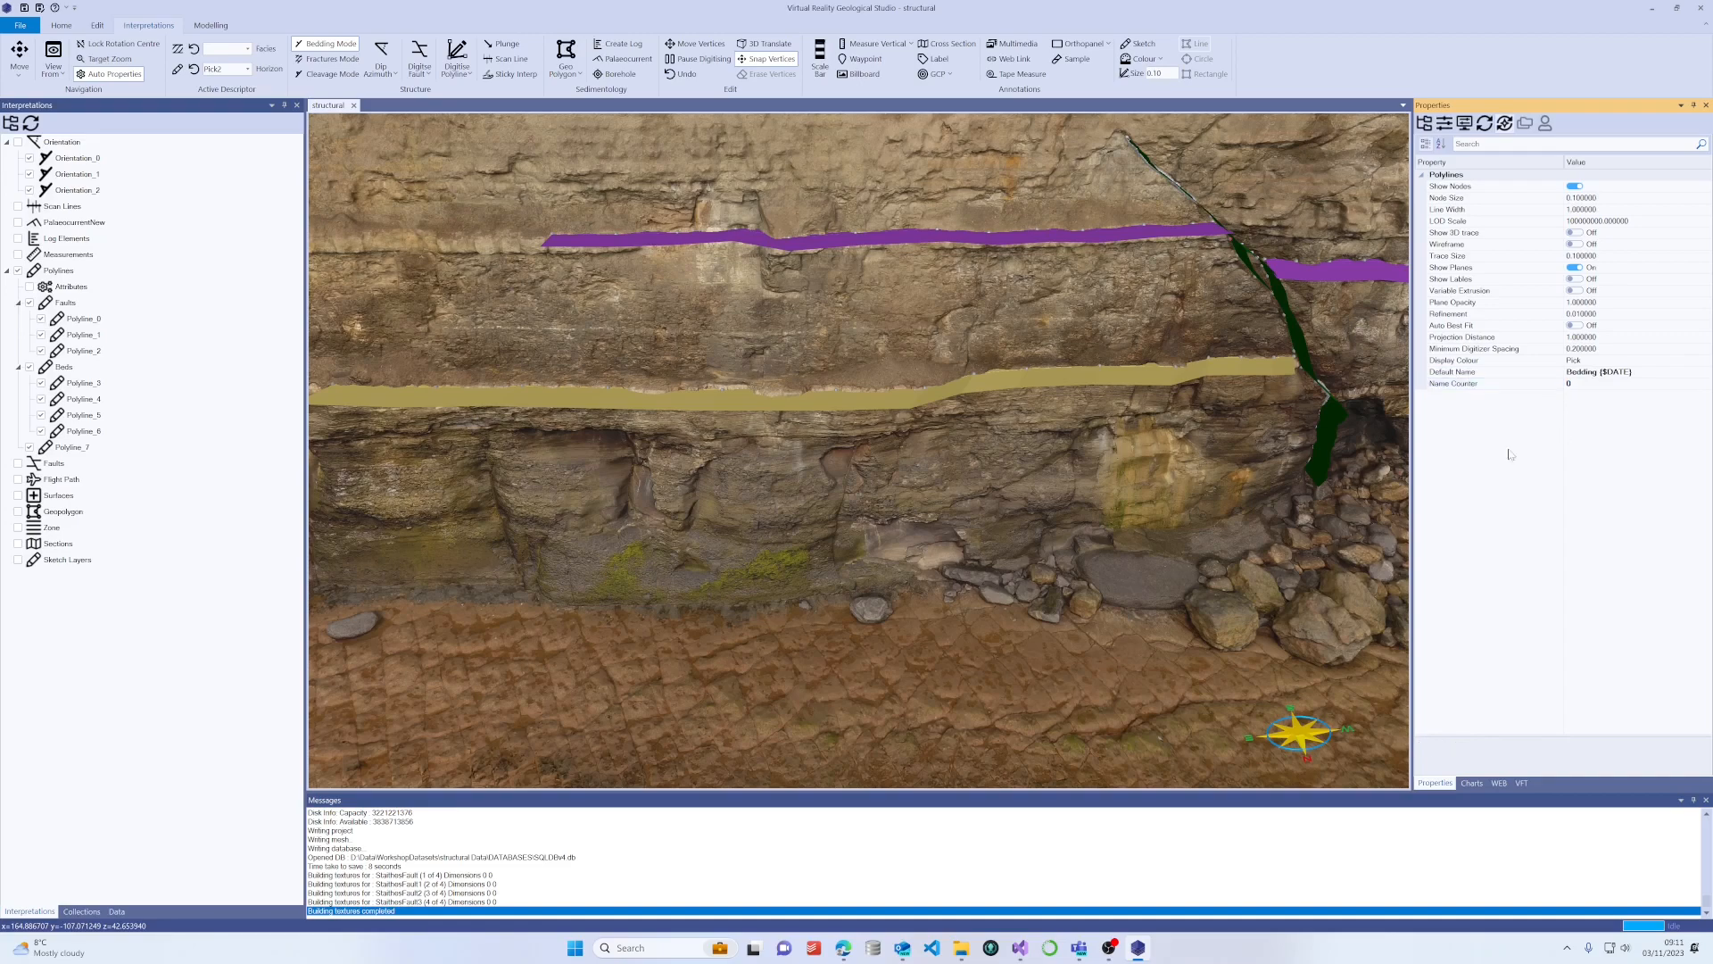
Digitise the lower bed top beyond the first fault, towards the second fault, as a polyline about 6.8 units long.
{"action": "left_click_drag", "start_coordinate": [1249, 461], "coordinate": [925, 425]}
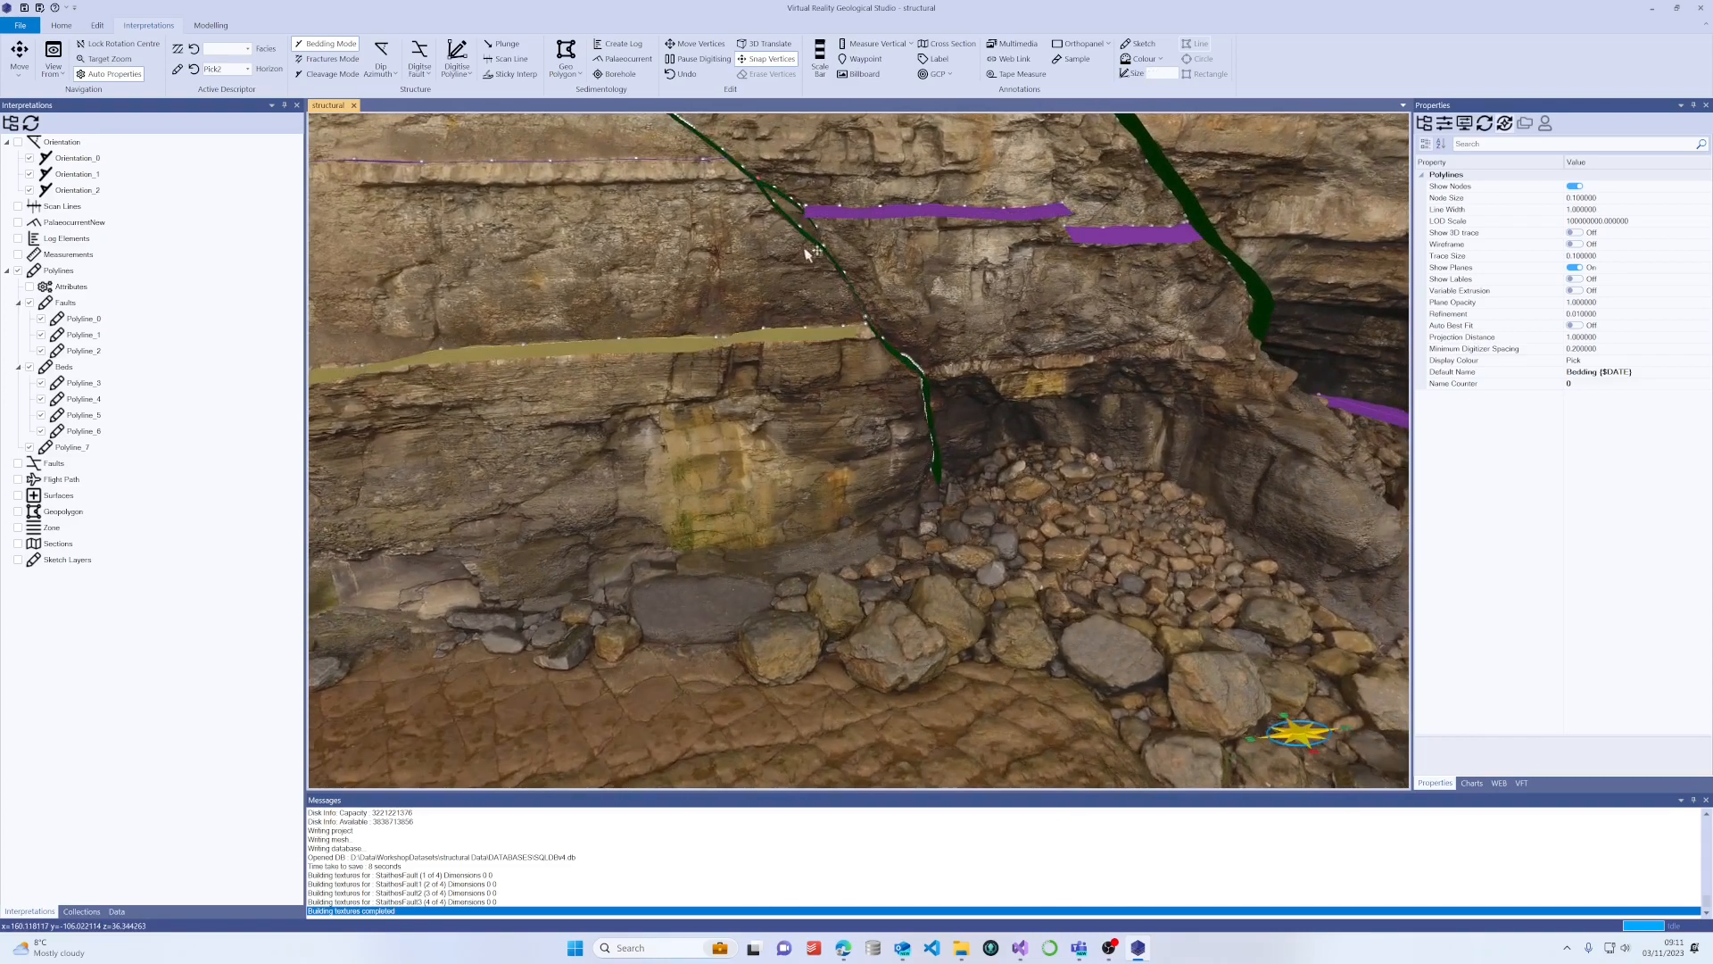
{"action": "left_click", "coordinate": [456, 55]}
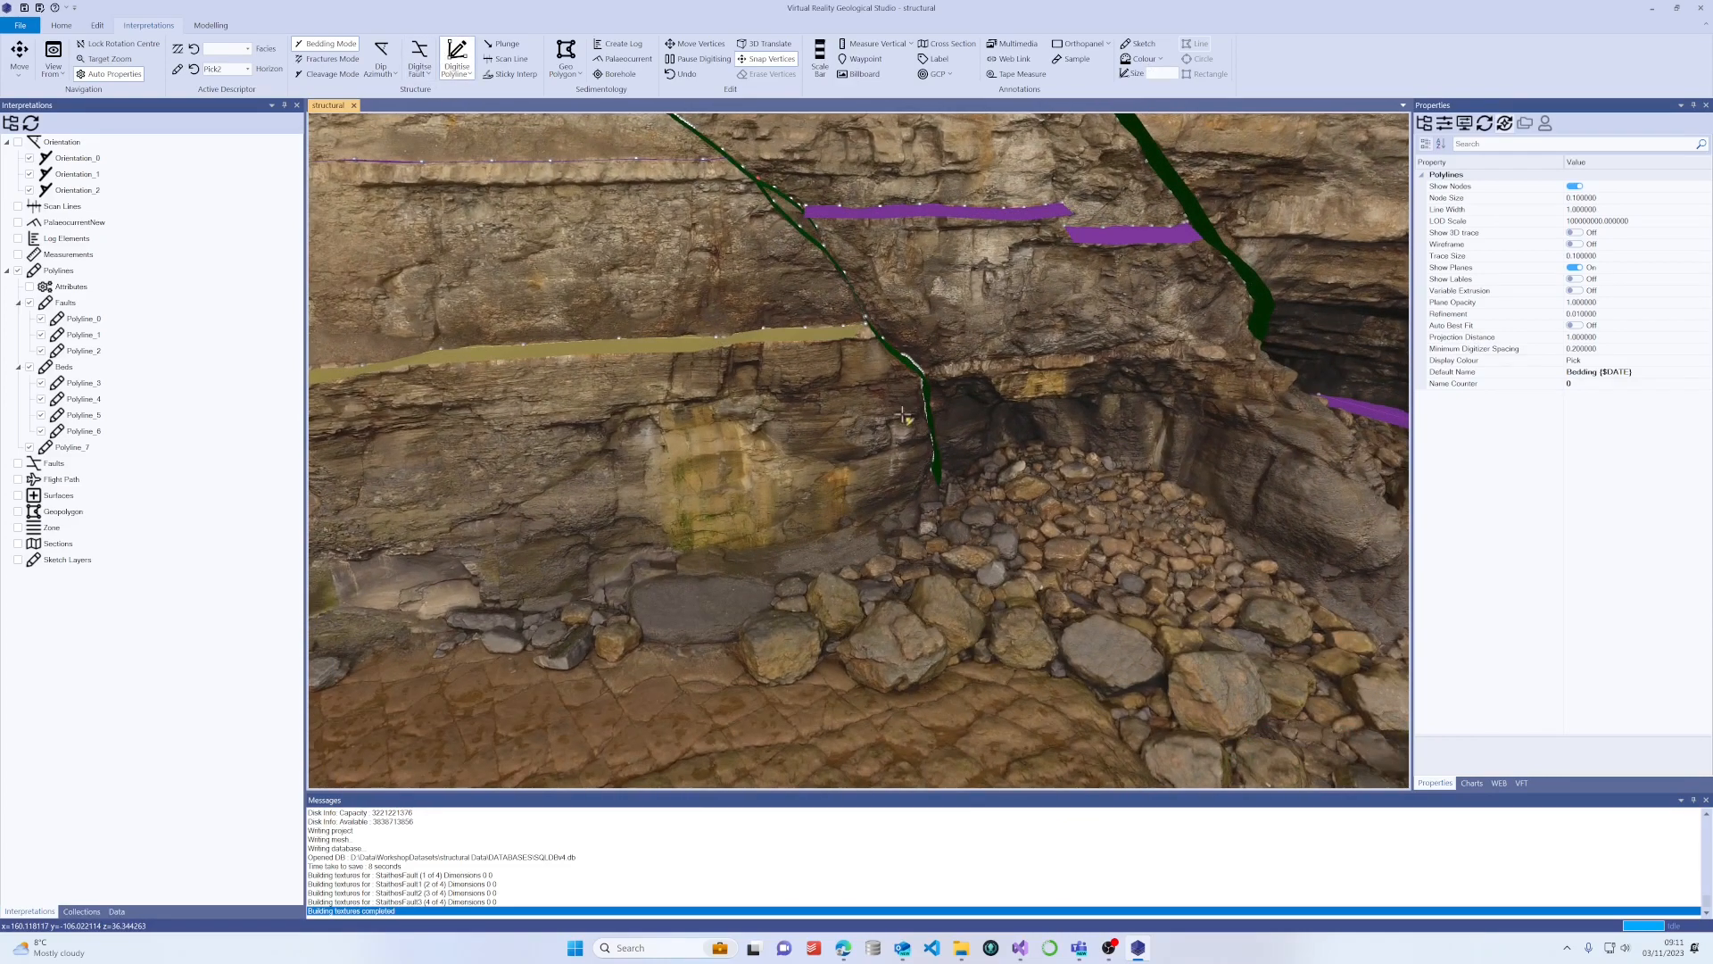
{"action": "left_click", "coordinate": [929, 369]}
{"action": "left_click", "coordinate": [1003, 361]}
{"action": "left_click", "coordinate": [1068, 356]}
{"action": "left_click", "coordinate": [1122, 351]}
{"action": "left_click", "coordinate": [1181, 352]}
{"action": "right_click", "coordinate": [1232, 348]}
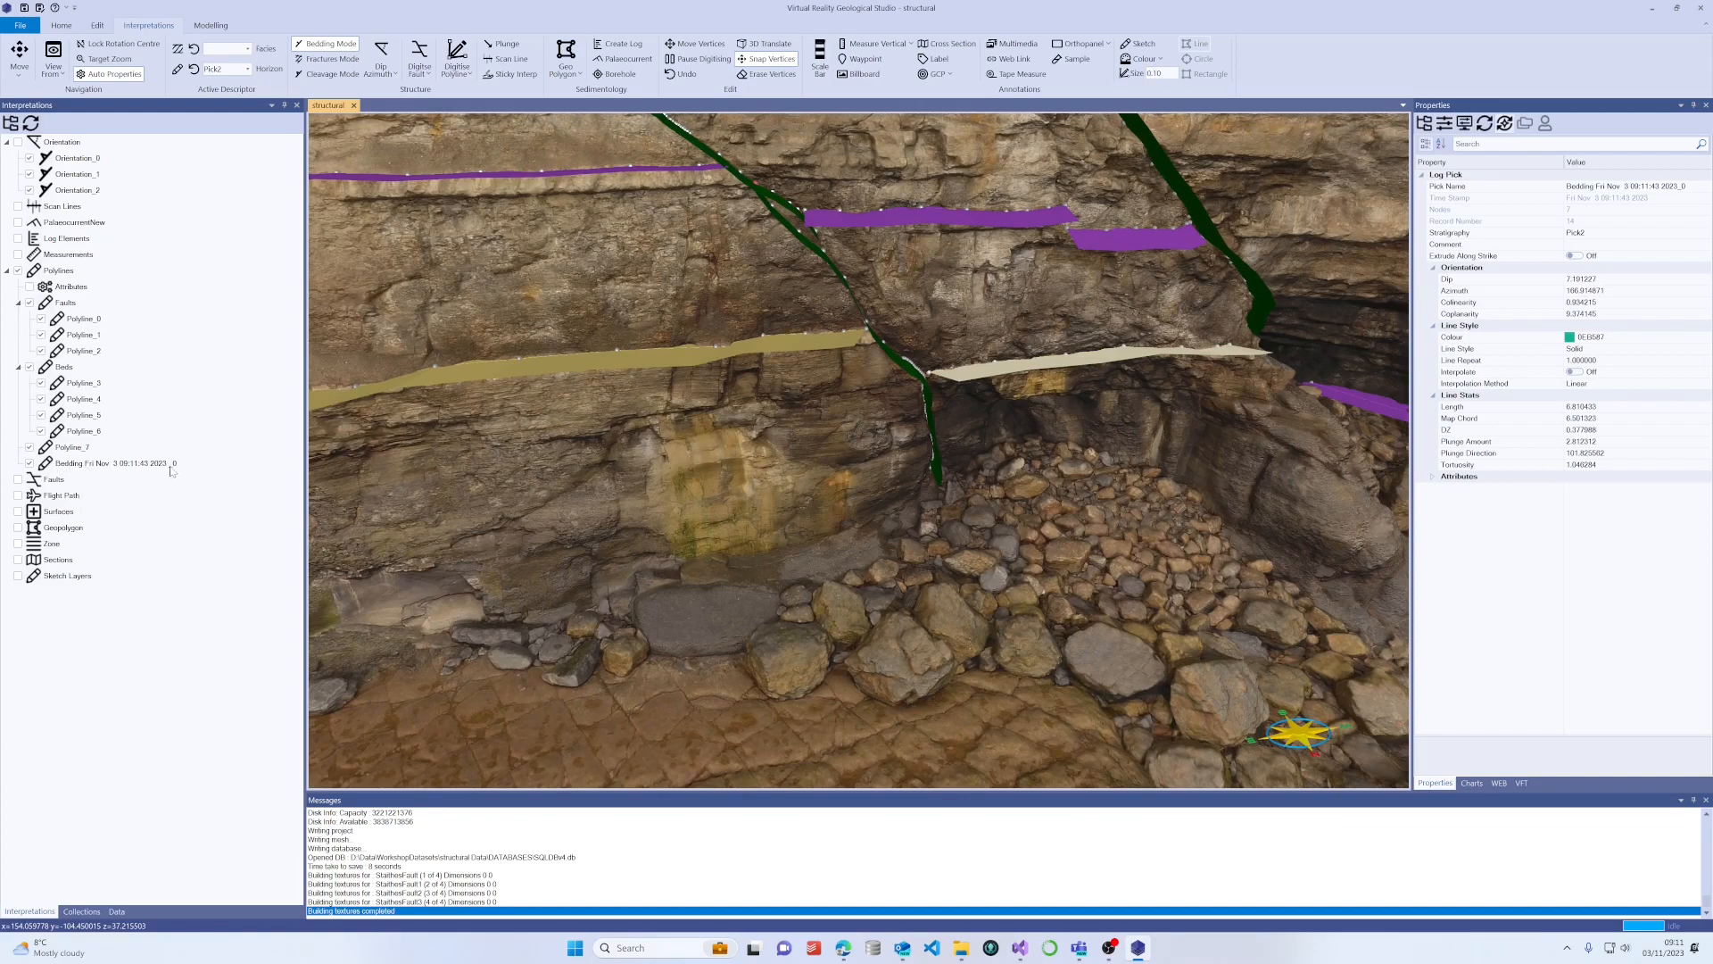
Move Polyline_7 and the dated Bedding polyline into the Beds group.
{"action": "left_click", "coordinate": [76, 449]}
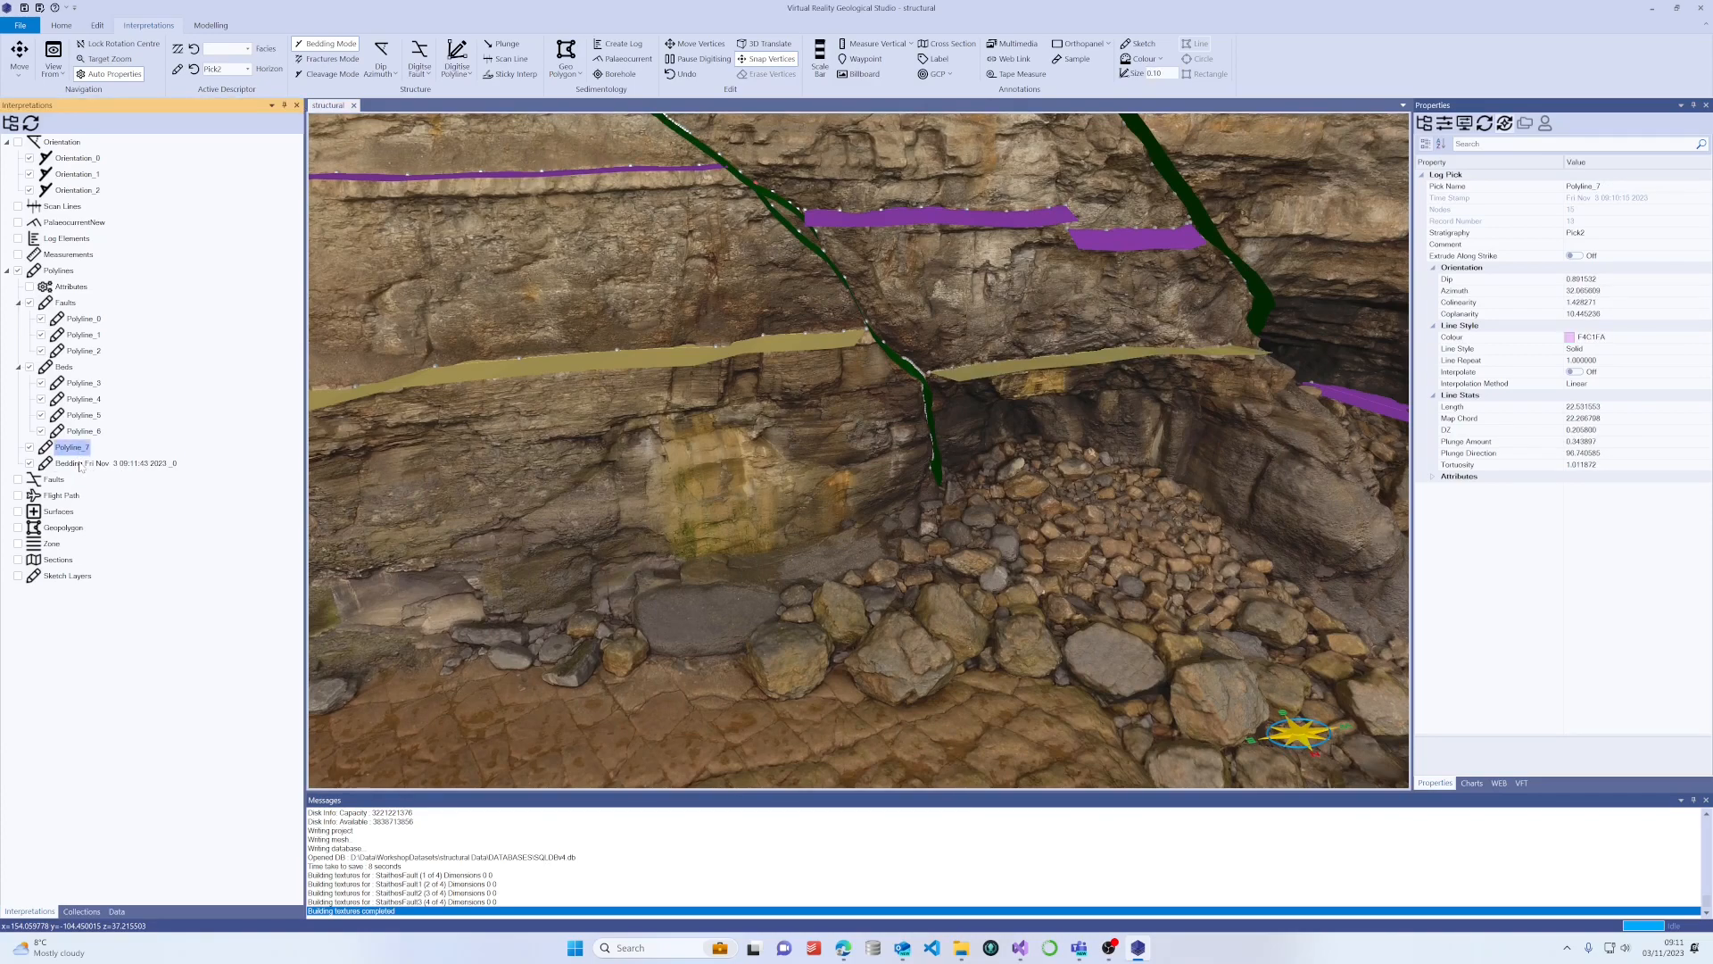
{"action": "left_click", "coordinate": [80, 463], "text": "shift"}
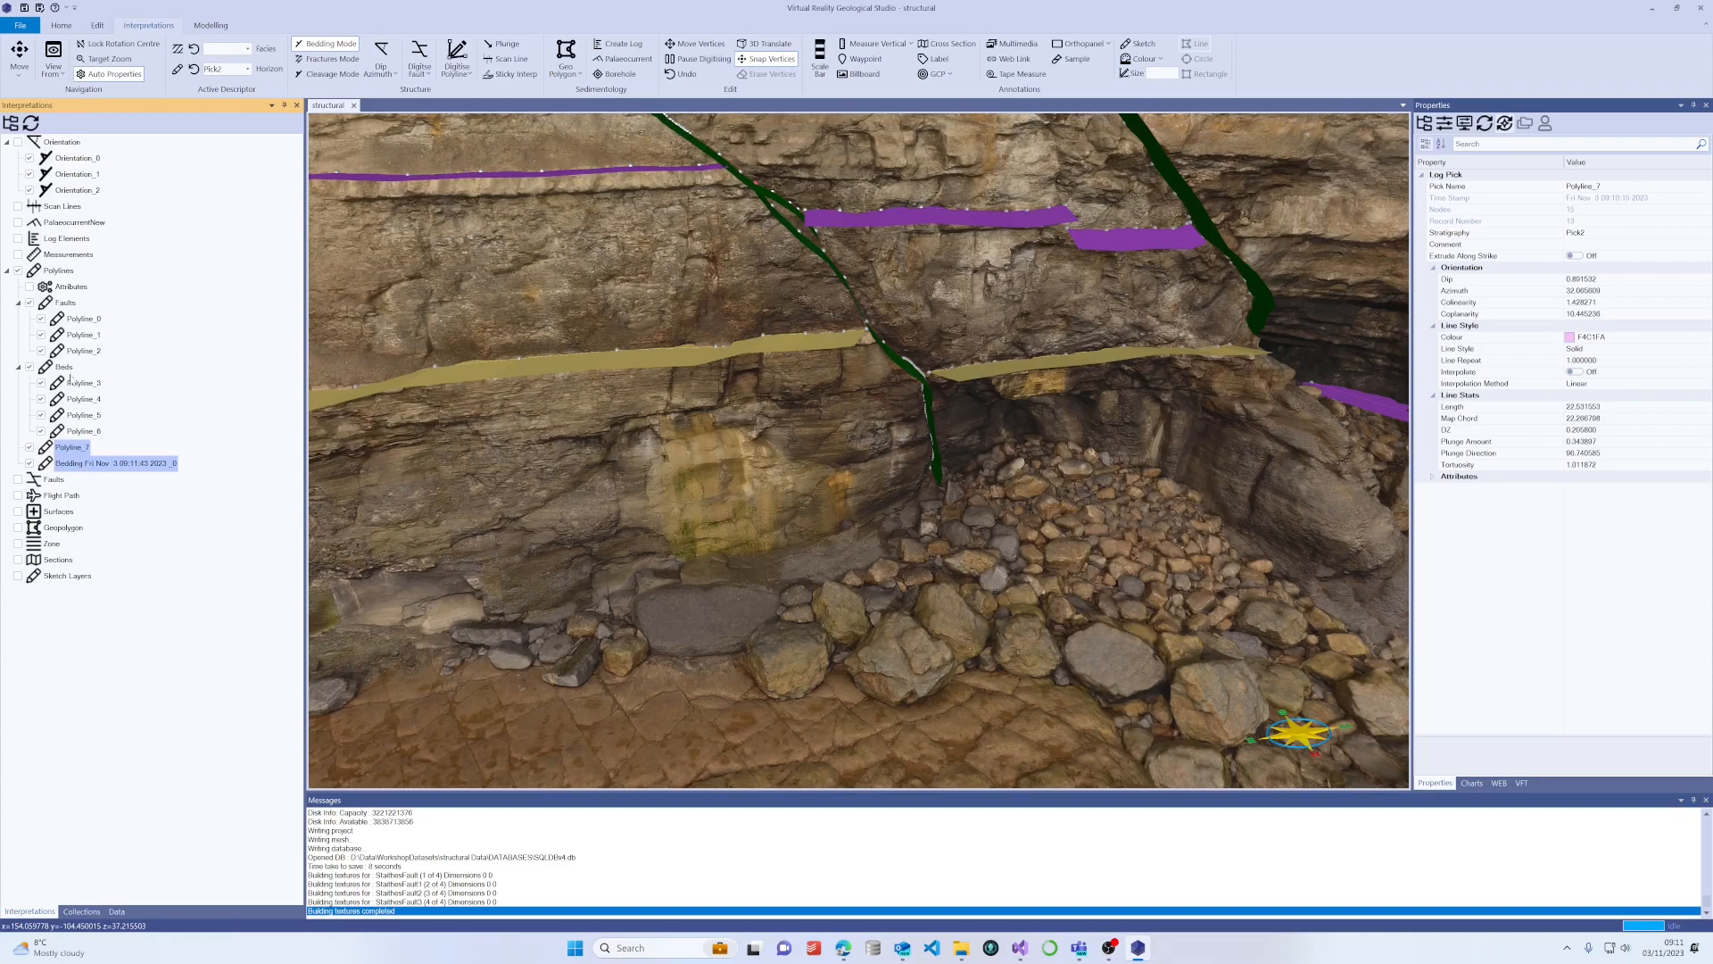
{"action": "left_click_drag", "start_coordinate": [64, 452], "coordinate": [70, 373]}
Group Polyline_7 and the dated Bedding polyline as a subgroup within Beds.
{"action": "left_click", "coordinate": [89, 450]}
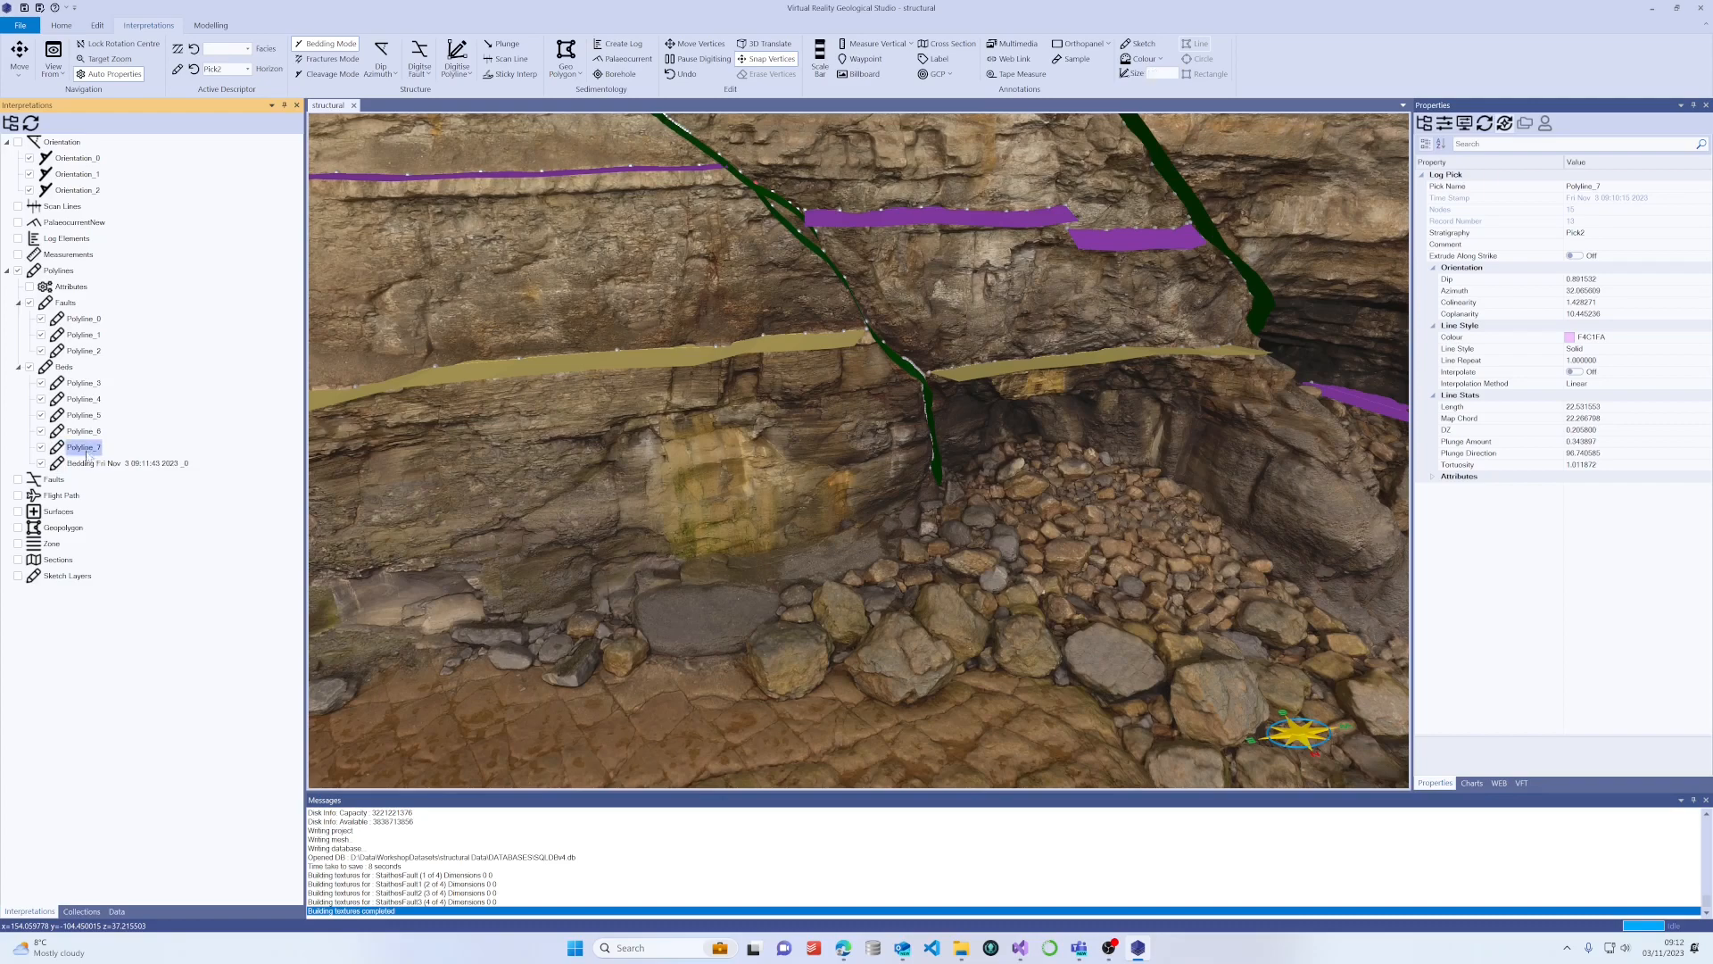
{"action": "left_click", "coordinate": [87, 464], "text": "shift"}
{"action": "right_click", "coordinate": [87, 465]}
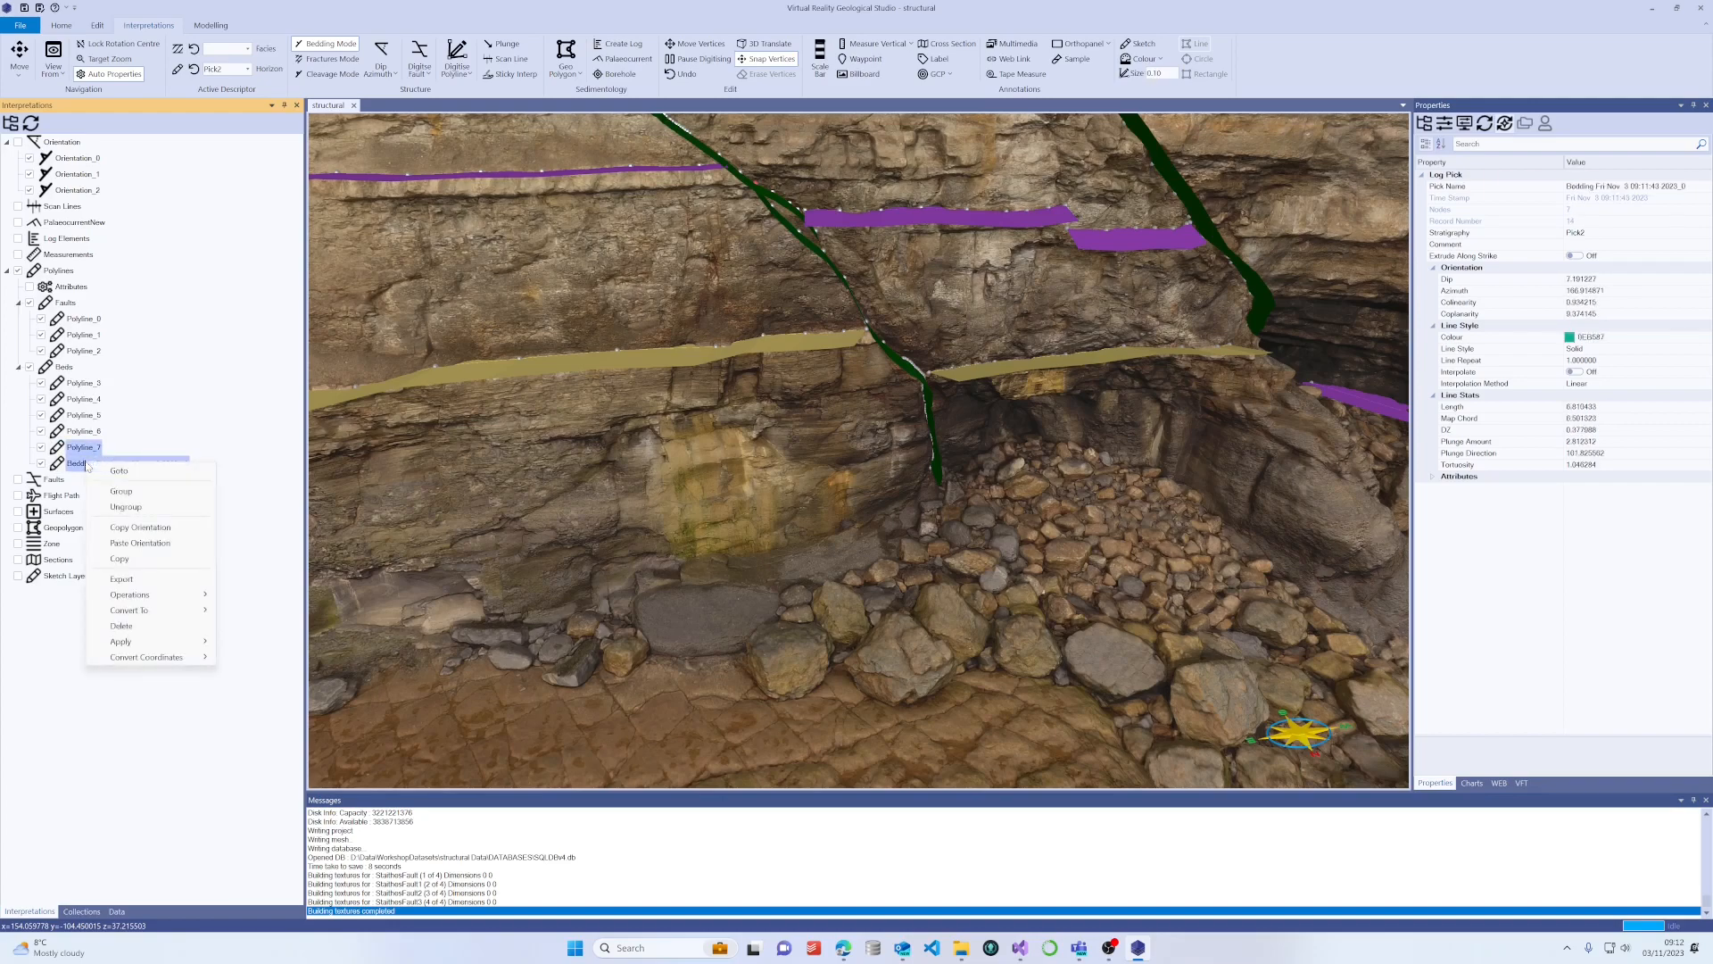
{"action": "left_click", "coordinate": [122, 493]}
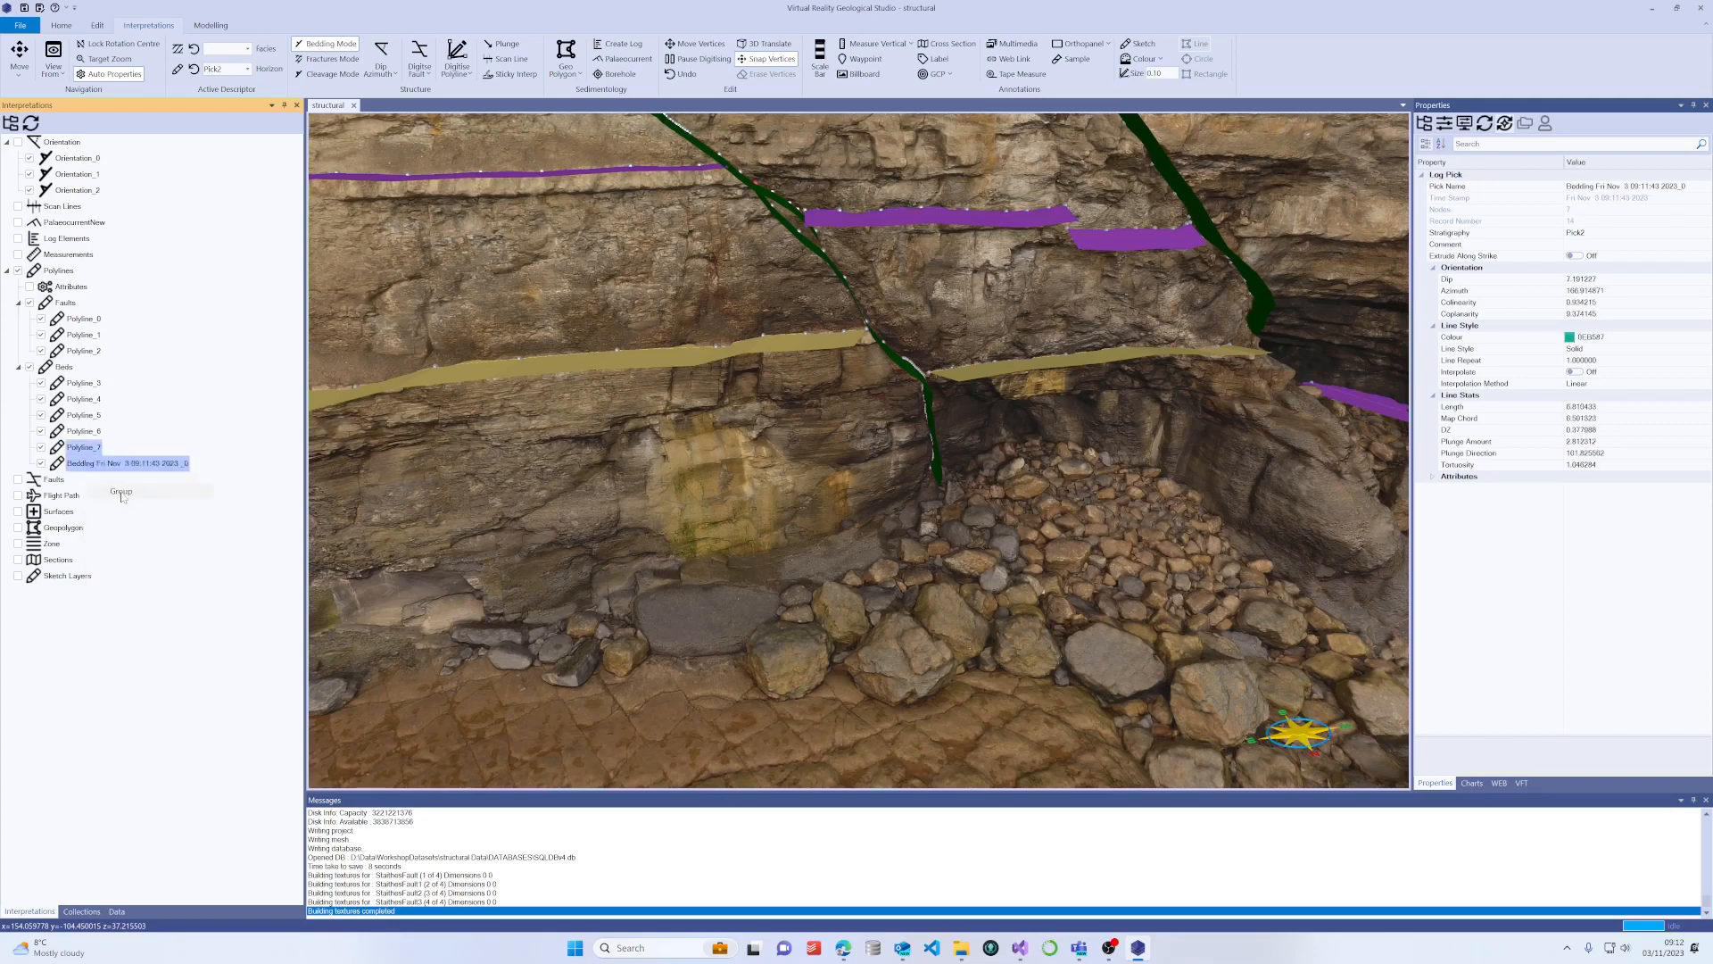
Group the four Pick1 bed tops, Polyline_3 to Polyline_6, as a second subgroup within Beds.
{"action": "left_click", "coordinate": [82, 385]}
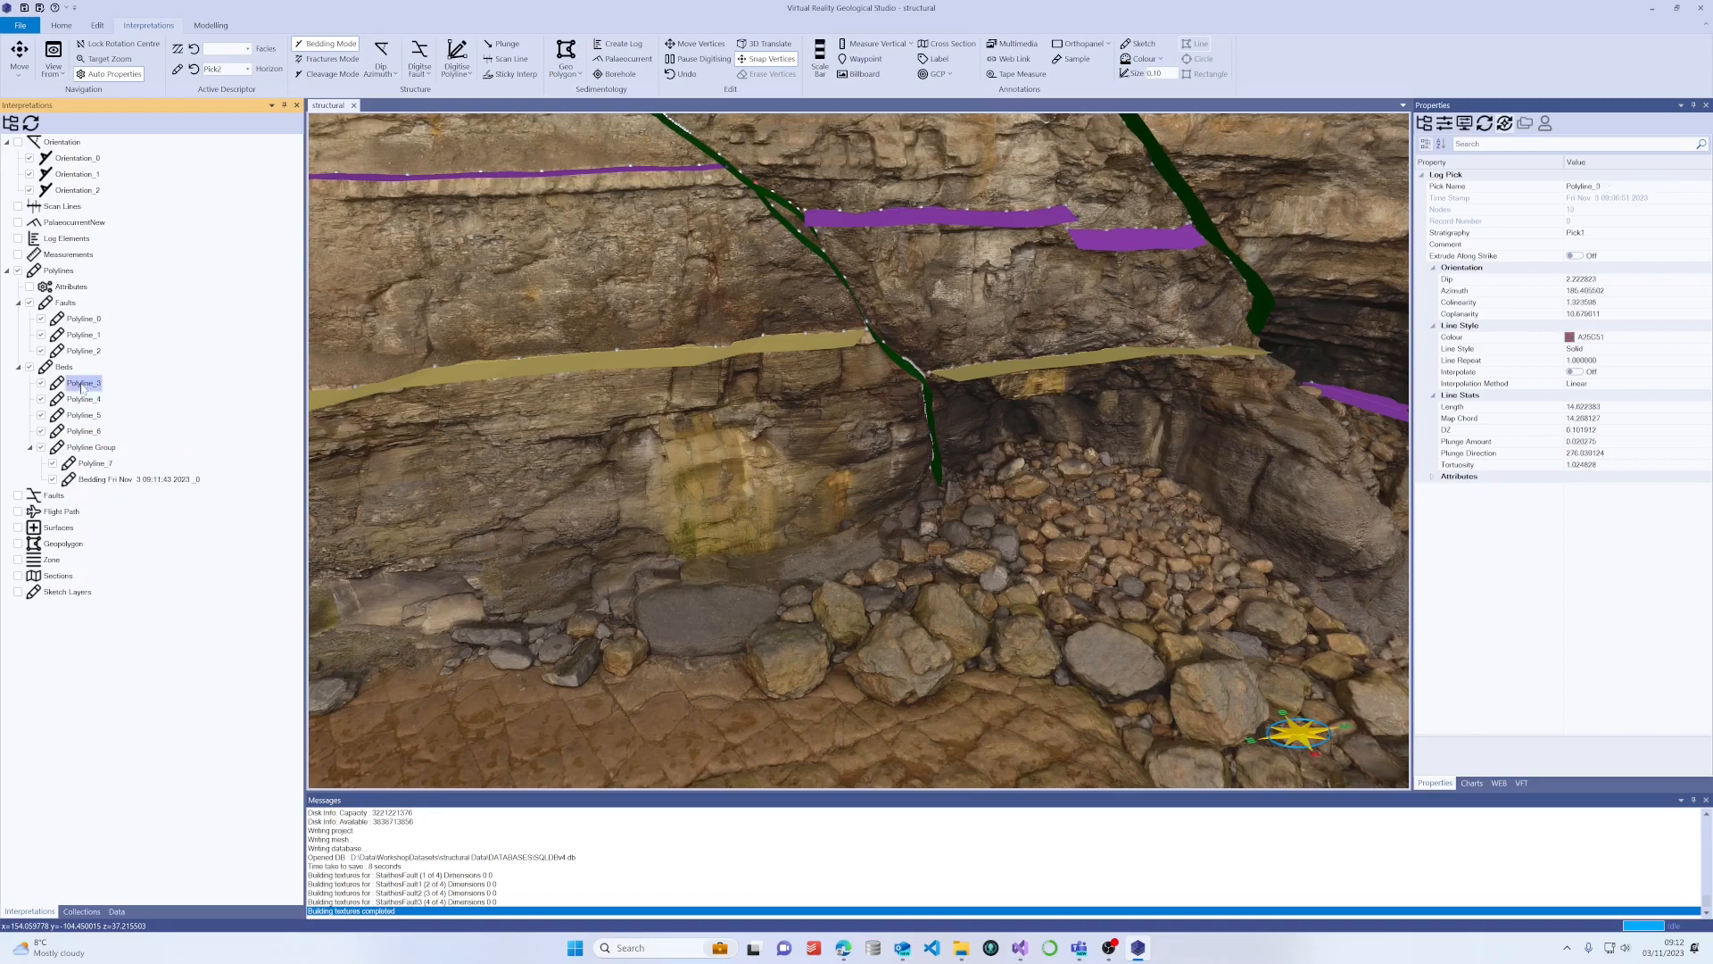
{"action": "left_click", "coordinate": [87, 432], "text": "shift"}
{"action": "right_click", "coordinate": [89, 433]}
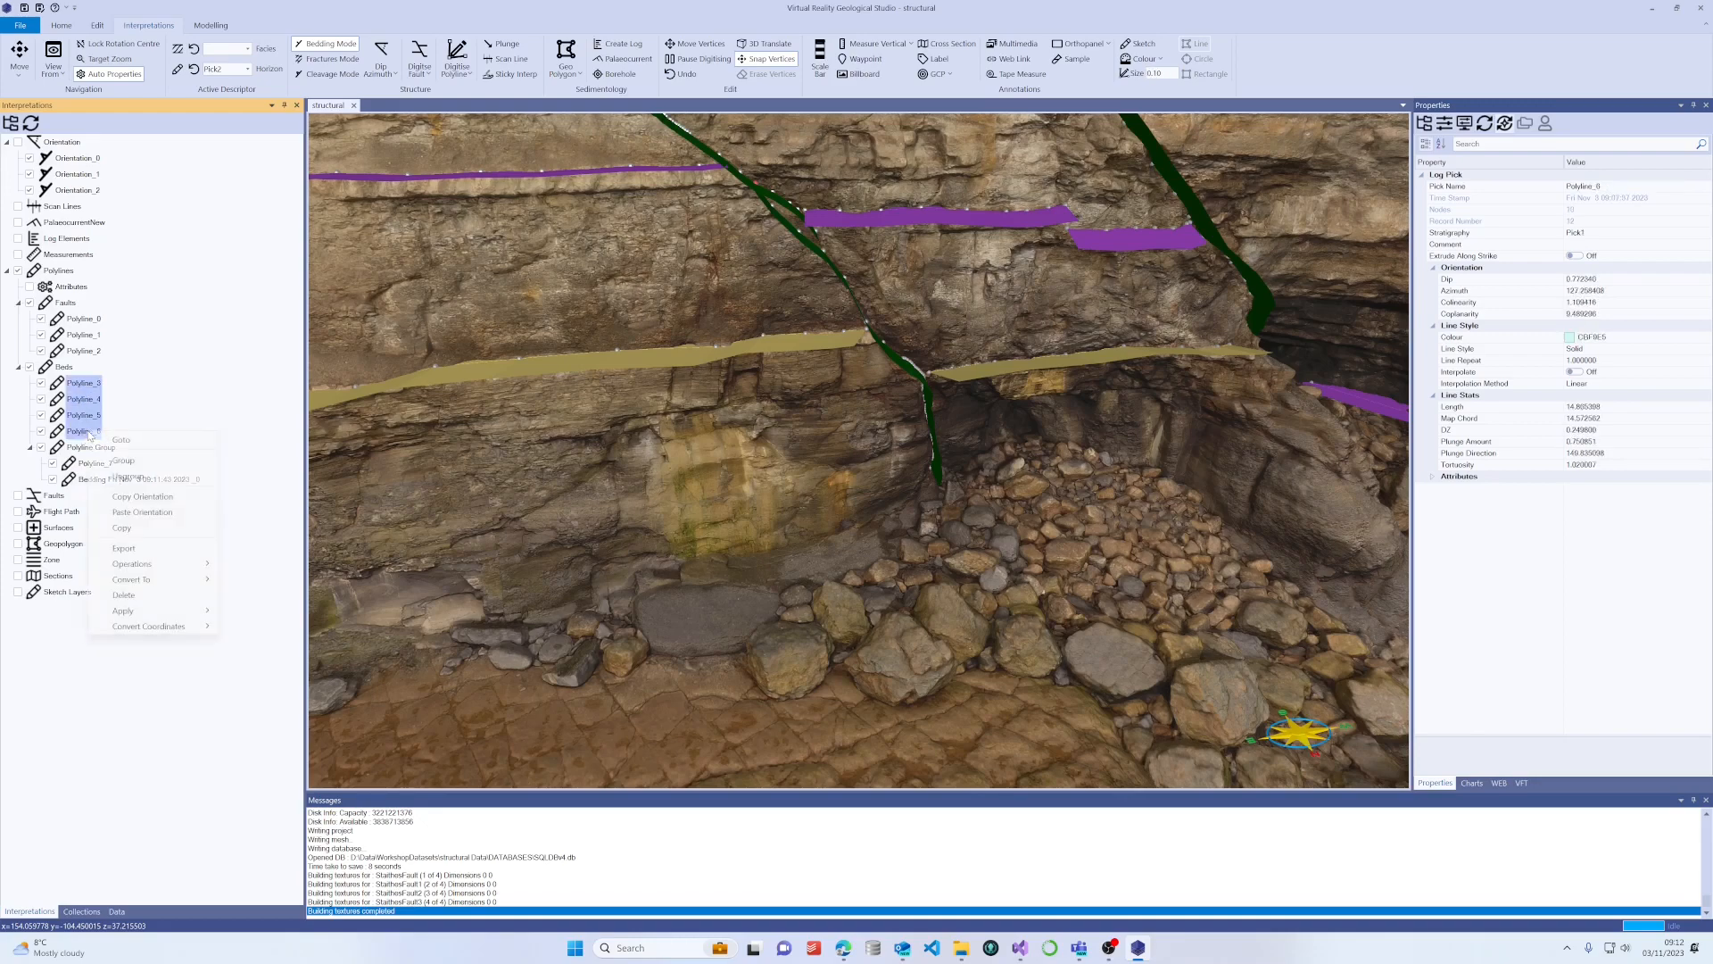
{"action": "left_click", "coordinate": [143, 467]}
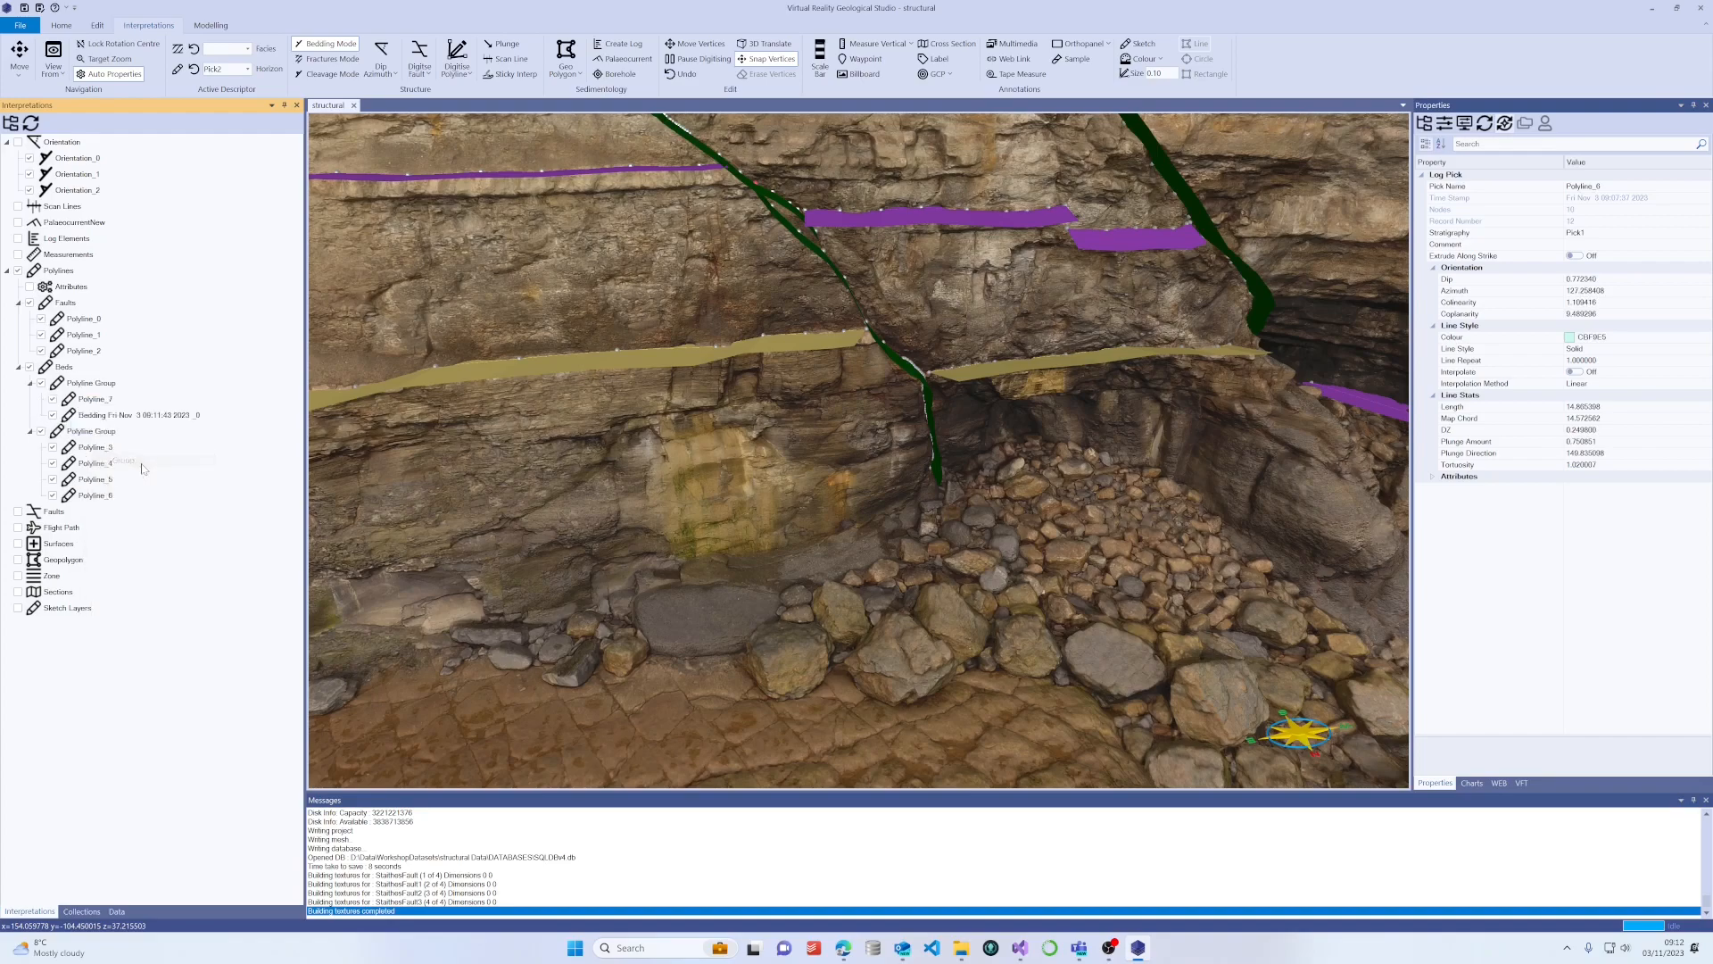
{"action": "scroll", "coordinate": [806, 527], "scroll_direction": "down", "scroll_amount": 6}
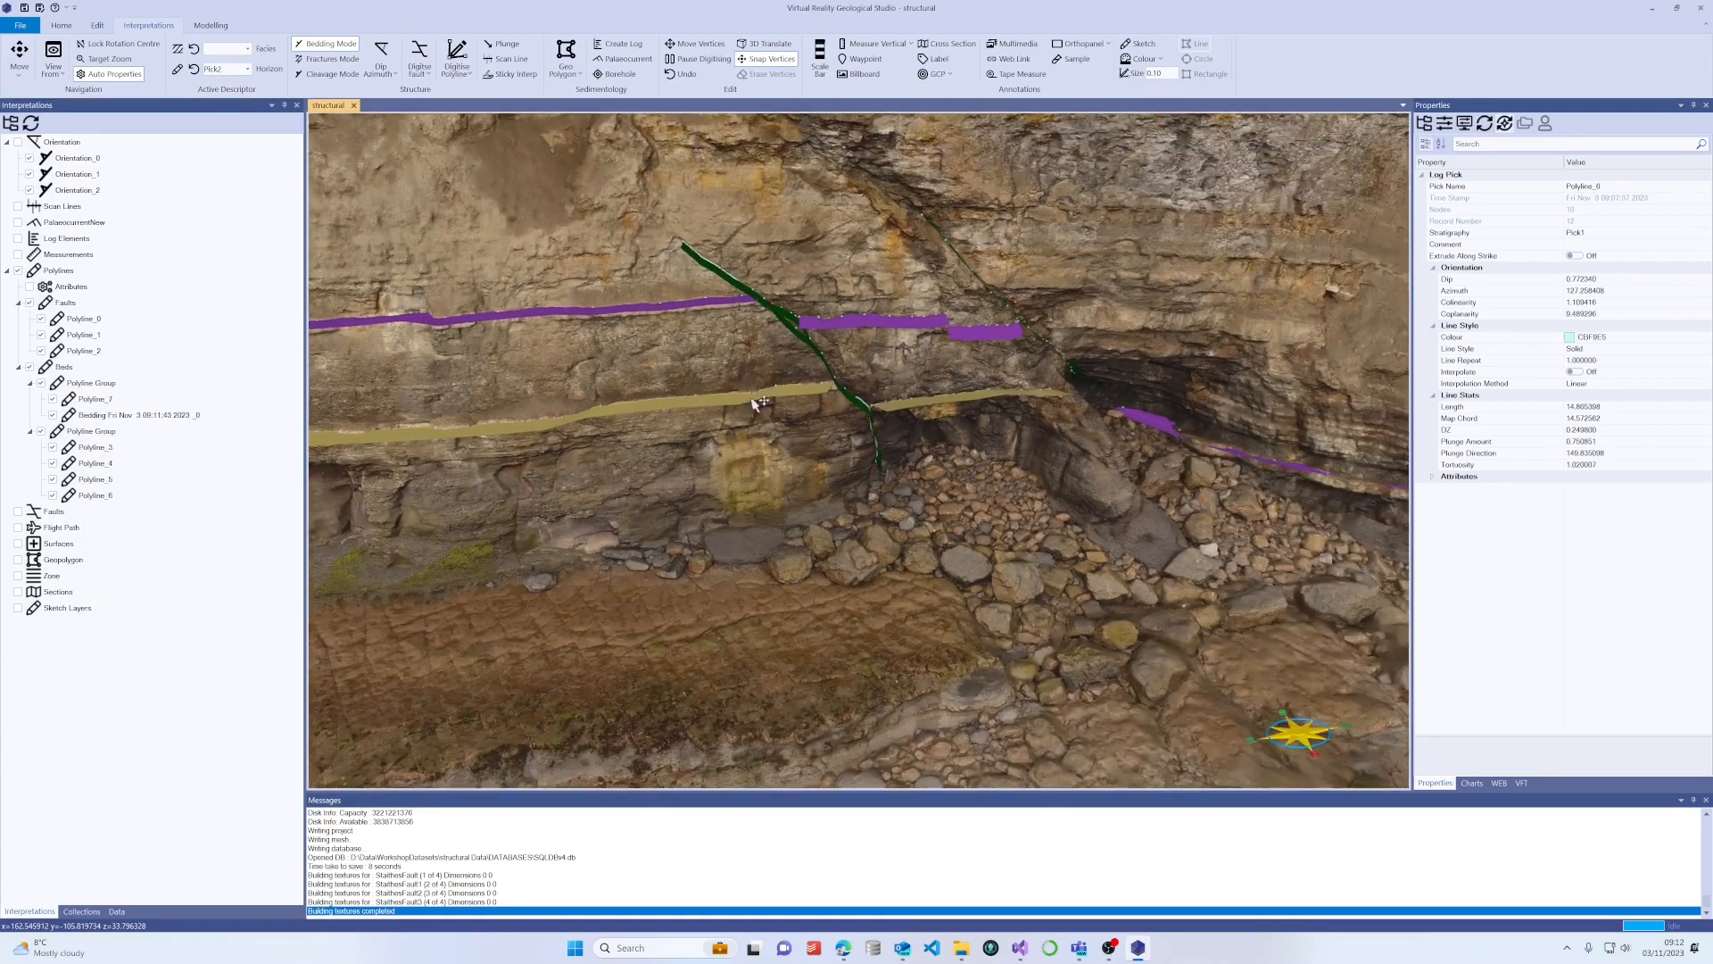
{"action": "left_click_drag", "start_coordinate": [833, 447], "coordinate": [673, 386]}
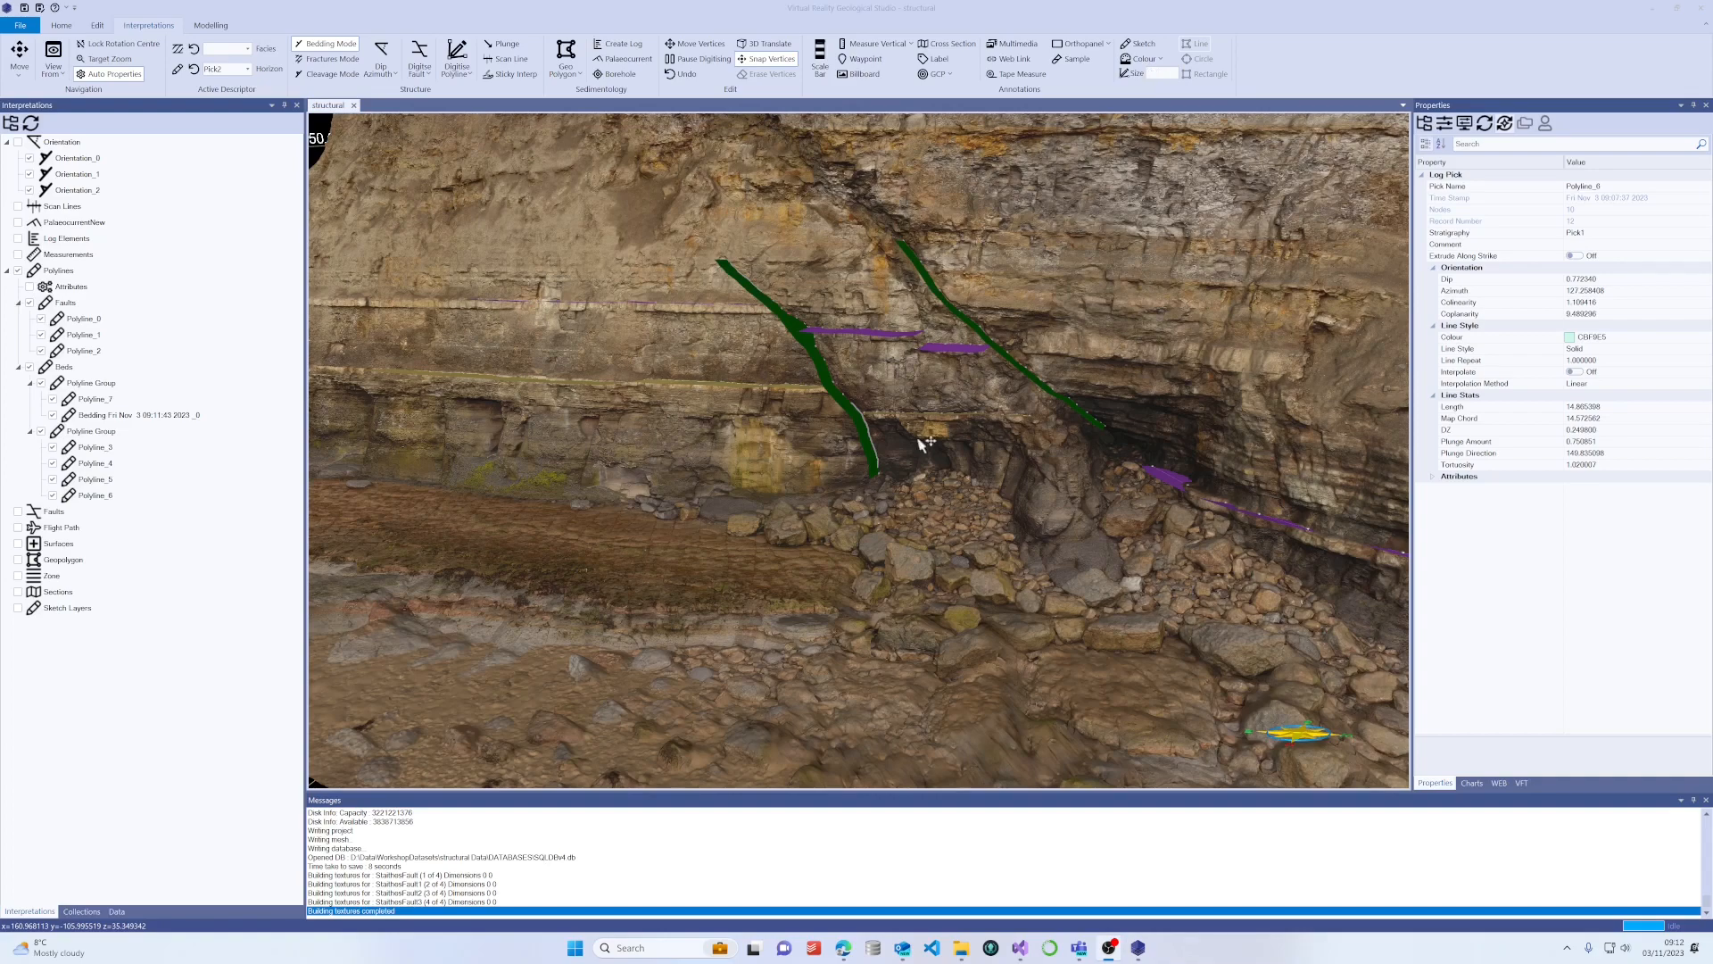
{"action": "scroll", "coordinate": [917, 438], "scroll_direction": "down", "scroll_amount": 1}
{"action": "scroll", "coordinate": [917, 437], "scroll_direction": "up", "scroll_amount": 1}
{"action": "left_click_drag", "start_coordinate": [879, 444], "coordinate": [1053, 426]}
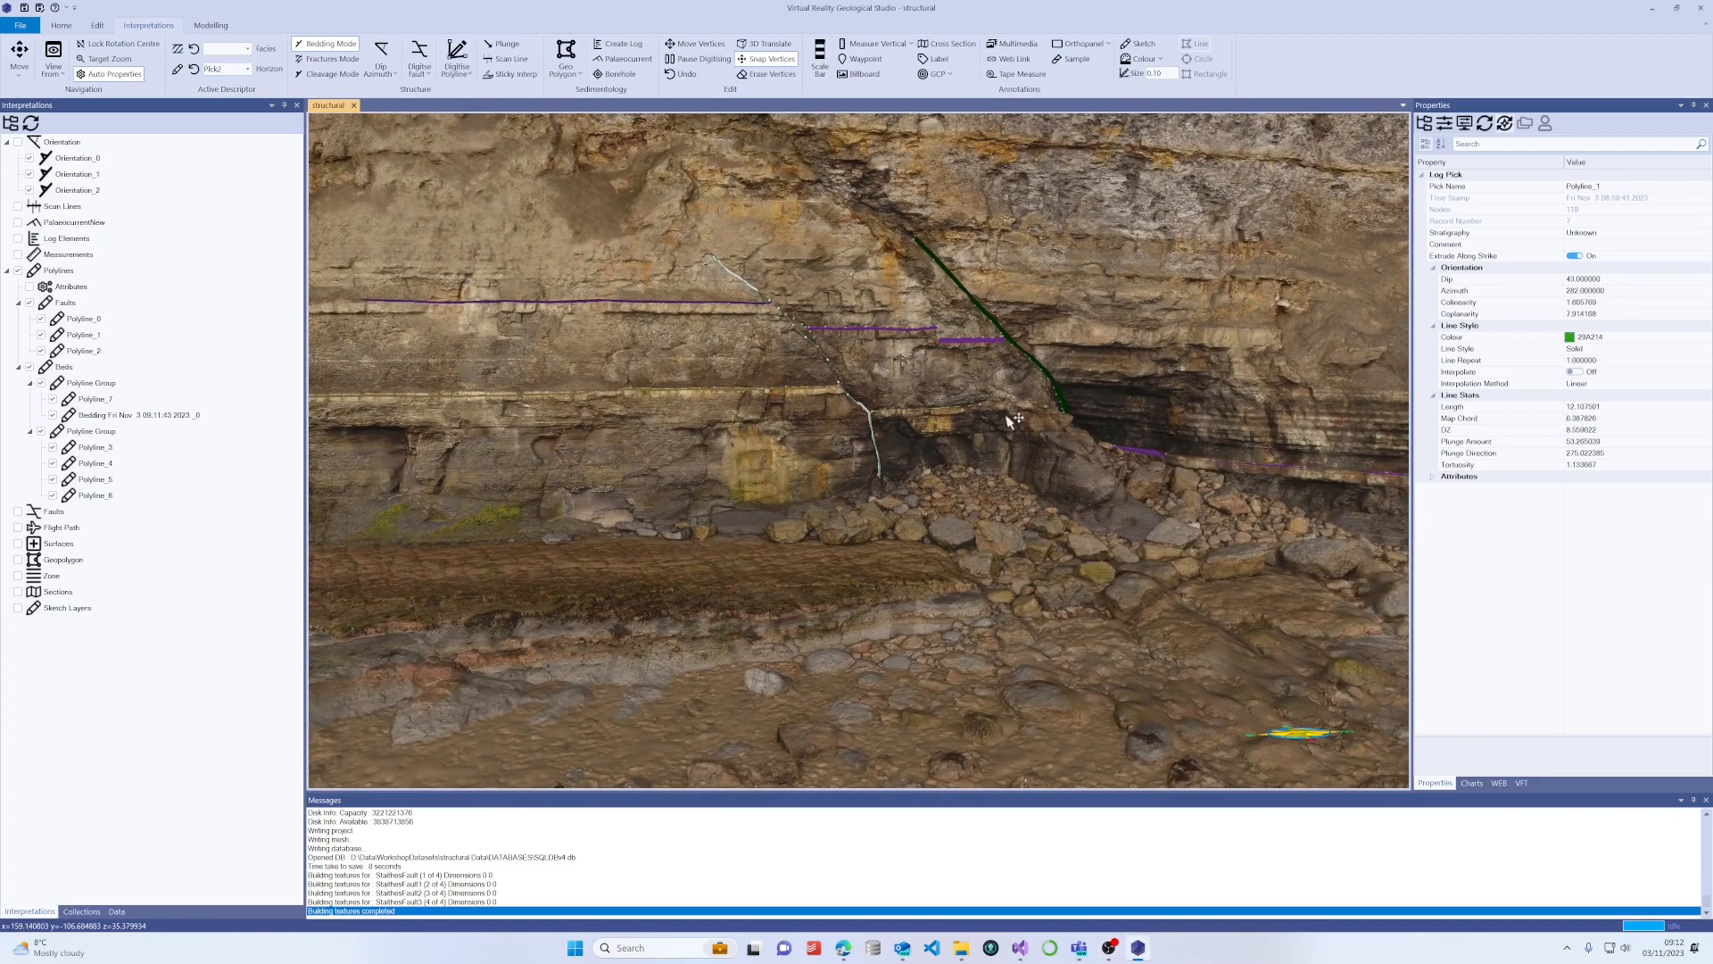
{"action": "left_click_drag", "start_coordinate": [1015, 419], "coordinate": [1050, 449]}
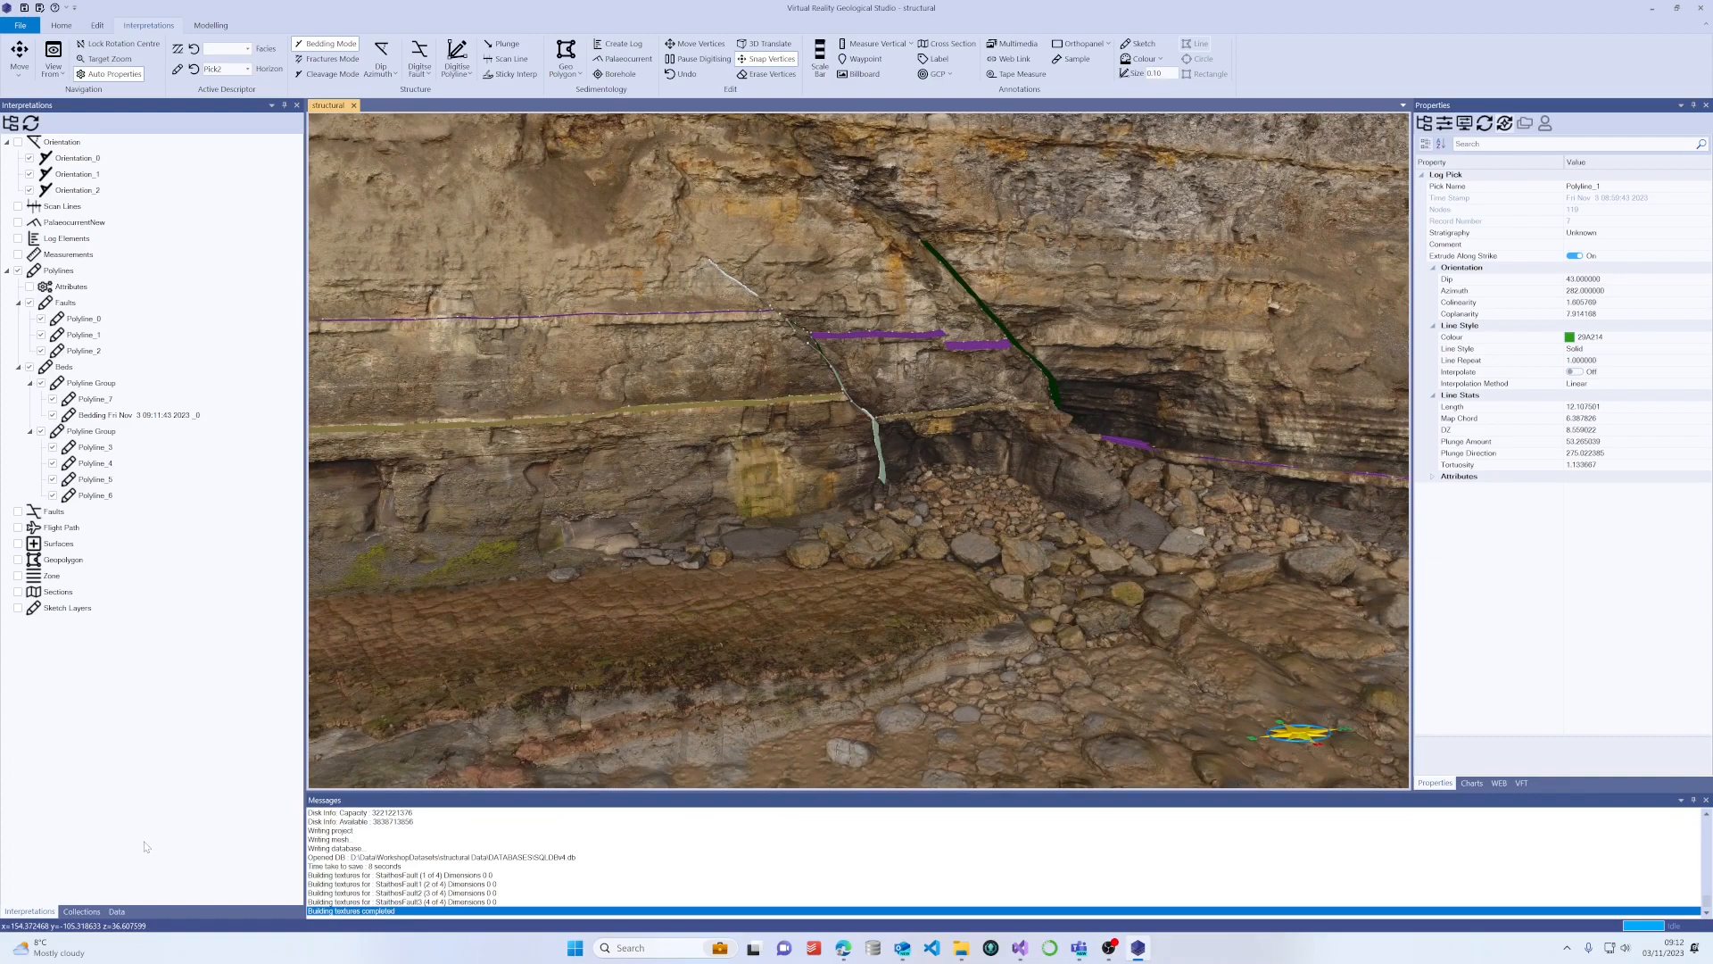
Open the Tensor Analysis attribute calculation for the StaithesFault.obj mesh.
{"action": "left_click", "coordinate": [113, 912]}
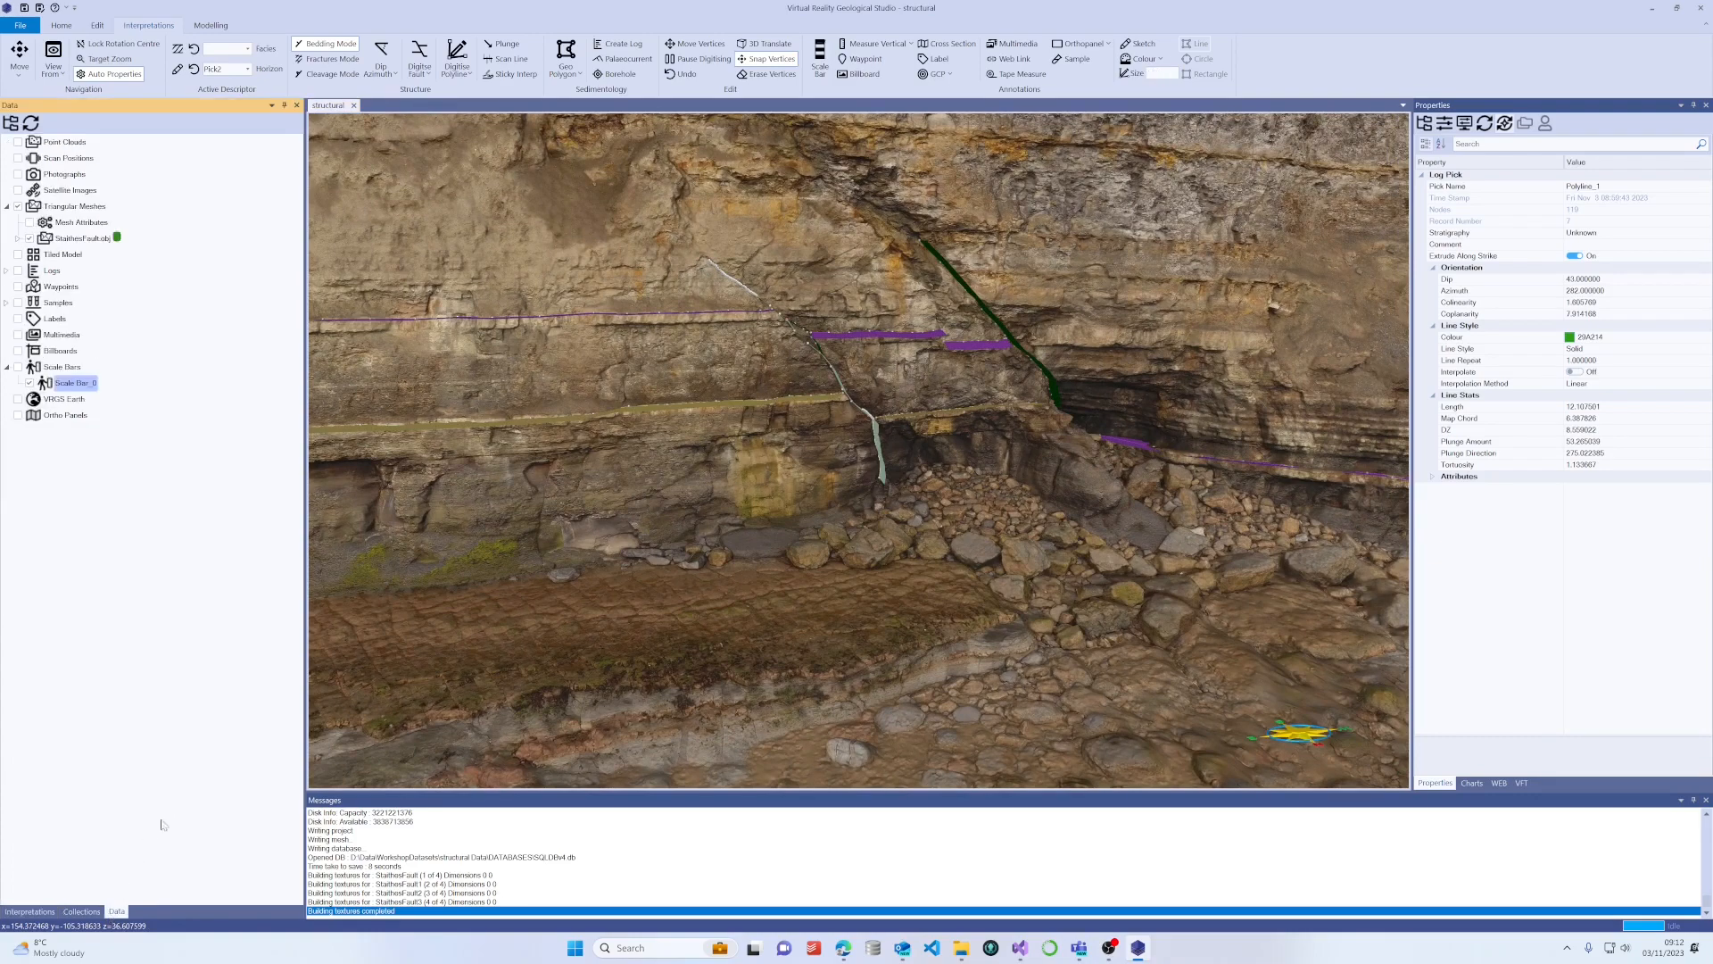
{"action": "left_click", "coordinate": [18, 239]}
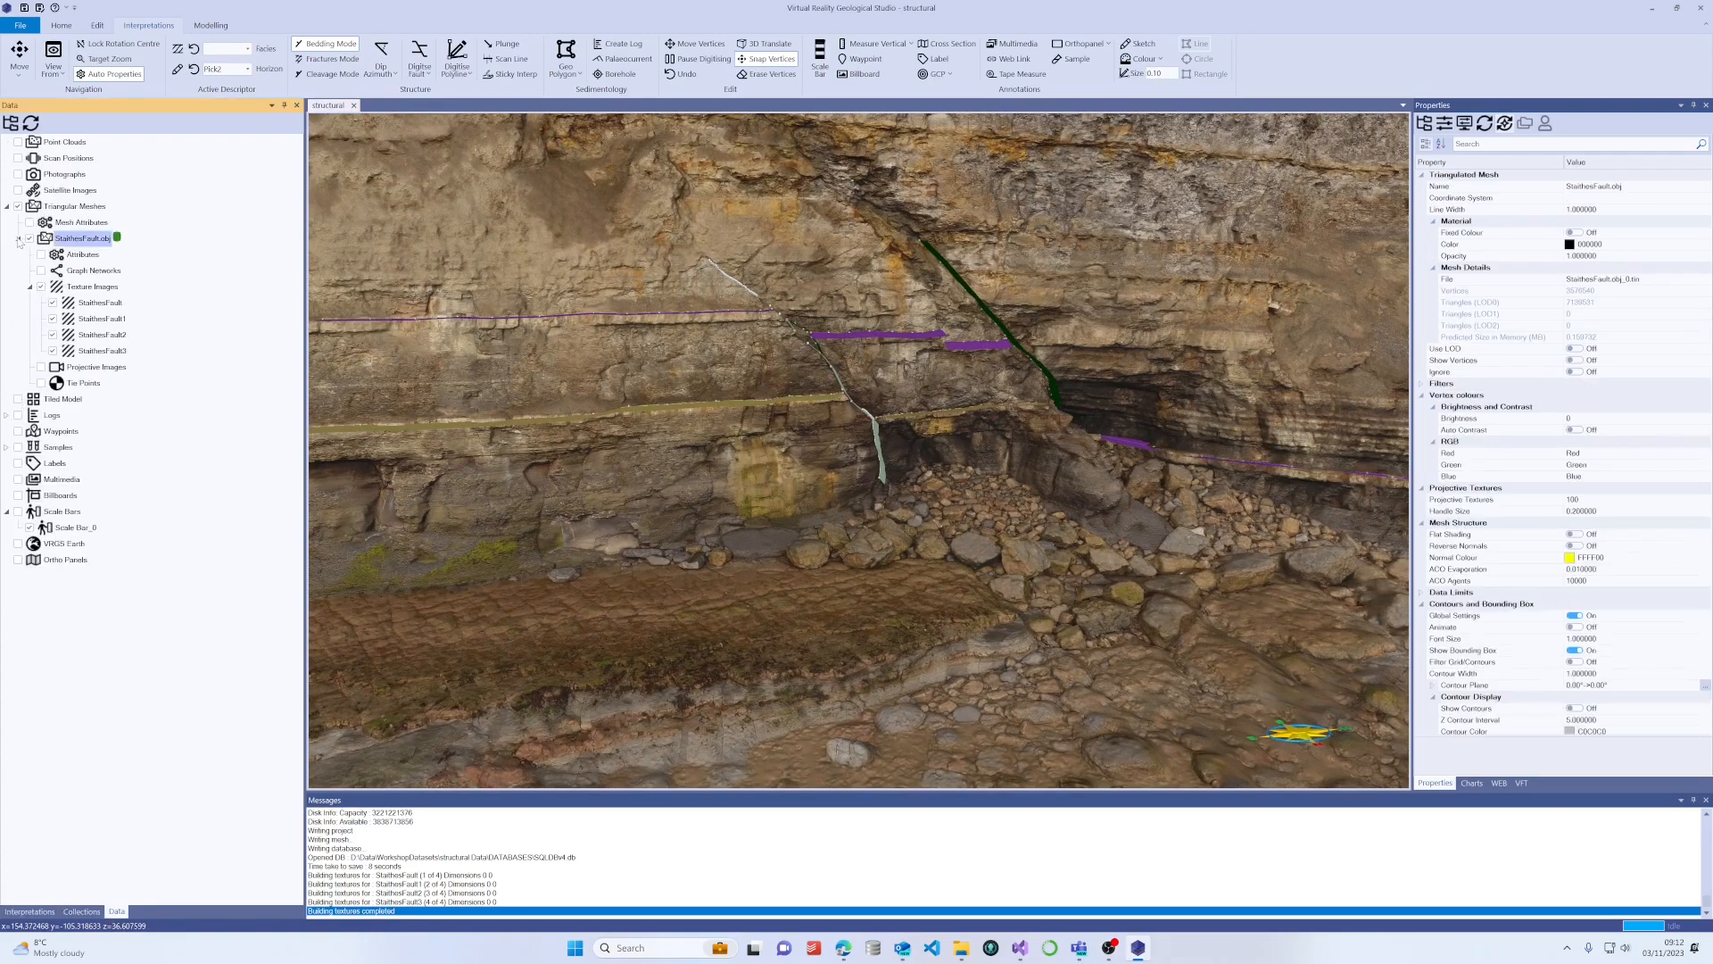
{"action": "right_click", "coordinate": [85, 239]}
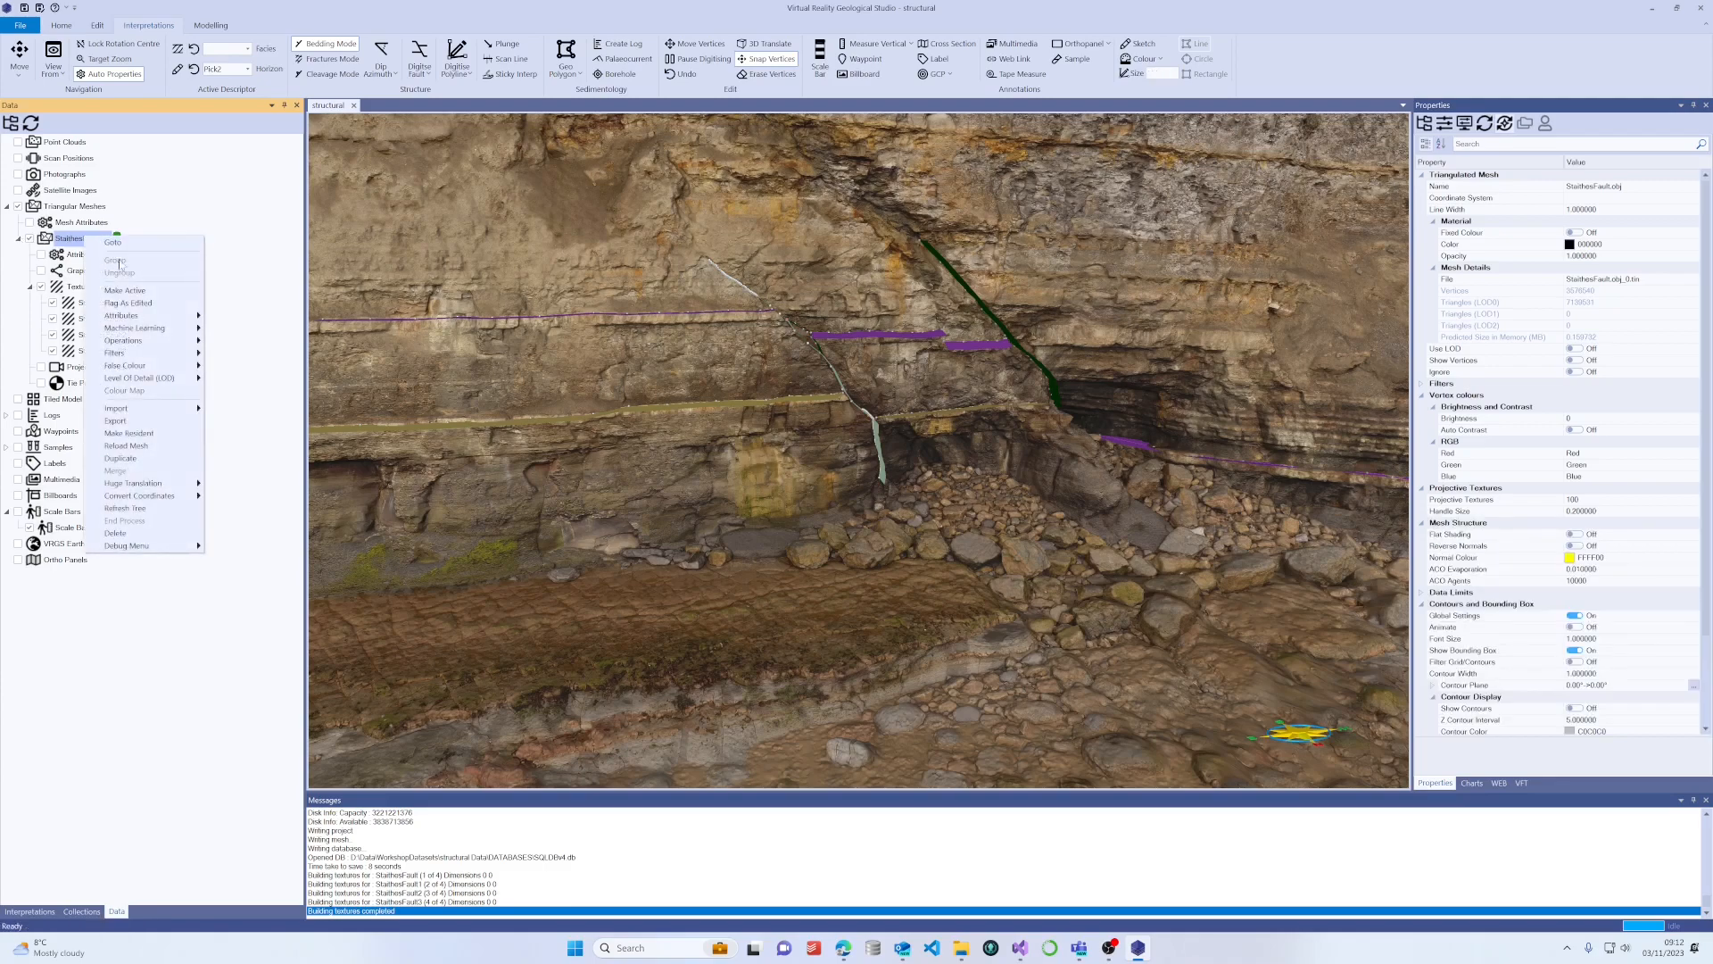
{"action": "mouse_move", "coordinate": [152, 316]}
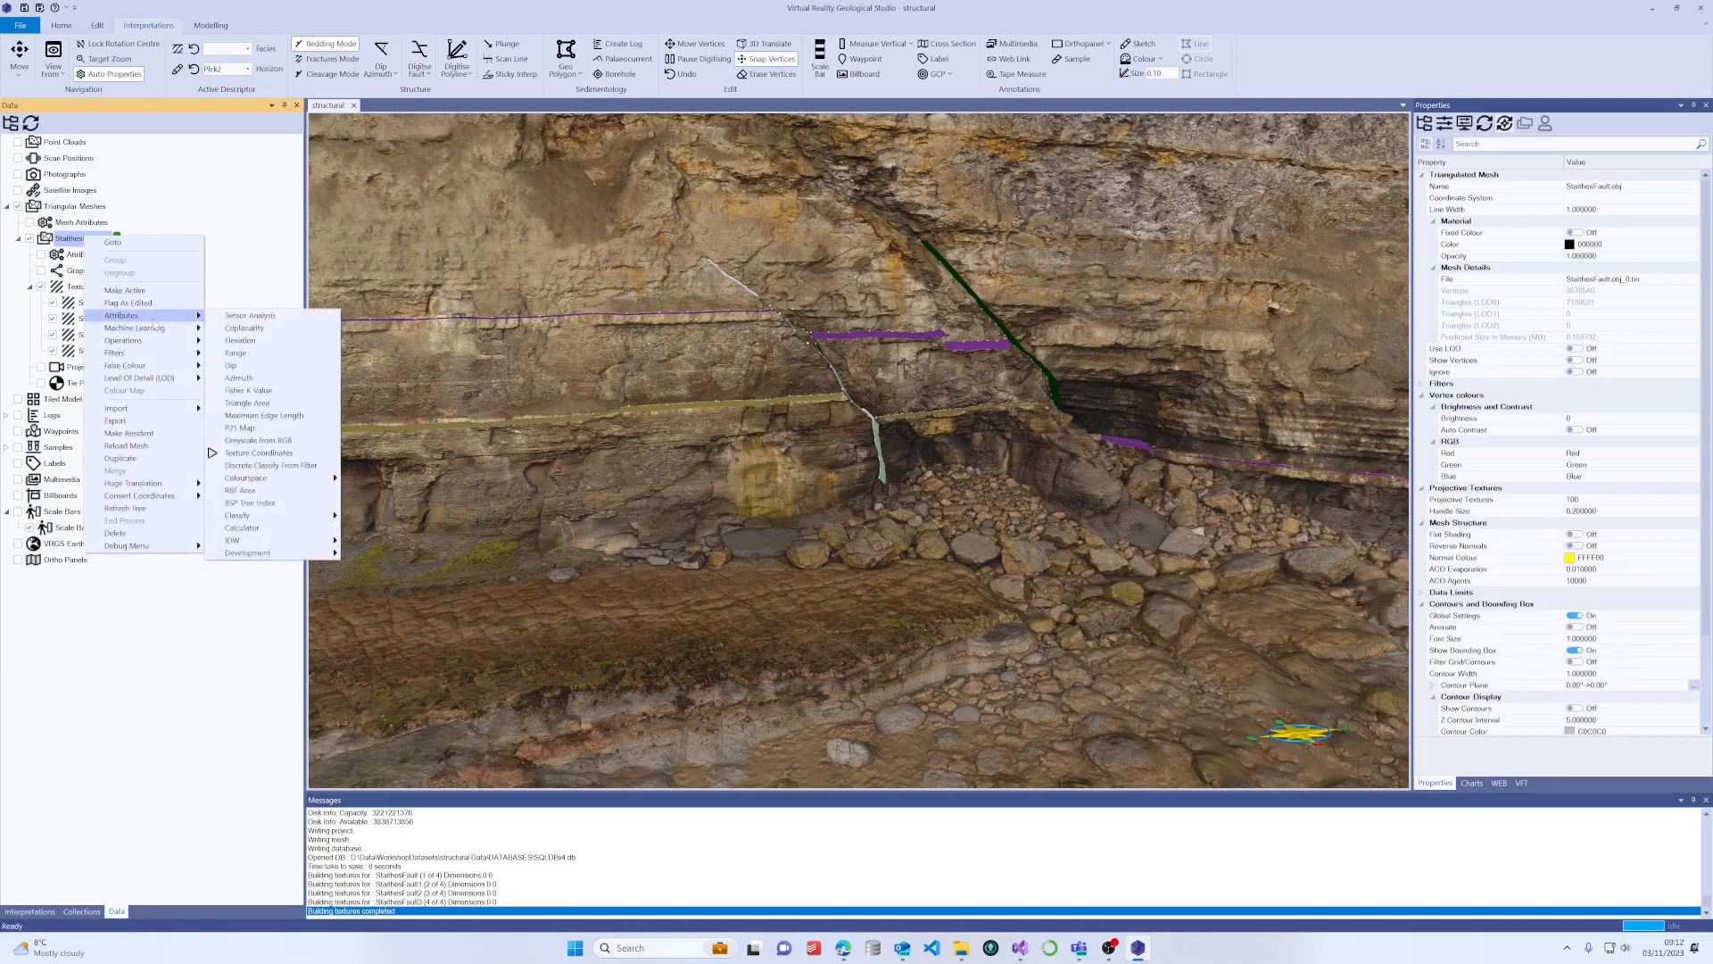
{"action": "left_click", "coordinate": [237, 328]}
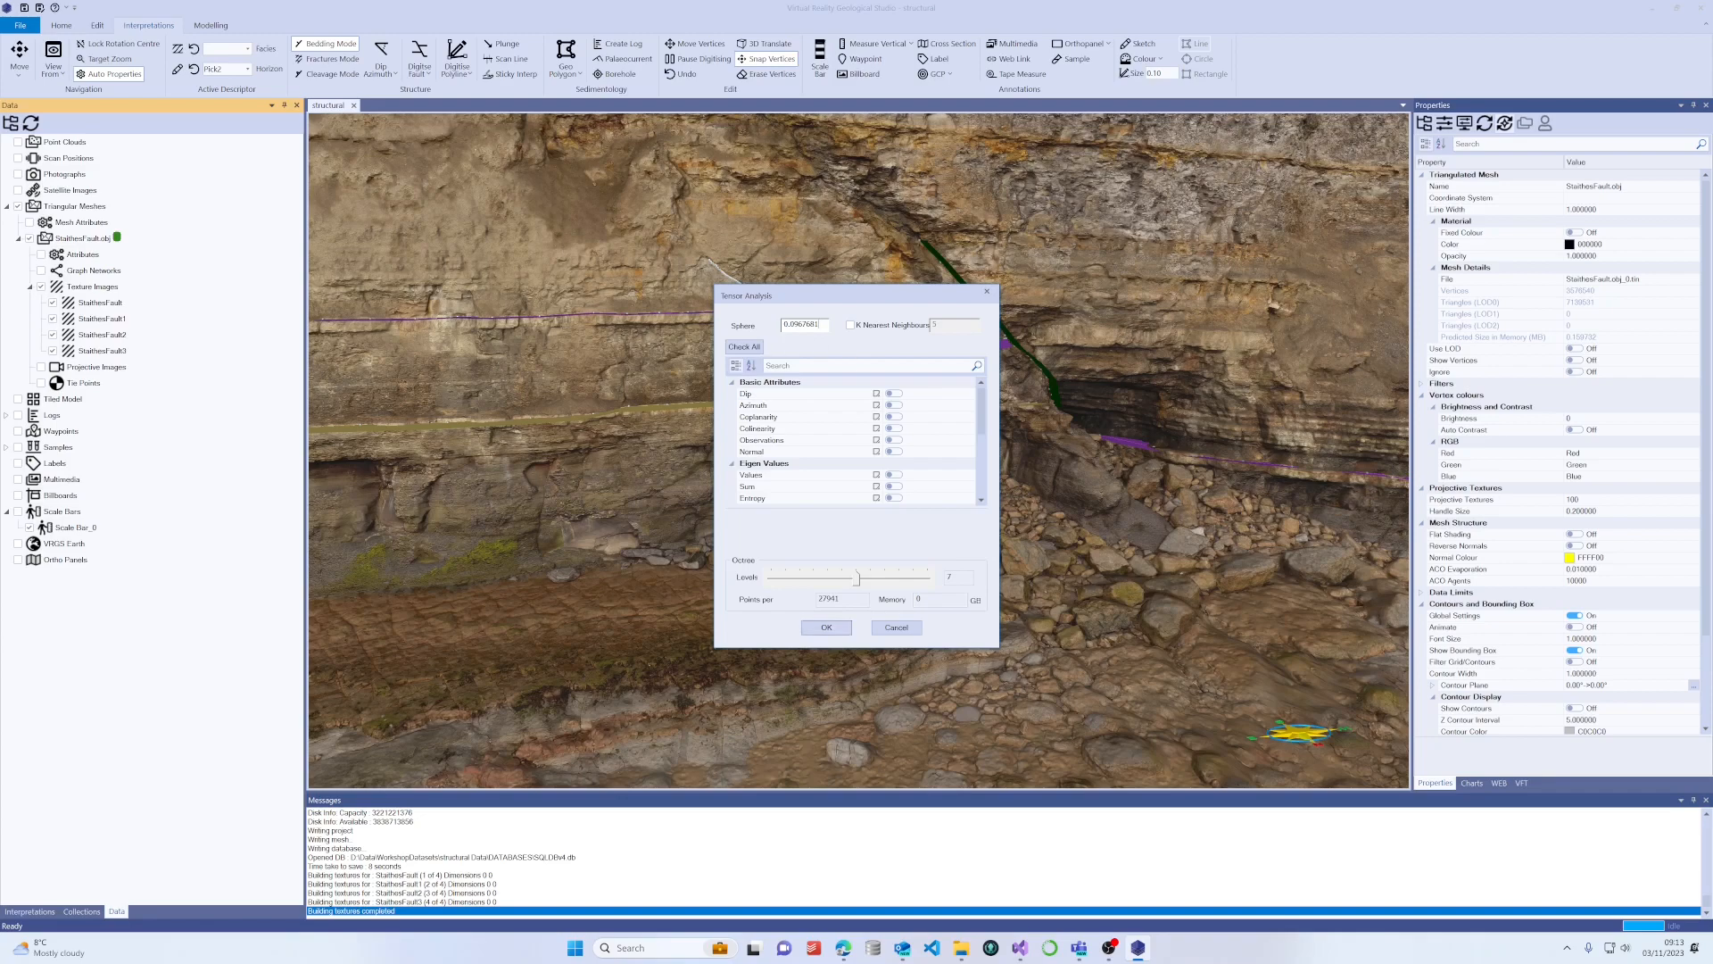
Set the analysis sphere size to 0.1.
{"action": "left_click_drag", "start_coordinate": [820, 325], "coordinate": [781, 325]}
{"action": "left_click", "coordinate": [805, 327]}
{"action": "left_click_drag", "start_coordinate": [819, 325], "coordinate": [780, 326]}
{"action": "left_click", "coordinate": [819, 325]}
{"action": "left_click", "coordinate": [819, 324]}
{"action": "left_click_drag", "start_coordinate": [819, 325], "coordinate": [786, 325]}
{"action": "left_click", "coordinate": [814, 325]}
{"action": "left_click_drag", "start_coordinate": [820, 325], "coordinate": [799, 324]}
{"action": "type", "text": "1"}
Leave K Nearest Neighbours off, enable all the attributes and run the analysis on the mesh.
{"action": "left_click", "coordinate": [850, 326]}
{"action": "left_click", "coordinate": [851, 326]}
{"action": "left_click", "coordinate": [745, 347]}
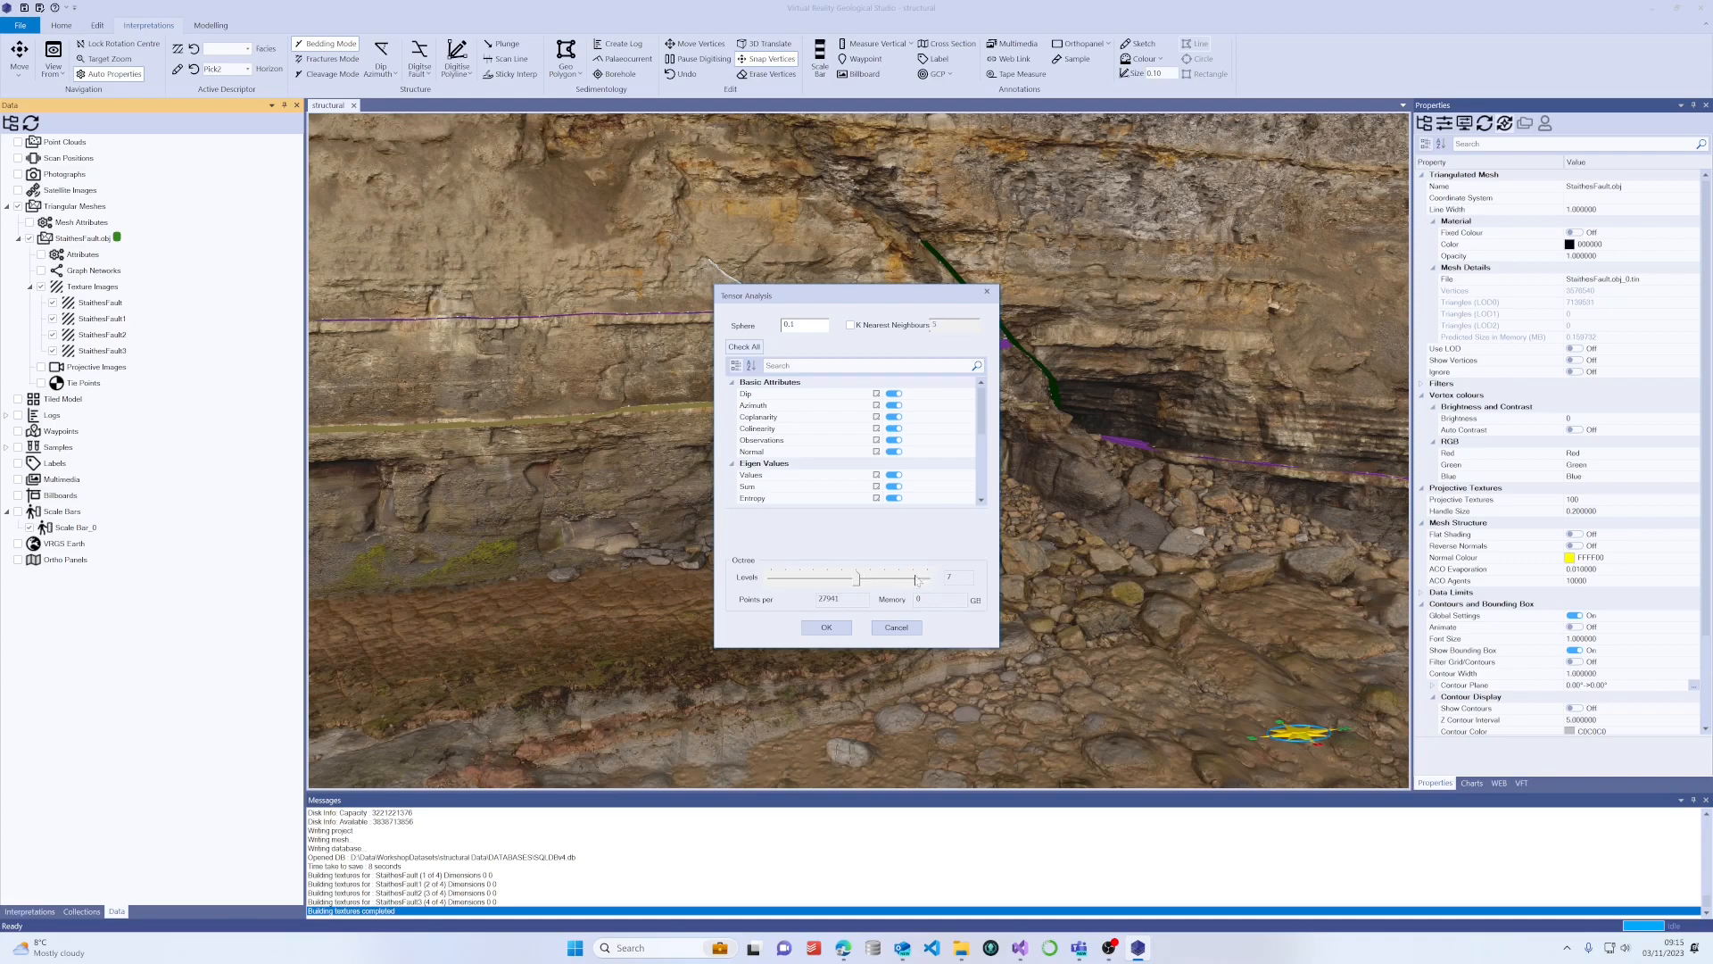
{"action": "left_click", "coordinate": [822, 631]}
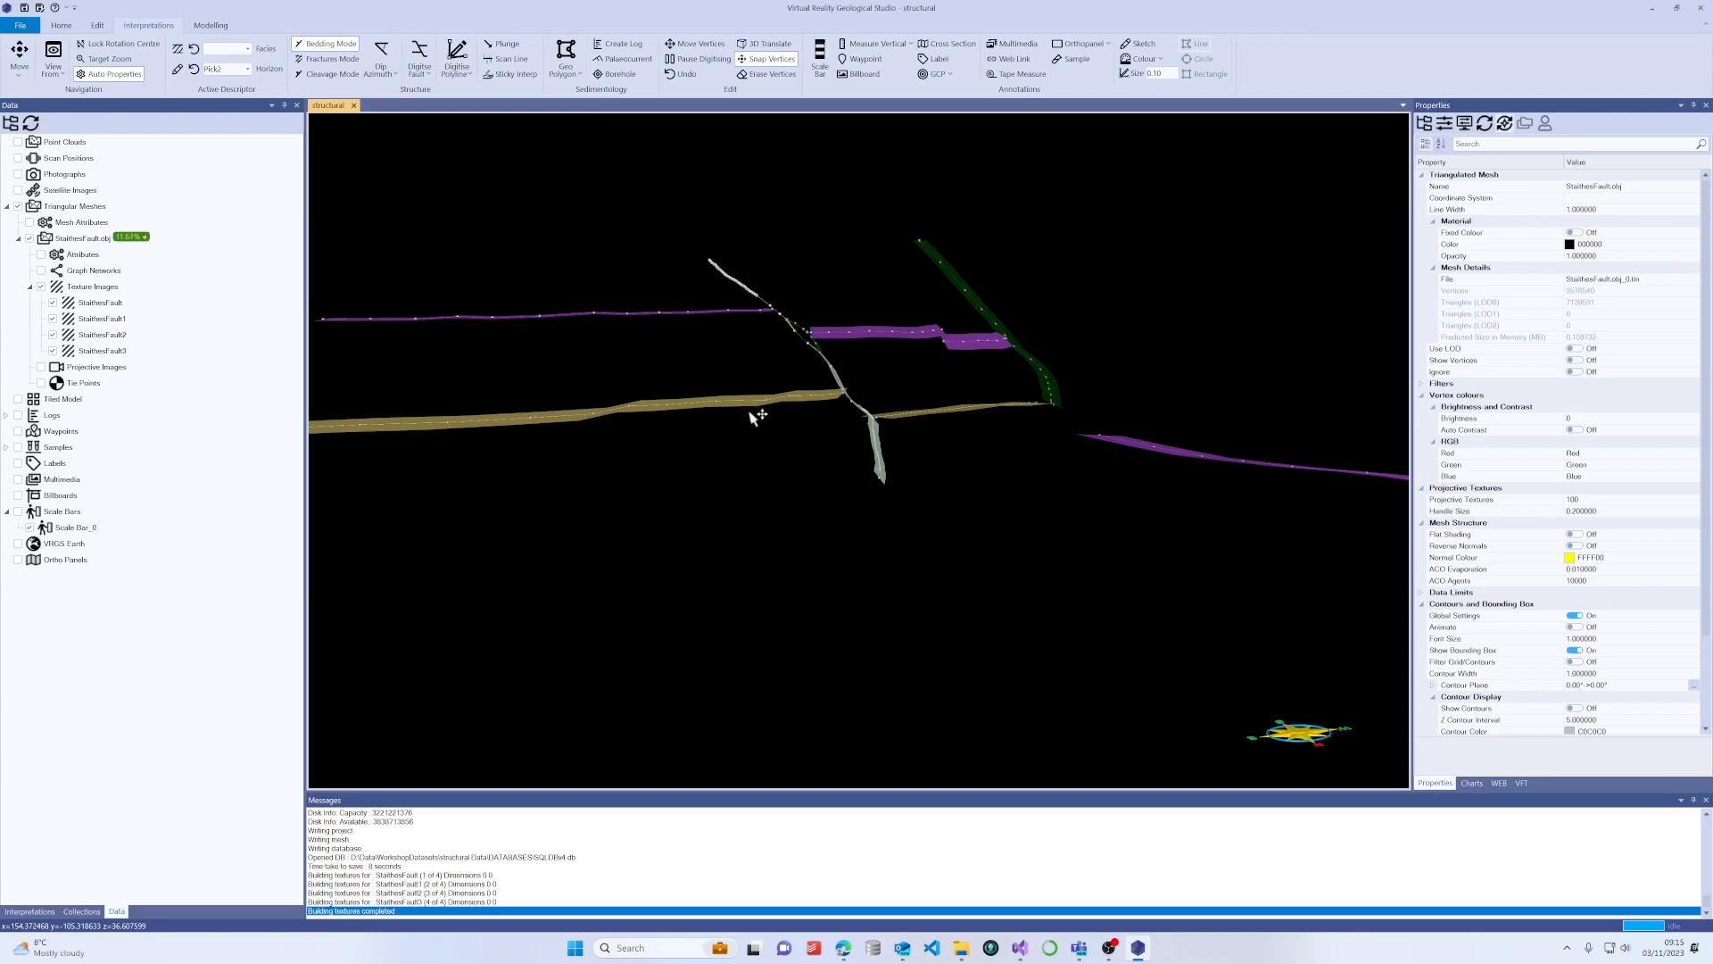
Examine the digitised fault and bed polylines and the processed outcrop mesh from several angles.
{"action": "left_click", "coordinate": [761, 416]}
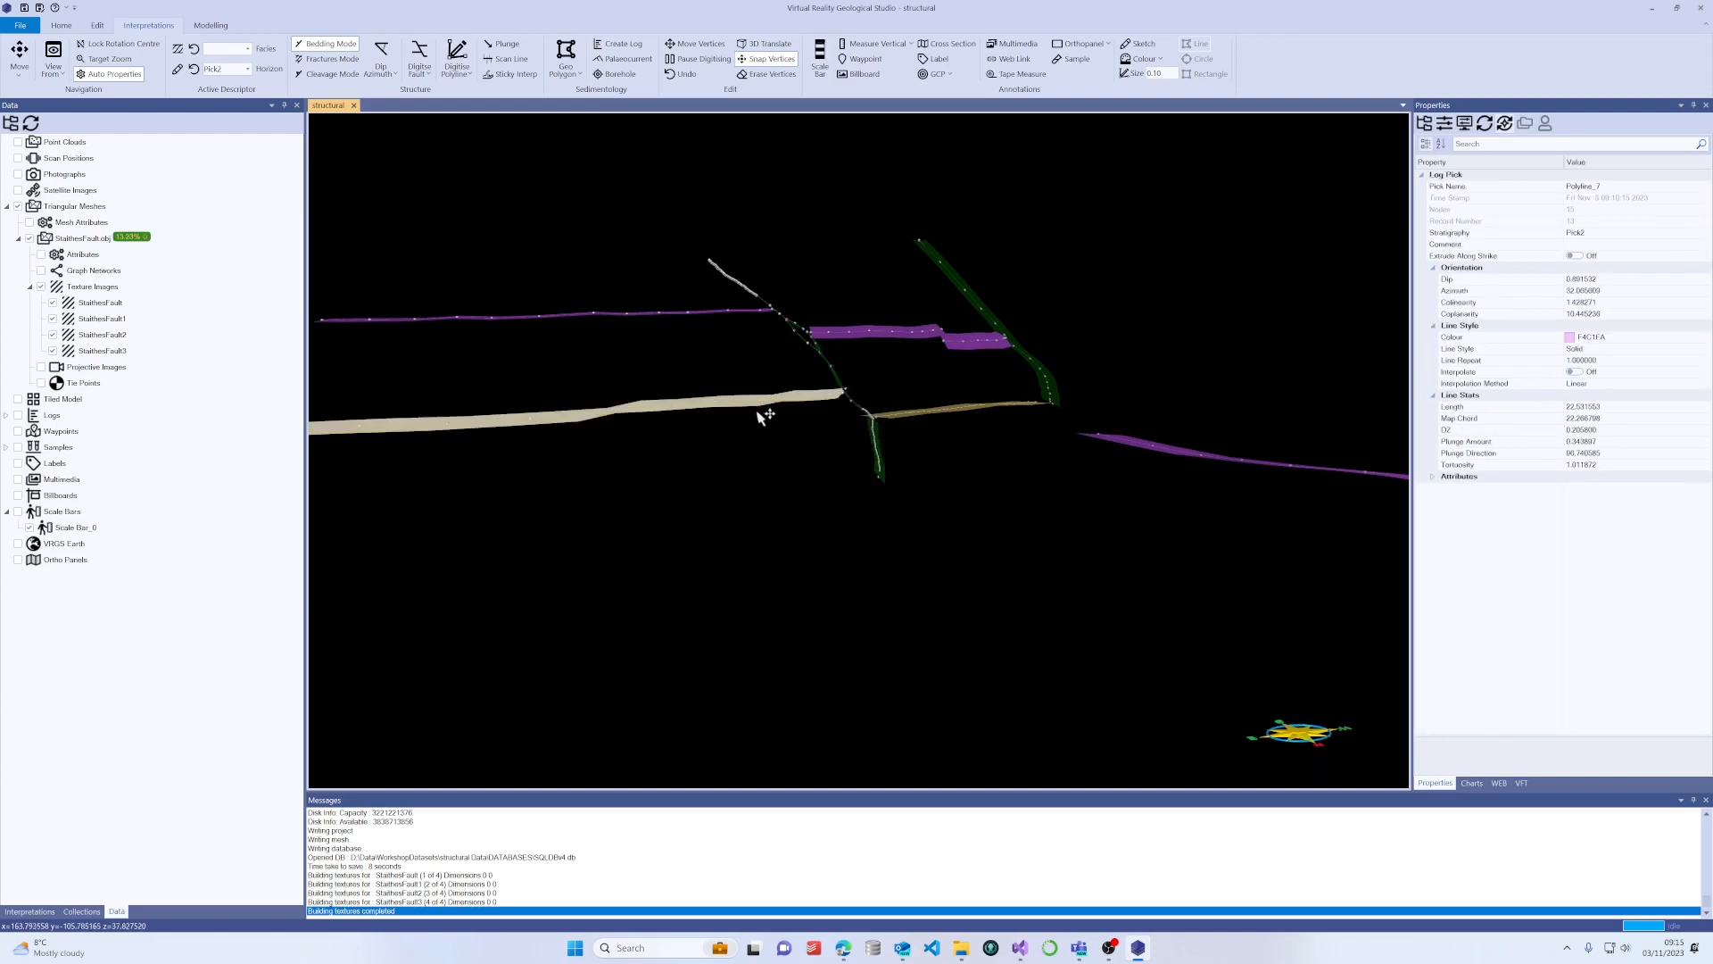
{"action": "left_click_drag", "start_coordinate": [757, 411], "coordinate": [814, 406]}
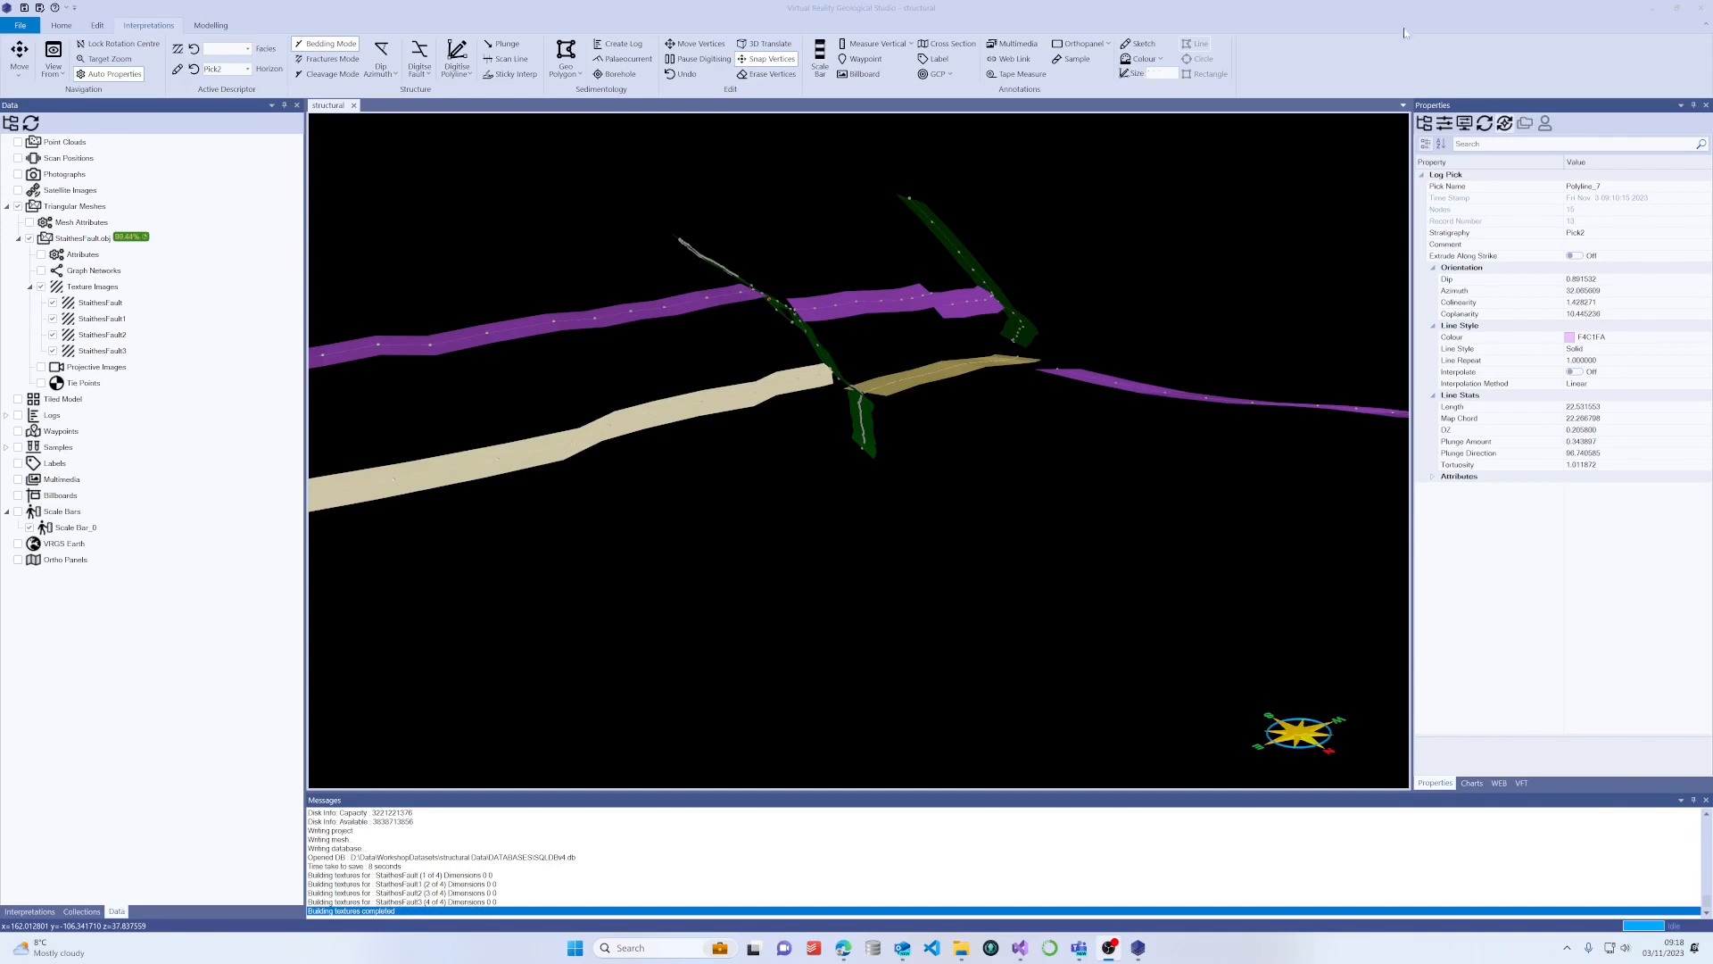
{"action": "left_click", "coordinate": [96, 239]}
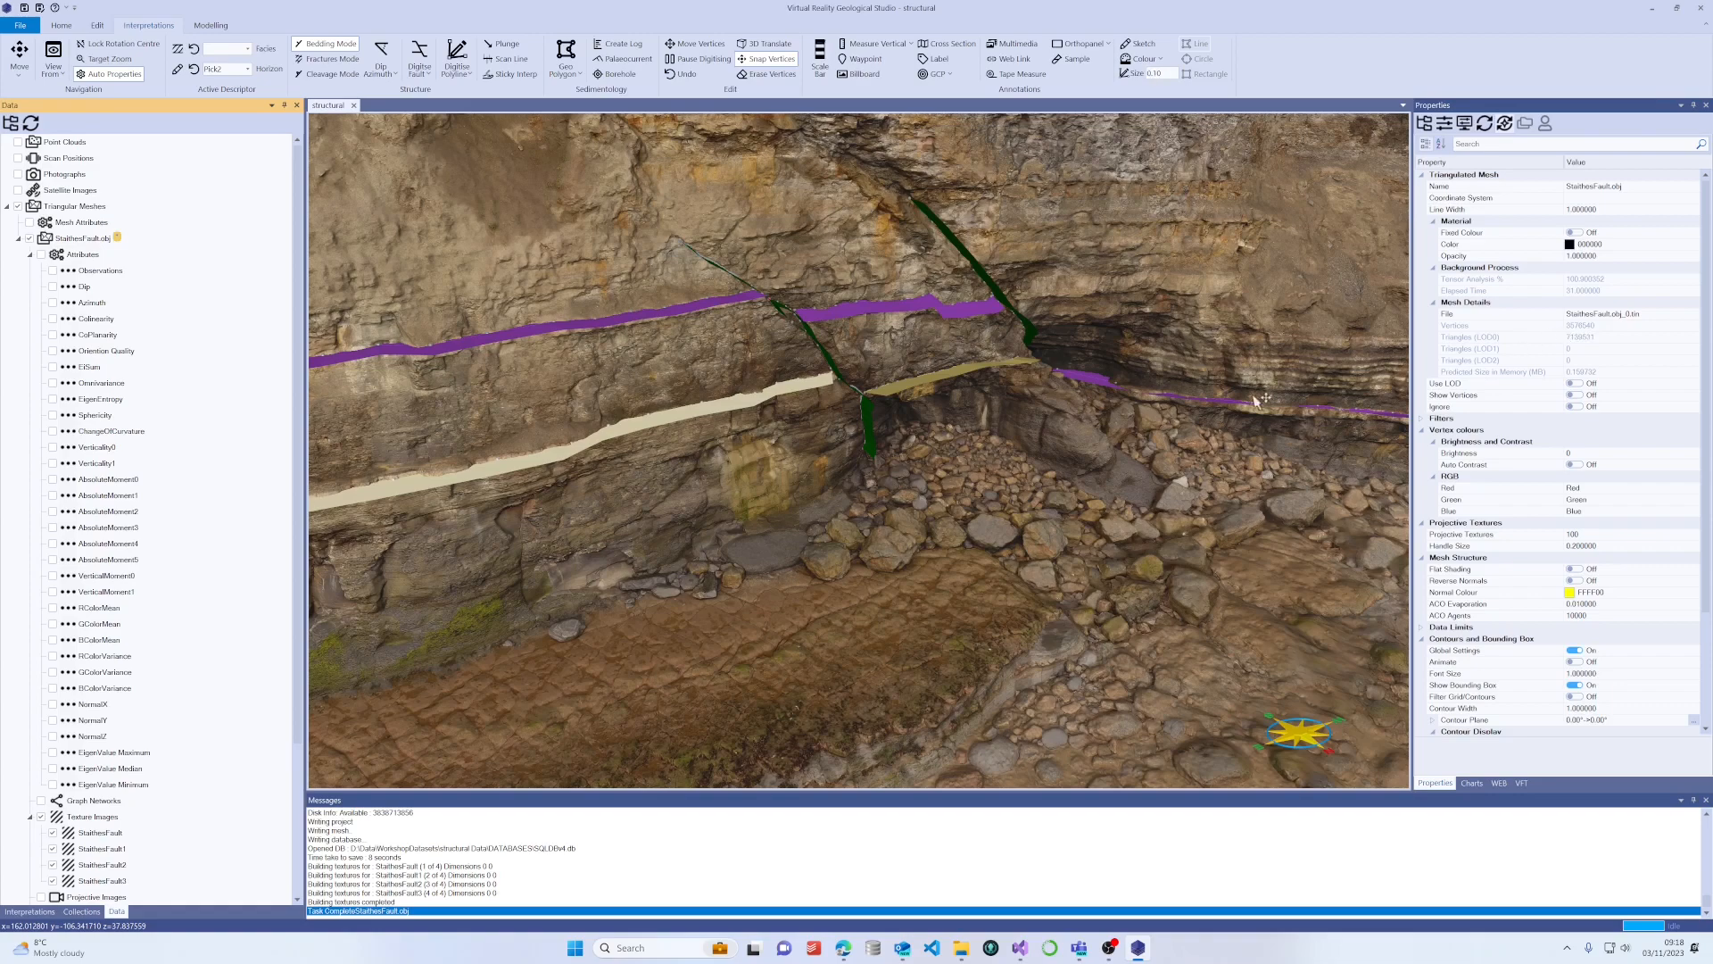
{"action": "scroll", "coordinate": [1062, 409], "scroll_direction": "down", "scroll_amount": 5}
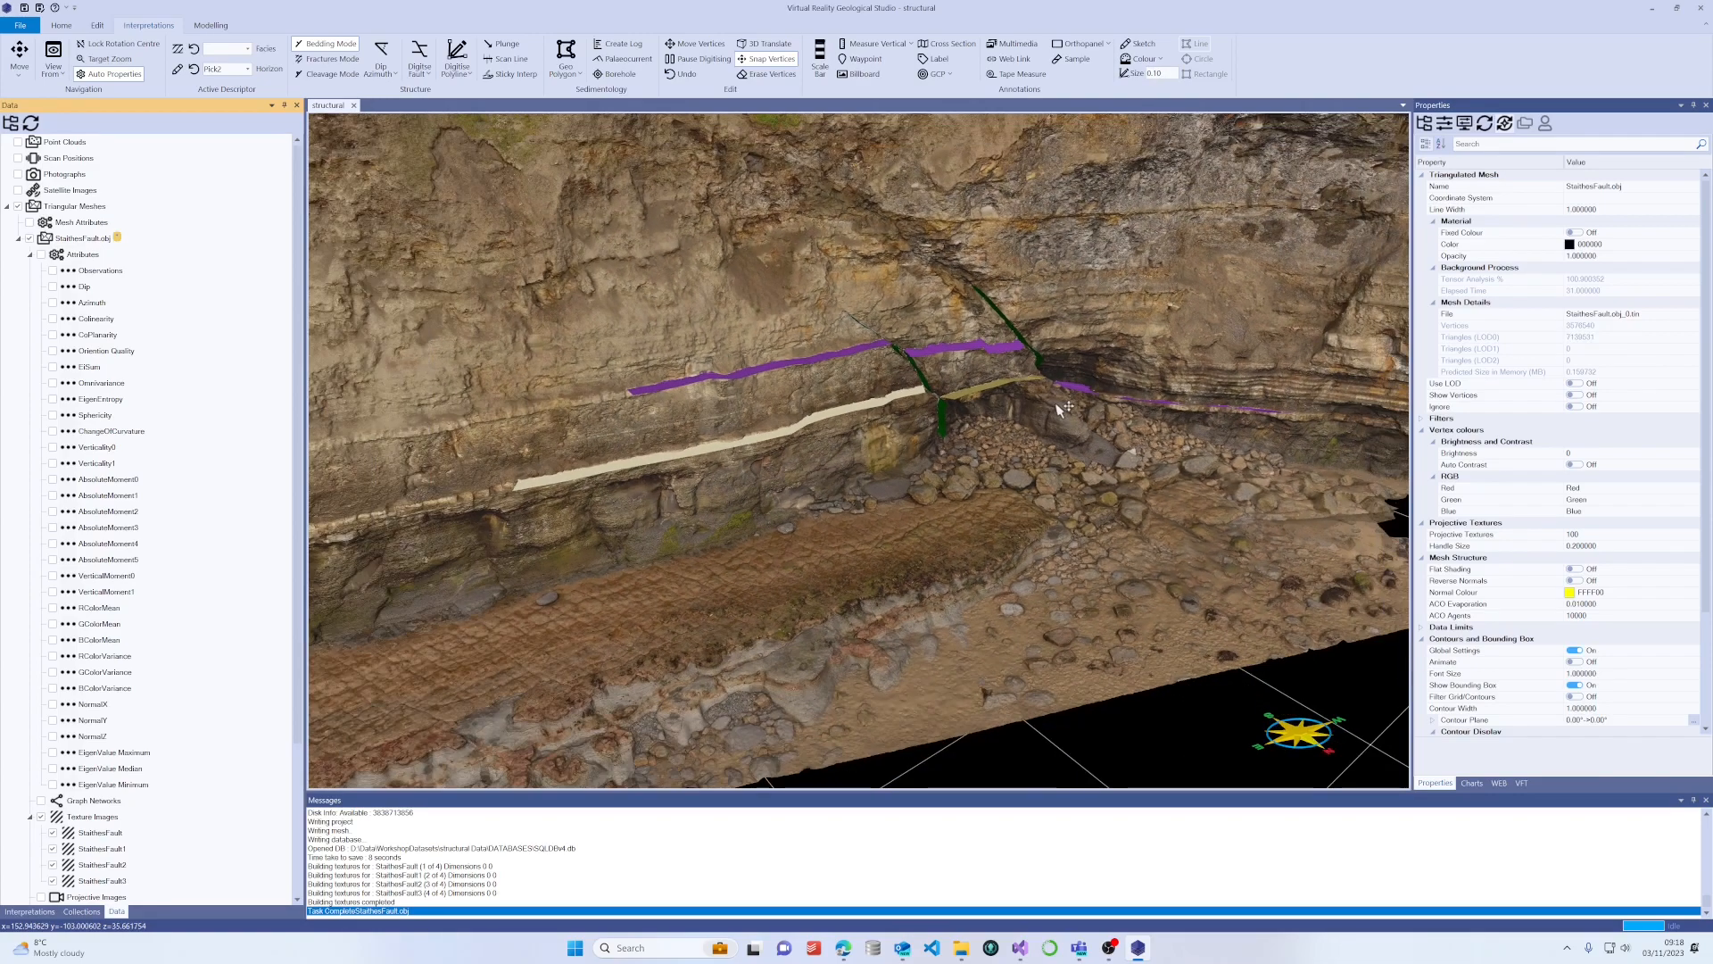
{"action": "left_click_drag", "start_coordinate": [1060, 404], "coordinate": [1048, 382]}
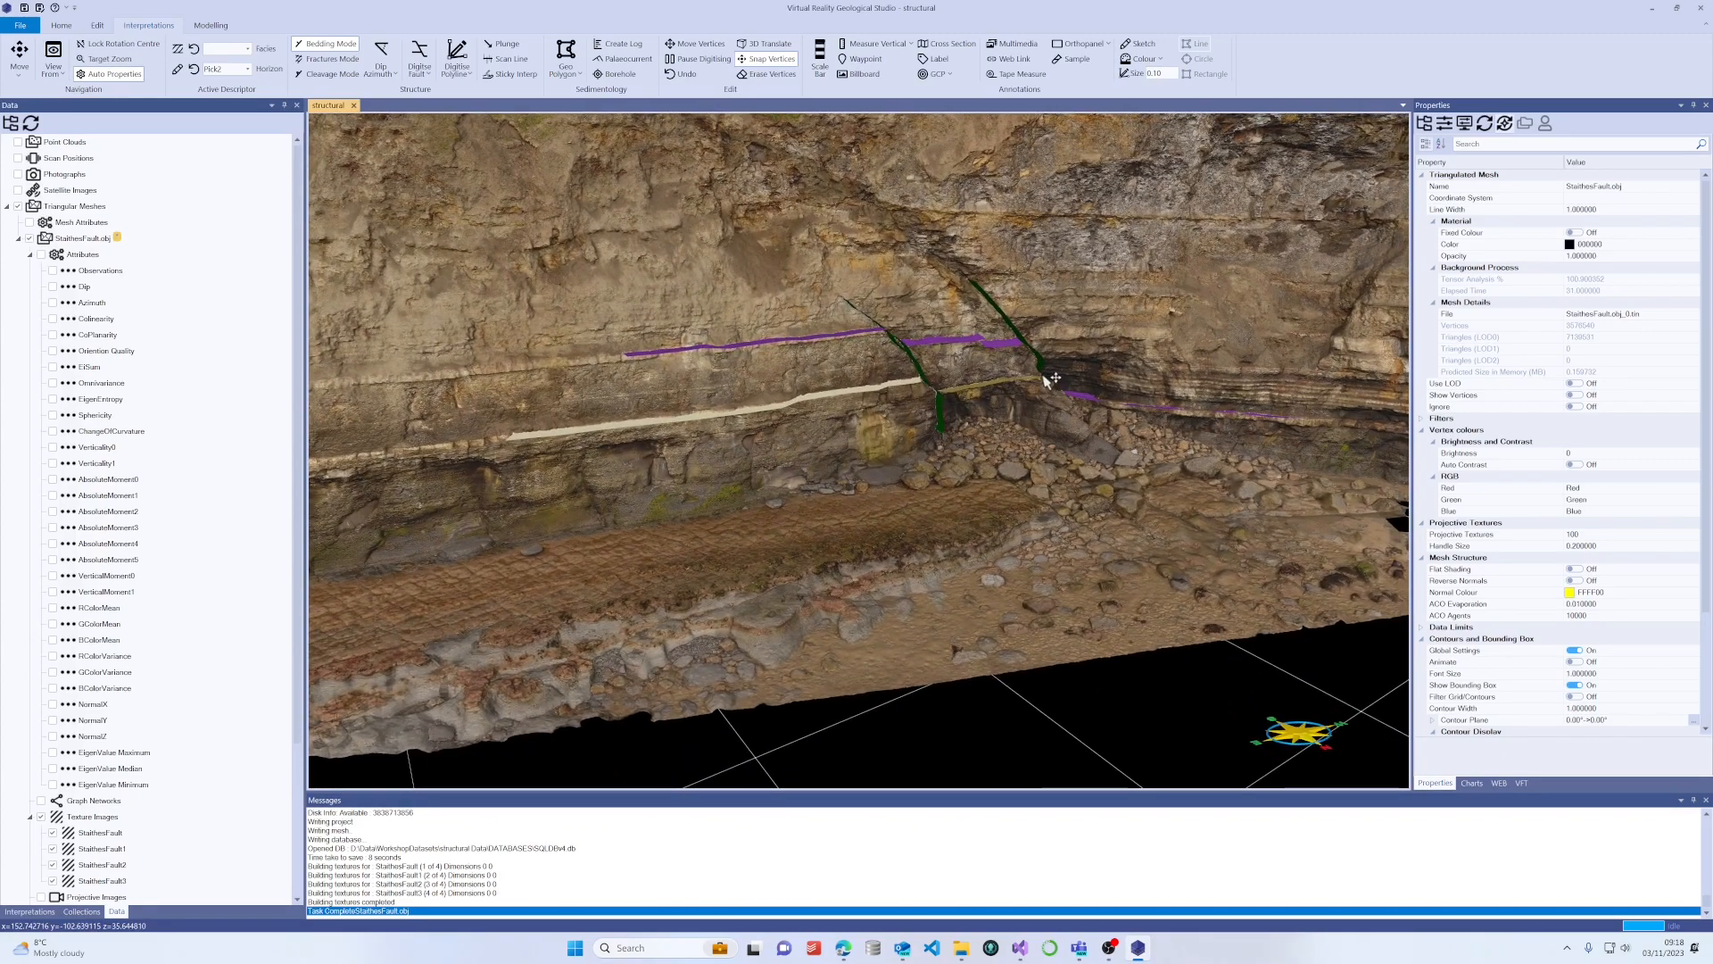
{"action": "scroll", "coordinate": [1051, 378], "scroll_direction": "up", "scroll_amount": 3}
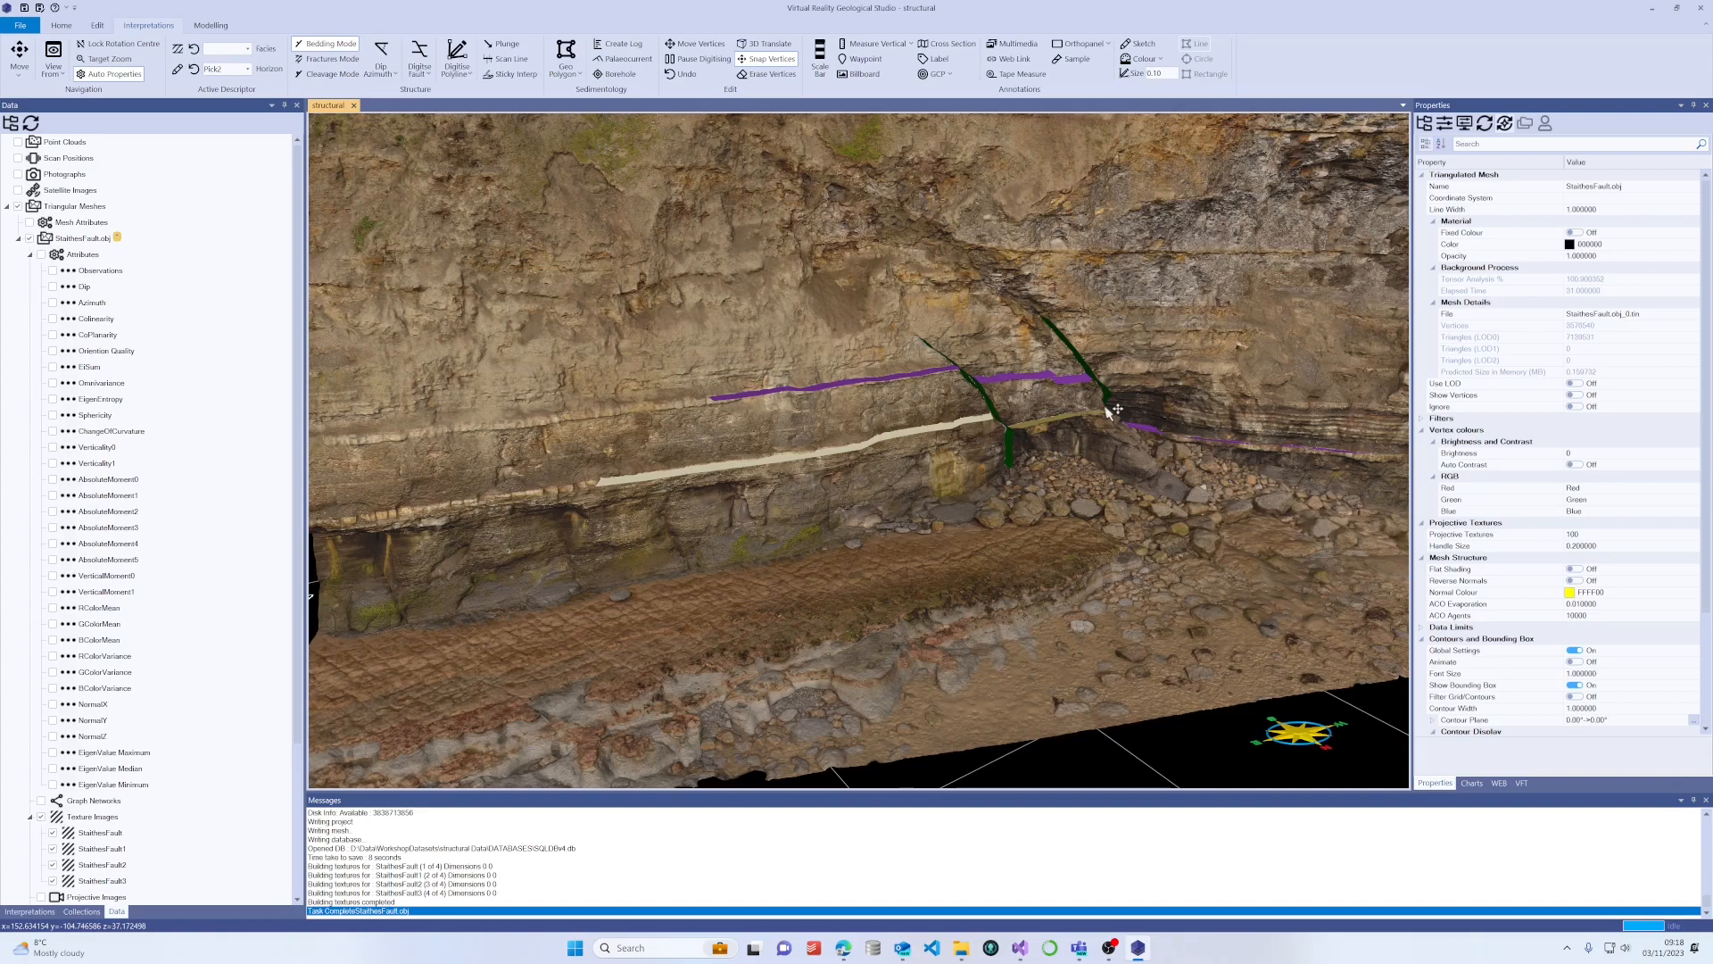
{"action": "left_click_drag", "start_coordinate": [1106, 414], "coordinate": [1078, 371]}
{"action": "scroll", "coordinate": [1076, 378], "scroll_direction": "up", "scroll_amount": 2}
{"action": "scroll", "coordinate": [1074, 396], "scroll_direction": "up", "scroll_amount": 2}
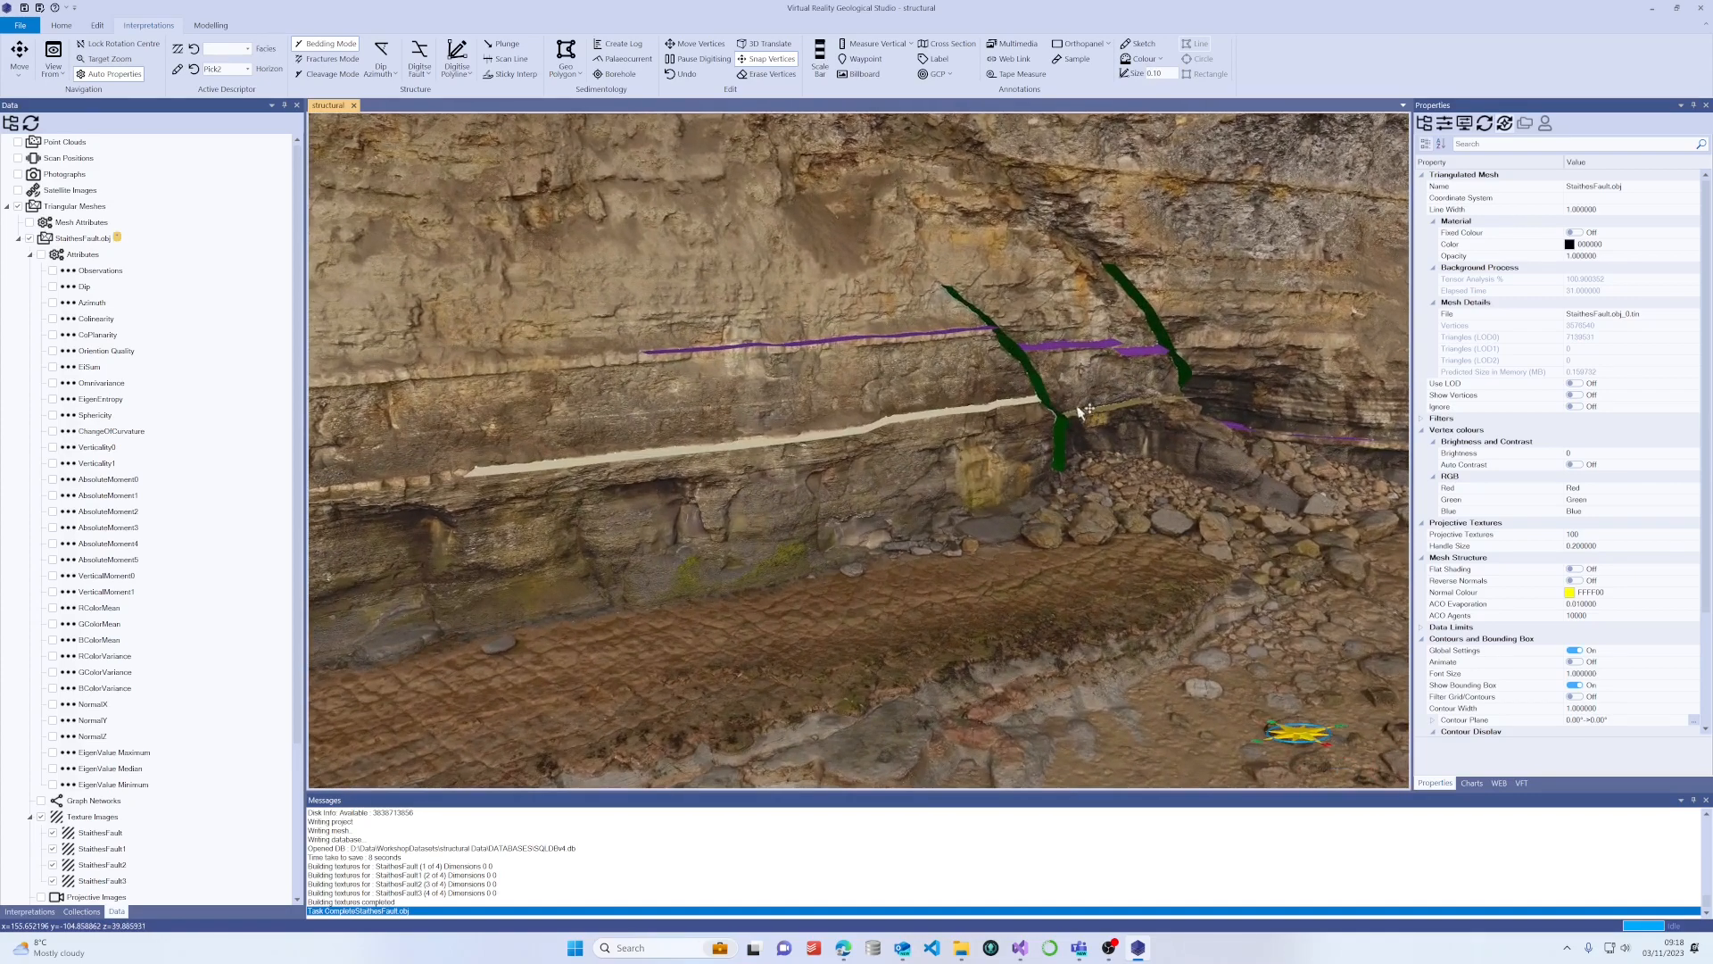
{"action": "middle_click_drag", "start_coordinate": [1074, 406], "coordinate": [974, 429]}
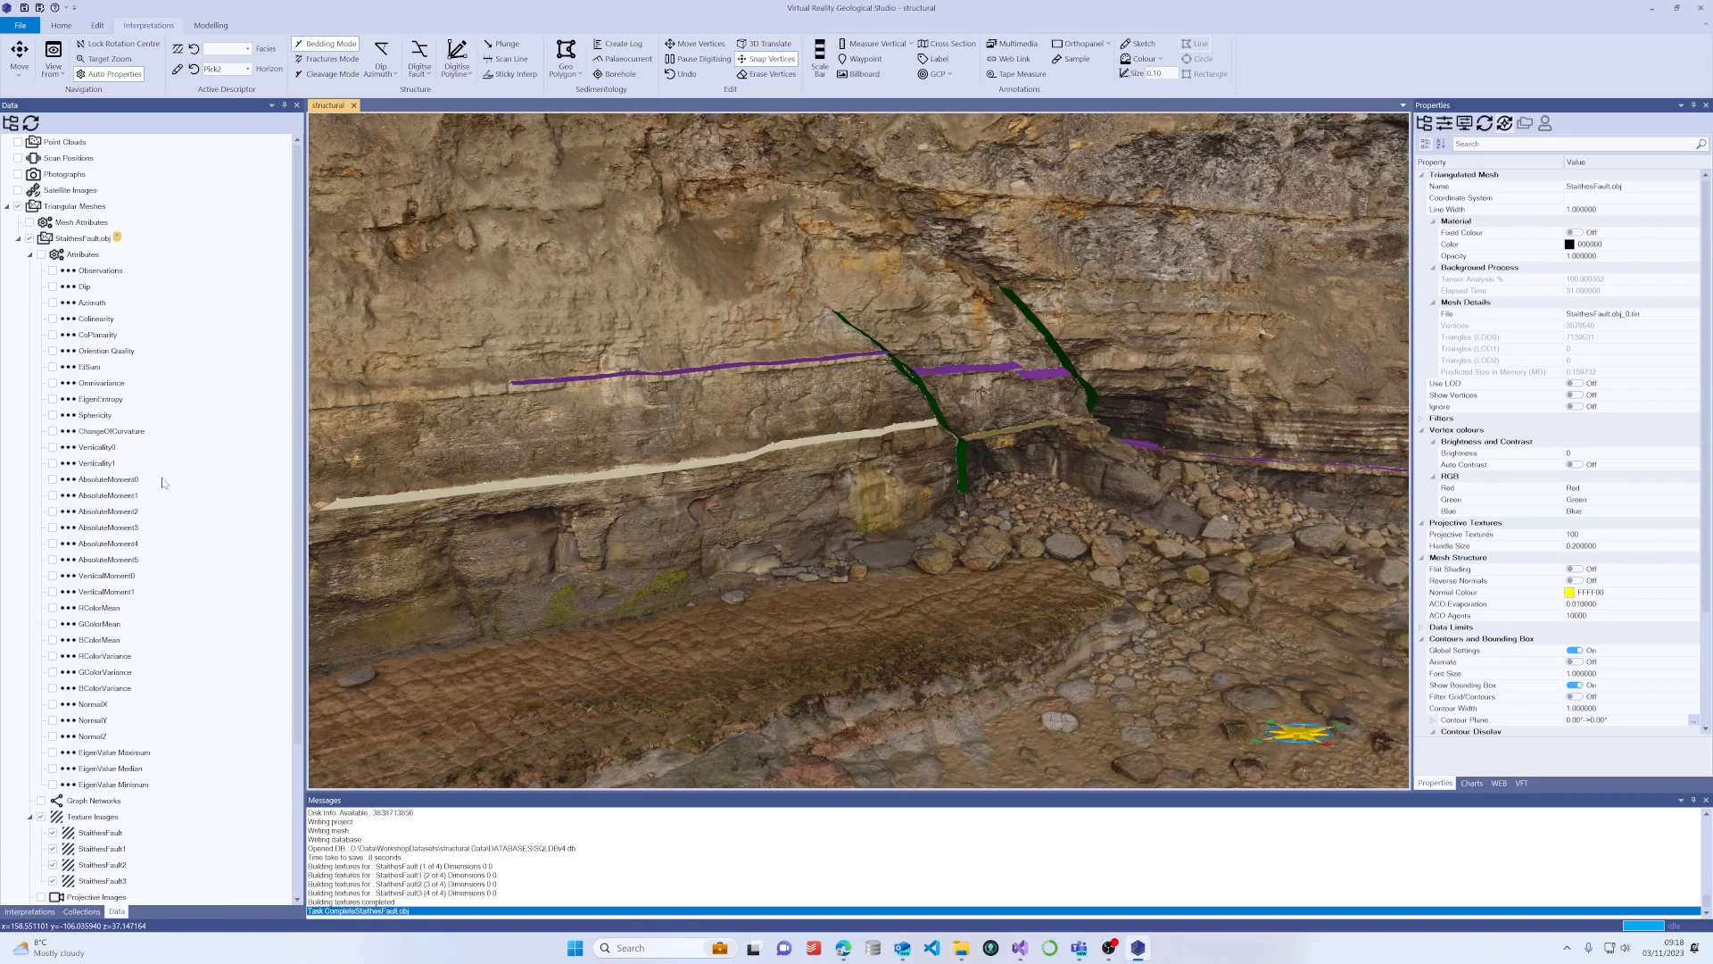
Colour the StaithesFault mesh by its Dip attribute and inspect the cliff face and foreshore.
{"action": "left_click", "coordinate": [53, 288]}
{"action": "scroll", "coordinate": [706, 461], "scroll_direction": "down", "scroll_amount": 4}
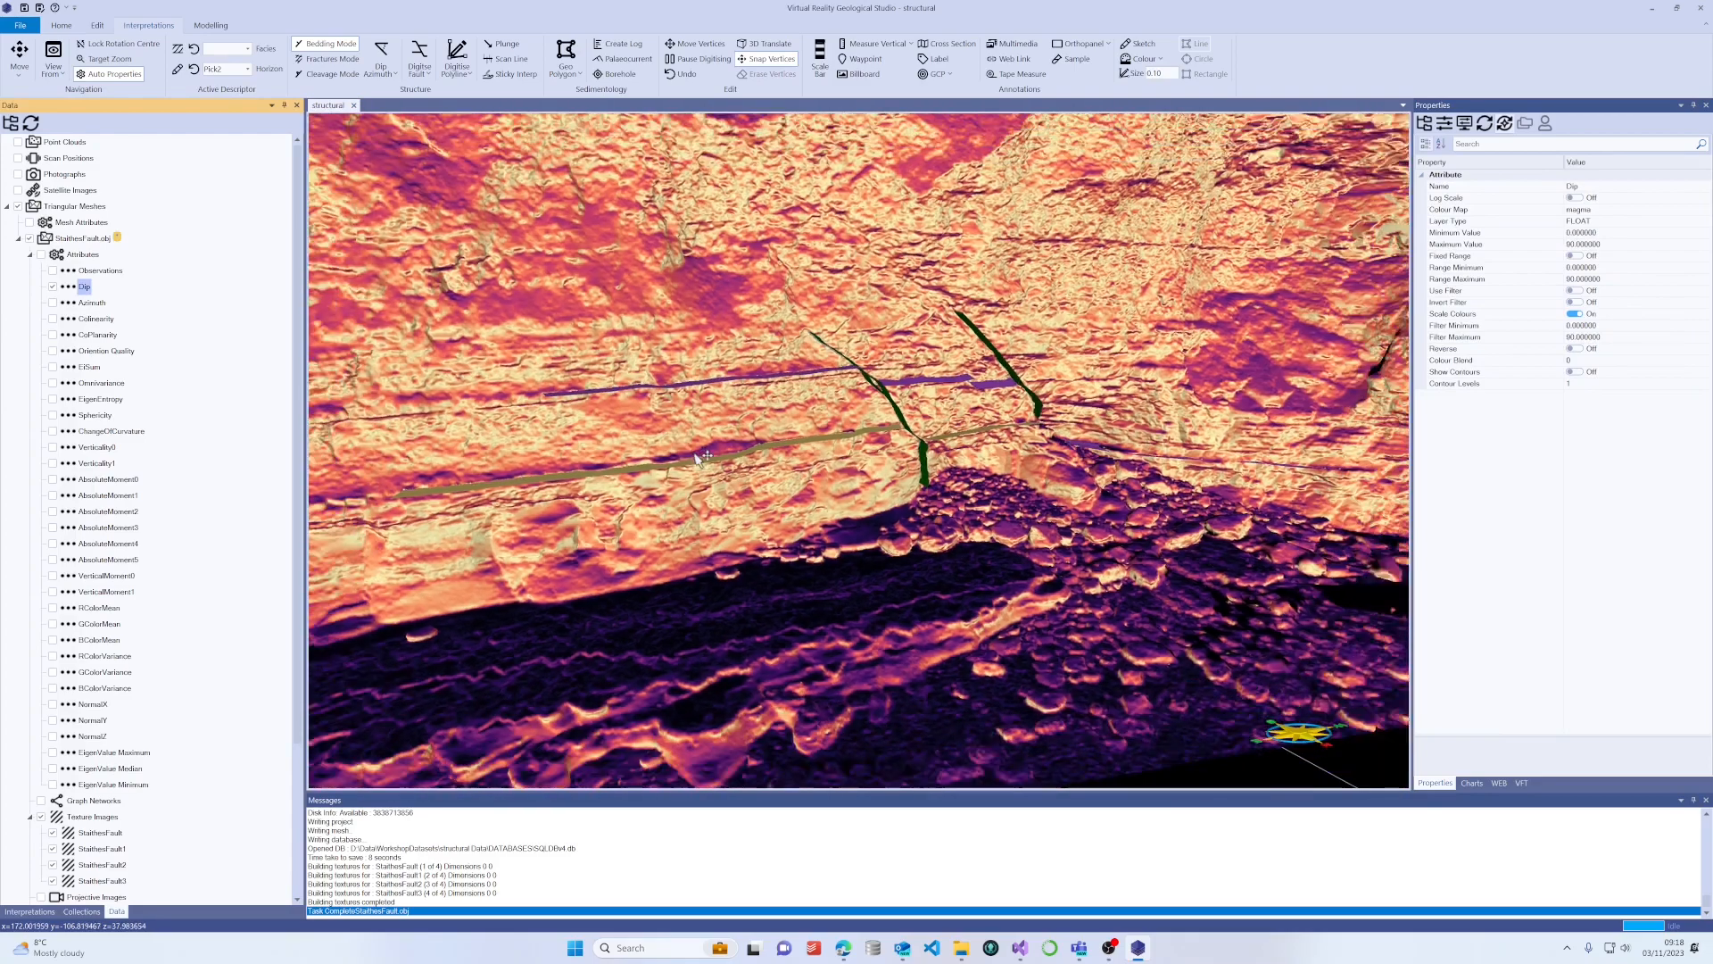
{"action": "scroll", "coordinate": [790, 460], "scroll_direction": "up", "scroll_amount": 2}
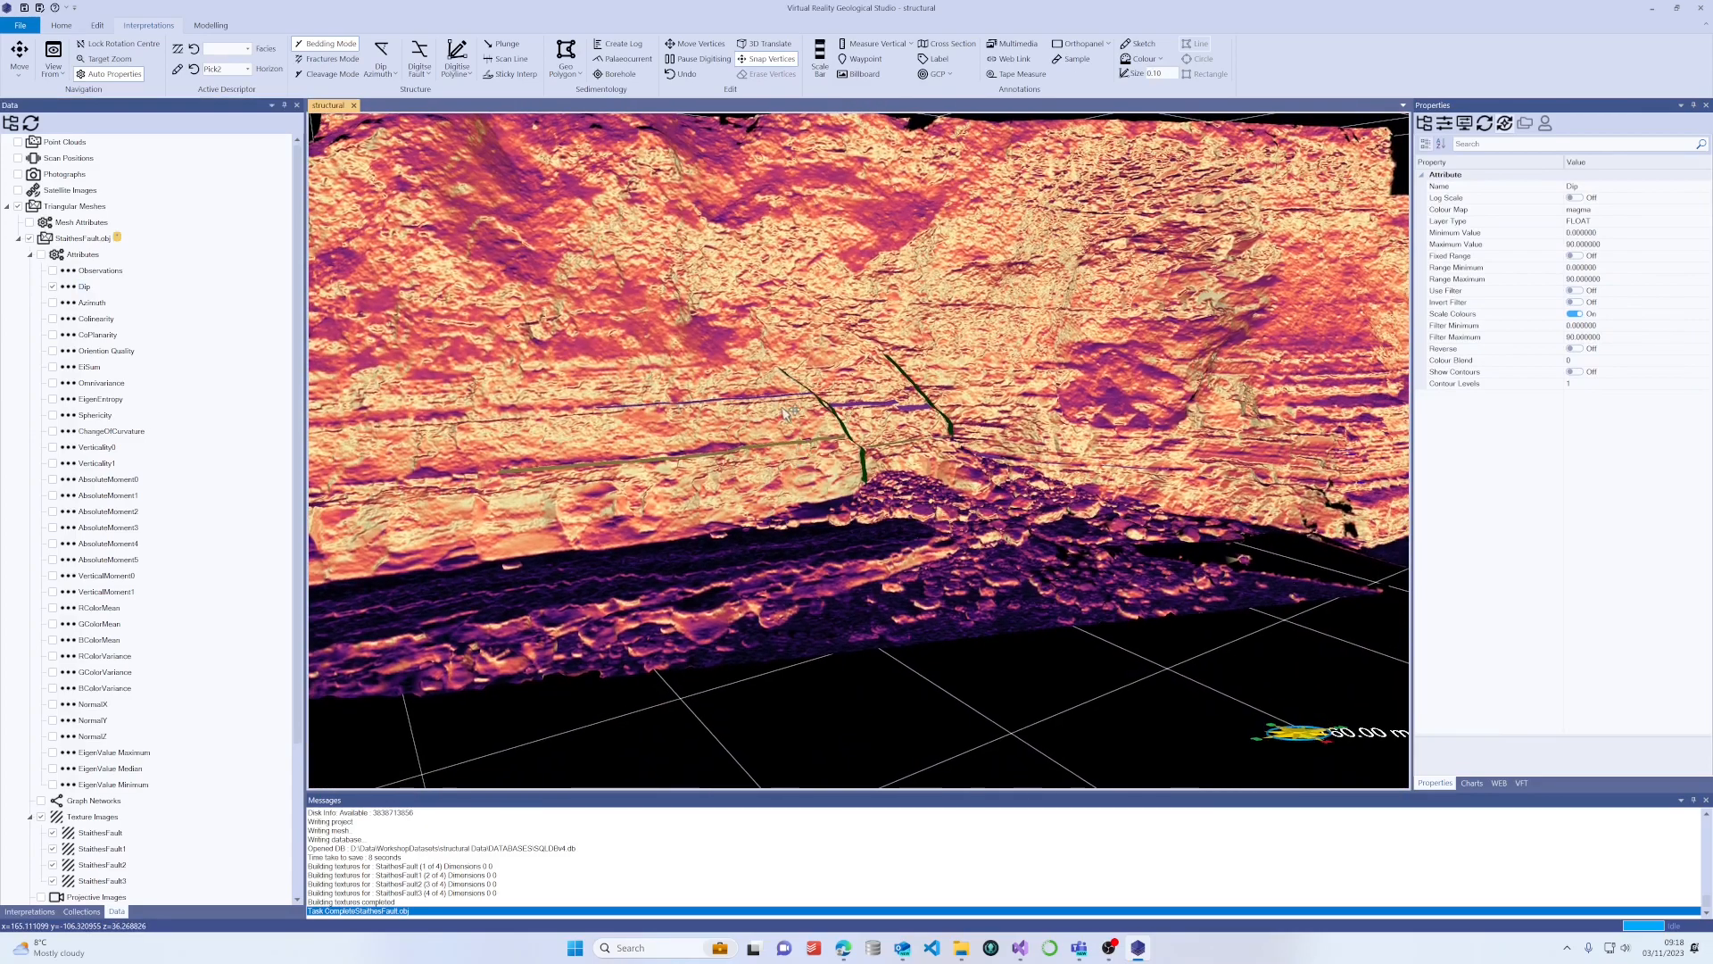
{"action": "left_click_drag", "start_coordinate": [782, 456], "coordinate": [784, 374]}
{"action": "scroll", "coordinate": [785, 379], "scroll_direction": "up", "scroll_amount": 2}
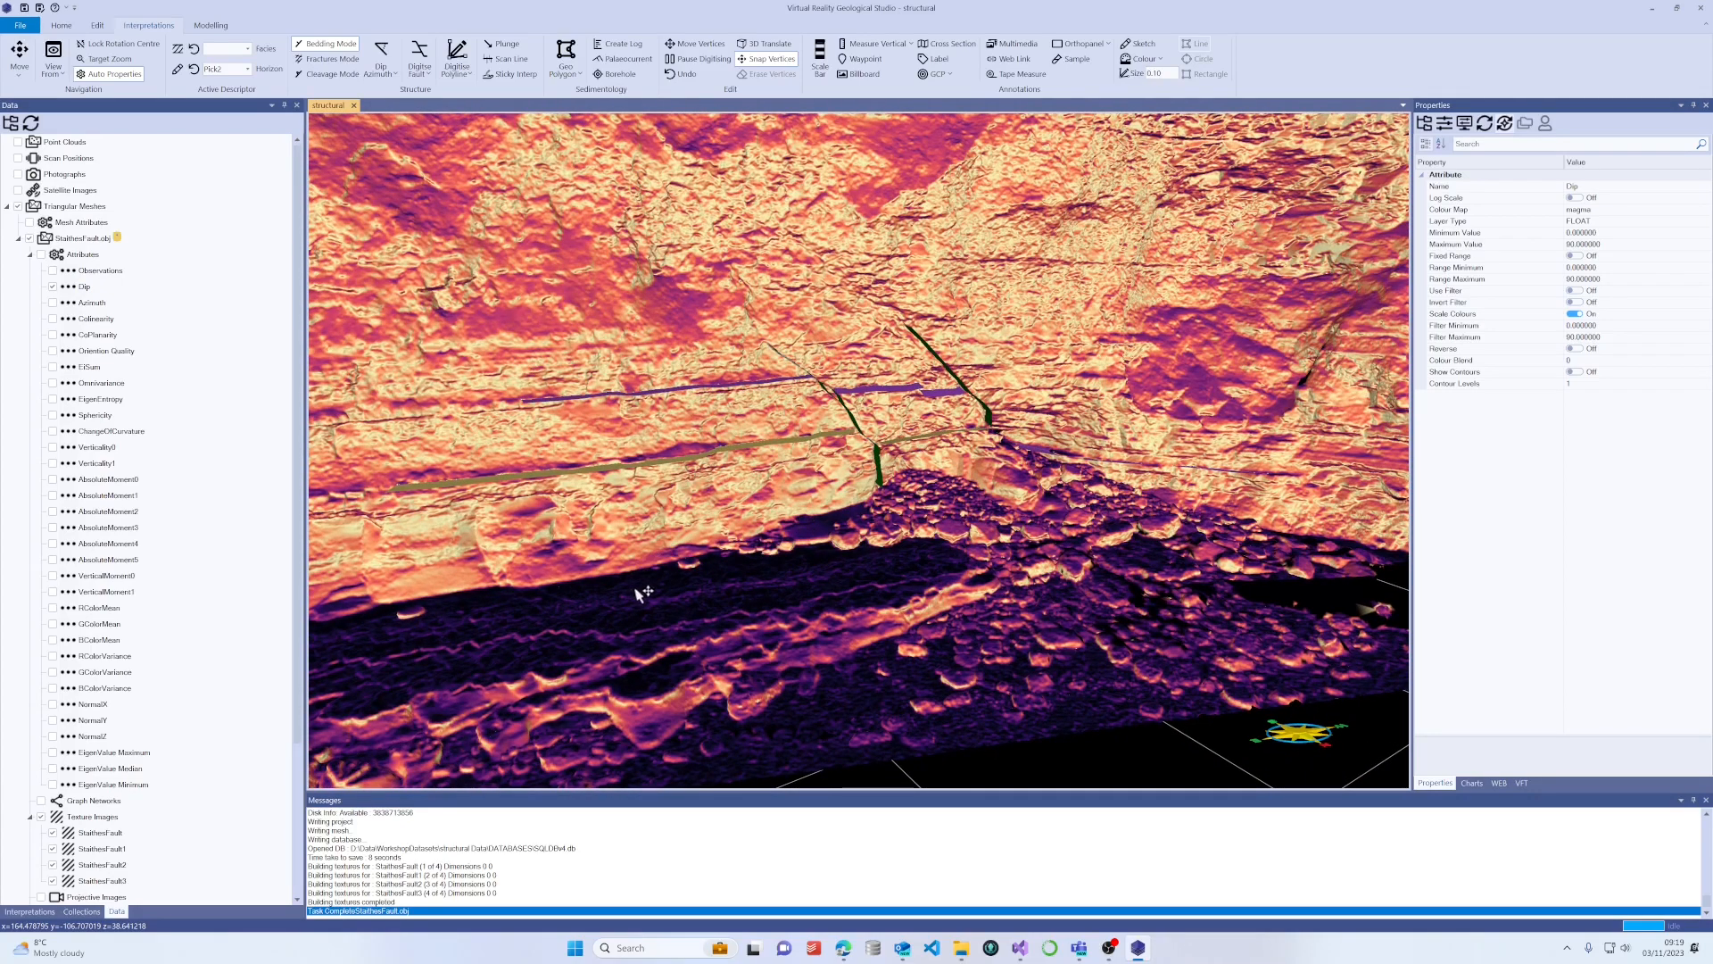
{"action": "left_click_drag", "start_coordinate": [658, 589], "coordinate": [660, 575]}
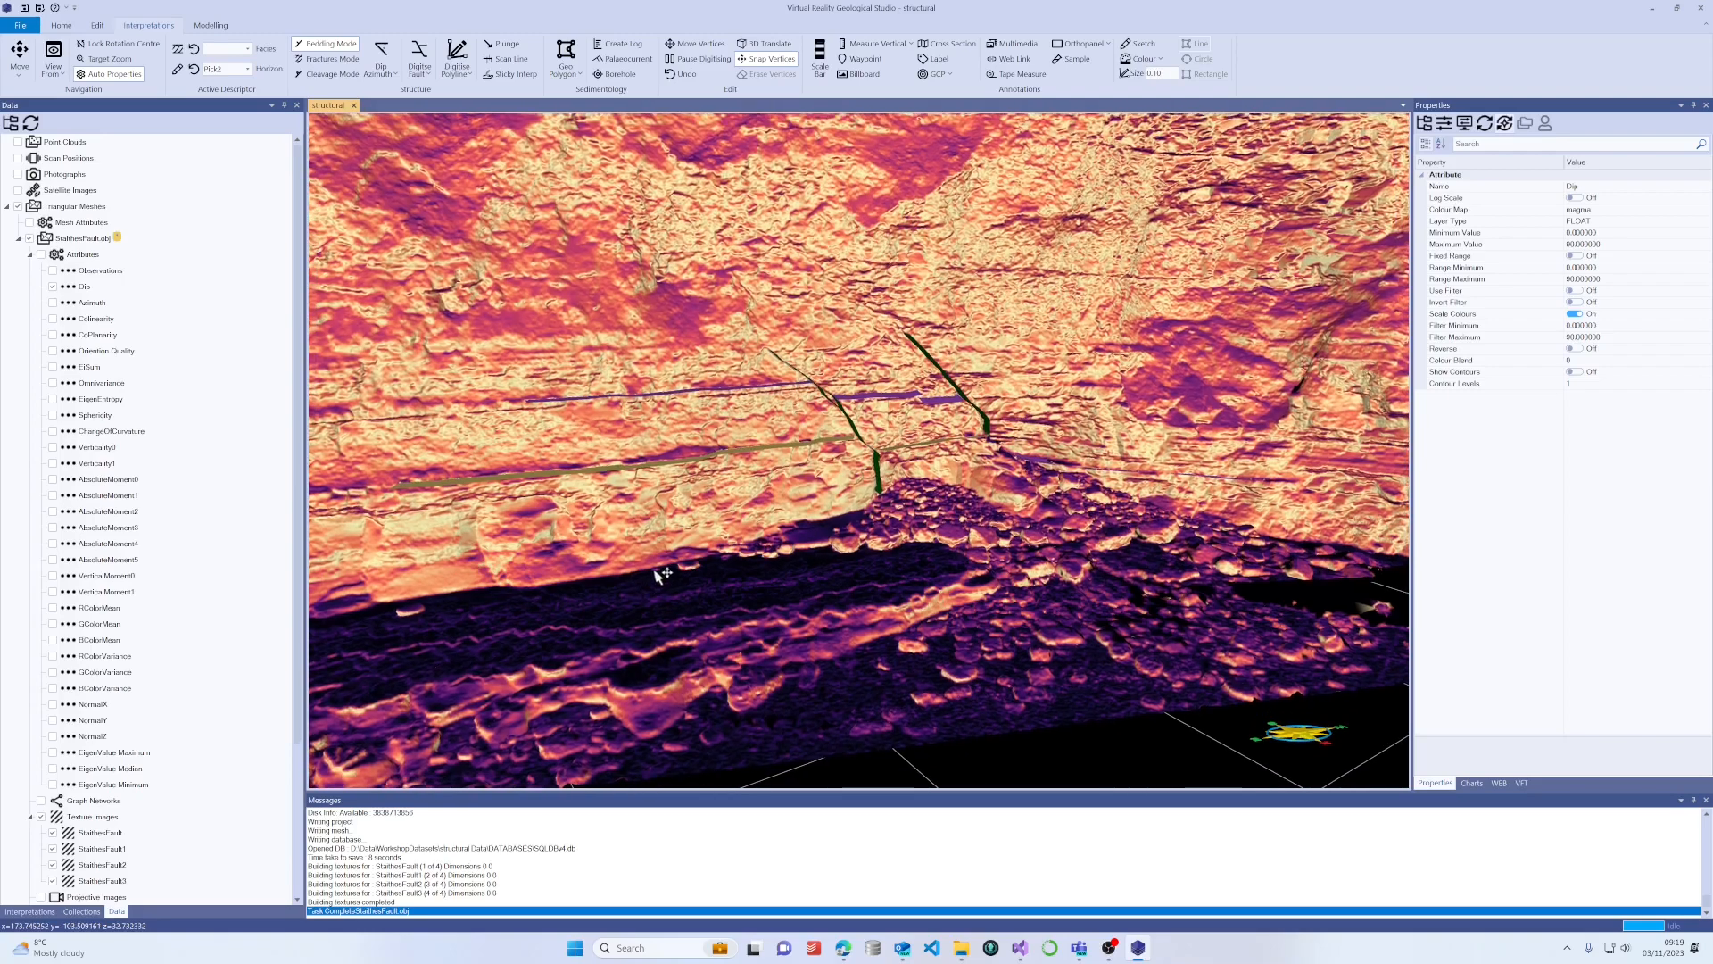
Colour the StaithesFault mesh by its Azimuth attribute and inspect the cliff.
{"action": "left_click", "coordinate": [52, 302]}
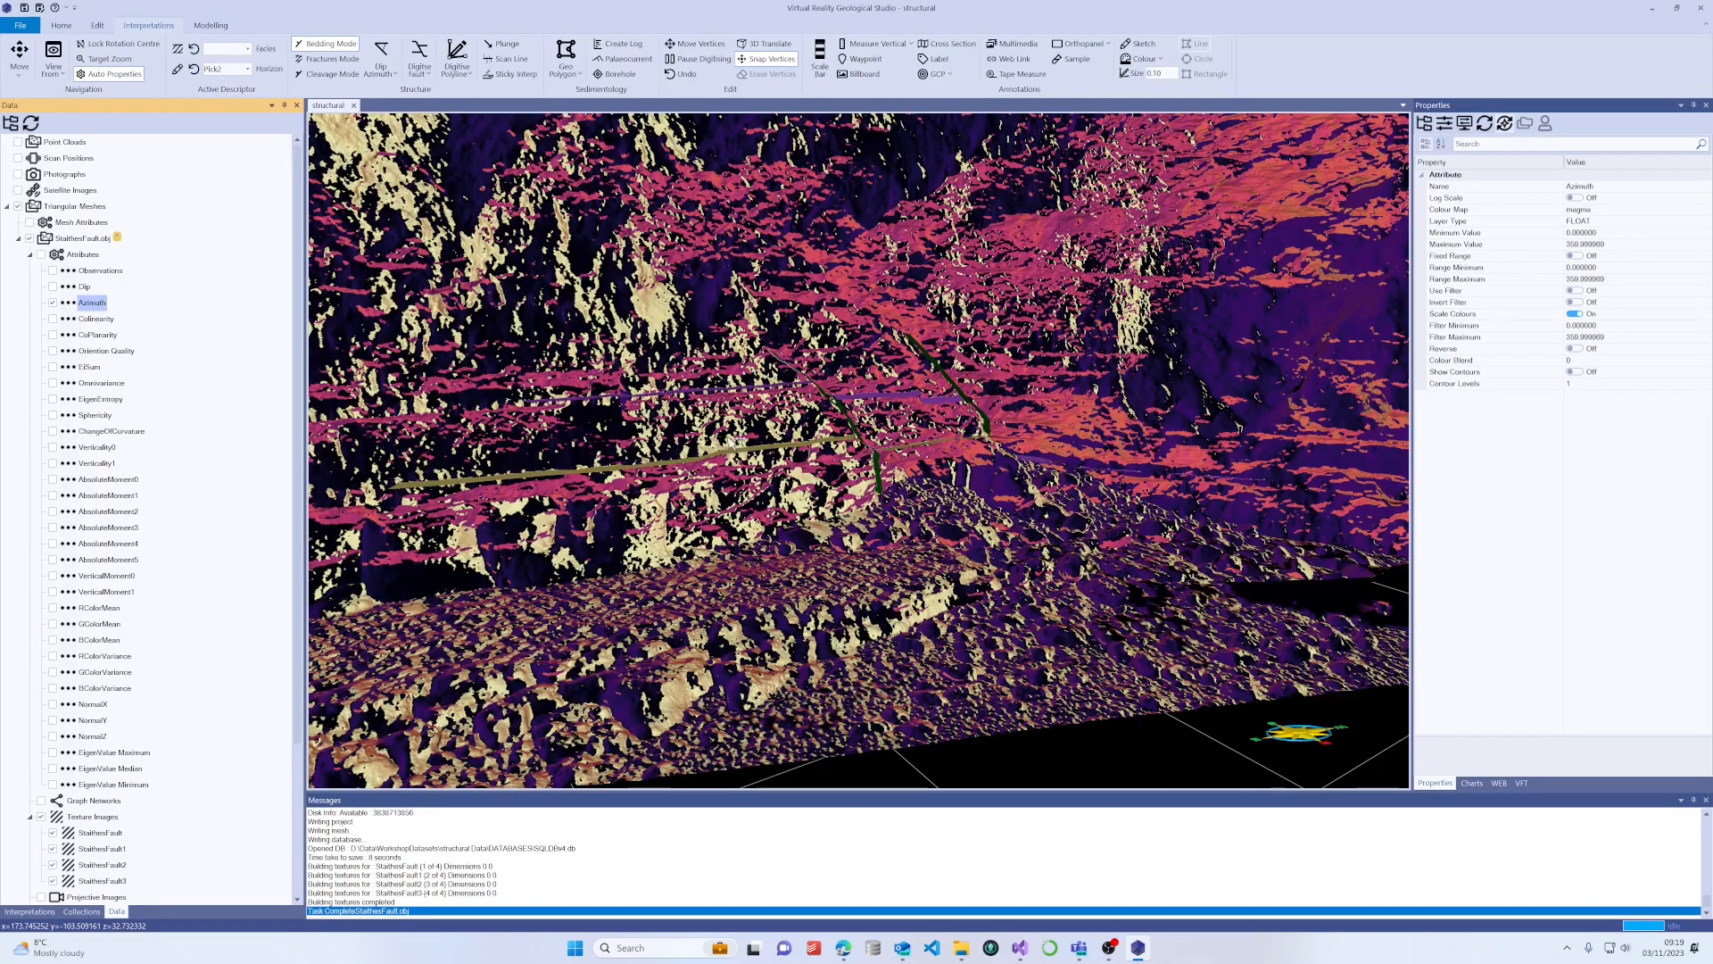
{"action": "left_click_drag", "start_coordinate": [734, 439], "coordinate": [735, 433]}
{"action": "scroll", "coordinate": [731, 415], "scroll_direction": "down", "scroll_amount": 2}
{"action": "middle_click_drag", "start_coordinate": [731, 401], "coordinate": [756, 463]}
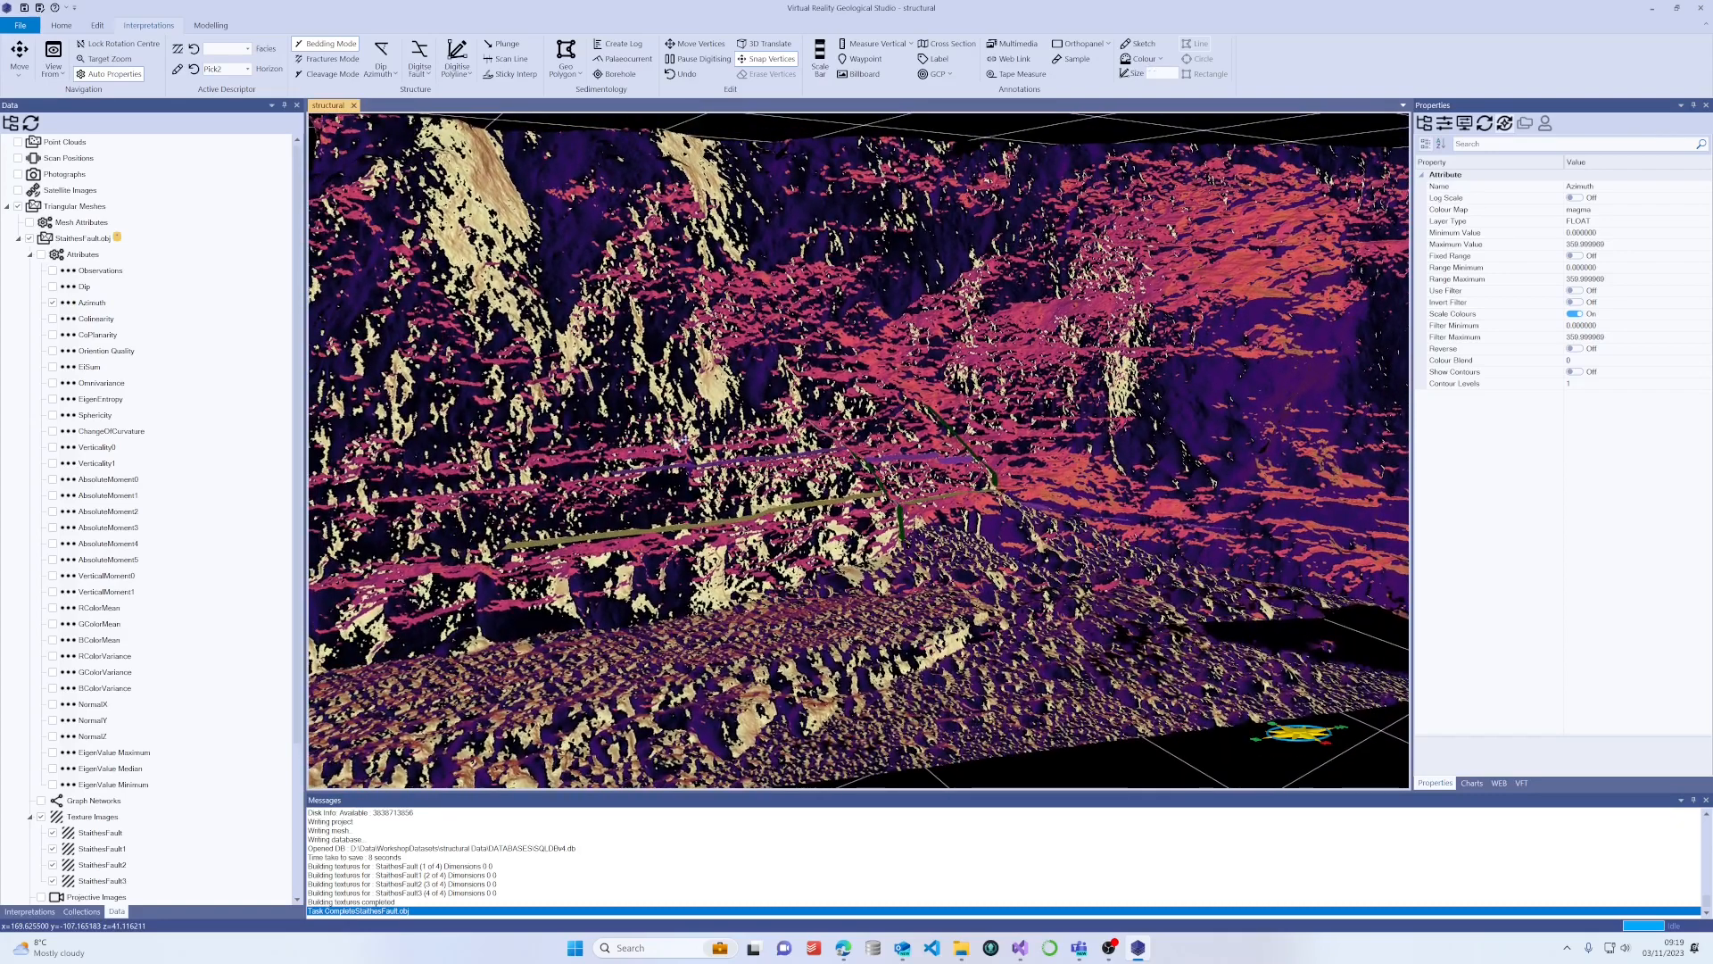
Compare the histograms of the mesh's Azimuth, Dip and CoPlanarity attributes, ending with Azimuth in a widened chart area.
{"action": "left_click", "coordinate": [1475, 783]}
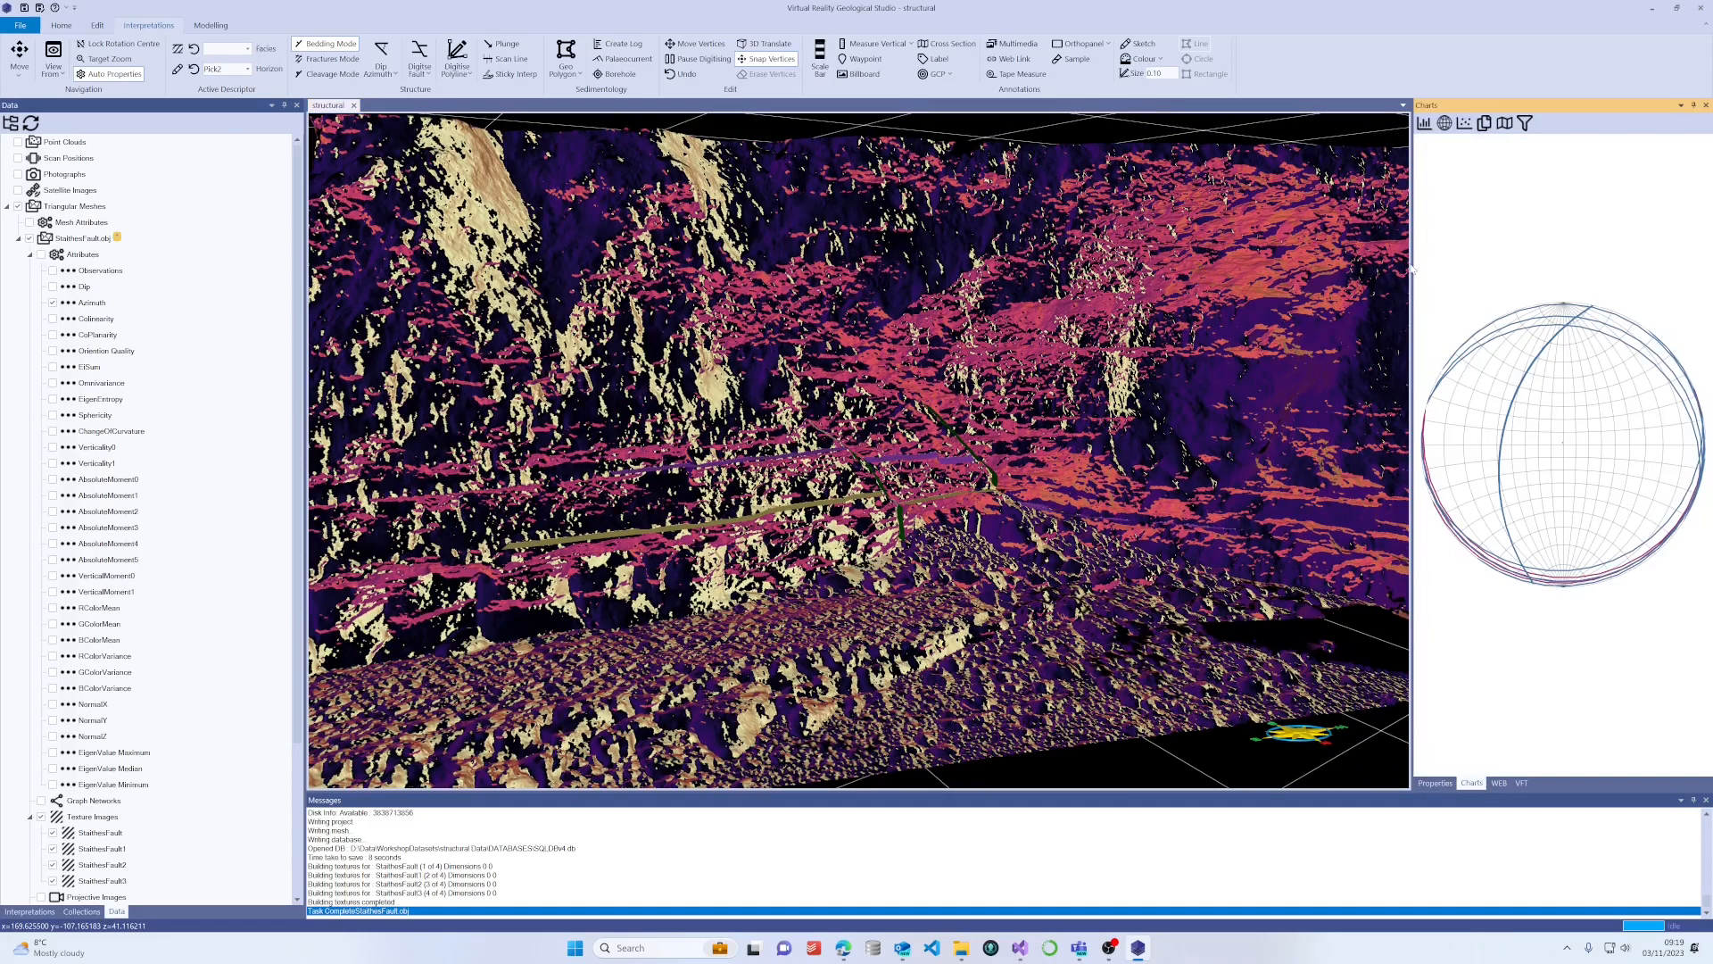
{"action": "left_click", "coordinate": [1428, 129]}
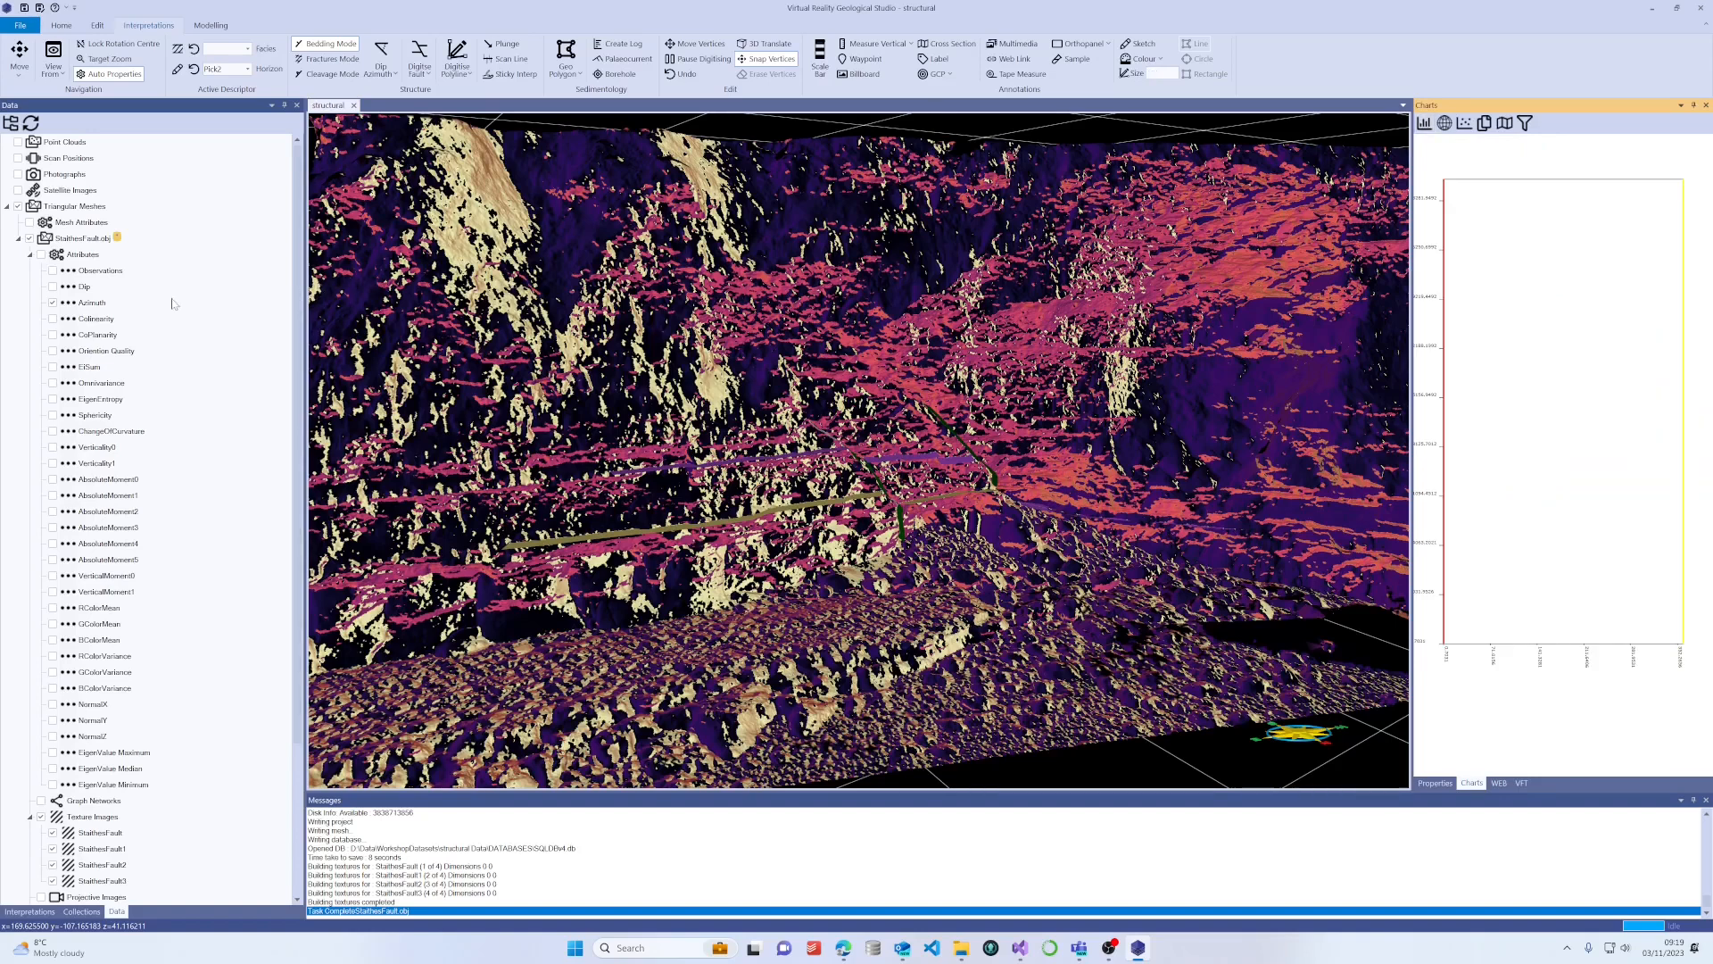
{"action": "left_click", "coordinate": [94, 304]}
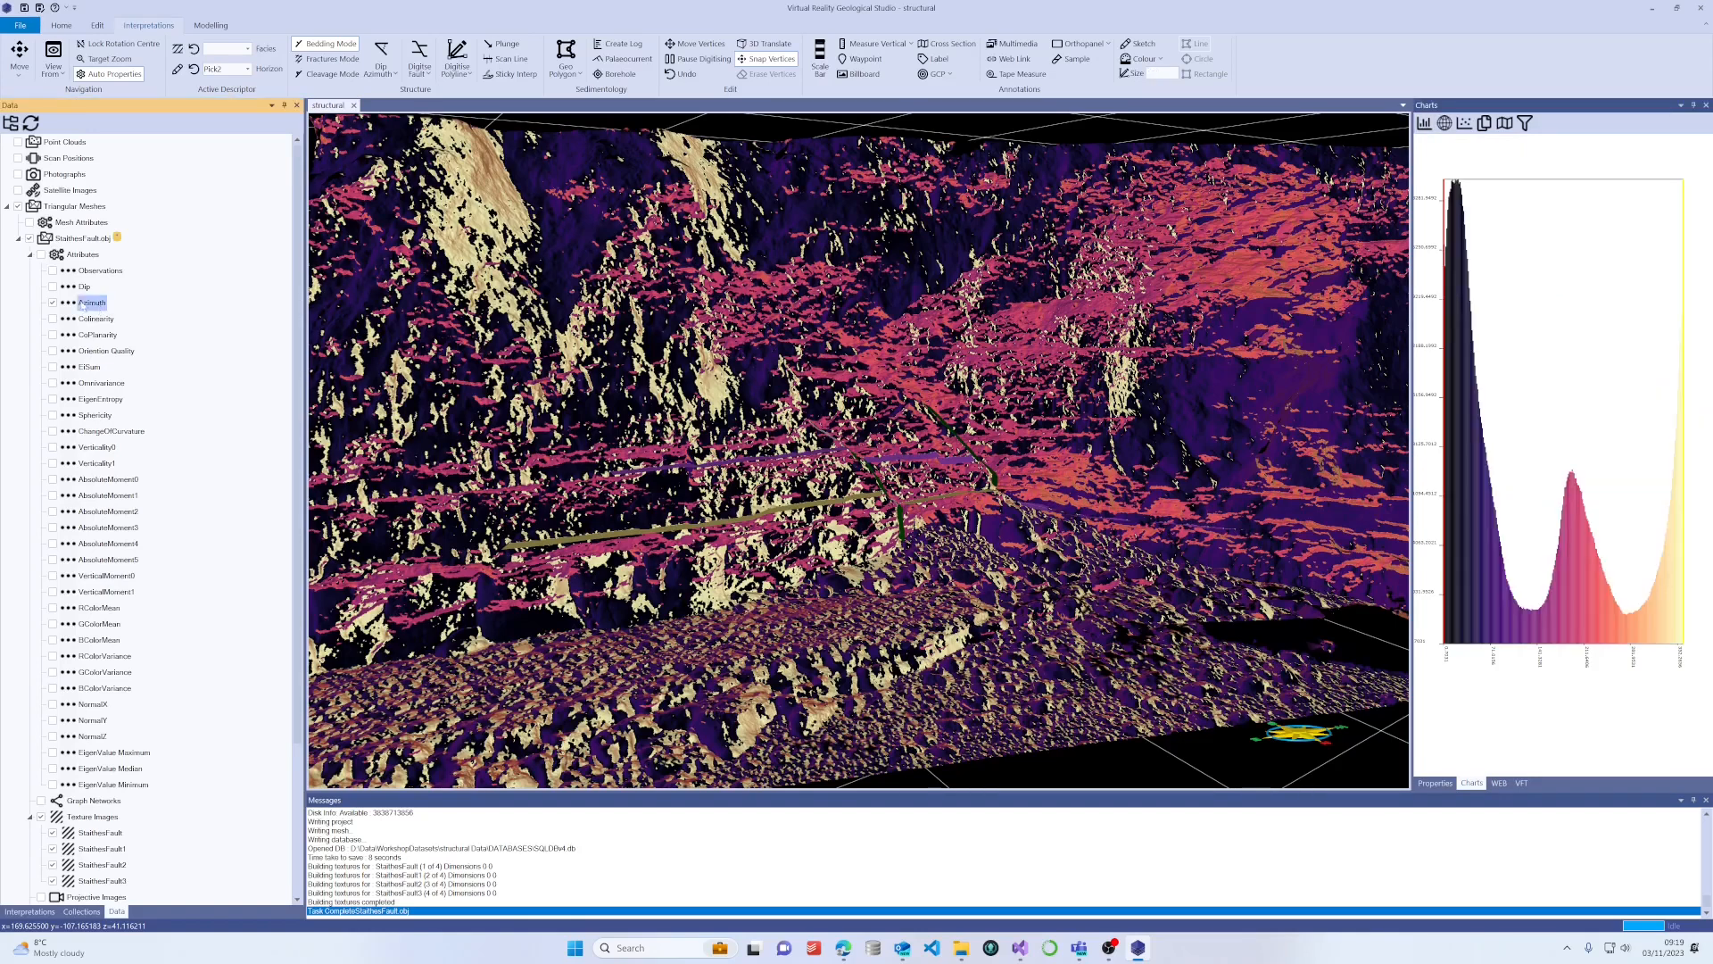
{"action": "left_click", "coordinate": [84, 287]}
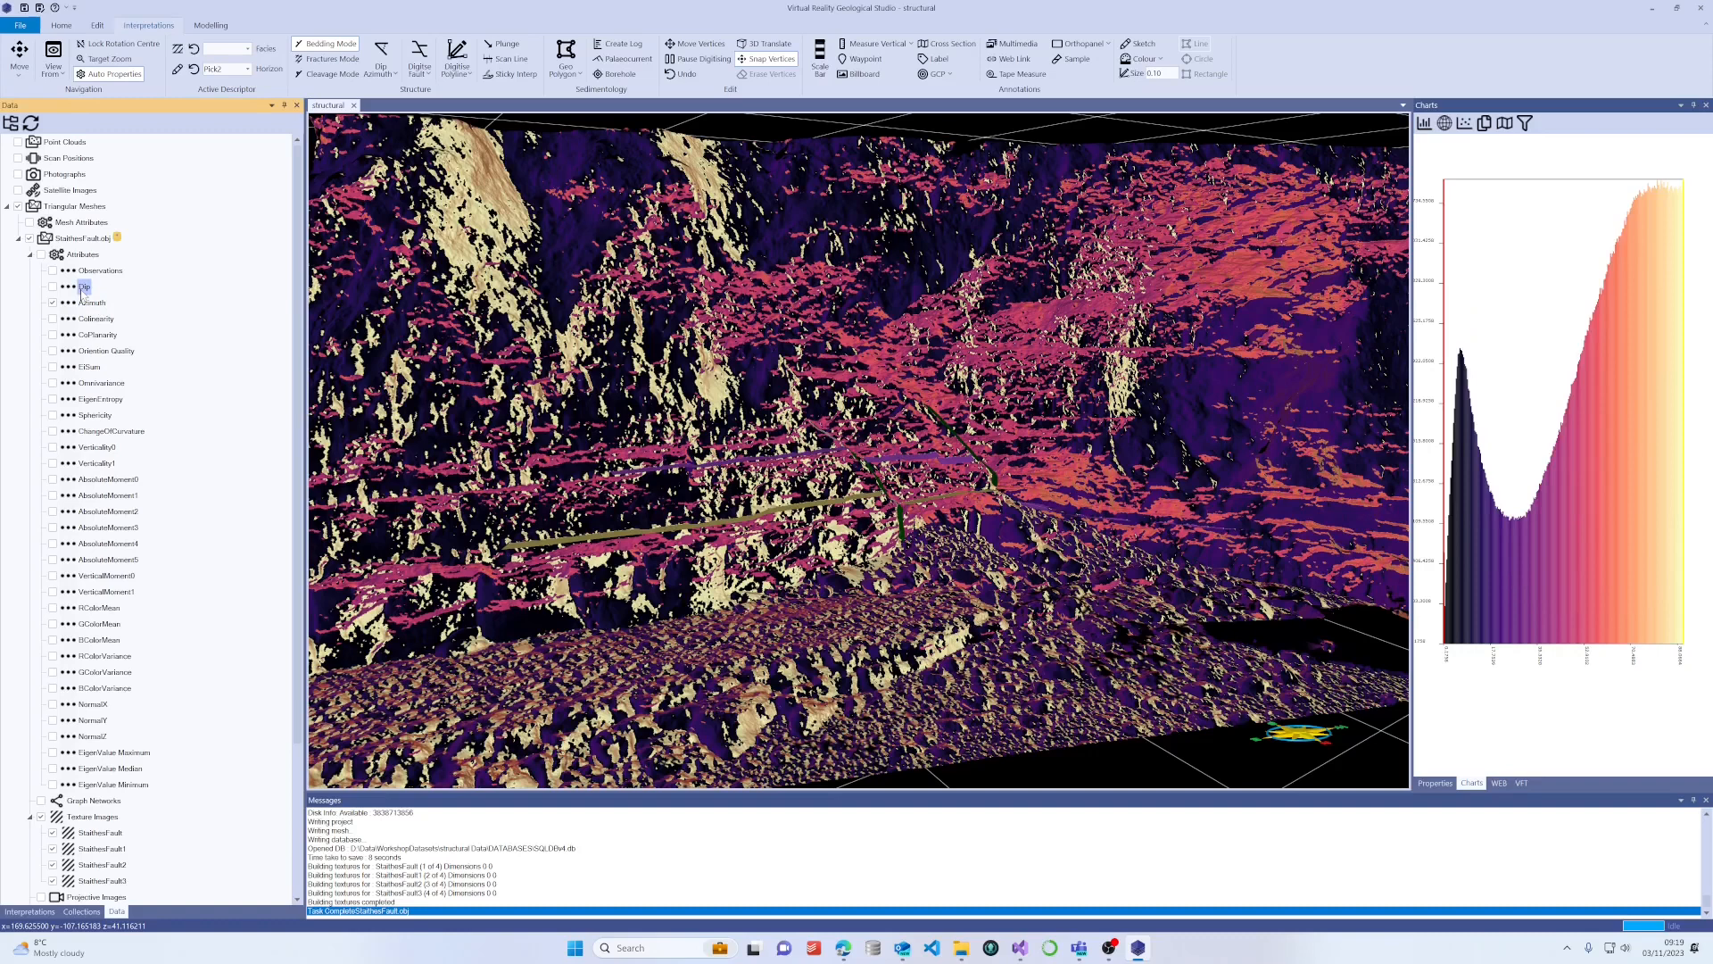
{"action": "left_click", "coordinate": [95, 336]}
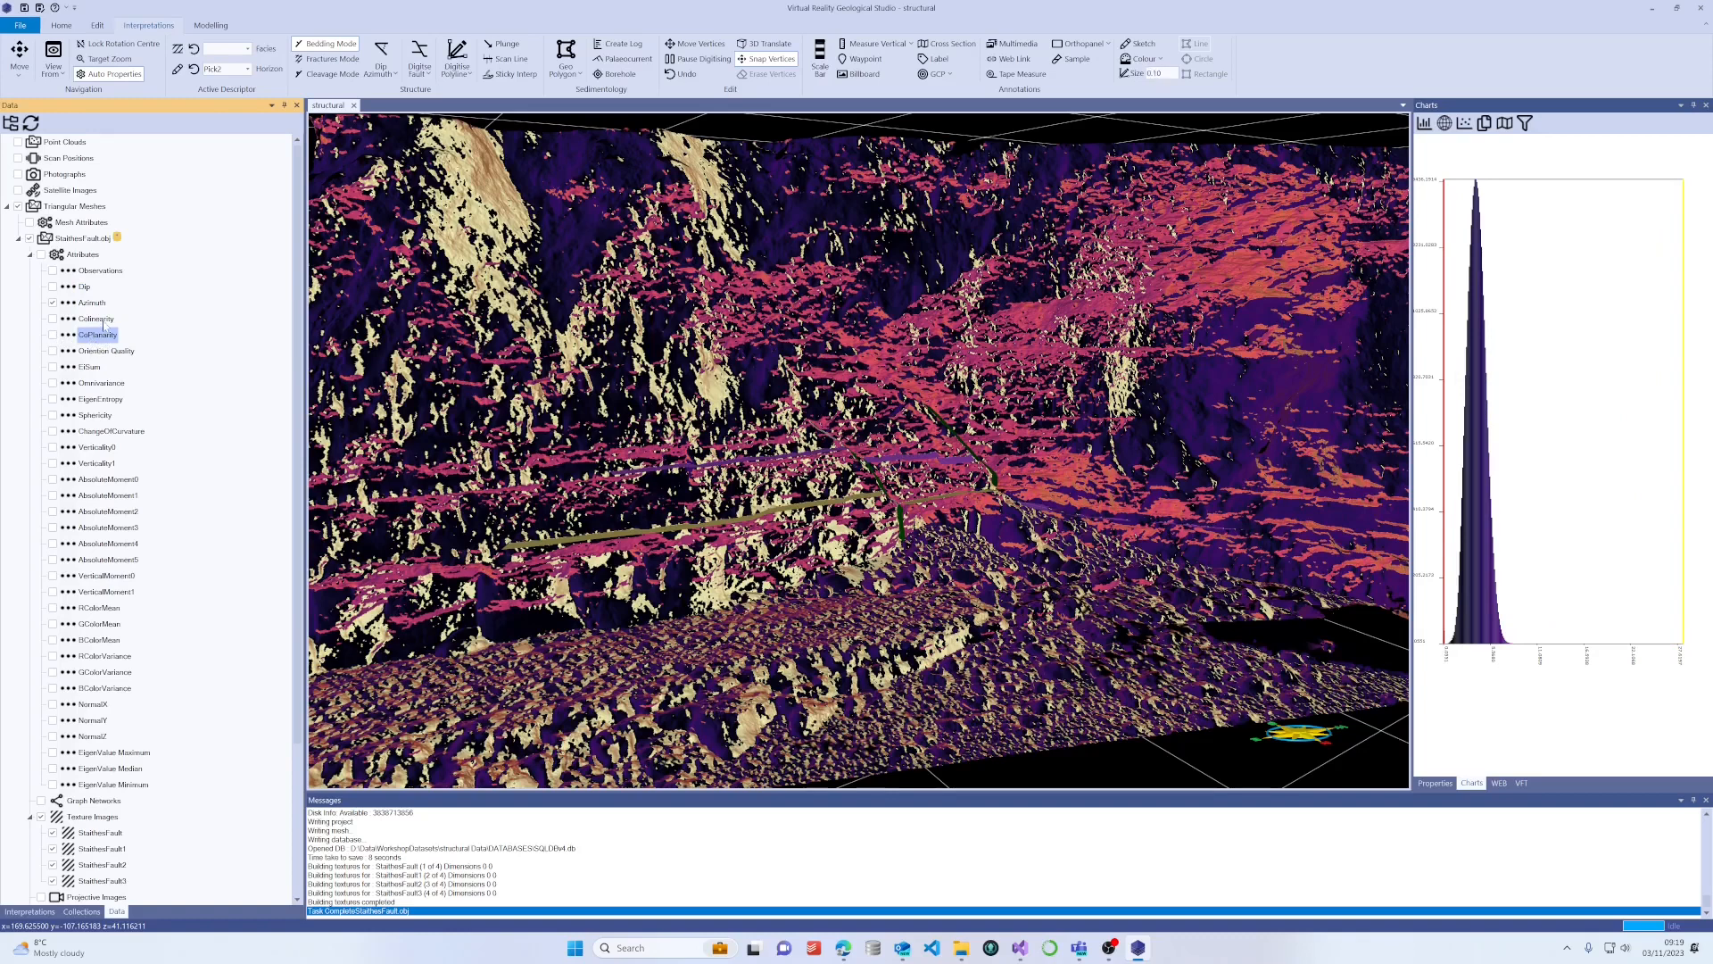
{"action": "left_click", "coordinate": [90, 303]}
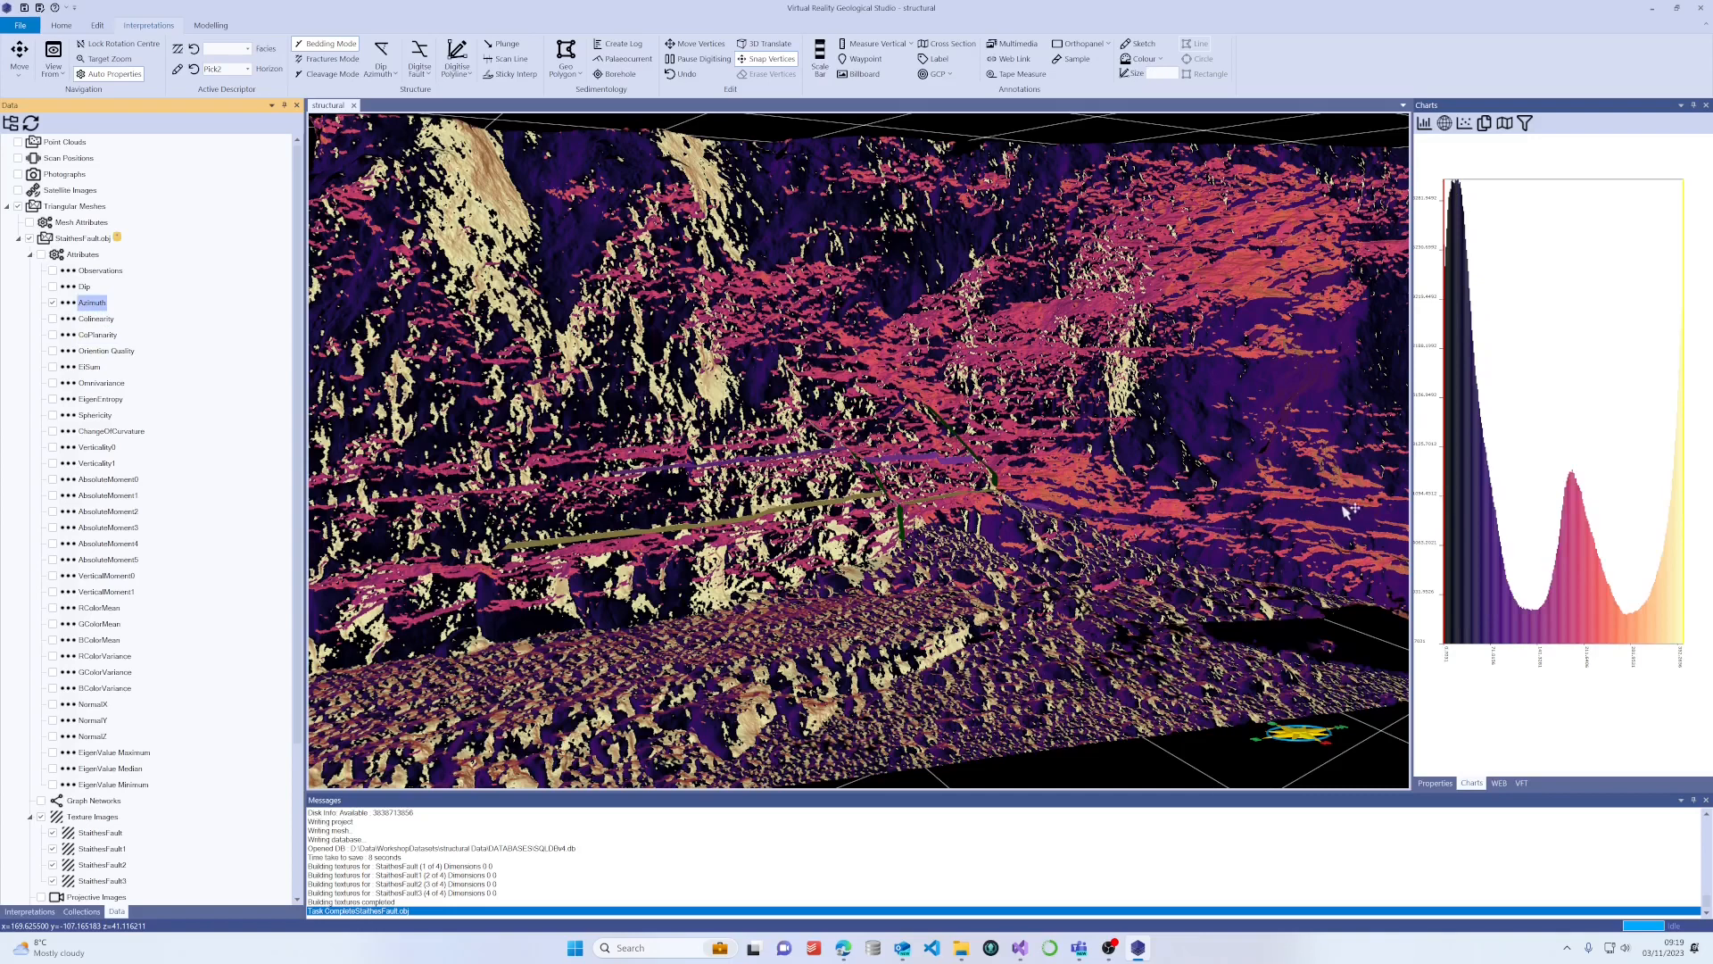
{"action": "left_click_drag", "start_coordinate": [1411, 488], "coordinate": [1344, 488]}
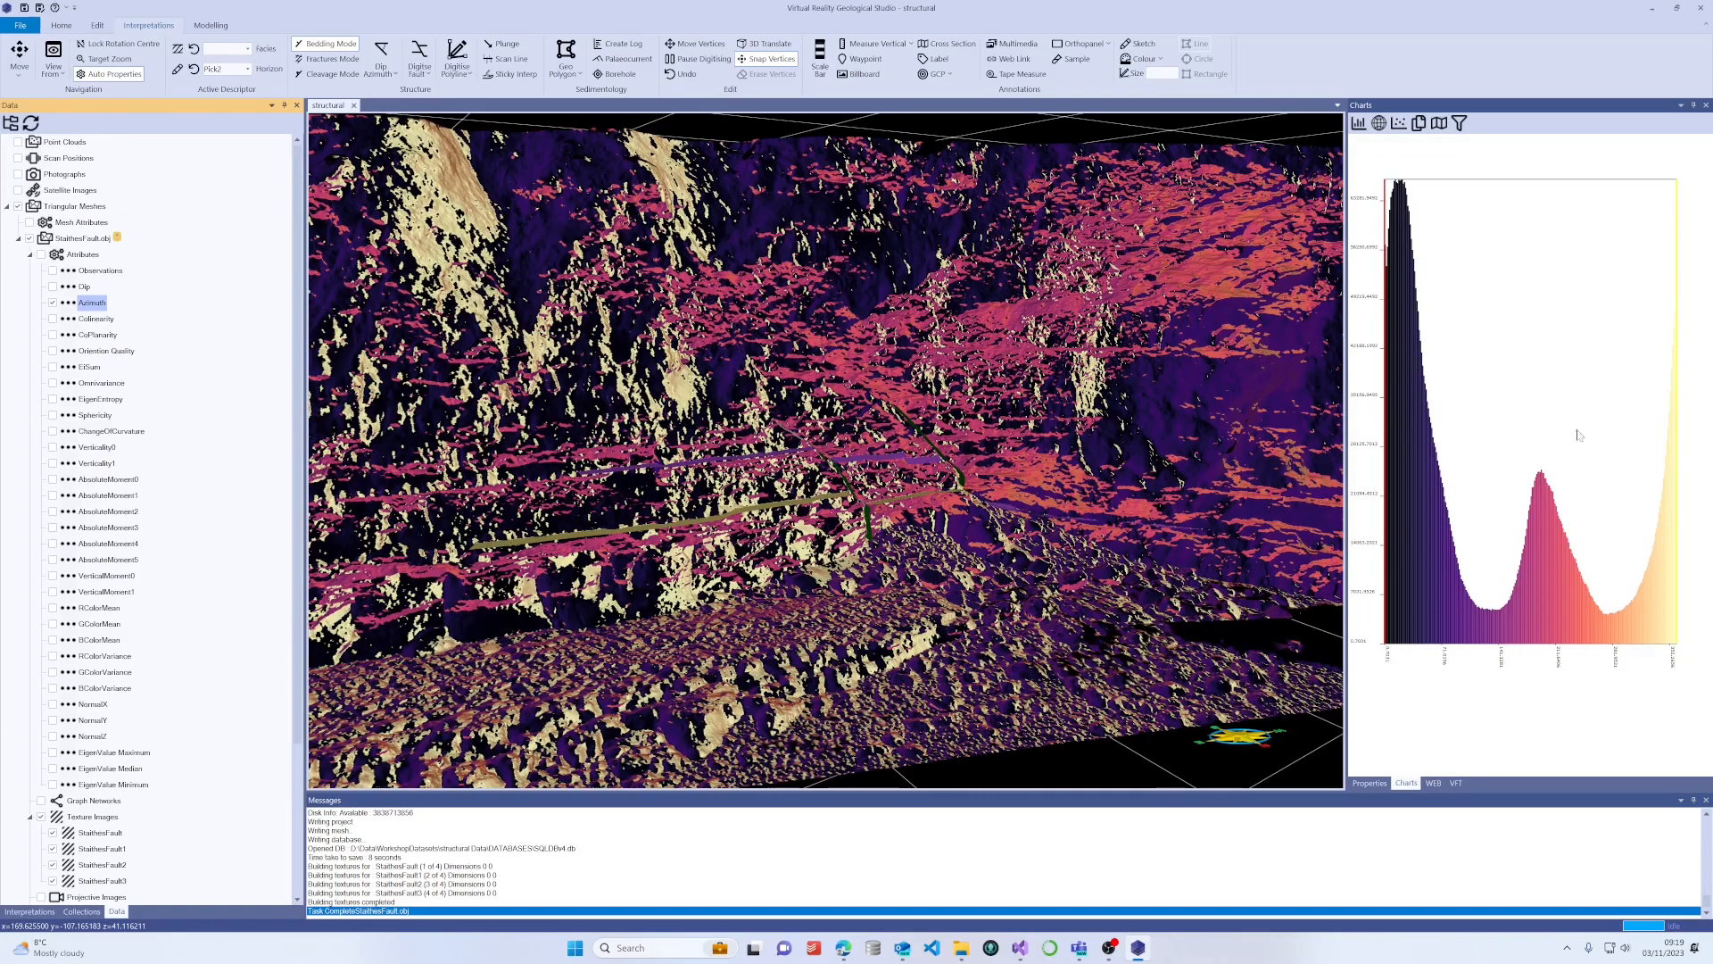
Start importing a colour map into the Colour Maps collection and browse the CET CSV files in the CETperceptual_csv_0_1 folder.
{"action": "left_click", "coordinate": [81, 911]}
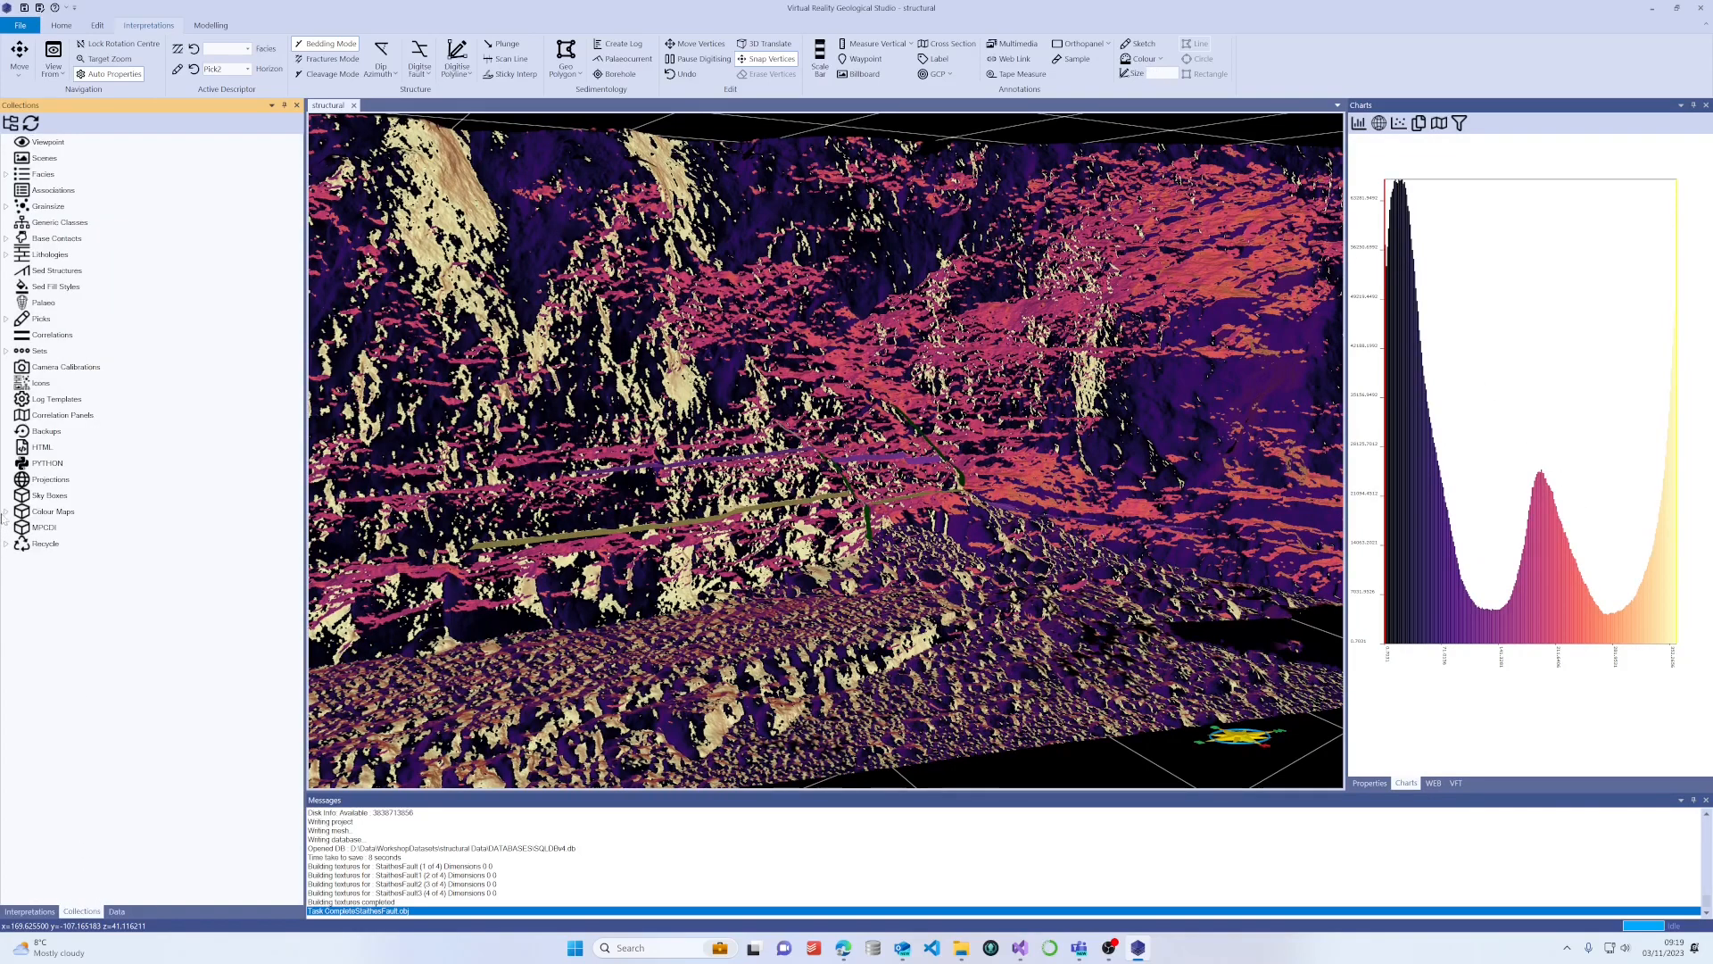
{"action": "double_click", "coordinate": [38, 513]}
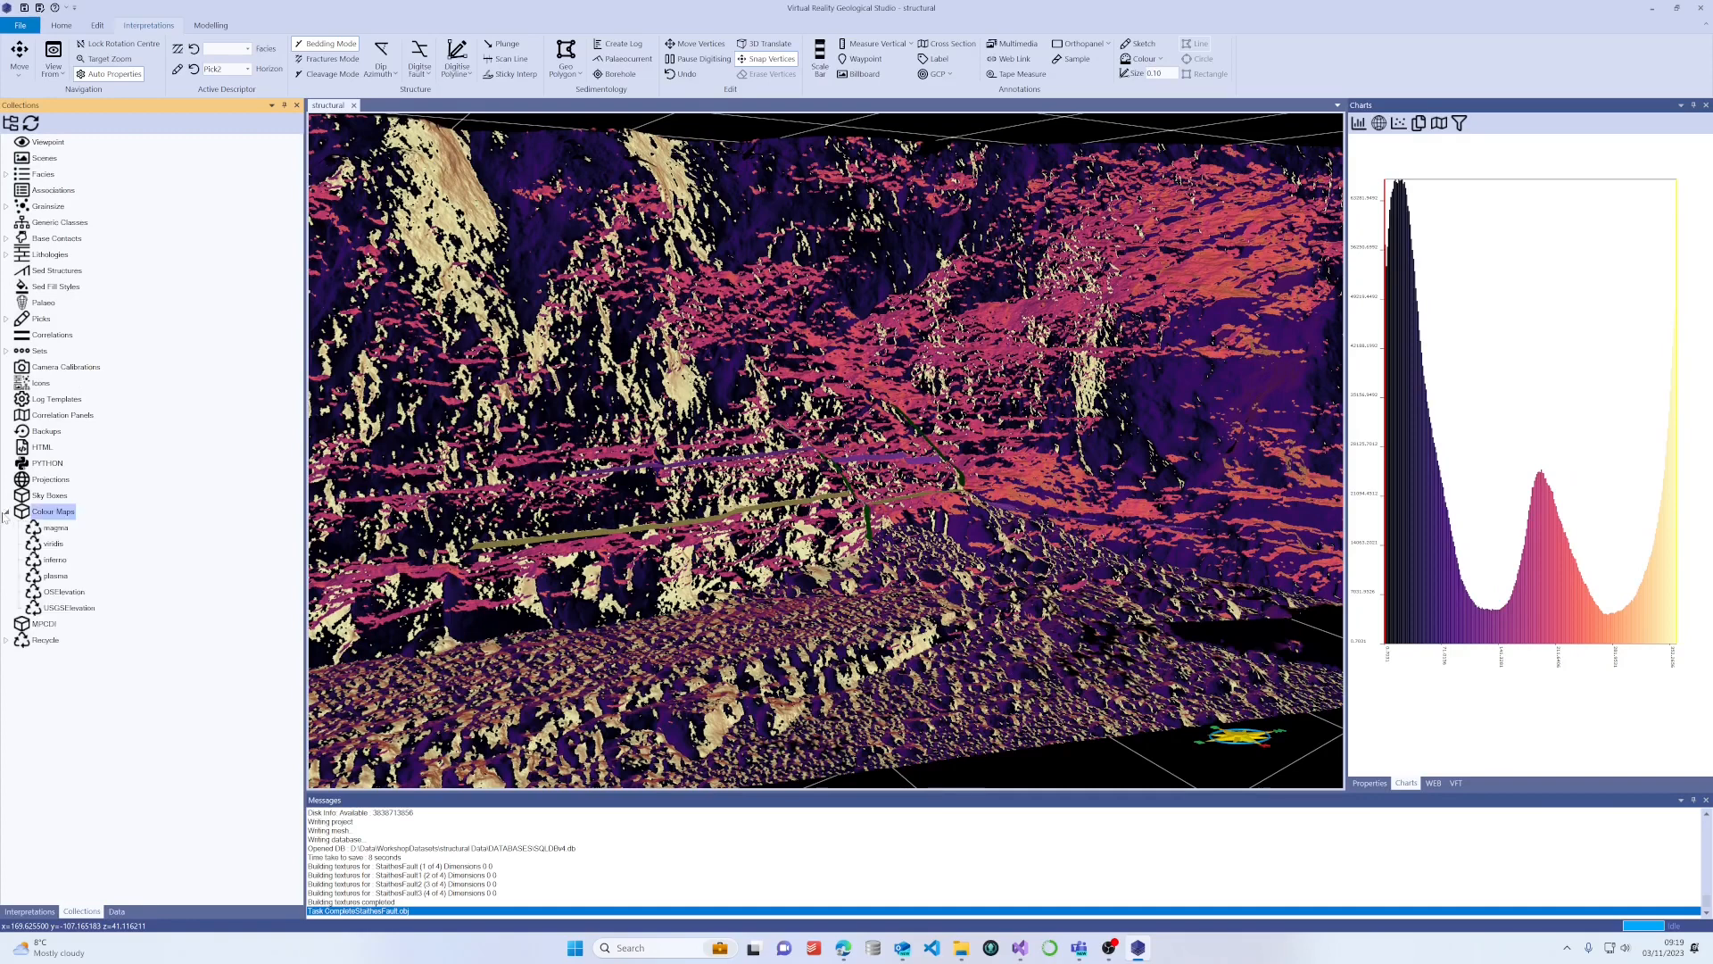
{"action": "right_click", "coordinate": [61, 517]}
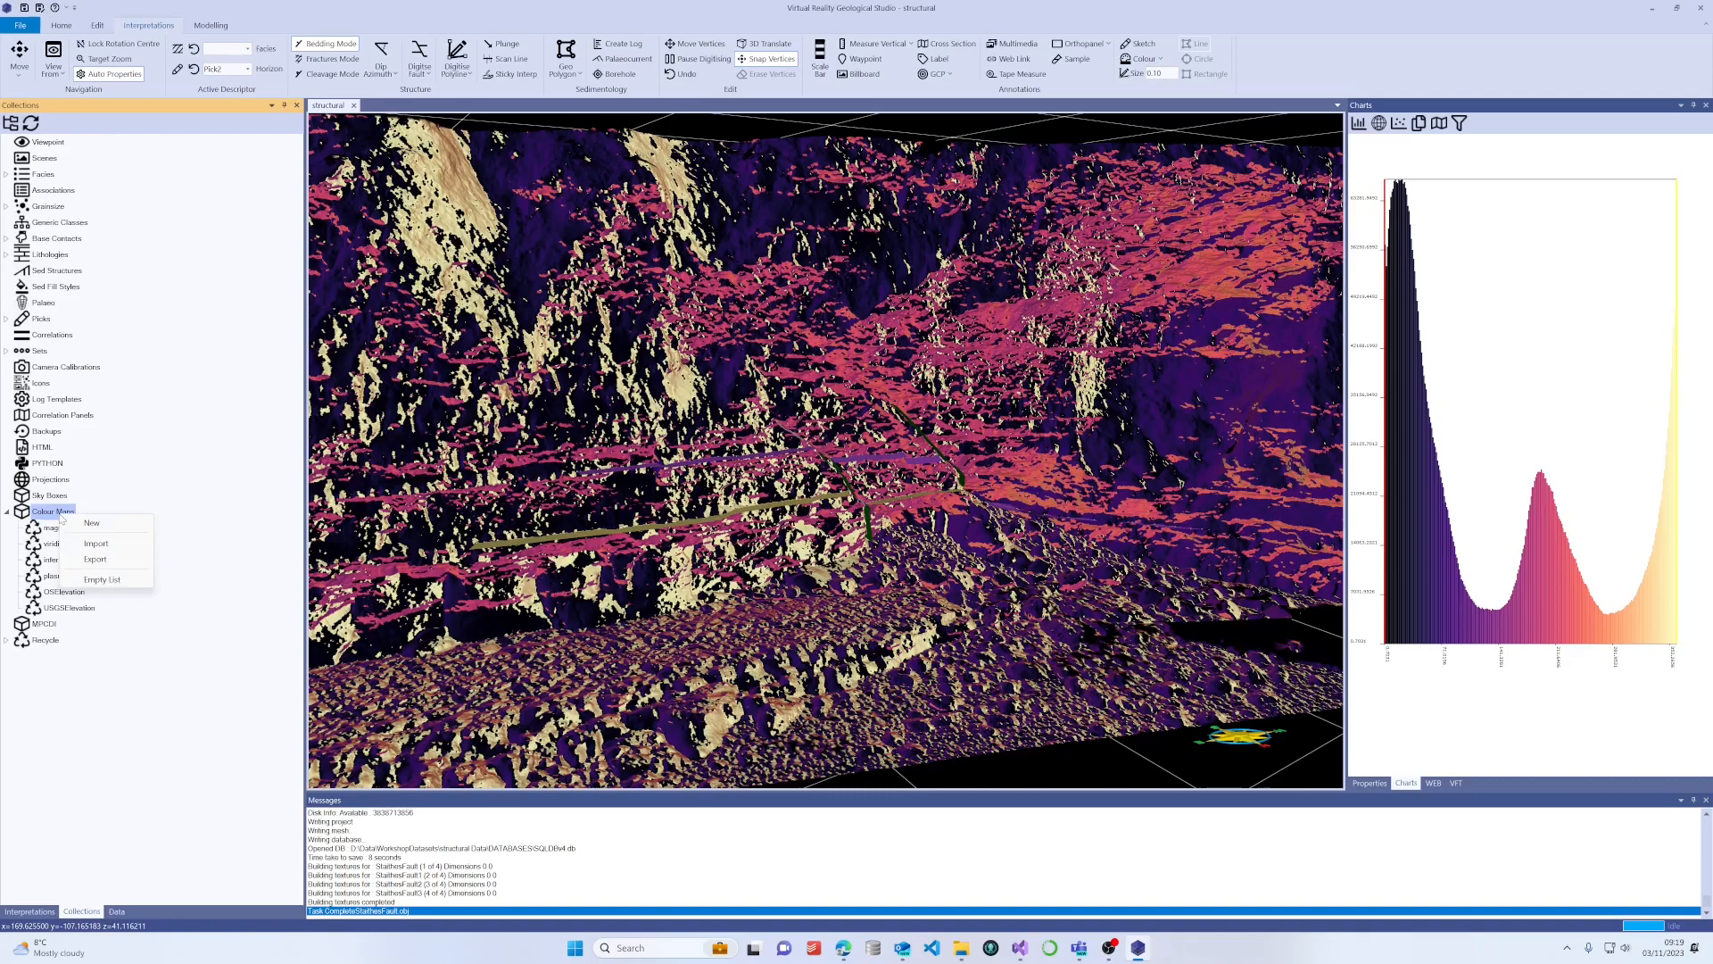
{"action": "left_click", "coordinate": [107, 546]}
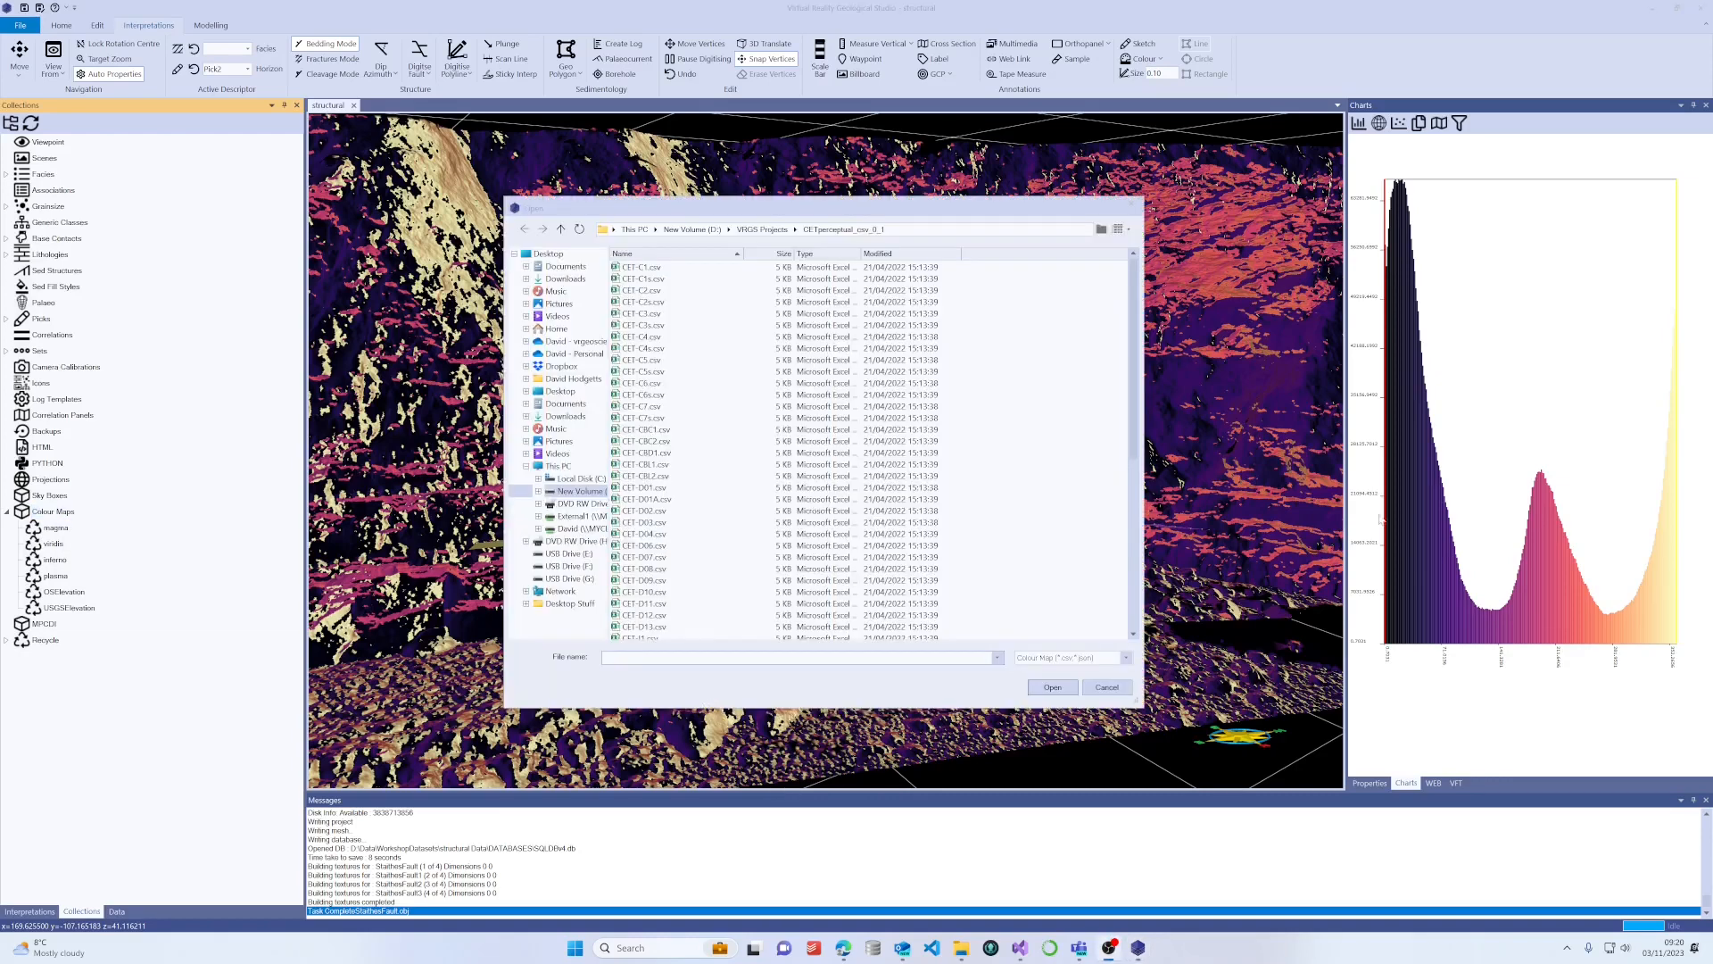
{"action": "scroll", "coordinate": [724, 482], "scroll_direction": "down", "scroll_amount": 9}
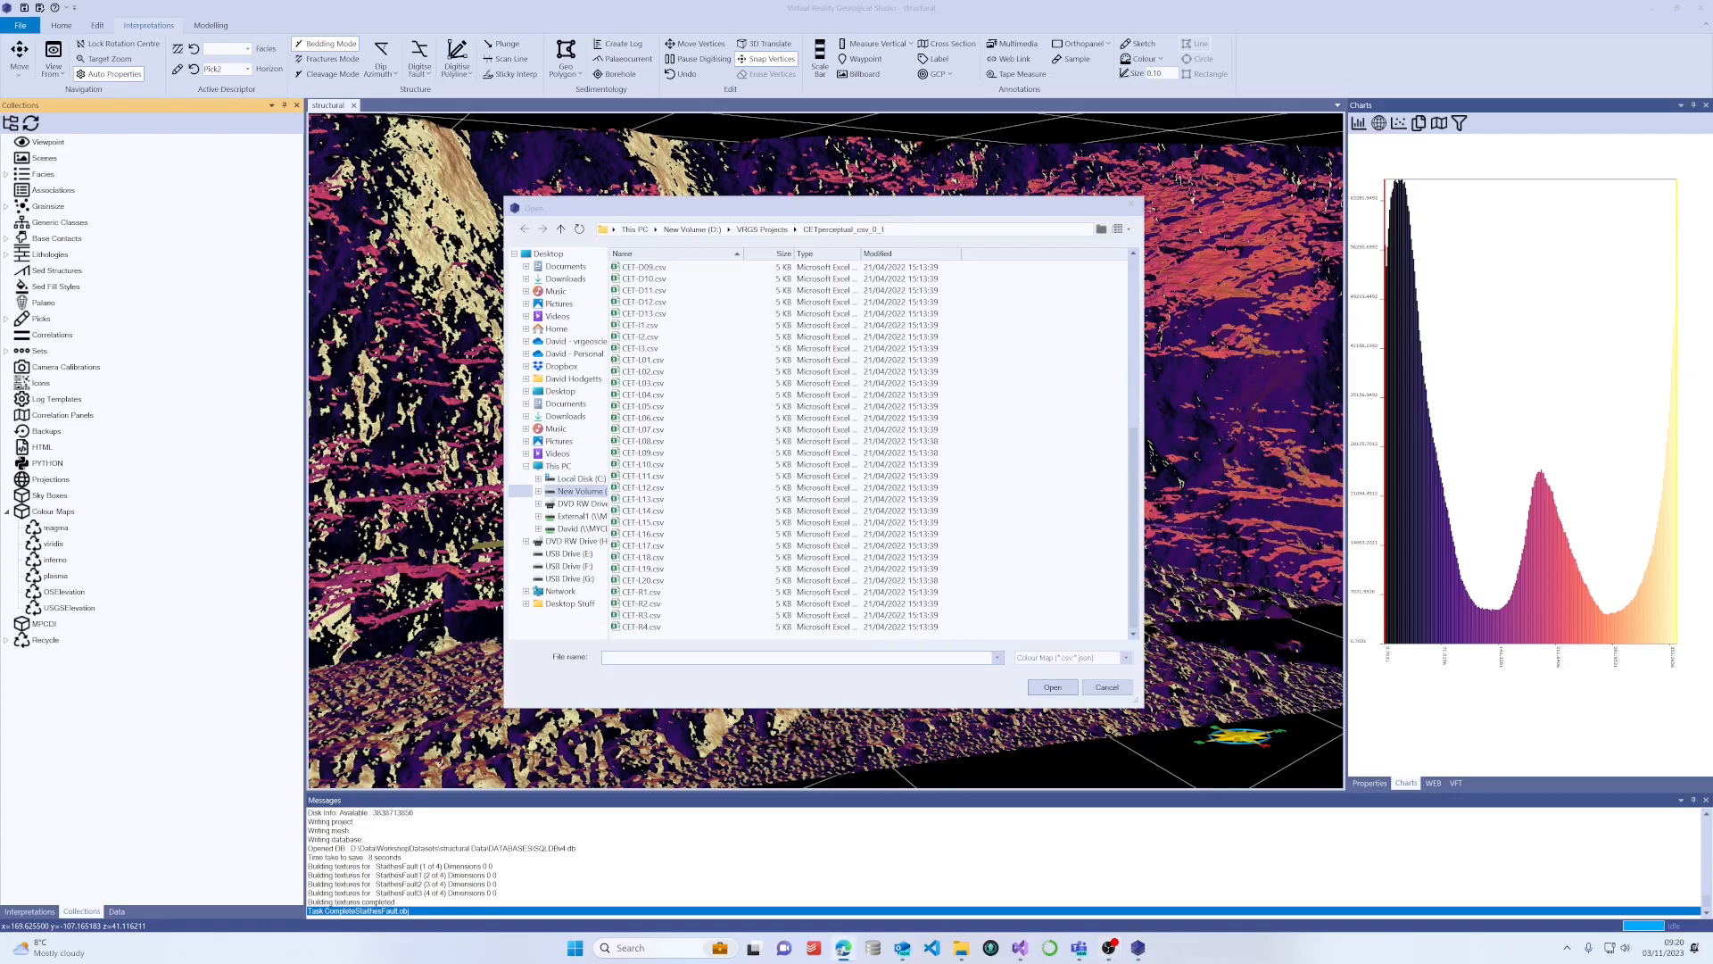
Switch to the browser and review the ColorCET page on perceptually uniform colour maps, including vendor map comparisons and map types.
{"action": "left_click", "coordinate": [843, 948]}
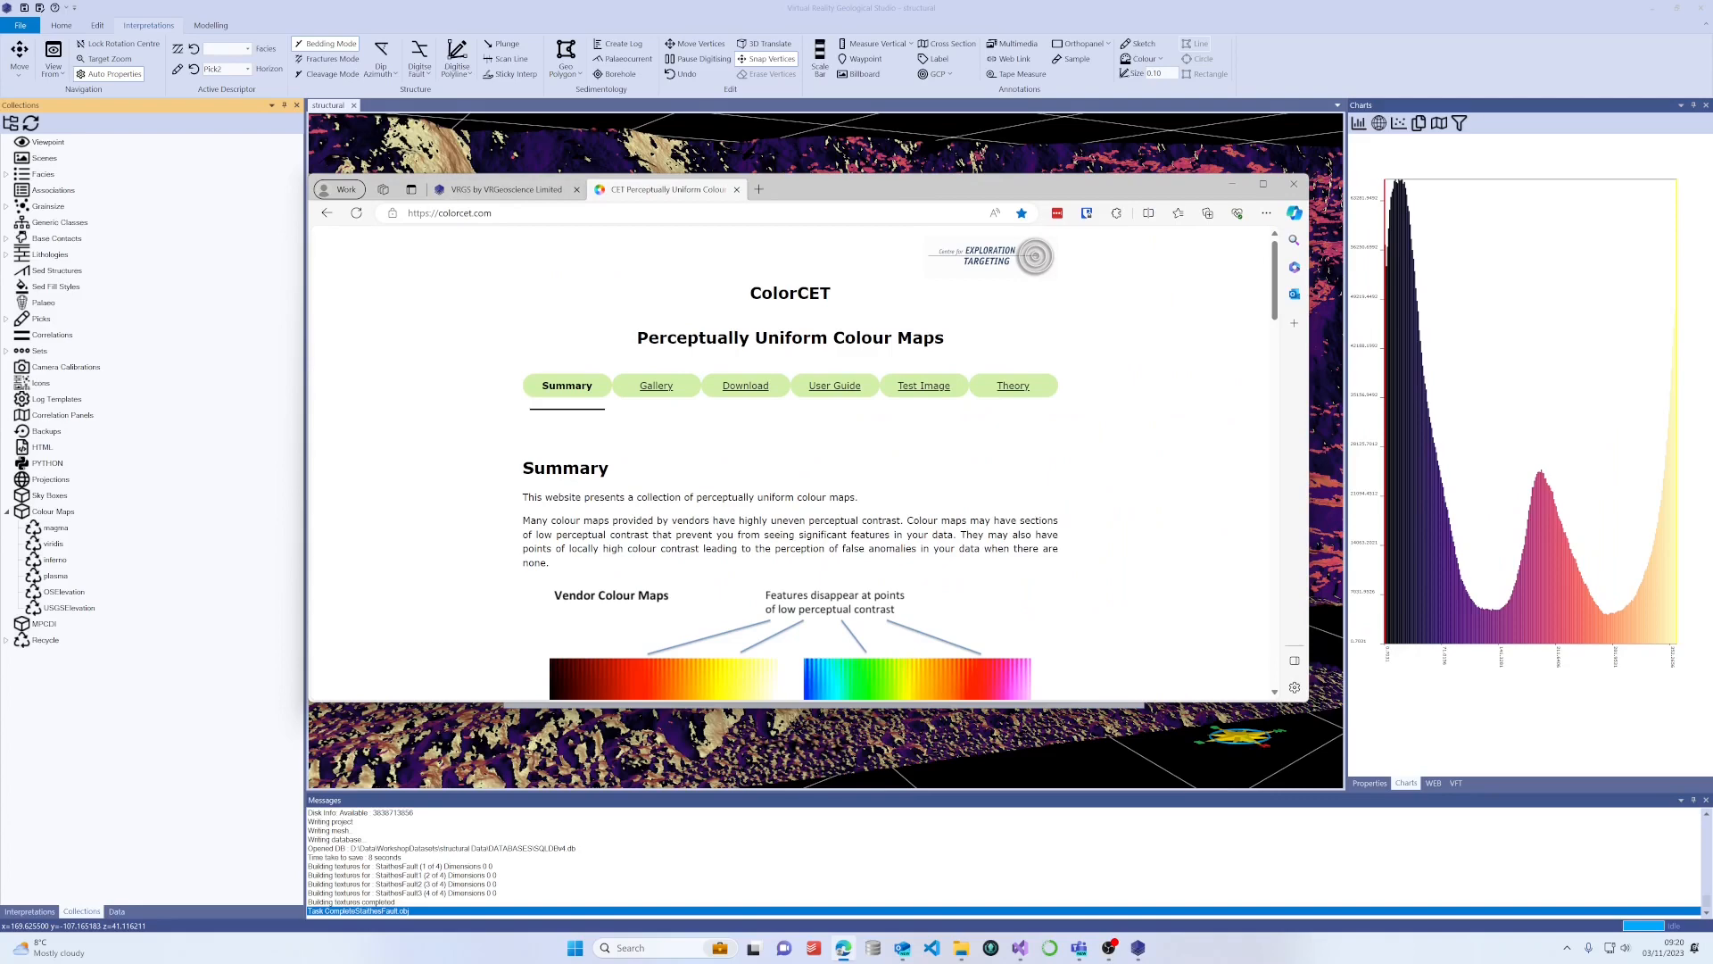
{"action": "scroll", "coordinate": [625, 329], "scroll_direction": "down", "scroll_amount": 1}
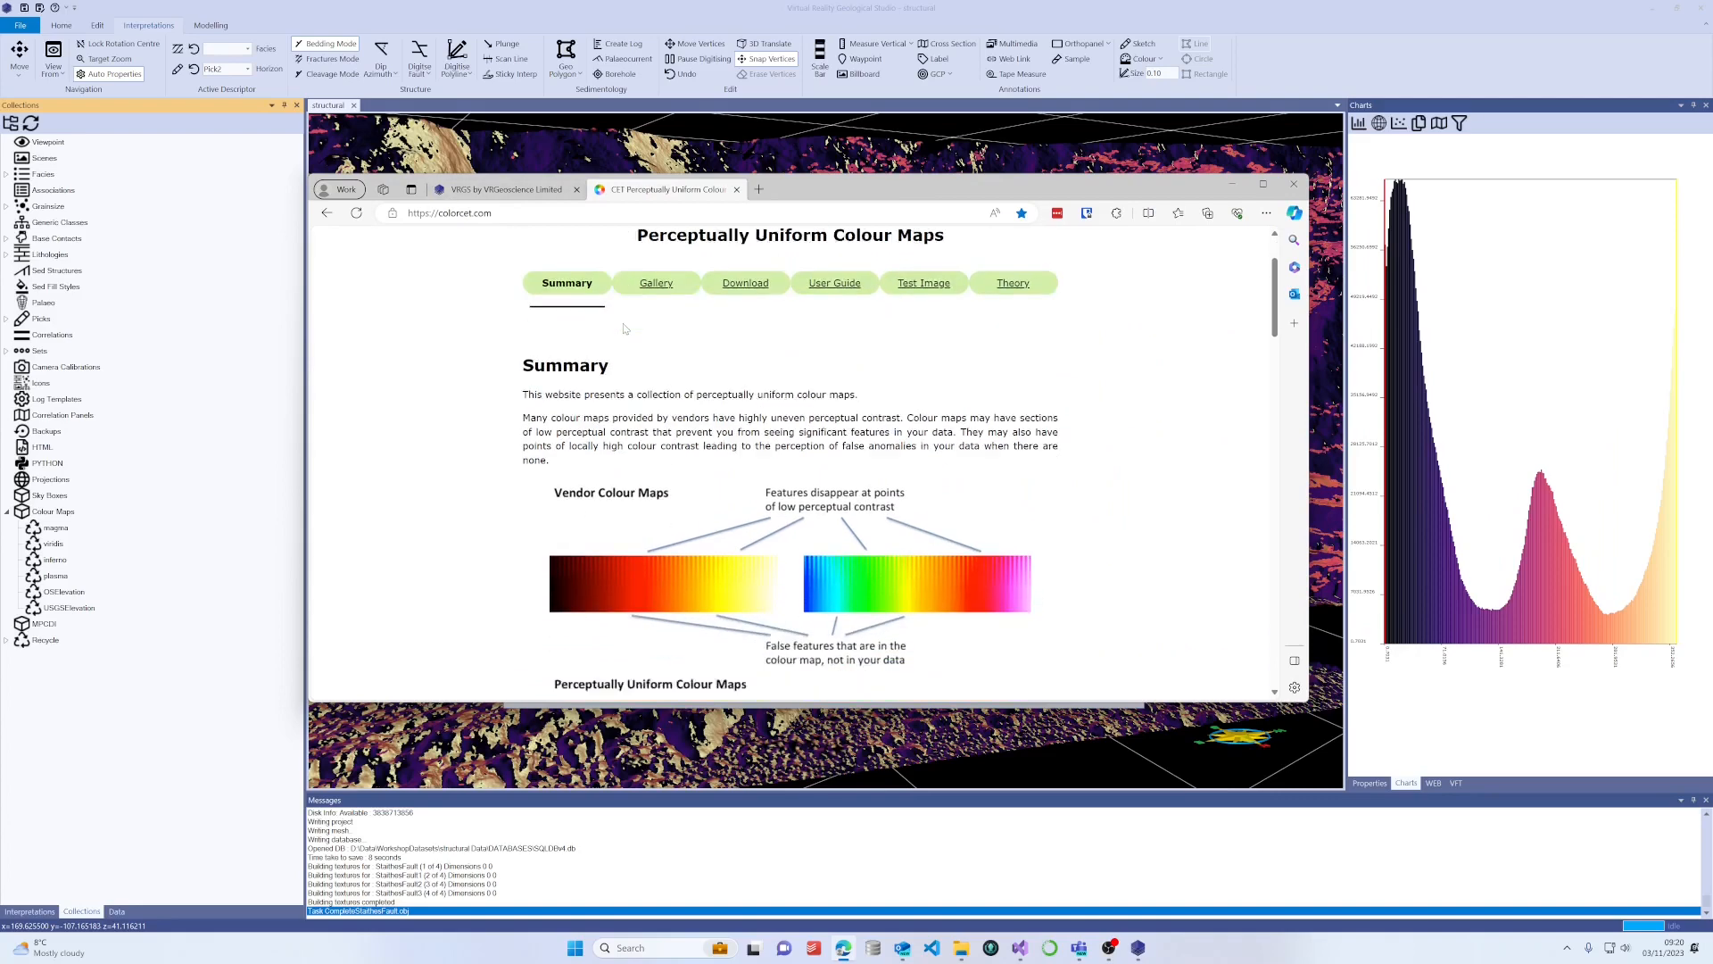
{"action": "scroll", "coordinate": [624, 329], "scroll_direction": "down", "scroll_amount": 7}
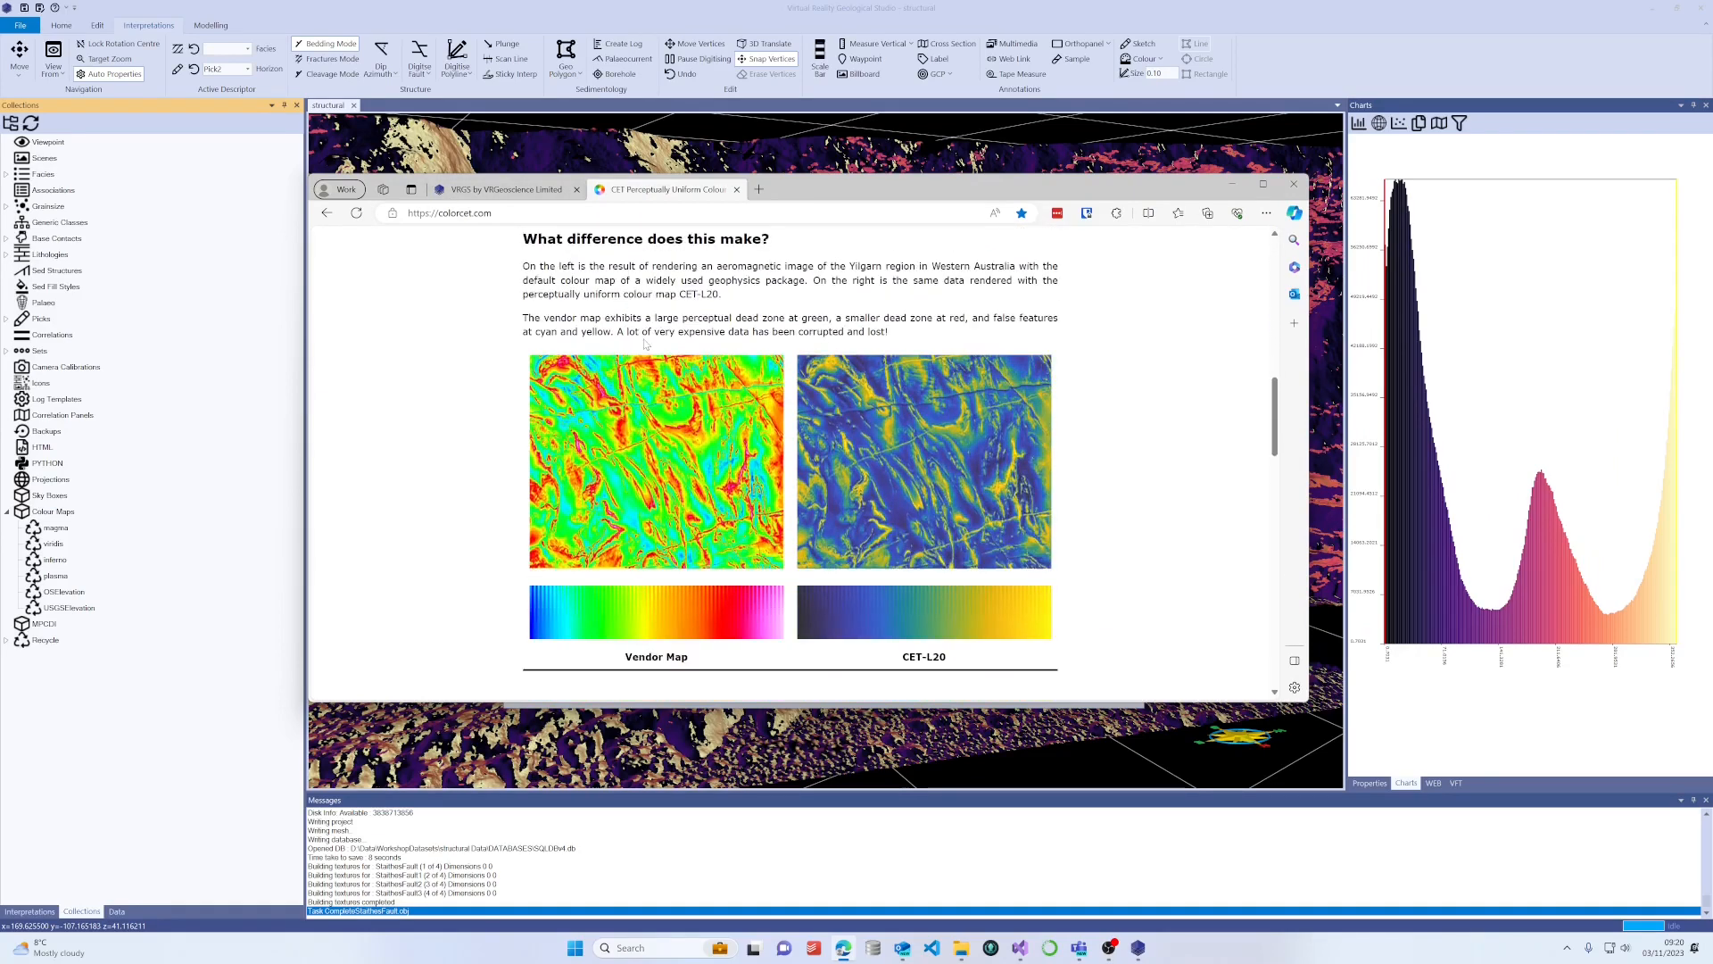
{"action": "scroll", "coordinate": [645, 343], "scroll_direction": "up", "scroll_amount": 8}
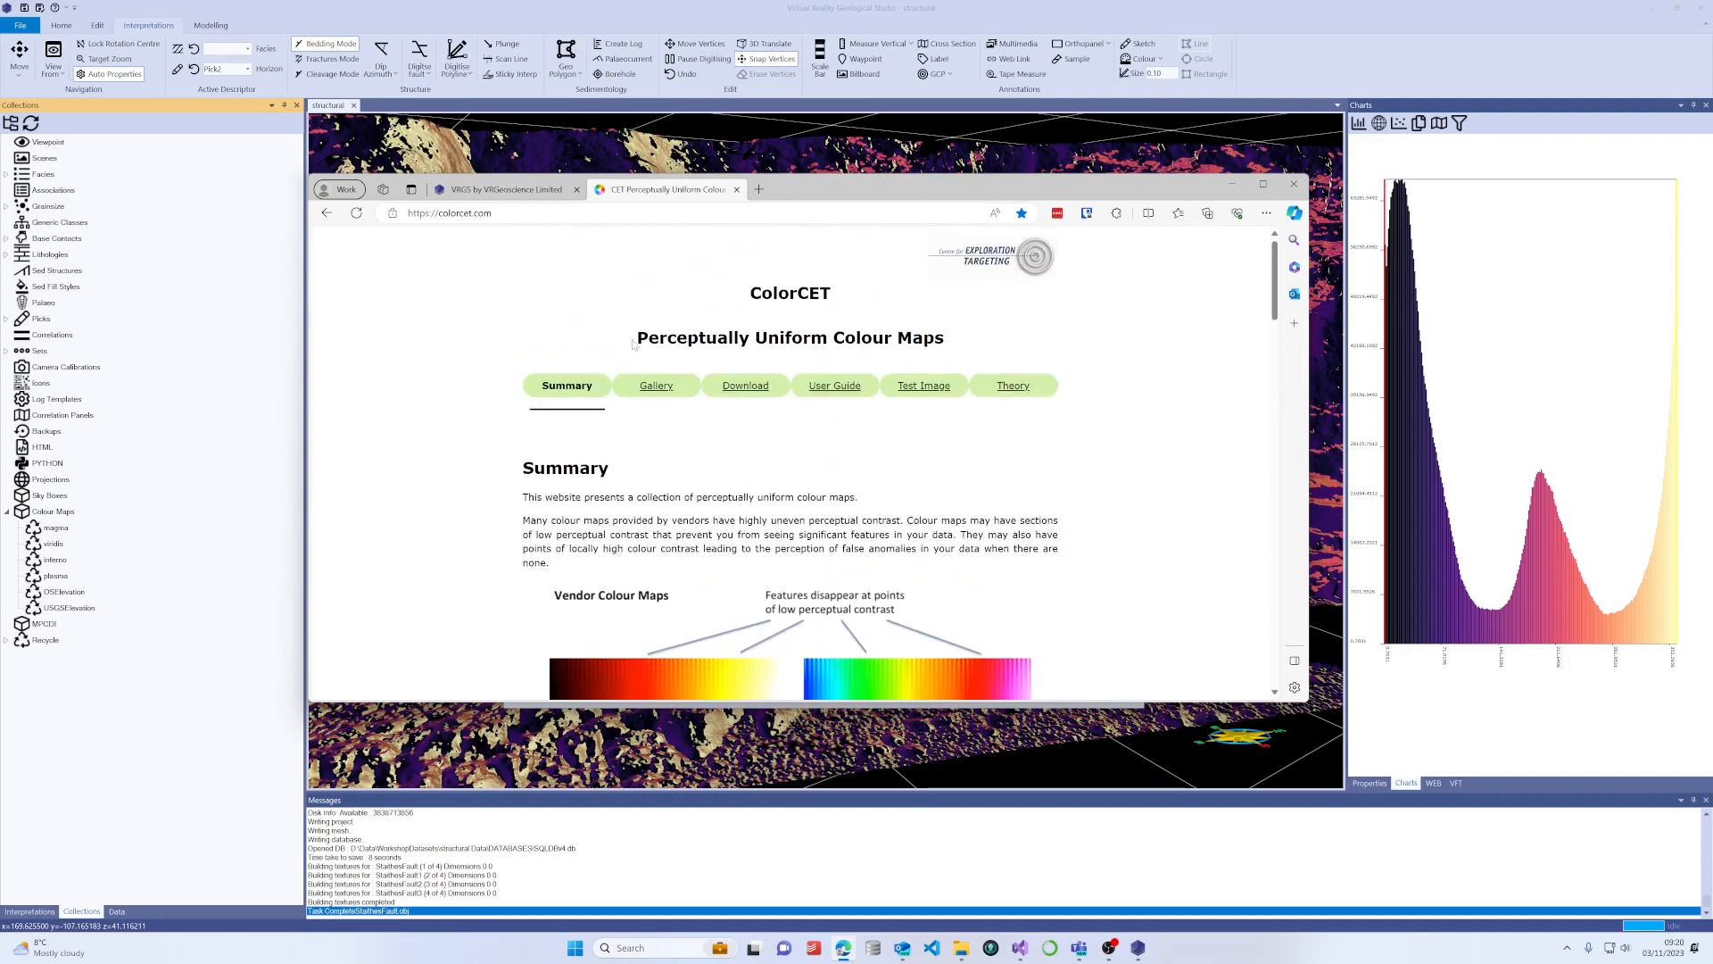
{"action": "left_click_drag", "start_coordinate": [636, 339], "coordinate": [953, 351]}
{"action": "left_click", "coordinate": [912, 360]}
{"action": "scroll", "coordinate": [892, 478], "scroll_direction": "down", "scroll_amount": 5}
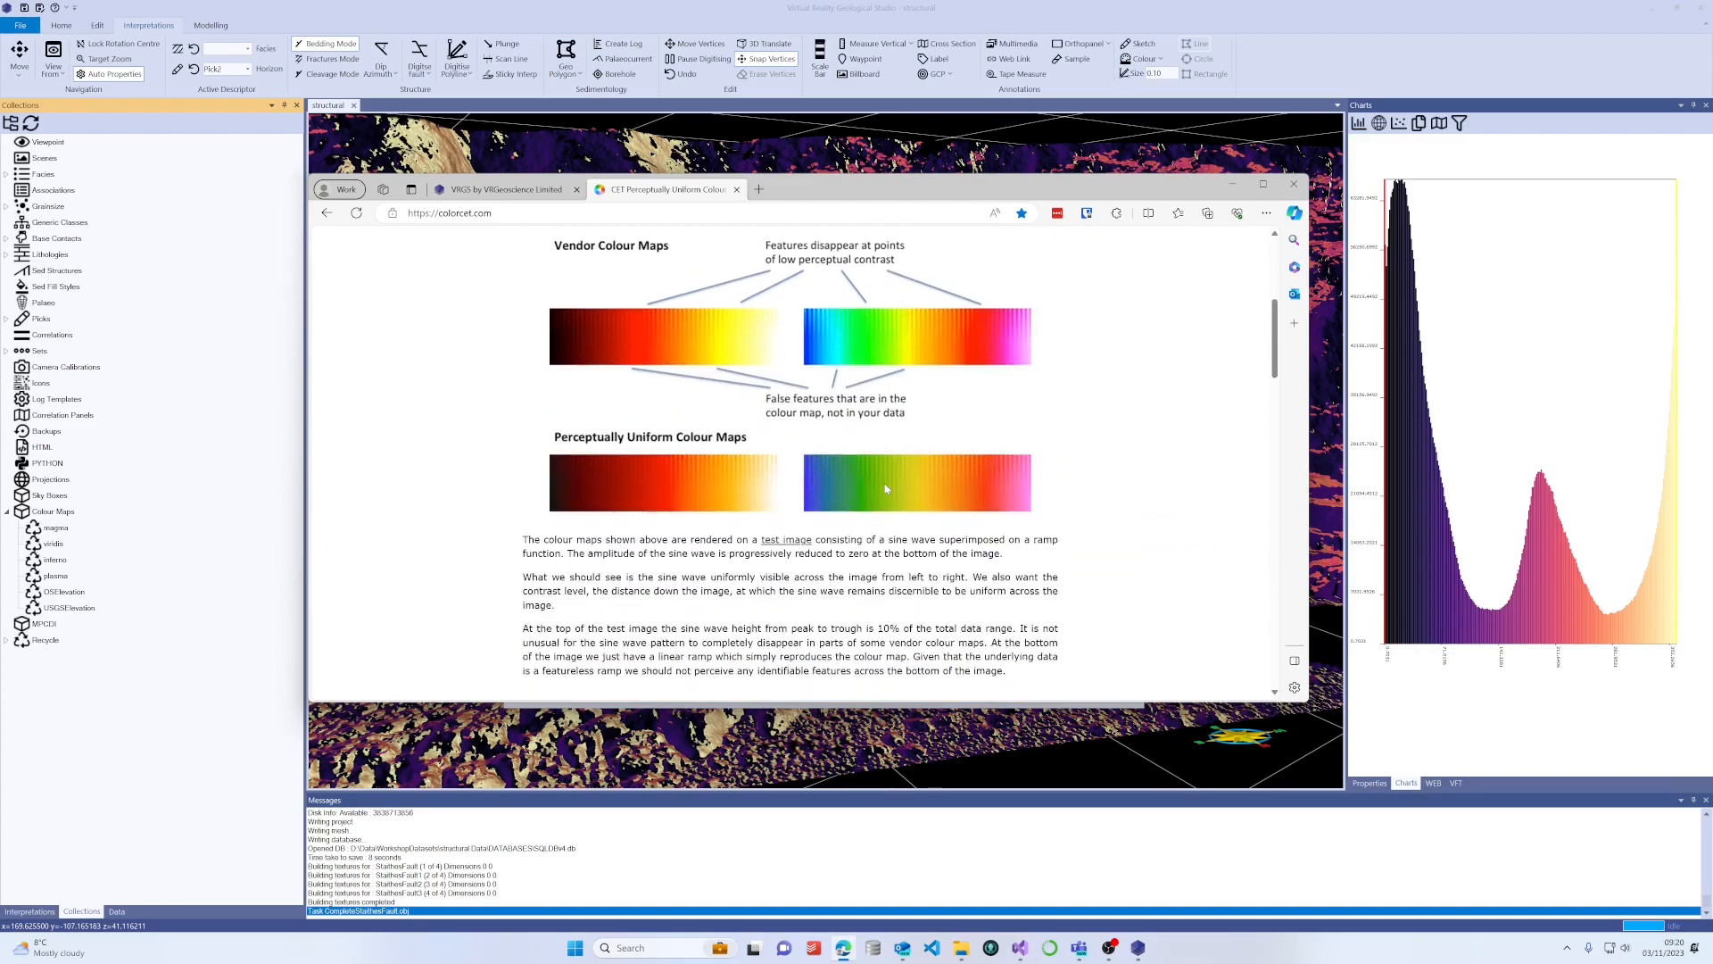
{"action": "scroll", "coordinate": [886, 488], "scroll_direction": "down", "scroll_amount": 12}
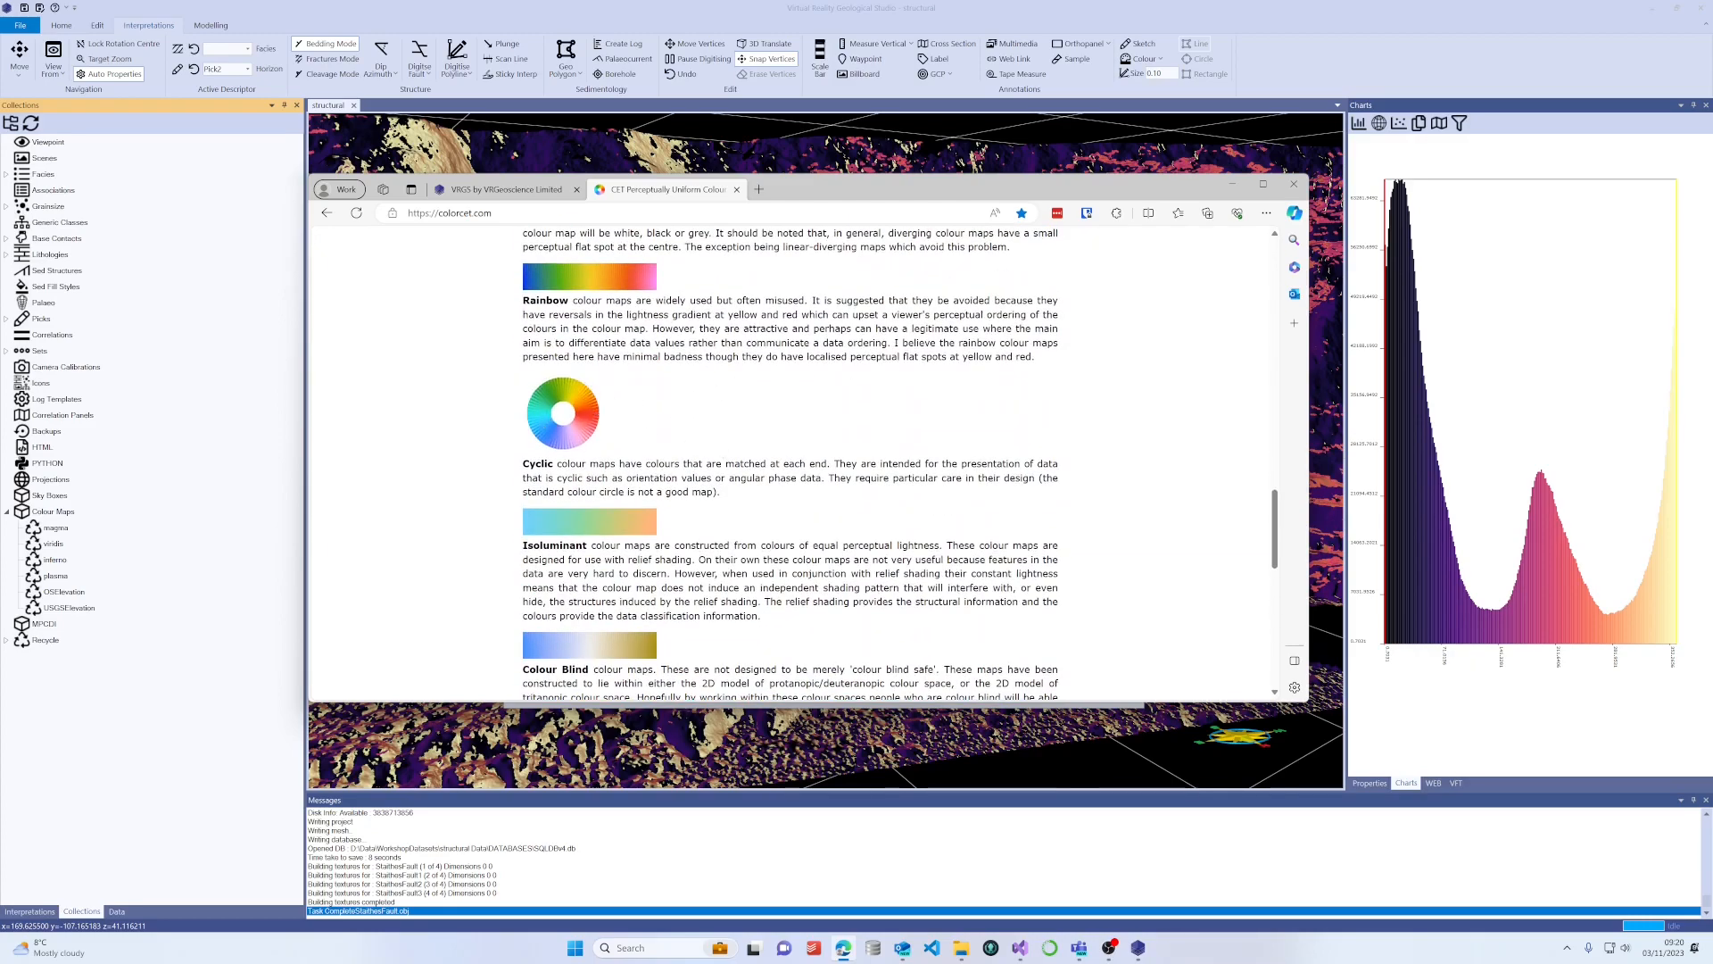
{"action": "scroll", "coordinate": [808, 421], "scroll_direction": "up", "scroll_amount": 15}
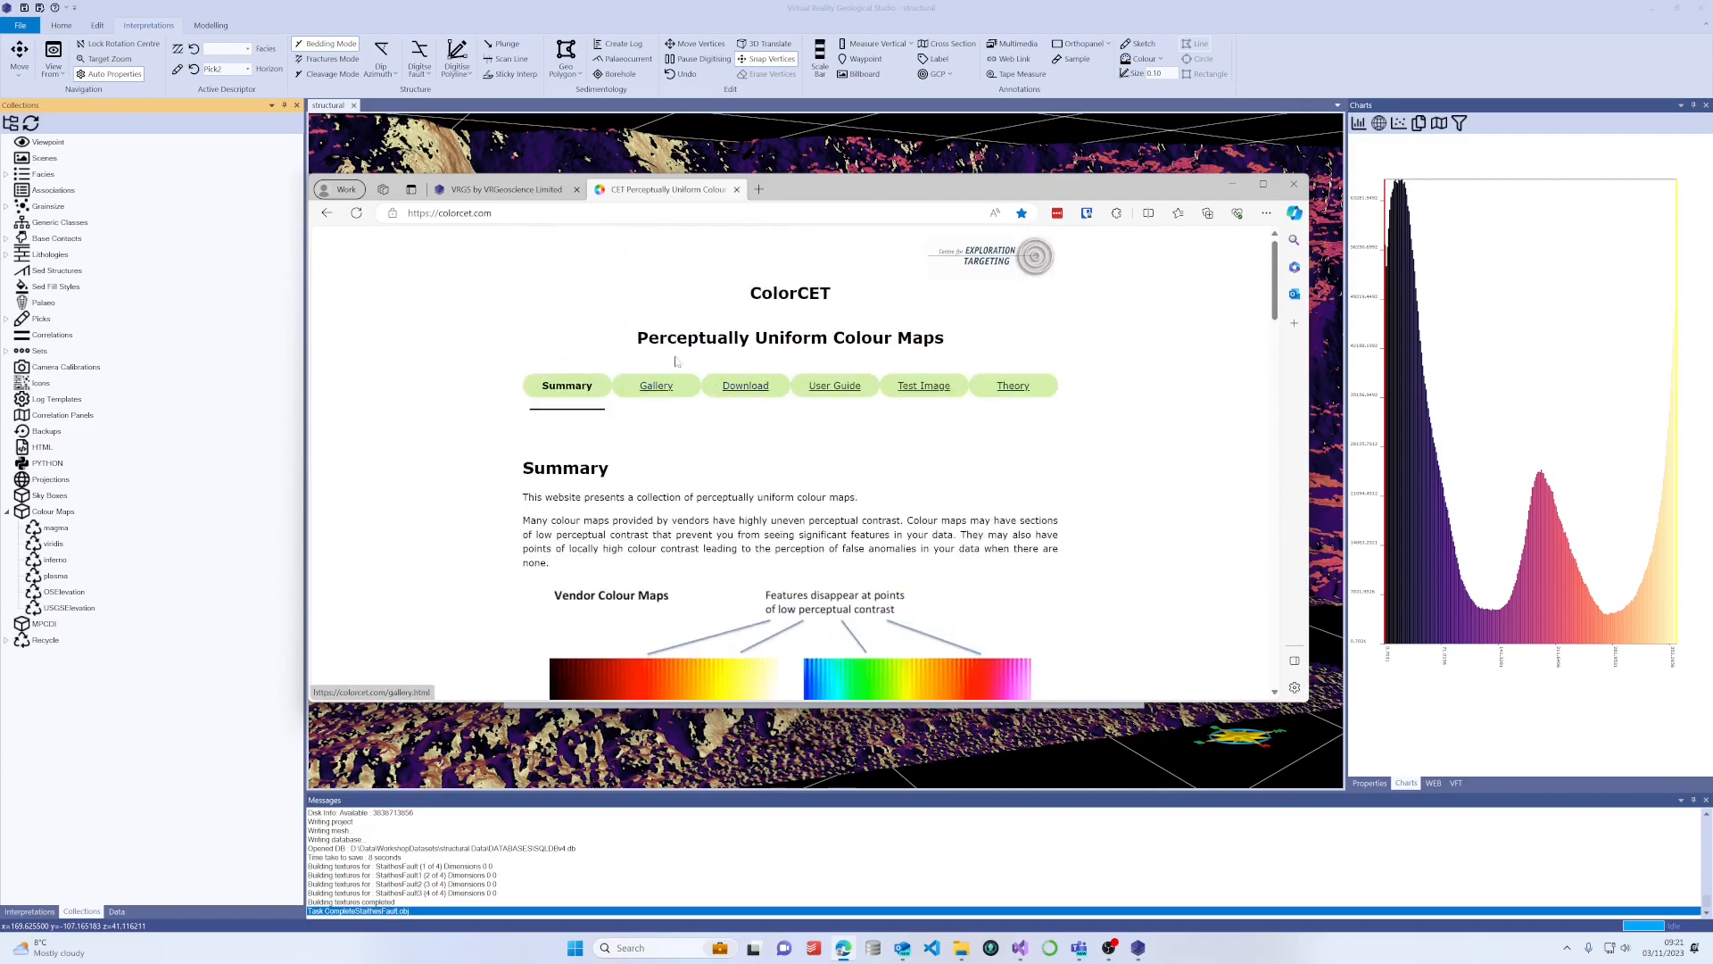
{"action": "left_click", "coordinate": [1231, 184]}
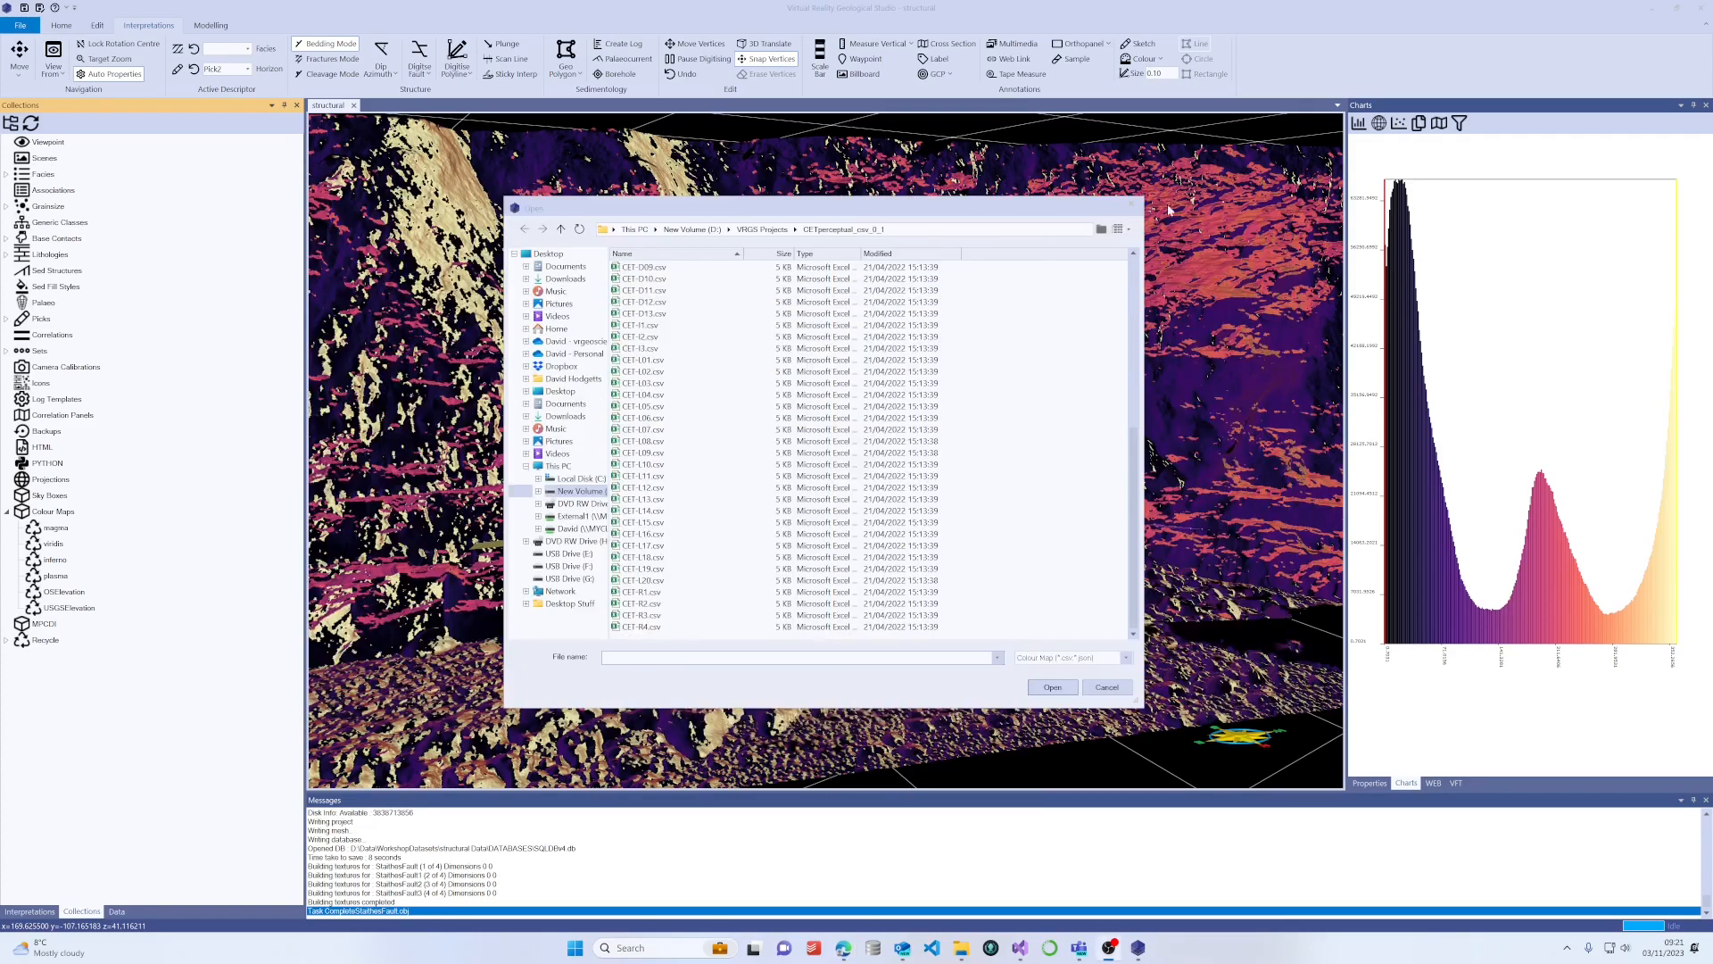
Import CET-R1.csv as a new colour map.
{"action": "left_click", "coordinate": [654, 592]}
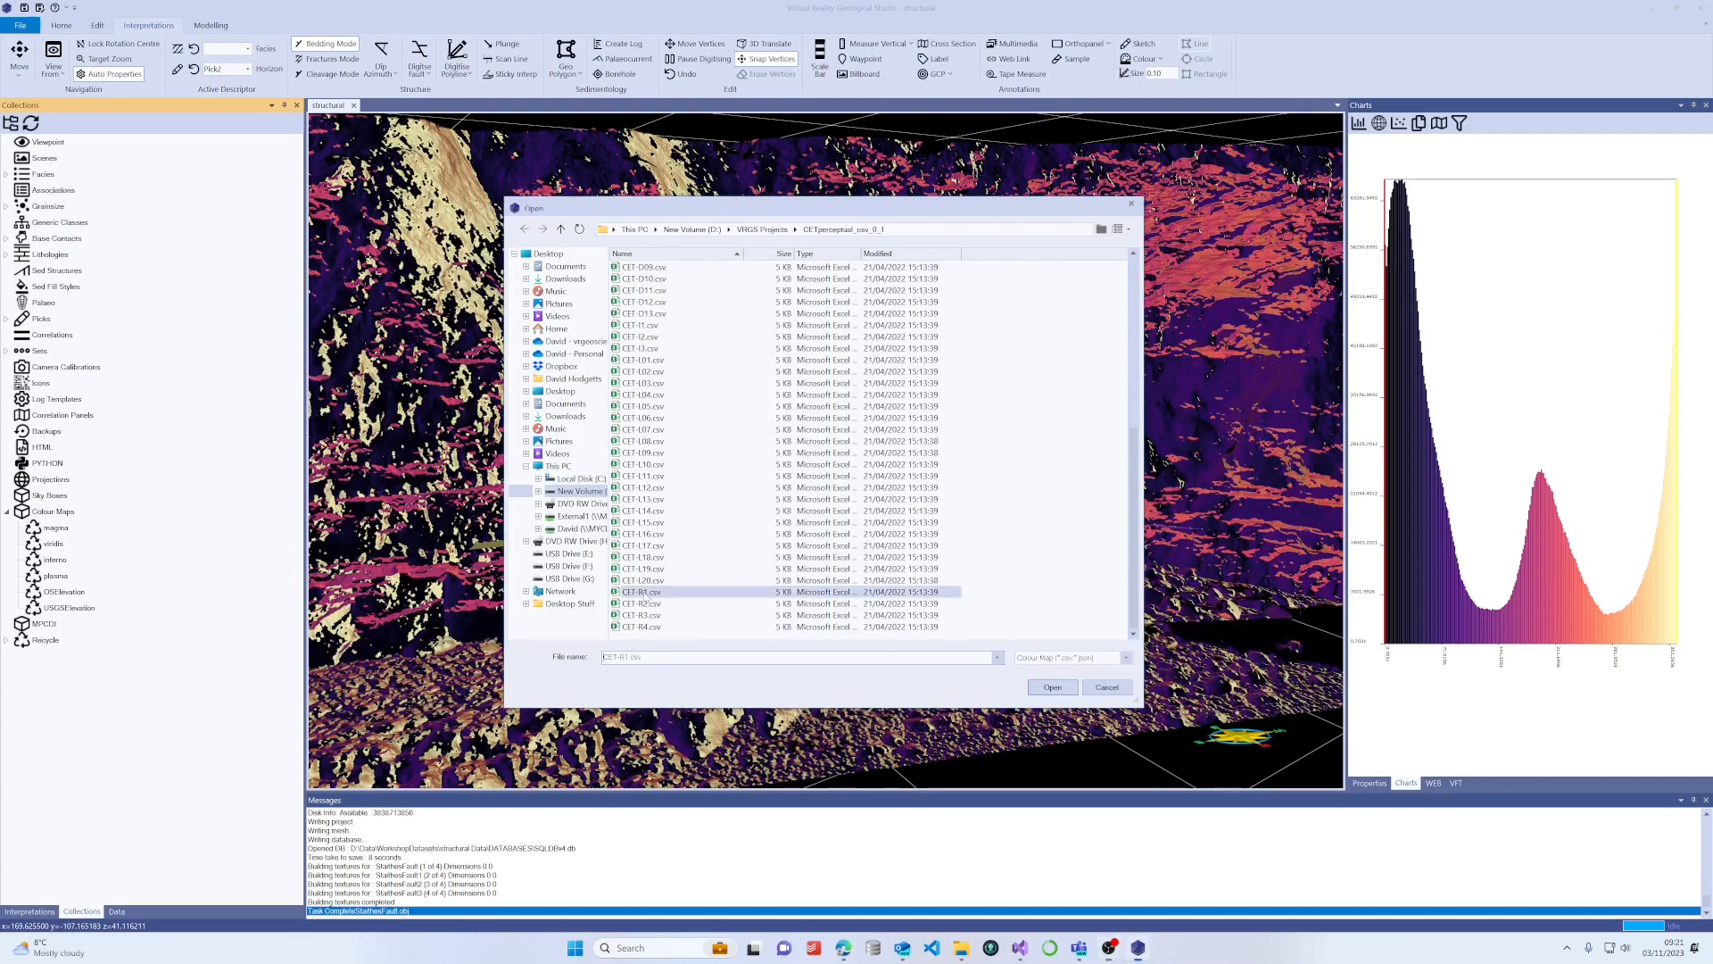
{"action": "left_click", "coordinate": [1052, 688]}
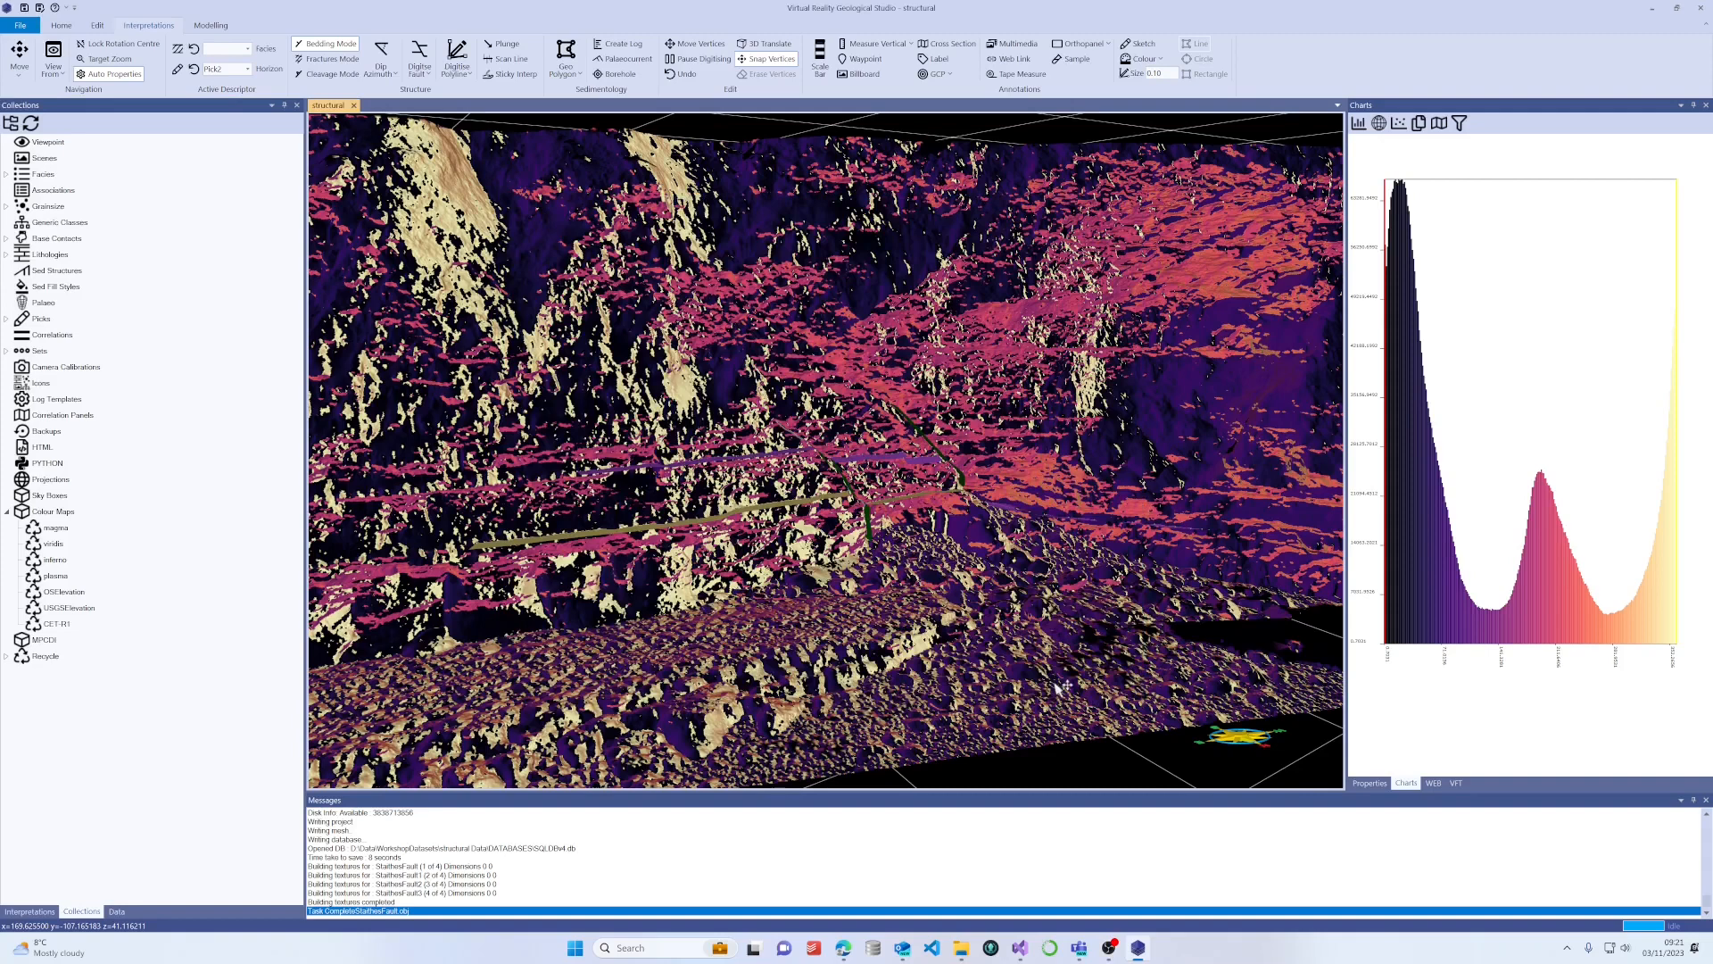
{"action": "left_click", "coordinate": [7, 657]}
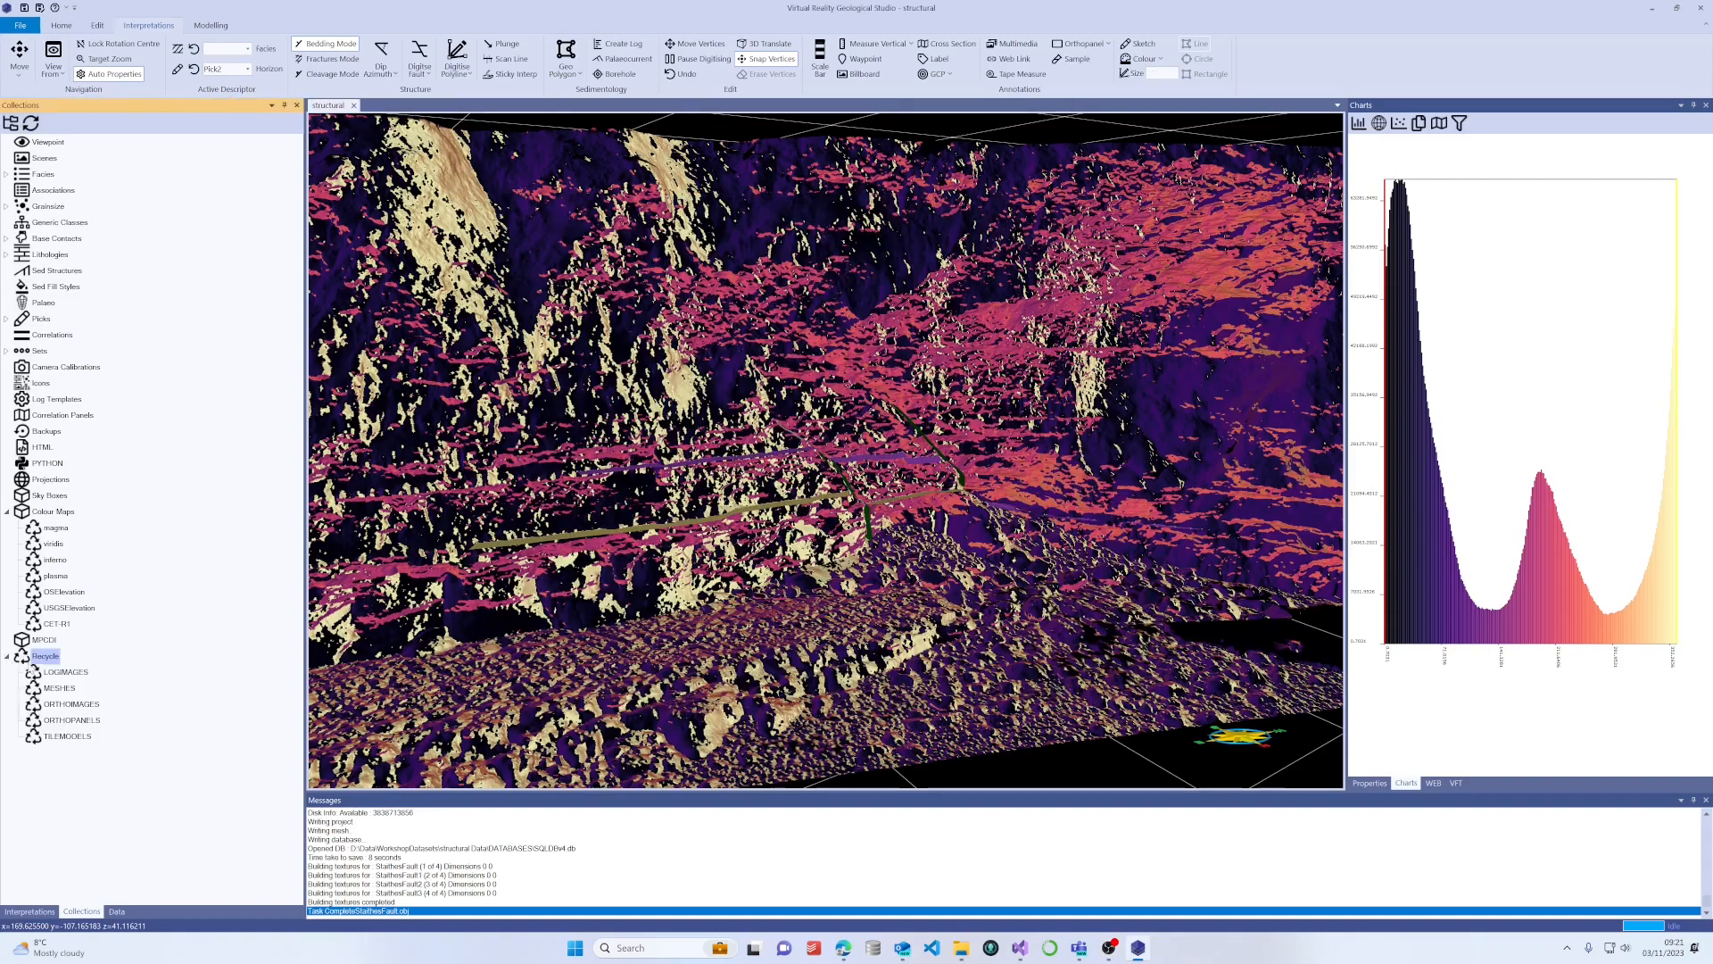
Turn on the continuous and cyclical properties of the CET-R1 colour map.
{"action": "left_click", "coordinate": [52, 511]}
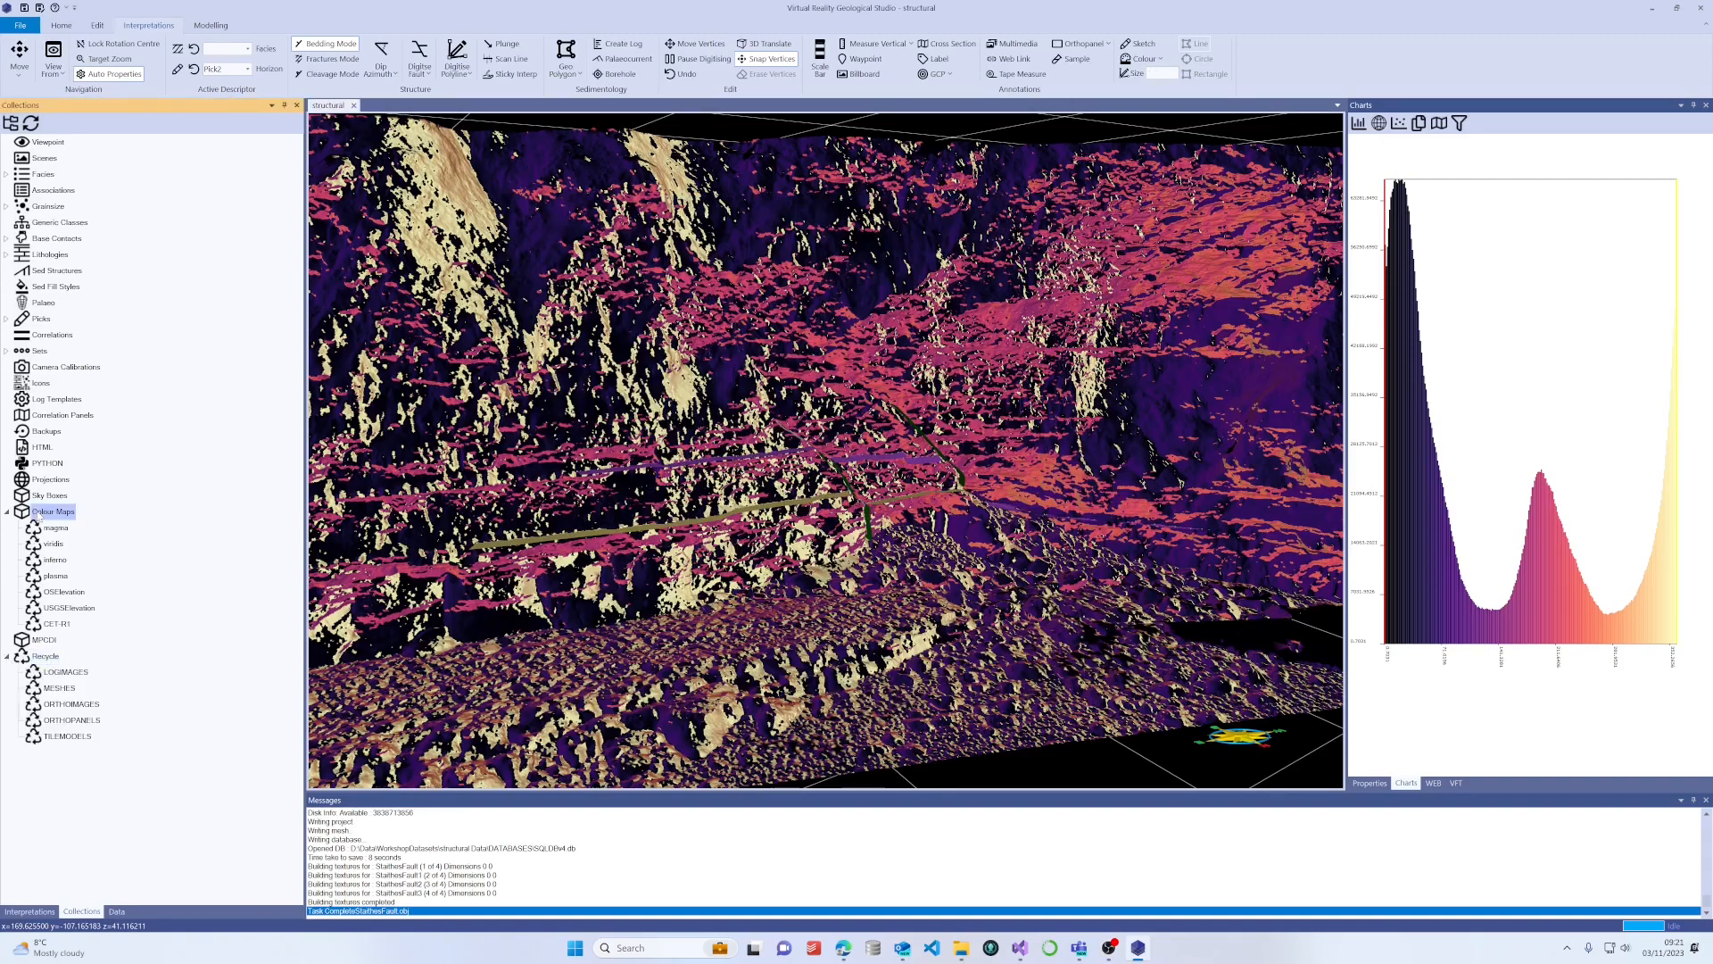
{"action": "left_click", "coordinate": [62, 625]}
{"action": "left_click", "coordinate": [1368, 782]}
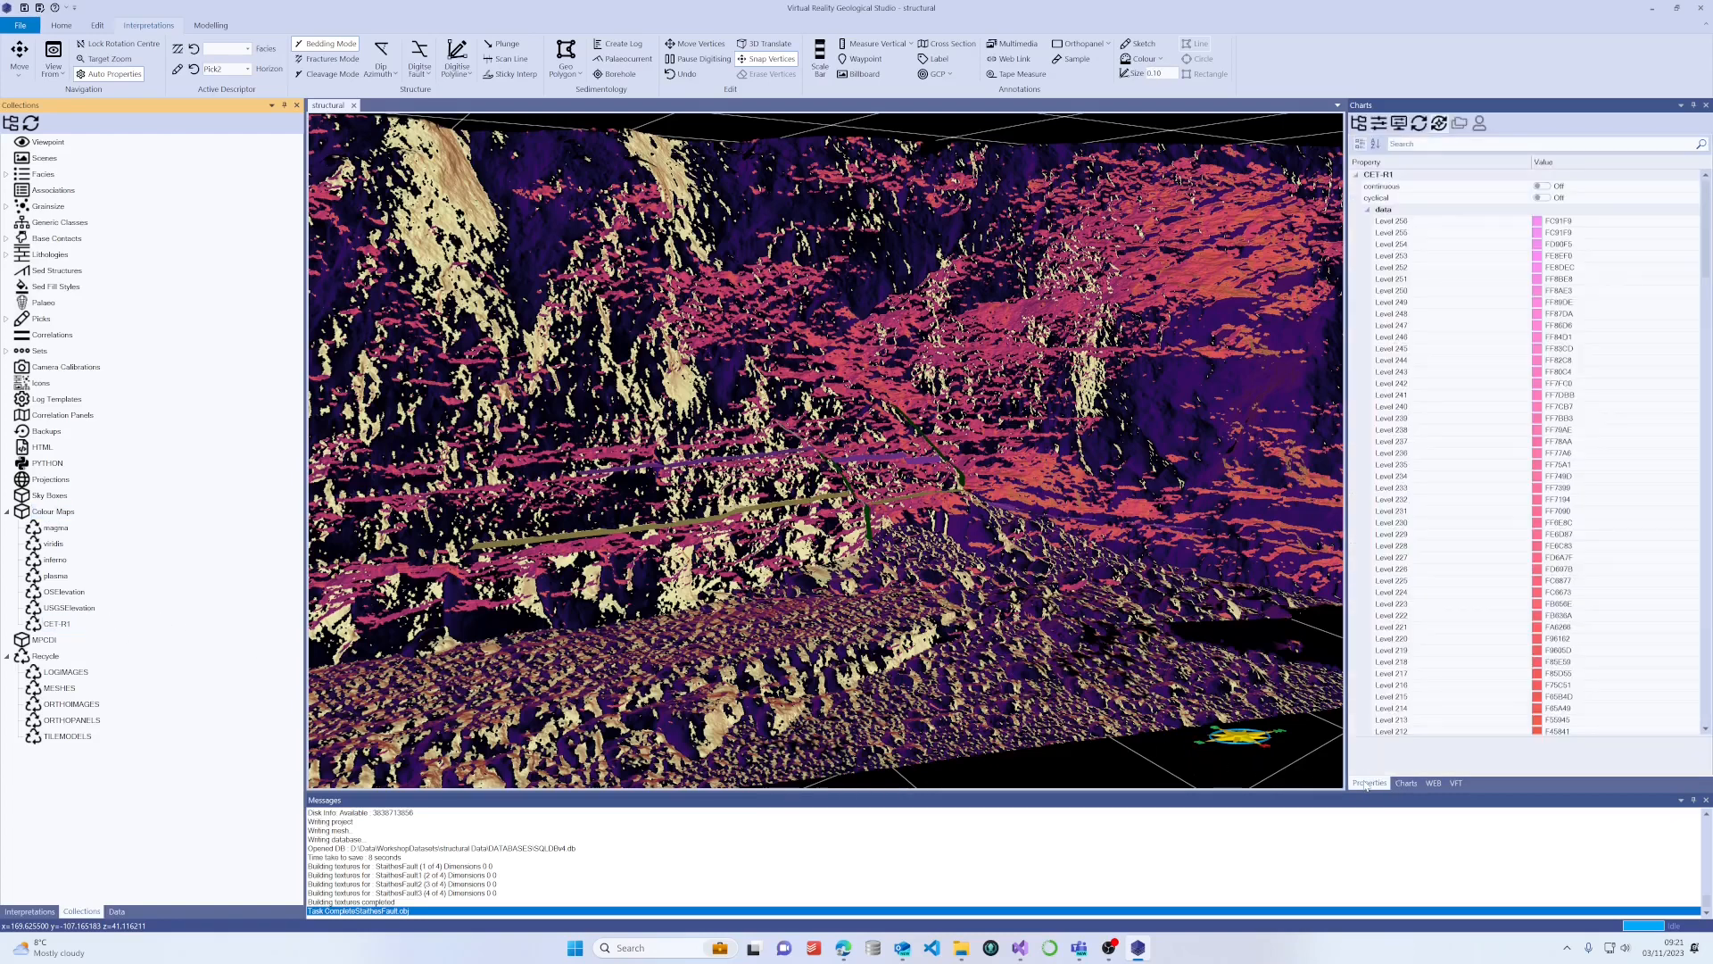
{"action": "mouse_move", "coordinate": [1709, 232]}
{"action": "left_mouse_down"}
{"action": "mouse_move", "coordinate": [1696, 678]}
{"action": "mouse_move", "coordinate": [1707, 206]}
{"action": "left_mouse_up"}
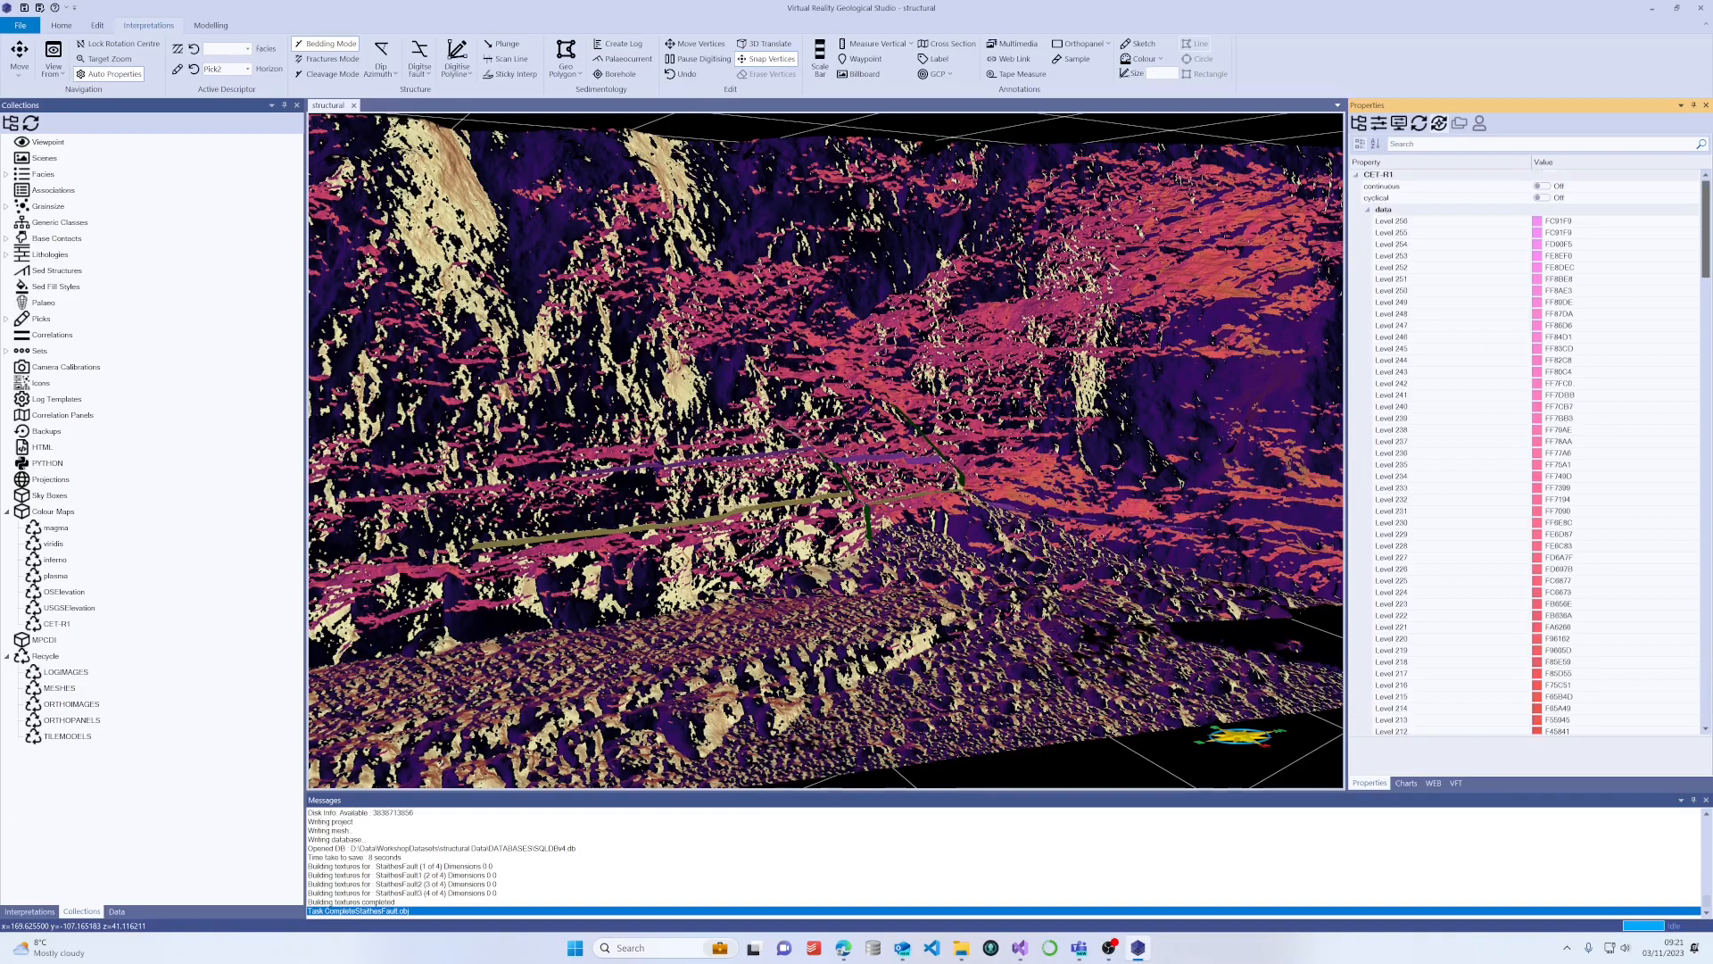
{"action": "left_click", "coordinate": [1542, 187]}
{"action": "left_click", "coordinate": [1542, 198]}
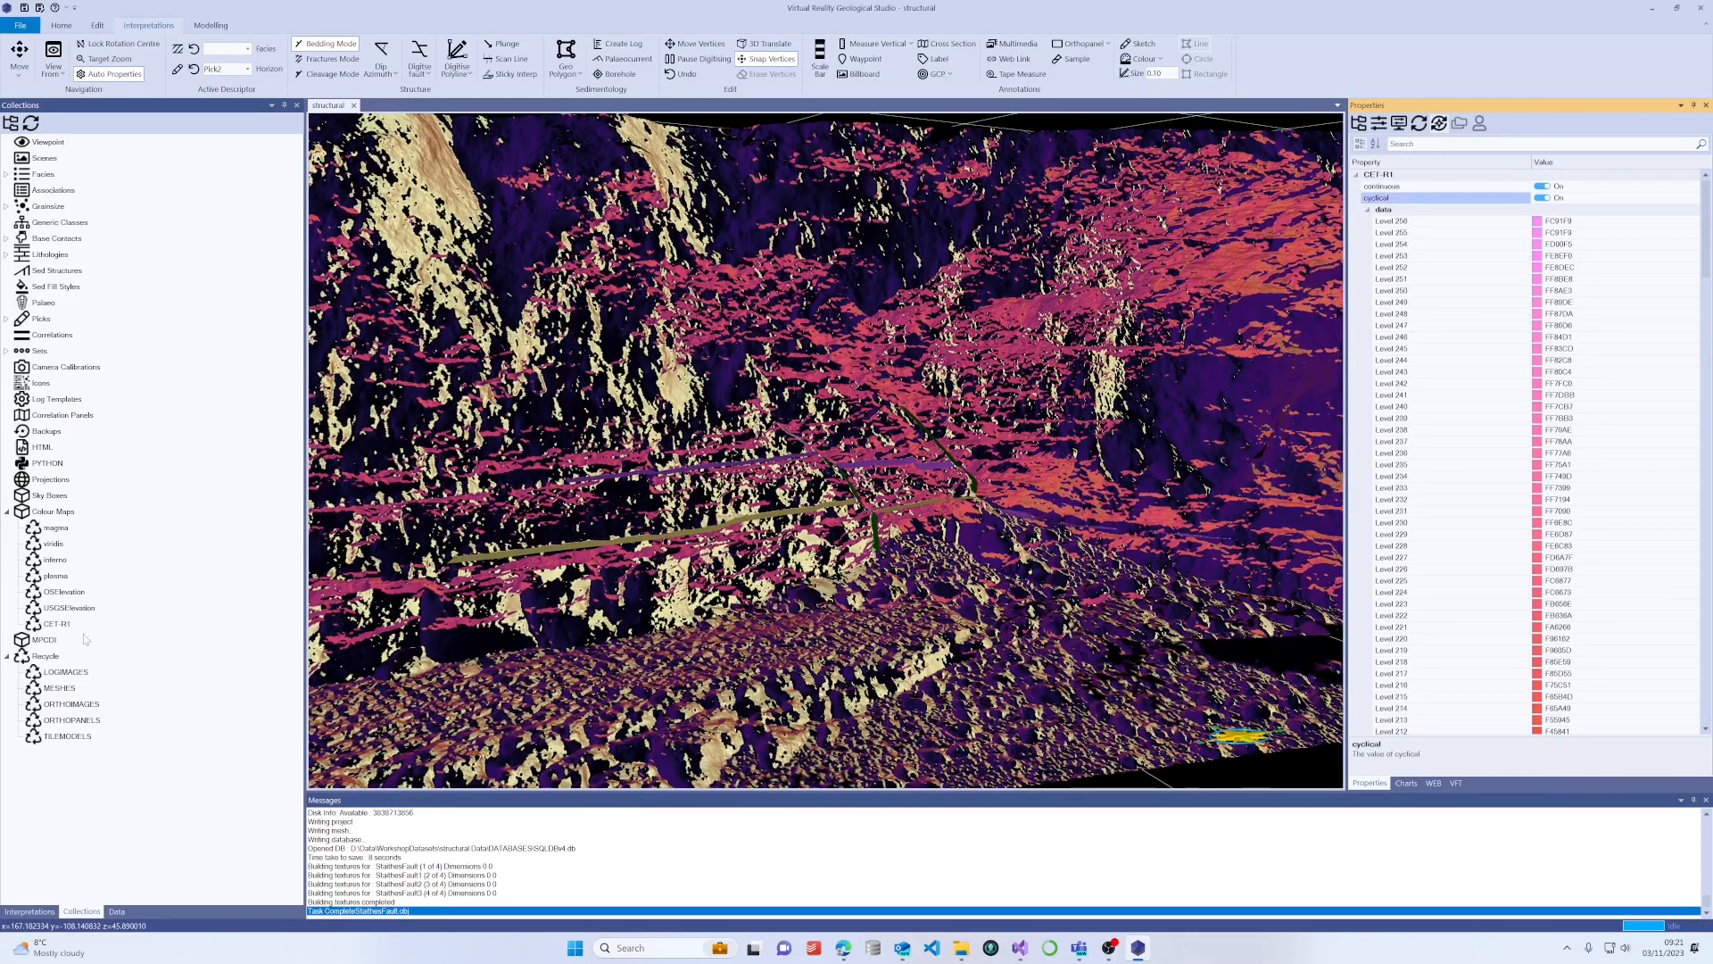
{"action": "left_click", "coordinate": [1407, 783]}
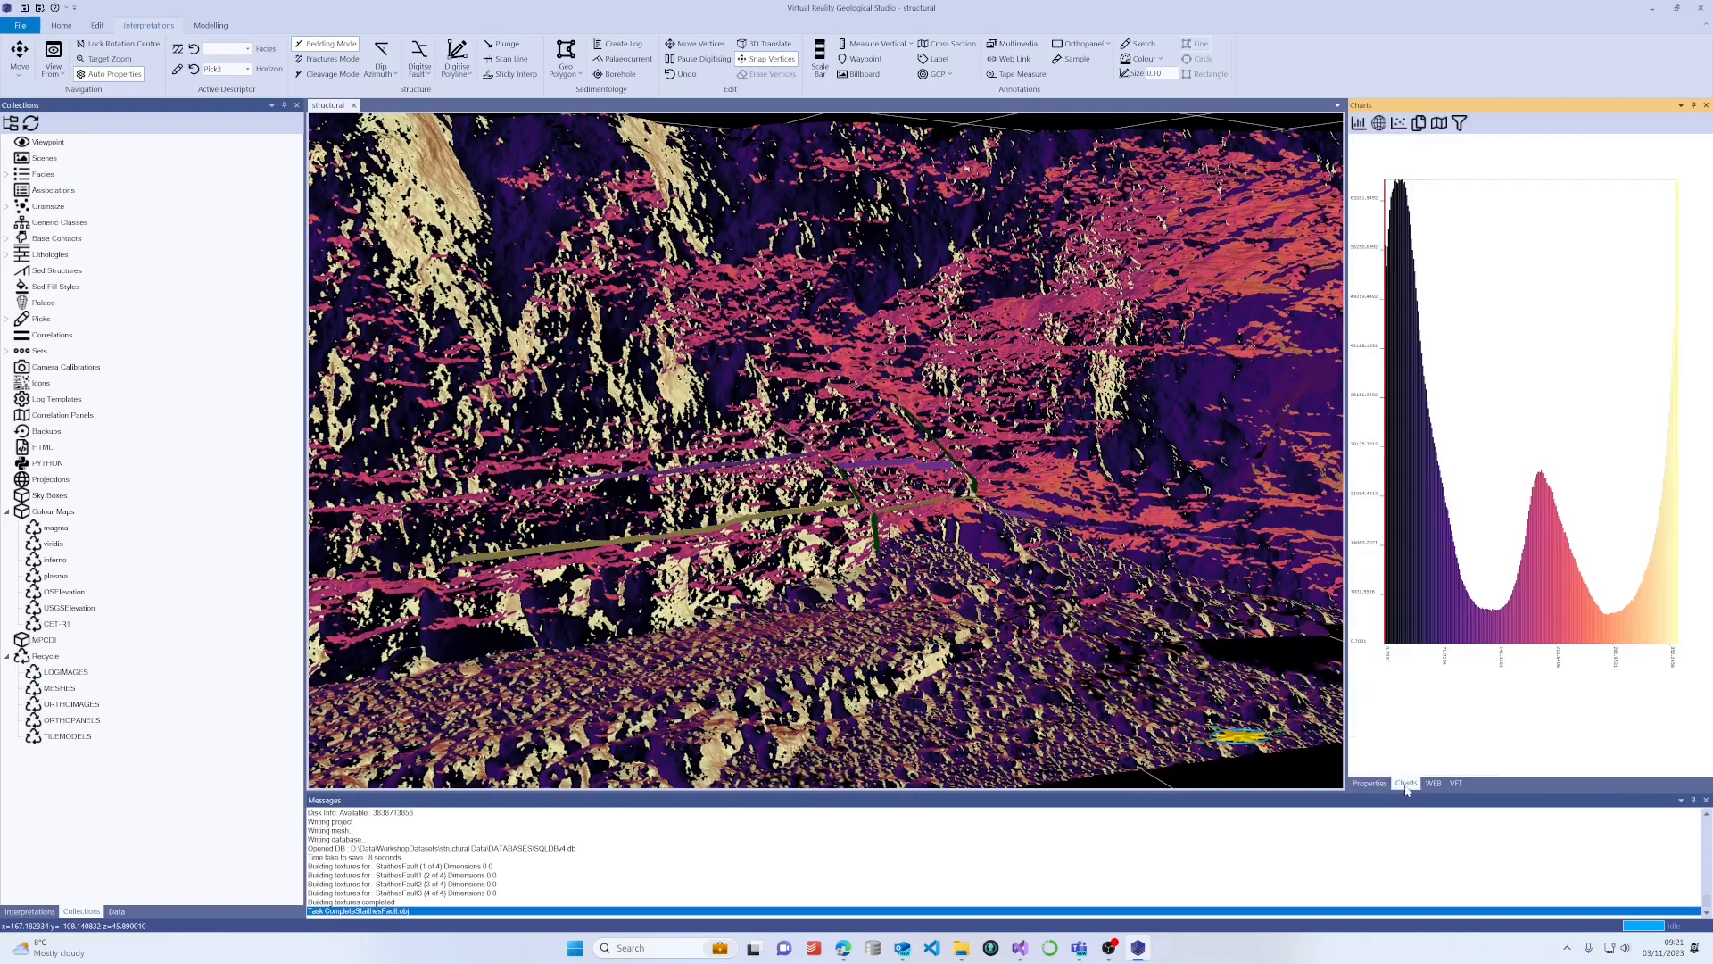
{"action": "left_click", "coordinate": [1370, 783]}
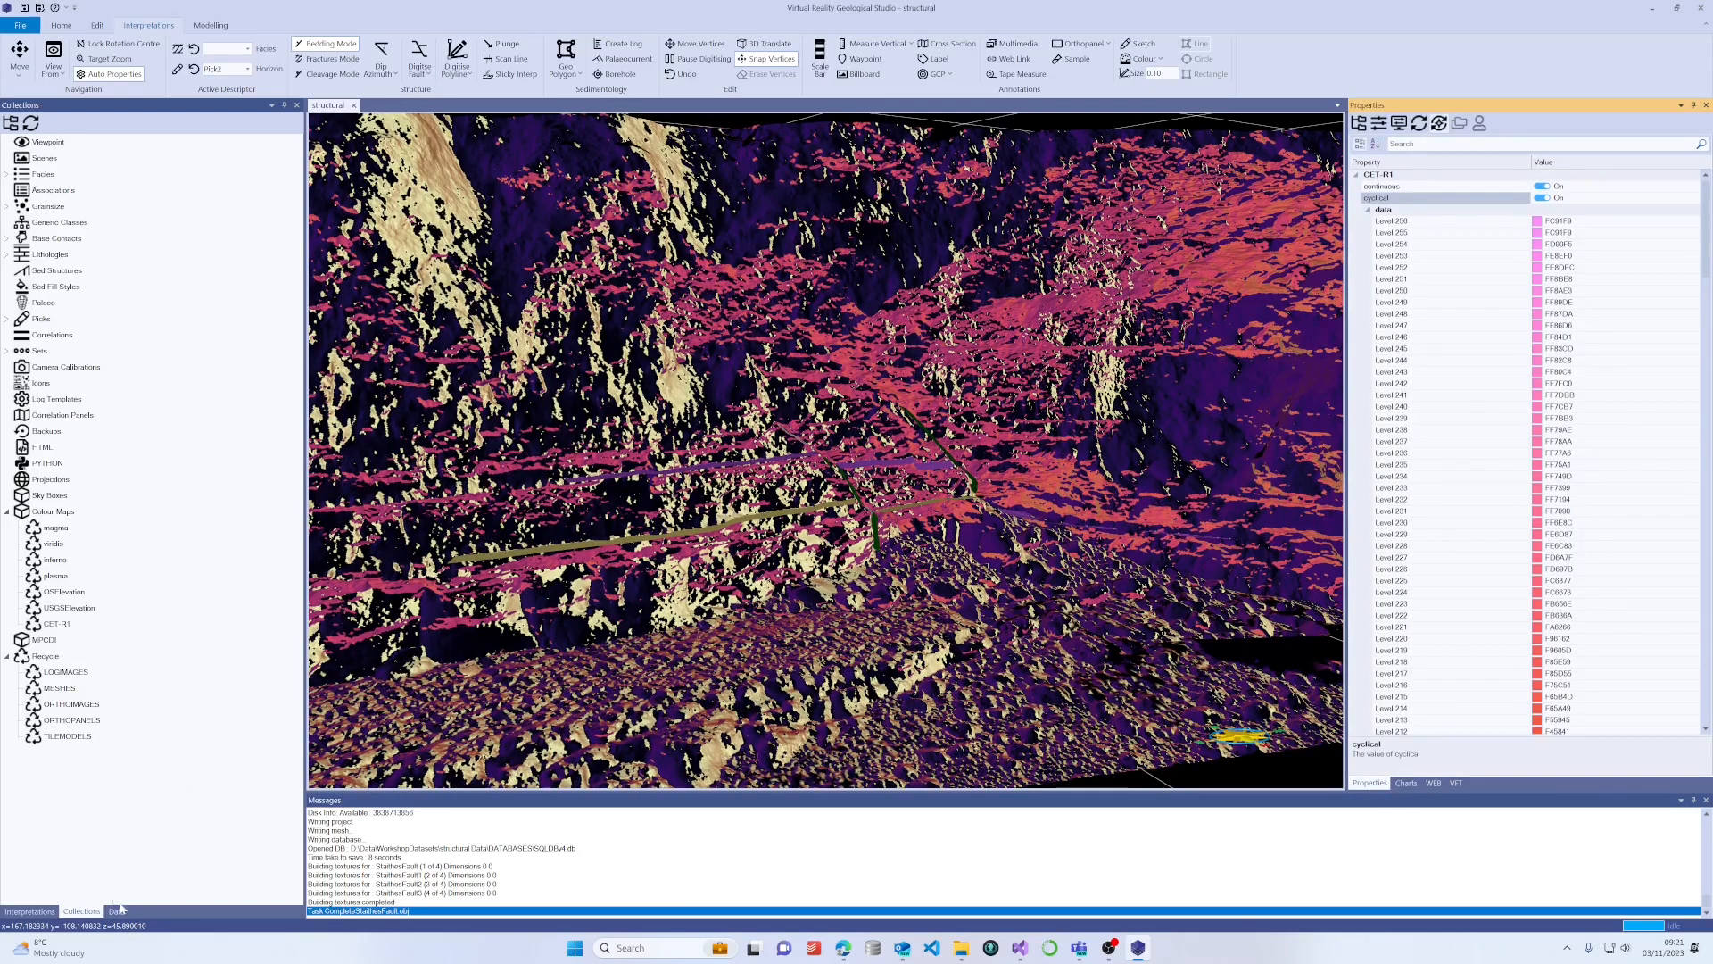
Set the colour map of the StaithesFault mesh's Azimuth attribute to CET-R1.
{"action": "left_click", "coordinate": [117, 911]}
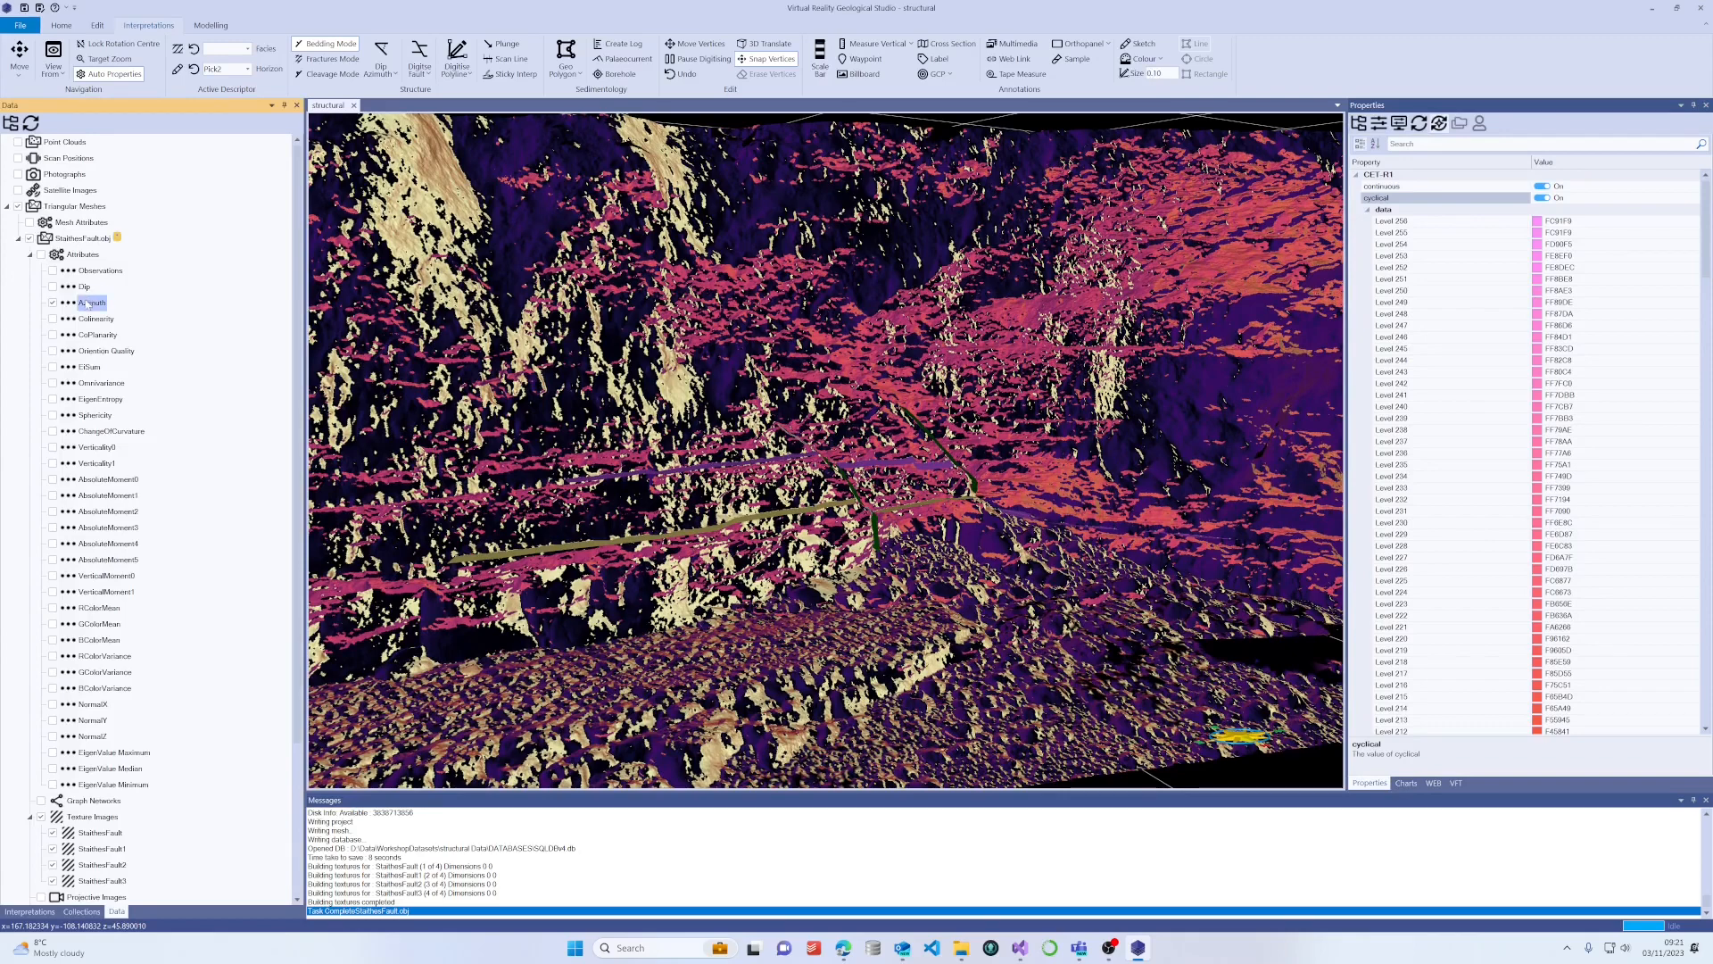
{"action": "left_click", "coordinate": [88, 303]}
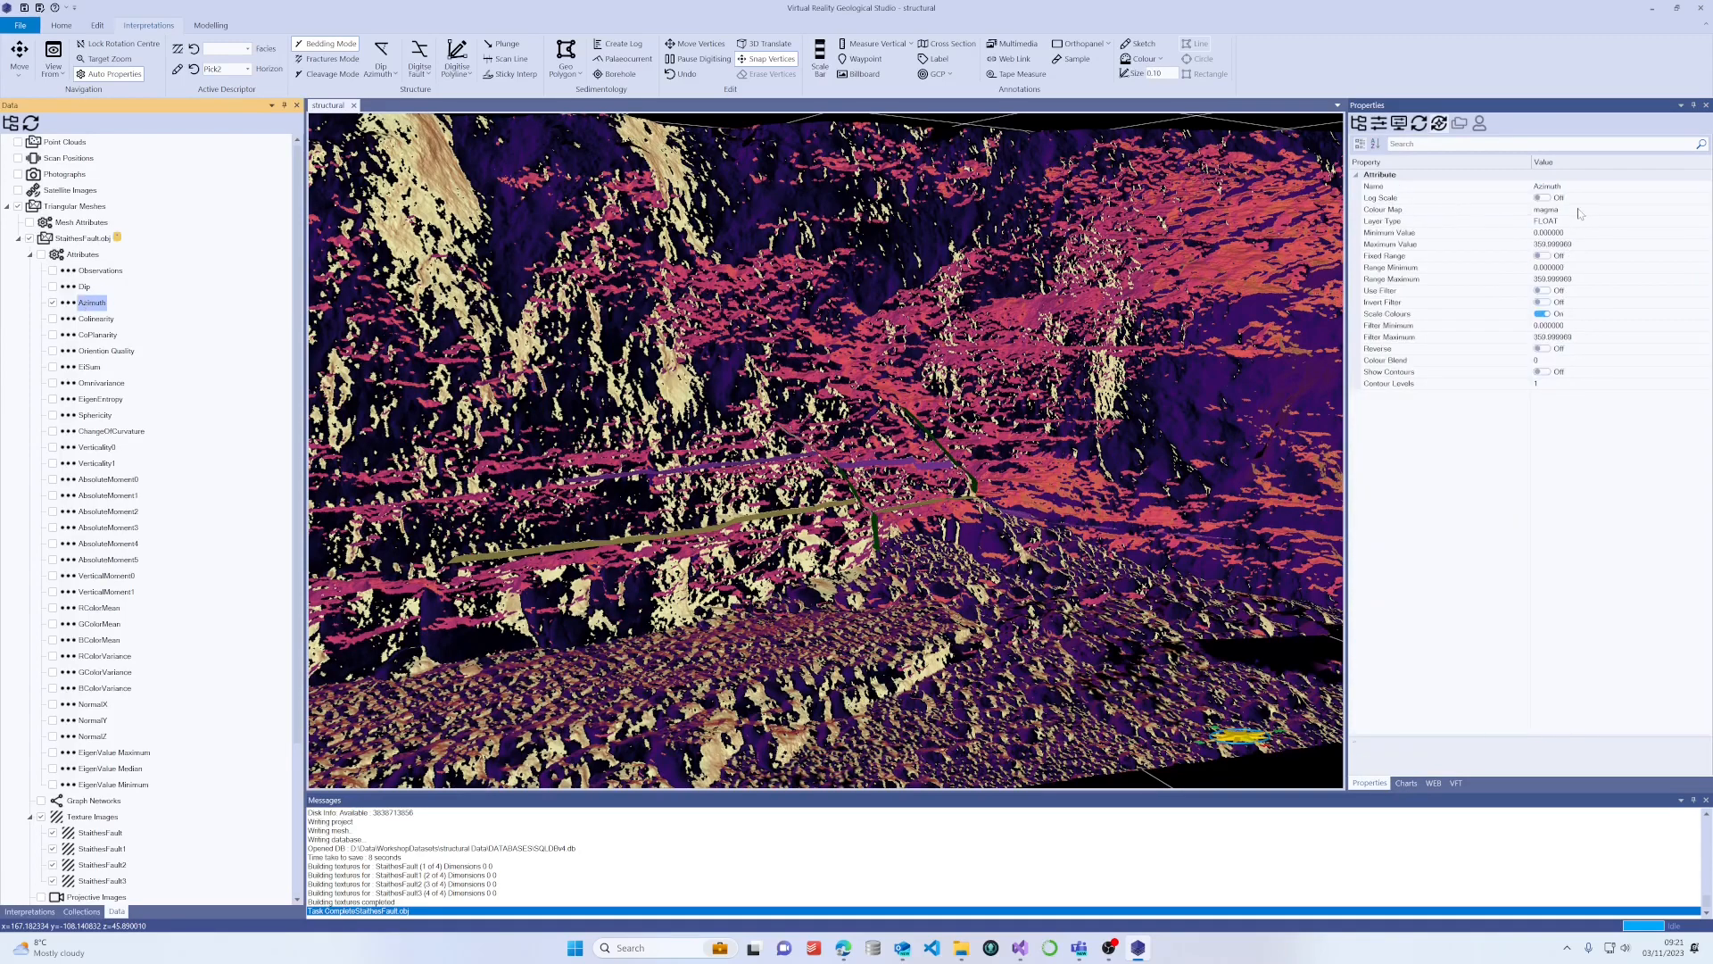
{"action": "left_click", "coordinate": [1578, 211]}
{"action": "left_click", "coordinate": [1705, 211]}
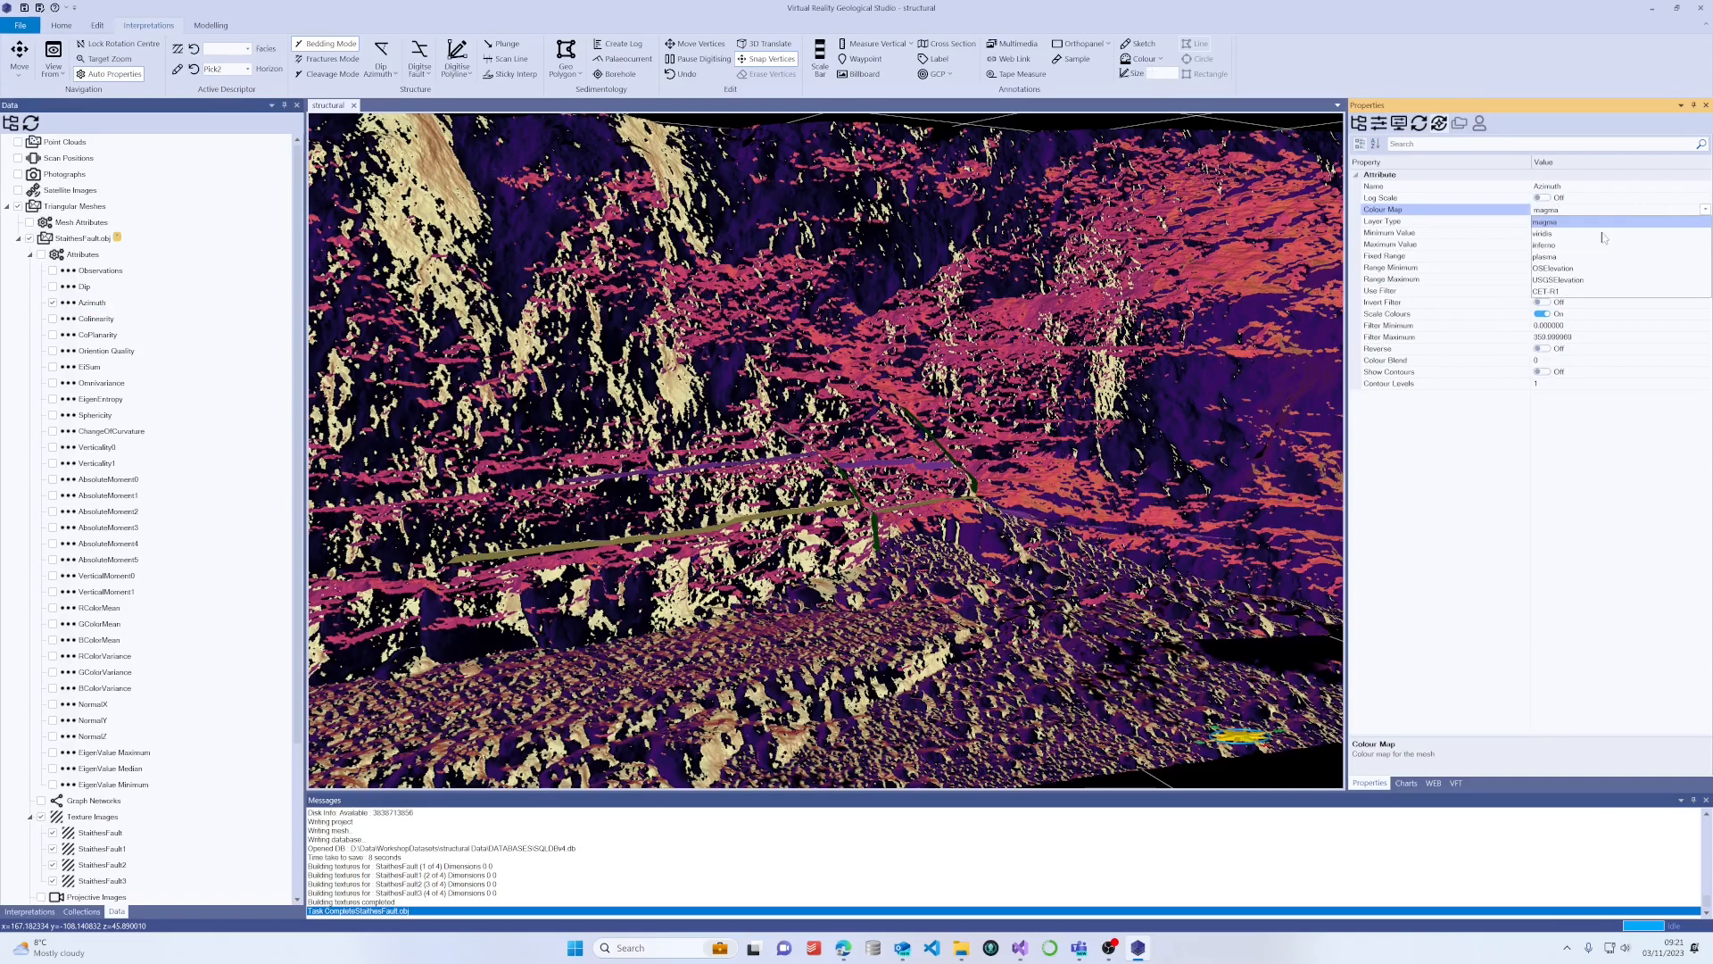
{"action": "left_click", "coordinate": [1549, 291]}
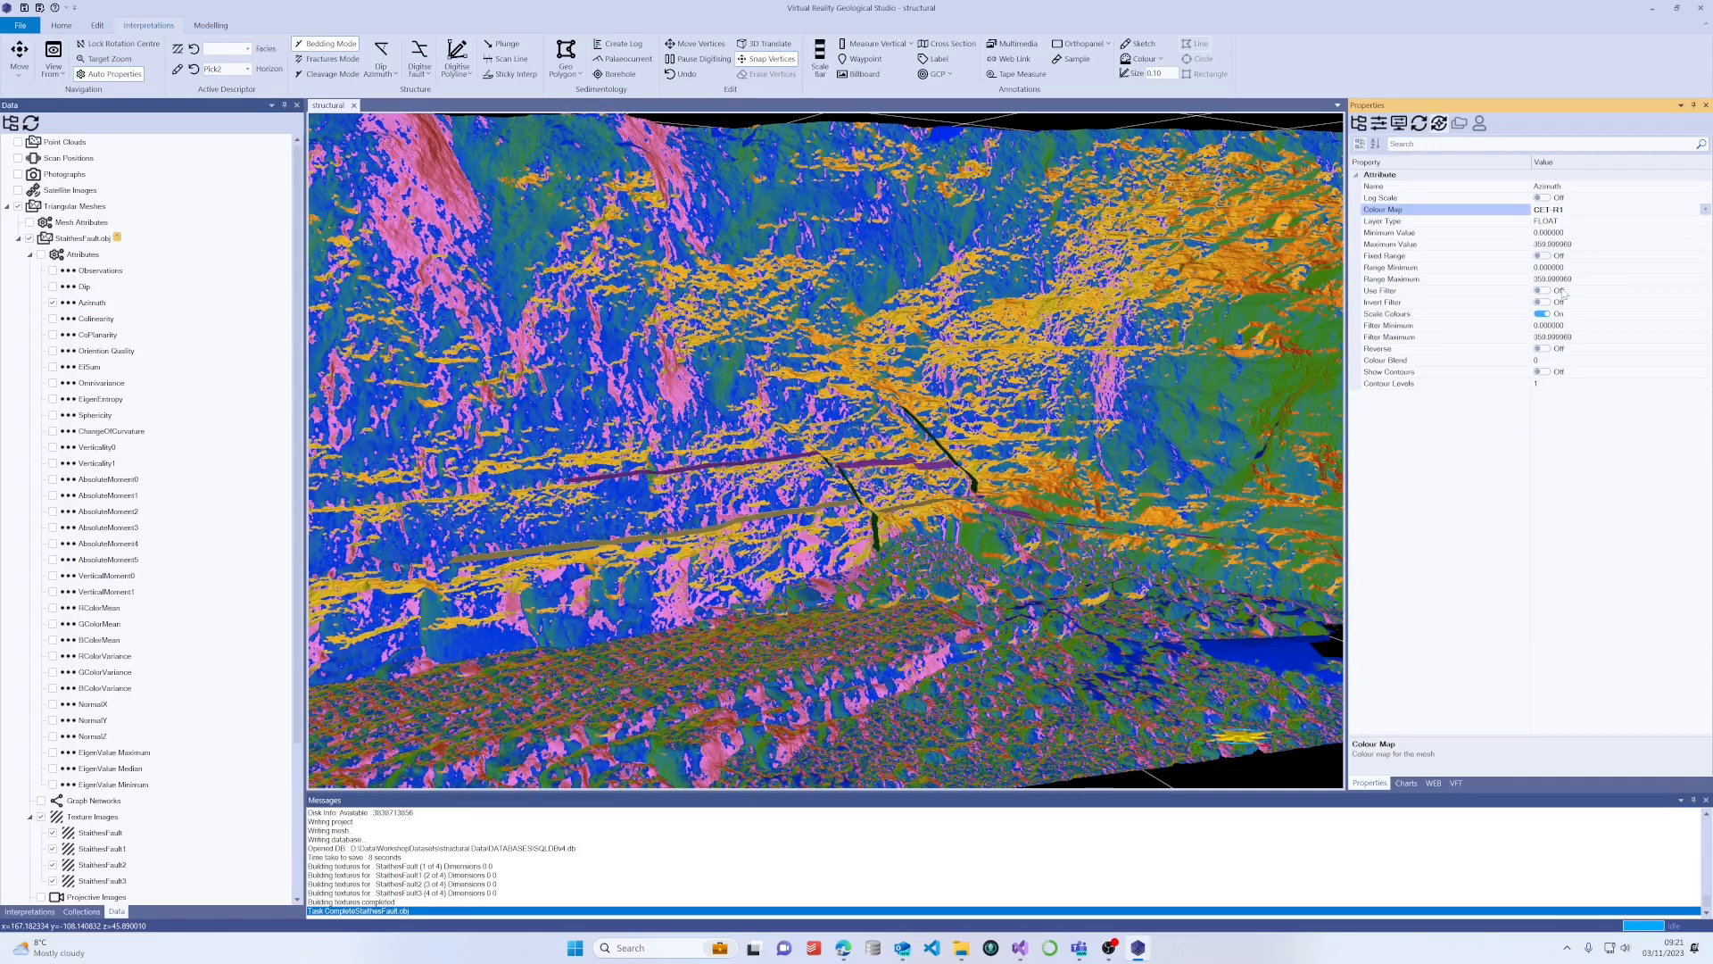
Inspect the azimuth-coloured cliff from several angles and compare it with the Azimuth attribute's rose diagram.
{"action": "scroll", "coordinate": [914, 488], "scroll_direction": "down", "scroll_amount": 5}
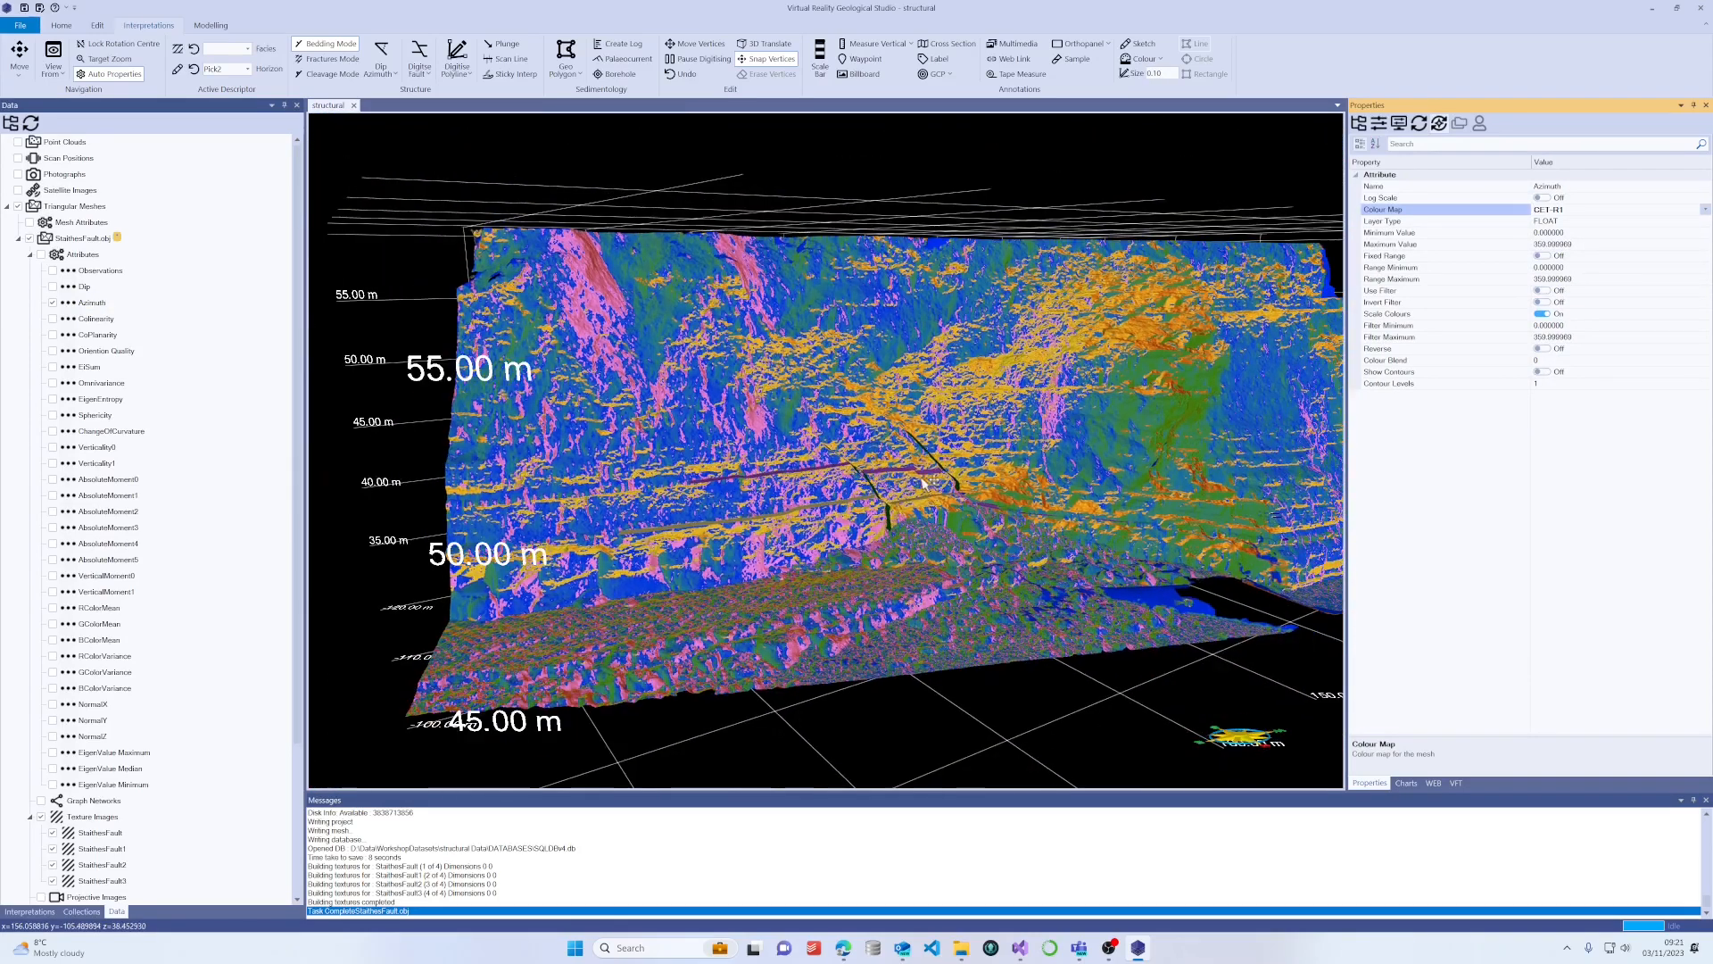
{"action": "left_click_drag", "start_coordinate": [901, 464], "coordinate": [983, 481]}
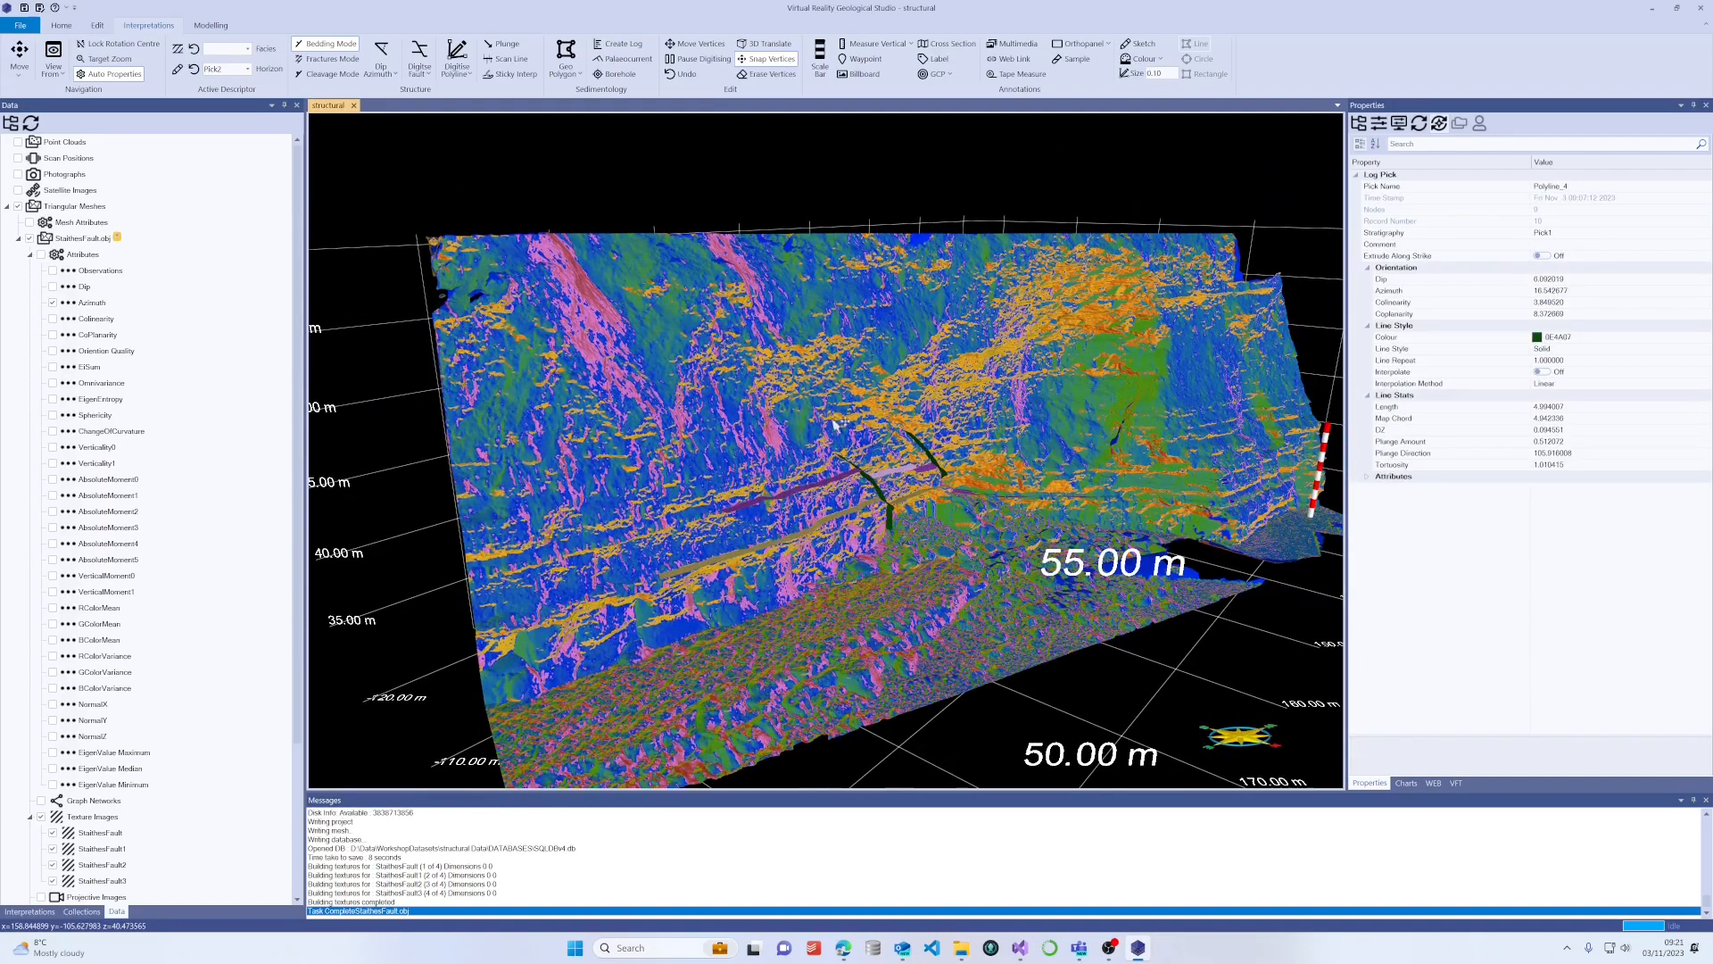
{"action": "scroll", "coordinate": [895, 406], "scroll_direction": "up", "scroll_amount": 3}
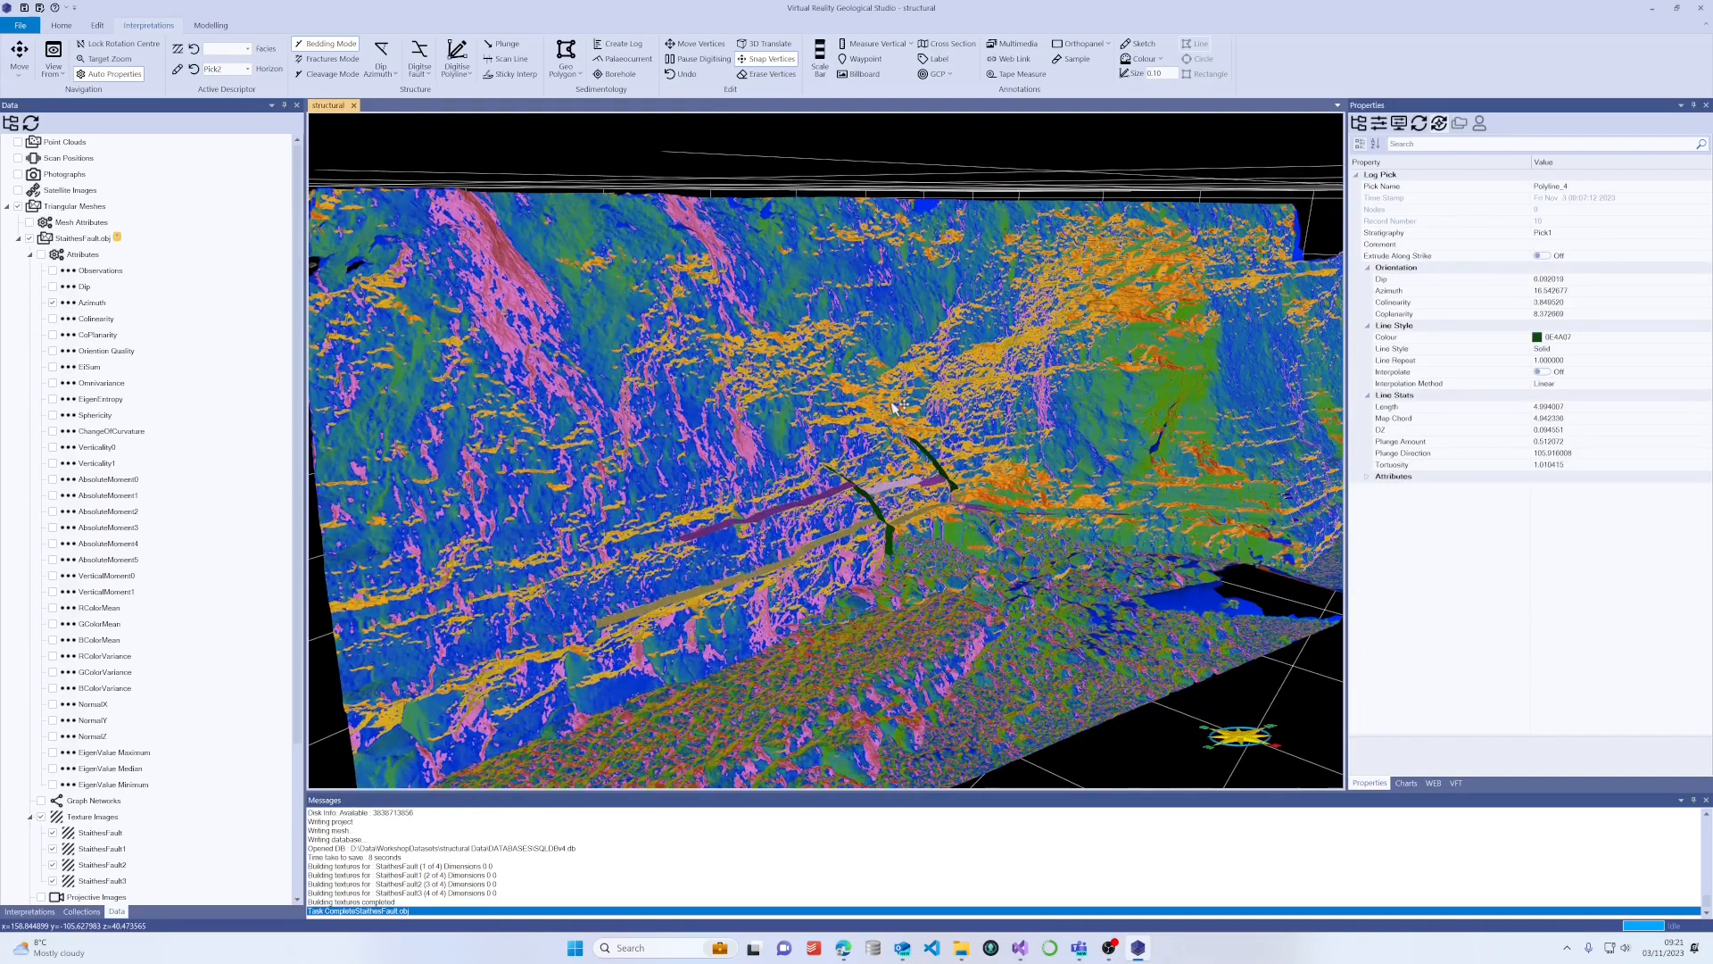
{"action": "left_click", "coordinate": [1407, 784]}
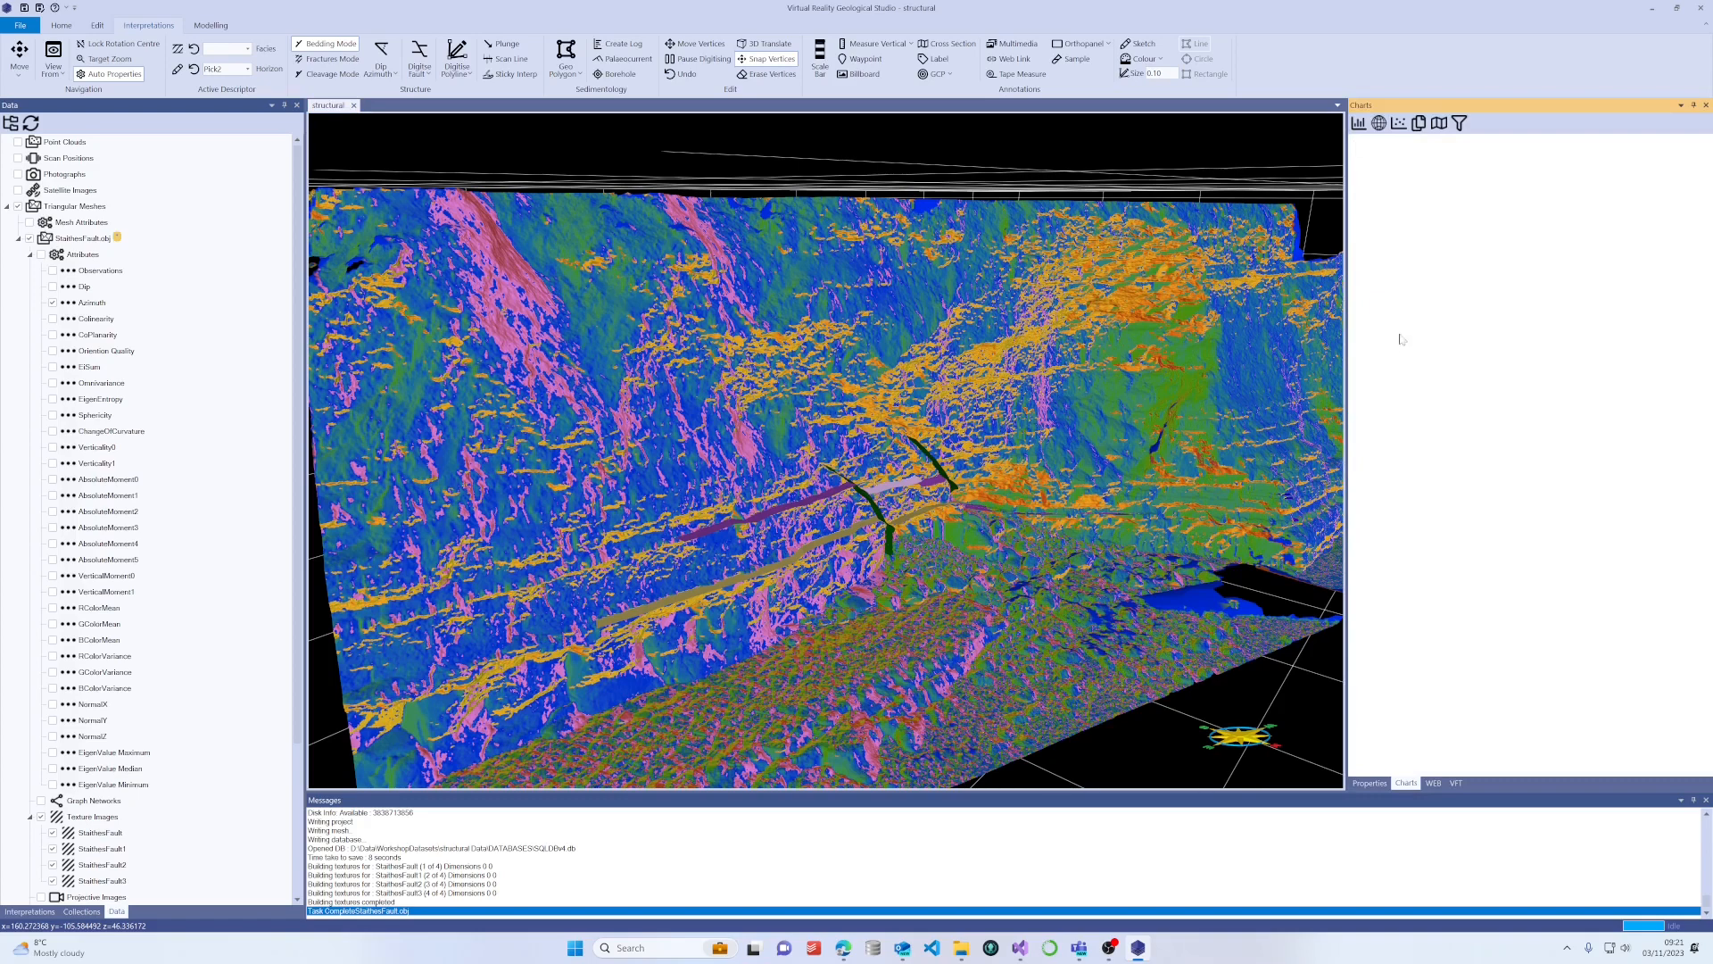
{"action": "left_click", "coordinate": [92, 303]}
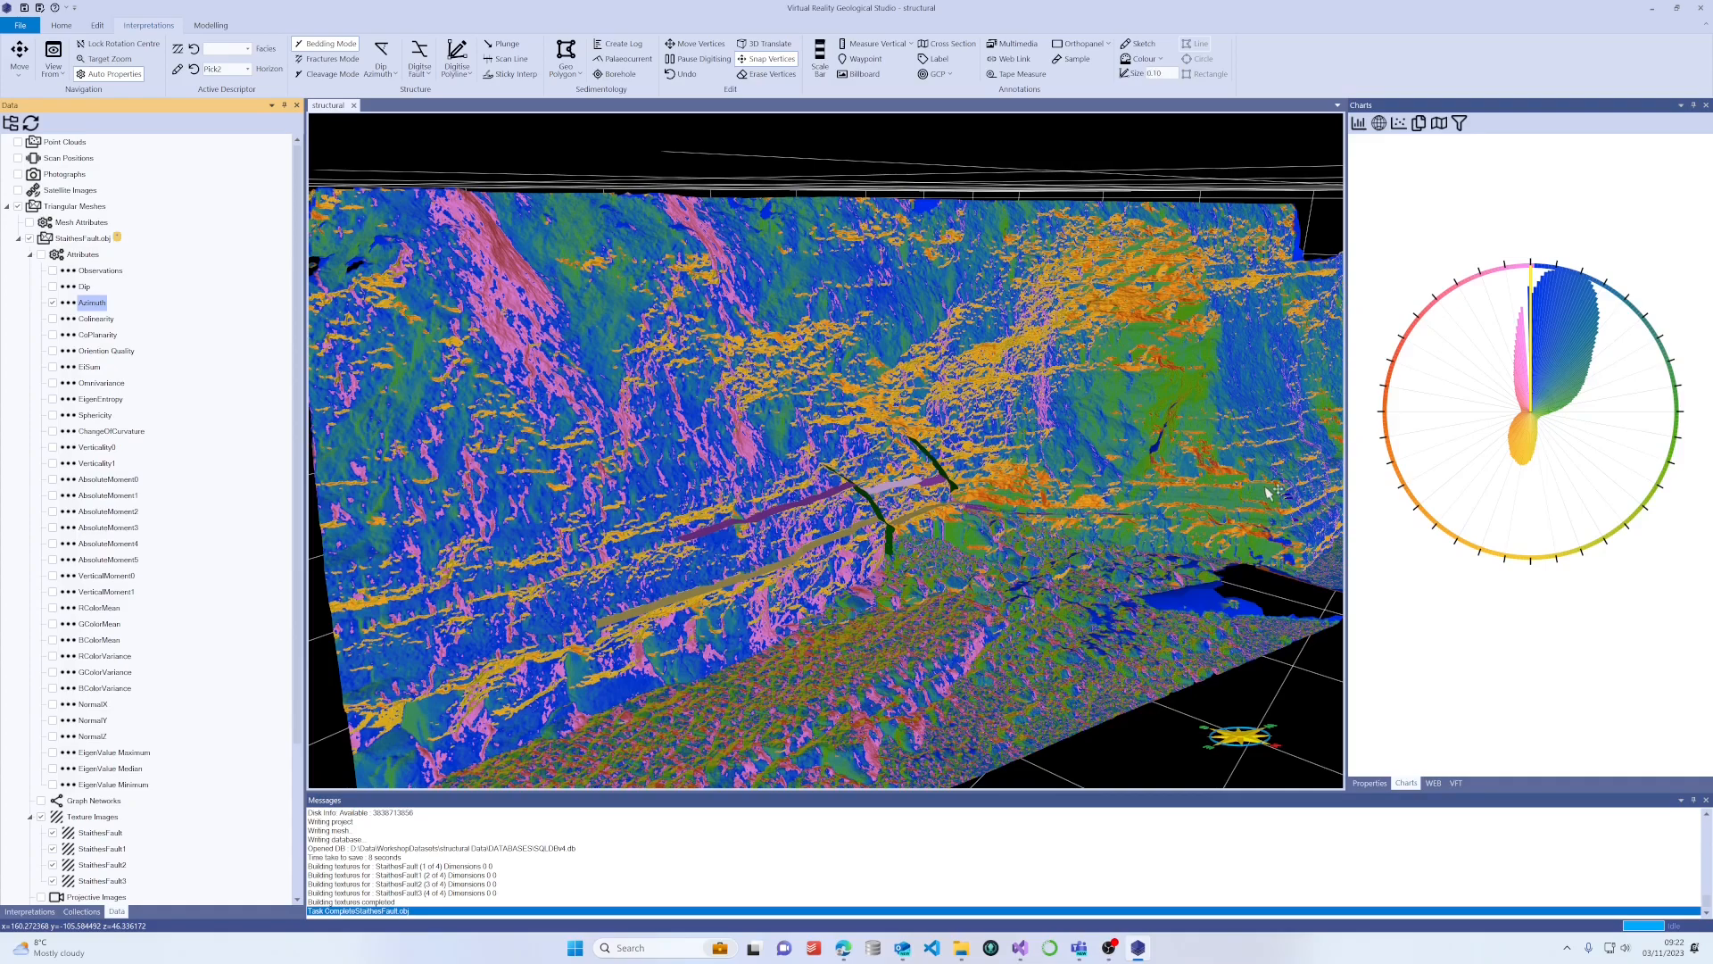
{"action": "left_click_drag", "start_coordinate": [1182, 463], "coordinate": [1037, 412]}
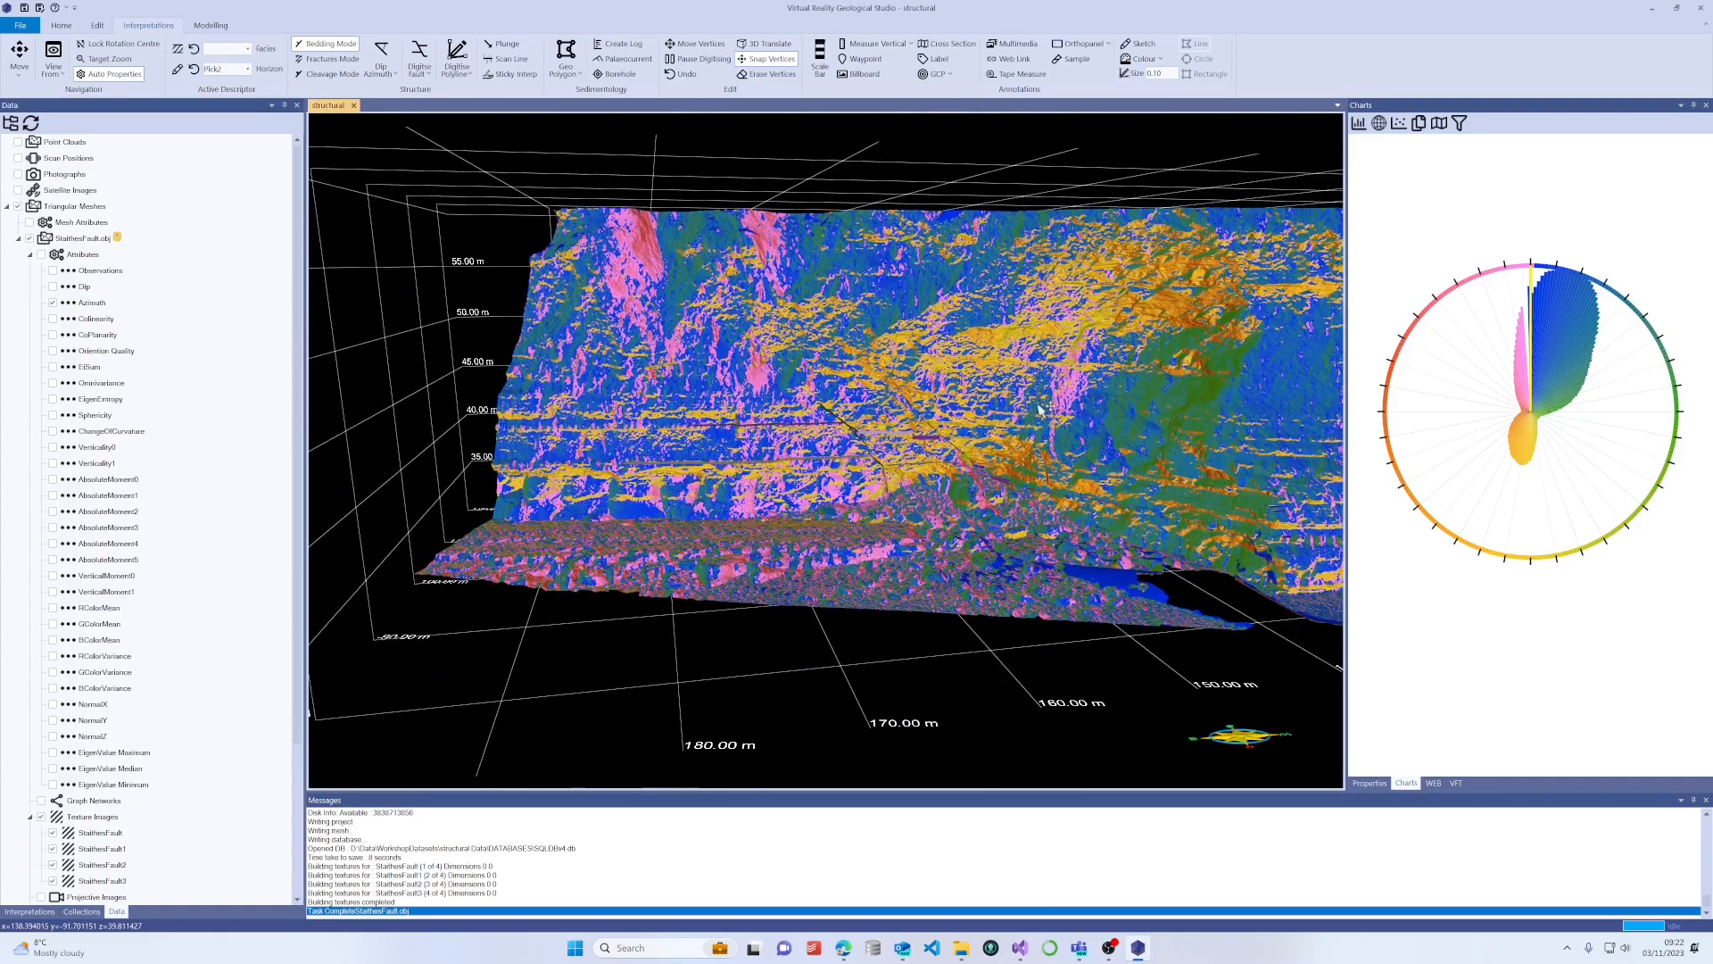
{"action": "scroll", "coordinate": [1038, 411], "scroll_direction": "up", "scroll_amount": 4}
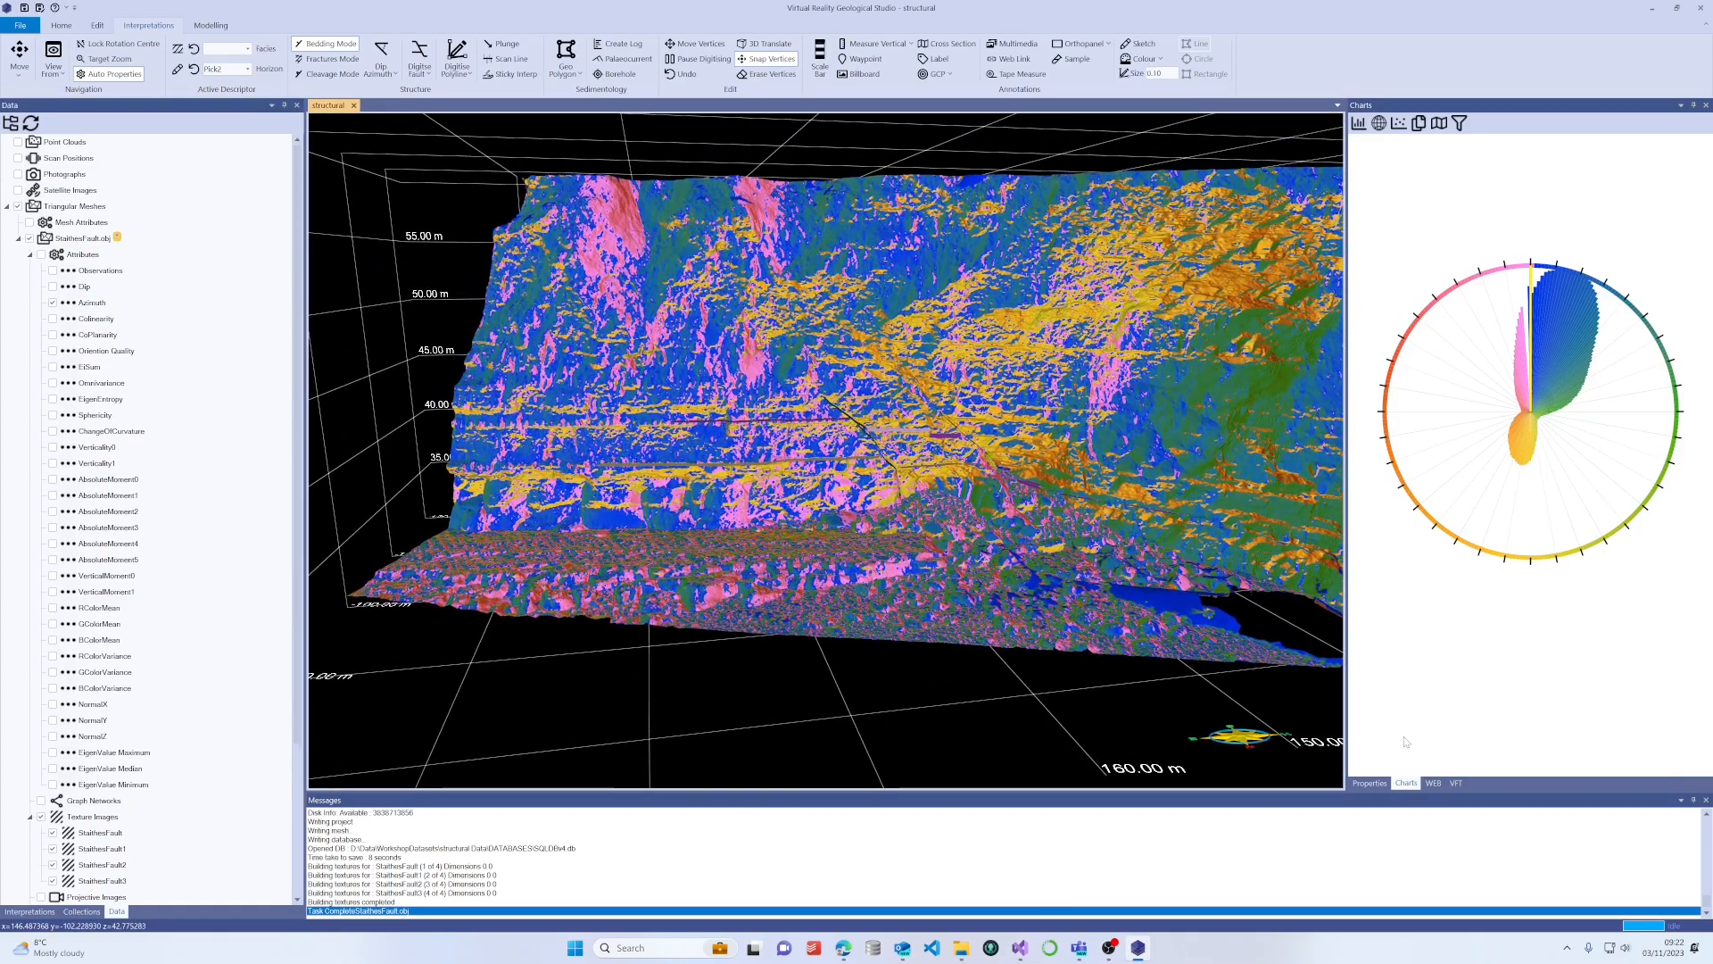
Chart the StaithesFault mesh's Dip attribute and colour the mesh by it.
{"action": "left_click", "coordinate": [85, 287]}
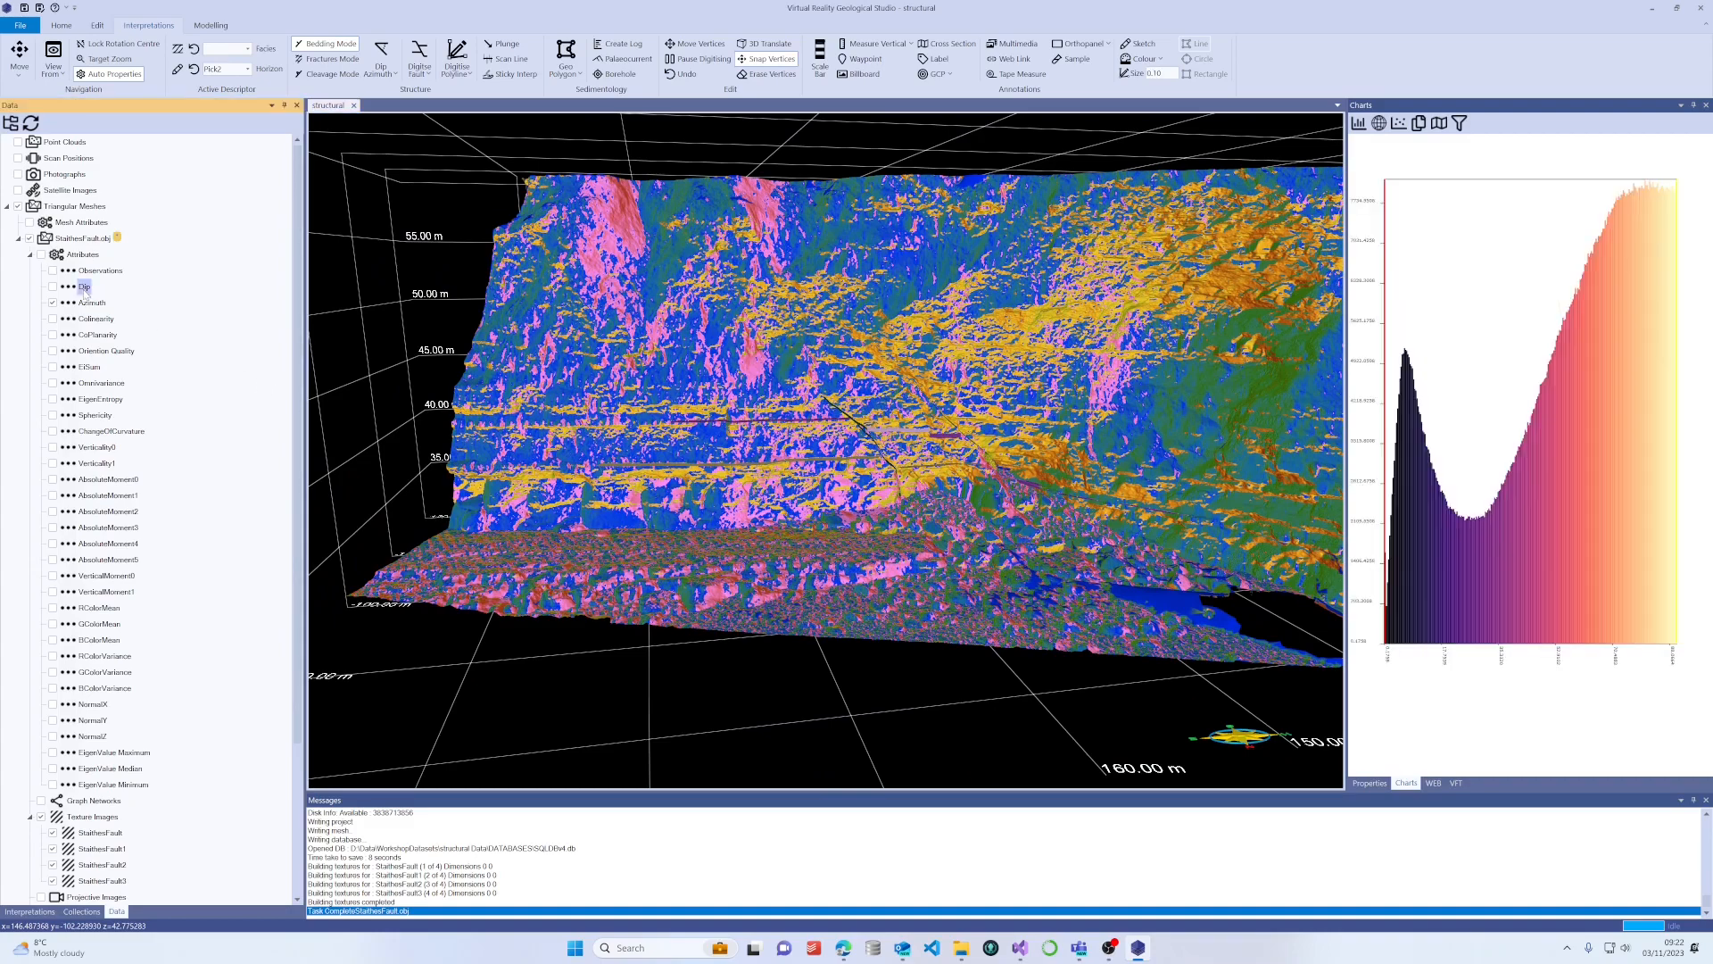
{"action": "left_click", "coordinate": [53, 286]}
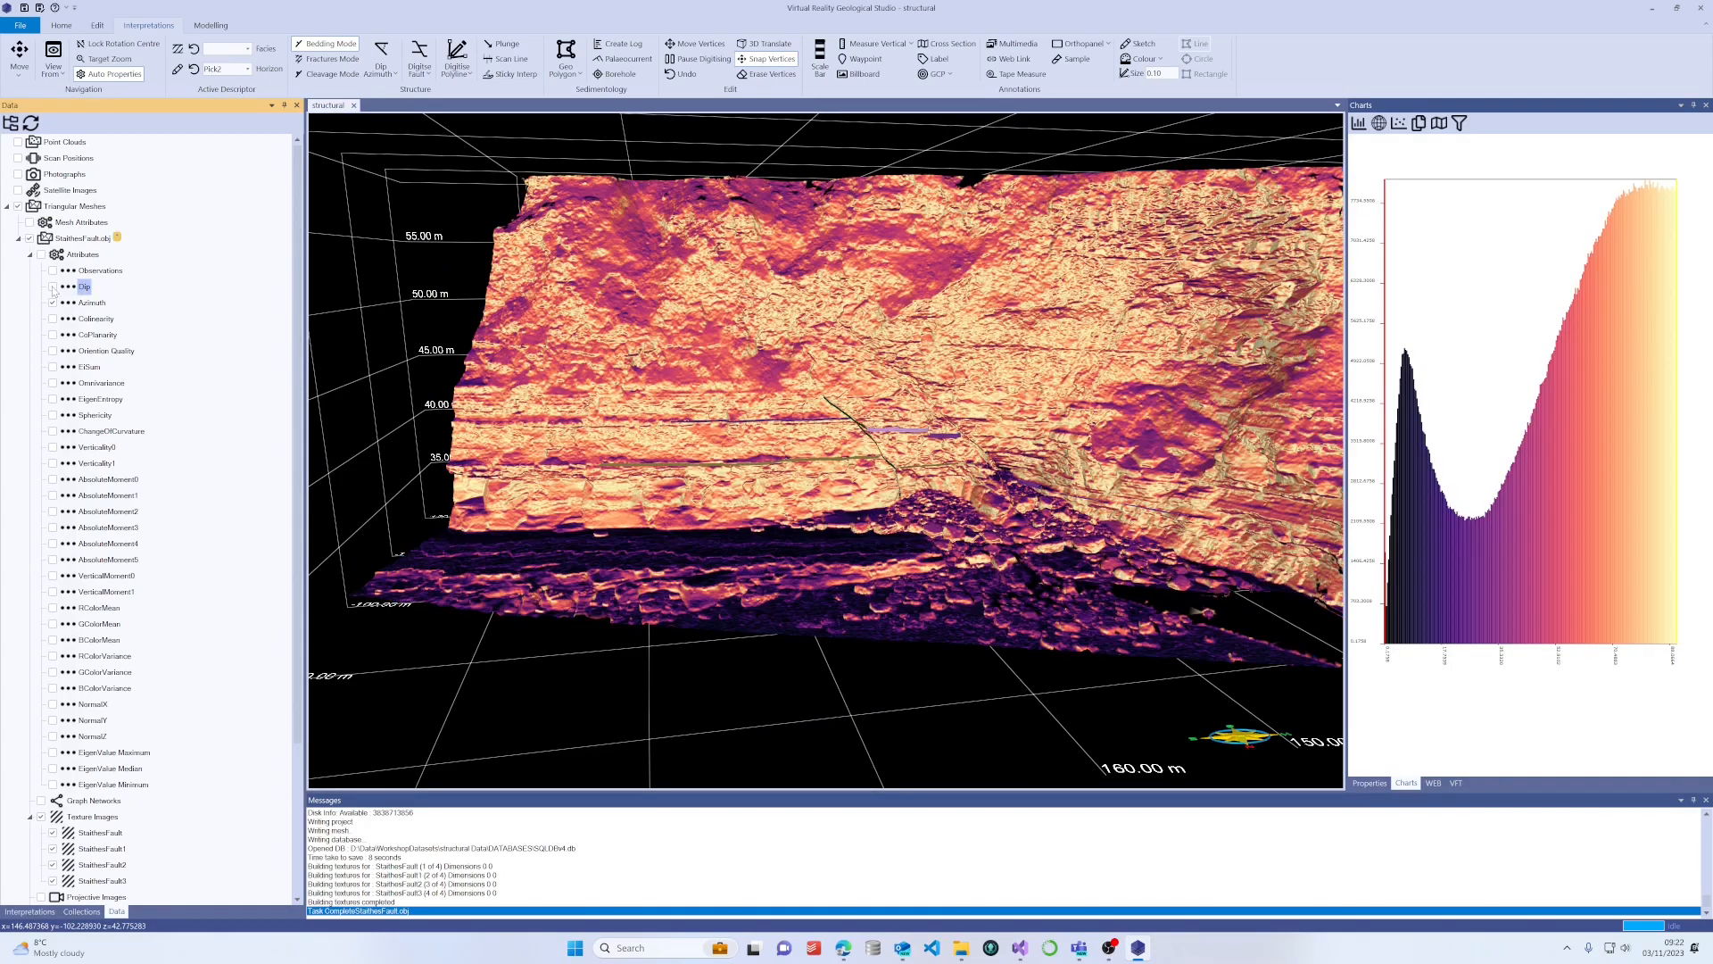
Examine how the dip colouring picks out bedding ledges and the digitised beds and faults across the cliff face.
{"action": "scroll", "coordinate": [725, 382], "scroll_direction": "up", "scroll_amount": 5}
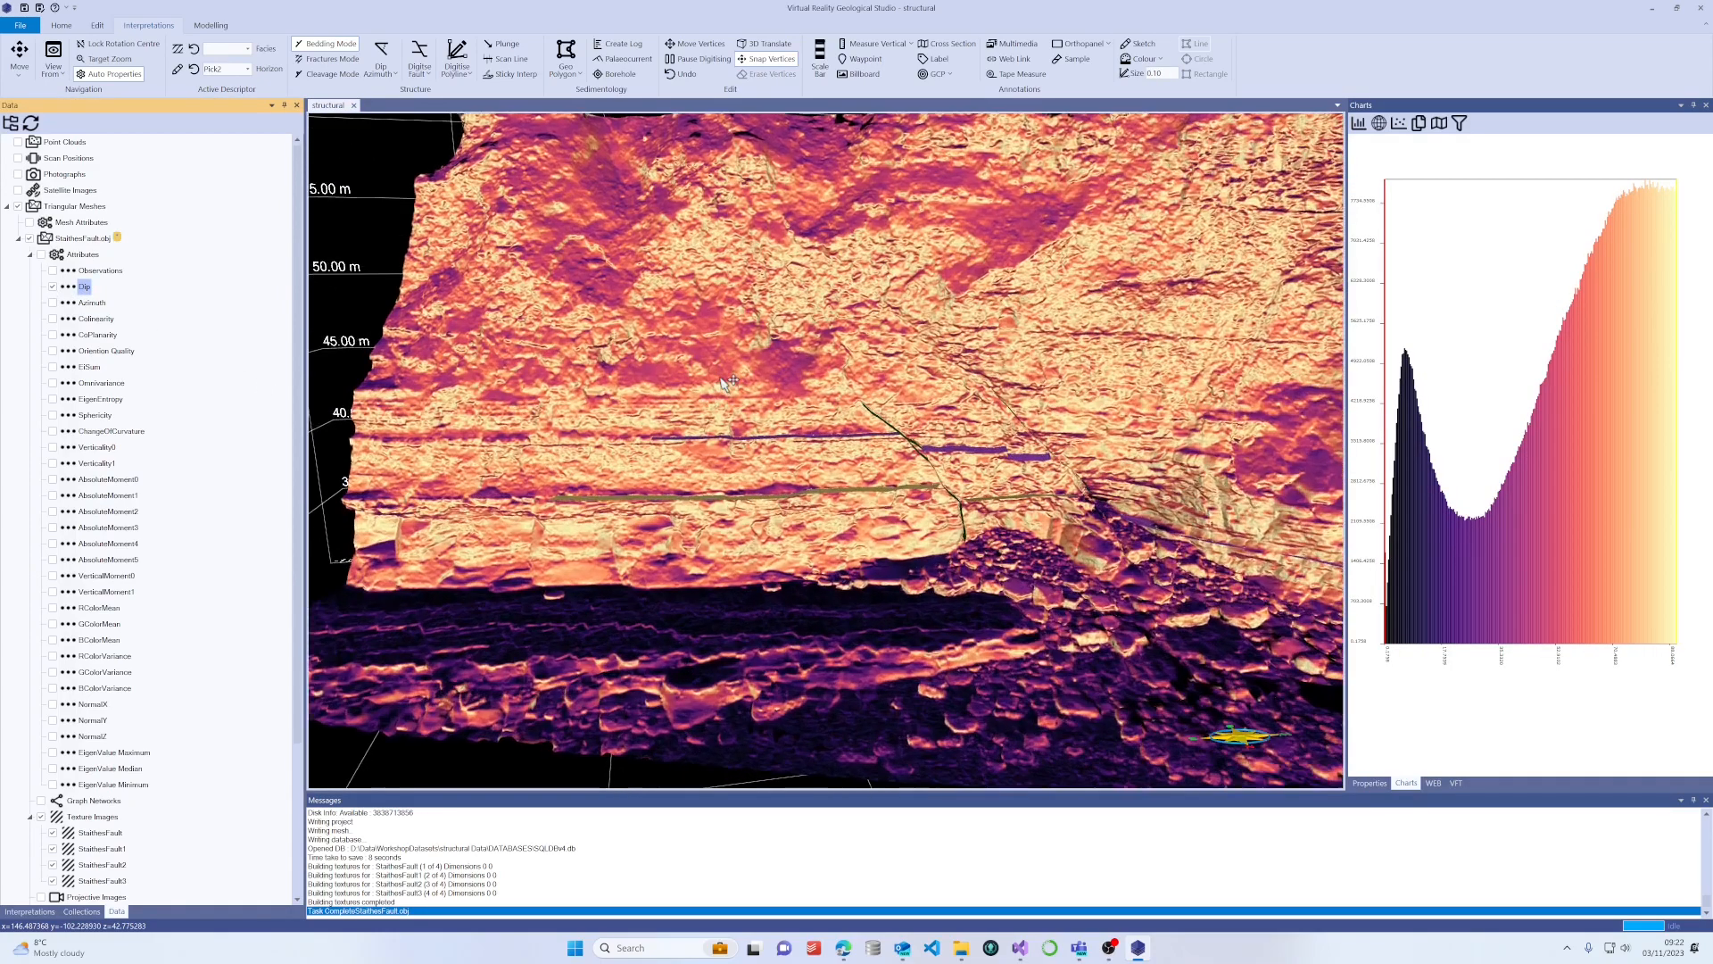
{"action": "scroll", "coordinate": [801, 347], "scroll_direction": "up", "scroll_amount": 5}
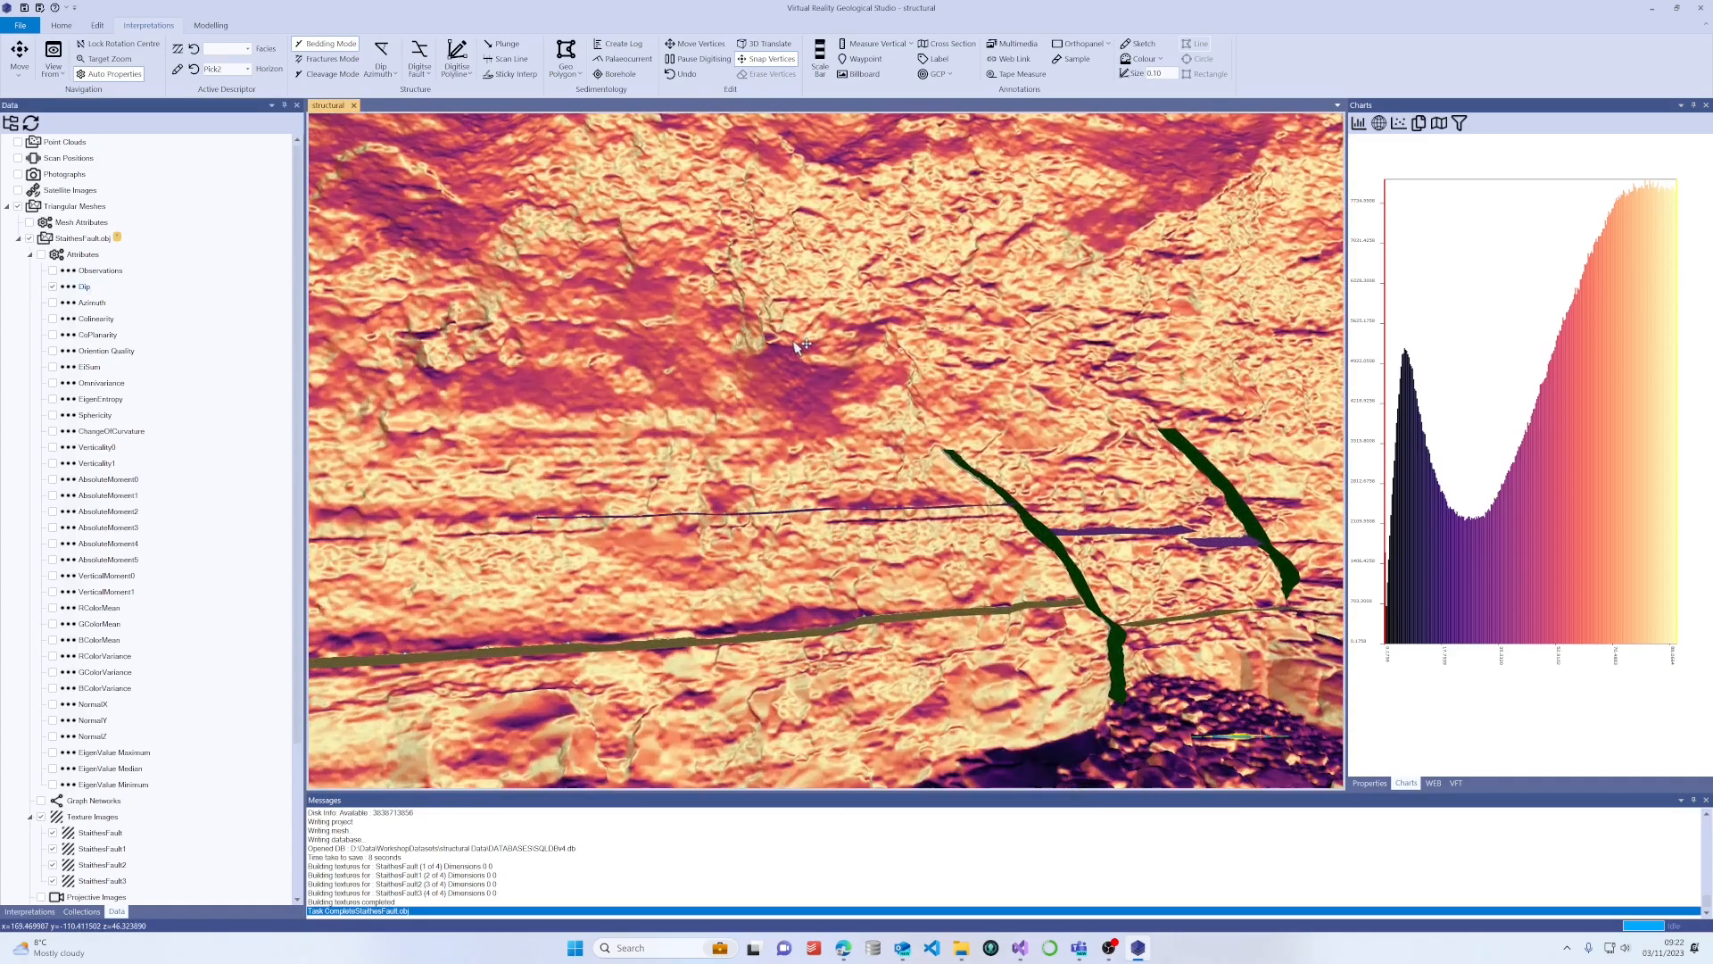
{"action": "left_click_drag", "start_coordinate": [794, 364], "coordinate": [831, 337]}
{"action": "right_click_drag", "start_coordinate": [833, 358], "coordinate": [689, 266]}
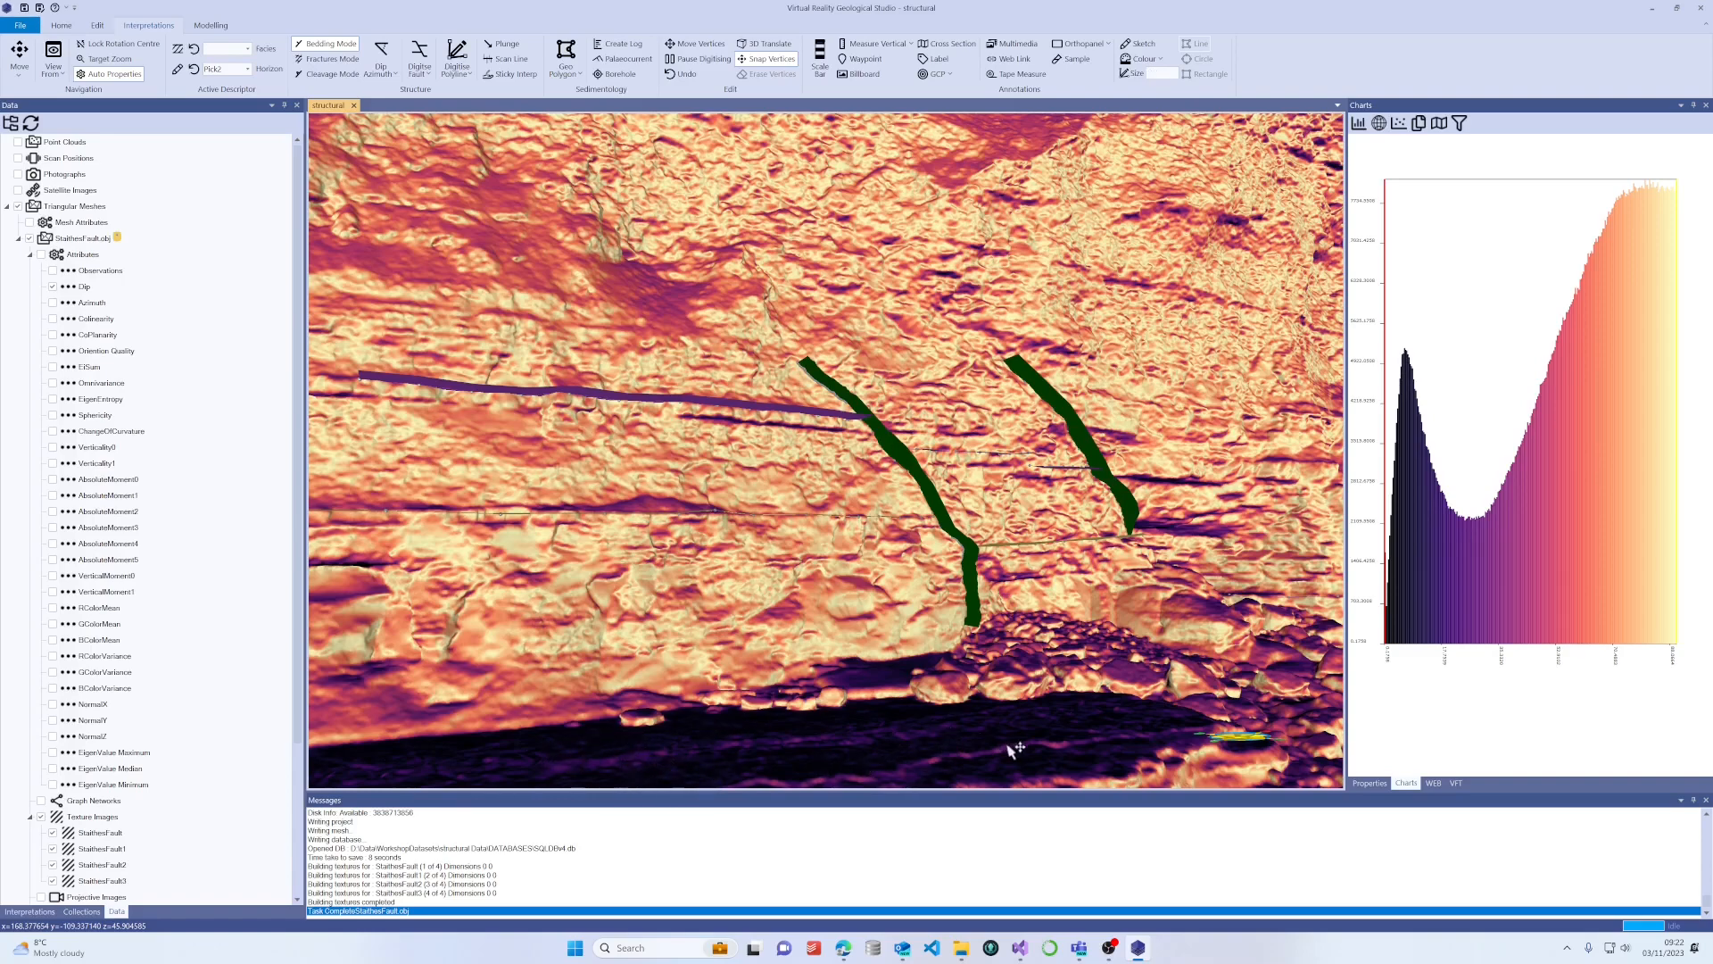
{"action": "left_click_drag", "start_coordinate": [1105, 730], "coordinate": [1065, 753]}
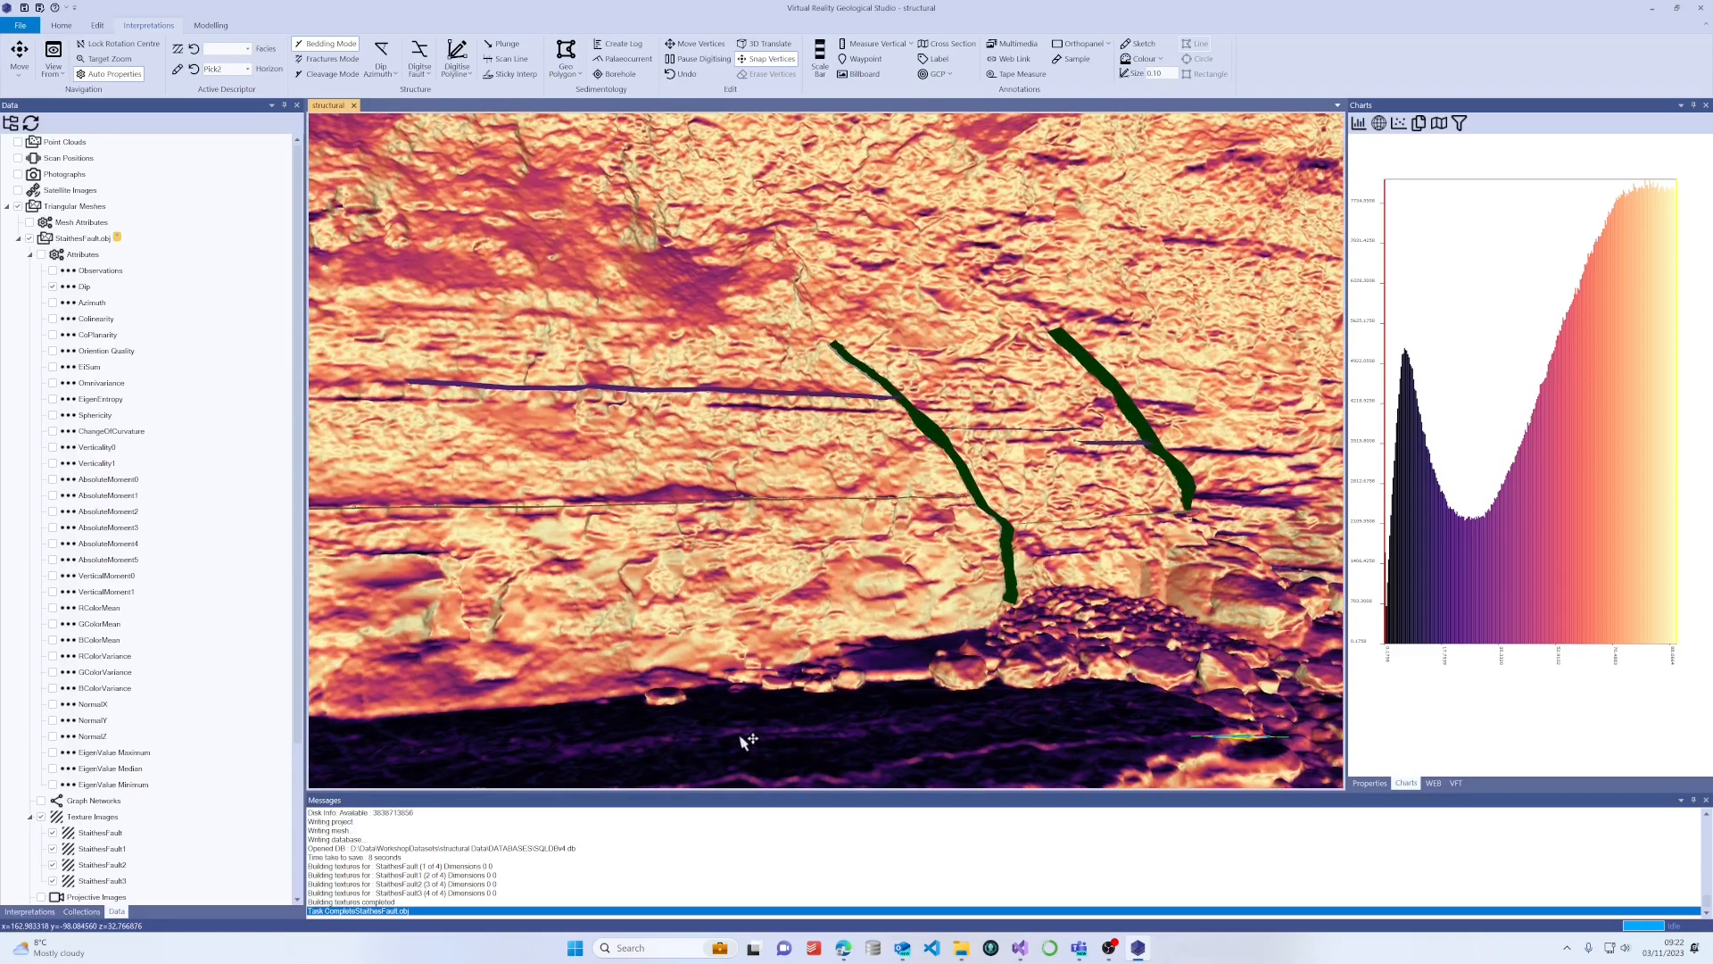
{"action": "scroll", "coordinate": [736, 546], "scroll_direction": "up", "scroll_amount": 5}
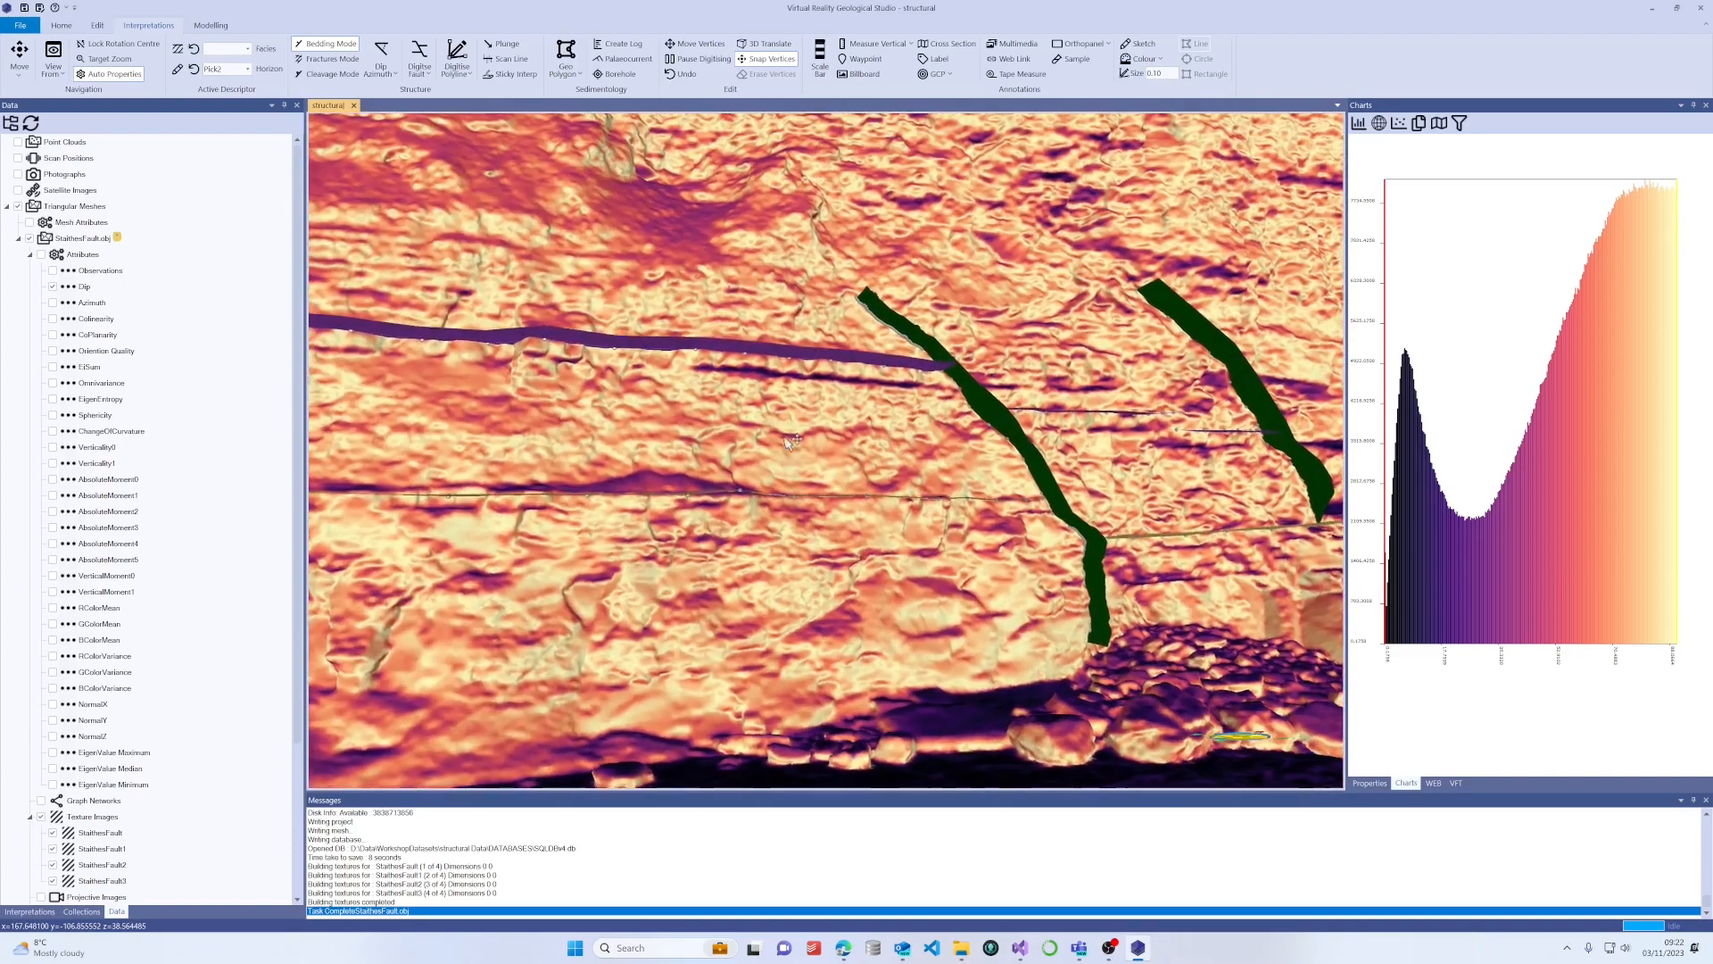
{"action": "left_click_drag", "start_coordinate": [786, 443], "coordinate": [650, 444]}
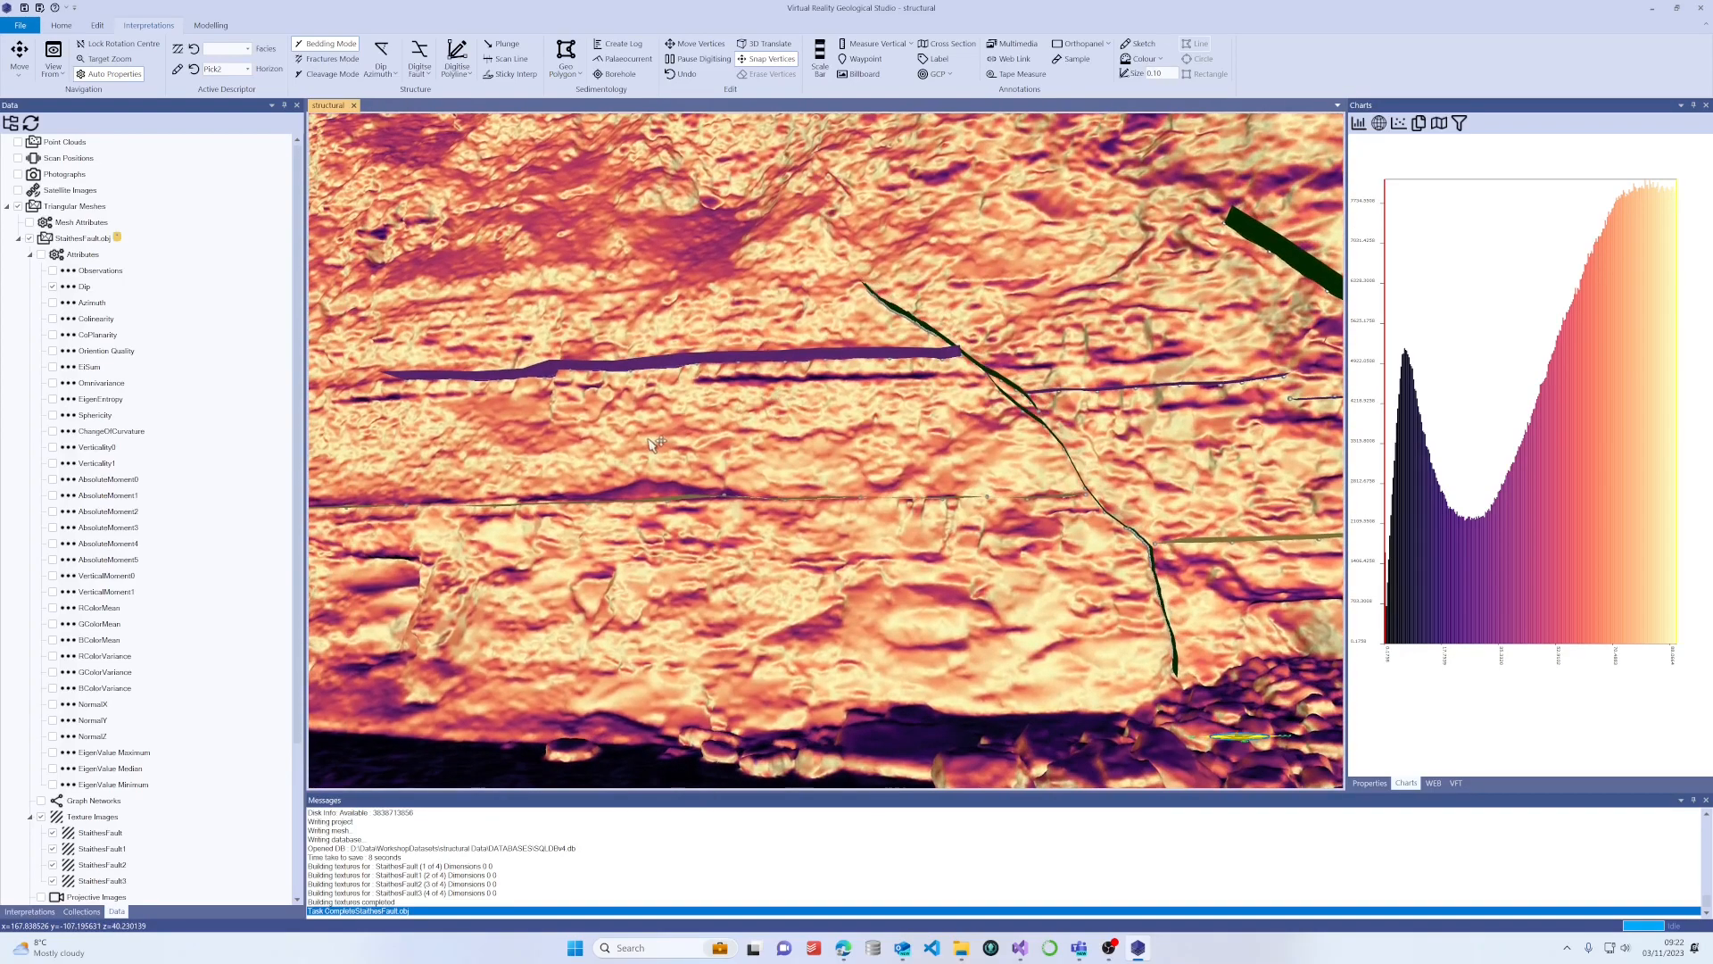
{"action": "right_click_drag", "start_coordinate": [632, 419], "coordinate": [1010, 508]}
{"action": "left_click_drag", "start_coordinate": [1010, 509], "coordinate": [980, 516]}
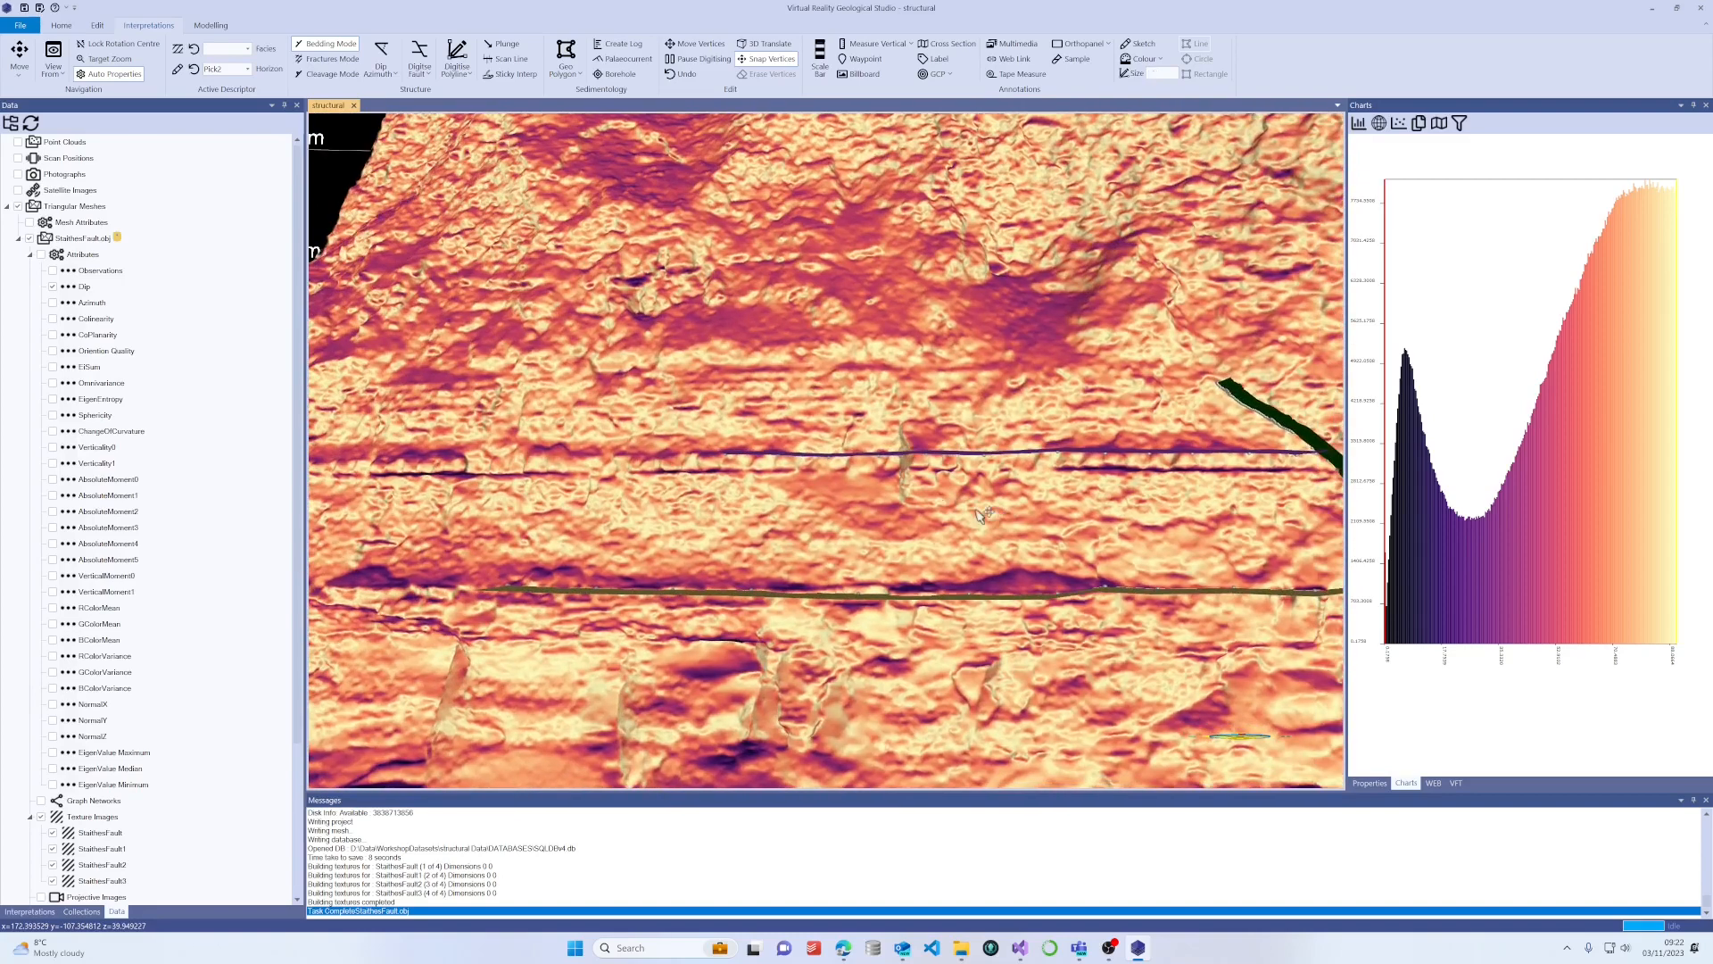
{"action": "right_click_drag", "start_coordinate": [787, 471], "coordinate": [1014, 554]}
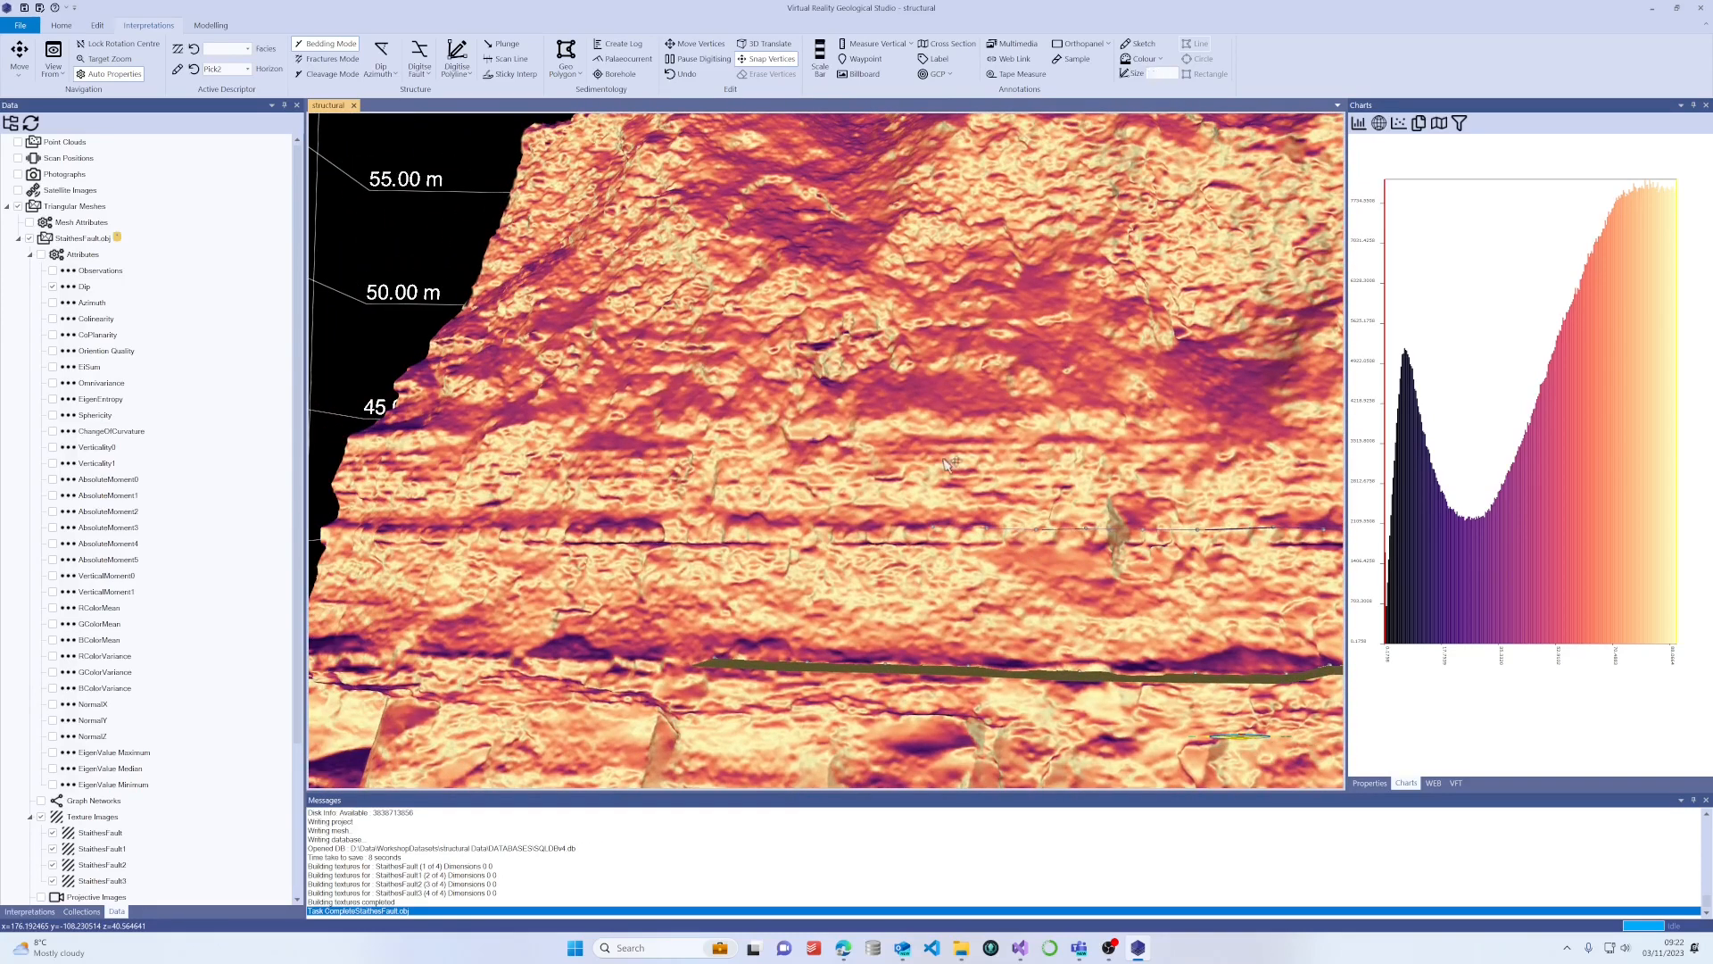
{"action": "left_click_drag", "start_coordinate": [842, 582], "coordinate": [851, 544]}
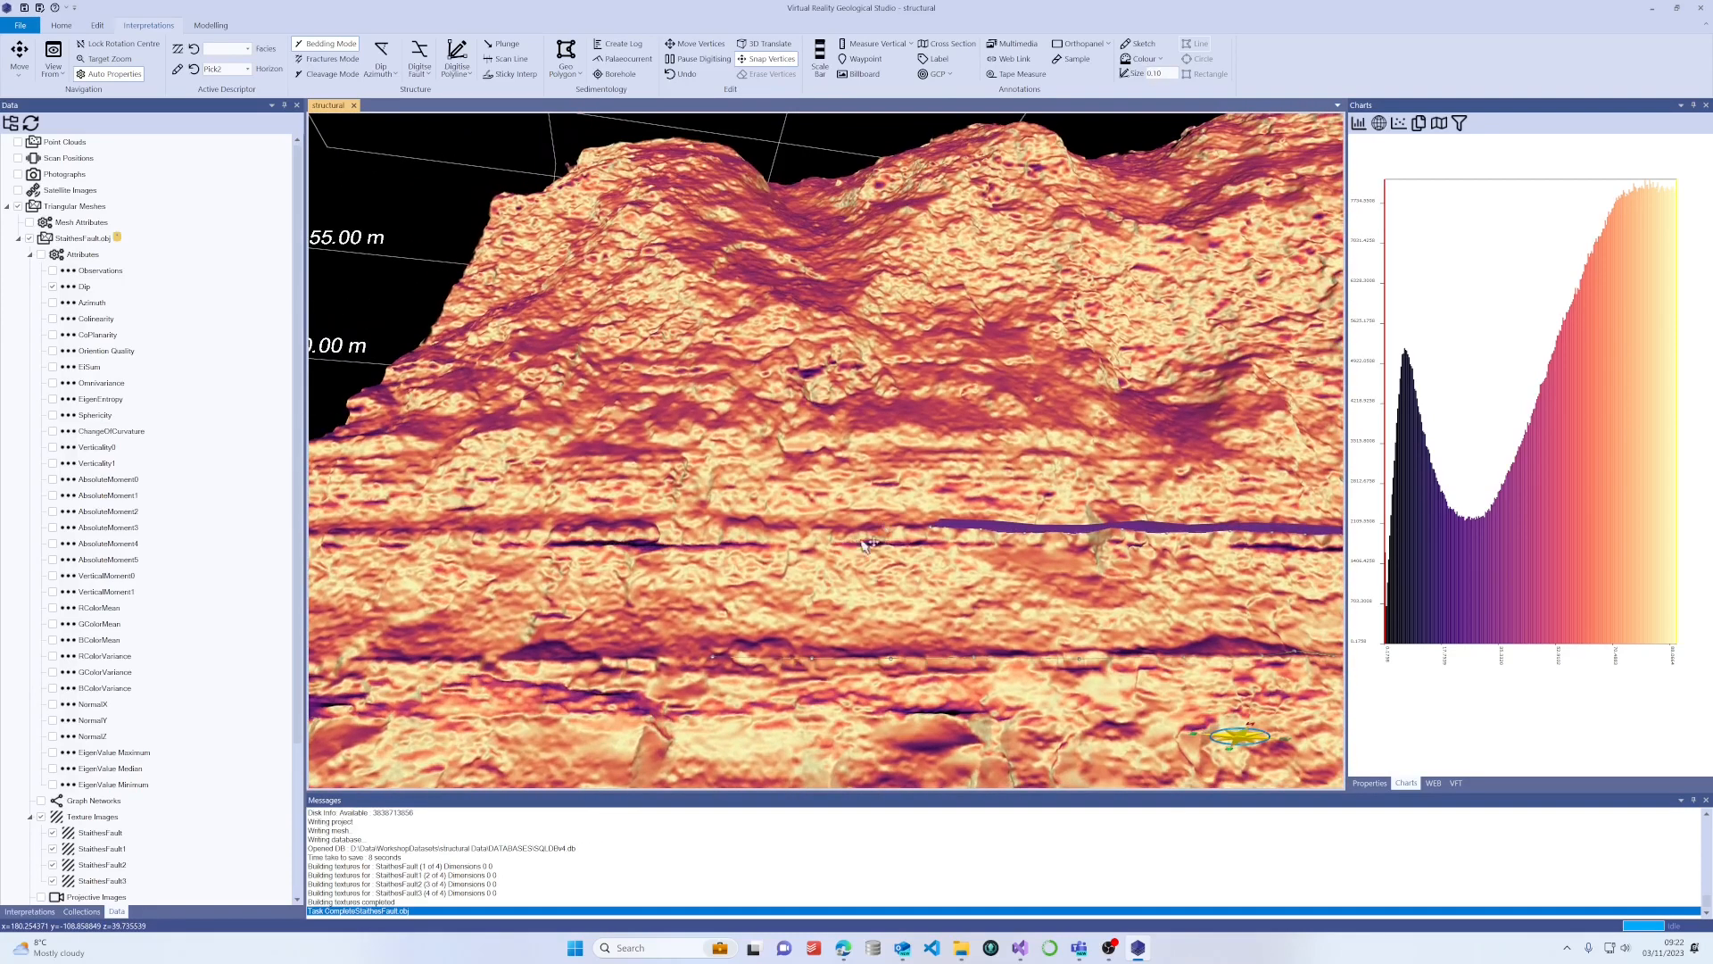
{"action": "left_click_drag", "start_coordinate": [1071, 552], "coordinate": [924, 560]}
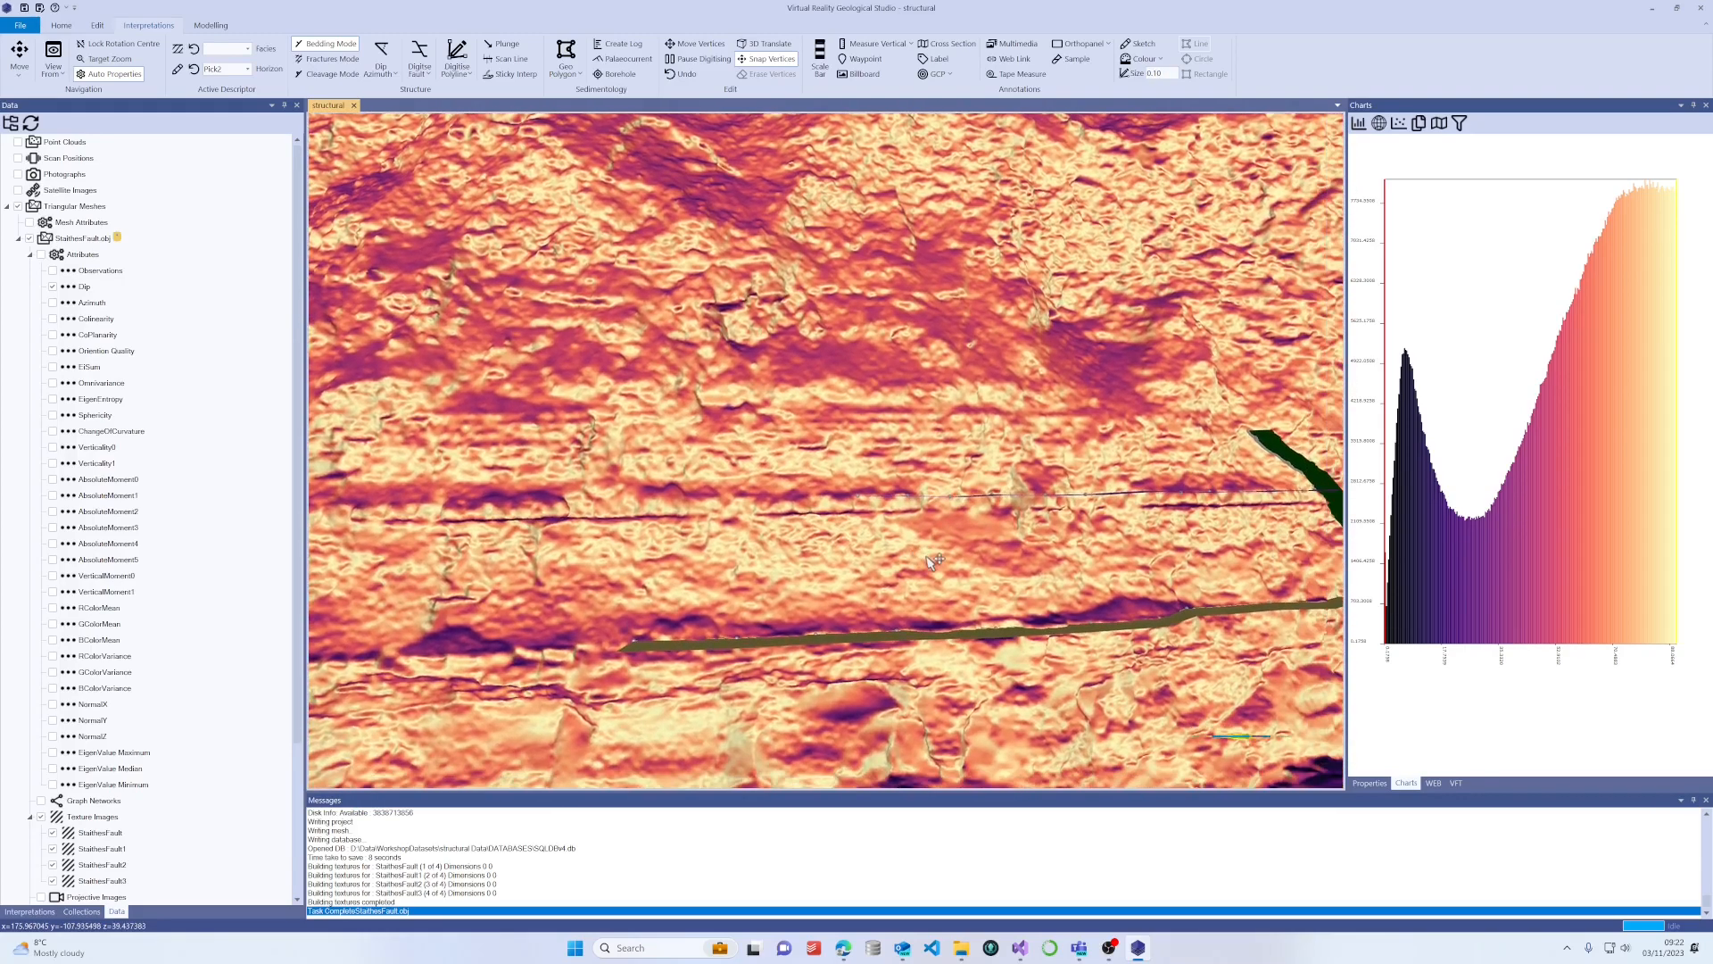
Colour the StaithesFault mesh by CoPlanarity and lower the histogram's upper colour limit to about 4.71.
{"action": "left_click", "coordinate": [52, 337]}
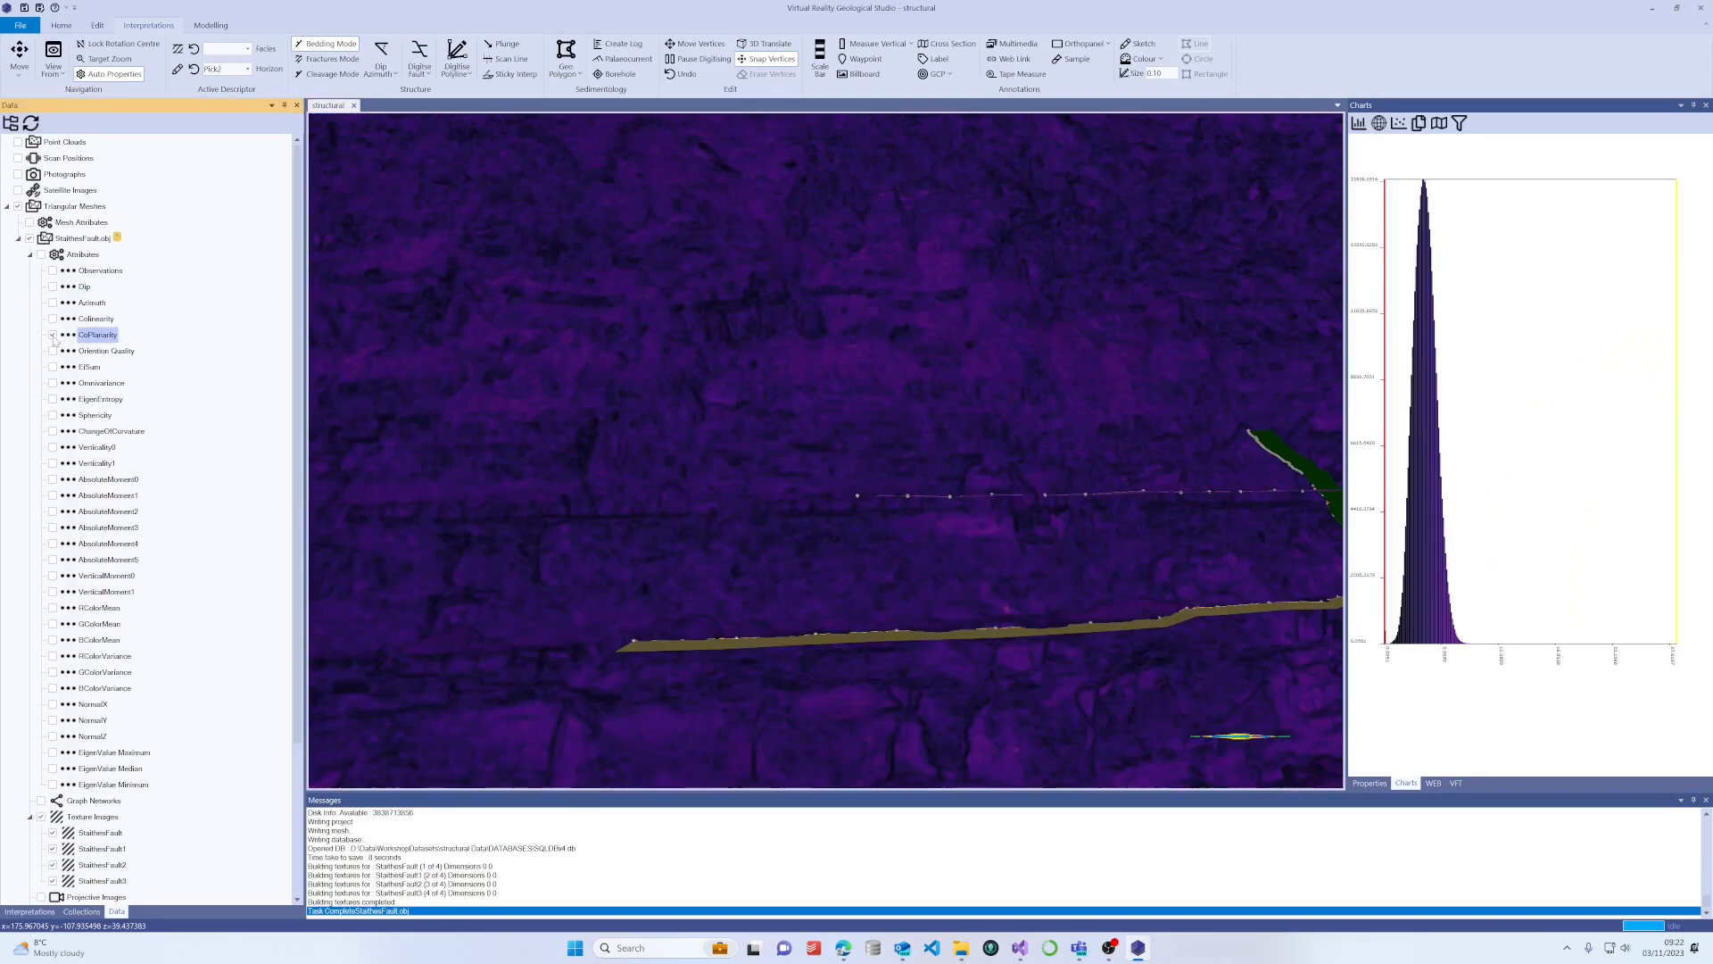
{"action": "scroll", "coordinate": [799, 440], "scroll_direction": "down", "scroll_amount": 10}
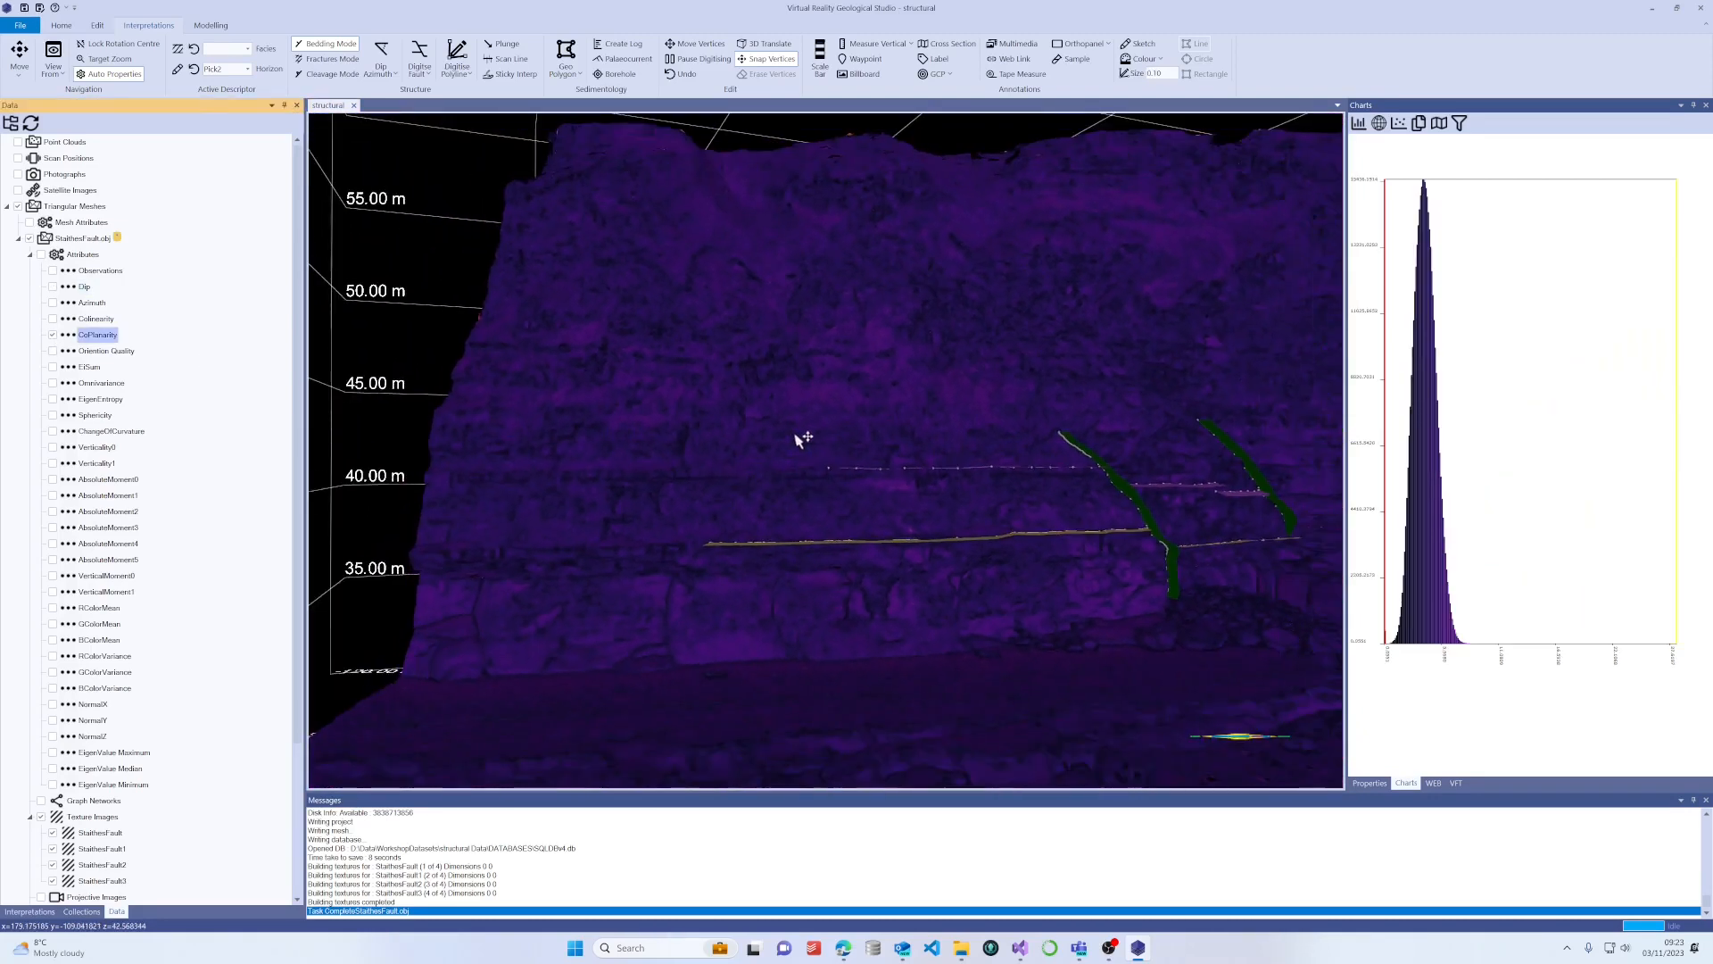
{"action": "left_click_drag", "start_coordinate": [950, 443], "coordinate": [908, 451]}
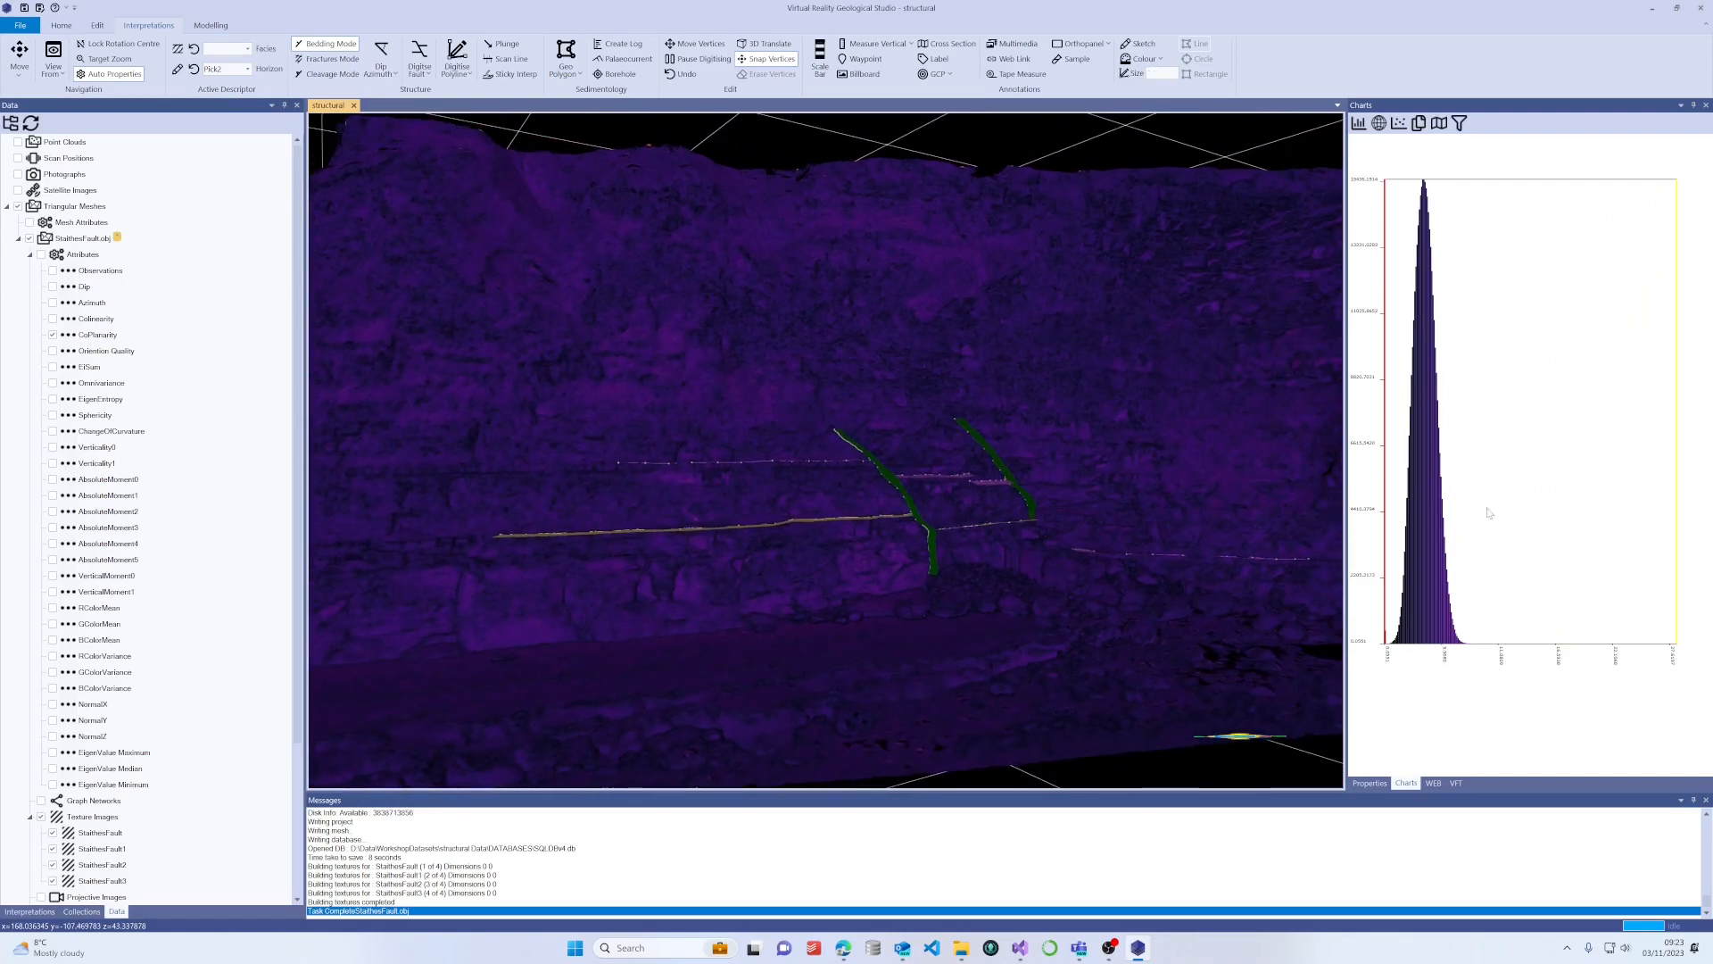
{"action": "left_click", "coordinate": [100, 336]}
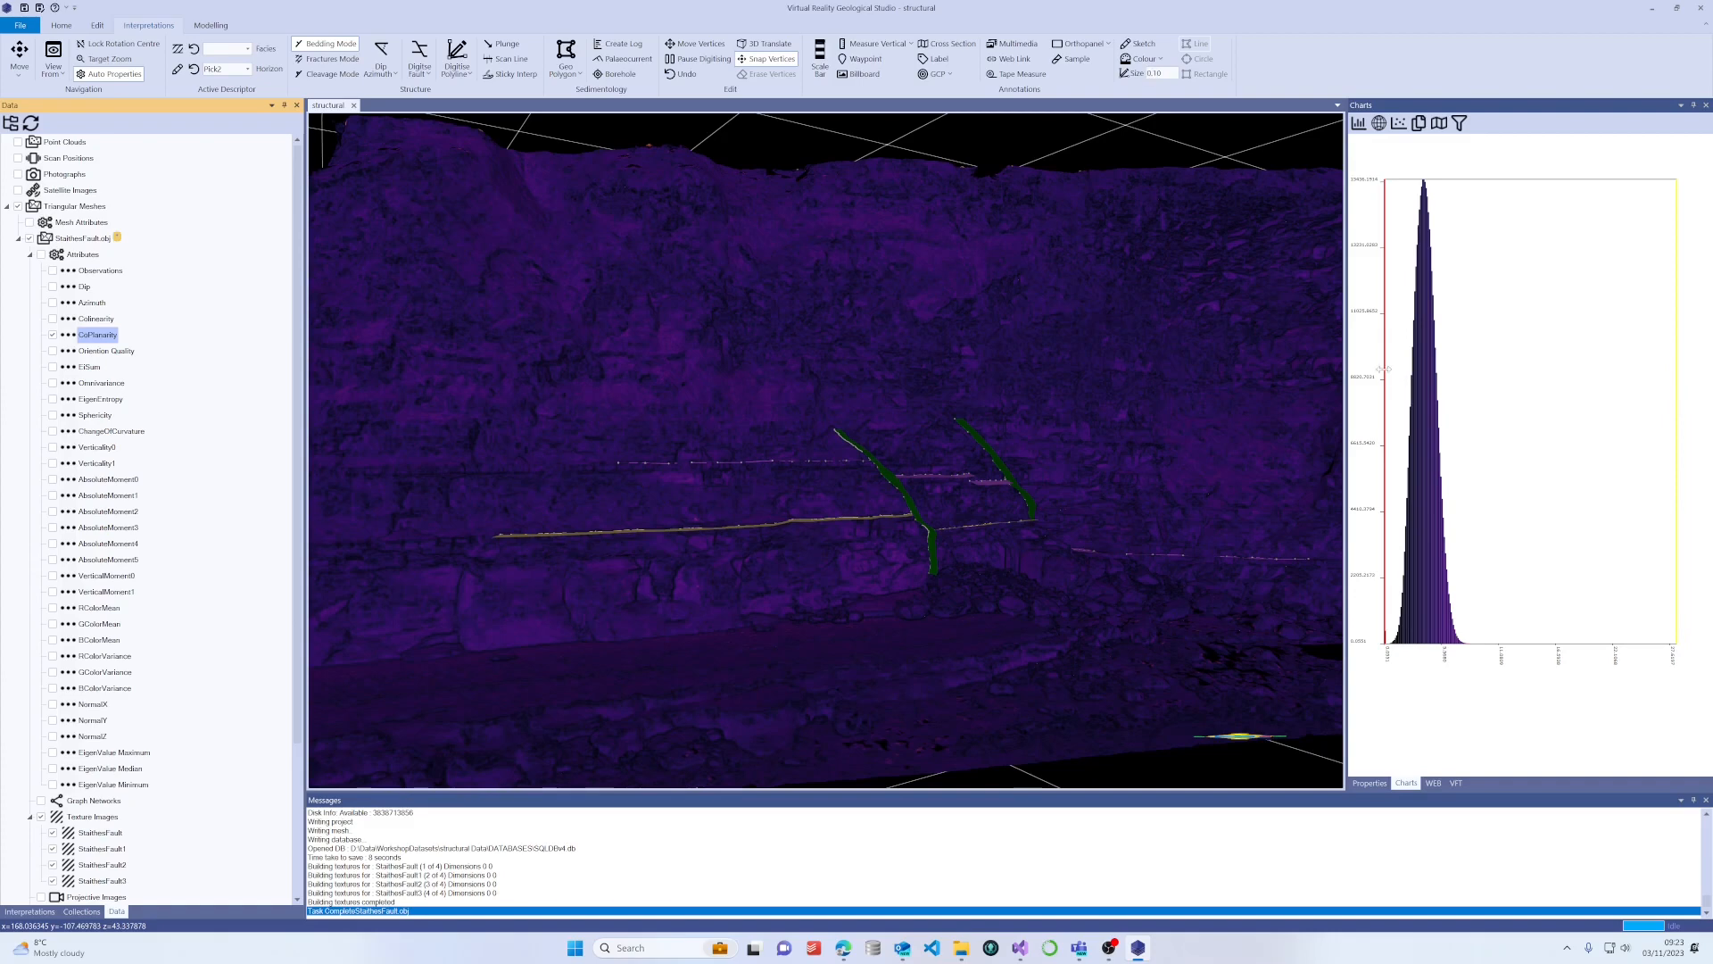
{"action": "left_click", "coordinate": [1676, 400]}
{"action": "left_click_drag", "start_coordinate": [1676, 400], "coordinate": [1433, 412]}
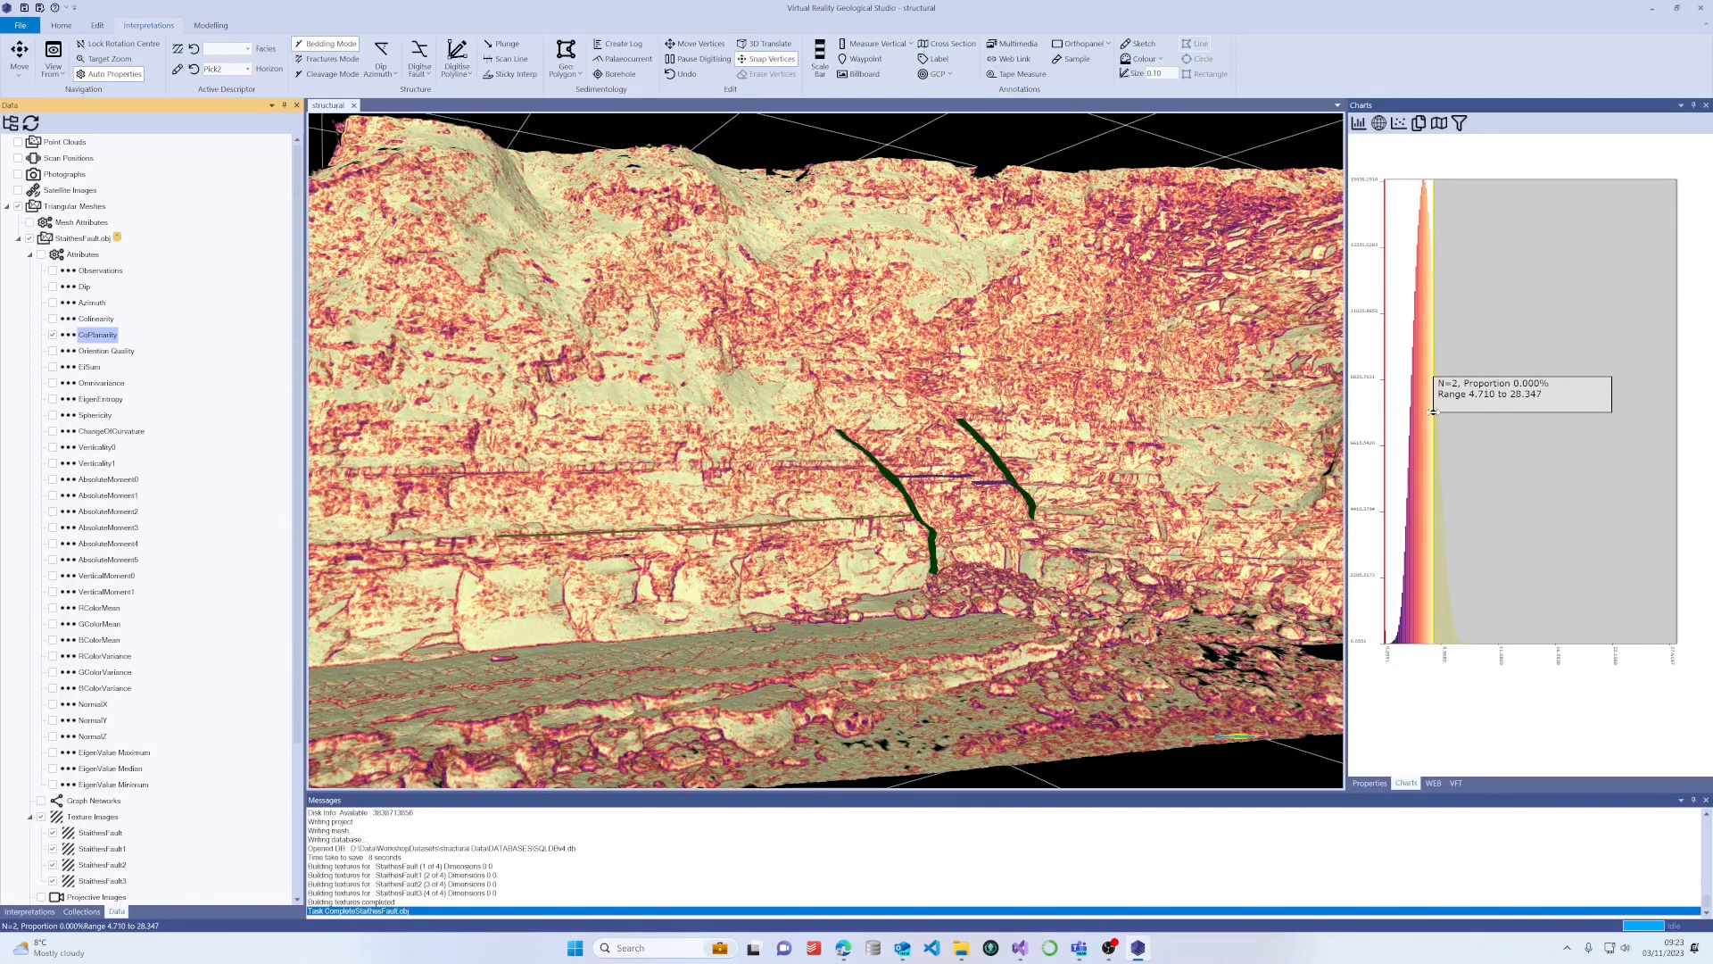
Examine the CoPlanarity-coloured cliff around the faults, boulders and beds for planar surfaces and their edges.
{"action": "scroll", "coordinate": [1140, 470], "scroll_direction": "up", "scroll_amount": 5}
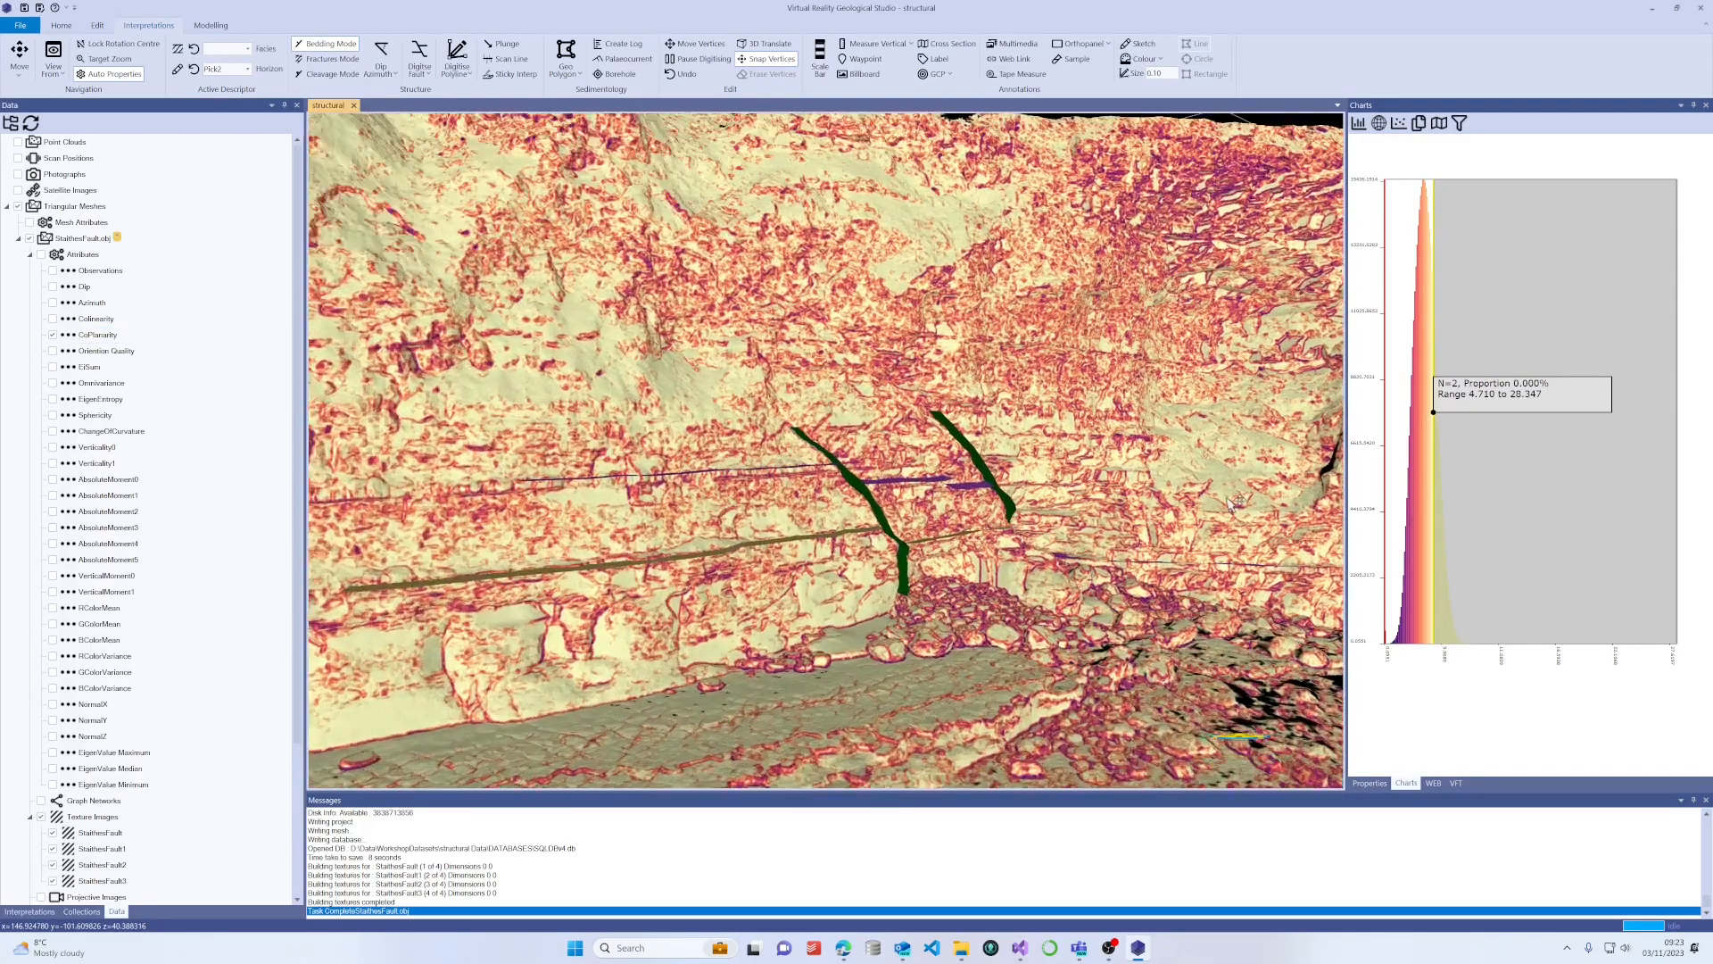
{"action": "scroll", "coordinate": [1234, 502], "scroll_direction": "up", "scroll_amount": 1}
{"action": "scroll", "coordinate": [1225, 413], "scroll_direction": "up", "scroll_amount": 2}
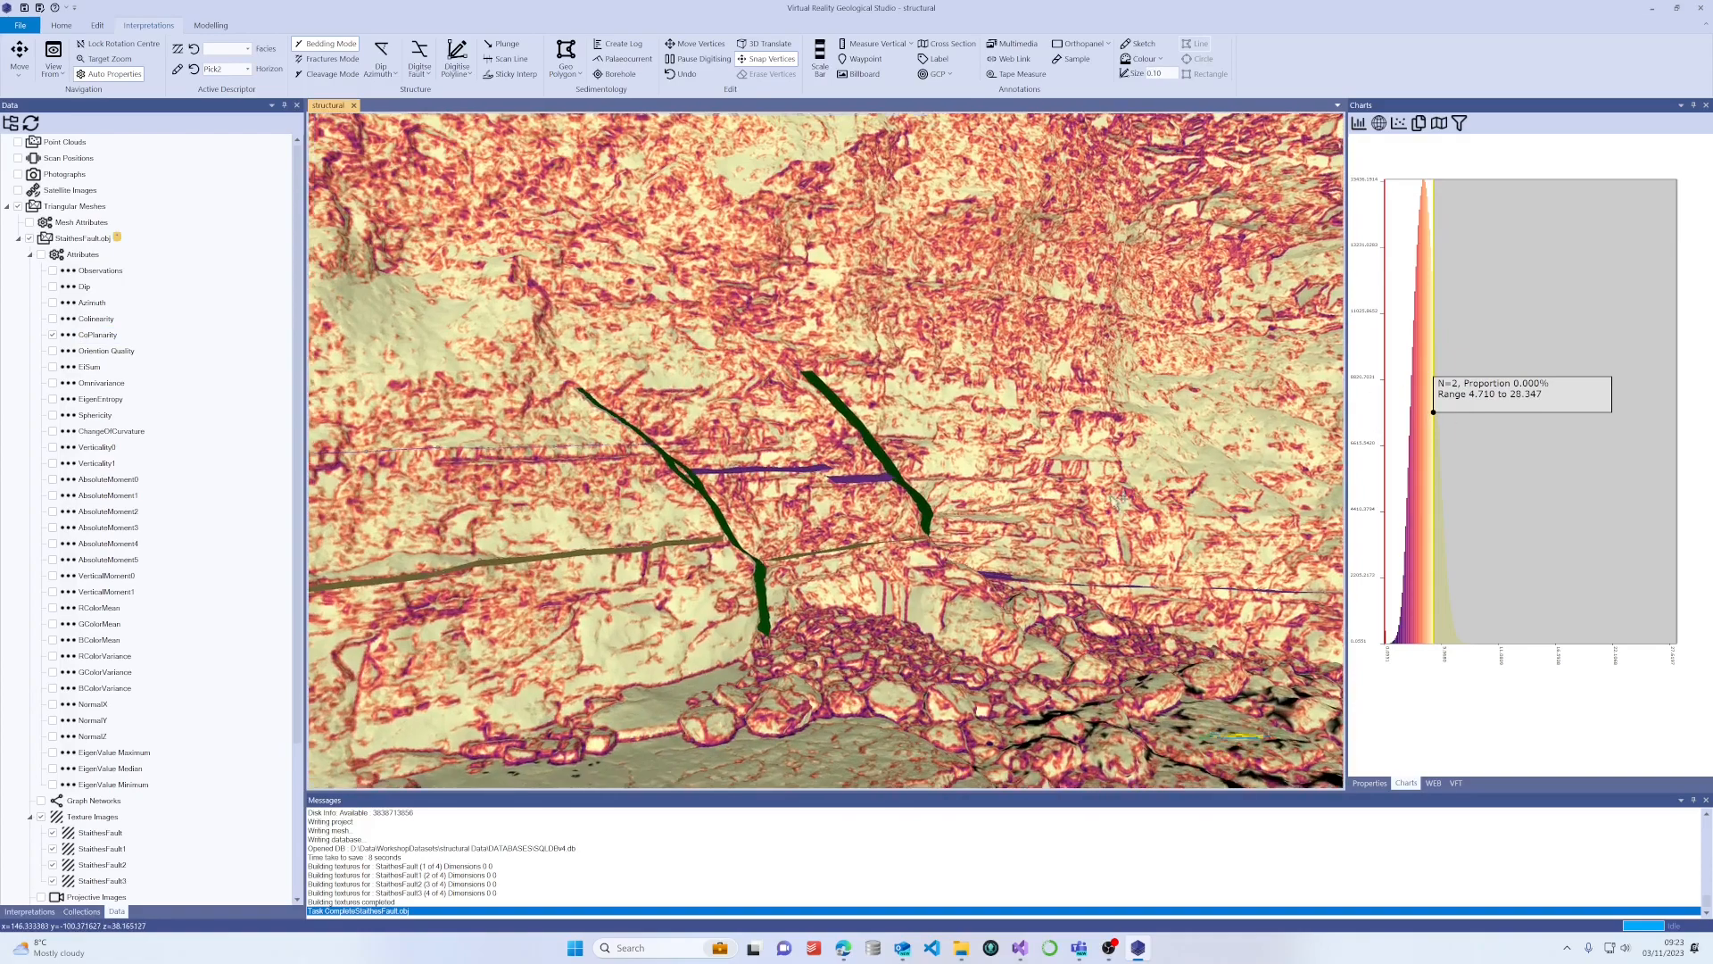
{"action": "scroll", "coordinate": [1186, 536], "scroll_direction": "up", "scroll_amount": 2}
{"action": "scroll", "coordinate": [1185, 539], "scroll_direction": "up", "scroll_amount": 1}
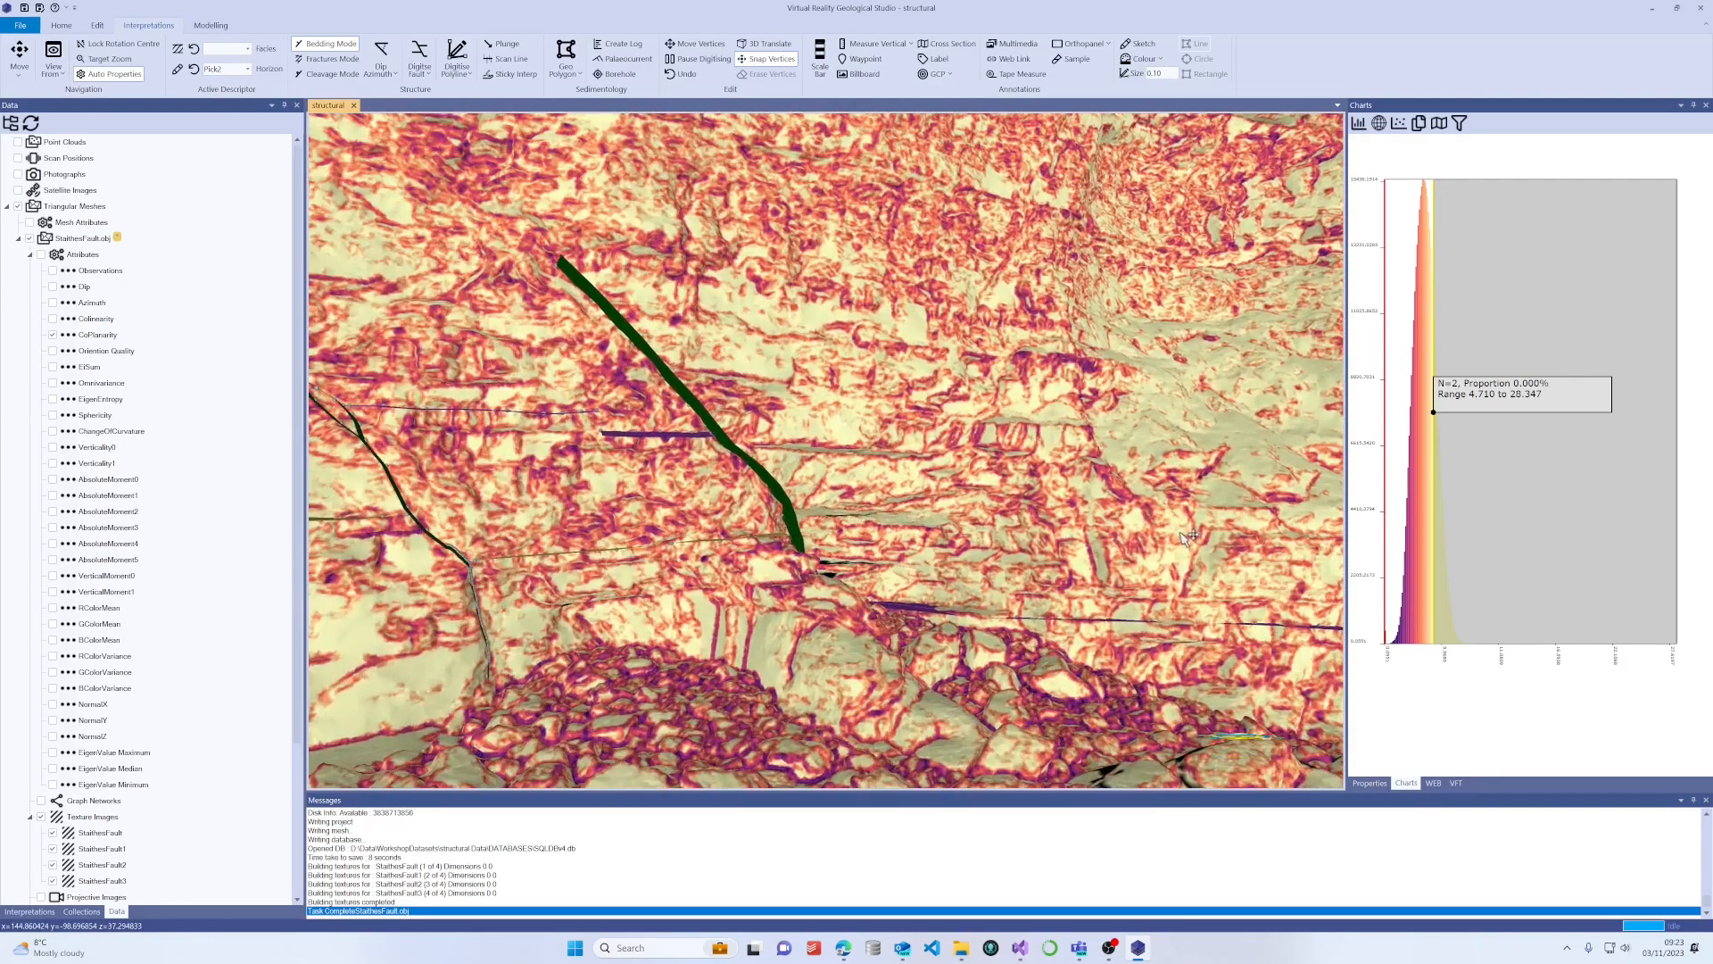
{"action": "left_click_drag", "start_coordinate": [1178, 539], "coordinate": [874, 563]}
{"action": "right_click_drag", "start_coordinate": [861, 562], "coordinate": [982, 502]}
{"action": "scroll", "coordinate": [979, 501], "scroll_direction": "up", "scroll_amount": 4}
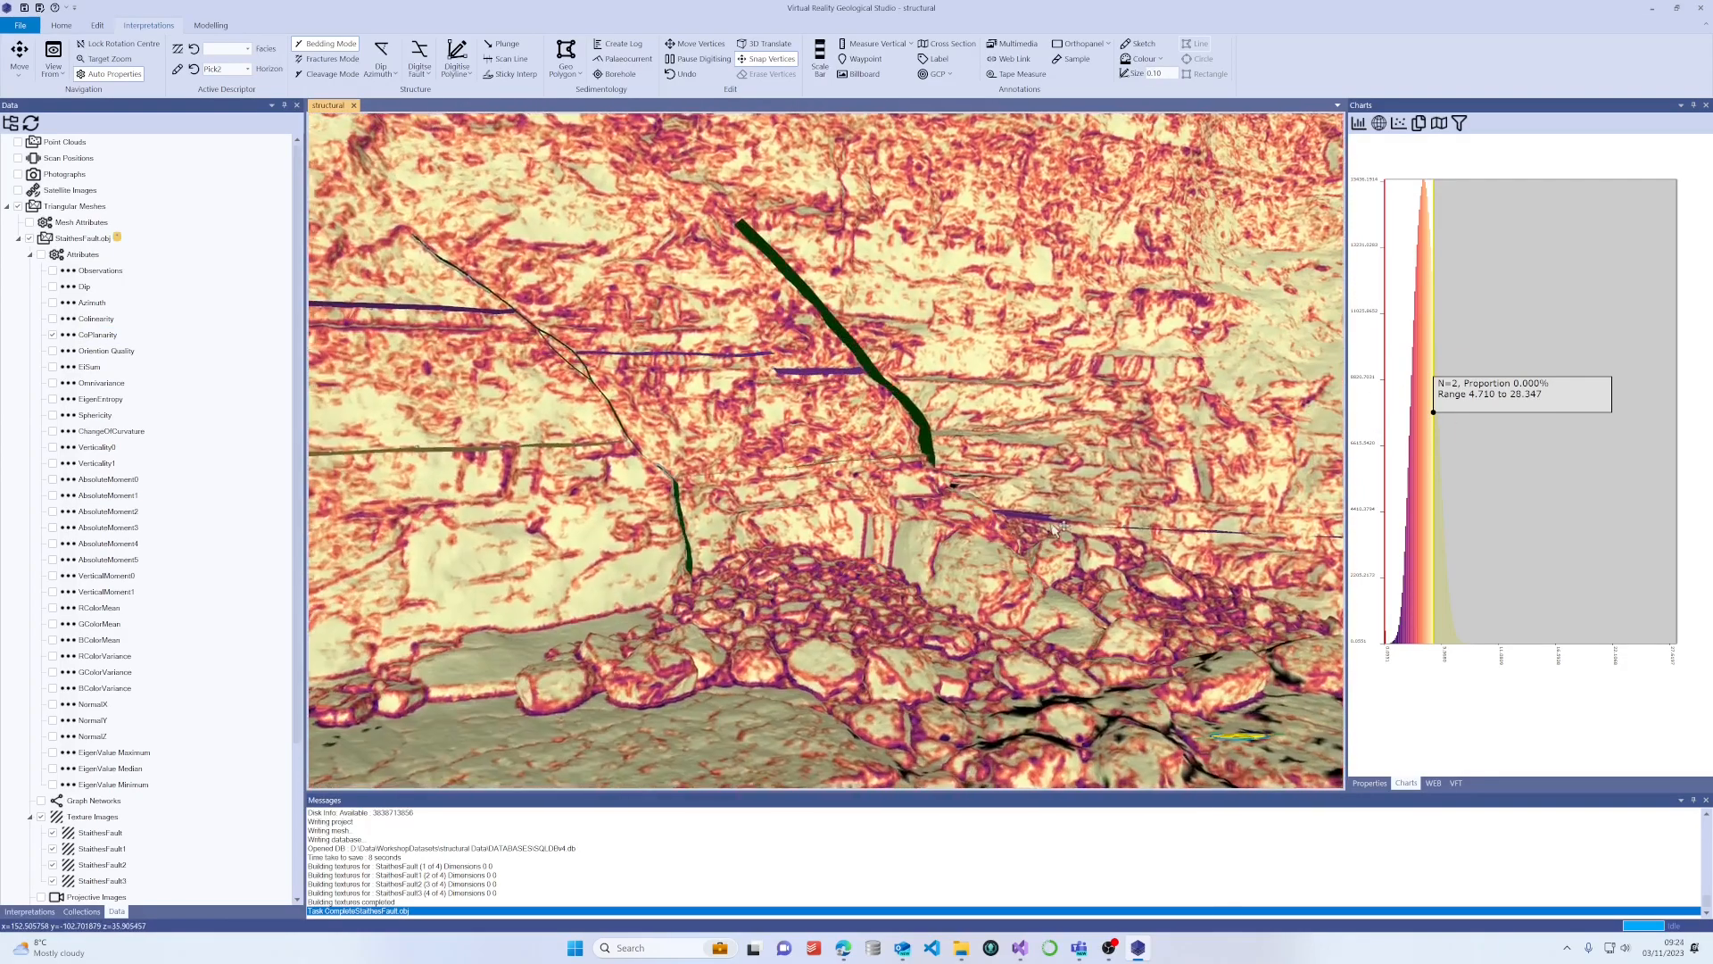
{"action": "scroll", "coordinate": [1089, 525], "scroll_direction": "up", "scroll_amount": 2}
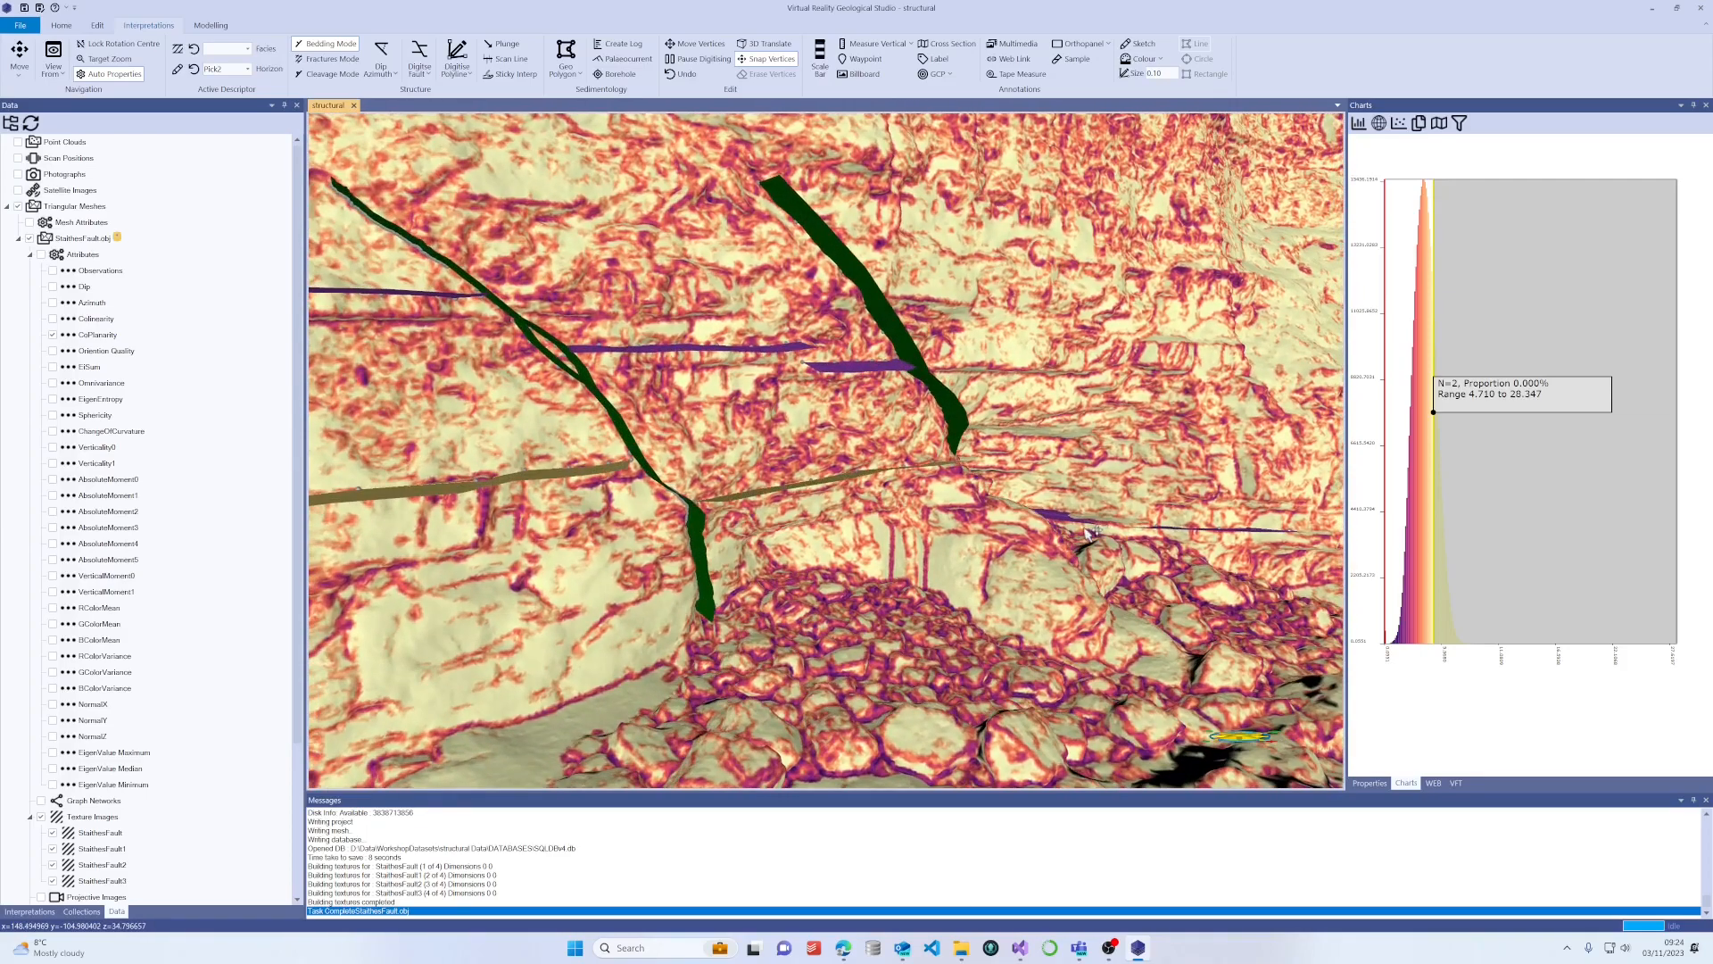
{"action": "scroll", "coordinate": [1098, 545], "scroll_direction": "up", "scroll_amount": 6}
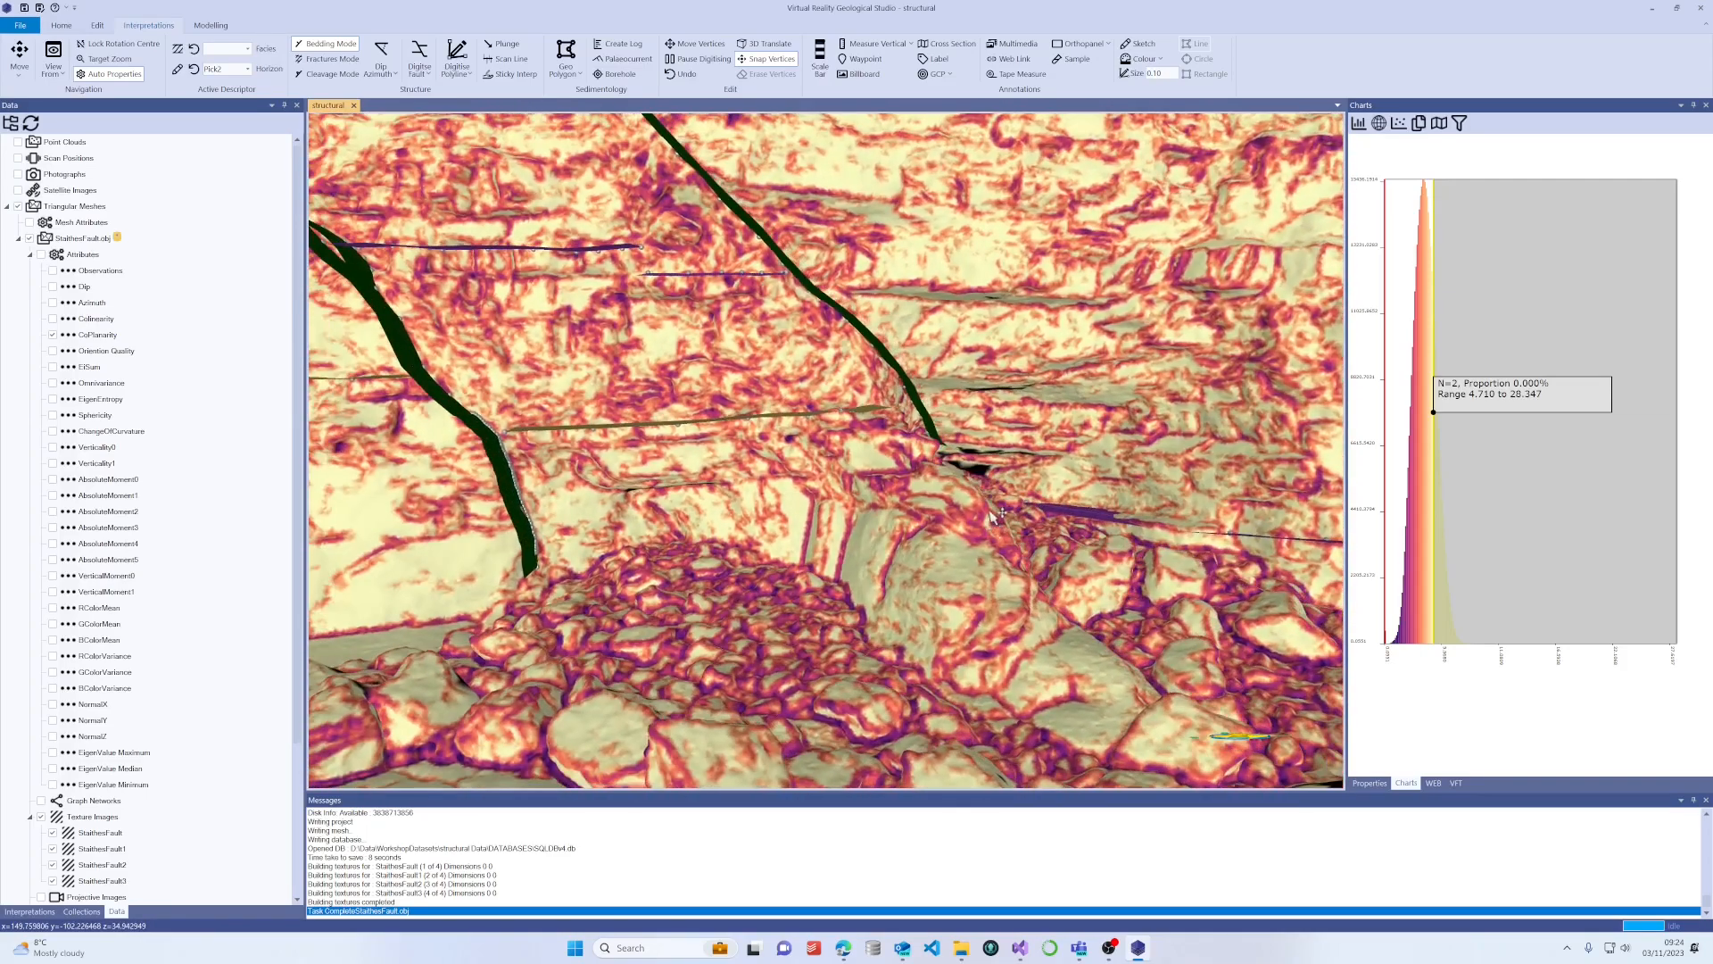
{"action": "left_click_drag", "start_coordinate": [990, 515], "coordinate": [1090, 458]}
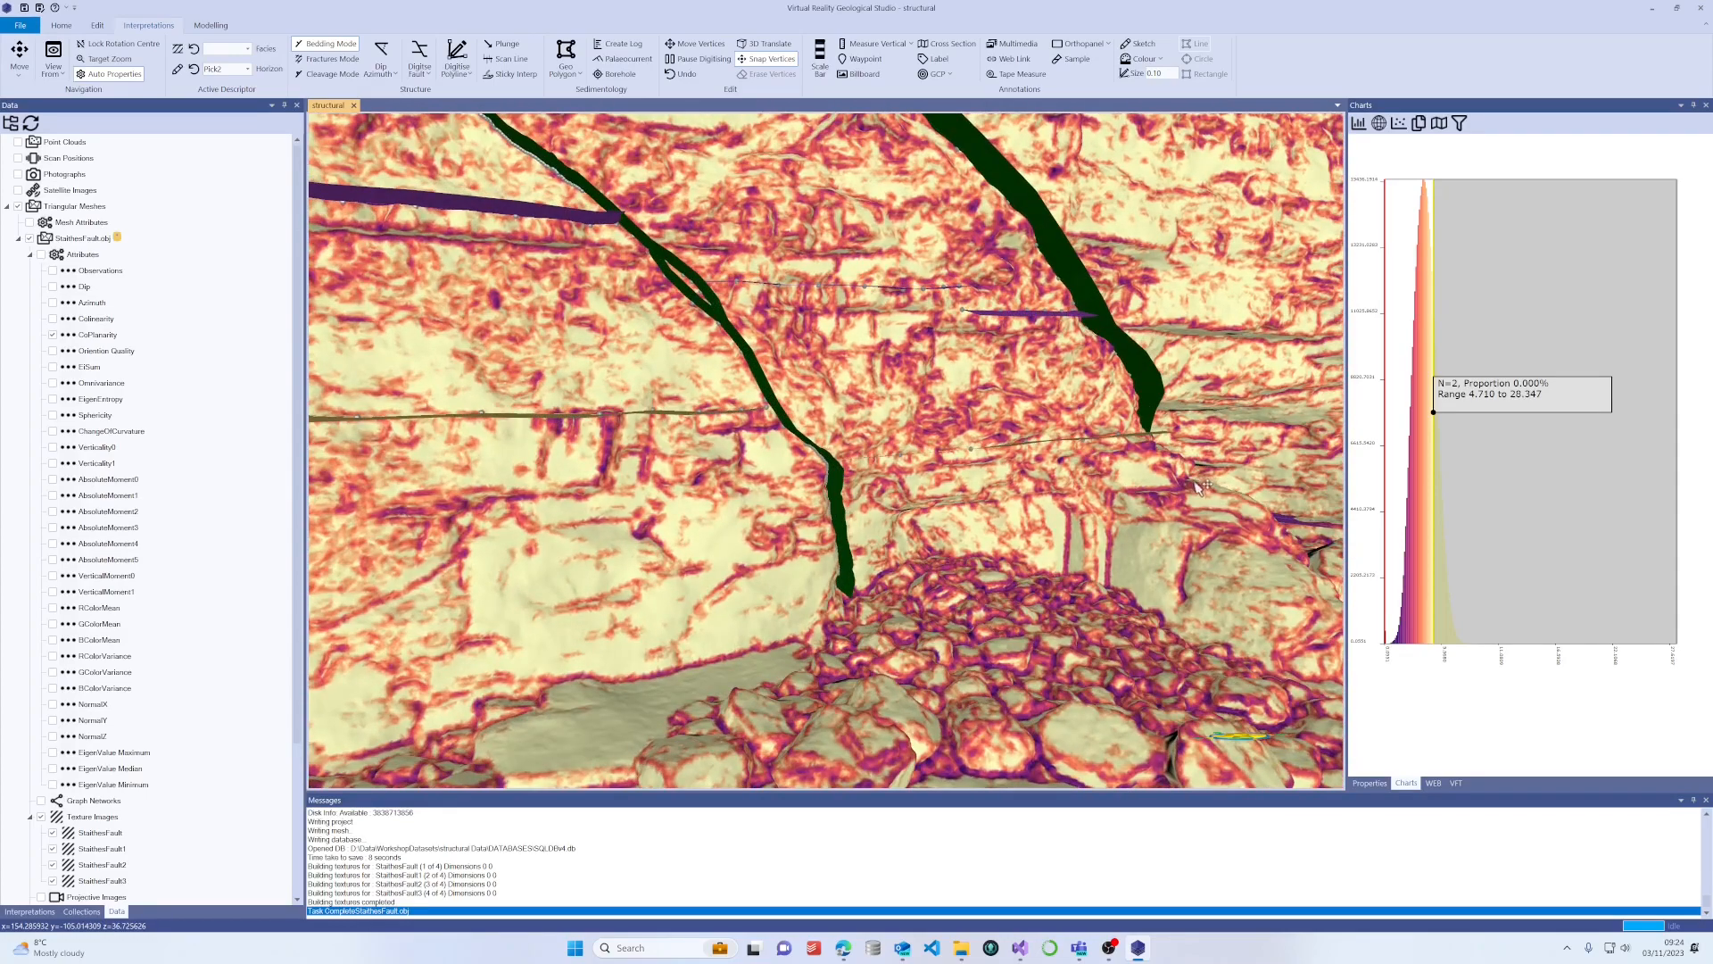
{"action": "left_click_drag", "start_coordinate": [1197, 486], "coordinate": [911, 500]}
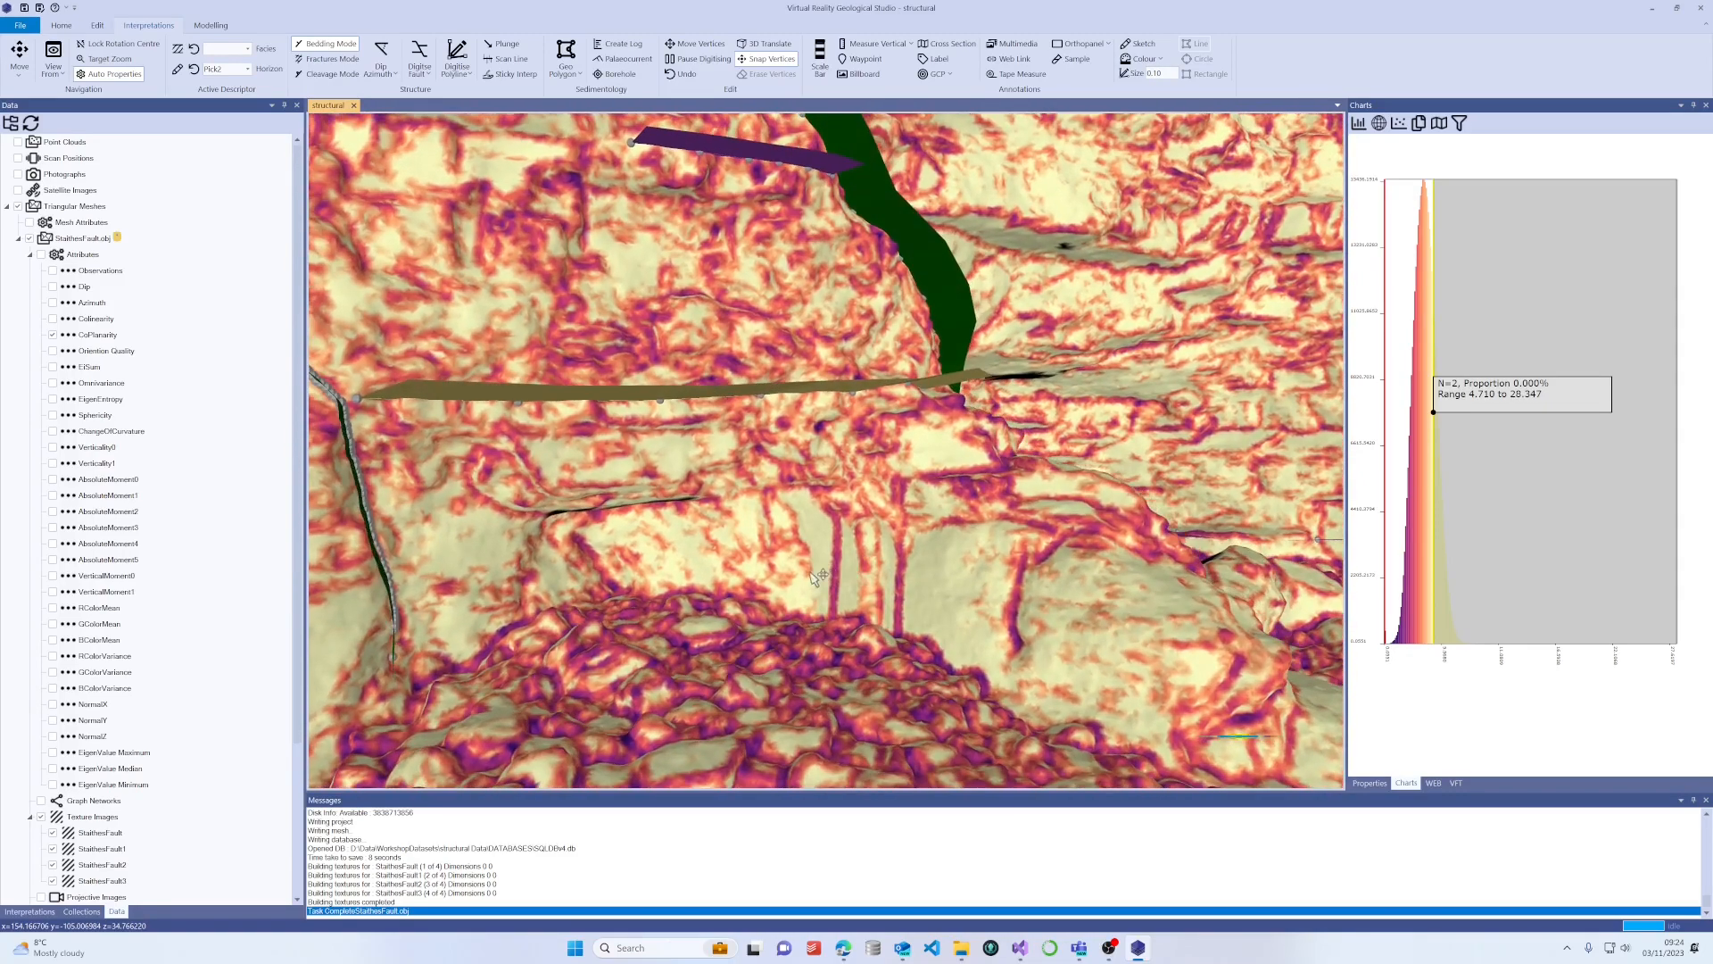
{"action": "left_click_drag", "start_coordinate": [902, 564], "coordinate": [872, 517]}
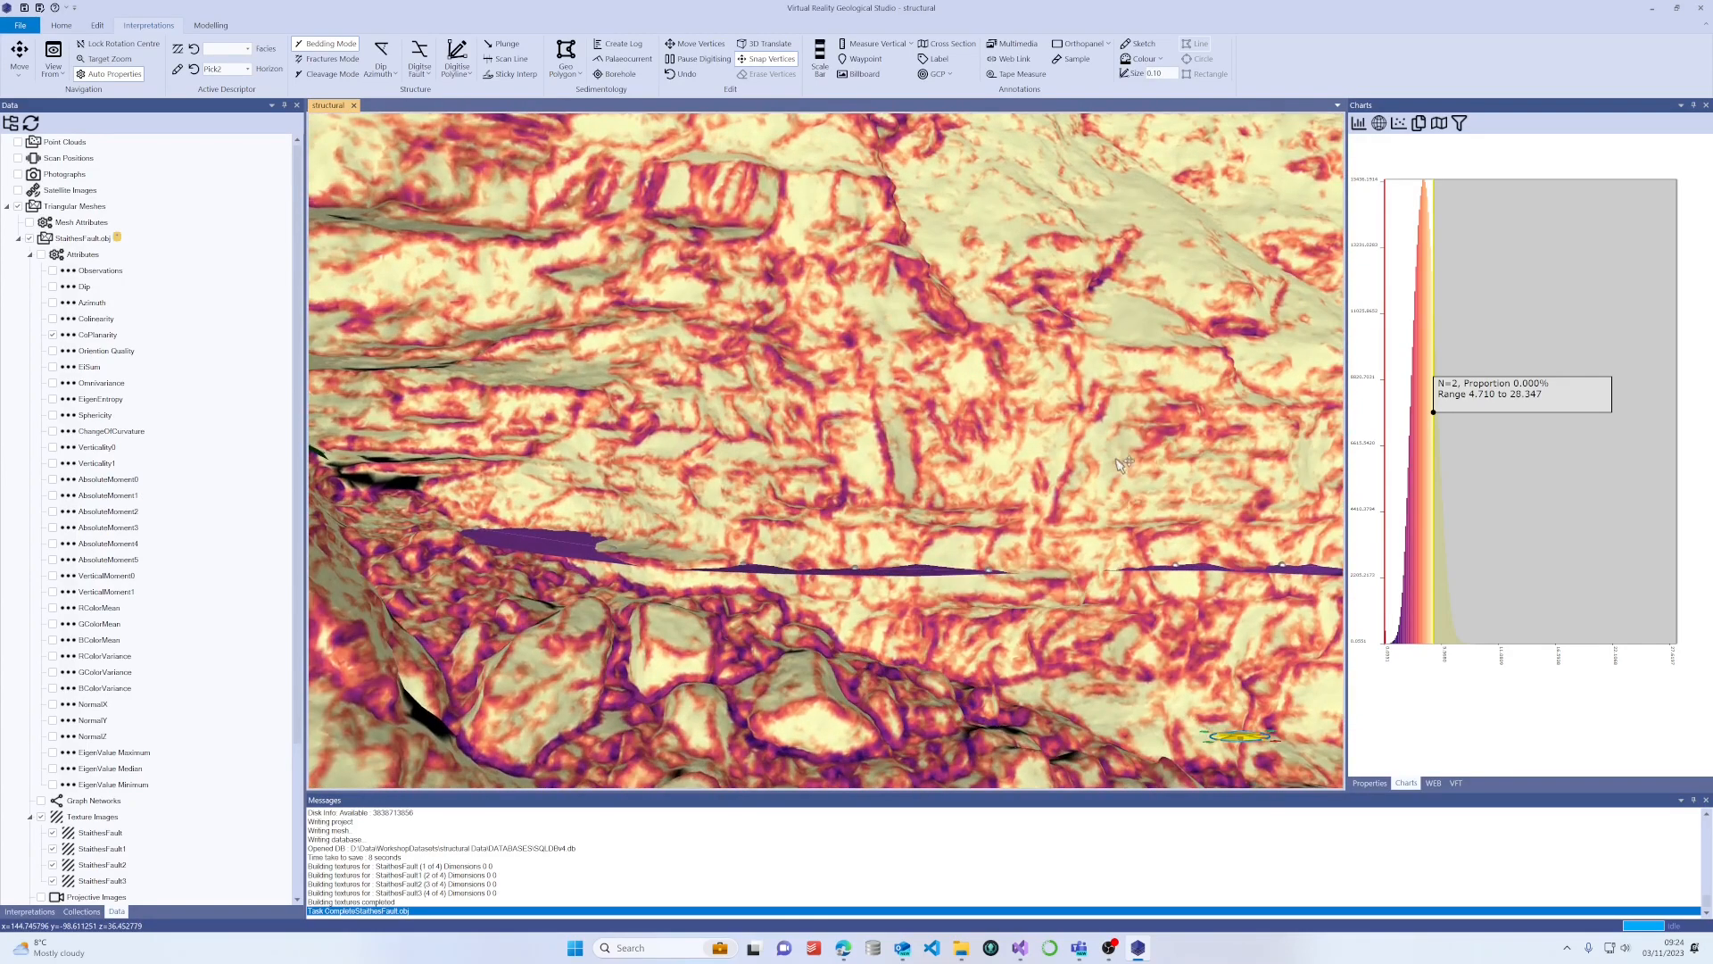
{"action": "left_click_drag", "start_coordinate": [1103, 460], "coordinate": [1099, 431]}
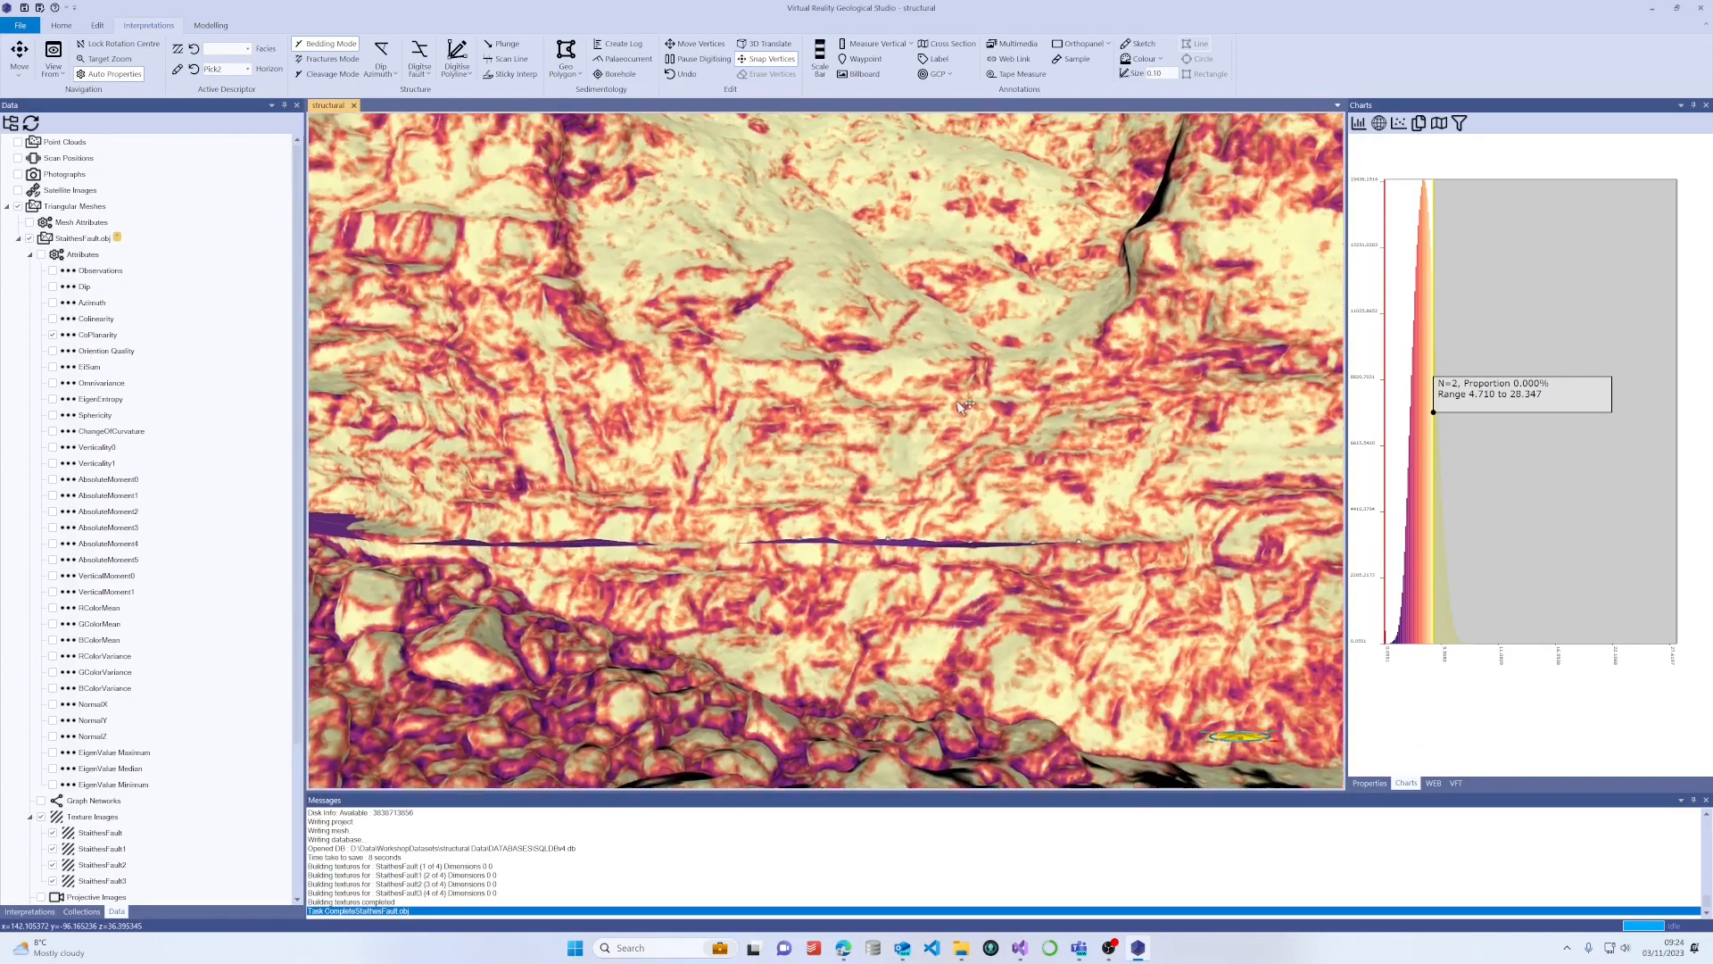
{"action": "left_click_drag", "start_coordinate": [957, 402], "coordinate": [1028, 322]}
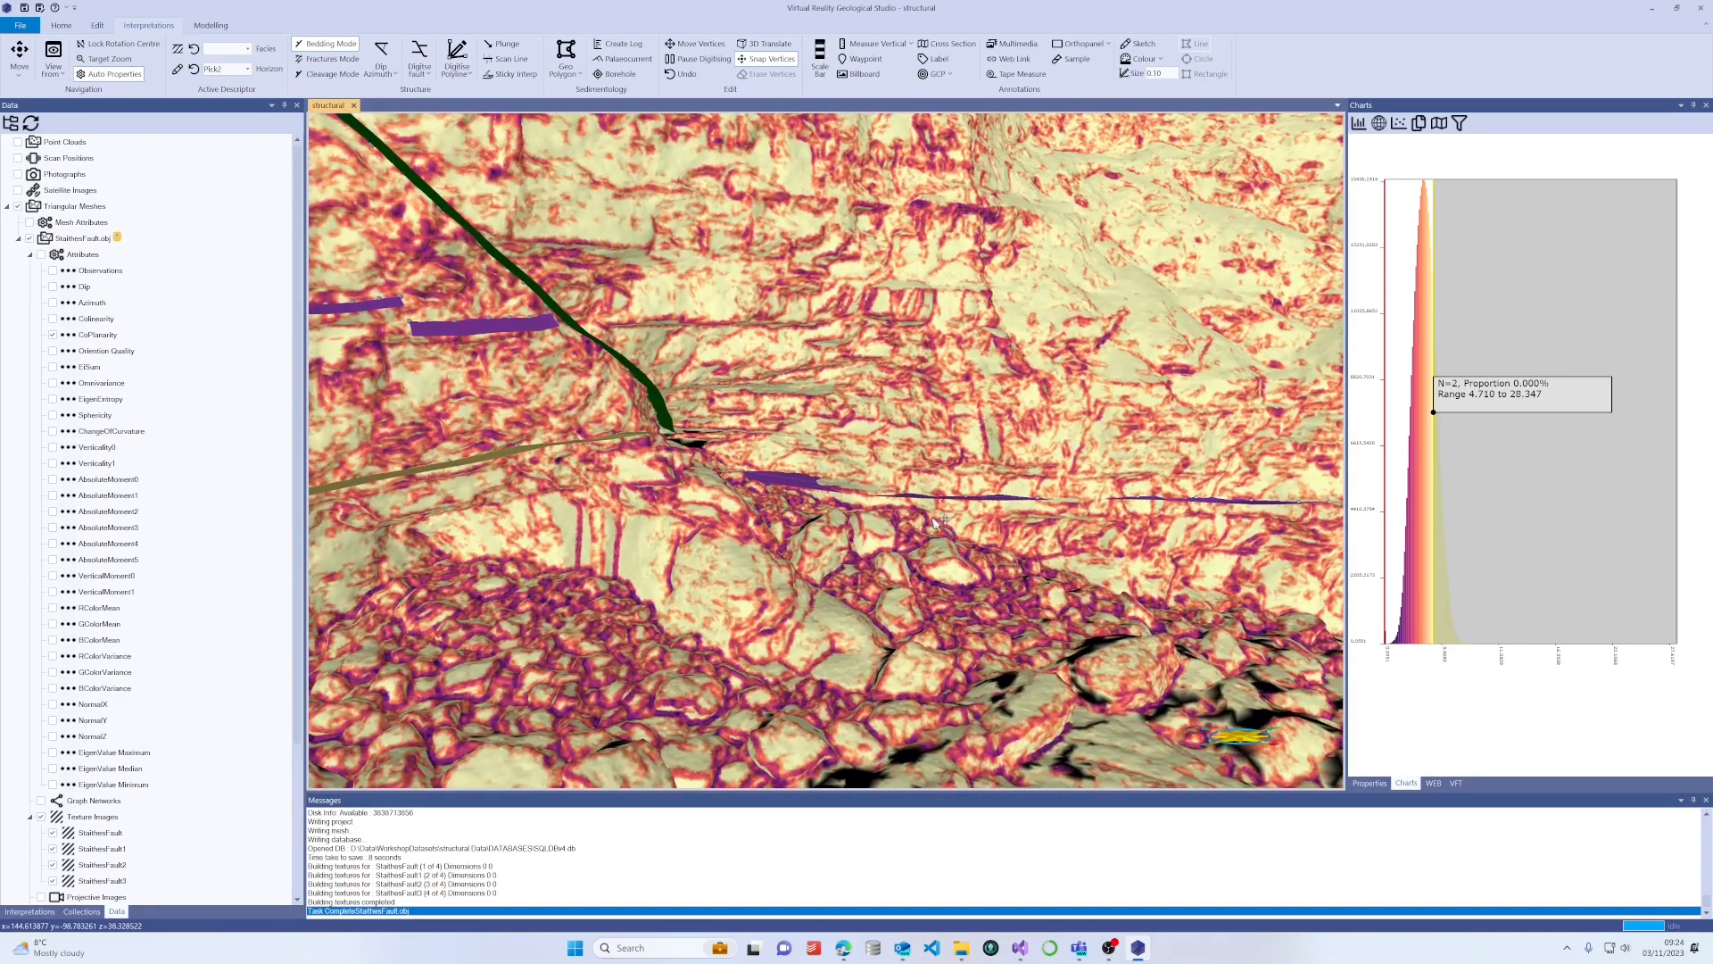
{"action": "left_click_drag", "start_coordinate": [937, 522], "coordinate": [698, 573]}
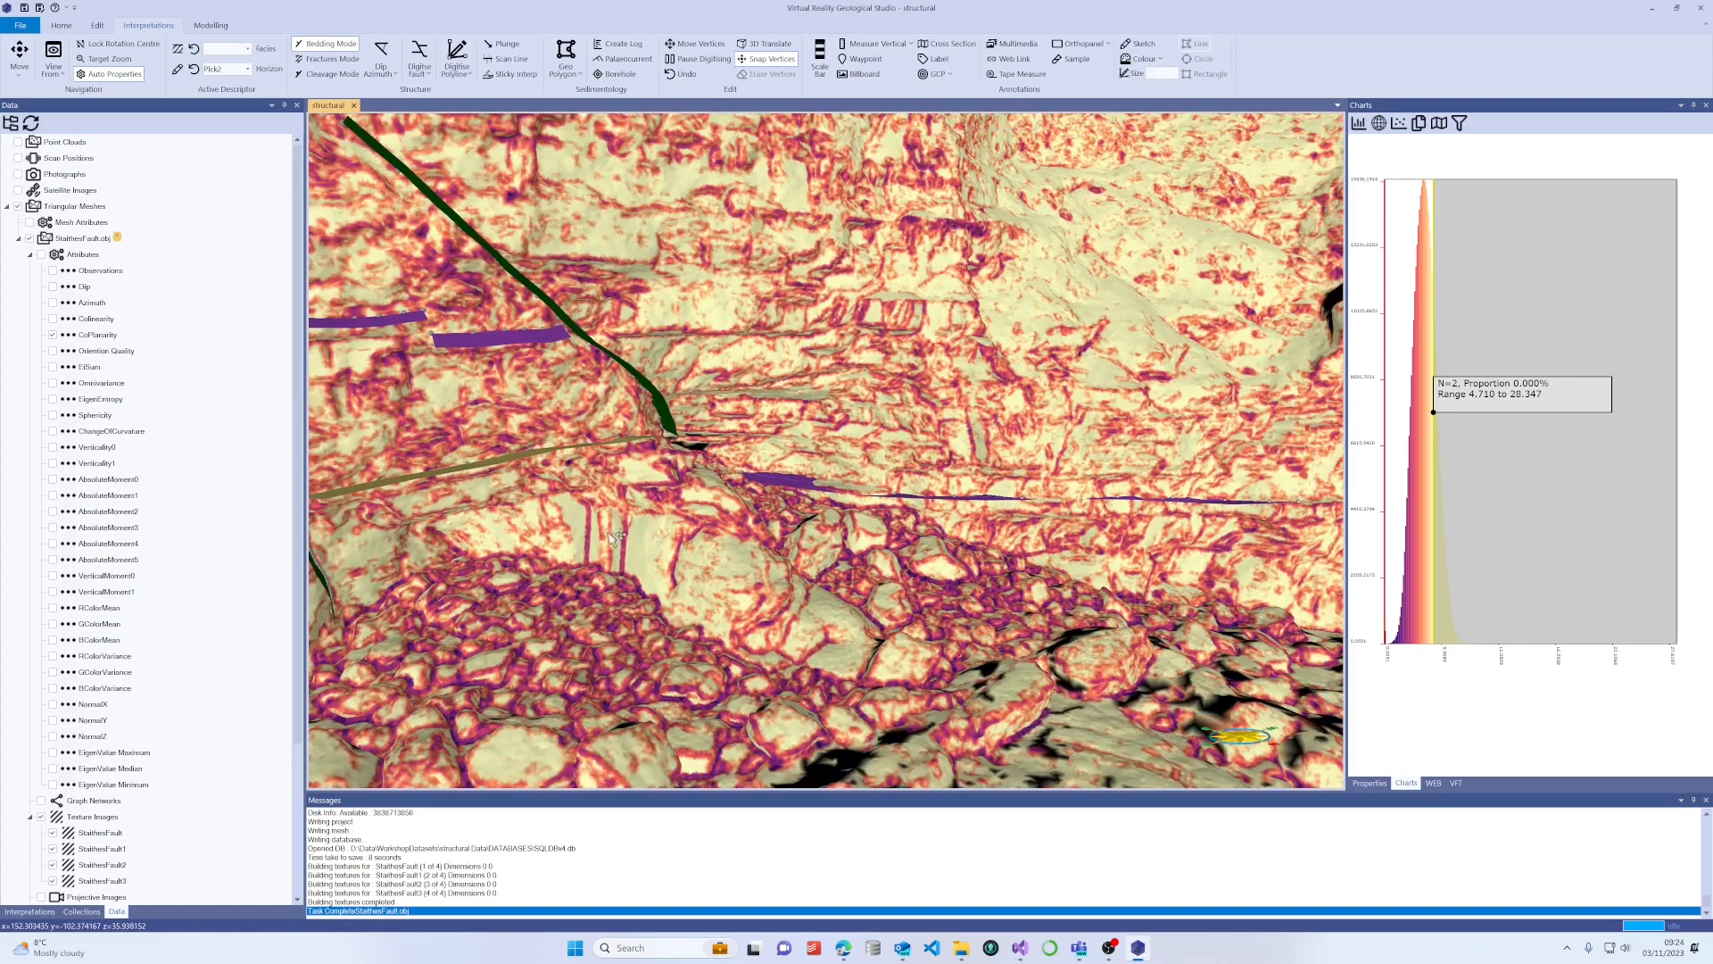
Measure a three-point dip and azimuth on the narrow planar facet below the fault and plot the orientations on a stereonet.
{"action": "scroll", "coordinate": [610, 536], "scroll_direction": "up", "scroll_amount": 5}
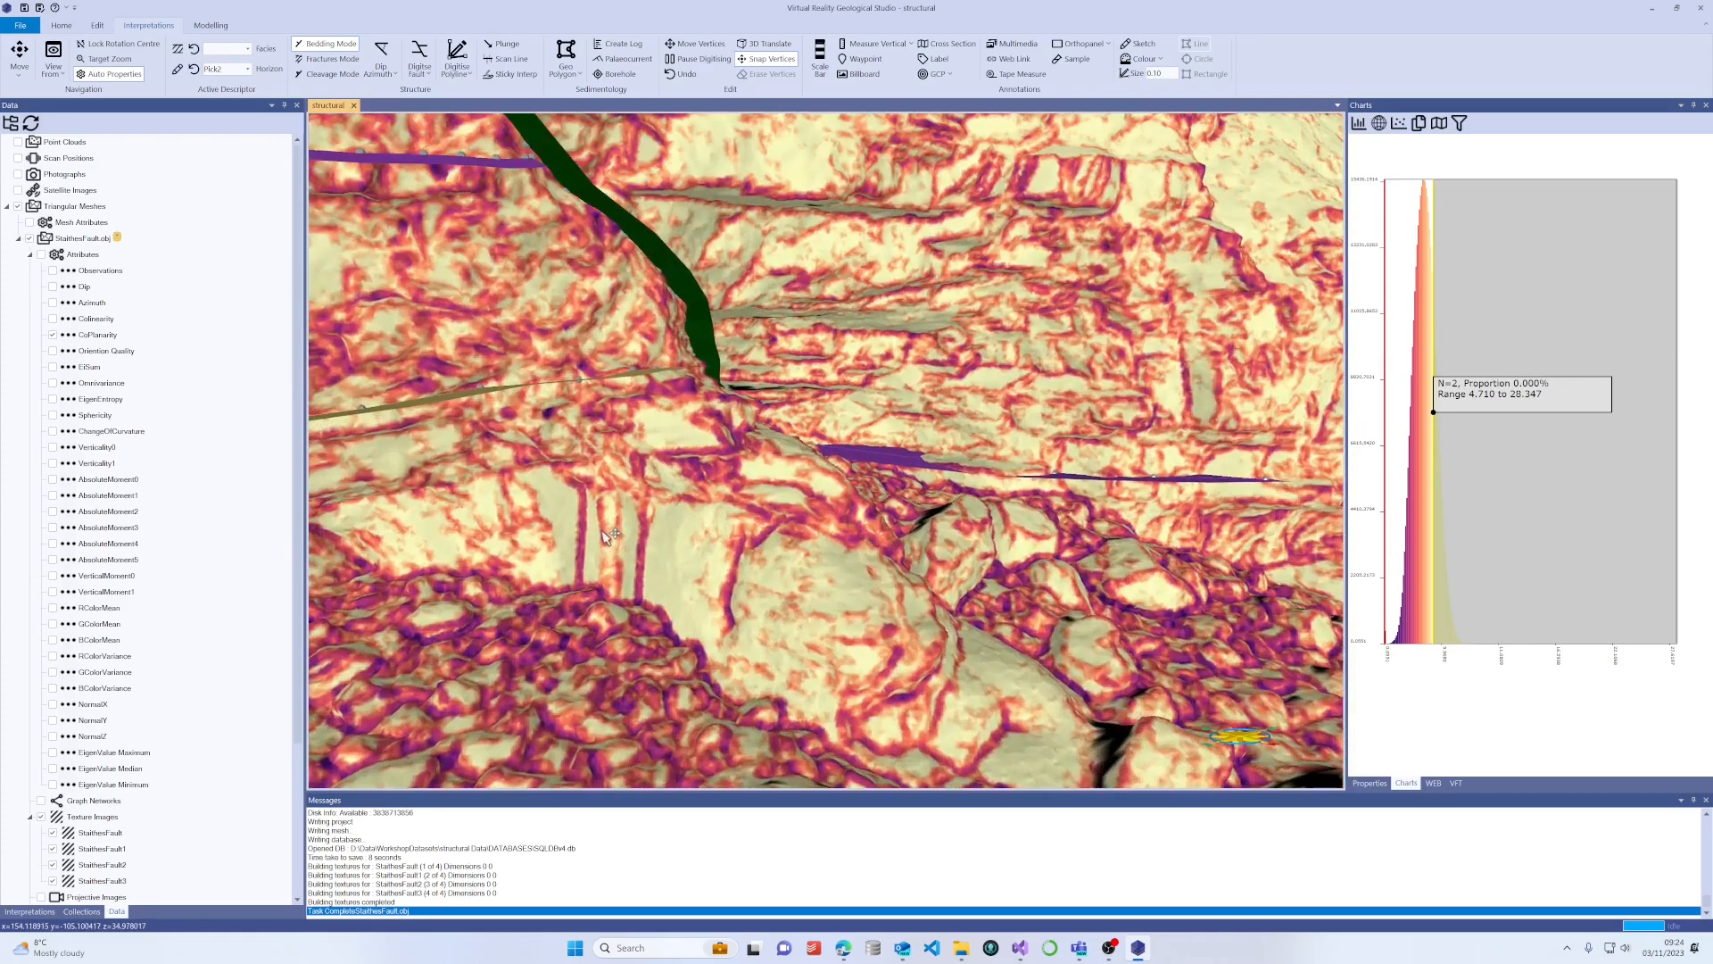
{"action": "scroll", "coordinate": [610, 536], "scroll_direction": "up", "scroll_amount": 4}
{"action": "scroll", "coordinate": [609, 535], "scroll_direction": "up", "scroll_amount": 3}
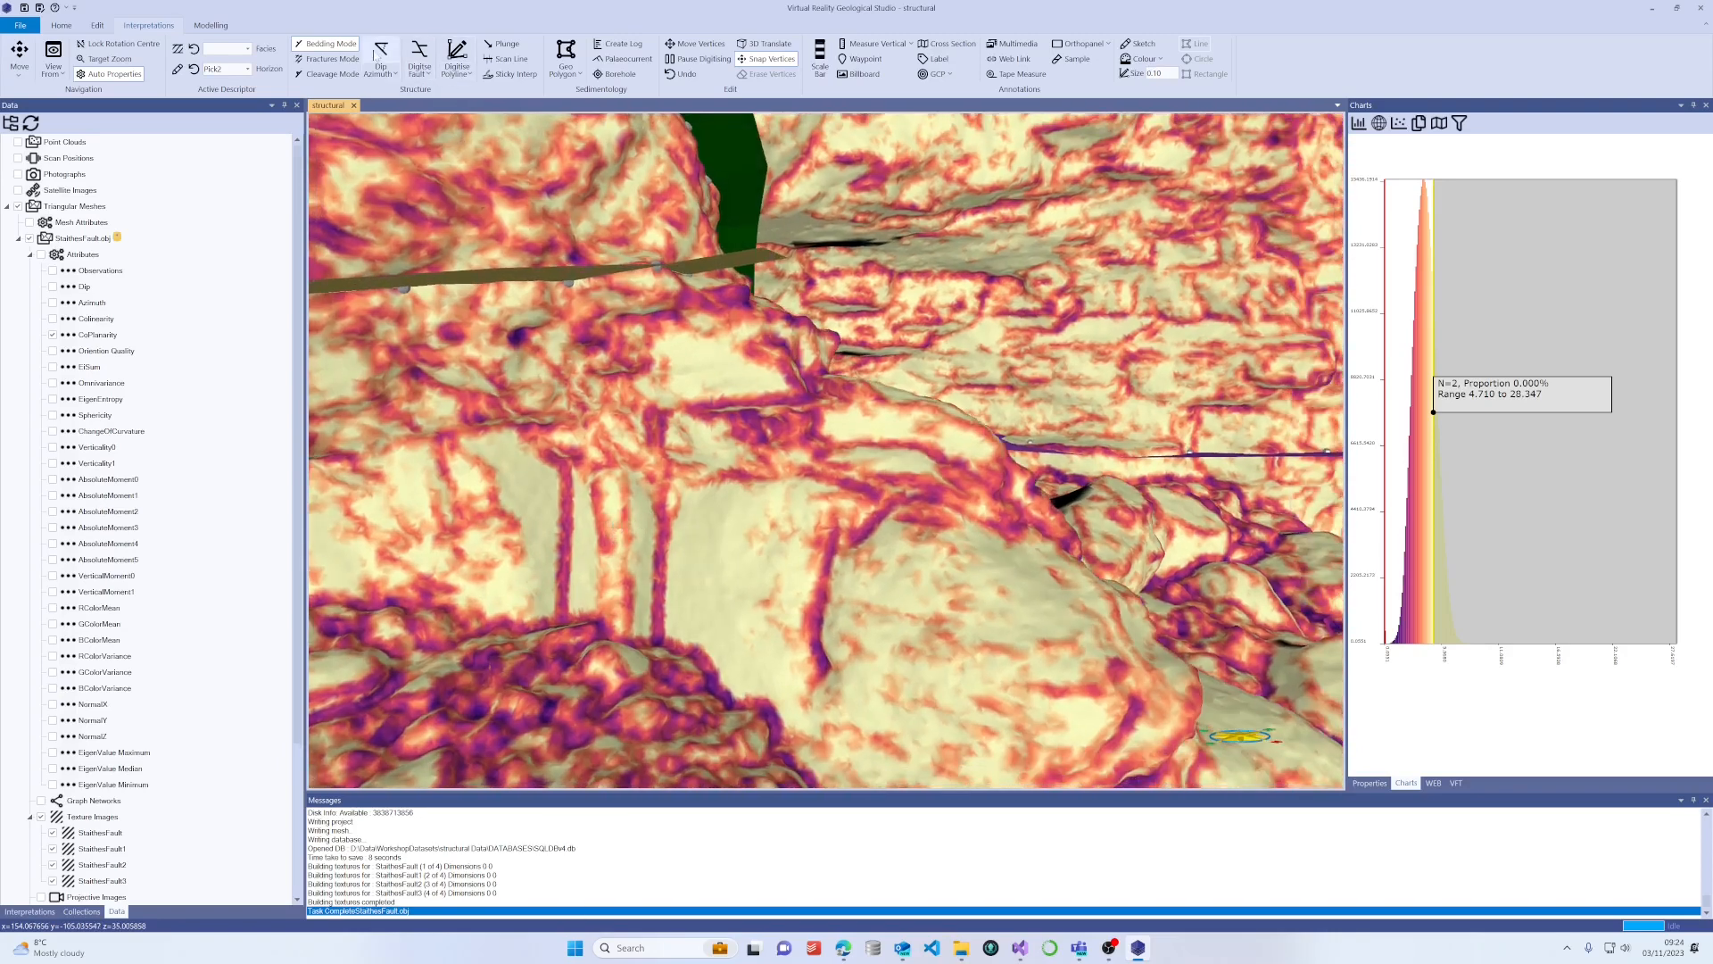
{"action": "left_click", "coordinate": [579, 499]}
{"action": "left_click", "coordinate": [589, 564]}
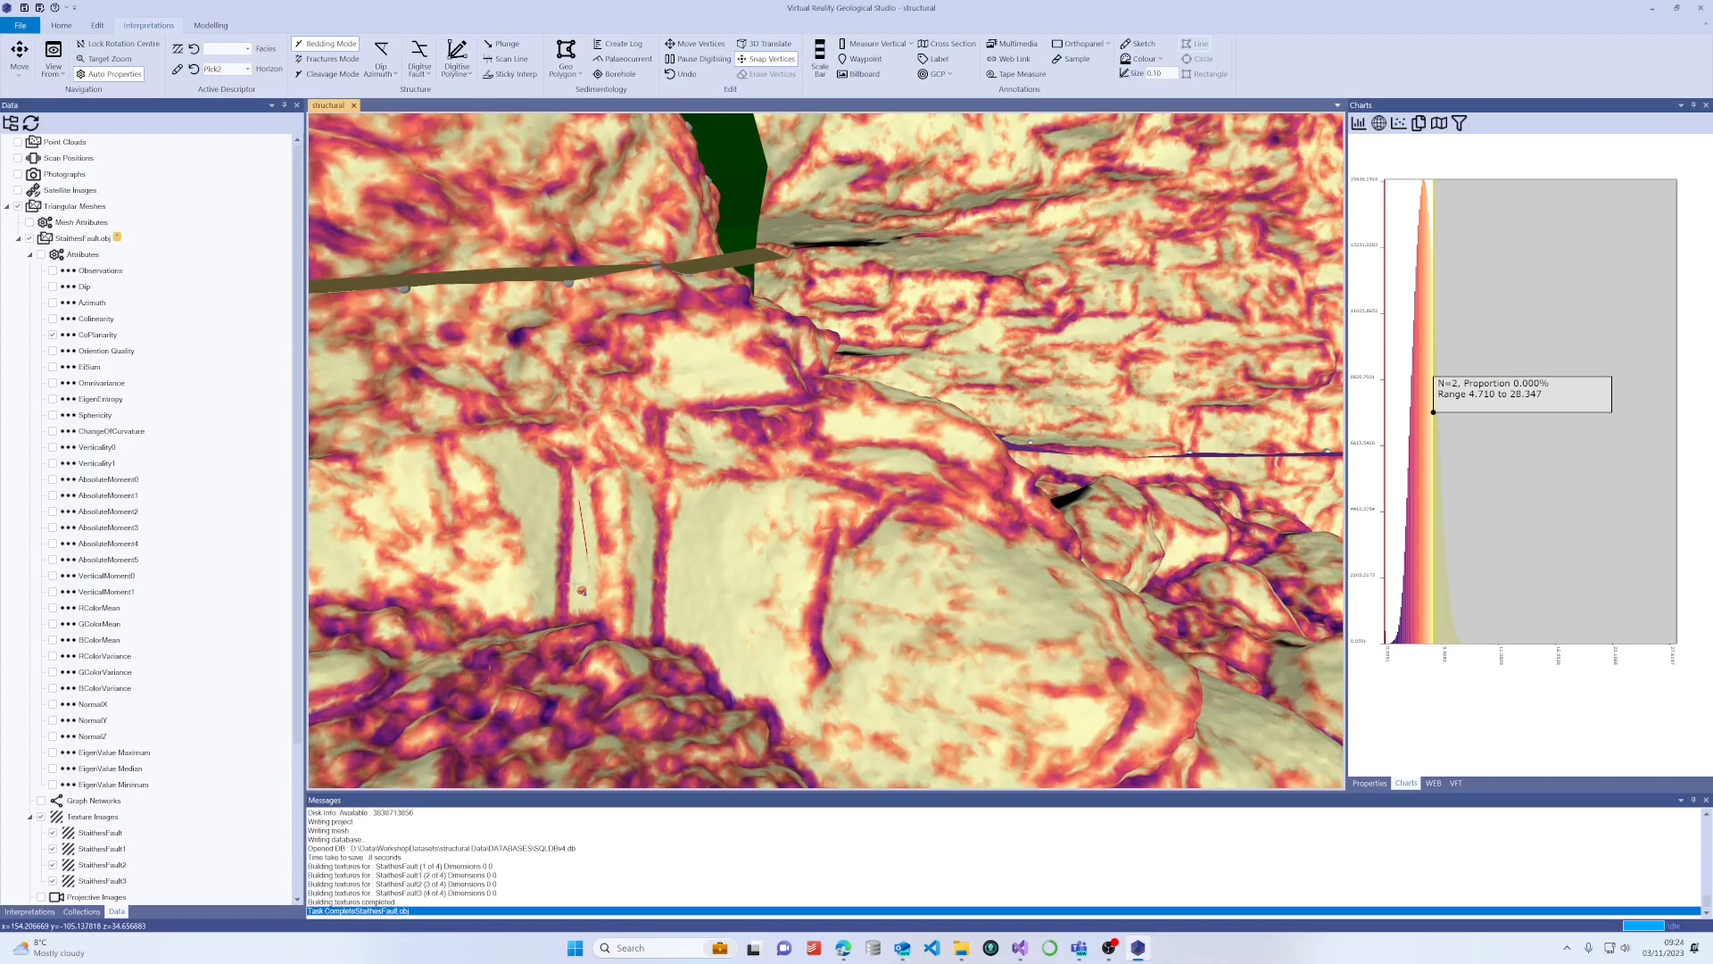
{"action": "left_click", "coordinate": [582, 590]}
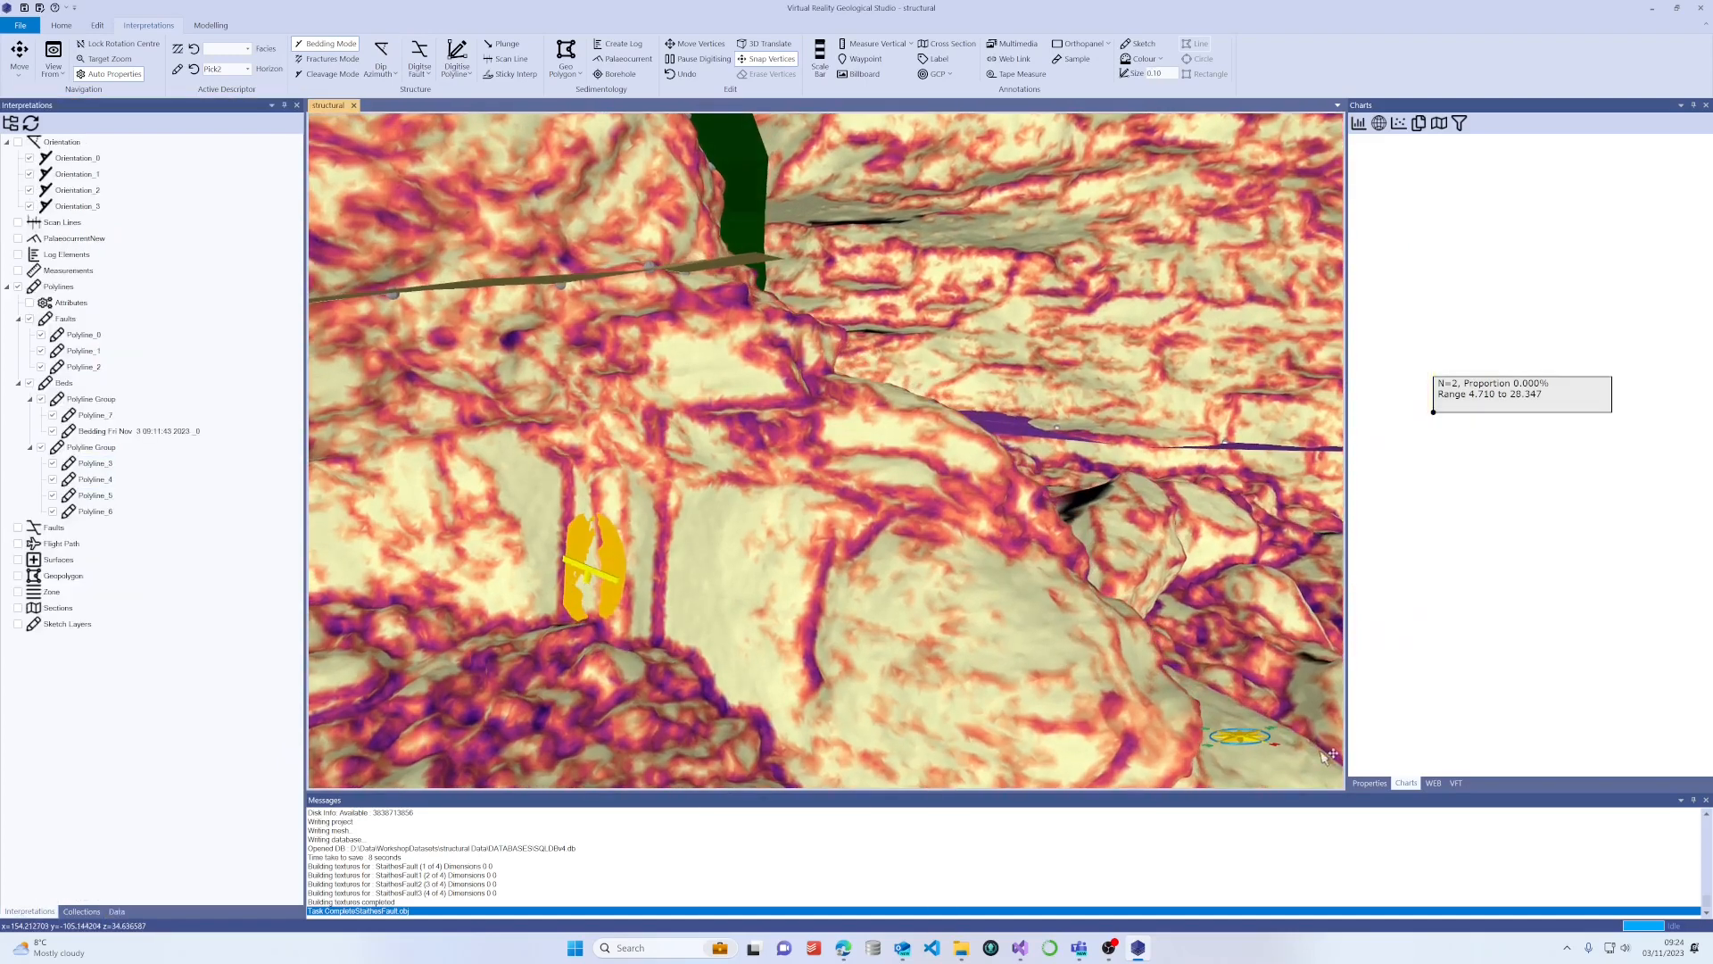
{"action": "left_click", "coordinate": [1379, 124]}
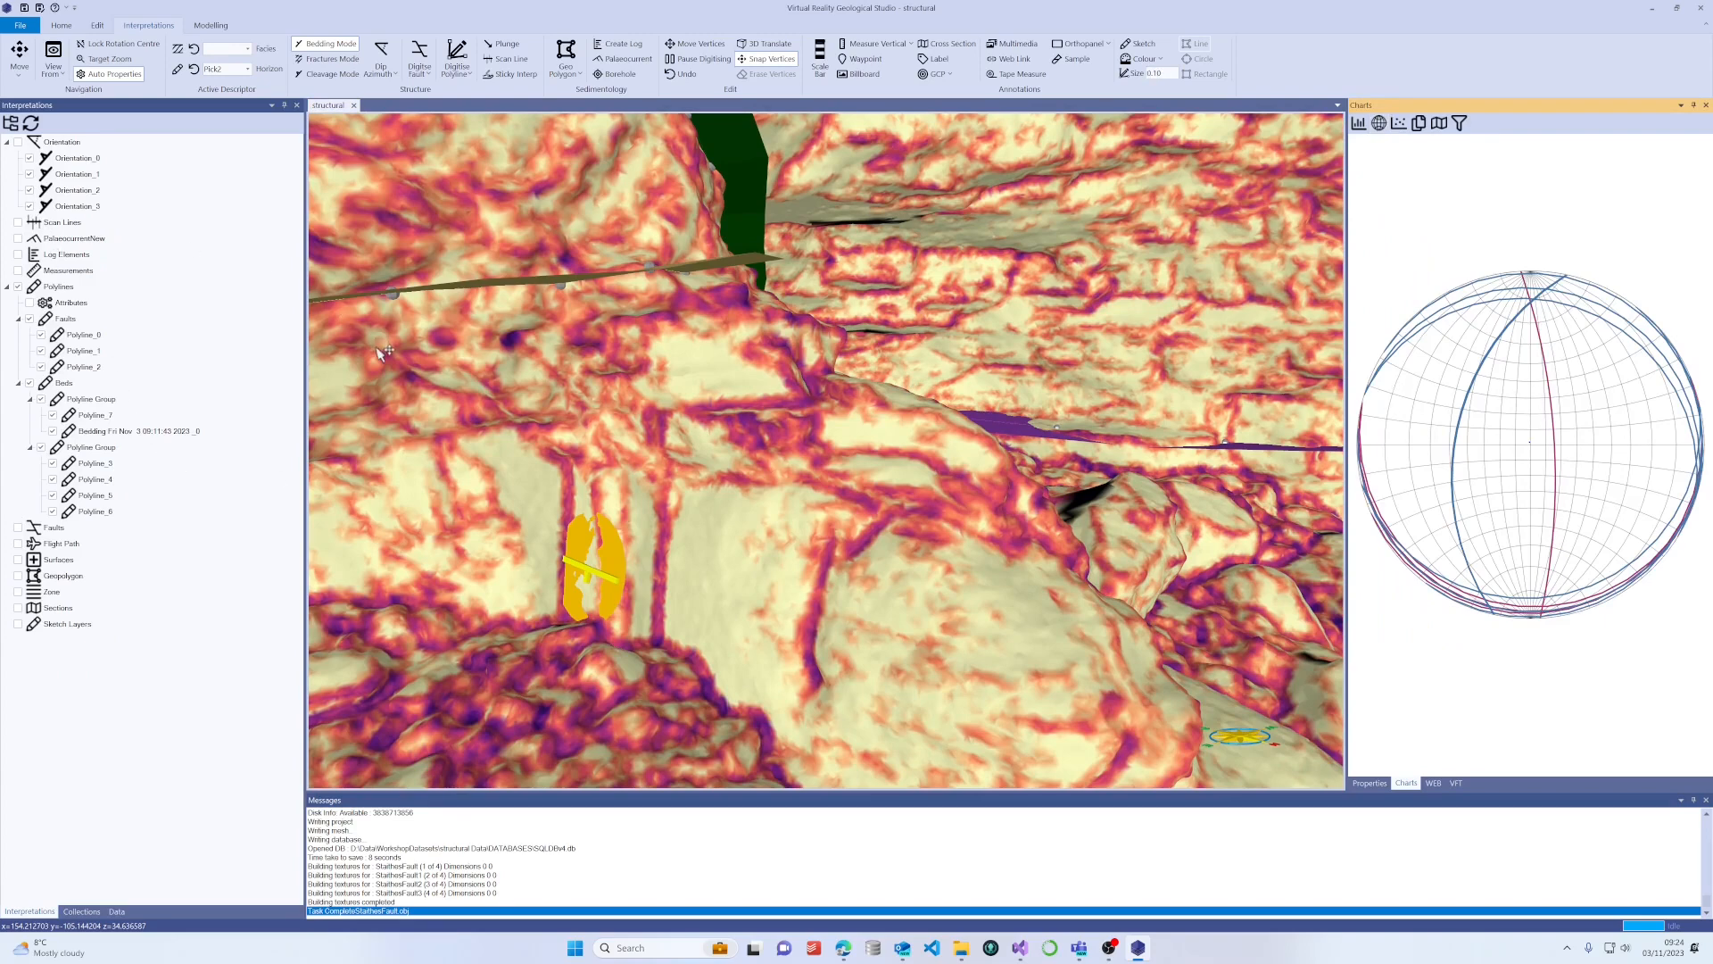
Add an attribute-based dip and azimuth measurement just above the three-point disc on the narrow facet and compare the two discs.
{"action": "left_click", "coordinate": [117, 909]}
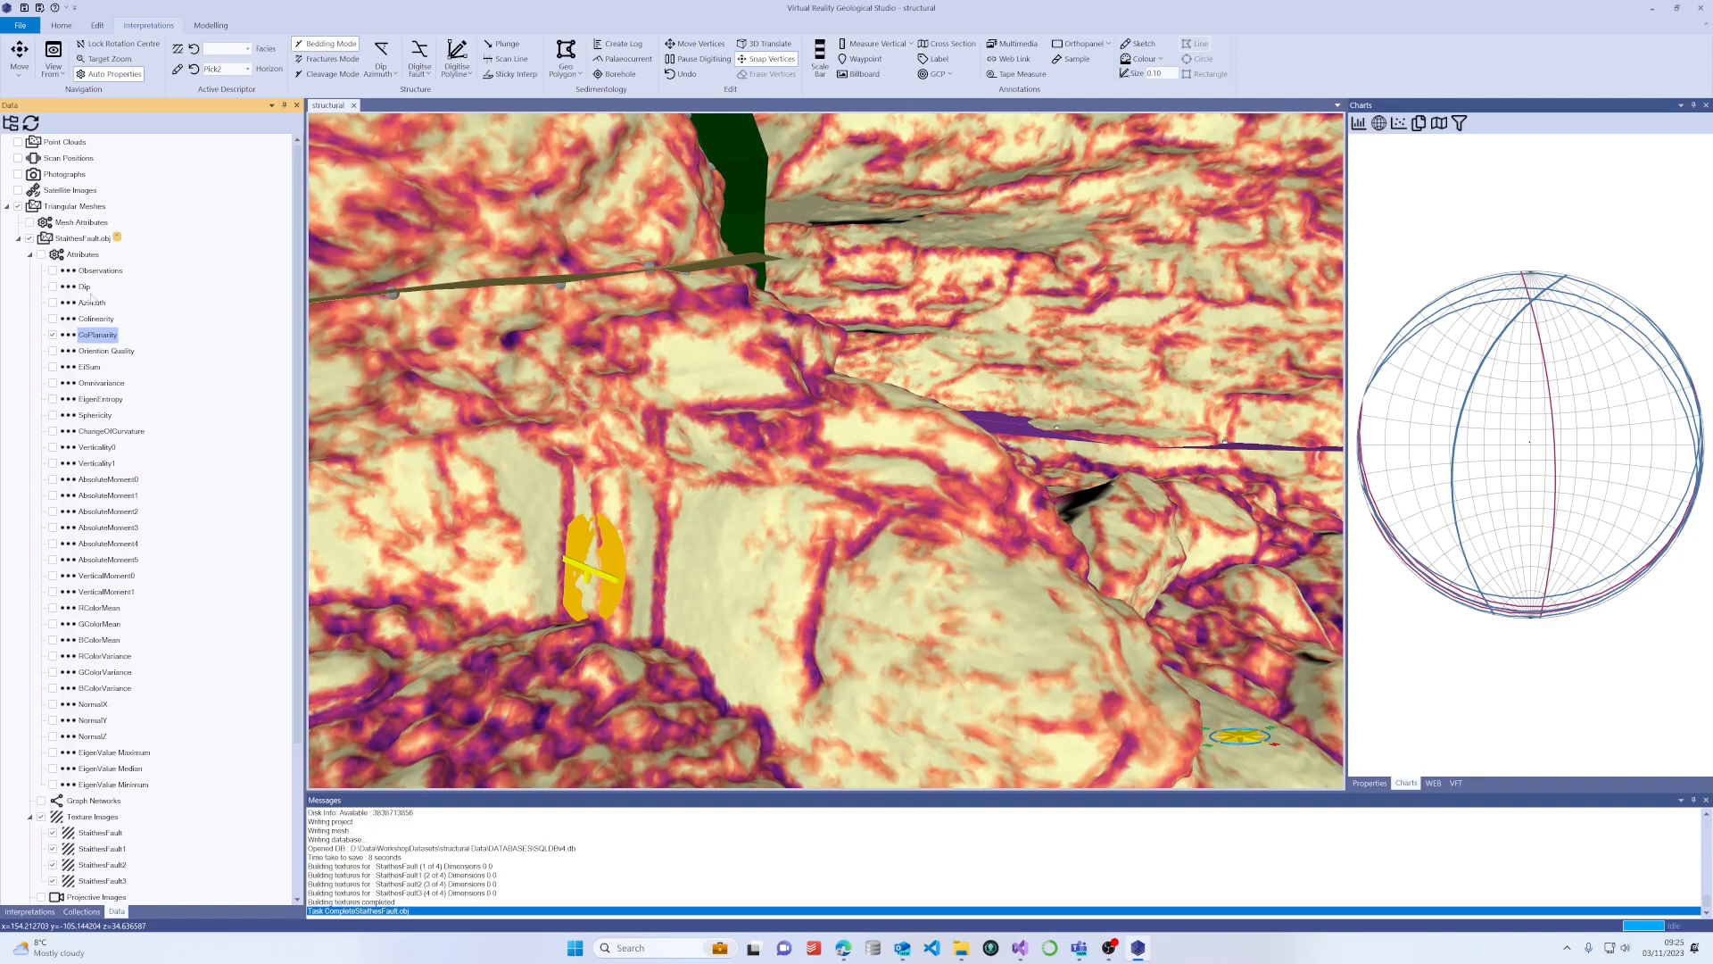
{"action": "left_click", "coordinate": [390, 74]}
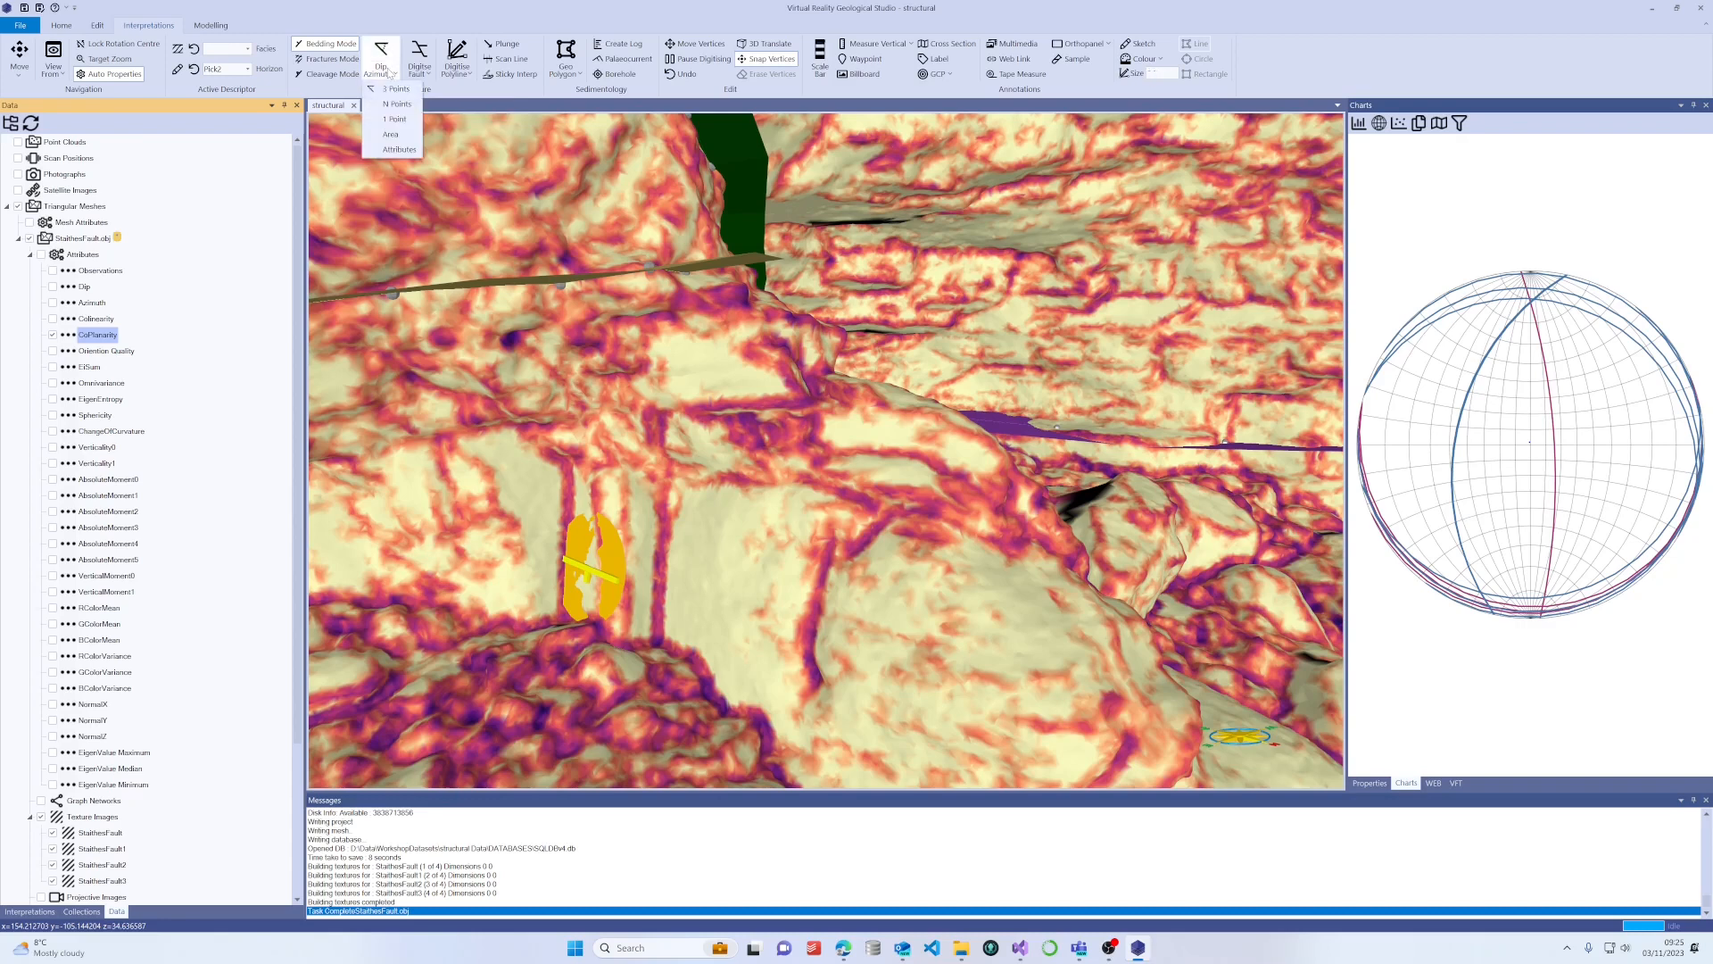
{"action": "left_click", "coordinate": [389, 149]}
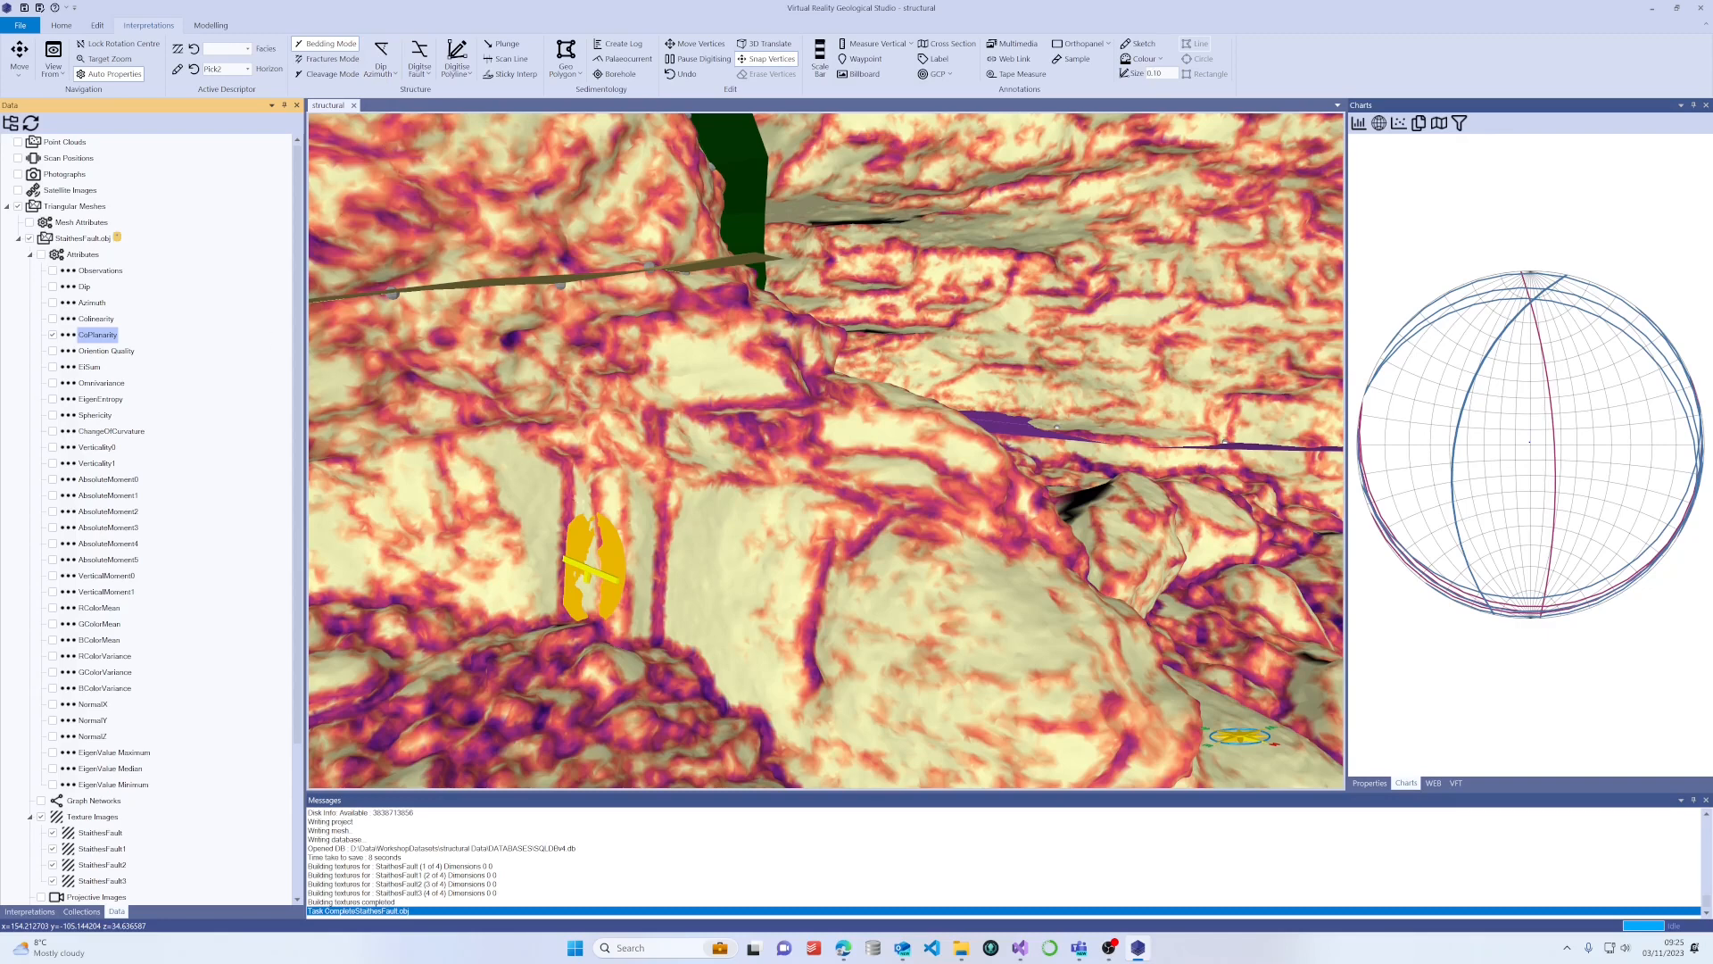
{"action": "left_click", "coordinate": [584, 506]}
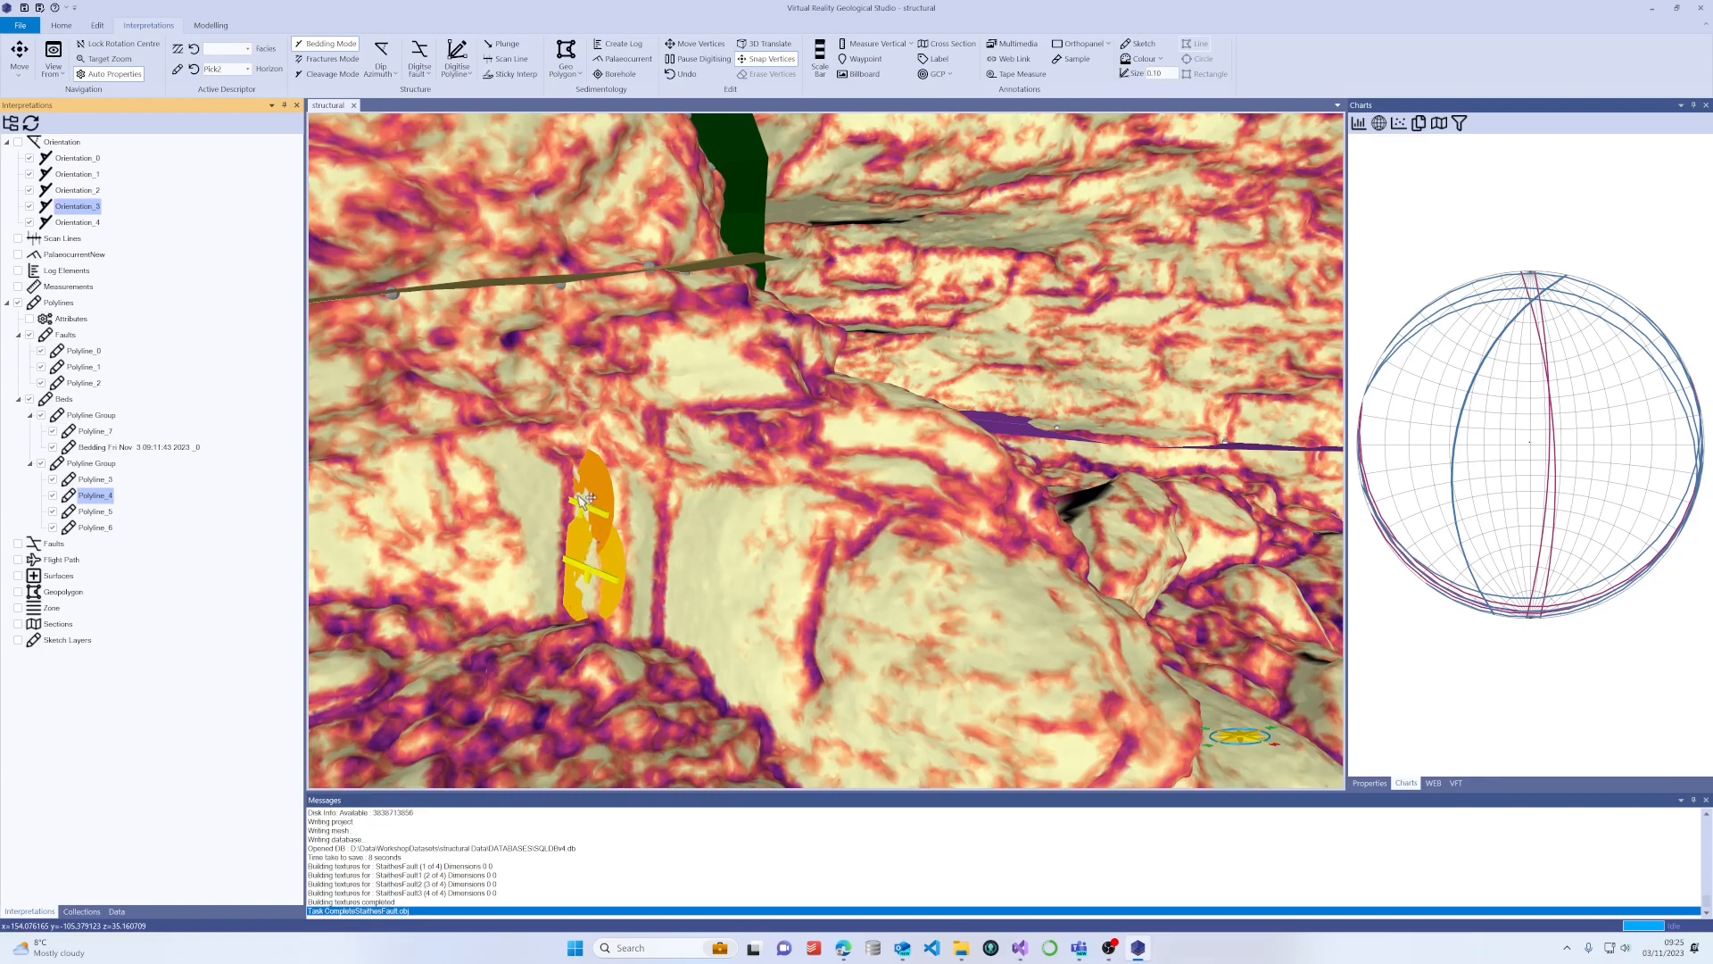
{"action": "left_click_drag", "start_coordinate": [573, 497], "coordinate": [596, 517]}
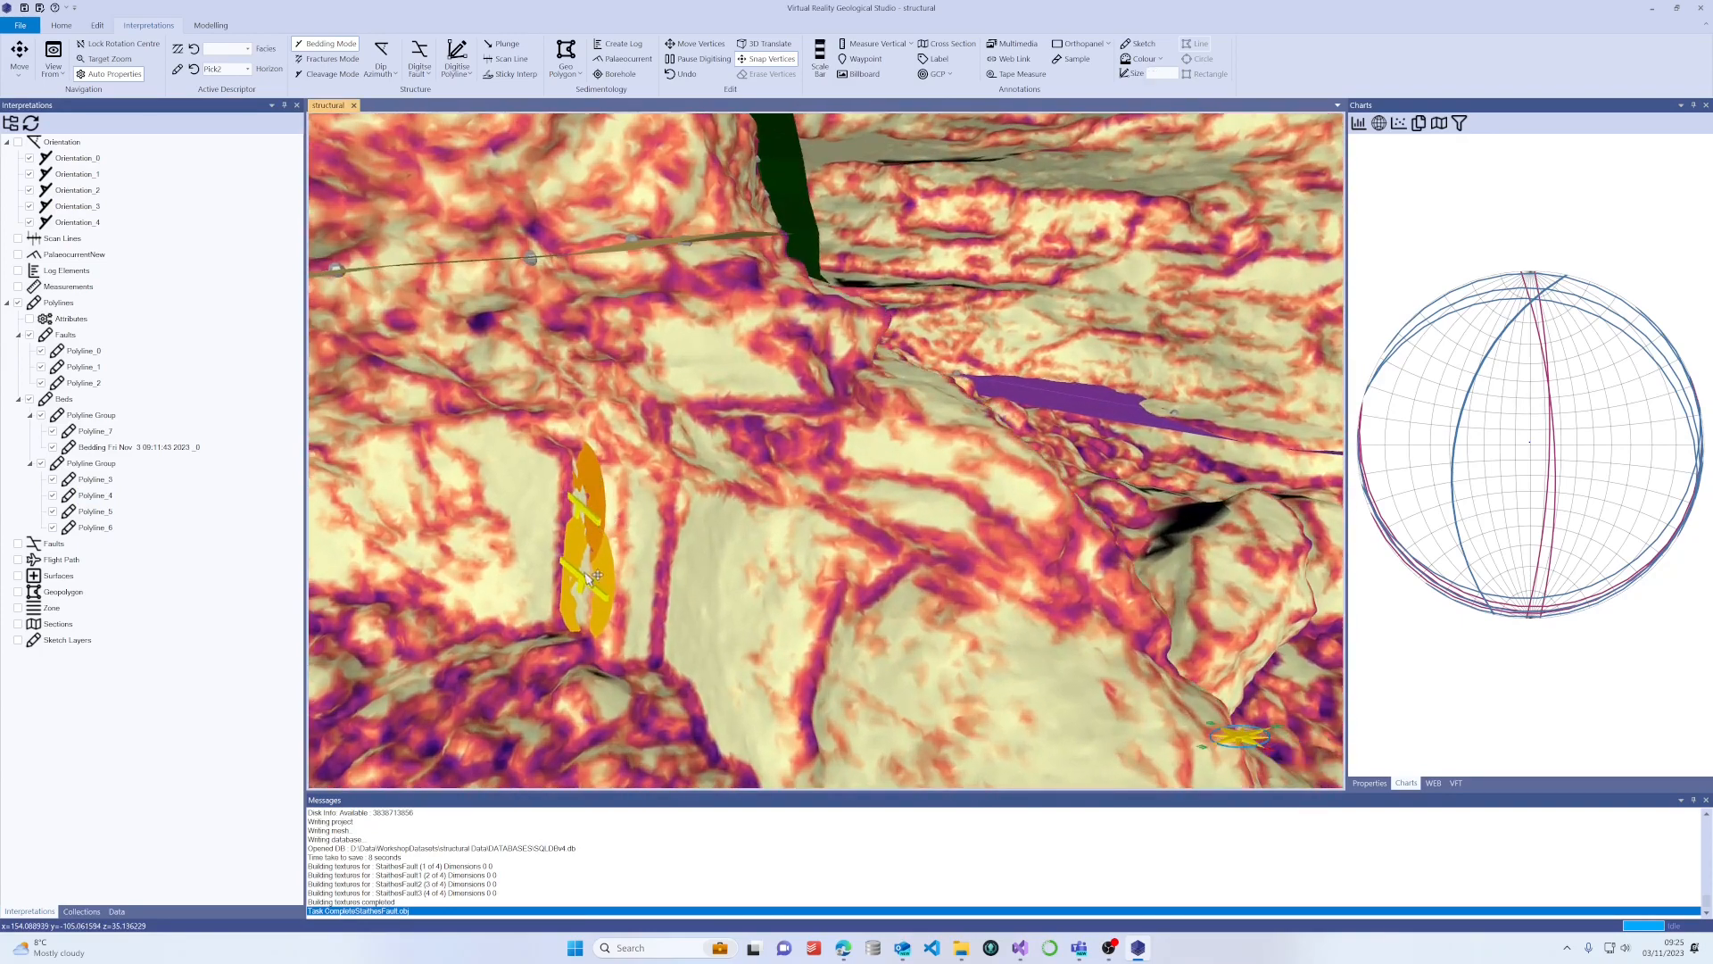
{"action": "left_click_drag", "start_coordinate": [578, 584], "coordinate": [696, 562]}
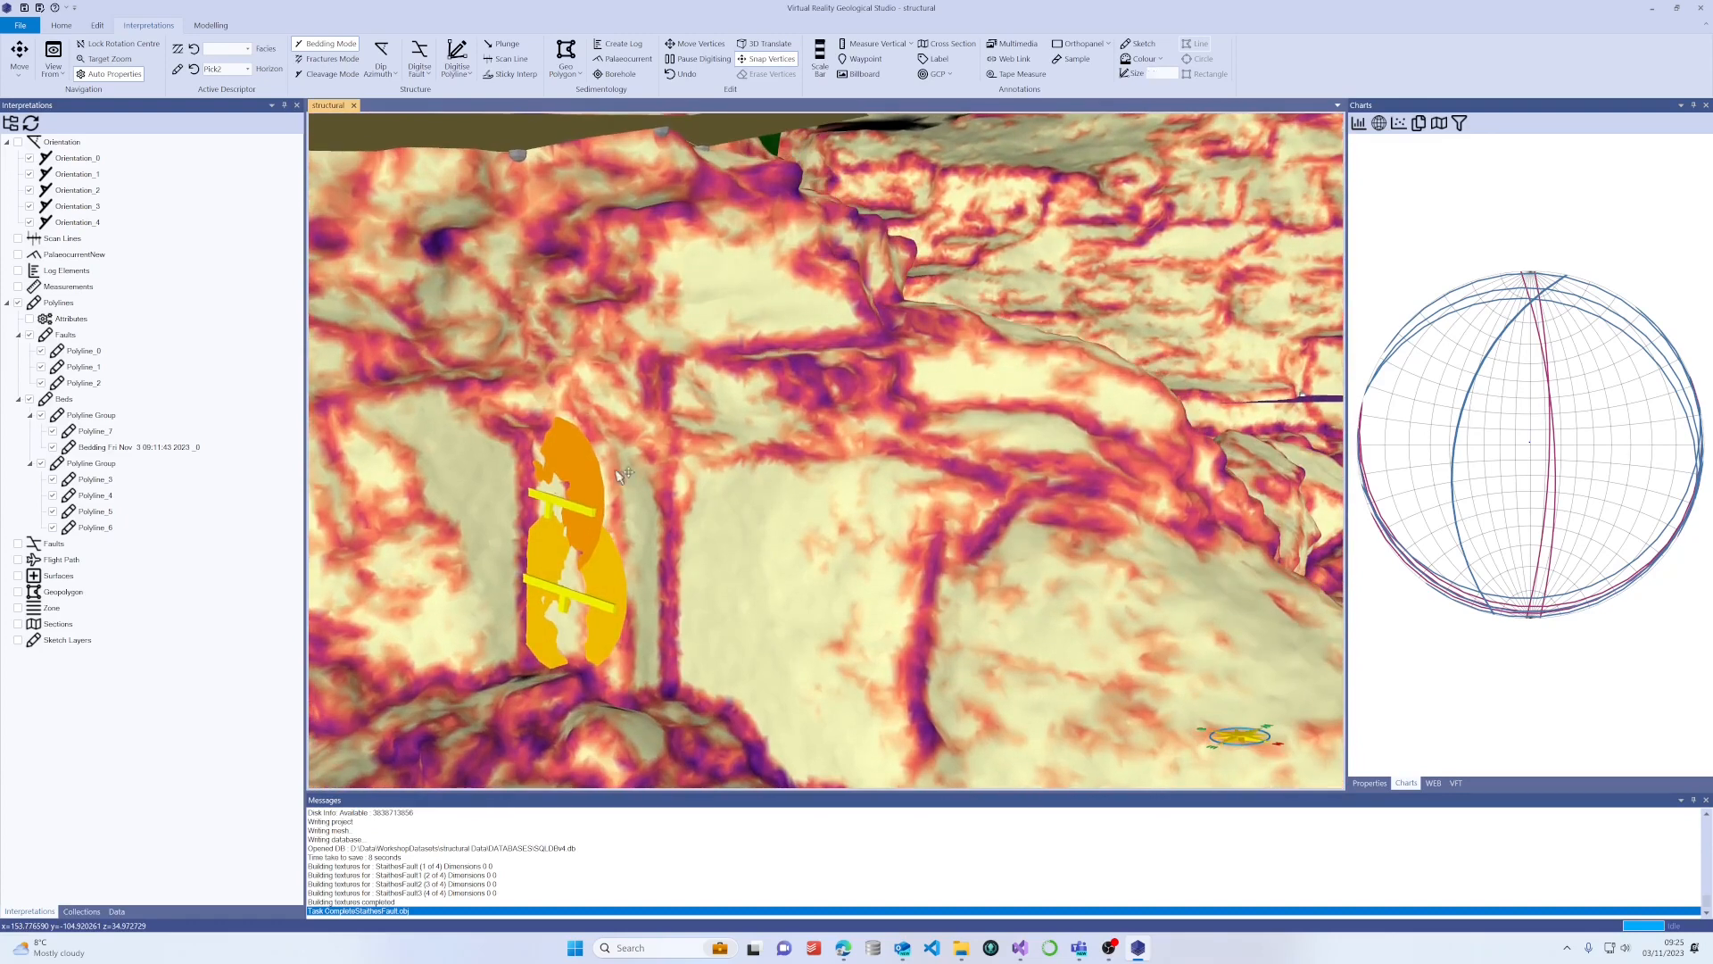
Start another attribute-based dip and azimuth measurement on the CoPlanarity-coloured mesh.
{"action": "left_click", "coordinate": [384, 70]}
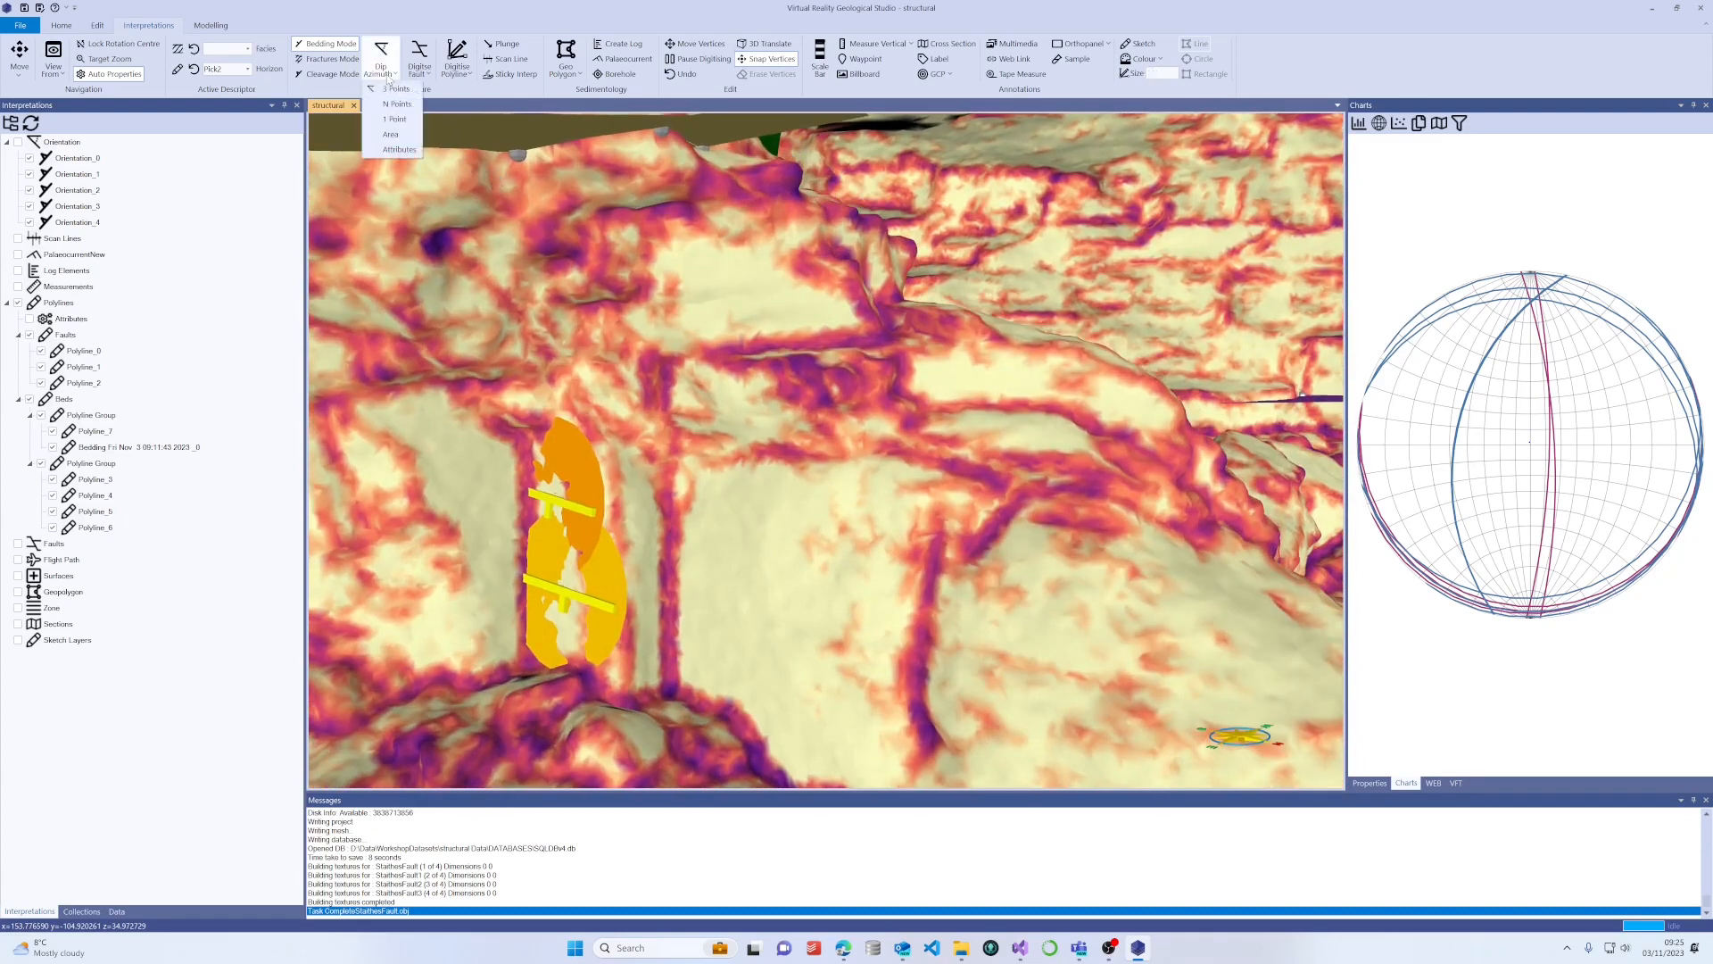
{"action": "left_click", "coordinate": [392, 149]}
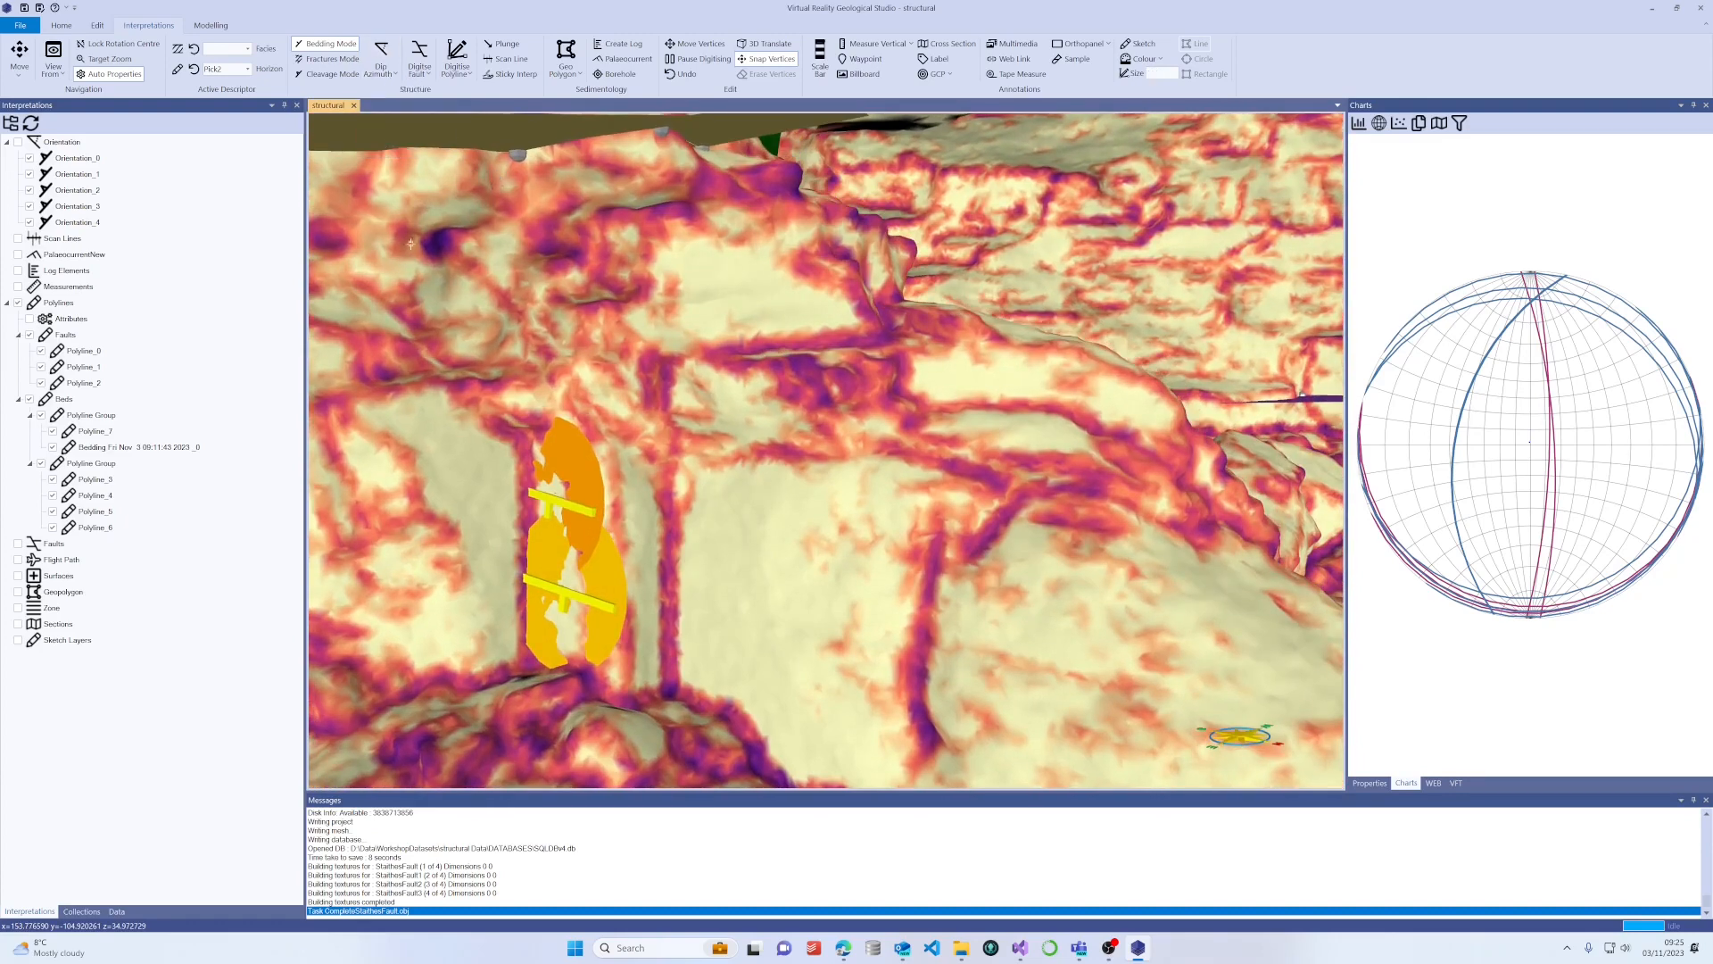
Measure the orientation of the narrow rock face beside the two existing discs, and turn on Sticky Interp for repeated measurements.
{"action": "left_click", "coordinate": [646, 608]}
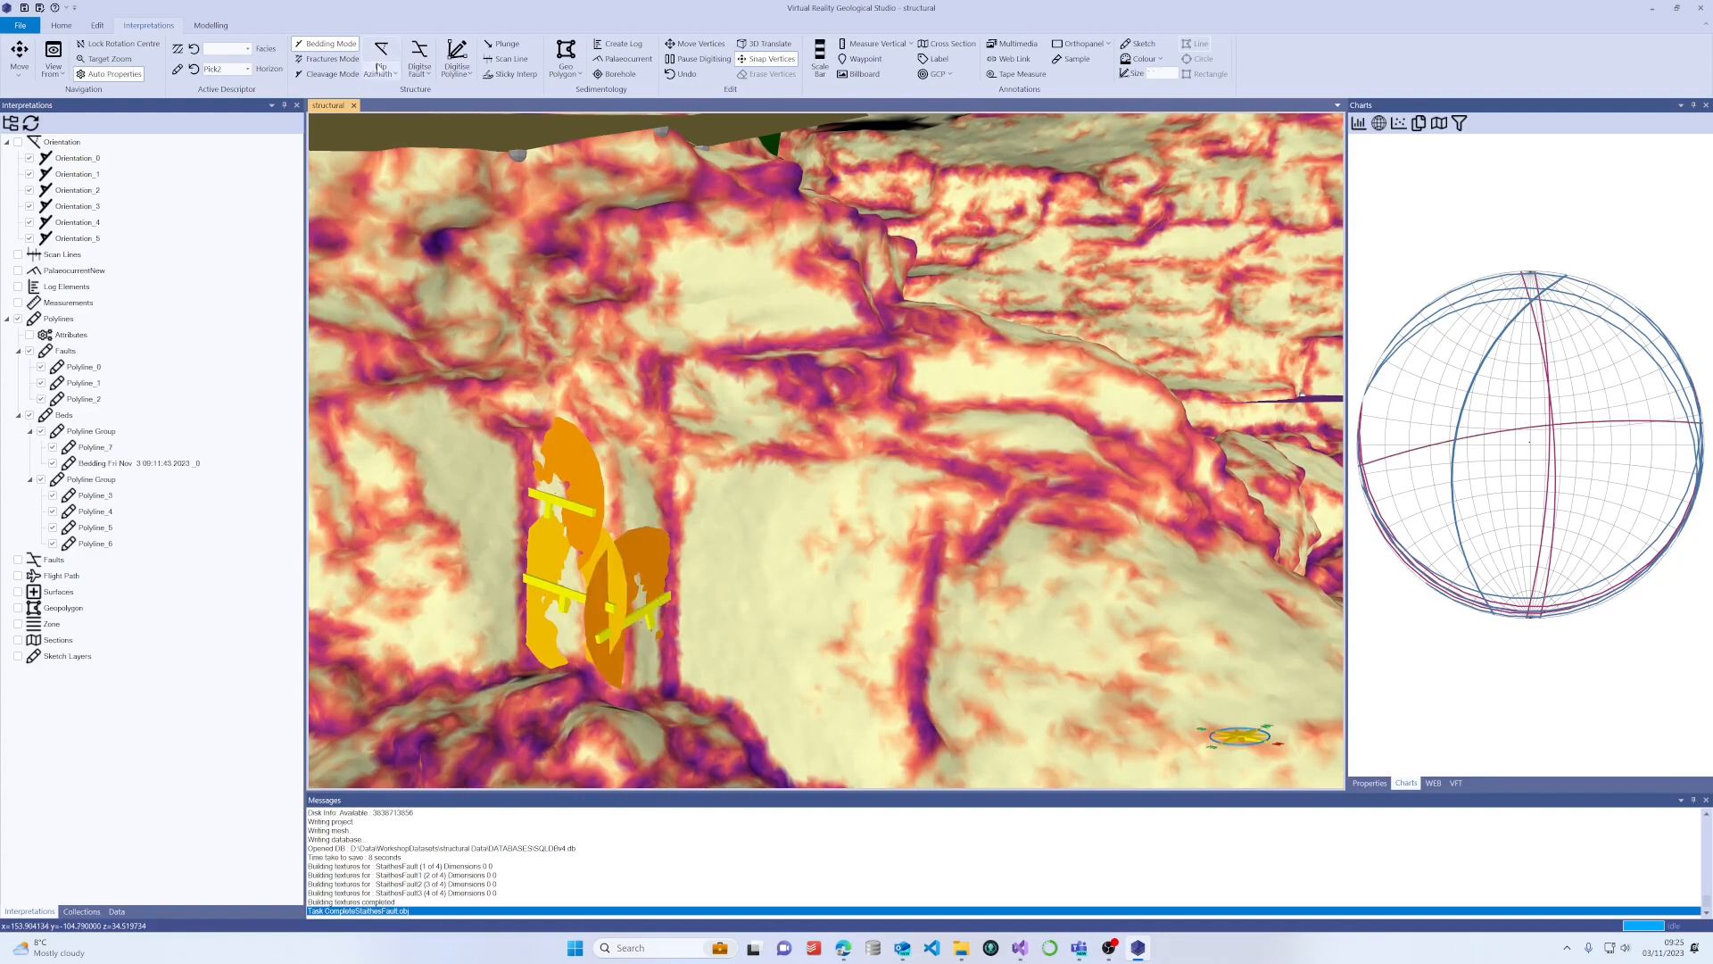
{"action": "left_click", "coordinate": [380, 75]}
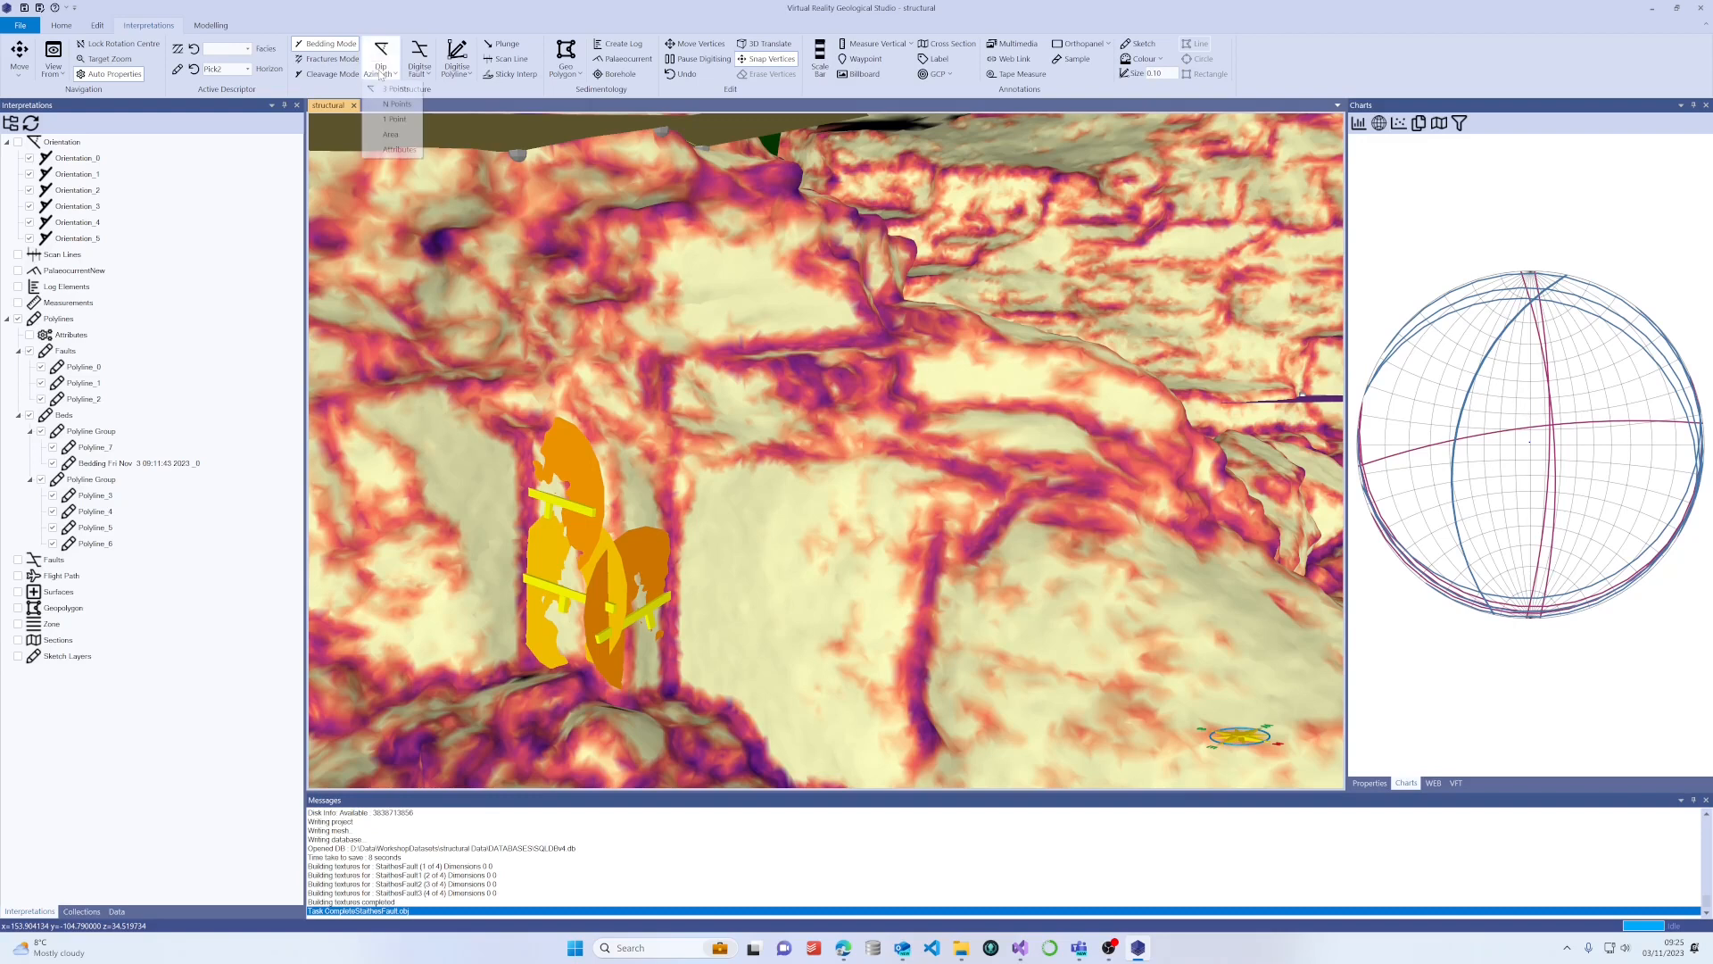
{"action": "left_click", "coordinate": [407, 150]}
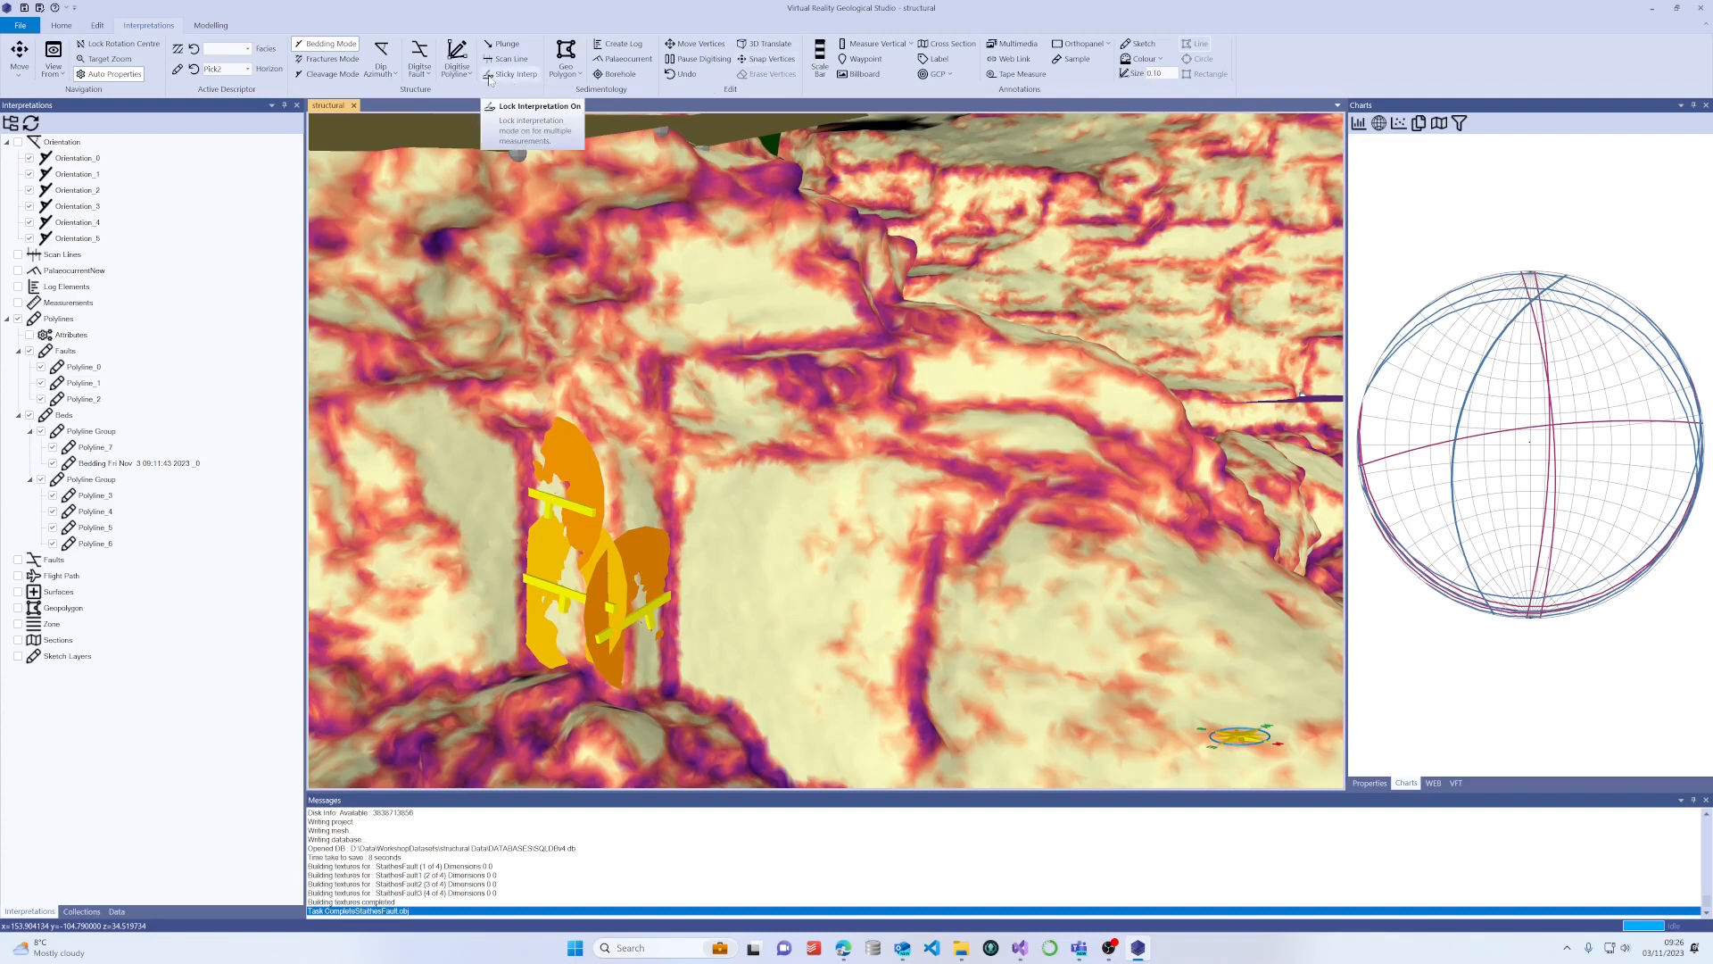
{"action": "left_click", "coordinate": [489, 79]}
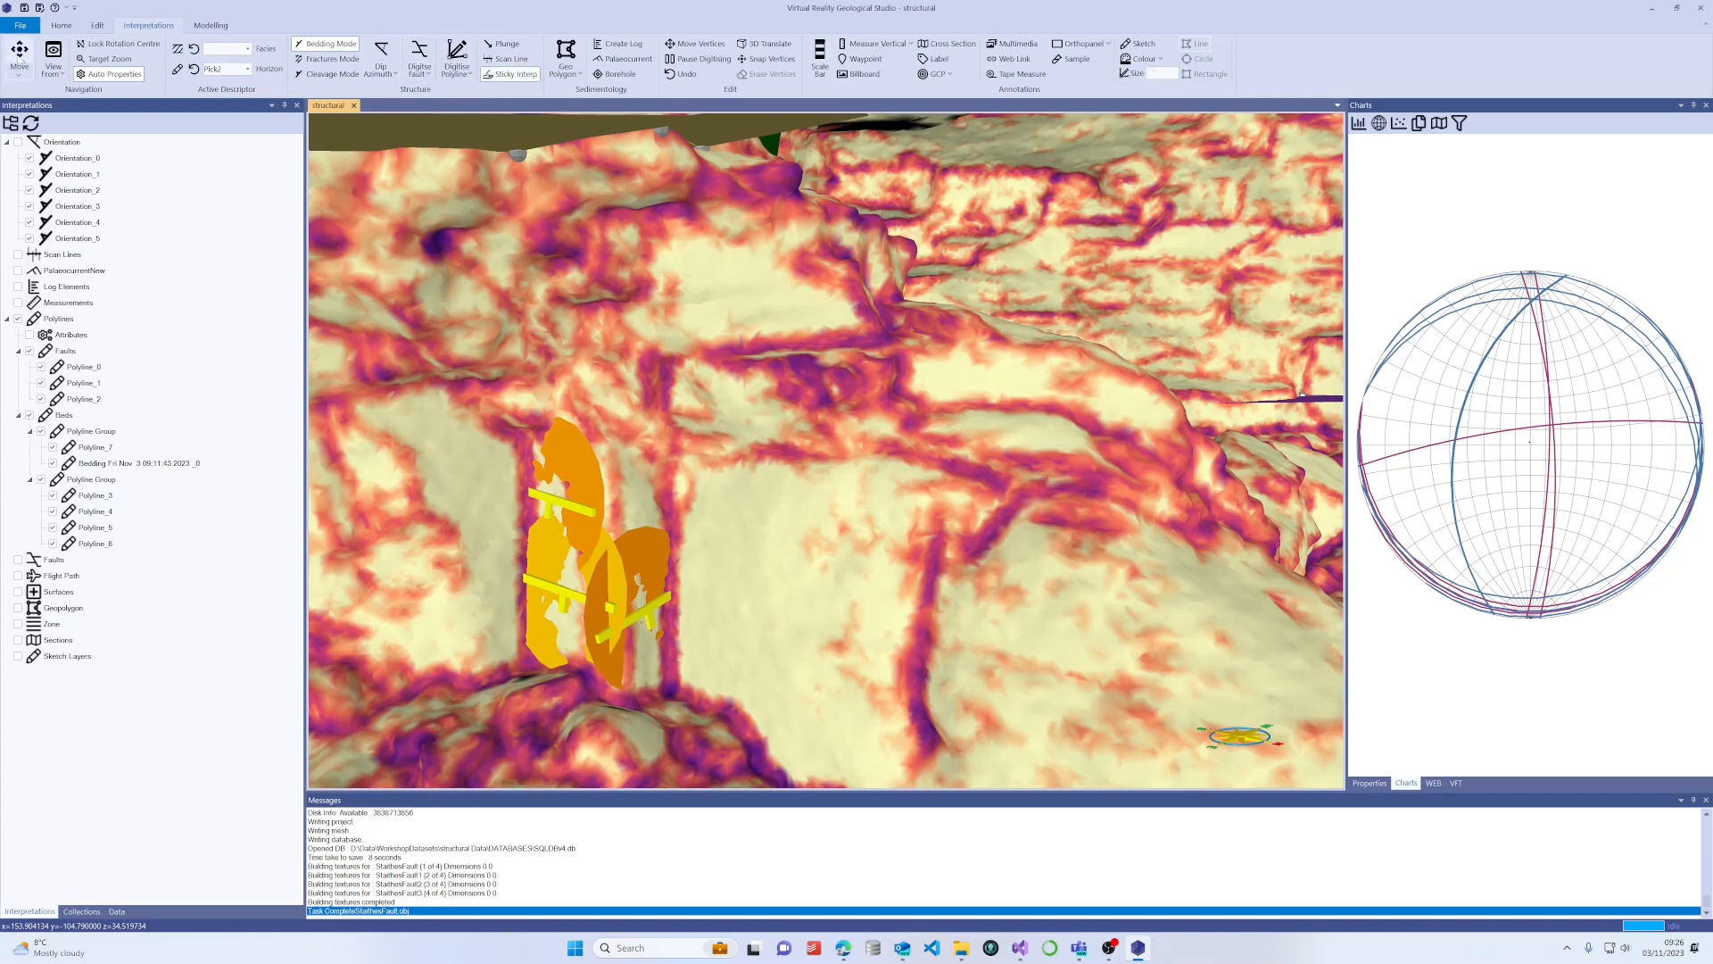
Add two Dip Azimuth measurements with the Attributes method, on the rock faces either side of the existing group of discs.
{"action": "left_click", "coordinate": [385, 75]}
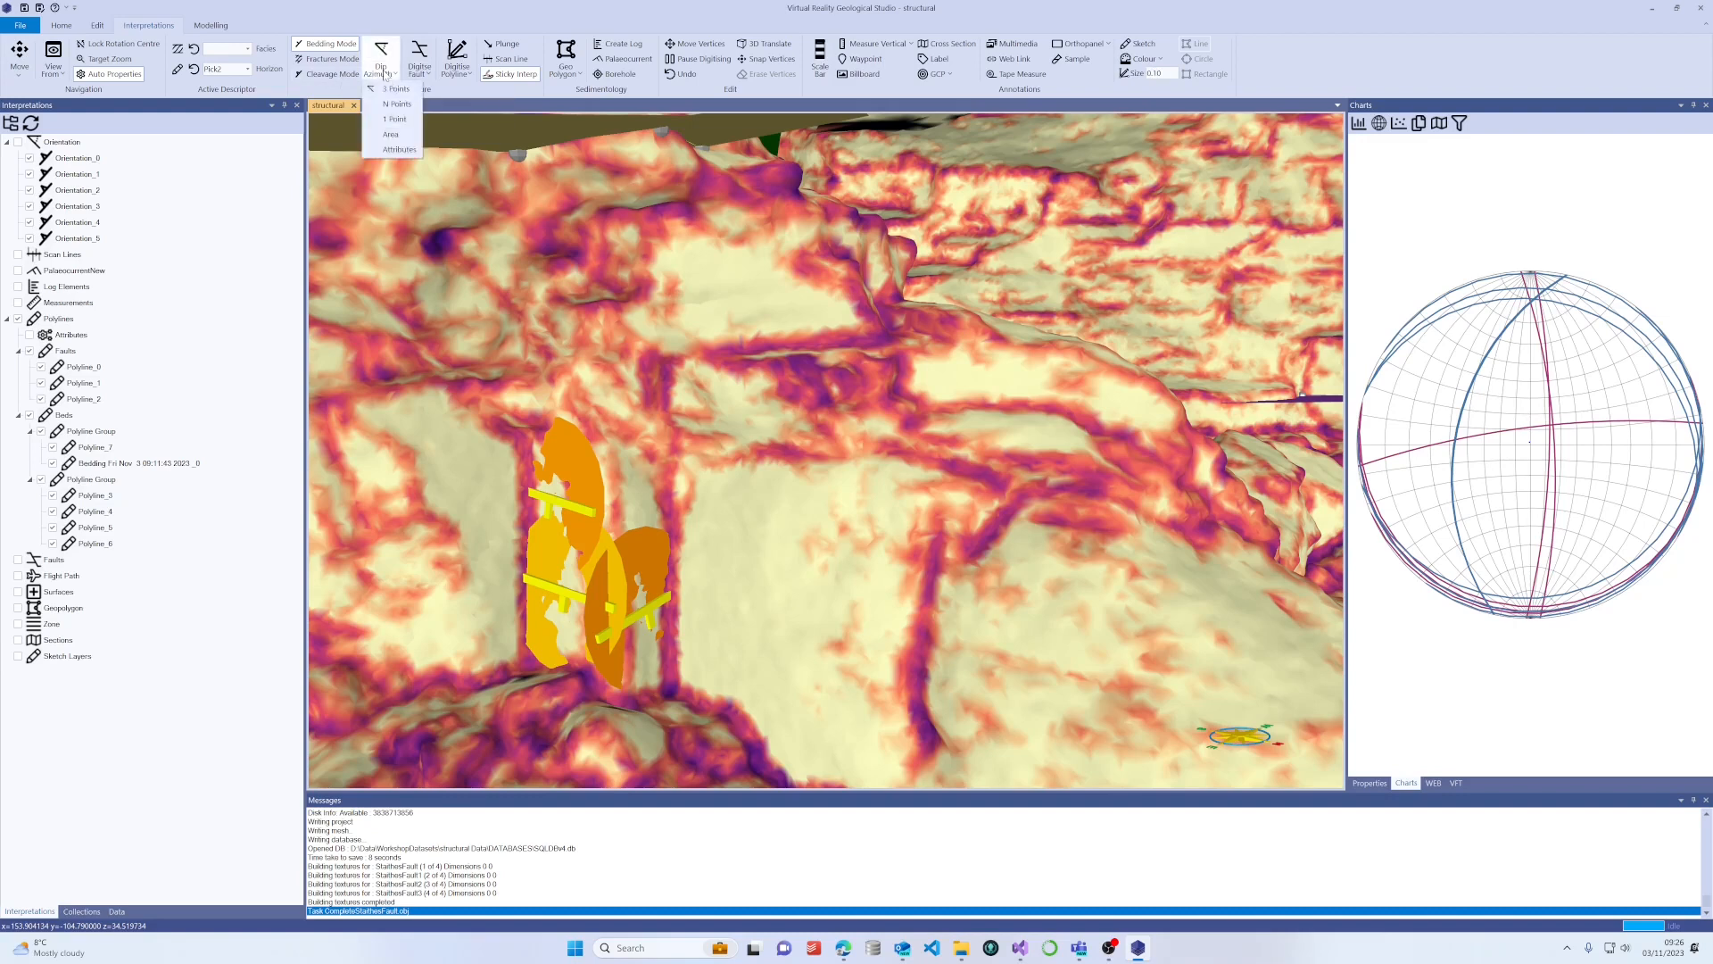
{"action": "left_click", "coordinate": [391, 149]}
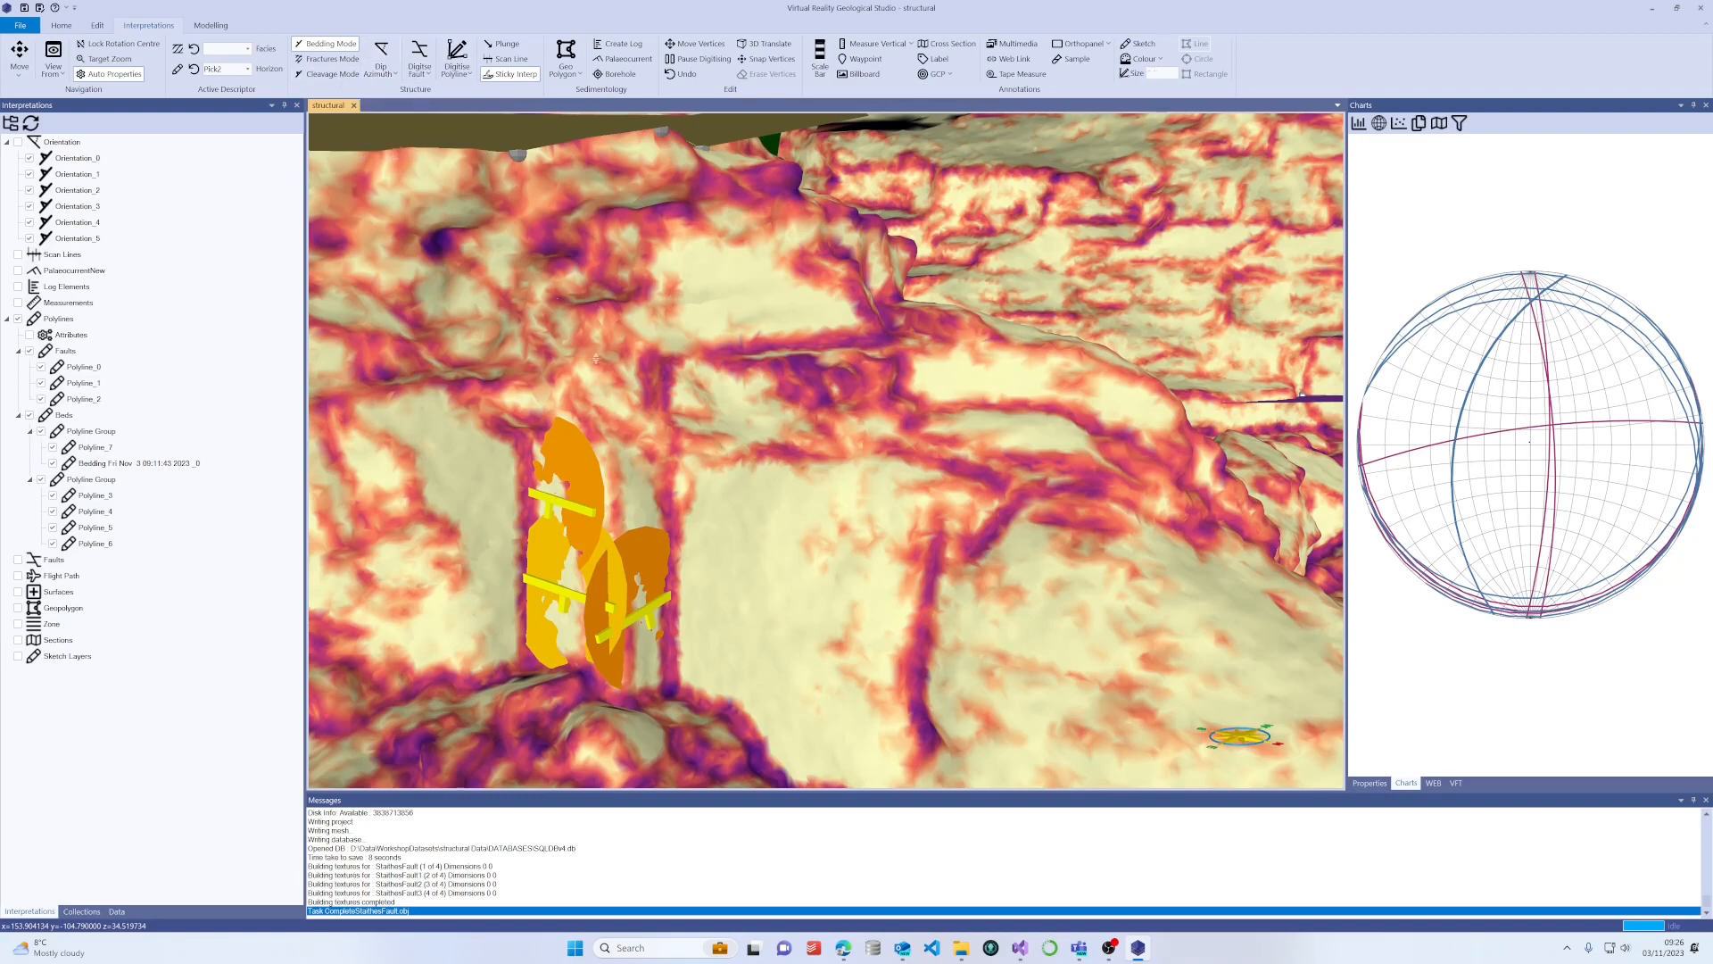
{"action": "left_click", "coordinate": [704, 559]}
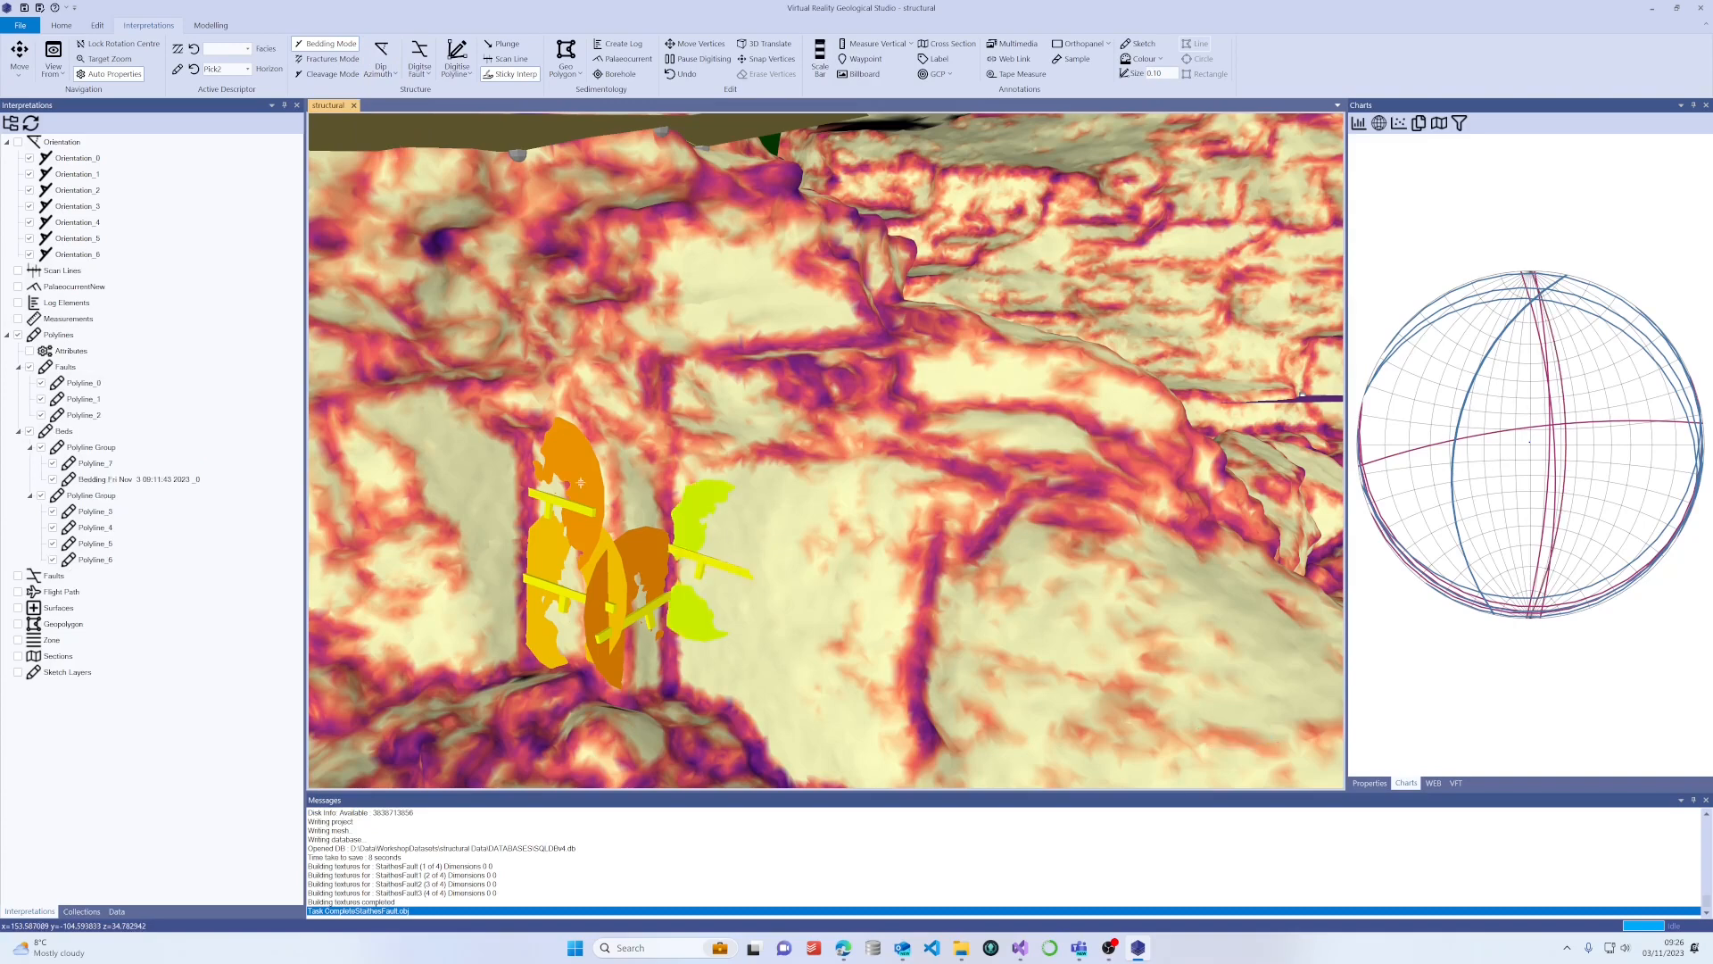
{"action": "left_click_drag", "start_coordinate": [599, 471], "coordinate": [786, 375]}
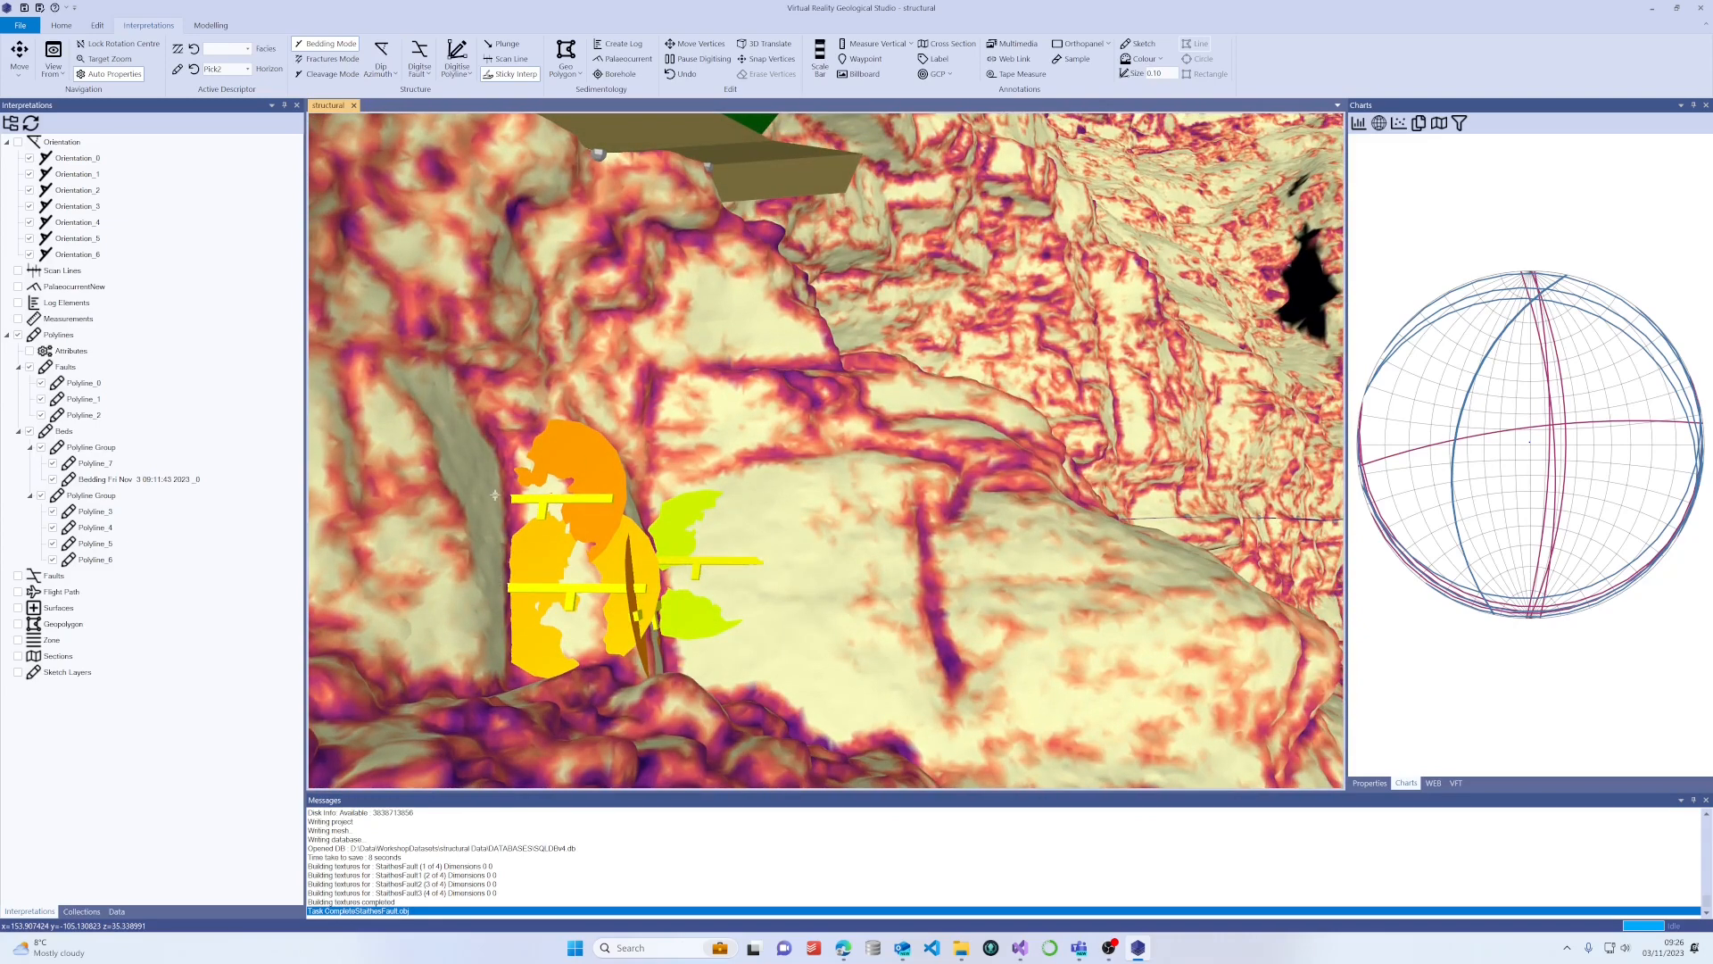
{"action": "left_click", "coordinate": [495, 585]}
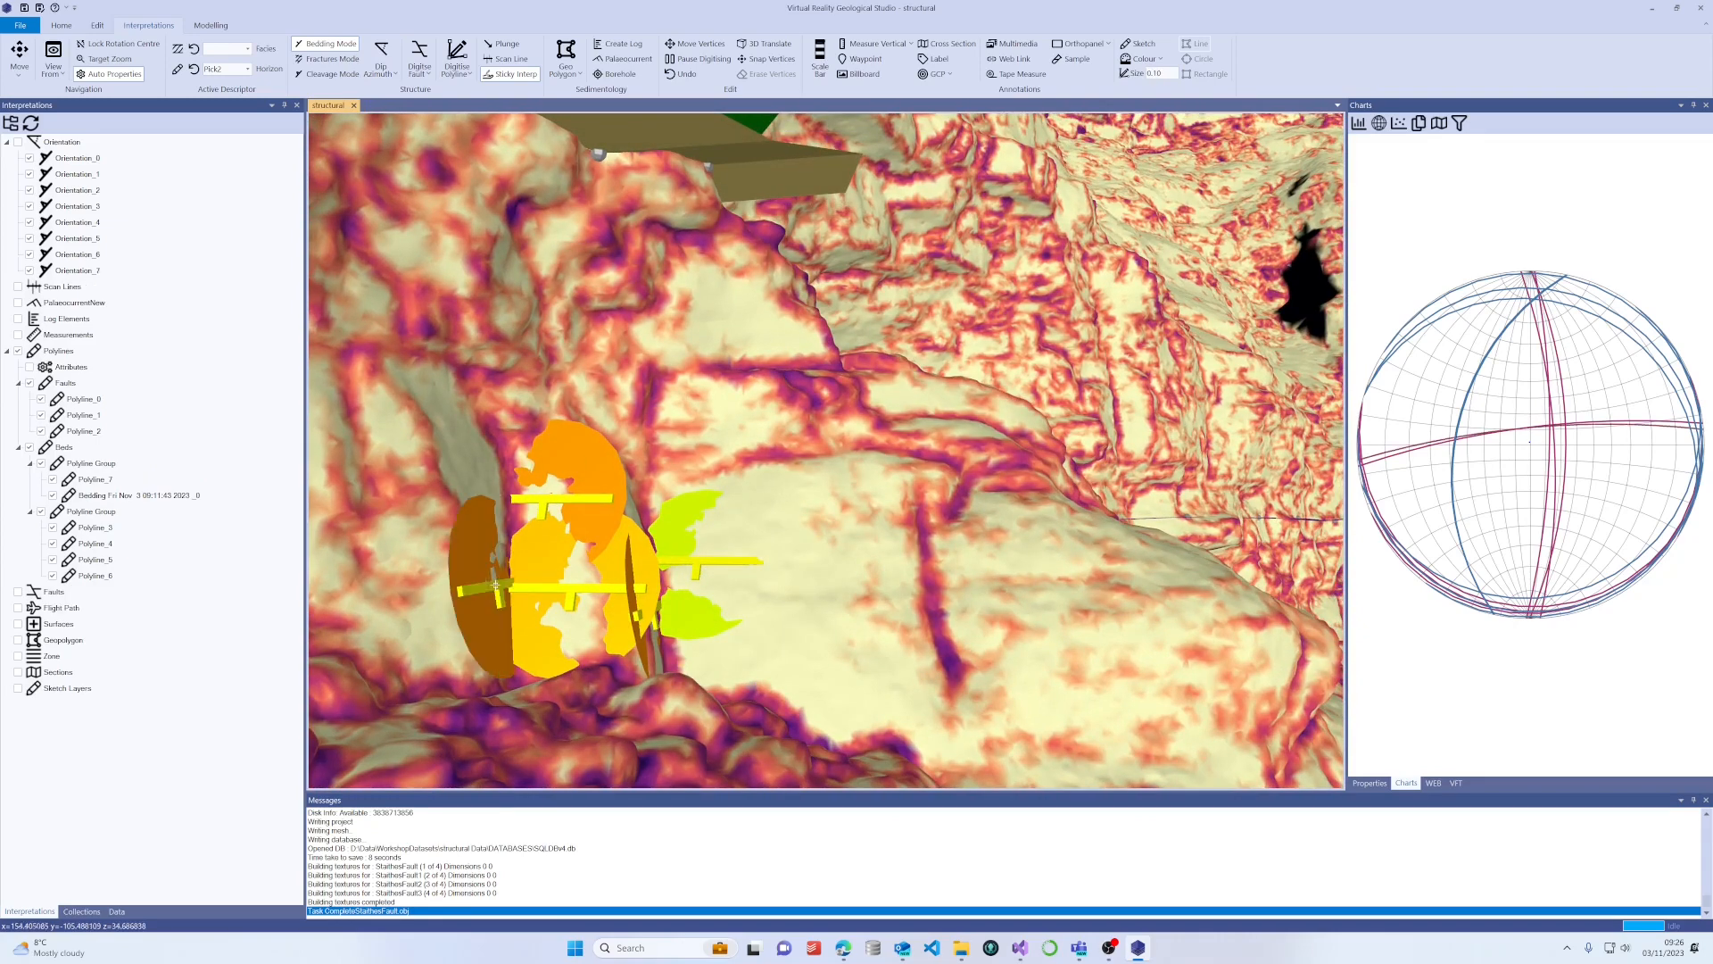
Measure the orientation of two fracture faces on the cliff wall above the thin purple bedding trace.
{"action": "left_click_drag", "start_coordinate": [924, 504], "coordinate": [464, 504]}
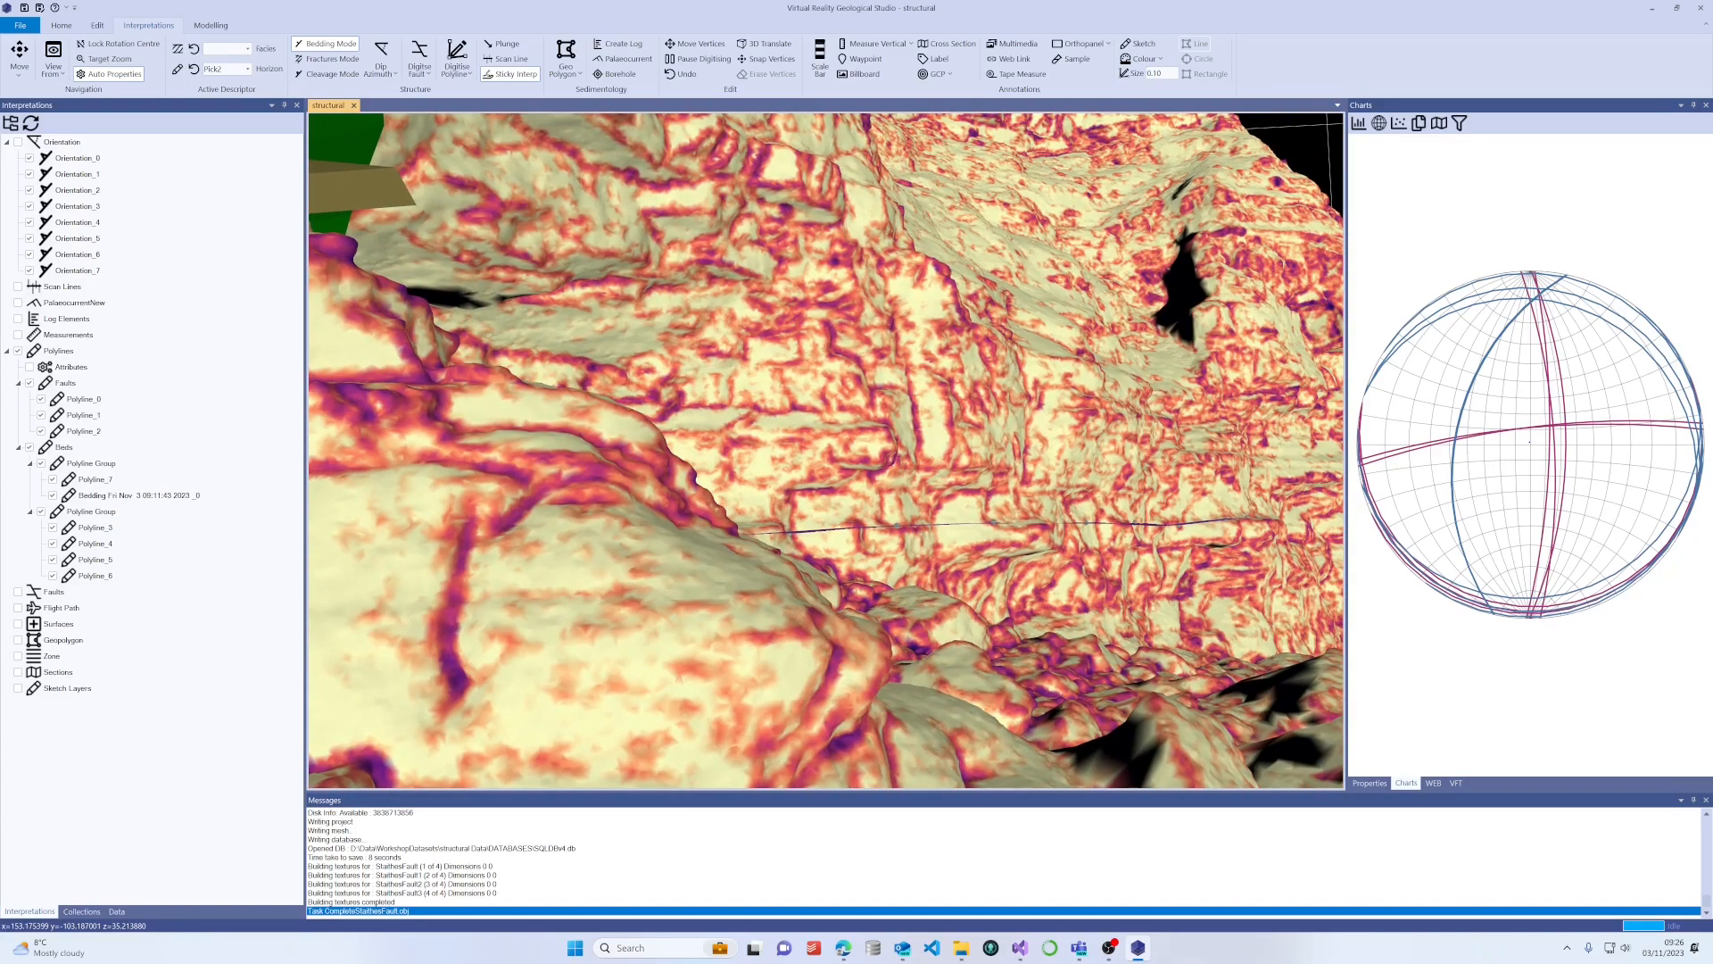
{"action": "left_click_drag", "start_coordinate": [1107, 357], "coordinate": [888, 389]}
{"action": "scroll", "coordinate": [888, 389], "scroll_direction": "up", "scroll_amount": 2}
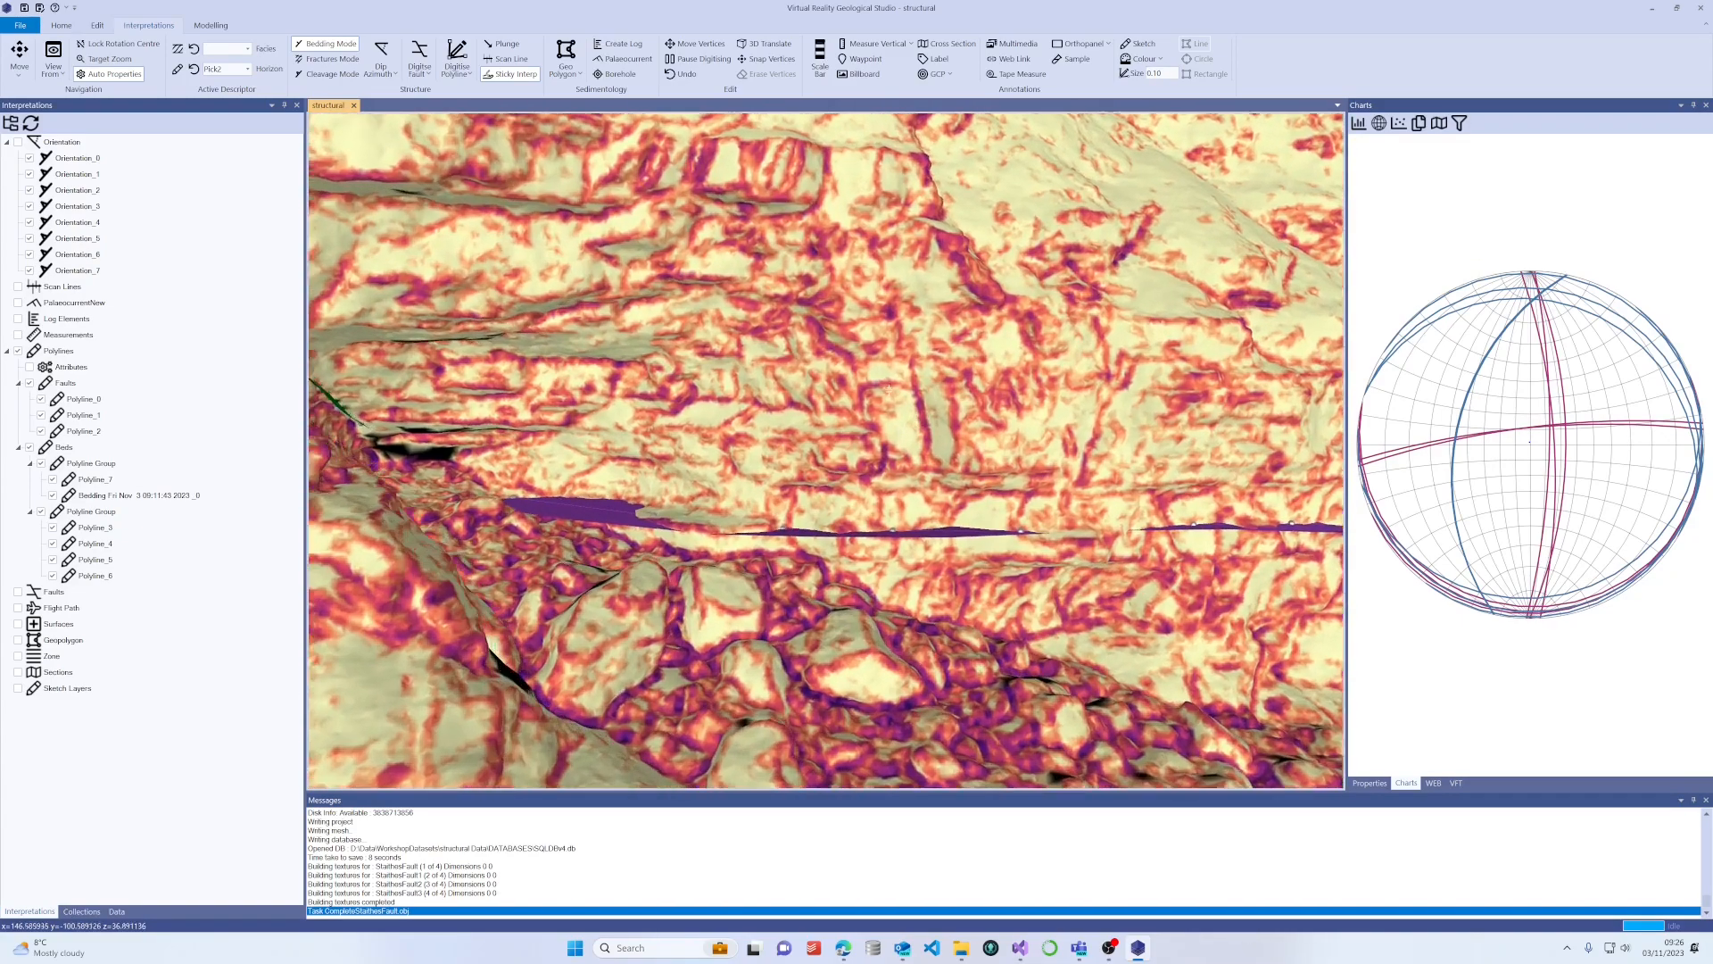
{"action": "scroll", "coordinate": [887, 389], "scroll_direction": "up", "scroll_amount": 3}
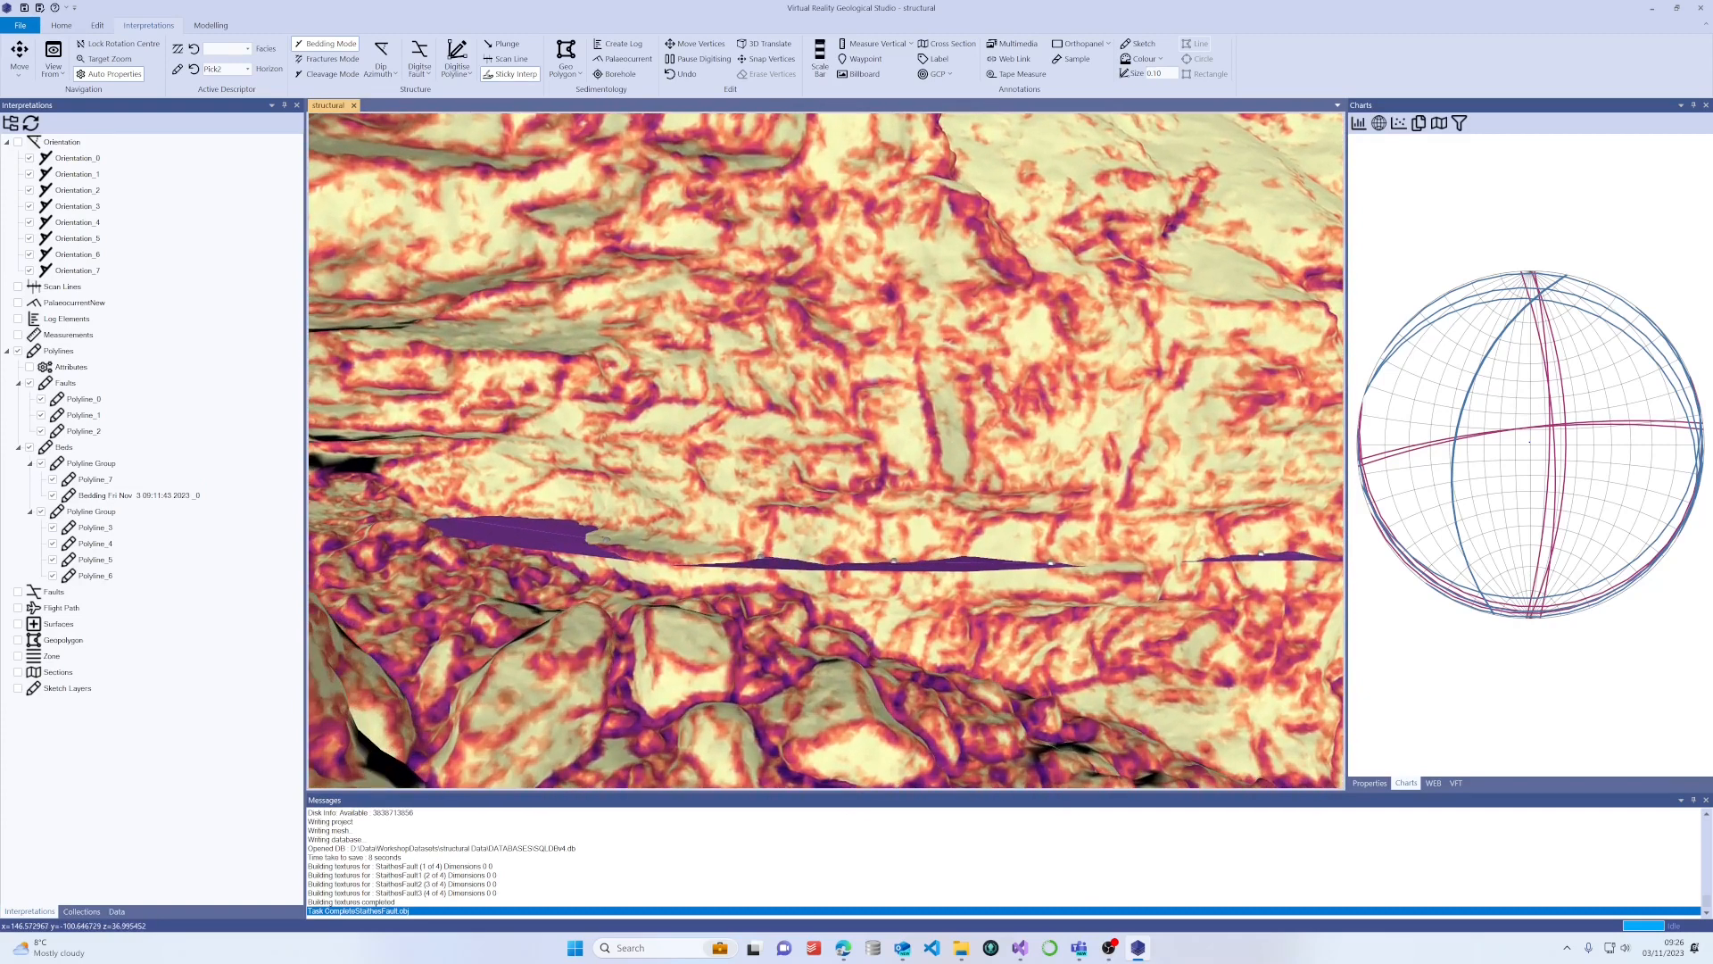
{"action": "left_click", "coordinate": [1033, 323]}
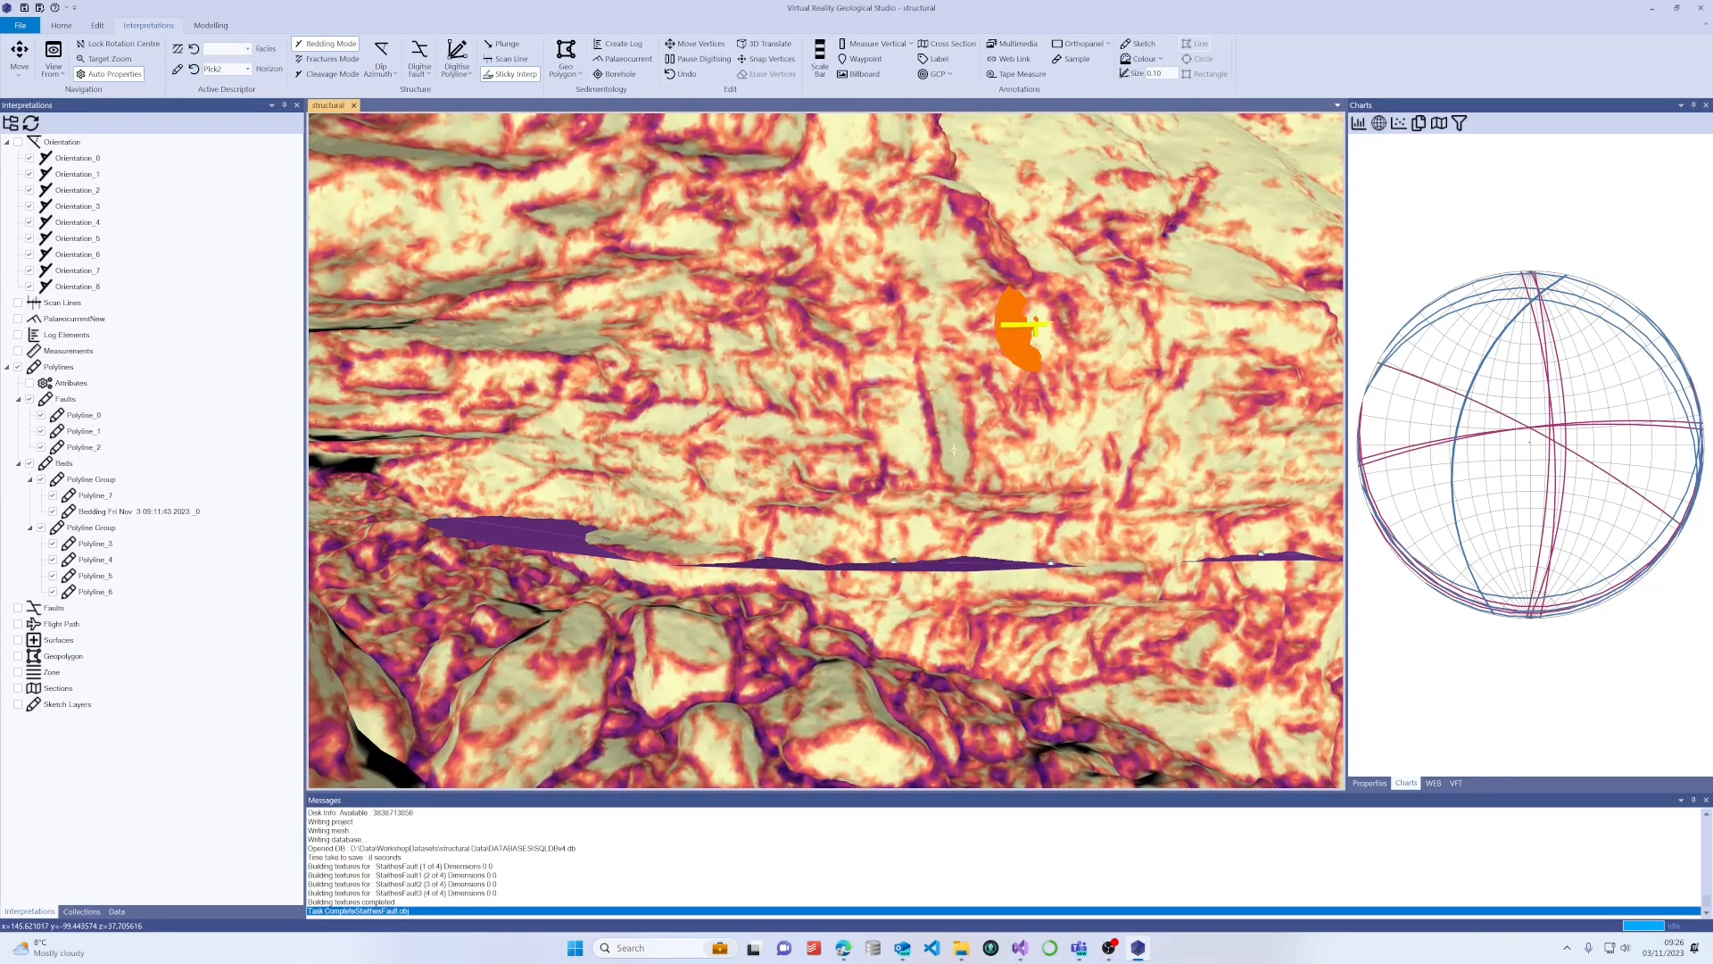
{"action": "left_click", "coordinate": [953, 451]}
Add four orientation measurements along the faces of the protruding blocky bed near the red-and-white scale pole.
{"action": "left_click_drag", "start_coordinate": [954, 450], "coordinate": [1184, 459]}
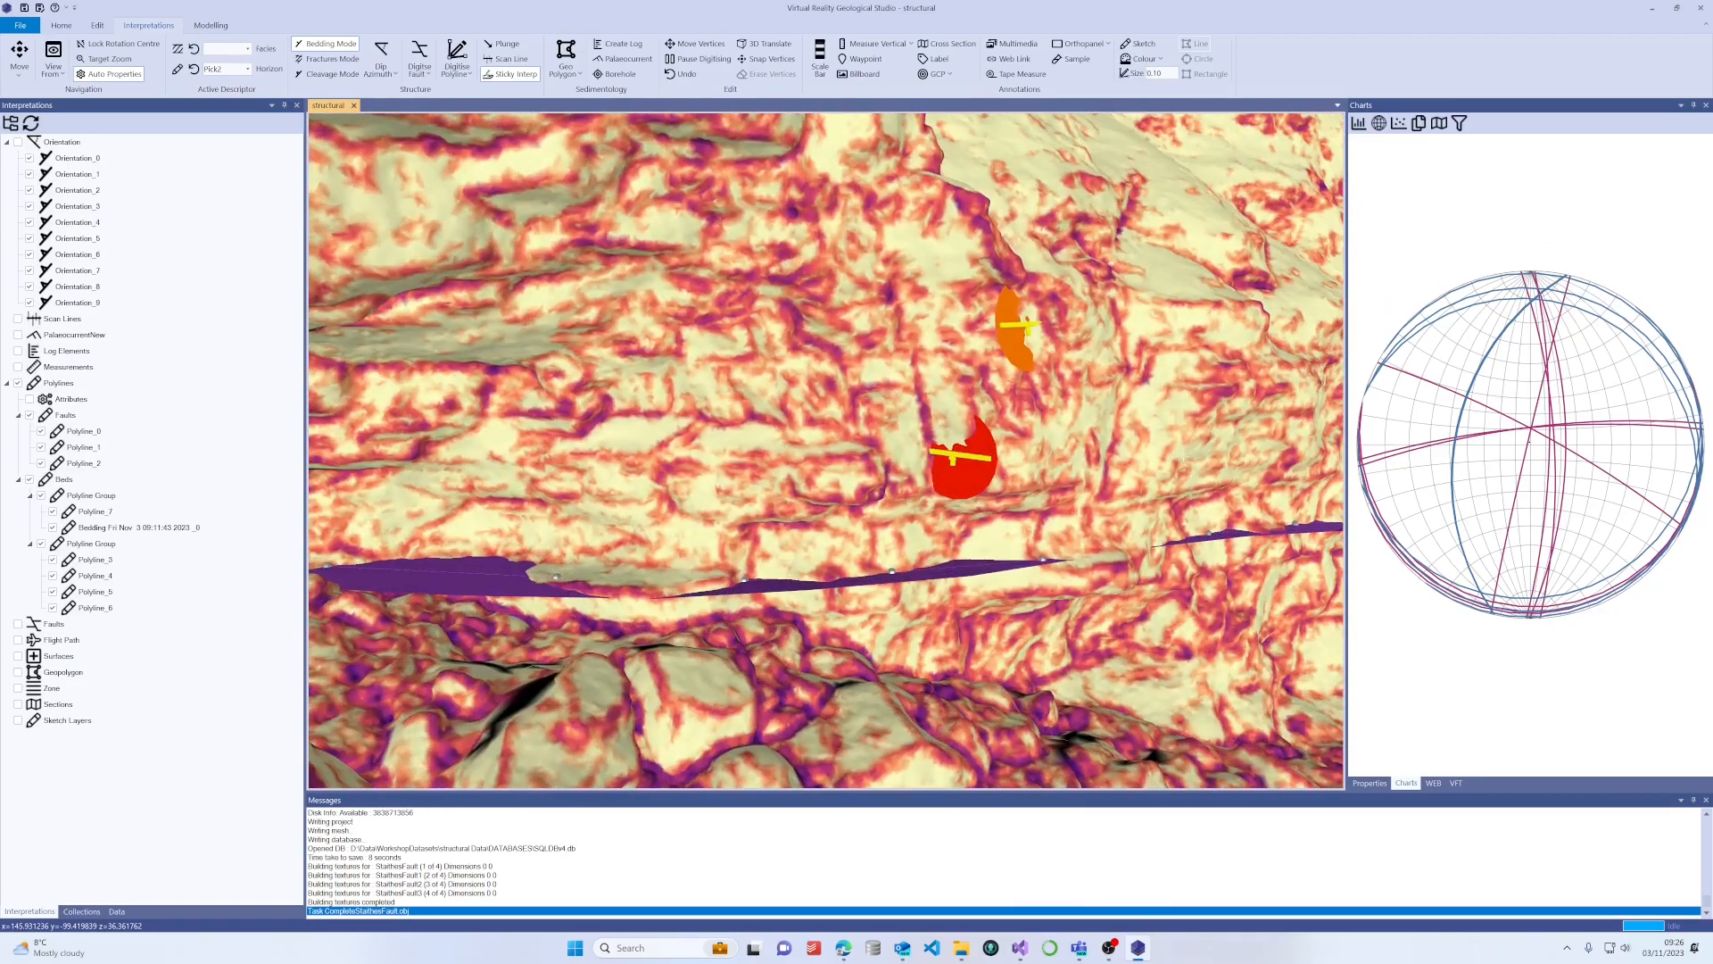
{"action": "left_click_drag", "start_coordinate": [1104, 500], "coordinate": [1028, 385]}
{"action": "scroll", "coordinate": [1029, 385], "scroll_direction": "up", "scroll_amount": 3}
{"action": "scroll", "coordinate": [1029, 386], "scroll_direction": "up", "scroll_amount": 4}
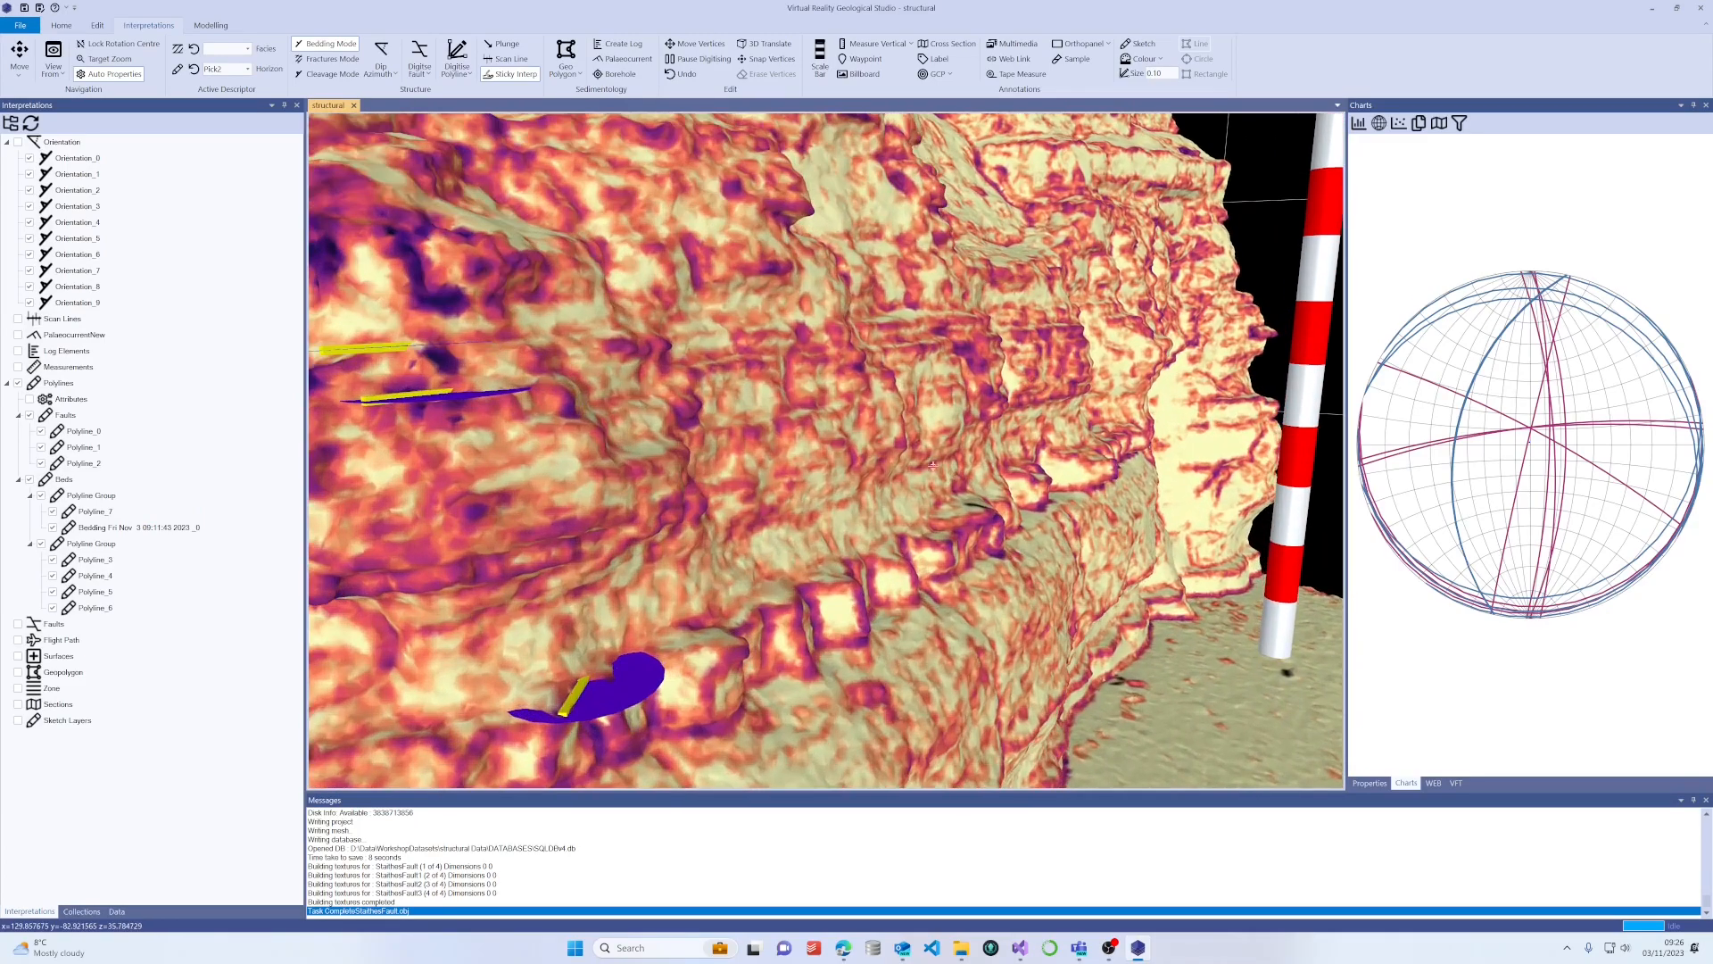
{"action": "left_click_drag", "start_coordinate": [933, 466], "coordinate": [820, 394]}
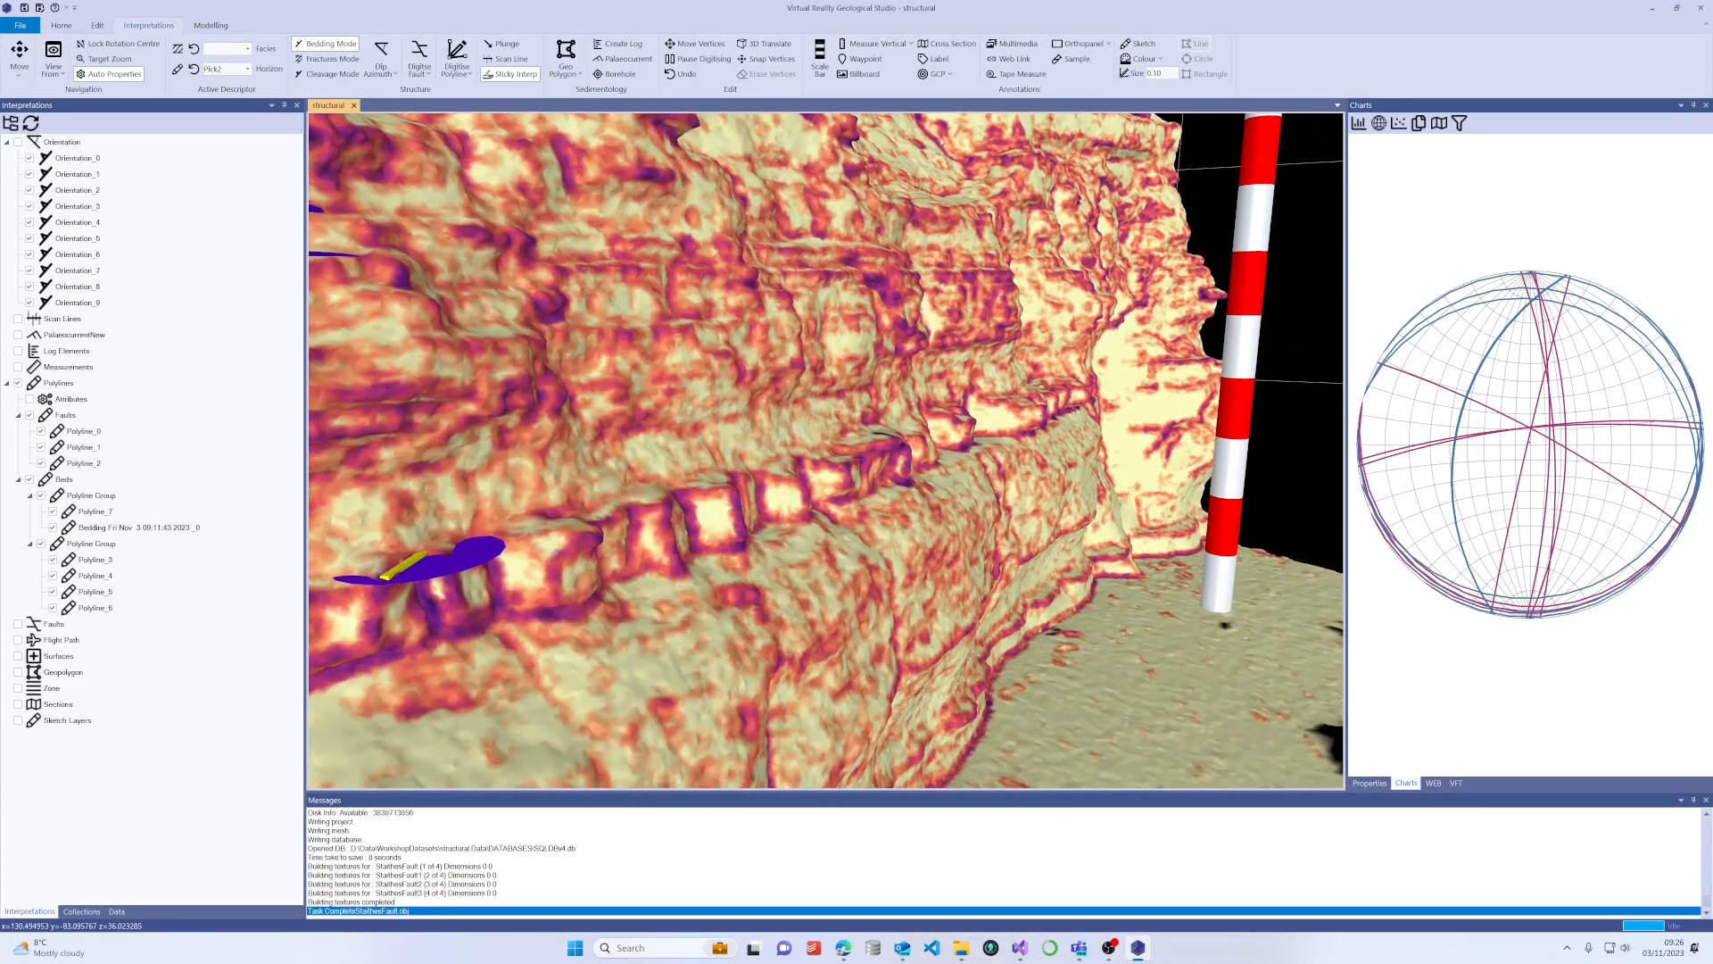
{"action": "left_click", "coordinate": [711, 518]}
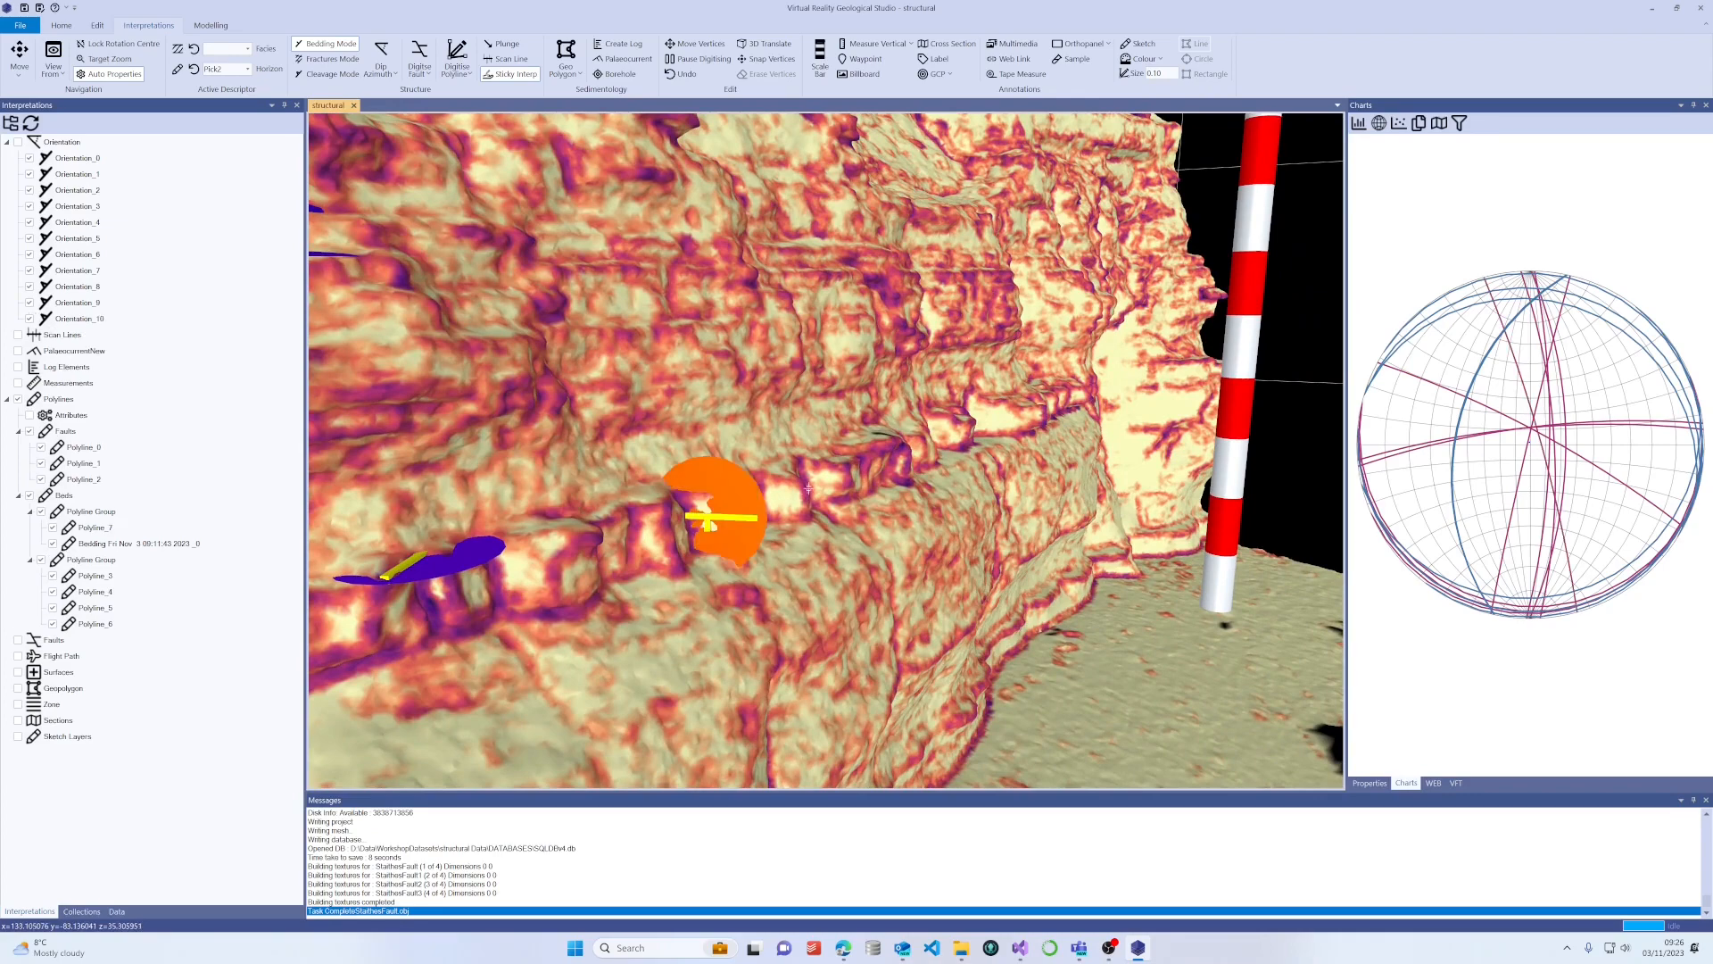
{"action": "left_click", "coordinate": [794, 497]}
{"action": "middle_click_drag", "start_coordinate": [910, 467], "coordinate": [710, 477]}
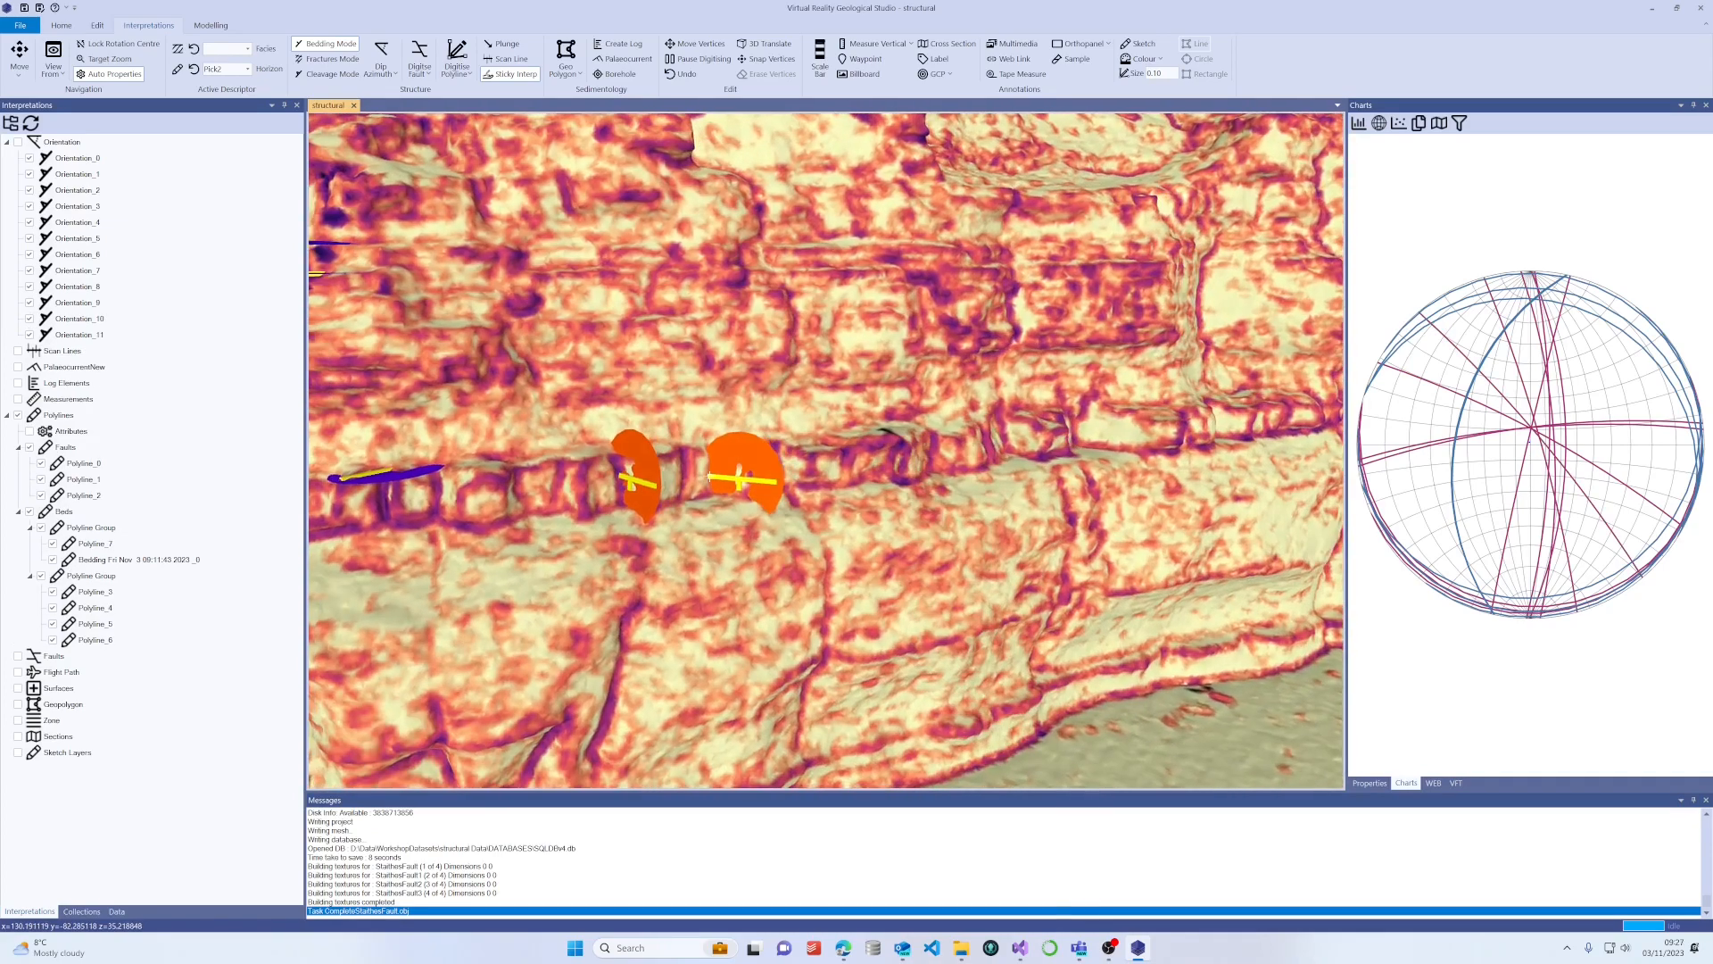
{"action": "left_click", "coordinate": [795, 463]}
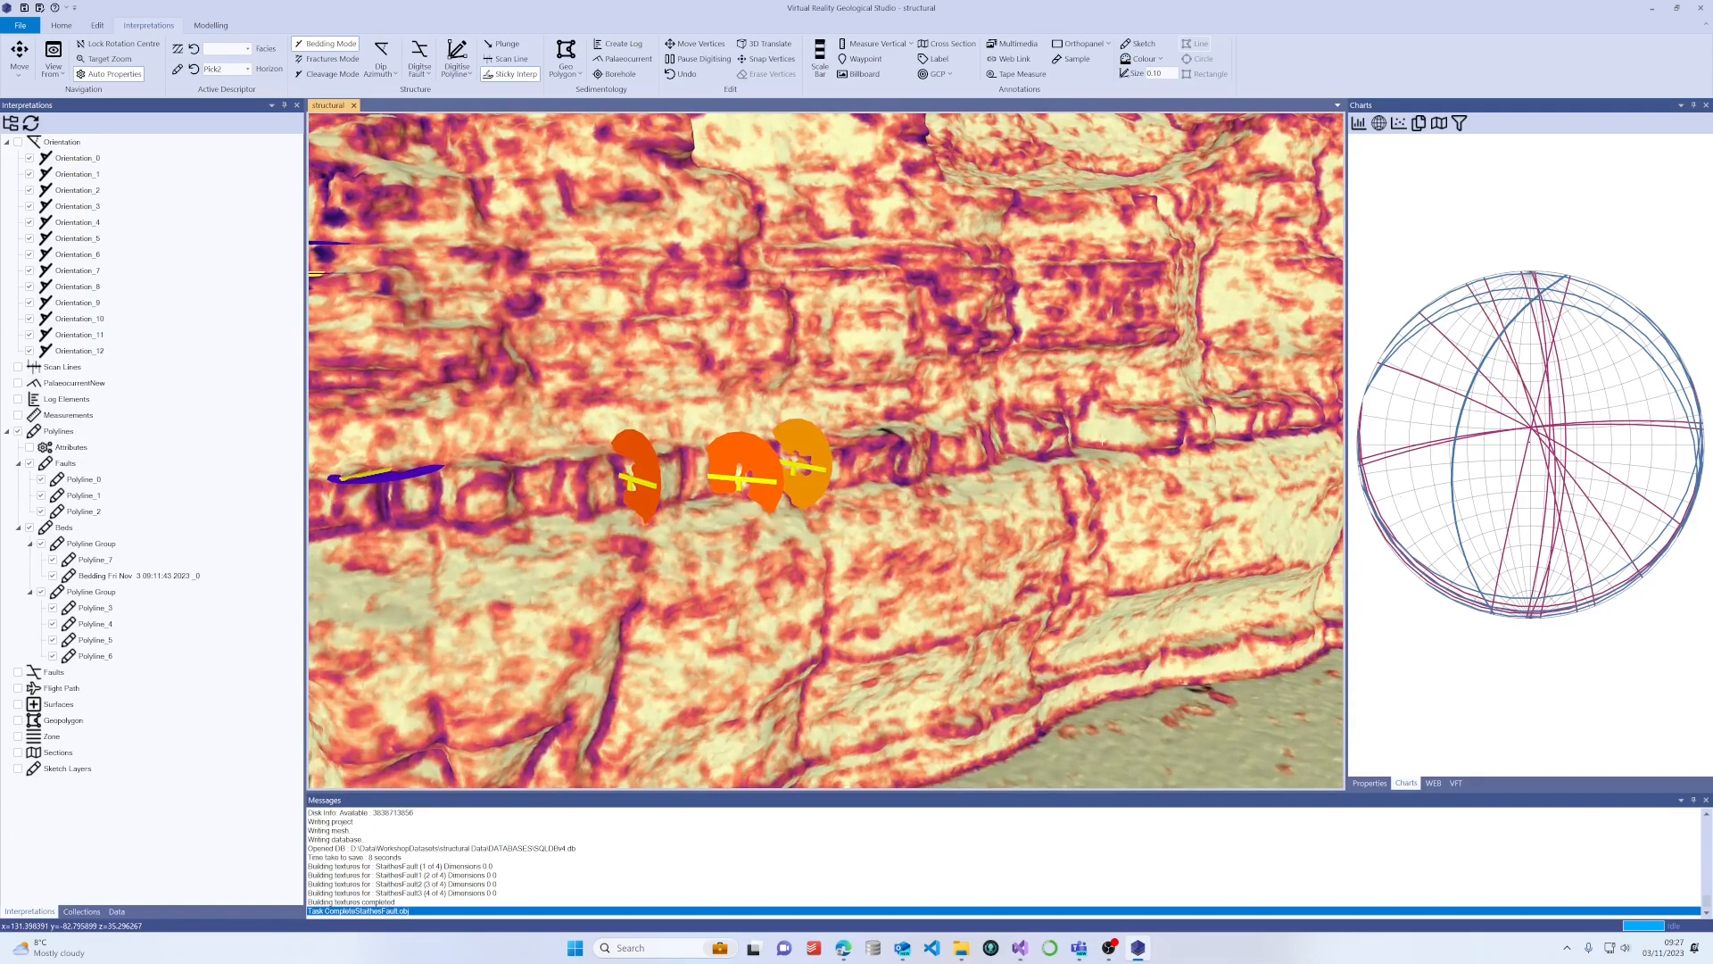
{"action": "left_click", "coordinate": [1104, 424]}
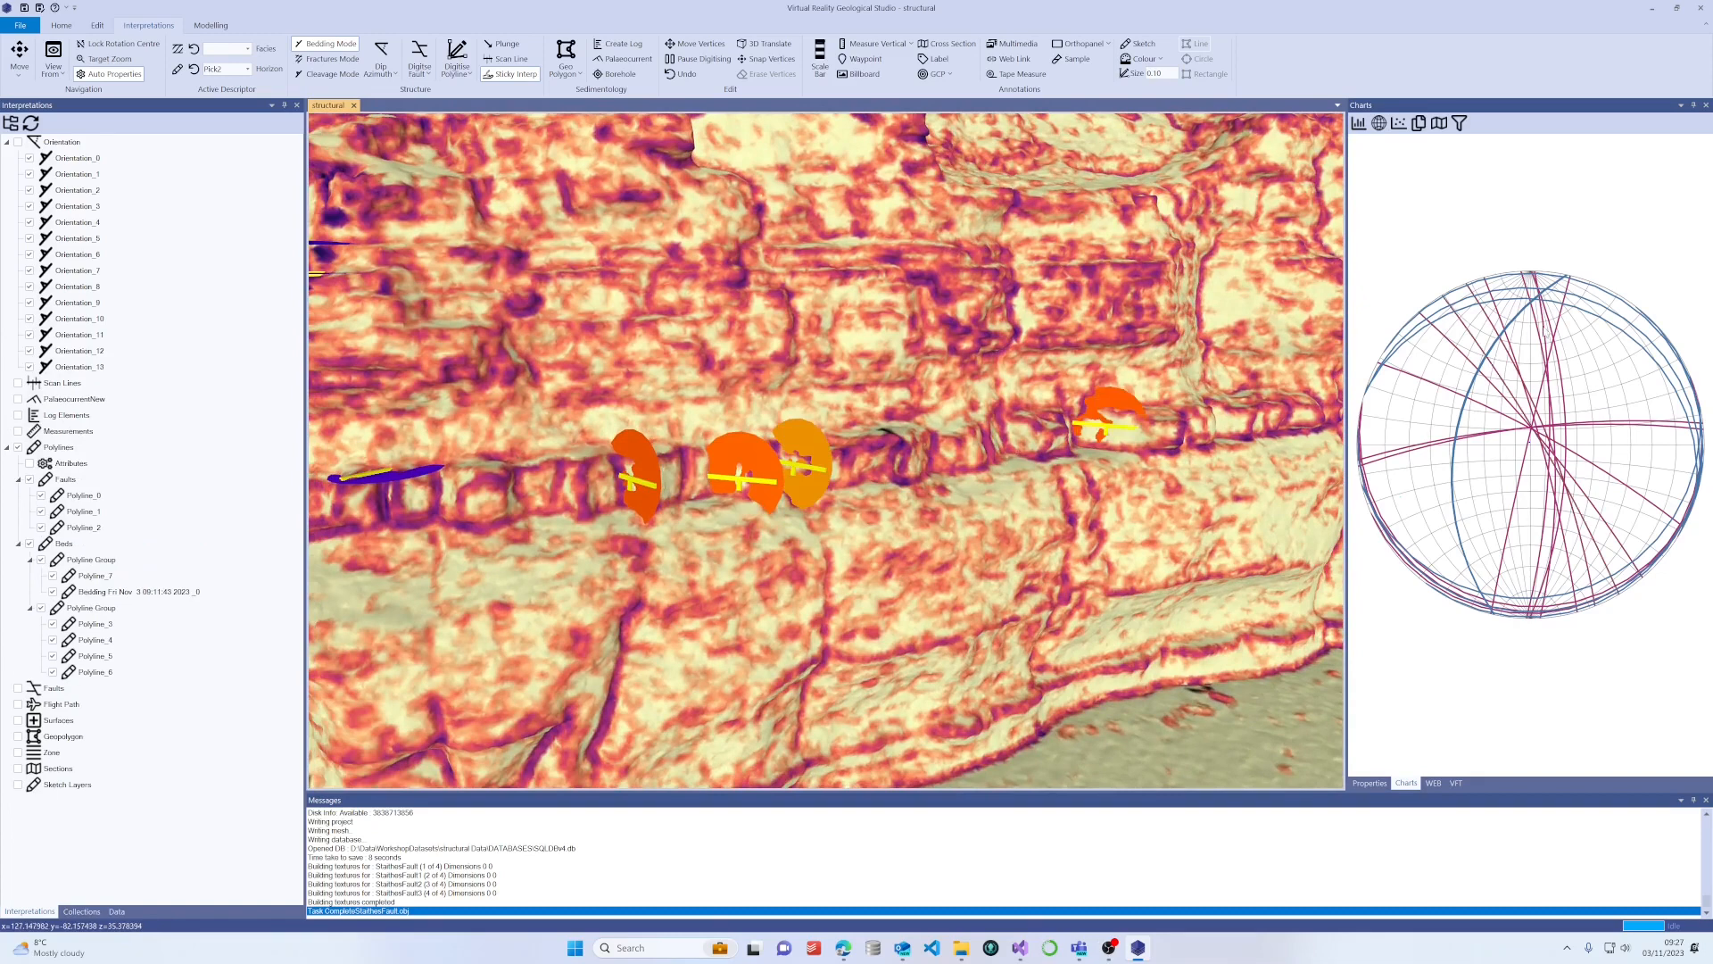
Place two more orientation measurements on block faces further along the same blocky bed, towards the scale pole.
{"action": "scroll", "coordinate": [1547, 421], "scroll_direction": "up", "scroll_amount": 2}
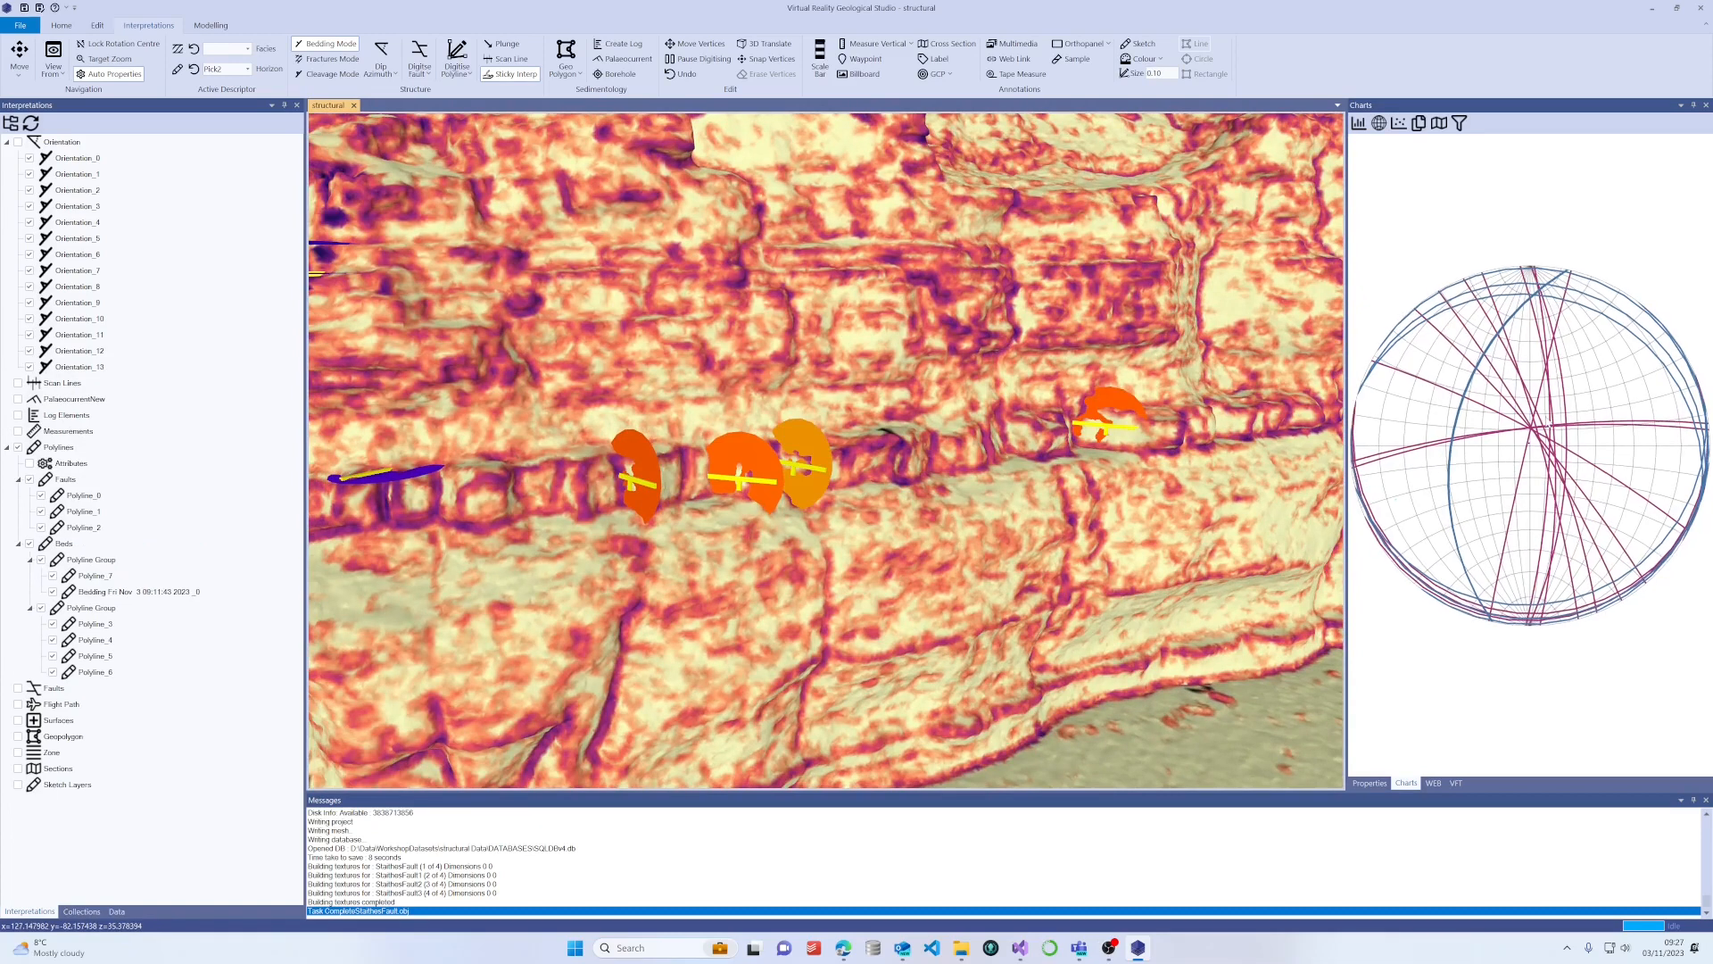
{"action": "scroll", "coordinate": [1546, 421], "scroll_direction": "down", "scroll_amount": 5}
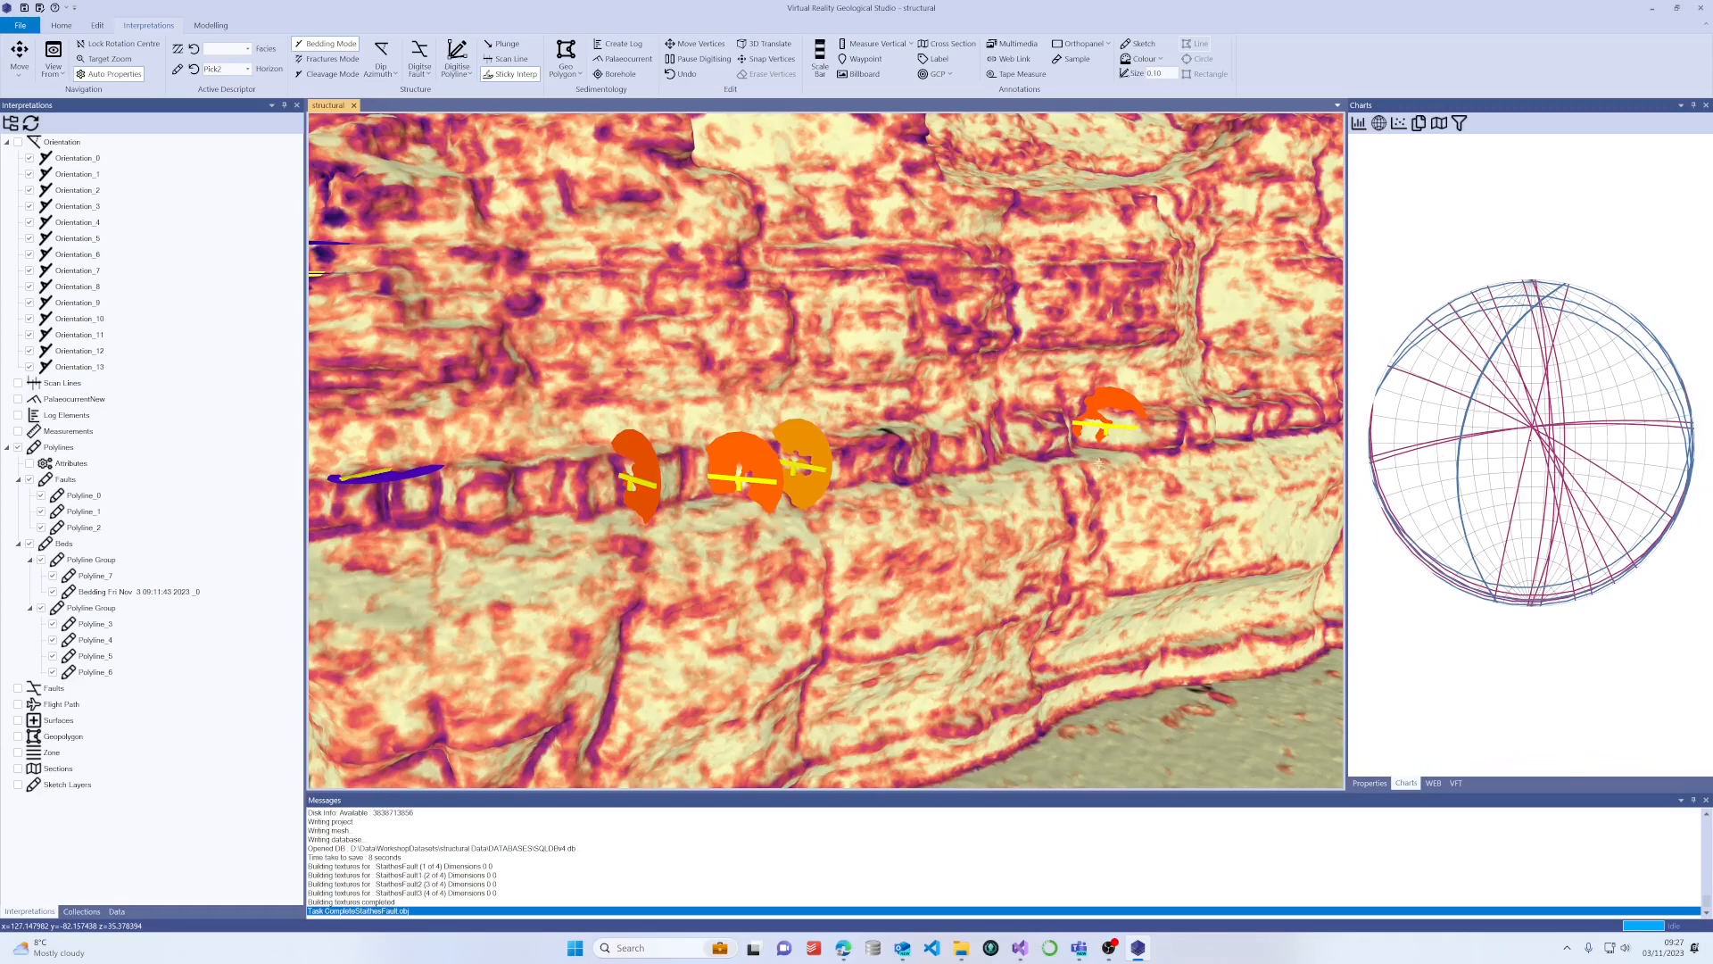
{"action": "scroll", "coordinate": [1094, 443], "scroll_direction": "down", "scroll_amount": 2}
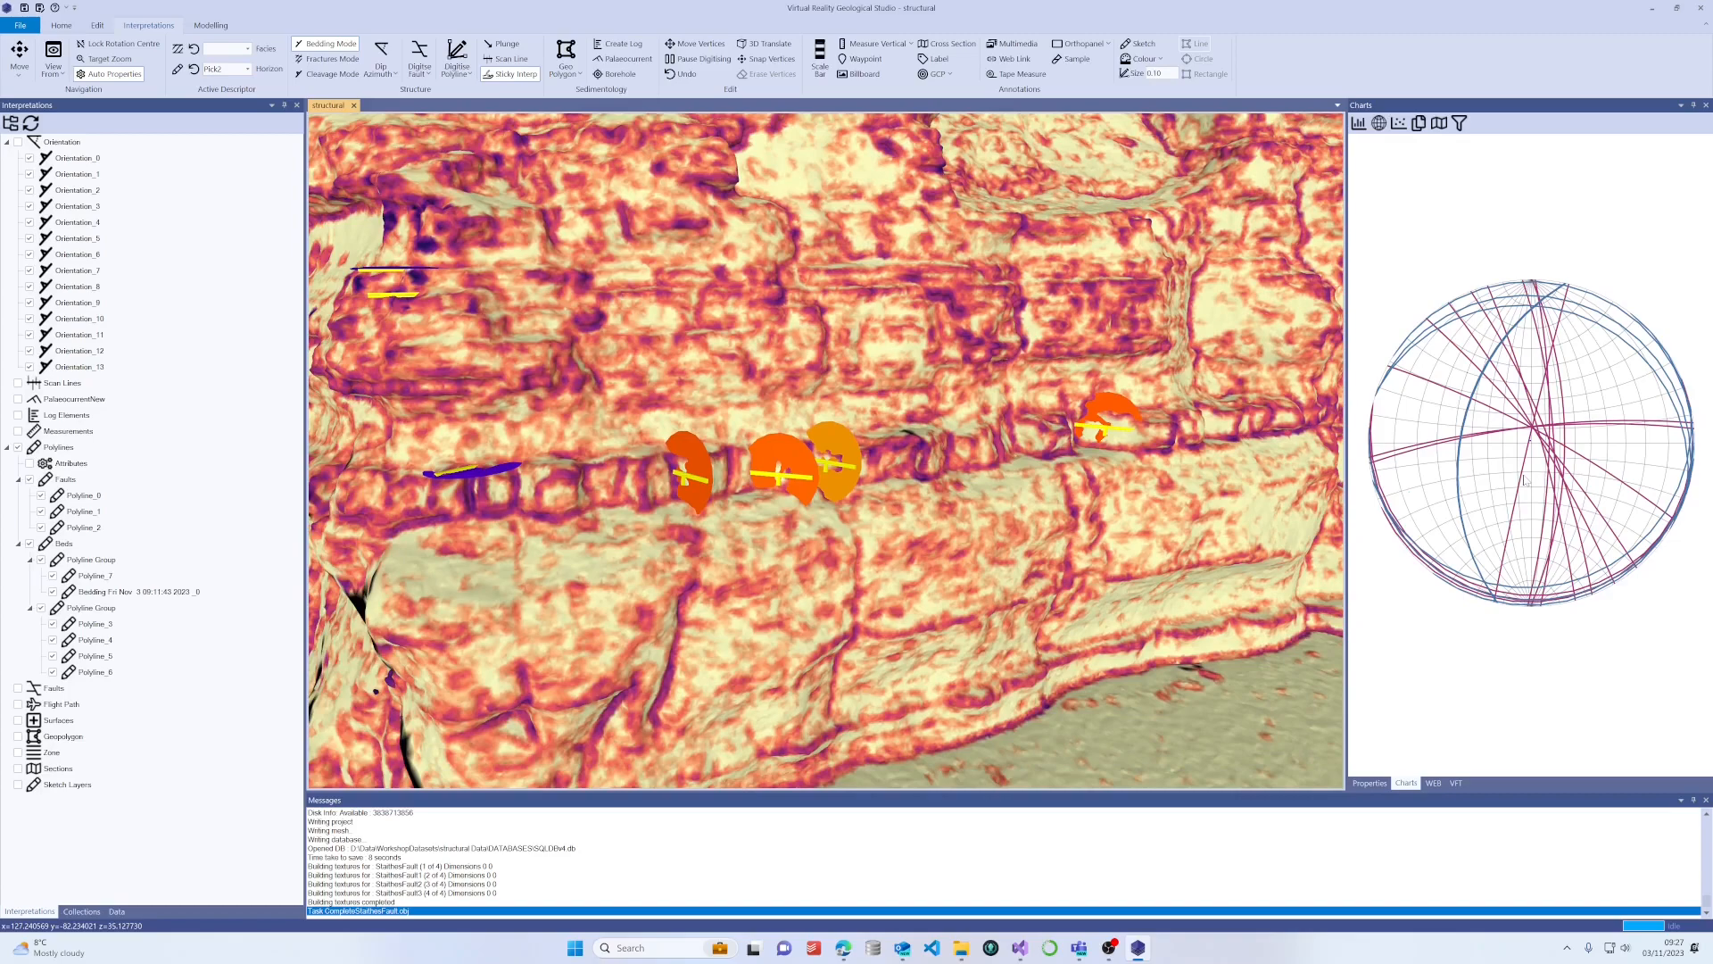
{"action": "left_click_drag", "start_coordinate": [1264, 432], "coordinate": [1066, 387]}
{"action": "middle_click_drag", "start_coordinate": [1066, 387], "coordinate": [800, 414]}
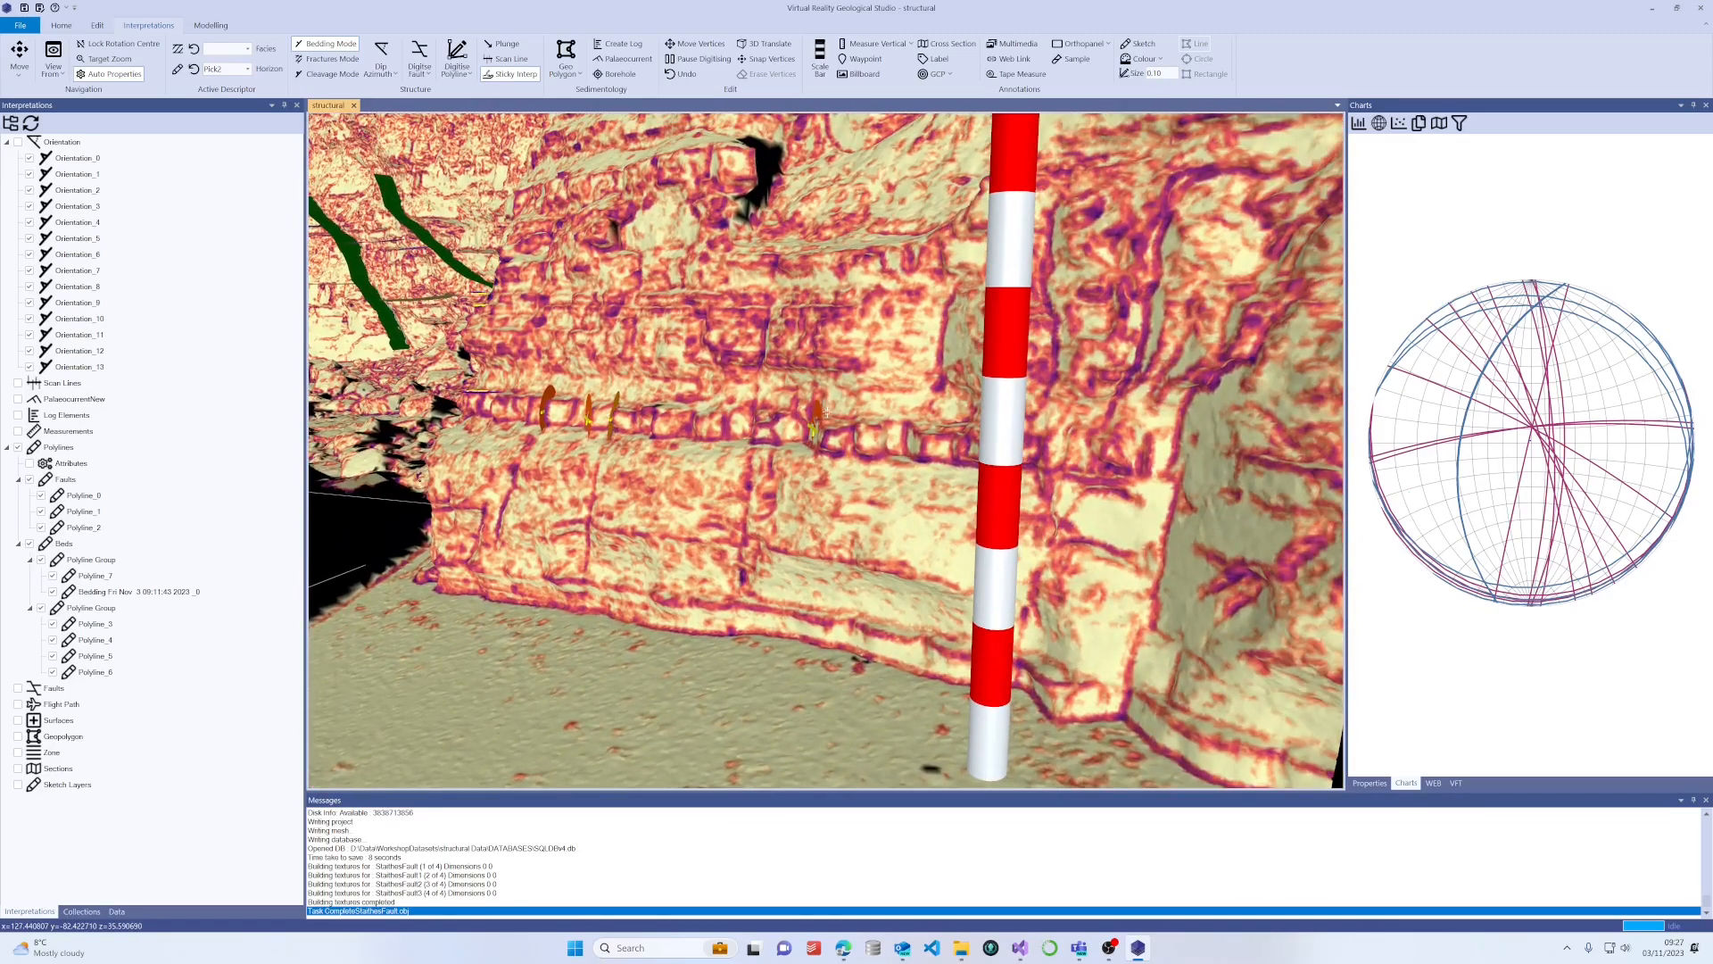
{"action": "scroll", "coordinate": [801, 414], "scroll_direction": "up", "scroll_amount": 6}
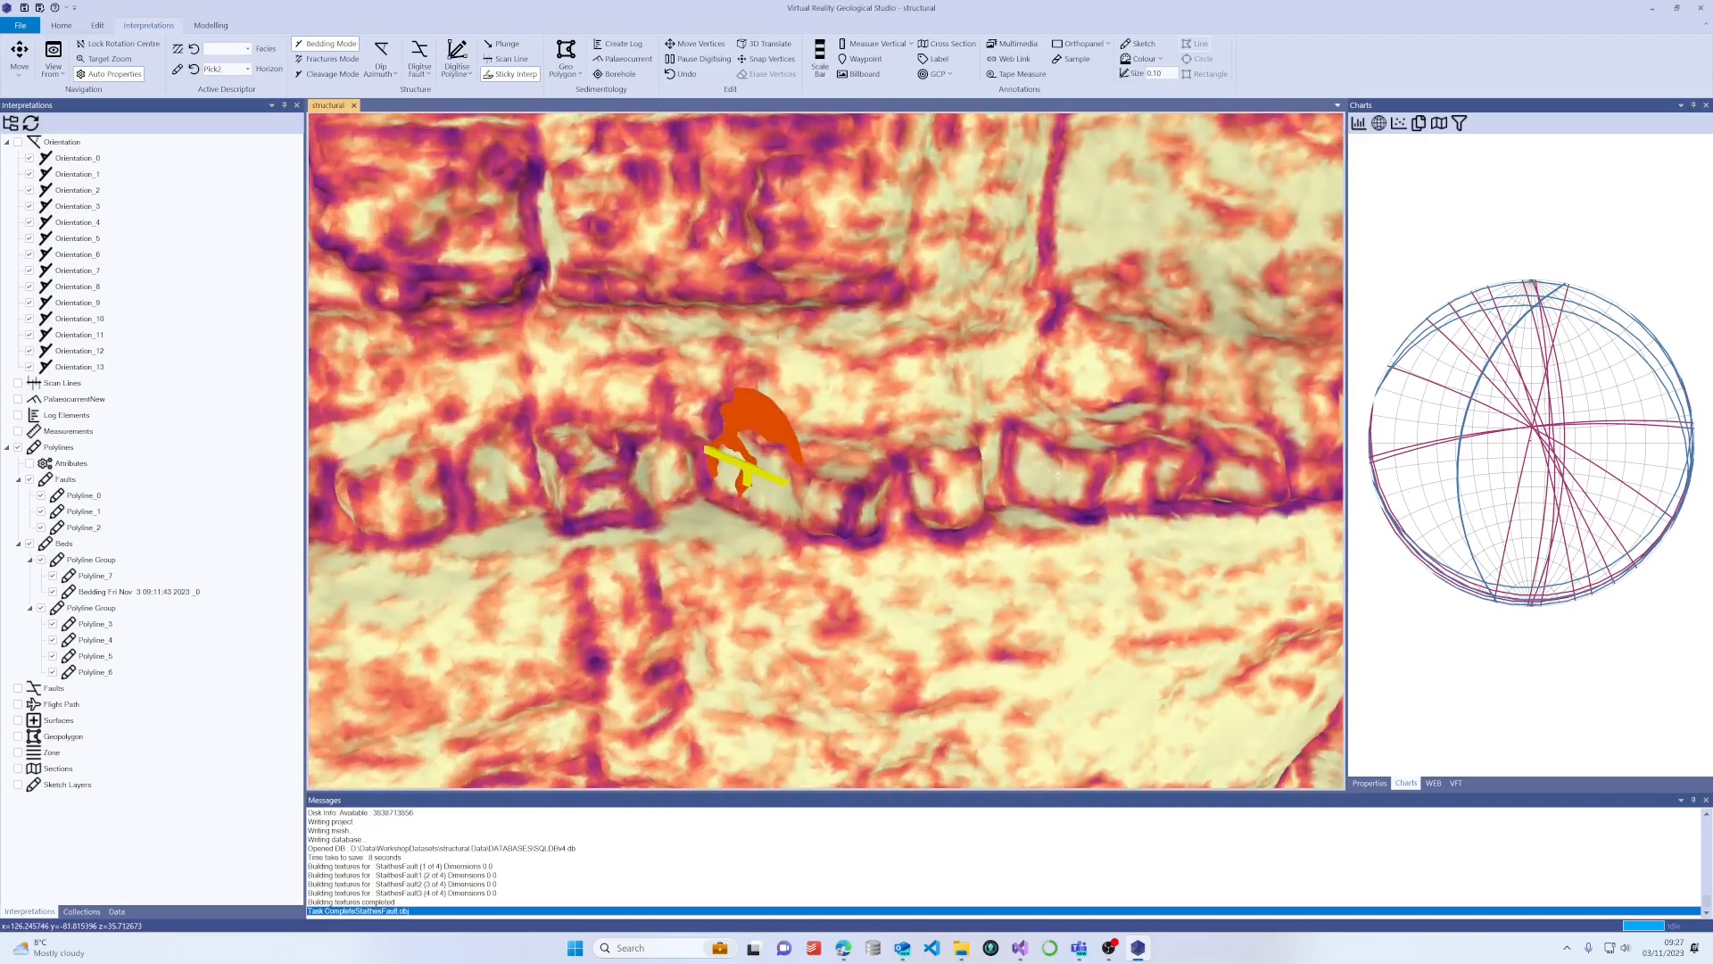
{"action": "left_click", "coordinate": [1058, 476]}
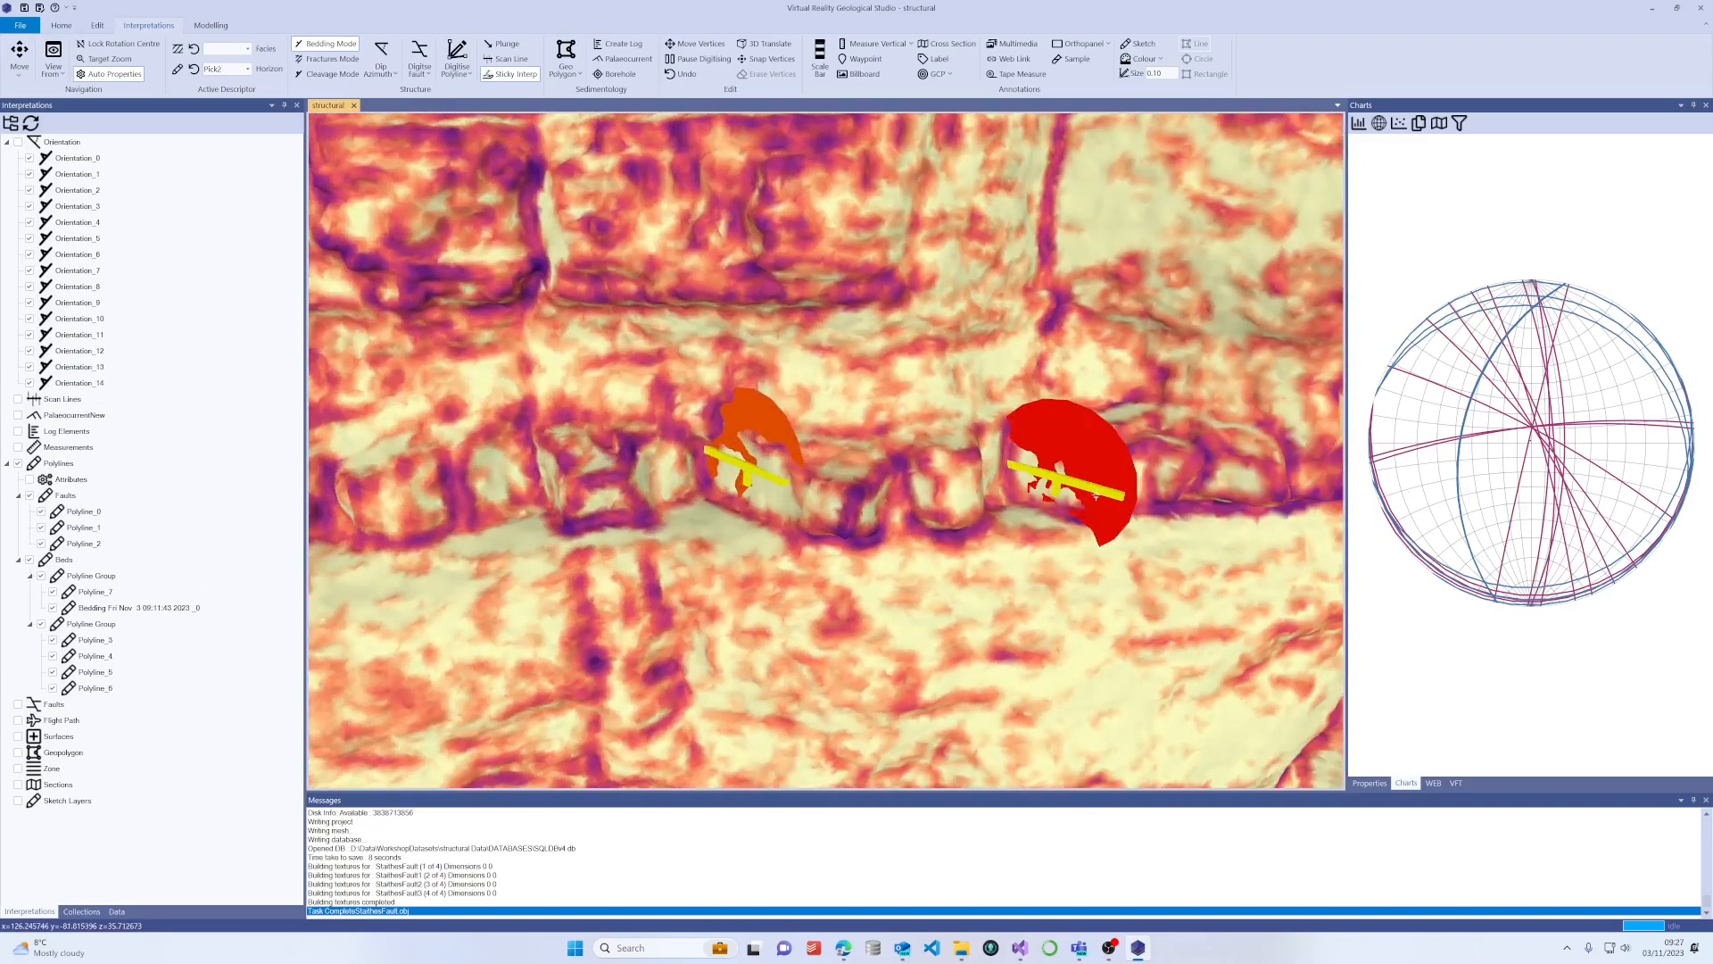
{"action": "left_click", "coordinate": [1249, 481]}
Open a new Stereonet window and dock it side by side with the structural 3D view.
{"action": "scroll", "coordinate": [1240, 531], "scroll_direction": "down", "scroll_amount": 10}
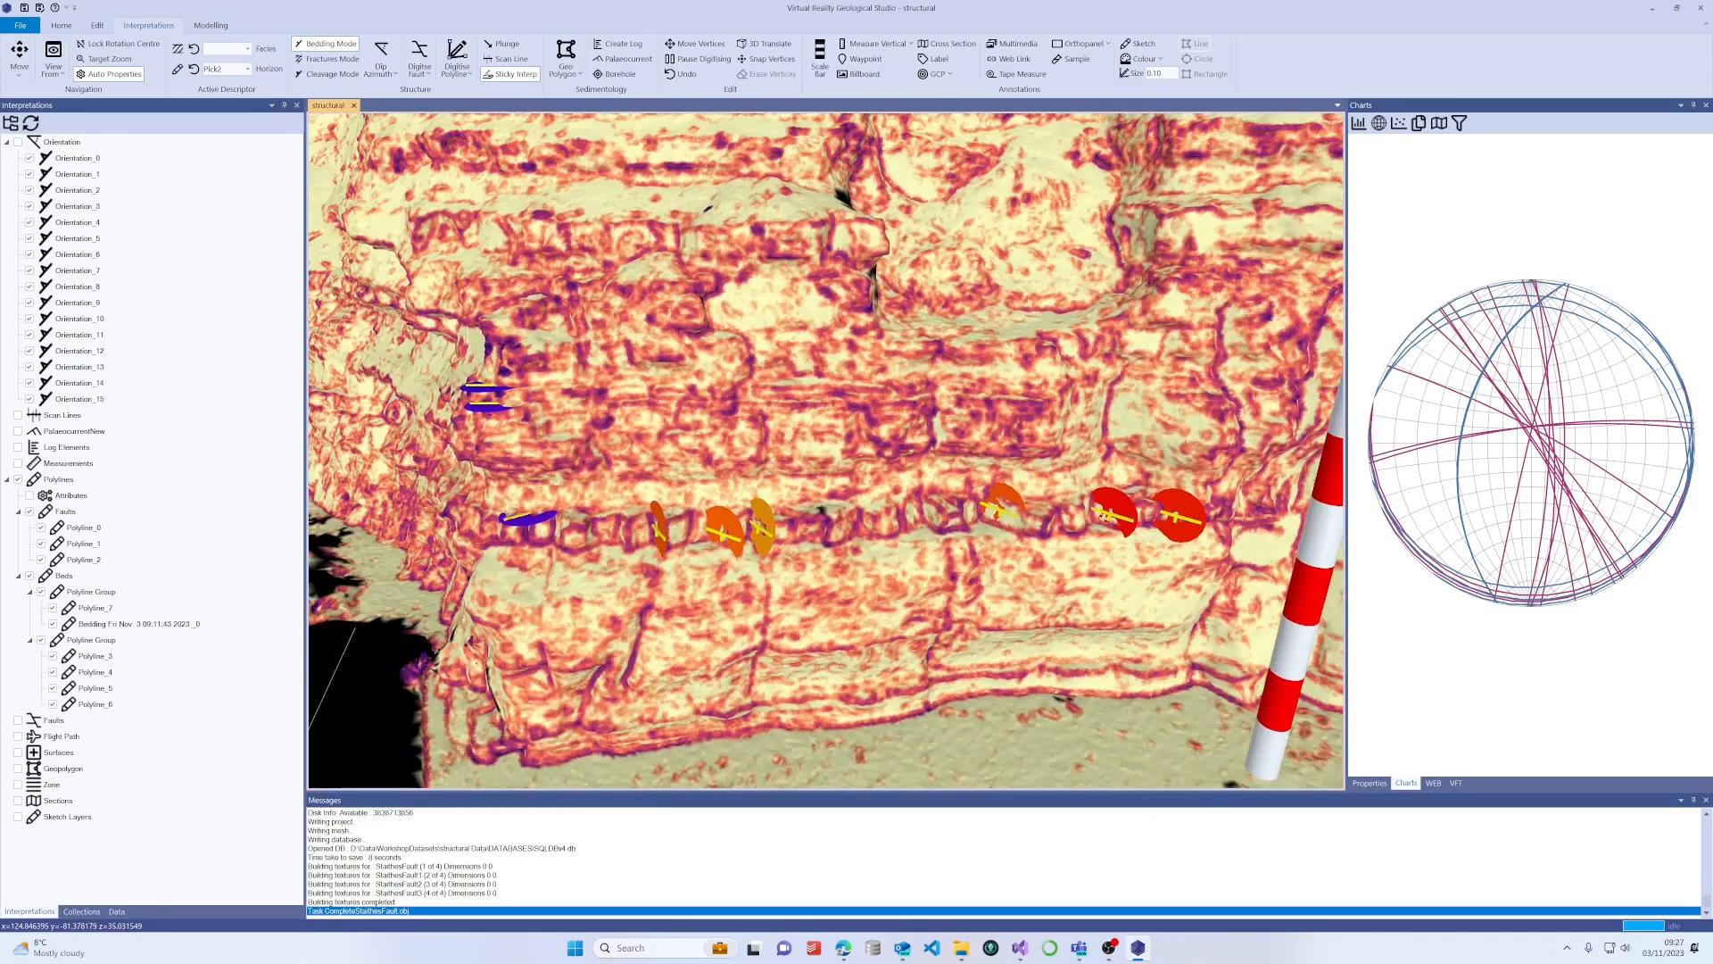
{"action": "scroll", "coordinate": [1153, 542], "scroll_direction": "down", "scroll_amount": 5}
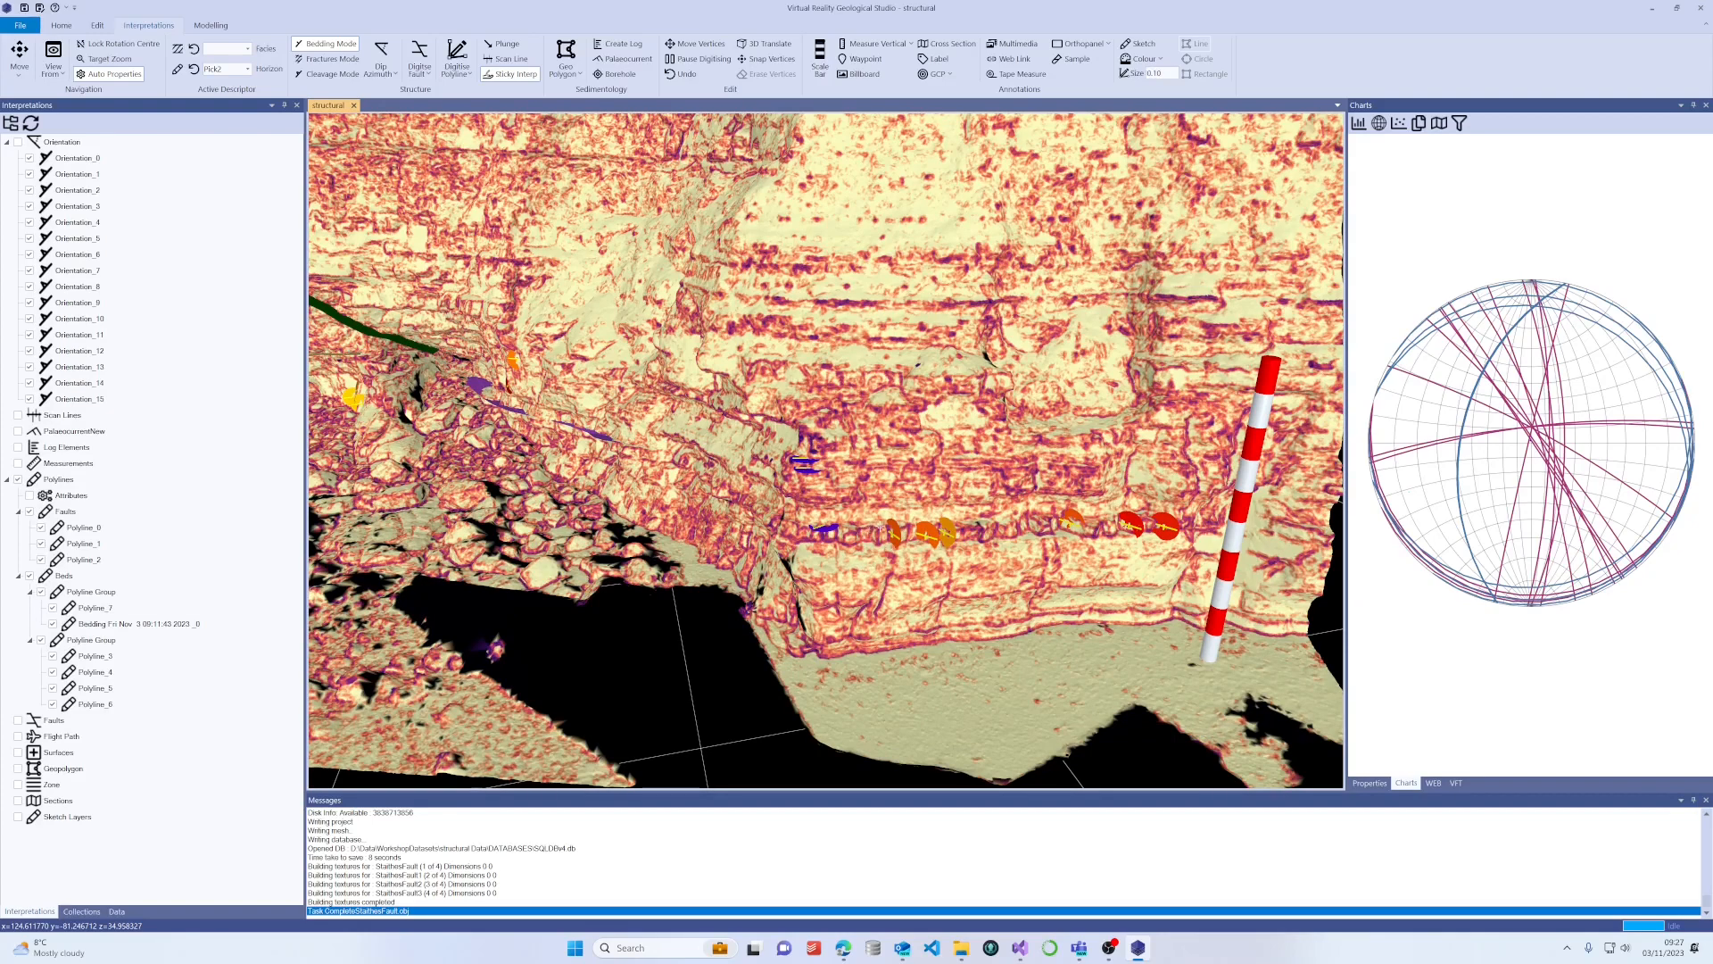
{"action": "scroll", "coordinate": [881, 527], "scroll_direction": "down", "scroll_amount": 5}
{"action": "scroll", "coordinate": [881, 528], "scroll_direction": "down", "scroll_amount": 1}
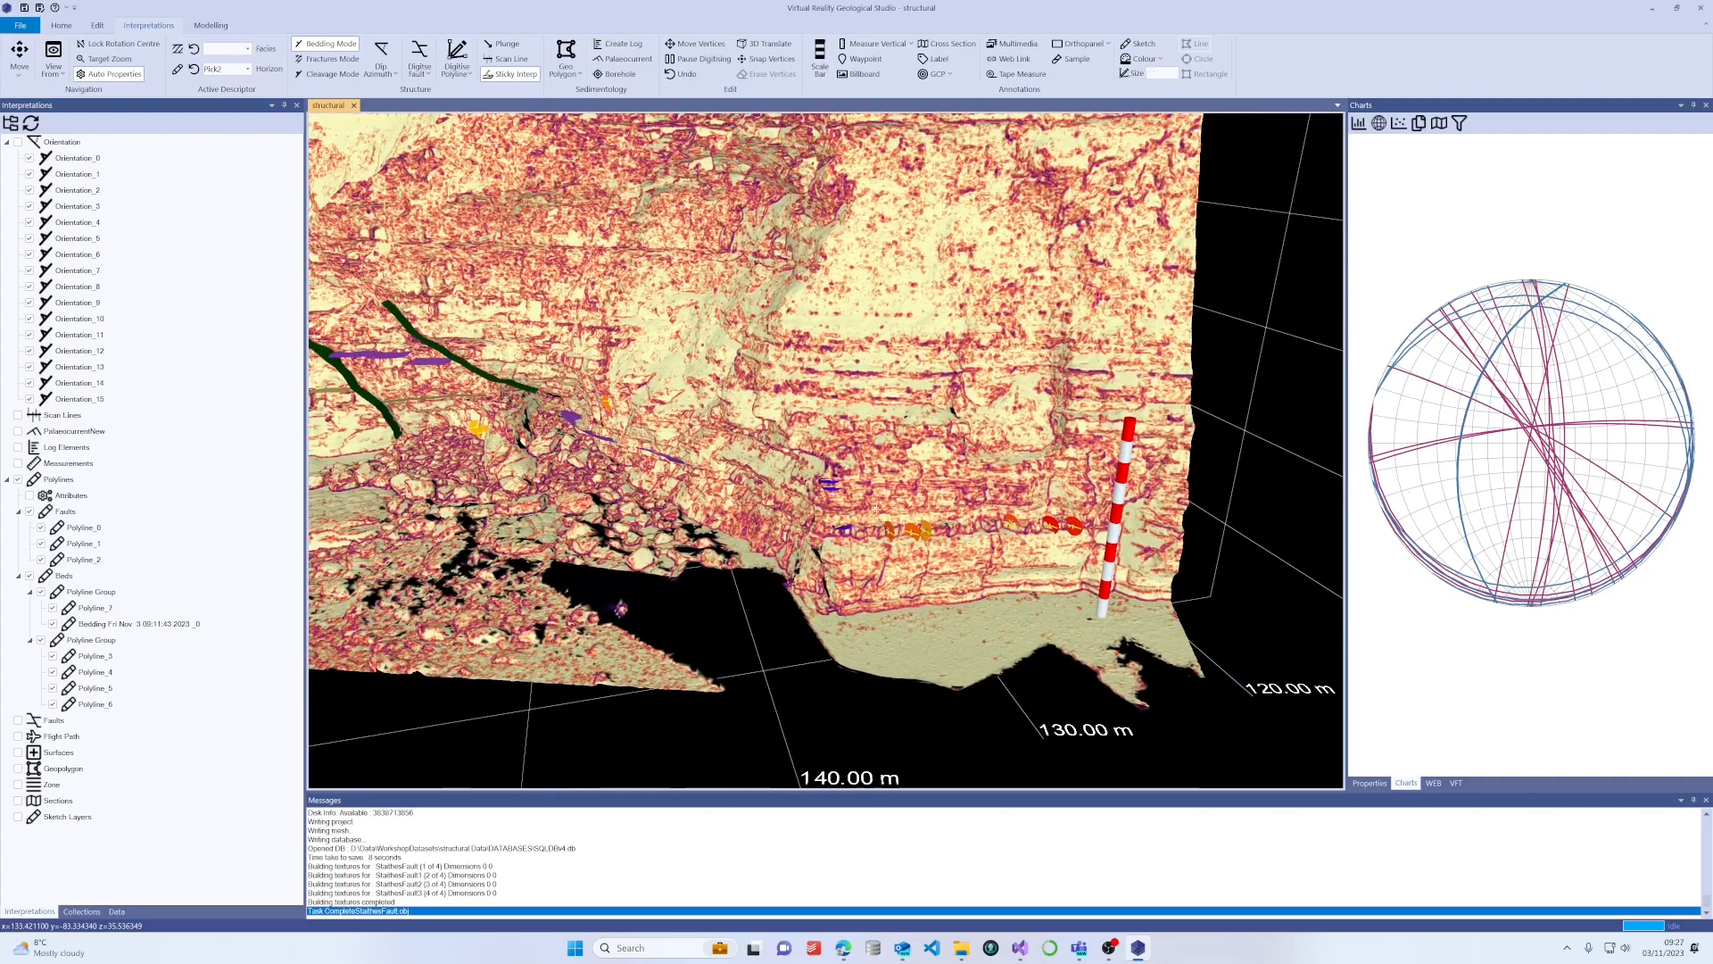
{"action": "left_click", "coordinate": [59, 27]}
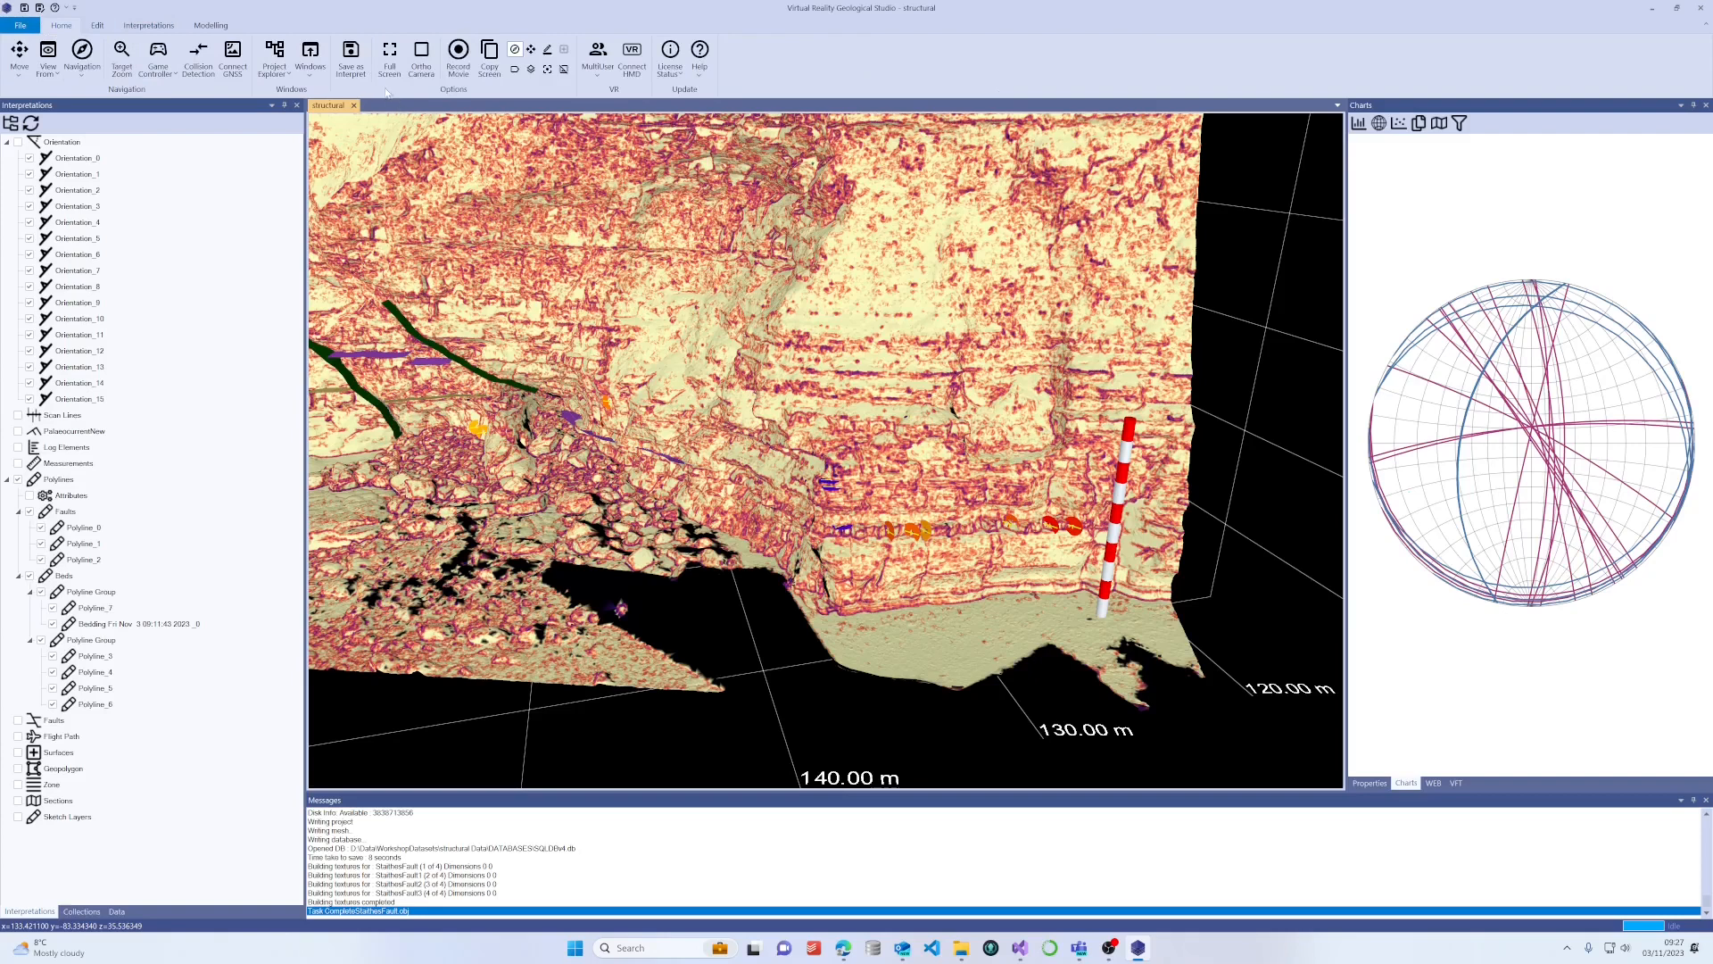
{"action": "left_click", "coordinate": [313, 69]}
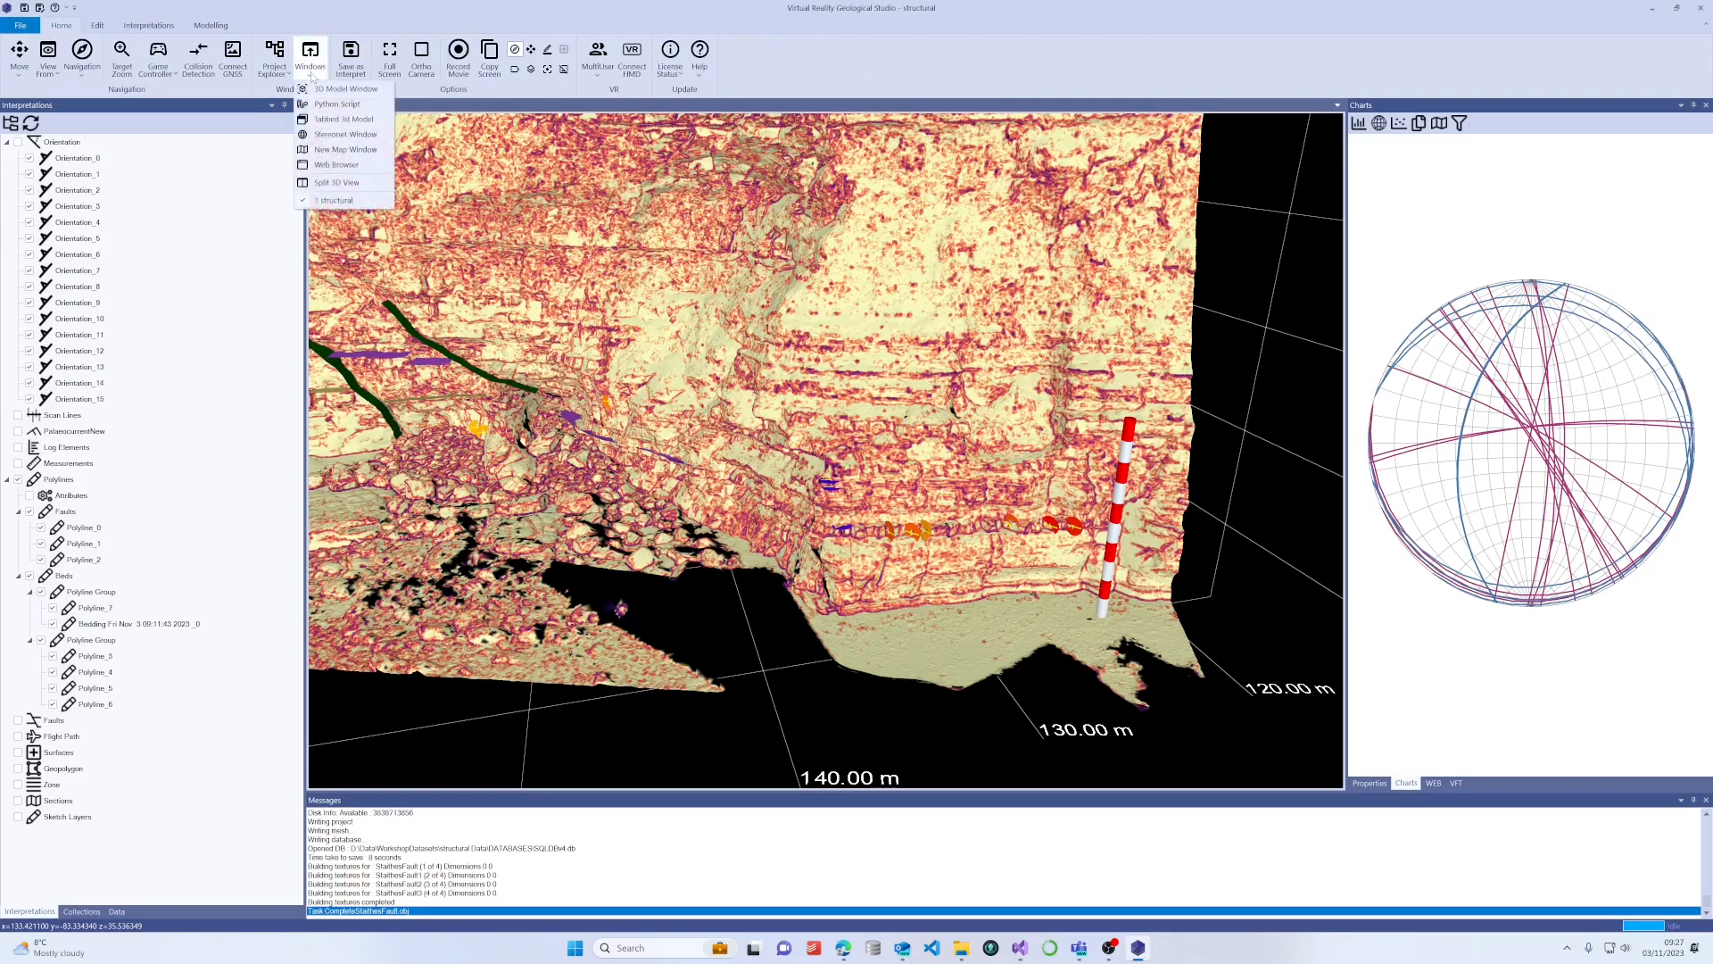
{"action": "left_click", "coordinate": [329, 134]}
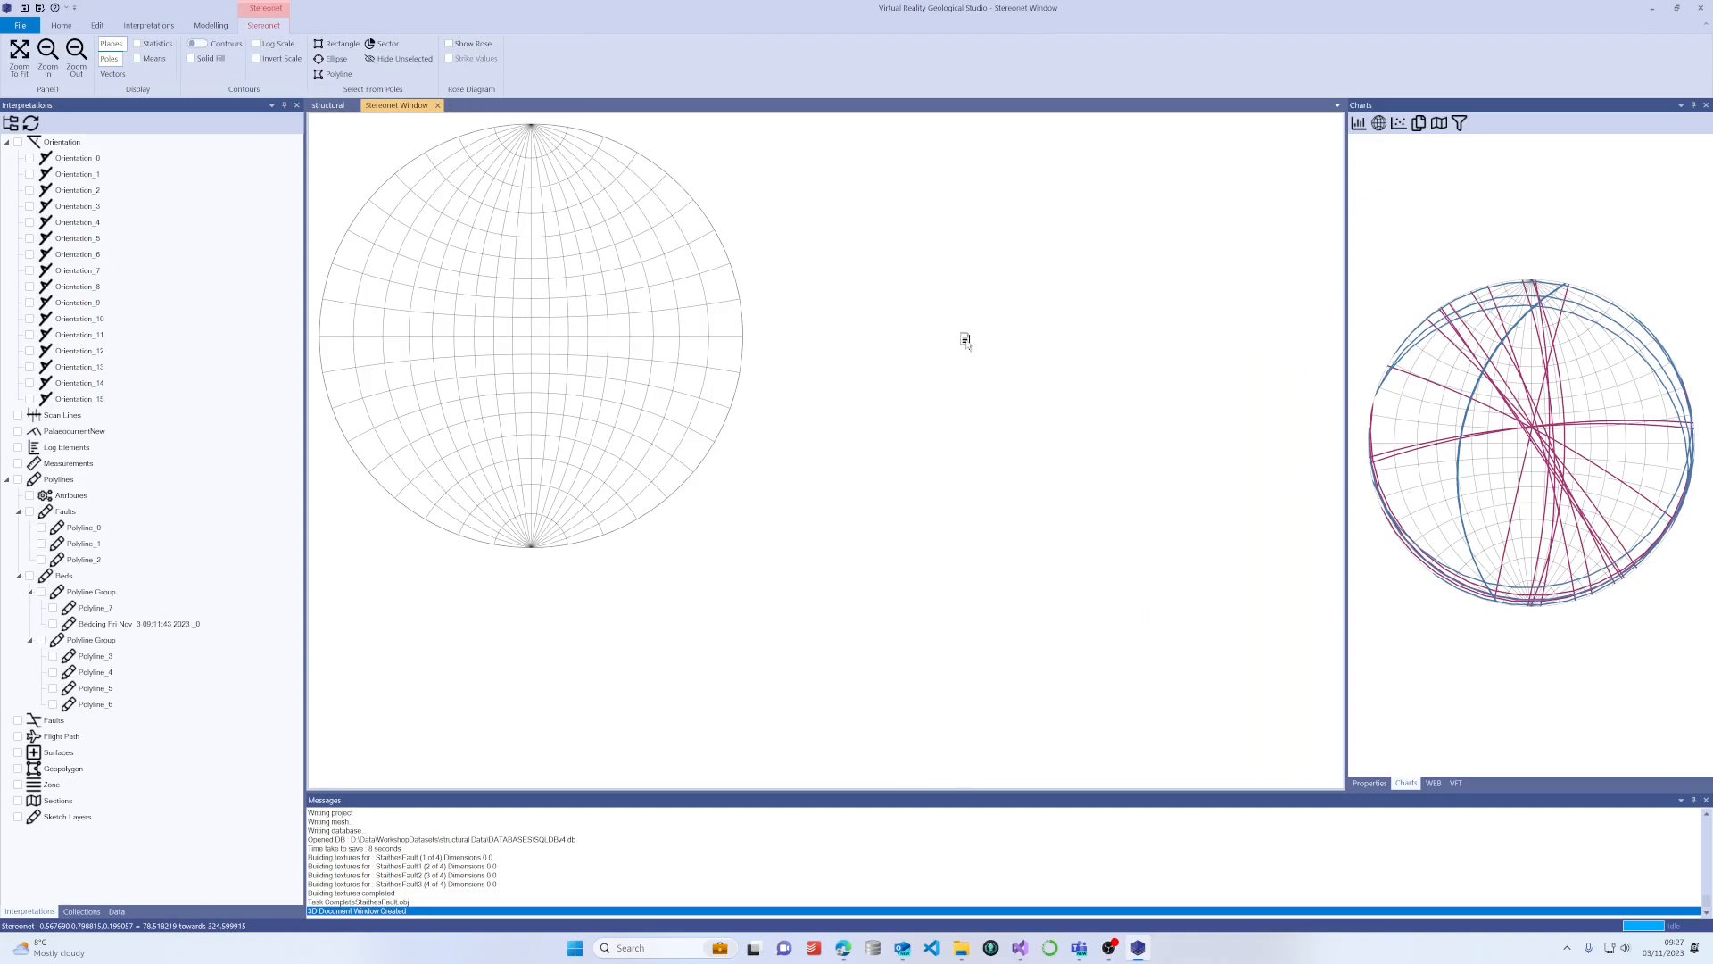
{"action": "left_click_drag", "start_coordinate": [1000, 371], "coordinate": [1003, 375]}
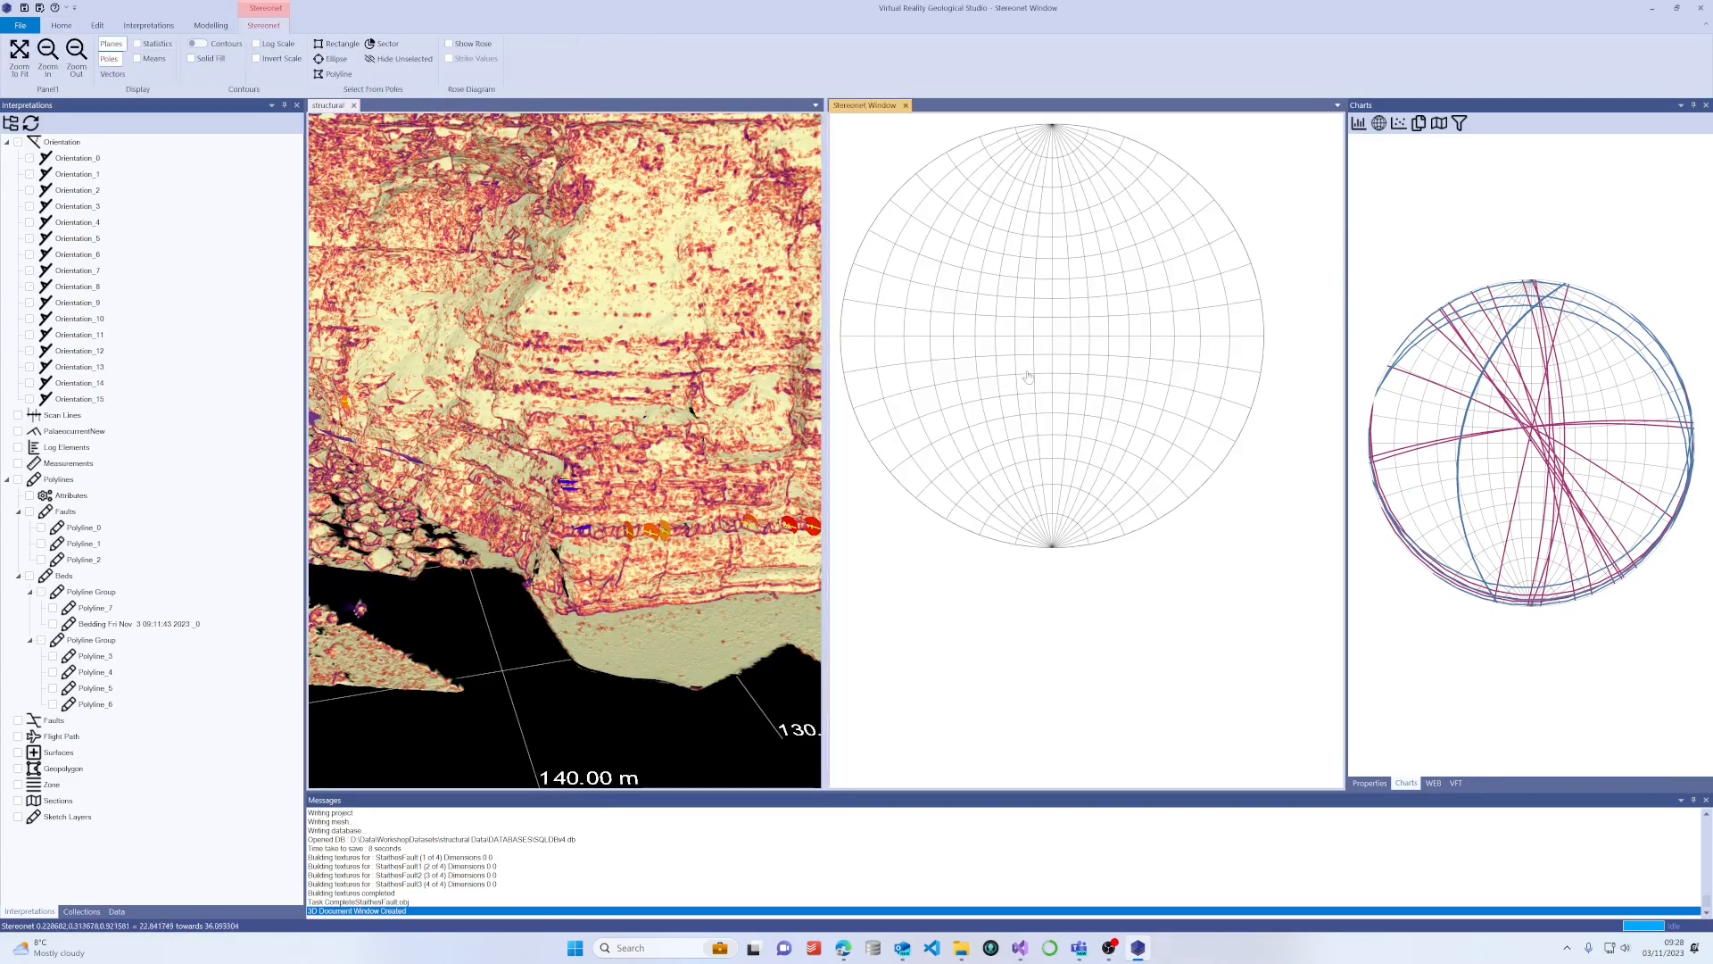
{"action": "left_click_drag", "start_coordinate": [1018, 347], "coordinate": [1051, 438]}
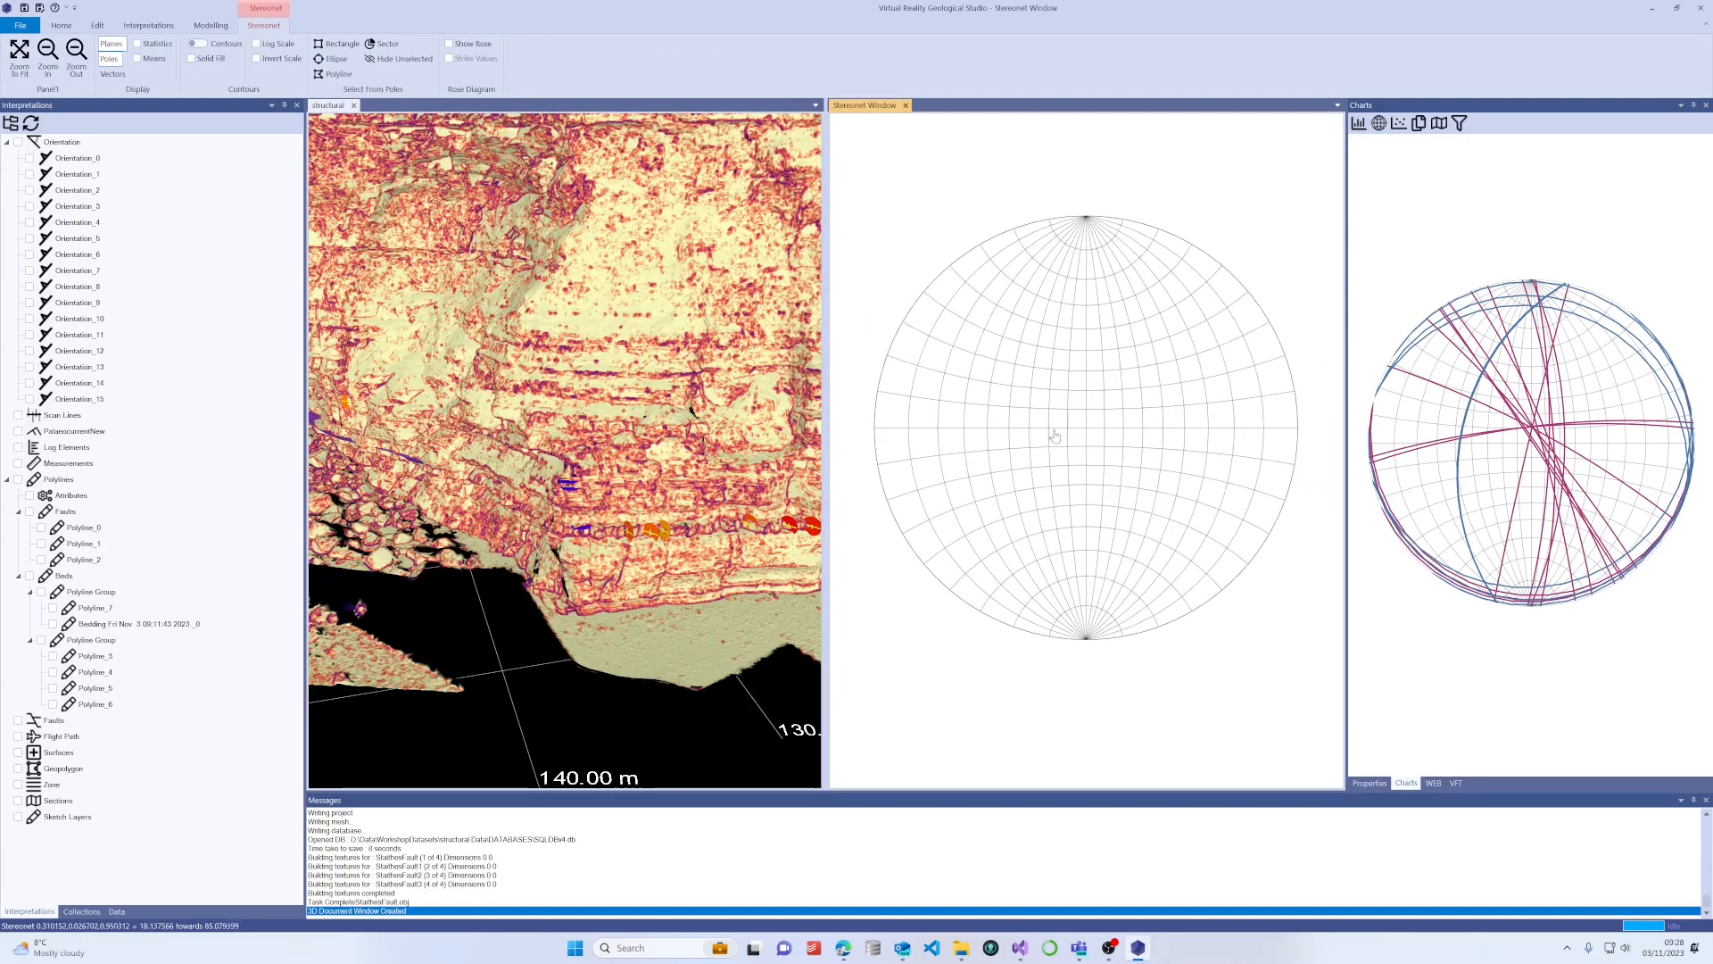
{"action": "scroll", "coordinate": [1066, 429], "scroll_direction": "up", "scroll_amount": 2}
{"action": "scroll", "coordinate": [1066, 430], "scroll_direction": "down", "scroll_amount": 2}
{"action": "scroll", "coordinate": [1066, 429], "scroll_direction": "up", "scroll_amount": 2}
{"action": "scroll", "coordinate": [1066, 429], "scroll_direction": "down", "scroll_amount": 2}
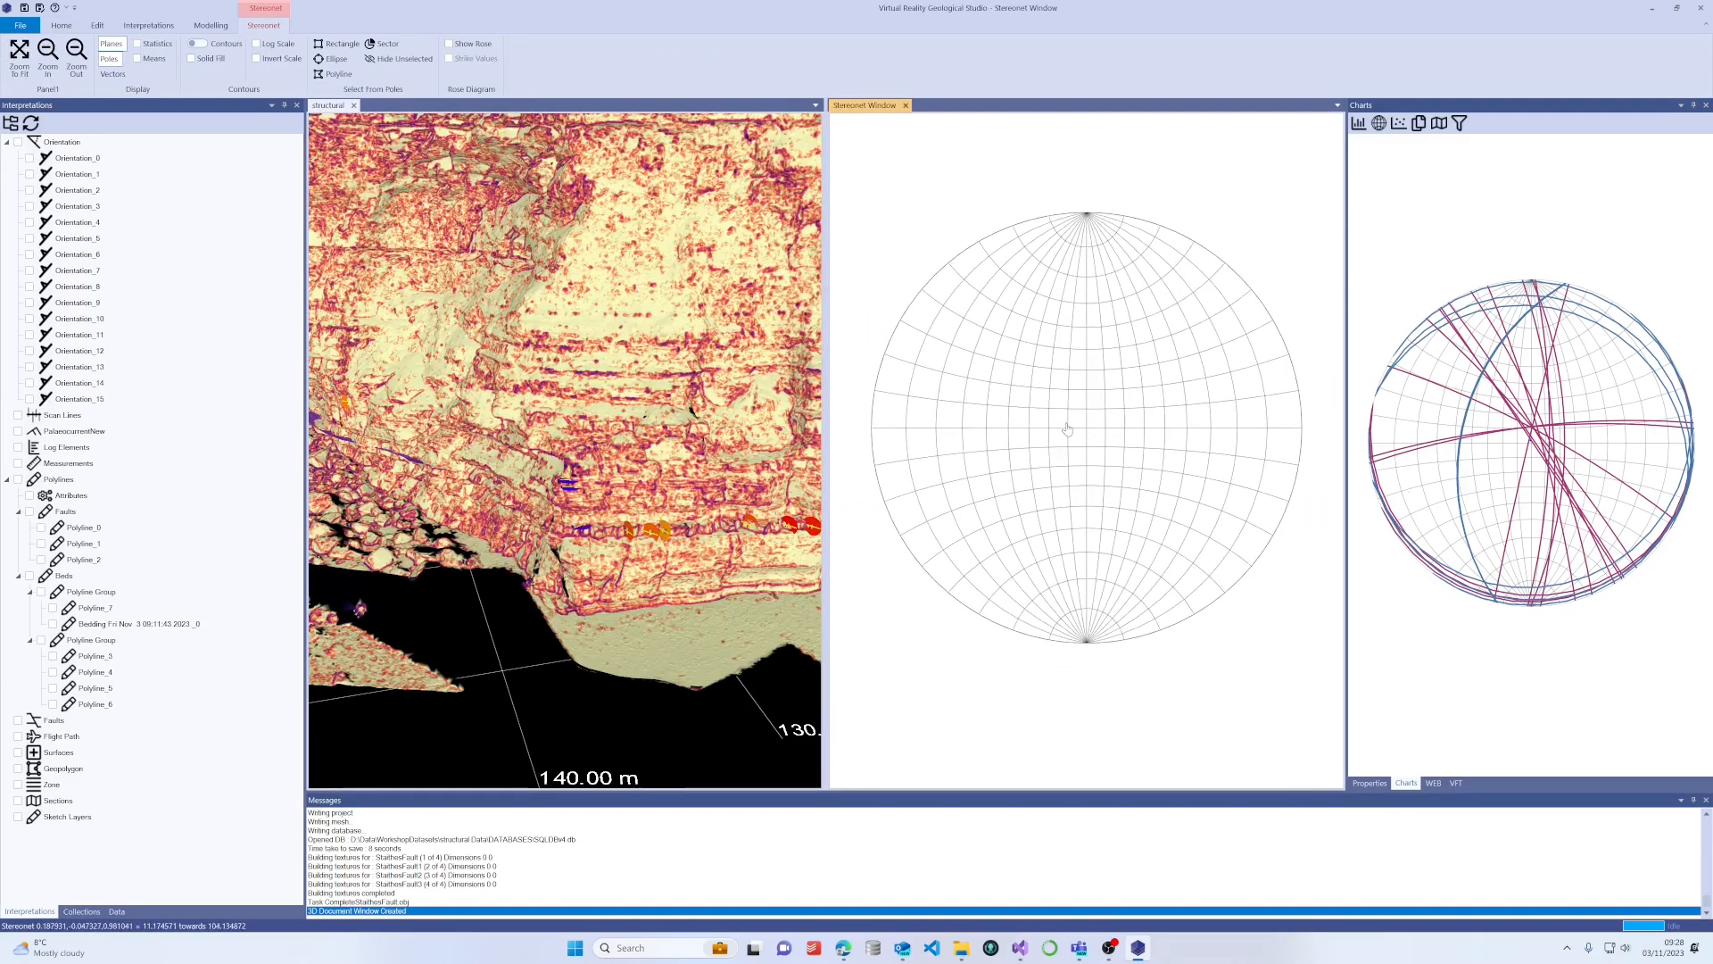
Plot Orientation_0, 2, 3, 4, 6 and 7 on the enlarged stereonet, and extend the plot to the whole Orientation set.
{"action": "scroll", "coordinate": [1067, 429], "scroll_direction": "up", "scroll_amount": 3}
{"action": "scroll", "coordinate": [1470, 432], "scroll_direction": "up", "scroll_amount": 3}
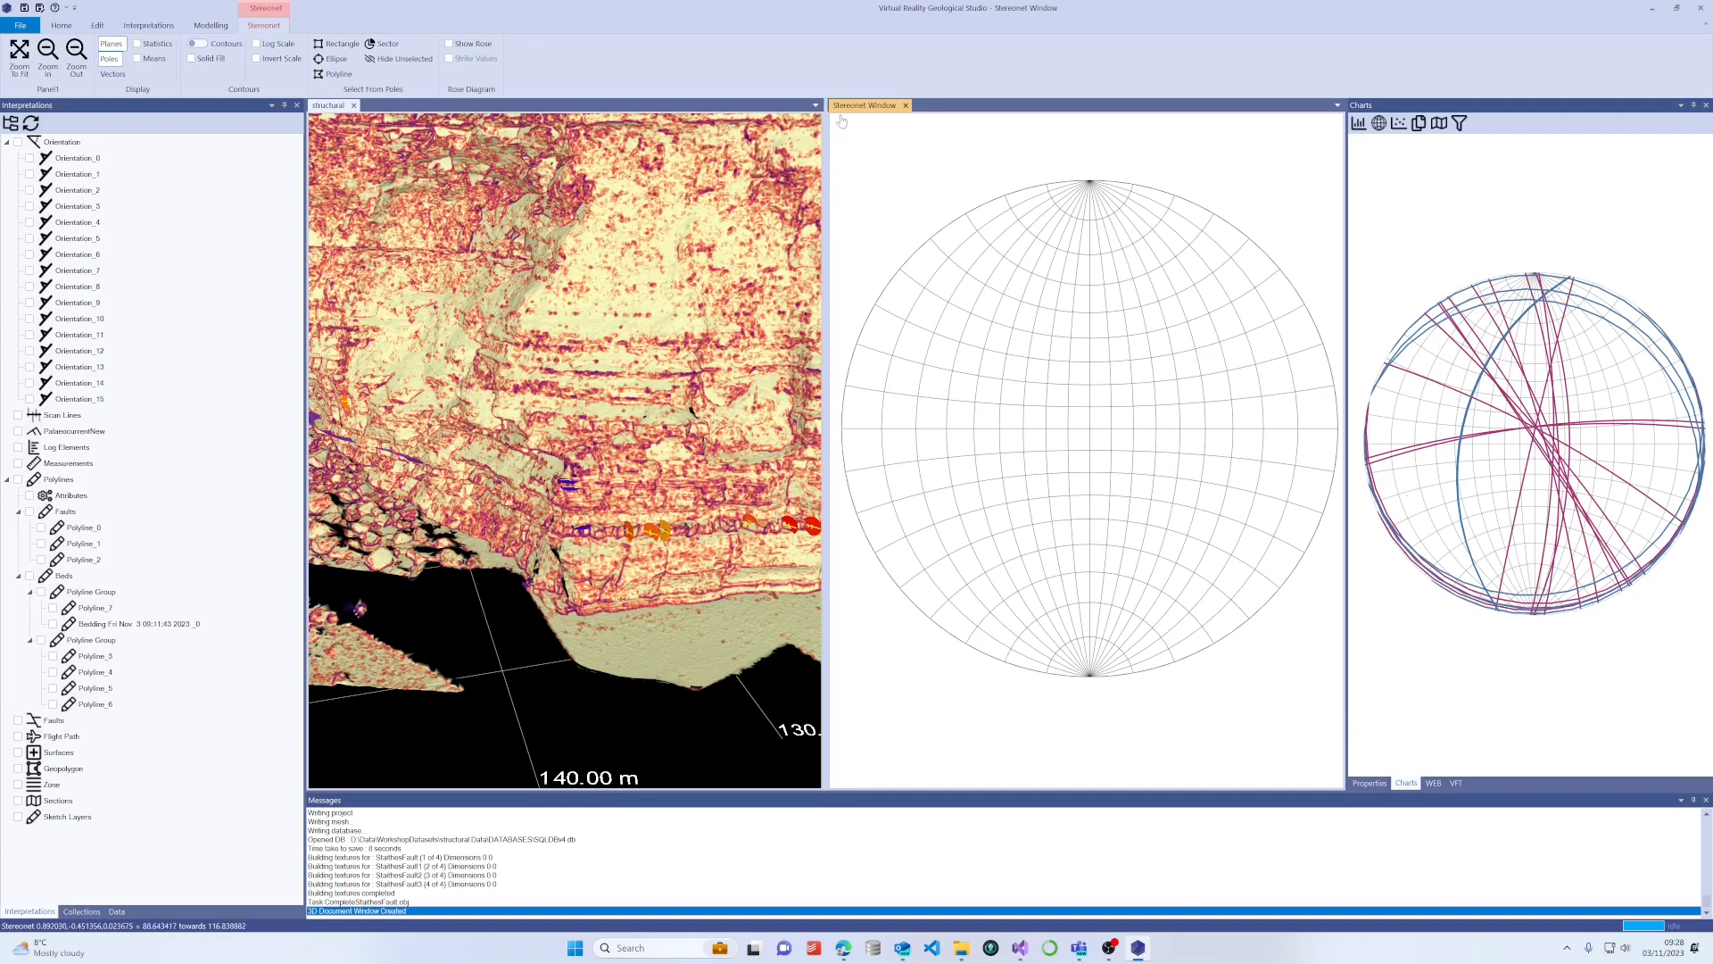
{"action": "left_click", "coordinate": [324, 107]}
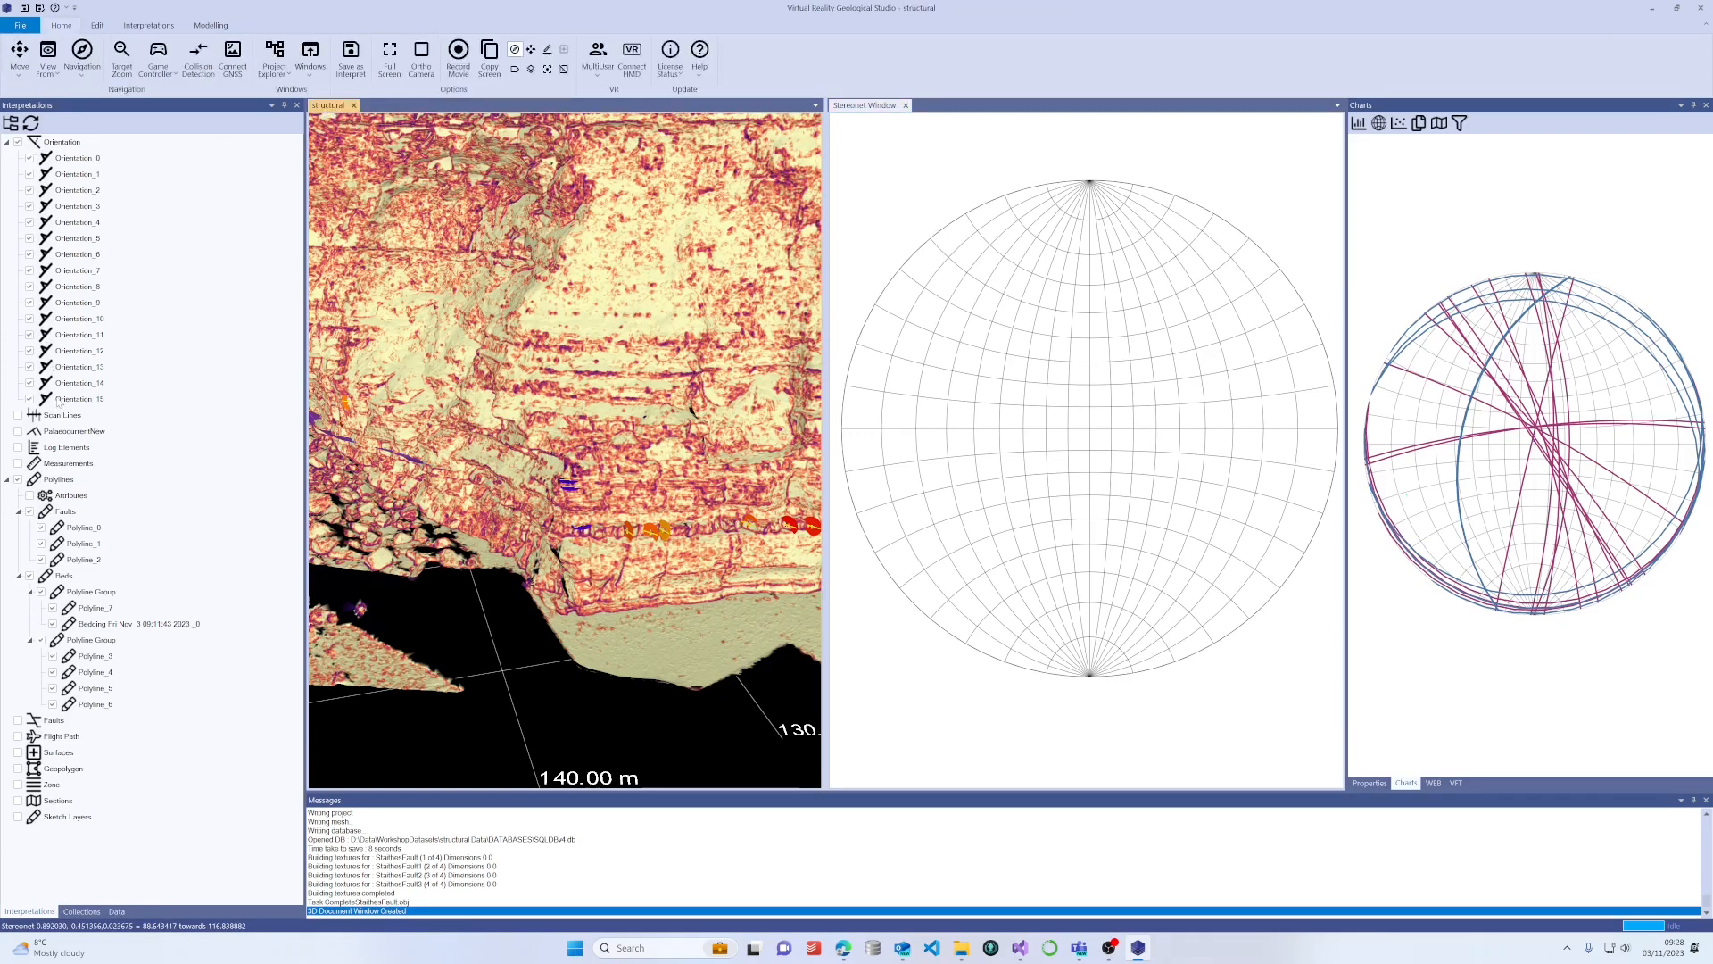
{"action": "left_click", "coordinate": [858, 106]}
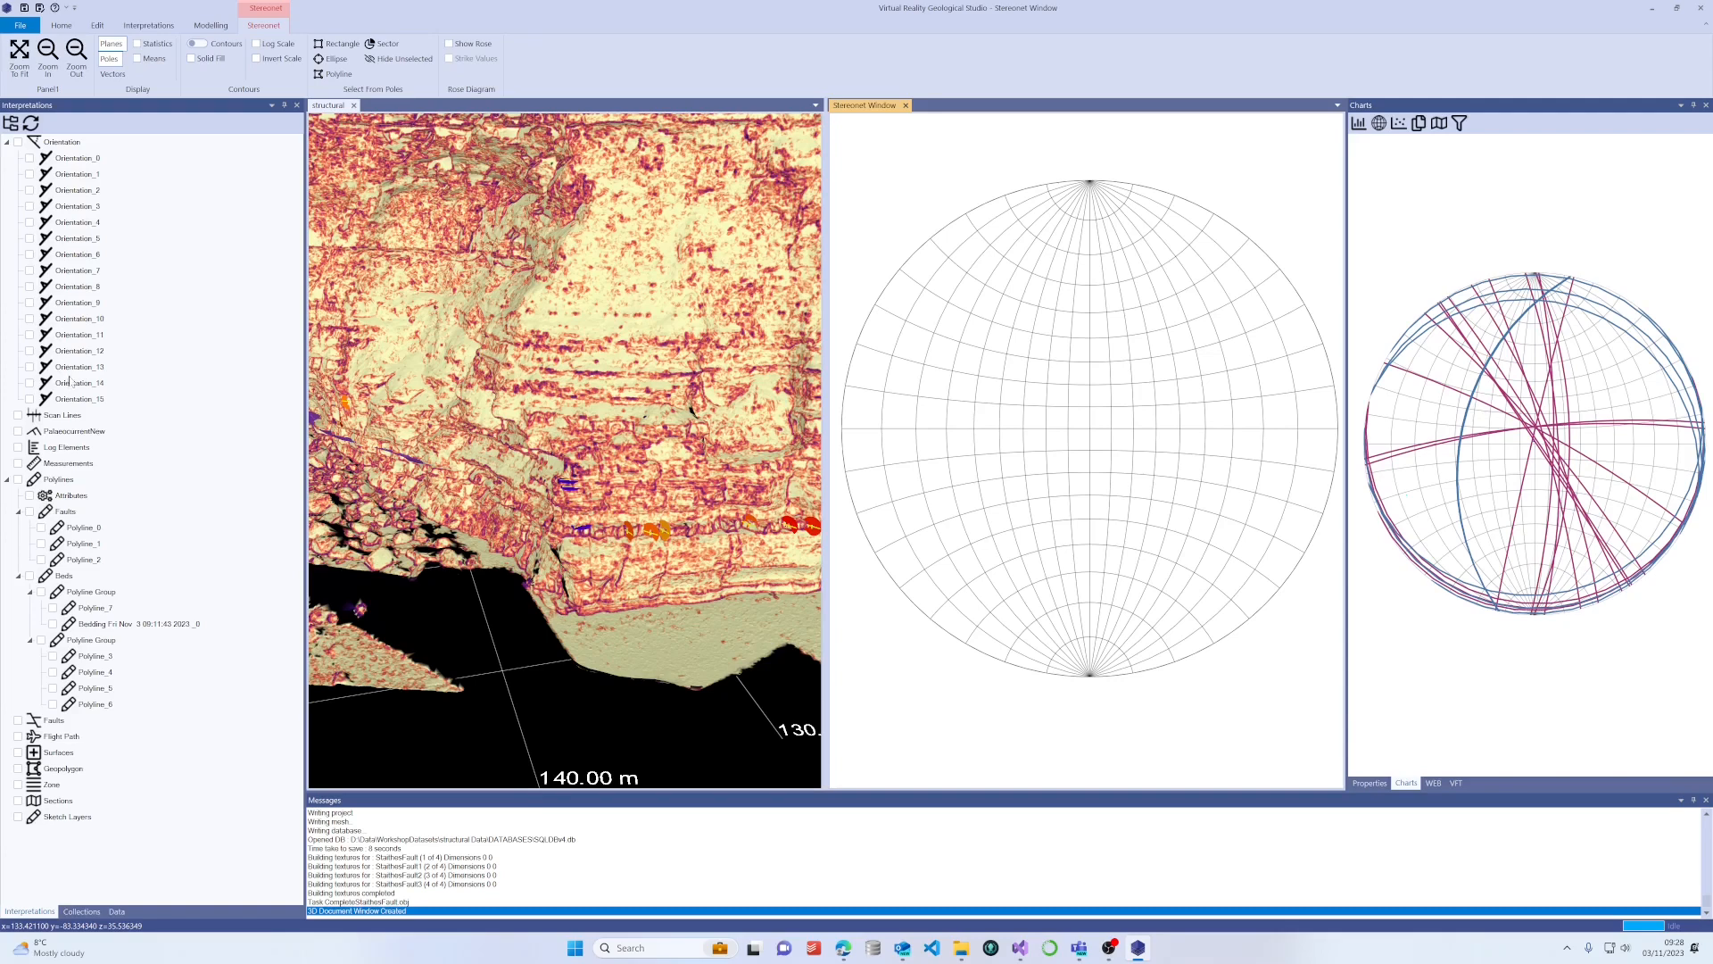
{"action": "left_click", "coordinate": [29, 158]}
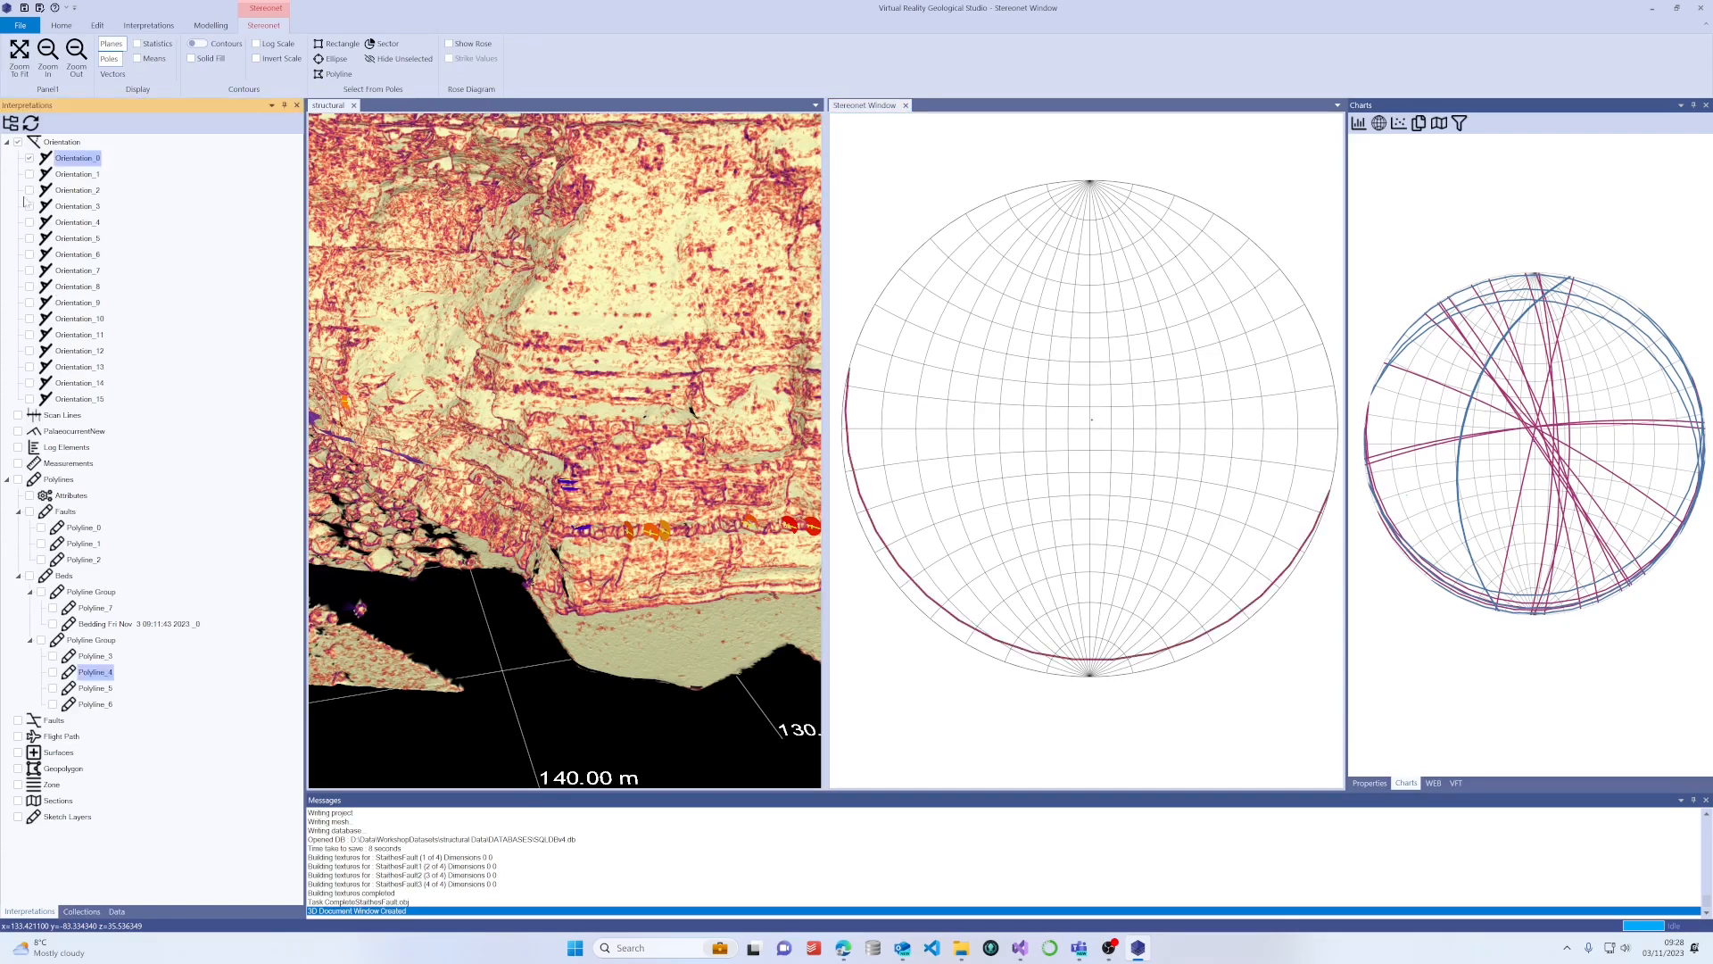
{"action": "left_click", "coordinate": [29, 190]}
{"action": "left_click", "coordinate": [29, 207]}
{"action": "left_click", "coordinate": [29, 222]}
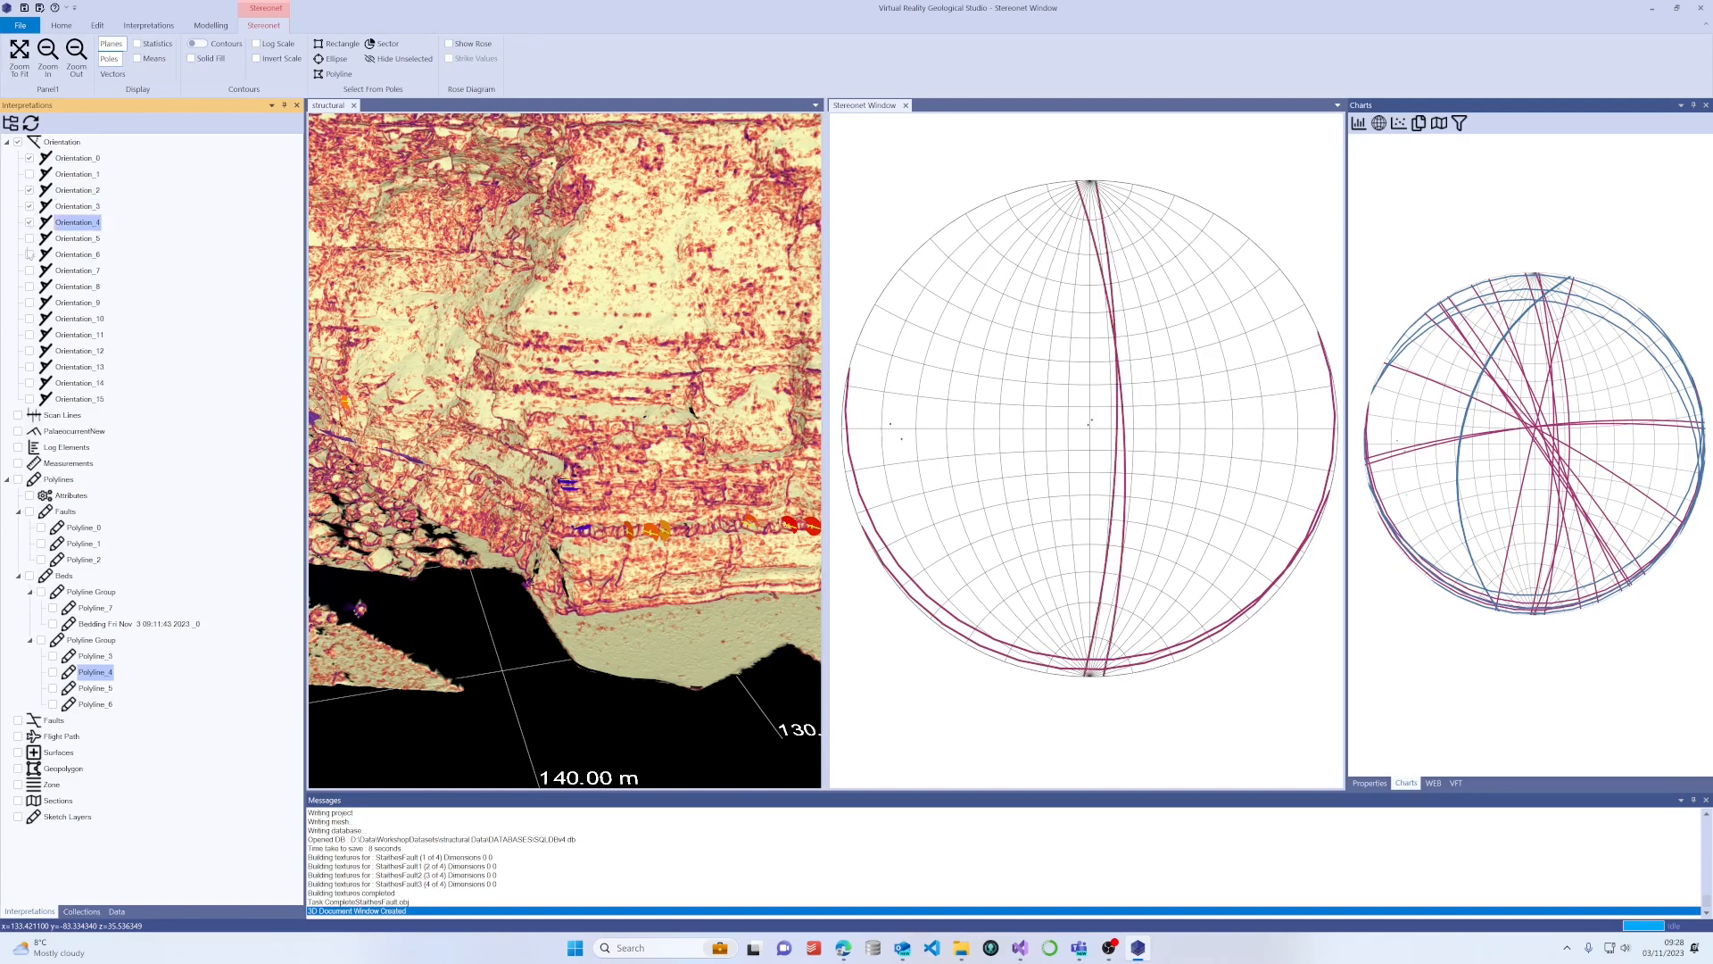
{"action": "left_click", "coordinate": [29, 255]}
{"action": "left_click", "coordinate": [30, 270]}
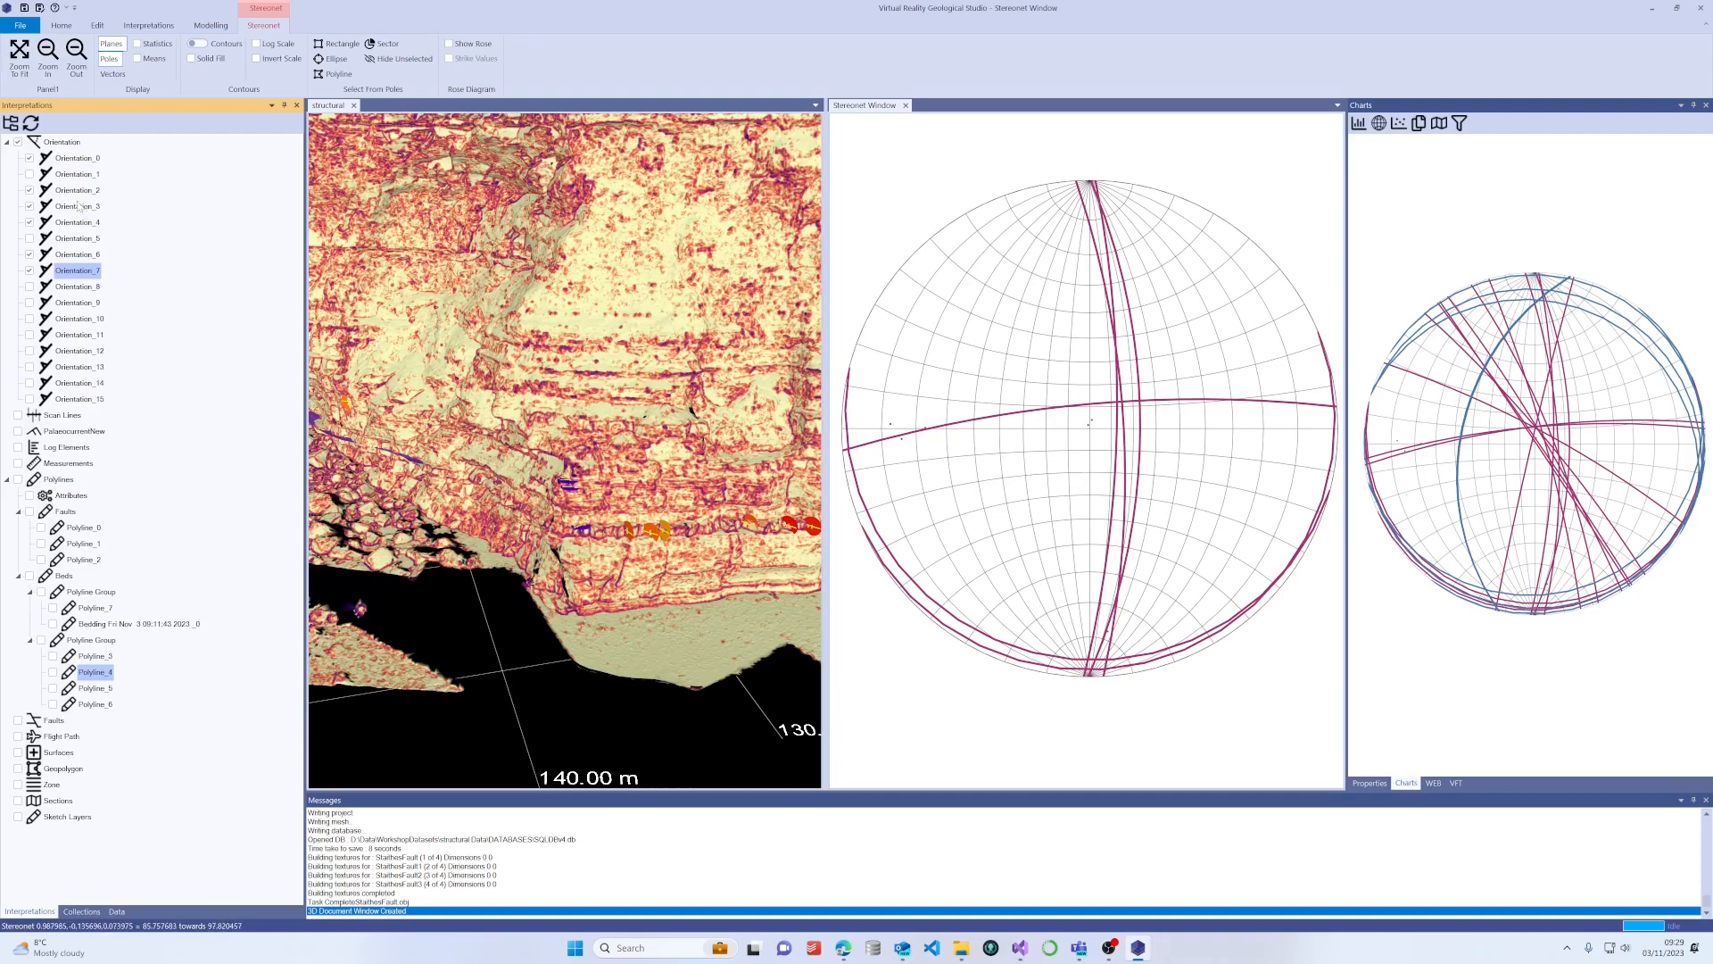
{"action": "left_click", "coordinate": [18, 142]}
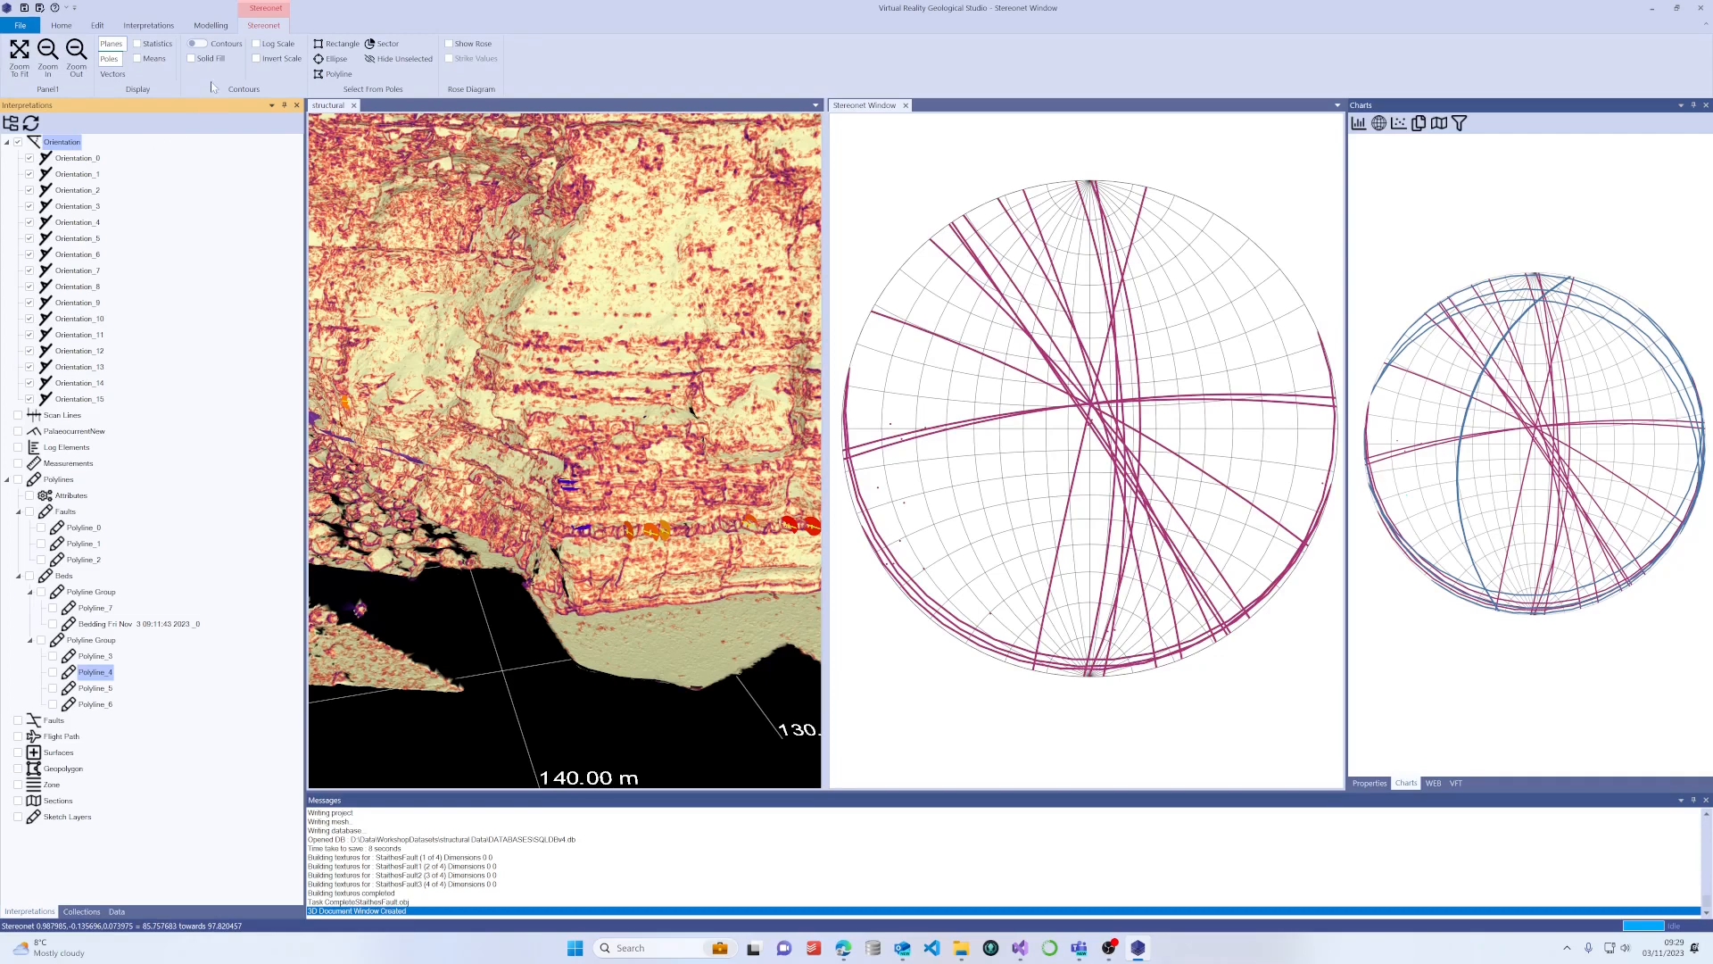
Turn on solid-filled contours for the stereonet and set their colour map to plasma.
{"action": "left_click", "coordinate": [203, 45]}
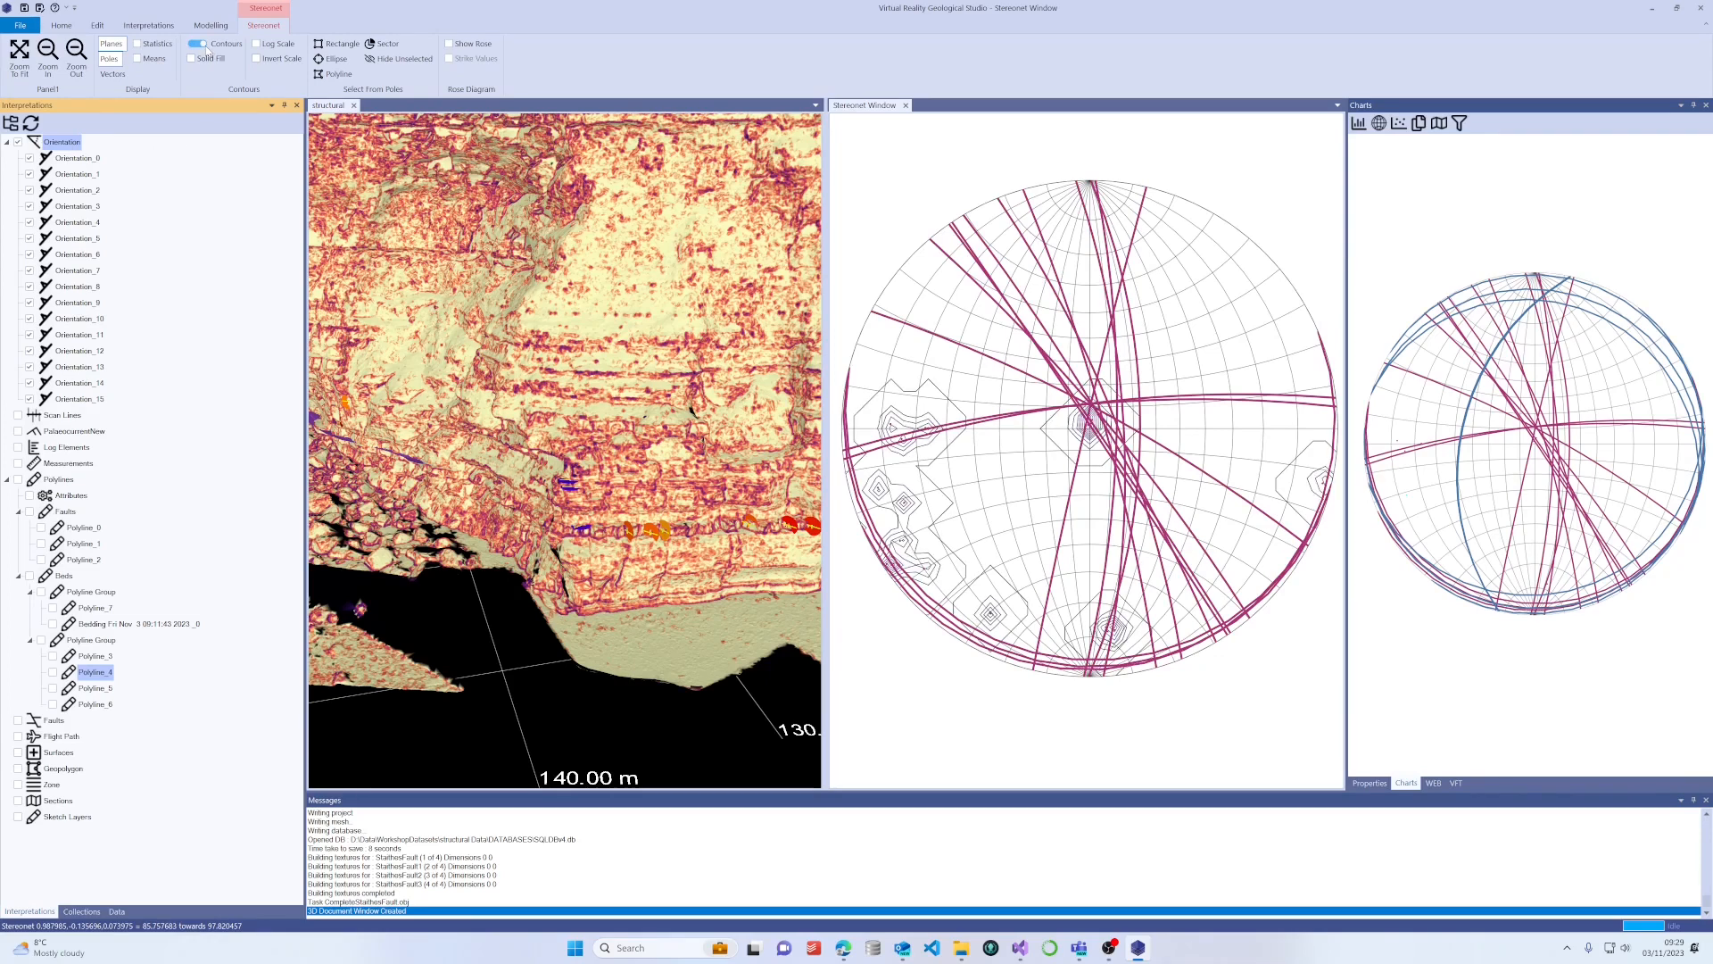
{"action": "left_click", "coordinate": [192, 58]}
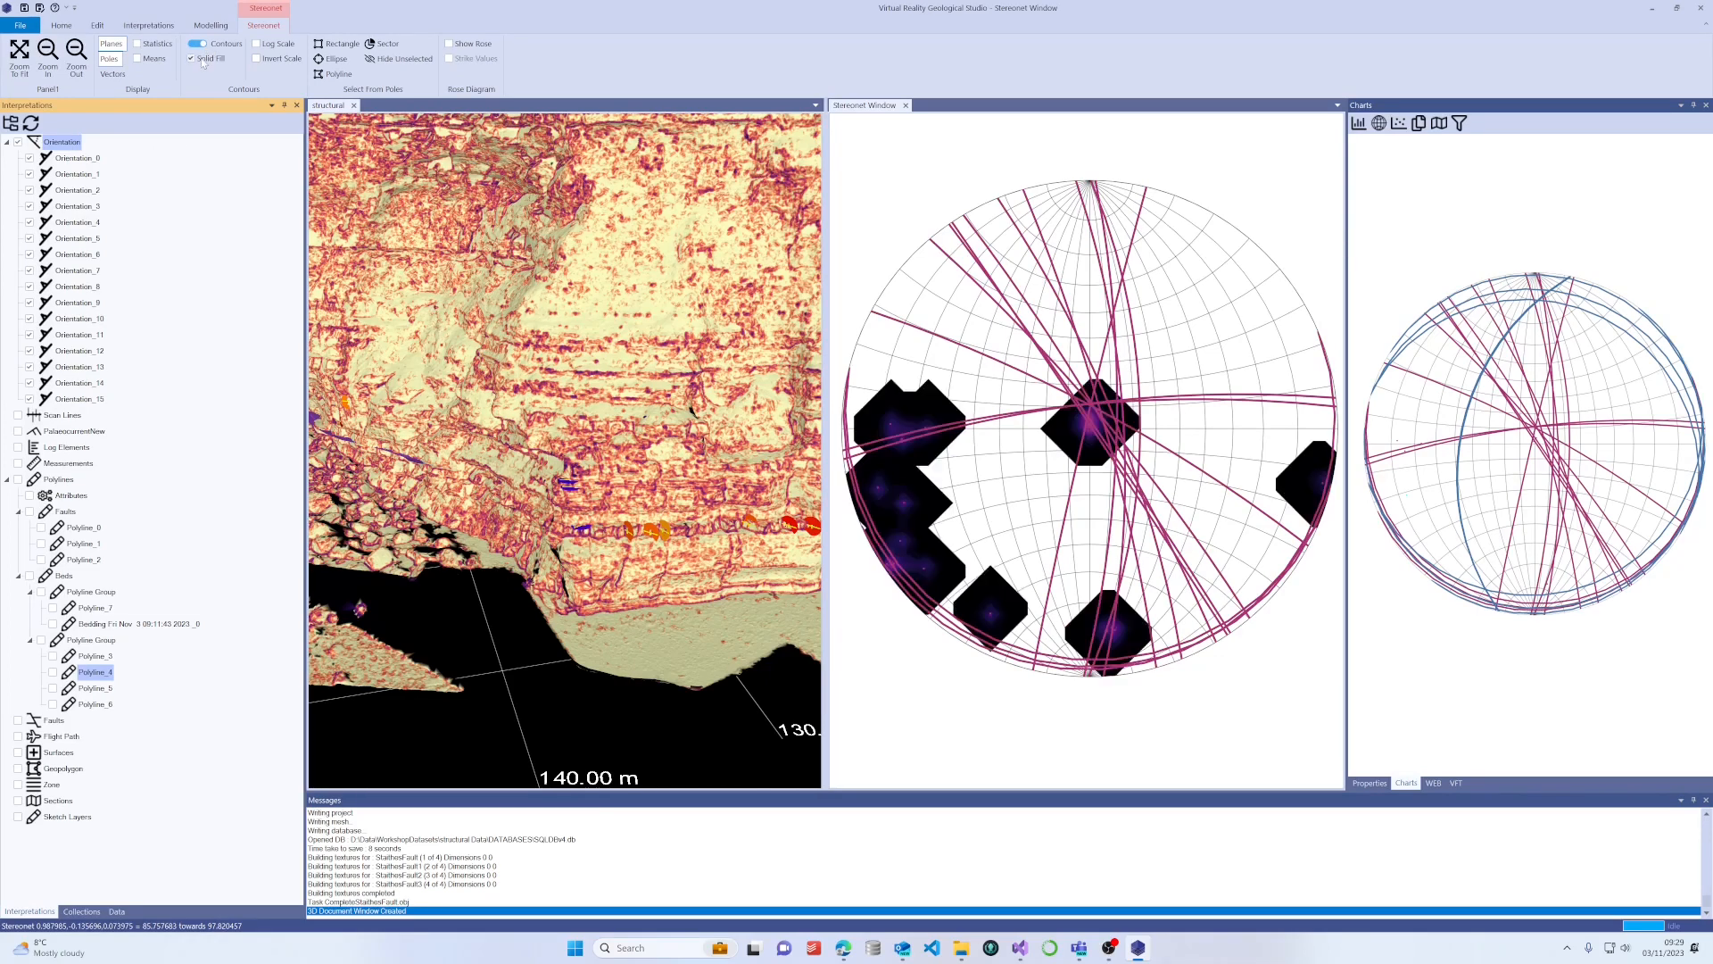
{"action": "left_click", "coordinate": [878, 113]}
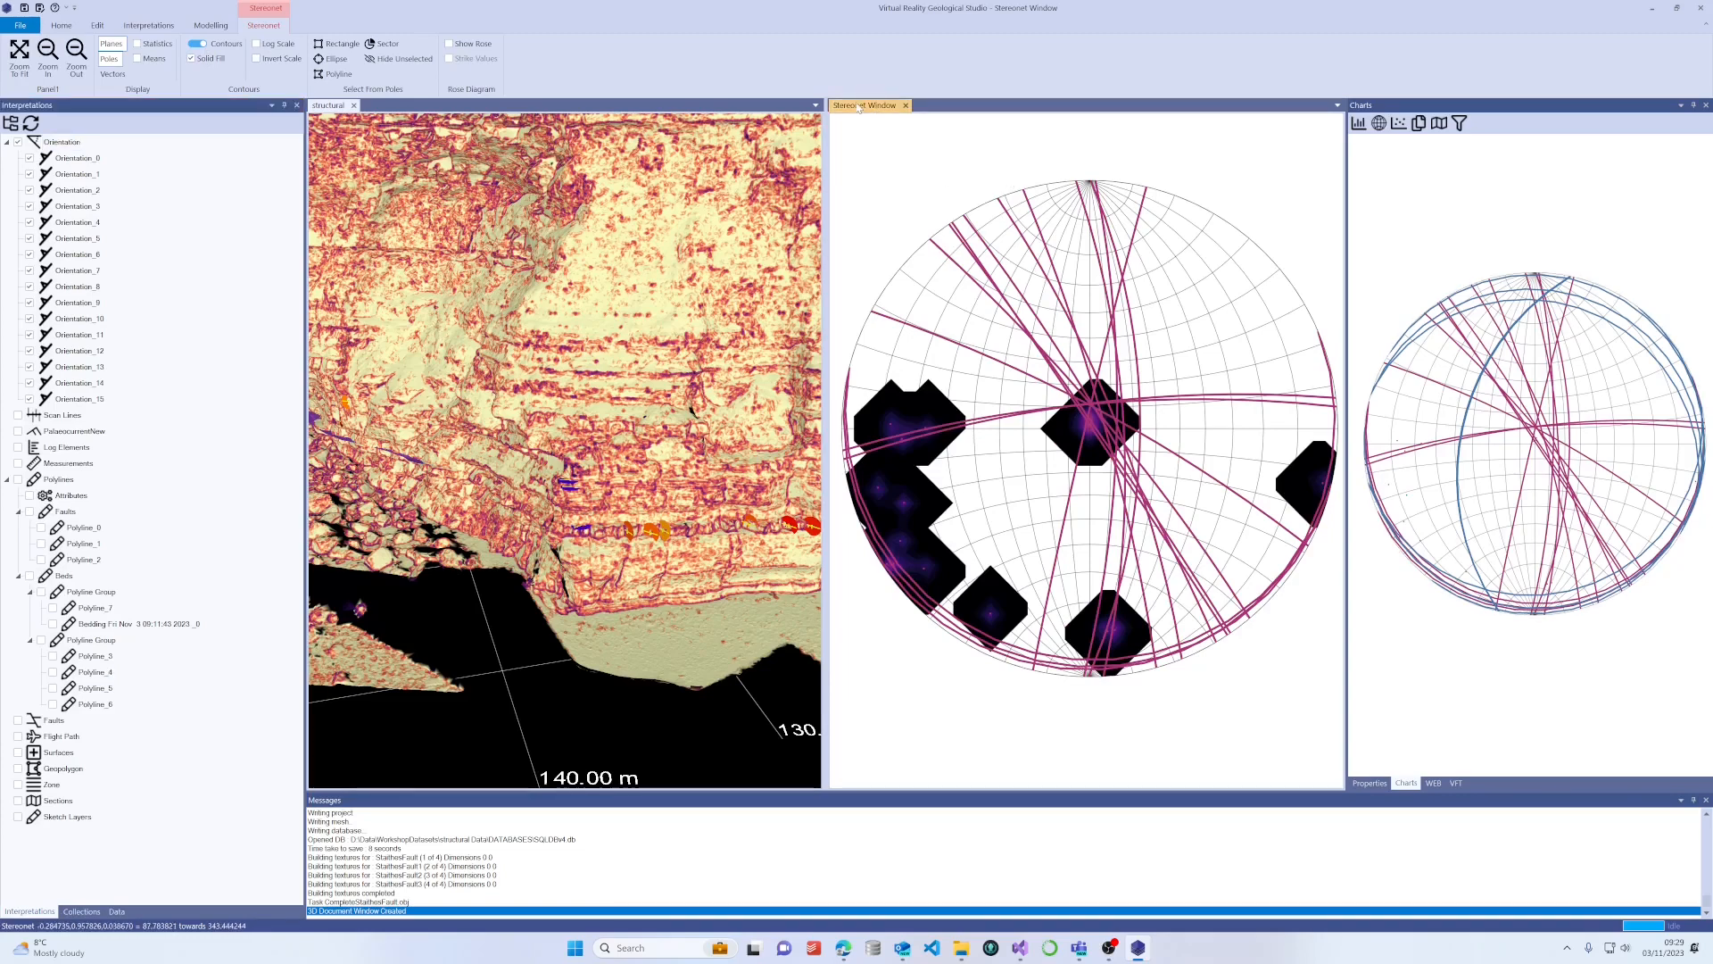
{"action": "left_click", "coordinate": [1372, 782]}
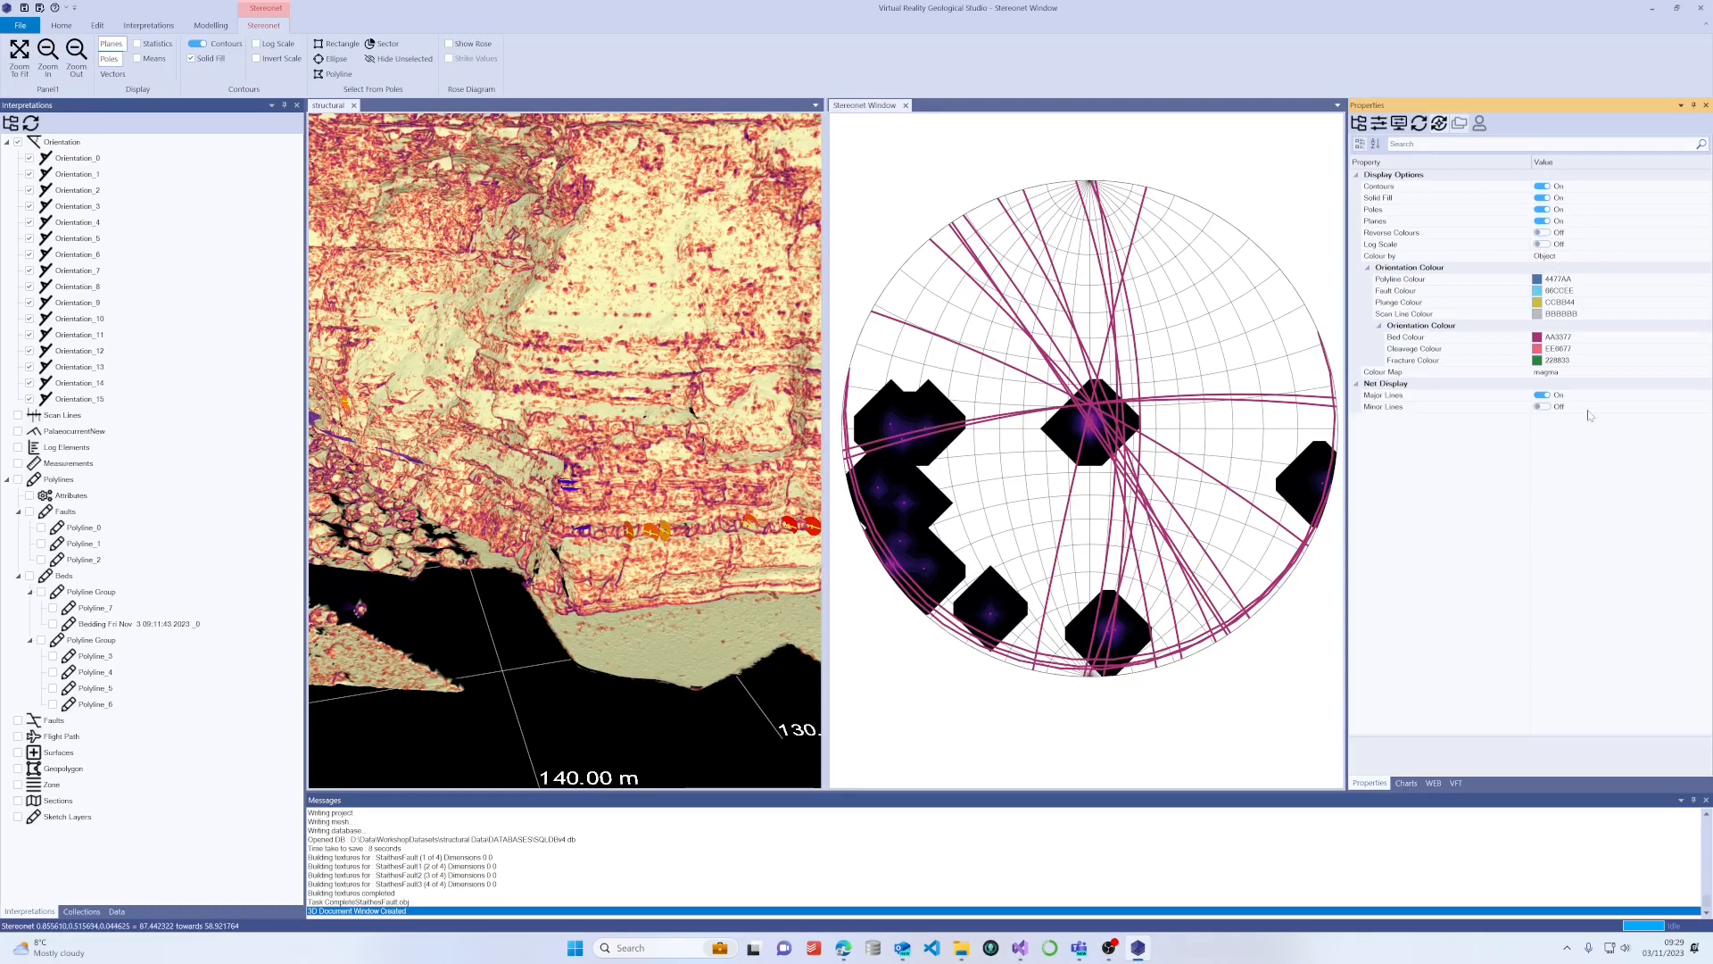
{"action": "left_click", "coordinate": [1584, 373]}
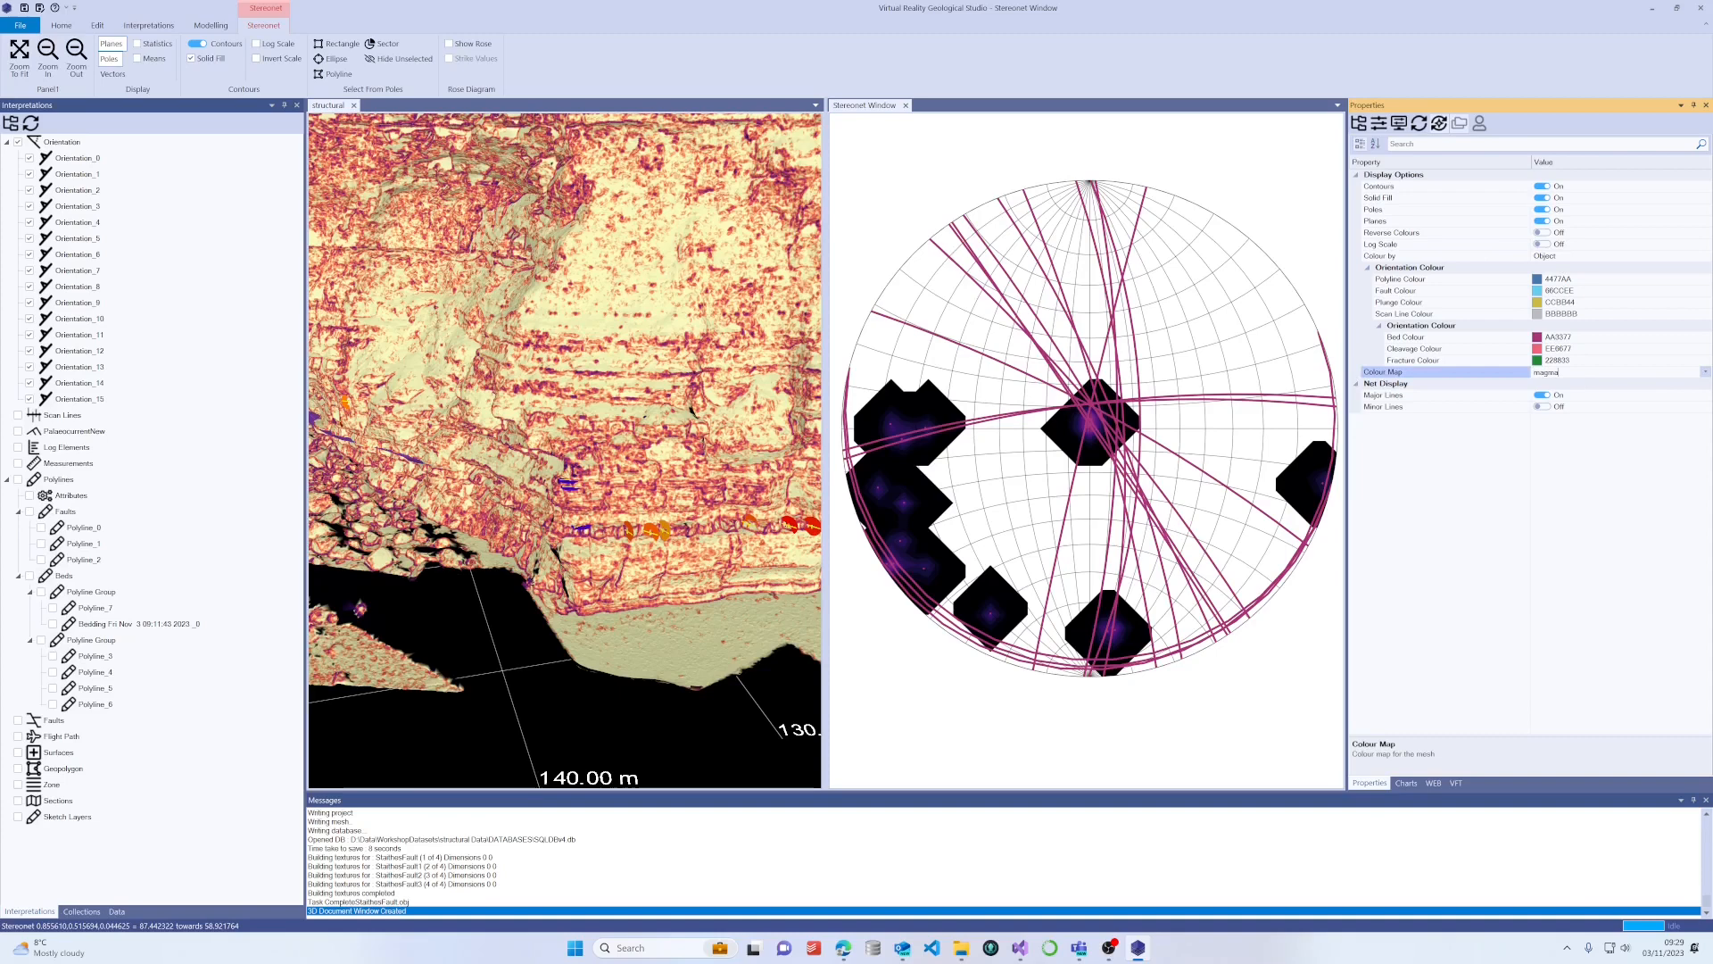
{"action": "left_click", "coordinate": [1704, 374]}
{"action": "left_click", "coordinate": [1578, 419]}
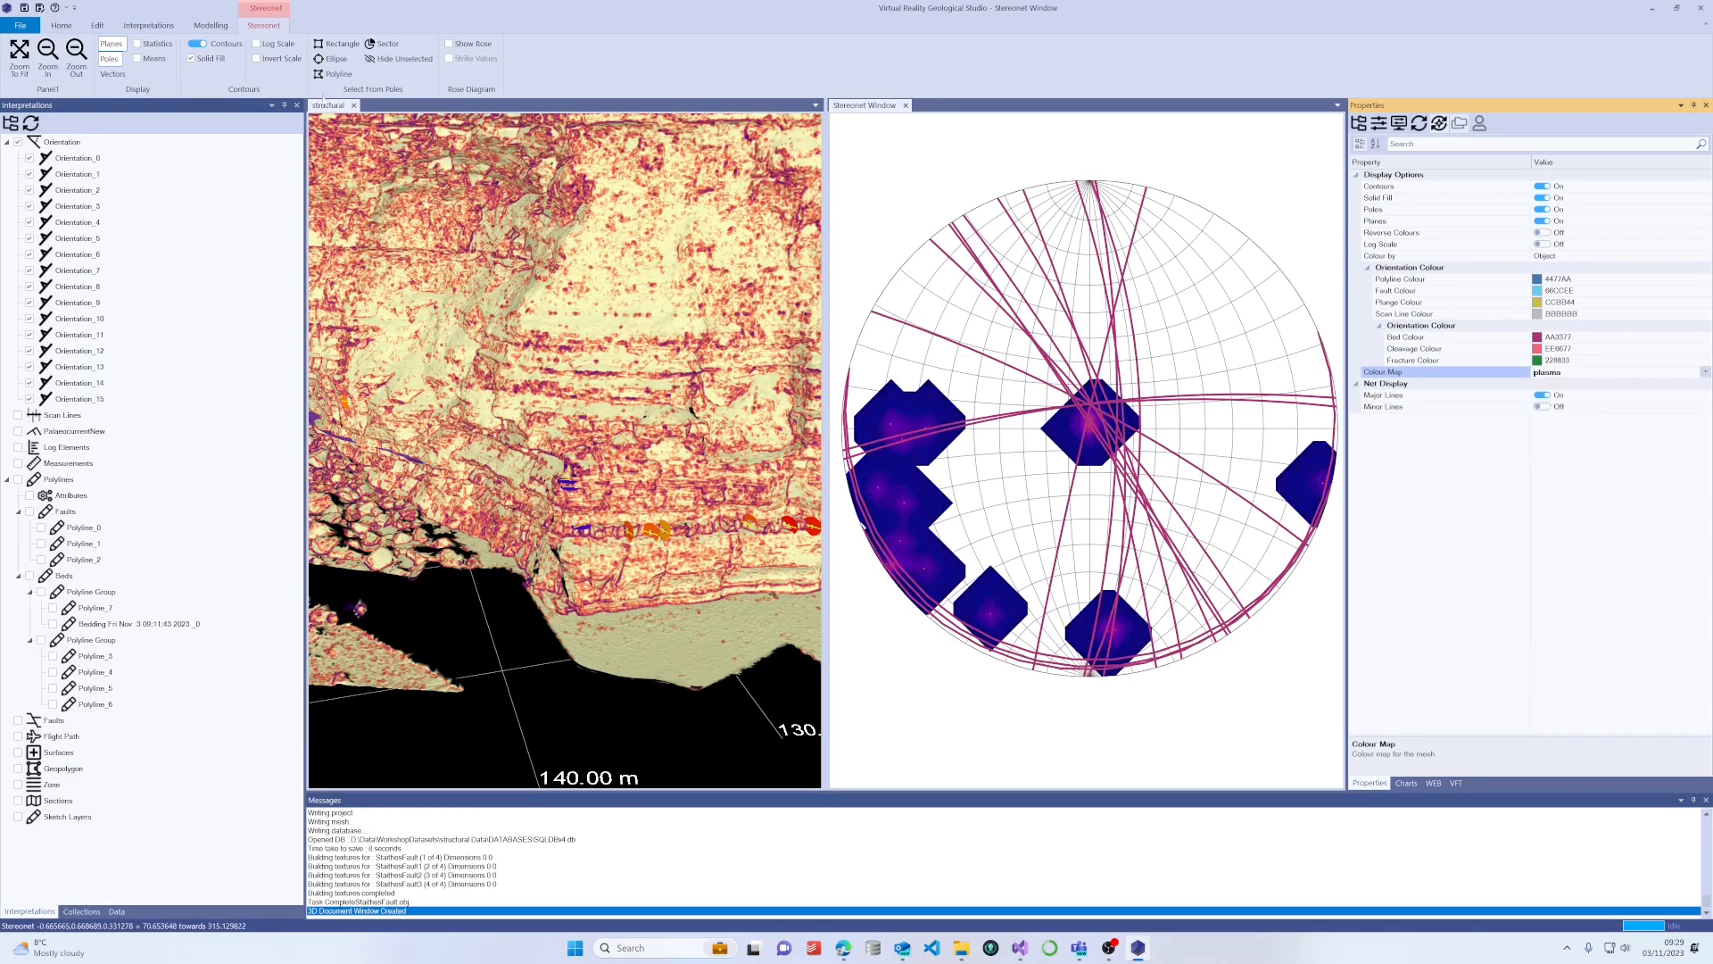
Hide the planes and contours on the stereonet and select the central cluster of poles with an ellipse.
{"action": "left_click", "coordinate": [115, 46]}
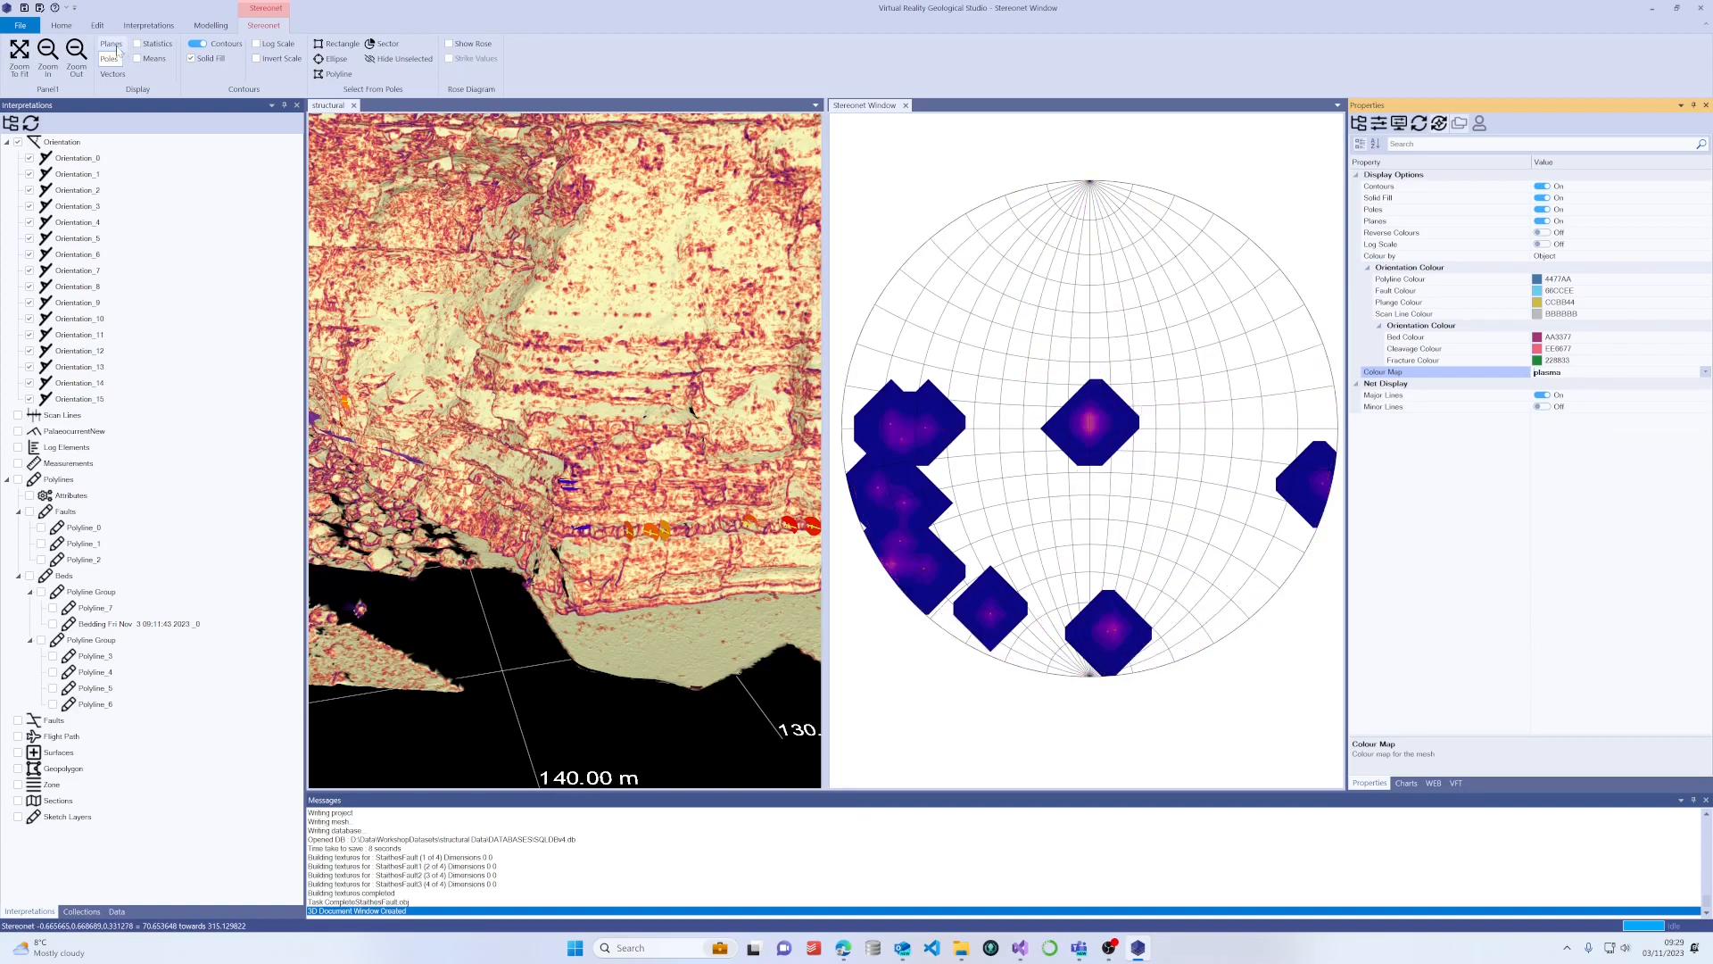
{"action": "left_click", "coordinate": [196, 45]}
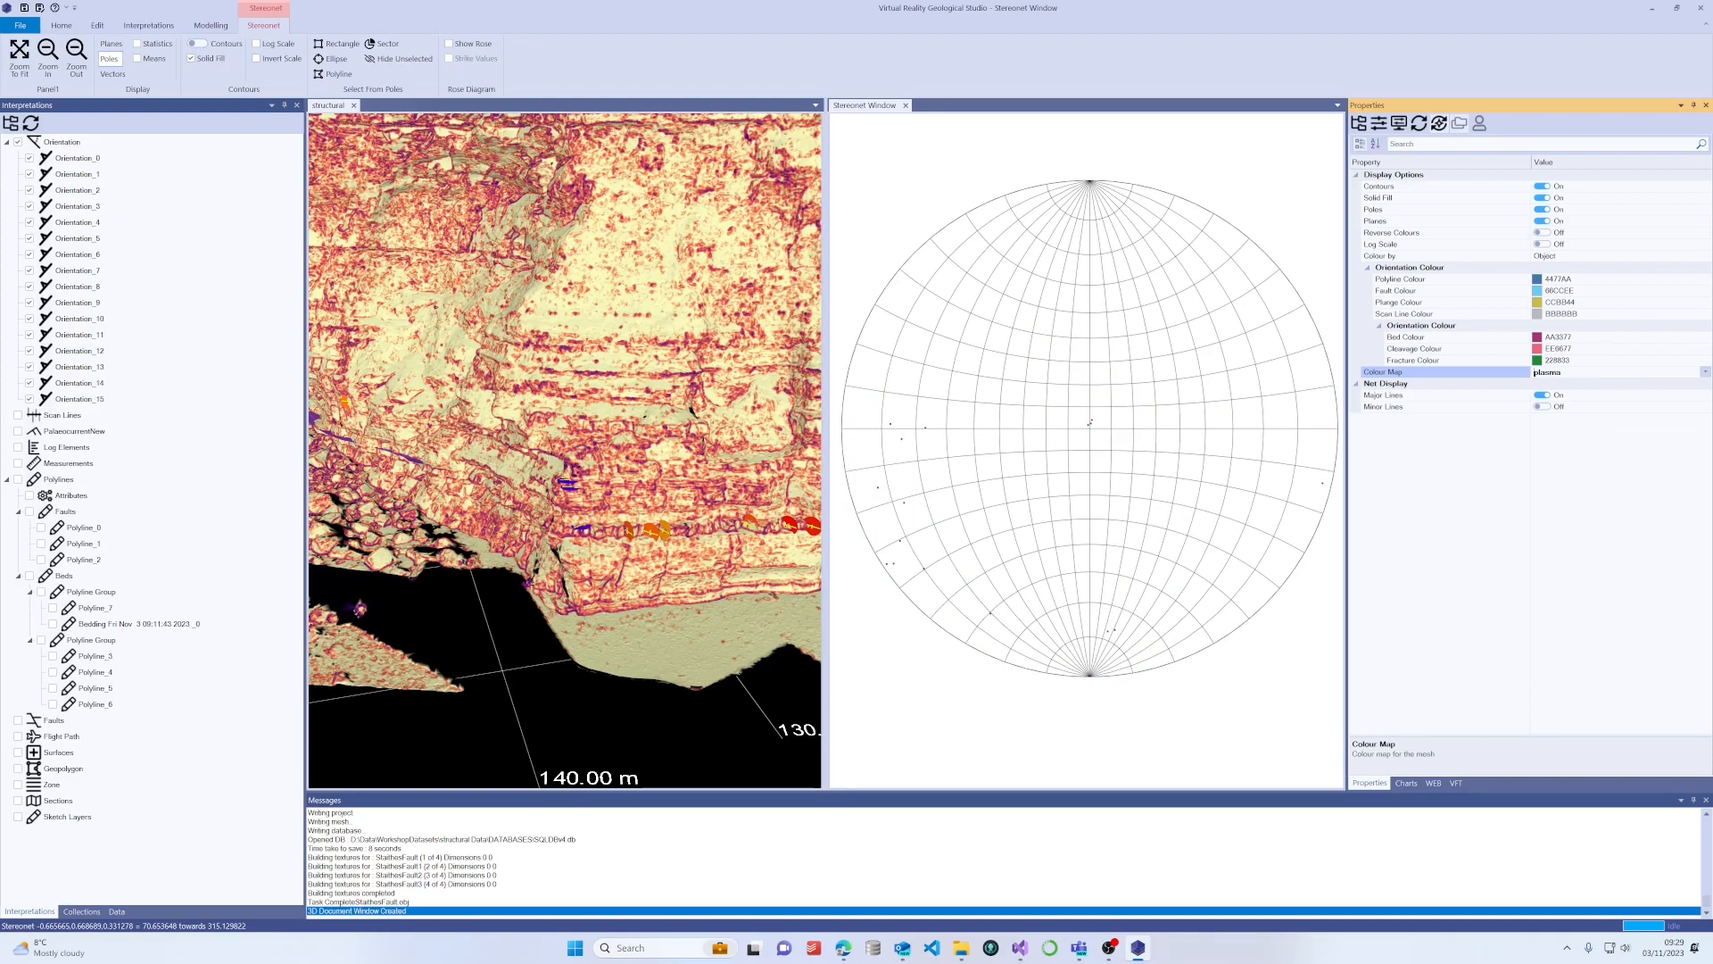
{"action": "left_click", "coordinate": [331, 60]}
{"action": "left_click_drag", "start_coordinate": [1071, 411], "coordinate": [1111, 450]}
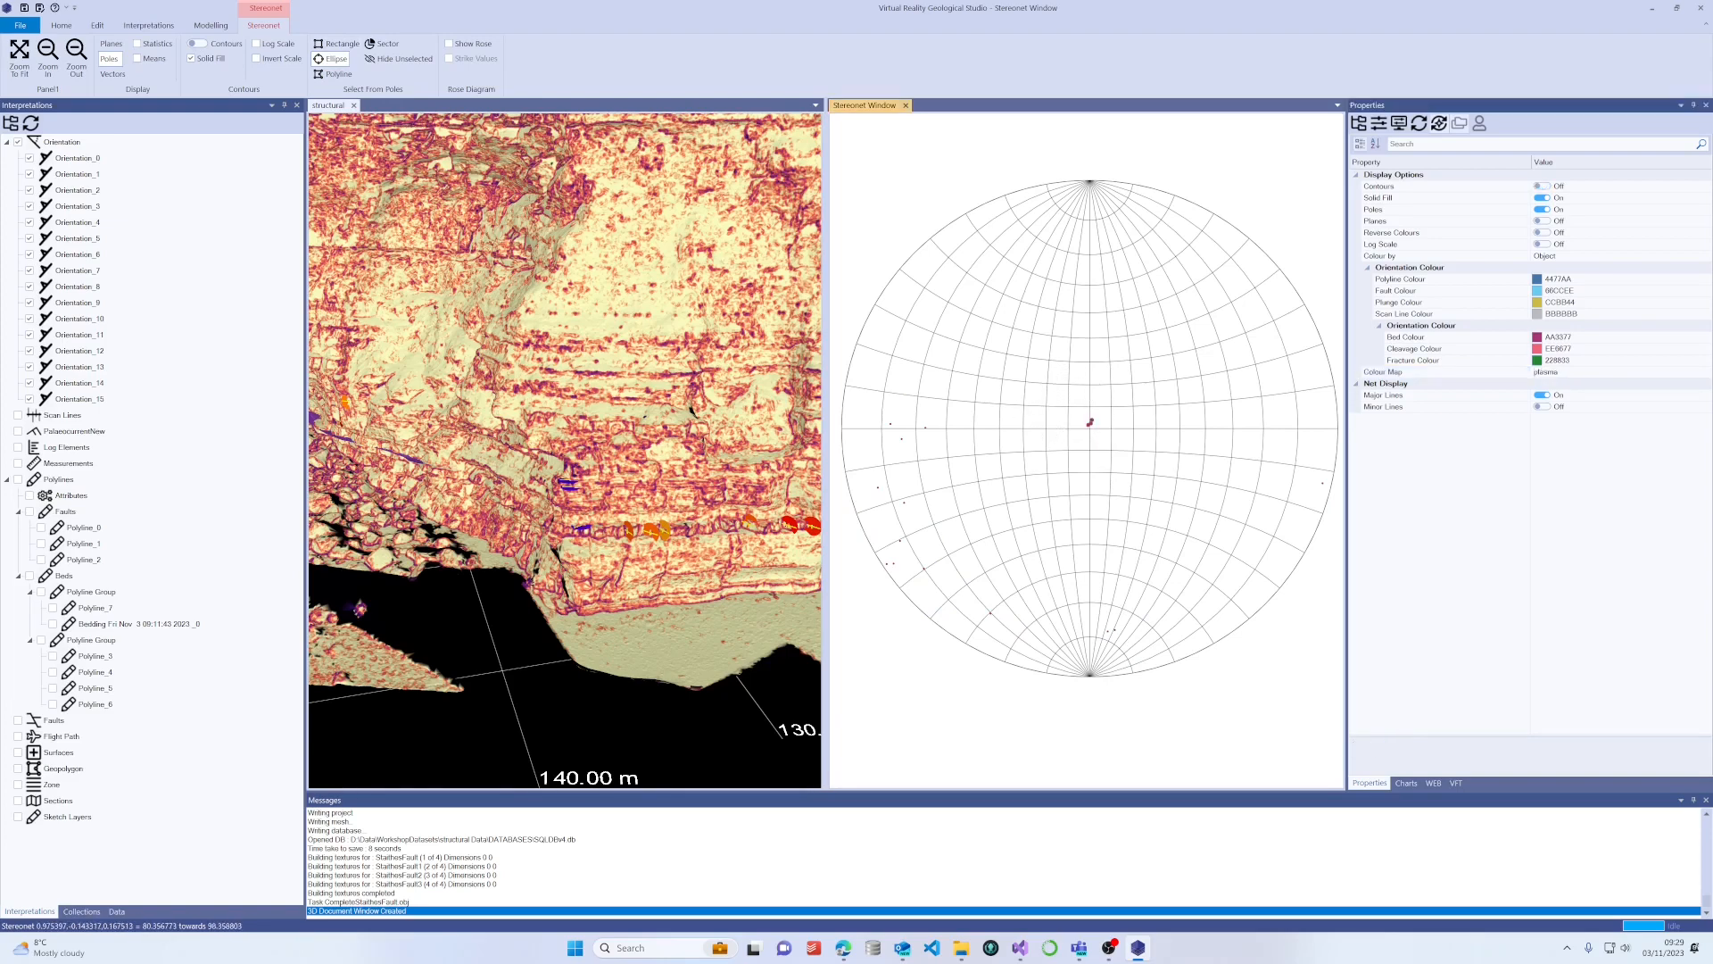
Group the measurements Orientation_0, Orientation_1 and Orientation_2 that belong to the selected central poles.
{"action": "left_click", "coordinate": [237, 363]}
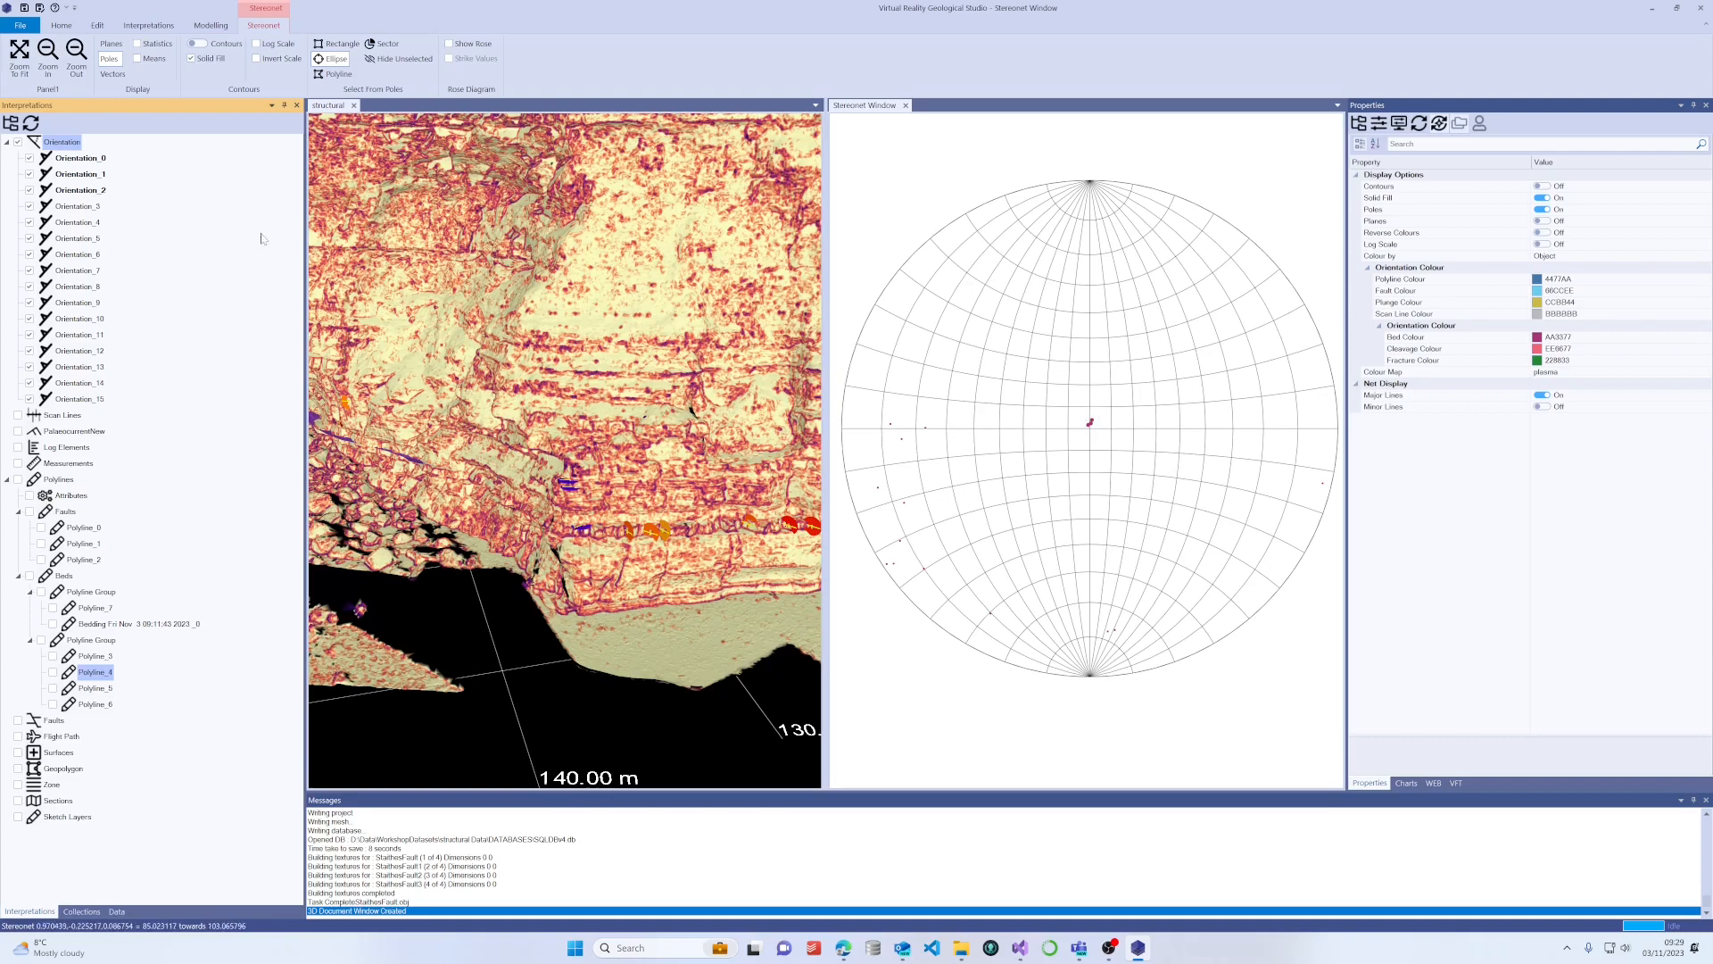
{"action": "left_click", "coordinate": [76, 159]}
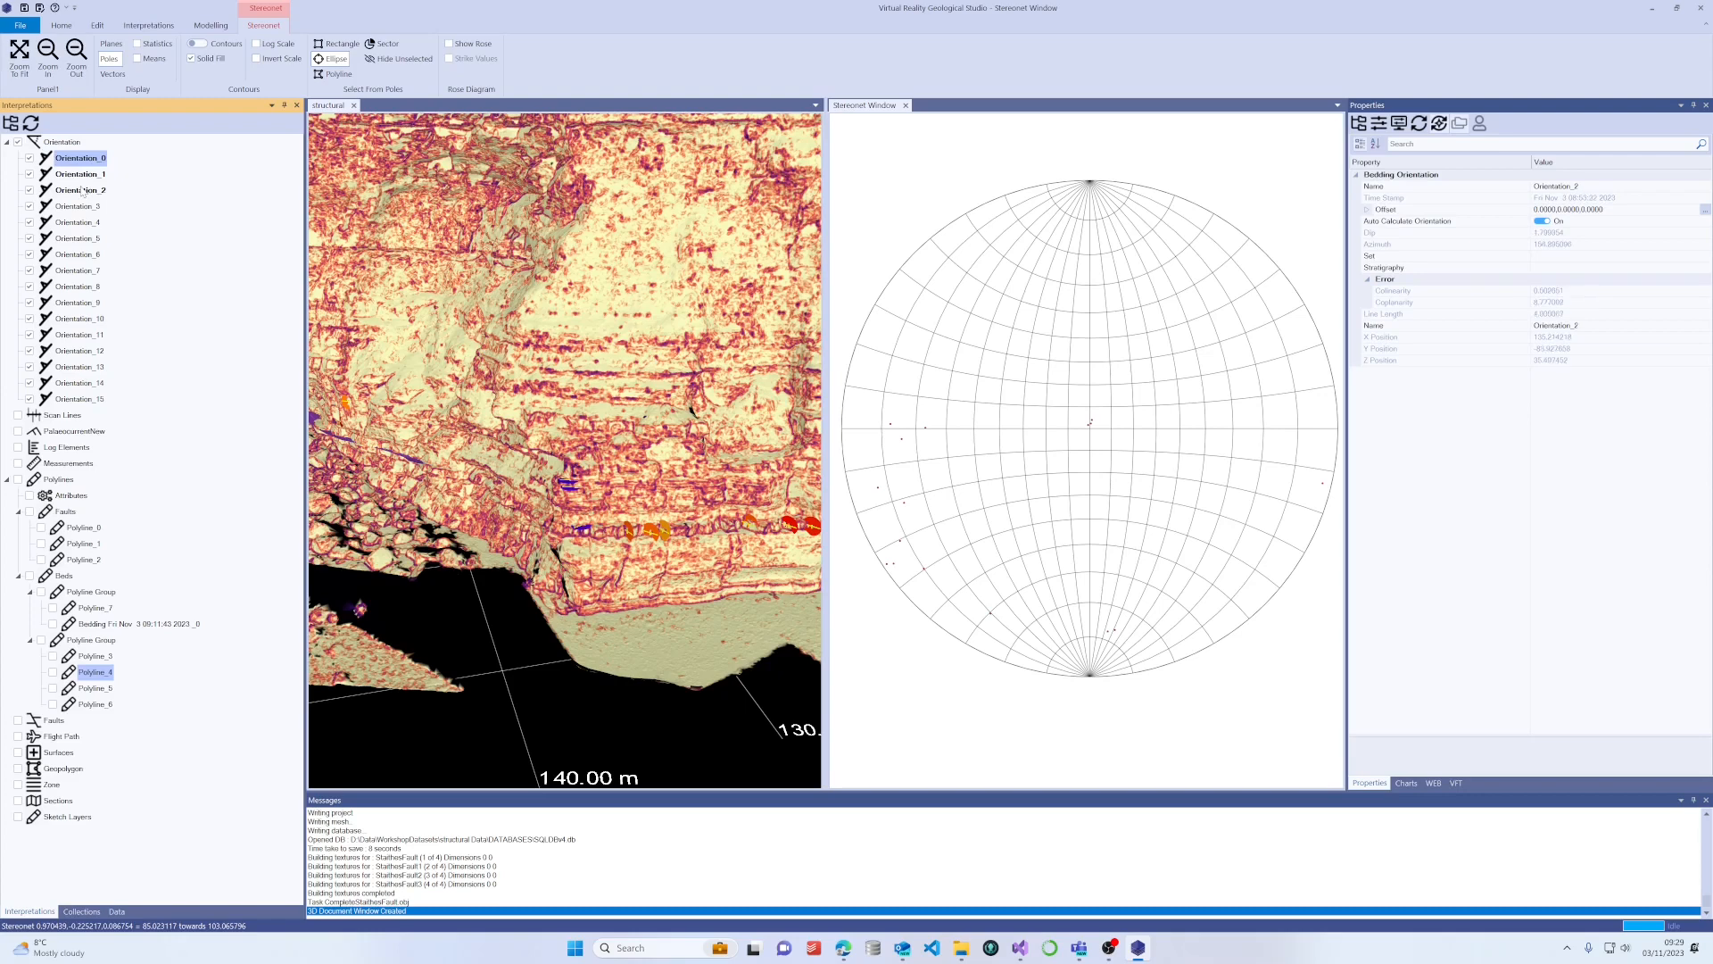
{"action": "key", "text": "shift+Down"}
{"action": "key", "text": "shift+Down"}
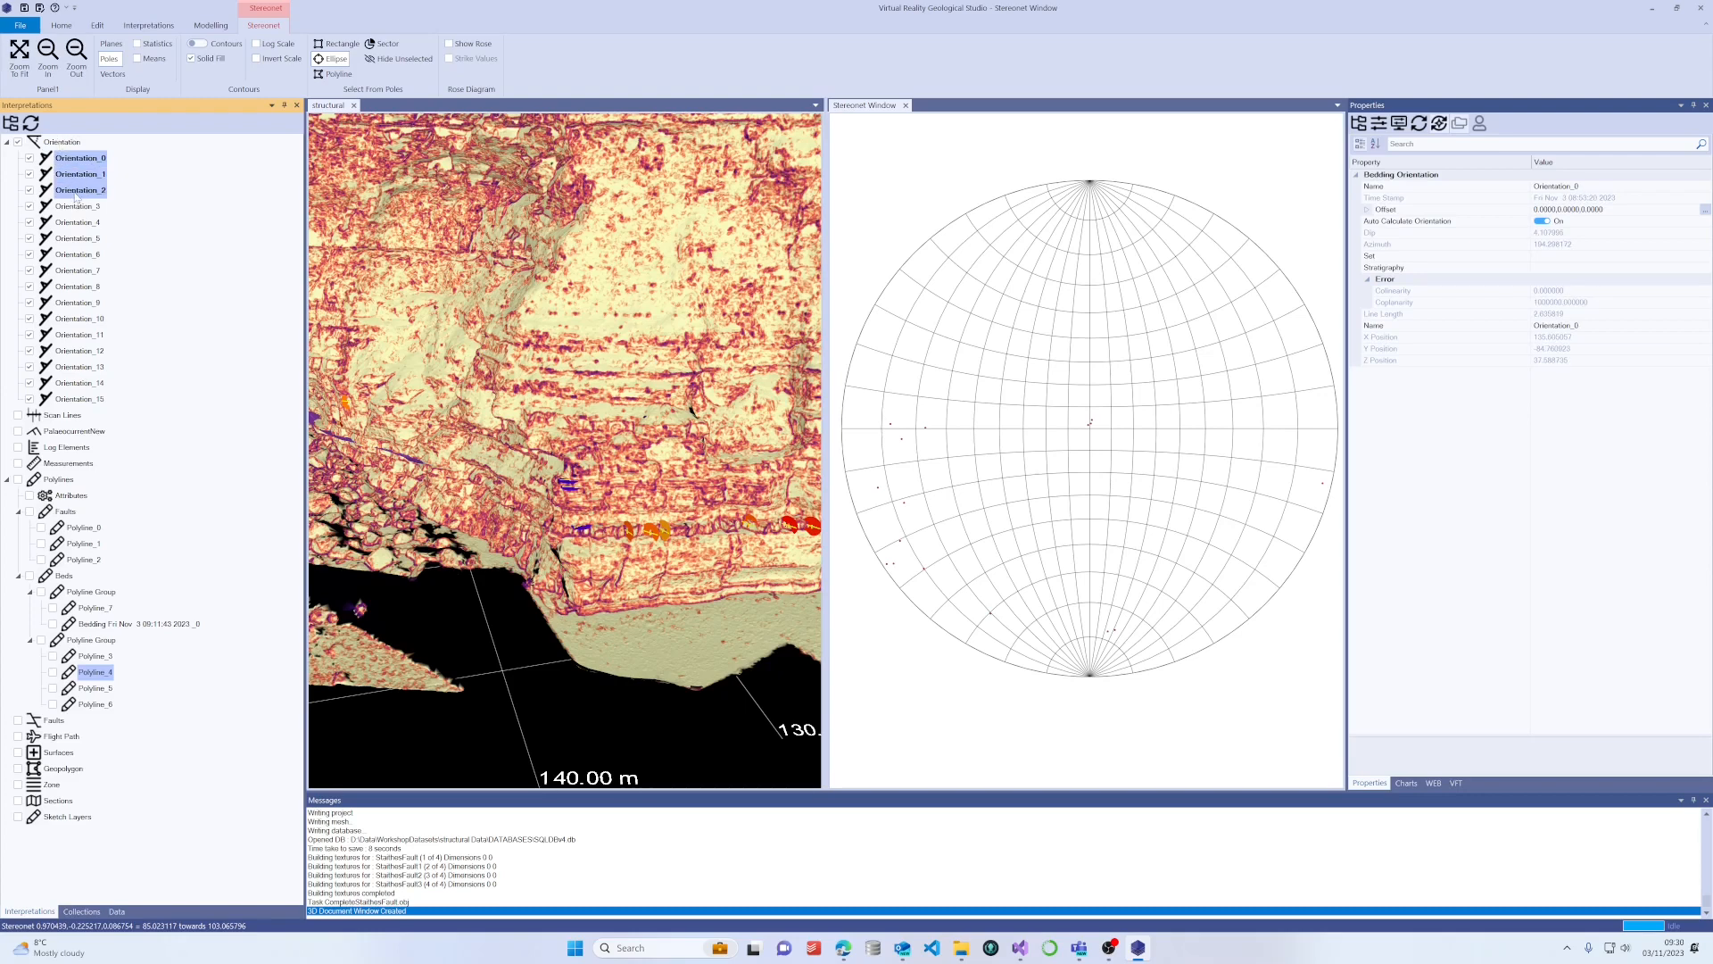
{"action": "right_click", "coordinate": [76, 196]}
{"action": "left_click", "coordinate": [114, 223]}
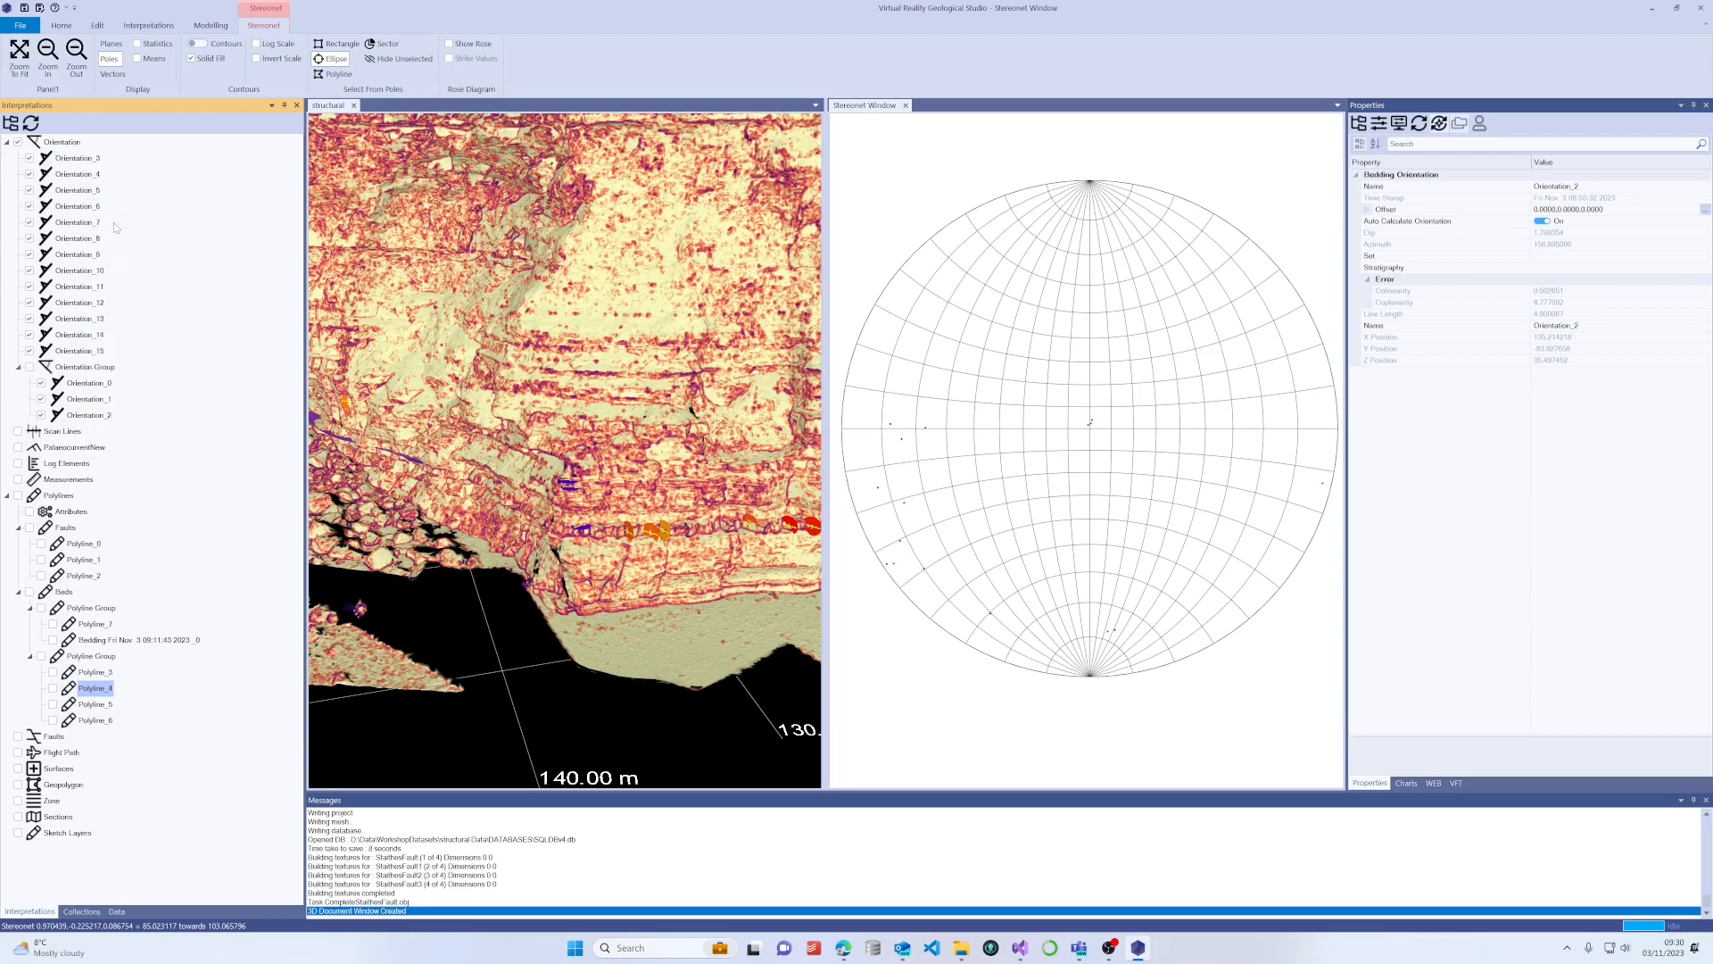
Rename the new orientation group as Bedding.
{"action": "left_click", "coordinate": [108, 370]}
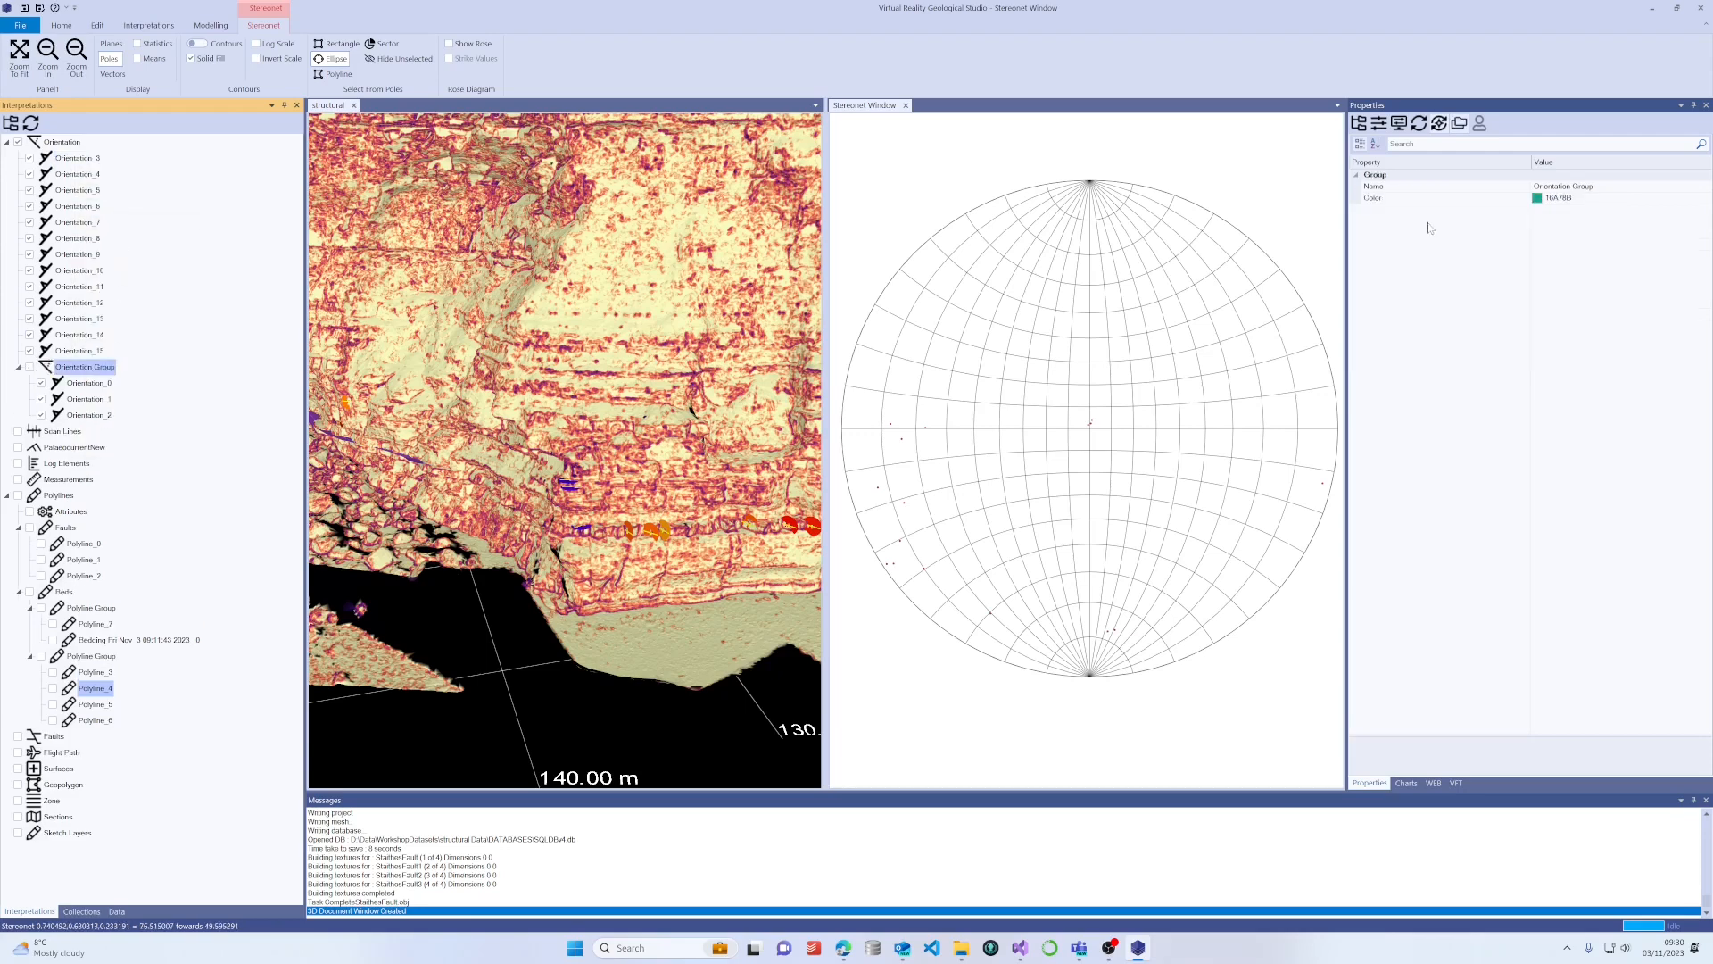
{"action": "left_click", "coordinate": [1499, 186]}
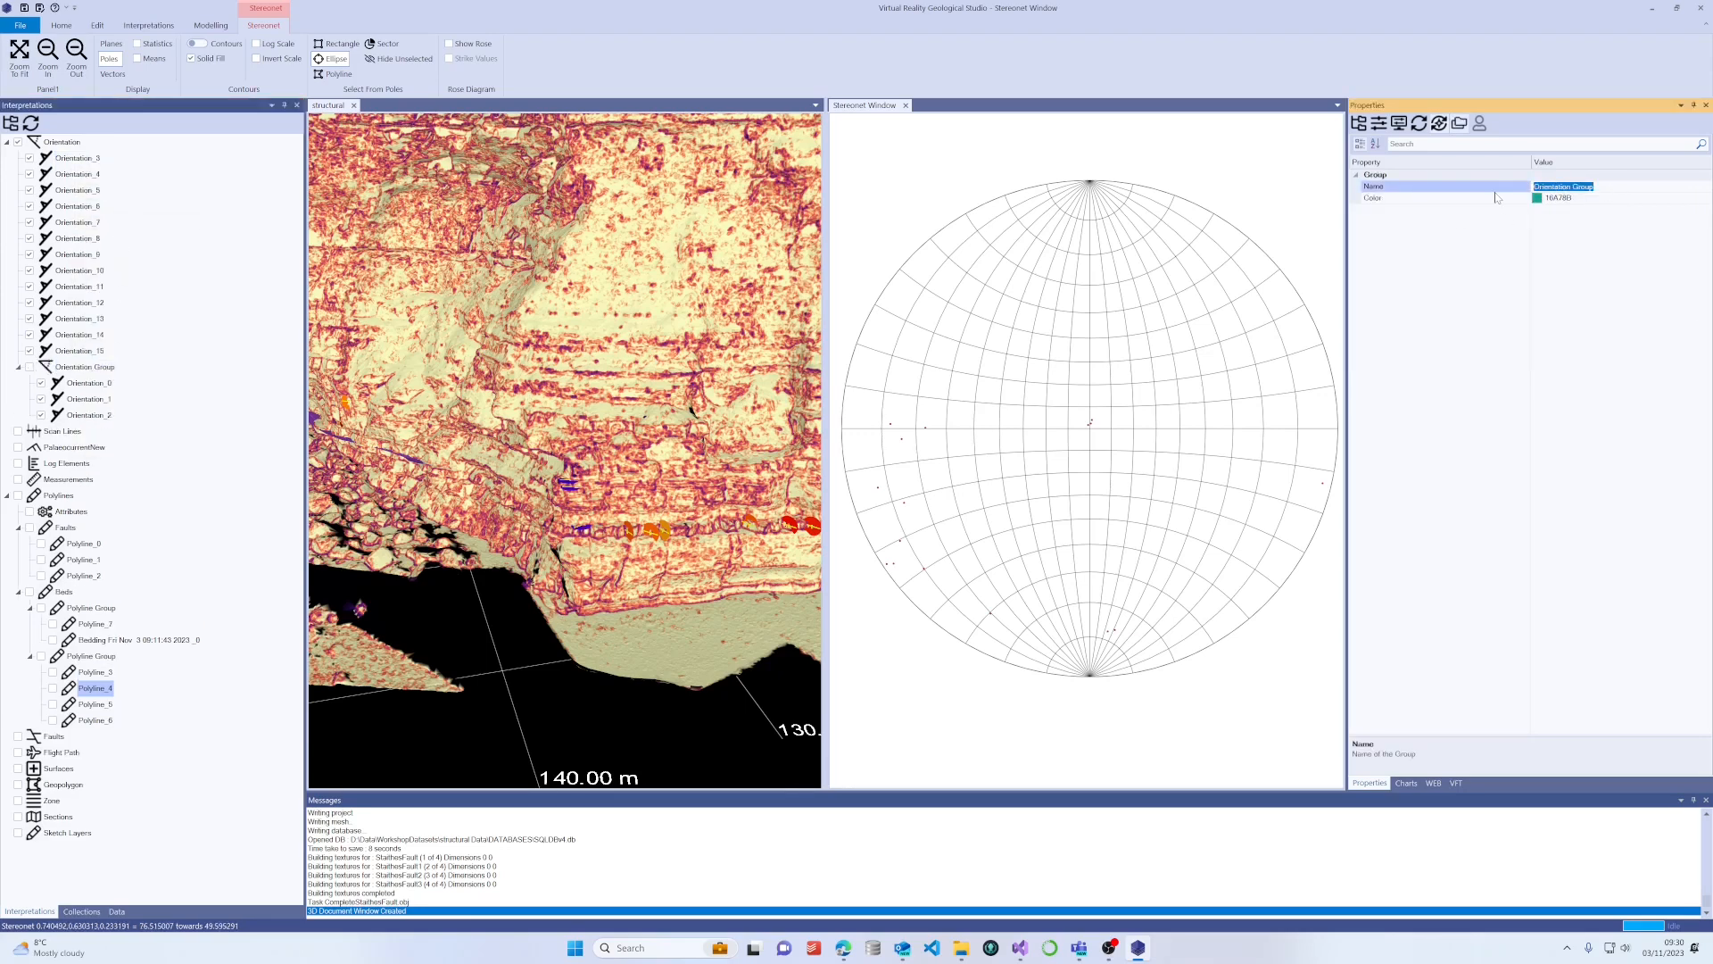
{"action": "type", "text": "Bedding"}
{"action": "key", "text": "Return"}
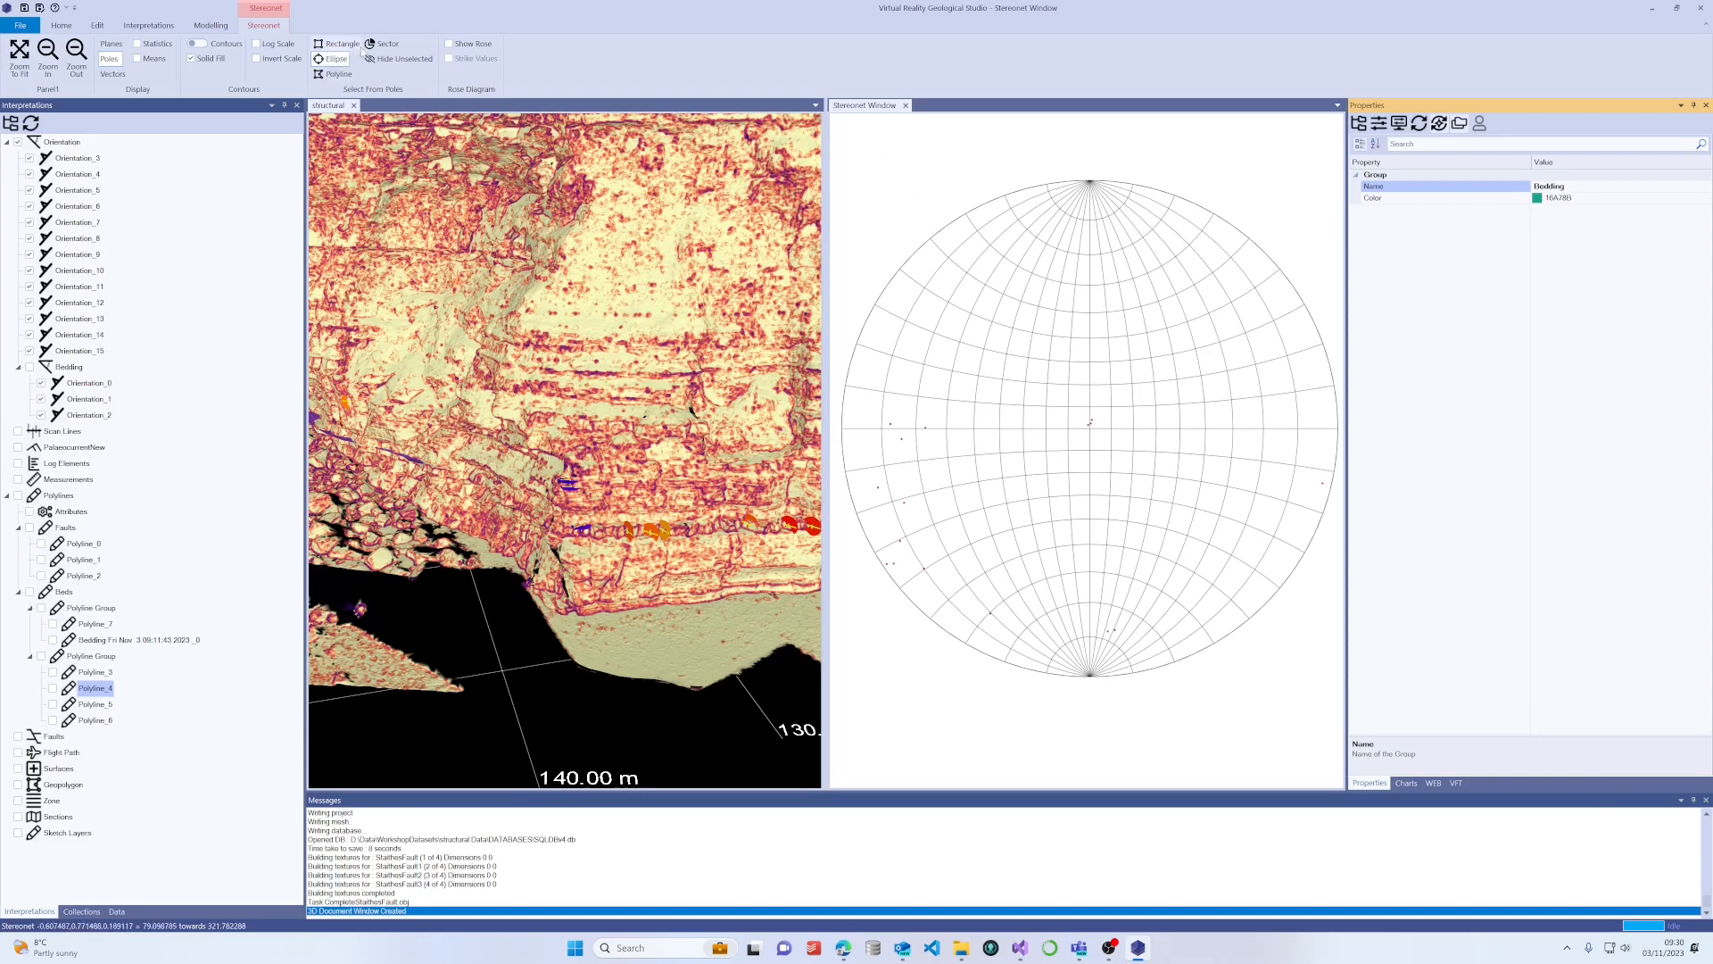
Select the steep pole cluster along the western to southwestern side of the stereonet with an ellipse.
{"action": "scroll", "coordinate": [868, 478], "scroll_direction": "up", "scroll_amount": 1}
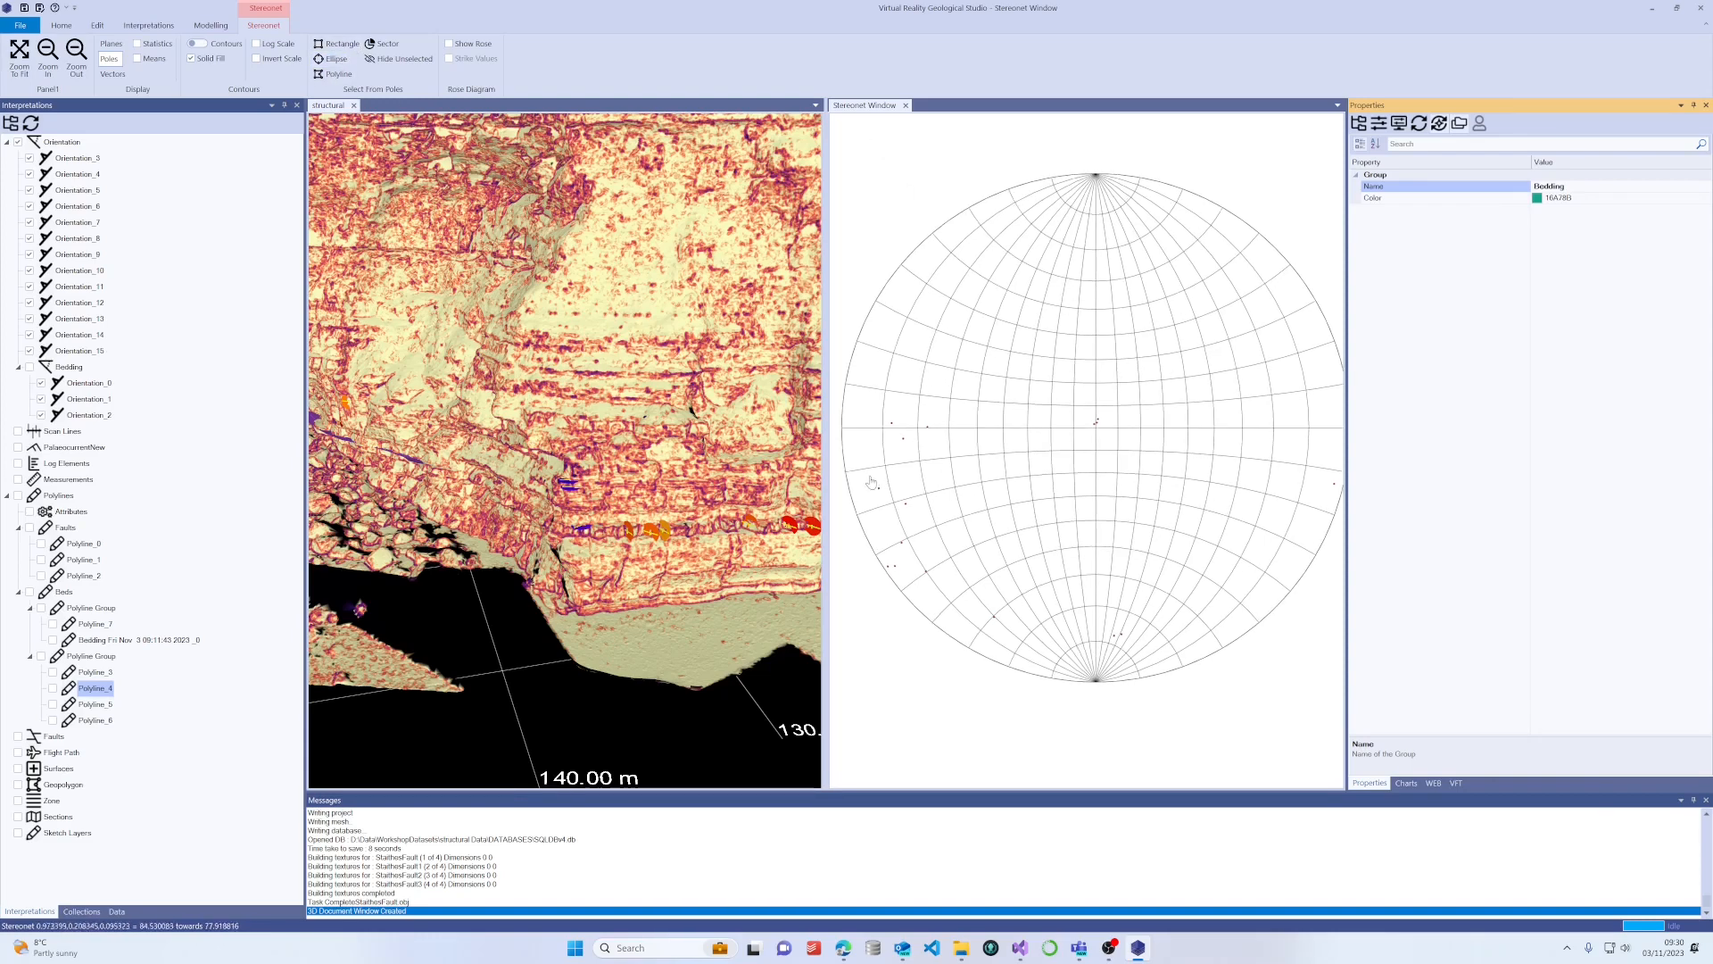
{"action": "left_click", "coordinate": [331, 58]}
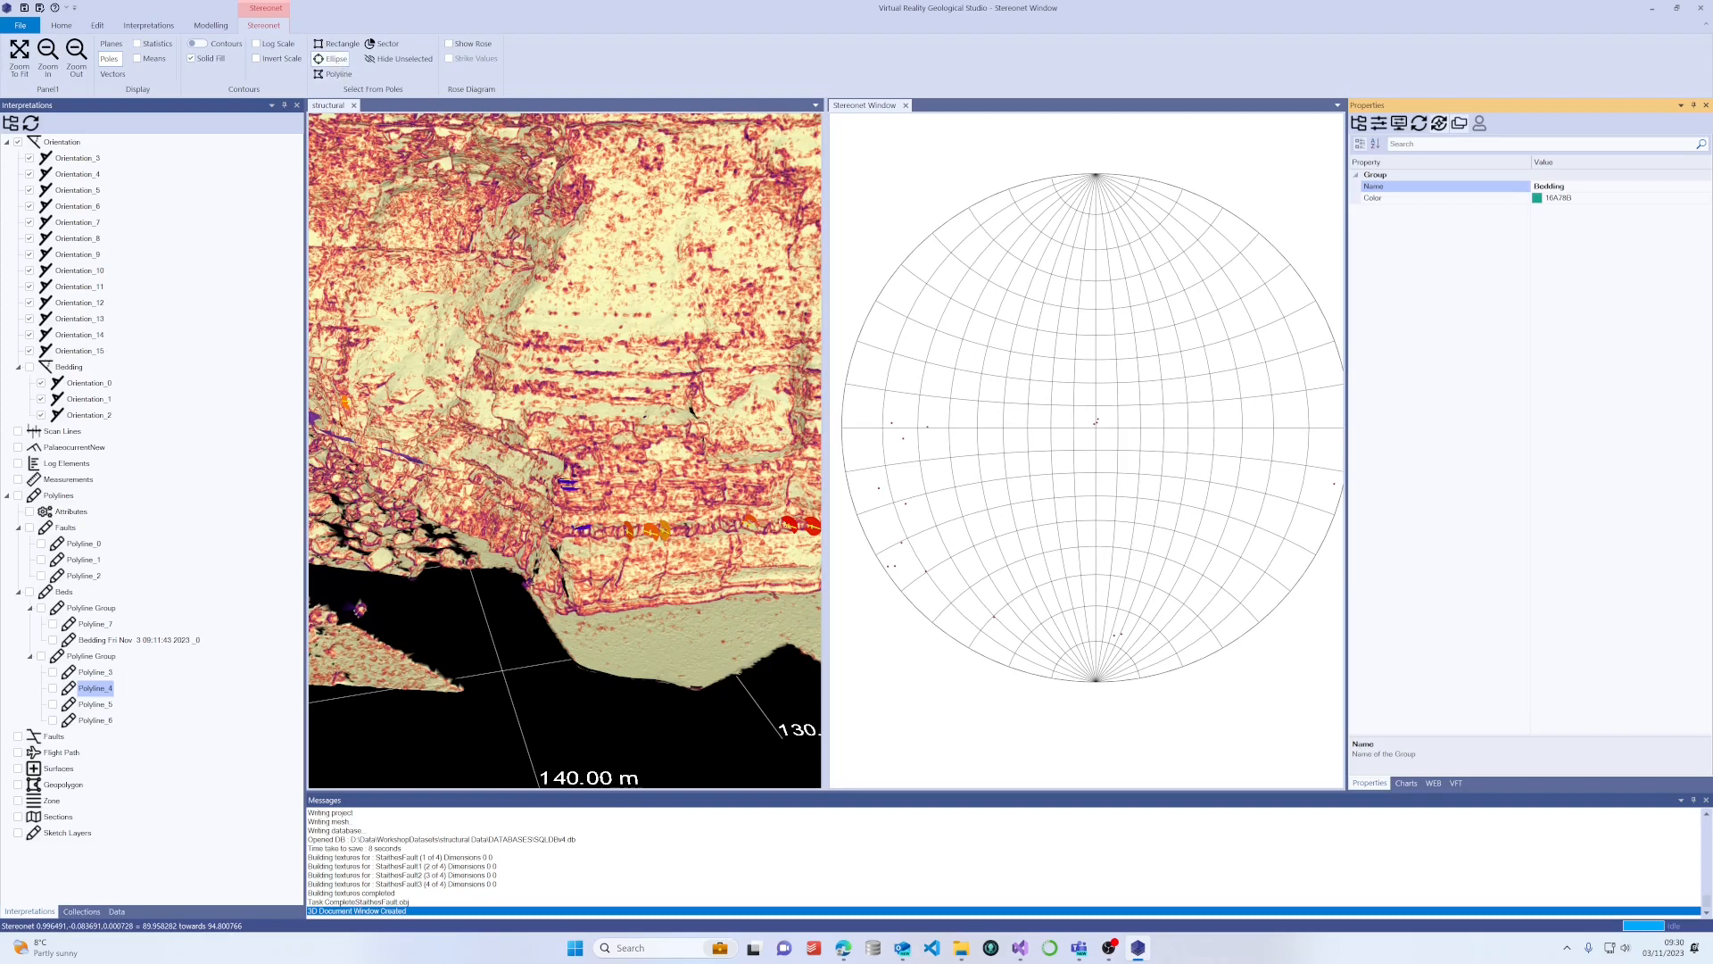
{"action": "left_click_drag", "start_coordinate": [872, 486], "coordinate": [978, 585]}
{"action": "left_click", "coordinate": [248, 412]}
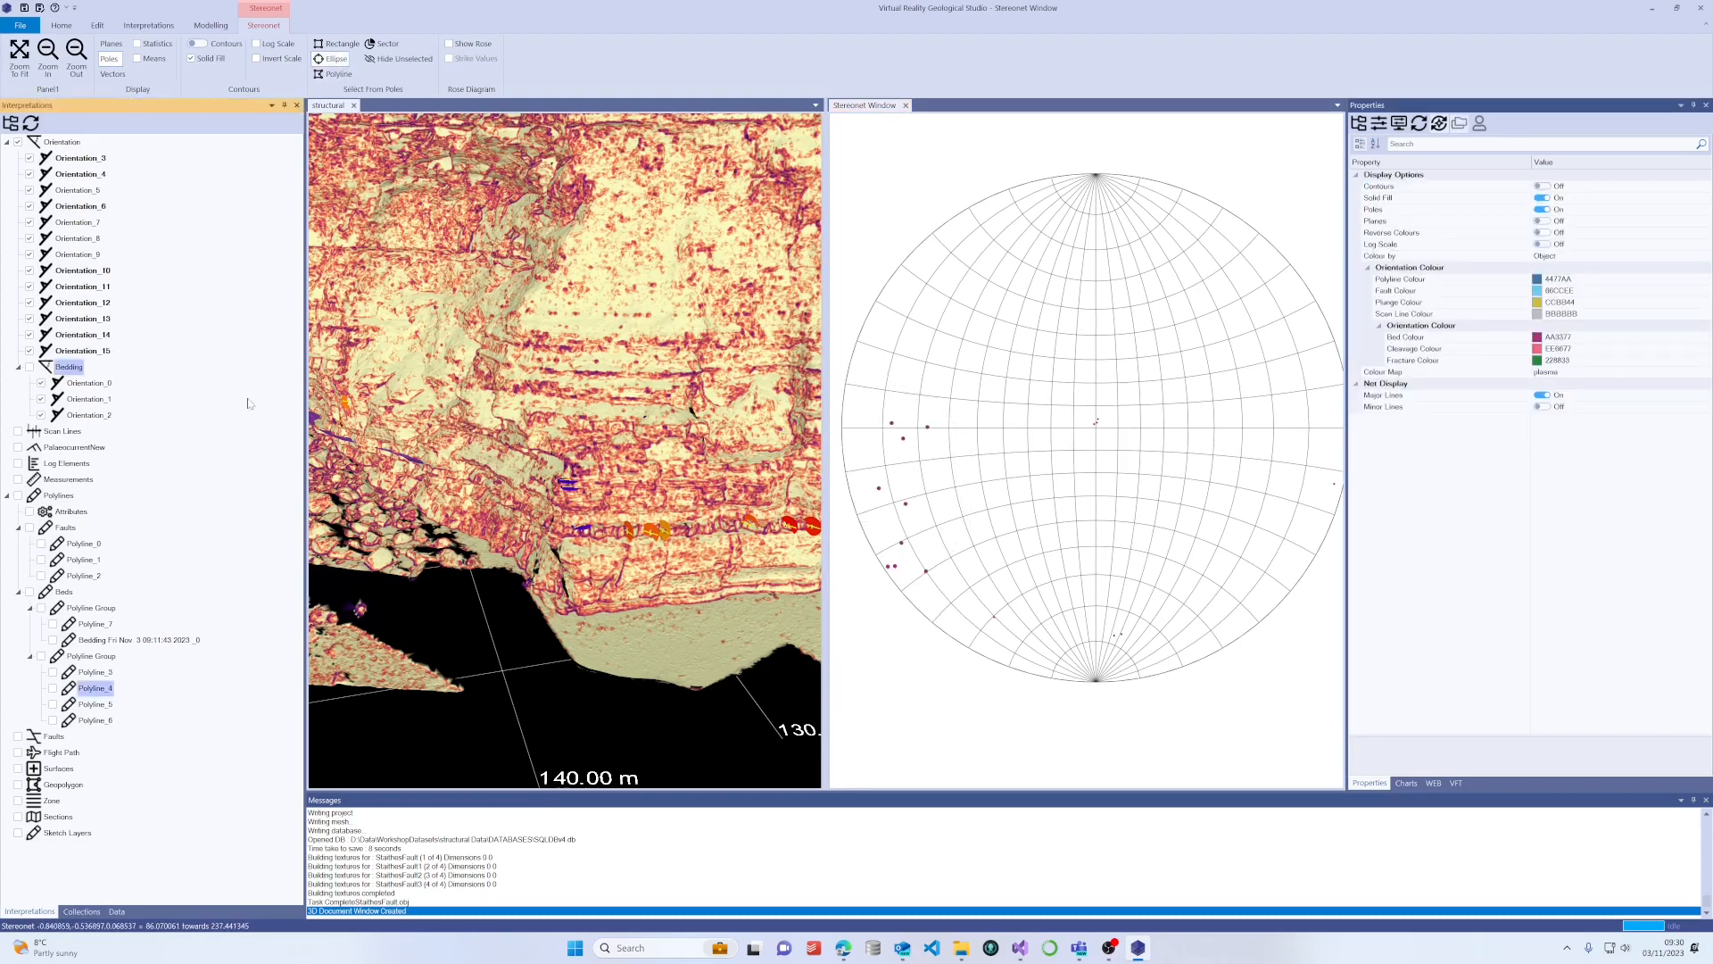
Group the highlighted measurements Orientation_3, 4, 6 and 10 to 15 into one orientation group.
{"action": "left_click", "coordinate": [84, 159]}
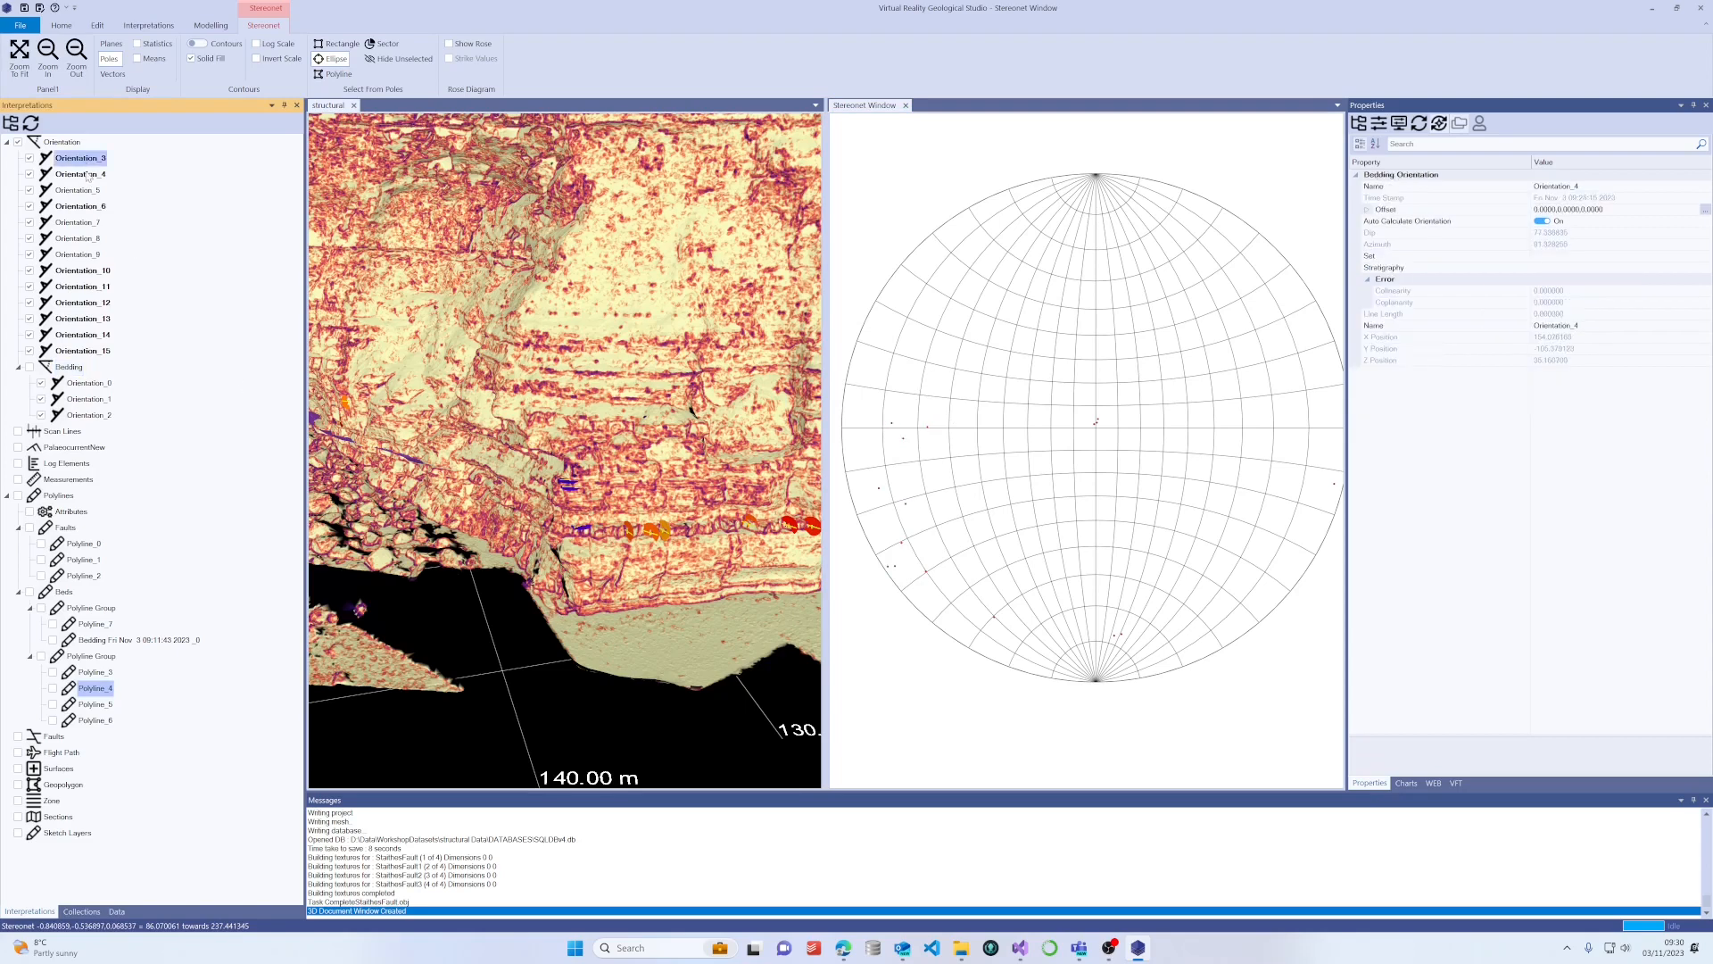
{"action": "left_click", "coordinate": [86, 174], "text": "ctrl"}
{"action": "left_click", "coordinate": [87, 205], "text": "ctrl"}
{"action": "left_click", "coordinate": [89, 271], "text": "ctrl"}
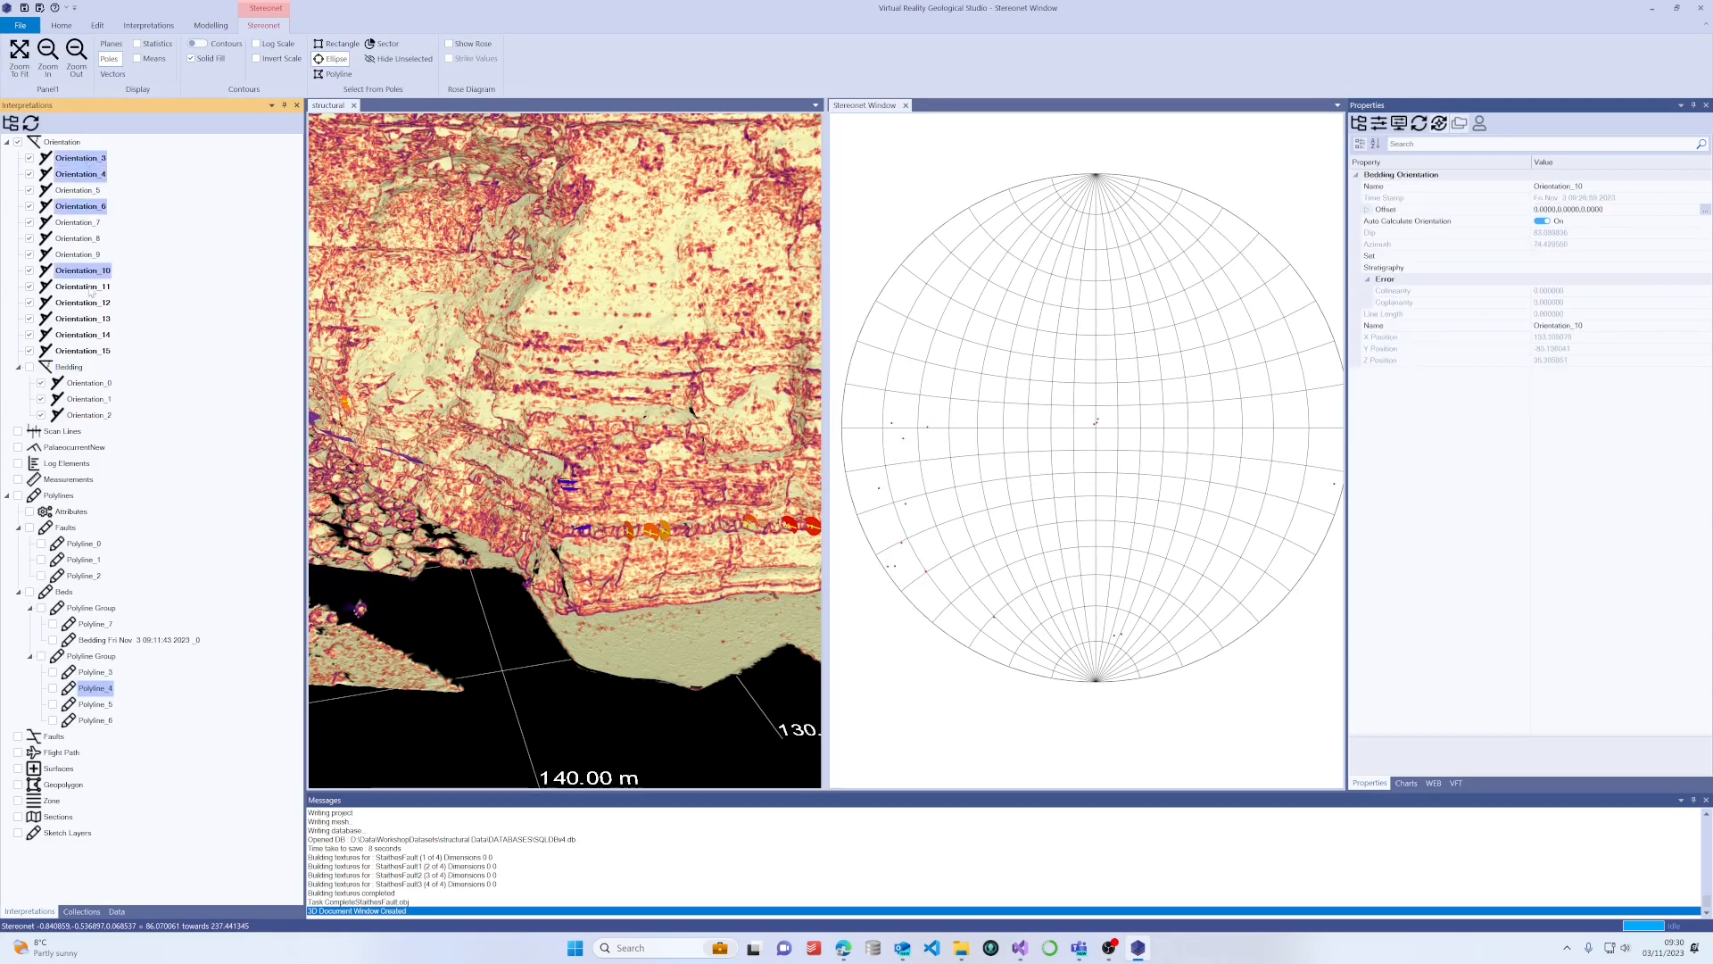
{"action": "left_click", "coordinate": [90, 286], "text": "ctrl"}
{"action": "left_click", "coordinate": [90, 302], "text": "ctrl"}
{"action": "left_click", "coordinate": [89, 319], "text": "ctrl"}
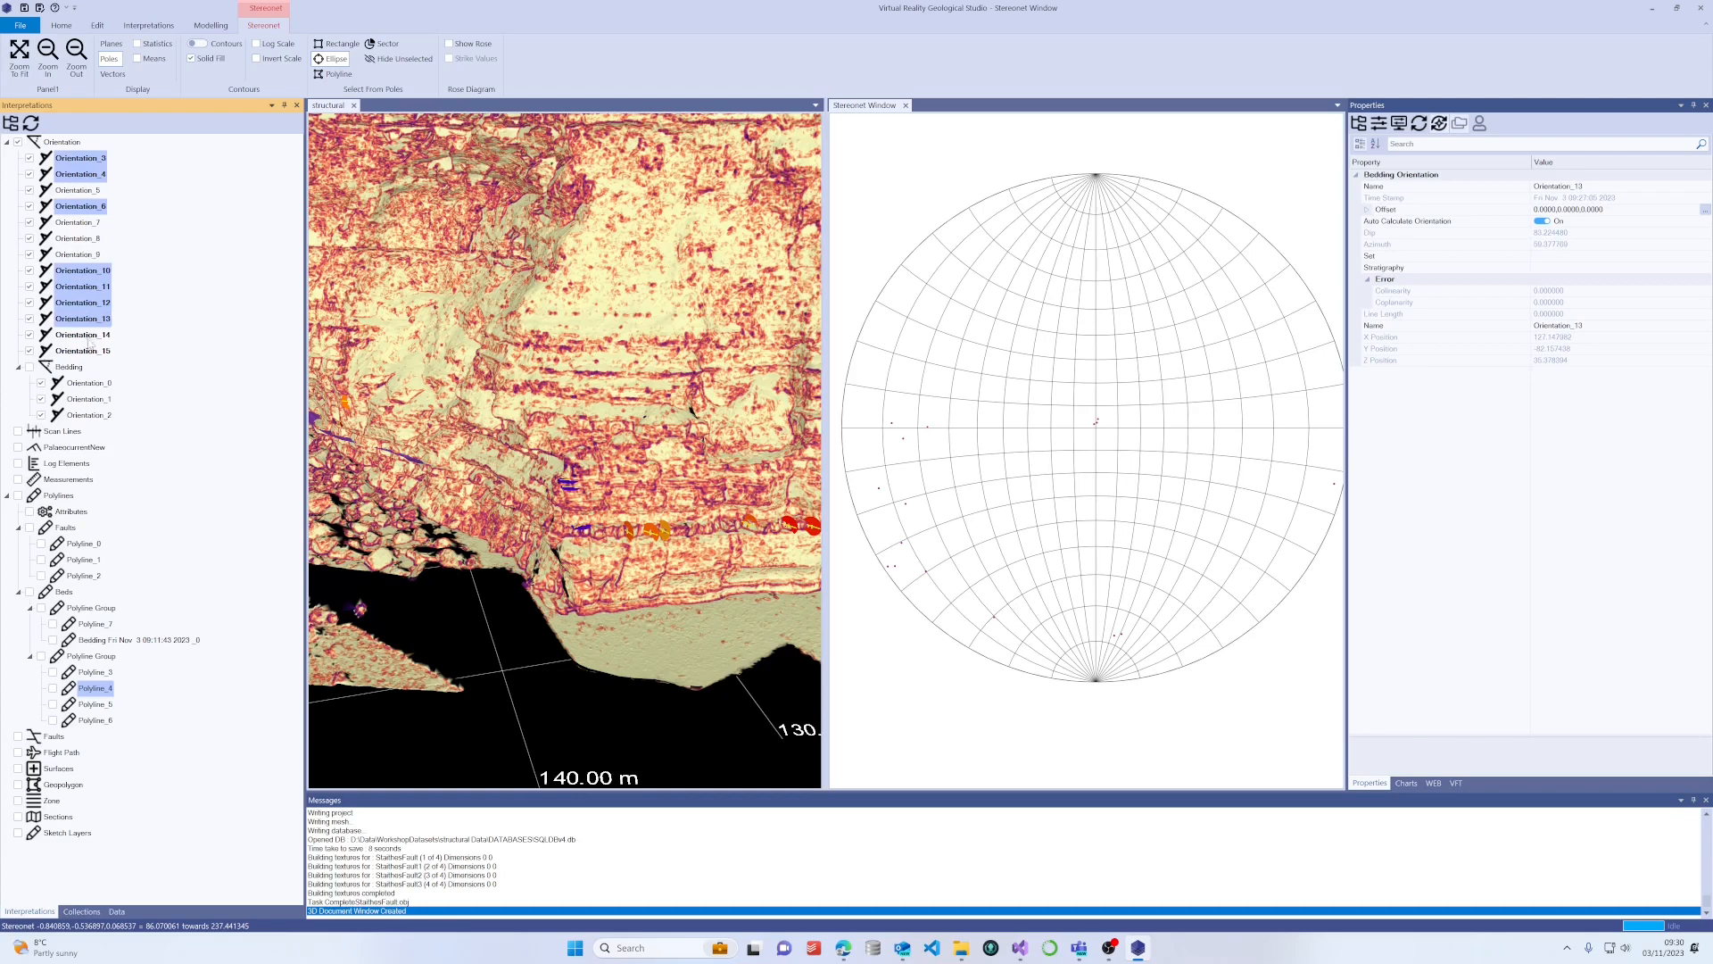
{"action": "left_click", "coordinate": [89, 335], "text": "ctrl"}
{"action": "left_click", "coordinate": [90, 351], "text": "ctrl"}
{"action": "right_click", "coordinate": [91, 352]}
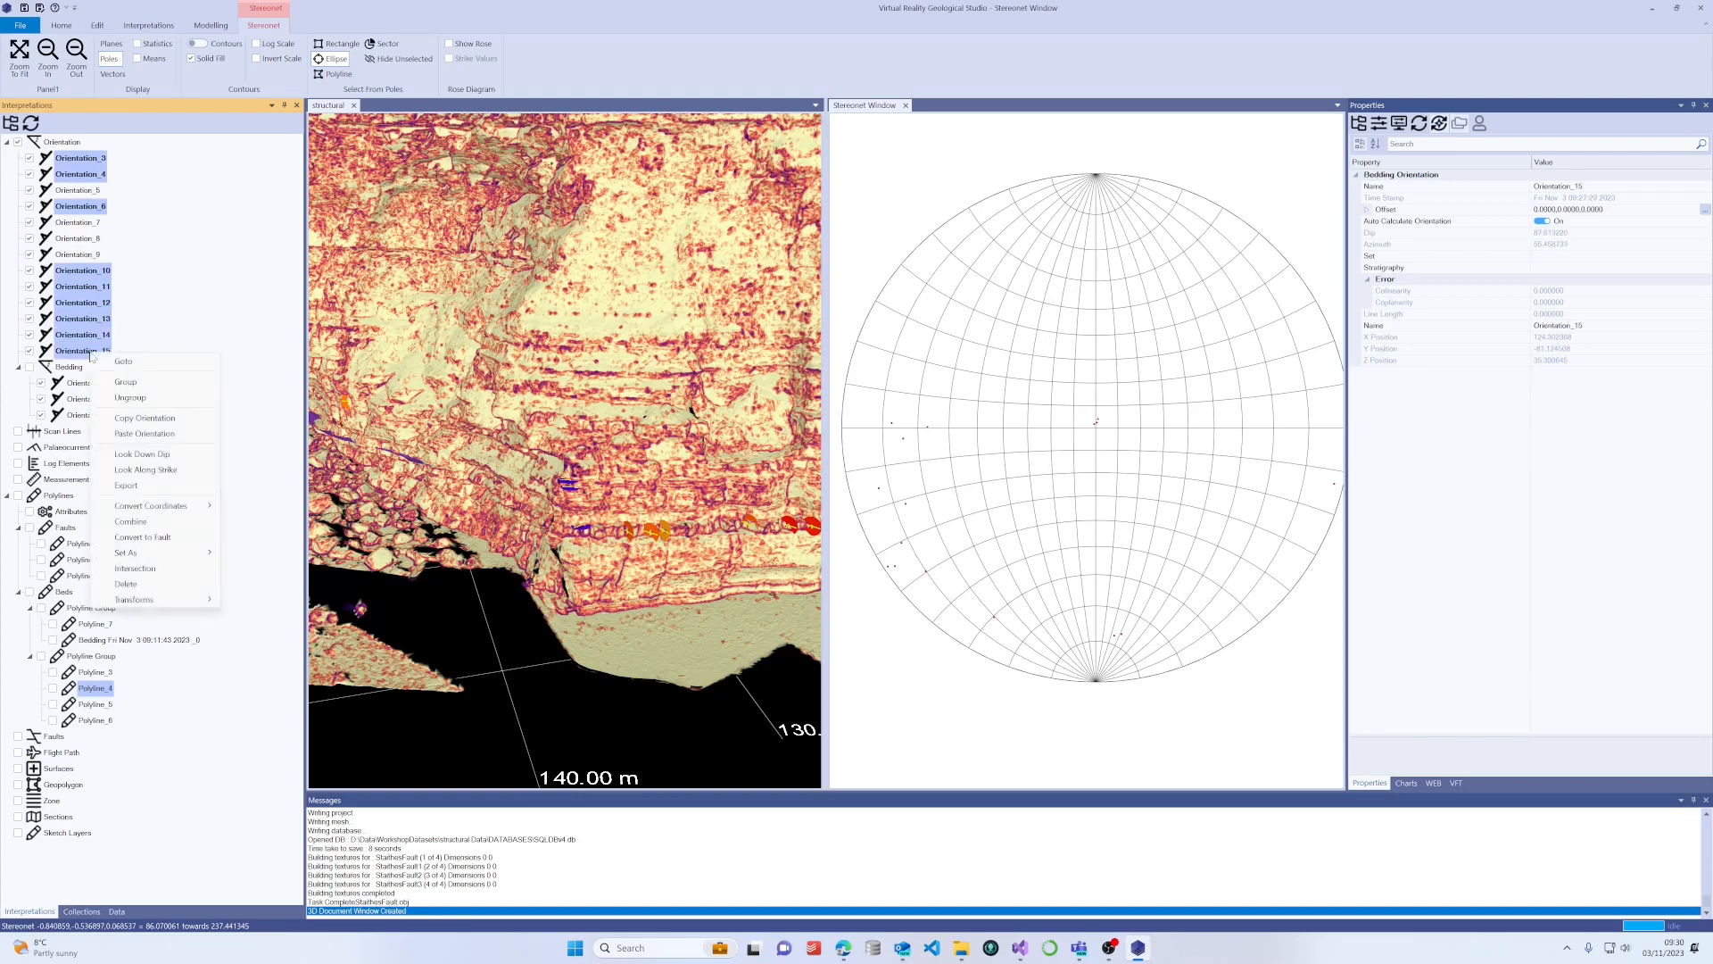
{"action": "left_click", "coordinate": [126, 382]}
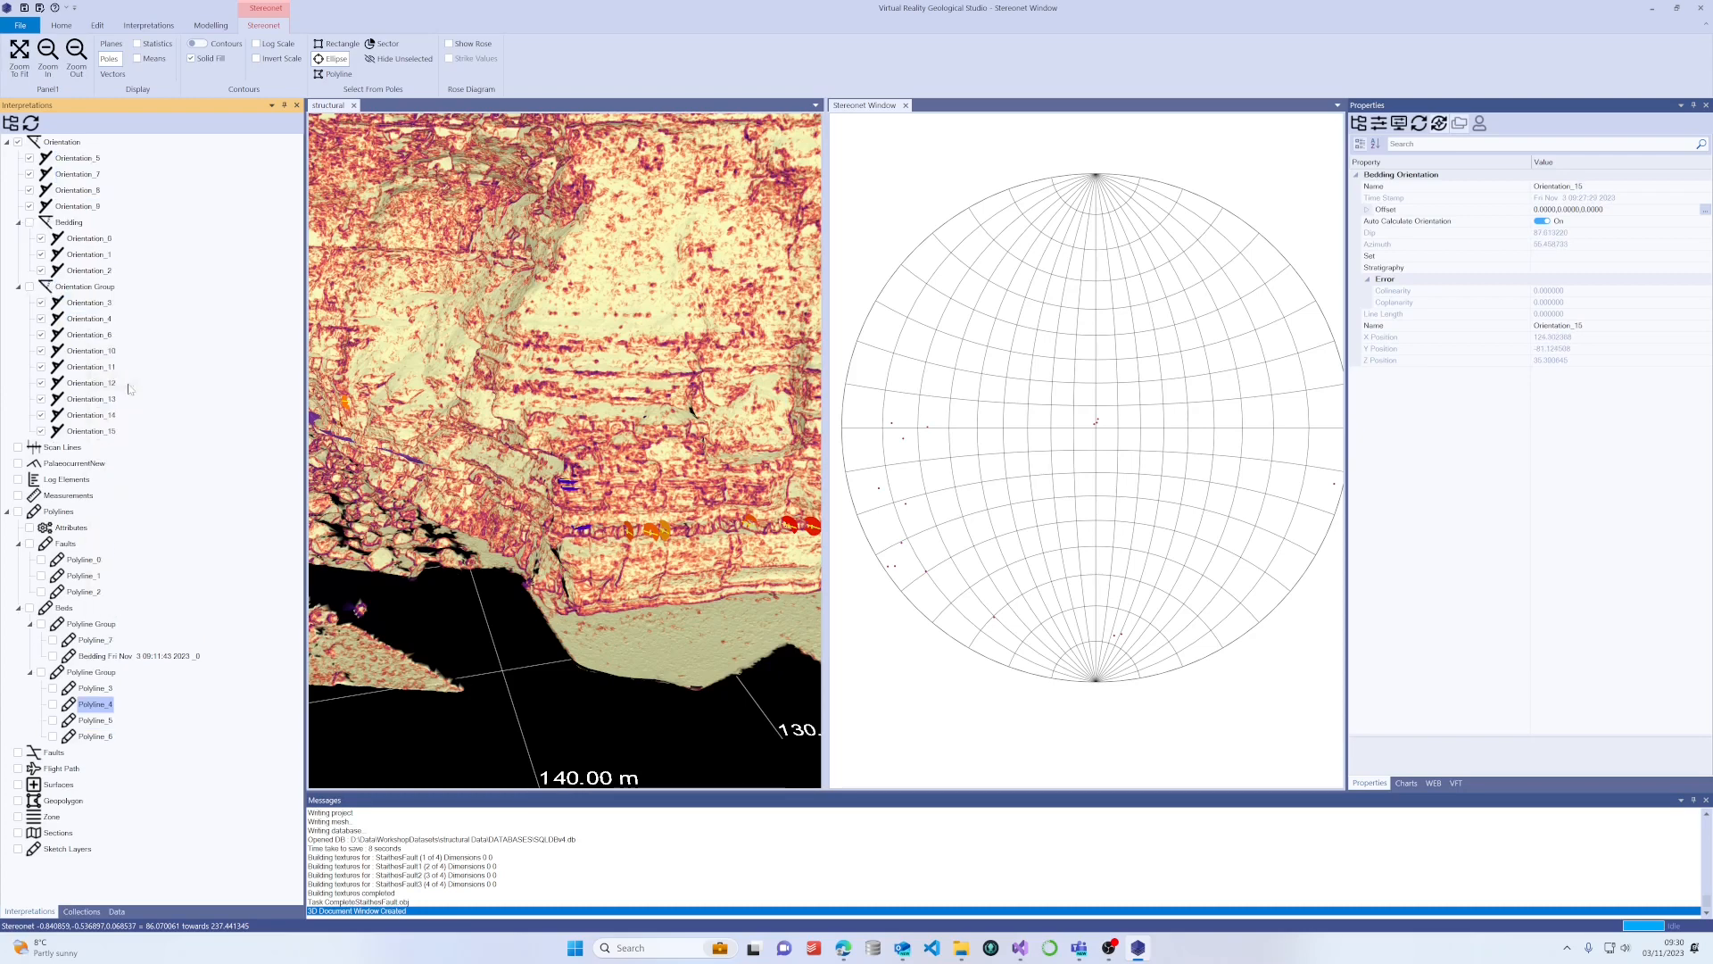
Hide the poles of the new nine-measurement orientation group in the stereonet.
{"action": "left_click", "coordinate": [96, 289]}
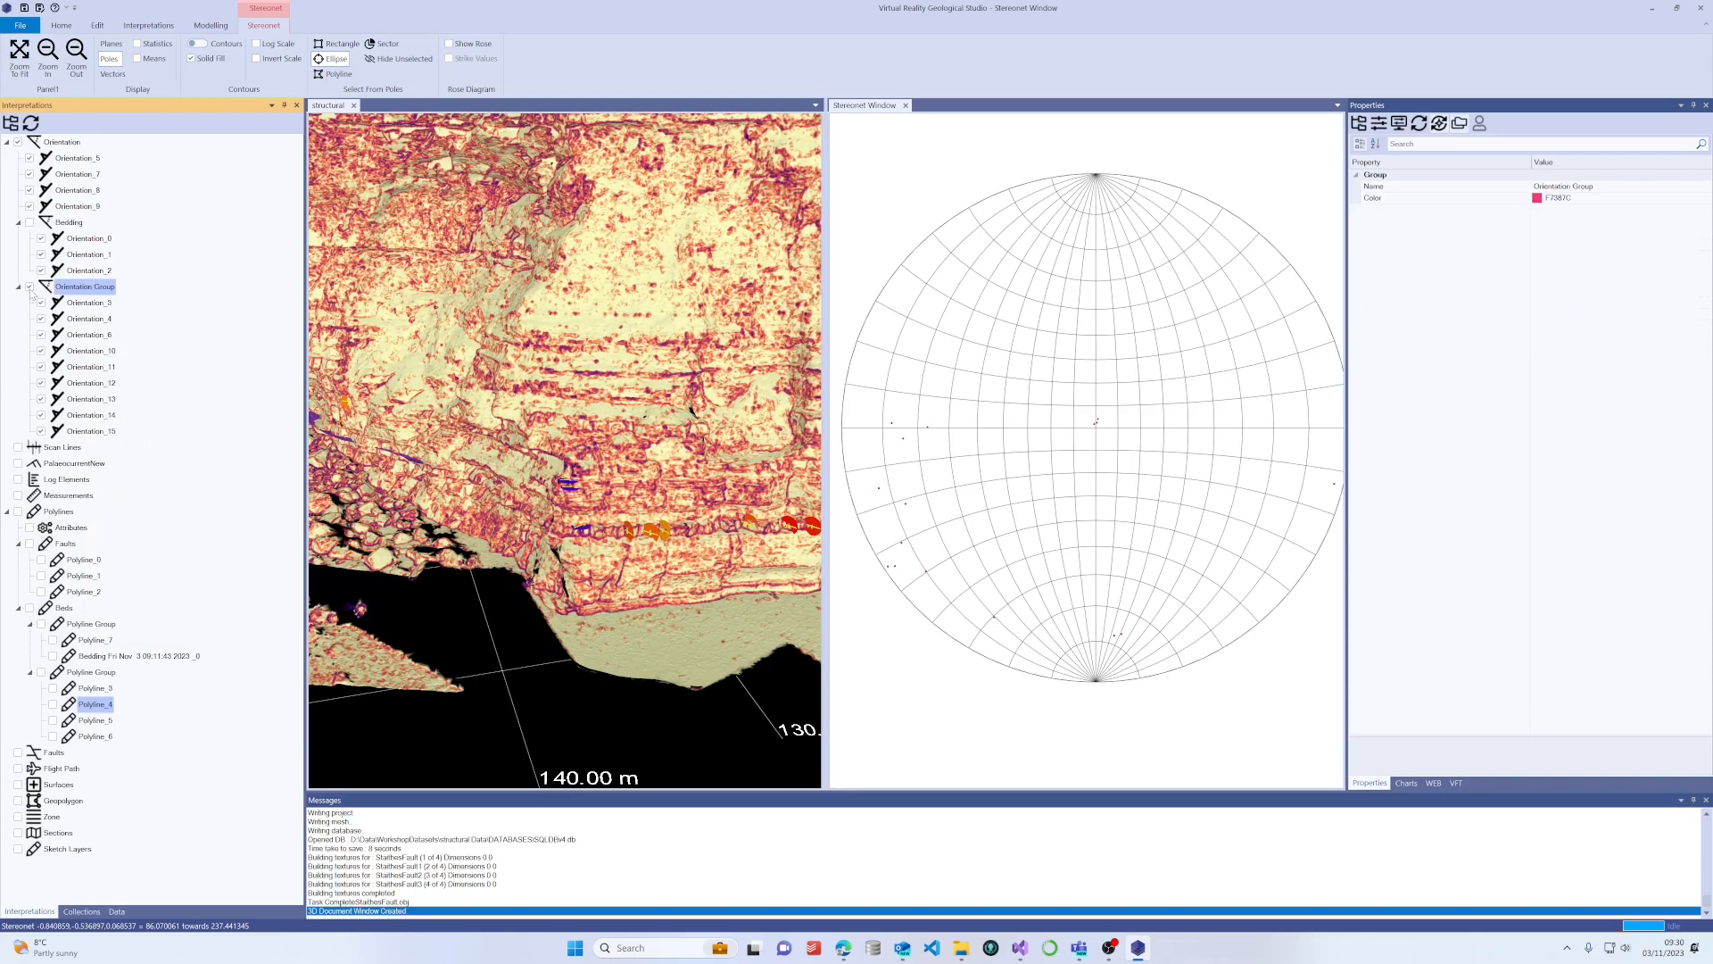
{"action": "left_click", "coordinate": [29, 287]}
{"action": "scroll", "coordinate": [526, 302], "scroll_direction": "down", "scroll_amount": 6}
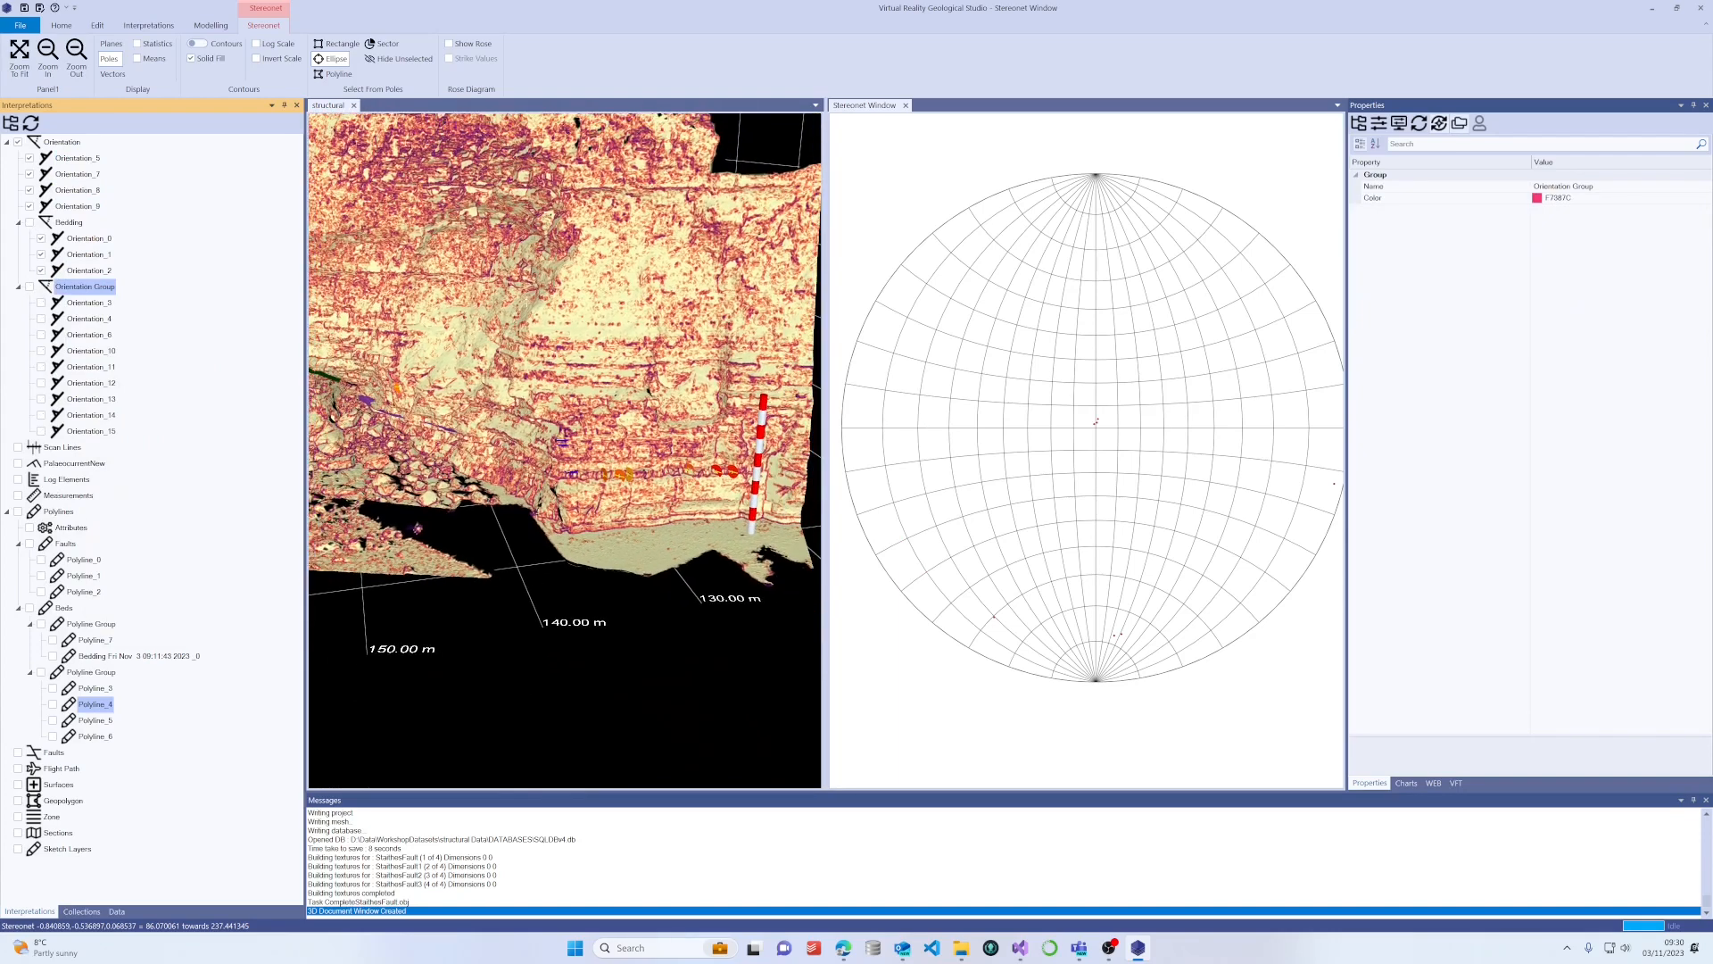
Check where the new orientation group's measurements lie on the outcrop by toggling the group's visibility in the structural 3D view.
{"action": "left_click", "coordinate": [326, 105]}
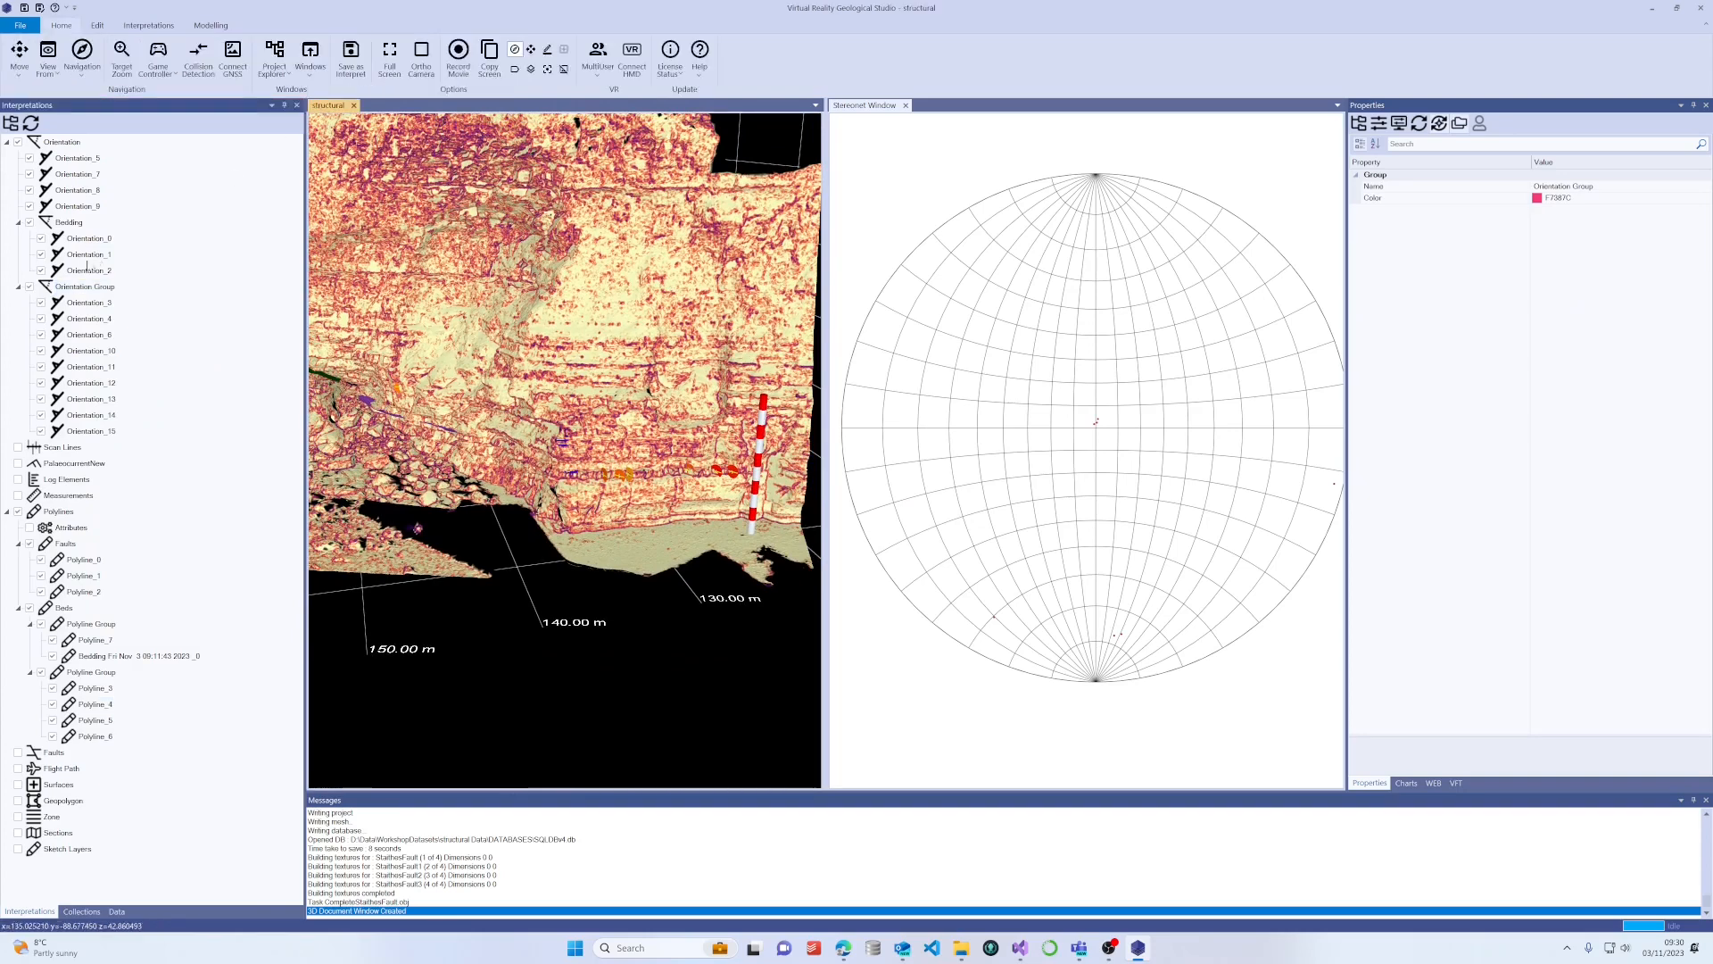
{"action": "left_click", "coordinate": [29, 288]}
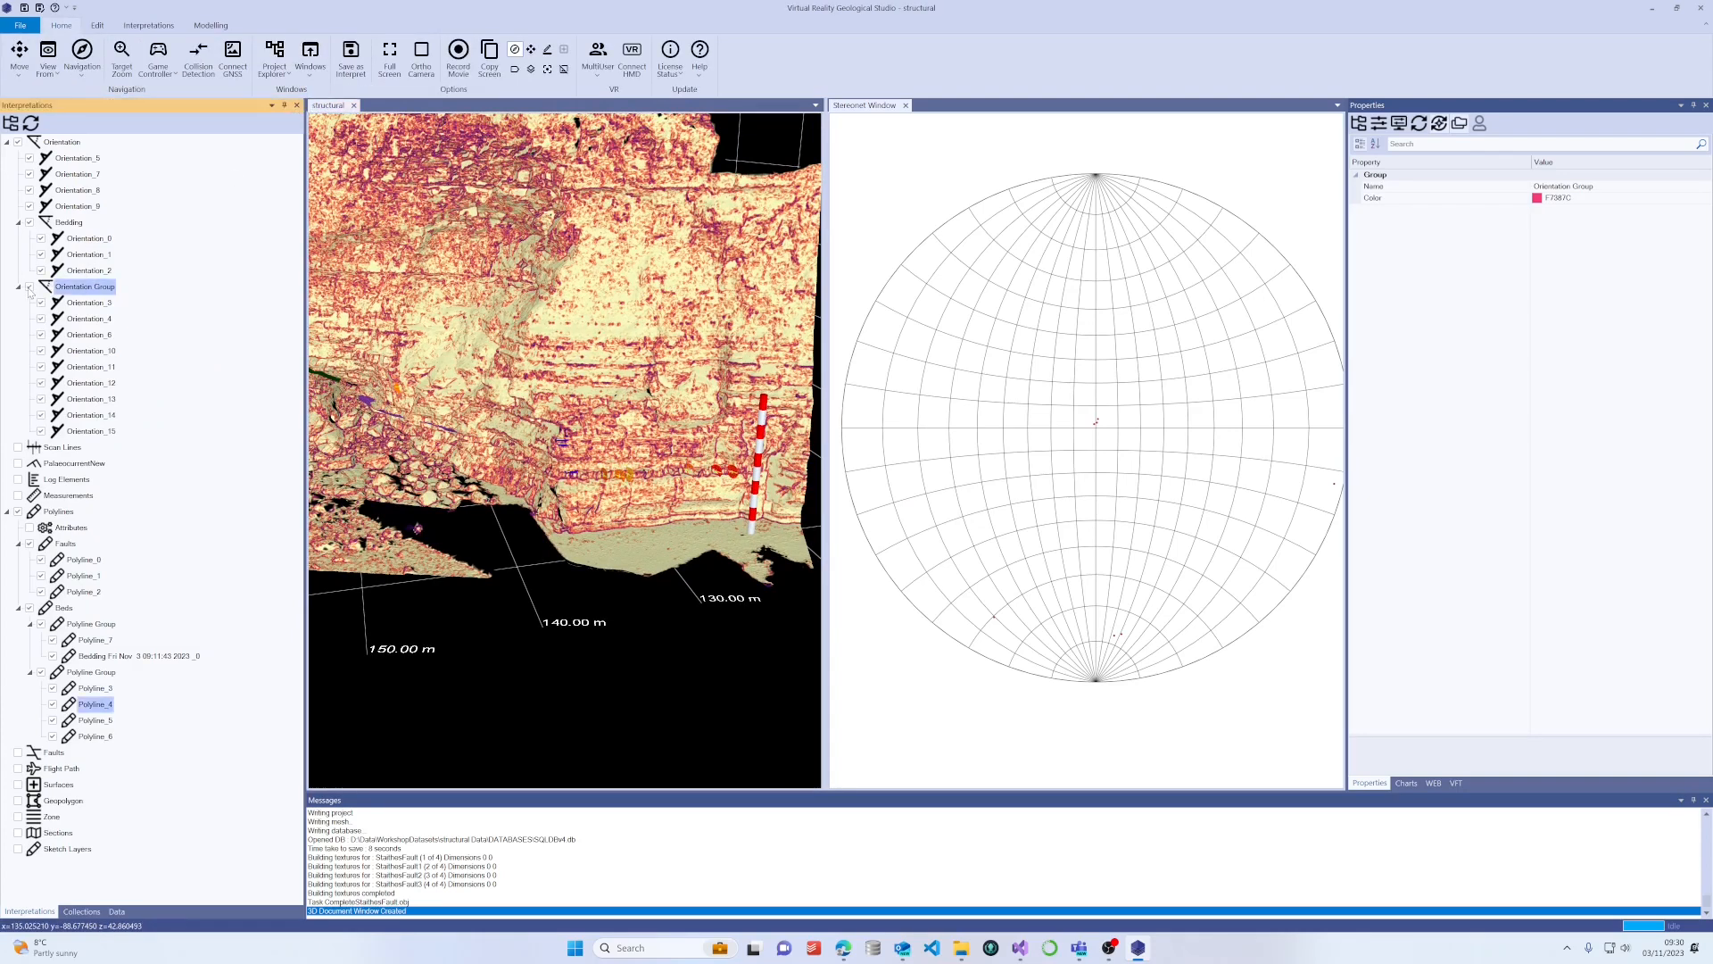
{"action": "scroll", "coordinate": [711, 444], "scroll_direction": "up", "scroll_amount": 5}
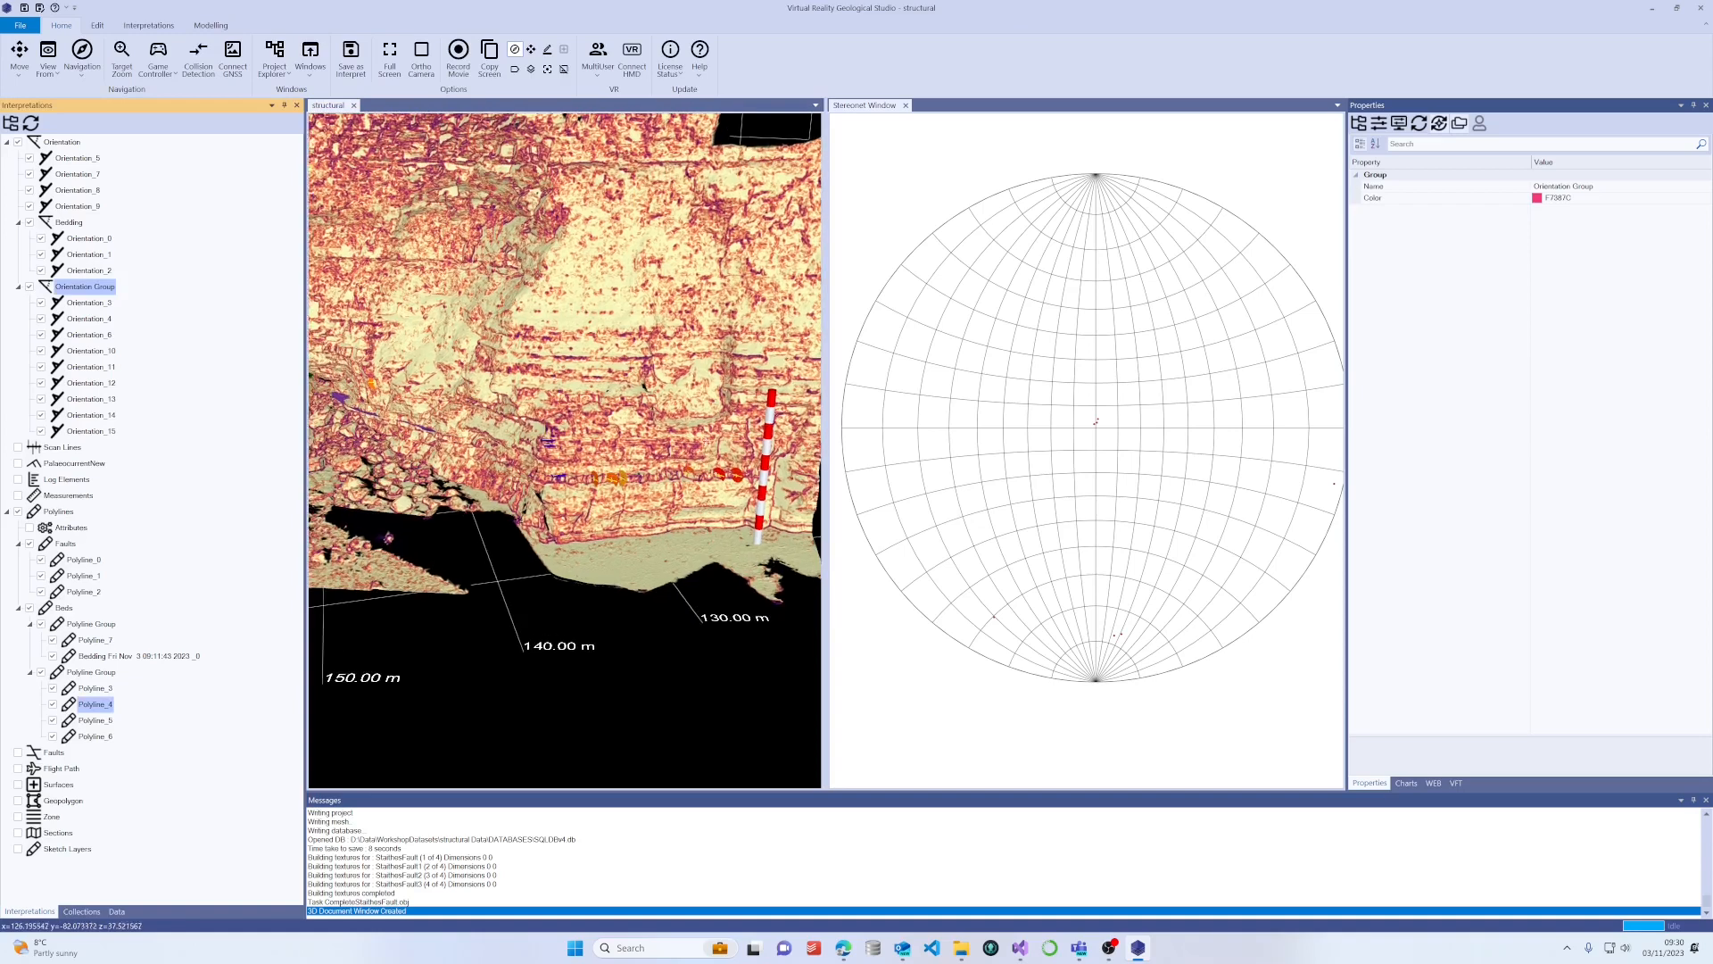
{"action": "scroll", "coordinate": [711, 443], "scroll_direction": "up", "scroll_amount": 2}
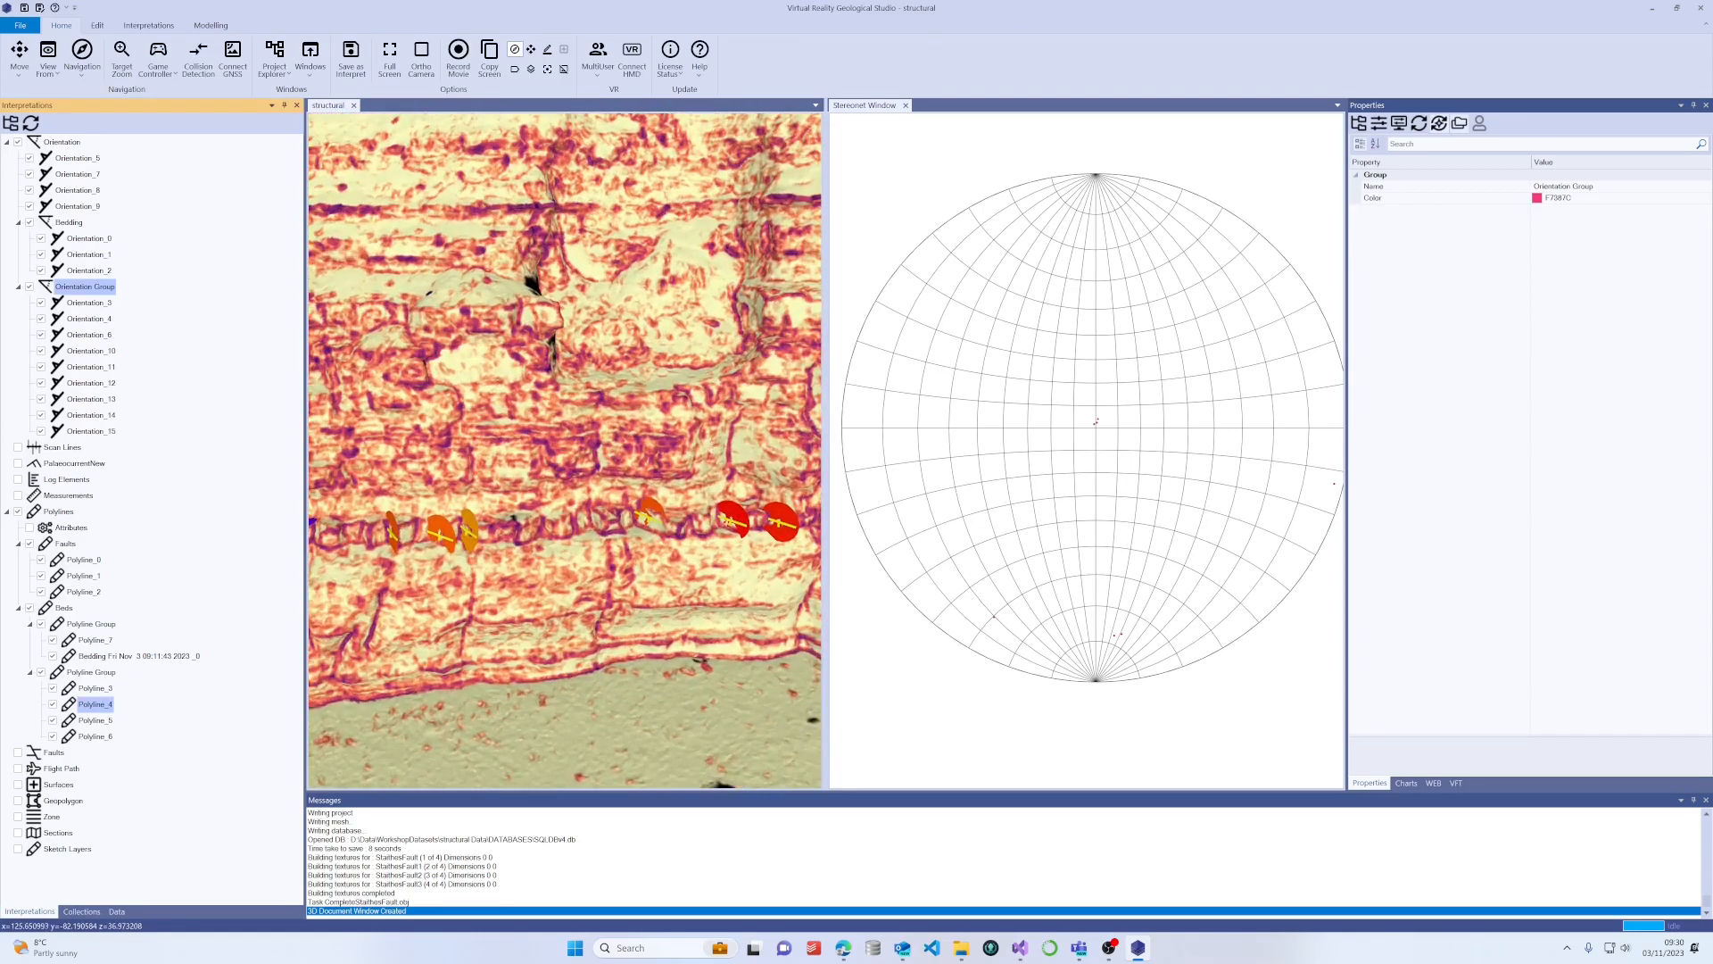
{"action": "left_click", "coordinate": [30, 287]}
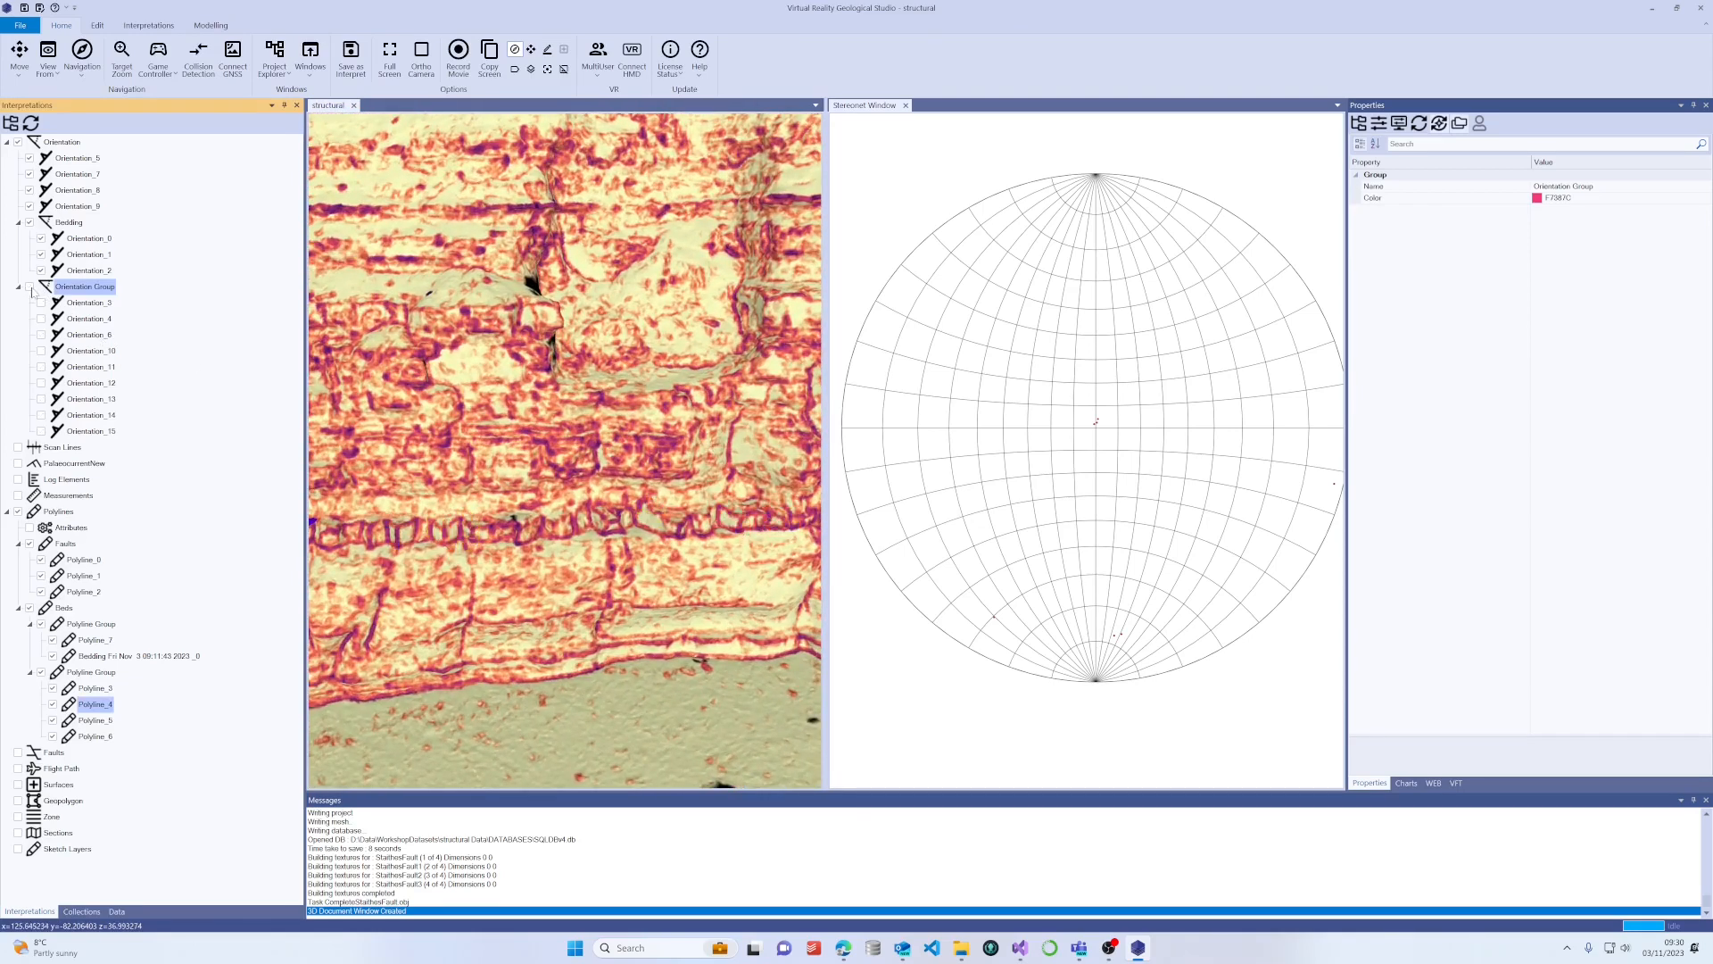
{"action": "left_click", "coordinate": [30, 288]}
{"action": "scroll", "coordinate": [481, 414], "scroll_direction": "down", "scroll_amount": 5}
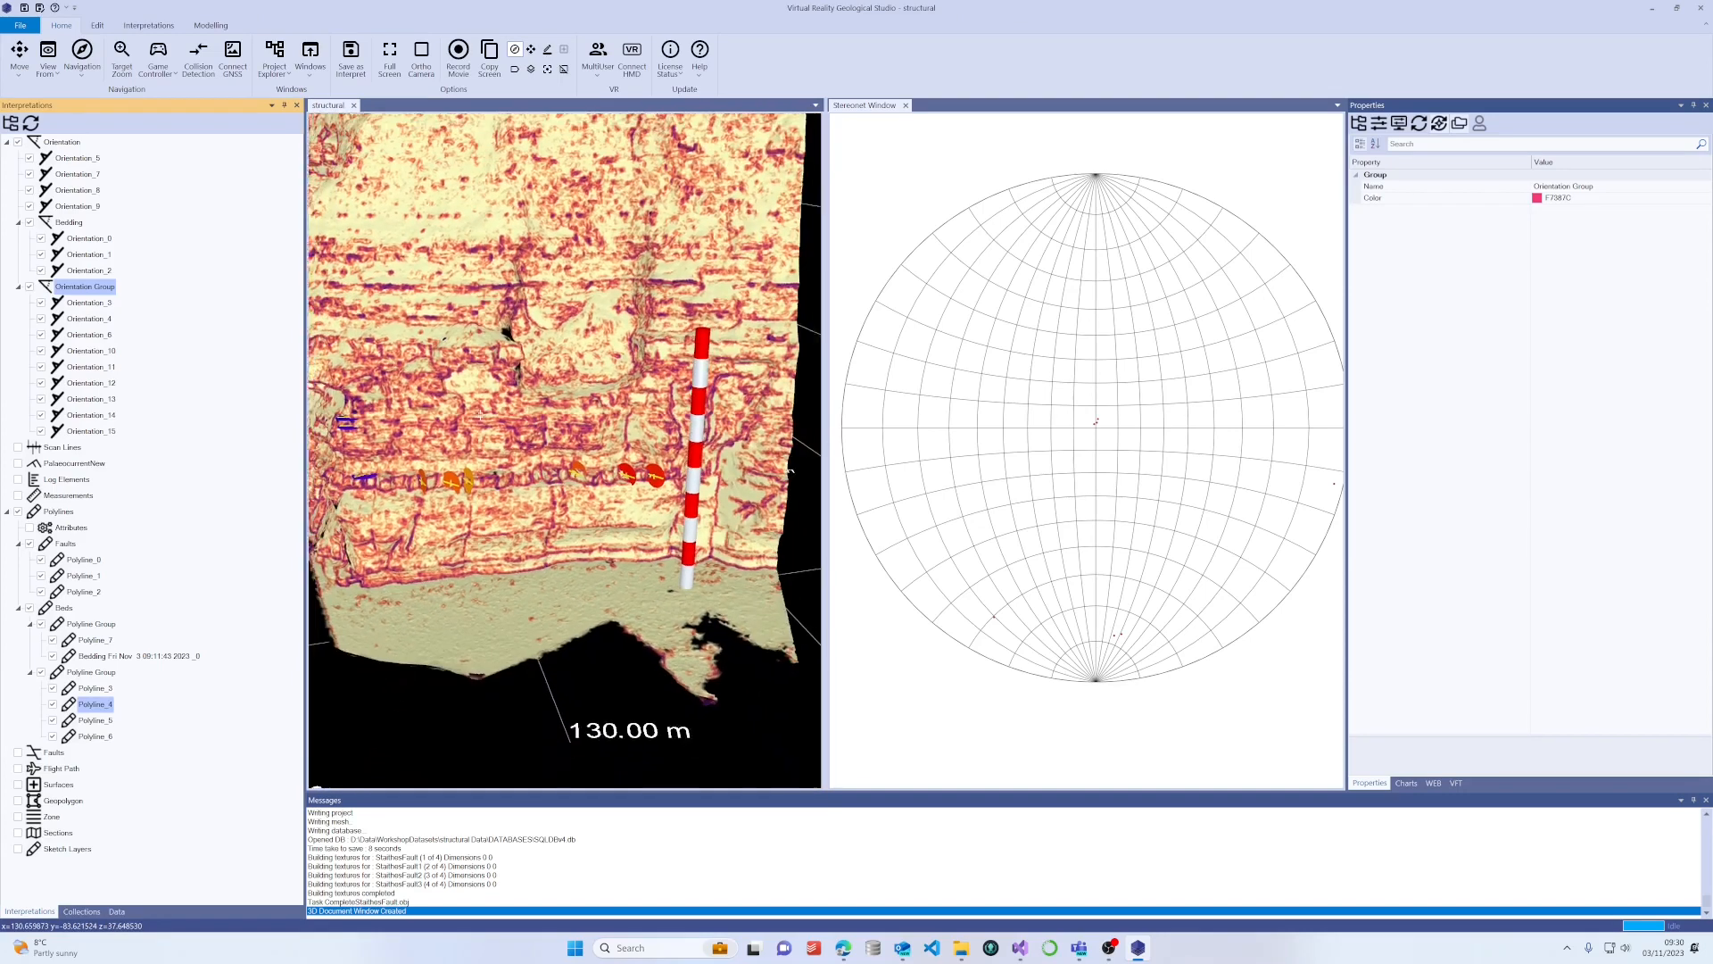
{"action": "scroll", "coordinate": [480, 413], "scroll_direction": "down", "scroll_amount": 2}
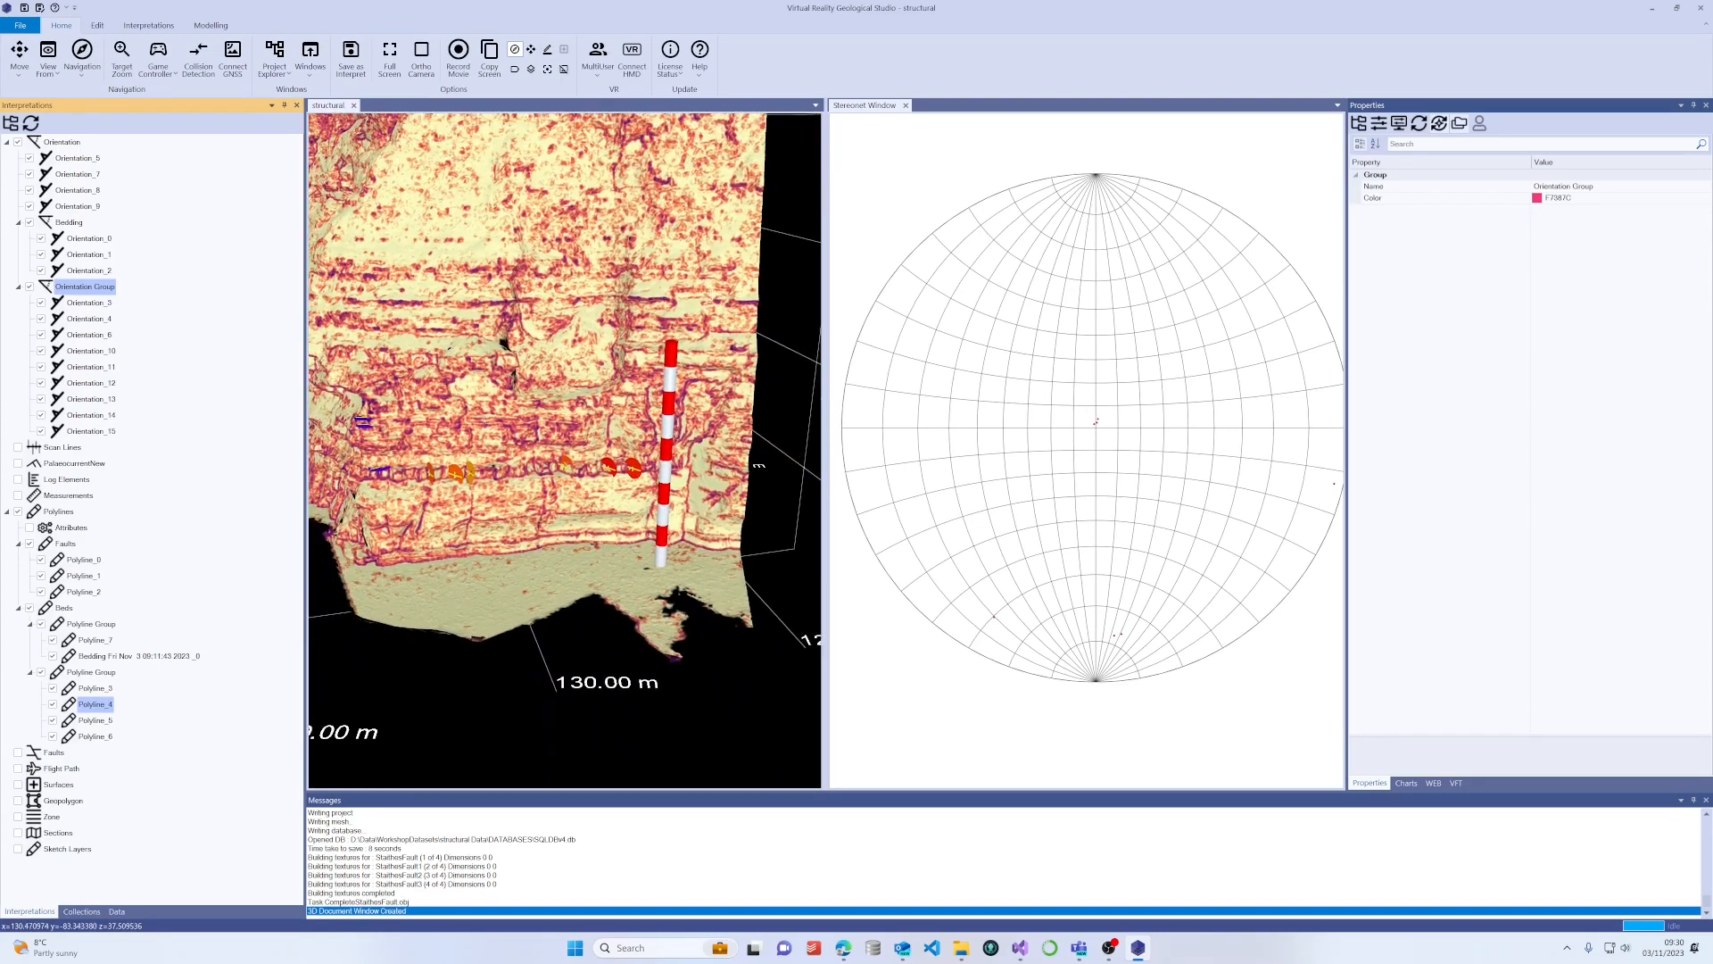
Group Orientation_11 to Orientation_15 into a subgroup inside the unnamed orientation group.
{"action": "left_click", "coordinate": [108, 368]}
{"action": "left_click", "coordinate": [90, 431], "text": "shift"}
{"action": "right_click", "coordinate": [91, 434]}
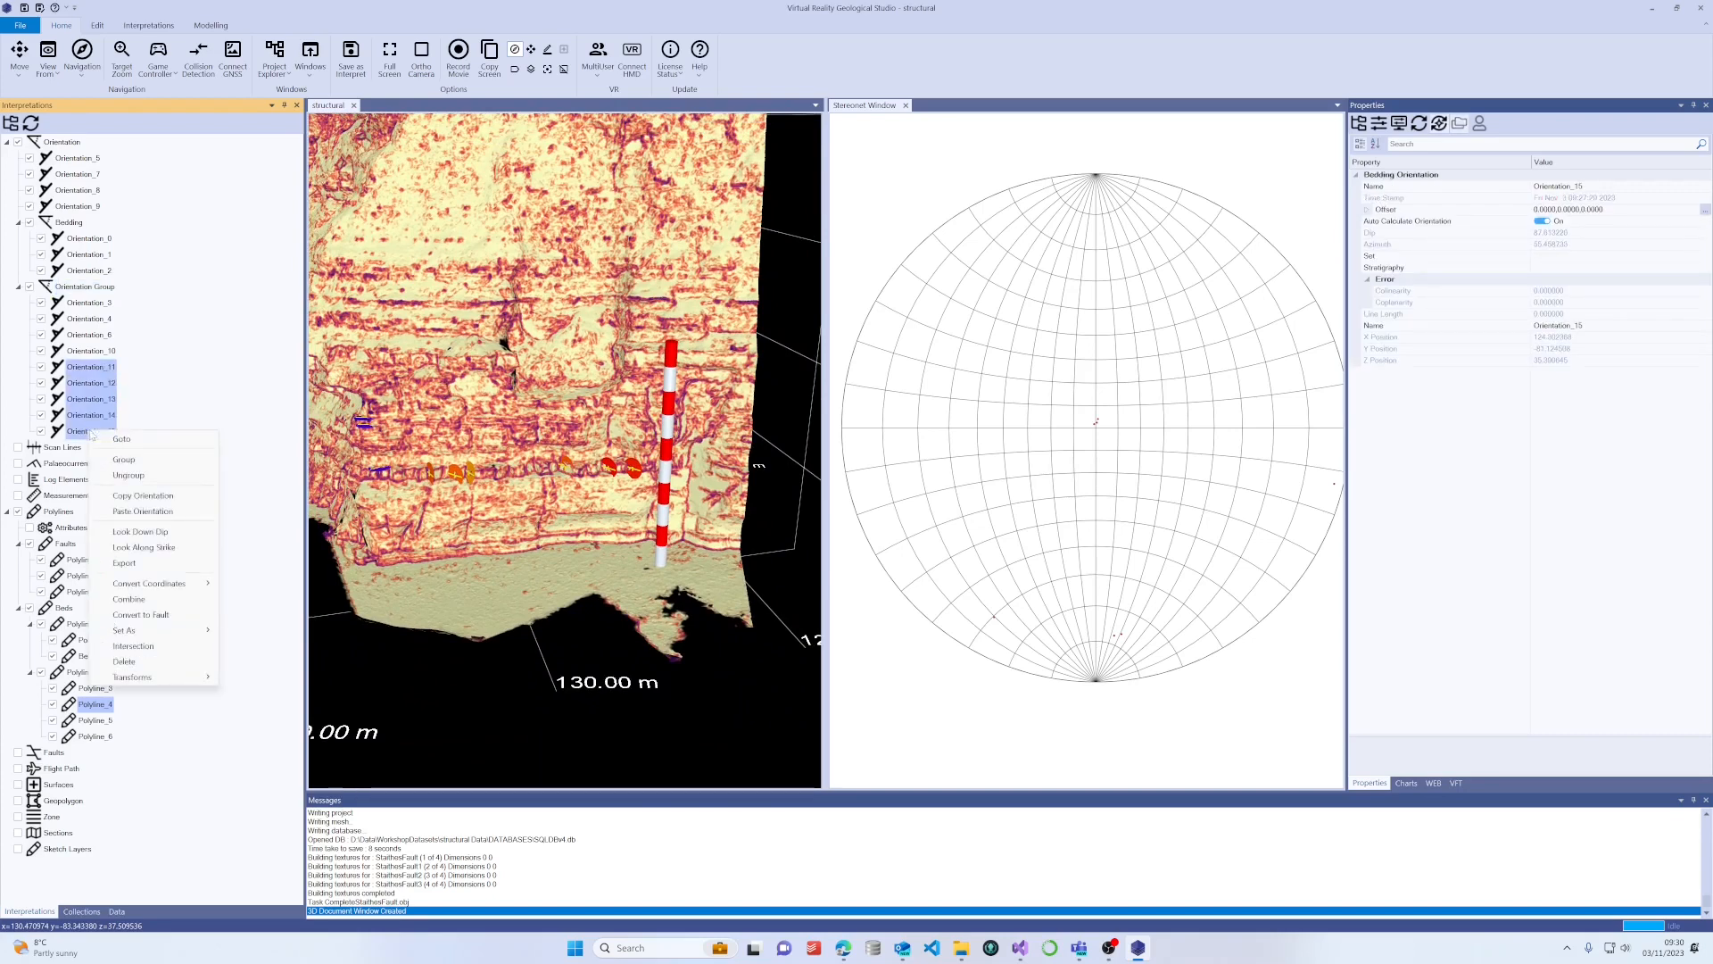
{"action": "left_click", "coordinate": [125, 462]}
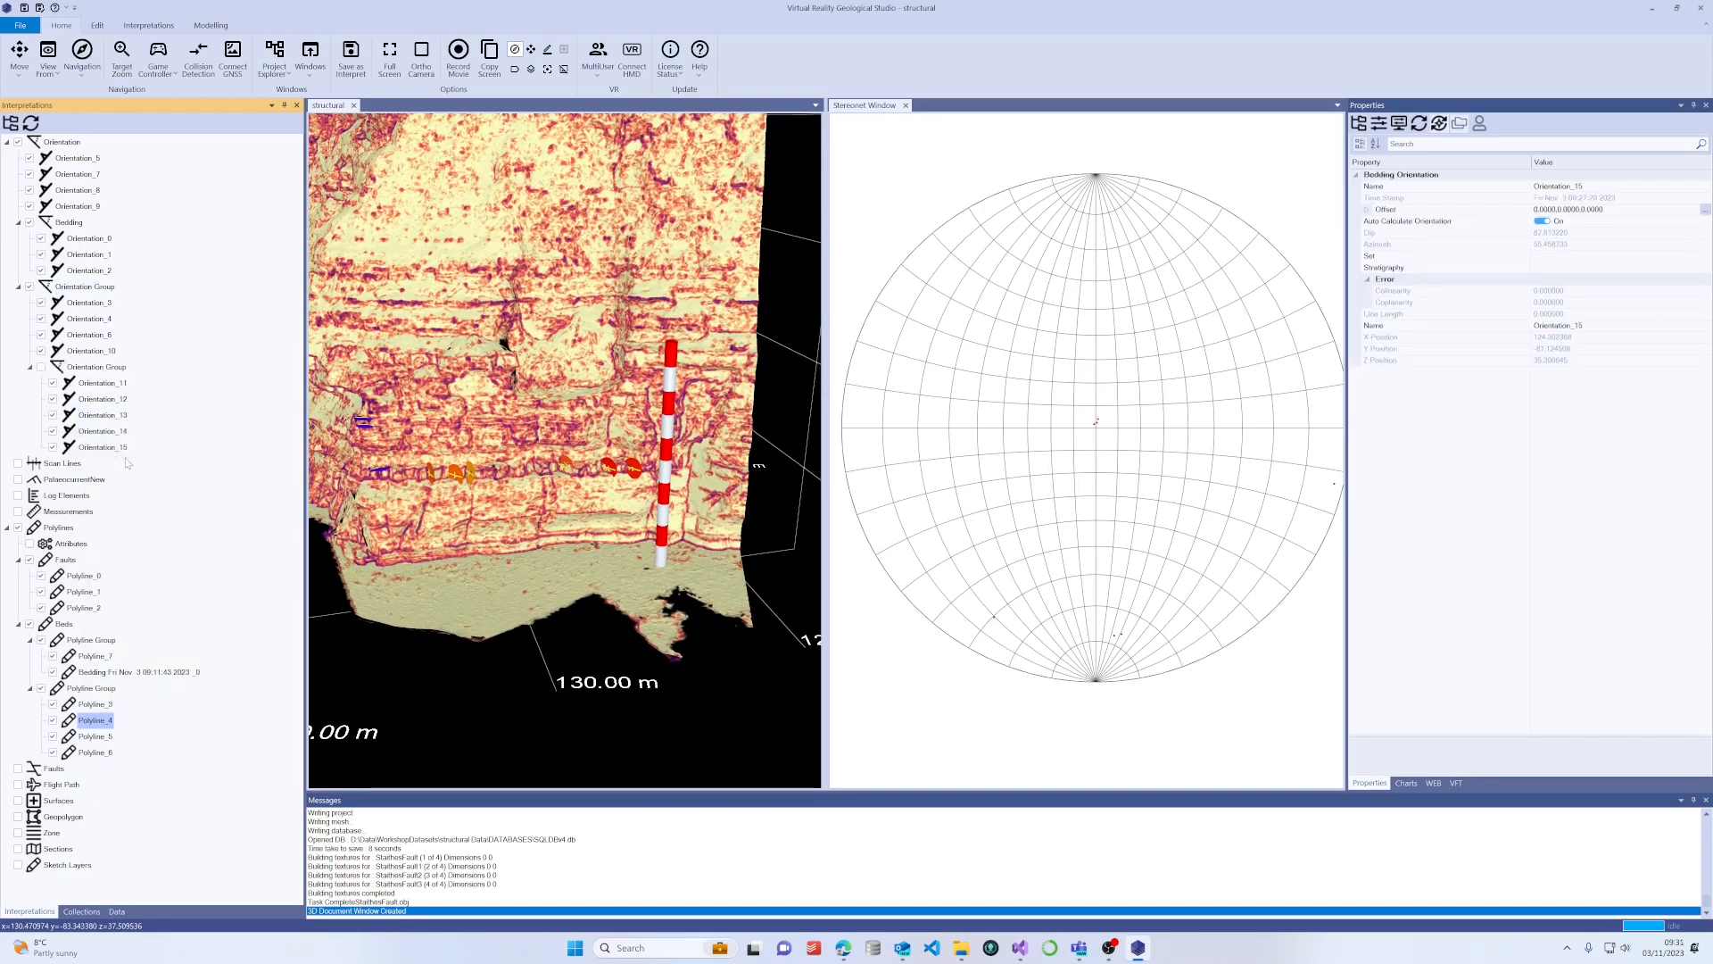
Group Orientation_13 to Orientation_15 into a further nested subgroup.
{"action": "left_click", "coordinate": [100, 415]}
{"action": "left_click", "coordinate": [113, 448], "text": "shift"}
{"action": "right_click", "coordinate": [114, 448]}
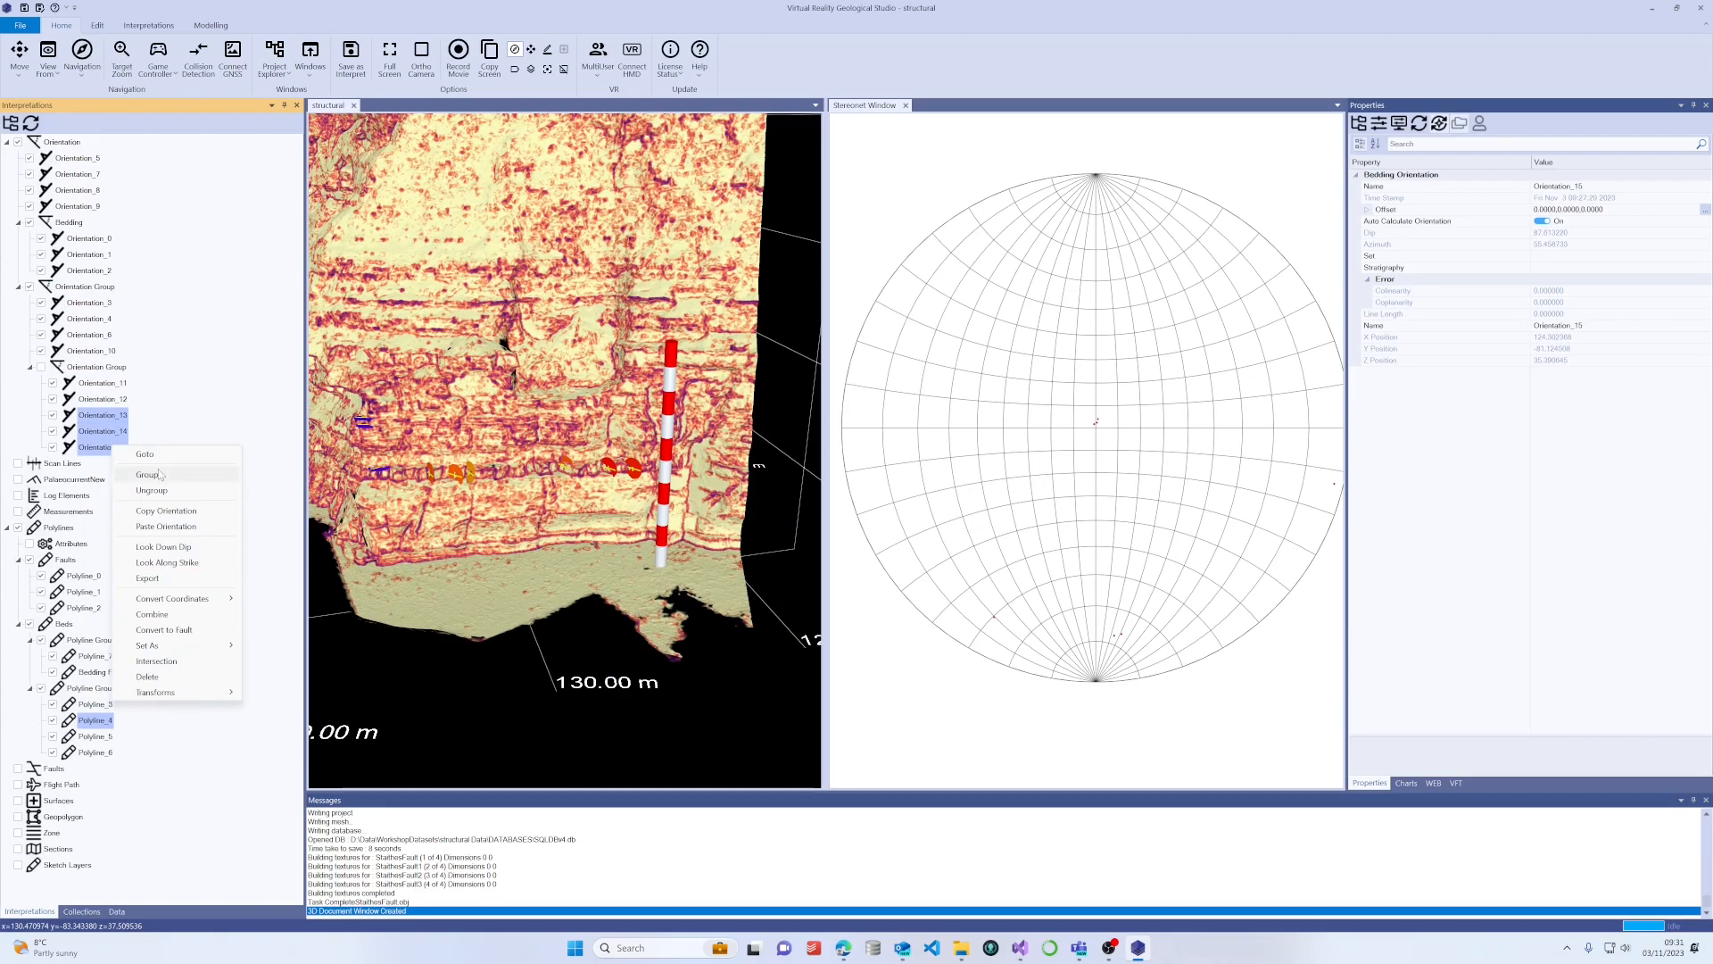
{"action": "left_click", "coordinate": [160, 475]}
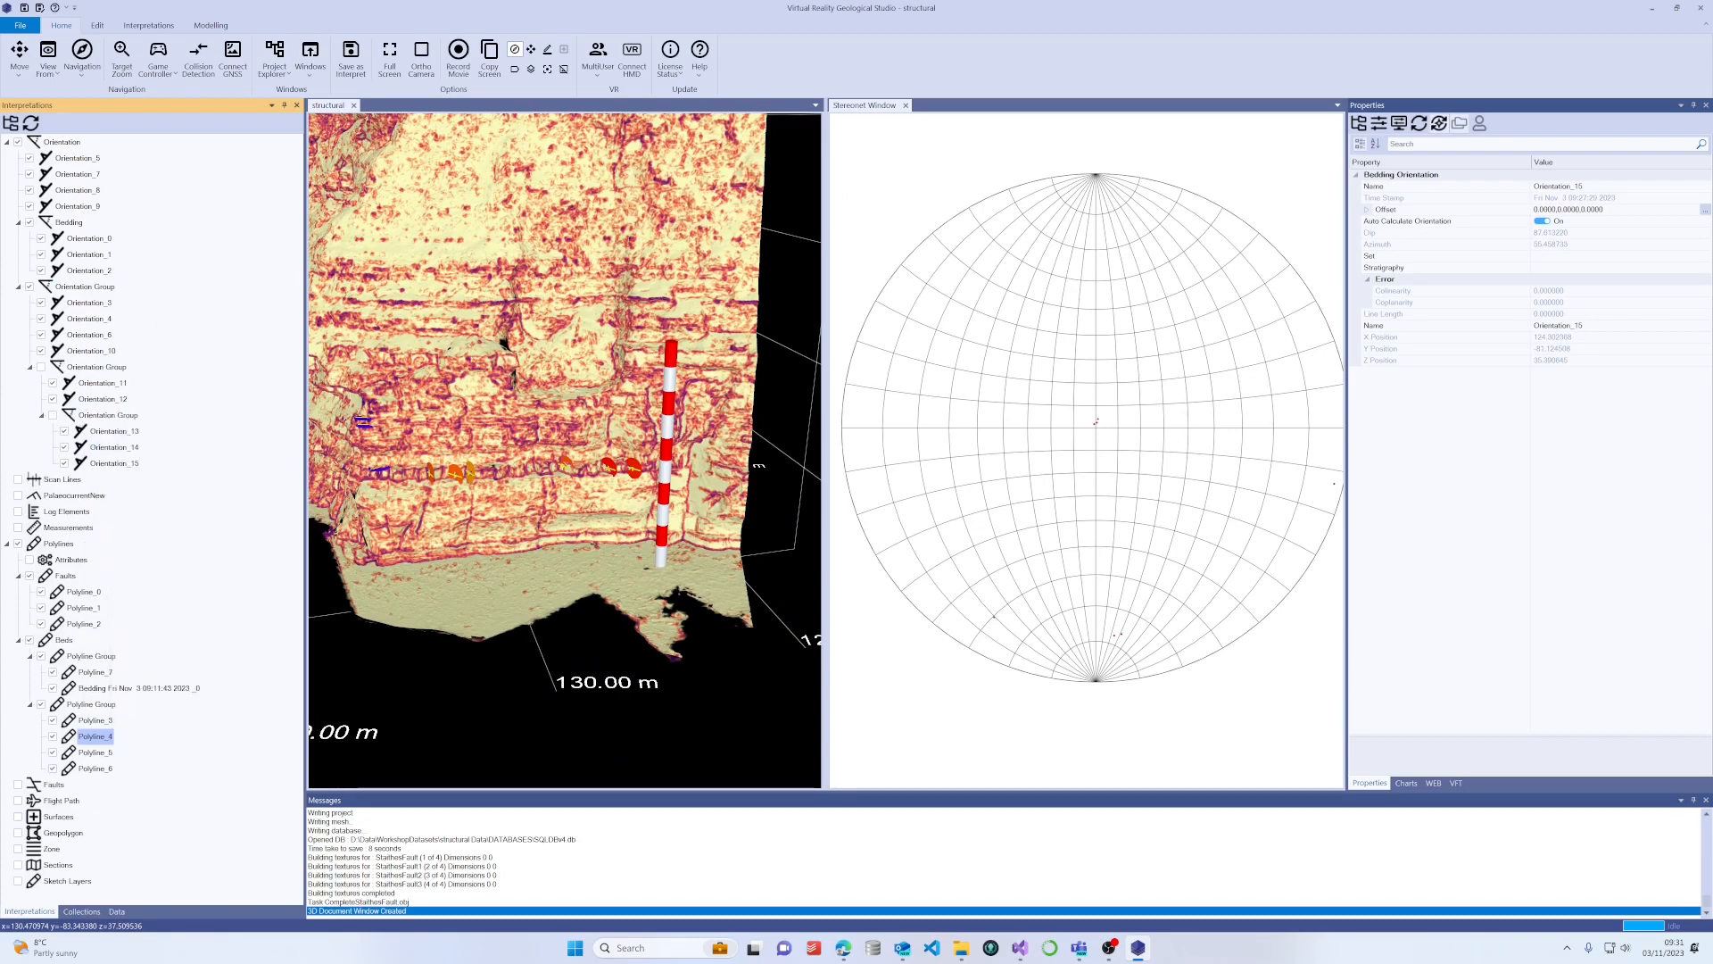
Close the stereonet so the structural 3D view fills the workspace.
{"action": "scroll", "coordinate": [617, 375], "scroll_direction": "down", "scroll_amount": 4}
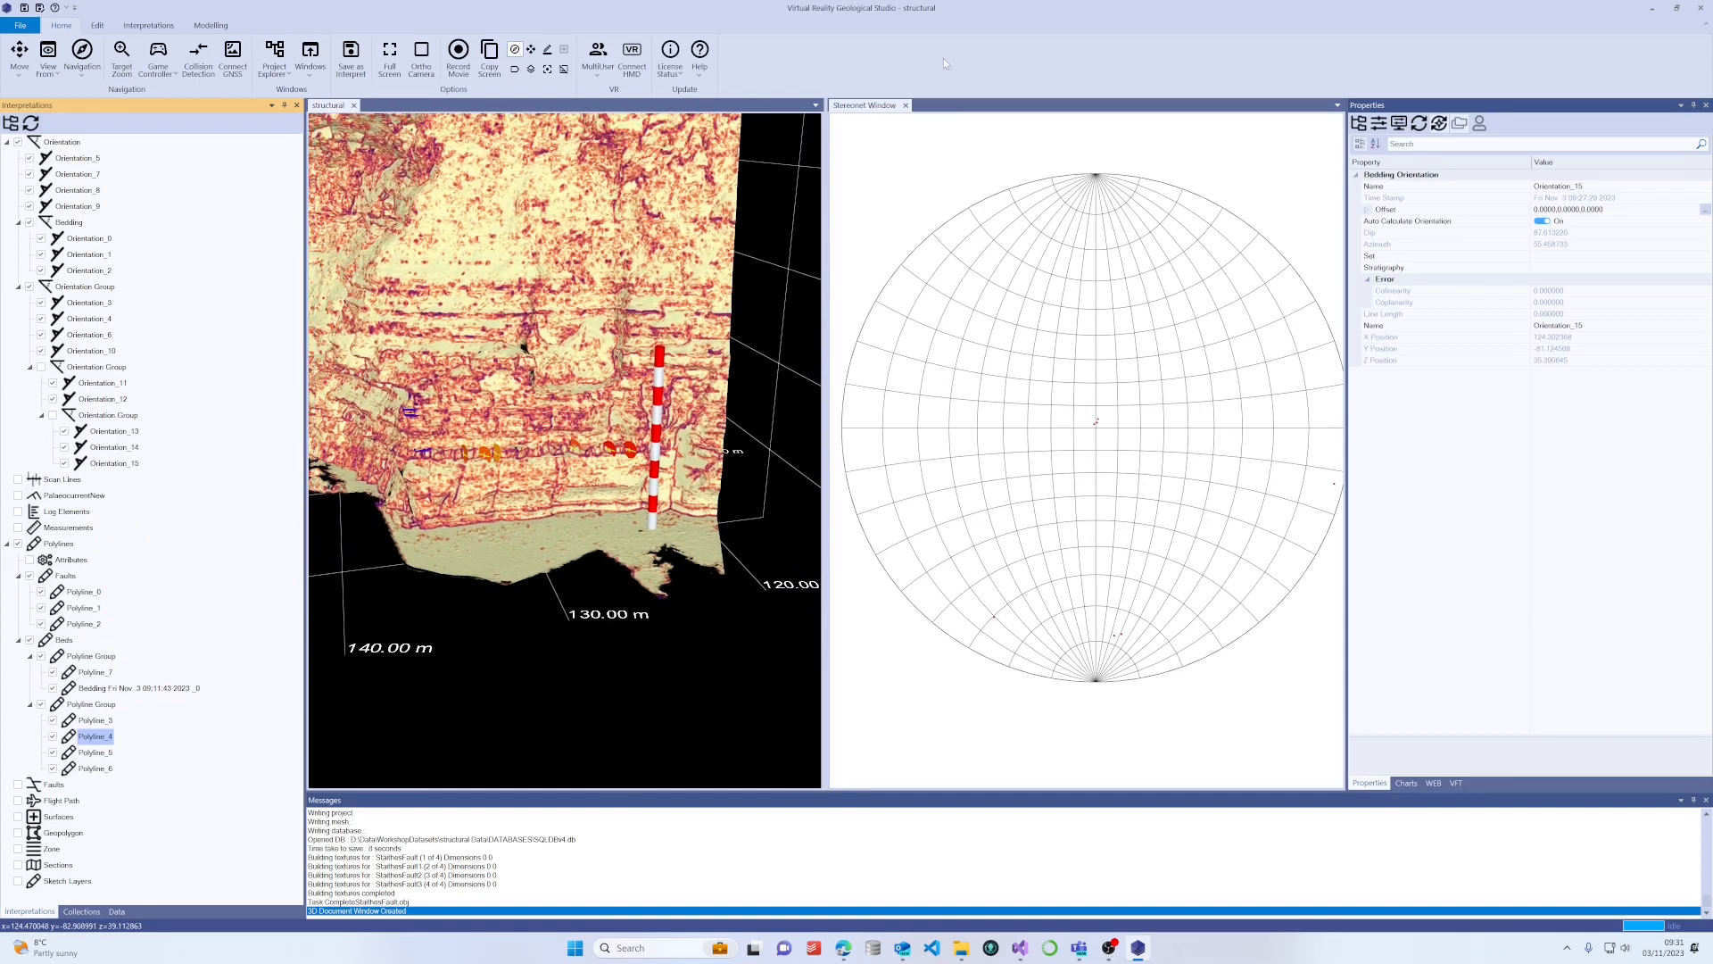
{"action": "left_click", "coordinate": [908, 109]}
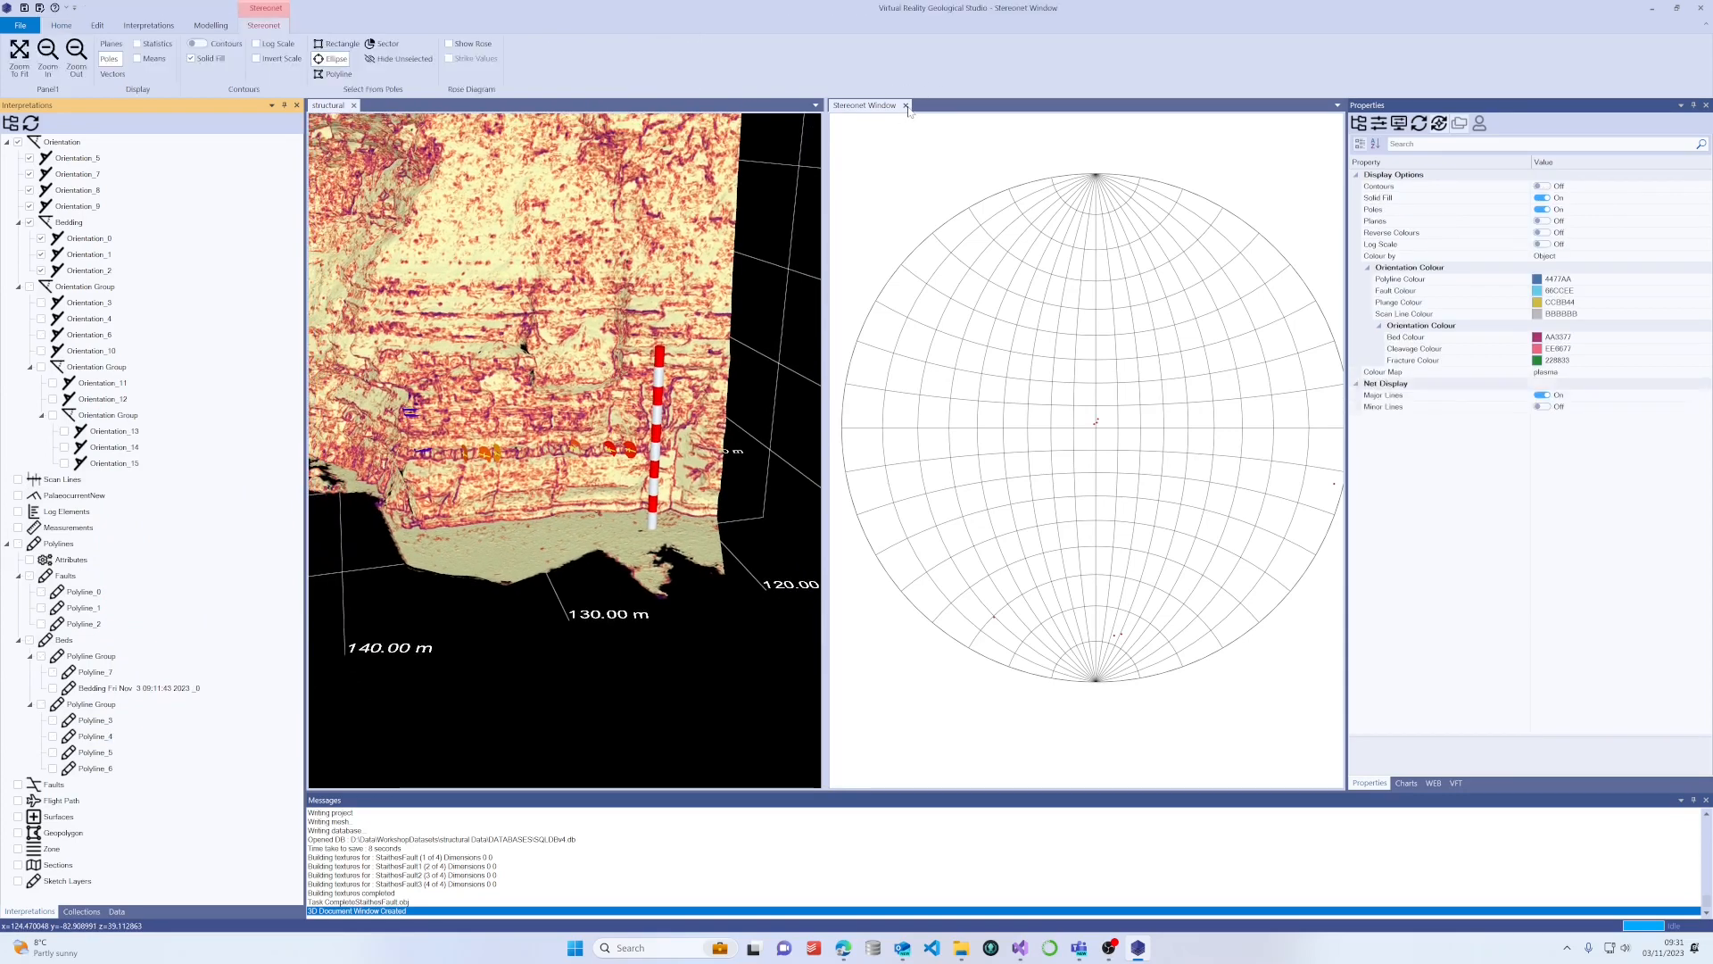
{"action": "left_click", "coordinate": [906, 105]}
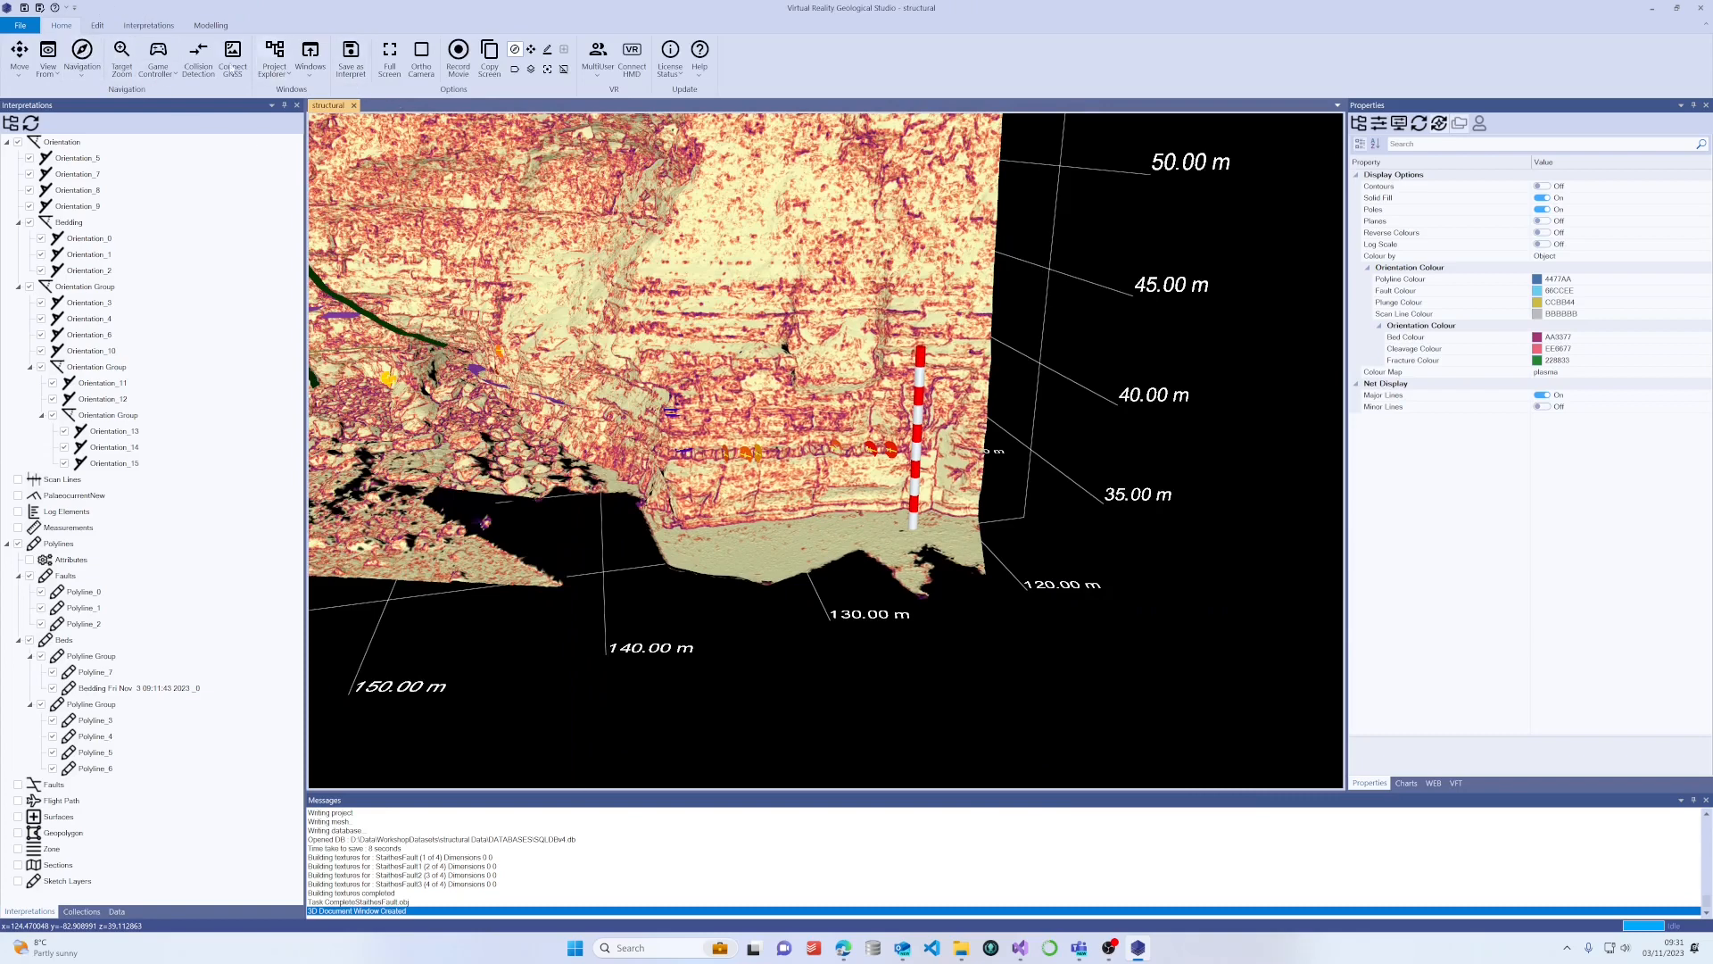
Examine the fault traces across the outcrop, selecting the right-hand fault polyline and inspecting the zone around it up close.
{"action": "left_click", "coordinate": [22, 52]}
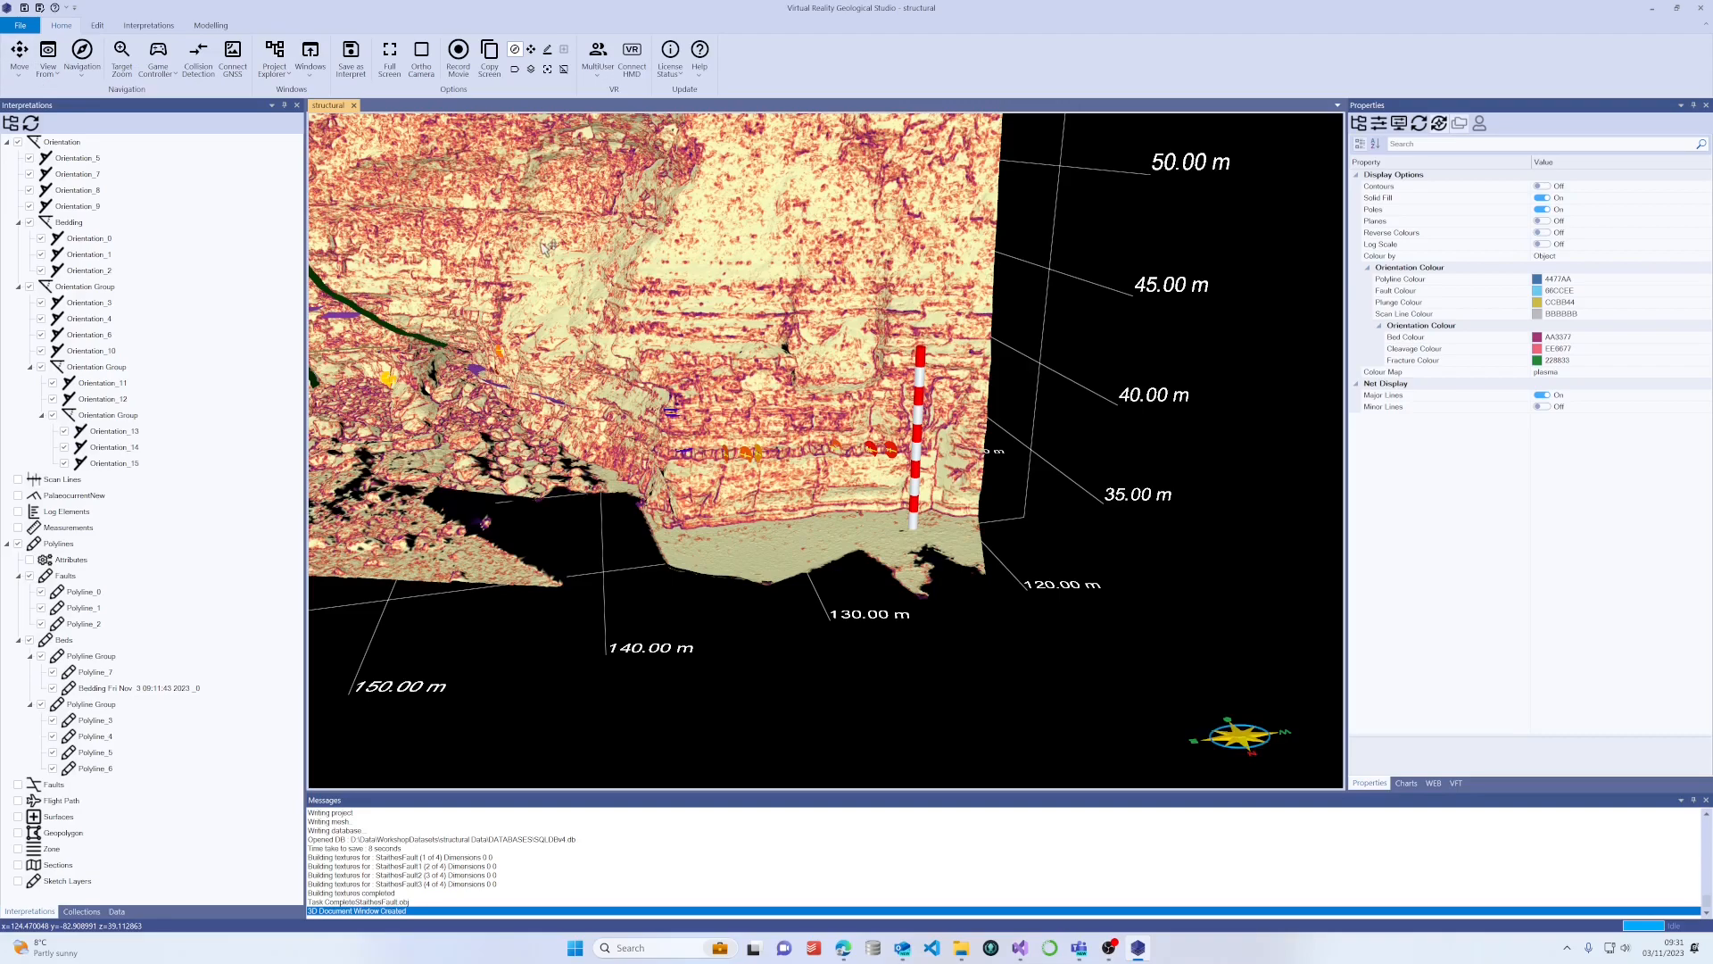
{"action": "left_click_drag", "start_coordinate": [541, 241], "coordinate": [959, 419]}
{"action": "scroll", "coordinate": [898, 417], "scroll_direction": "down", "scroll_amount": 4}
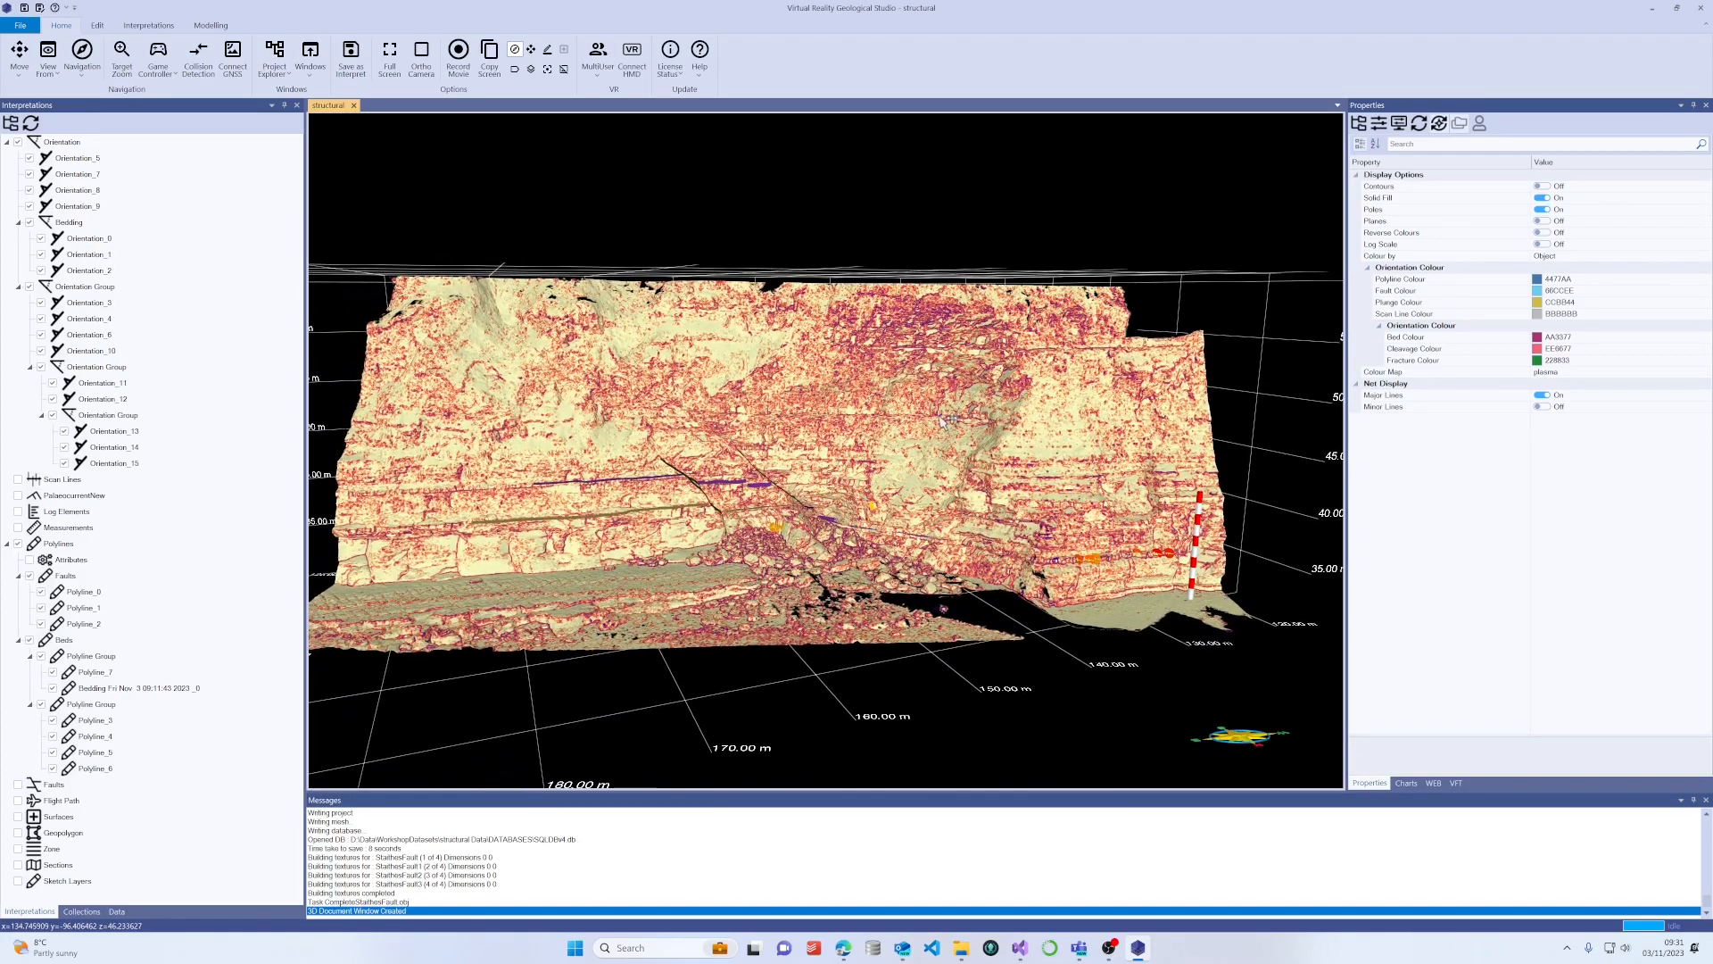
{"action": "left_click_drag", "start_coordinate": [943, 417], "coordinate": [900, 401]}
{"action": "scroll", "coordinate": [874, 432], "scroll_direction": "up", "scroll_amount": 2}
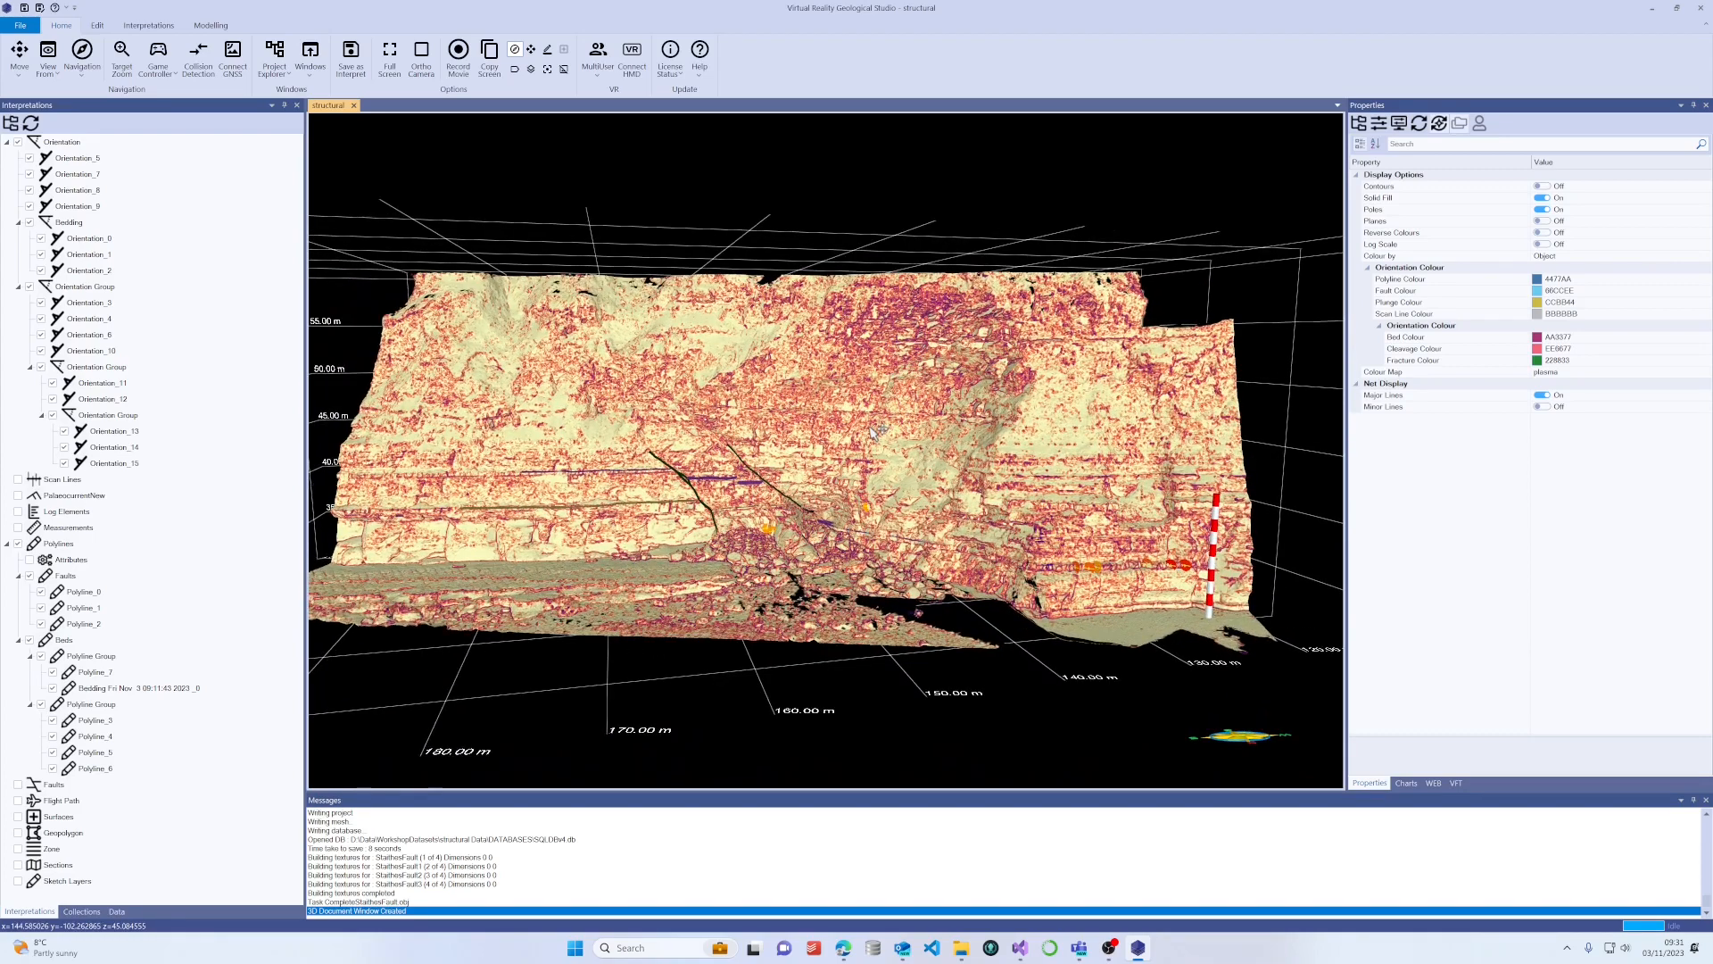
{"action": "scroll", "coordinate": [875, 432], "scroll_direction": "up", "scroll_amount": 2}
{"action": "scroll", "coordinate": [876, 432], "scroll_direction": "up", "scroll_amount": 3}
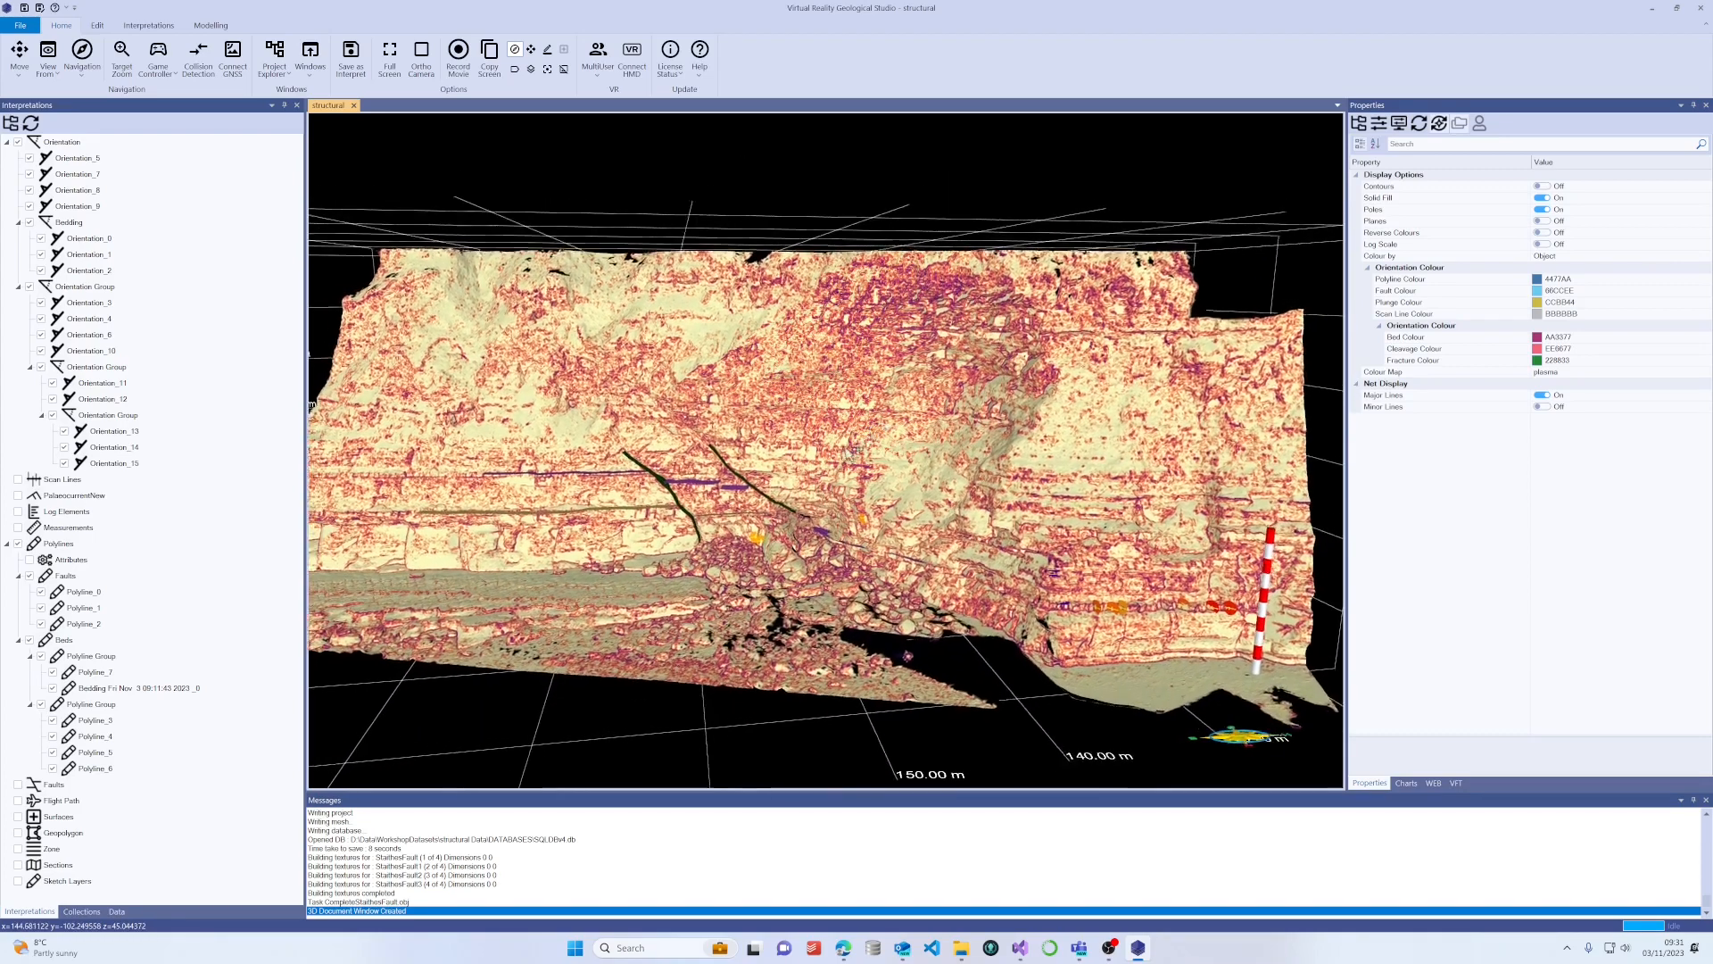
{"action": "left_click_drag", "start_coordinate": [843, 453], "coordinate": [905, 447]}
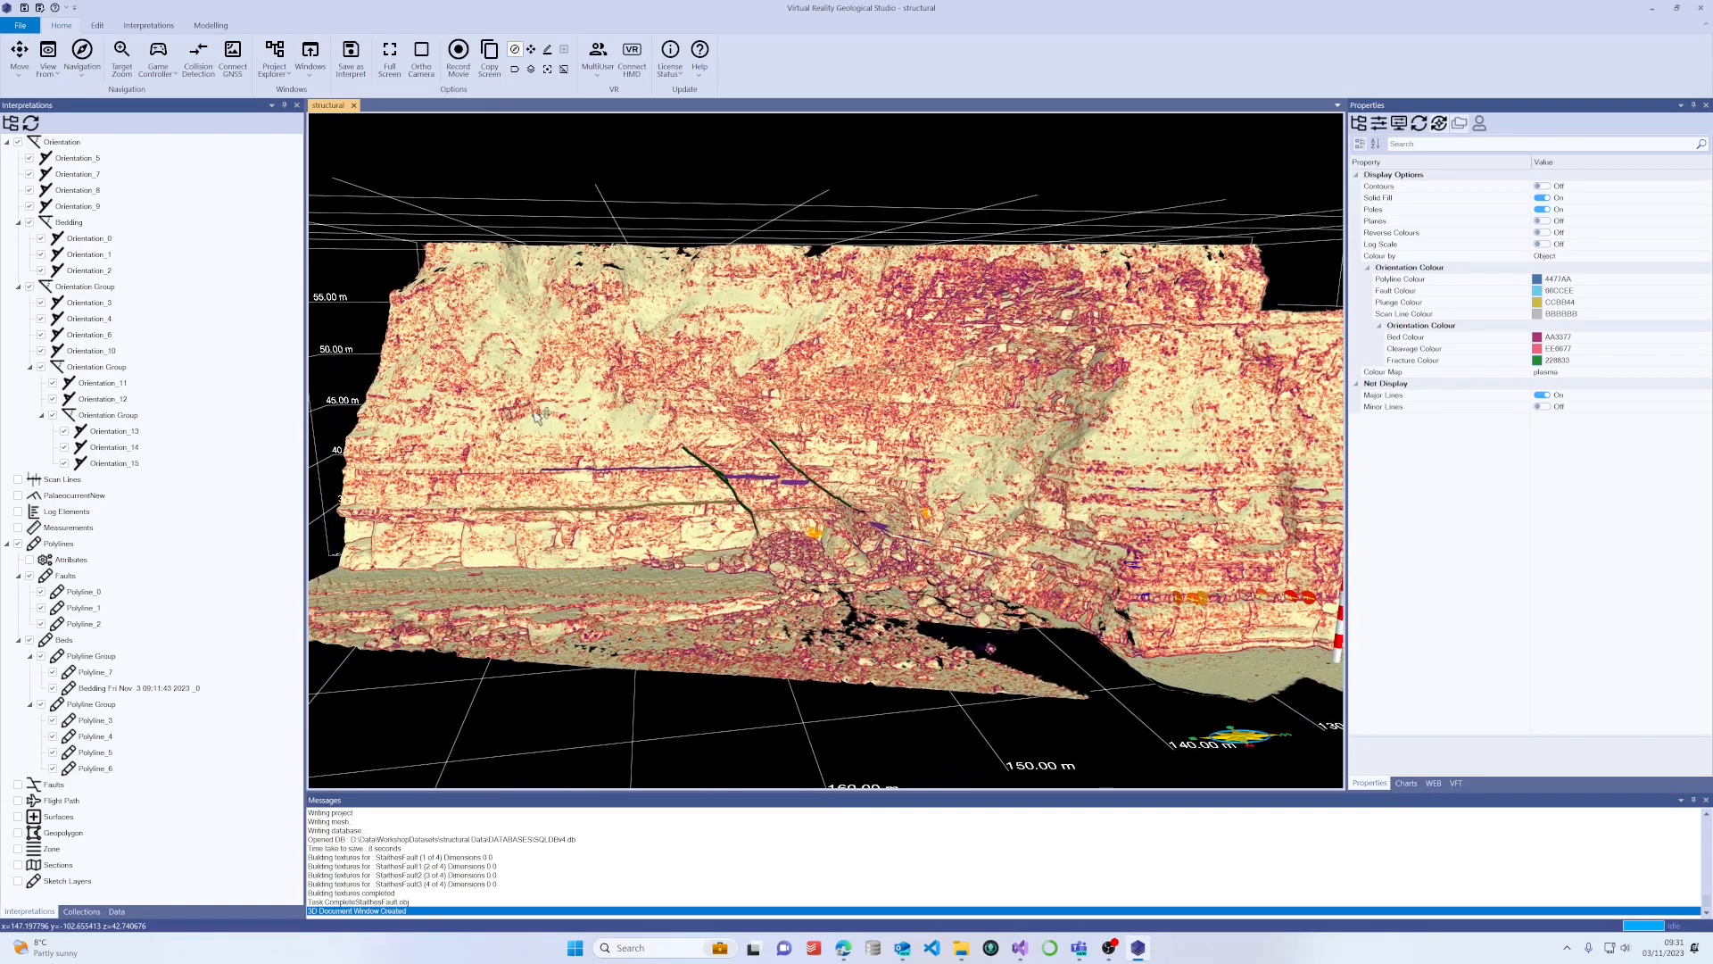
{"action": "left_click", "coordinate": [837, 499]}
{"action": "scroll", "coordinate": [839, 486], "scroll_direction": "up", "scroll_amount": 5}
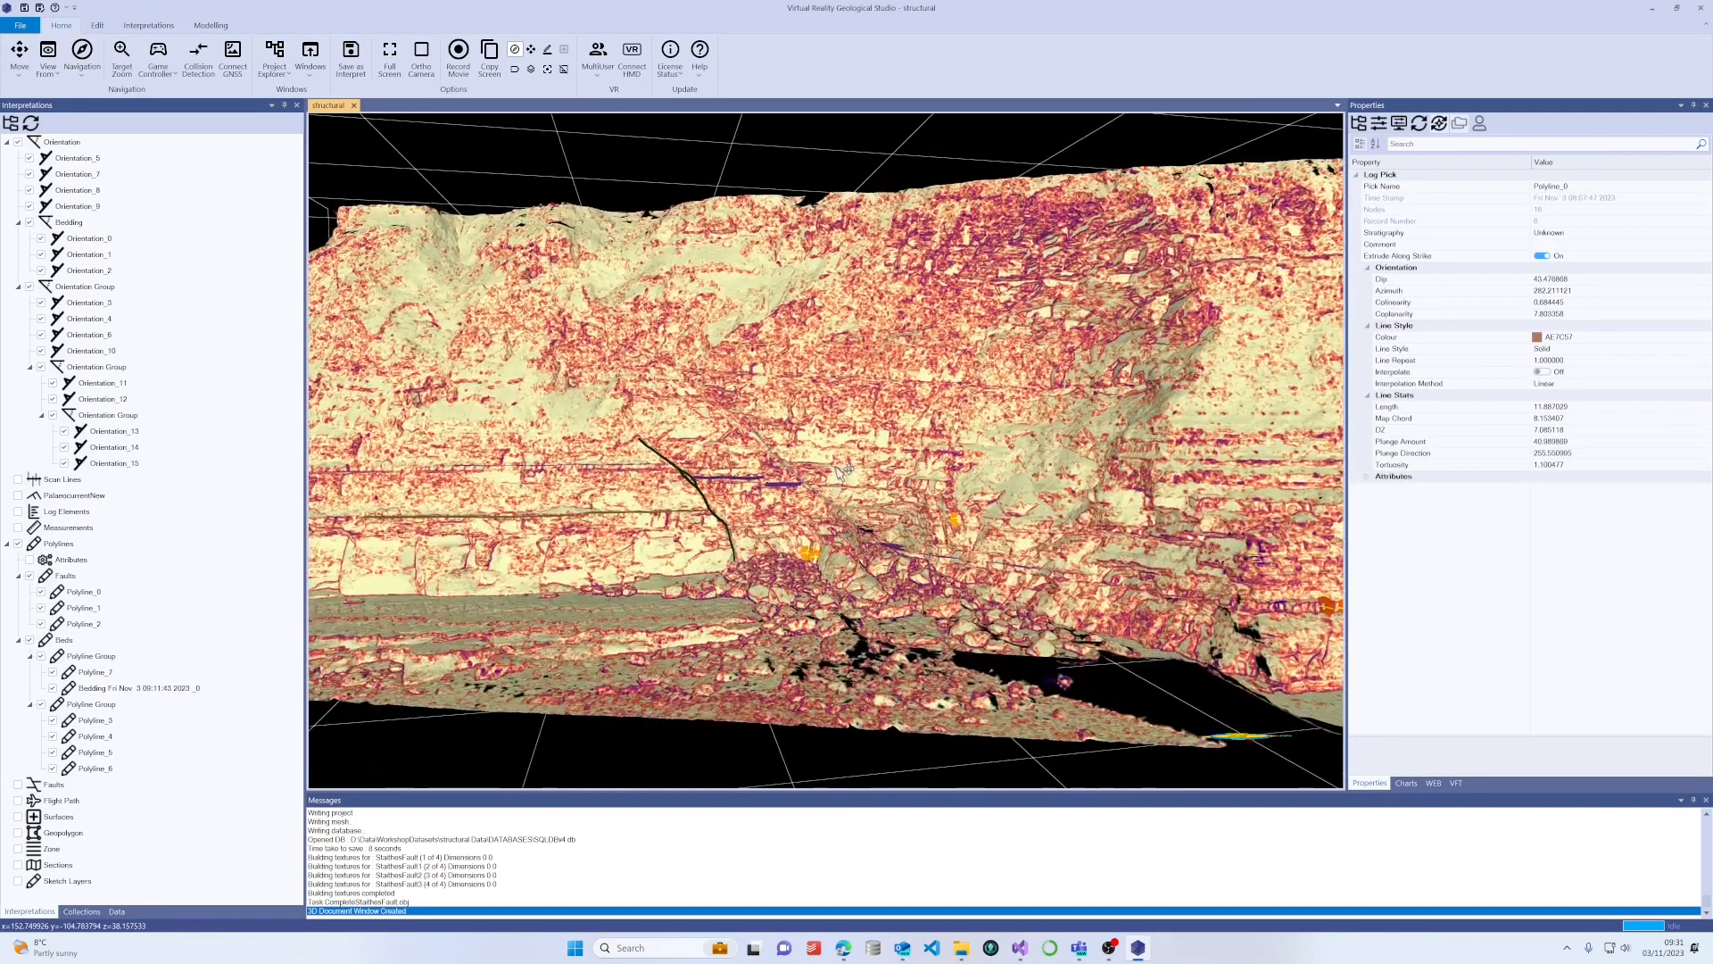
{"action": "scroll", "coordinate": [837, 466], "scroll_direction": "up", "scroll_amount": 2}
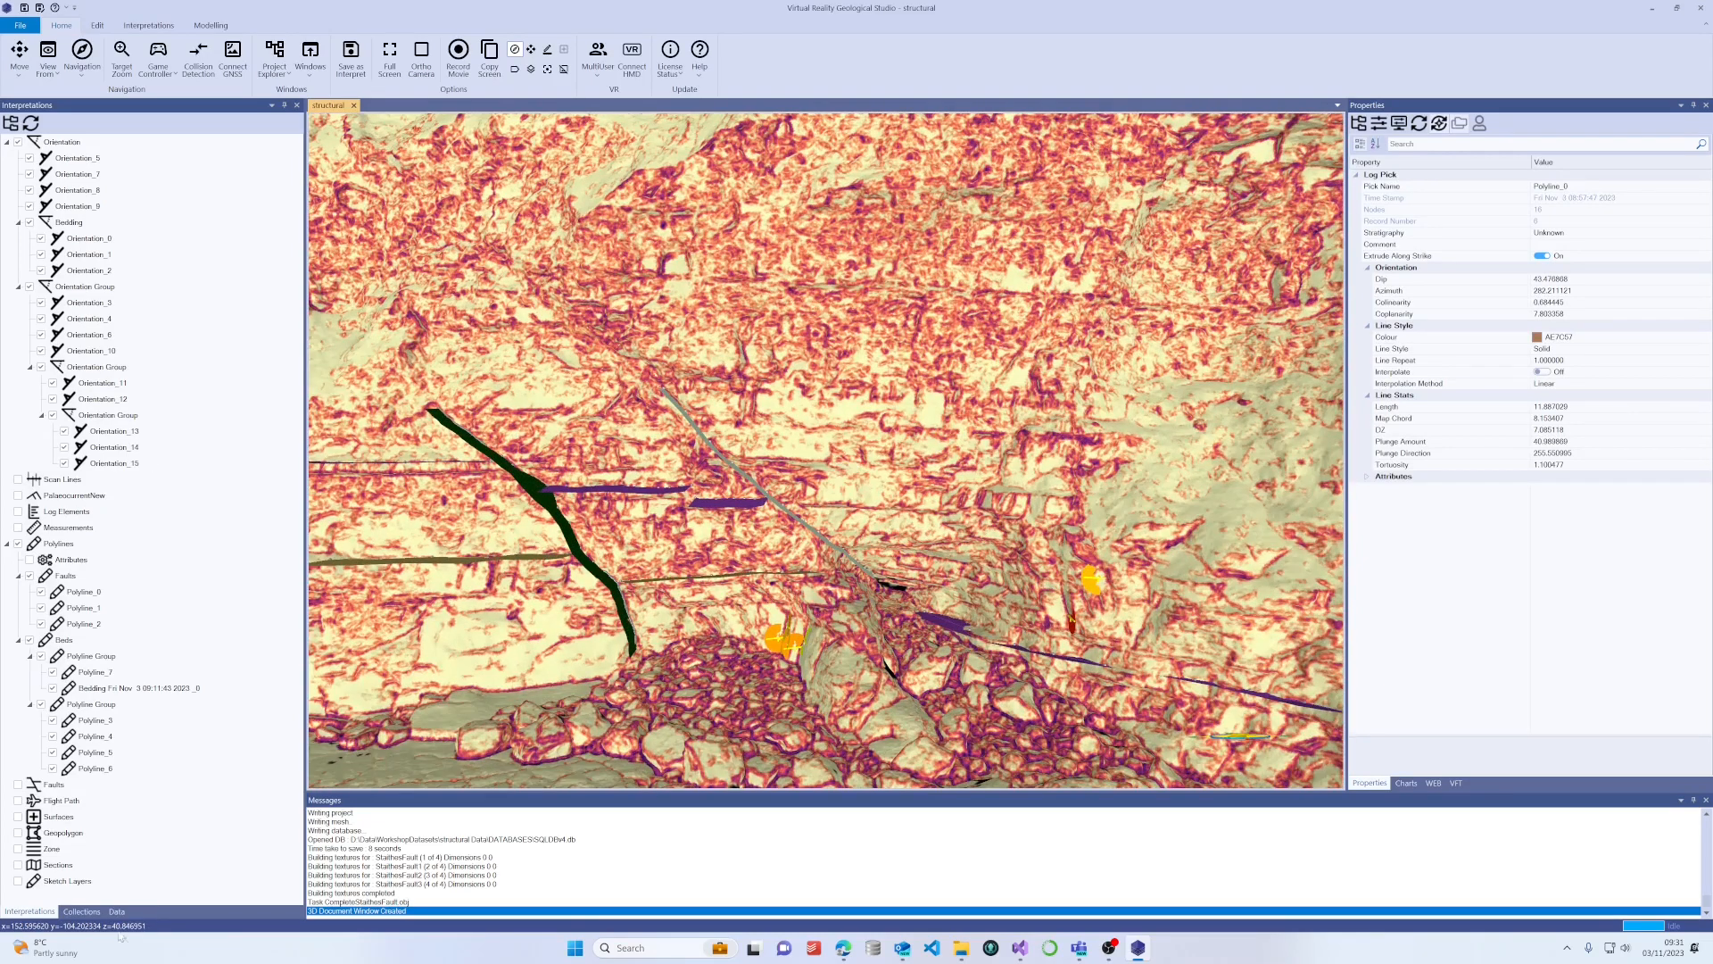
Hide all orientations and polylines, and turn off the CoPlanarity attribute on the StaithesFault mesh to expose its photo texture.
{"action": "left_click", "coordinate": [18, 142]}
{"action": "left_click", "coordinate": [18, 543]}
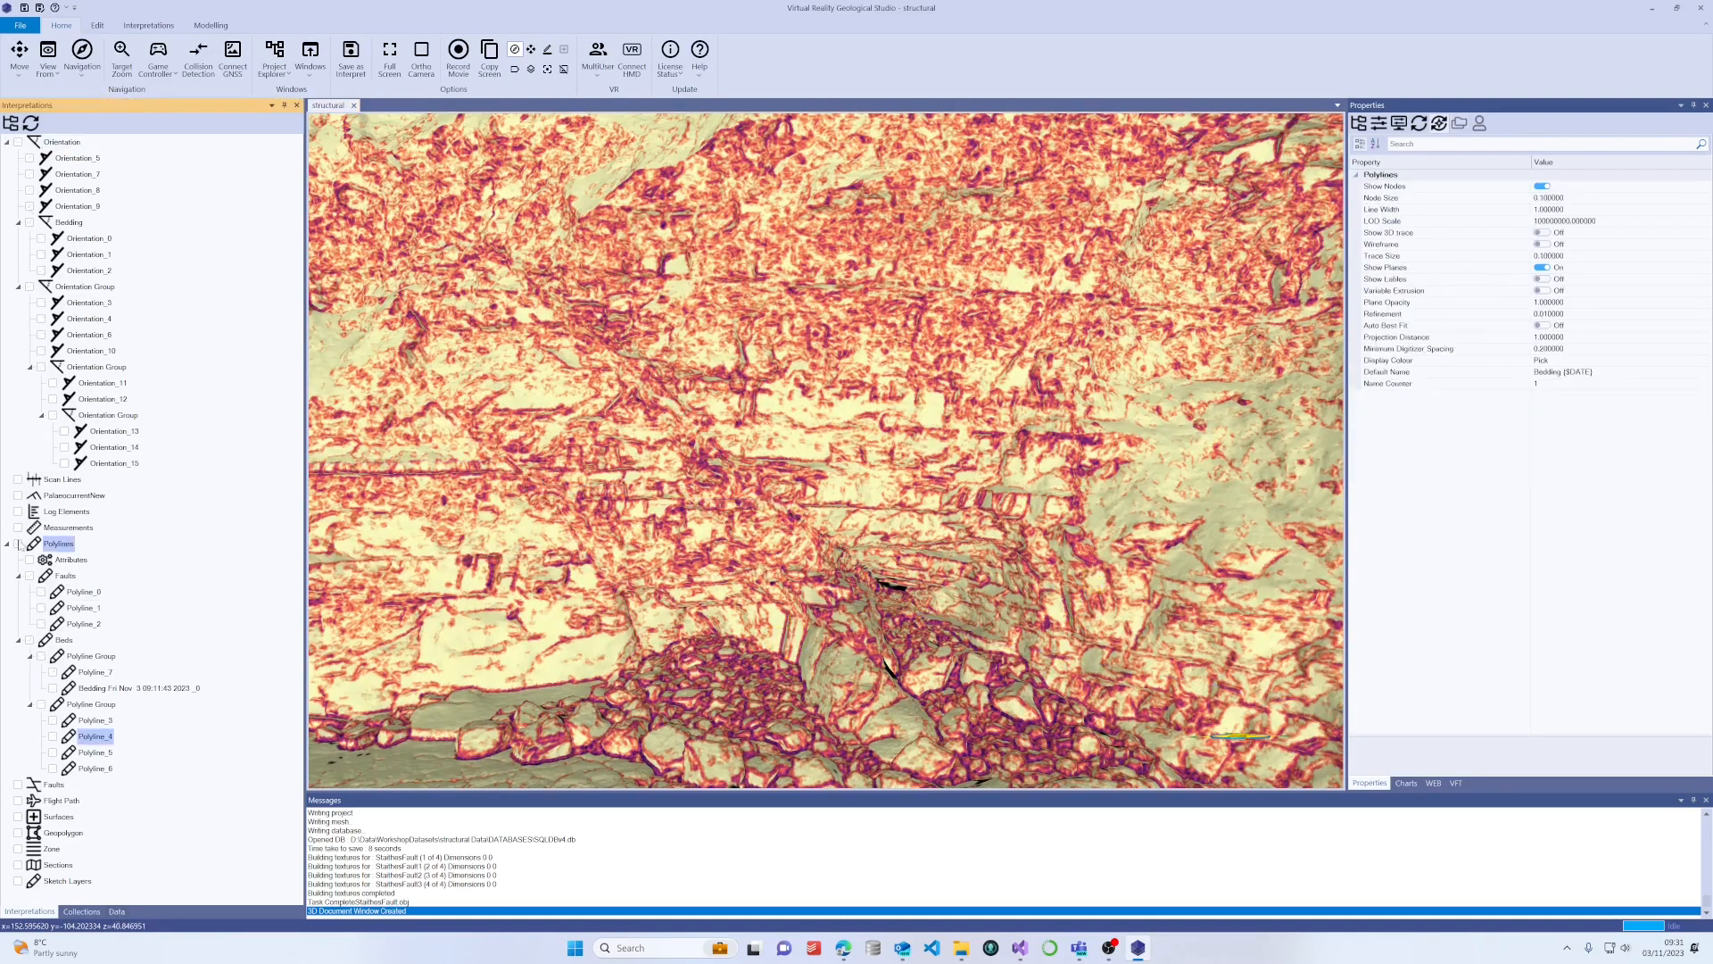
{"action": "left_click", "coordinate": [117, 911]}
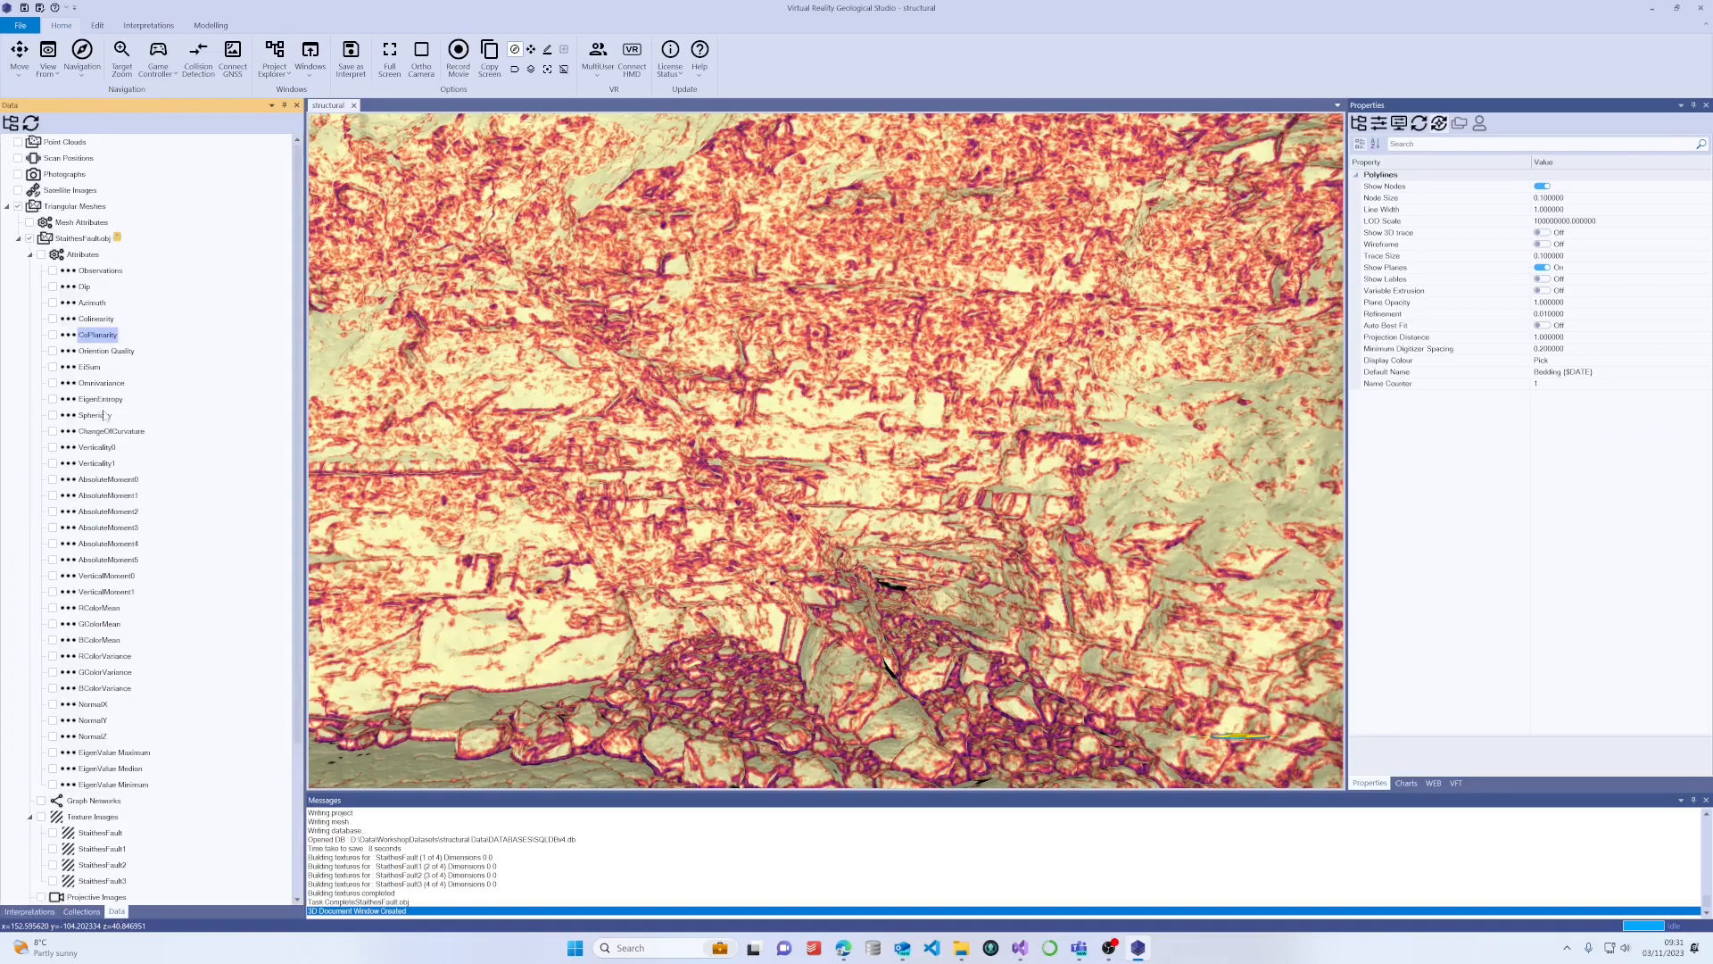
{"action": "left_click", "coordinate": [53, 336]}
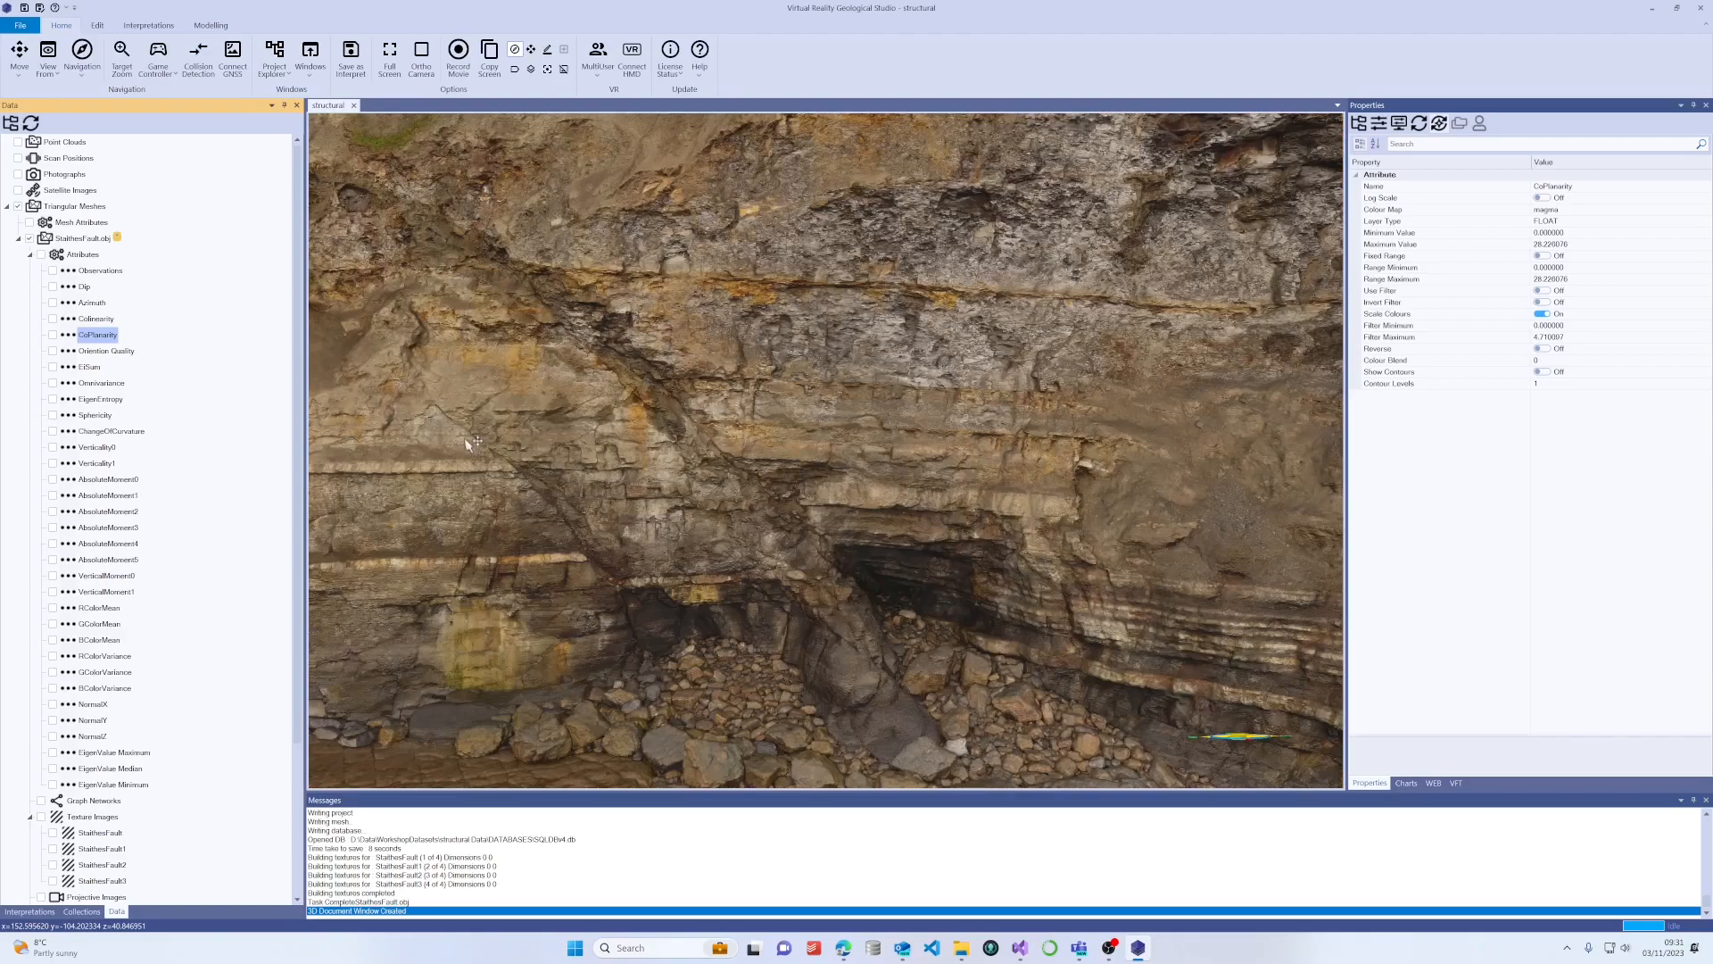
Measure the fault surface's dip and azimuth with a three-point plane beside the dark overhang, and inspect the resulting orientation disc on the outcrop.
{"action": "scroll", "coordinate": [937, 556], "scroll_direction": "down", "scroll_amount": 2}
{"action": "left_click_drag", "start_coordinate": [937, 554], "coordinate": [876, 552]}
{"action": "scroll", "coordinate": [812, 505], "scroll_direction": "up", "scroll_amount": 4}
{"action": "scroll", "coordinate": [878, 553], "scroll_direction": "up", "scroll_amount": 4}
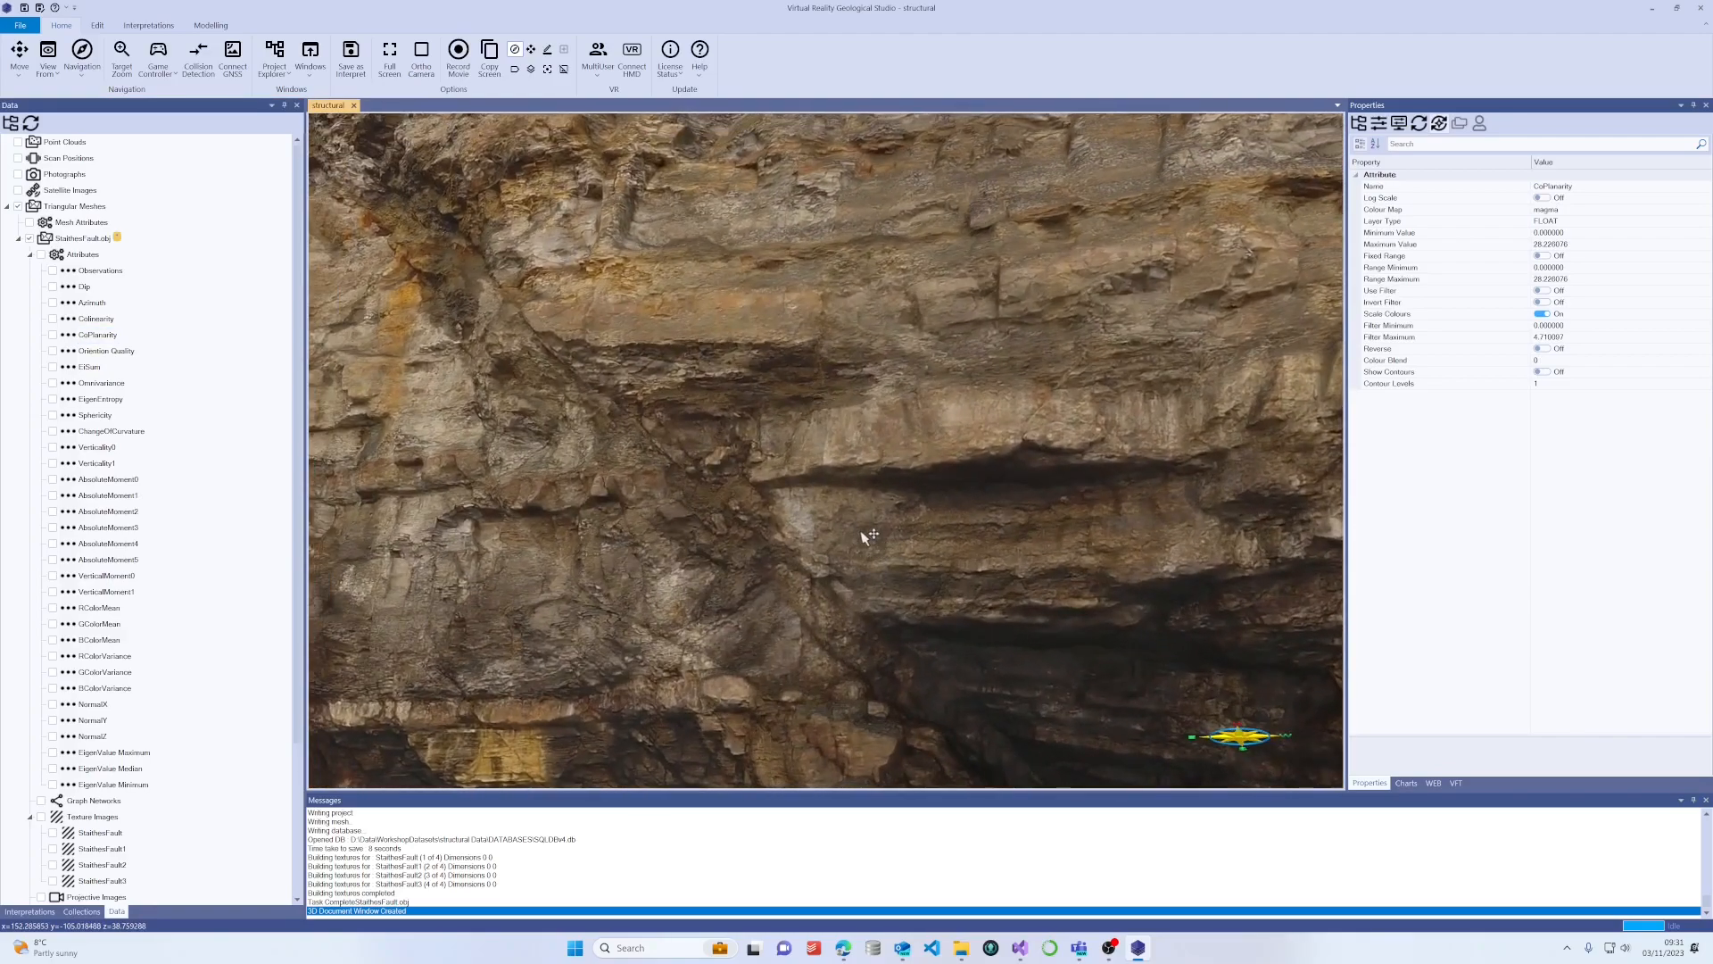
{"action": "left_click", "coordinate": [136, 26]}
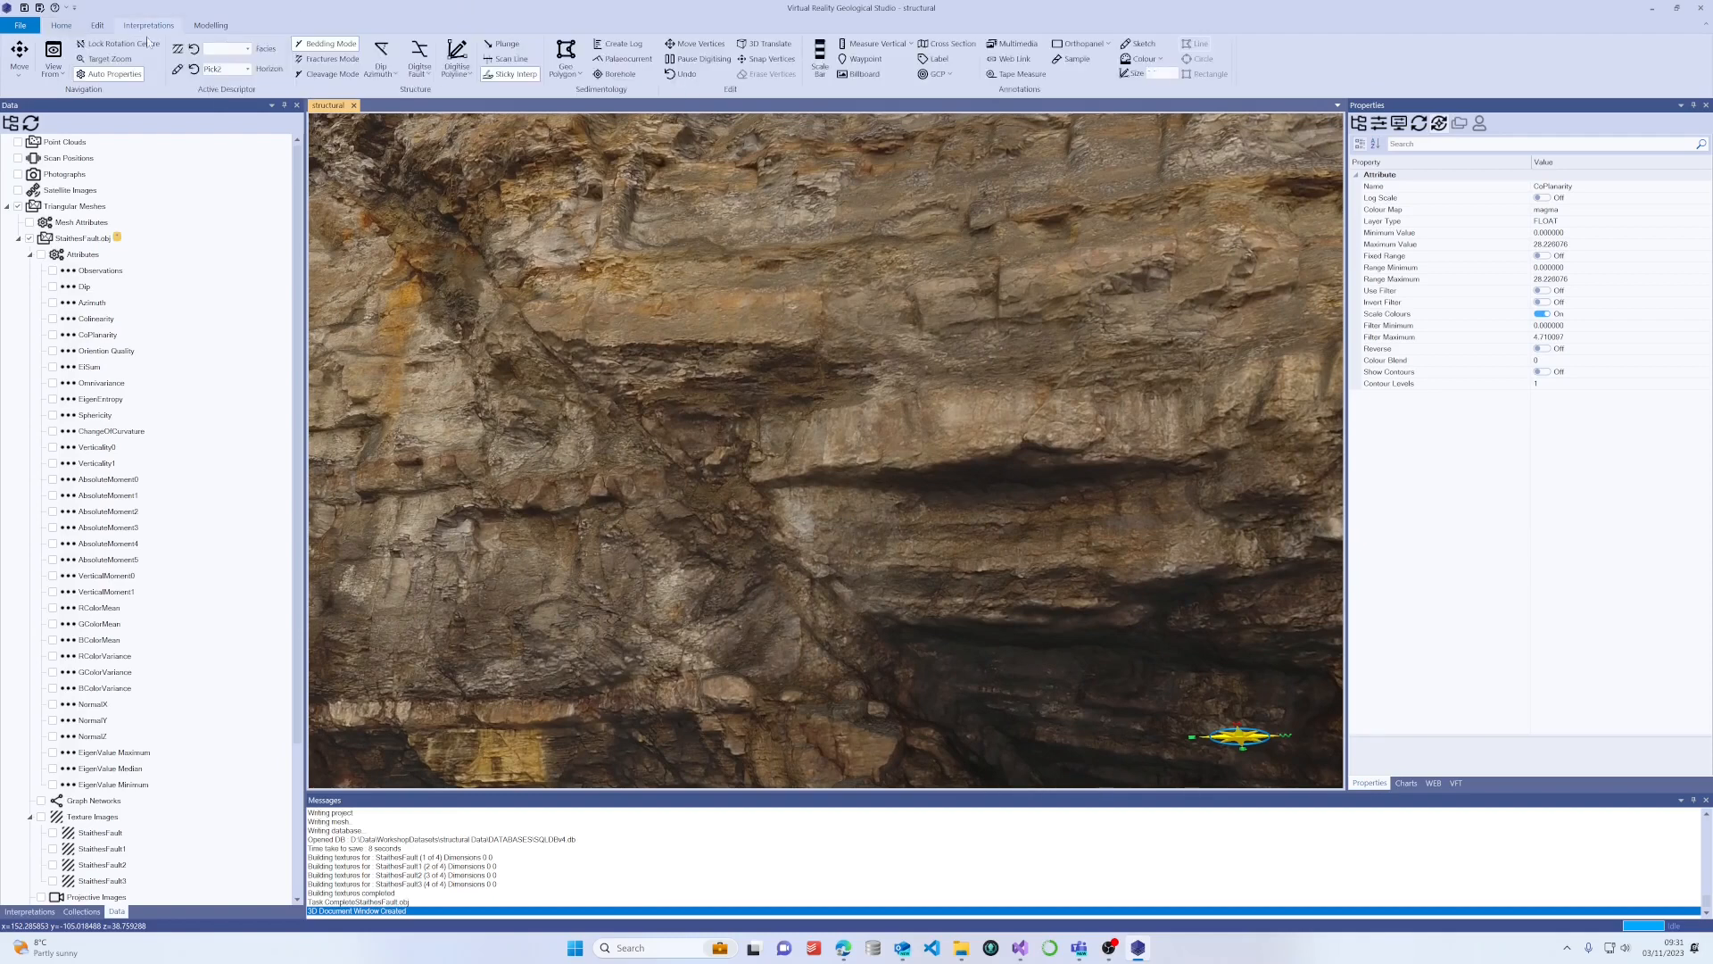
{"action": "left_click", "coordinate": [381, 55]}
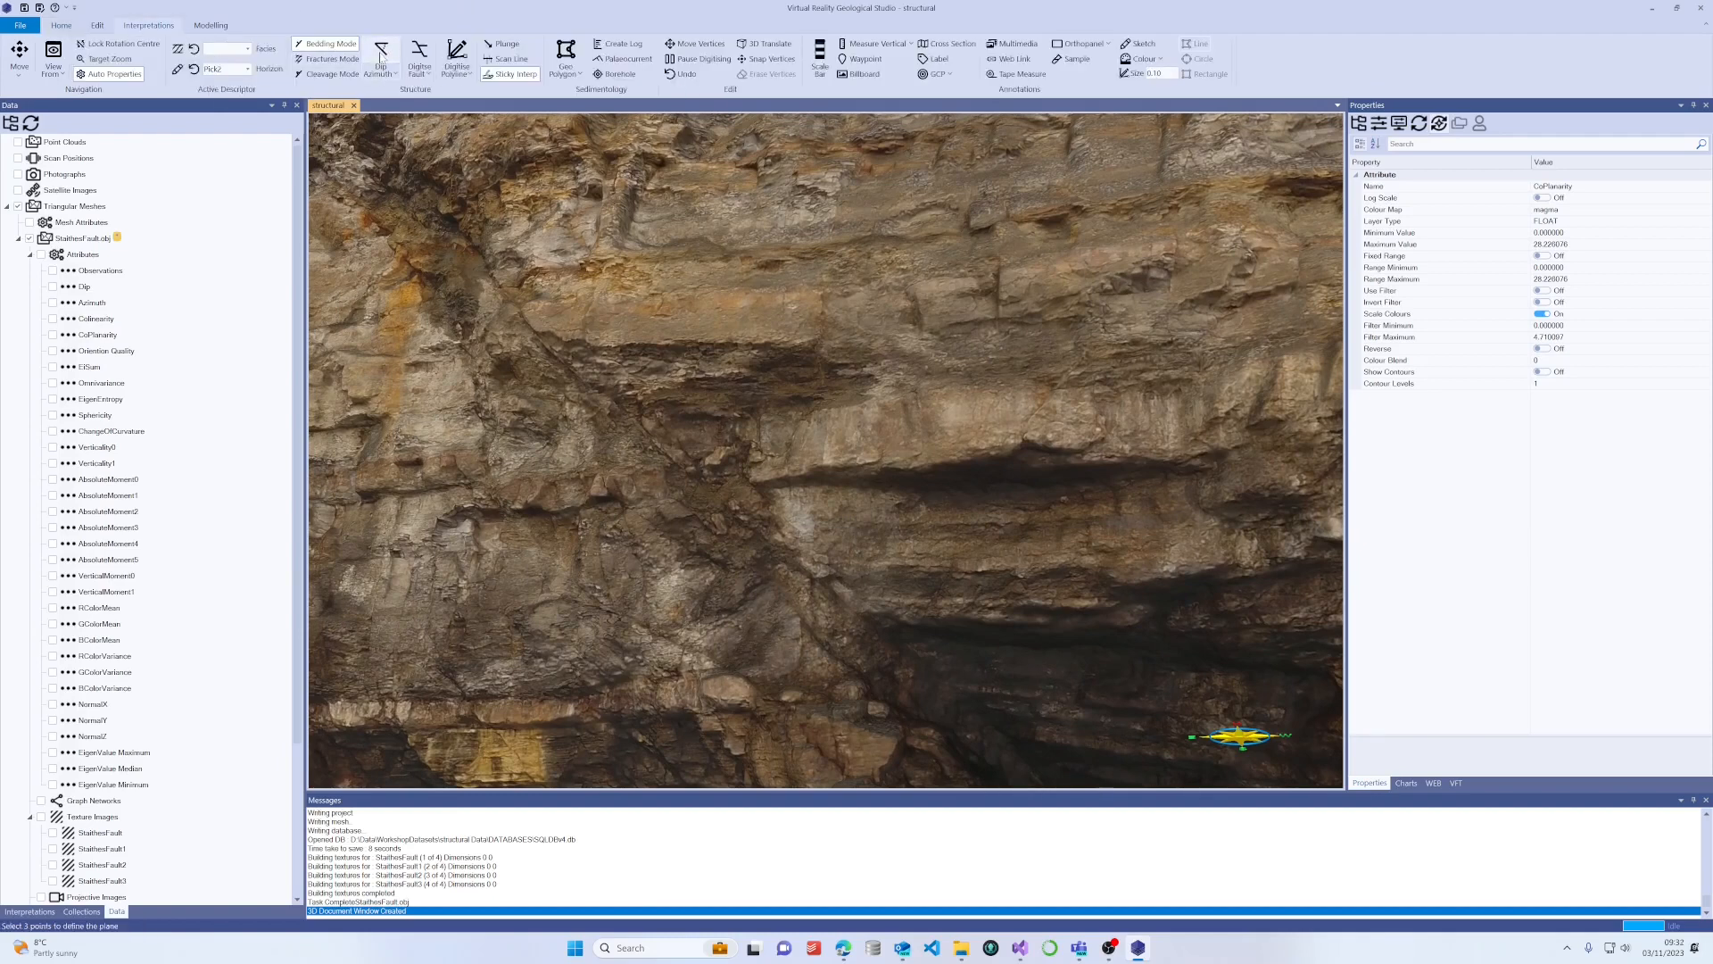
{"action": "left_click", "coordinate": [702, 482]}
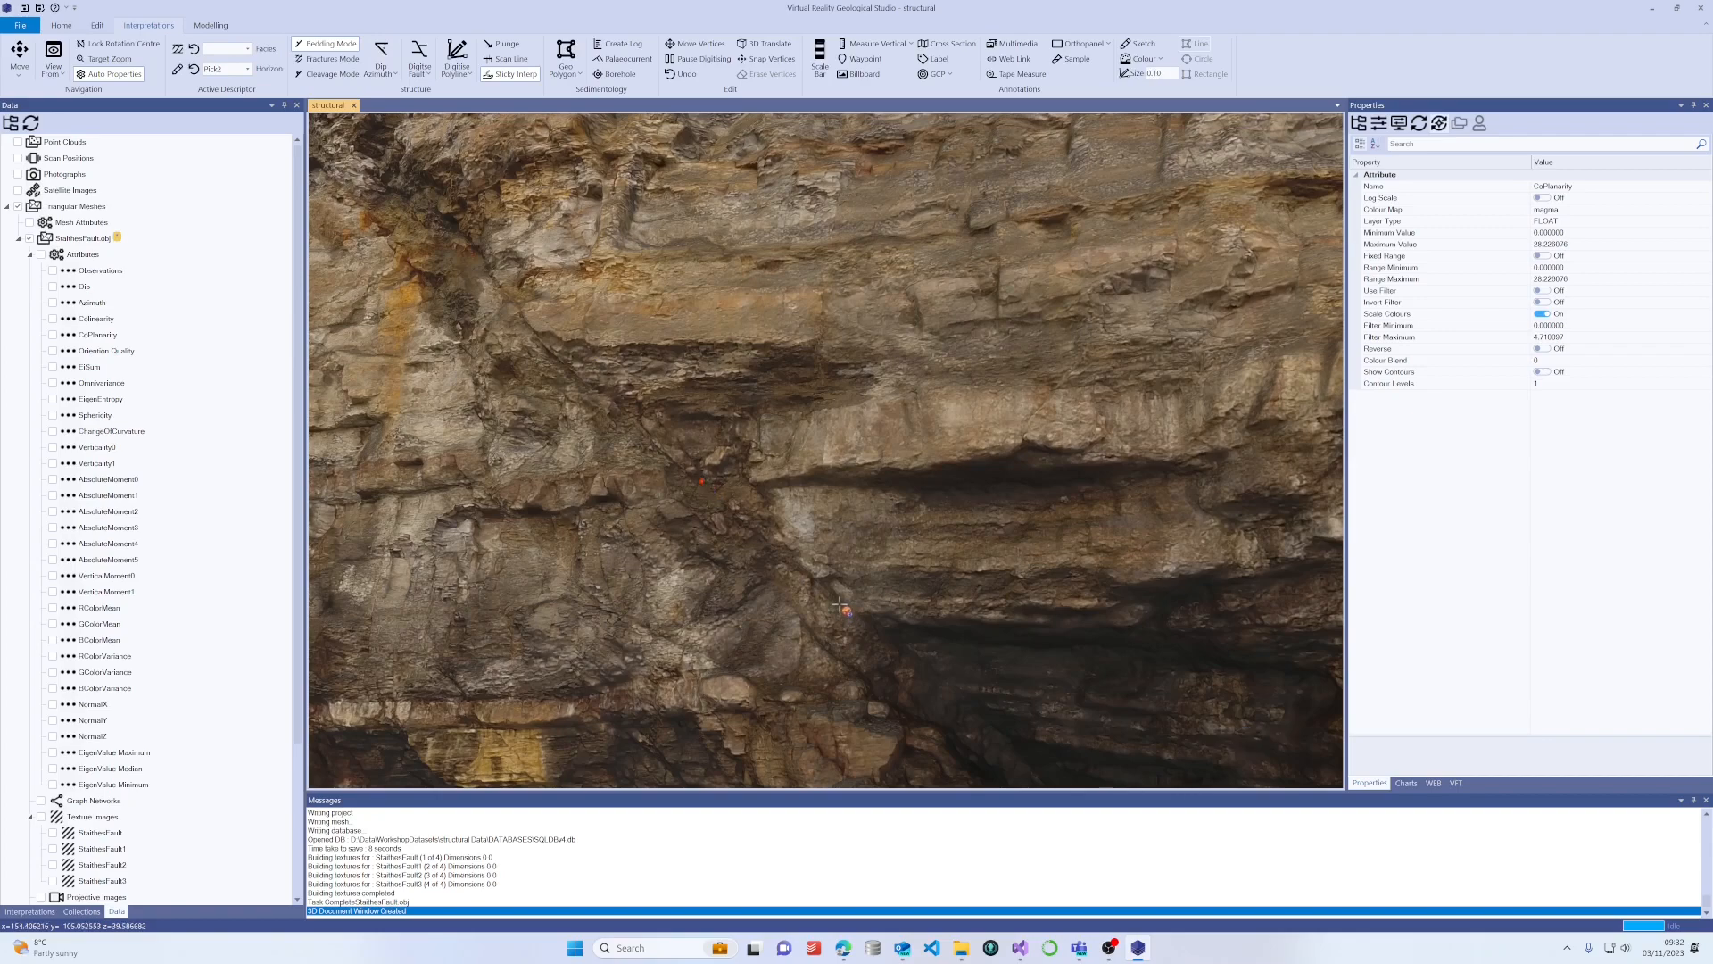
{"action": "left_click_drag", "start_coordinate": [979, 708], "coordinate": [910, 637]}
{"action": "left_click", "coordinate": [932, 669]}
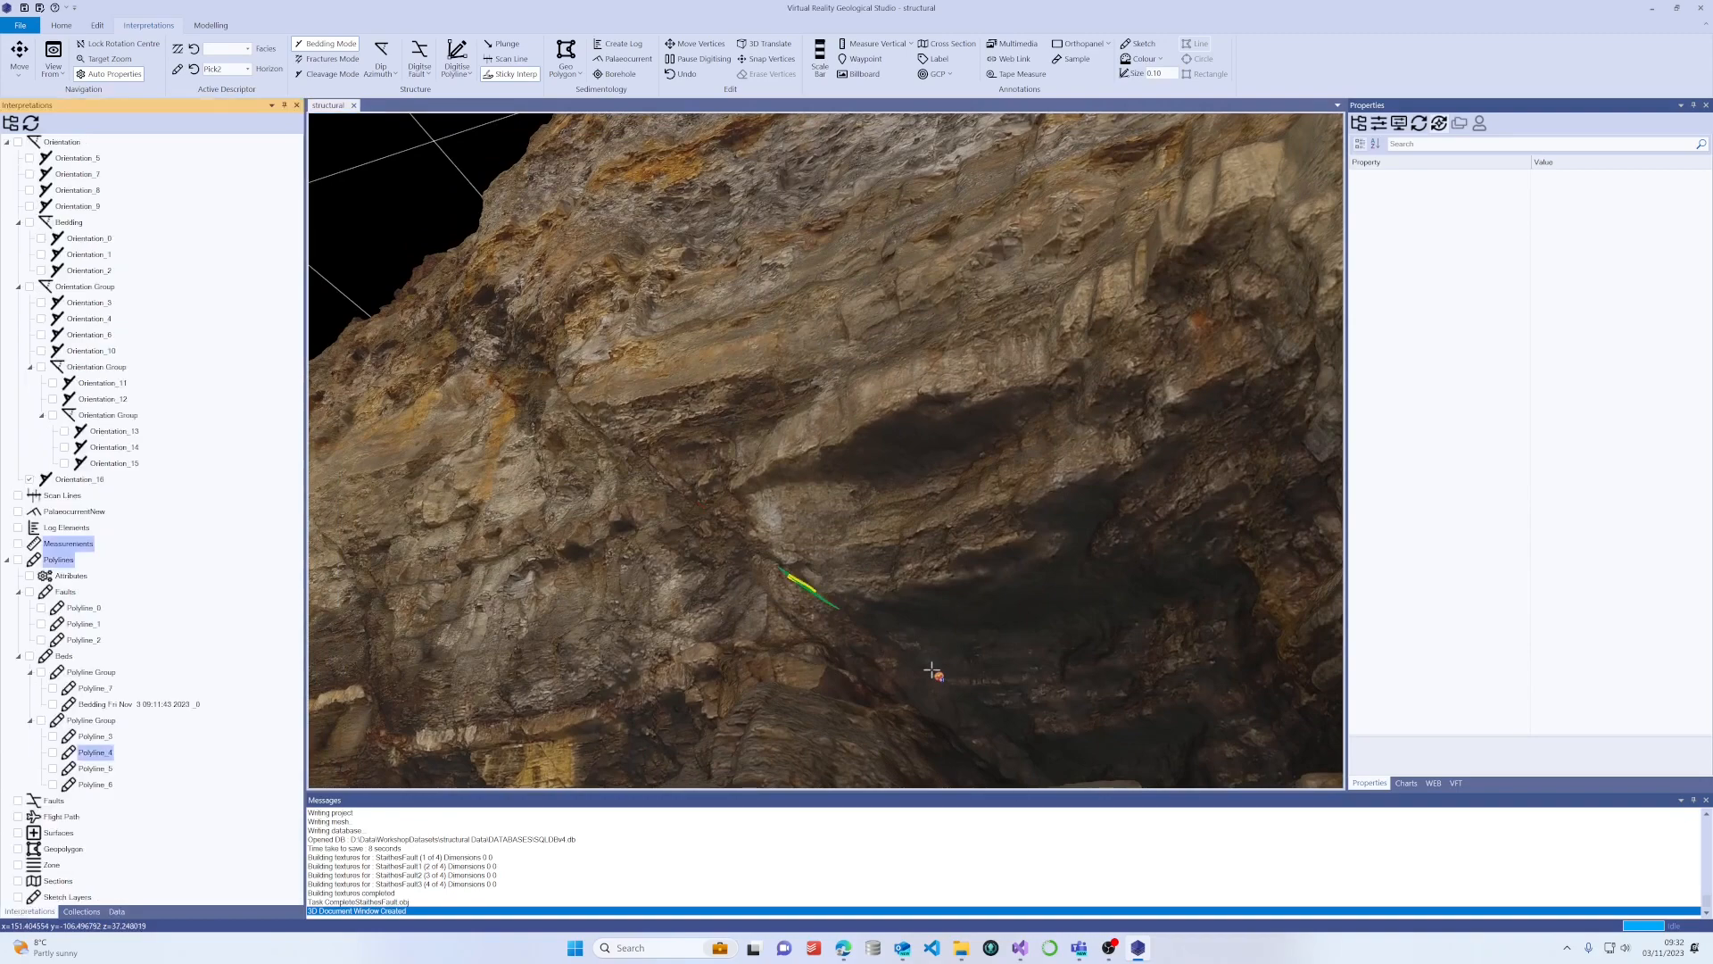
{"action": "left_click", "coordinate": [907, 624]}
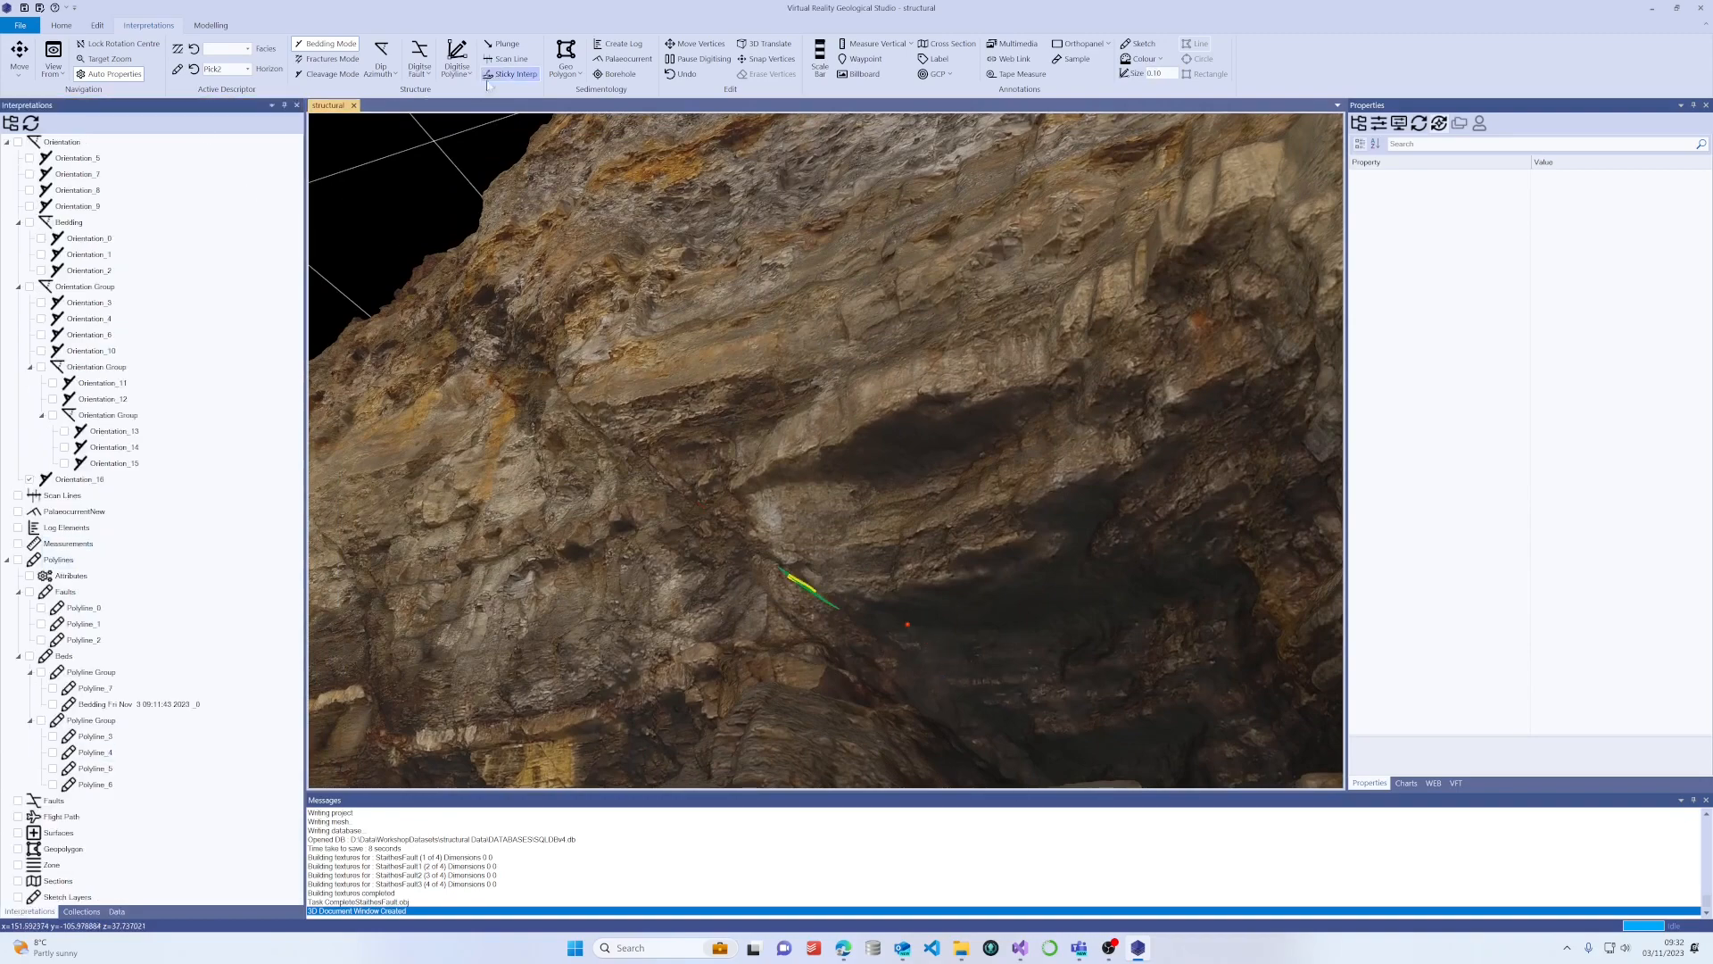
{"action": "left_click", "coordinate": [18, 51]}
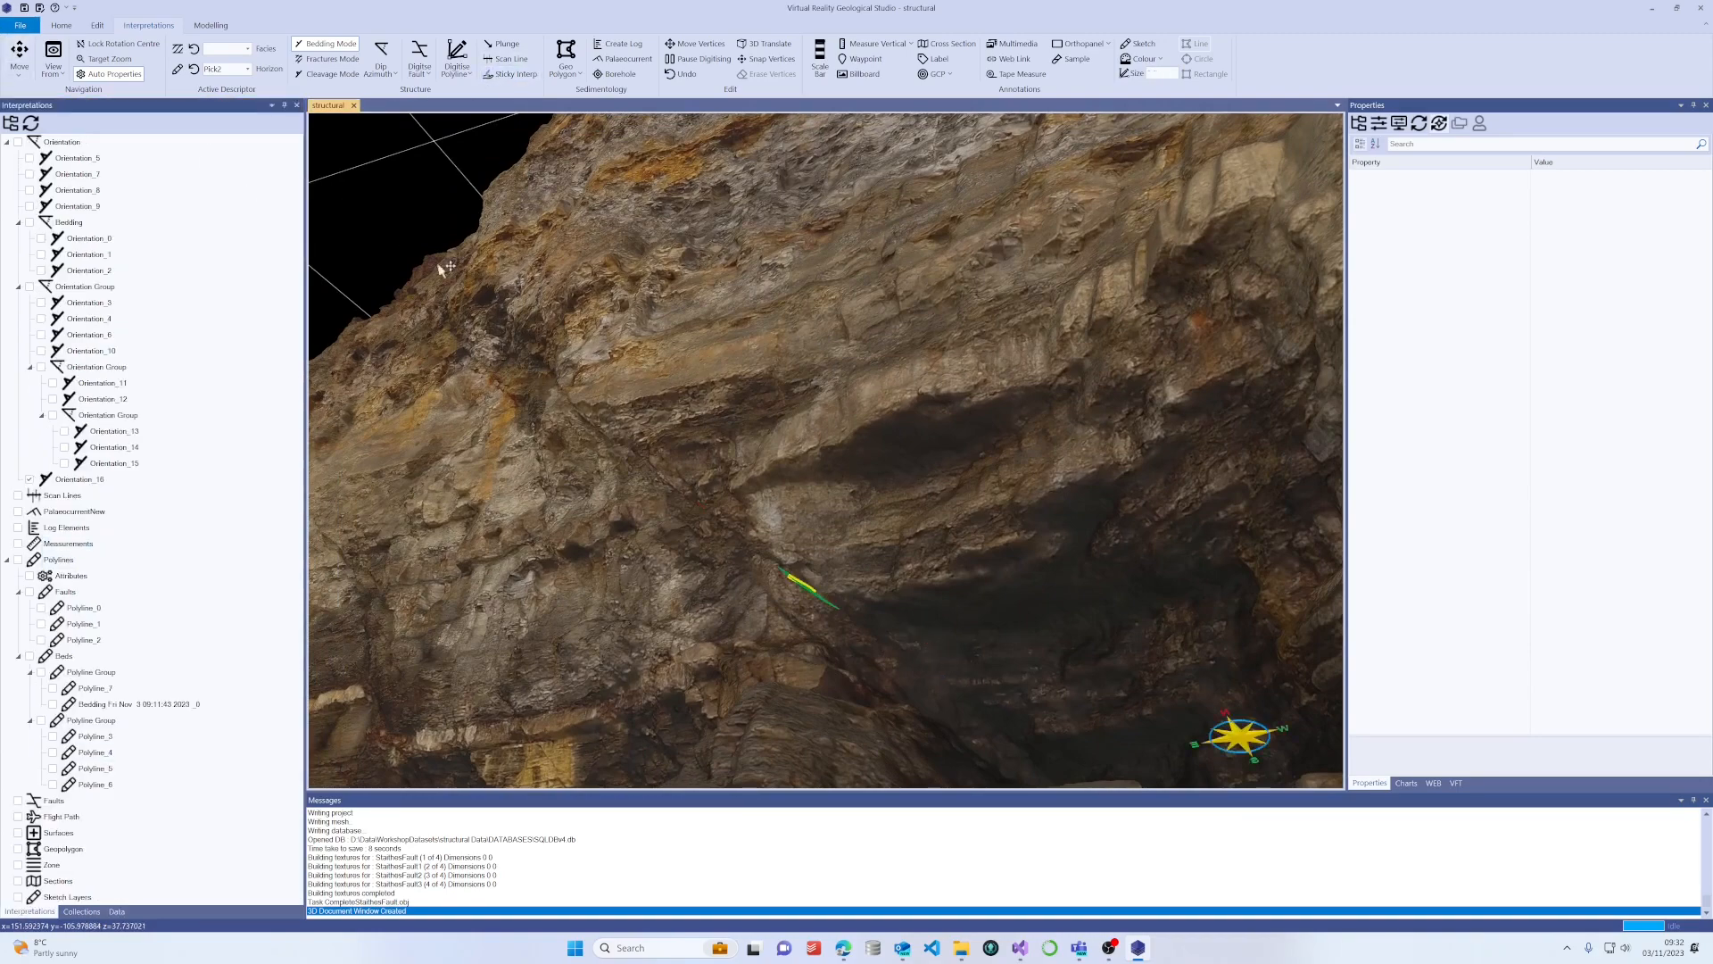
{"action": "left_click_drag", "start_coordinate": [705, 383], "coordinate": [832, 423]}
{"action": "scroll", "coordinate": [832, 423], "scroll_direction": "up", "scroll_amount": 3}
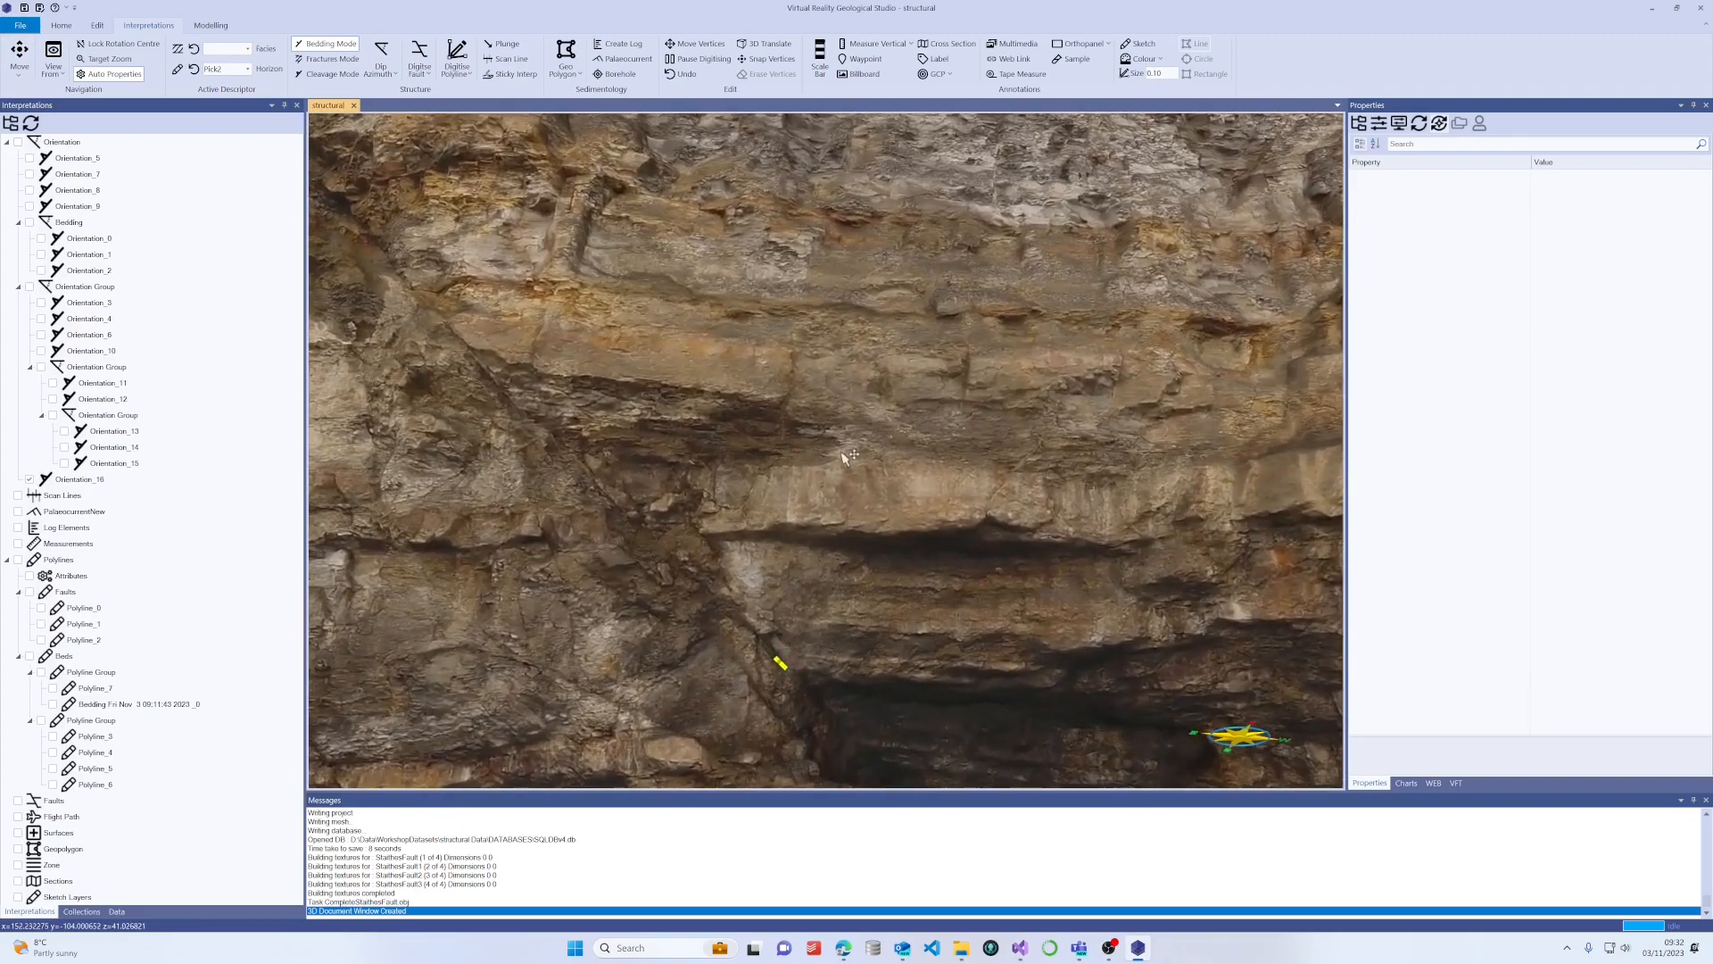
{"action": "middle_click_drag", "start_coordinate": [846, 439], "coordinate": [898, 373]}
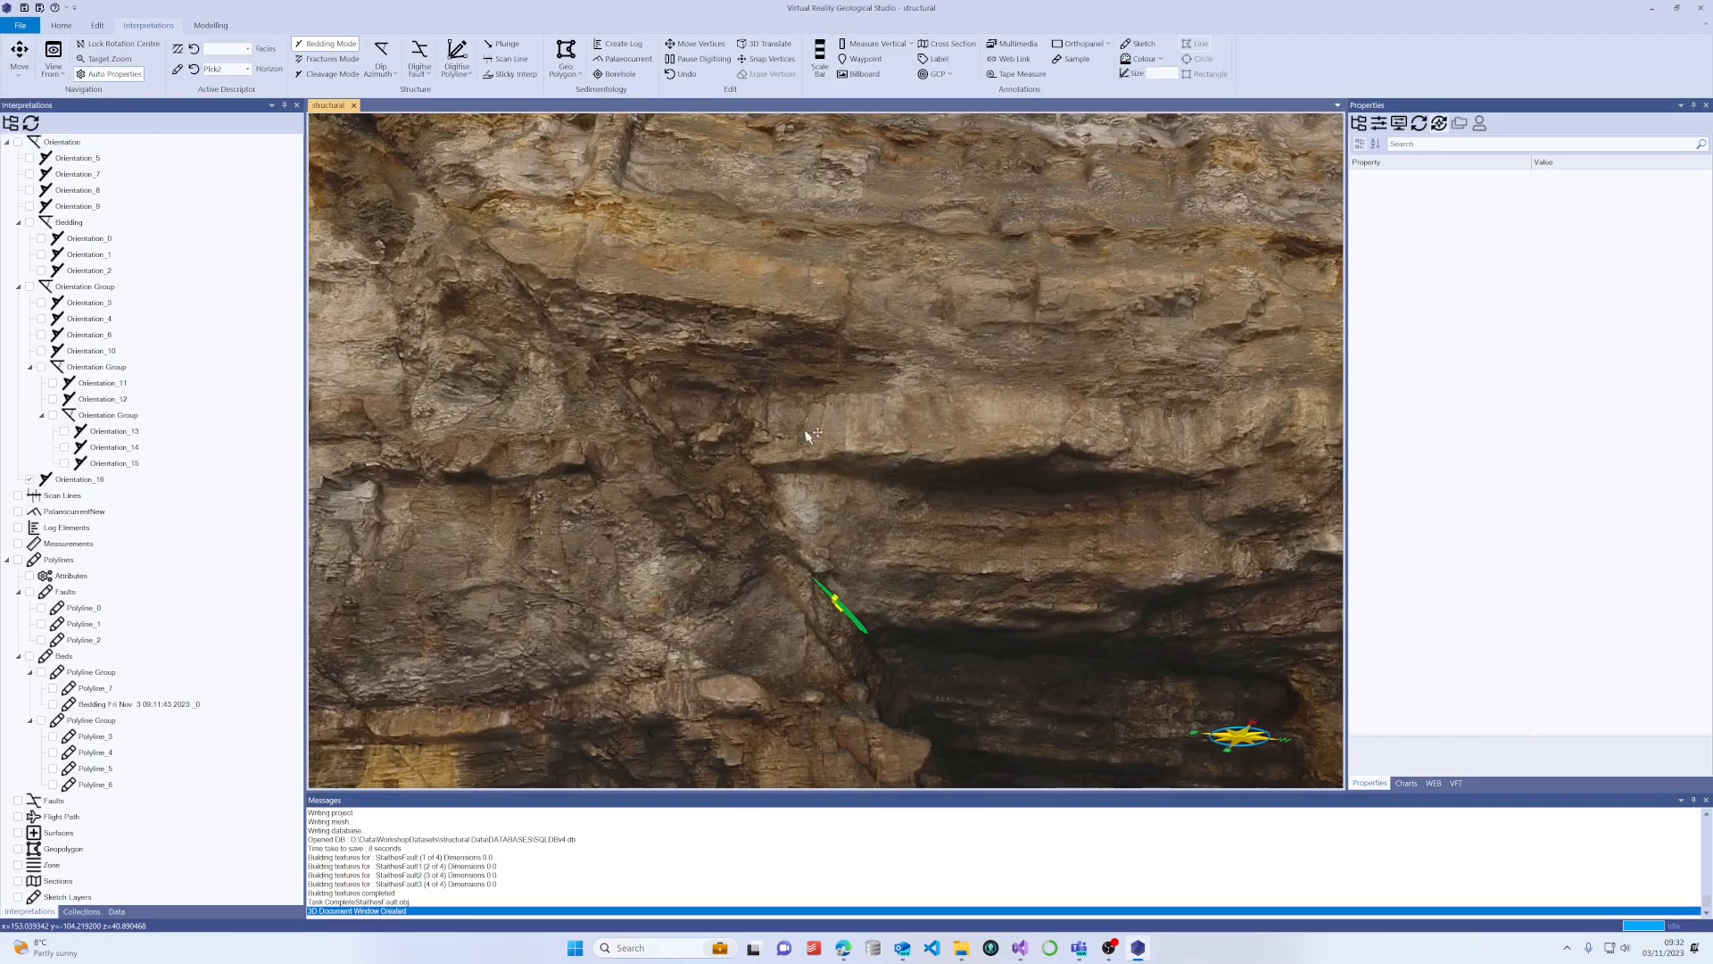
Create an orthopanel from the bed attitude of the fault orientation disc beside the dark overhang.
{"action": "scroll", "coordinate": [833, 509], "scroll_direction": "down", "scroll_amount": 5}
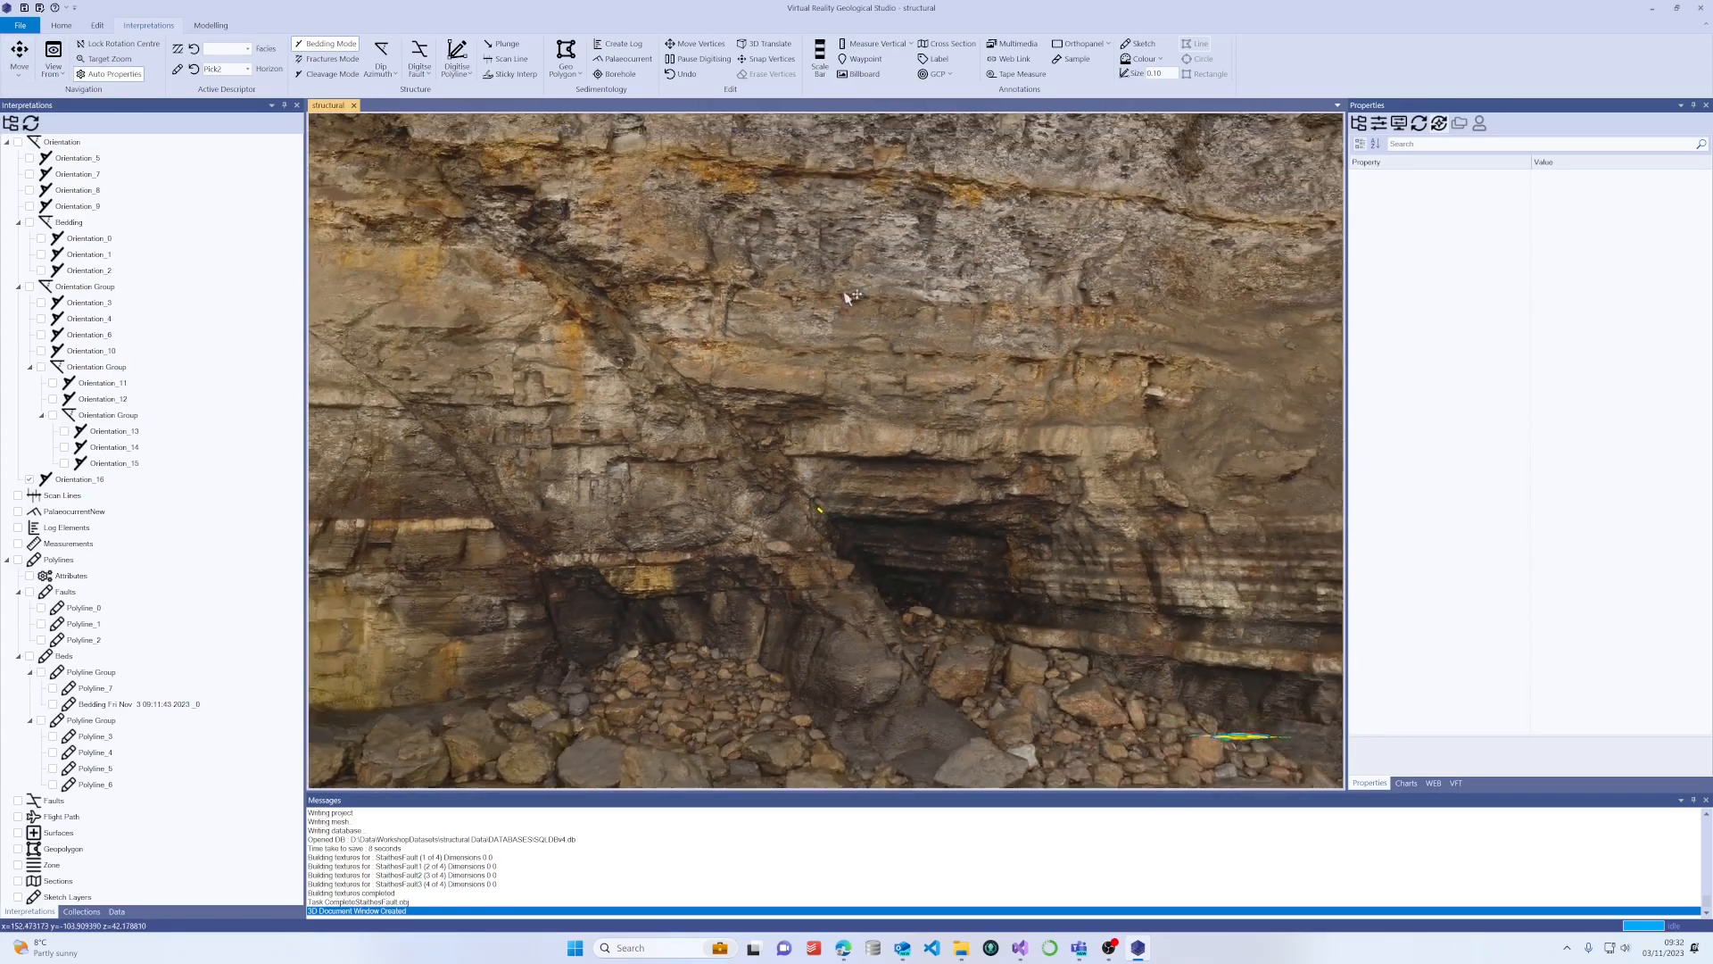
{"action": "scroll", "coordinate": [839, 513], "scroll_direction": "up", "scroll_amount": 4}
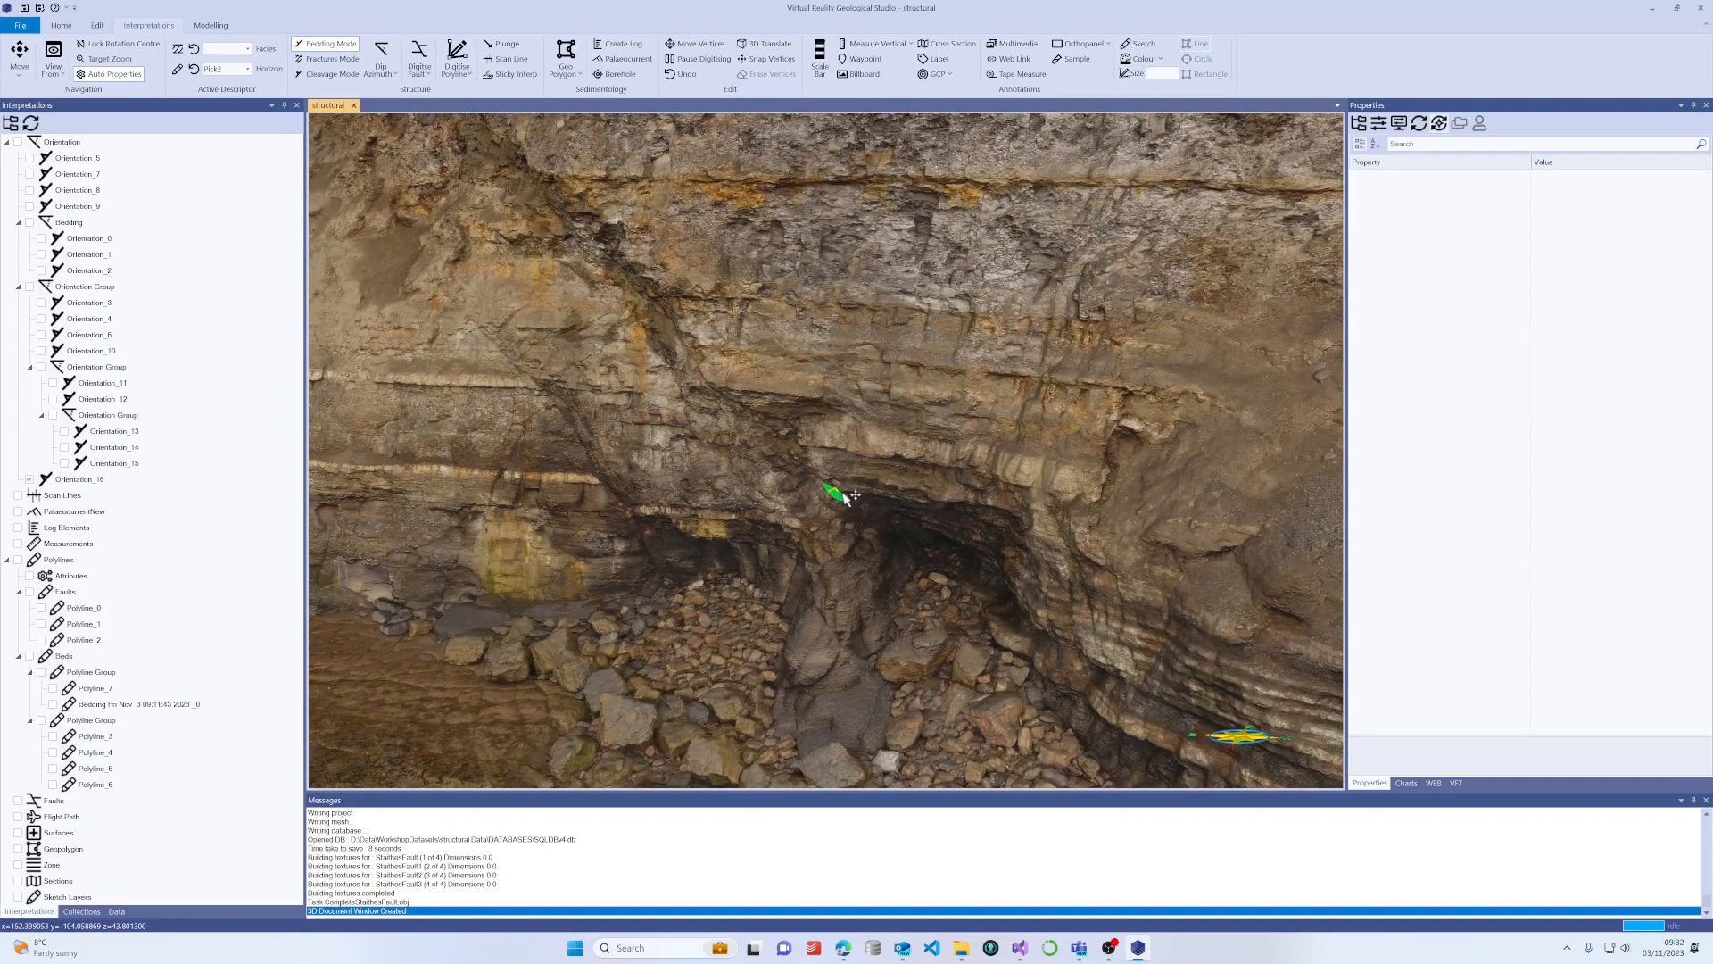
{"action": "scroll", "coordinate": [847, 454], "scroll_direction": "down", "scroll_amount": 2}
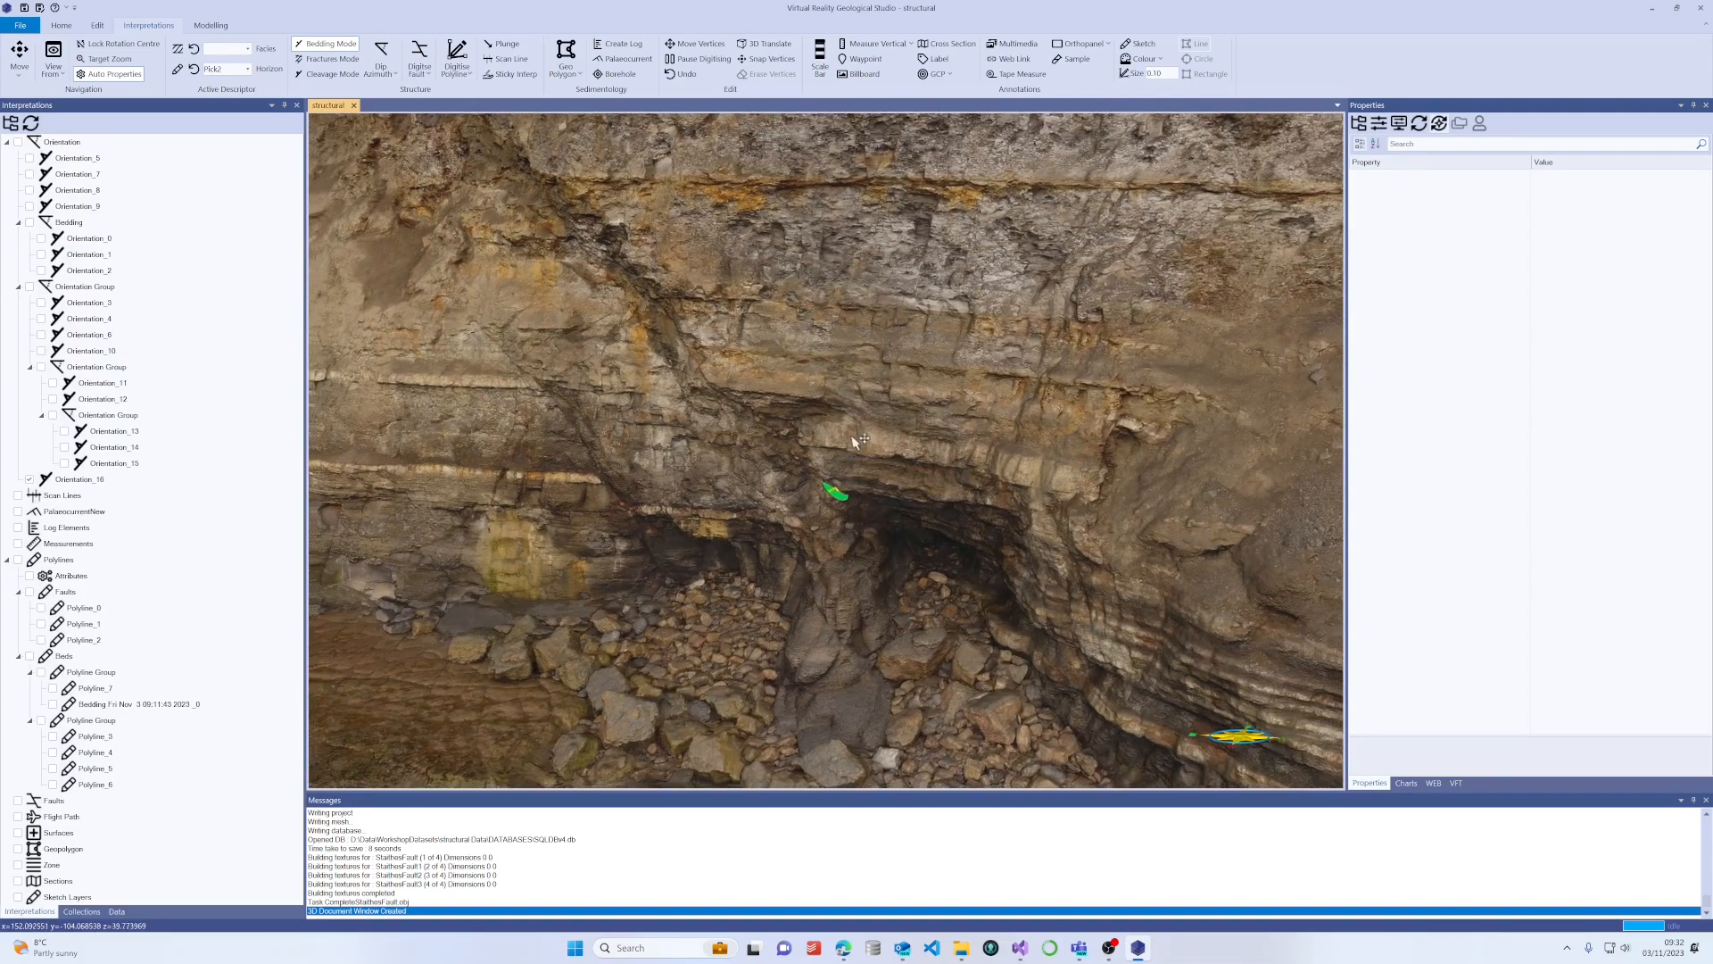
{"action": "left_click_drag", "start_coordinate": [834, 415], "coordinate": [941, 383]}
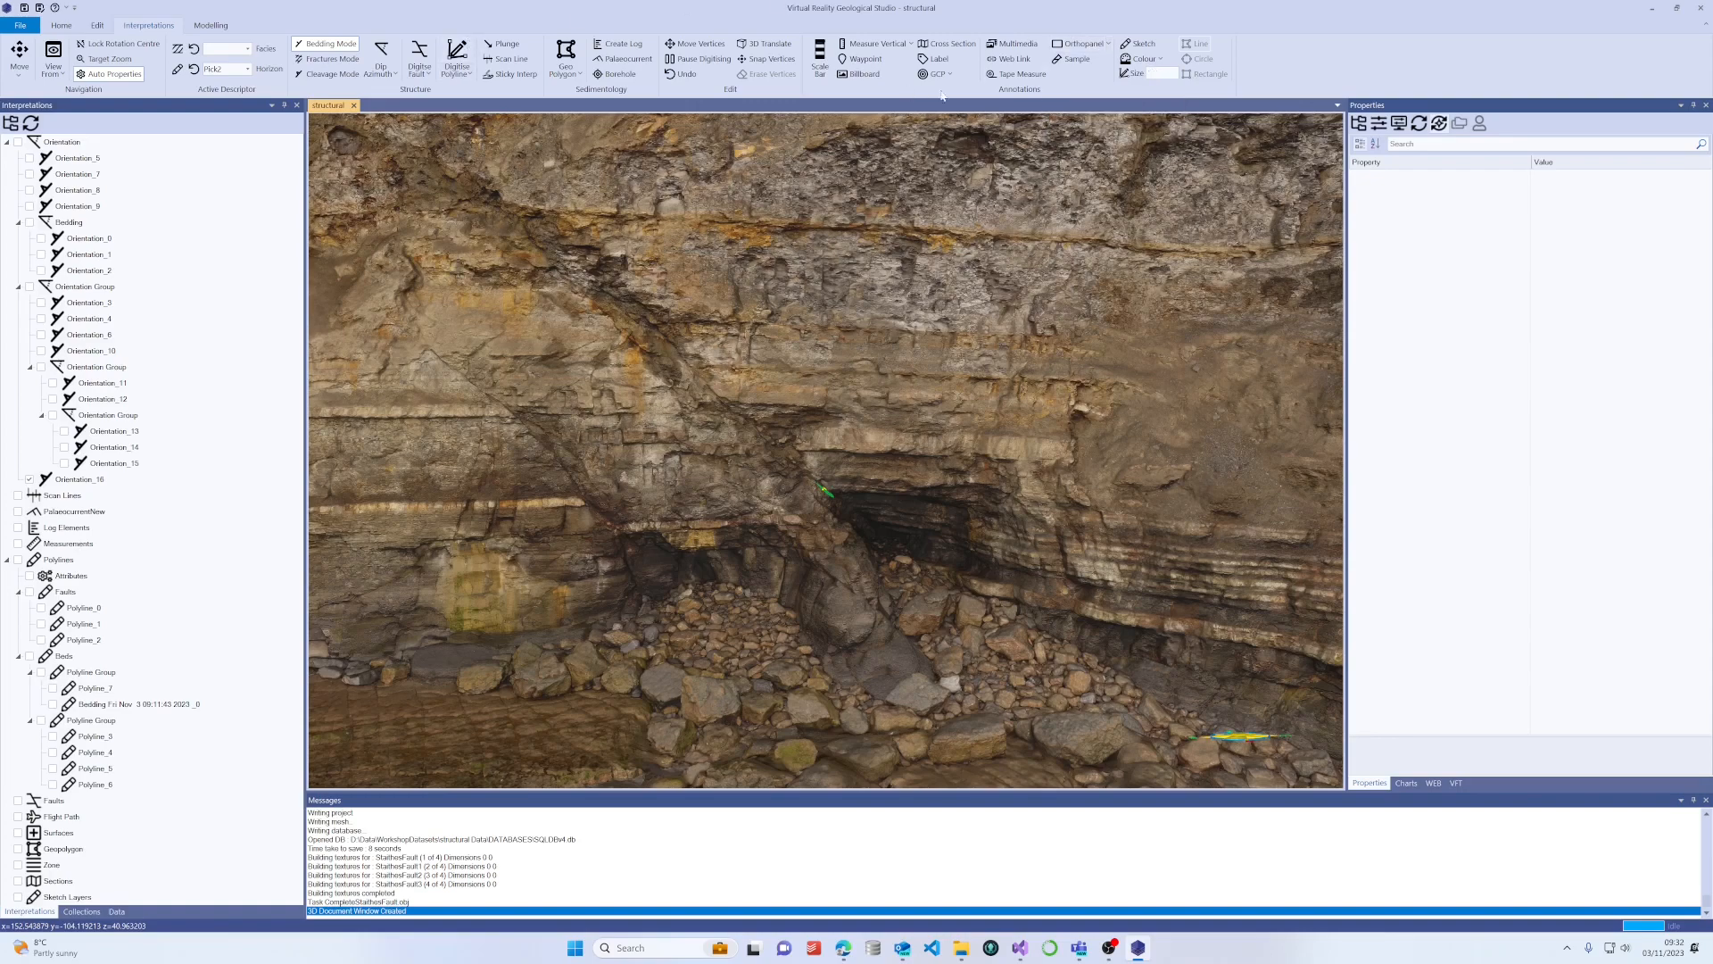
{"action": "left_click", "coordinate": [1109, 44]}
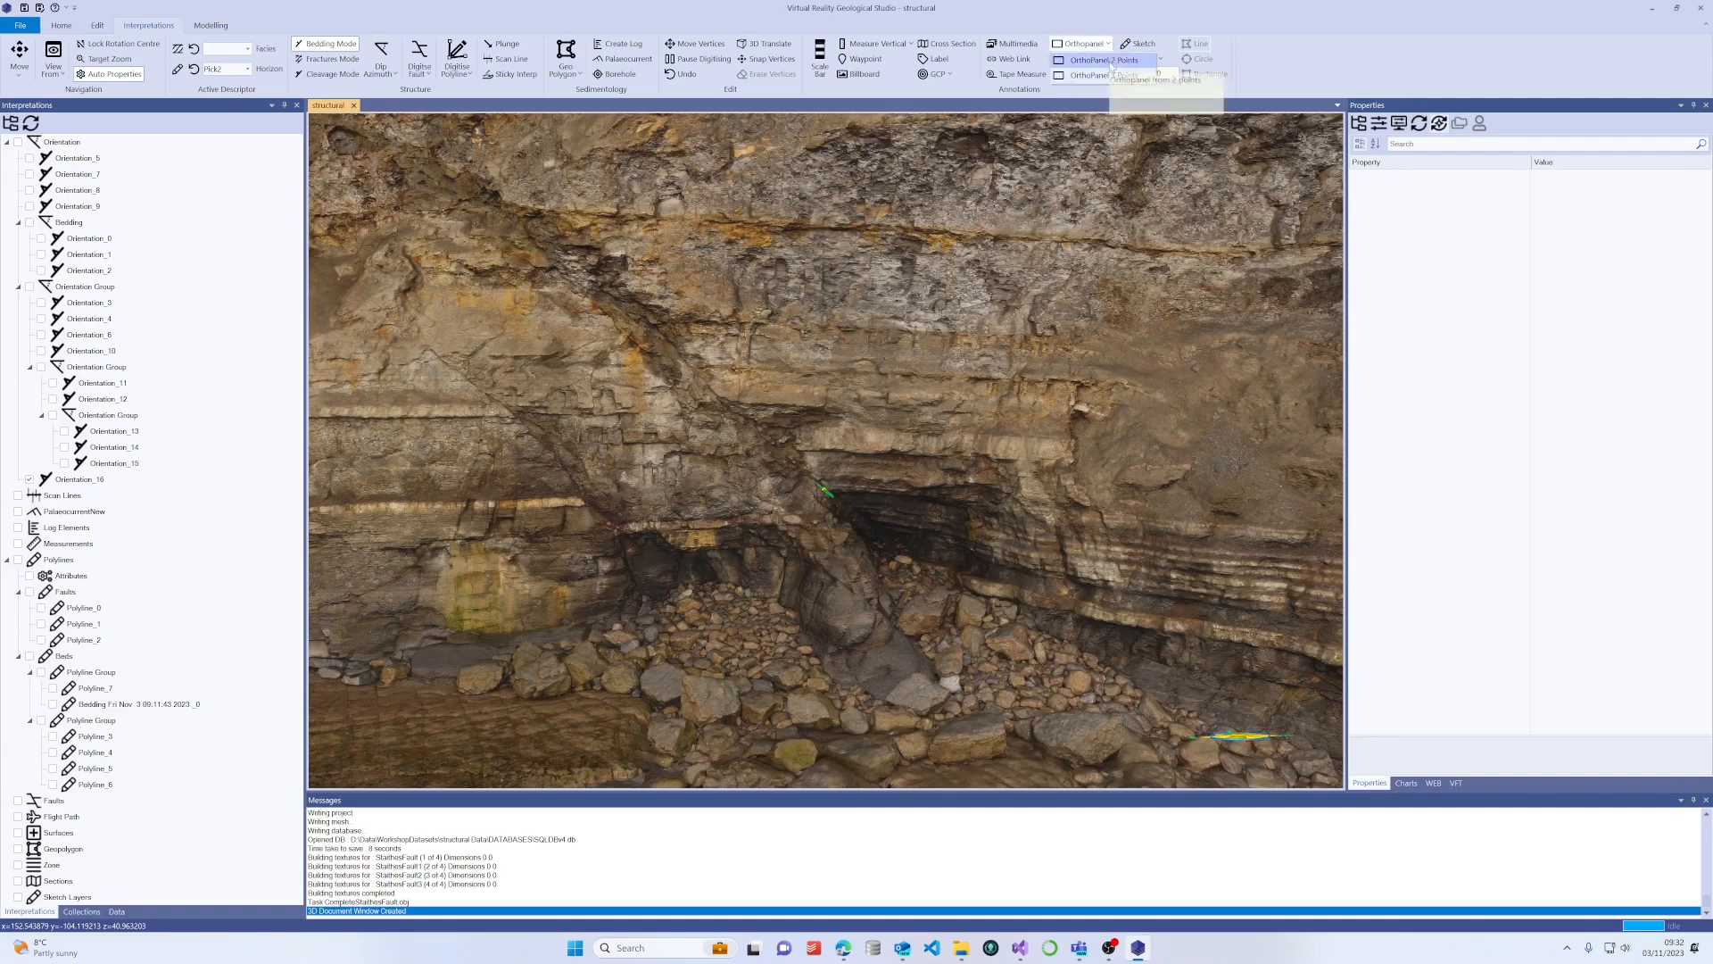
{"action": "left_click", "coordinate": [1109, 77]}
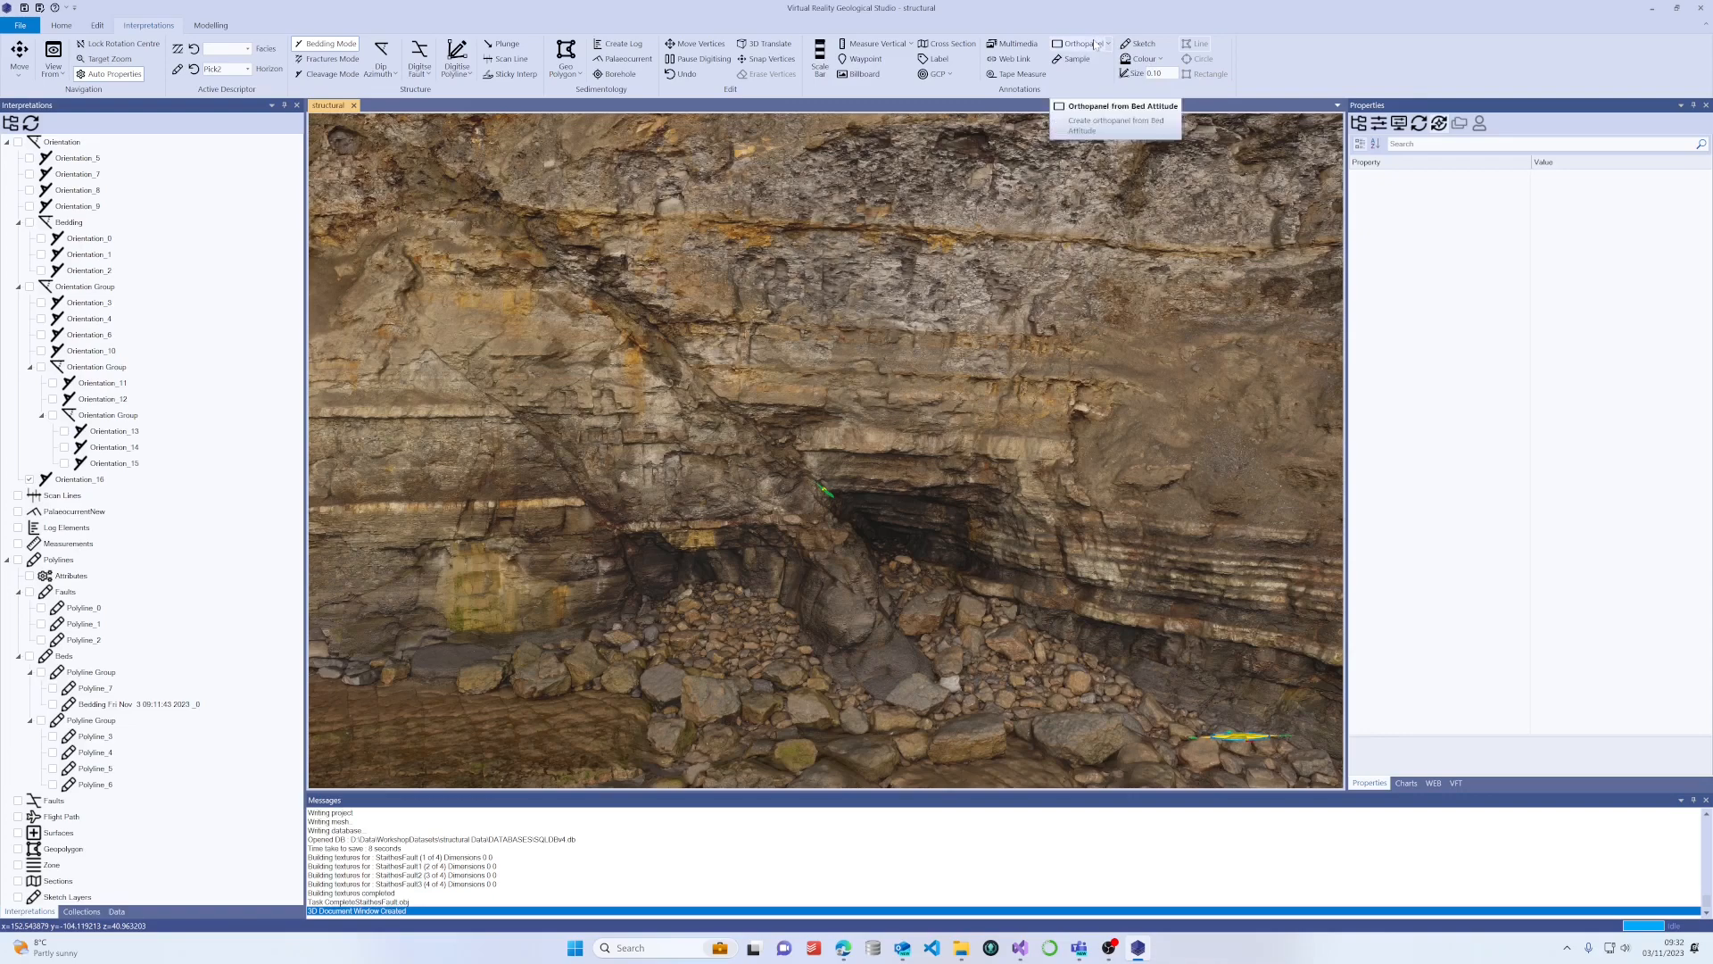
{"action": "left_click", "coordinate": [1095, 47]}
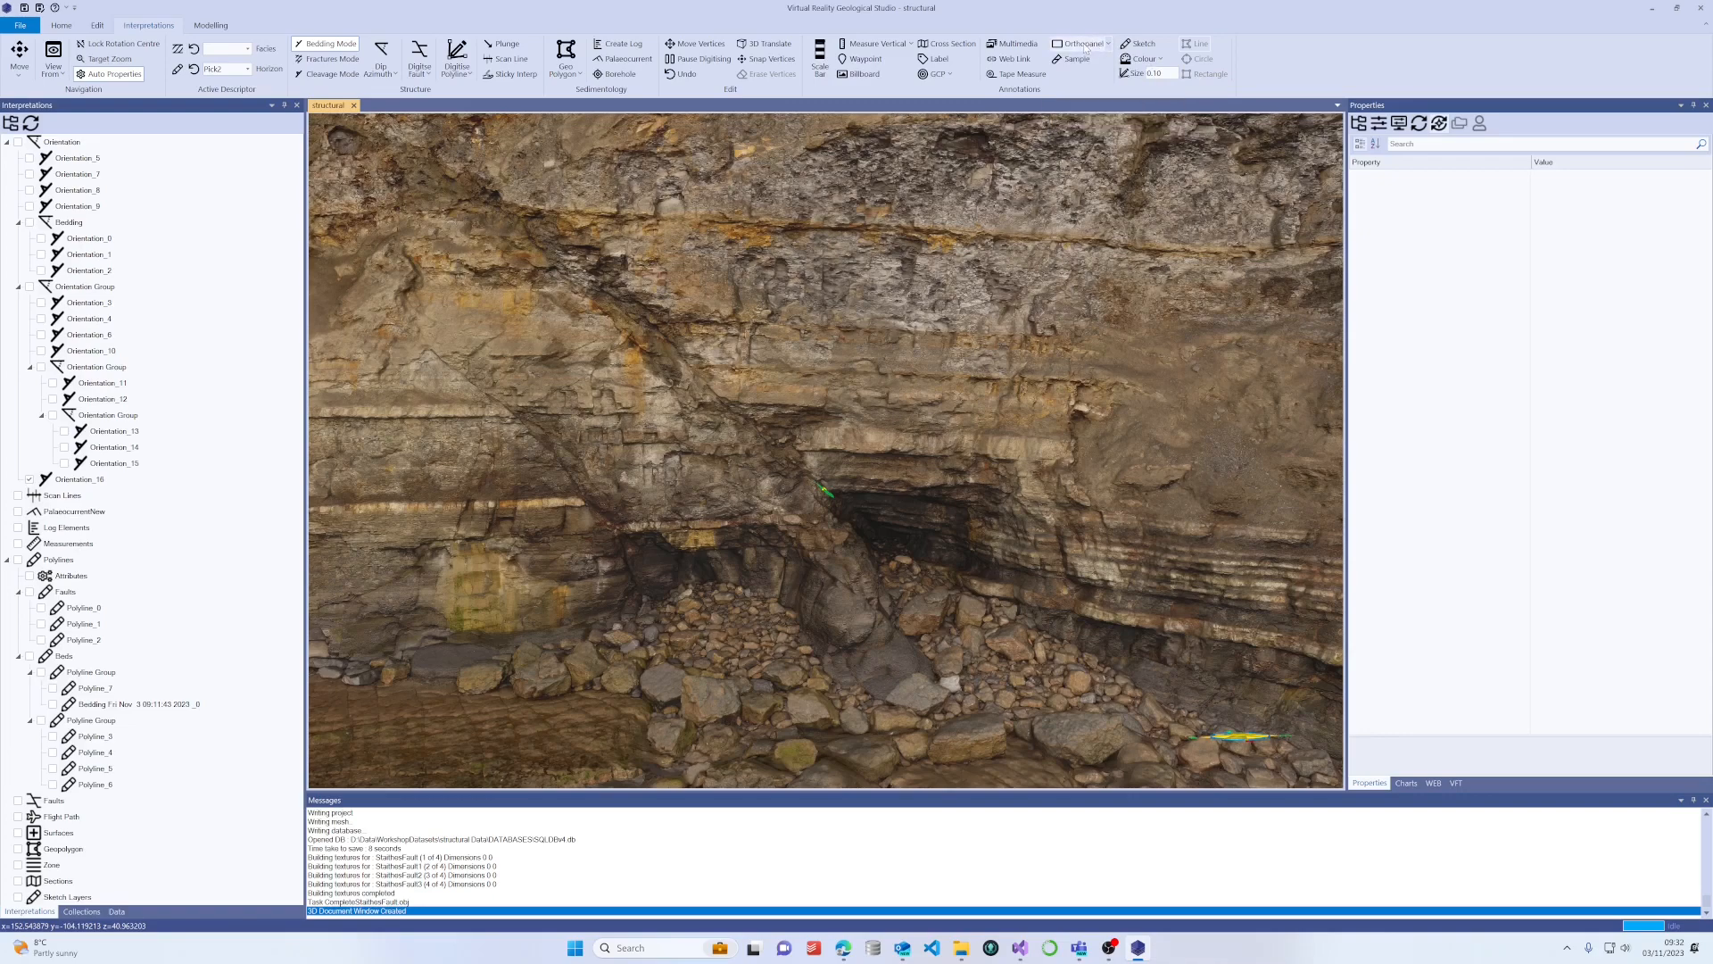
{"action": "scroll", "coordinate": [868, 484], "scroll_direction": "up", "scroll_amount": 5}
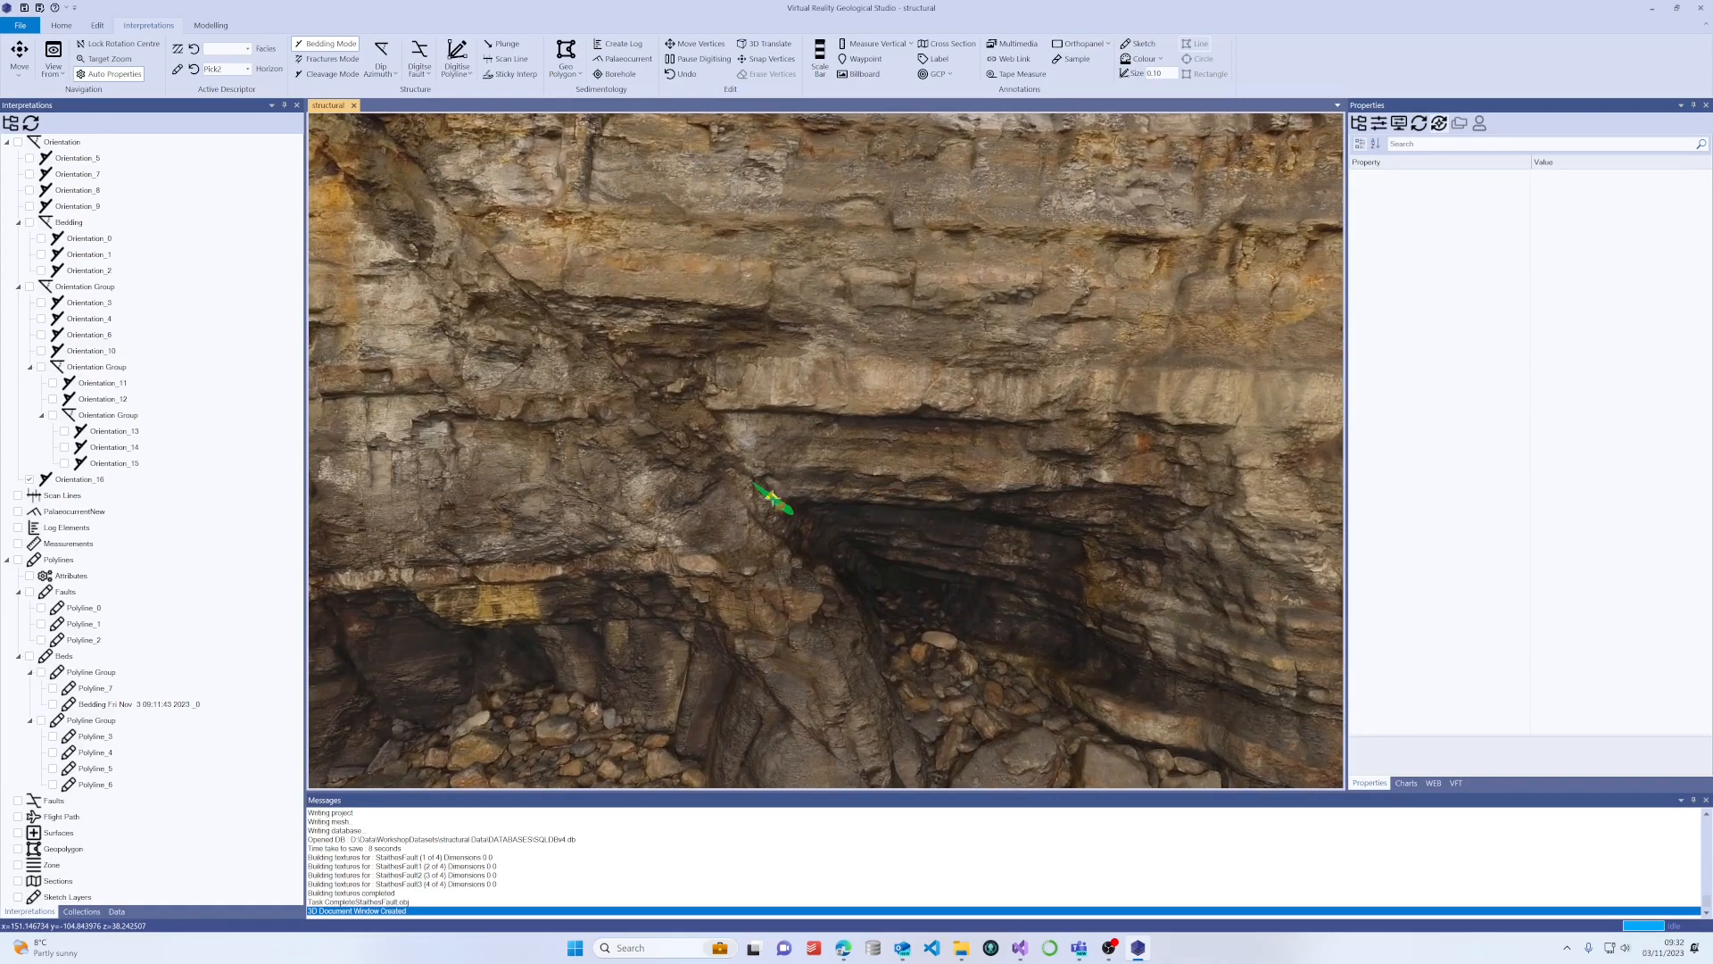
{"action": "left_click", "coordinate": [117, 912]}
{"action": "scroll", "coordinate": [786, 502], "scroll_direction": "down", "scroll_amount": 3}
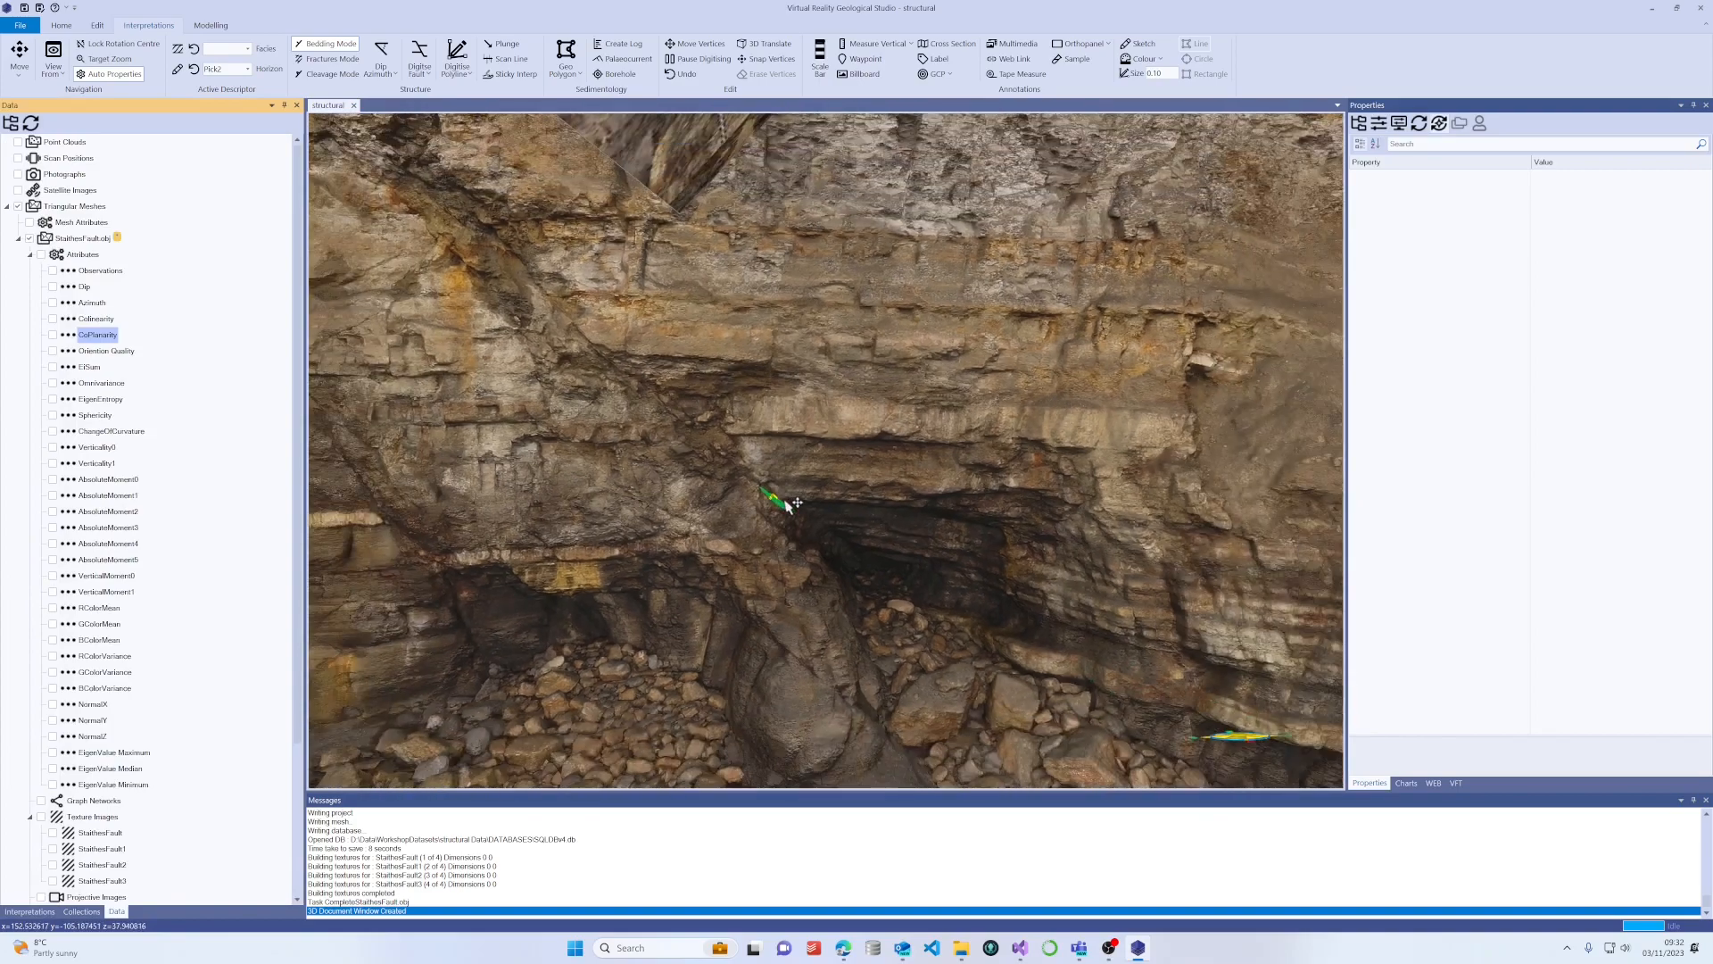
{"action": "scroll", "coordinate": [785, 503], "scroll_direction": "down", "scroll_amount": 2}
{"action": "left_click_drag", "start_coordinate": [848, 384], "coordinate": [960, 473]}
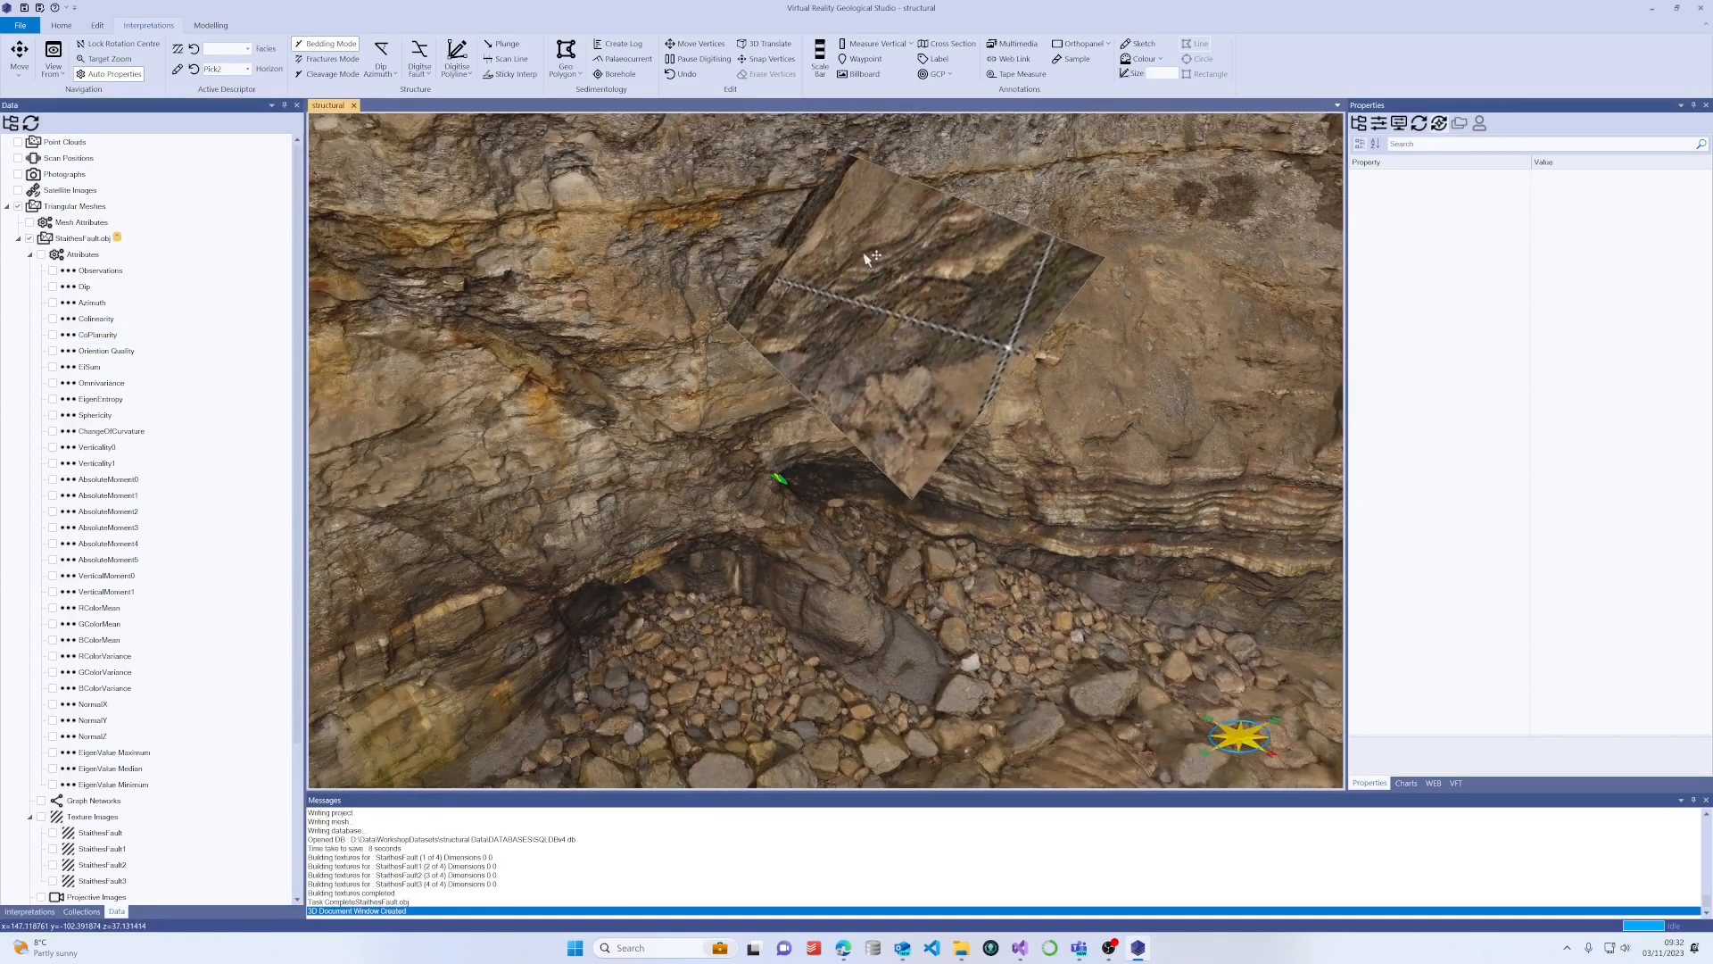
Make the new ortho panel editable, examine how it sits against the outcrop, and enable its Strike Panel option.
{"action": "left_click_drag", "start_coordinate": [906, 286], "coordinate": [954, 332]}
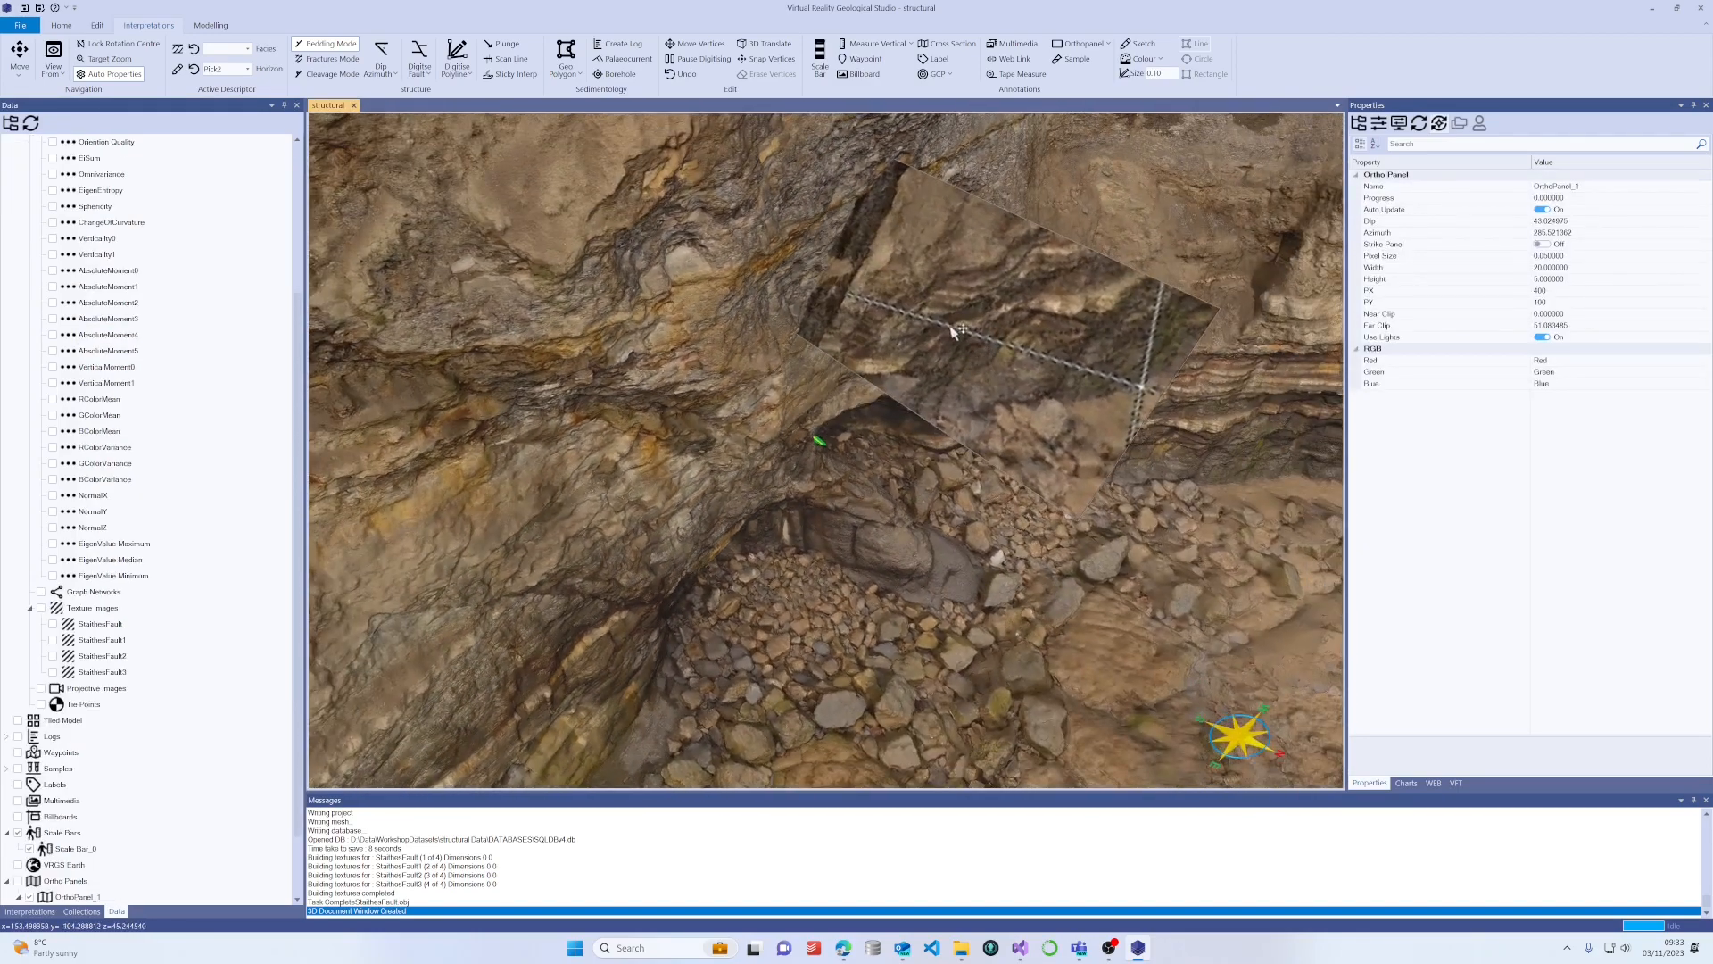
{"action": "double_click", "coordinate": [949, 319]}
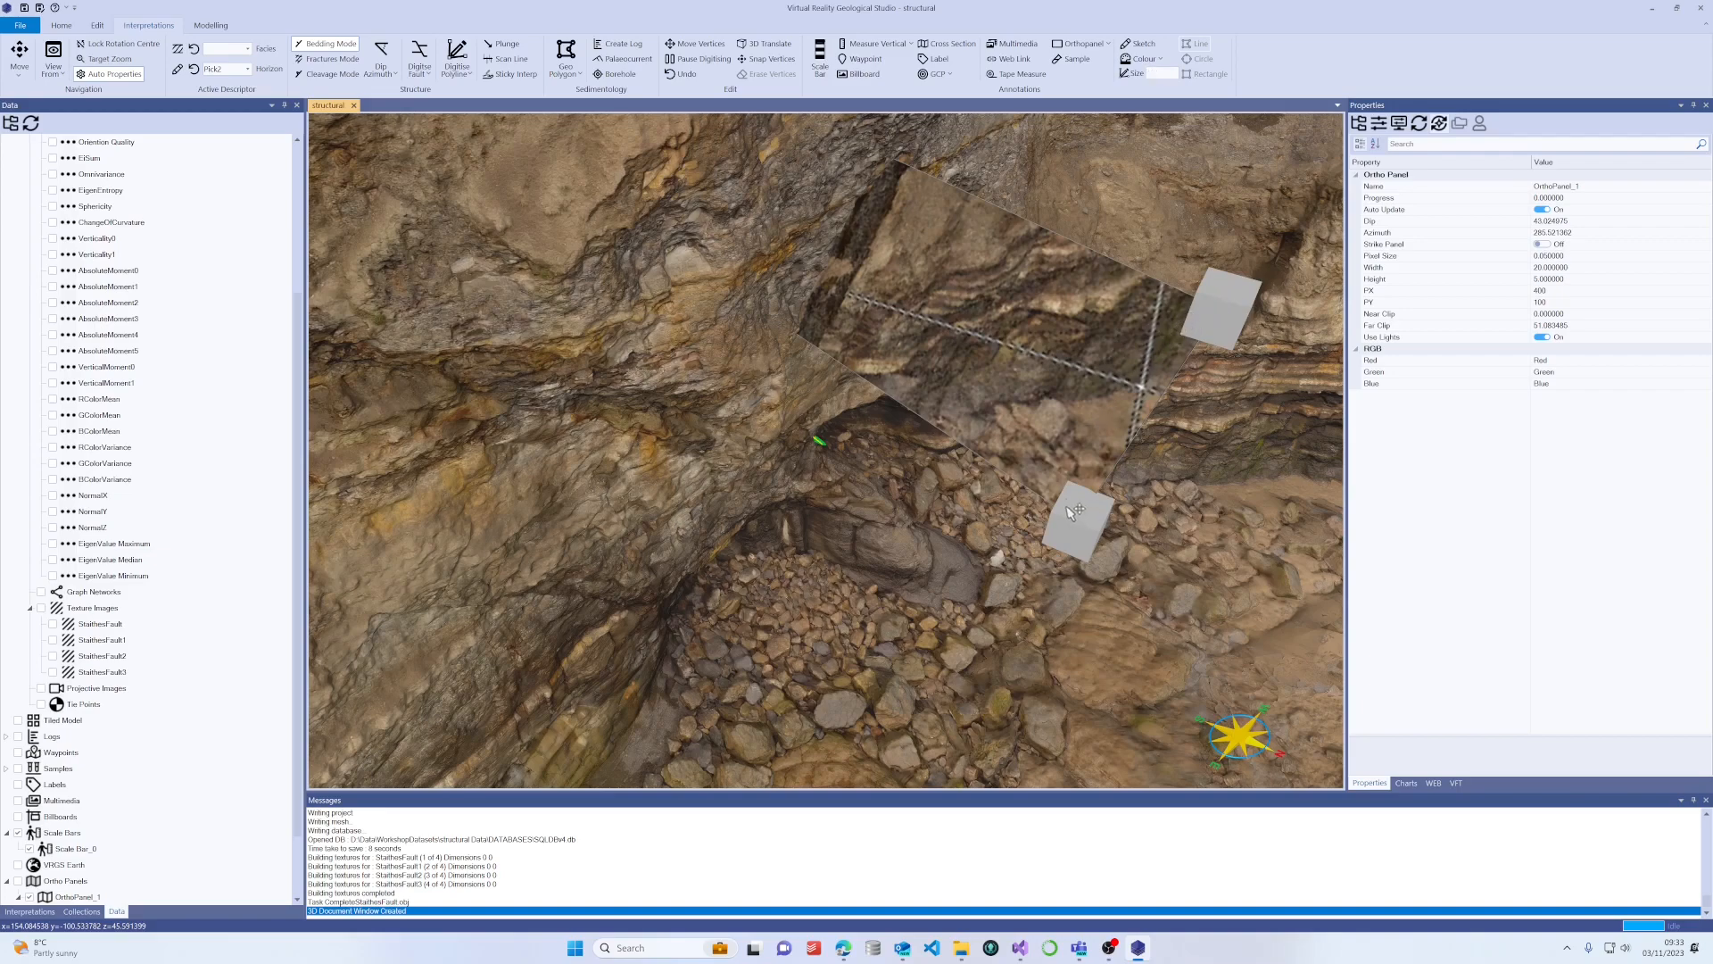
{"action": "mouse_move", "coordinate": [997, 339]}
{"action": "left_mouse_down"}
{"action": "mouse_move", "coordinate": [1099, 357]}
{"action": "mouse_move", "coordinate": [995, 455]}
{"action": "mouse_move", "coordinate": [1115, 411]}
{"action": "mouse_move", "coordinate": [1102, 294]}
{"action": "mouse_move", "coordinate": [1026, 223]}
{"action": "mouse_move", "coordinate": [839, 345]}
{"action": "mouse_move", "coordinate": [901, 419]}
{"action": "mouse_move", "coordinate": [1138, 540]}
{"action": "mouse_move", "coordinate": [990, 500]}
{"action": "mouse_move", "coordinate": [915, 547]}
{"action": "mouse_move", "coordinate": [982, 525]}
{"action": "mouse_move", "coordinate": [928, 544]}
{"action": "mouse_move", "coordinate": [1011, 536]}
{"action": "mouse_move", "coordinate": [937, 500]}
{"action": "mouse_move", "coordinate": [1004, 519]}
{"action": "mouse_move", "coordinate": [1100, 506]}
{"action": "mouse_move", "coordinate": [1051, 322]}
{"action": "mouse_move", "coordinate": [979, 330]}
{"action": "left_mouse_up"}
{"action": "scroll", "coordinate": [972, 312], "scroll_direction": "down", "scroll_amount": 5}
{"action": "left_click_drag", "start_coordinate": [955, 249], "coordinate": [916, 298]}
{"action": "scroll", "coordinate": [948, 291], "scroll_direction": "down", "scroll_amount": 2}
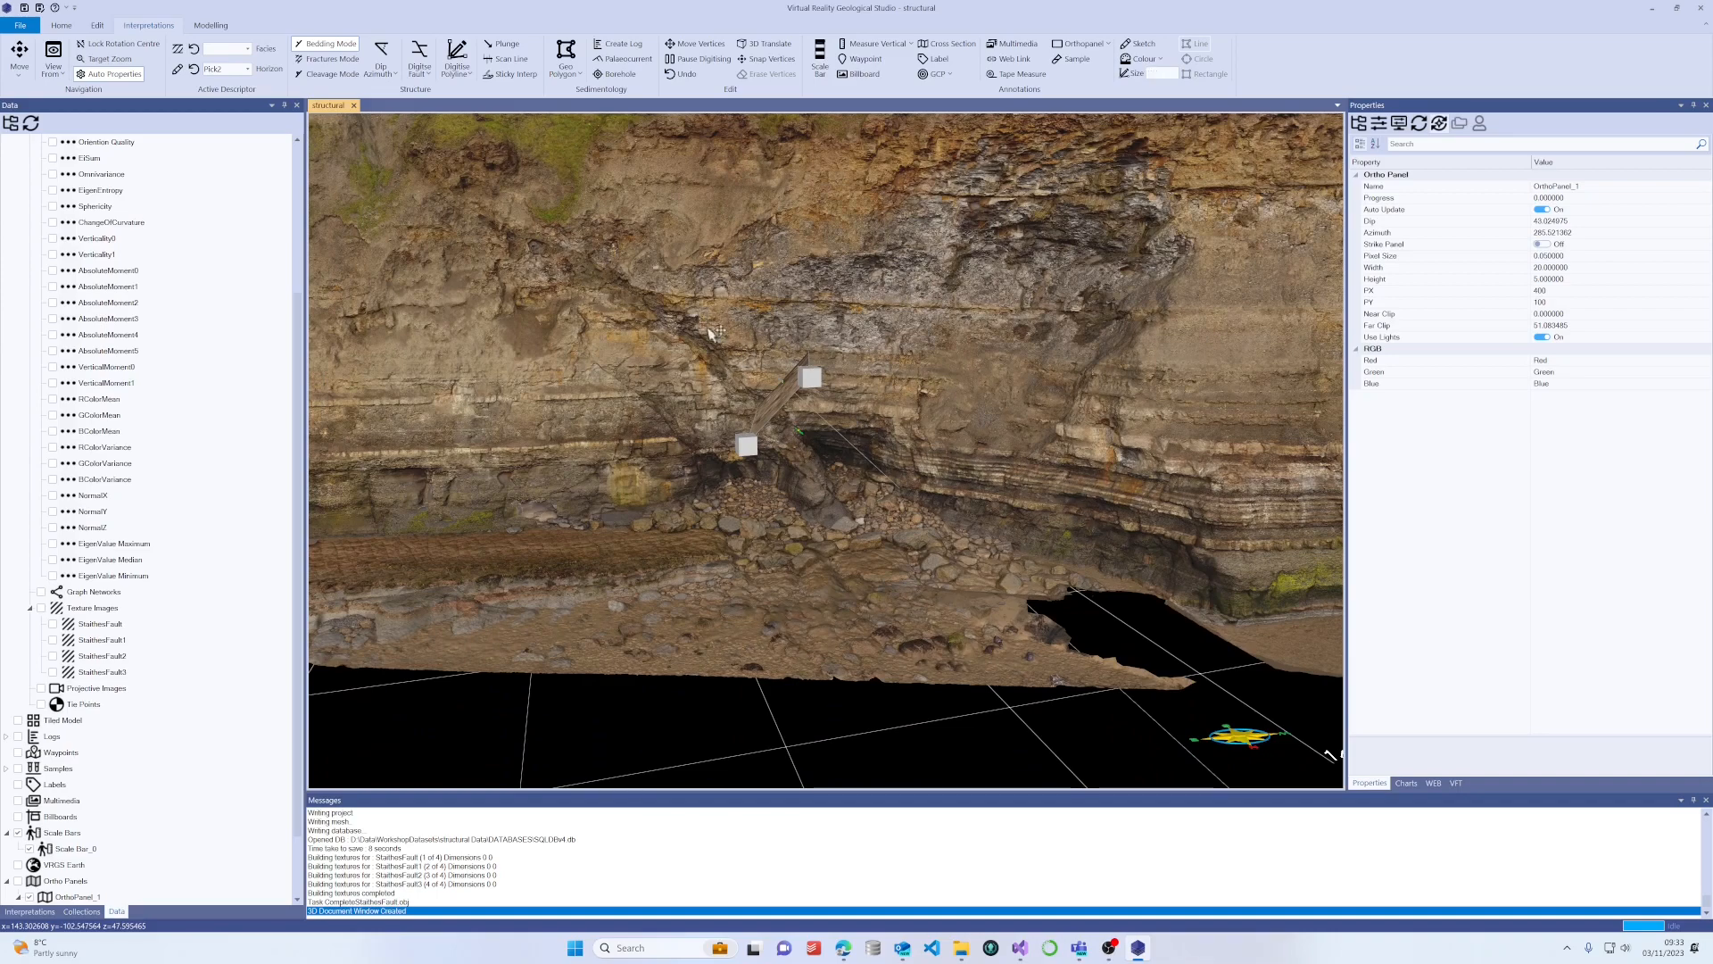
{"action": "left_click_drag", "start_coordinate": [834, 470], "coordinate": [835, 451]}
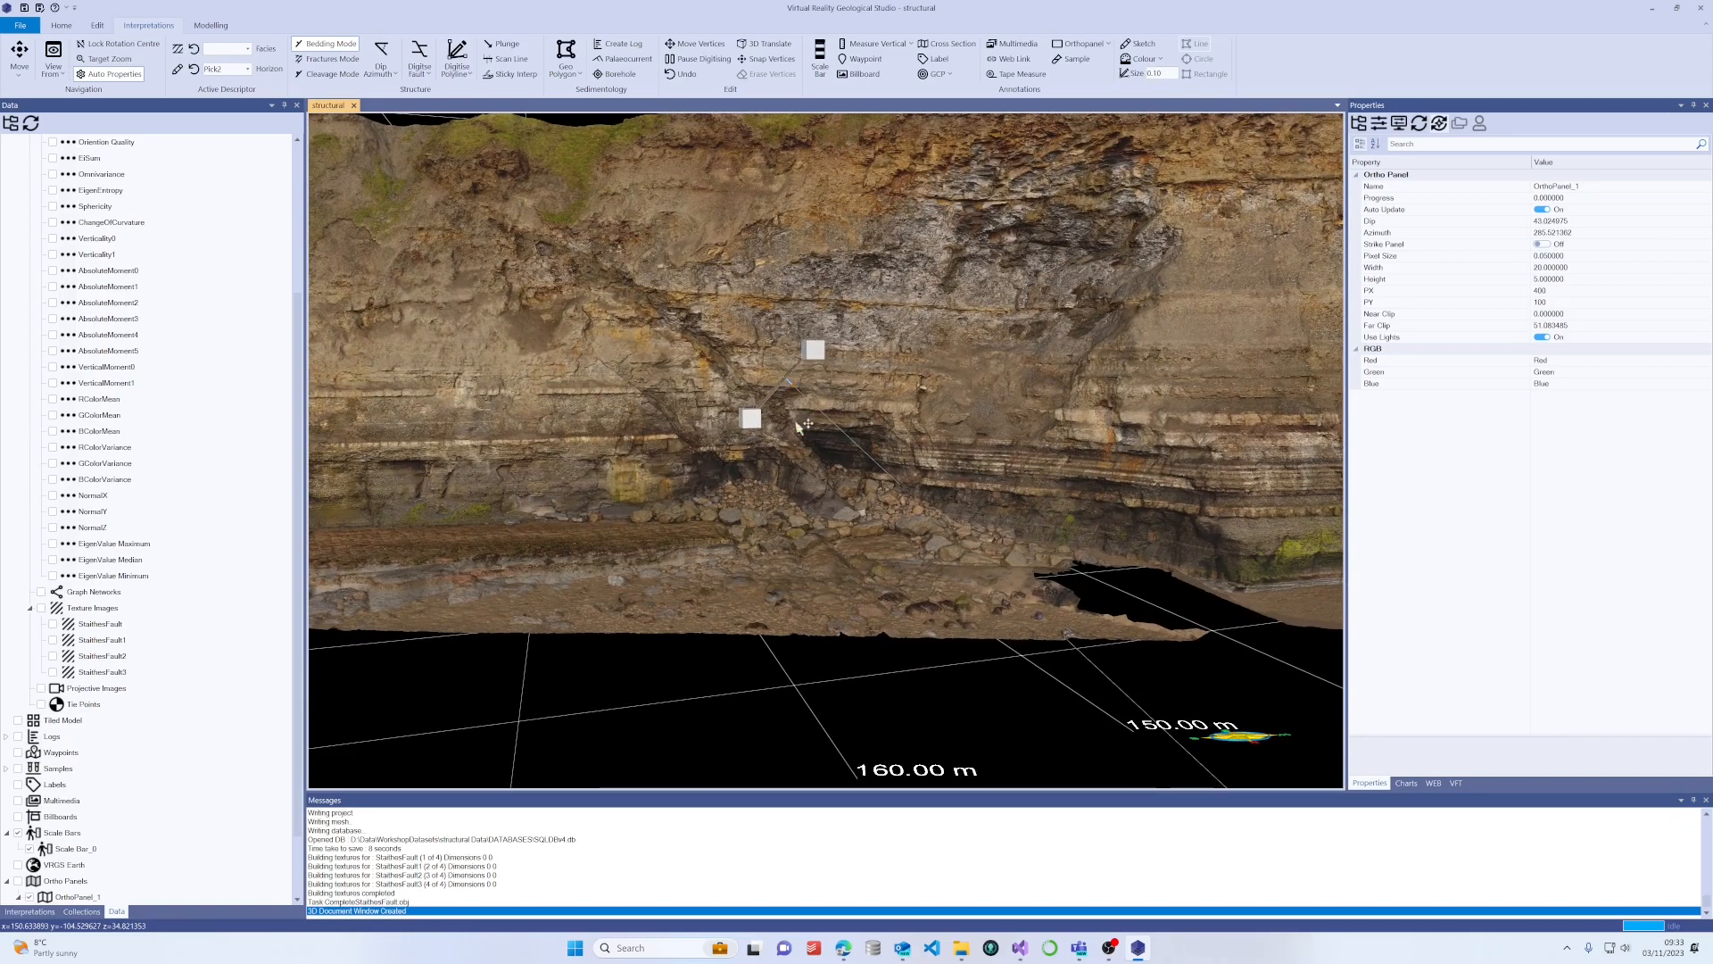
{"action": "scroll", "coordinate": [994, 468], "scroll_direction": "up", "scroll_amount": 3}
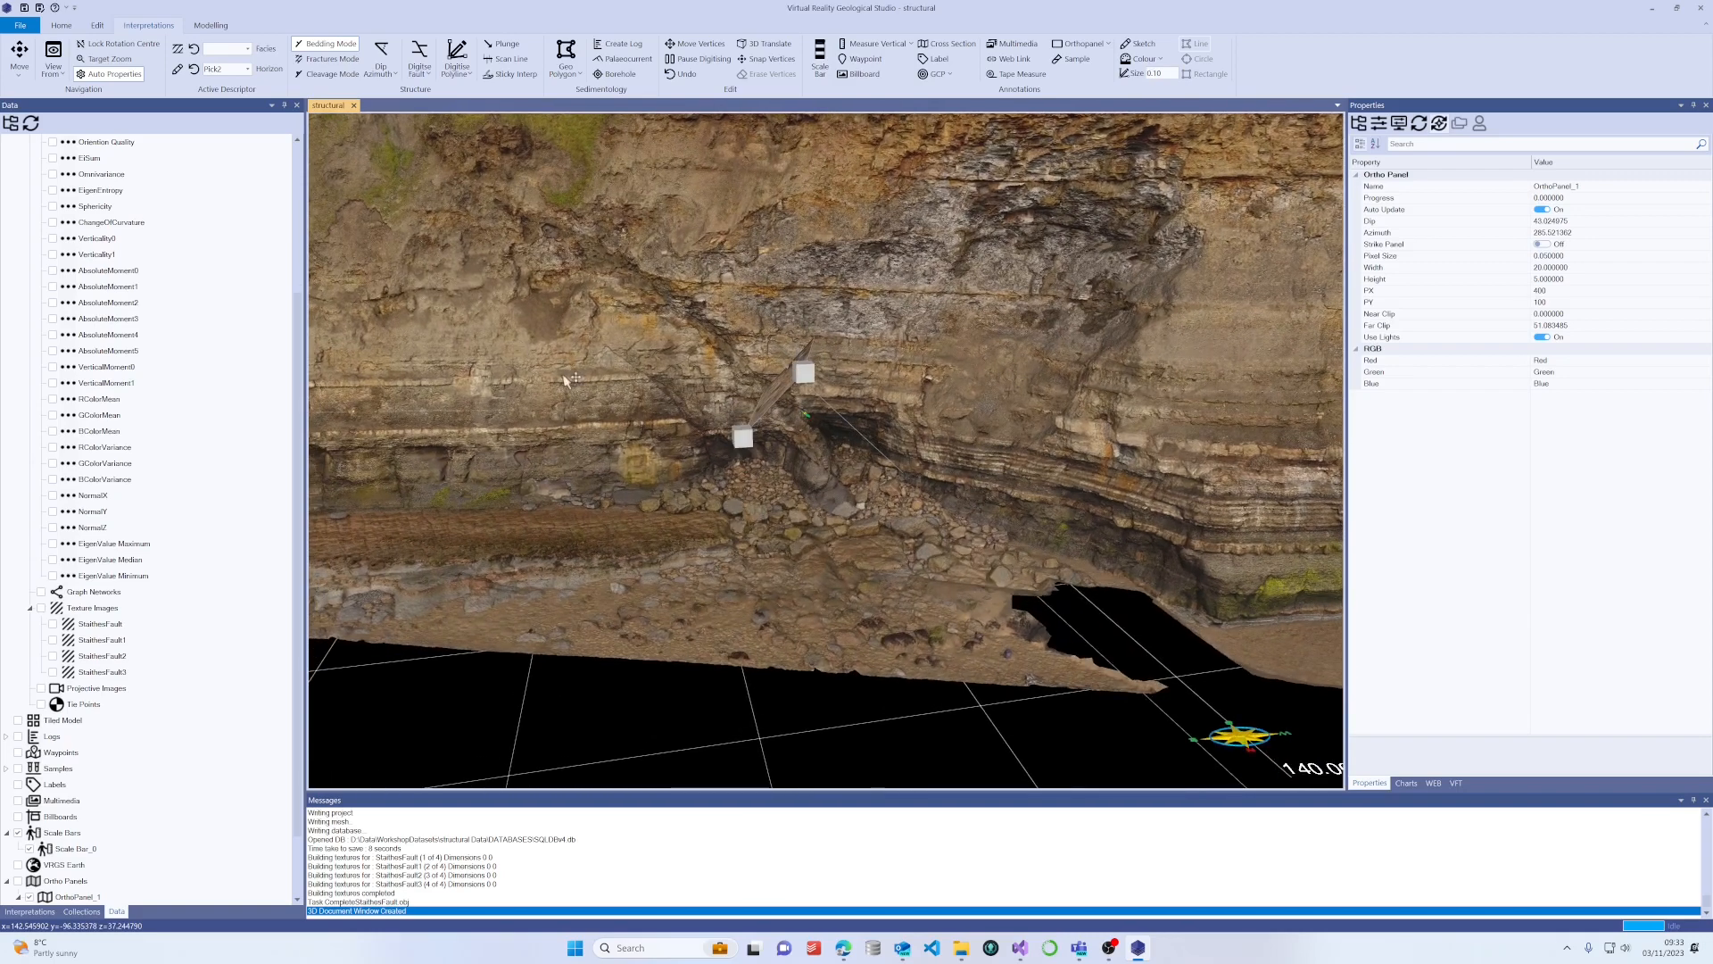
{"action": "scroll", "coordinate": [185, 687], "scroll_direction": "down", "scroll_amount": 2}
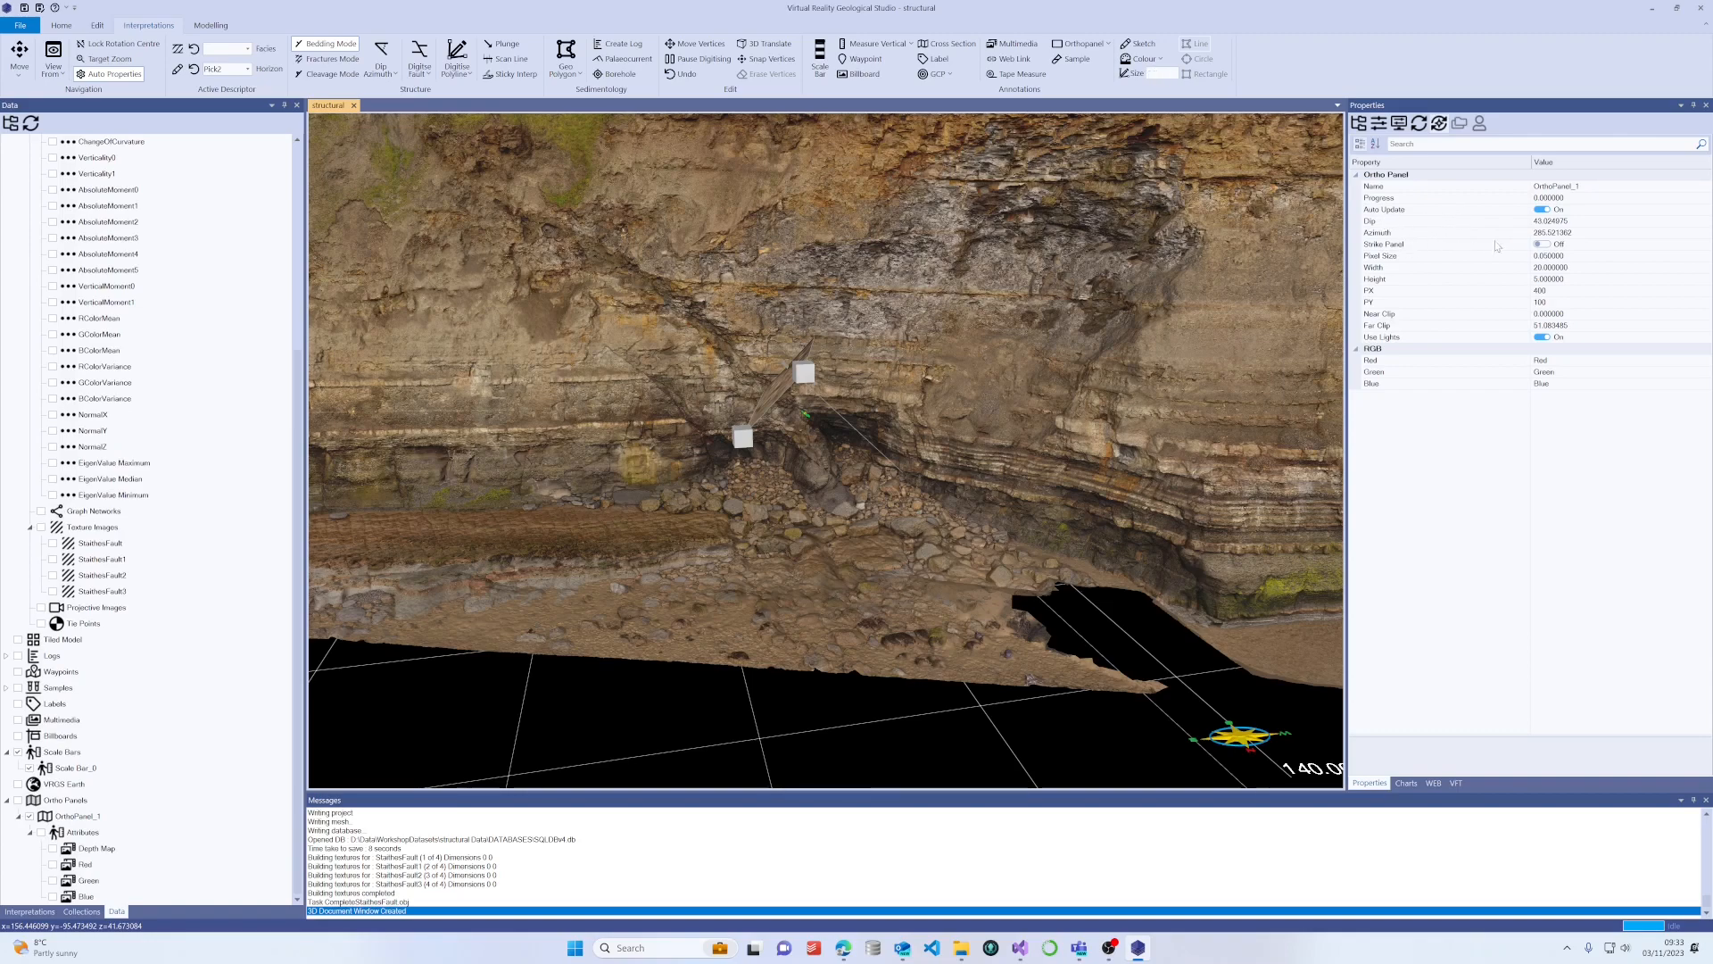
{"action": "left_click", "coordinate": [1540, 244]}
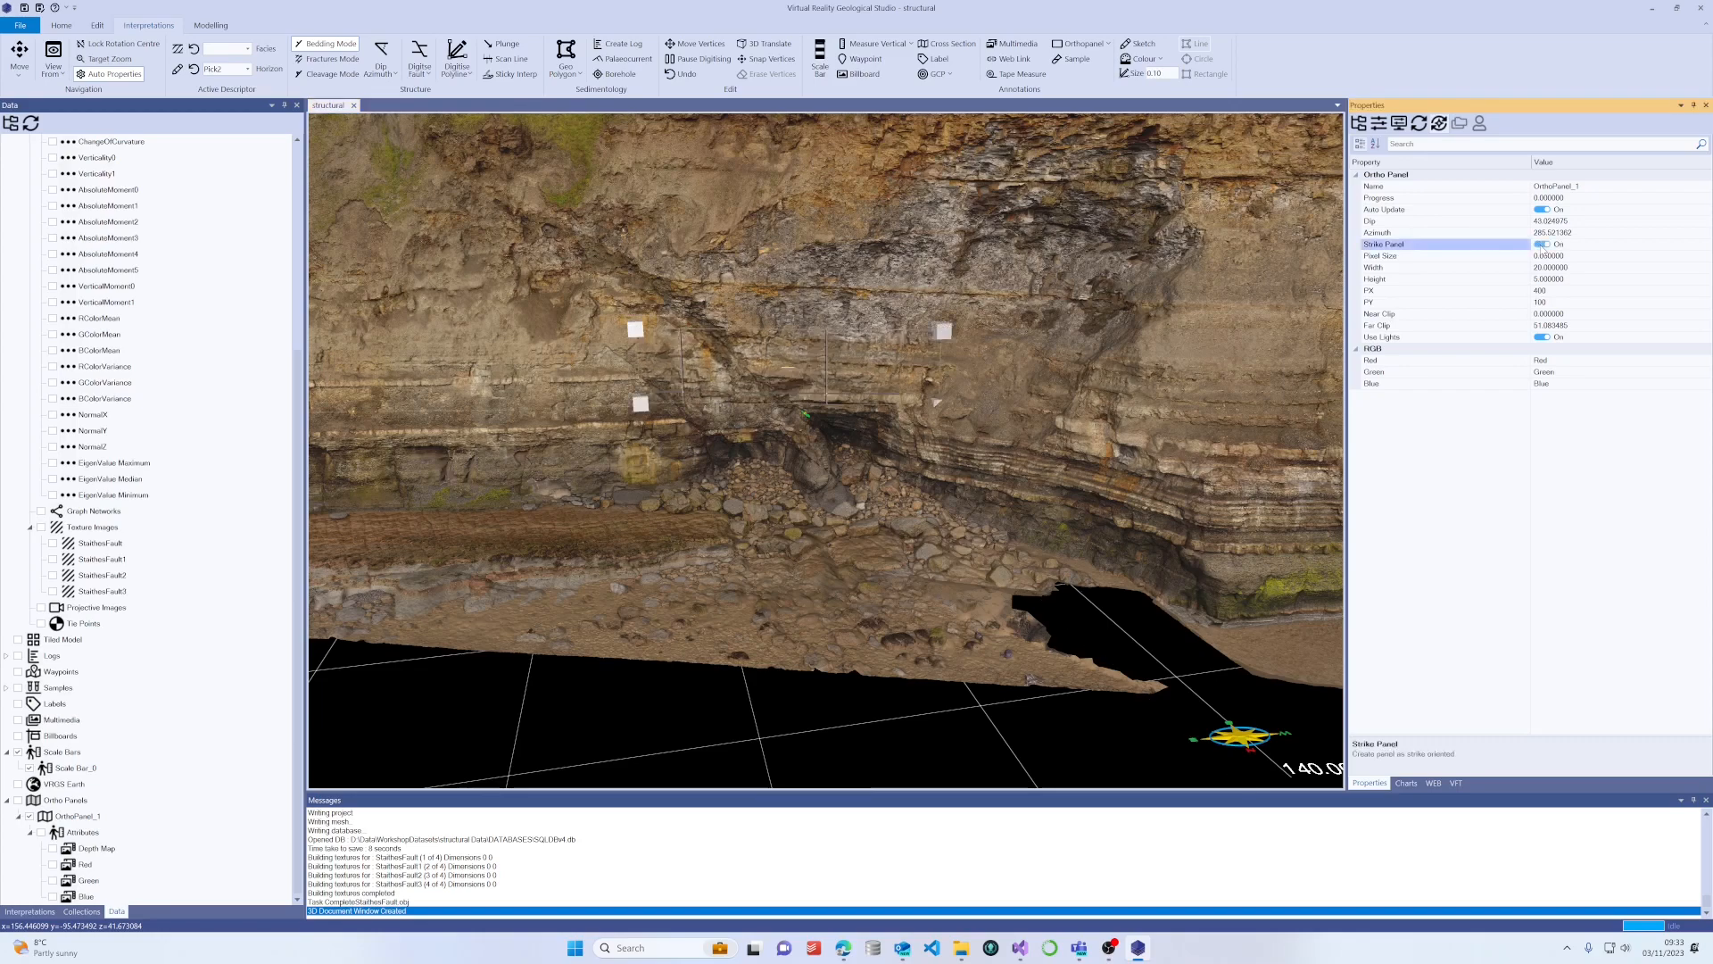
Enlarge the ortho panel to a width of 60 and a height of 30, and shift it upward along the cliff face.
{"action": "scroll", "coordinate": [746, 378], "scroll_direction": "up", "scroll_amount": 3}
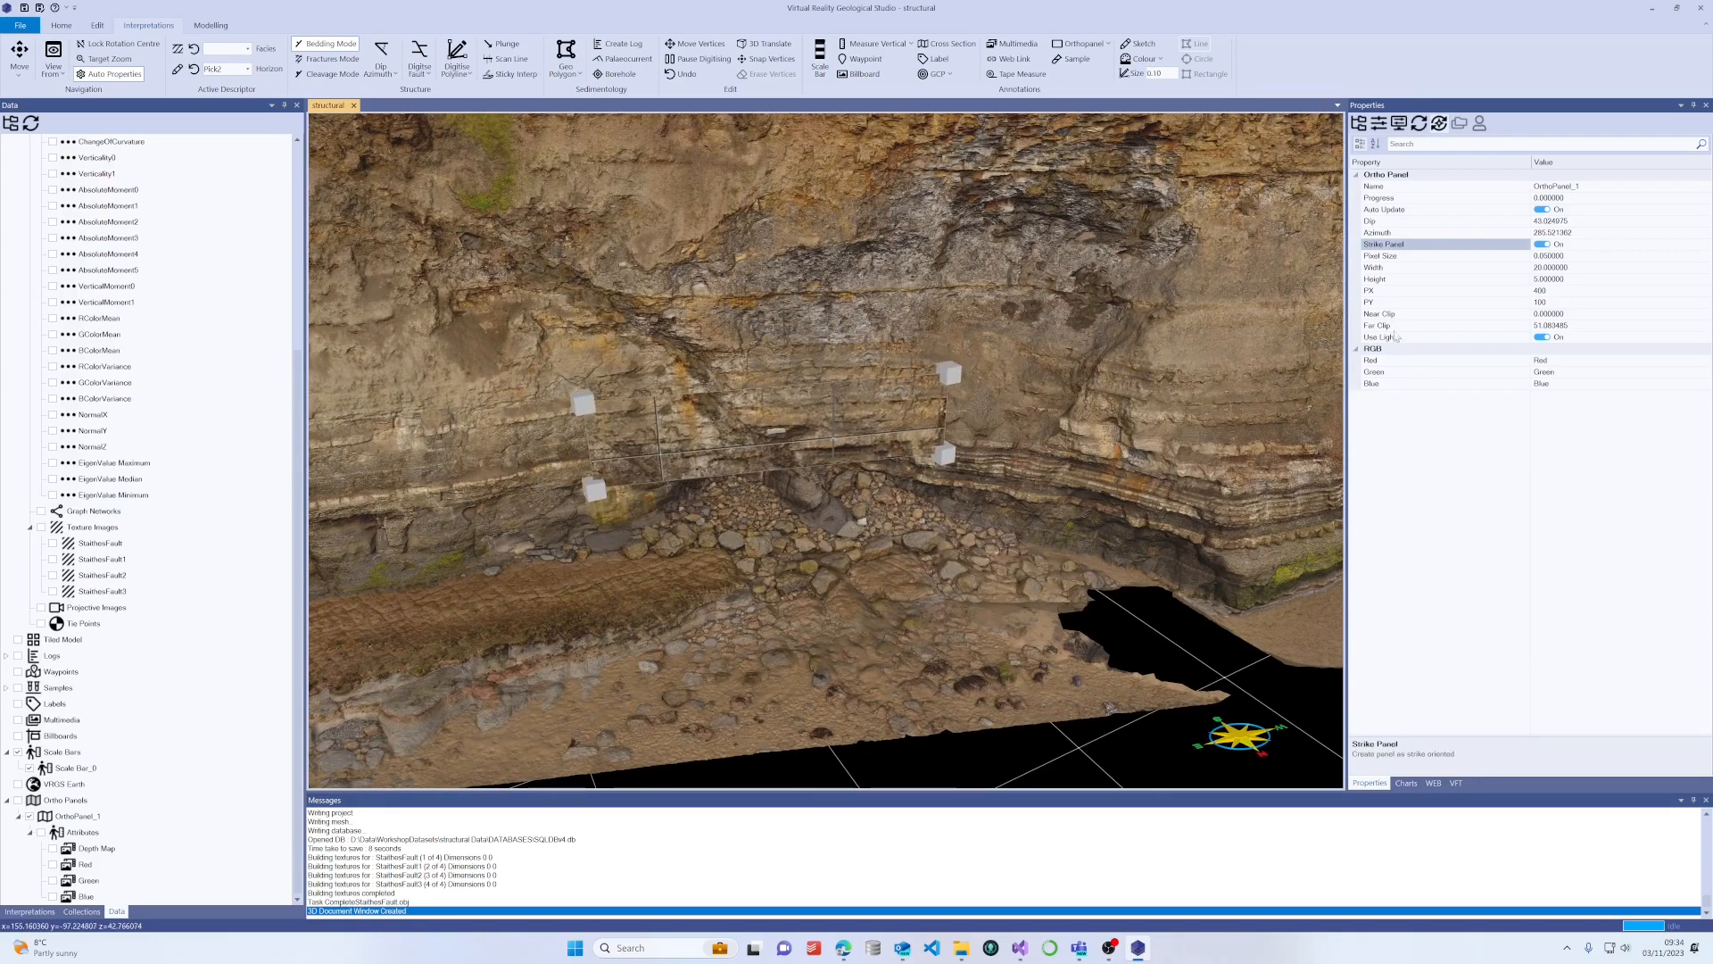
{"action": "left_click", "coordinate": [1558, 272]}
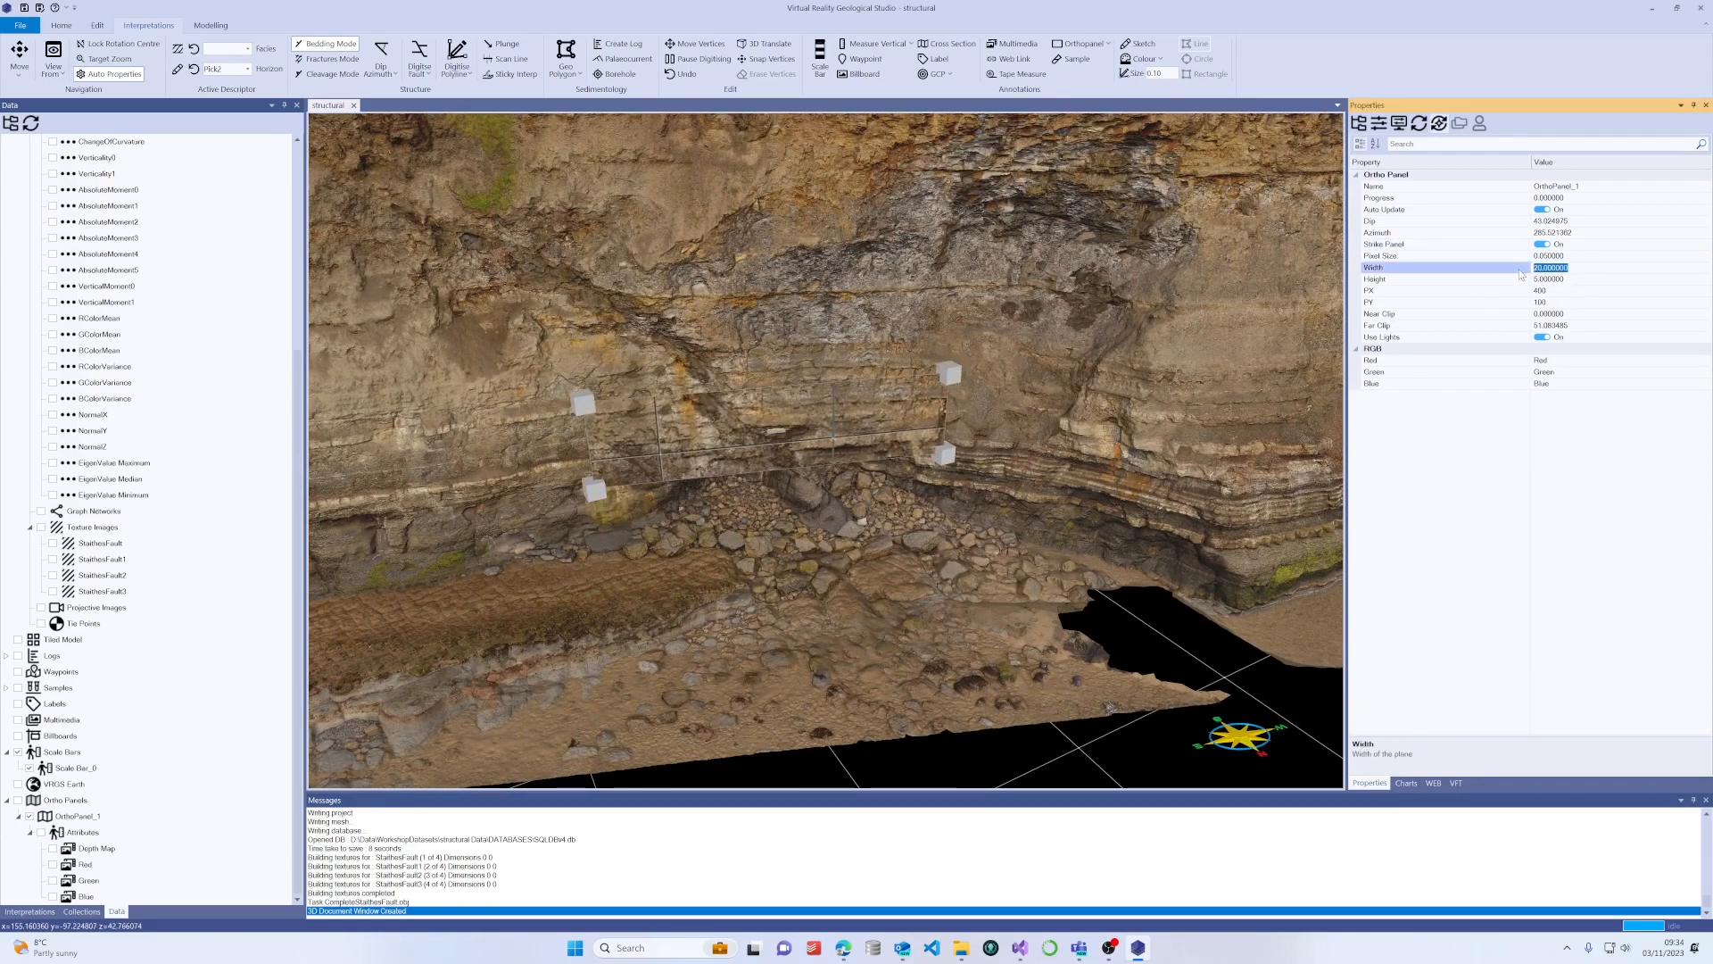
{"action": "type", "text": "4"}
{"action": "type", "text": "0"}
{"action": "key", "text": "Return"}
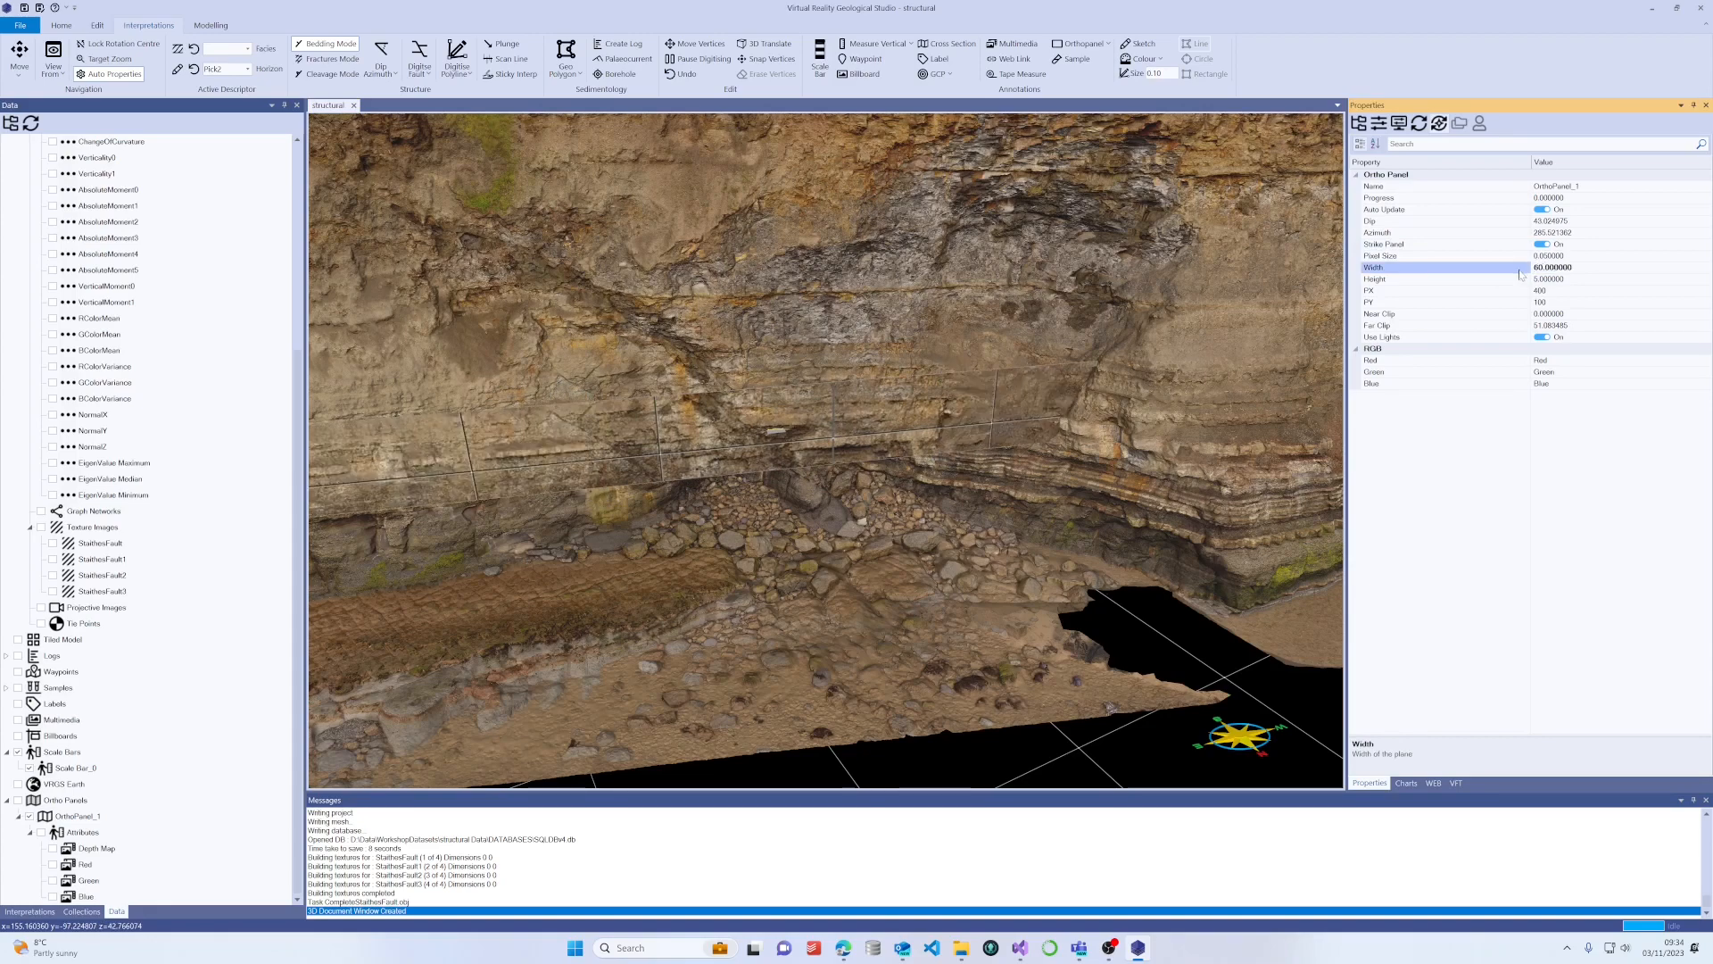
{"action": "left_click", "coordinate": [1572, 280]}
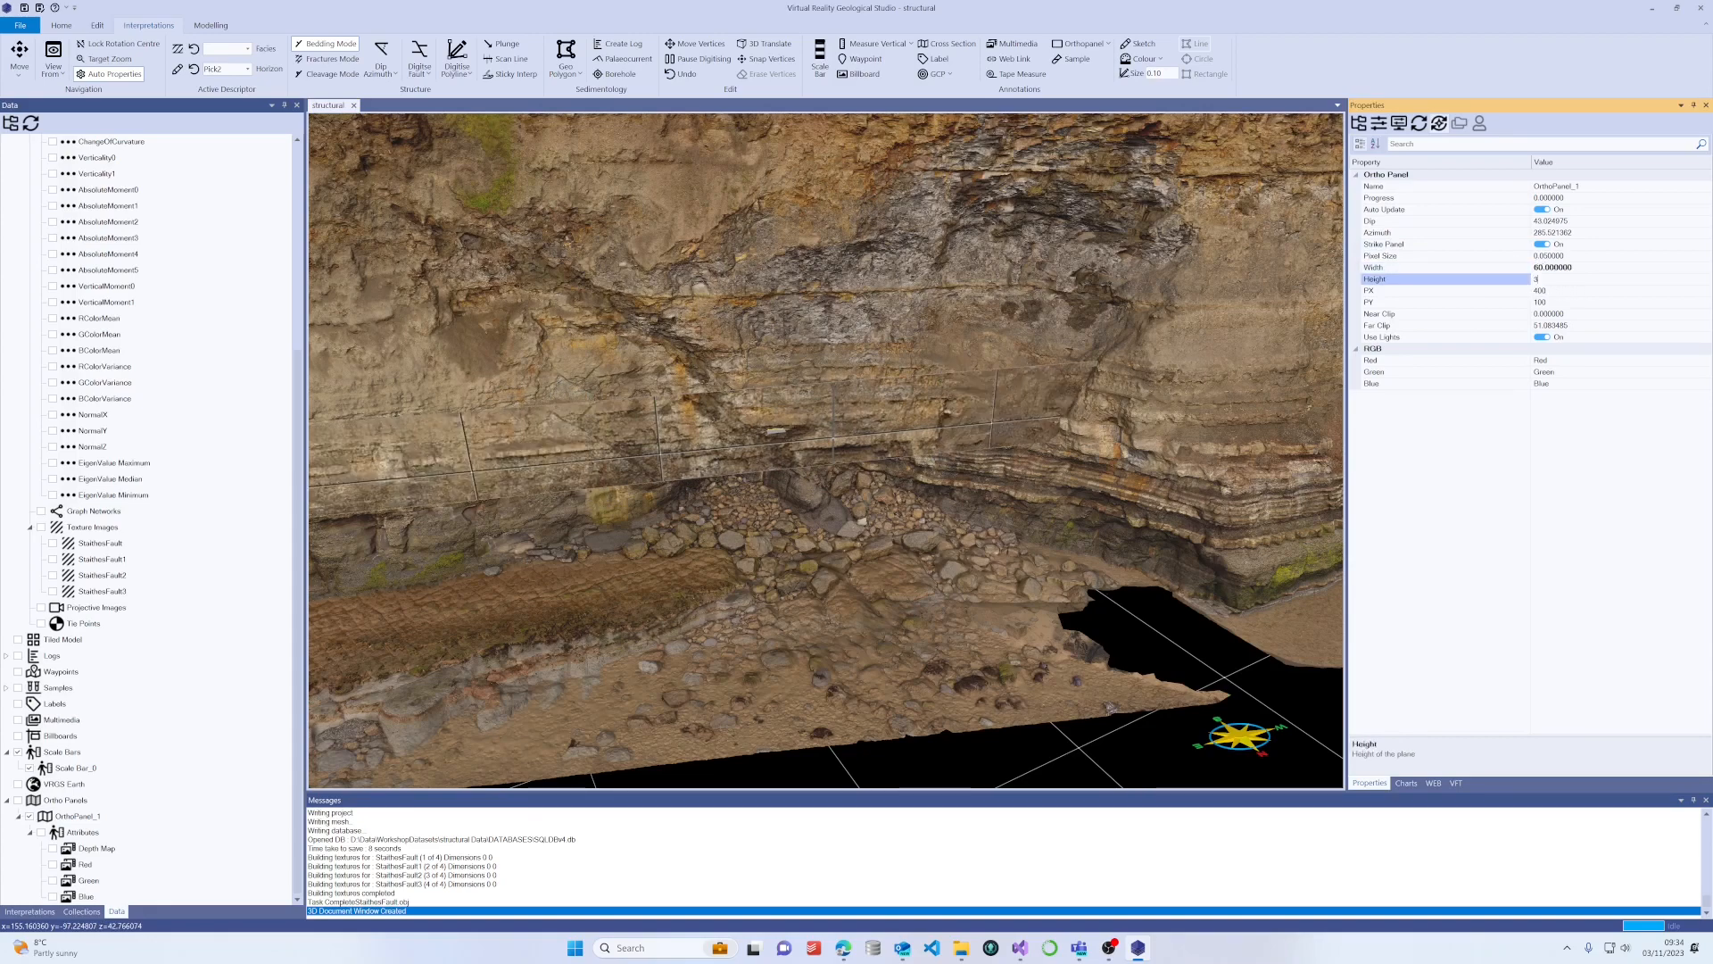
{"action": "type", "text": "30"}
{"action": "key", "text": "Return"}
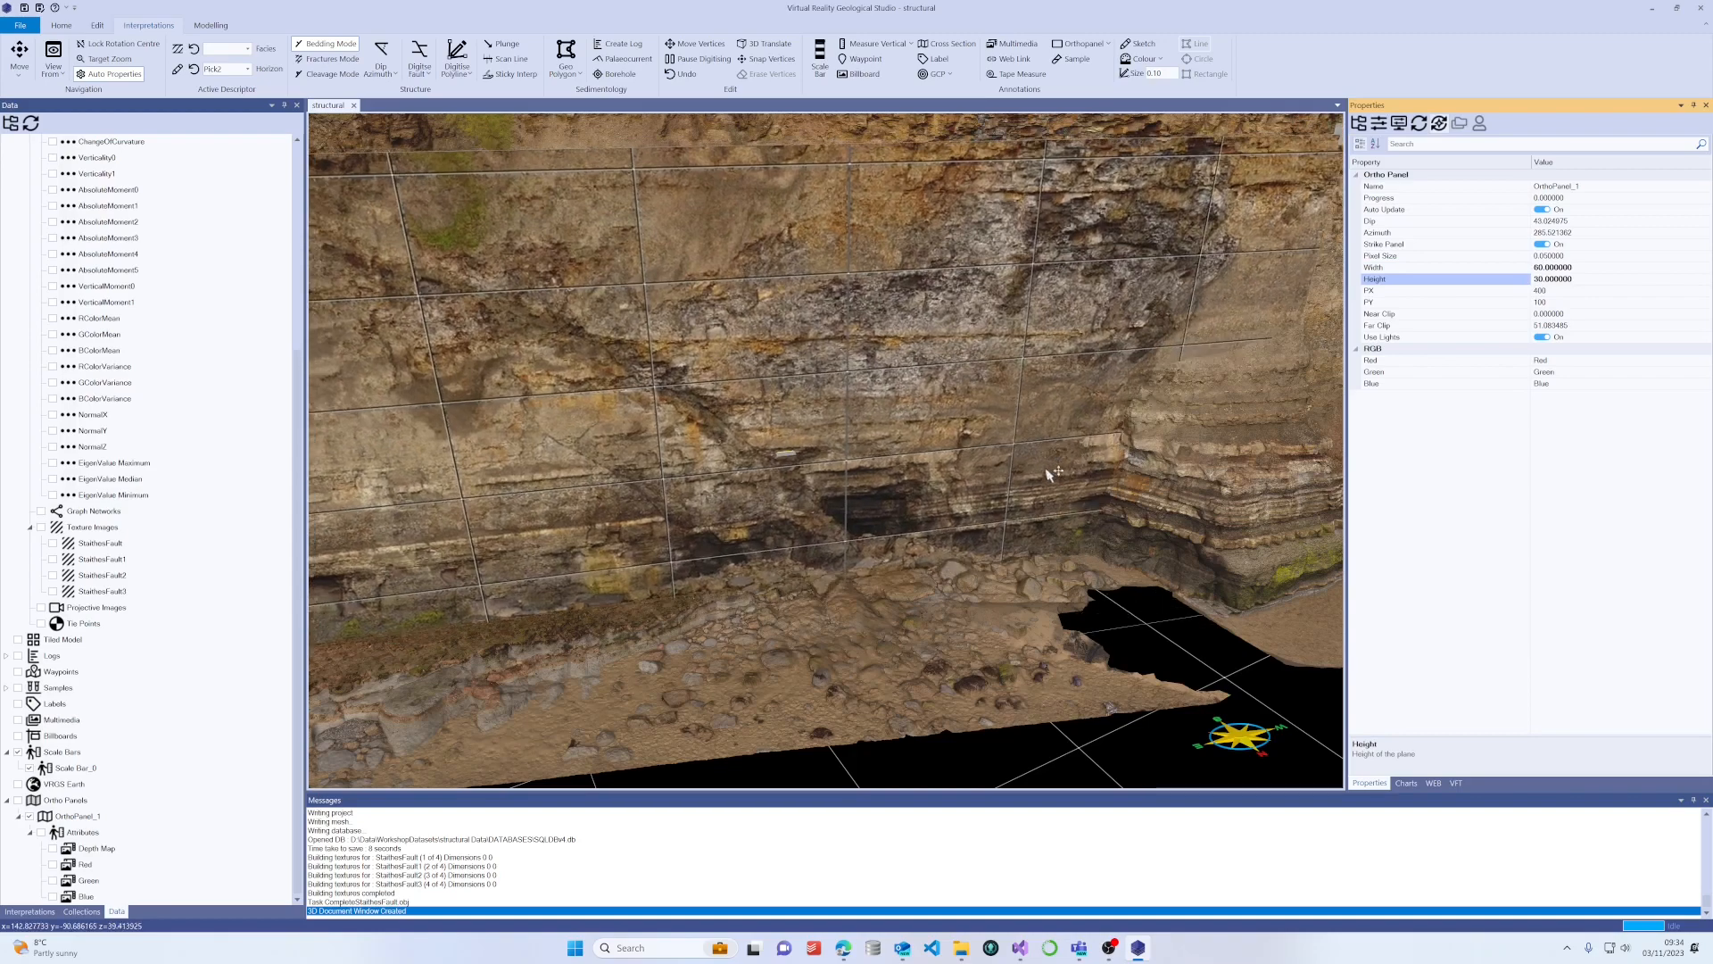
{"action": "scroll", "coordinate": [939, 619], "scroll_direction": "down", "scroll_amount": 10}
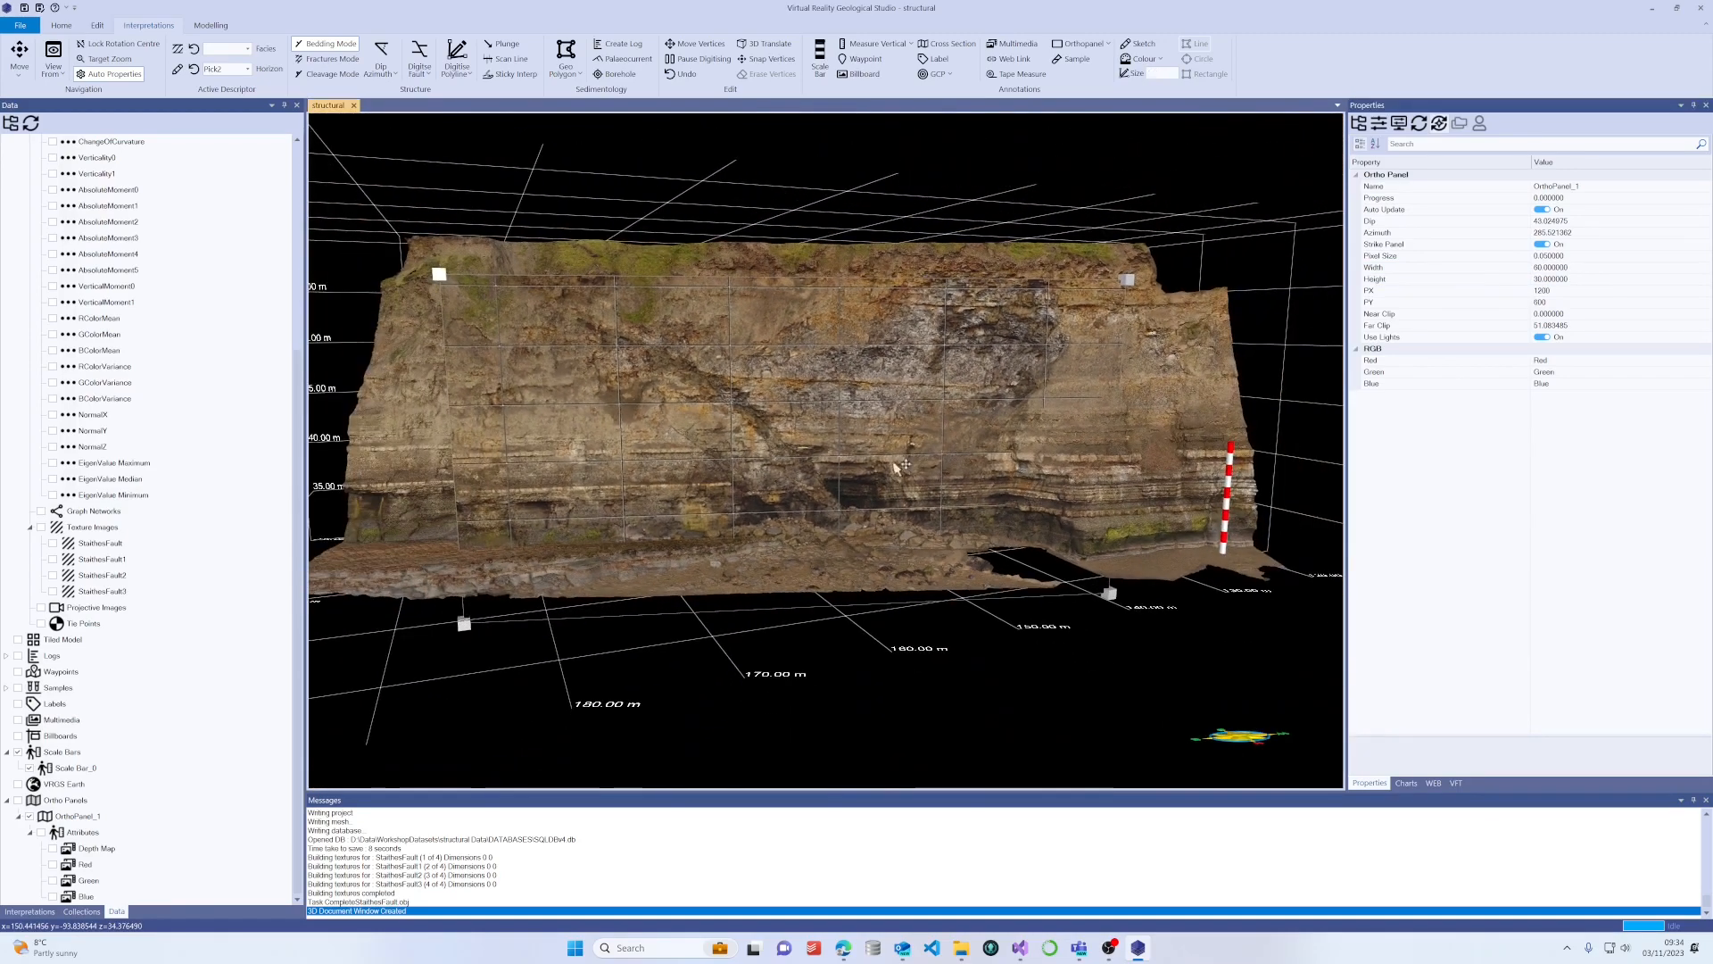
{"action": "left_click_drag", "start_coordinate": [824, 439], "coordinate": [837, 401]}
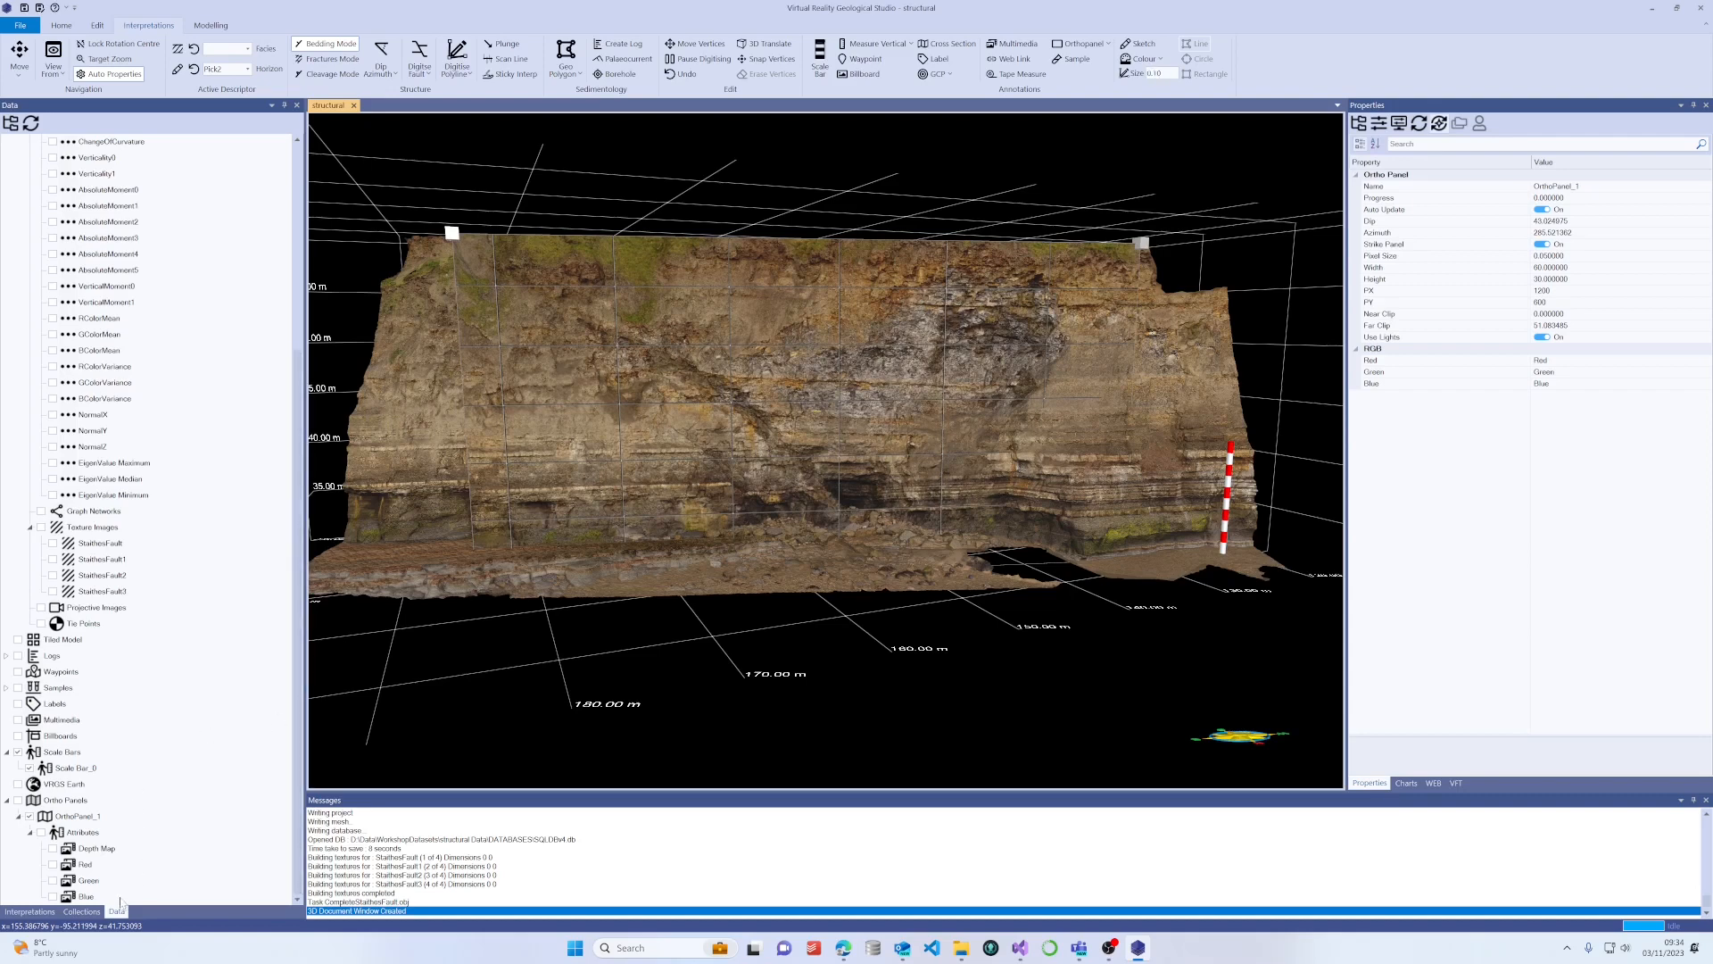
Turn off the bounding boxes for all triangular meshes.
{"action": "scroll", "coordinate": [95, 515], "scroll_direction": "up", "scroll_amount": 6}
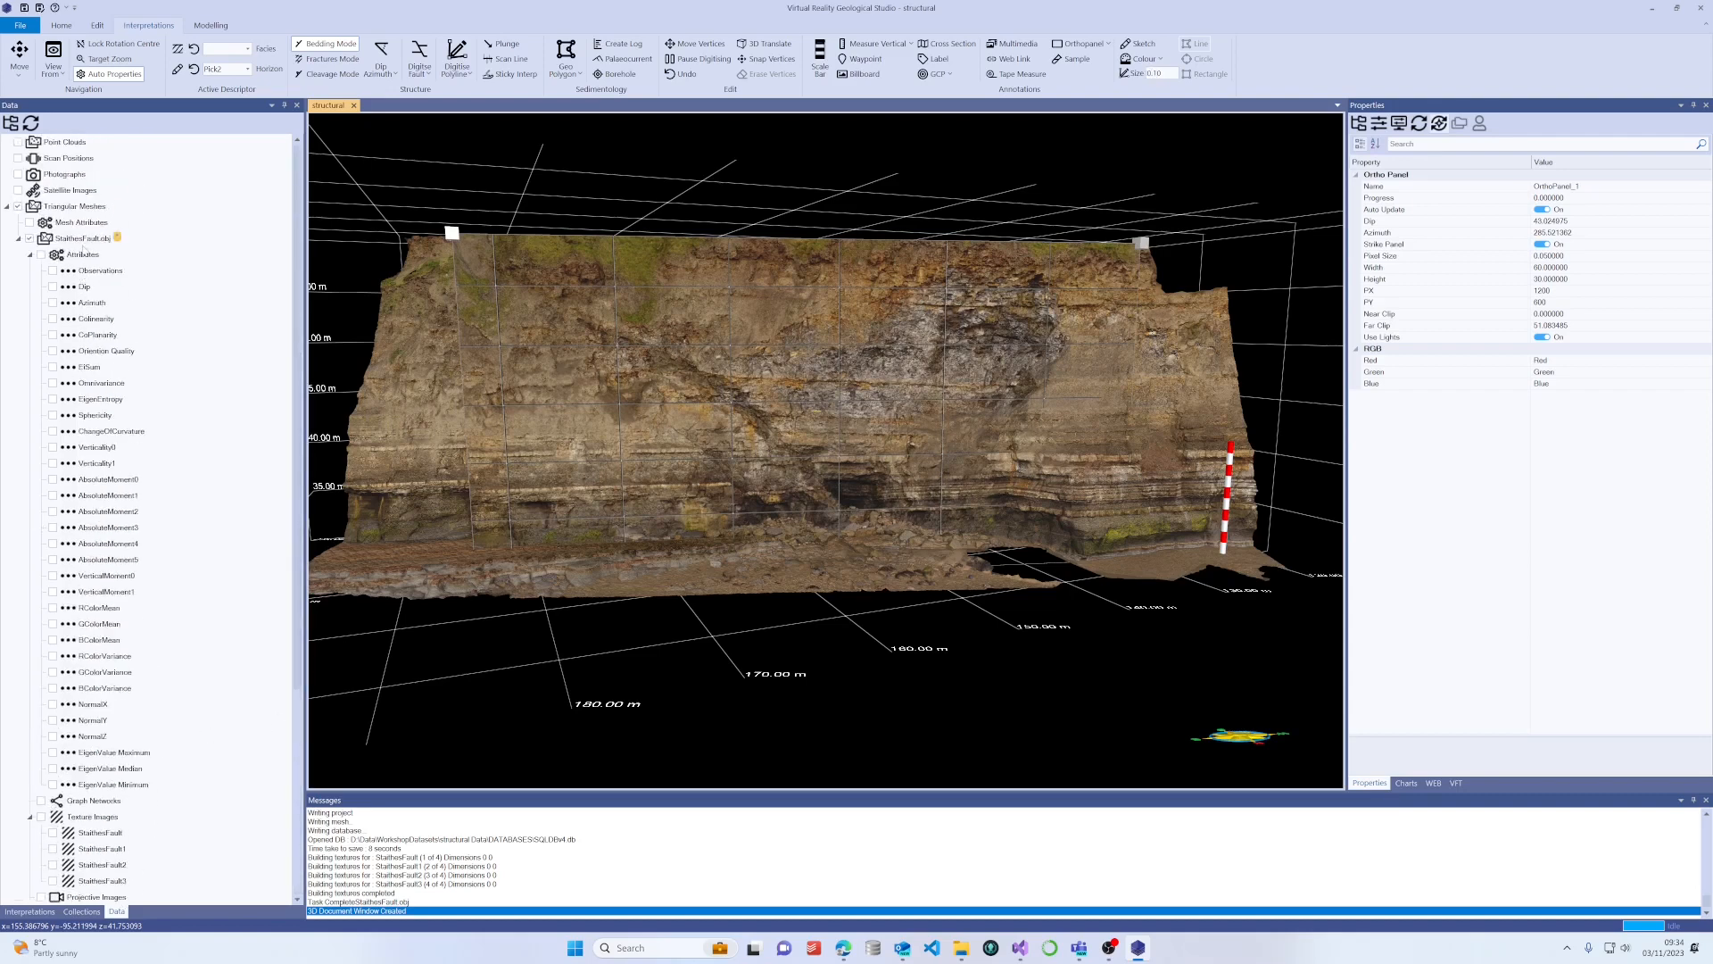
{"action": "left_click", "coordinate": [83, 240]}
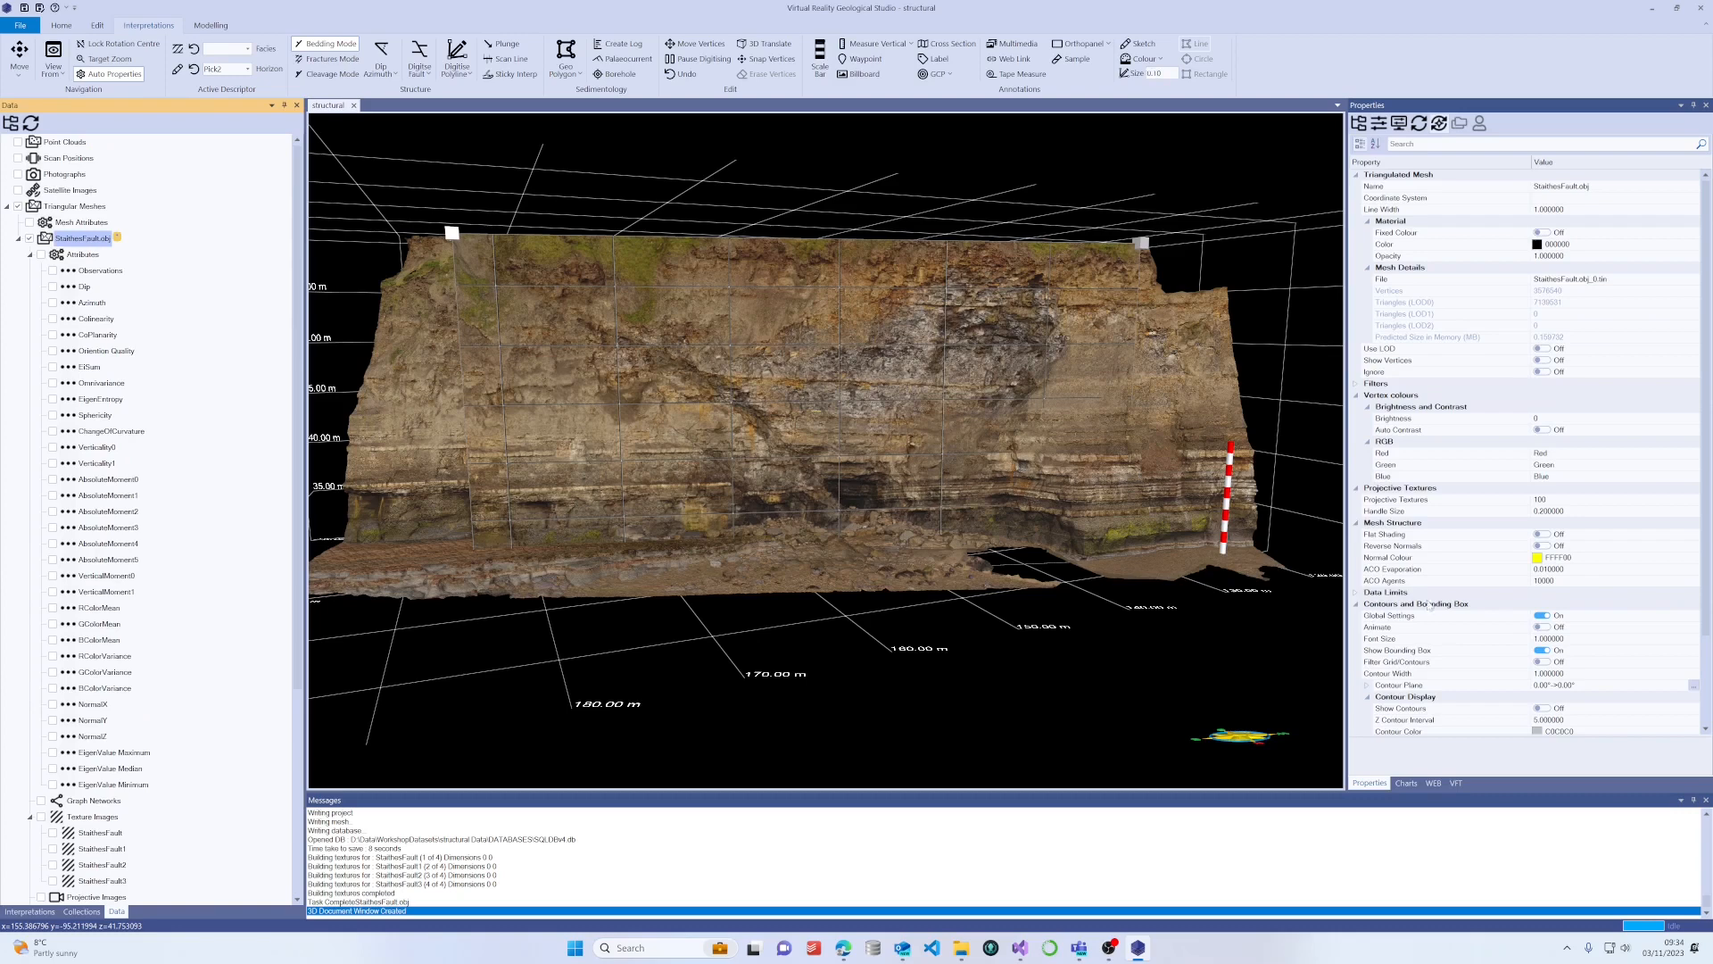
{"action": "scroll", "coordinate": [1459, 654], "scroll_direction": "down", "scroll_amount": 3}
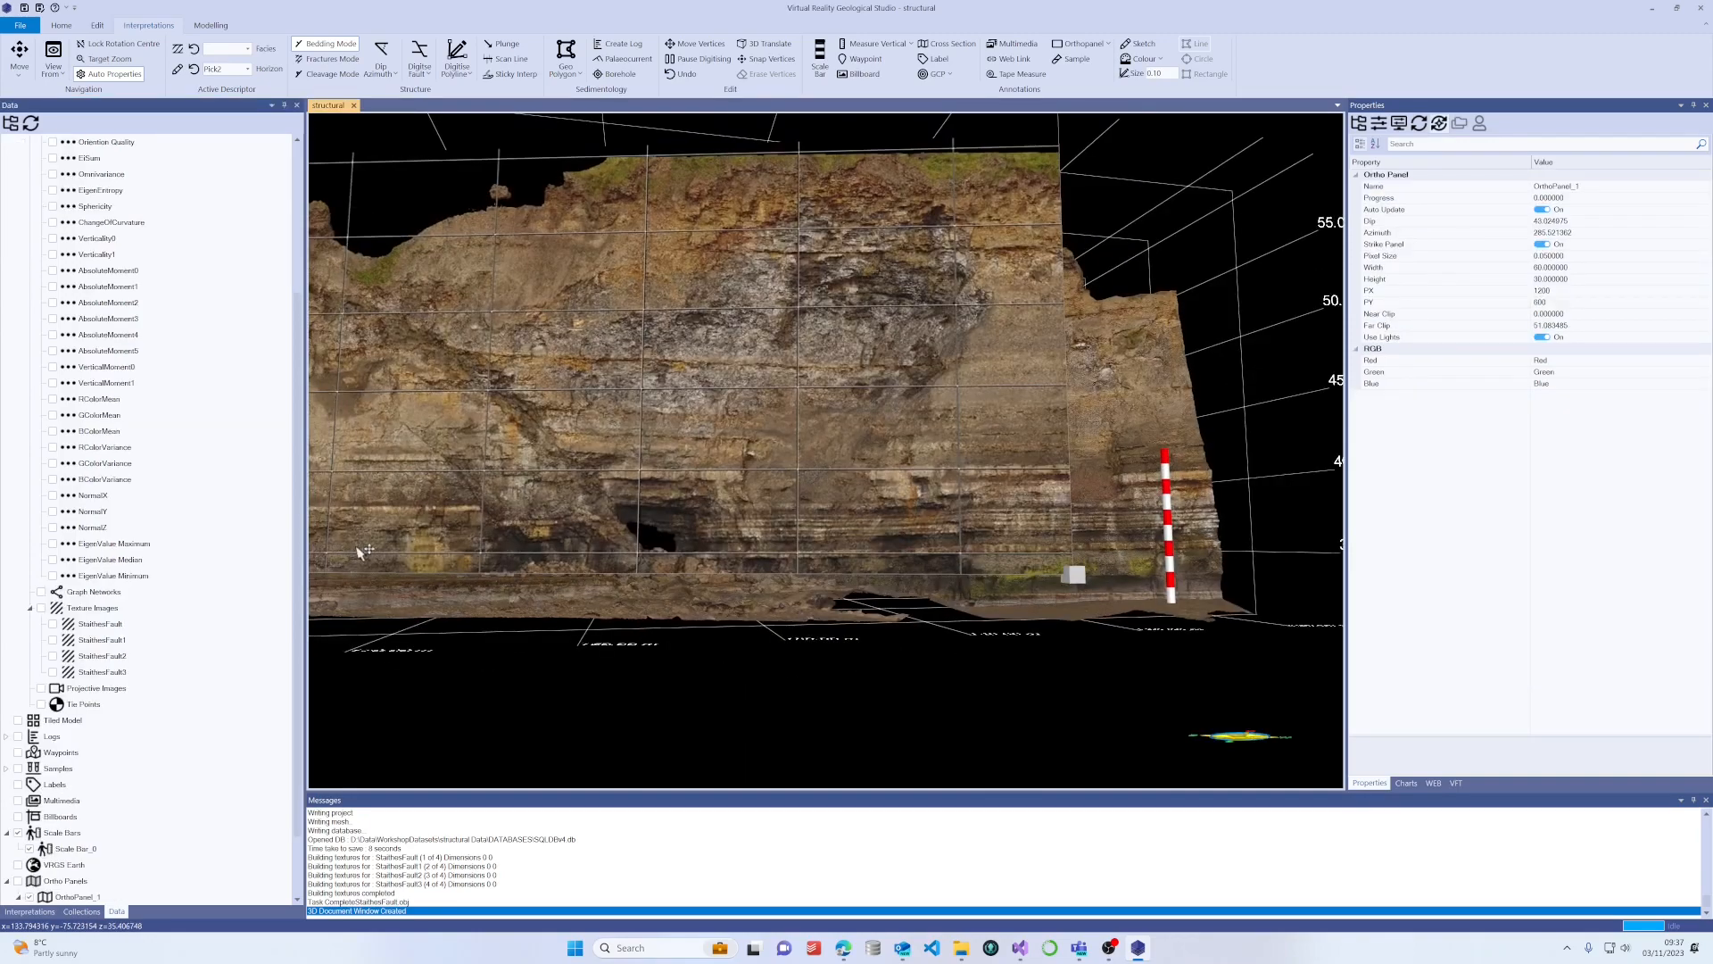
{"action": "left_click", "coordinate": [78, 239]}
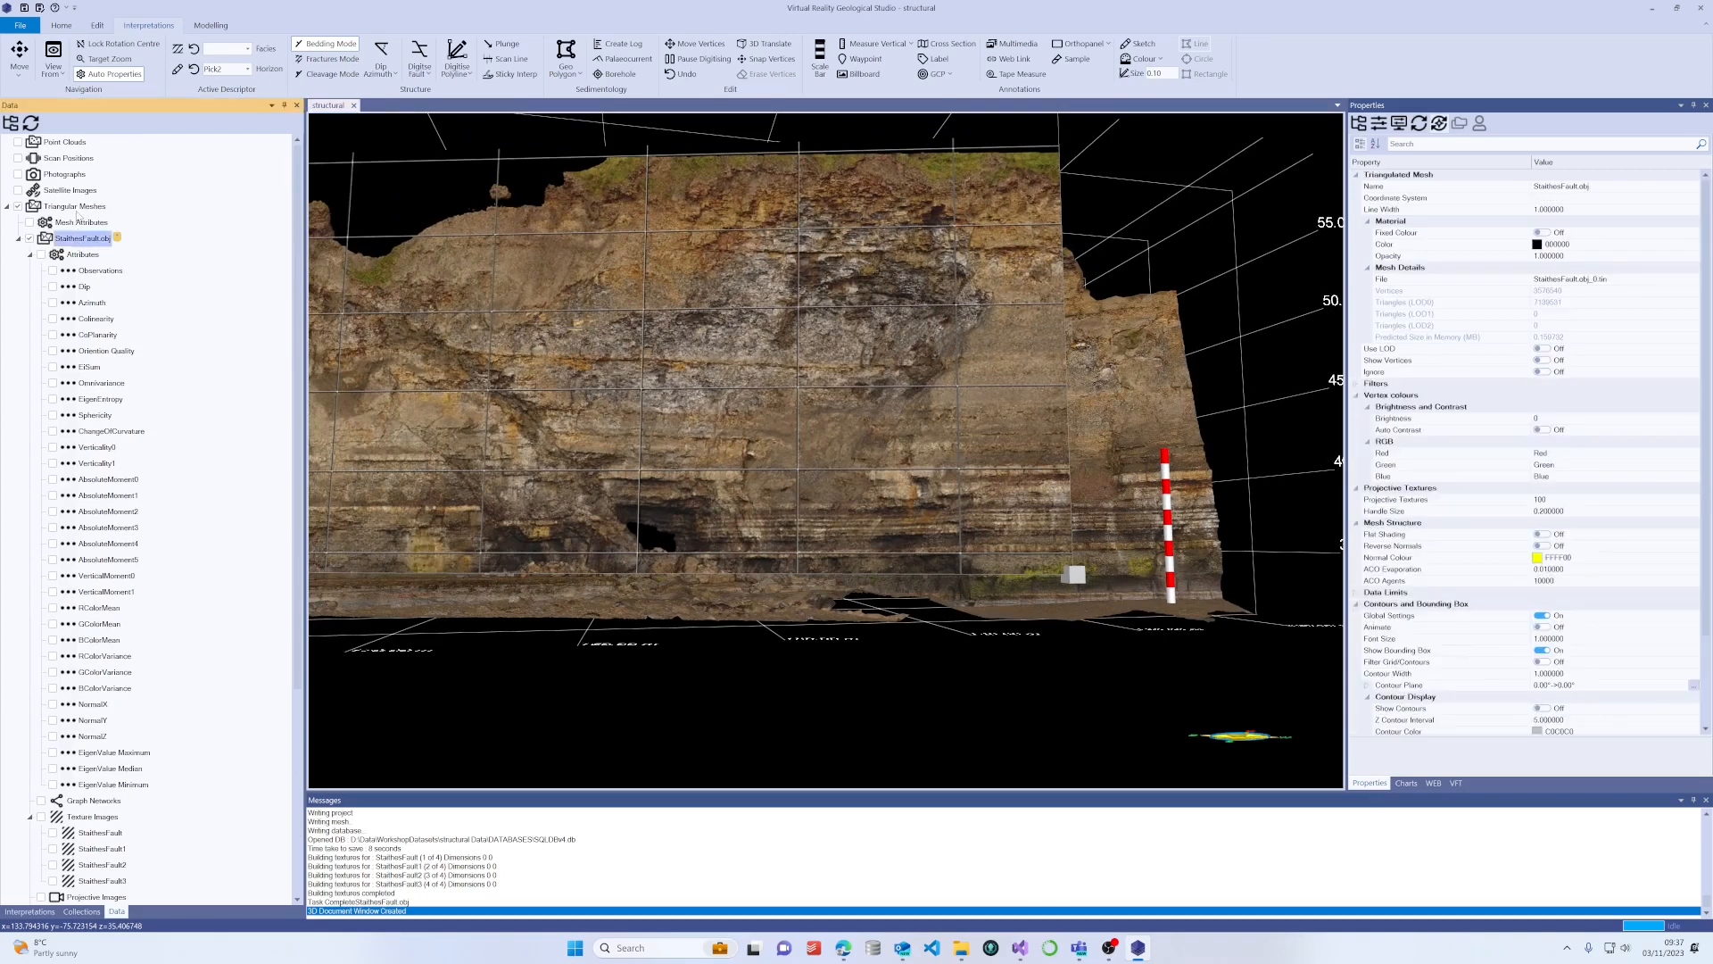
{"action": "left_click", "coordinate": [77, 209]}
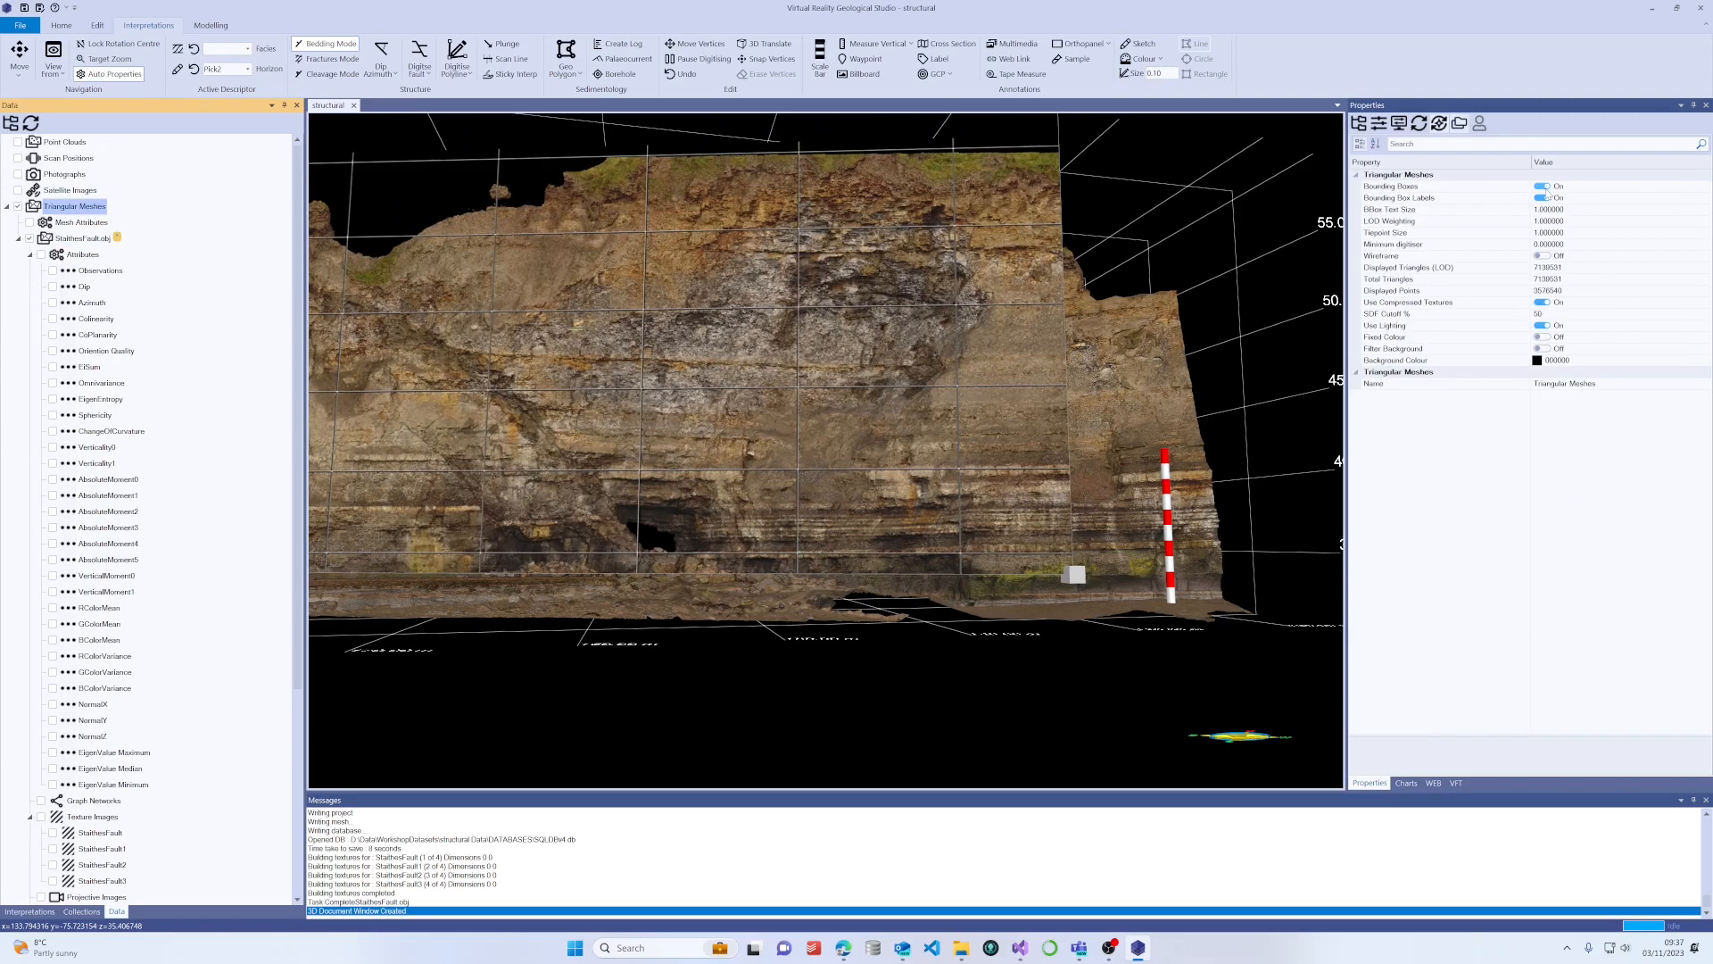
{"action": "left_click", "coordinate": [1540, 187]}
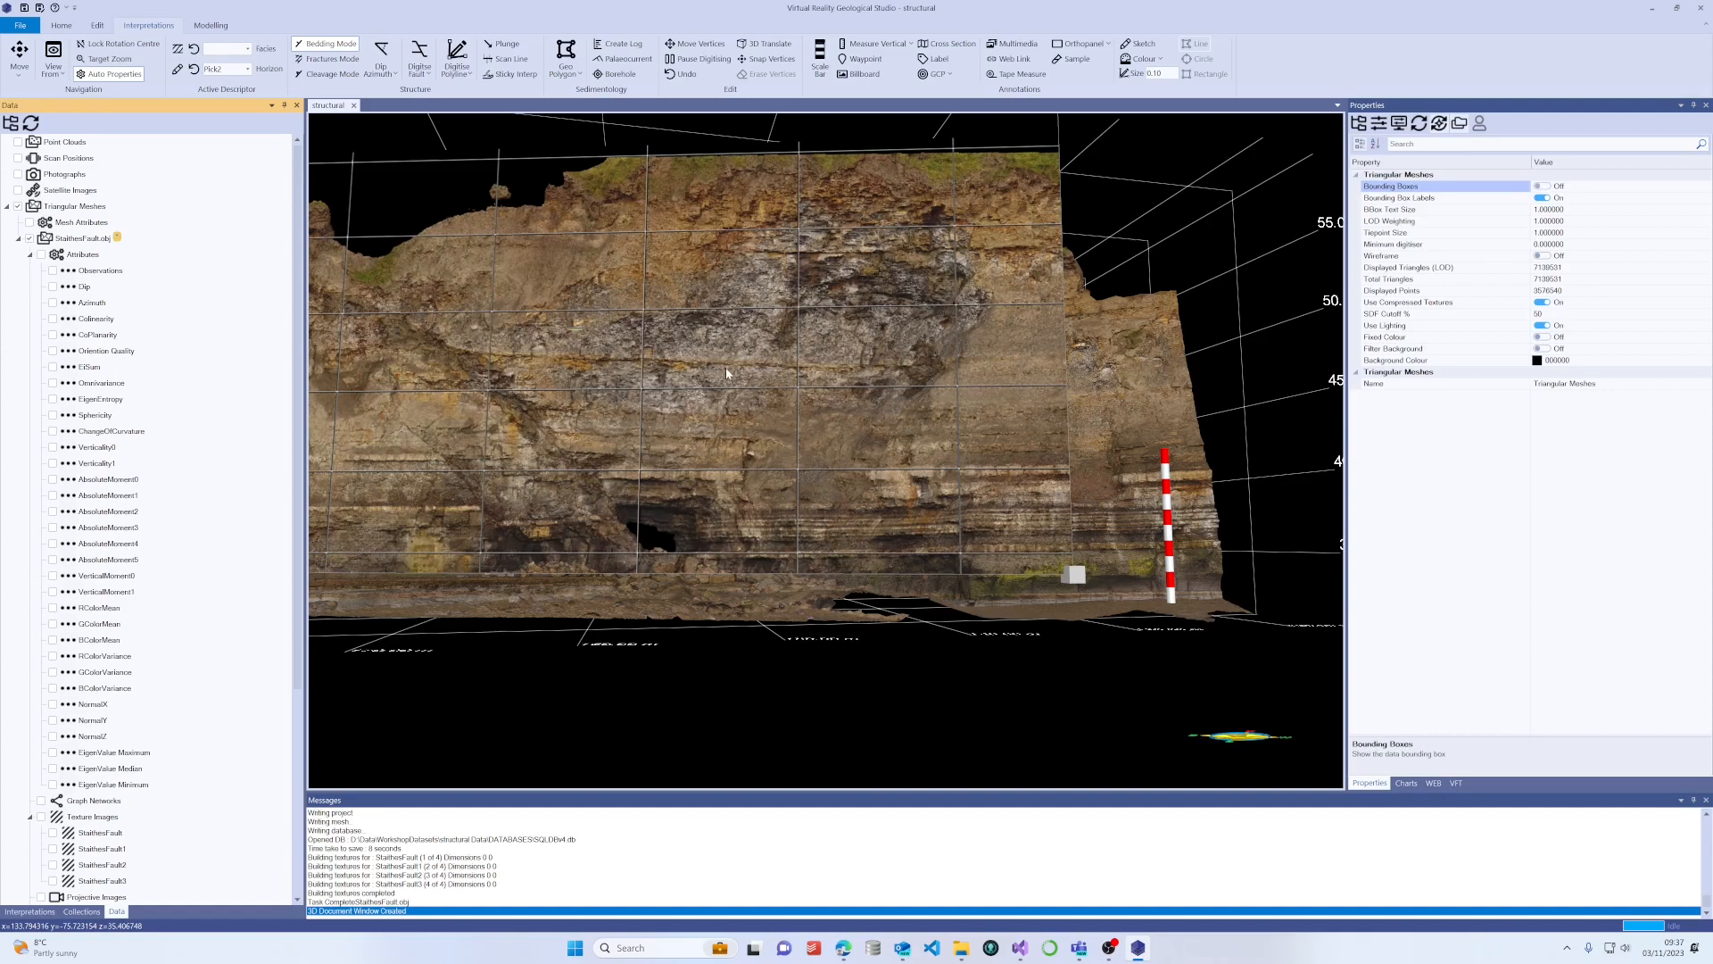
Reposition the ortho panel in front of the outcrop, adjusting its distance from the cliff and checking it from oblique views.
{"action": "left_click_drag", "start_coordinate": [726, 374], "coordinate": [802, 430]}
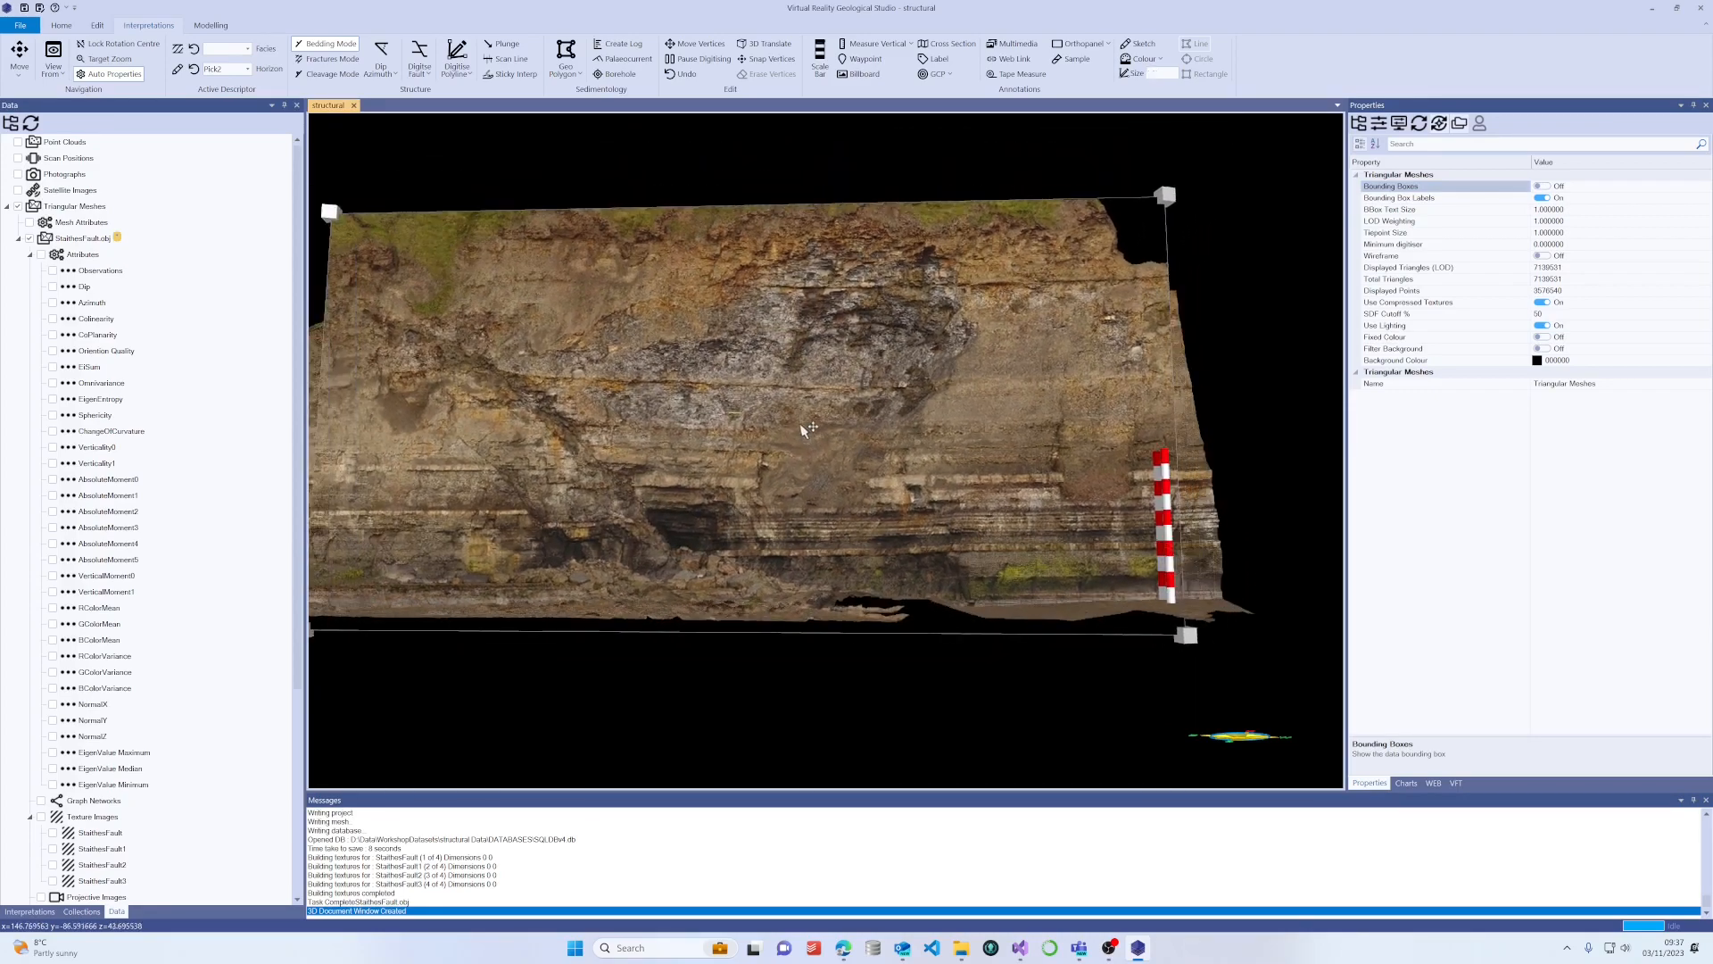
{"action": "scroll", "coordinate": [803, 430], "scroll_direction": "down", "scroll_amount": 3}
{"action": "left_click_drag", "start_coordinate": [730, 573], "coordinate": [1058, 491]}
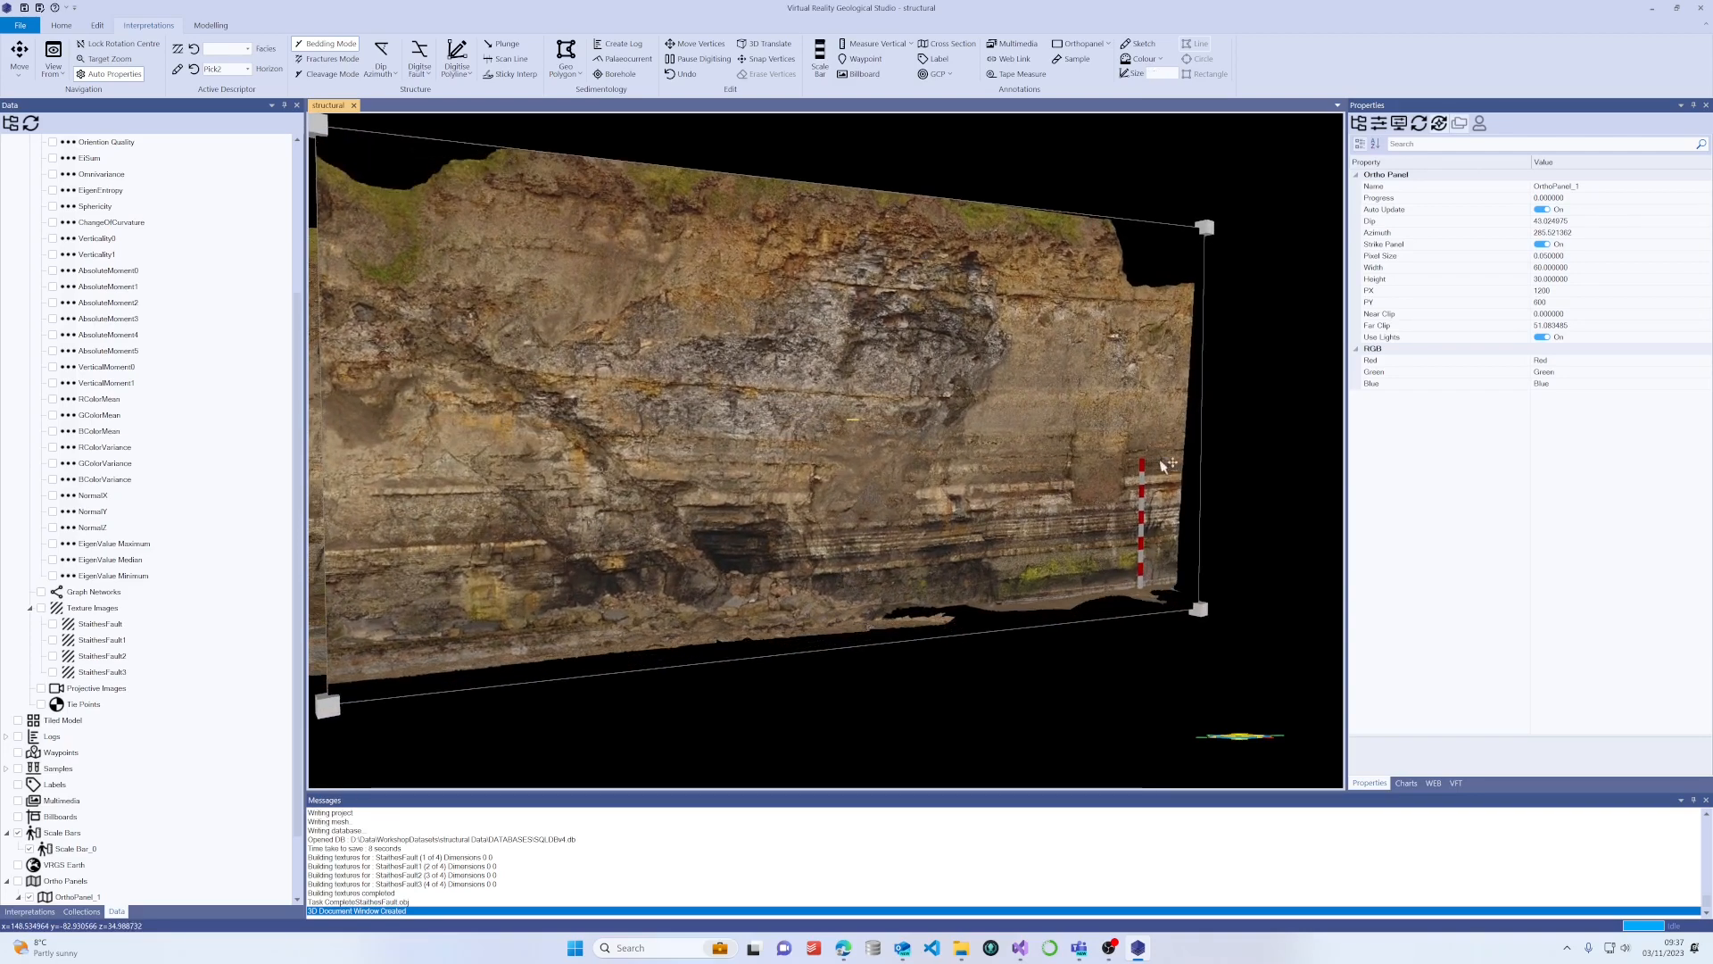
{"action": "scroll", "coordinate": [1145, 585], "scroll_direction": "up", "scroll_amount": 5}
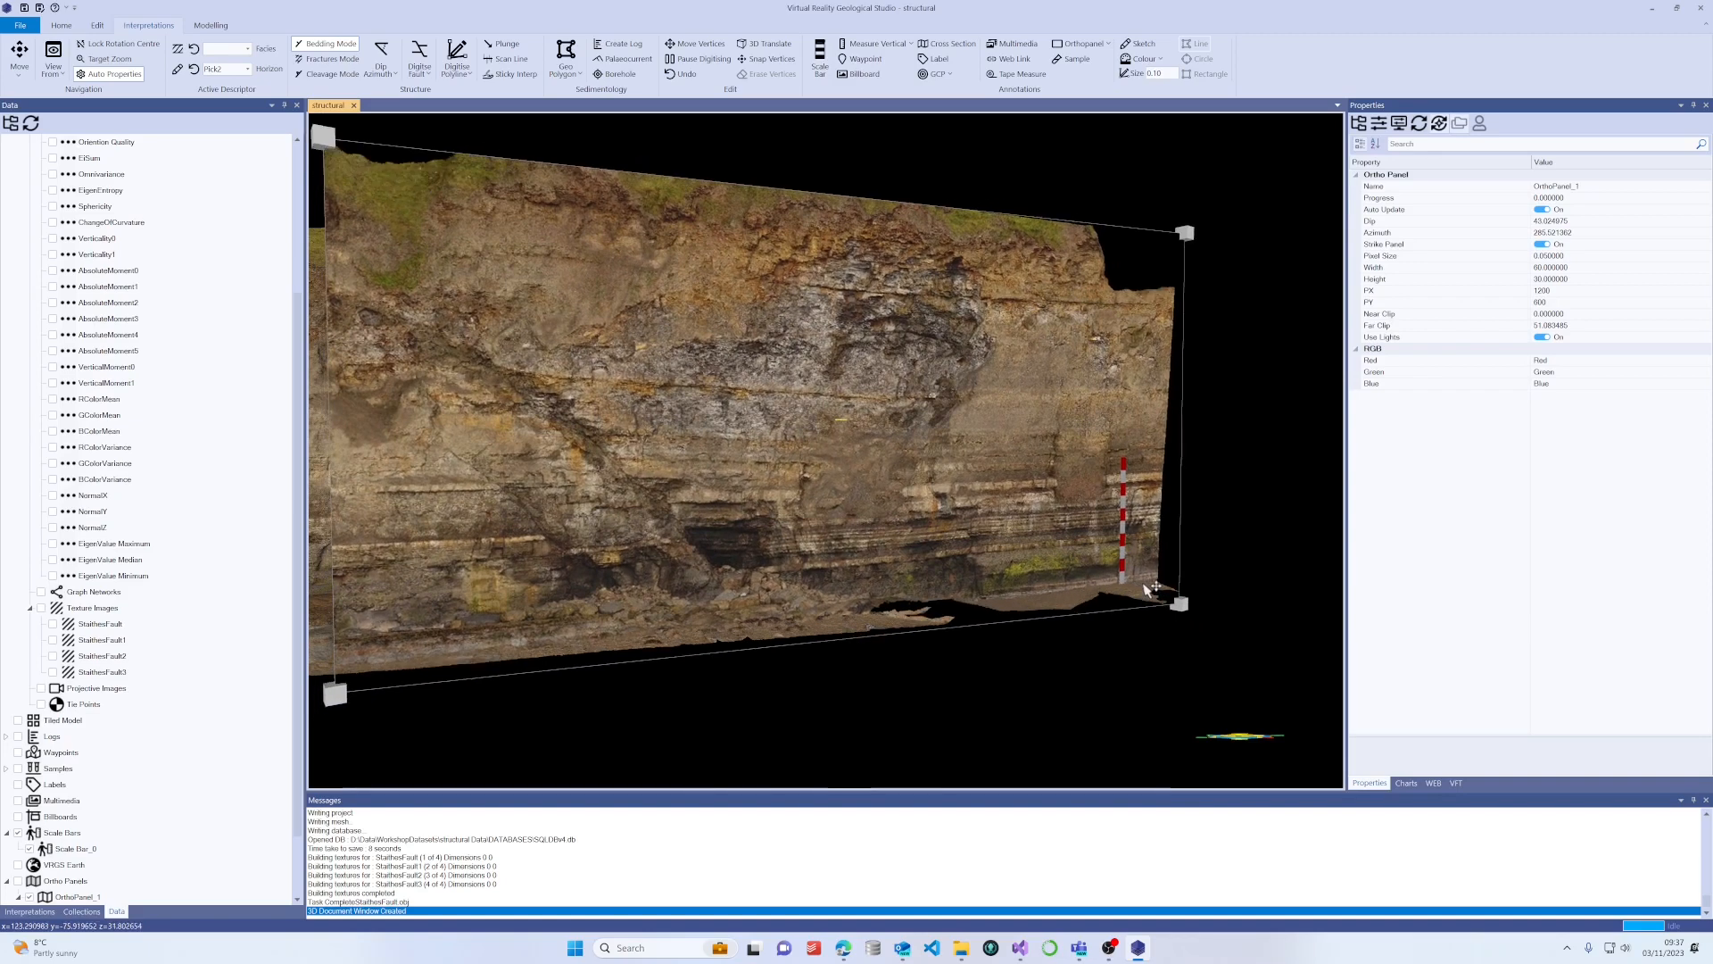
{"action": "scroll", "coordinate": [1151, 589], "scroll_direction": "up", "scroll_amount": 3}
{"action": "scroll", "coordinate": [1151, 589], "scroll_direction": "down", "scroll_amount": 4}
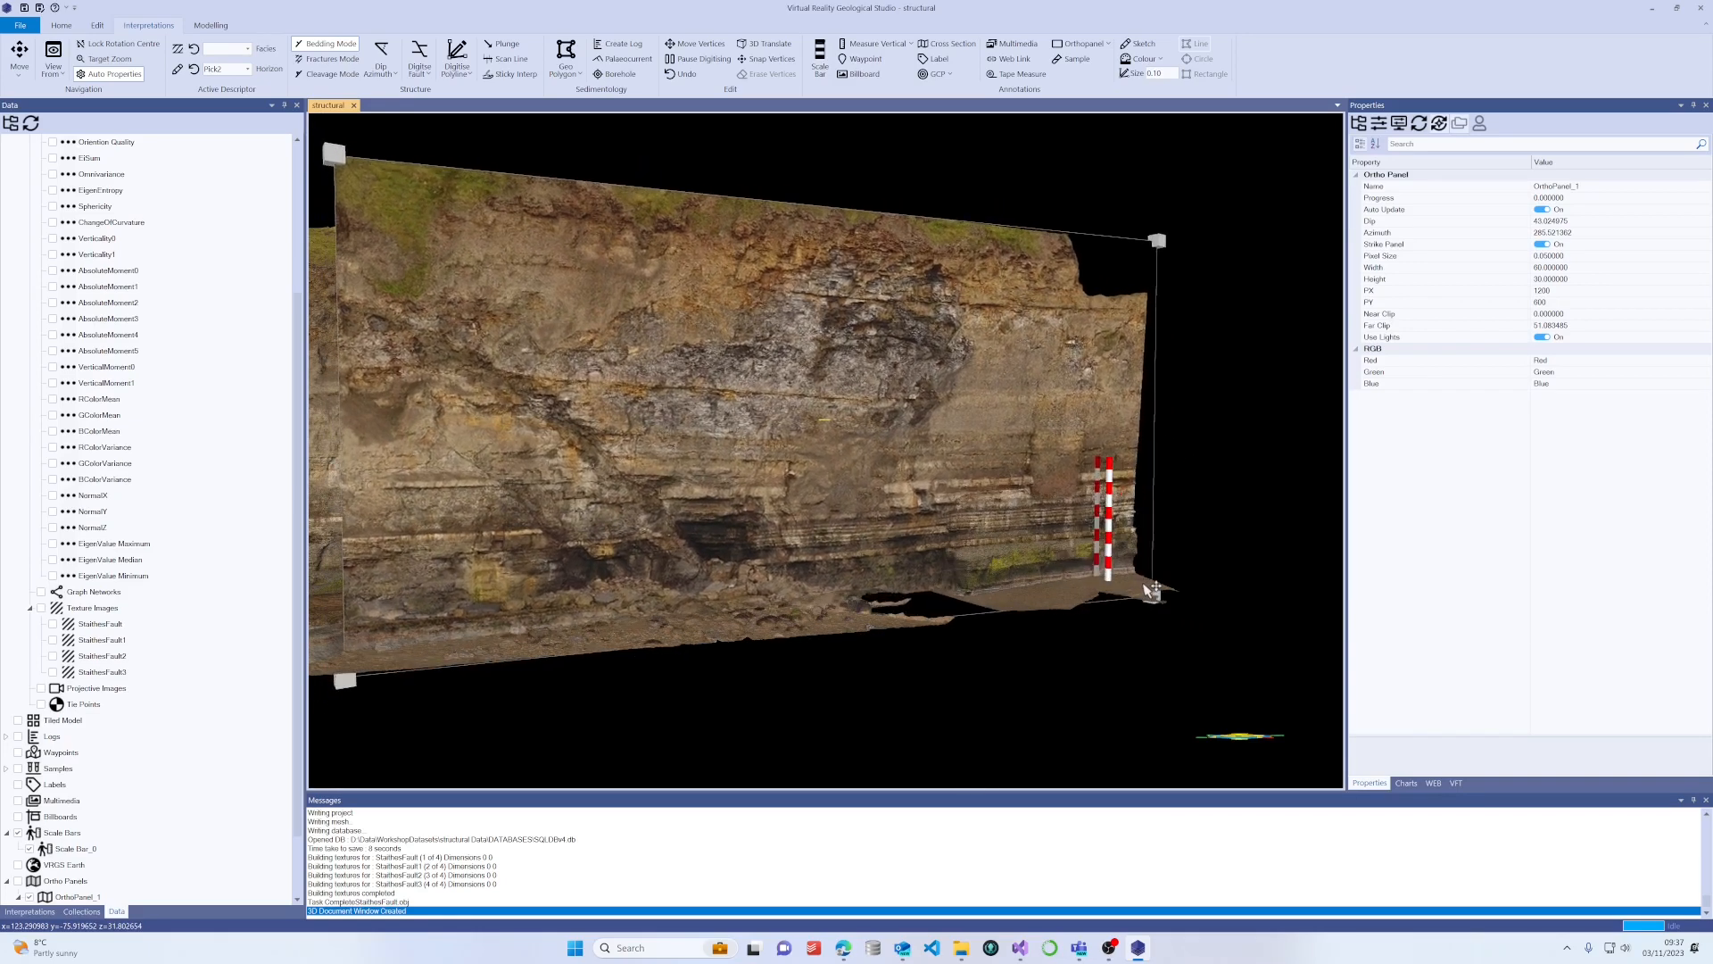
{"action": "scroll", "coordinate": [1145, 586], "scroll_direction": "down", "scroll_amount": 3}
{"action": "left_click_drag", "start_coordinate": [1041, 643], "coordinate": [897, 632]}
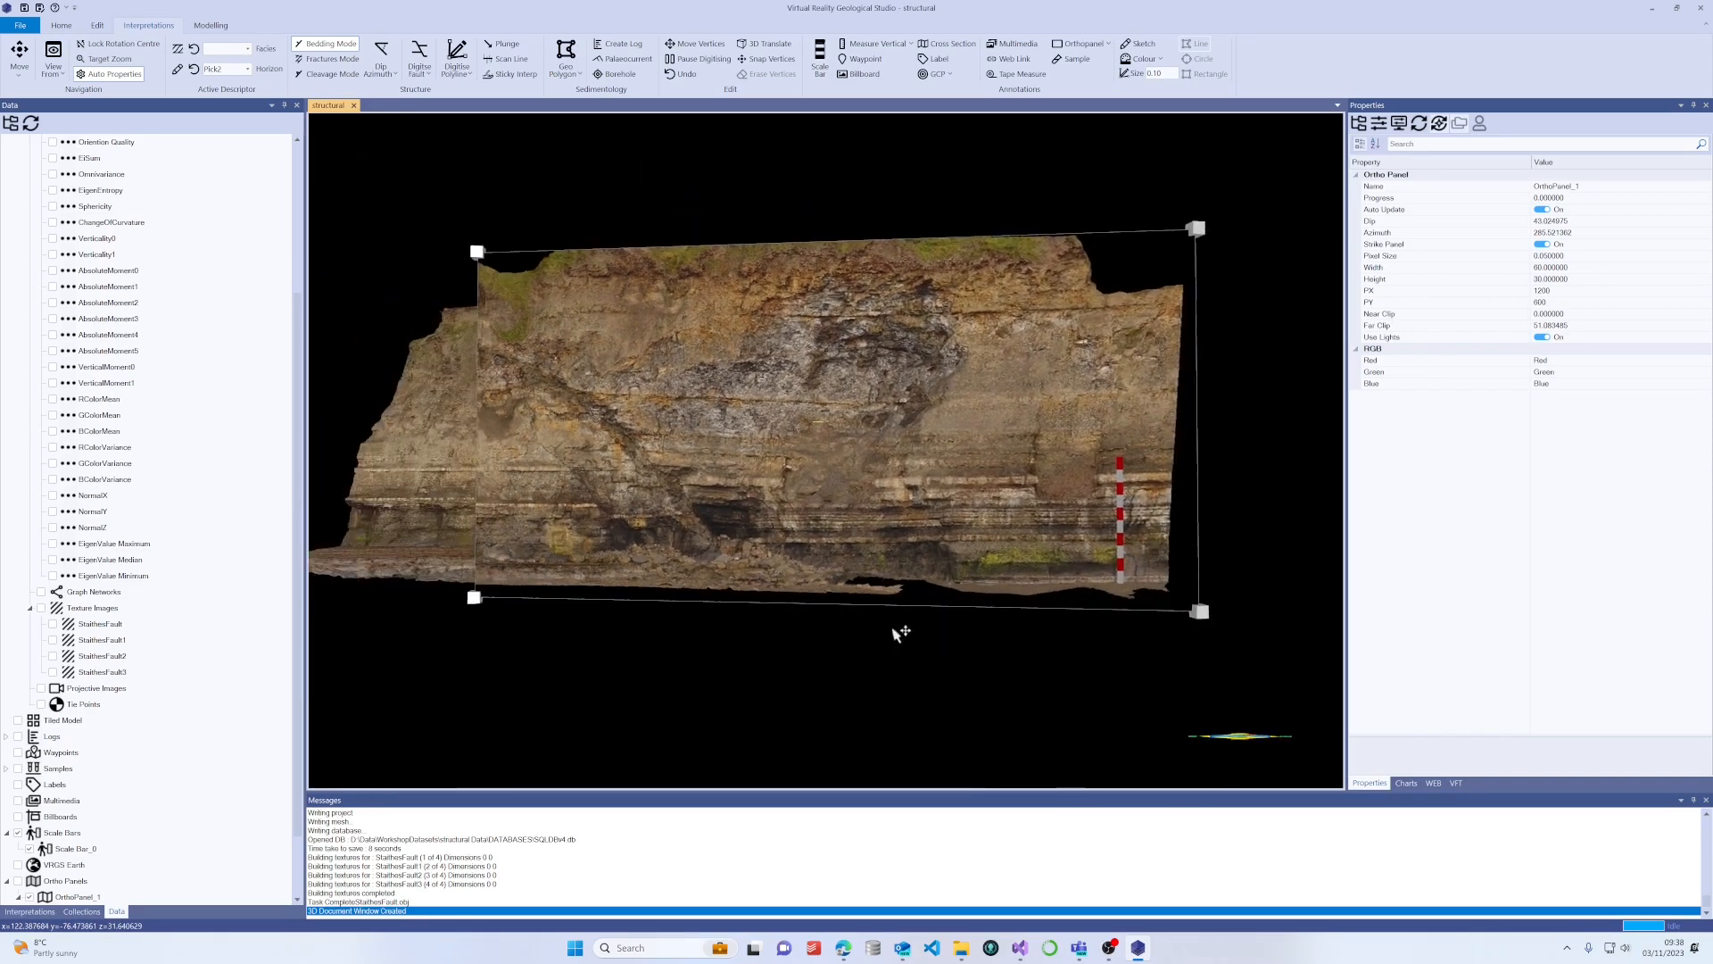
Move the ortho panel nearer to and farther from the cliff and examine from oblique views where its projected image is clipped.
{"action": "scroll", "coordinate": [837, 439], "scroll_direction": "down", "scroll_amount": 5}
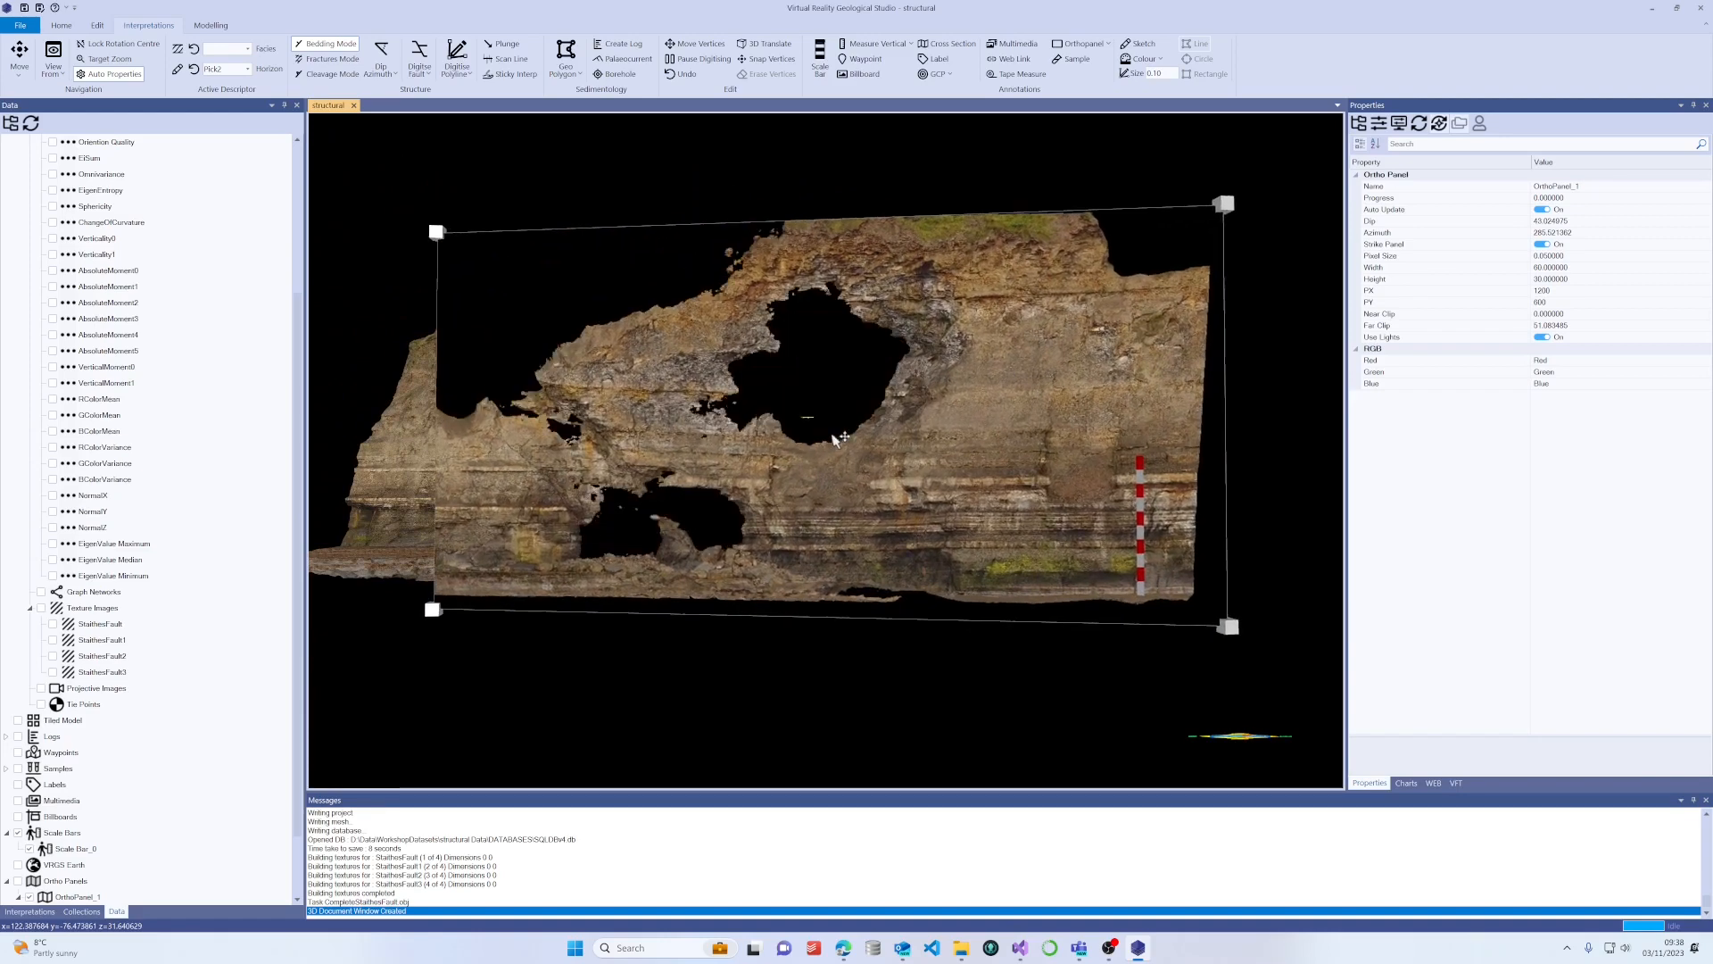
{"action": "scroll", "coordinate": [840, 424], "scroll_direction": "up", "scroll_amount": 3}
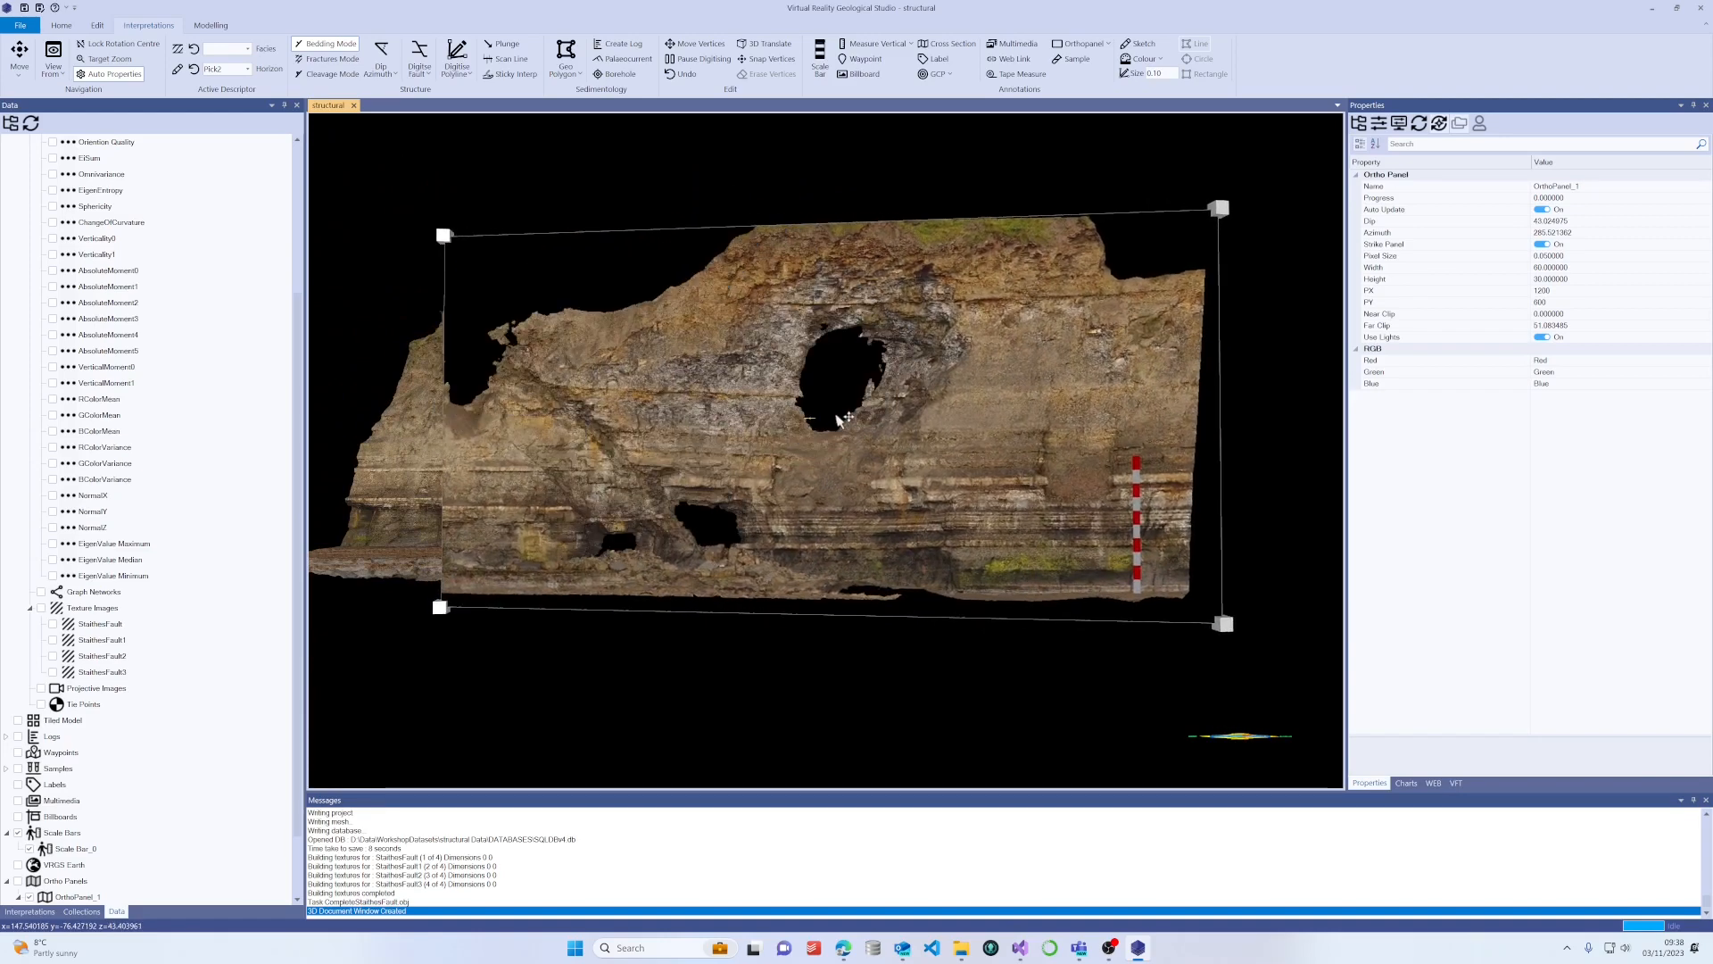
{"action": "left_click_drag", "start_coordinate": [696, 199], "coordinate": [752, 253]}
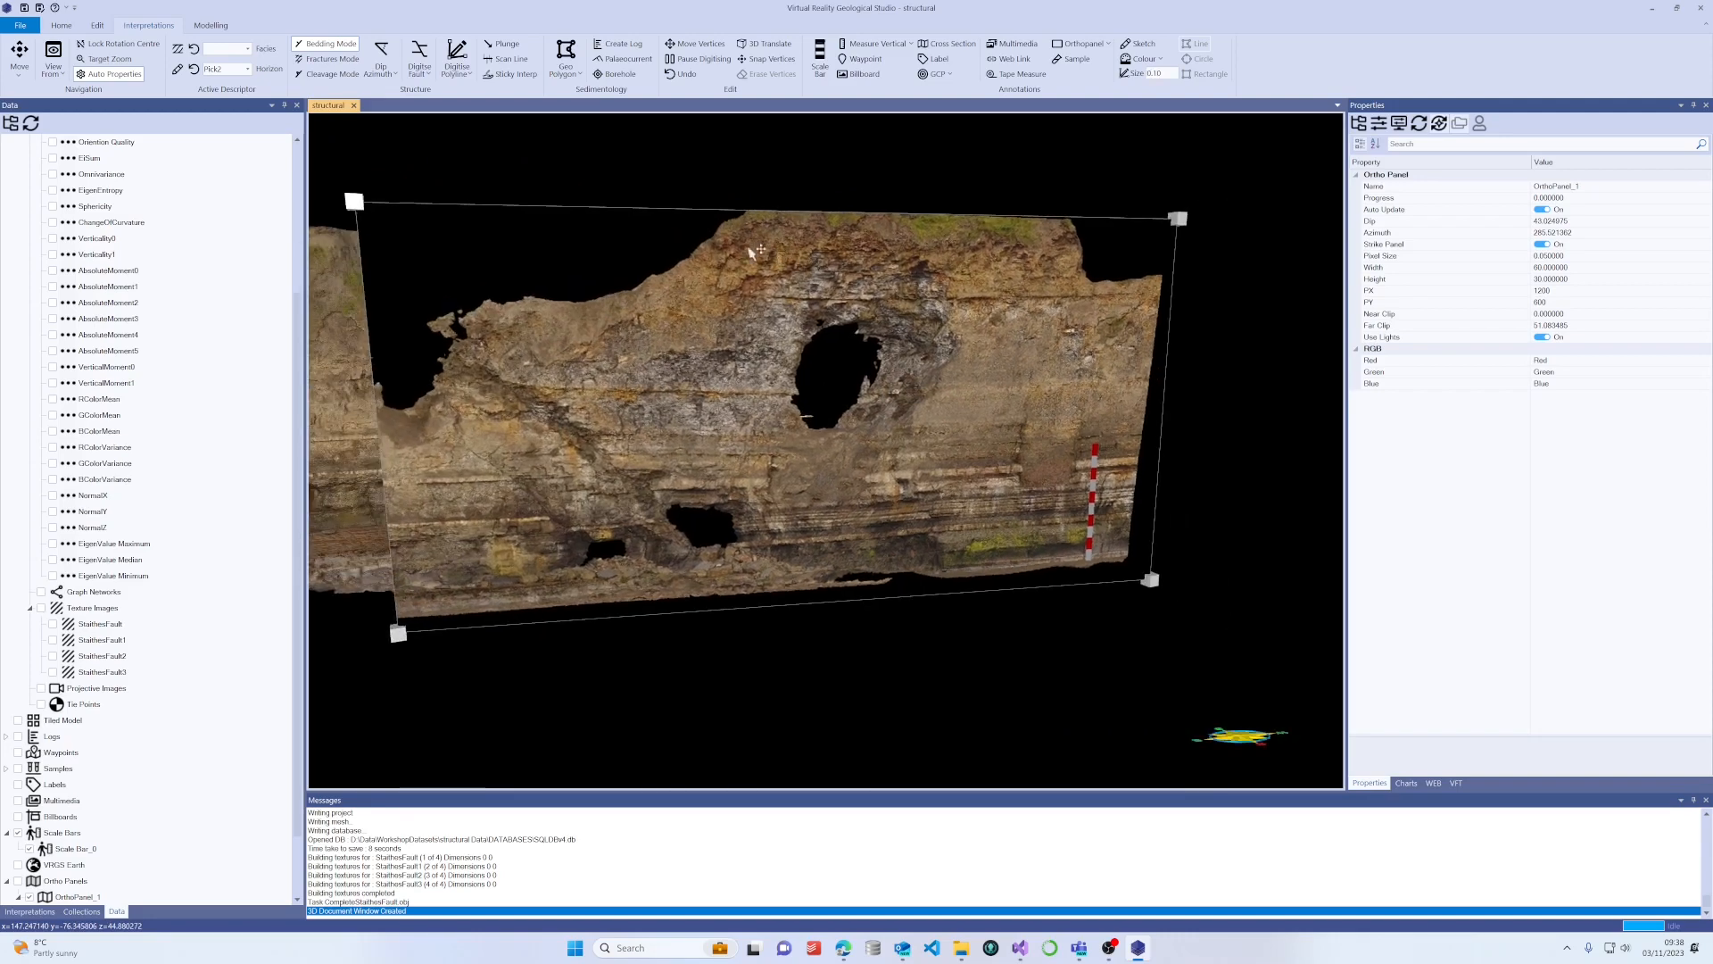
{"action": "left_click_drag", "start_coordinate": [381, 463], "coordinate": [639, 531]}
{"action": "scroll", "coordinate": [560, 455], "scroll_direction": "up", "scroll_amount": 1}
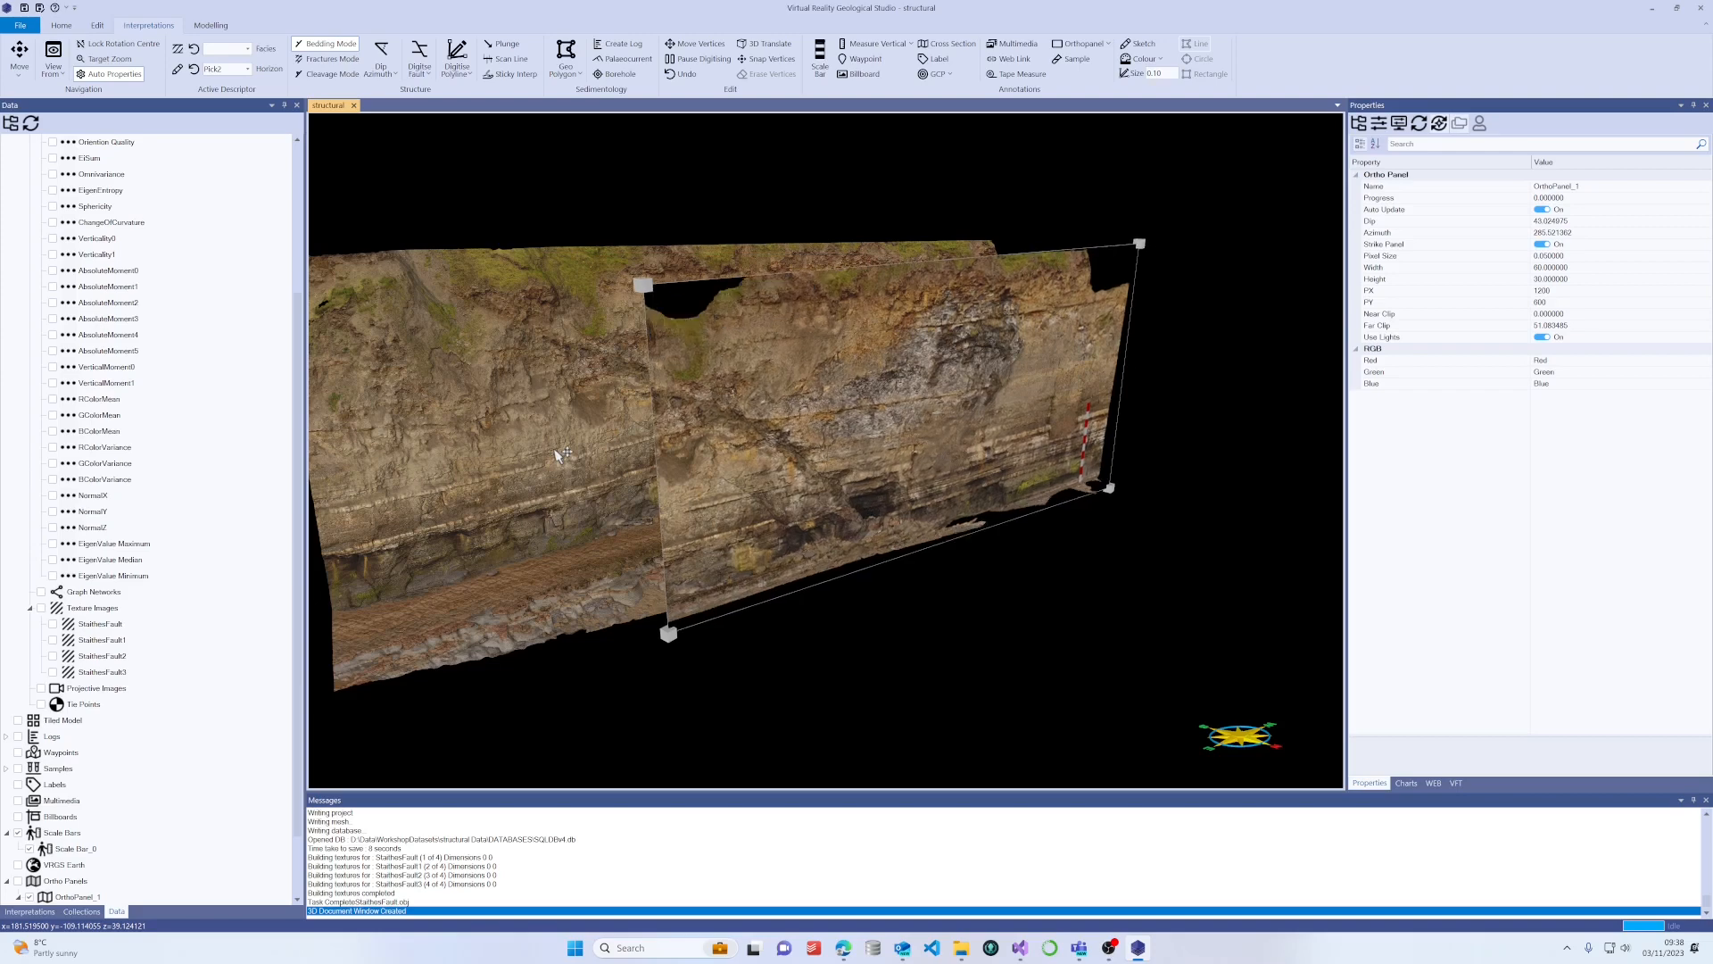
{"action": "scroll", "coordinate": [560, 455], "scroll_direction": "up", "scroll_amount": 1}
{"action": "scroll", "coordinate": [562, 456], "scroll_direction": "down", "scroll_amount": 5}
{"action": "scroll", "coordinate": [564, 457], "scroll_direction": "up", "scroll_amount": 3}
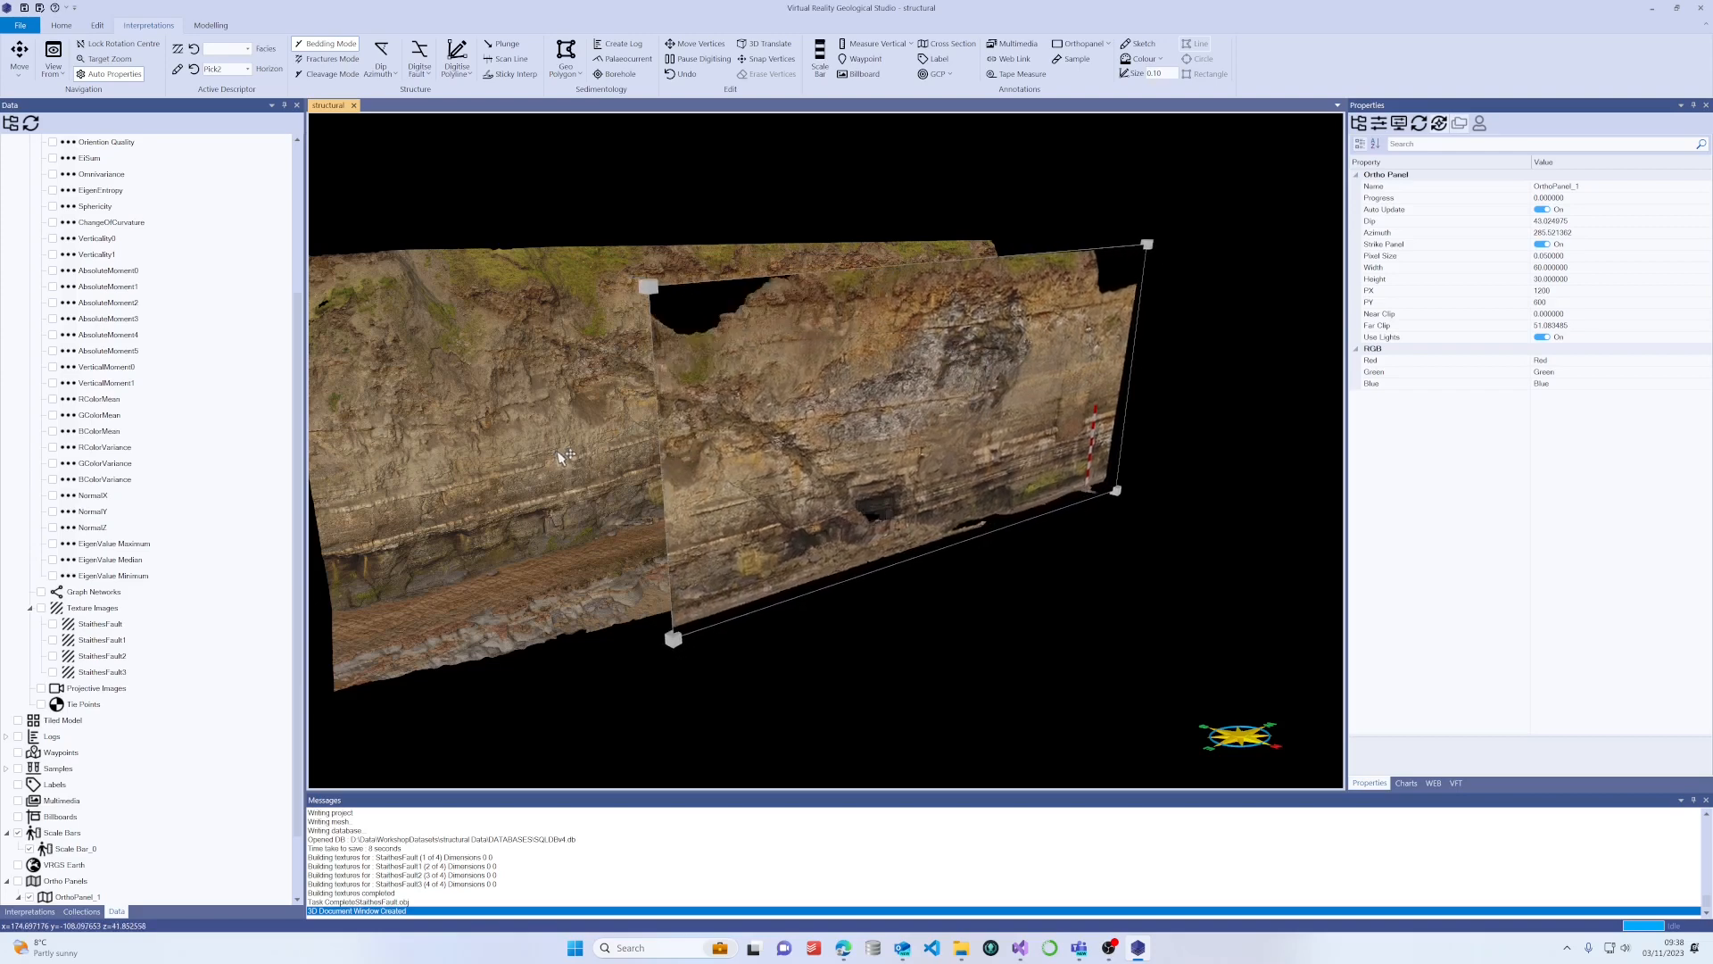
{"action": "scroll", "coordinate": [563, 457], "scroll_direction": "down", "scroll_amount": 4}
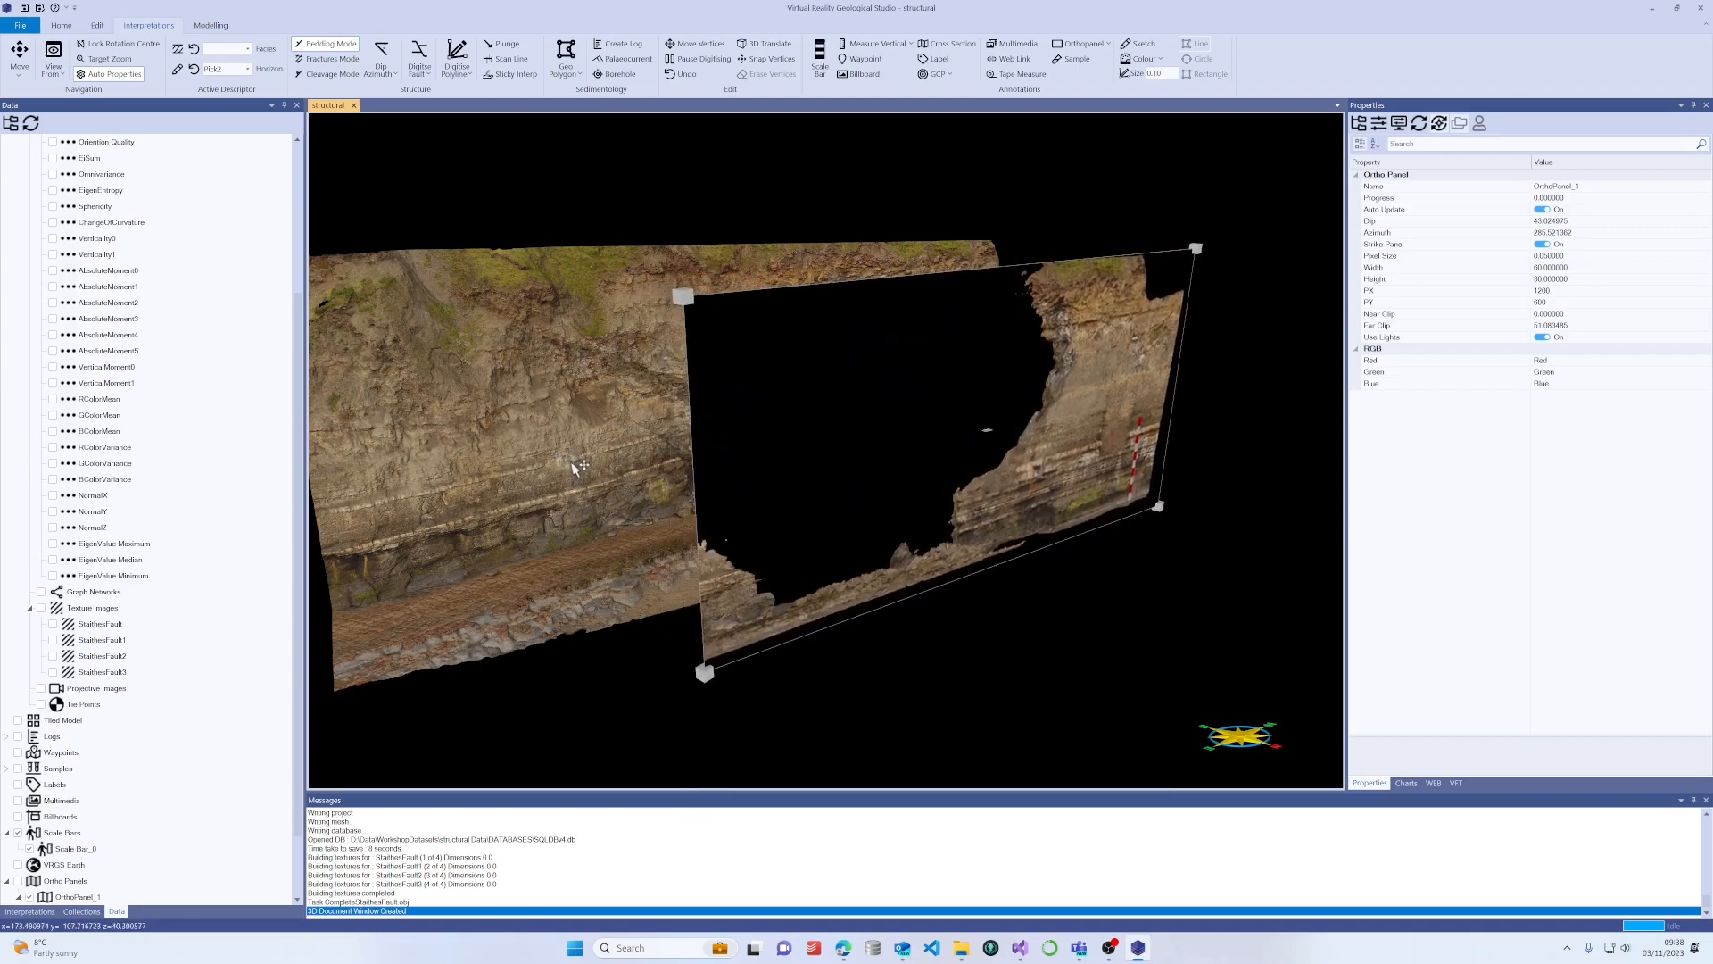
{"action": "scroll", "coordinate": [575, 466], "scroll_direction": "up", "scroll_amount": 5}
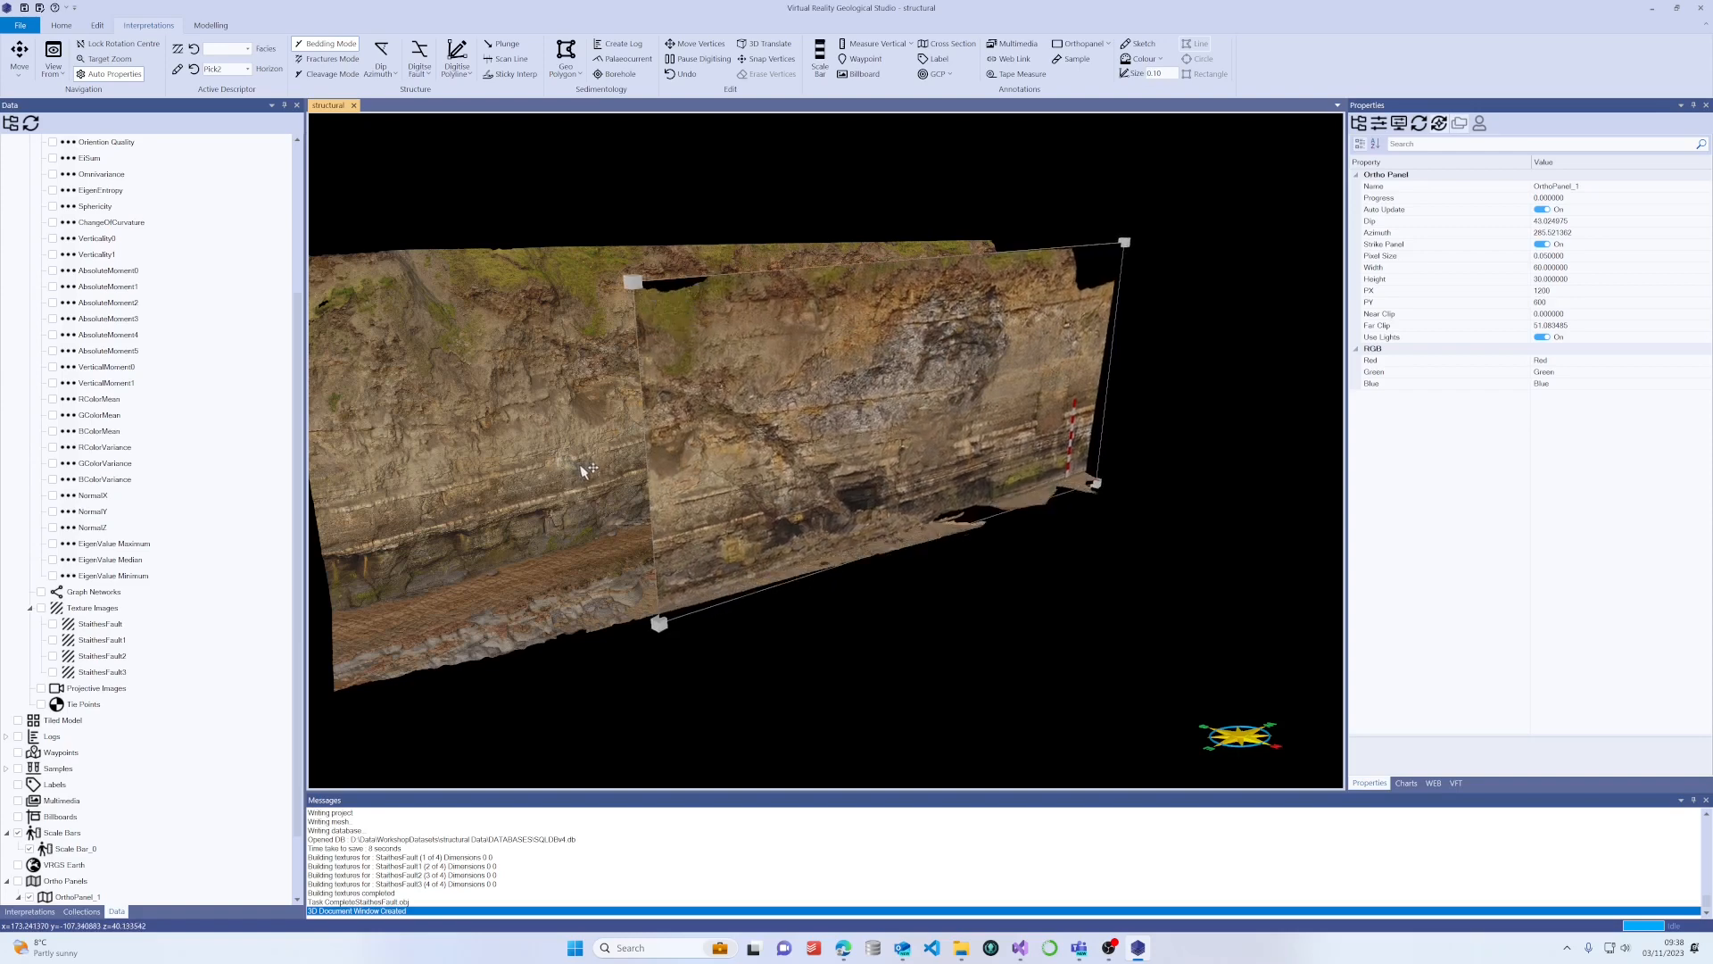
{"action": "scroll", "coordinate": [581, 471], "scroll_direction": "up", "scroll_amount": 2}
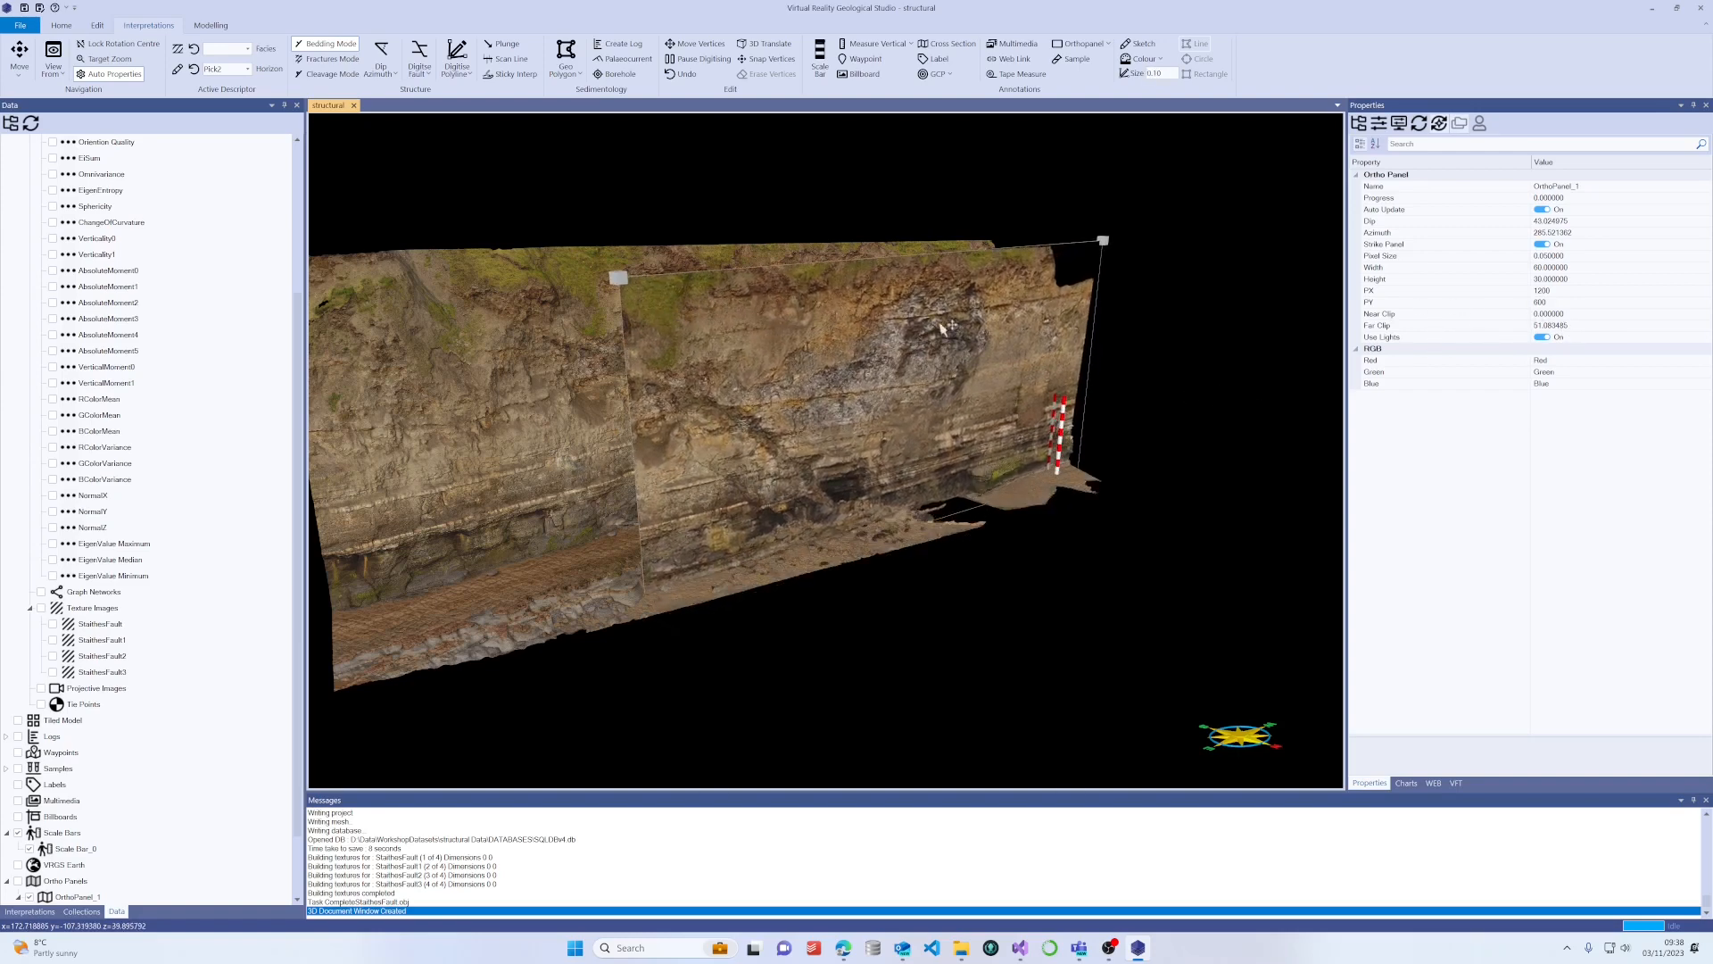
Move the ortho panel farther out from the cliff and set its Far Clip distance to 80.
{"action": "scroll", "coordinate": [928, 338], "scroll_direction": "up", "scroll_amount": 5}
{"action": "scroll", "coordinate": [928, 337], "scroll_direction": "down", "scroll_amount": 5}
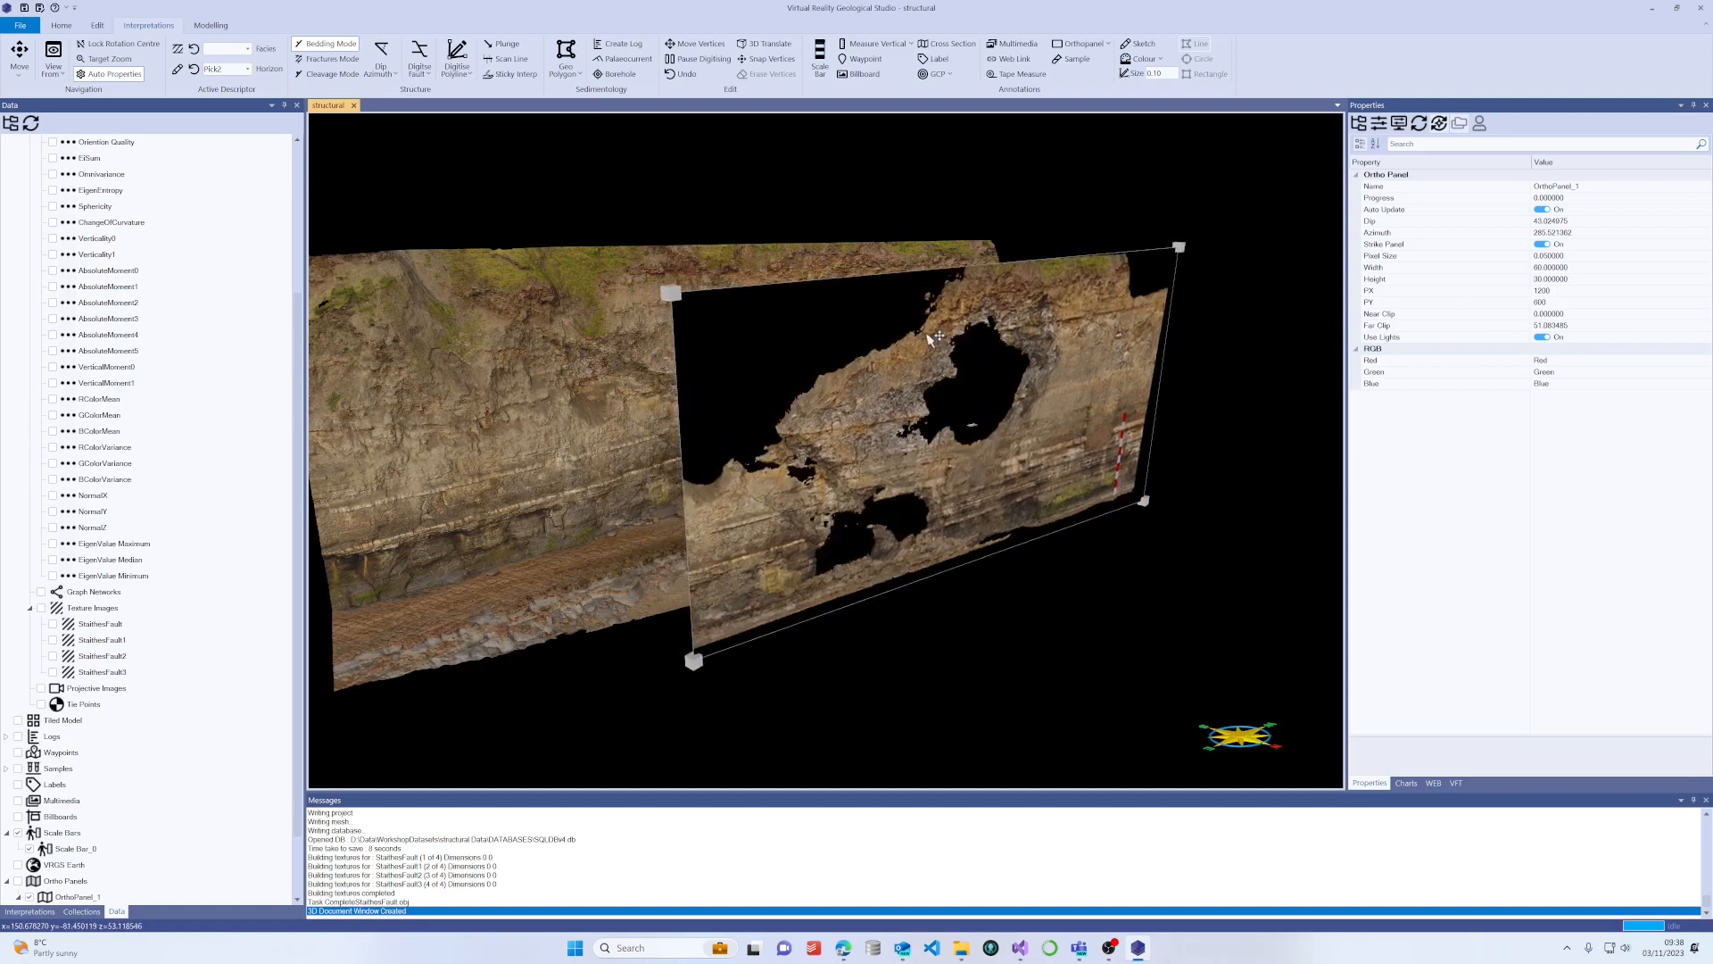
{"action": "left_click", "coordinate": [1510, 327]}
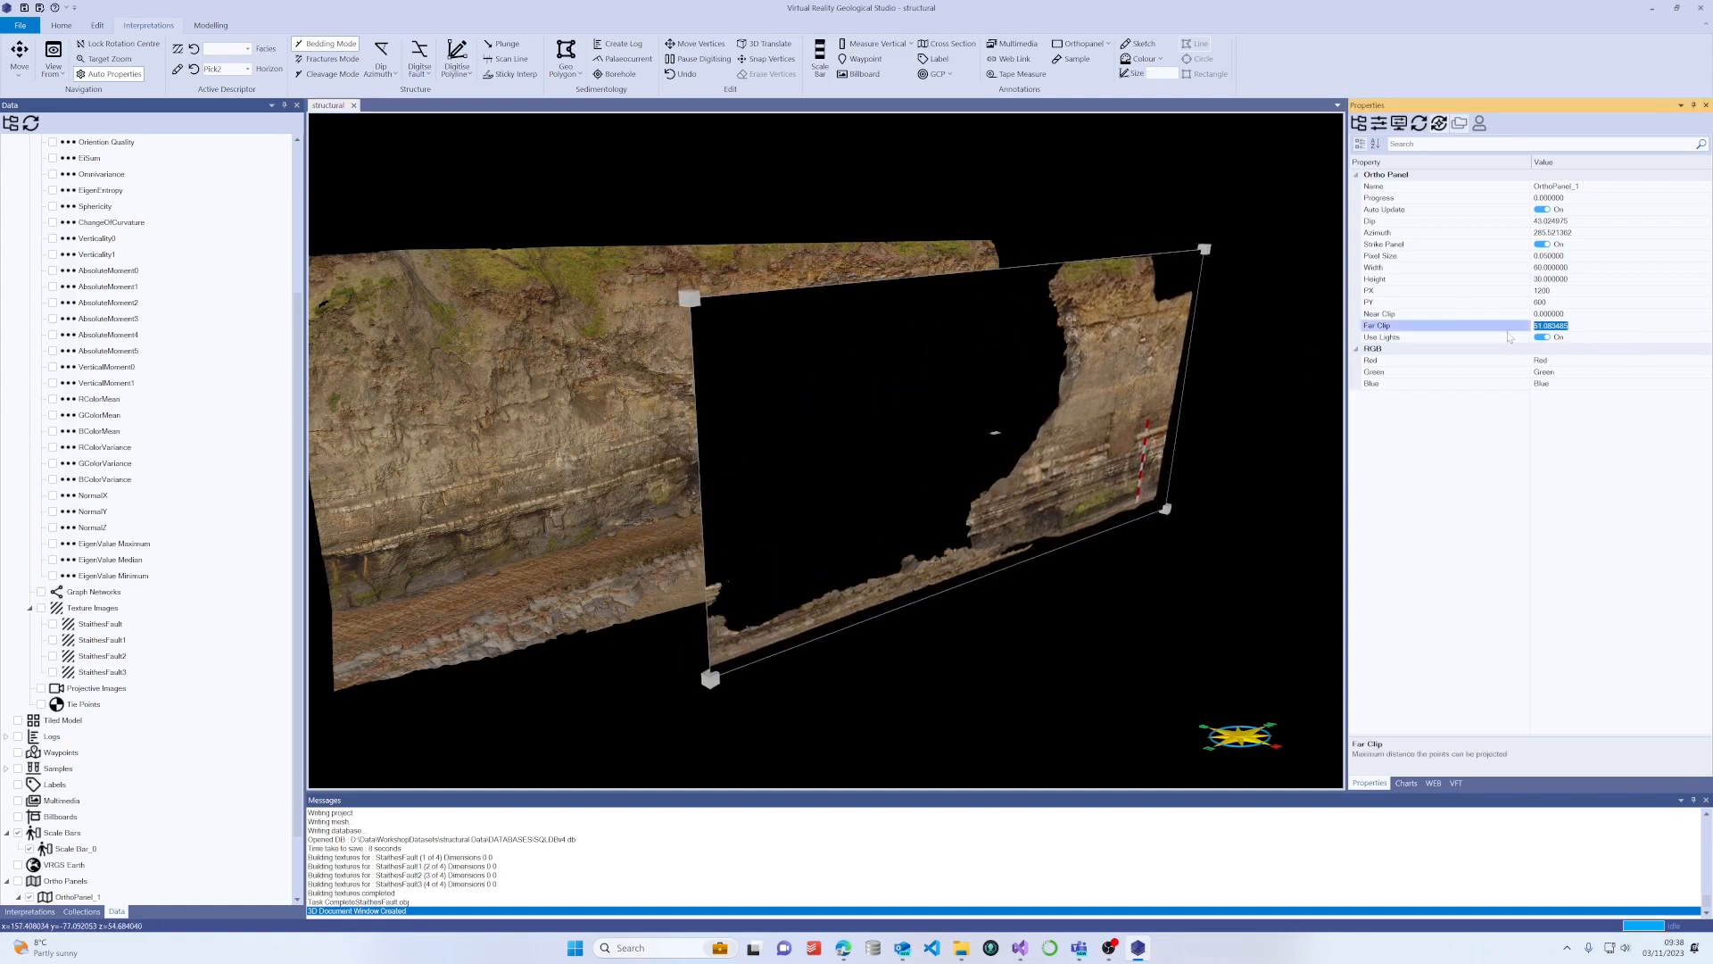
{"action": "type", "text": "80"}
{"action": "key", "text": "Return"}
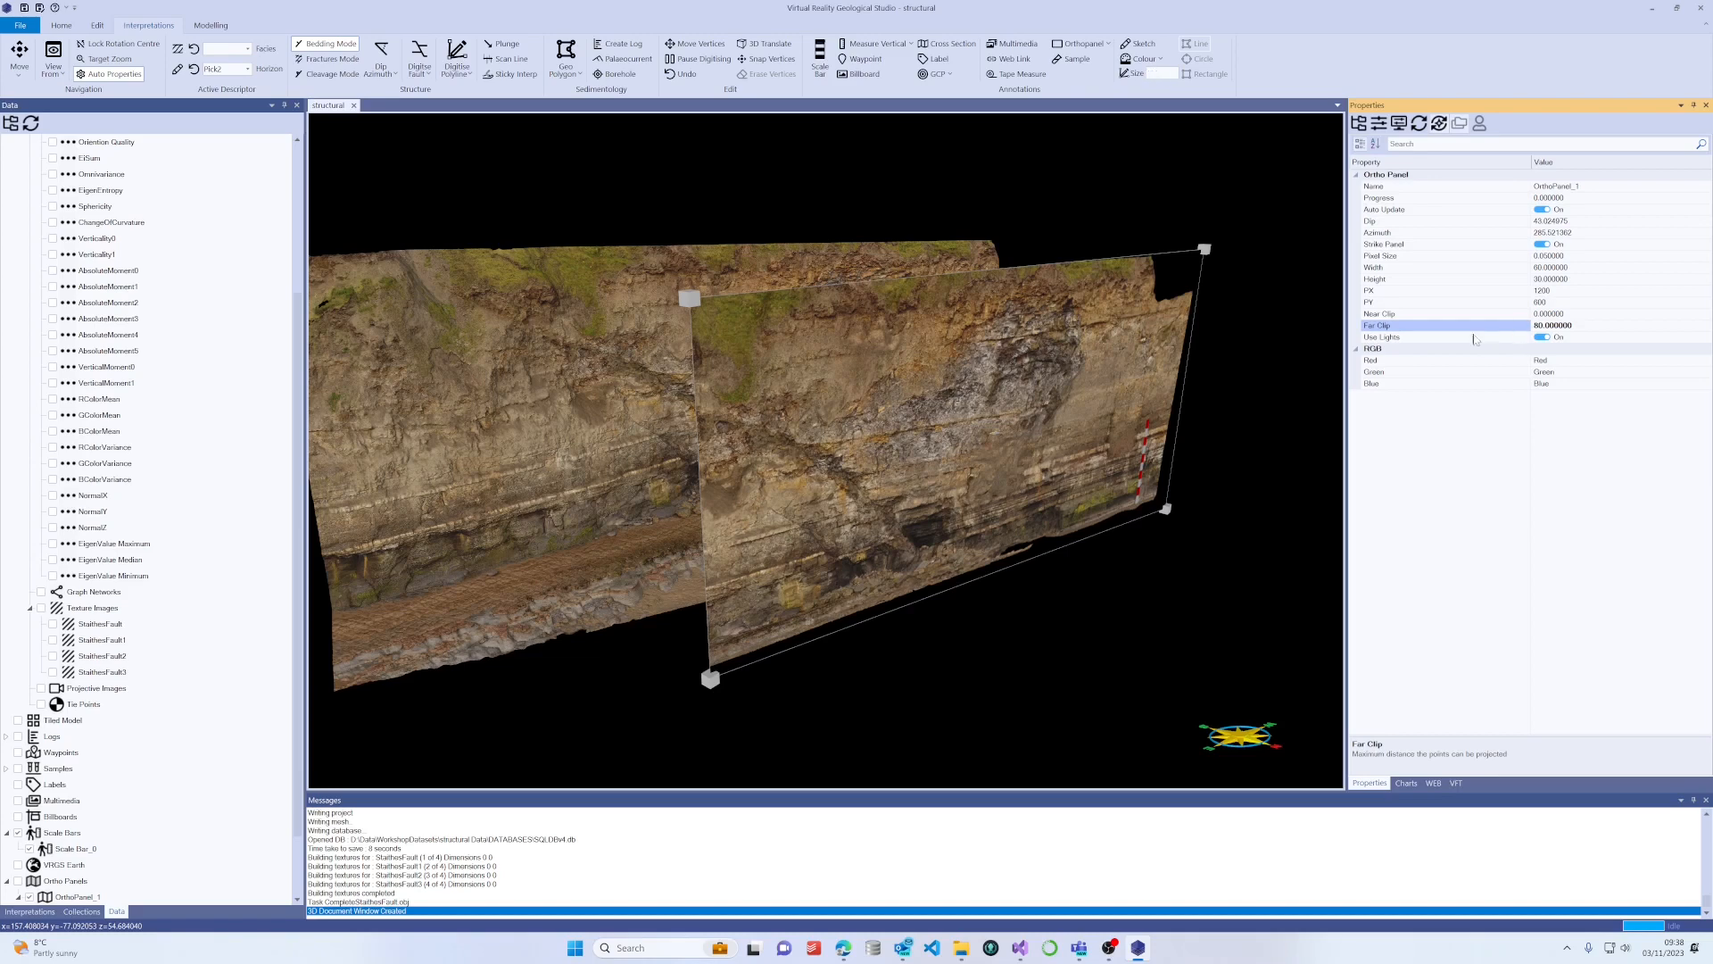
Move the ortho panel back in close to the cliff face and check the projected image from a nearer view.
{"action": "left_click_drag", "start_coordinate": [1160, 440], "coordinate": [1106, 464]}
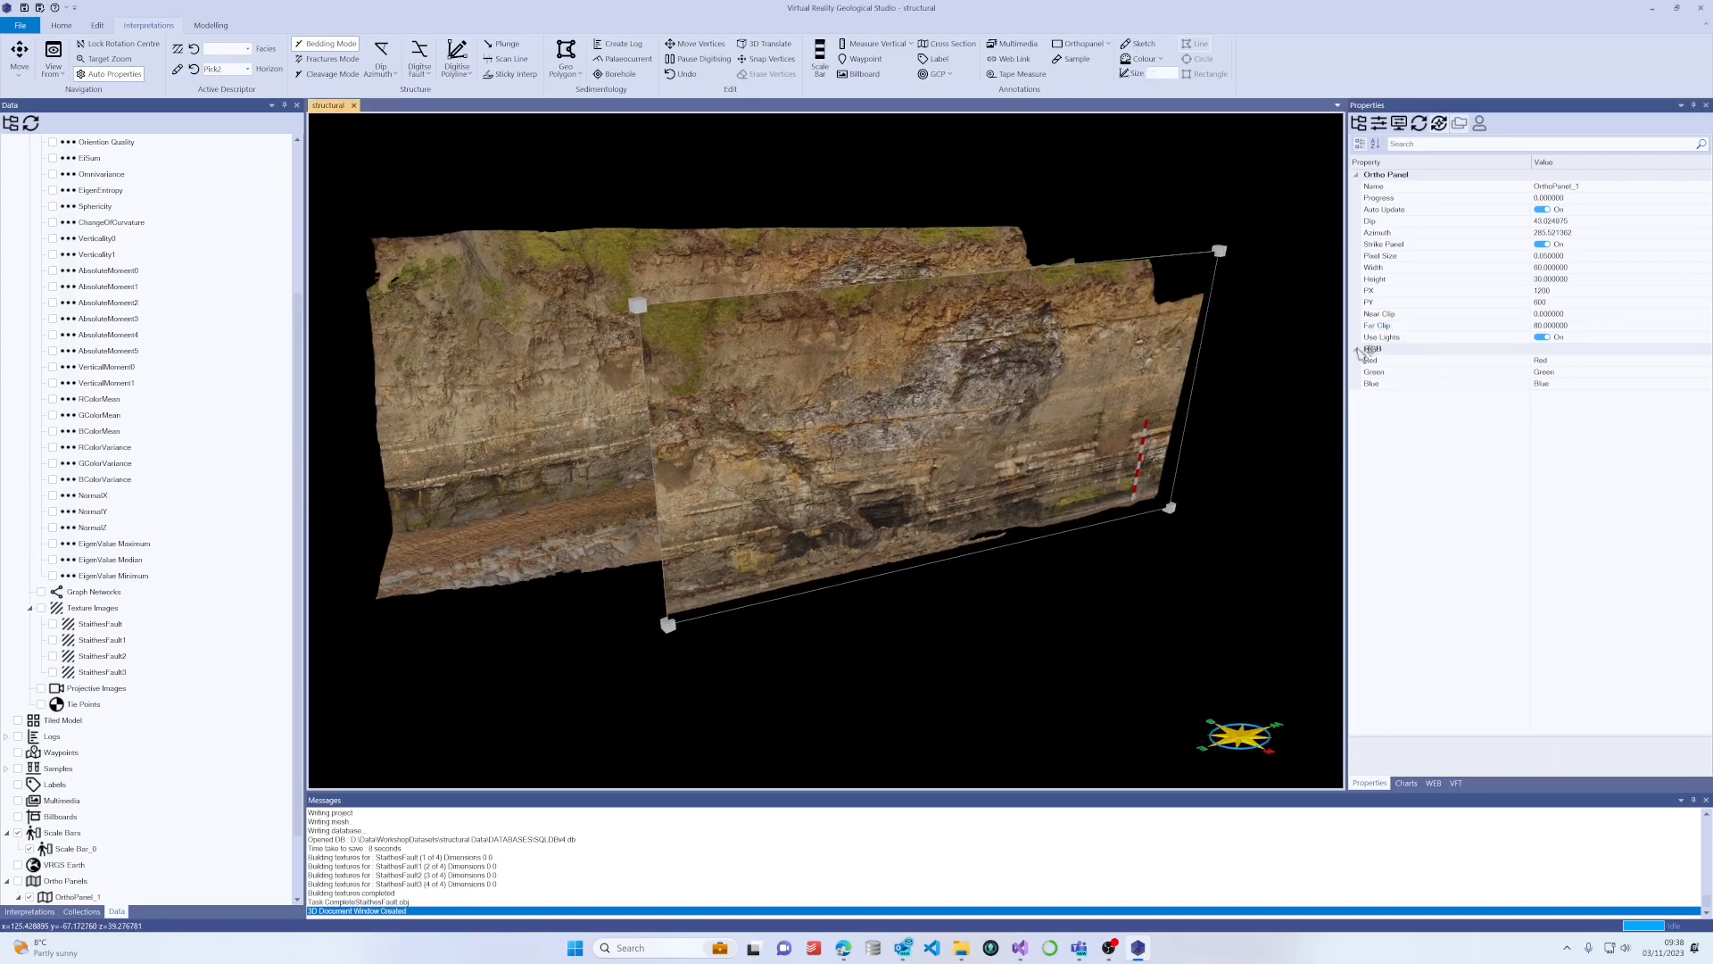
{"action": "scroll", "coordinate": [1080, 364], "scroll_direction": "up", "scroll_amount": 3}
{"action": "scroll", "coordinate": [1080, 364], "scroll_direction": "down", "scroll_amount": 4}
{"action": "scroll", "coordinate": [1083, 366], "scroll_direction": "down", "scroll_amount": 8}
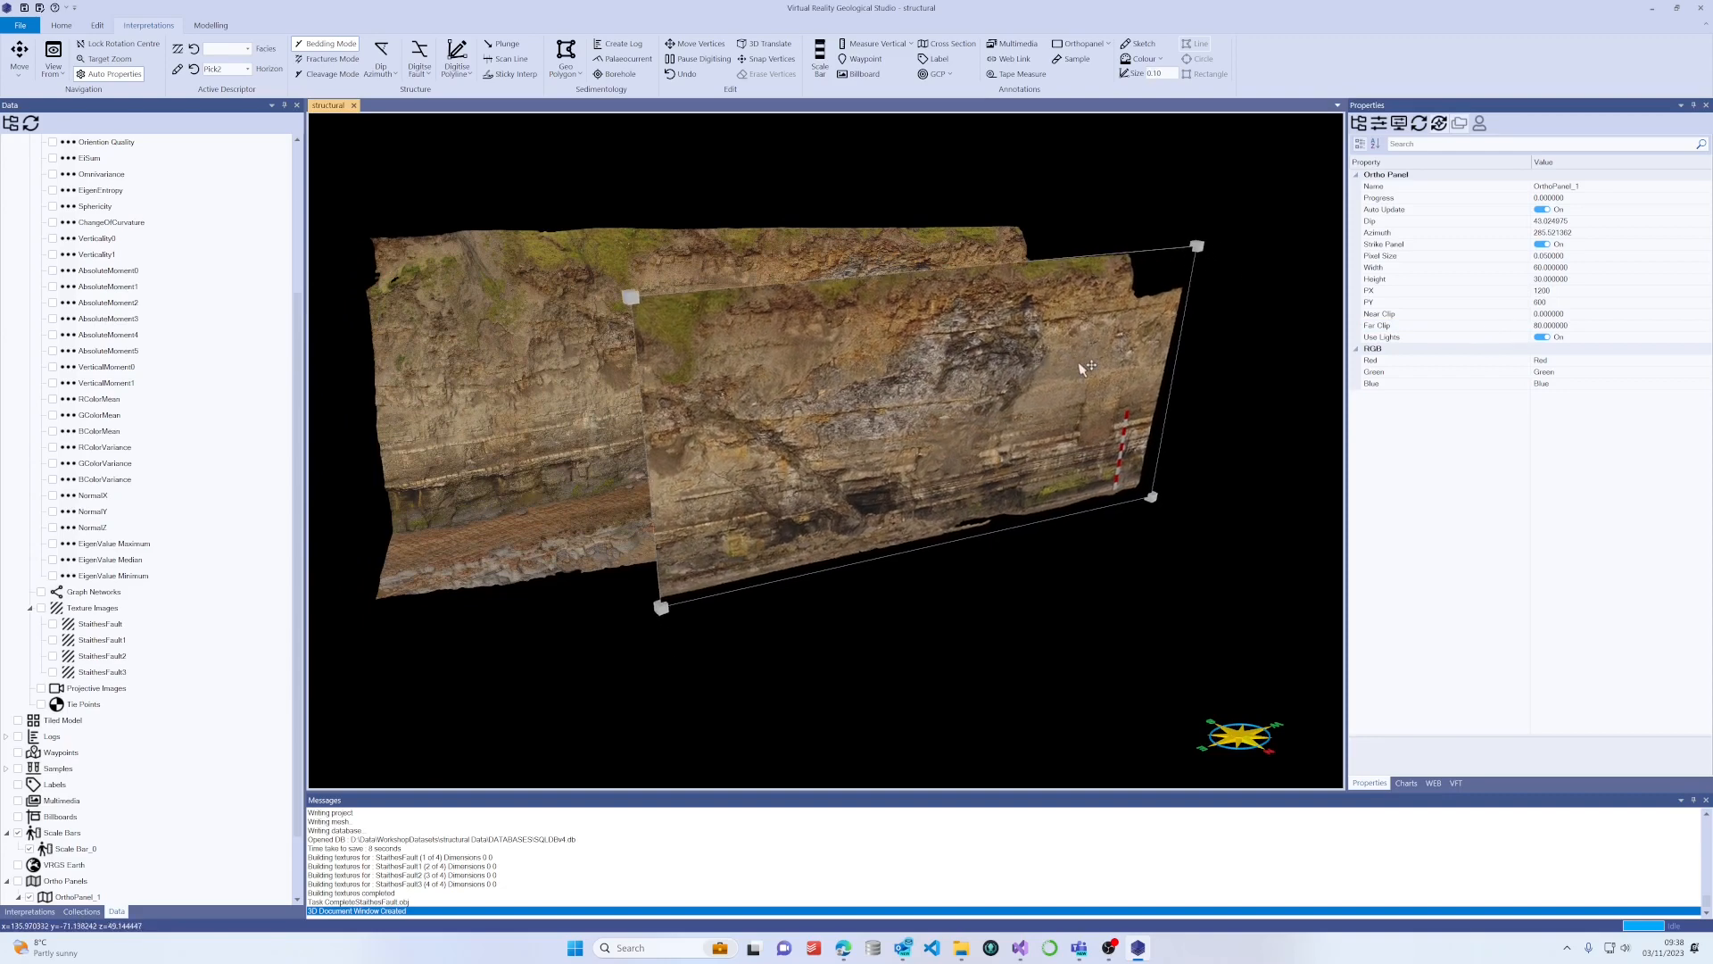
{"action": "scroll", "coordinate": [1082, 366], "scroll_direction": "down", "scroll_amount": 1}
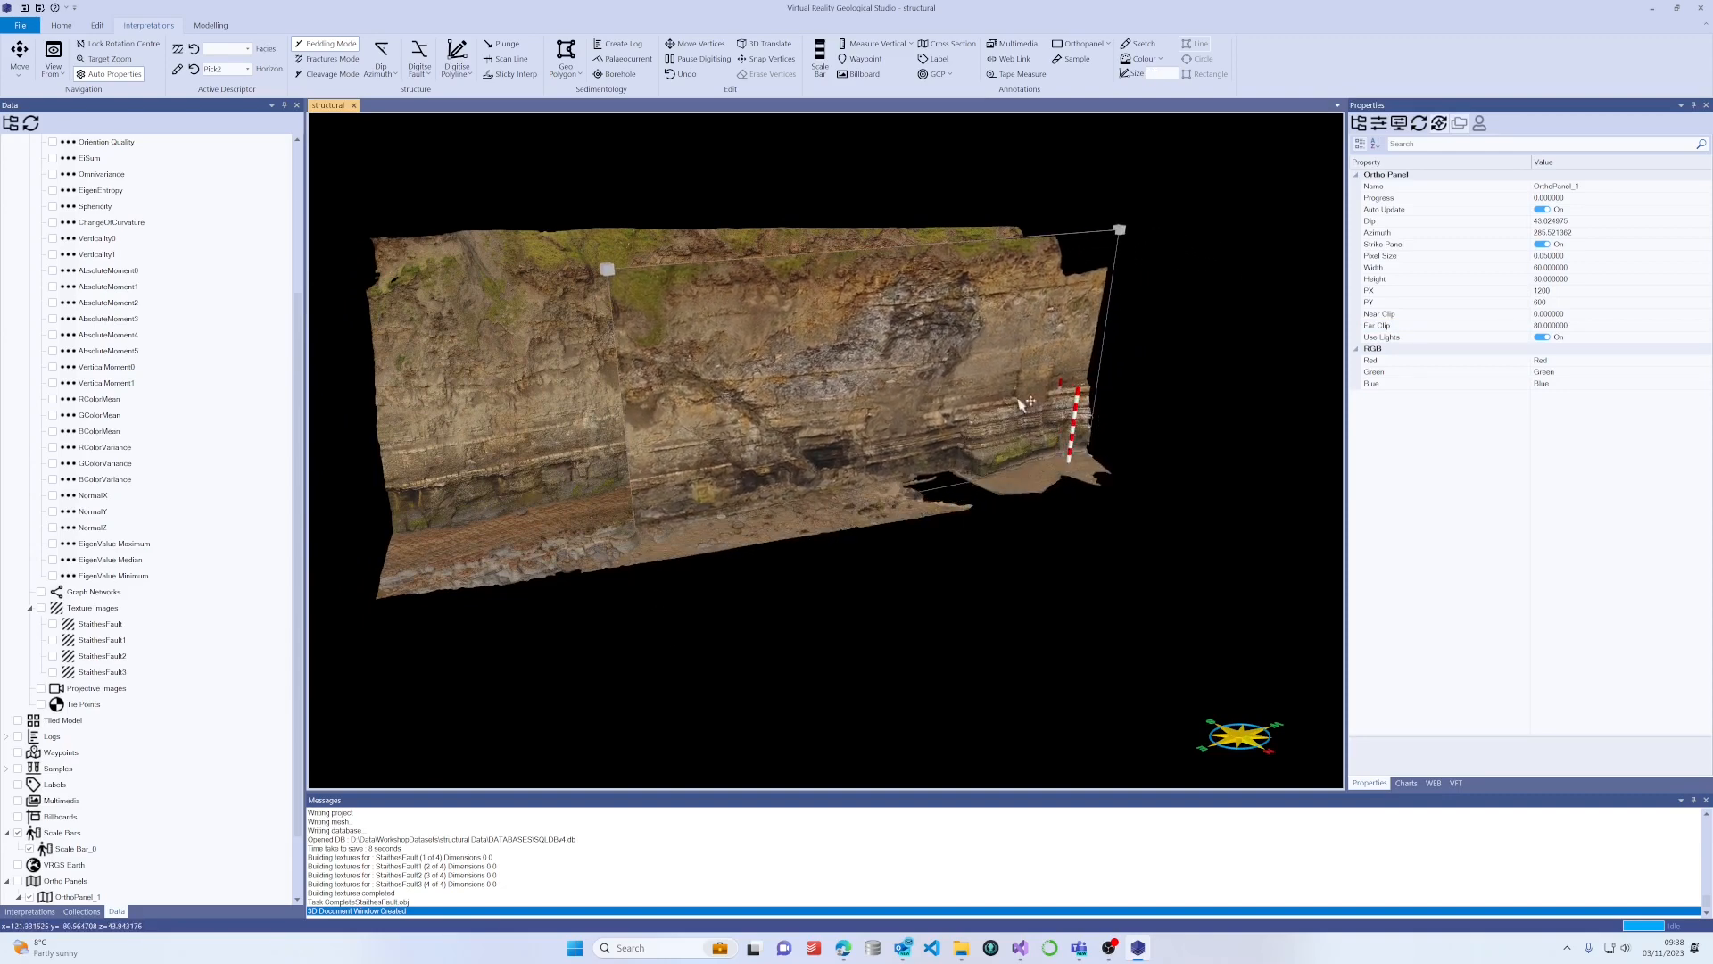
{"action": "left_click_drag", "start_coordinate": [1011, 453], "coordinate": [962, 415]}
{"action": "scroll", "coordinate": [1027, 451], "scroll_direction": "up", "scroll_amount": 1}
{"action": "scroll", "coordinate": [1026, 450], "scroll_direction": "up", "scroll_amount": 4}
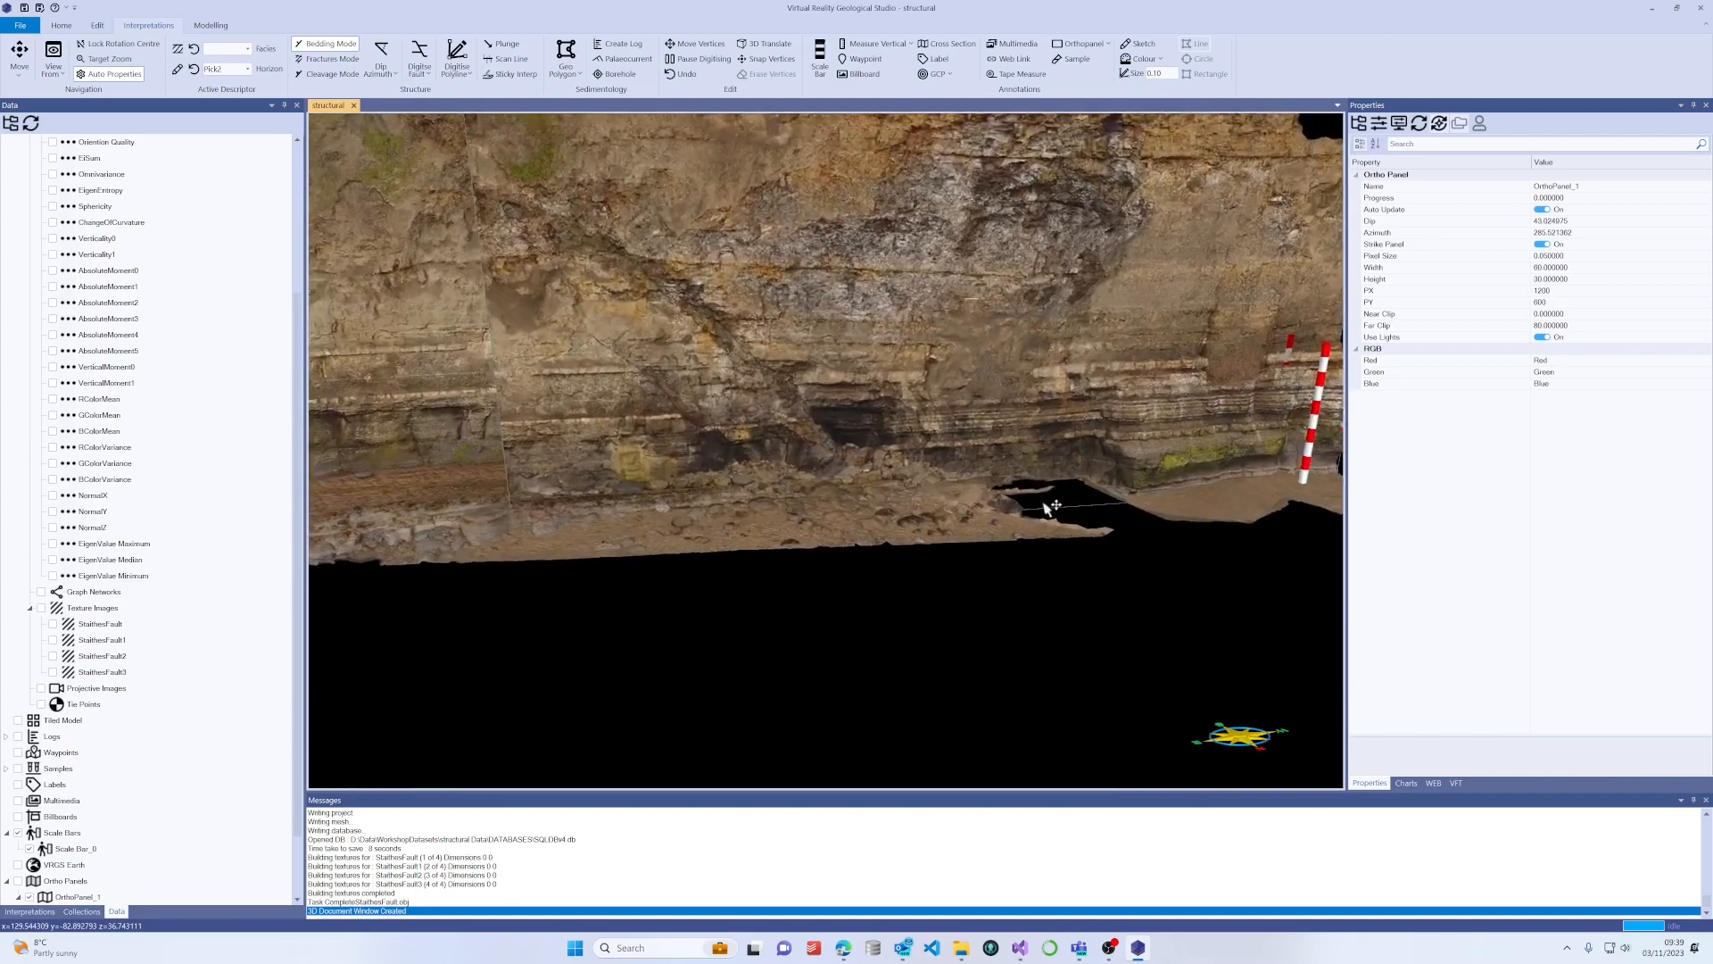
{"action": "scroll", "coordinate": [947, 495], "scroll_direction": "down", "scroll_amount": 1}
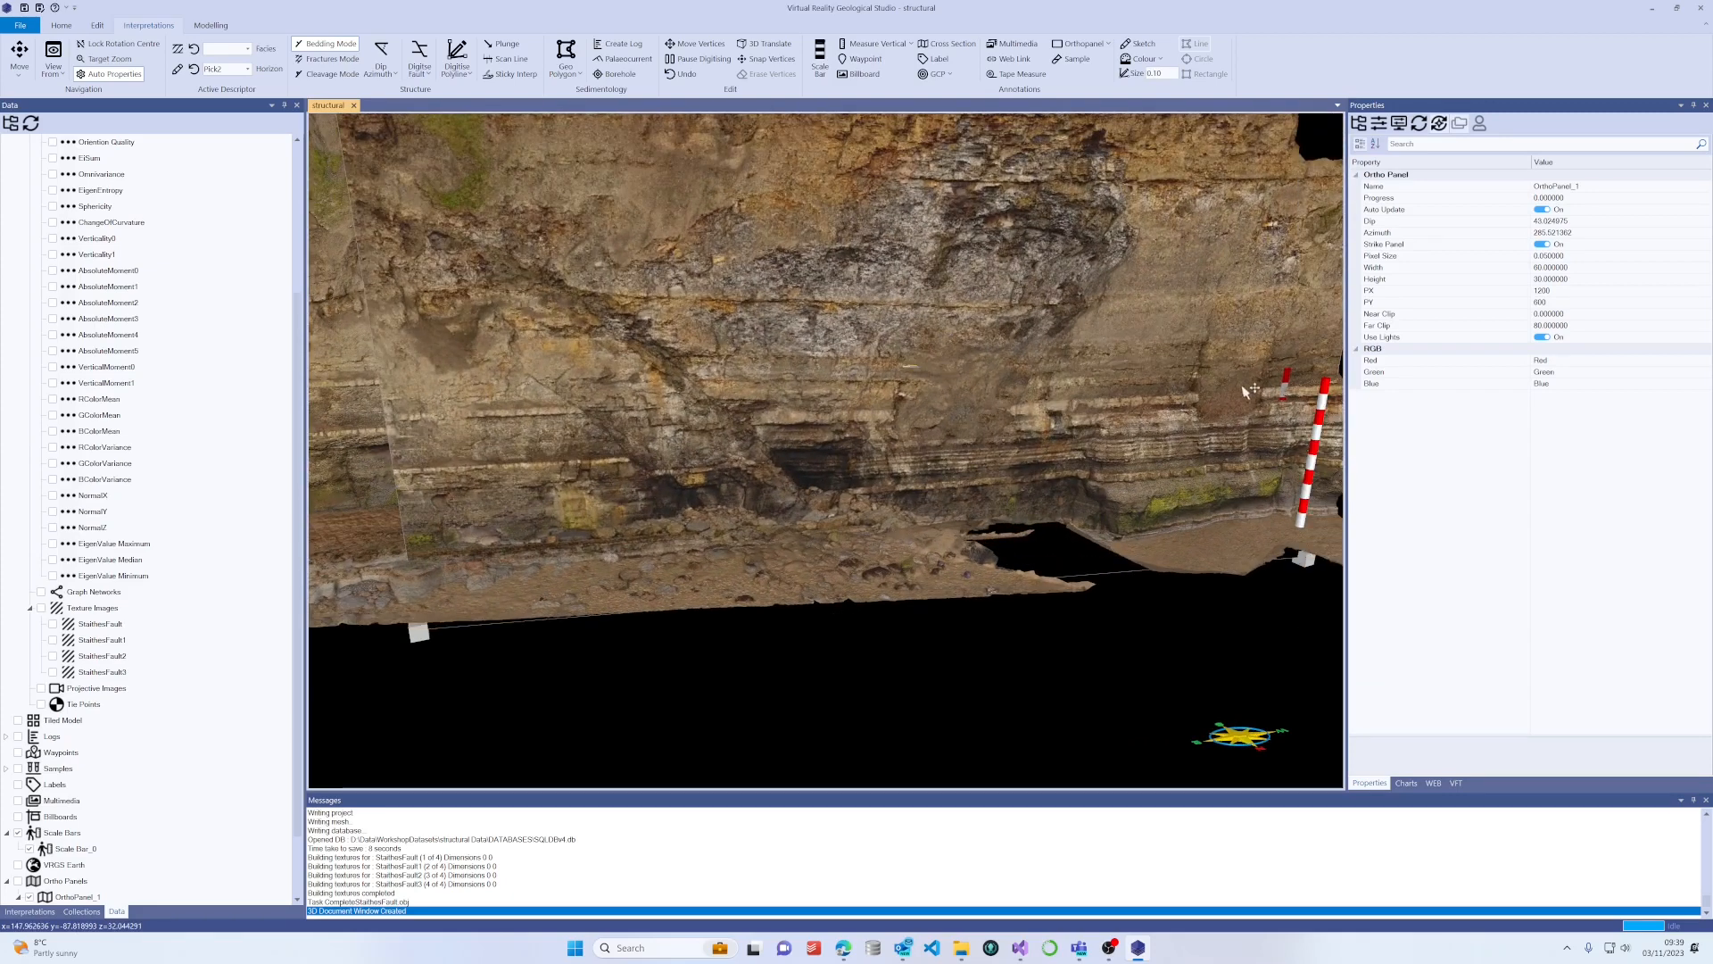
Set the ortho panel's Pixel Size to 0.02.
{"action": "left_click", "coordinate": [1567, 259]}
{"action": "left_click_drag", "start_coordinate": [1567, 260], "coordinate": [1546, 260]}
{"action": "type", "text": "2"}
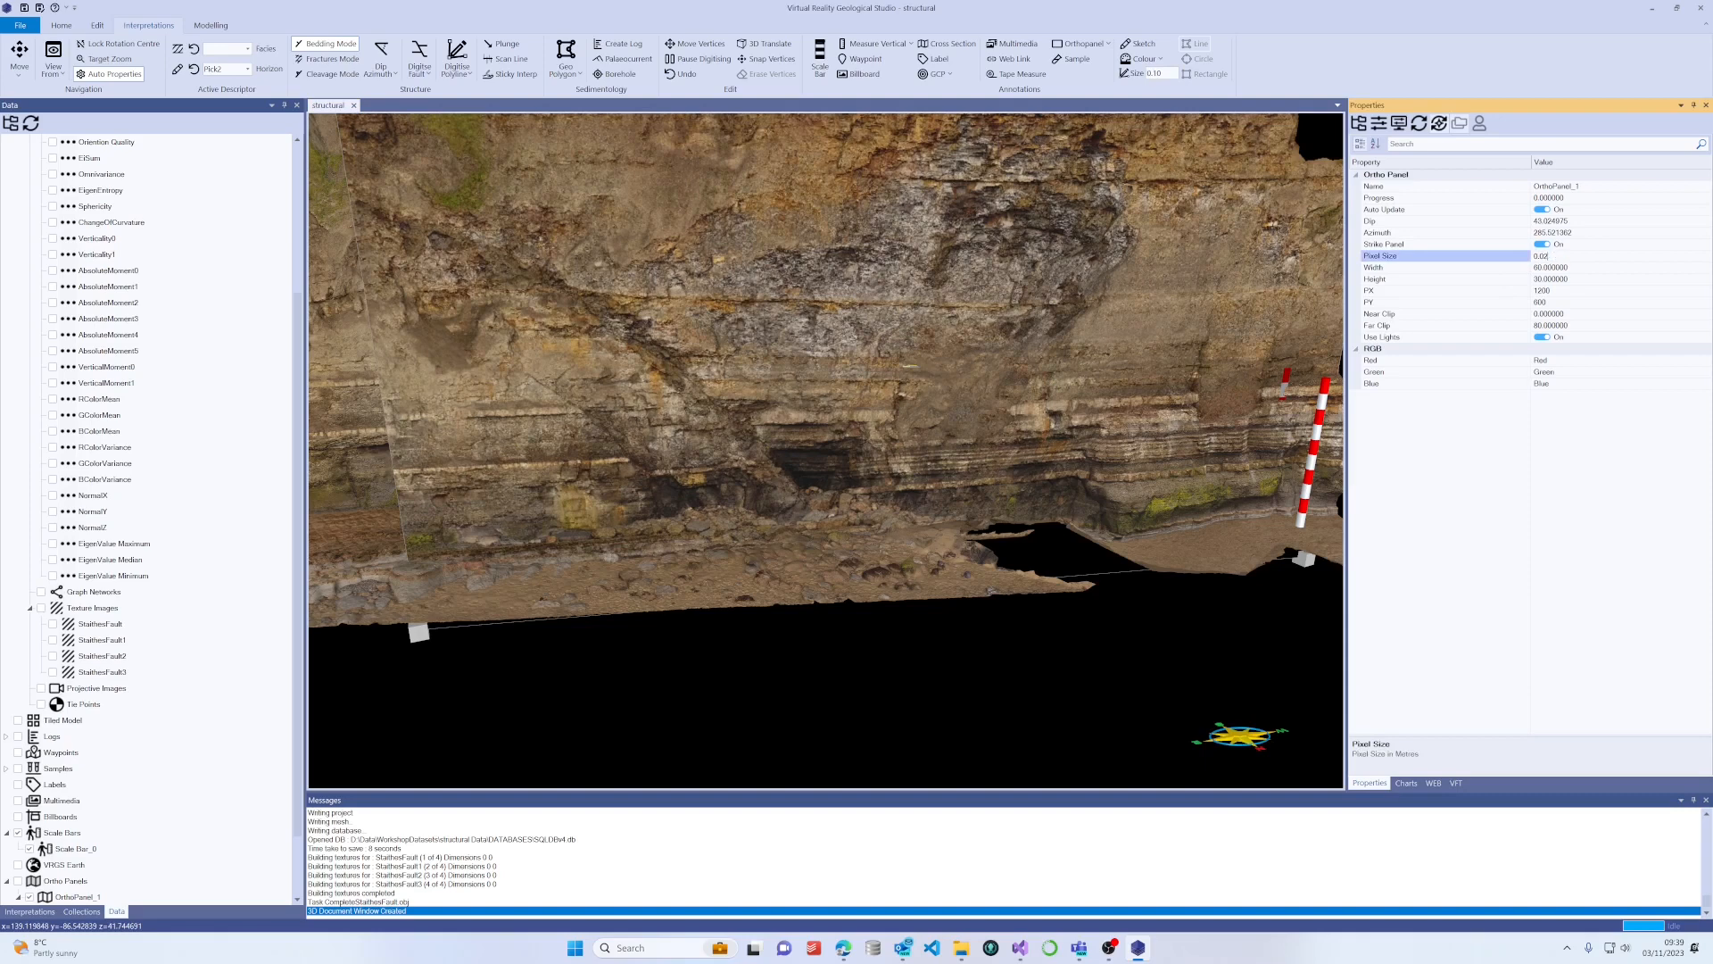
{"action": "key", "text": "Return"}
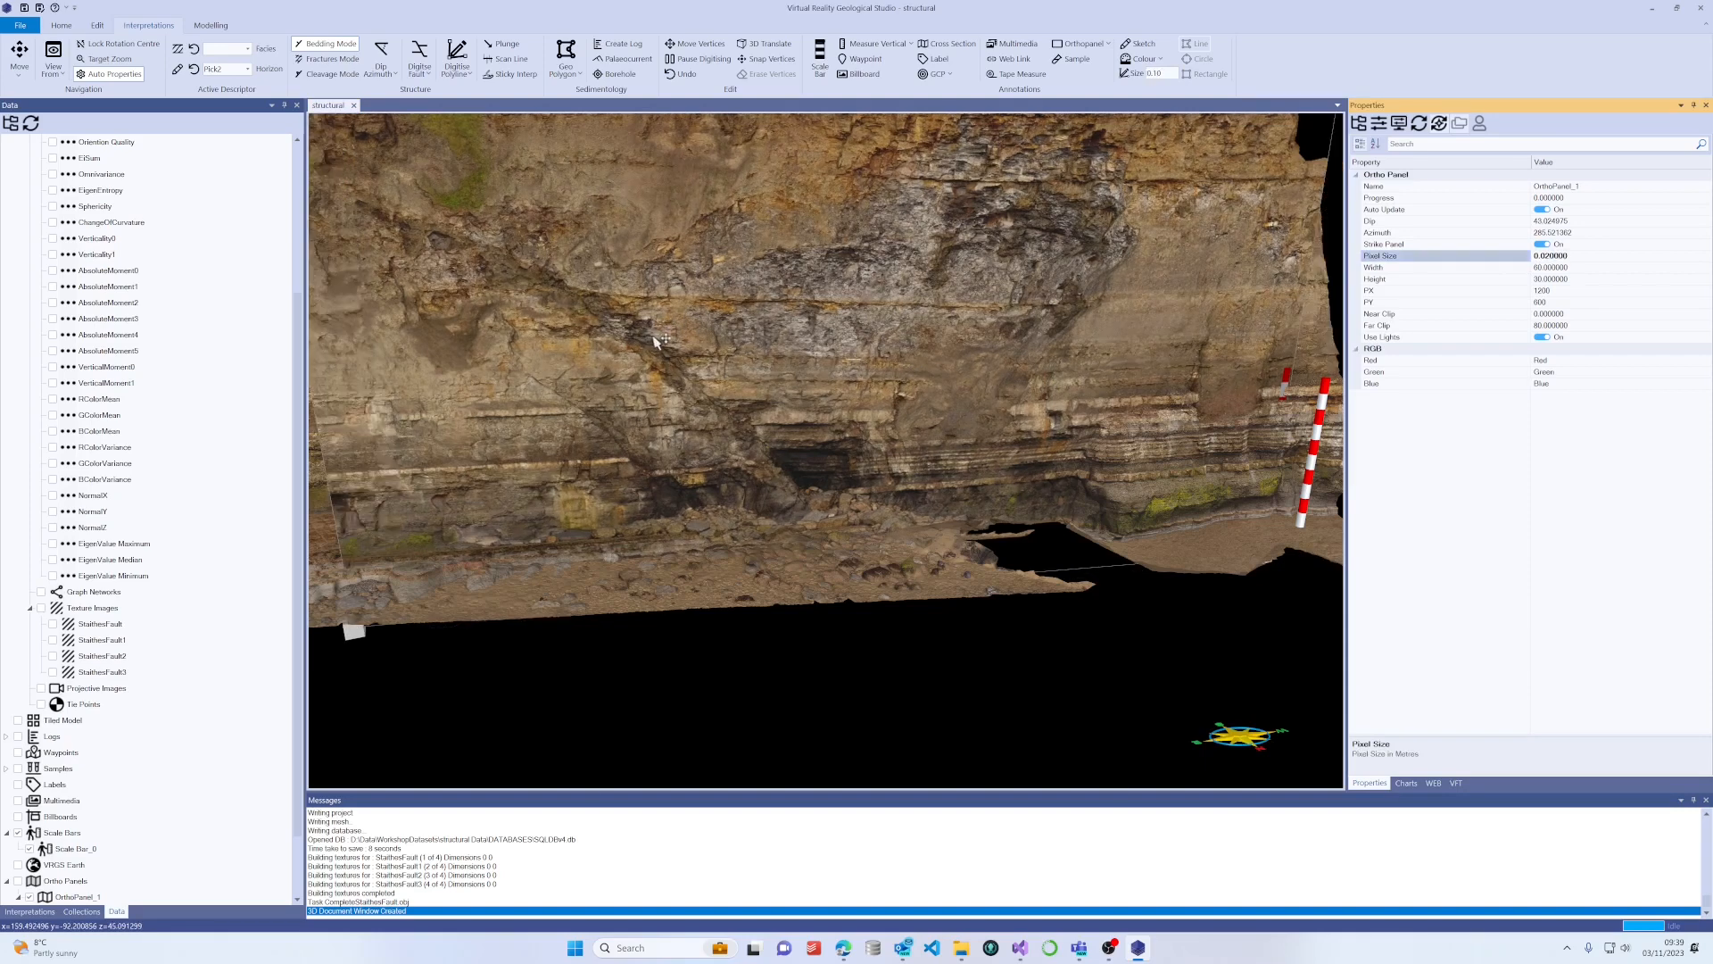
Shift the ortho panel sideways along the cliff, away from the scale bar, so it covers more of the opposite side.
{"action": "left_click_drag", "start_coordinate": [766, 330], "coordinate": [950, 535]}
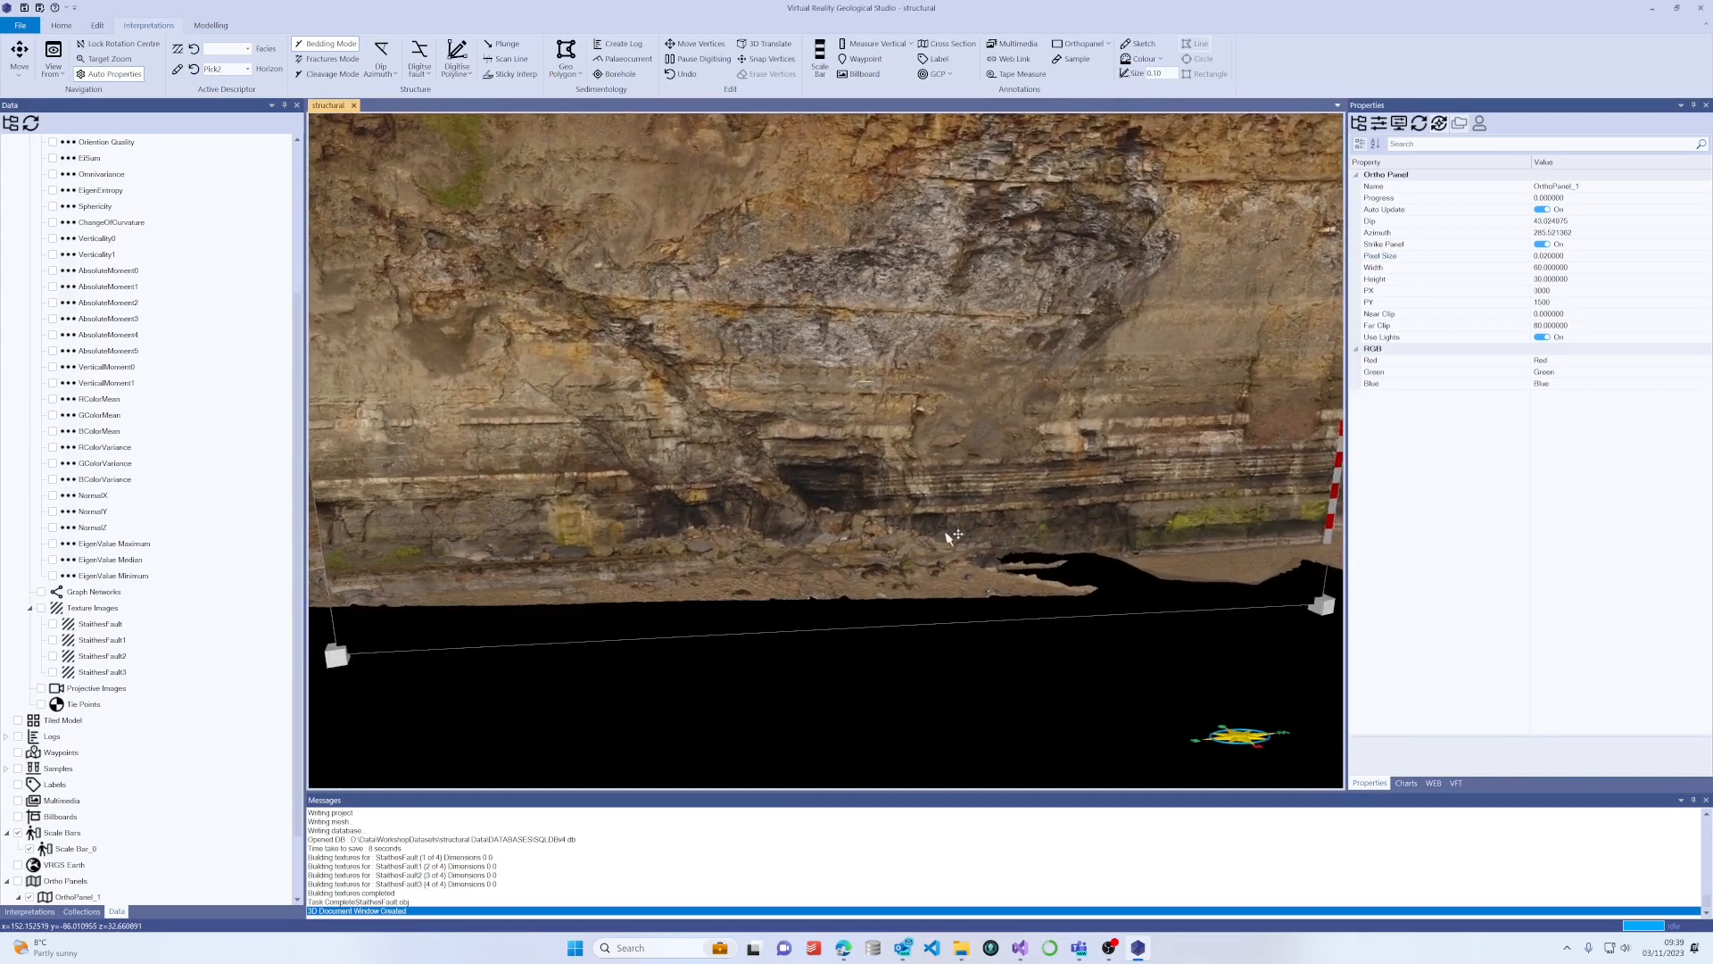
{"action": "scroll", "coordinate": [948, 527], "scroll_direction": "down", "scroll_amount": 5}
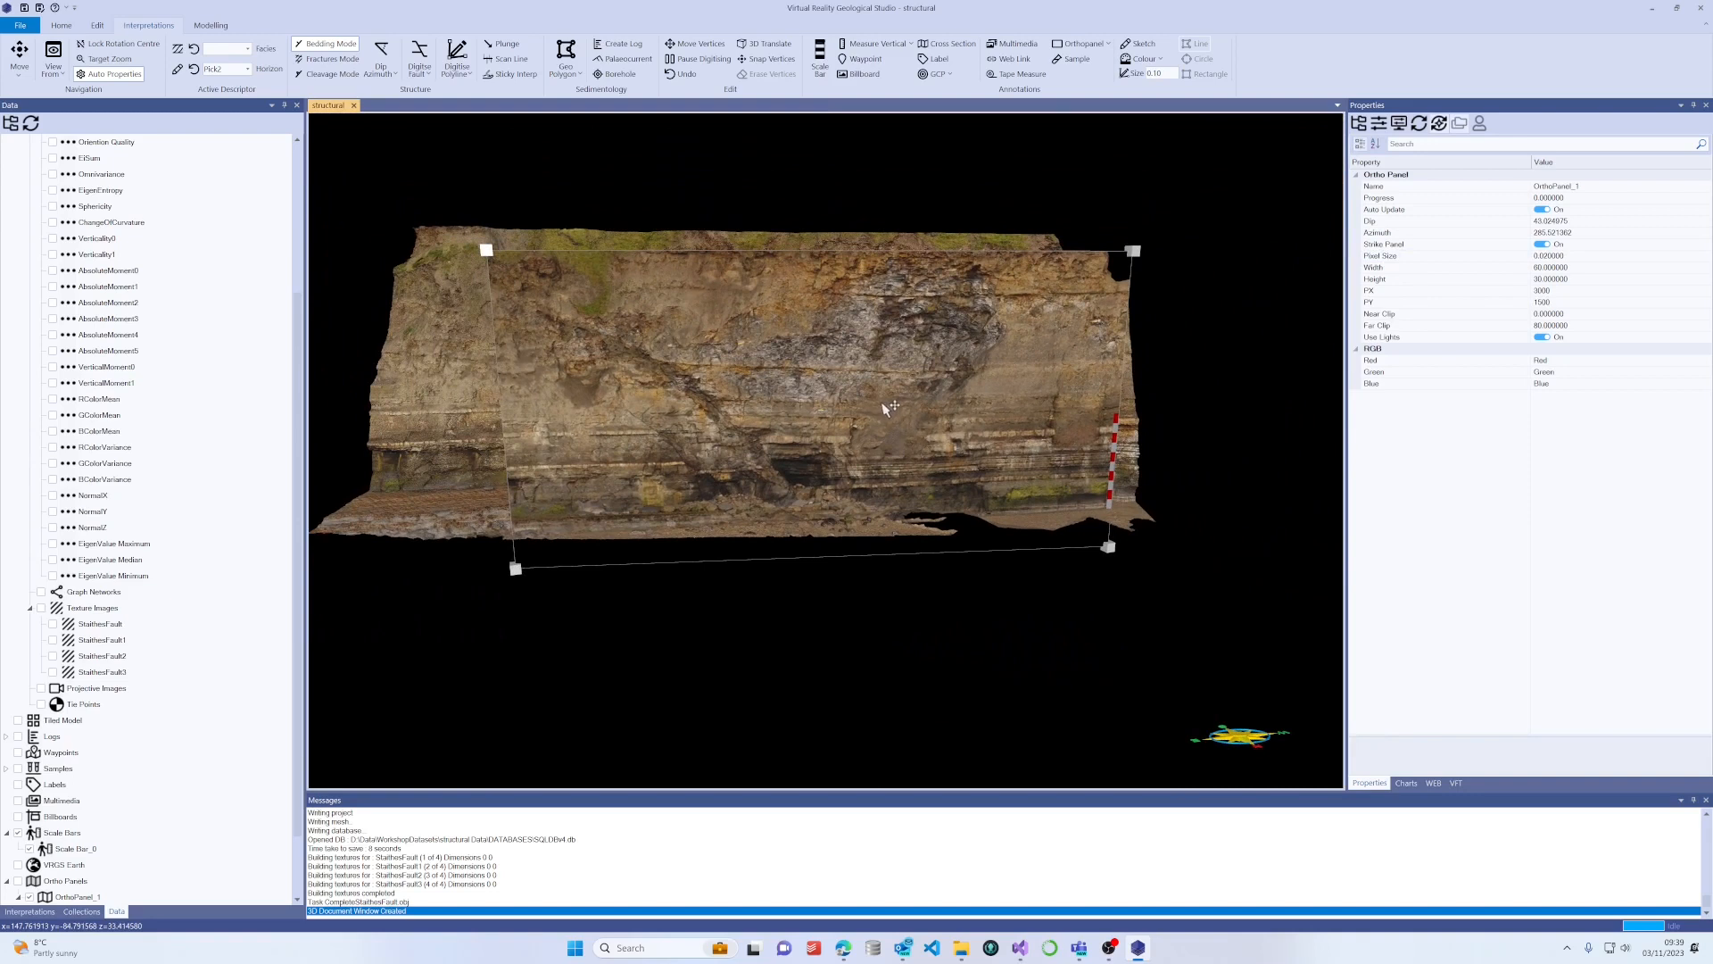
{"action": "left_click_drag", "start_coordinate": [815, 400], "coordinate": [785, 464]}
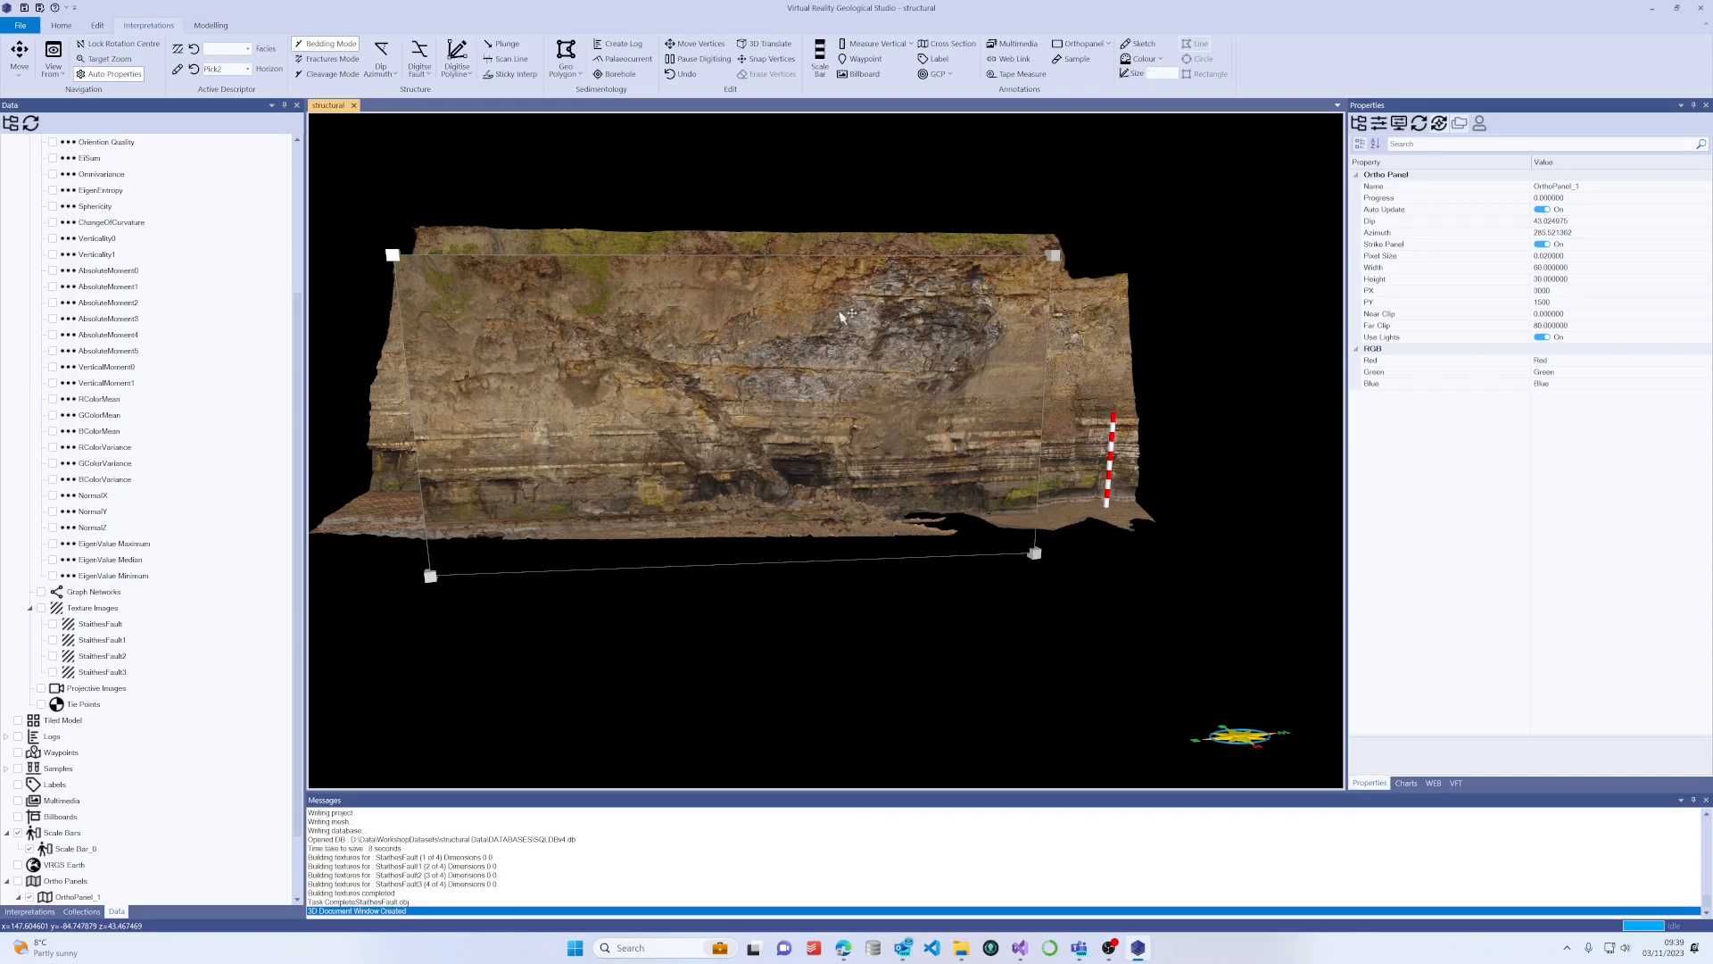
Export the ortho panel as a bitmap named test in the WorkshopDatasets folder.
{"action": "scroll", "coordinate": [178, 777], "scroll_direction": "down", "scroll_amount": 2}
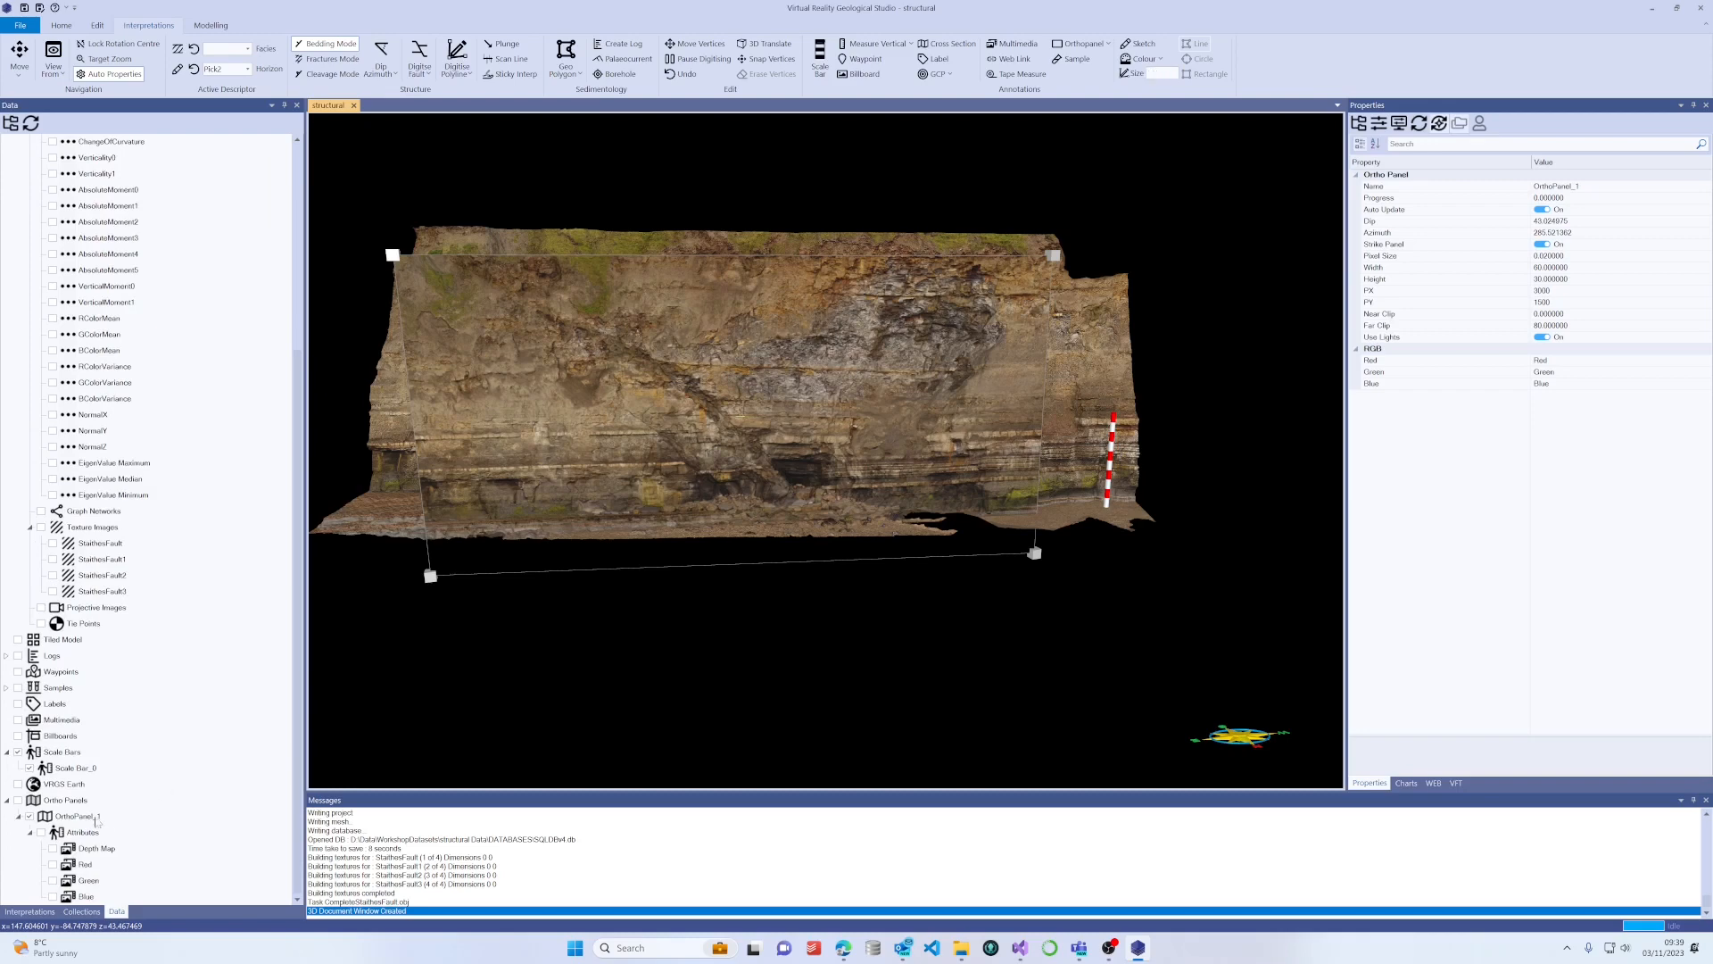
{"action": "right_click", "coordinate": [86, 823]}
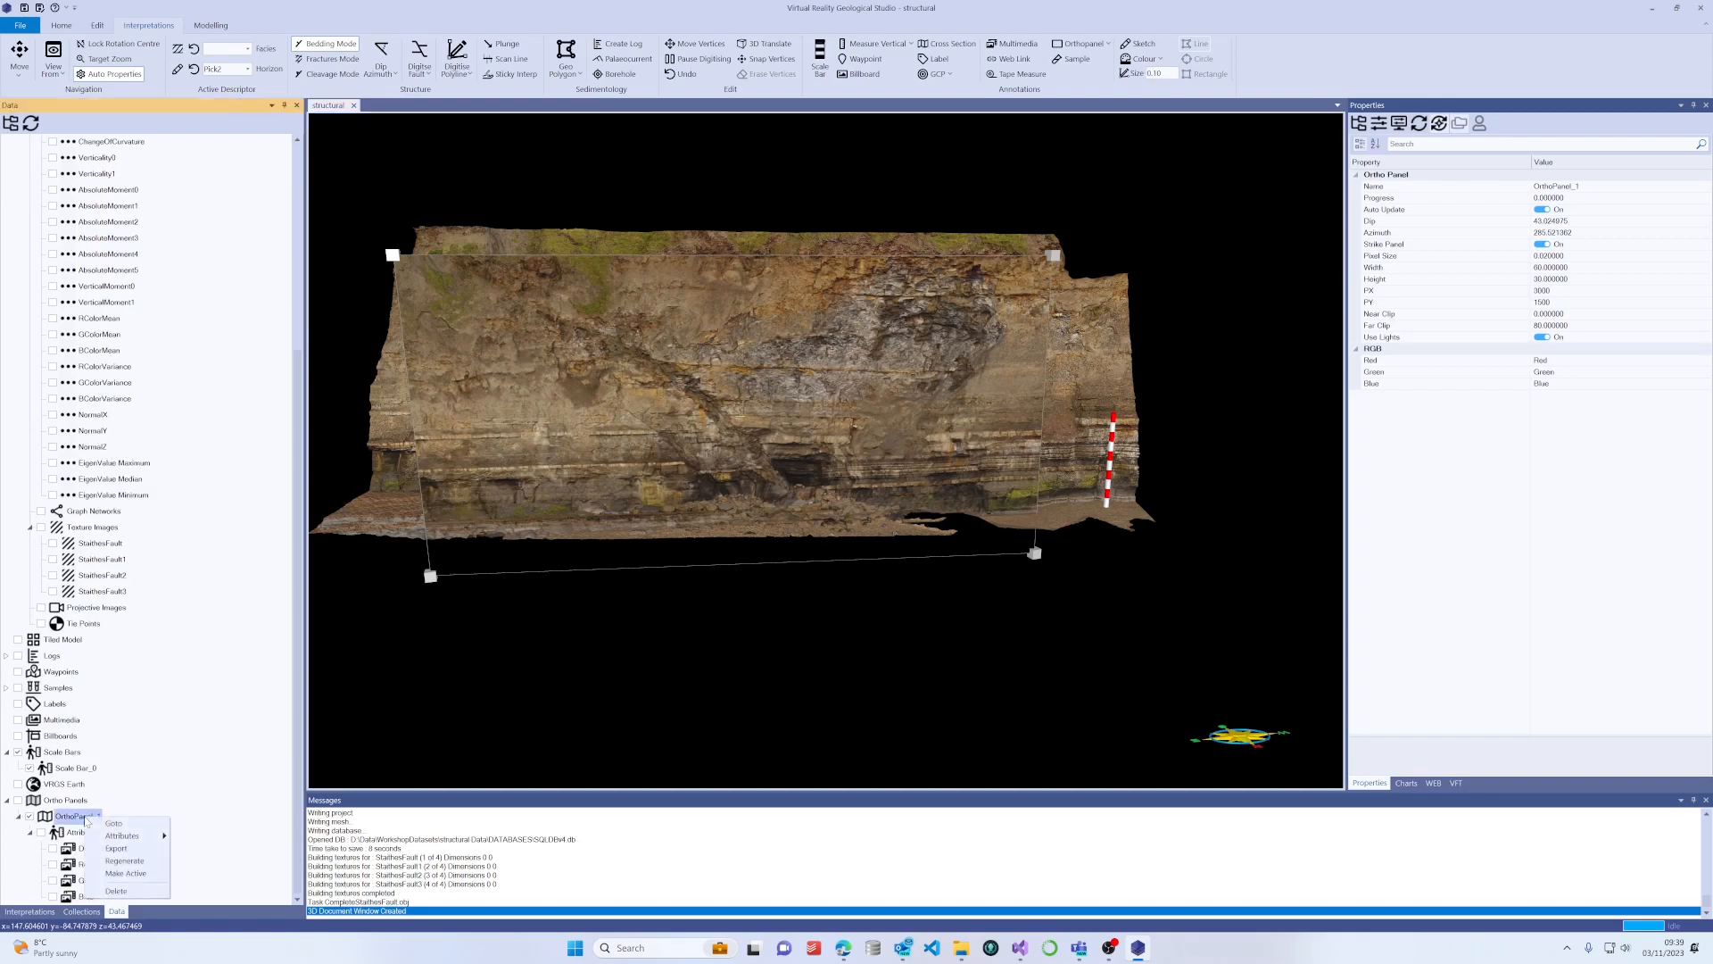
{"action": "left_click", "coordinate": [124, 848]}
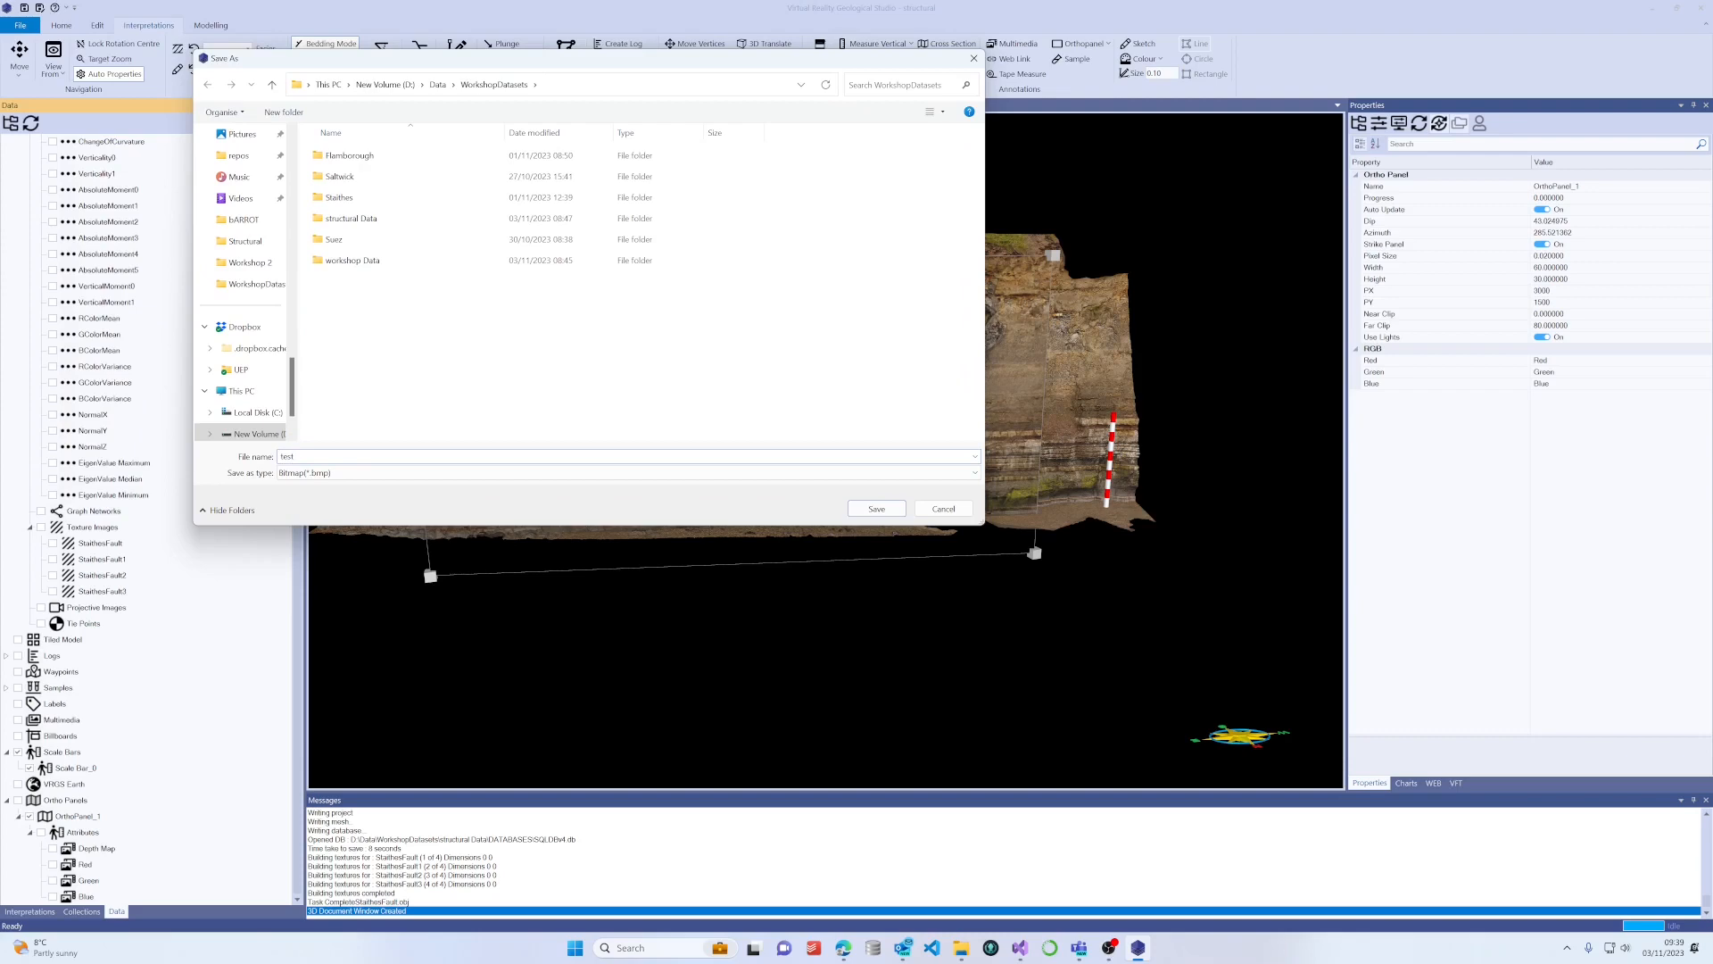
{"action": "key", "text": "Return"}
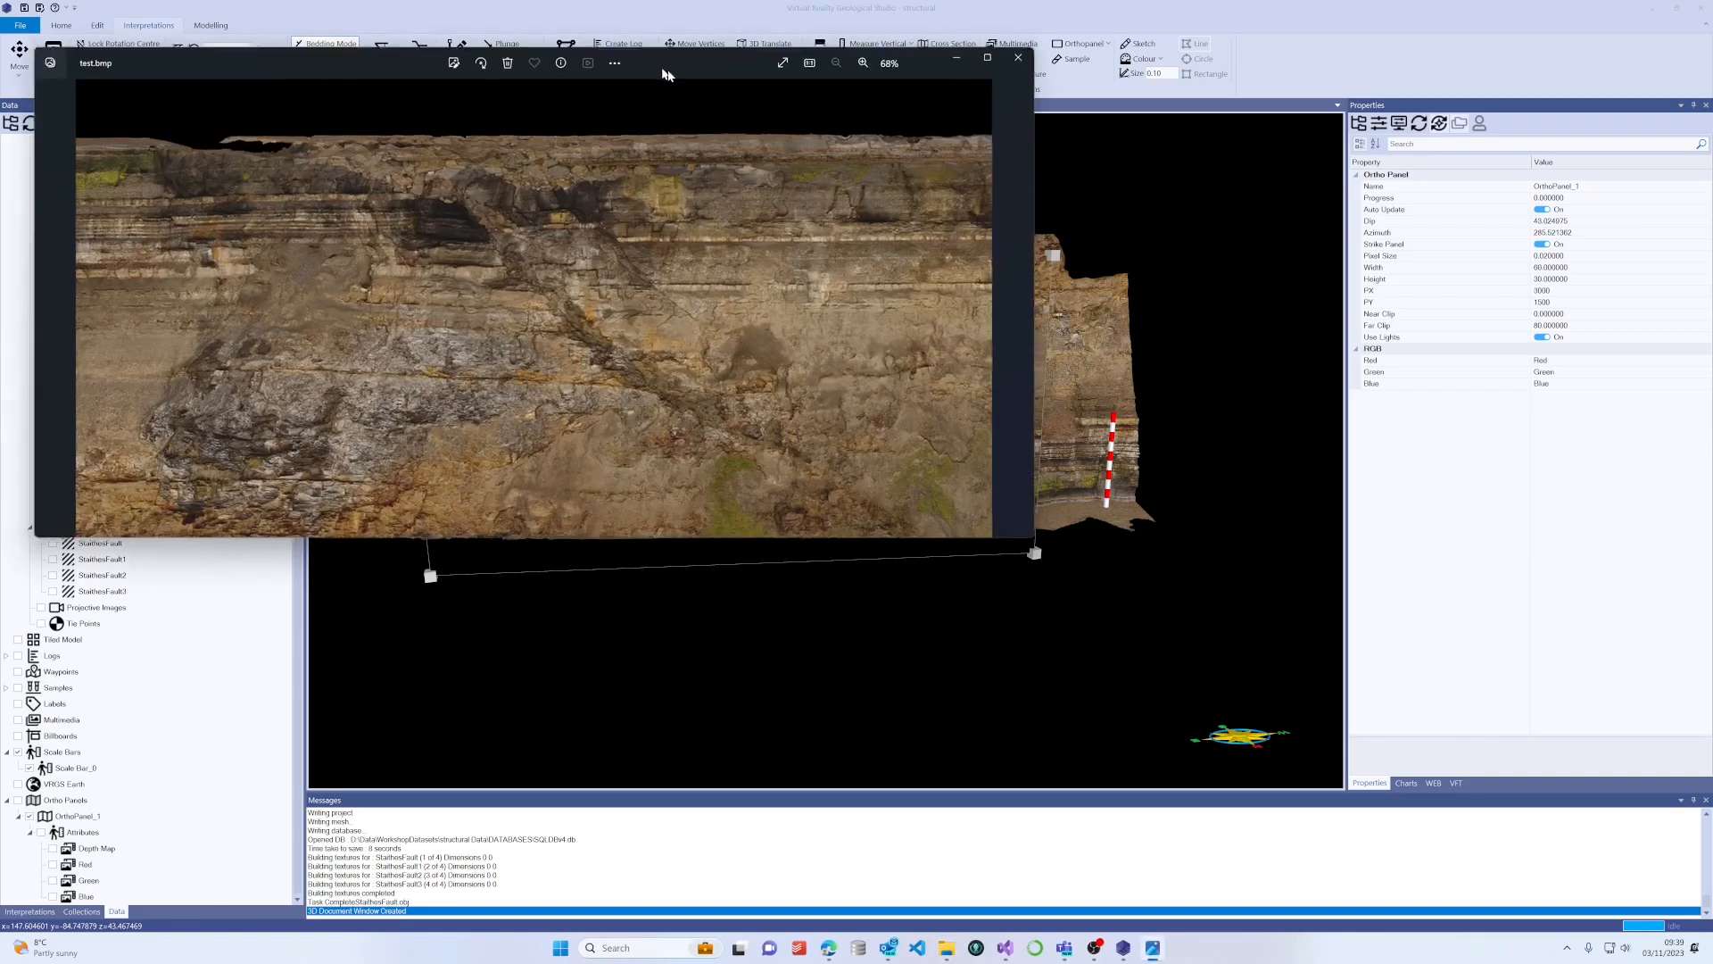
View the exported test.bmp in the Photos app at full-window size and examine the whole image.
{"action": "left_click_drag", "start_coordinate": [669, 69], "coordinate": [824, 121]}
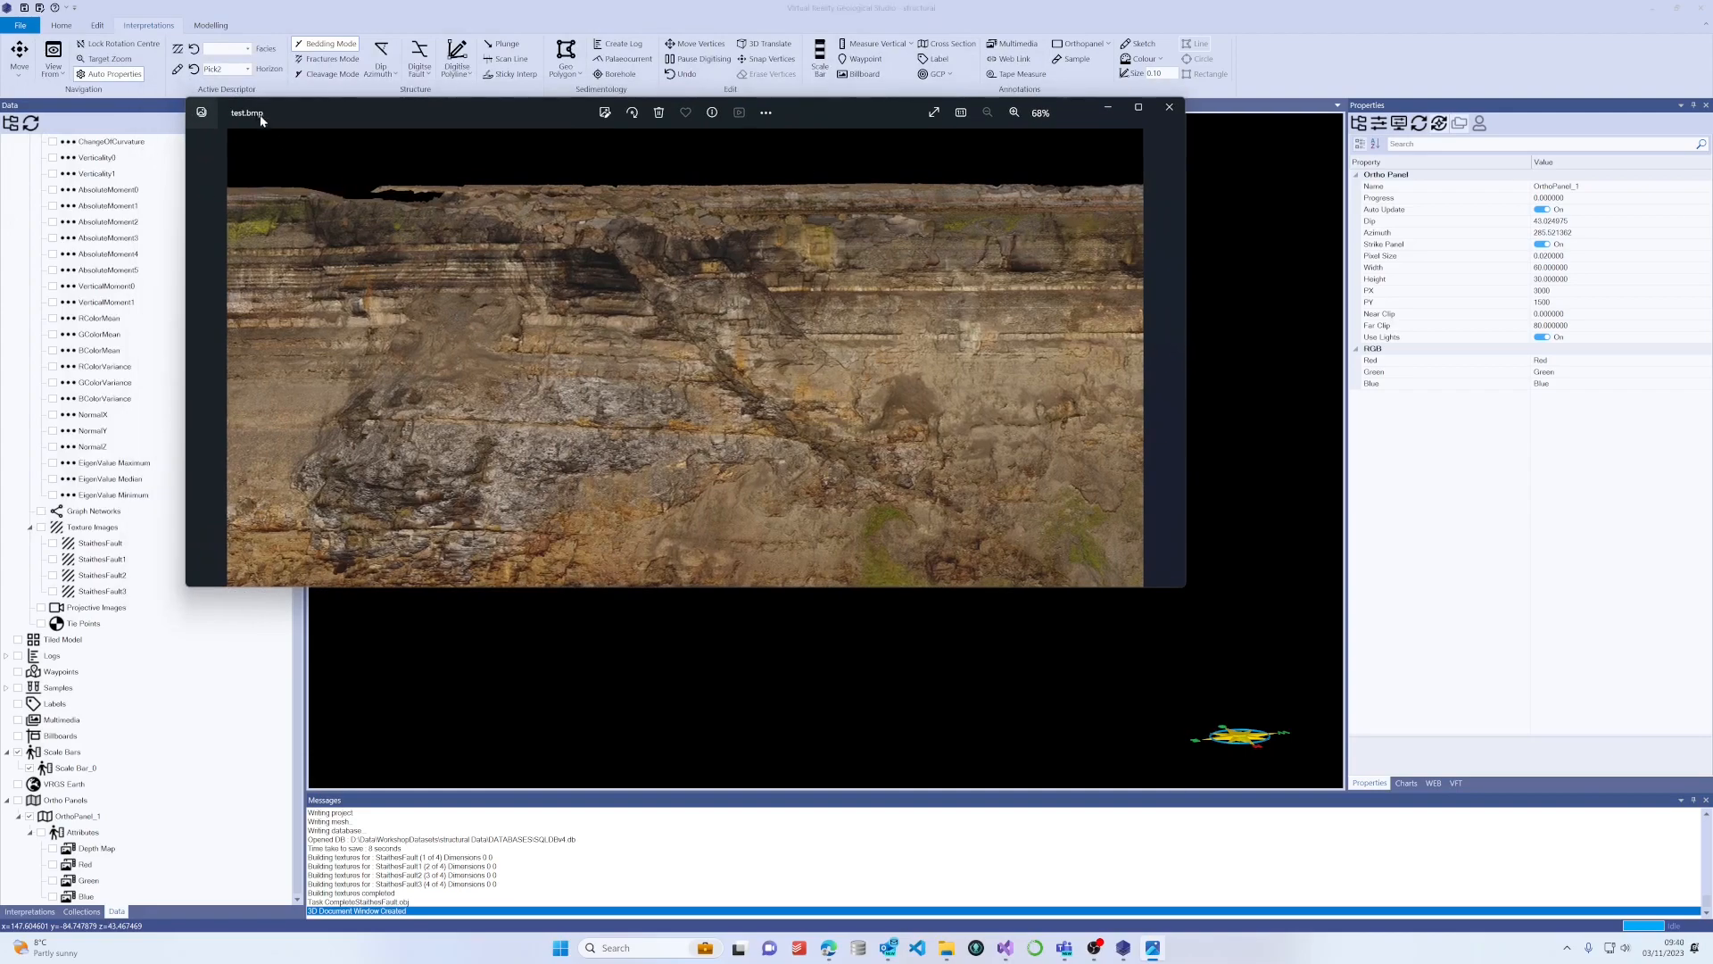
{"action": "left_click", "coordinate": [1137, 107]}
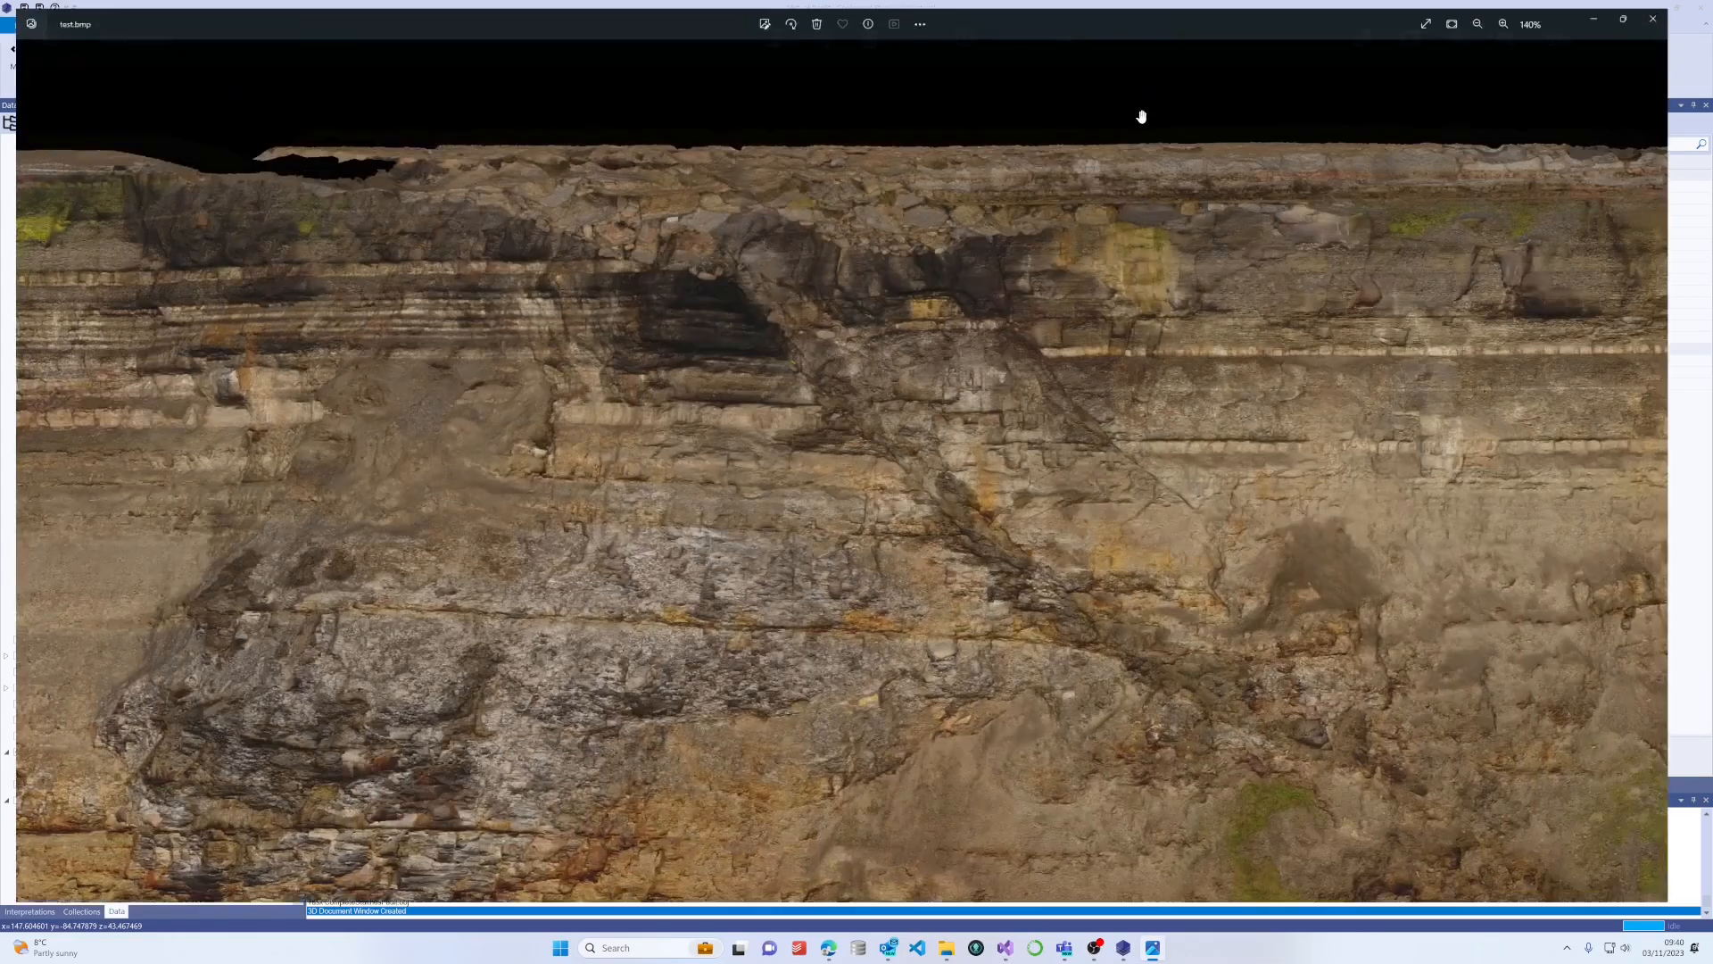
{"action": "scroll", "coordinate": [1023, 344], "scroll_direction": "down", "scroll_amount": 3}
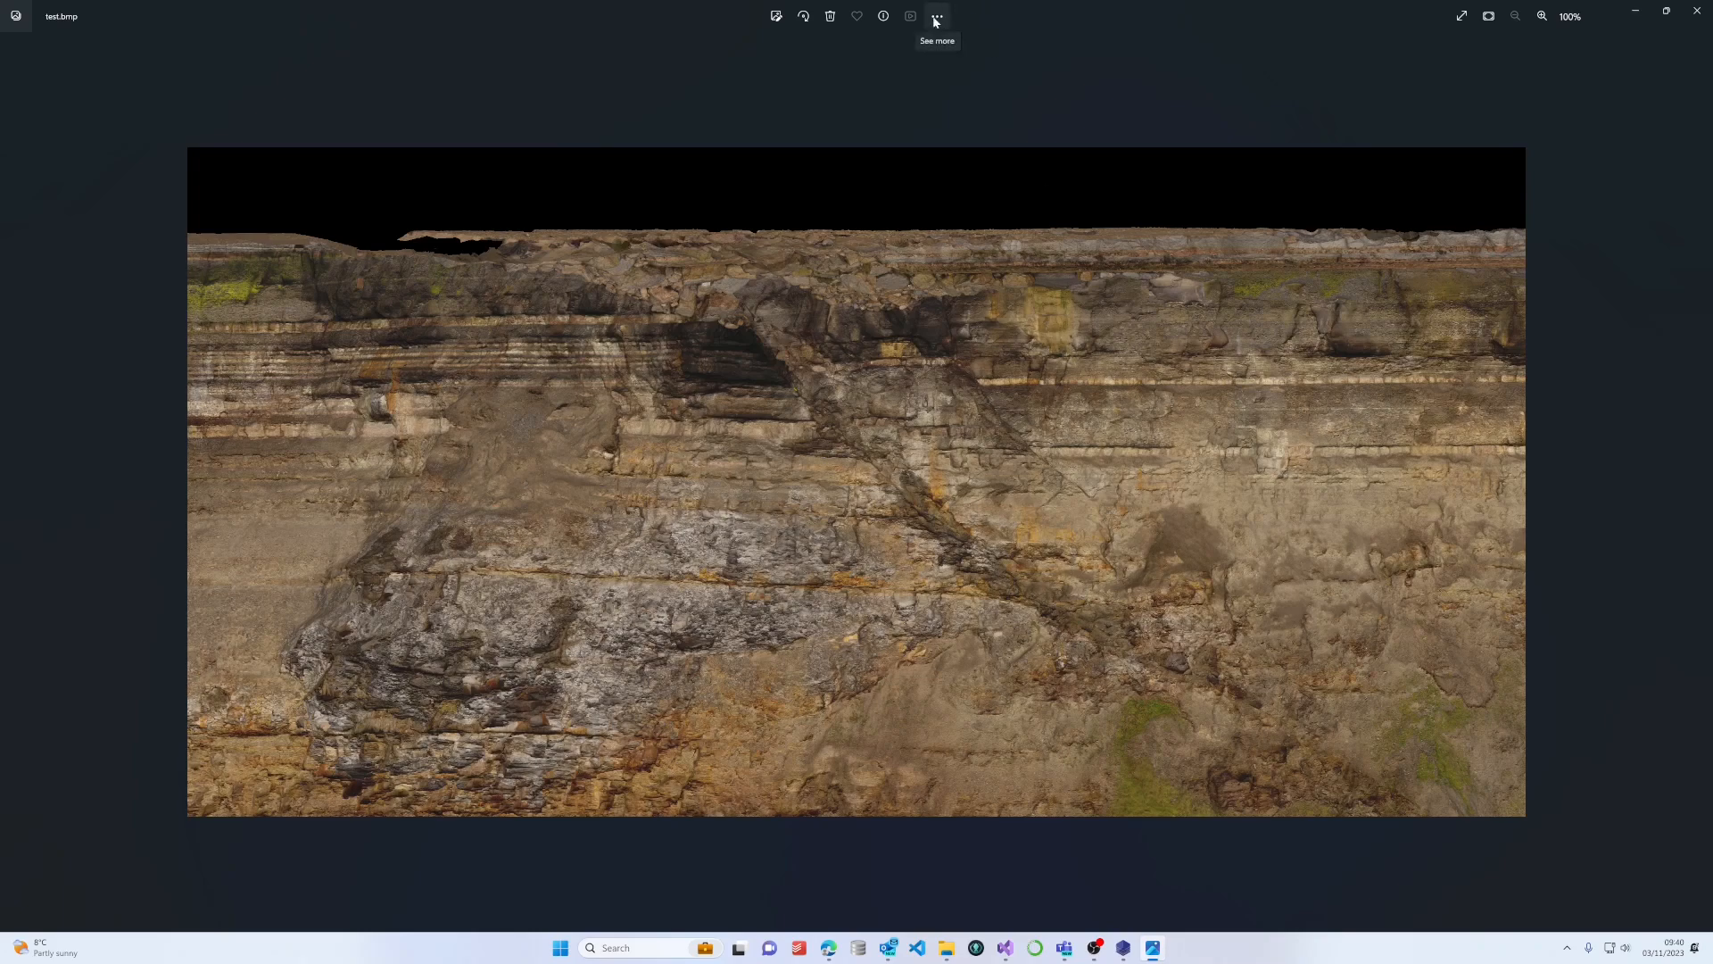
Flip the test.bmp image horizontally and vertically in the photo editor, and return to Virtual Reality Geological Studio.
{"action": "left_click", "coordinate": [776, 17]}
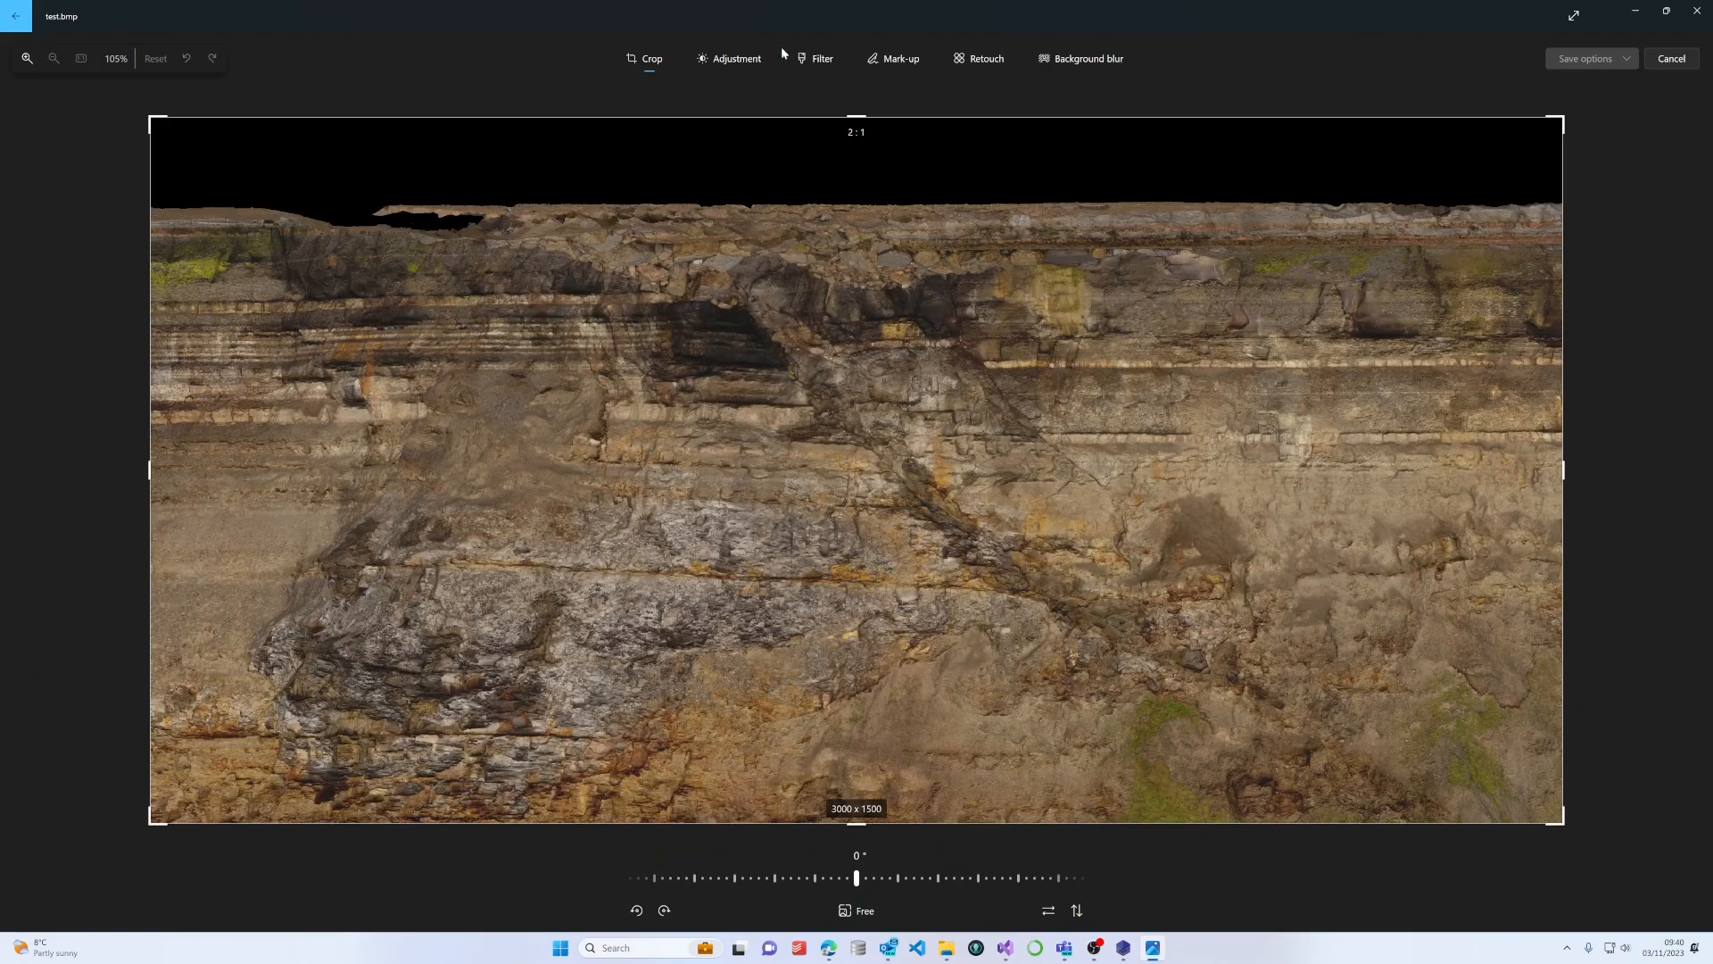
{"action": "left_click", "coordinate": [1050, 912]}
{"action": "left_click", "coordinate": [1077, 910]}
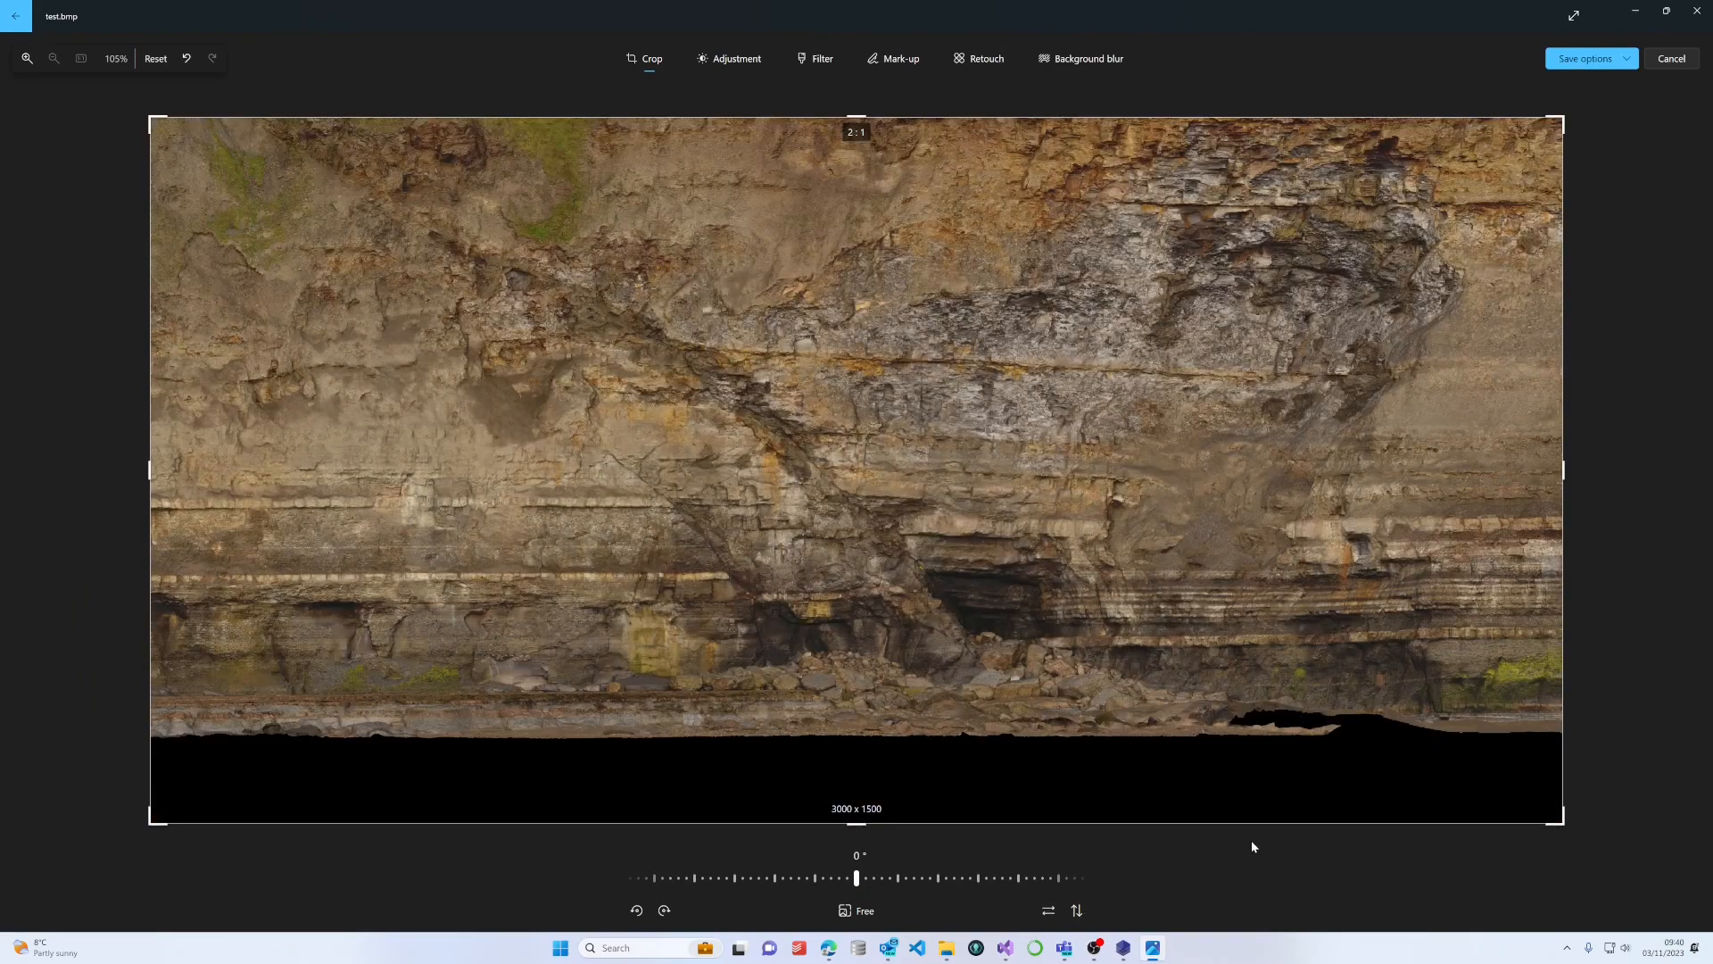
{"action": "left_click", "coordinate": [1637, 10]}
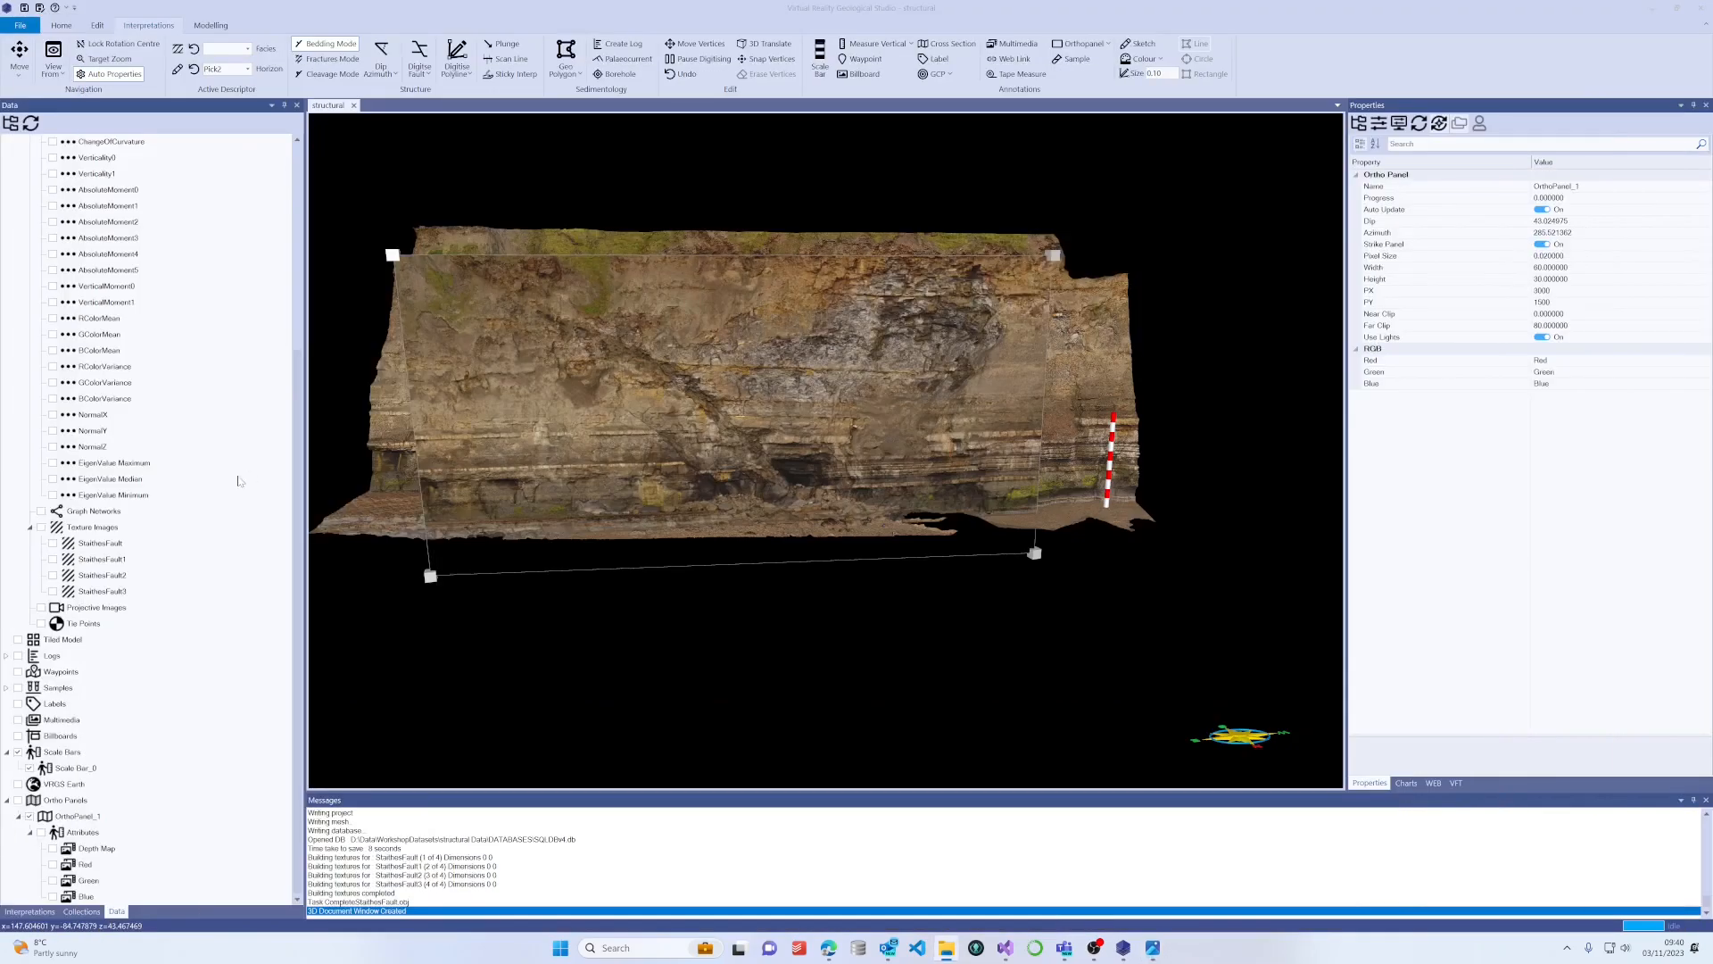
Move the ortho panel slightly closer to the cliff and display the CoPlanarity attribute on the StaithesFault.obj mesh.
{"action": "scroll", "coordinate": [239, 481], "scroll_direction": "up", "scroll_amount": 6}
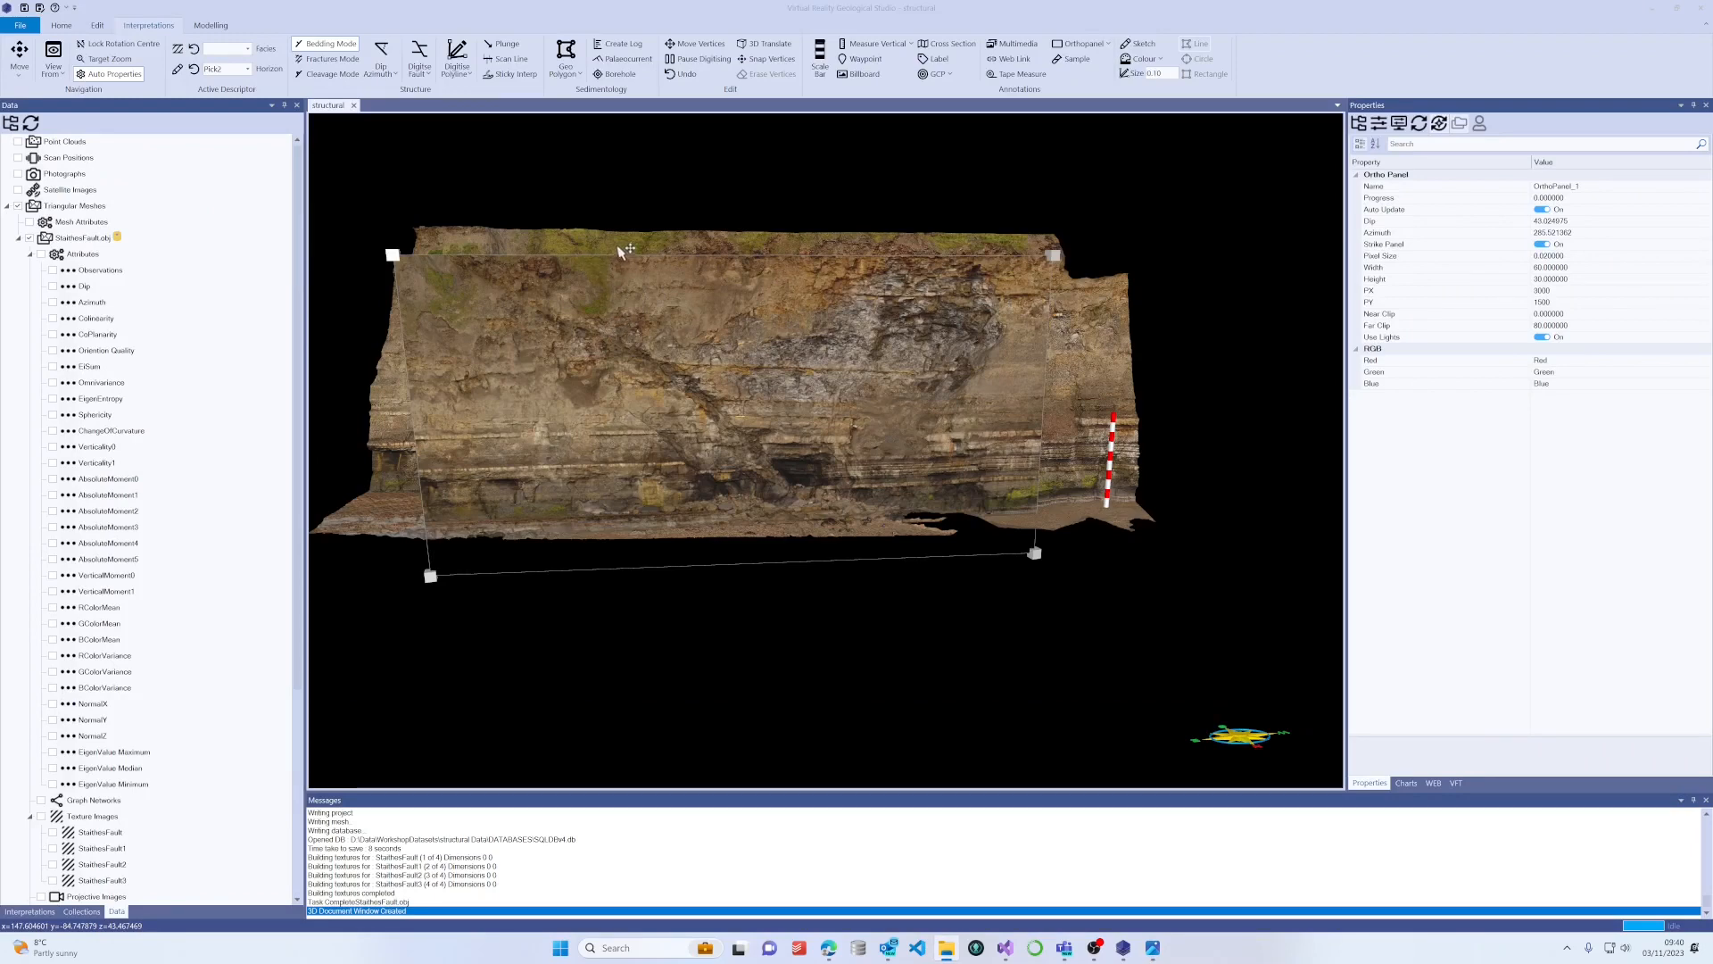
{"action": "left_click_drag", "start_coordinate": [629, 251], "coordinate": [636, 253]}
{"action": "middle_click_drag", "start_coordinate": [864, 342], "coordinate": [1338, 412]}
{"action": "scroll", "coordinate": [761, 302], "scroll_direction": "up", "scroll_amount": 3}
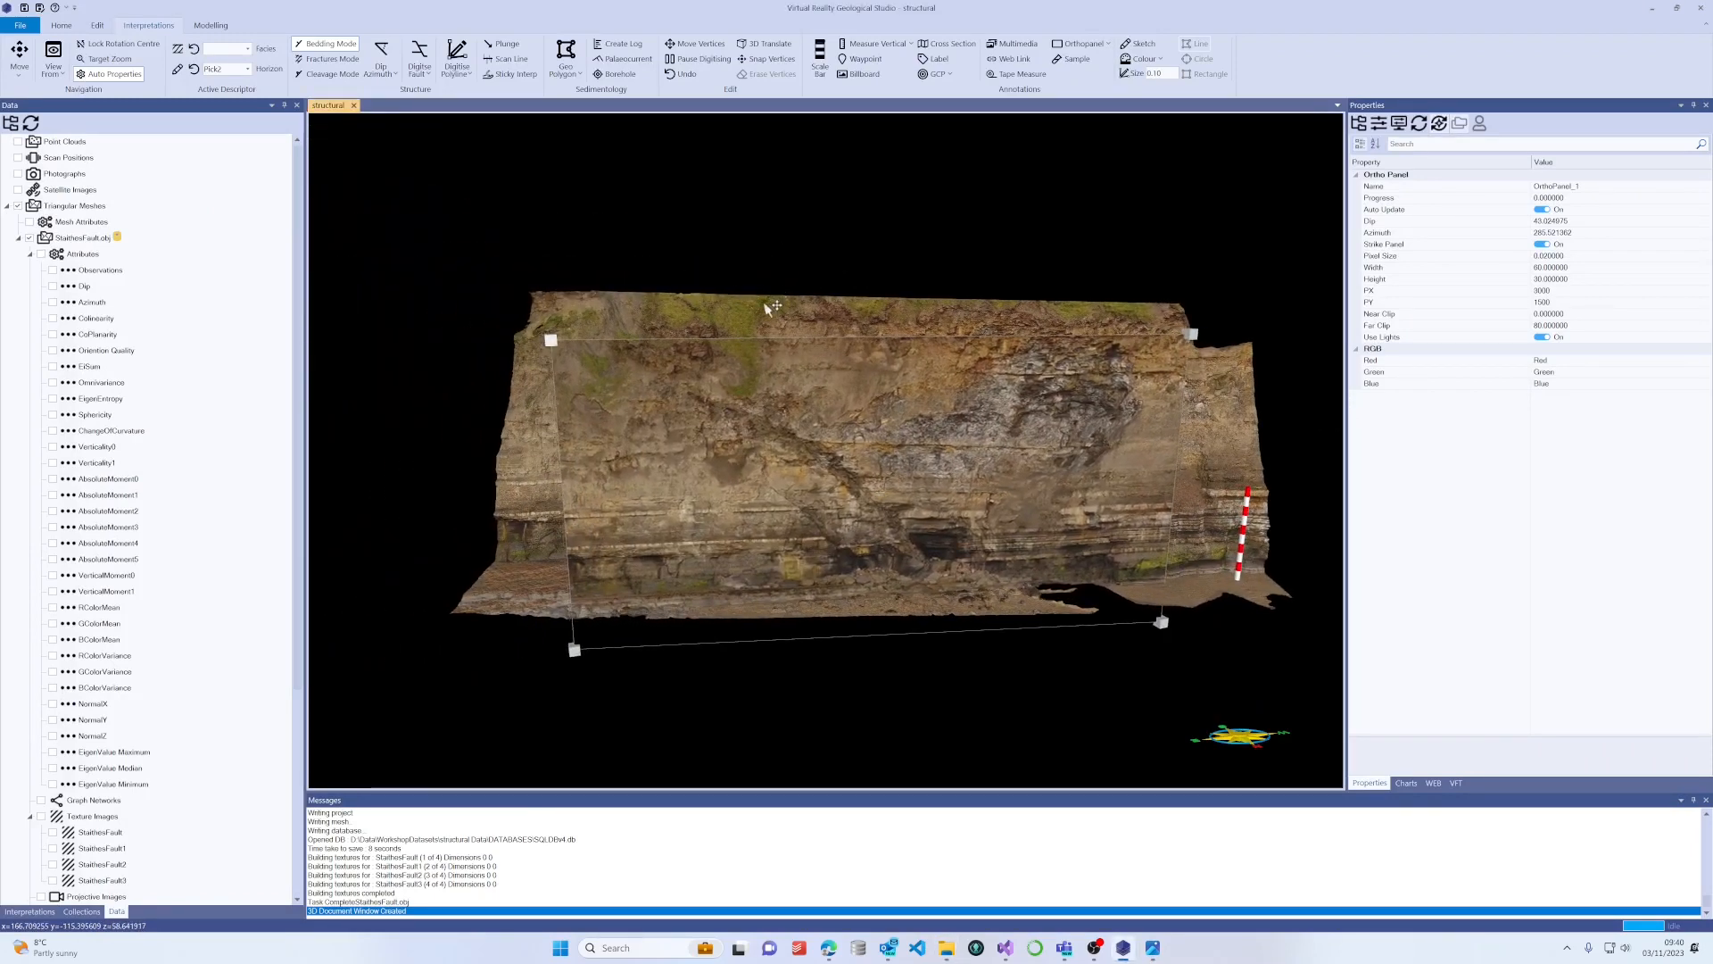
{"action": "scroll", "coordinate": [713, 302], "scroll_direction": "down", "scroll_amount": 1}
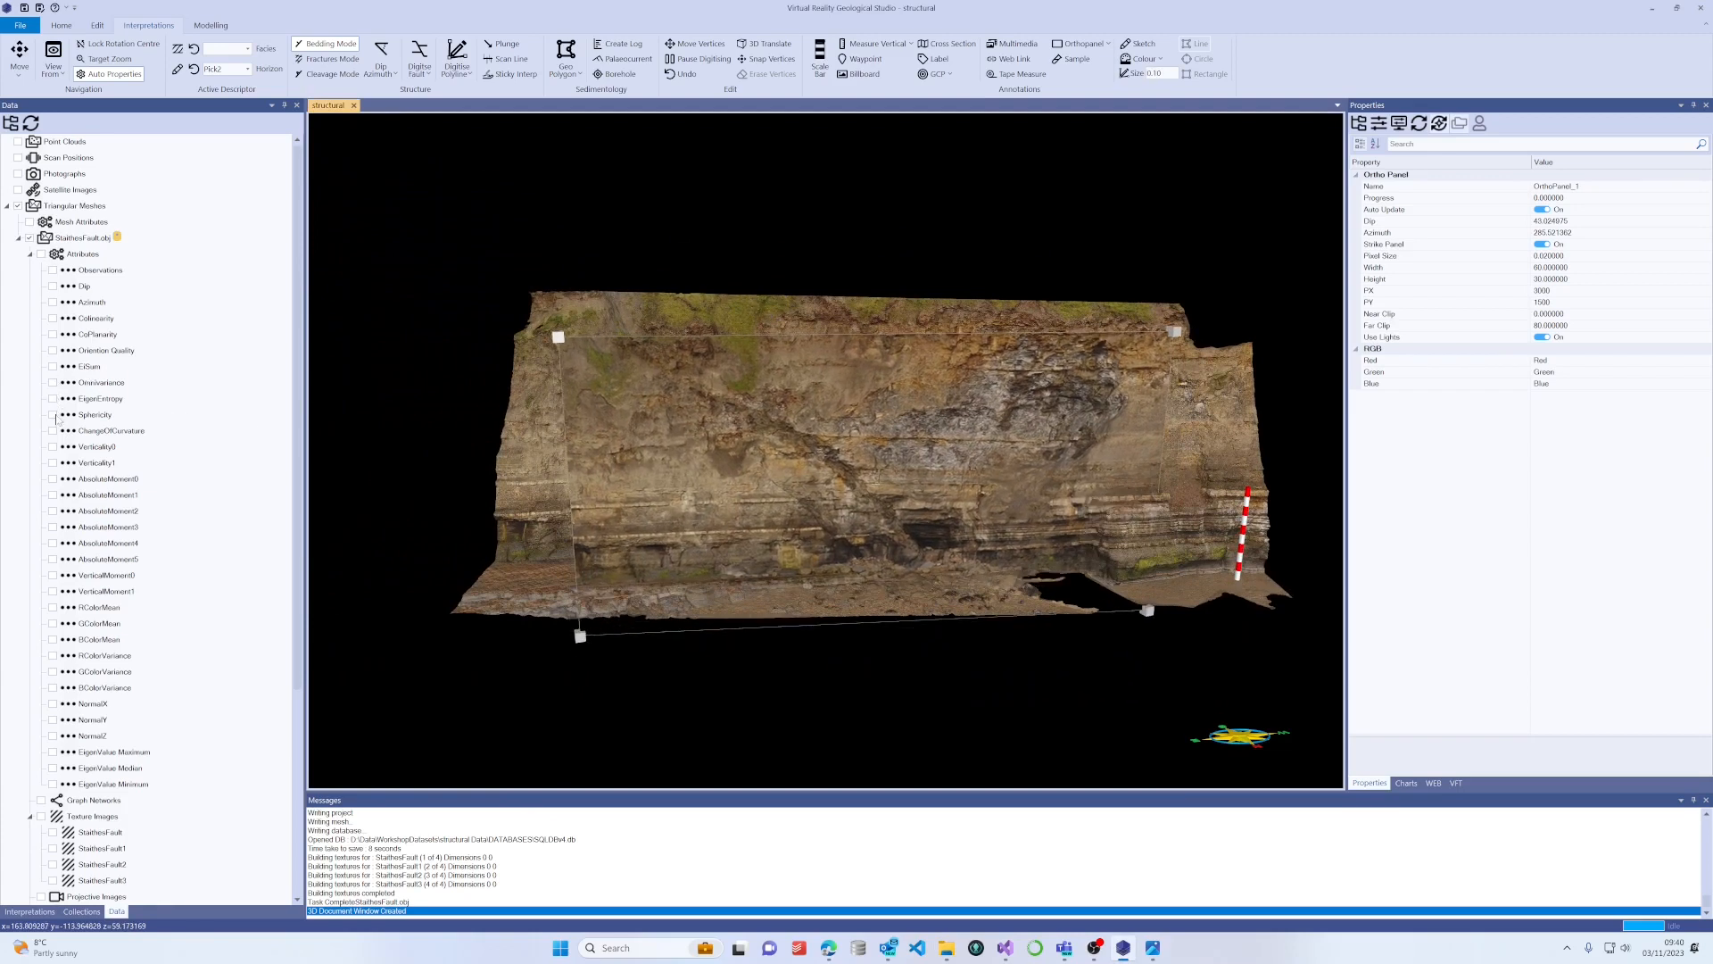
{"action": "left_click", "coordinate": [53, 335]}
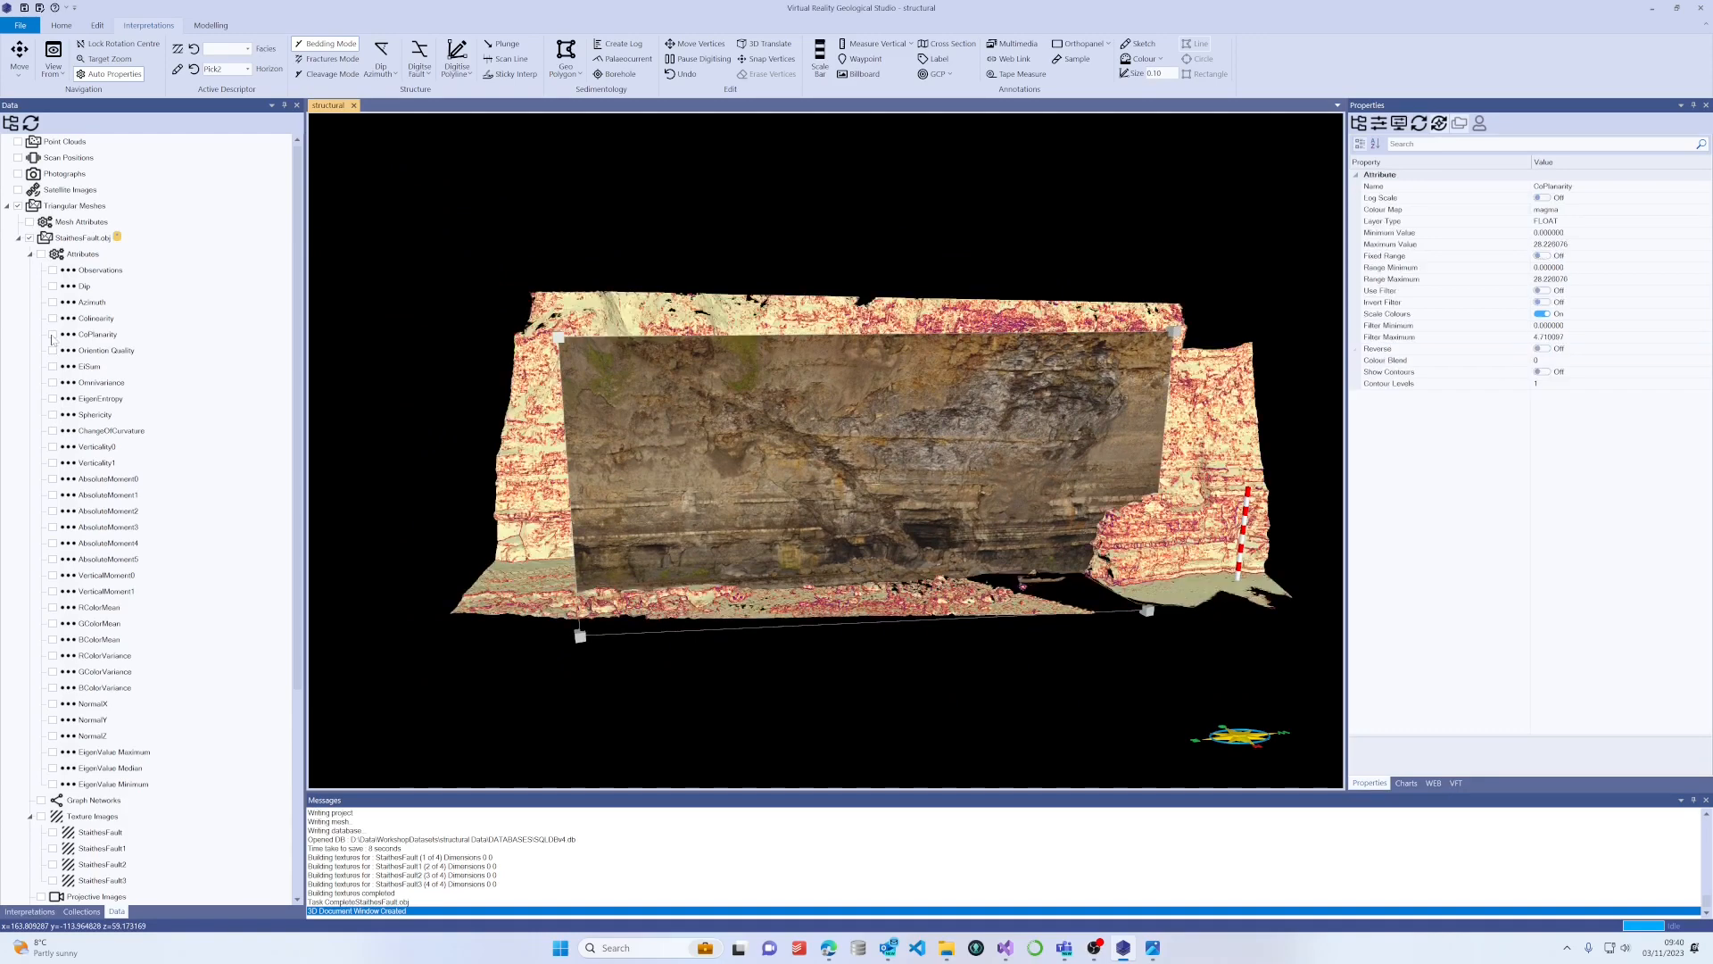
Nudge the ortho panel to capture the CoPlanarity colouring, and refresh it again with Collinearity displayed on the mesh.
{"action": "left_click", "coordinate": [794, 459]}
{"action": "left_click_drag", "start_coordinate": [782, 462], "coordinate": [810, 470]}
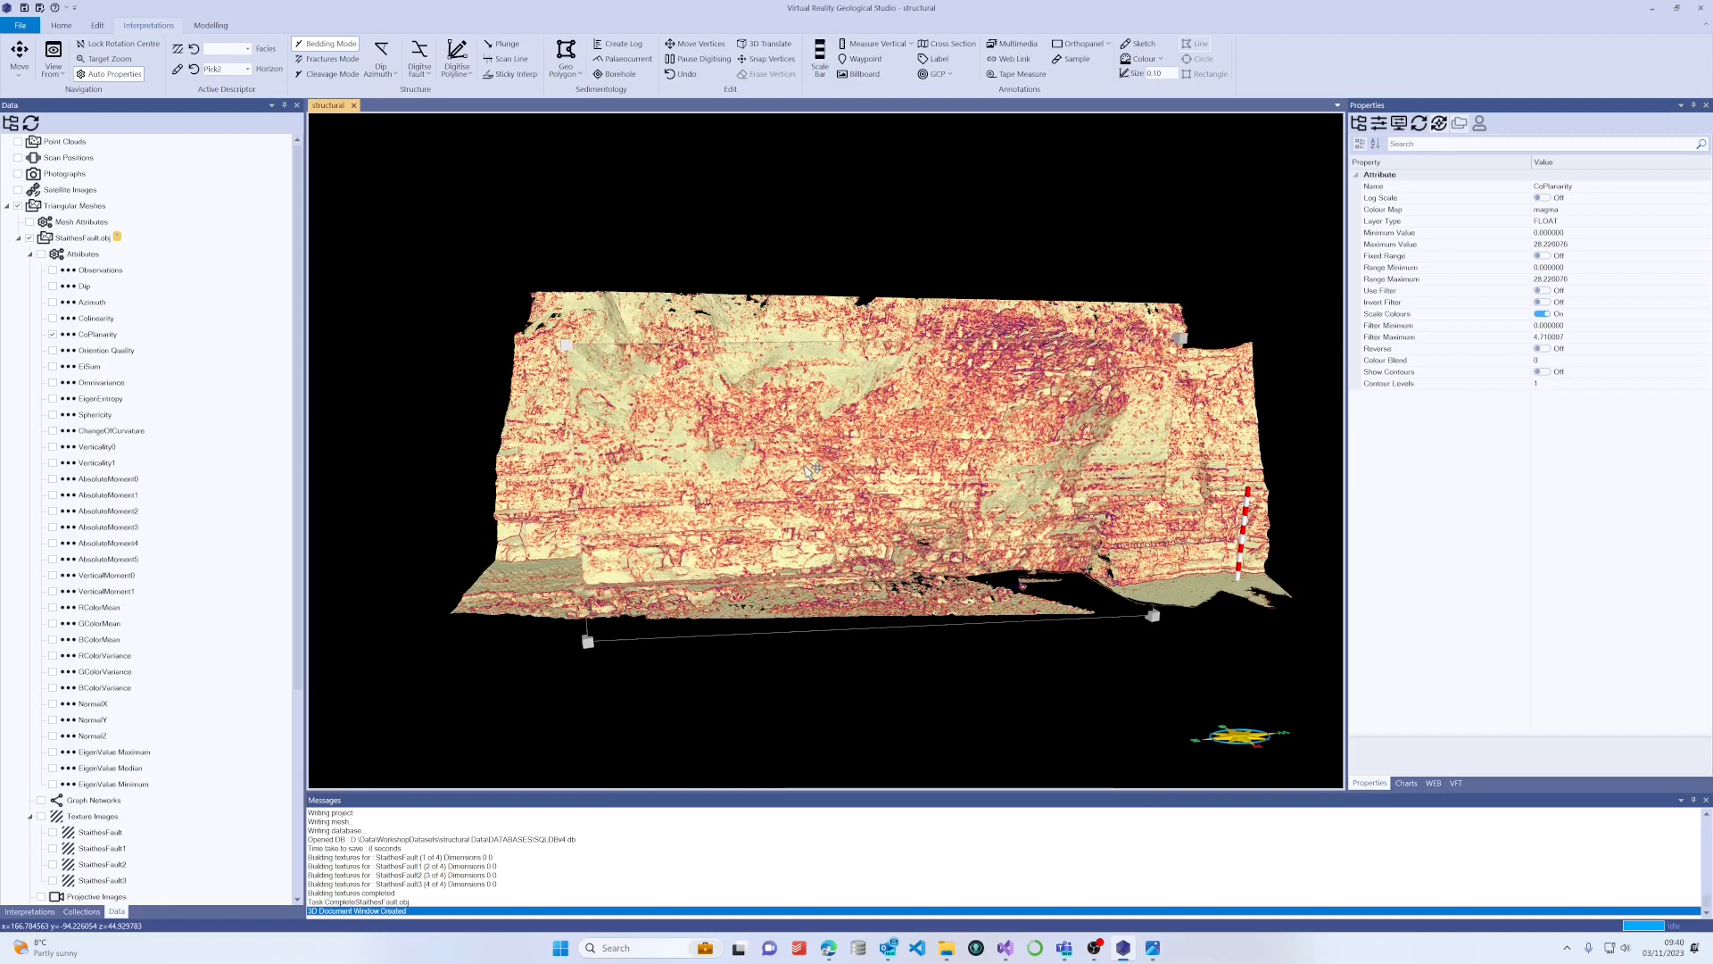
{"action": "left_click", "coordinate": [53, 318]}
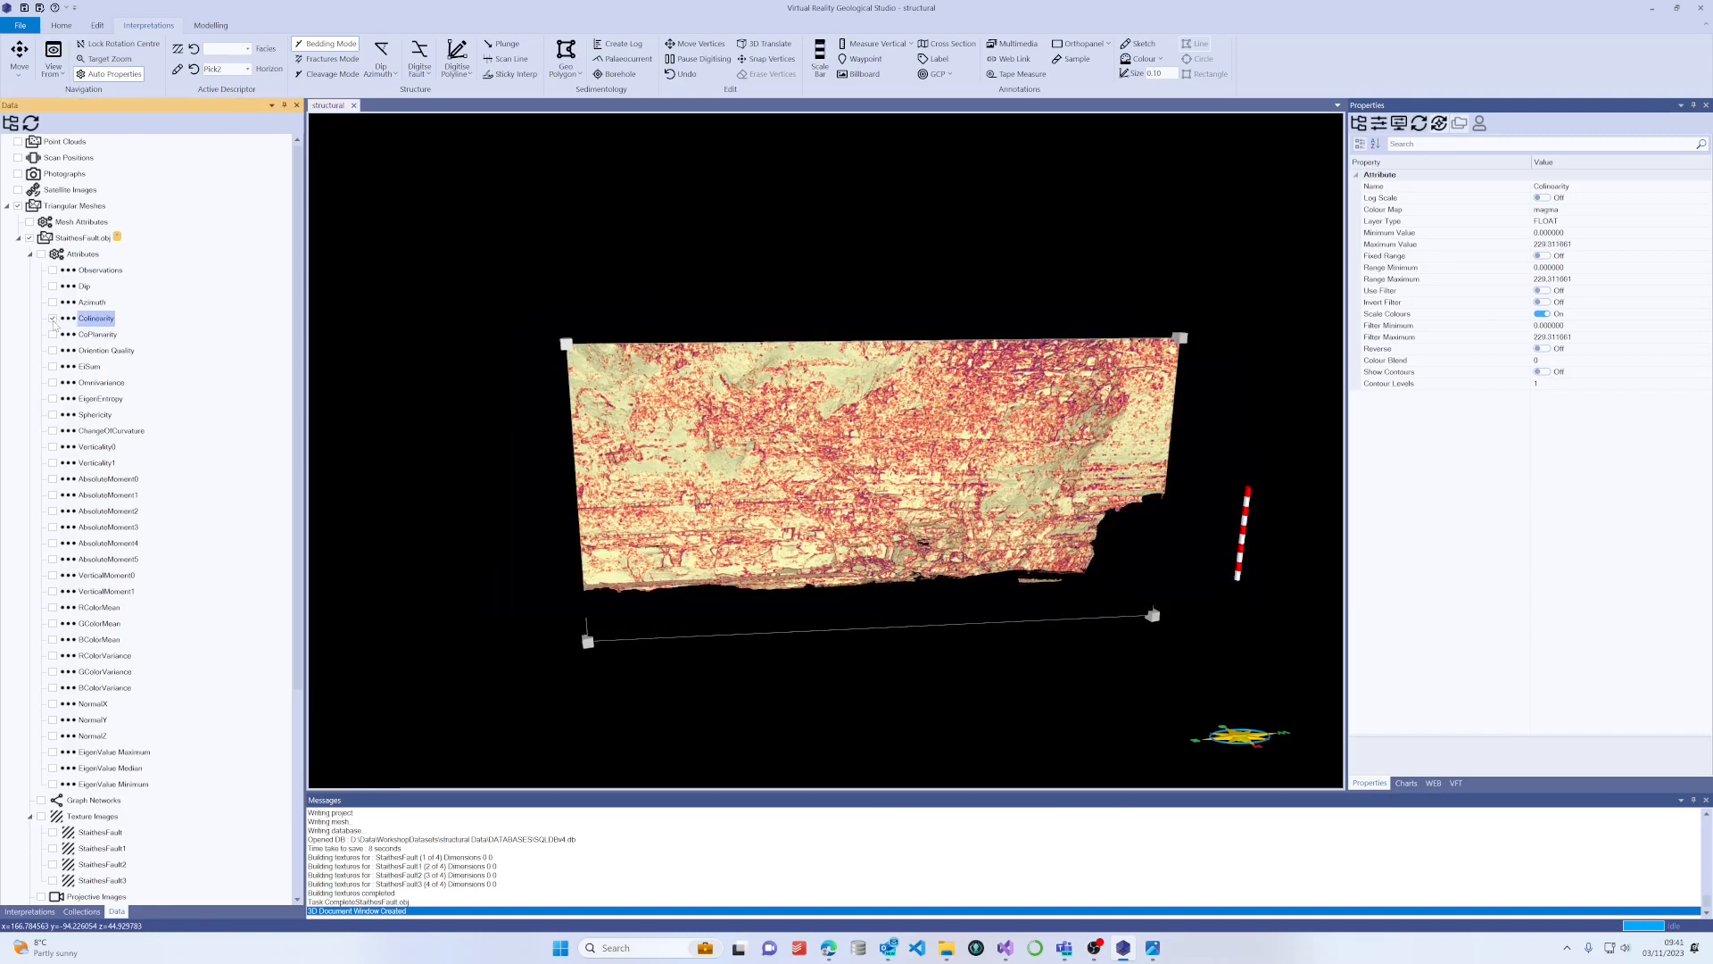
{"action": "left_click", "coordinate": [669, 593]}
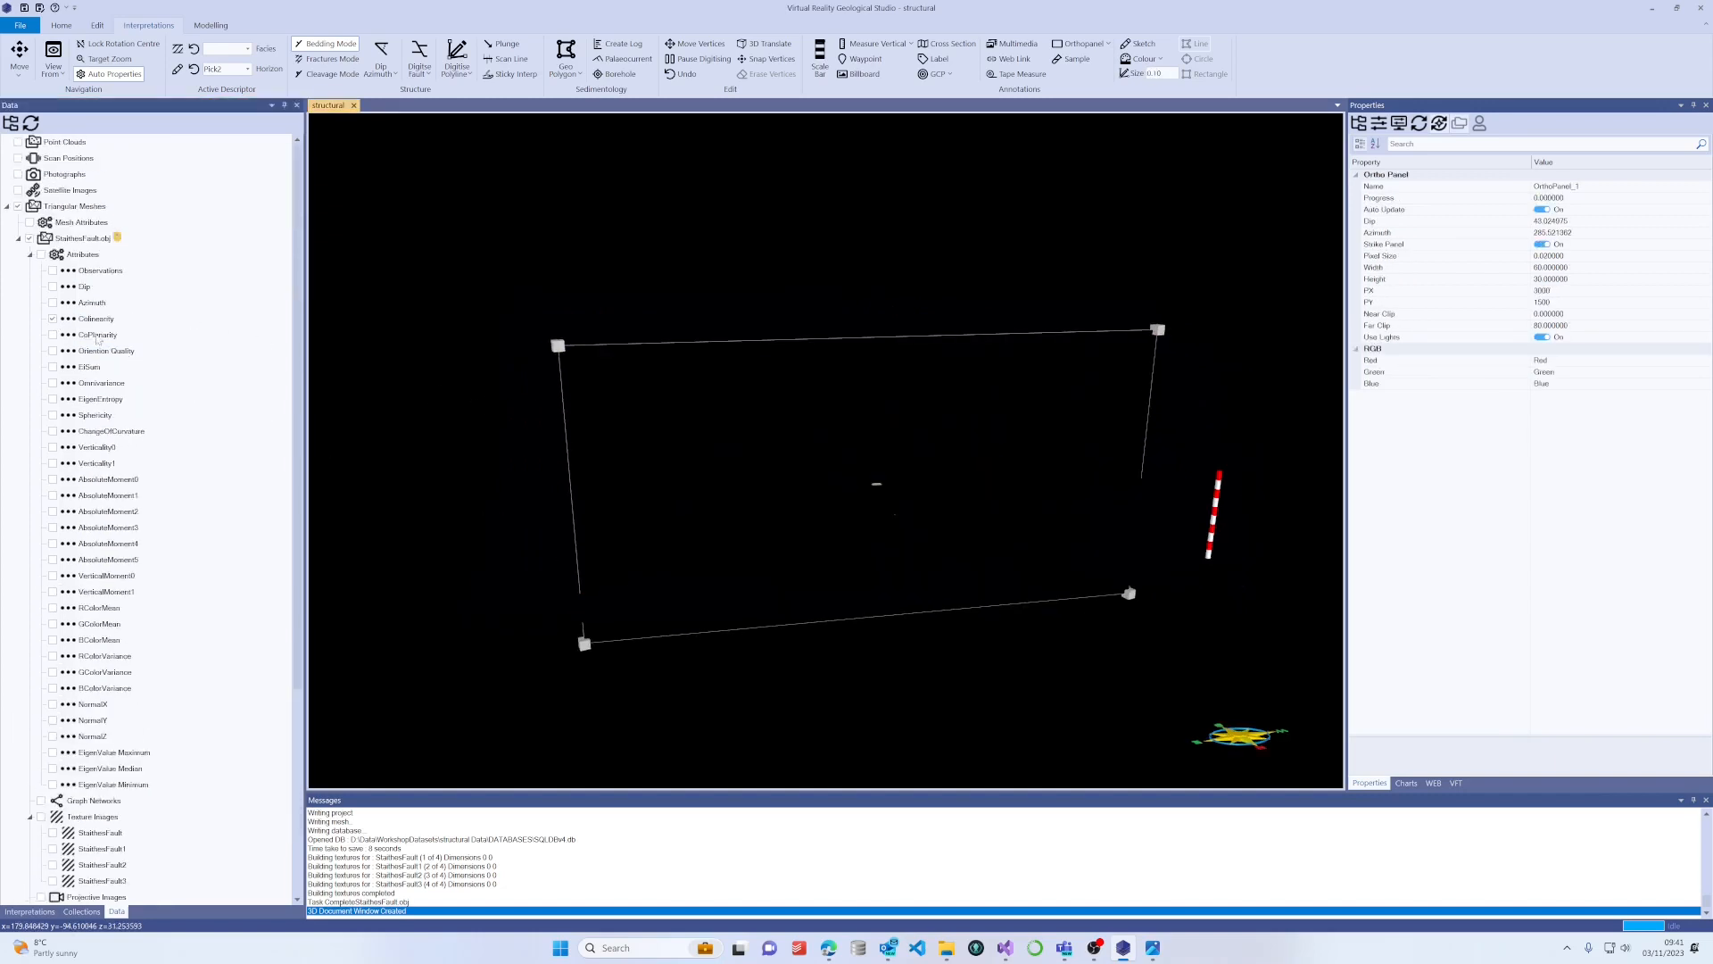
Show the Collinearity attribute's histogram and lower its upper filter limit to about 1.47.
{"action": "left_click", "coordinate": [96, 320]}
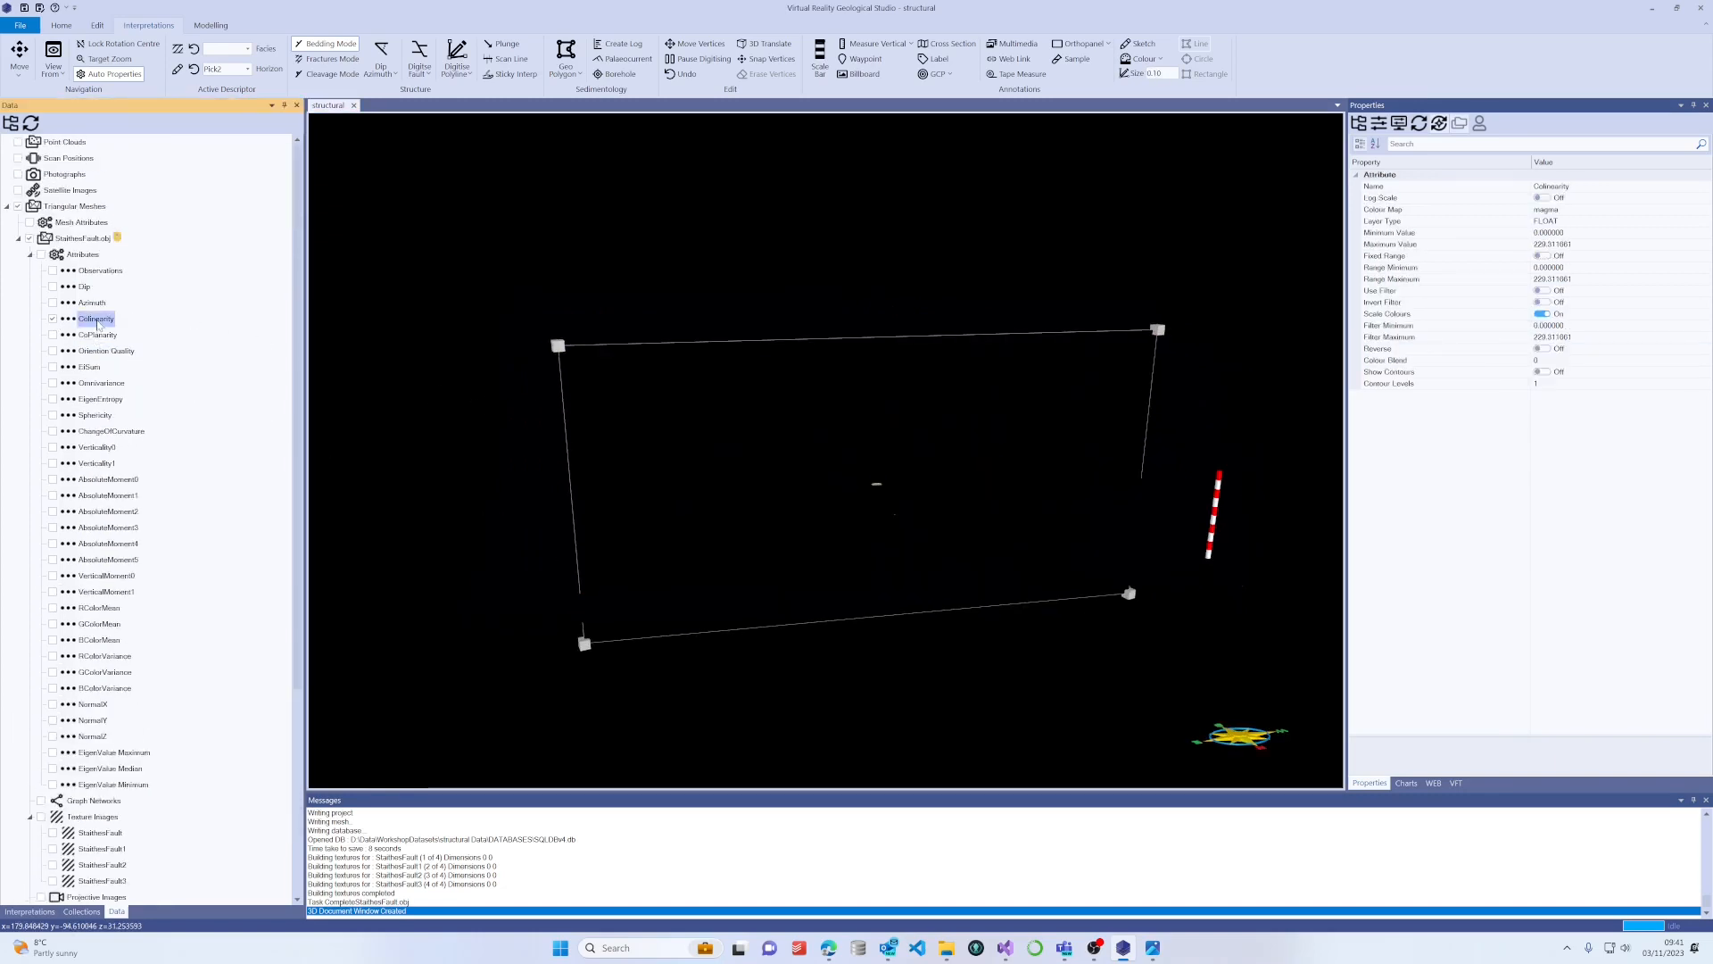
{"action": "left_click", "coordinate": [1404, 783]}
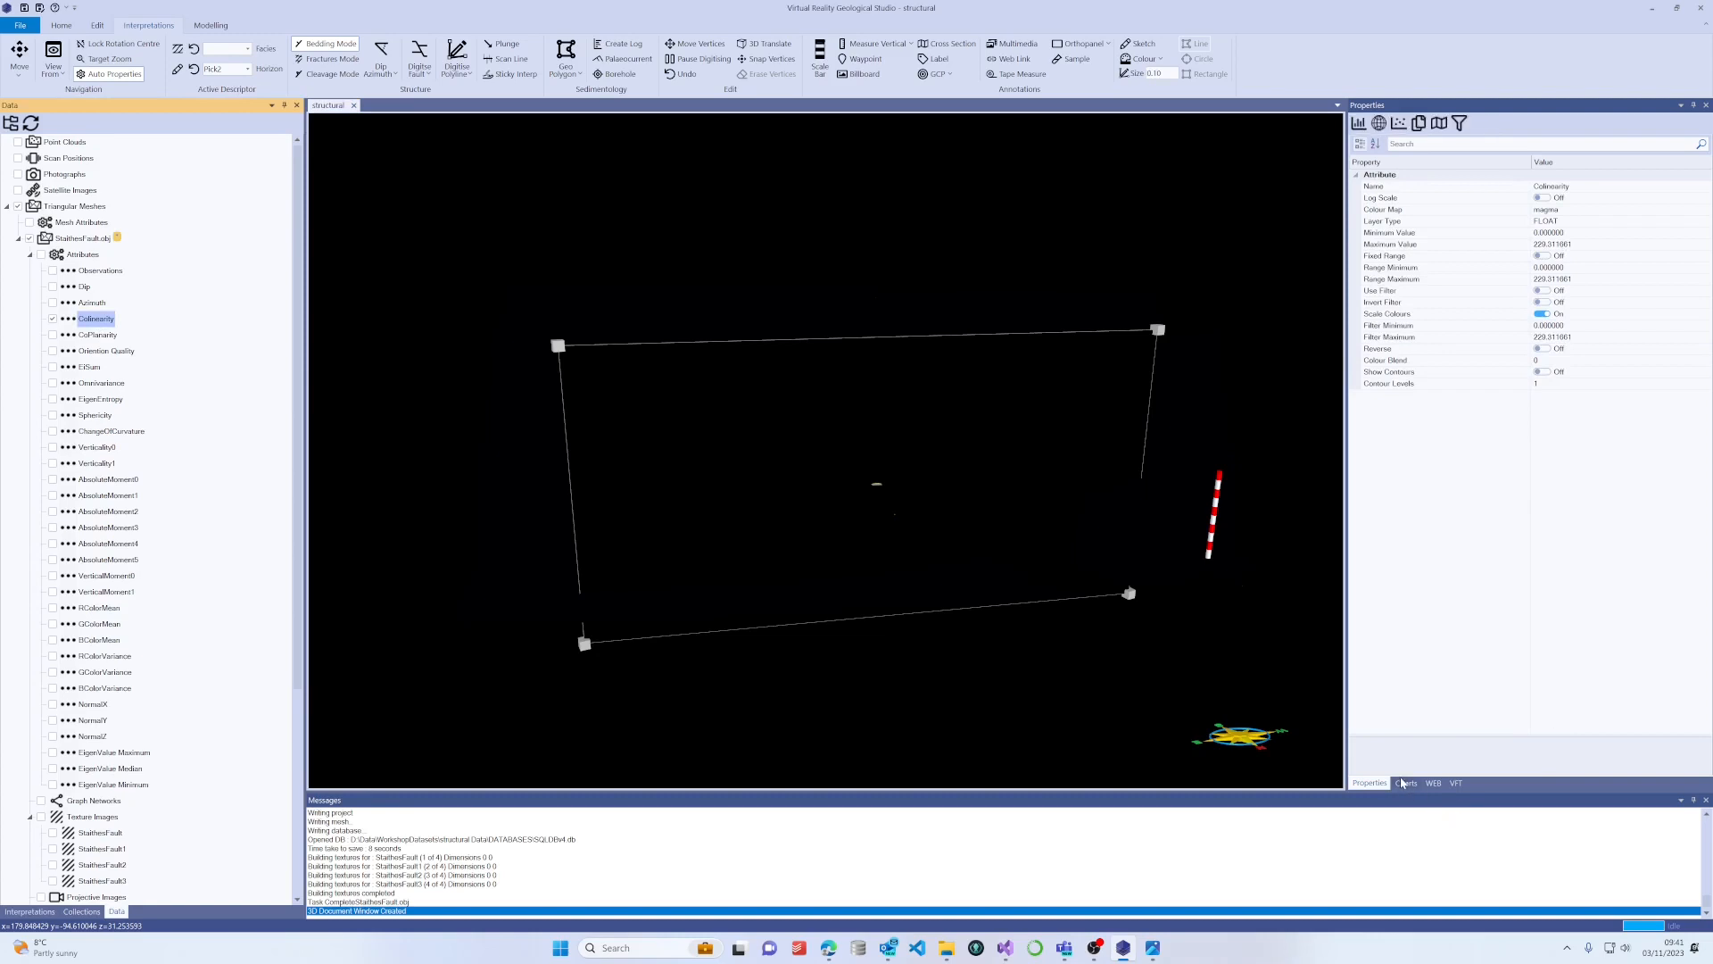
{"action": "left_click", "coordinate": [1358, 122]}
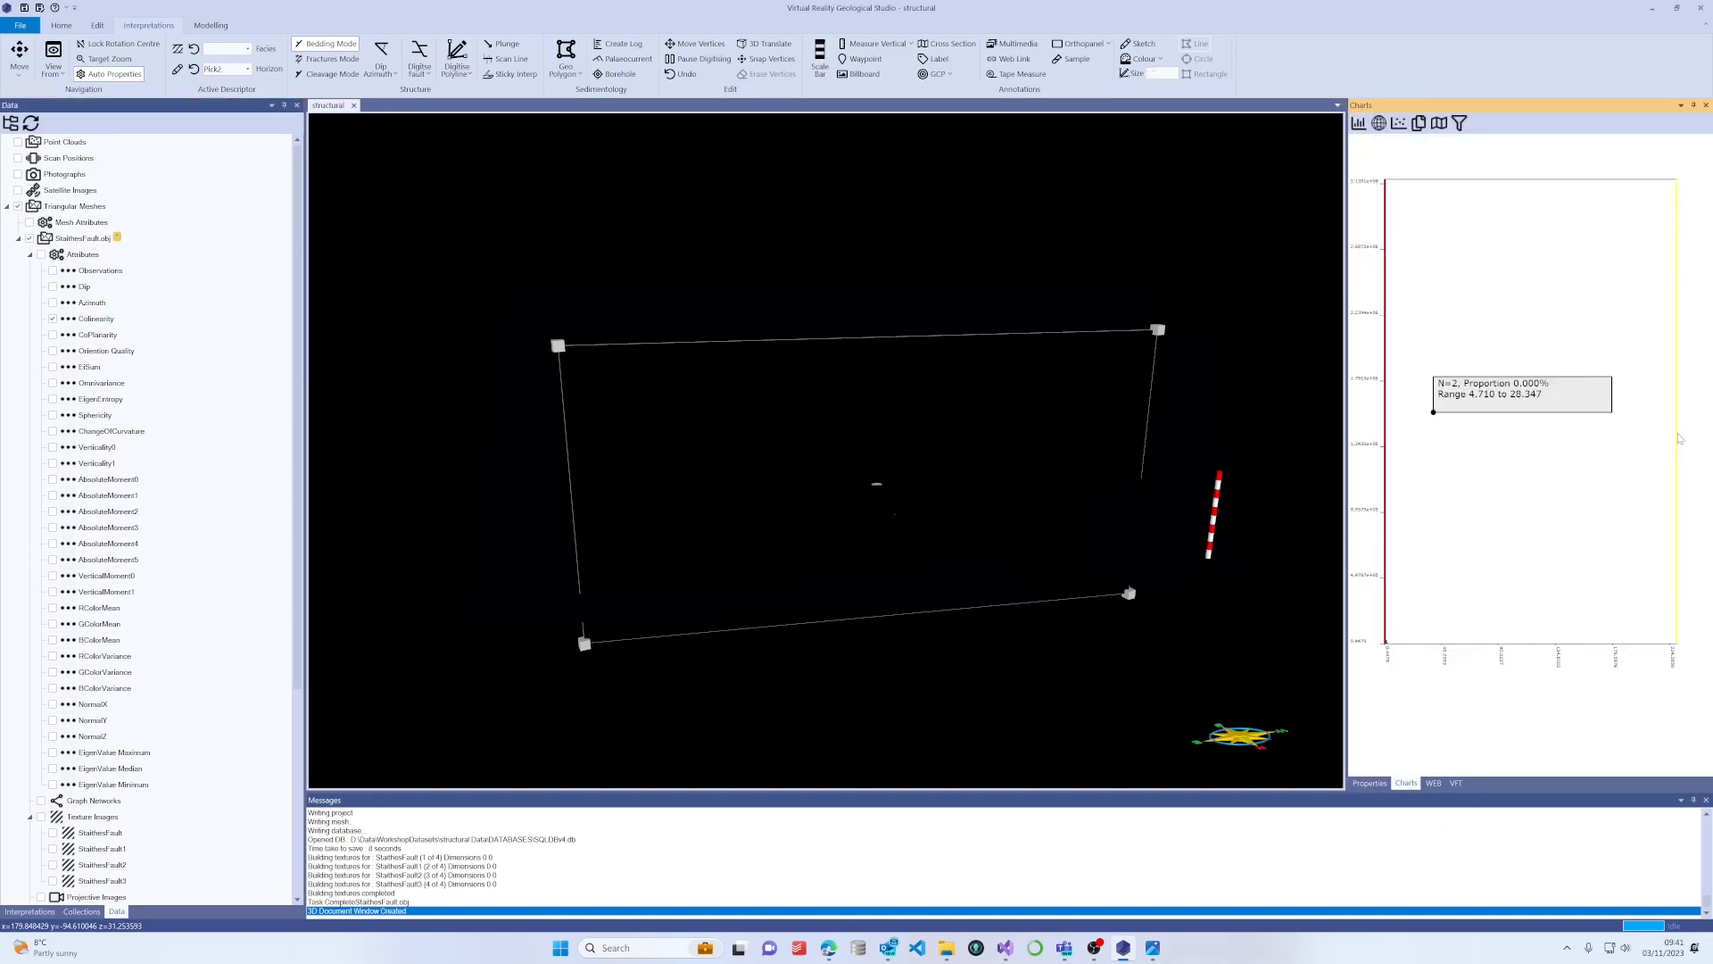
{"action": "left_click_drag", "start_coordinate": [1677, 433], "coordinate": [1386, 457]}
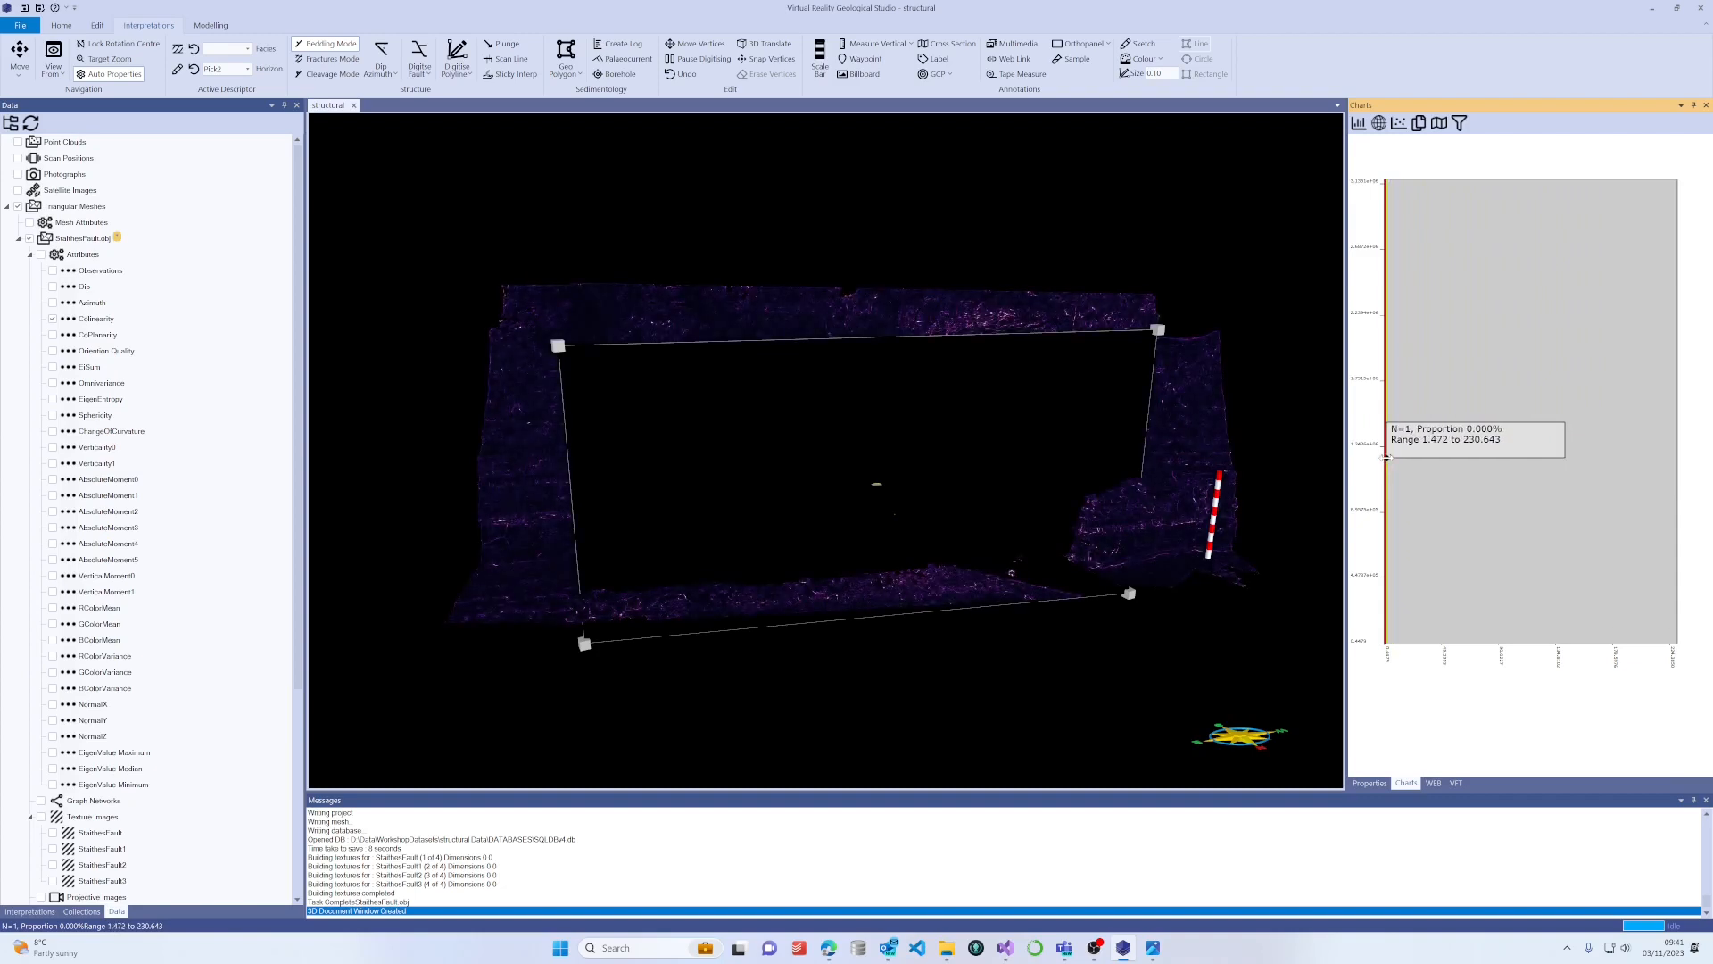
Apply the Clamp to Filter transform to Collinearity and lower the histogram's upper limit to about 0.49.
{"action": "right_click", "coordinate": [93, 319]}
{"action": "mouse_move", "coordinate": [161, 325]}
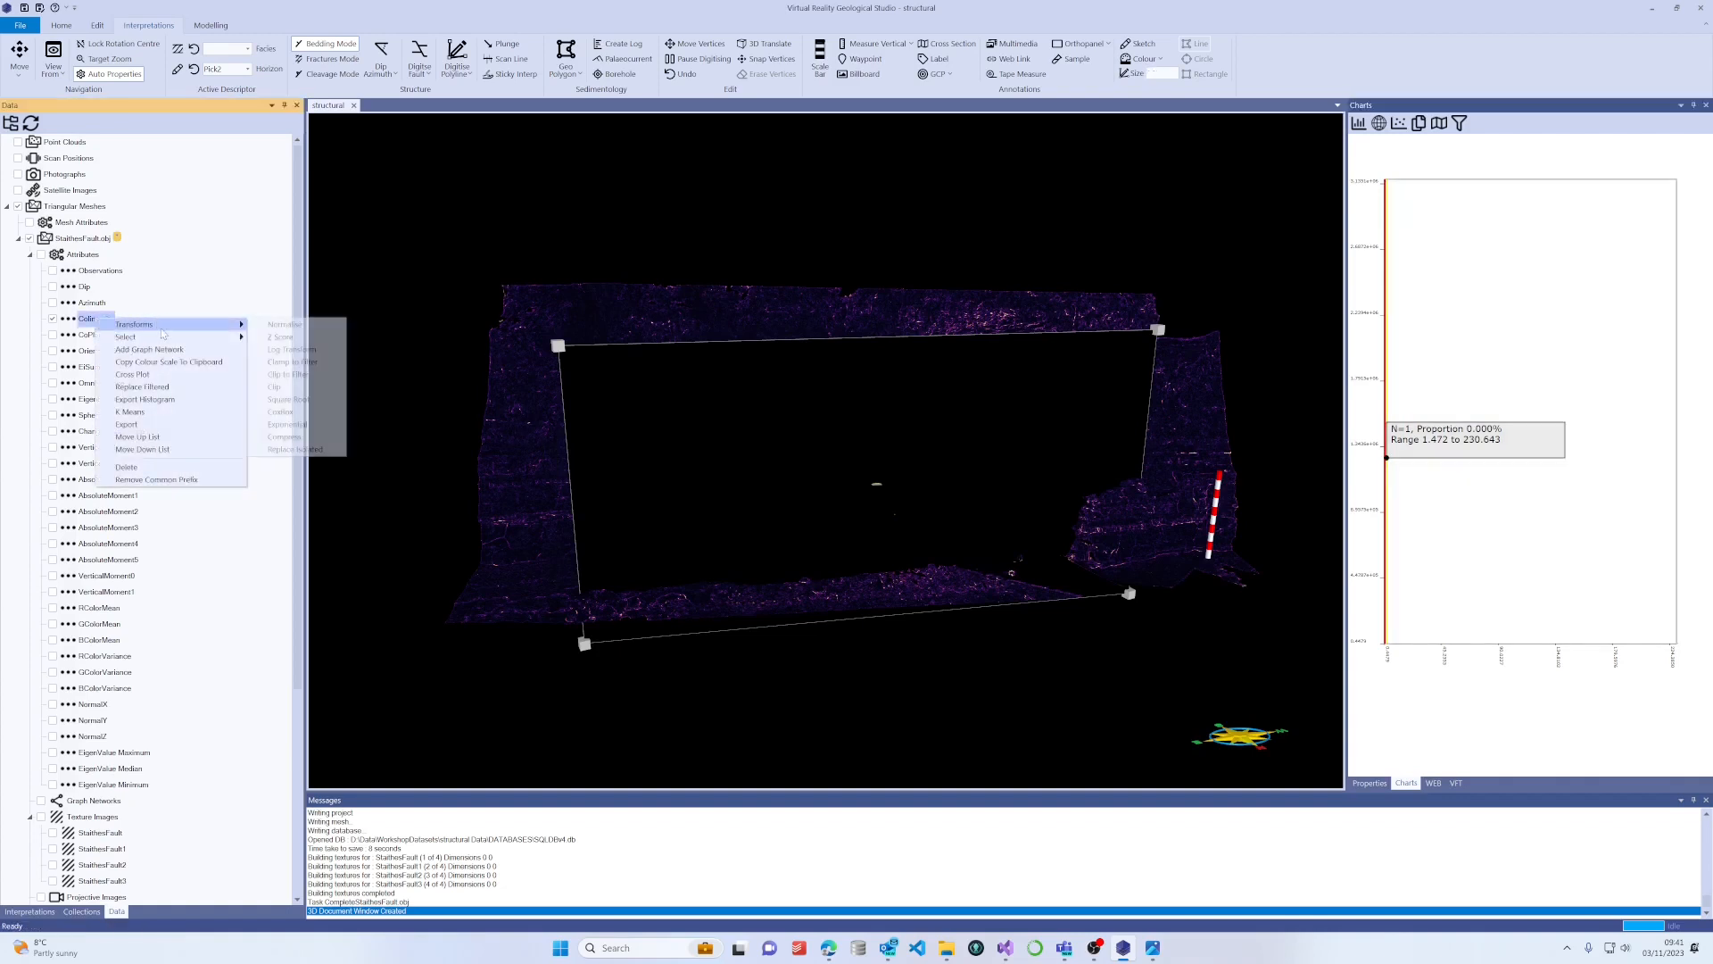
{"action": "left_click", "coordinate": [301, 362]}
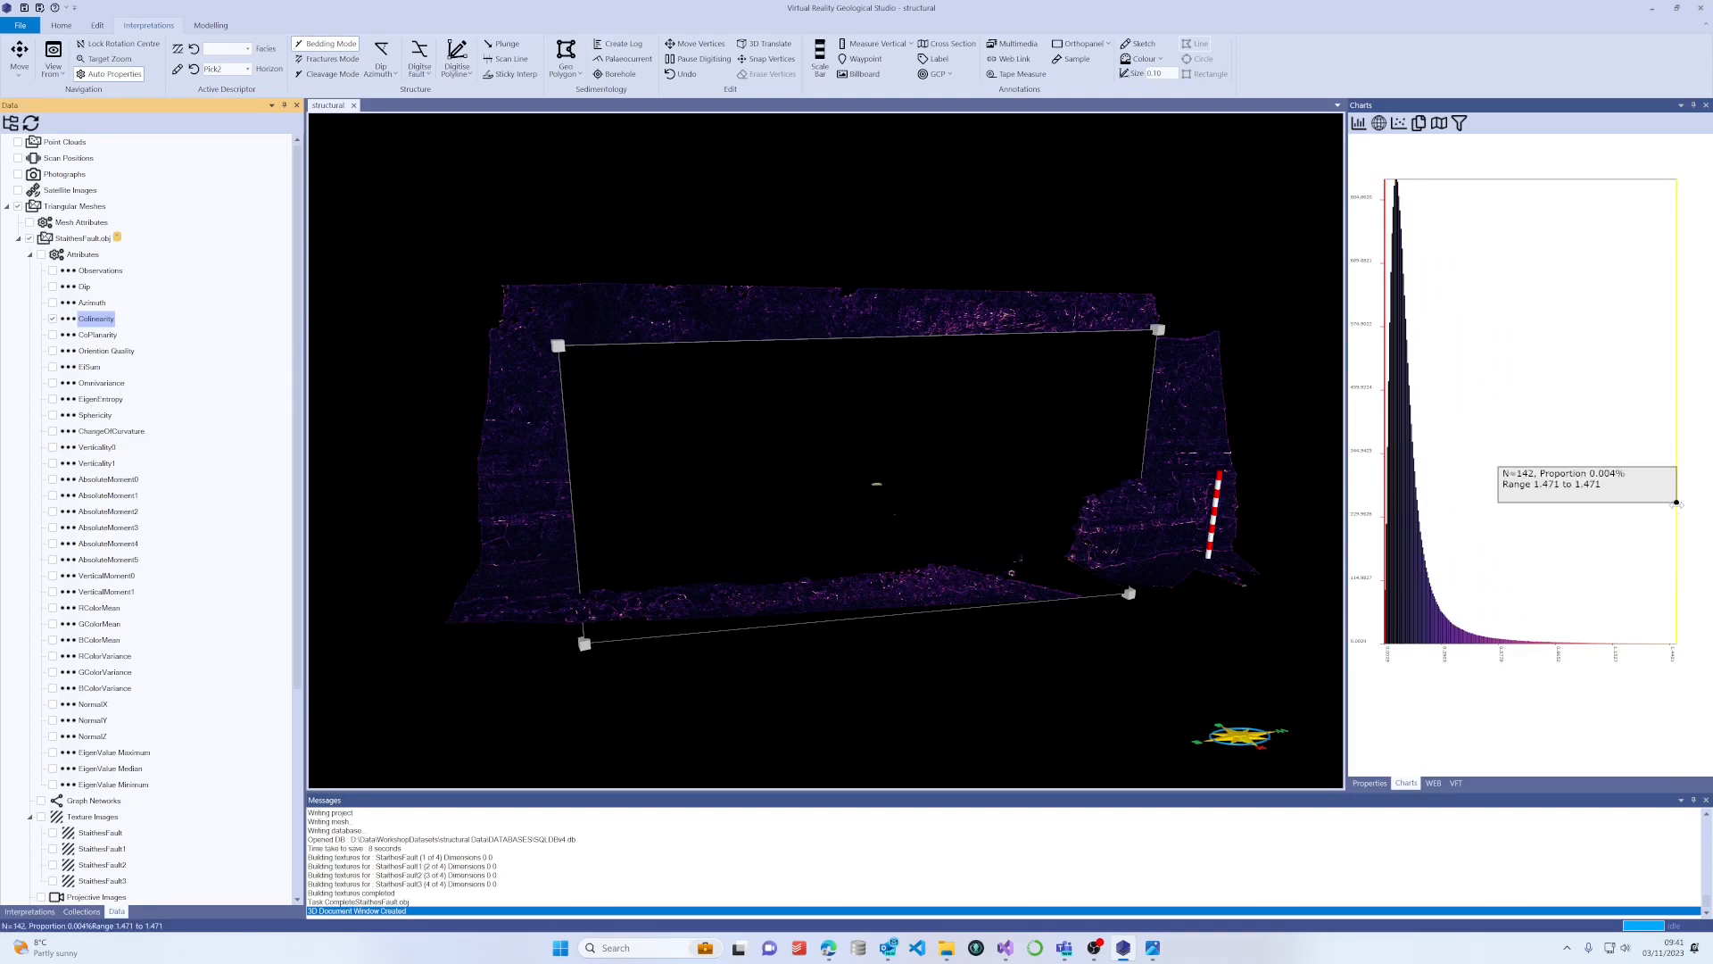
{"action": "left_click_drag", "start_coordinate": [1677, 503], "coordinate": [1482, 500]}
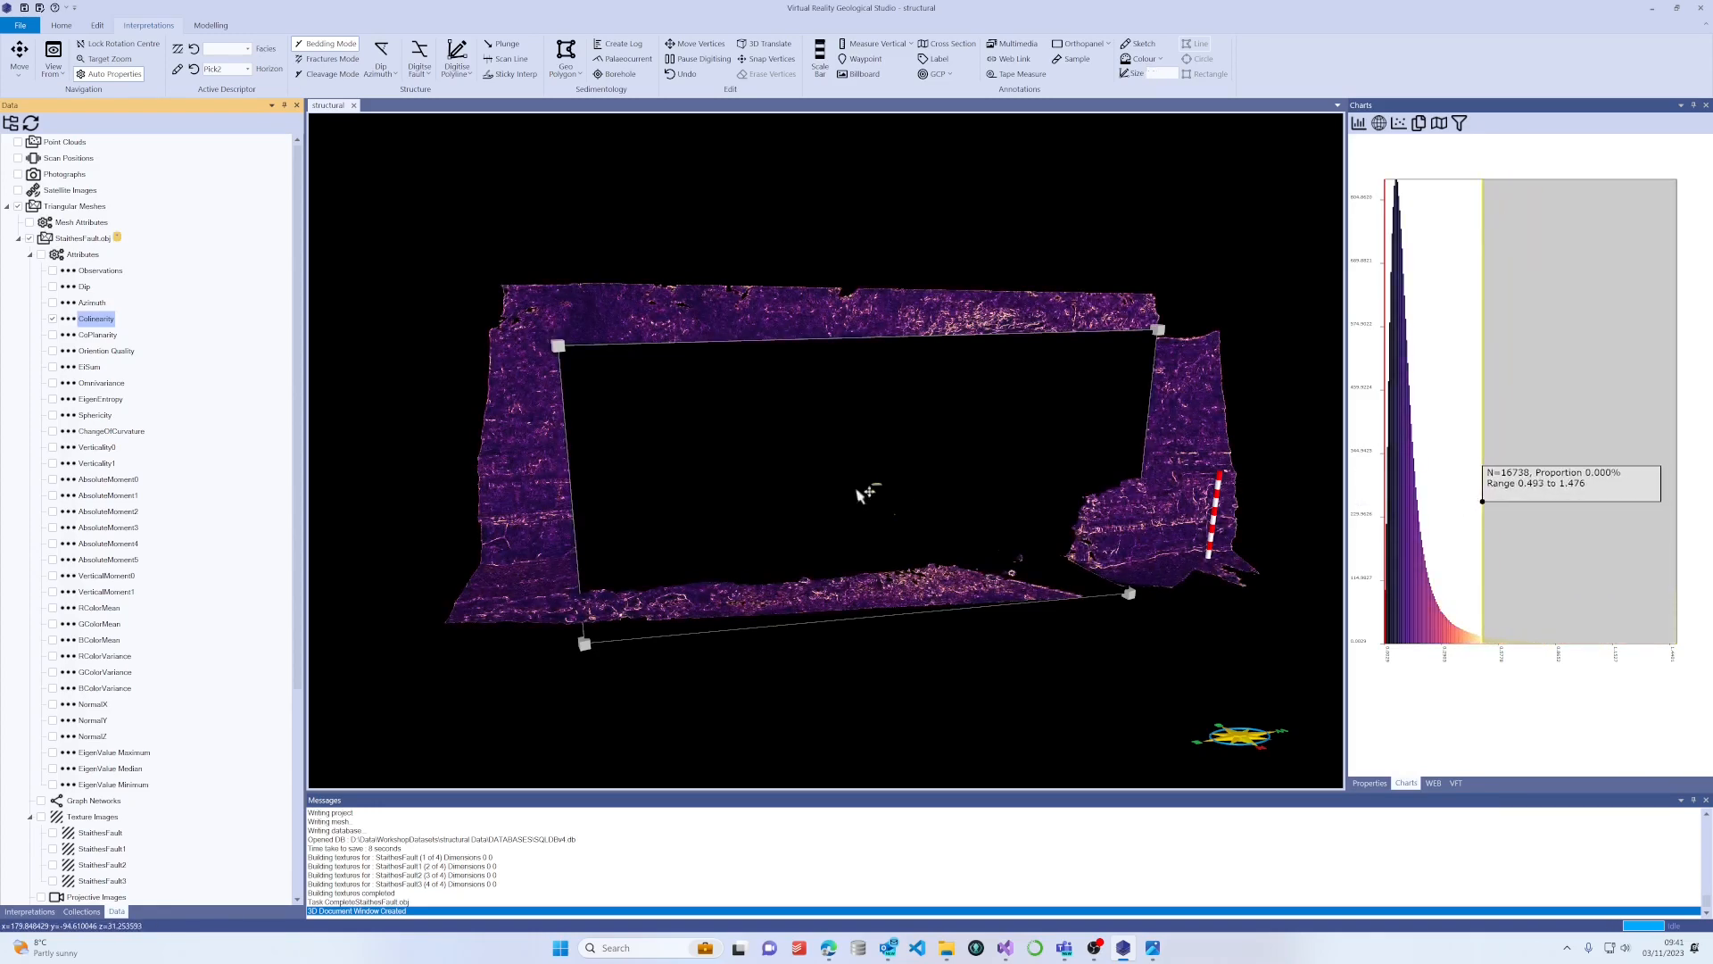
View the cliff from the side with the CoPlanarity and Dip attributes displayed in turn on the mesh.
{"action": "left_click_drag", "start_coordinate": [830, 564], "coordinate": [1056, 562]}
{"action": "scroll", "coordinate": [184, 370], "scroll_direction": "up", "scroll_amount": 3}
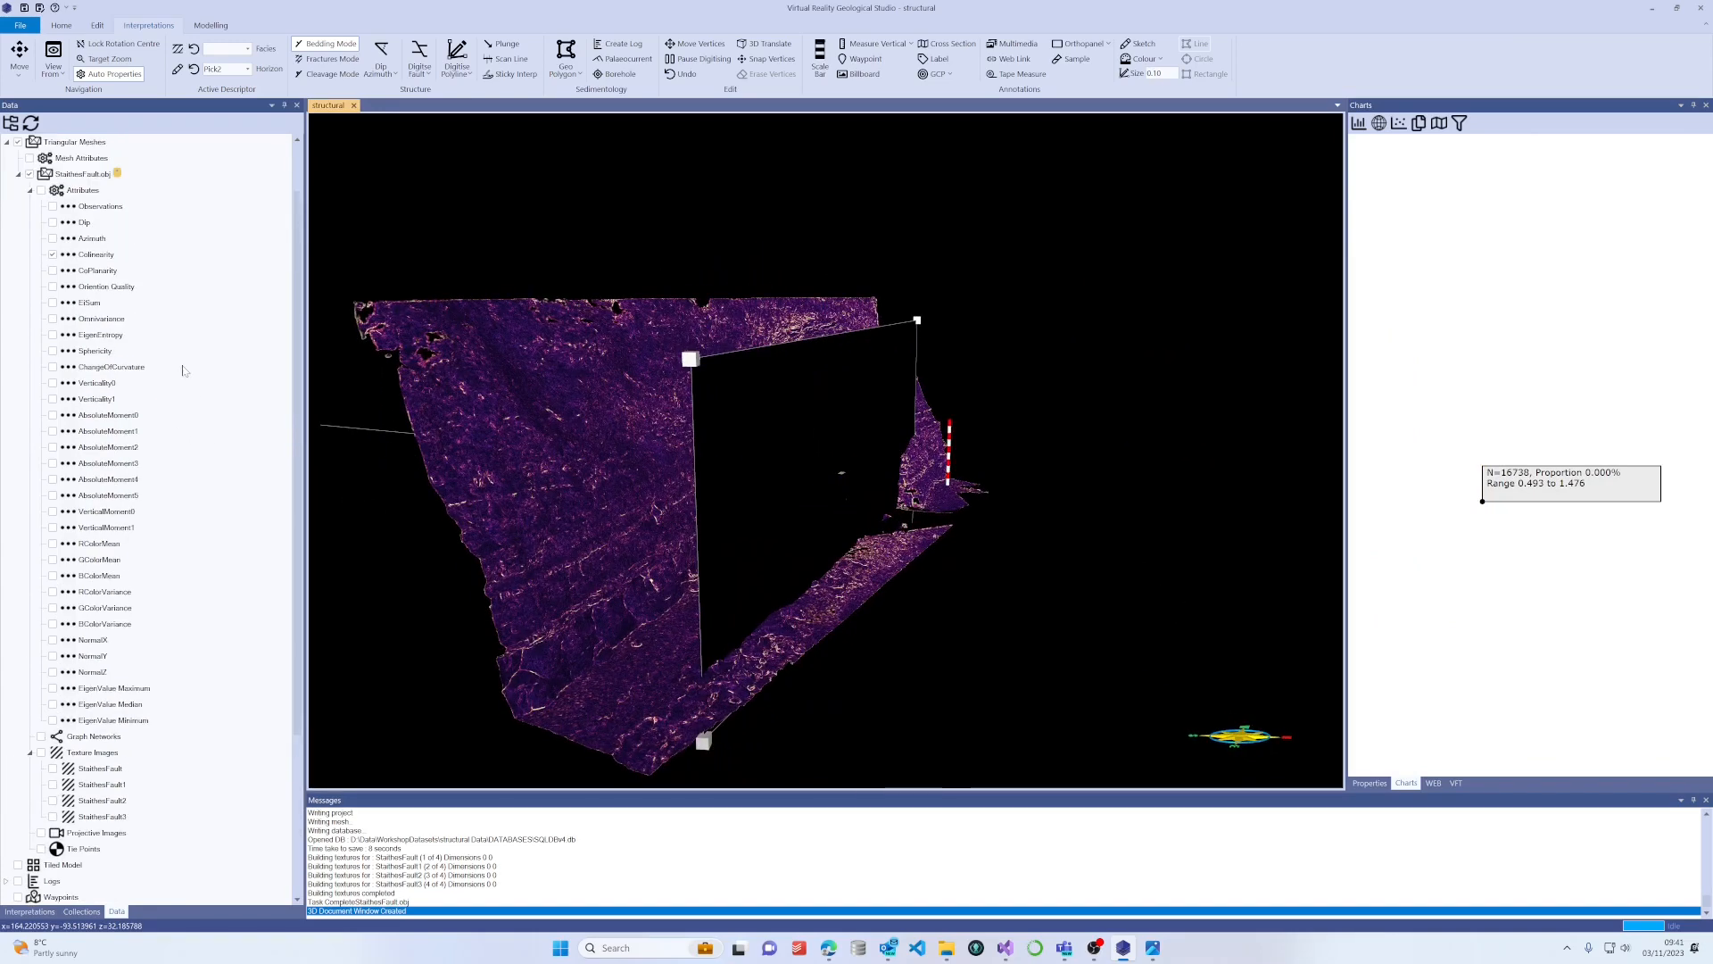
{"action": "scroll", "coordinate": [184, 371], "scroll_direction": "up", "scroll_amount": 1}
{"action": "left_click", "coordinate": [53, 335]}
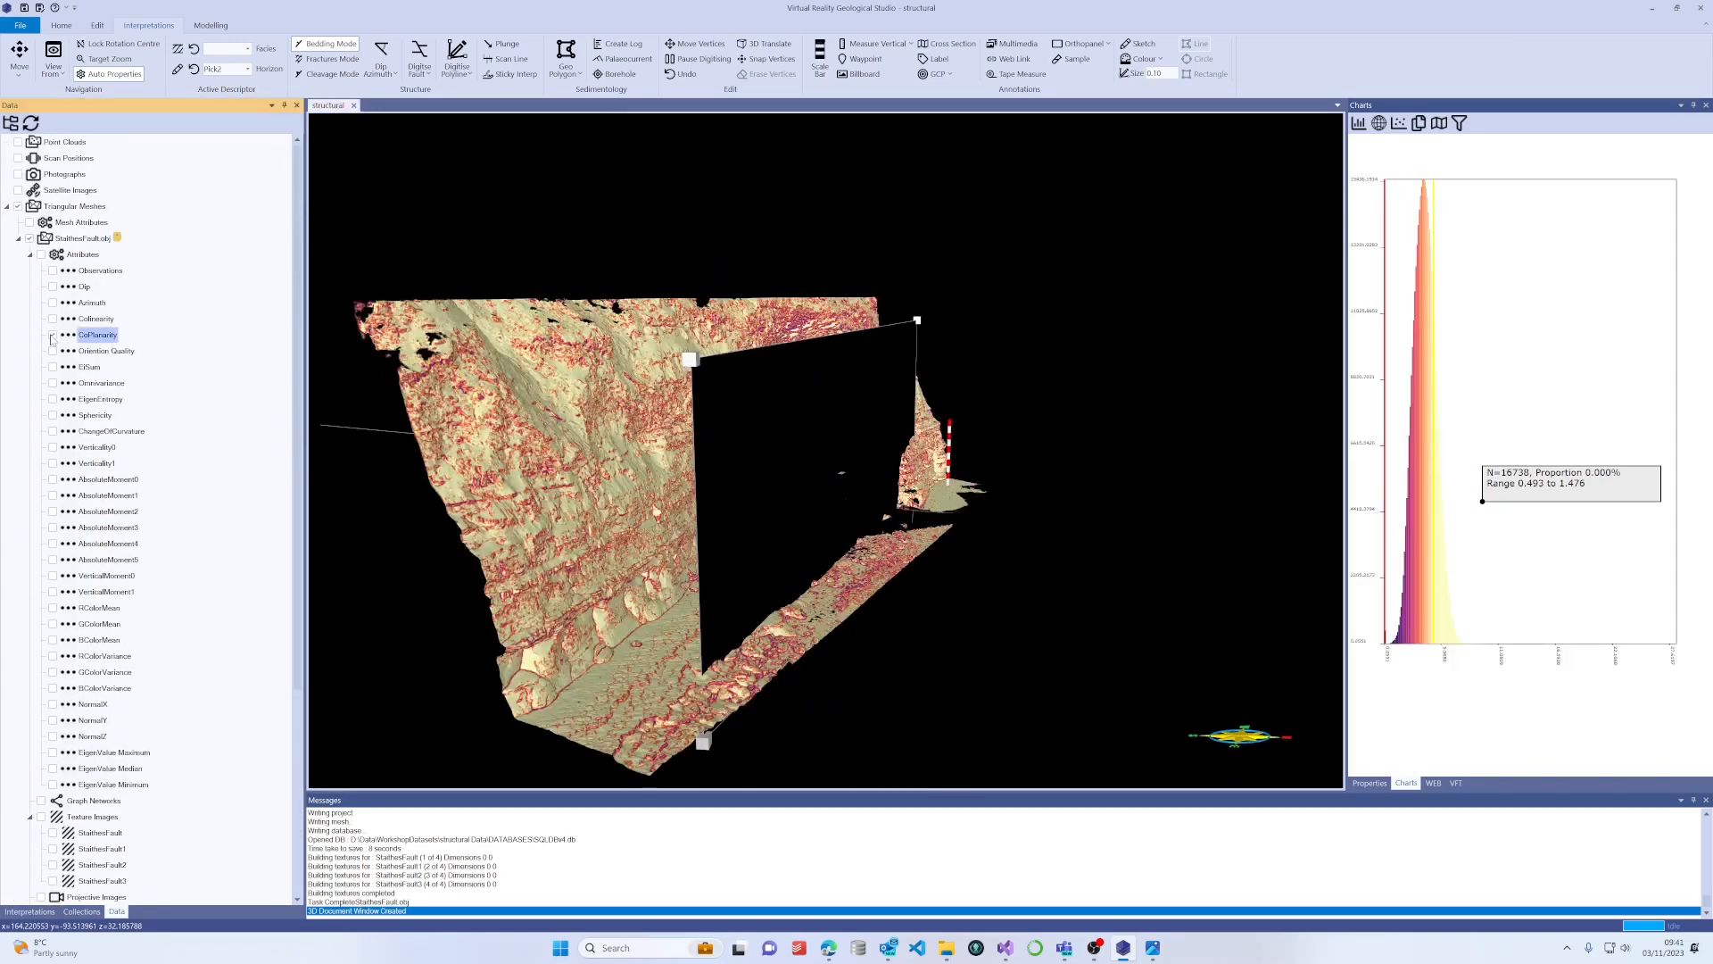
{"action": "left_click", "coordinate": [53, 289]}
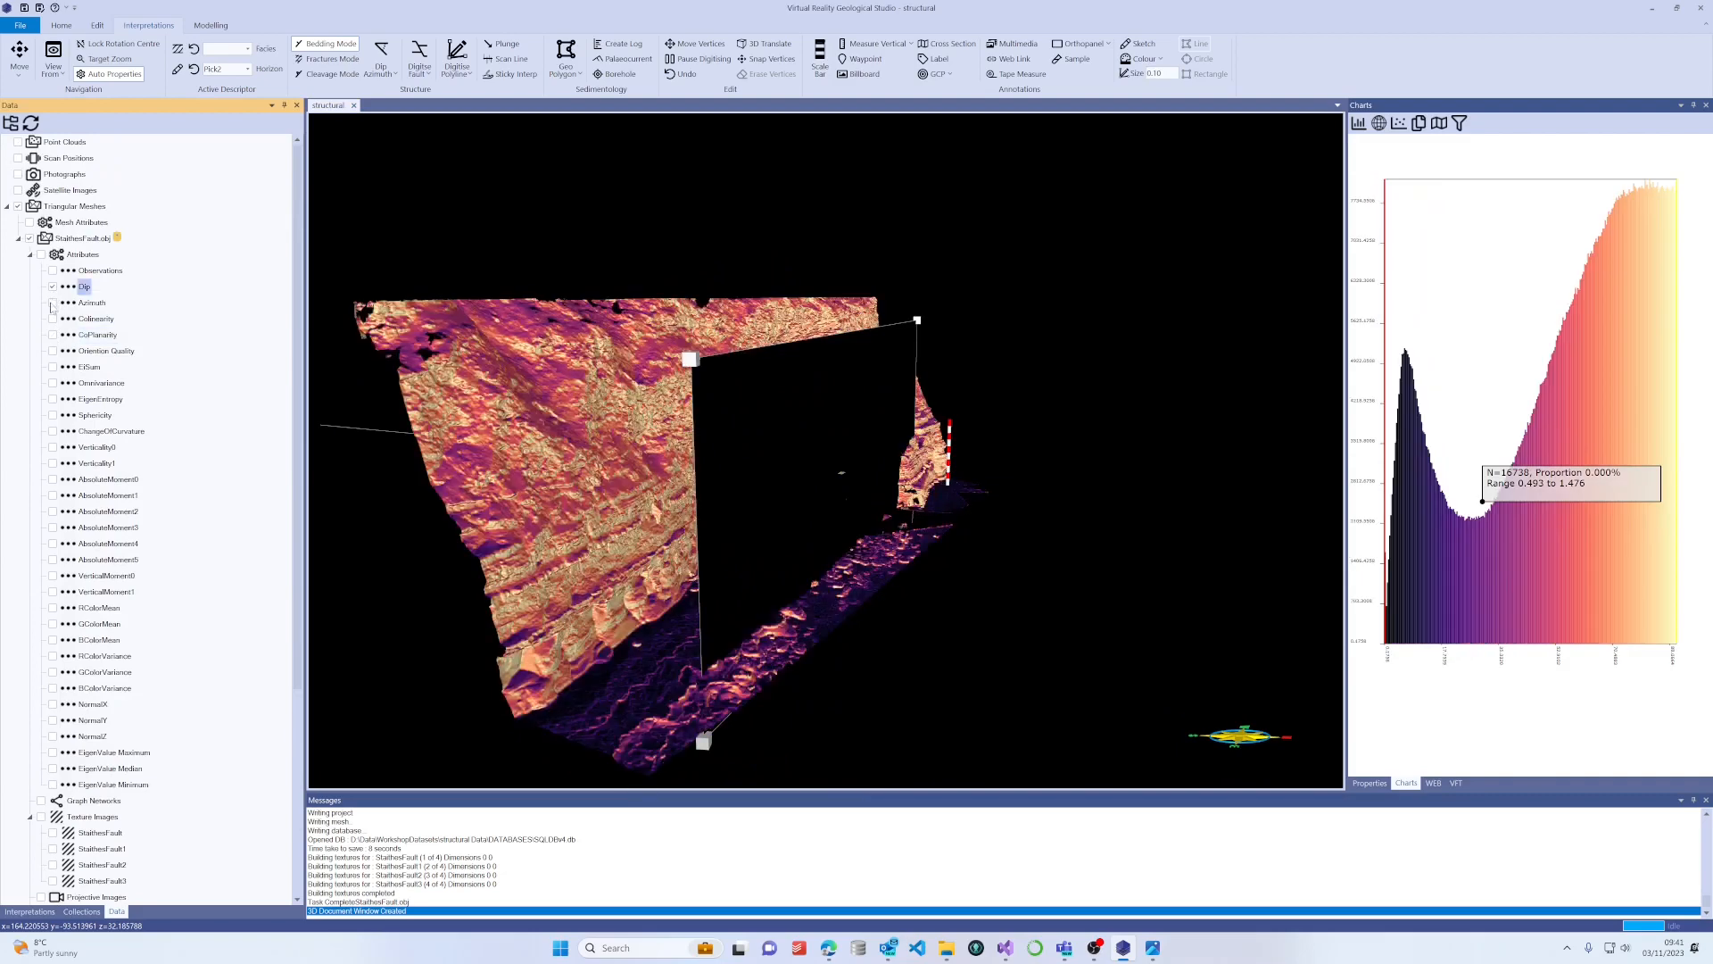
Display the Azimuth attribute on the mesh and nudge the ortho panel to capture its colouring.
{"action": "left_click", "coordinate": [52, 303]}
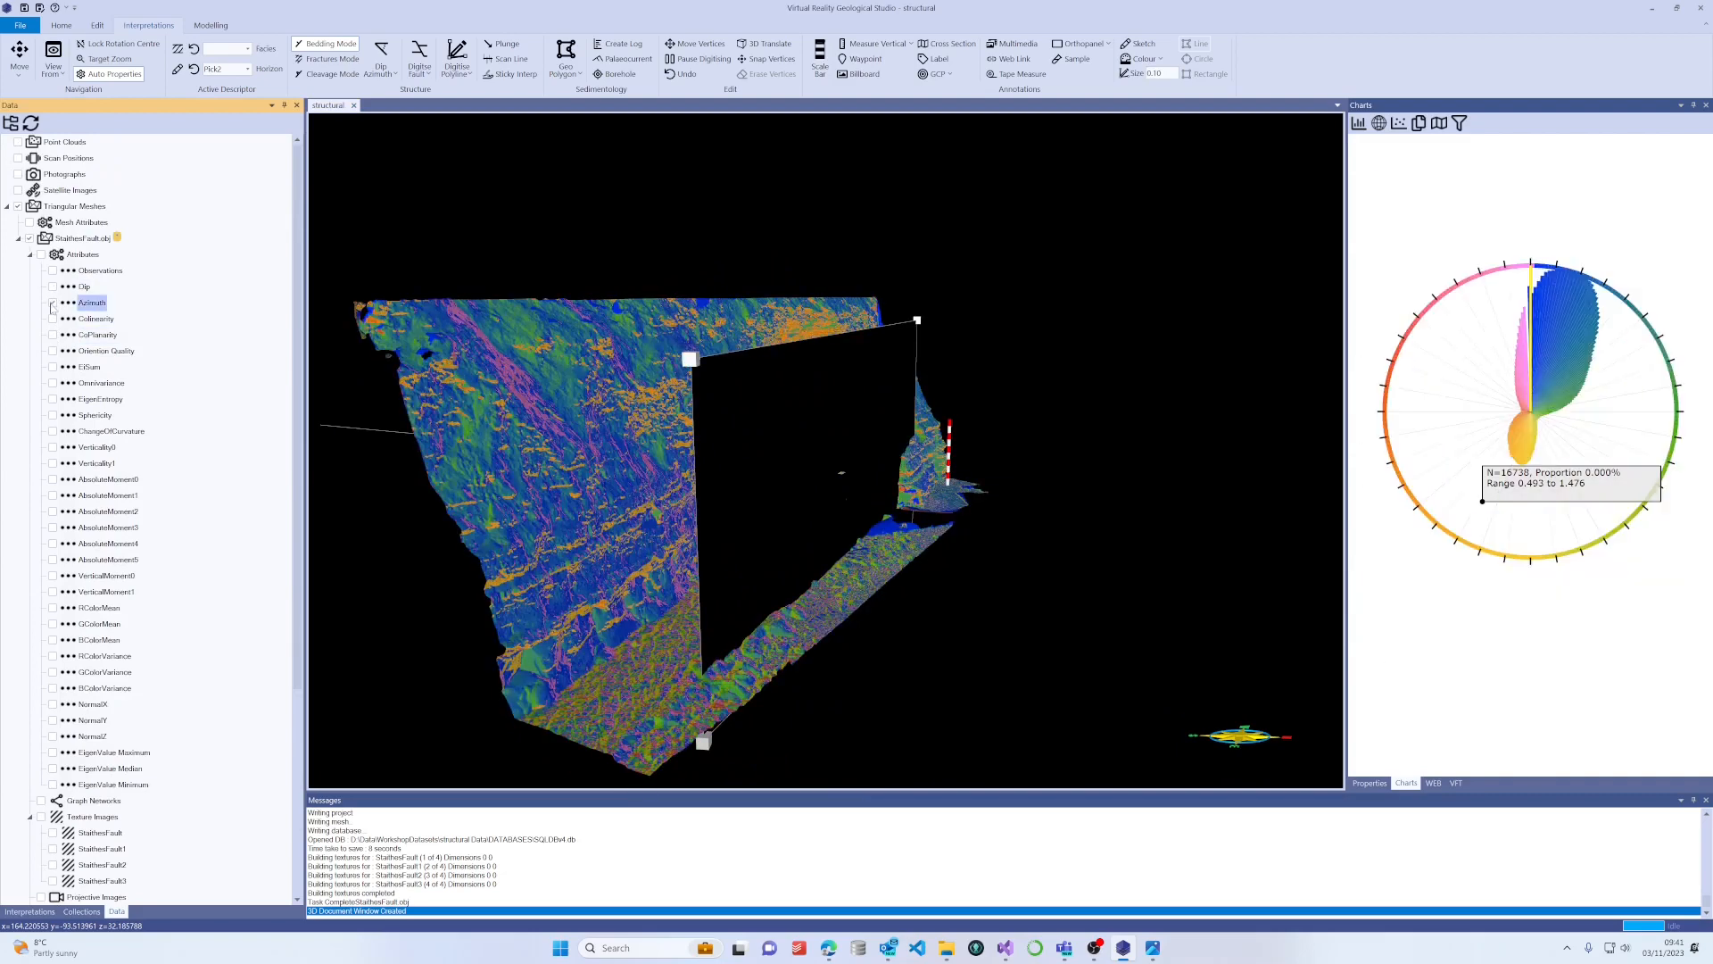
{"action": "left_click", "coordinate": [820, 475]}
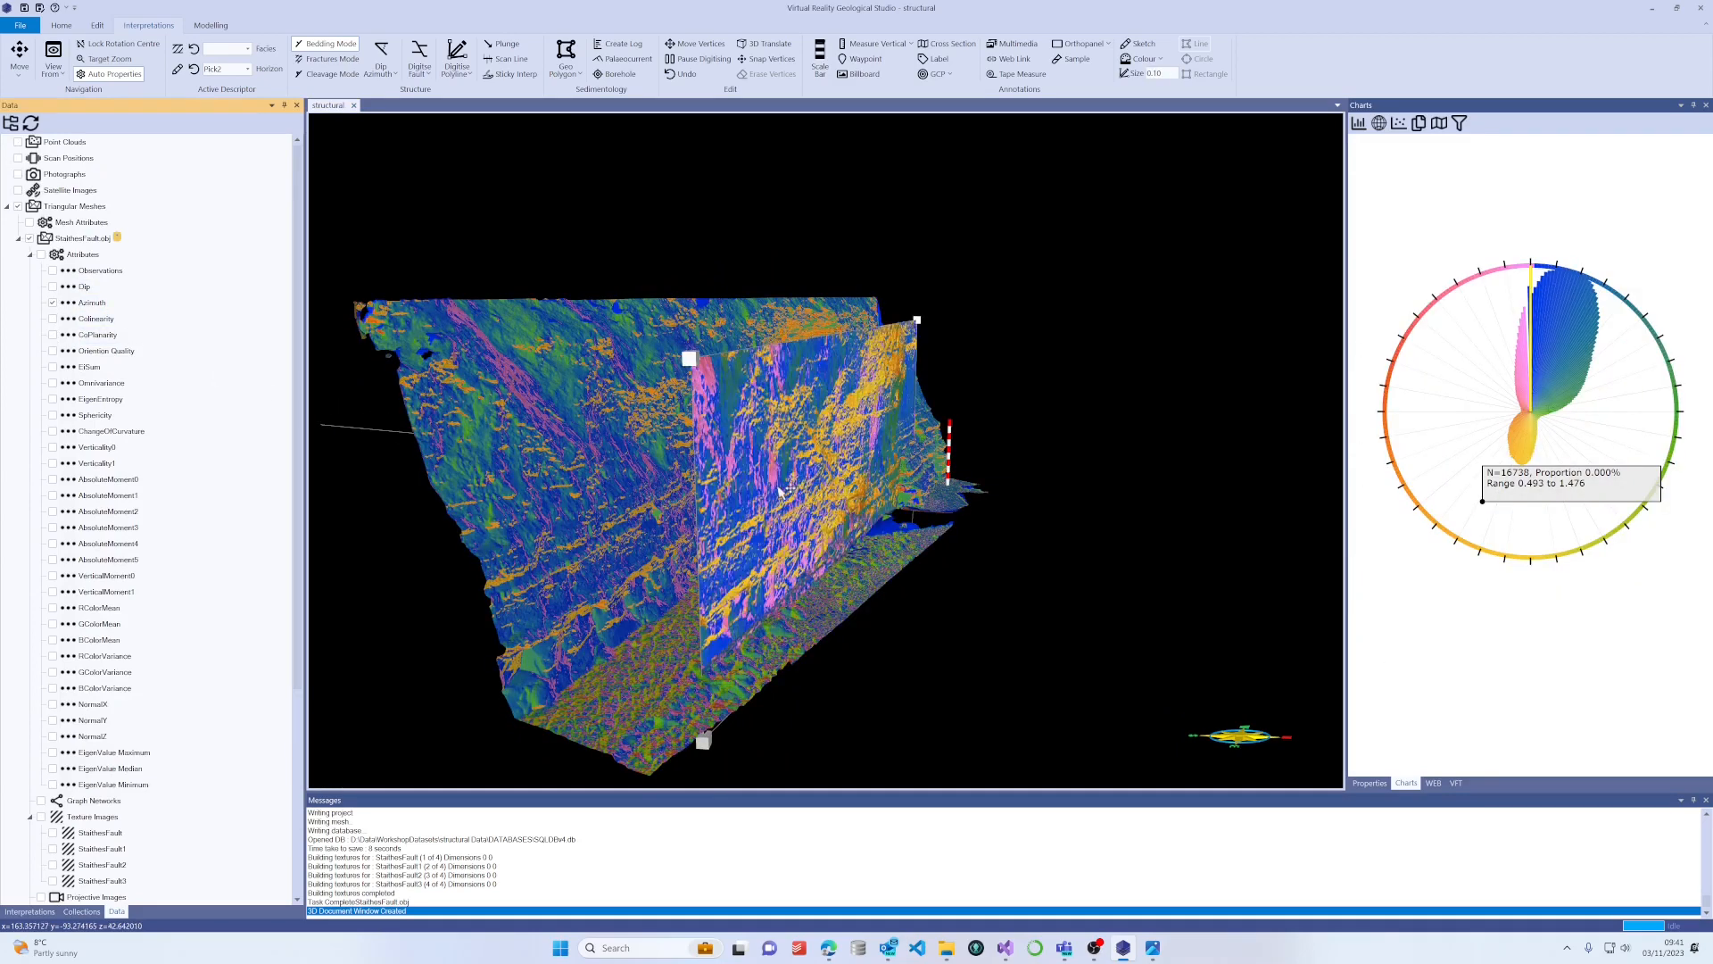
{"action": "left_click_drag", "start_coordinate": [778, 491], "coordinate": [821, 483]}
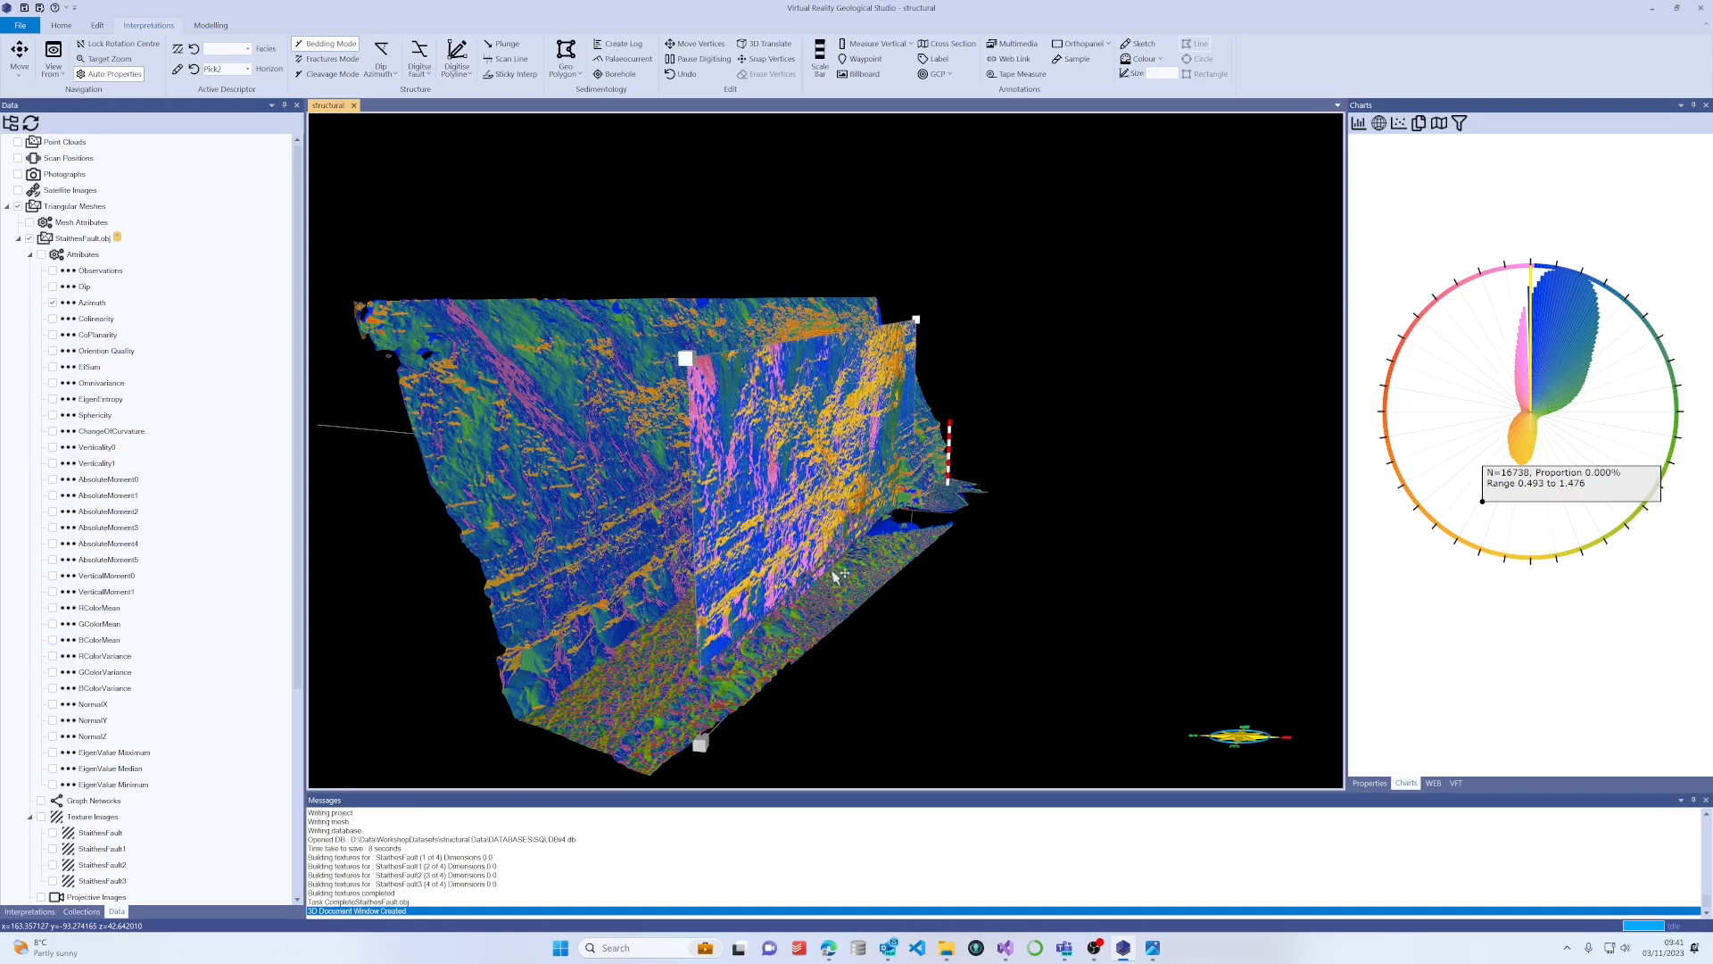
Inspect the azimuth-coloured cliff from a more frontal view and turn off the Azimuth attribute on the mesh.
{"action": "left_click_drag", "start_coordinate": [837, 575], "coordinate": [709, 545]}
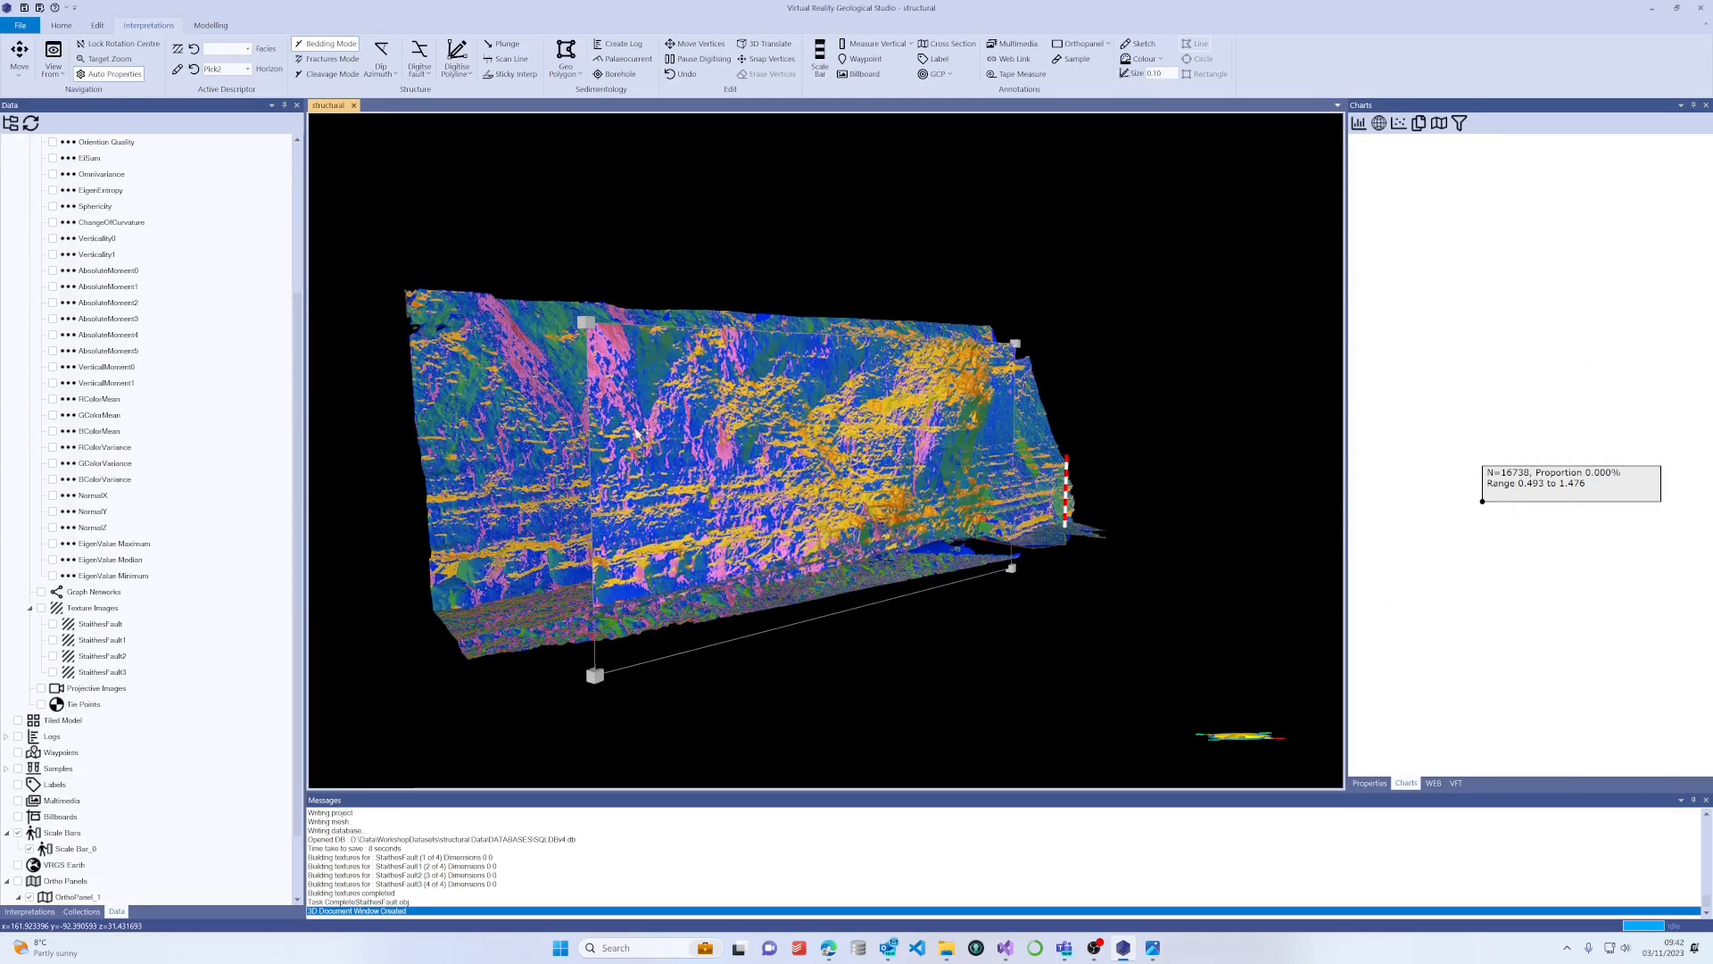
{"action": "scroll", "coordinate": [306, 286], "scroll_direction": "down", "scroll_amount": 1}
{"action": "left_click_drag", "start_coordinate": [305, 286], "coordinate": [329, 146]}
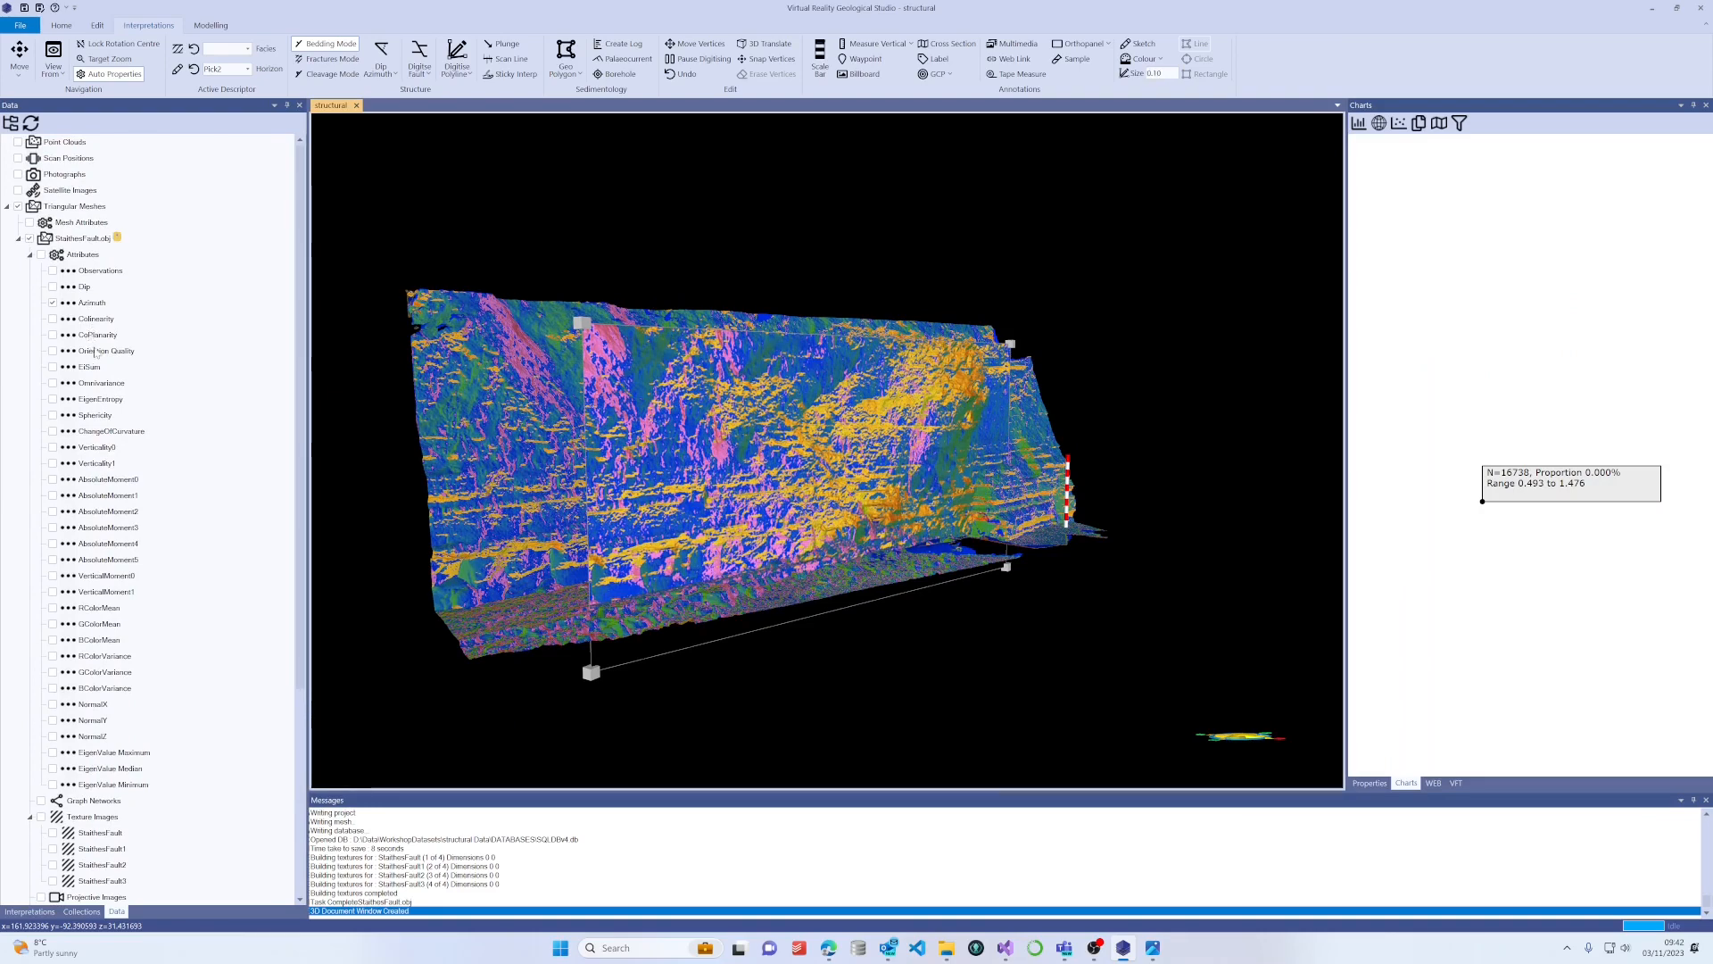
{"action": "left_click", "coordinate": [54, 305]}
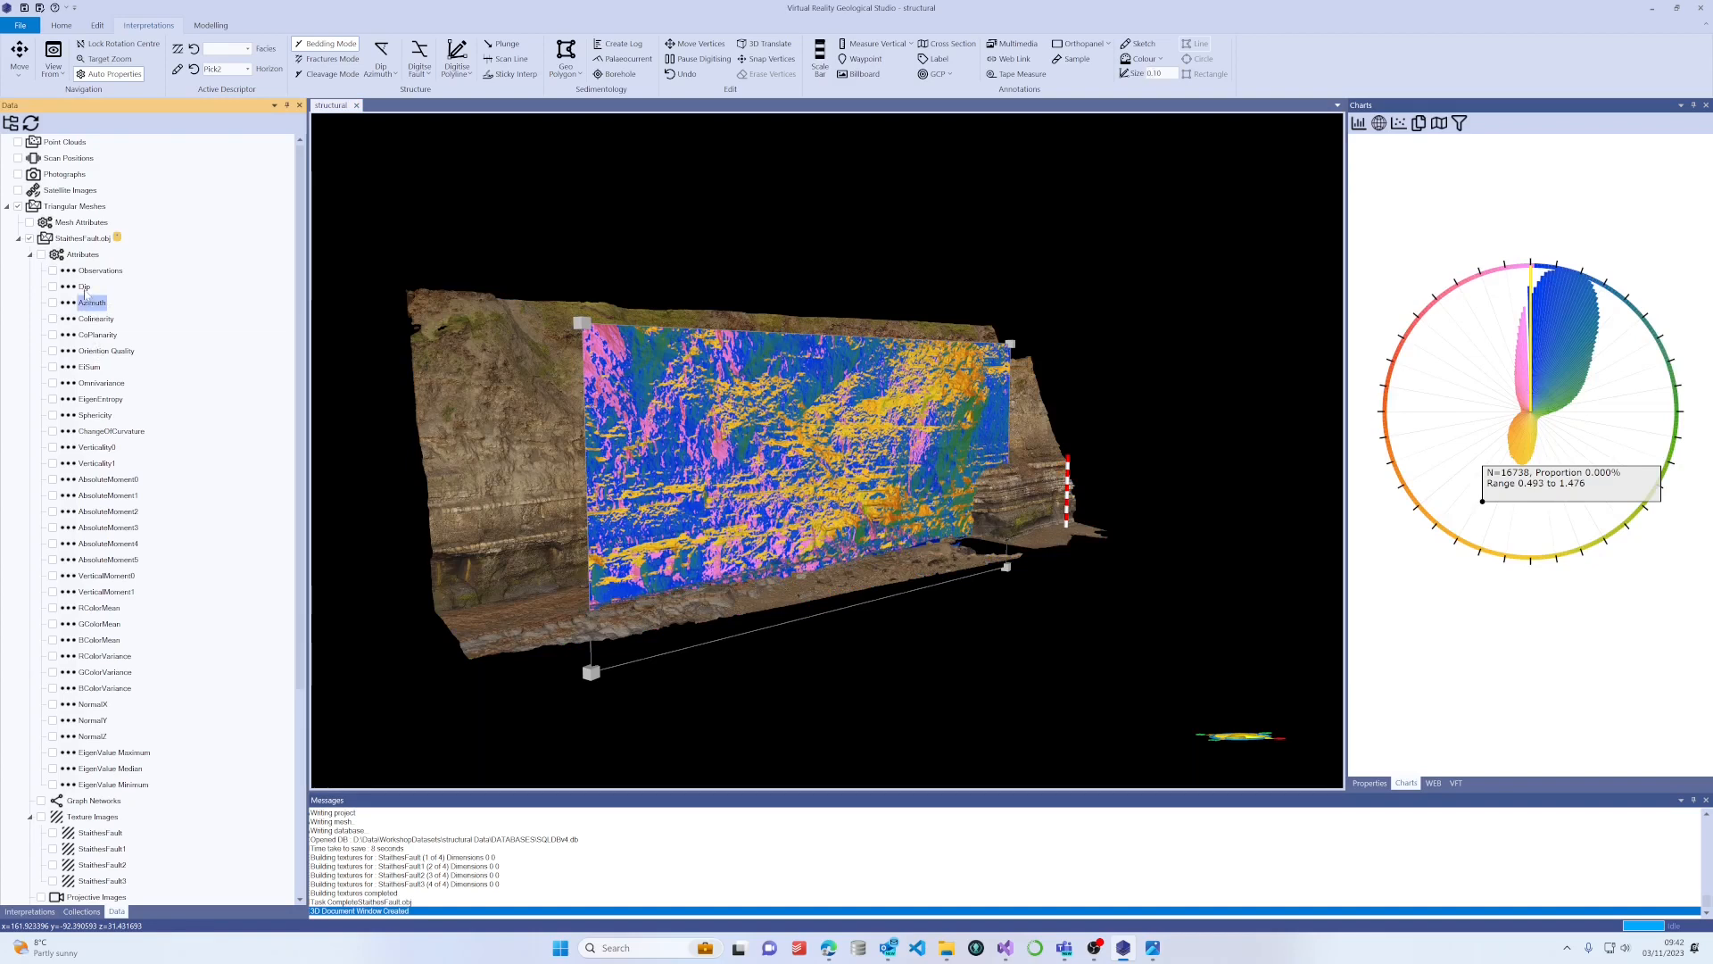
Review the Dip and Azimuth charts, and raise the CoPlanarity histogram's upper filter limit to about 8.29.
{"action": "left_click", "coordinate": [85, 288]}
{"action": "left_click", "coordinate": [89, 304]}
{"action": "left_click", "coordinate": [88, 337]}
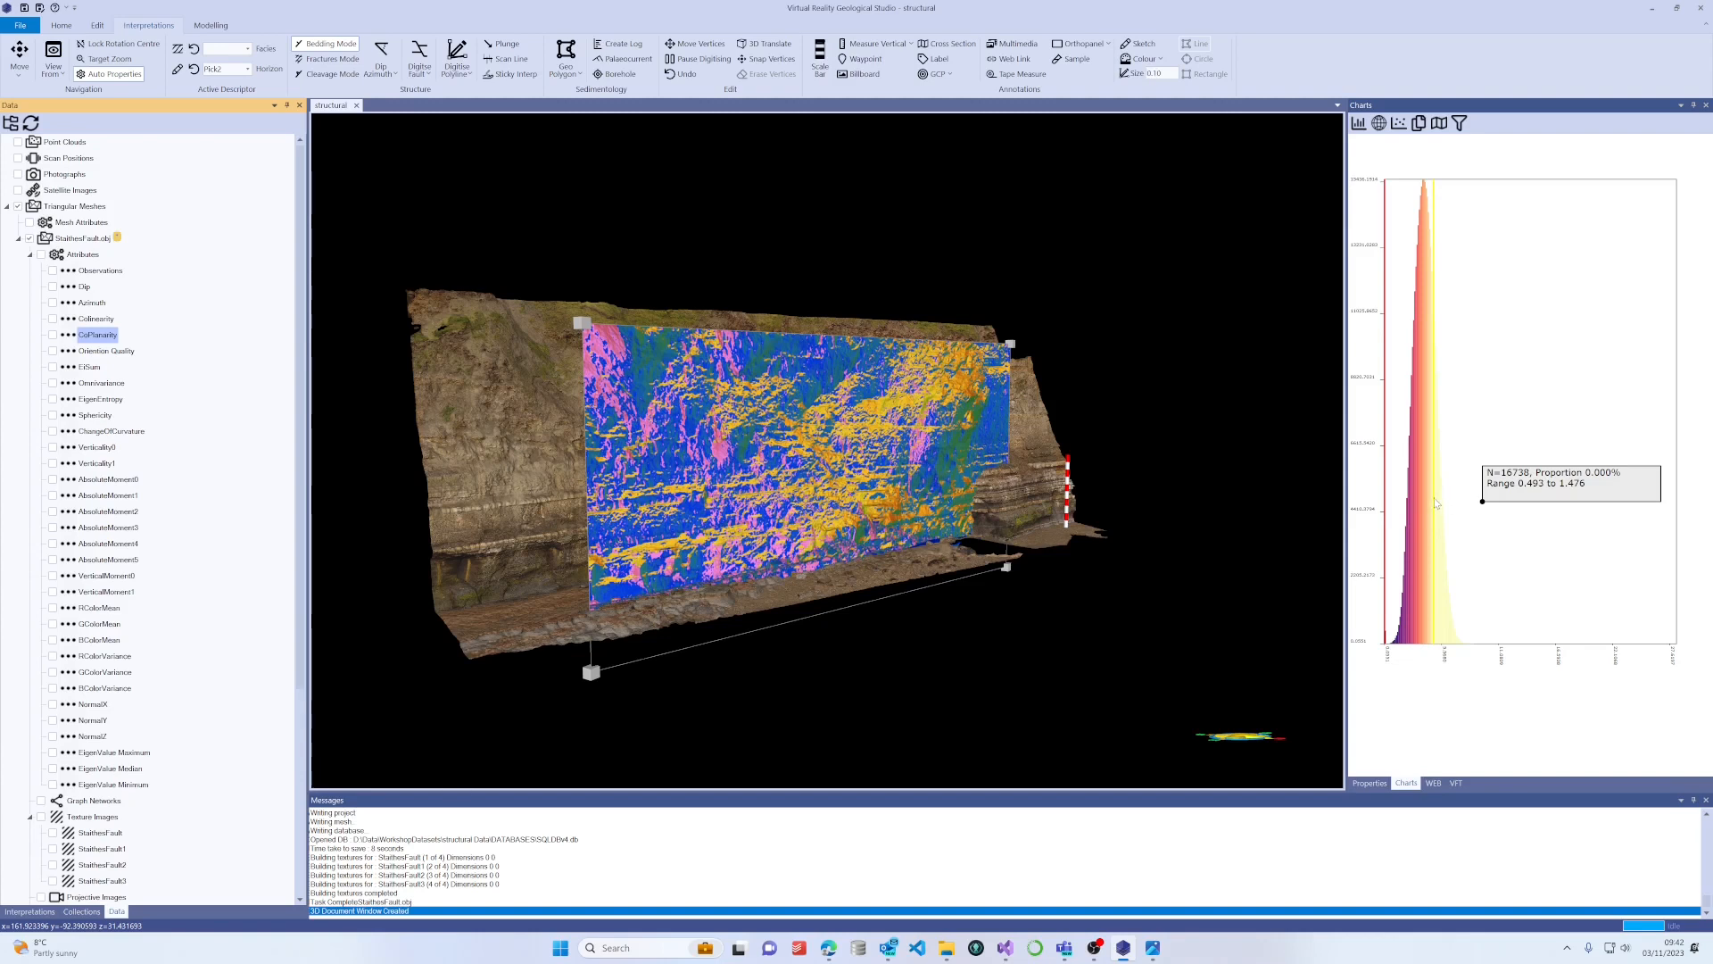
{"action": "left_click_drag", "start_coordinate": [1433, 498], "coordinate": [1470, 507]}
{"action": "left_click", "coordinate": [1562, 412]}
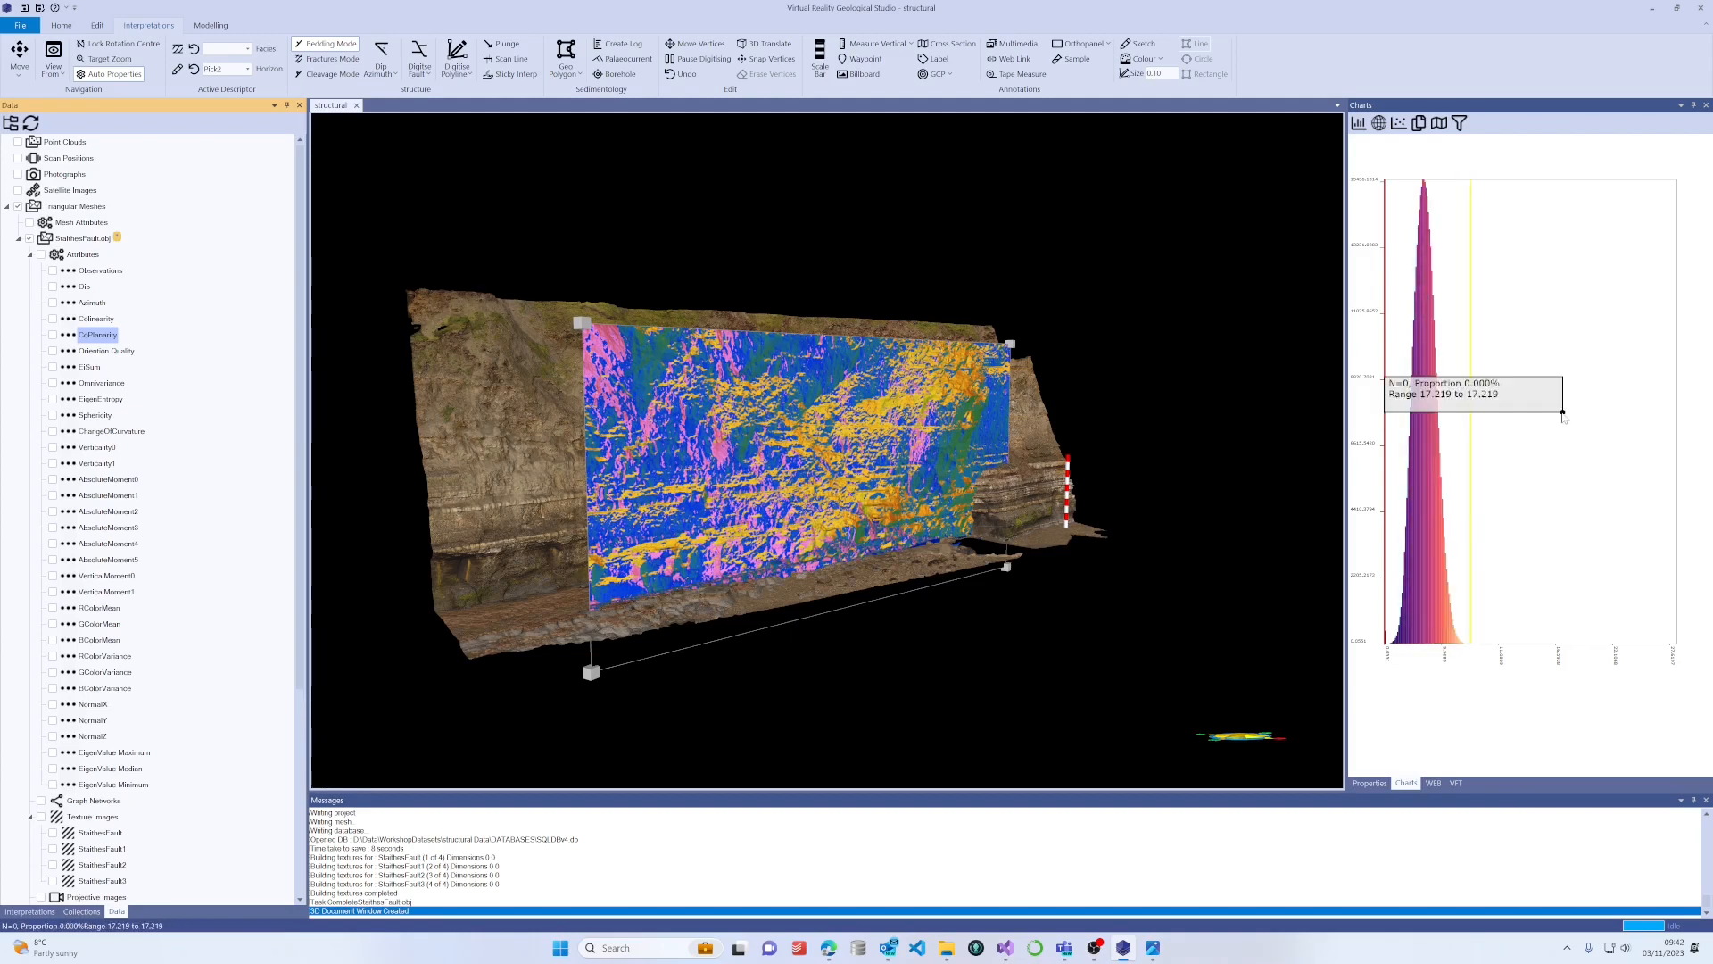
Apply the Clamp to Filter transform to the CoPlanarity attribute.
{"action": "right_click", "coordinate": [95, 337]}
{"action": "mouse_move", "coordinate": [223, 341]}
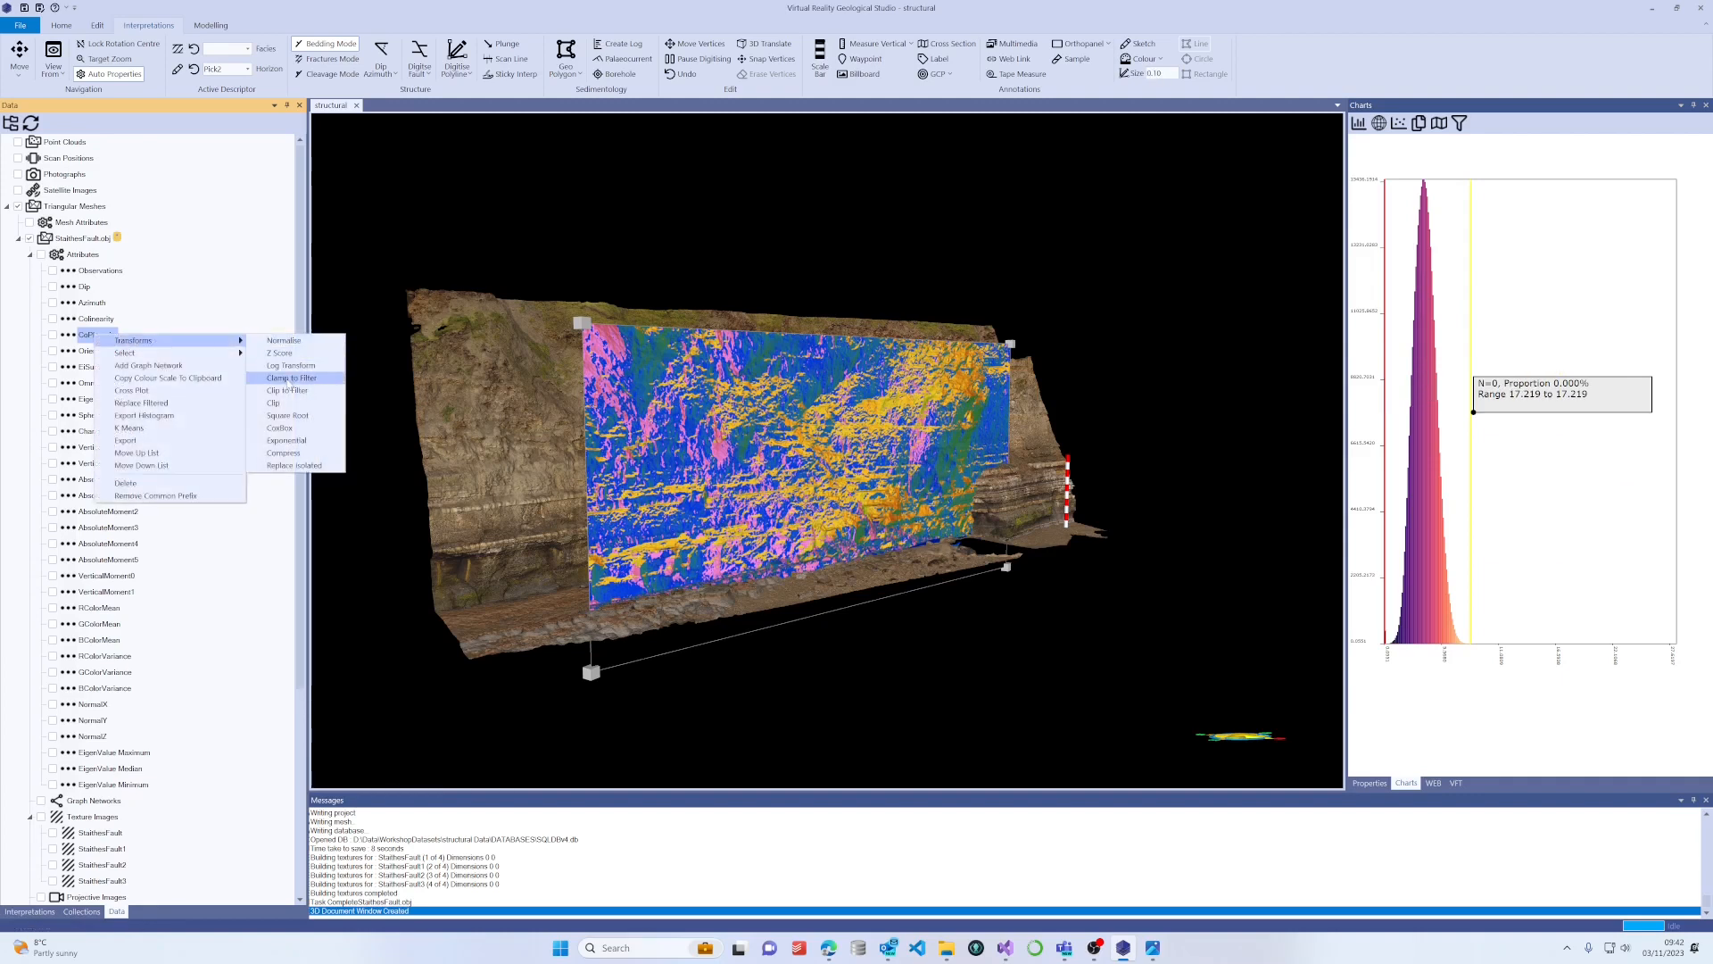
{"action": "left_click", "coordinate": [287, 377]}
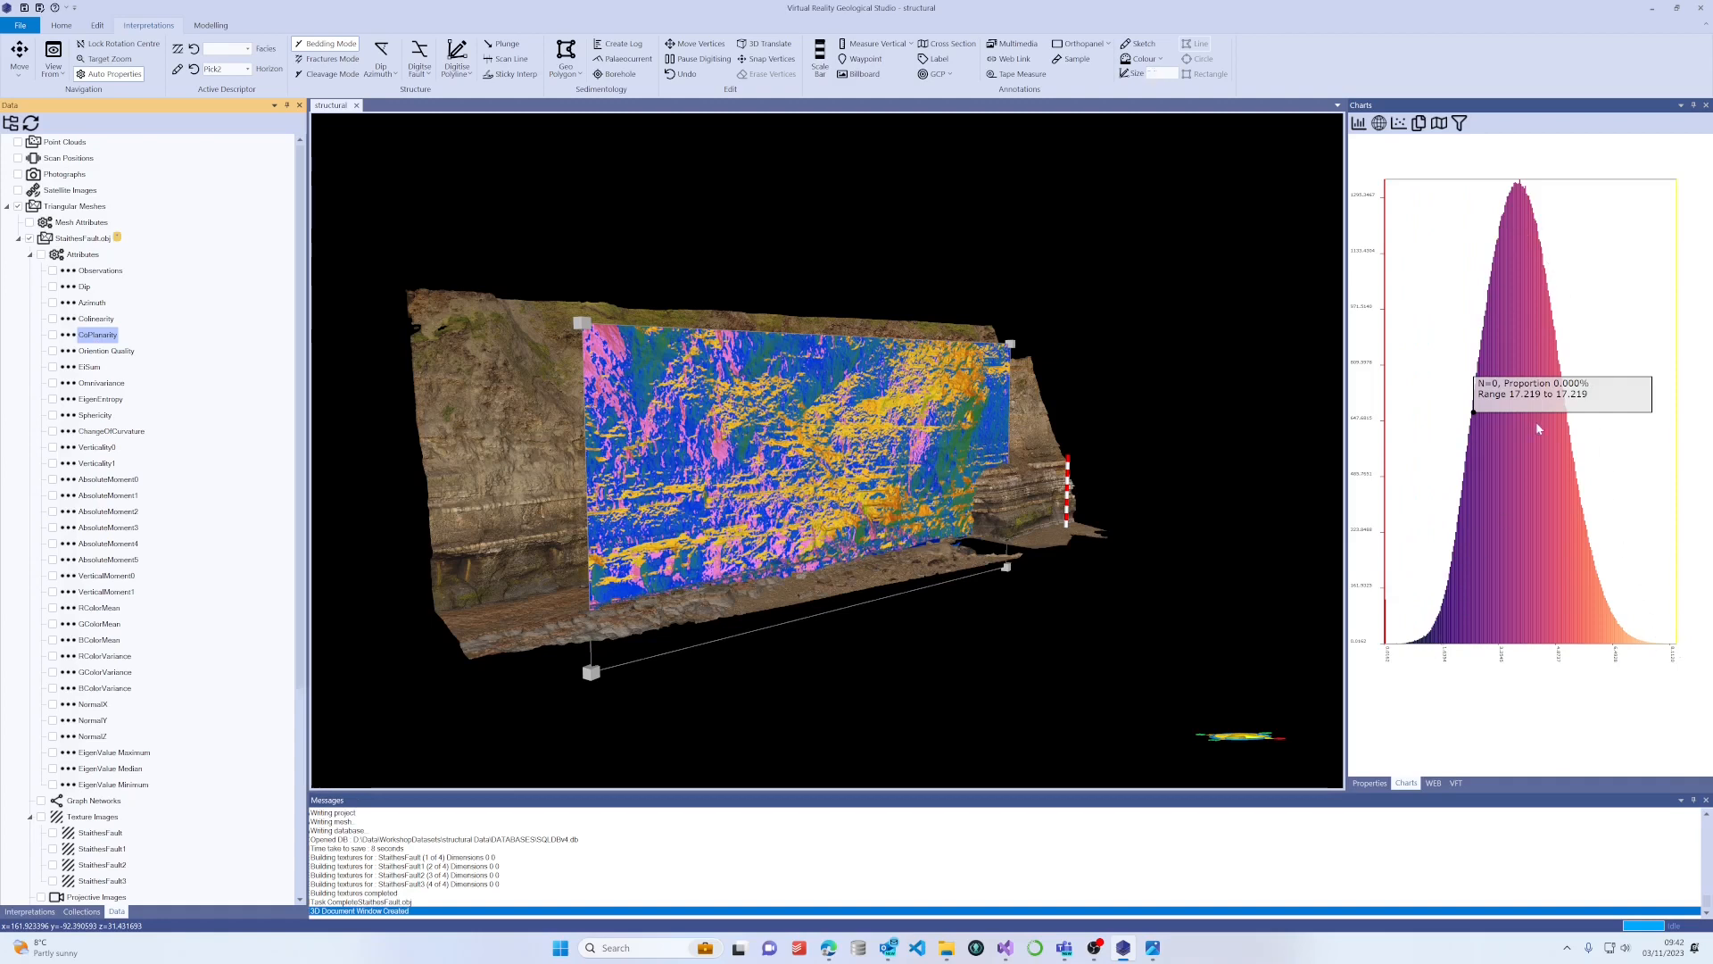
Assign the Dip attribute to the red vertex colour channel of the StaithesFault.obj mesh.
{"action": "scroll", "coordinate": [141, 306], "scroll_direction": "down", "scroll_amount": 1}
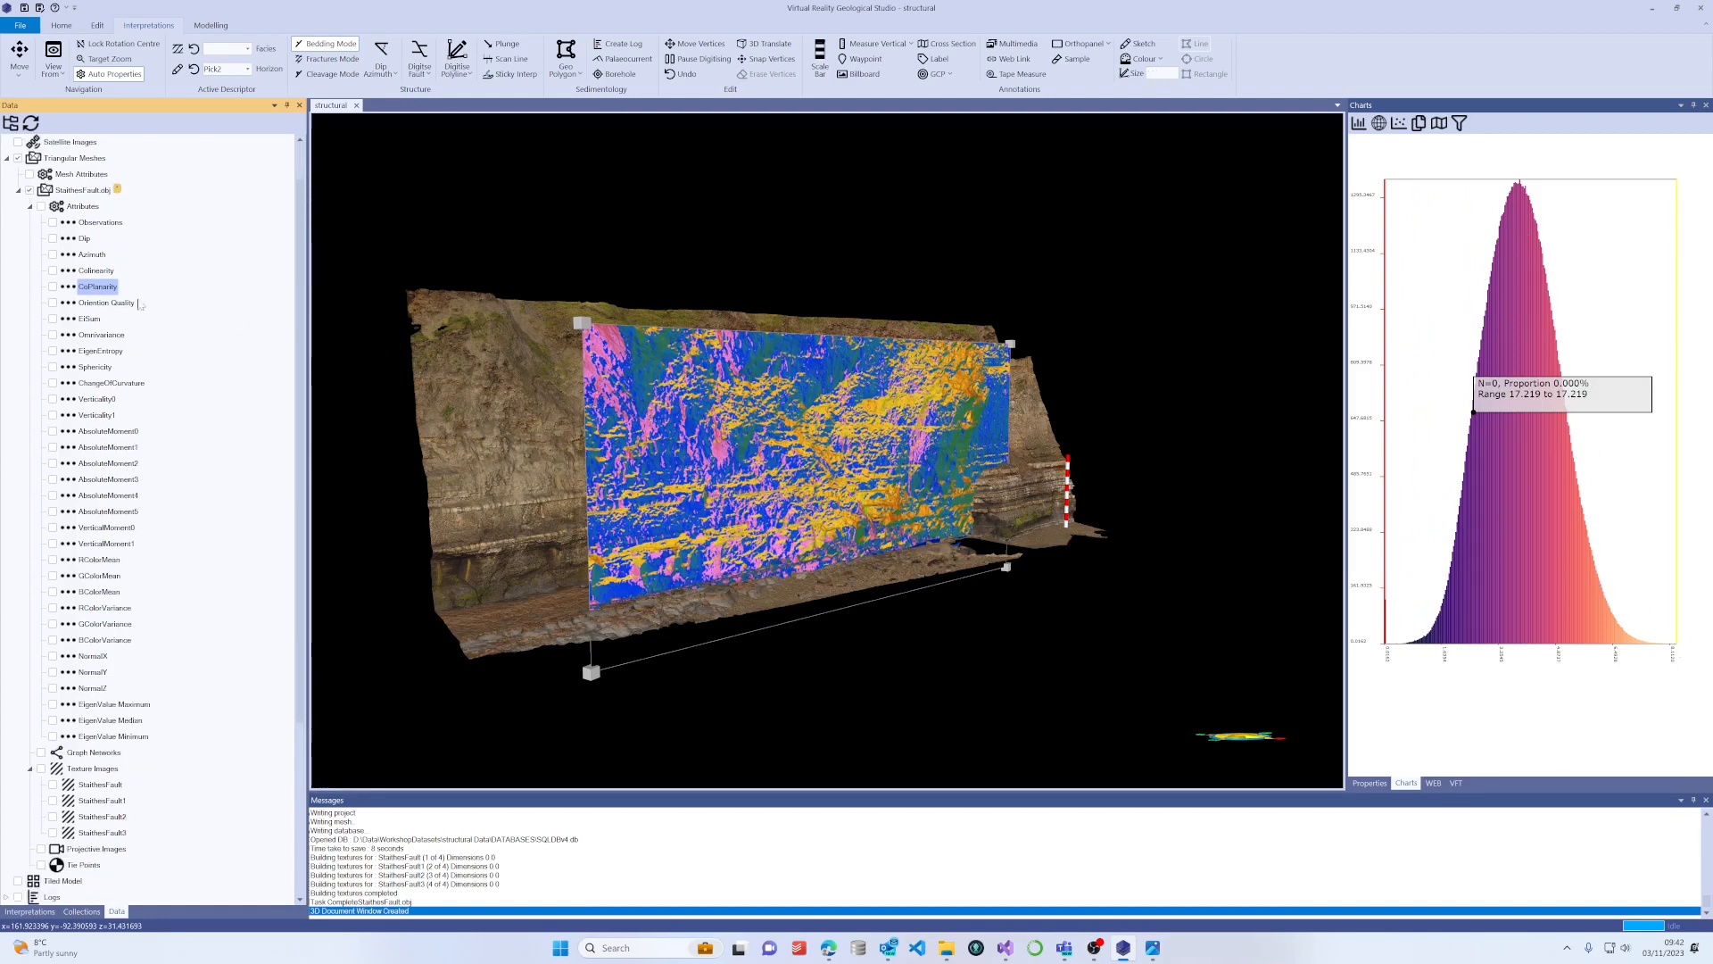
{"action": "left_click", "coordinate": [88, 195]}
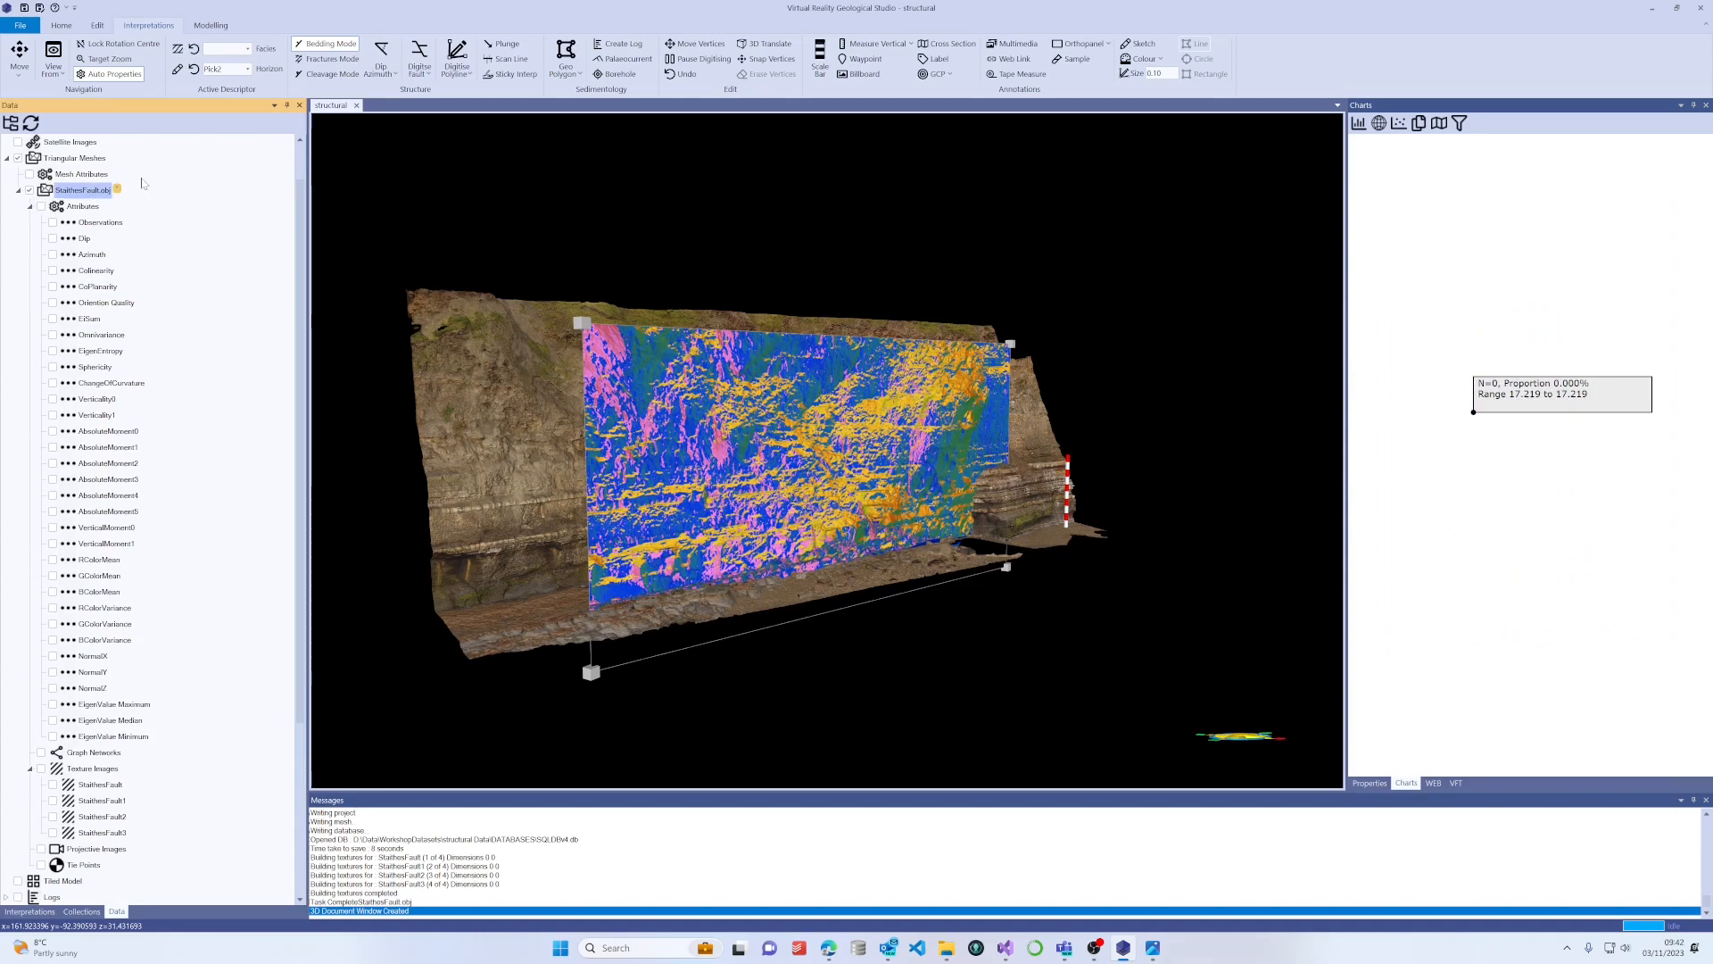
{"action": "left_click", "coordinate": [1377, 783]}
{"action": "scroll", "coordinate": [1466, 432], "scroll_direction": "down", "scroll_amount": 1}
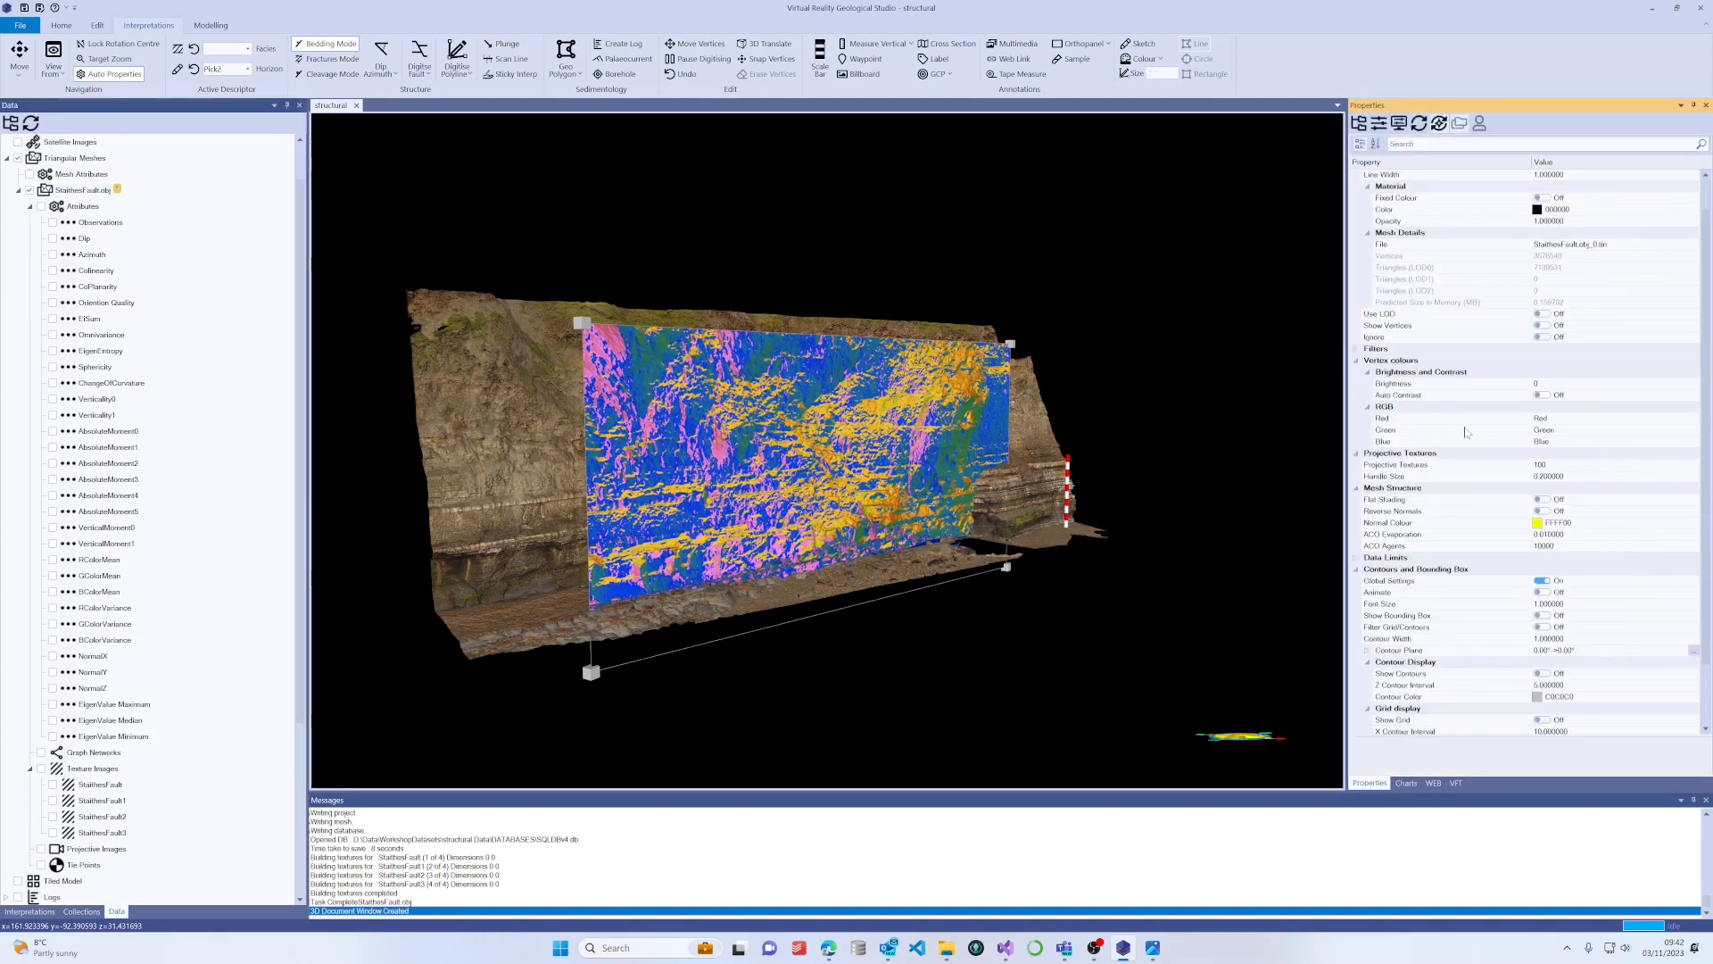
{"action": "left_click", "coordinate": [1687, 420]}
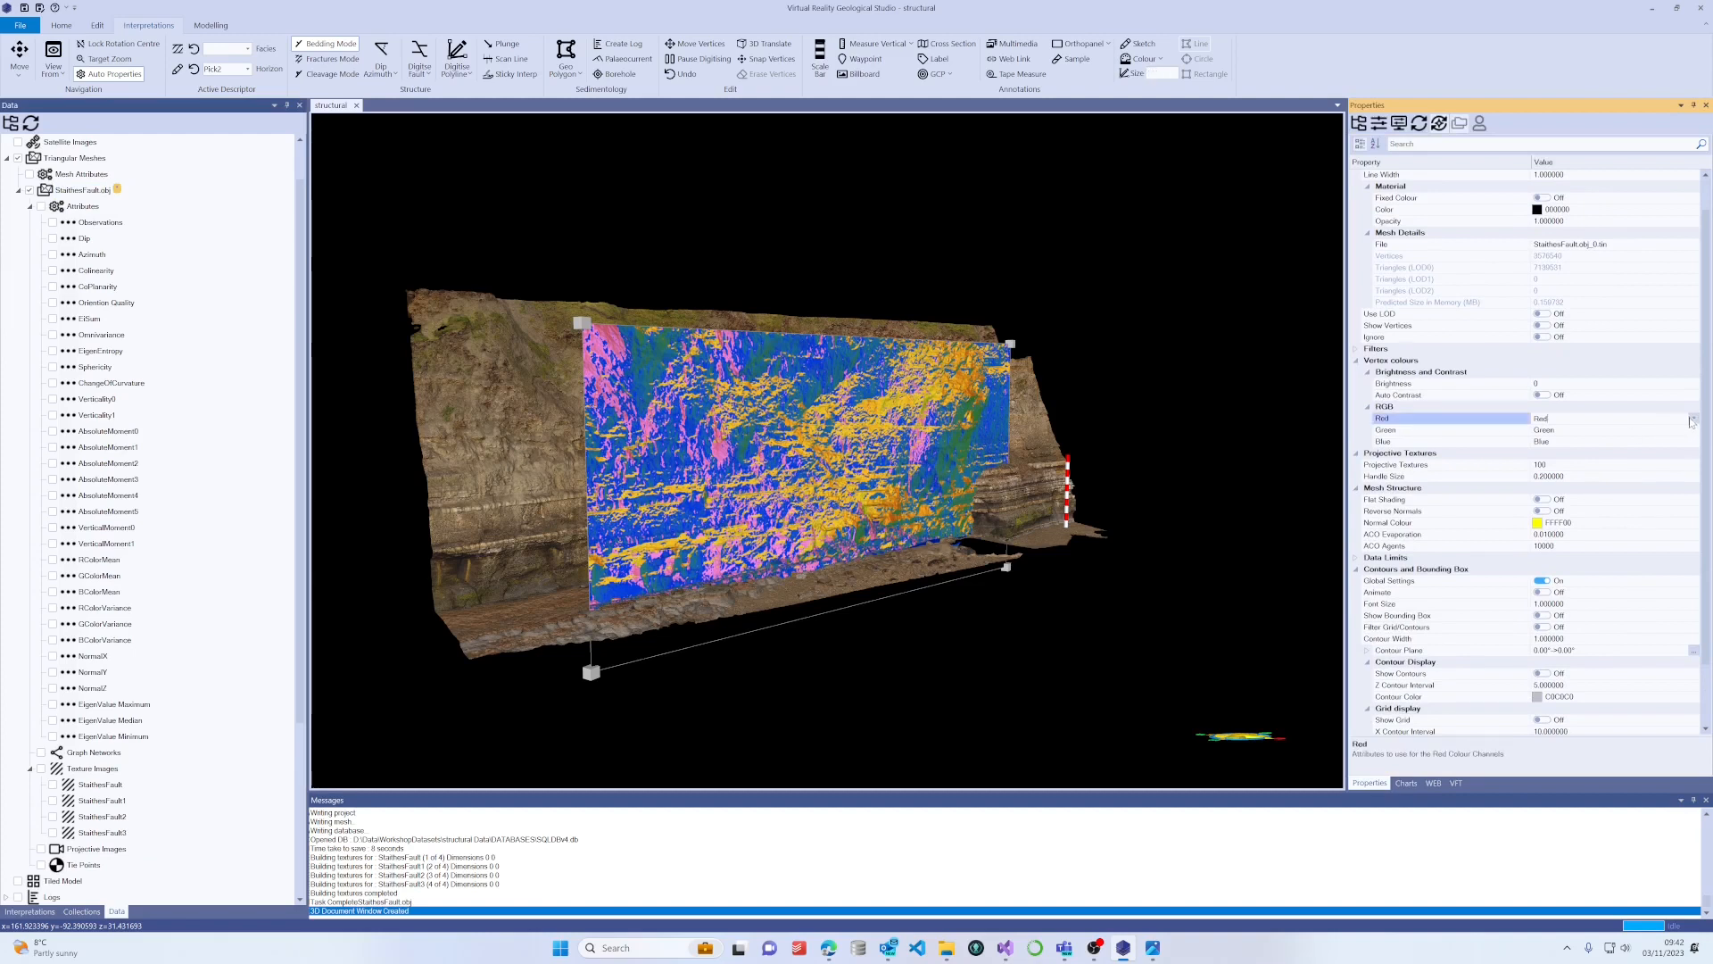
{"action": "left_click", "coordinate": [1694, 418]}
{"action": "left_click", "coordinate": [1595, 442]}
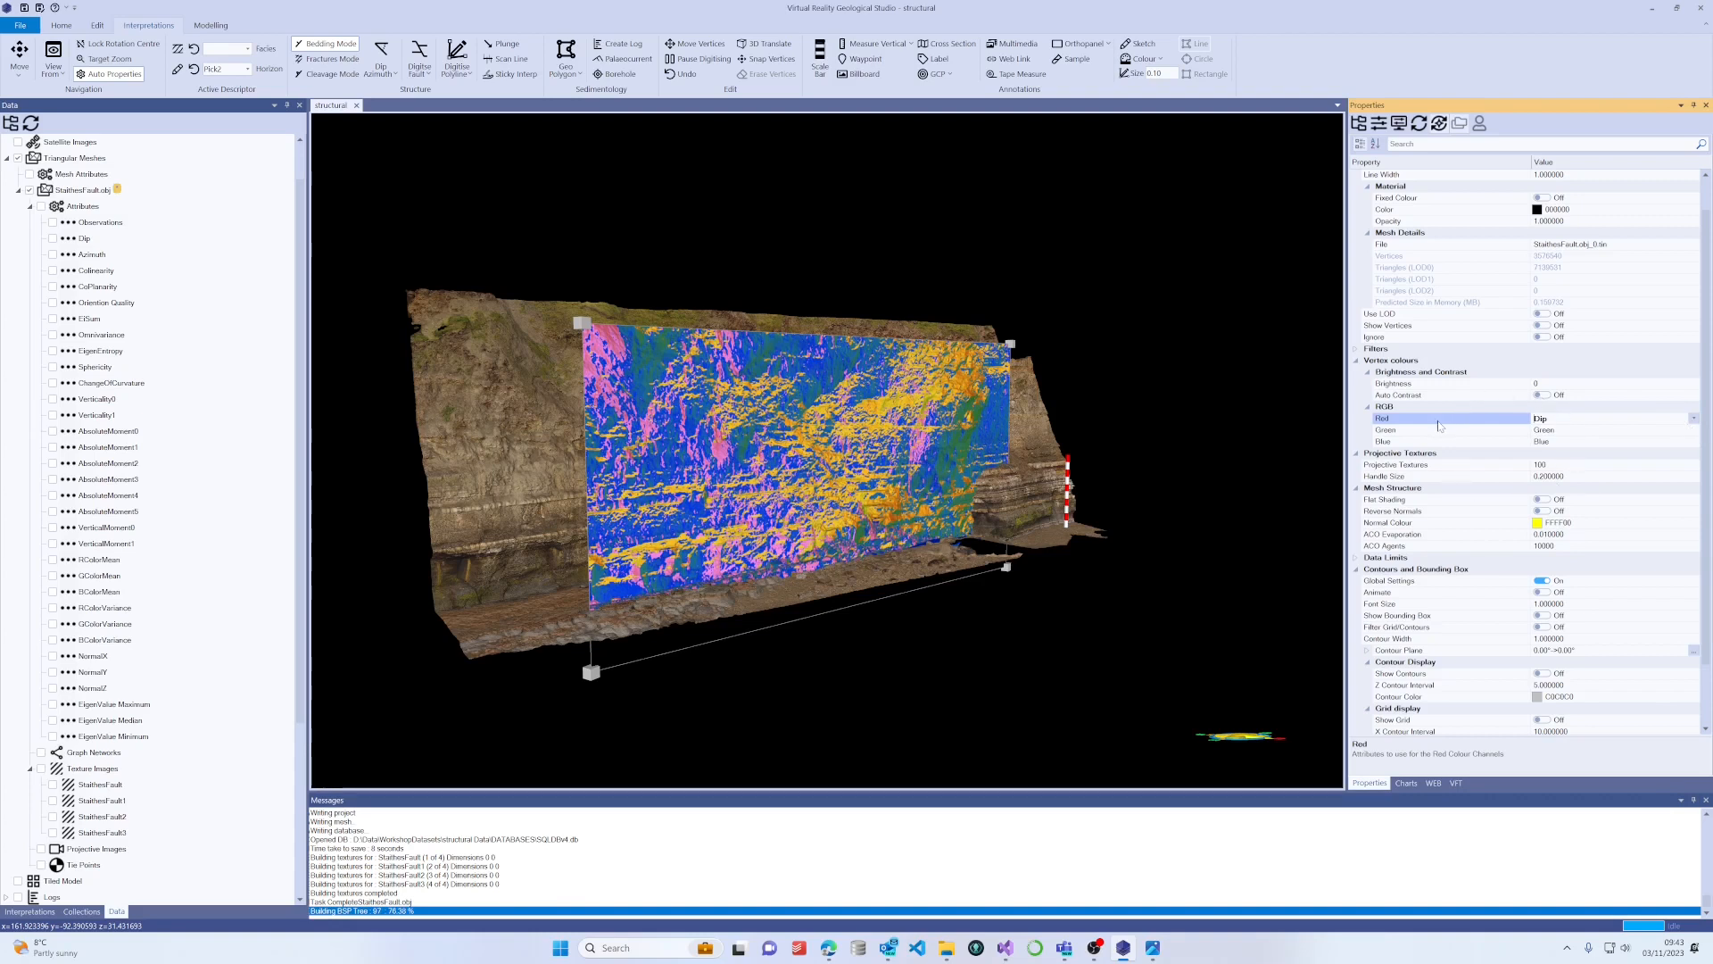
Assign Azimuth to the mesh's green vertex colour channel and CoPlanarity to its blue channel.
{"action": "left_click", "coordinate": [1557, 431]}
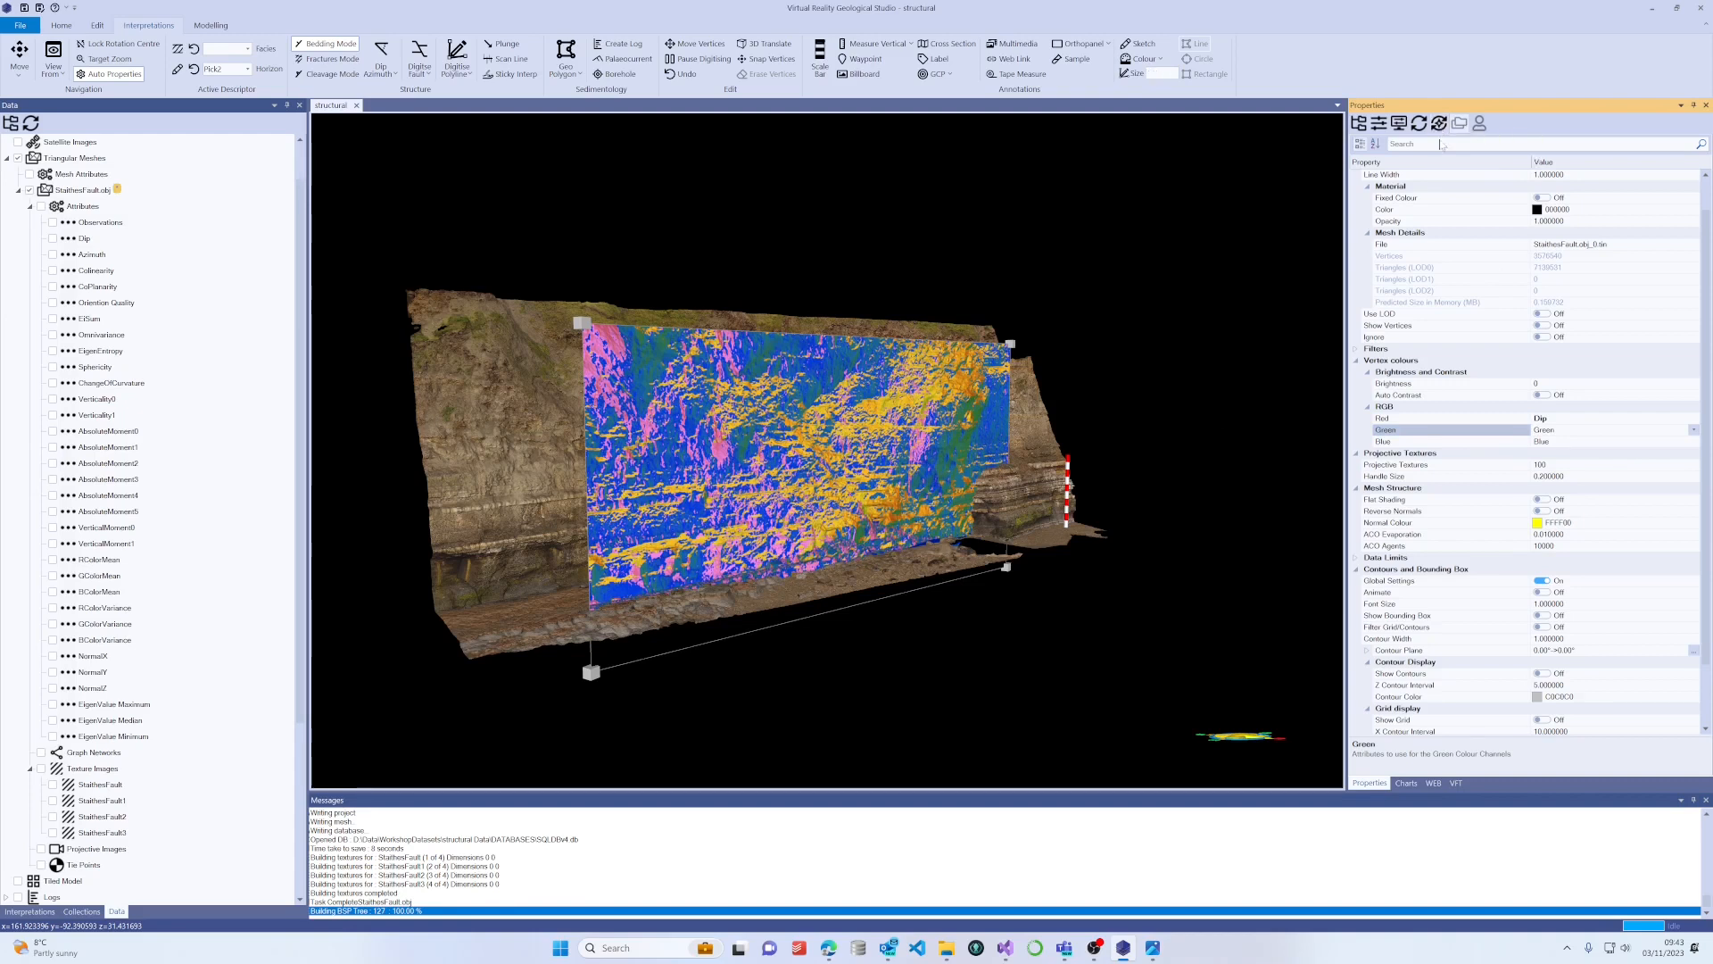
{"action": "left_click", "coordinate": [1693, 430]}
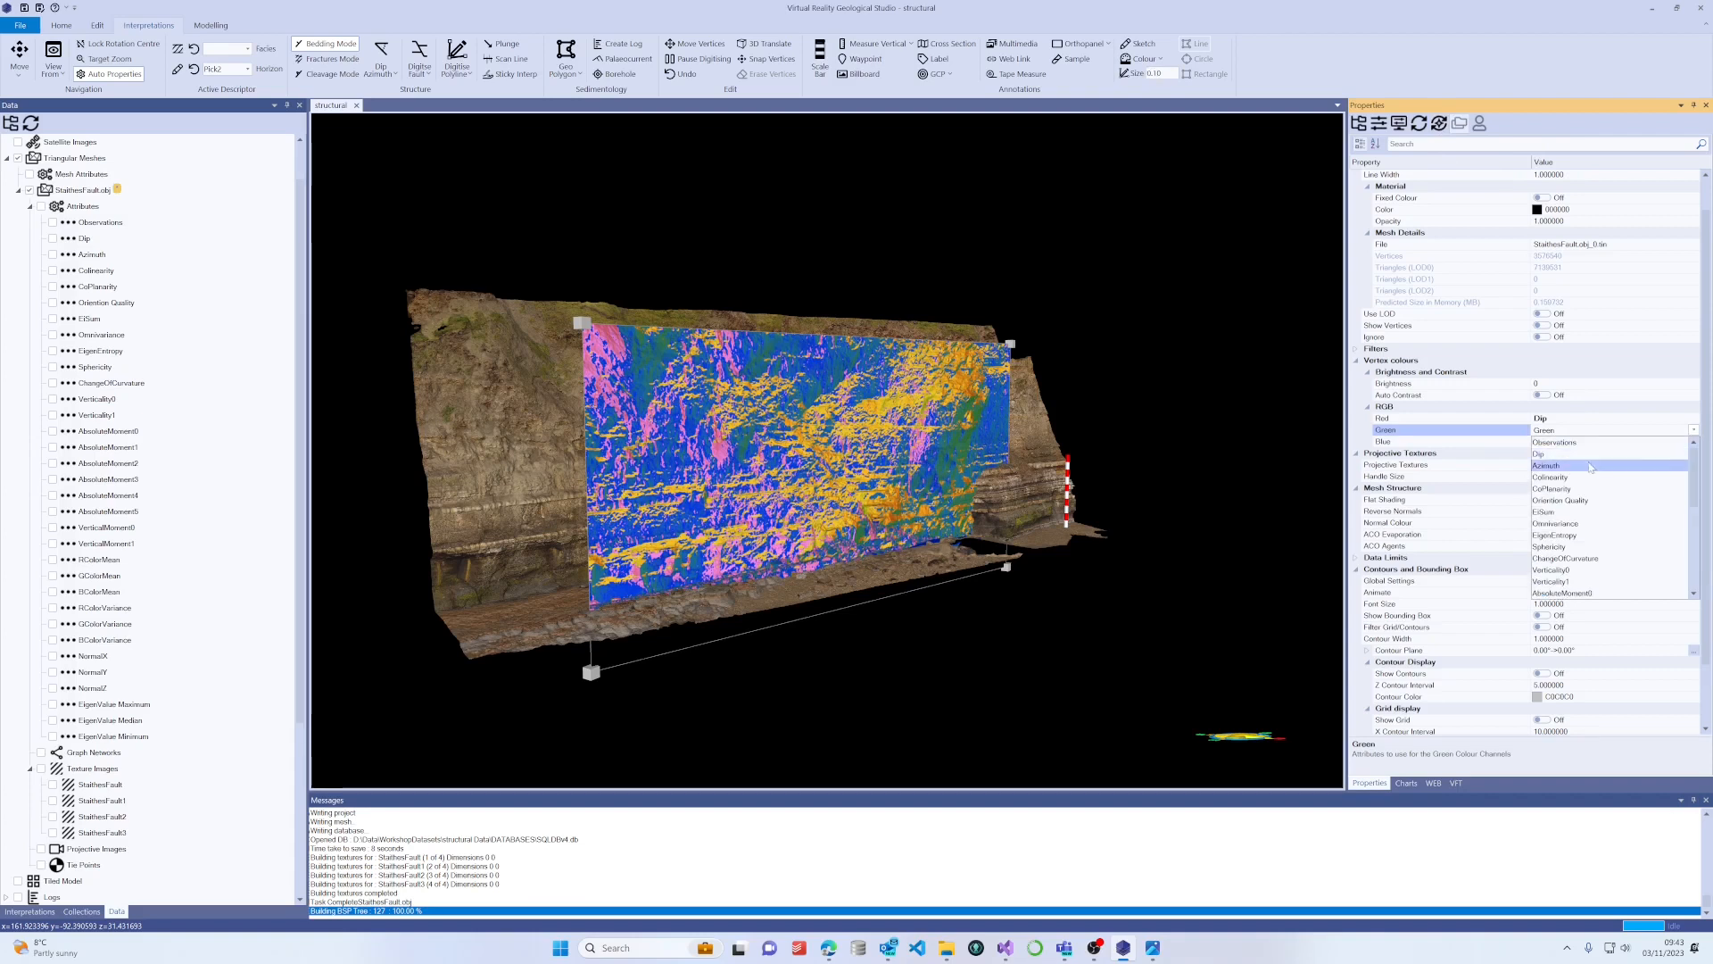
{"action": "left_click", "coordinate": [1587, 465]}
{"action": "left_click", "coordinate": [1693, 442]}
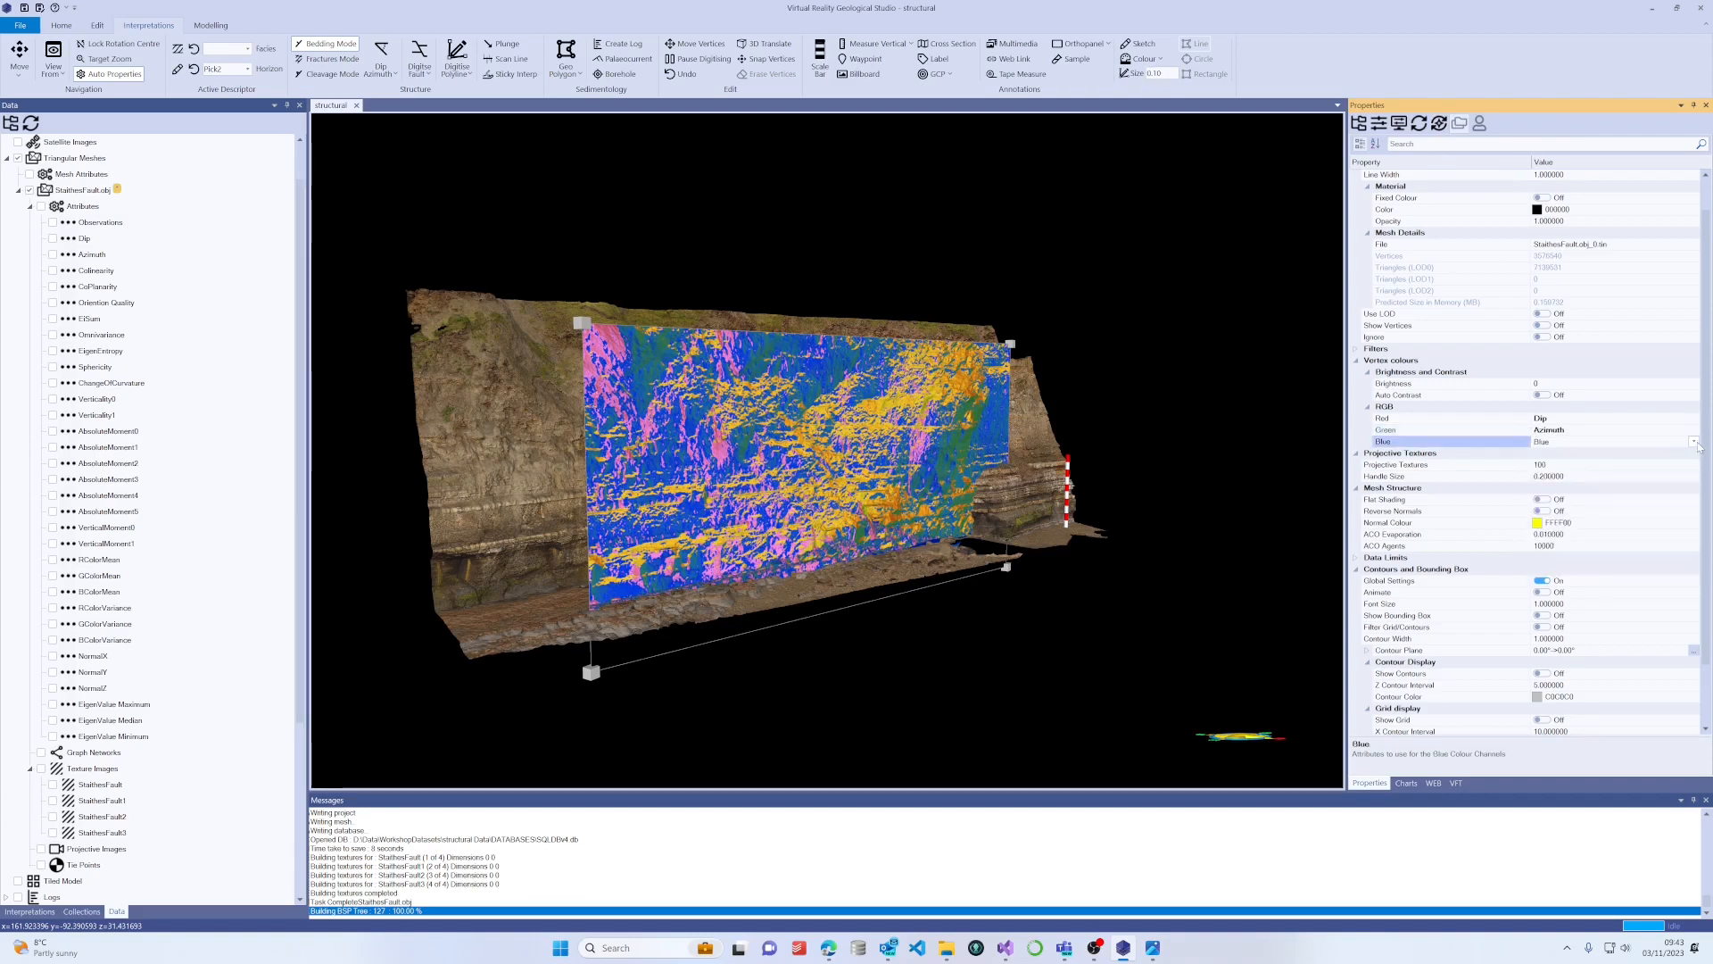
{"action": "left_click", "coordinate": [1693, 441]}
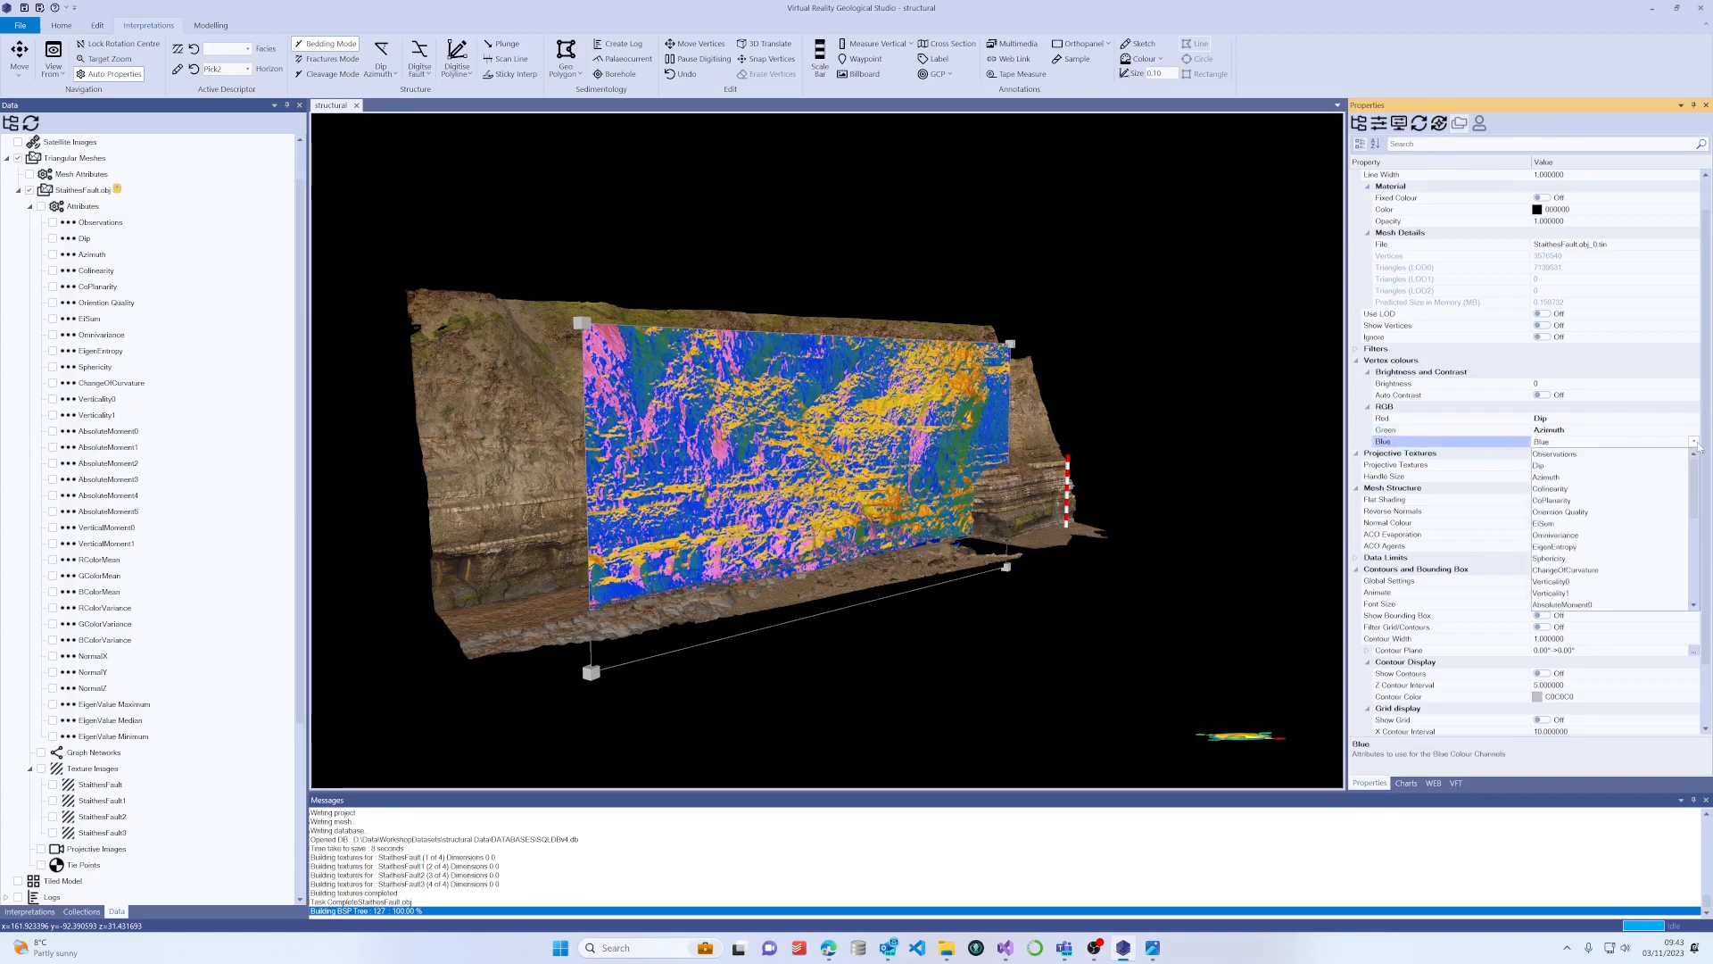
{"action": "left_click", "coordinate": [1617, 501]}
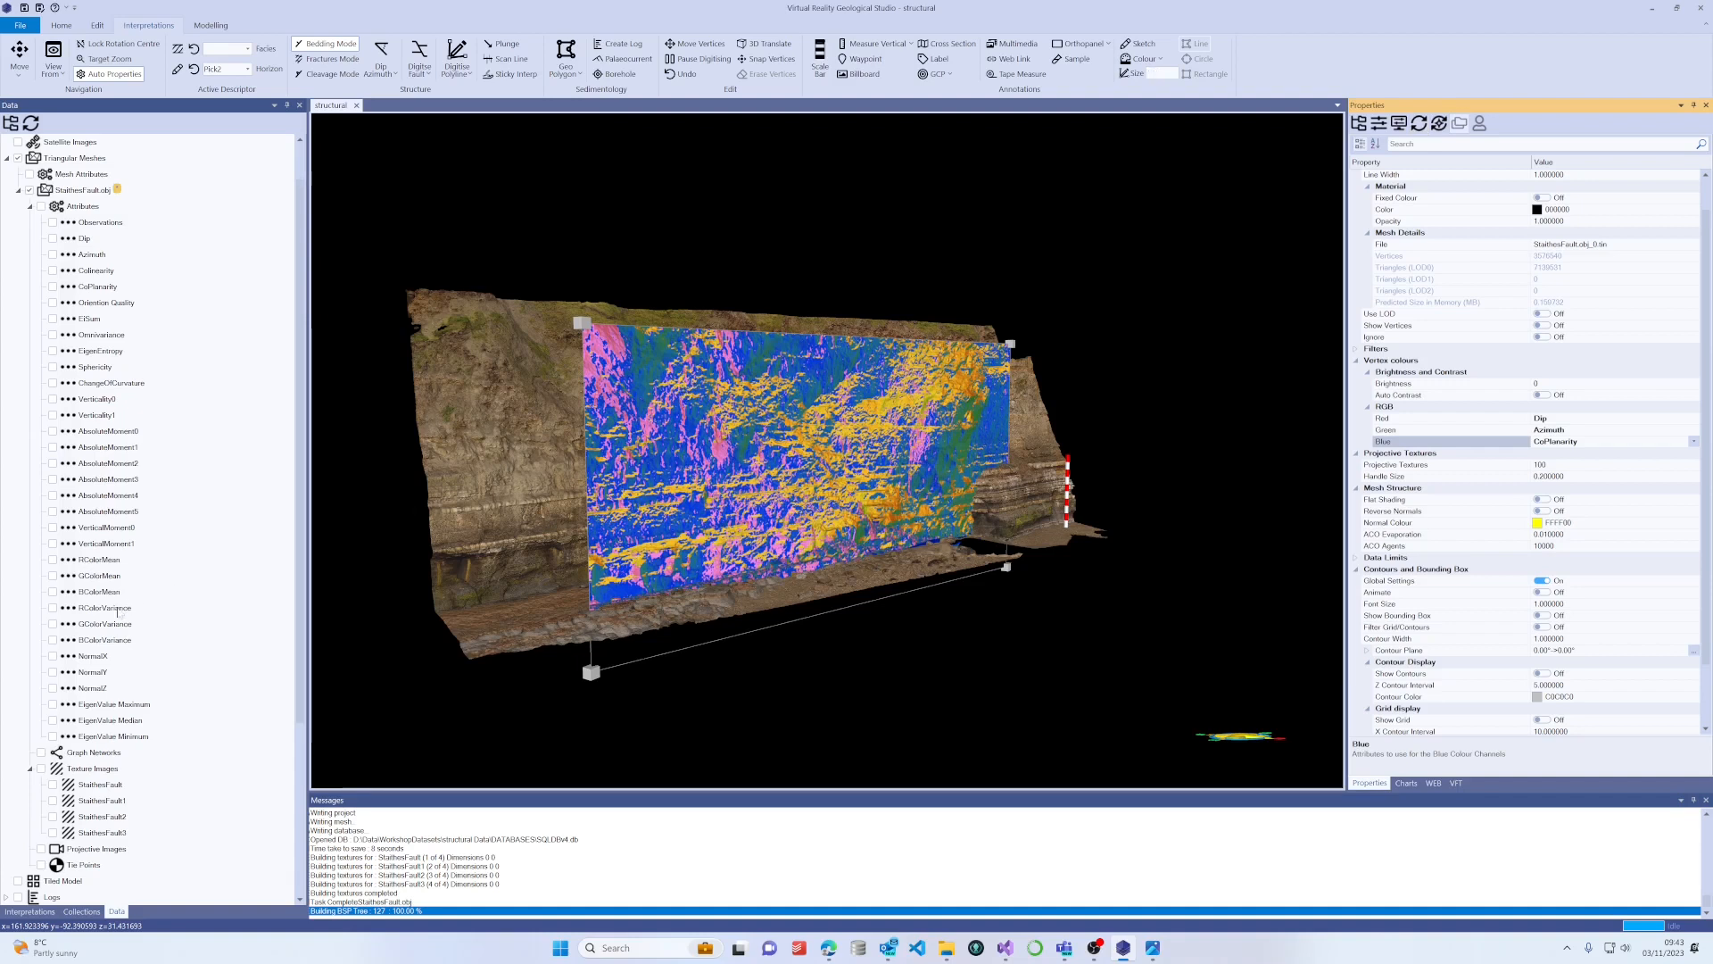
Turn off the Texture Images of the StaithesFault.obj mesh to display its RGB vertex colours.
{"action": "scroll", "coordinate": [129, 650], "scroll_direction": "up", "scroll_amount": 1}
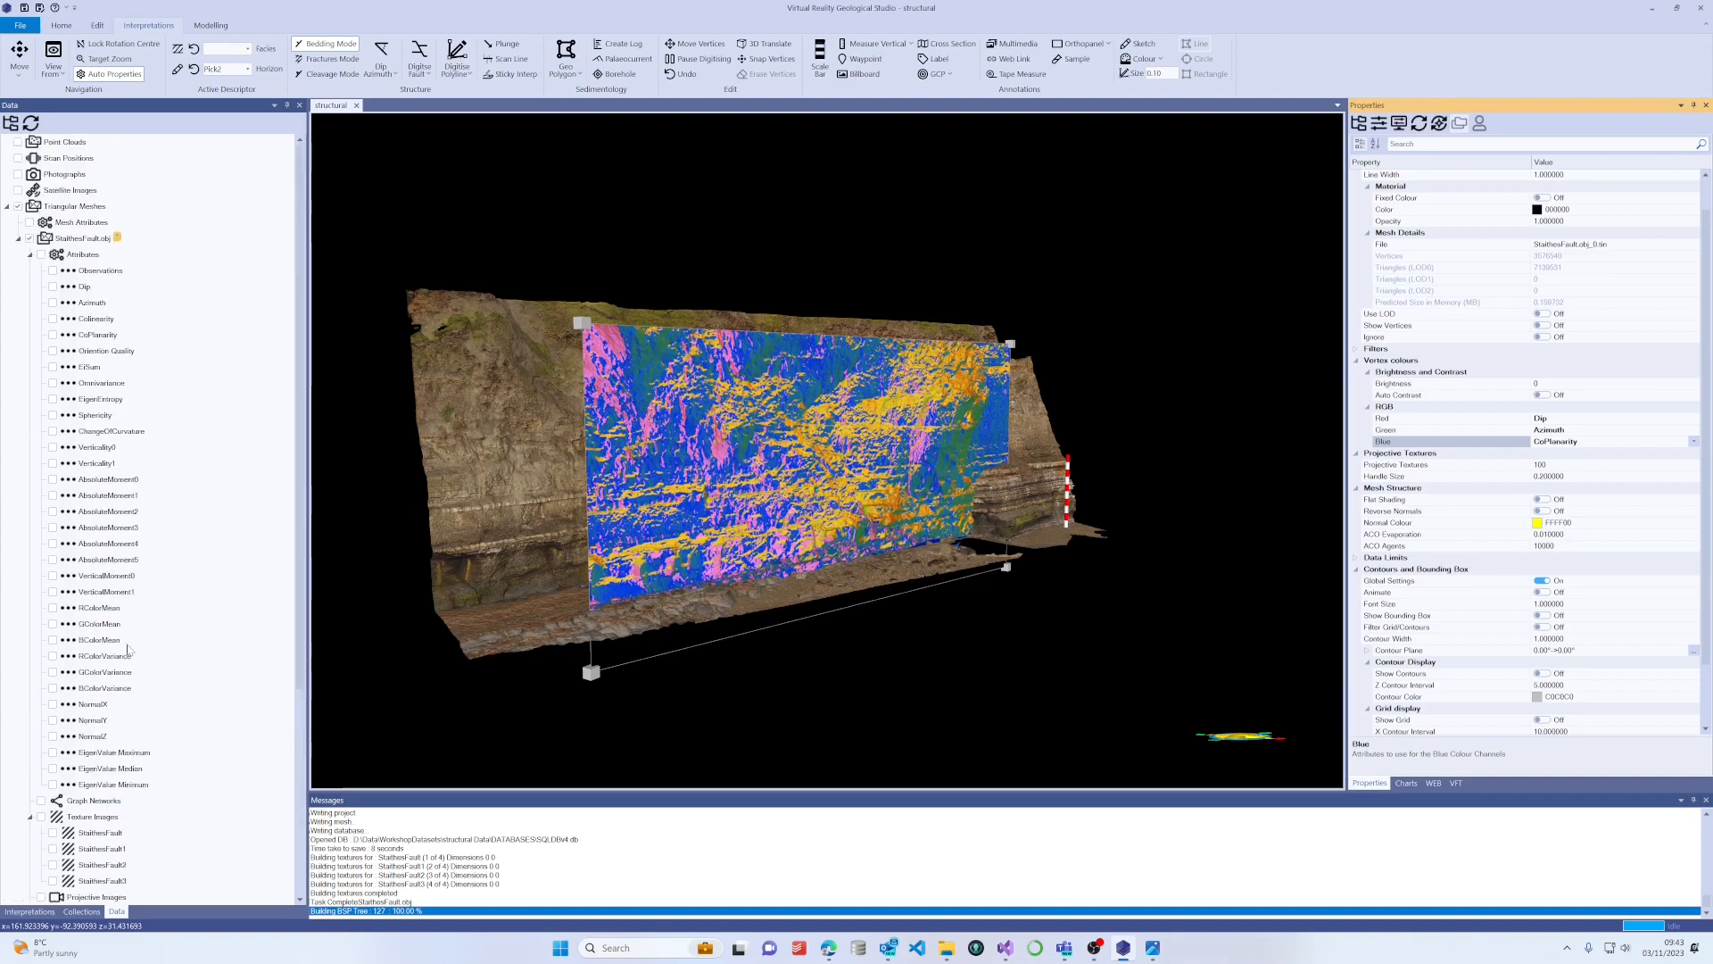
{"action": "left_click", "coordinate": [96, 336]}
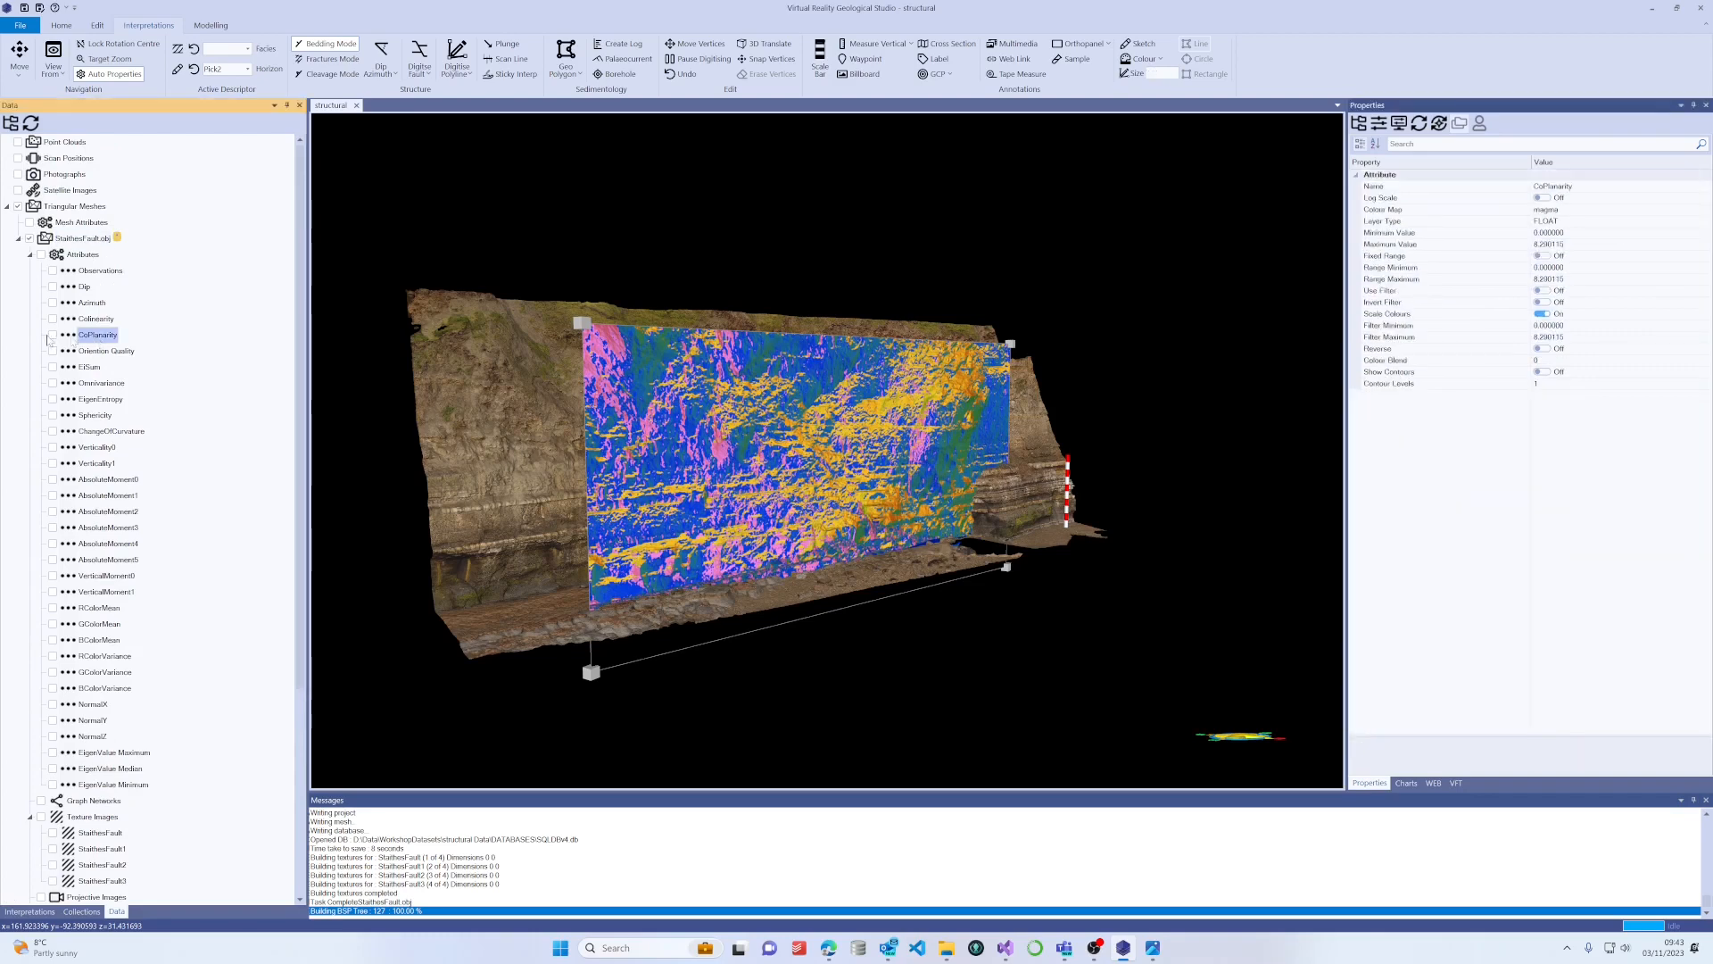
{"action": "scroll", "coordinate": [63, 446], "scroll_direction": "down", "scroll_amount": 6}
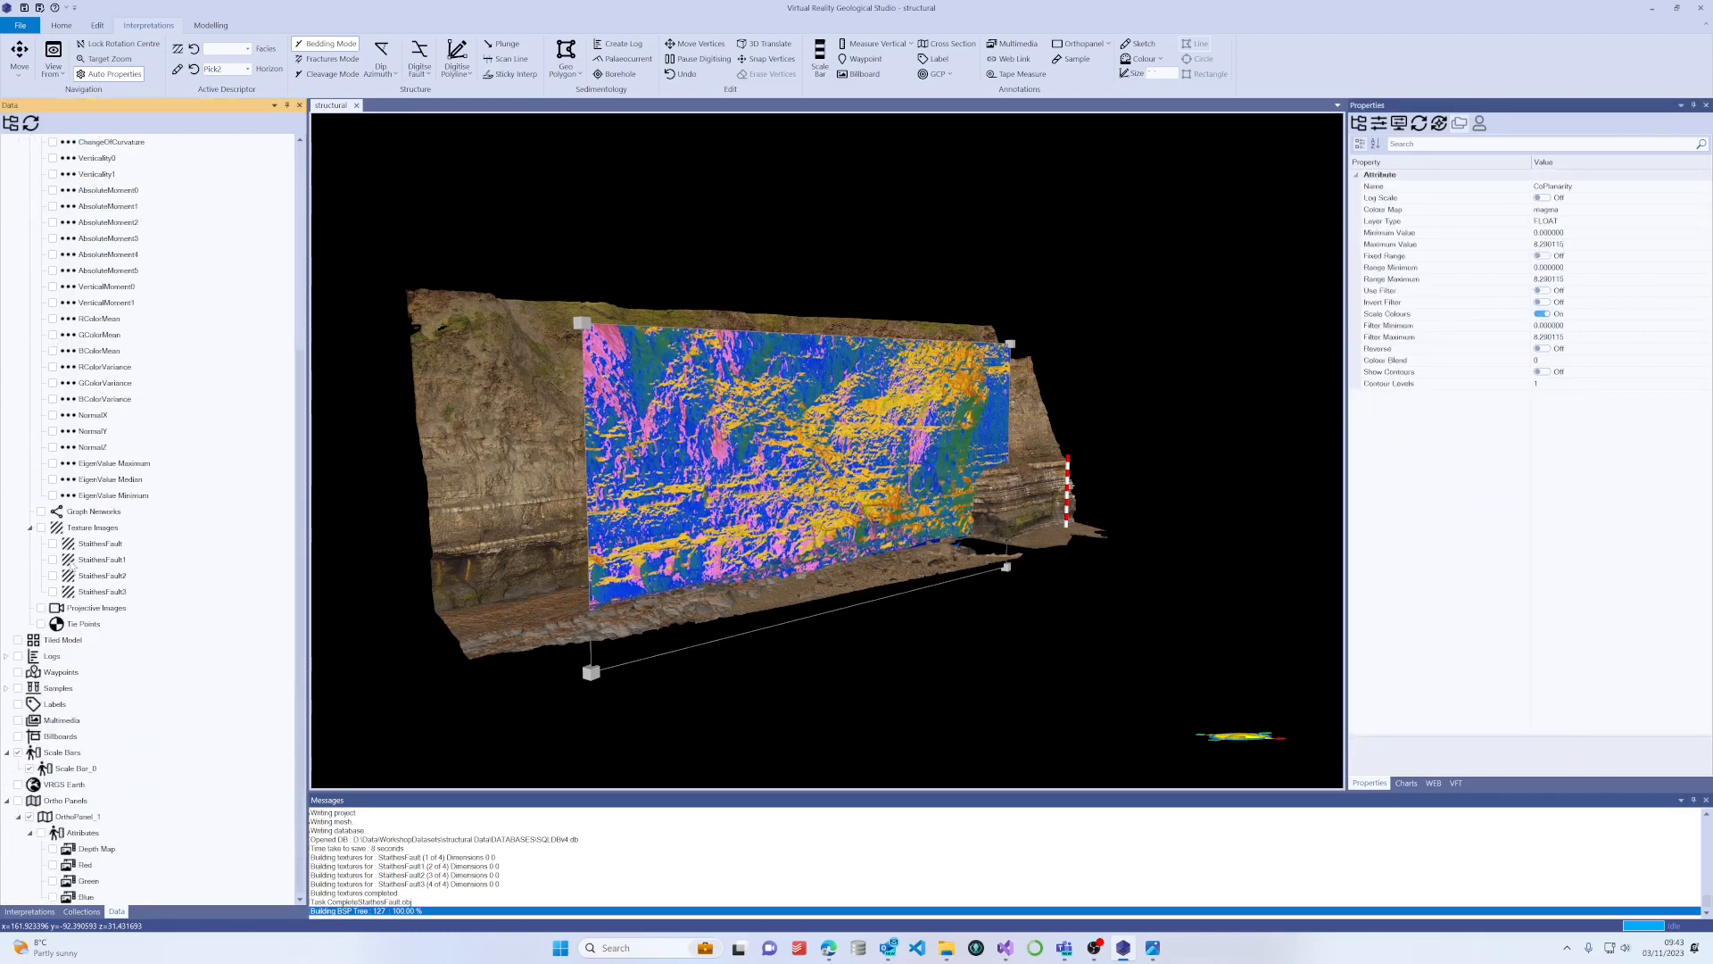
{"action": "left_click", "coordinate": [41, 527]}
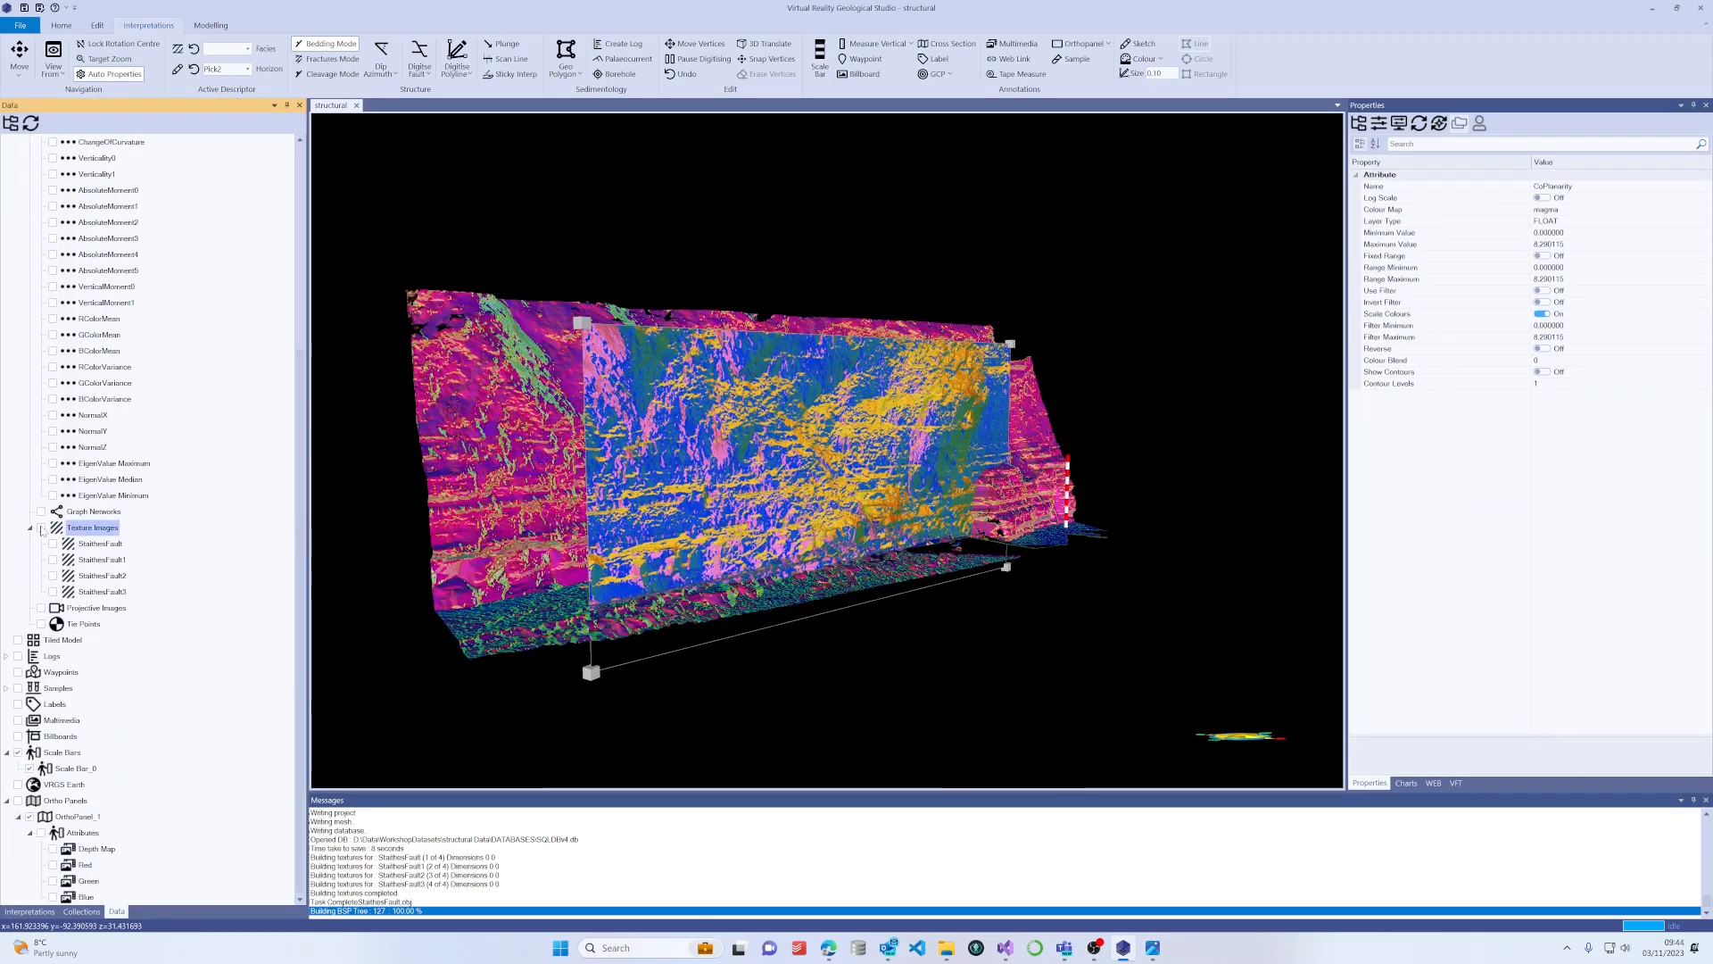
Move OrthoPanel_1 along the outcrop so that it re-renders with the Dip, Azimuth and CoPlanarity vertex colours.
{"action": "scroll", "coordinate": [134, 375], "scroll_direction": "up", "scroll_amount": 6}
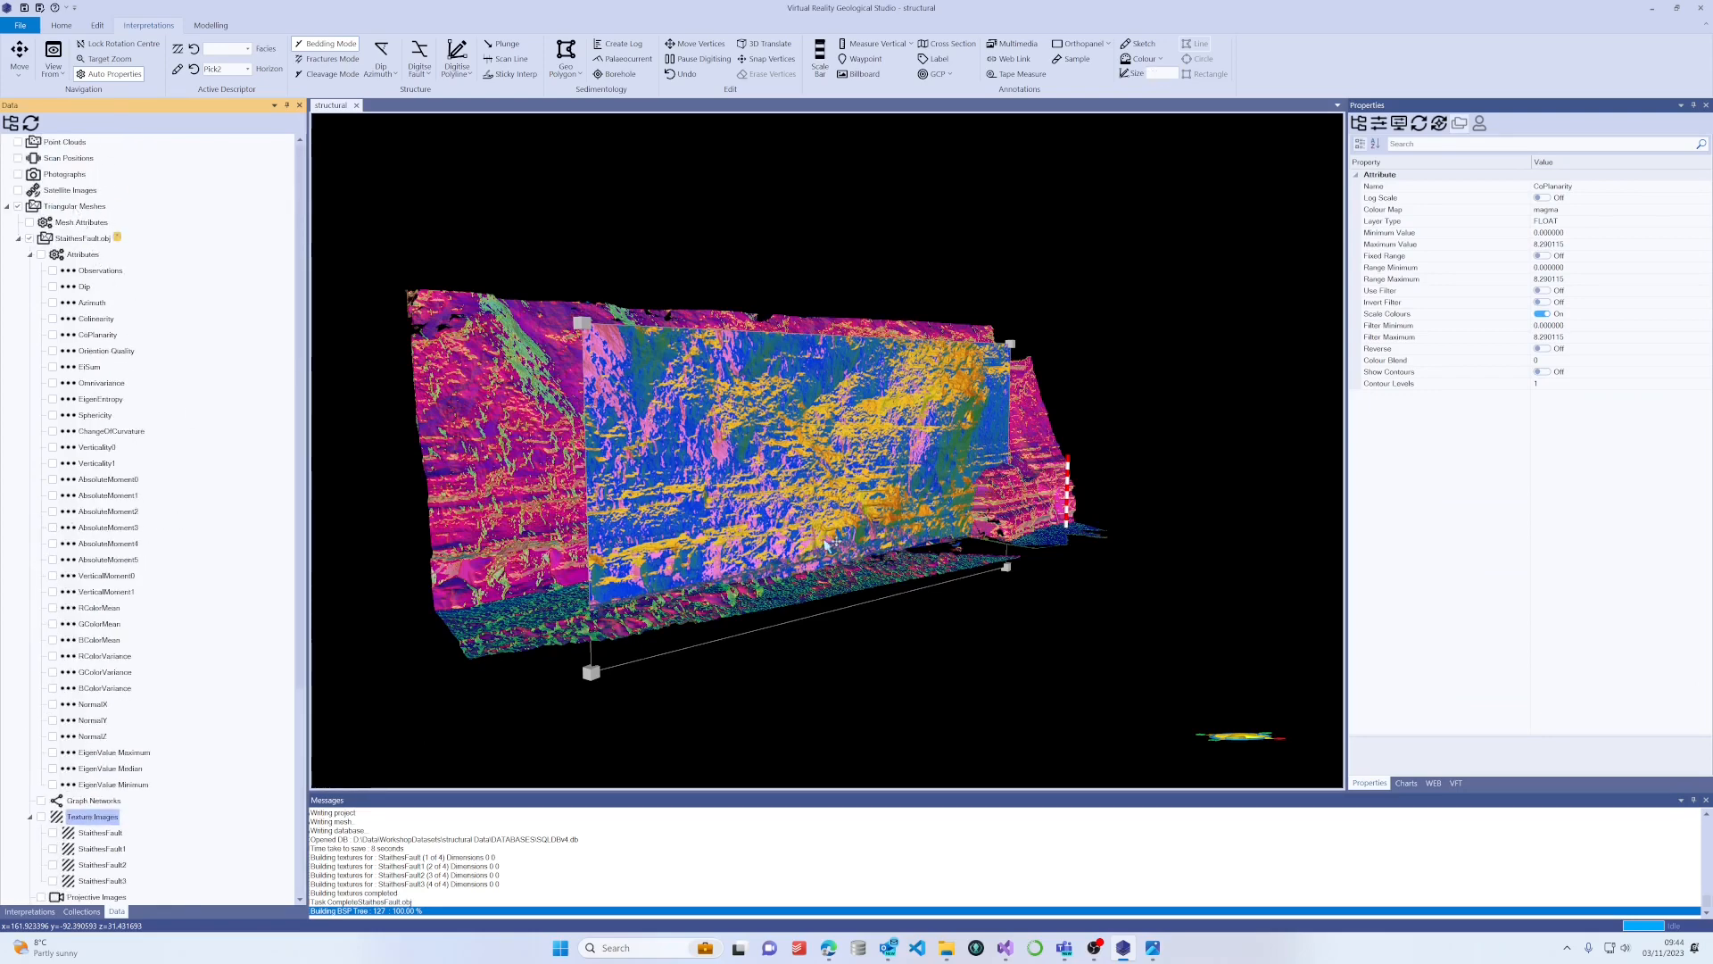
{"action": "left_click", "coordinate": [877, 483]}
{"action": "left_click_drag", "start_coordinate": [877, 482], "coordinate": [802, 524]}
{"action": "scroll", "coordinate": [1135, 527], "scroll_direction": "up", "scroll_amount": 2}
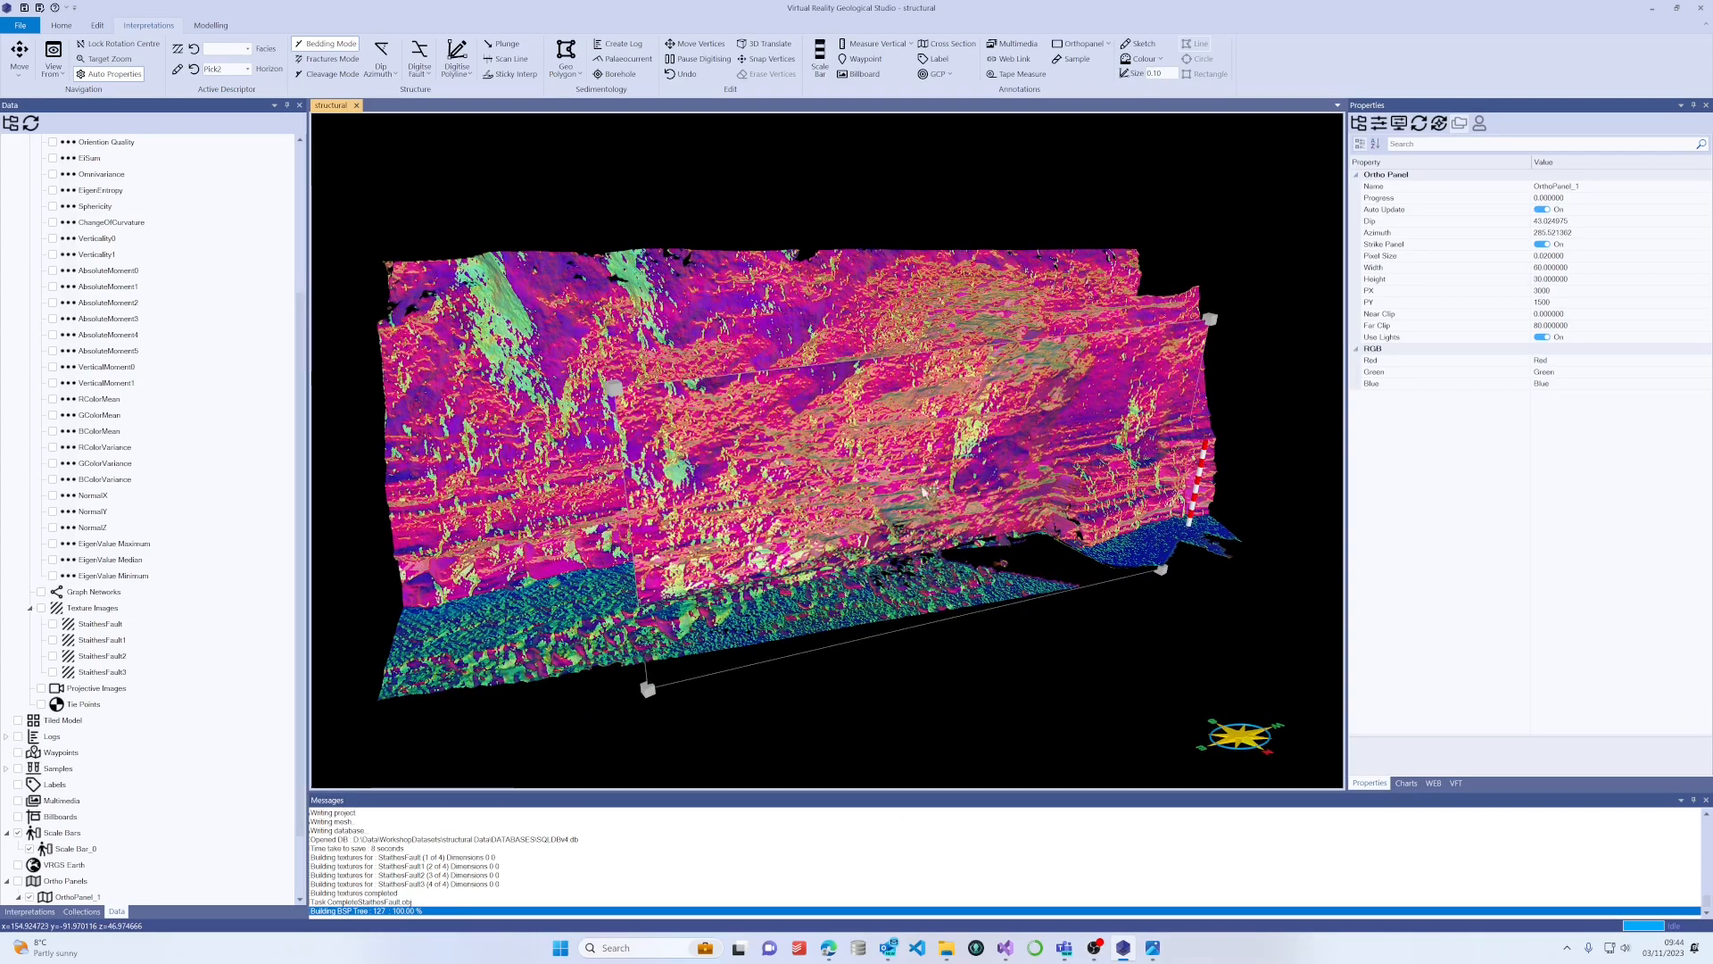
{"action": "left_click_drag", "start_coordinate": [922, 491], "coordinate": [1001, 485]}
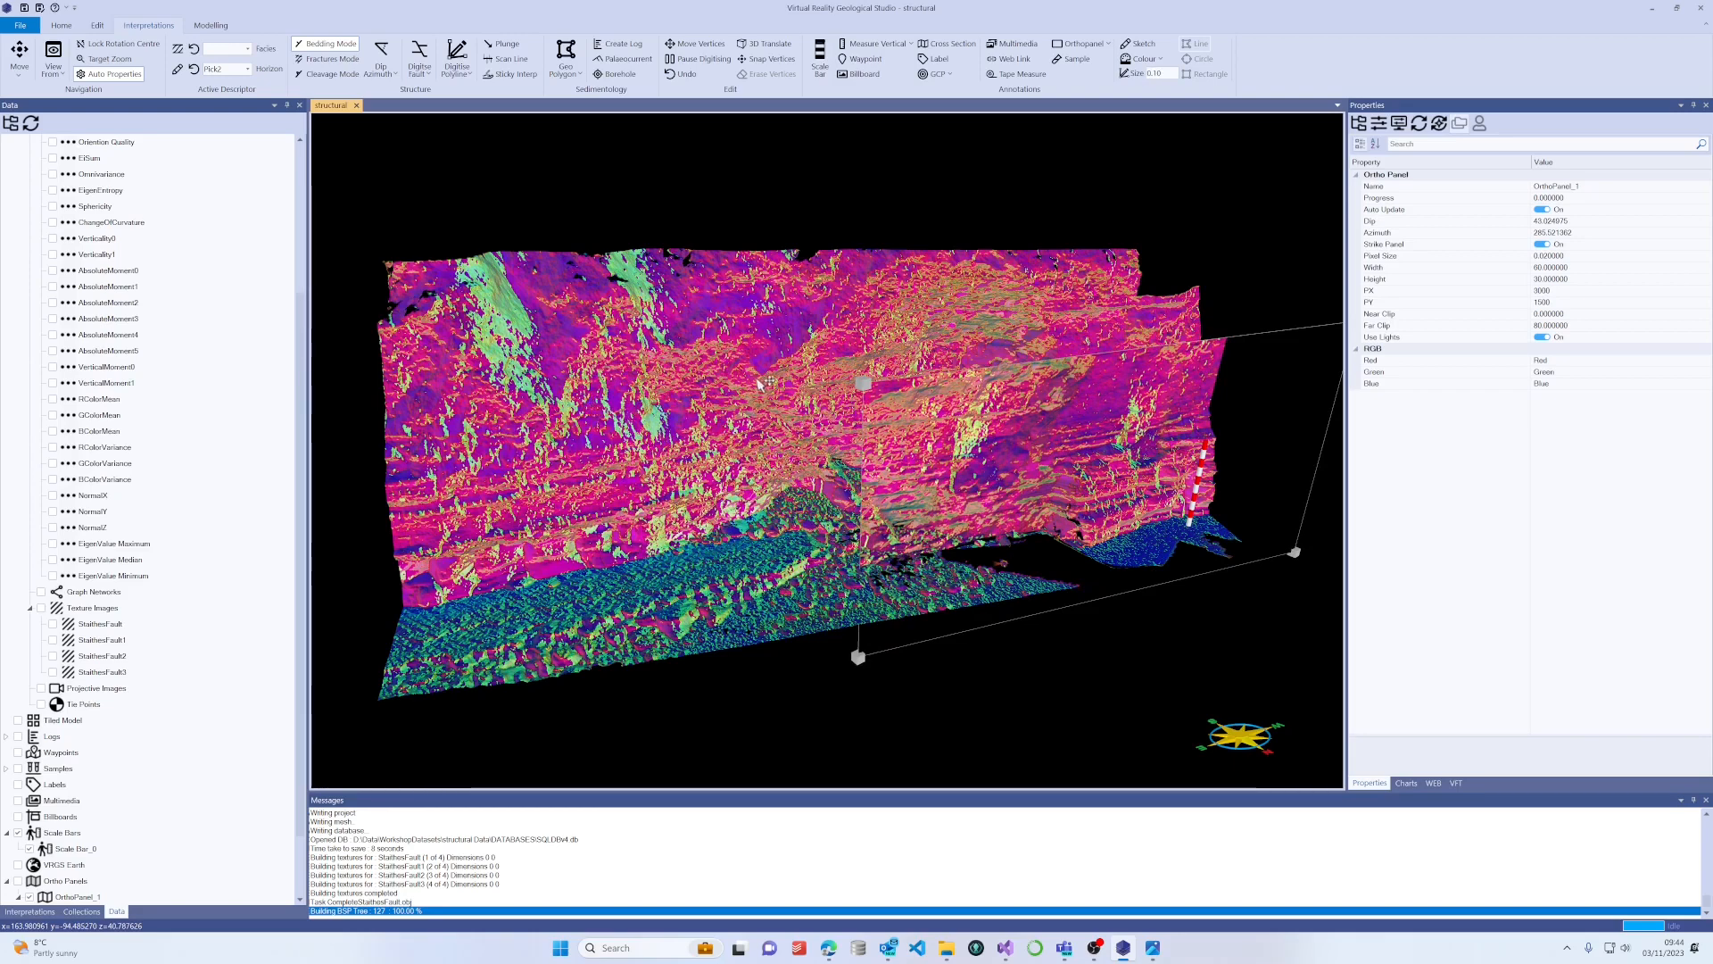
Inspect the vertex-coloured fault zone and bedding up close, and shift OrthoPanel_1 across the cliff face.
{"action": "left_click_drag", "start_coordinate": [688, 427], "coordinate": [730, 386]}
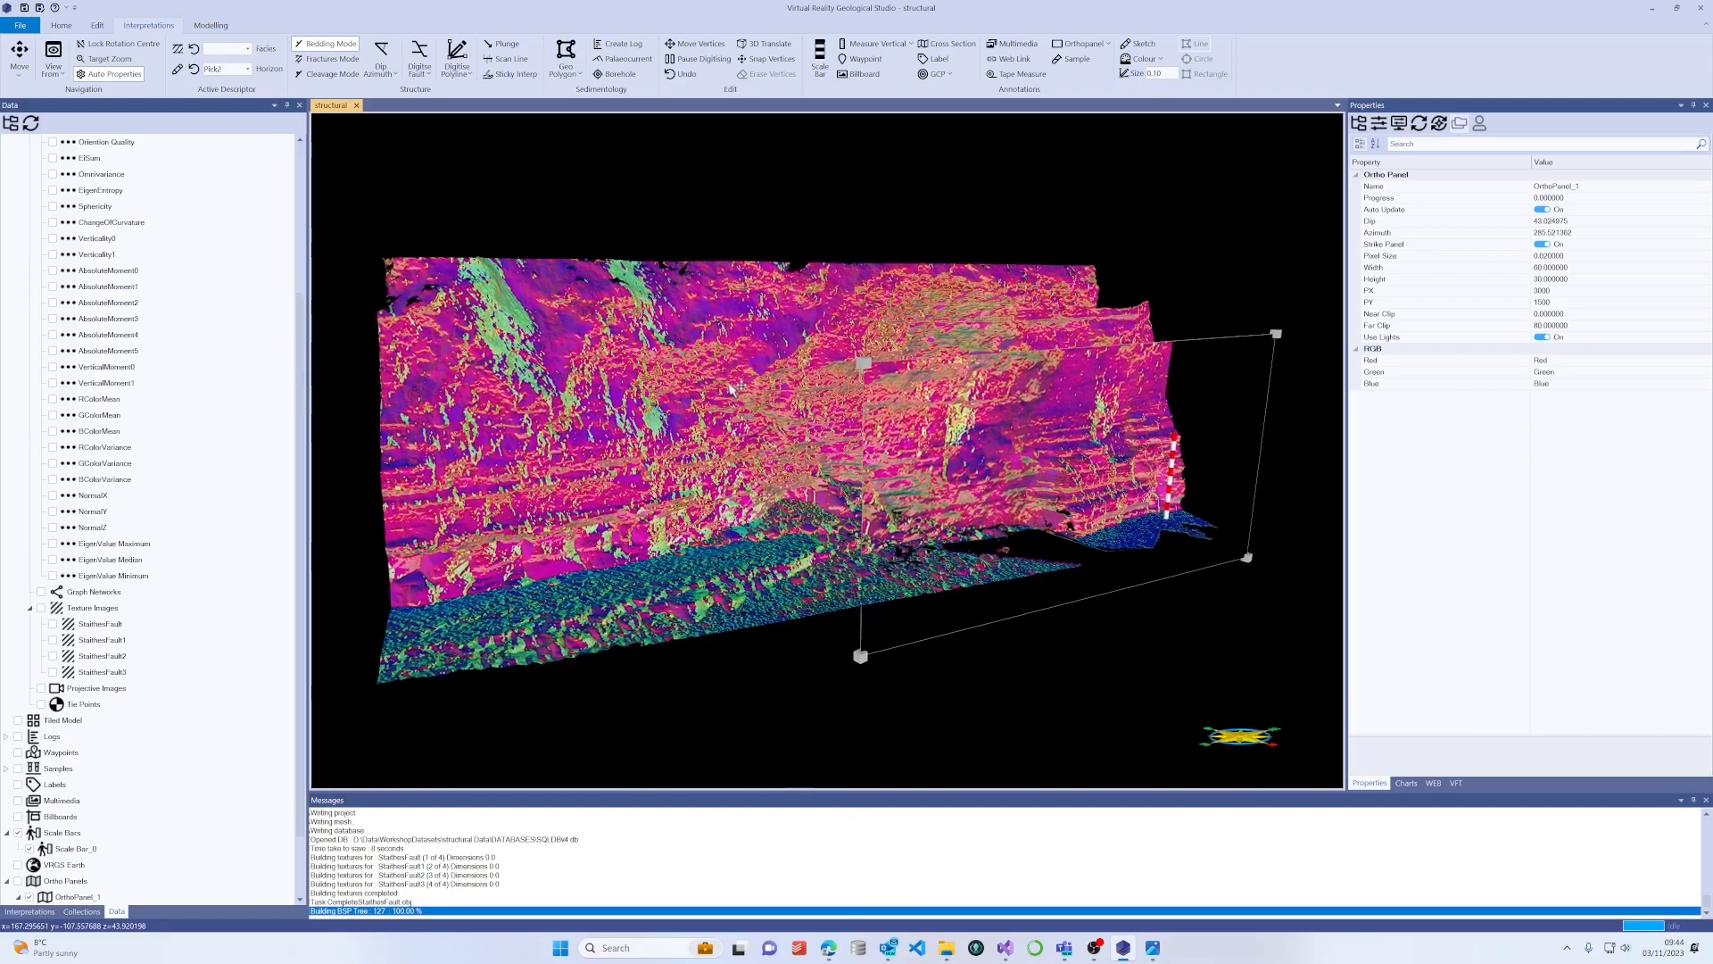
{"action": "scroll", "coordinate": [720, 408], "scroll_direction": "up", "scroll_amount": 5}
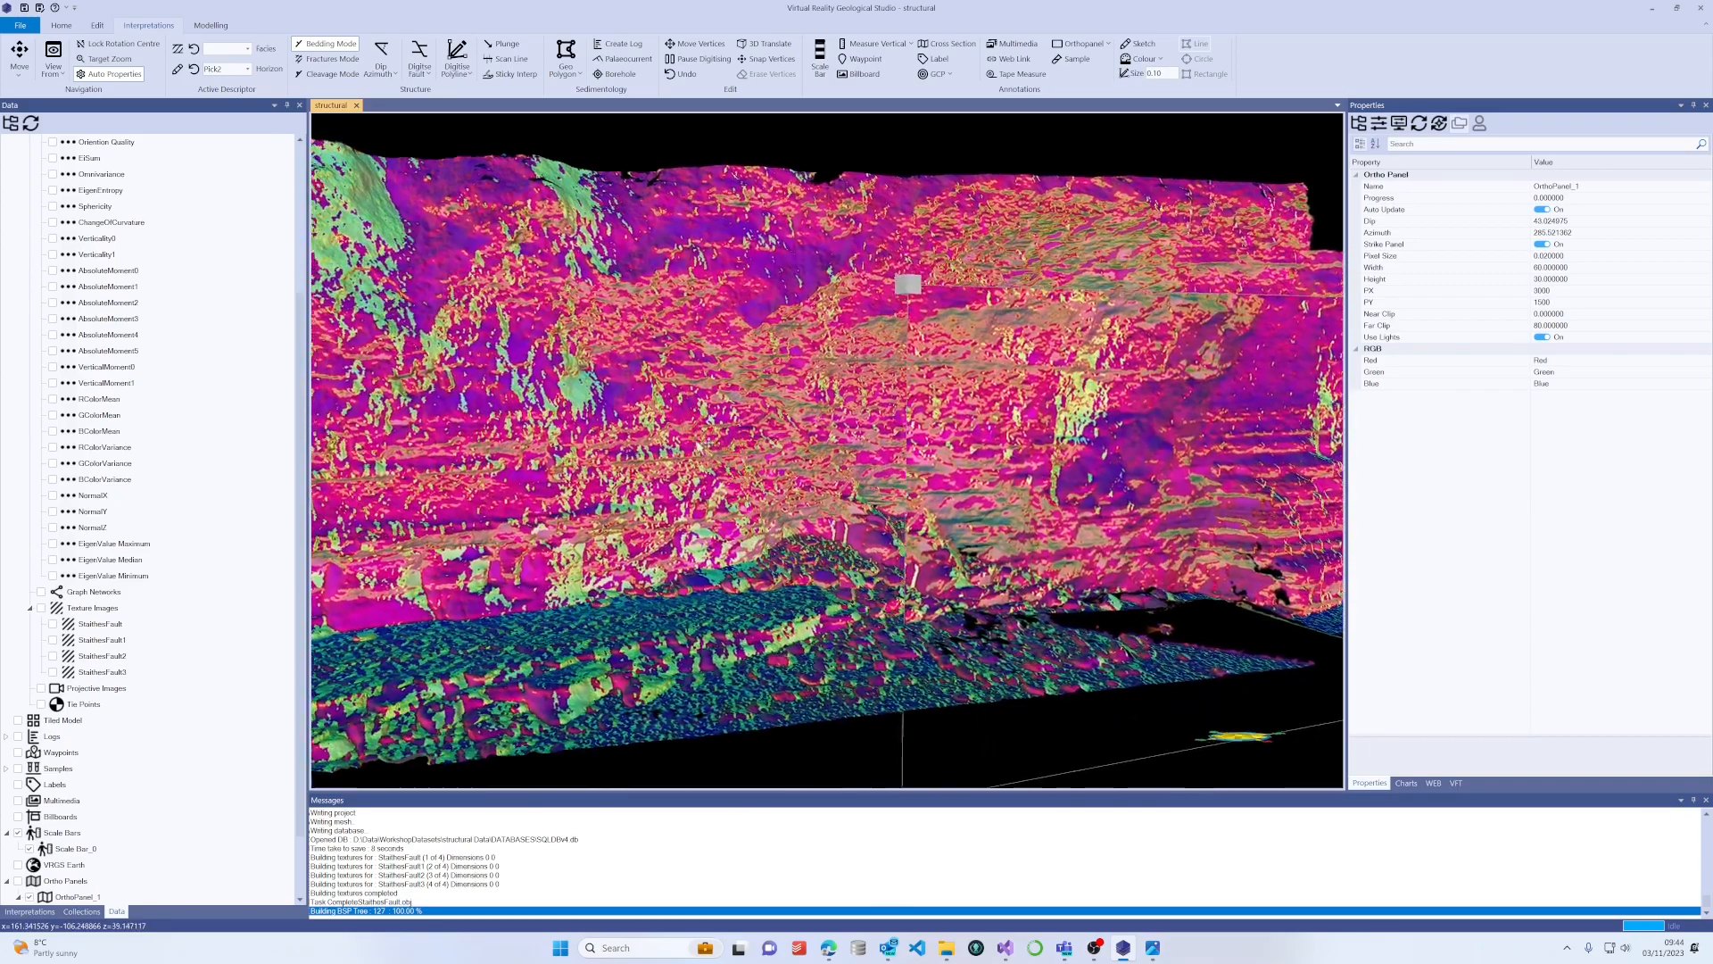
{"action": "left_click_drag", "start_coordinate": [704, 445], "coordinate": [531, 392]}
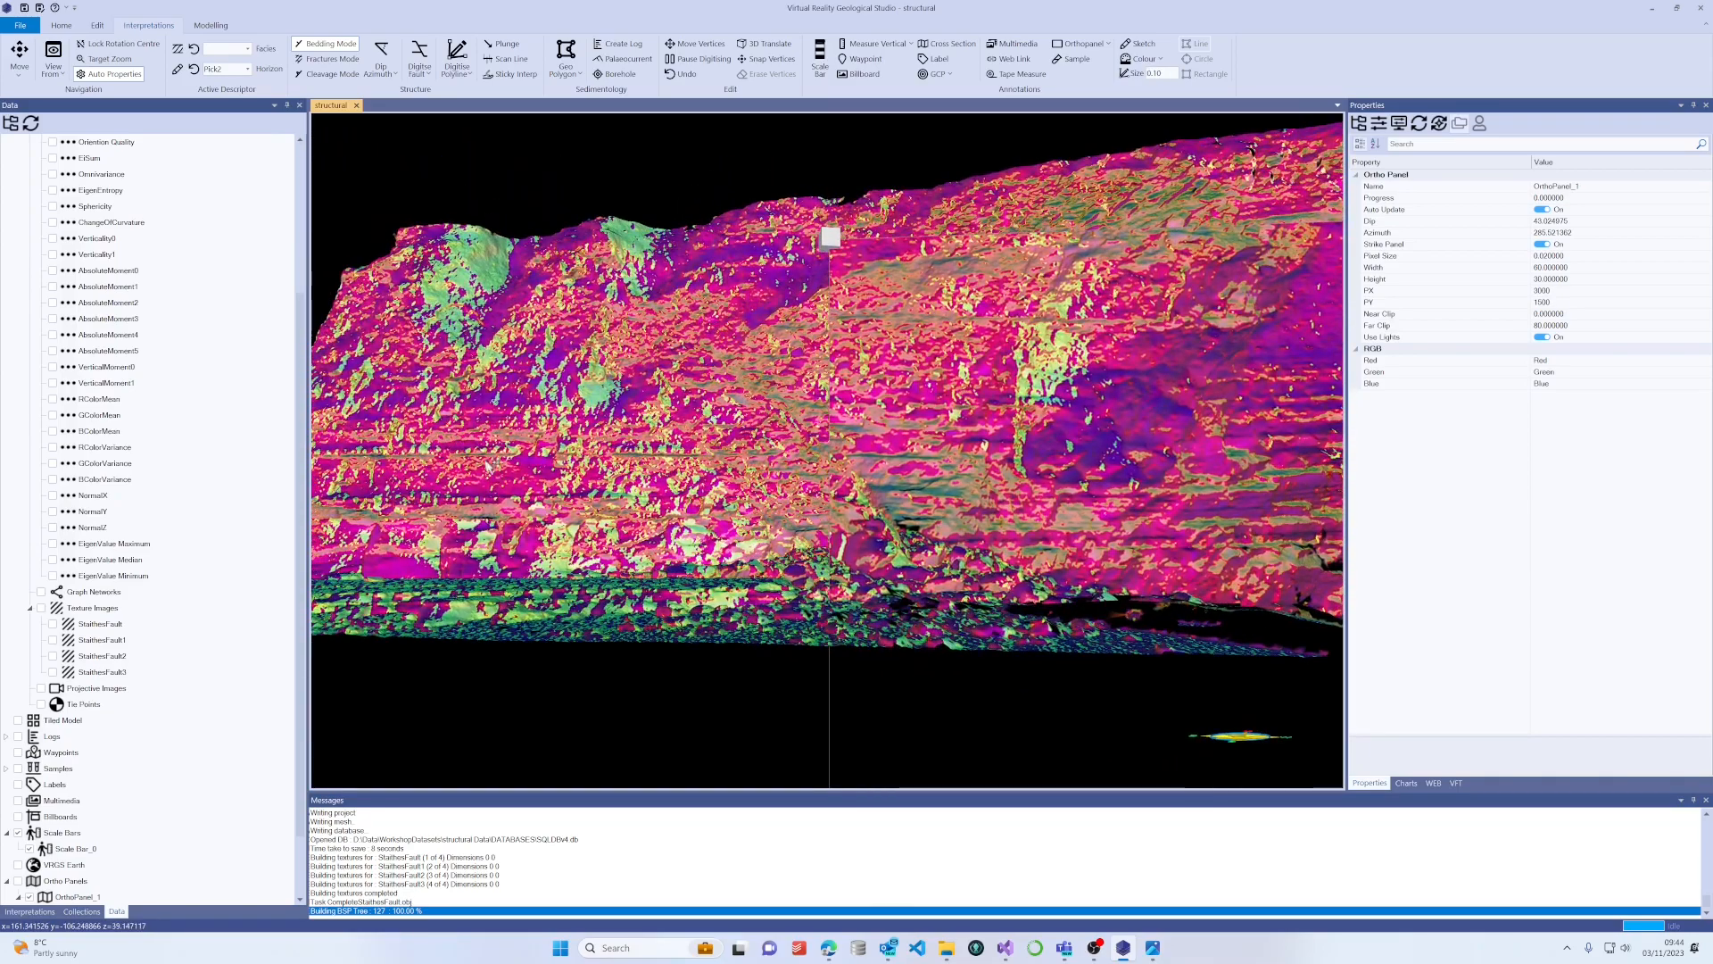
{"action": "right_click_drag", "start_coordinate": [531, 460], "coordinate": [712, 492]}
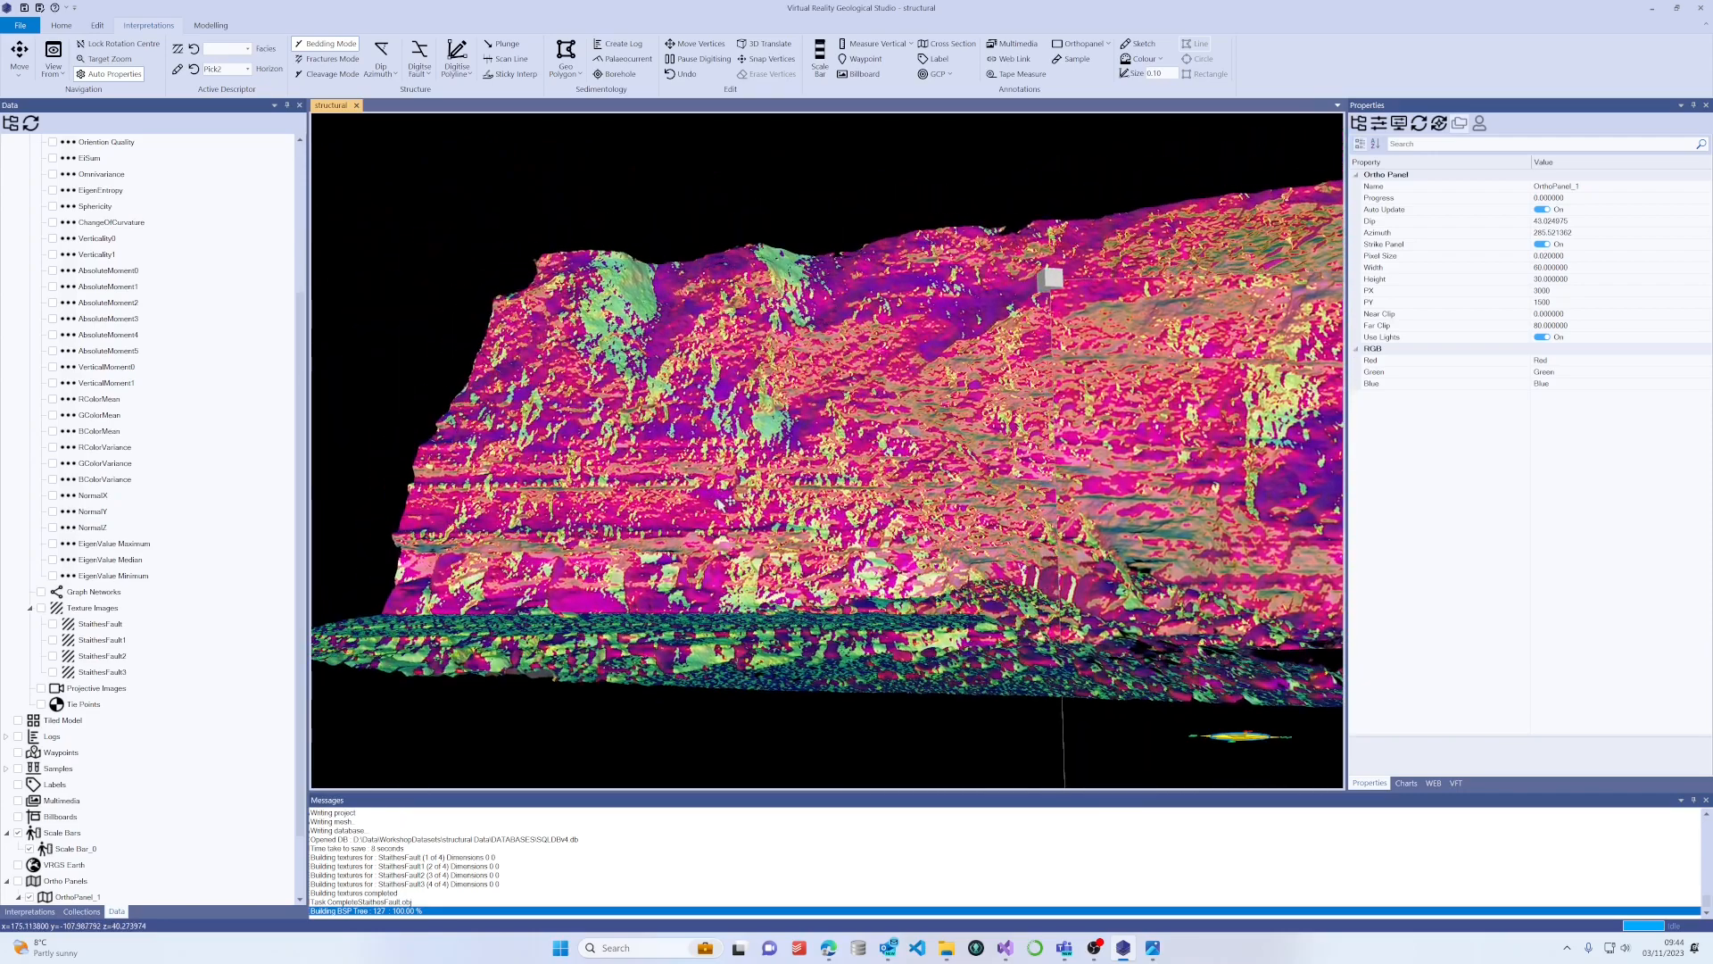
{"action": "scroll", "coordinate": [714, 494], "scroll_direction": "up", "scroll_amount": 4}
{"action": "left_click_drag", "start_coordinate": [737, 535], "coordinate": [944, 547]}
{"action": "key", "text": "Down"}
{"action": "key", "text": "Down"}
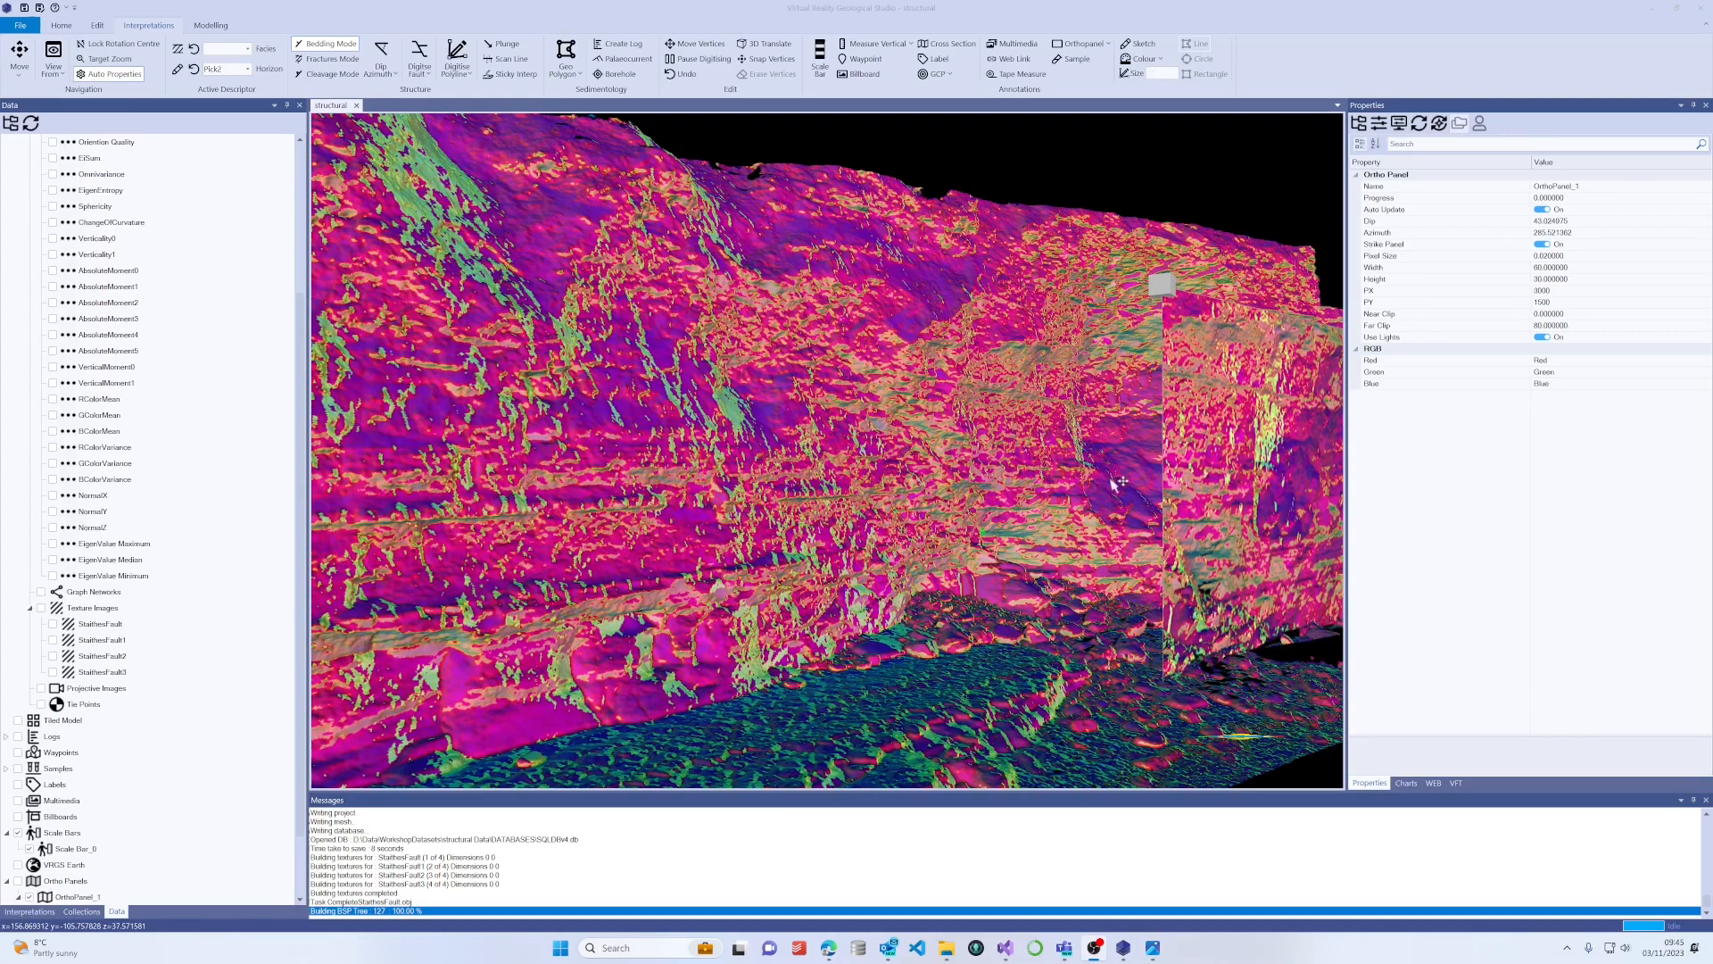
{"action": "left_click_drag", "start_coordinate": [1181, 473], "coordinate": [1158, 474]}
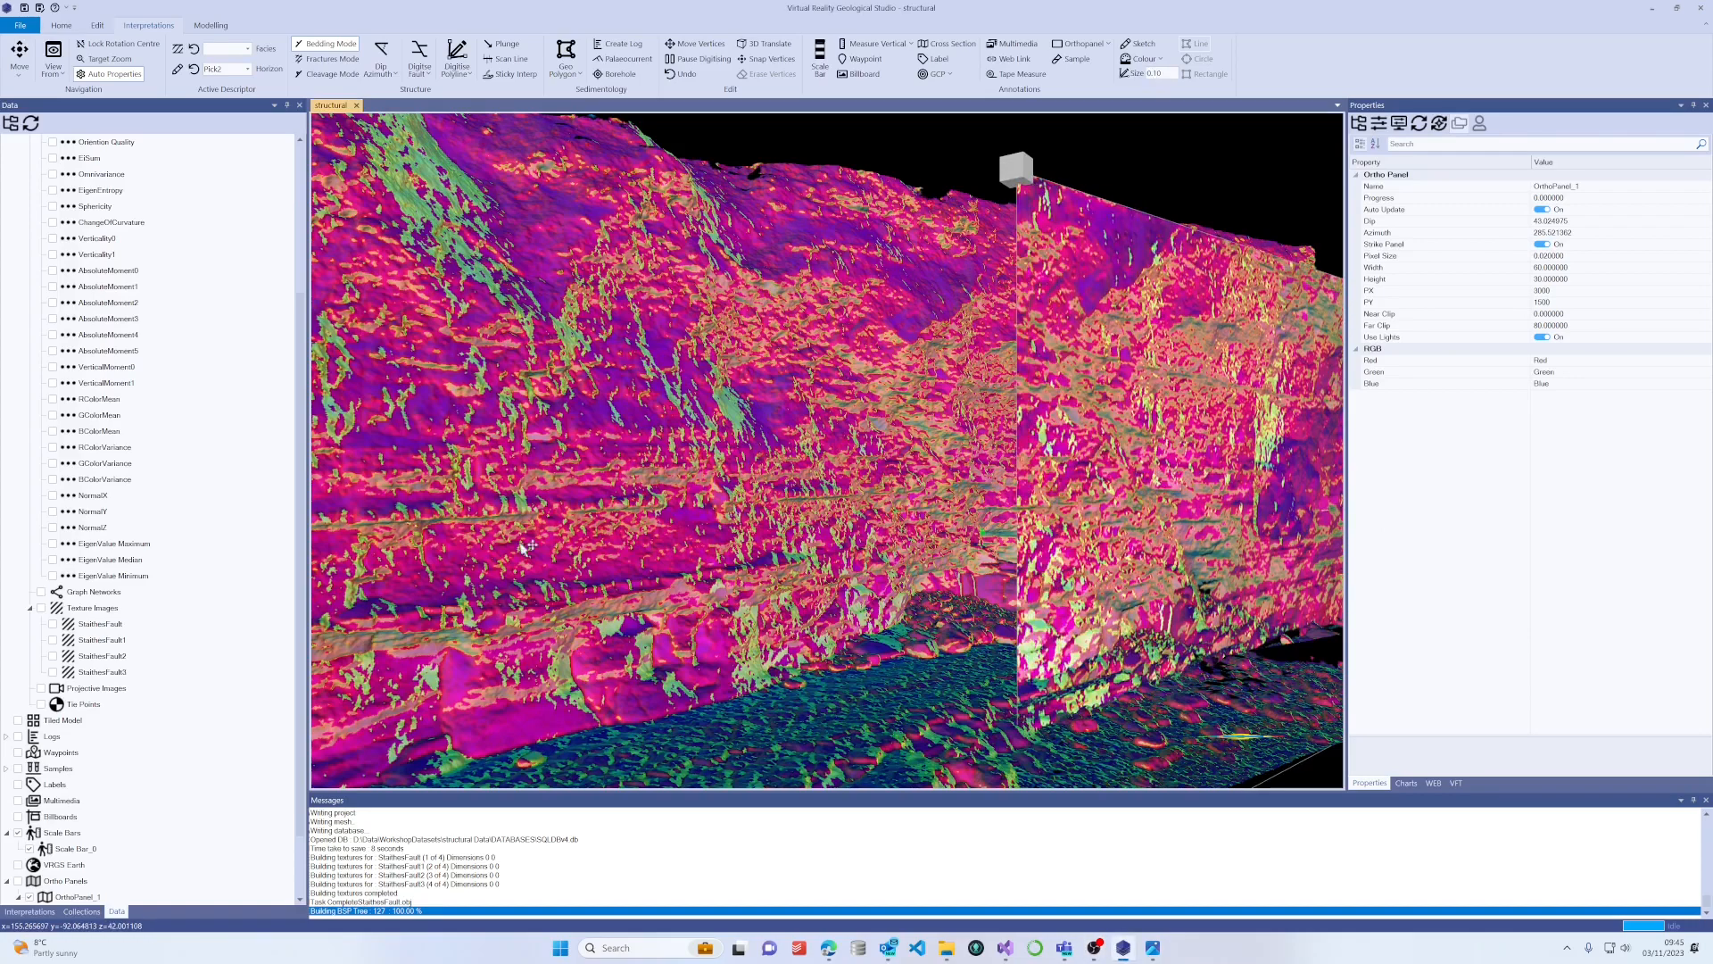
Turn the mesh's Texture Images back on and hide OrthoPanel_1.
{"action": "scroll", "coordinate": [221, 504], "scroll_direction": "up", "scroll_amount": 4}
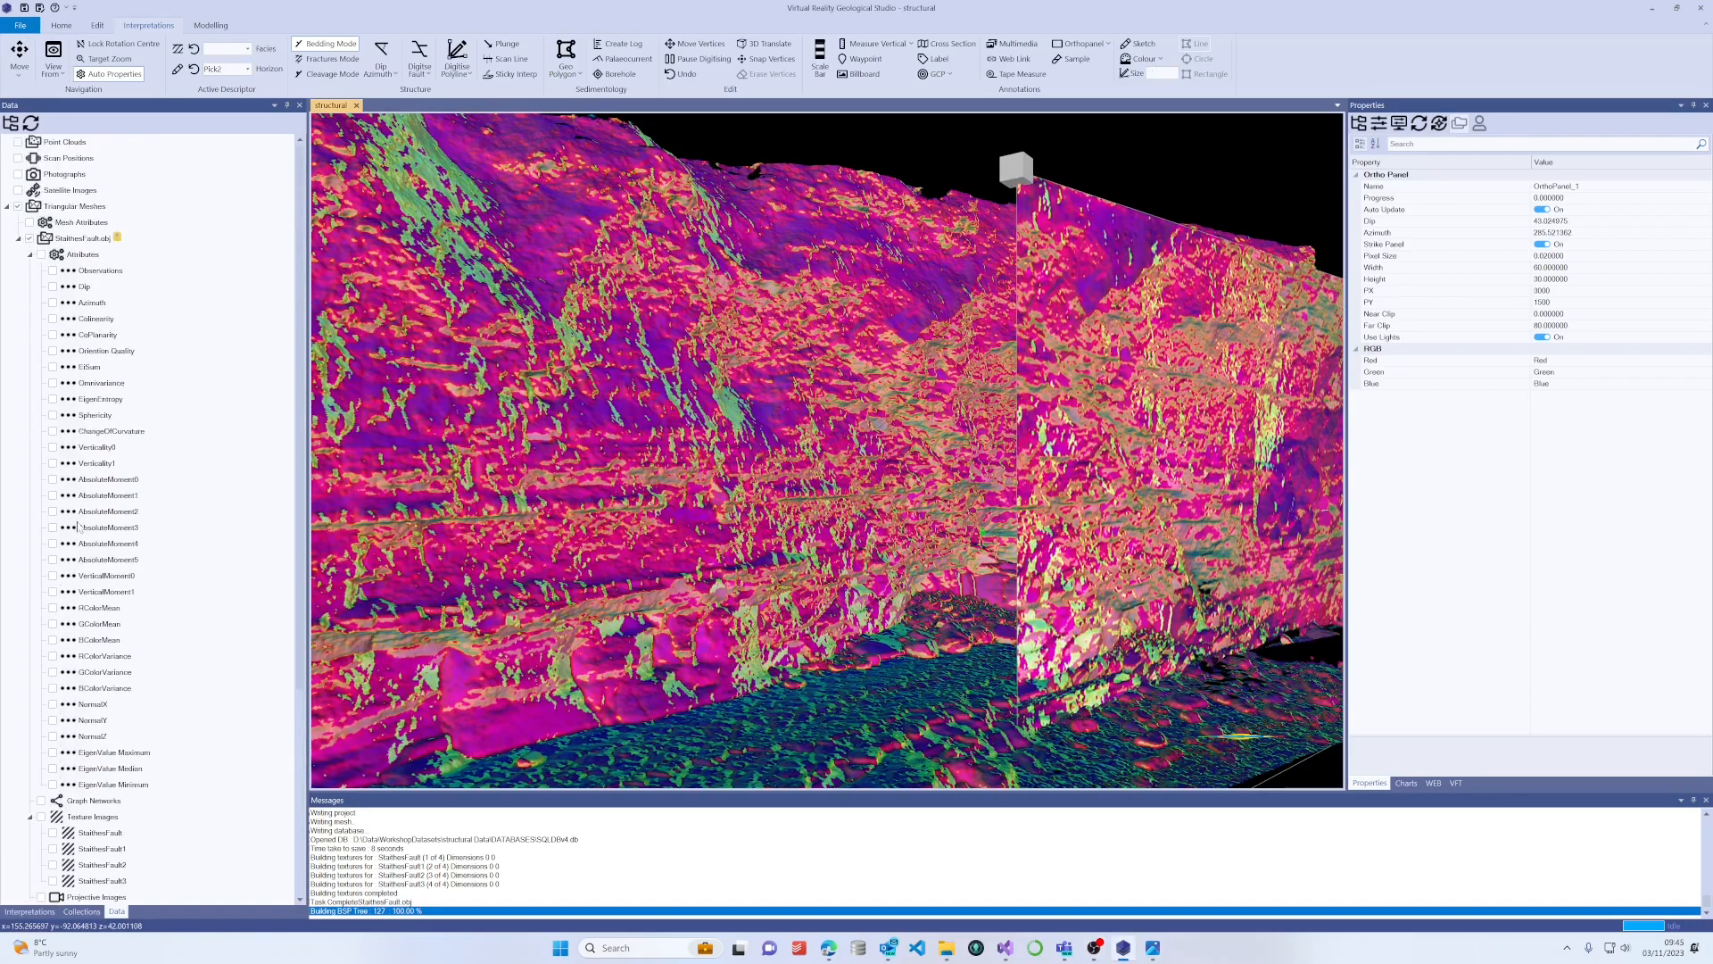
{"action": "scroll", "coordinate": [79, 526], "scroll_direction": "down", "scroll_amount": 2}
{"action": "left_click", "coordinate": [41, 721]}
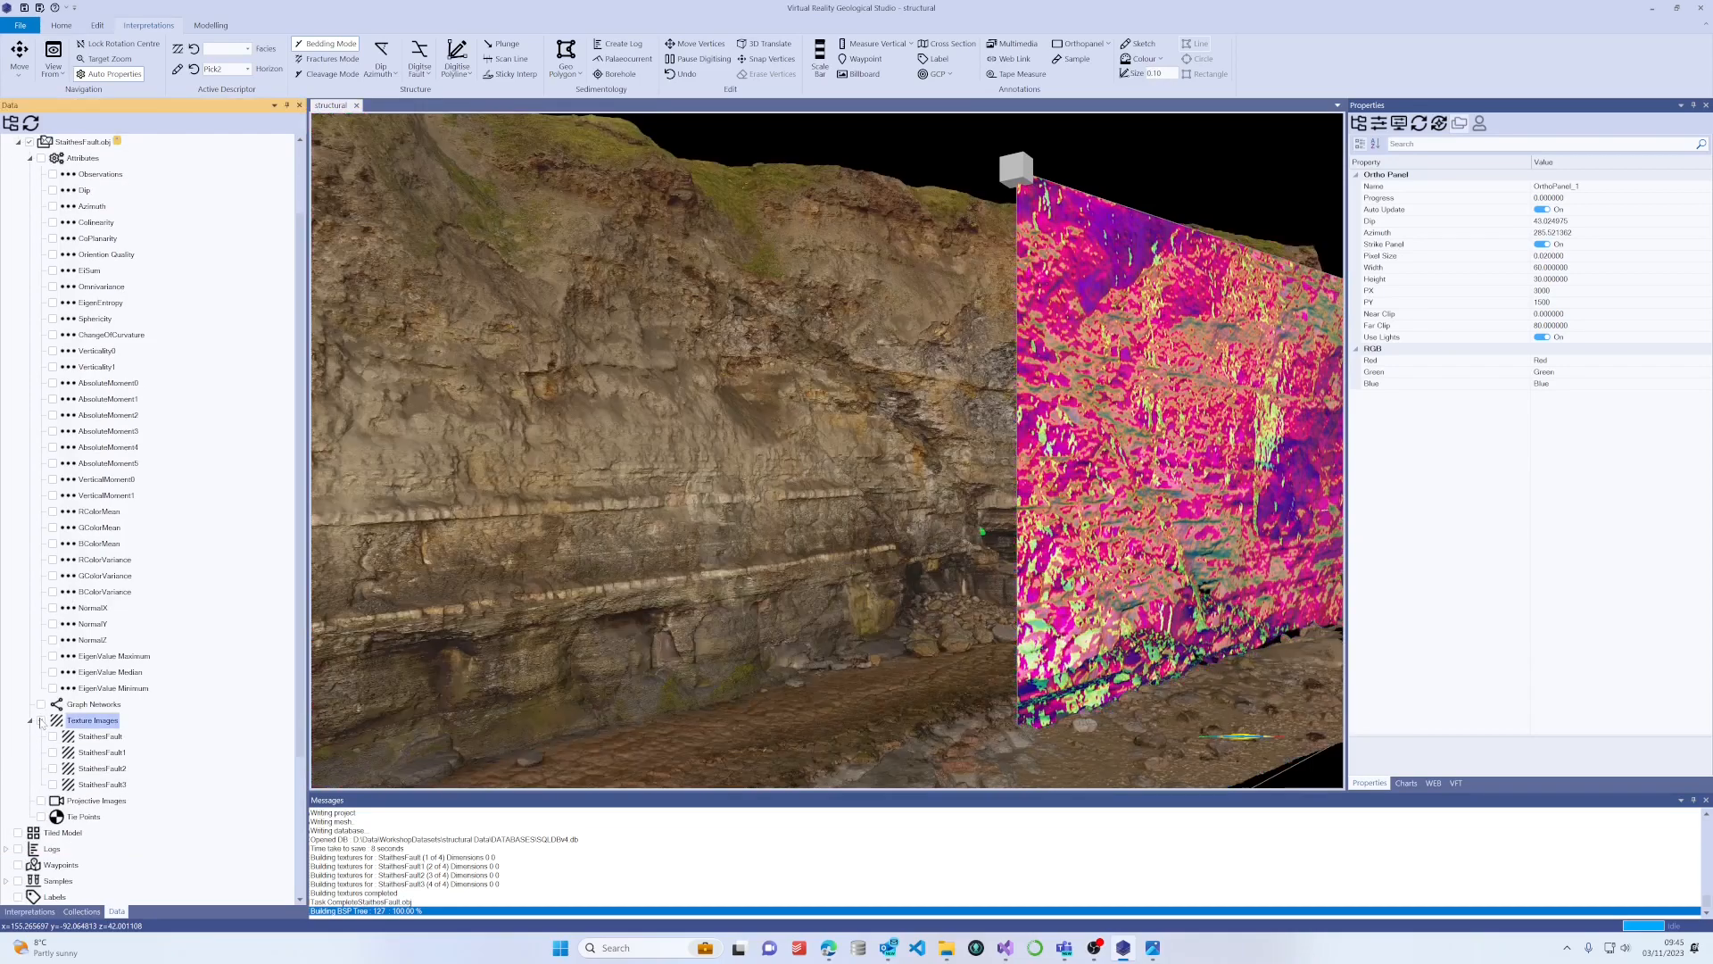
{"action": "scroll", "coordinate": [70, 760], "scroll_direction": "down", "scroll_amount": 4}
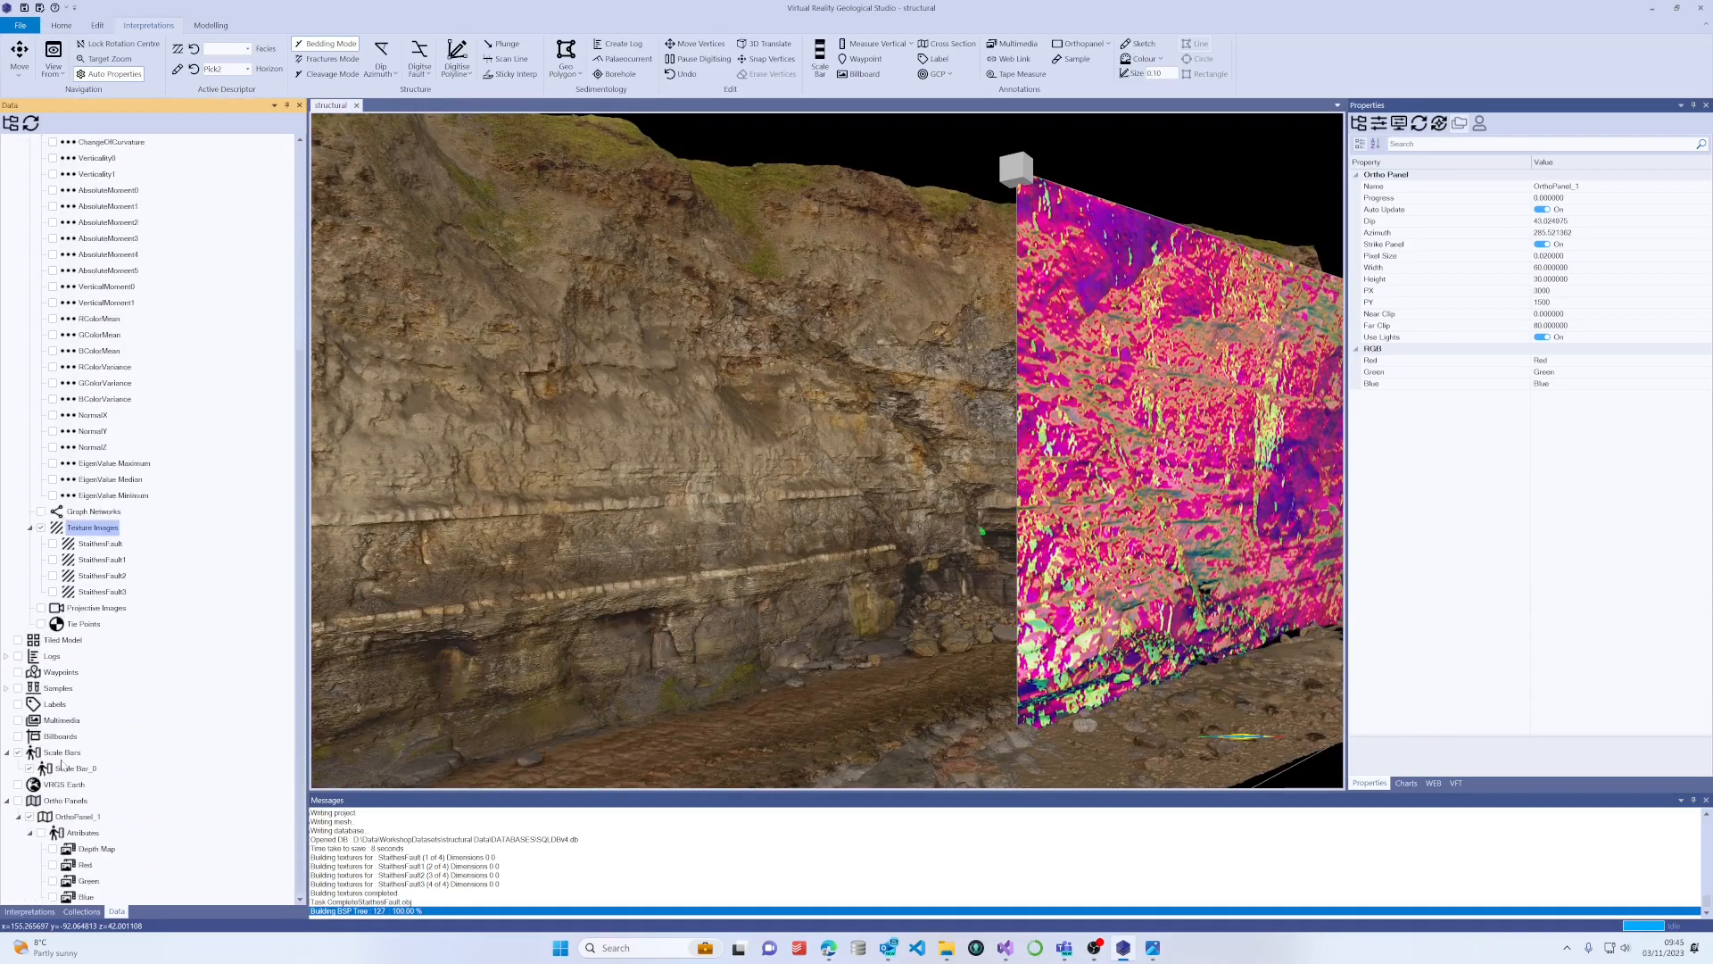
{"action": "left_click", "coordinate": [31, 817]}
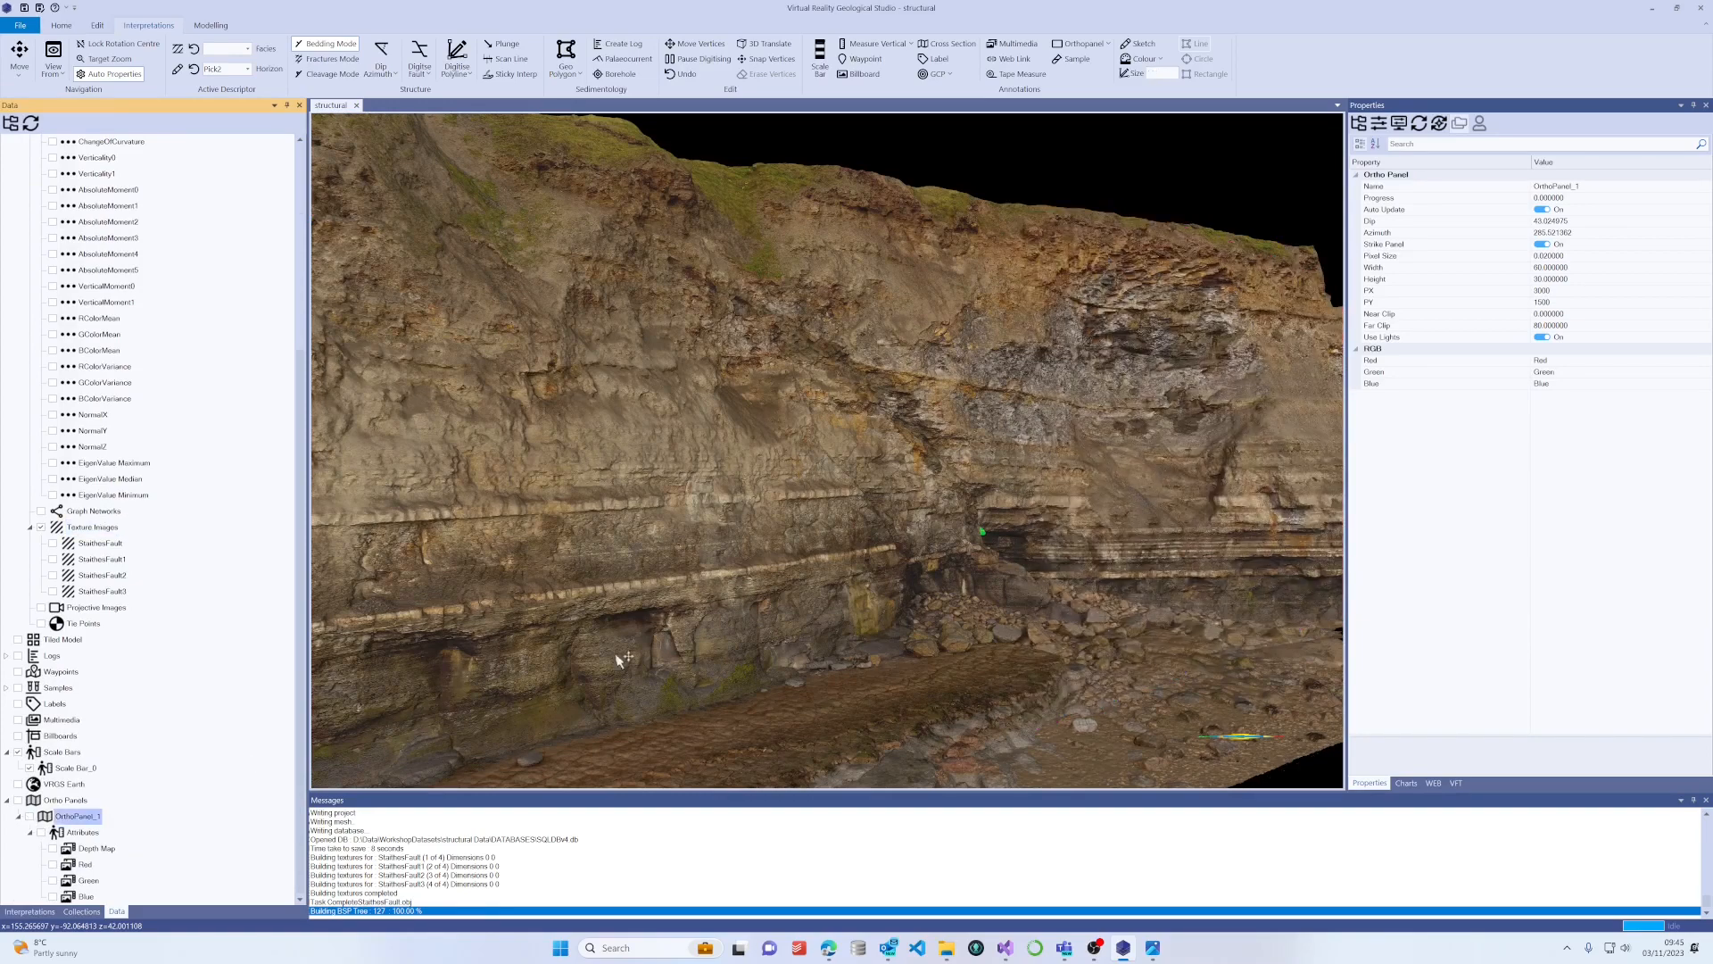
Examine the textured cliff from the fault zone to the continuous pale beds at its far end.
{"action": "left_click_drag", "start_coordinate": [922, 566], "coordinate": [714, 553]}
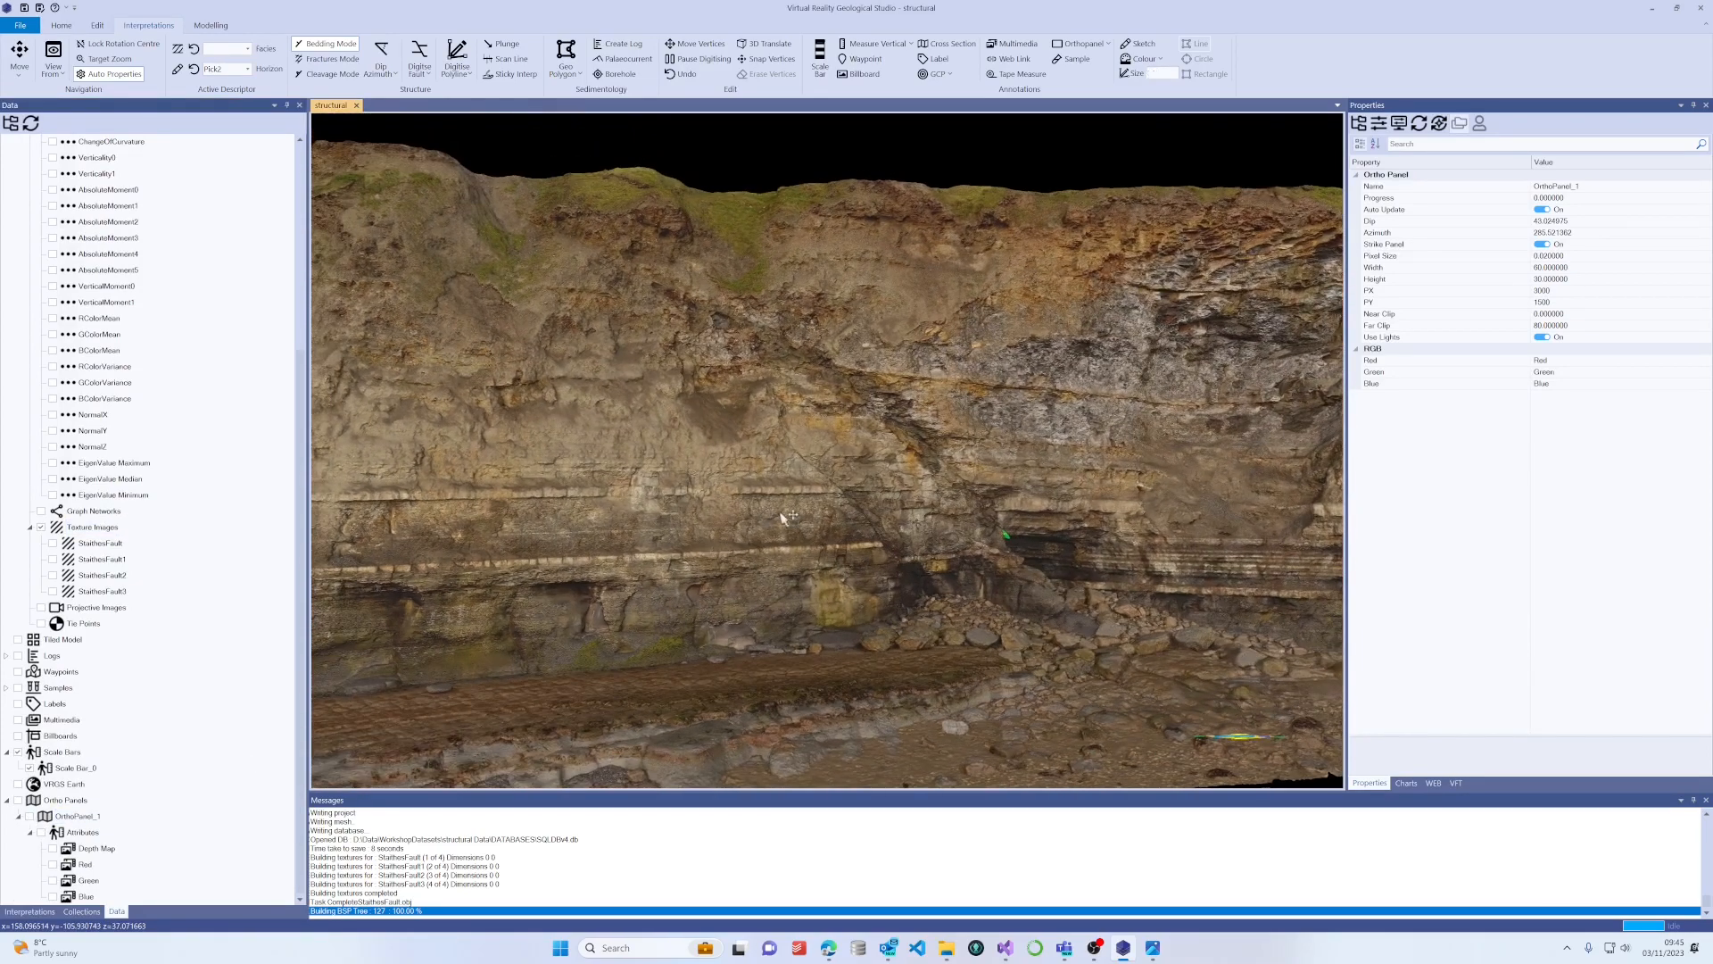
{"action": "scroll", "coordinate": [886, 516], "scroll_direction": "down", "scroll_amount": 2}
{"action": "left_click_drag", "start_coordinate": [814, 478], "coordinate": [991, 498]}
{"action": "scroll", "coordinate": [991, 498], "scroll_direction": "up", "scroll_amount": 6}
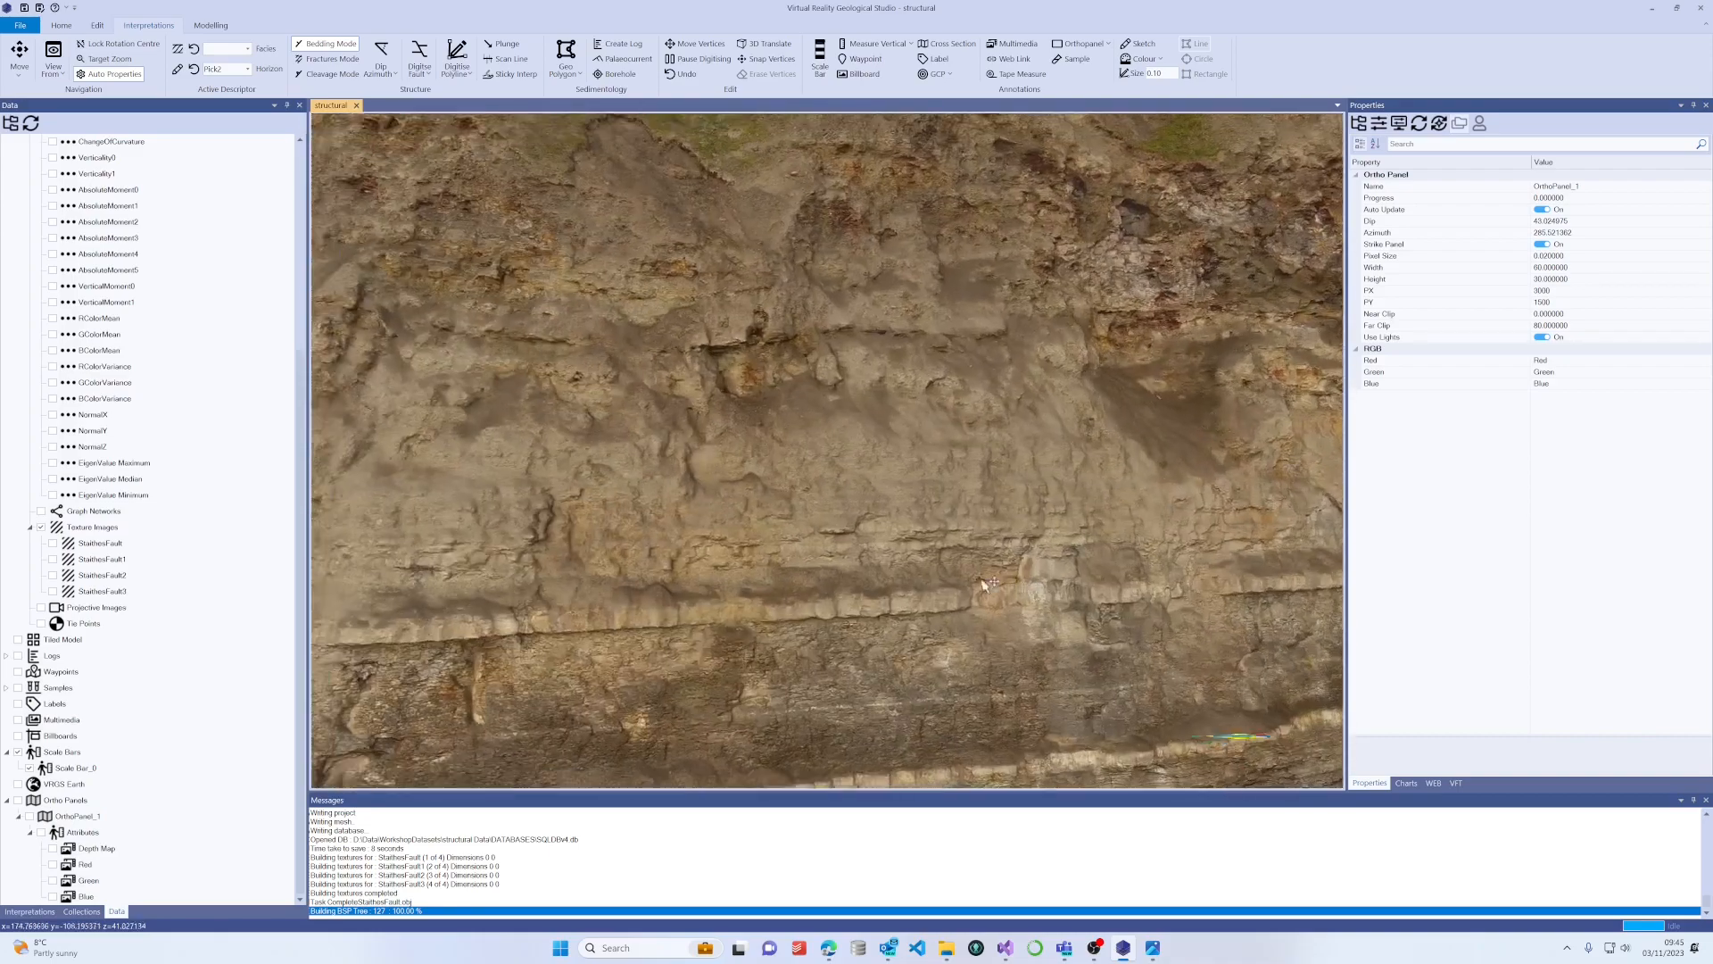
{"action": "scroll", "coordinate": [844, 557], "scroll_direction": "down", "scroll_amount": 2}
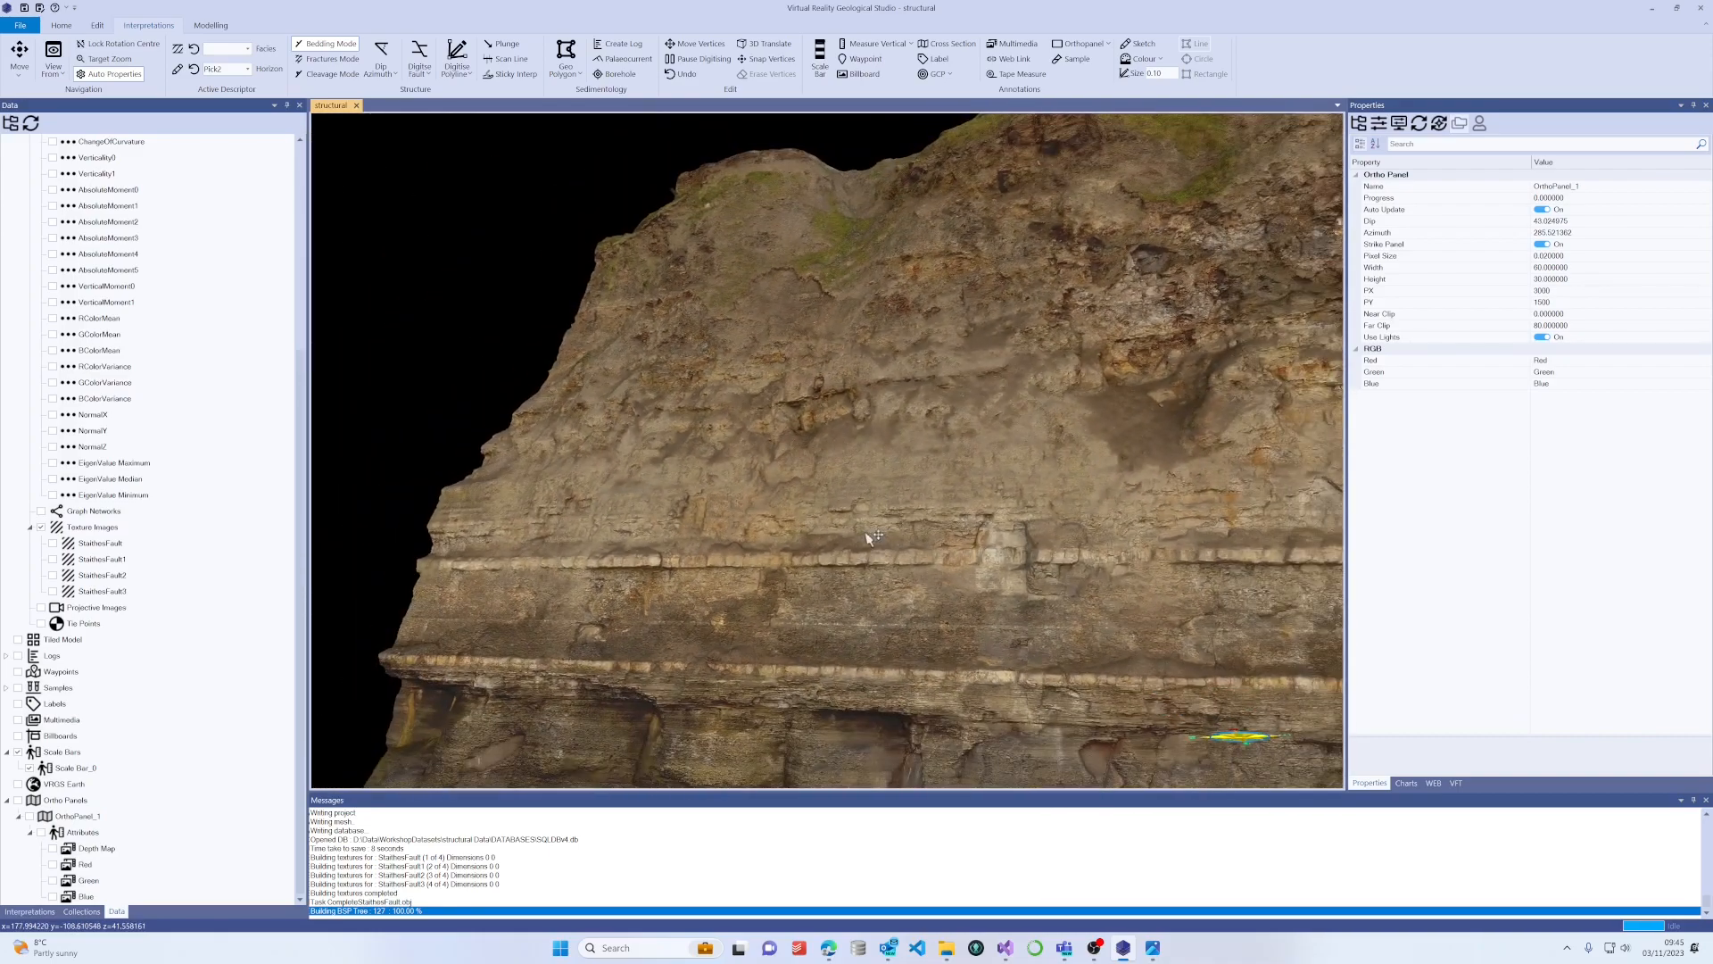
{"action": "scroll", "coordinate": [867, 538], "scroll_direction": "up", "scroll_amount": 3}
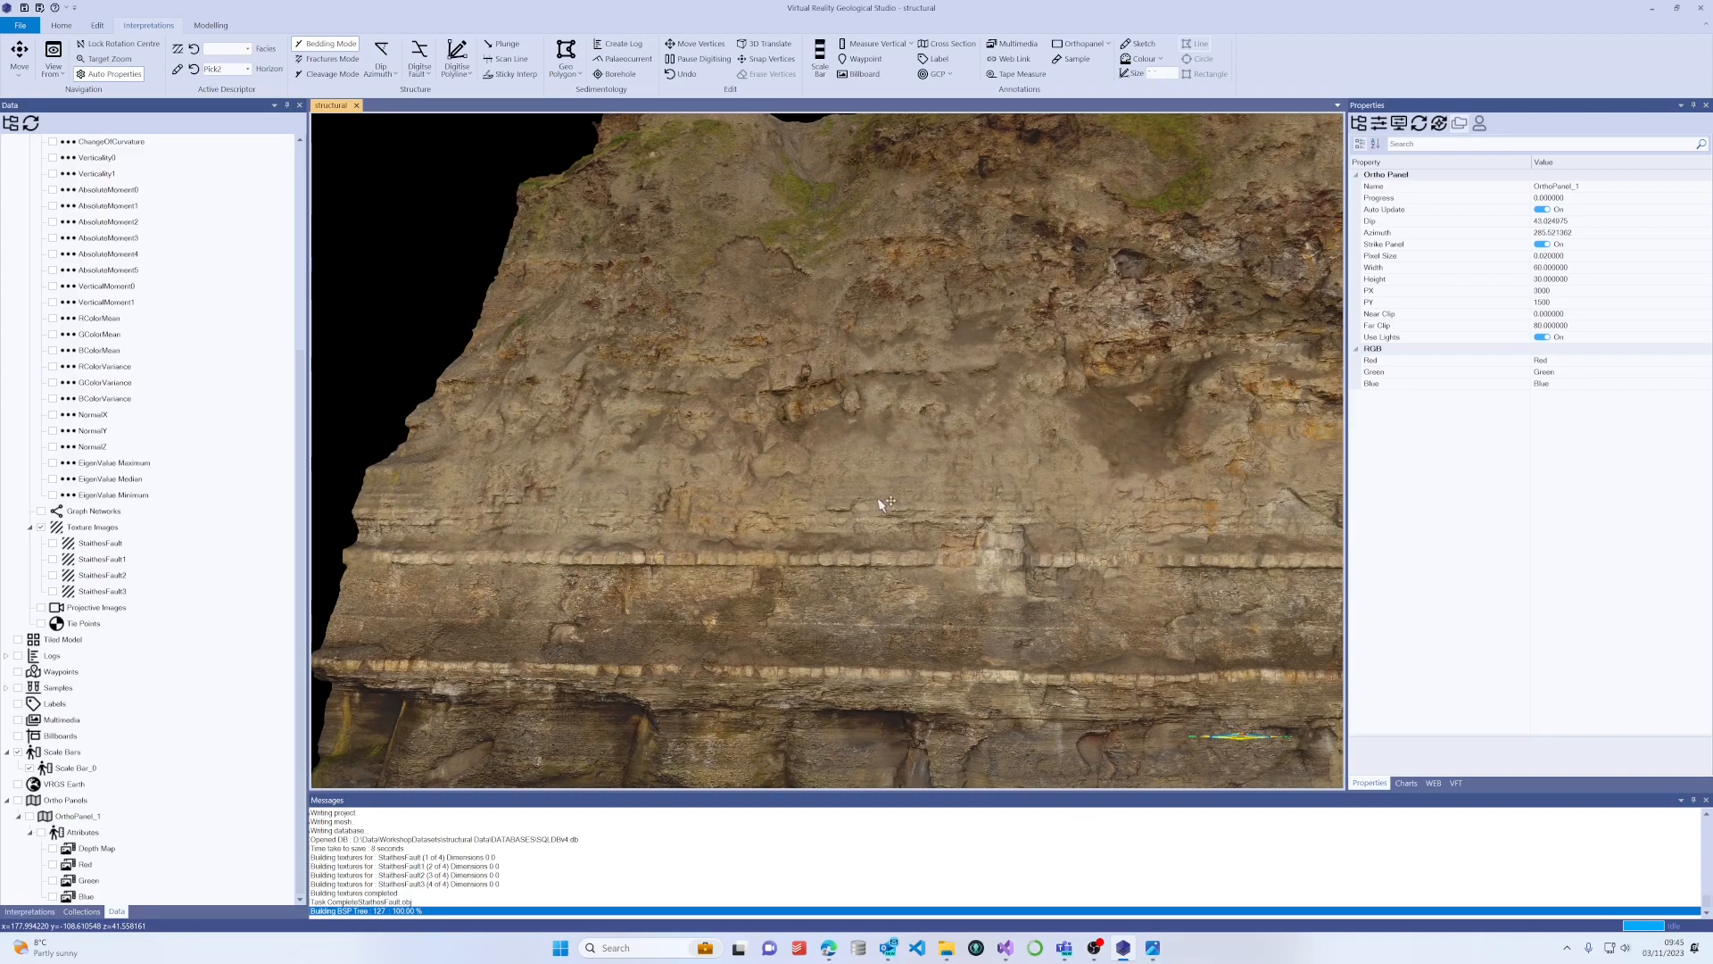
{"action": "scroll", "coordinate": [875, 473], "scroll_direction": "down", "scroll_amount": 4}
{"action": "left_click_drag", "start_coordinate": [966, 463], "coordinate": [642, 456]}
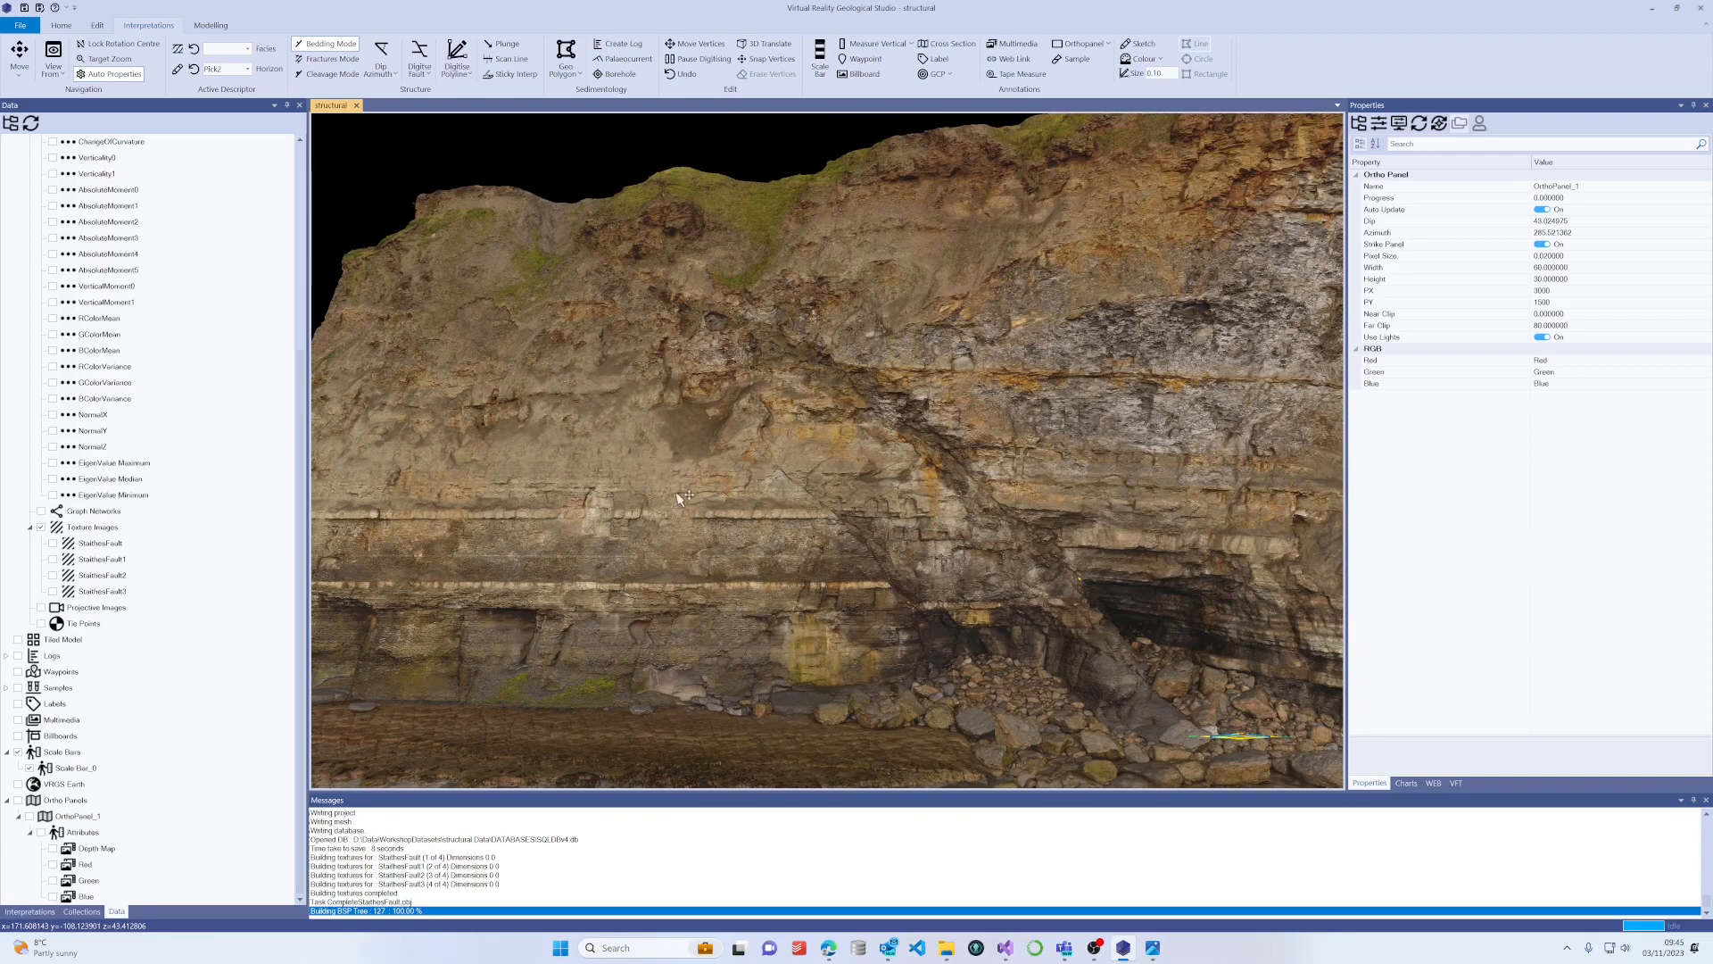
{"action": "left_click_drag", "start_coordinate": [680, 499], "coordinate": [797, 484]}
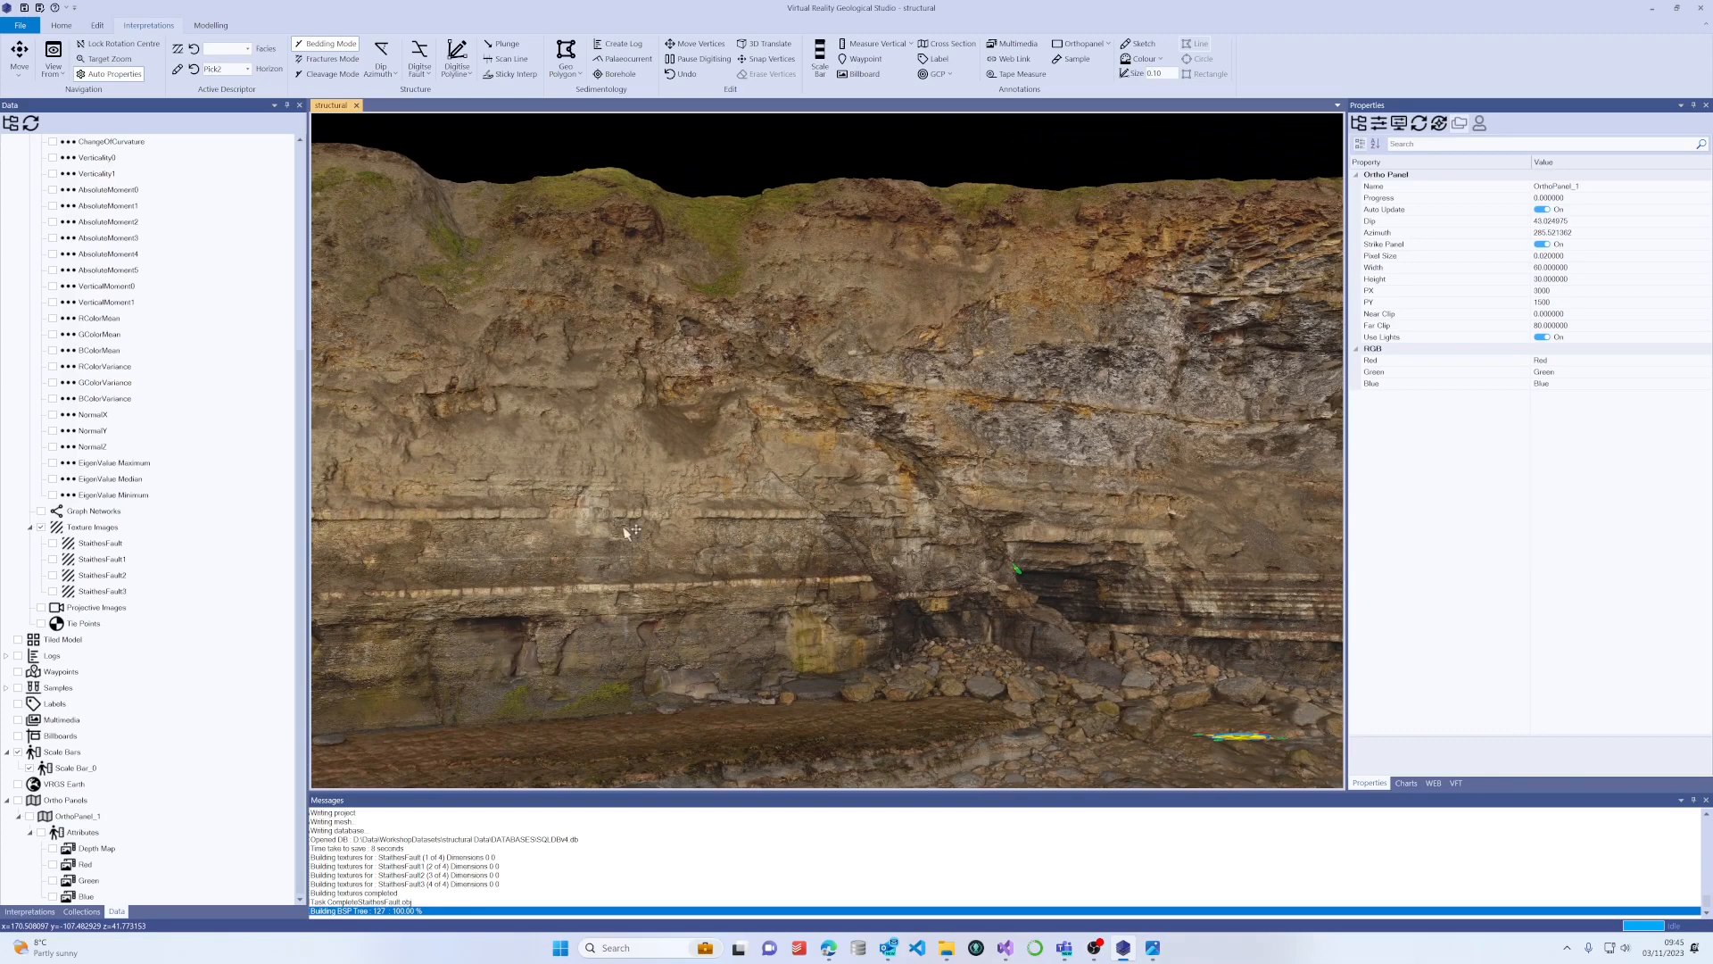
{"action": "left_click_drag", "start_coordinate": [694, 544], "coordinate": [914, 556]}
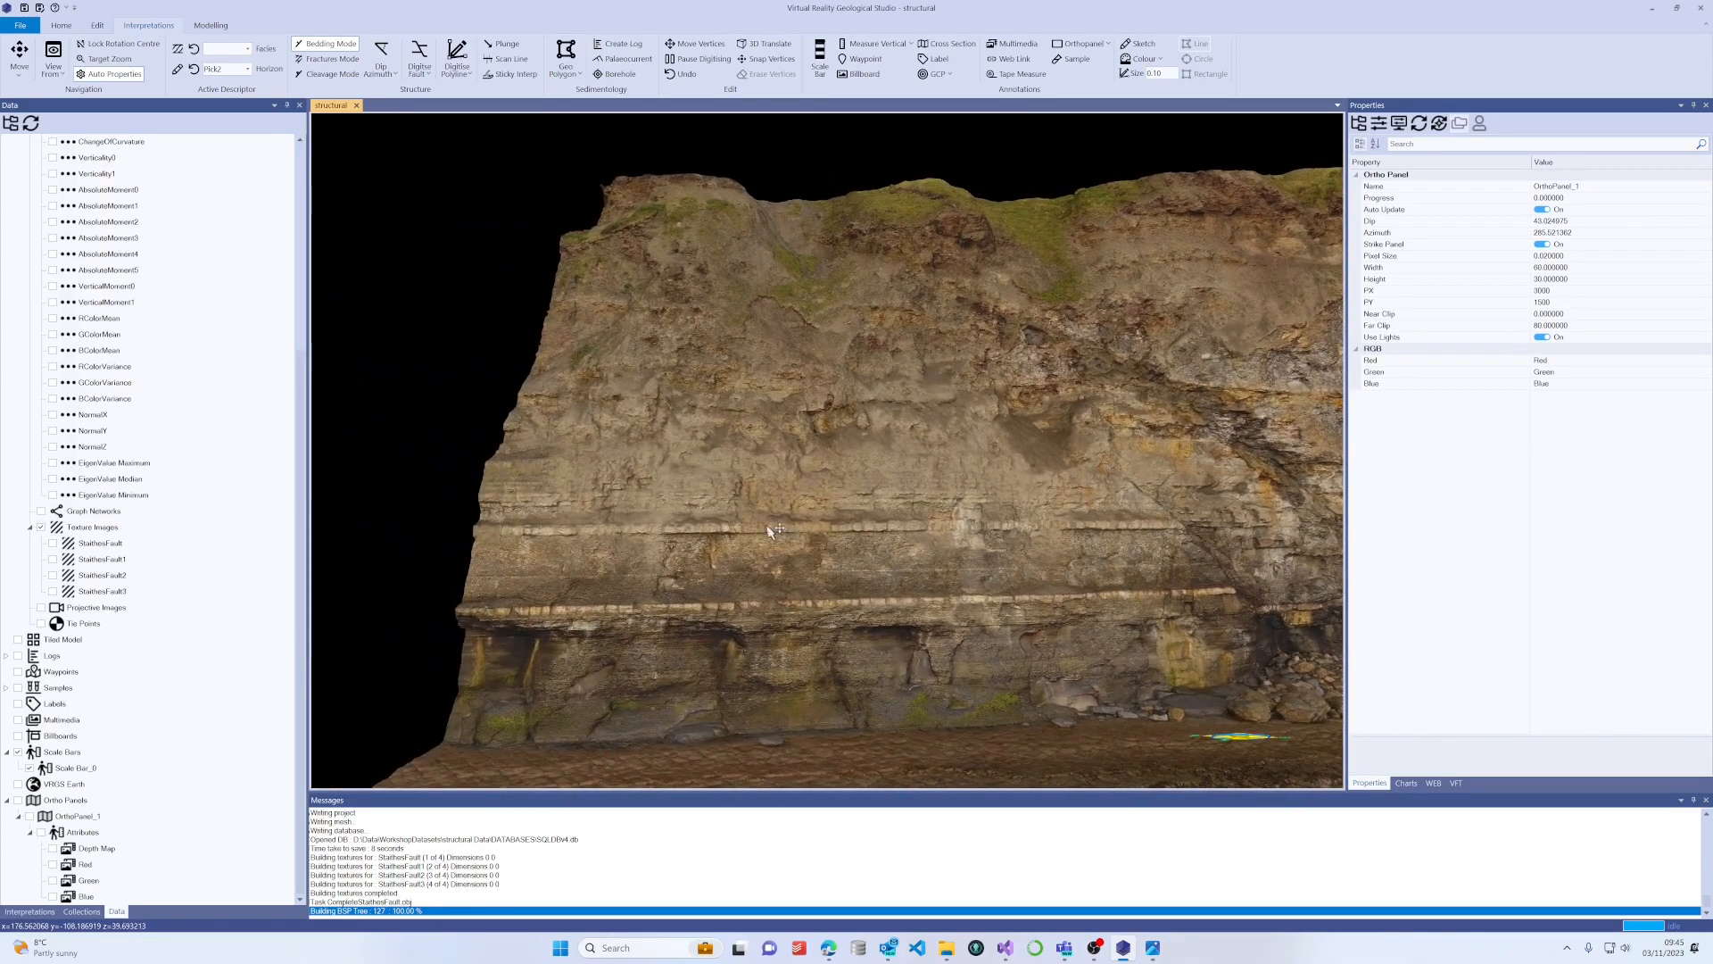
{"action": "scroll", "coordinate": [704, 539], "scroll_direction": "up", "scroll_amount": 3}
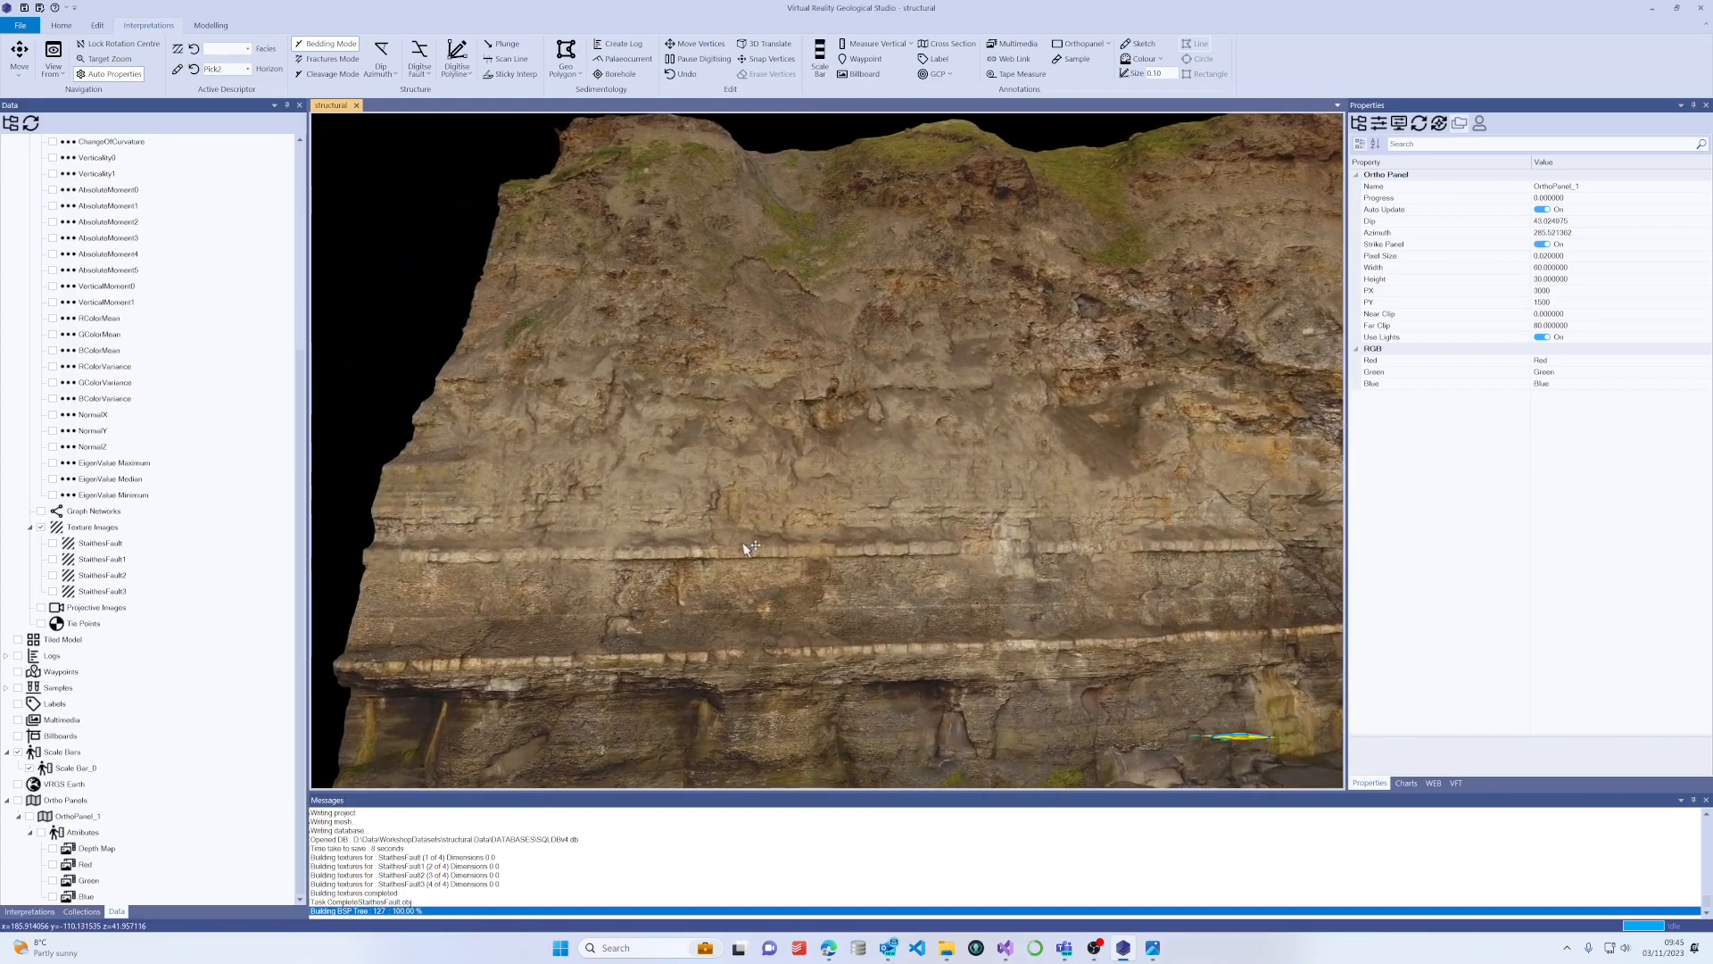
{"action": "left_click_drag", "start_coordinate": [746, 547], "coordinate": [717, 591]}
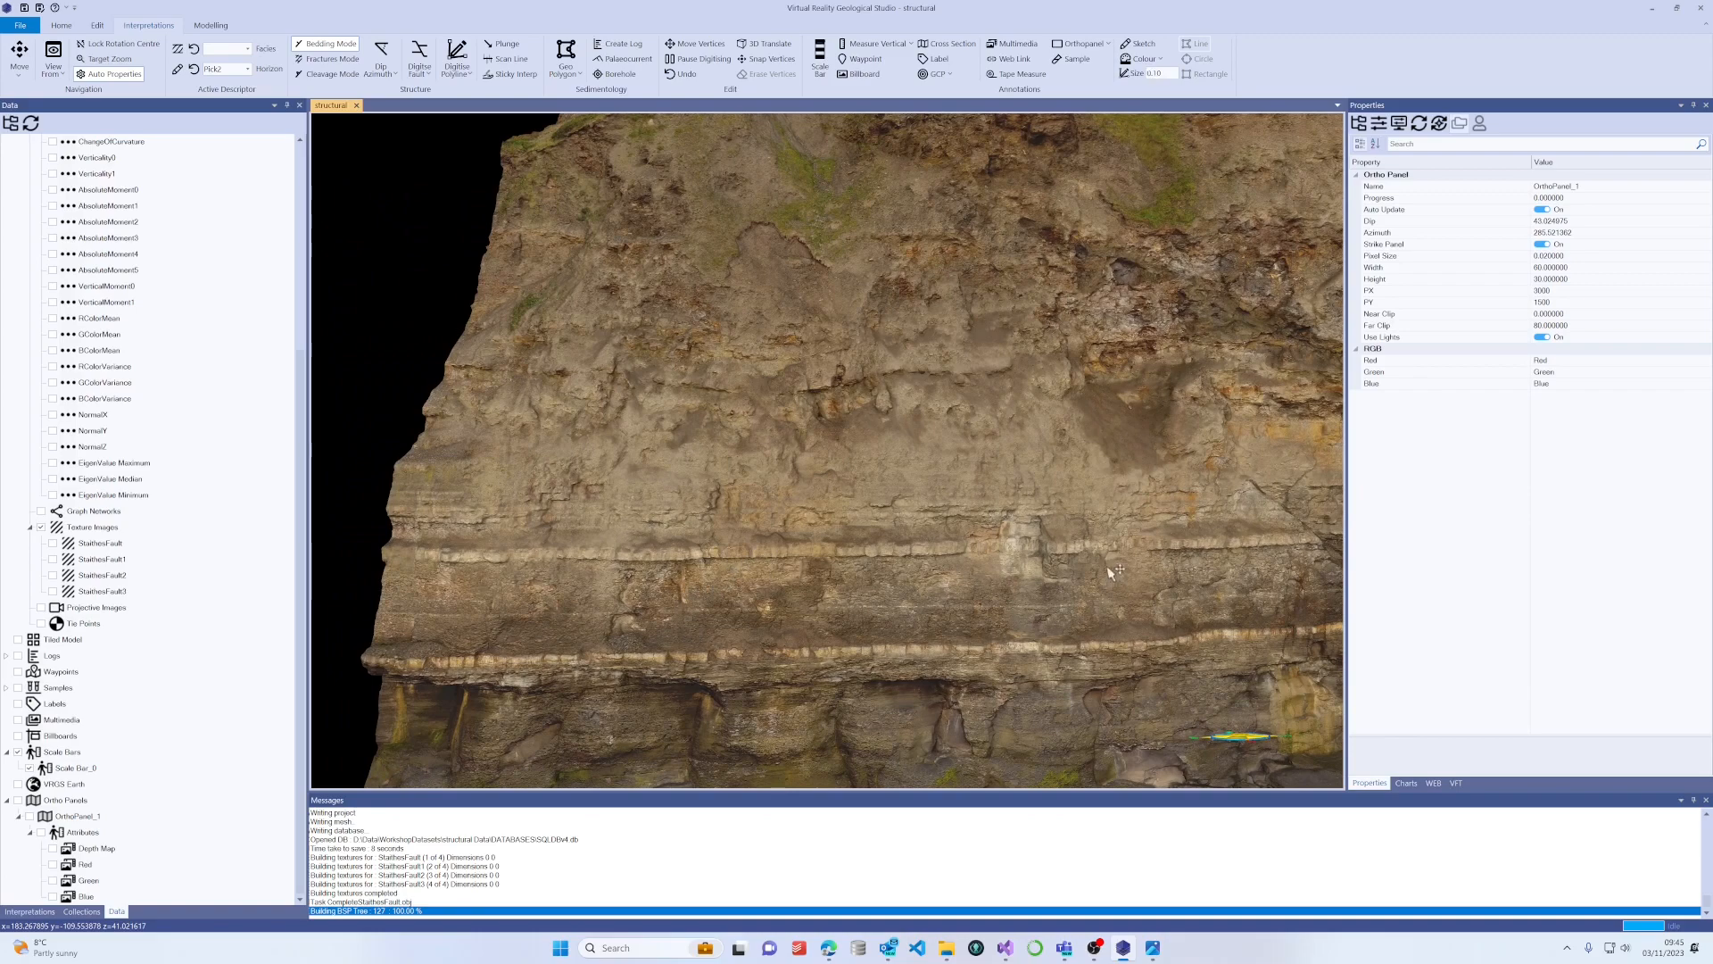
{"action": "left_click_drag", "start_coordinate": [753, 452], "coordinate": [751, 431]}
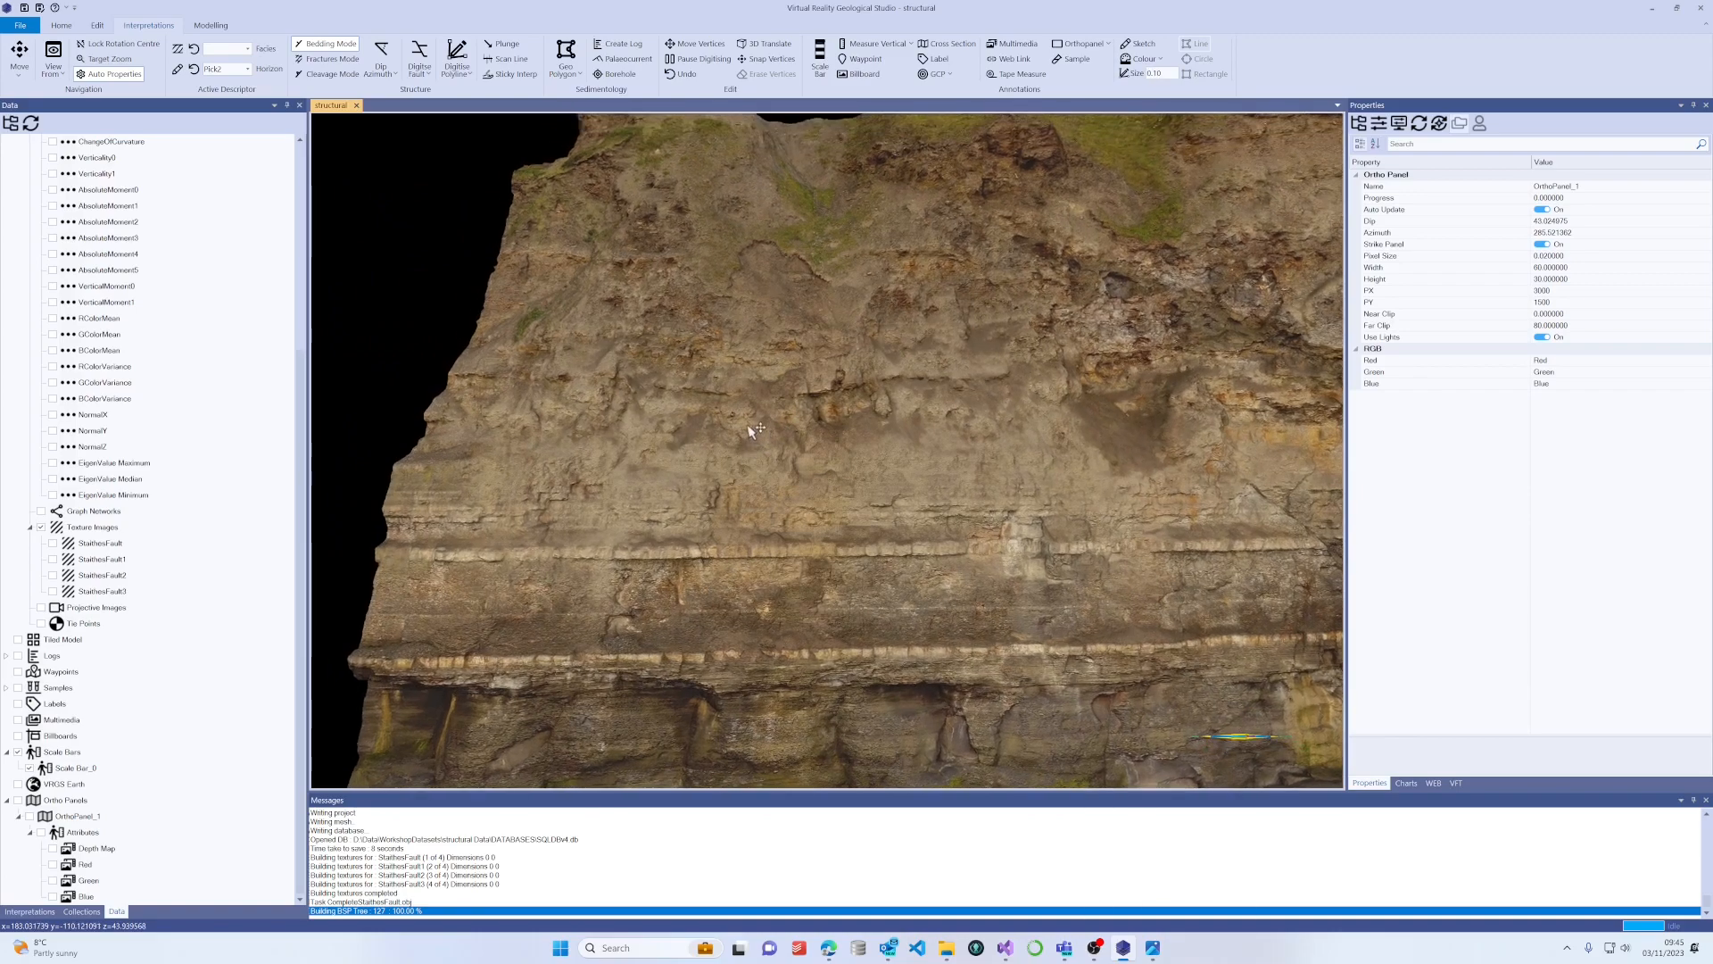
Create a narrow ortho panel about 1.9 m wide and 8.9 m high across the pale beds near the cliff's outer edge.
{"action": "middle_click_drag", "start_coordinate": [769, 432], "coordinate": [904, 397]}
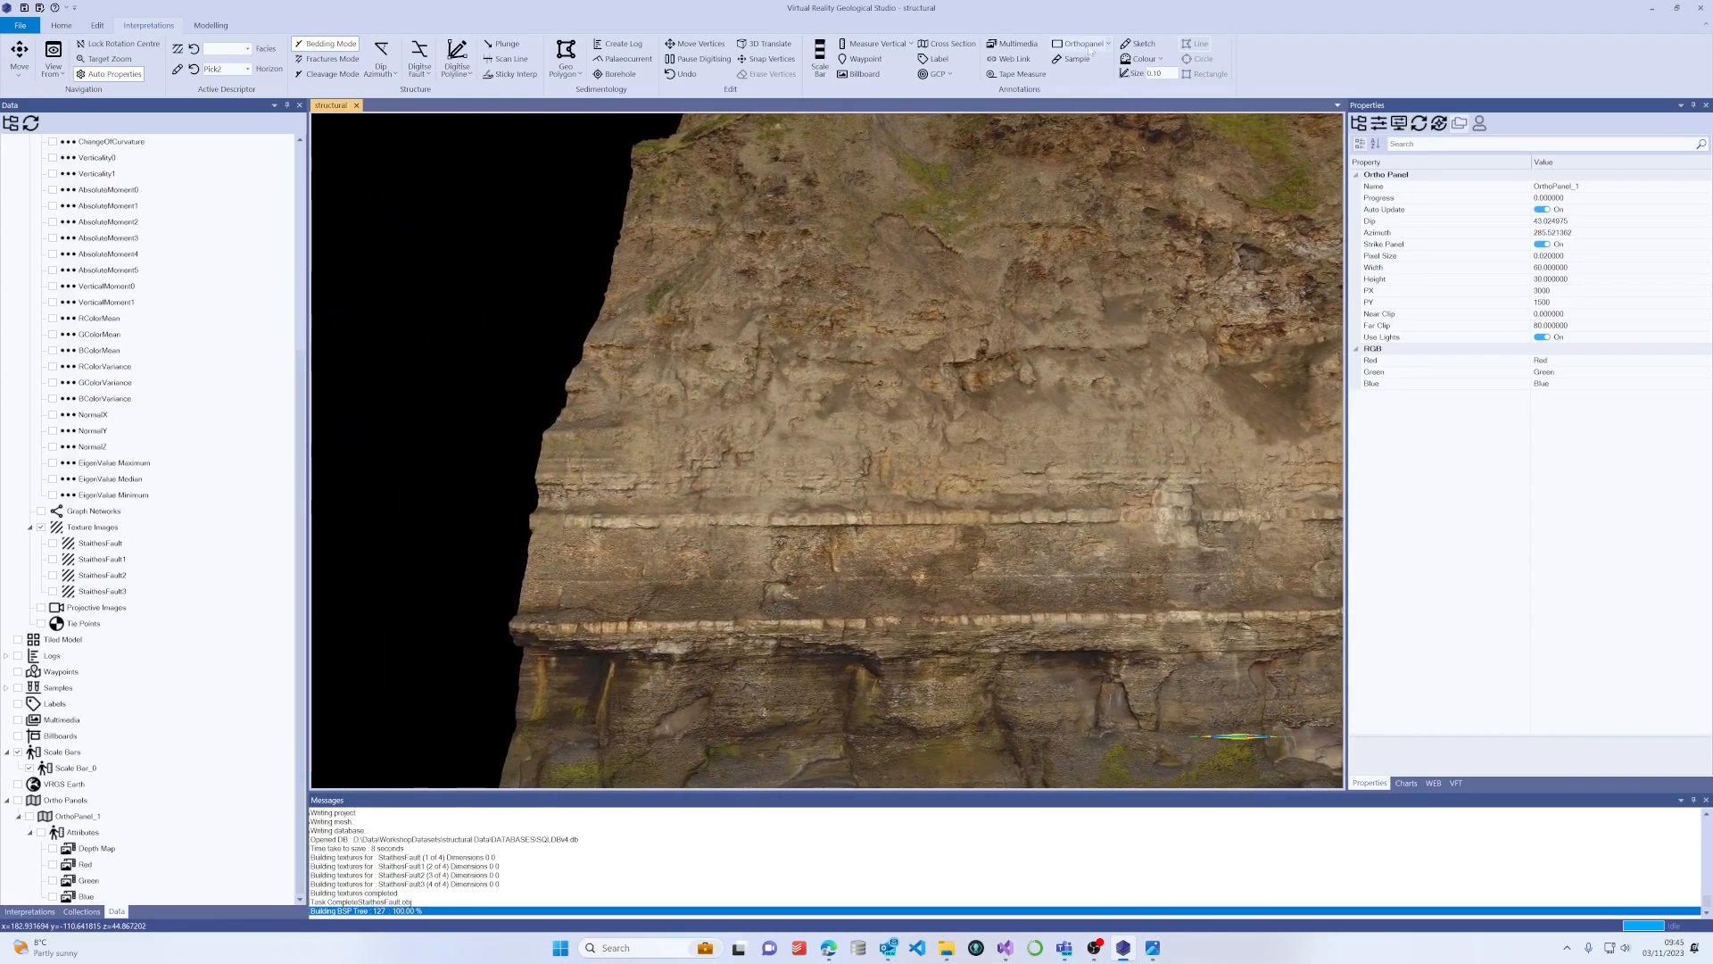
{"action": "scroll", "coordinate": [1109, 49], "scroll_direction": "up", "scroll_amount": 1}
{"action": "left_click", "coordinate": [134, 27]}
{"action": "left_click", "coordinate": [637, 680]}
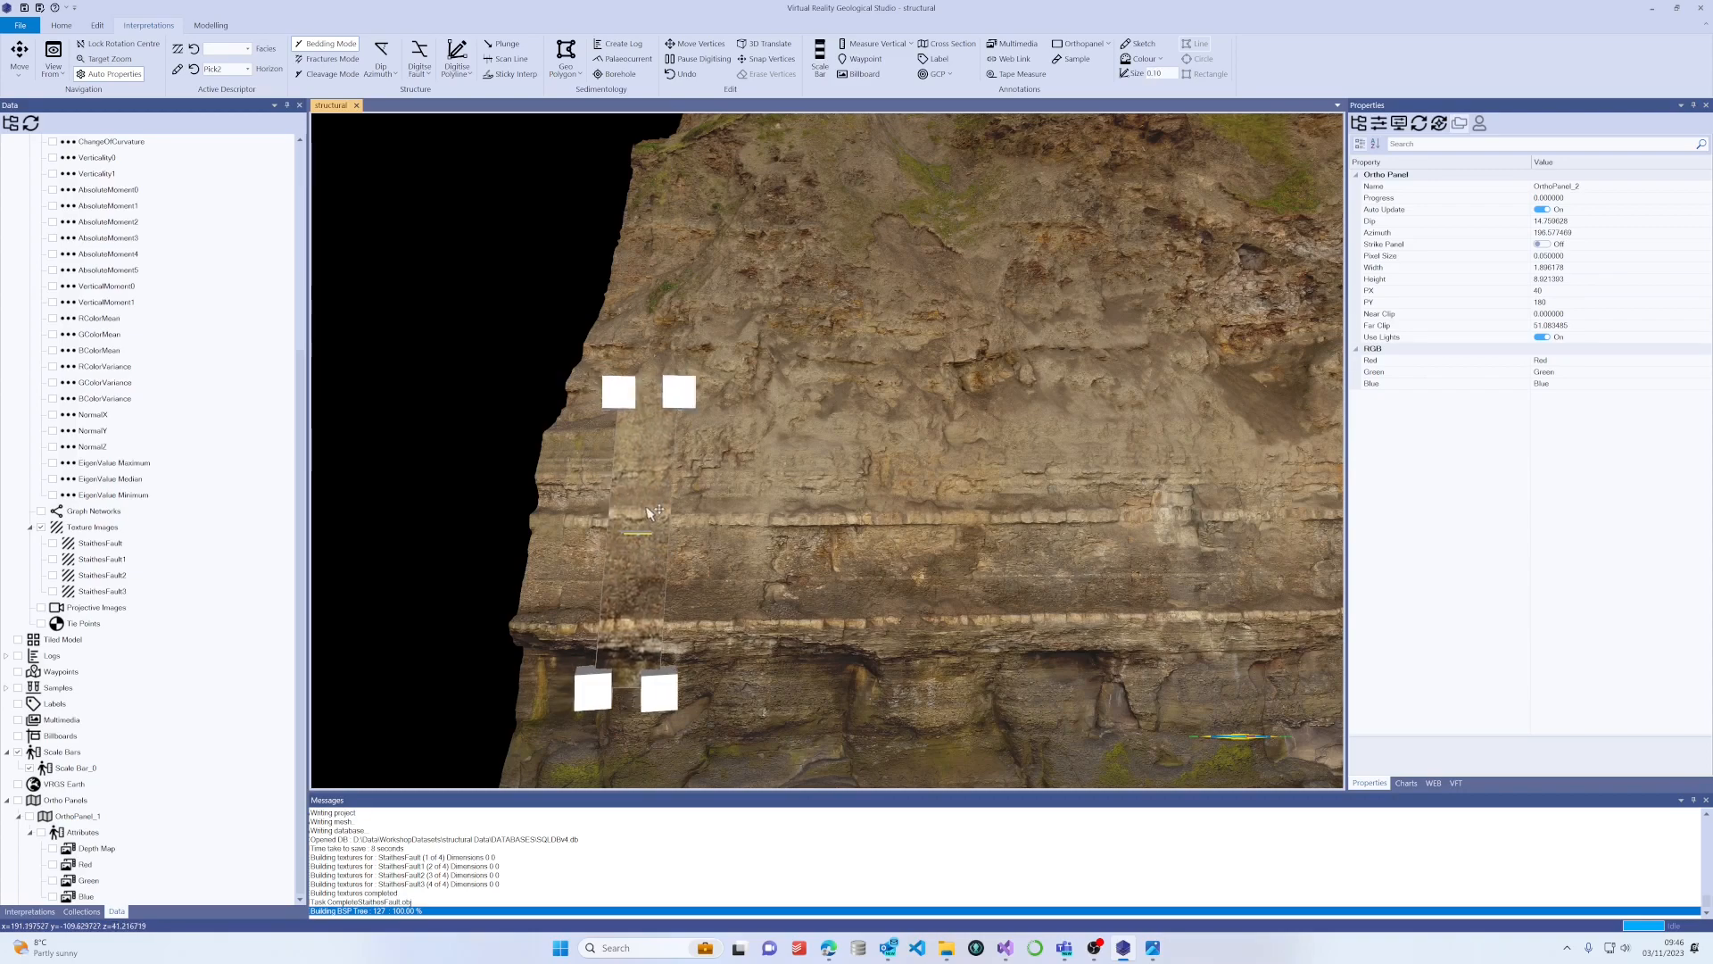
Set the new ortho panel's pixel size to 0.01 m and shift the panel slightly along the beds.
{"action": "left_click", "coordinate": [1559, 257]}
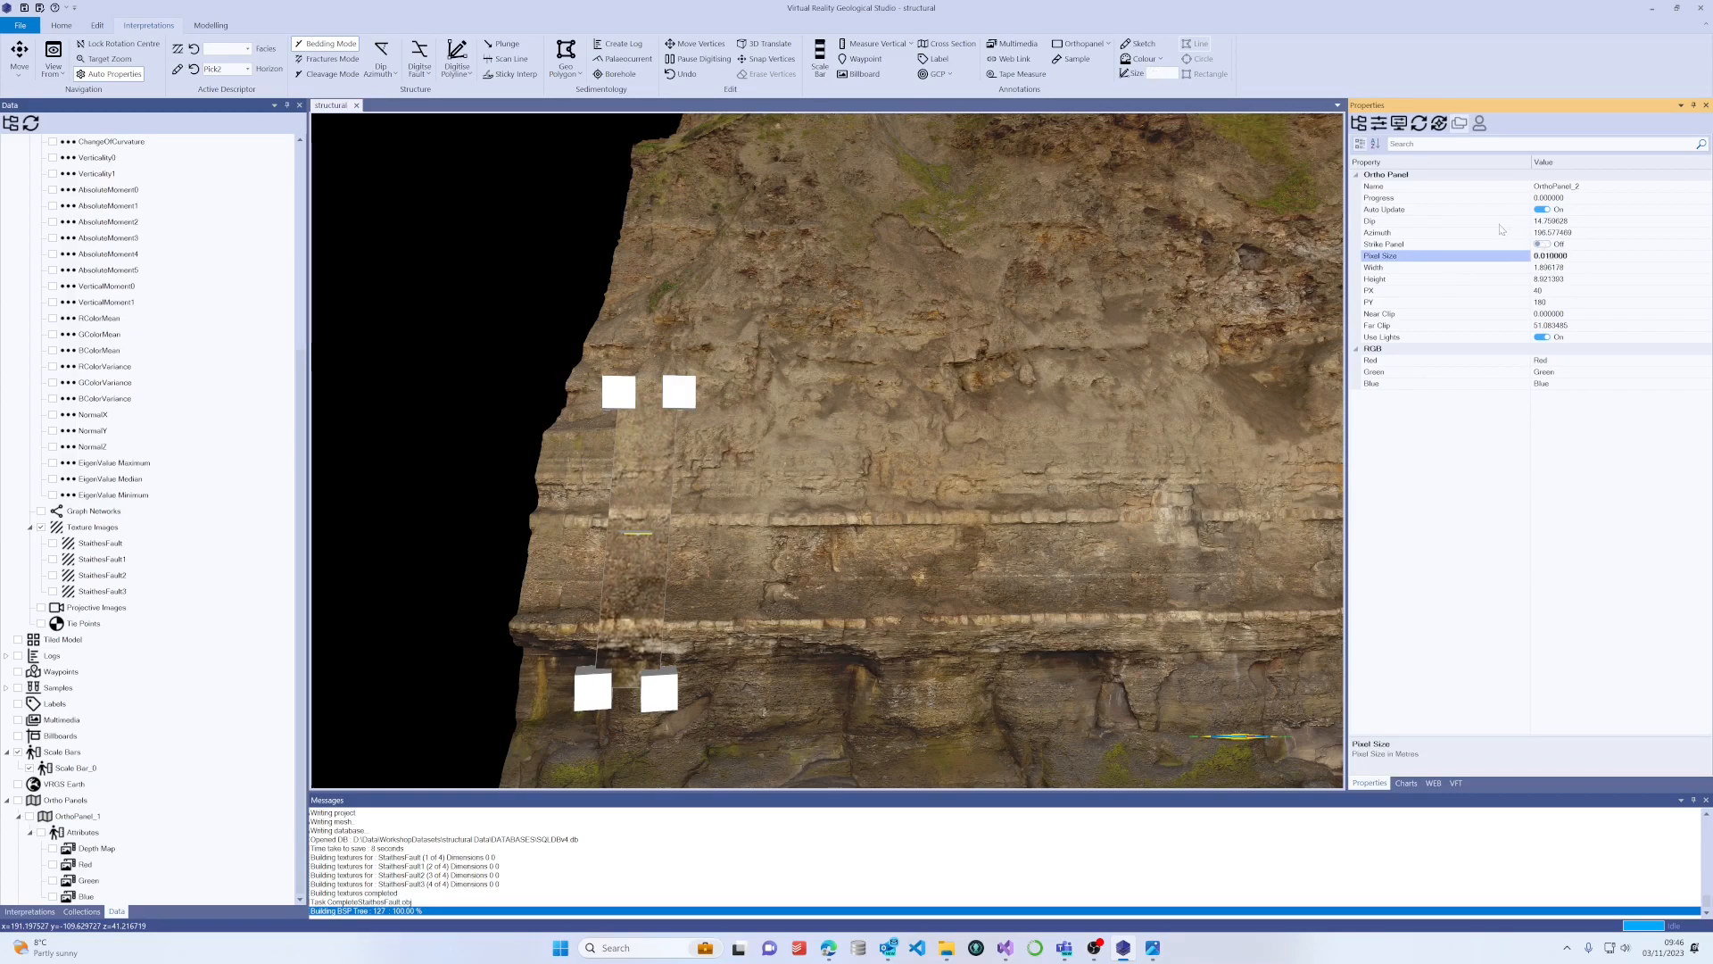
{"action": "mouse_move", "coordinate": [661, 495]}
{"action": "left_mouse_down"}
{"action": "mouse_move", "coordinate": [712, 496]}
{"action": "mouse_move", "coordinate": [672, 496]}
{"action": "left_mouse_up"}
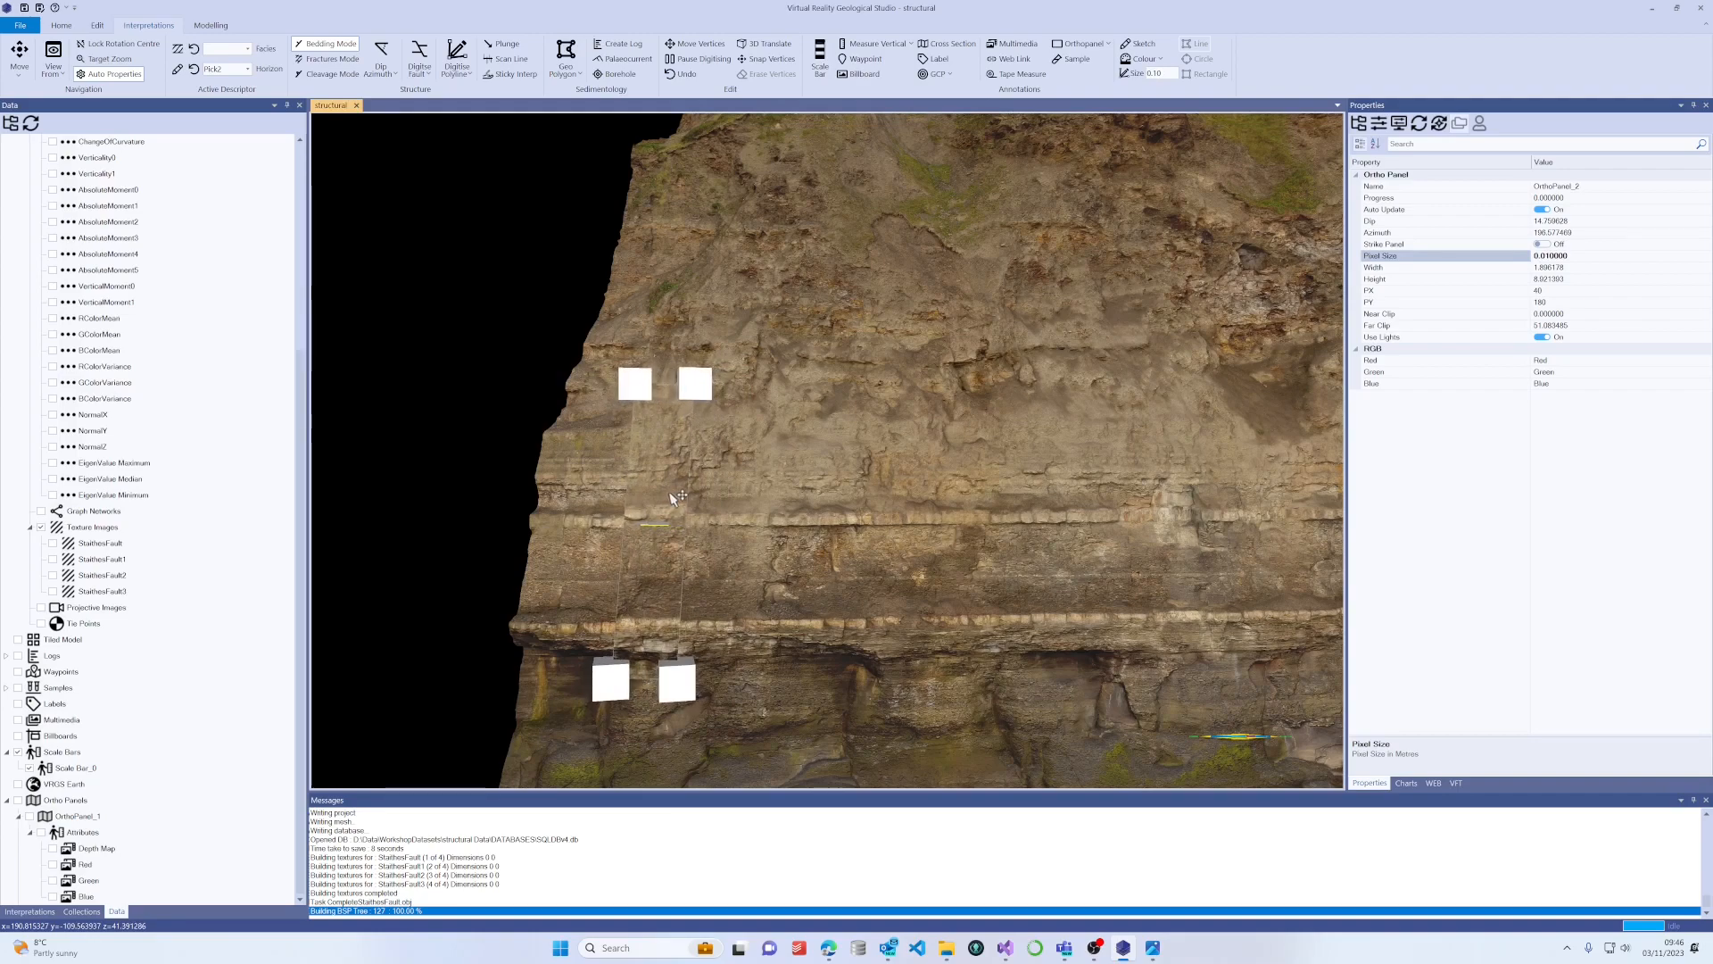
Turn off Auto Update and turn on Strike Panel for OrthoPanel_2, repositioning the panel on the beds.
{"action": "left_click", "coordinate": [1543, 210]}
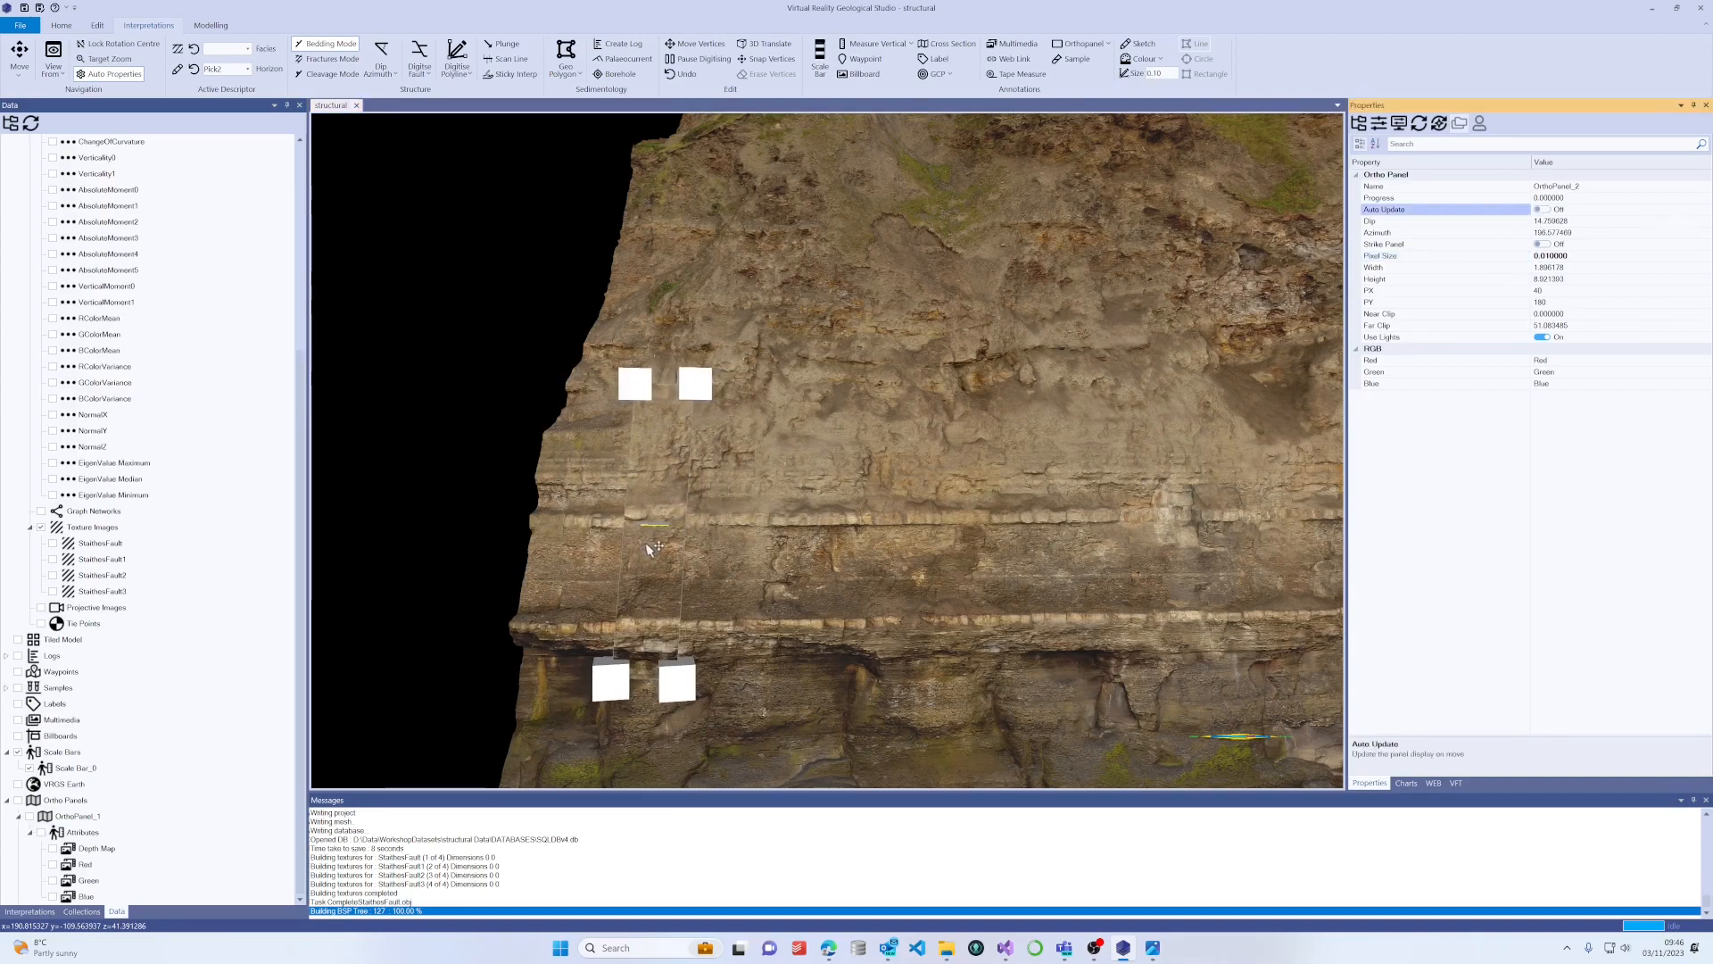
{"action": "left_click_drag", "start_coordinate": [648, 548], "coordinate": [685, 527]}
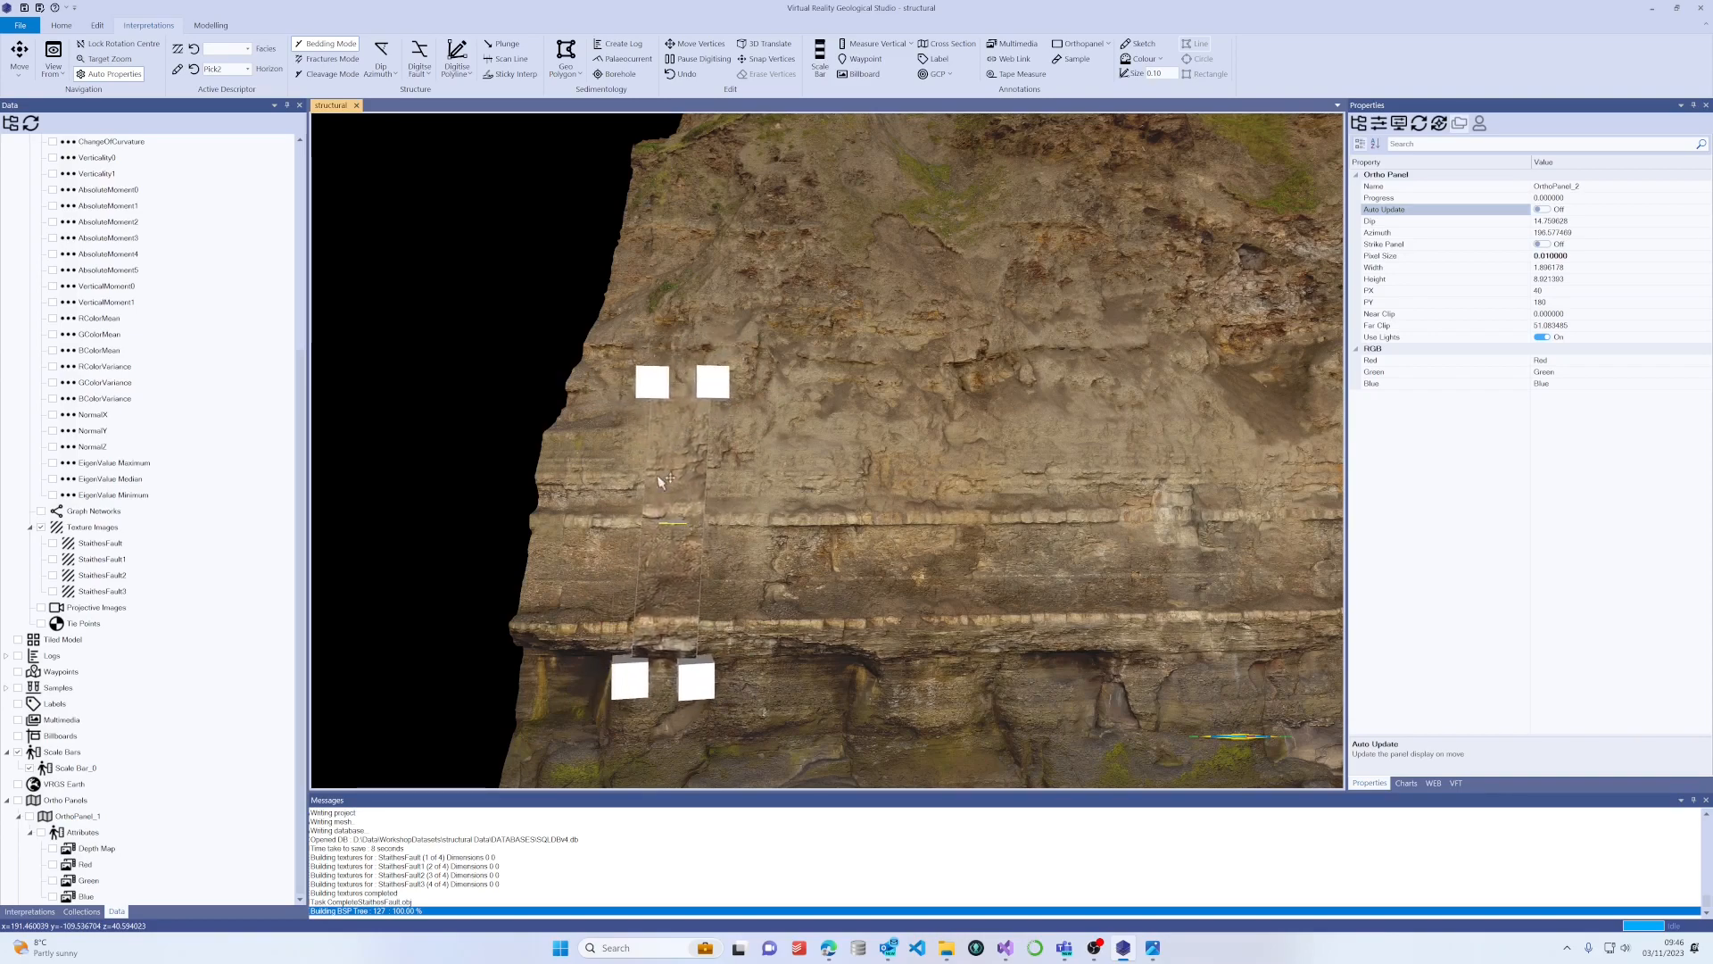
{"action": "left_click", "coordinate": [1545, 245]}
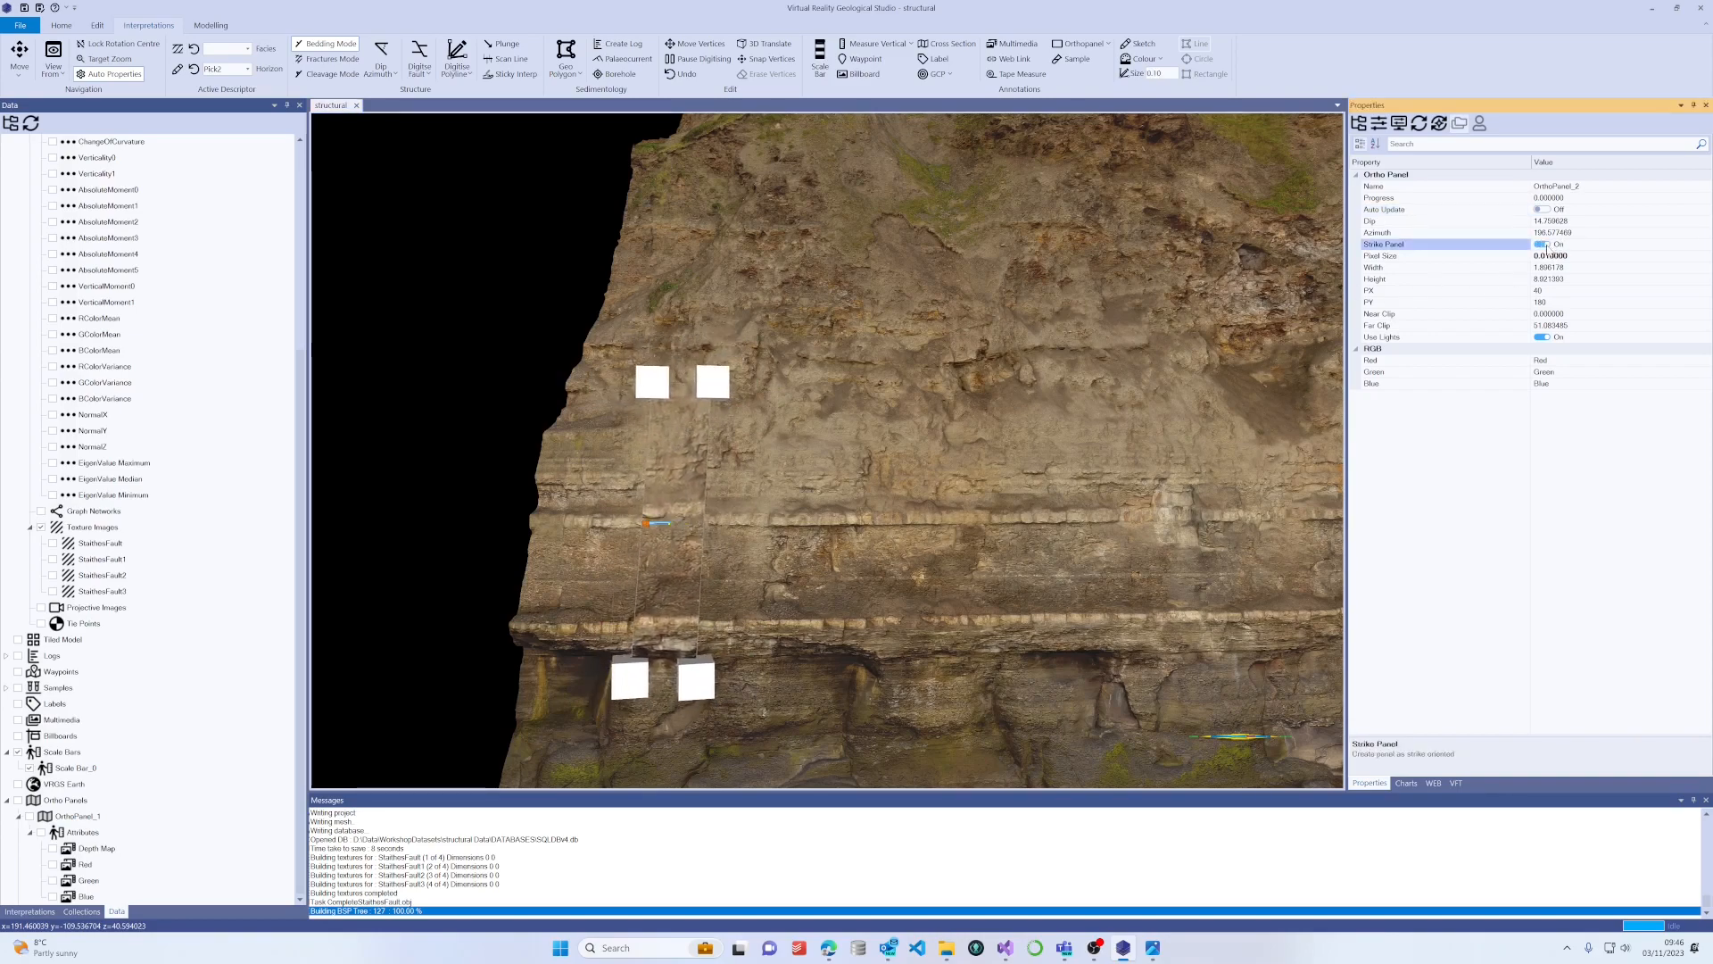
{"action": "left_click_drag", "start_coordinate": [687, 466], "coordinate": [703, 468]}
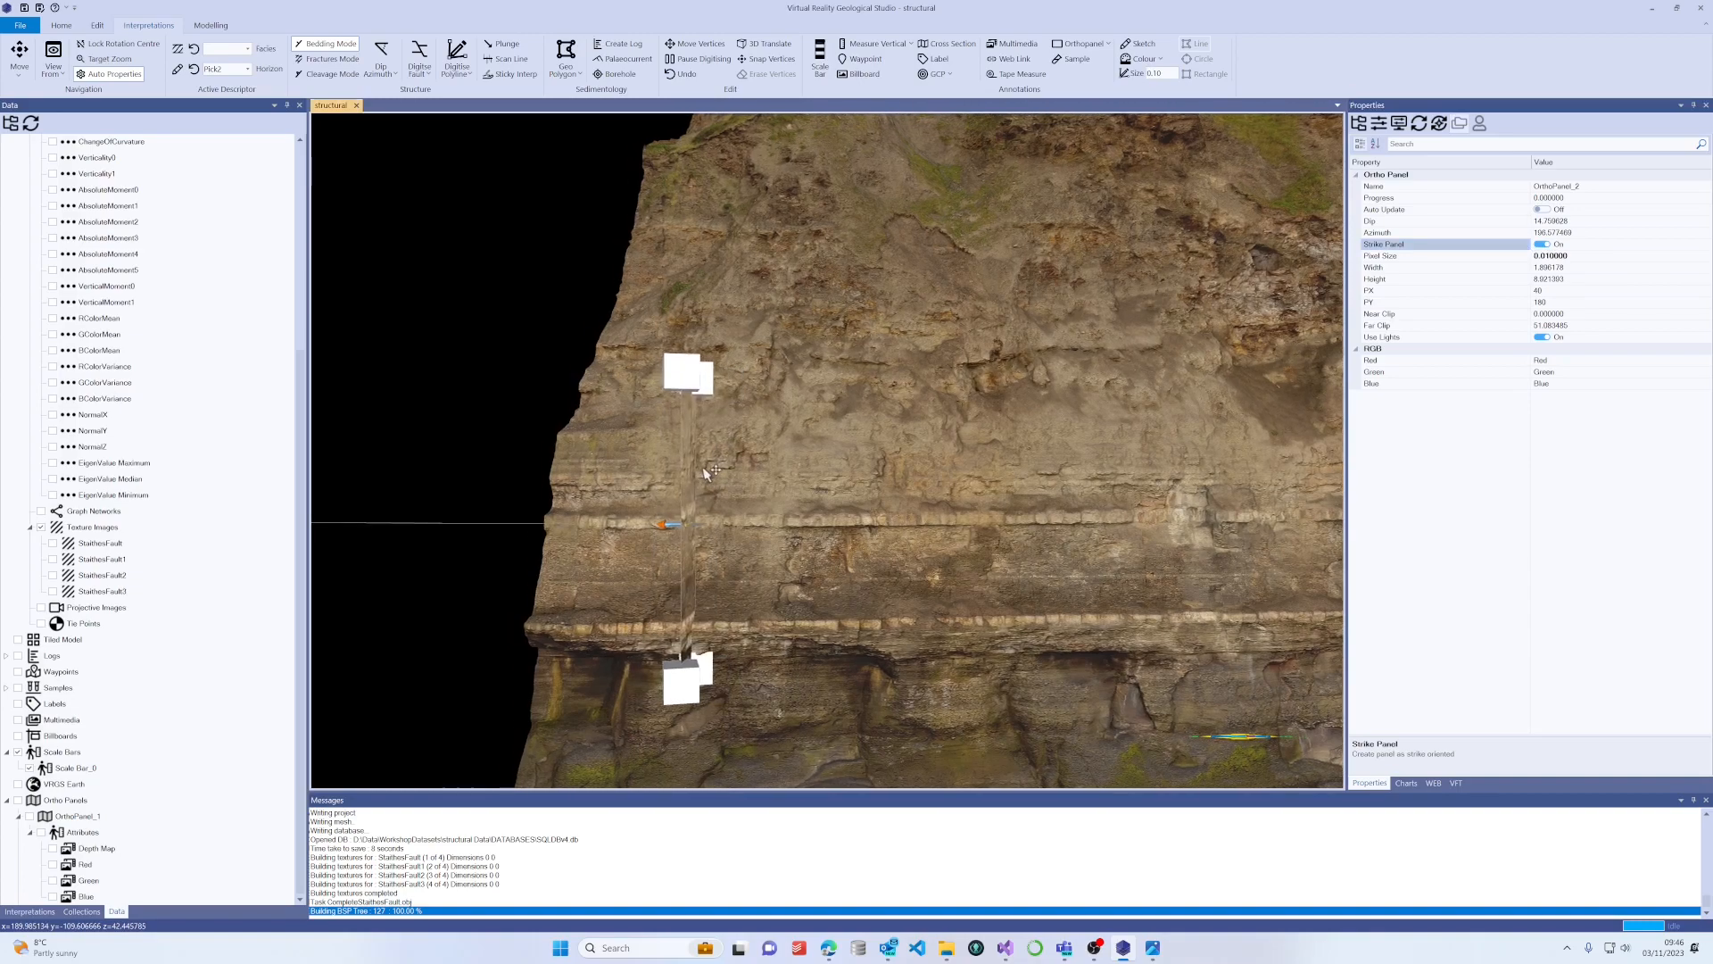
Pull OrthoPanel_2 out from the beds so it stands clear of the cliff's outer edge.
{"action": "left_click_drag", "start_coordinate": [959, 509], "coordinate": [727, 489]}
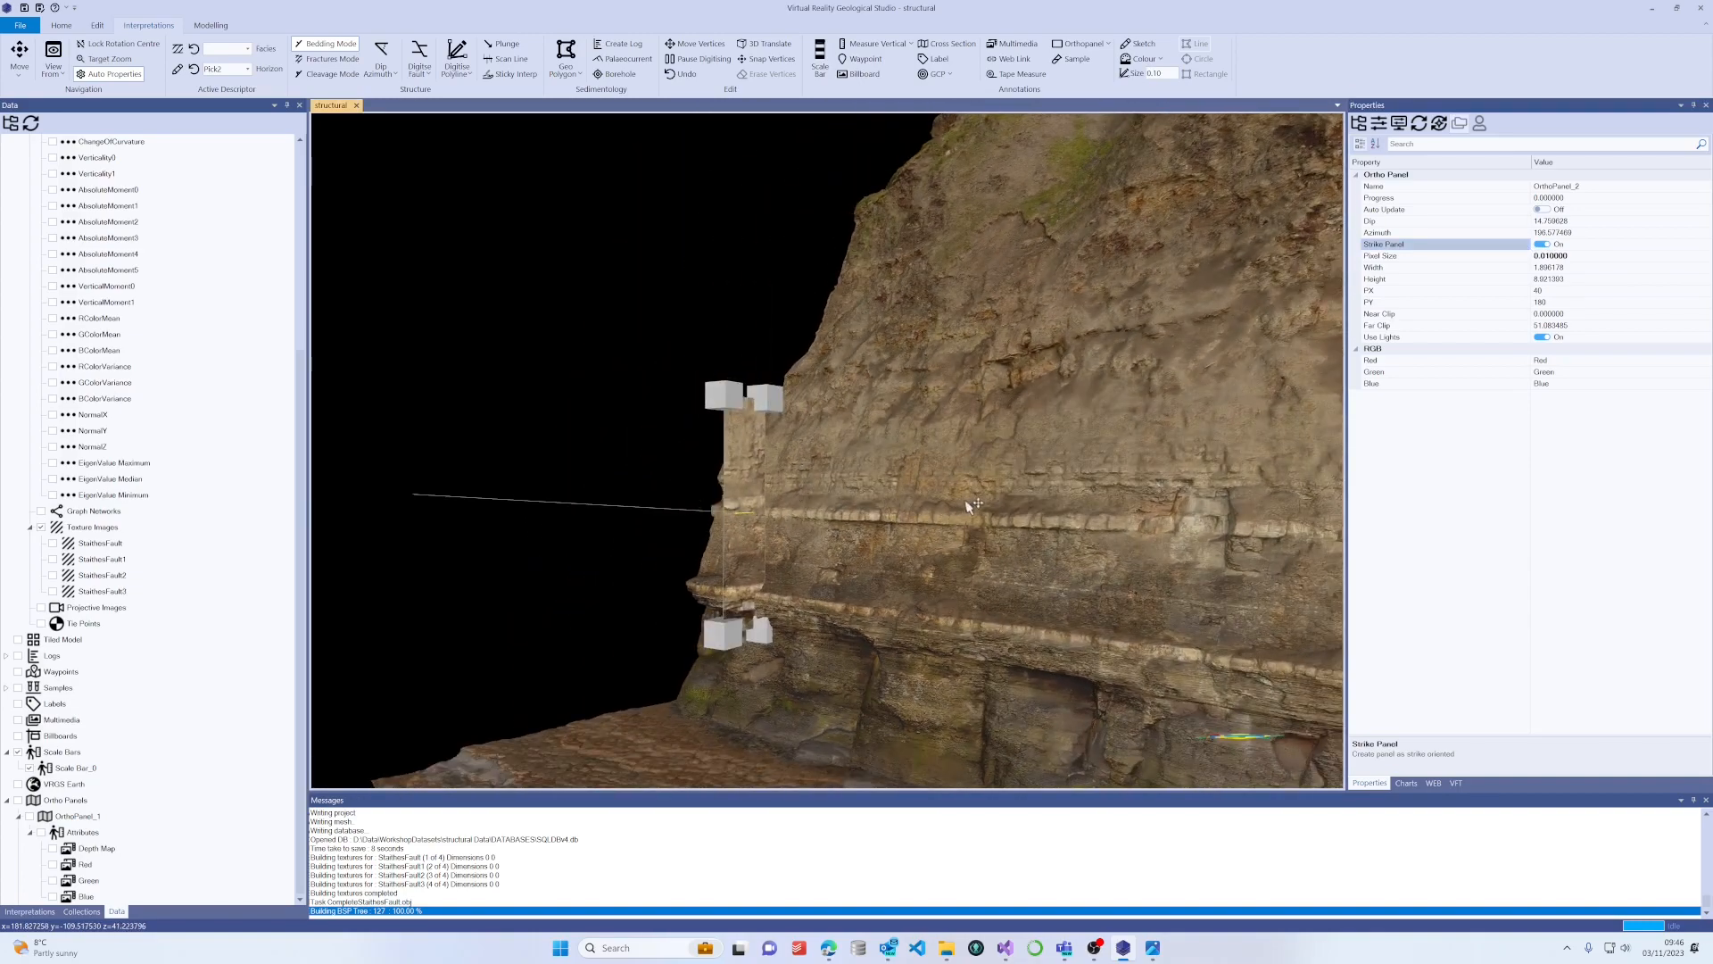
{"action": "left_click_drag", "start_coordinate": [969, 507], "coordinate": [914, 443]}
{"action": "left_click_drag", "start_coordinate": [743, 473], "coordinate": [753, 482]}
{"action": "scroll", "coordinate": [814, 496], "scroll_direction": "up", "scroll_amount": 5}
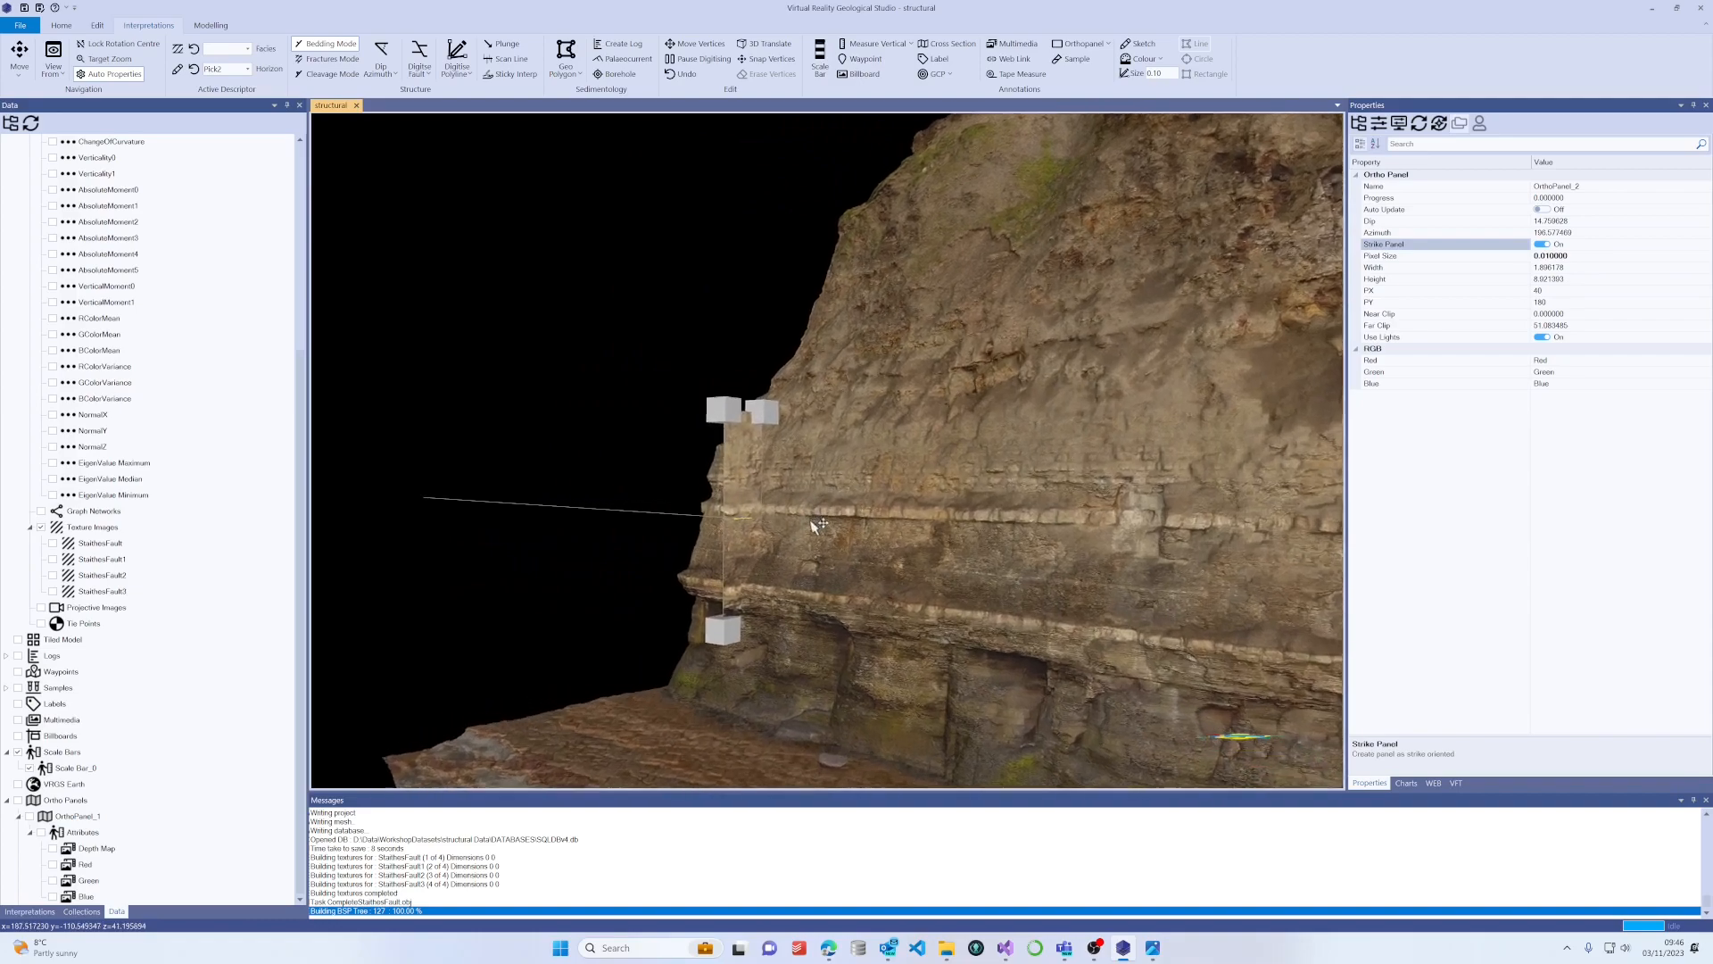
{"action": "left_click_drag", "start_coordinate": [708, 562], "coordinate": [662, 578]}
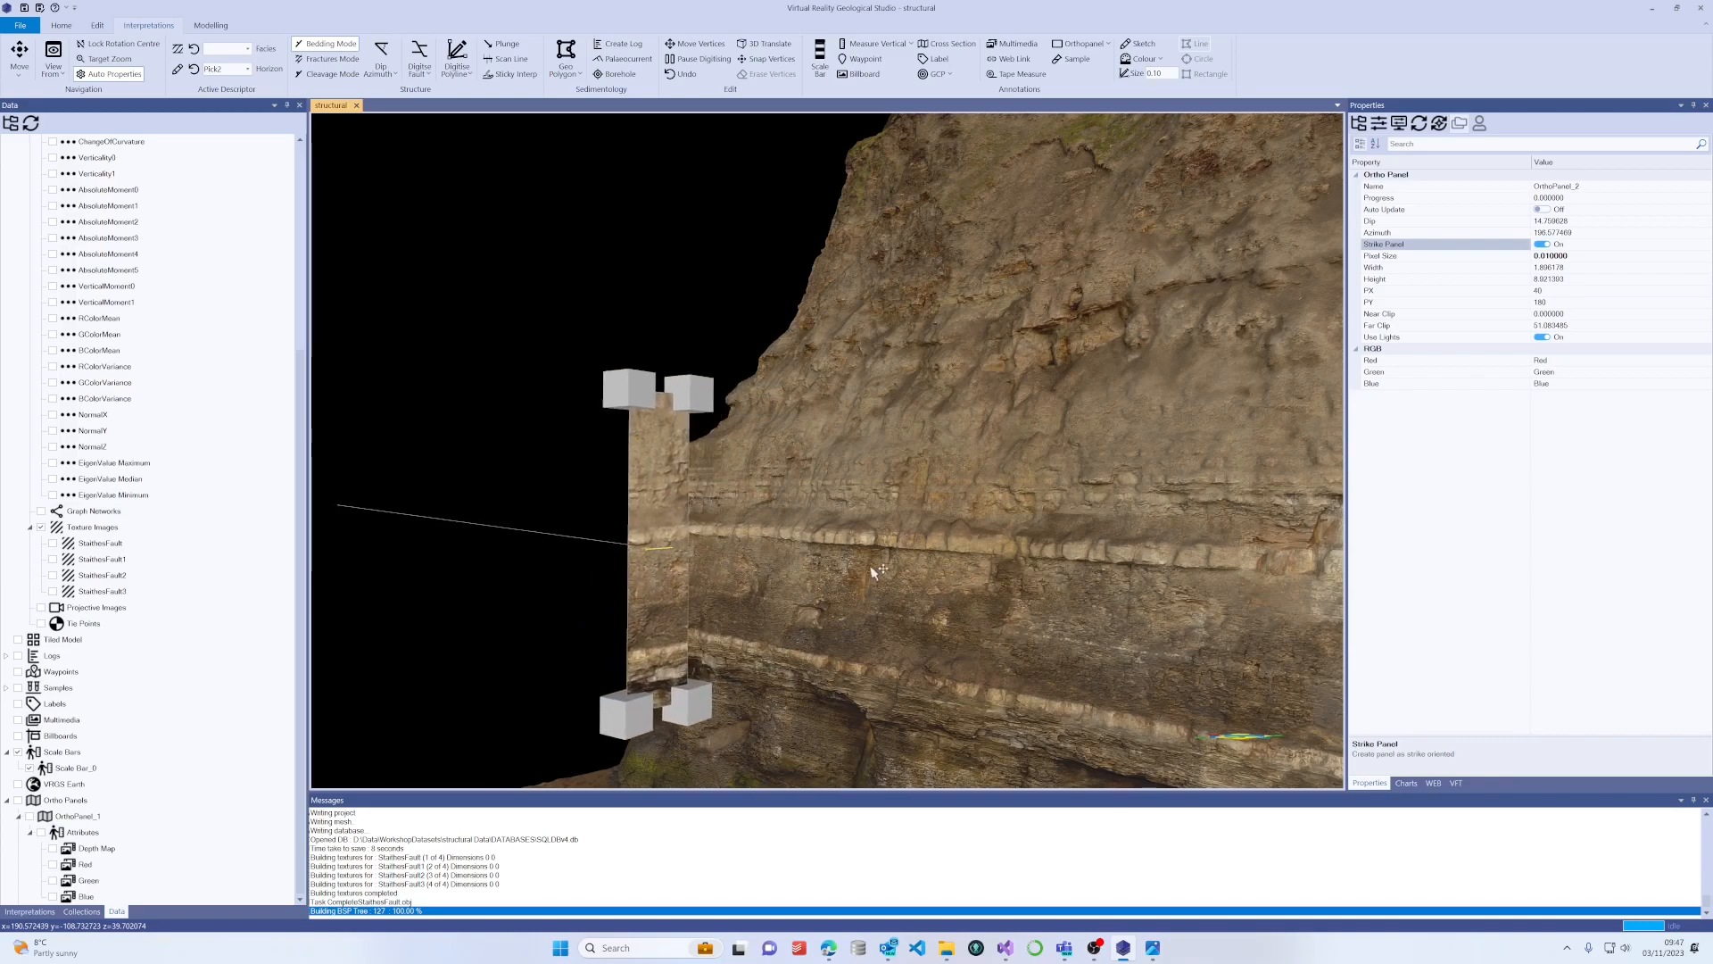
Move OrthoPanel_2 along the cliff across the fault zone to the banded beds on its other side.
{"action": "left_click_drag", "start_coordinate": [872, 568], "coordinate": [853, 545]}
{"action": "right_click_drag", "start_coordinate": [874, 555], "coordinate": [818, 349]}
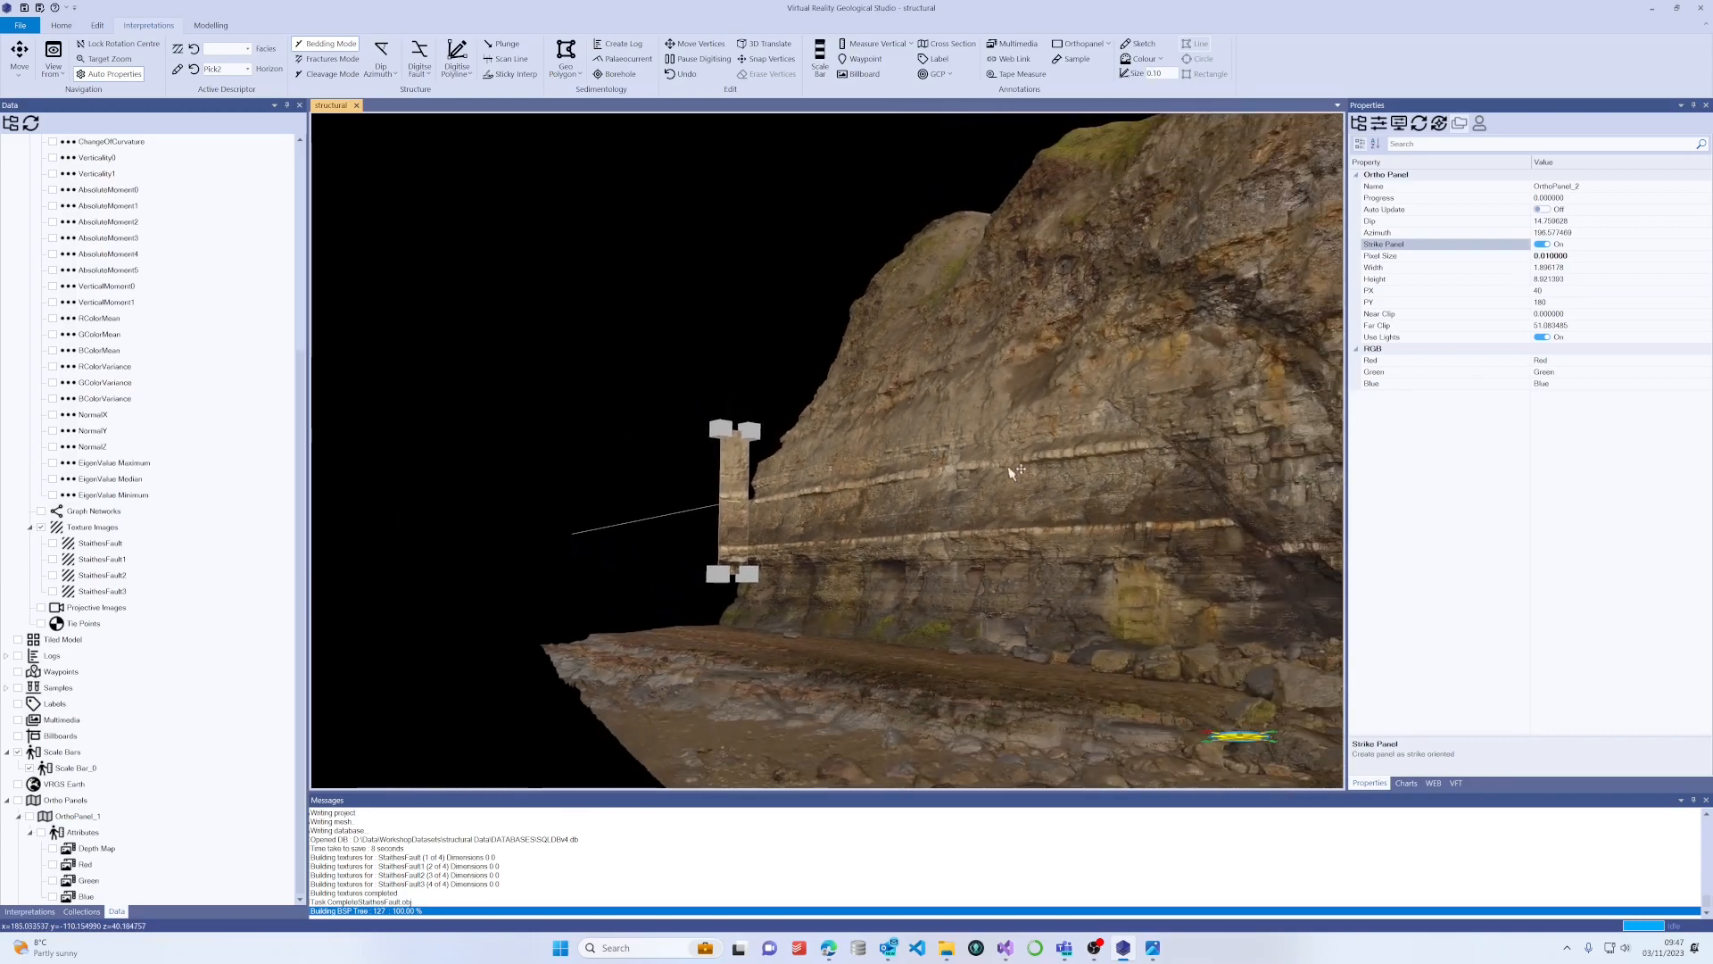
{"action": "left_click_drag", "start_coordinate": [1001, 446], "coordinate": [1058, 492]}
{"action": "right_click_drag", "start_coordinate": [1066, 496], "coordinate": [1044, 451]}
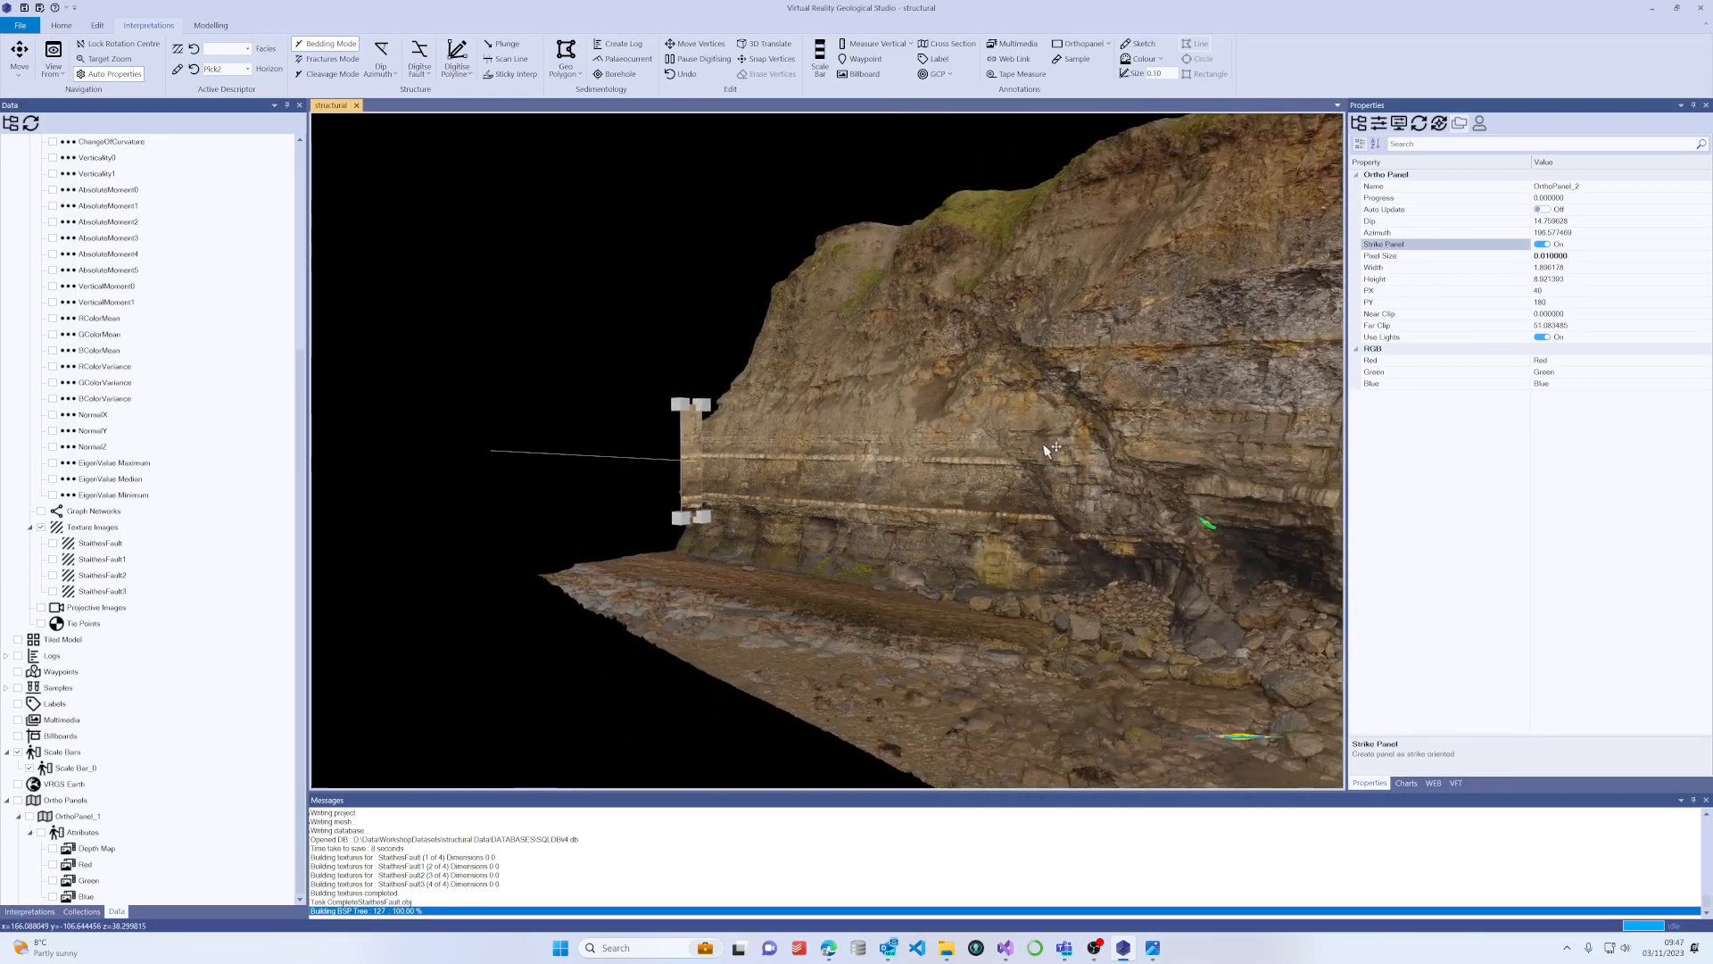
{"action": "left_click_drag", "start_coordinate": [1044, 447], "coordinate": [781, 430]}
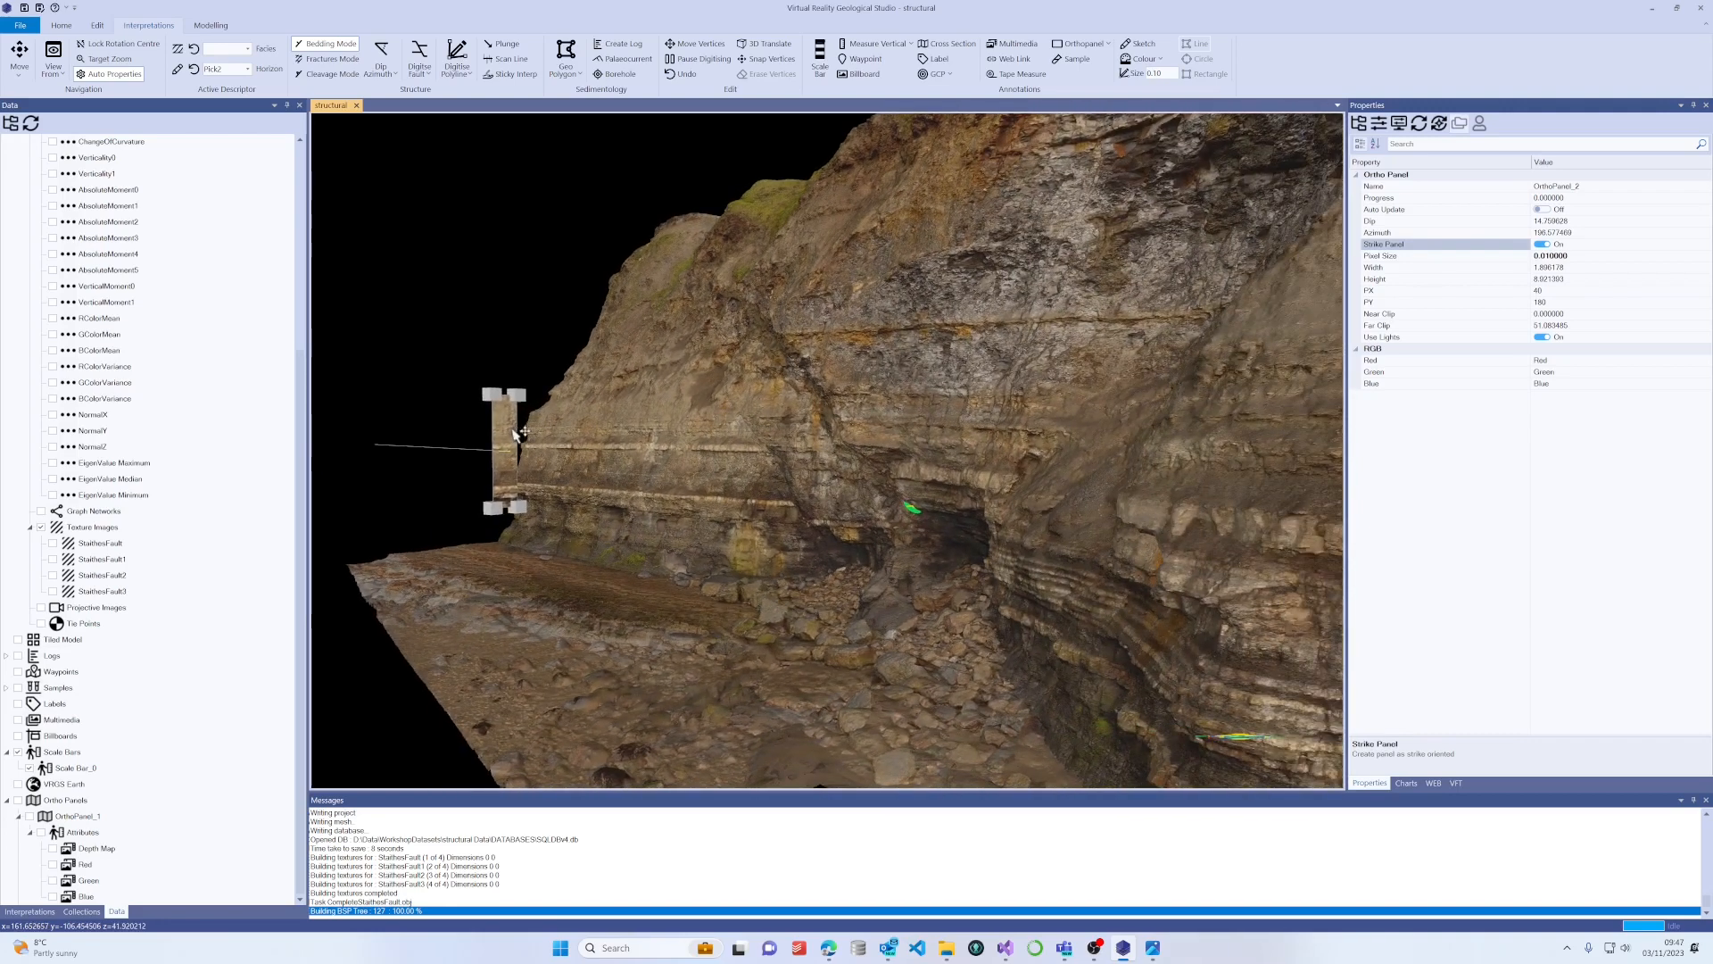
{"action": "left_click_drag", "start_coordinate": [515, 435], "coordinate": [803, 489]}
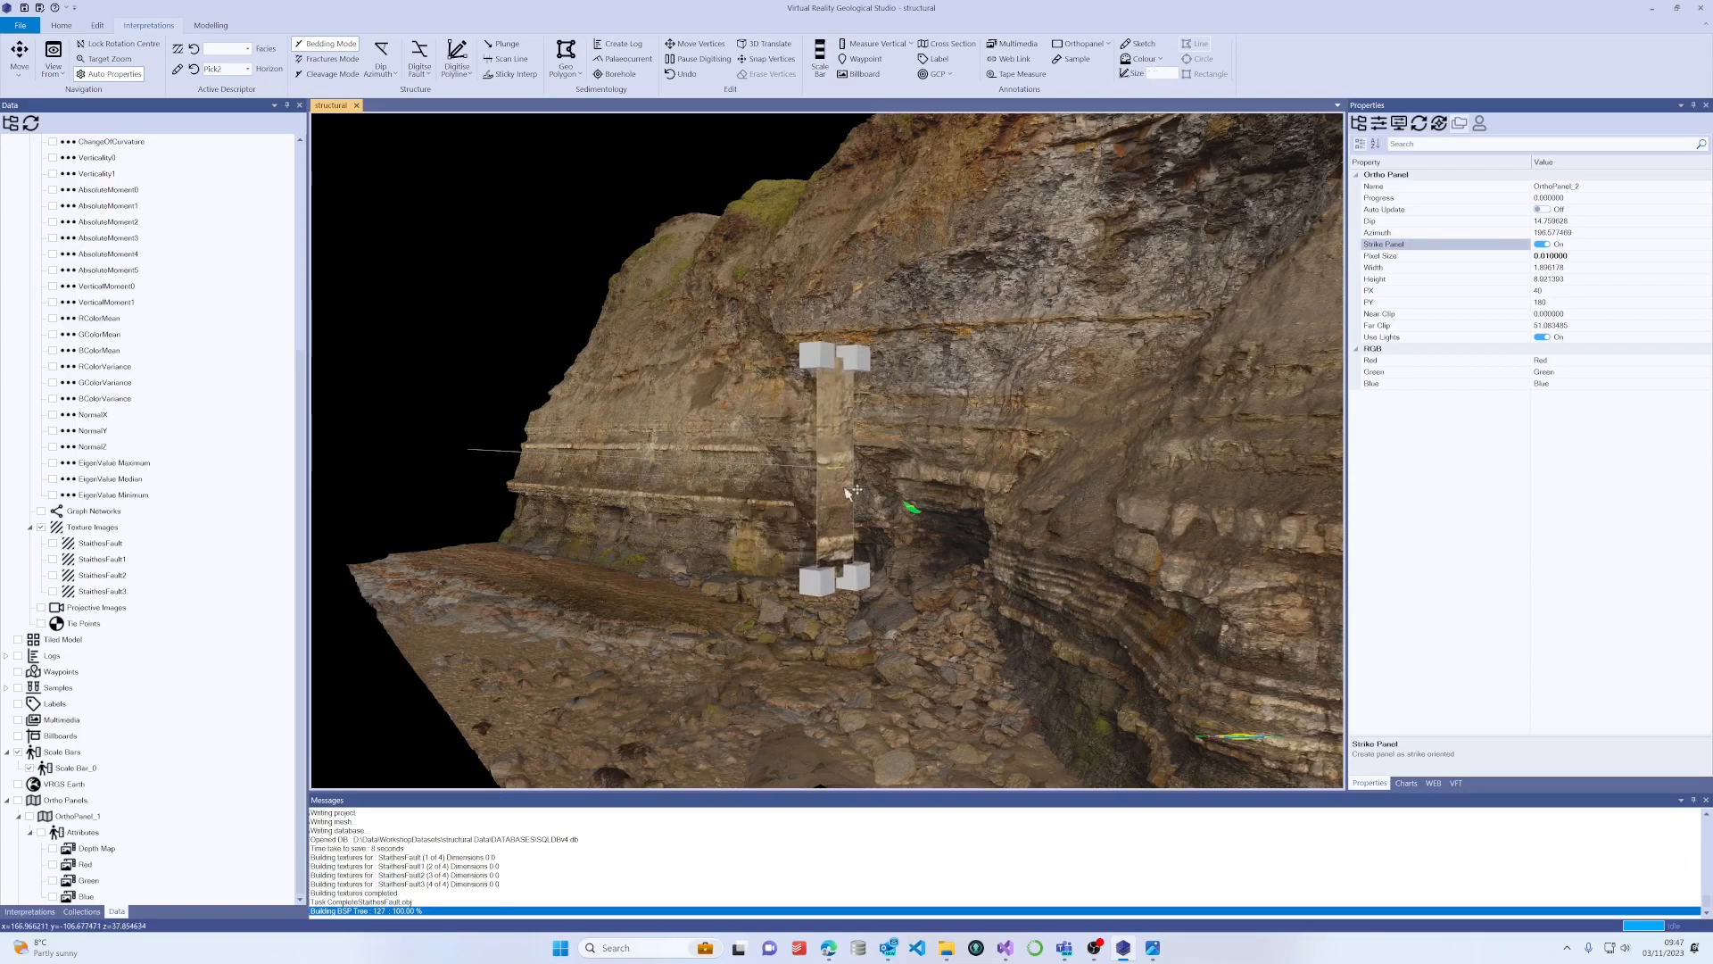
{"action": "left_click_drag", "start_coordinate": [845, 486], "coordinate": [1051, 560]}
{"action": "scroll", "coordinate": [1044, 536], "scroll_direction": "down", "scroll_amount": 3}
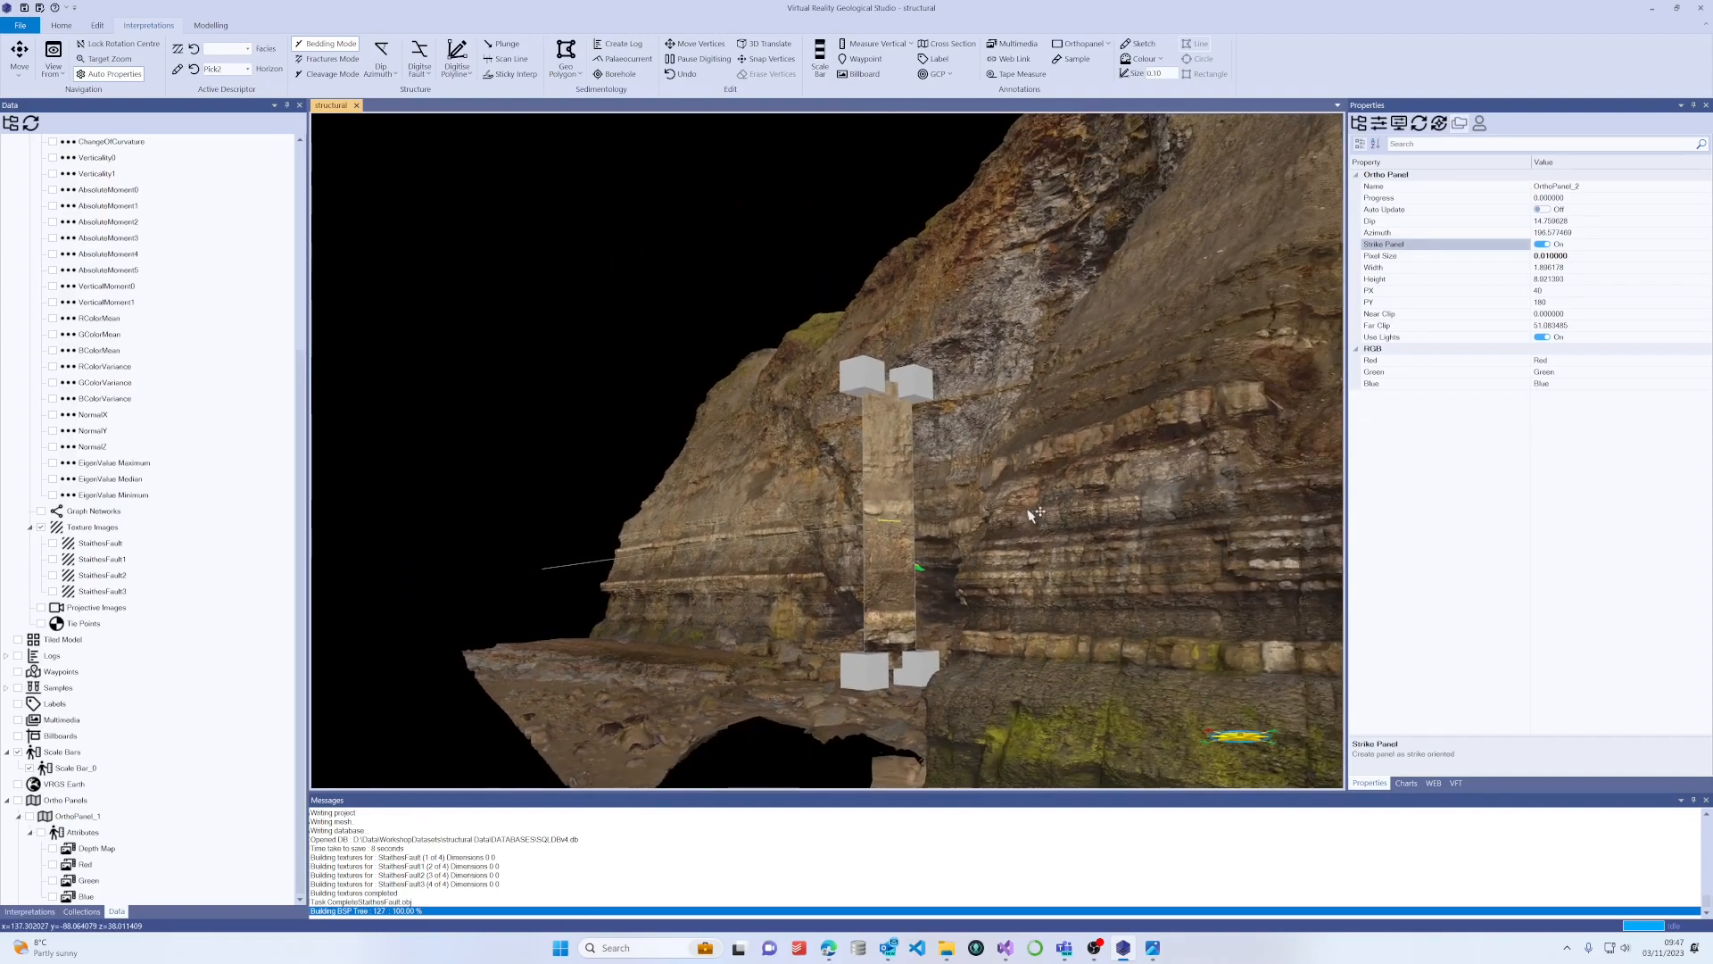
{"action": "left_click_drag", "start_coordinate": [892, 477], "coordinate": [791, 566]}
{"action": "left_click_drag", "start_coordinate": [1012, 609], "coordinate": [1119, 514]}
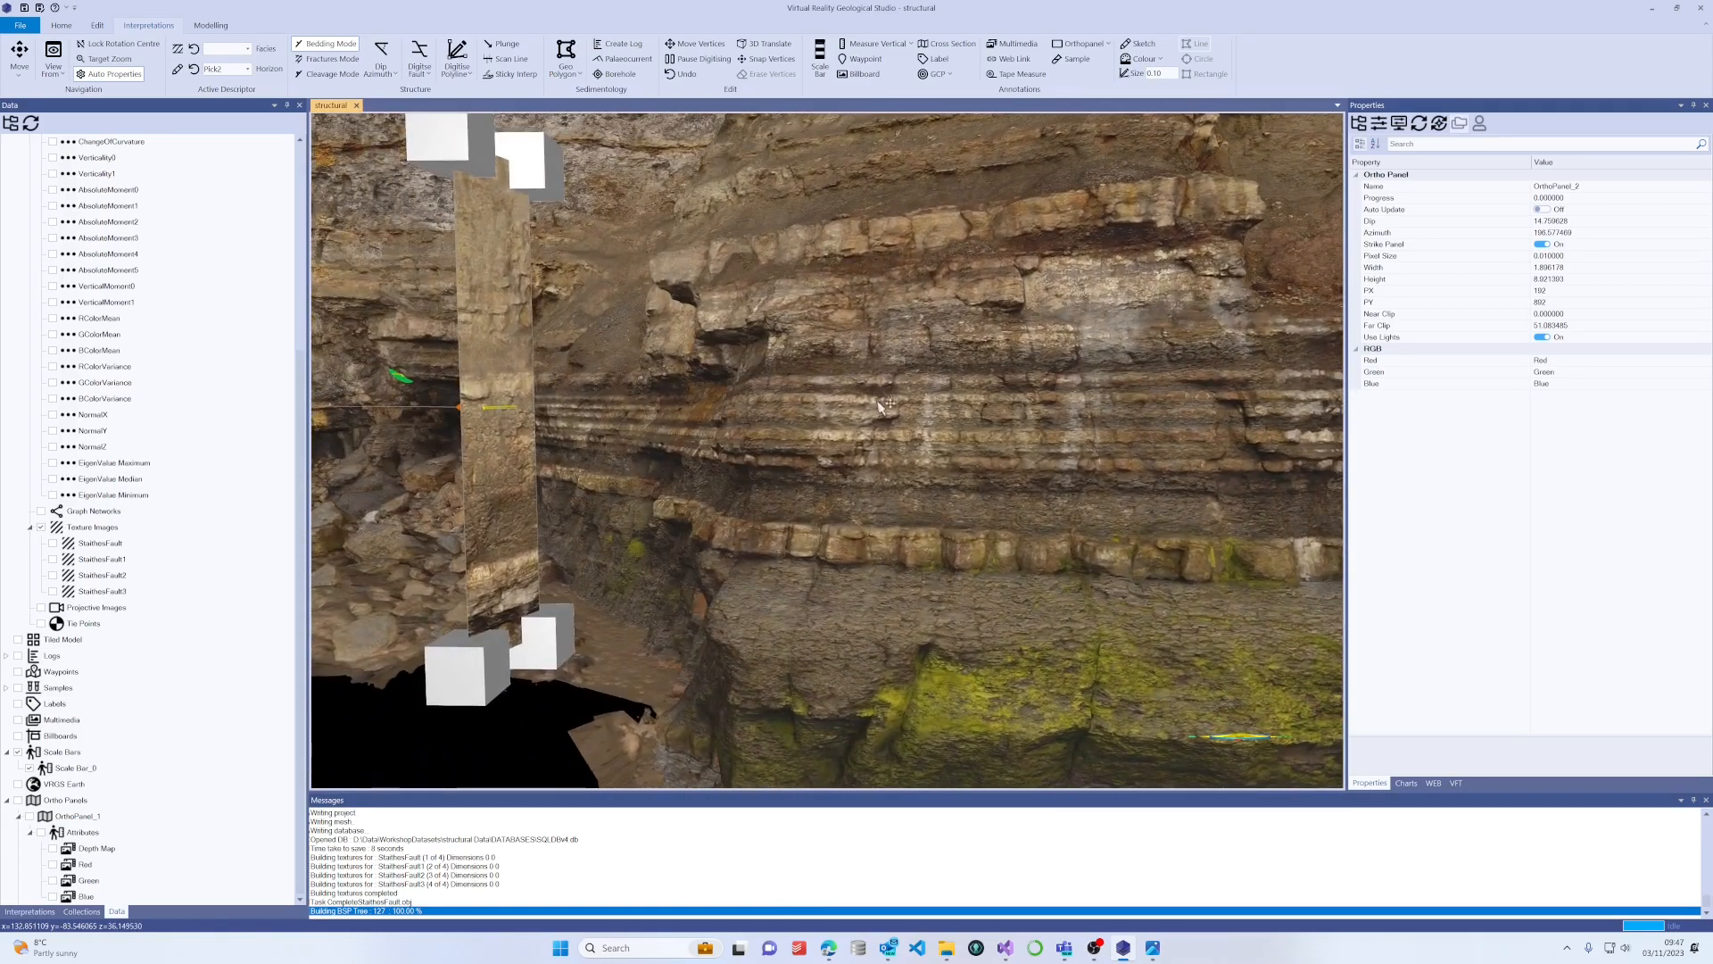
Lower OrthoPanel_2 beside the mossy bed near the scale bar and compare its layers with the adjoining beds.
{"action": "left_click_drag", "start_coordinate": [875, 392], "coordinate": [693, 541]}
{"action": "left_click_drag", "start_coordinate": [899, 600], "coordinate": [578, 524]}
{"action": "scroll", "coordinate": [766, 544], "scroll_direction": "down", "scroll_amount": 5}
{"action": "scroll", "coordinate": [591, 524], "scroll_direction": "down", "scroll_amount": 5}
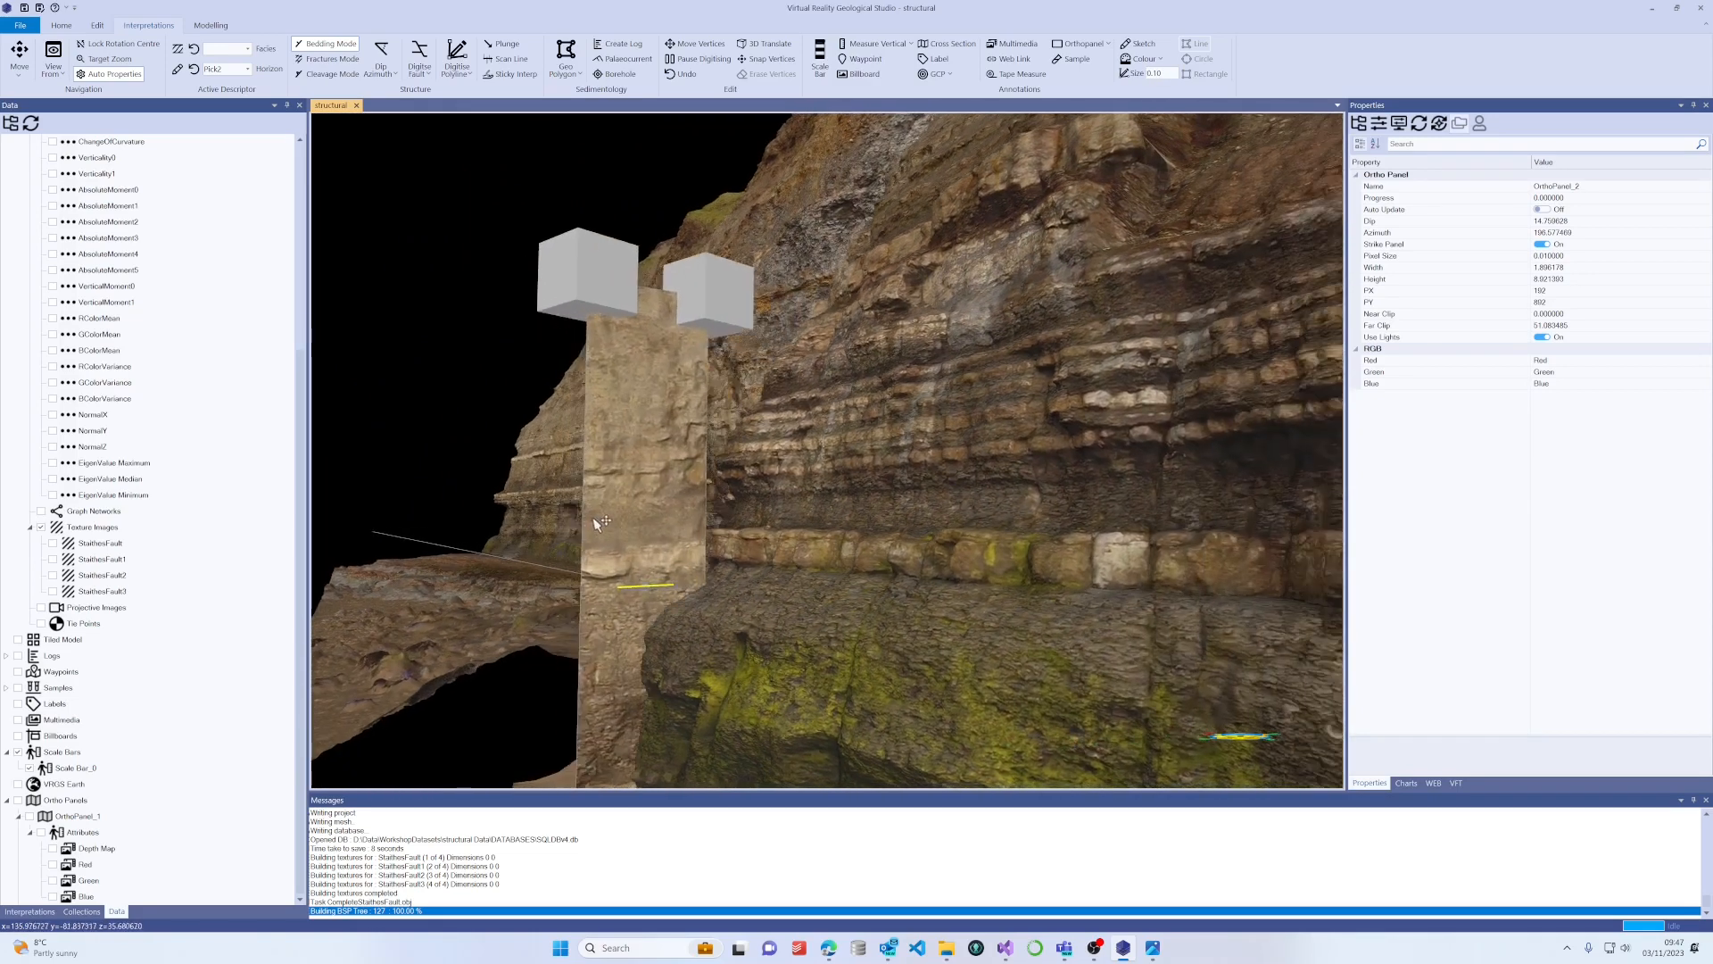
{"action": "left_click_drag", "start_coordinate": [801, 598], "coordinate": [791, 574]}
{"action": "right_click_drag", "start_coordinate": [861, 592], "coordinate": [839, 488]}
{"action": "left_click_drag", "start_coordinate": [765, 509], "coordinate": [807, 560]}
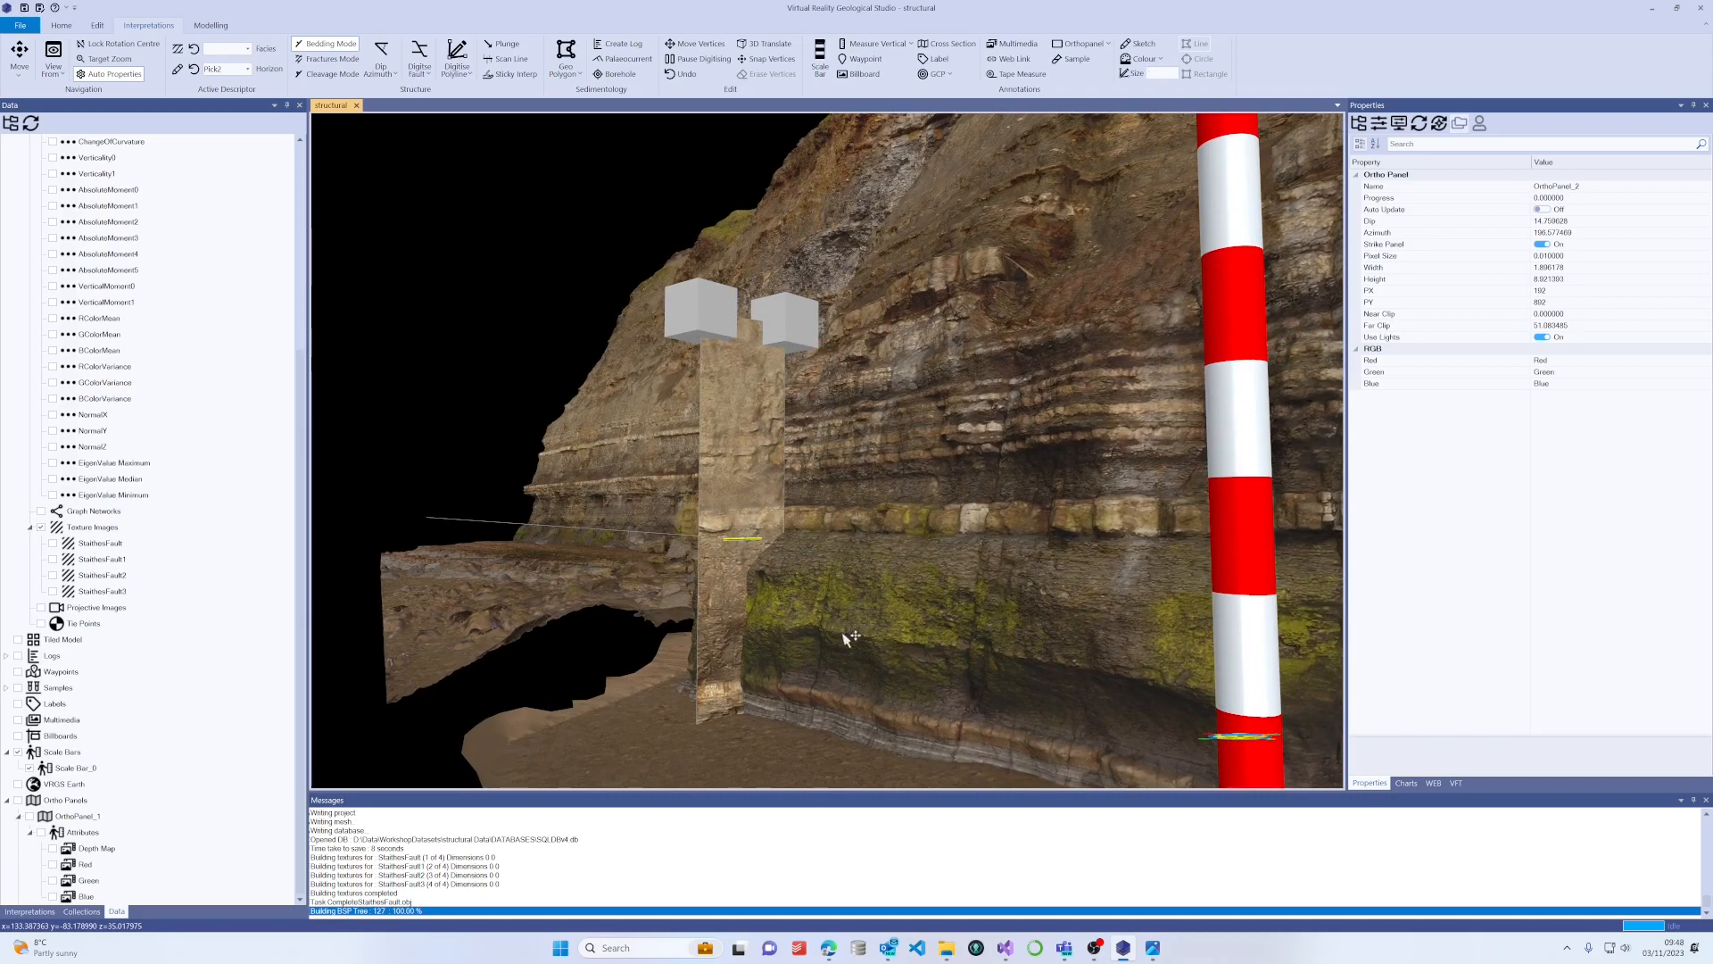
{"action": "left_click_drag", "start_coordinate": [895, 645], "coordinate": [922, 632]}
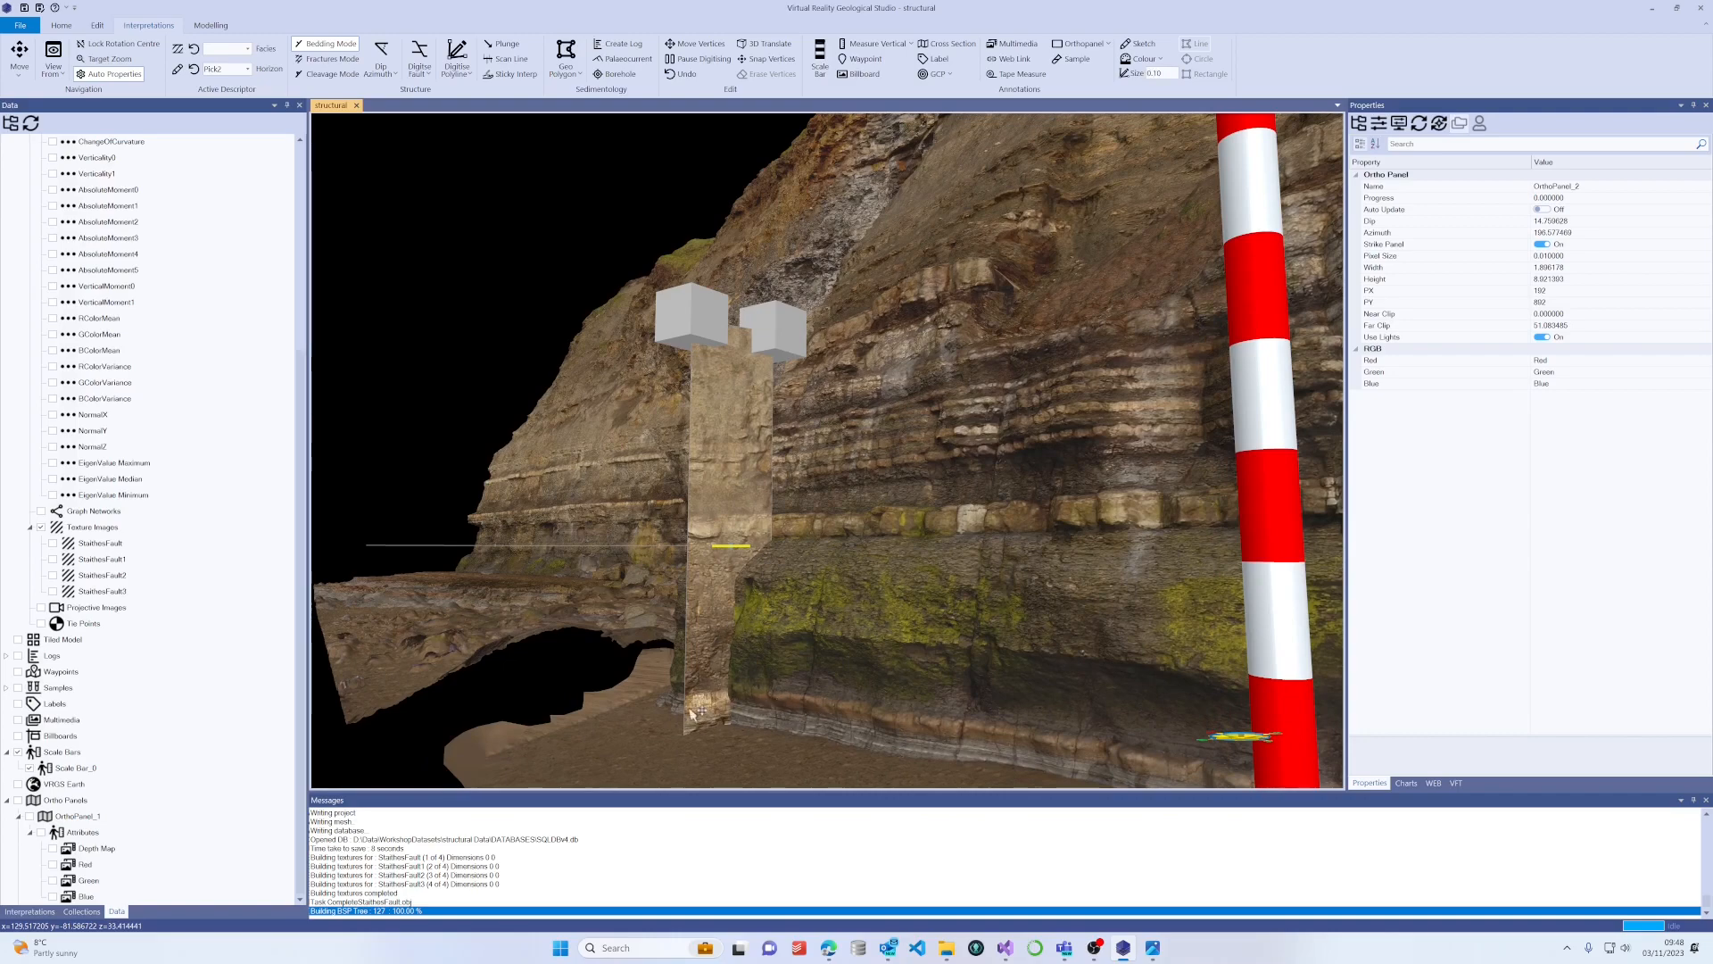
{"action": "left_click_drag", "start_coordinate": [866, 600], "coordinate": [974, 580]}
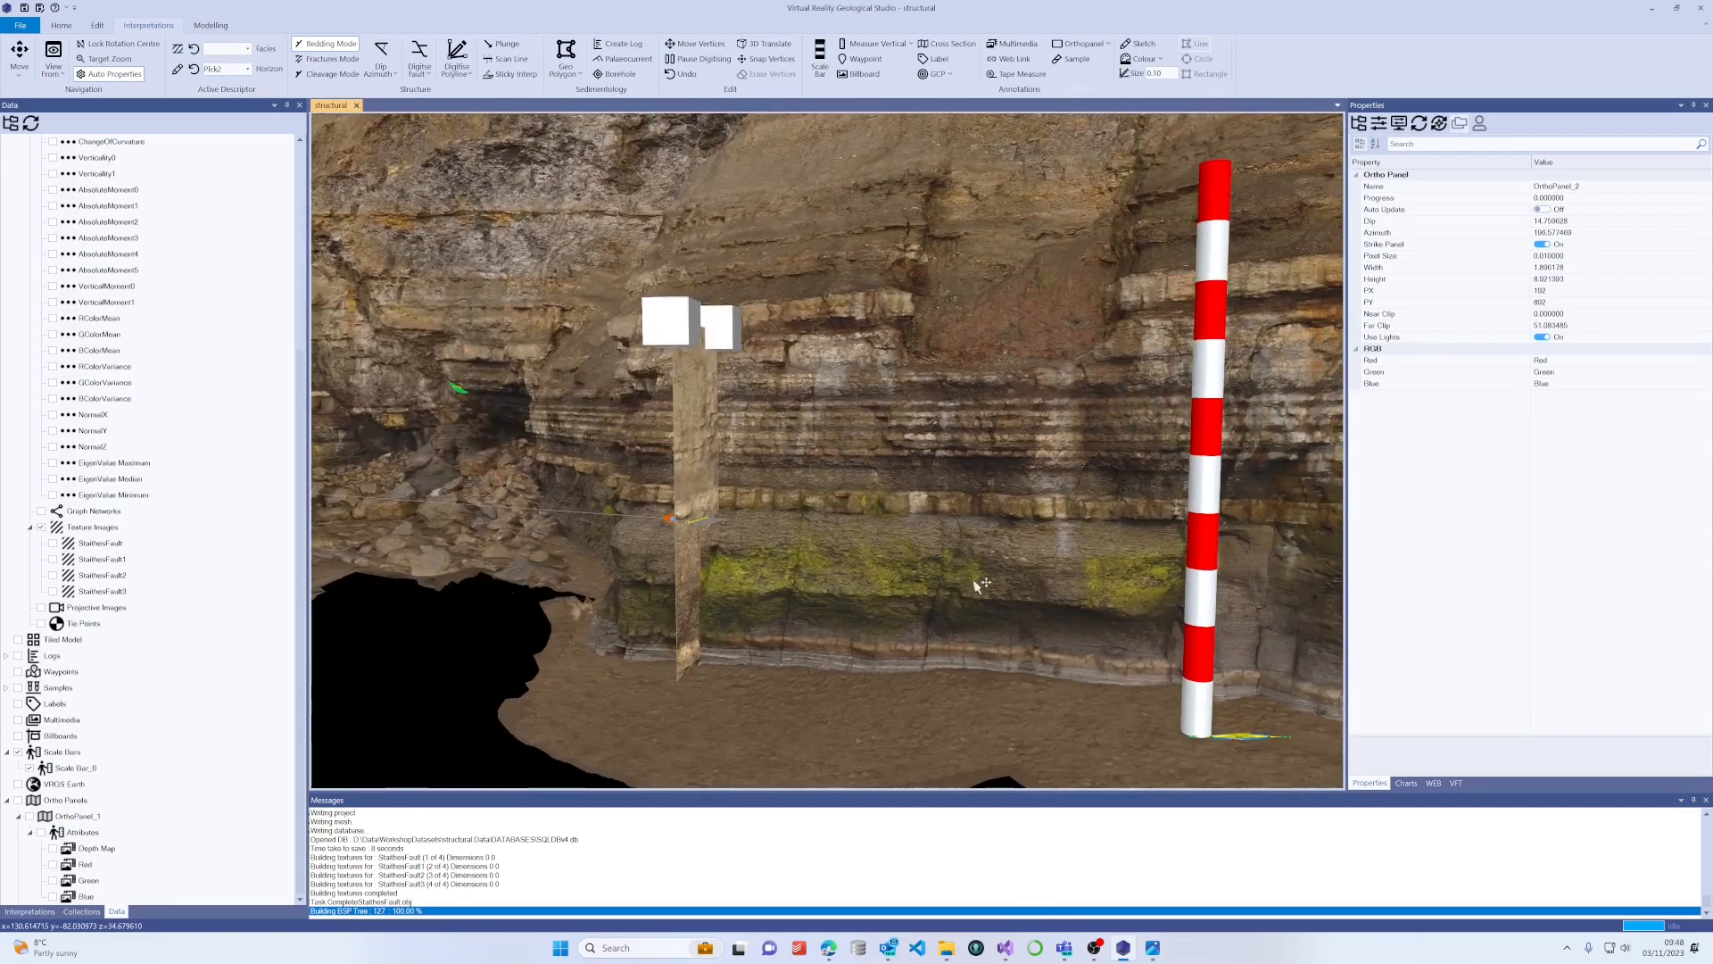
{"action": "left_click_drag", "start_coordinate": [797, 507], "coordinate": [745, 510]}
{"action": "right_click_drag", "start_coordinate": [812, 523], "coordinate": [858, 393]}
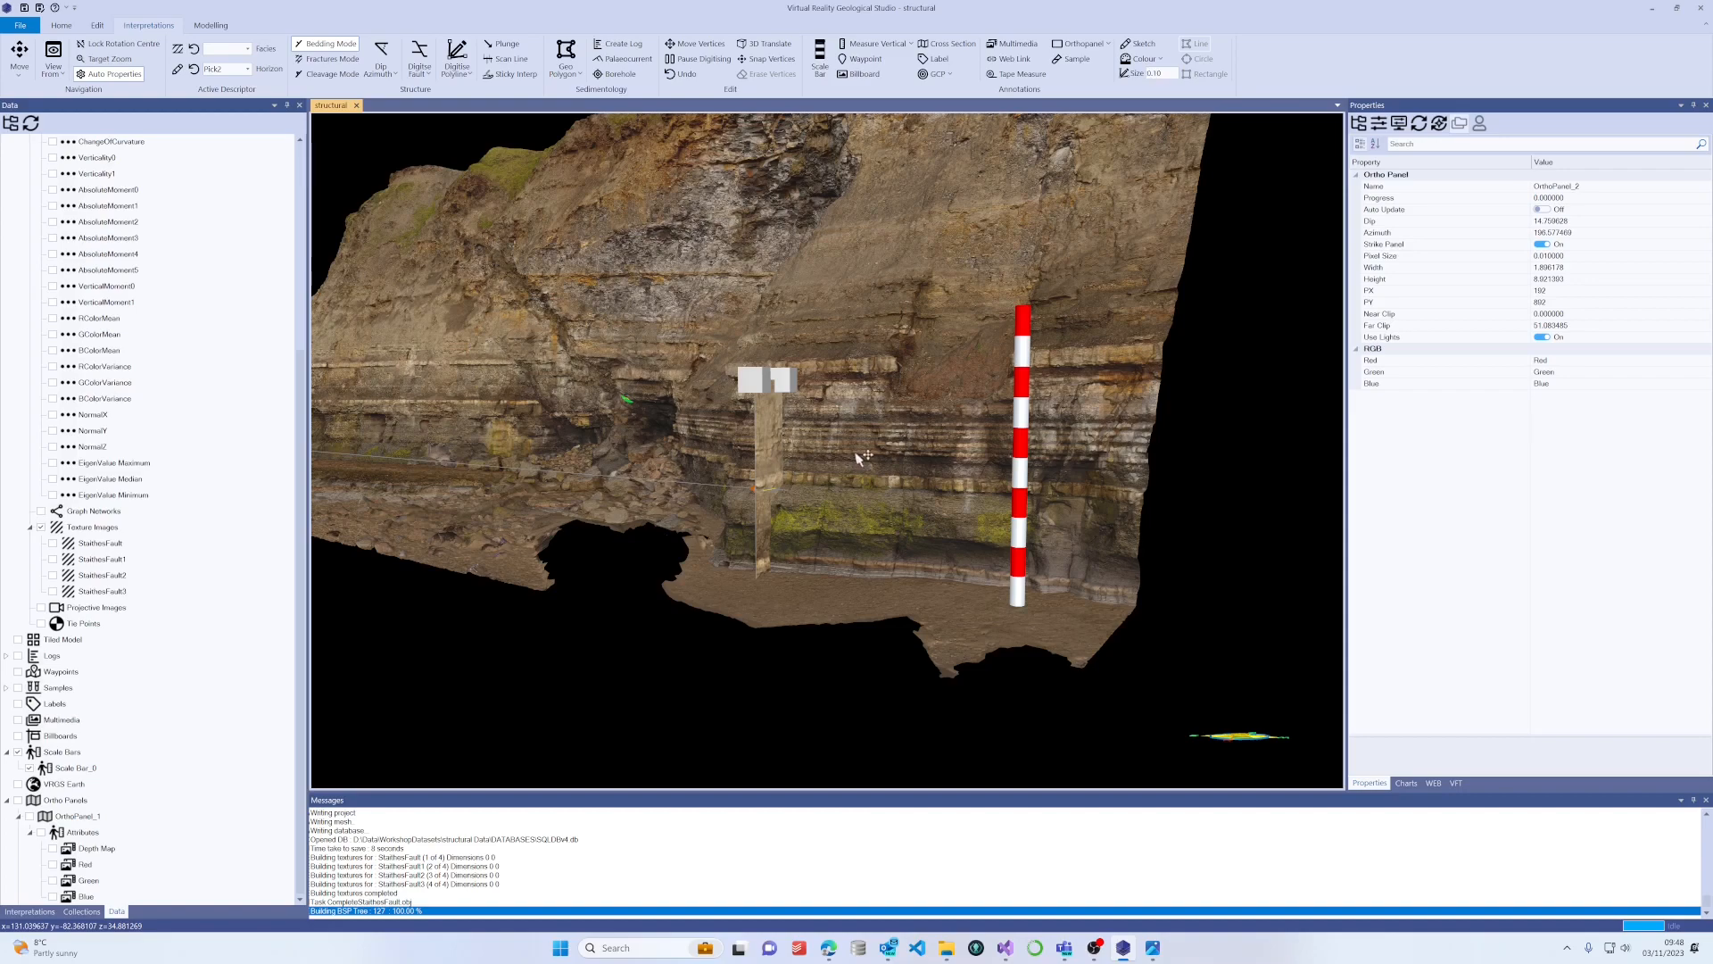
Draw a cross section along the foreshore in front of the whole cliff, from its outer end to just beyond the scale bar.
{"action": "left_click_drag", "start_coordinate": [856, 453], "coordinate": [1053, 525]}
{"action": "right_click_drag", "start_coordinate": [972, 486], "coordinate": [920, 339]}
{"action": "middle_click_drag", "start_coordinate": [895, 349], "coordinate": [1278, 358]}
{"action": "left_click_drag", "start_coordinate": [1045, 375], "coordinate": [1091, 373]}
{"action": "right_click_drag", "start_coordinate": [1098, 375], "coordinate": [1078, 336]}
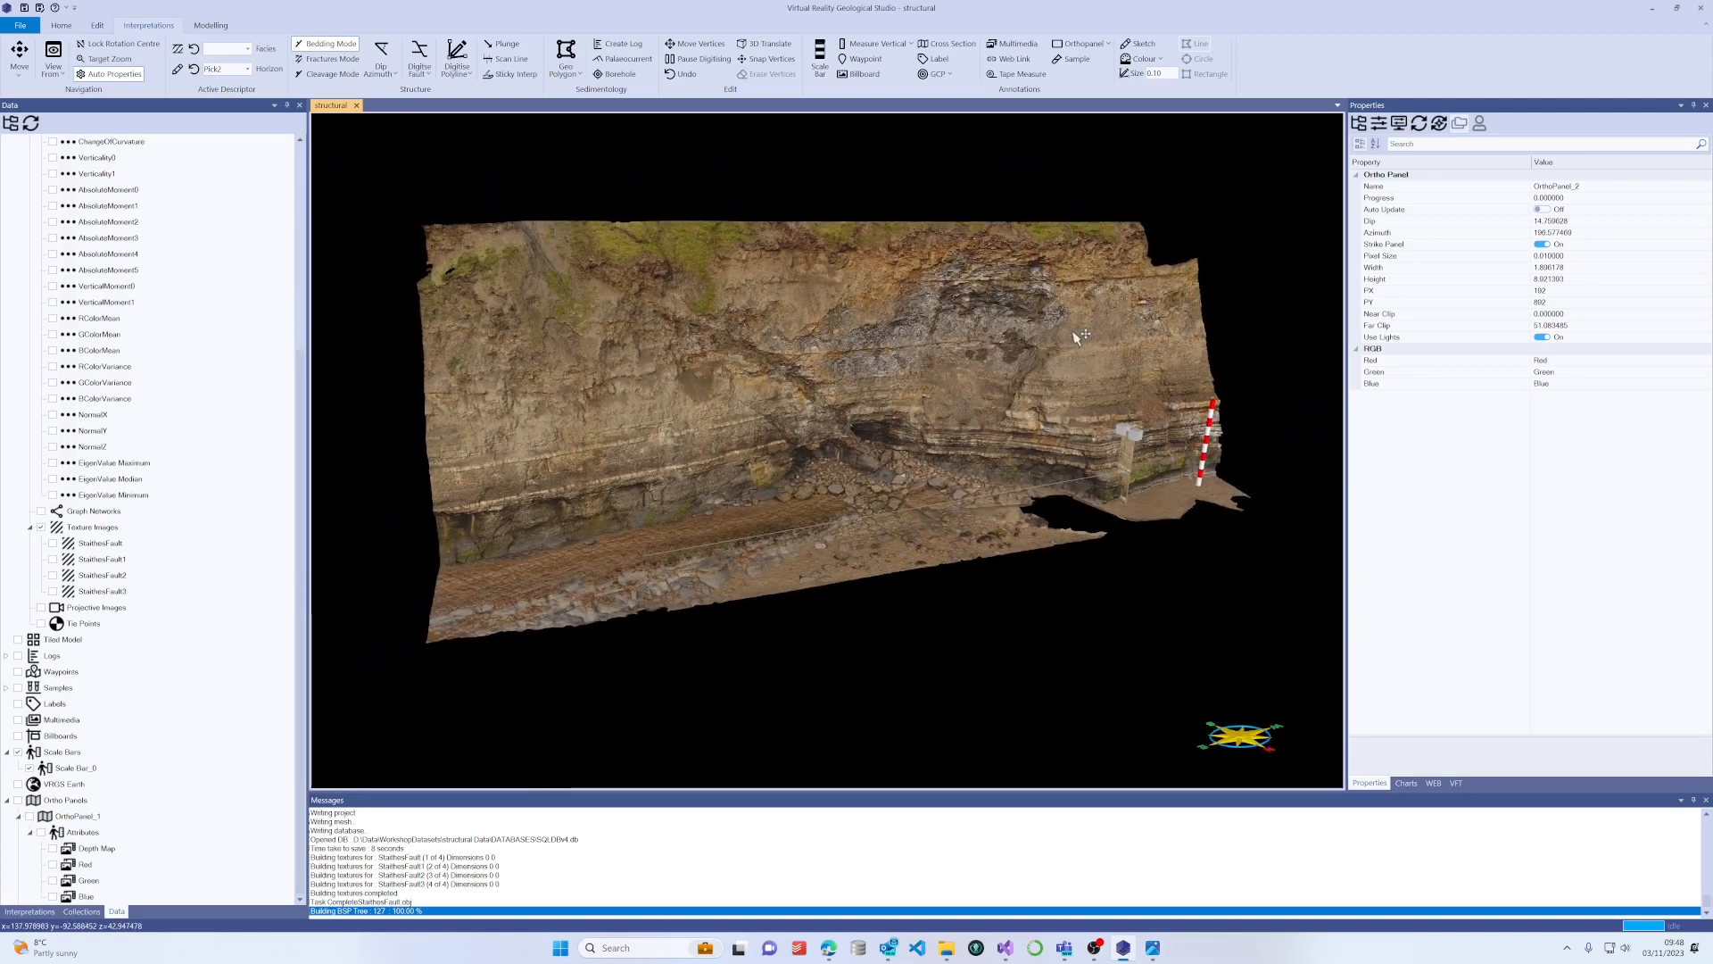
{"action": "left_click", "coordinate": [958, 51]}
{"action": "left_click", "coordinate": [460, 584]}
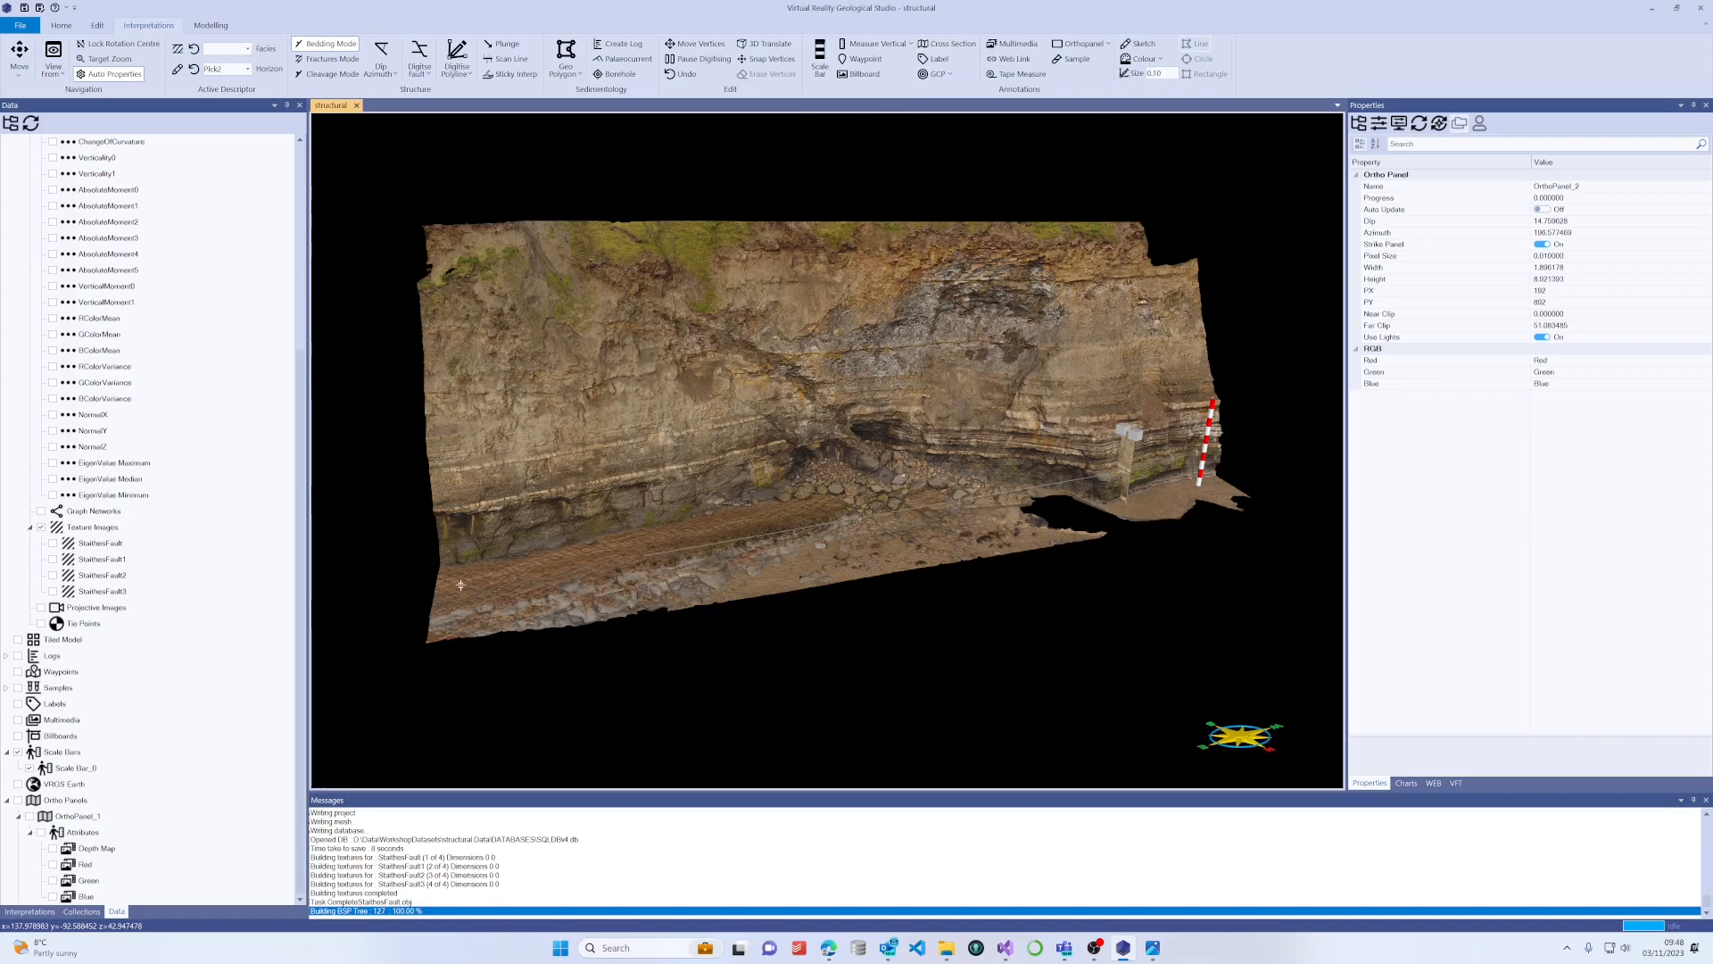
{"action": "left_click", "coordinate": [1158, 515]}
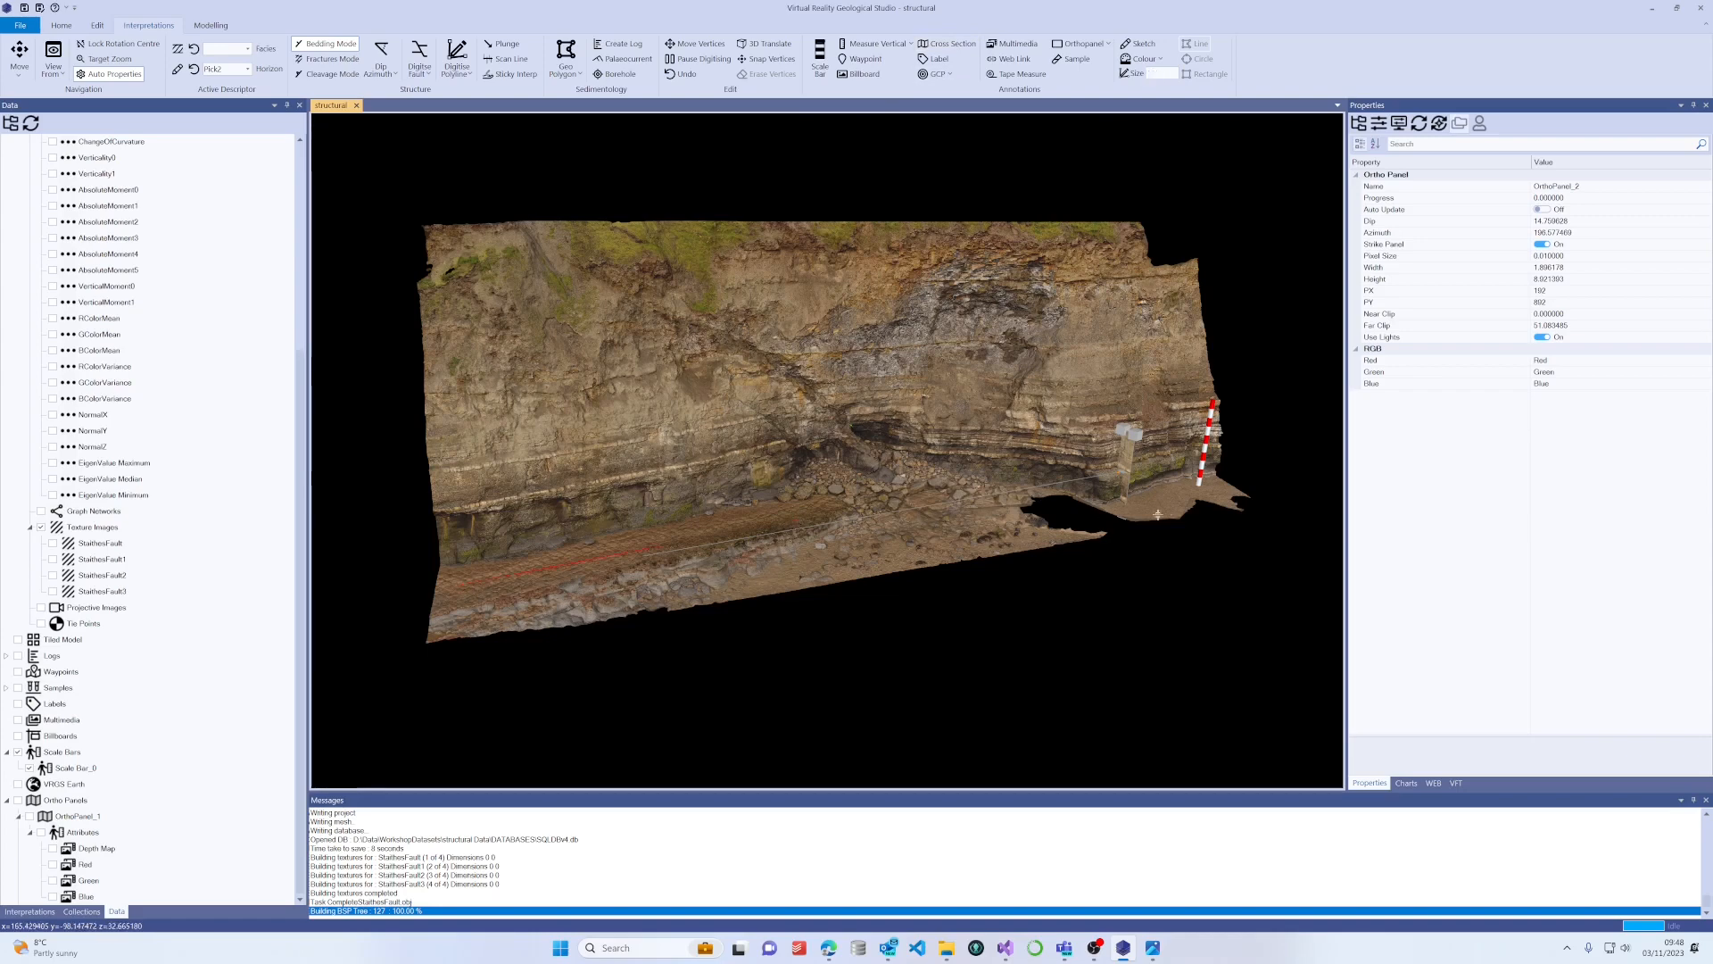
{"action": "left_click", "coordinate": [1226, 490]}
{"action": "double_click", "coordinate": [1226, 490]}
Examine the new section from several angles, checking how it cuts in front of the cliff and foreshore.
{"action": "left_click_drag", "start_coordinate": [920, 482], "coordinate": [1052, 482]}
{"action": "scroll", "coordinate": [980, 463], "scroll_direction": "down", "scroll_amount": 1}
{"action": "scroll", "coordinate": [981, 463], "scroll_direction": "up", "scroll_amount": 2}
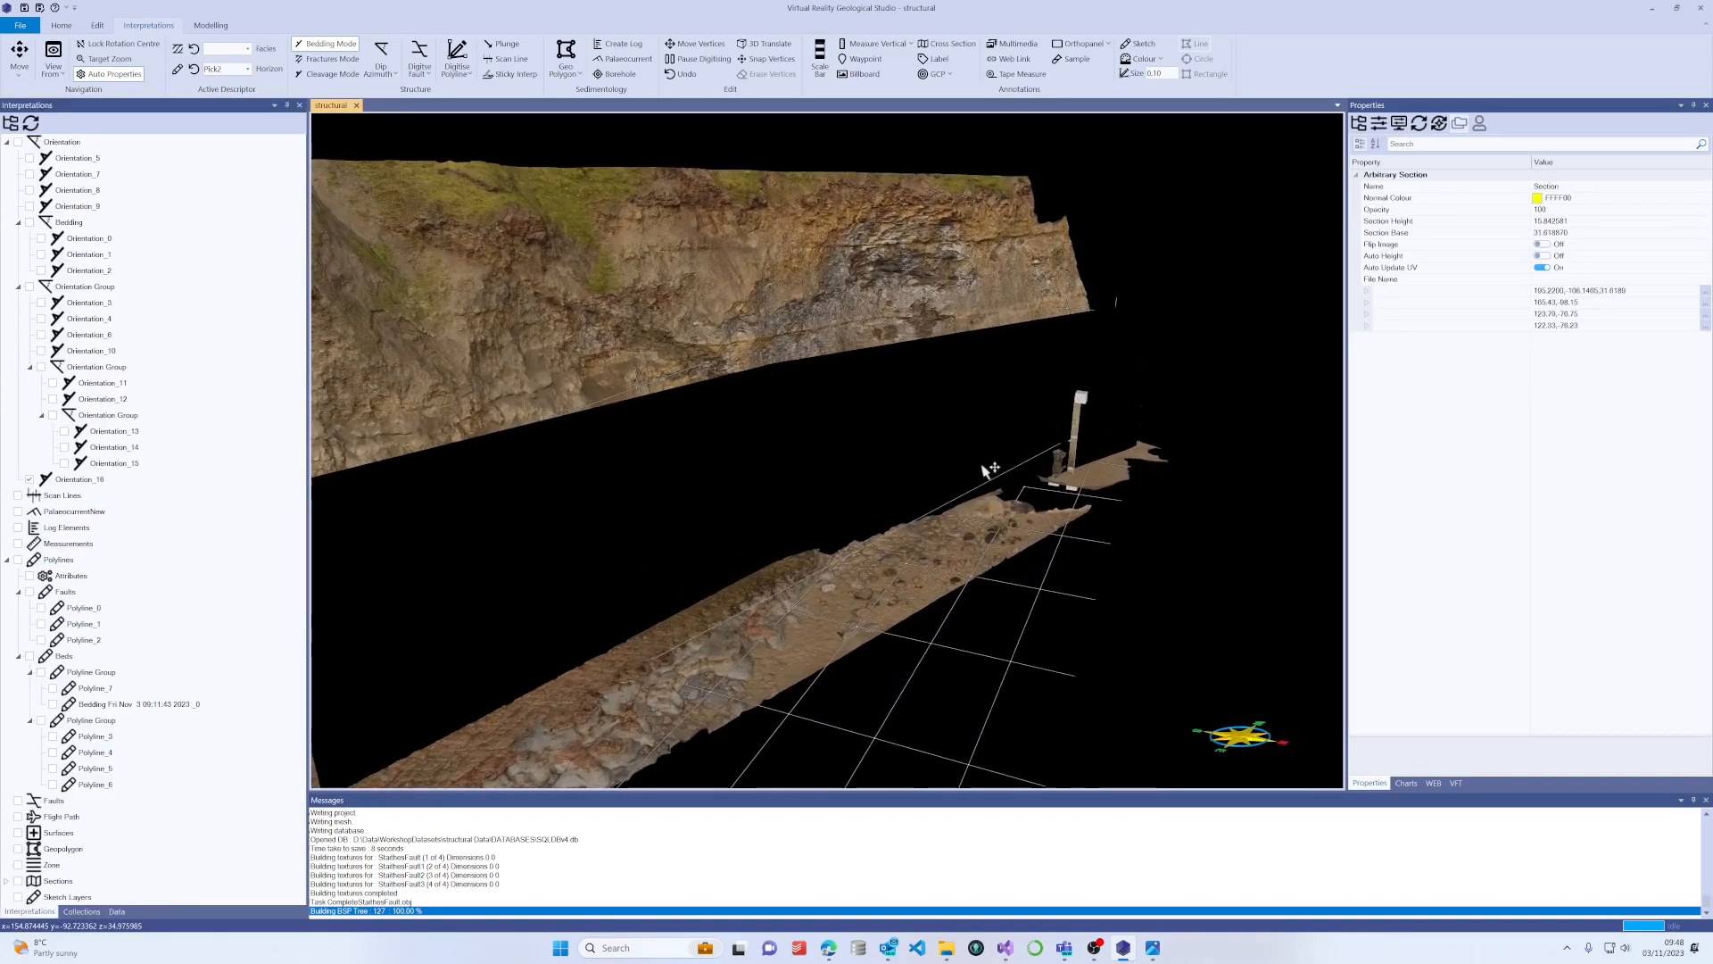
{"action": "scroll", "coordinate": [928, 473], "scroll_direction": "up", "scroll_amount": 1}
{"action": "scroll", "coordinate": [830, 536], "scroll_direction": "up", "scroll_amount": 1}
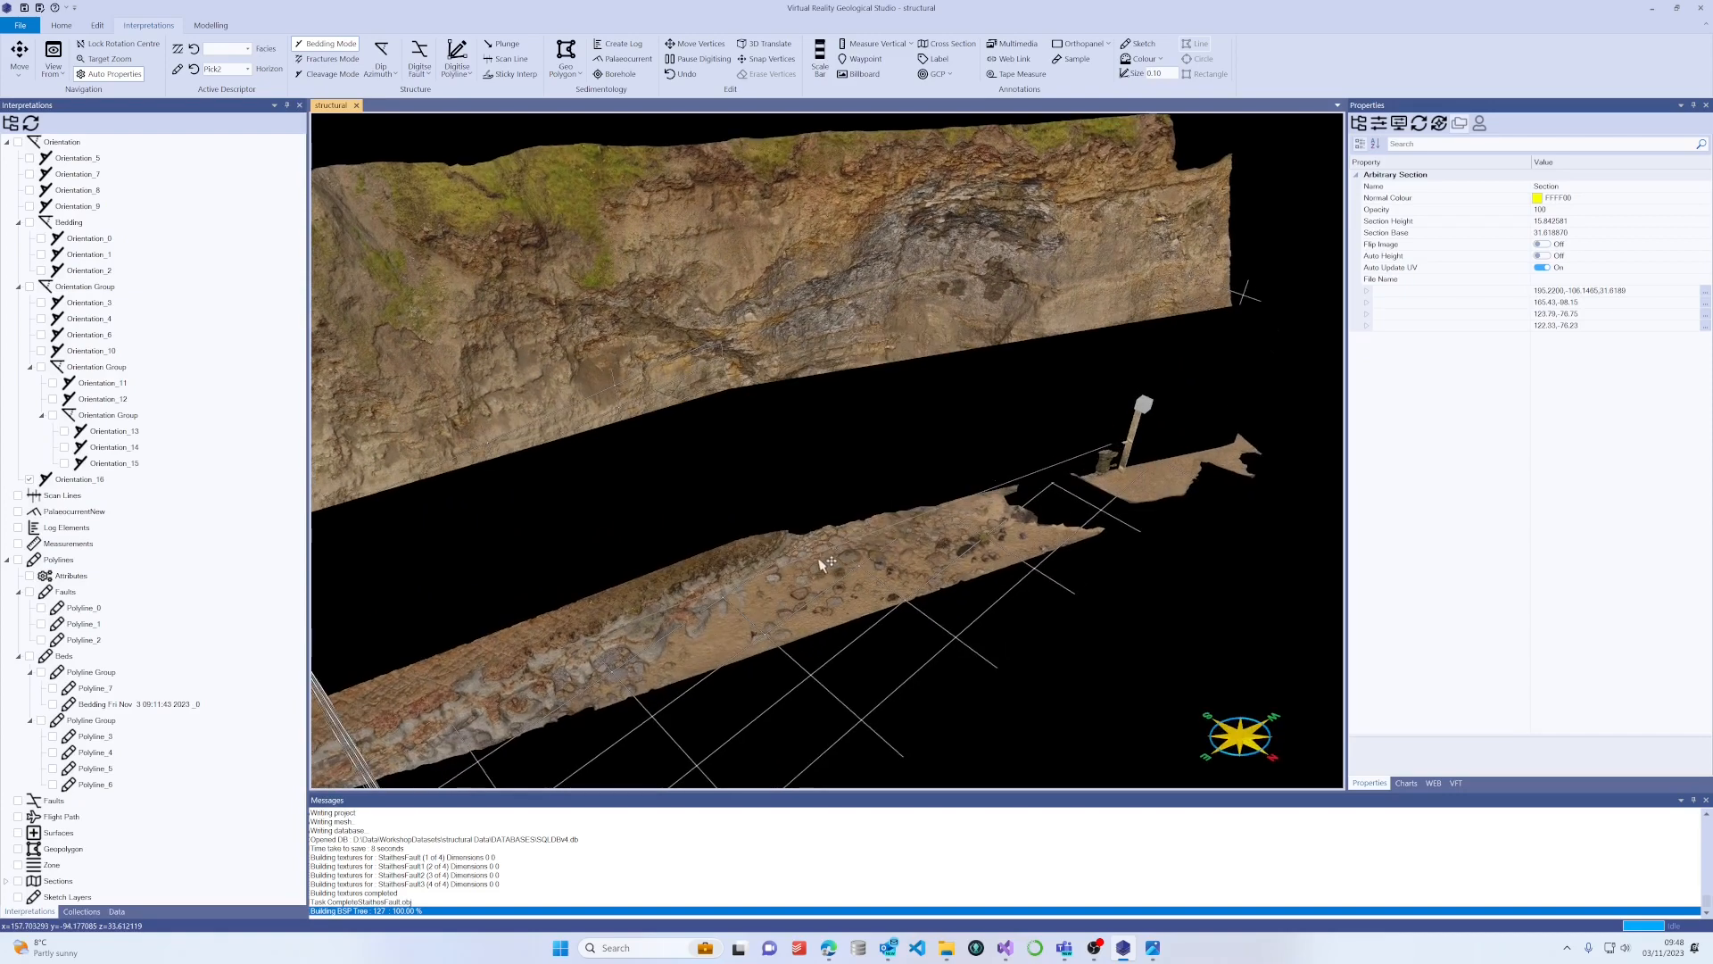
{"action": "scroll", "coordinate": [823, 558], "scroll_direction": "down", "scroll_amount": 1}
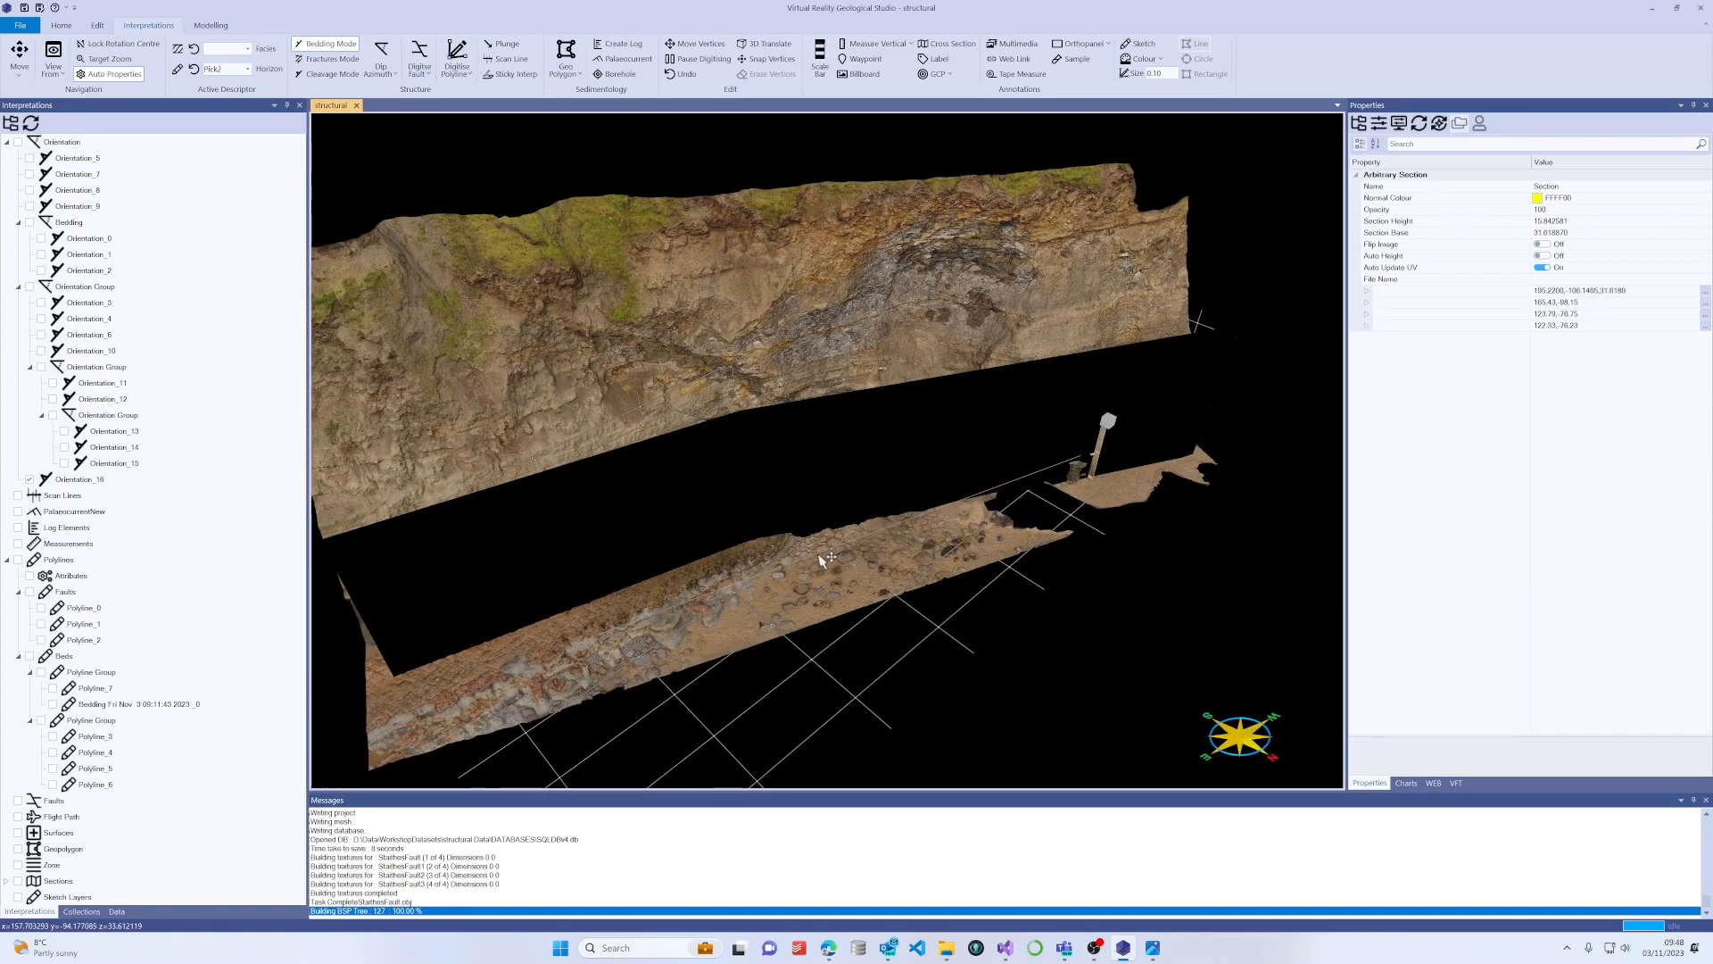
{"action": "scroll", "coordinate": [814, 537], "scroll_direction": "down", "scroll_amount": 1}
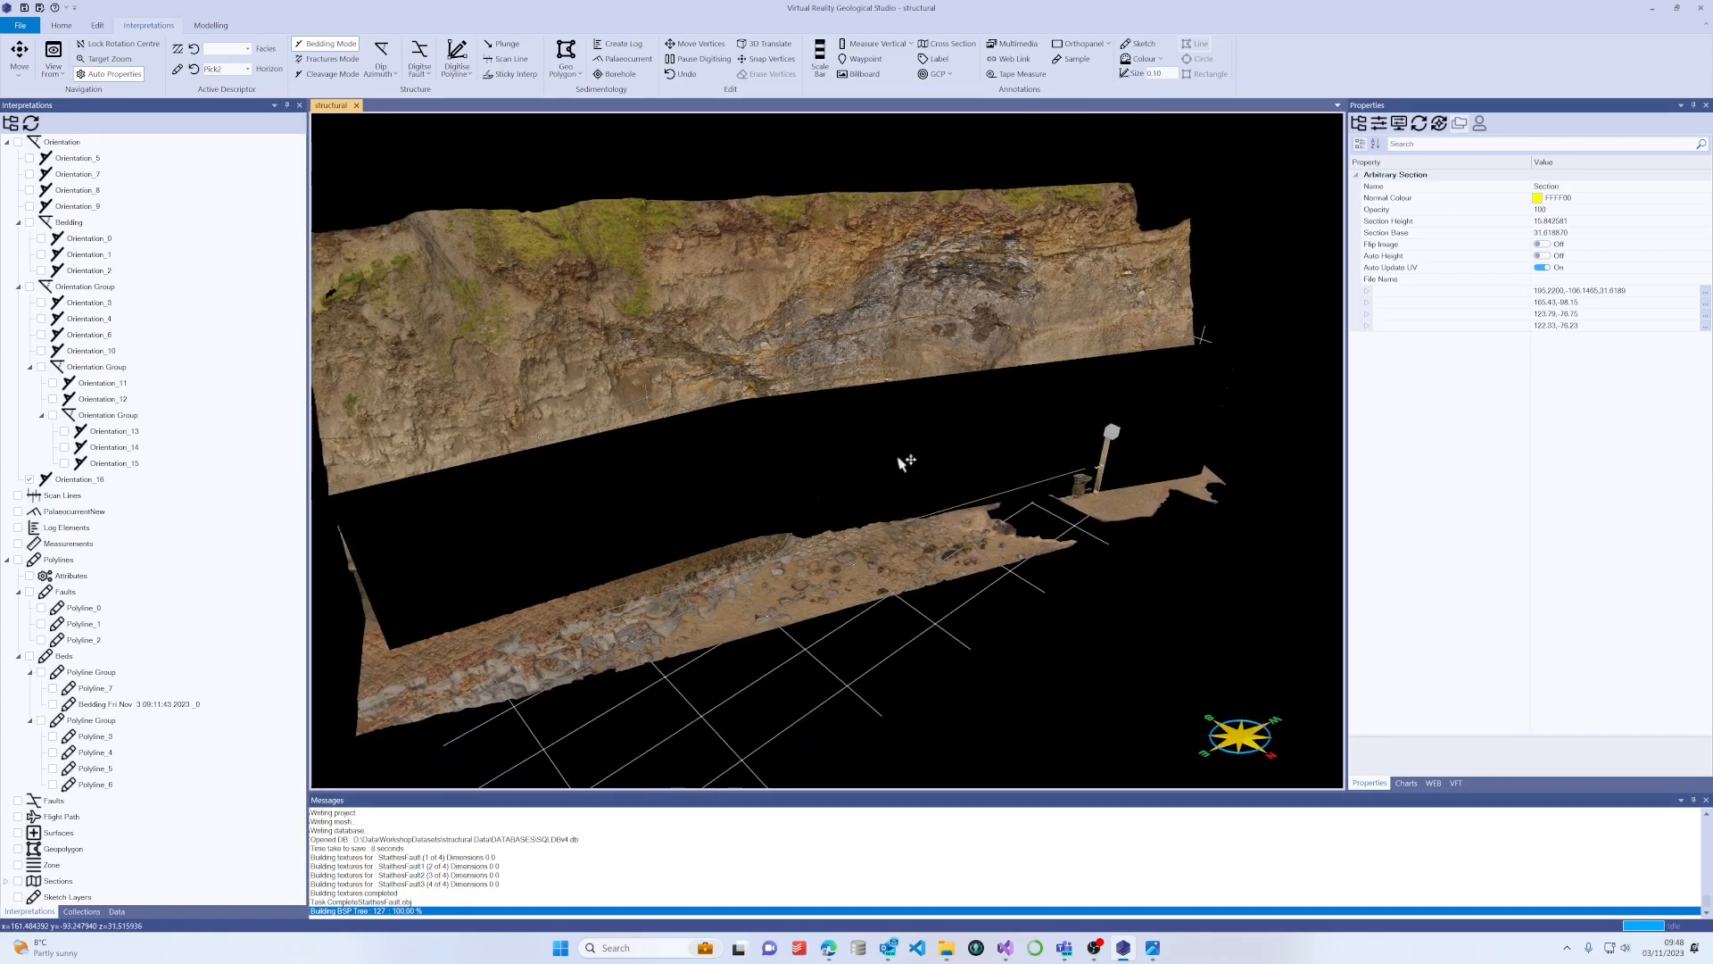
{"action": "left_click_drag", "start_coordinate": [910, 462], "coordinate": [1098, 429]}
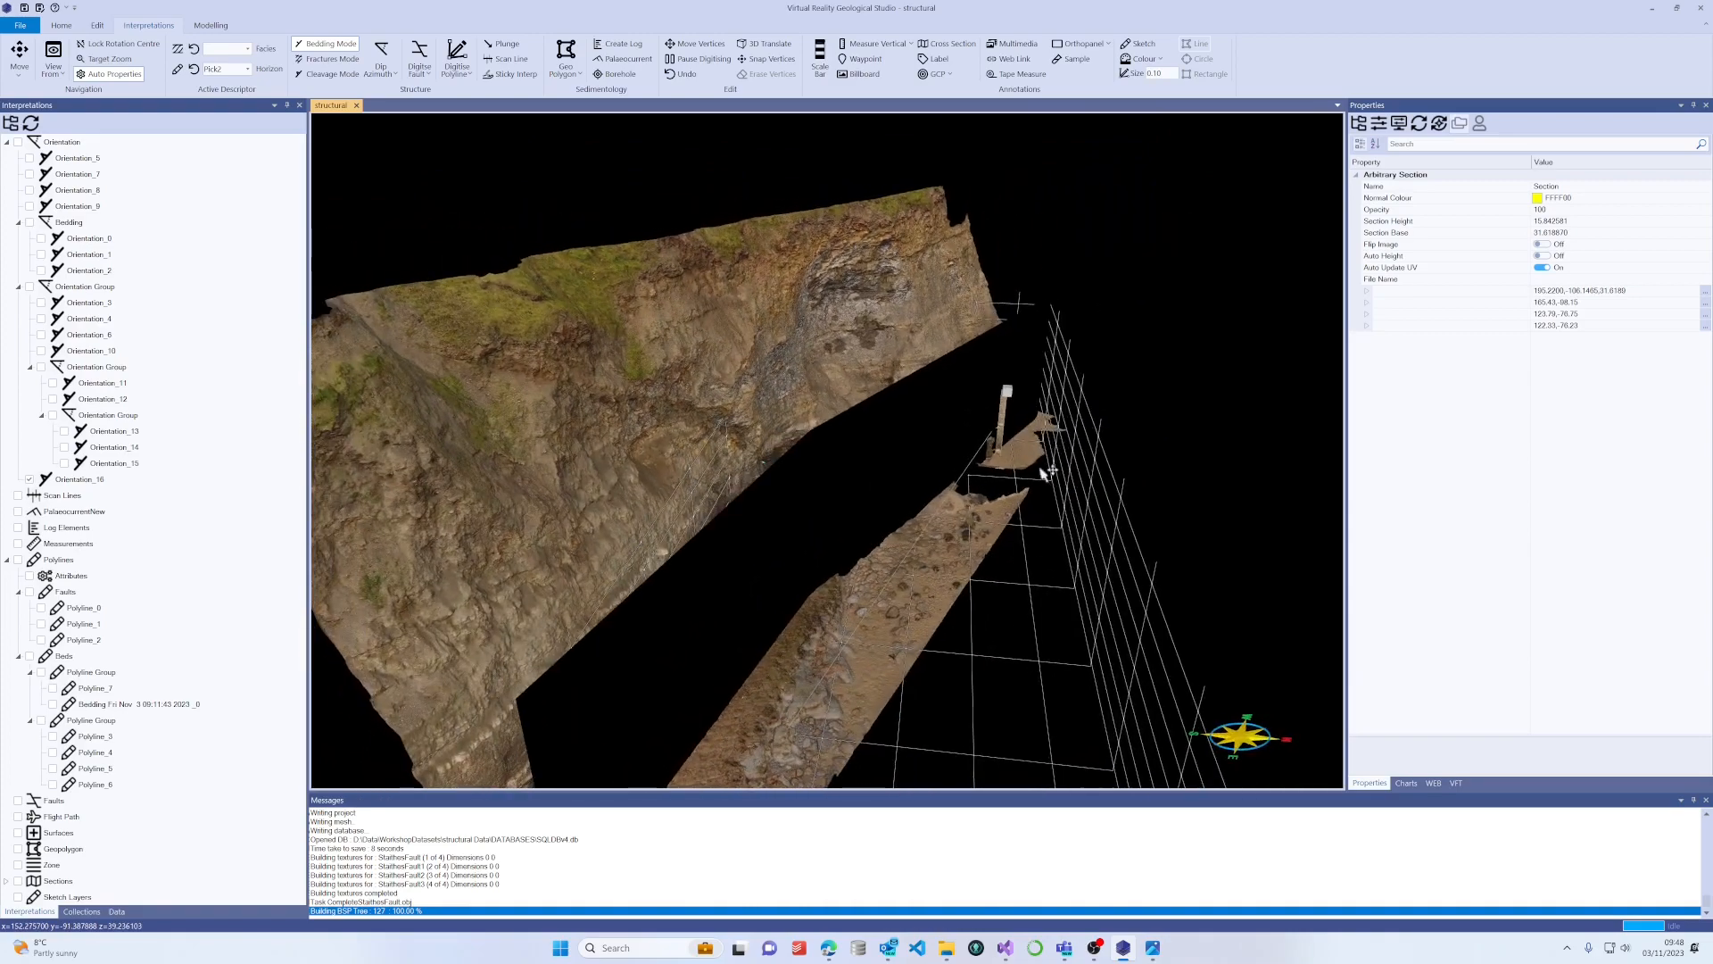
{"action": "left_click_drag", "start_coordinate": [1051, 481], "coordinate": [482, 355]}
{"action": "left_click_drag", "start_coordinate": [750, 463], "coordinate": [879, 502]}
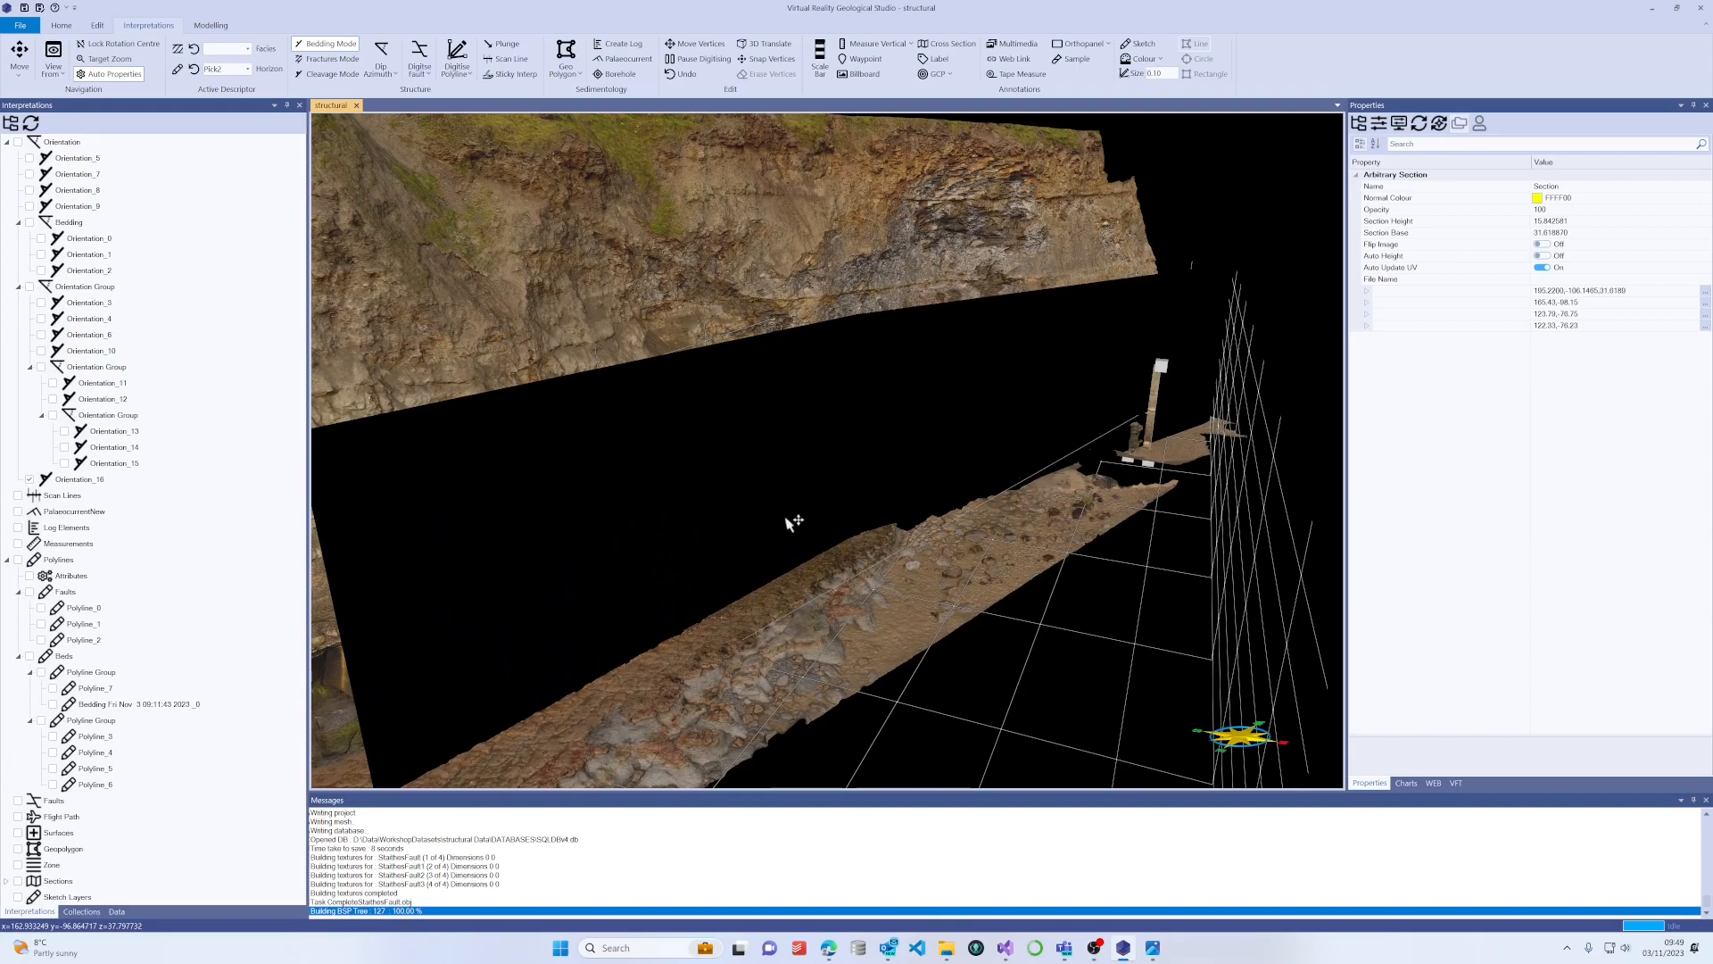
{"action": "scroll", "coordinate": [789, 524], "scroll_direction": "down", "scroll_amount": 3}
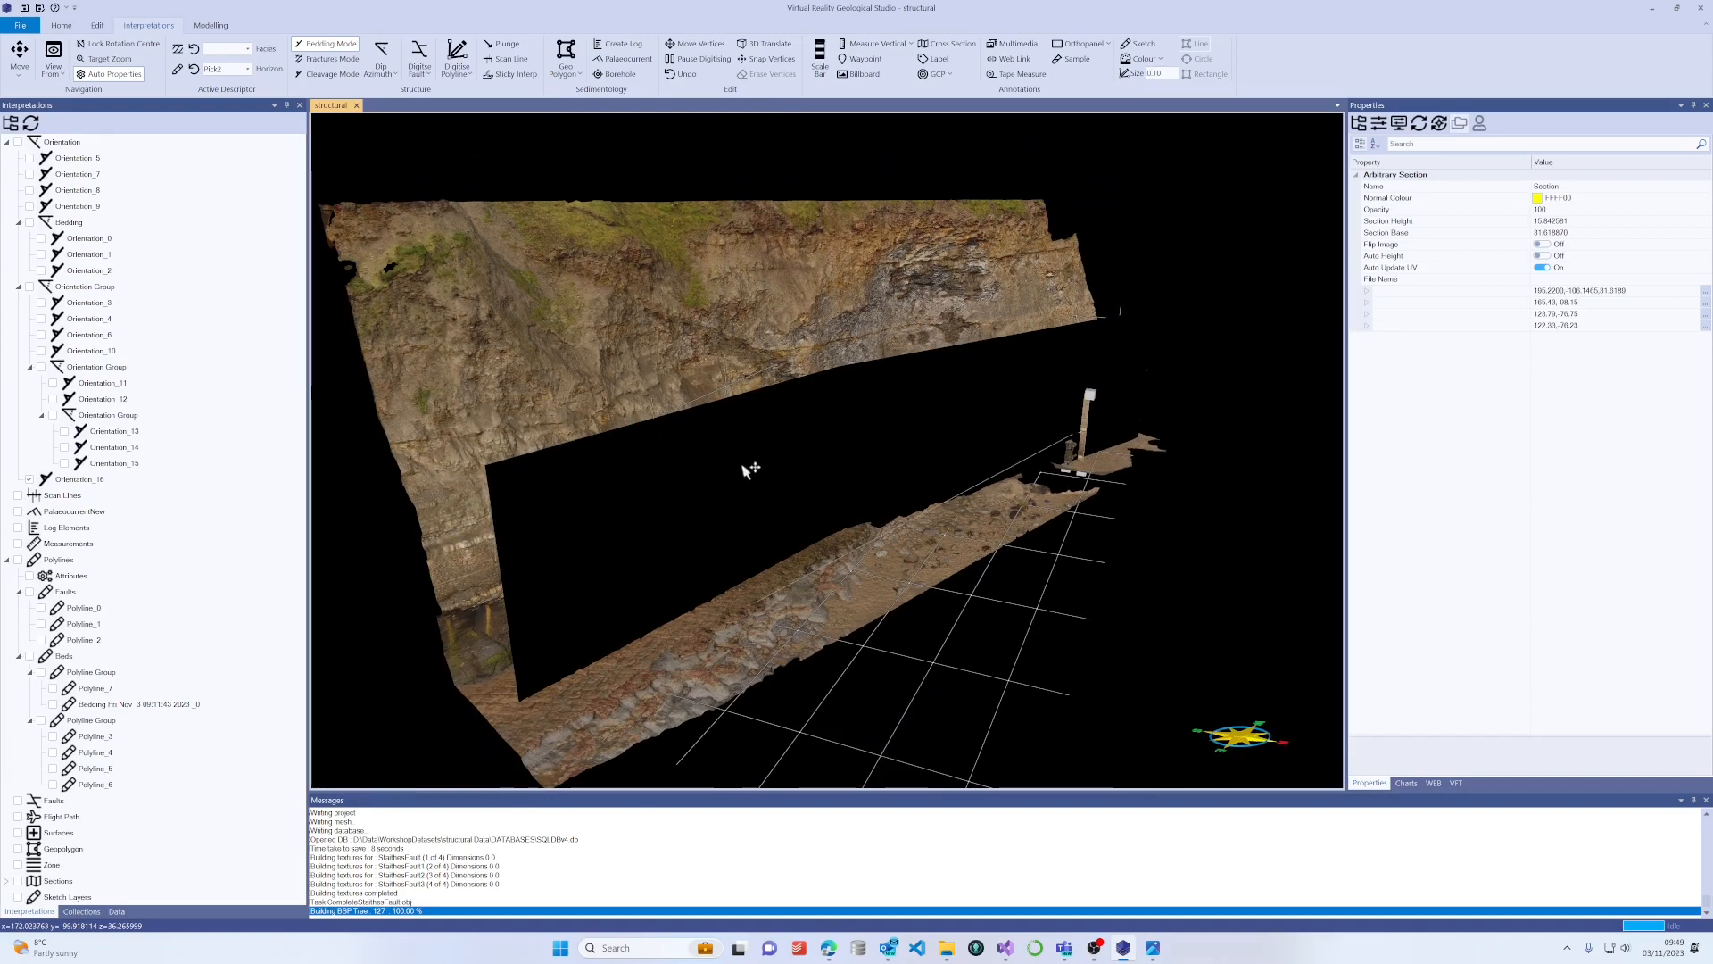
{"action": "left_click_drag", "start_coordinate": [746, 474], "coordinate": [731, 425]}
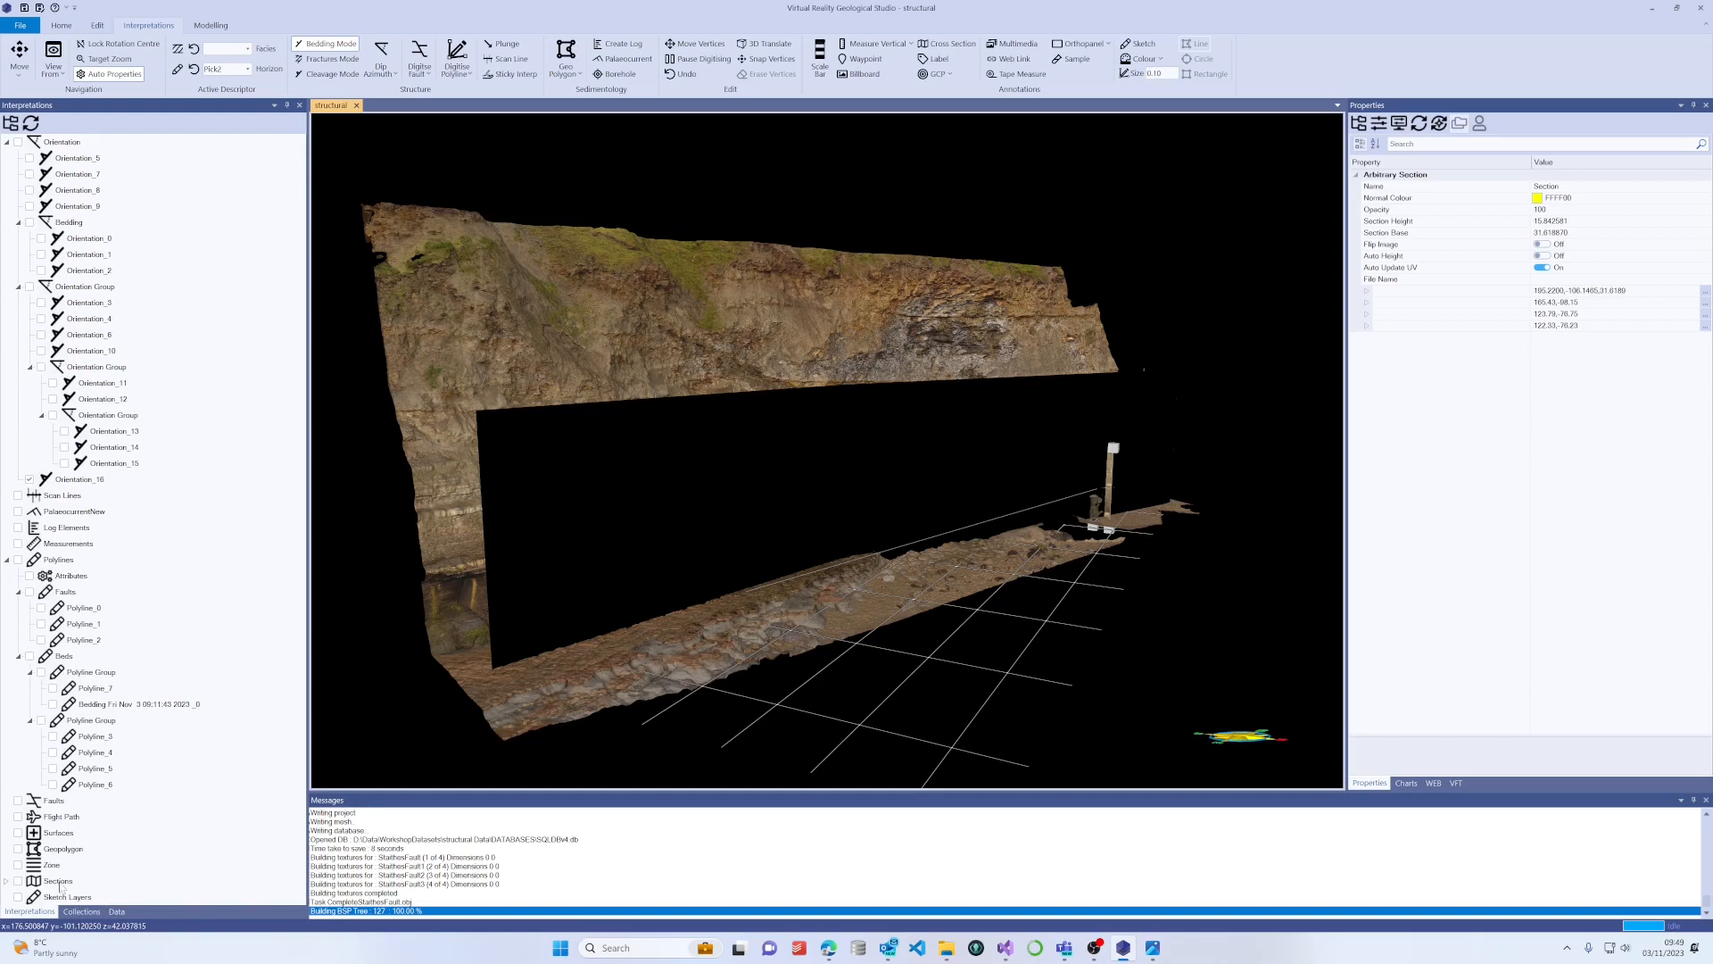
Import the seismic JPG image onto the new section and inspect it against the cliff.
{"action": "left_click", "coordinate": [9, 882]}
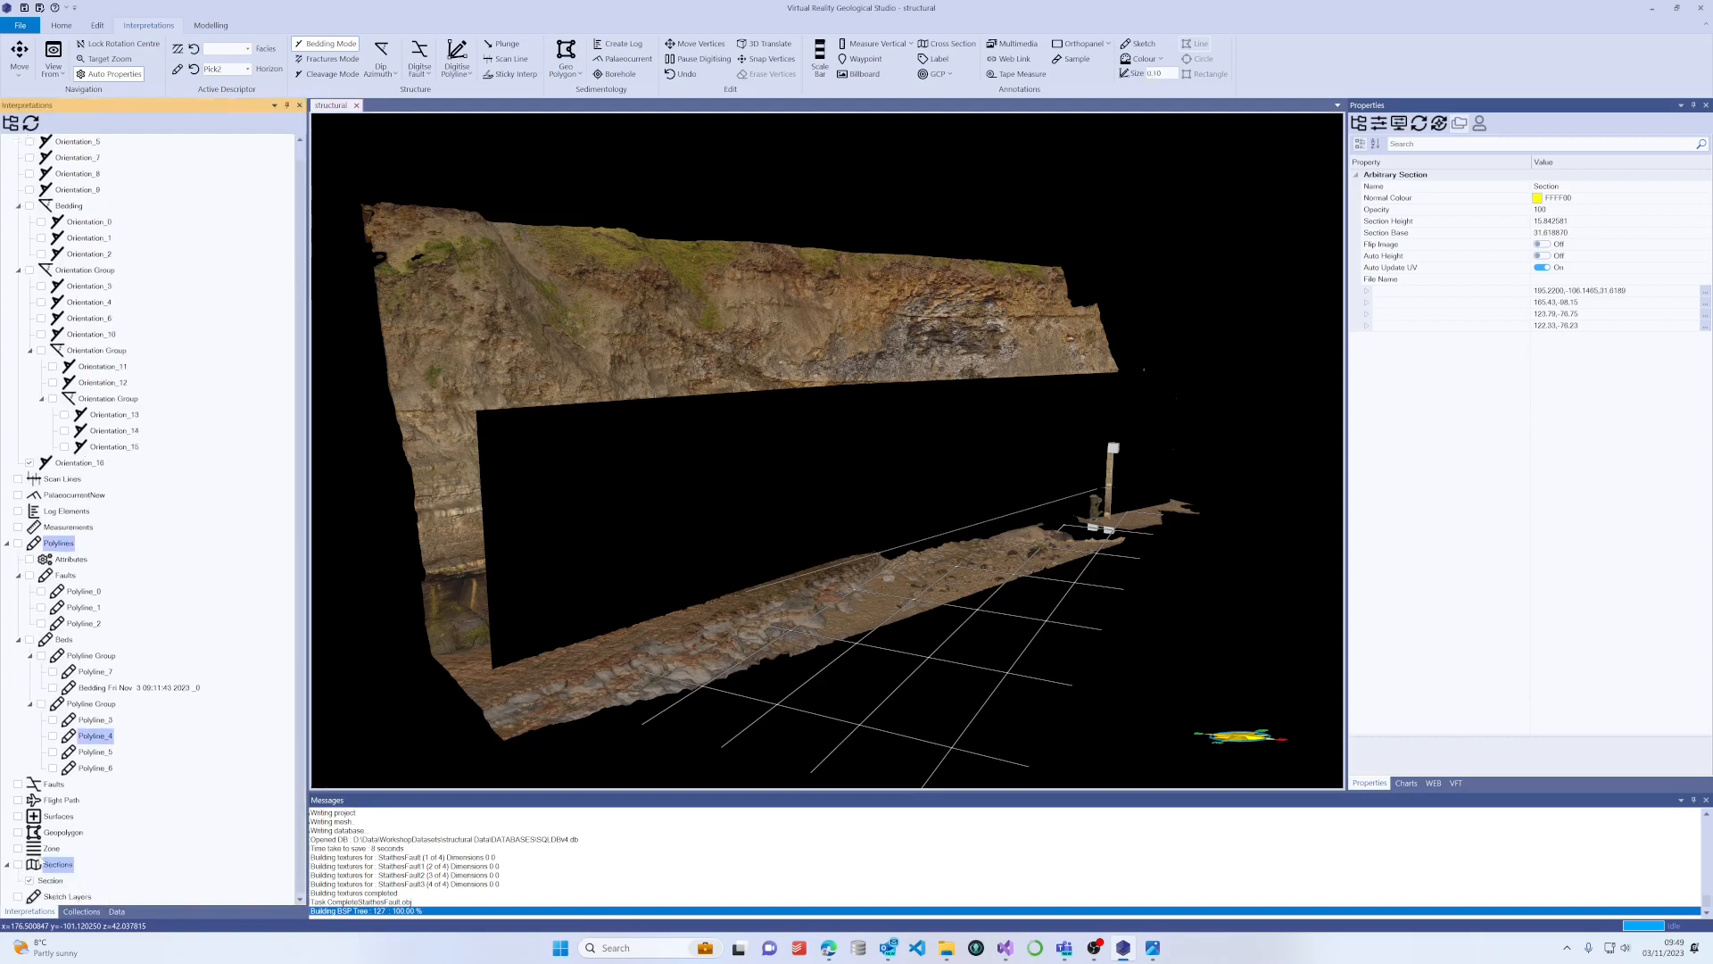
{"action": "right_click", "coordinate": [53, 881]}
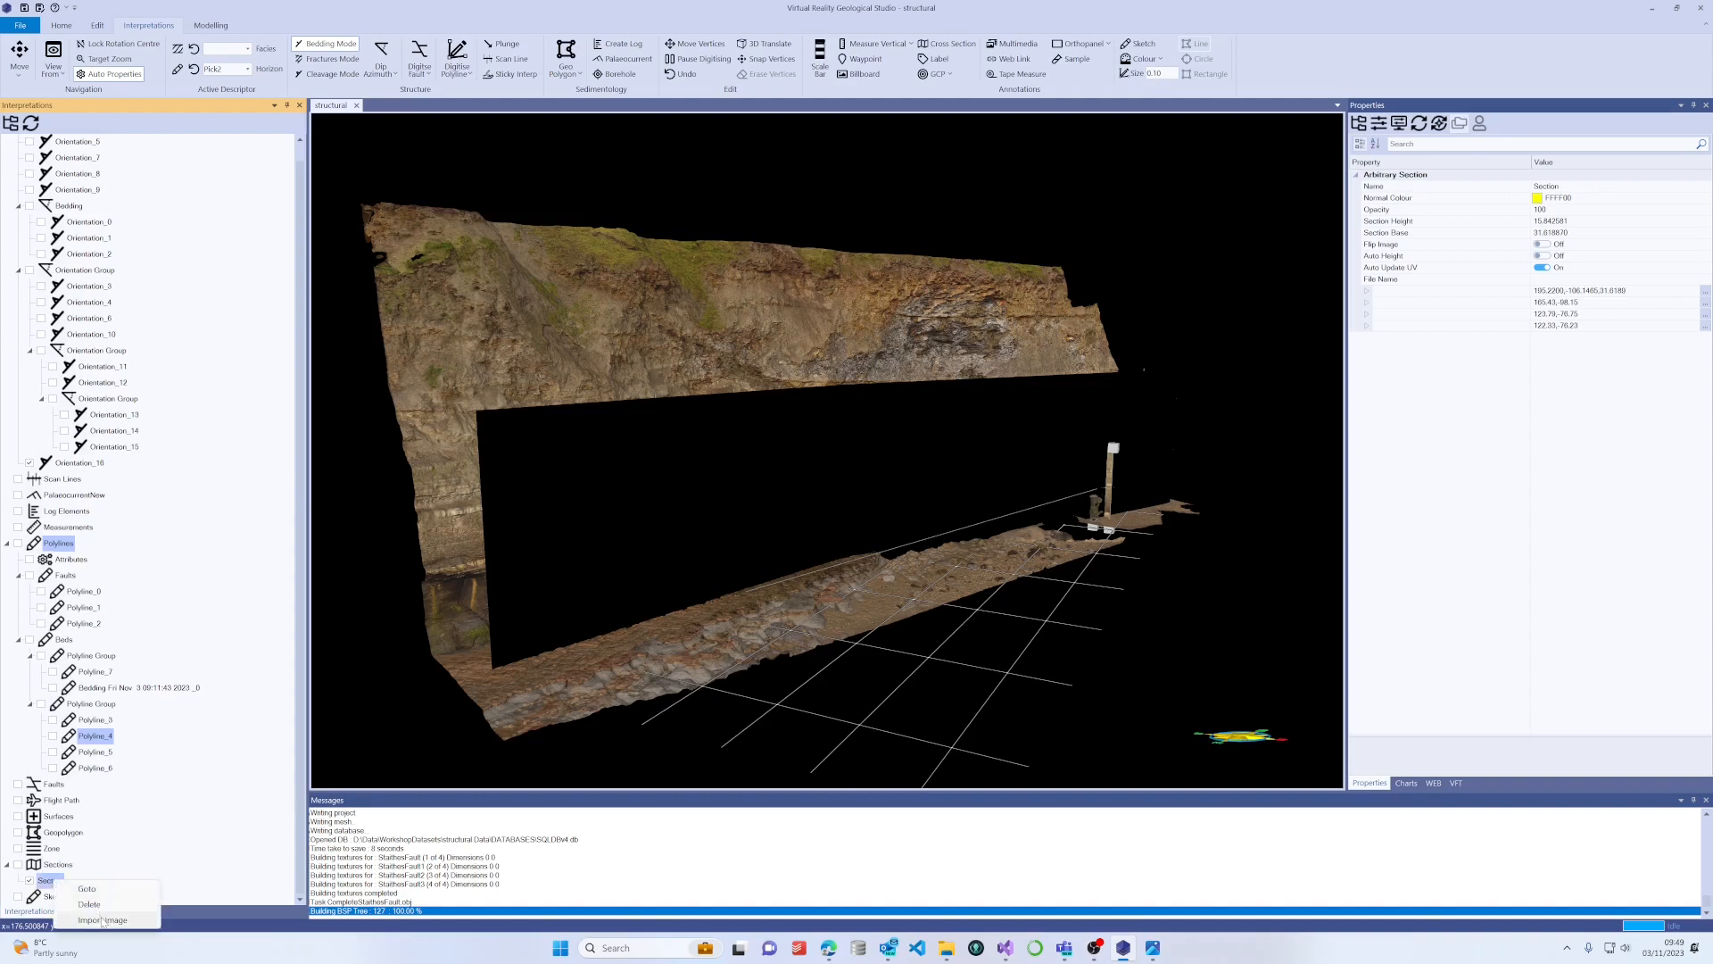
{"action": "left_click", "coordinate": [102, 920]}
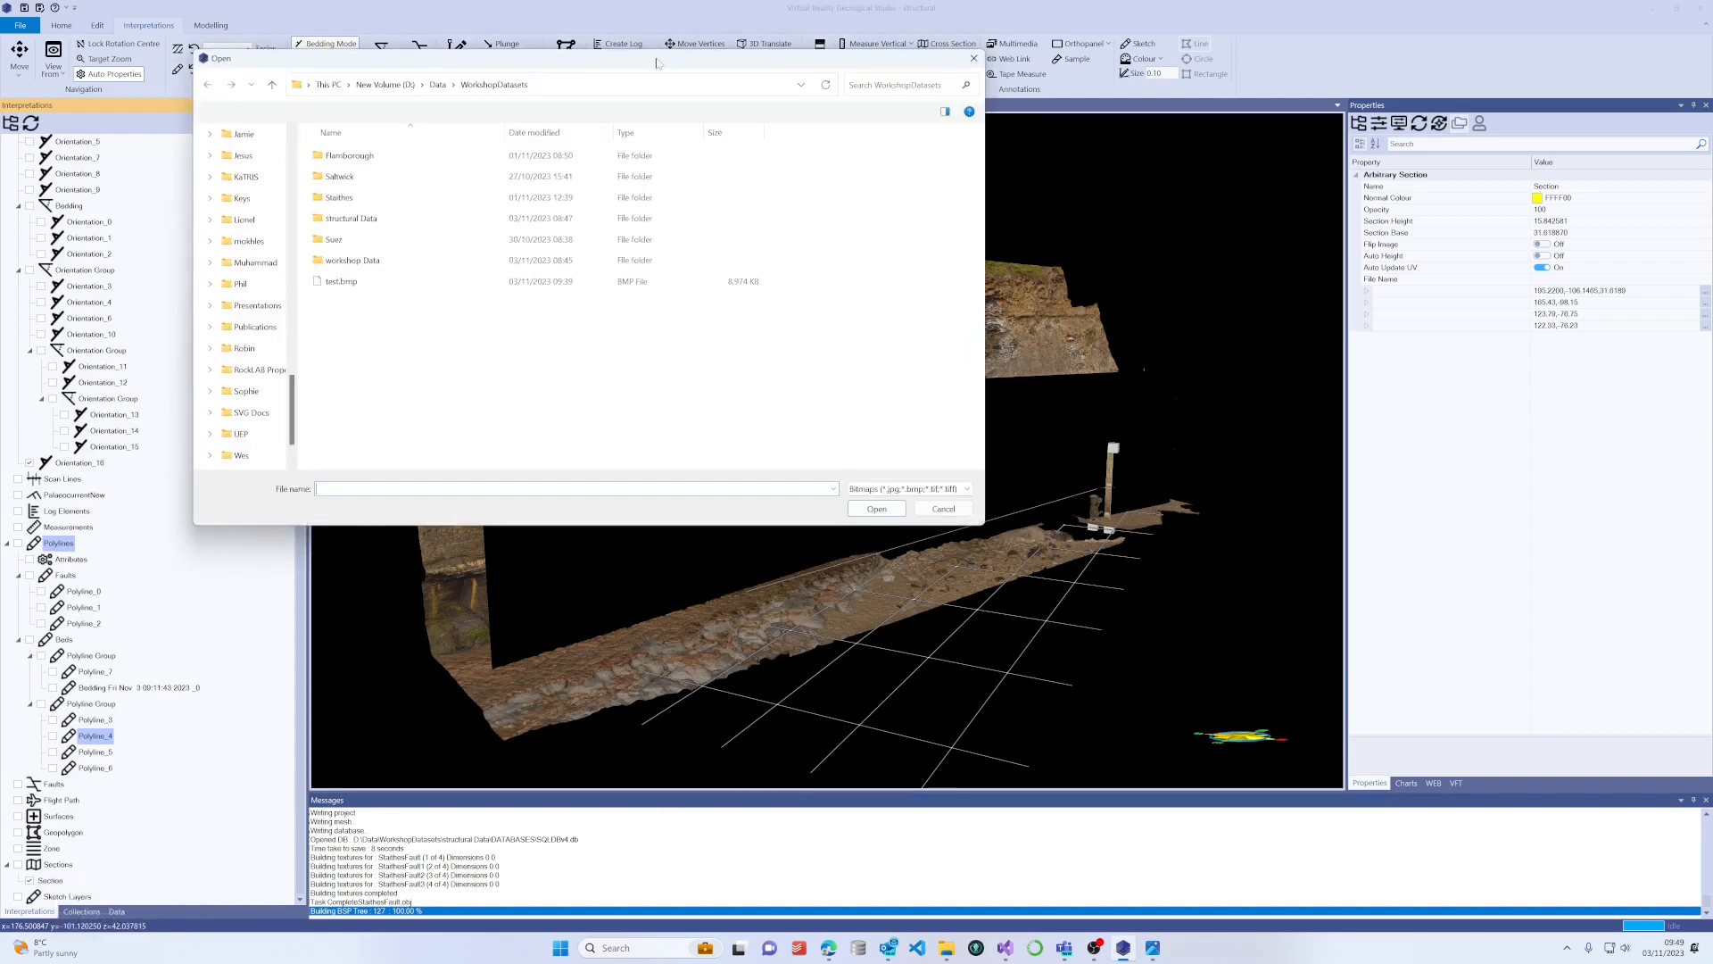
{"action": "left_click_drag", "start_coordinate": [656, 63], "coordinate": [1277, 132]}
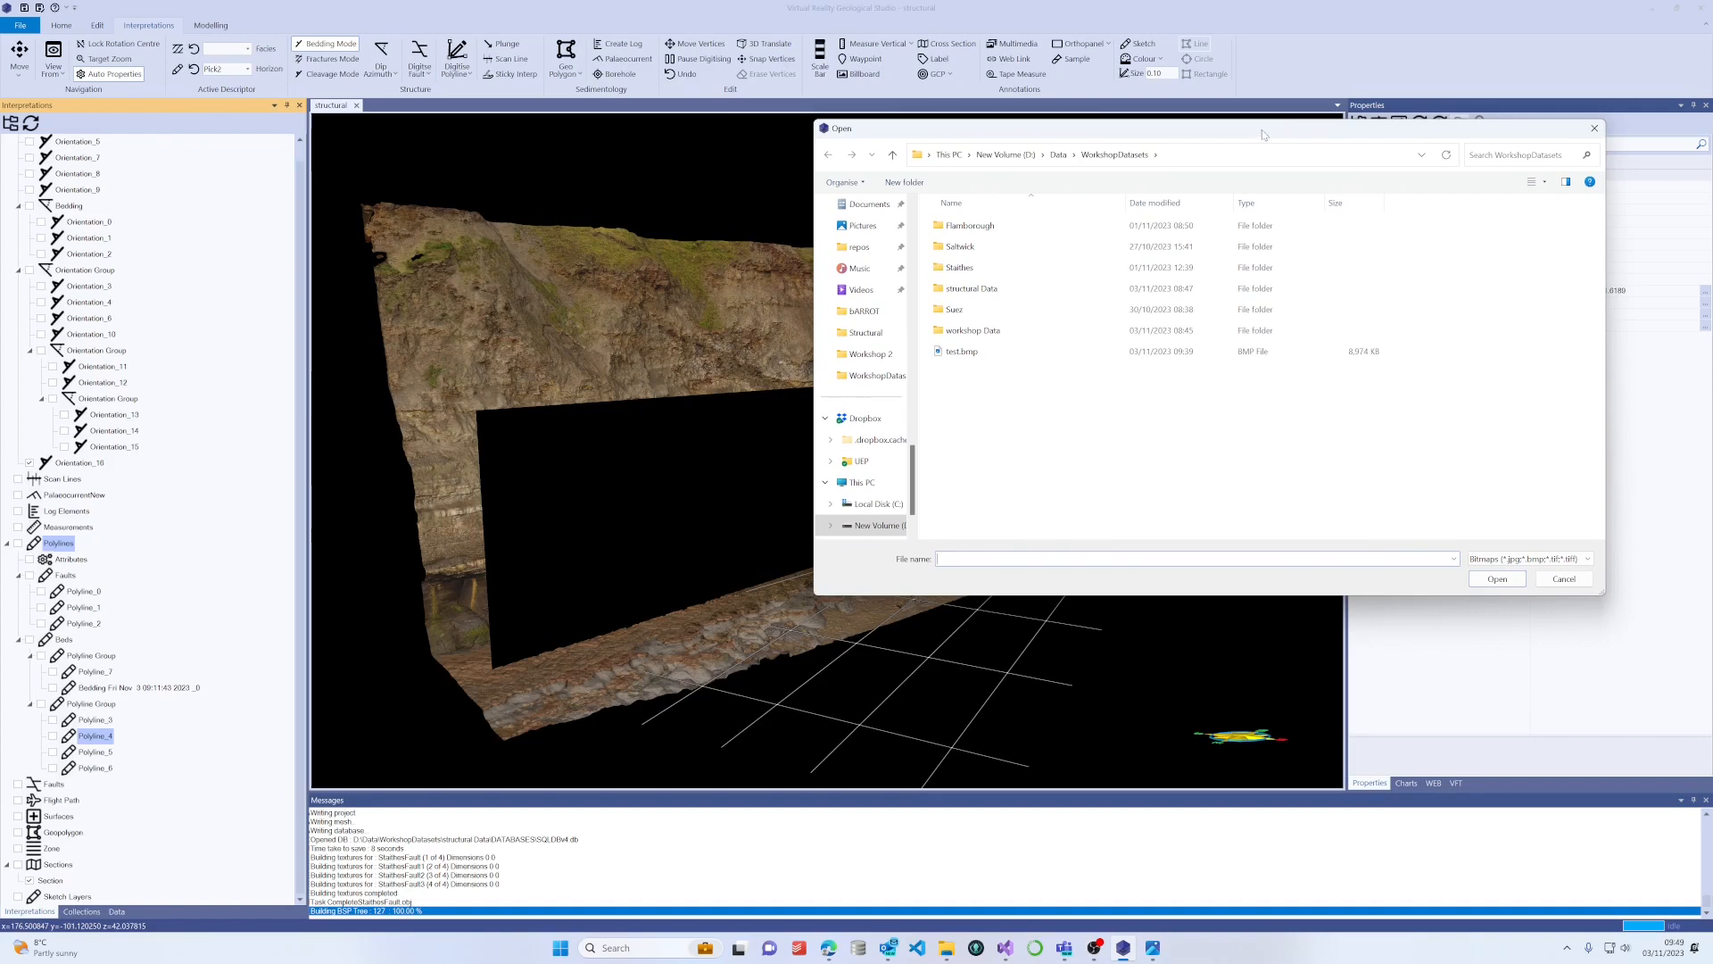
{"action": "left_click_drag", "start_coordinate": [1240, 136], "coordinate": [1183, 132]}
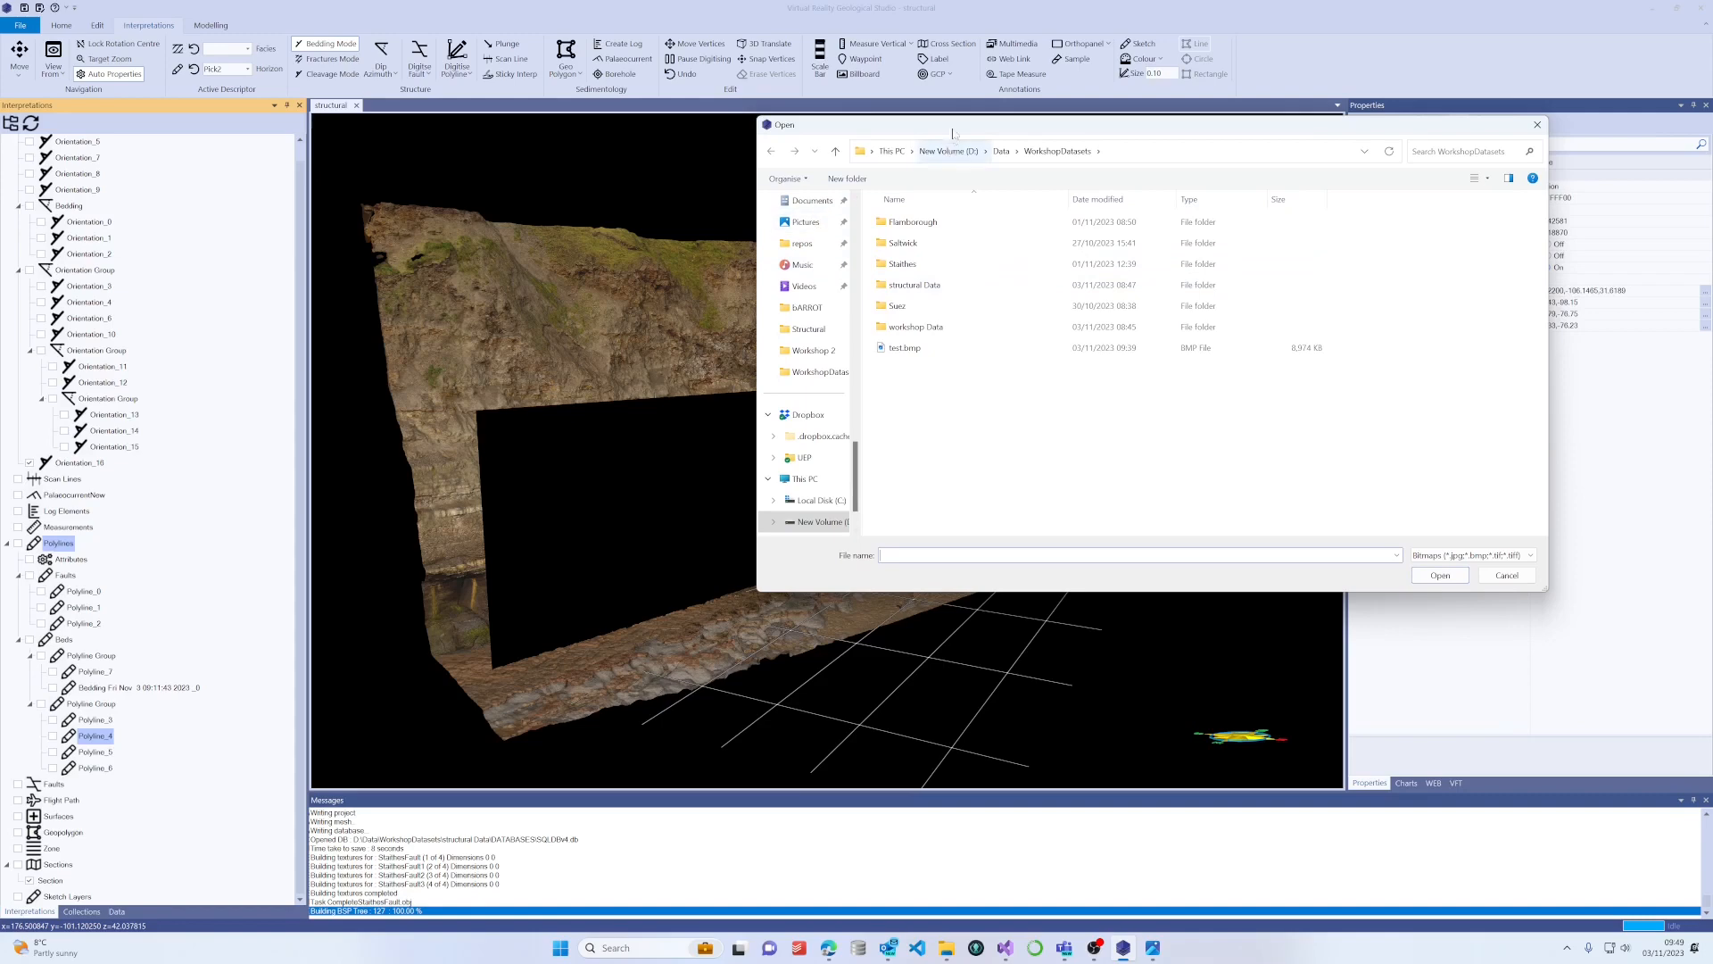
{"action": "key", "text": "Escape"}
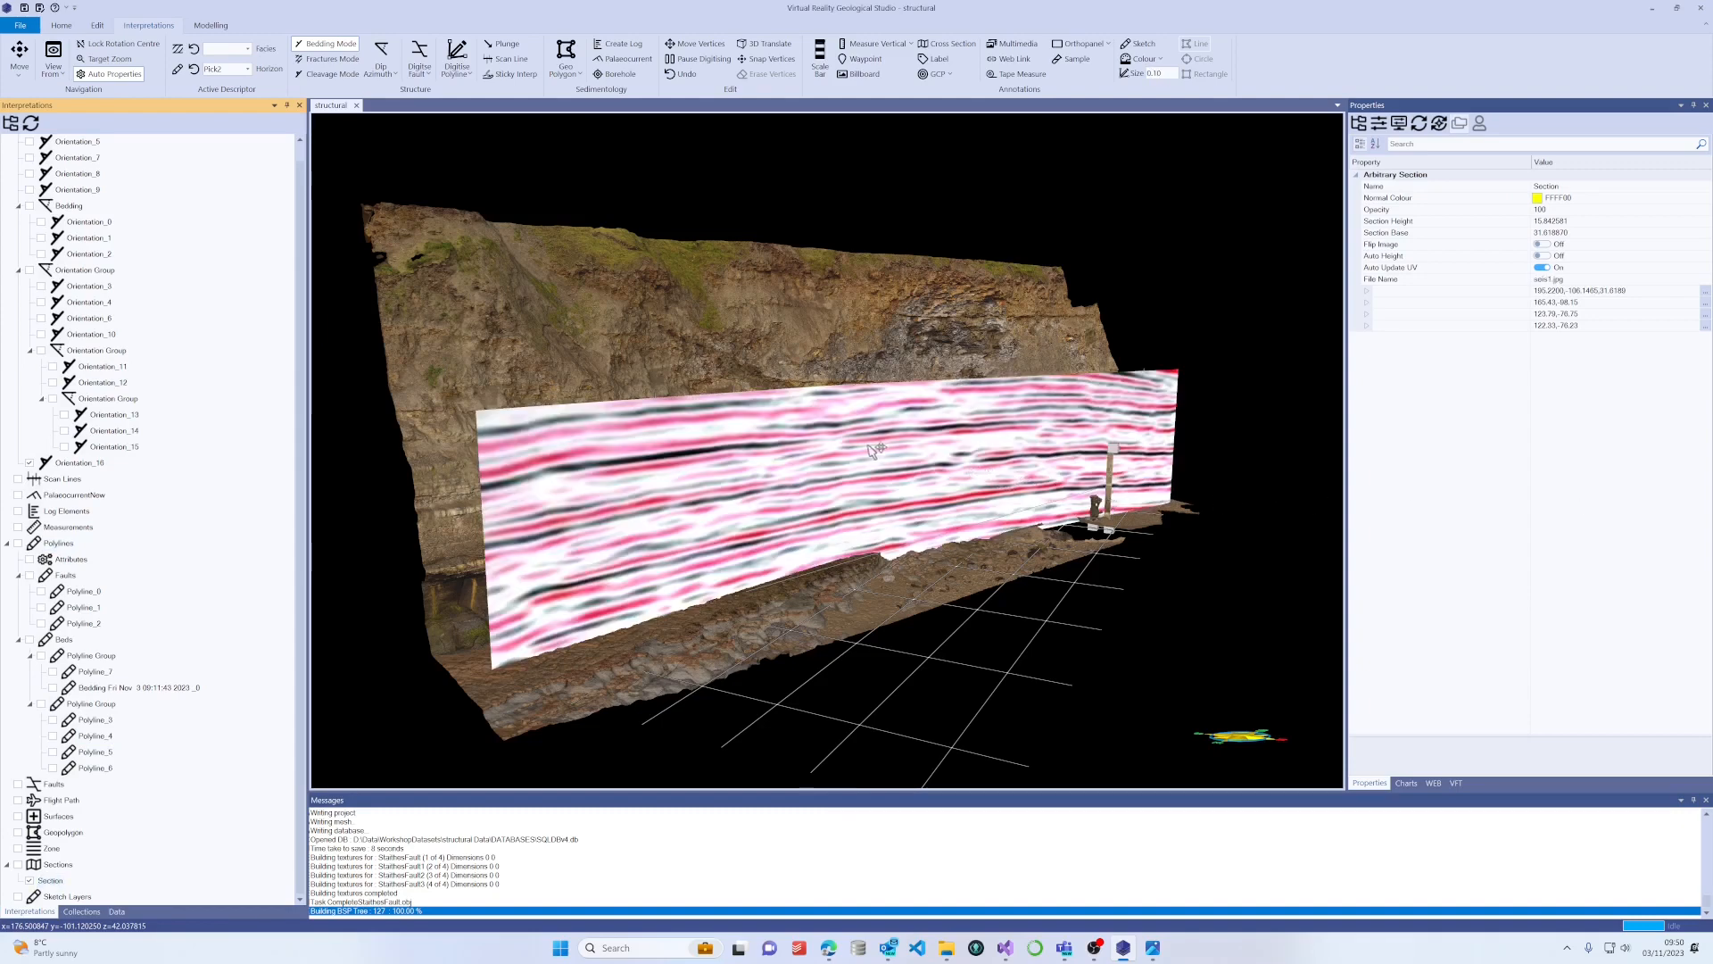
{"action": "left_click_drag", "start_coordinate": [982, 477], "coordinate": [901, 480]}
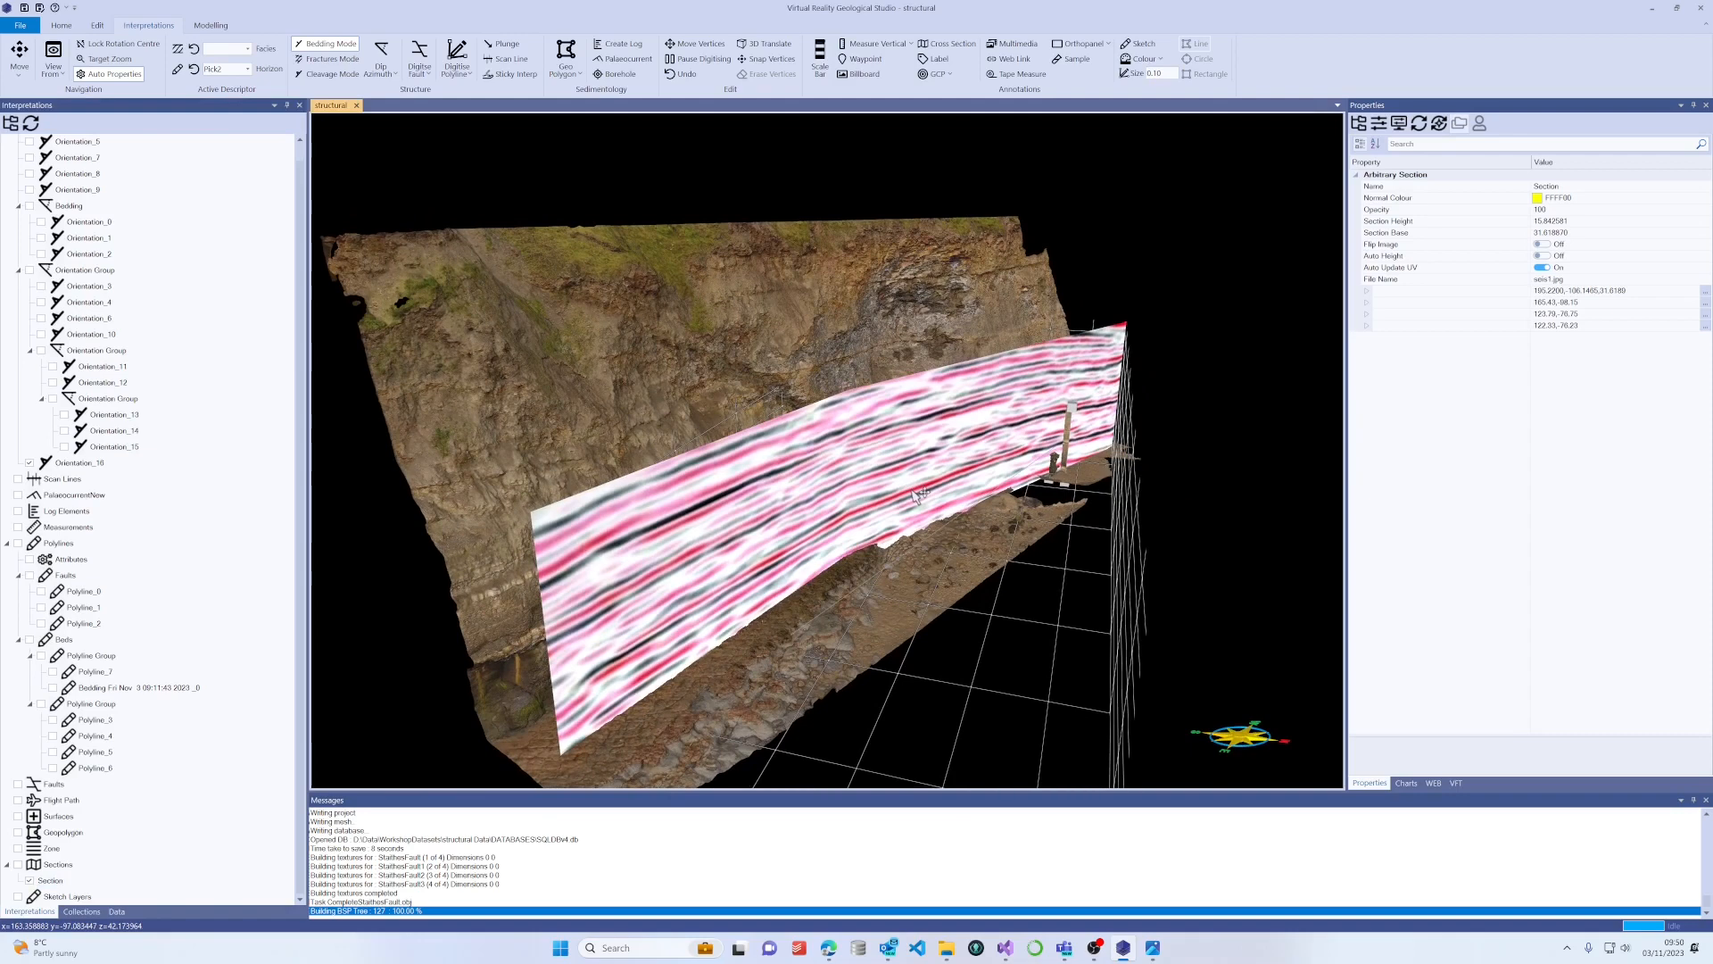
{"action": "left_click_drag", "start_coordinate": [864, 466], "coordinate": [803, 447]}
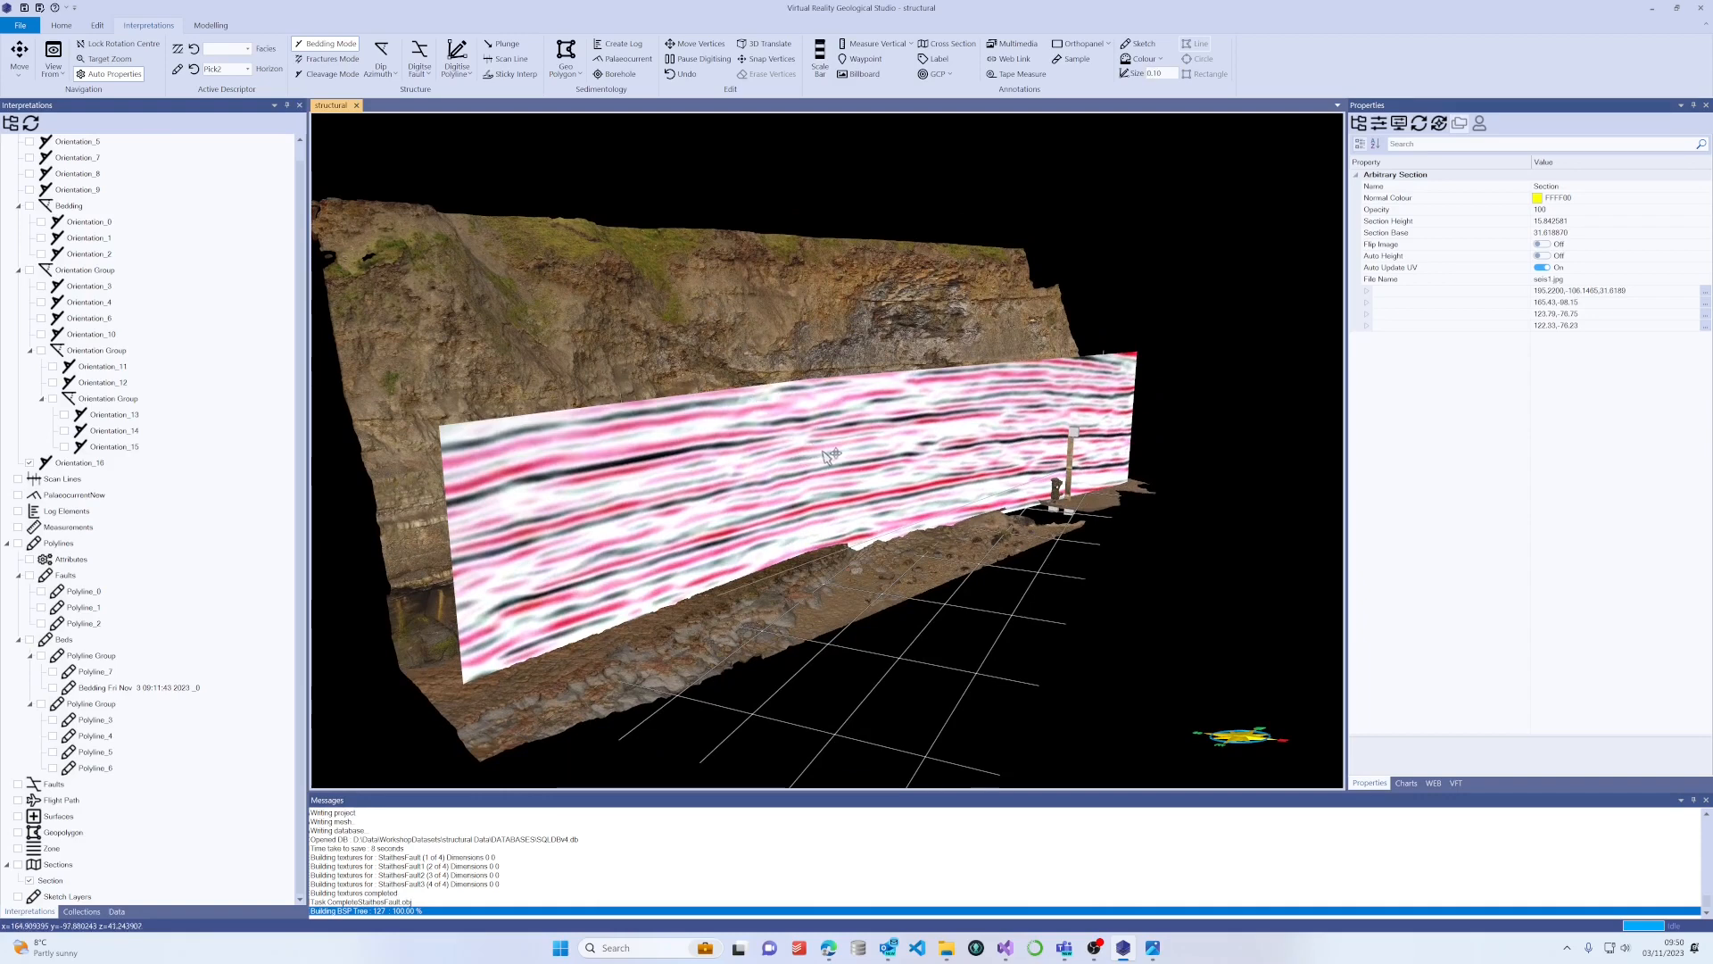
{"action": "left_click_drag", "start_coordinate": [821, 459], "coordinate": [886, 464]}
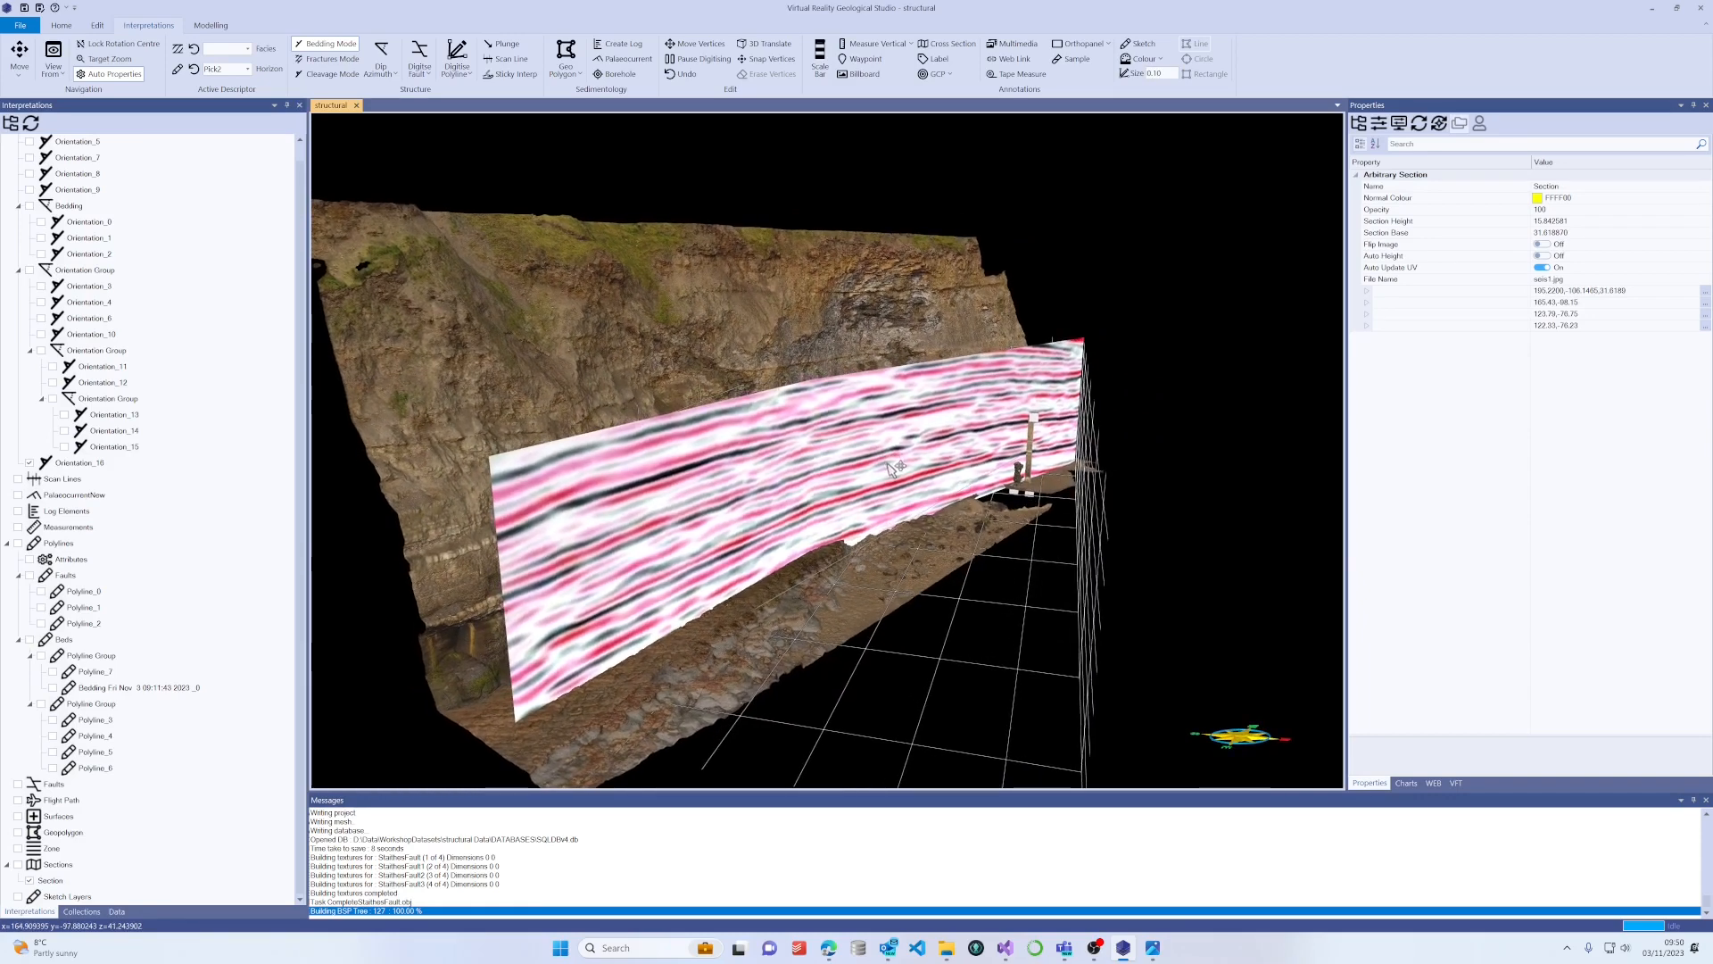
{"action": "scroll", "coordinate": [880, 461], "scroll_direction": "down", "scroll_amount": 1}
{"action": "scroll", "coordinate": [880, 461], "scroll_direction": "up", "scroll_amount": 2}
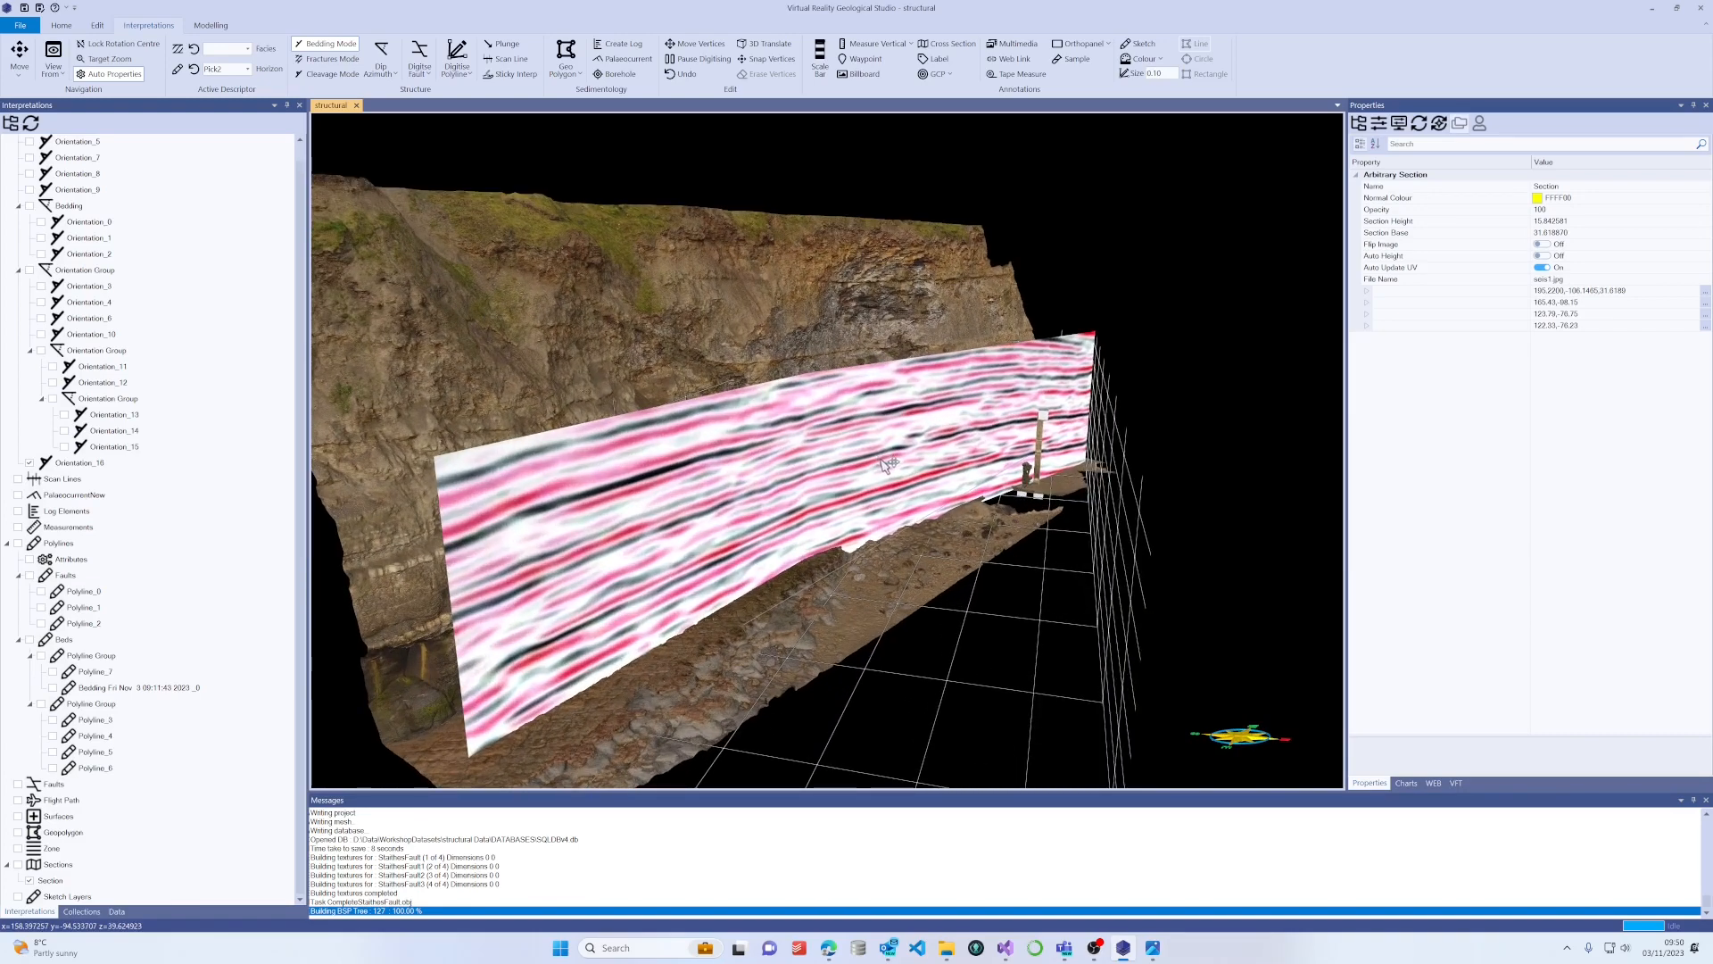
Move the whole seismic section with 3D Translate, raising it above the foreshore and shifting it slightly along the cliff.
{"action": "scroll", "coordinate": [892, 466], "scroll_direction": "up", "scroll_amount": 2}
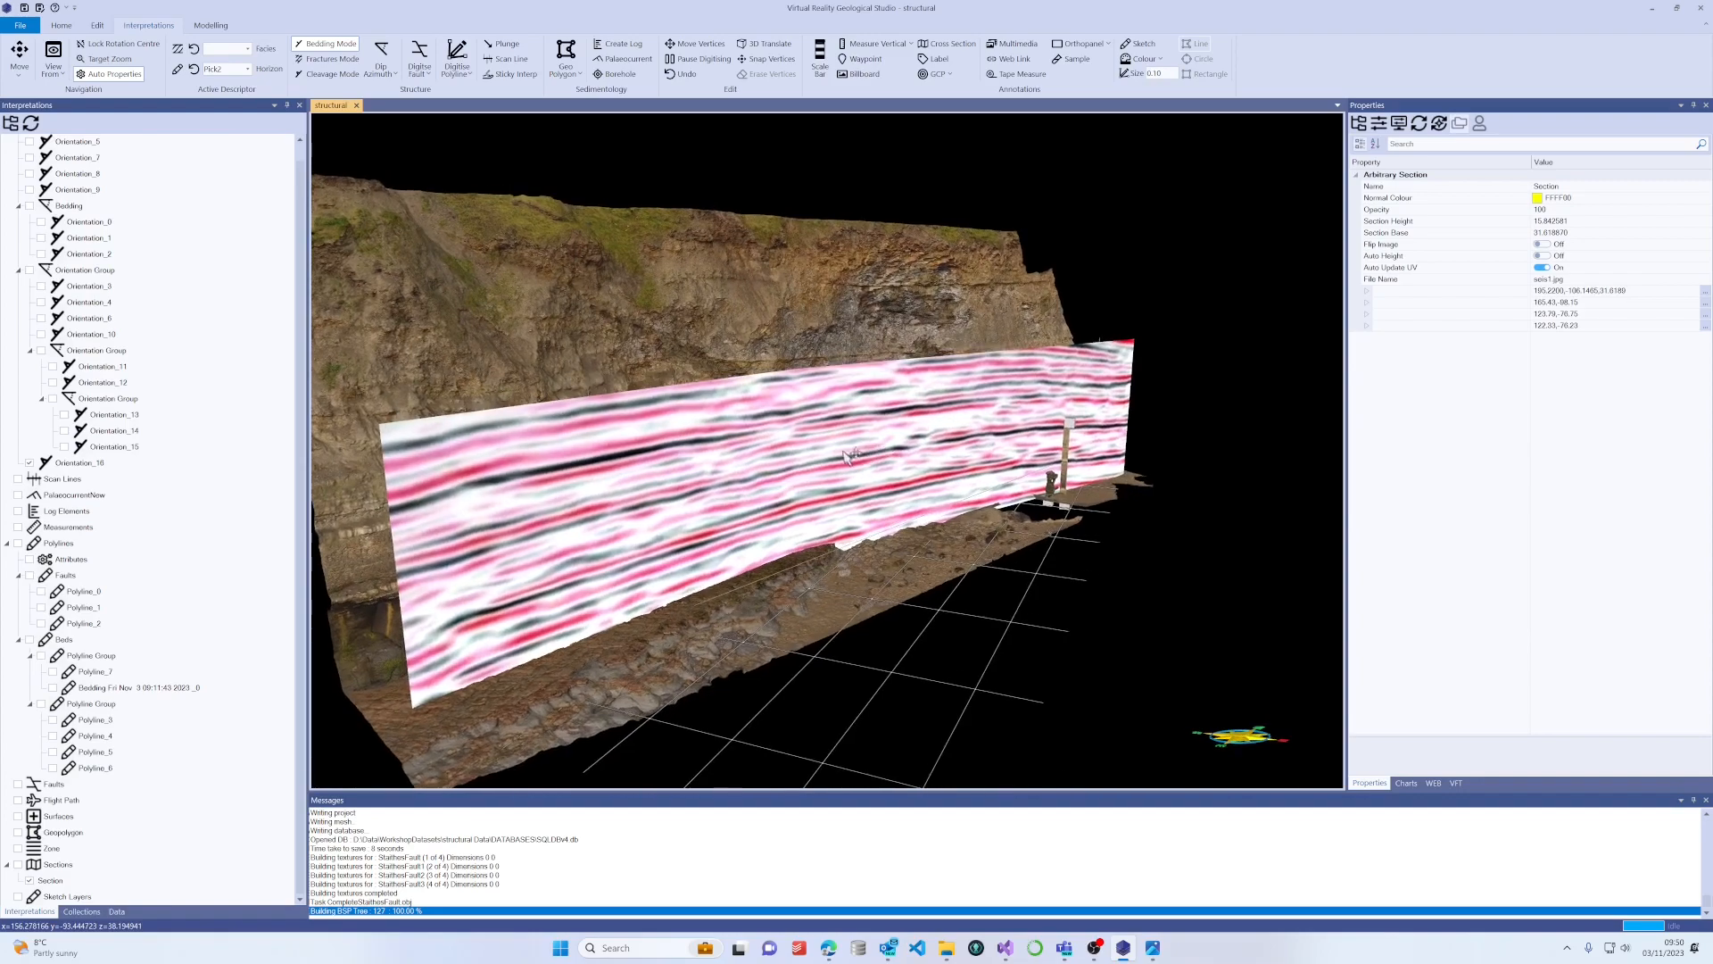
{"action": "scroll", "coordinate": [846, 455], "scroll_direction": "up", "scroll_amount": 1}
{"action": "scroll", "coordinate": [837, 451], "scroll_direction": "up", "scroll_amount": 5}
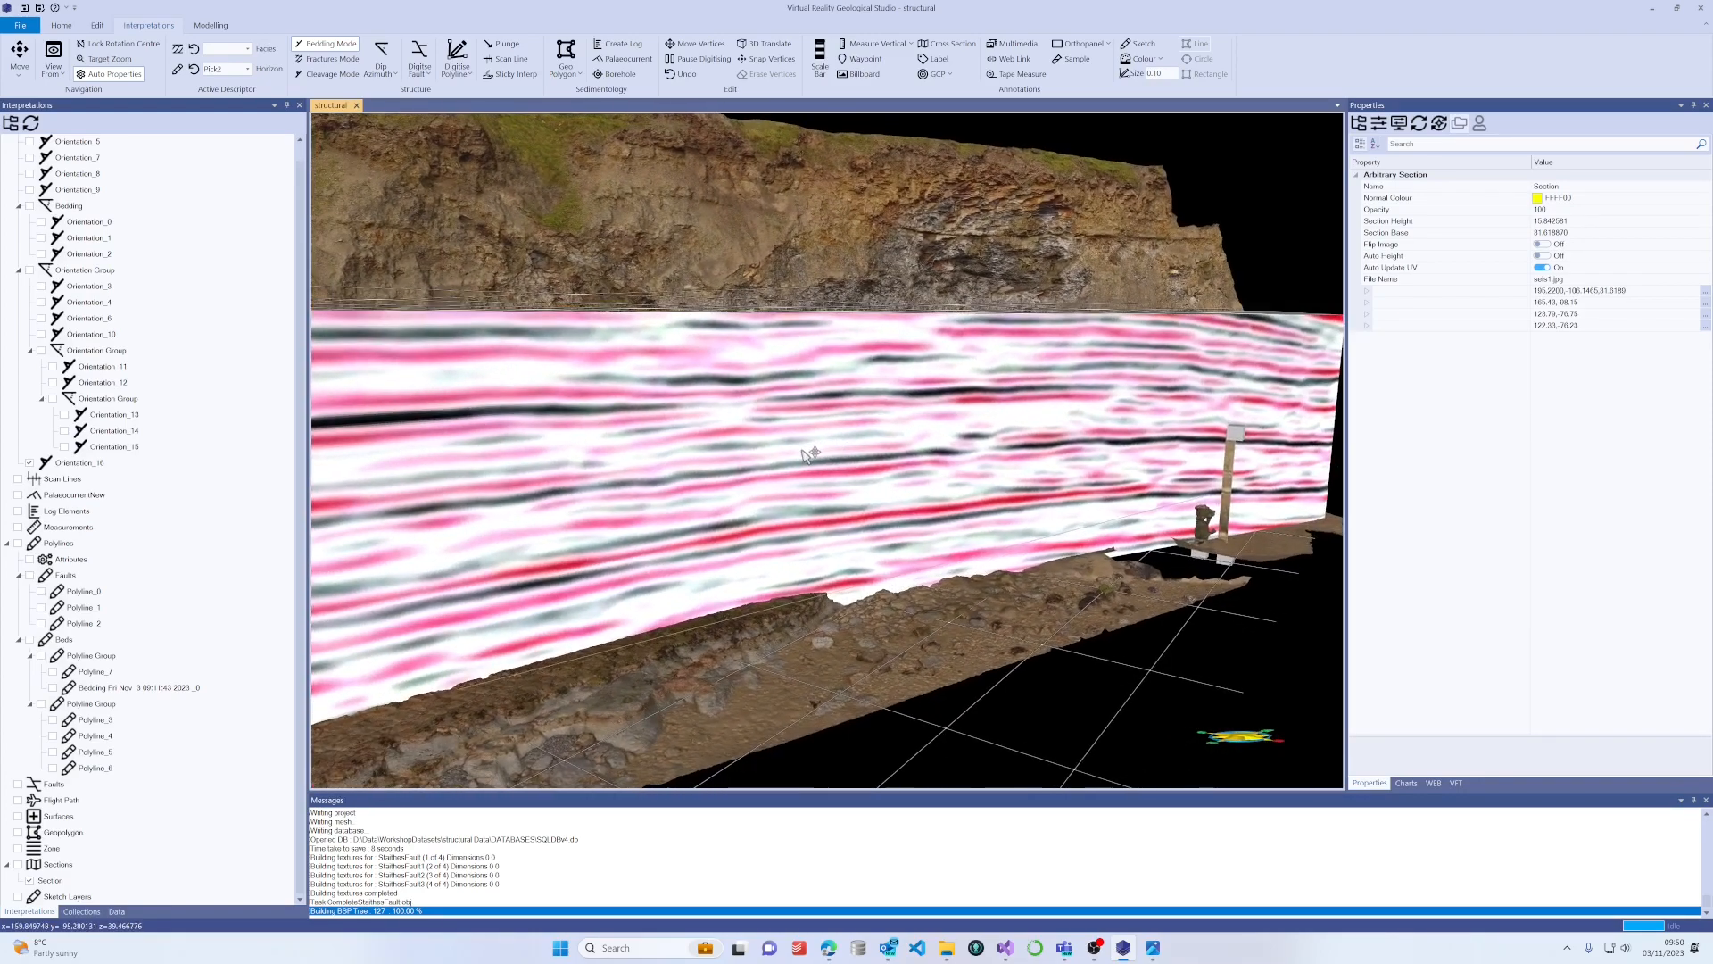
{"action": "scroll", "coordinate": [831, 455], "scroll_direction": "up", "scroll_amount": 2}
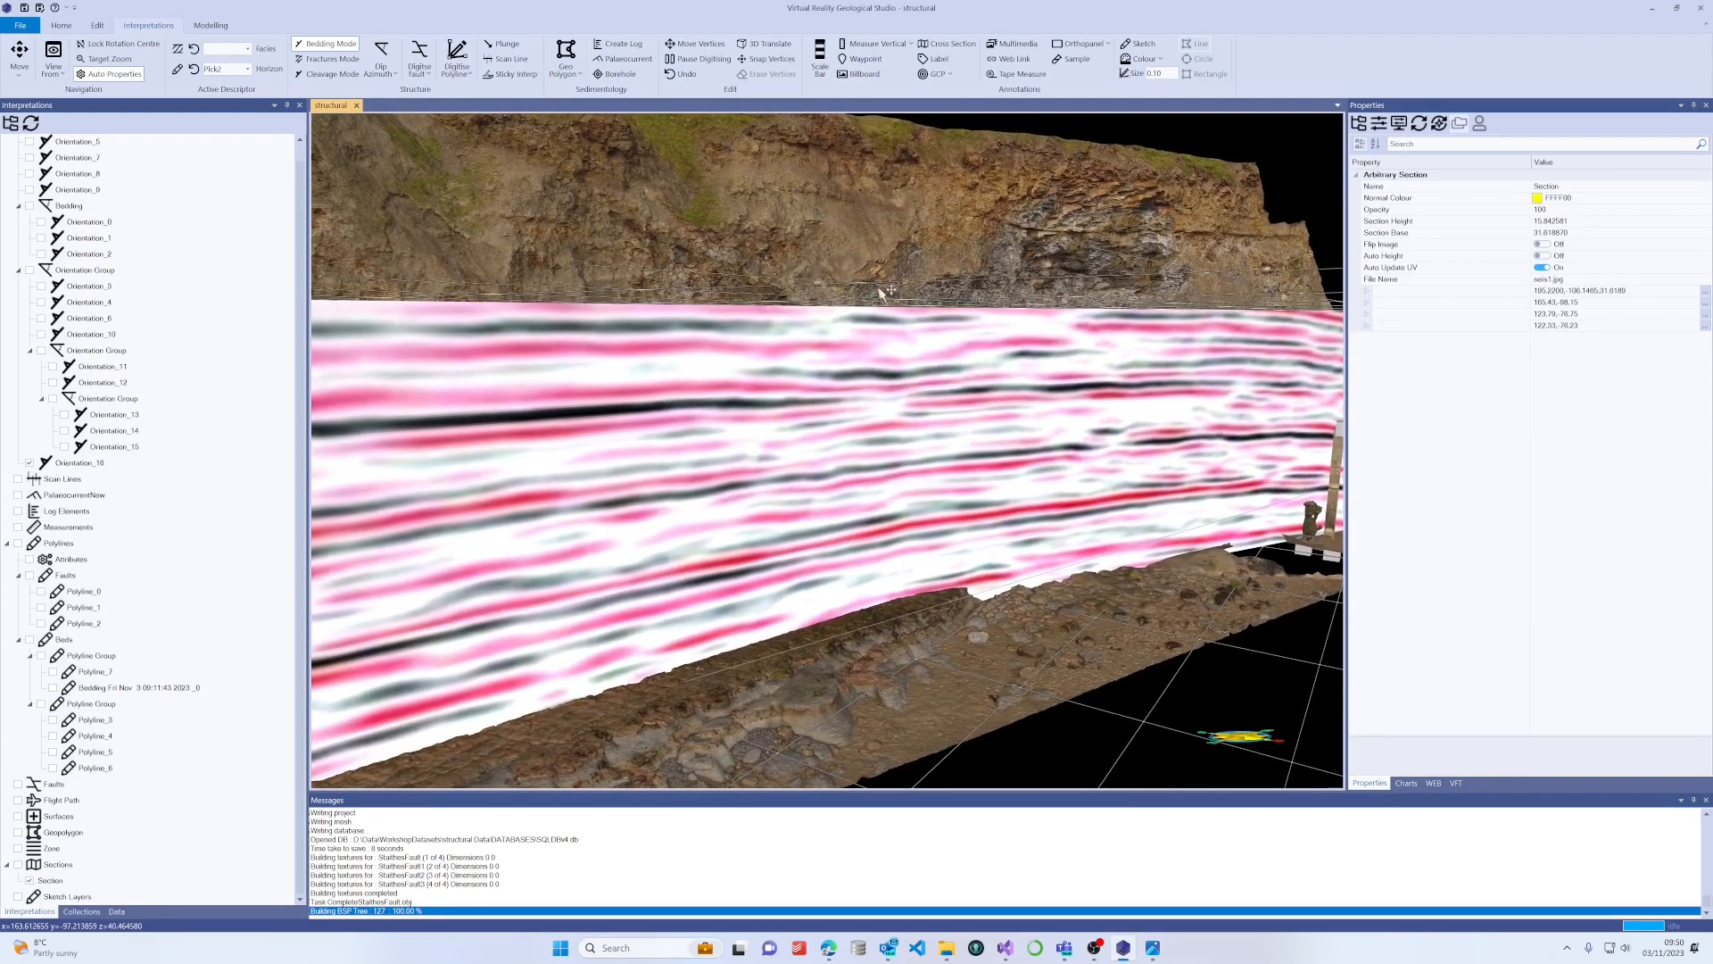
{"action": "left_click", "coordinate": [769, 49]}
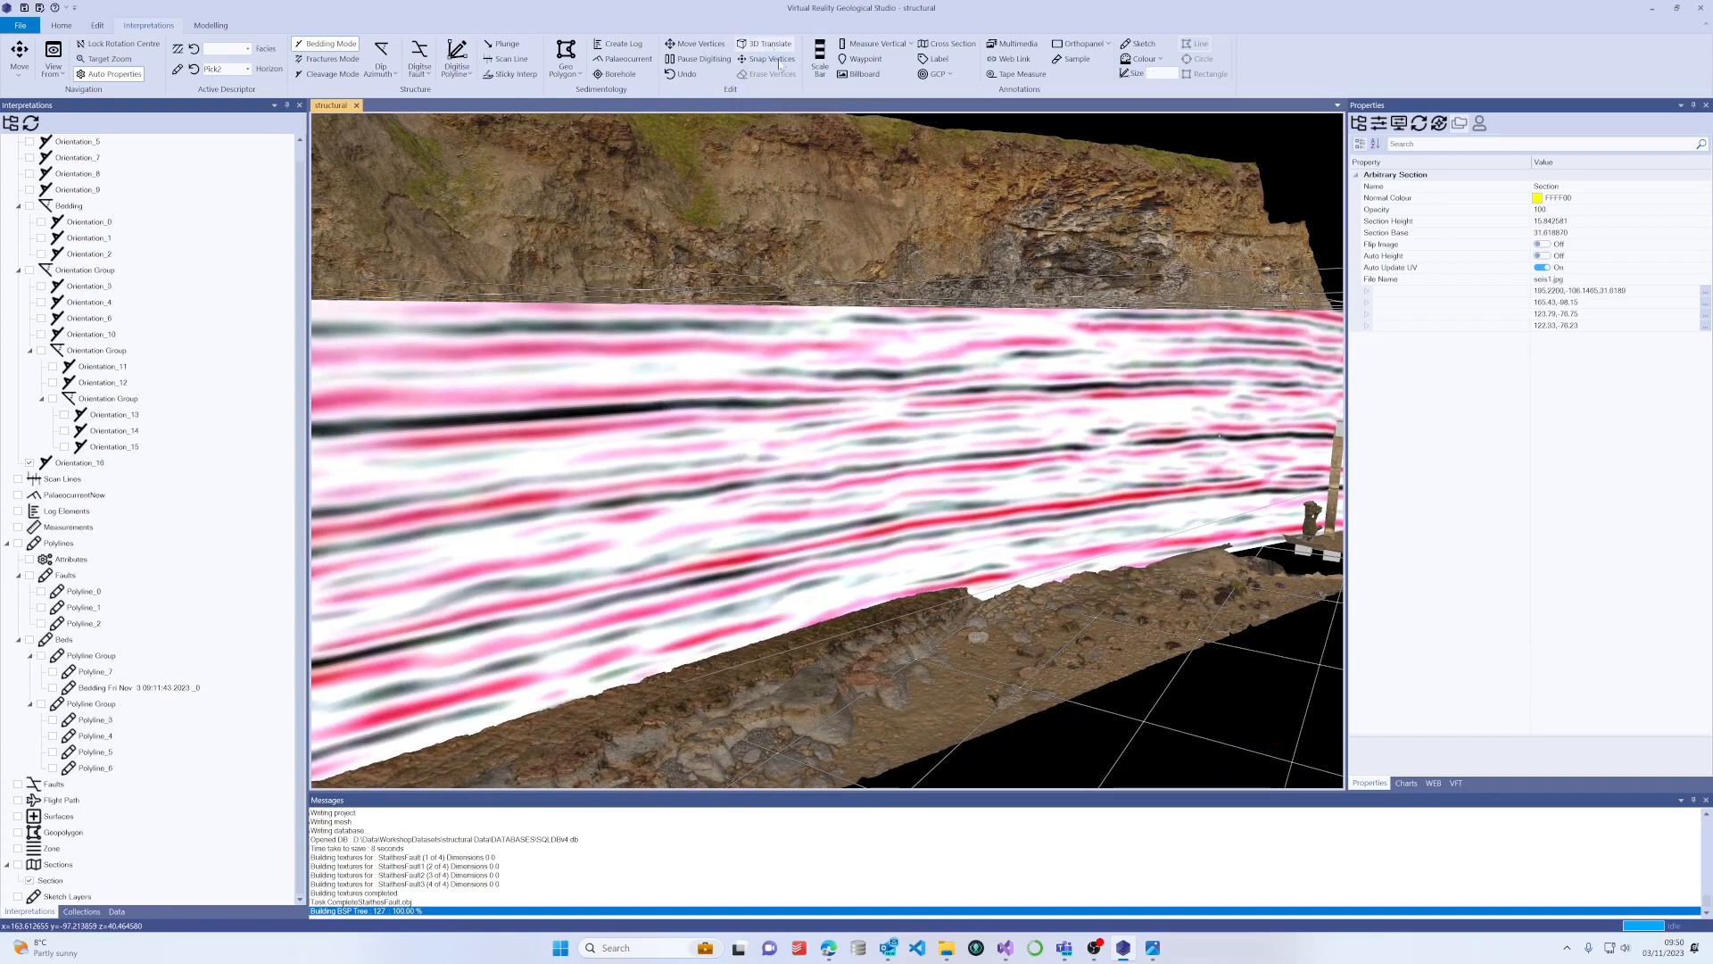
{"action": "scroll", "coordinate": [983, 418], "scroll_direction": "down", "scroll_amount": 3}
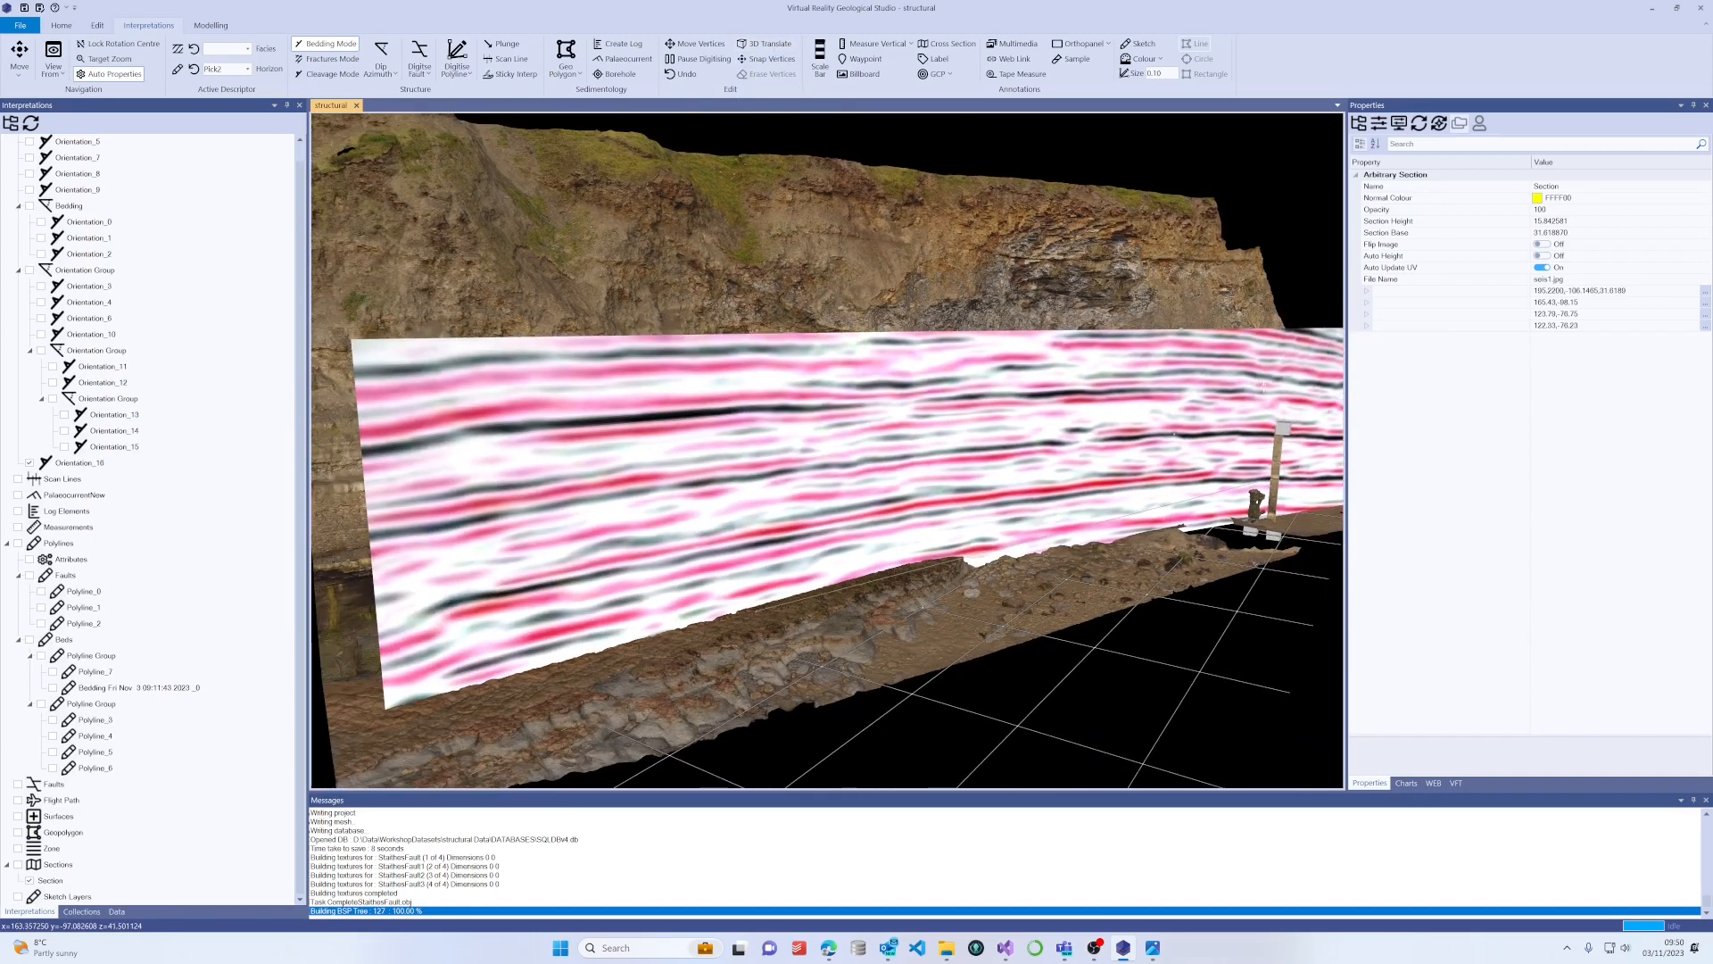
{"action": "scroll", "coordinate": [982, 418], "scroll_direction": "up", "scroll_amount": 5}
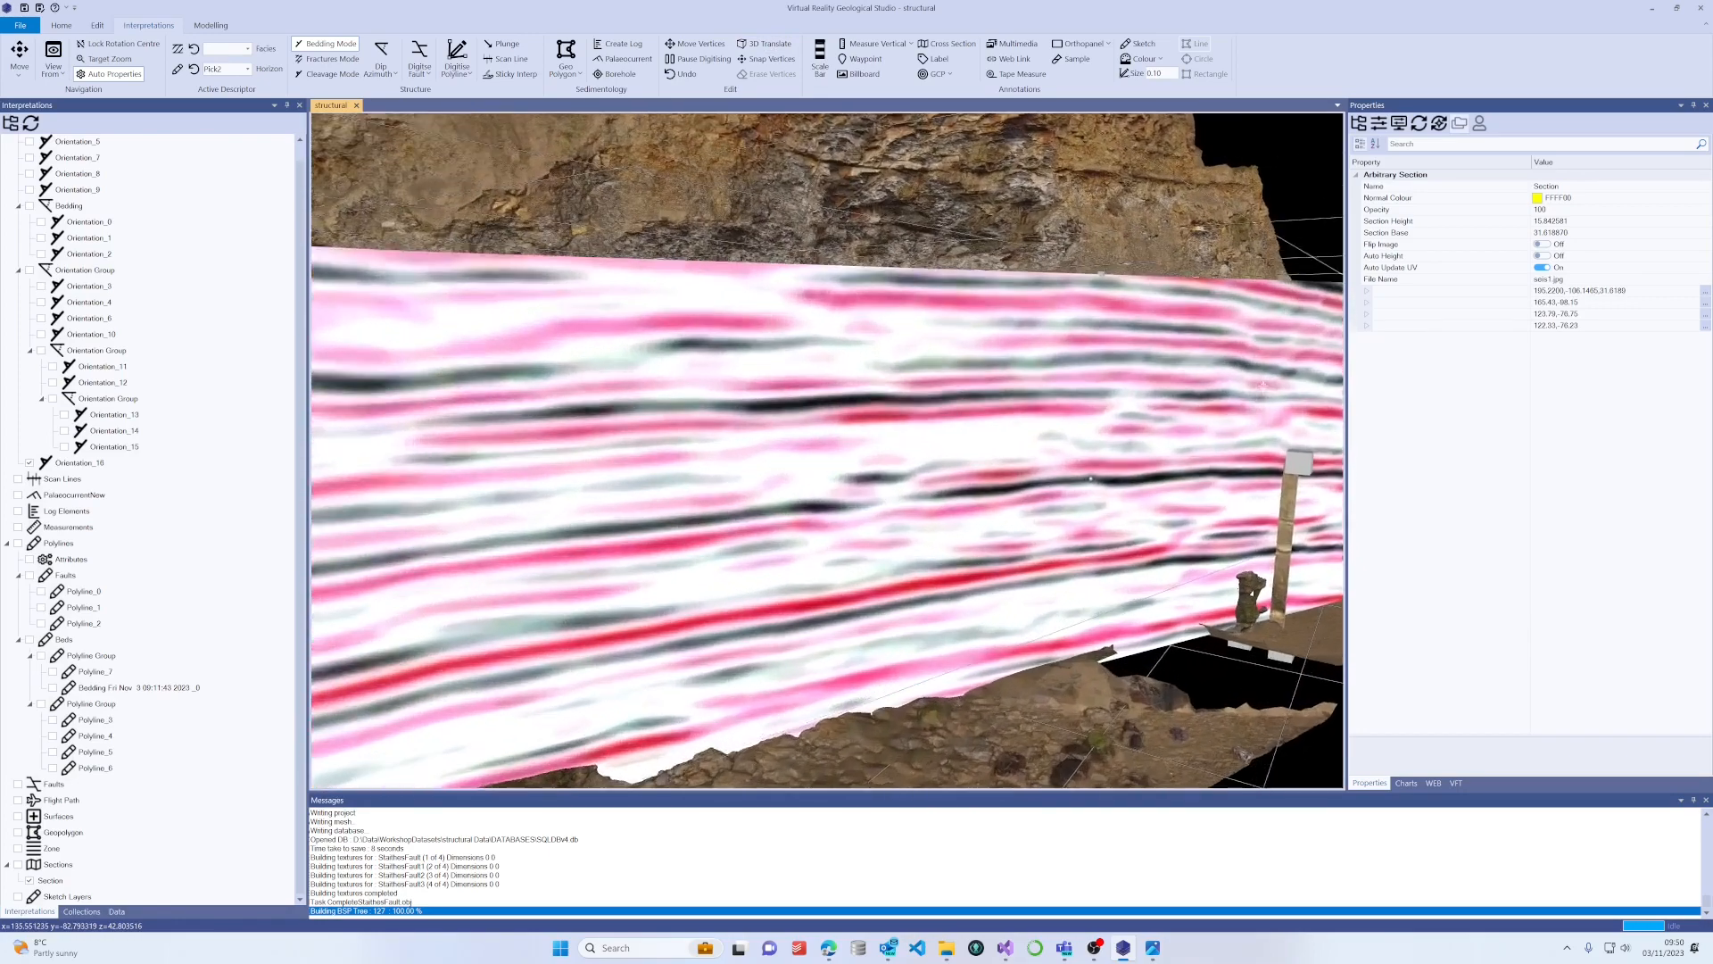
{"action": "scroll", "coordinate": [983, 418], "scroll_direction": "up", "scroll_amount": 3}
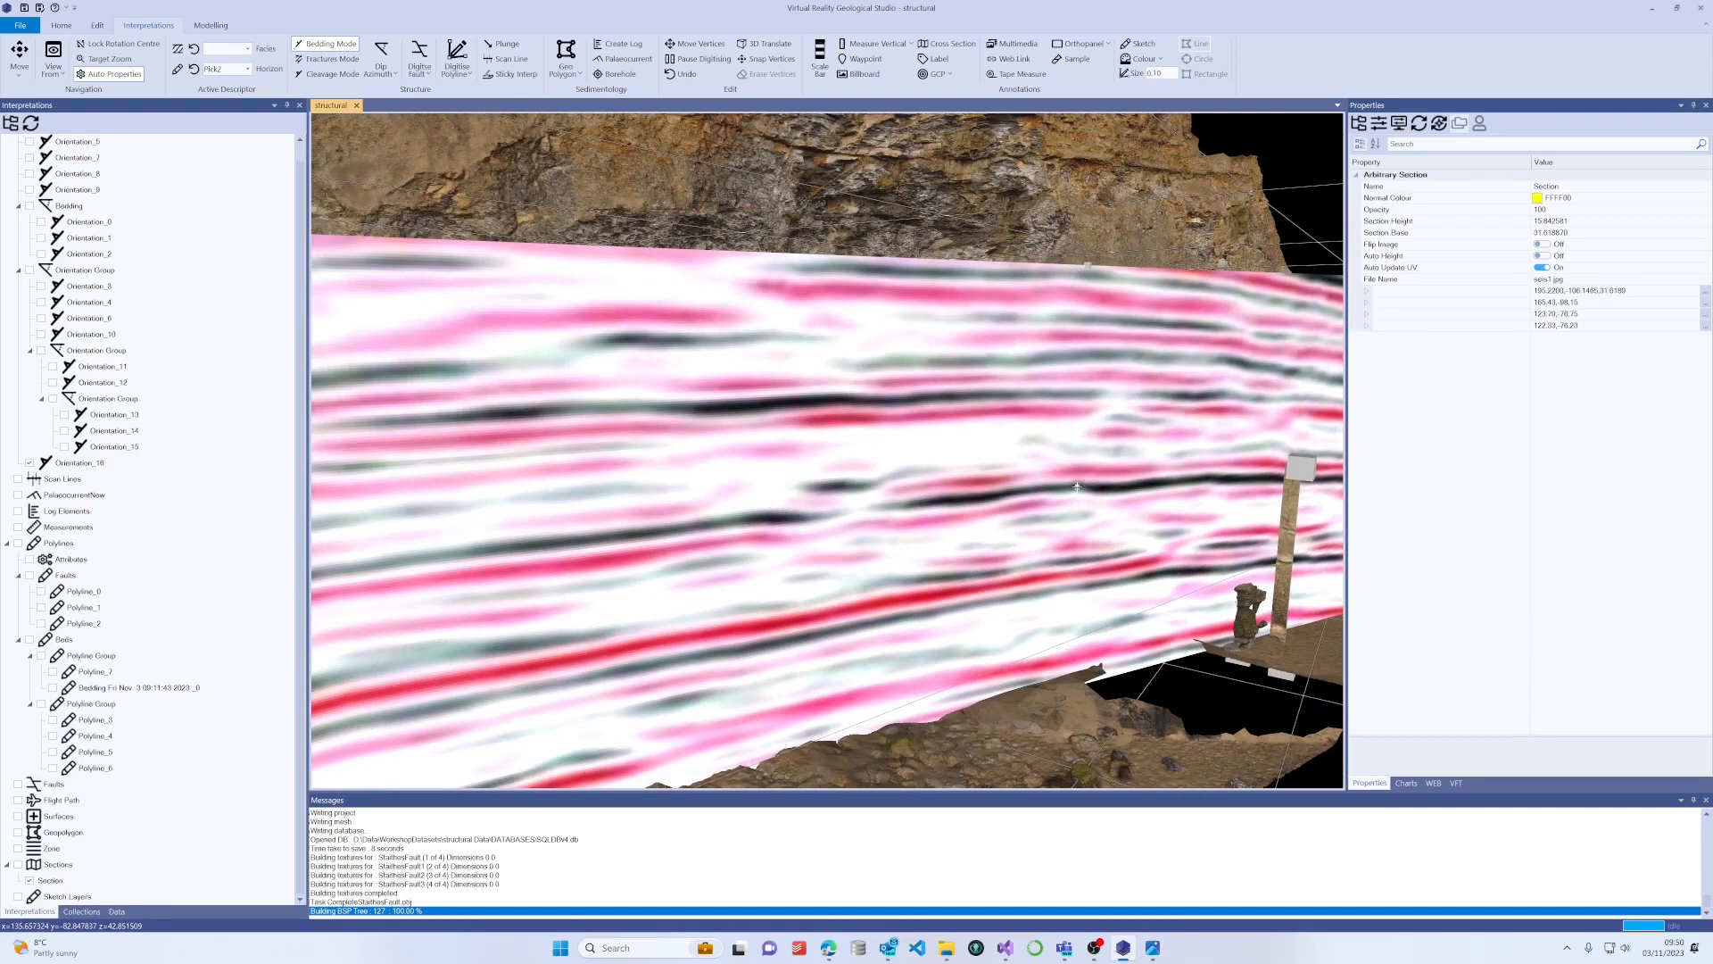
{"action": "left_click", "coordinate": [1077, 486]}
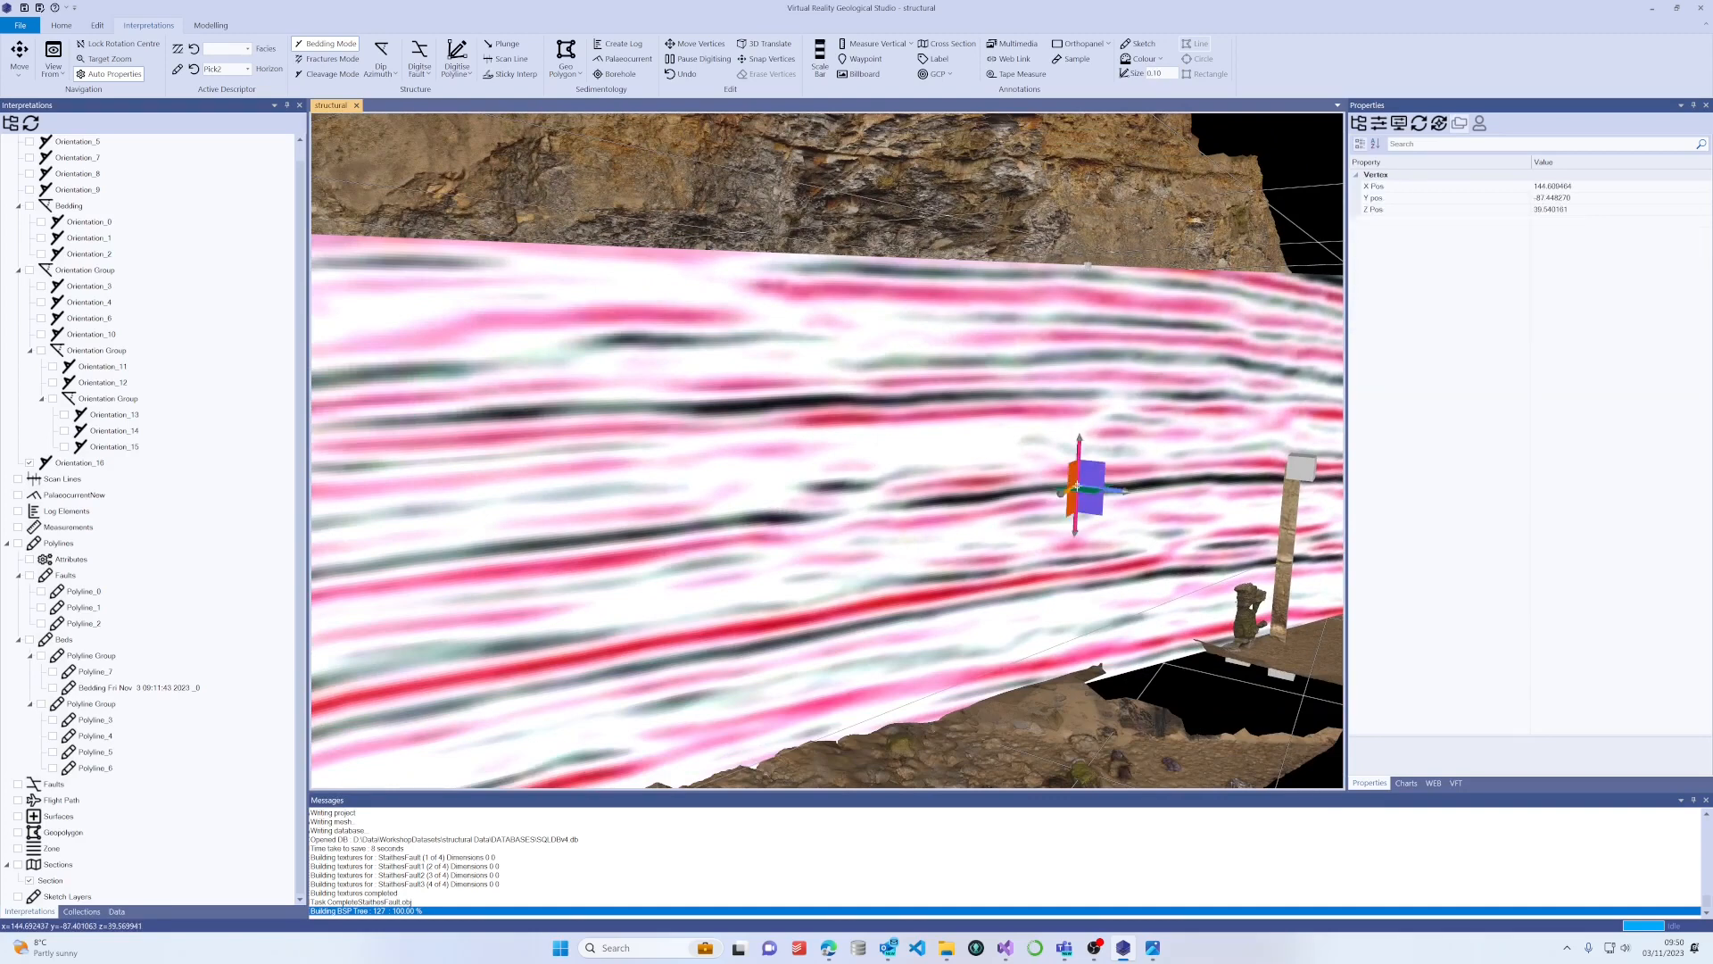
{"action": "scroll", "coordinate": [1081, 484], "scroll_direction": "up", "scroll_amount": 4}
{"action": "scroll", "coordinate": [1082, 485], "scroll_direction": "down", "scroll_amount": 4}
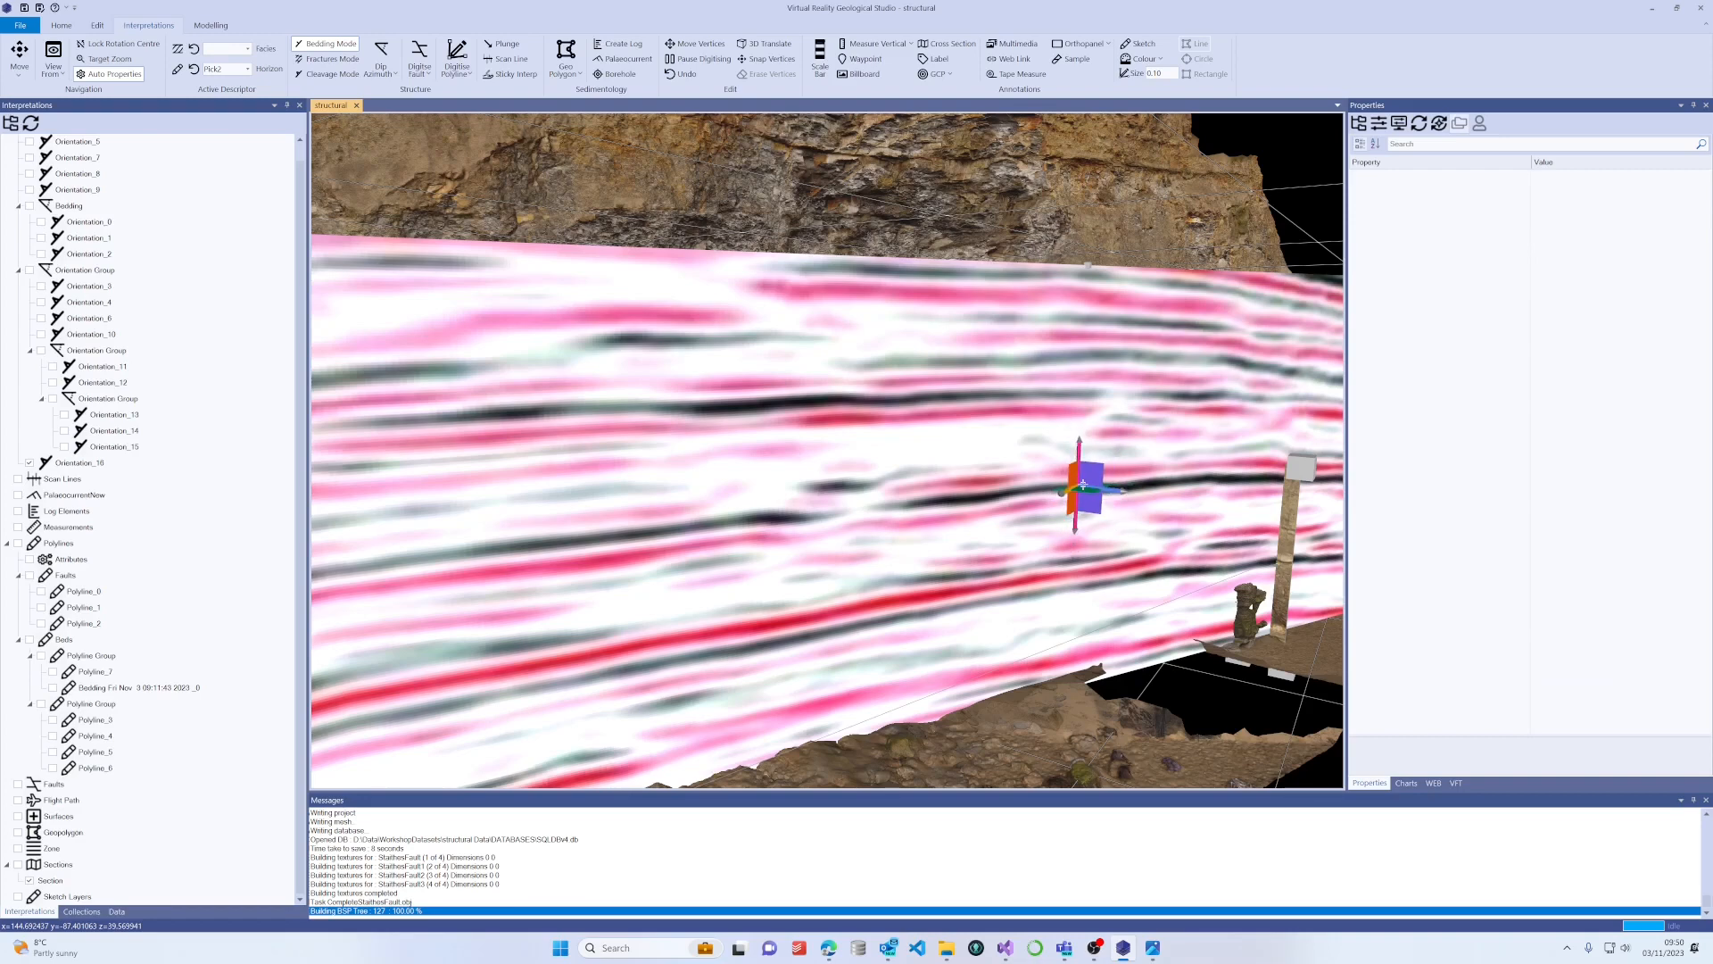
{"action": "scroll", "coordinate": [1083, 484], "scroll_direction": "up", "scroll_amount": 3}
{"action": "scroll", "coordinate": [1084, 484], "scroll_direction": "down", "scroll_amount": 4}
{"action": "scroll", "coordinate": [1083, 484], "scroll_direction": "up", "scroll_amount": 3}
{"action": "scroll", "coordinate": [1084, 484], "scroll_direction": "down", "scroll_amount": 4}
{"action": "left_click_drag", "start_coordinate": [1092, 473], "coordinate": [1011, 412]}
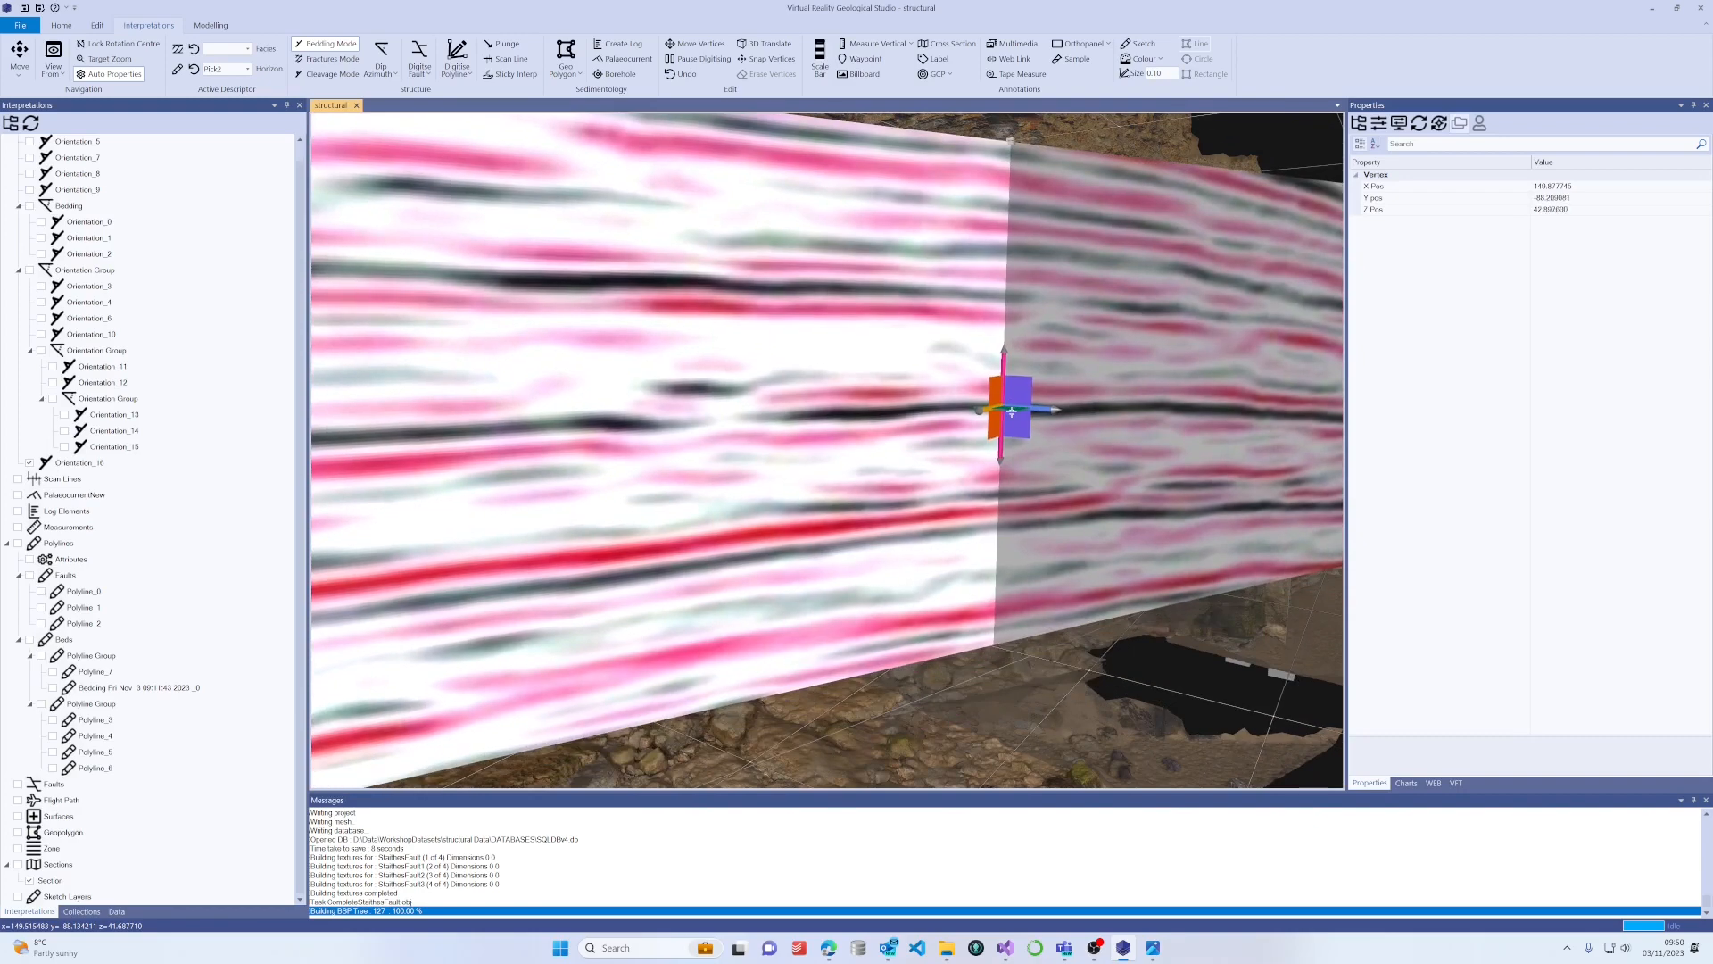
Lower the section's upper edge to a little over half its height, stretching the seismic image between the foreshore and the cliff.
{"action": "right_click_drag", "start_coordinate": [1045, 373], "coordinate": [1044, 293]}
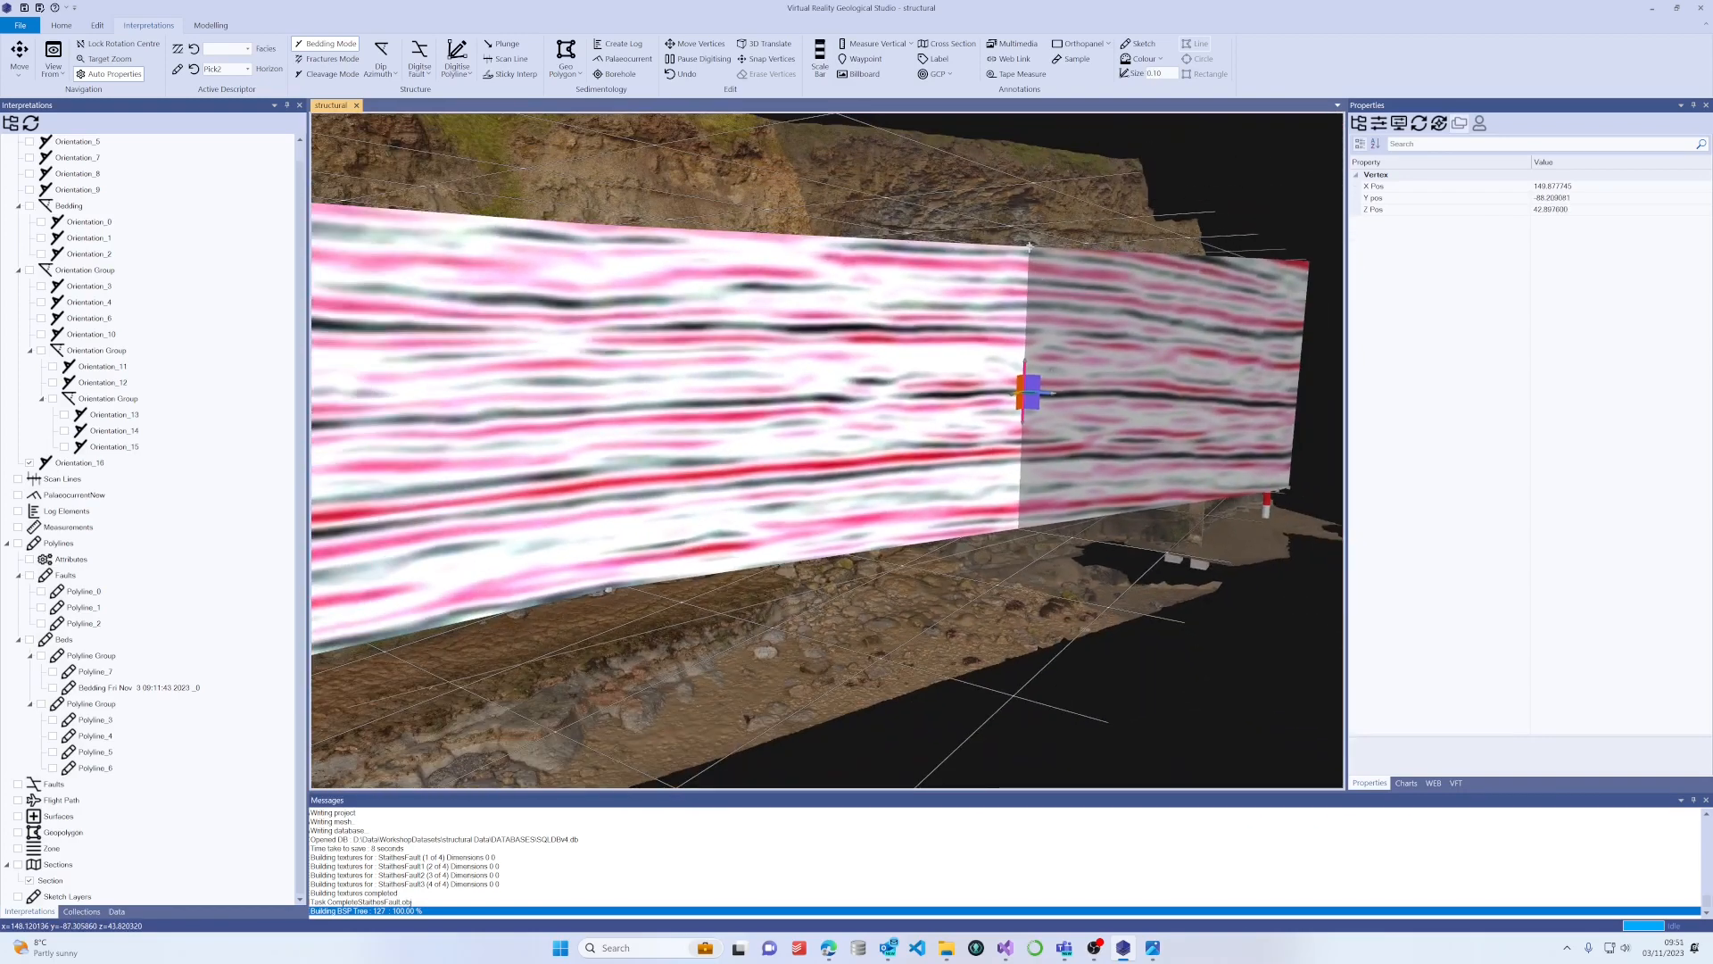
{"action": "left_click", "coordinate": [1028, 246]}
{"action": "left_click_drag", "start_coordinate": [1031, 238], "coordinate": [1043, 368]}
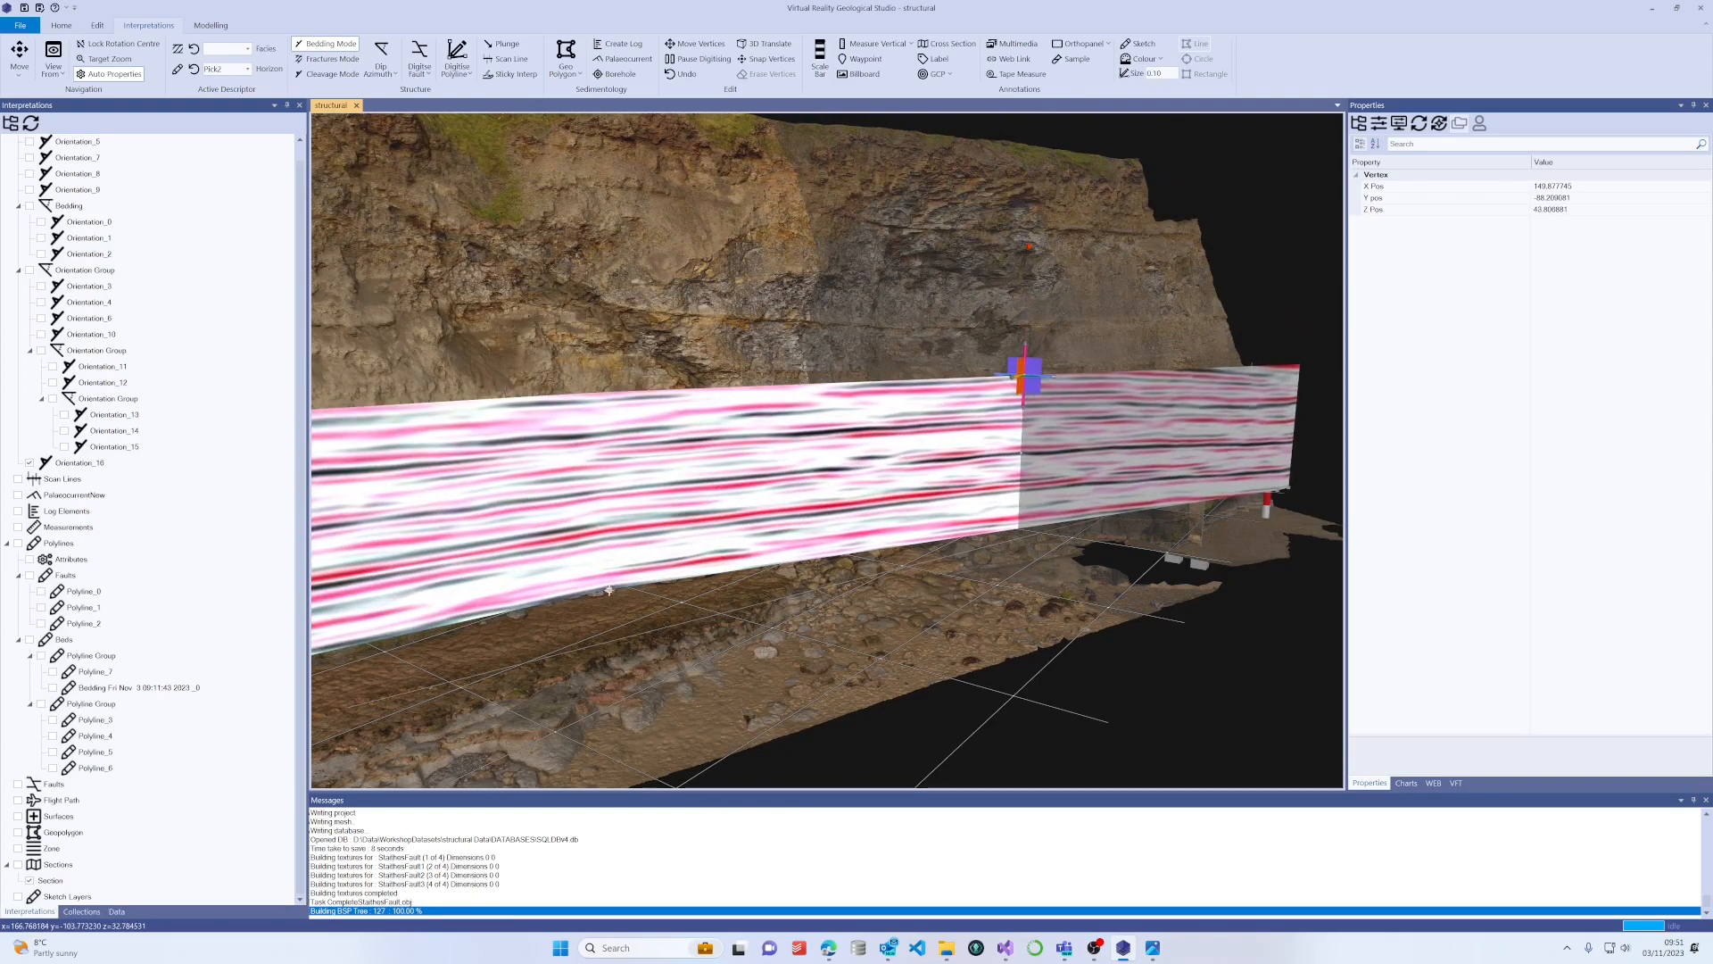
Shift the section's middle base vertex back and forth along the foreshore, leaving a bend in front of the cliff.
{"action": "left_click", "coordinate": [610, 590]}
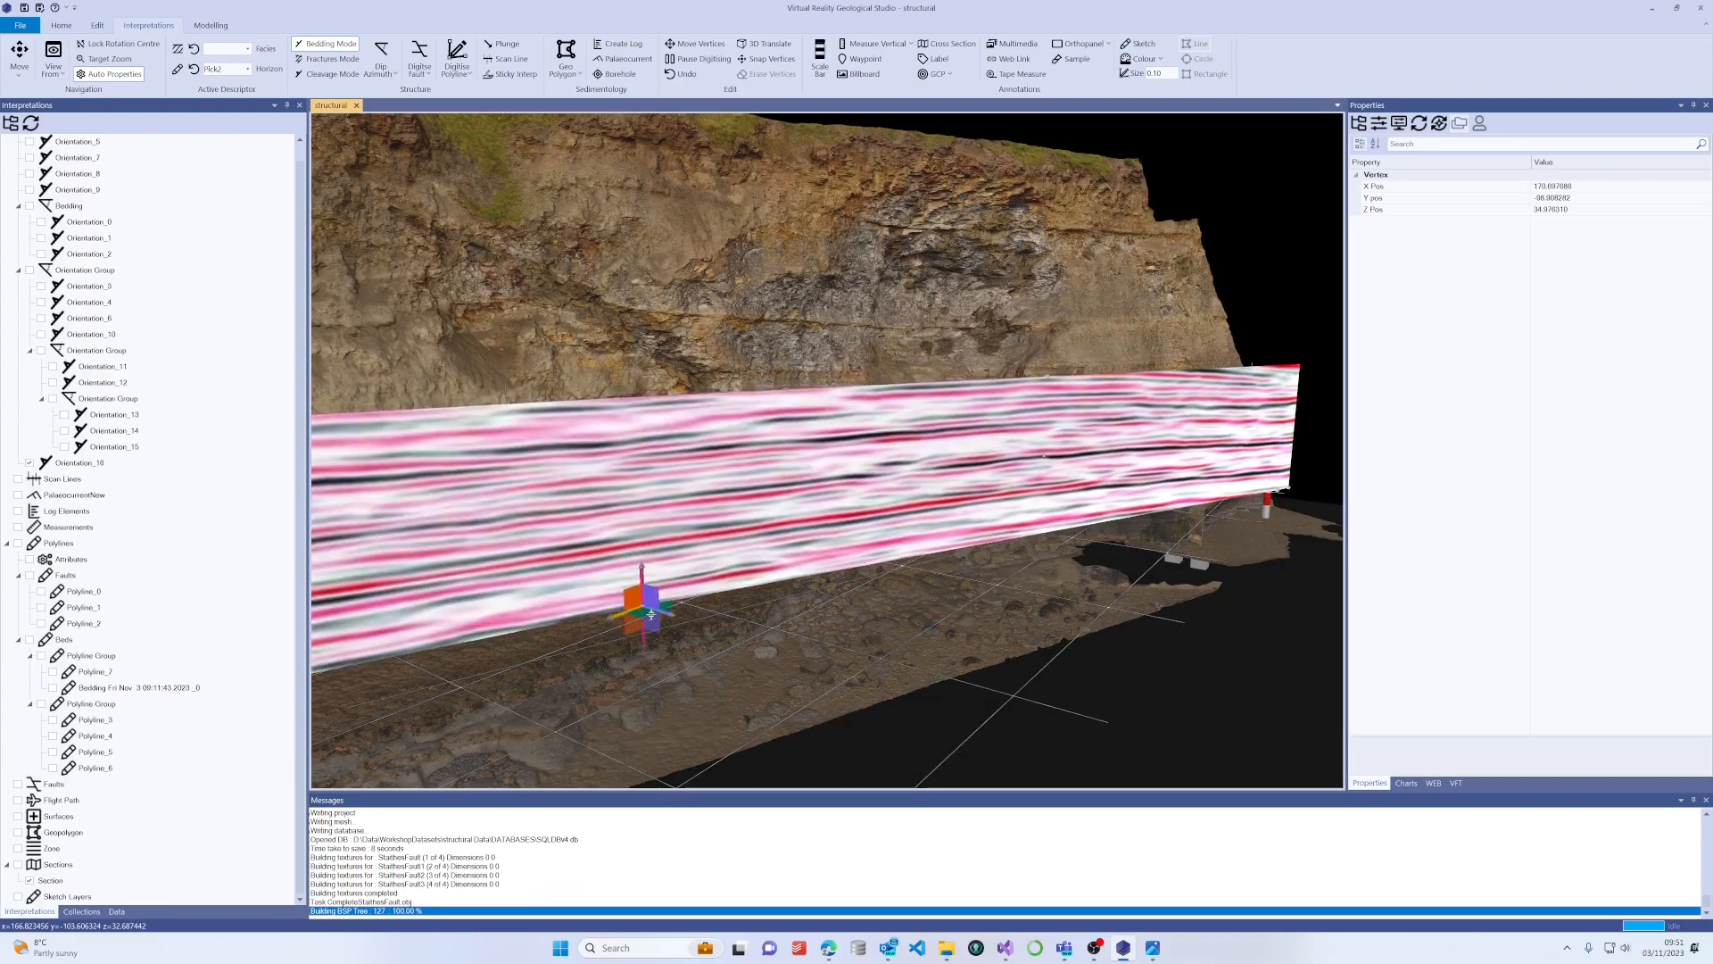
{"action": "left_click_drag", "start_coordinate": [746, 666], "coordinate": [812, 644]}
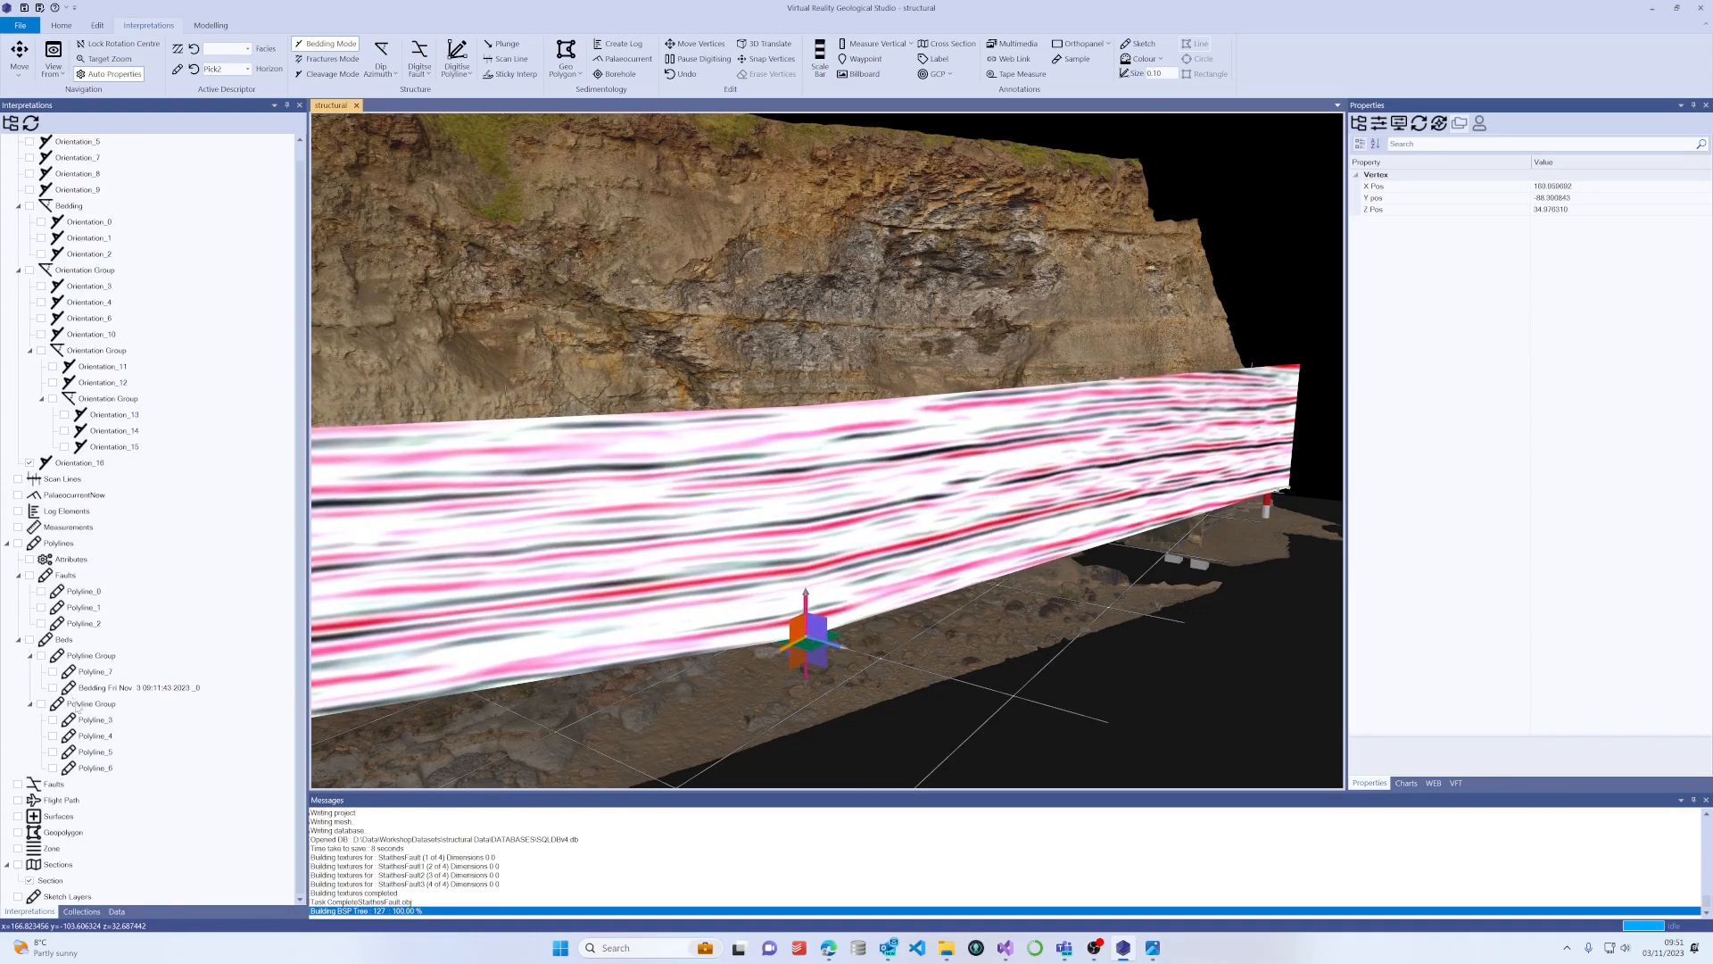
{"action": "scroll", "coordinate": [99, 896], "scroll_direction": "up", "scroll_amount": 1}
{"action": "scroll", "coordinate": [602, 690], "scroll_direction": "down", "scroll_amount": 5}
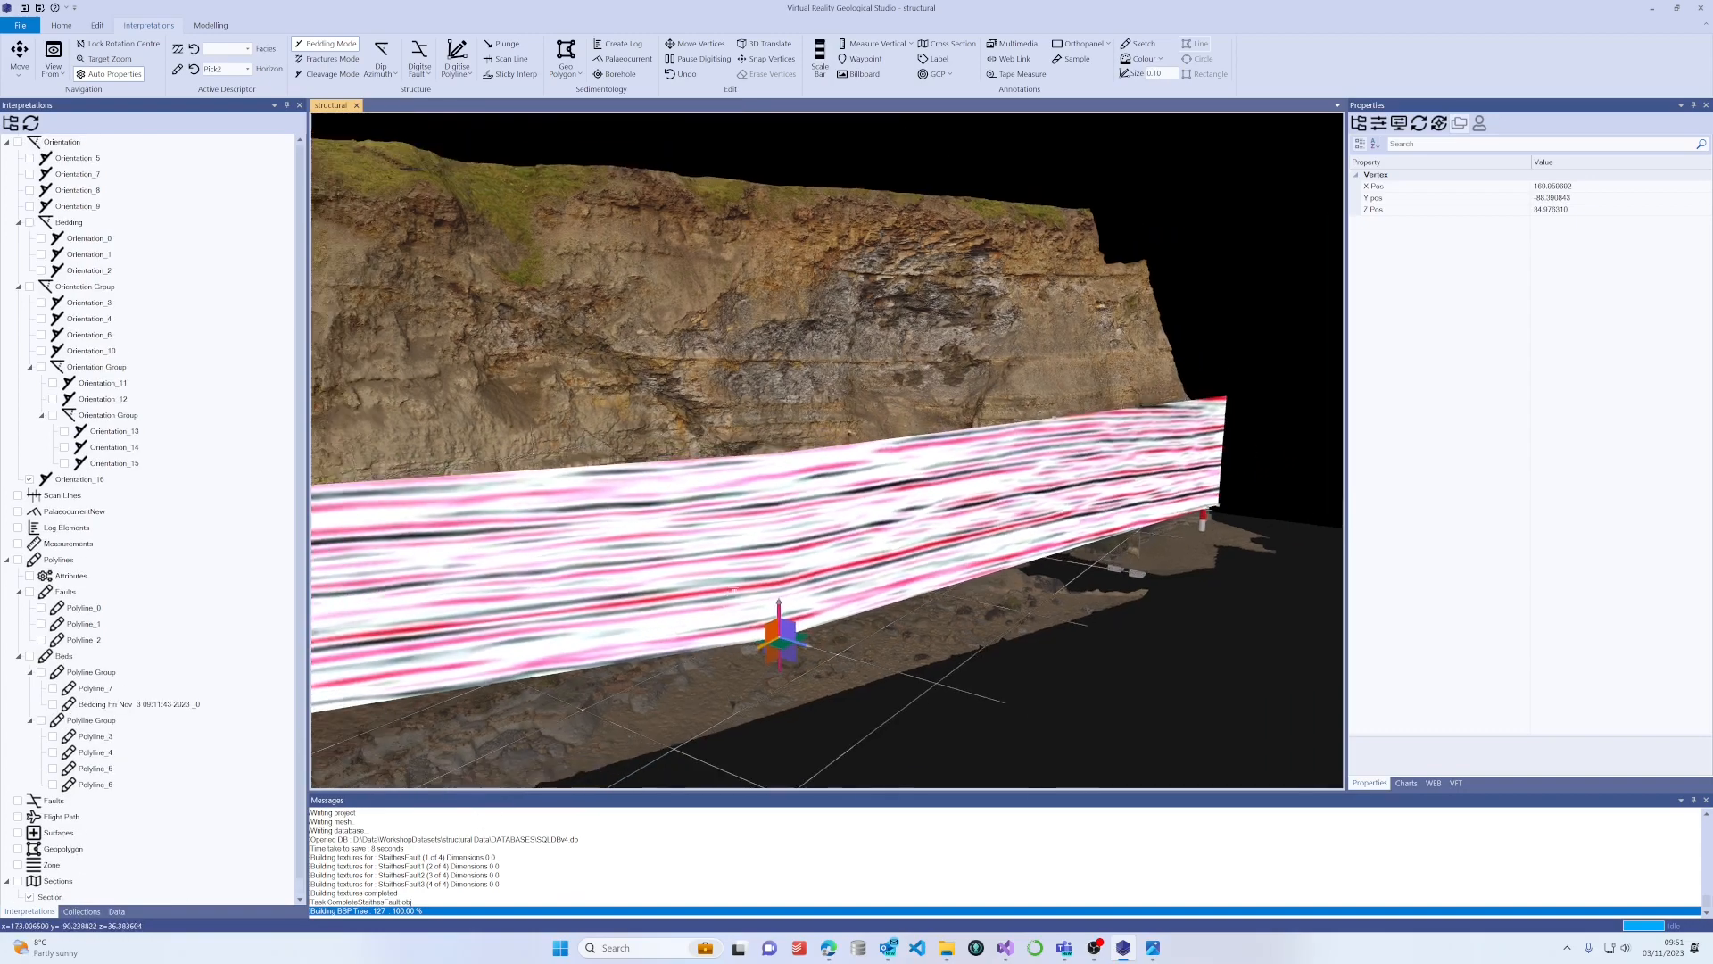
{"action": "left_click_drag", "start_coordinate": [768, 624], "coordinate": [907, 640]}
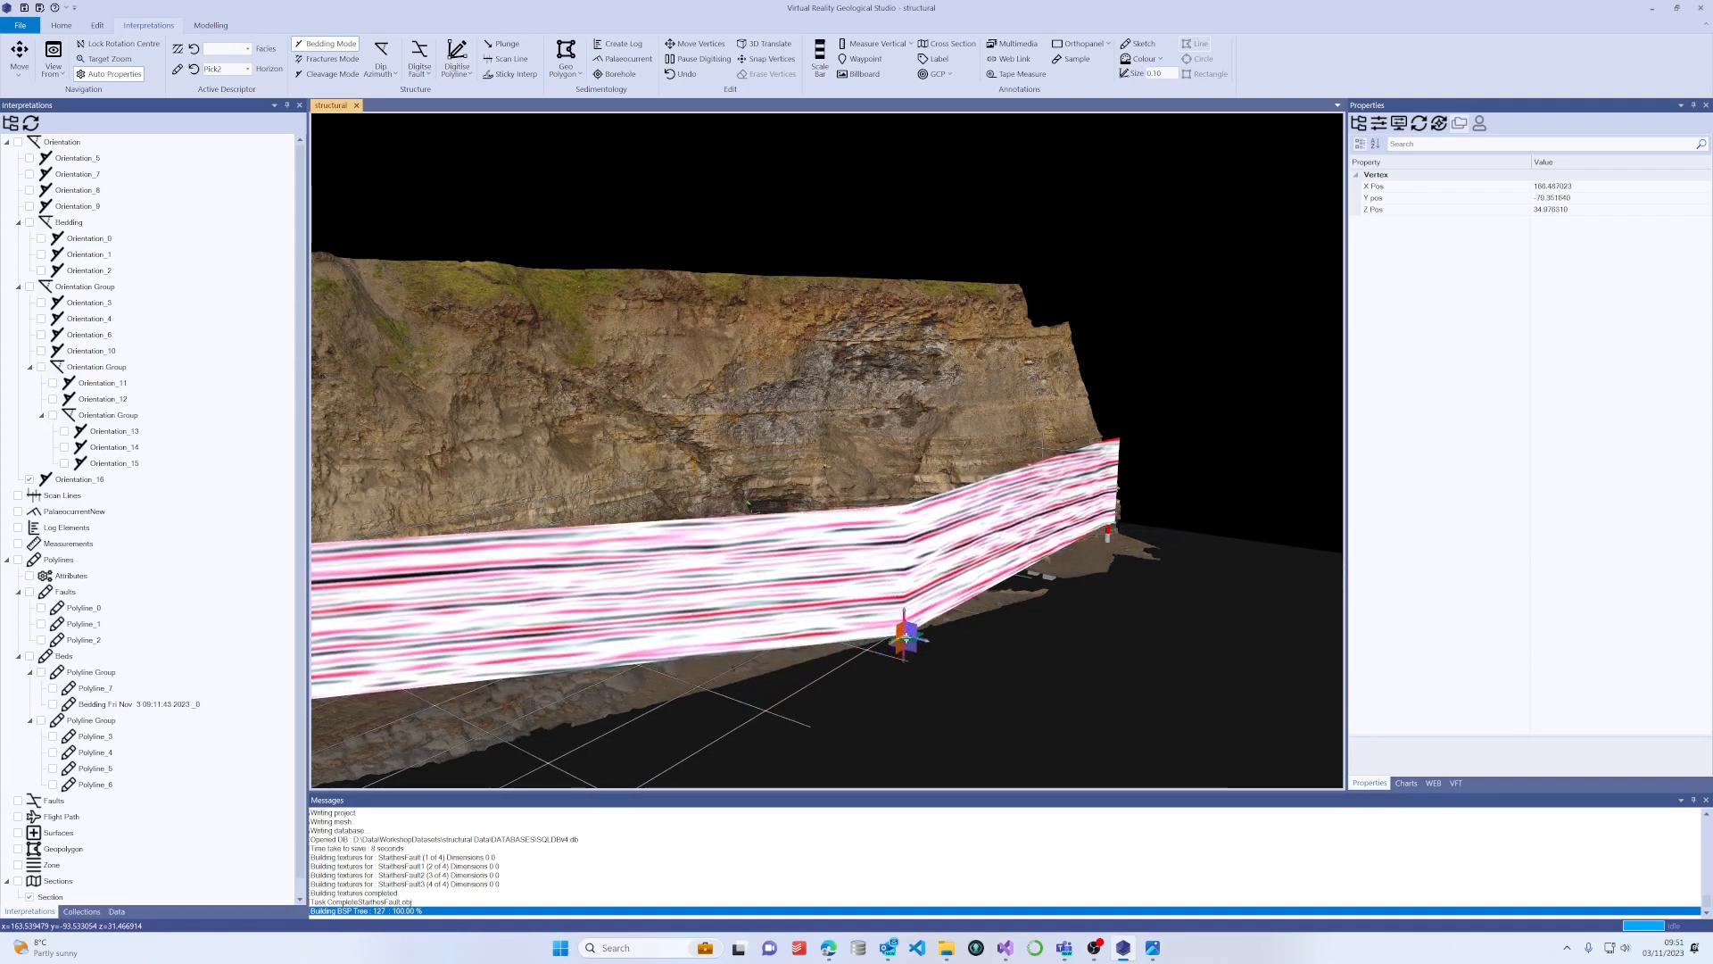
{"action": "left_click_drag", "start_coordinate": [907, 639], "coordinate": [766, 640]}
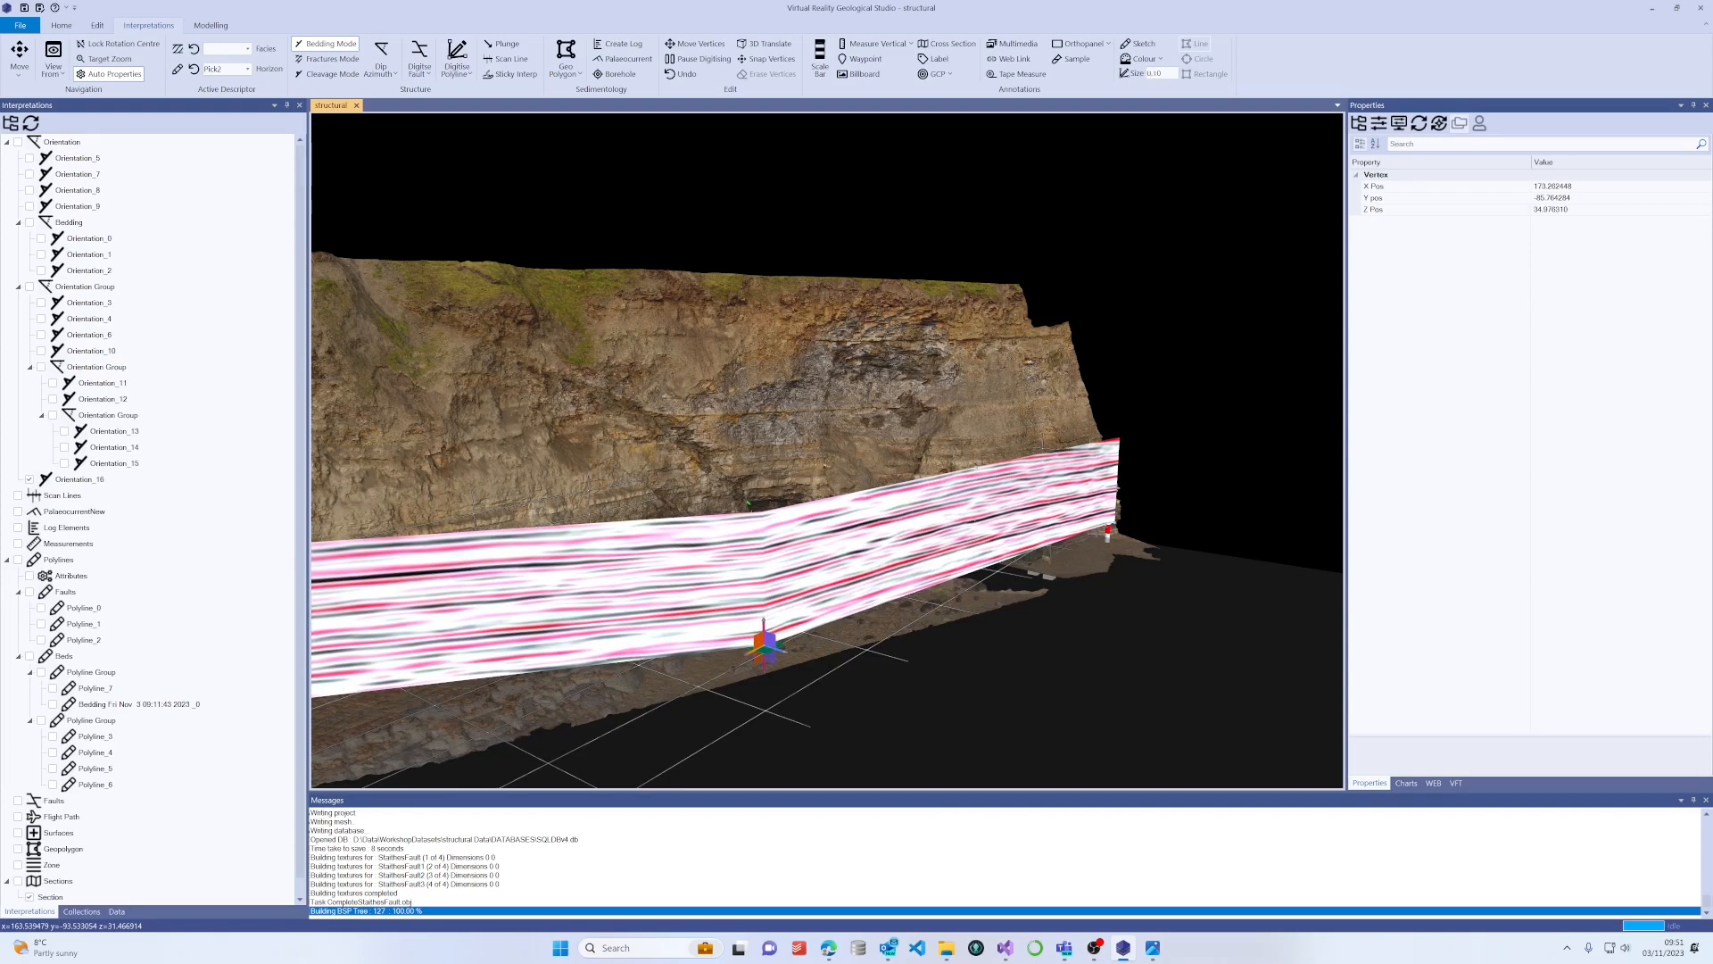
{"action": "left_click_drag", "start_coordinate": [755, 654], "coordinate": [783, 659]}
{"action": "scroll", "coordinate": [219, 748], "scroll_direction": "down", "scroll_amount": 1}
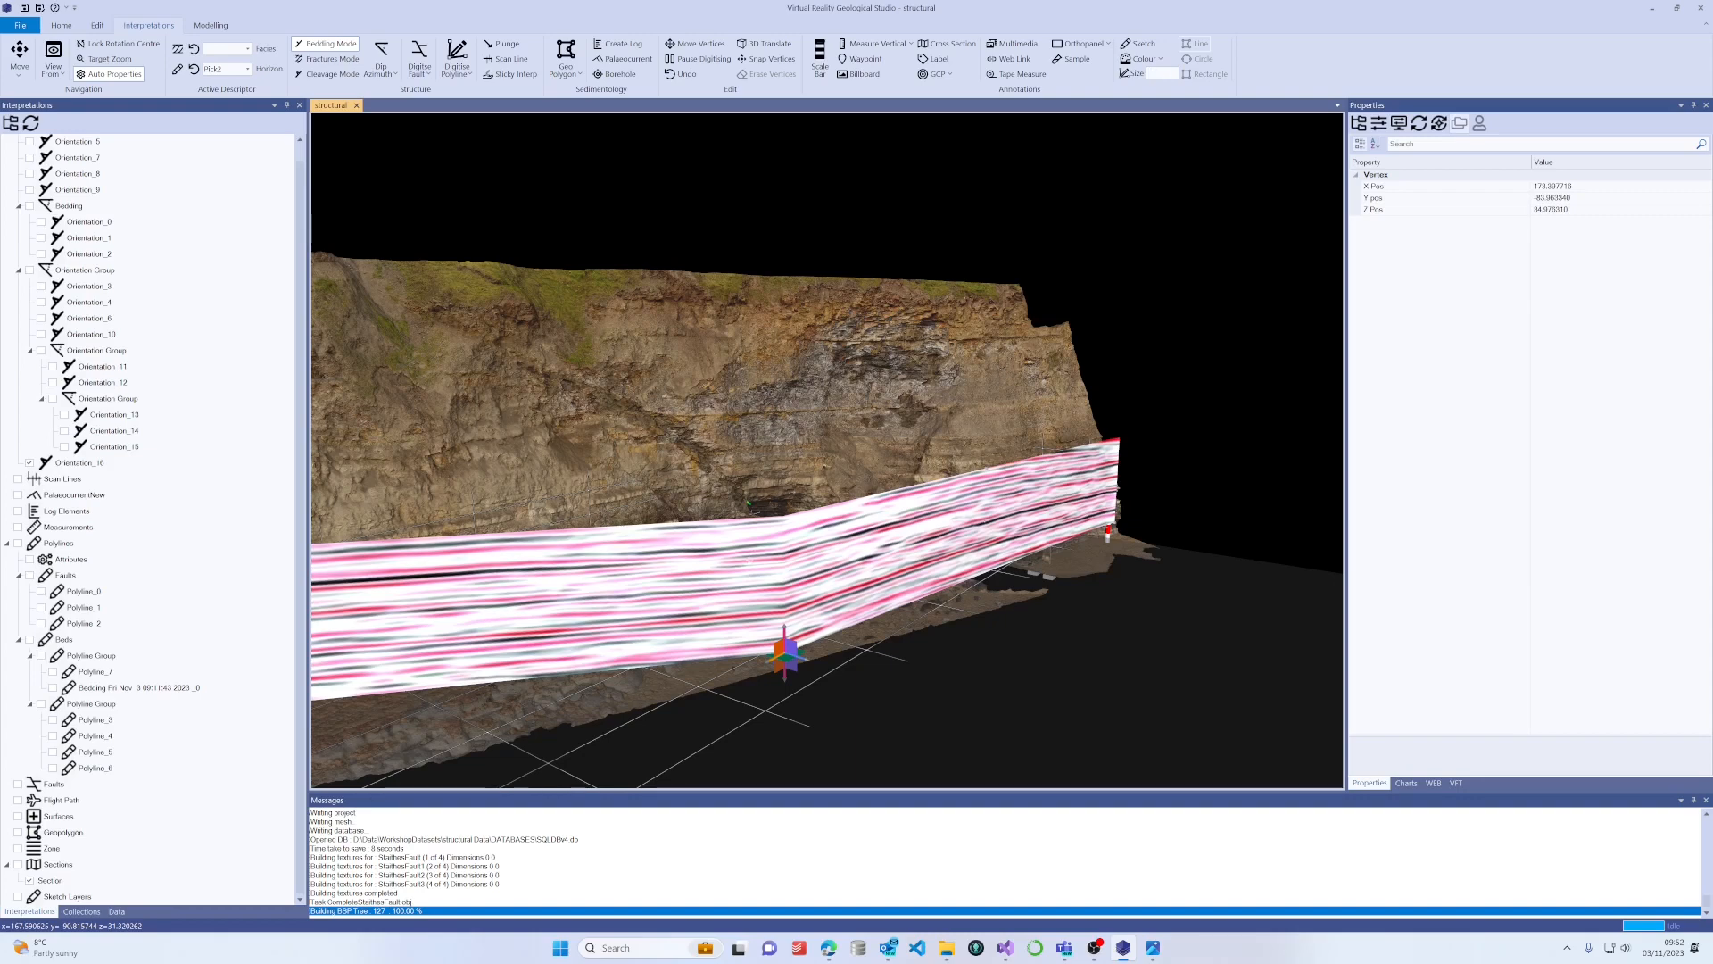
Turn off Auto Update UV for the section and move its bend vertex outward towards the section's outer end.
{"action": "left_click", "coordinate": [52, 882]}
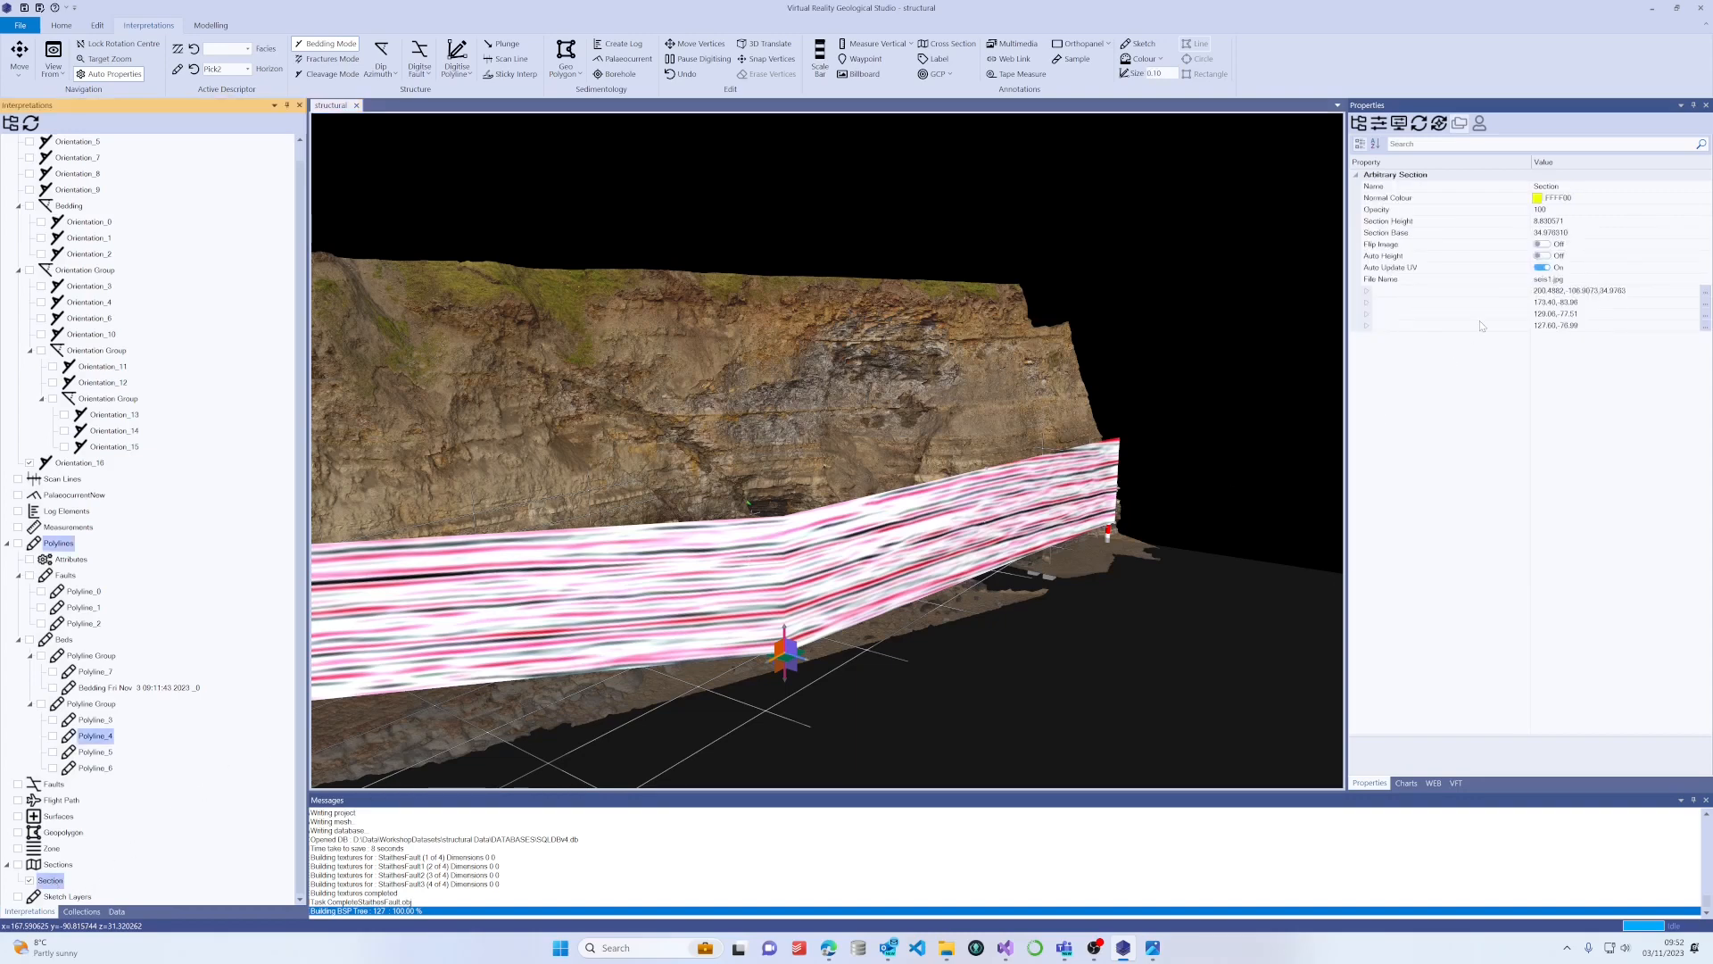
{"action": "left_click", "coordinate": [1538, 269]}
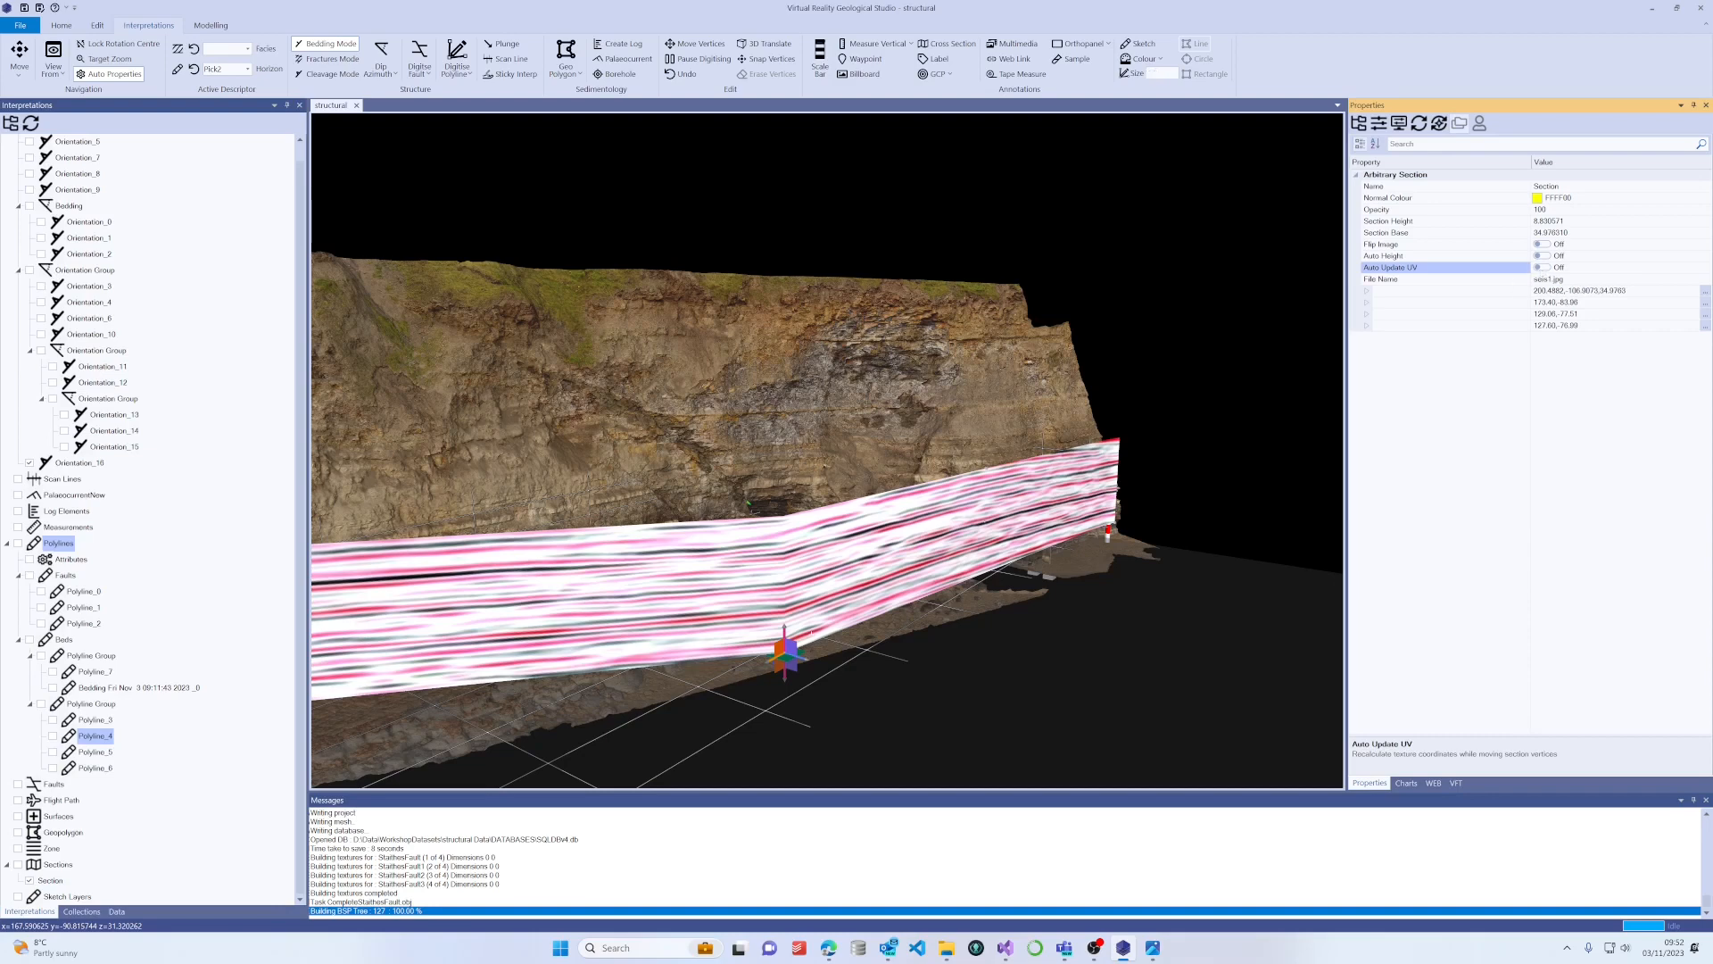
{"action": "left_click_drag", "start_coordinate": [787, 661], "coordinate": [599, 648]}
{"action": "middle_click_drag", "start_coordinate": [608, 438], "coordinate": [865, 525]}
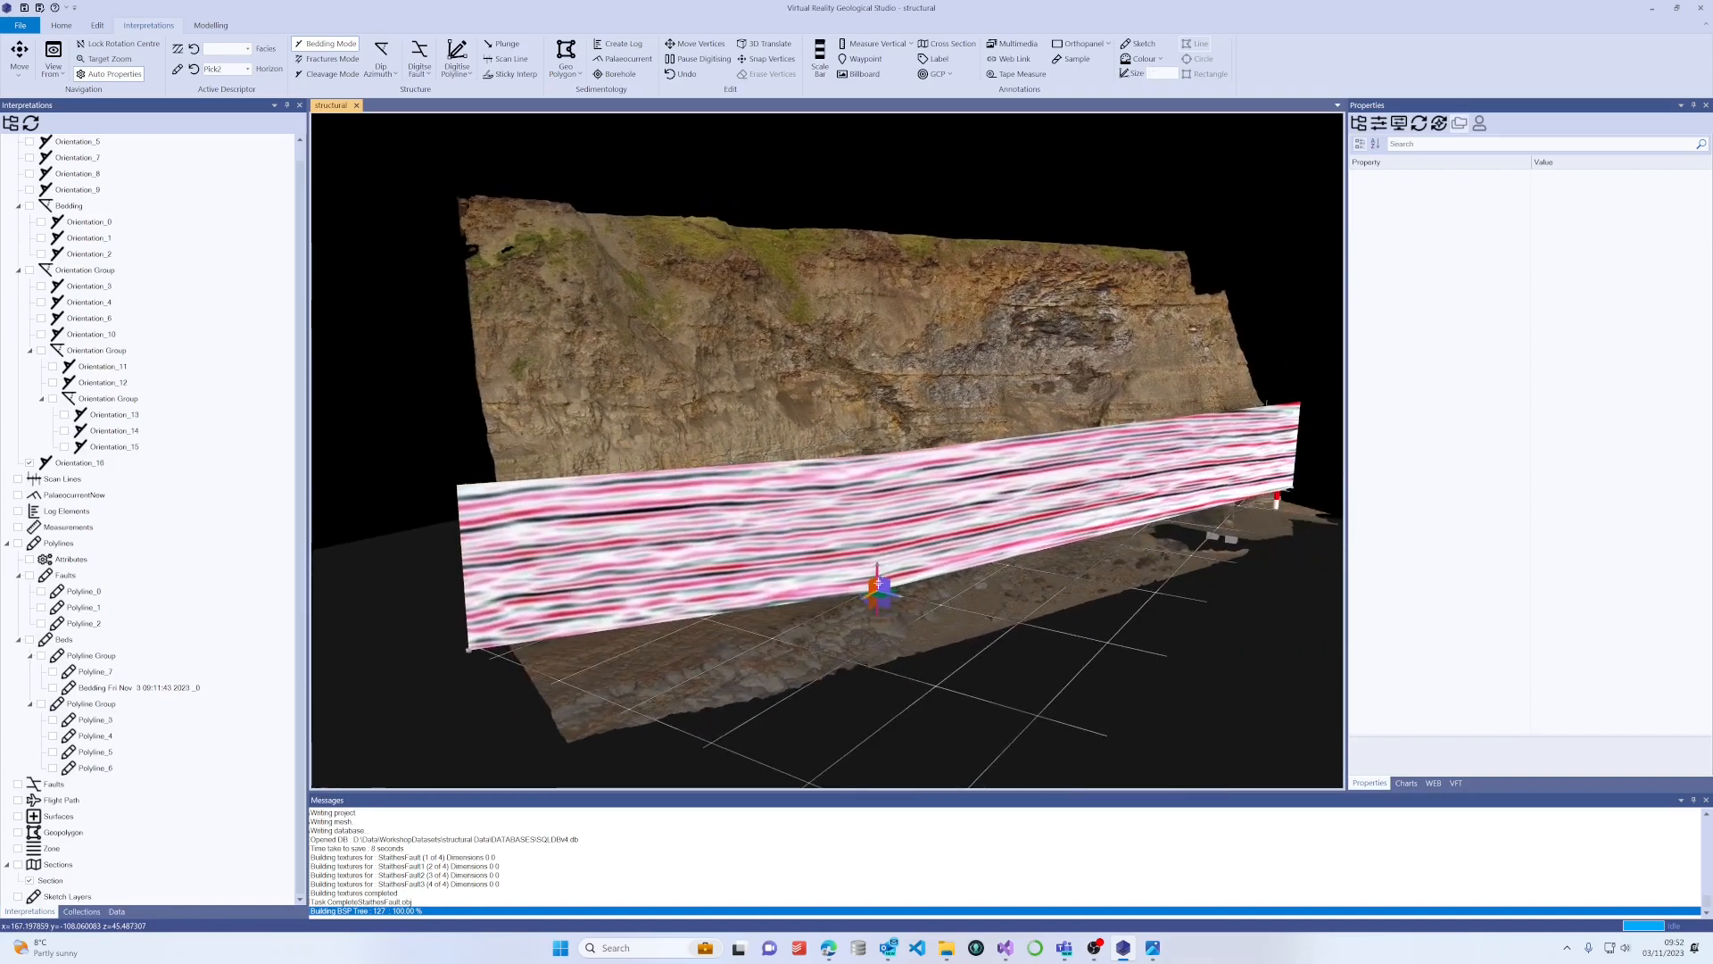
{"action": "left_click_drag", "start_coordinate": [877, 594], "coordinate": [953, 589]}
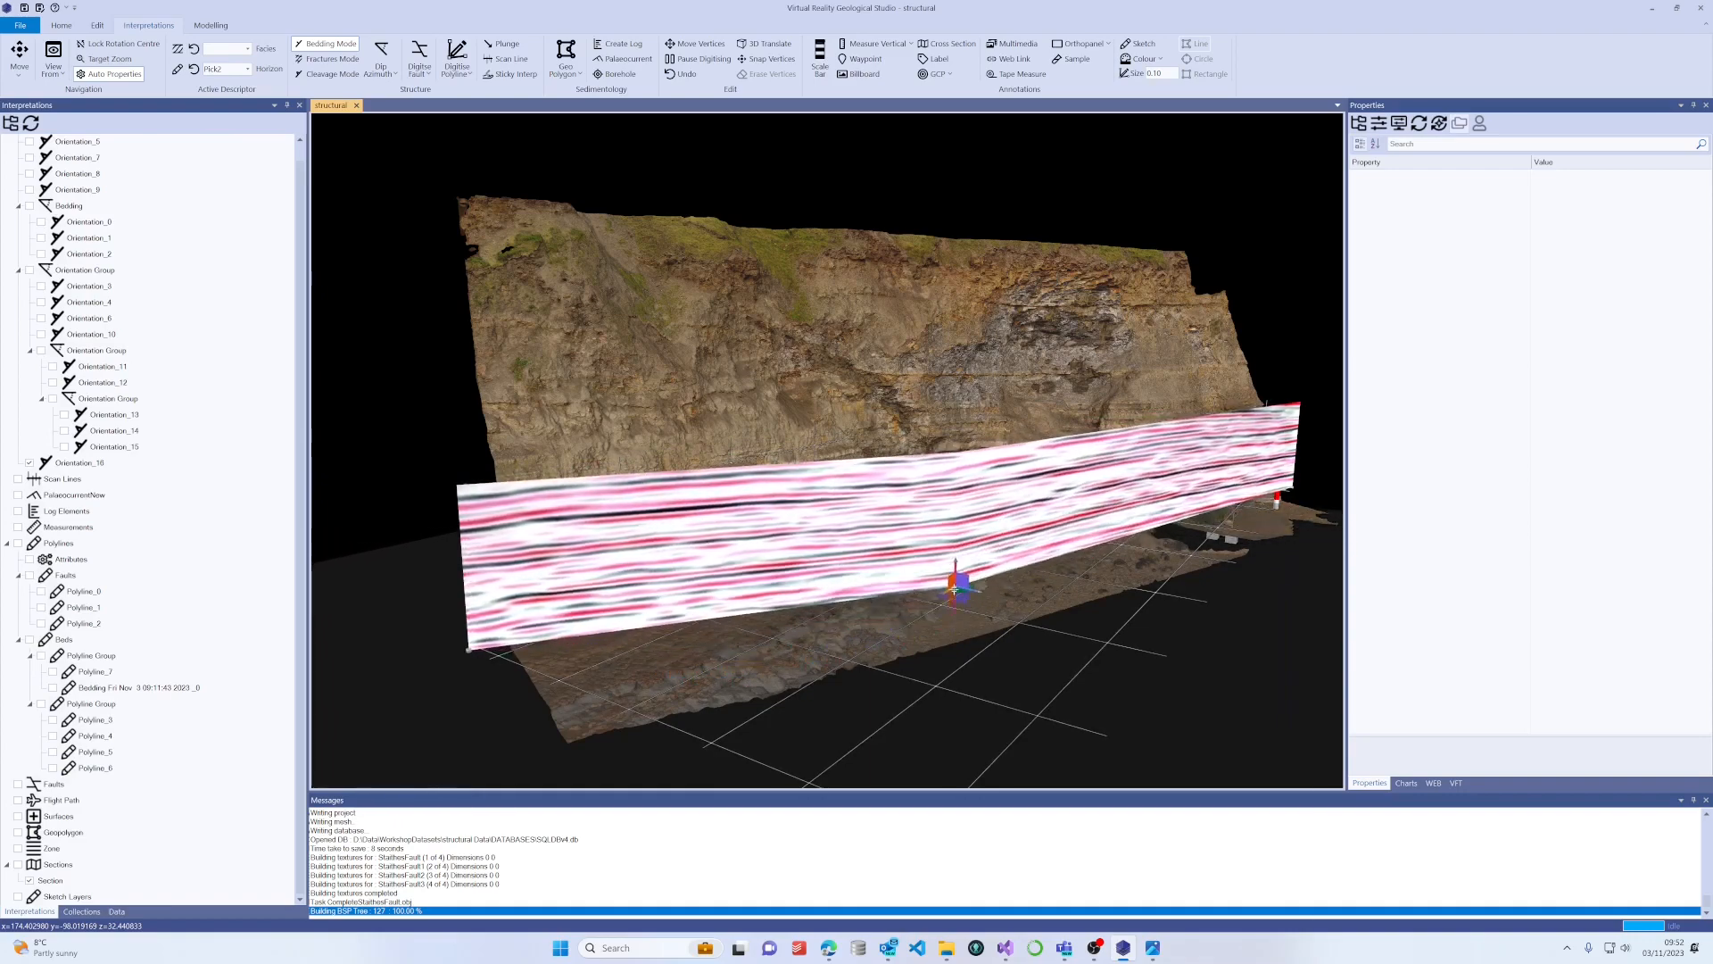
{"action": "left_click_drag", "start_coordinate": [631, 641], "coordinate": [835, 610]}
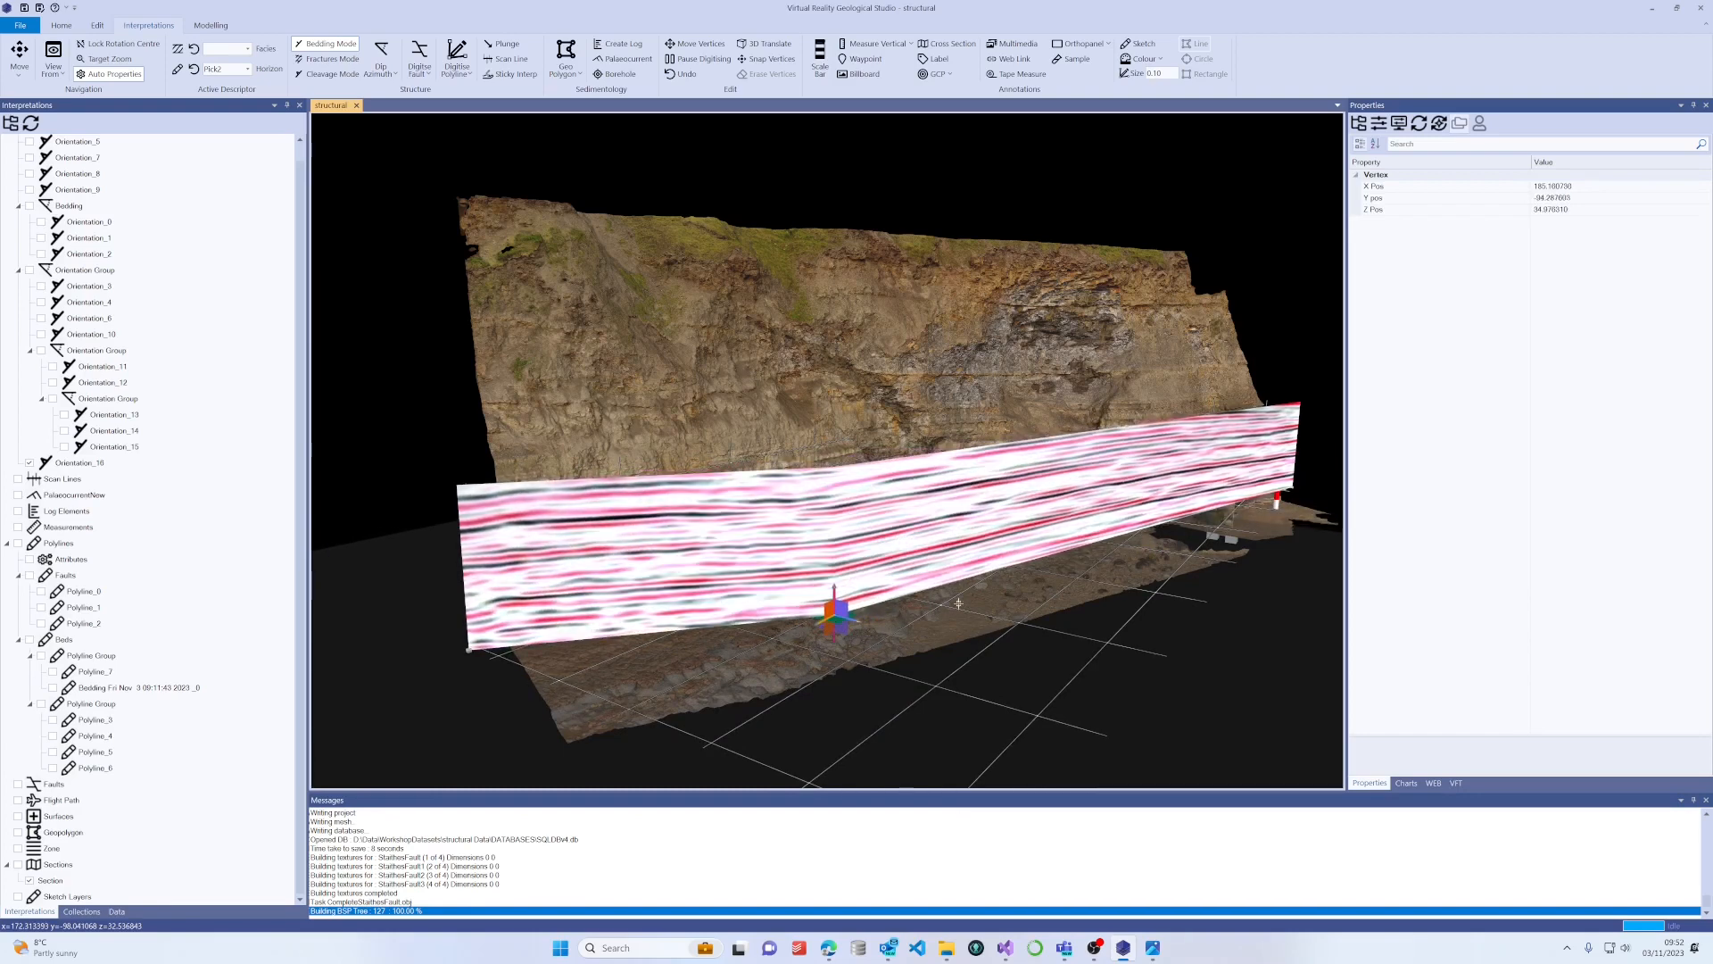
{"action": "left_click", "coordinate": [958, 603]}
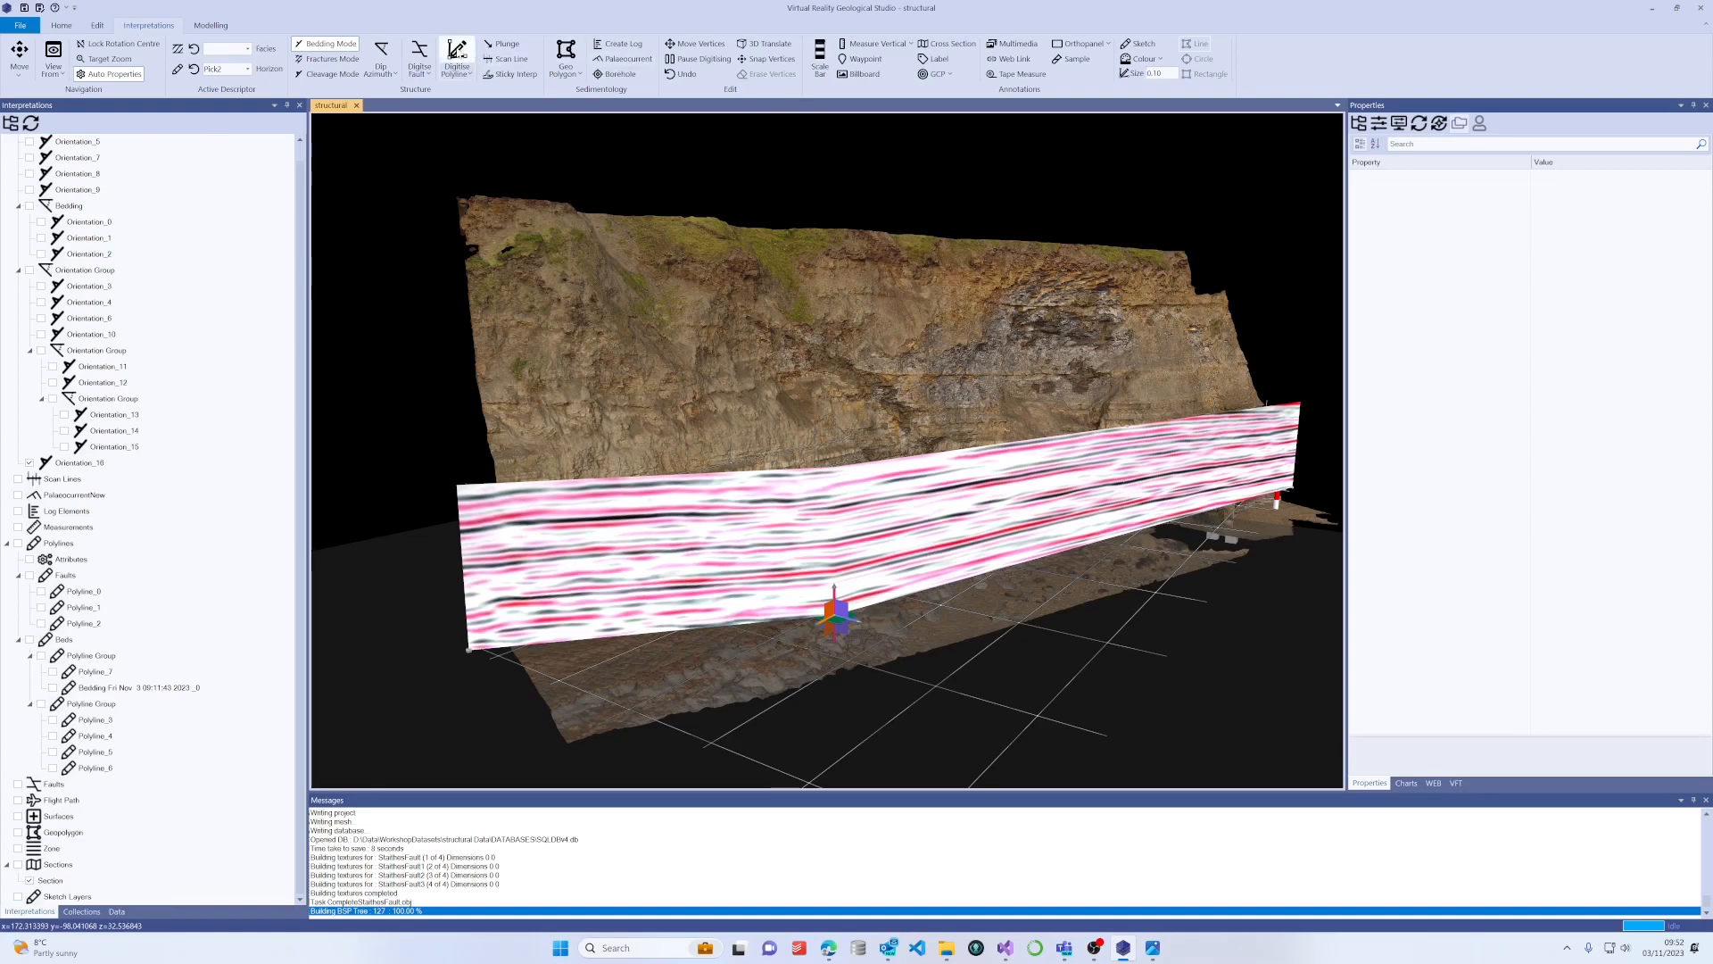
Digitise a bedding polyline about 11.3 units long along an upper dark reflector on the section's outer panel and inspect its plane.
{"action": "left_click", "coordinate": [457, 56]}
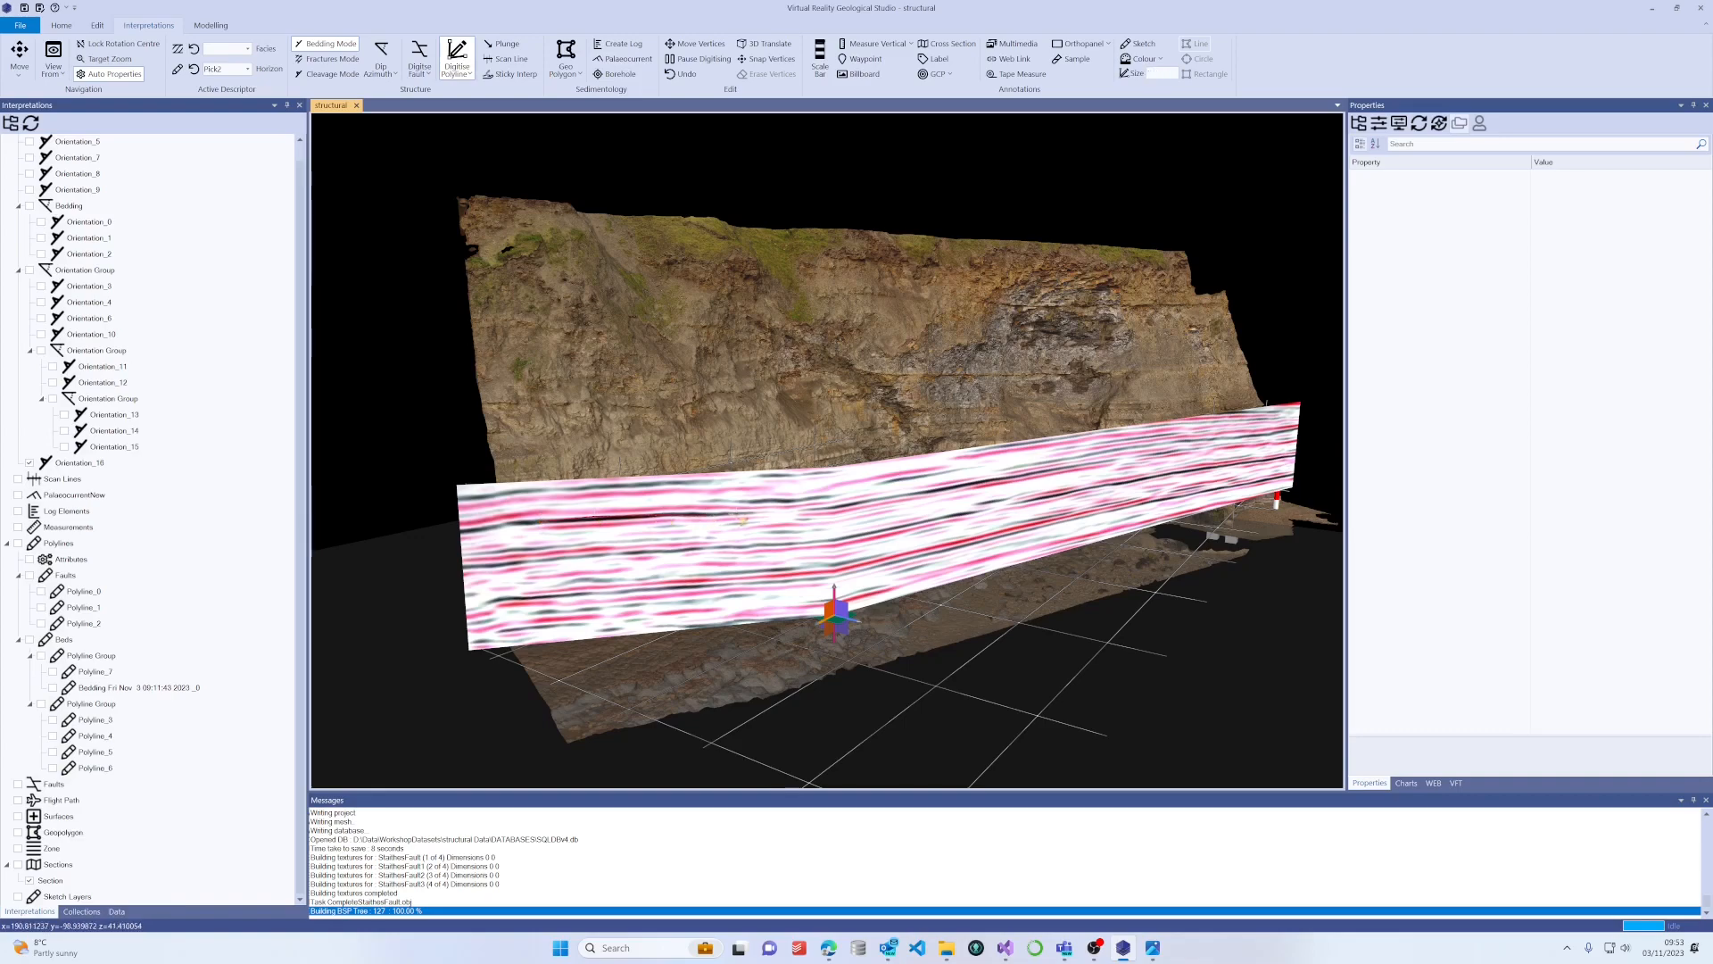
{"action": "double_click", "coordinate": [766, 520]}
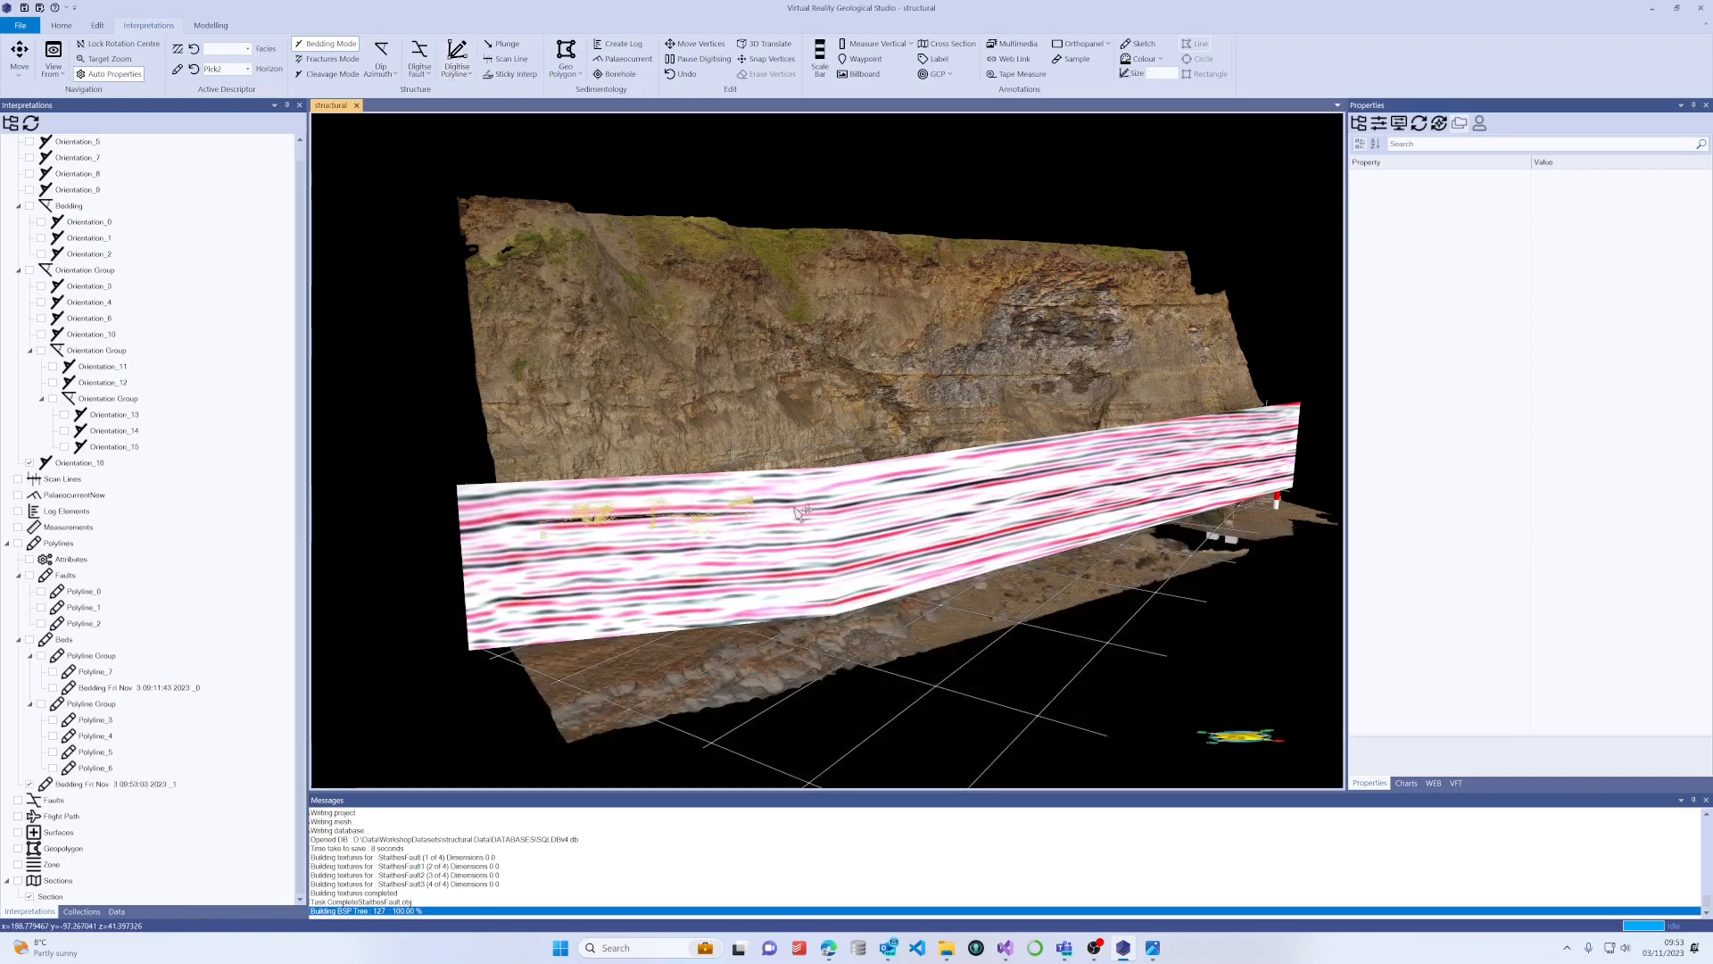
{"action": "left_click_drag", "start_coordinate": [813, 511], "coordinate": [845, 562]}
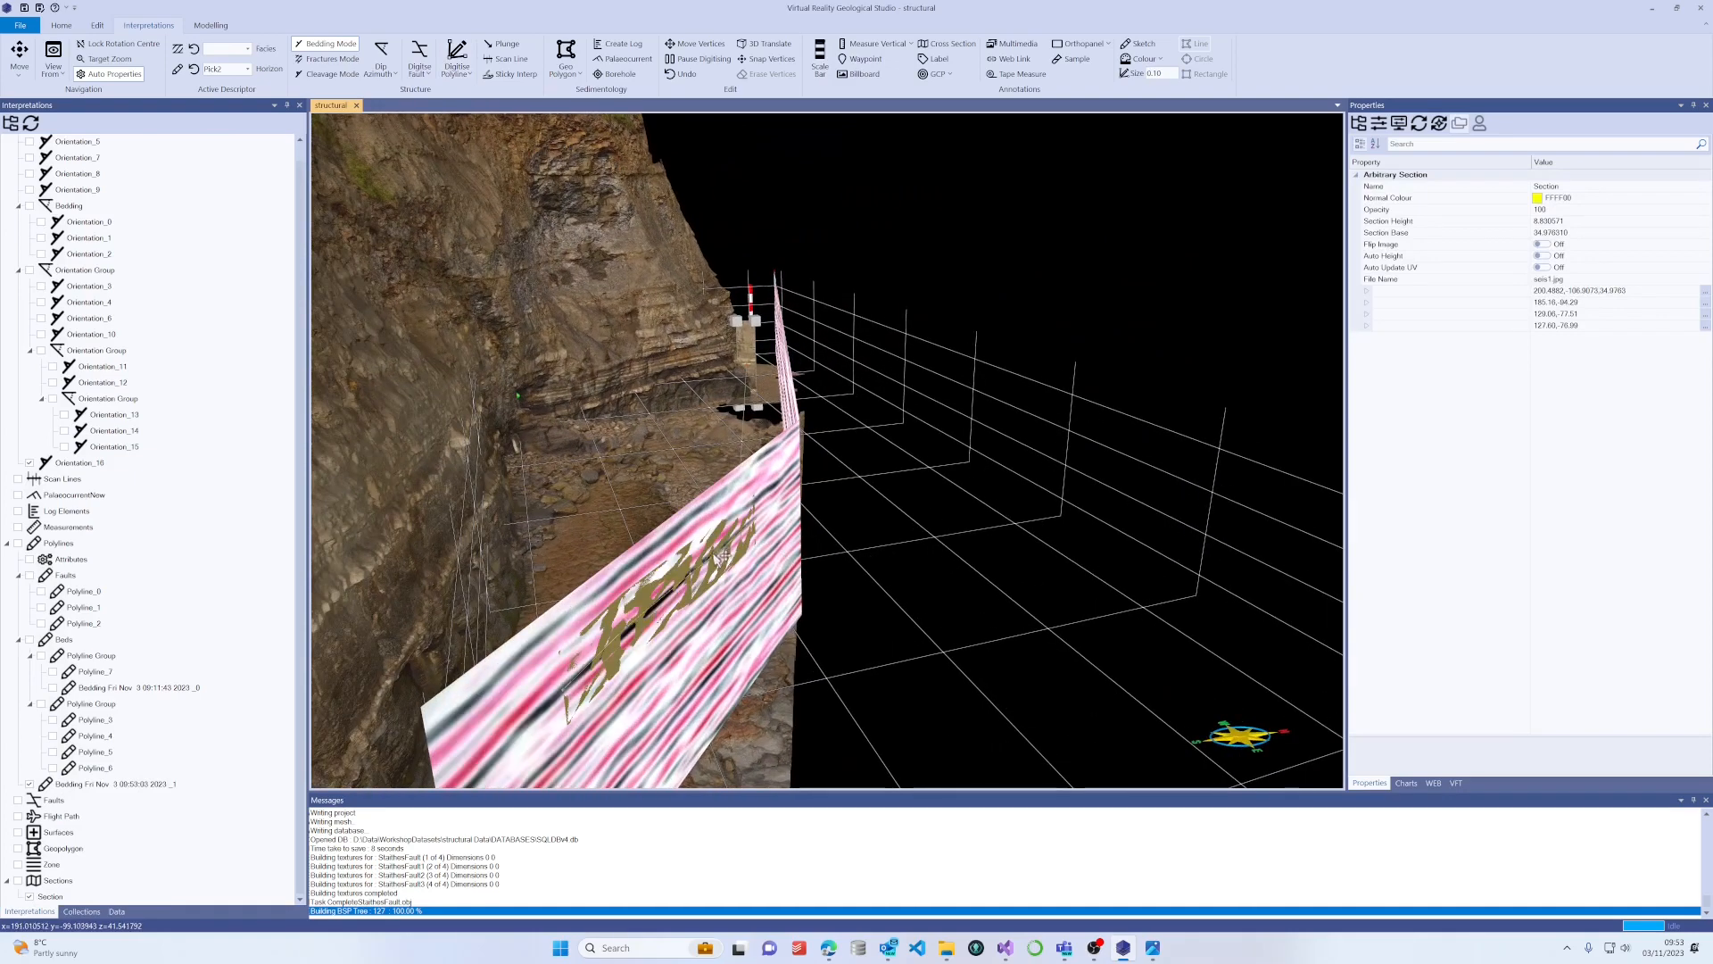
{"action": "left_click", "coordinate": [711, 561]}
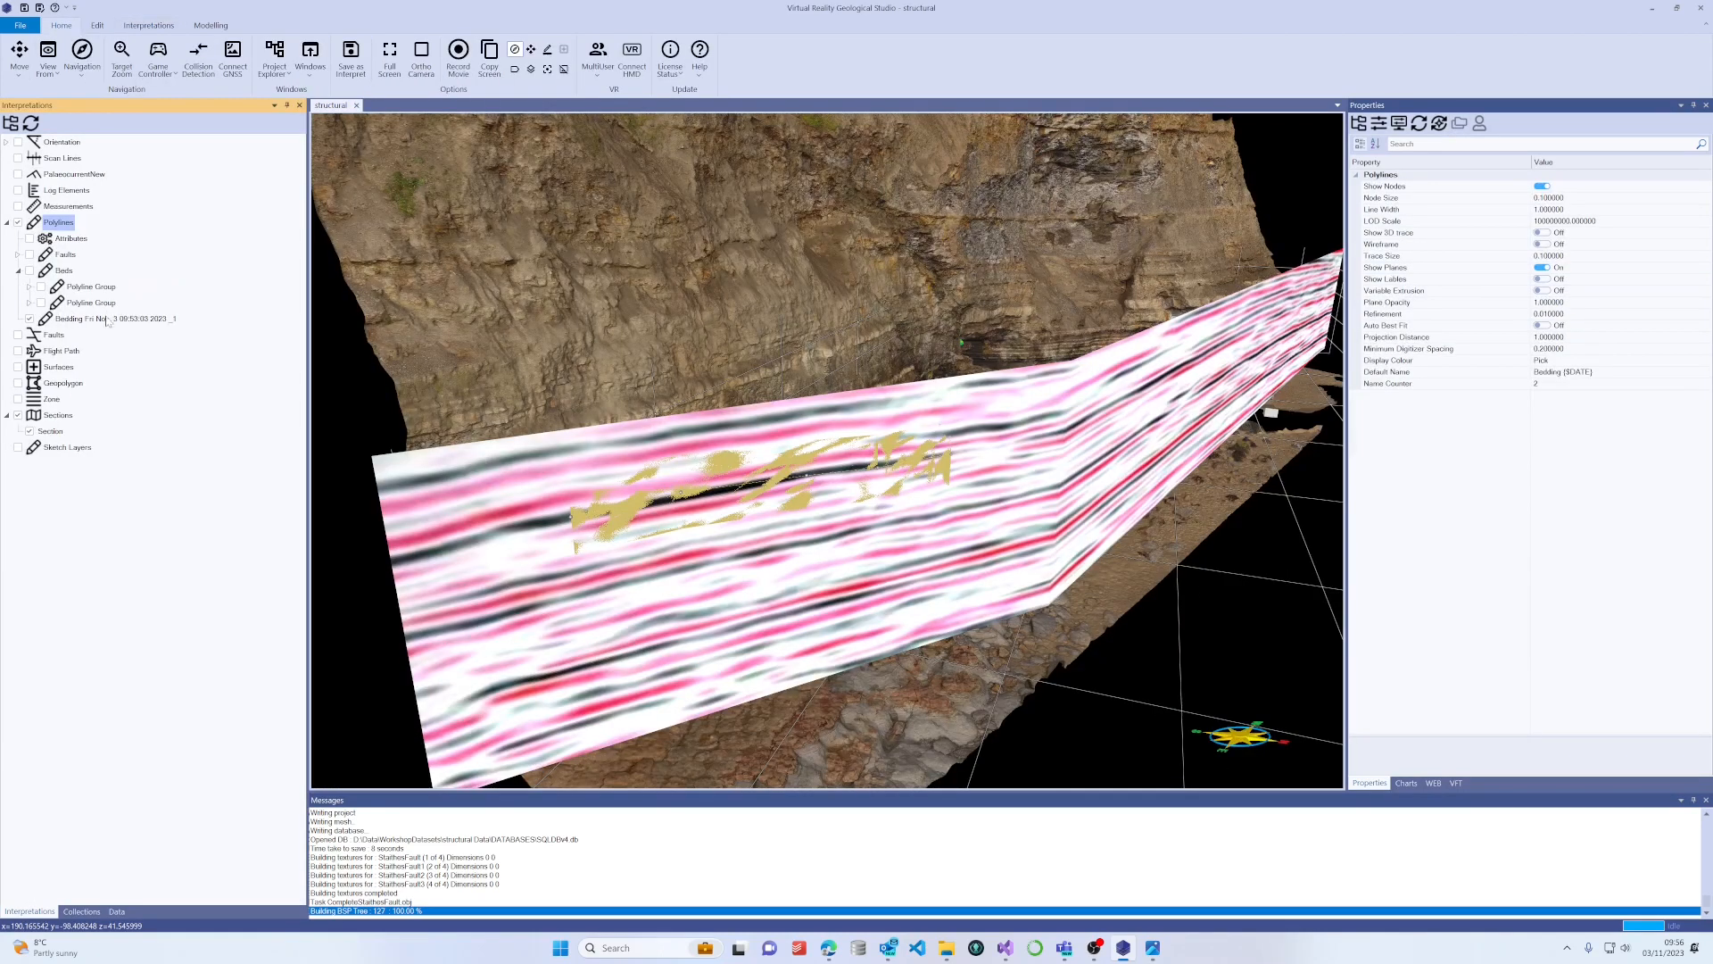
Set the new bedding polyline's dip to 0 and examine its plane against the seismic section from several angles.
{"action": "left_click", "coordinate": [107, 319]}
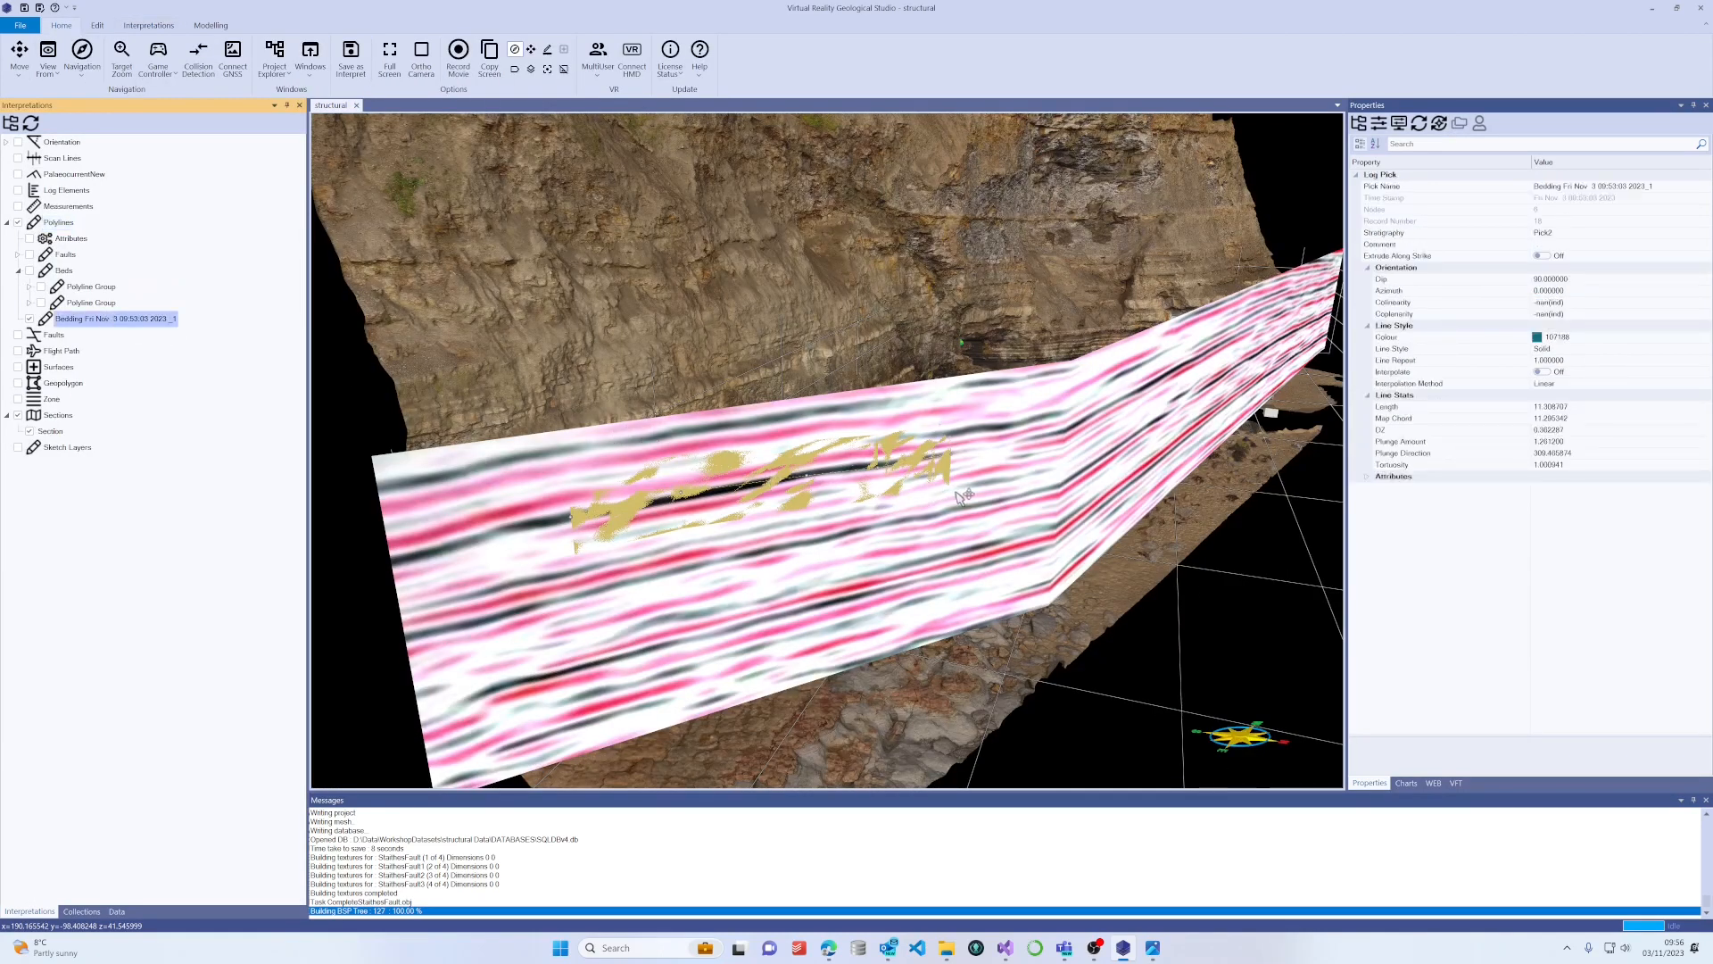
{"action": "left_click", "coordinate": [1580, 279]}
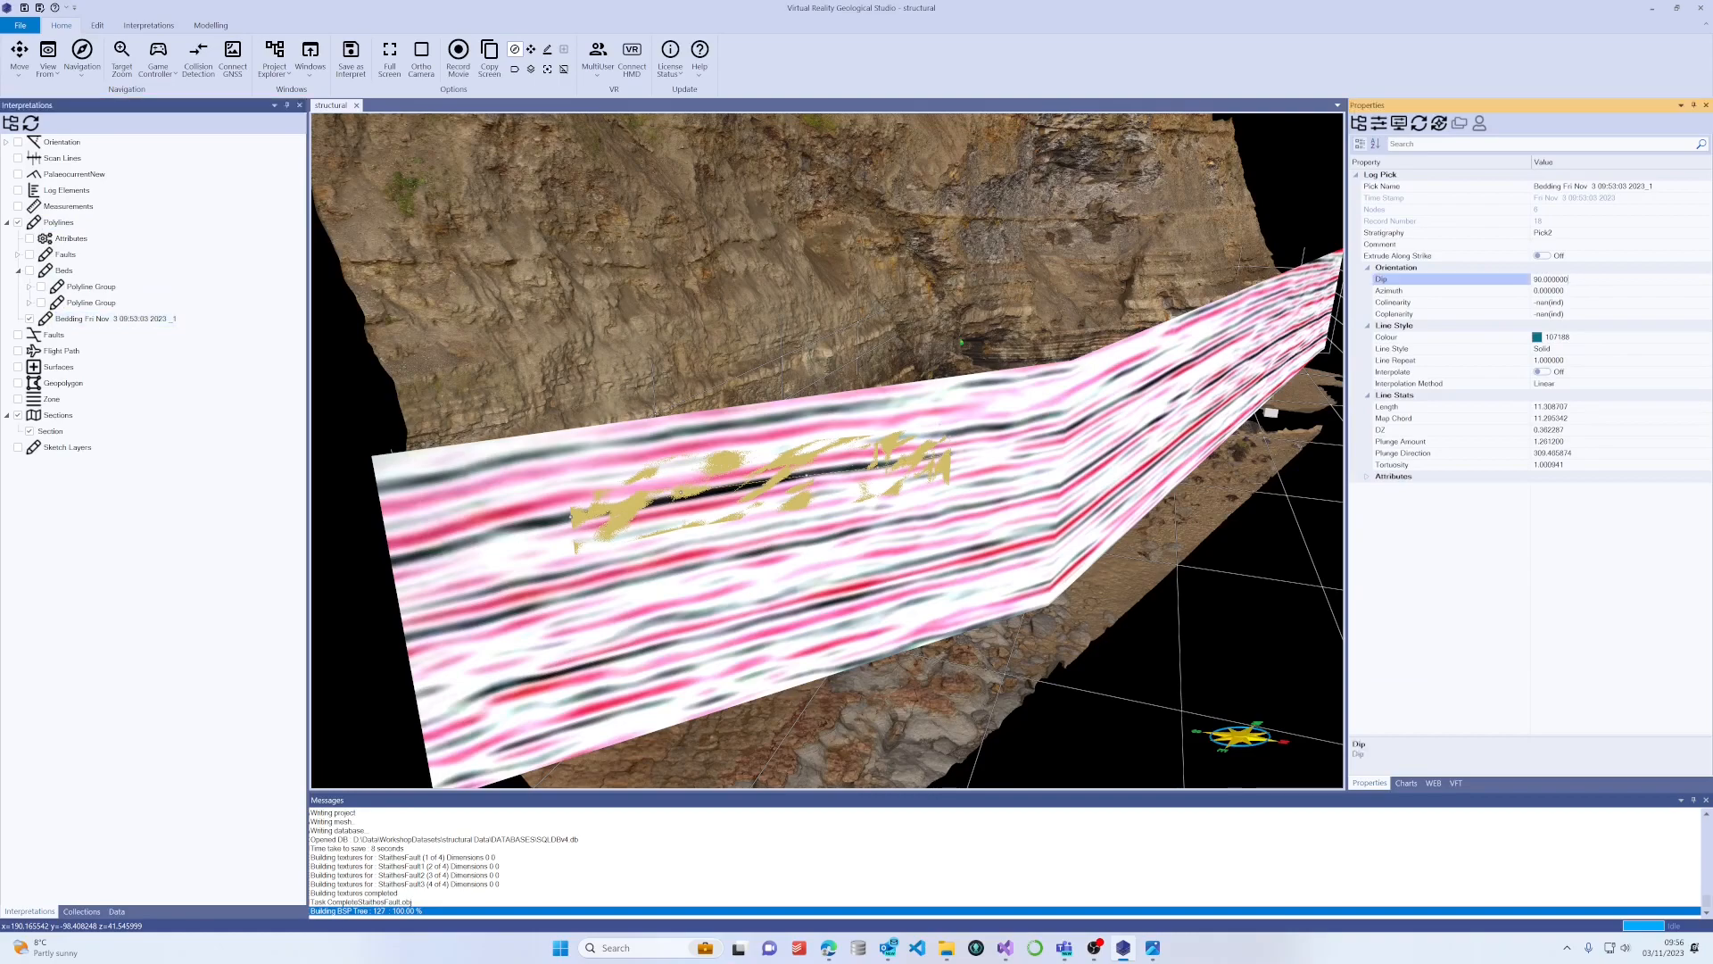
{"action": "type", "text": "0"}
{"action": "key", "text": "Return"}
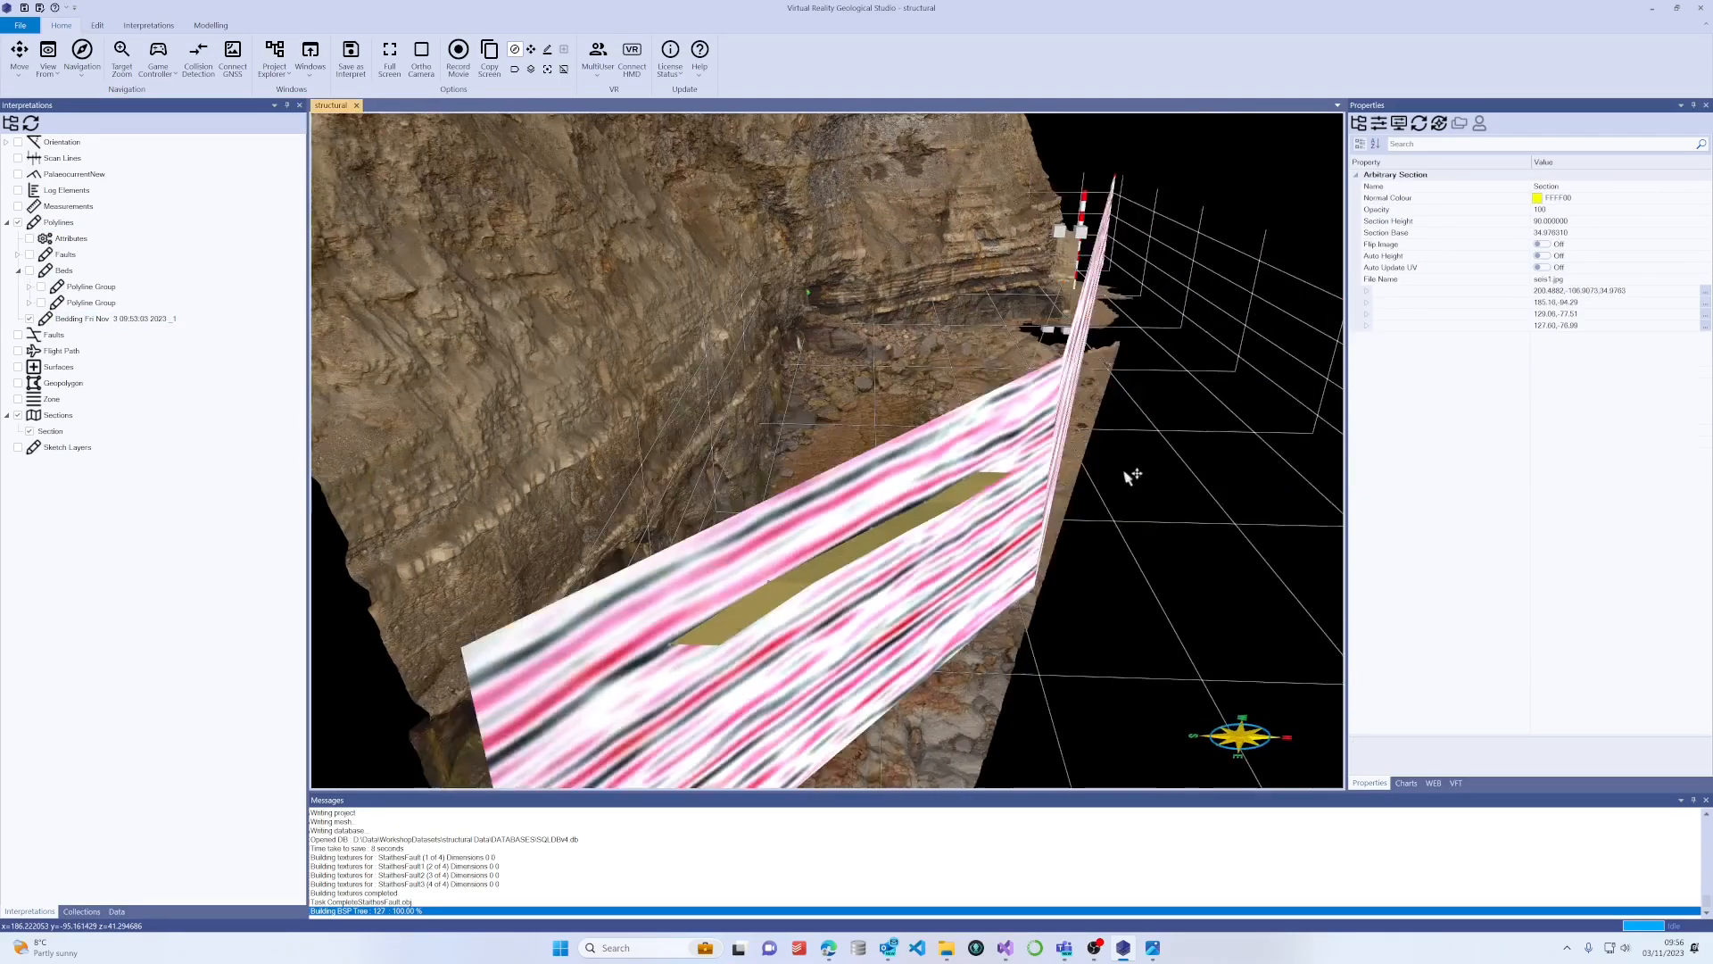
{"action": "left_click_drag", "start_coordinate": [1132, 475], "coordinate": [961, 456]}
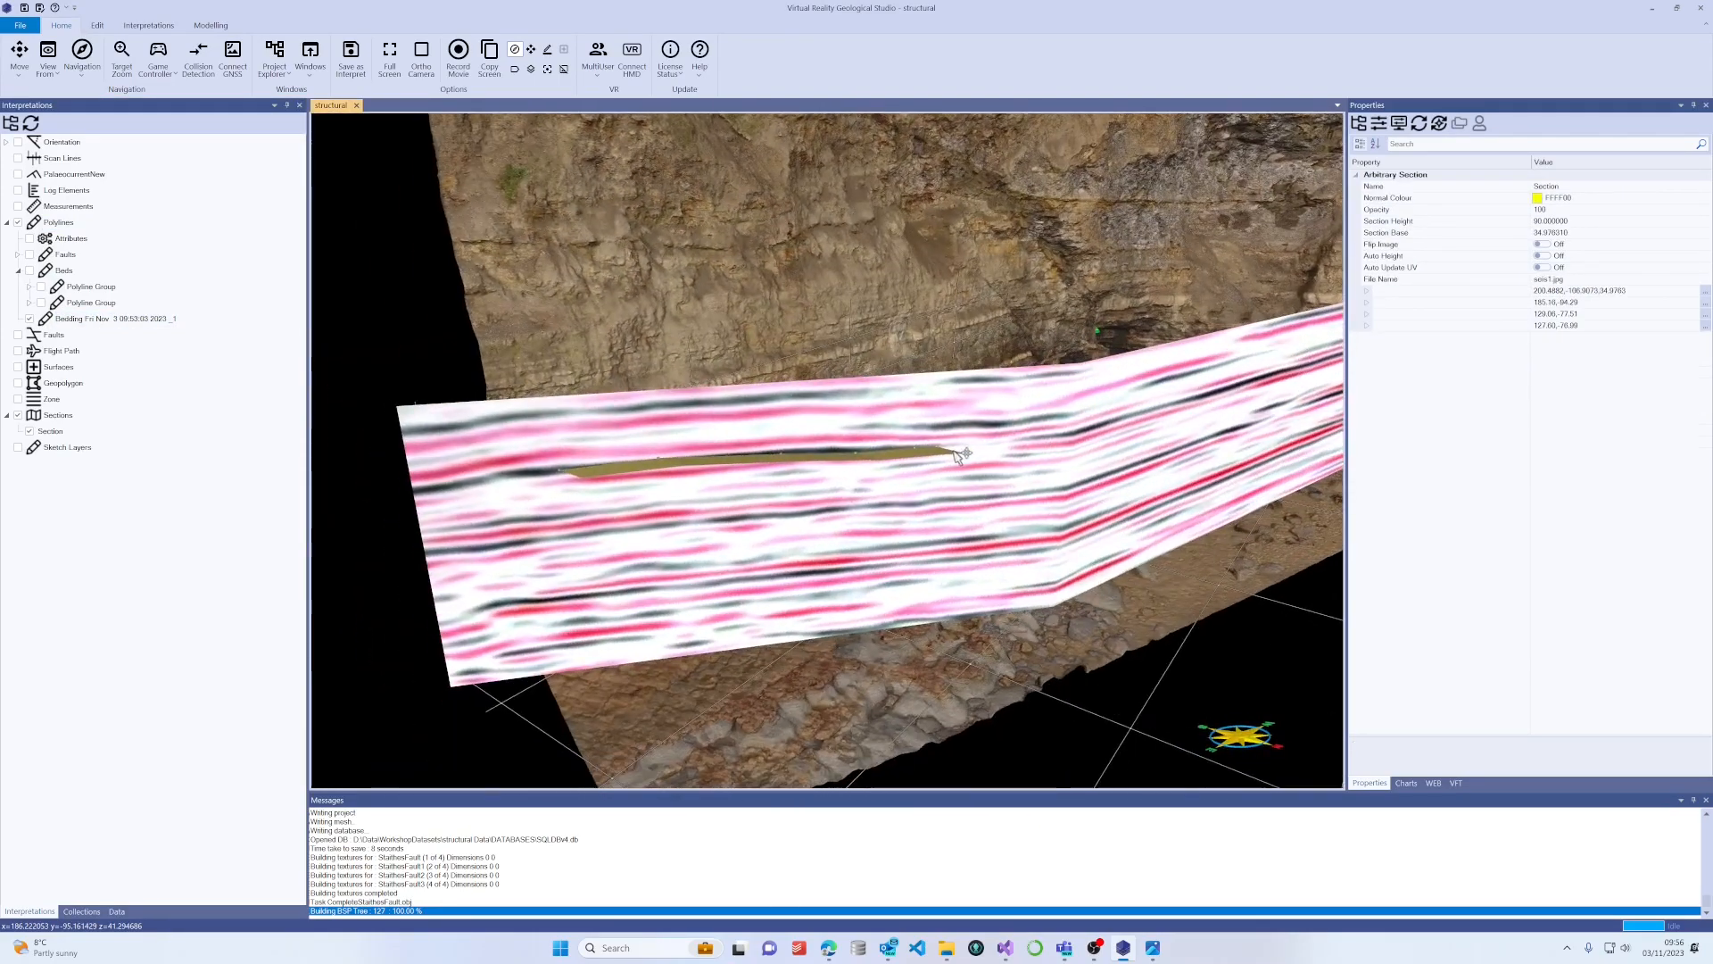
{"action": "left_click_drag", "start_coordinate": [1077, 439], "coordinate": [1104, 442]}
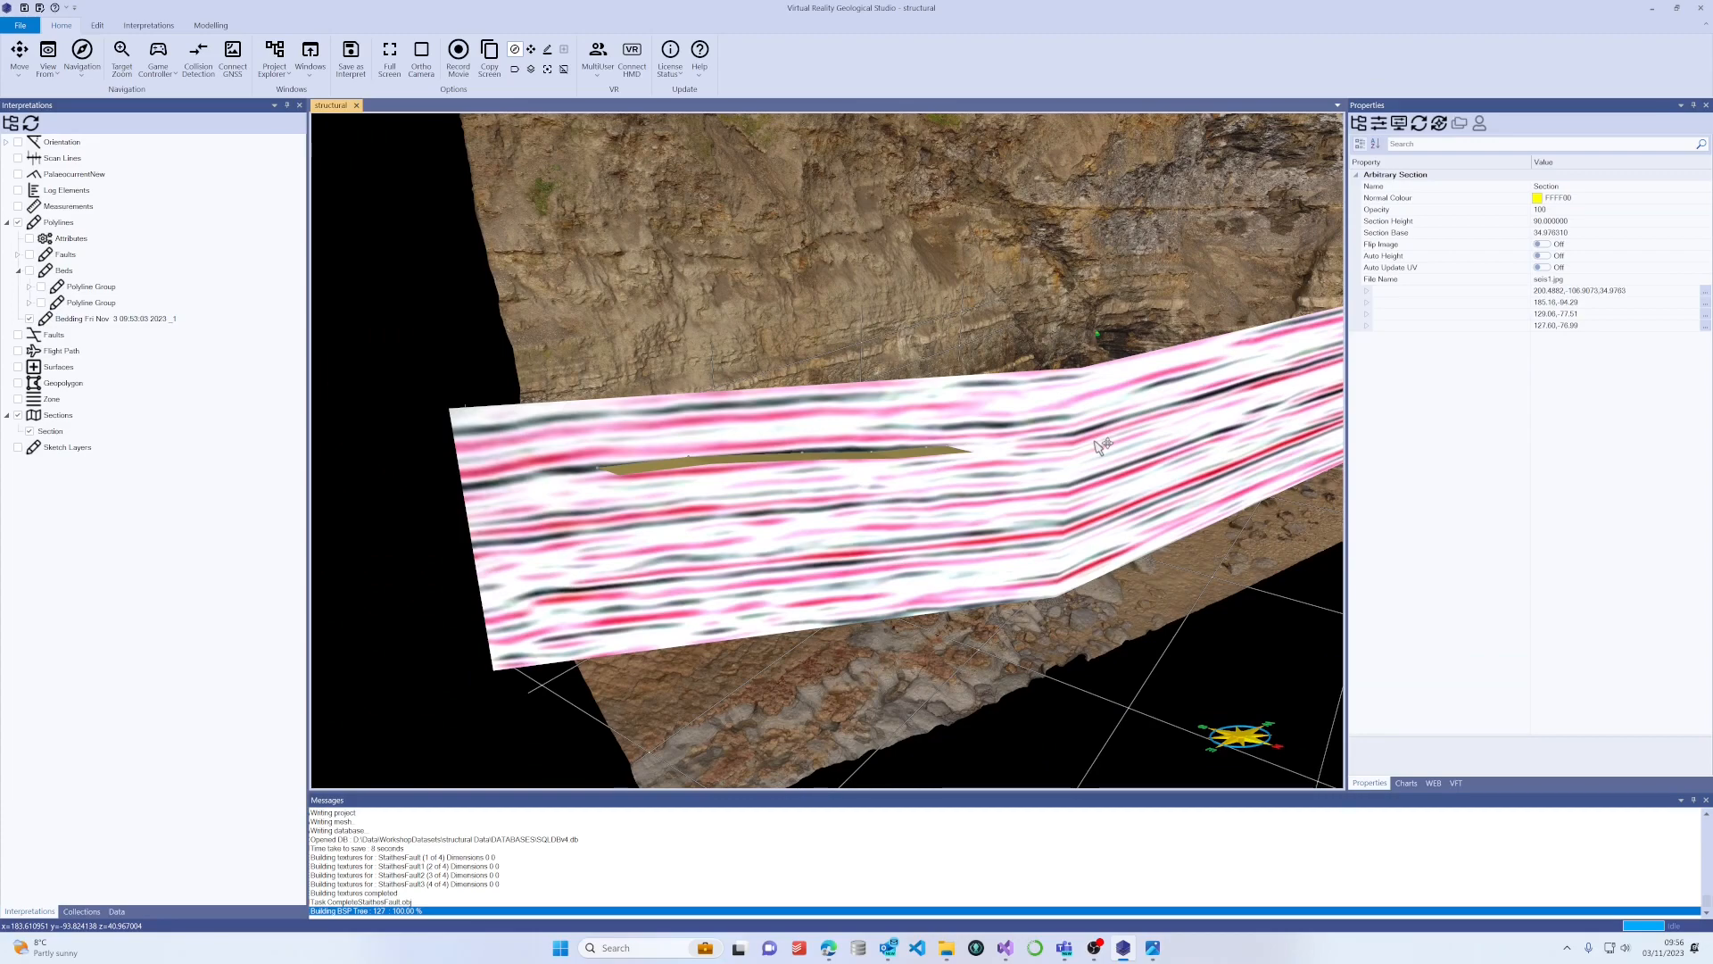
{"action": "left_click_drag", "start_coordinate": [1102, 447], "coordinate": [1178, 452]}
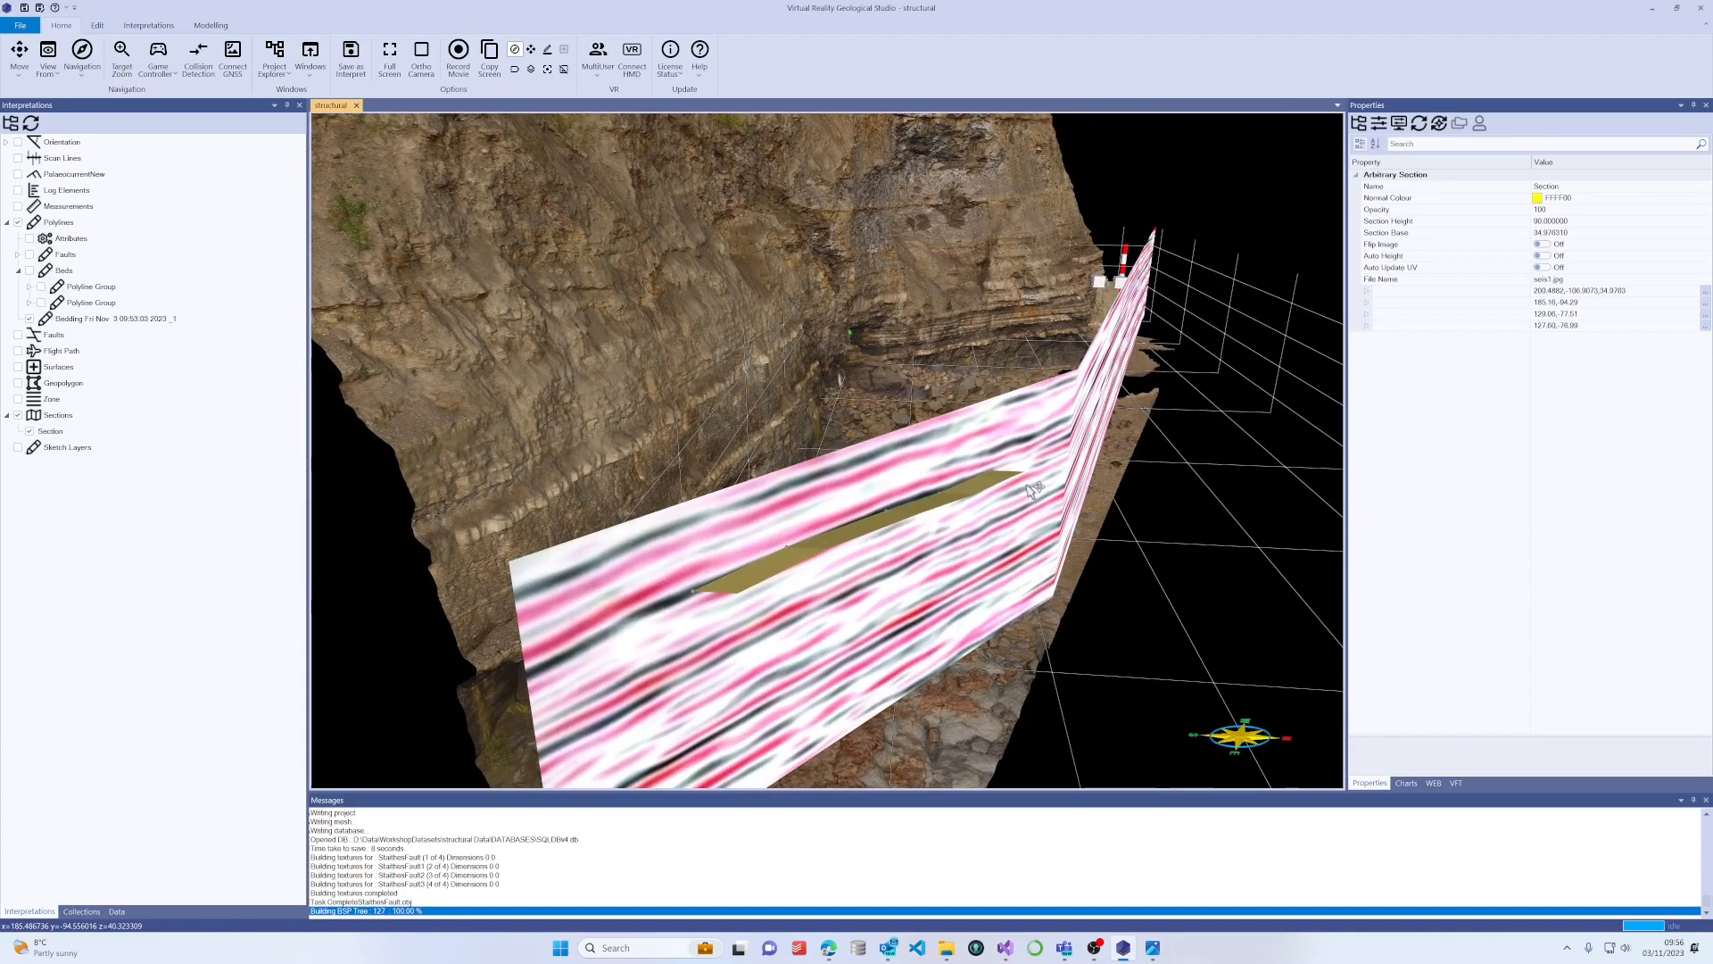
{"action": "scroll", "coordinate": [972, 532], "scroll_direction": "up", "scroll_amount": 3}
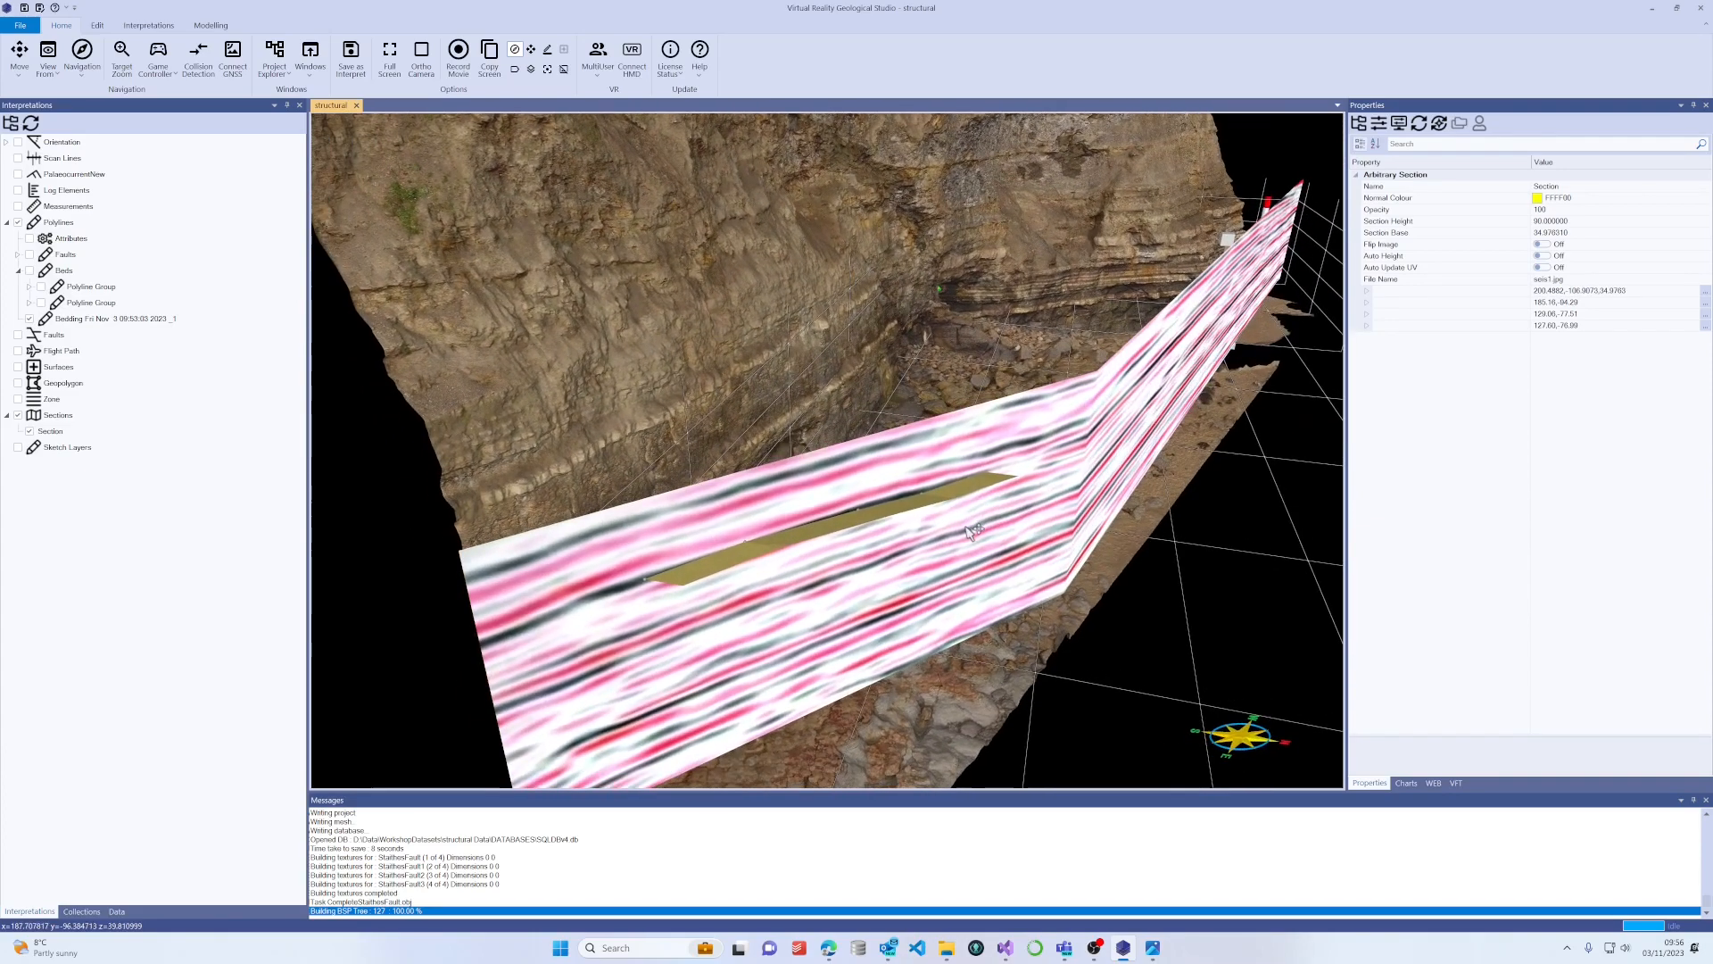
Hide OrthoPanel_2 in the ortho panels data and keep OrthoPanel_1 displayed over the outcrop.
{"action": "left_click_drag", "start_coordinate": [977, 533], "coordinate": [1041, 501]}
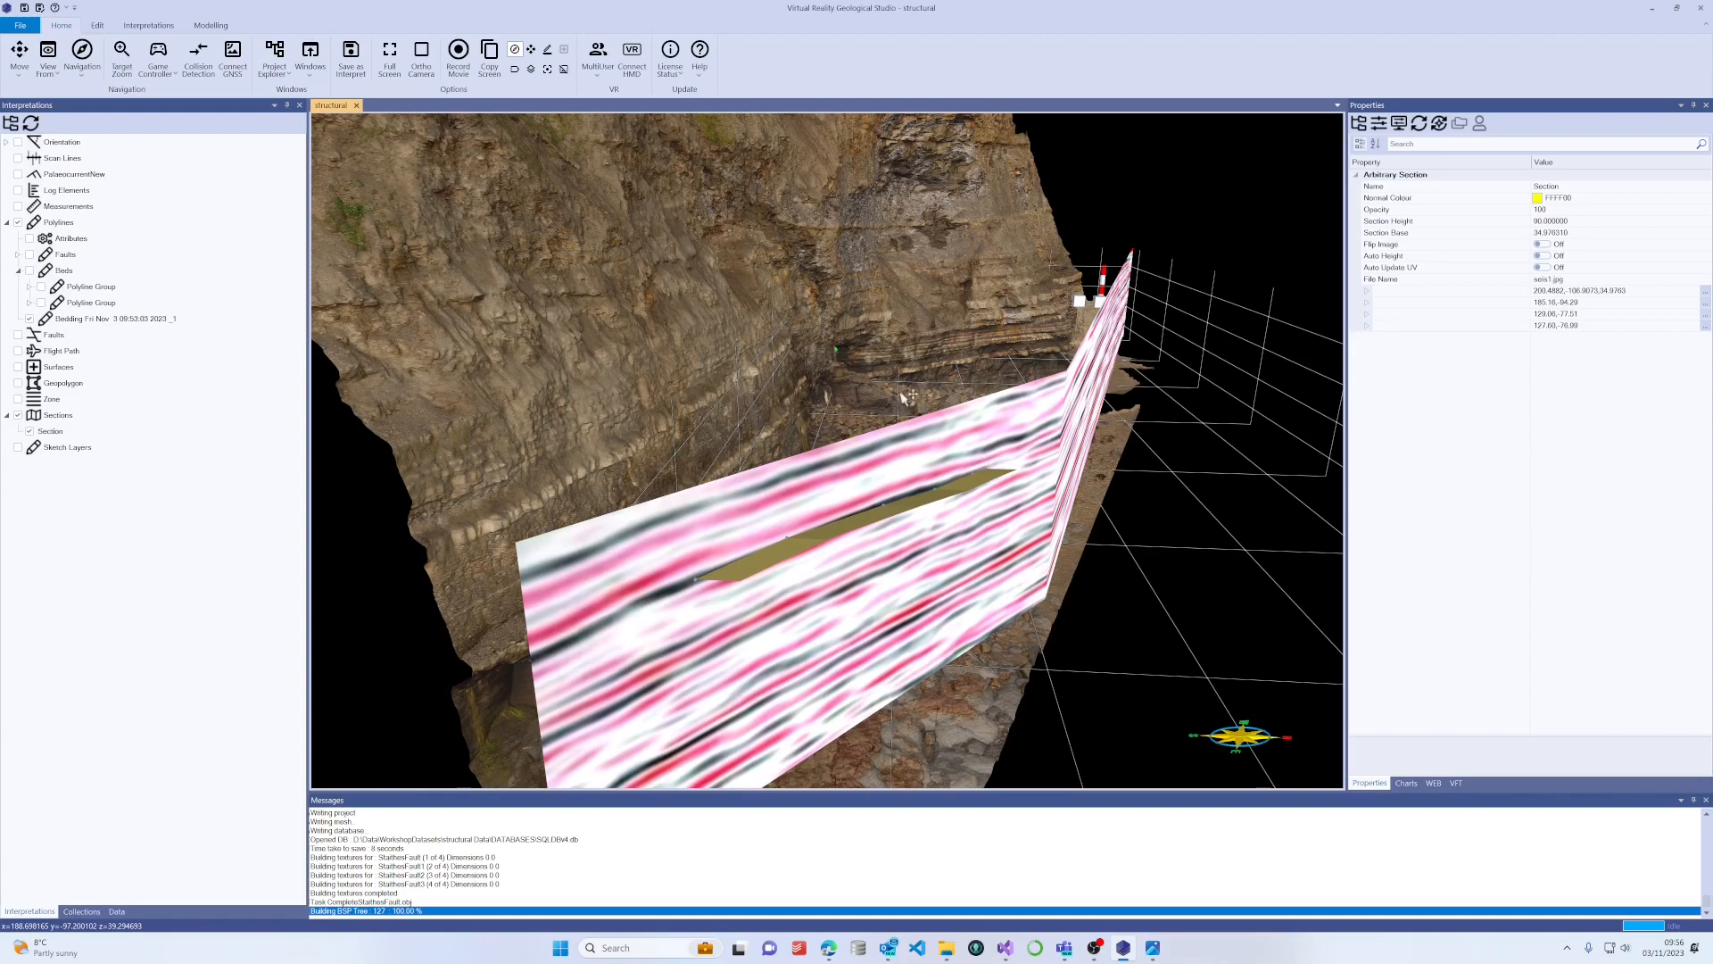
{"action": "left_click_drag", "start_coordinate": [1137, 337], "coordinate": [1033, 393]}
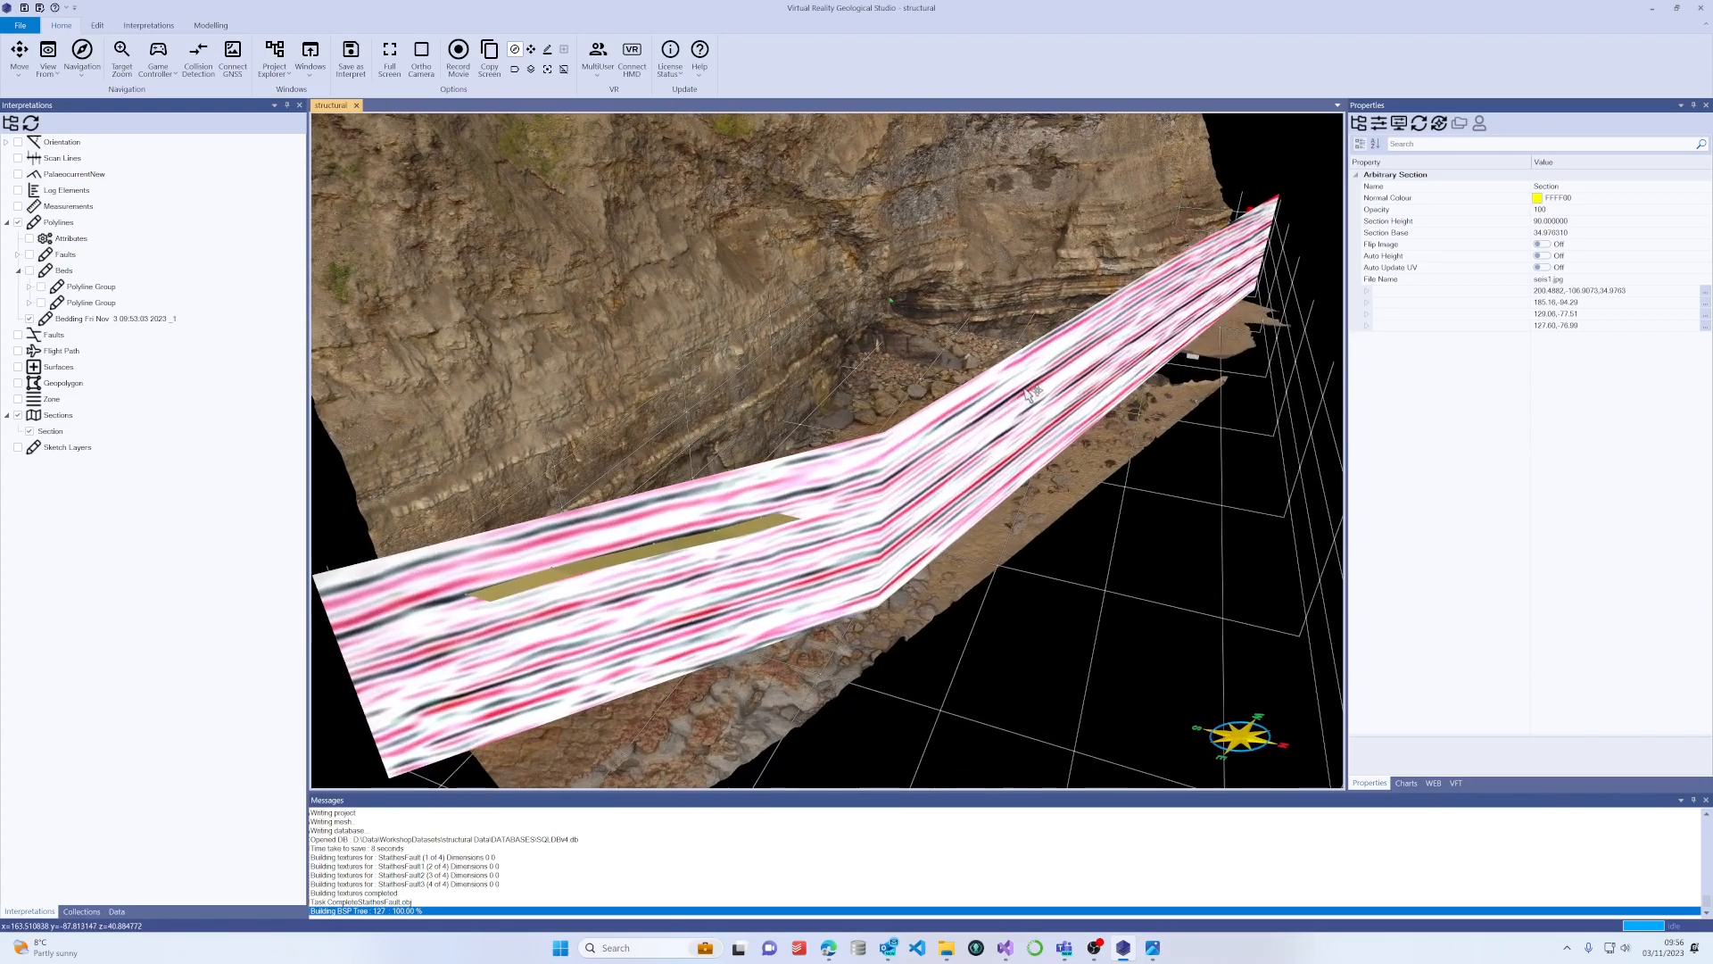
{"action": "left_click", "coordinate": [115, 912]}
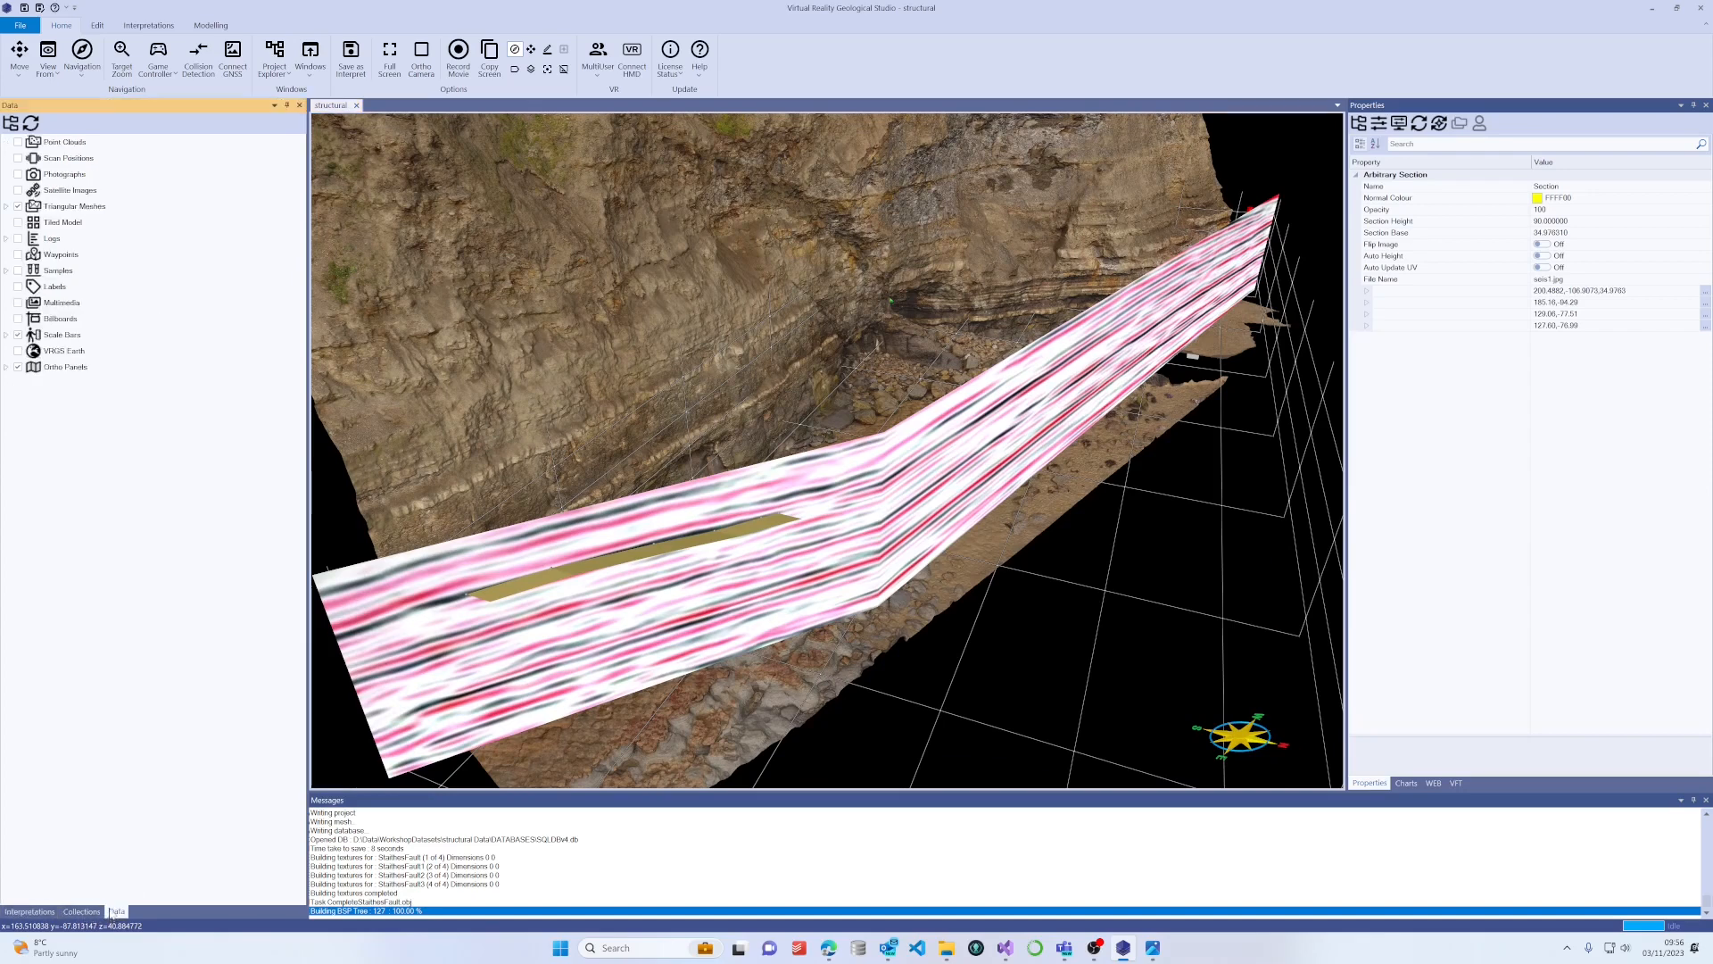
{"action": "left_click", "coordinate": [7, 367]}
{"action": "left_click", "coordinate": [28, 402]}
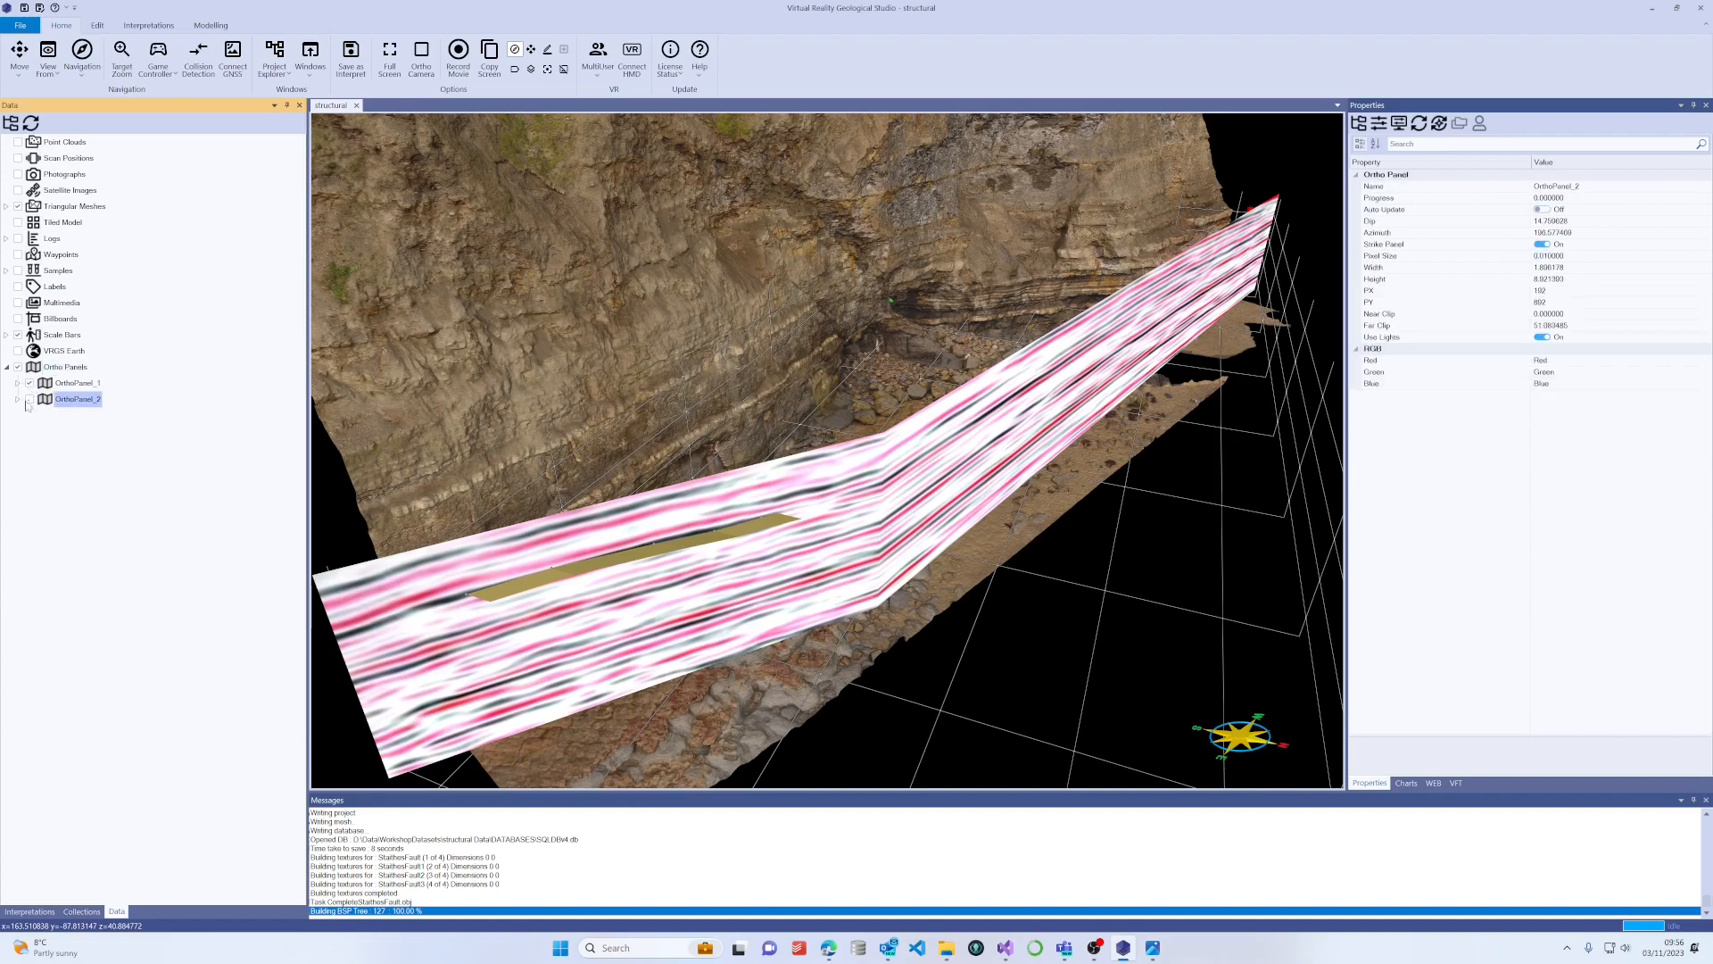
{"action": "left_click", "coordinate": [30, 385]}
{"action": "left_click", "coordinate": [29, 383]}
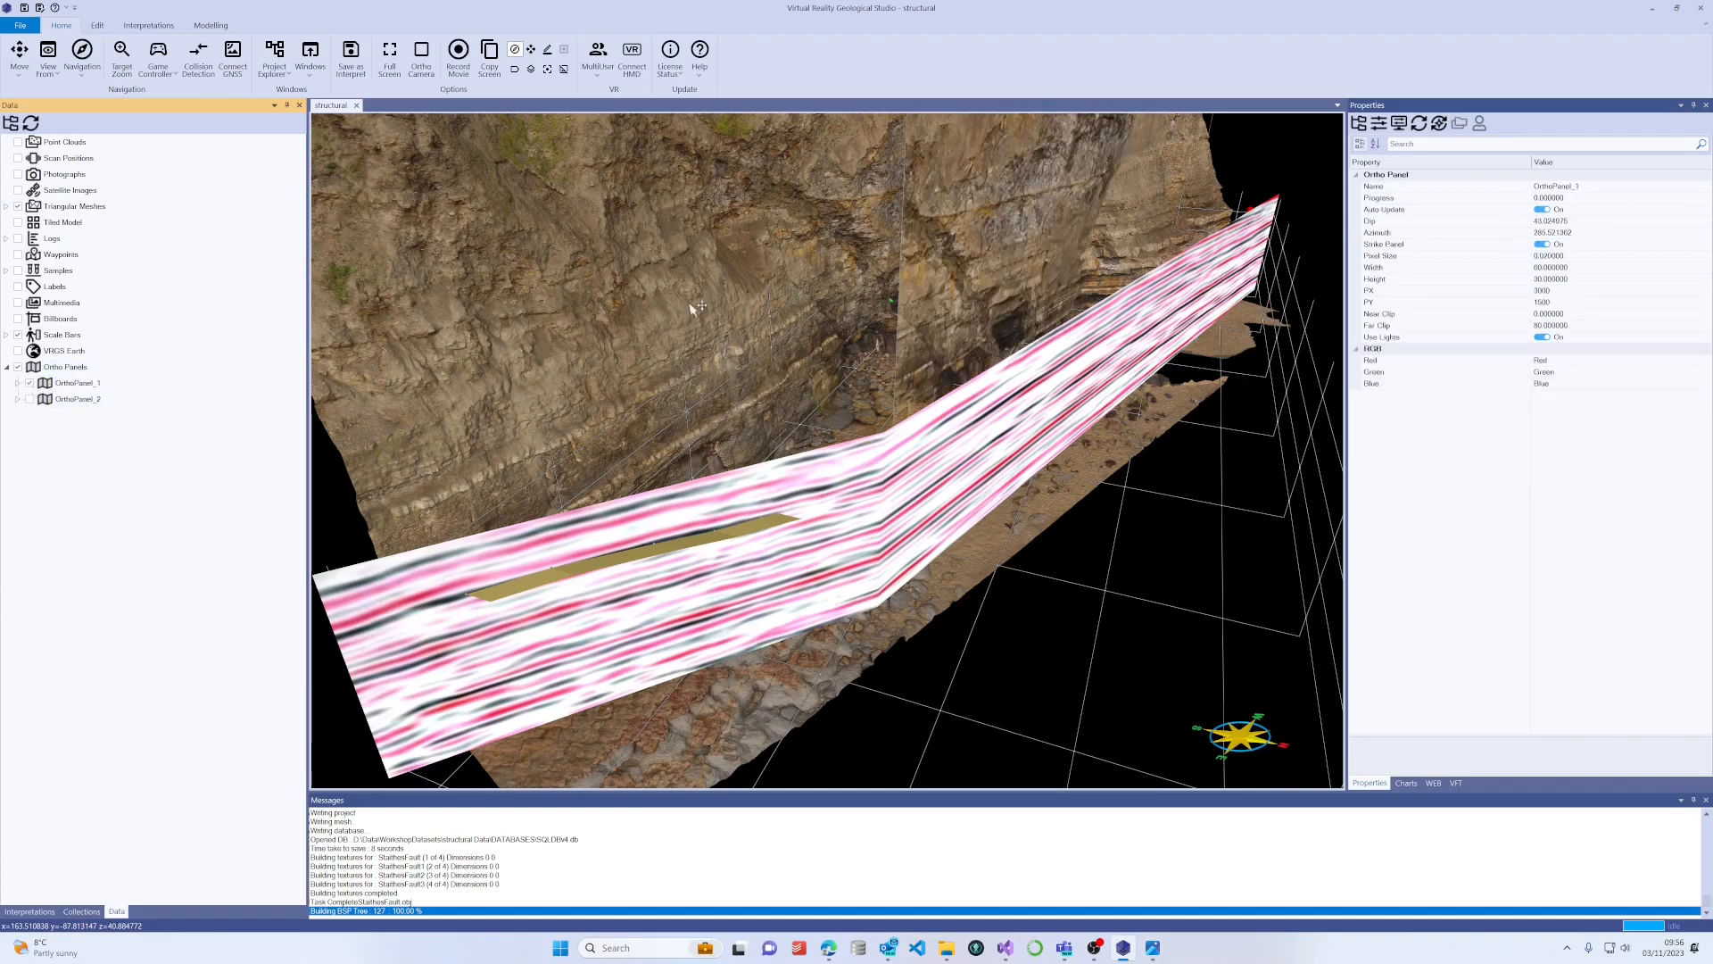
Hide the seismic section and view OrthoPanel_1 face-on against the cliff.
{"action": "left_click_drag", "start_coordinate": [921, 308], "coordinate": [822, 296]}
{"action": "right_click_drag", "start_coordinate": [972, 292], "coordinate": [868, 507]}
{"action": "scroll", "coordinate": [875, 505], "scroll_direction": "up", "scroll_amount": 2}
{"action": "left_click", "coordinate": [1042, 571]}
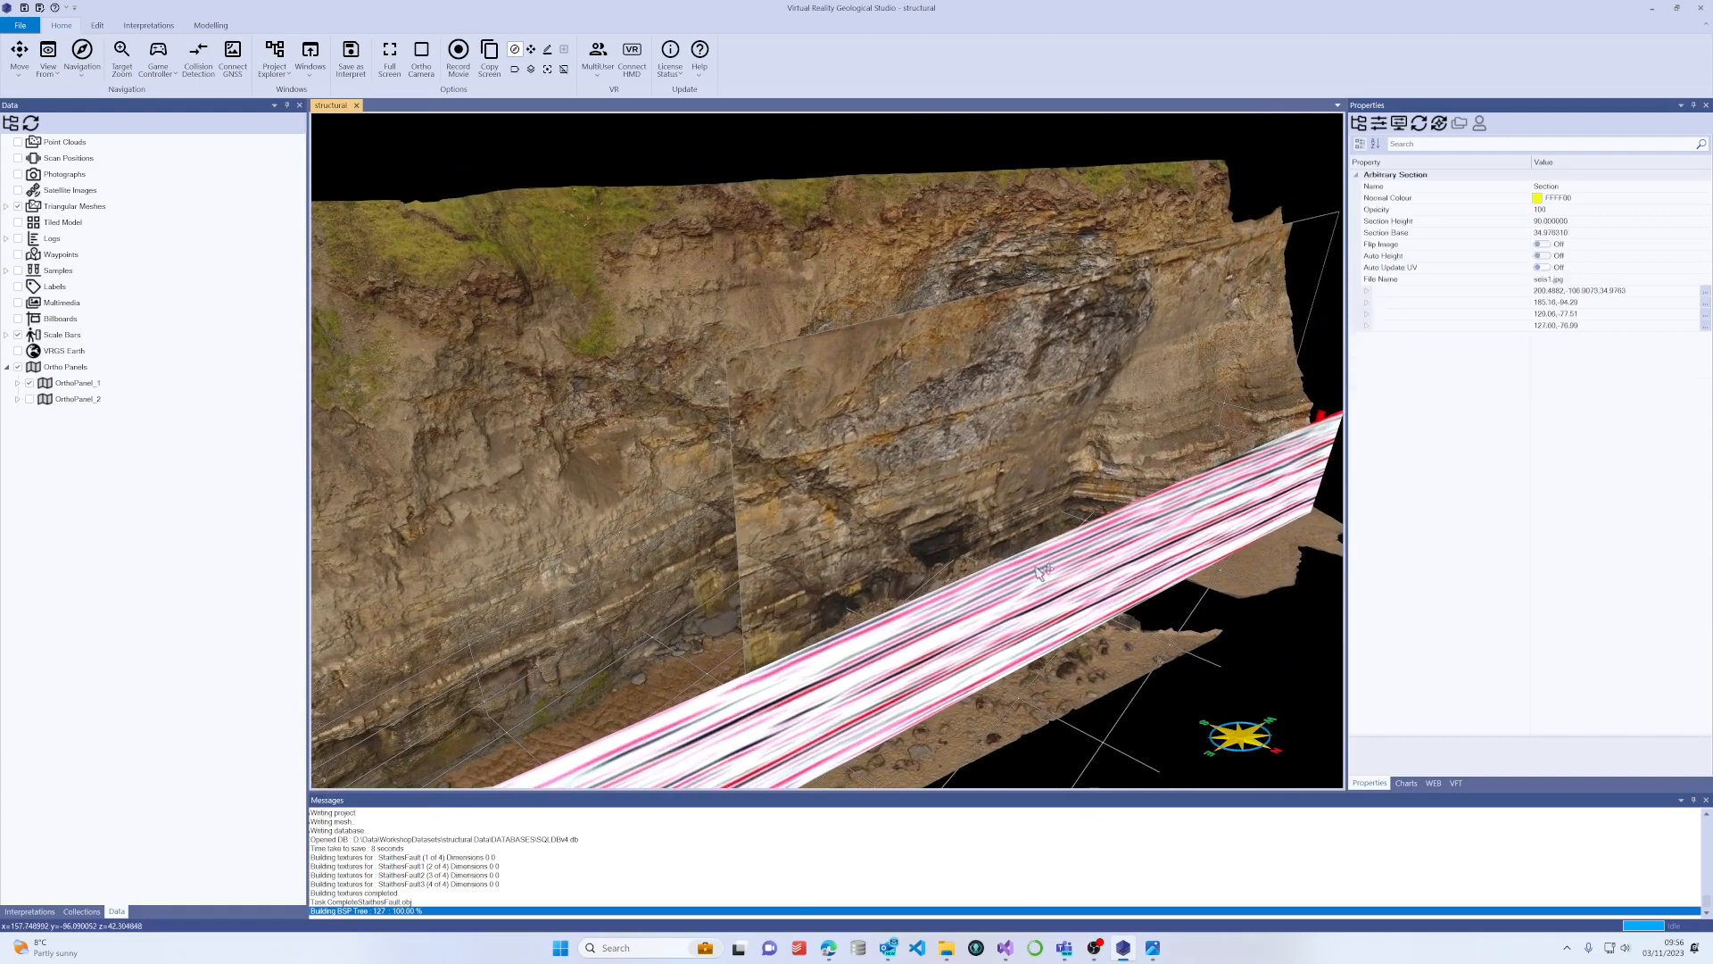
{"action": "left_click", "coordinate": [30, 911]}
{"action": "left_click", "coordinate": [29, 432]}
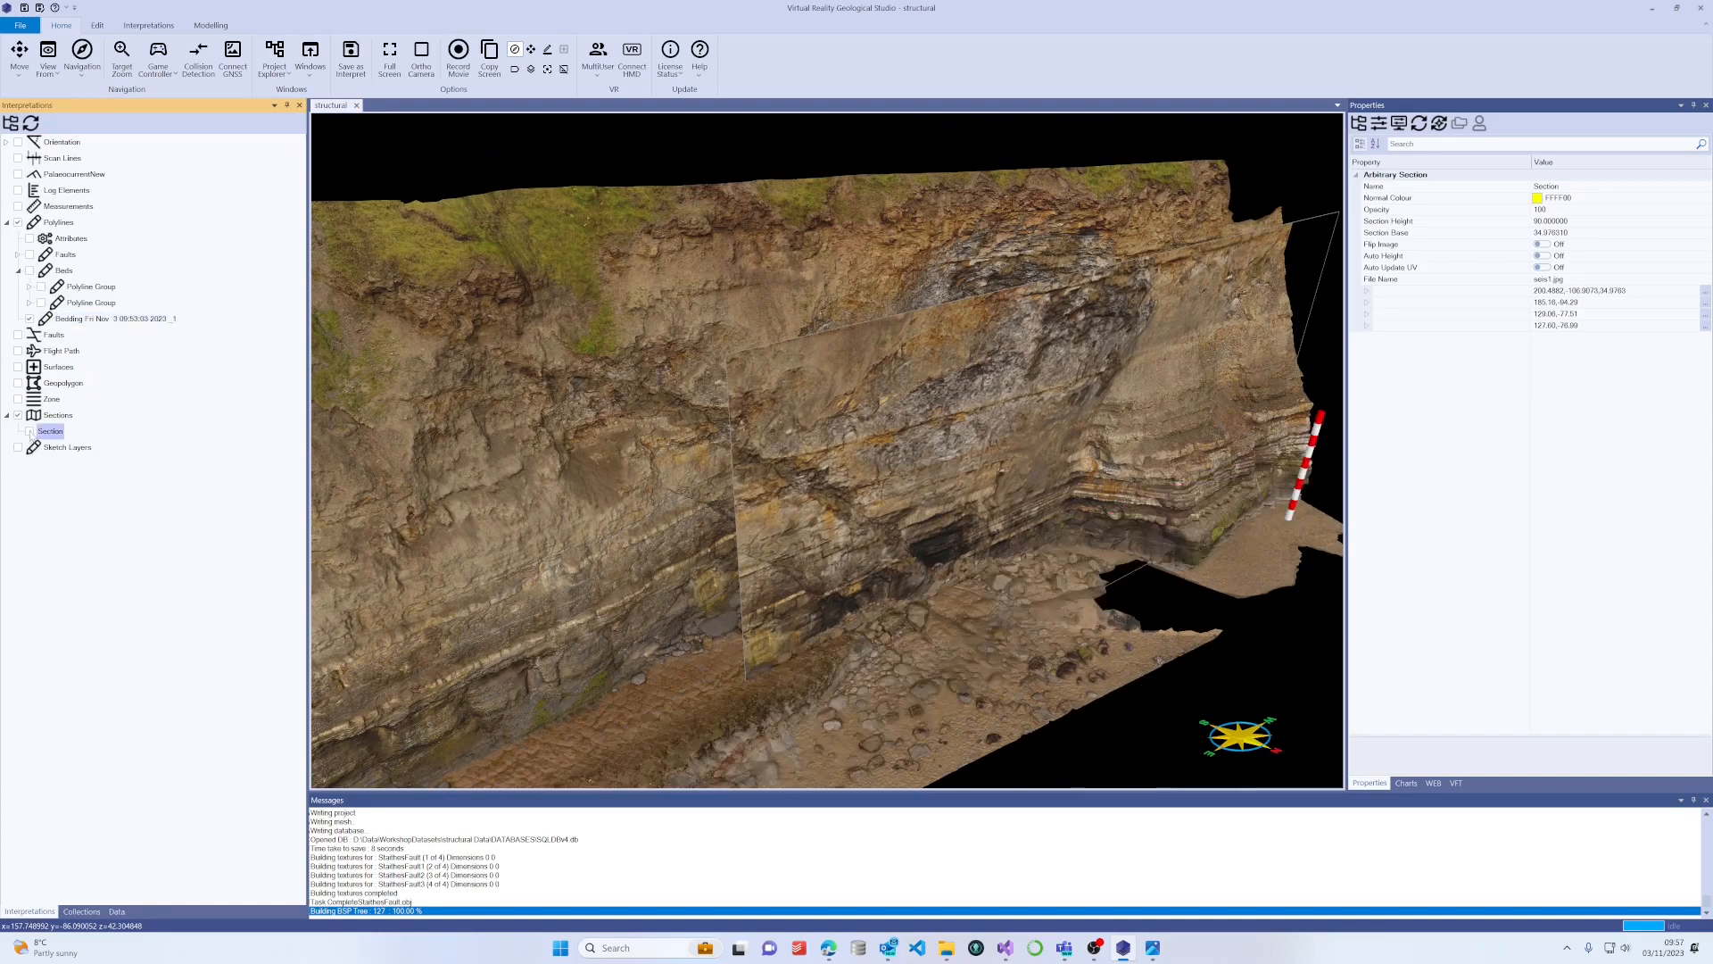
{"action": "mouse_move", "coordinate": [1002, 490]}
{"action": "left_mouse_down"}
{"action": "mouse_move", "coordinate": [951, 446]}
{"action": "mouse_move", "coordinate": [1018, 442]}
{"action": "mouse_move", "coordinate": [1006, 472]}
{"action": "left_mouse_up"}
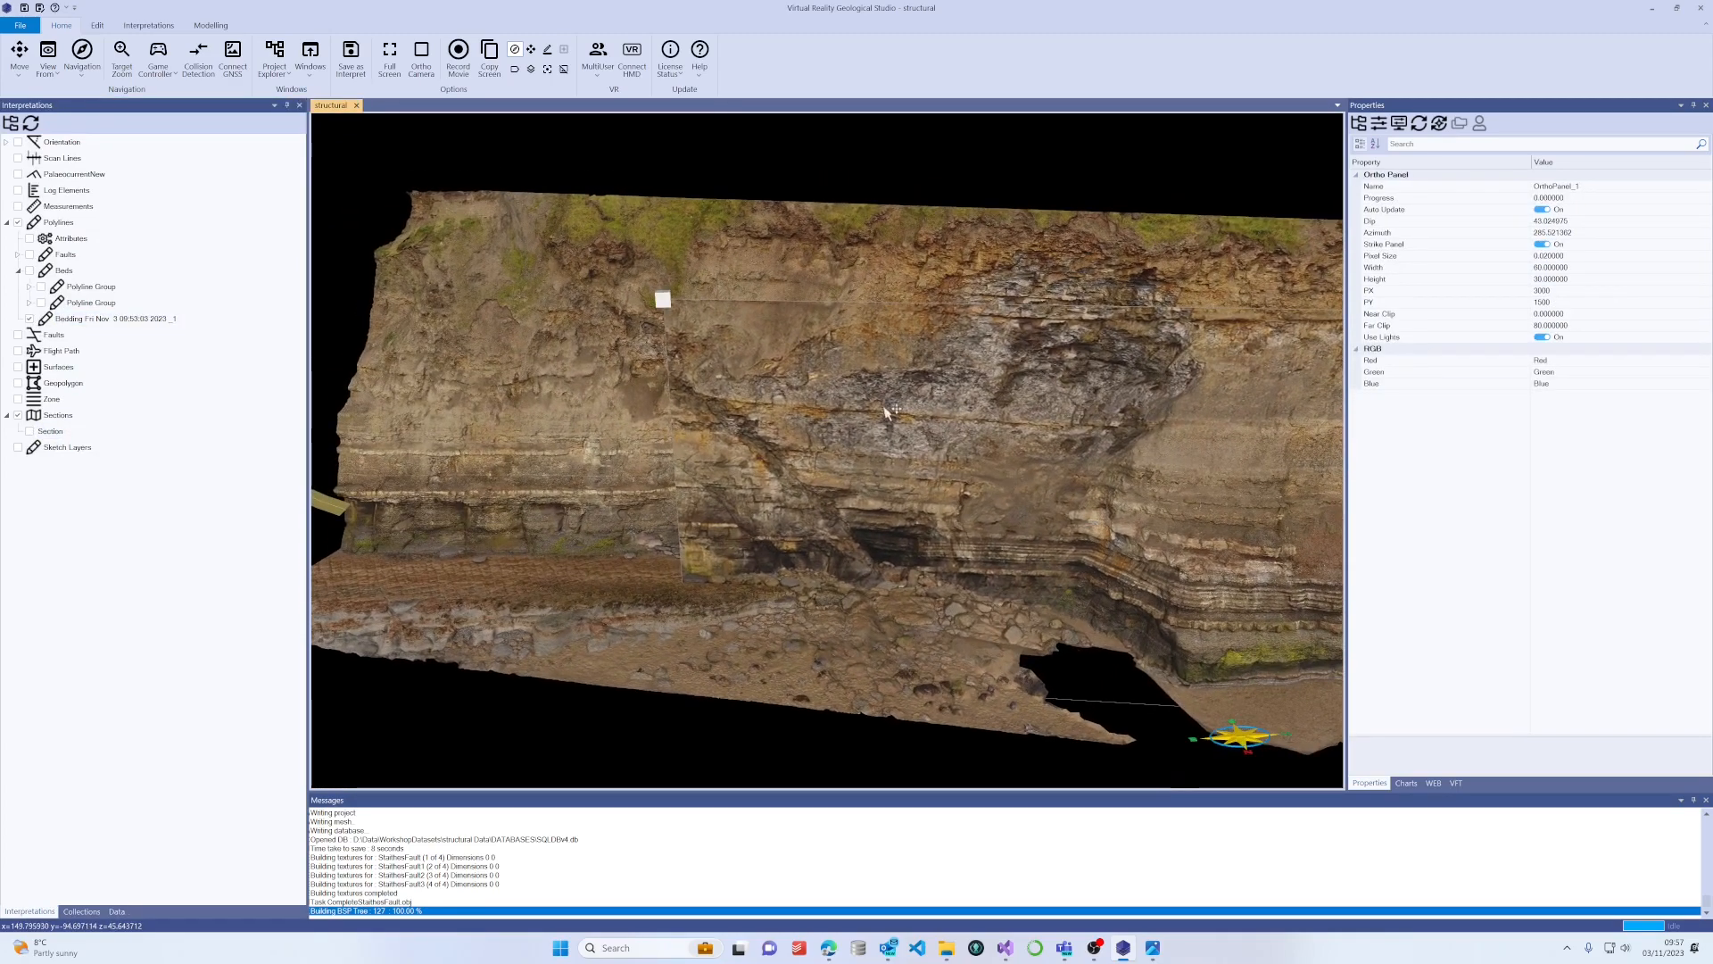
{"action": "left_click_drag", "start_coordinate": [883, 409], "coordinate": [772, 391]}
{"action": "left_click_drag", "start_coordinate": [878, 591], "coordinate": [946, 578]}
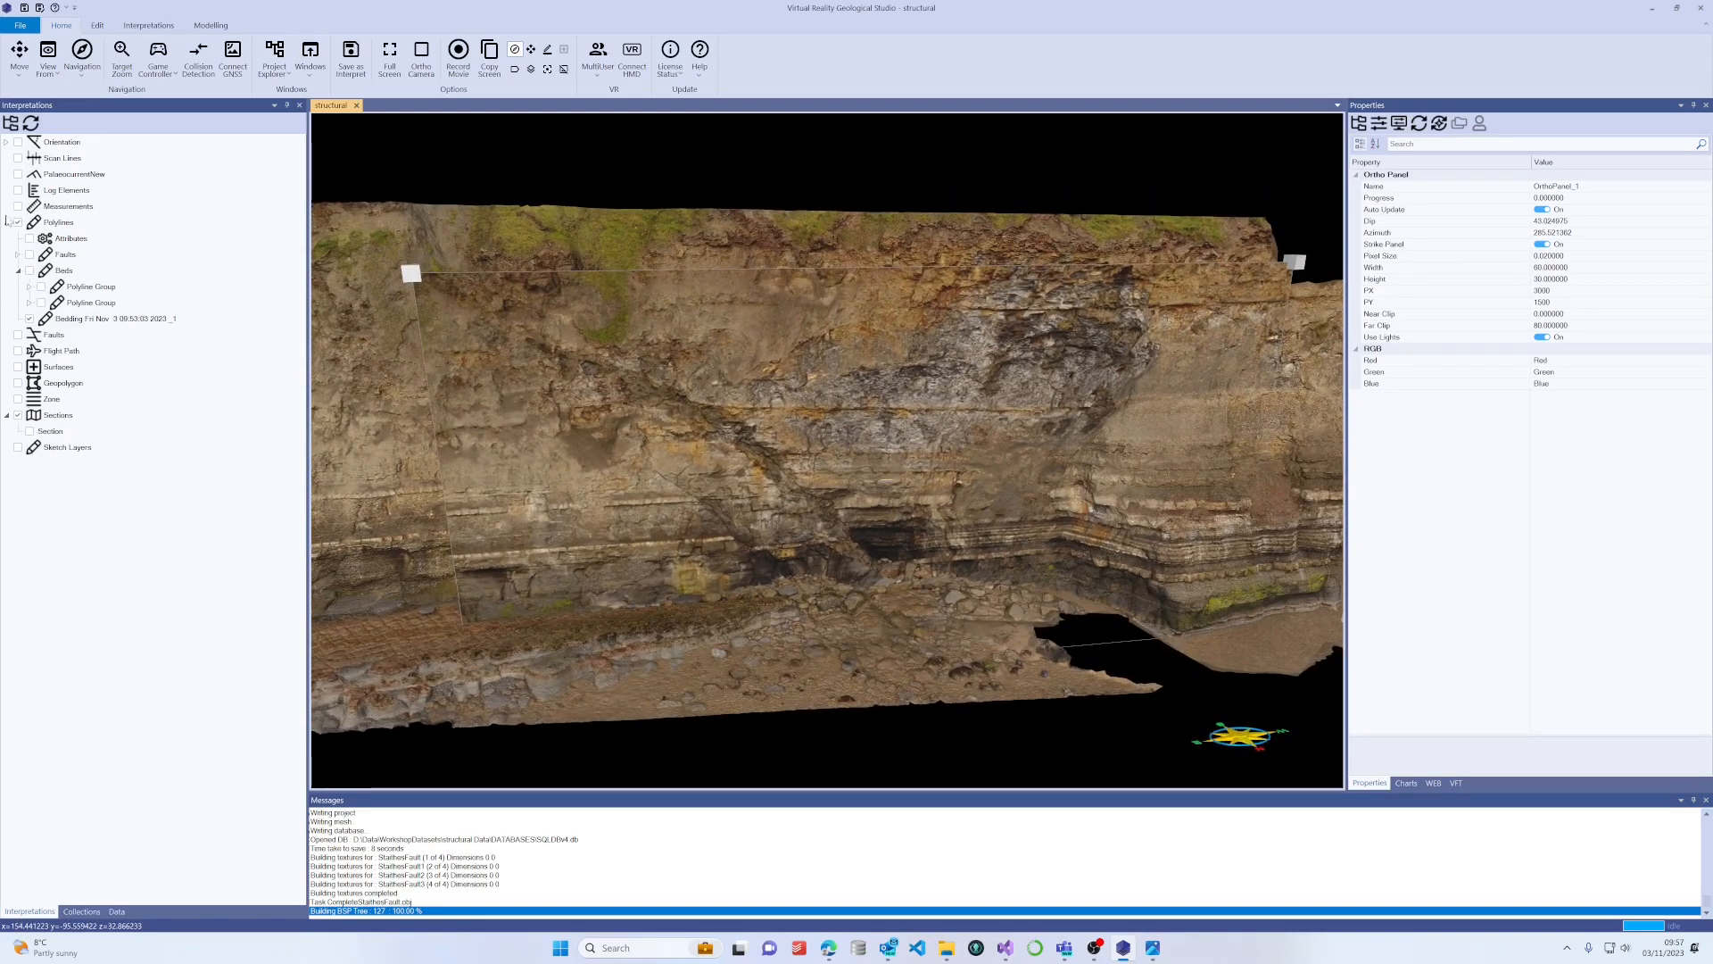
Show the Faults polyline group and hide Polyline_0 within it.
{"action": "left_click", "coordinate": [27, 258]}
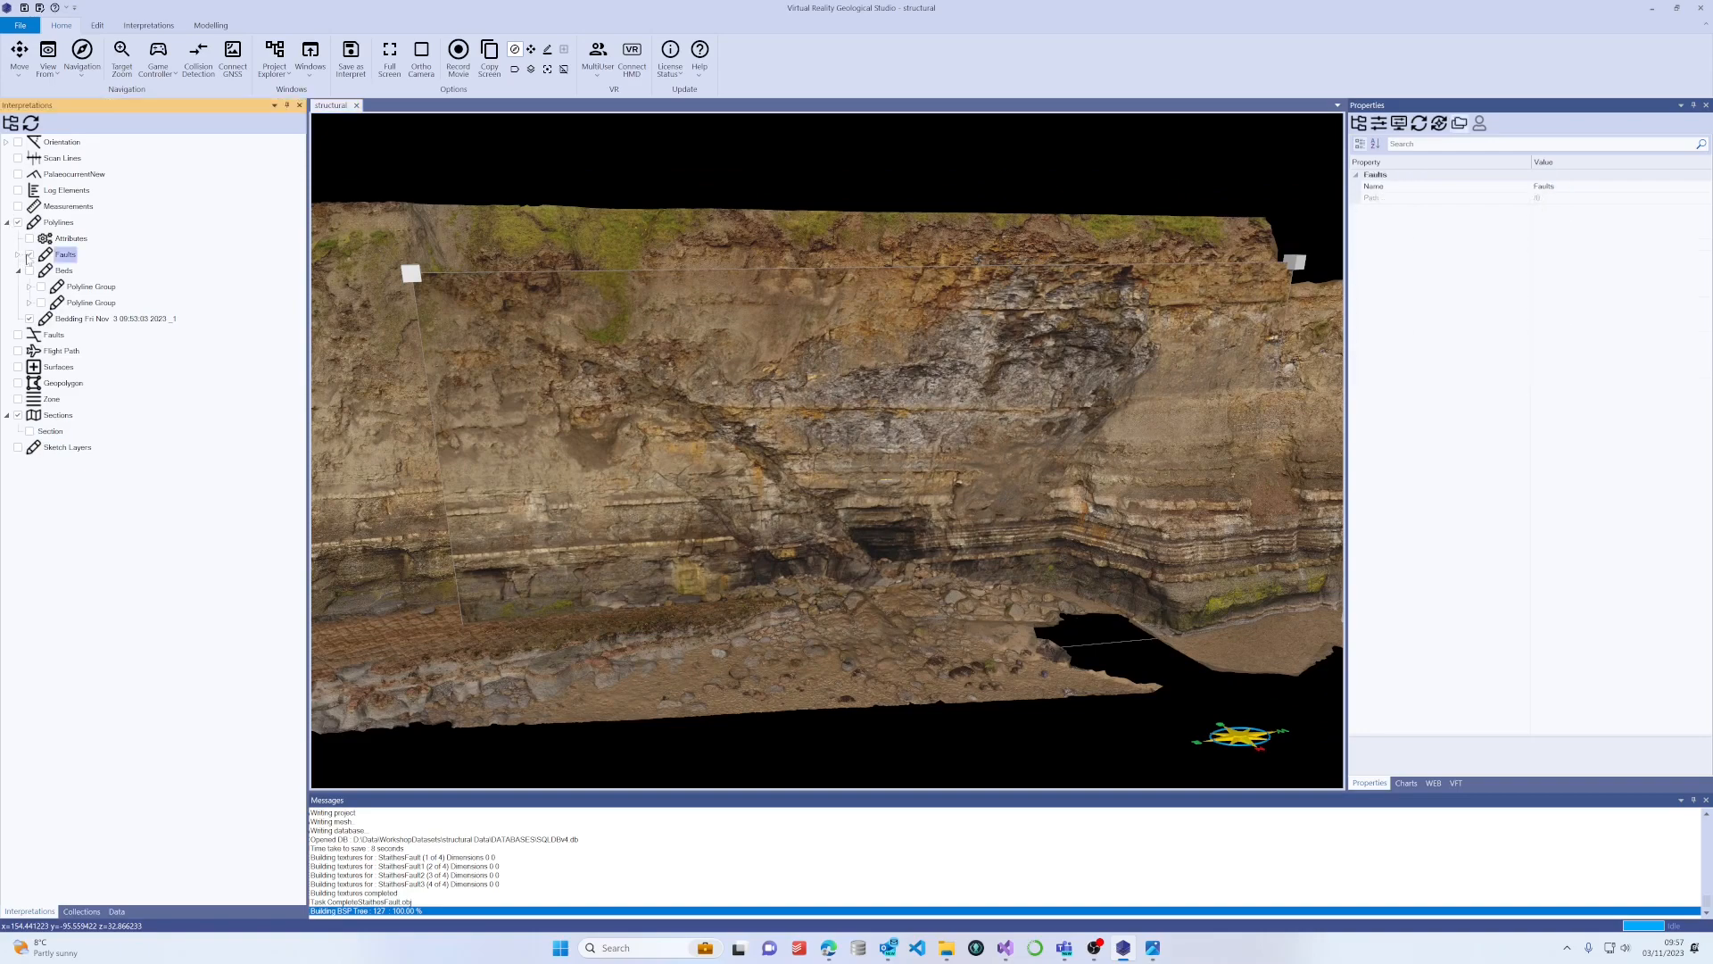
{"action": "left_click_drag", "start_coordinate": [693, 210], "coordinate": [834, 435]}
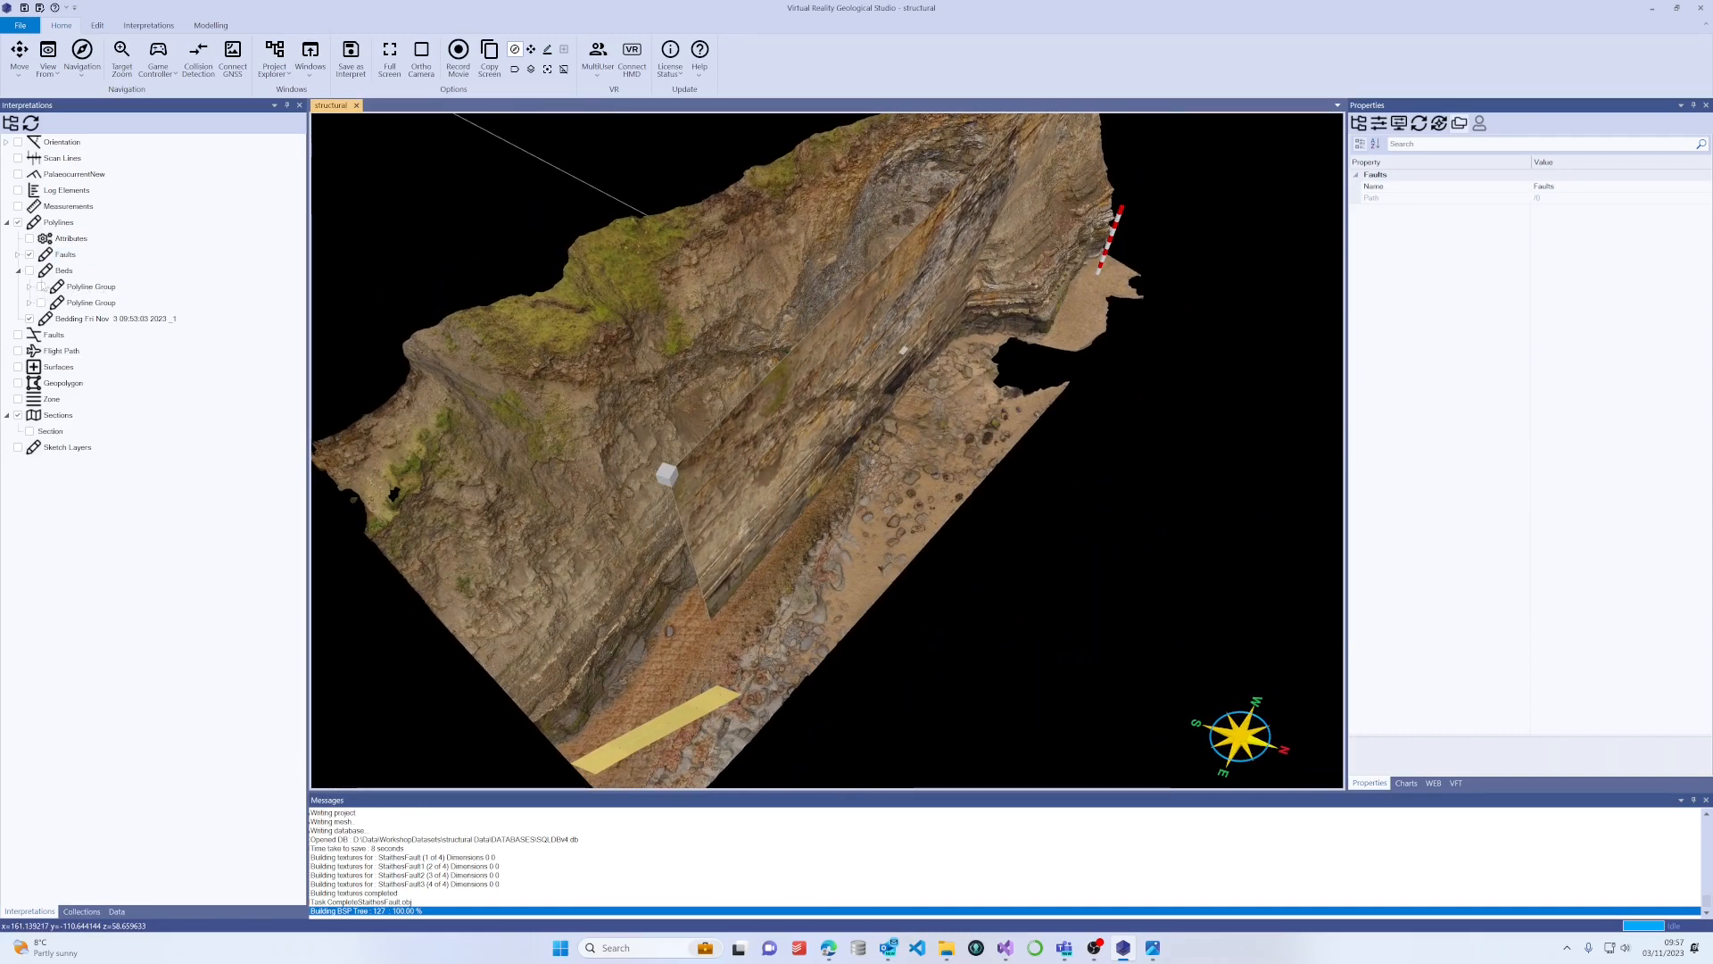
{"action": "left_click", "coordinate": [17, 254]}
{"action": "left_click", "coordinate": [42, 273]}
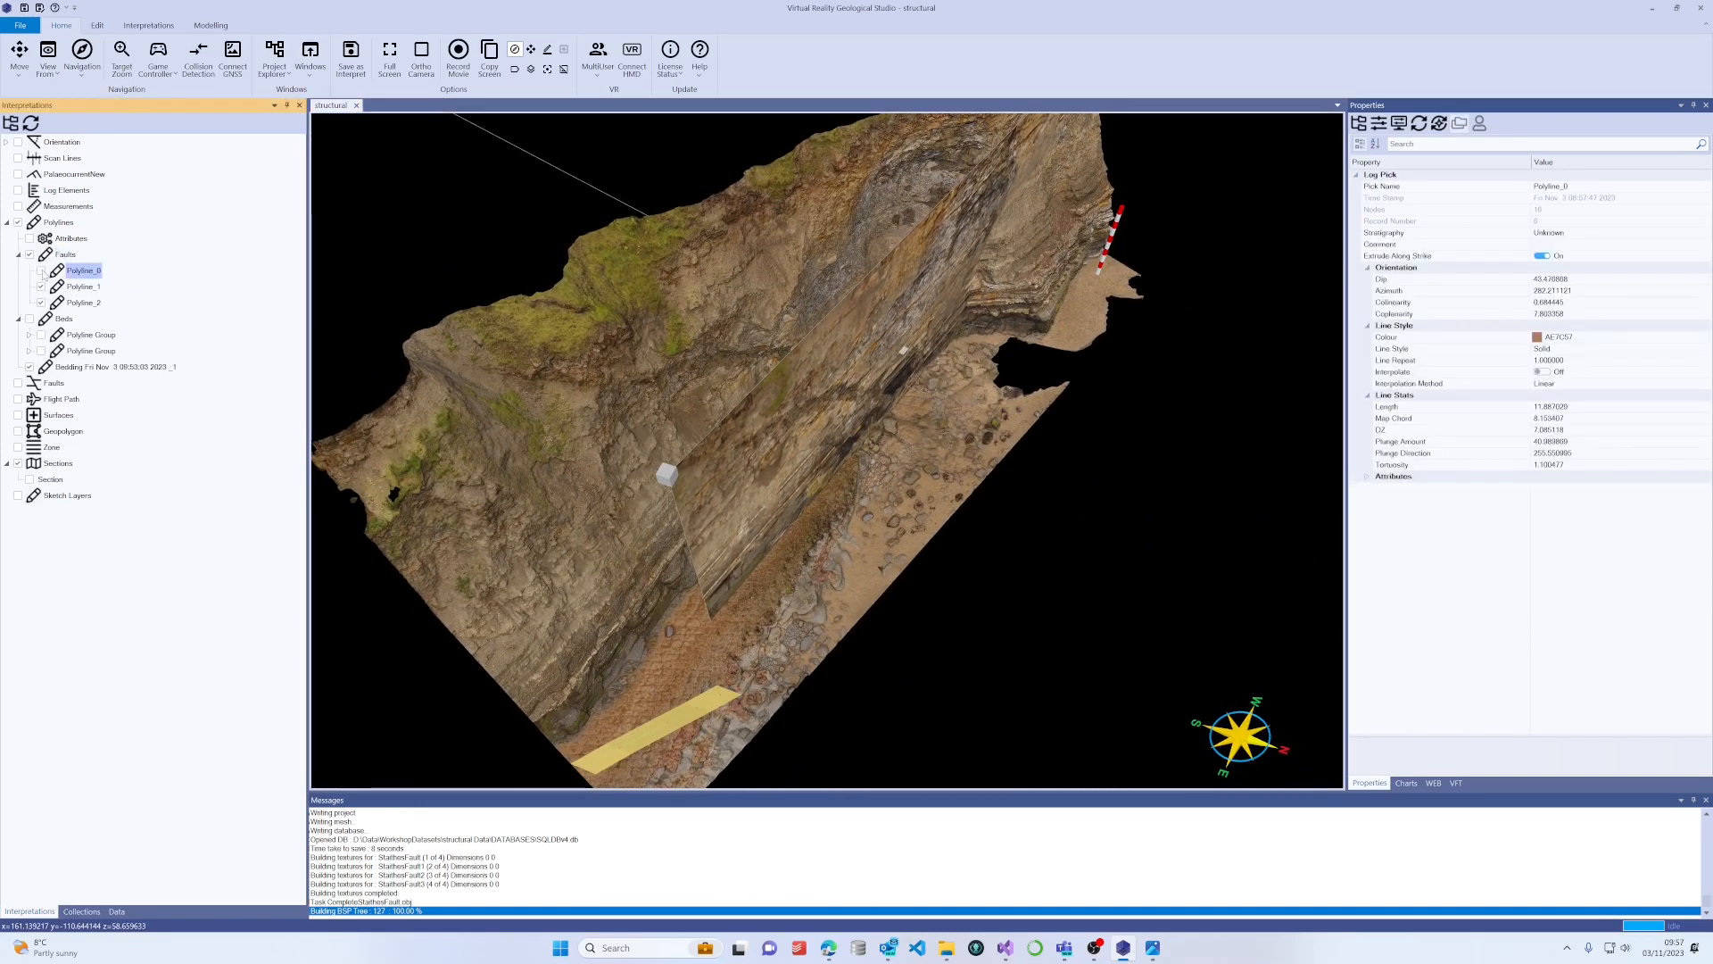
{"action": "left_click", "coordinate": [40, 272]}
Examine the fault trace and the ortho panel at the foot of the cliff from several angles.
{"action": "left_click_drag", "start_coordinate": [519, 272], "coordinate": [765, 306]}
{"action": "scroll", "coordinate": [764, 322], "scroll_direction": "up", "scroll_amount": 4}
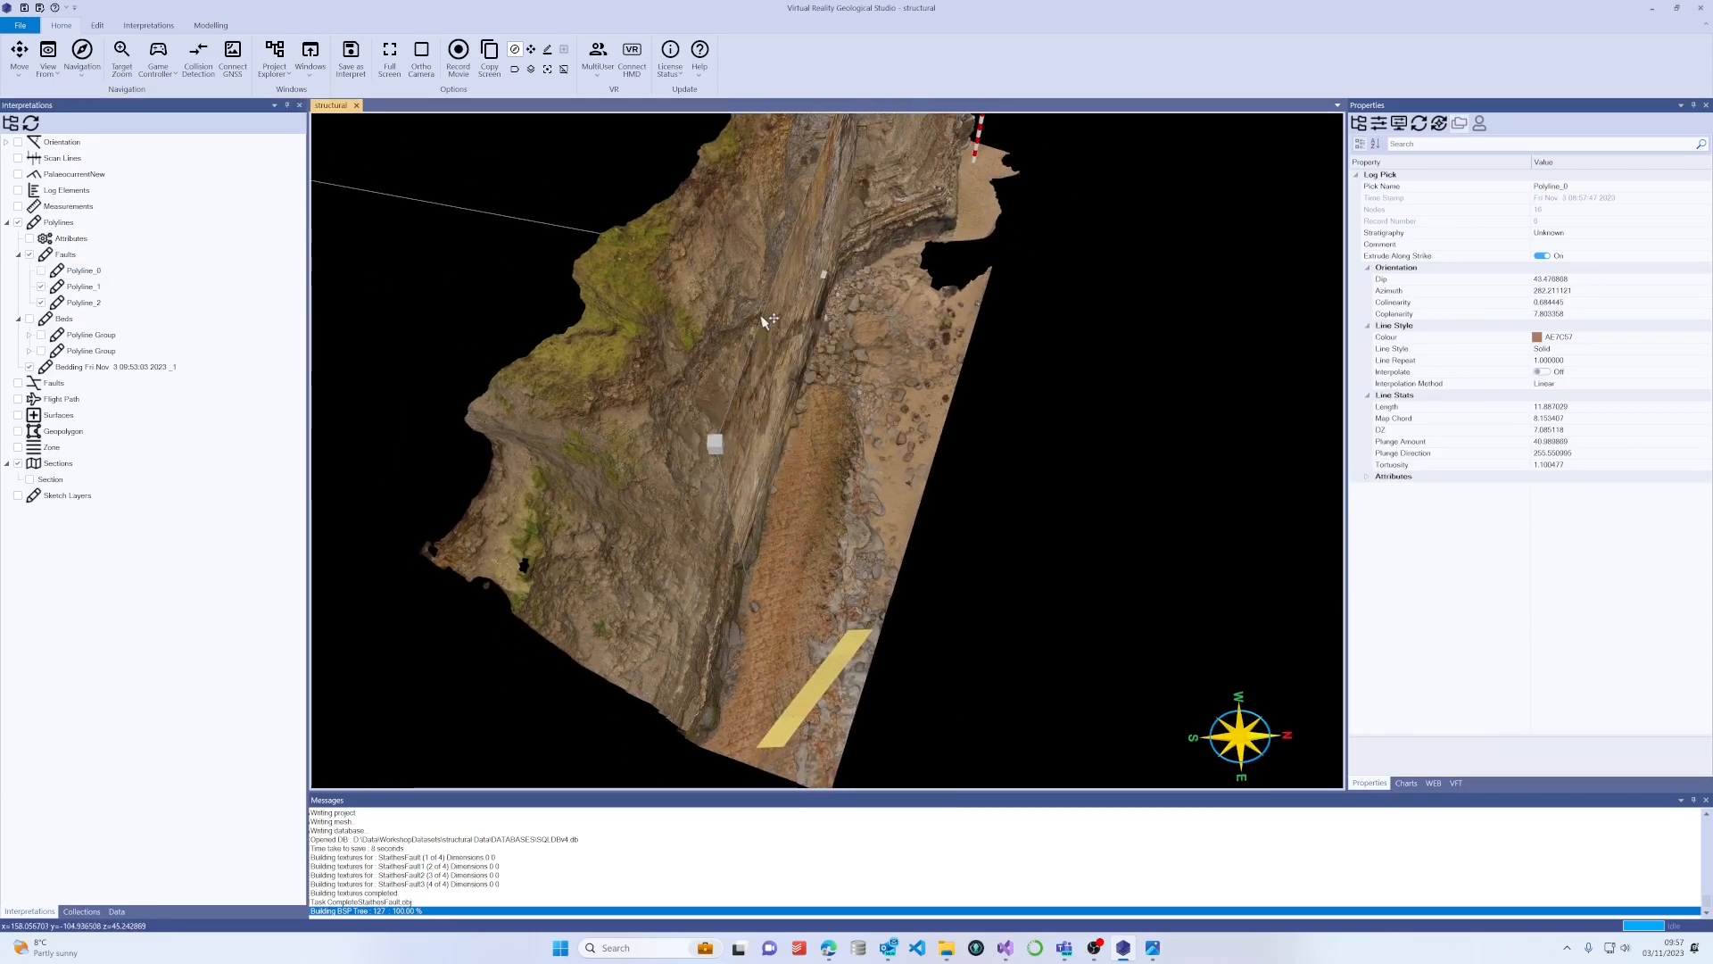
{"action": "scroll", "coordinate": [776, 325], "scroll_direction": "down", "scroll_amount": 3}
{"action": "scroll", "coordinate": [815, 347], "scroll_direction": "up", "scroll_amount": 2}
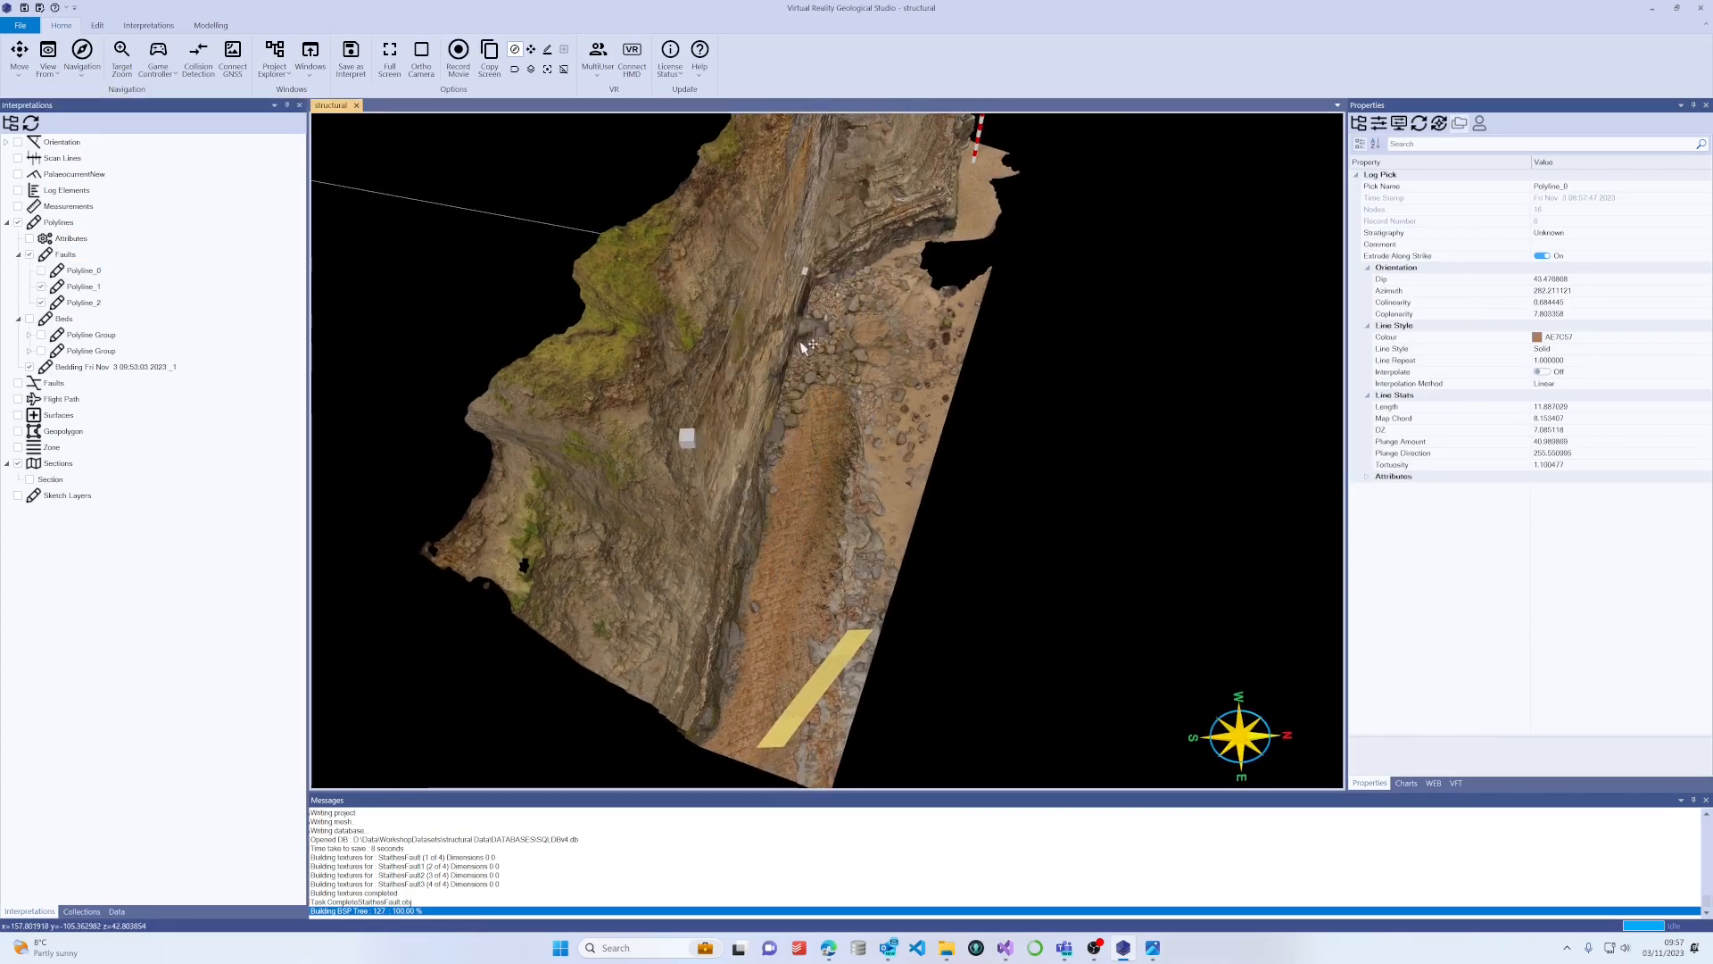
{"action": "left_click_drag", "start_coordinate": [800, 343], "coordinate": [784, 323]}
{"action": "scroll", "coordinate": [813, 370], "scroll_direction": "up", "scroll_amount": 4}
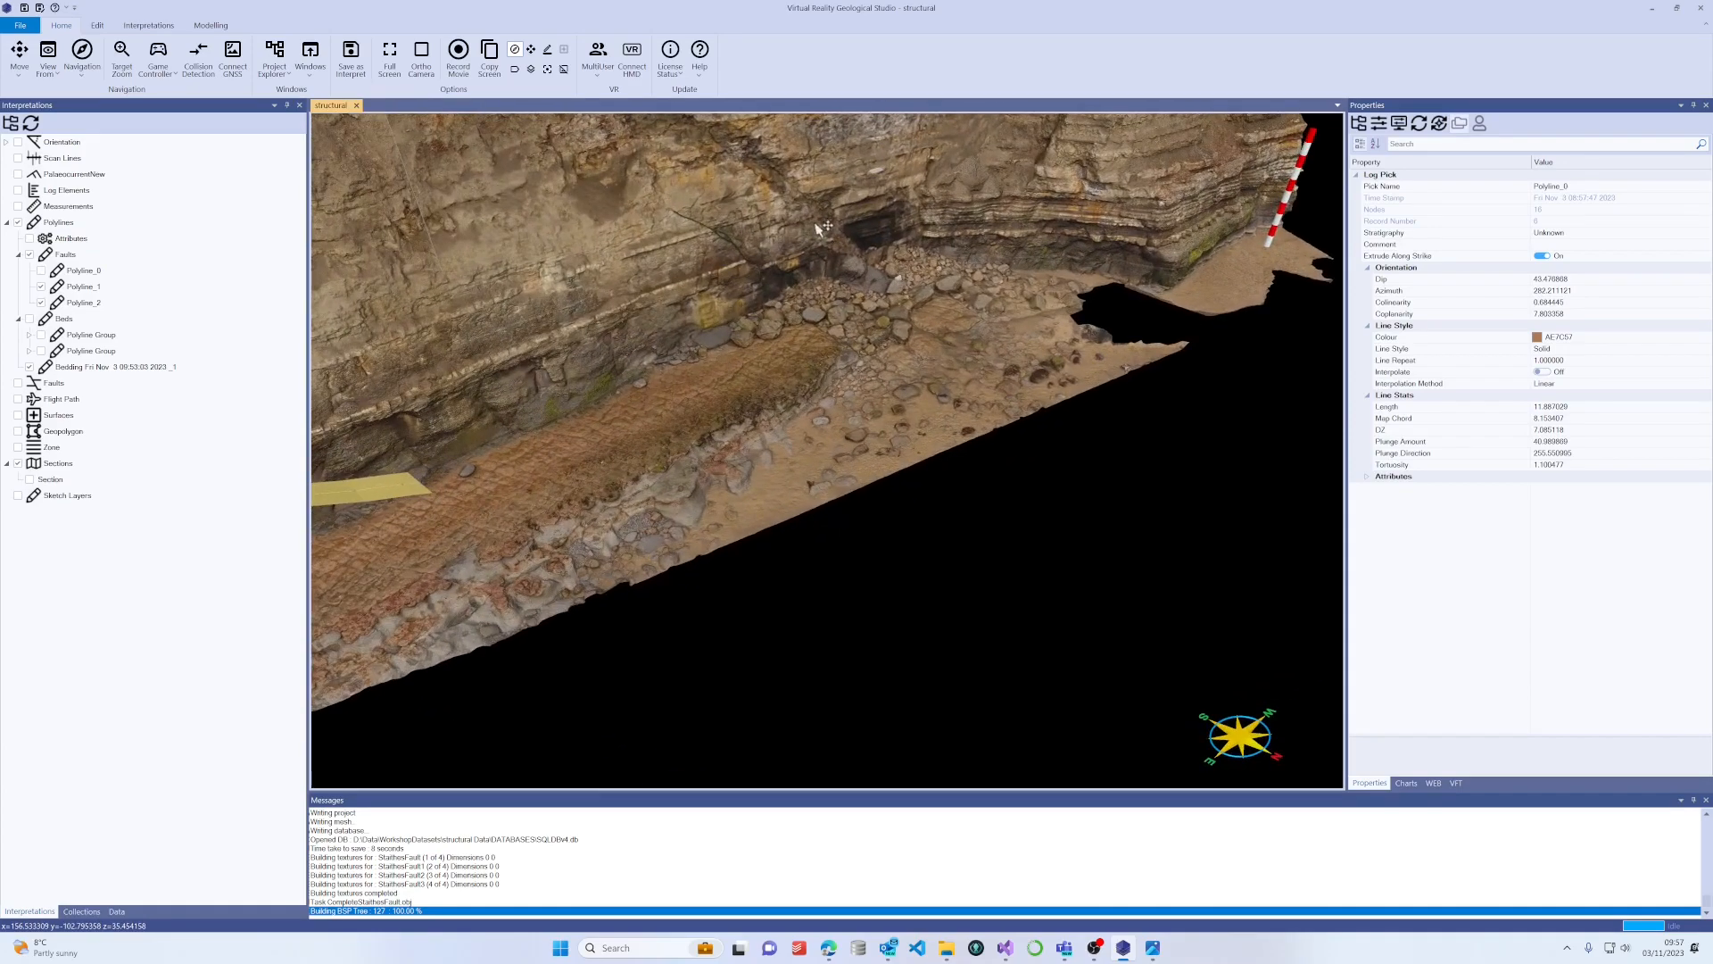
{"action": "scroll", "coordinate": [822, 237], "scroll_direction": "up", "scroll_amount": 2}
{"action": "middle_click_drag", "start_coordinate": [857, 433], "coordinate": [844, 580]}
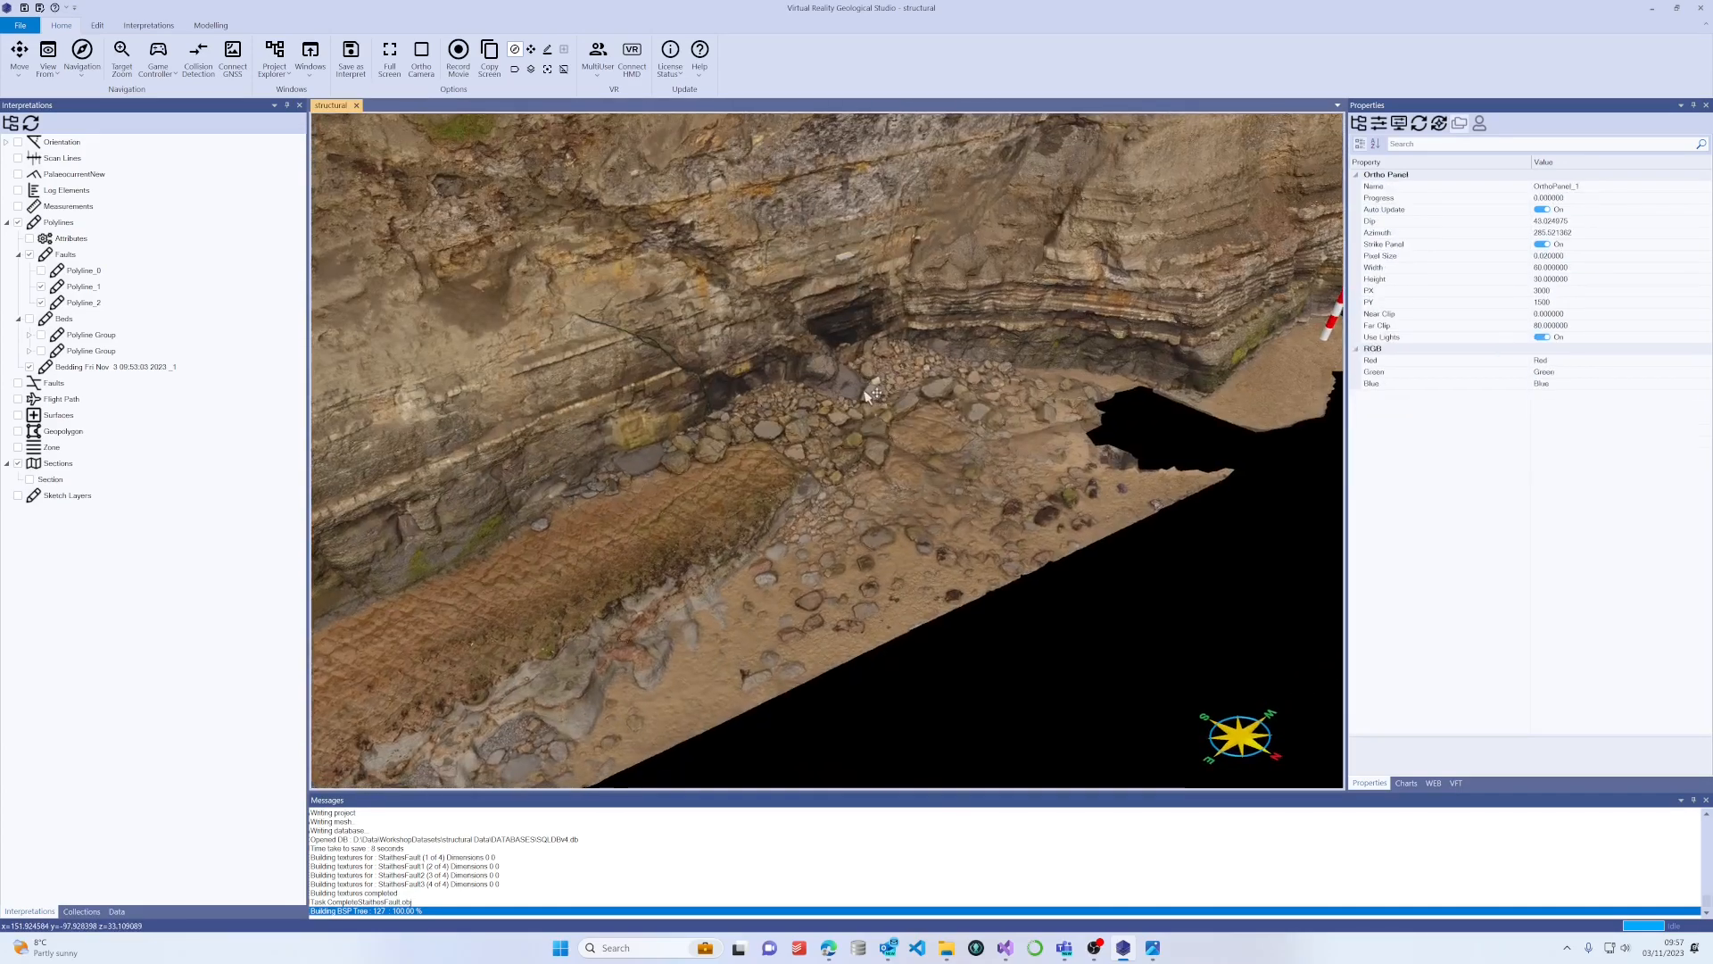
{"action": "left_click_drag", "start_coordinate": [871, 383], "coordinate": [780, 313]}
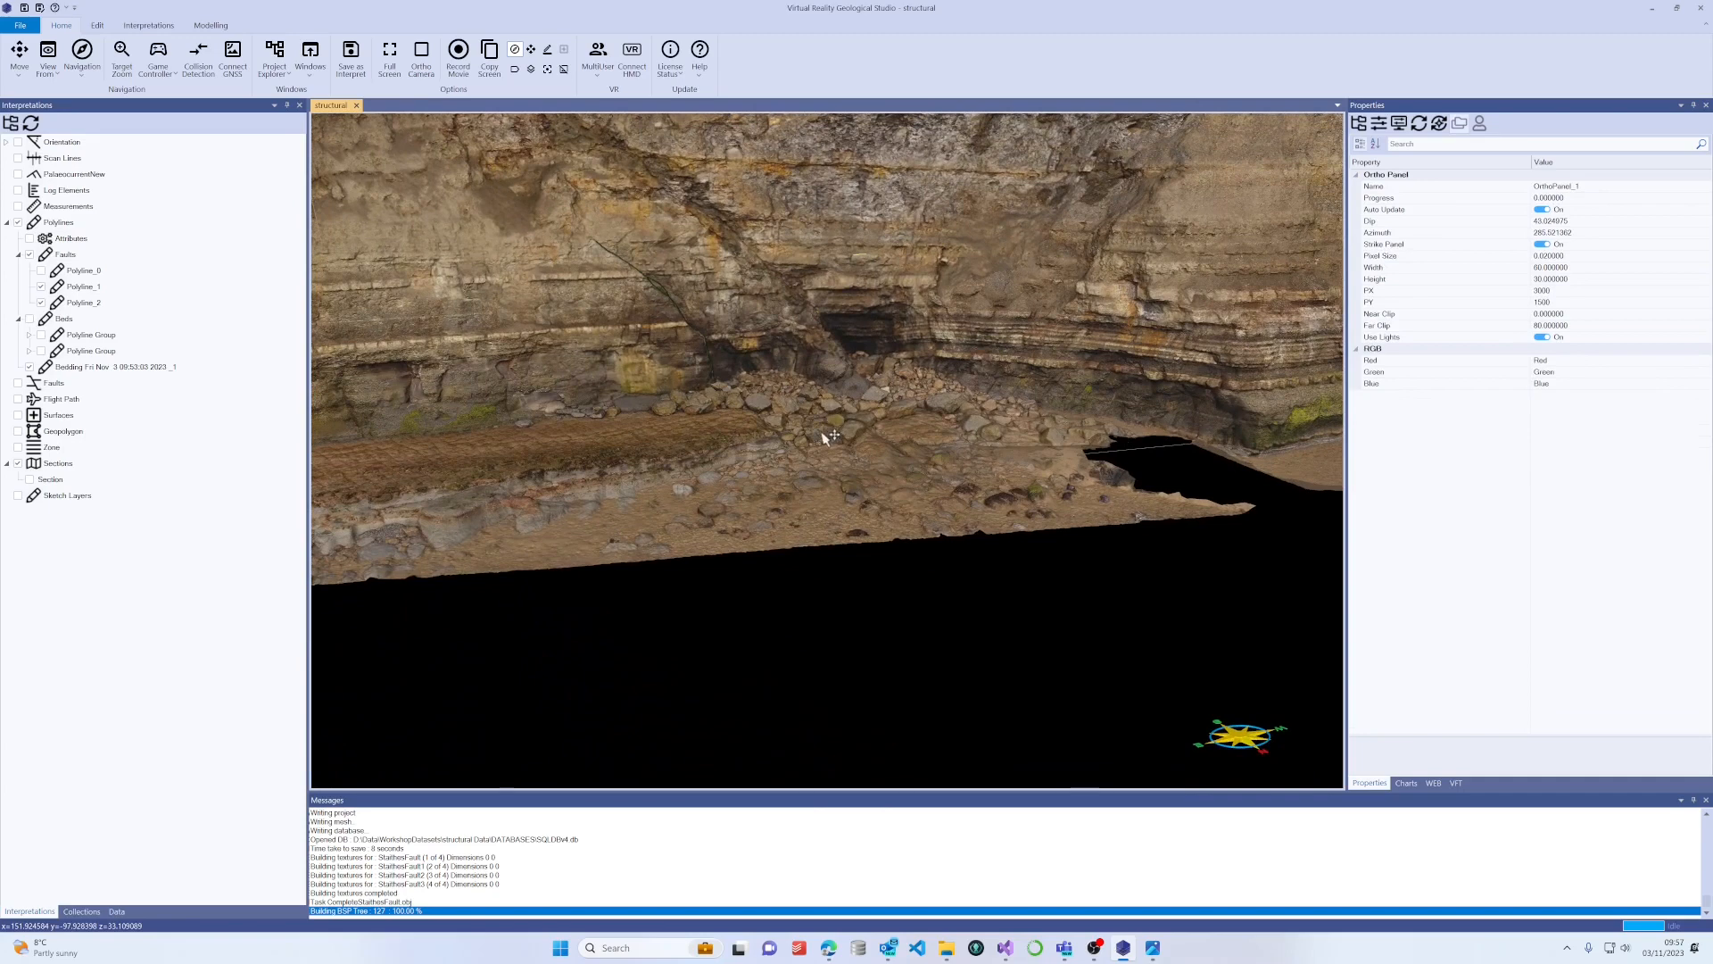
Shift OrthoPanel_1 back and forth relative to the cliff, leaving it standing seaward of the foreshore.
{"action": "key", "text": "Down"}
{"action": "key", "text": "Down"}
{"action": "key", "text": "Down"}
{"action": "key", "text": "Down"}
{"action": "key", "text": "Down"}
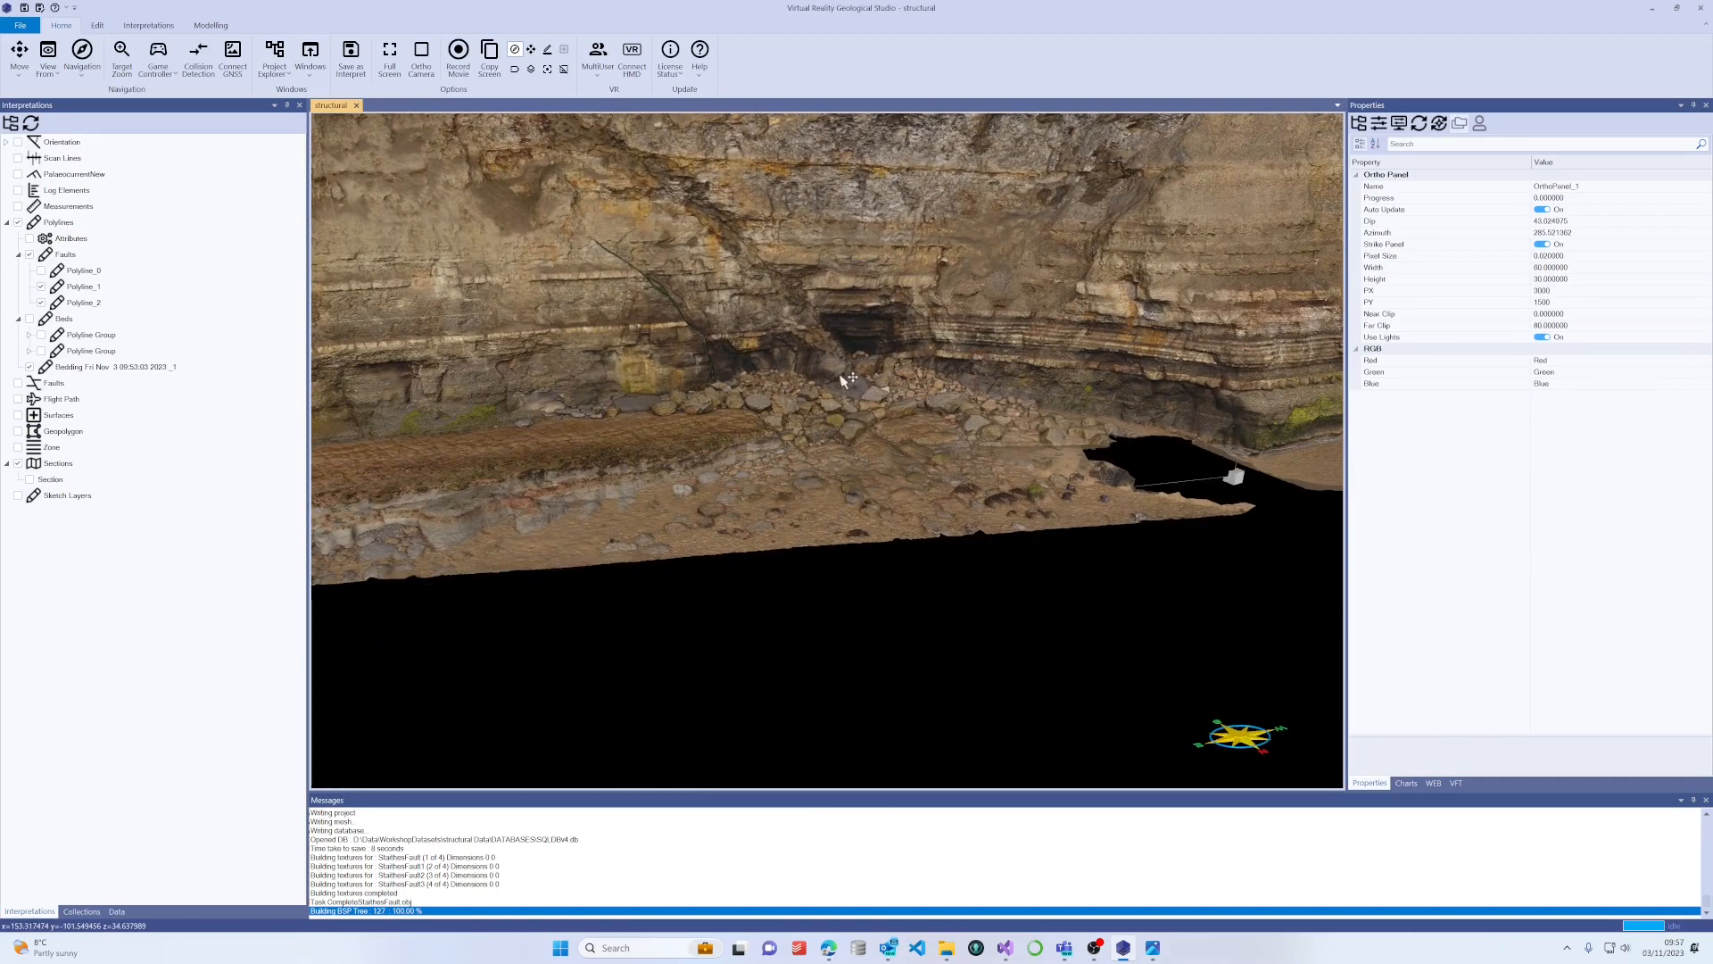
{"action": "key", "text": "Down"}
{"action": "left_click_drag", "start_coordinate": [854, 470], "coordinate": [813, 483]}
{"action": "scroll", "coordinate": [815, 493], "scroll_direction": "up", "scroll_amount": 3}
{"action": "scroll", "coordinate": [807, 446], "scroll_direction": "down", "scroll_amount": 2}
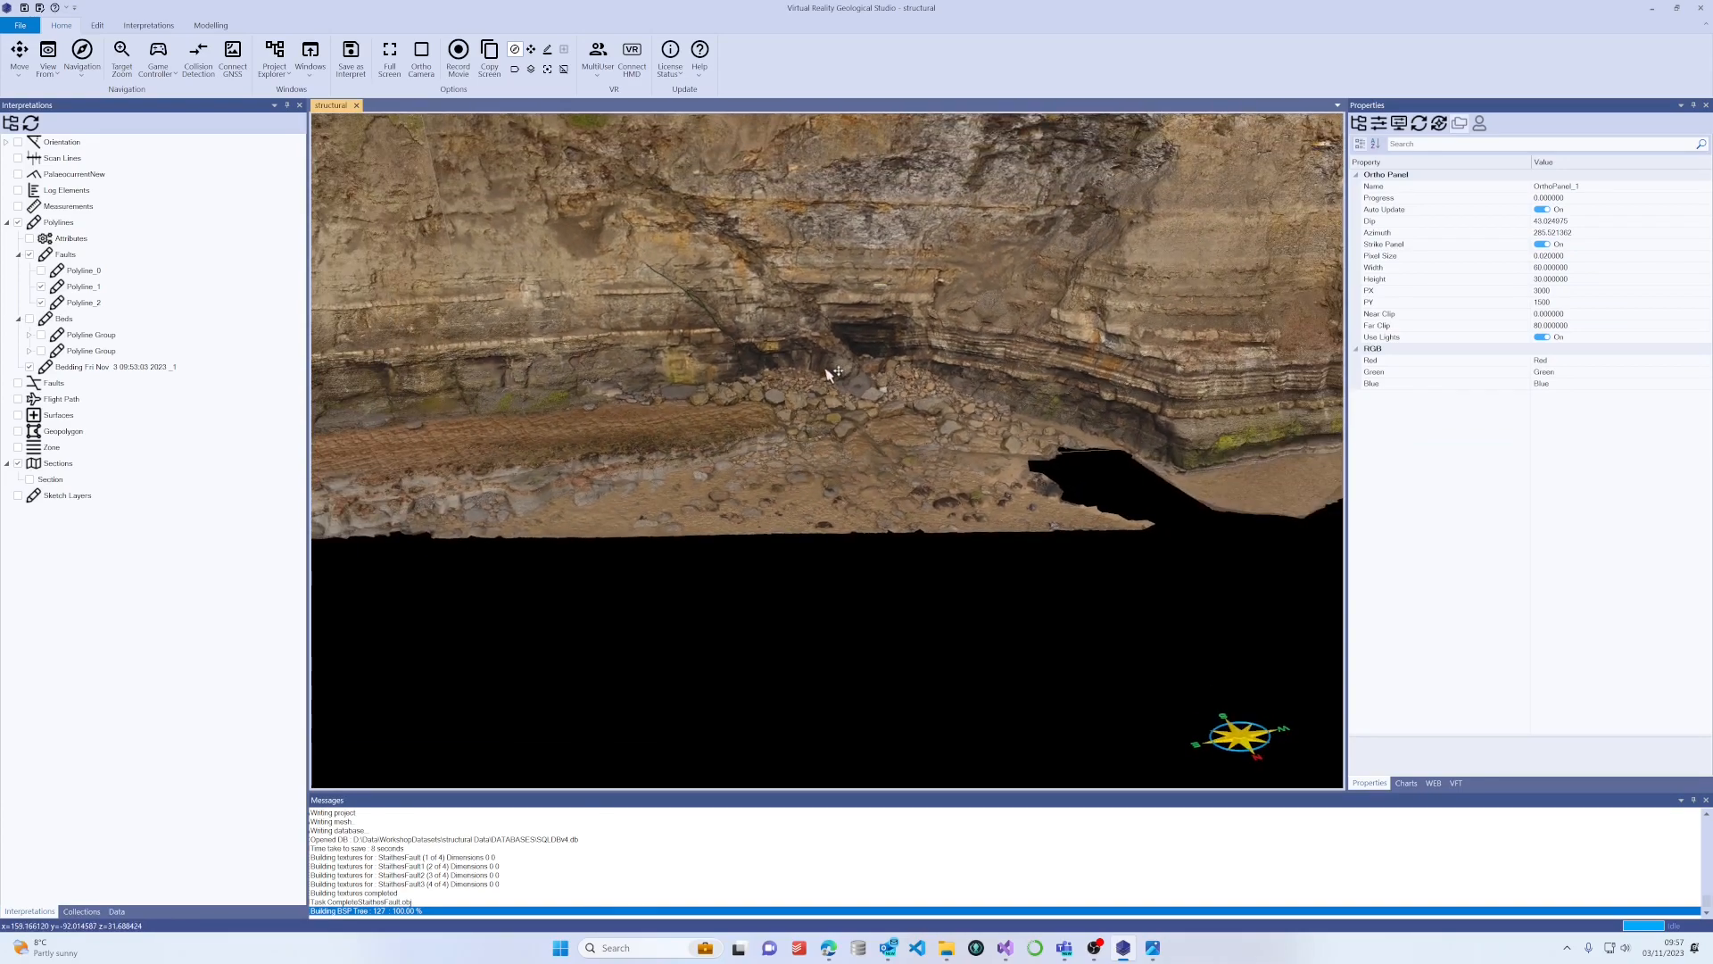
{"action": "key", "text": "Up"}
{"action": "key", "text": "Up"}
{"action": "key", "text": "Up"}
{"action": "key", "text": "Up"}
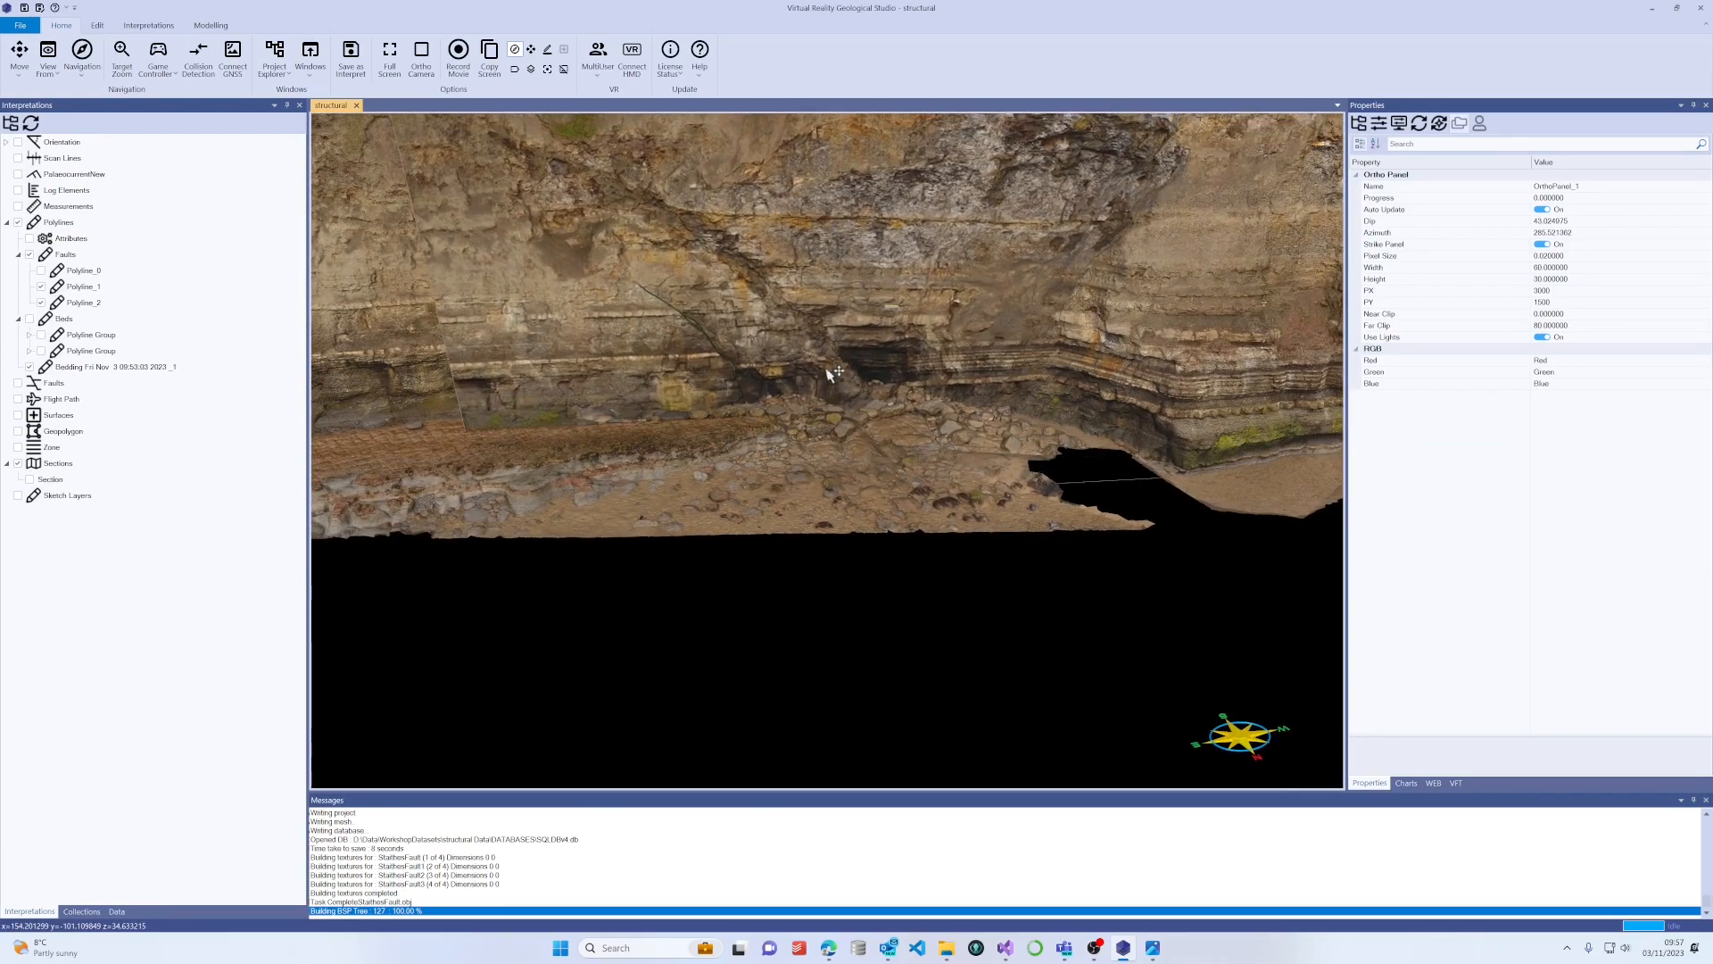
{"action": "key", "text": "Up"}
{"action": "key", "text": "Up"}
{"action": "key", "text": "Up"}
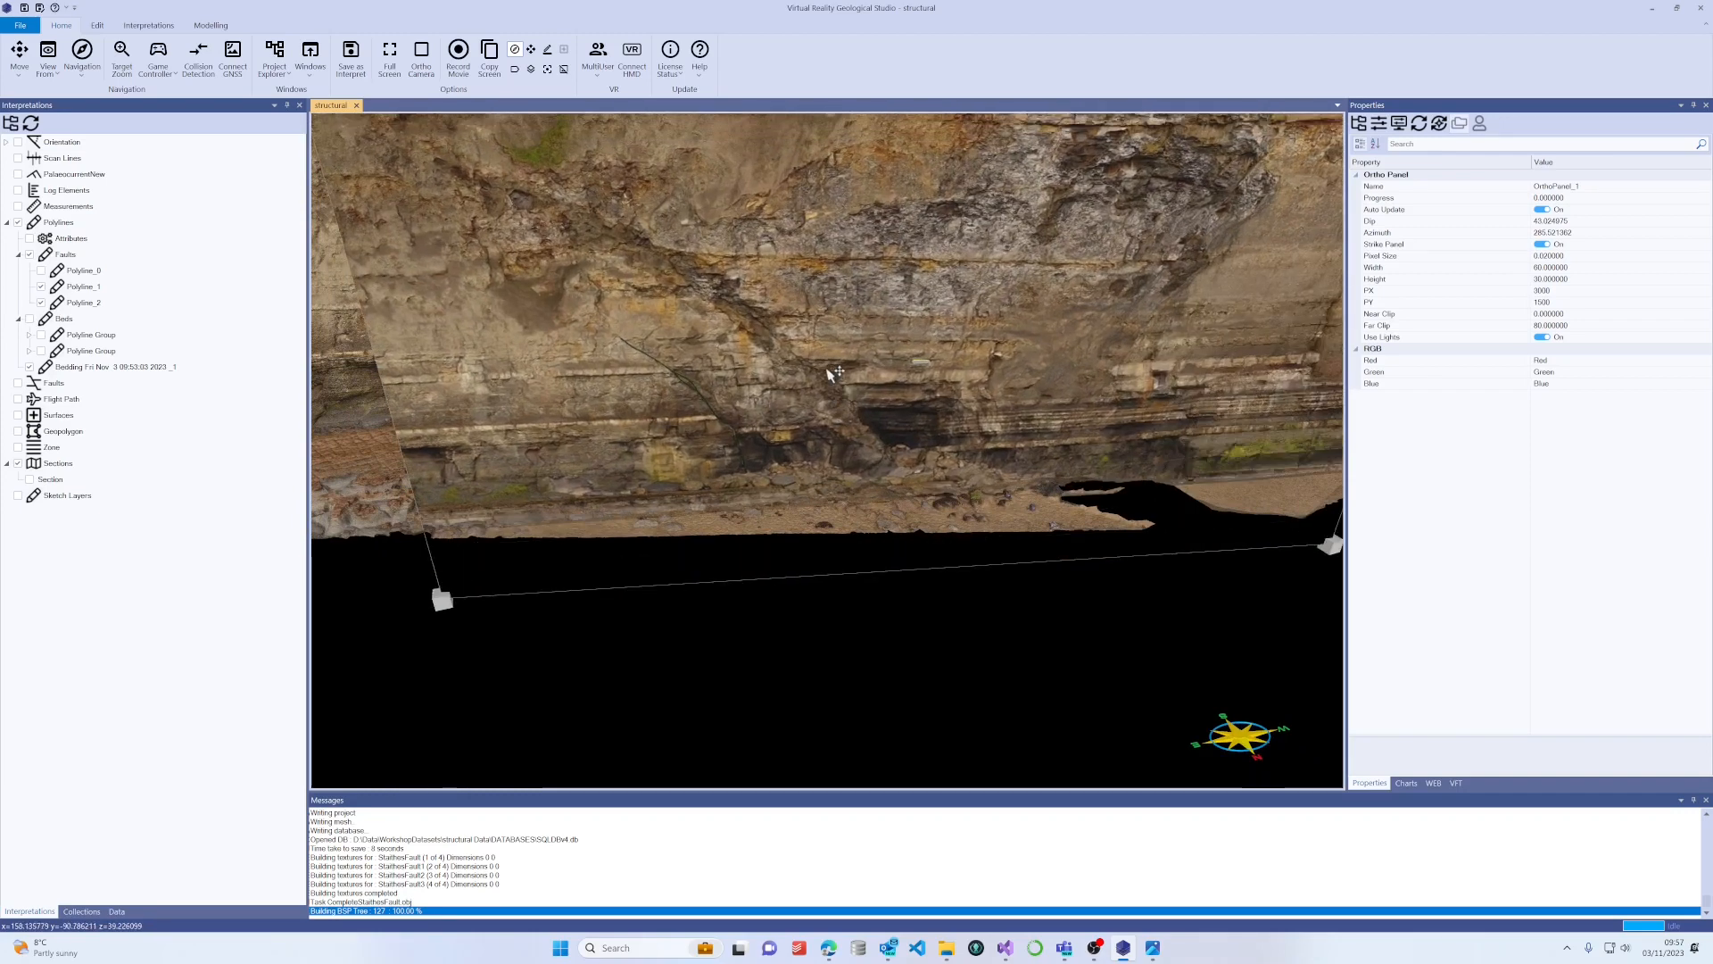
{"action": "left_click_drag", "start_coordinate": [849, 506], "coordinate": [846, 448]}
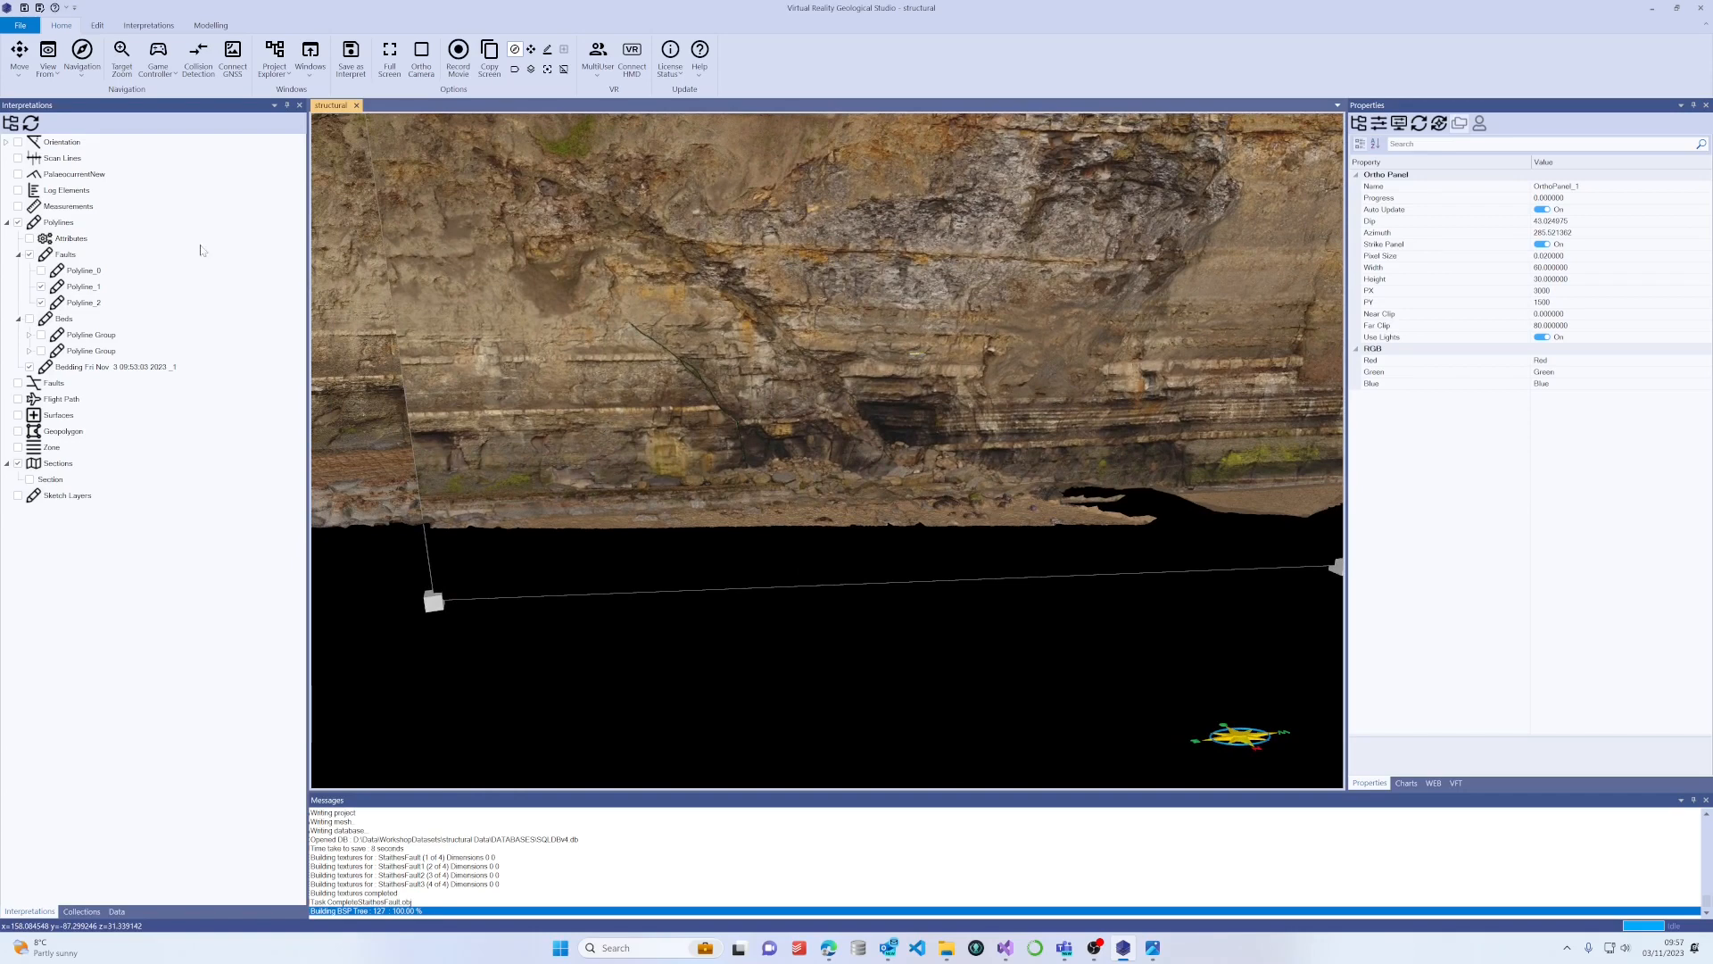
Digitise a bedding polyline about 12.8 units long on OrthoPanel_1 along the projected green fault trace down to the cliff foot.
{"action": "left_click", "coordinate": [138, 28]}
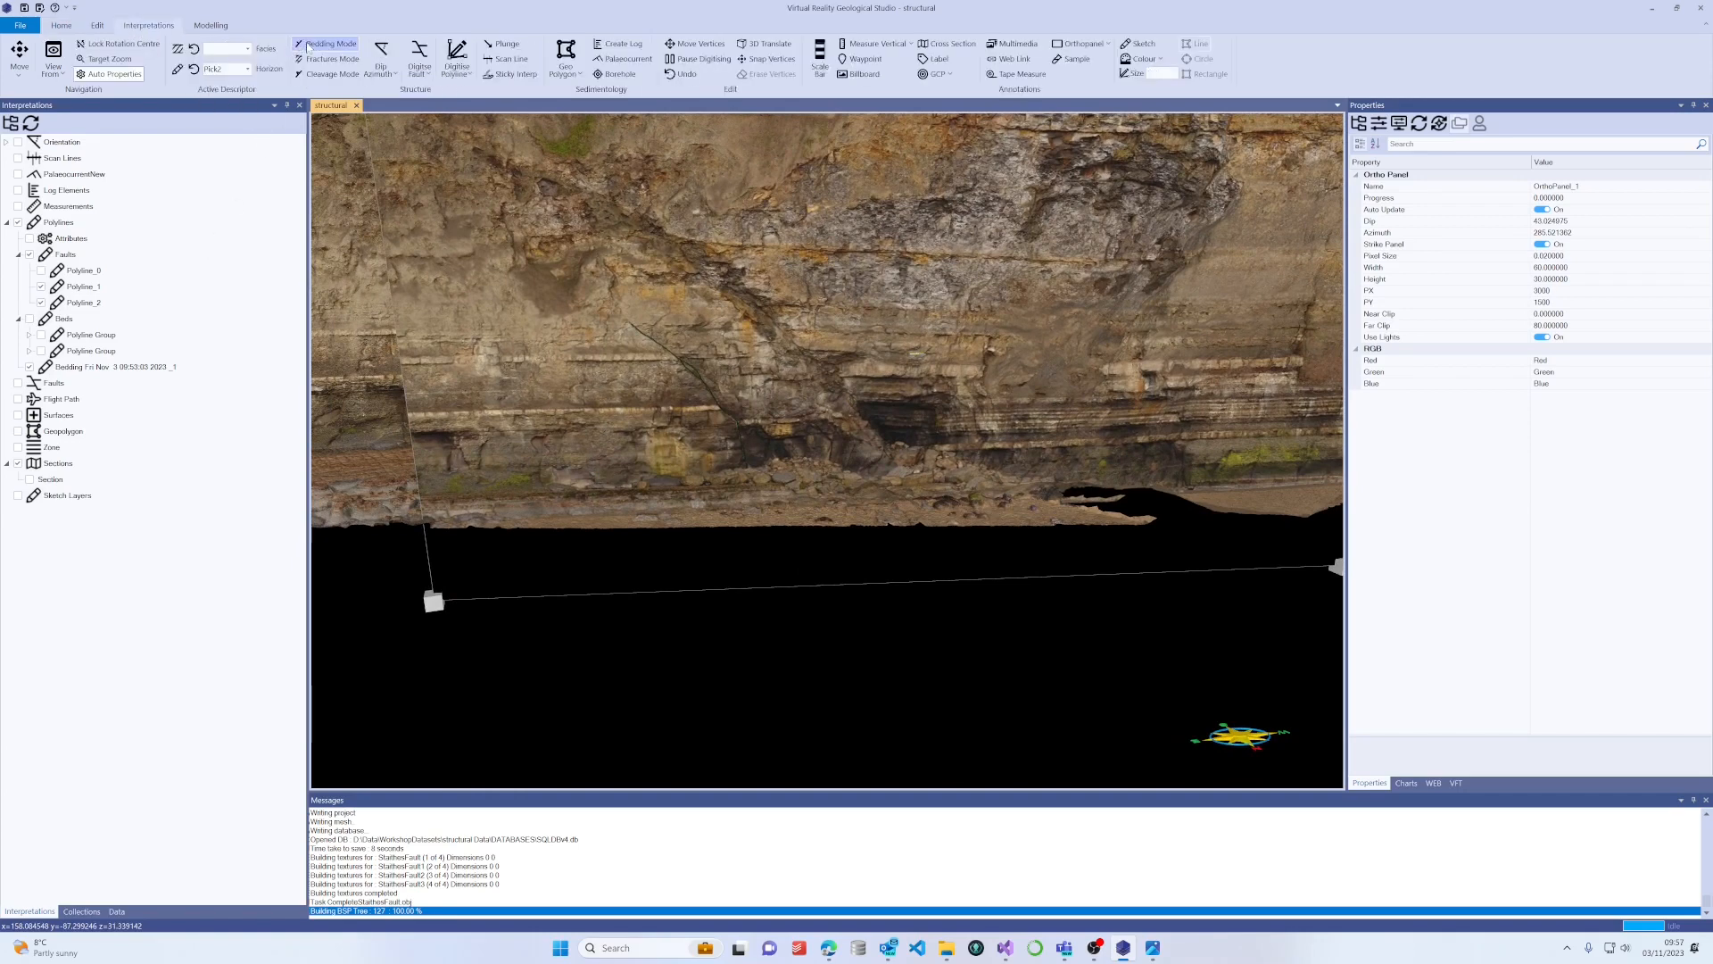
{"action": "left_click", "coordinate": [475, 361]}
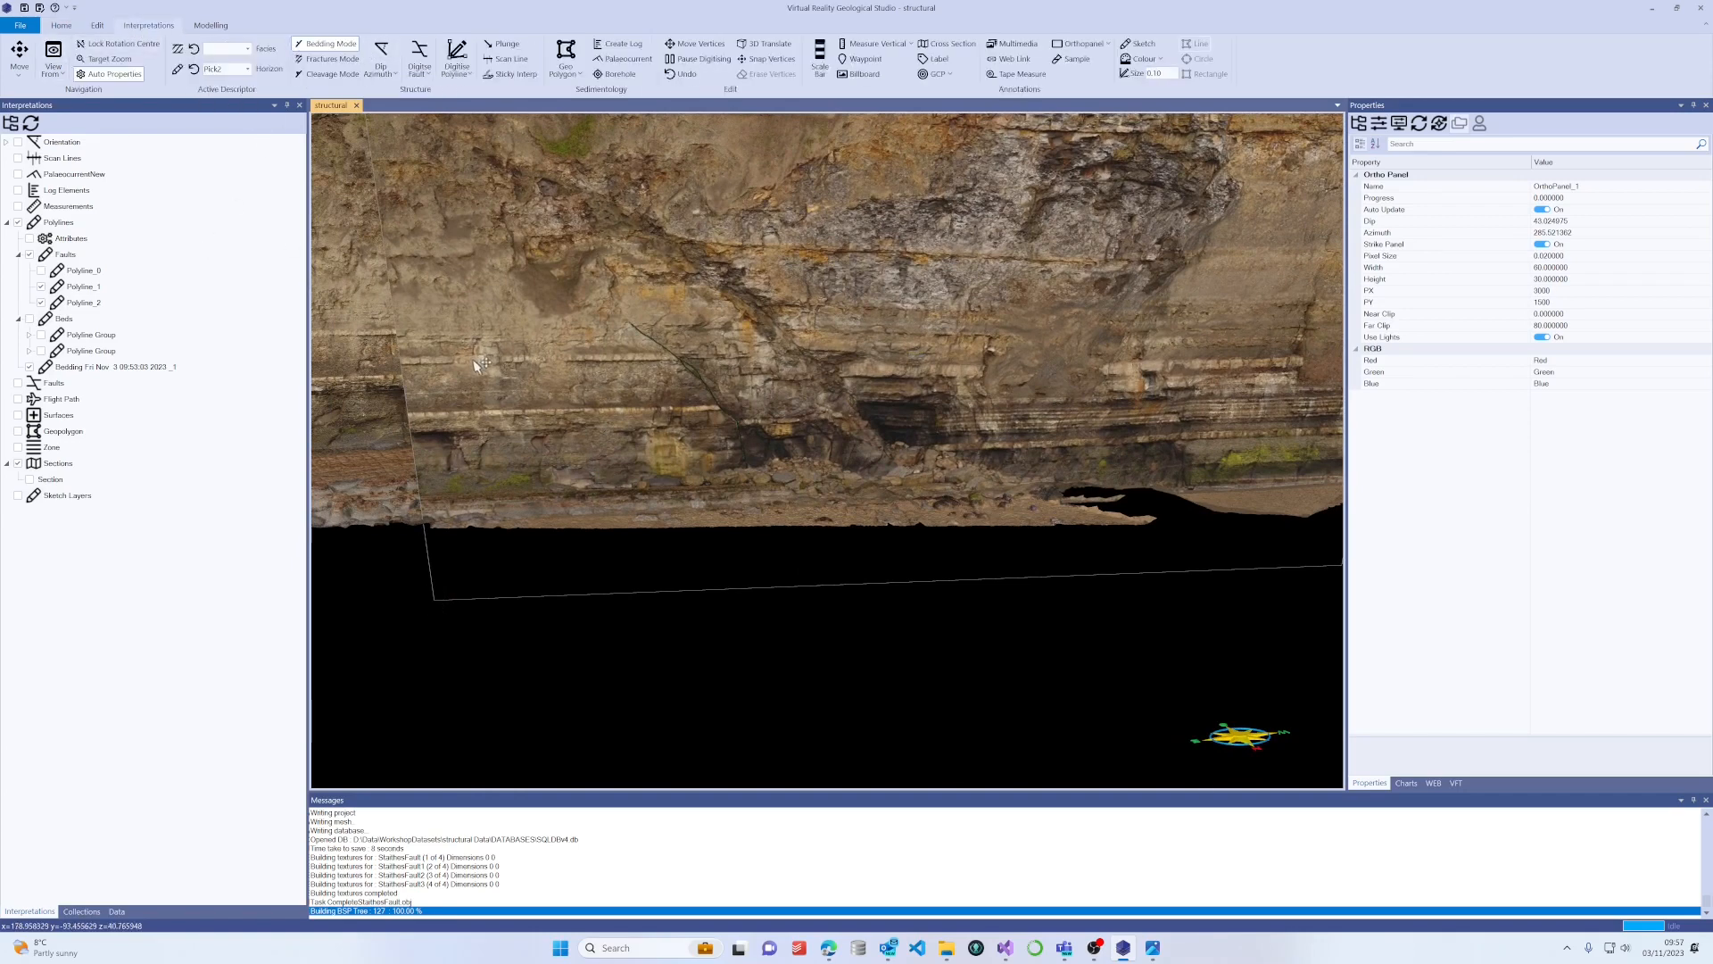
{"action": "left_click", "coordinate": [457, 55]}
{"action": "scroll", "coordinate": [626, 325], "scroll_direction": "up", "scroll_amount": 10}
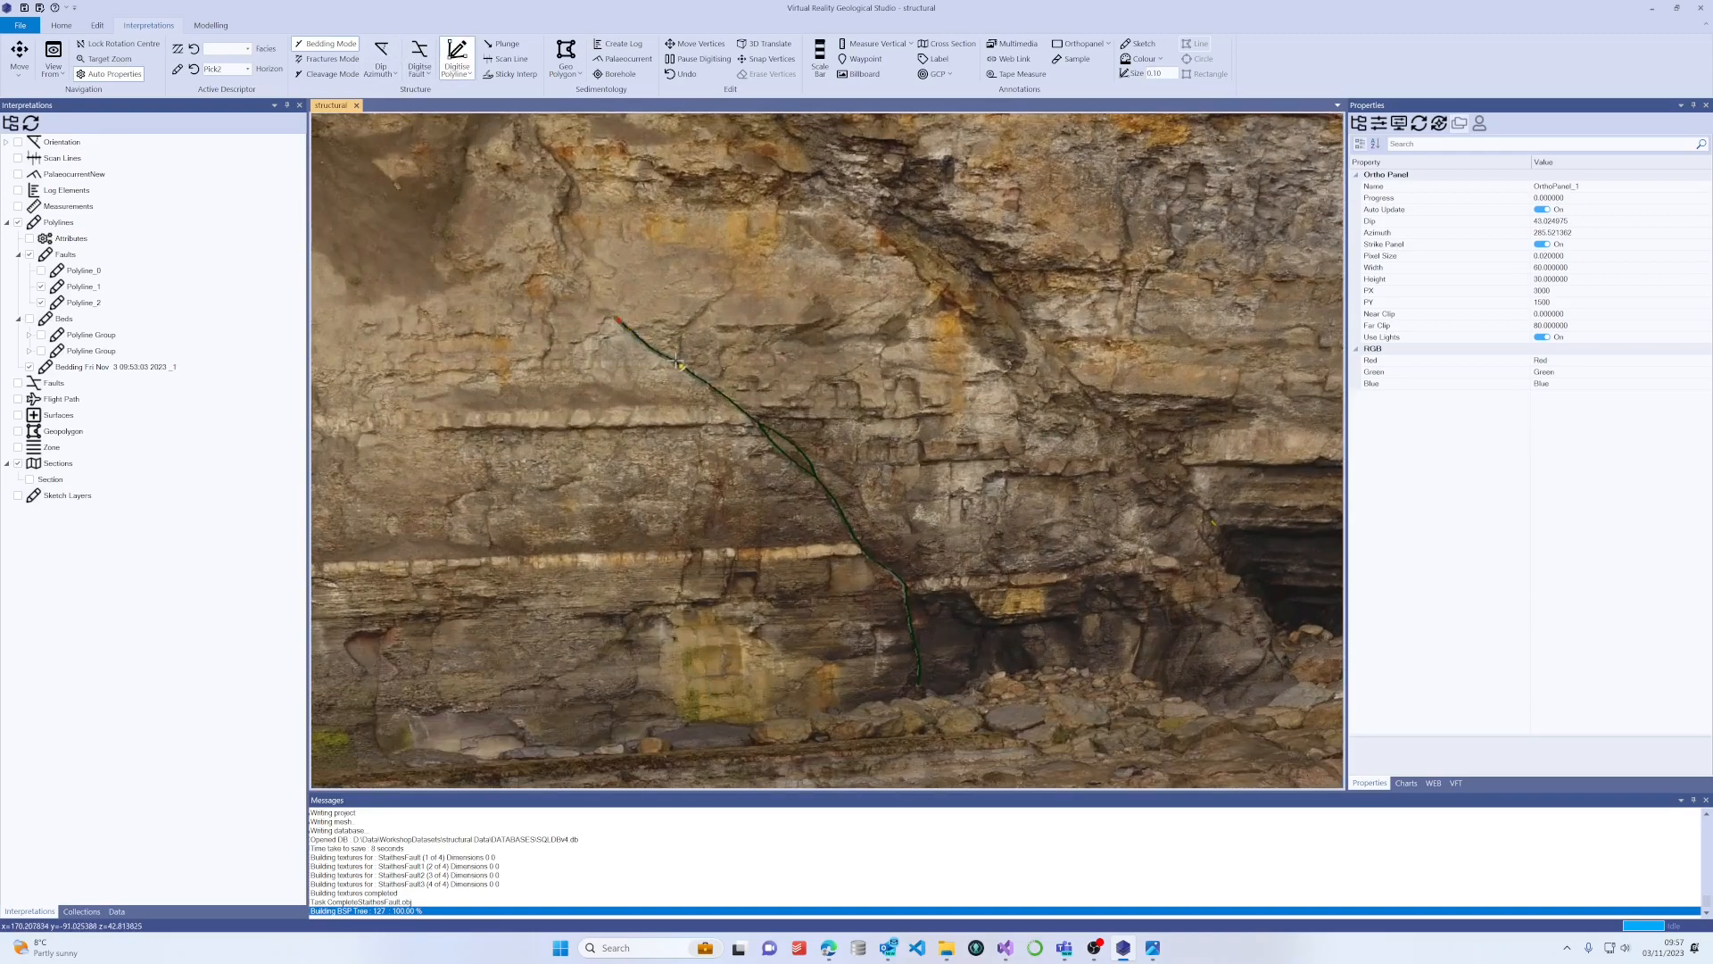
{"action": "left_click", "coordinate": [677, 361]}
{"action": "left_click", "coordinate": [759, 425]}
{"action": "left_click", "coordinate": [792, 460]}
{"action": "left_click", "coordinate": [820, 486]}
{"action": "left_click", "coordinate": [908, 585]}
{"action": "left_click", "coordinate": [912, 628]}
{"action": "left_click", "coordinate": [933, 707]}
{"action": "double_click", "coordinate": [947, 737]}
{"action": "left_click_drag", "start_coordinate": [1010, 653], "coordinate": [1033, 581]}
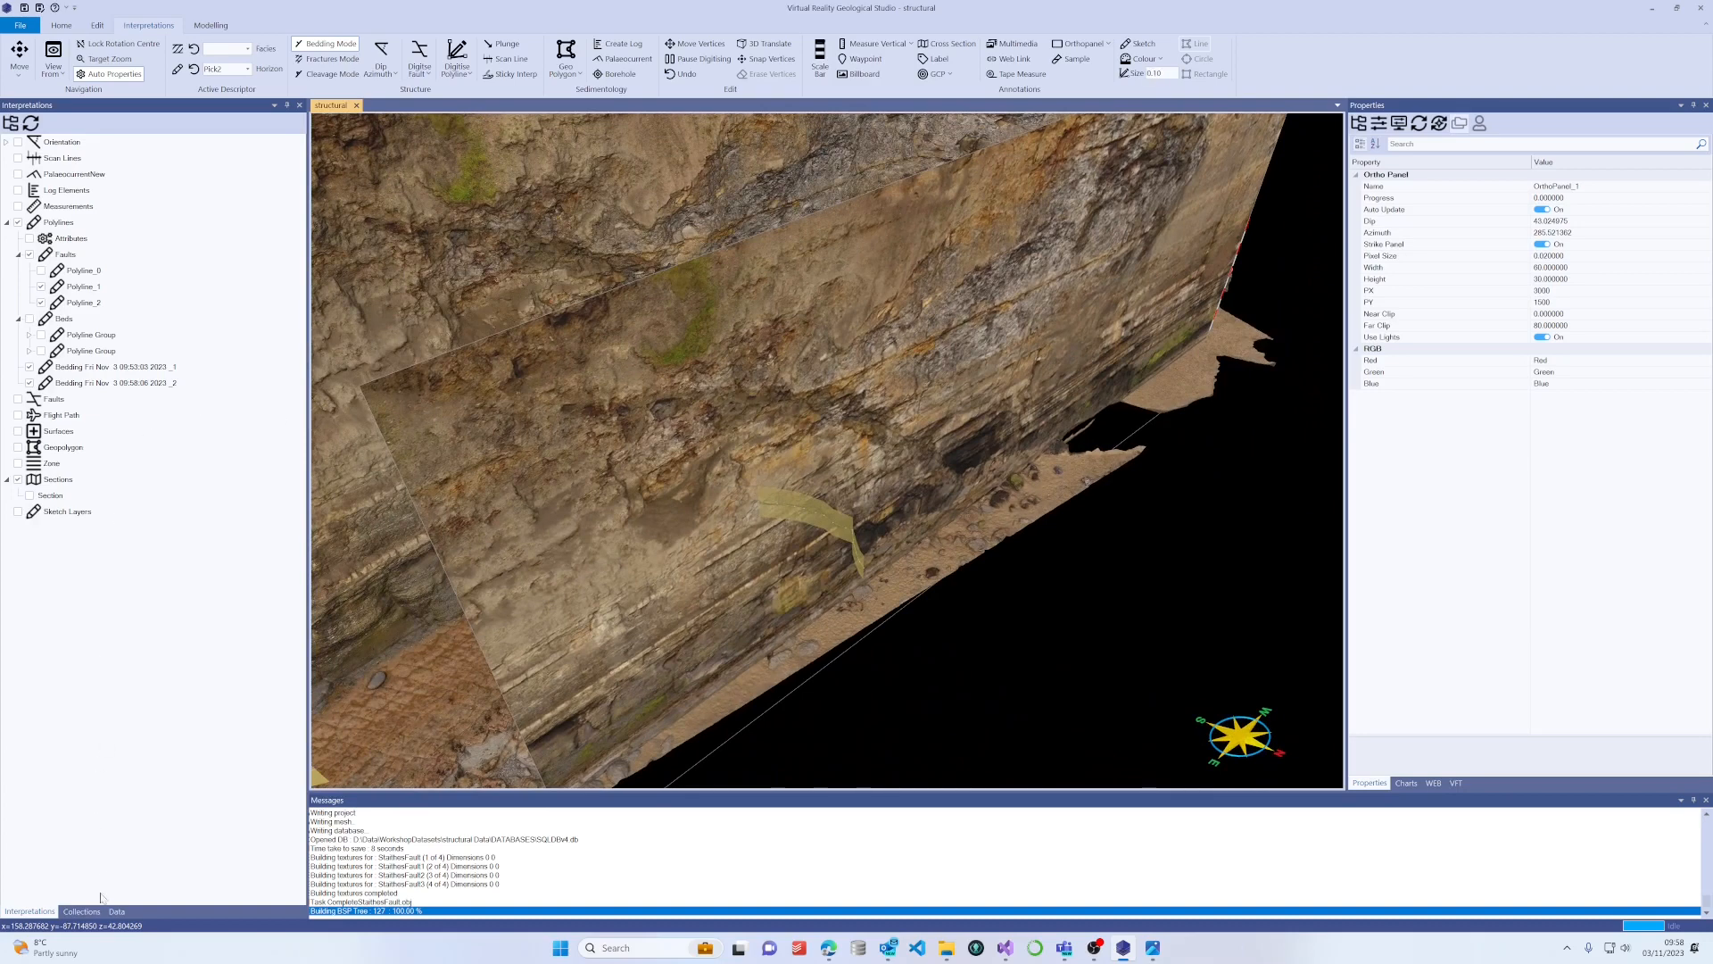
Hide OrthoPanel_1 and inspect the orientation of the green fault polyline on the cliff.
{"action": "left_click", "coordinate": [81, 912]}
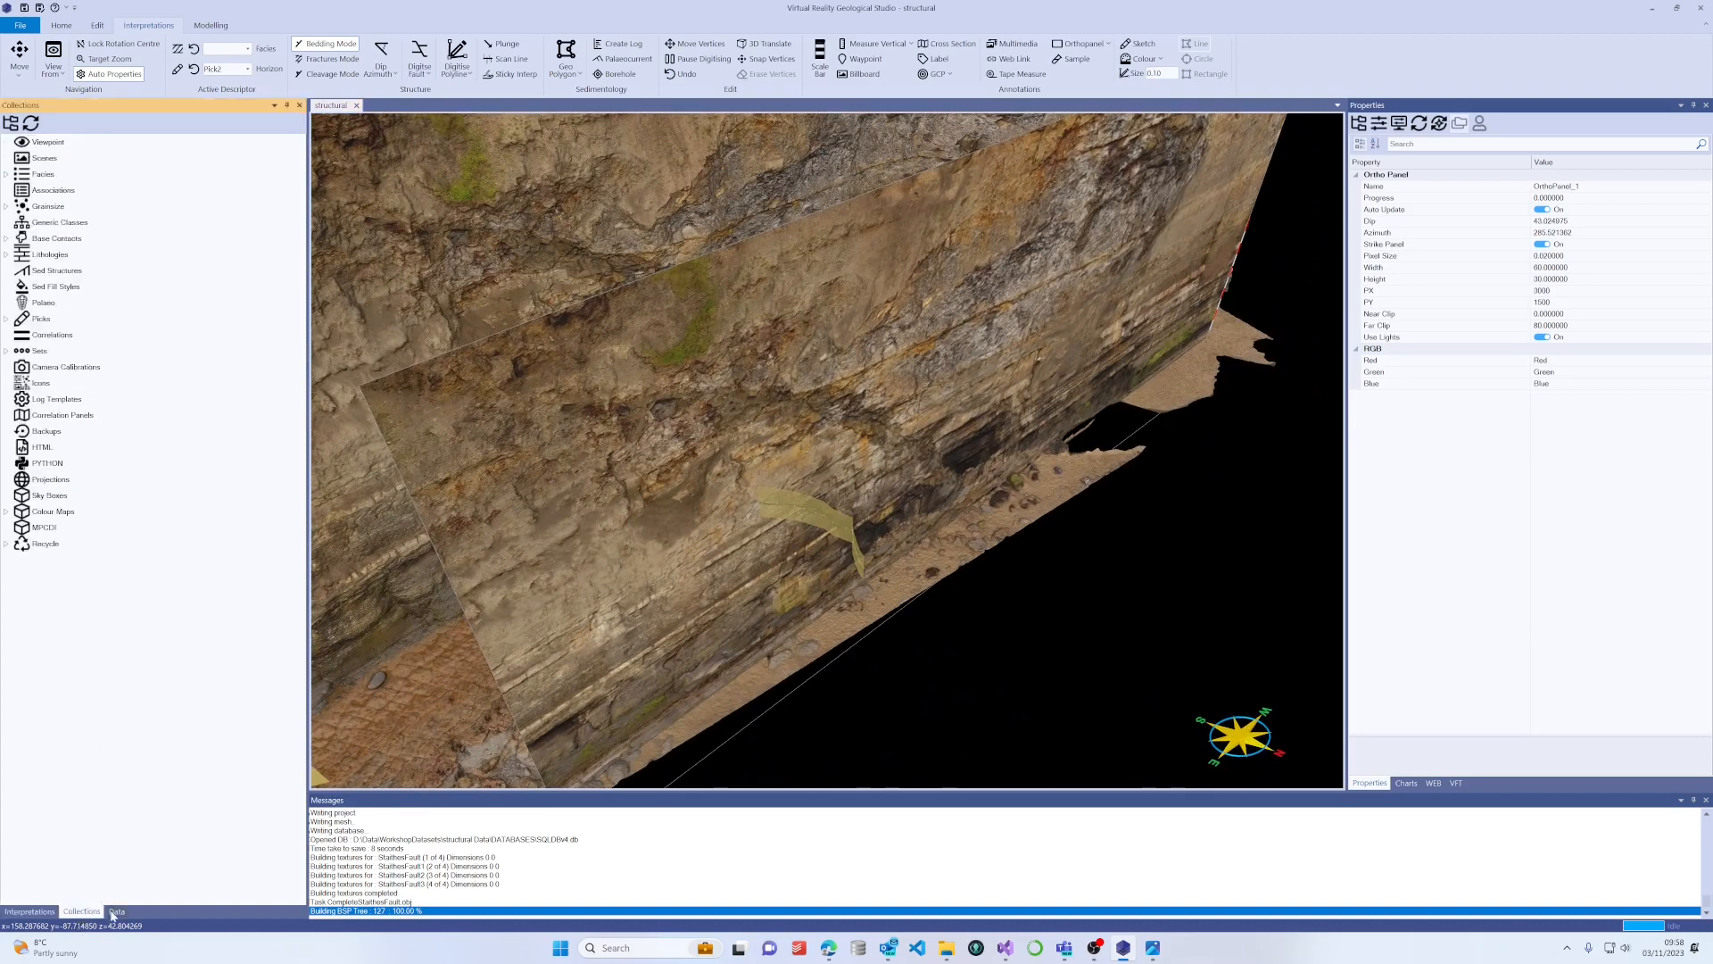
{"action": "left_click", "coordinate": [116, 911]}
{"action": "left_click", "coordinate": [29, 382]}
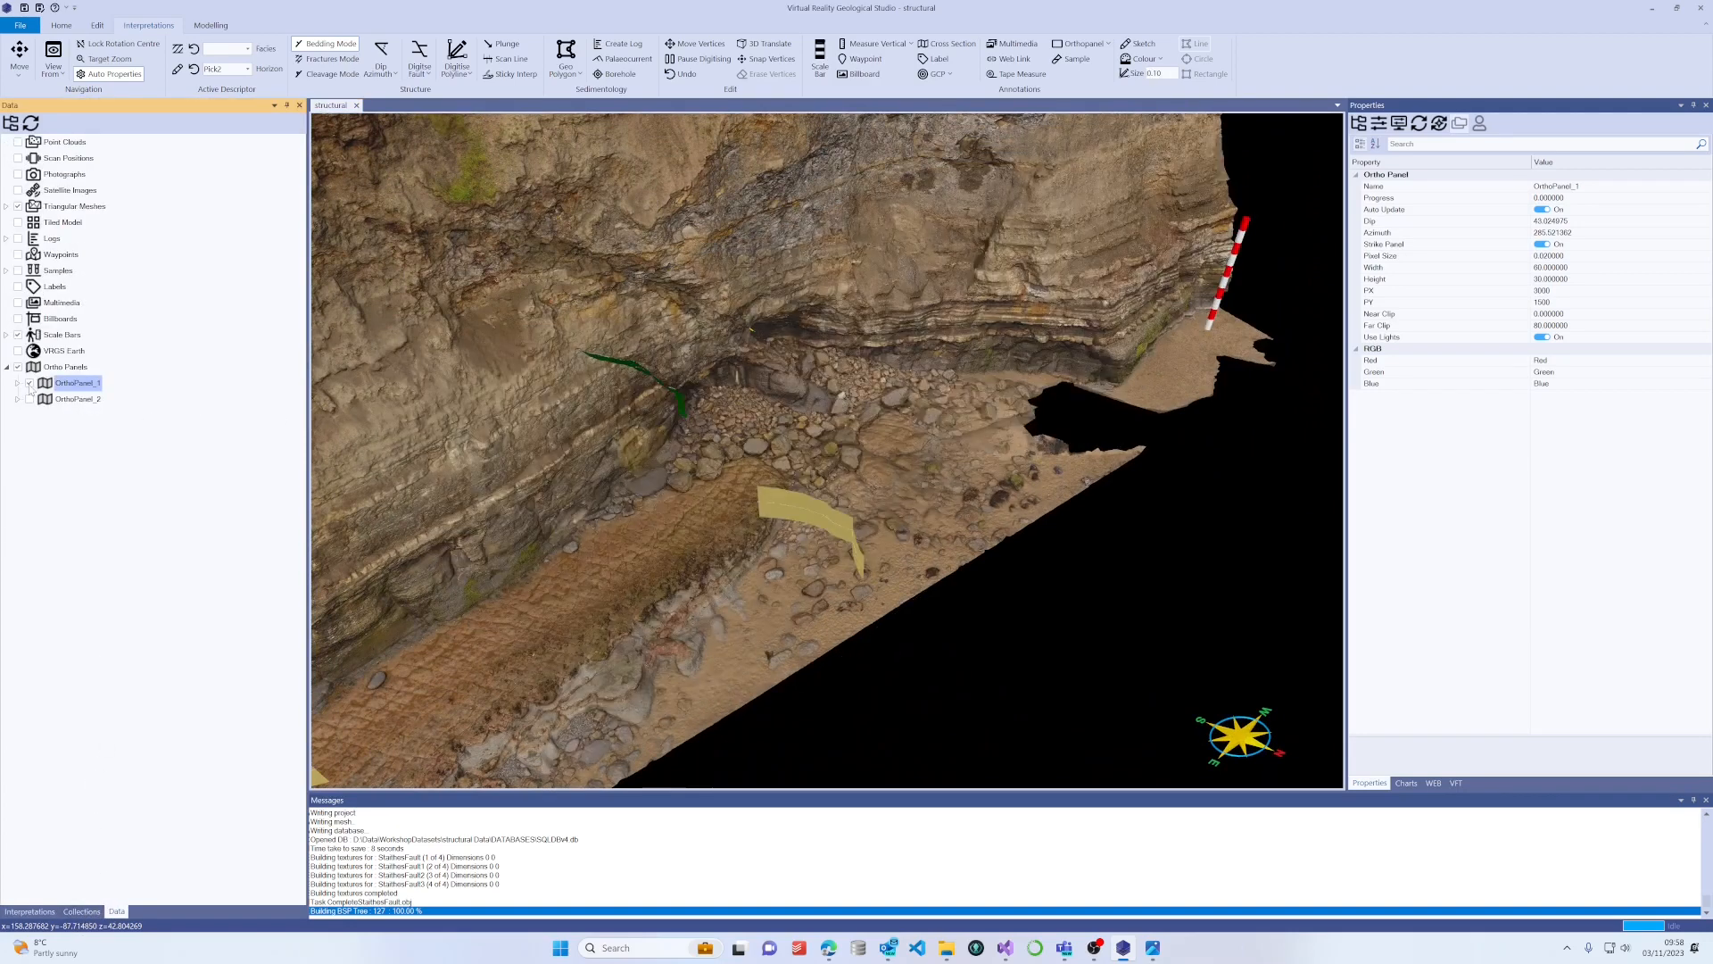
{"action": "left_click_drag", "start_coordinate": [682, 435], "coordinate": [625, 365]}
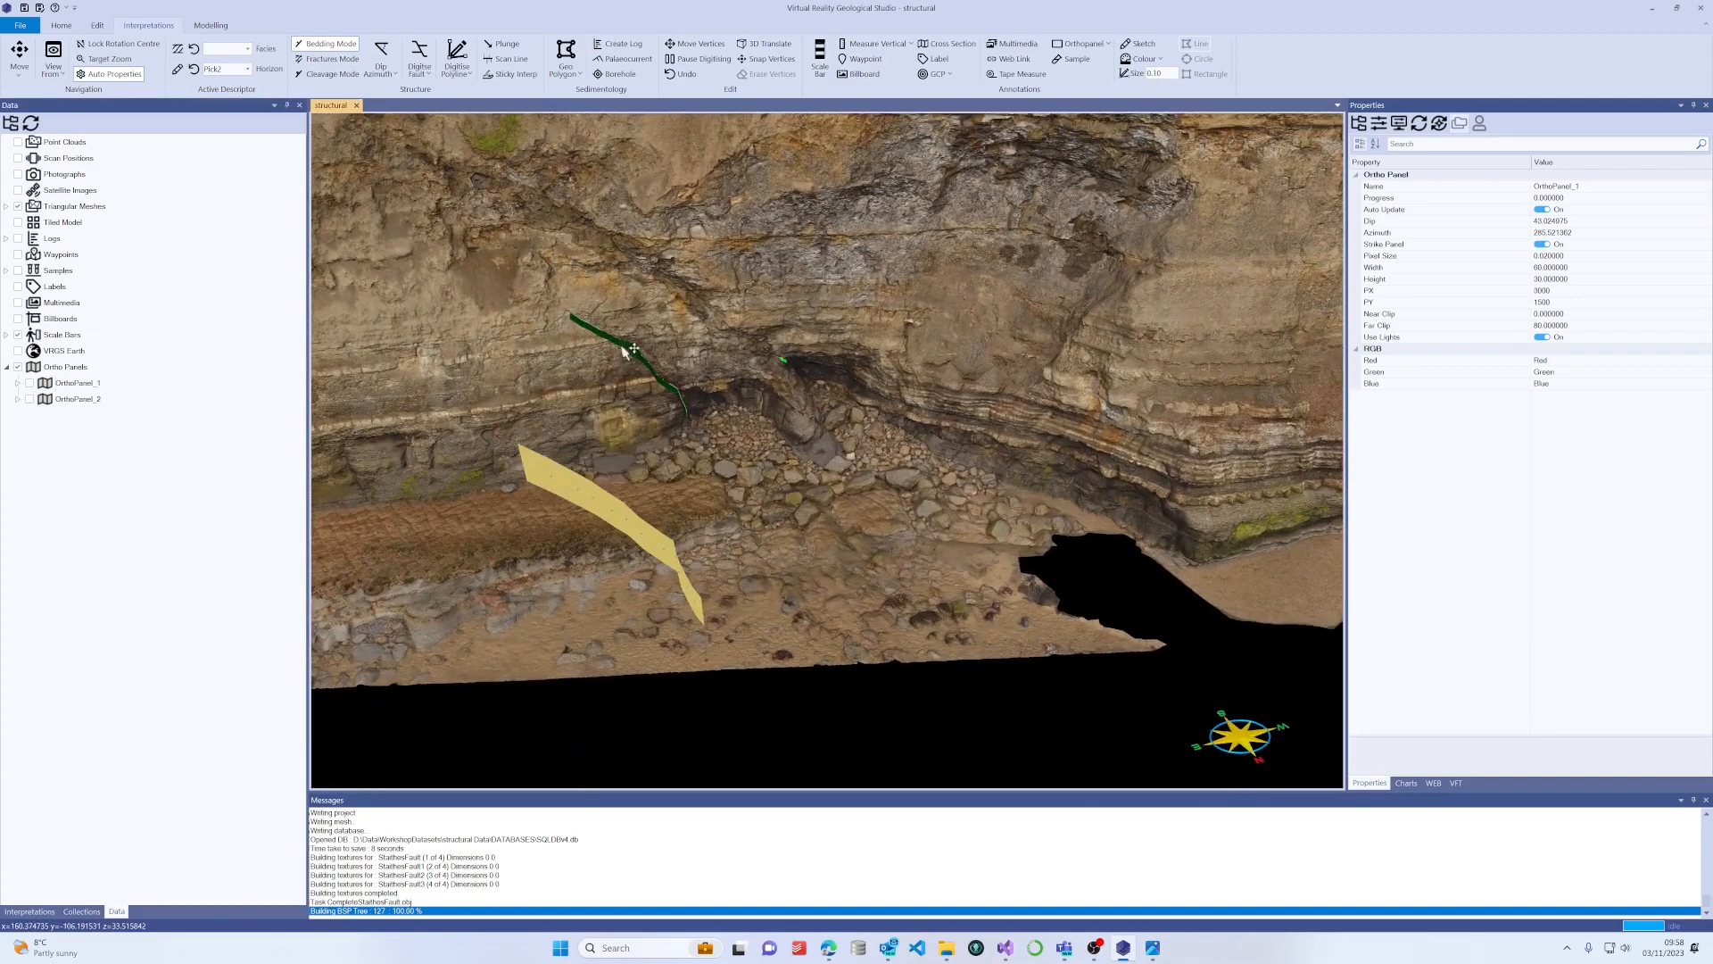
{"action": "left_click", "coordinate": [626, 350]}
{"action": "left_click", "coordinate": [600, 338]}
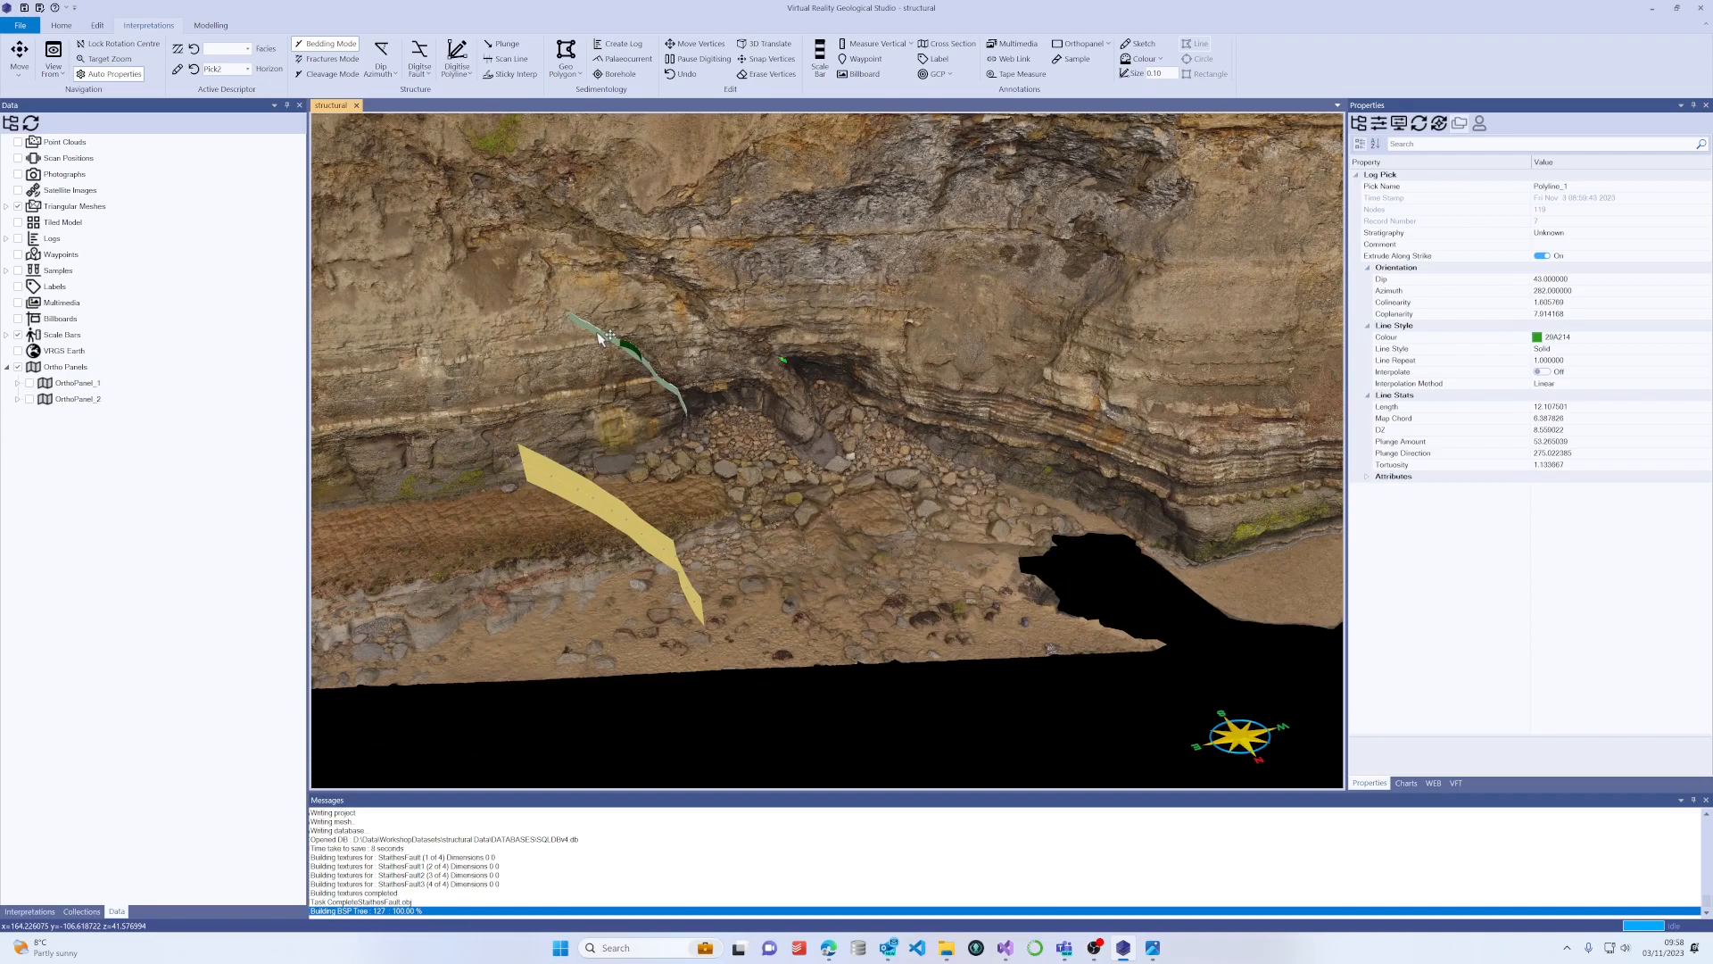
Give the bedding polyline seaward of the cliff the green fault polyline's orientation, with dip 43 and azimuth 282.
{"action": "left_click", "coordinate": [600, 497]}
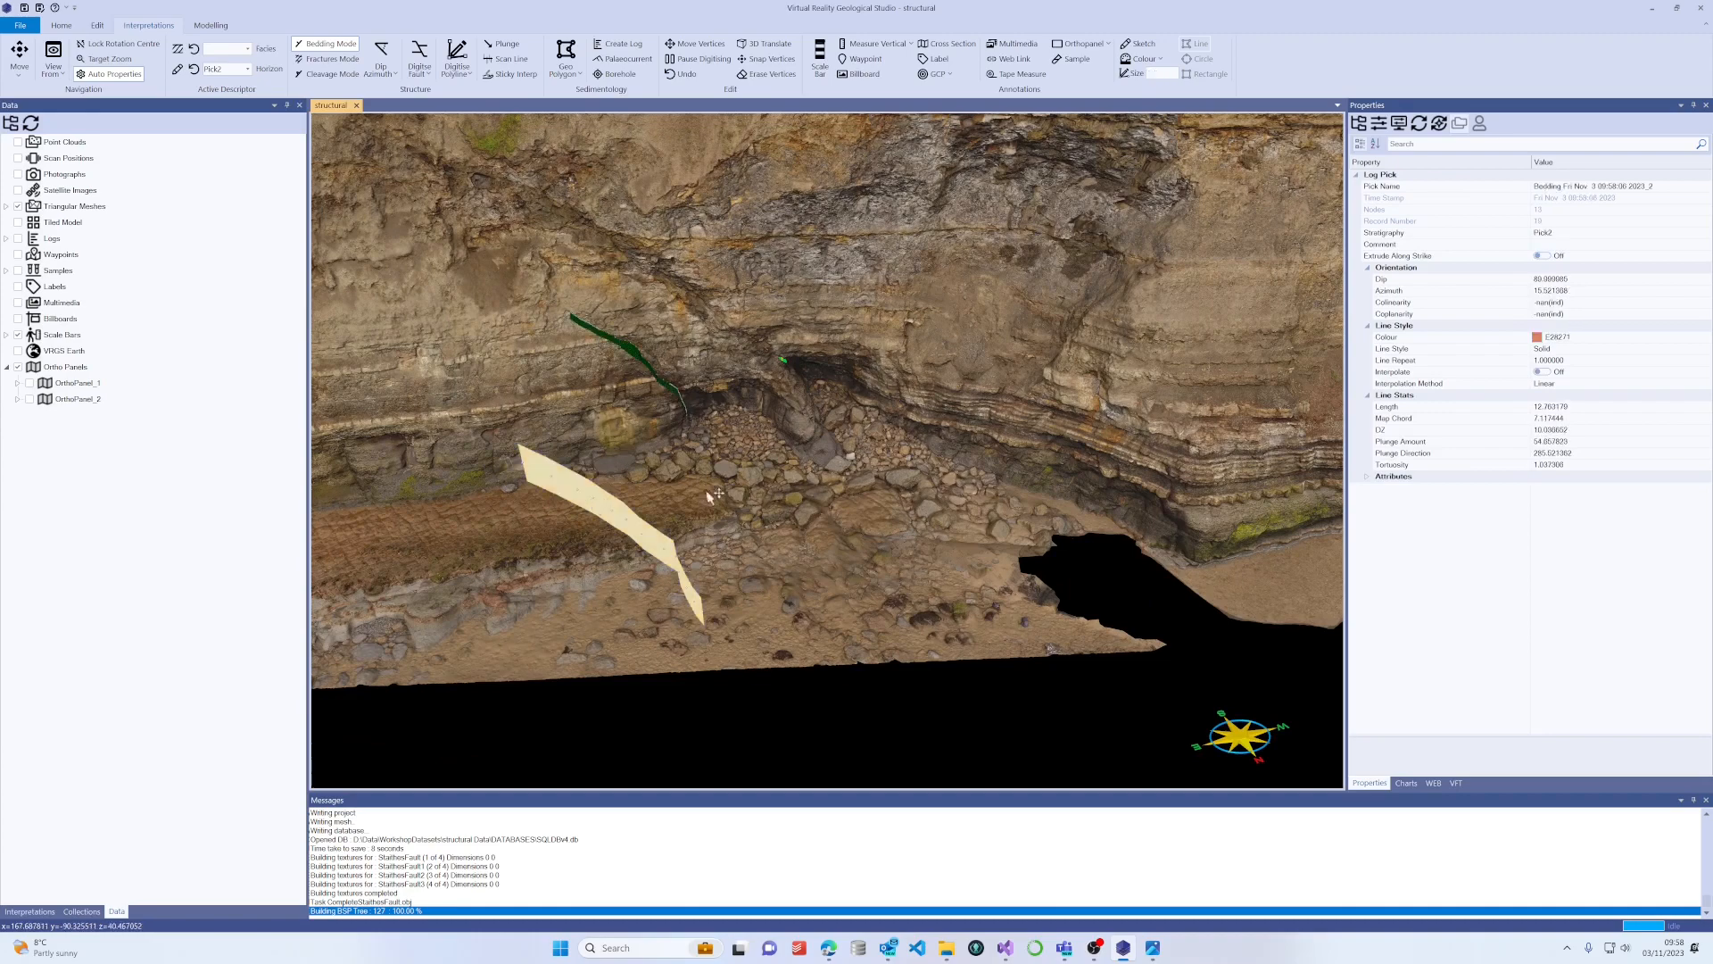
{"action": "double_click", "coordinate": [1565, 279]}
{"action": "scroll", "coordinate": [837, 452], "scroll_direction": "up", "scroll_amount": 1}
{"action": "left_click_drag", "start_coordinate": [837, 451], "coordinate": [968, 464]}
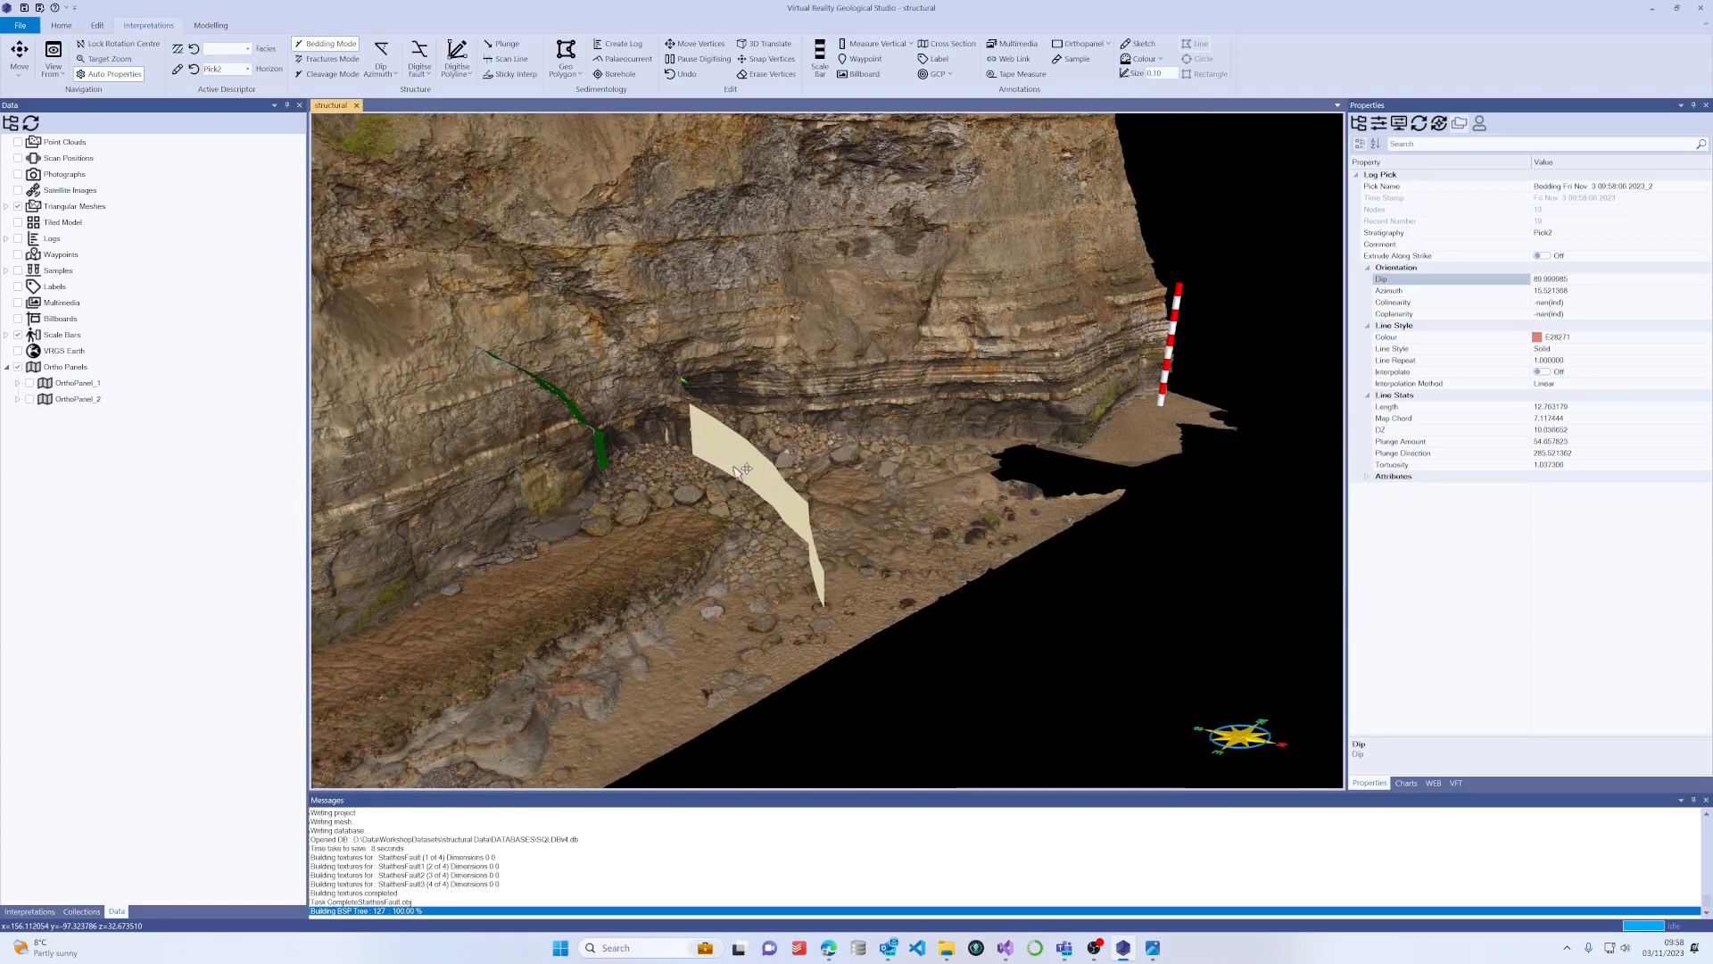
{"action": "left_click", "coordinate": [567, 403]}
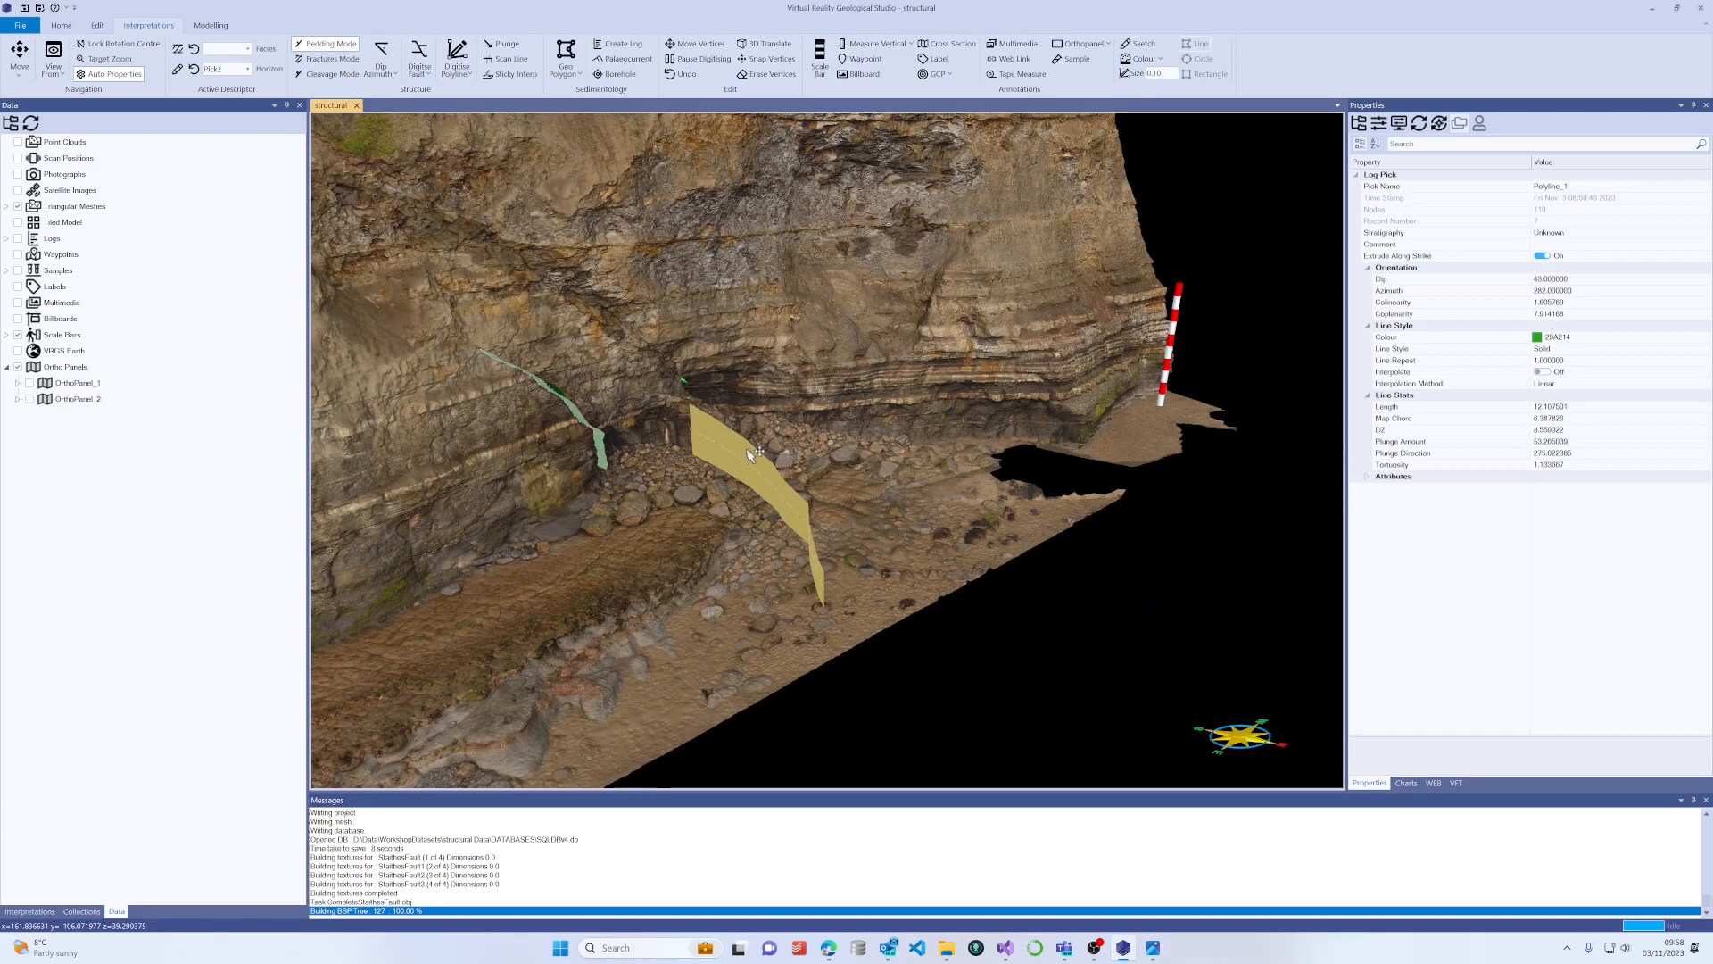
{"action": "left_click", "coordinate": [749, 455]}
{"action": "left_click", "coordinate": [1517, 280]}
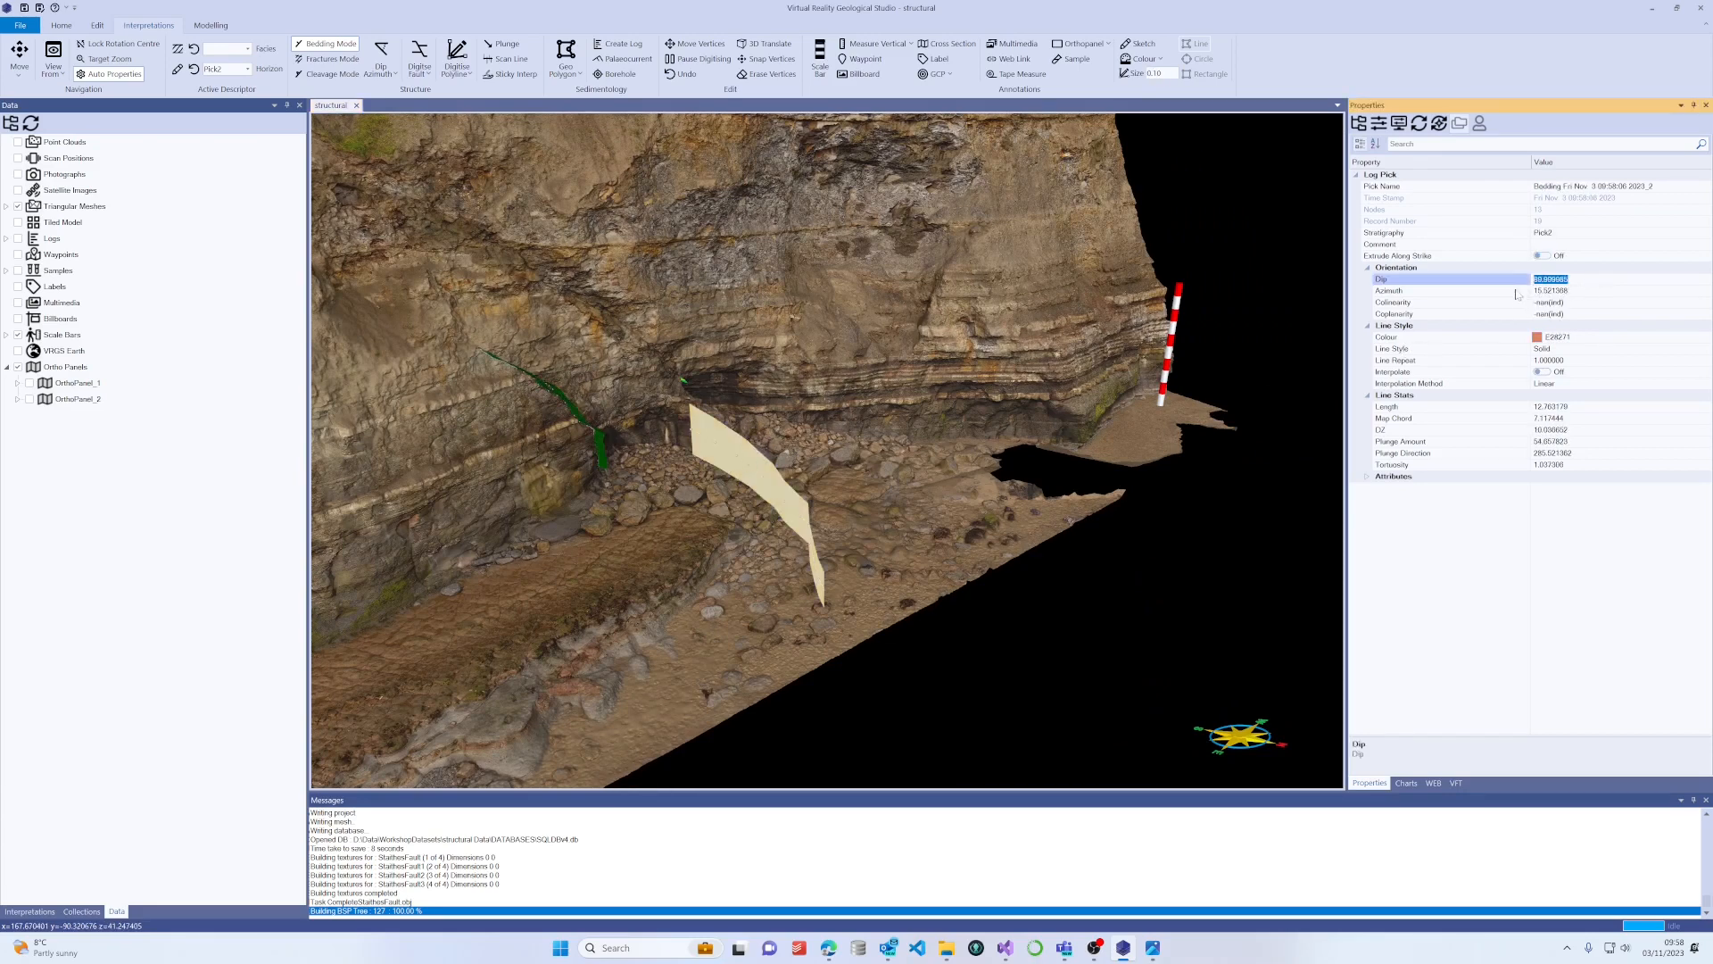
{"action": "type", "text": "43"}
{"action": "key", "text": "Tab"}
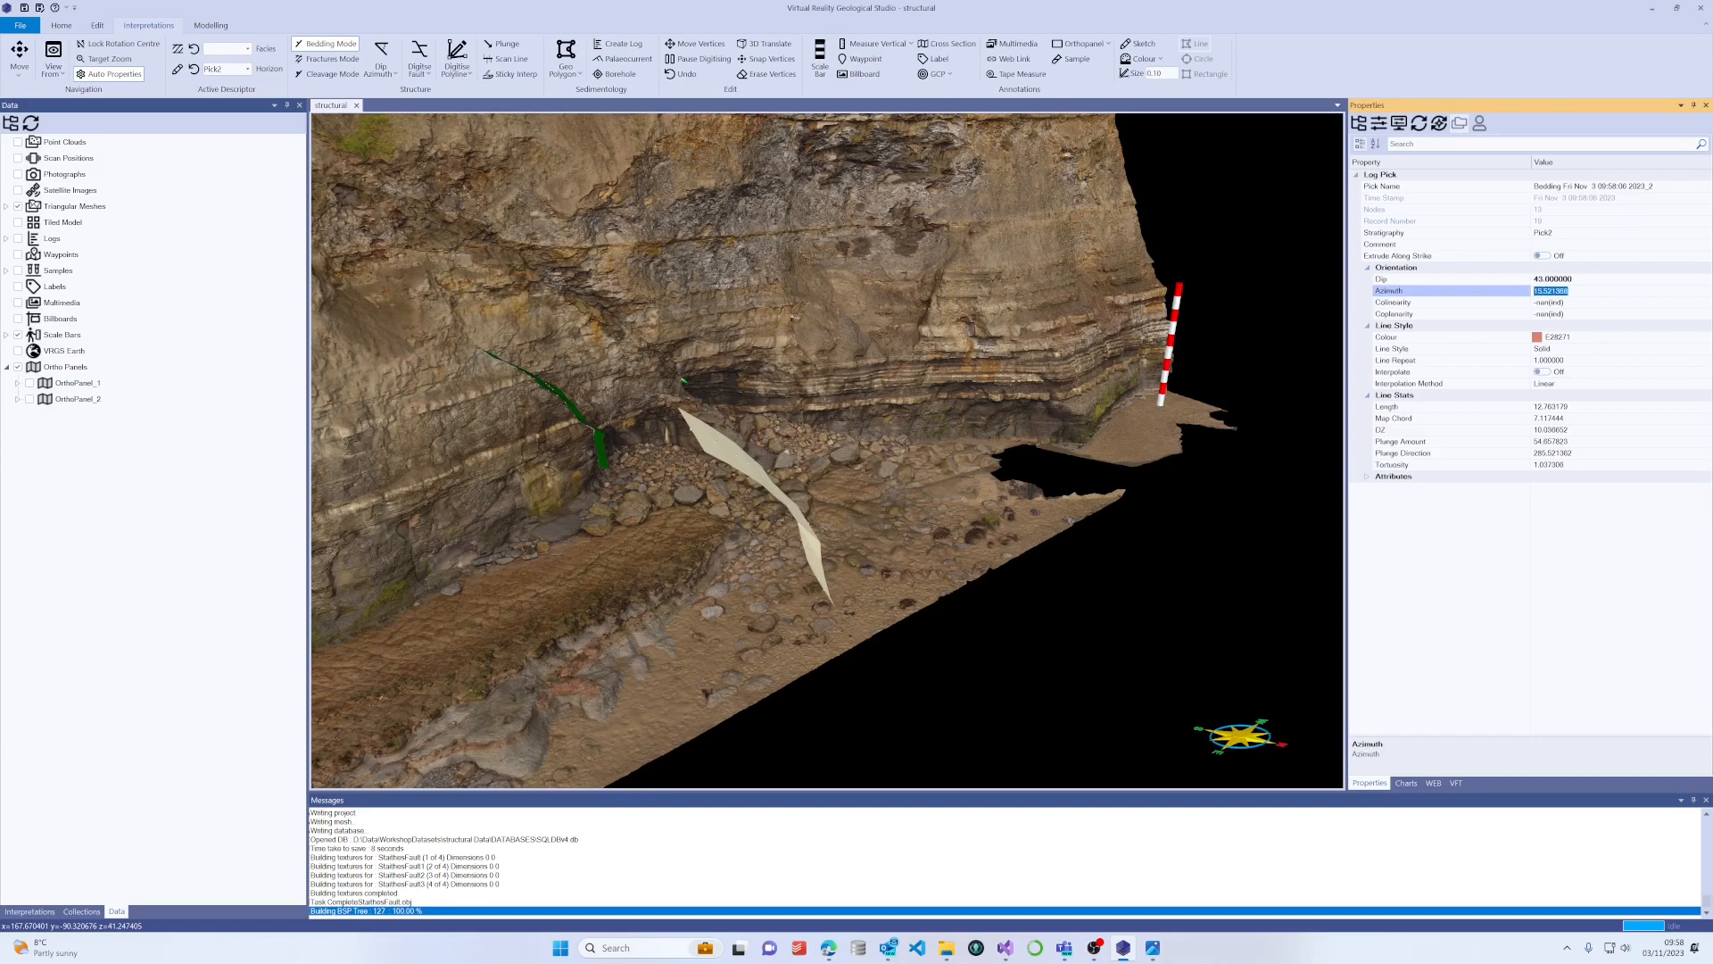
{"action": "type", "text": "282"}
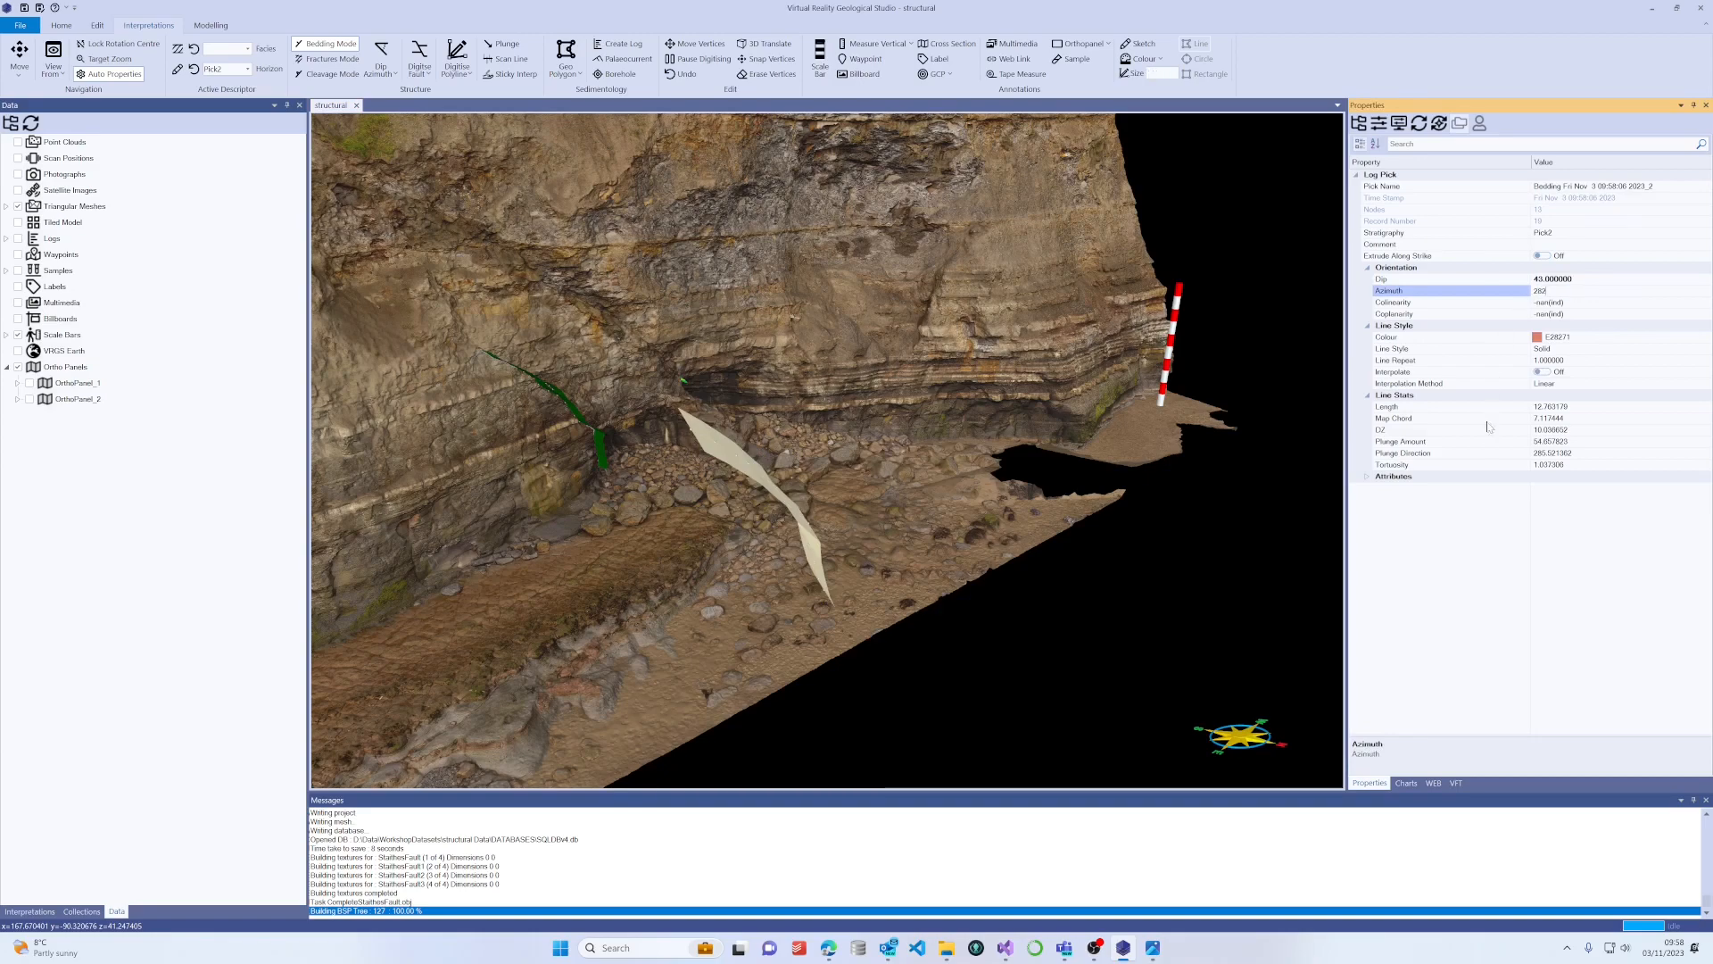
{"action": "left_click", "coordinate": [1174, 574]}
Turn on Extrude Along Strike for the bedding polyline and compare its ribbon with the green fault polyline.
{"action": "left_click_drag", "start_coordinate": [1003, 387], "coordinate": [801, 550]}
{"action": "left_click", "coordinate": [773, 596]}
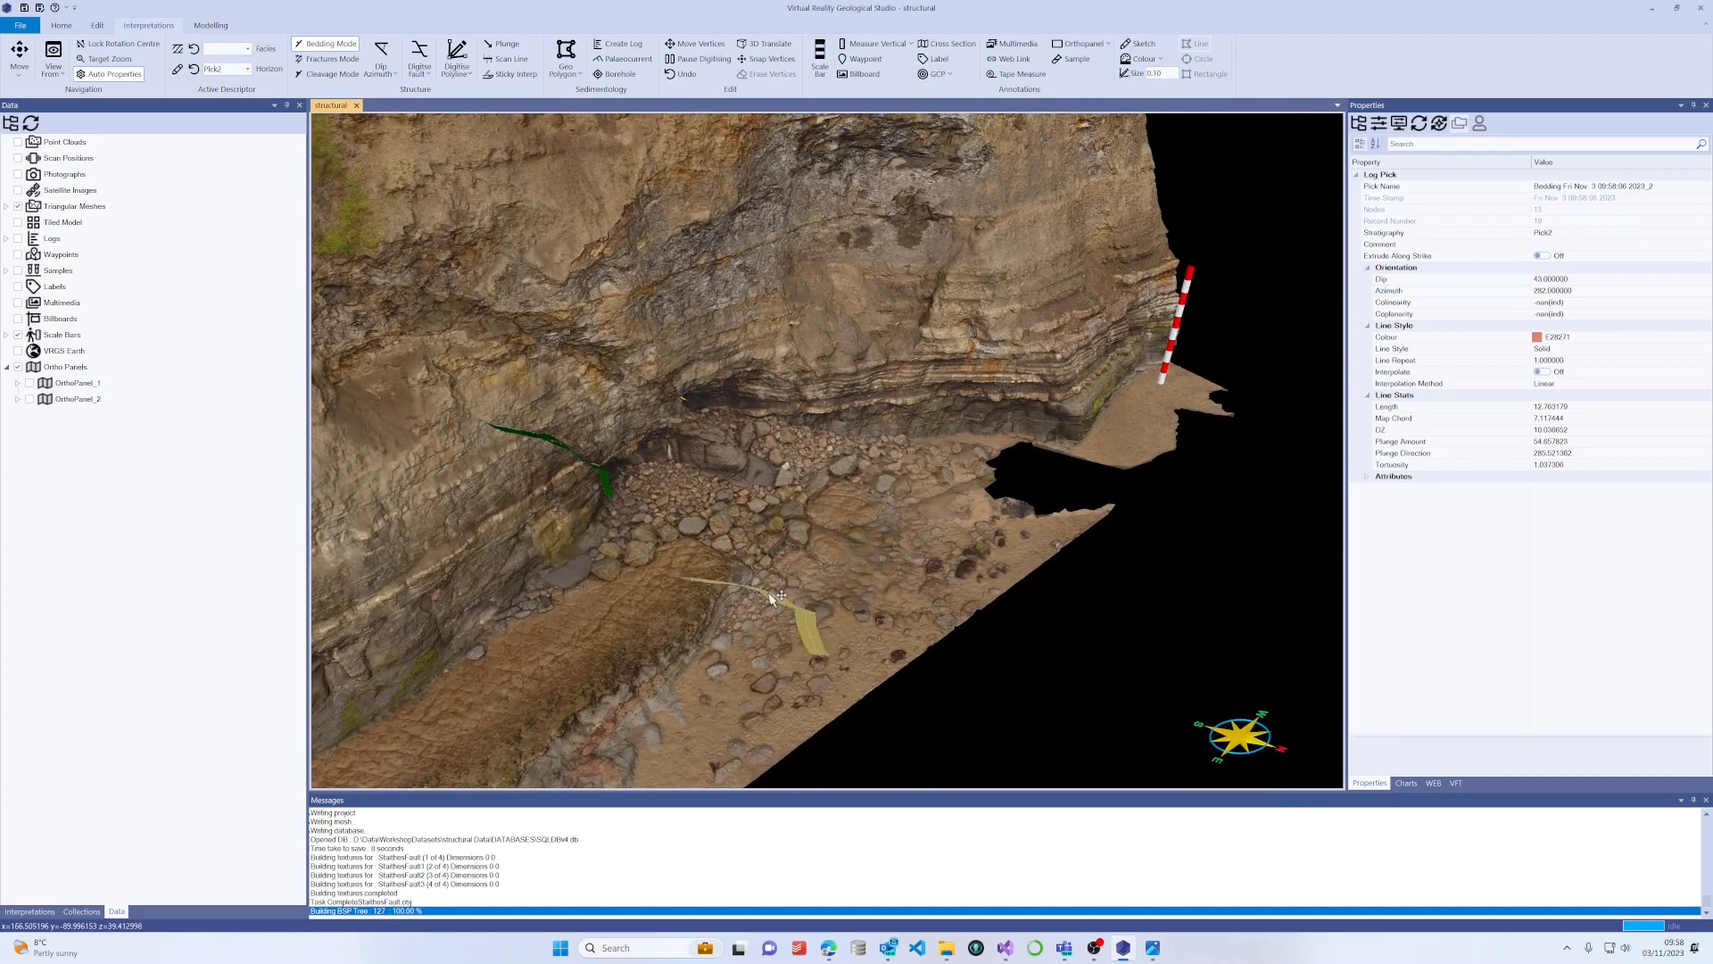
{"action": "left_click", "coordinate": [1541, 257]}
{"action": "left_click_drag", "start_coordinate": [1004, 446], "coordinate": [692, 364]}
{"action": "scroll", "coordinate": [705, 254], "scroll_direction": "up", "scroll_amount": 3}
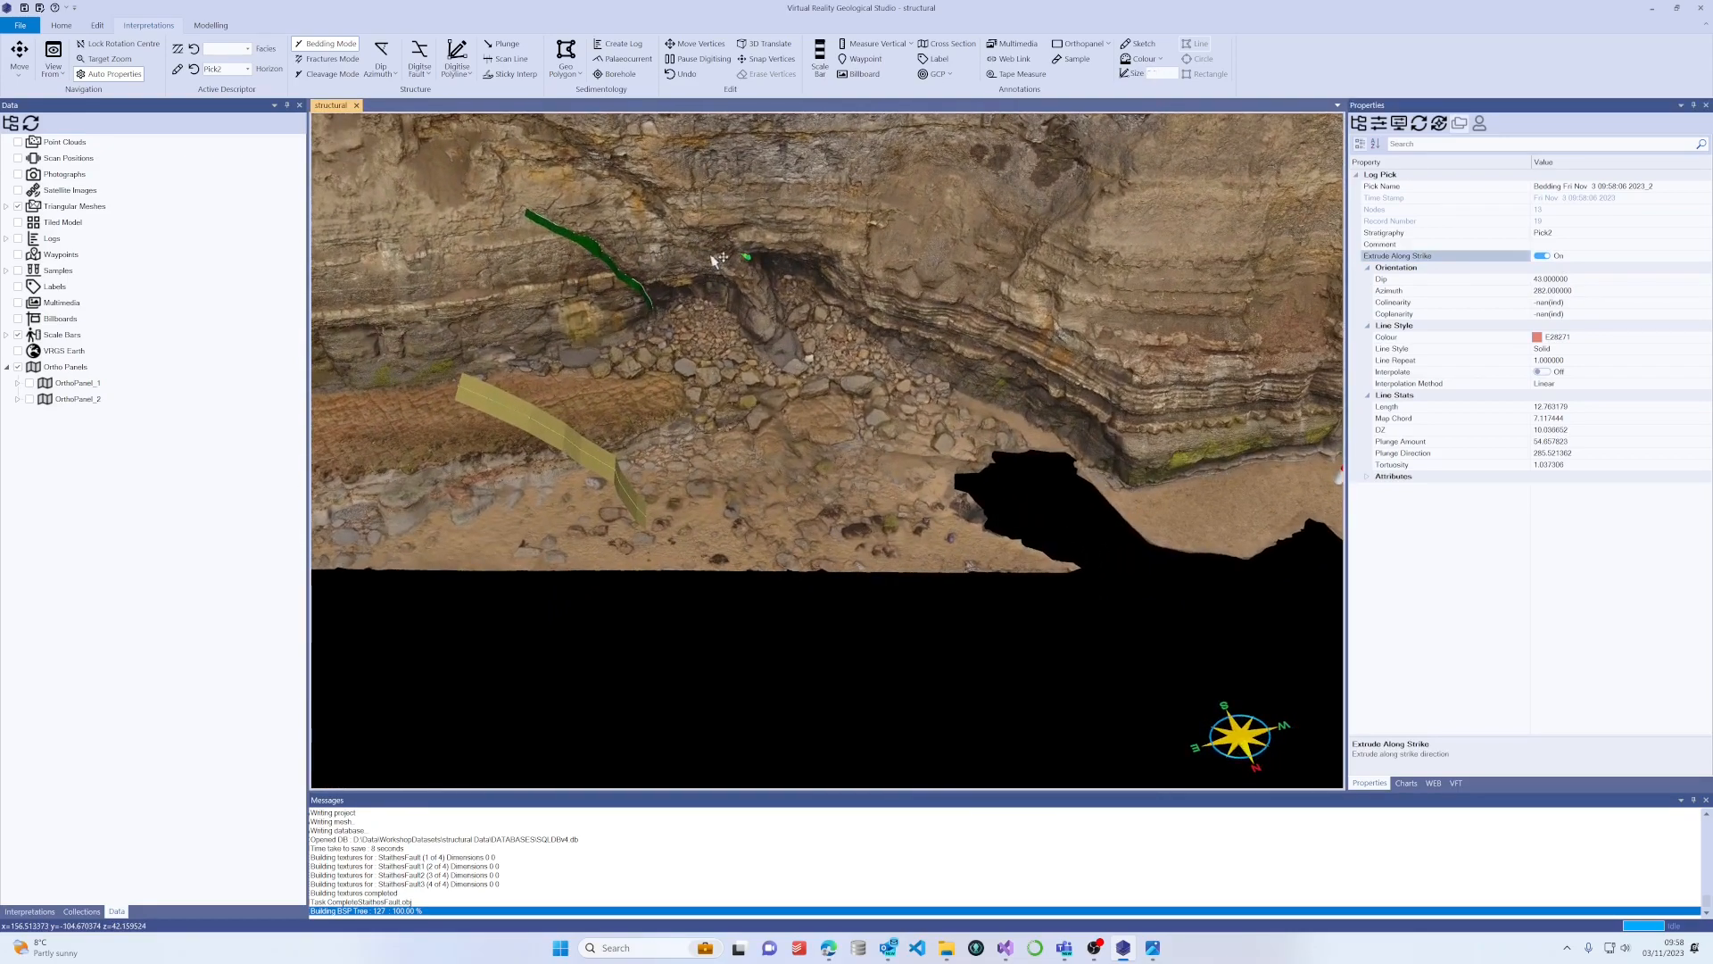
{"action": "left_click_drag", "start_coordinate": [748, 277], "coordinate": [883, 378]}
{"action": "scroll", "coordinate": [883, 378], "scroll_direction": "up", "scroll_amount": 1}
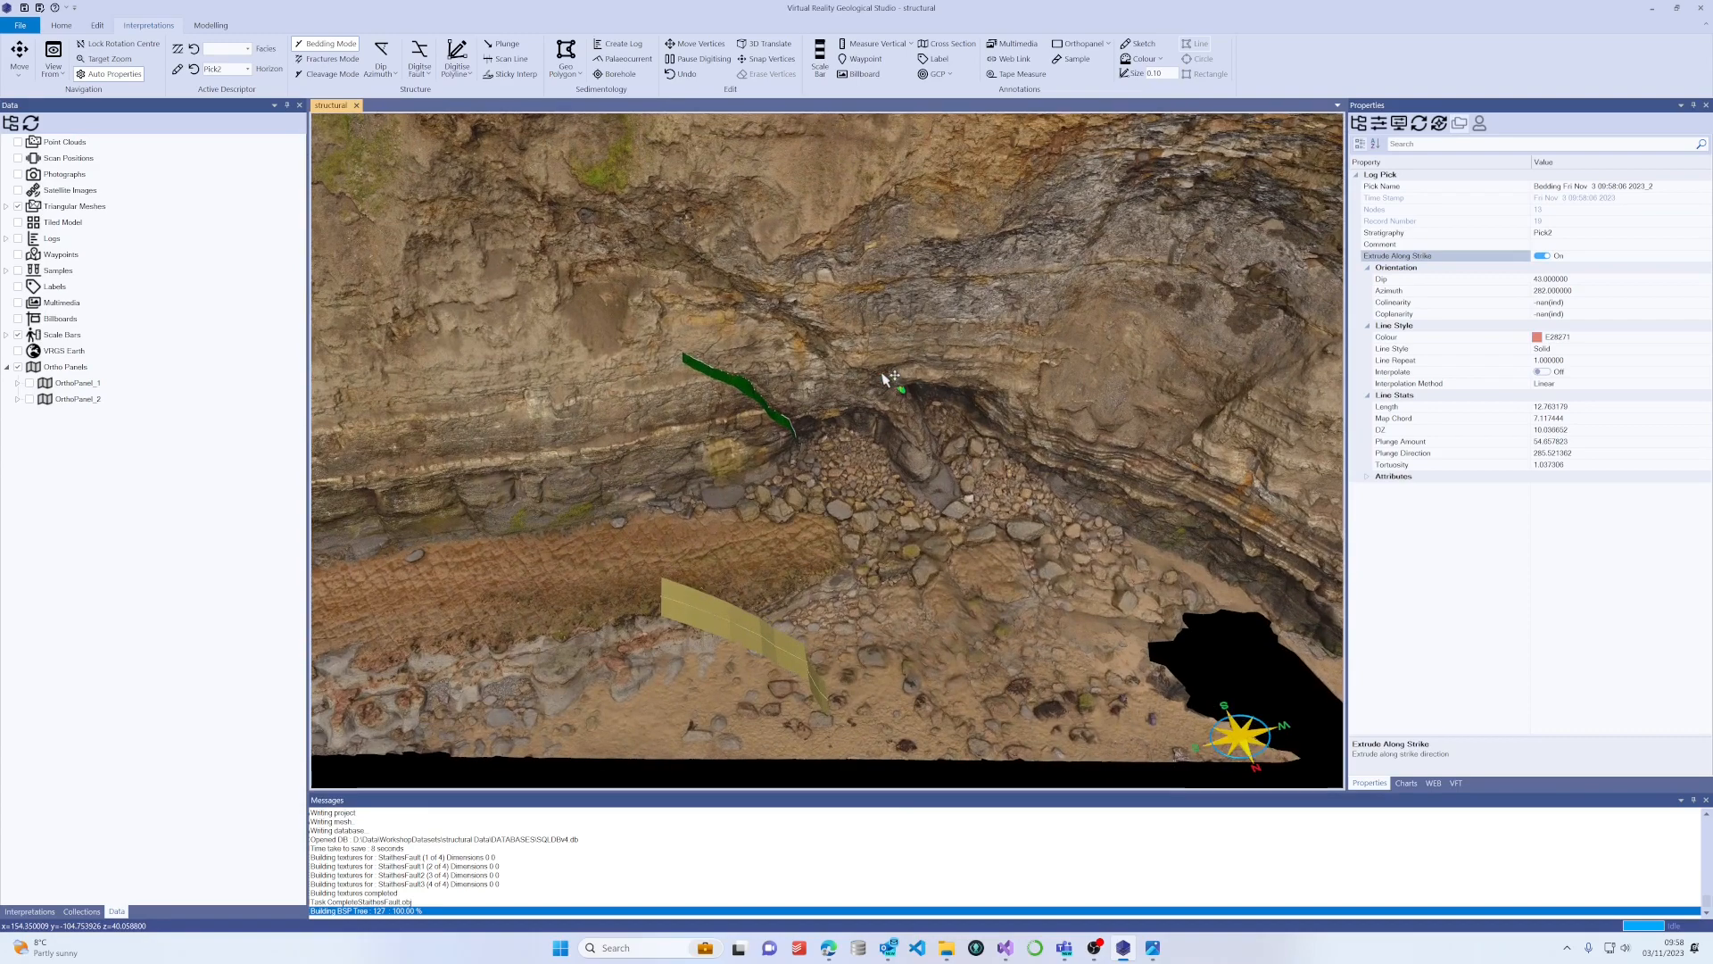
{"action": "scroll", "coordinate": [884, 379], "scroll_direction": "up", "scroll_amount": 2}
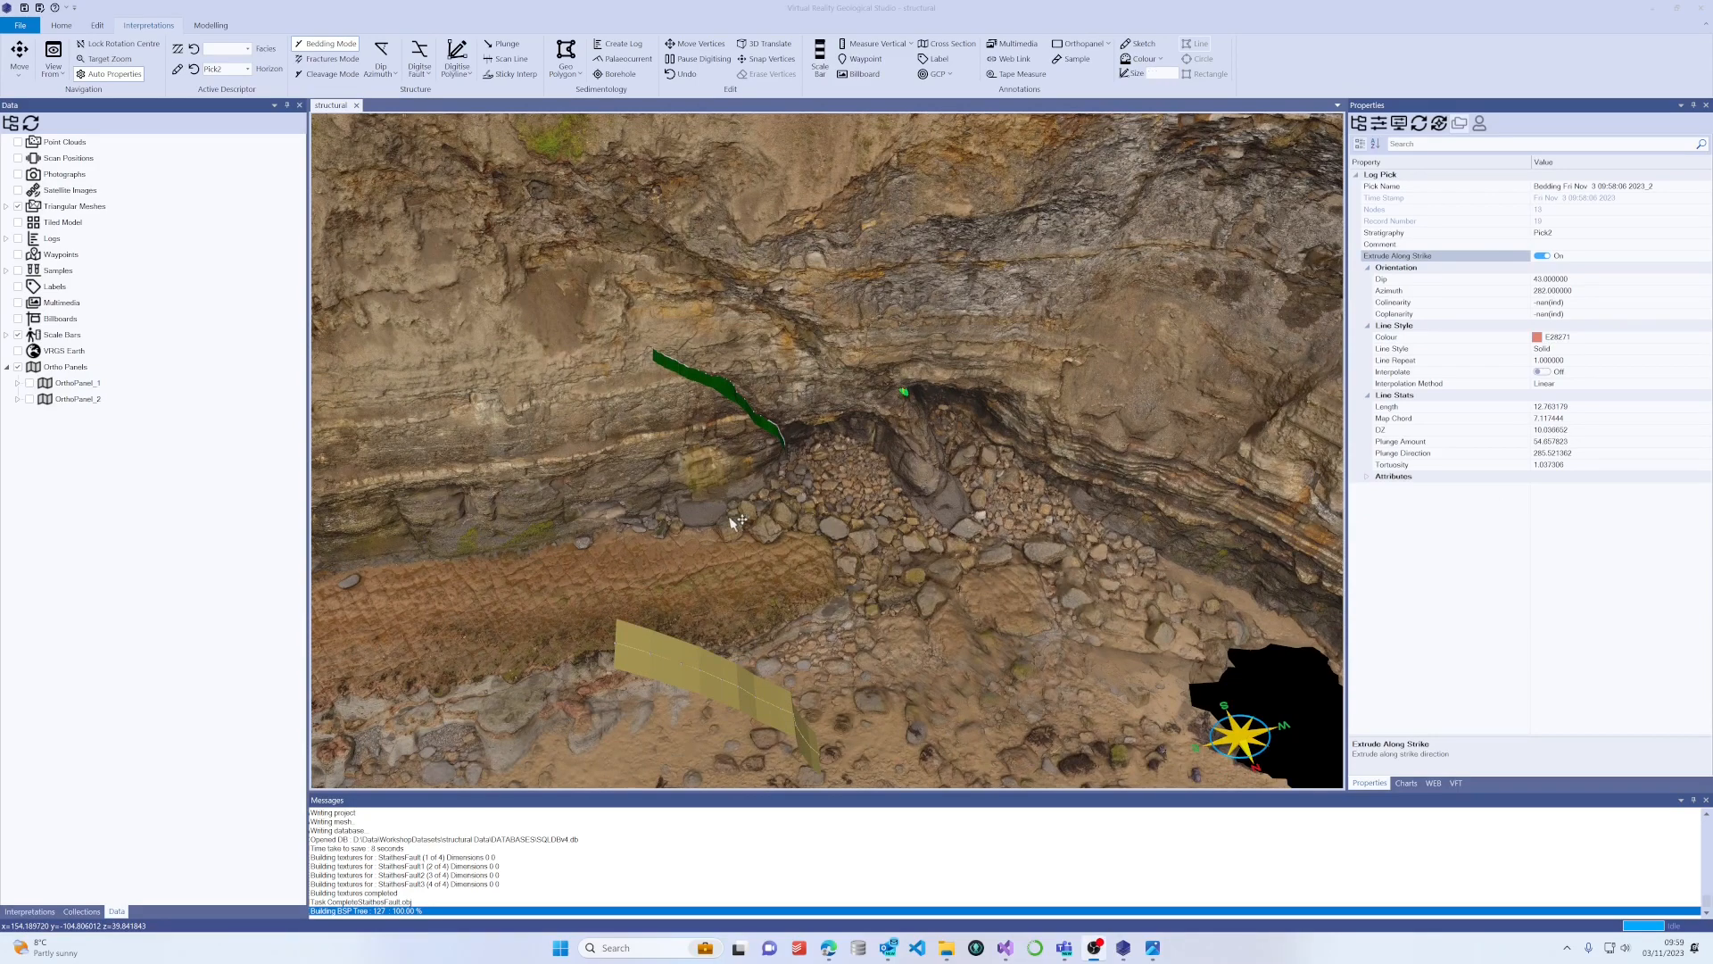
Build a surface between the green fault polyline on the cliff and the bedding polyline, and show the new triangular mesh.
{"action": "left_click", "coordinate": [718, 392]}
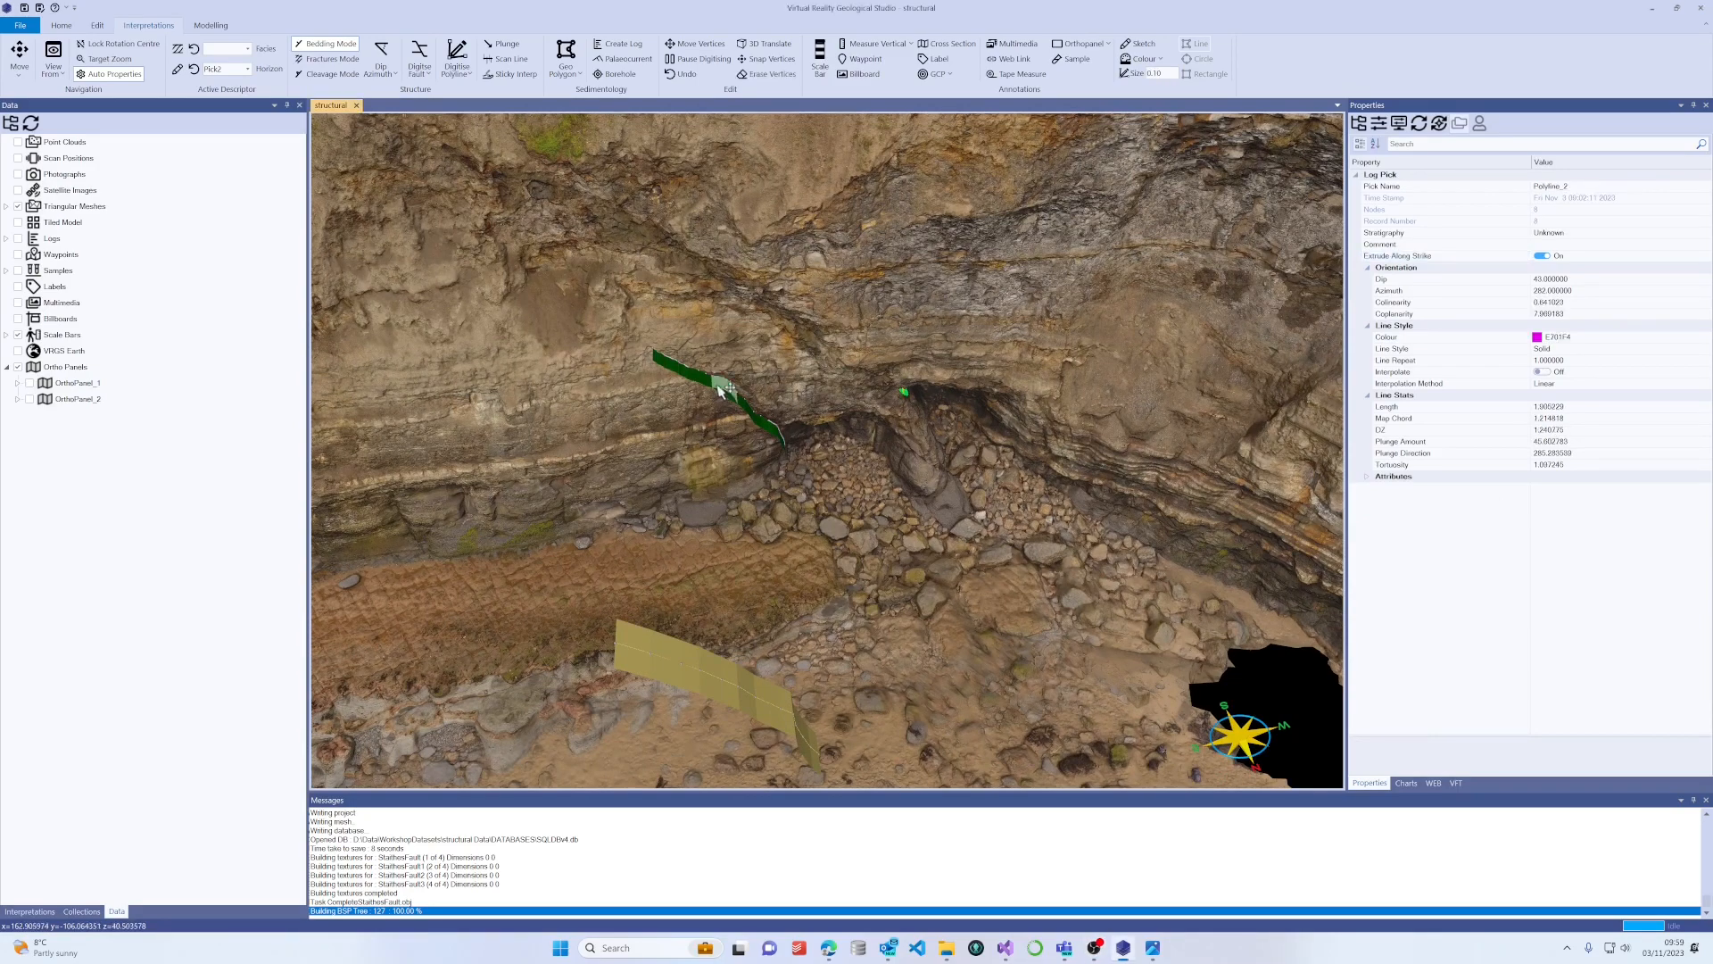
{"action": "left_click", "coordinate": [697, 382]}
{"action": "left_click", "coordinate": [651, 637], "text": "ctrl"}
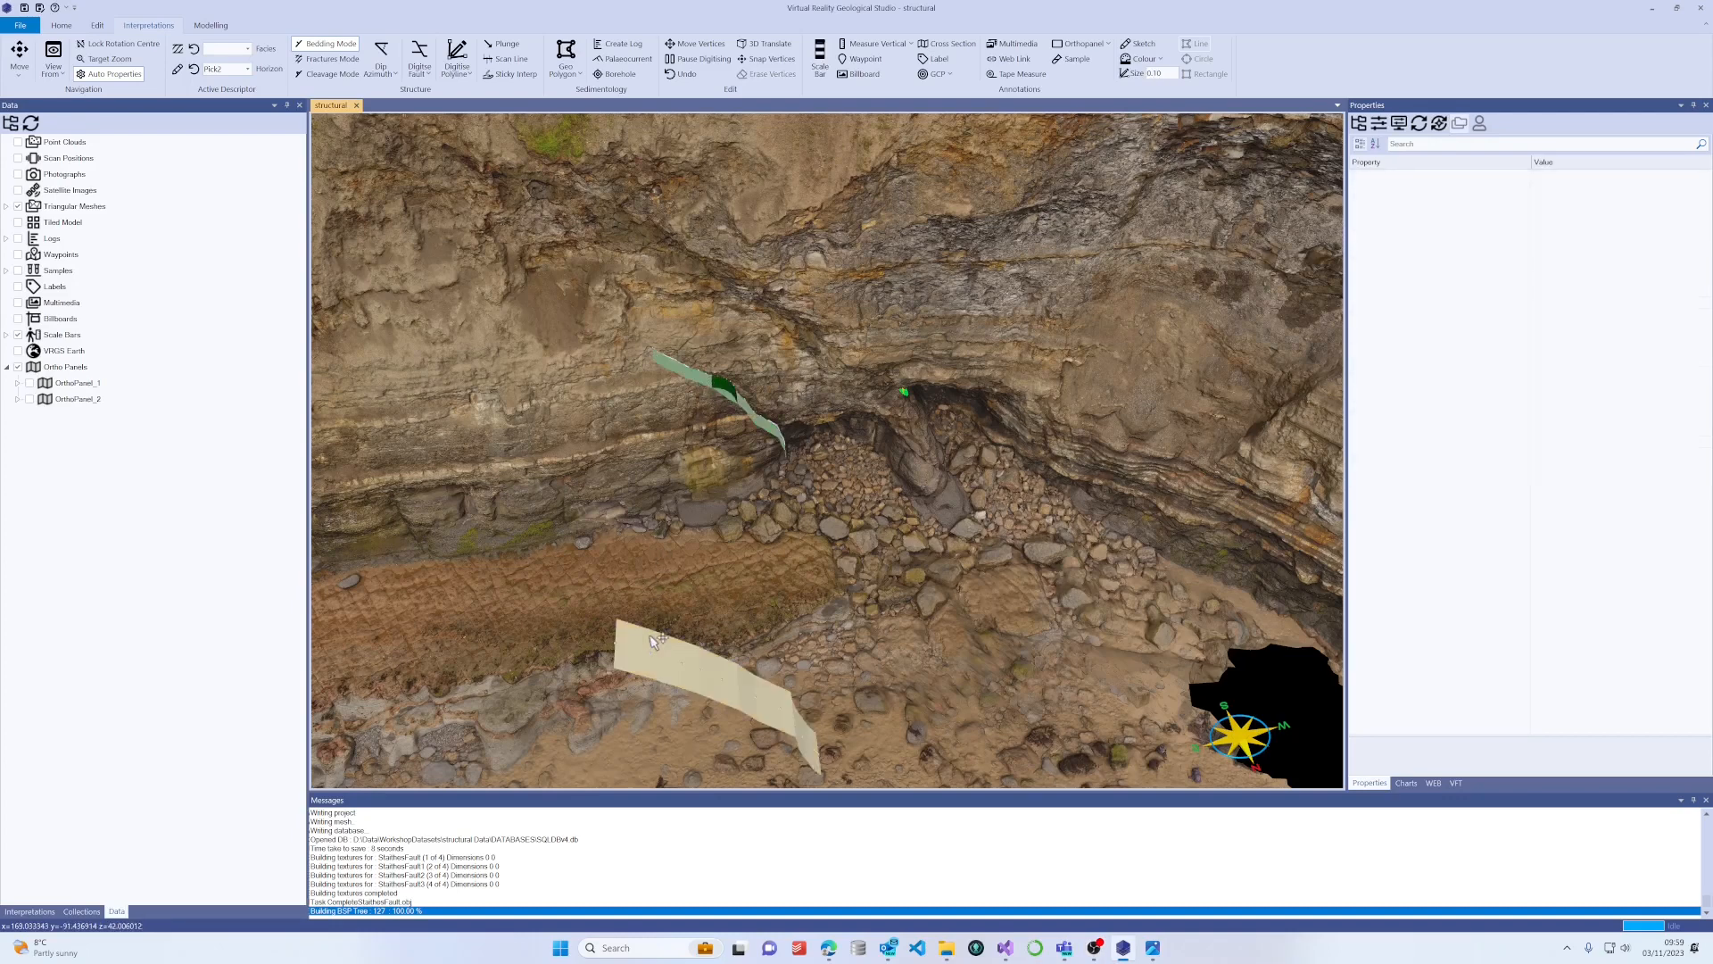
{"action": "left_click", "coordinate": [207, 26]}
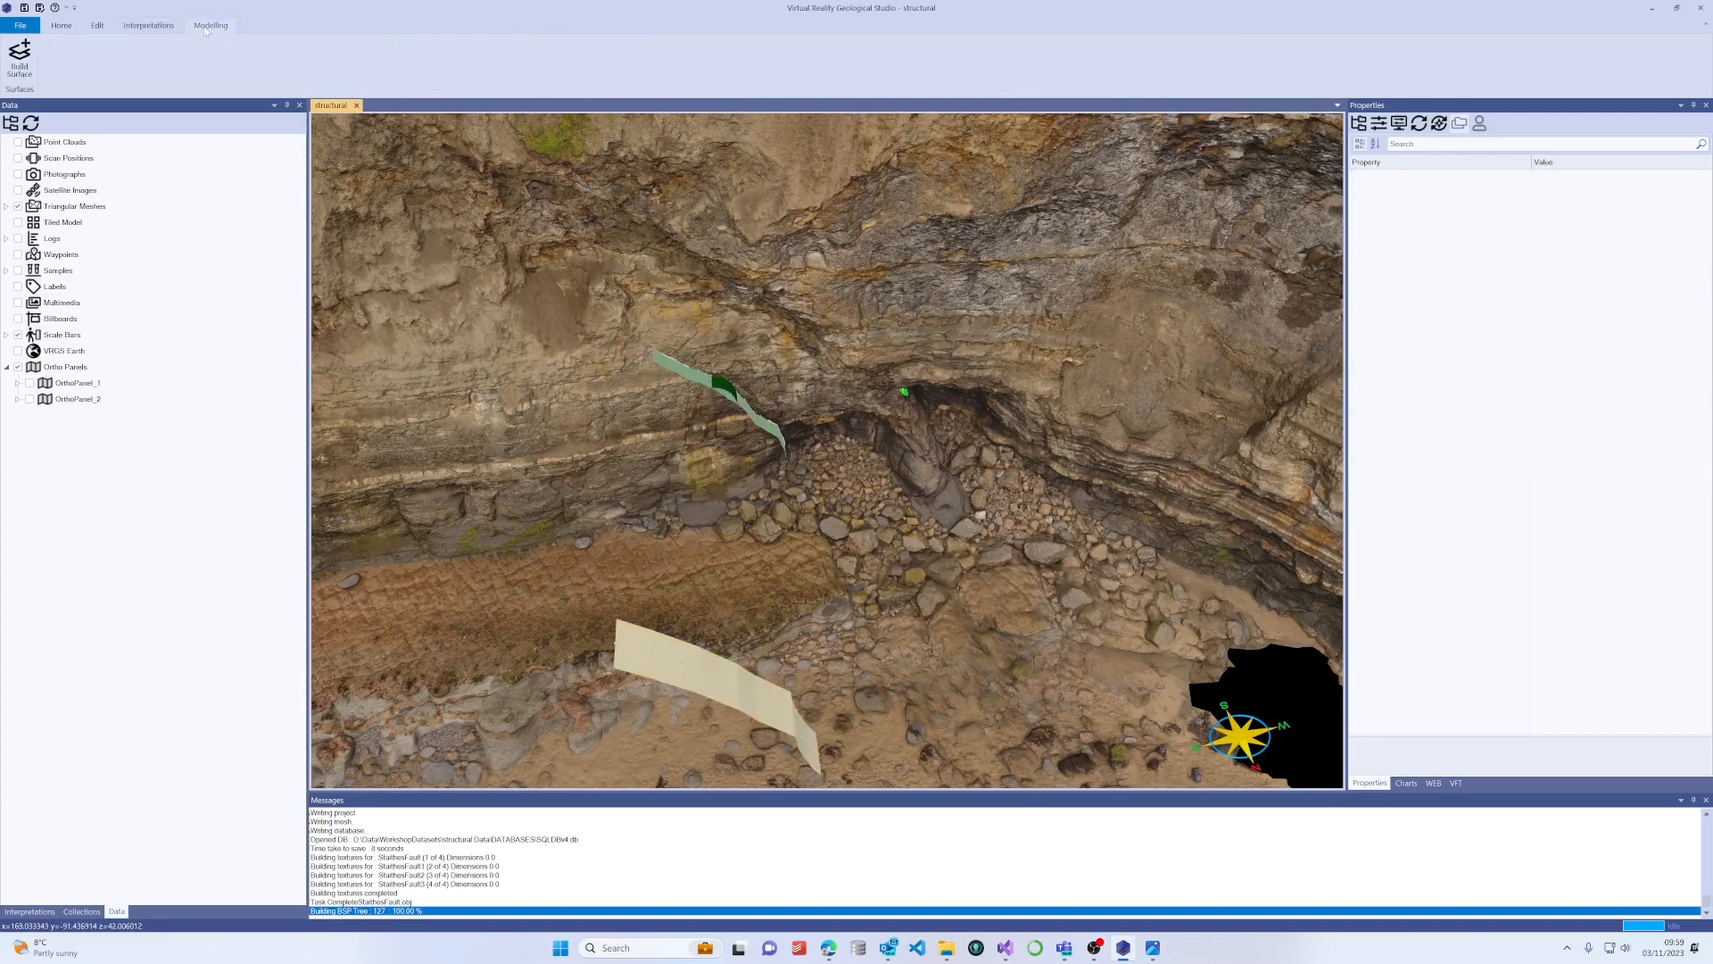
{"action": "left_click", "coordinate": [13, 68]}
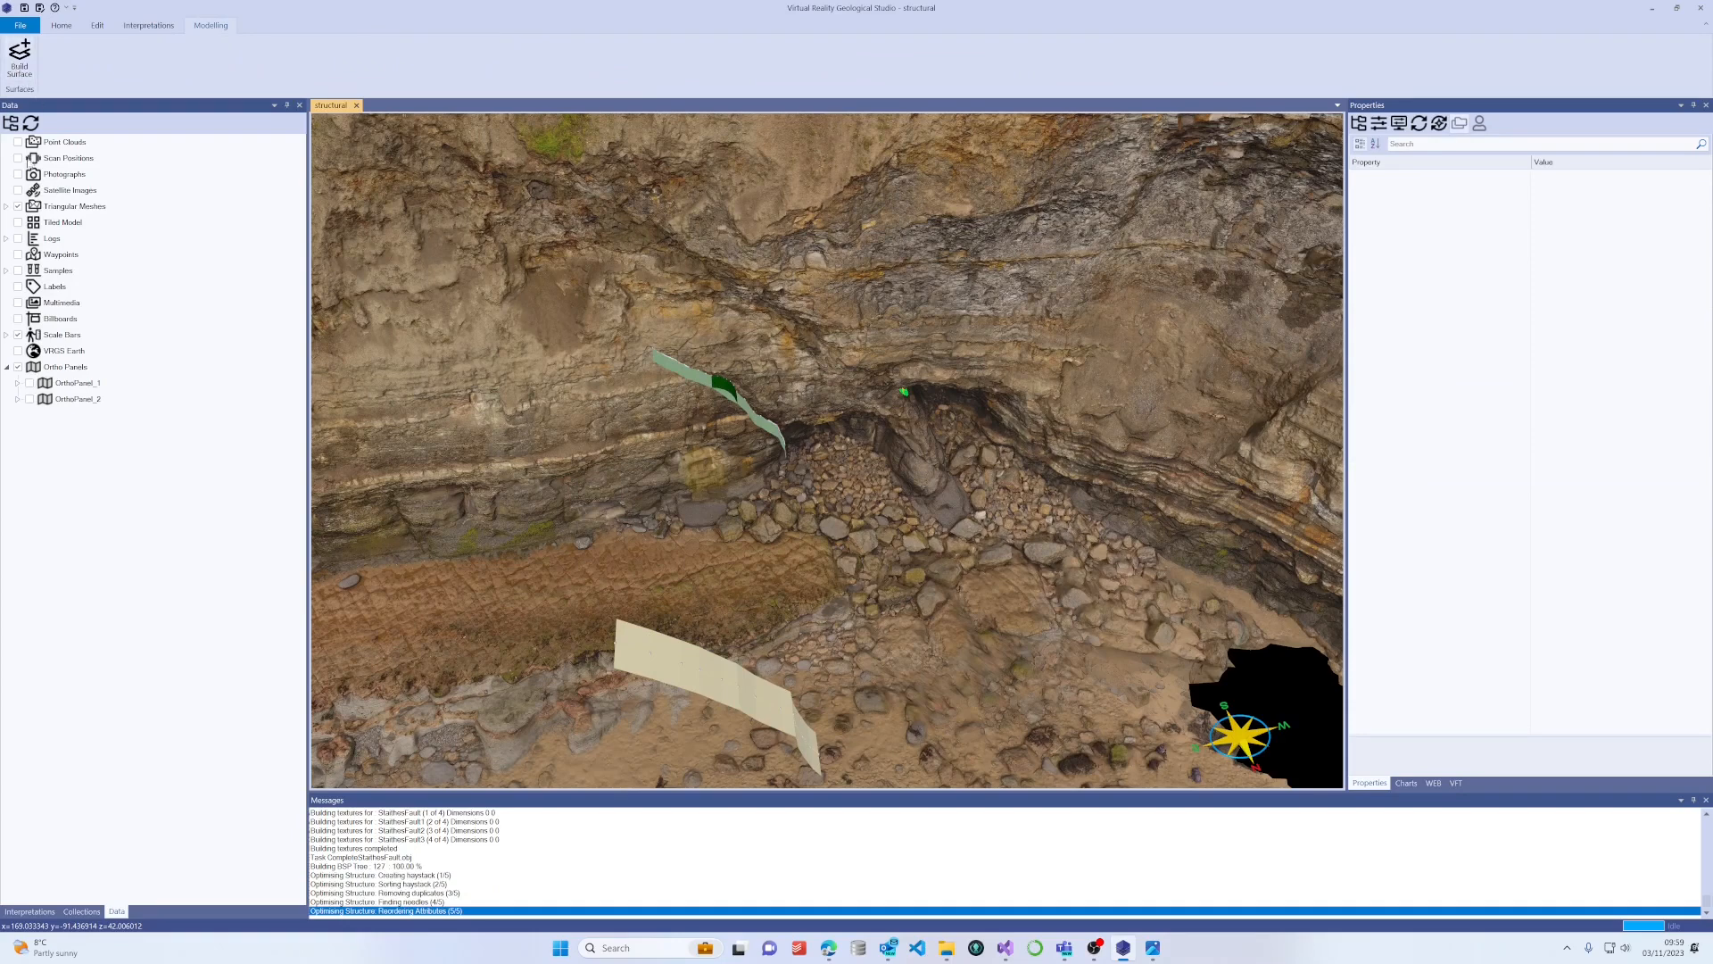
{"action": "left_click", "coordinate": [6, 206]}
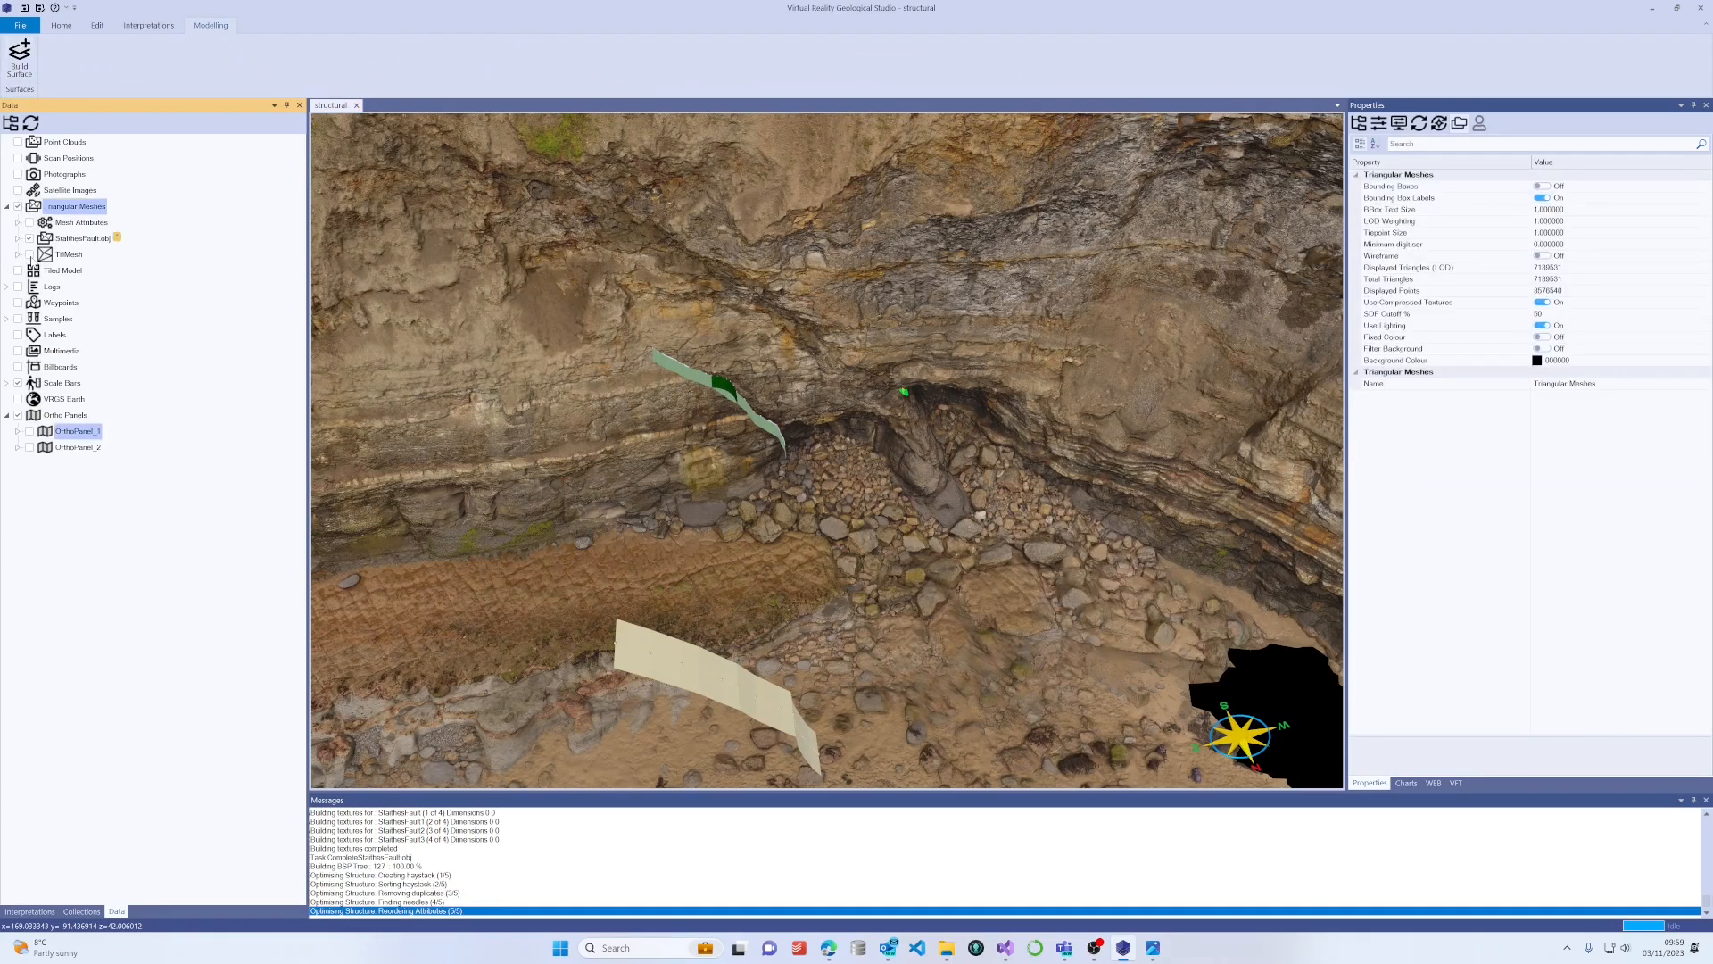
{"action": "left_click", "coordinate": [30, 254]}
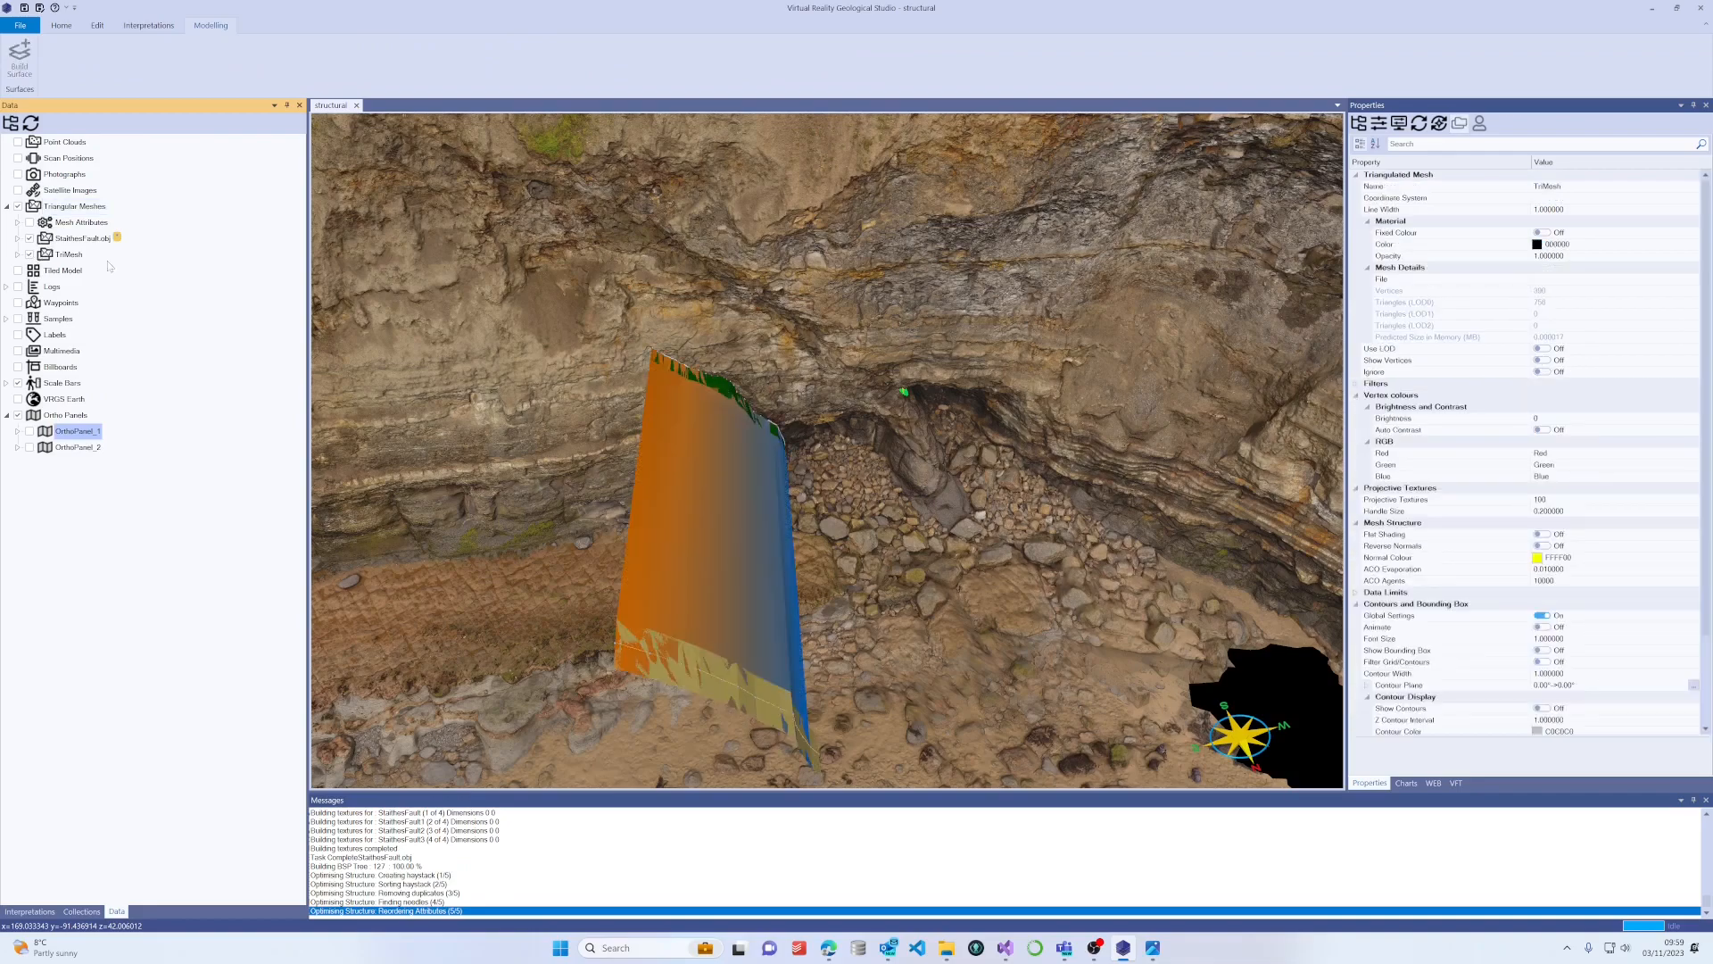
Examine the fault surface mesh from several angles, checking how it joins the two polylines.
{"action": "left_click_drag", "start_coordinate": [658, 424], "coordinate": [541, 339]}
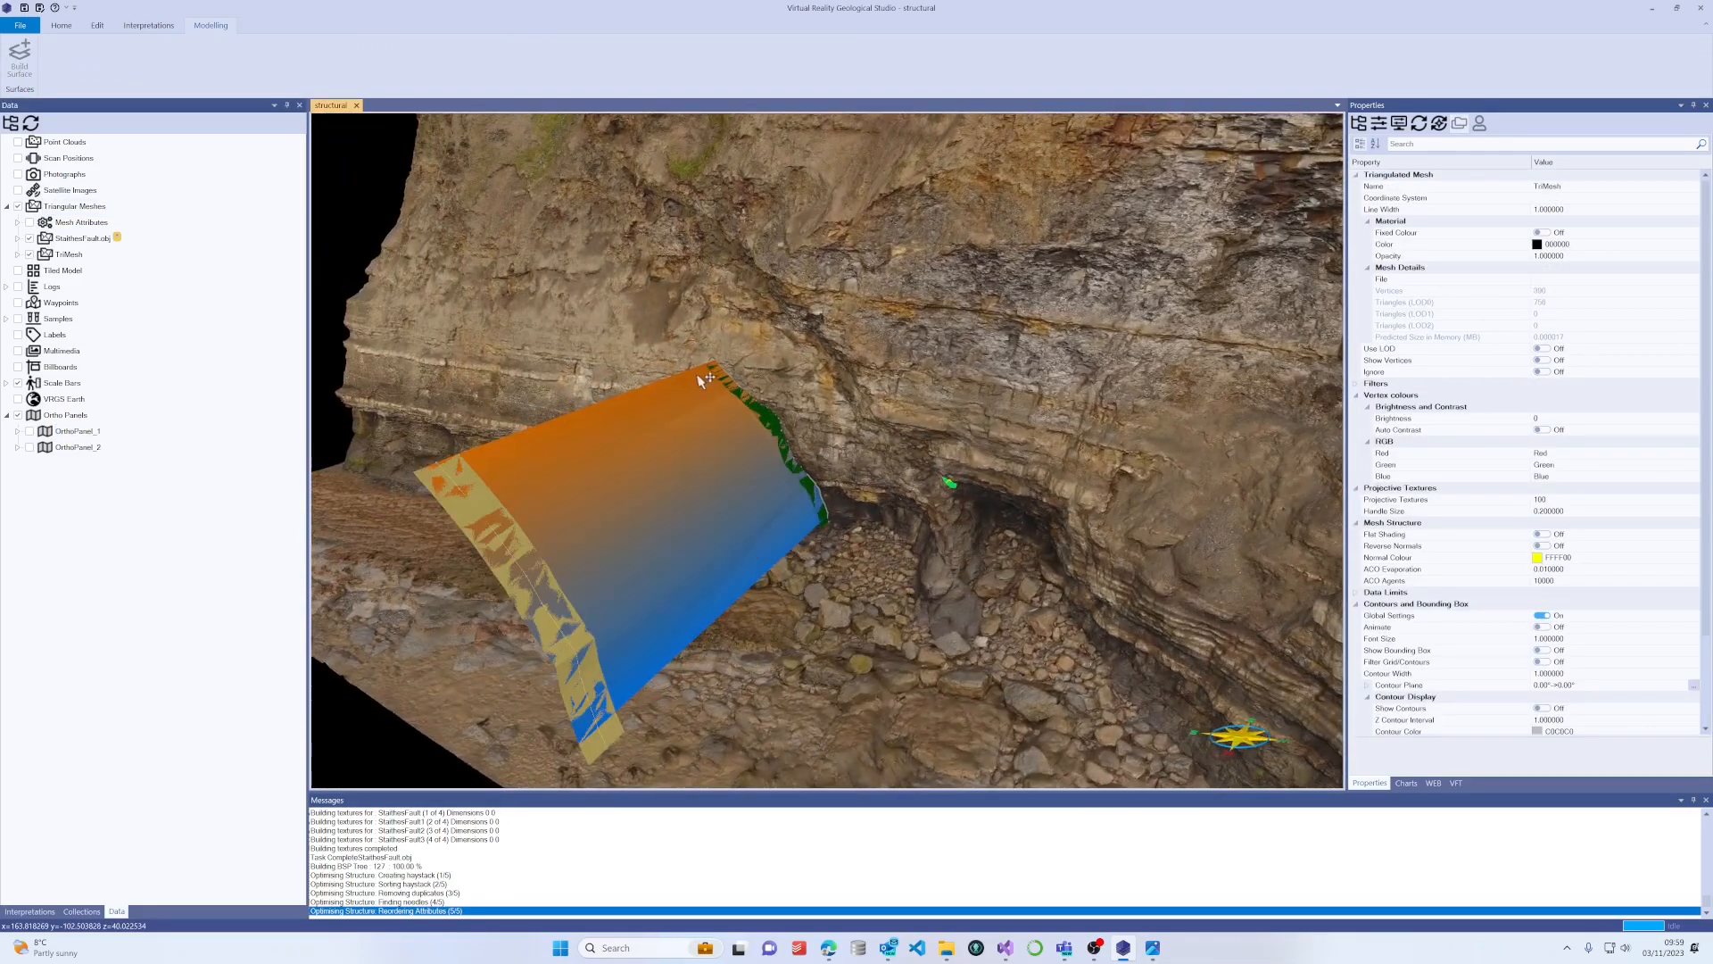
{"action": "left_click_drag", "start_coordinate": [920, 473], "coordinate": [924, 484]}
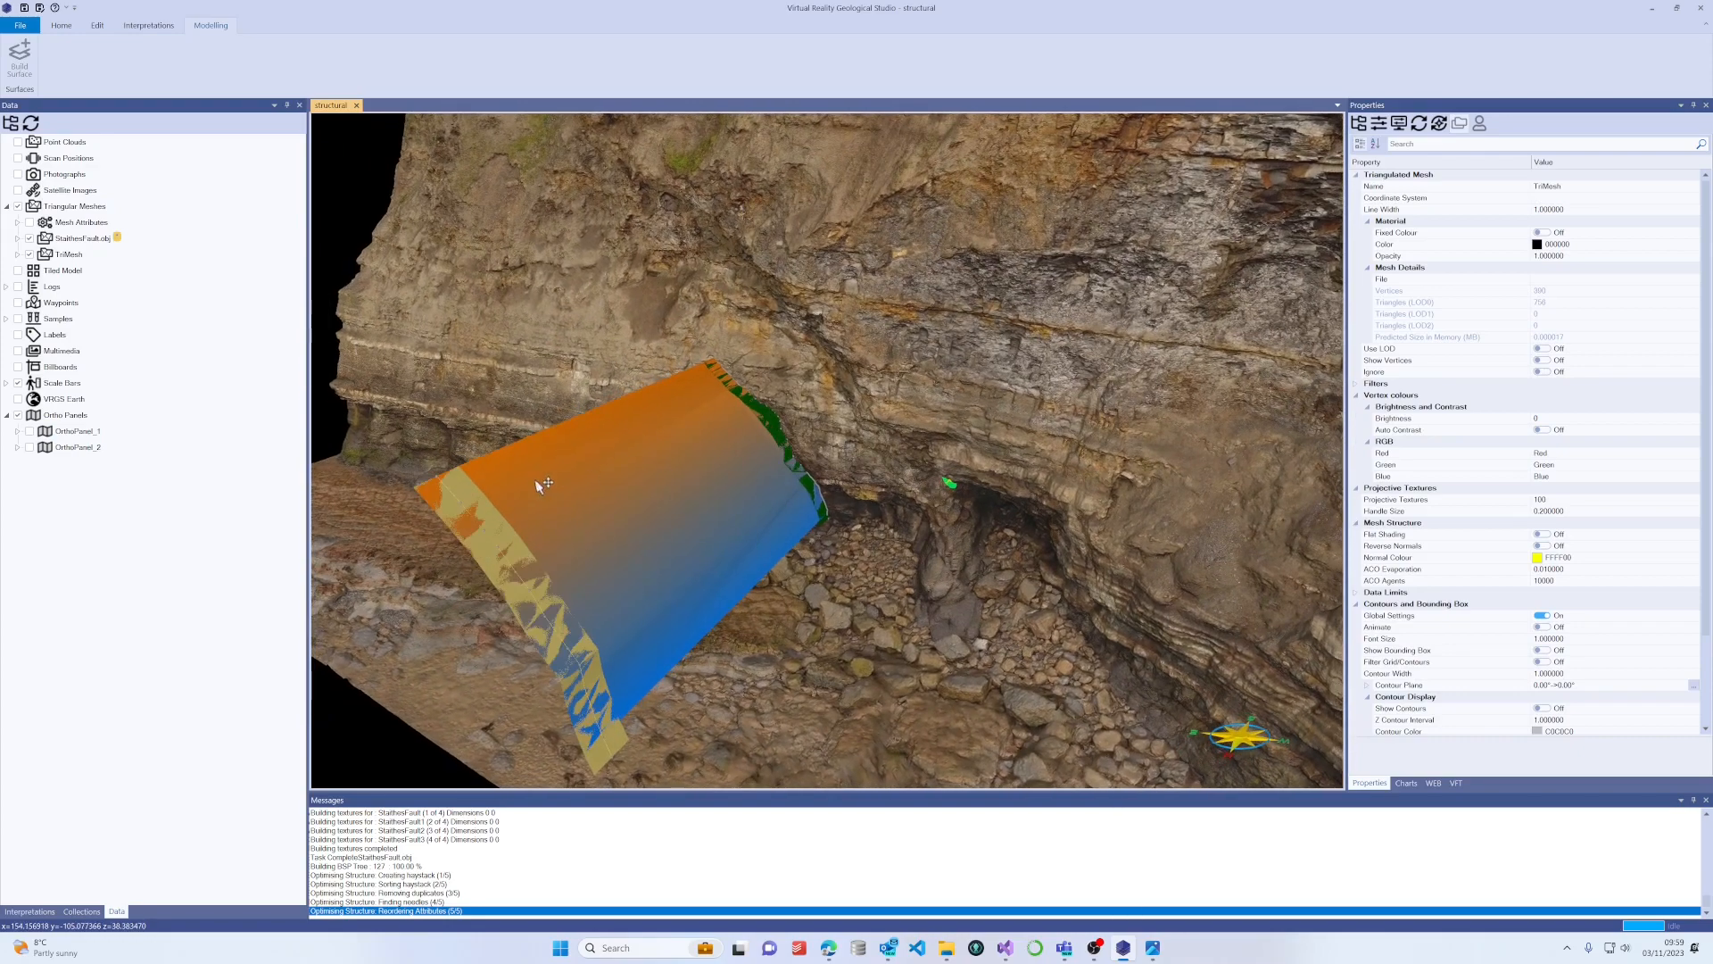
{"action": "left_click_drag", "start_coordinate": [541, 485], "coordinate": [887, 482]}
{"action": "left_click_drag", "start_coordinate": [1100, 496], "coordinate": [738, 336]}
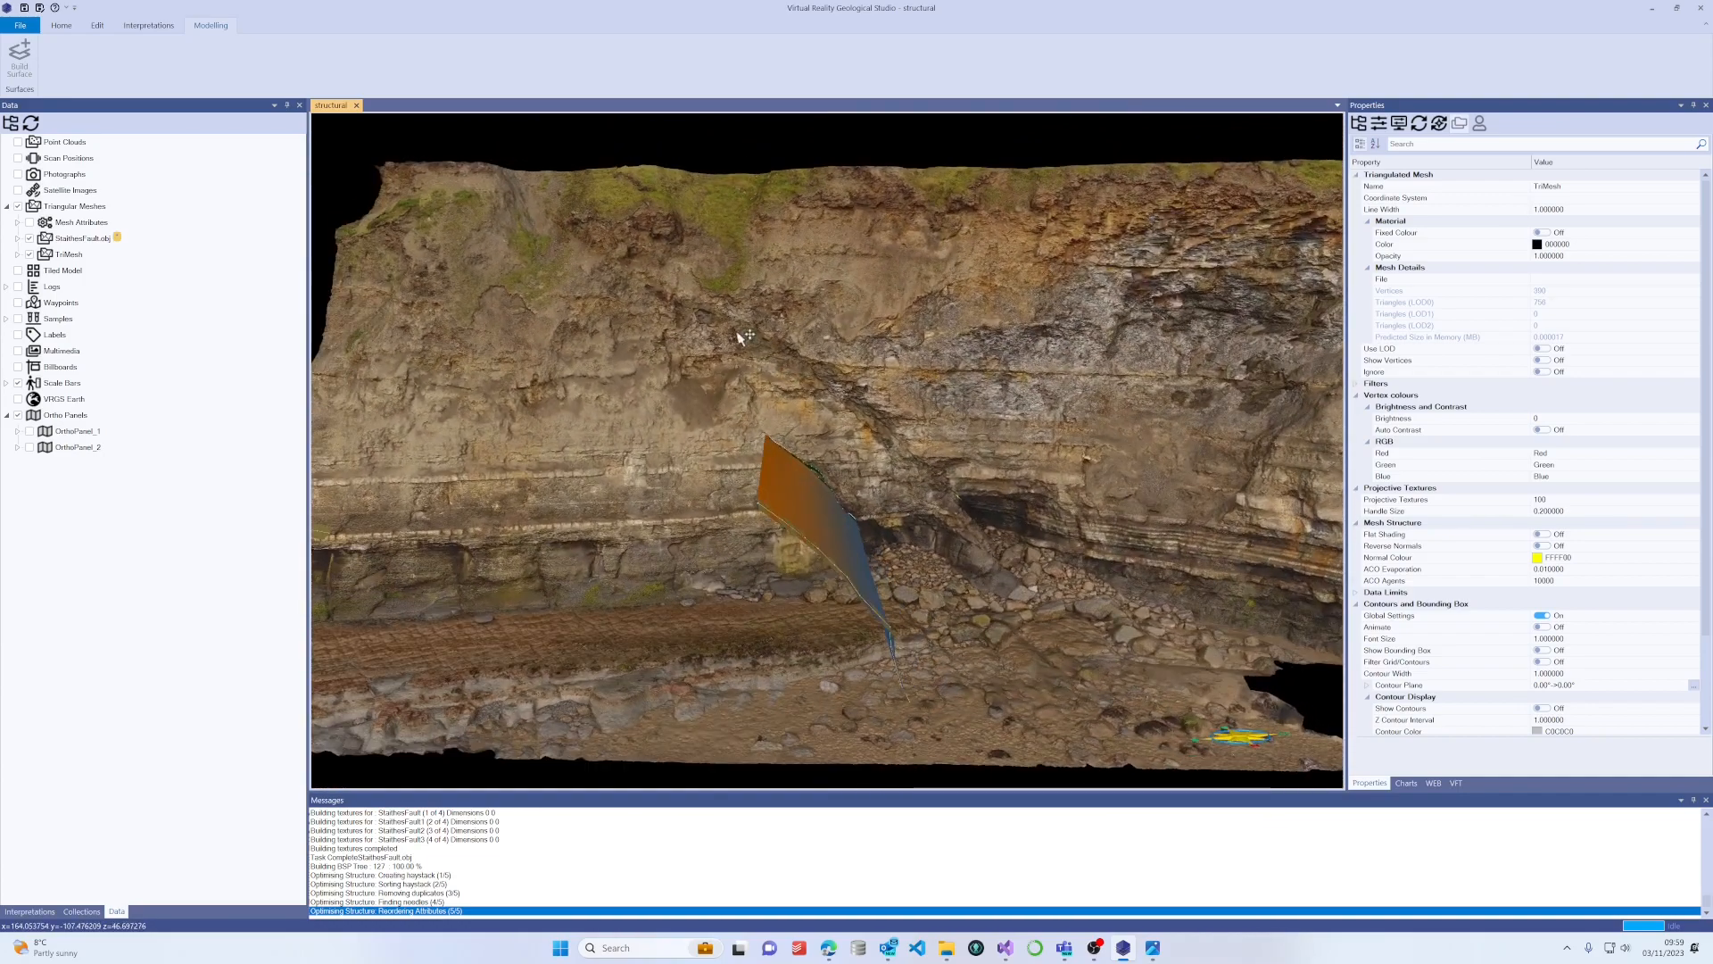
{"action": "left_click_drag", "start_coordinate": [977, 678], "coordinate": [913, 638]}
{"action": "left_click", "coordinate": [907, 530]}
{"action": "scroll", "coordinate": [908, 530], "scroll_direction": "up", "scroll_amount": 2}
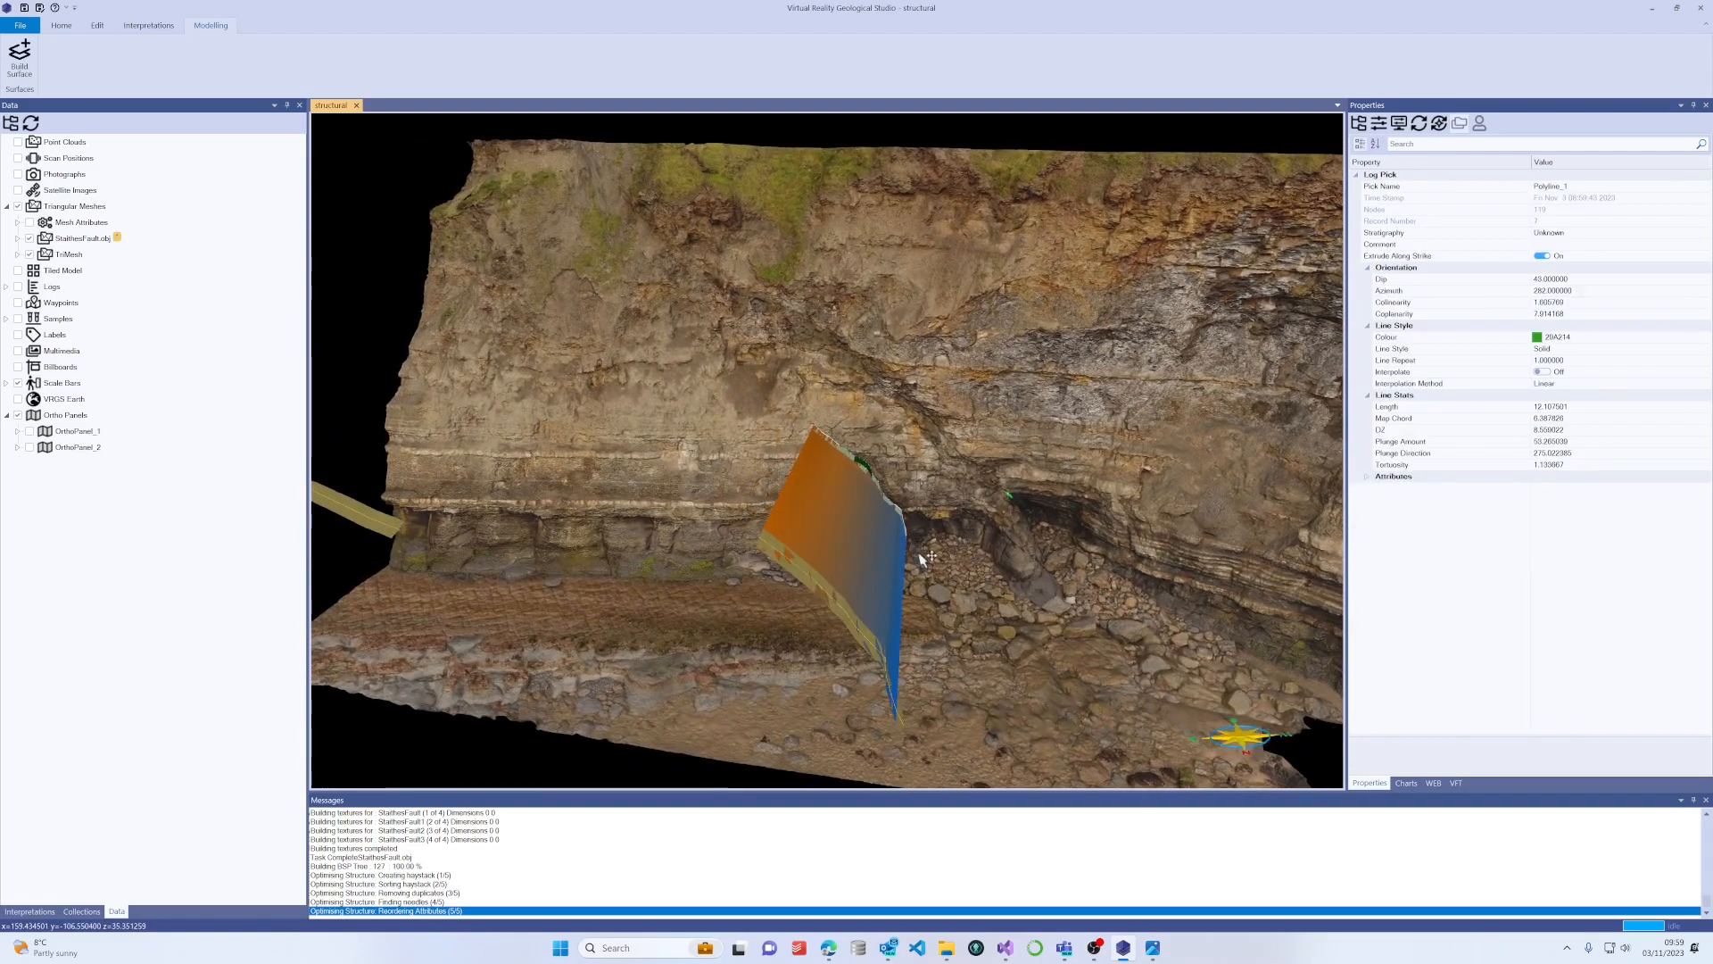
{"action": "scroll", "coordinate": [970, 637], "scroll_direction": "up", "scroll_amount": 5}
{"action": "scroll", "coordinate": [971, 635], "scroll_direction": "up", "scroll_amount": 2}
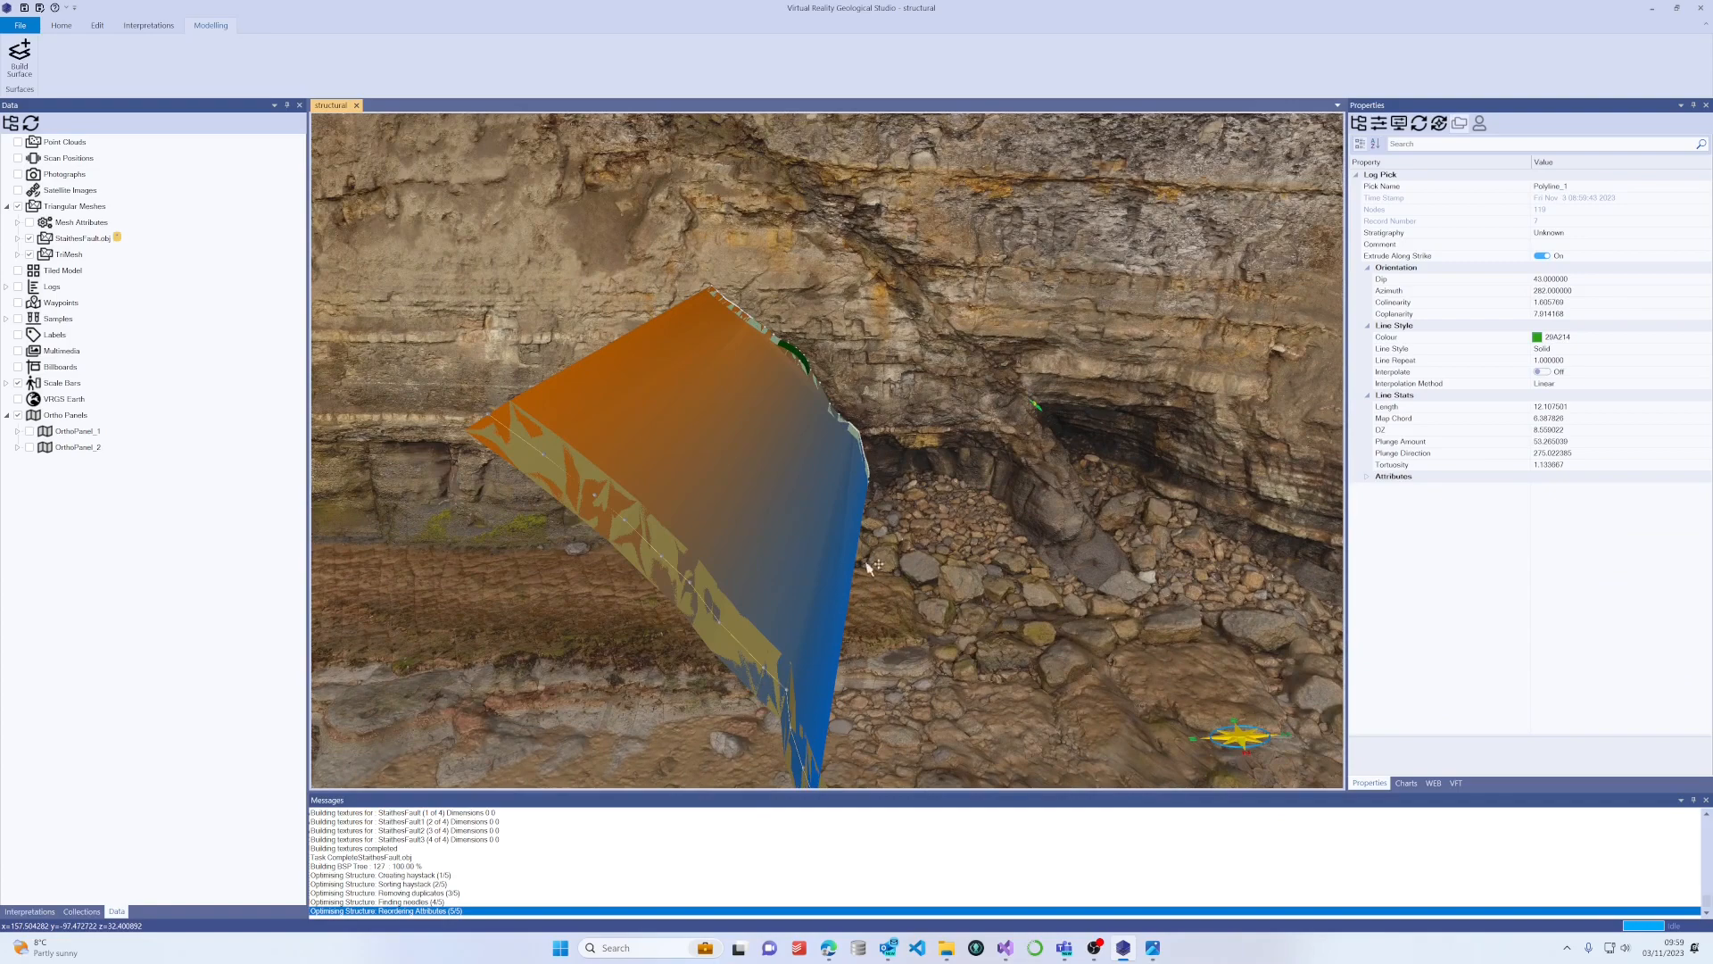
{"action": "left_click_drag", "start_coordinate": [940, 670], "coordinate": [933, 643]}
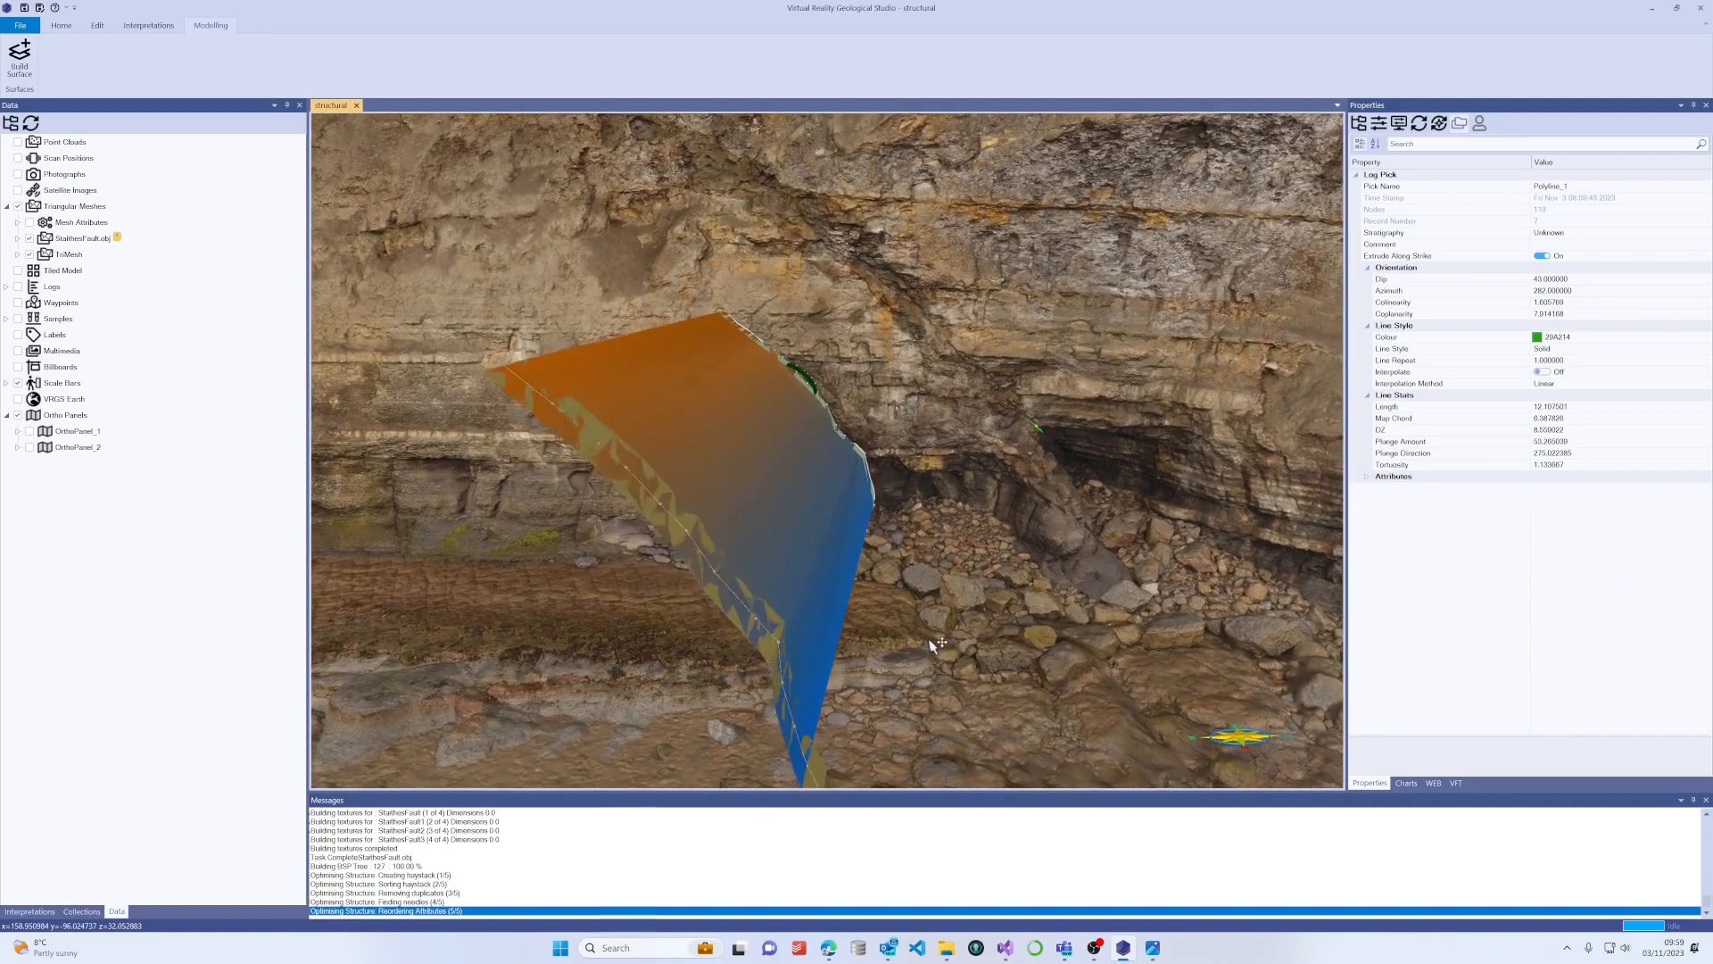
Show OrthoPanel_1 and turn off its Auto Update.
{"action": "double_click", "coordinate": [31, 433]}
{"action": "scroll", "coordinate": [840, 482], "scroll_direction": "down", "scroll_amount": 5}
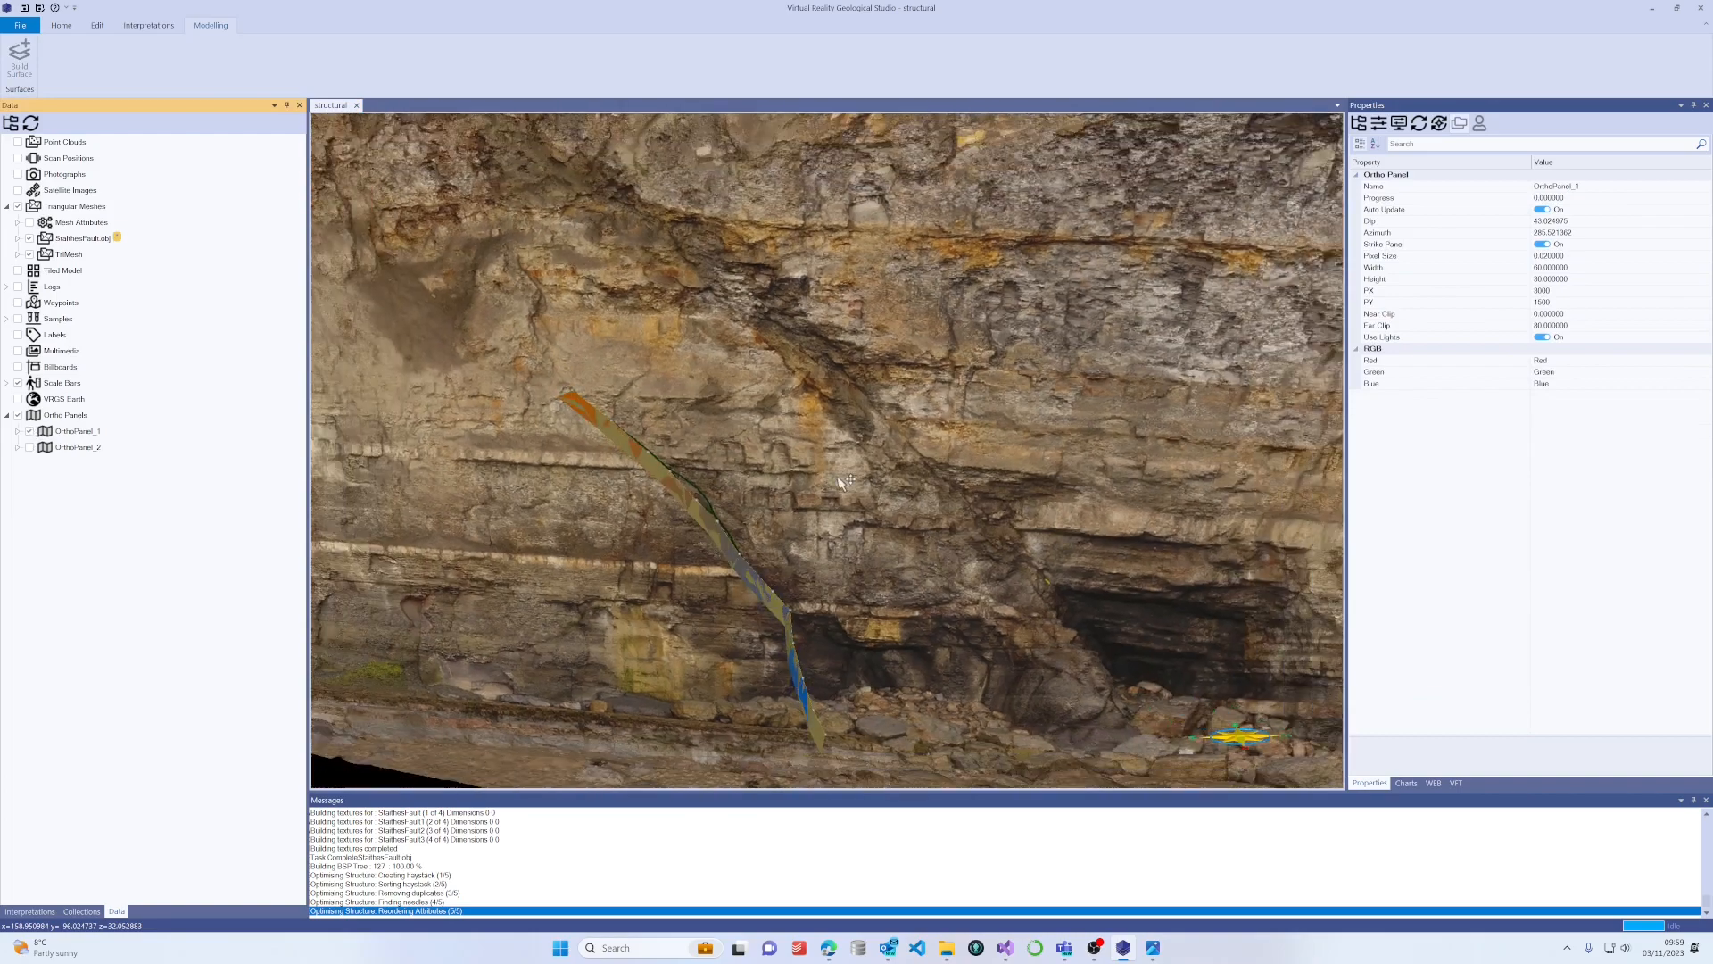
{"action": "left_click_drag", "start_coordinate": [846, 511], "coordinate": [885, 483]}
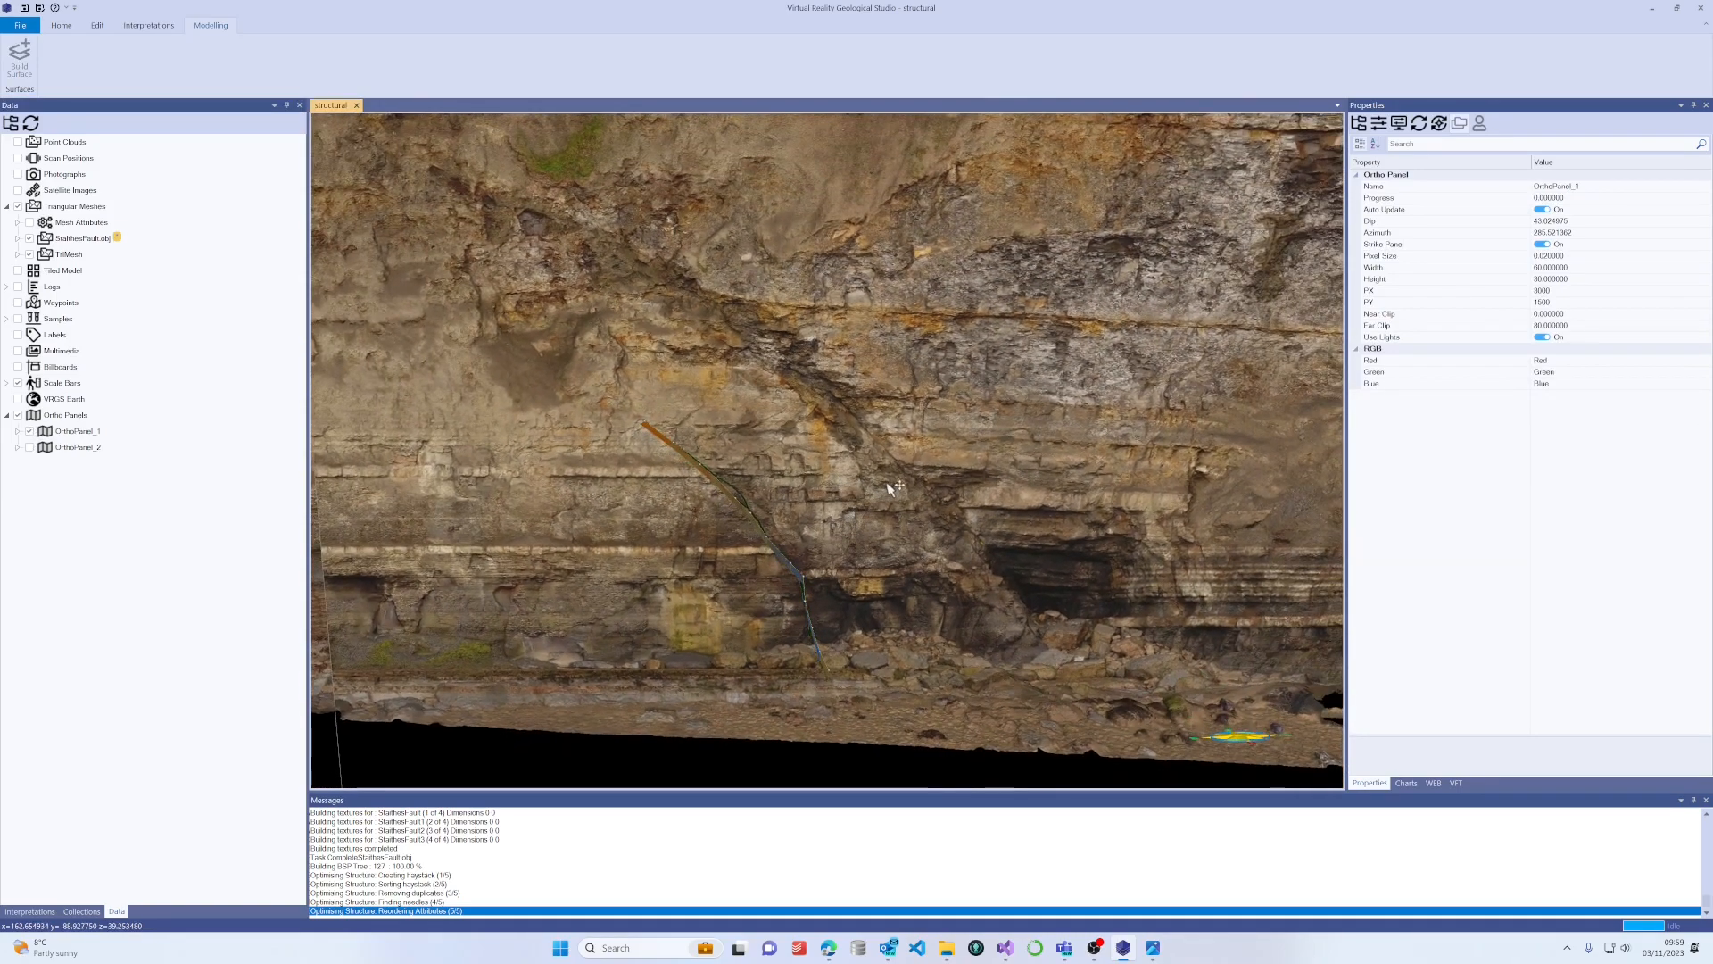
{"action": "left_click", "coordinate": [1543, 210]}
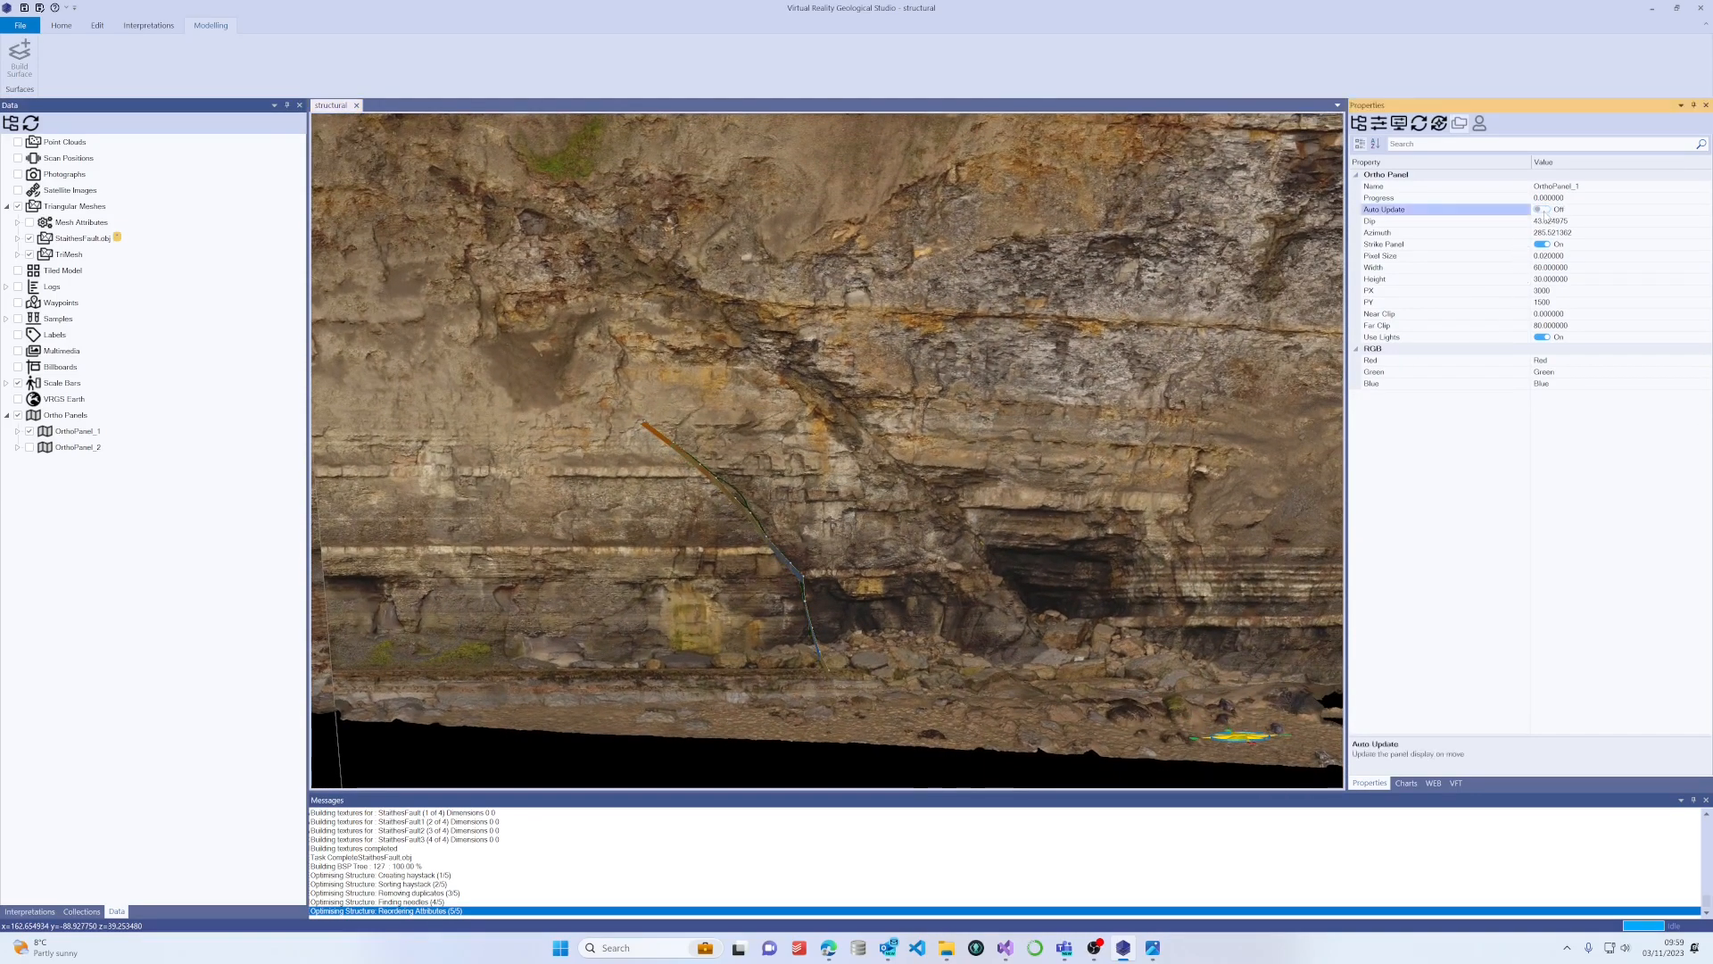
Shift OrthoPanel_1 toward the cliff so that it cuts through the fault surface mesh.
{"action": "left_click_drag", "start_coordinate": [982, 457], "coordinate": [1004, 379]}
{"action": "scroll", "coordinate": [1002, 375], "scroll_direction": "down", "scroll_amount": 1}
{"action": "double_click", "coordinate": [997, 379]}
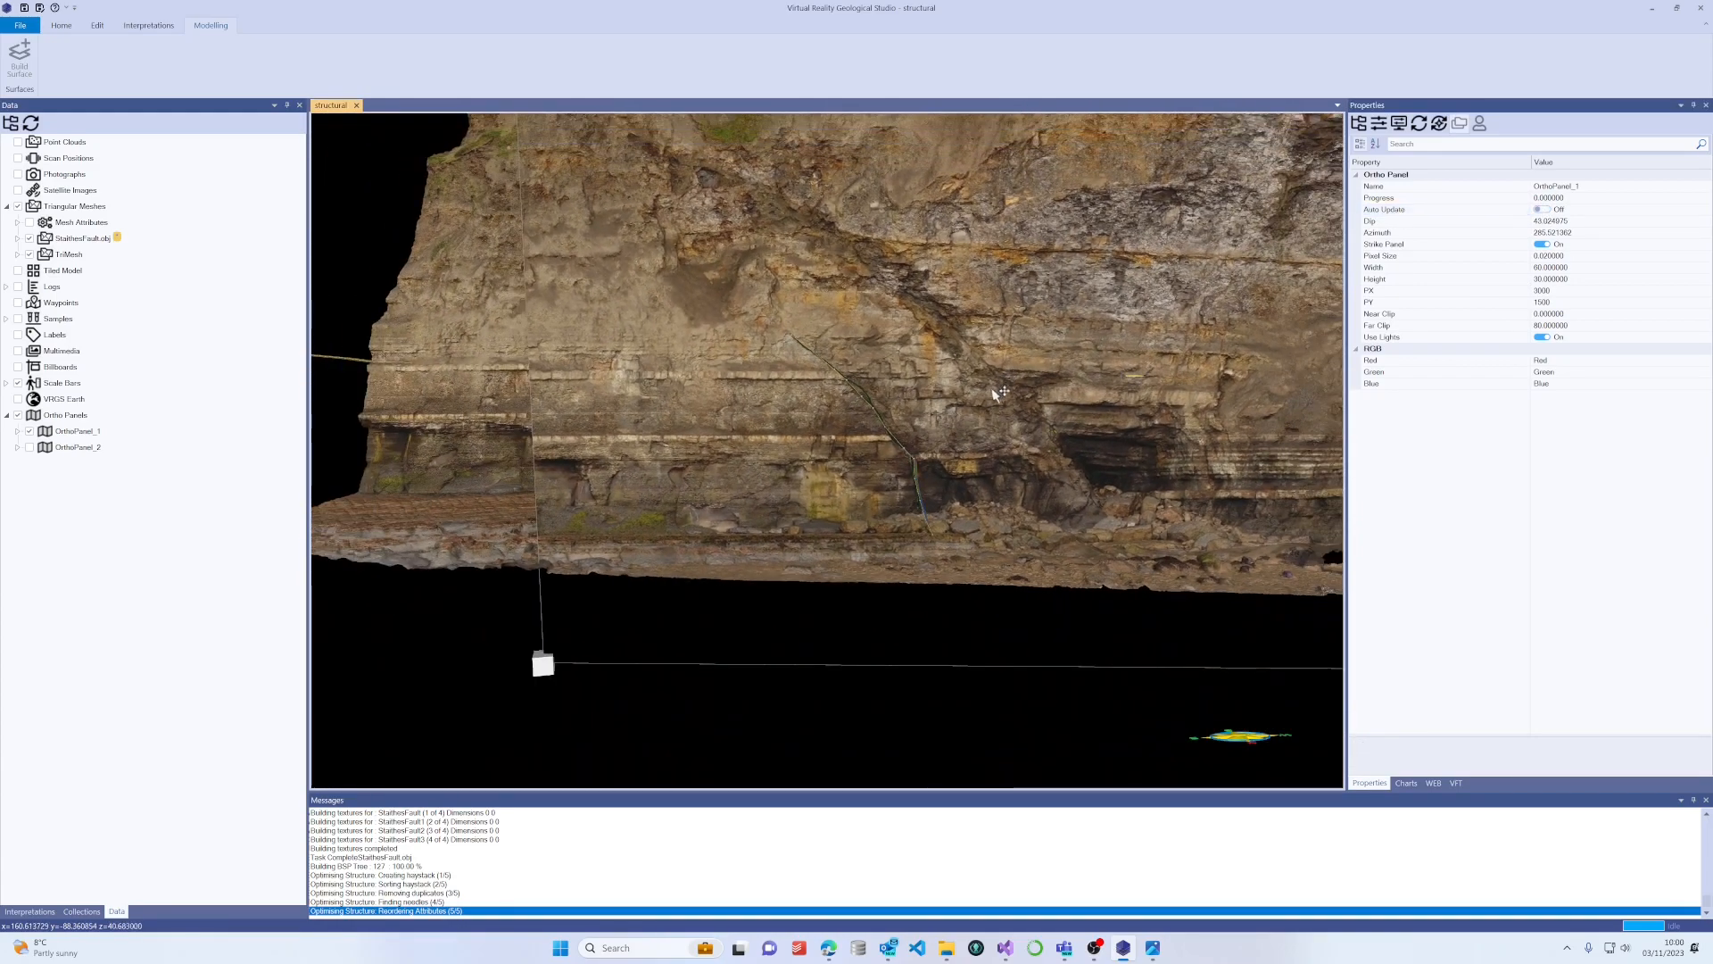
{"action": "scroll", "coordinate": [998, 391], "scroll_direction": "down", "scroll_amount": 6}
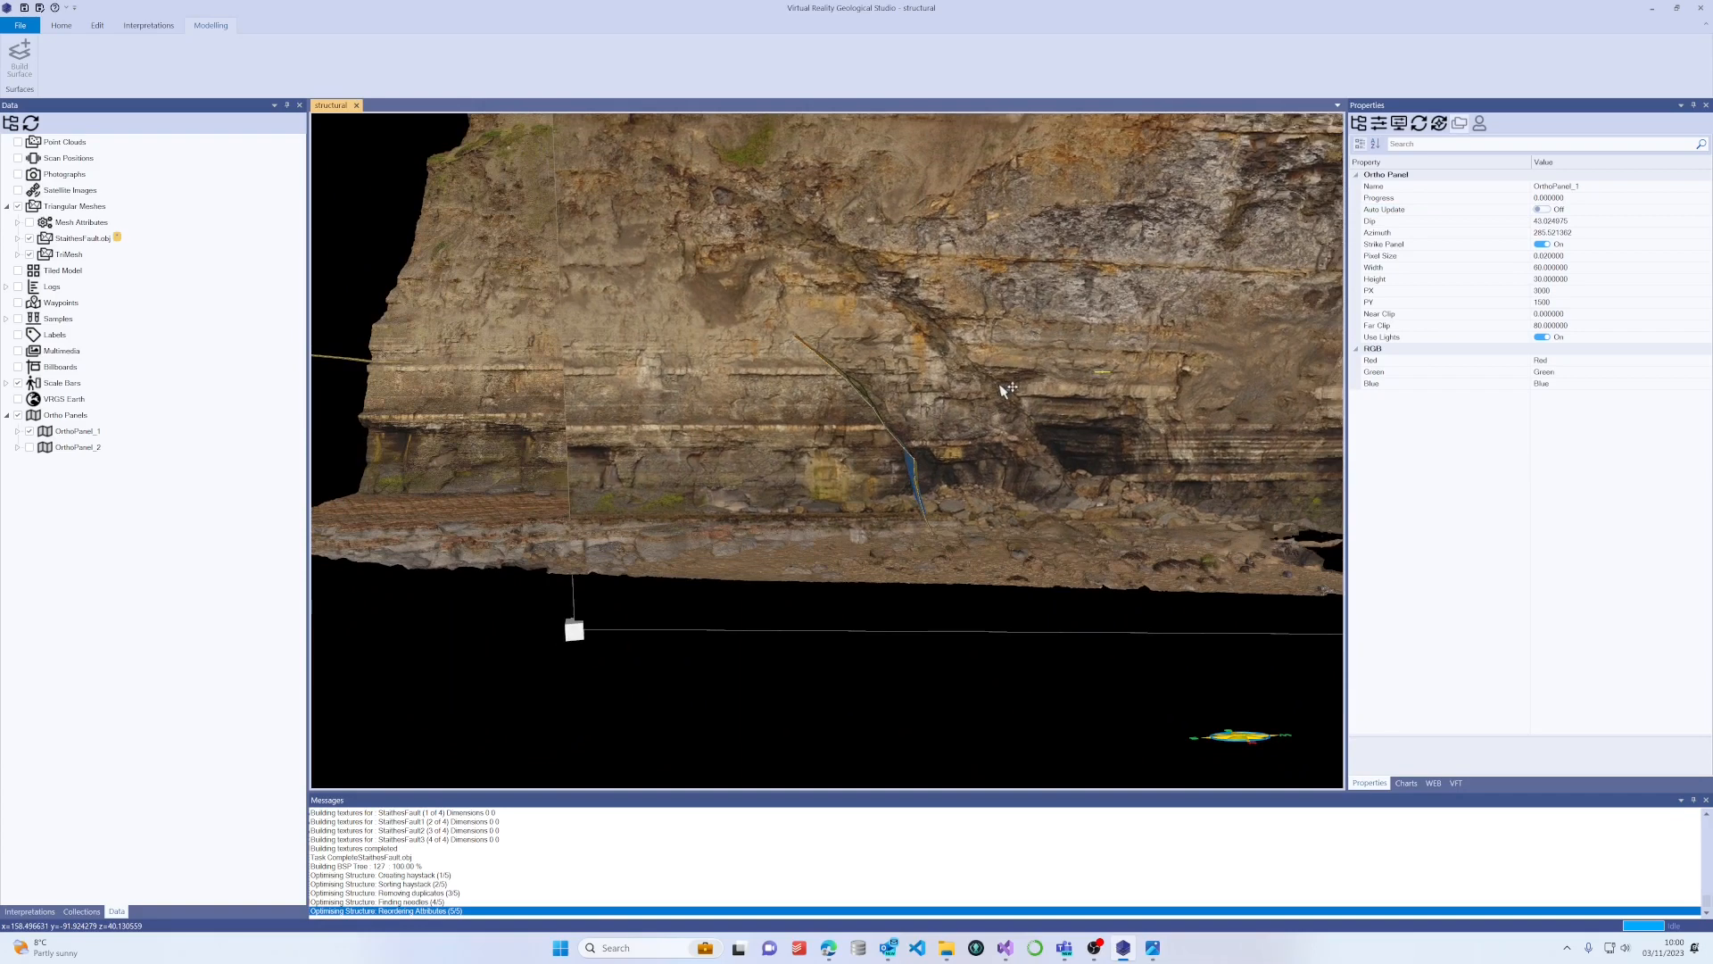
{"action": "left_click_drag", "start_coordinate": [1003, 390], "coordinate": [1018, 425]}
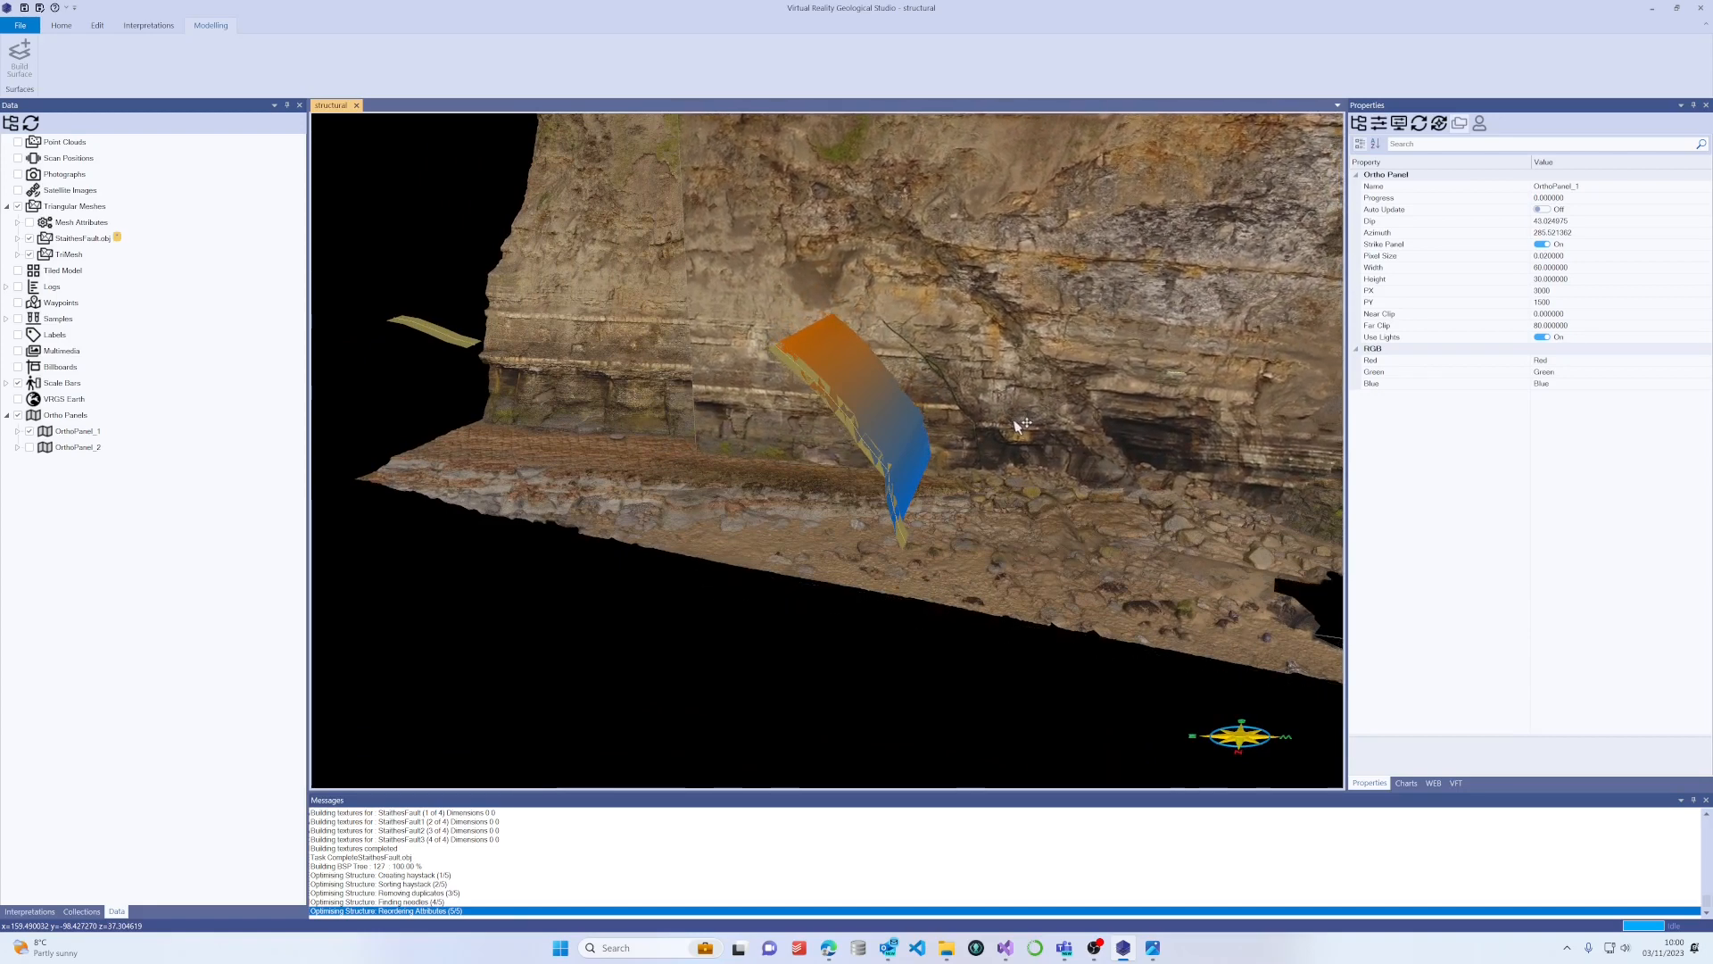
Digitise a bedding polyline about 18.2 units long along the fault trace behind the mesh, down to the foreshore, and select it.
{"action": "left_click", "coordinate": [144, 29]}
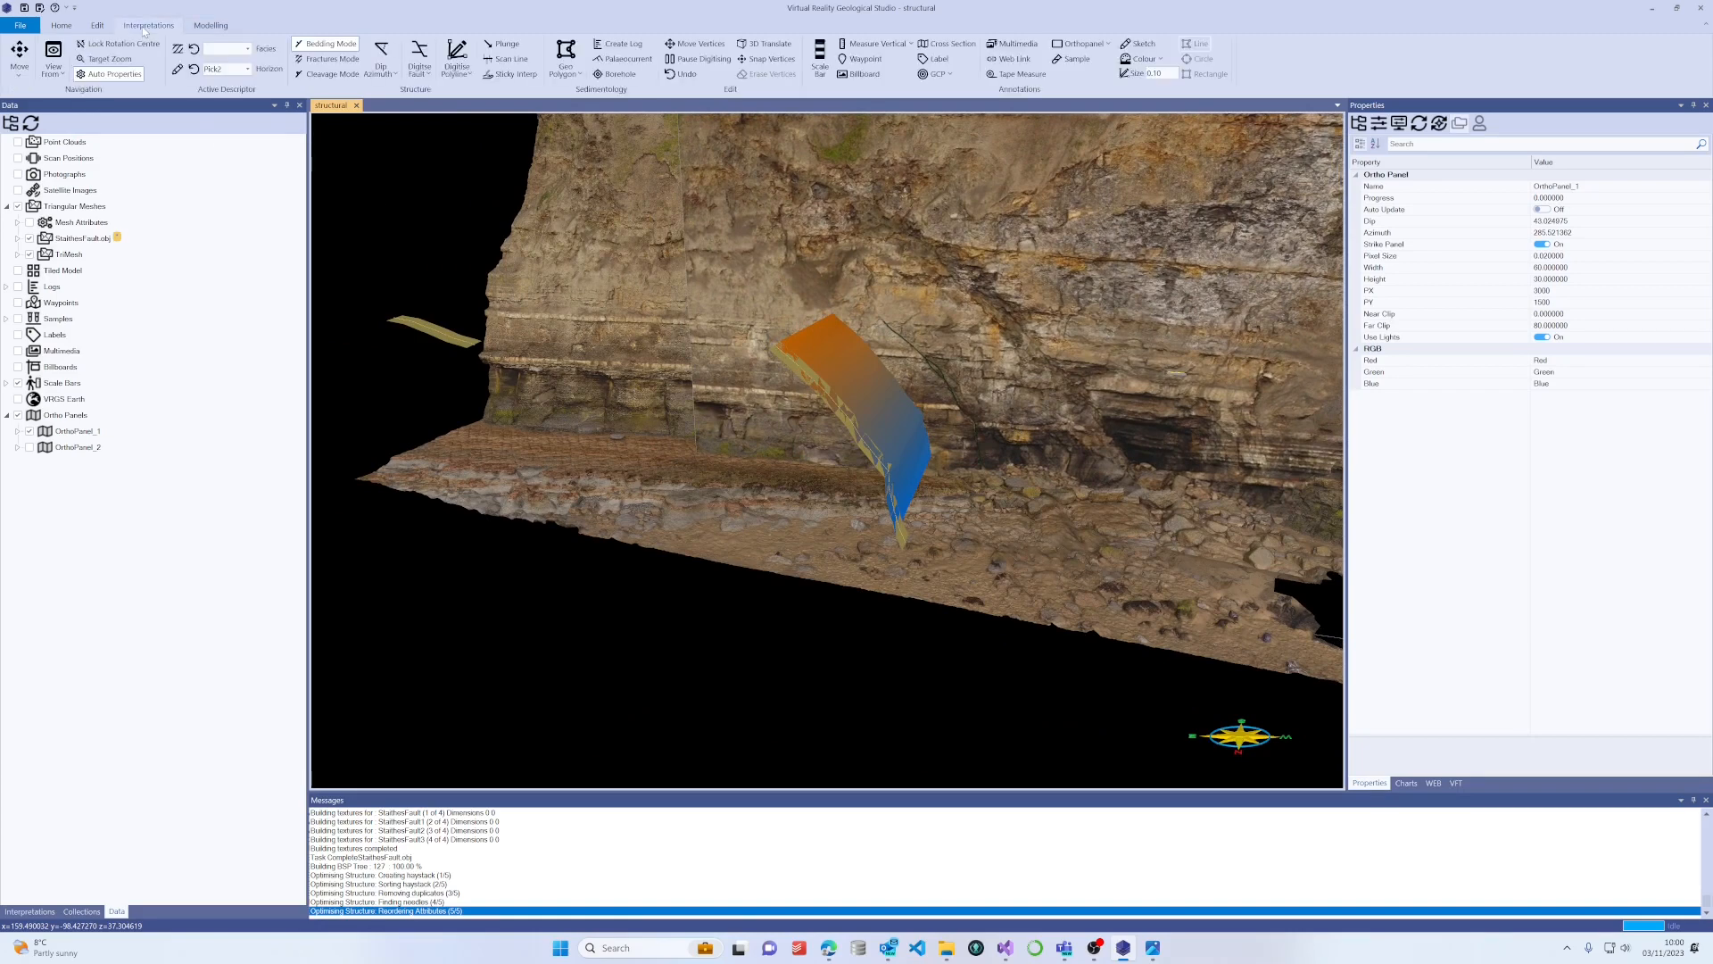
{"action": "left_click", "coordinate": [457, 55]}
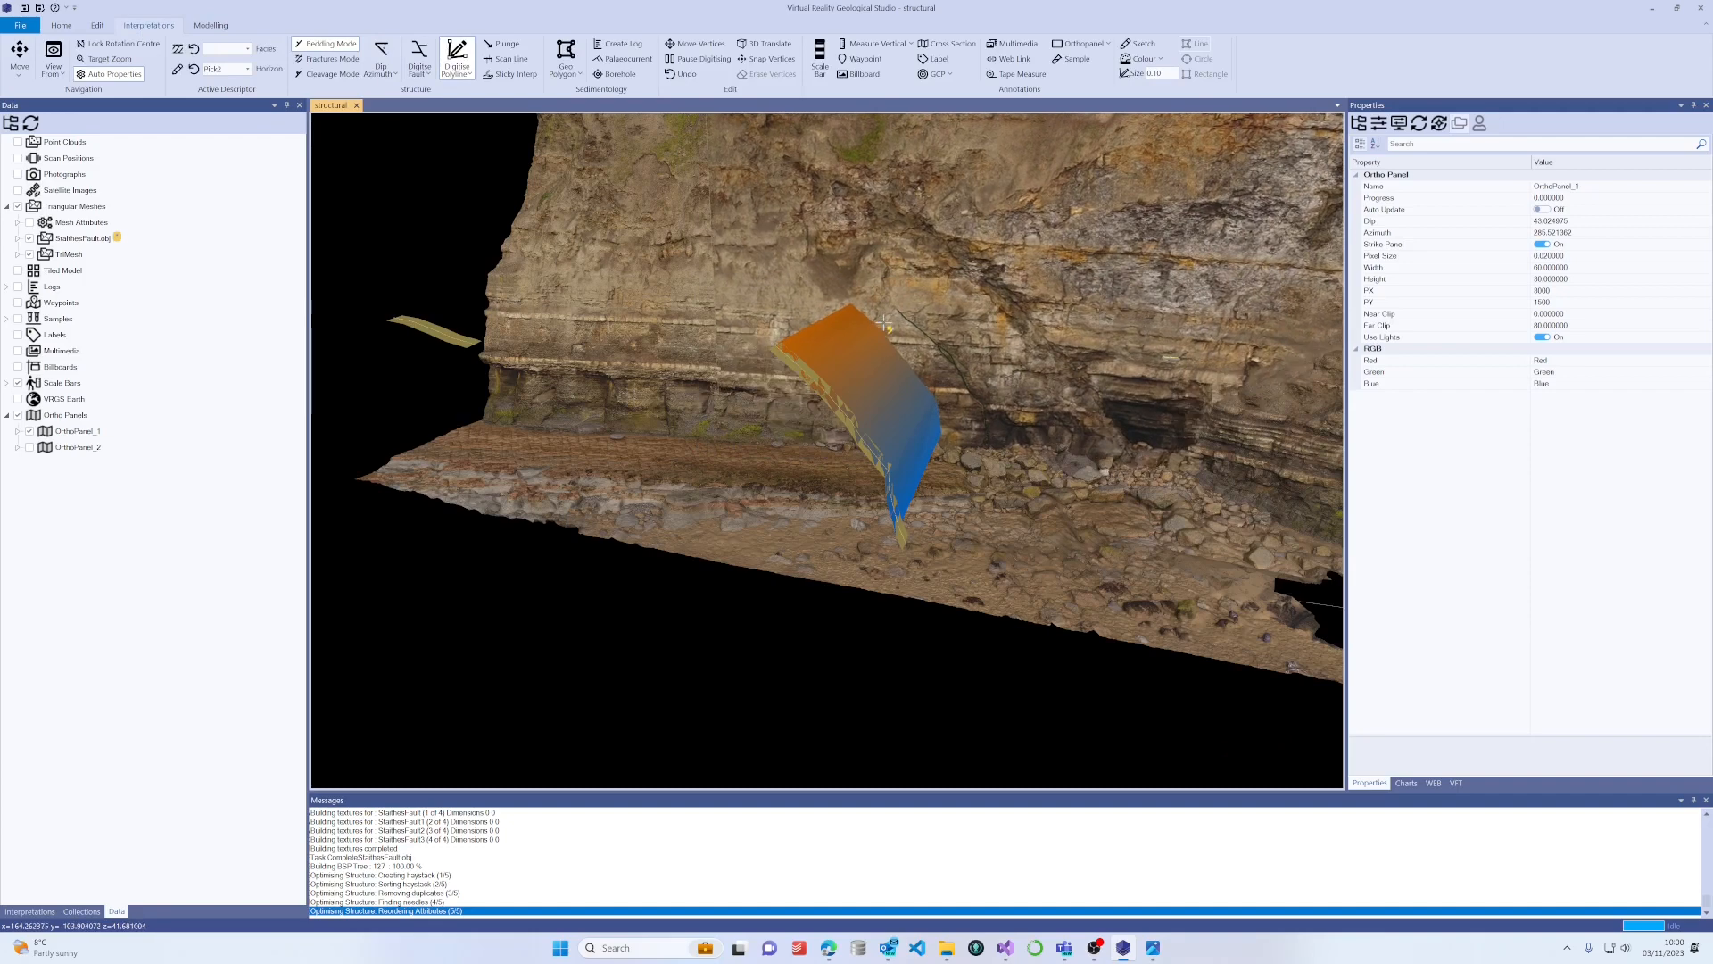
{"action": "scroll", "coordinate": [884, 323], "scroll_direction": "up", "scroll_amount": 2}
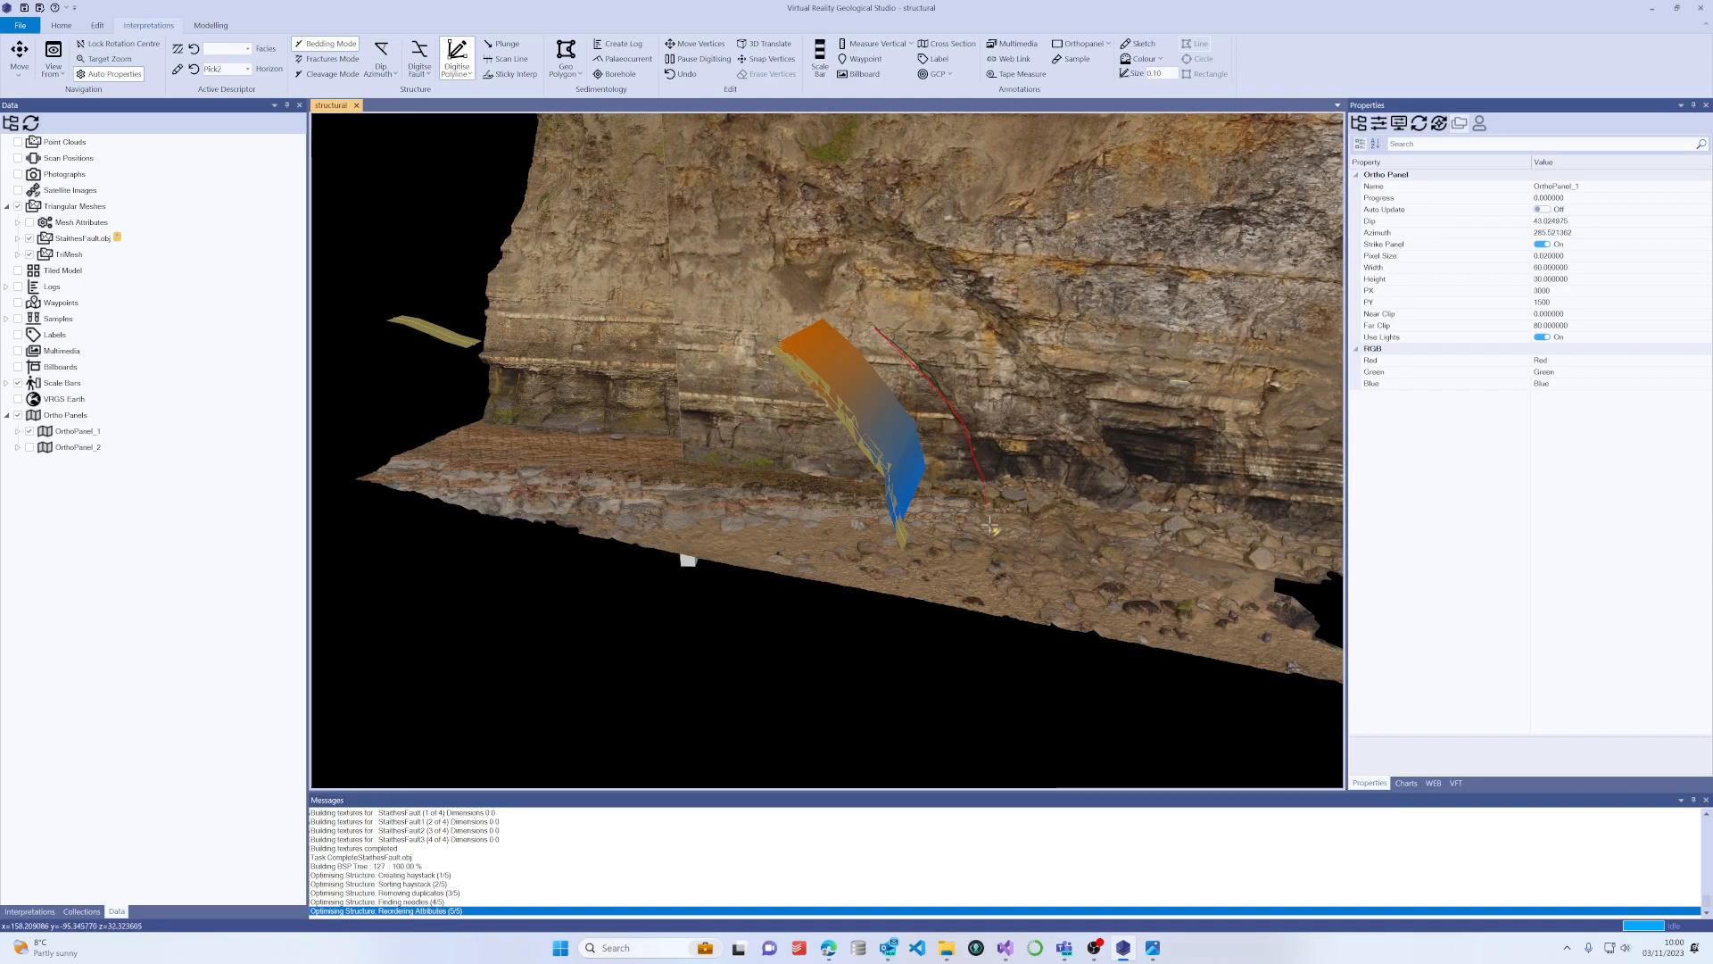
{"action": "right_click", "coordinate": [996, 555]}
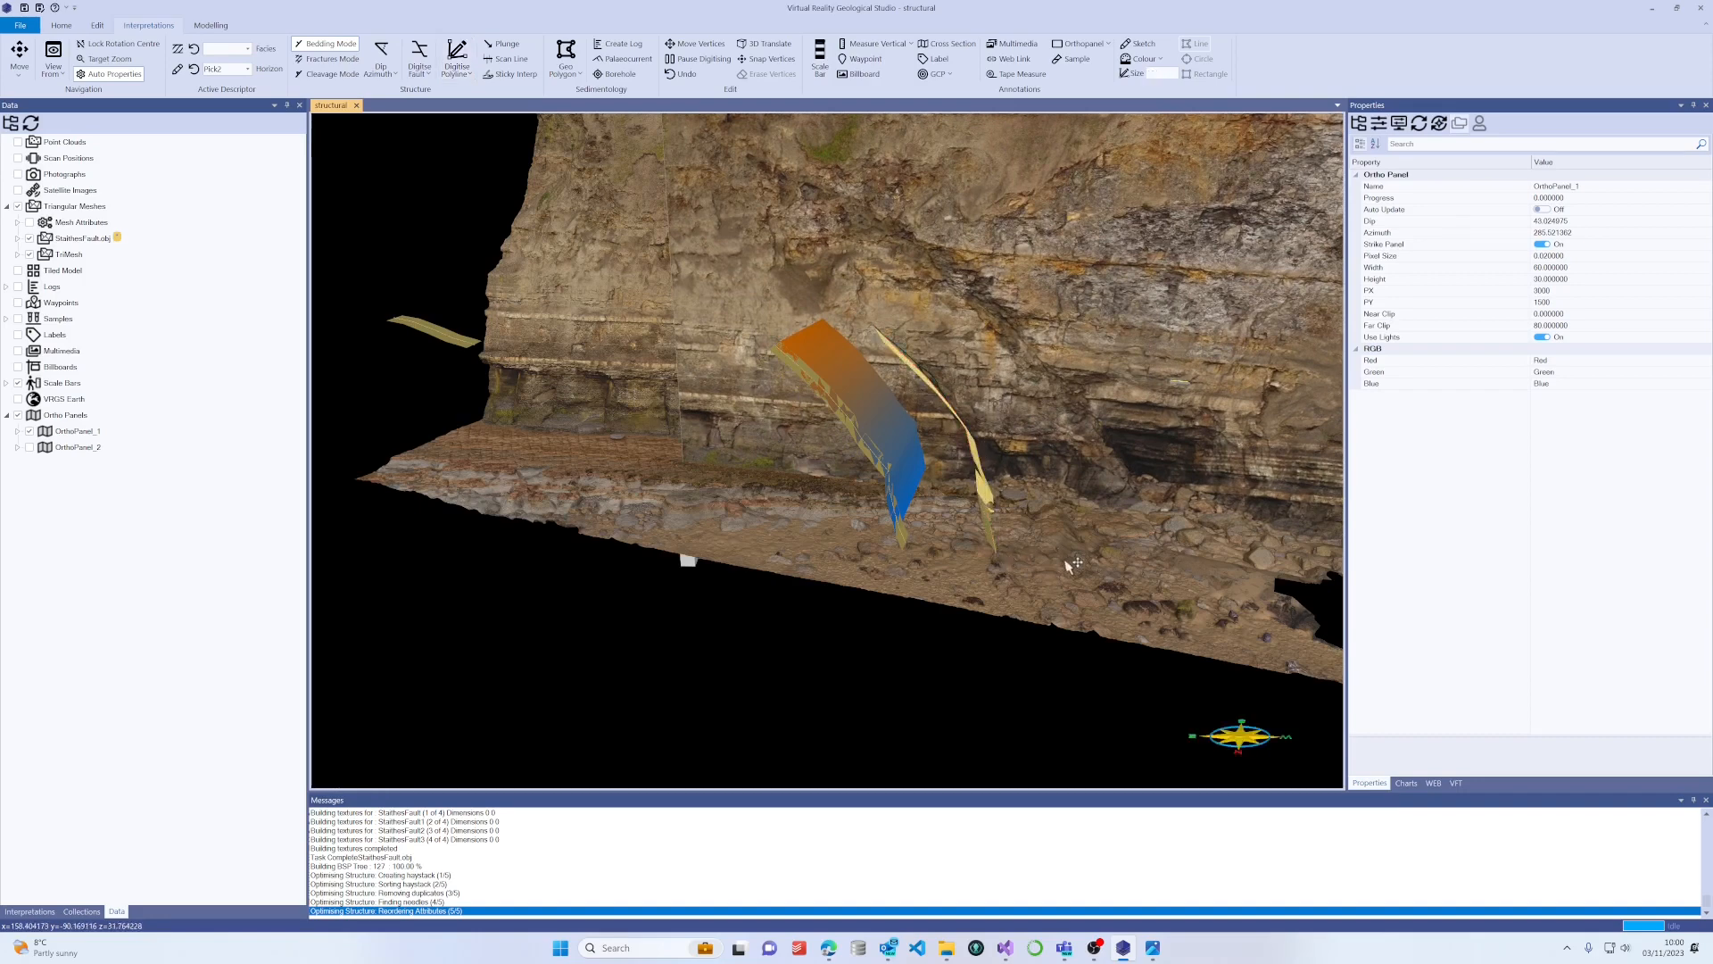
{"action": "left_click", "coordinate": [907, 358]}
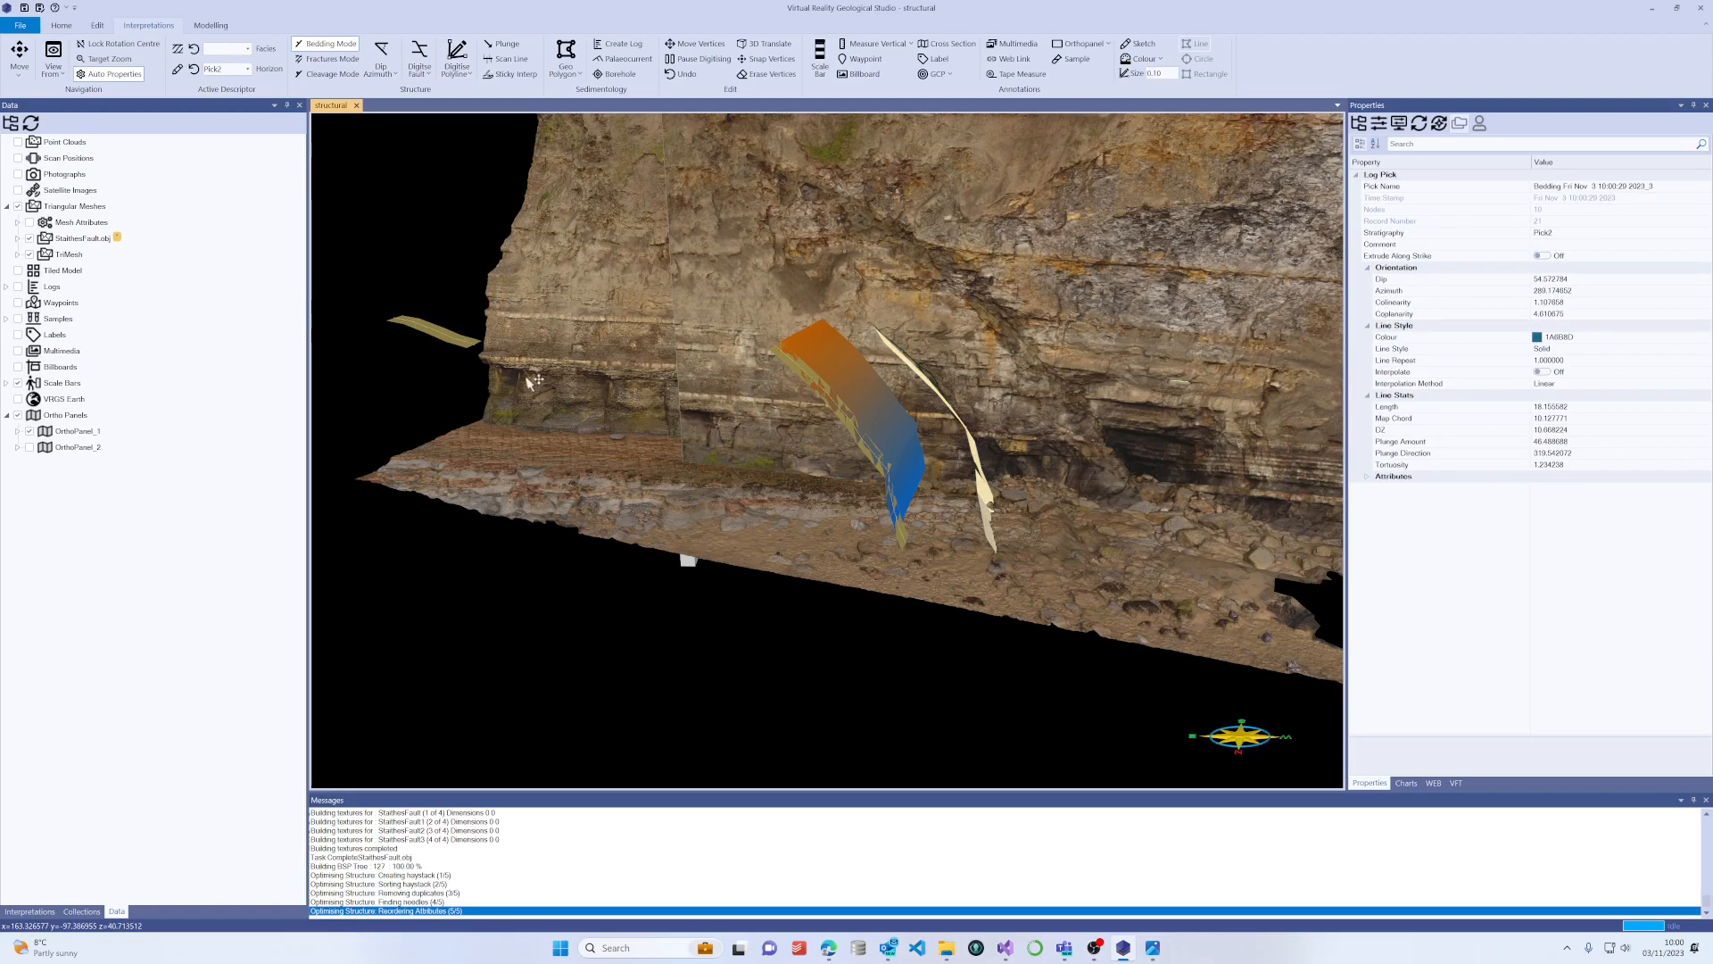
Inspect the position of the new polyline relative to the fault surface mesh, OrthoPanel_1 and the cliff from several angles.
{"action": "left_click_drag", "start_coordinate": [527, 376], "coordinate": [876, 402]}
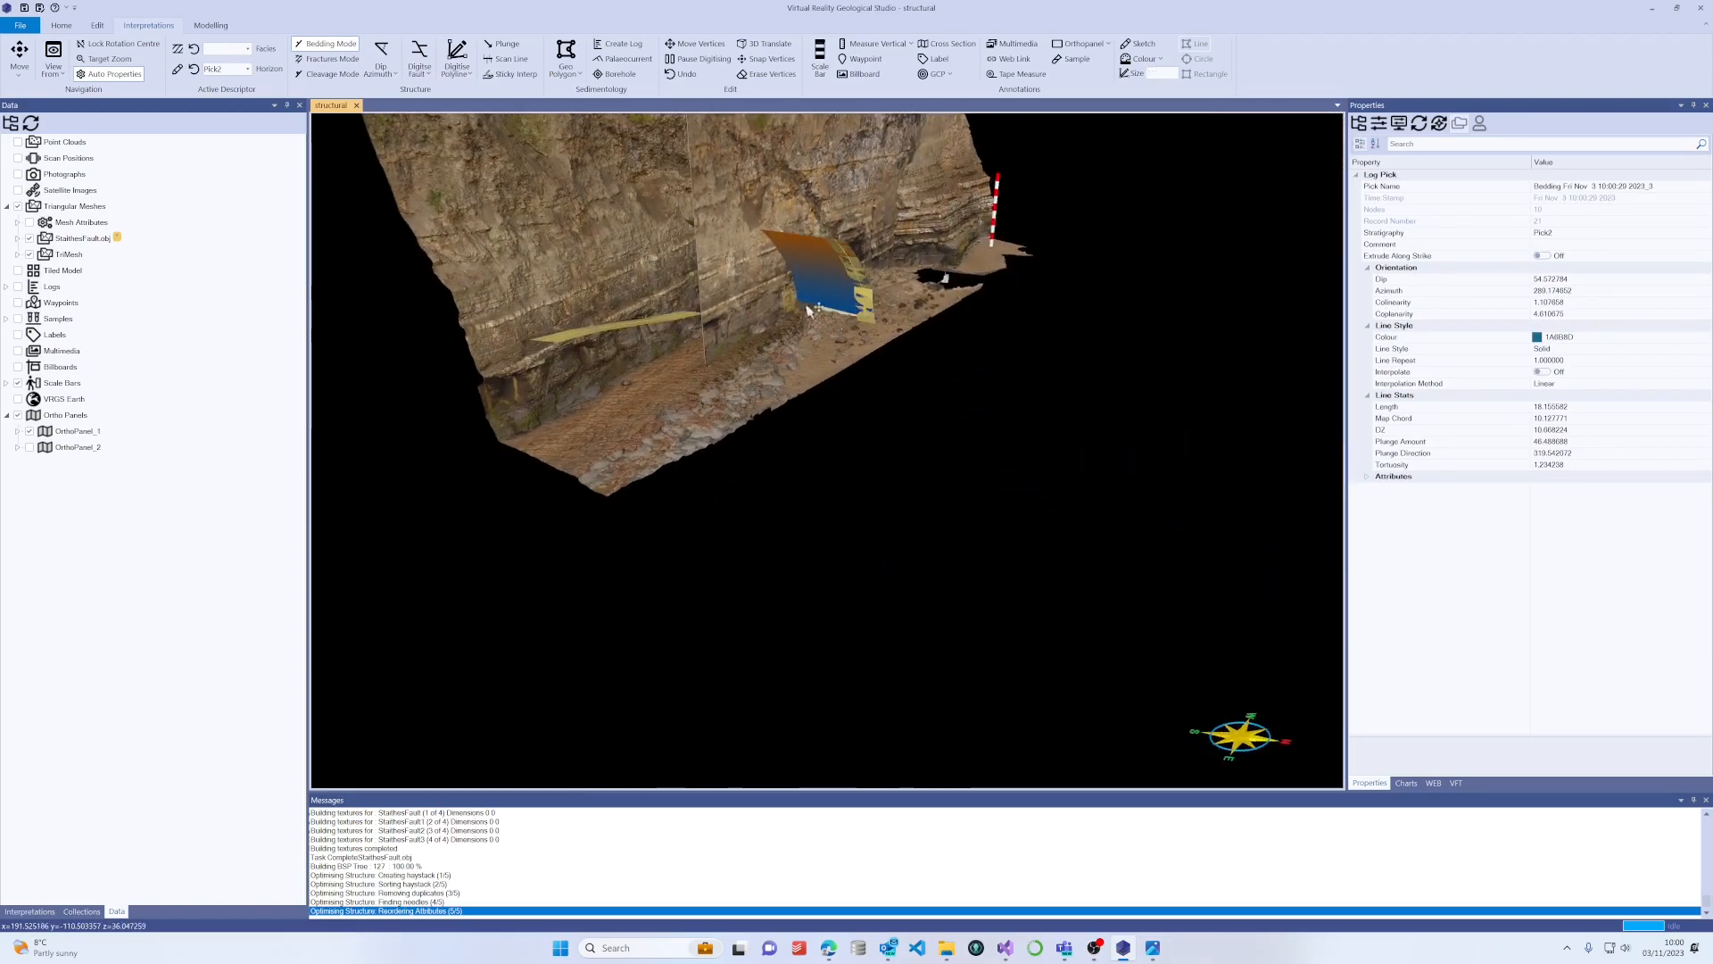
{"action": "scroll", "coordinate": [763, 192], "scroll_direction": "up", "scroll_amount": 8}
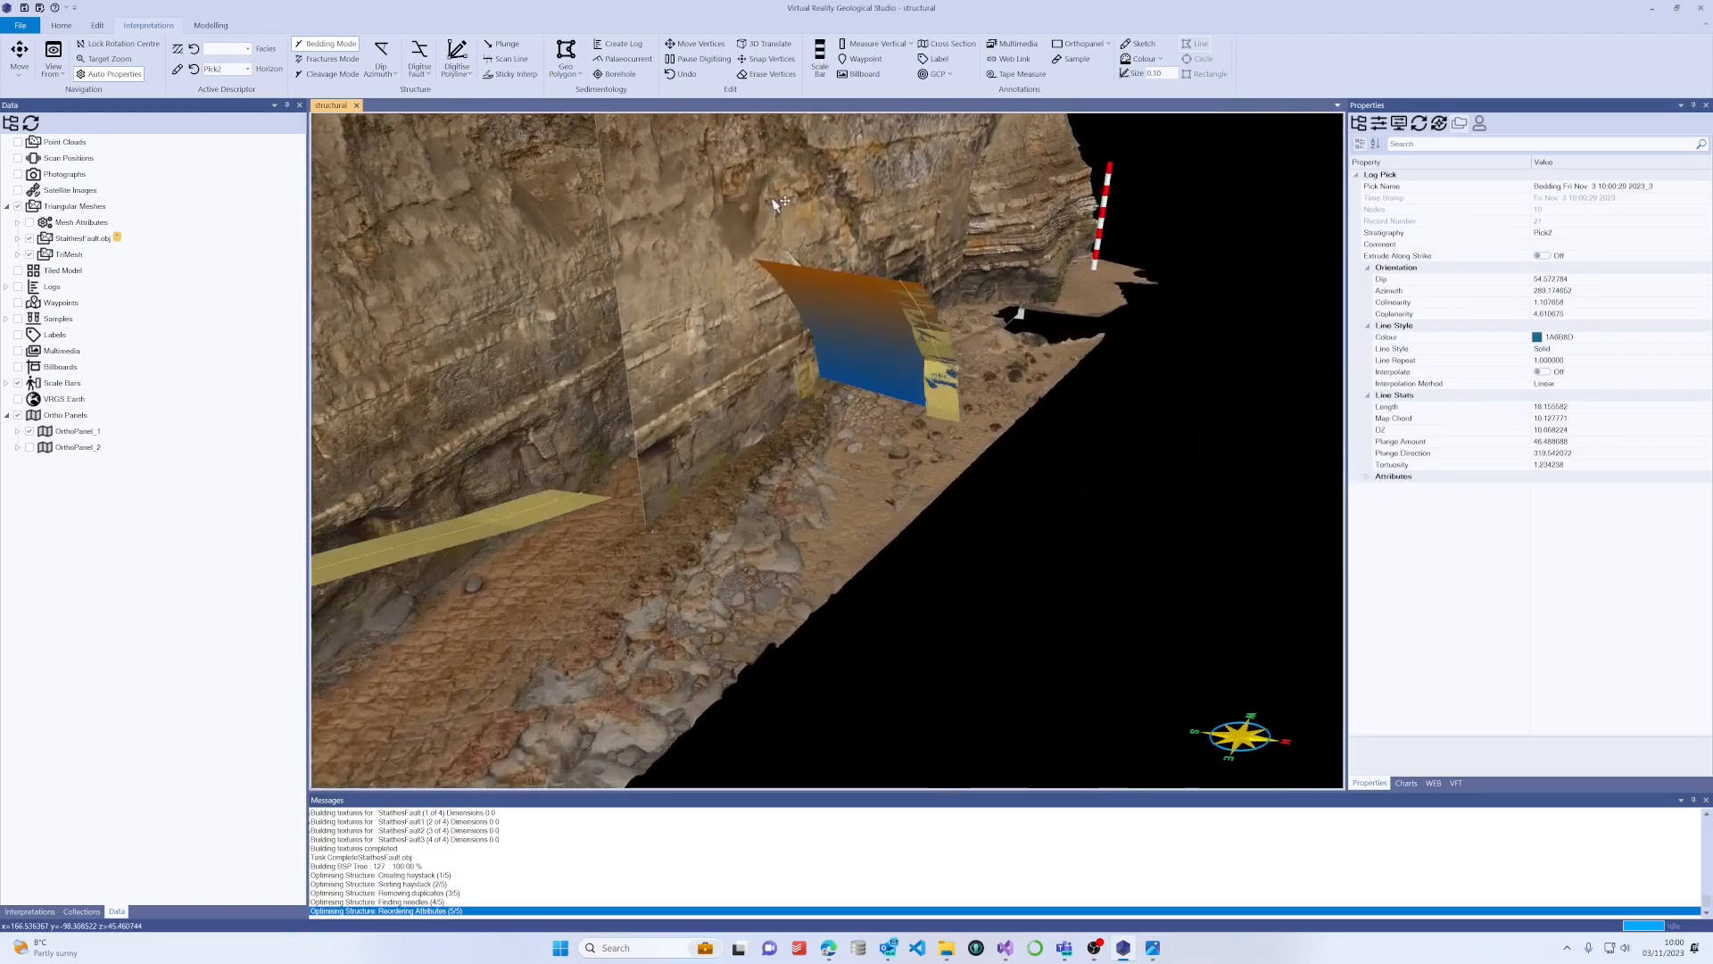
{"action": "scroll", "coordinate": [776, 202], "scroll_direction": "up", "scroll_amount": 4}
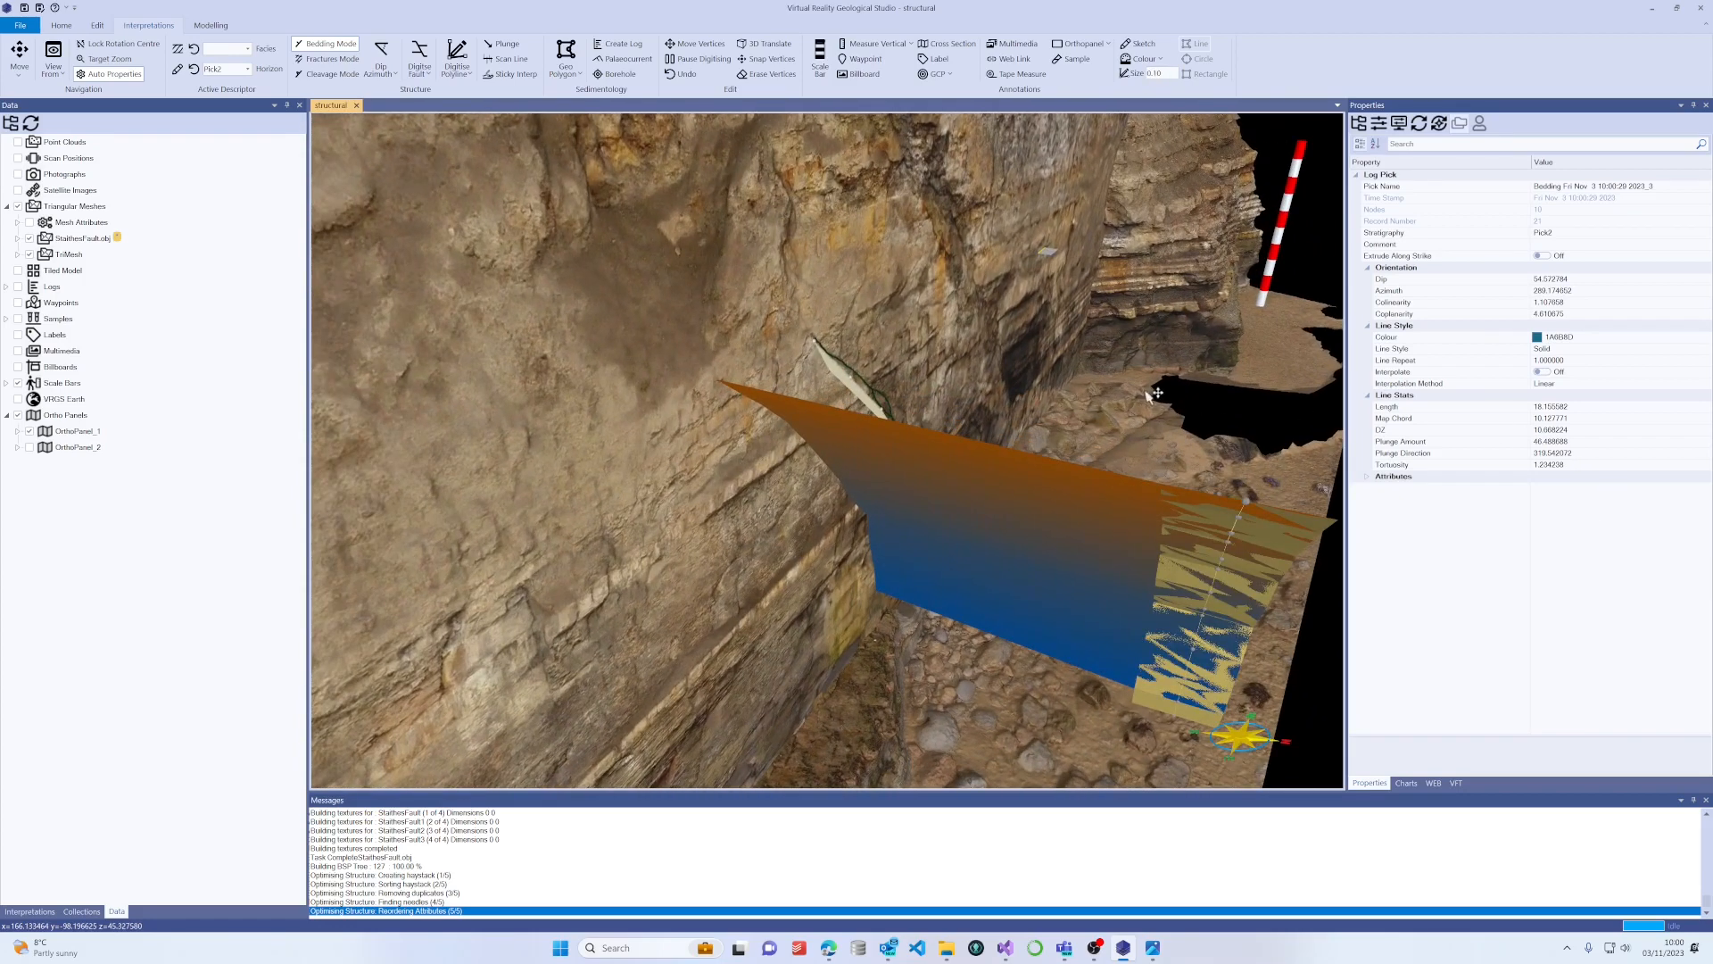
{"action": "left_click_drag", "start_coordinate": [1145, 392], "coordinate": [836, 510]}
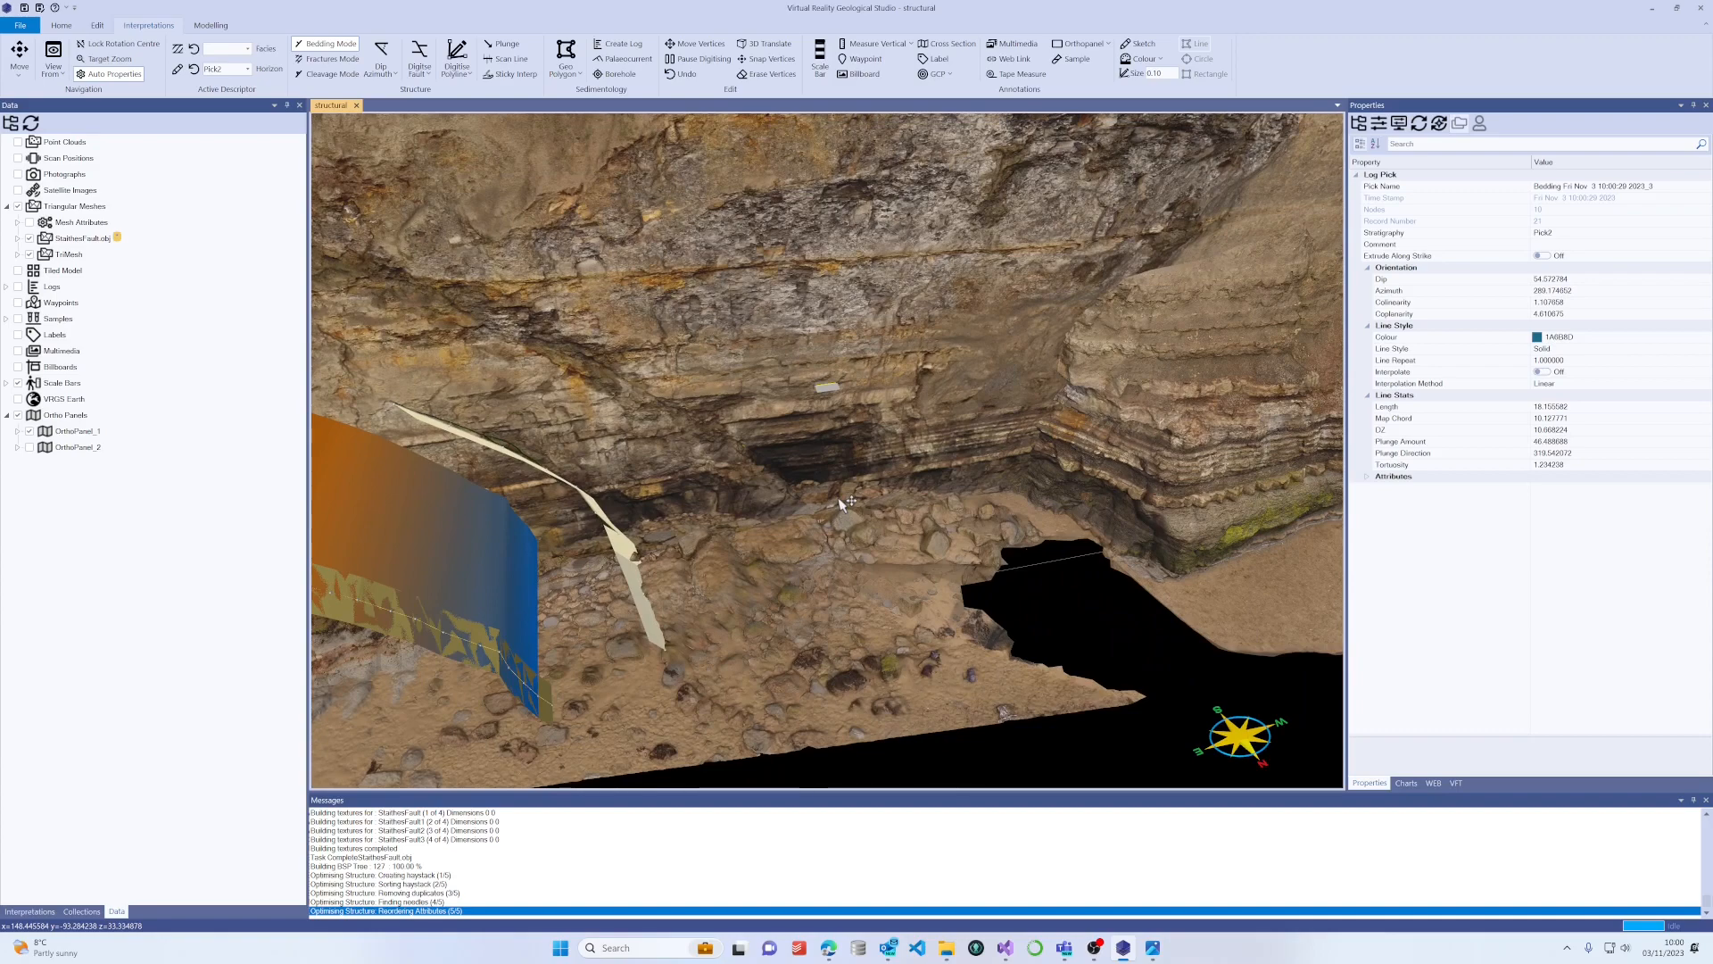
{"action": "left_click_drag", "start_coordinate": [855, 474], "coordinate": [767, 433]}
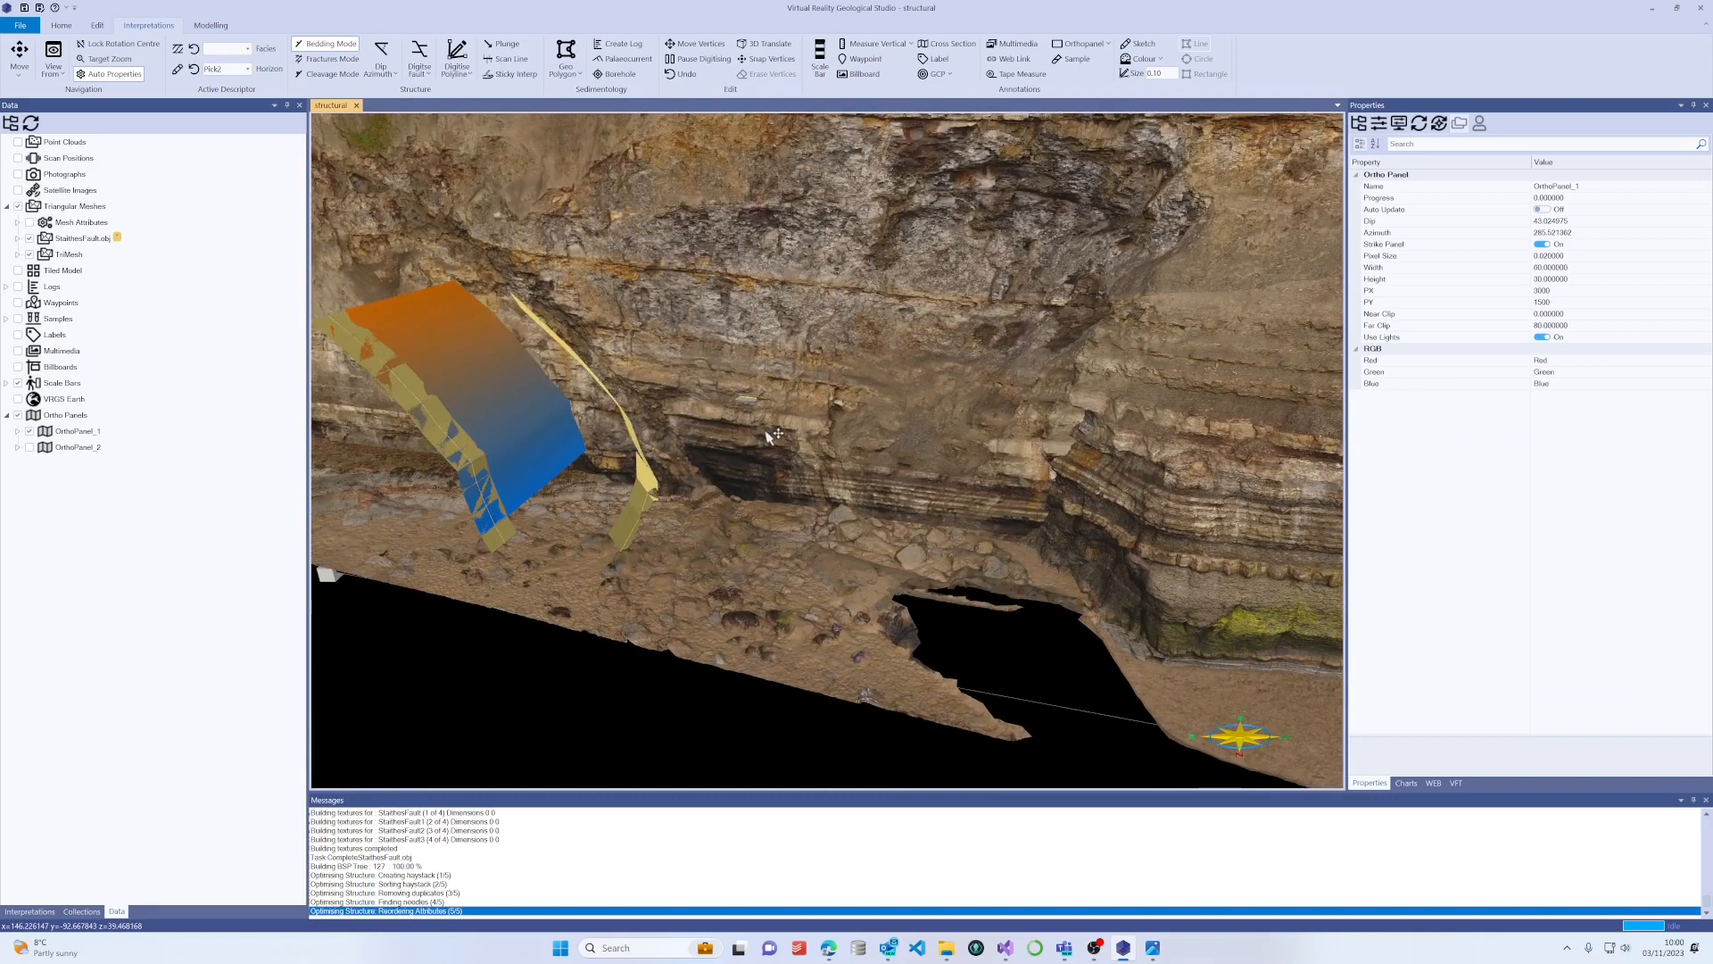